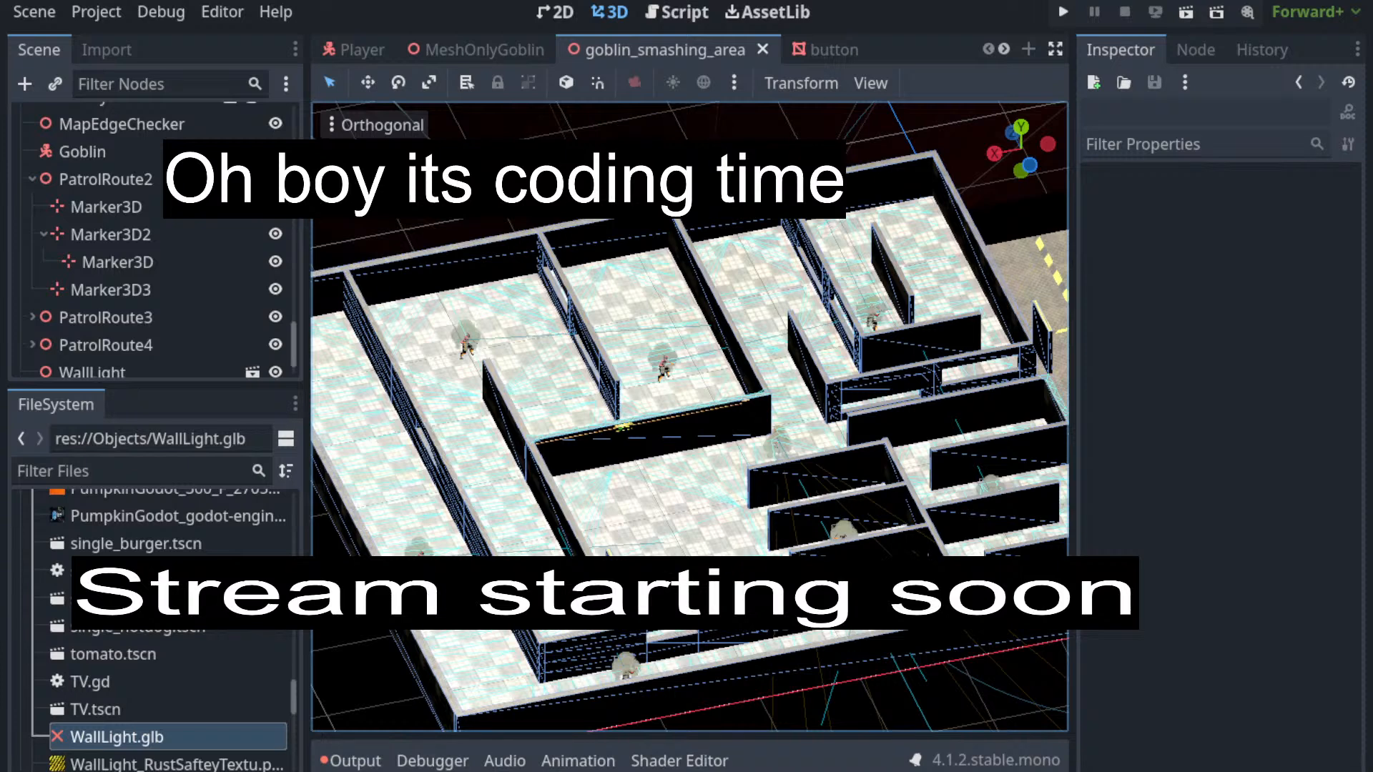
{"action": "key", "text": "XF86AudioLowerVolume"}
{"action": "key", "text": "XF86AudioLowerVolume"}
{"action": "key", "text": "XF86AudioLowerVolume"}
{"action": "key", "text": "XF86AudioLowerVolume"}
{"action": "key", "text": "XF86AudioLowerVolume"}
{"action": "key", "text": "XF86AudioLowerVolume"}
{"action": "key", "text": "XF86AudioLowerVolume"}
{"action": "key", "text": "XF86AudioLowerVolume"}
{"action": "key", "text": "XF86AudioLowerVolume"}
{"action": "key", "text": "XF86AudioLowerVolume"}
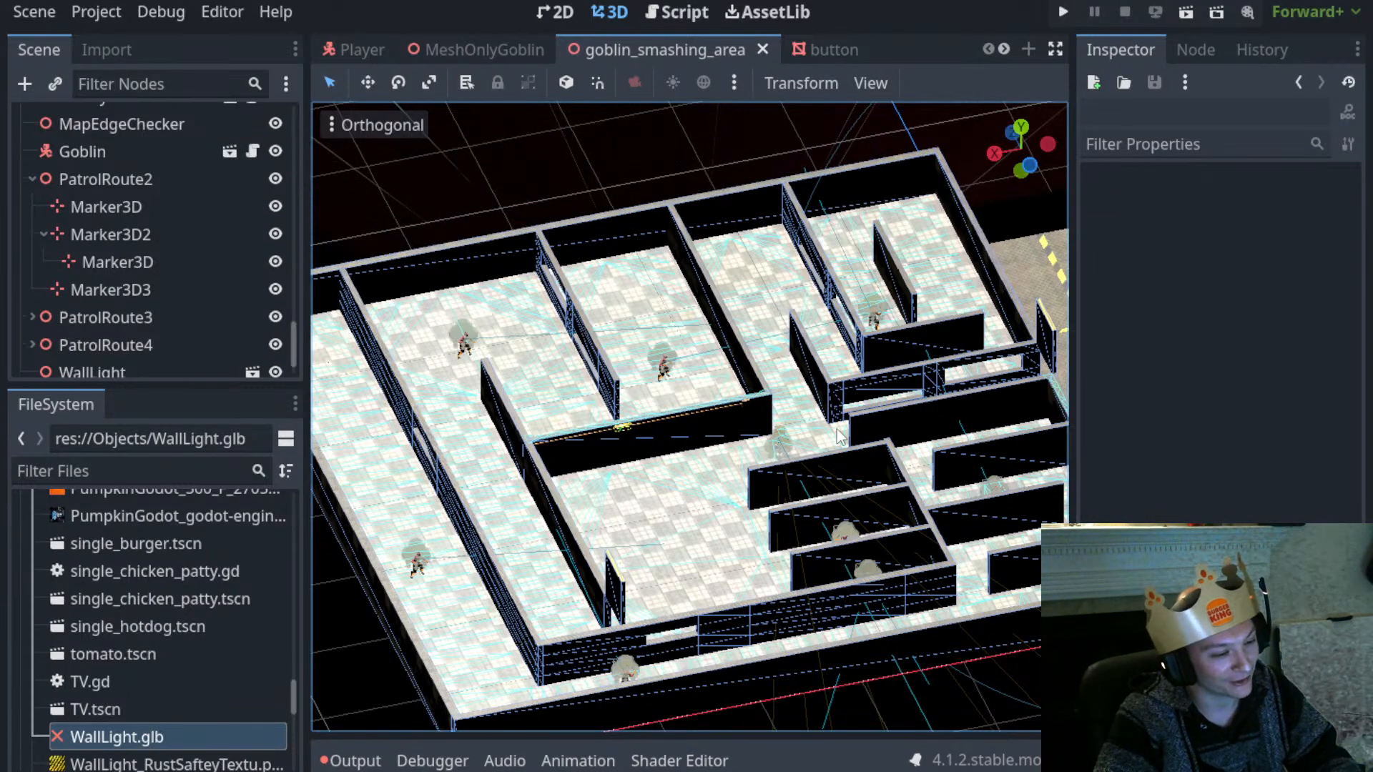
Examine the maze walls, enemies and wall light of the goblin_smashing_area scene up close from several angles
{"action": "scroll", "coordinate": [824, 447], "scroll_direction": "up", "scroll_amount": 5}
{"action": "middle_click_drag", "start_coordinate": [739, 458], "coordinate": [802, 413], "text": "shift"}
{"action": "scroll", "coordinate": [788, 503], "scroll_direction": "up", "scroll_amount": 4}
{"action": "middle_click_drag", "start_coordinate": [788, 504], "coordinate": [722, 469]}
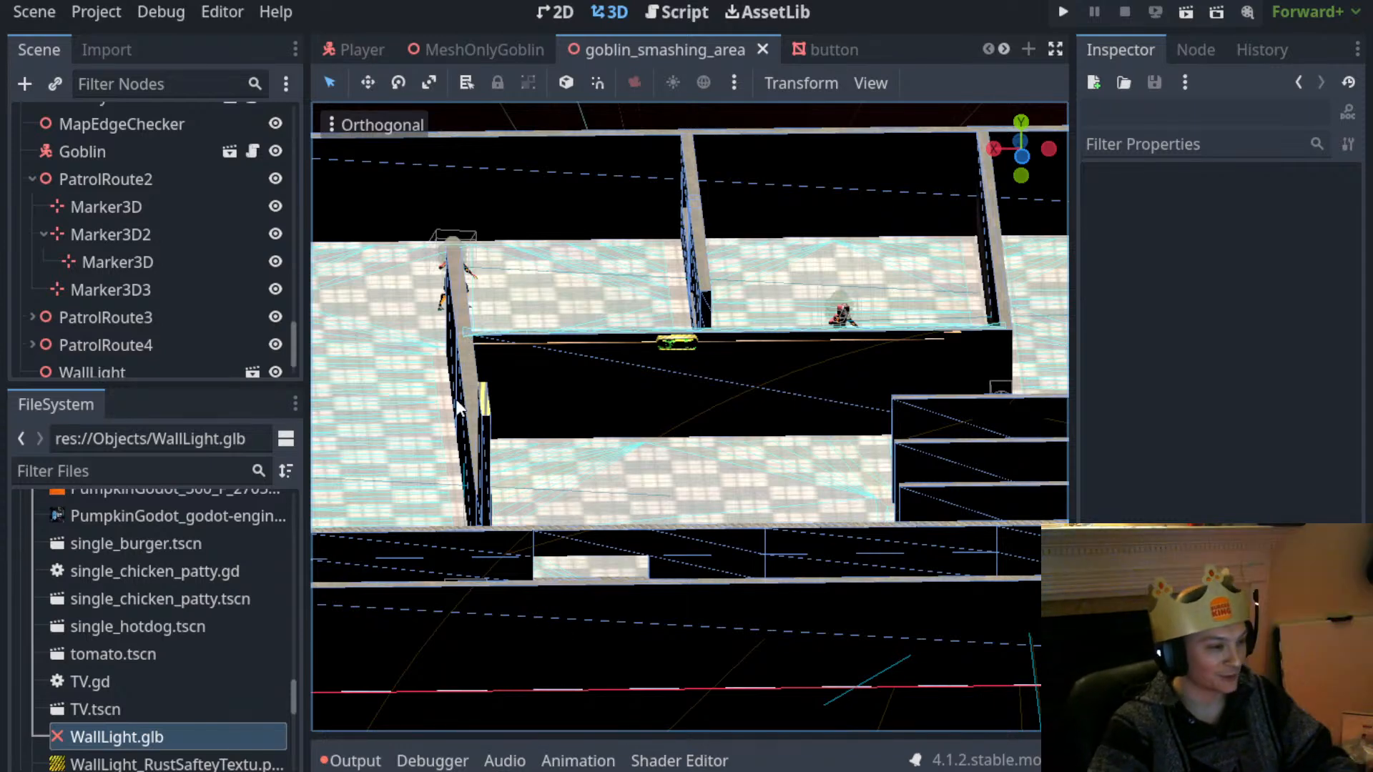
{"action": "scroll", "coordinate": [479, 387], "scroll_direction": "down", "scroll_amount": 2}
{"action": "middle_click_drag", "start_coordinate": [489, 417], "coordinate": [594, 460], "text": "shift"}
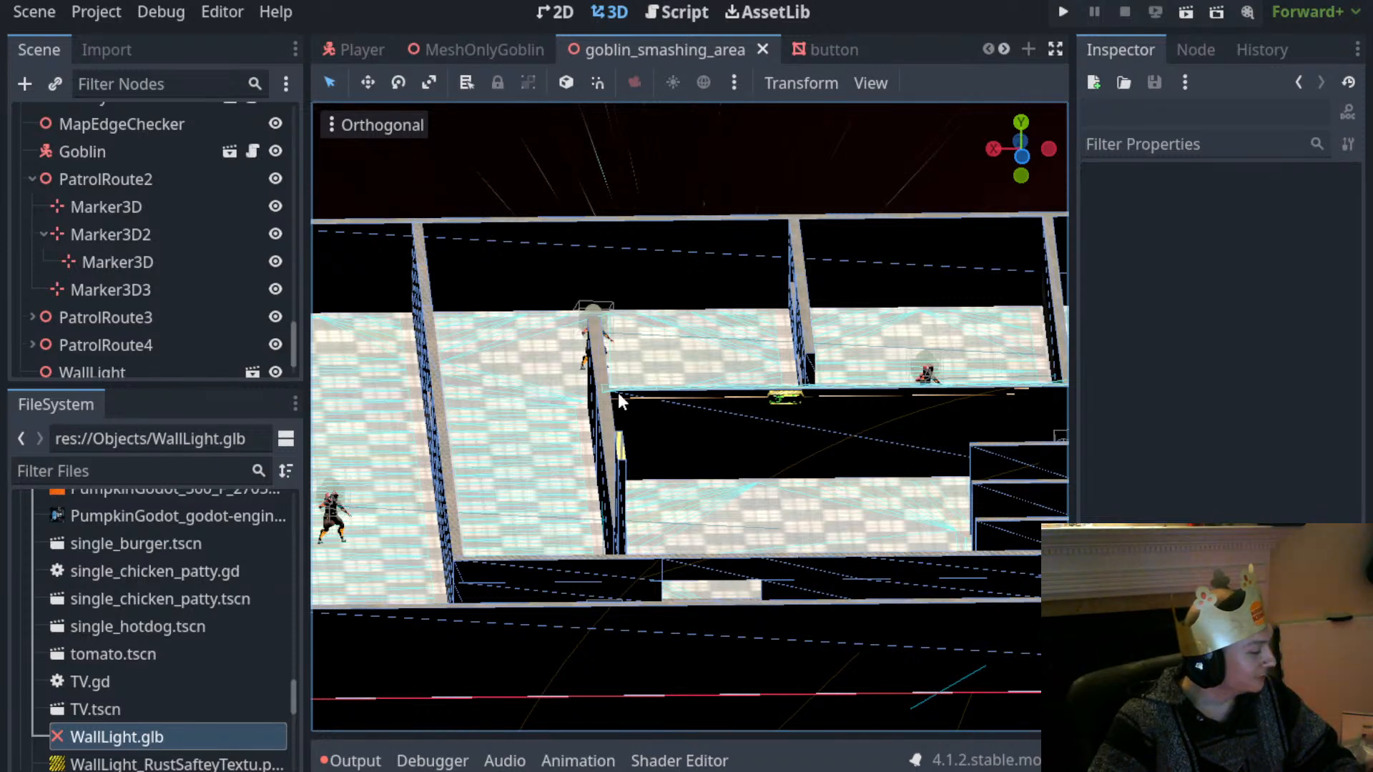
{"action": "scroll", "coordinate": [643, 396], "scroll_direction": "up", "scroll_amount": 8}
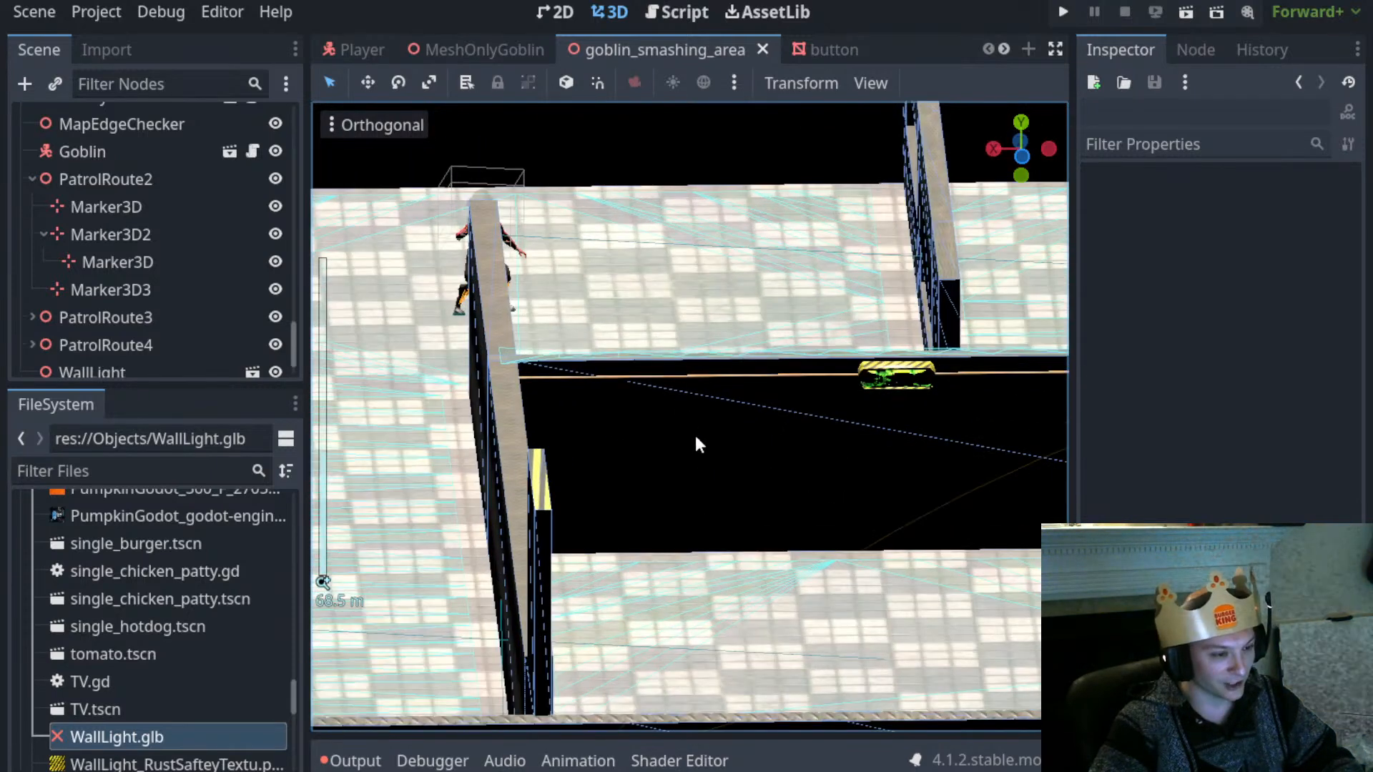
{"action": "scroll", "coordinate": [714, 490], "scroll_direction": "down", "scroll_amount": 5}
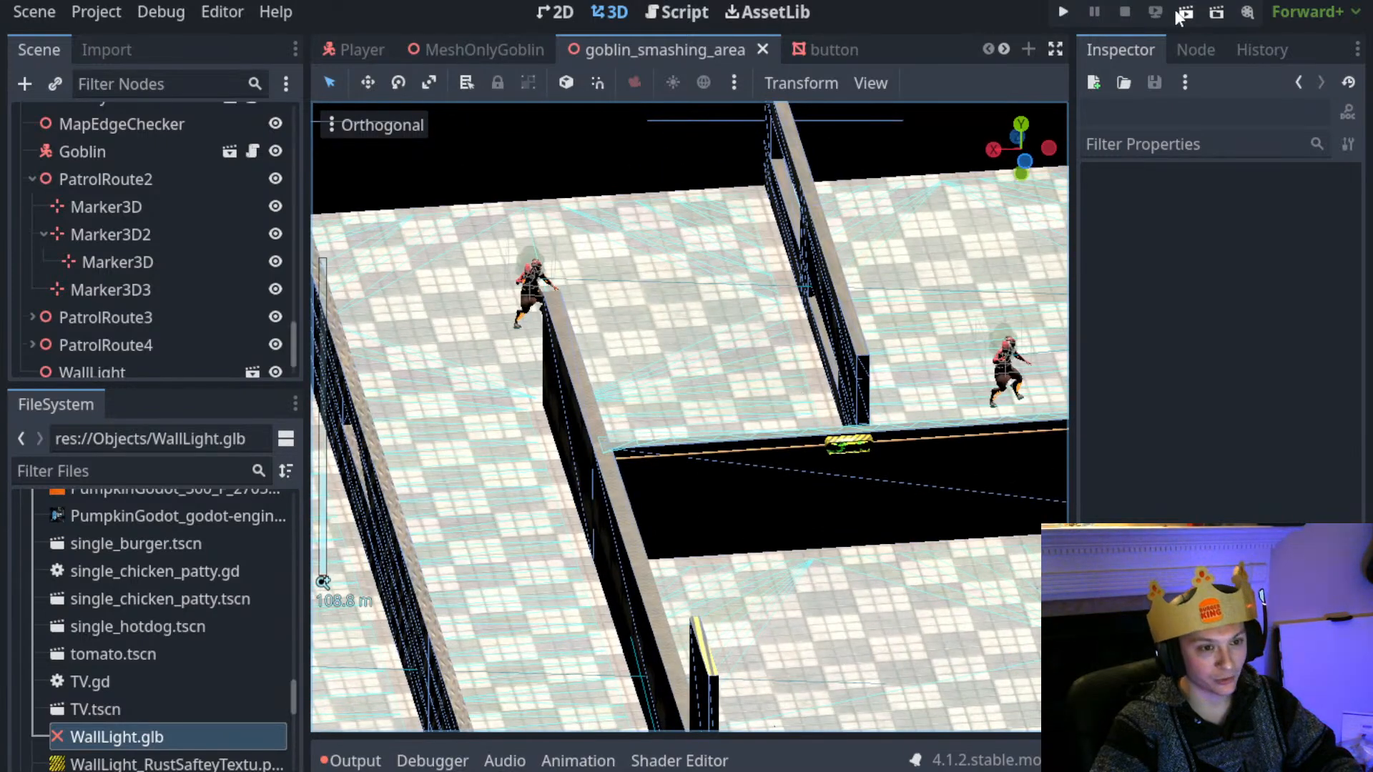
Run the current goblin_smashing_area scene, switch to the crossbow and move through the level
{"action": "left_click", "coordinate": [1185, 12]}
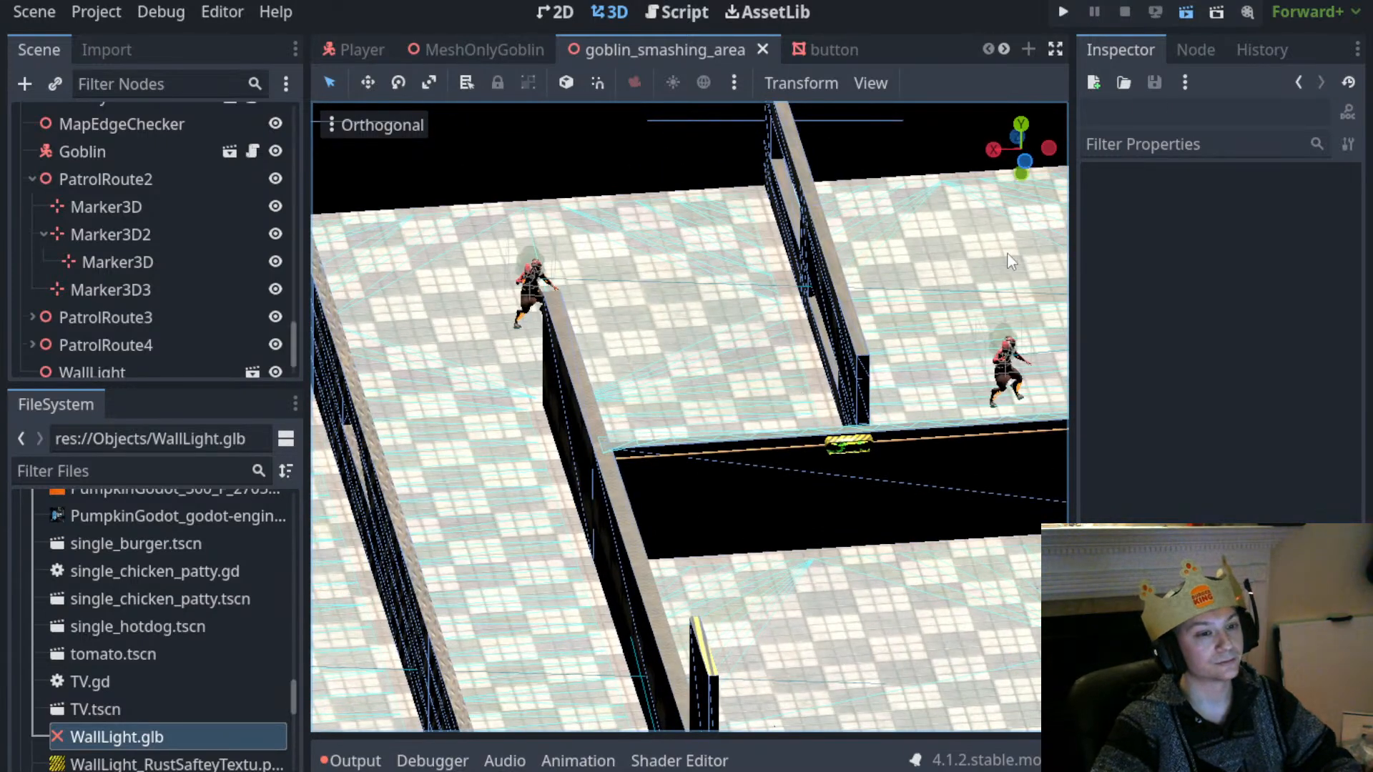
{"action": "key", "text": "F5"}
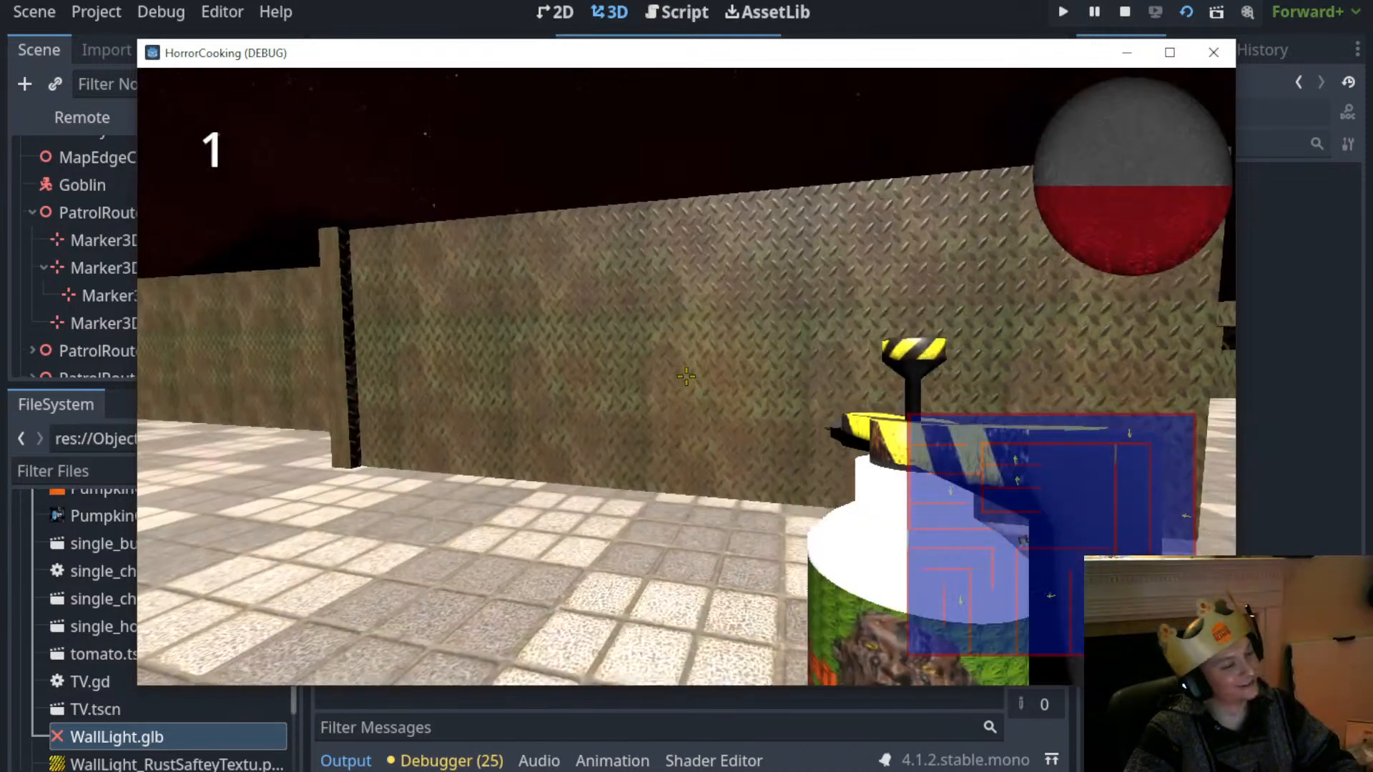
{"action": "key", "text": "2"}
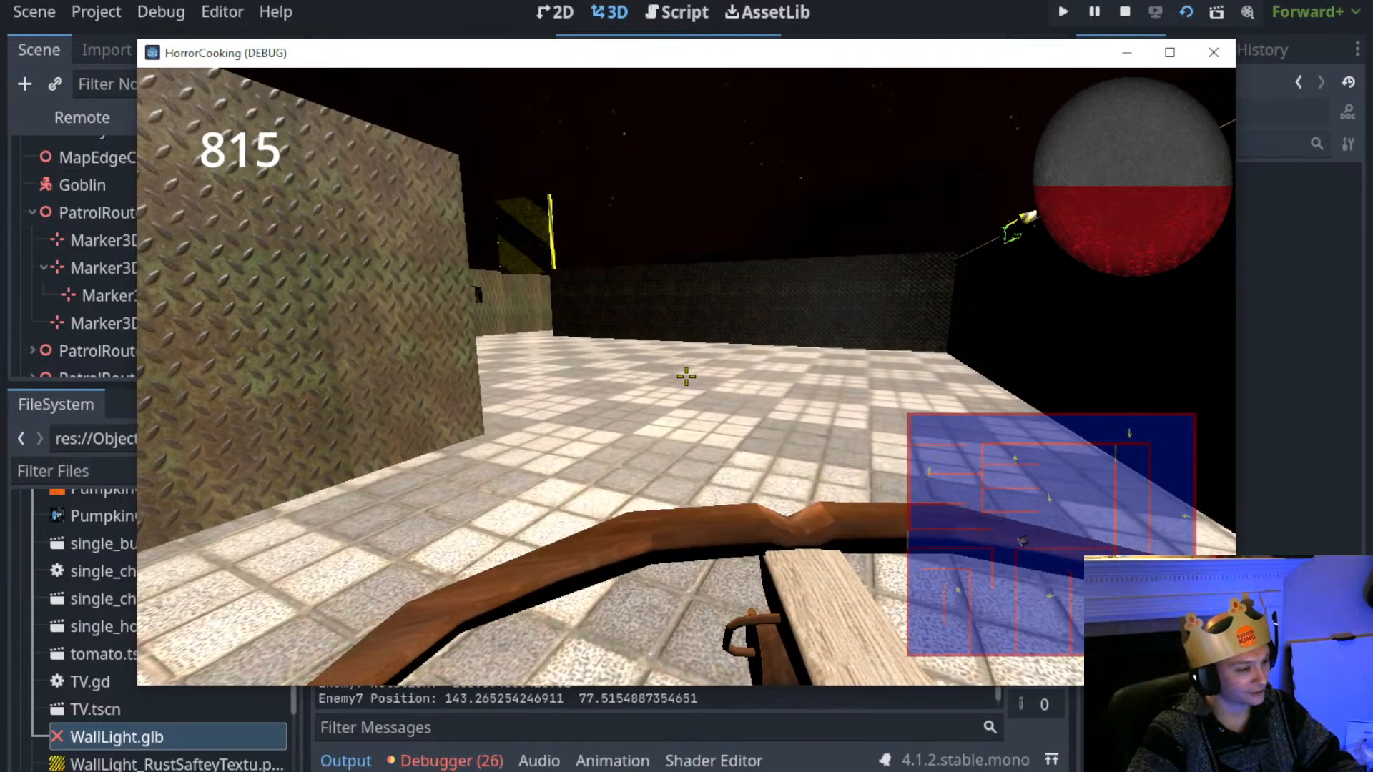
{"action": "key", "text": "w"}
{"action": "key", "text": "s"}
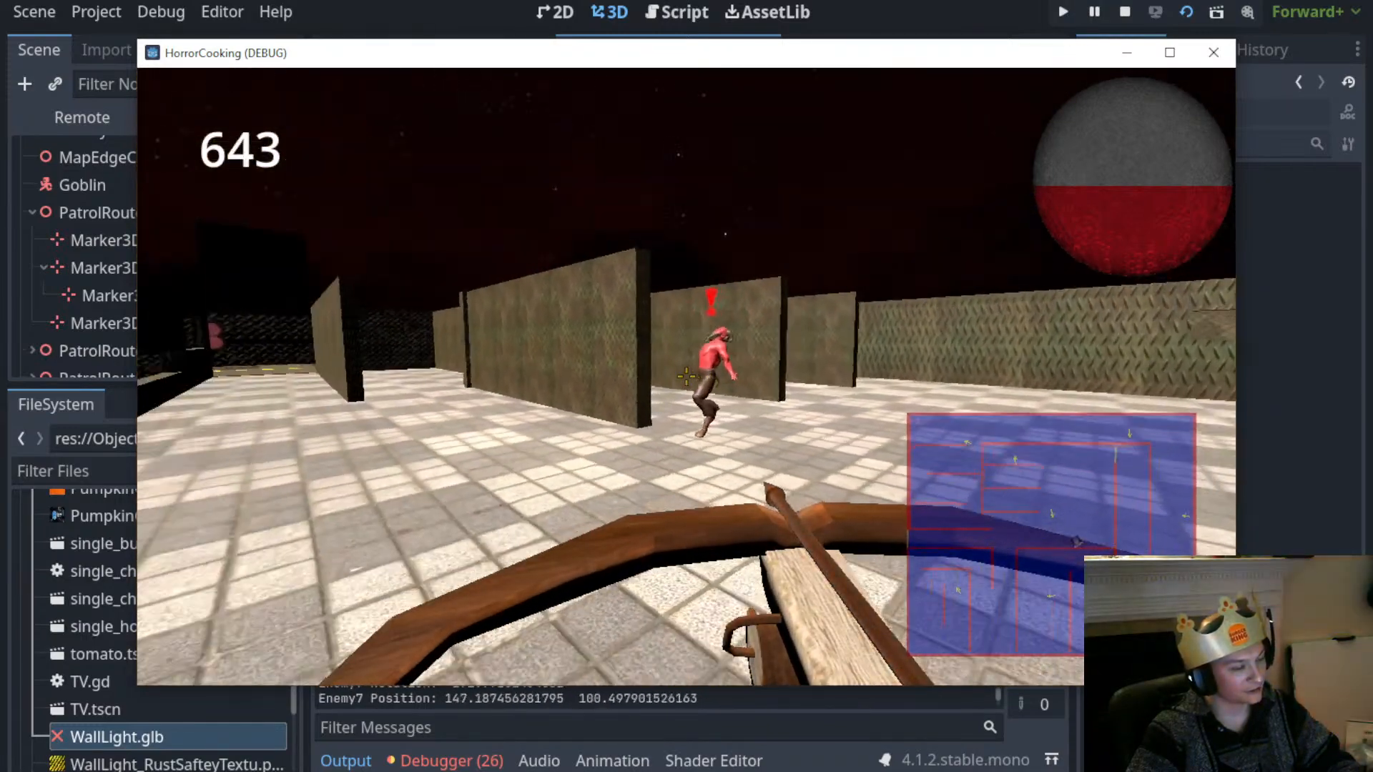
Playtest the fight against the fireball-throwing horned enemy with the crossbow, then quit the game and collapse the output log
{"action": "left_click", "coordinate": [687, 376]}
{"action": "key", "text": "s"}
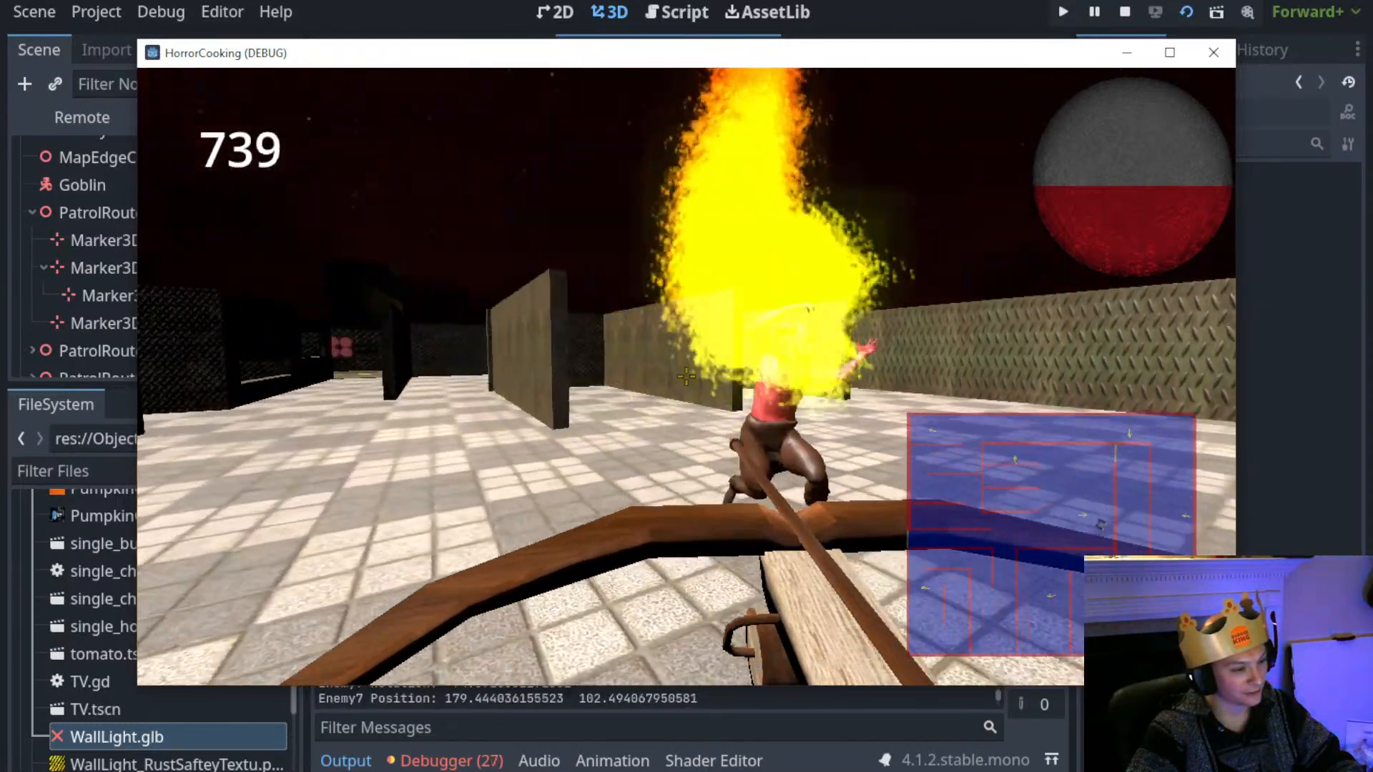
{"action": "key", "text": "s"}
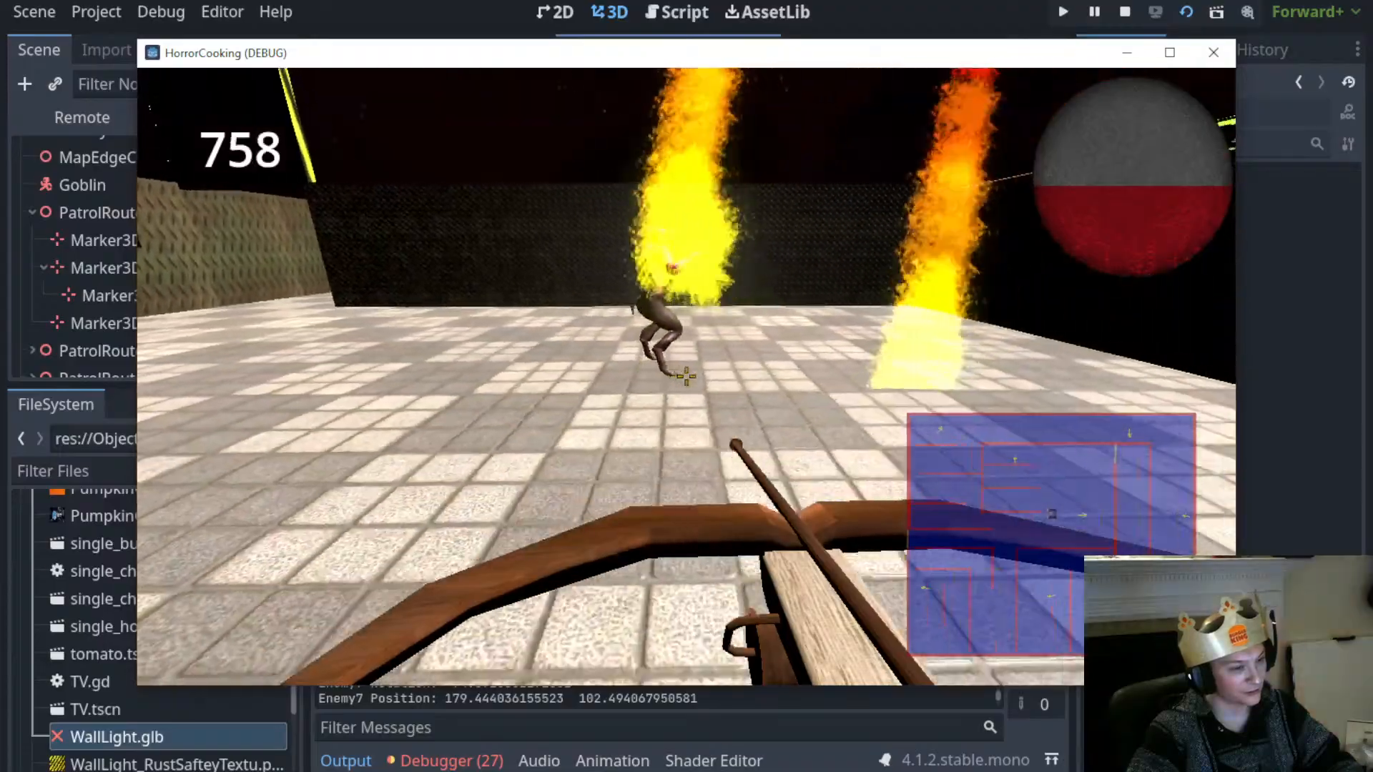
{"action": "key", "text": "s"}
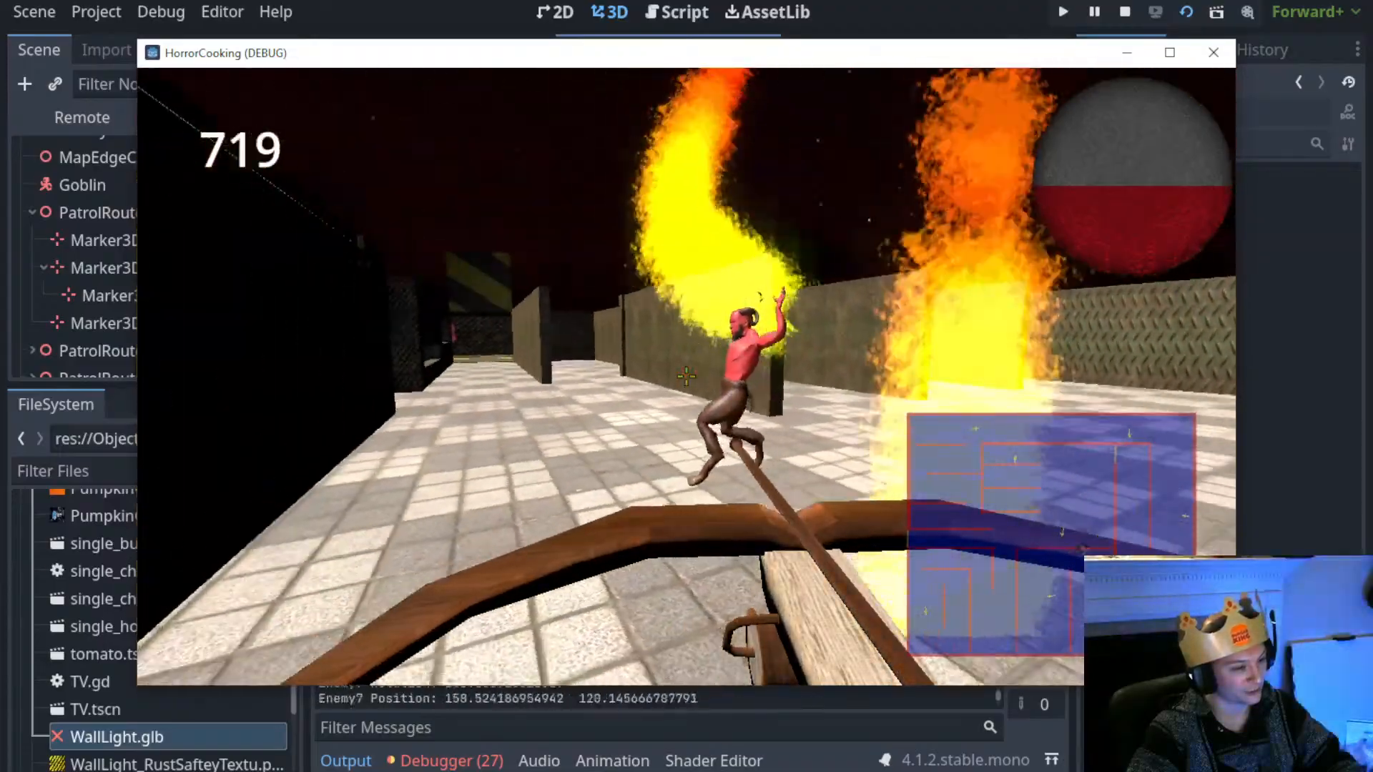
{"action": "key", "text": "d"}
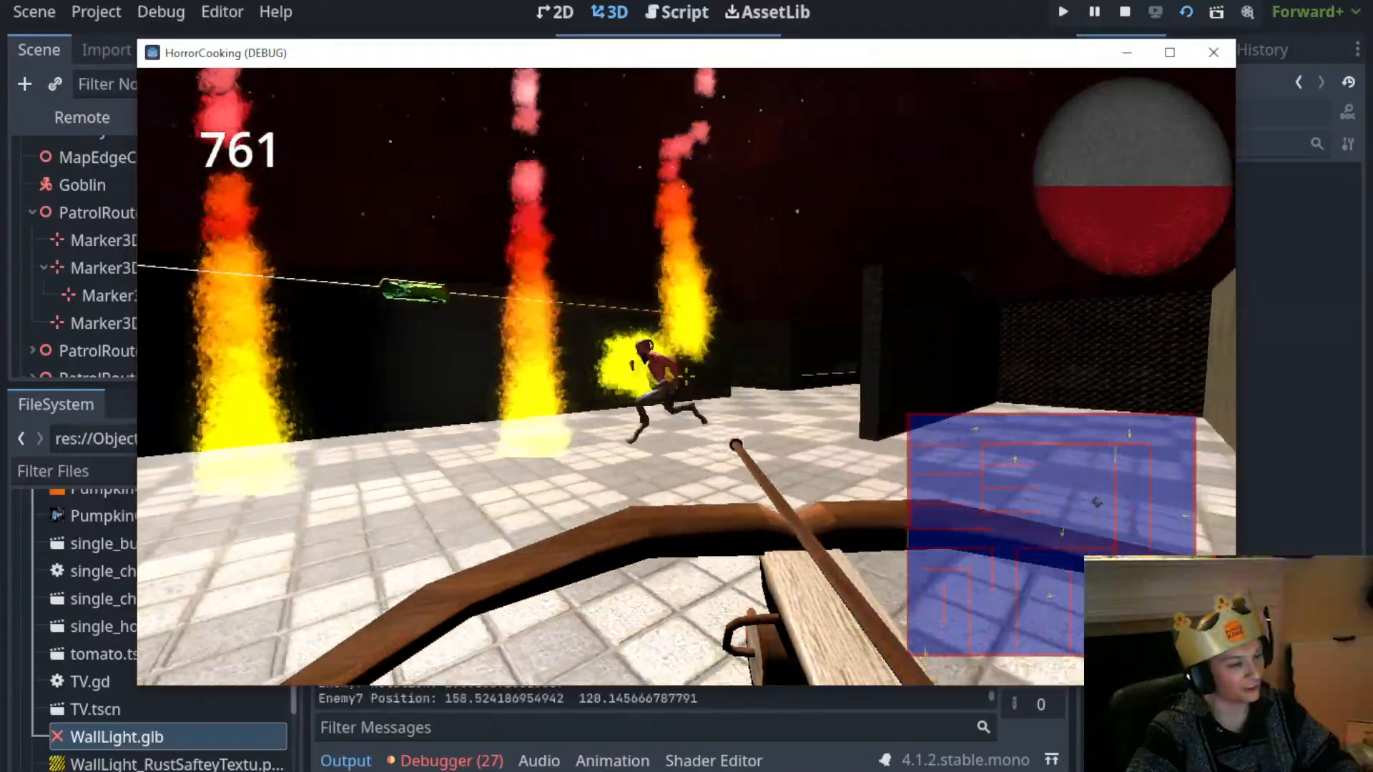
{"action": "key", "text": "s"}
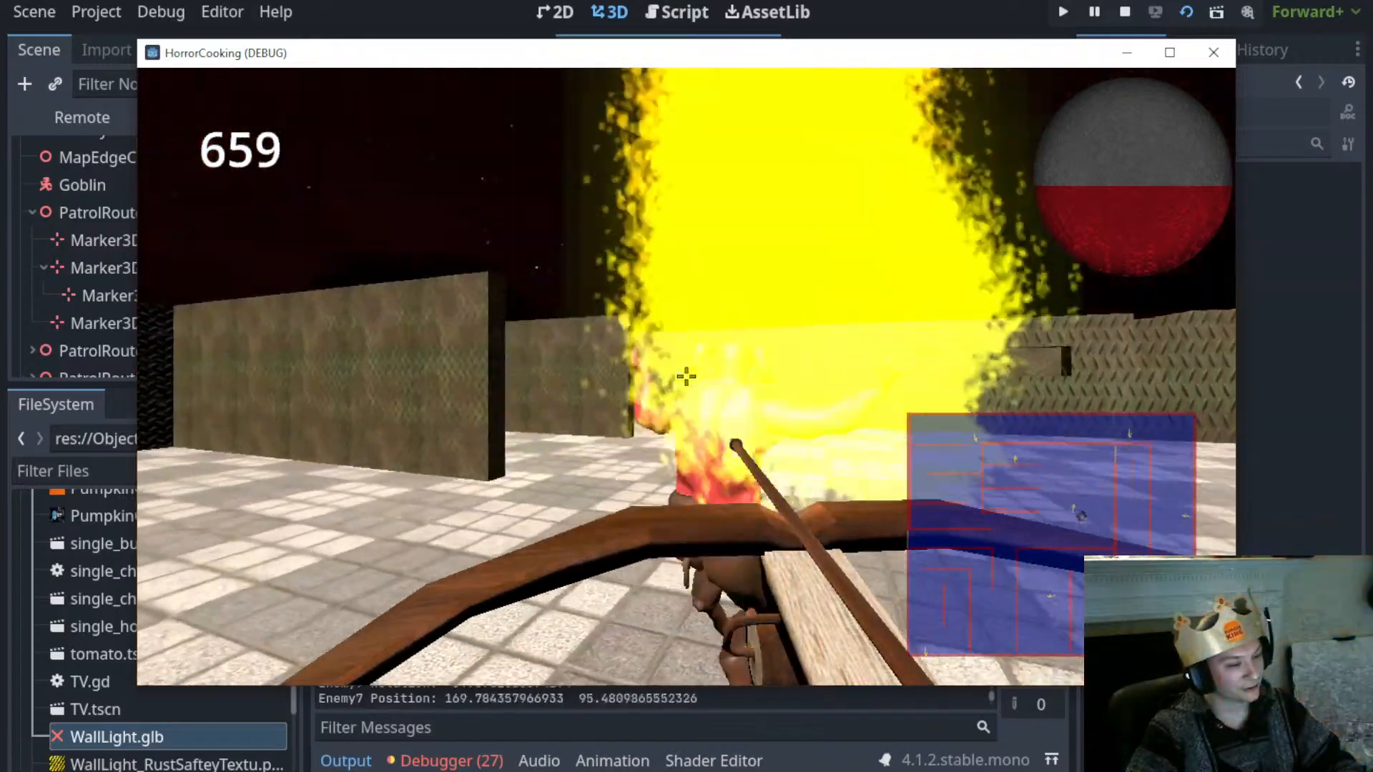
{"action": "key", "text": "s"}
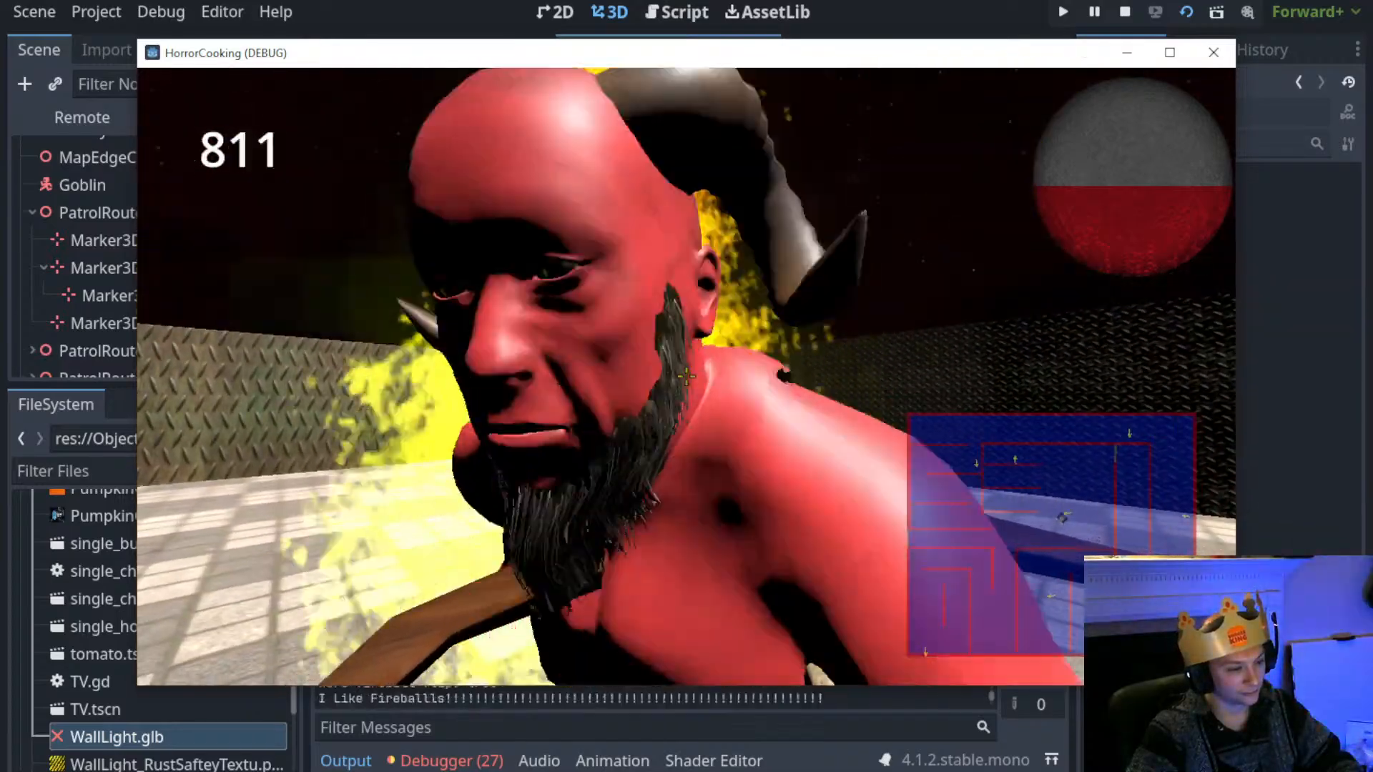
{"action": "left_click", "coordinate": [686, 376]}
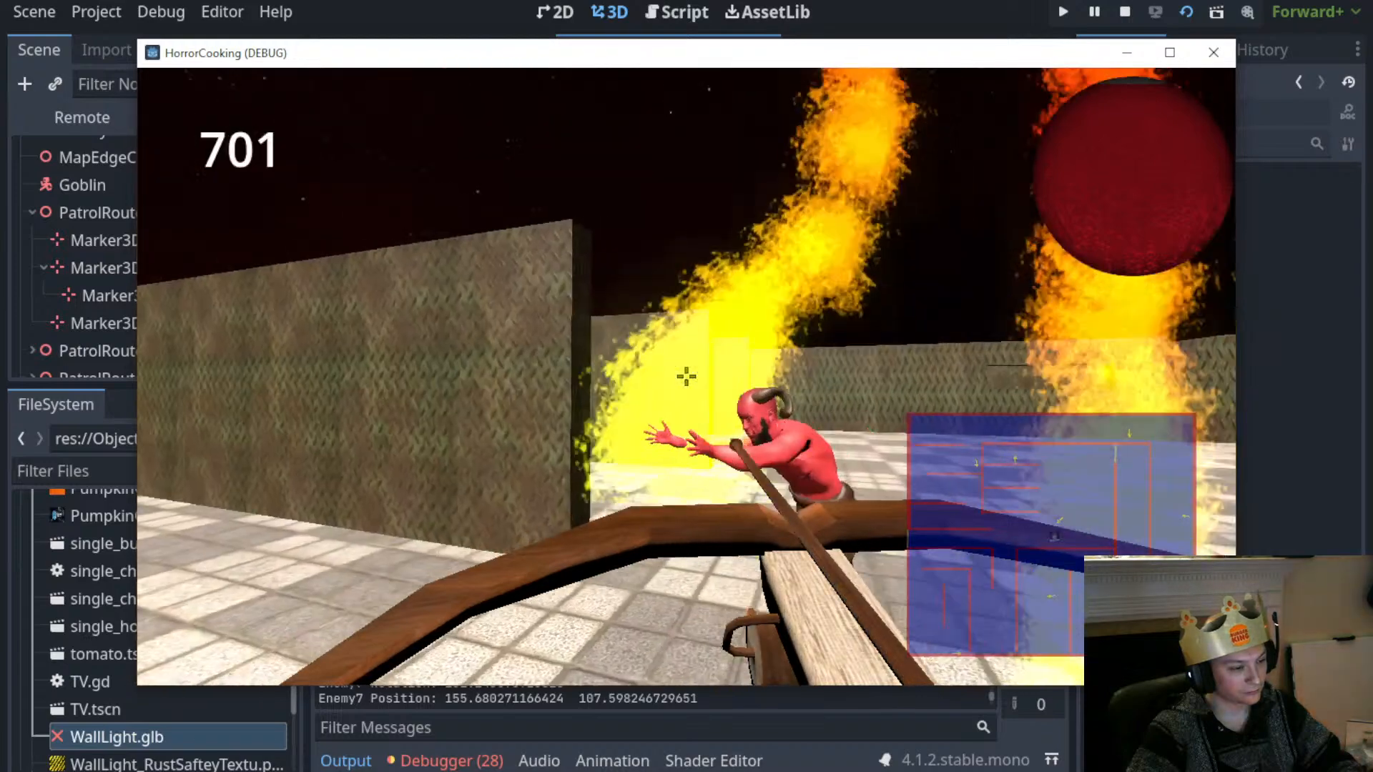
{"action": "key", "text": "Escape"}
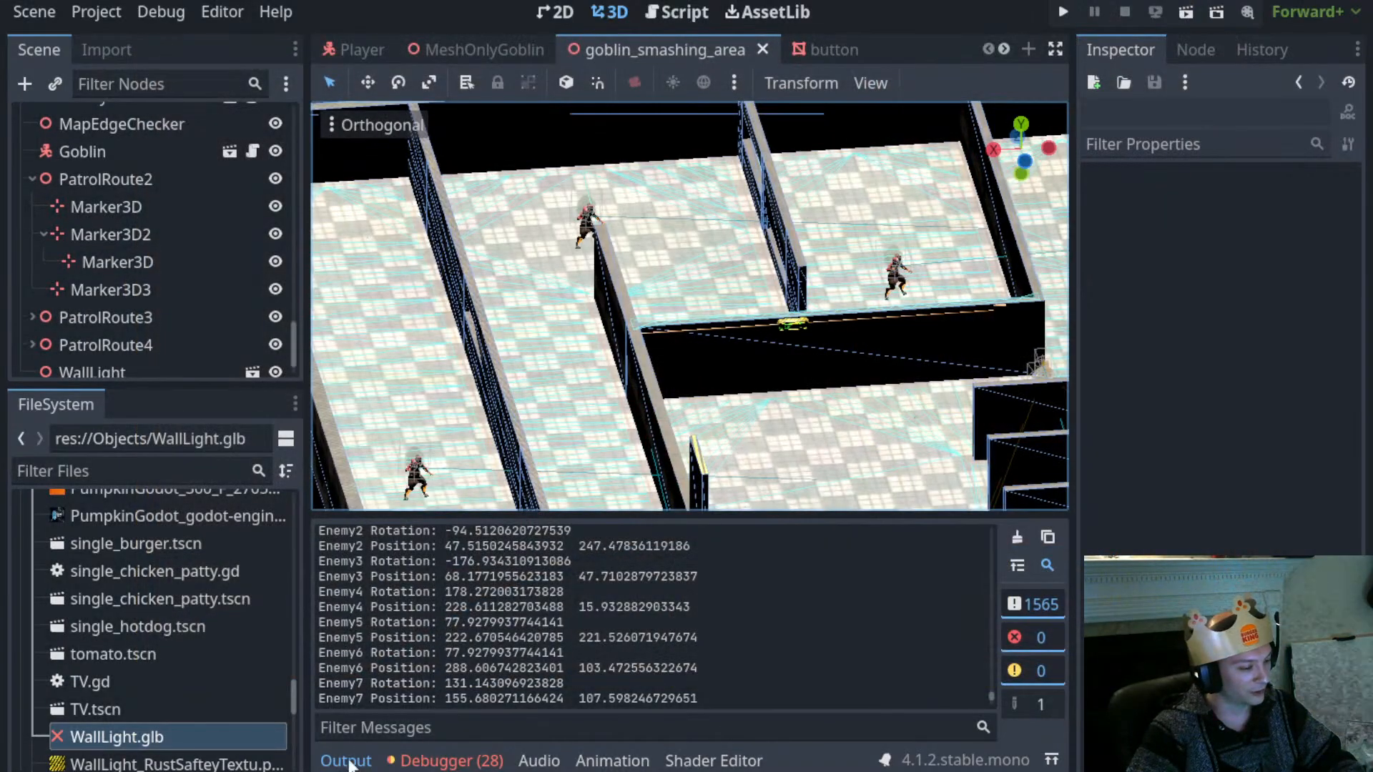
{"action": "left_click", "coordinate": [348, 760]}
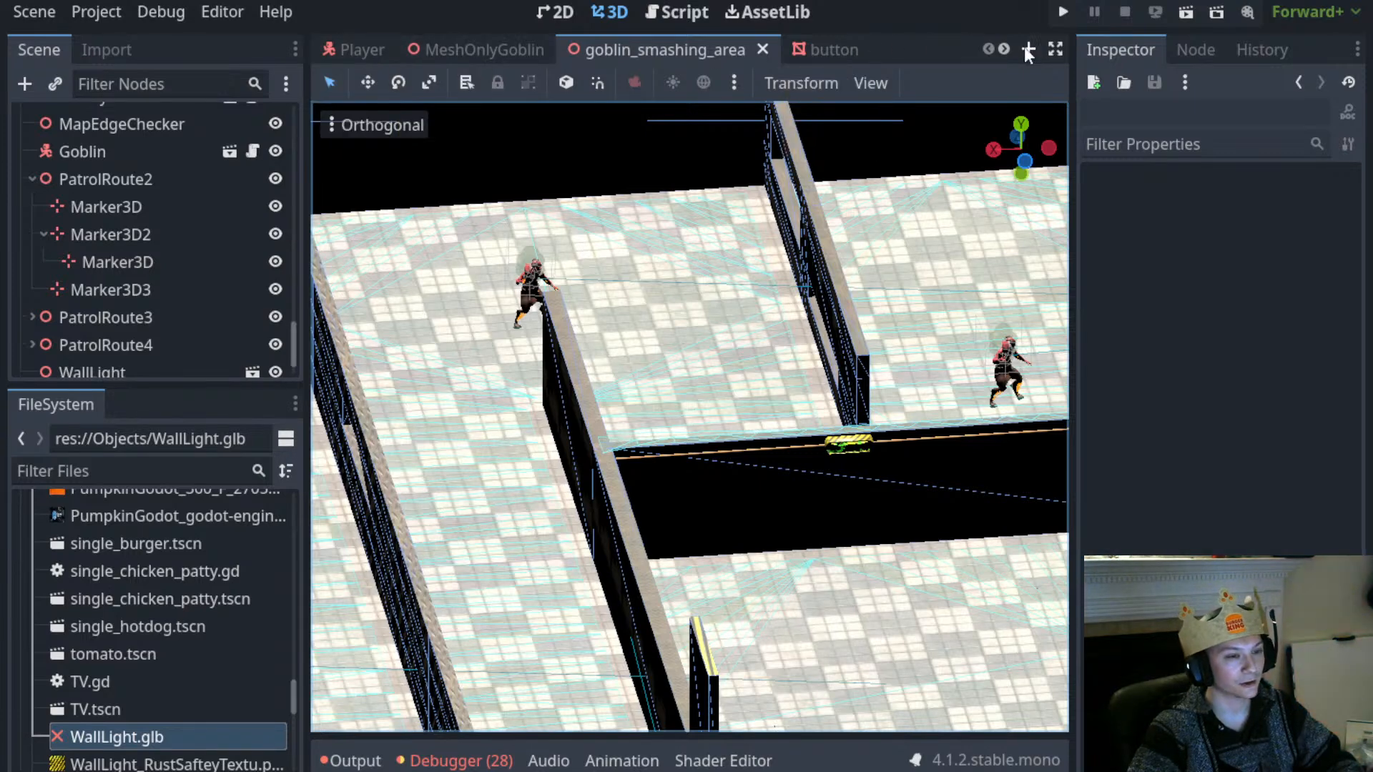
Switch to the GoatBuddy scene and open the script attached to its Enemy root node
{"action": "left_click", "coordinate": [1004, 48]}
{"action": "left_click", "coordinate": [1004, 49]}
{"action": "left_click", "coordinate": [697, 47]}
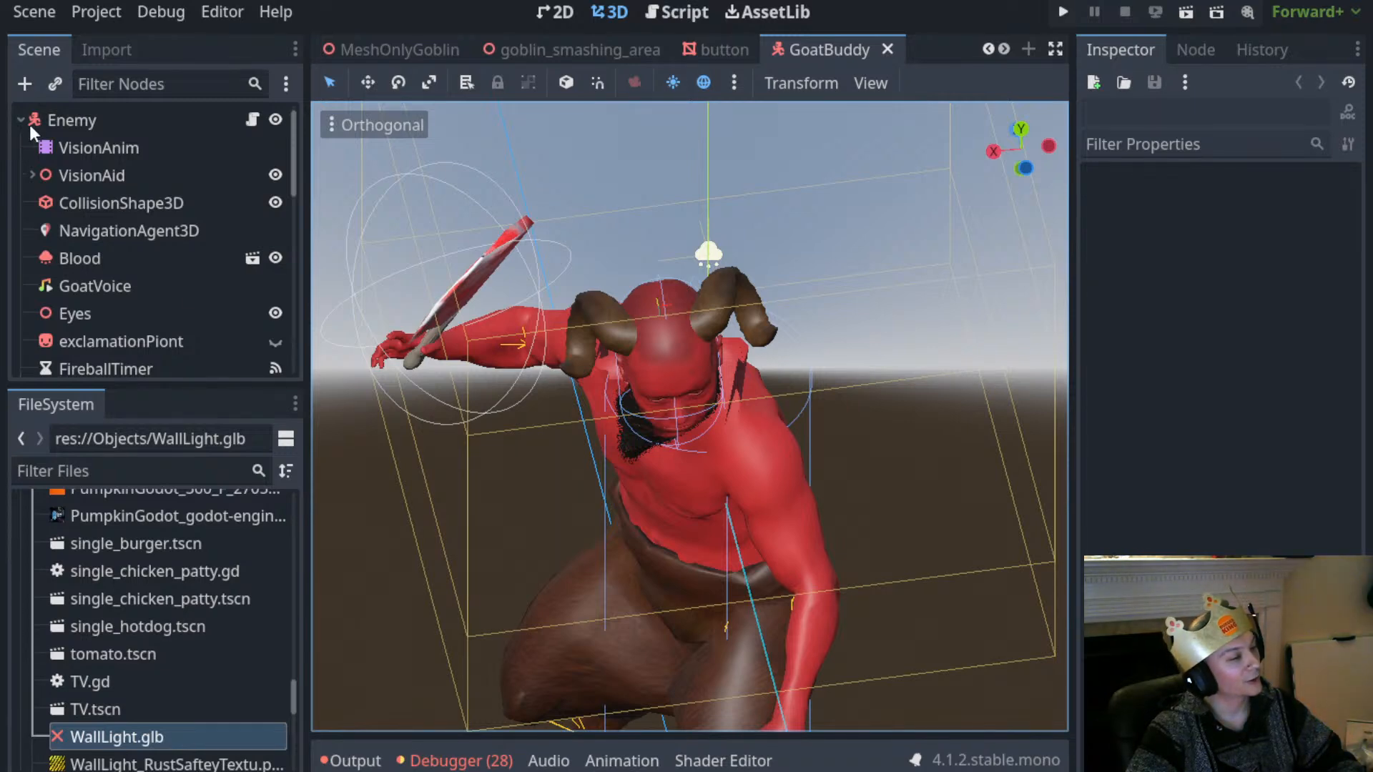
{"action": "left_click", "coordinate": [118, 122]}
{"action": "left_click", "coordinate": [251, 119]}
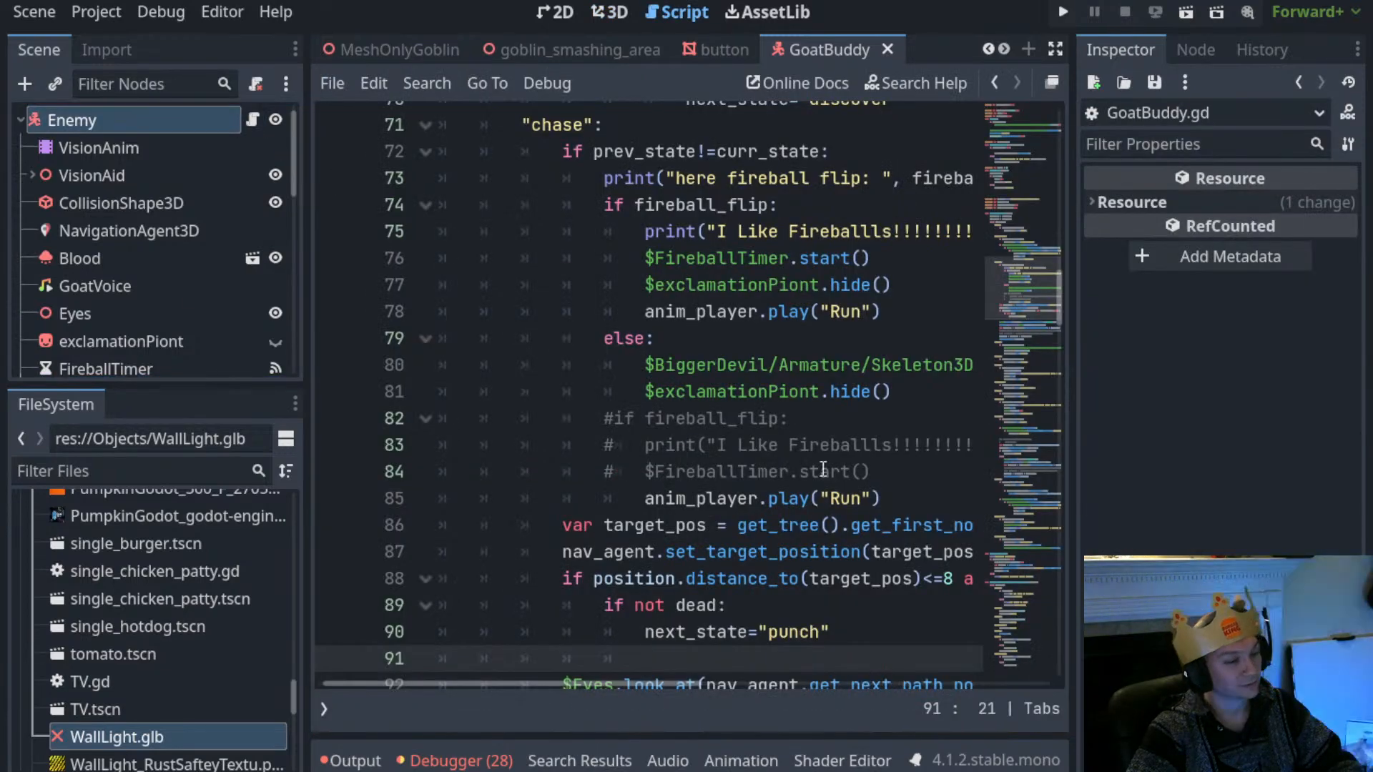
Expand the script editor to full width and review the enemy's state code down to the "shootFire" state
{"action": "scroll", "coordinate": [843, 512], "scroll_direction": "down", "scroll_amount": 5}
{"action": "scroll", "coordinate": [844, 513], "scroll_direction": "down", "scroll_amount": 6}
{"action": "left_click", "coordinate": [1055, 49]}
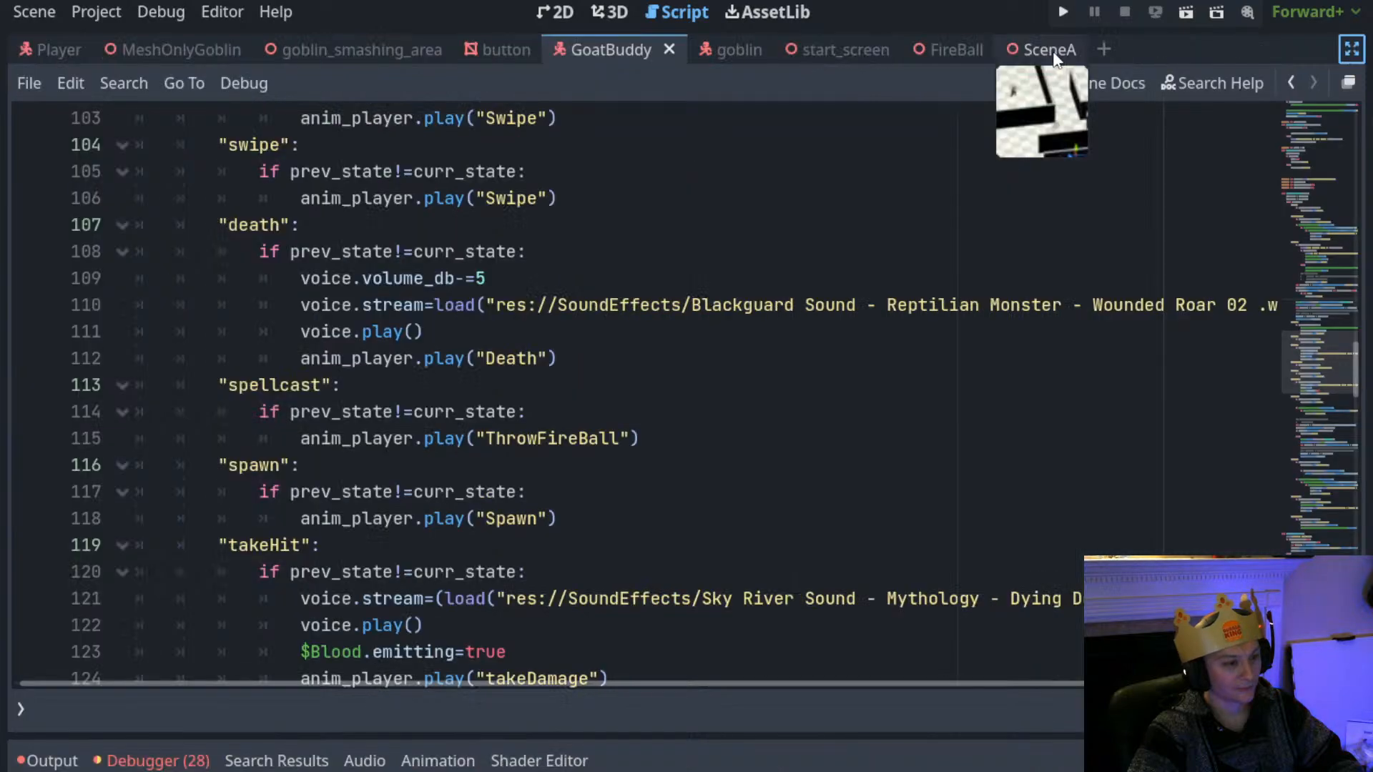
{"action": "scroll", "coordinate": [619, 429], "scroll_direction": "down", "scroll_amount": 12}
{"action": "scroll", "coordinate": [622, 436], "scroll_direction": "down", "scroll_amount": 6}
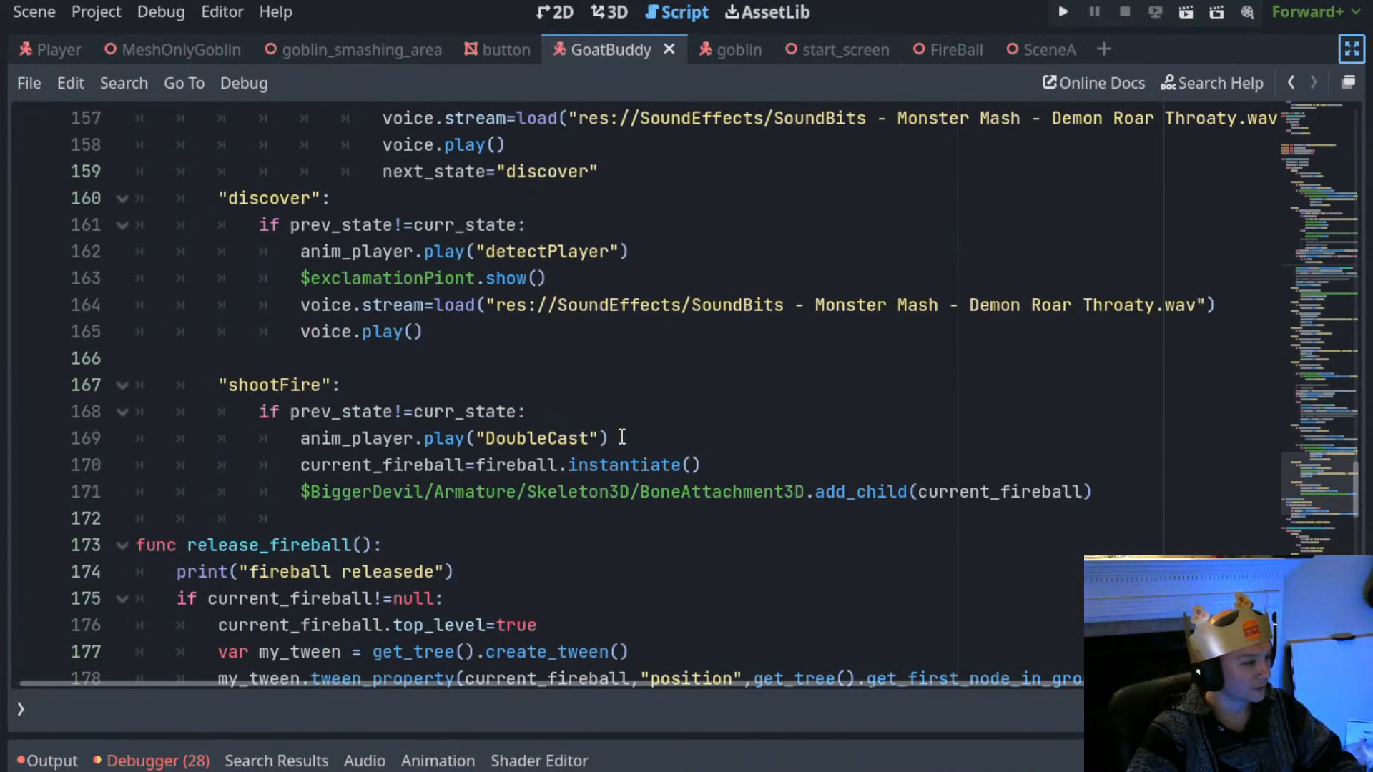
{"action": "scroll", "coordinate": [634, 419], "scroll_direction": "up", "scroll_amount": 1}
{"action": "left_click", "coordinate": [468, 476]}
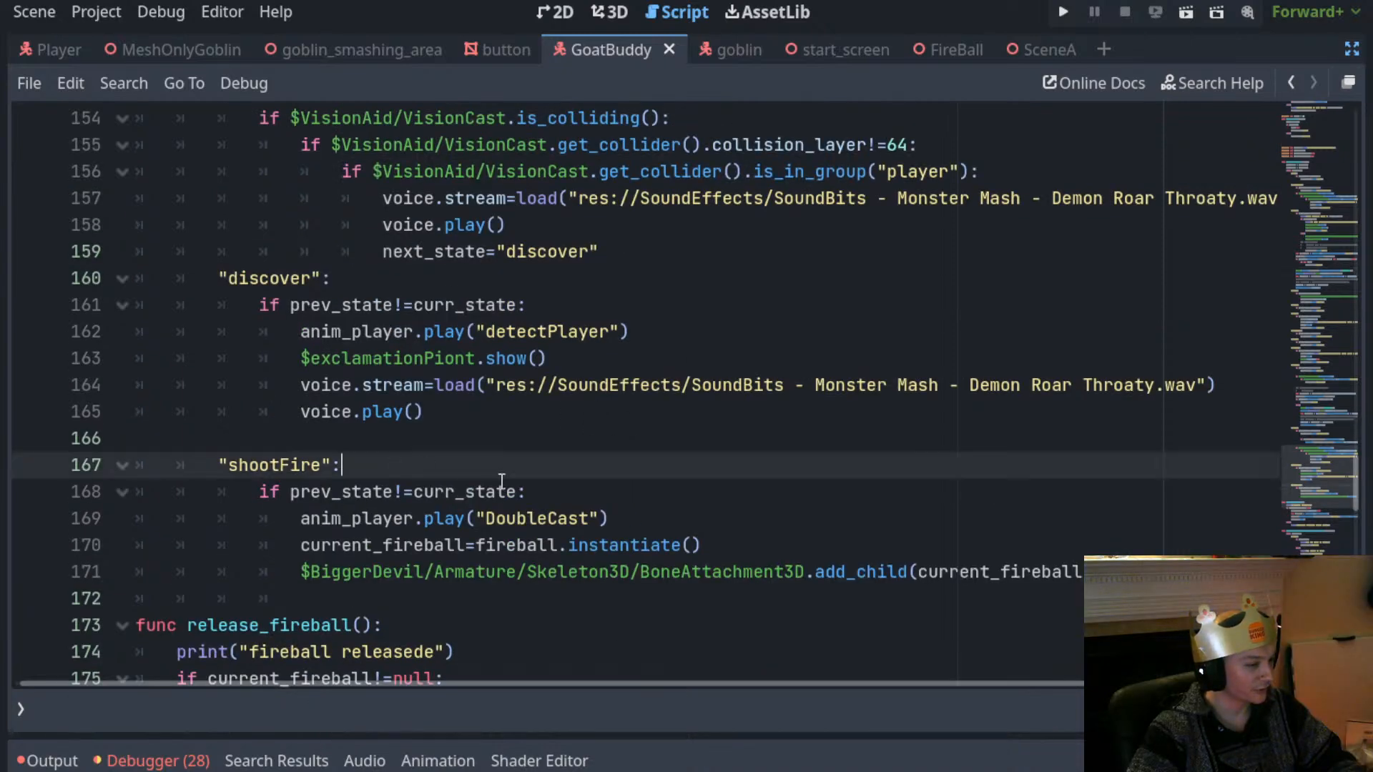
{"action": "left_click", "coordinate": [560, 481]}
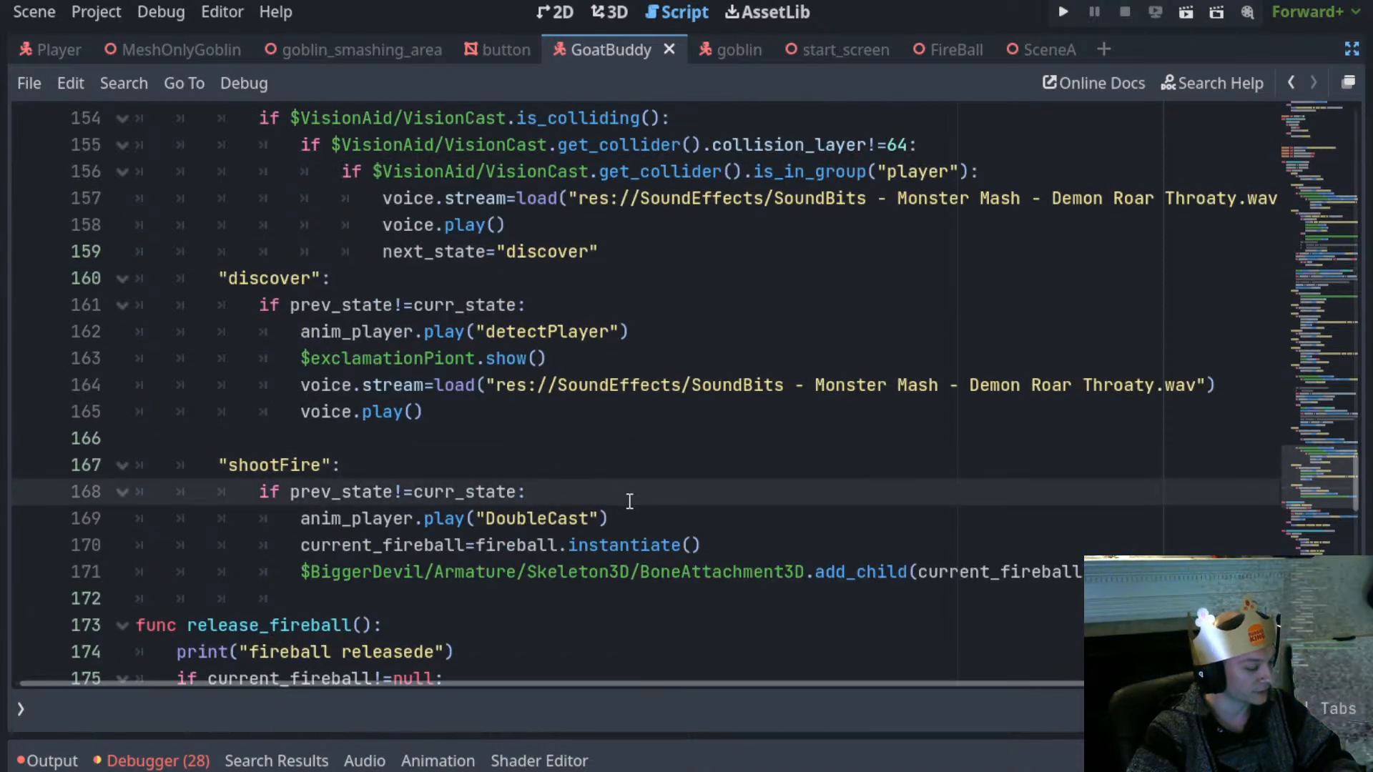
Search the script for "dead" and examine its use in _on_fire_ball_timer_timeout and the functions above it
{"action": "key", "text": "ctrl+f"}
{"action": "type", "text": "dead"}
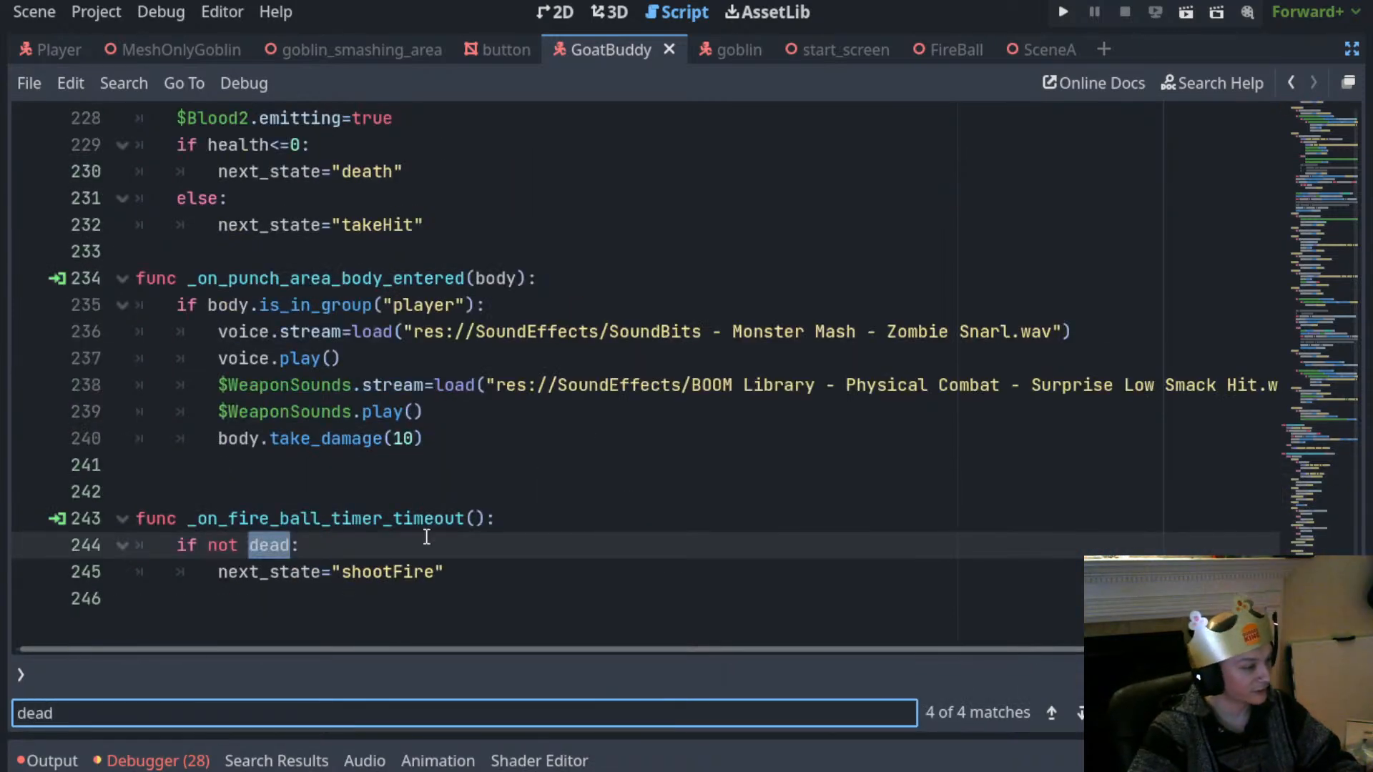
{"action": "left_click", "coordinate": [326, 551]}
{"action": "left_click_drag", "start_coordinate": [293, 545], "coordinate": [248, 541]}
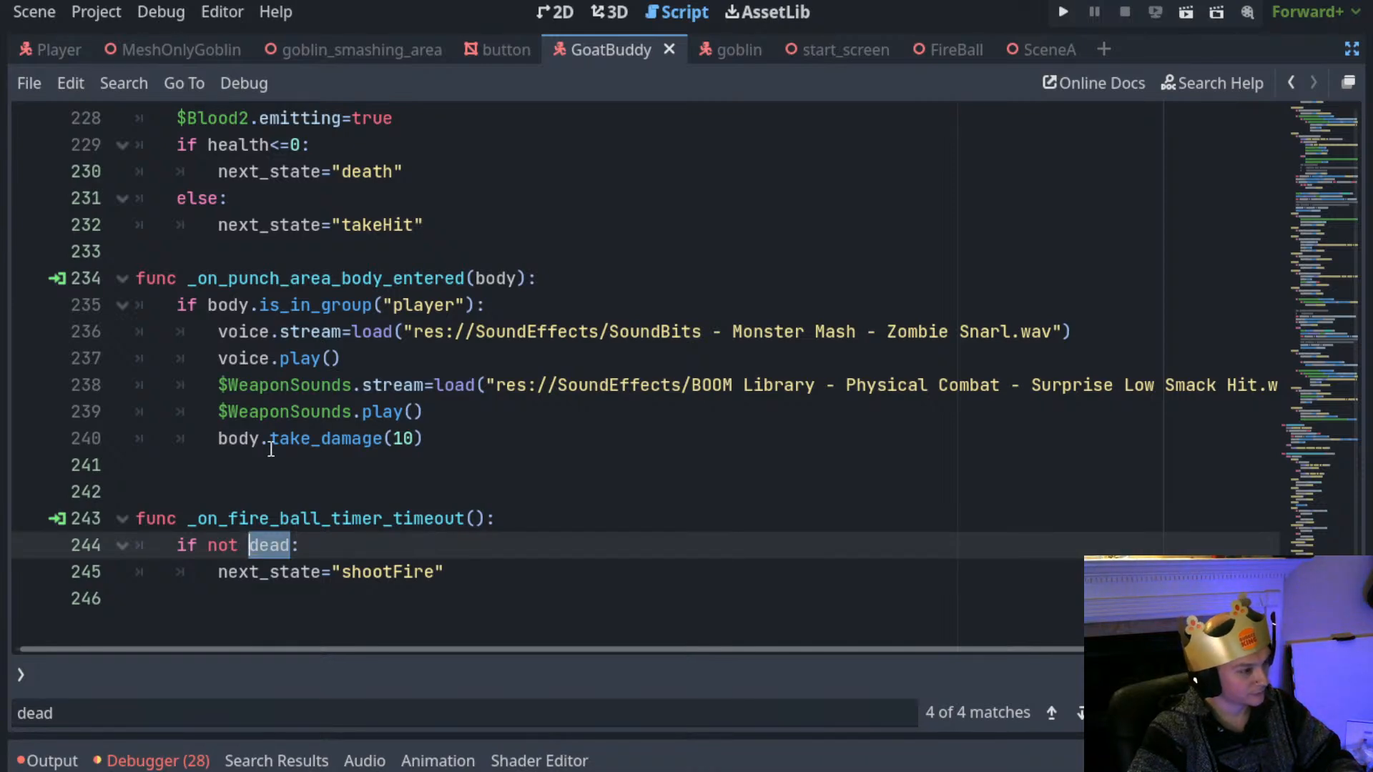
{"action": "scroll", "coordinate": [271, 465], "scroll_direction": "up", "scroll_amount": 3}
{"action": "scroll", "coordinate": [331, 521], "scroll_direction": "down", "scroll_amount": 2}
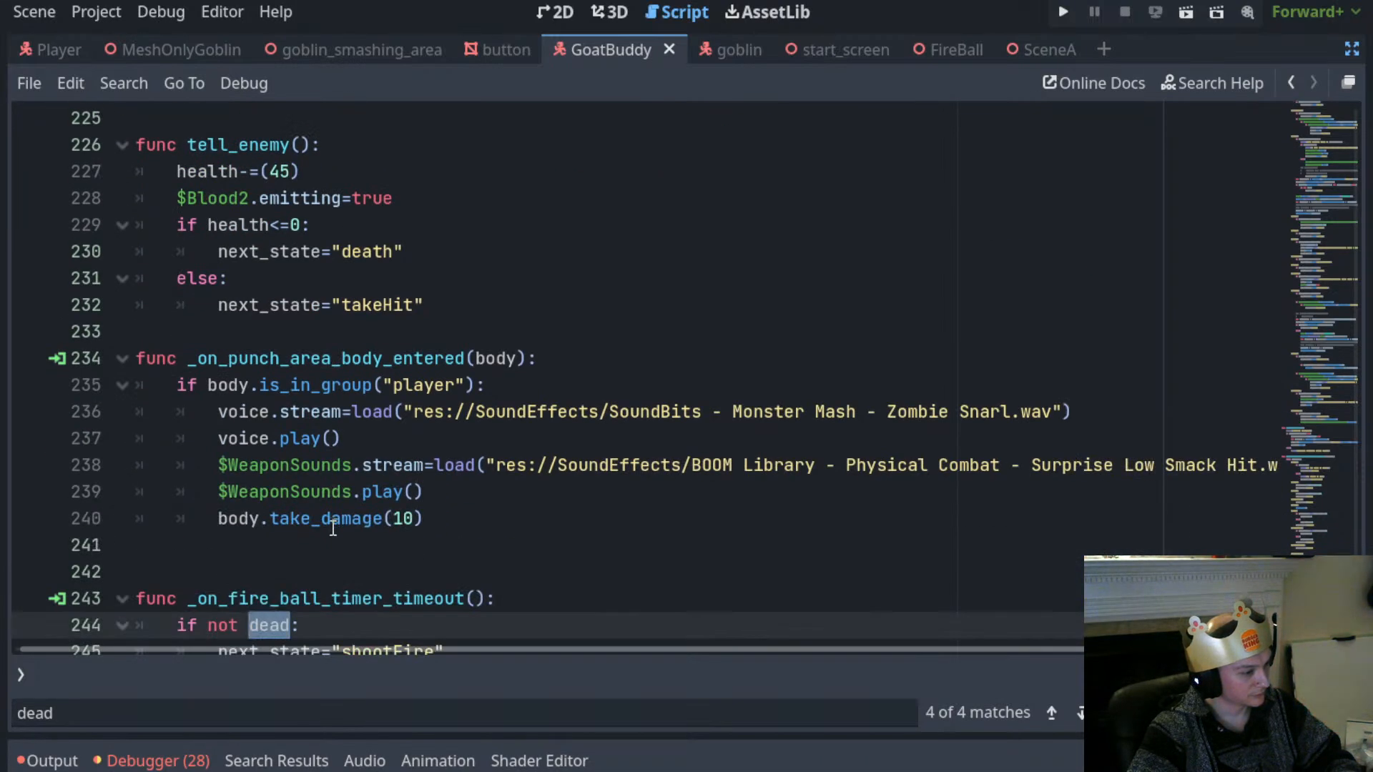
{"action": "scroll", "coordinate": [389, 539], "scroll_direction": "down", "scroll_amount": 1}
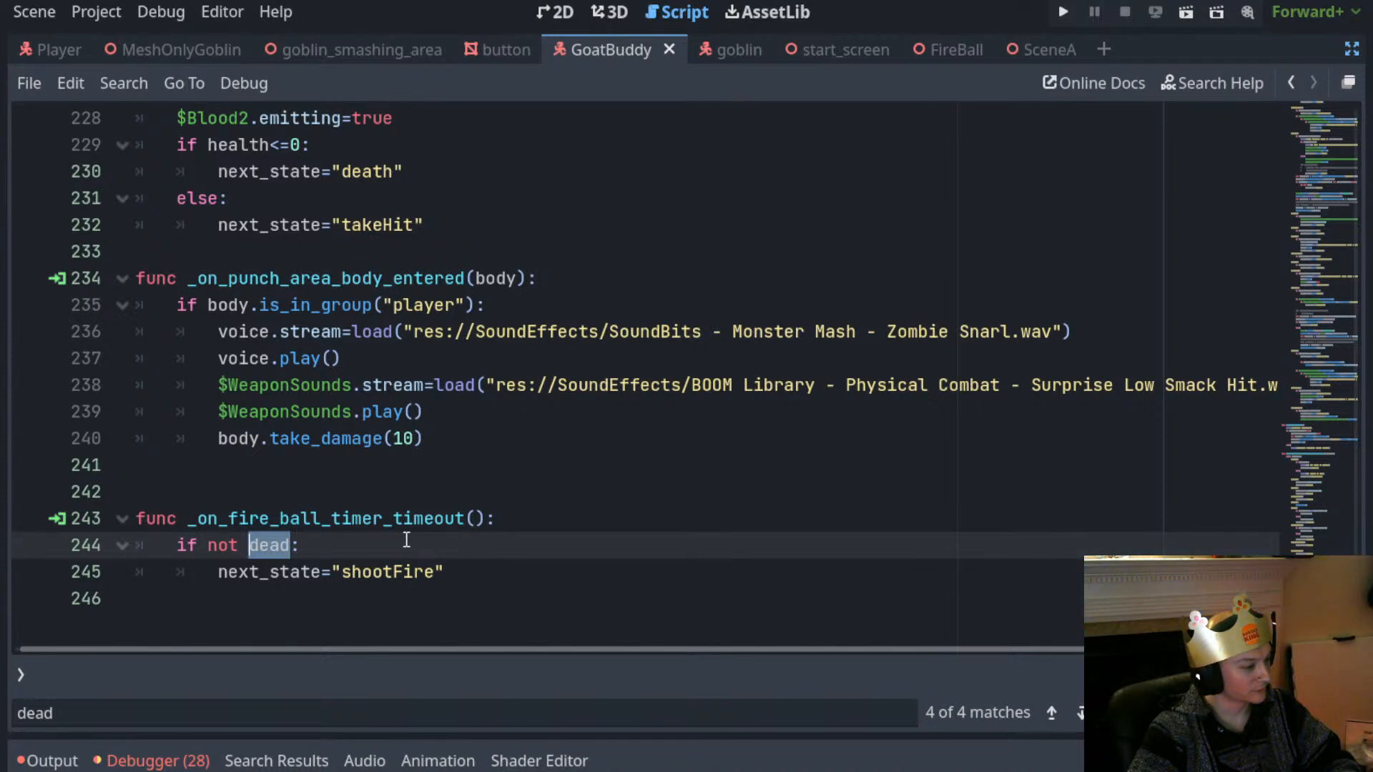
Rewrite the if condition in _on_fire_ball_timer_timeout as dead!=false
{"action": "left_click", "coordinate": [245, 545]}
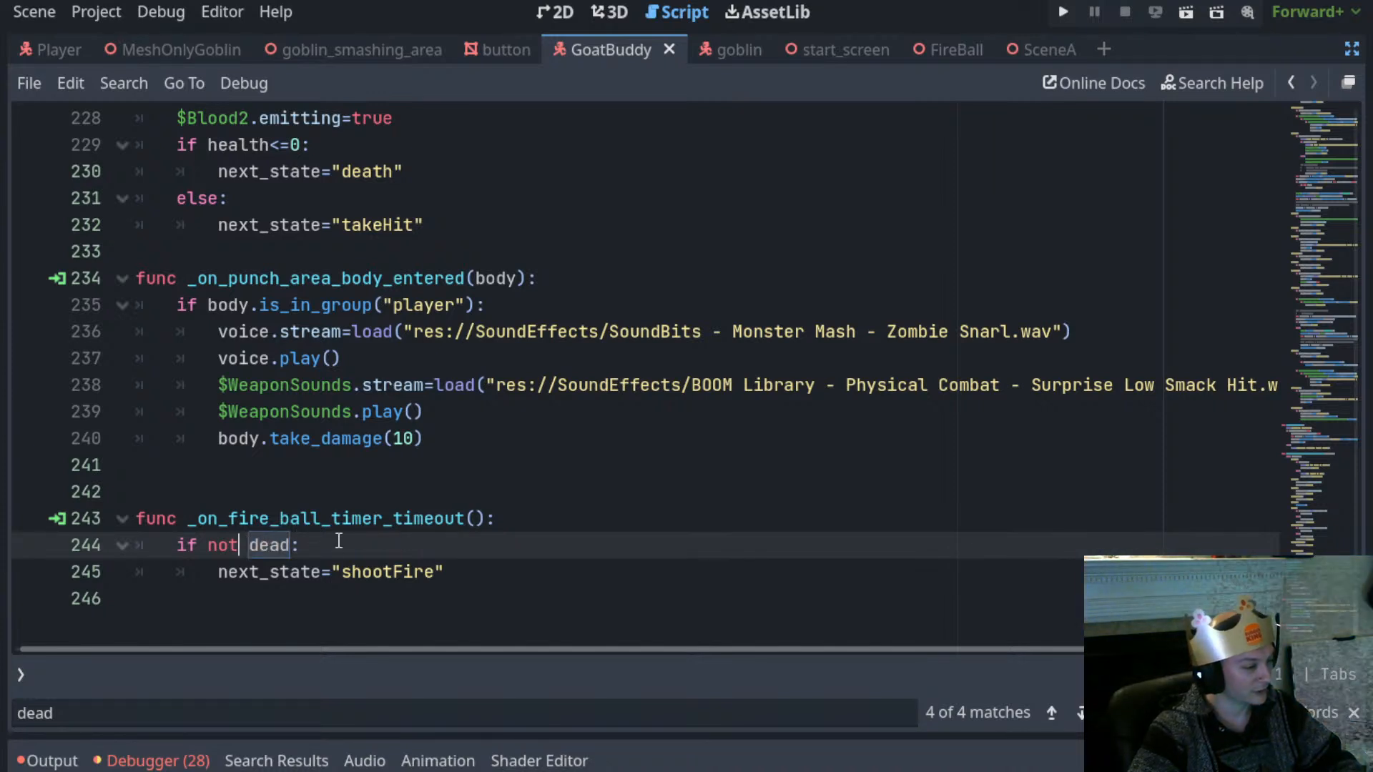
{"action": "key", "text": "BackSpace"}
{"action": "key", "text": "BackSpace"}
{"action": "key", "text": "BackSpace"}
{"action": "key", "text": "BackSpace"}
{"action": "key", "text": "Right"}
{"action": "key", "text": "Right"}
{"action": "key", "text": "Right"}
{"action": "key", "text": "Right"}
{"action": "type", "text": "!=-"}
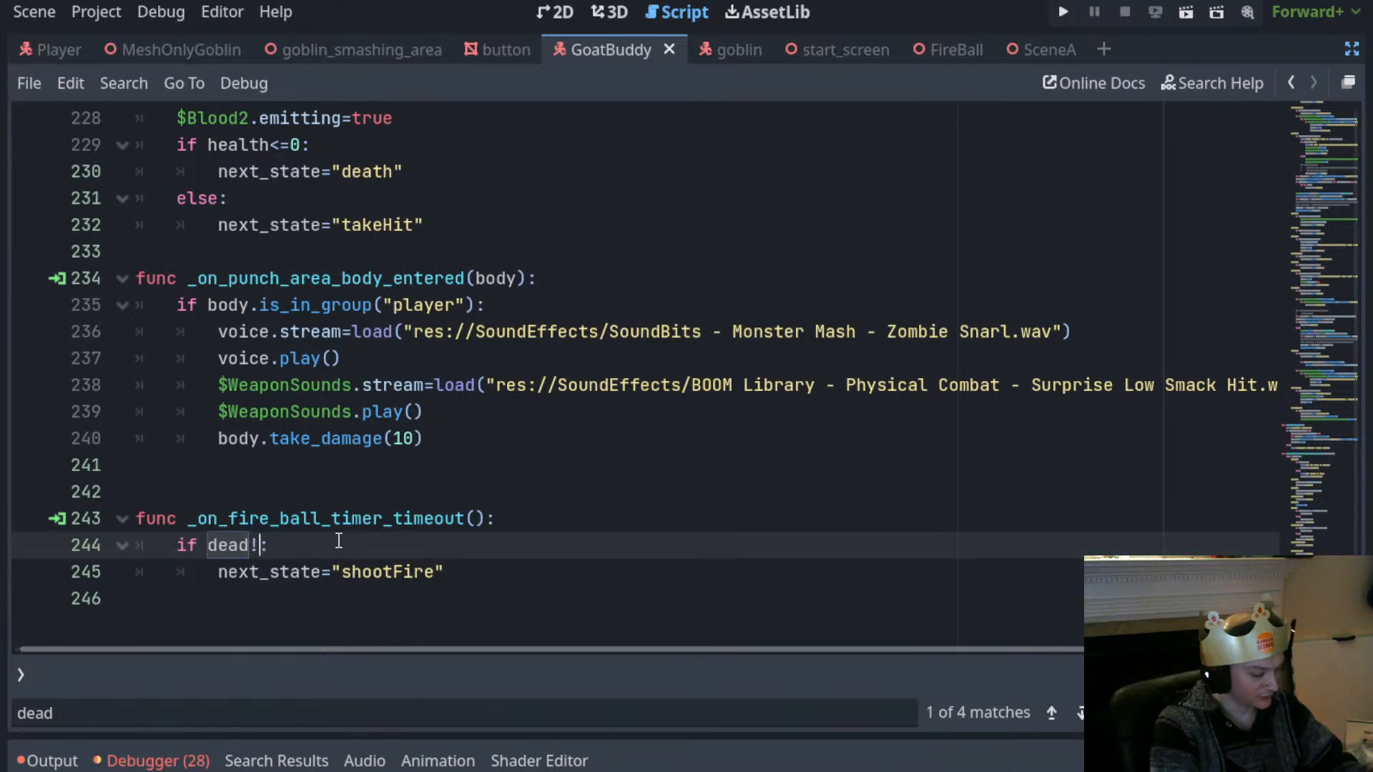
{"action": "key", "text": "BackSpace"}
{"action": "type", "text": "false"}
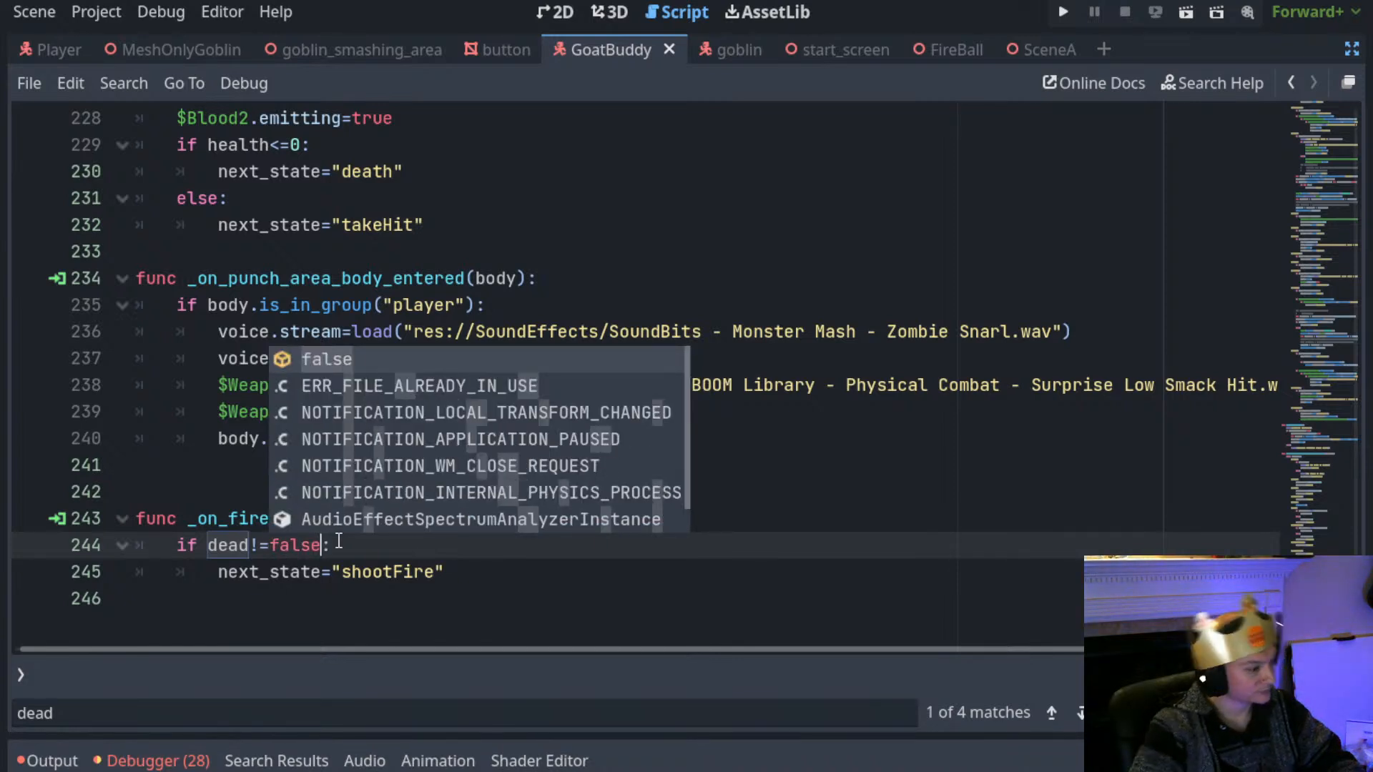
{"action": "key", "text": "Escape"}
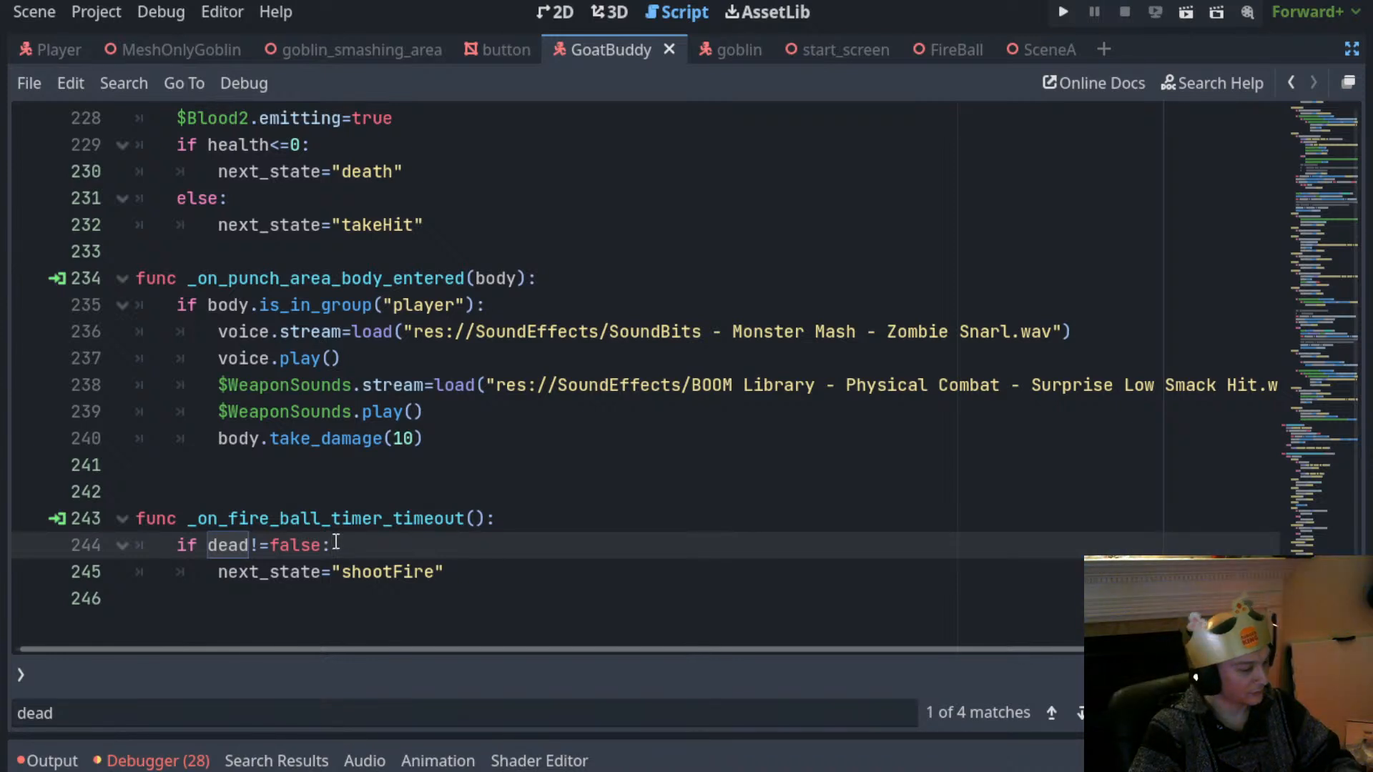
Change the compared value in the timeout function's if condition so that it reads dead!=true
{"action": "key", "text": "BackSpace"}
{"action": "key", "text": "BackSpace"}
{"action": "key", "text": "BackSpace"}
{"action": "key", "text": "BackSpace"}
{"action": "key", "text": "BackSpace"}
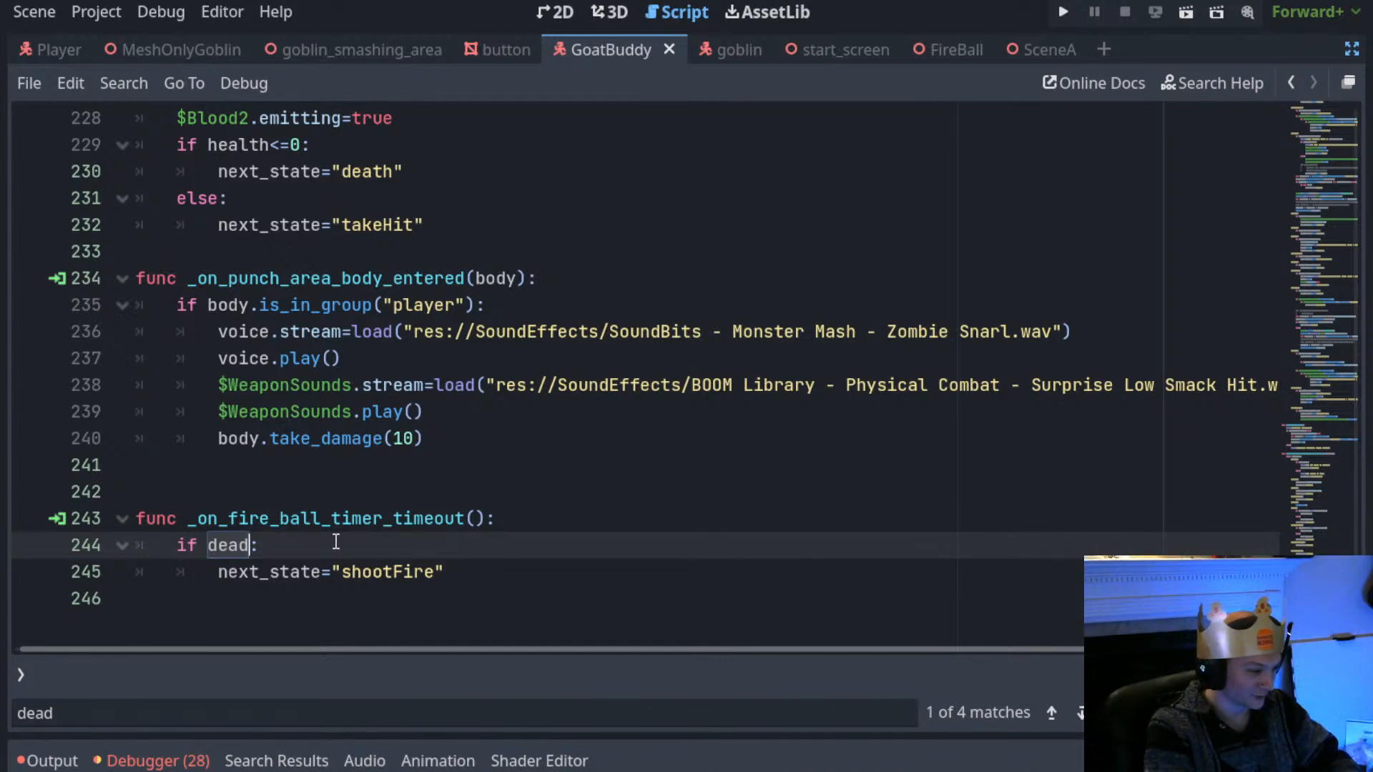
{"action": "type", "text": "="}
{"action": "type", "text": "true"}
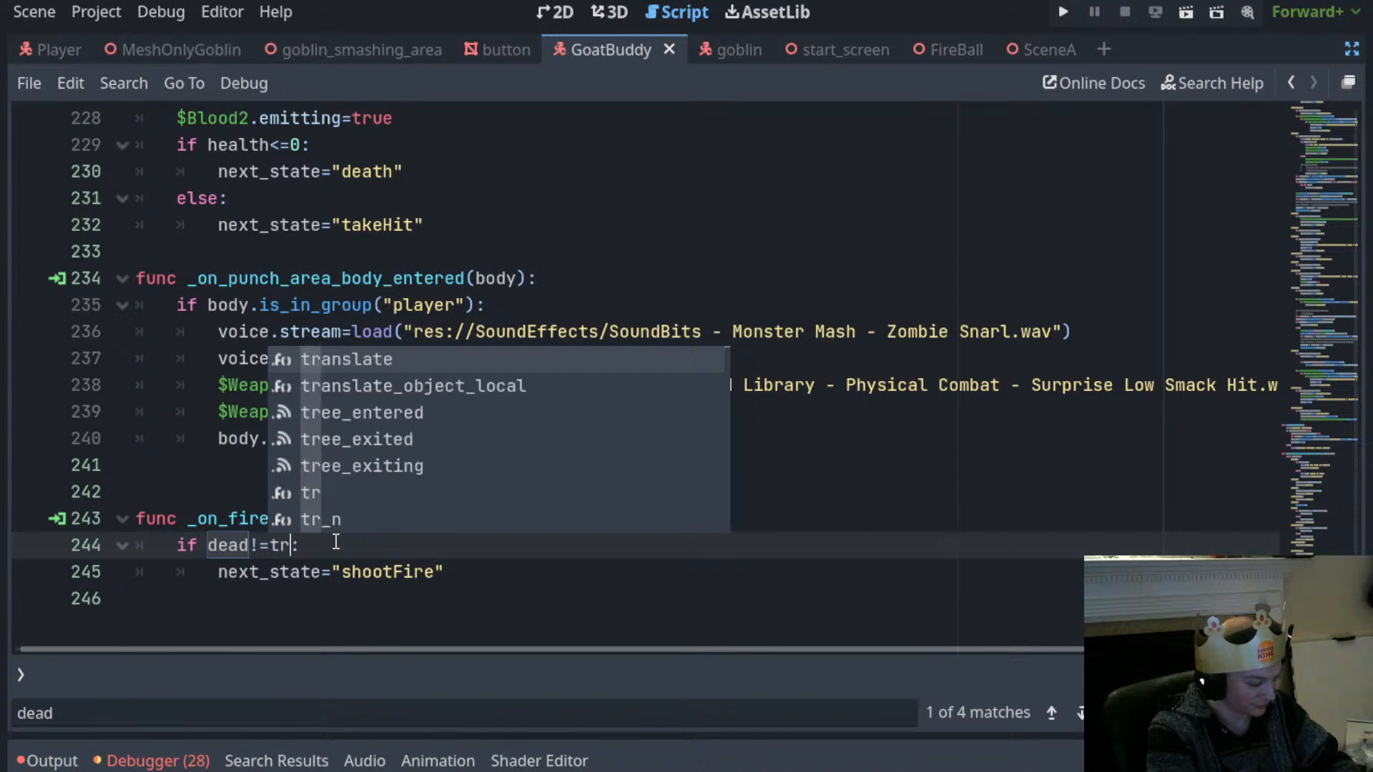
{"action": "left_click", "coordinate": [231, 518]}
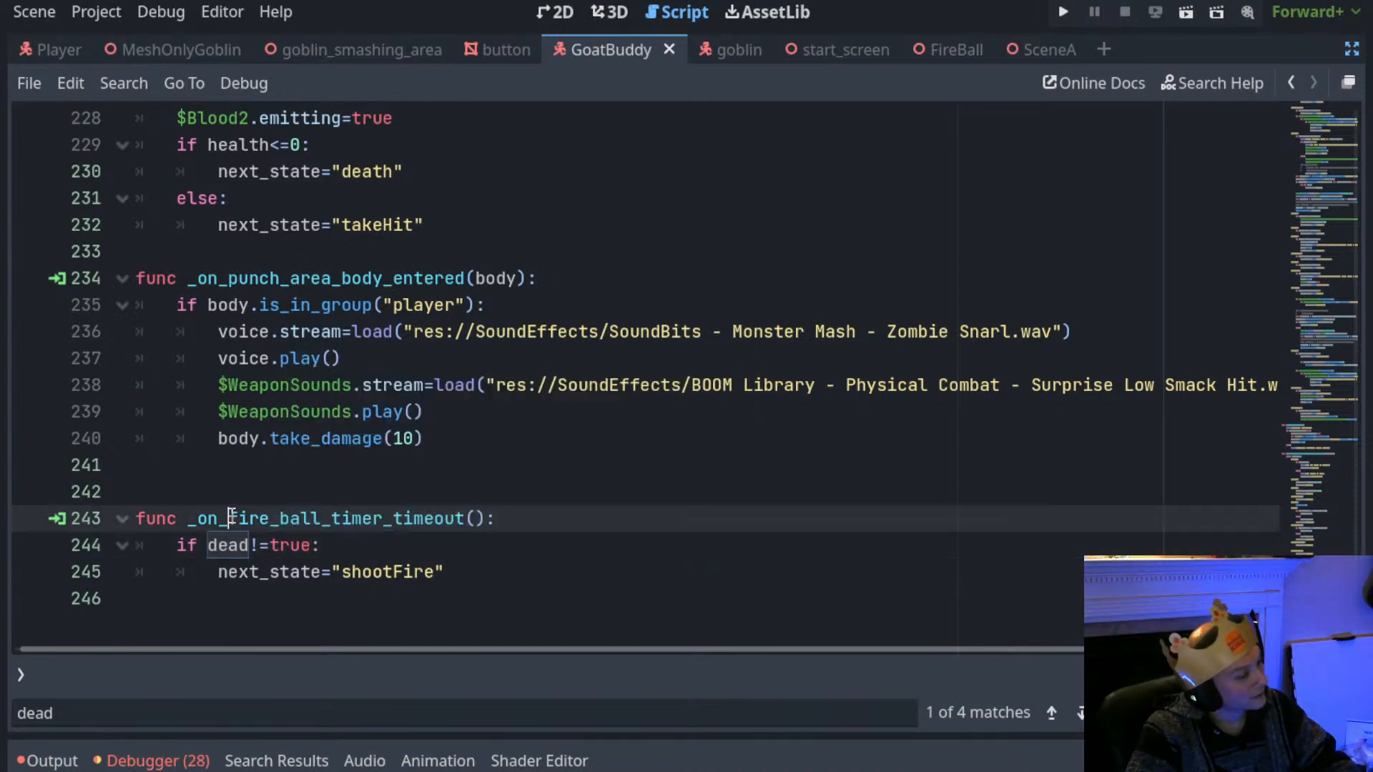
Retype the !=true comparison in the if condition of _on_fire_ball_timer_timeout and save the script
{"action": "key", "text": "ctrl+s"}
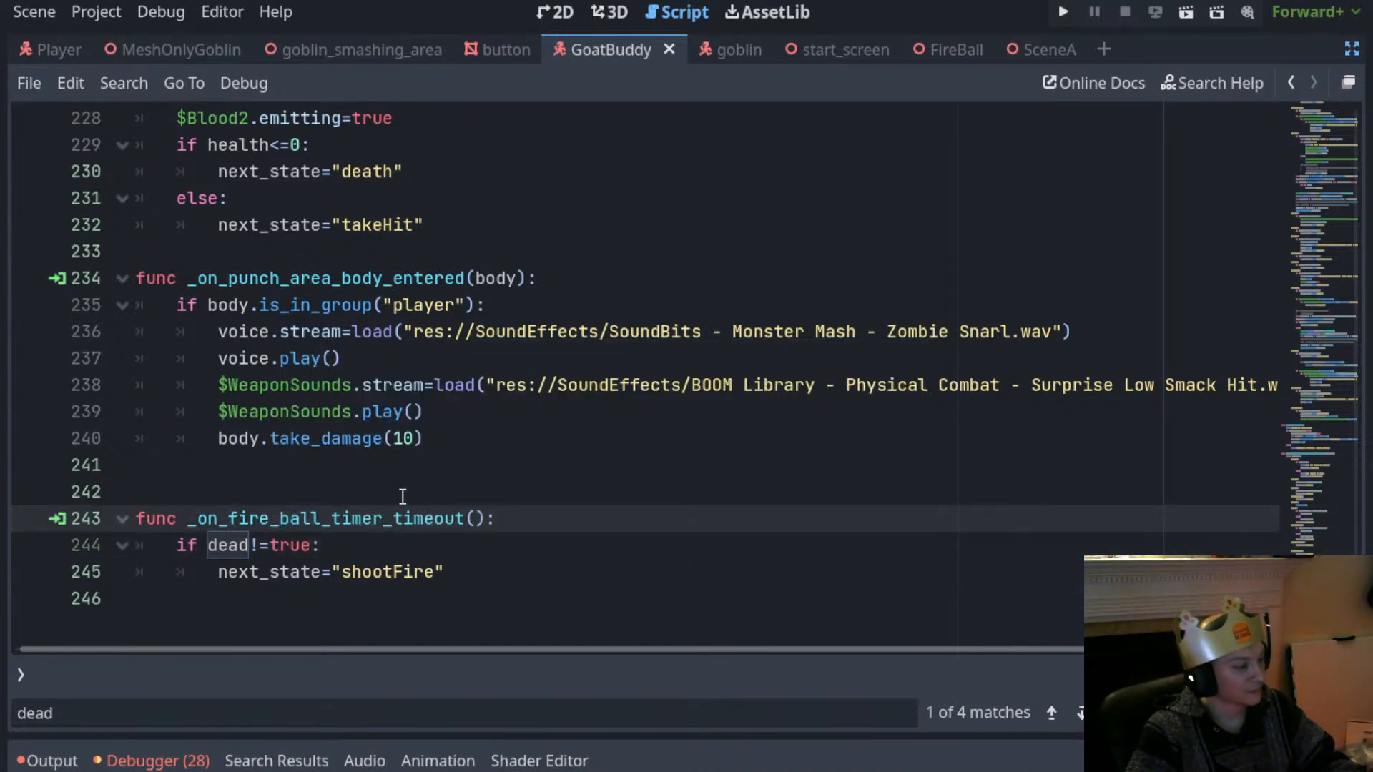
{"action": "scroll", "coordinate": [379, 496], "scroll_direction": "up", "scroll_amount": 5}
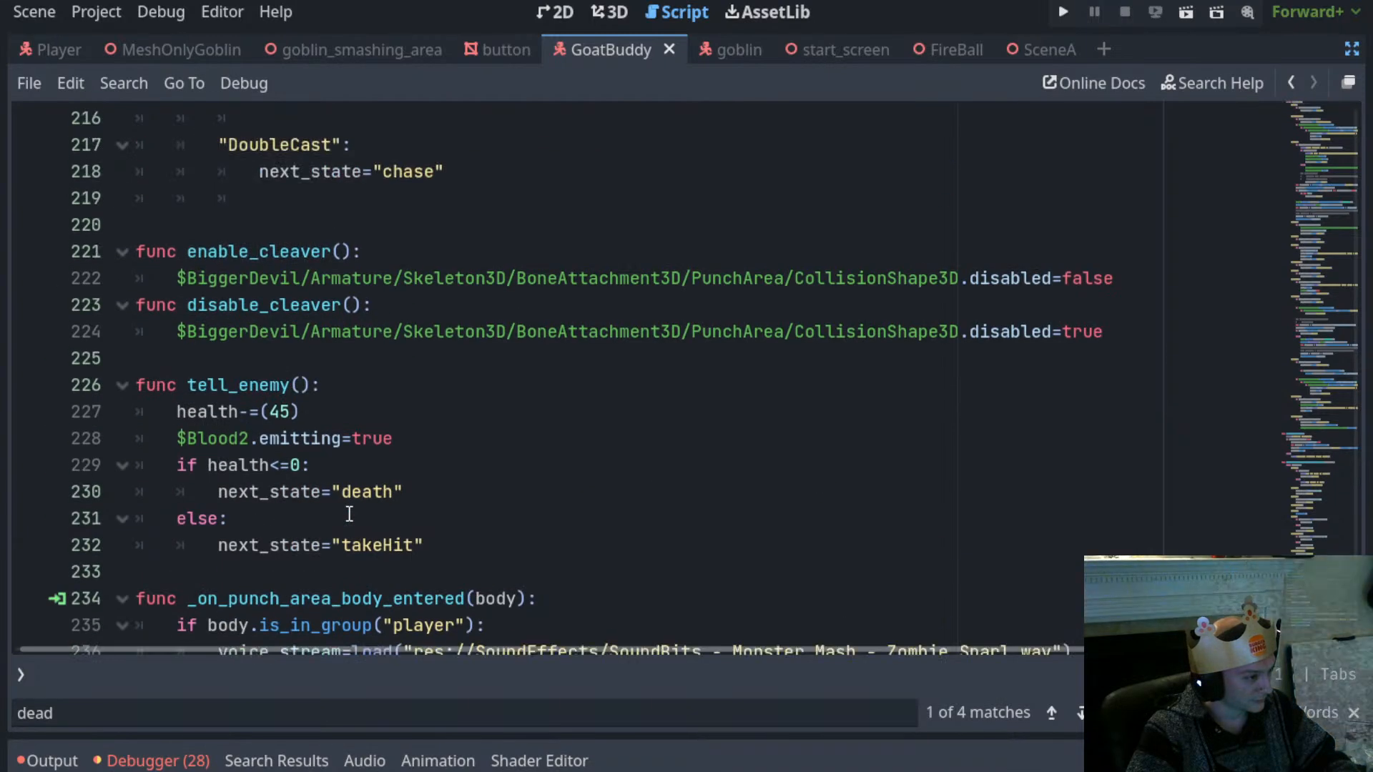
{"action": "scroll", "coordinate": [349, 514], "scroll_direction": "down", "scroll_amount": 5}
{"action": "left_click_drag", "start_coordinate": [249, 545], "coordinate": [334, 552]}
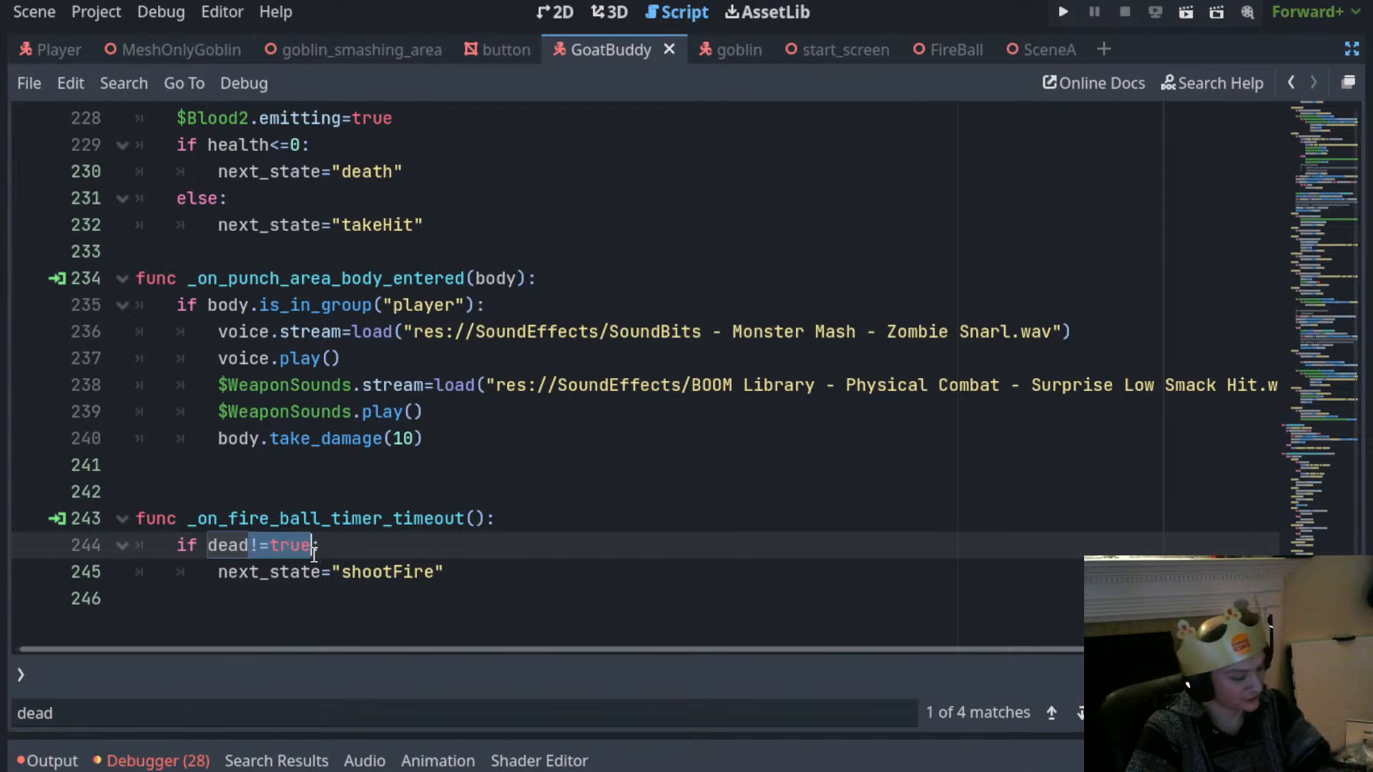
{"action": "key", "text": "BackSpace"}
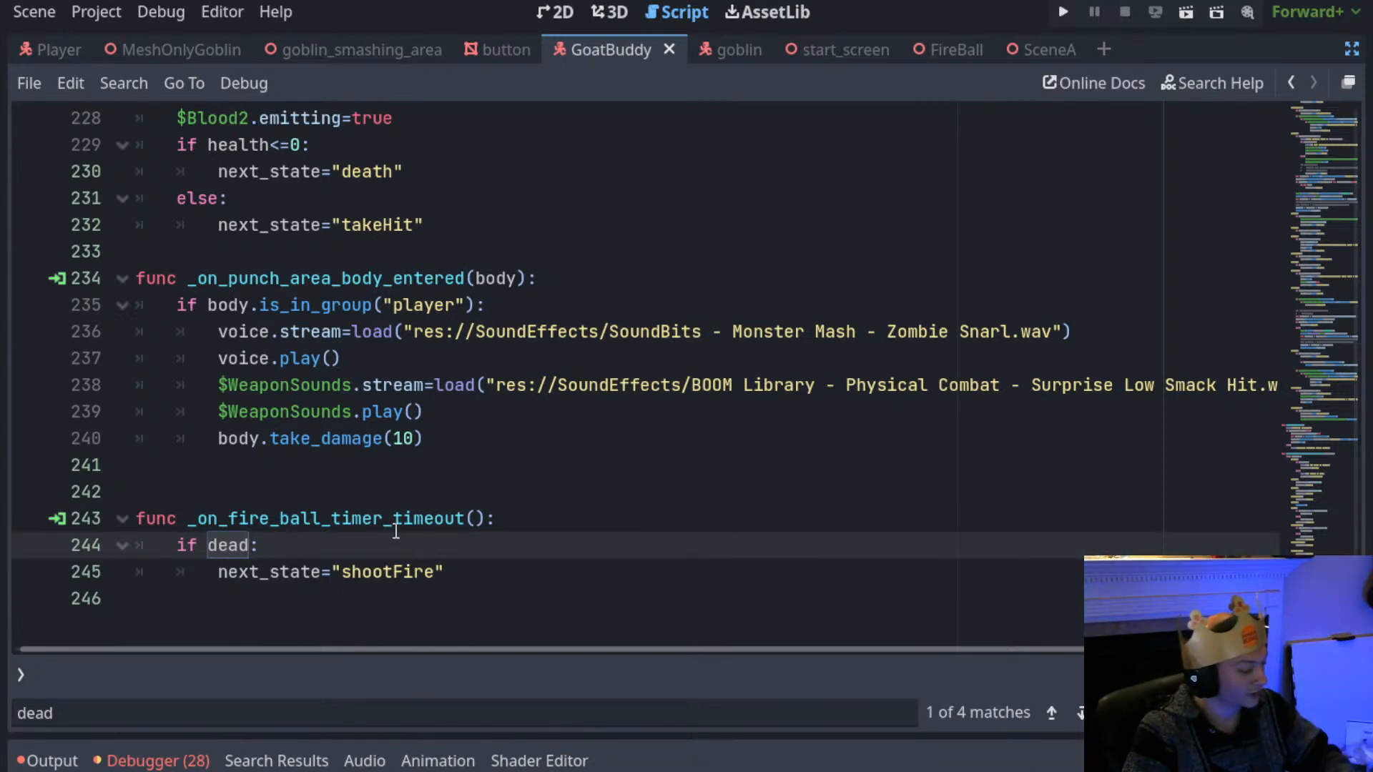
{"action": "type", "text": "!=true"}
{"action": "left_click", "coordinate": [350, 510]}
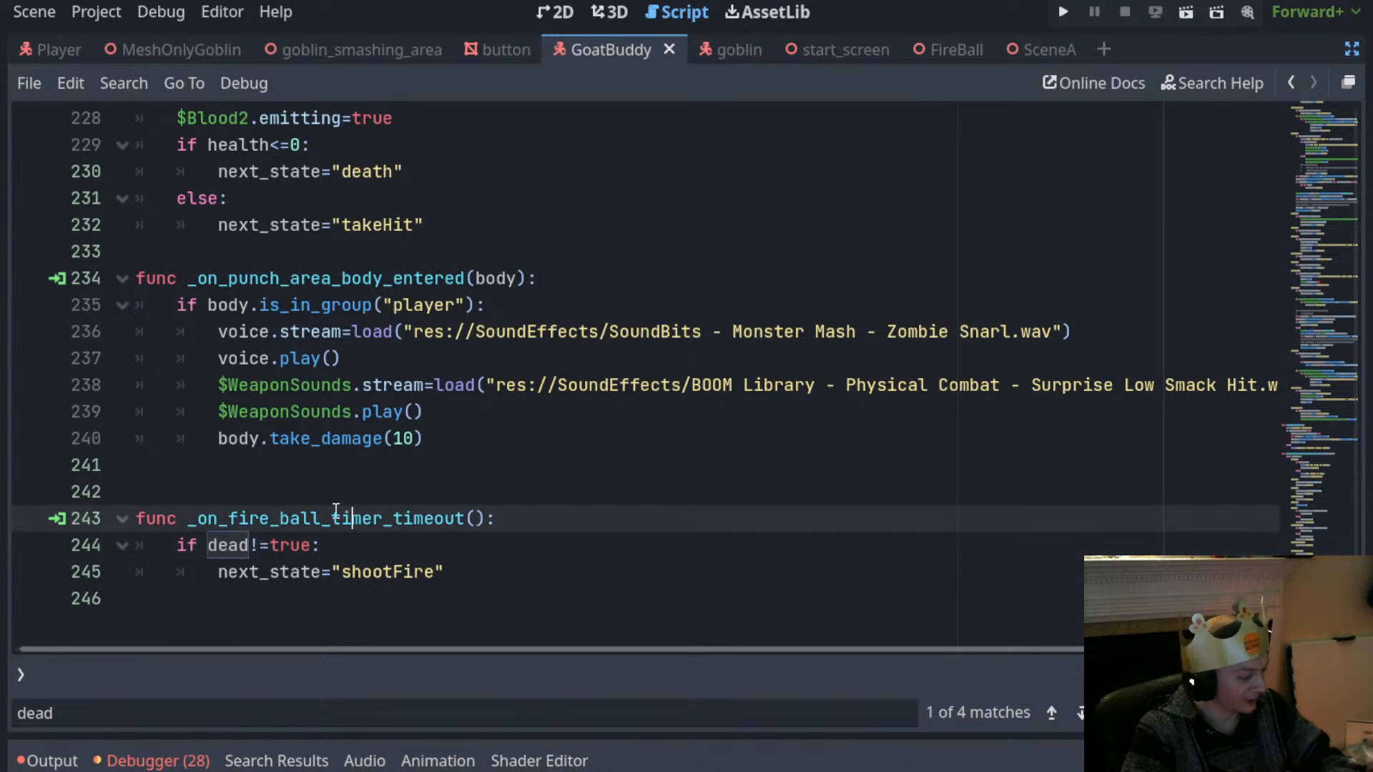
{"action": "key", "text": "ctrl+s"}
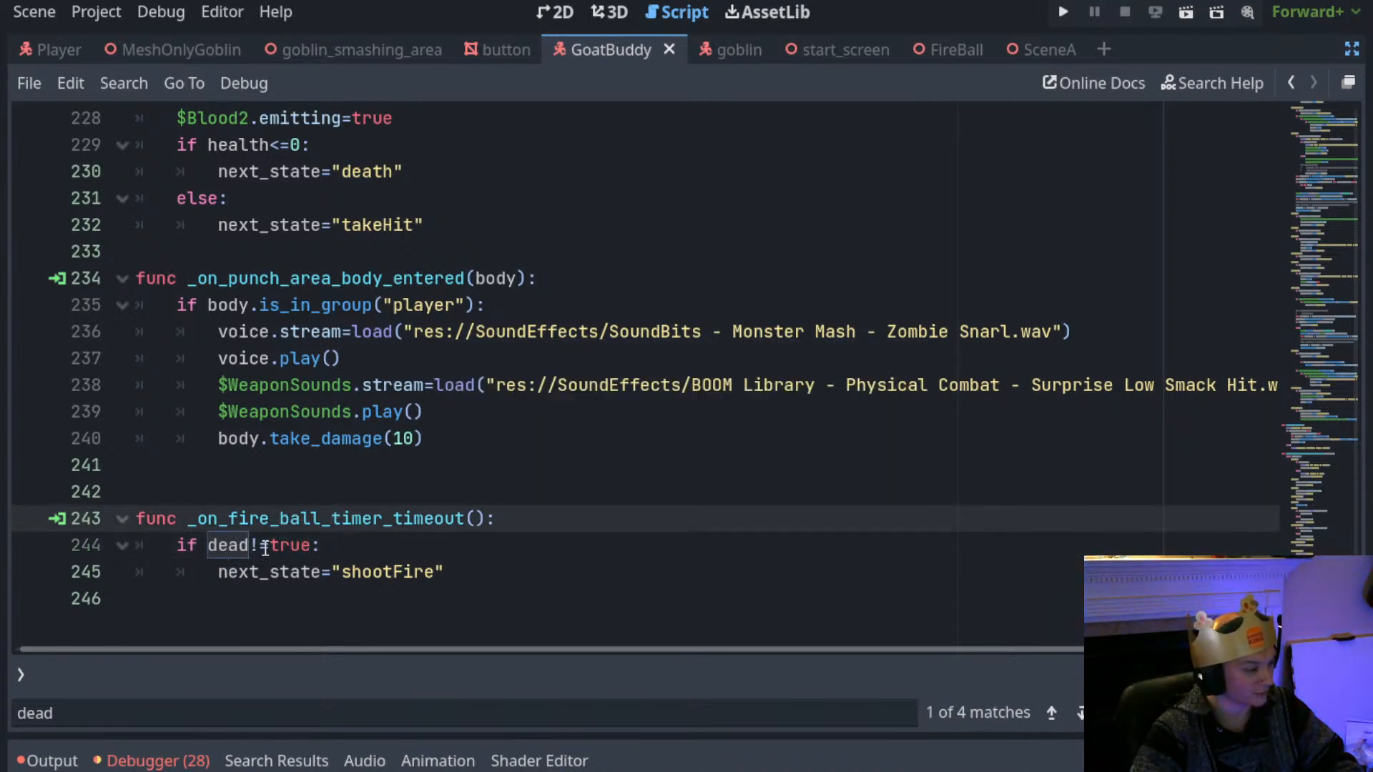
Review the script from _on_fire_ball_timer_timeout up through tell_enemy to the cases of _on_animation_player_animation_finished
{"action": "scroll", "coordinate": [261, 488], "scroll_direction": "up", "scroll_amount": 1}
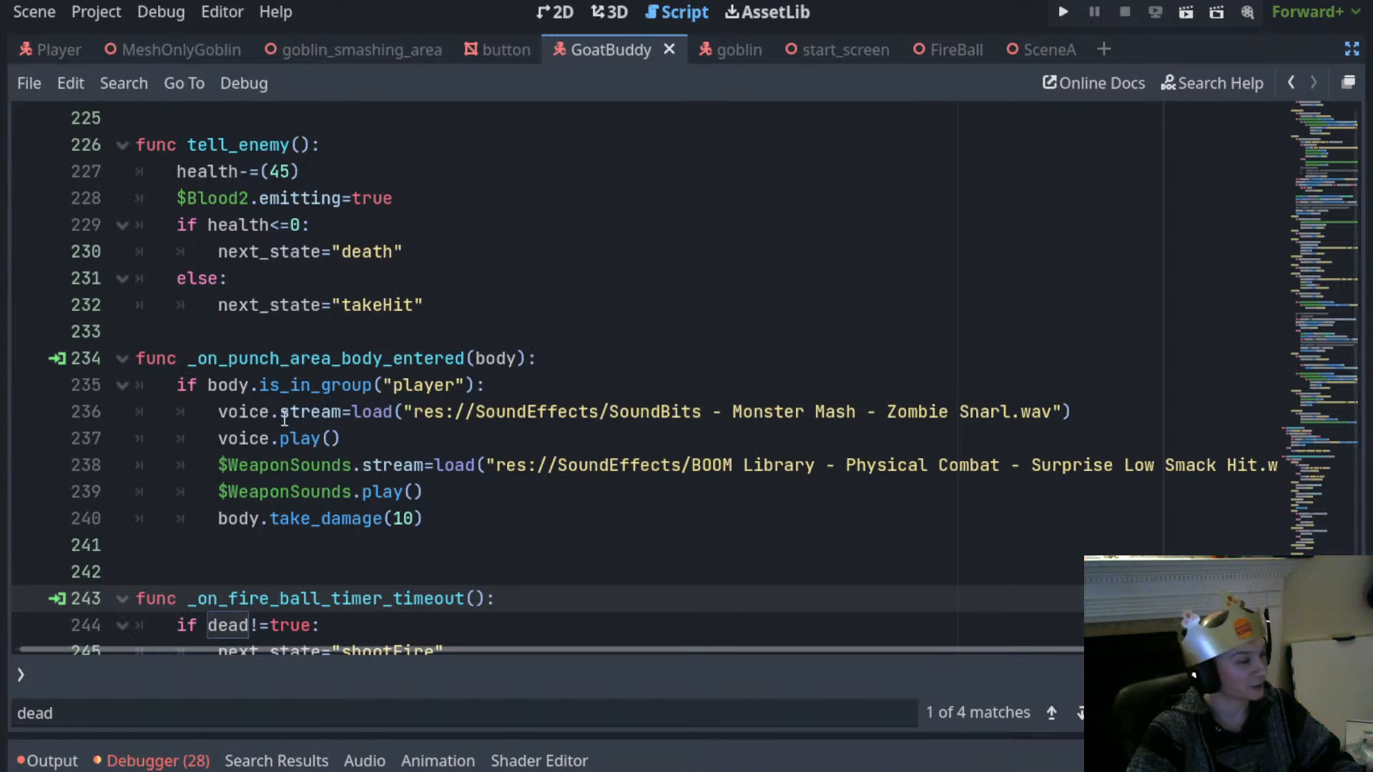
{"action": "scroll", "coordinate": [466, 366], "scroll_direction": "up", "scroll_amount": 3}
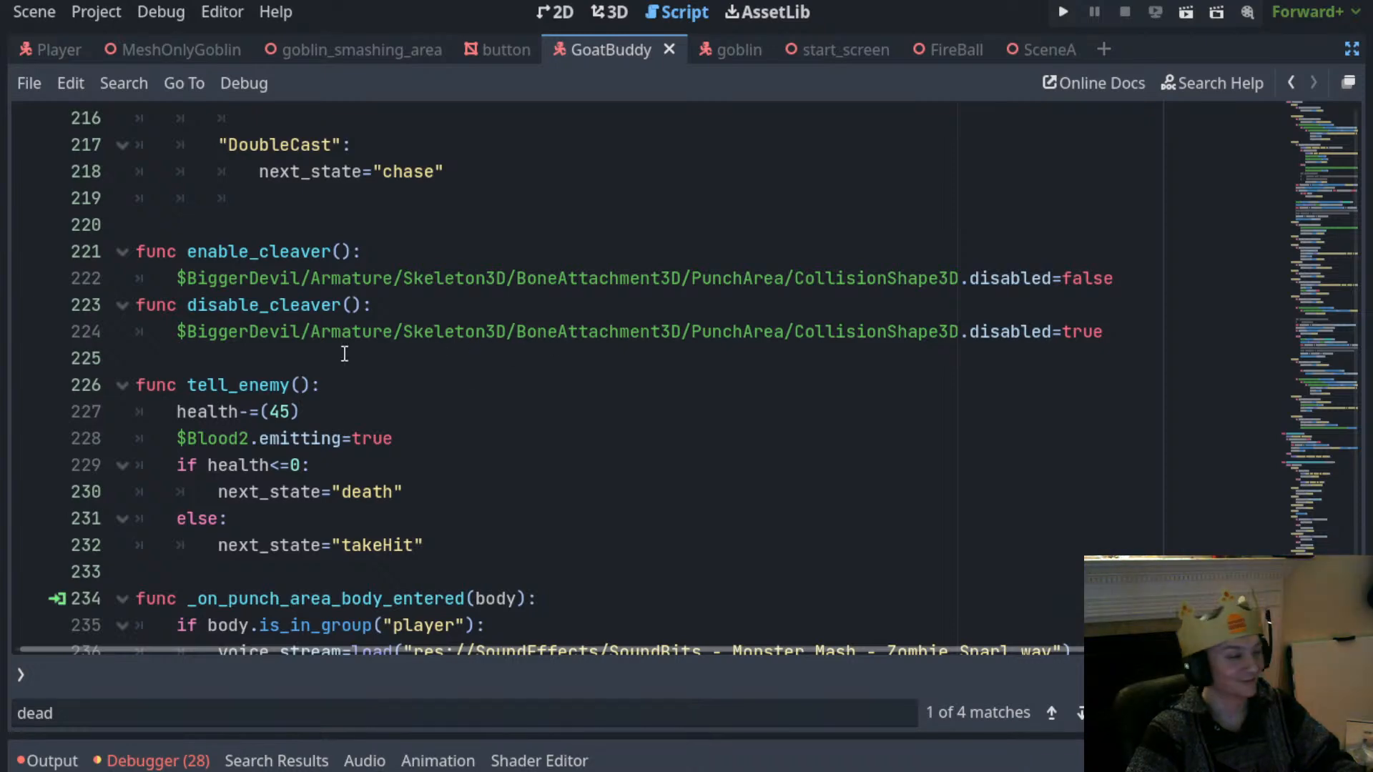
{"action": "scroll", "coordinate": [345, 354], "scroll_direction": "up", "scroll_amount": 4}
{"action": "scroll", "coordinate": [344, 354], "scroll_direction": "up", "scroll_amount": 2}
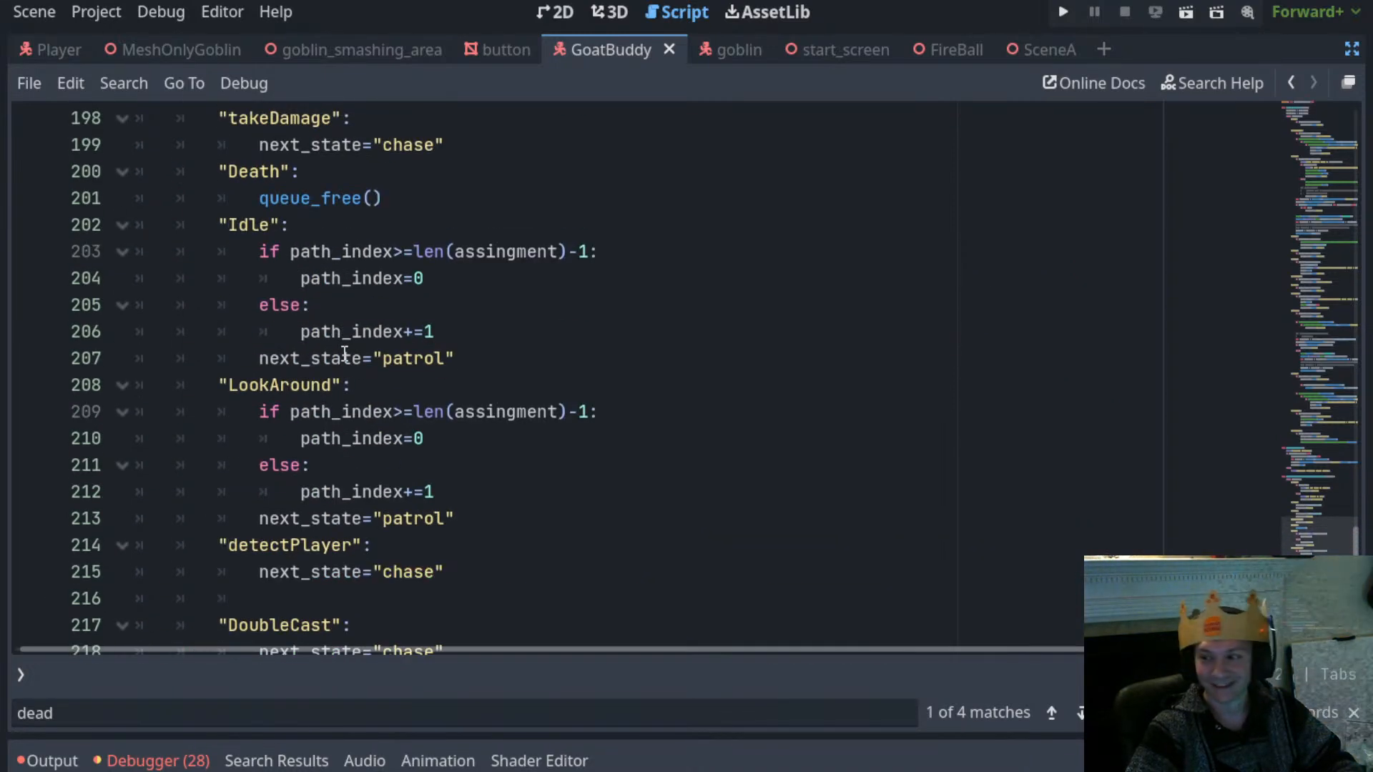
{"action": "scroll", "coordinate": [344, 354], "scroll_direction": "up", "scroll_amount": 5}
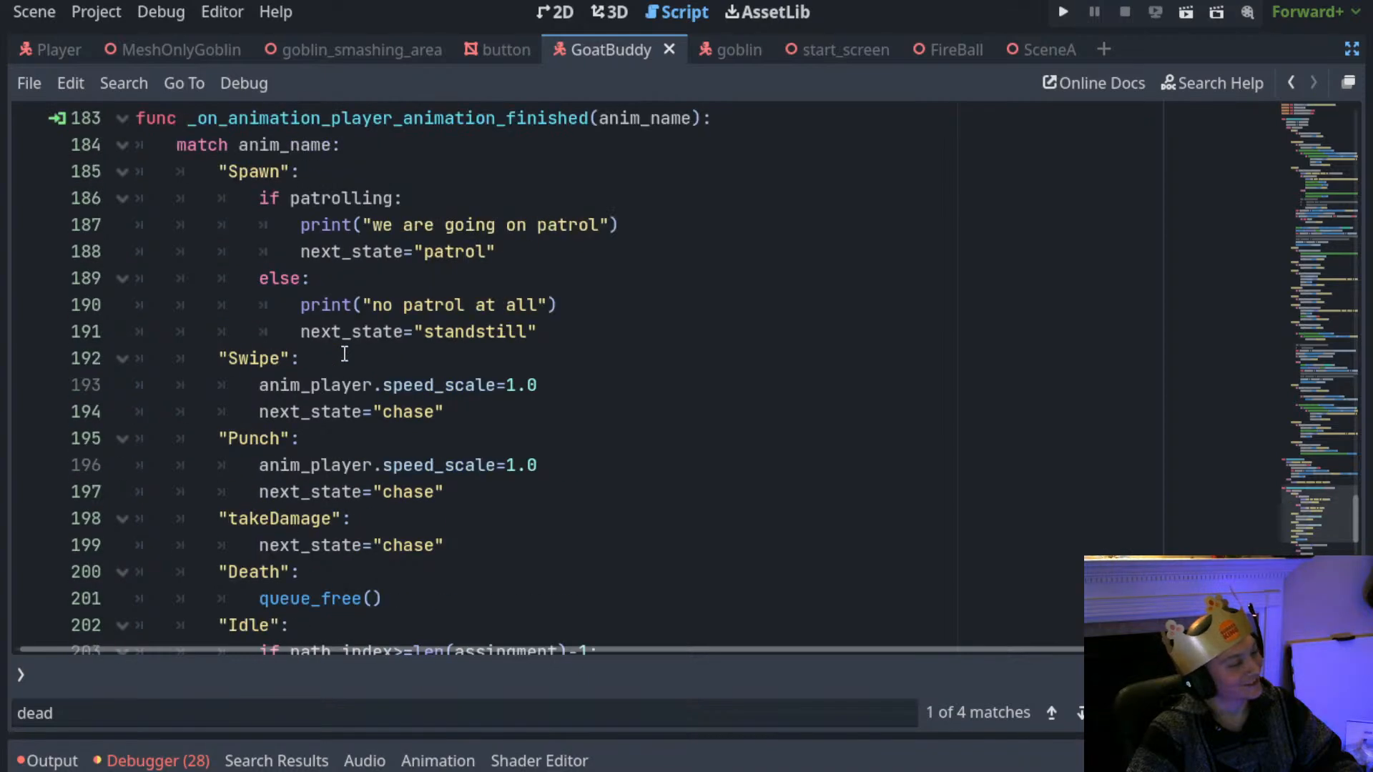
{"action": "scroll", "coordinate": [345, 354], "scroll_direction": "up", "scroll_amount": 2}
{"action": "scroll", "coordinate": [345, 354], "scroll_direction": "down", "scroll_amount": 9}
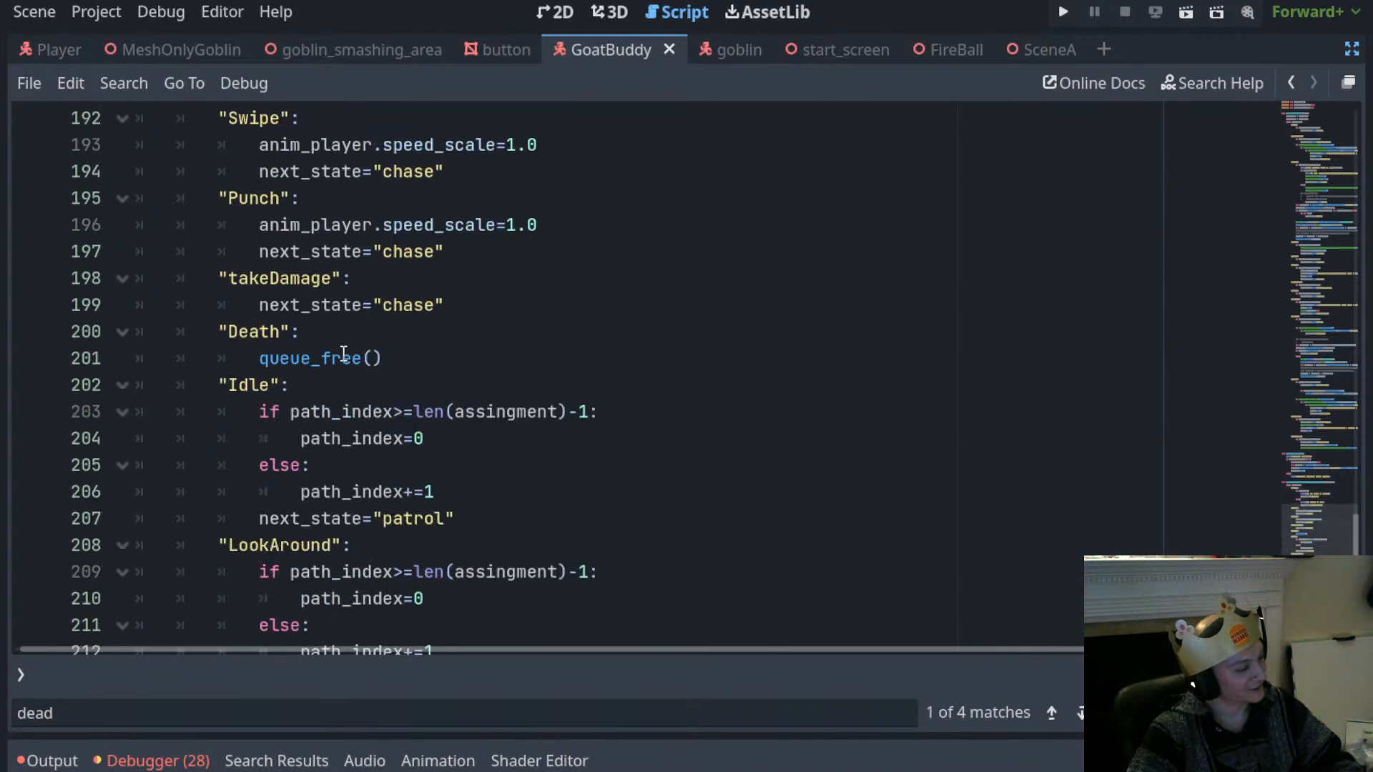
{"action": "scroll", "coordinate": [344, 354], "scroll_direction": "down", "scroll_amount": 8}
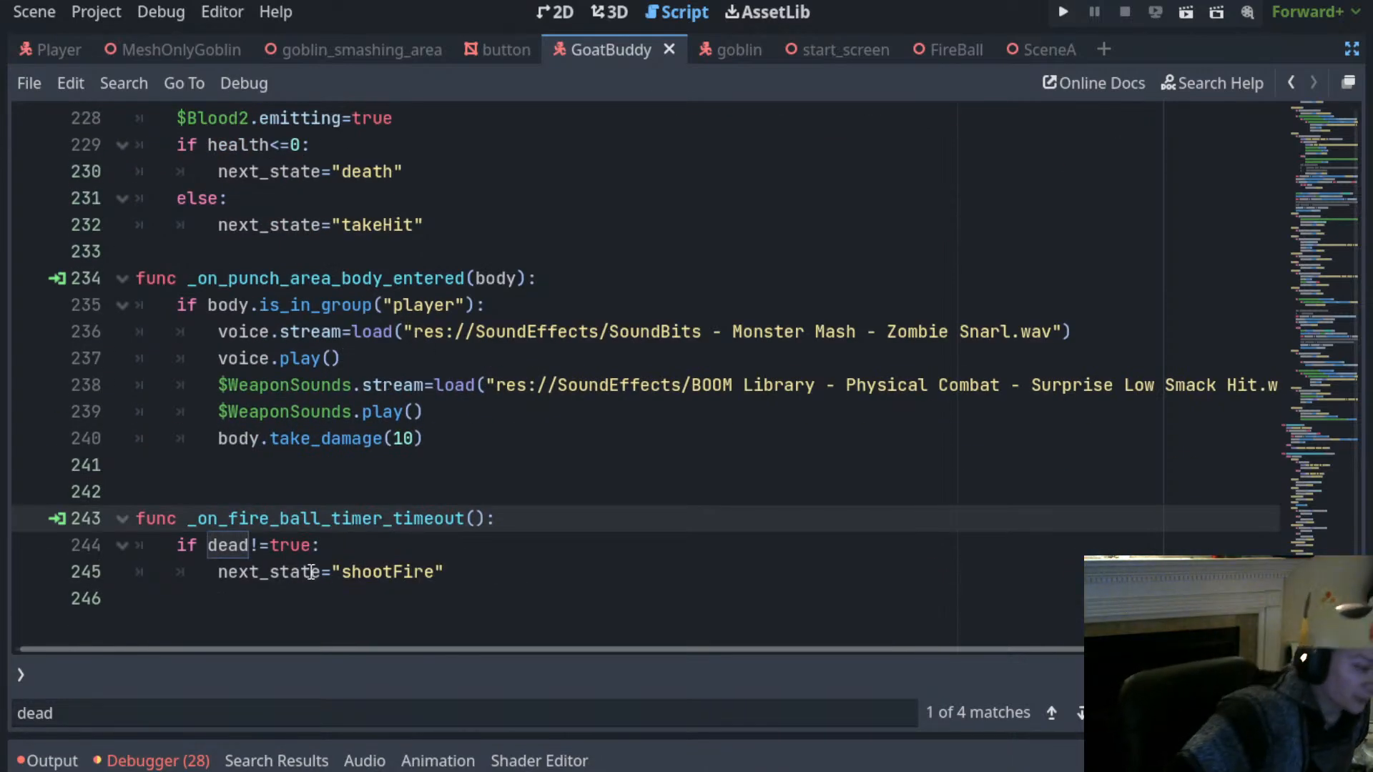
Copy the "if dead!=true:" line from _on_fire_ball_timer_timeout and check the animation-finished cases for a place to reuse it
{"action": "left_click_drag", "start_coordinate": [312, 546], "coordinate": [176, 545]}
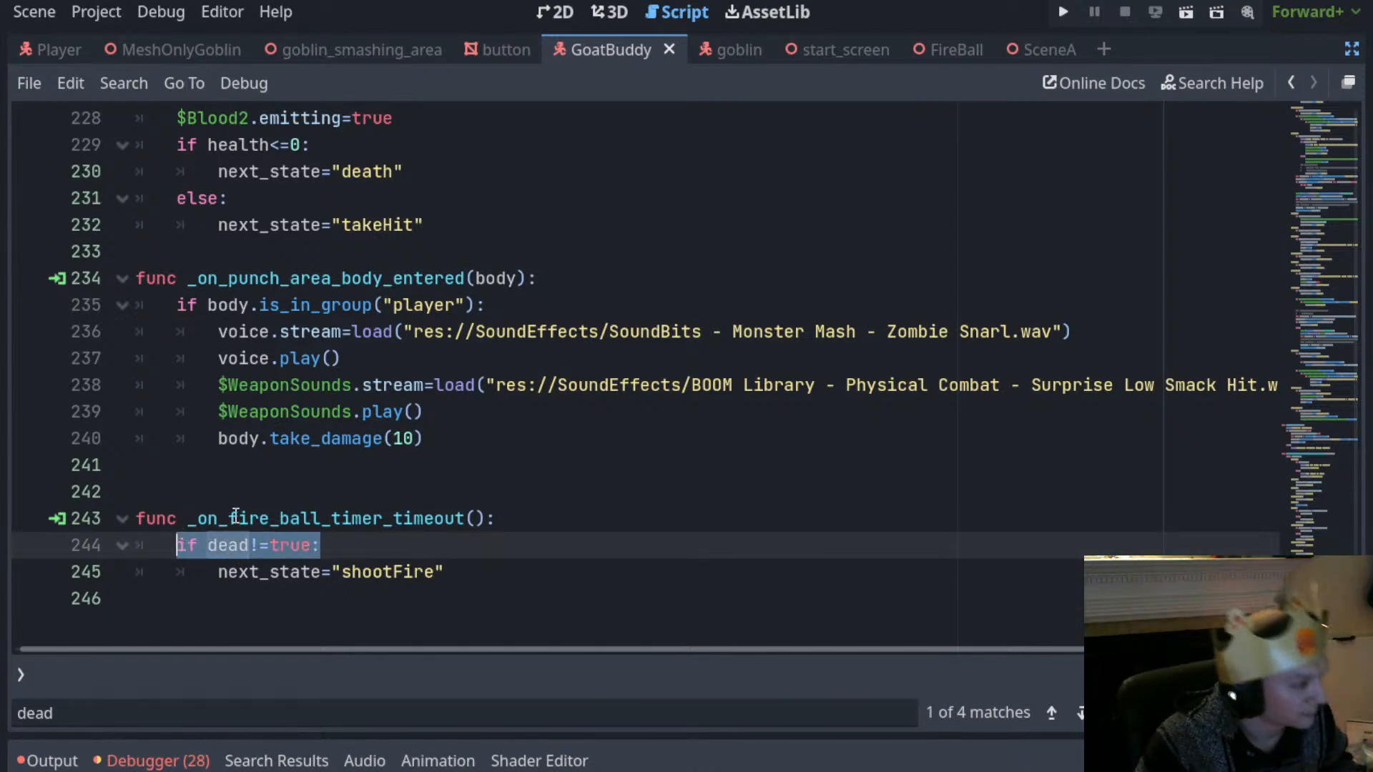
{"action": "scroll", "coordinate": [388, 441], "scroll_direction": "up", "scroll_amount": 8}
{"action": "scroll", "coordinate": [388, 441], "scroll_direction": "up", "scroll_amount": 1}
{"action": "scroll", "coordinate": [389, 442], "scroll_direction": "up", "scroll_amount": 4}
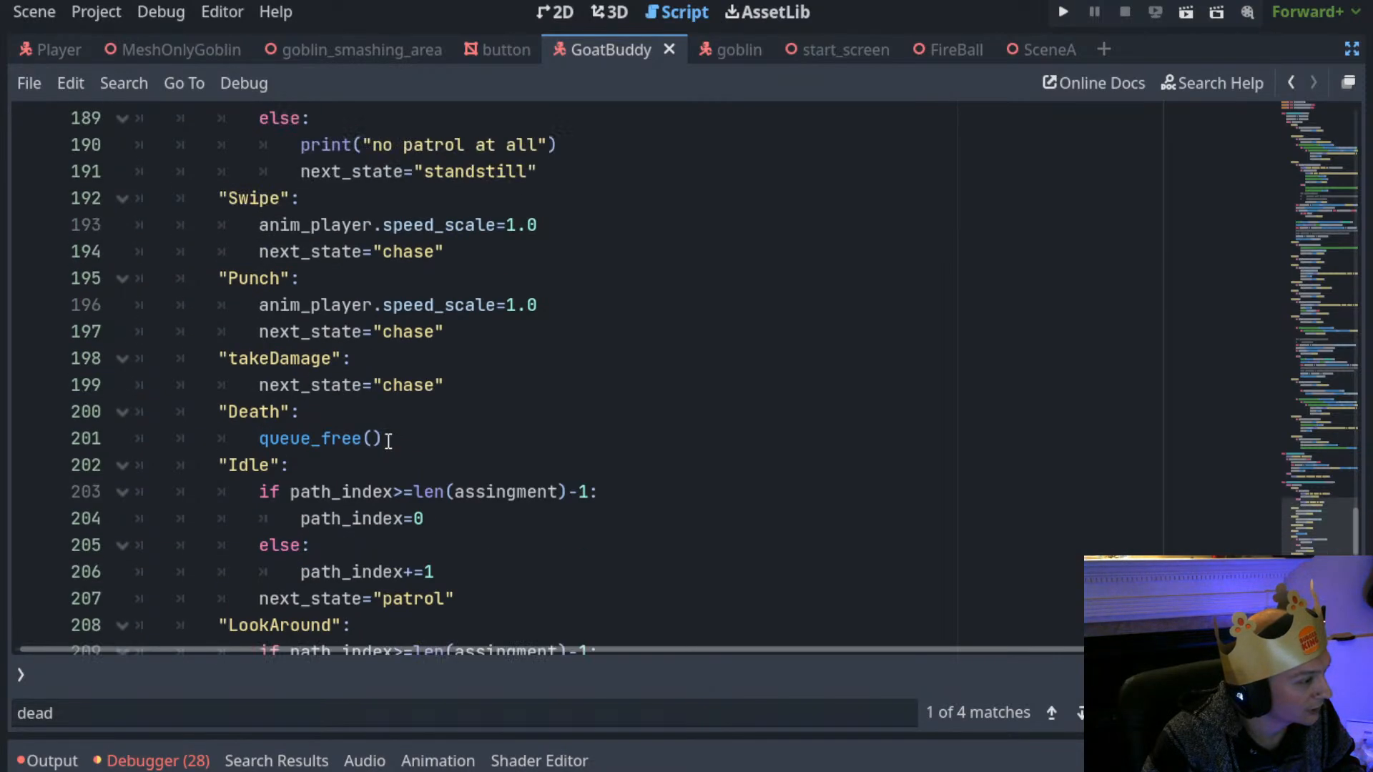
{"action": "scroll", "coordinate": [389, 441], "scroll_direction": "up", "scroll_amount": 4}
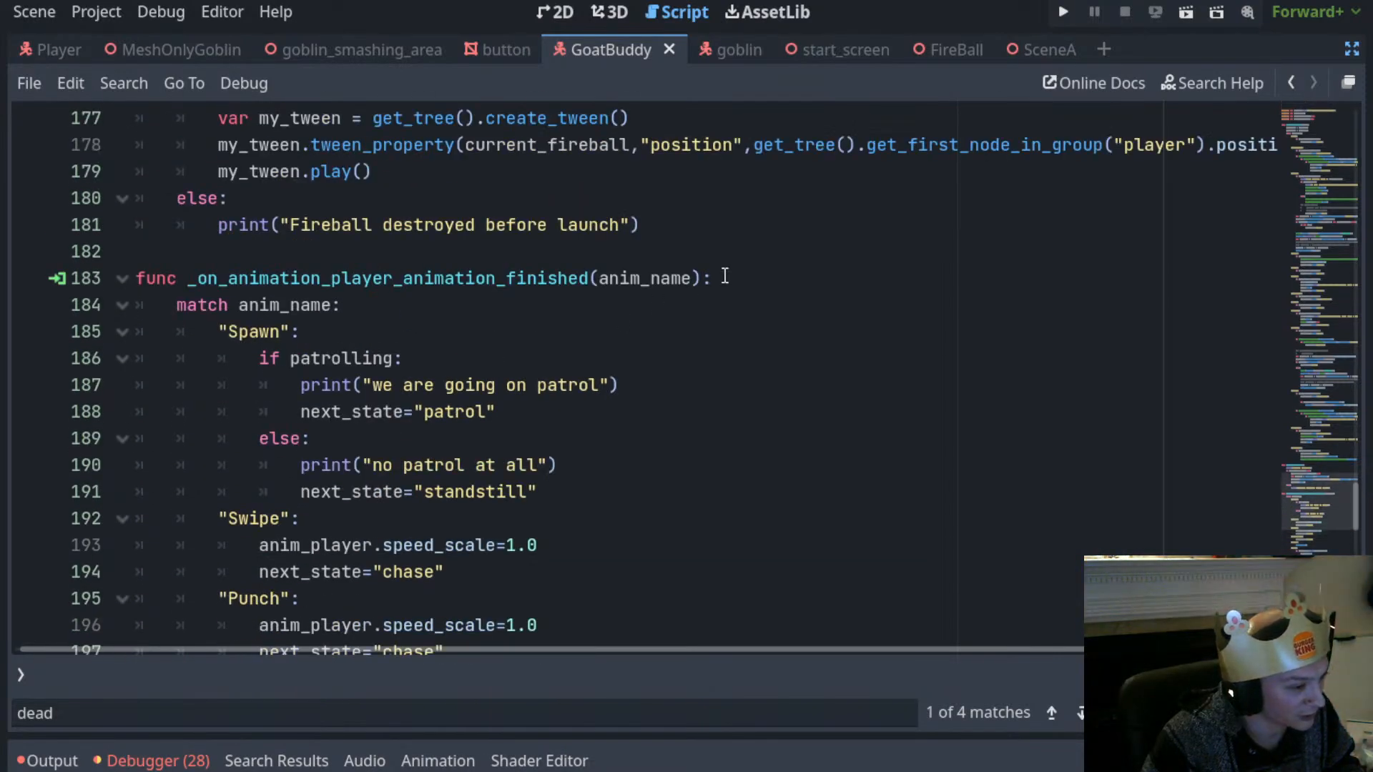
{"action": "left_click", "coordinate": [724, 276]}
{"action": "scroll", "coordinate": [506, 391], "scroll_direction": "down", "scroll_amount": 4}
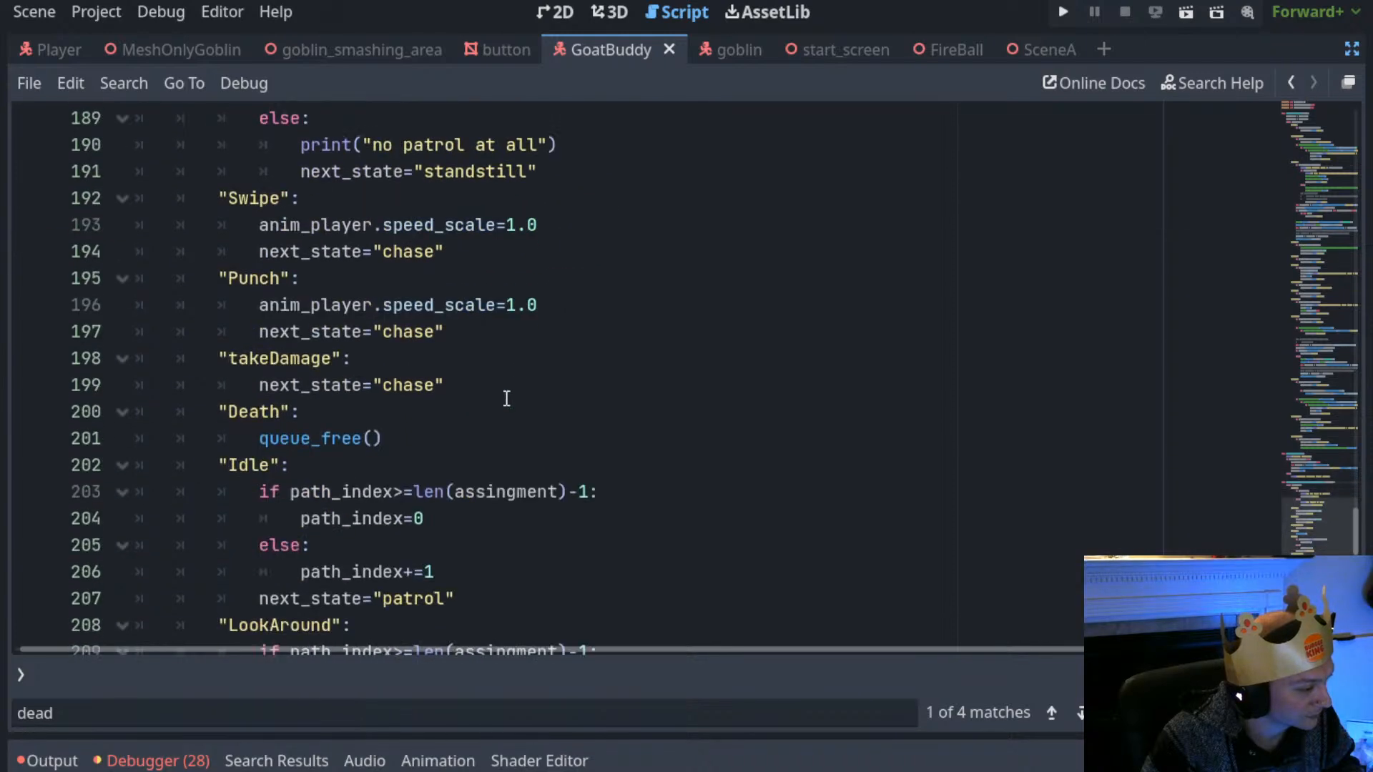
{"action": "scroll", "coordinate": [506, 398], "scroll_direction": "down", "scroll_amount": 2}
{"action": "scroll", "coordinate": [506, 398], "scroll_direction": "down", "scroll_amount": 2}
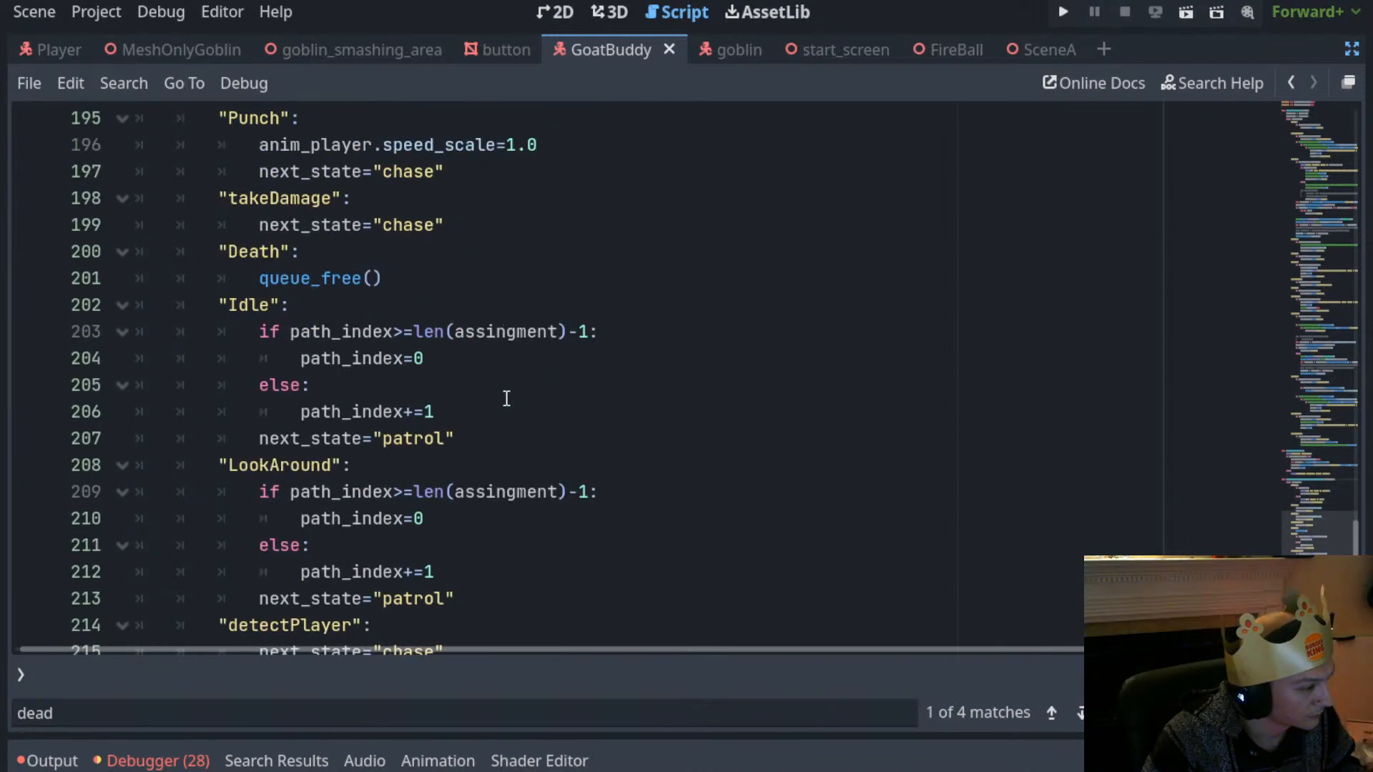
{"action": "scroll", "coordinate": [306, 349], "scroll_direction": "down", "scroll_amount": 2}
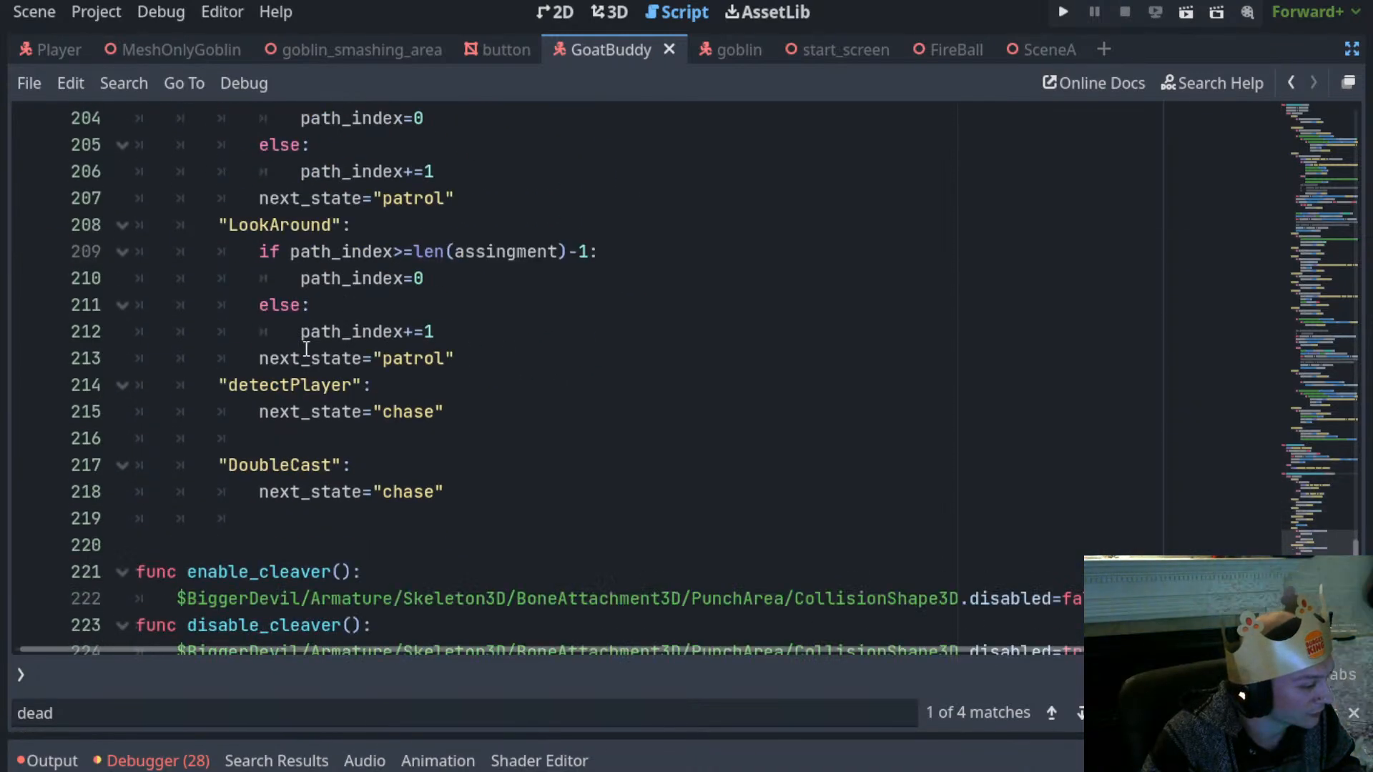
{"action": "scroll", "coordinate": [306, 349], "scroll_direction": "down", "scroll_amount": 6}
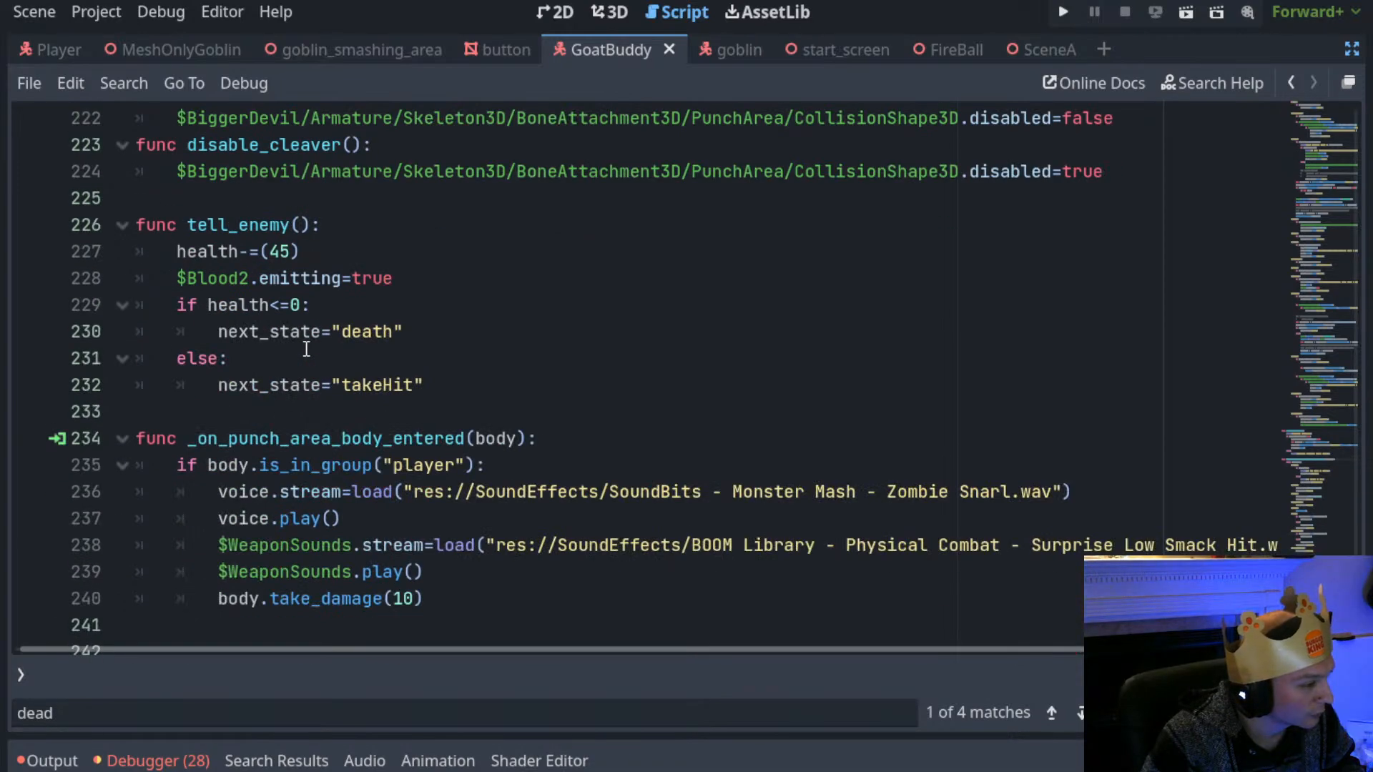
Insert "if dead!=true:" under the prev_state check of the "spellcast" state and indent the ThrowFireBall animation call beneath it
{"action": "scroll", "coordinate": [357, 328], "scroll_direction": "up", "scroll_amount": 10}
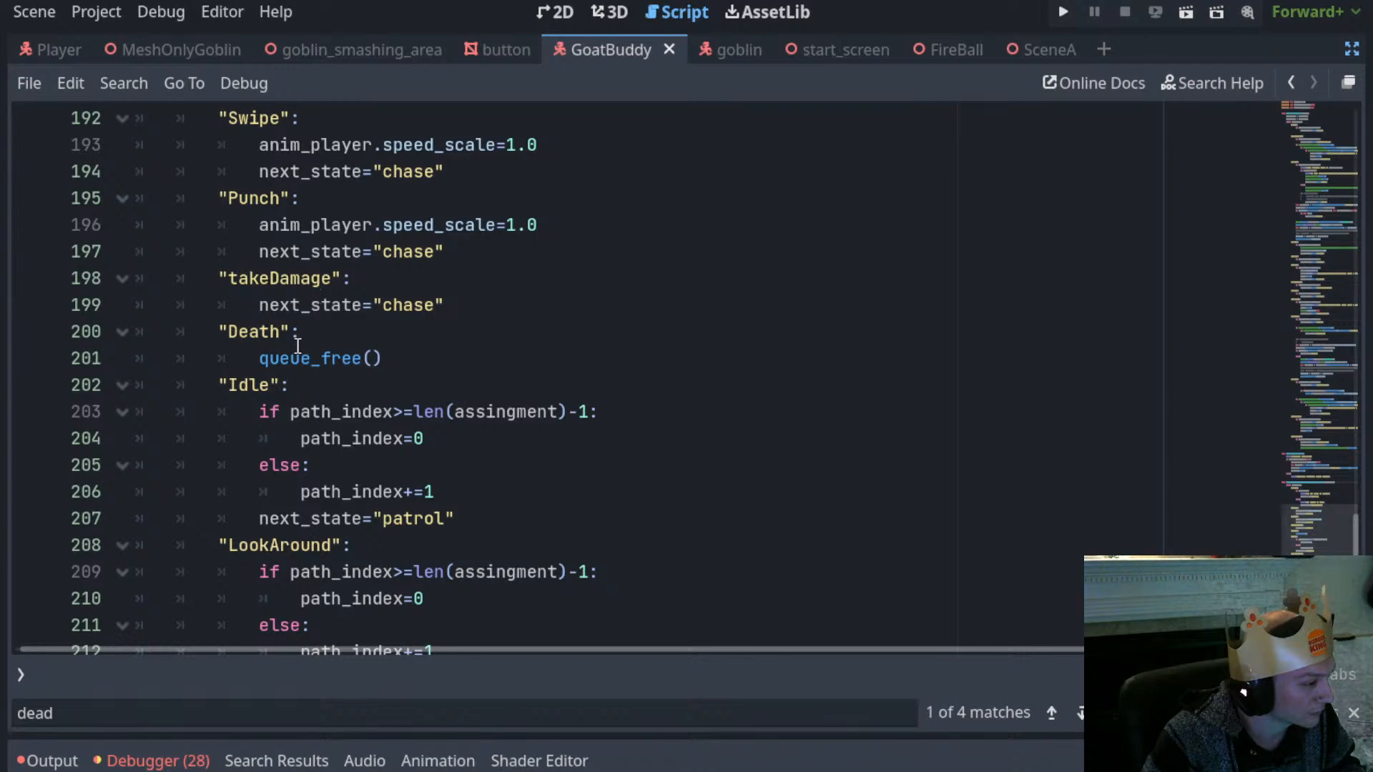
{"action": "scroll", "coordinate": [297, 346], "scroll_direction": "up", "scroll_amount": 3}
{"action": "scroll", "coordinate": [297, 346], "scroll_direction": "up", "scroll_amount": 15}
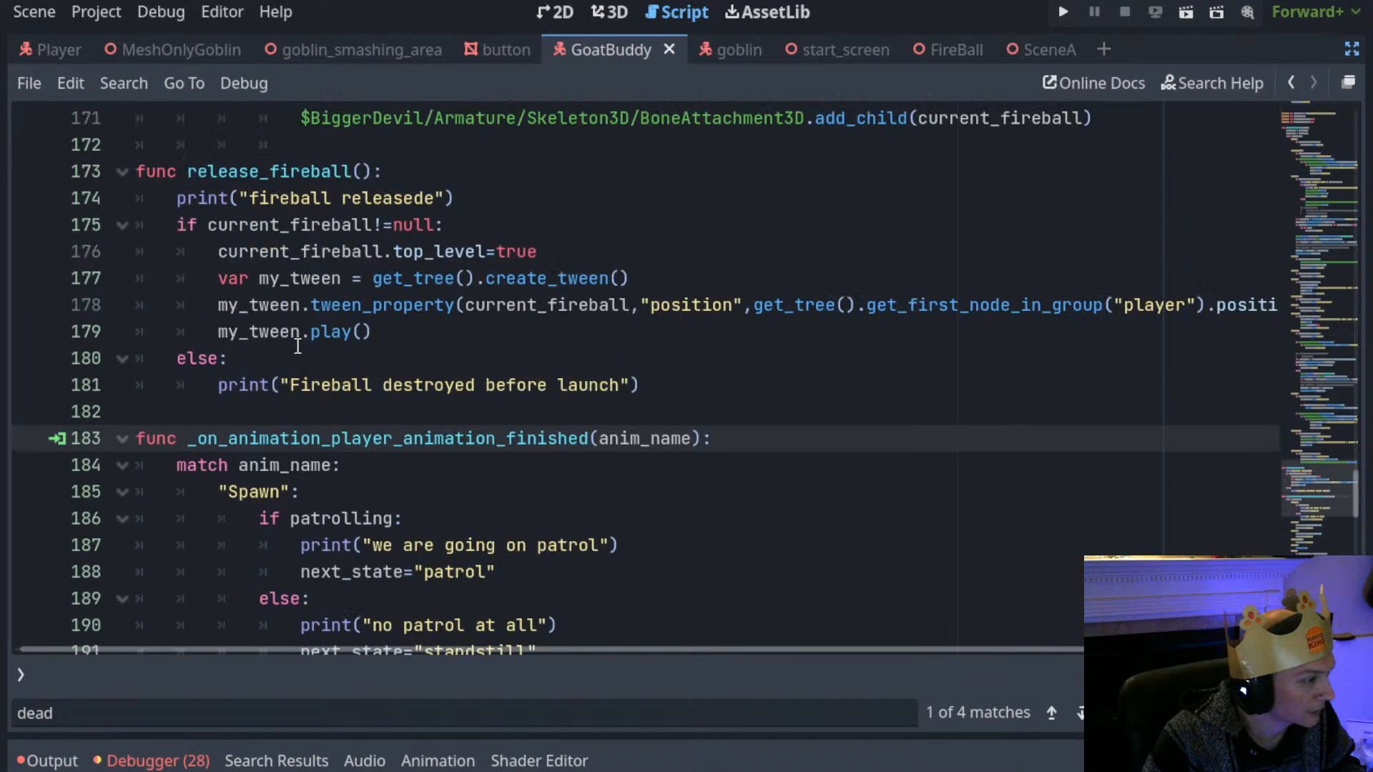
{"action": "scroll", "coordinate": [298, 346], "scroll_direction": "up", "scroll_amount": 14}
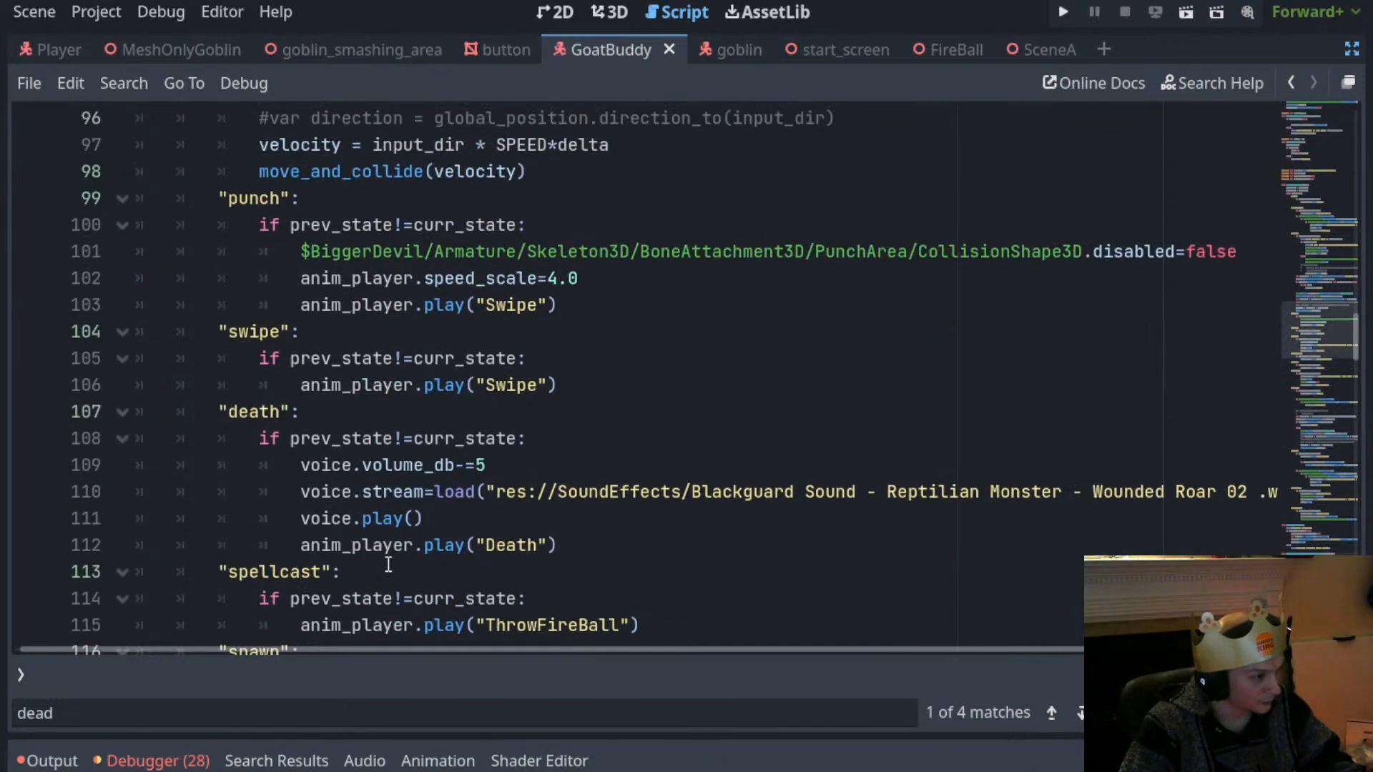
{"action": "scroll", "coordinate": [387, 565], "scroll_direction": "down", "scroll_amount": 3}
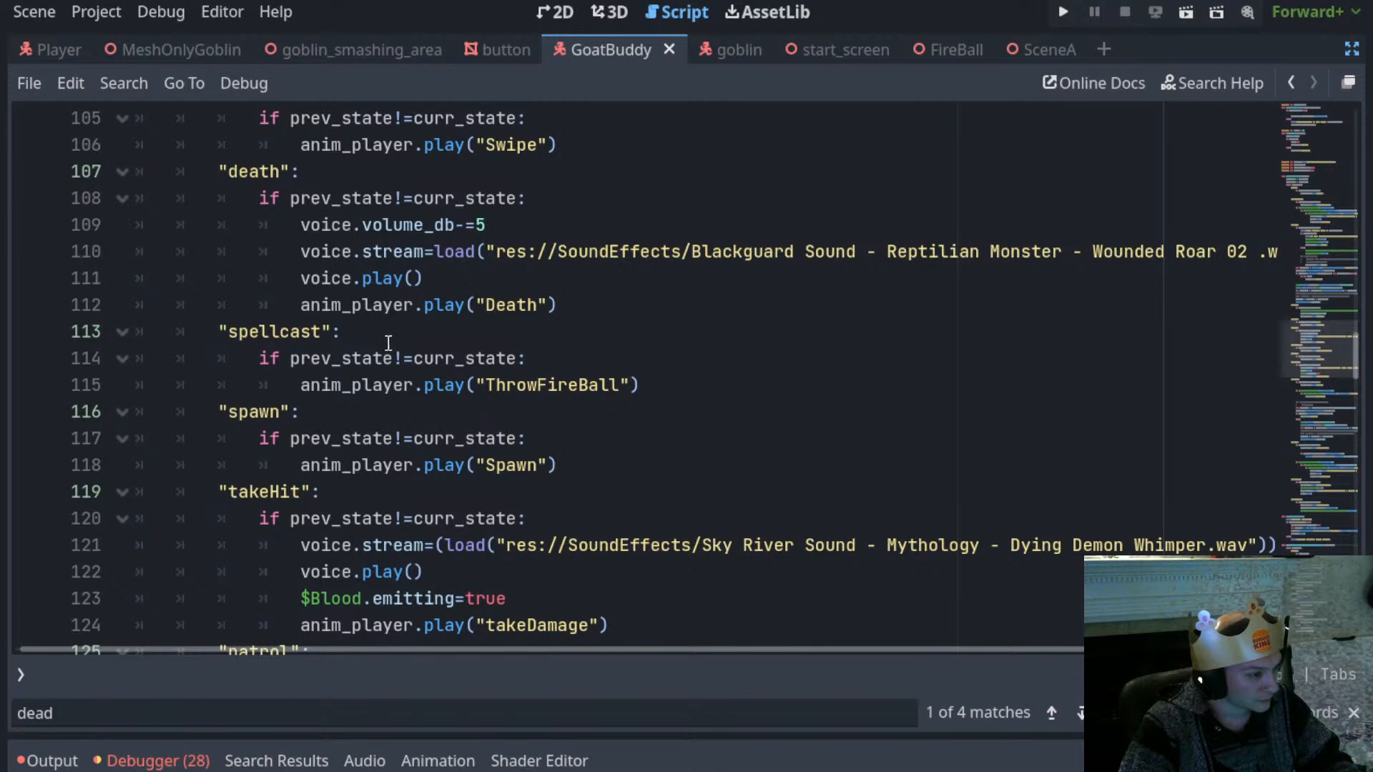
{"action": "left_click", "coordinate": [539, 352]}
{"action": "key", "text": "Return"}
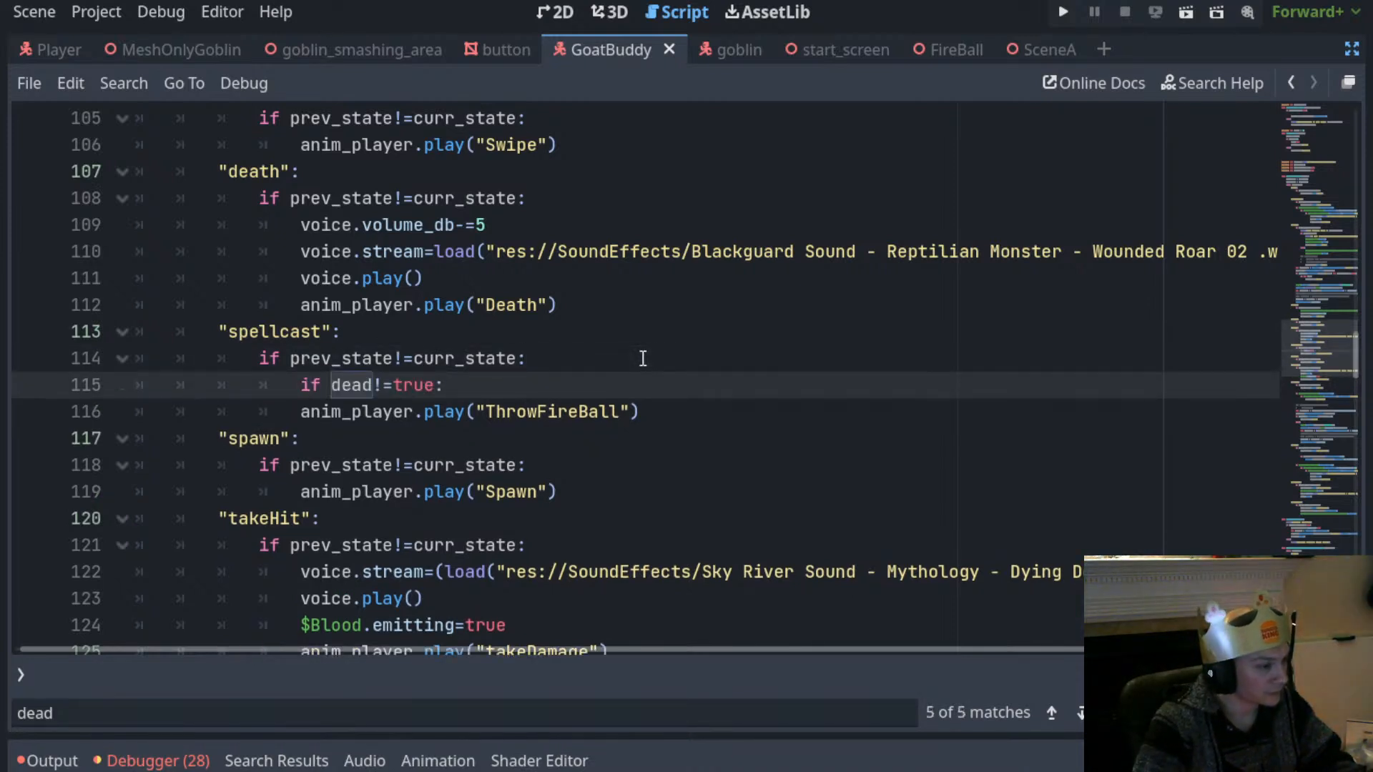
{"action": "key", "text": "Down"}
{"action": "key", "text": "Tab"}
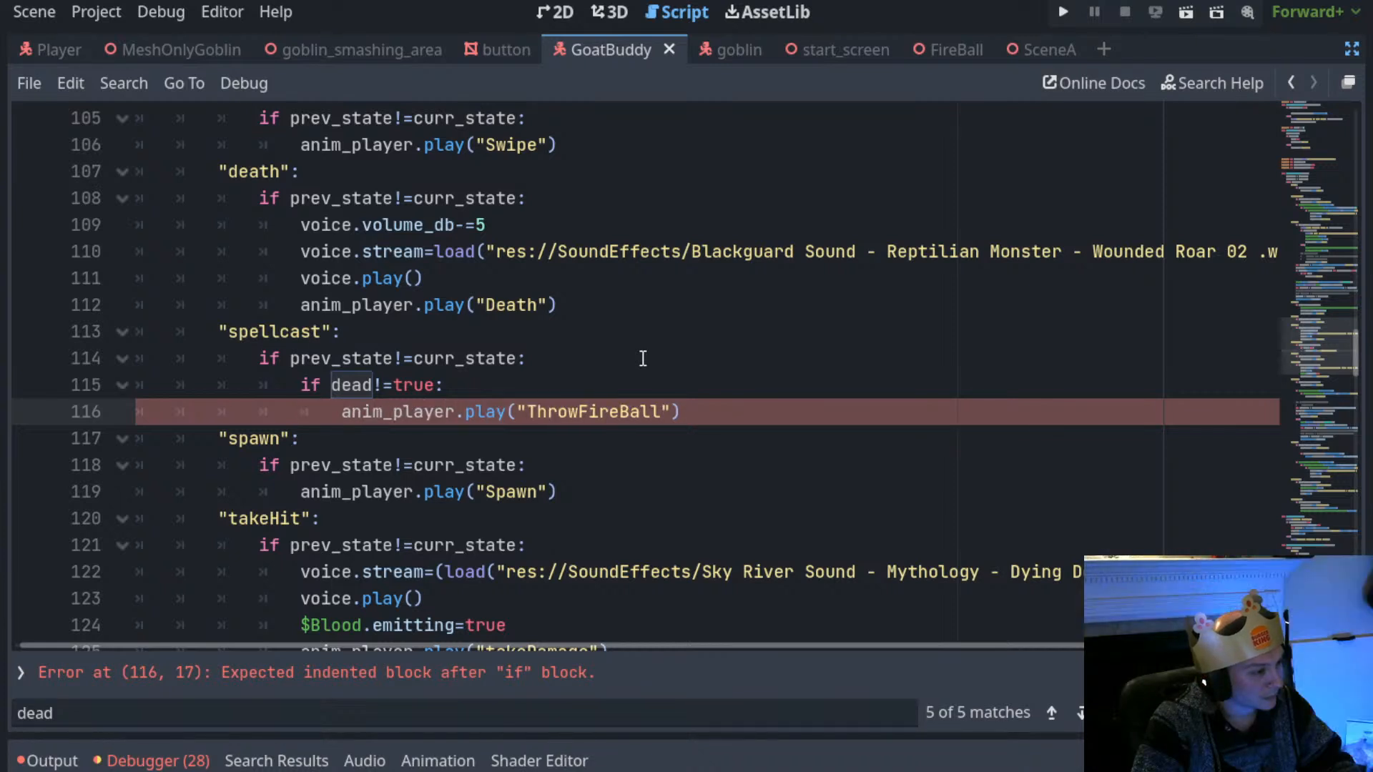
Add an else: line after the ThrowFireBall call, aligned with the "if dead!=true:" condition
{"action": "key", "text": "Right"}
{"action": "key", "text": "Right"}
{"action": "key", "text": "Right"}
{"action": "key", "text": "Right"}
{"action": "key", "text": "Right"}
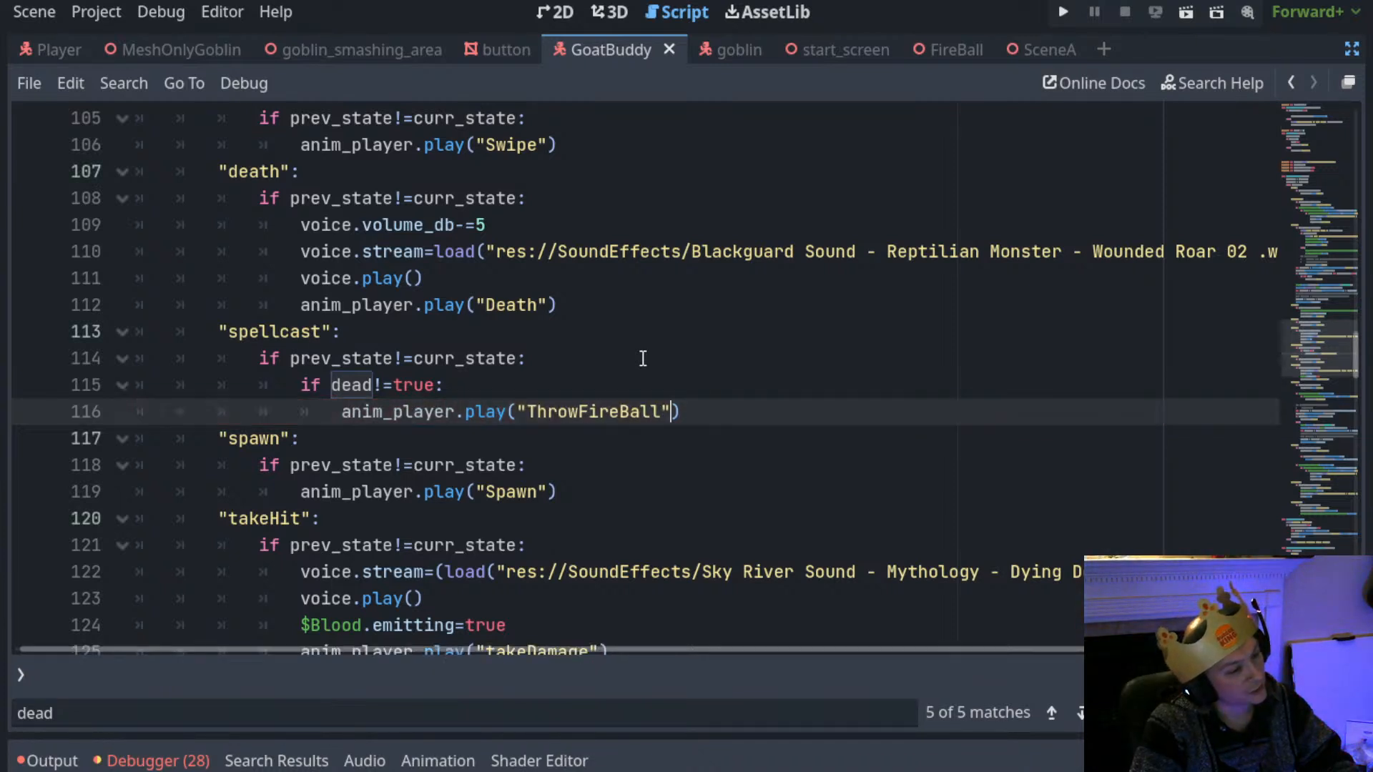
{"action": "key", "text": "Return"}
{"action": "key", "text": "BackSpace"}
{"action": "type", "text": "esle"}
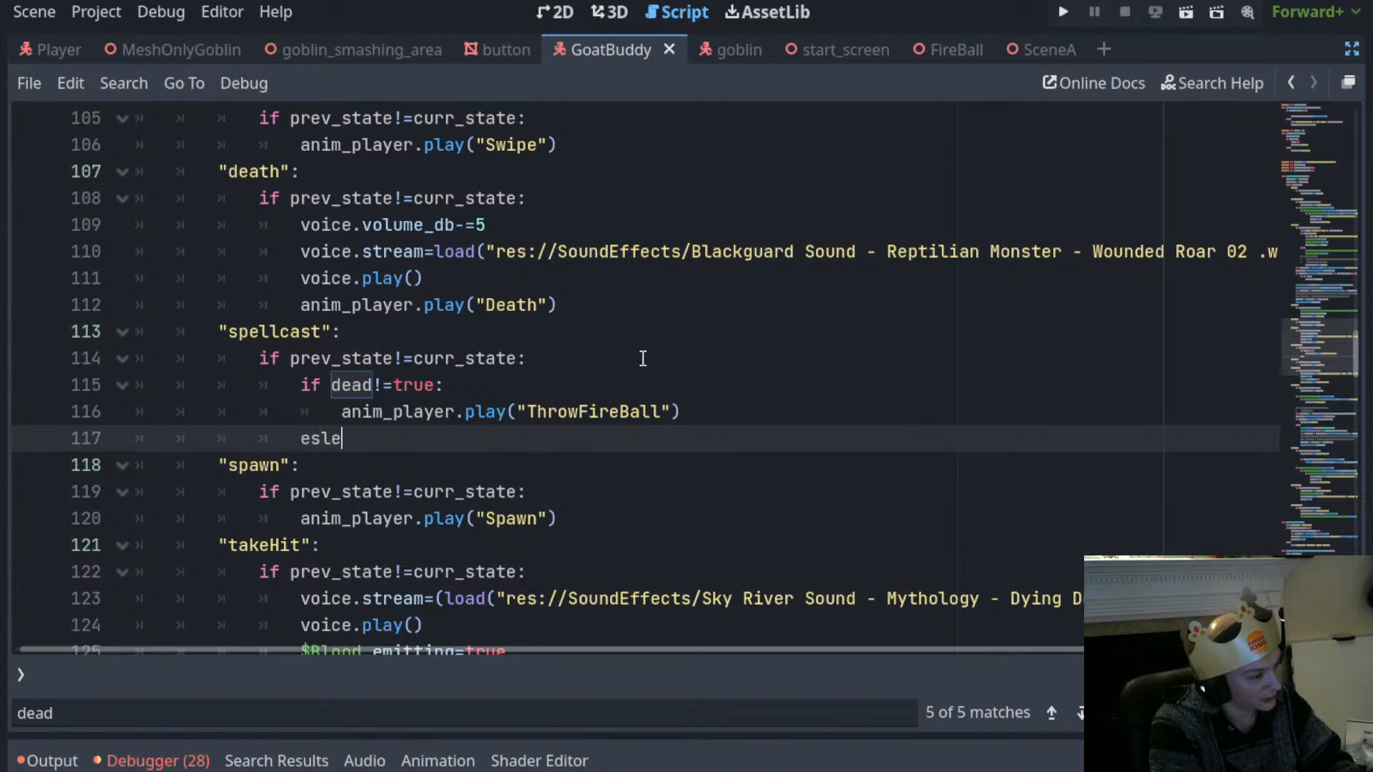
{"action": "key", "text": "BackSpace"}
{"action": "key", "text": "BackSpace"}
{"action": "key", "text": "BackSpace"}
{"action": "type", "text": "lse"}
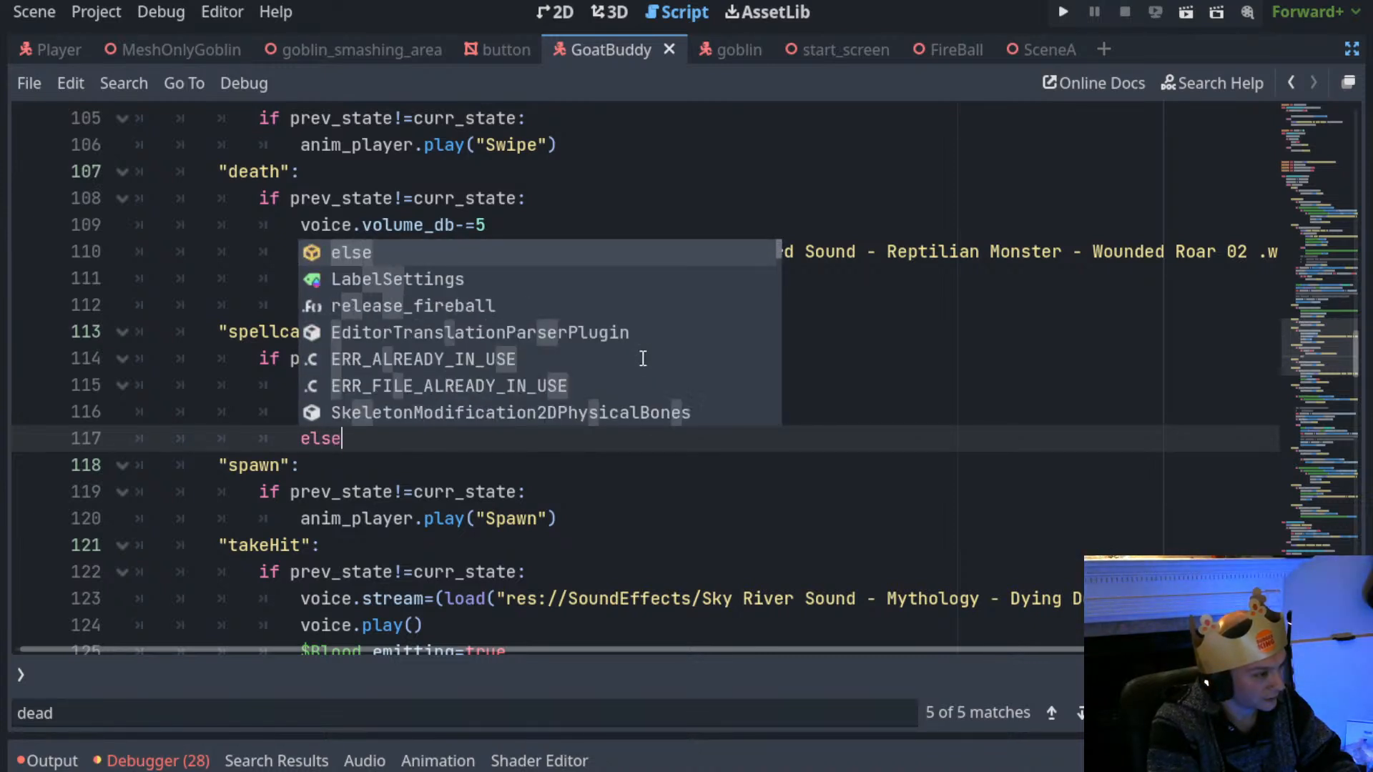
{"action": "type", "text": ":"}
Write next_state="death" as the body of the spellcast else branch and save the scene
{"action": "key", "text": "Return"}
{"action": "type", "text": "d"}
{"action": "key", "text": "BackSpace"}
{"action": "type", "text": "ne"}
{"action": "key", "text": "Return"}
{"action": "type", "text": "=dead"}
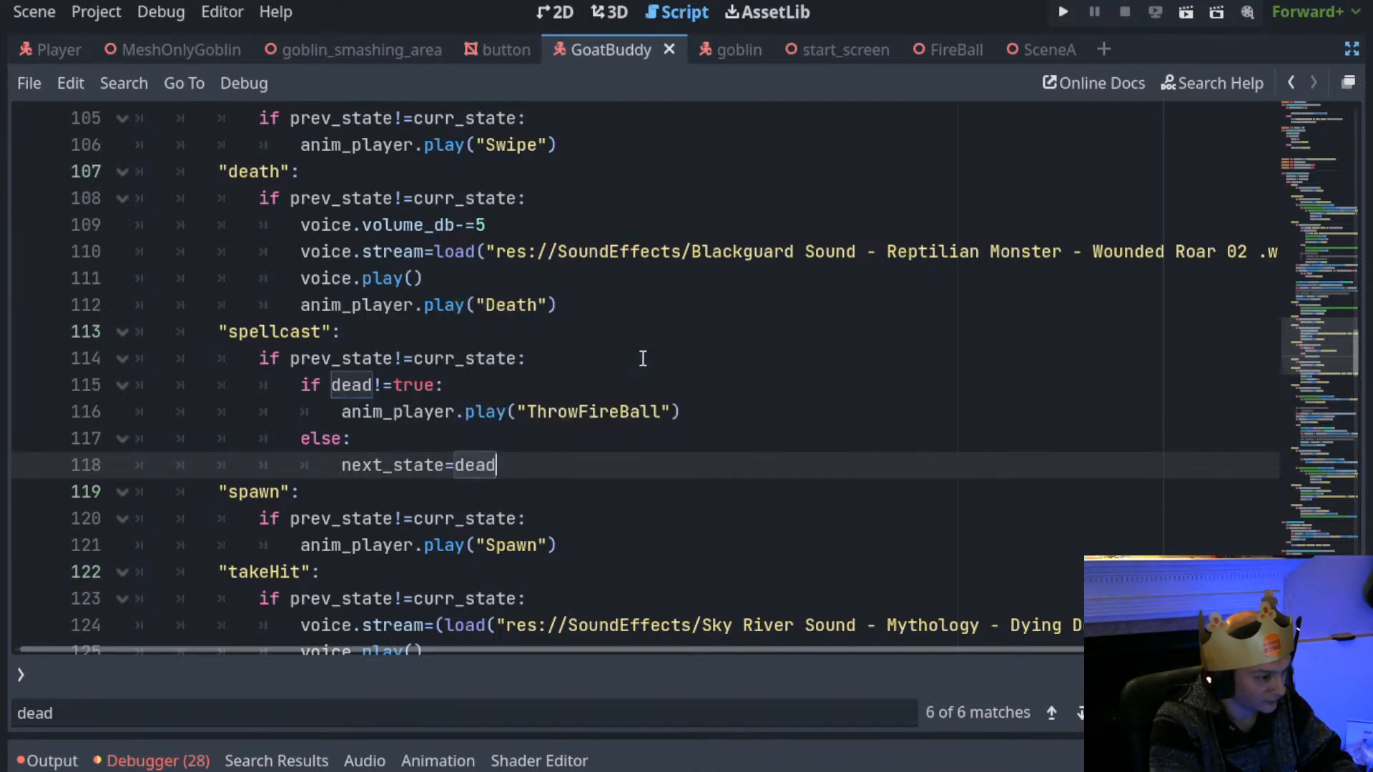
{"action": "type", "text": "\""}
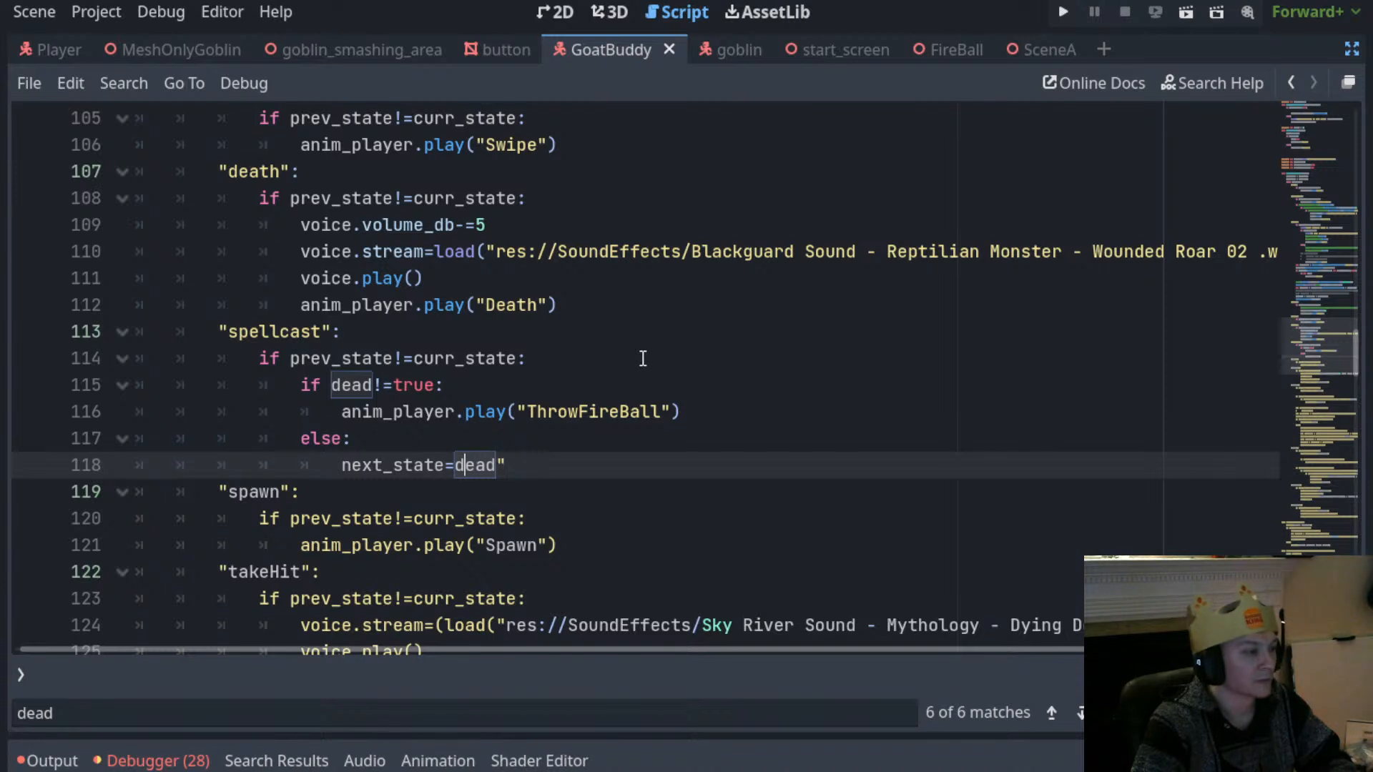
{"action": "key", "text": "Left"}
{"action": "key", "text": "Left"}
{"action": "key", "text": "Left"}
{"action": "key", "text": "Left"}
{"action": "key", "text": "Left"}
{"action": "type", "text": "\""}
{"action": "key", "text": "Right"}
{"action": "key", "text": "Right"}
{"action": "key", "text": "Right"}
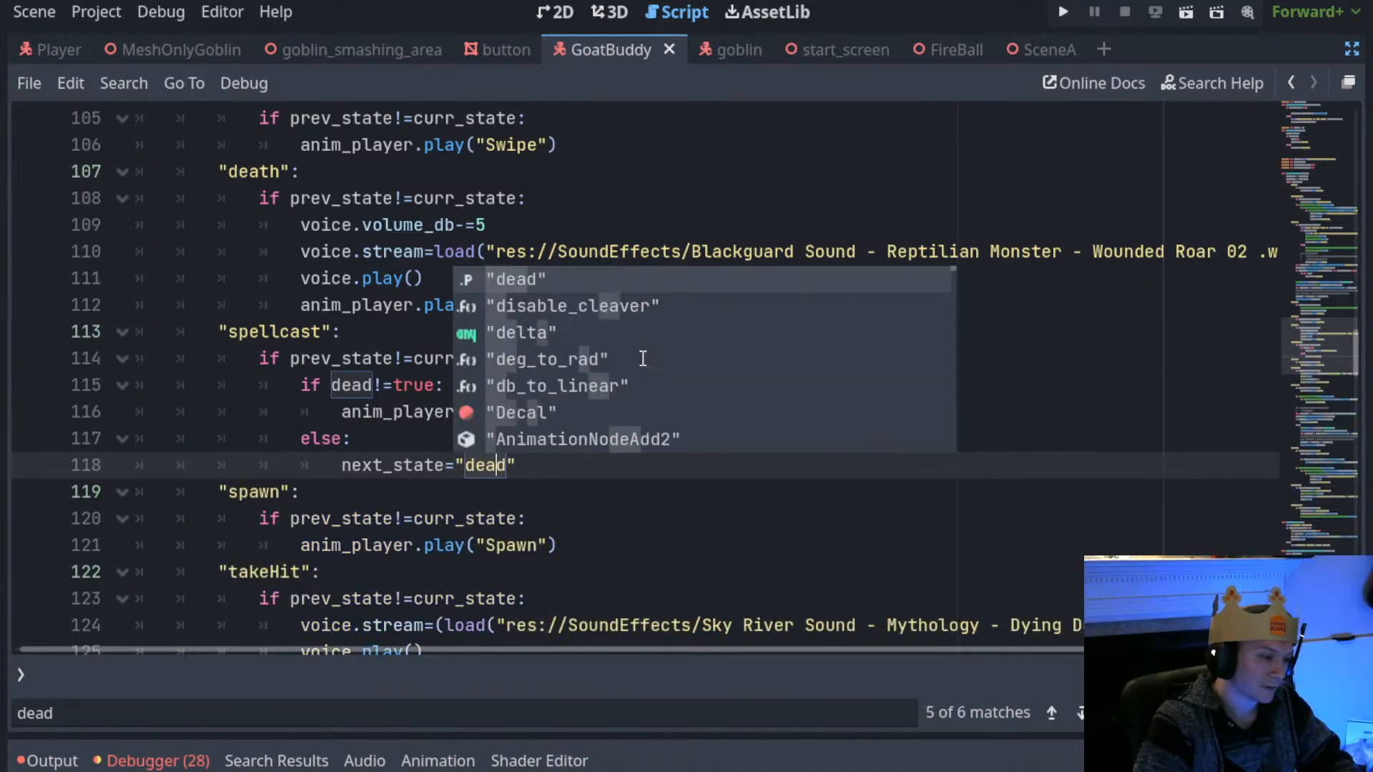
{"action": "key", "text": "Delete"}
{"action": "type", "text": "th"}
{"action": "key", "text": "ctrl+s"}
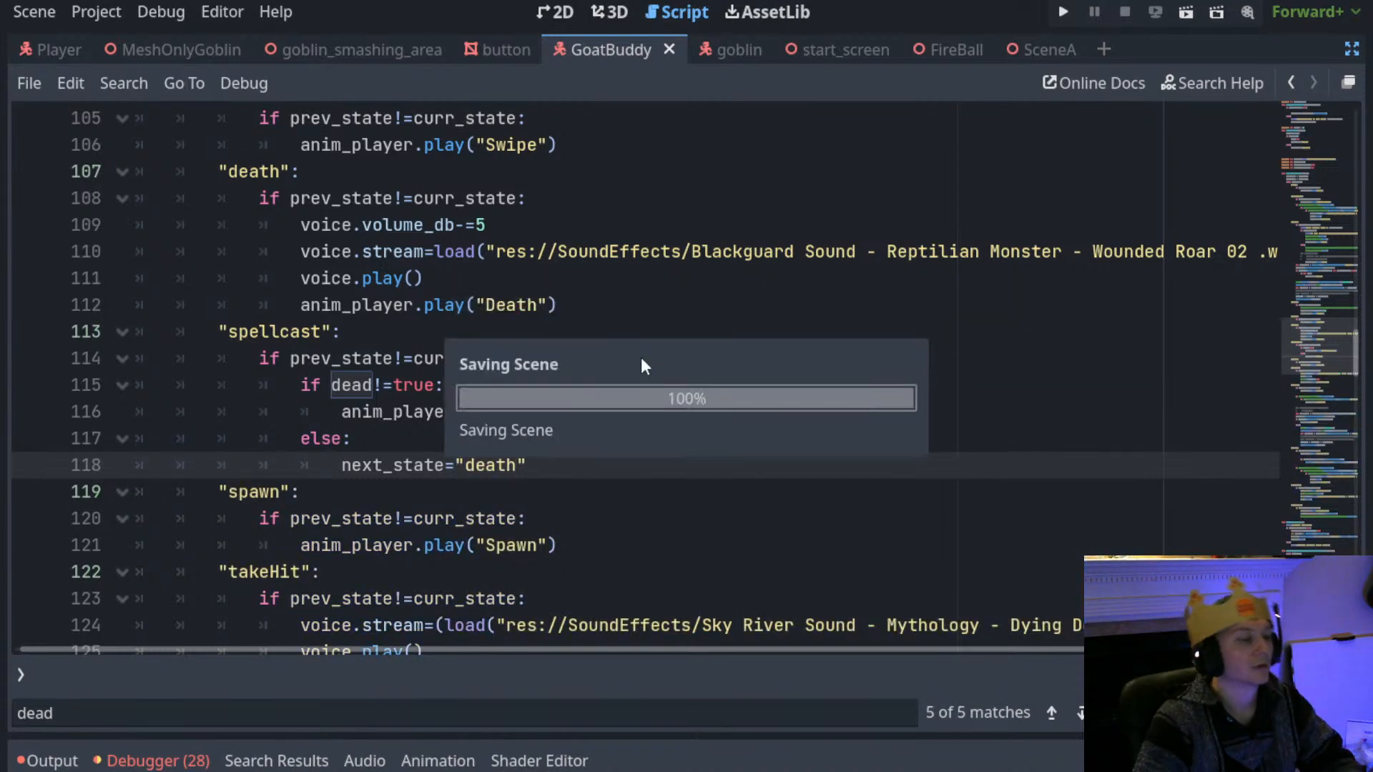
Switch to the goblin_smashing_area scene and run it to test the enemy fix
{"action": "left_click", "coordinate": [532, 406]}
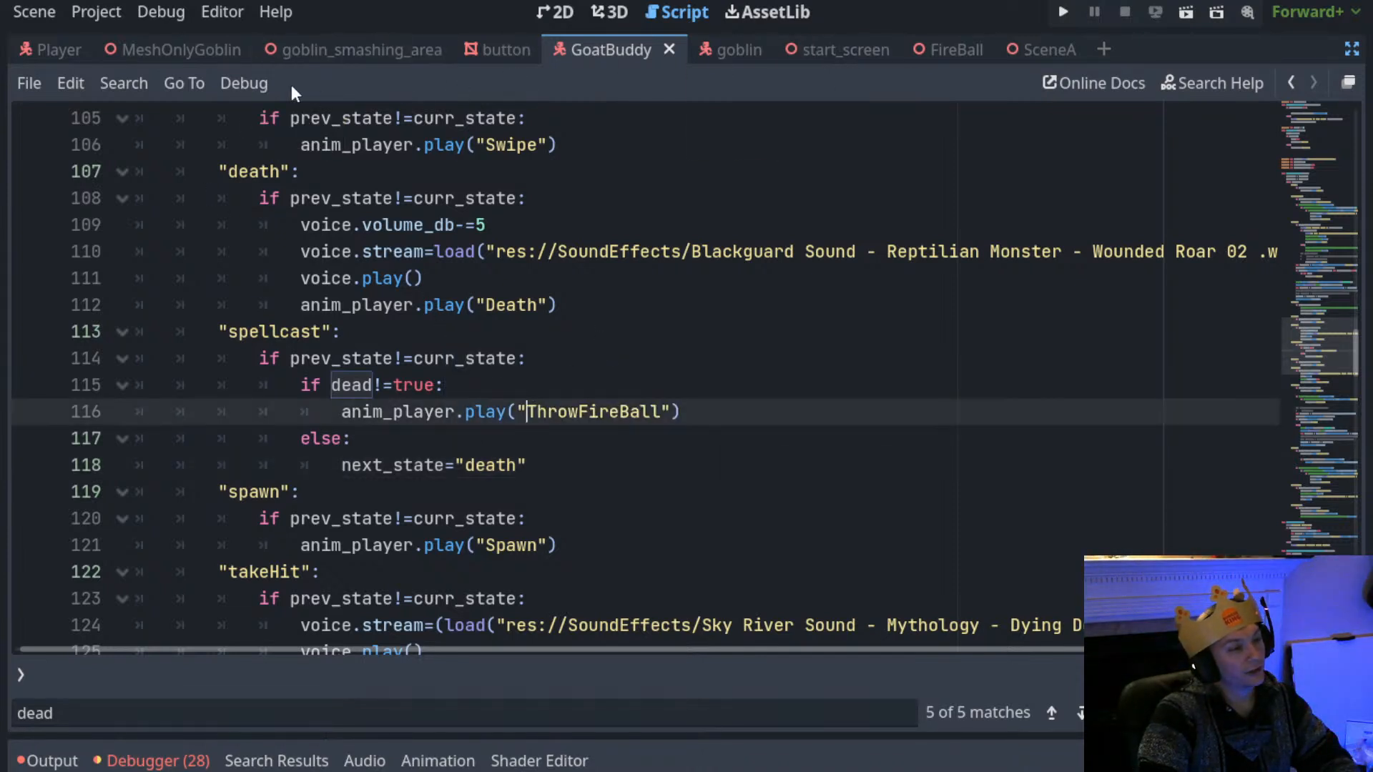
{"action": "left_click", "coordinate": [353, 46]}
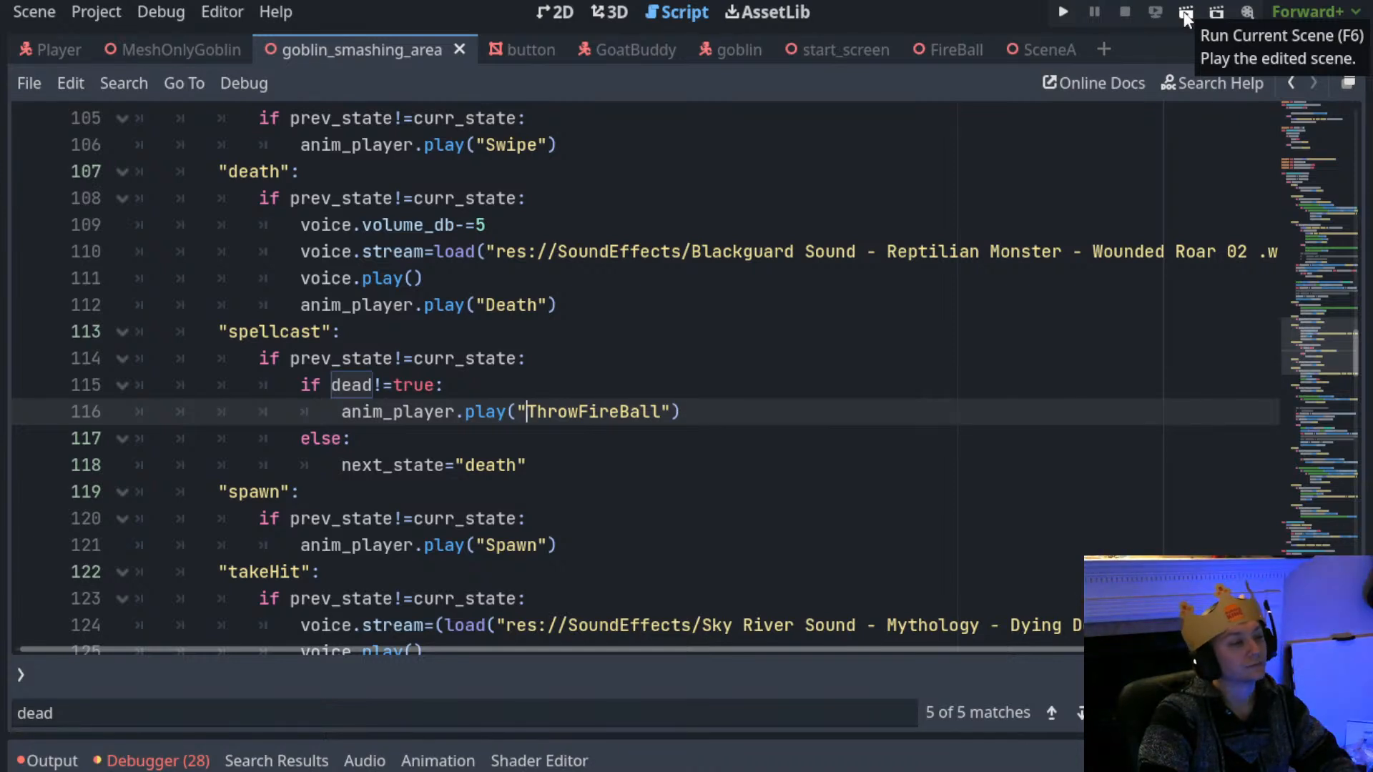
{"action": "left_click", "coordinate": [1184, 14]}
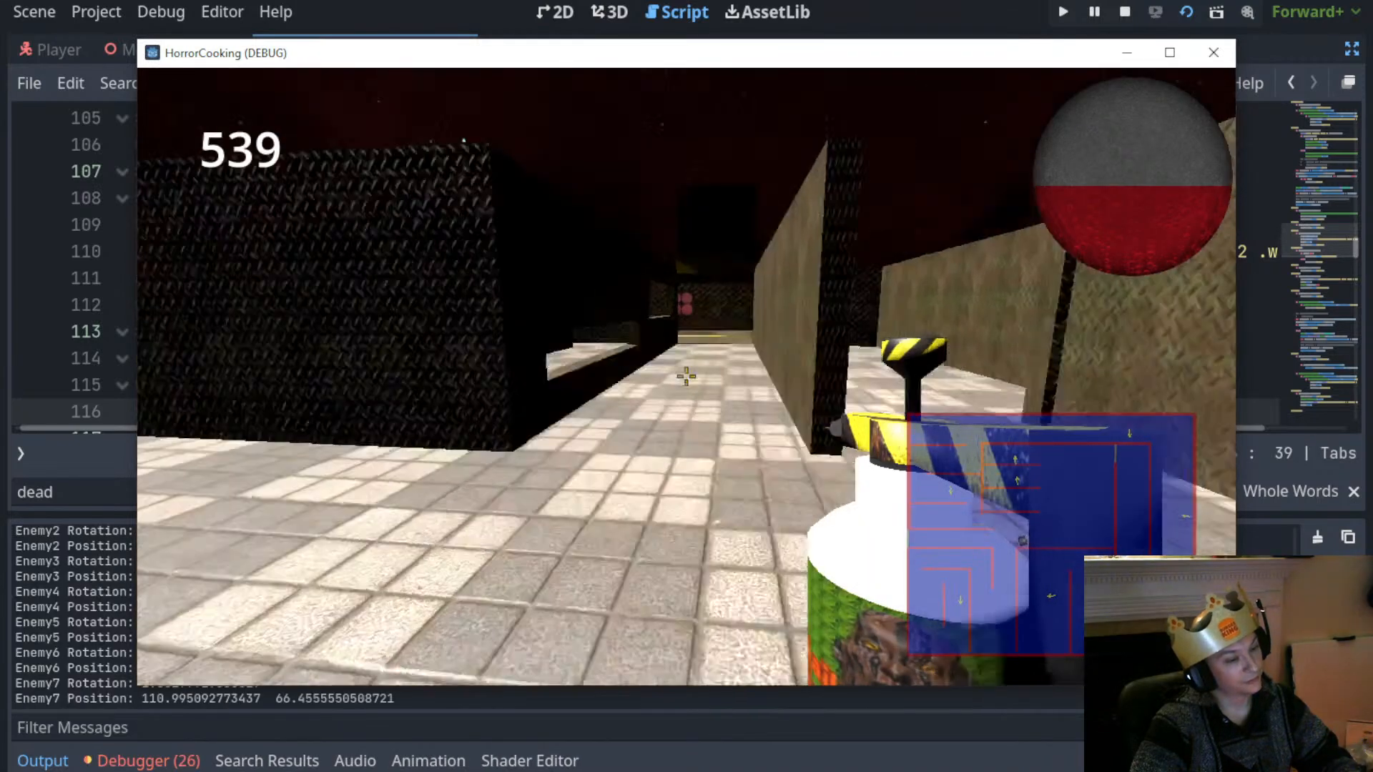
Equip the crossbow and shoot the alerted goat enemy in the open part of the arena
{"action": "key", "text": "2"}
{"action": "key", "text": "w"}
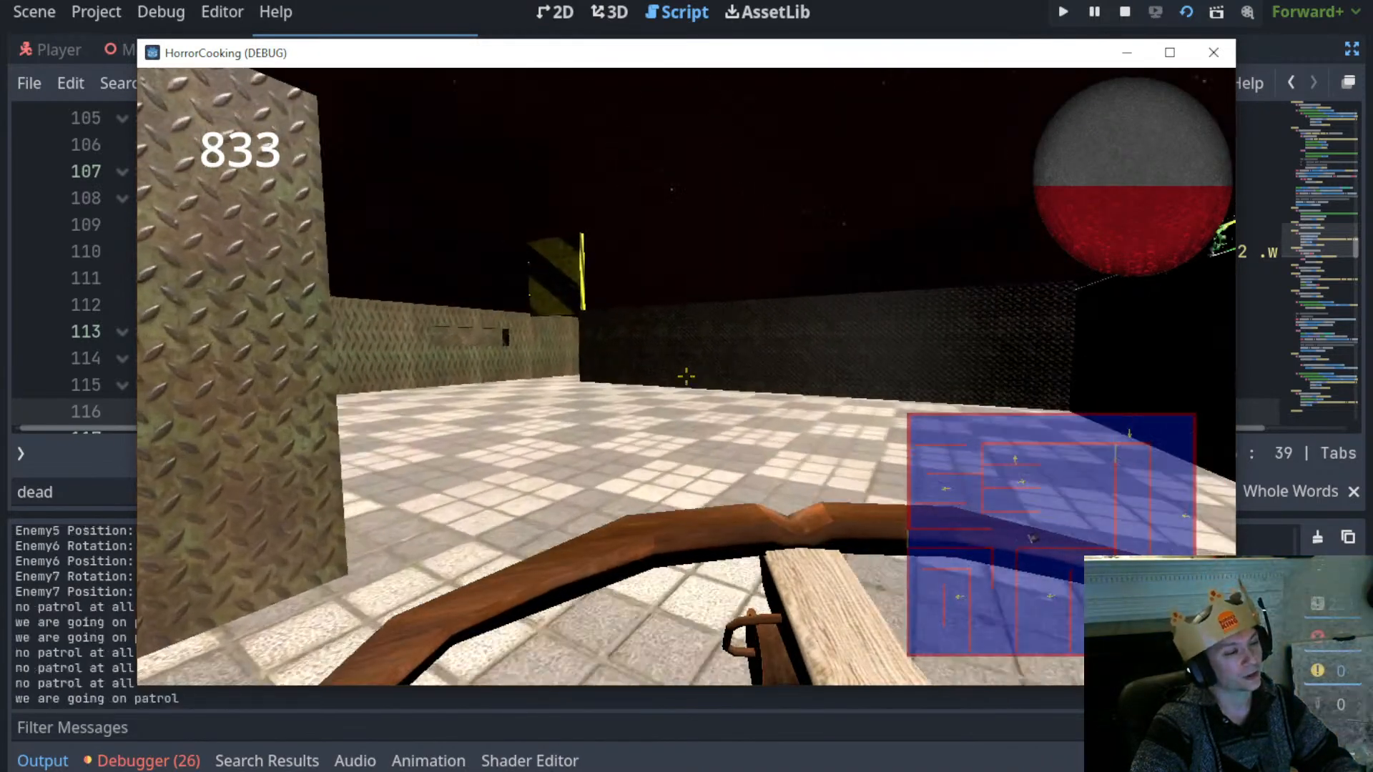
{"action": "key", "text": "d"}
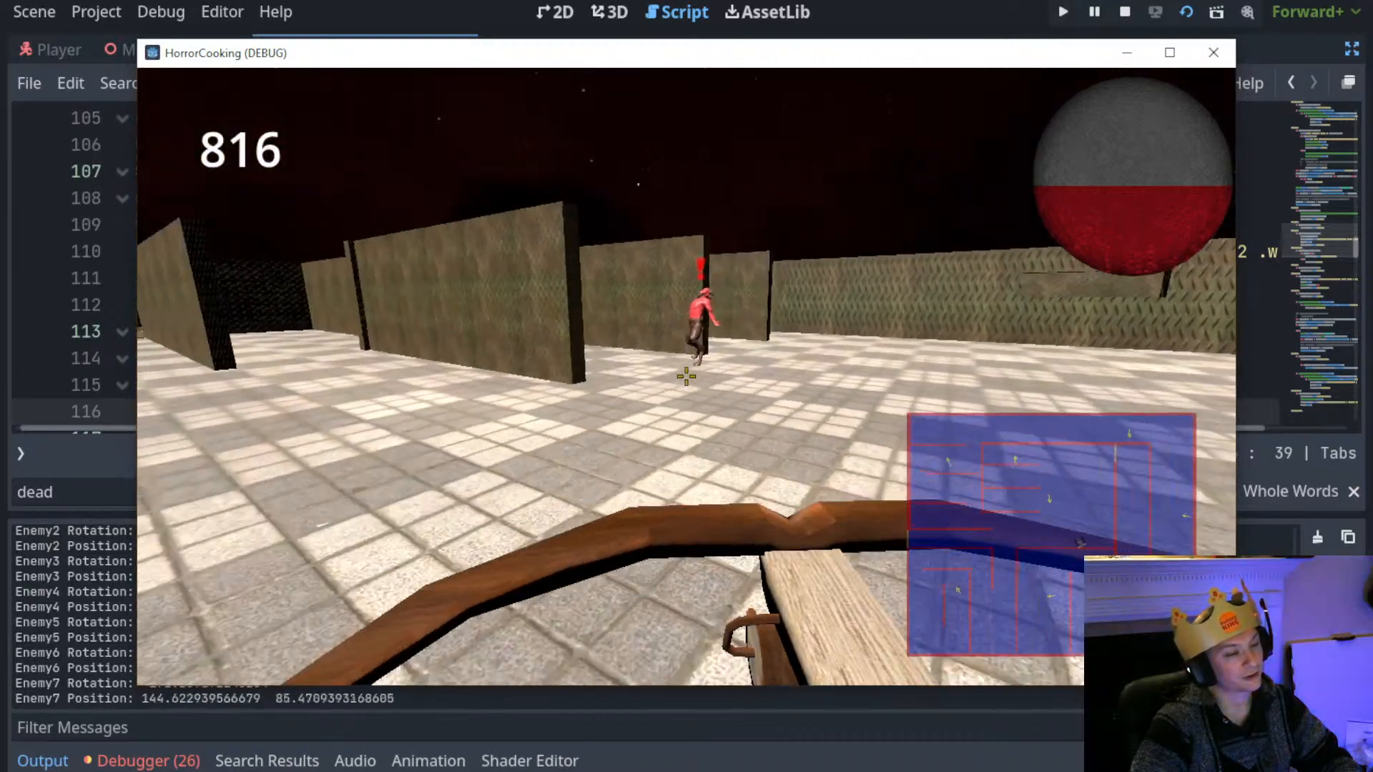
{"action": "key", "text": "w"}
{"action": "left_click", "coordinate": [686, 376]}
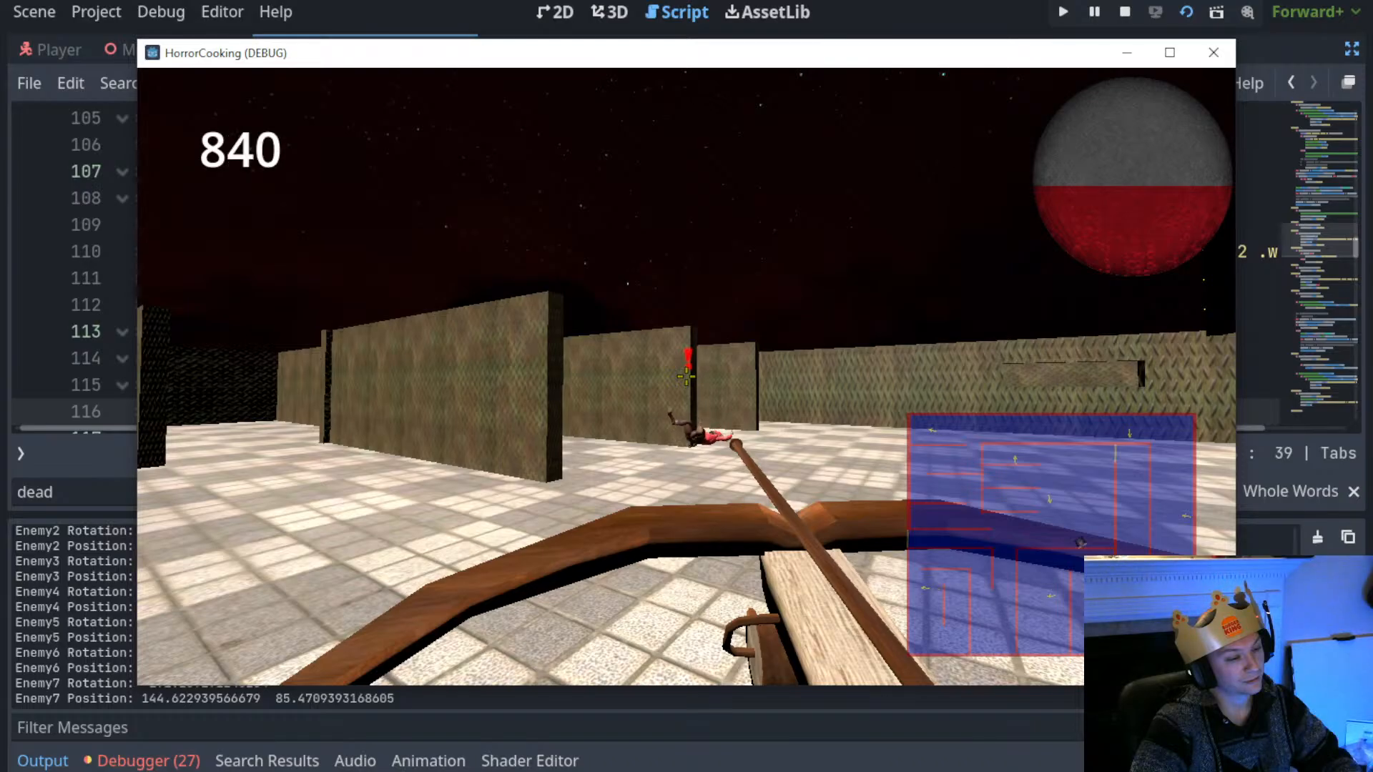
Follow the maze corridors to the next goat enemy and shoot it with the crossbow
{"action": "key", "text": "w"}
{"action": "key", "text": "w"}
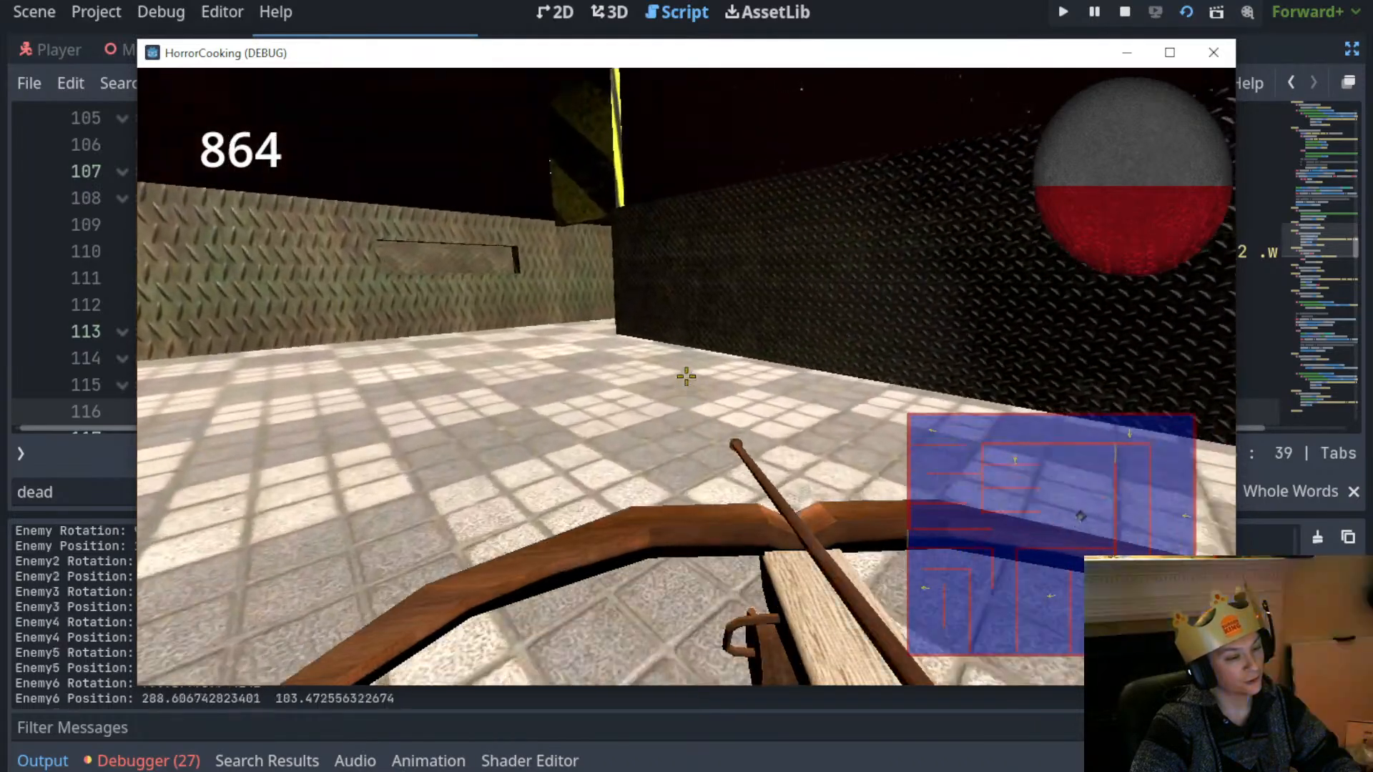
{"action": "key", "text": "w"}
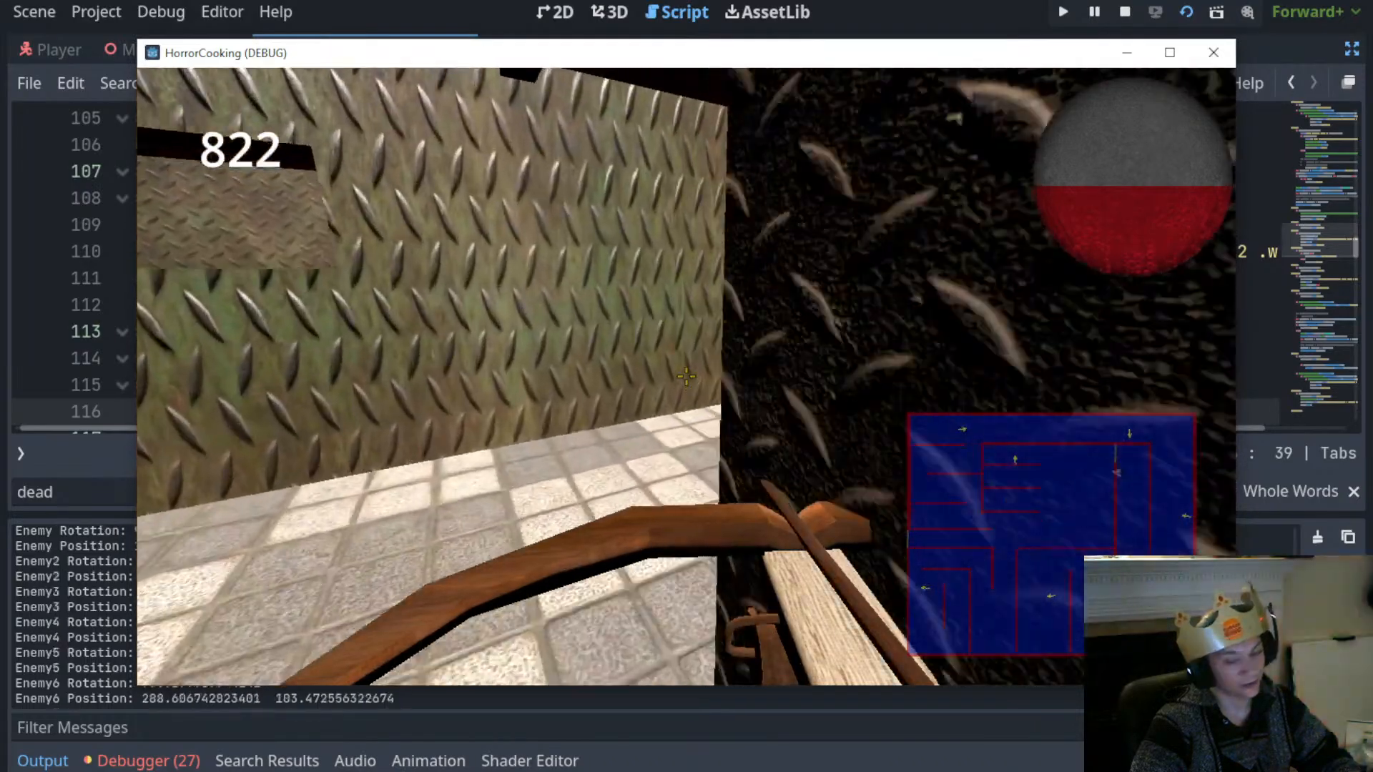
{"action": "key", "text": "w"}
{"action": "key", "text": "w"}
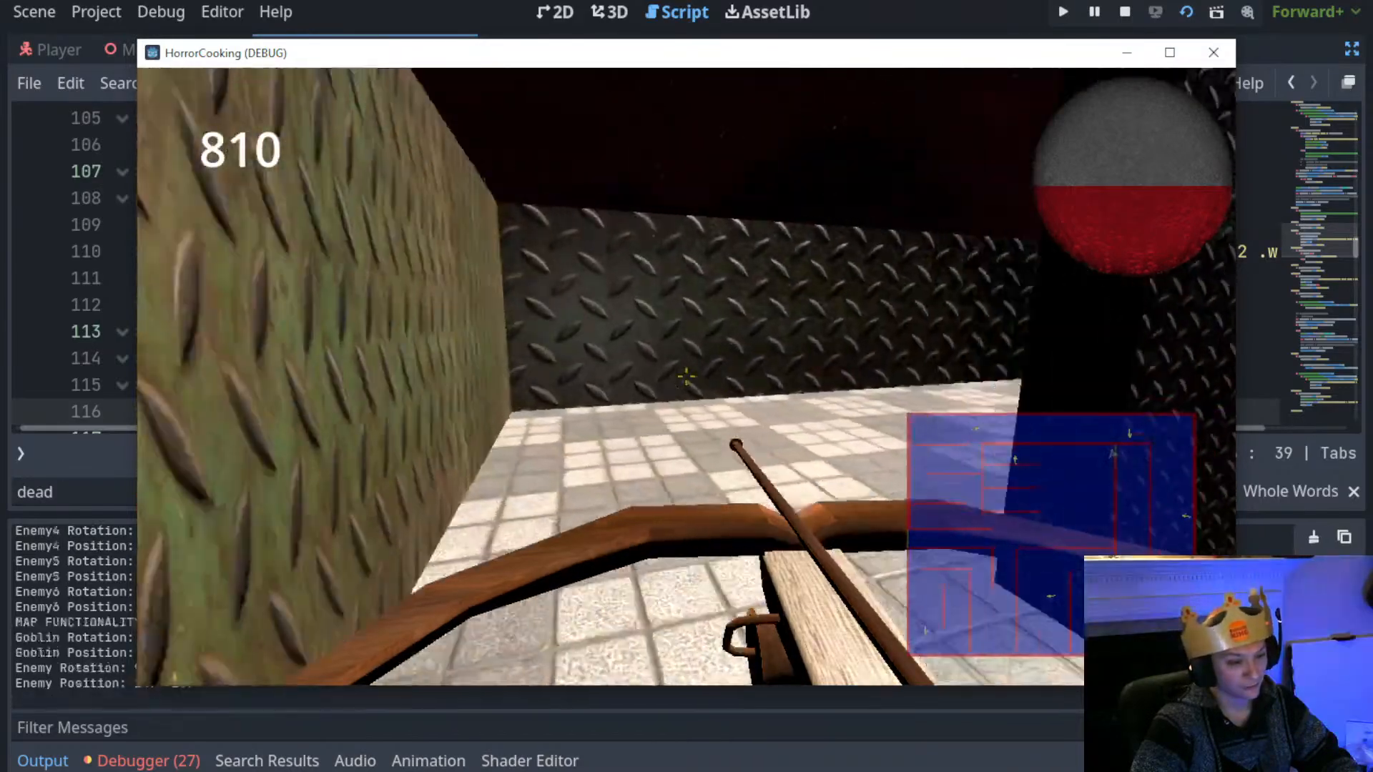
{"action": "key", "text": "w"}
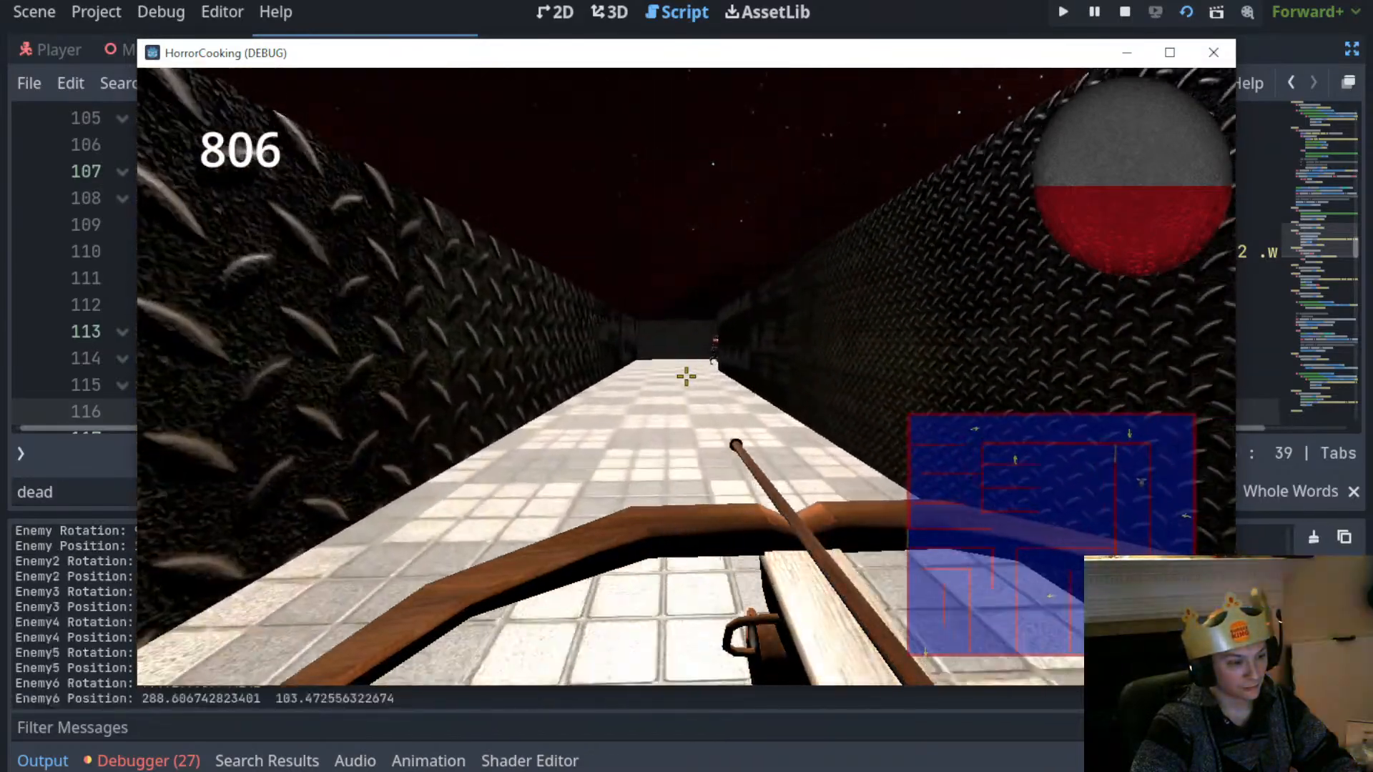
{"action": "key", "text": "w"}
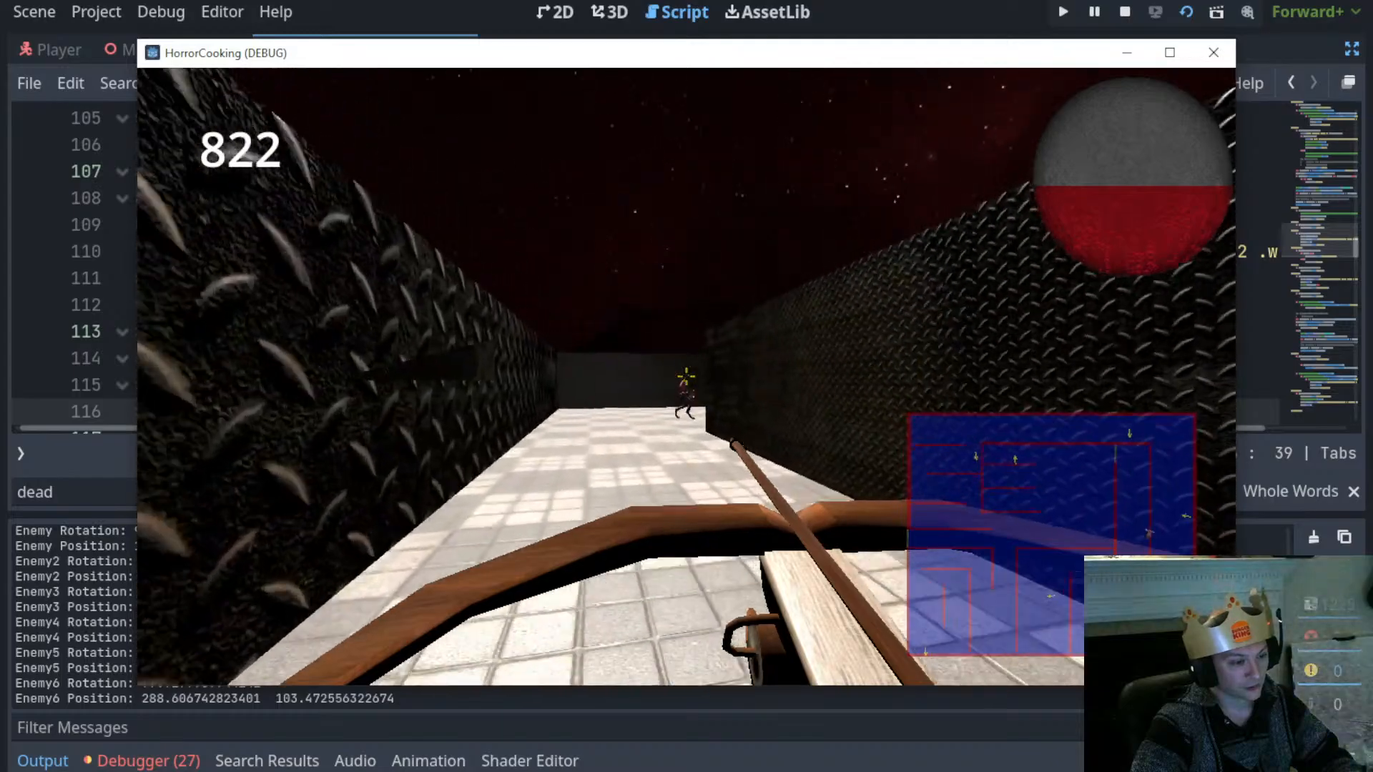
{"action": "key", "text": "w"}
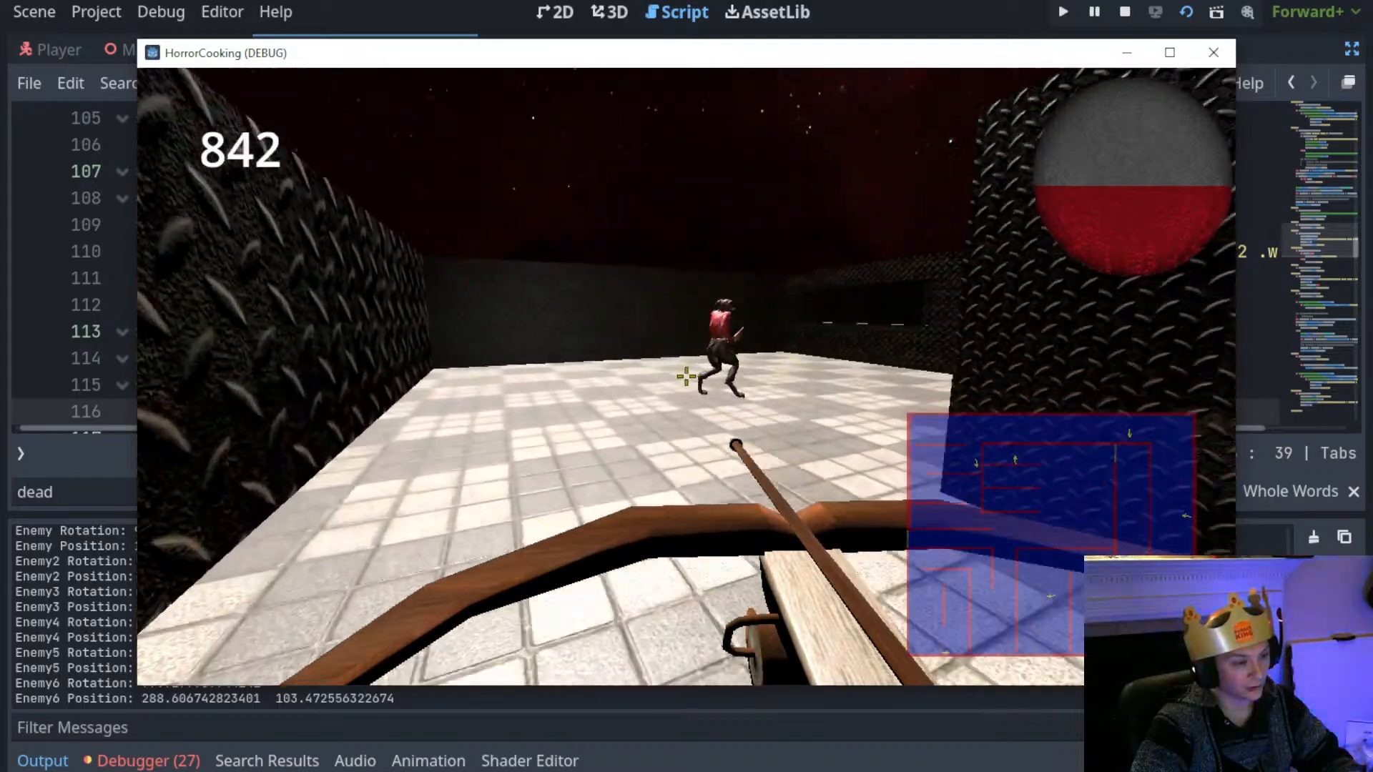
{"action": "key", "text": "s"}
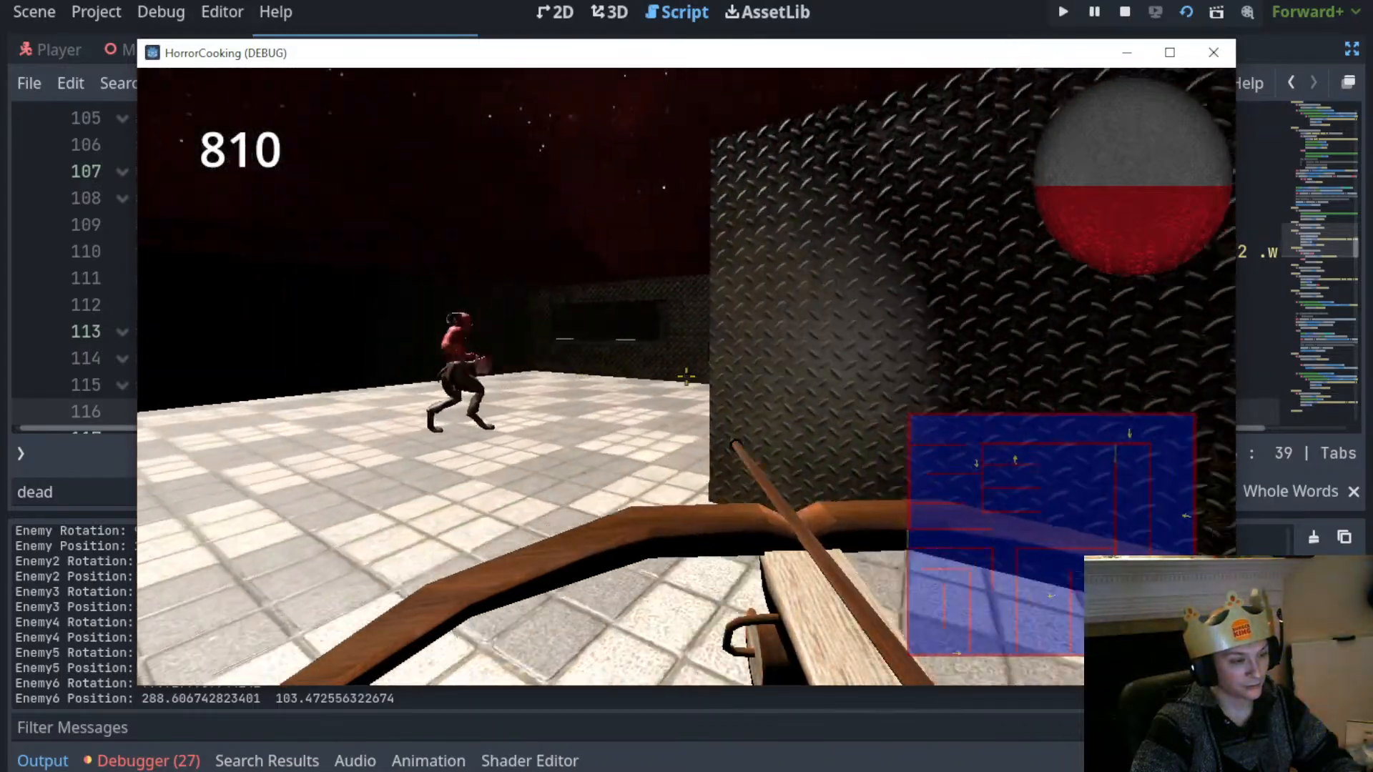
{"action": "left_click", "coordinate": [686, 377]}
Search the maze corridors and the open area for another goat enemy to test
{"action": "key", "text": "w"}
{"action": "key", "text": "w"}
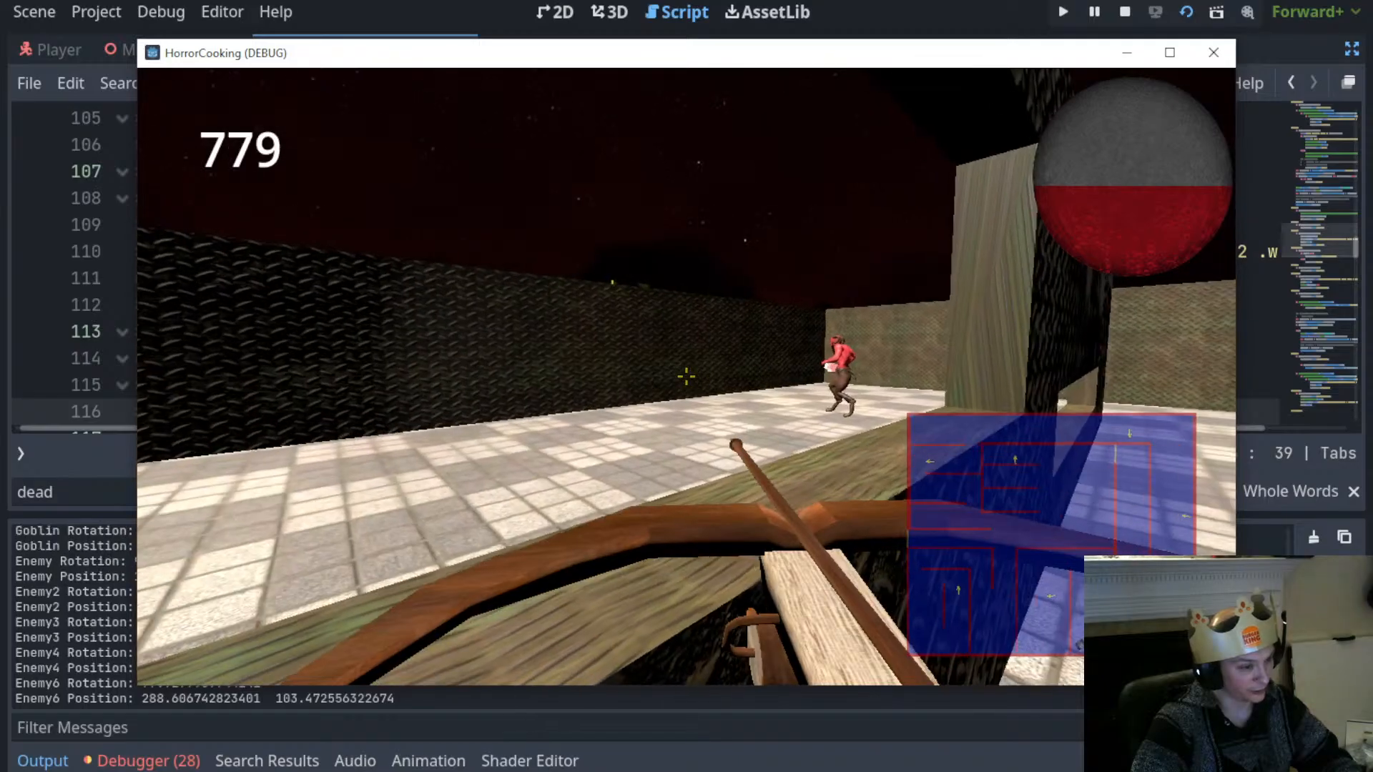
{"action": "key", "text": "w"}
{"action": "key", "text": "w"}
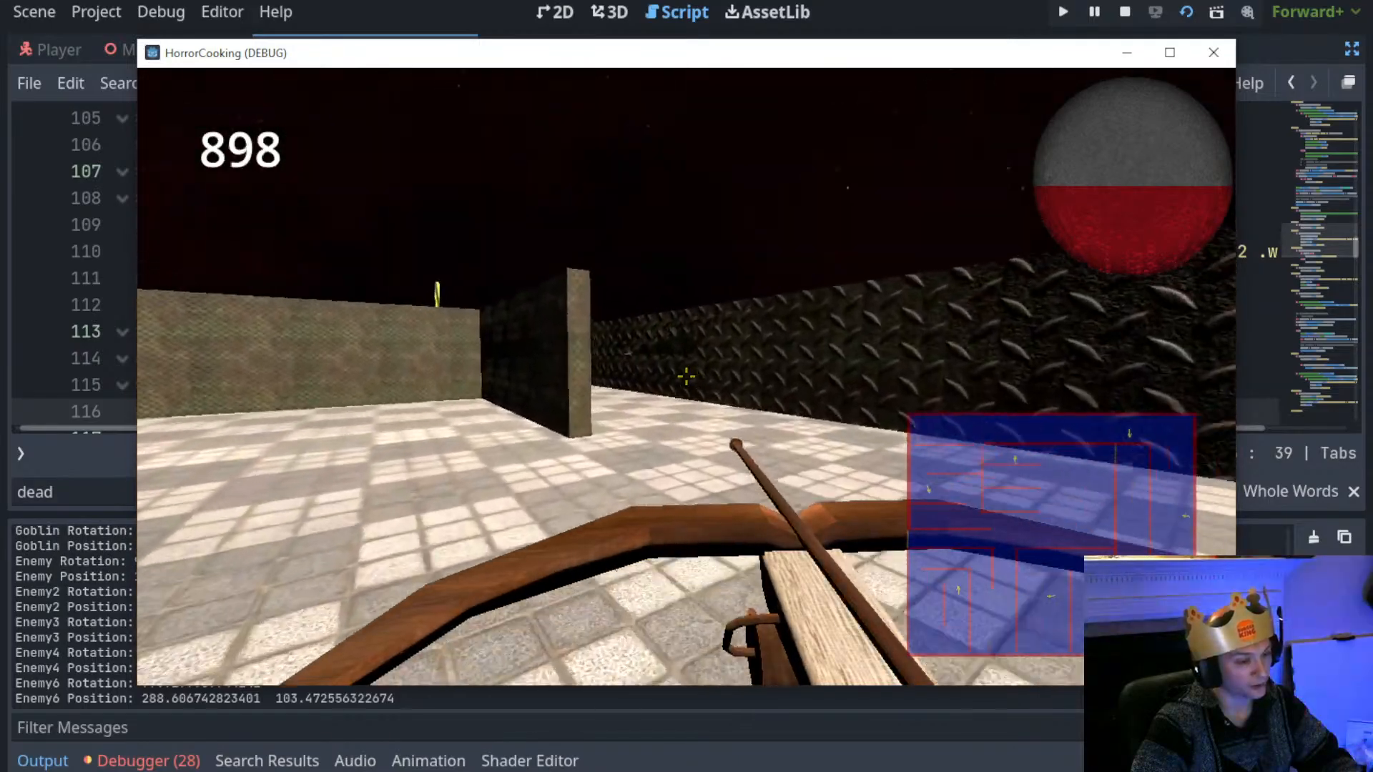
{"action": "key", "text": "w"}
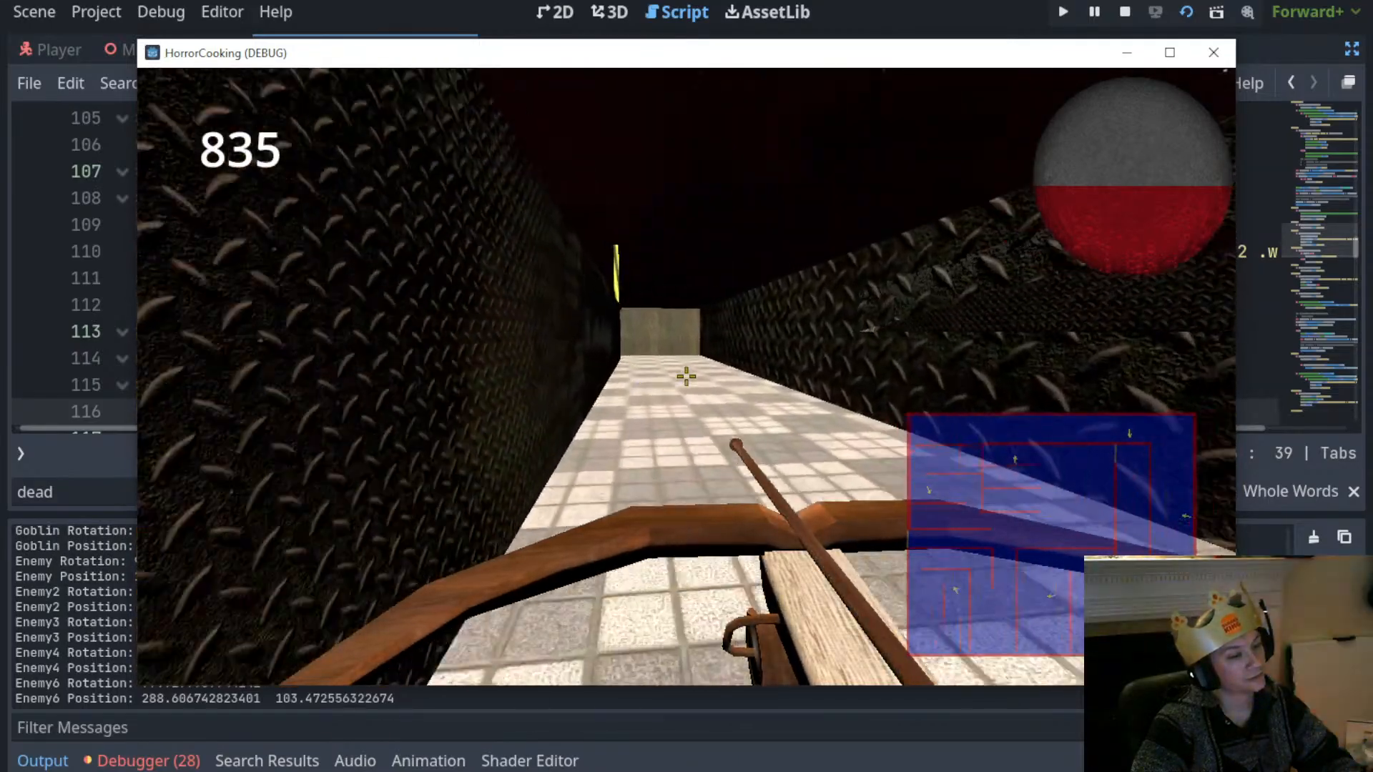
{"action": "key", "text": "w"}
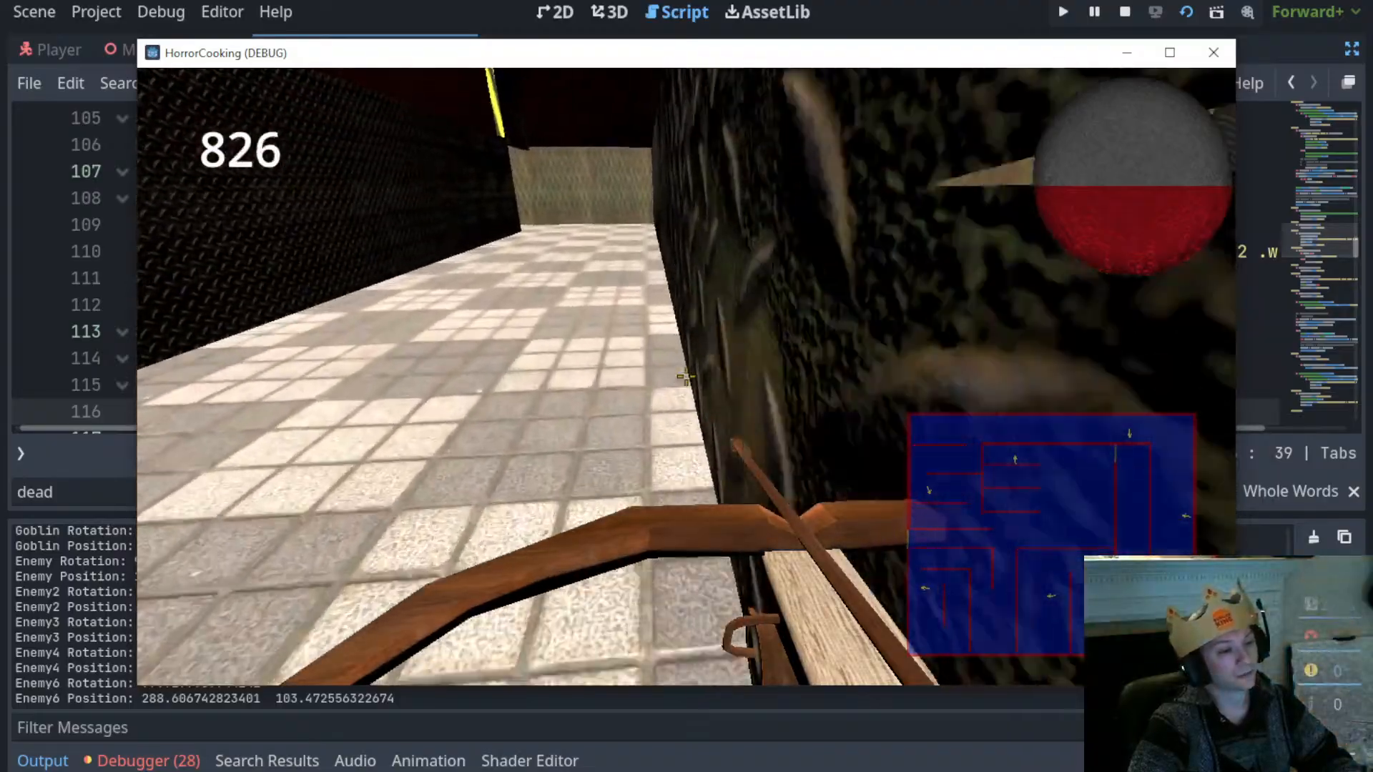
{"action": "key", "text": "w"}
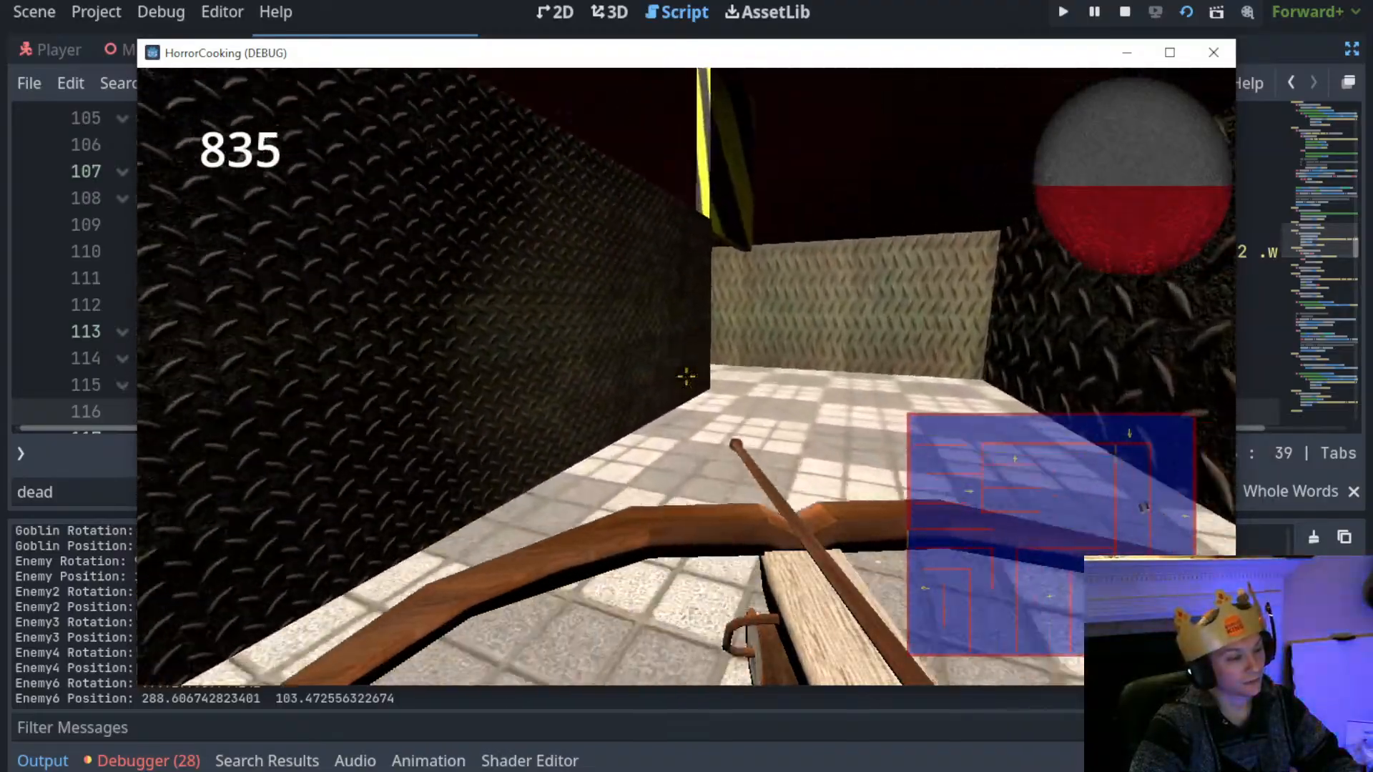
{"action": "key", "text": "w"}
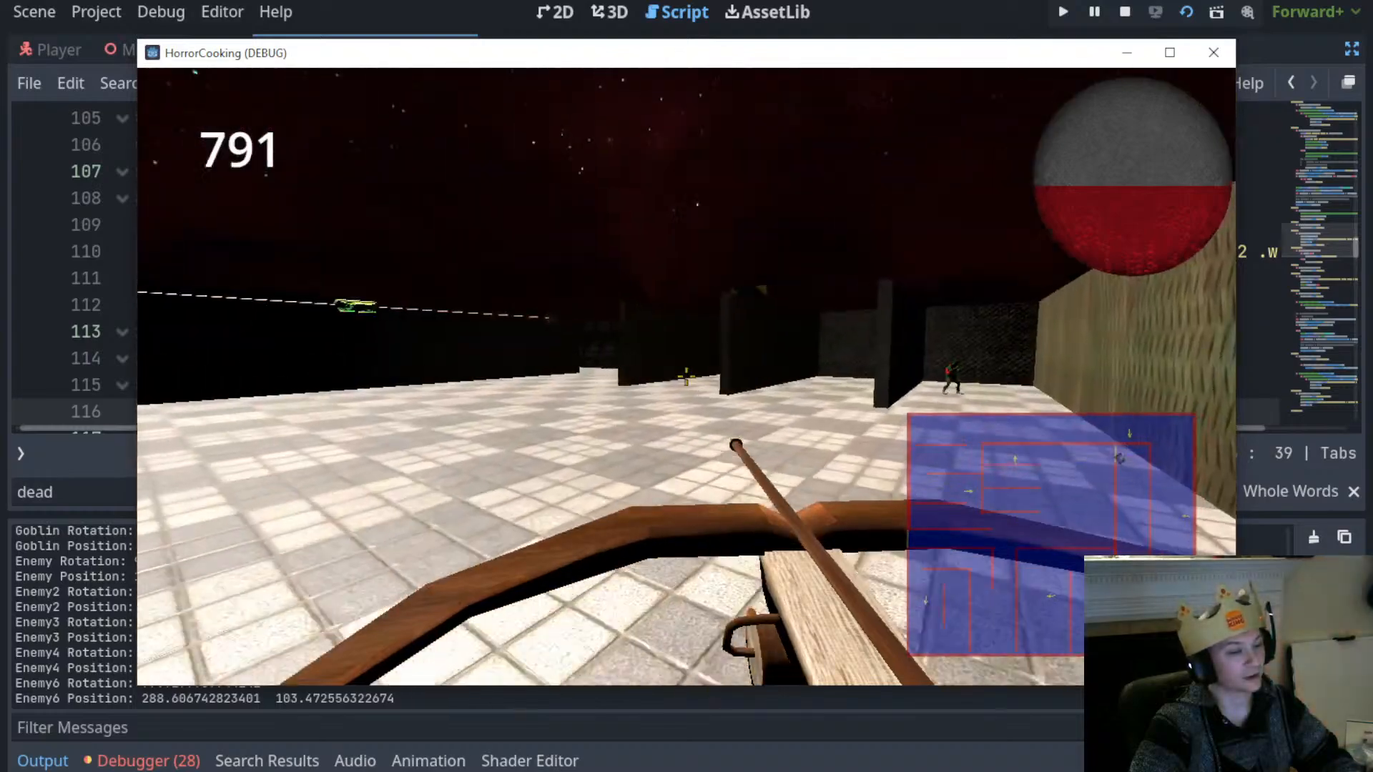
{"action": "key", "text": "w"}
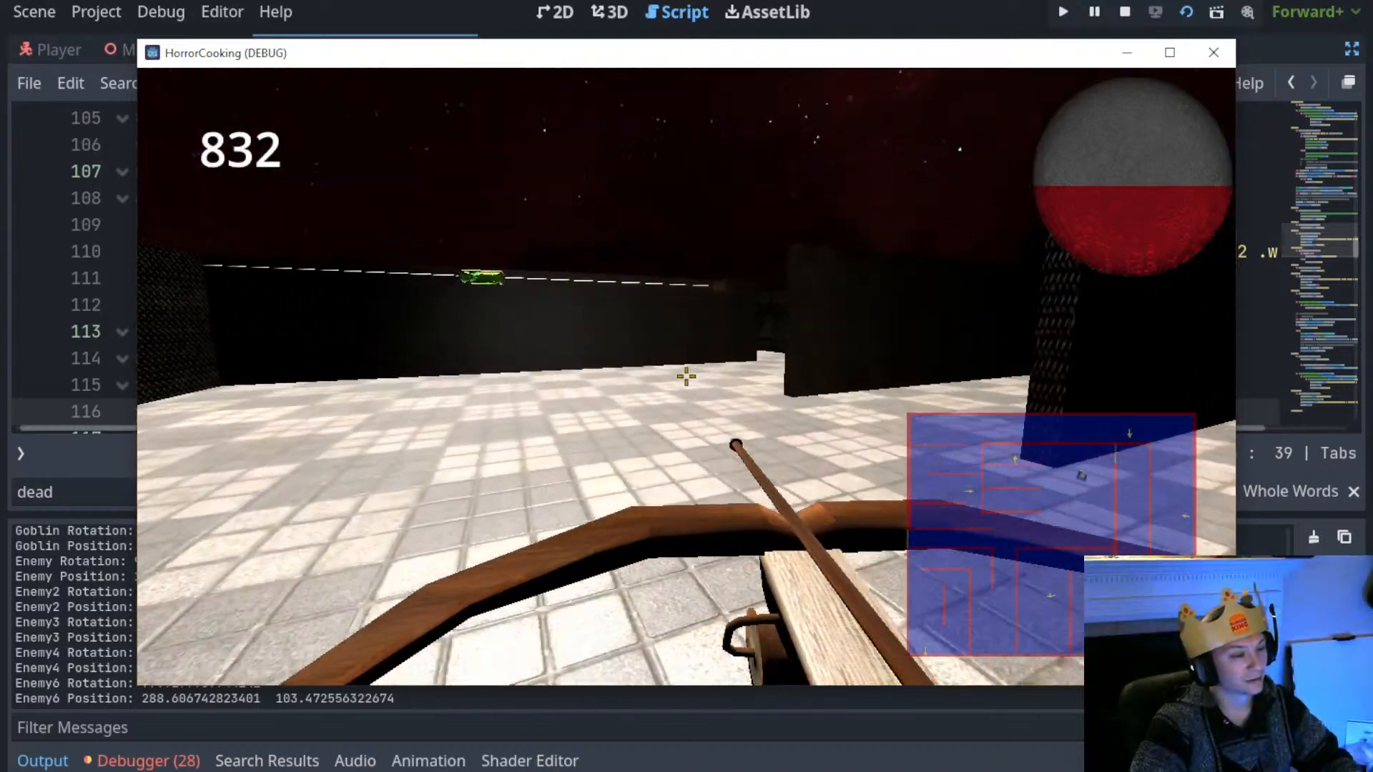
Track a goat enemy to the low wall and shoot it from across the wall
{"action": "key", "text": "w"}
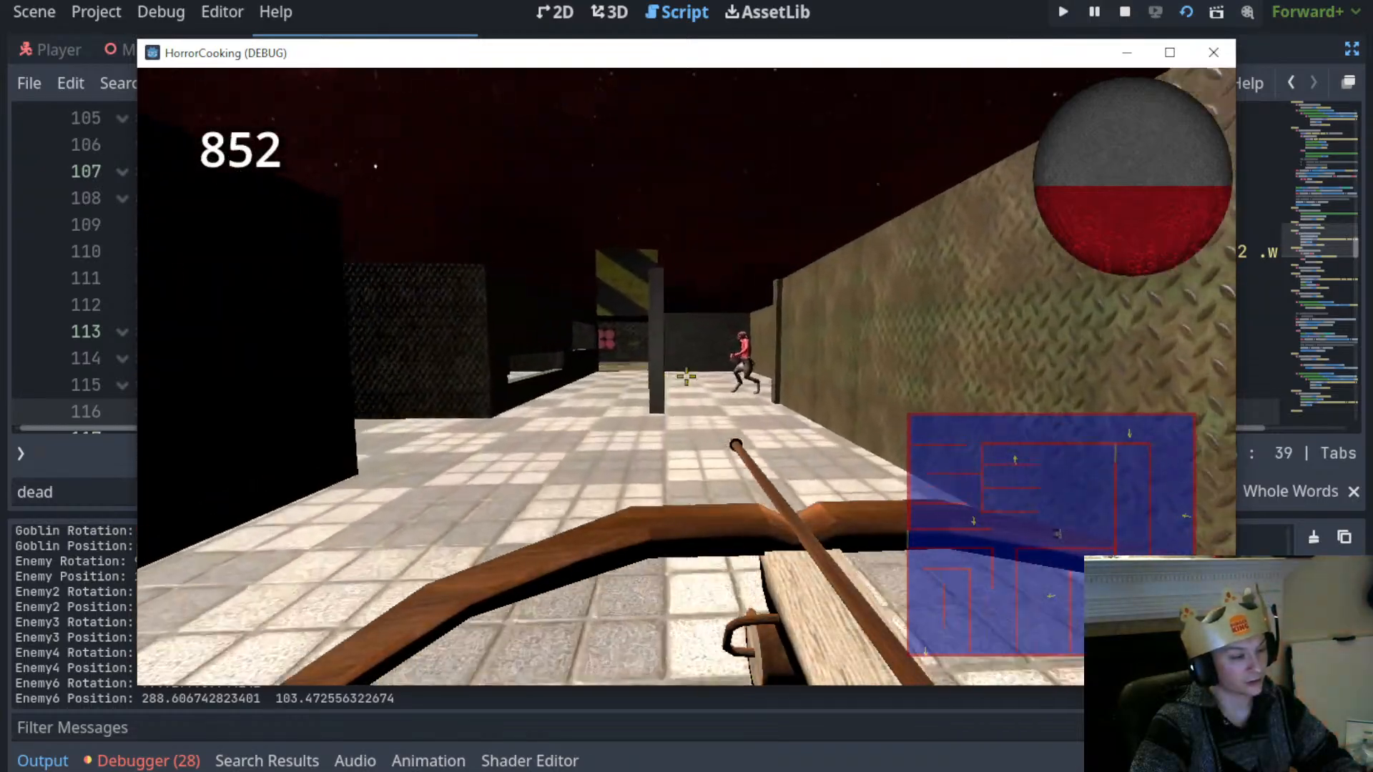
{"action": "key", "text": "w"}
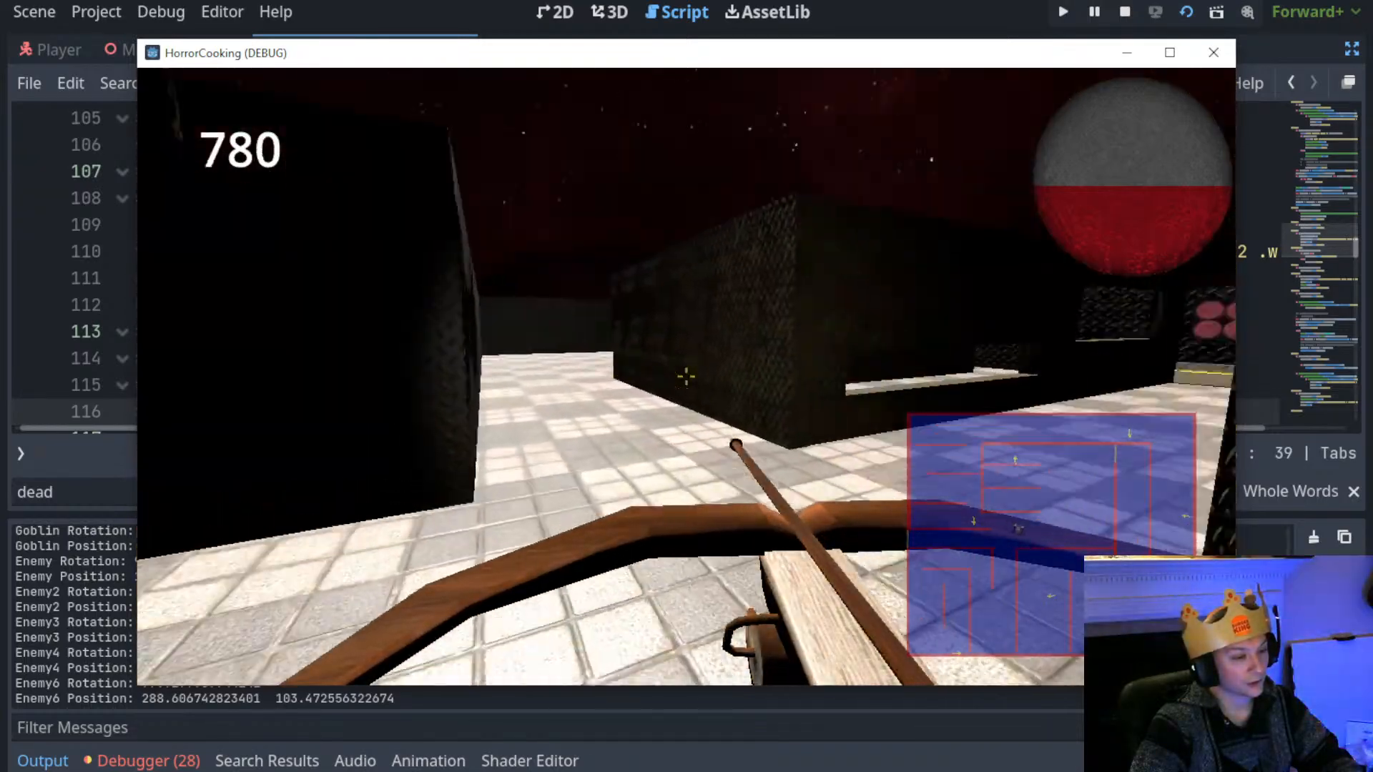
{"action": "key", "text": "w"}
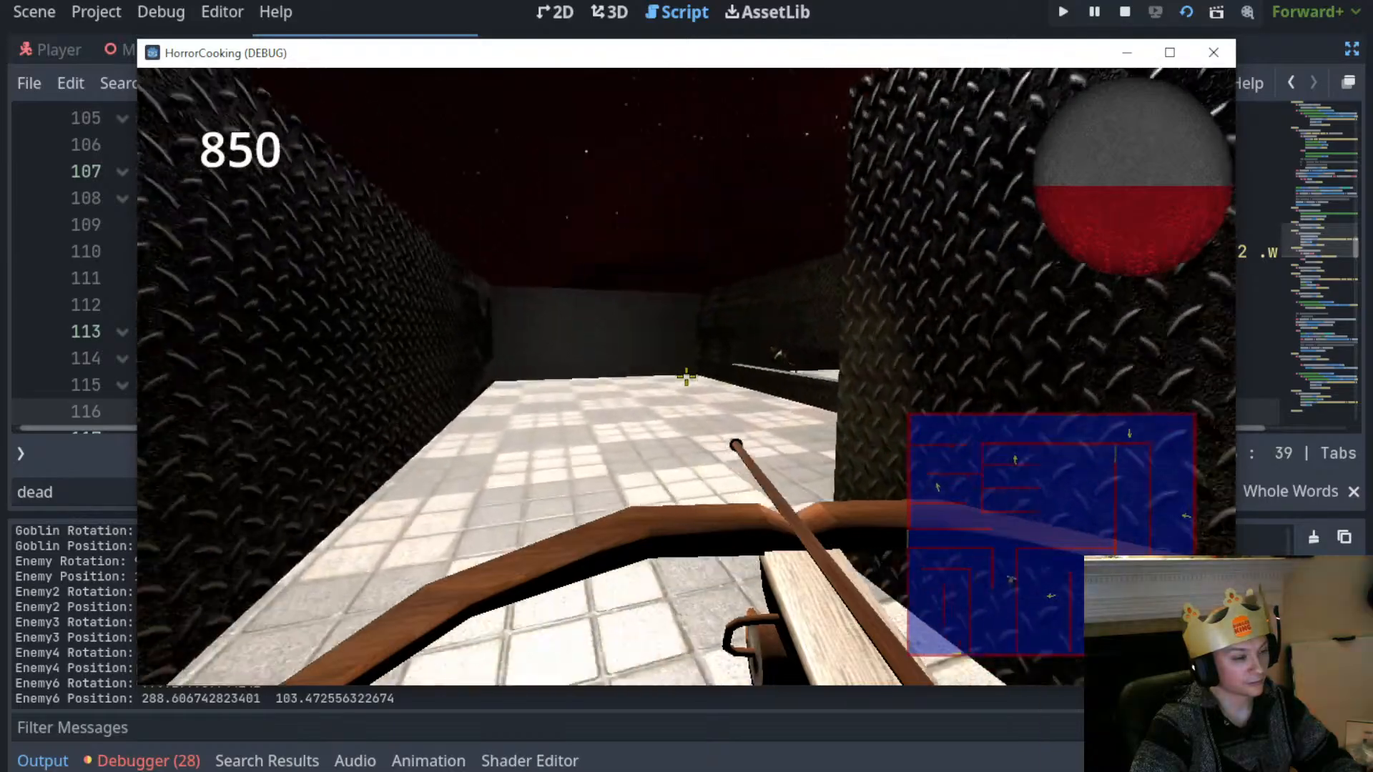
{"action": "key", "text": "w"}
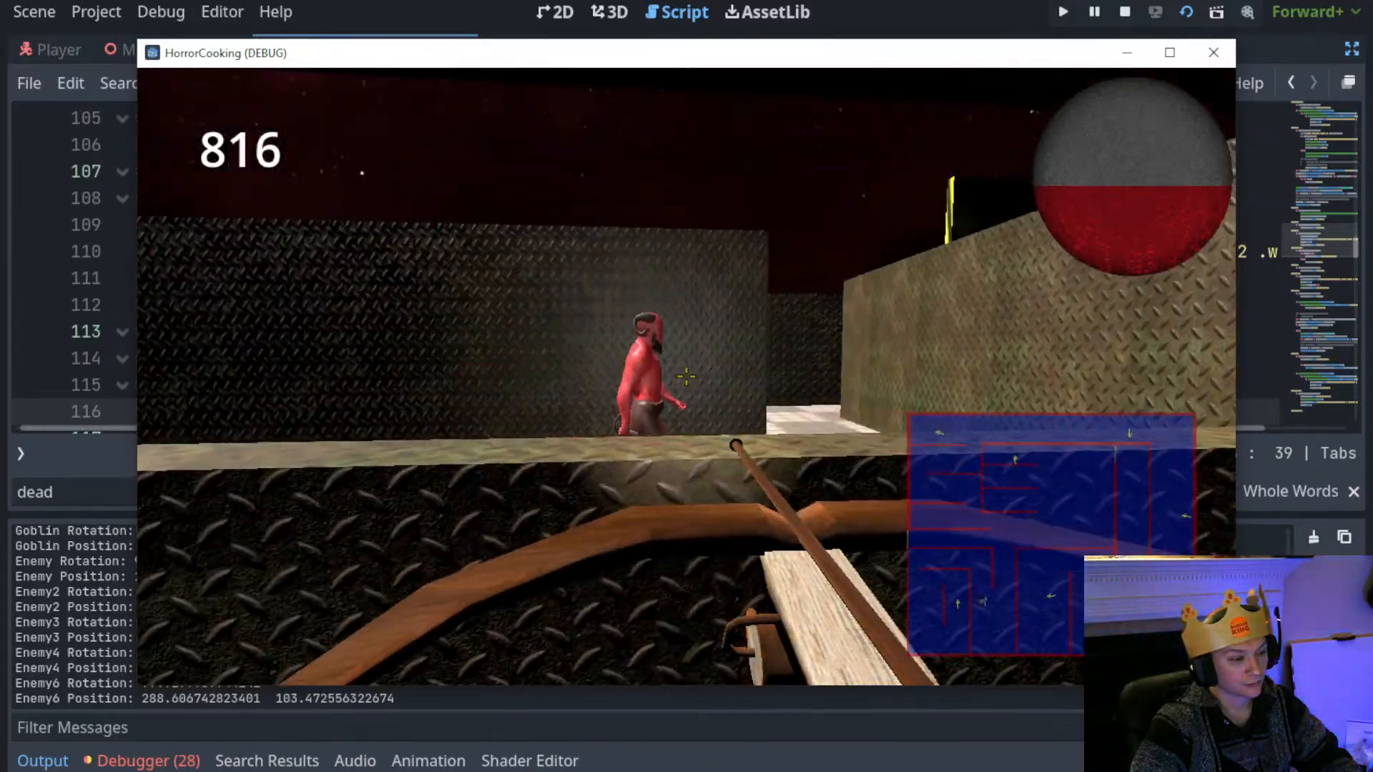
{"action": "key", "text": "w"}
{"action": "key", "text": "d"}
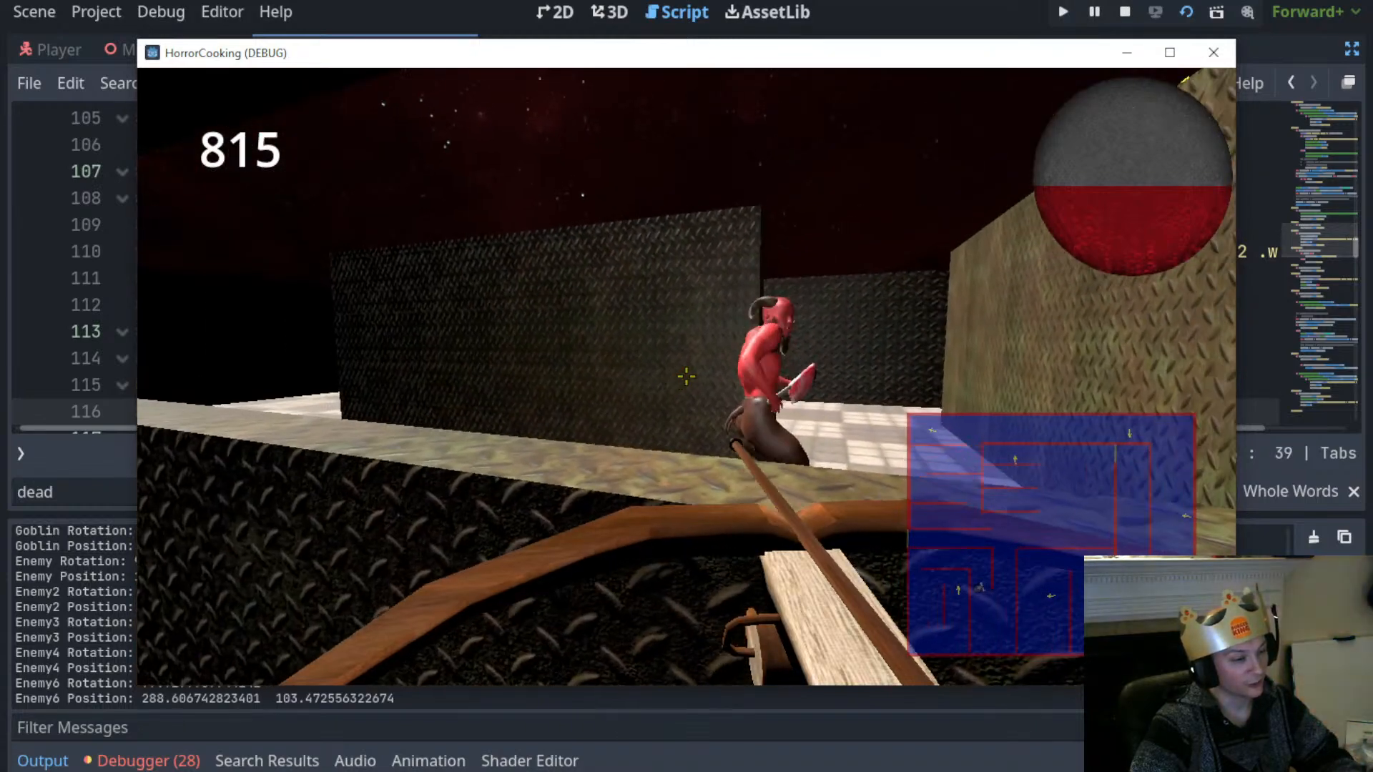
{"action": "left_click", "coordinate": [687, 376]}
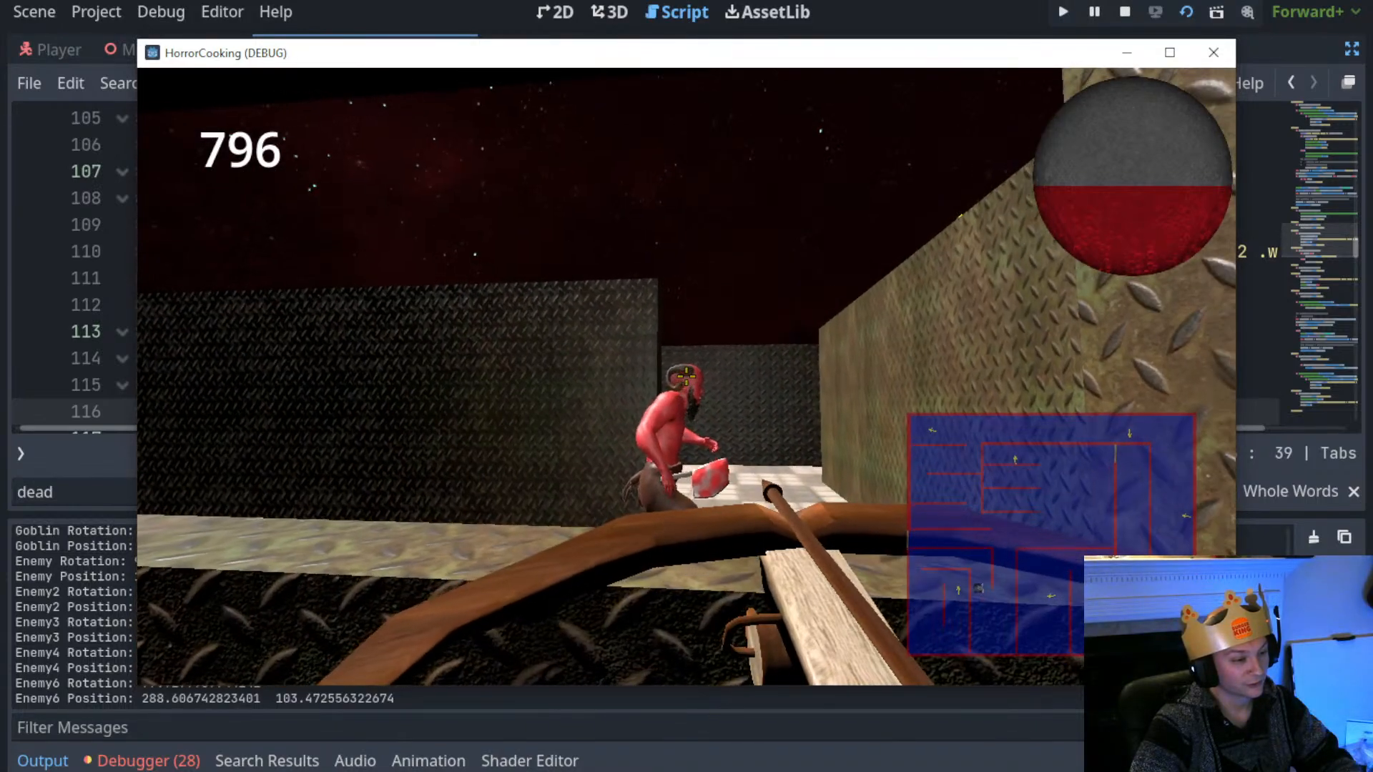
Check the passage beyond the low wall and stop the running game
{"action": "key", "text": "d"}
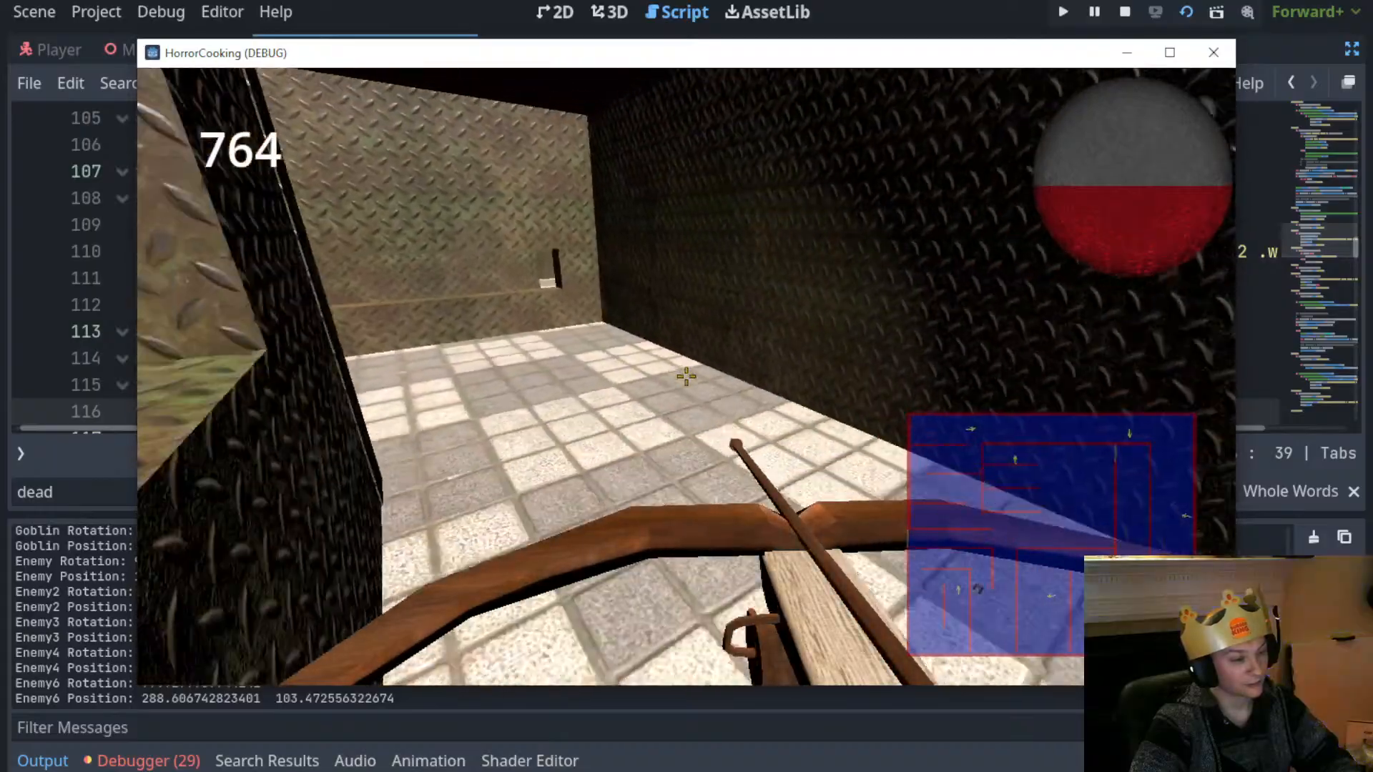
{"action": "key", "text": "w"}
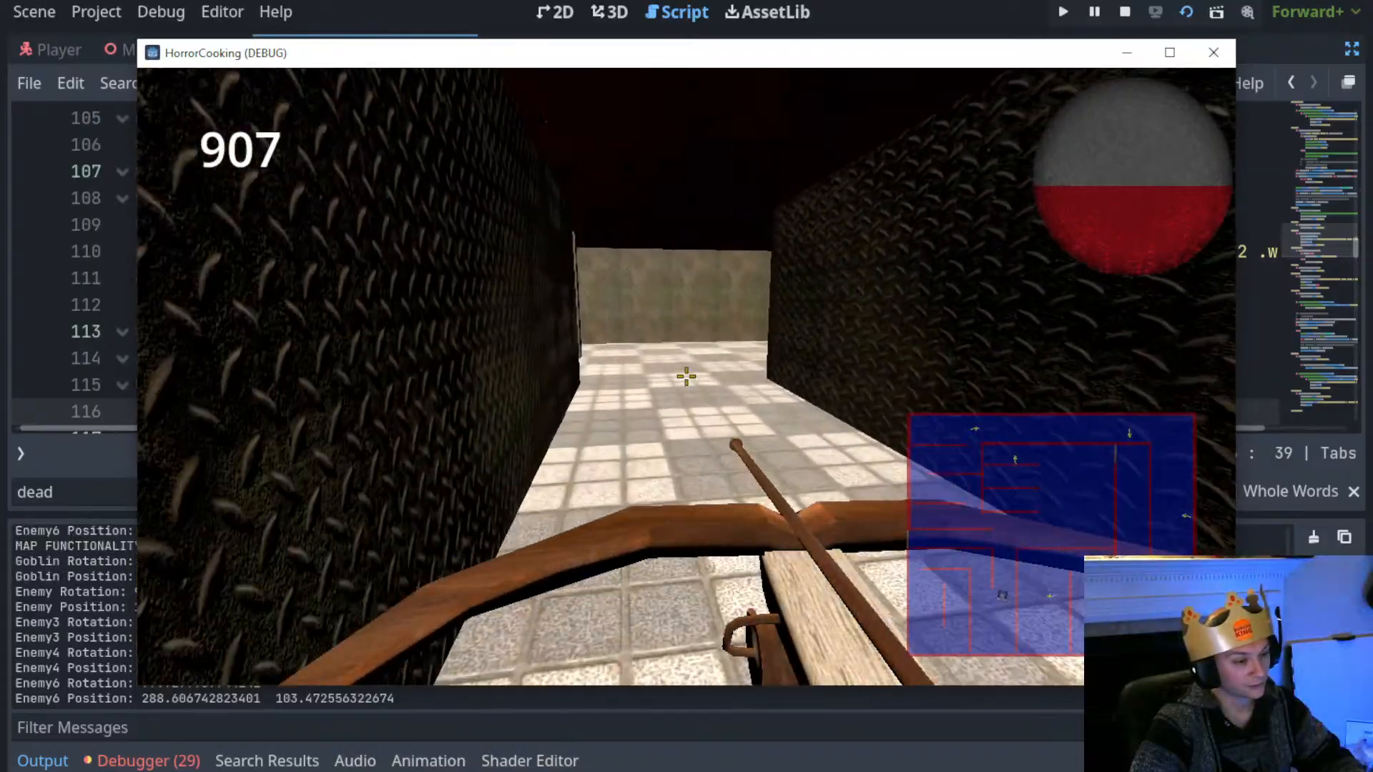
{"action": "left_click", "coordinate": [1125, 12]}
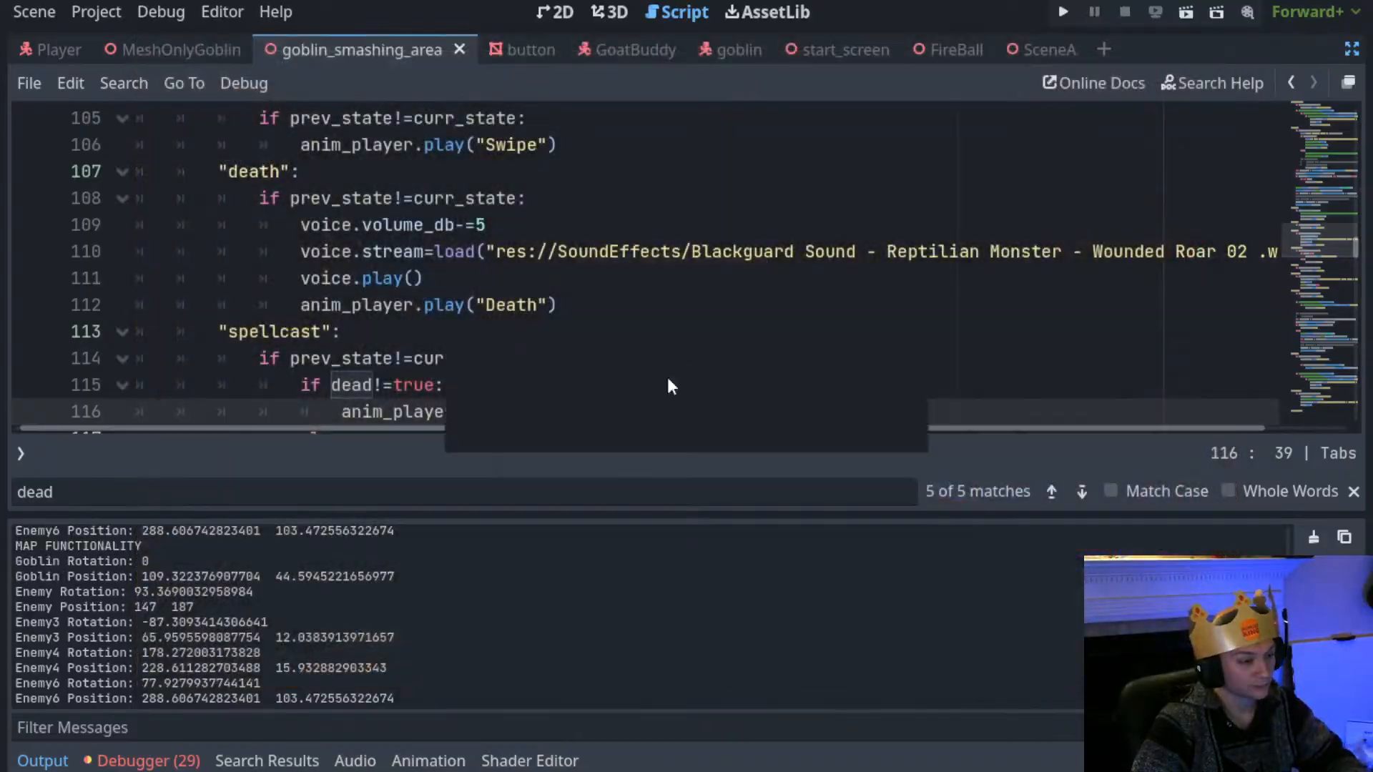
Run the goblin_smashing_area scene again, equip the crossbow and back away behind a wall to watch for a goat enemy
{"action": "left_click", "coordinate": [1185, 20]}
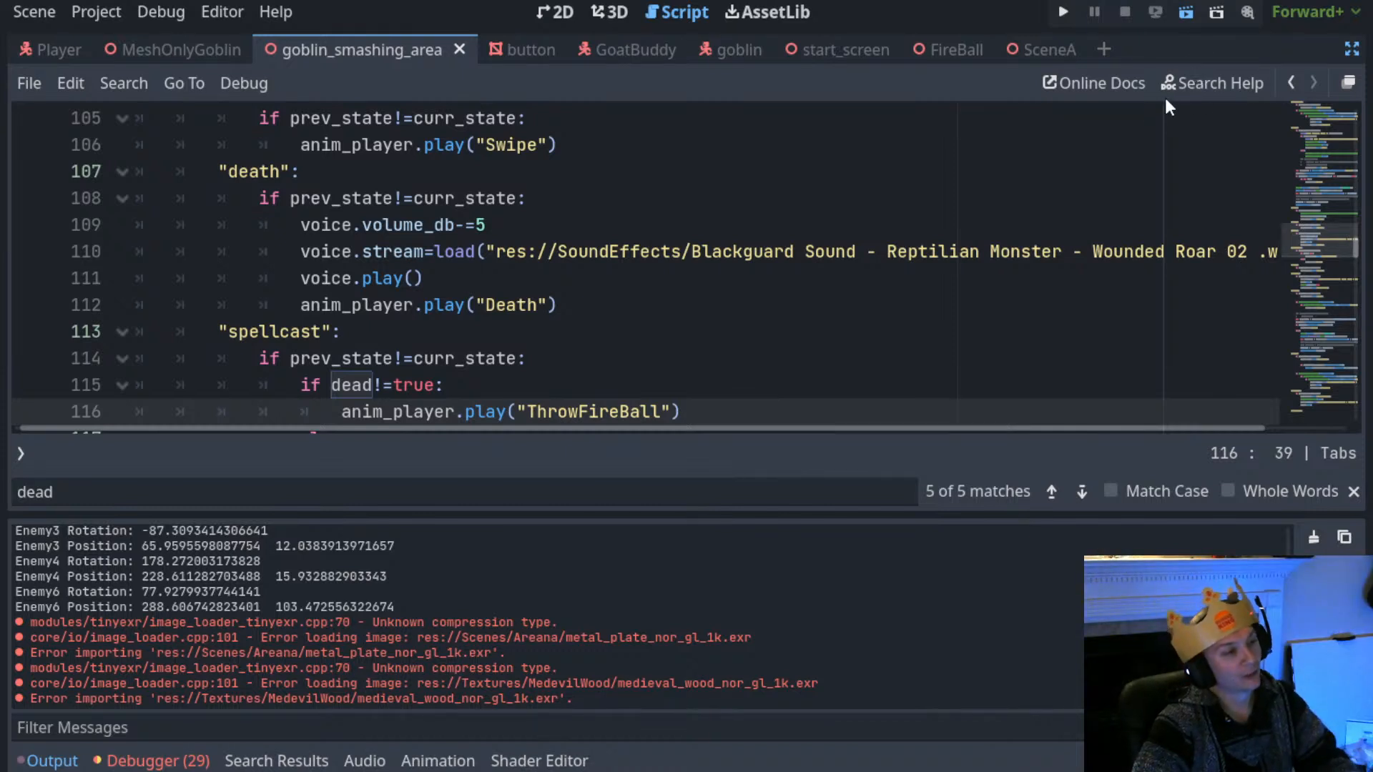
{"action": "left_click", "coordinate": [1185, 12]}
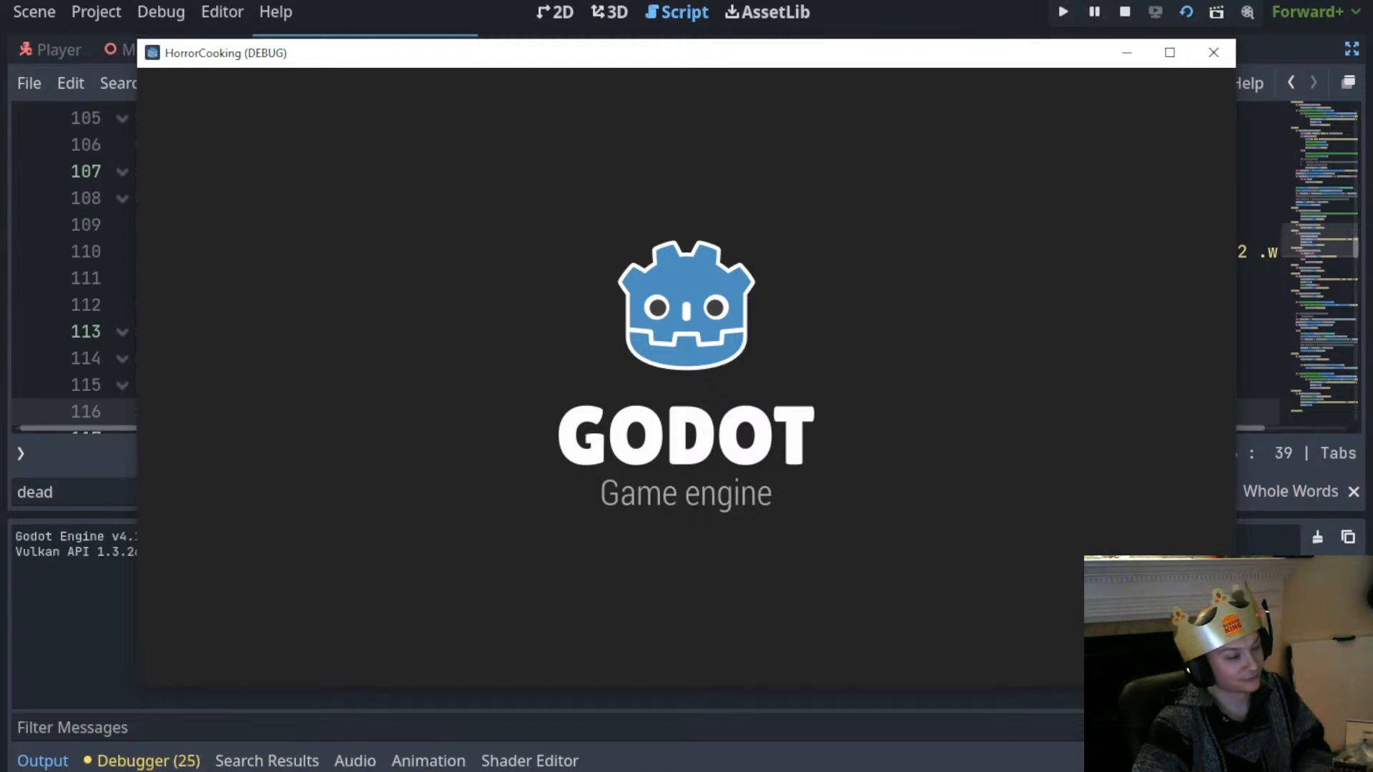
{"action": "key", "text": "2"}
{"action": "key", "text": "s"}
{"action": "key", "text": "w"}
{"action": "key", "text": "s"}
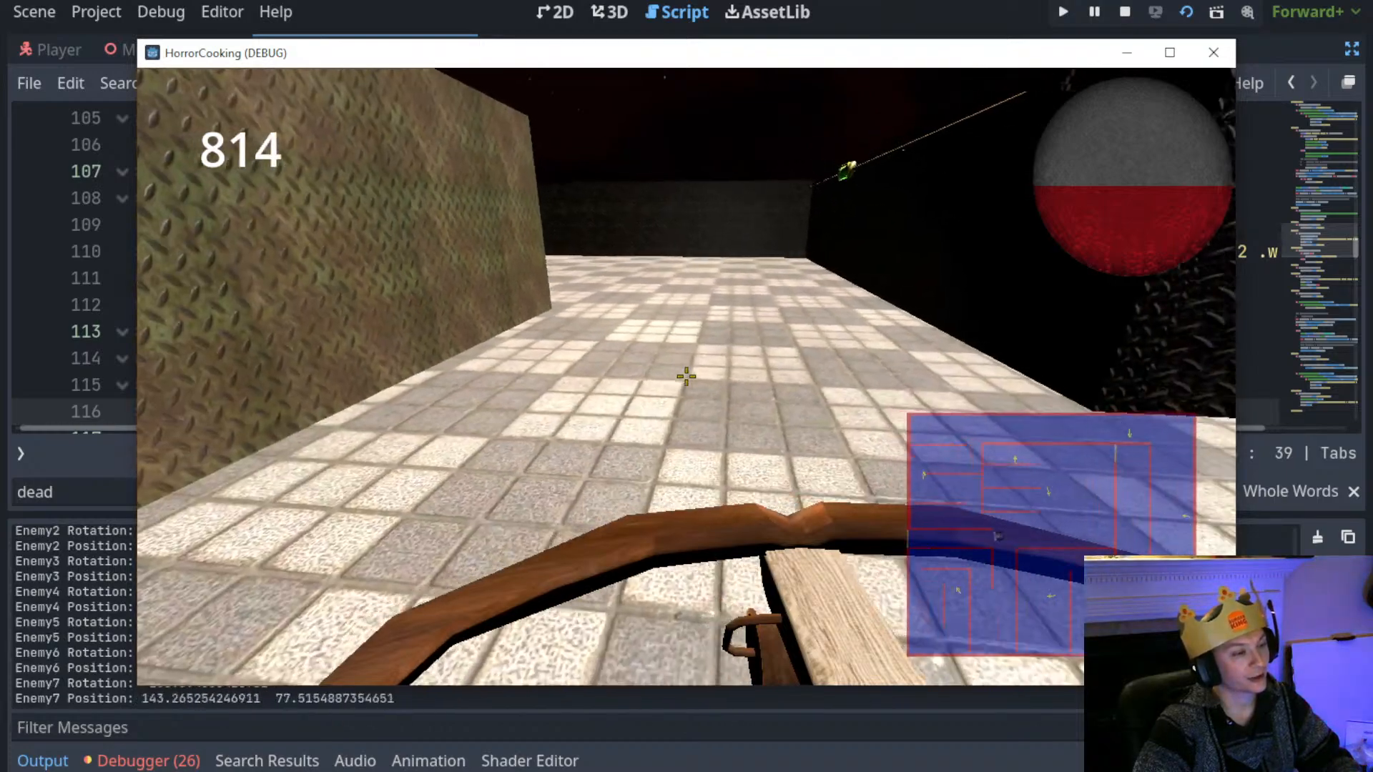
{"action": "key", "text": "s"}
{"action": "key", "text": "s"}
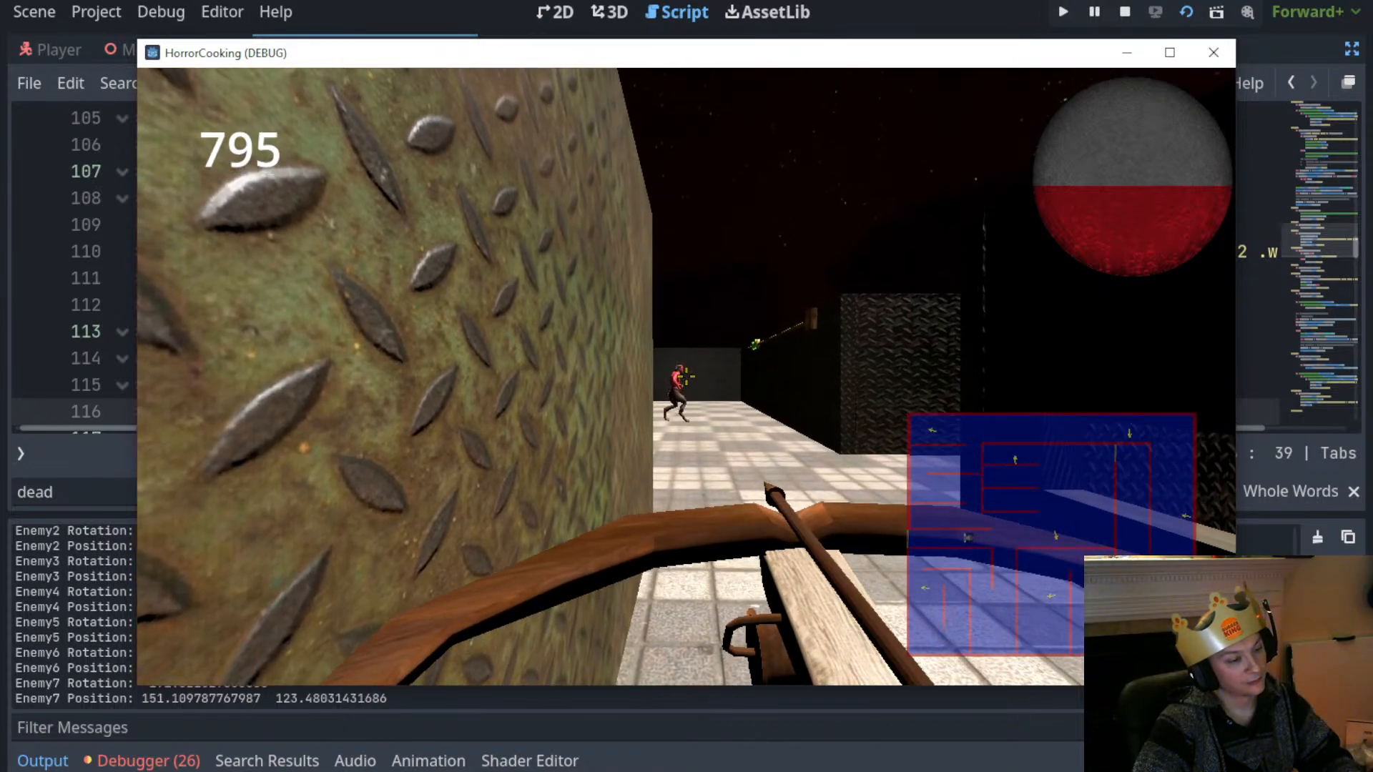
Follow the goat enemy into the open area and move around it to draw its fireball attack
{"action": "key", "text": "w"}
{"action": "key", "text": "w"}
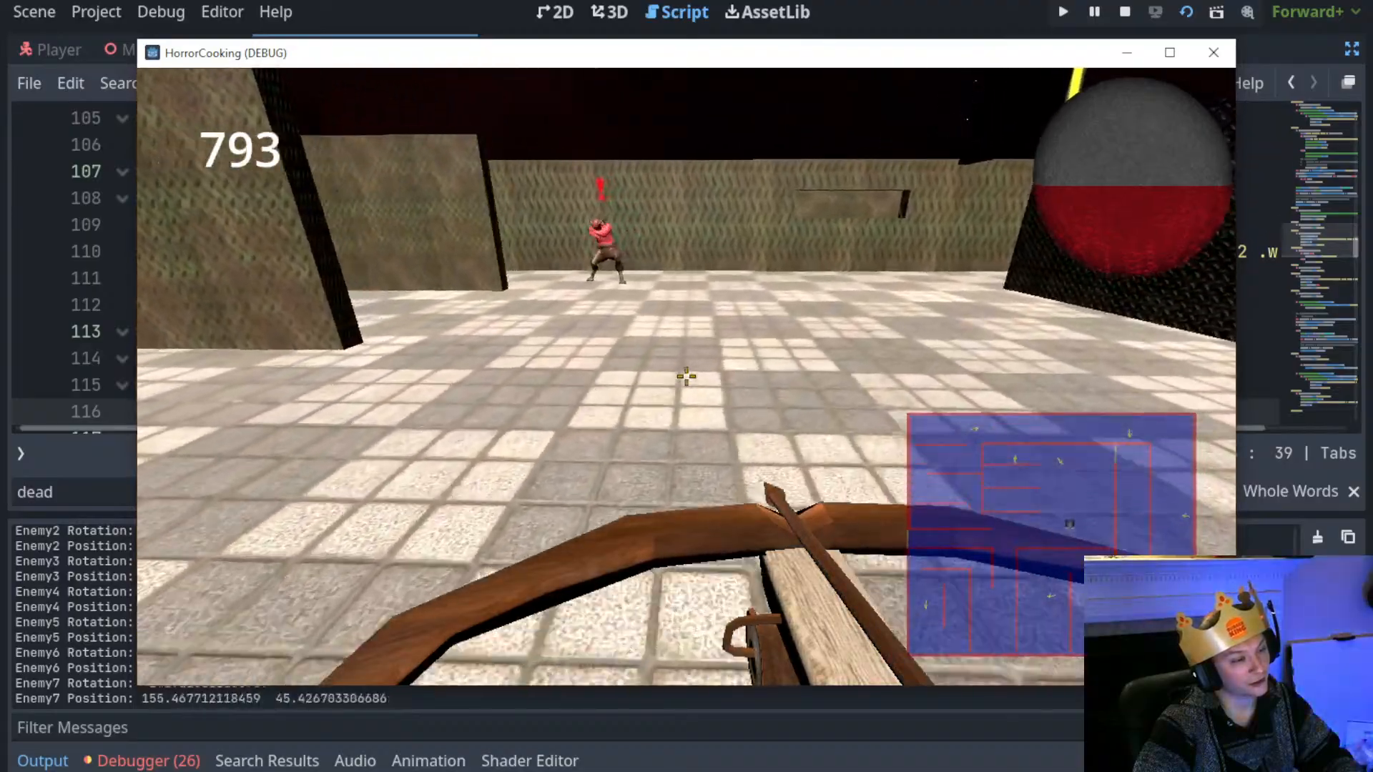
{"action": "key", "text": "w"}
{"action": "key", "text": "d"}
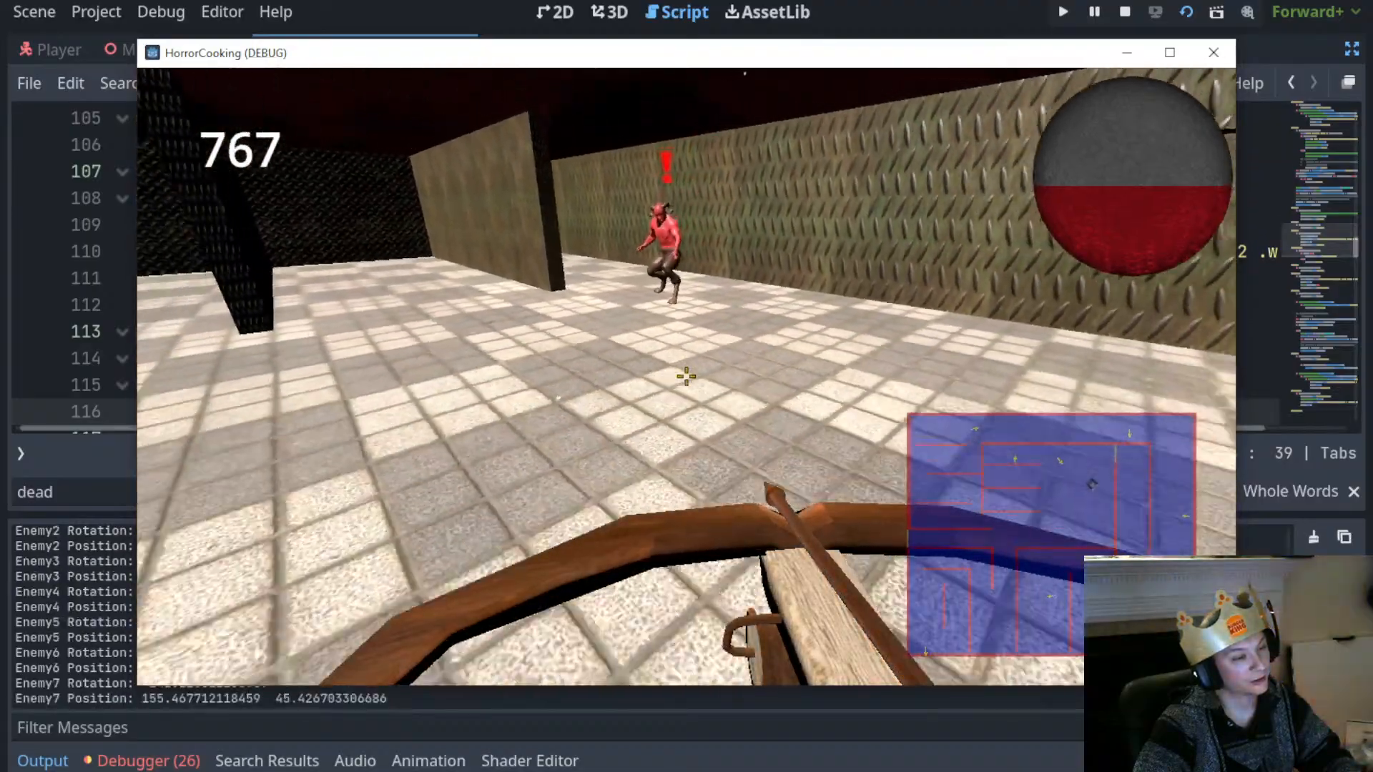
{"action": "key", "text": "s"}
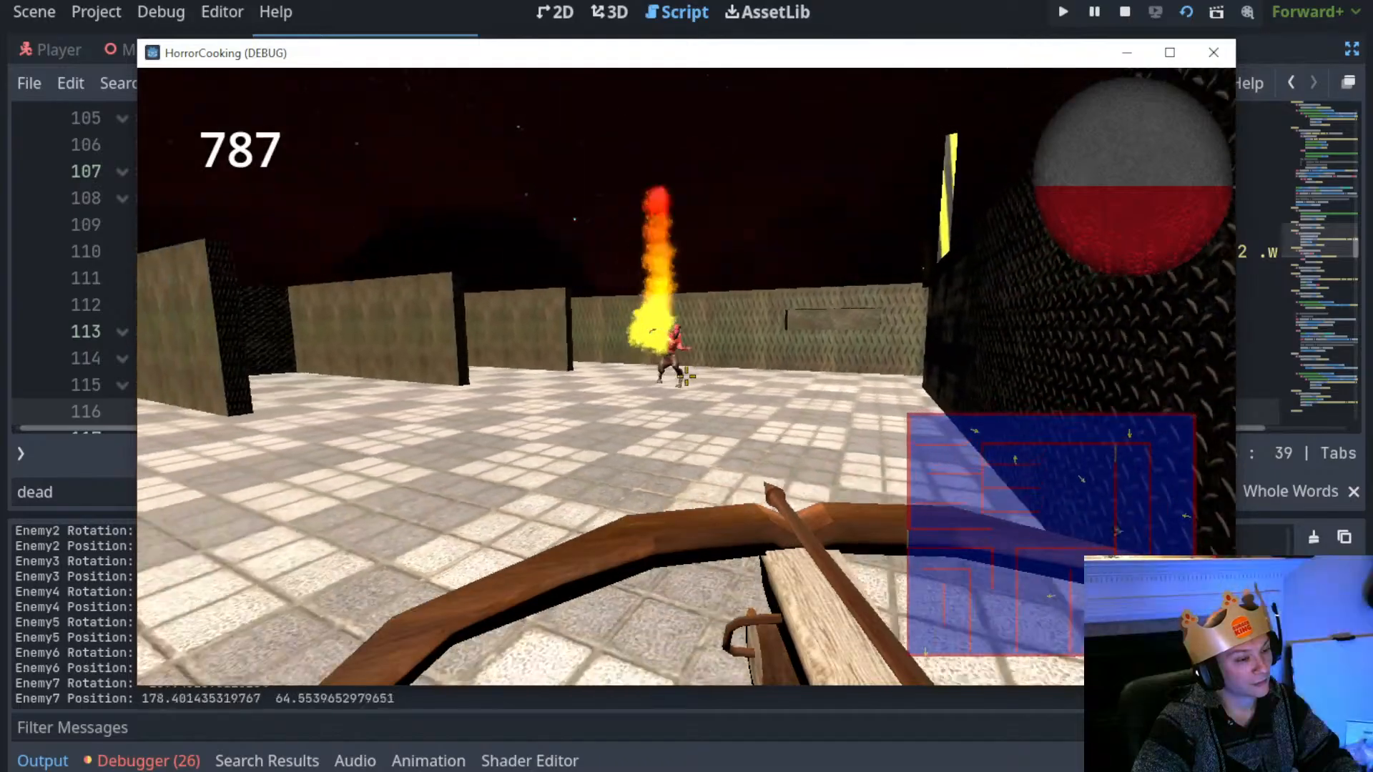
{"action": "key", "text": "w"}
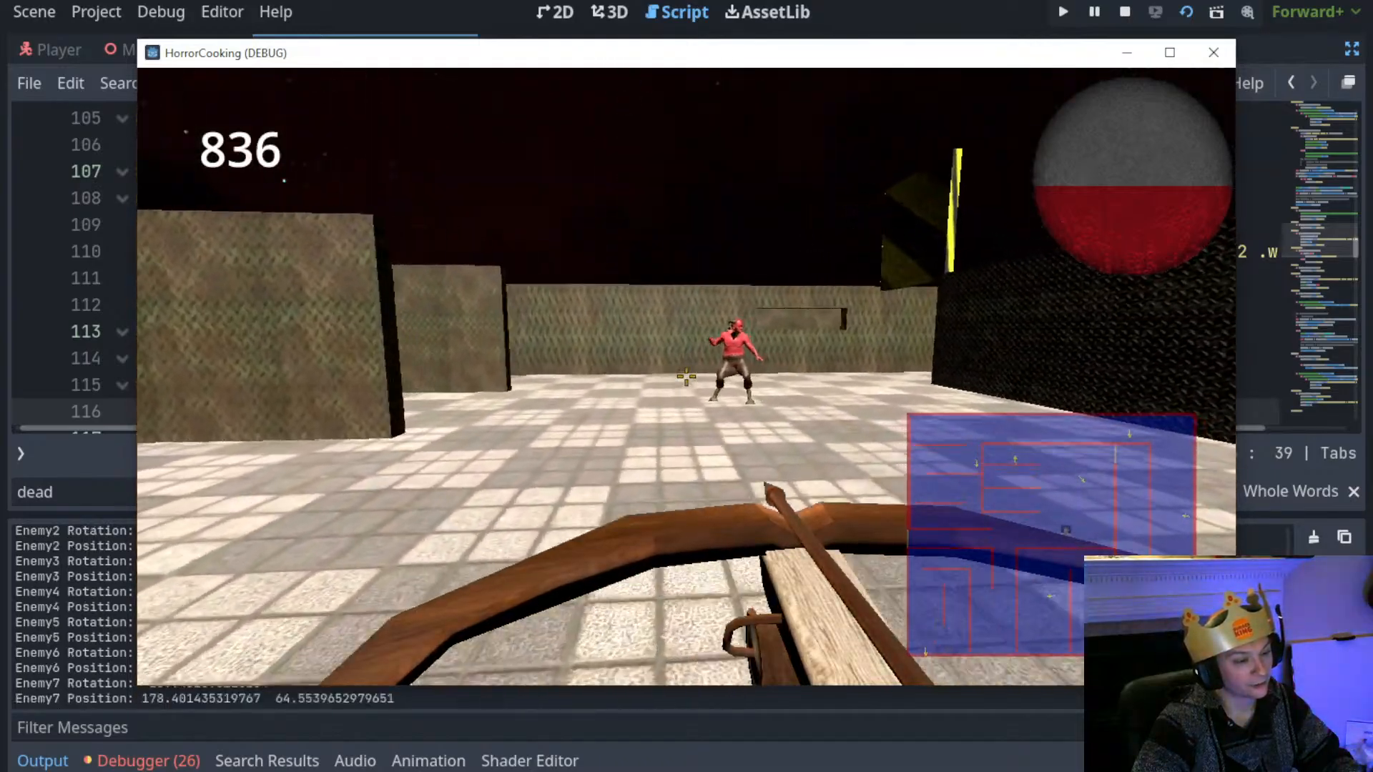
Shoot the goat enemy with the crossbow several times while moving back and forth in front of it
{"action": "left_click", "coordinate": [687, 377]}
{"action": "key", "text": "s"}
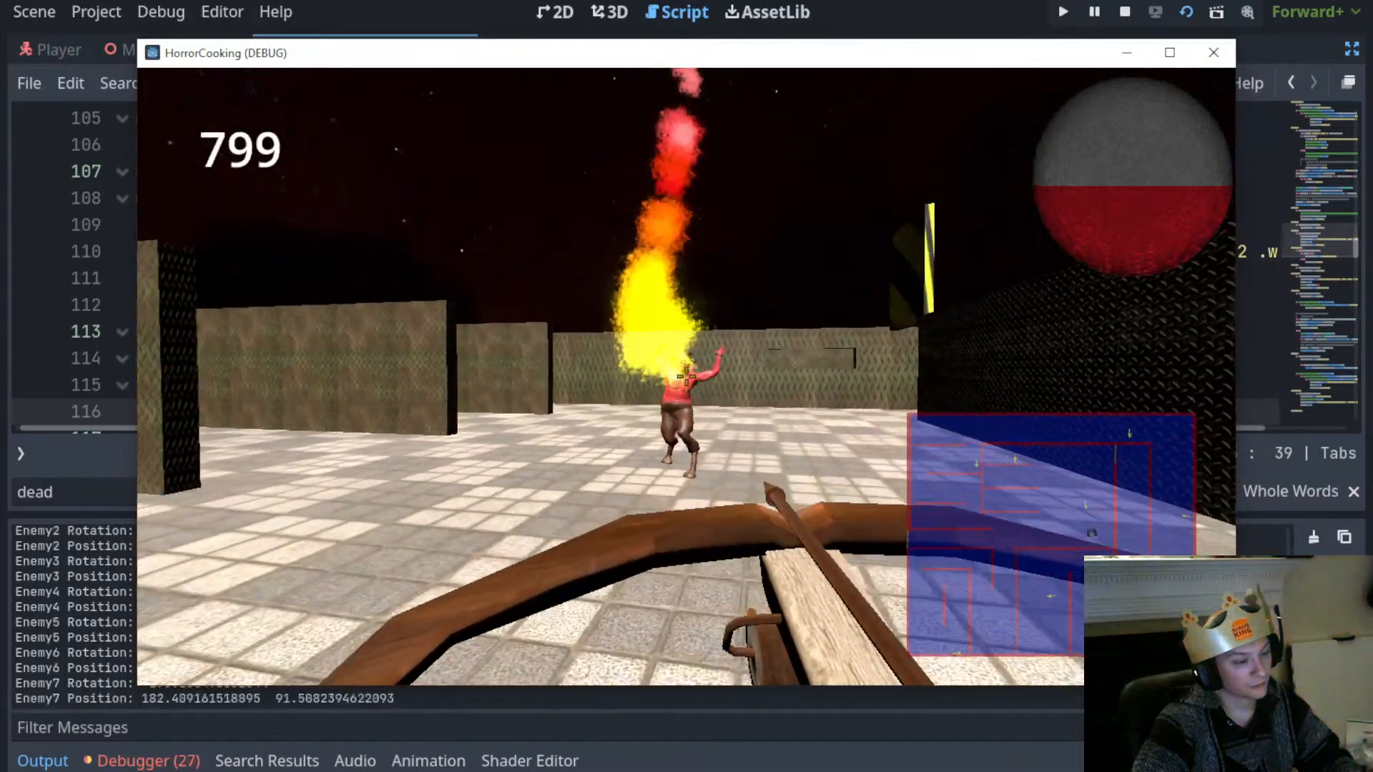
{"action": "left_click", "coordinate": [687, 377]}
{"action": "key", "text": "w"}
{"action": "key", "text": "s"}
{"action": "left_click", "coordinate": [687, 377]}
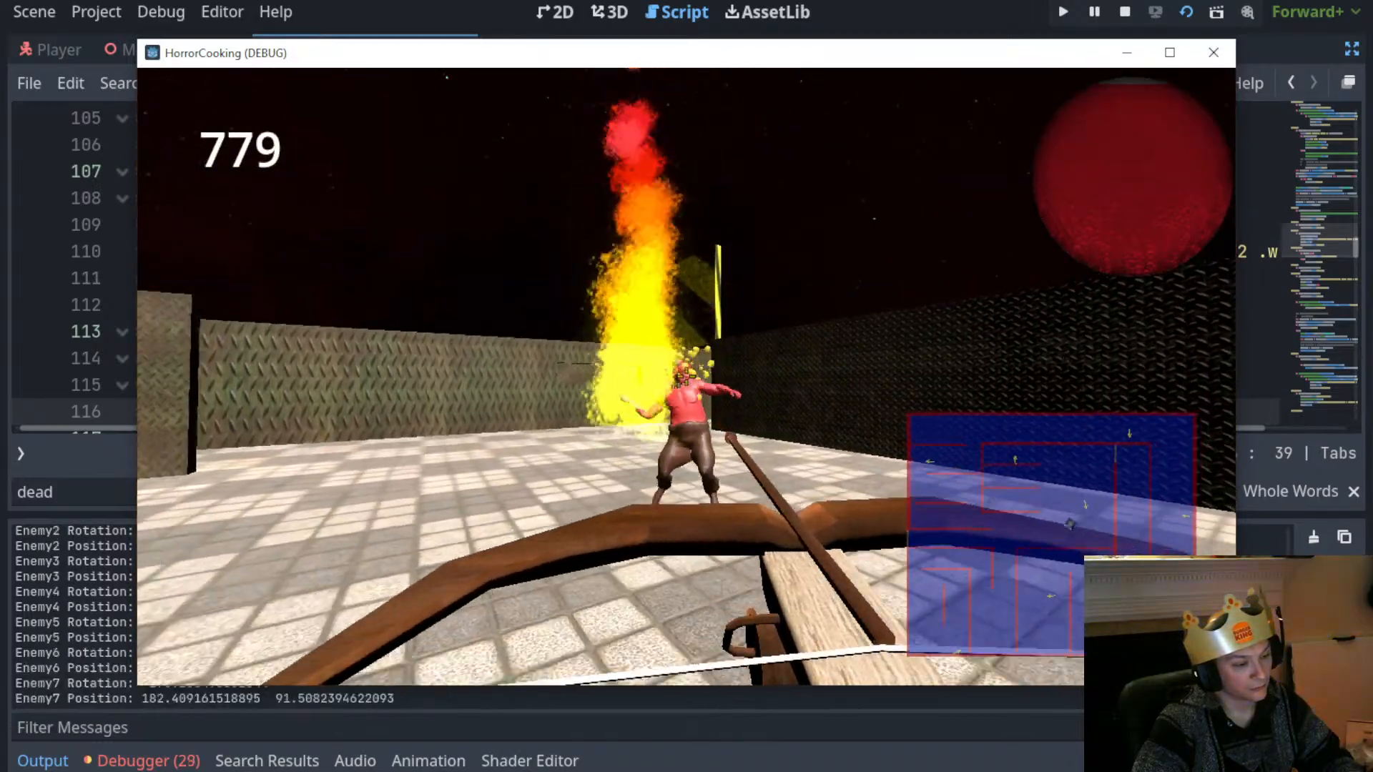
Back away from the incoming fireball, shoot the charging goat enemy once more and stop the running game
{"action": "key", "text": "s"}
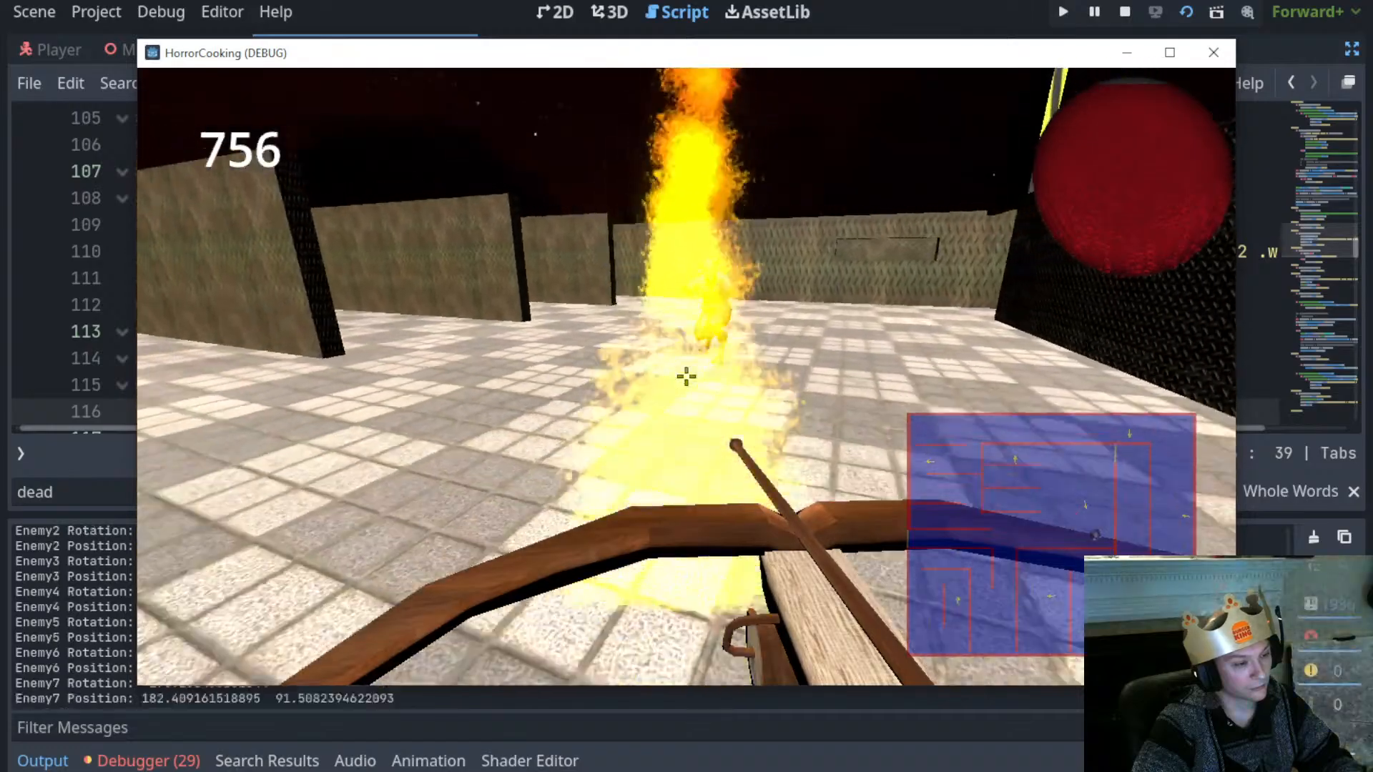
{"action": "key", "text": "a"}
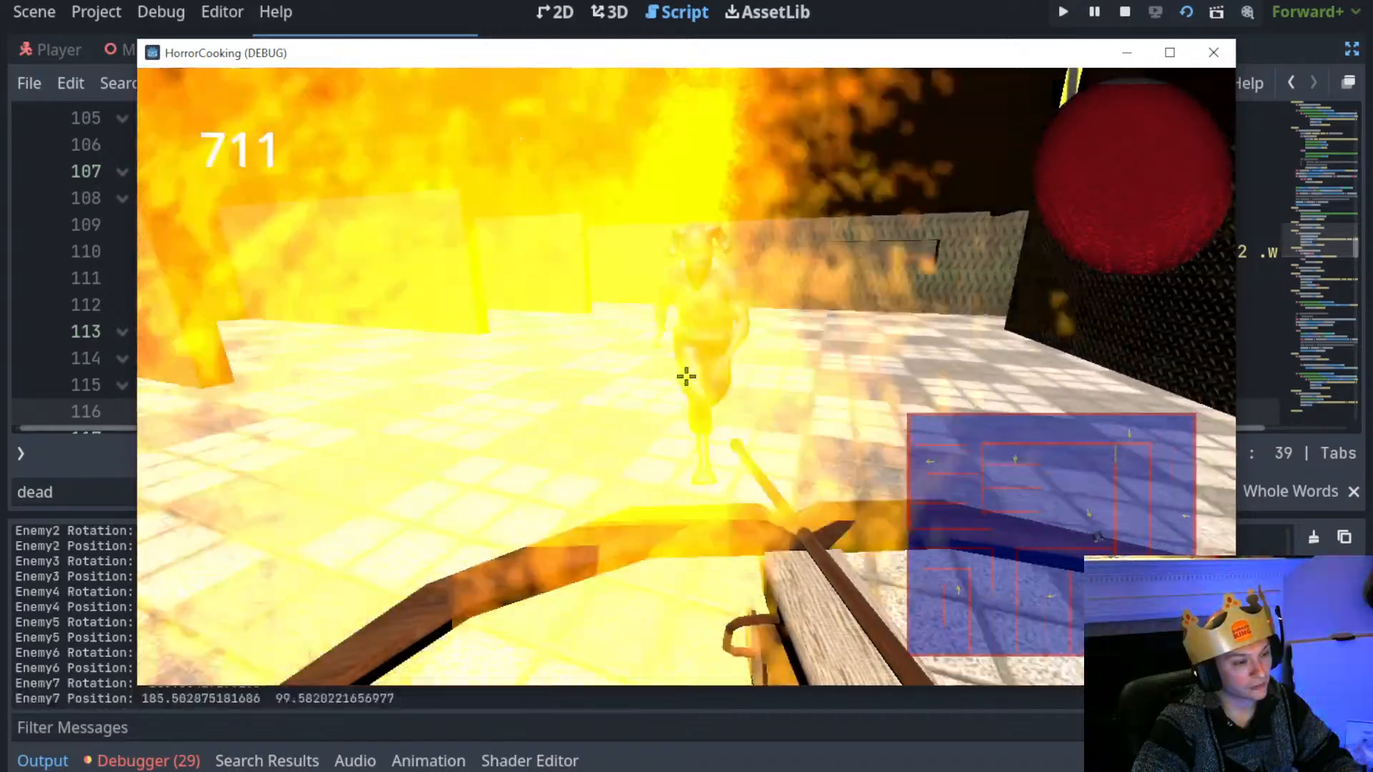
{"action": "left_click", "coordinate": [686, 377]}
{"action": "key", "text": "s"}
{"action": "key", "text": "Escape"}
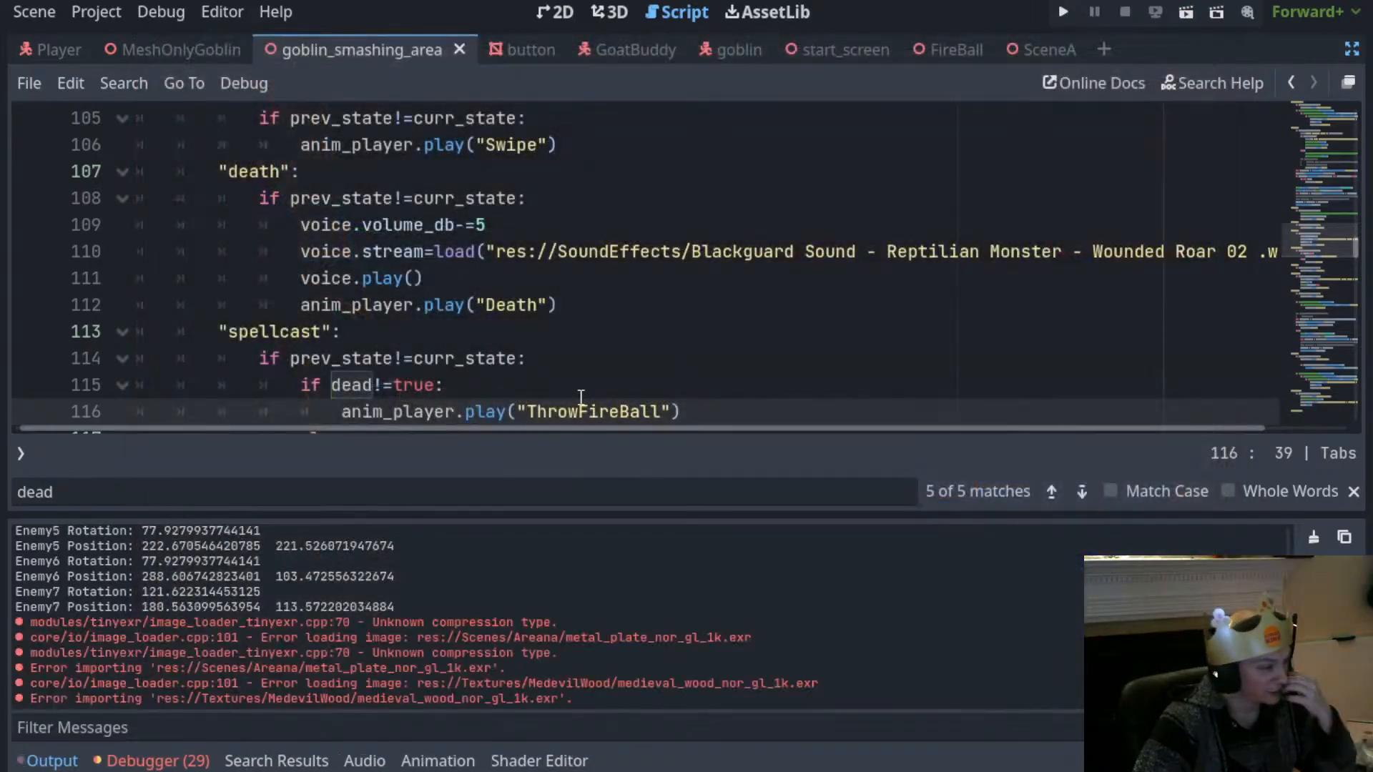
Hide the output log and examine the health check and the dead=true line in the take_damage function
{"action": "scroll", "coordinate": [321, 367], "scroll_direction": "up", "scroll_amount": 2}
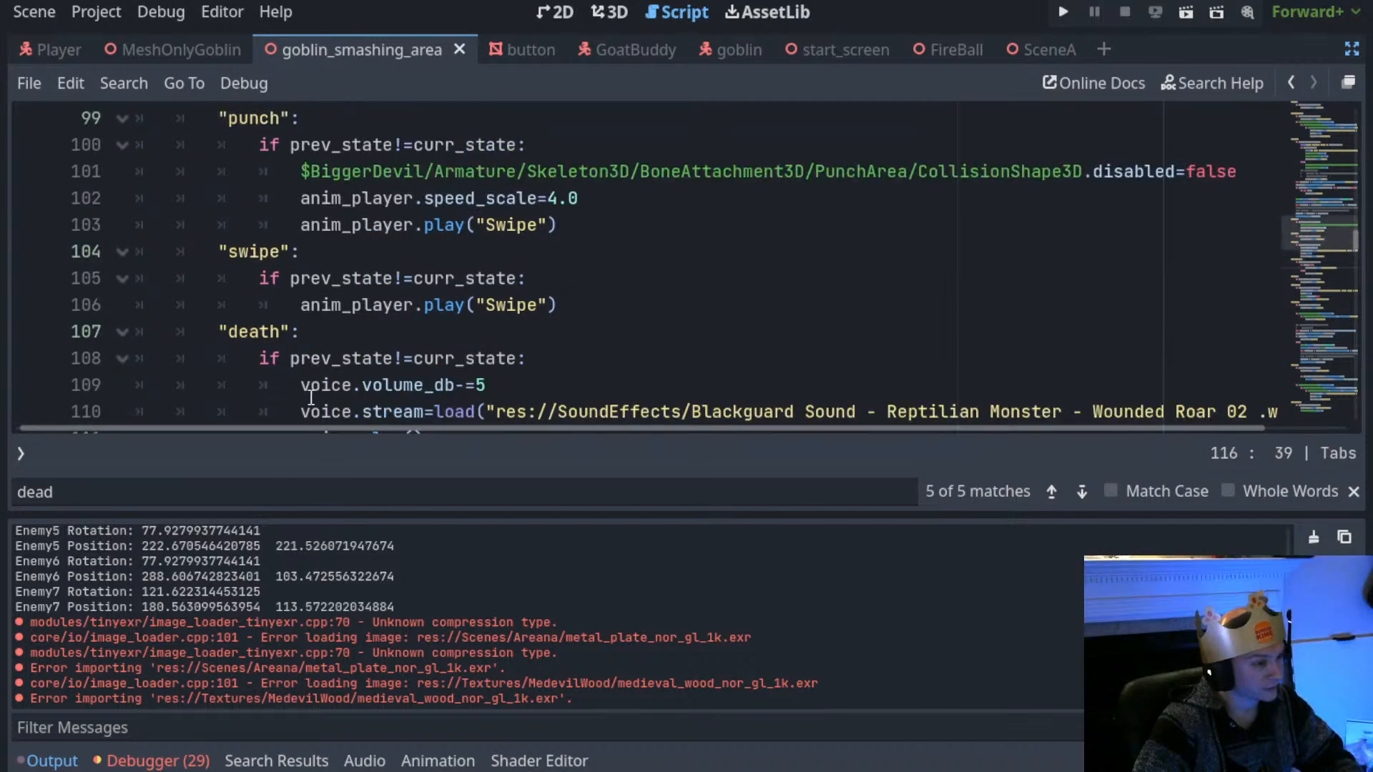
{"action": "left_click", "coordinate": [68, 763]}
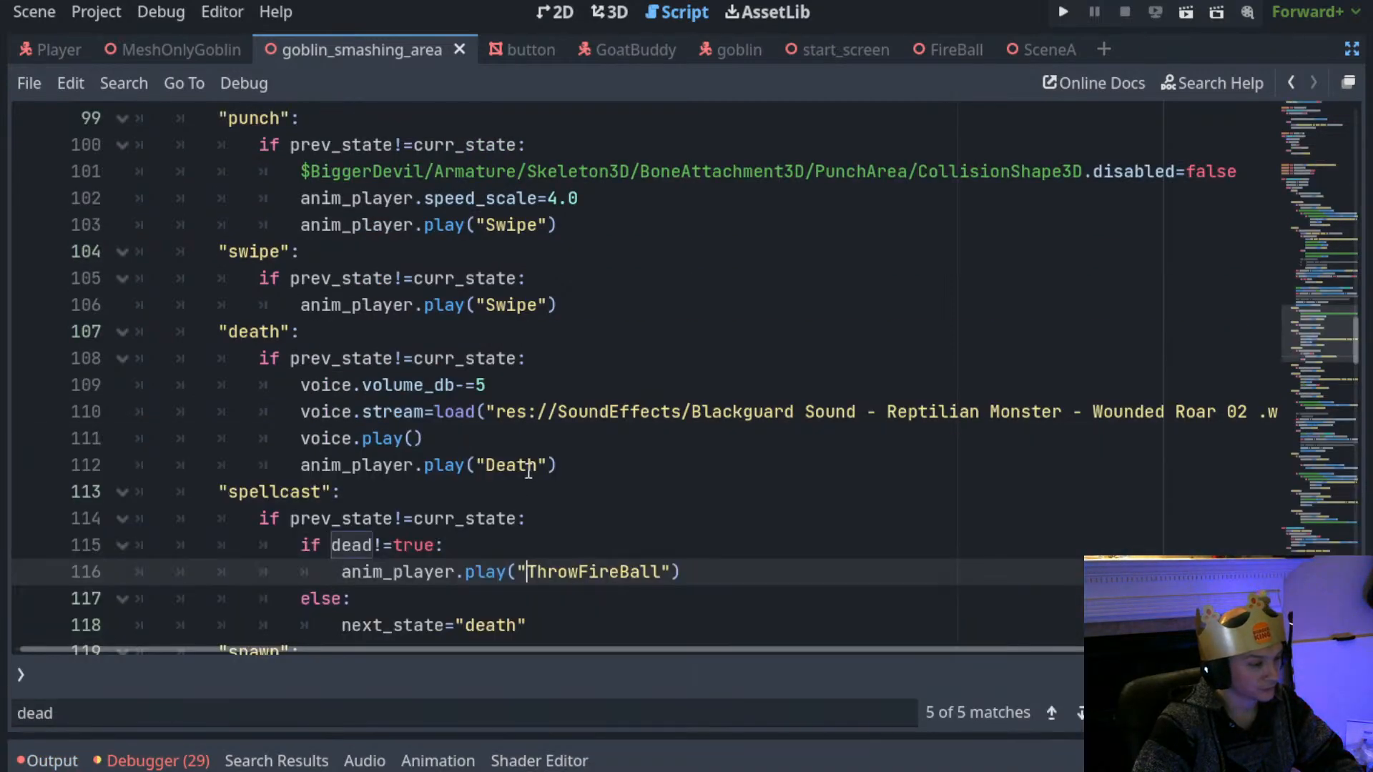
{"action": "scroll", "coordinate": [426, 482], "scroll_direction": "up", "scroll_amount": 9}
{"action": "scroll", "coordinate": [424, 485], "scroll_direction": "up", "scroll_amount": 8}
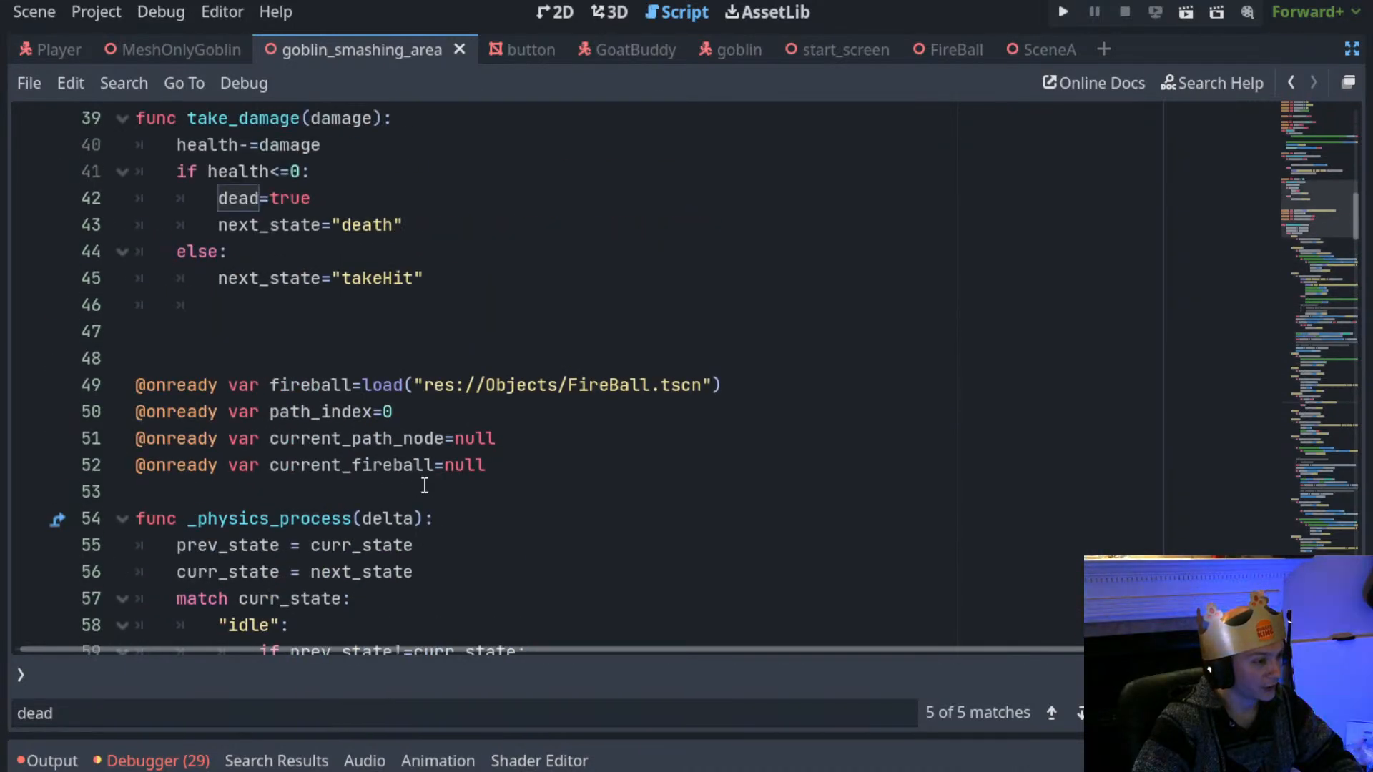
{"action": "scroll", "coordinate": [424, 485], "scroll_direction": "up", "scroll_amount": 2}
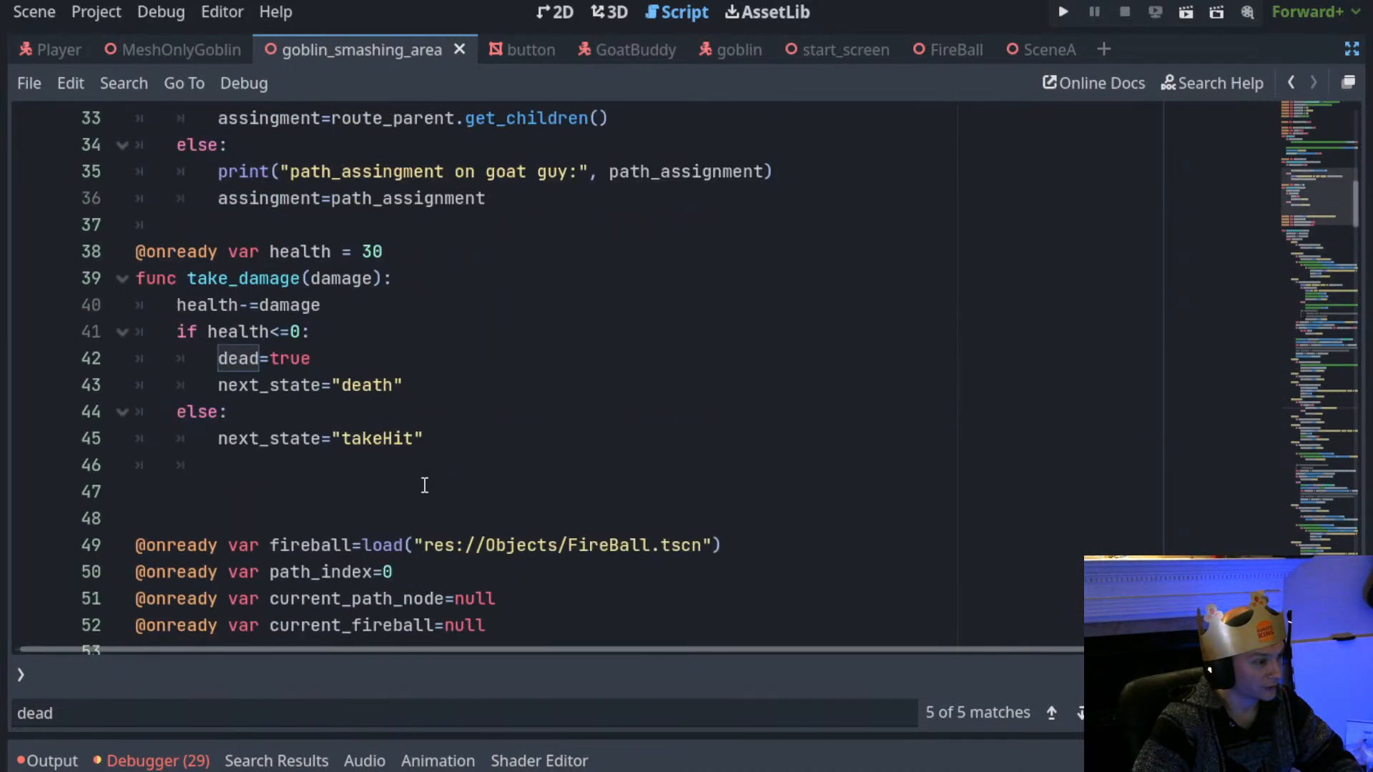
{"action": "left_click", "coordinate": [278, 331]}
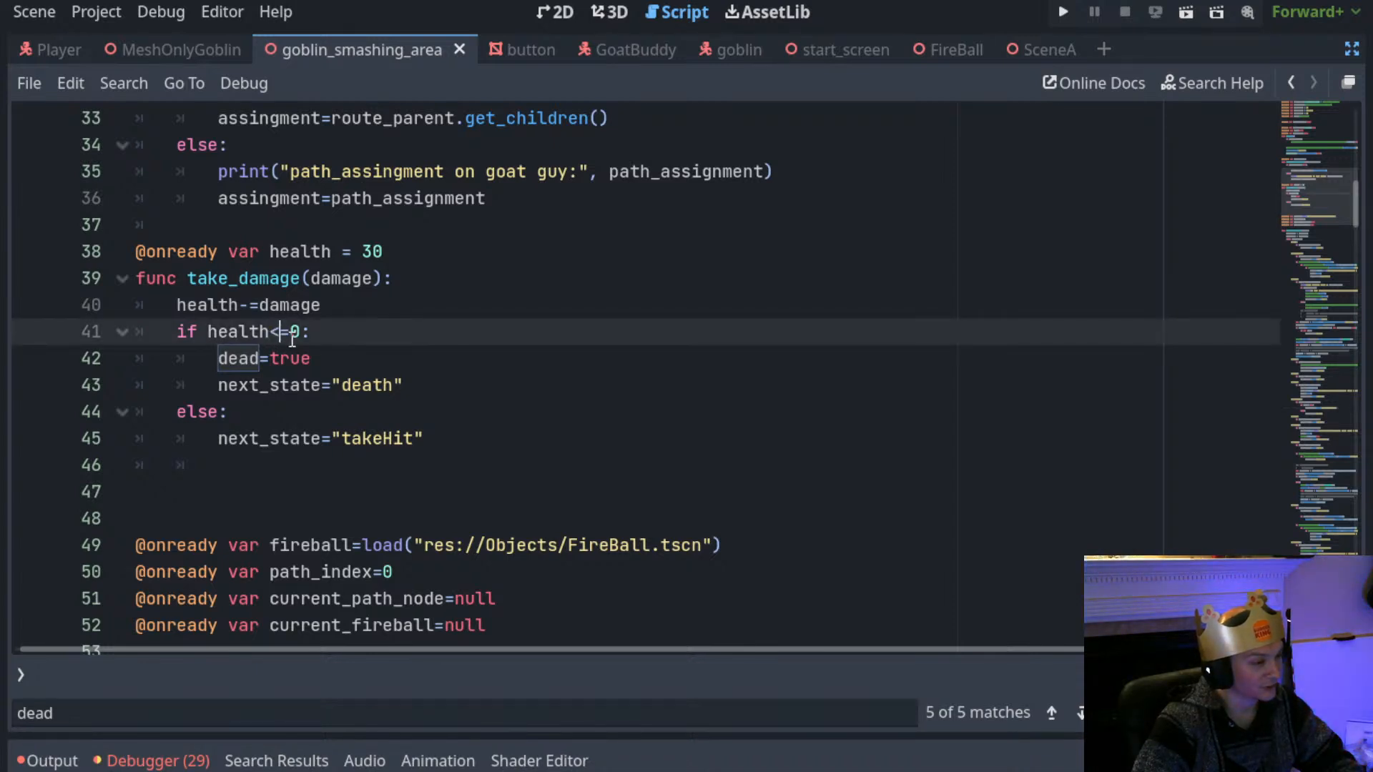
{"action": "left_click", "coordinate": [320, 359]}
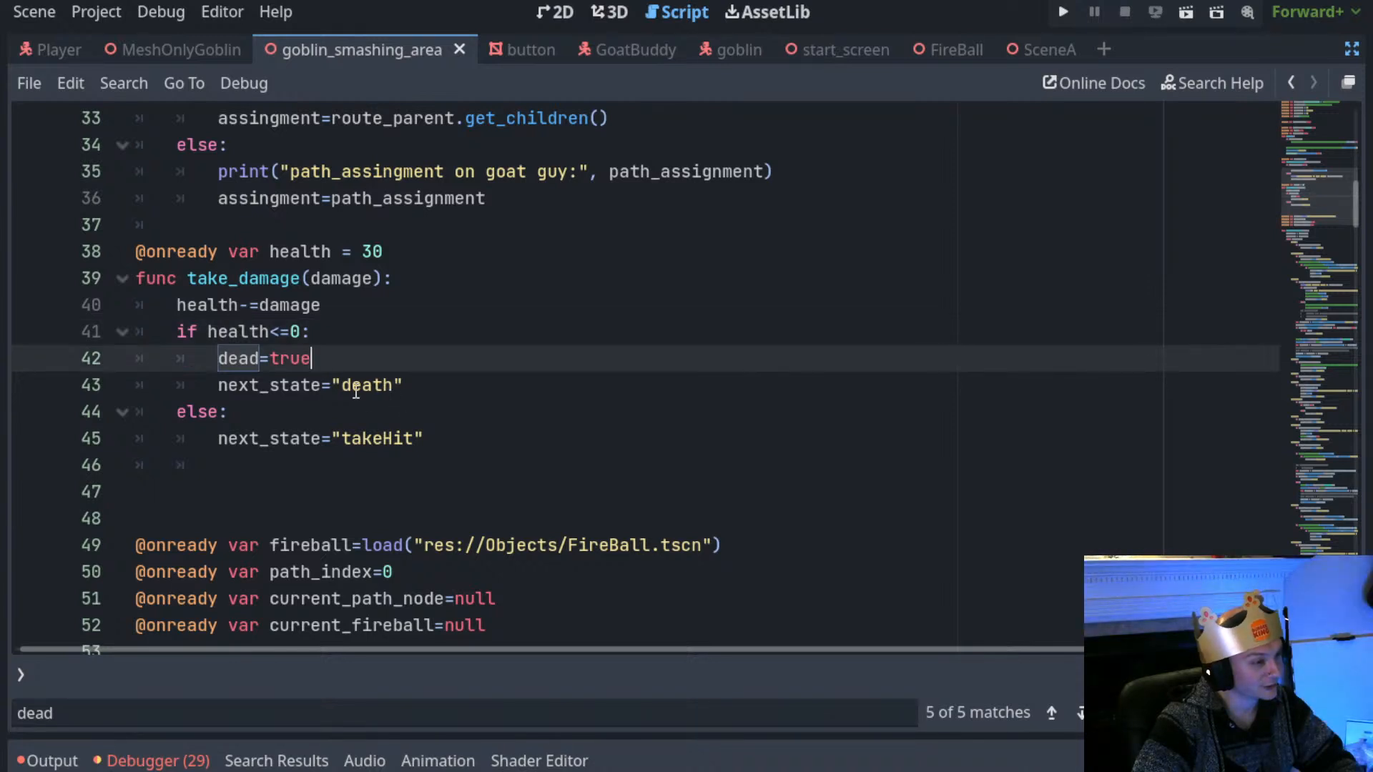
{"action": "left_click_drag", "start_coordinate": [334, 360], "coordinate": [214, 369]}
Review the state branches of _physics_process, checking where the chase state starts the fireball timer
{"action": "scroll", "coordinate": [384, 417], "scroll_direction": "down", "scroll_amount": 8}
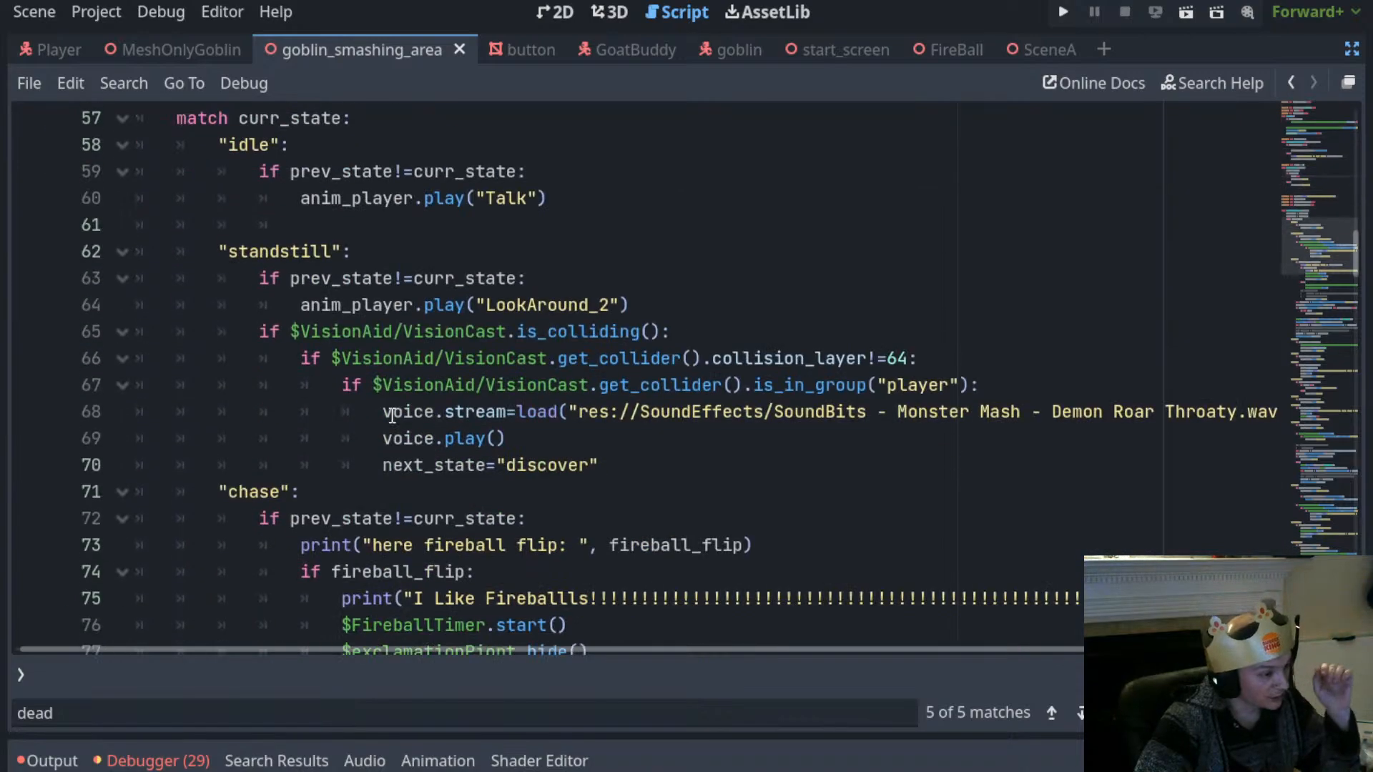
{"action": "scroll", "coordinate": [393, 416], "scroll_direction": "down", "scroll_amount": 6}
{"action": "scroll", "coordinate": [392, 415], "scroll_direction": "up", "scroll_amount": 8}
{"action": "scroll", "coordinate": [393, 416], "scroll_direction": "up", "scroll_amount": 4}
{"action": "scroll", "coordinate": [392, 419], "scroll_direction": "down", "scroll_amount": 7}
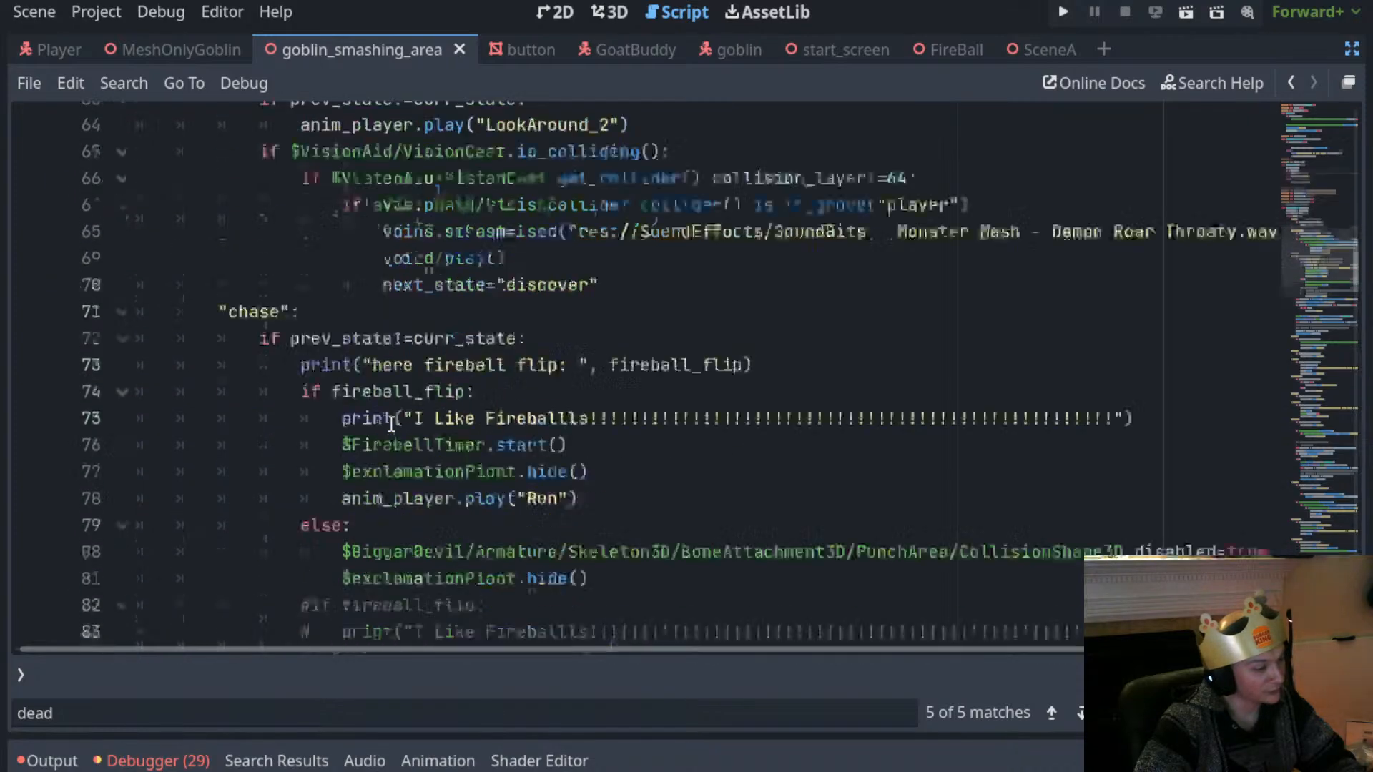
{"action": "scroll", "coordinate": [391, 425], "scroll_direction": "down", "scroll_amount": 10}
{"action": "scroll", "coordinate": [387, 430], "scroll_direction": "up", "scroll_amount": 13}
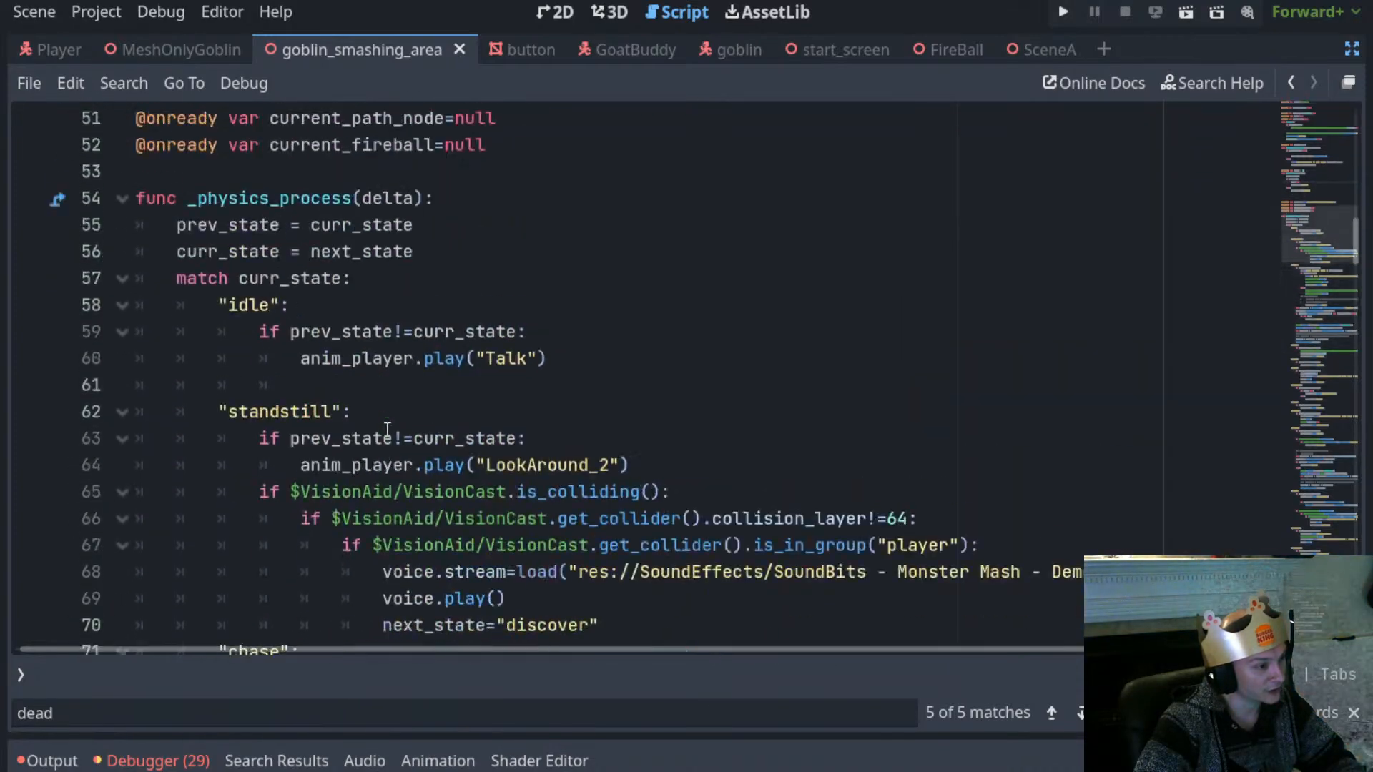
Add $FireballTimer.stop() directly under the health<=0 check in take_damage and save the script
{"action": "scroll", "coordinate": [387, 430], "scroll_direction": "up", "scroll_amount": 4}
{"action": "left_click", "coordinate": [336, 170]}
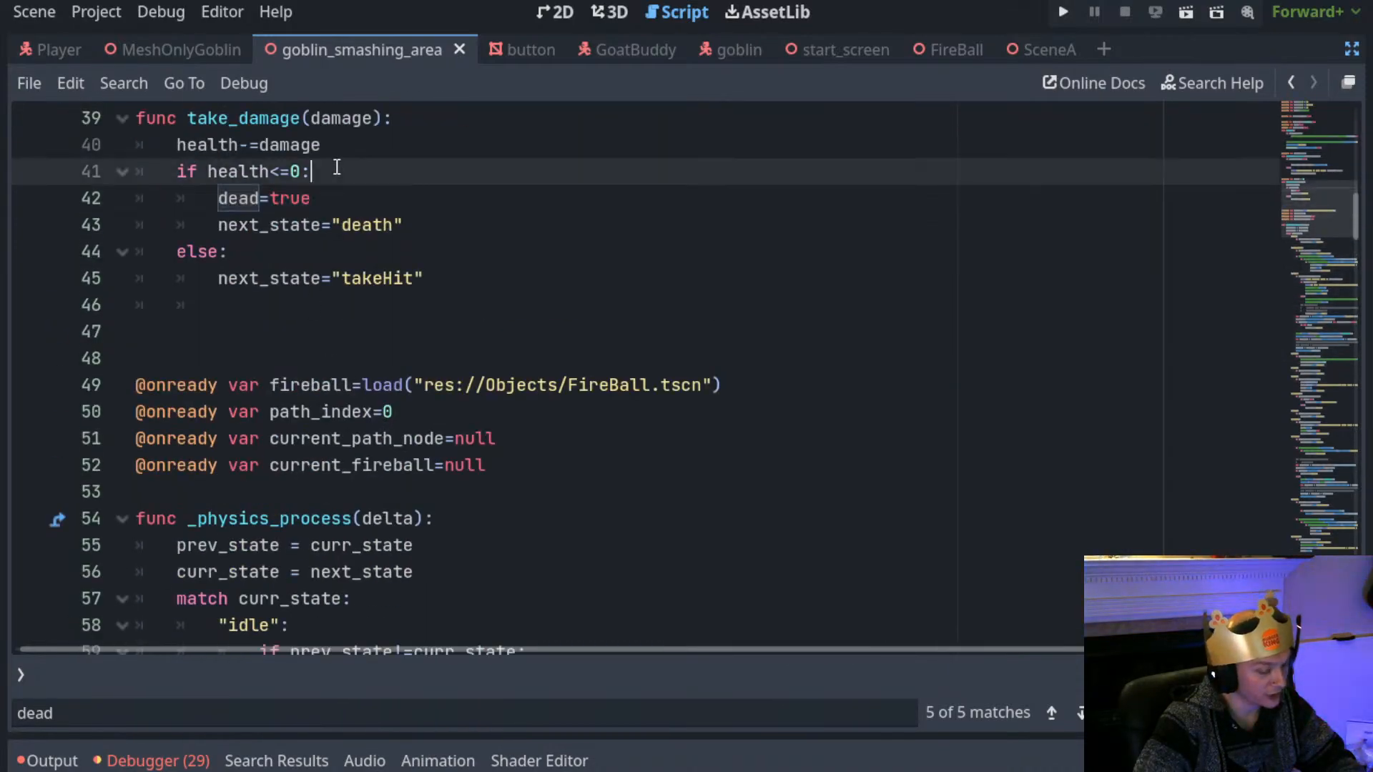
{"action": "key", "text": "Return"}
{"action": "type", "text": "$FireballTimer"}
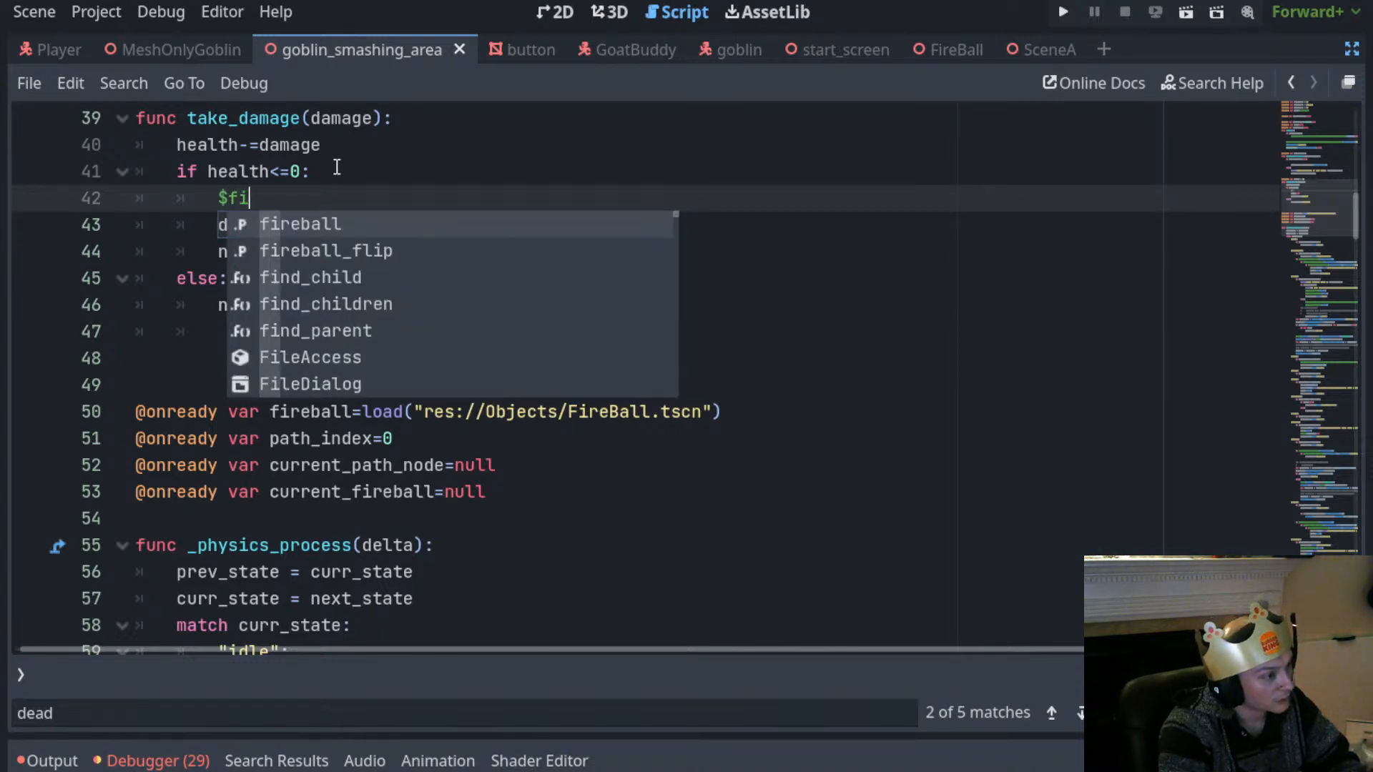
{"action": "type", "text": ".s"}
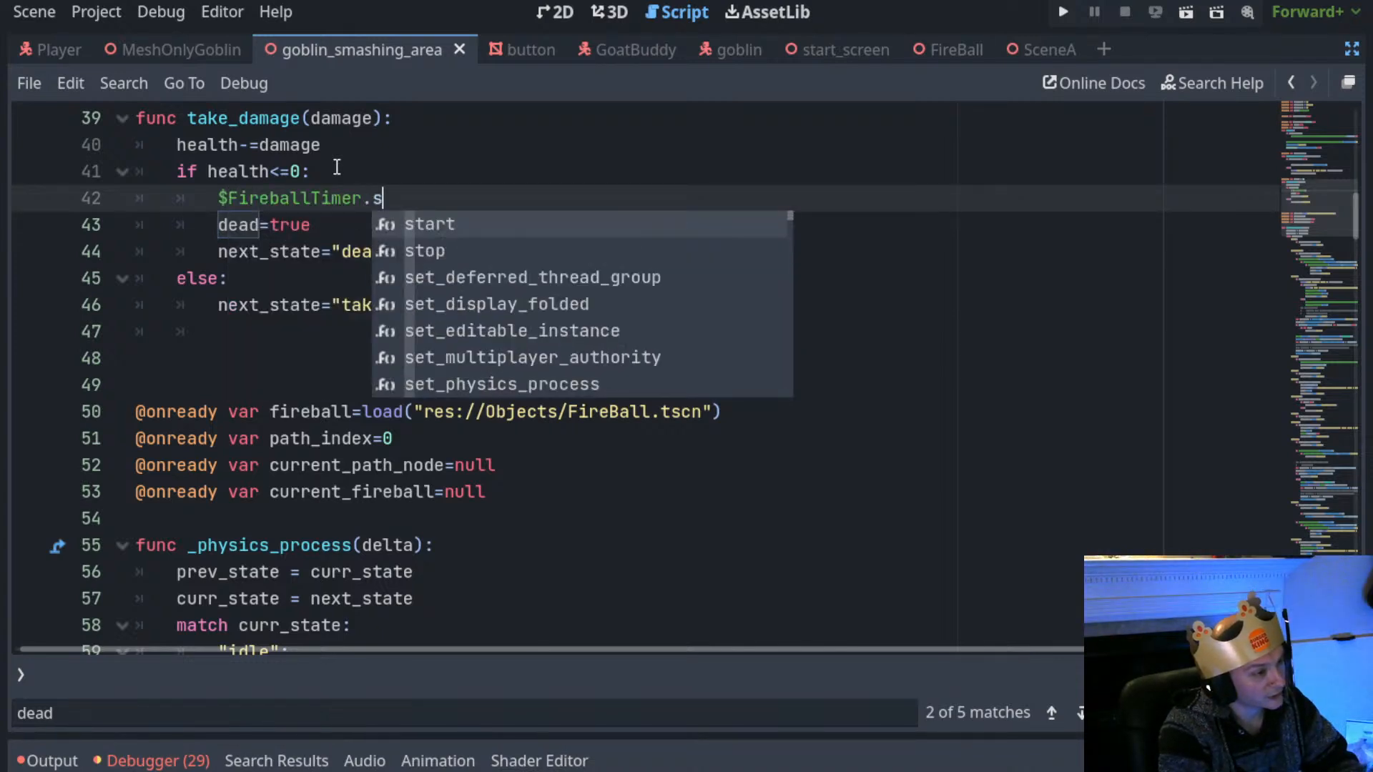
{"action": "key", "text": "Down"}
{"action": "key", "text": "Return"}
{"action": "key", "text": "ctrl+s"}
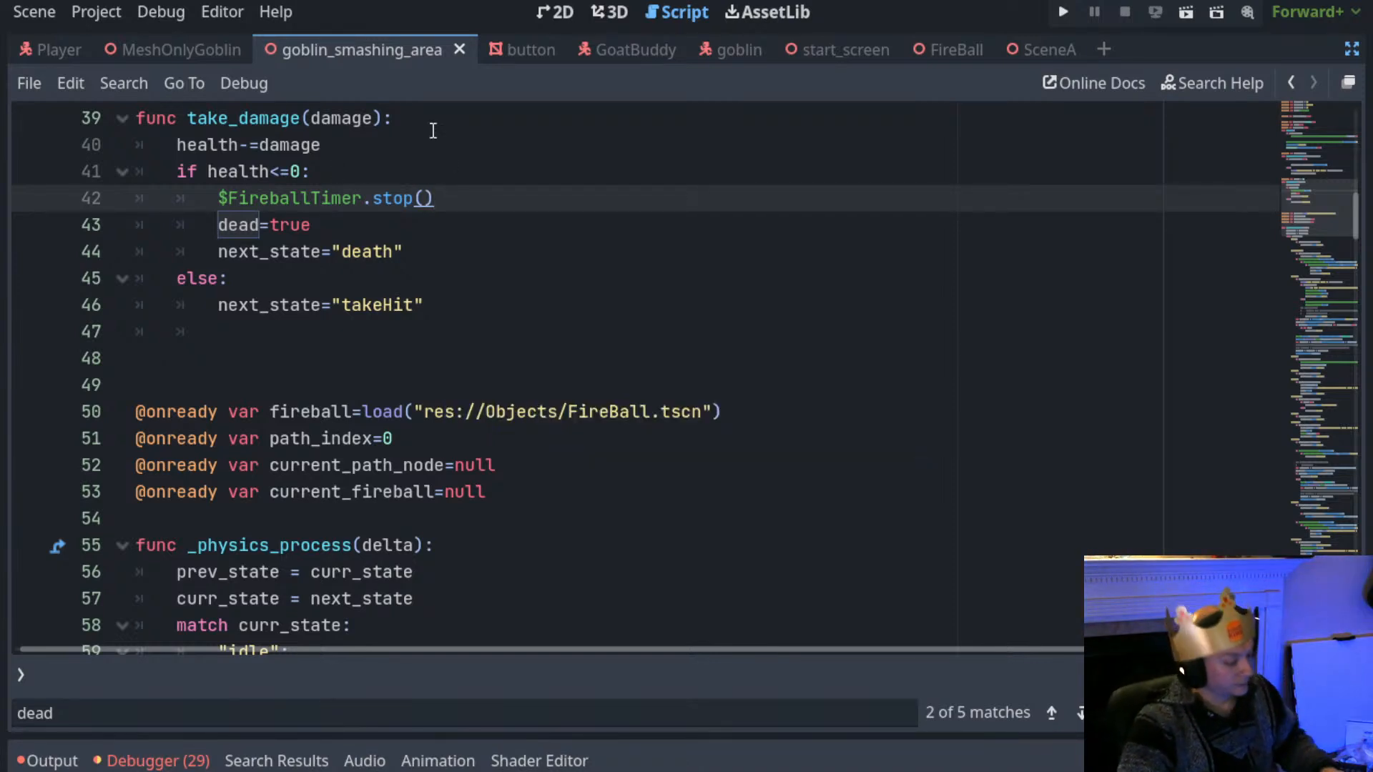
{"action": "key", "text": "ctrl+s"}
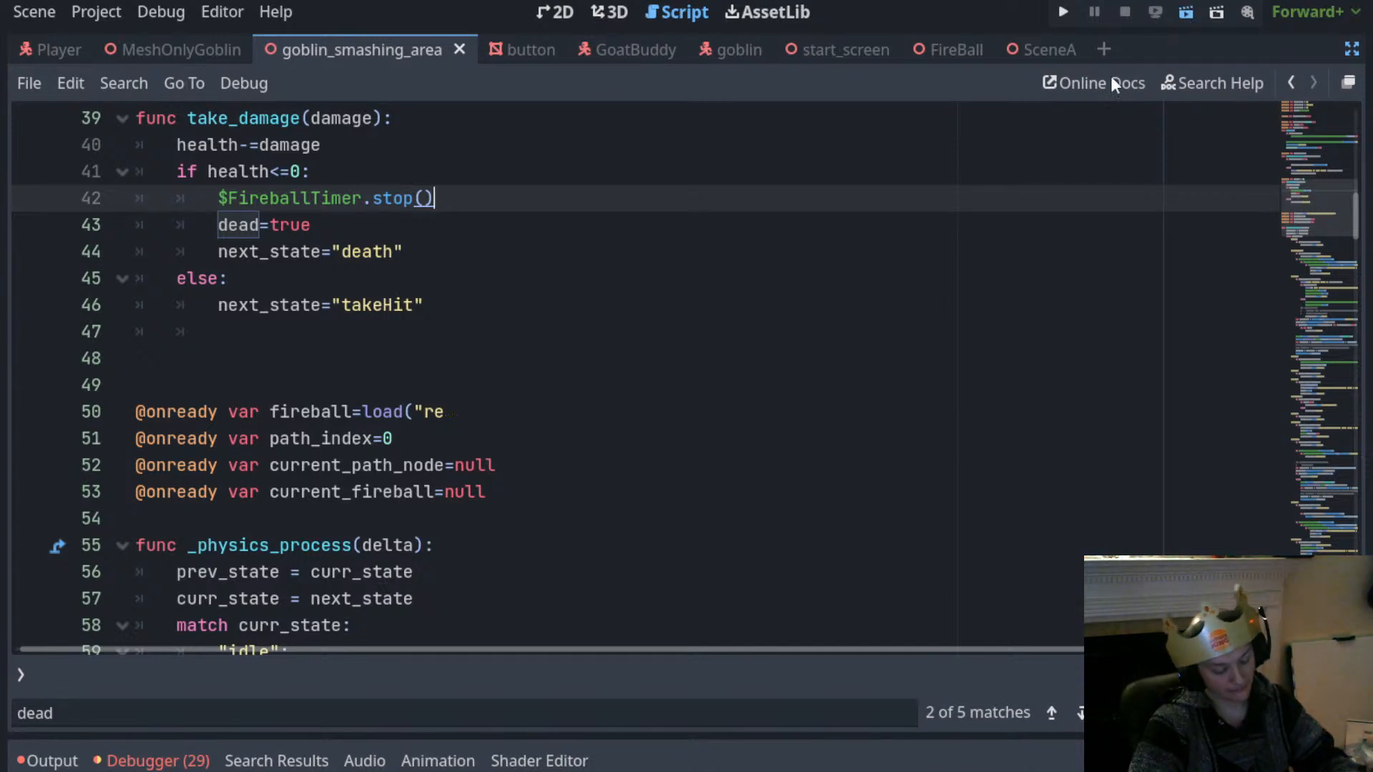
Run the saved goblin_smashing_area scene again, equip the crossbow and get a goat enemy in the open area to notice the player
{"action": "key", "text": "ctrl+s"}
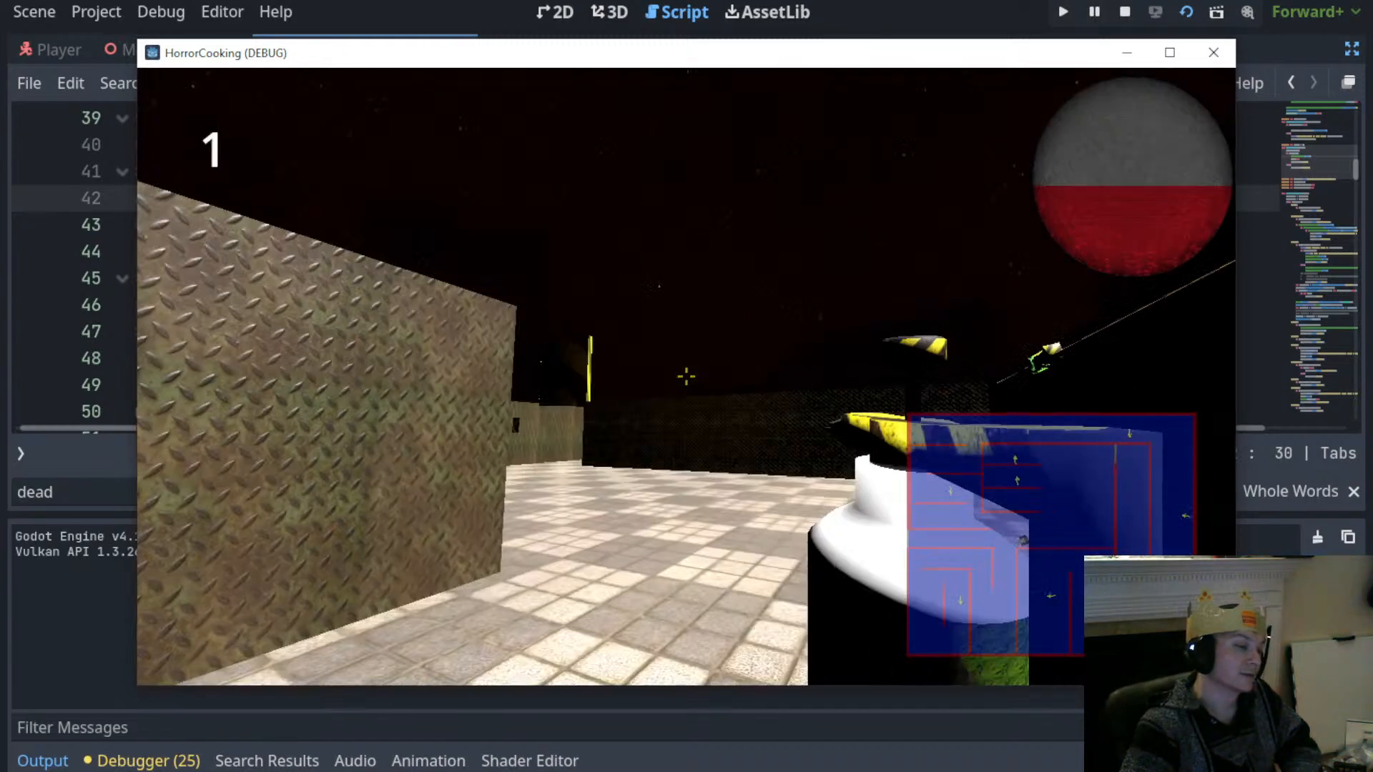
{"action": "key", "text": "2"}
{"action": "key", "text": "w"}
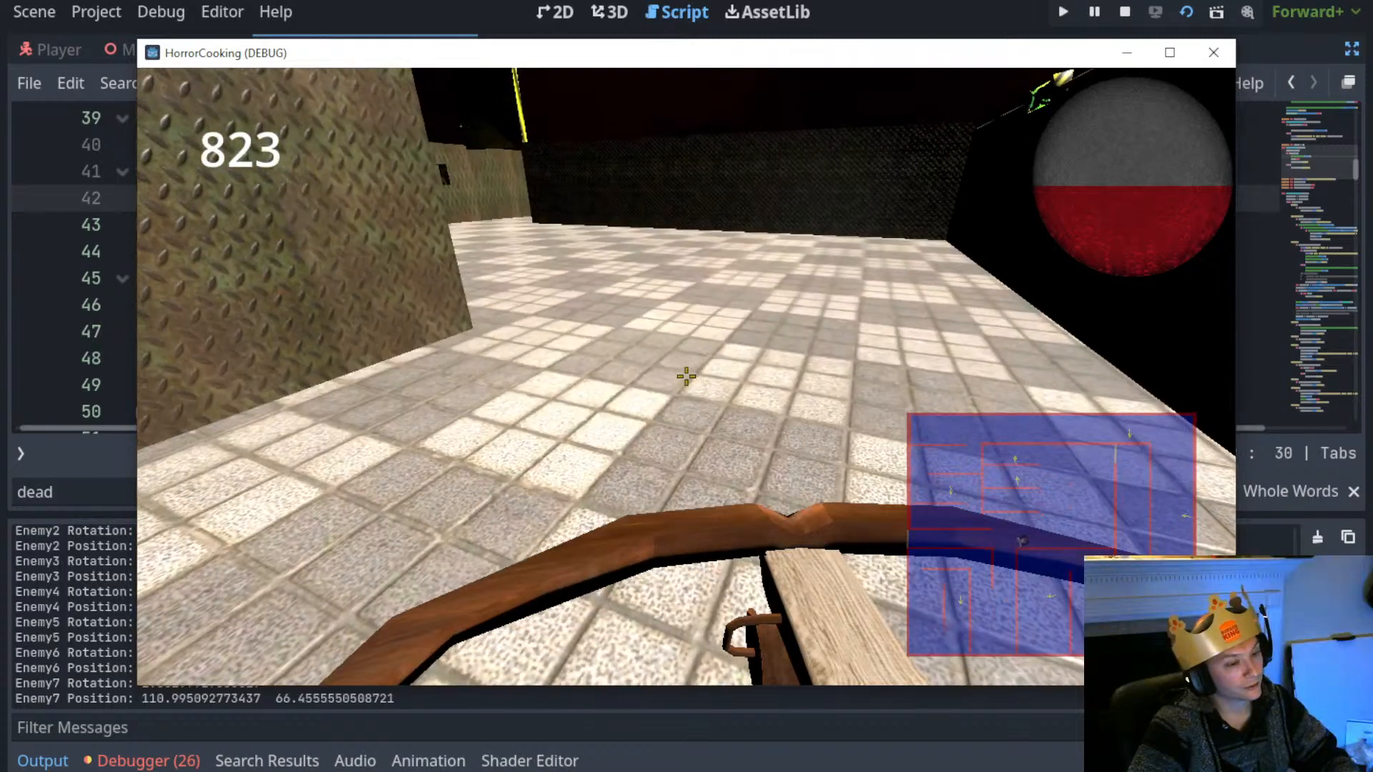
{"action": "key", "text": "s"}
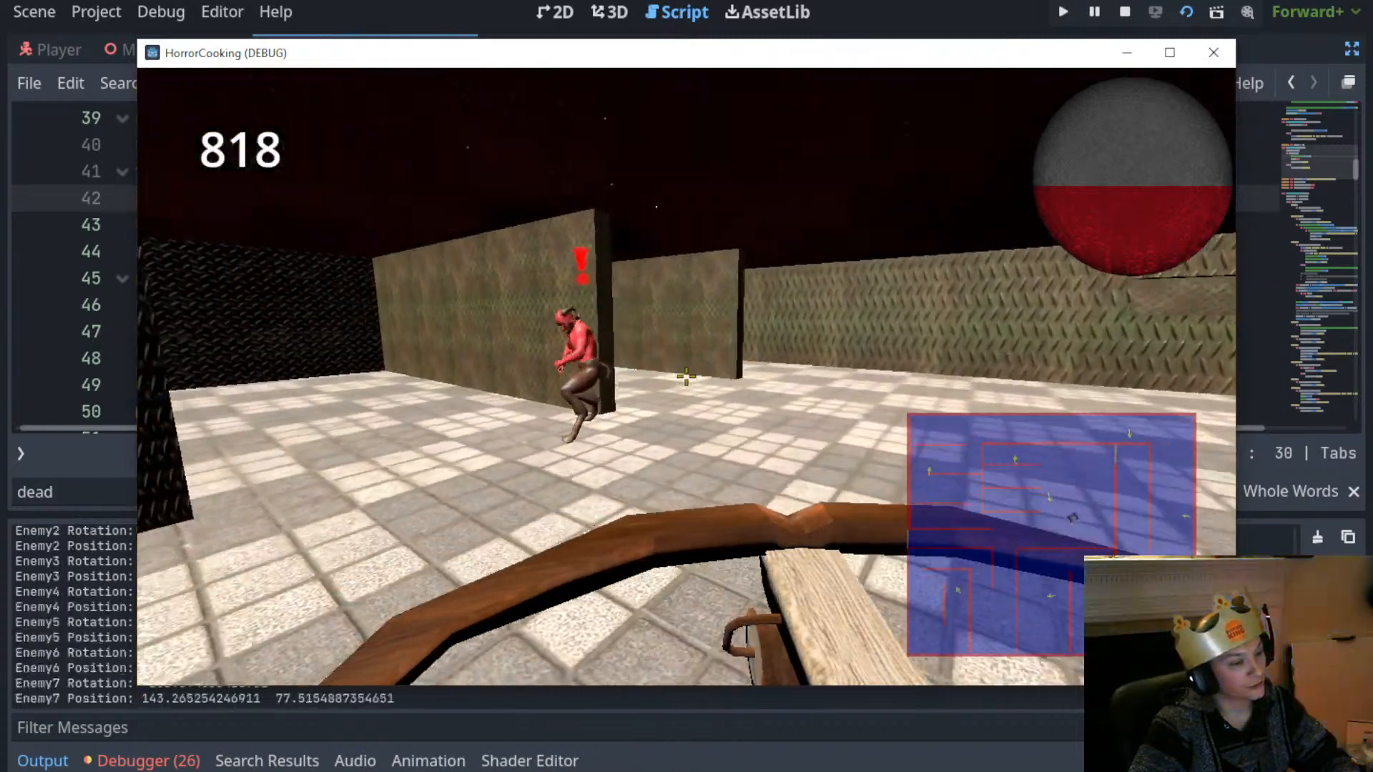
{"action": "key", "text": "w"}
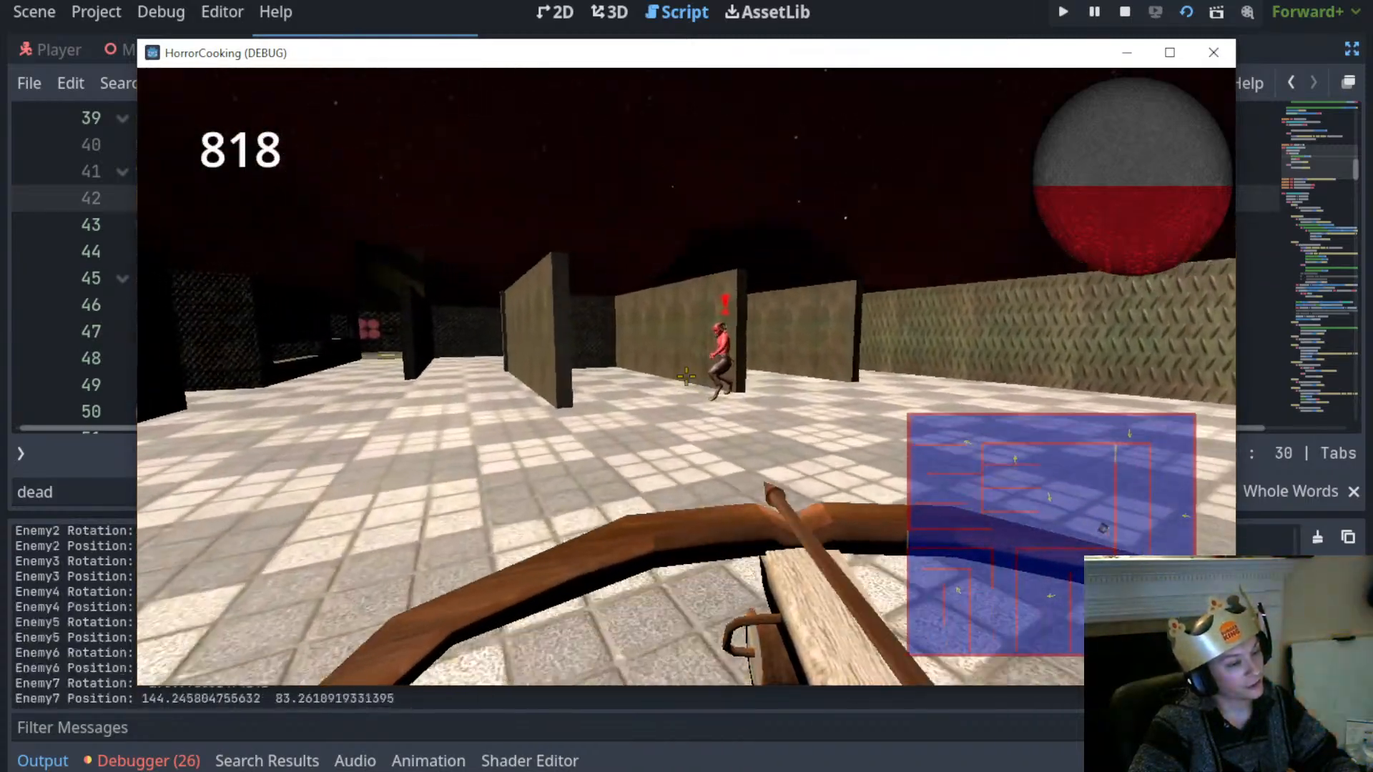
Shoot the goat enemy repeatedly with the crossbow while circling it and dodging its fireballs, and stop the running game
{"action": "left_click", "coordinate": [685, 377]}
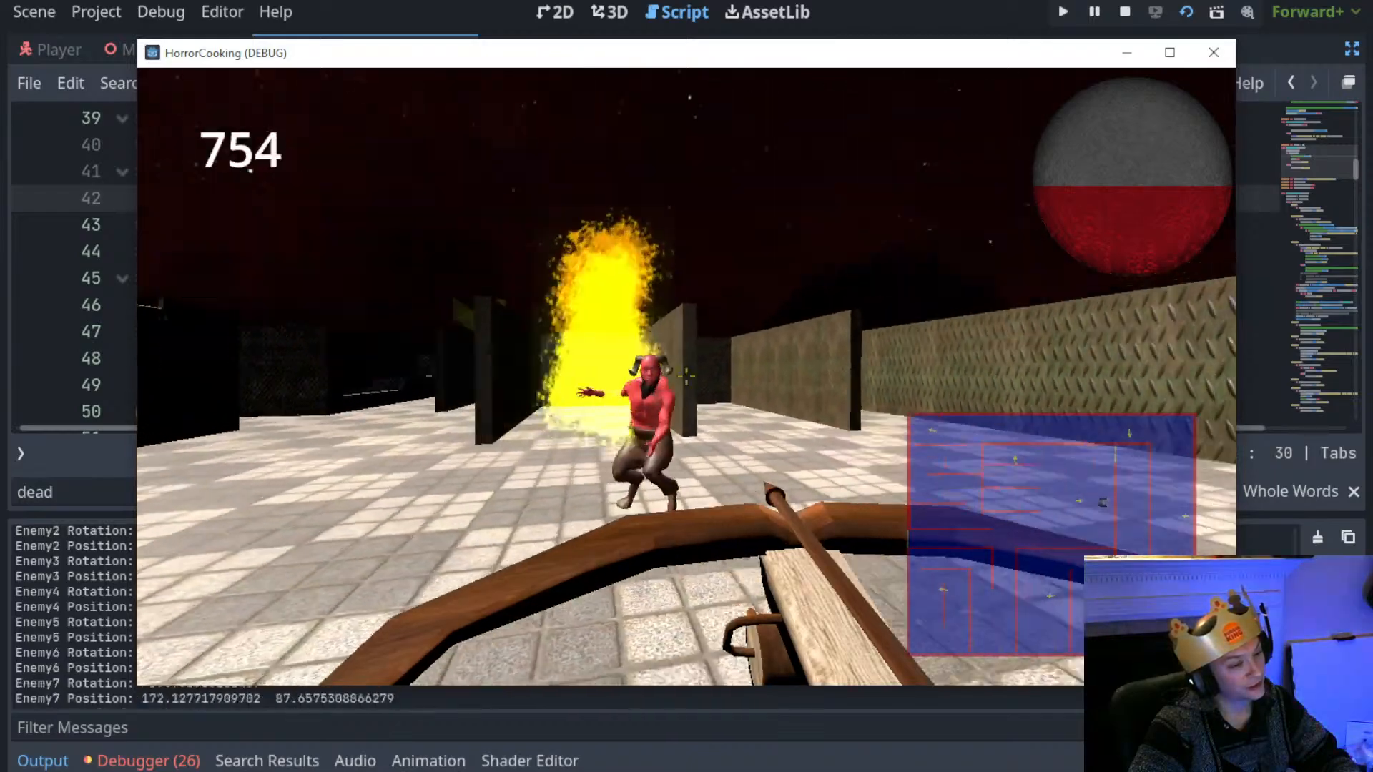
{"action": "key", "text": "a"}
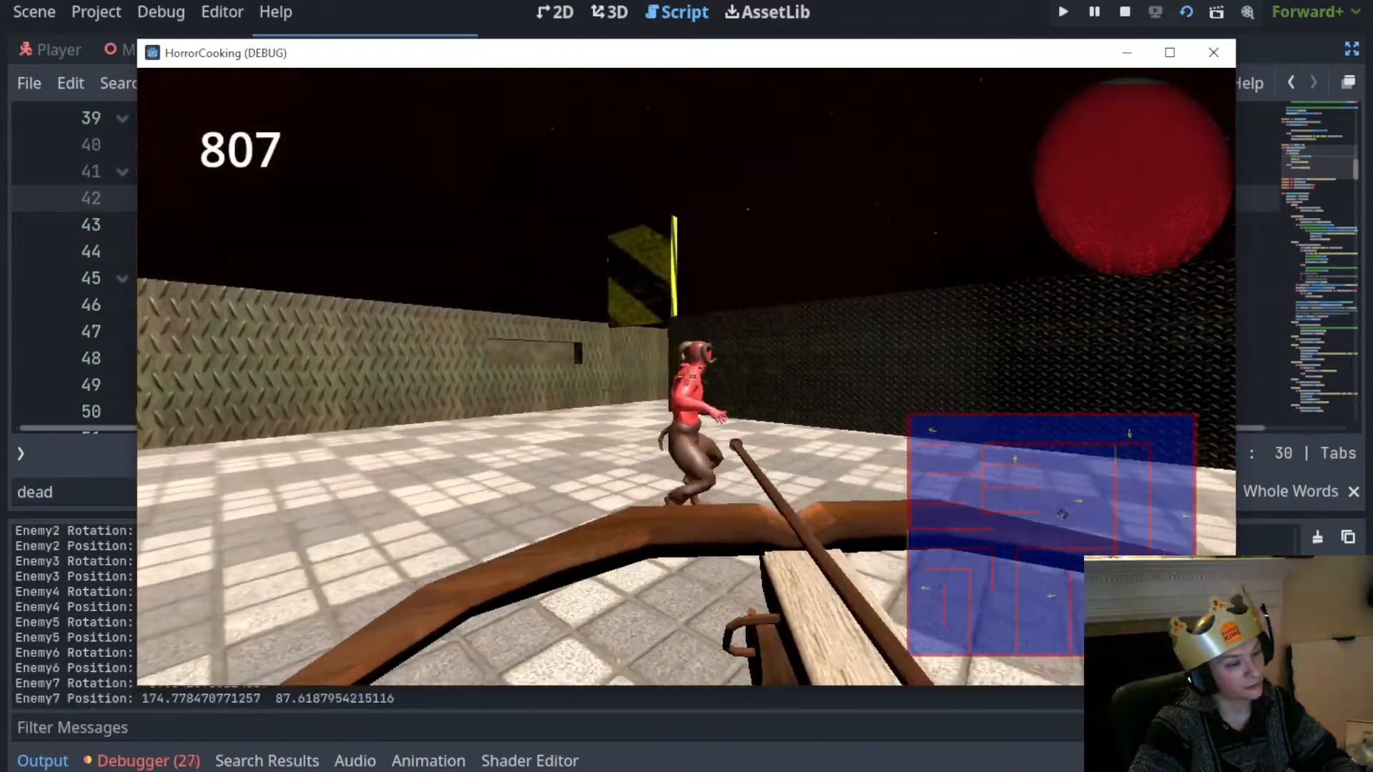
{"action": "left_click", "coordinate": [685, 376]}
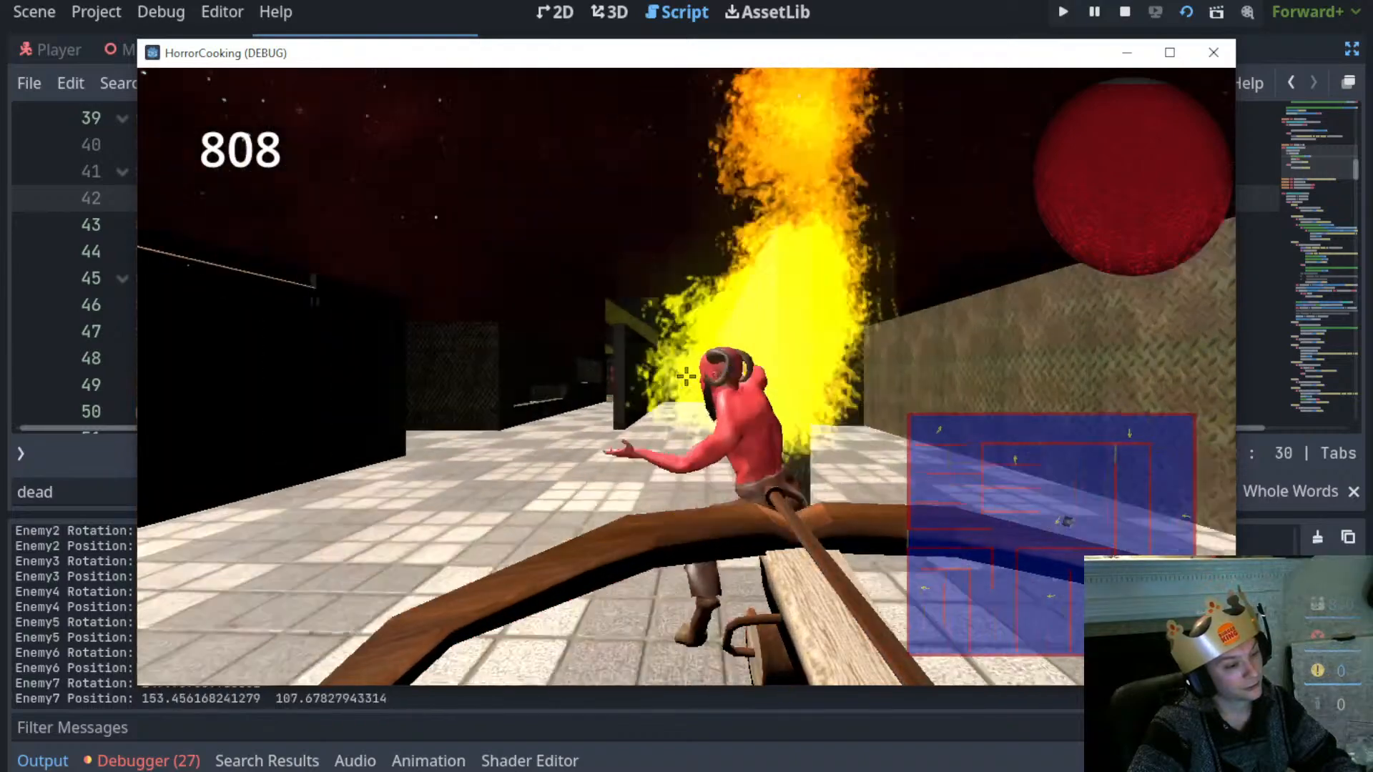
{"action": "key", "text": "s"}
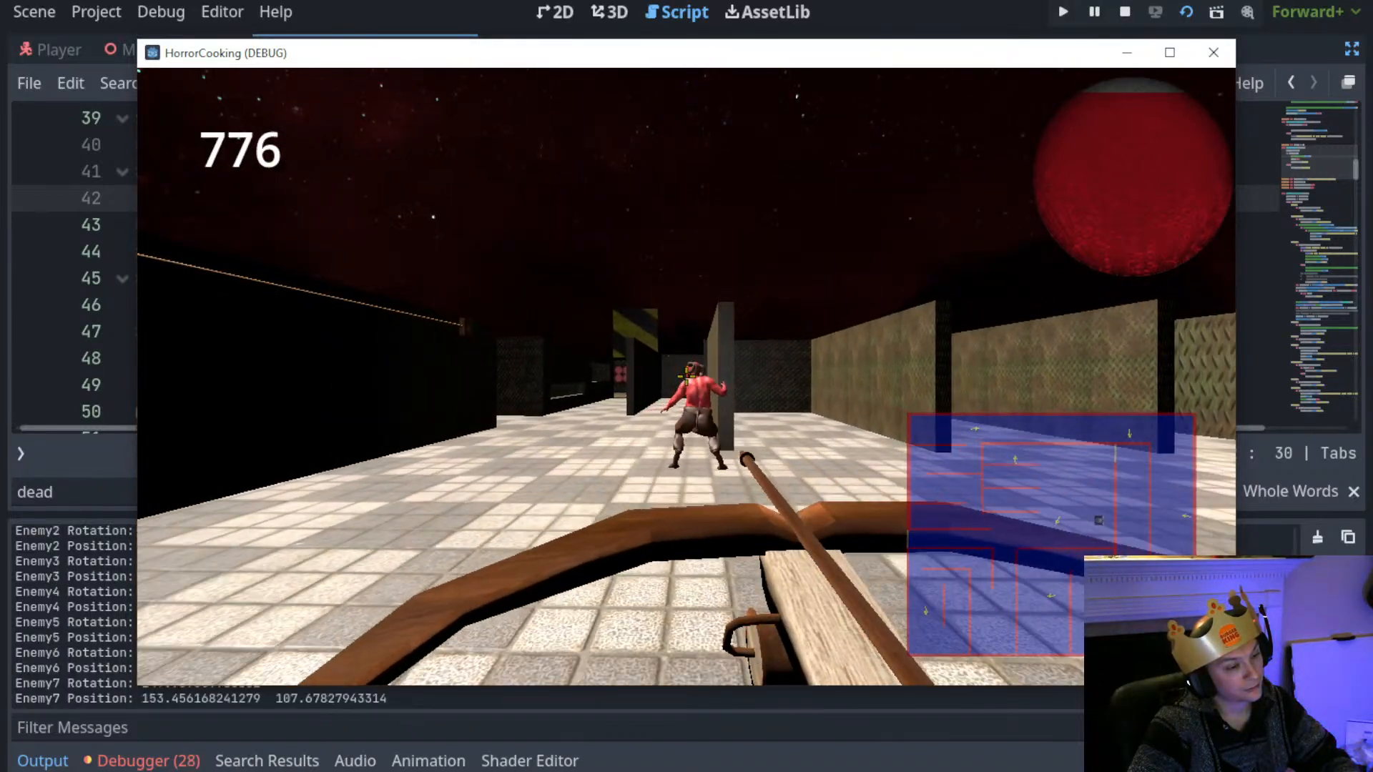
{"action": "left_click", "coordinate": [685, 376]}
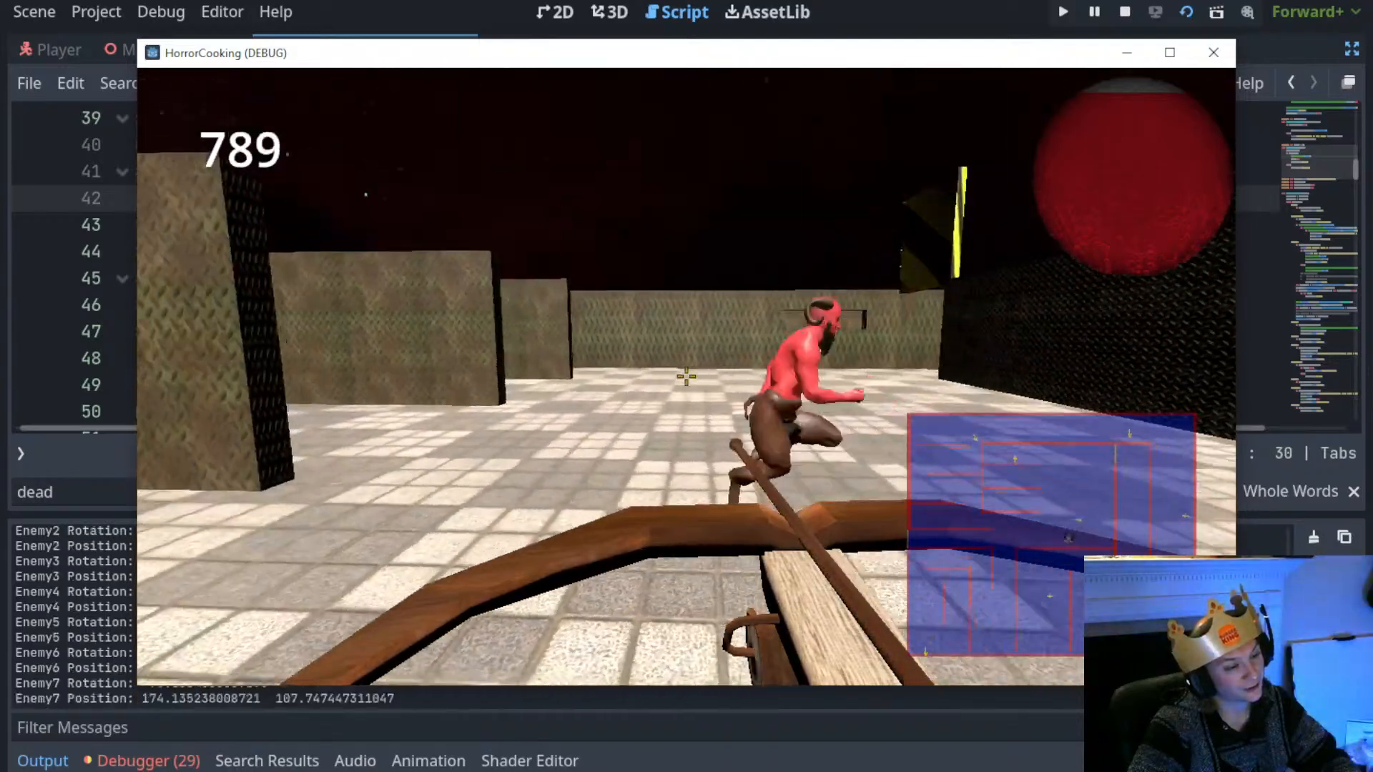
{"action": "left_click", "coordinate": [685, 377]}
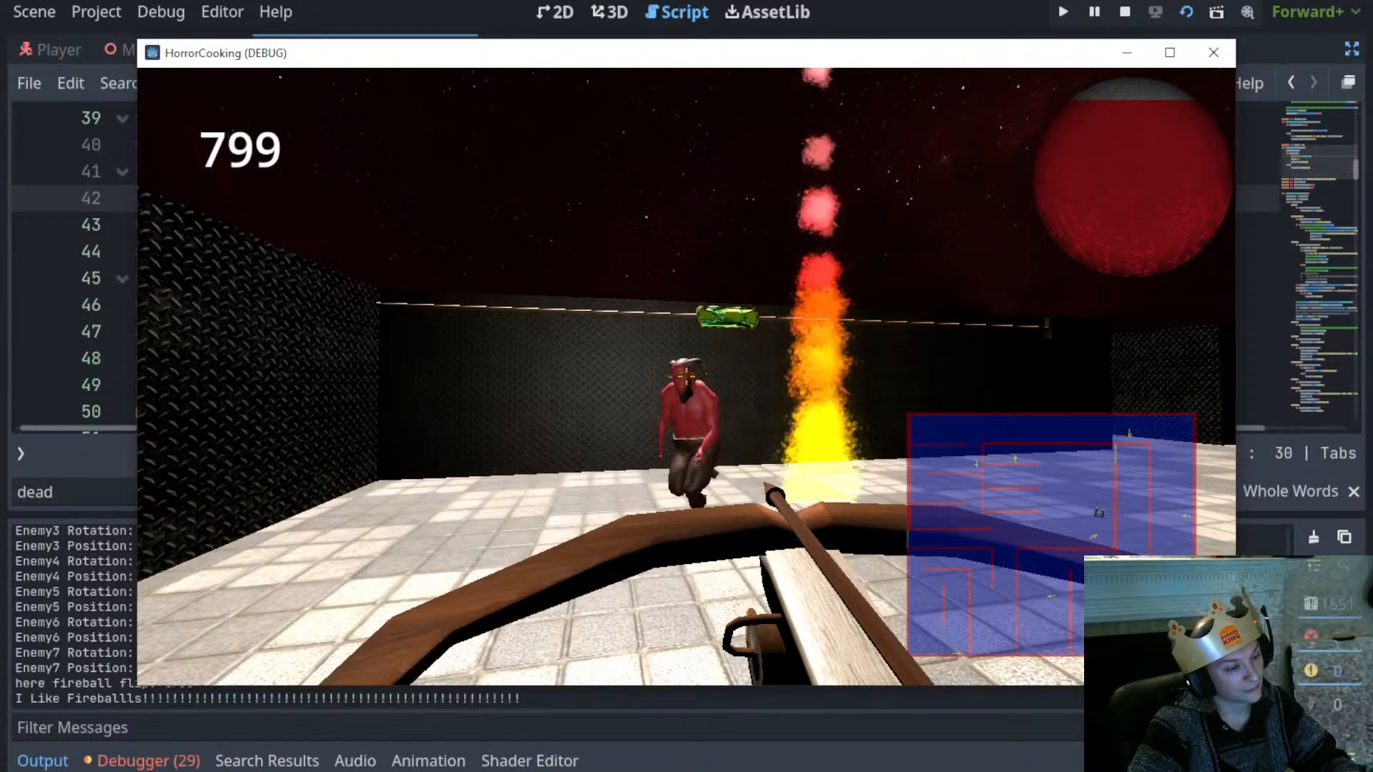
{"action": "left_click", "coordinate": [685, 376]}
{"action": "left_click", "coordinate": [685, 377]}
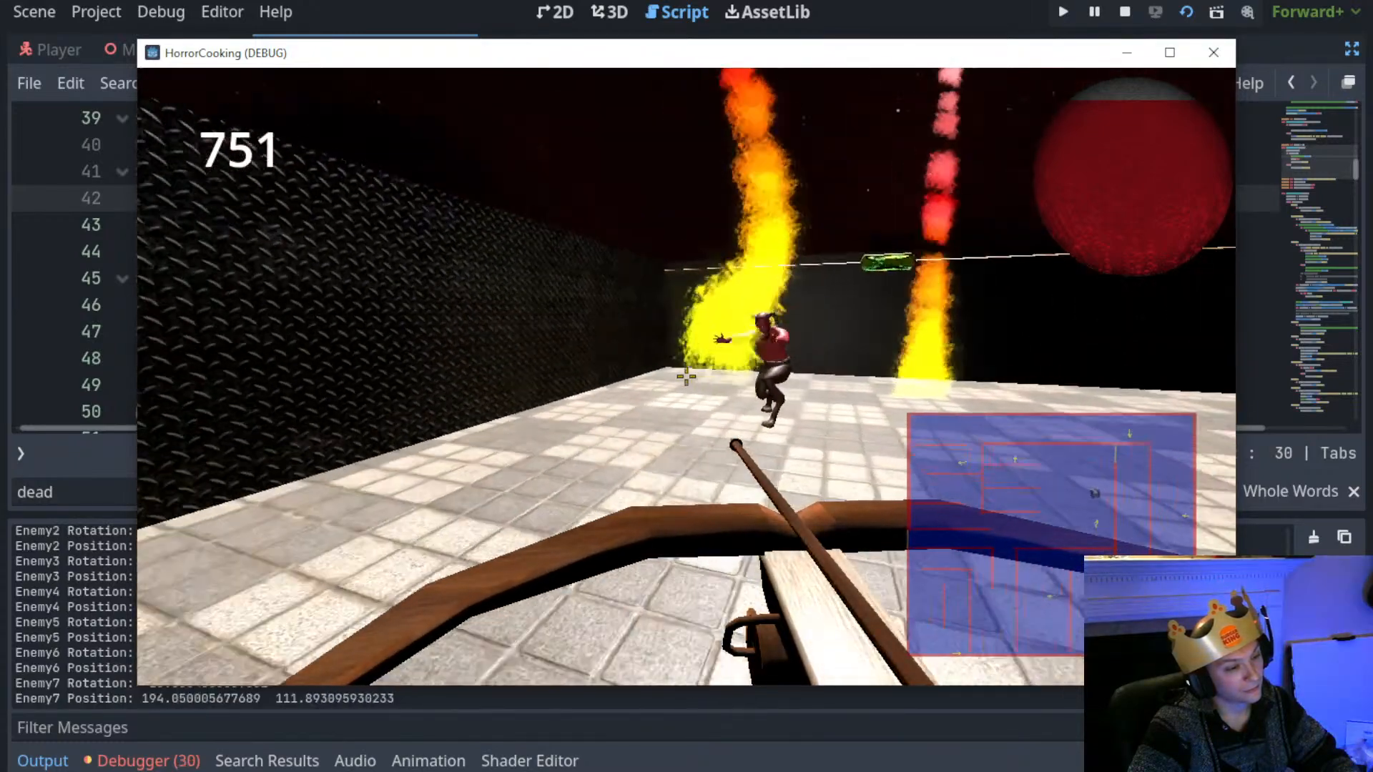
{"action": "key", "text": "F8"}
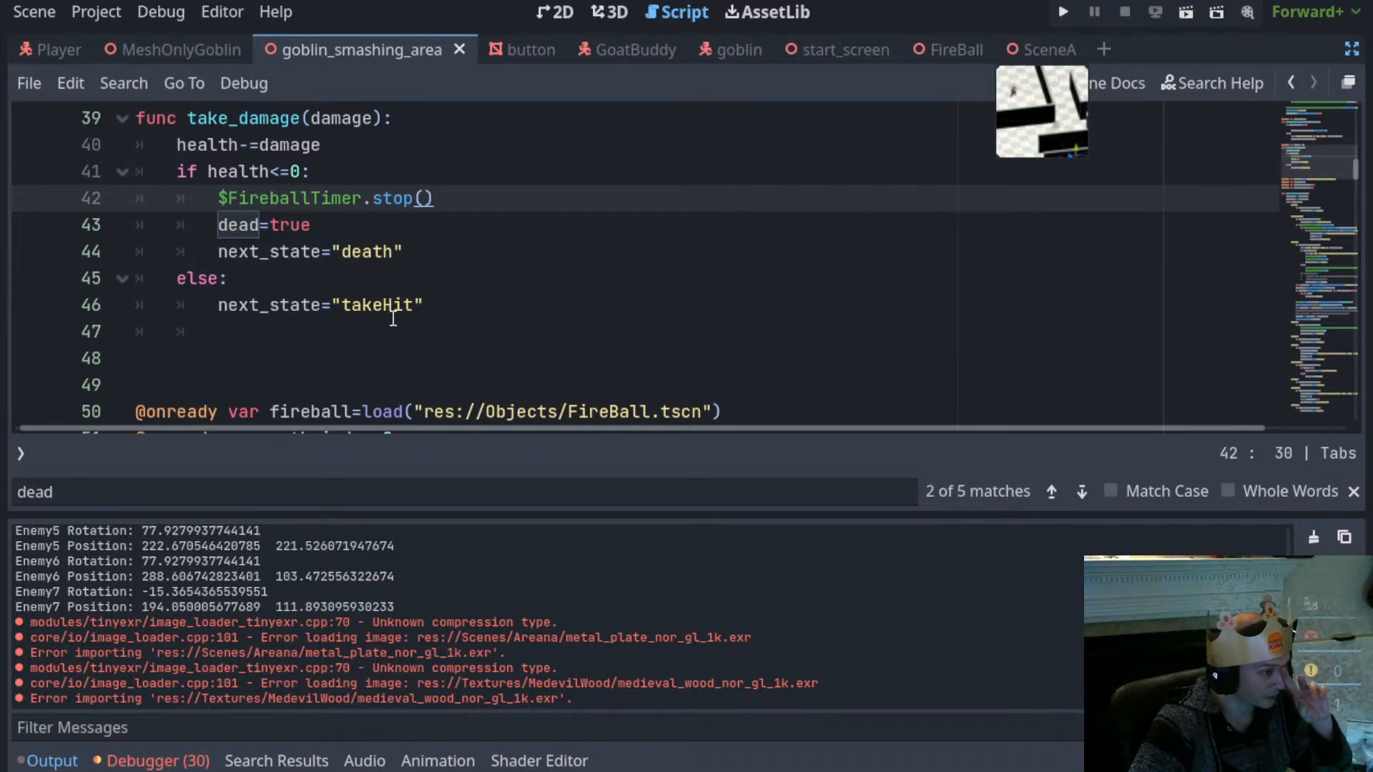
Look through the rest of the enemy script for other places that set the death state, down to tell_enemy
{"action": "scroll", "coordinate": [393, 318], "scroll_direction": "down", "scroll_amount": 11}
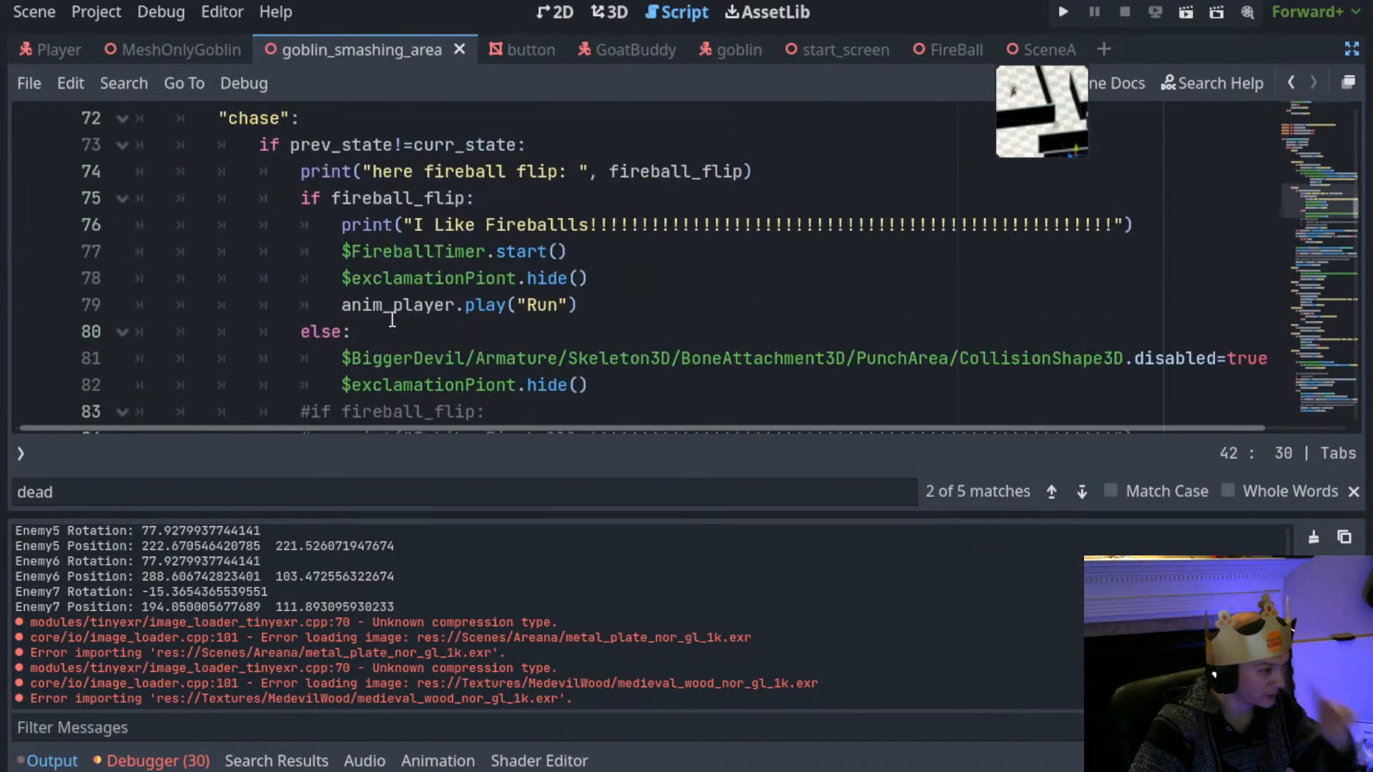
{"action": "scroll", "coordinate": [392, 319], "scroll_direction": "down", "scroll_amount": 3}
{"action": "left_click", "coordinate": [44, 761]}
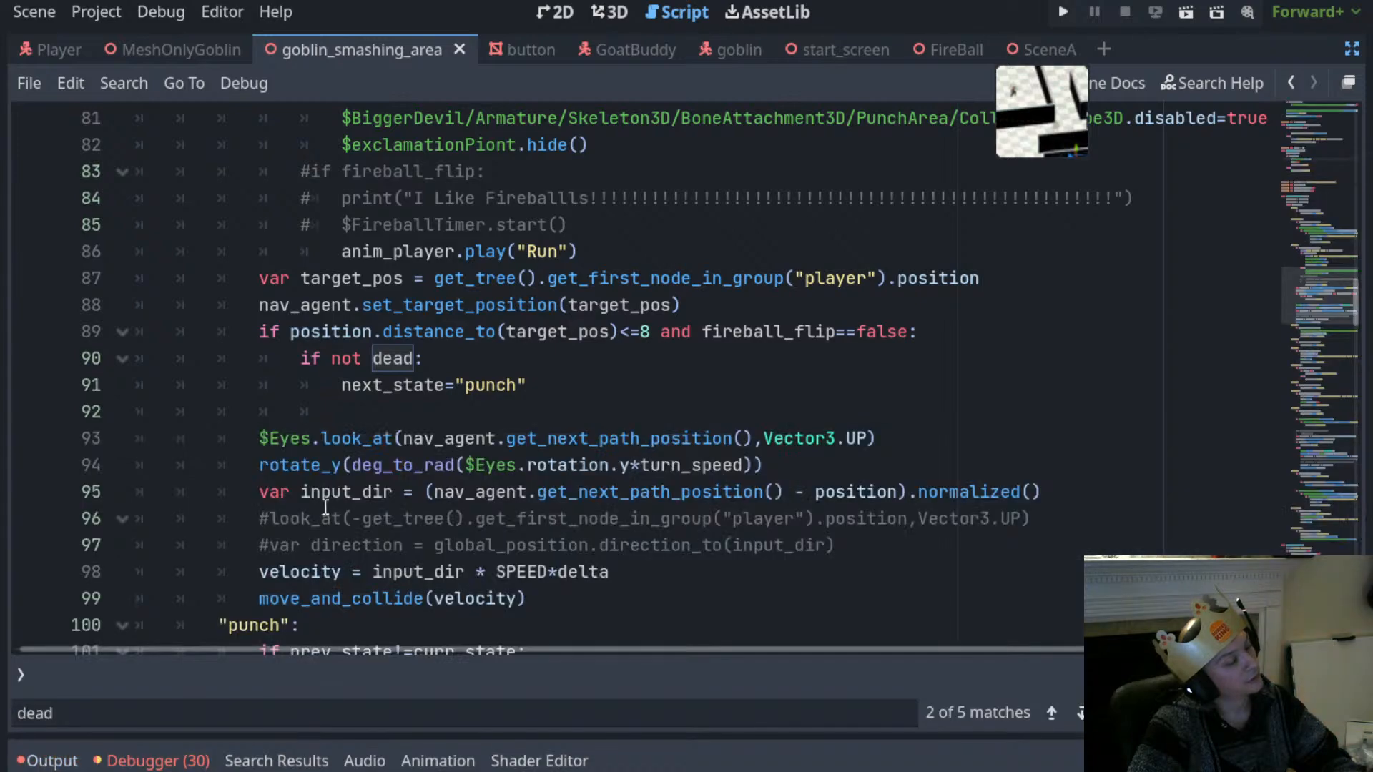
{"action": "scroll", "coordinate": [384, 475], "scroll_direction": "down", "scroll_amount": 12}
{"action": "scroll", "coordinate": [385, 475], "scroll_direction": "down", "scroll_amount": 18}
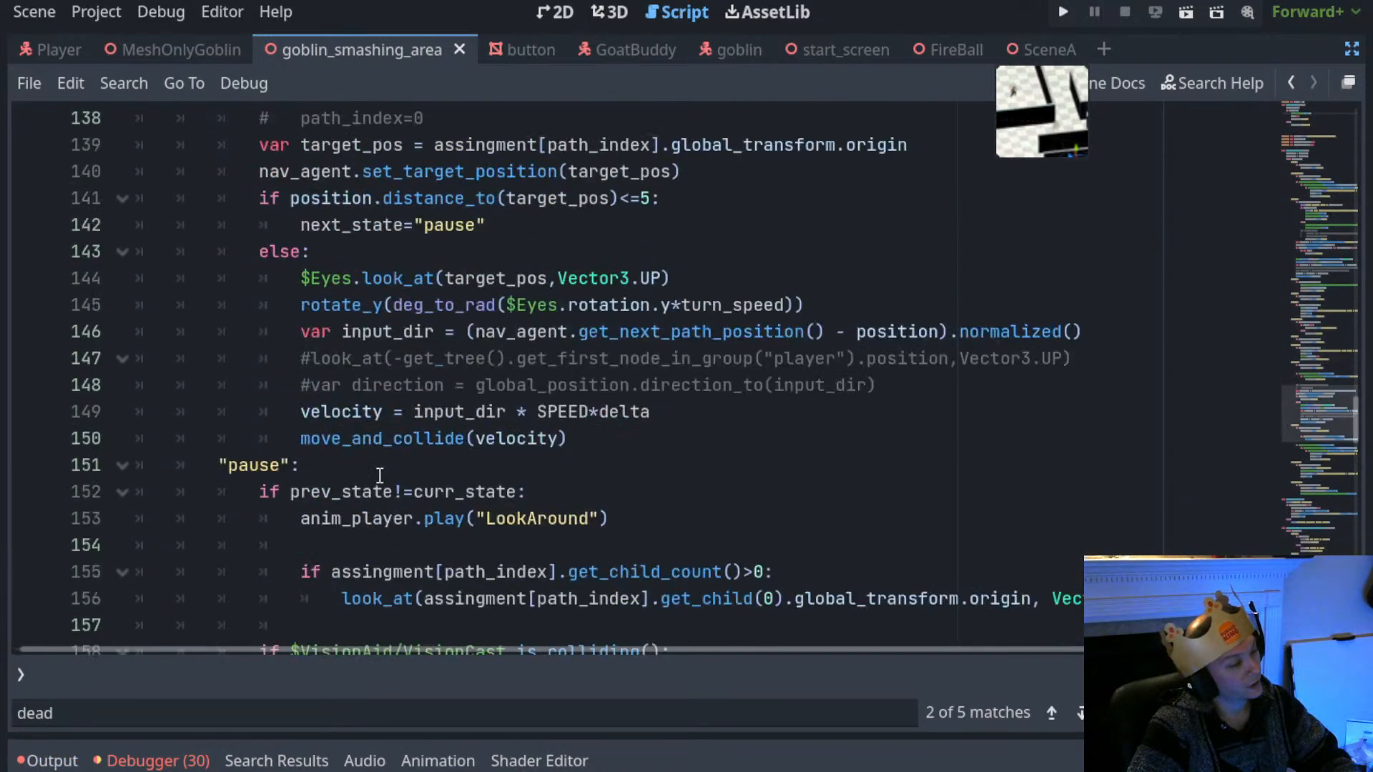
{"action": "scroll", "coordinate": [379, 475], "scroll_direction": "down", "scroll_amount": 8}
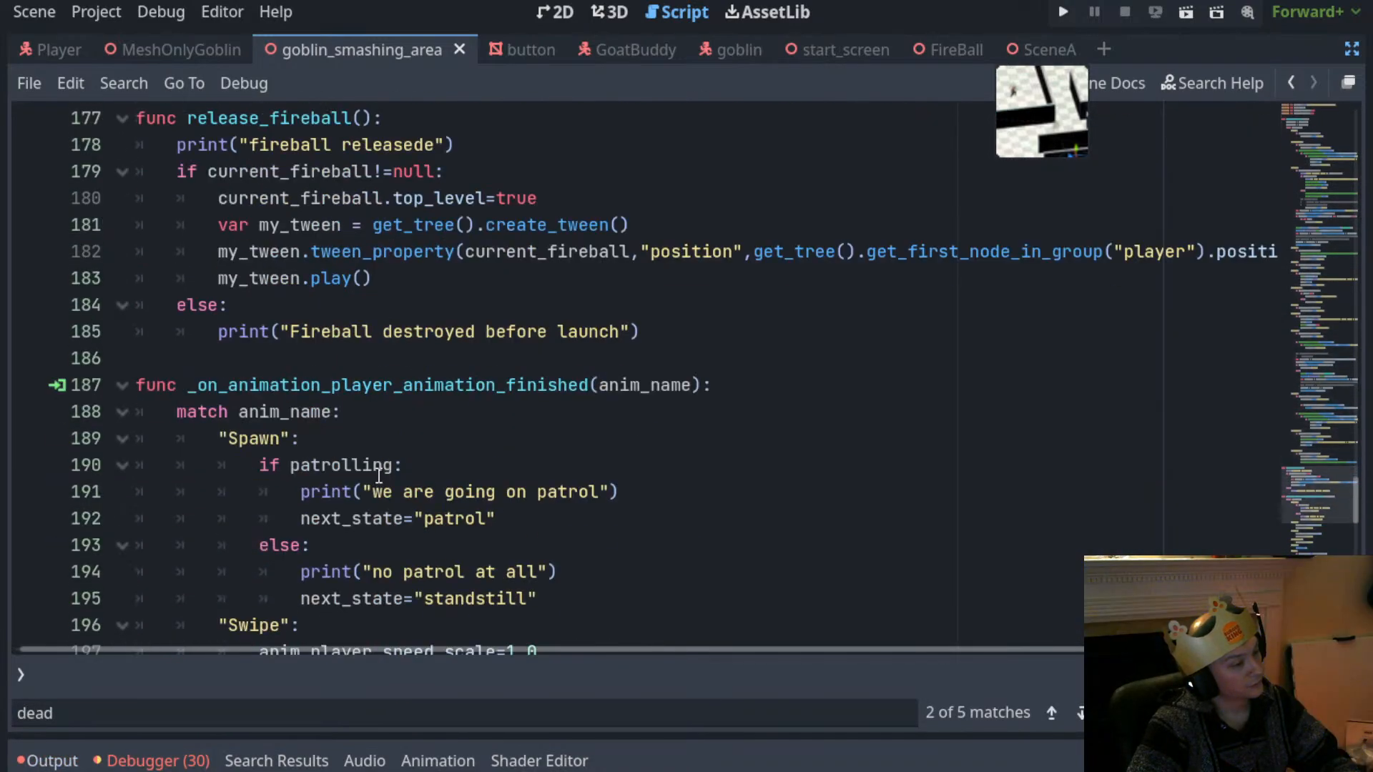
{"action": "scroll", "coordinate": [379, 476], "scroll_direction": "down", "scroll_amount": 7}
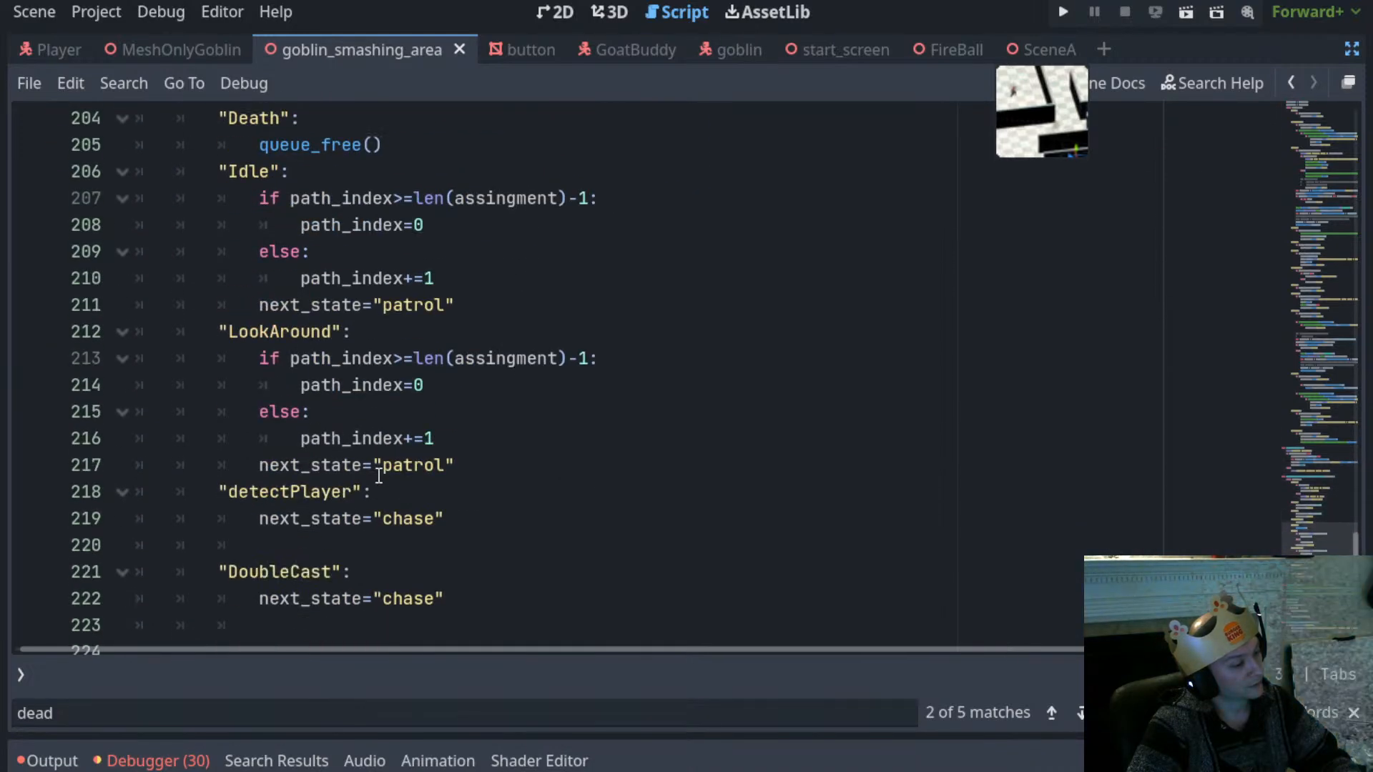
{"action": "scroll", "coordinate": [376, 475], "scroll_direction": "down", "scroll_amount": 3}
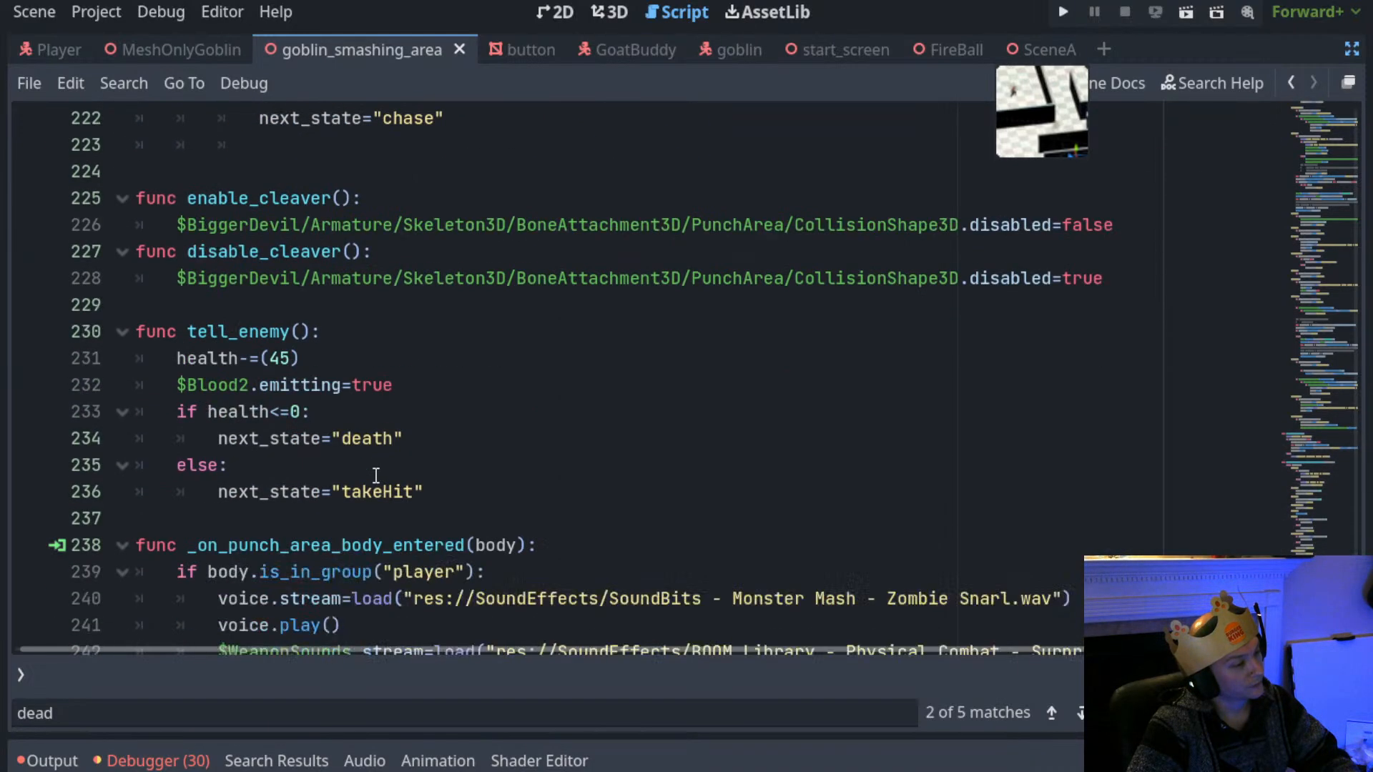
{"action": "left_click", "coordinate": [382, 359]}
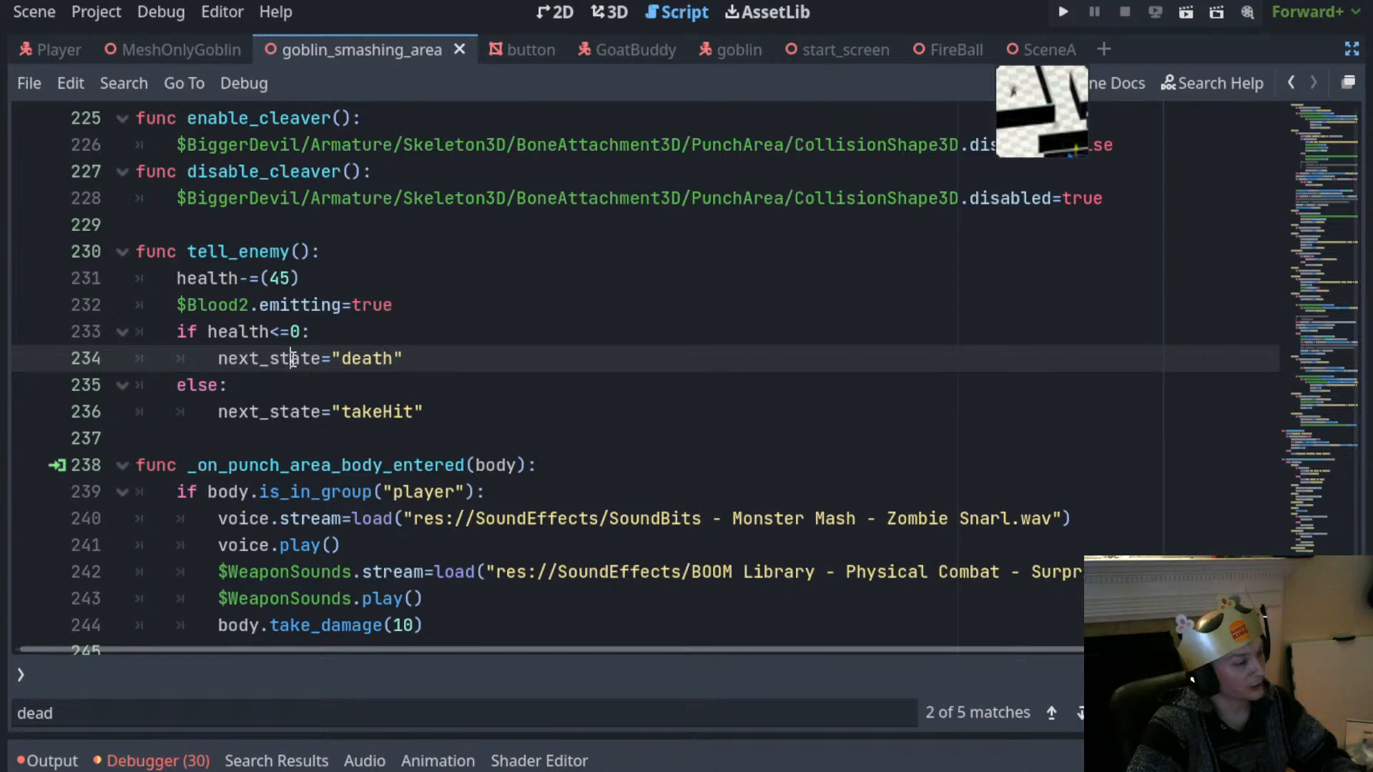
{"action": "left_click", "coordinate": [315, 333]}
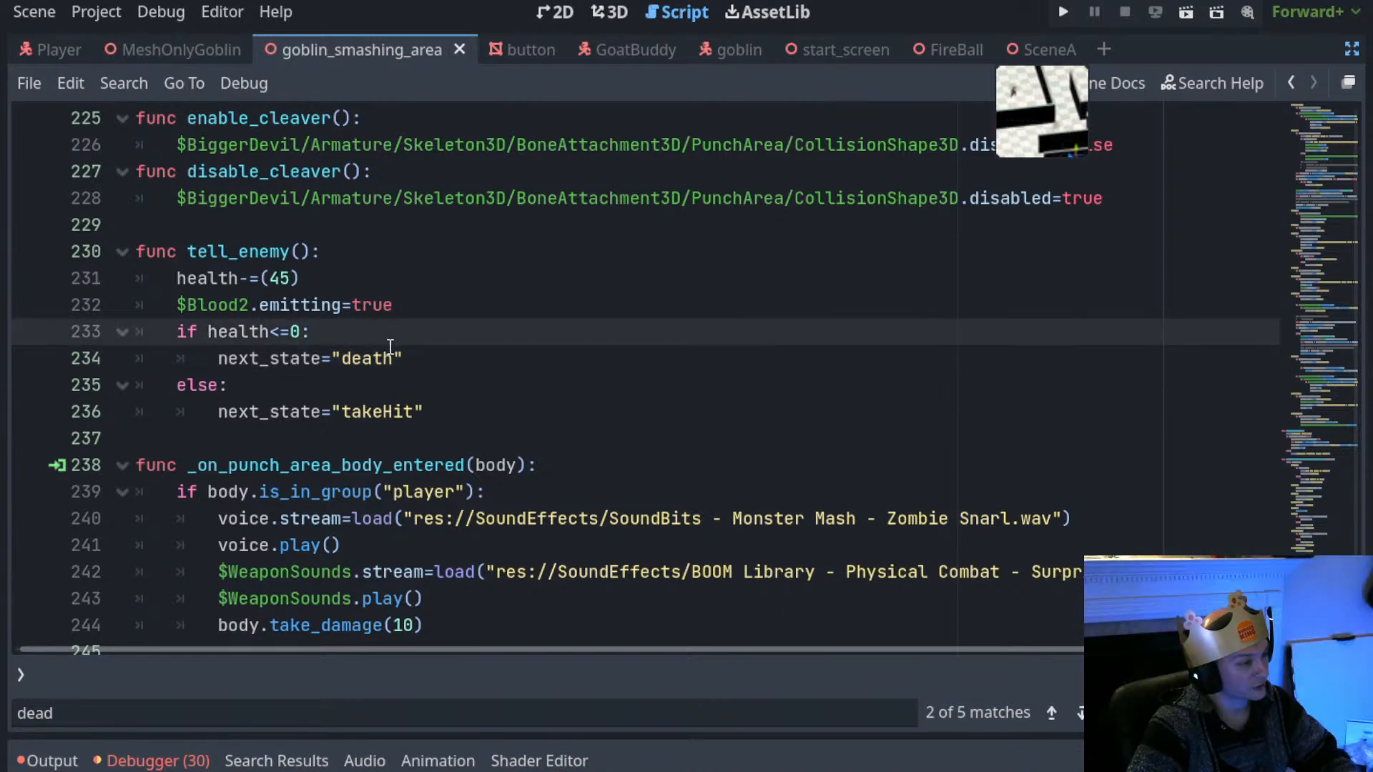
Copy the $FireballTimer.stop() and dead=true lines from the health<=0 branch of take_damage
{"action": "scroll", "coordinate": [390, 345], "scroll_direction": "up", "scroll_amount": 20}
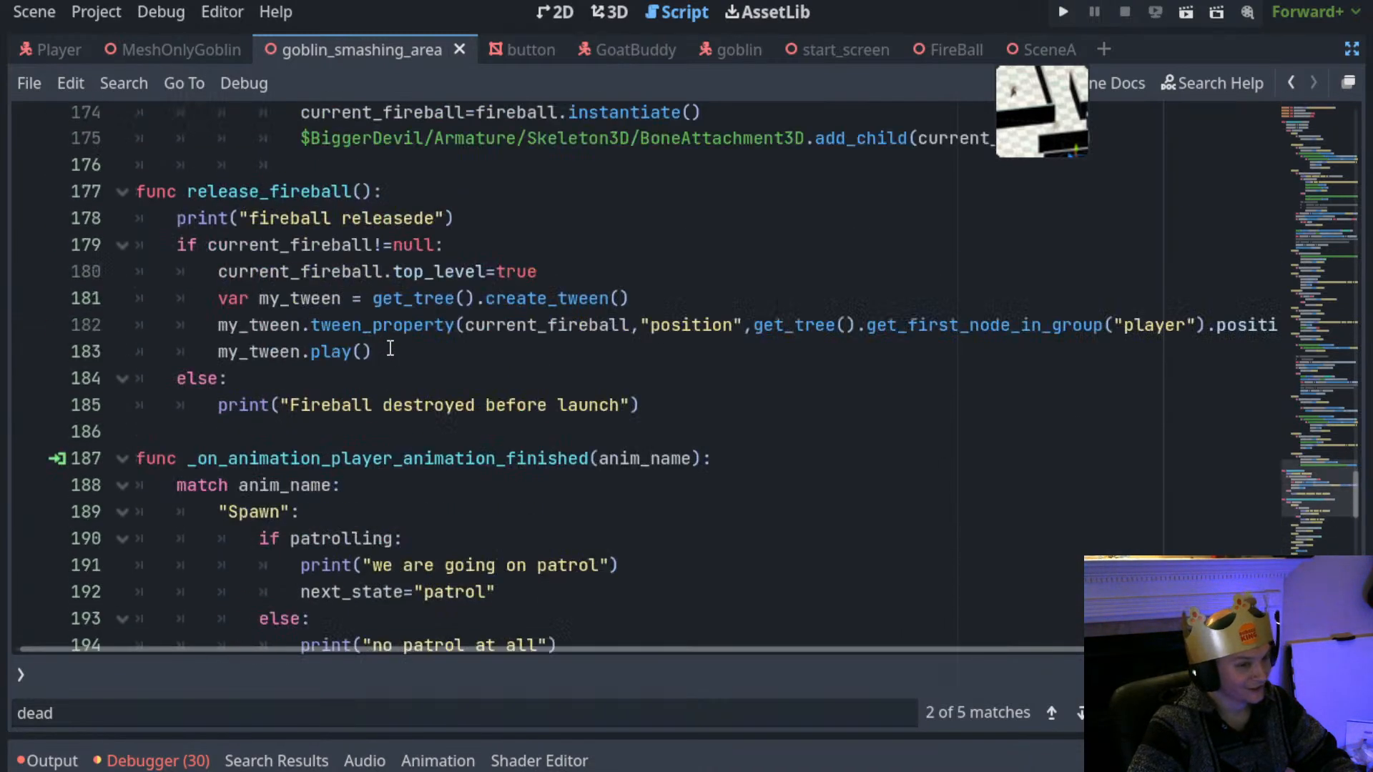
{"action": "scroll", "coordinate": [390, 347], "scroll_direction": "up", "scroll_amount": 20}
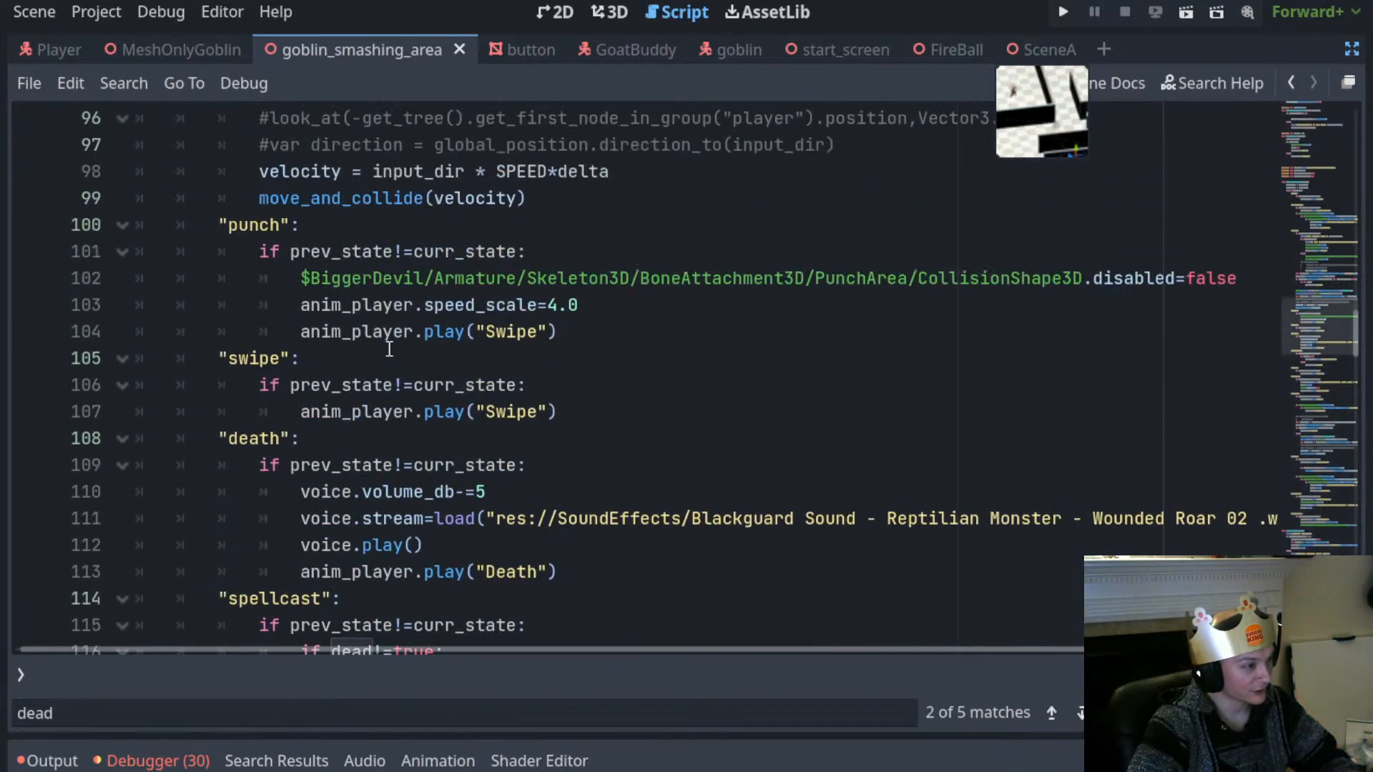
{"action": "scroll", "coordinate": [390, 348], "scroll_direction": "up", "scroll_amount": 14}
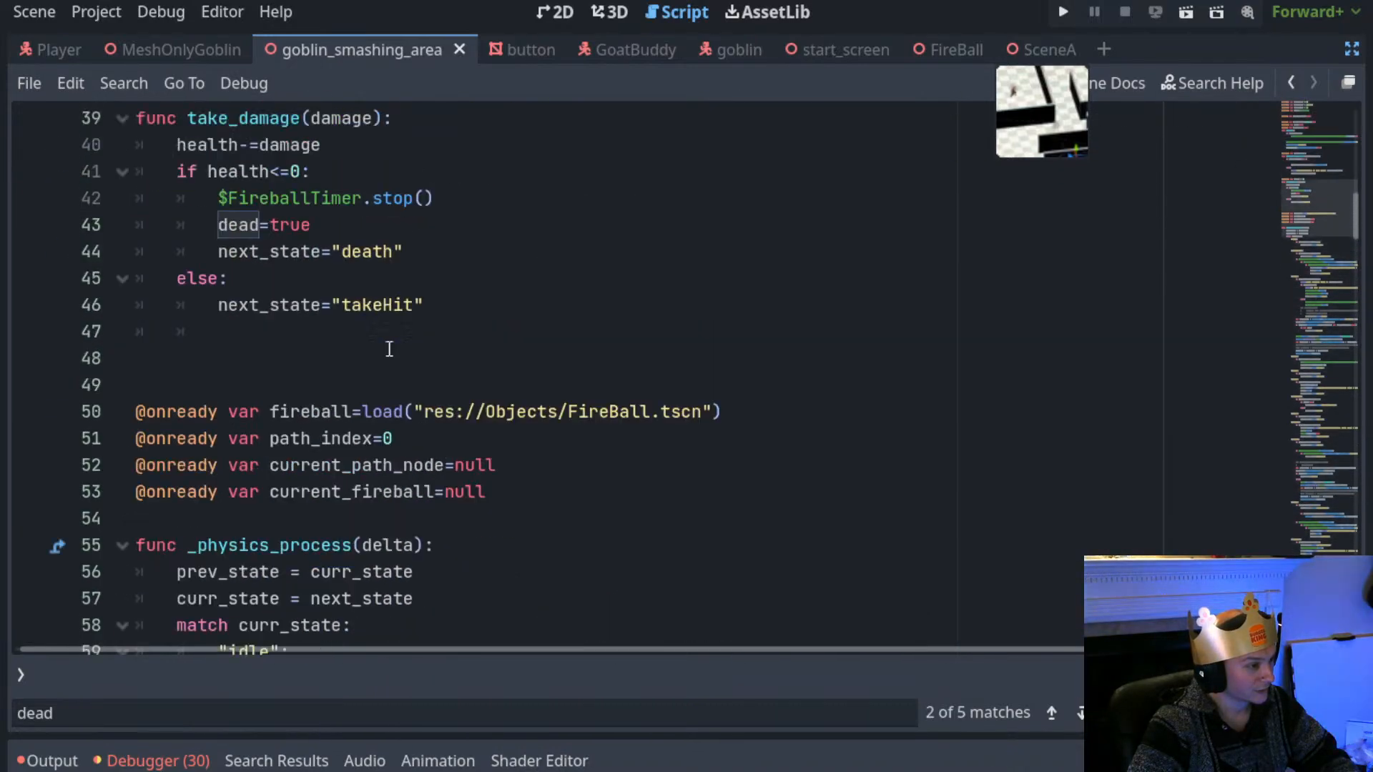
{"action": "left_click_drag", "start_coordinate": [321, 227], "coordinate": [109, 209]}
{"action": "key", "text": "ctrl+c"}
Paste the copied lines under the health<=0 check in tell_enemy, remove the extra blank line and save the script
{"action": "scroll", "coordinate": [304, 322], "scroll_direction": "down", "scroll_amount": 20}
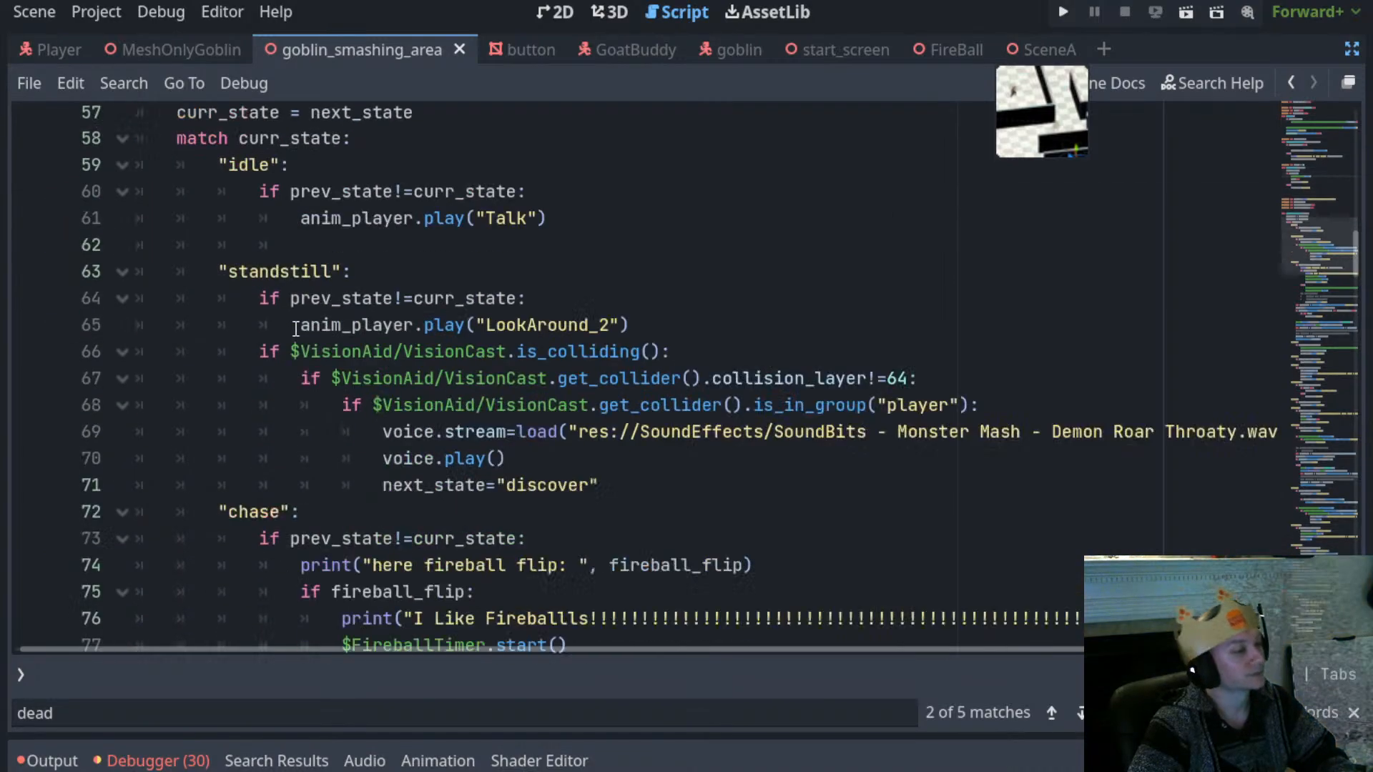
{"action": "scroll", "coordinate": [293, 339], "scroll_direction": "down", "scroll_amount": 20}
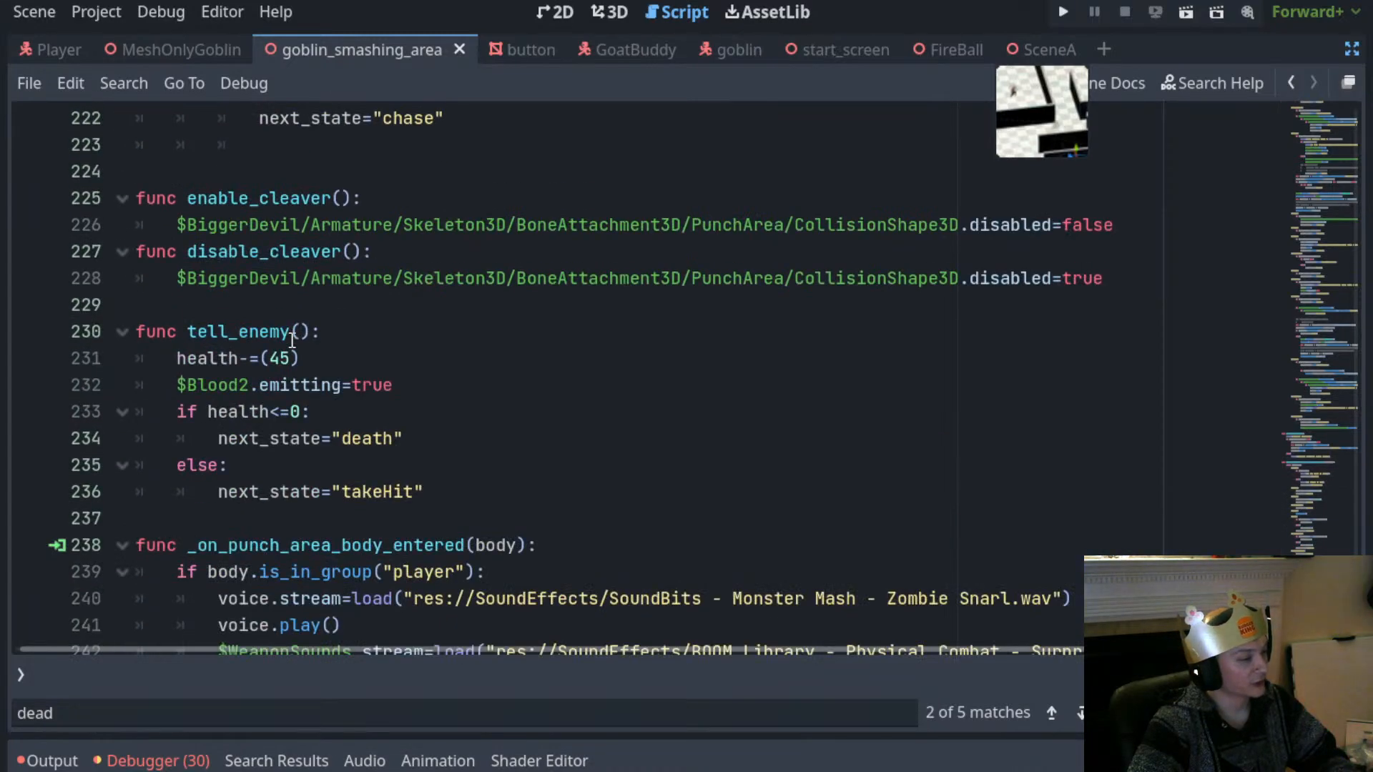
{"action": "left_click", "coordinate": [345, 414]}
{"action": "key", "text": "Return"}
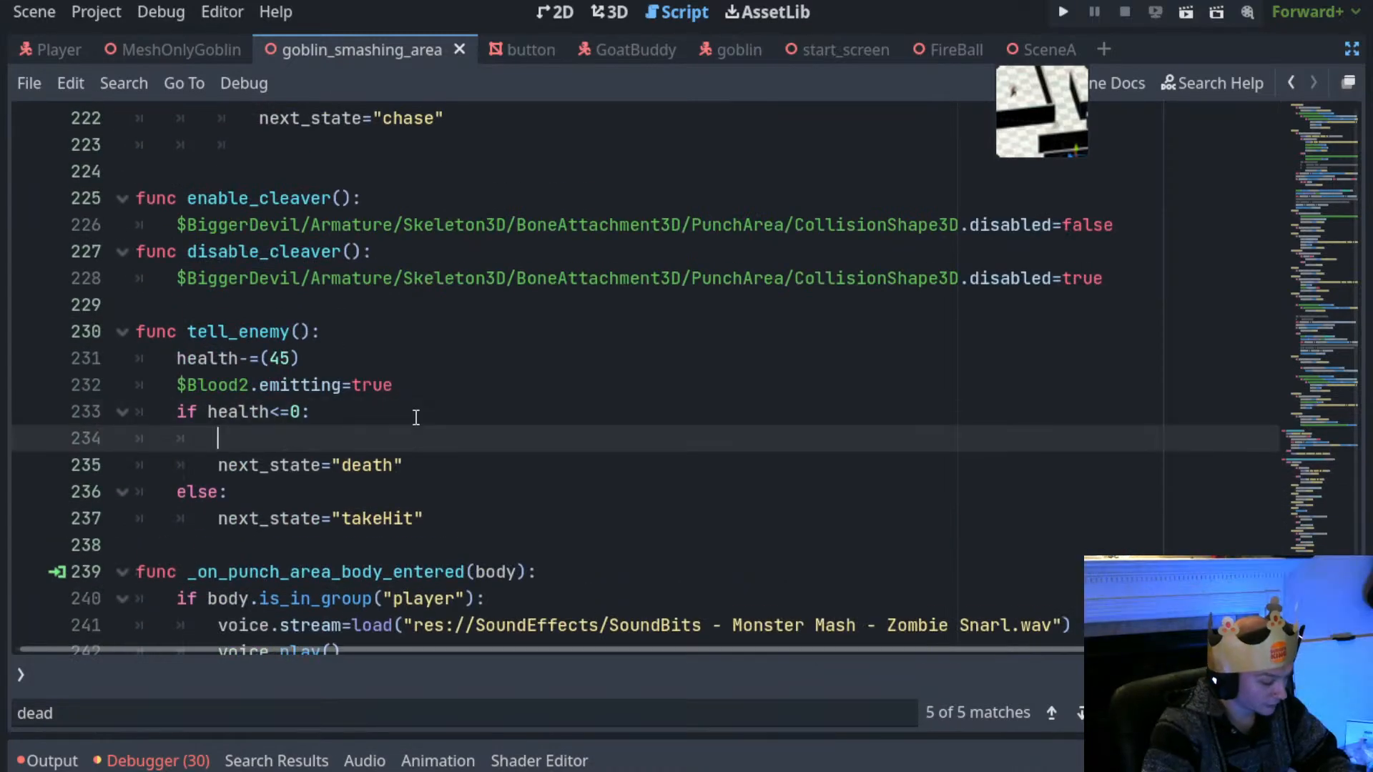
{"action": "key", "text": "ctrl+v"}
{"action": "key", "text": "Up"}
{"action": "key", "text": "BackSpace"}
{"action": "key", "text": "BackSpace"}
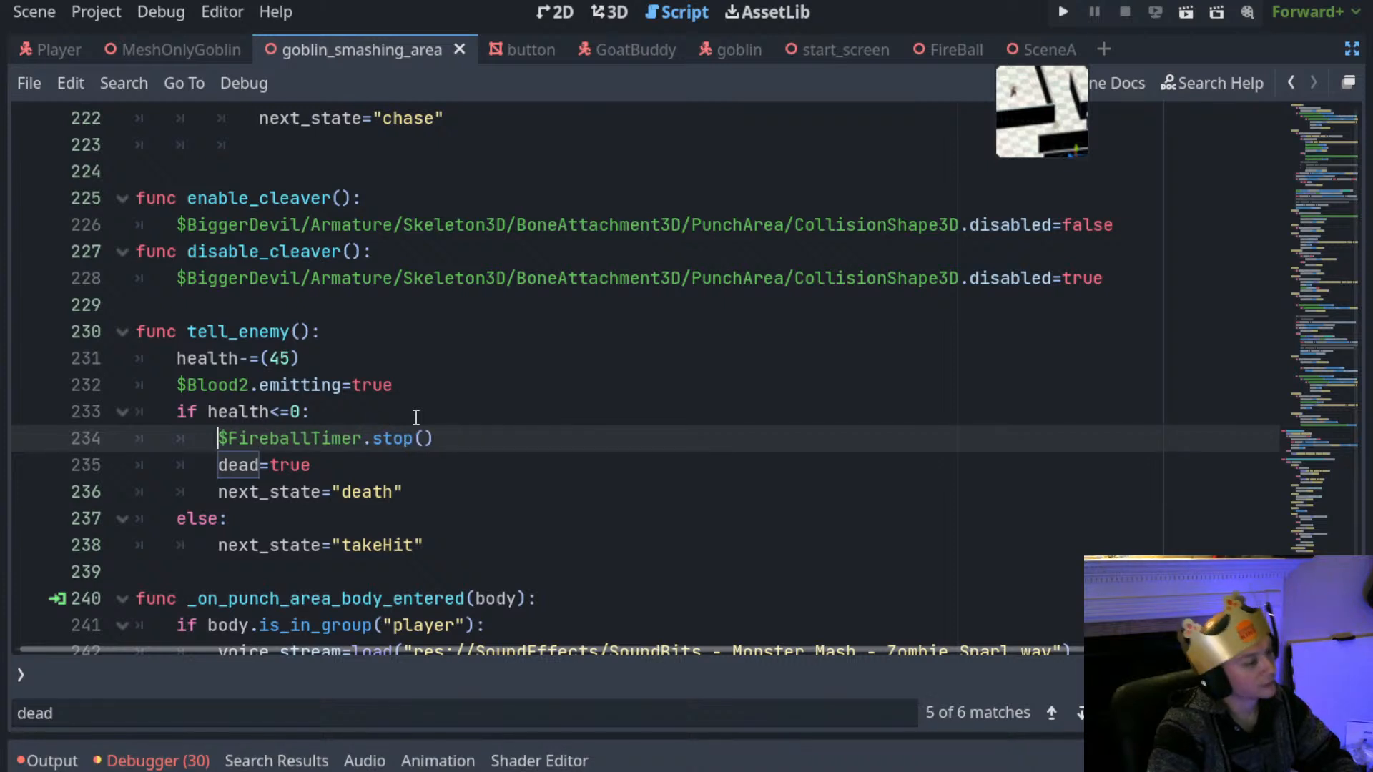
{"action": "key", "text": "ctrl+s"}
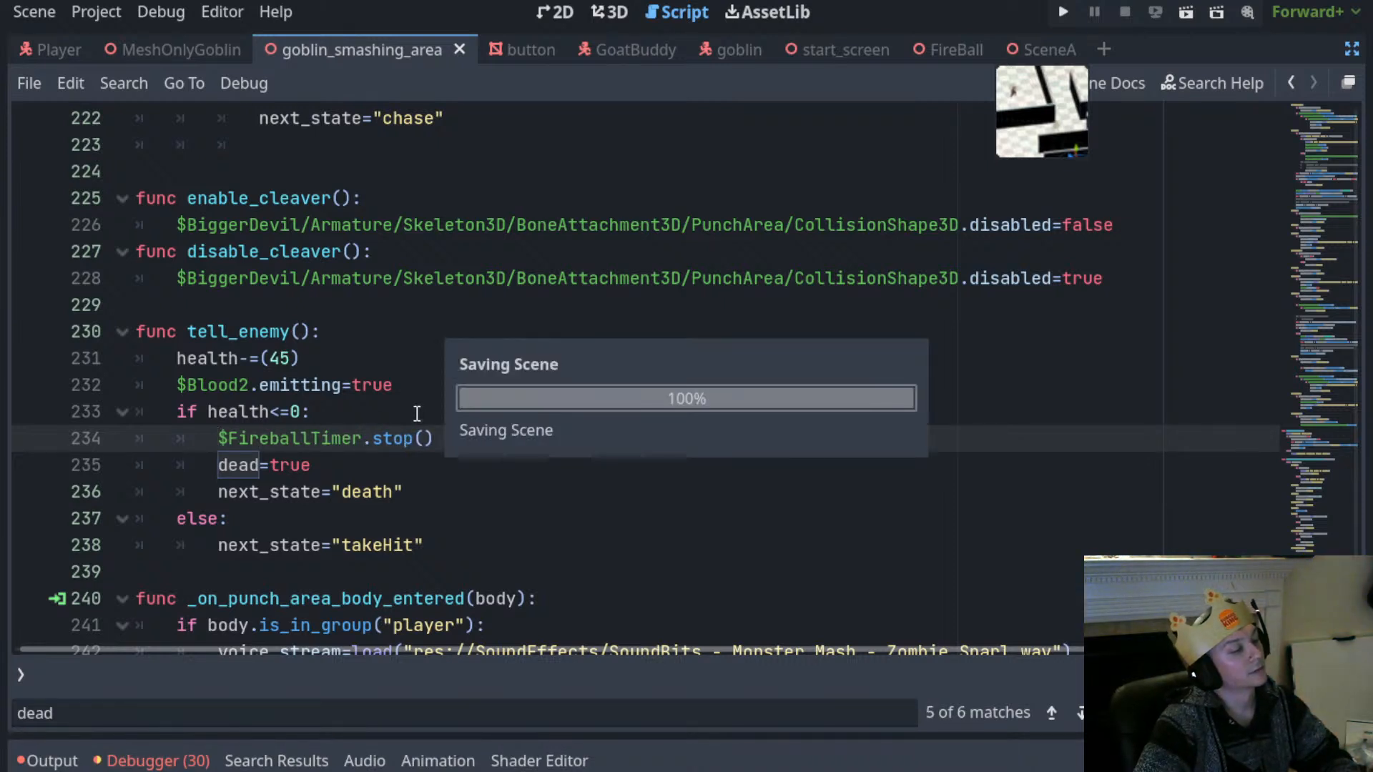
{"action": "left_click", "coordinate": [497, 417]}
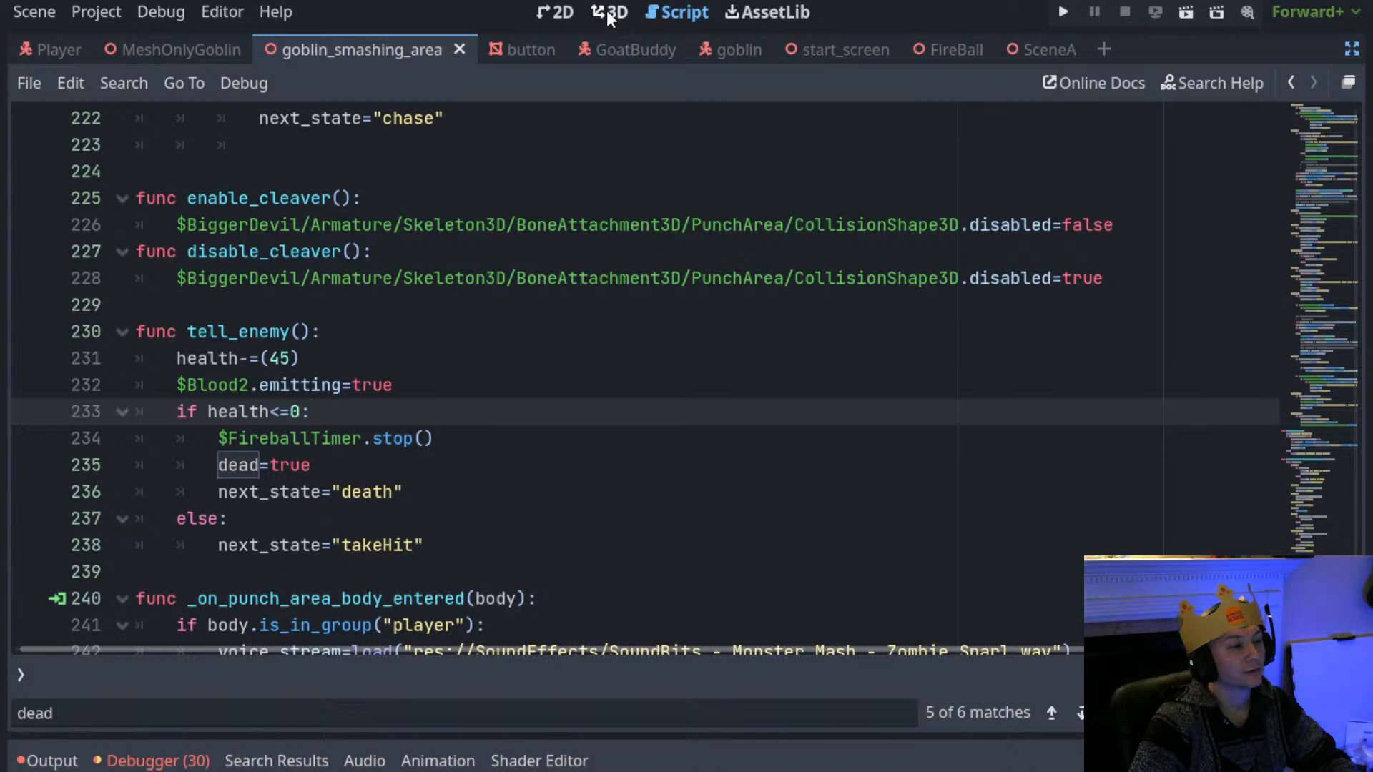
Run the goblin_smashing_area scene, equip the crossbow and walk into the open area until a goat enemy notices the player
{"action": "left_click", "coordinate": [1185, 12]}
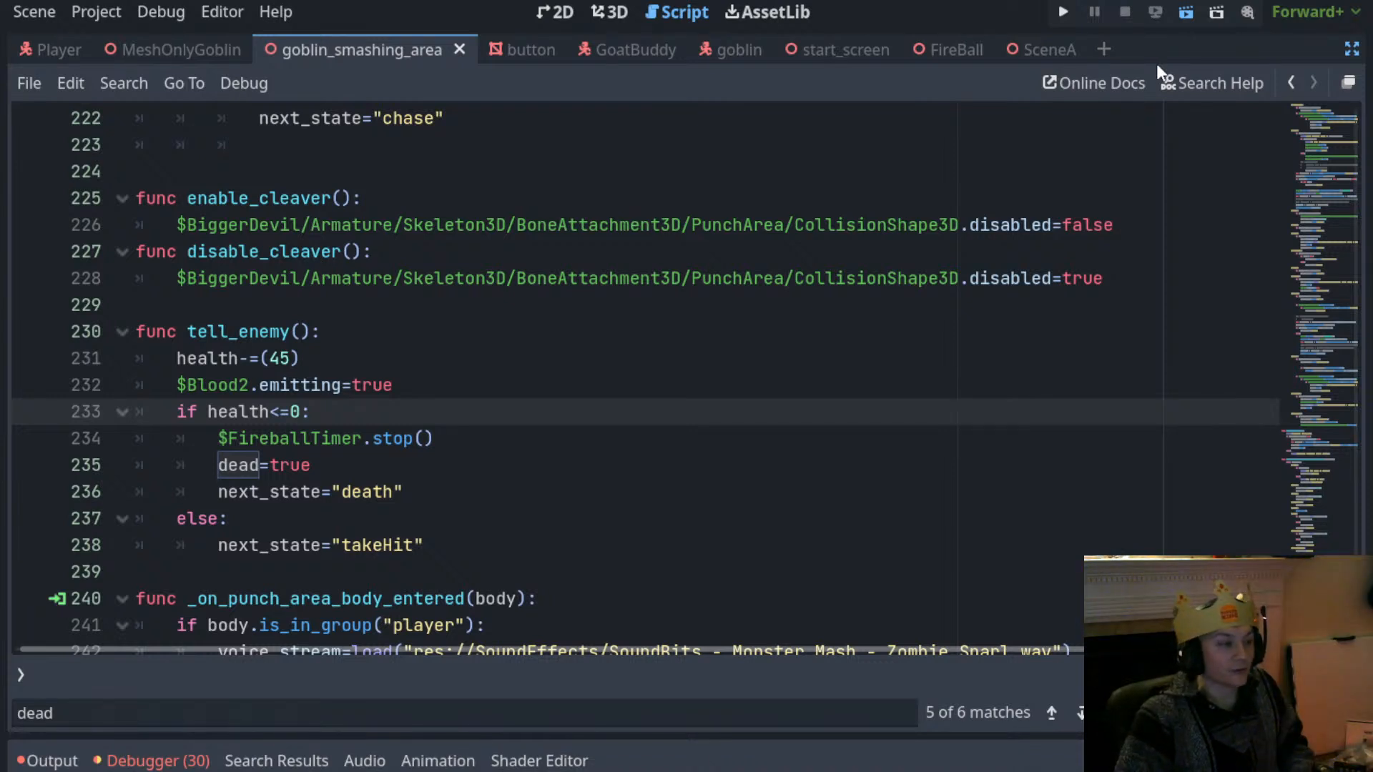
{"action": "left_click", "coordinate": [1188, 12]}
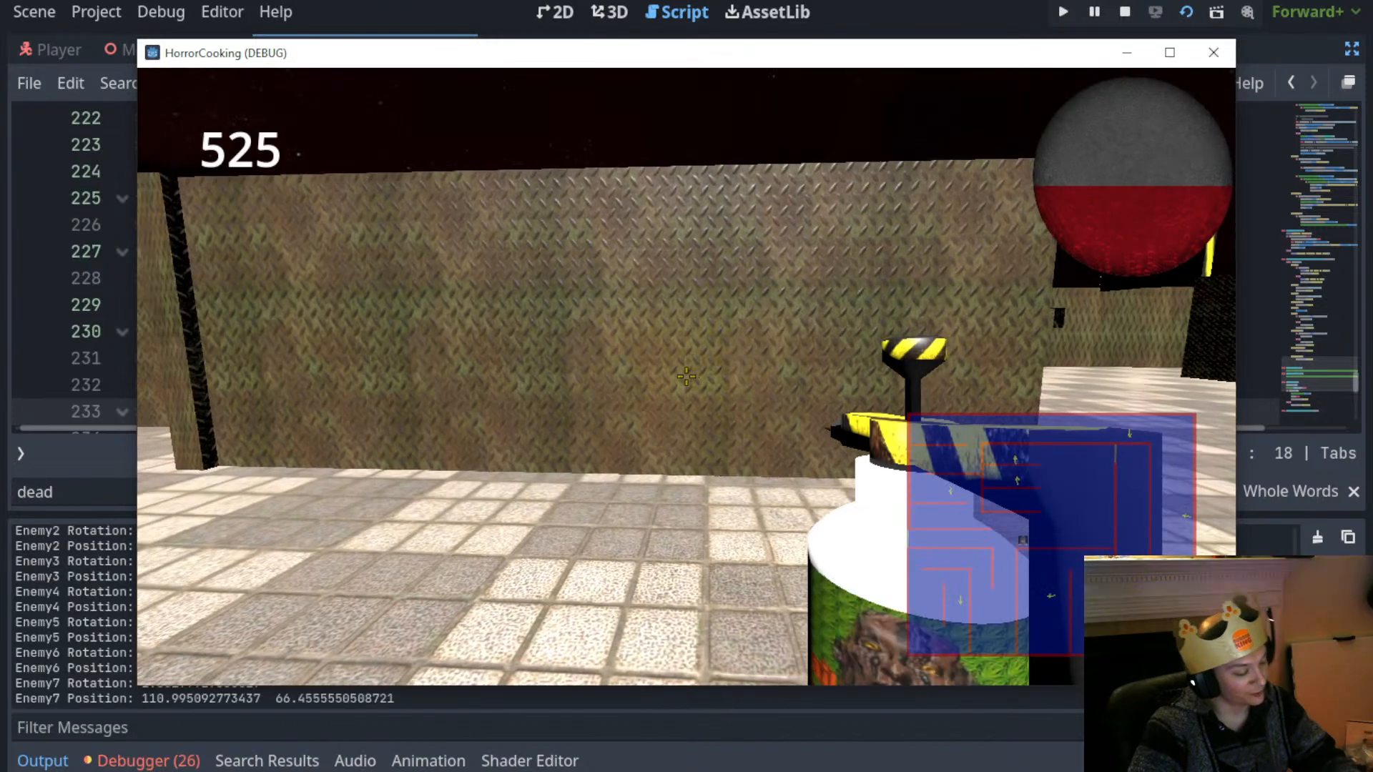
{"action": "key", "text": "2"}
{"action": "key", "text": "w"}
{"action": "key", "text": "w"}
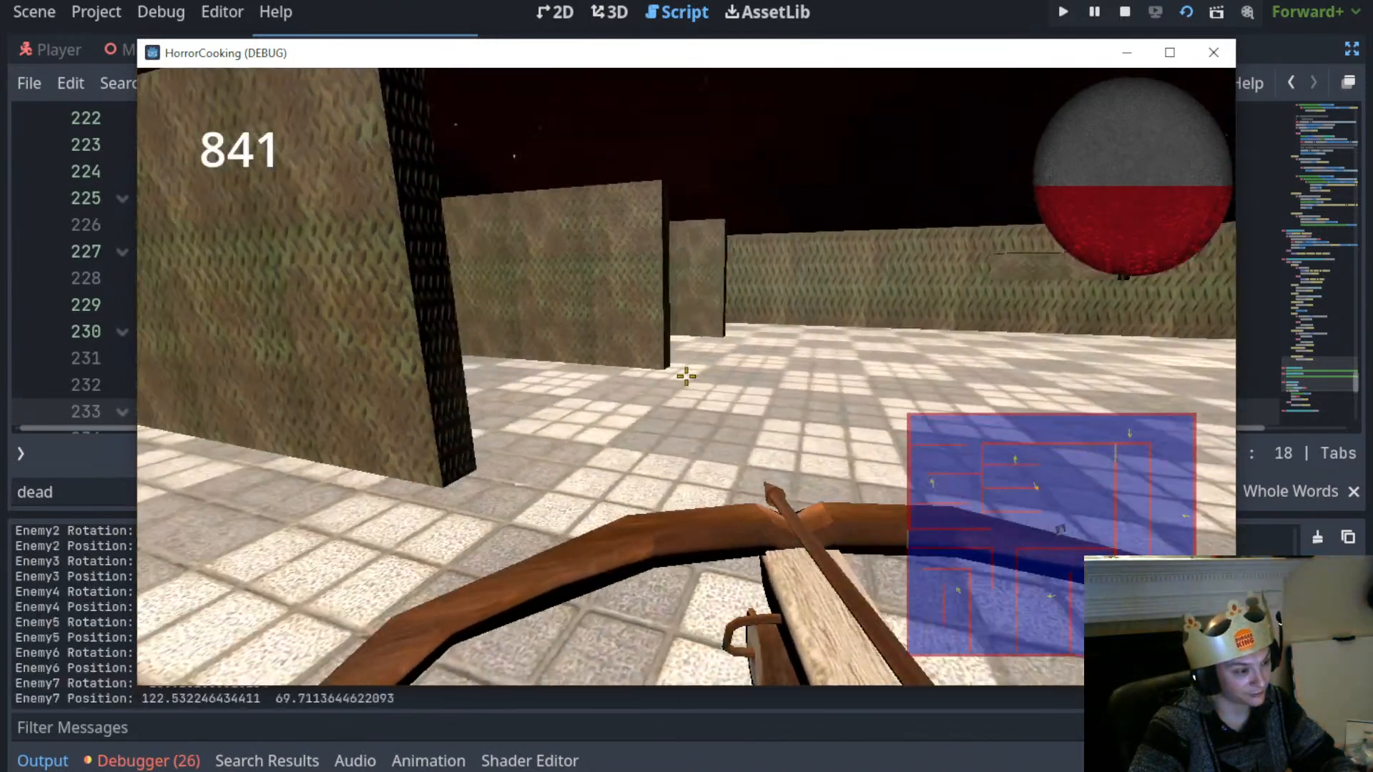
{"action": "key", "text": "w"}
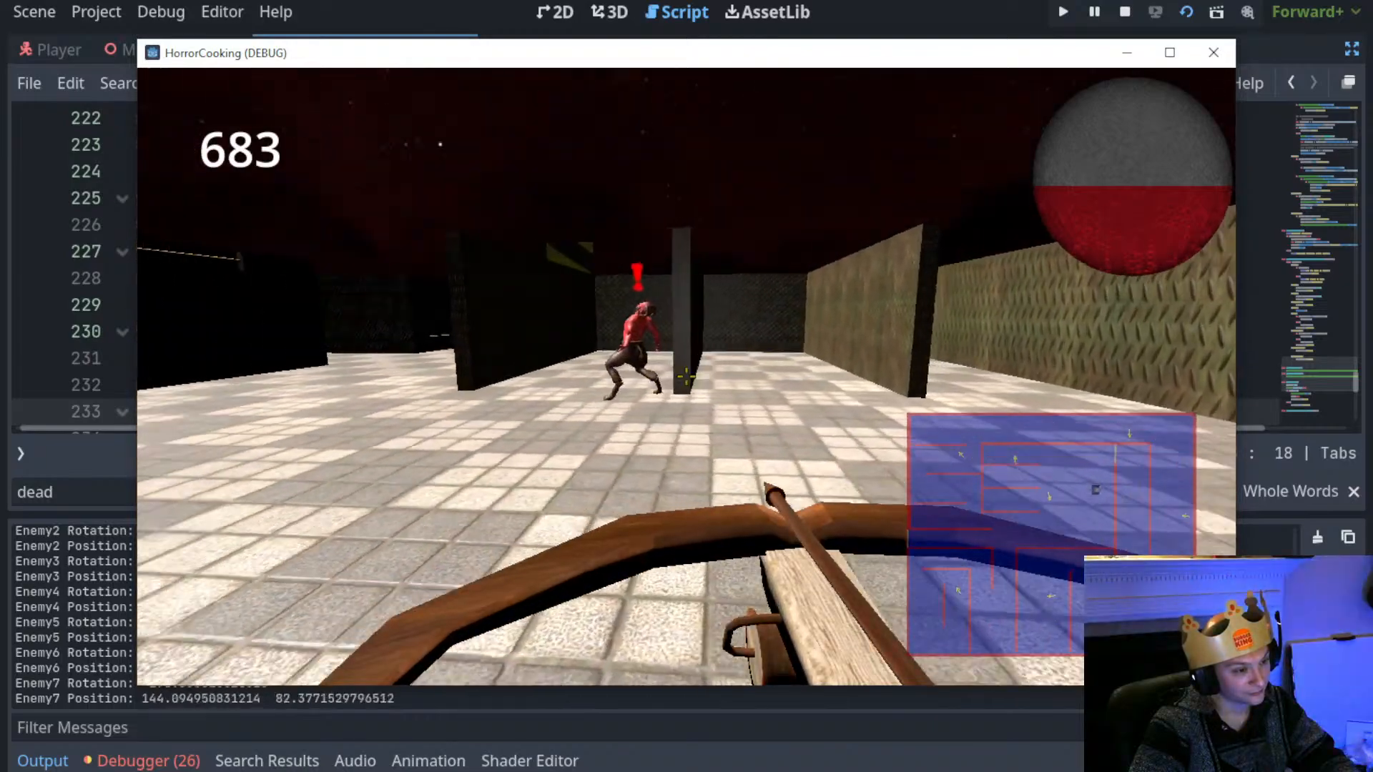
Back away from the charging goat enemy, dodge its fireball and shoot it with the crossbow
{"action": "key", "text": "s"}
{"action": "key", "text": "a"}
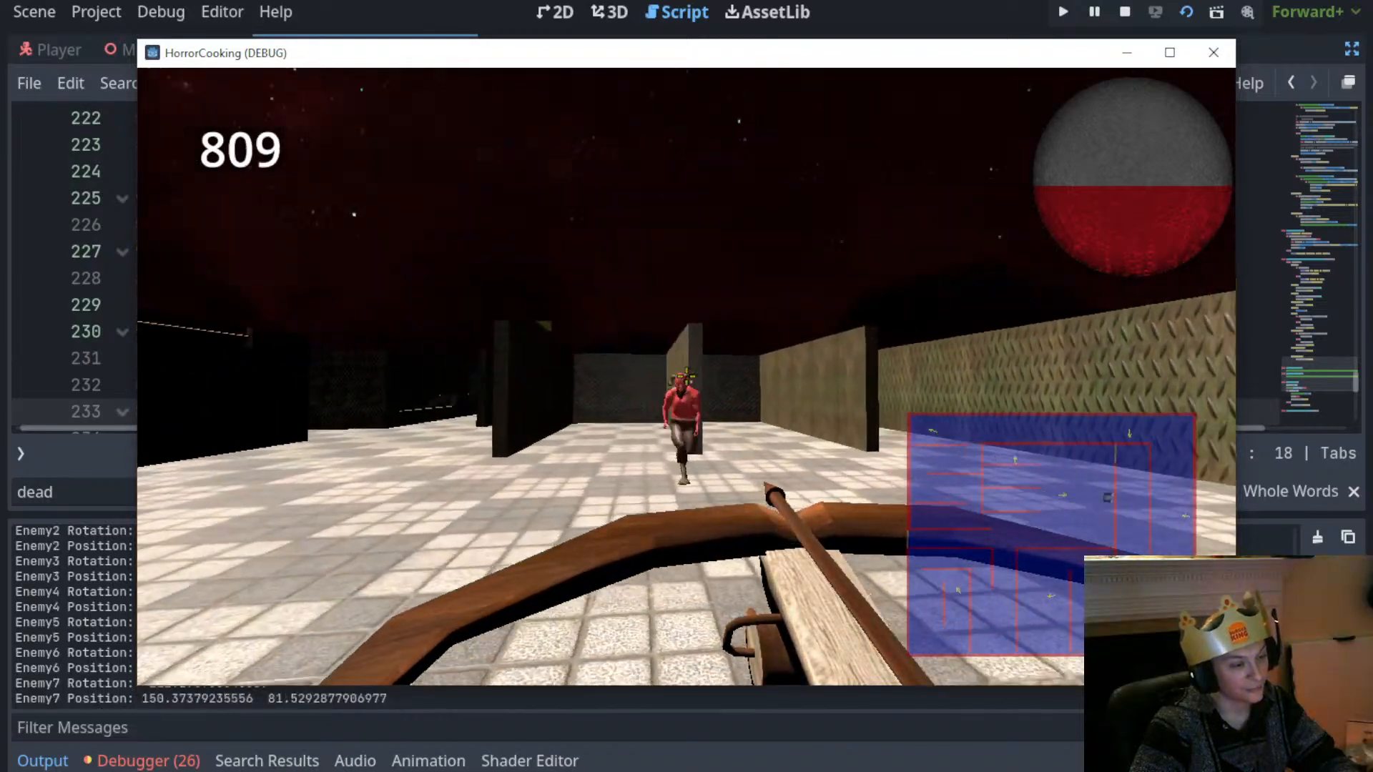
{"action": "key", "text": "s"}
{"action": "key", "text": "a"}
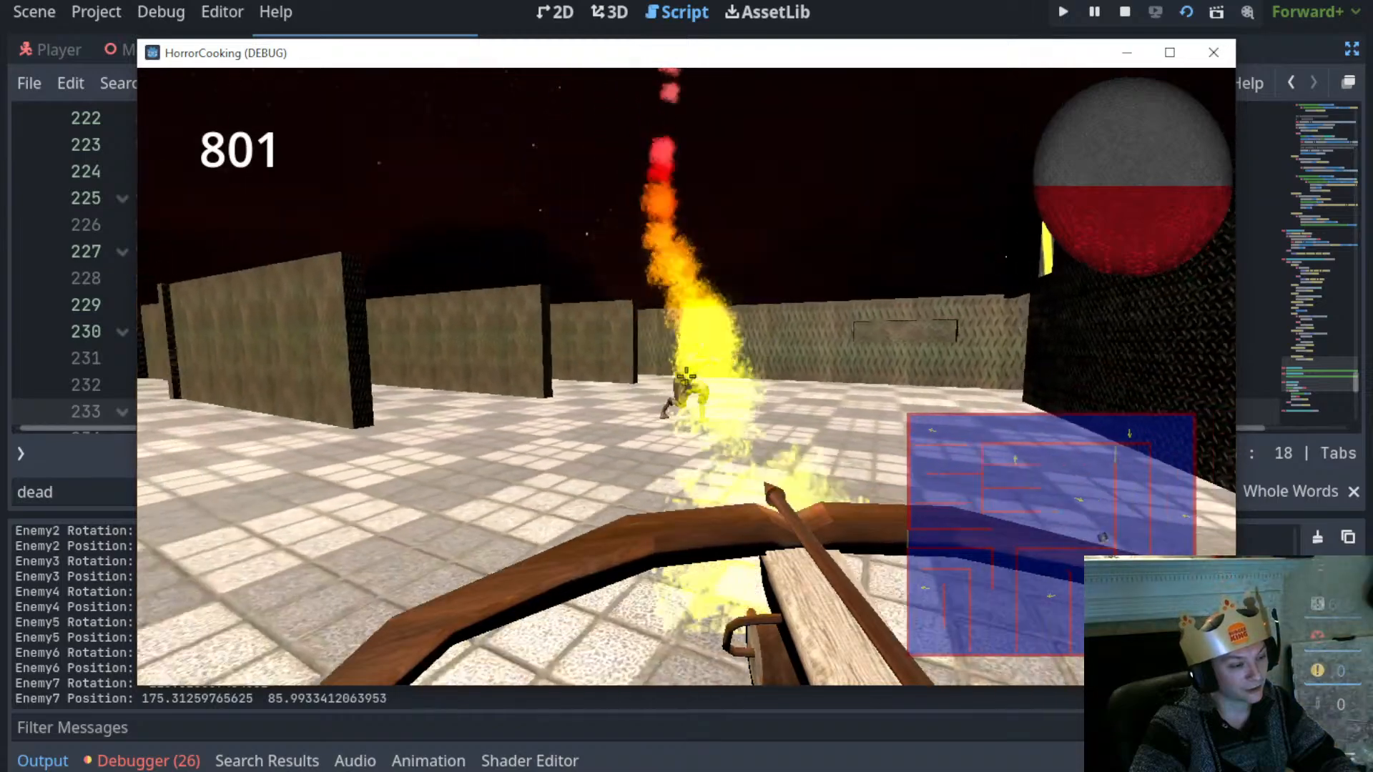
{"action": "key", "text": "d"}
{"action": "left_click", "coordinate": [686, 376]}
{"action": "key", "text": "s"}
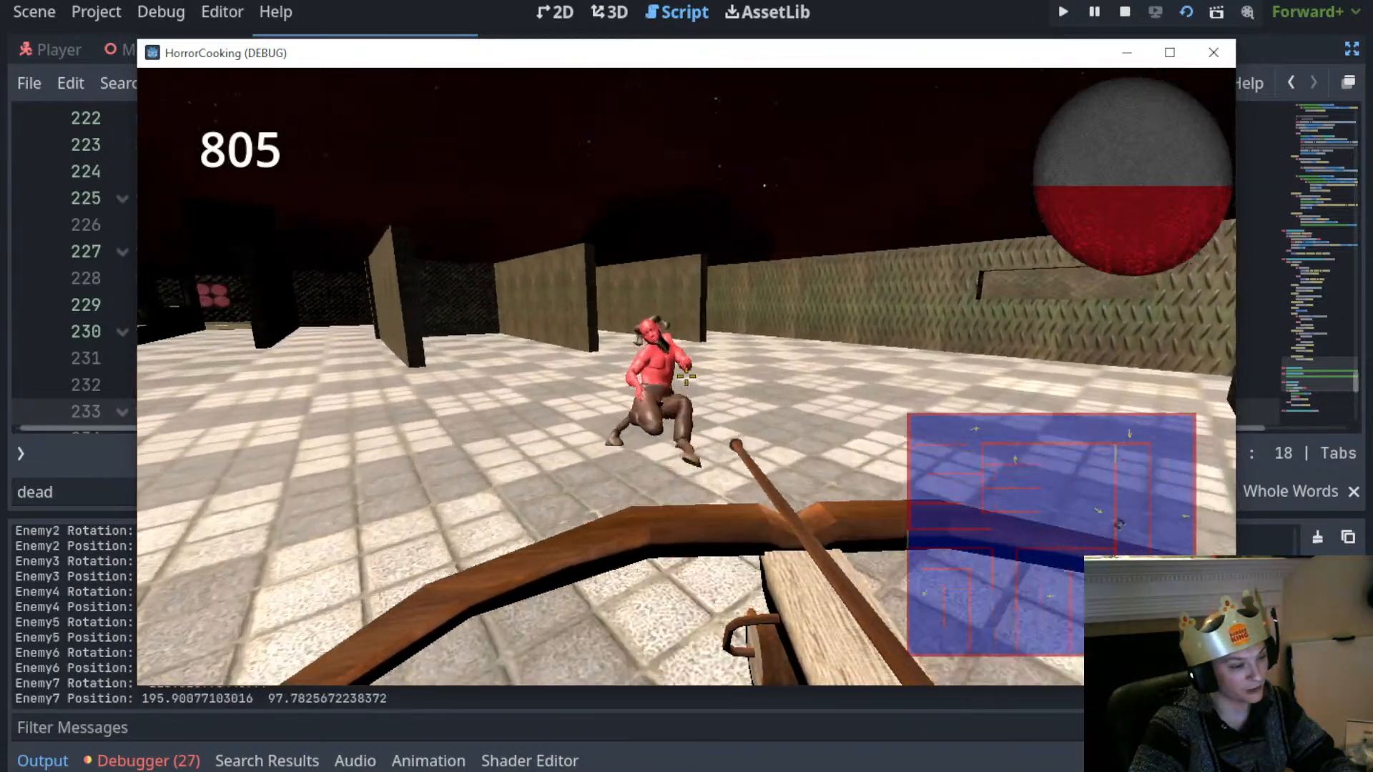
Walk around the open area and between the metal walls to look for further enemies
{"action": "key", "text": "w"}
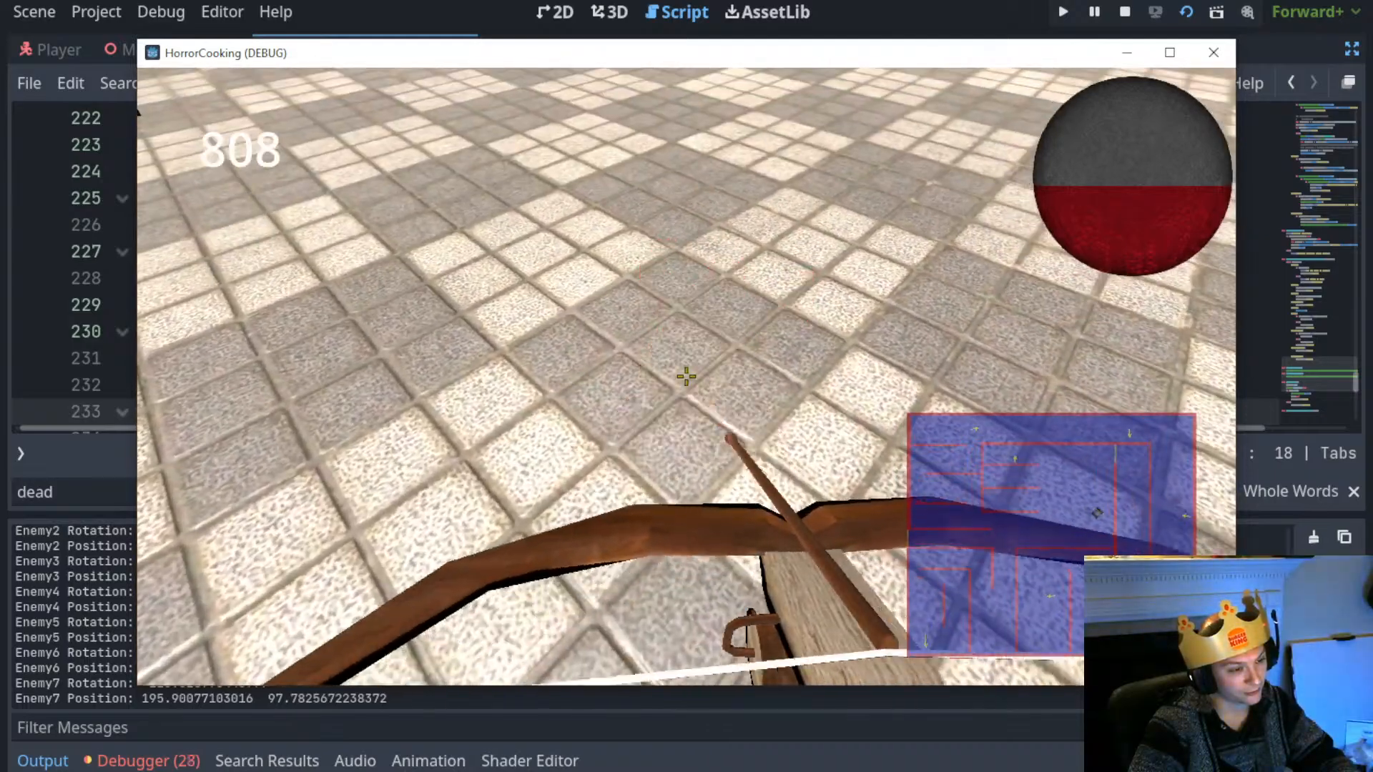
{"action": "key", "text": "w"}
{"action": "key", "text": "w"}
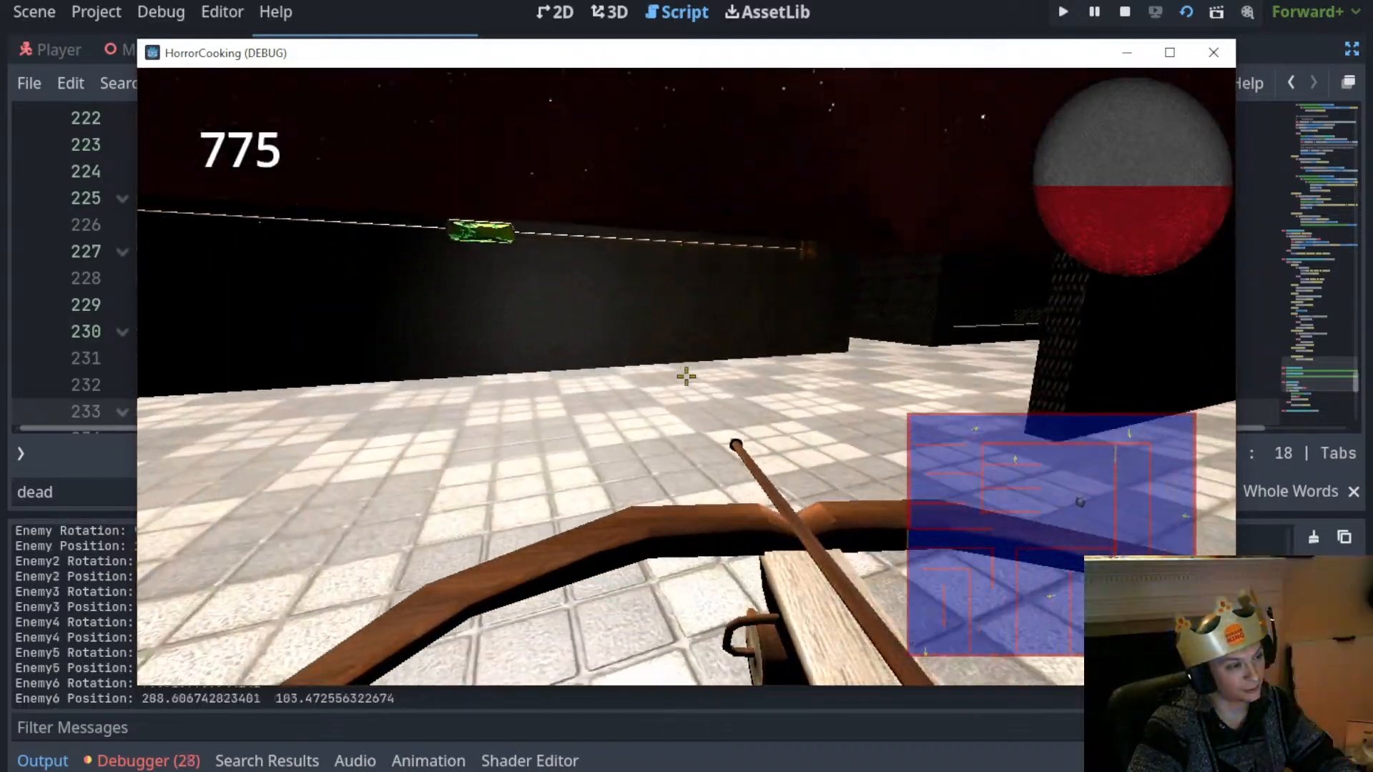
{"action": "key", "text": "w"}
{"action": "key", "text": "s"}
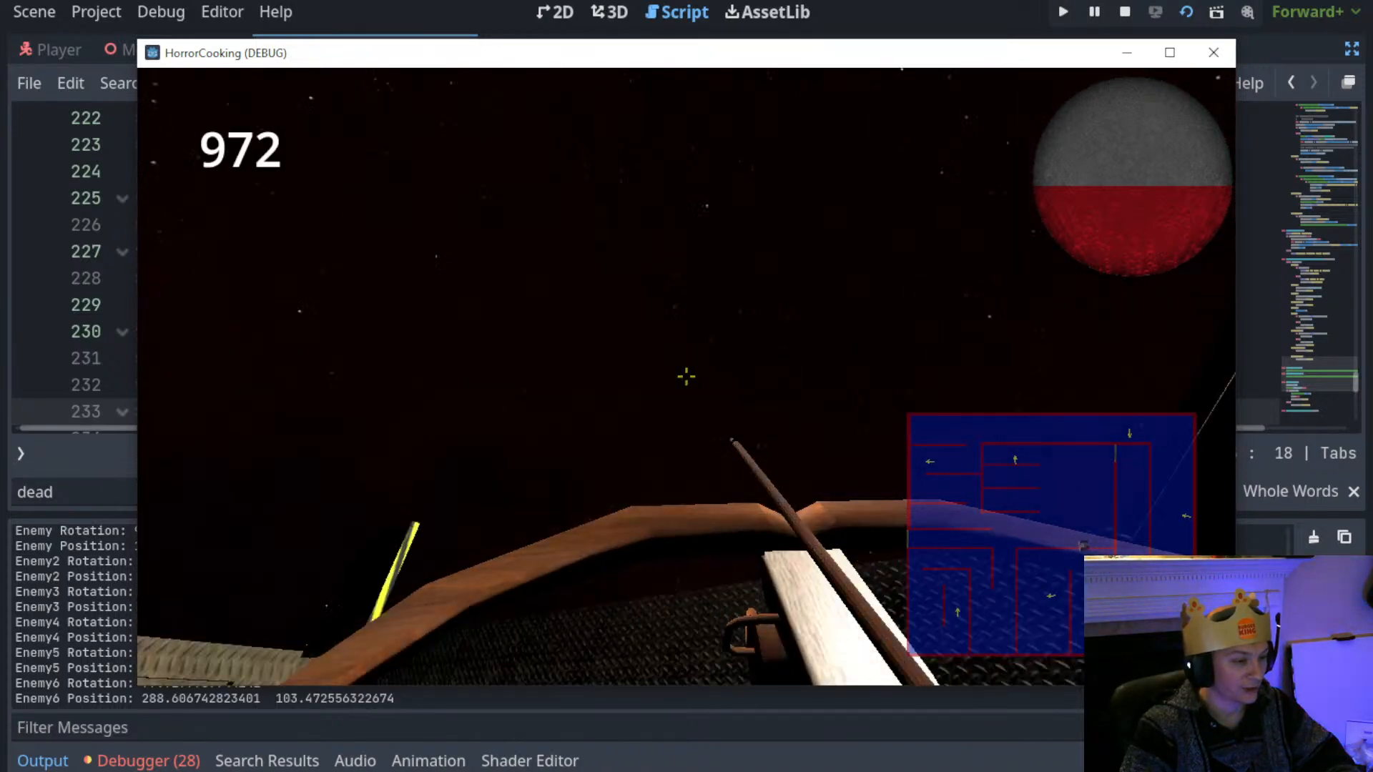
{"action": "key", "text": "w"}
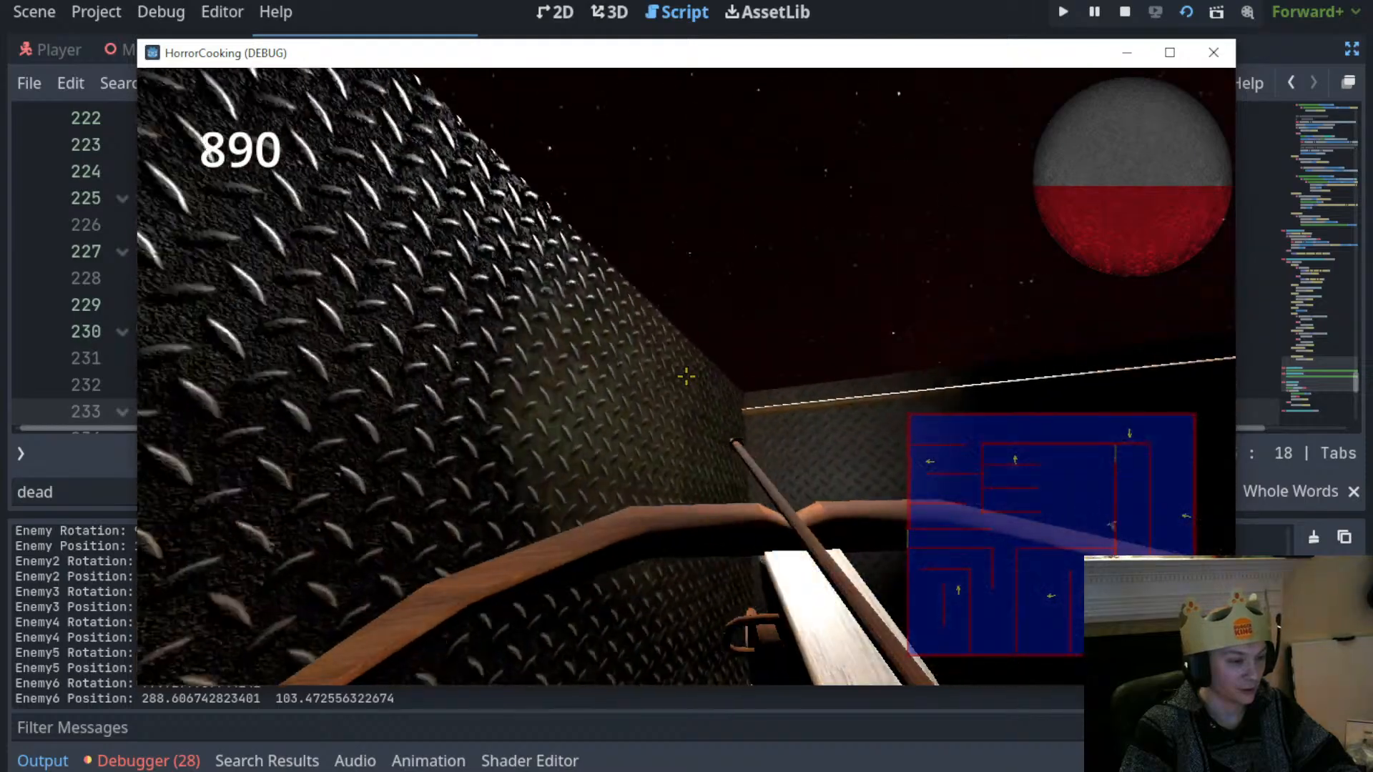
{"action": "key", "text": "w"}
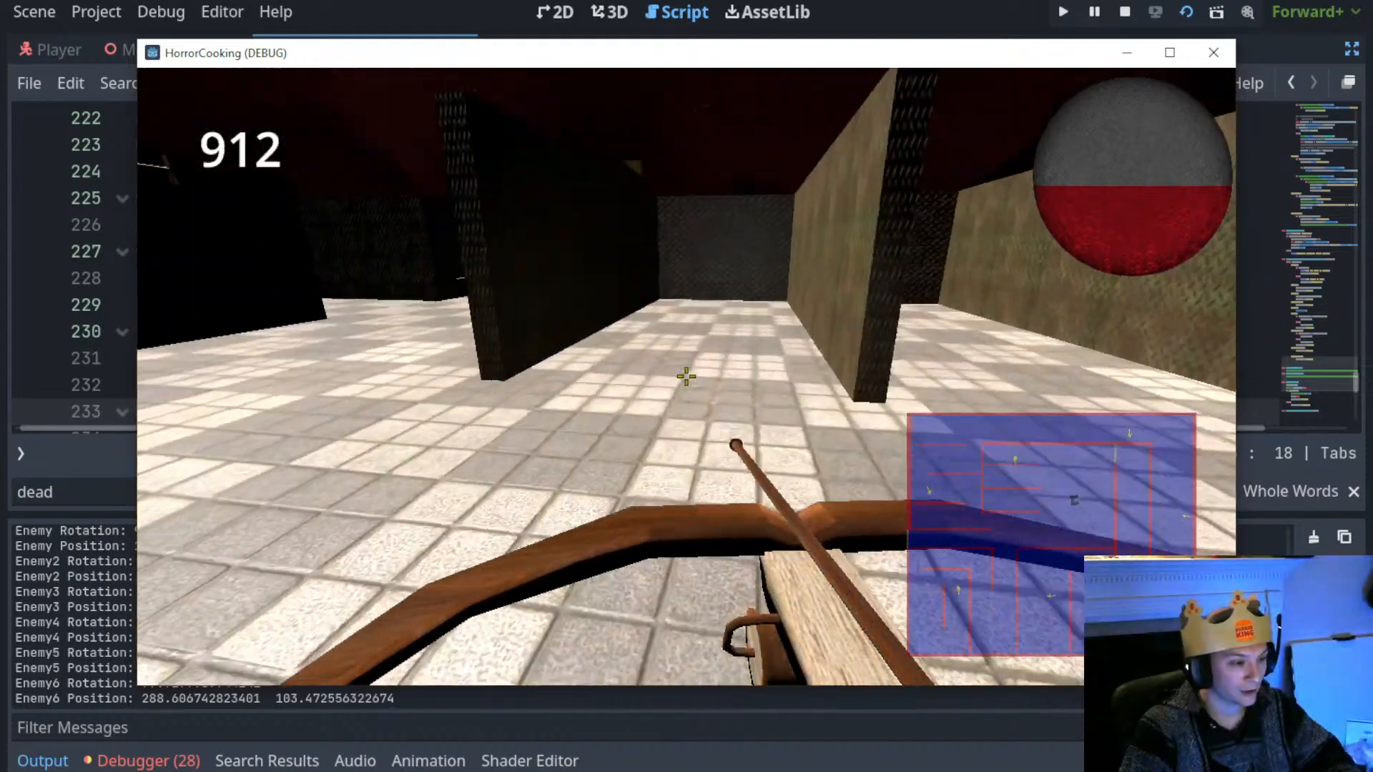
Enter the corridor between the walls and shoot the green goblin there with the crossbow
{"action": "key", "text": "w"}
{"action": "left_click", "coordinate": [687, 376]}
{"action": "key", "text": "w"}
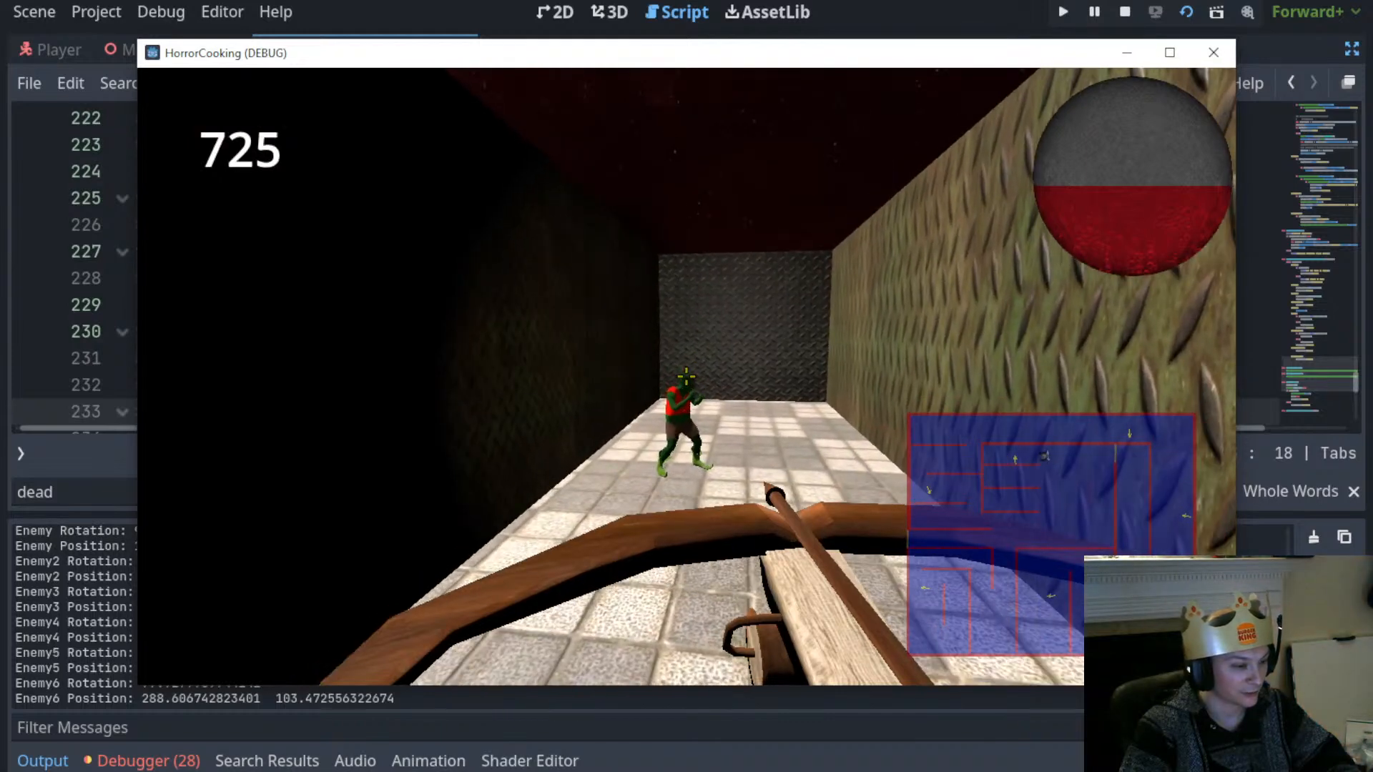
{"action": "left_click", "coordinate": [686, 376]}
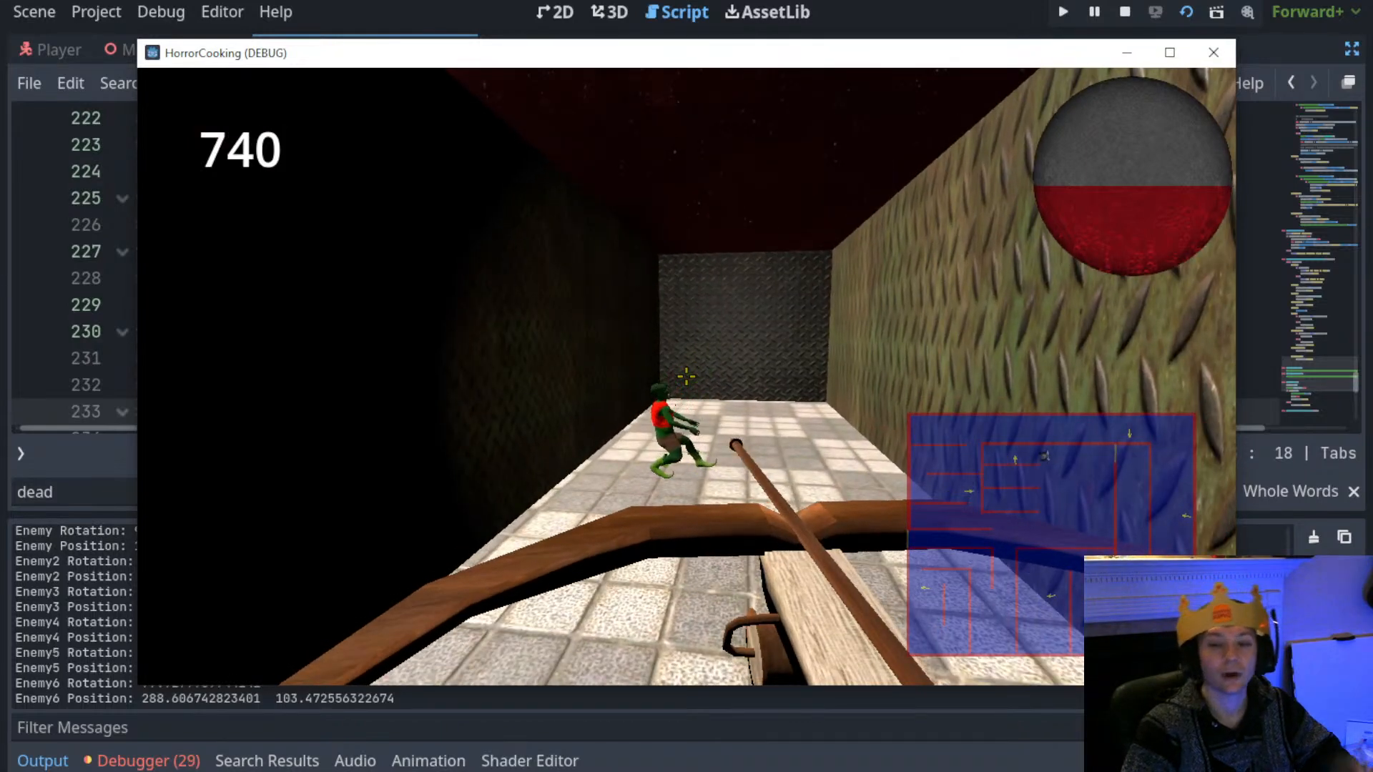
Walk through the corridors and the open area of the maze to find another goat enemy
{"action": "key", "text": "w"}
{"action": "key", "text": "w"}
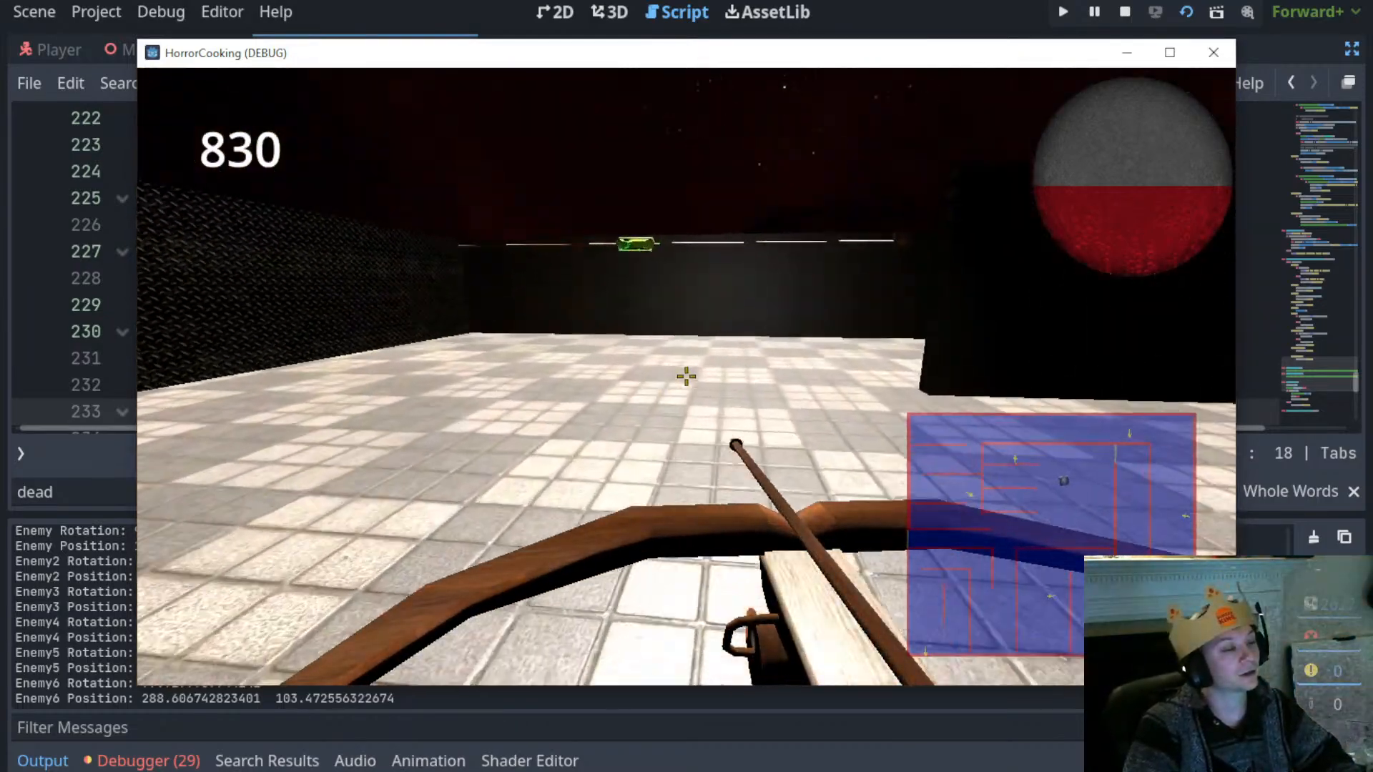
{"action": "key", "text": "w"}
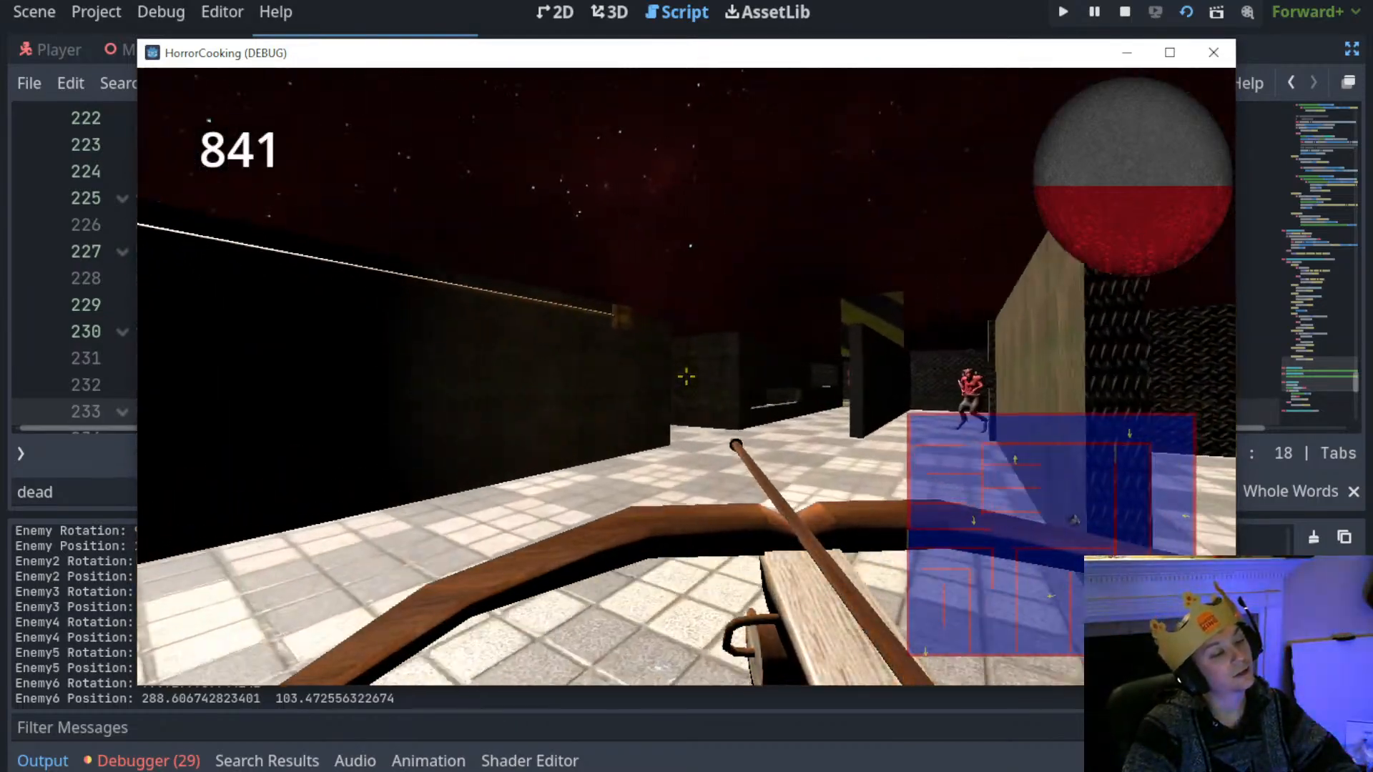
{"action": "key", "text": "w"}
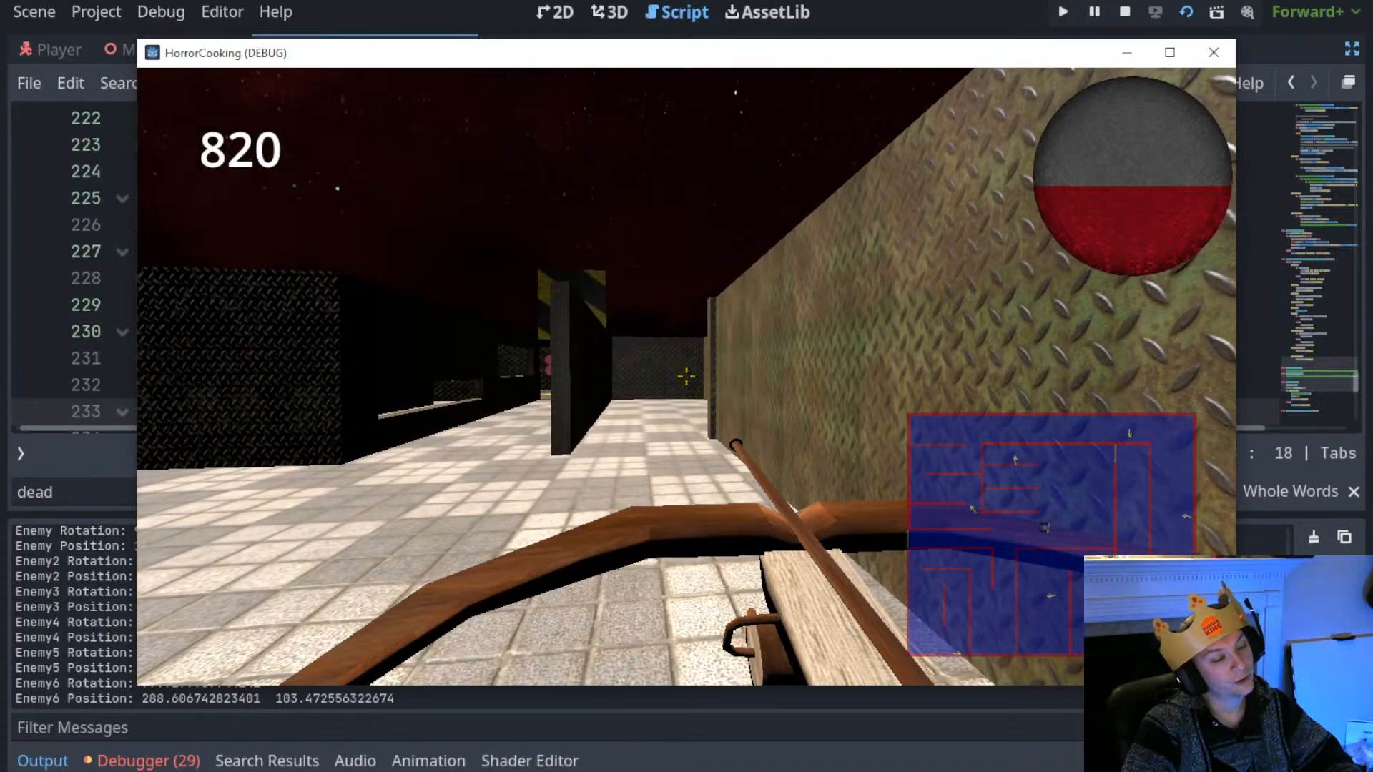
{"action": "key", "text": "w"}
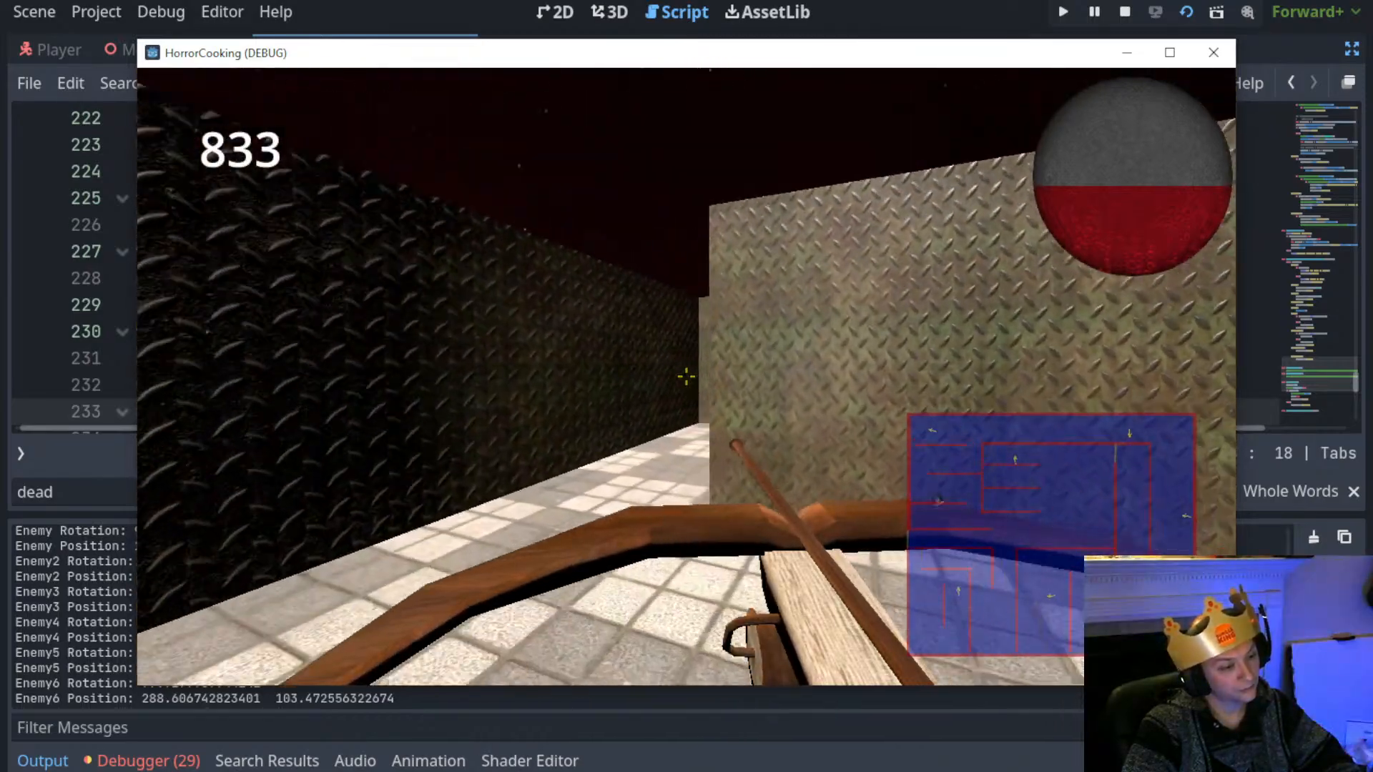
{"action": "key", "text": "w"}
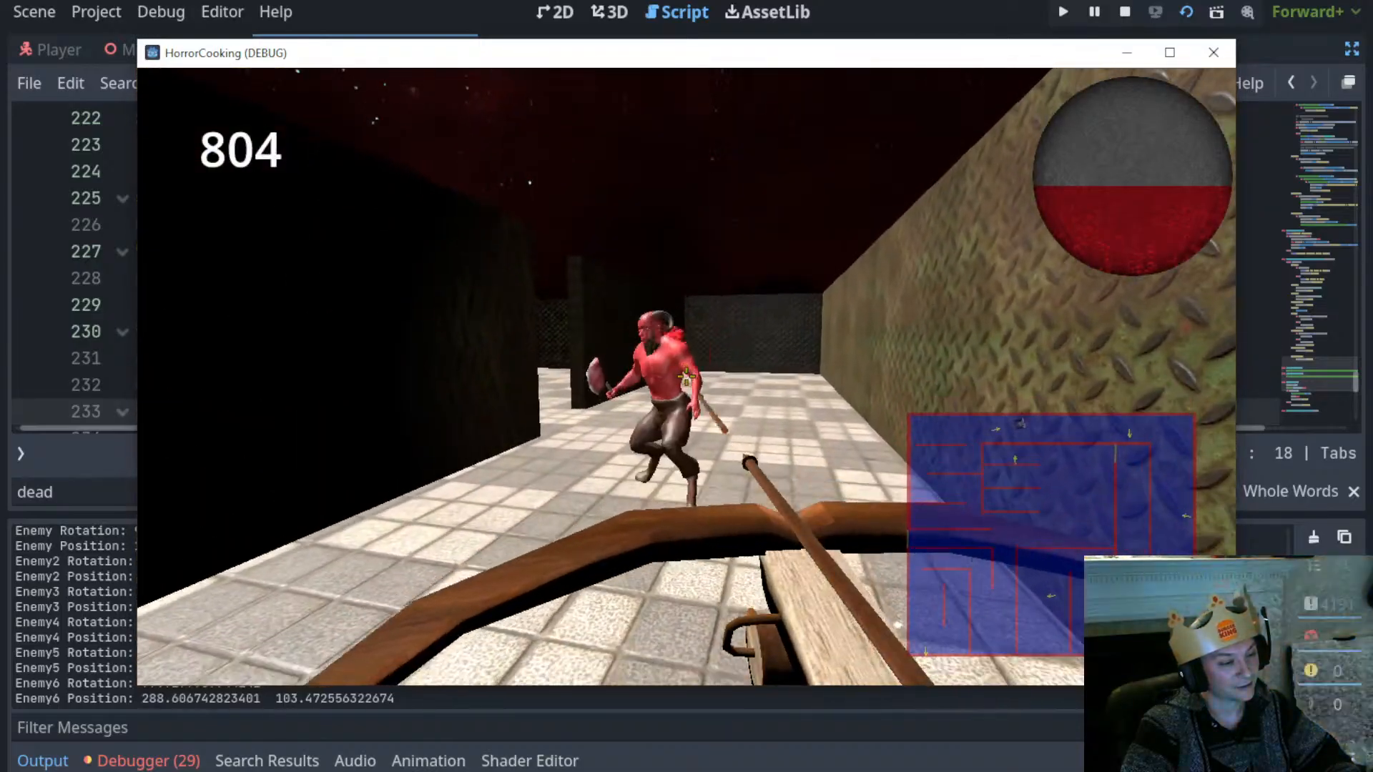
Back away along the corridor from the charging goat enemy while shooting it with the crossbow until it dies
{"action": "key", "text": "s"}
{"action": "left_click", "coordinate": [686, 376]}
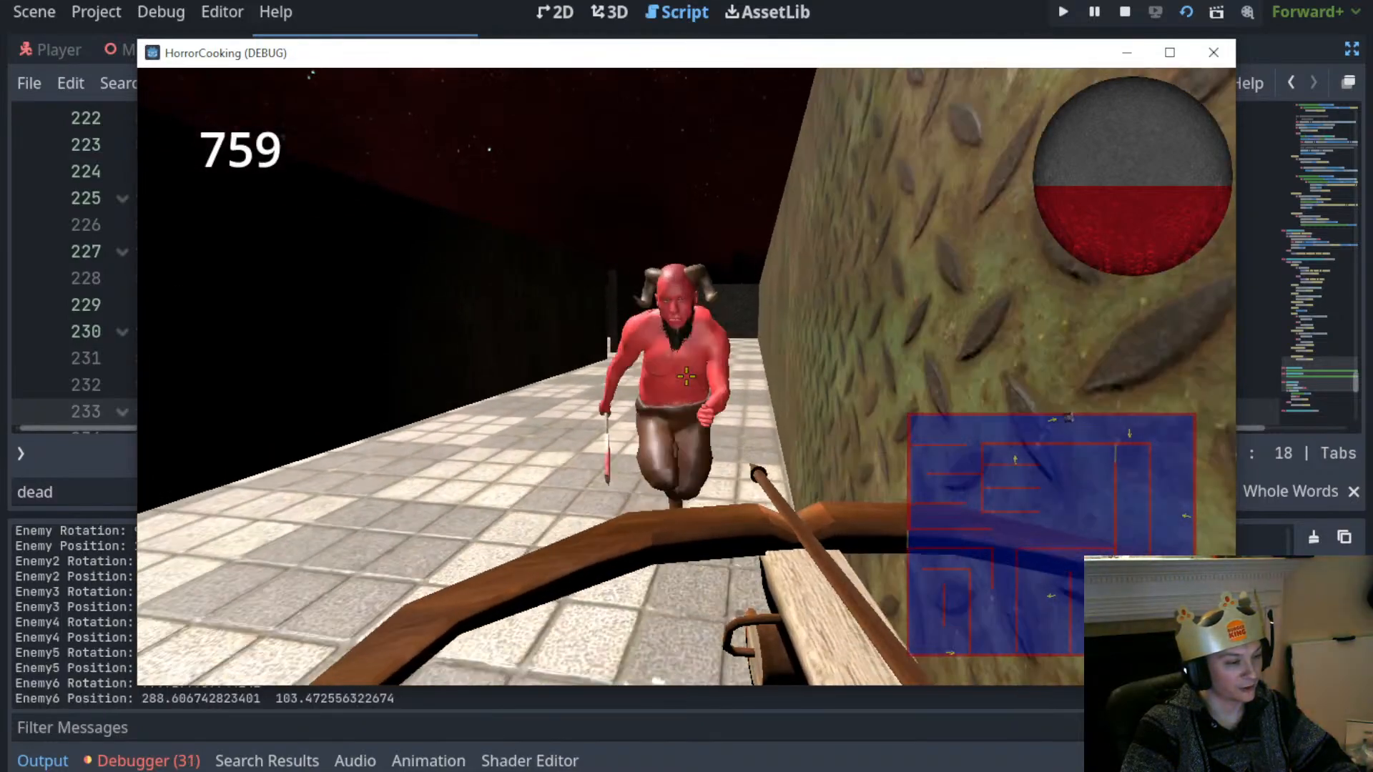
{"action": "key", "text": "s"}
{"action": "left_click", "coordinate": [686, 376]}
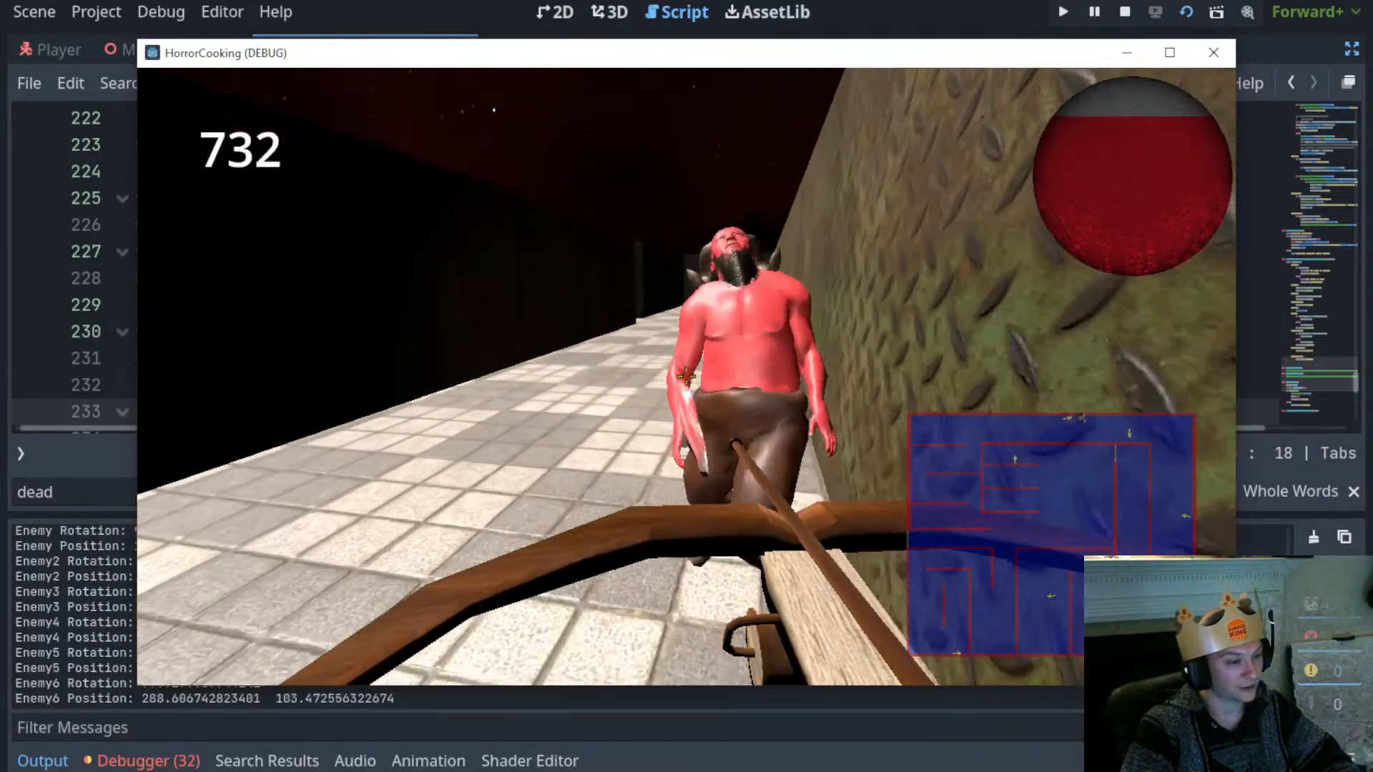
{"action": "key", "text": "s"}
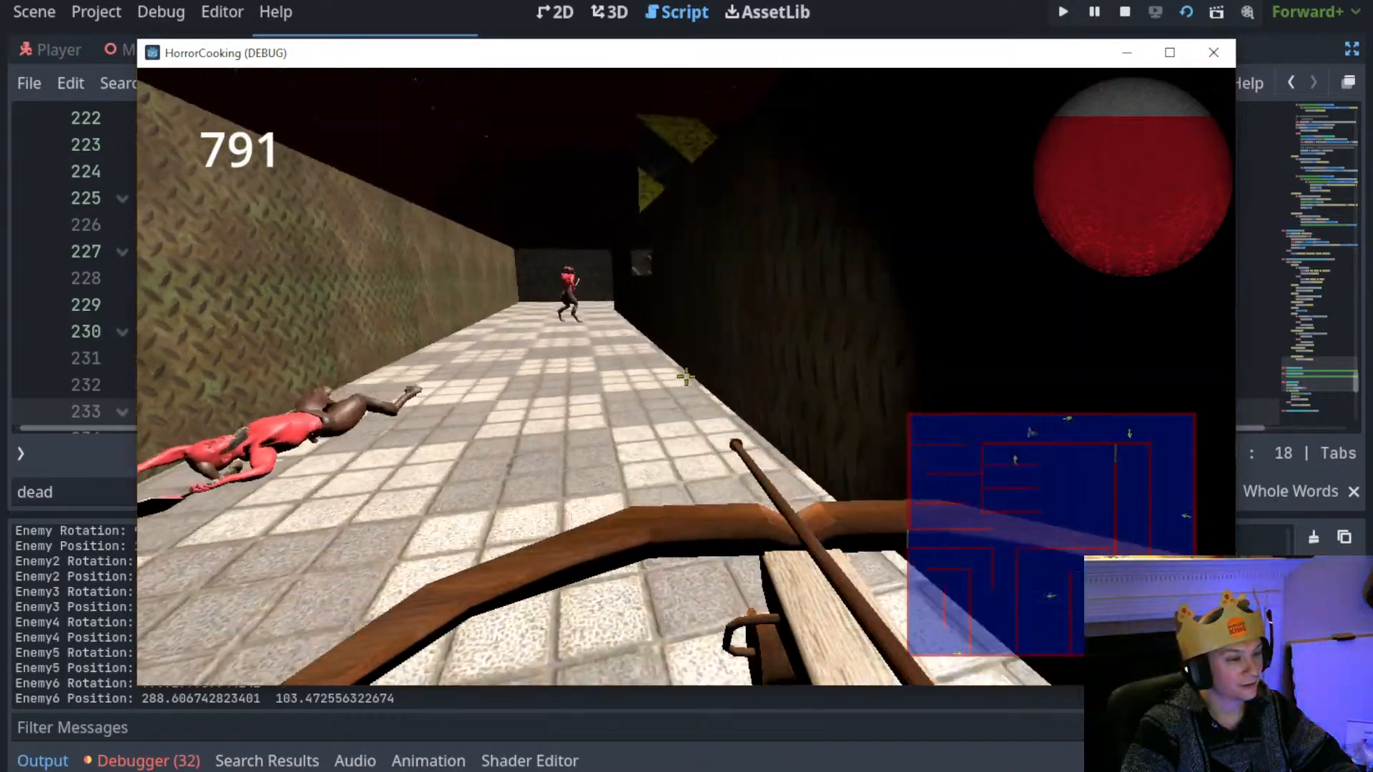
Approach the second goat enemy down the corridor and inspect the slot in the dark metal wall
{"action": "key", "text": "w"}
{"action": "key", "text": "w"}
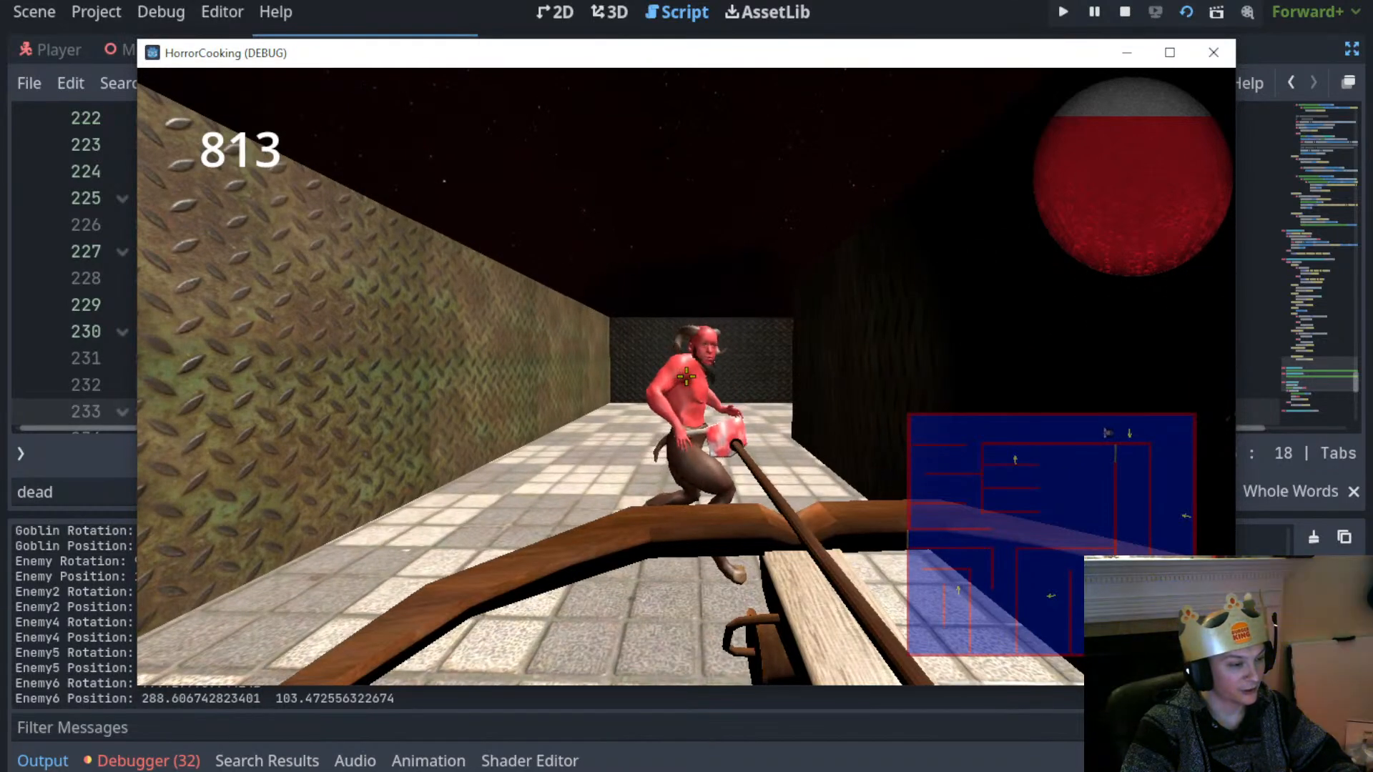
{"action": "key", "text": "w"}
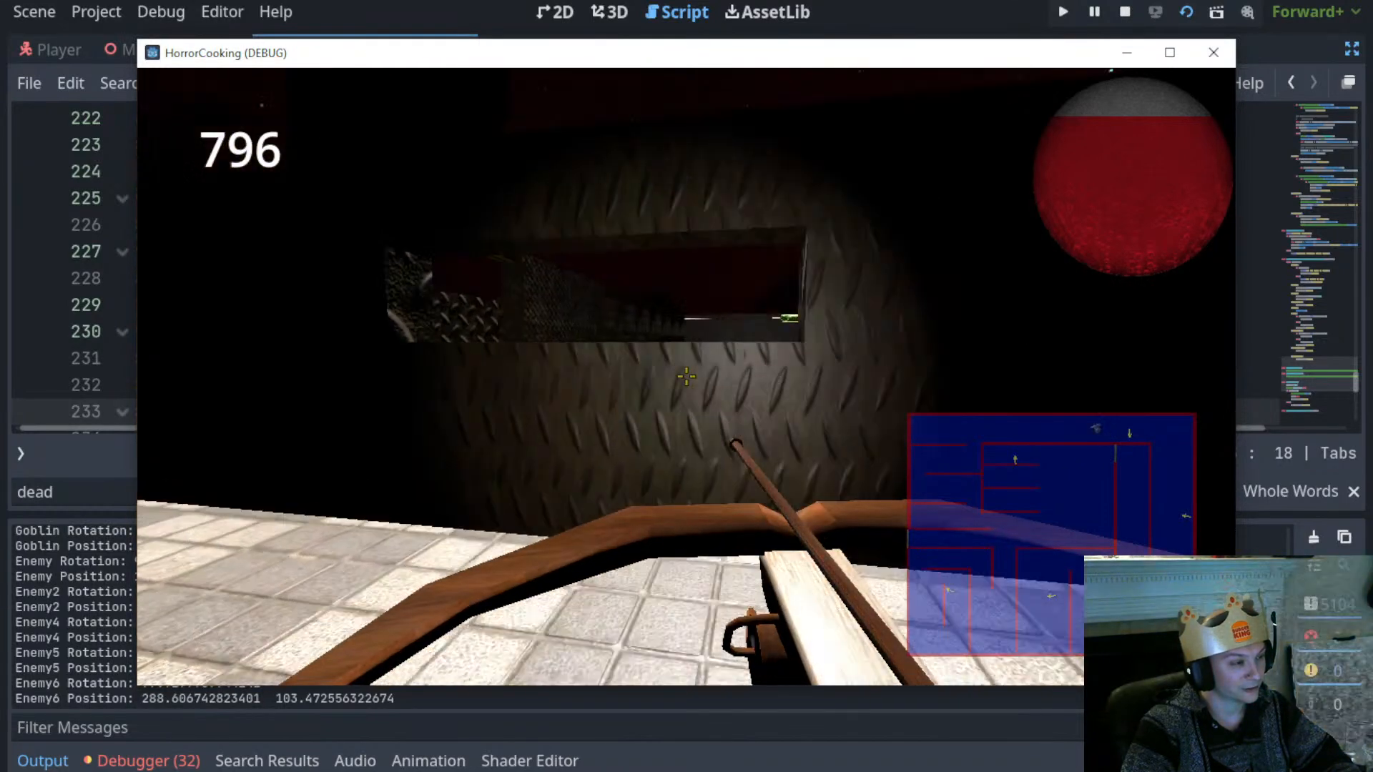
{"action": "key", "text": "w"}
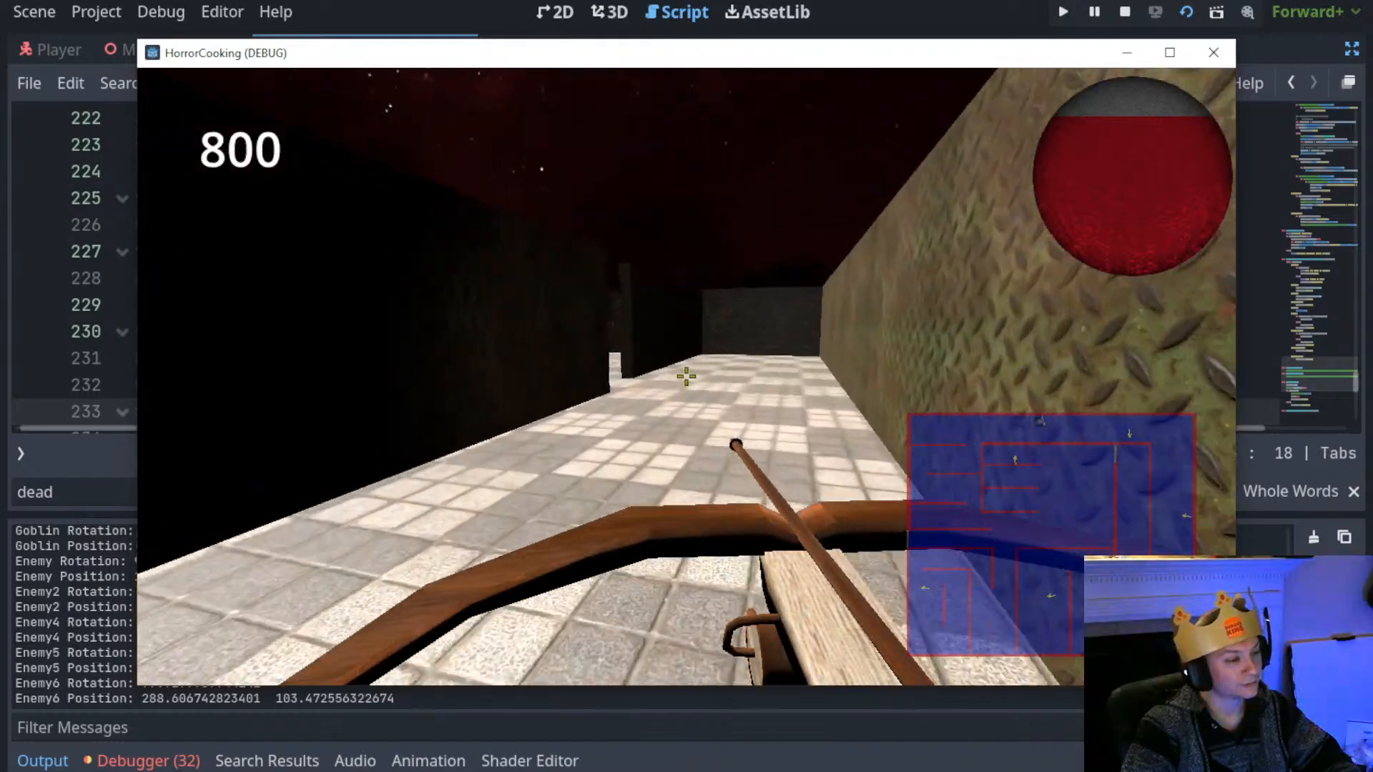
Walk around the maze to the green wall light, look at it up close, and stop the game
{"action": "key", "text": "w"}
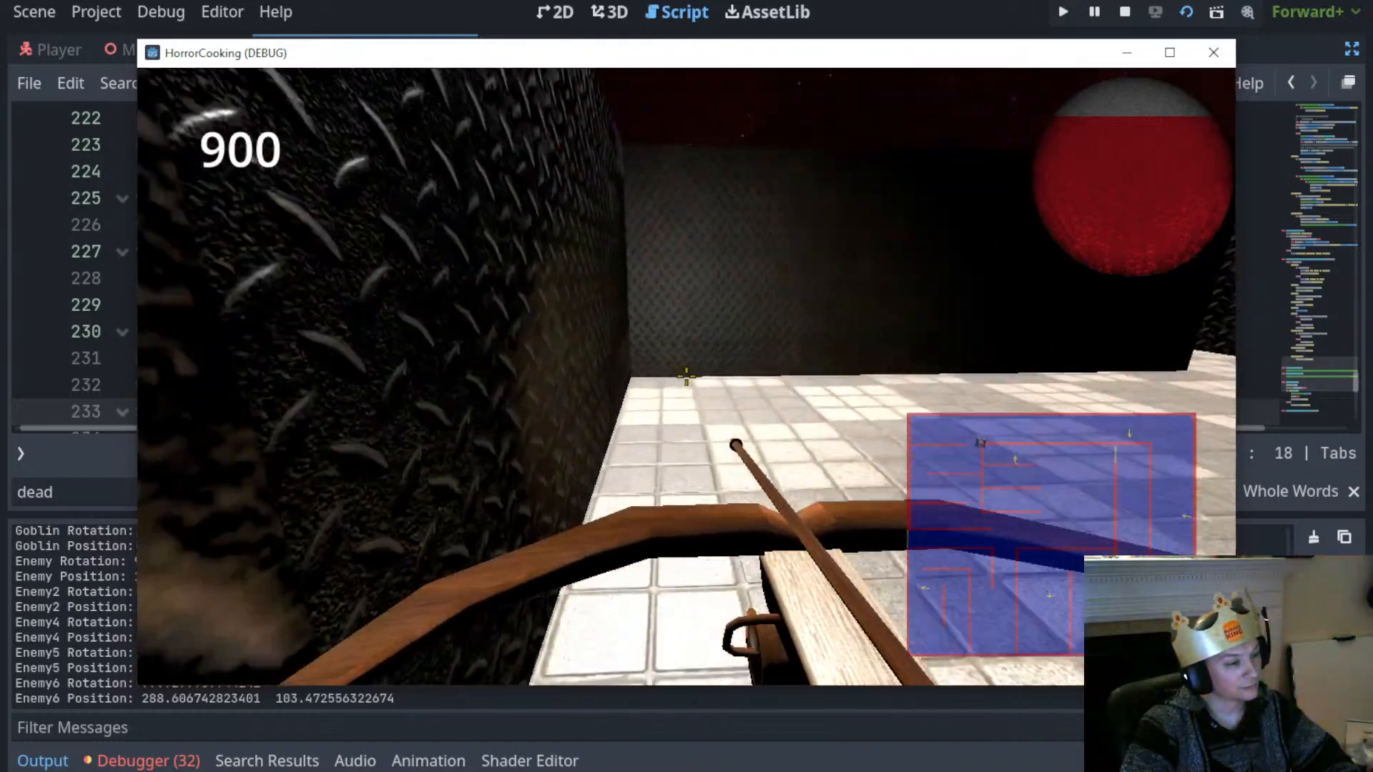
{"action": "key", "text": "w"}
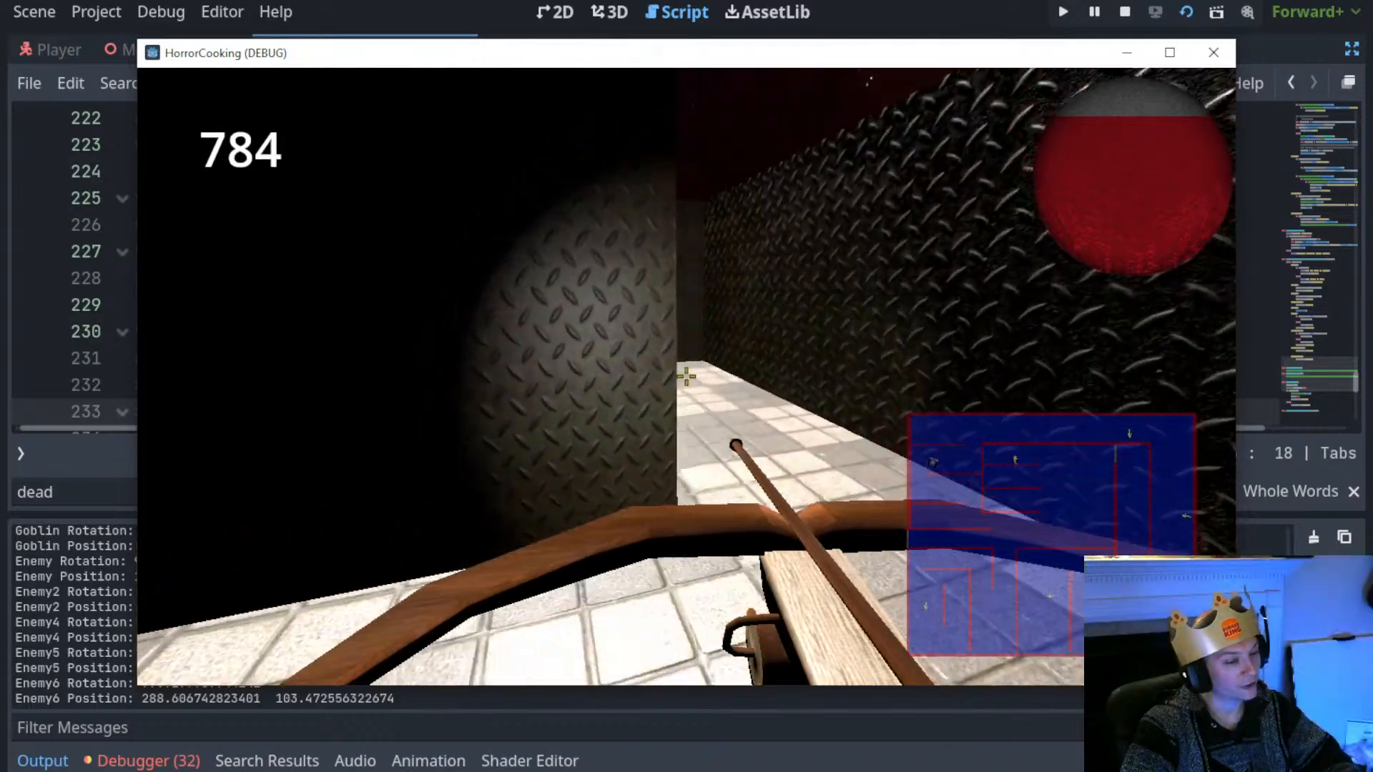
{"action": "key", "text": "w"}
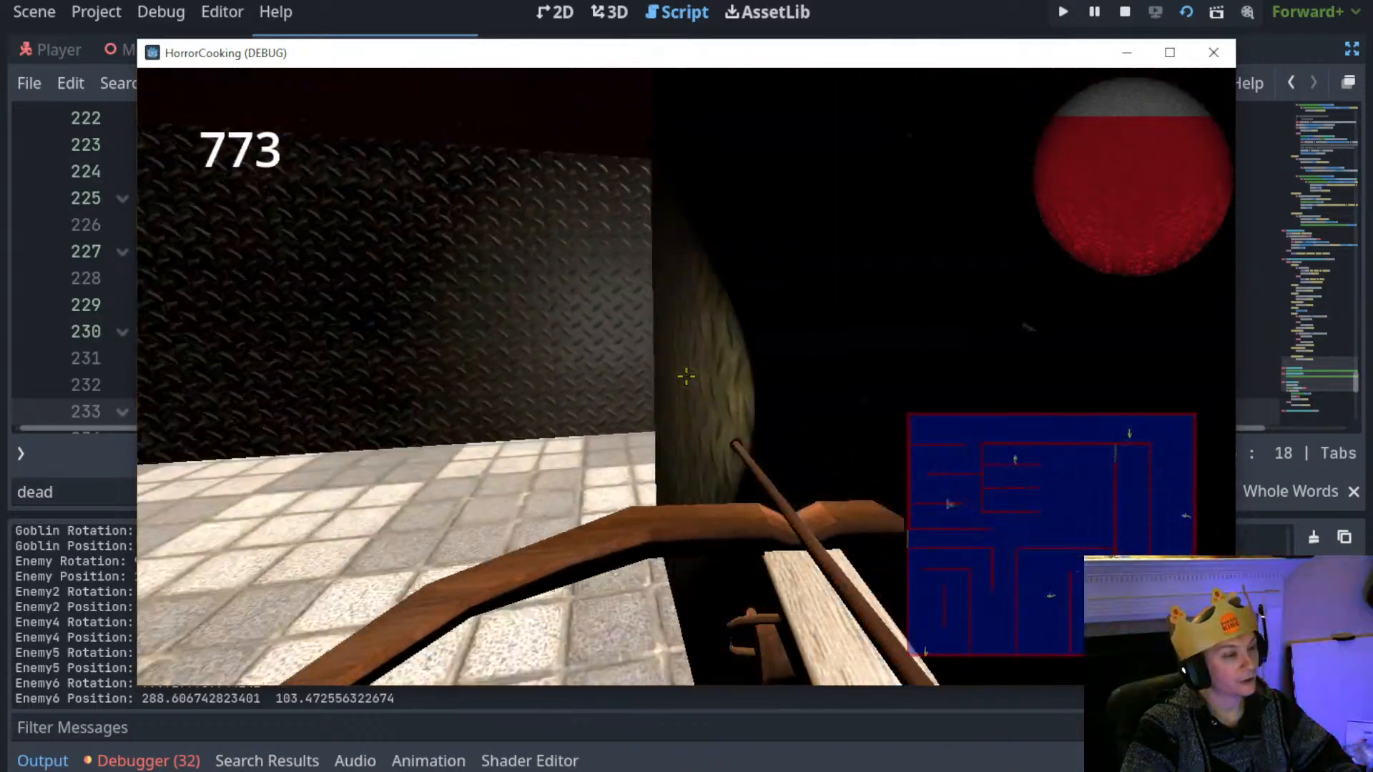
{"action": "key", "text": "w"}
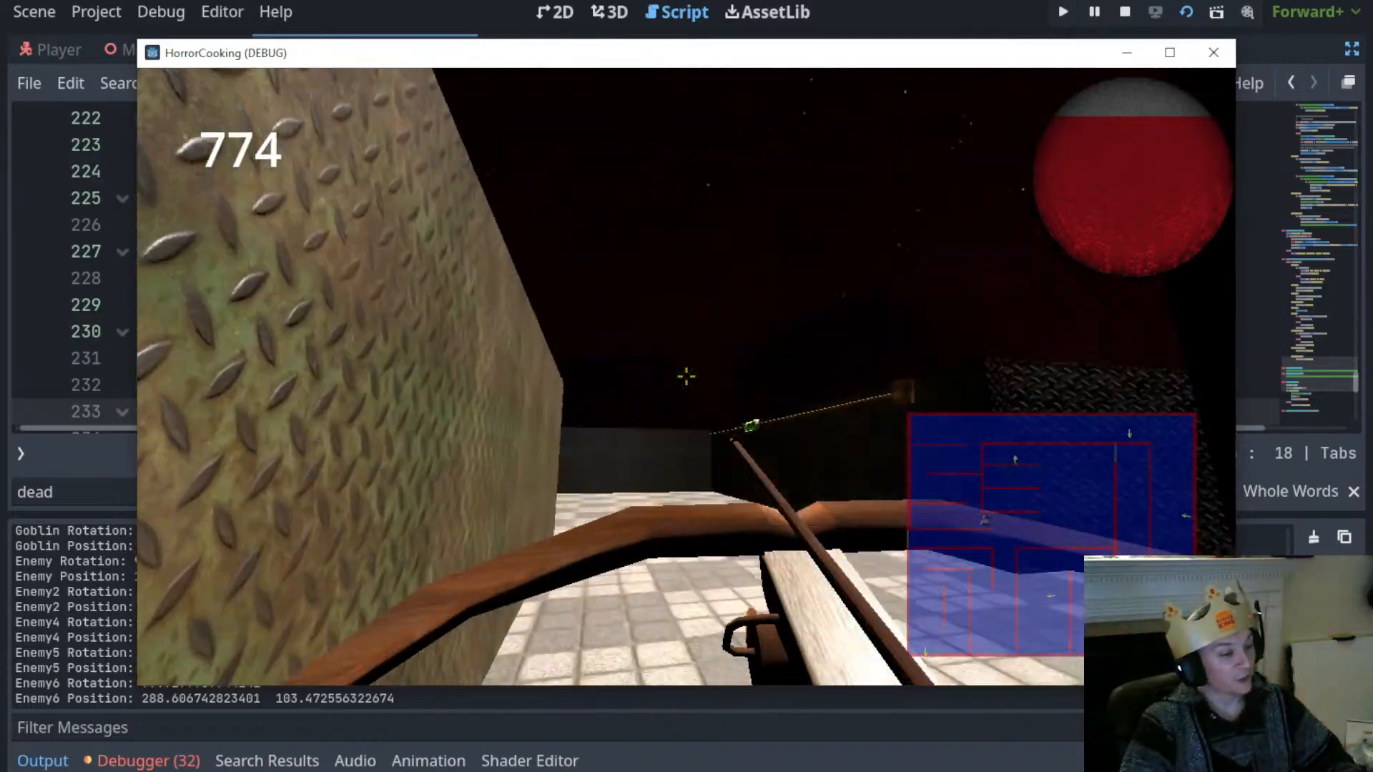
{"action": "key", "text": "w"}
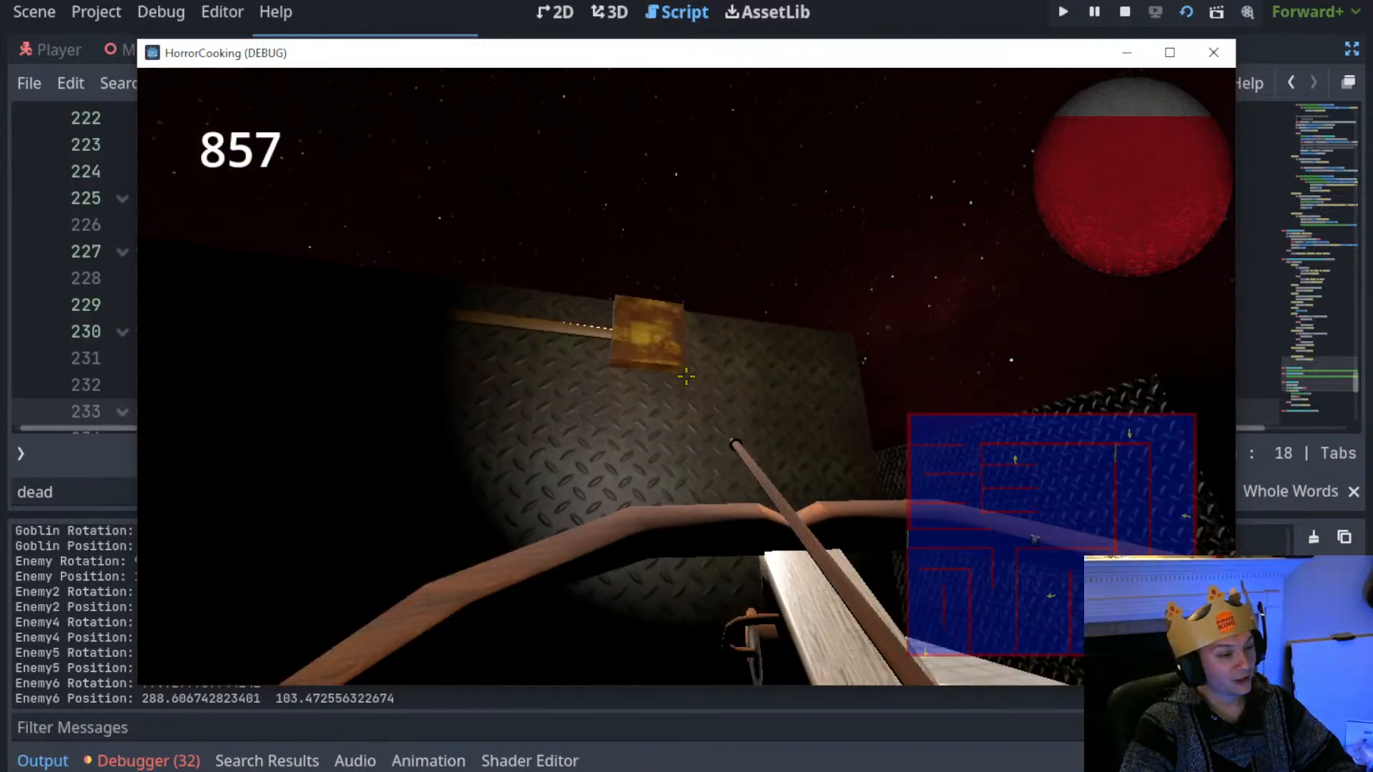
{"action": "key", "text": "w"}
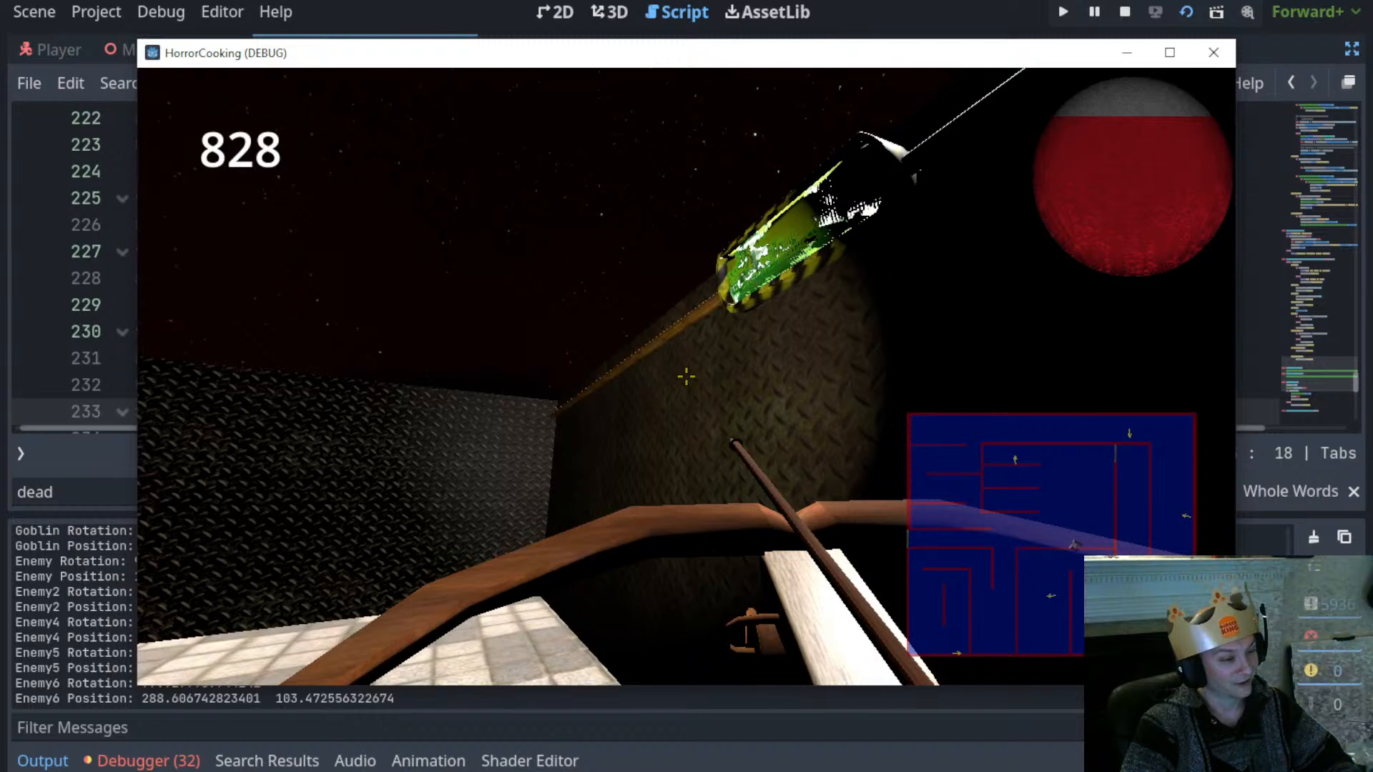
{"action": "key", "text": "F8"}
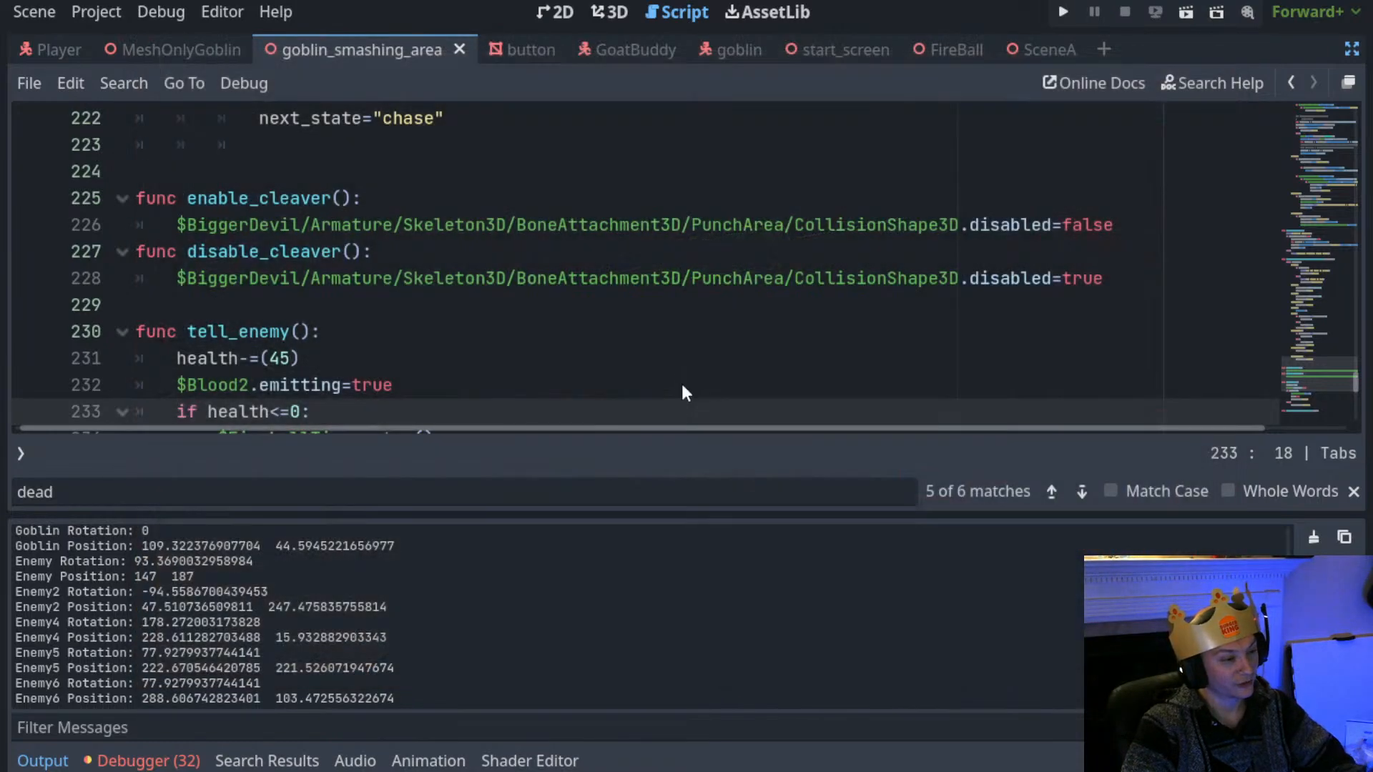
Show the goblin_smashing_area level in the 3D view, hide the output log and view the whole maze from above
{"action": "key", "text": "ctrl+F2"}
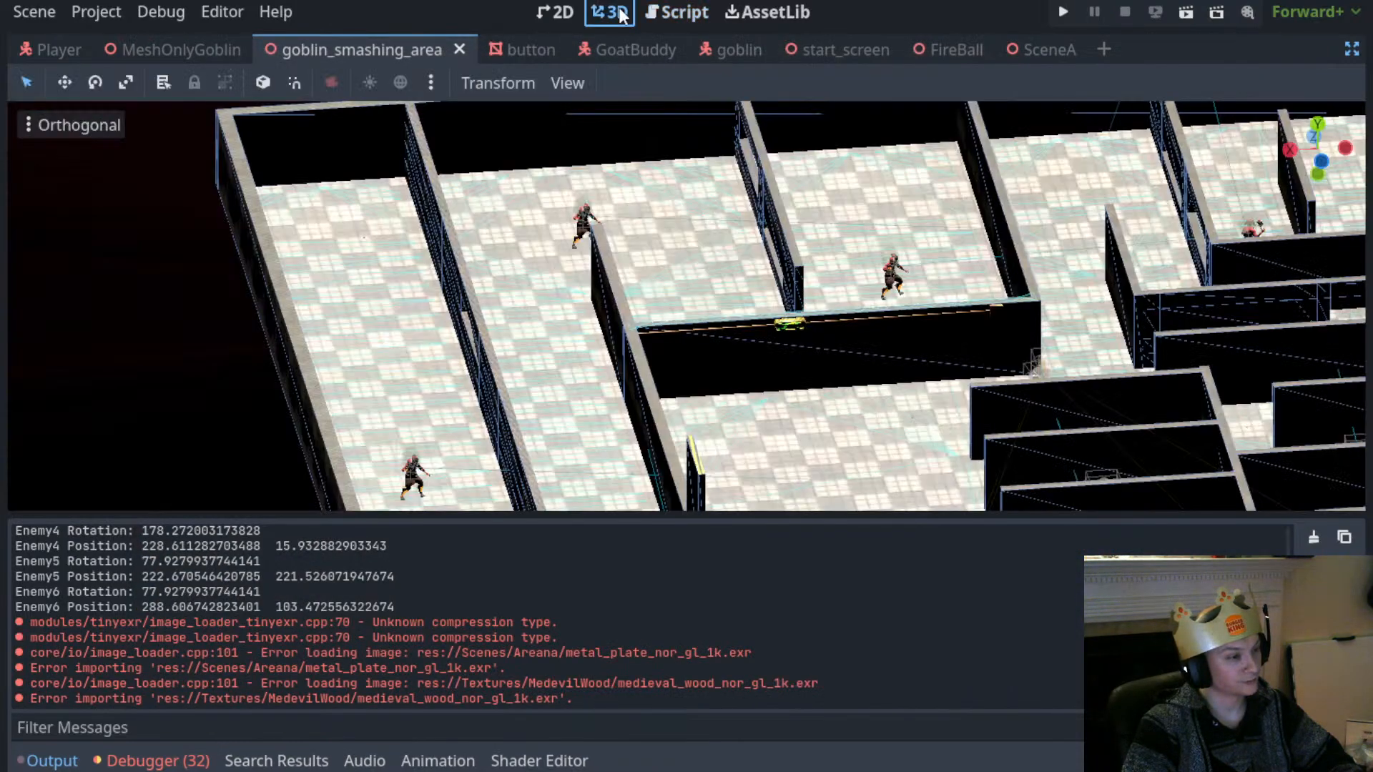
{"action": "scroll", "coordinate": [794, 398], "scroll_direction": "down", "scroll_amount": 5}
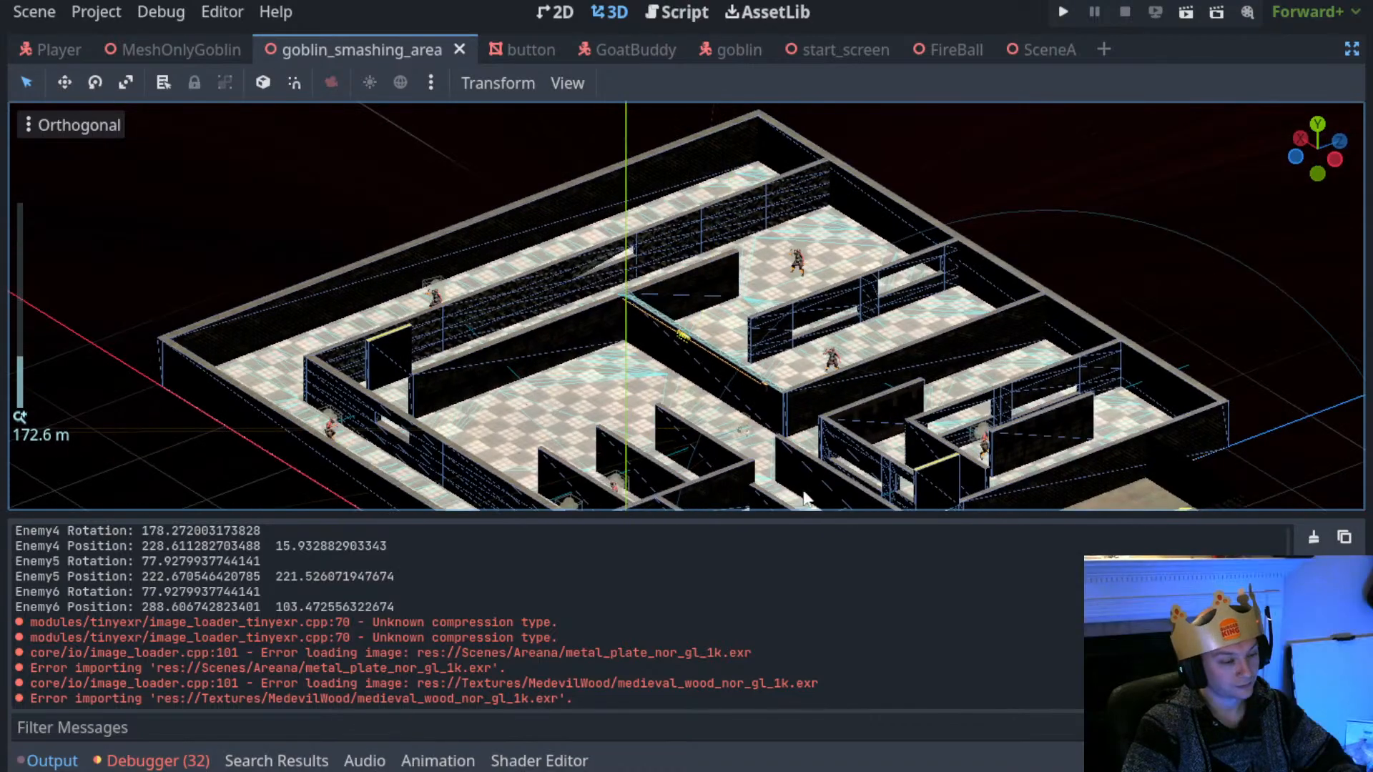
{"action": "left_click", "coordinate": [51, 761]}
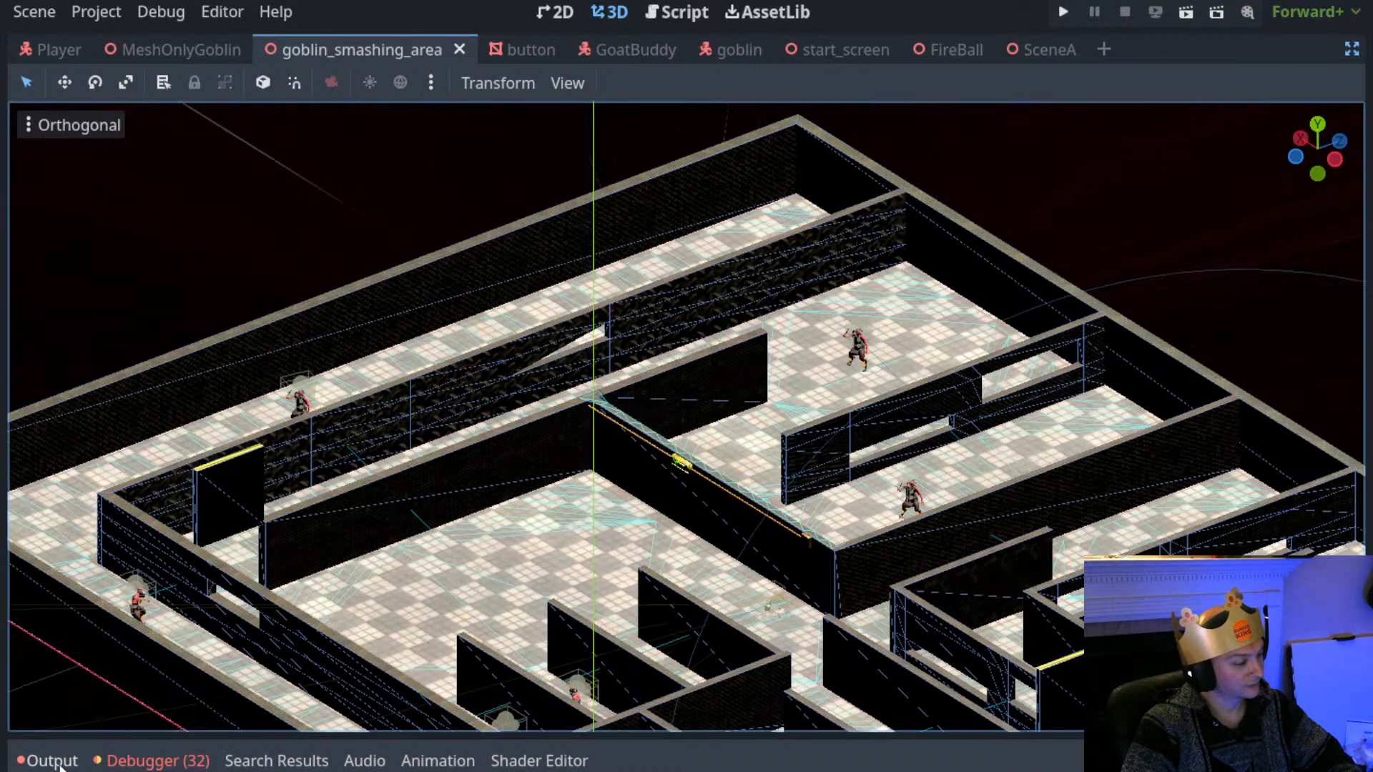
{"action": "left_click", "coordinate": [1319, 125]}
{"action": "scroll", "coordinate": [682, 499], "scroll_direction": "up", "scroll_amount": 6}
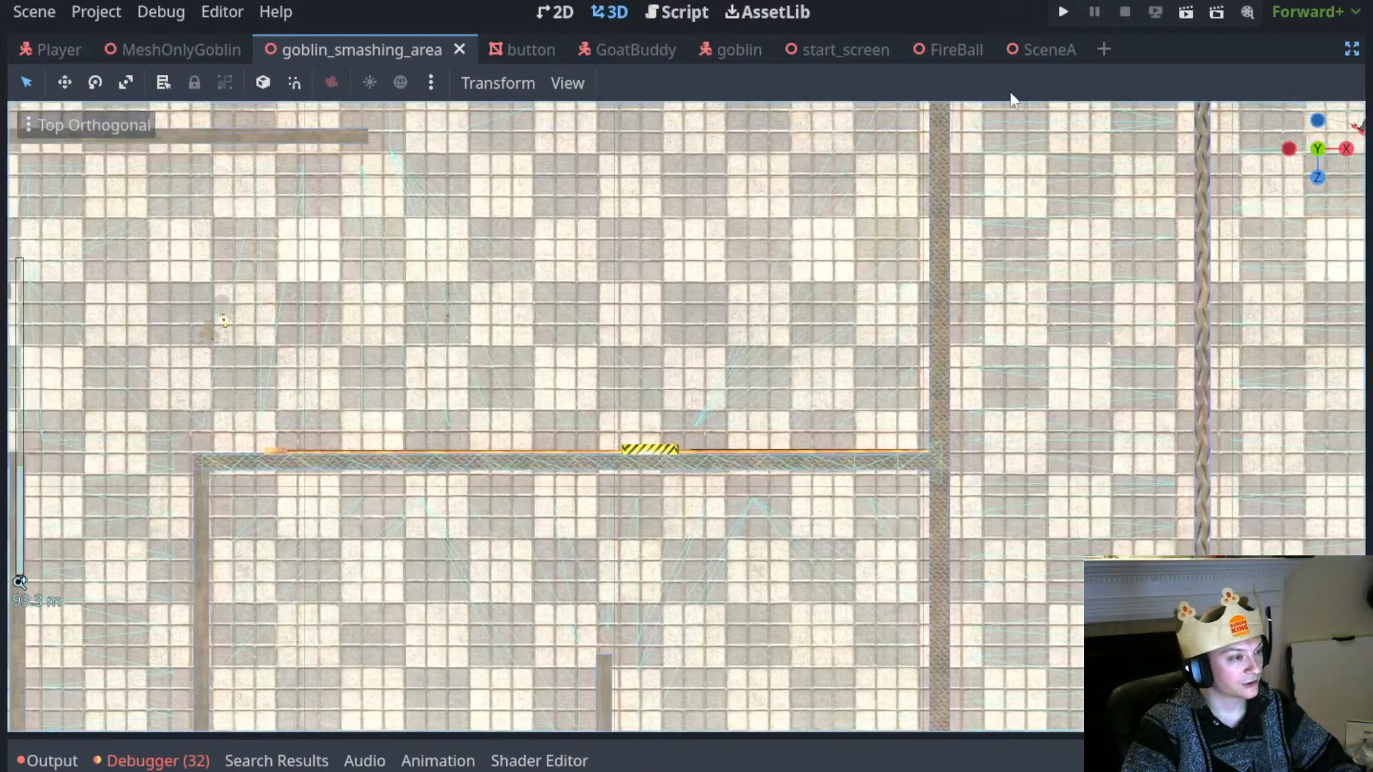
{"action": "scroll", "coordinate": [602, 280], "scroll_direction": "down", "scroll_amount": 5}
{"action": "middle_click_drag", "start_coordinate": [602, 280], "coordinate": [663, 247]}
Select the DirectionalLight3D, bring back the hidden docks and set the light's energy to 0.1
{"action": "left_click", "coordinate": [281, 473]}
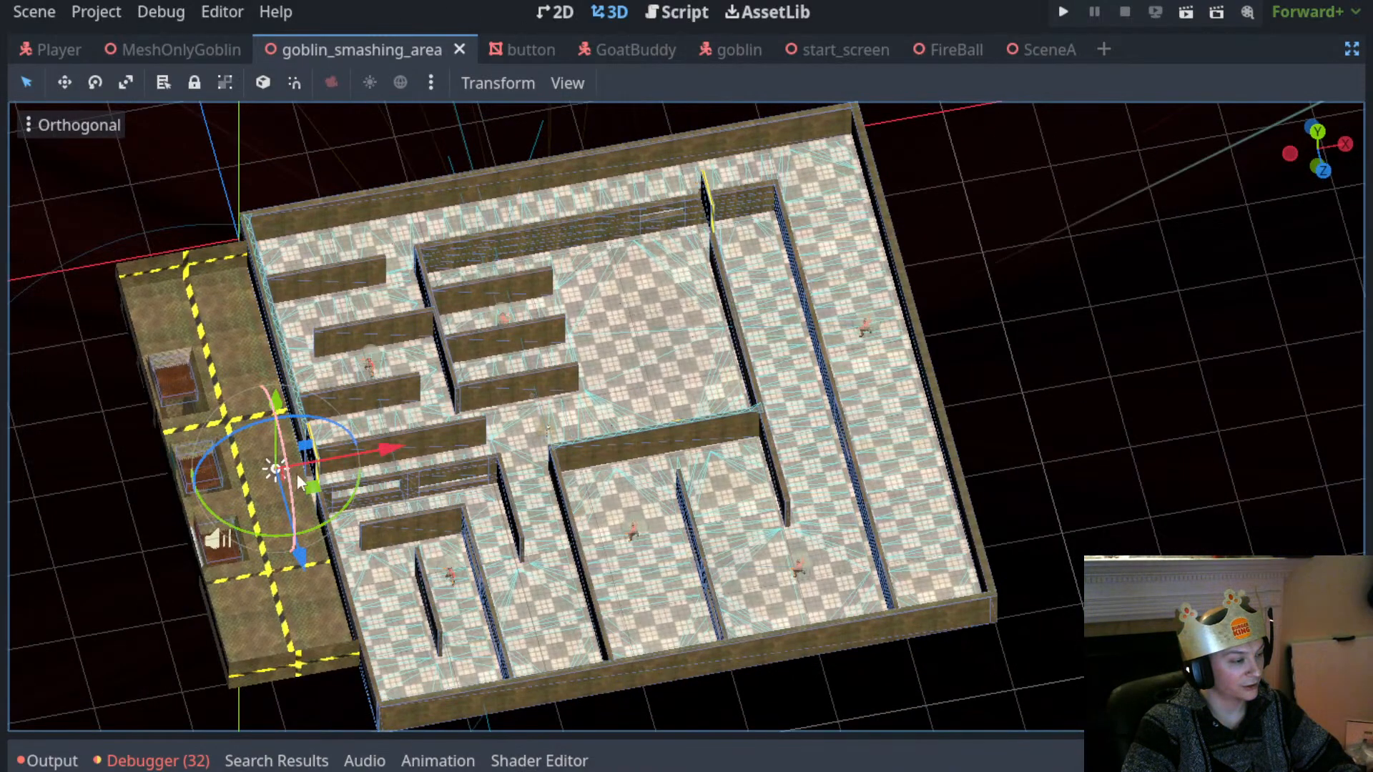
{"action": "key", "text": "ctrl+shift+F11"}
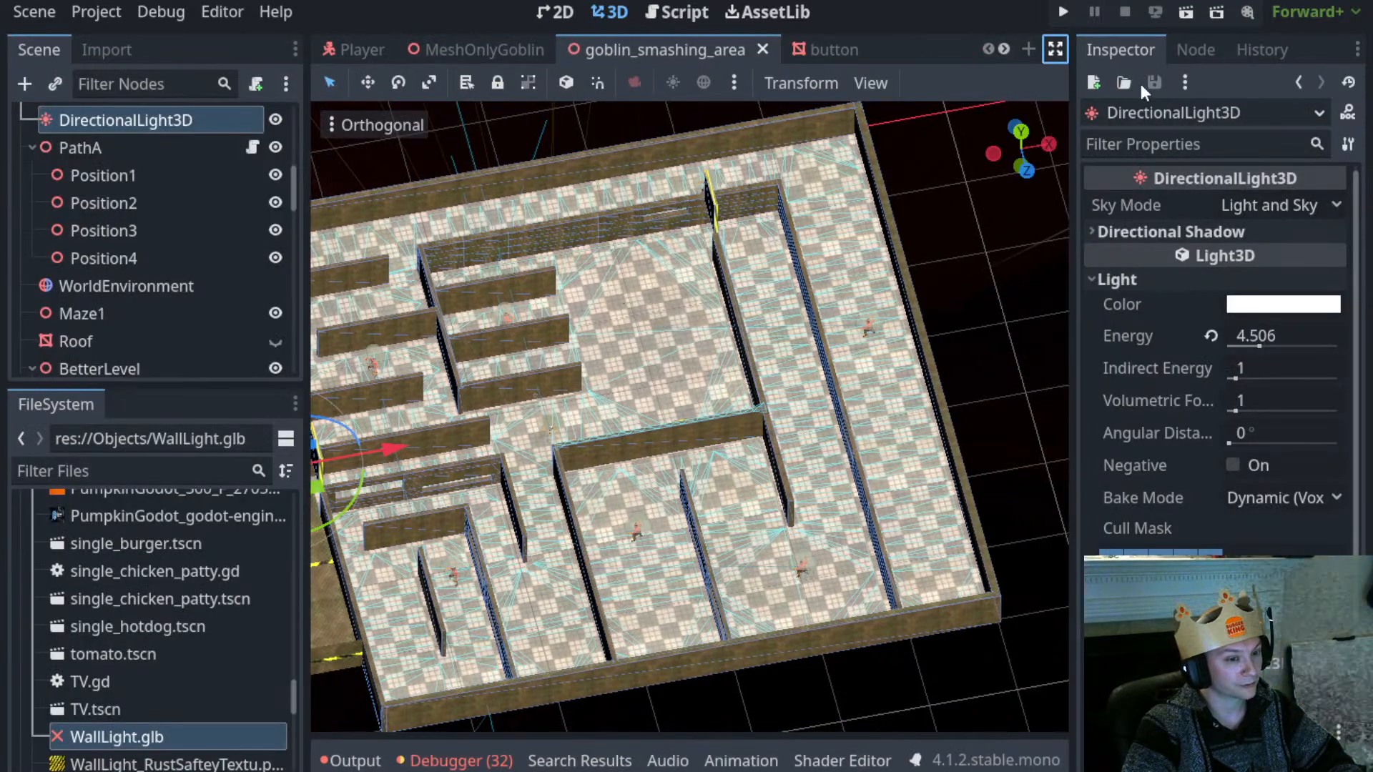
{"action": "left_click", "coordinate": [1251, 334]}
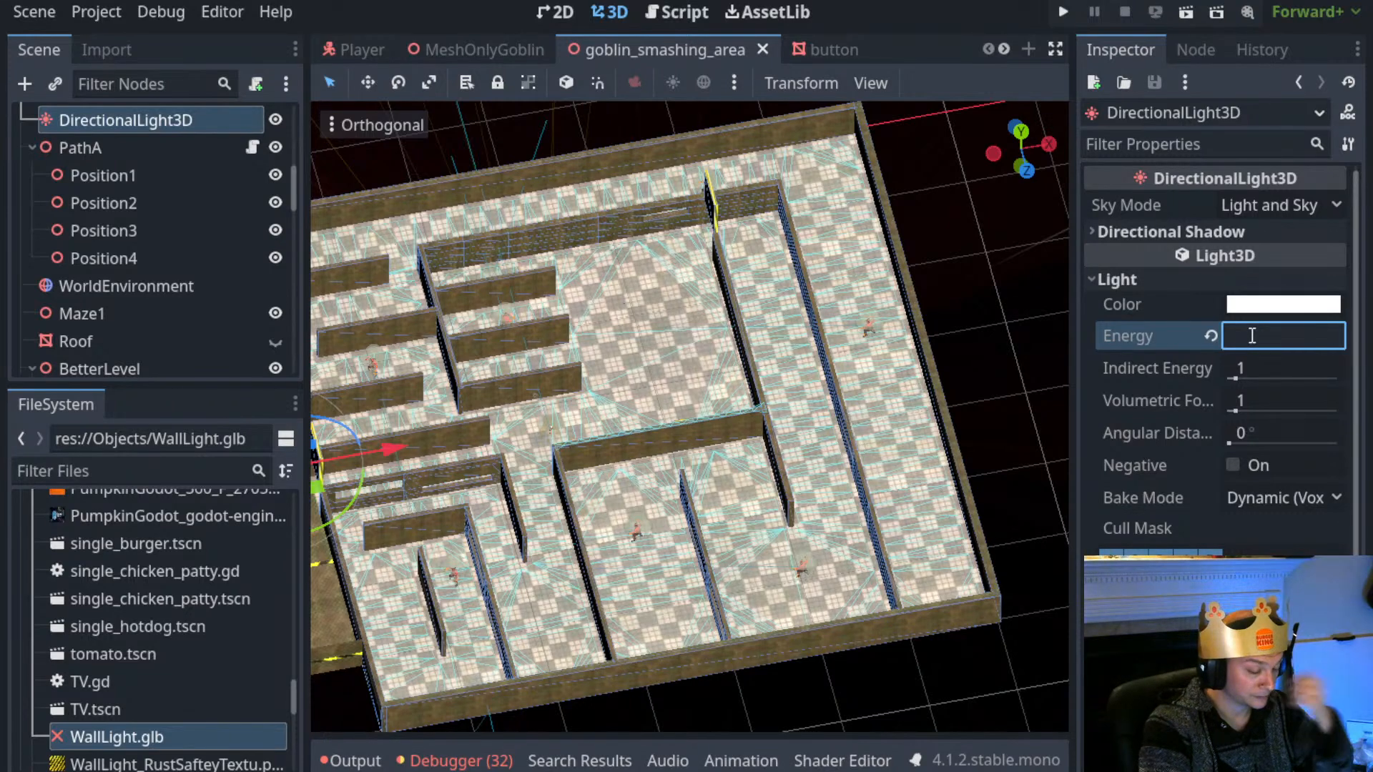
{"action": "type", "text": "0."}
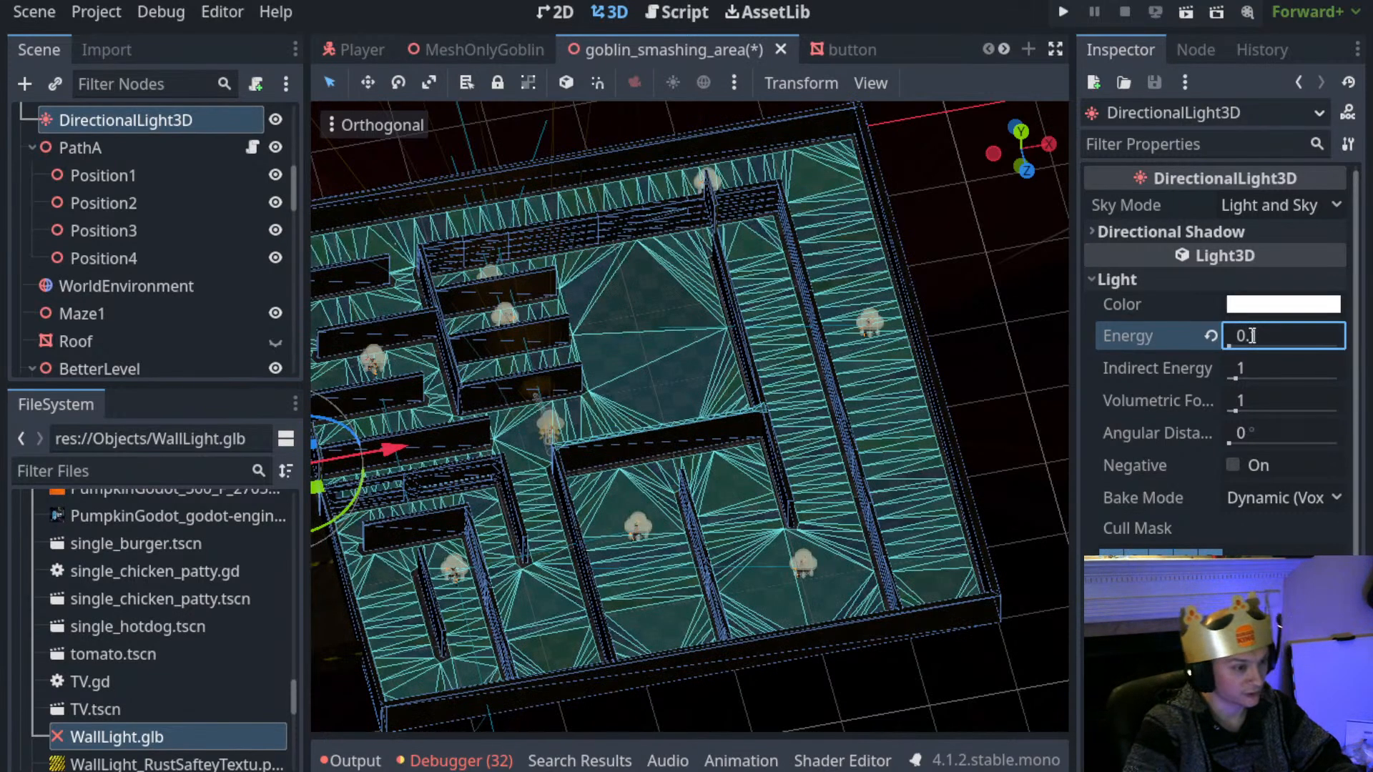
{"action": "type", "text": "1"}
{"action": "key", "text": "Return"}
Add an OmniLight3D node under the GoblinSmashingArea root
{"action": "scroll", "coordinate": [75, 135], "scroll_direction": "up", "scroll_amount": 6}
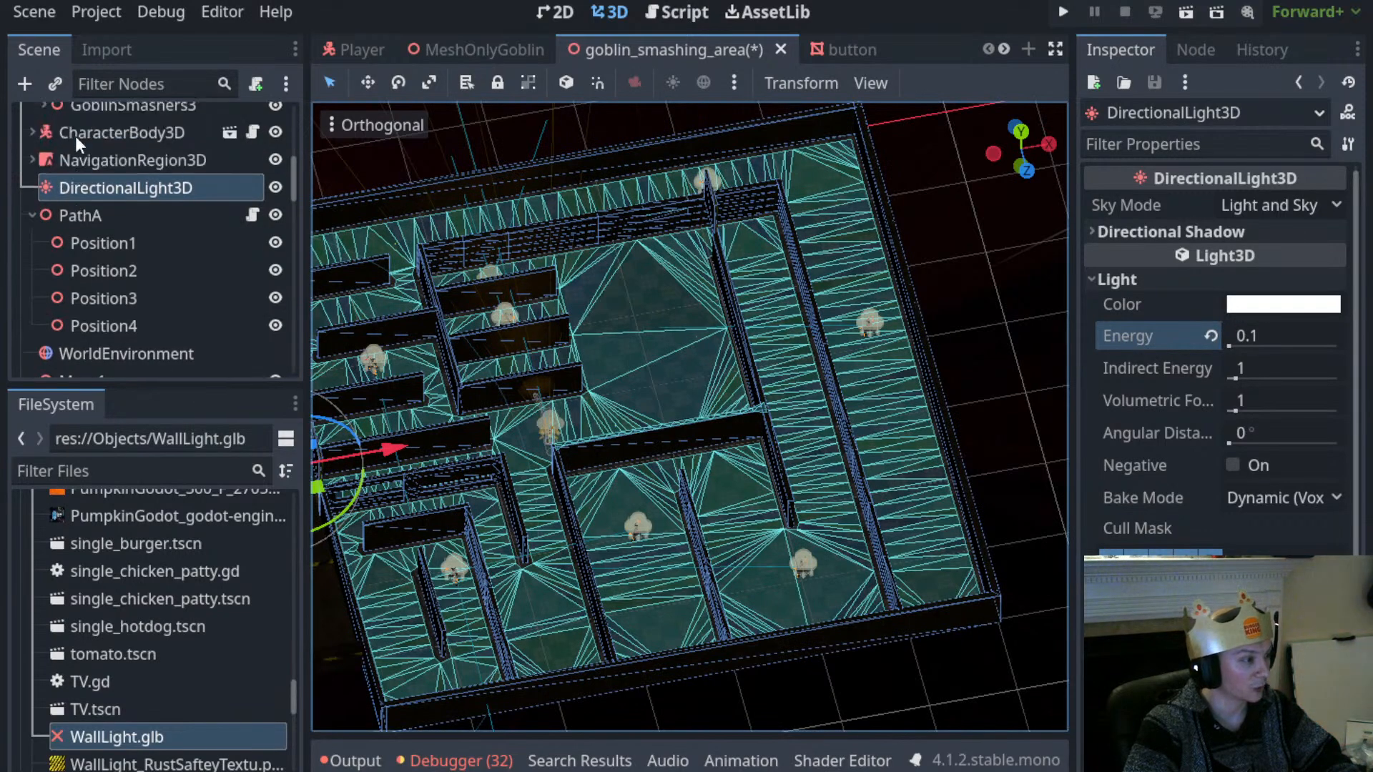
{"action": "left_click", "coordinate": [79, 120]}
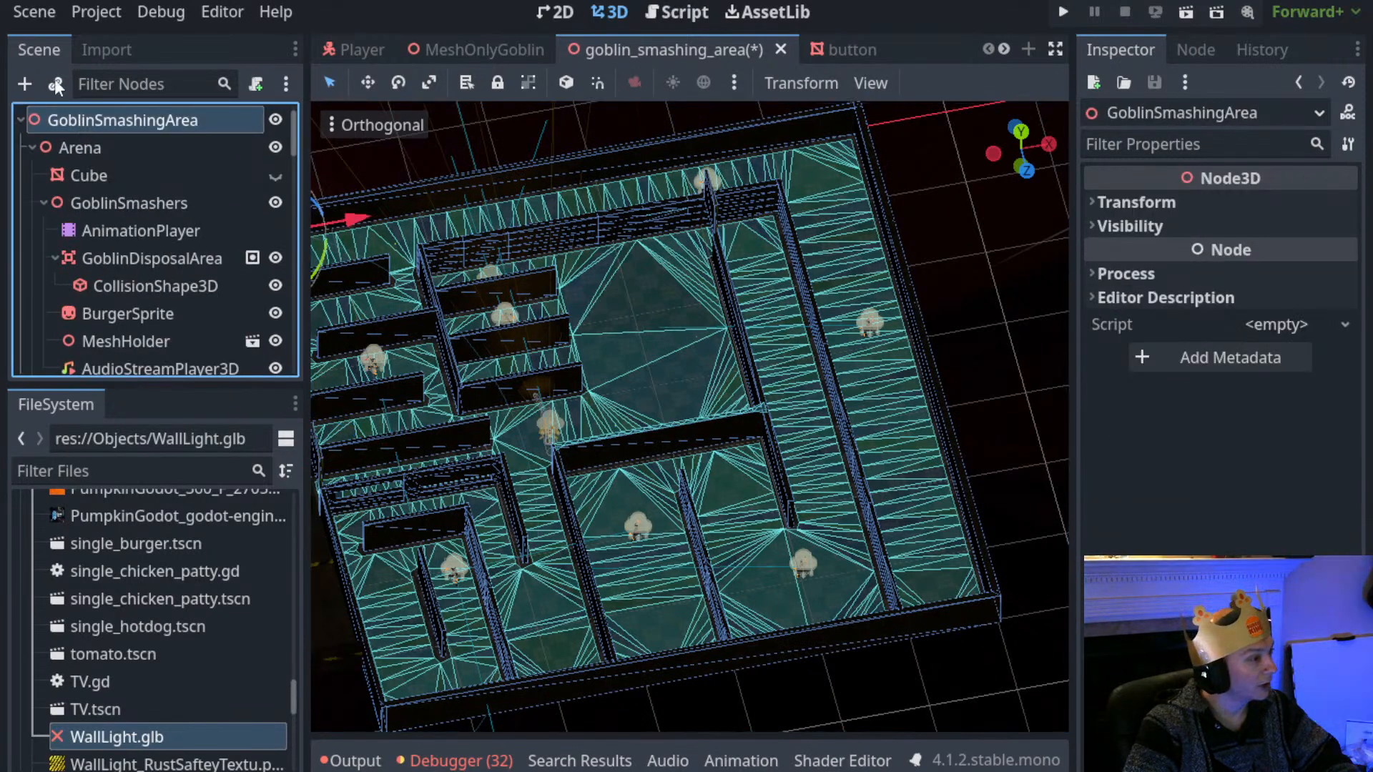
{"action": "left_click", "coordinate": [24, 83]}
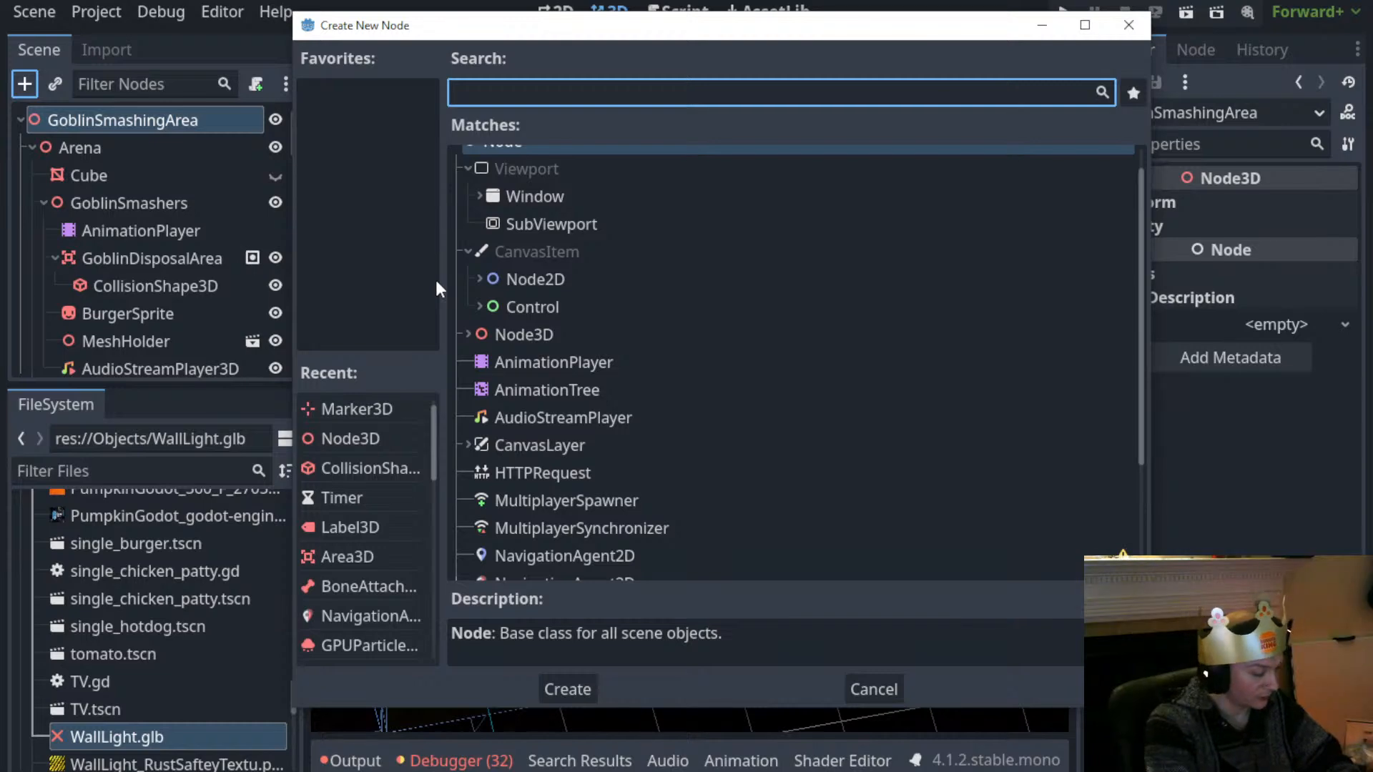
{"action": "type", "text": "lights"}
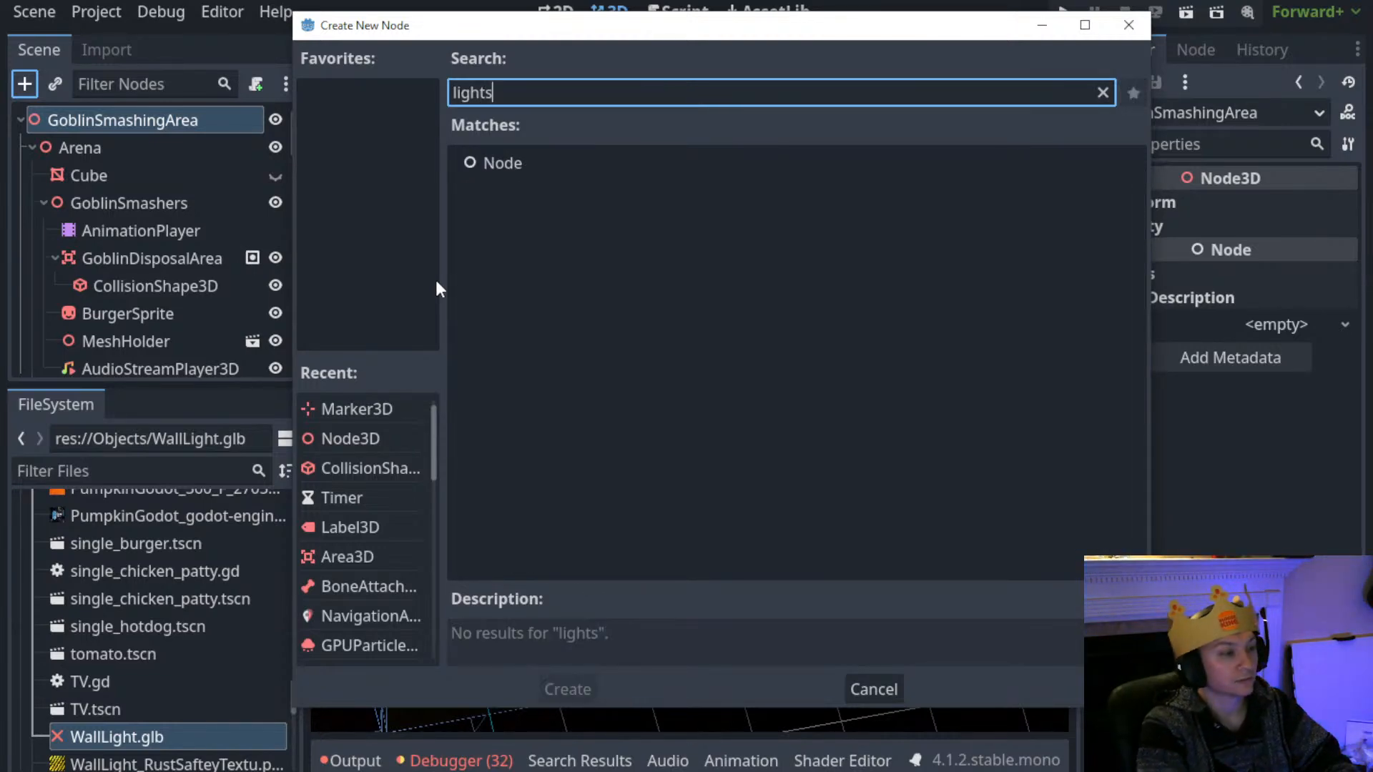
{"action": "key", "text": "BackSpace"}
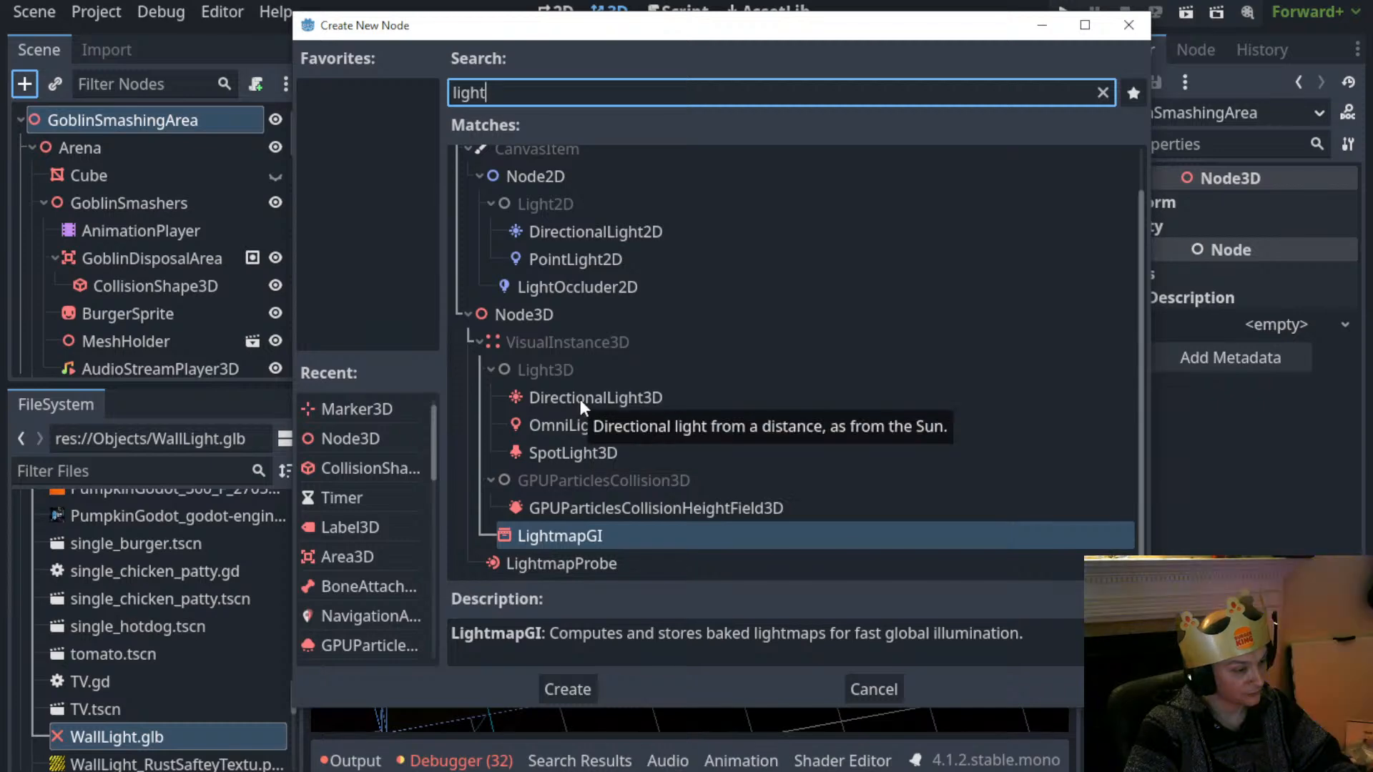
{"action": "left_click", "coordinate": [580, 425]}
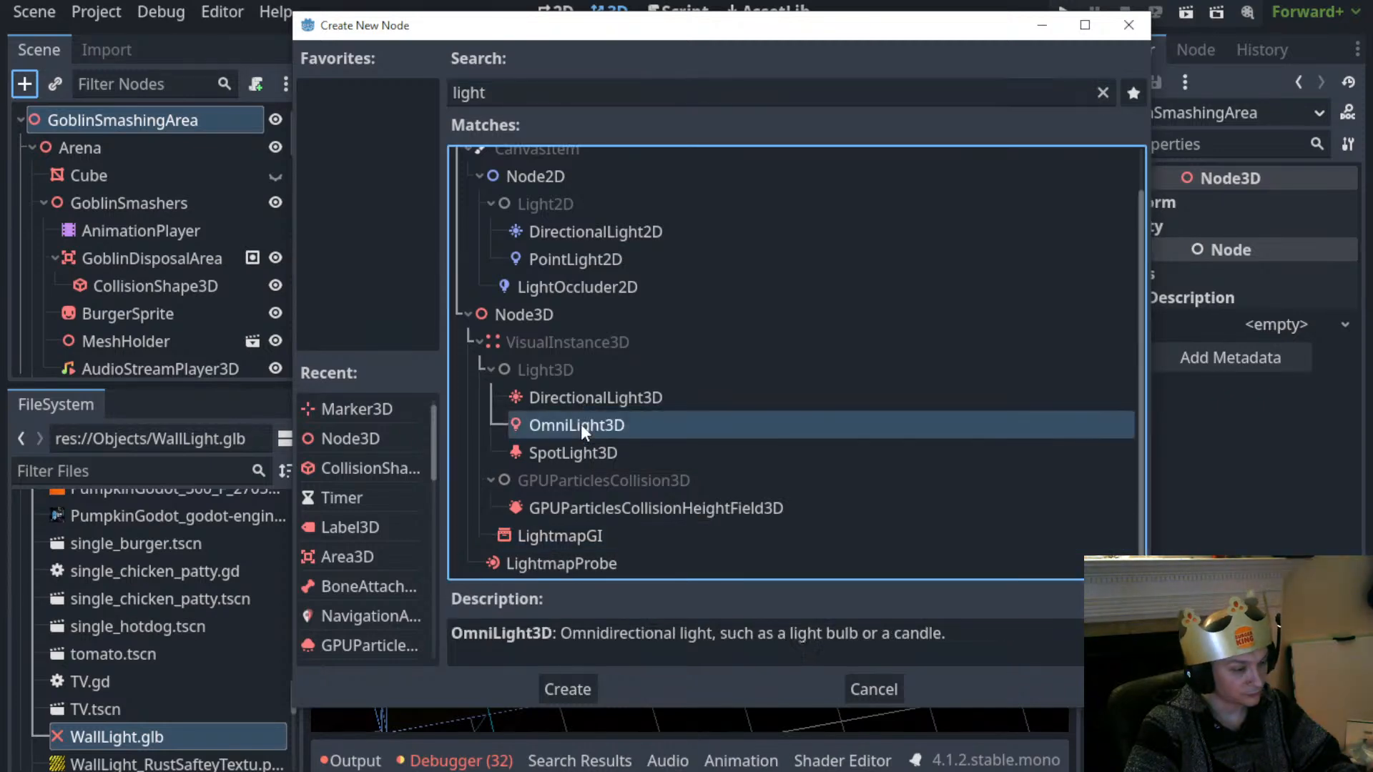
{"action": "left_click", "coordinate": [568, 689]}
Move the OmniLight3D from the level's corner into the maze beside the wall light, and raise it above the floor
{"action": "scroll", "coordinate": [551, 453], "scroll_direction": "down", "scroll_amount": 5}
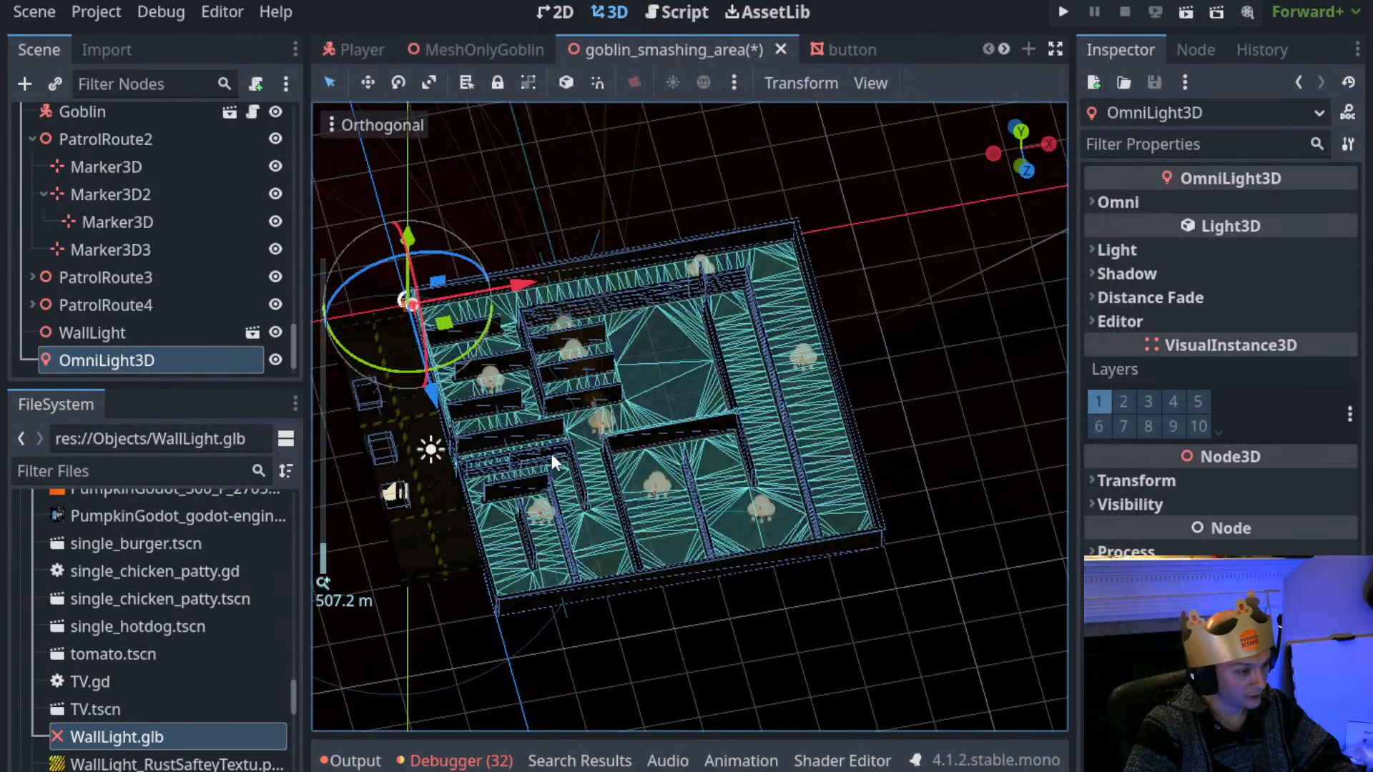
{"action": "left_click_drag", "start_coordinate": [447, 327], "coordinate": [724, 427]}
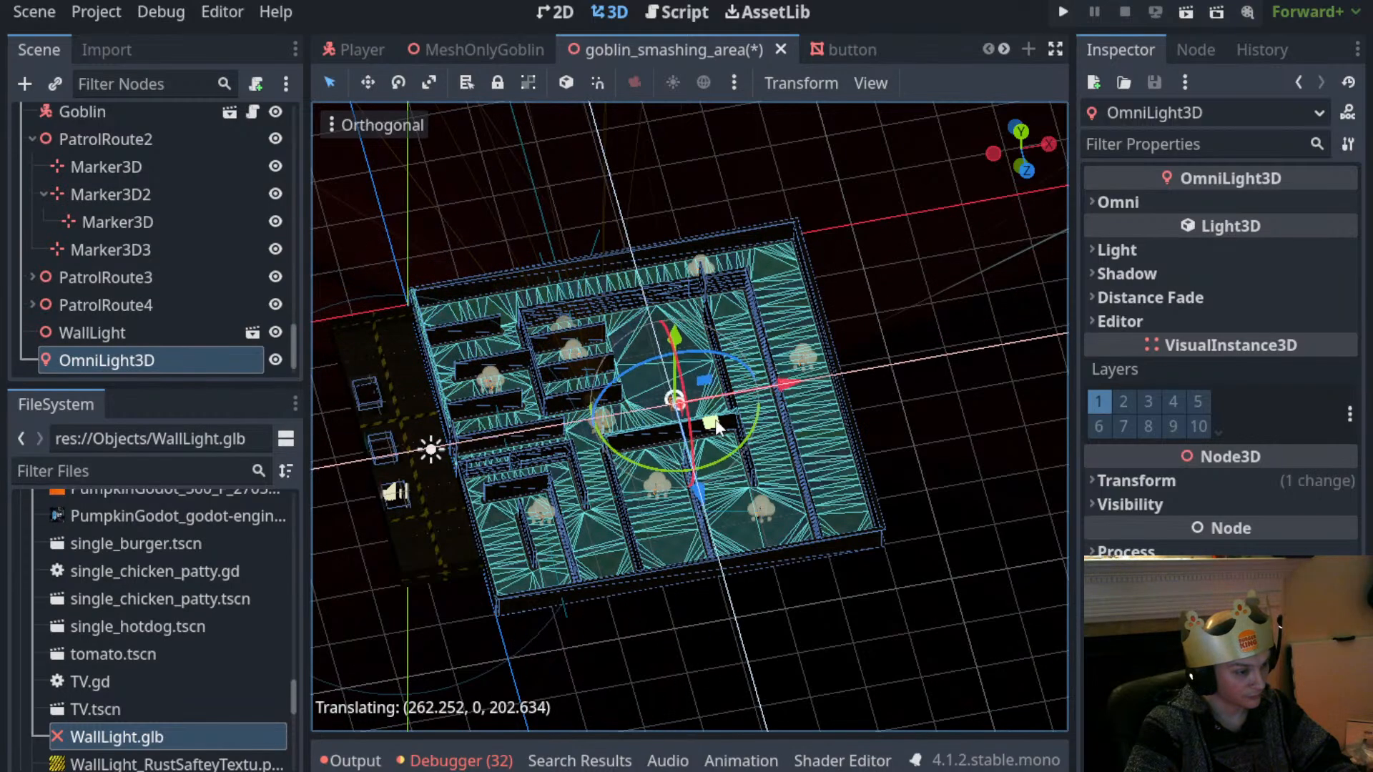
{"action": "scroll", "coordinate": [766, 433], "scroll_direction": "up", "scroll_amount": 5}
{"action": "scroll", "coordinate": [766, 433], "scroll_direction": "up", "scroll_amount": 4}
{"action": "middle_click_drag", "start_coordinate": [672, 419], "coordinate": [890, 325]}
{"action": "scroll", "coordinate": [743, 422], "scroll_direction": "up", "scroll_amount": 4}
{"action": "middle_click_drag", "start_coordinate": [581, 496], "coordinate": [778, 434]}
{"action": "middle_click_drag", "start_coordinate": [612, 445], "coordinate": [660, 521]}
{"action": "left_click_drag", "start_coordinate": [660, 522], "coordinate": [745, 527]}
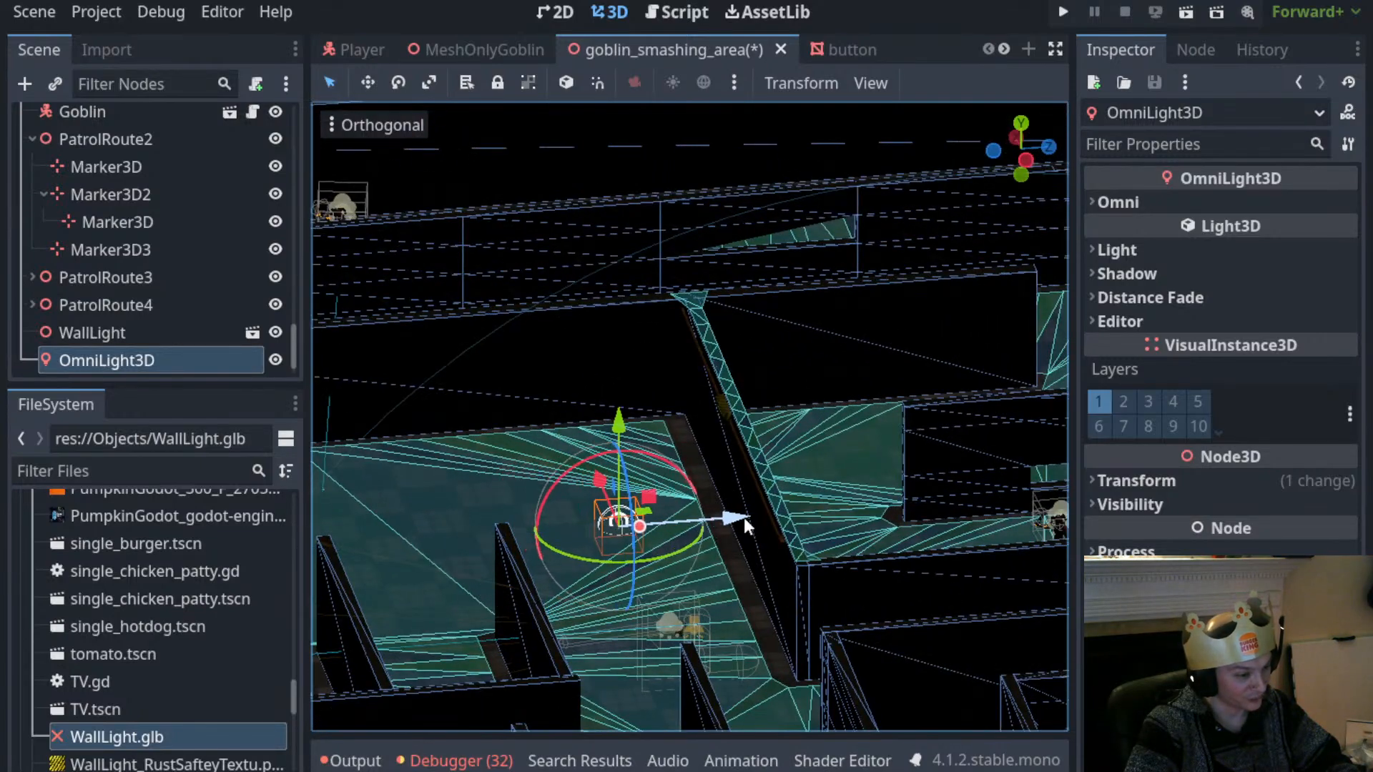
{"action": "left_click_drag", "start_coordinate": [614, 434], "coordinate": [613, 371]}
Enlarge the omni light's radius to about 42.5
{"action": "scroll", "coordinate": [633, 427], "scroll_direction": "up", "scroll_amount": 6}
{"action": "mouse_move", "coordinate": [613, 502]}
{"action": "middle_mouse_down"}
{"action": "mouse_move", "coordinate": [643, 481]}
{"action": "mouse_move", "coordinate": [624, 491]}
{"action": "middle_mouse_up"}
{"action": "left_click_drag", "start_coordinate": [621, 486], "coordinate": [864, 522]}
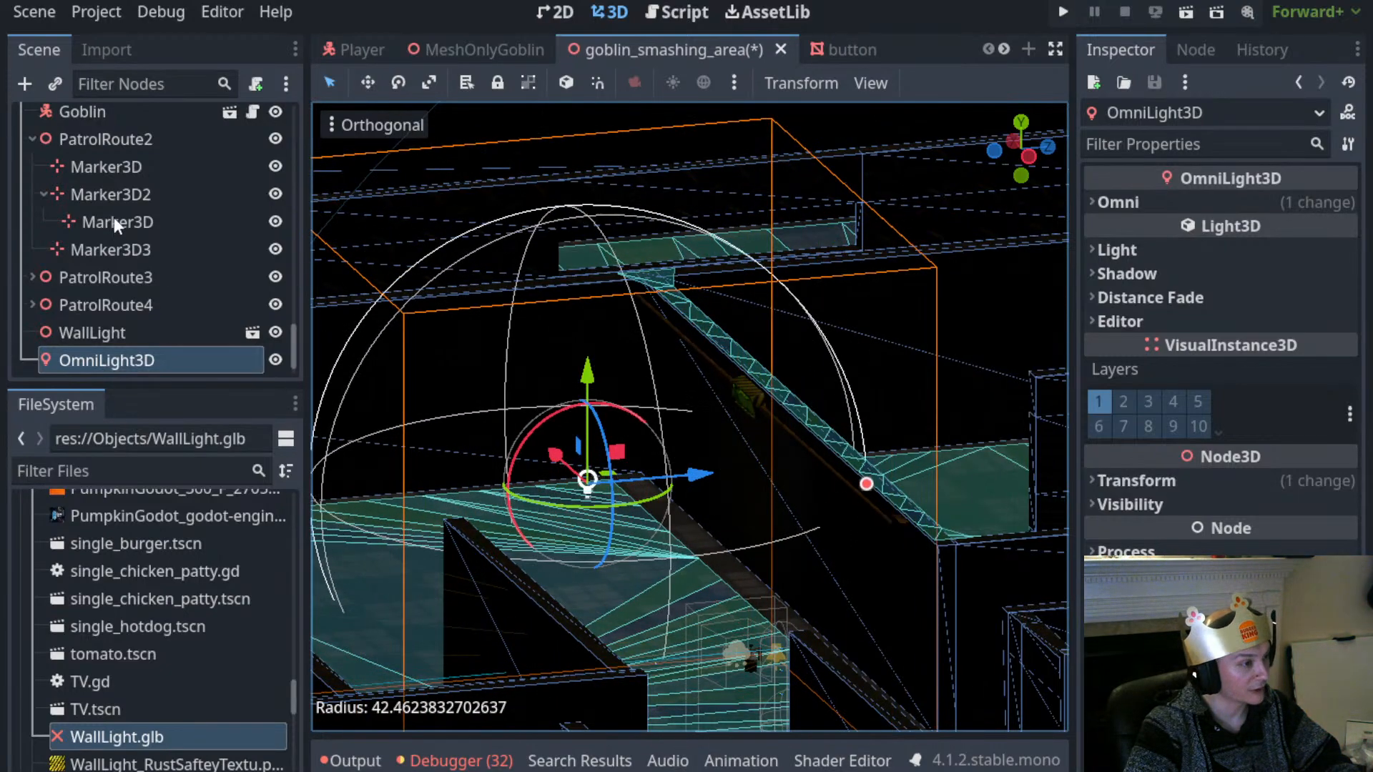
Show the Roof node to check the omni light's position against it, and hide the roof again
{"action": "scroll", "coordinate": [118, 219], "scroll_direction": "up", "scroll_amount": 2}
{"action": "scroll", "coordinate": [123, 221], "scroll_direction": "up", "scroll_amount": 15}
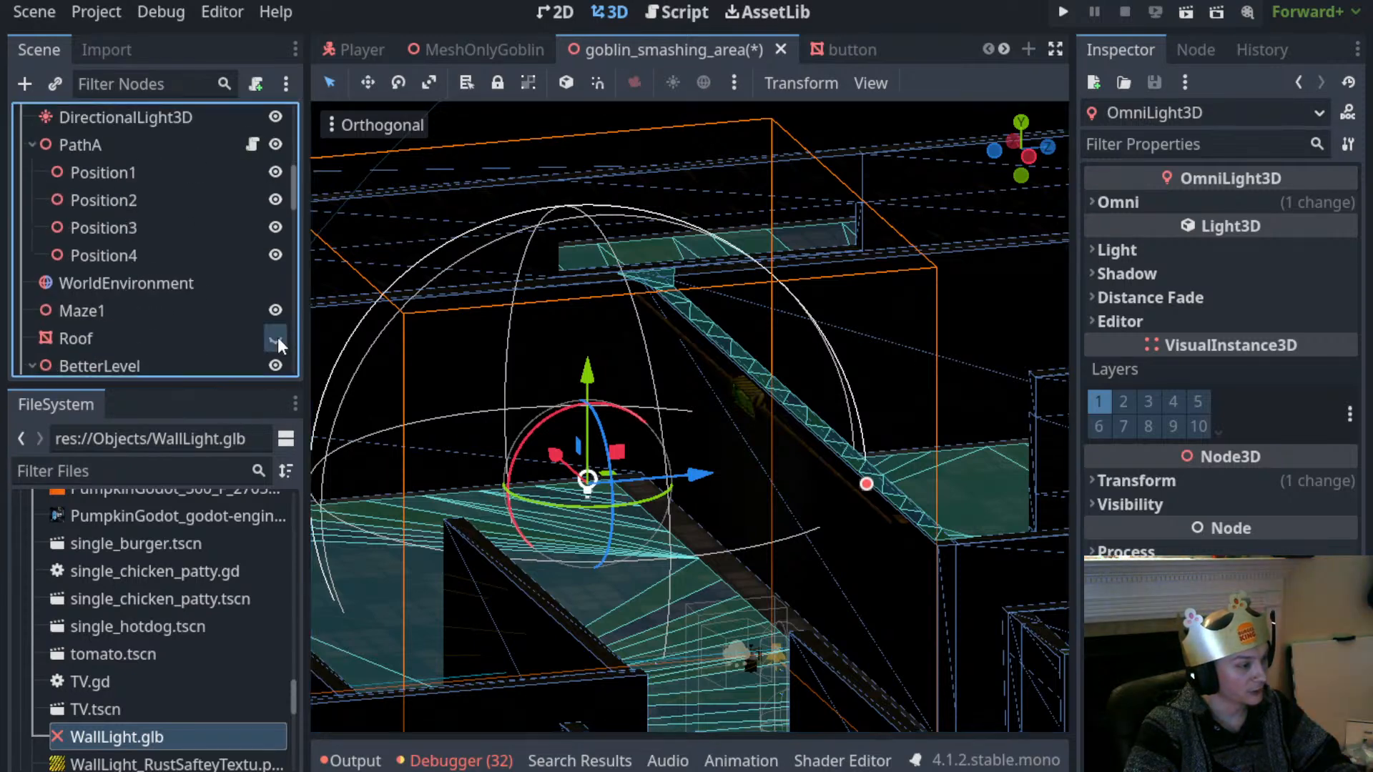
{"action": "left_click", "coordinate": [277, 339]}
{"action": "middle_click_drag", "start_coordinate": [608, 466], "coordinate": [542, 483]}
{"action": "scroll", "coordinate": [599, 417], "scroll_direction": "up", "scroll_amount": 8}
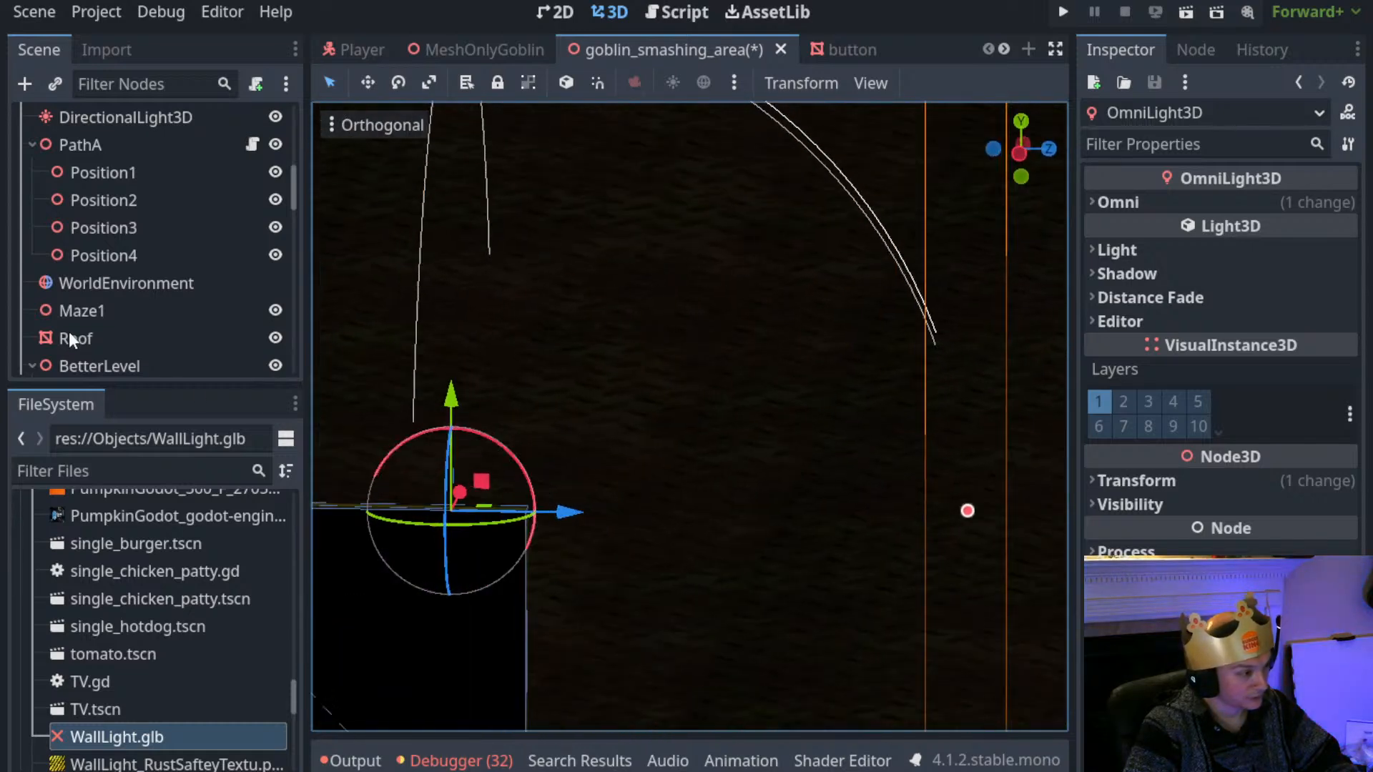
{"action": "scroll", "coordinate": [234, 286], "scroll_direction": "down", "scroll_amount": 2}
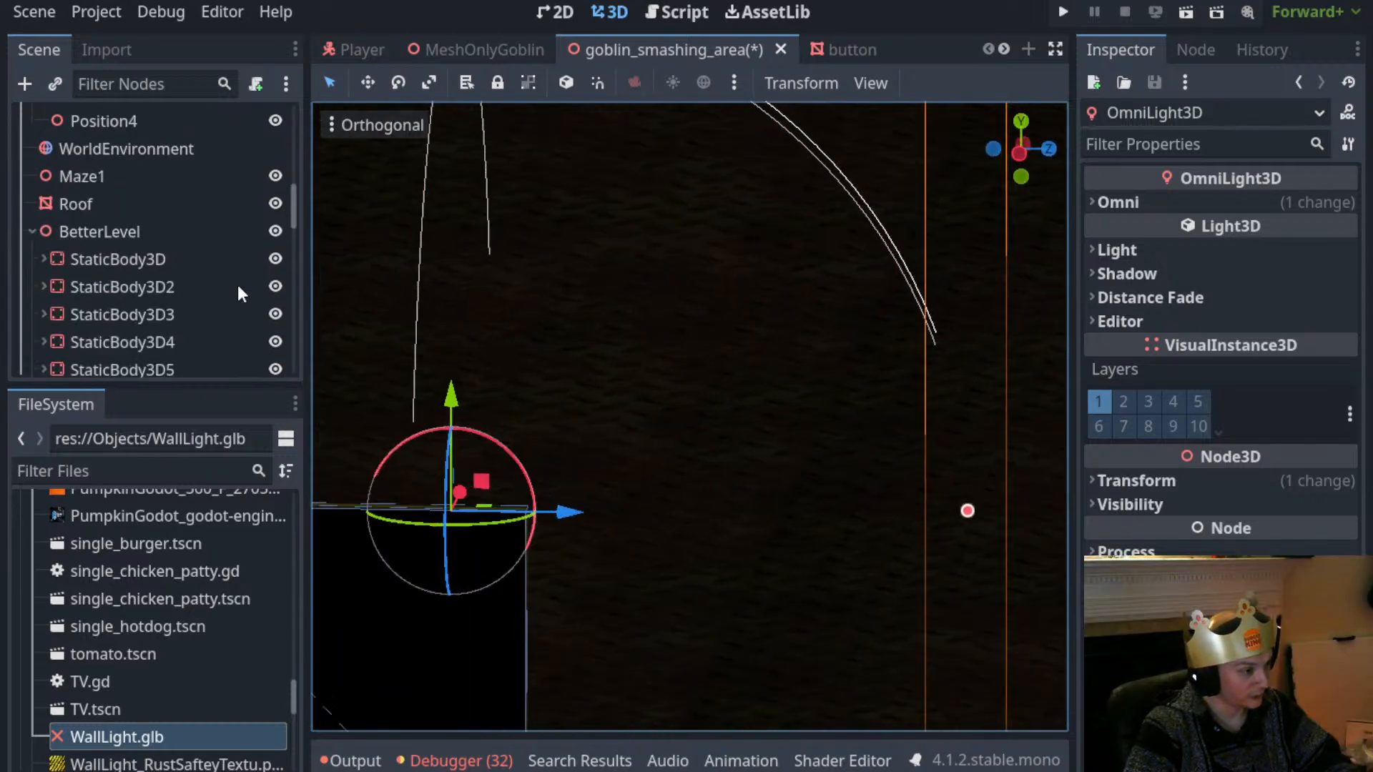
{"action": "left_click", "coordinate": [275, 204]}
Reposition the omni light slightly higher by the wall light and enlarge its range to 54.839
{"action": "scroll", "coordinate": [609, 426], "scroll_direction": "down", "scroll_amount": 3}
{"action": "middle_click_drag", "start_coordinate": [609, 426], "coordinate": [674, 578]}
{"action": "left_click_drag", "start_coordinate": [692, 492], "coordinate": [795, 479]}
{"action": "scroll", "coordinate": [707, 525], "scroll_direction": "down", "scroll_amount": 4}
{"action": "mouse_move", "coordinate": [703, 526]}
{"action": "middle_mouse_down"}
{"action": "mouse_move", "coordinate": [346, 458]}
{"action": "mouse_move", "coordinate": [859, 489]}
{"action": "mouse_move", "coordinate": [689, 507]}
{"action": "middle_mouse_up"}
{"action": "scroll", "coordinate": [689, 508], "scroll_direction": "down", "scroll_amount": 2}
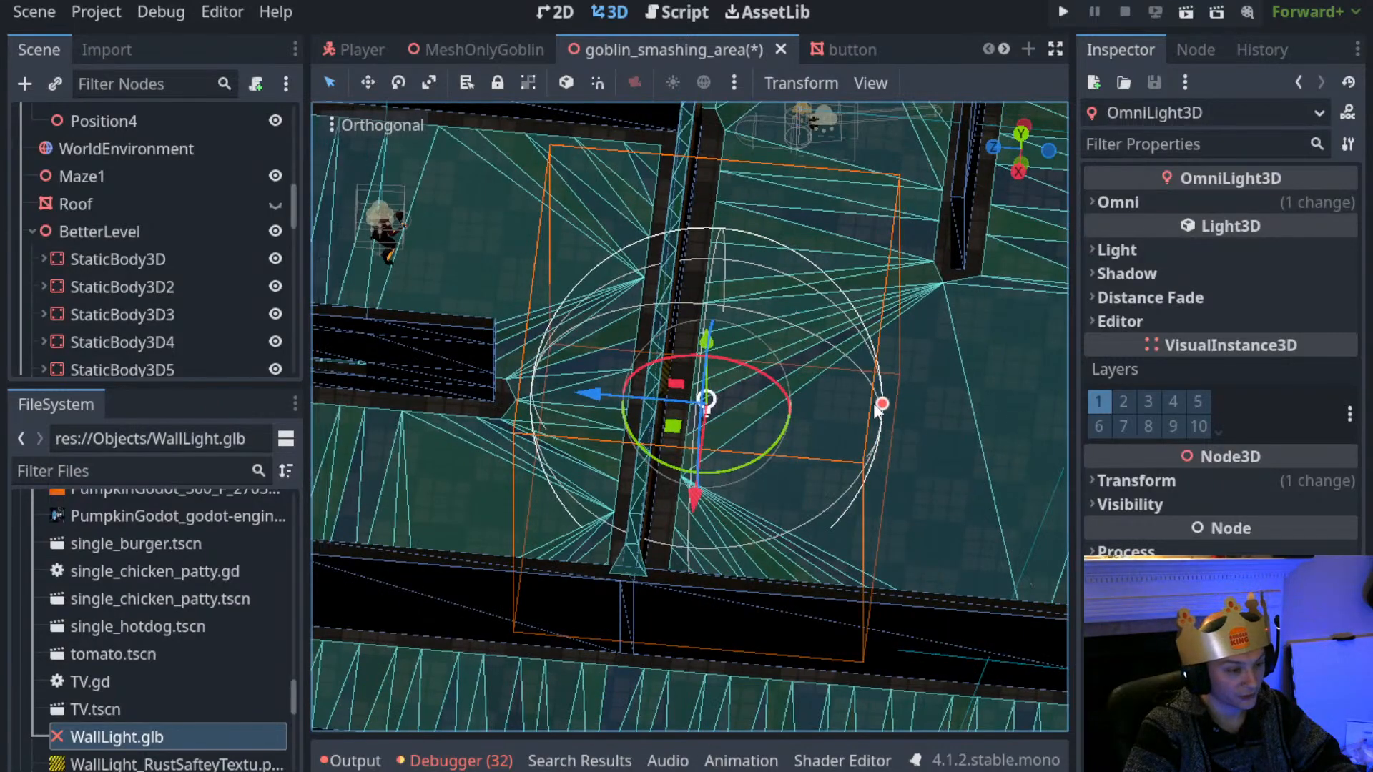
{"action": "left_click_drag", "start_coordinate": [887, 403], "coordinate": [936, 411]}
{"action": "middle_click_drag", "start_coordinate": [800, 401], "coordinate": [619, 242]}
{"action": "left_click_drag", "start_coordinate": [729, 333], "coordinate": [729, 310]}
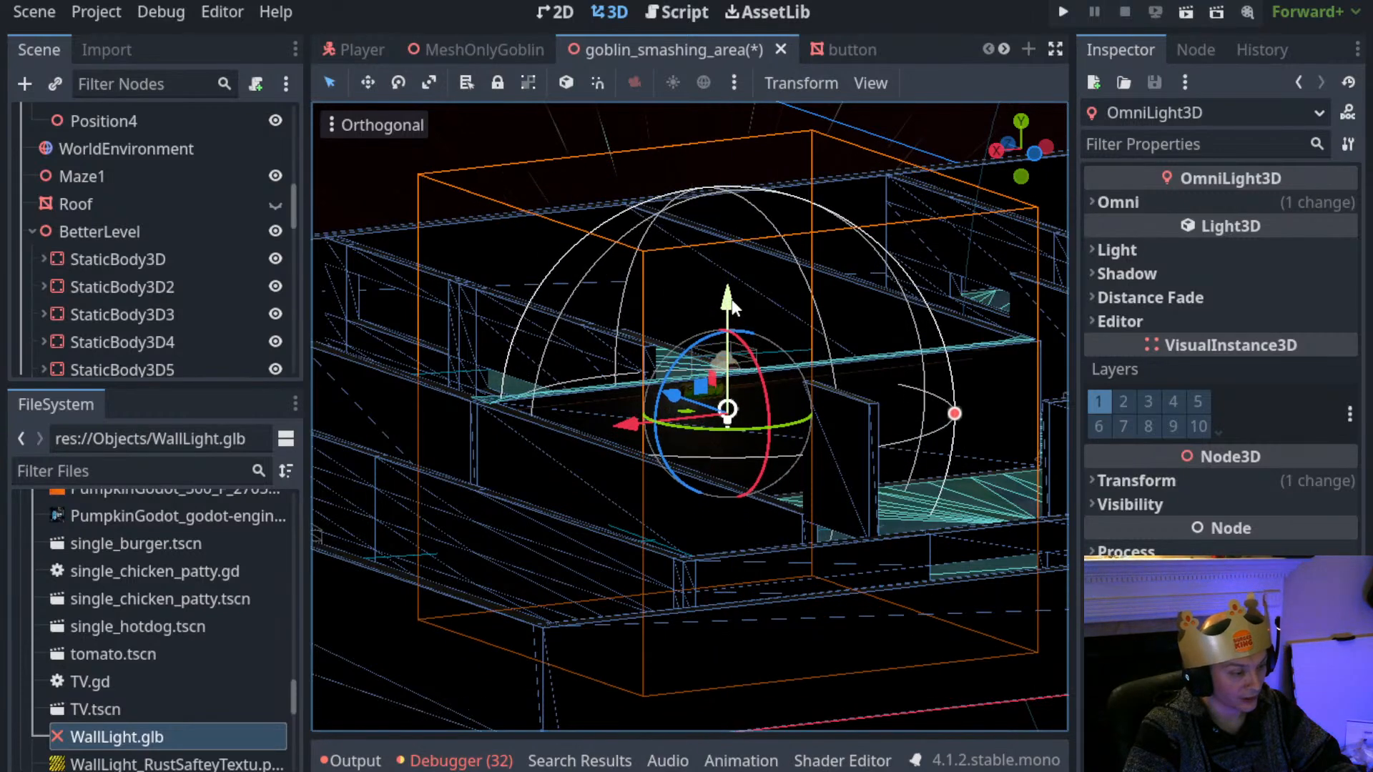
Expand the light's Omni and Light properties, save the scene, make the Roof visible and run the current scene
{"action": "left_click", "coordinate": [1158, 199]}
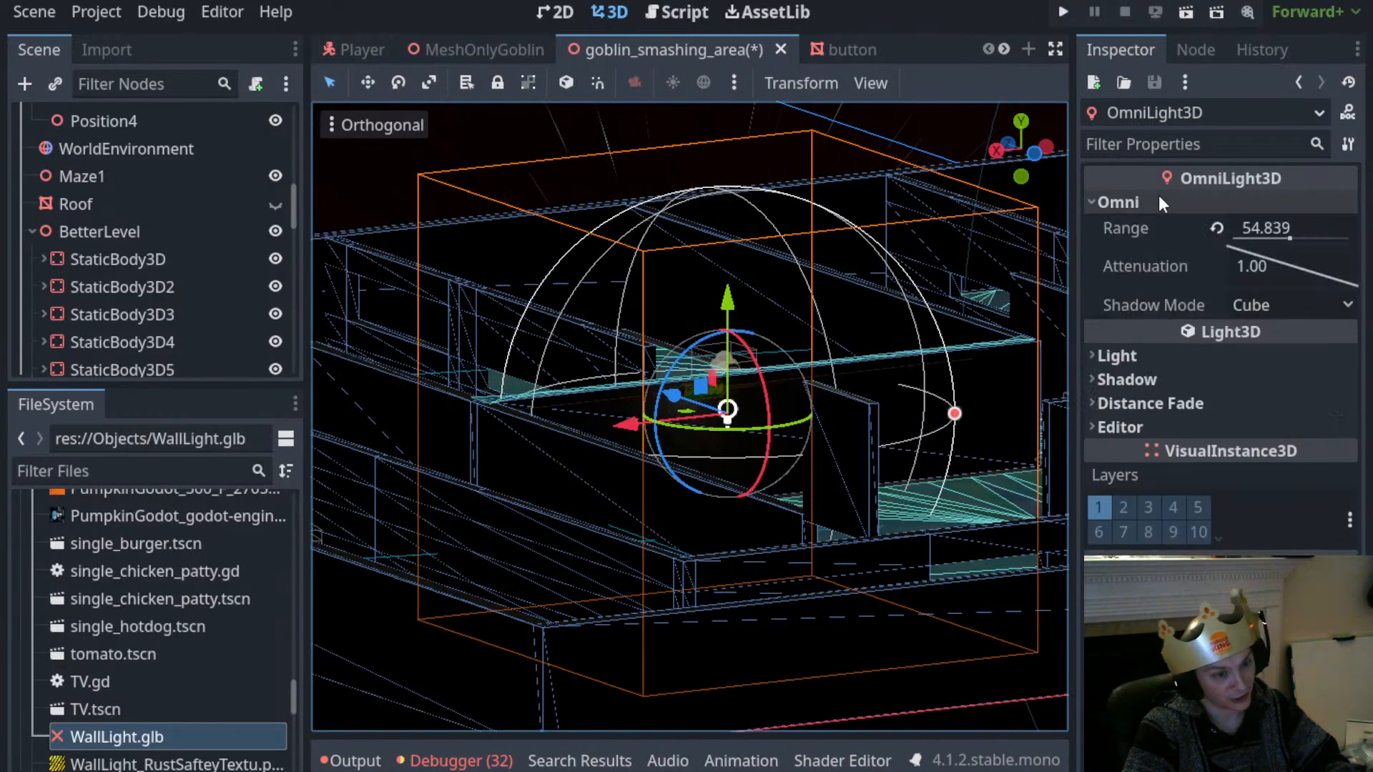
{"action": "left_click", "coordinate": [1135, 358]}
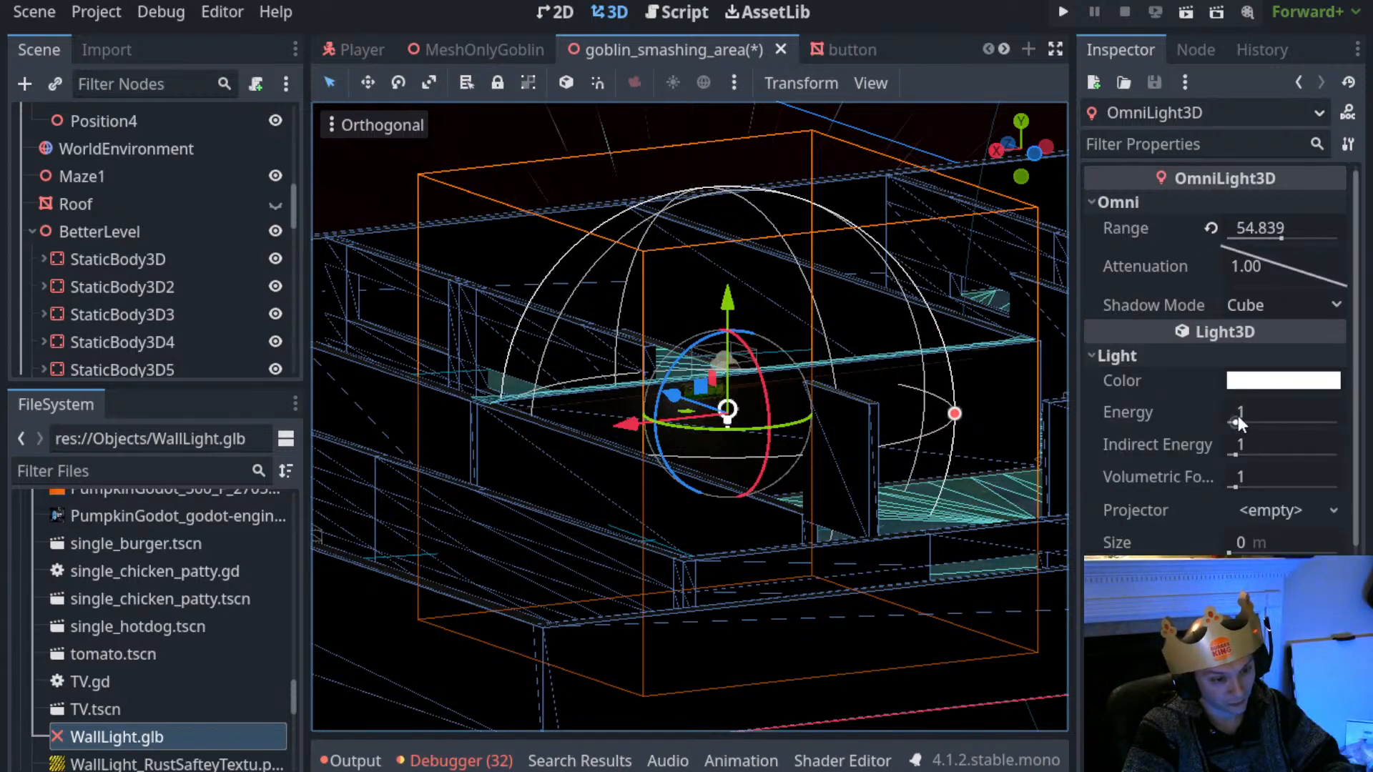
{"action": "key", "text": "ctrl+s"}
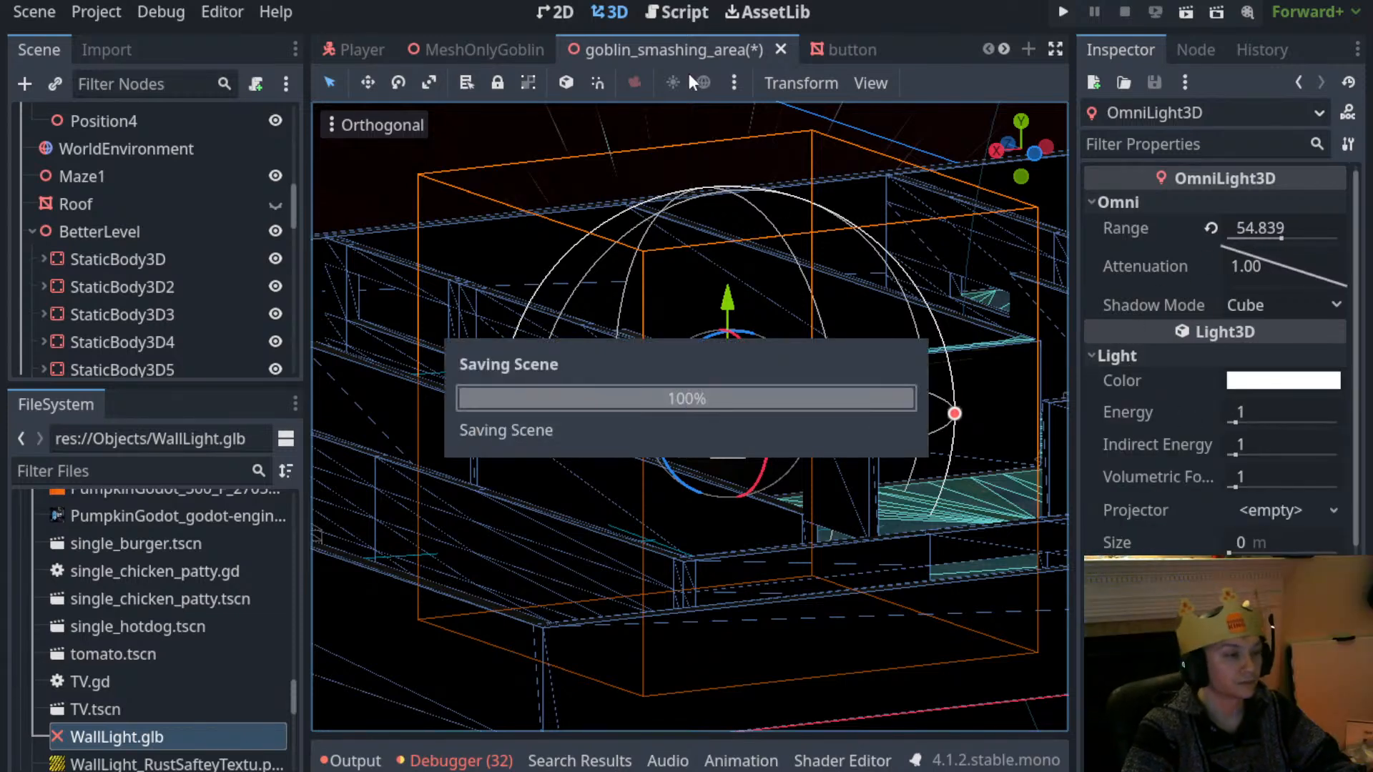
{"action": "left_click", "coordinate": [277, 205]}
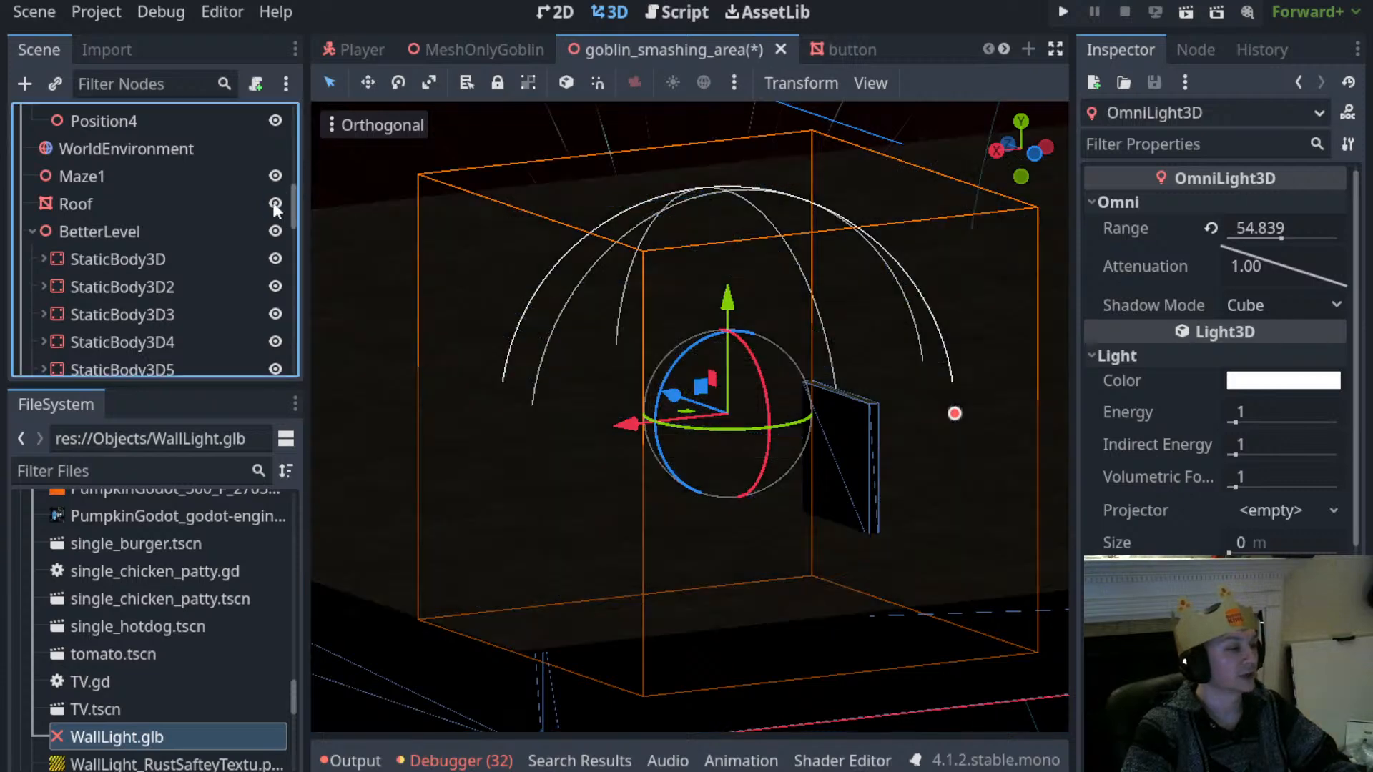
{"action": "left_click", "coordinate": [1188, 11]}
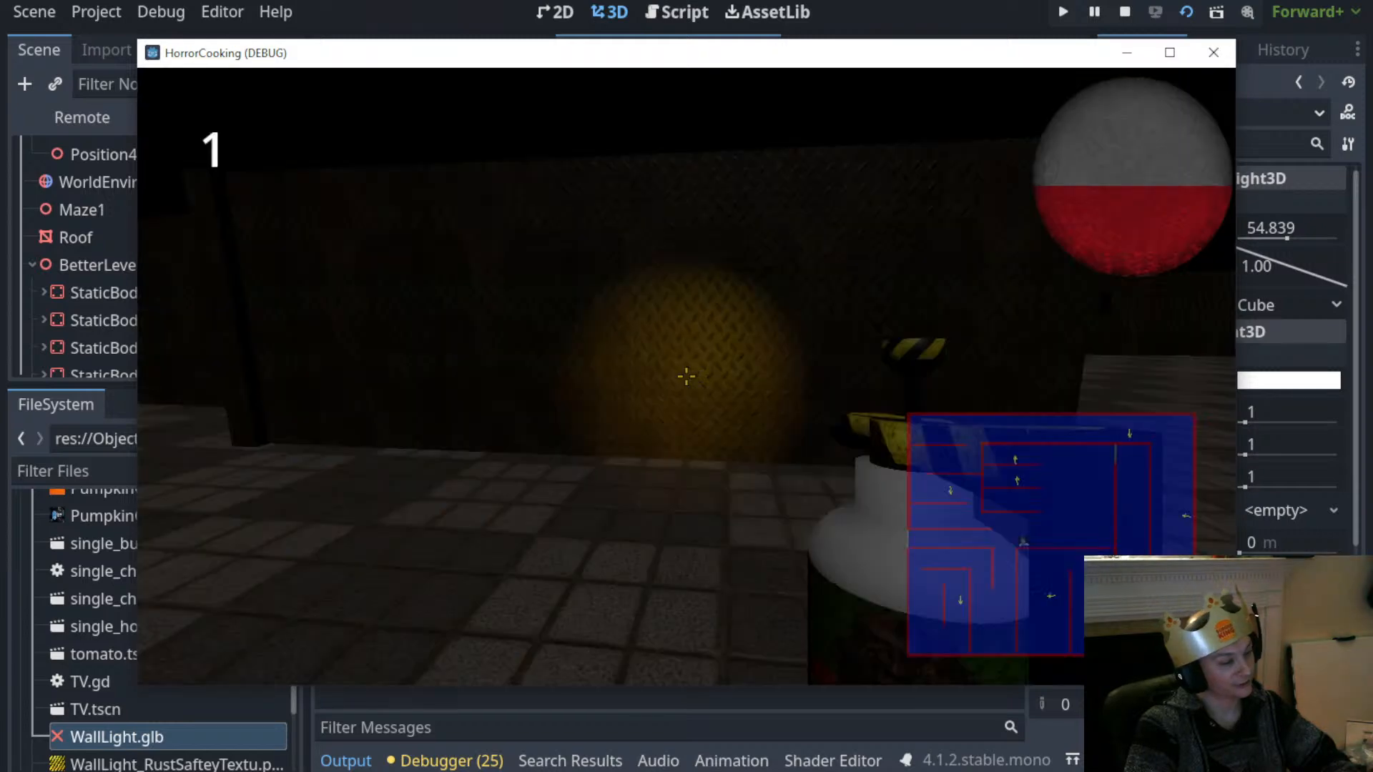
Walk through the darkened maze past the wall light and fire the crossbow at the alerted goblin
{"action": "key", "text": "w"}
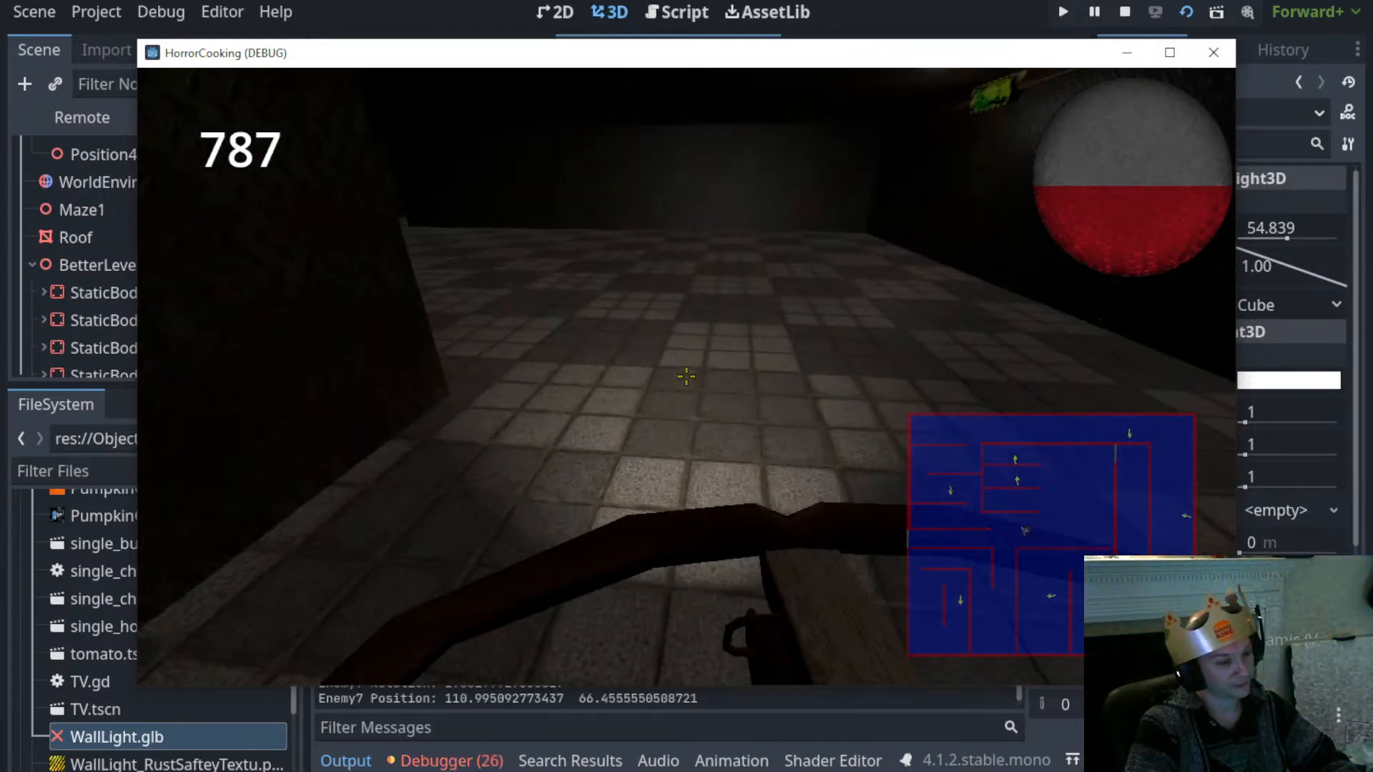
{"action": "key", "text": "w"}
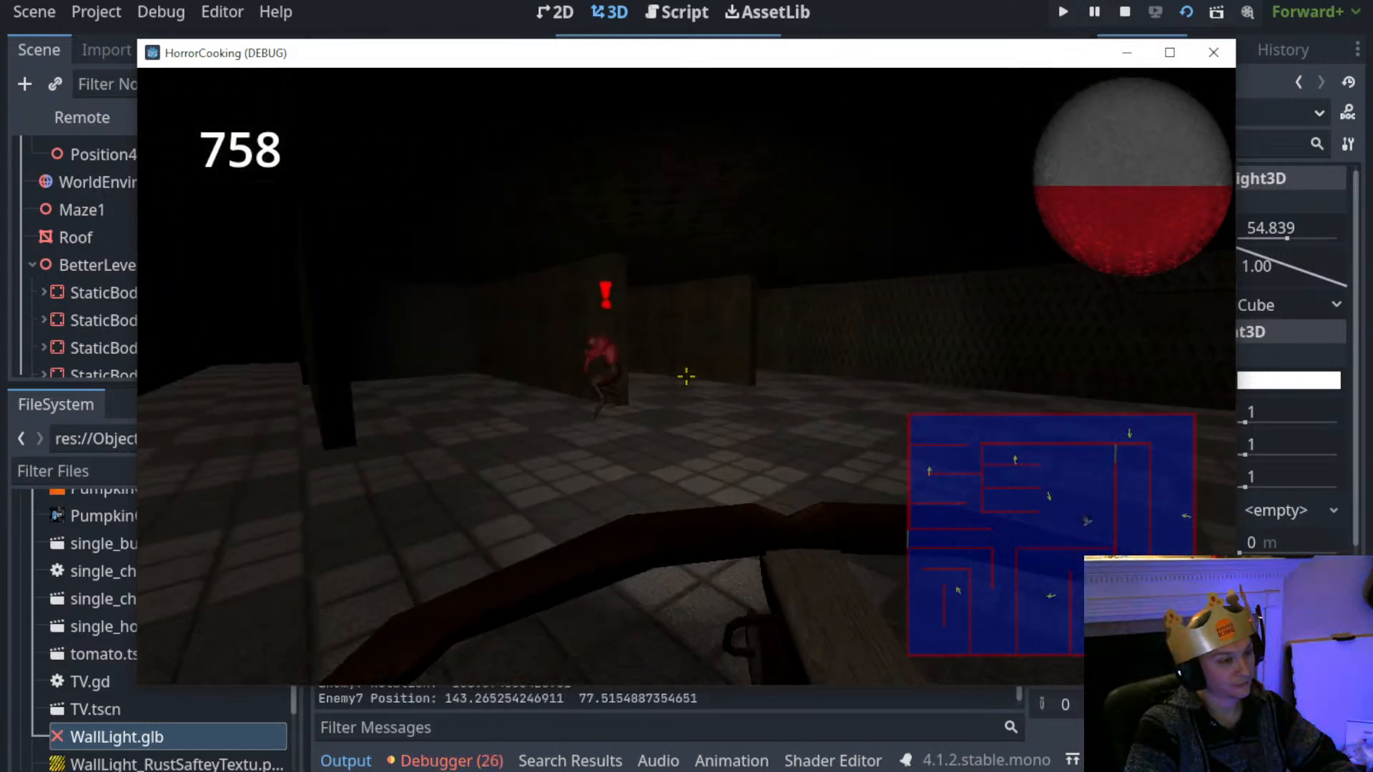
{"action": "key", "text": "a"}
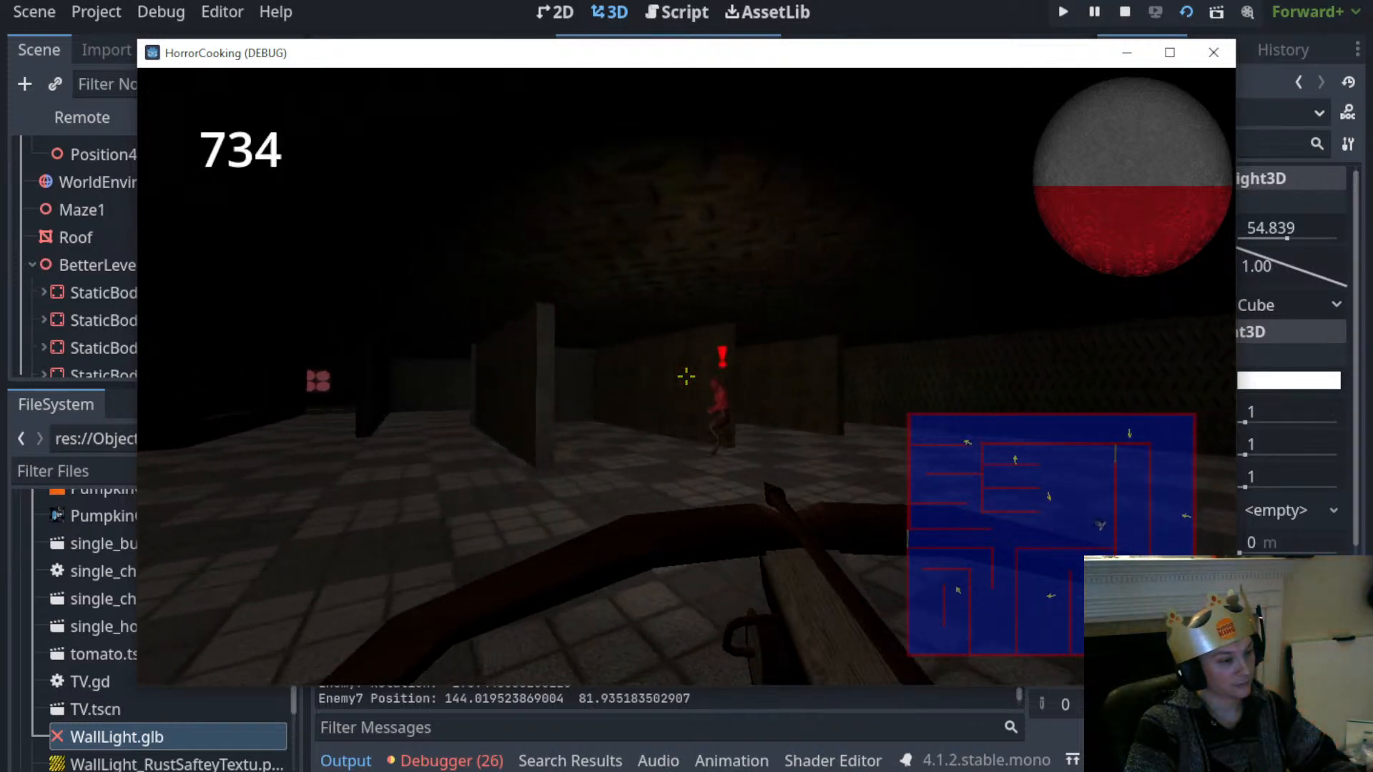
{"action": "left_click", "coordinate": [686, 376]}
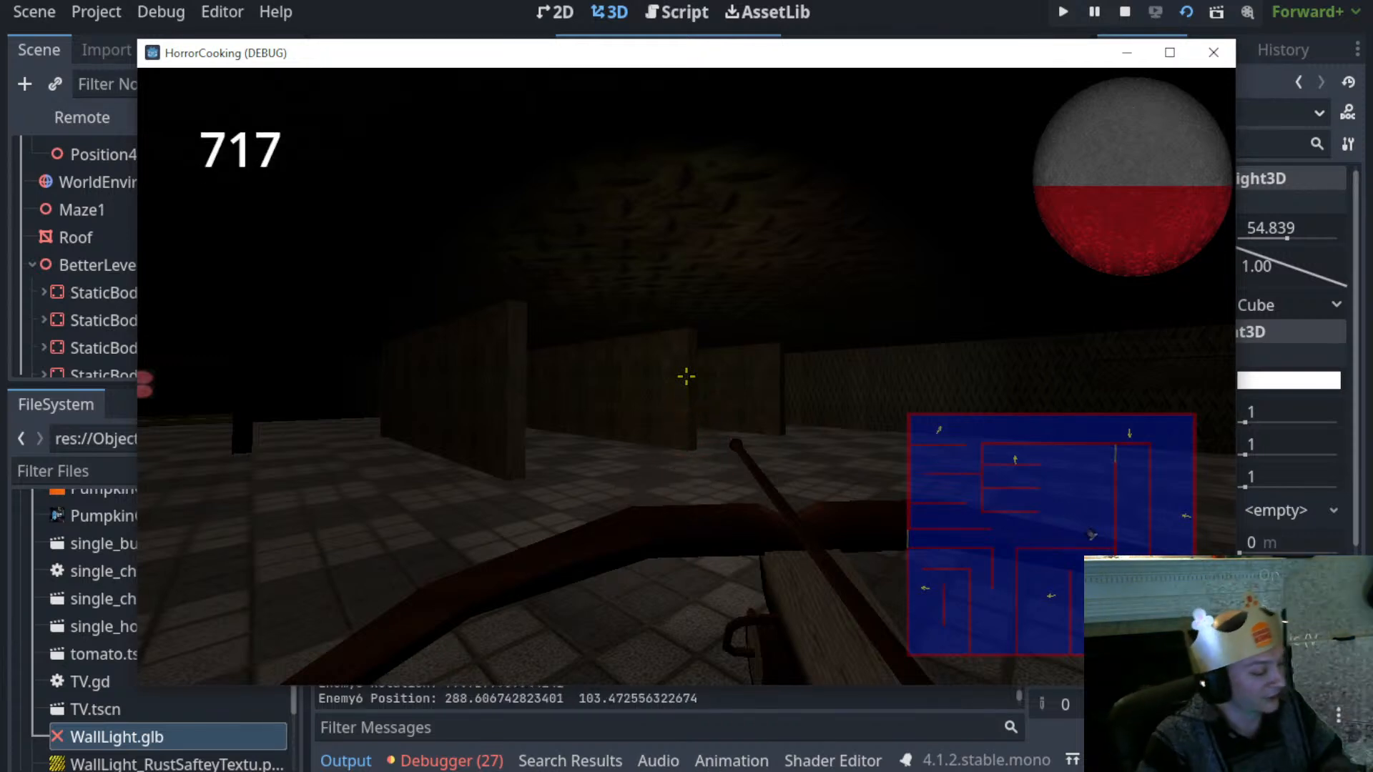
Approach the green wall light from several sides and examine how the omni light illuminates the wall and ceiling
{"action": "key", "text": "w"}
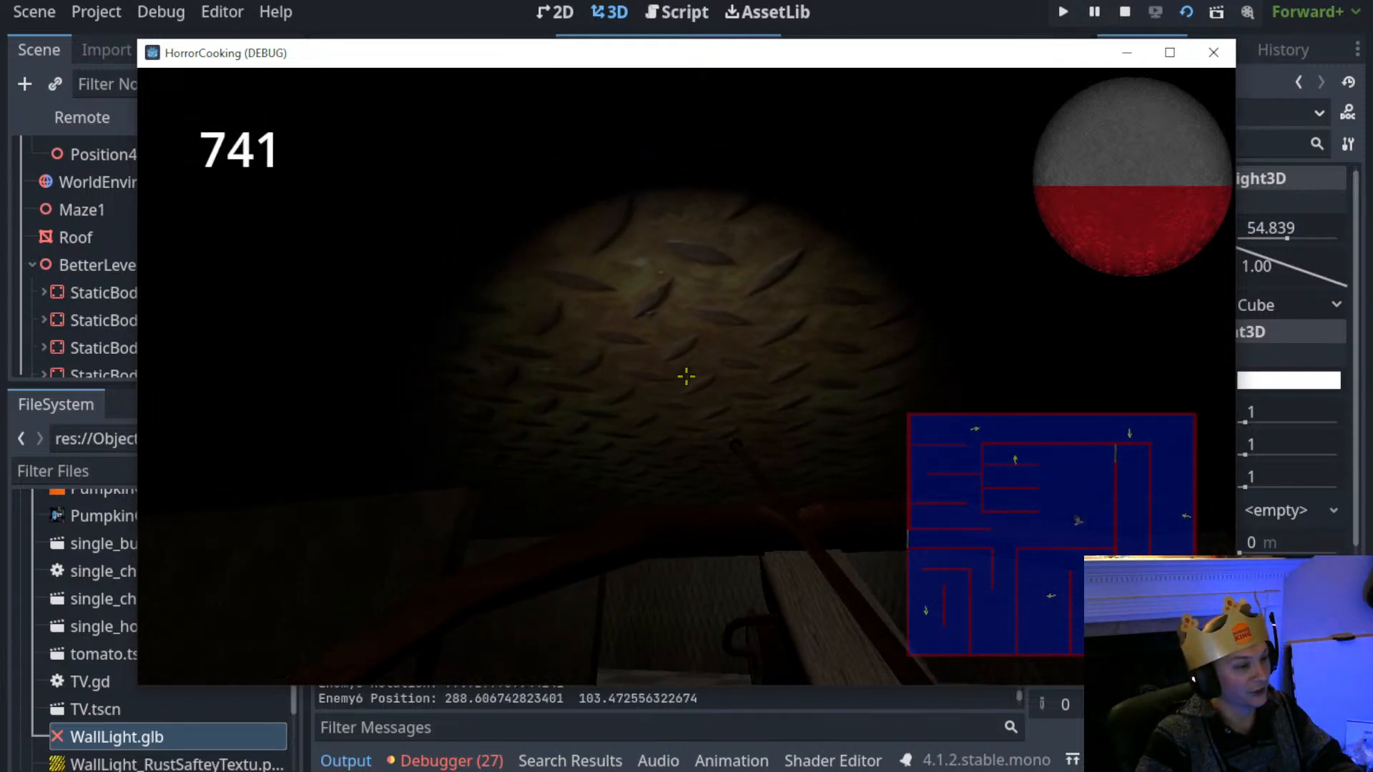
{"action": "key", "text": "w"}
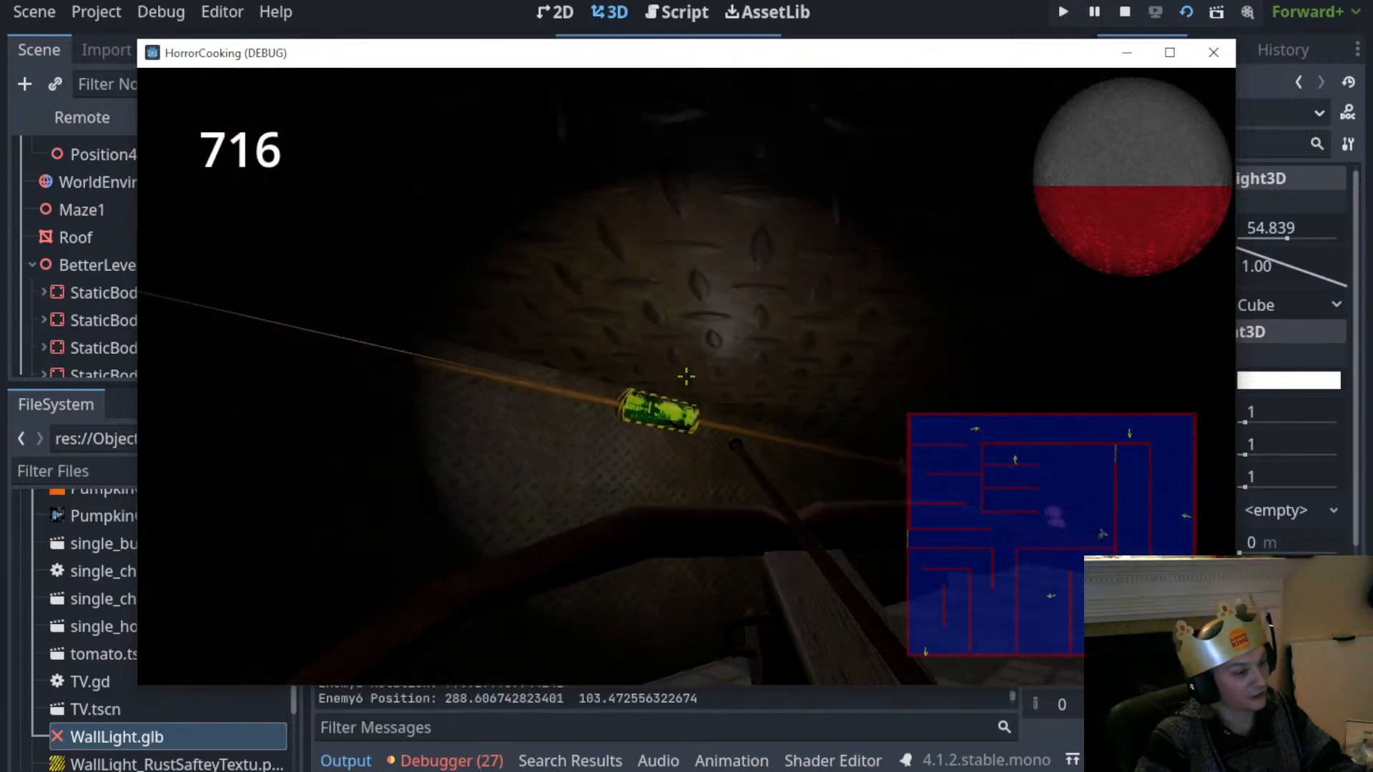
{"action": "key", "text": "s"}
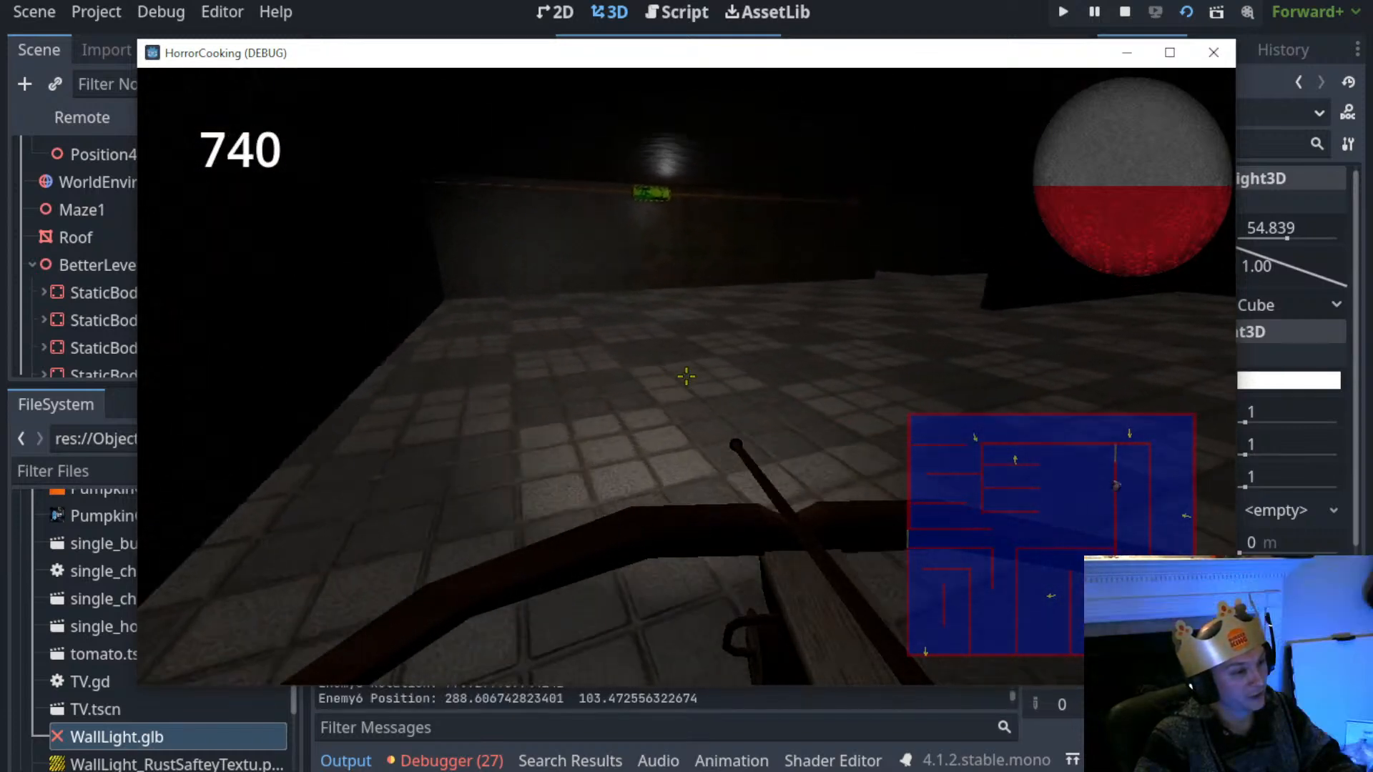
{"action": "key", "text": "w"}
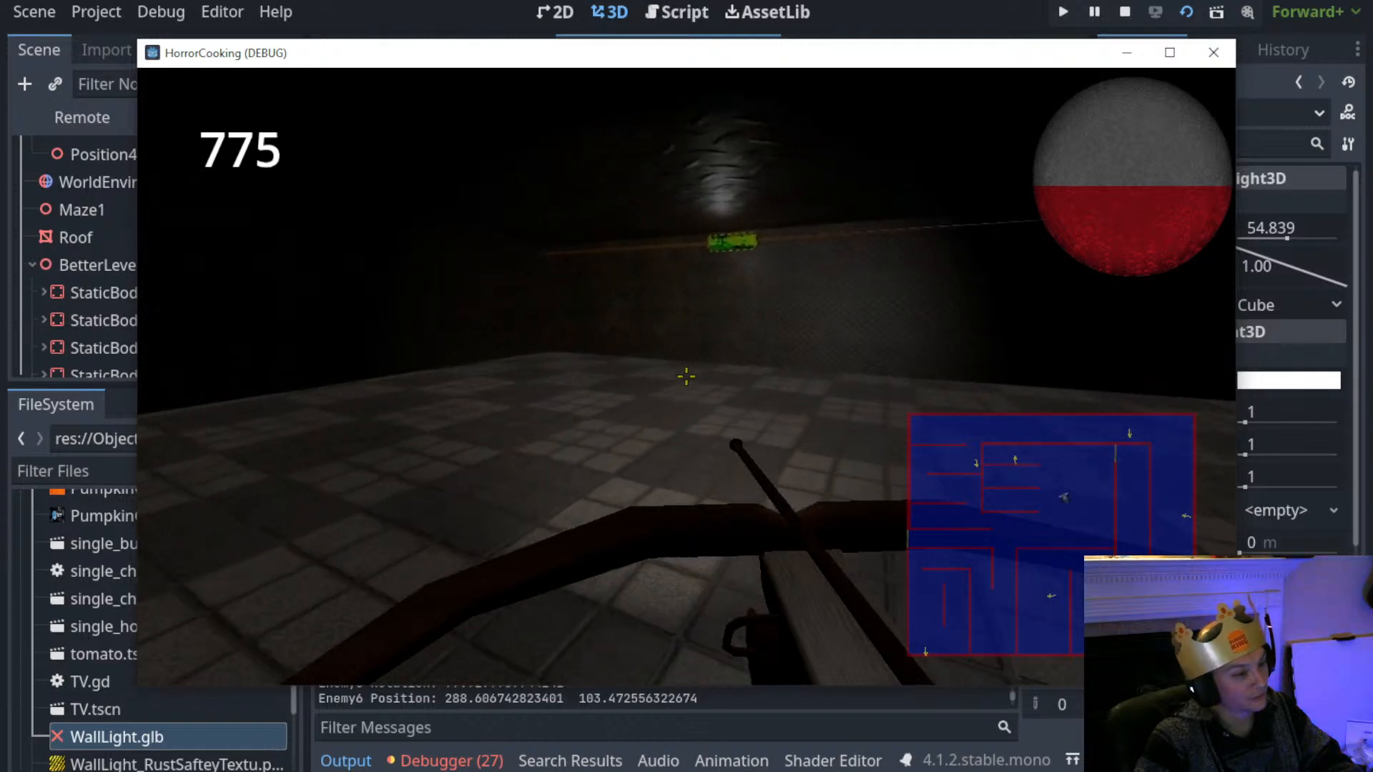
{"action": "key", "text": "w"}
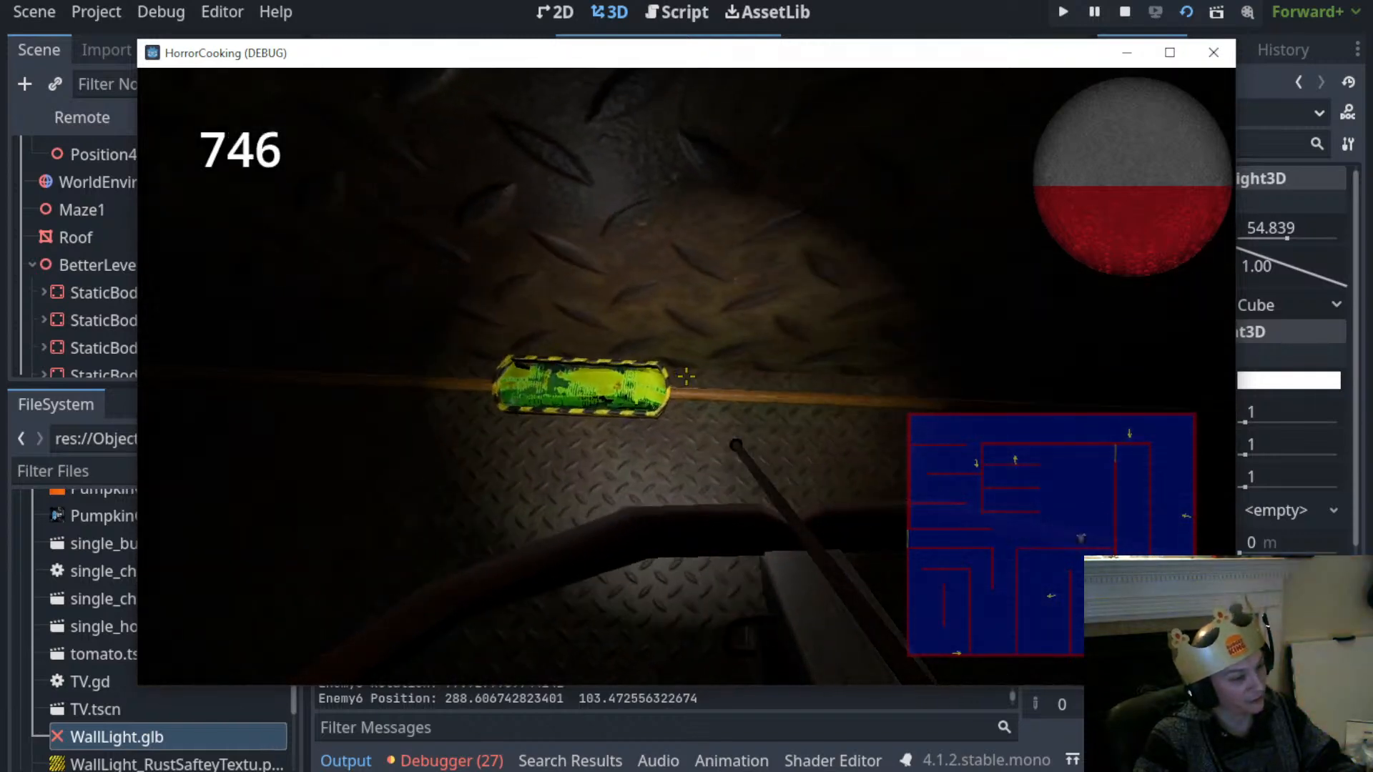
{"action": "key", "text": "s"}
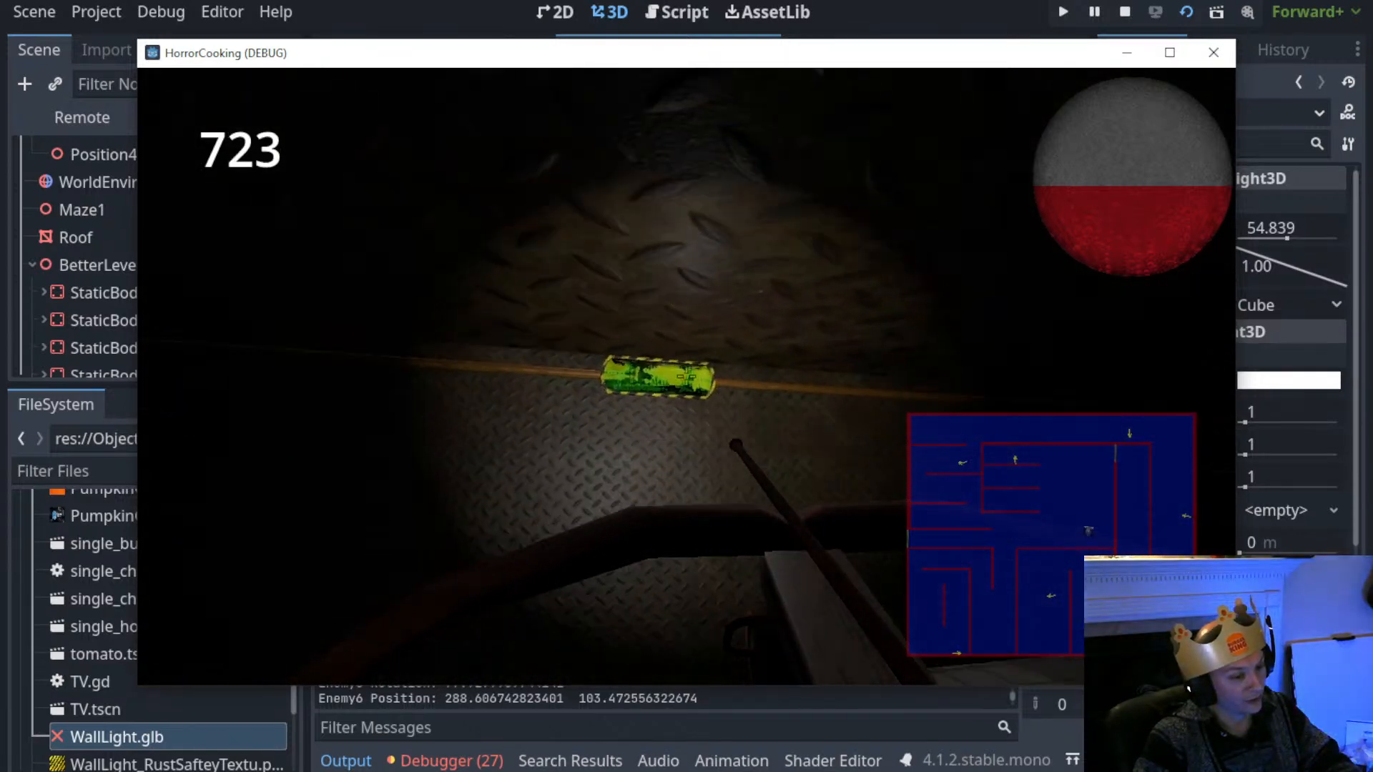
Walk around the neighbouring maze corridors to inspect the lighting, and stop the game
{"action": "key", "text": "w"}
{"action": "key", "text": "w"}
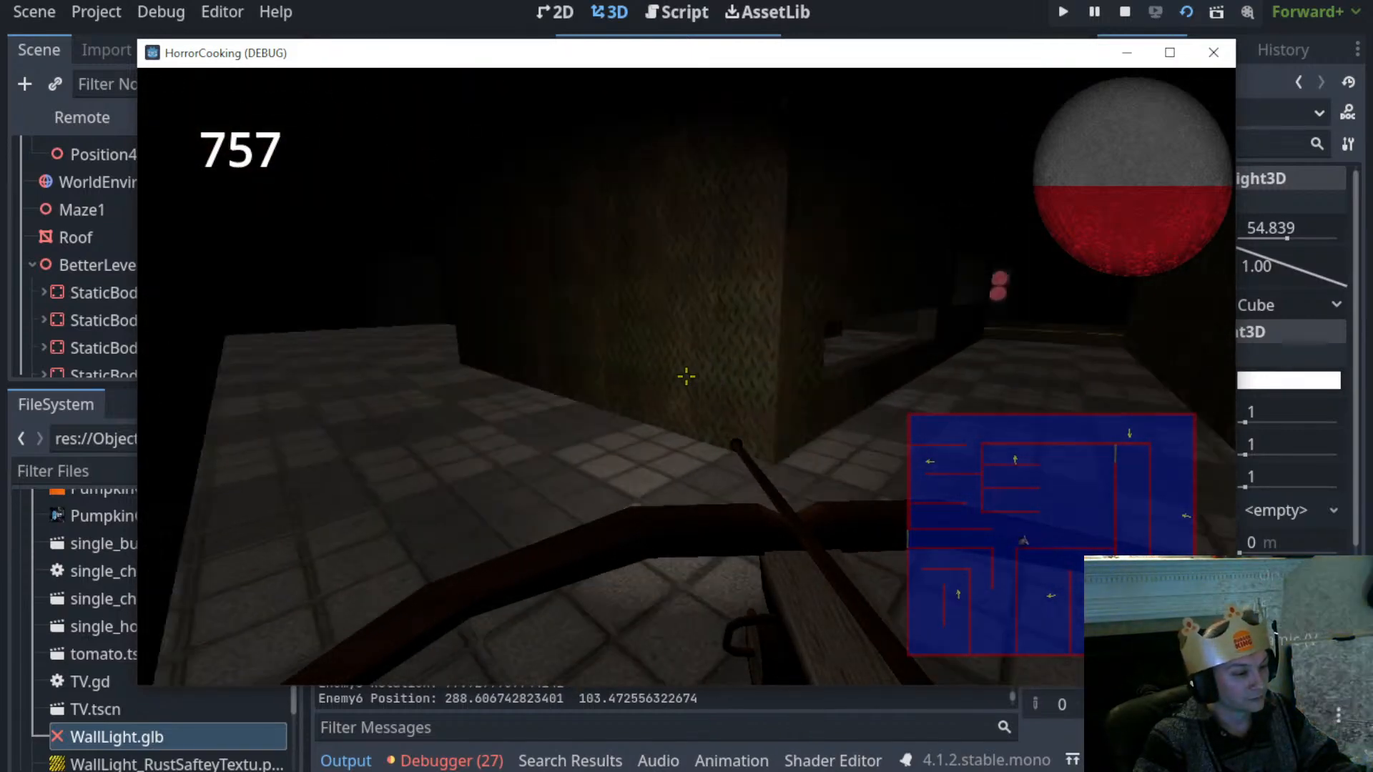
{"action": "key", "text": "w"}
{"action": "key", "text": "w"}
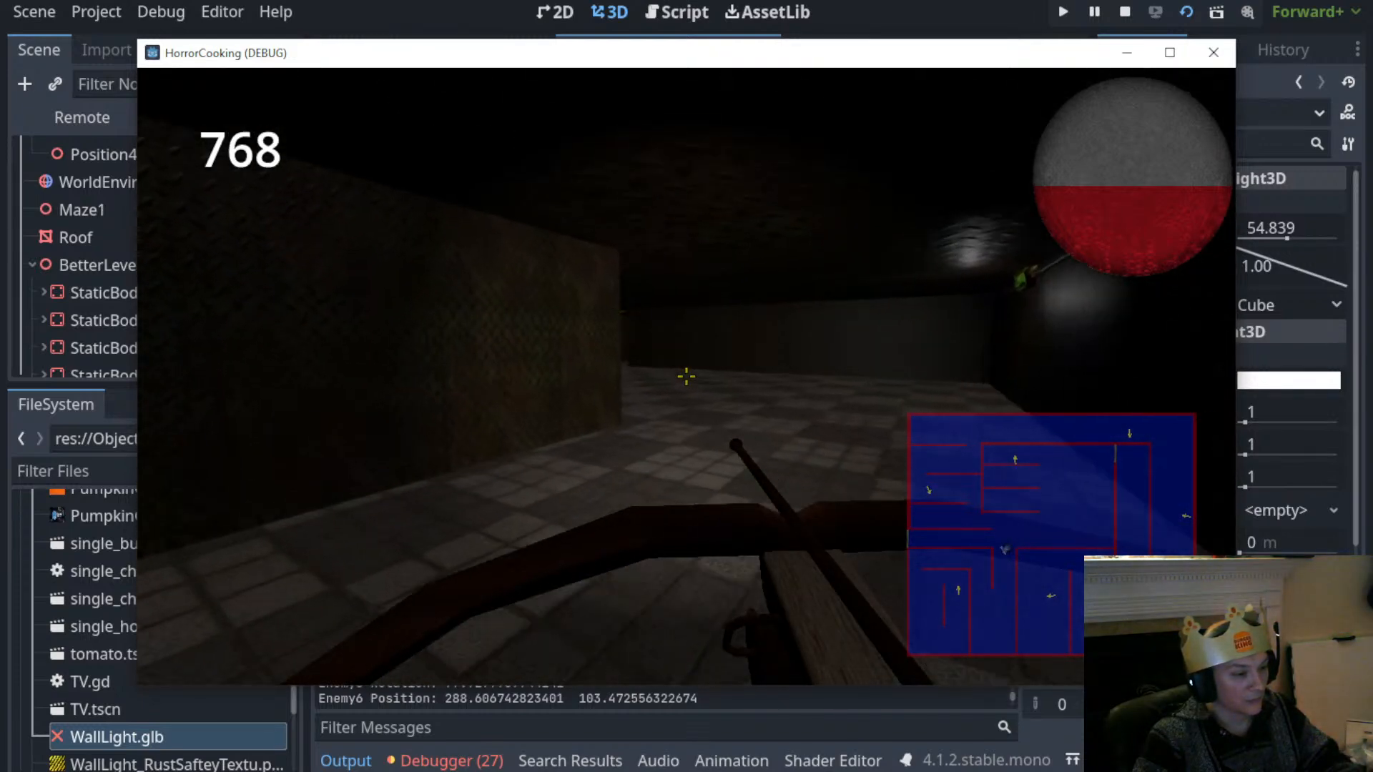
{"action": "key", "text": "w"}
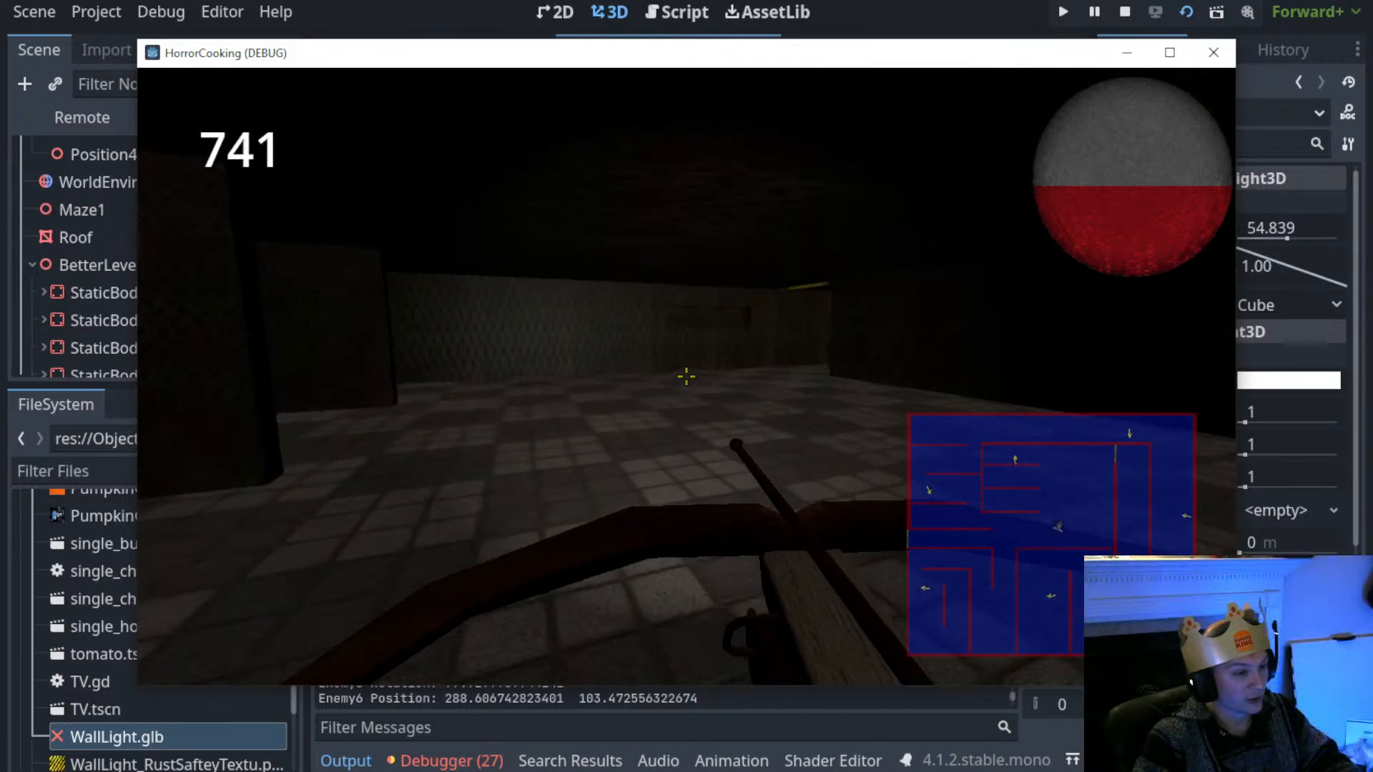
{"action": "key", "text": "Escape"}
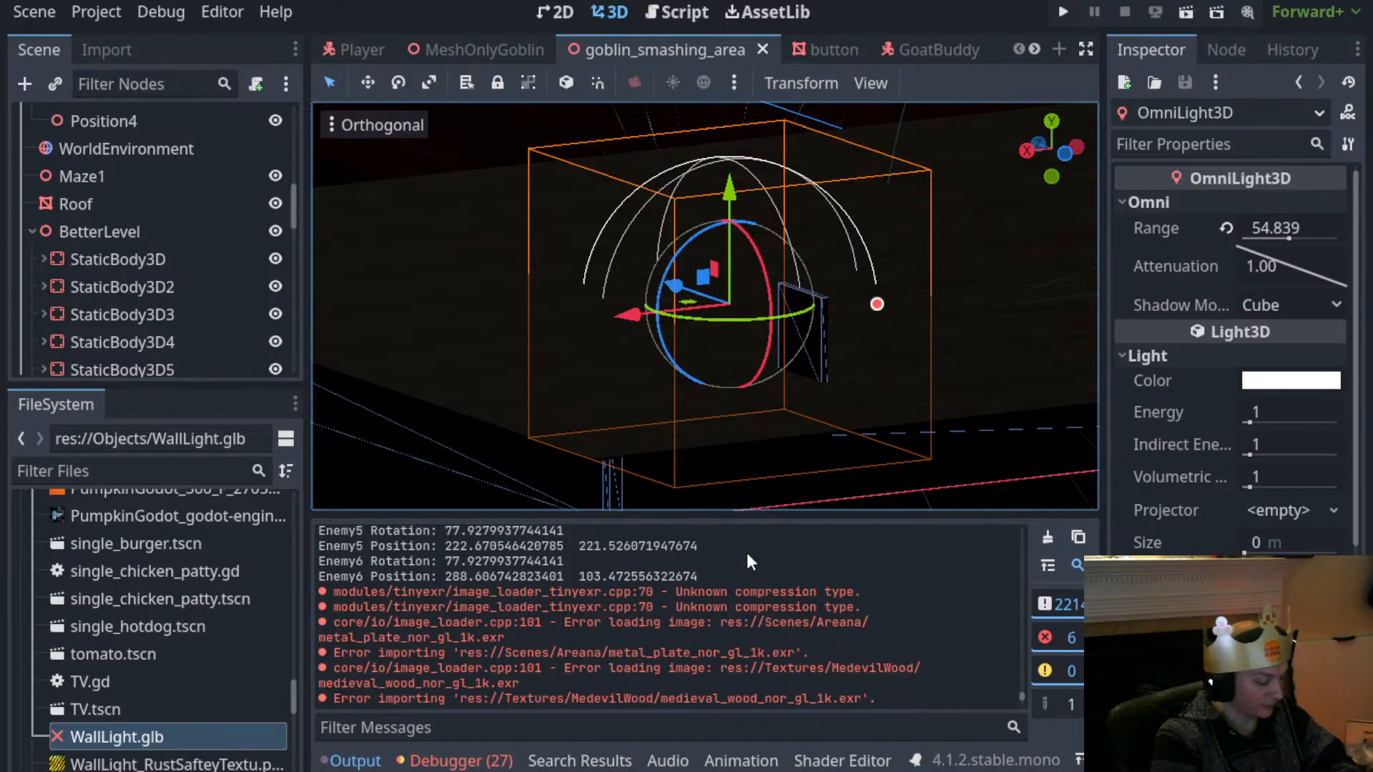
Launch Blender 3.6 and open the recent file ForGodotGoblin.blend
{"action": "key", "text": "super"}
{"action": "type", "text": "blen"}
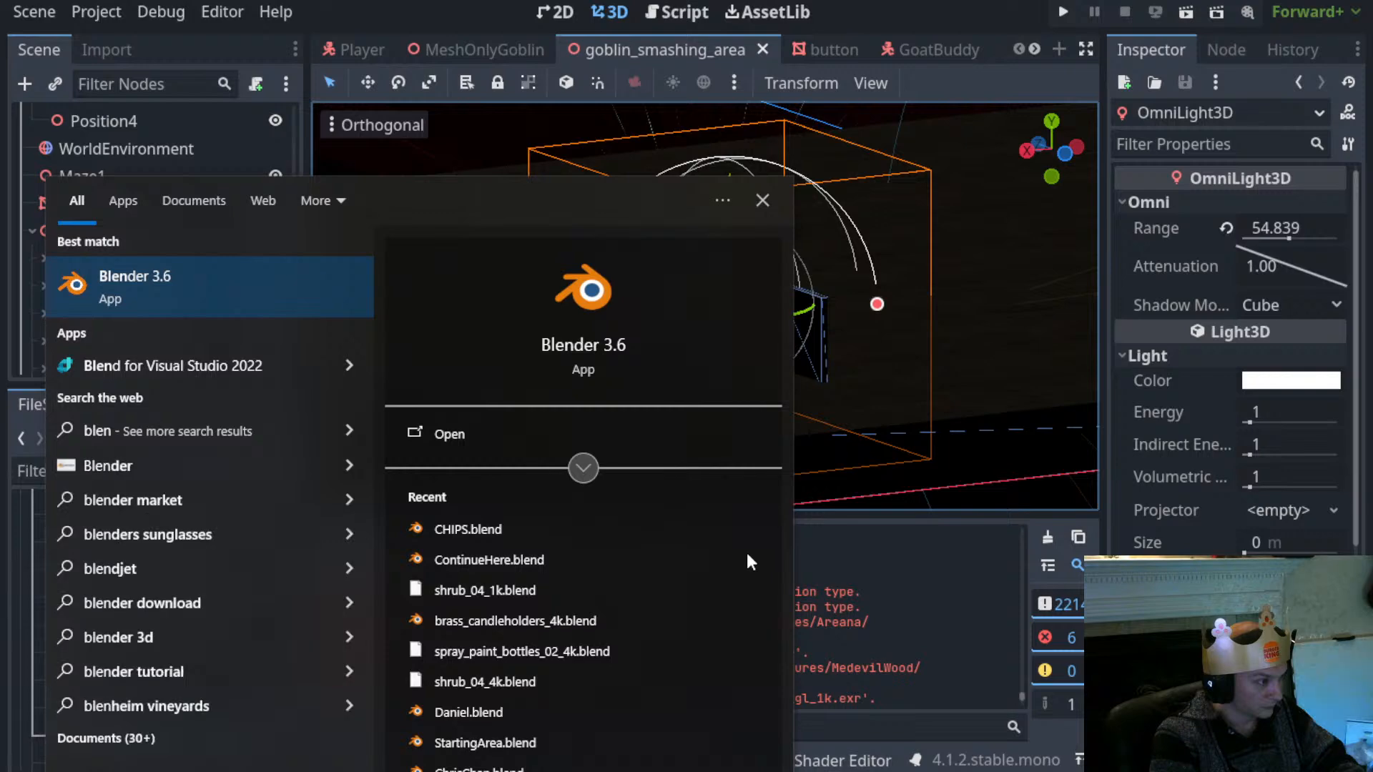
{"action": "key", "text": "Return"}
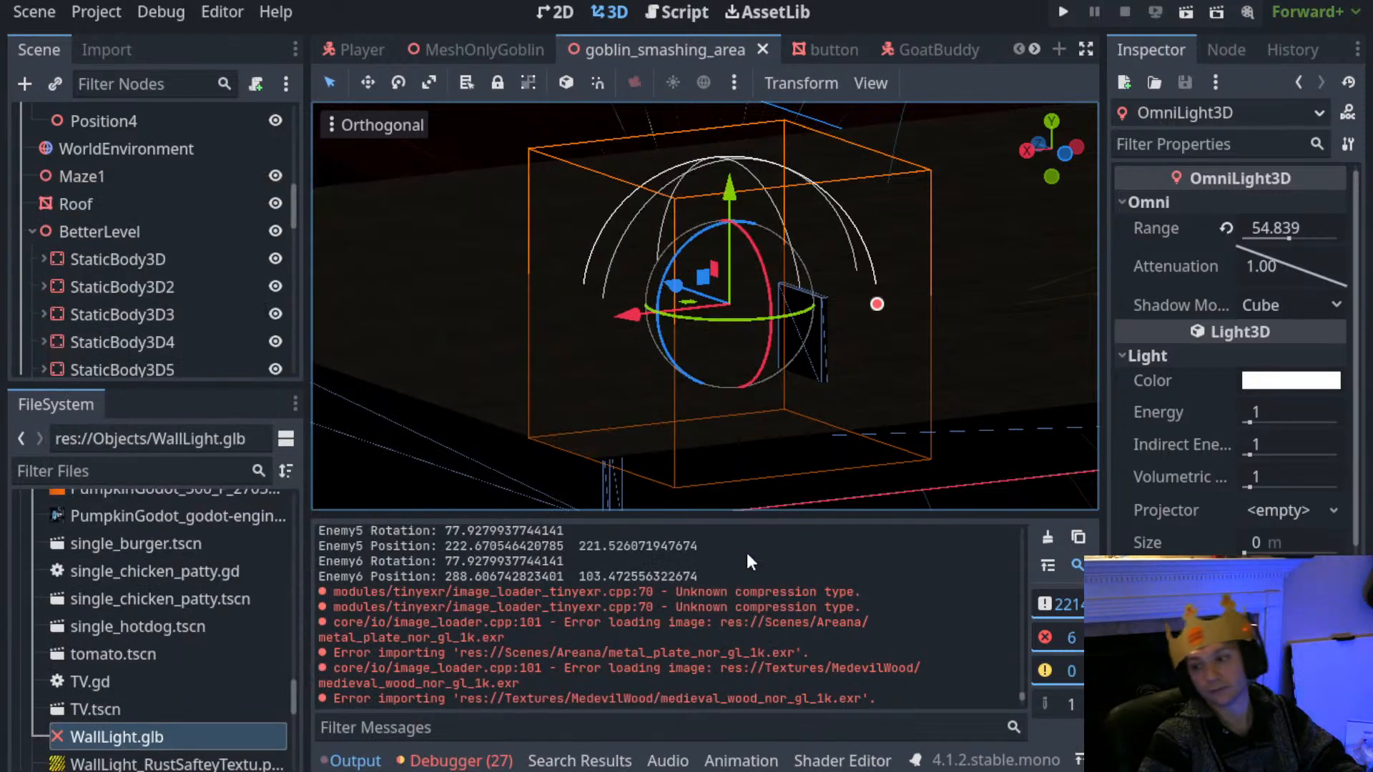
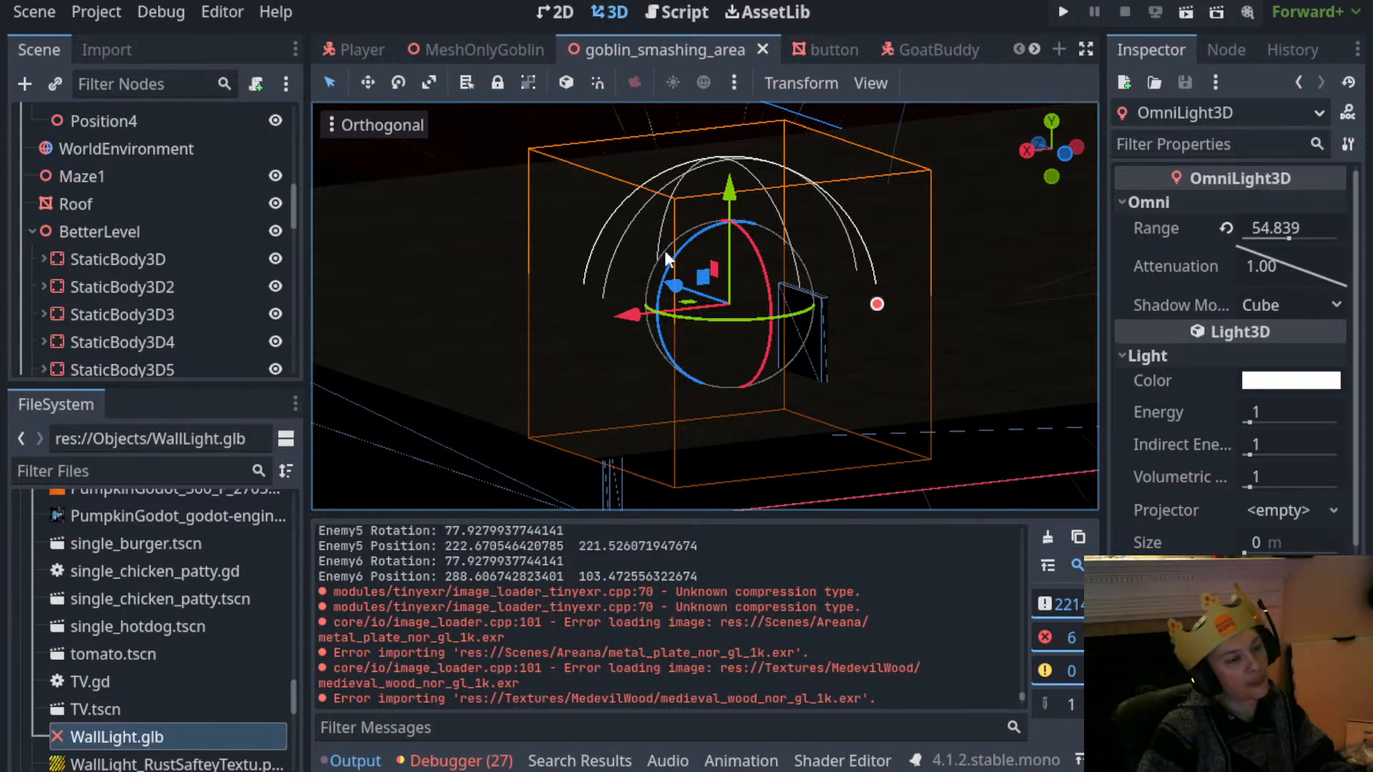
{"action": "scroll", "coordinate": [695, 368], "scroll_direction": "down", "scroll_amount": 6}
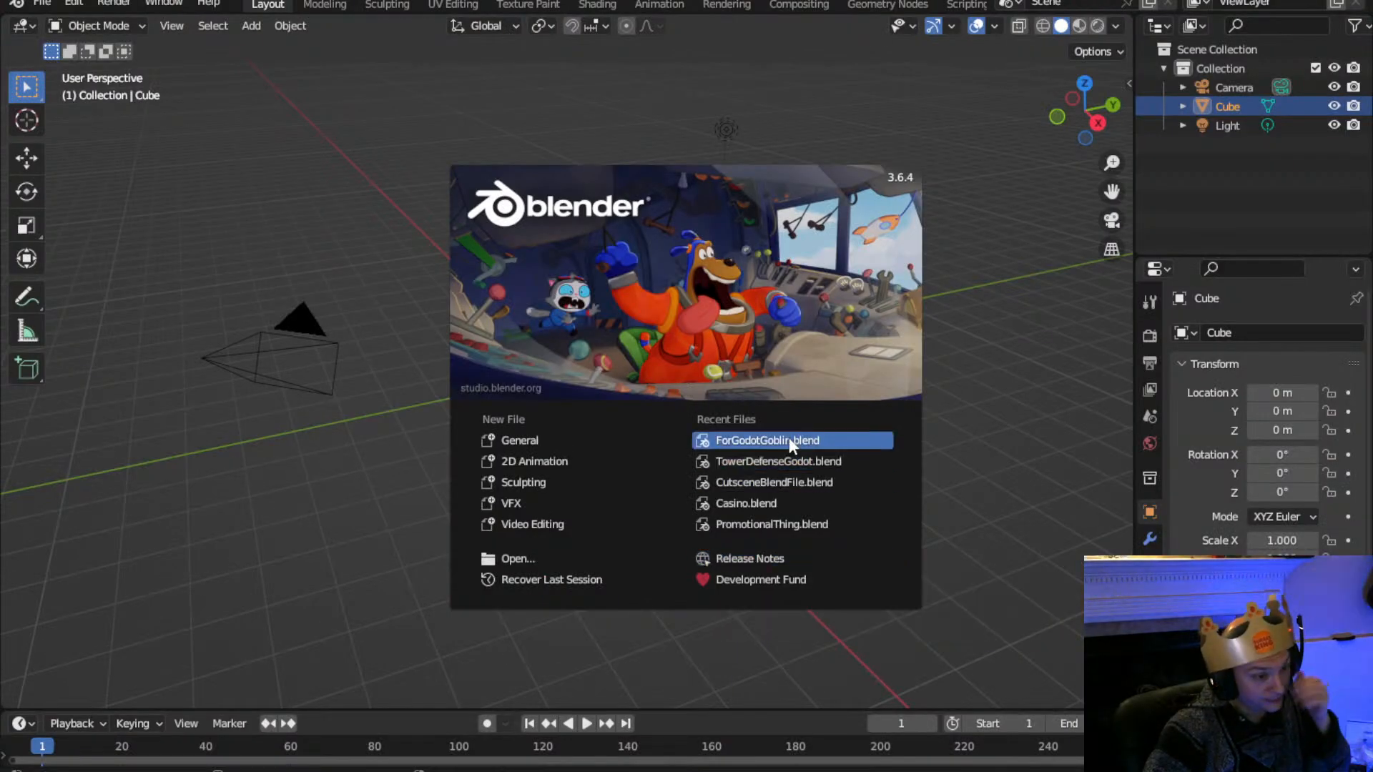
{"action": "left_click", "coordinate": [789, 441]}
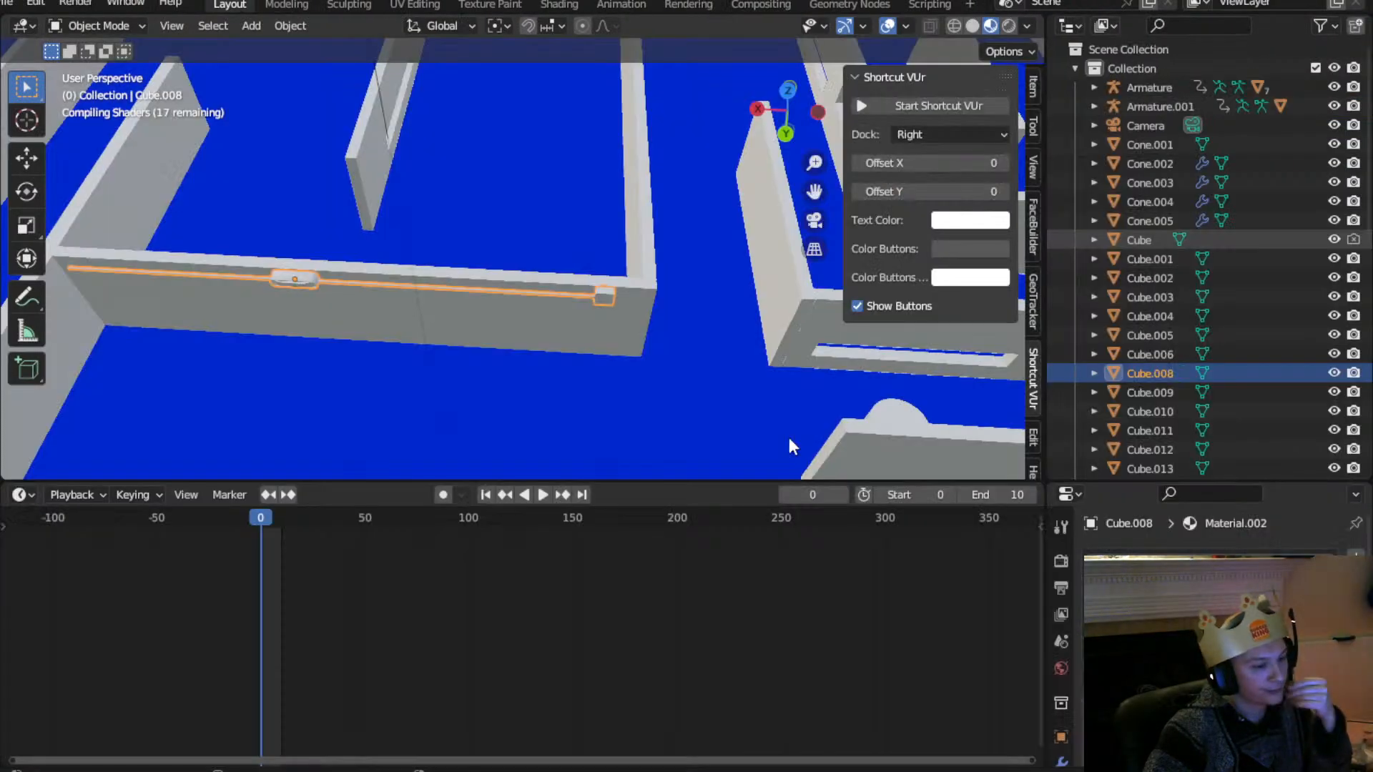
Examine the wall lights and the long pipe fixture on the neighbouring maze walls, selecting them one by one
{"action": "scroll", "coordinate": [312, 319], "scroll_direction": "up", "scroll_amount": 3}
{"action": "middle_click_drag", "start_coordinate": [354, 310], "coordinate": [632, 250], "text": "shift"}
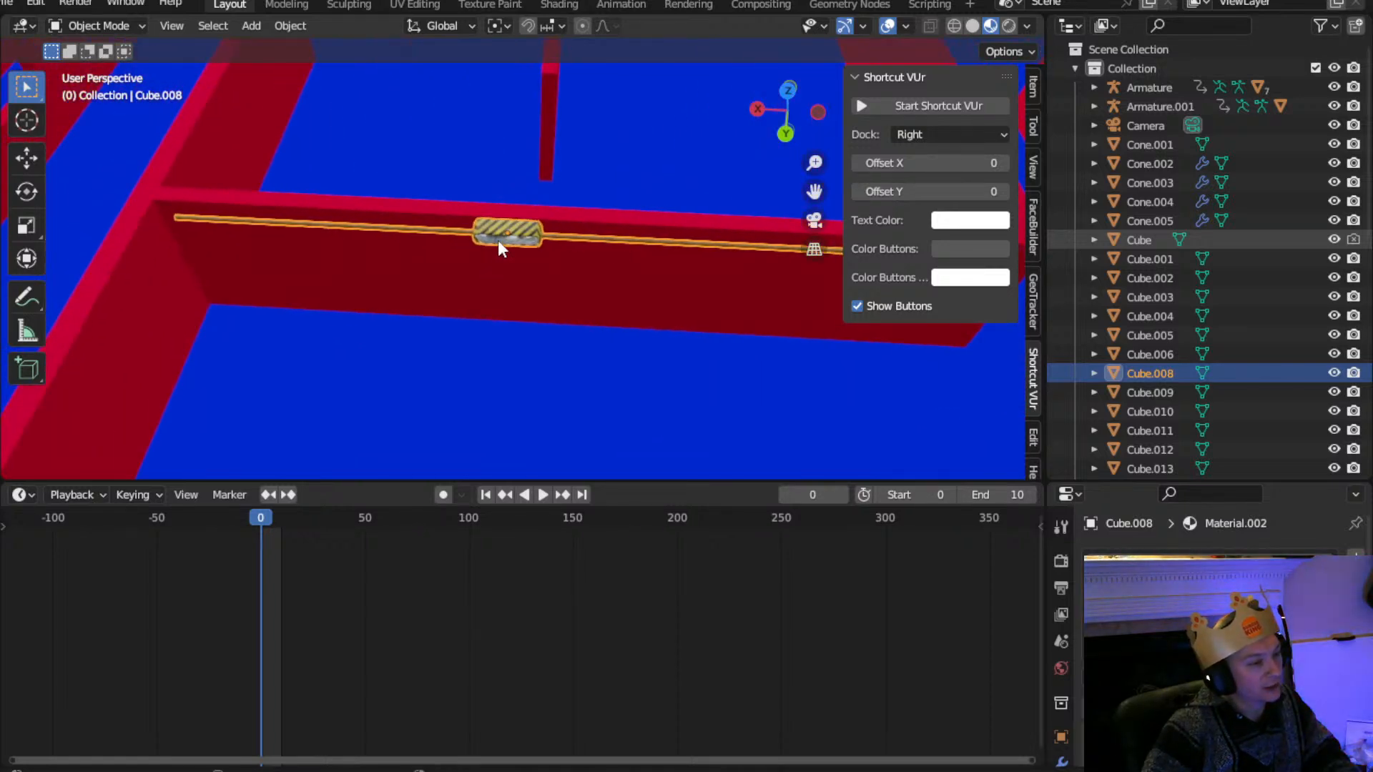
{"action": "middle_click_drag", "start_coordinate": [585, 313], "coordinate": [474, 229]}
{"action": "scroll", "coordinate": [473, 237], "scroll_direction": "down", "scroll_amount": 2}
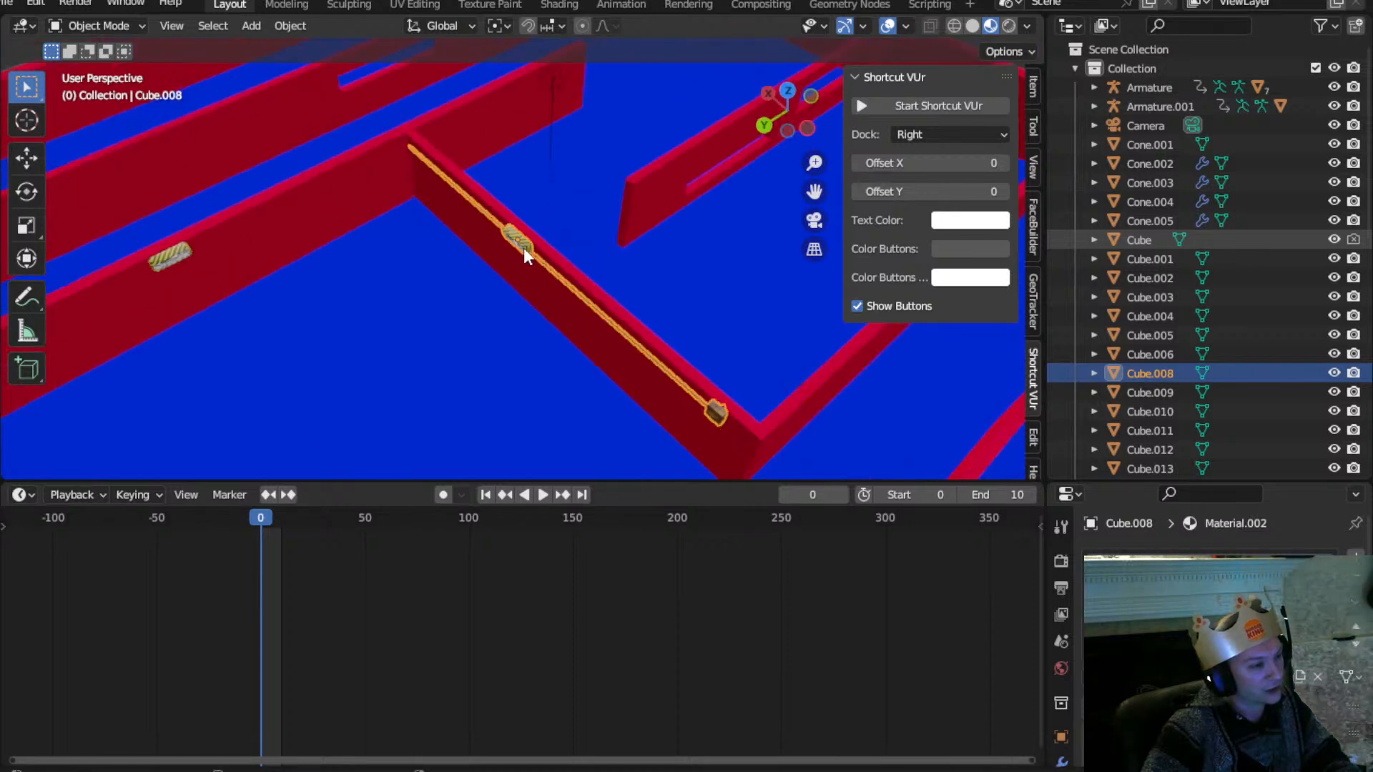
{"action": "left_click", "coordinate": [177, 252]}
{"action": "scroll", "coordinate": [457, 304], "scroll_direction": "down", "scroll_amount": 2}
{"action": "scroll", "coordinate": [489, 305], "scroll_direction": "down", "scroll_amount": 2}
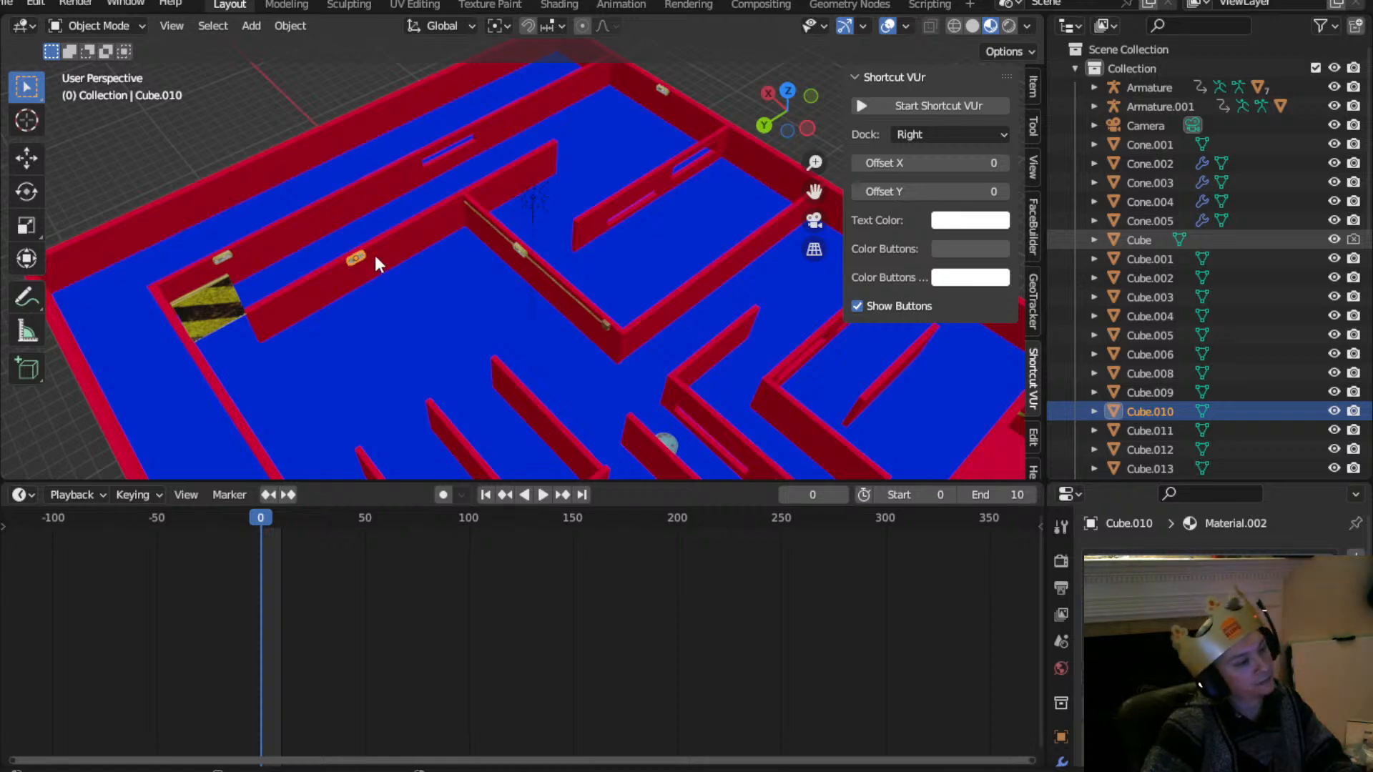
{"action": "scroll", "coordinate": [376, 261], "scroll_direction": "up", "scroll_amount": 6}
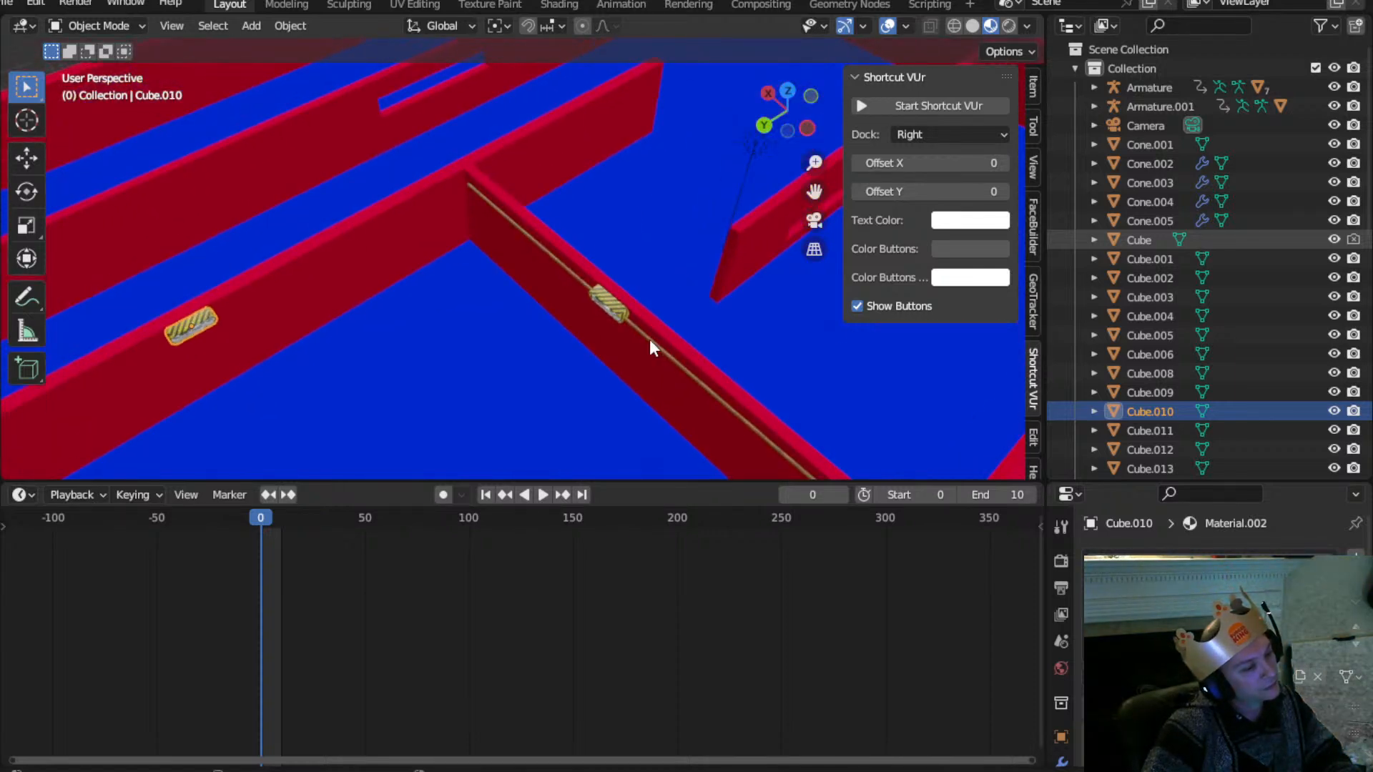
{"action": "left_click", "coordinate": [649, 338]}
{"action": "scroll", "coordinate": [537, 328], "scroll_direction": "down", "scroll_amount": 5}
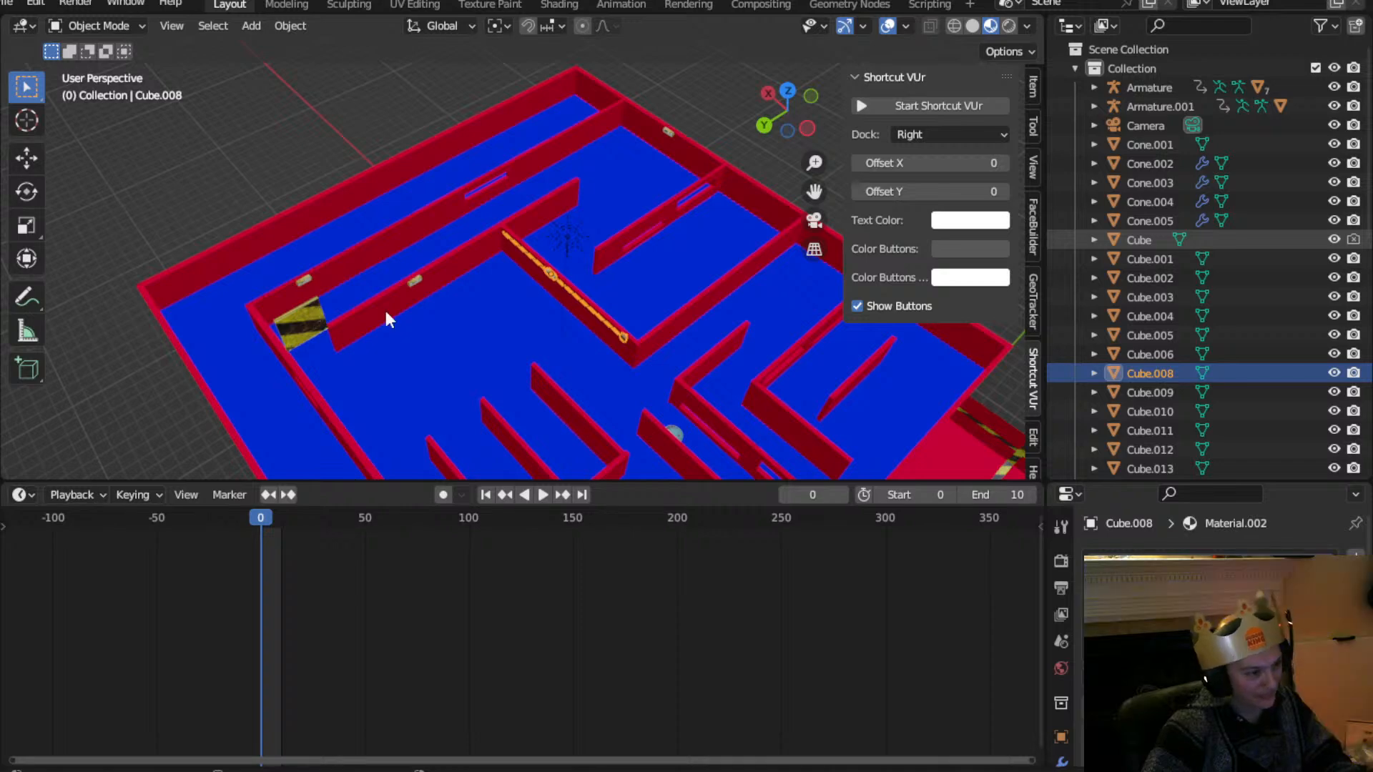
Move the teal barrel about 107 m along X and 43 m along Y, next to the inner wall's free end
{"action": "middle_click_drag", "start_coordinate": [717, 379], "coordinate": [521, 217]}
{"action": "scroll", "coordinate": [522, 220], "scroll_direction": "up", "scroll_amount": 1}
{"action": "left_click", "coordinate": [535, 261]}
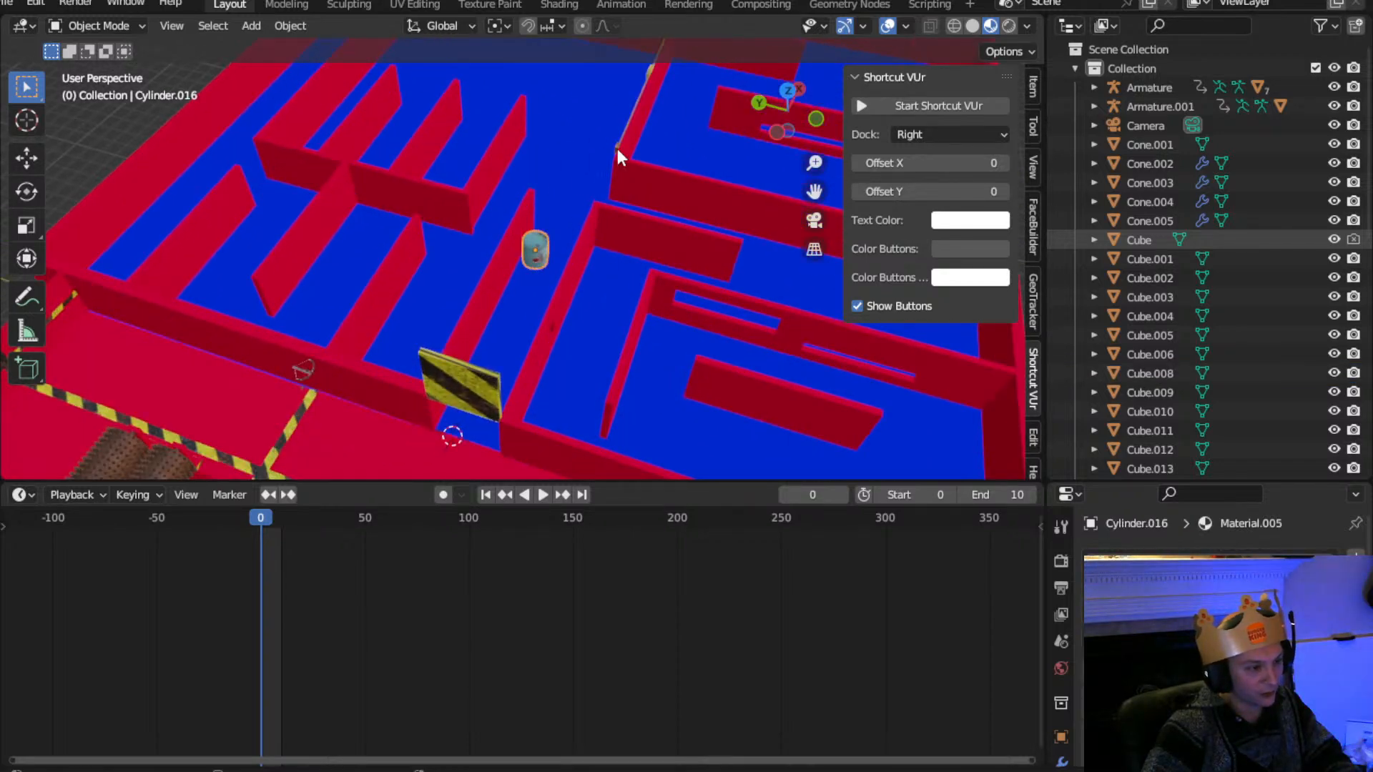
{"action": "middle_click_drag", "start_coordinate": [616, 148], "coordinate": [538, 238]}
{"action": "left_click", "coordinate": [787, 105]}
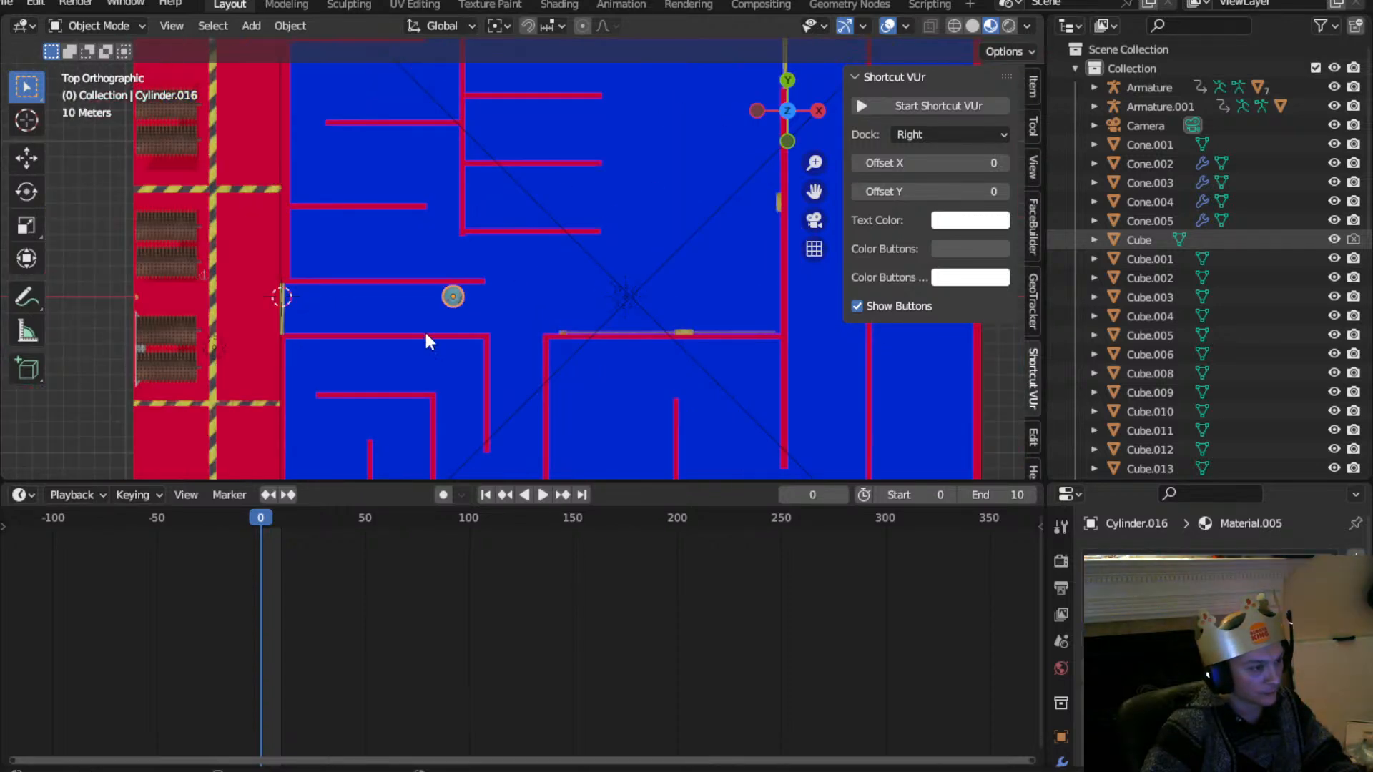
{"action": "key", "text": "g"}
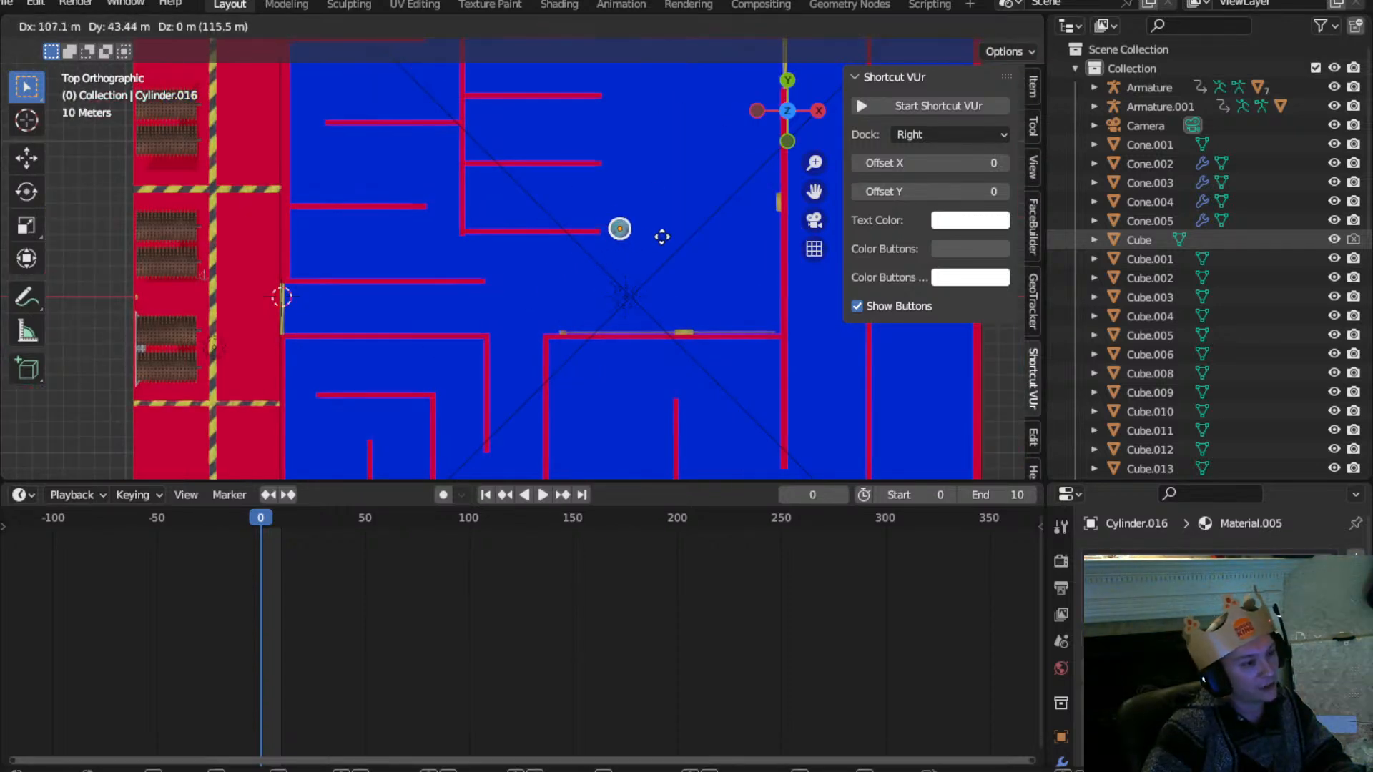
{"action": "left_click", "coordinate": [662, 239]}
{"action": "scroll", "coordinate": [723, 230], "scroll_direction": "up", "scroll_amount": 2}
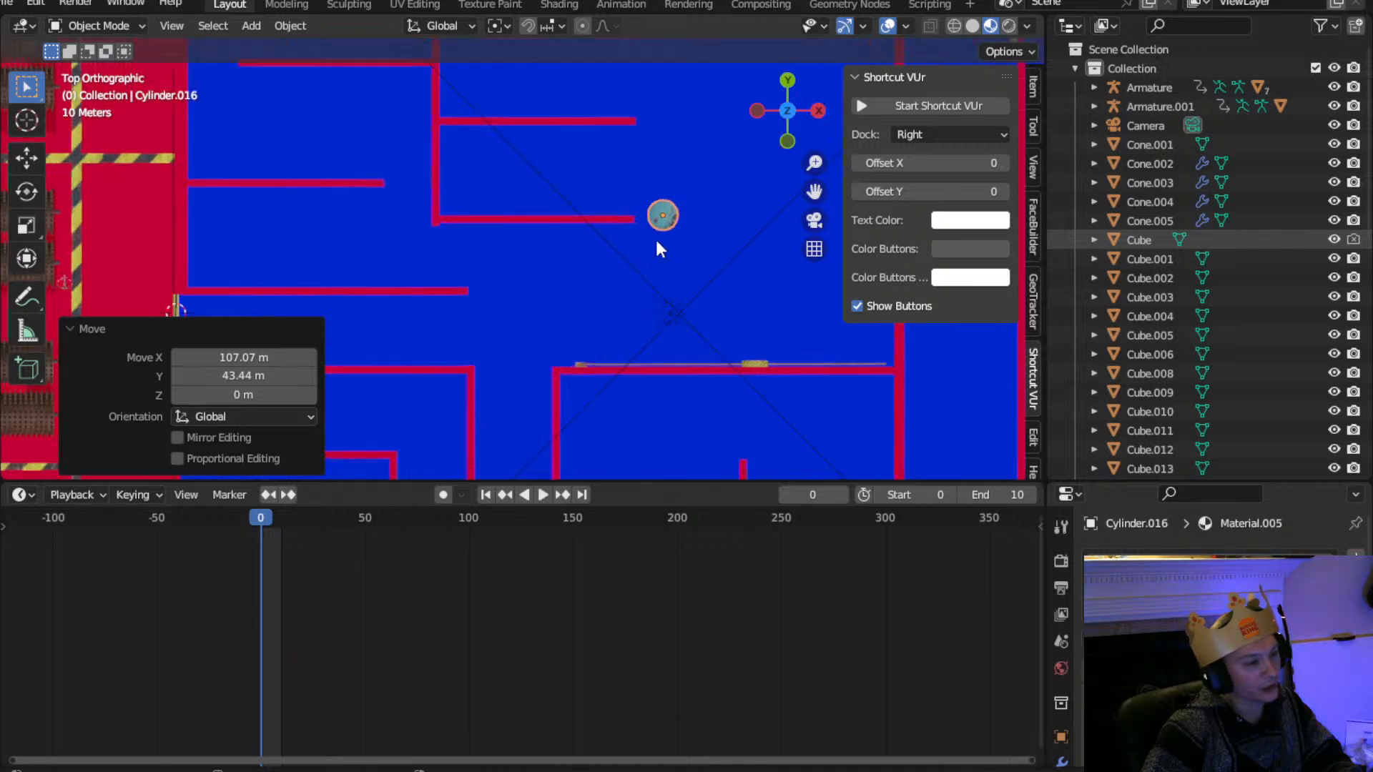
Shift the teal barrel by about -10.2 m in X and -12.3 m in Y, just off the inner wall's end
{"action": "scroll", "coordinate": [678, 173], "scroll_direction": "down", "scroll_amount": 3}
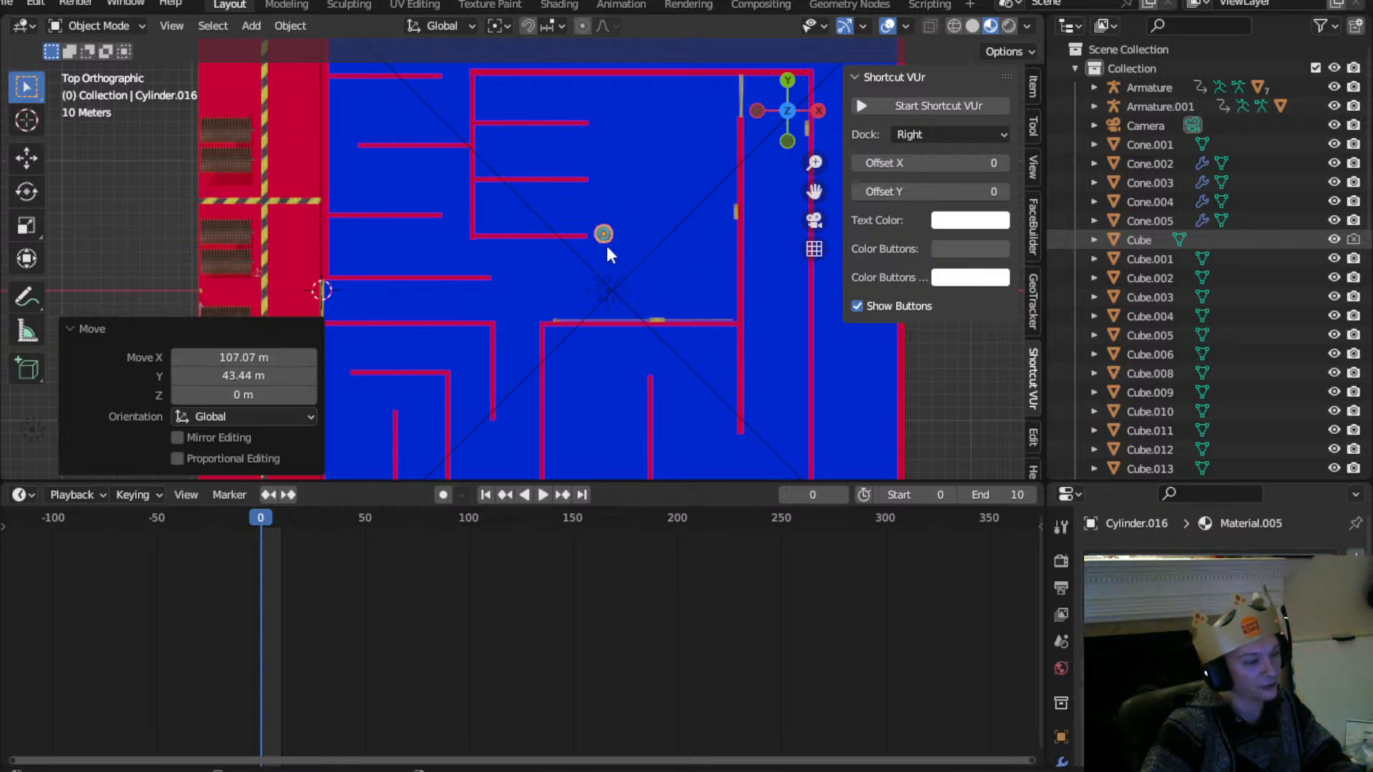
{"action": "scroll", "coordinate": [630, 229], "scroll_direction": "up", "scroll_amount": 3}
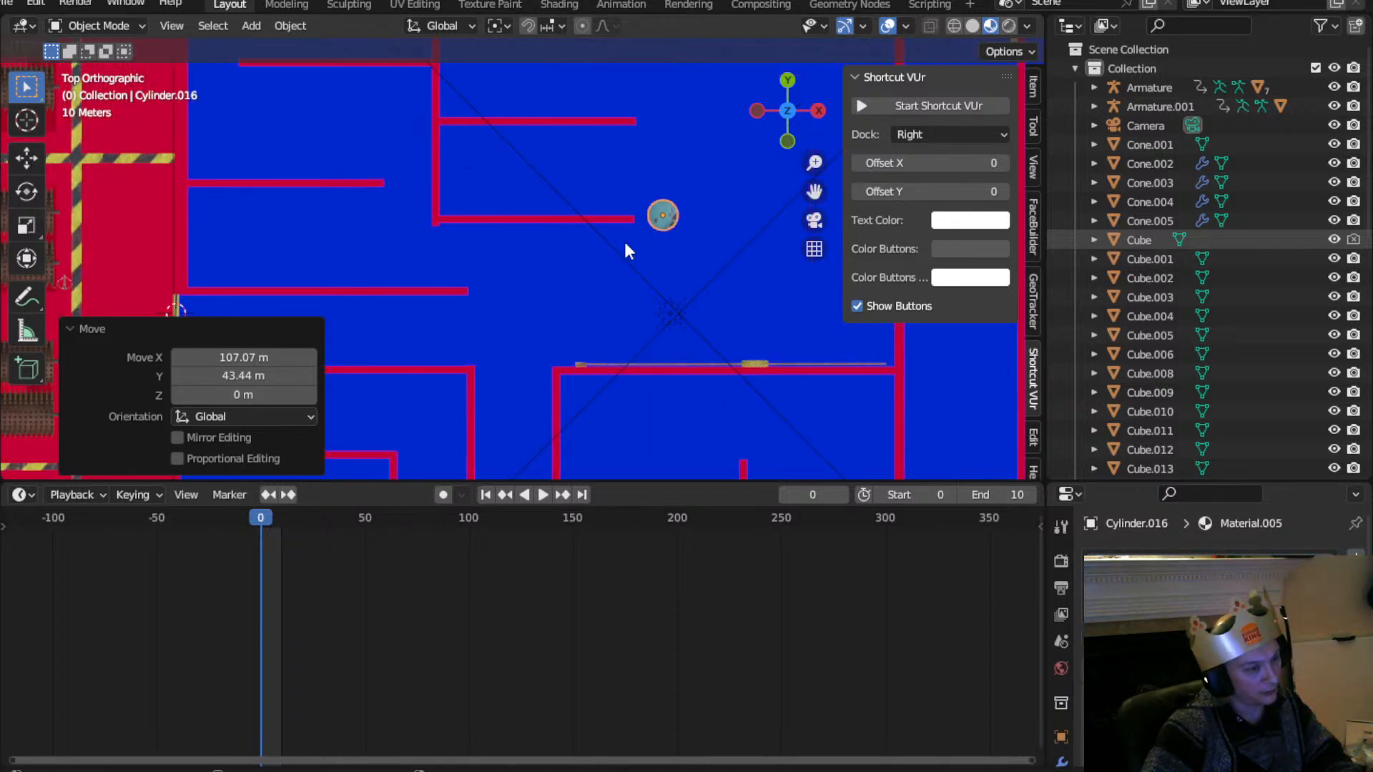
{"action": "key", "text": "g"}
{"action": "left_click", "coordinate": [602, 271]}
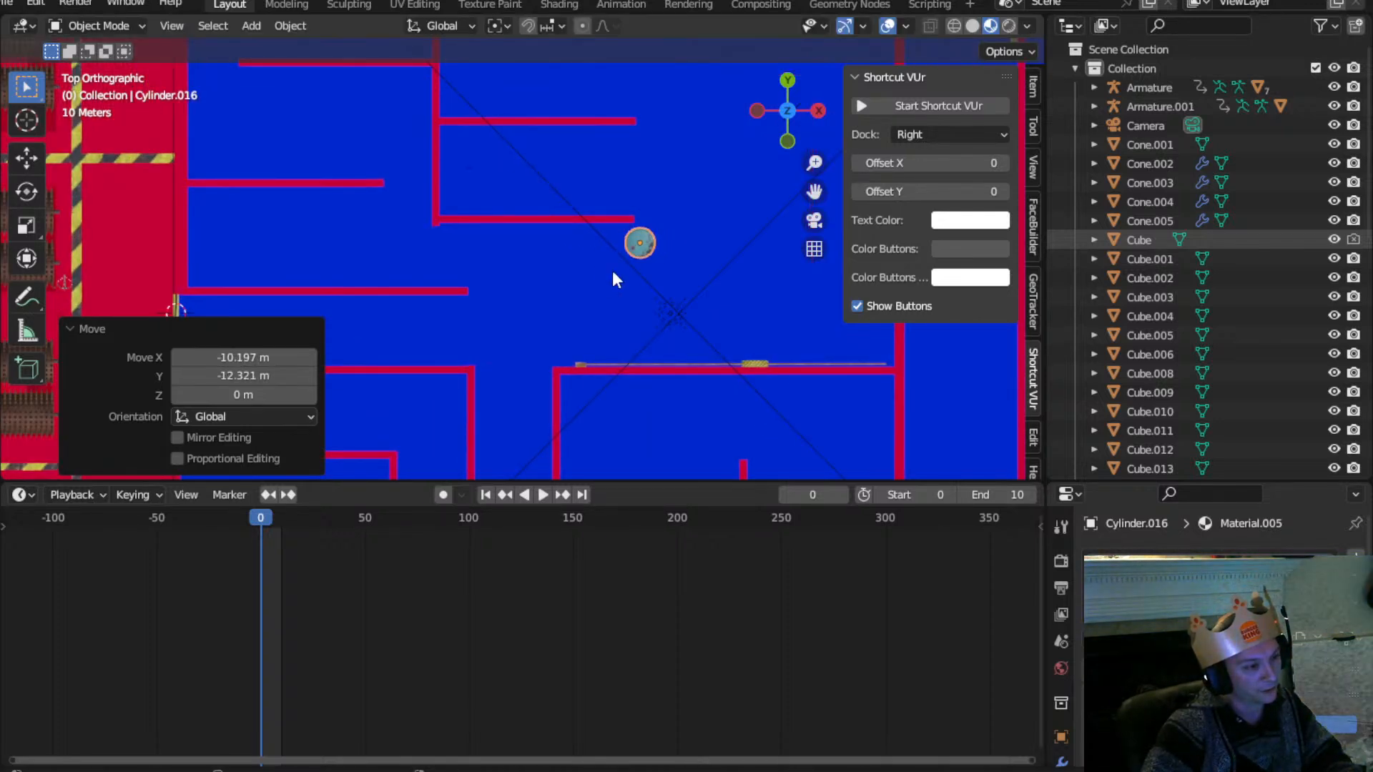
Inspect the barrel's placement from several angles relative to the pipe wall, corridors and striped door
{"action": "scroll", "coordinate": [658, 289], "scroll_direction": "up", "scroll_amount": 2}
{"action": "middle_click_drag", "start_coordinate": [658, 289], "coordinate": [309, 209]}
{"action": "middle_click_drag", "start_coordinate": [456, 183], "coordinate": [482, 300]}
{"action": "scroll", "coordinate": [474, 293], "scroll_direction": "down", "scroll_amount": 5}
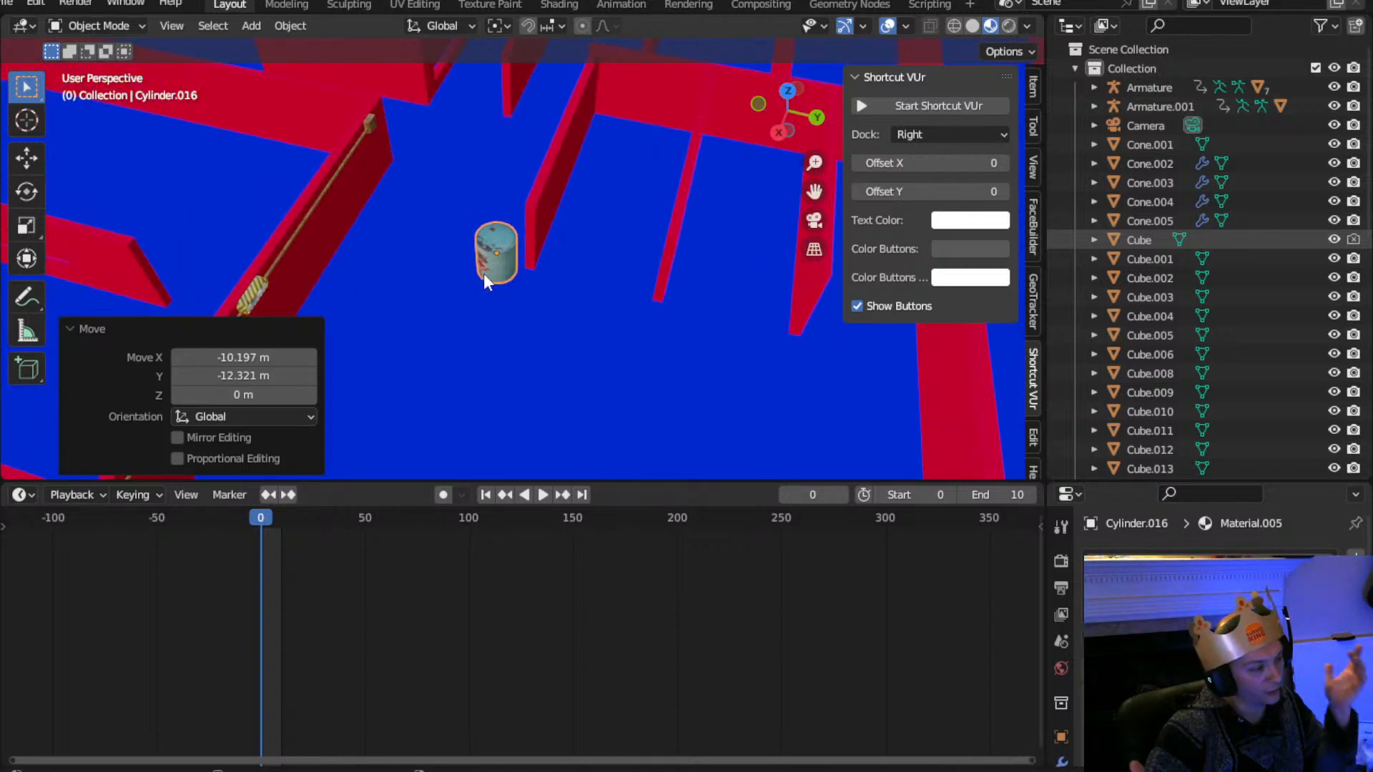
{"action": "scroll", "coordinate": [483, 273], "scroll_direction": "down", "scroll_amount": 4}
{"action": "middle_click_drag", "start_coordinate": [440, 271], "coordinate": [473, 269], "text": "shift"}
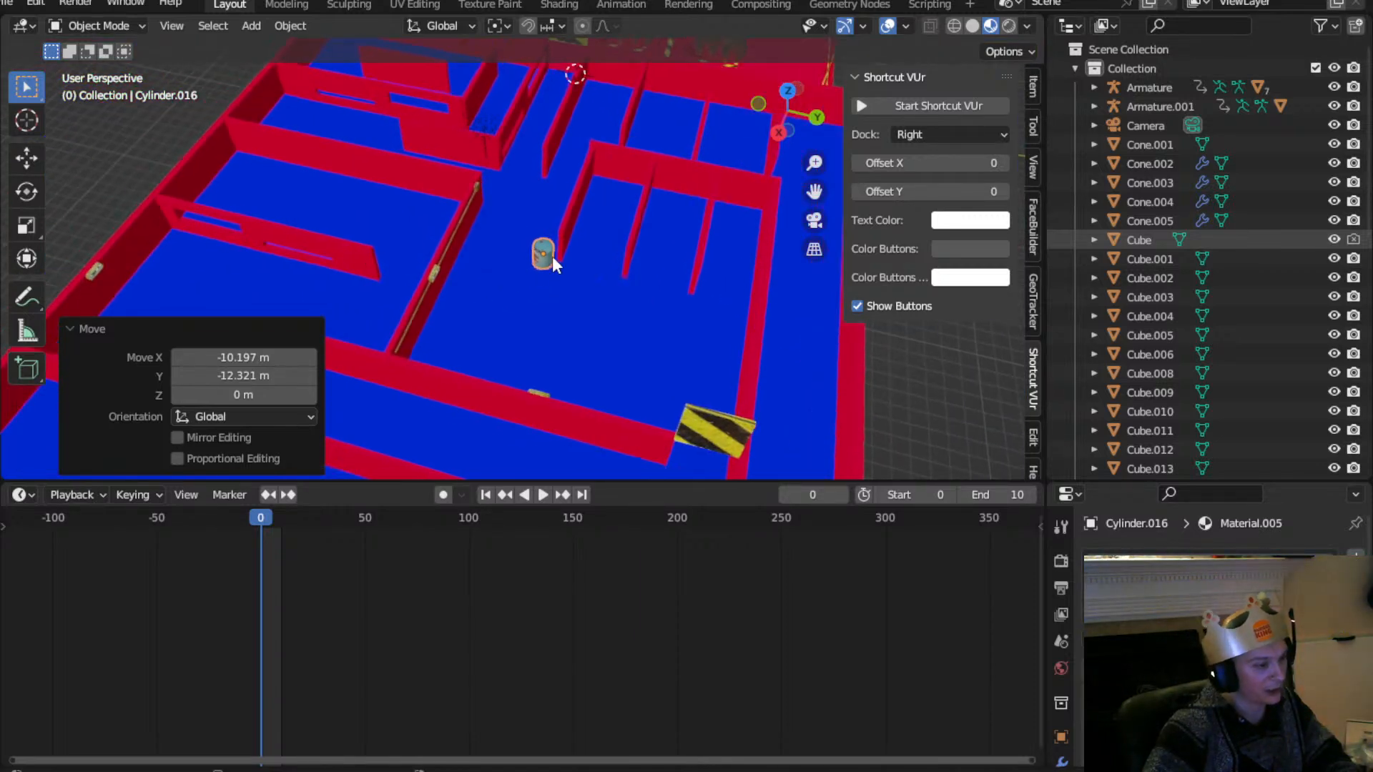
{"action": "scroll", "coordinate": [555, 256], "scroll_direction": "down", "scroll_amount": 2}
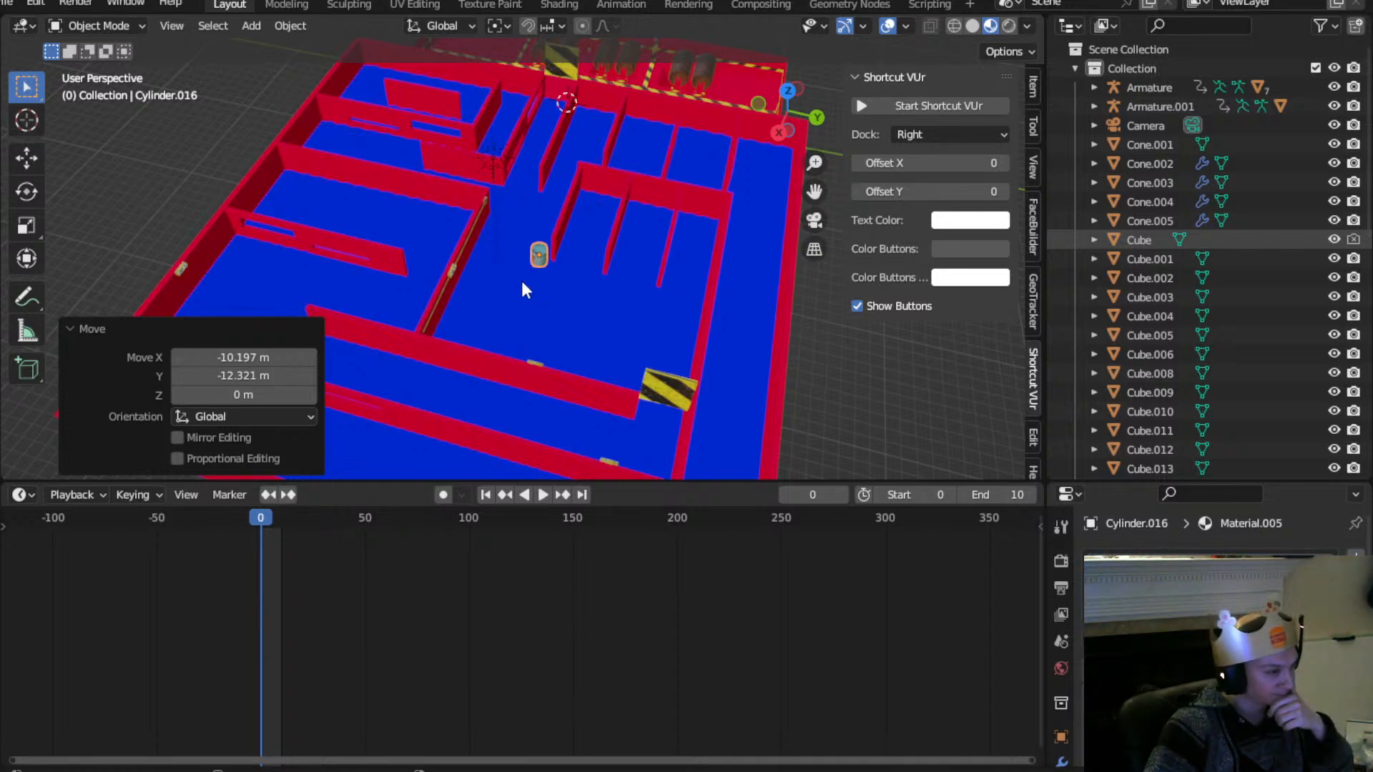
{"action": "scroll", "coordinate": [519, 289], "scroll_direction": "up", "scroll_amount": 2}
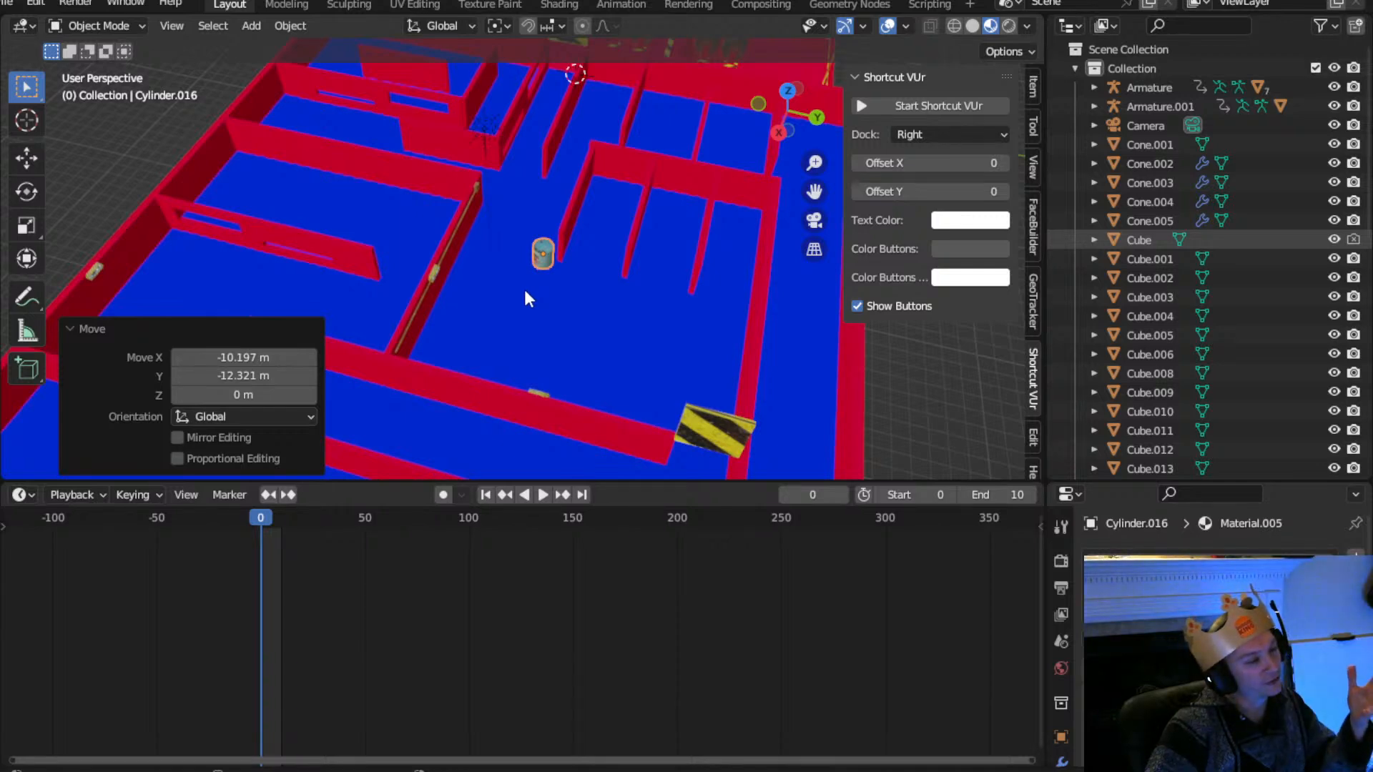
Add a Bezier curve in the top view and move it beside the maze wall carrying the pipe fixture
{"action": "left_click", "coordinate": [789, 91]}
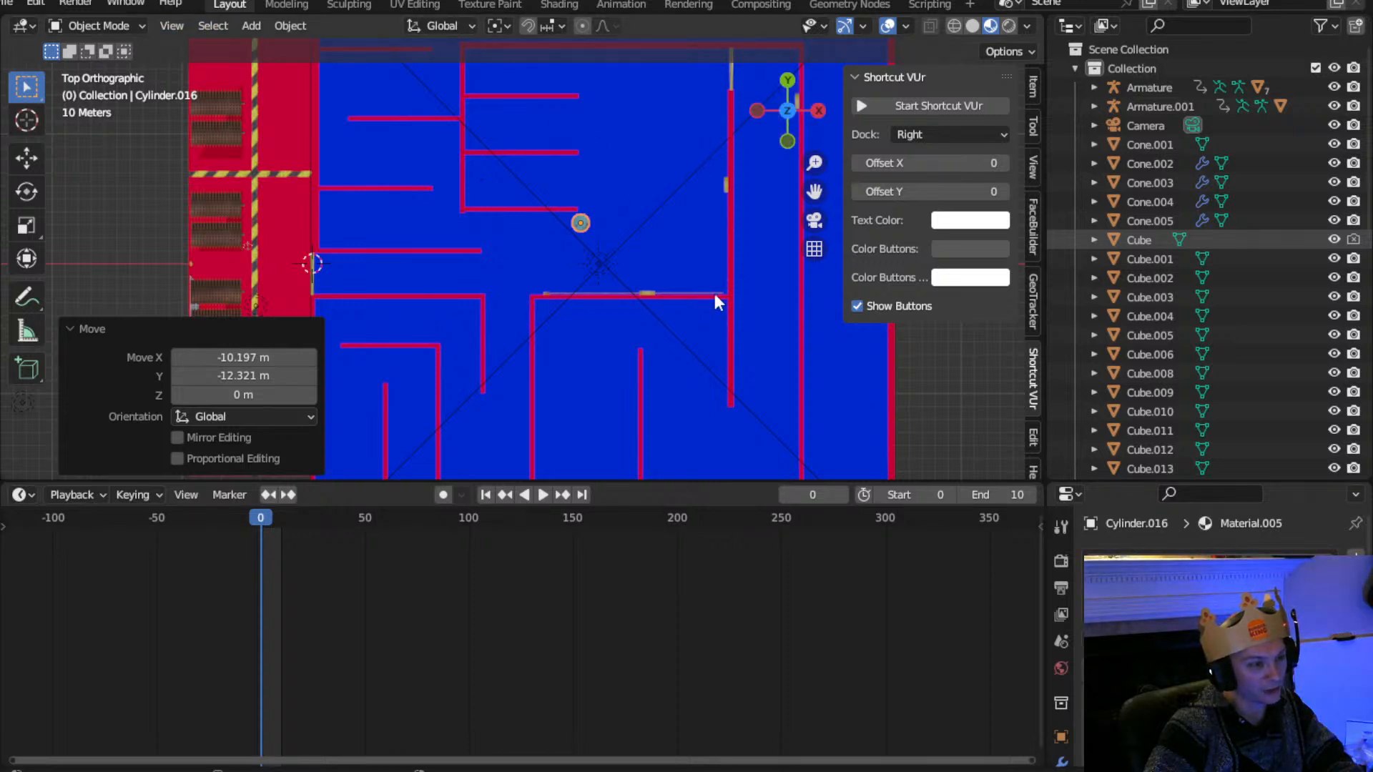
{"action": "scroll", "coordinate": [649, 343], "scroll_direction": "down", "scroll_amount": 3}
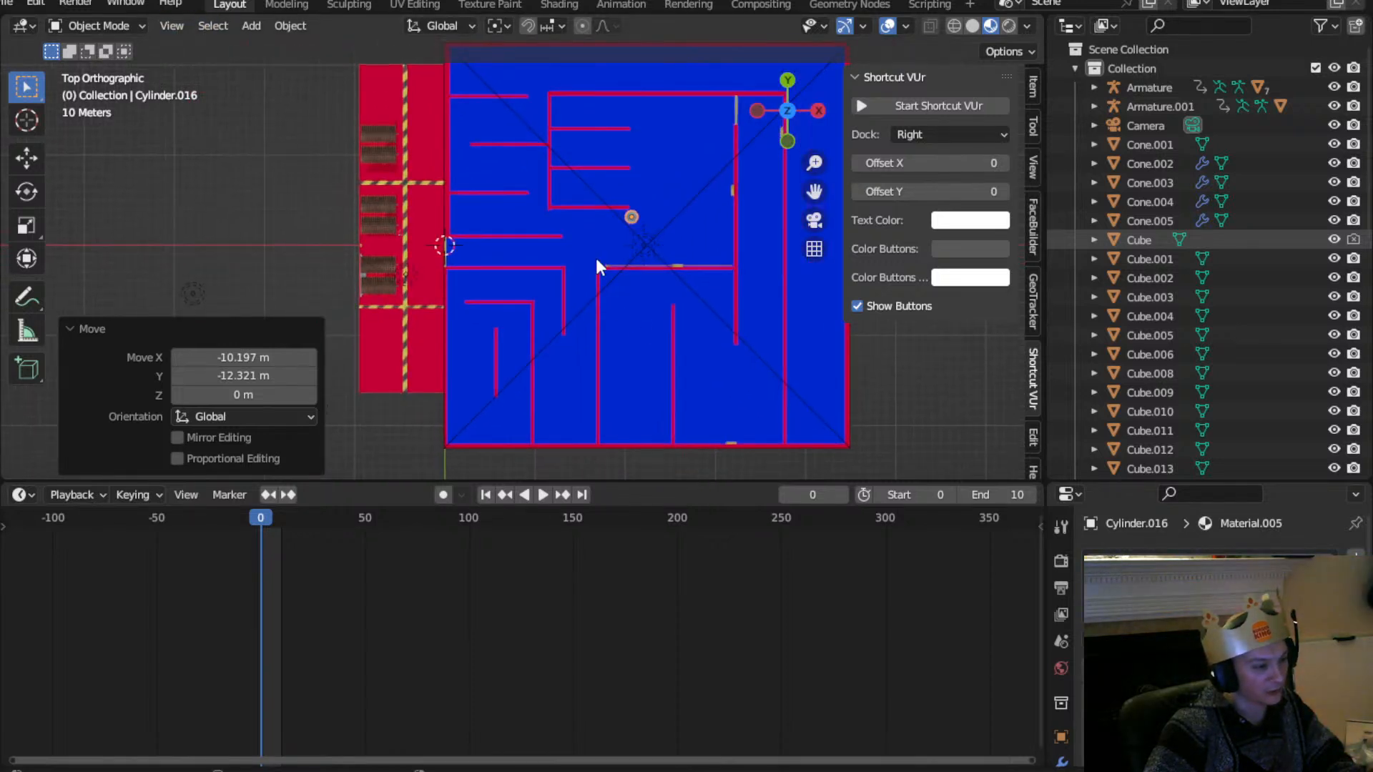
{"action": "scroll", "coordinate": [597, 269], "scroll_direction": "up", "scroll_amount": 3}
{"action": "middle_click_drag", "start_coordinate": [669, 279], "coordinate": [383, 373], "text": "shift"}
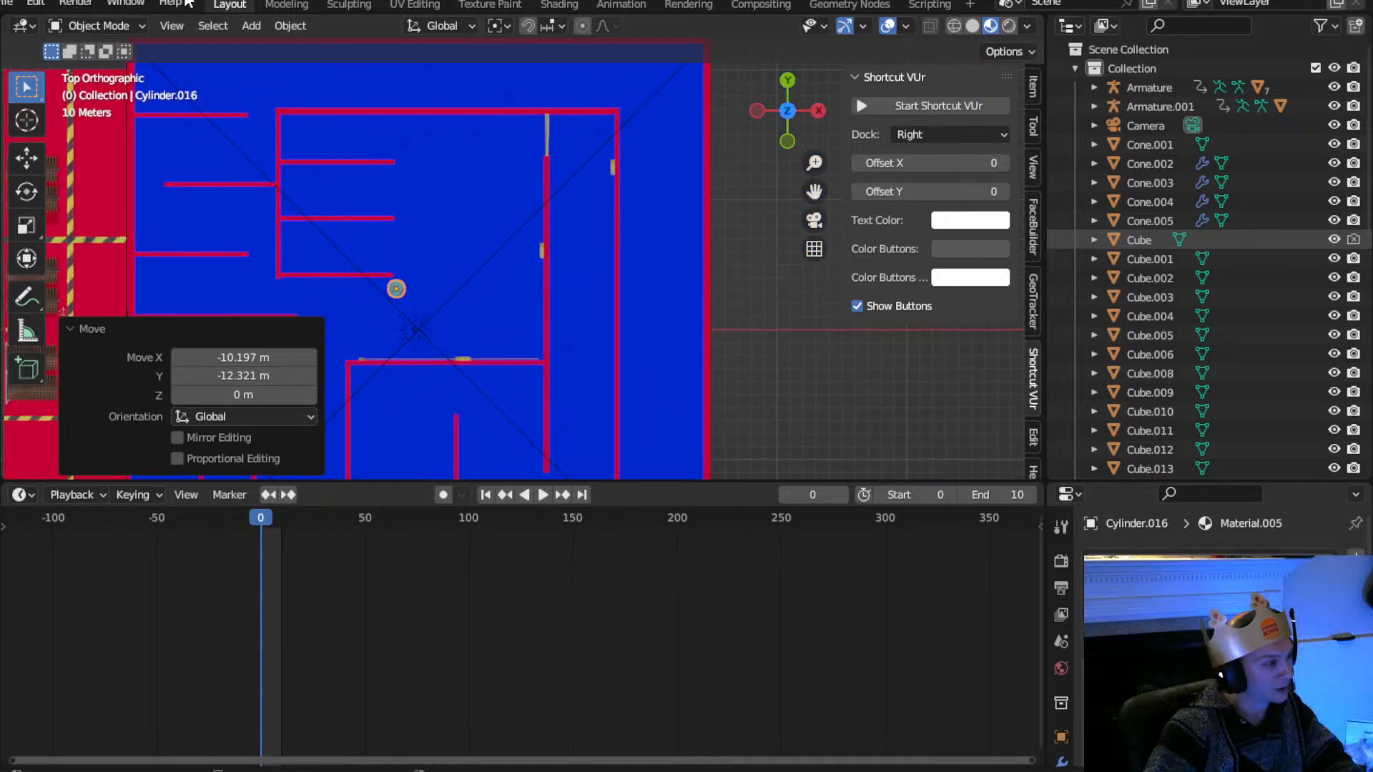
{"action": "left_click", "coordinate": [252, 25]}
{"action": "mouse_move", "coordinate": [269, 67]}
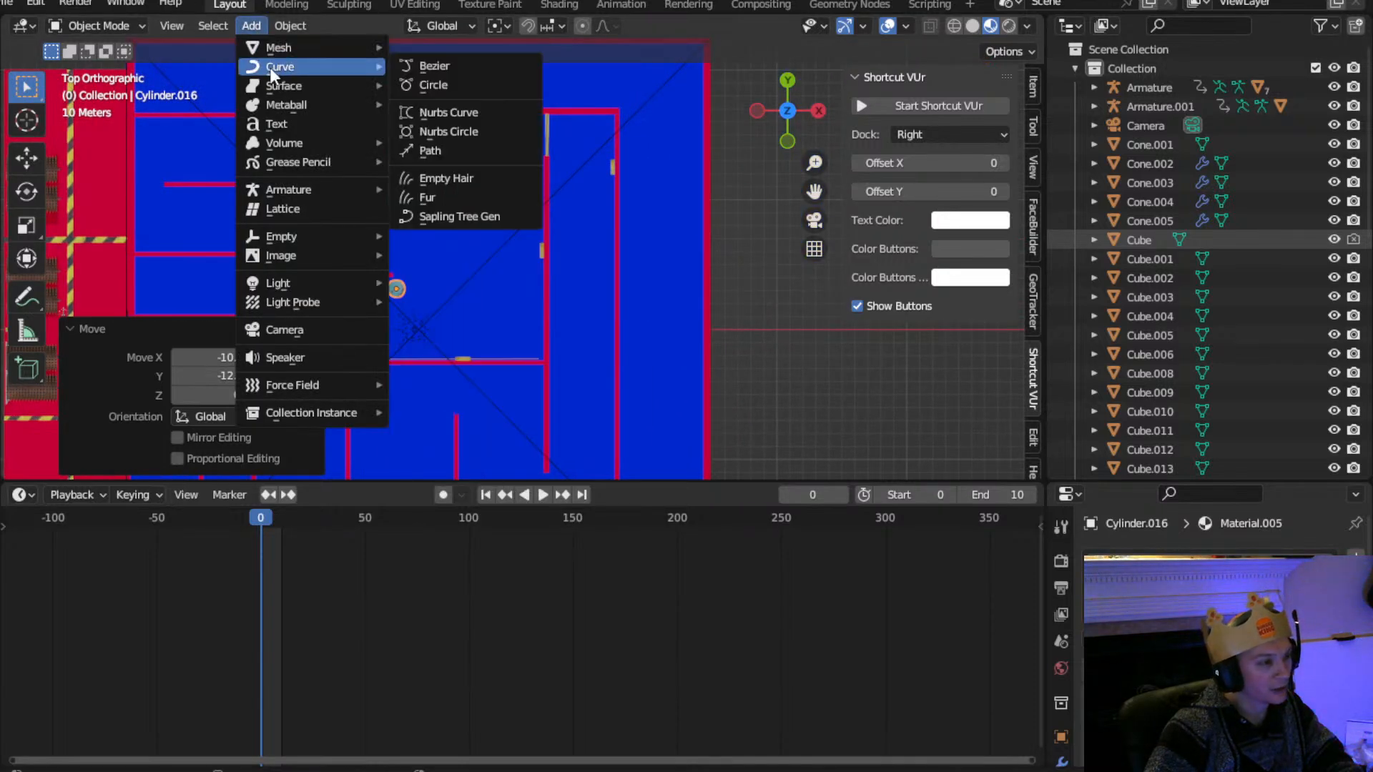
{"action": "left_click", "coordinate": [434, 65]}
{"action": "middle_click_drag", "start_coordinate": [541, 312], "coordinate": [603, 160], "text": "shift"}
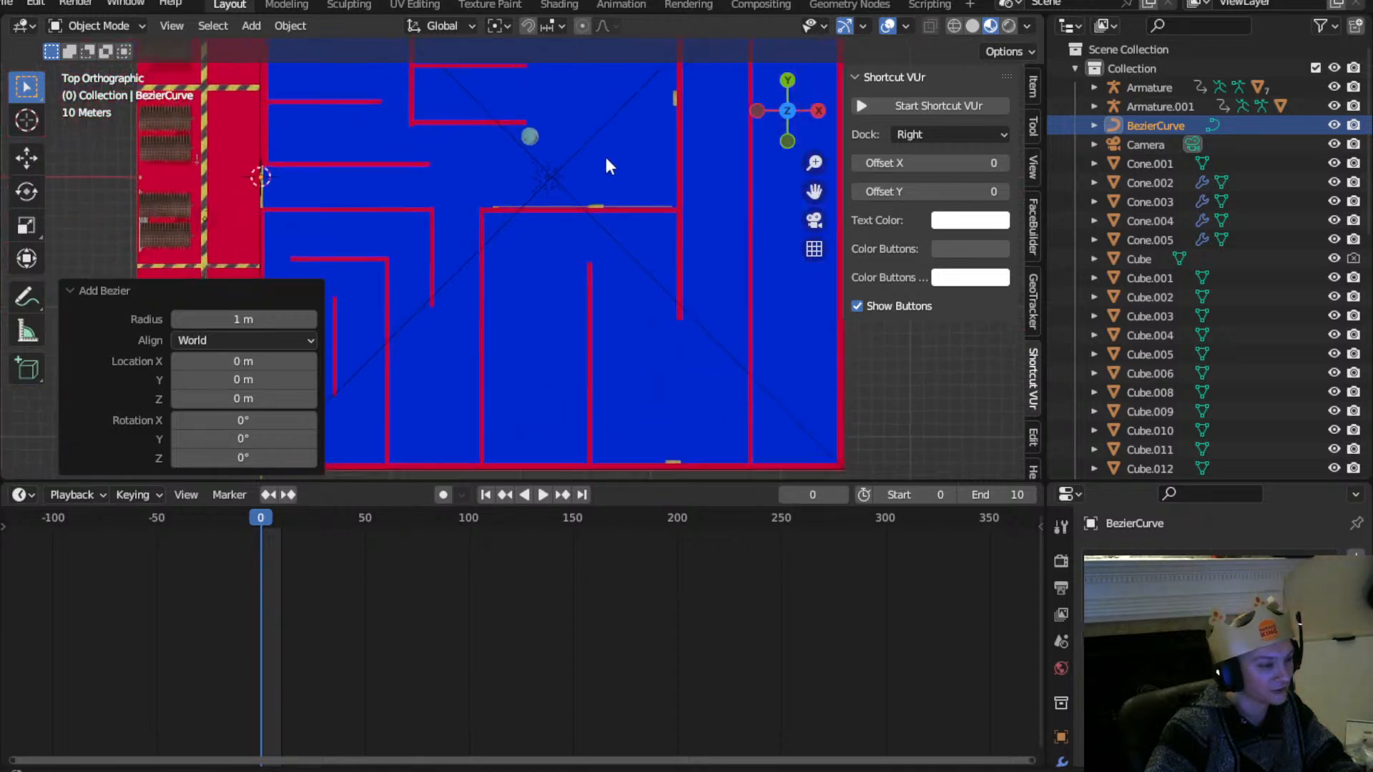
{"action": "key", "text": "g"}
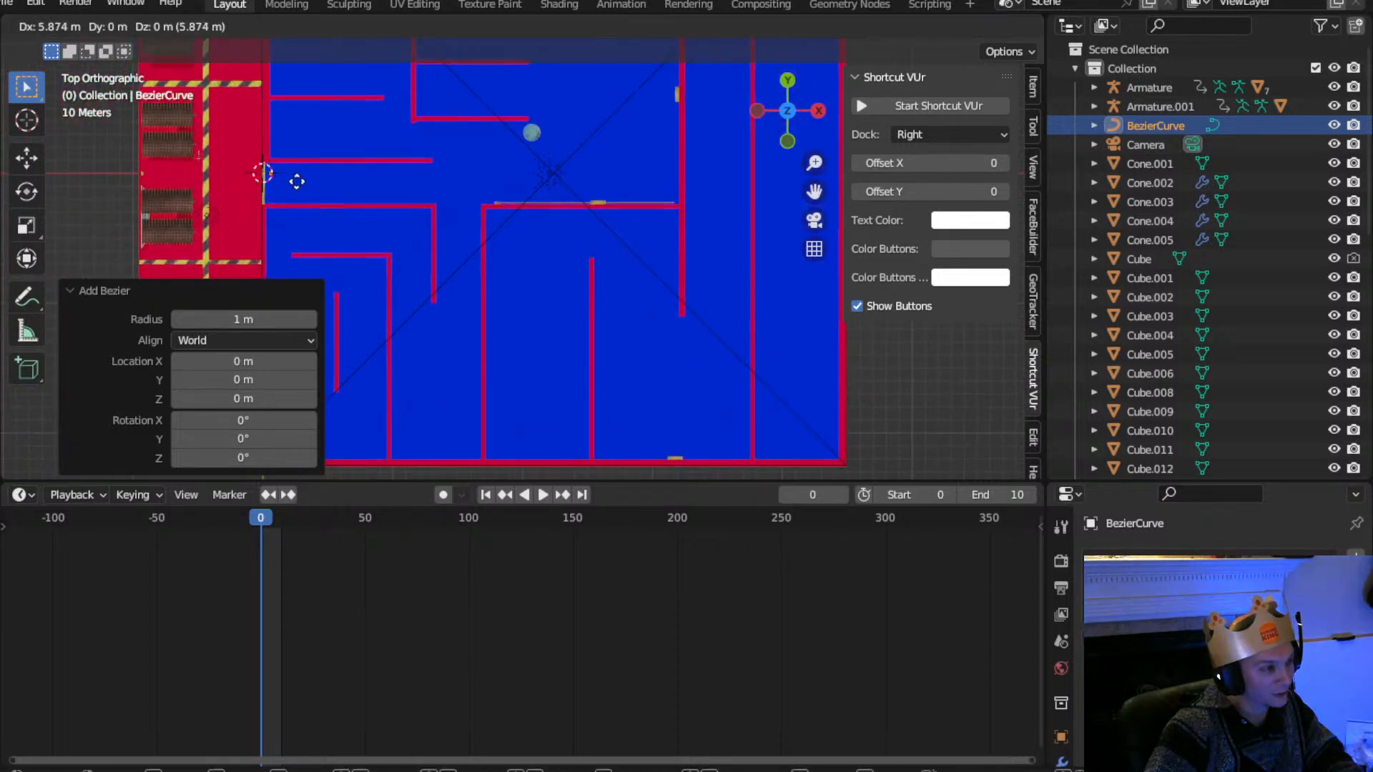
{"action": "left_click", "coordinate": [580, 207]}
Select all objects to locate the small Bezier curve and look at the maze from above
{"action": "scroll", "coordinate": [581, 206], "scroll_direction": "up", "scroll_amount": 4}
{"action": "middle_click_drag", "start_coordinate": [582, 202], "coordinate": [544, 284]}
{"action": "key", "text": "a"}
{"action": "scroll", "coordinate": [592, 286], "scroll_direction": "down", "scroll_amount": 3}
{"action": "left_click", "coordinate": [787, 131]}
{"action": "scroll", "coordinate": [661, 229], "scroll_direction": "down", "scroll_amount": 3}
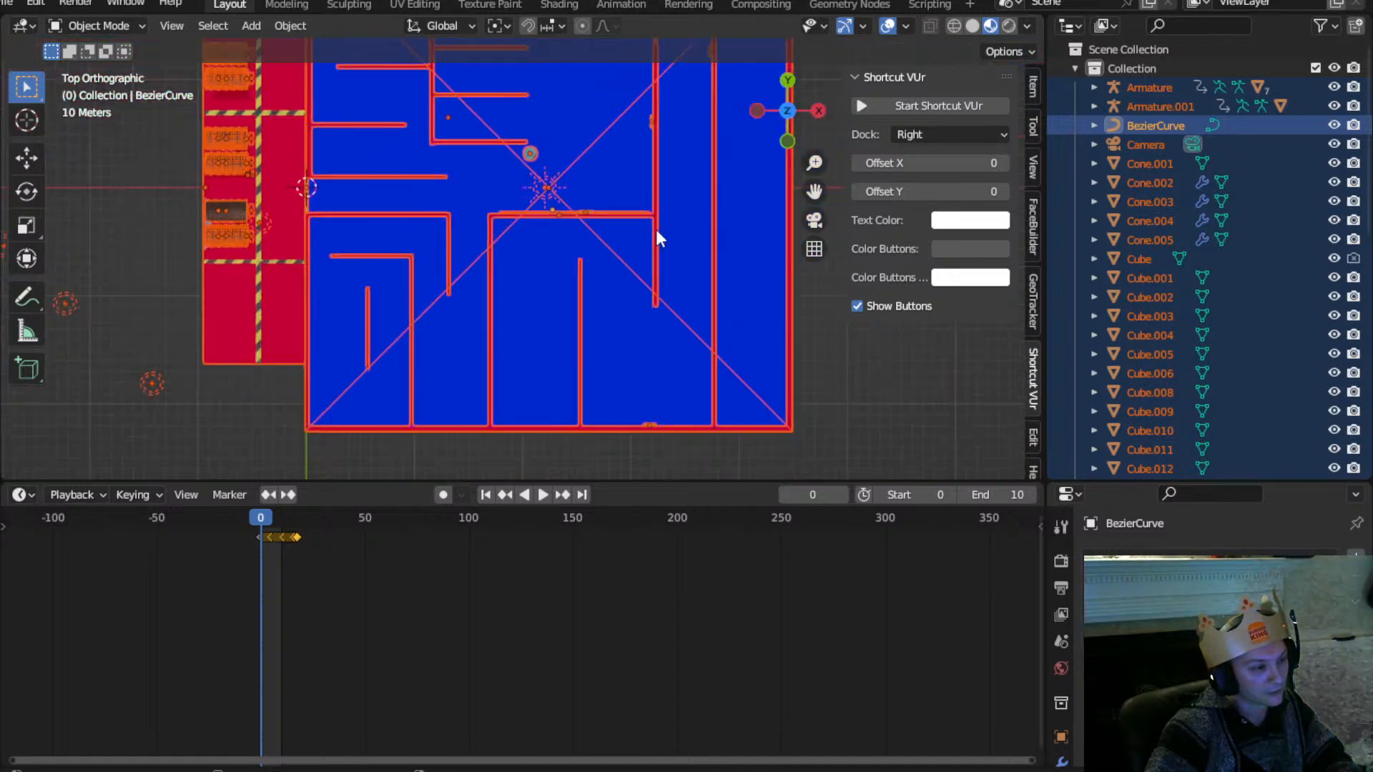
{"action": "middle_click_drag", "start_coordinate": [660, 229], "coordinate": [546, 324], "text": "shift"}
Start the Shortcut VUr key display and enlarge the 3D viewport by hiding the sidebar and shrinking the timeline
{"action": "left_click", "coordinate": [941, 104]}
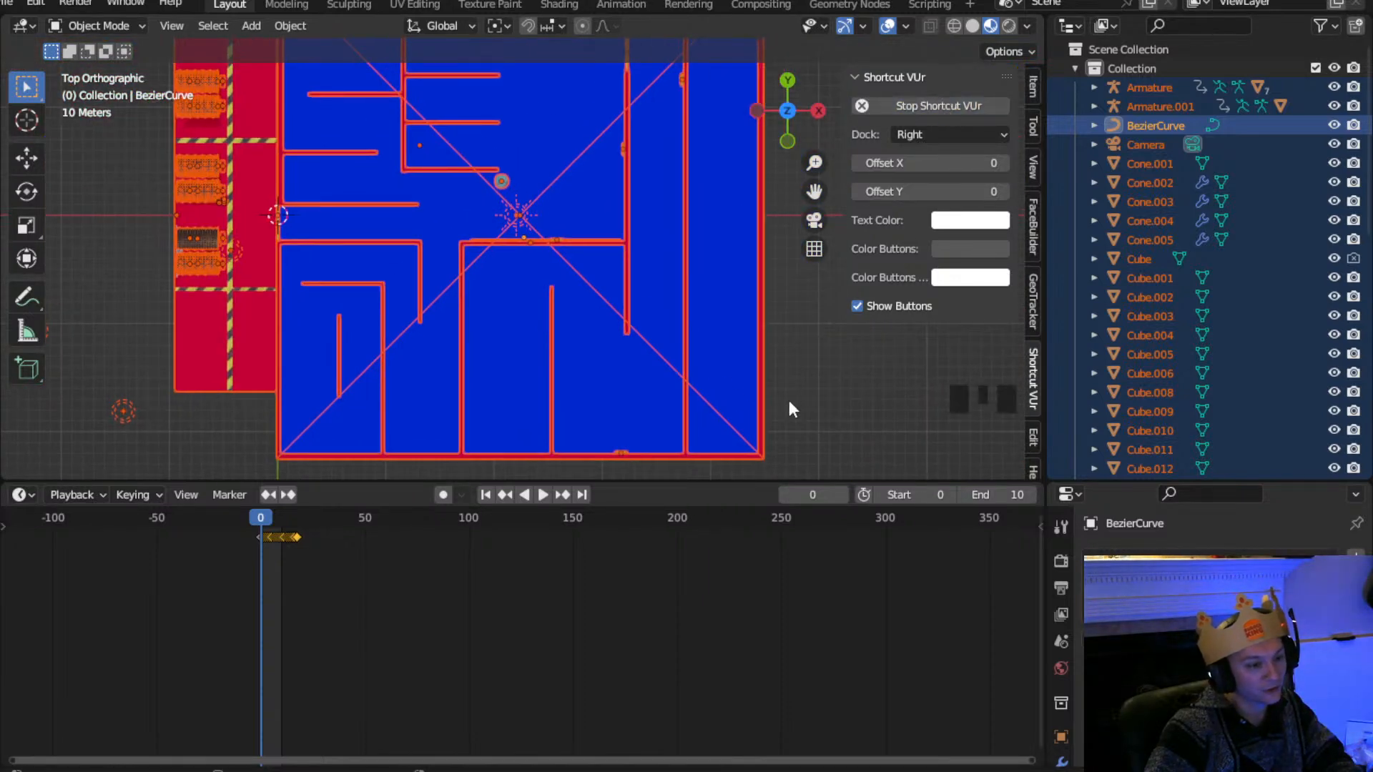
{"action": "key", "text": "n"}
{"action": "left_click_drag", "start_coordinate": [811, 482], "coordinate": [820, 678]}
Select only the Bezier curve and scale it uniformly by about 17
{"action": "scroll", "coordinate": [546, 304], "scroll_direction": "up", "scroll_amount": 11}
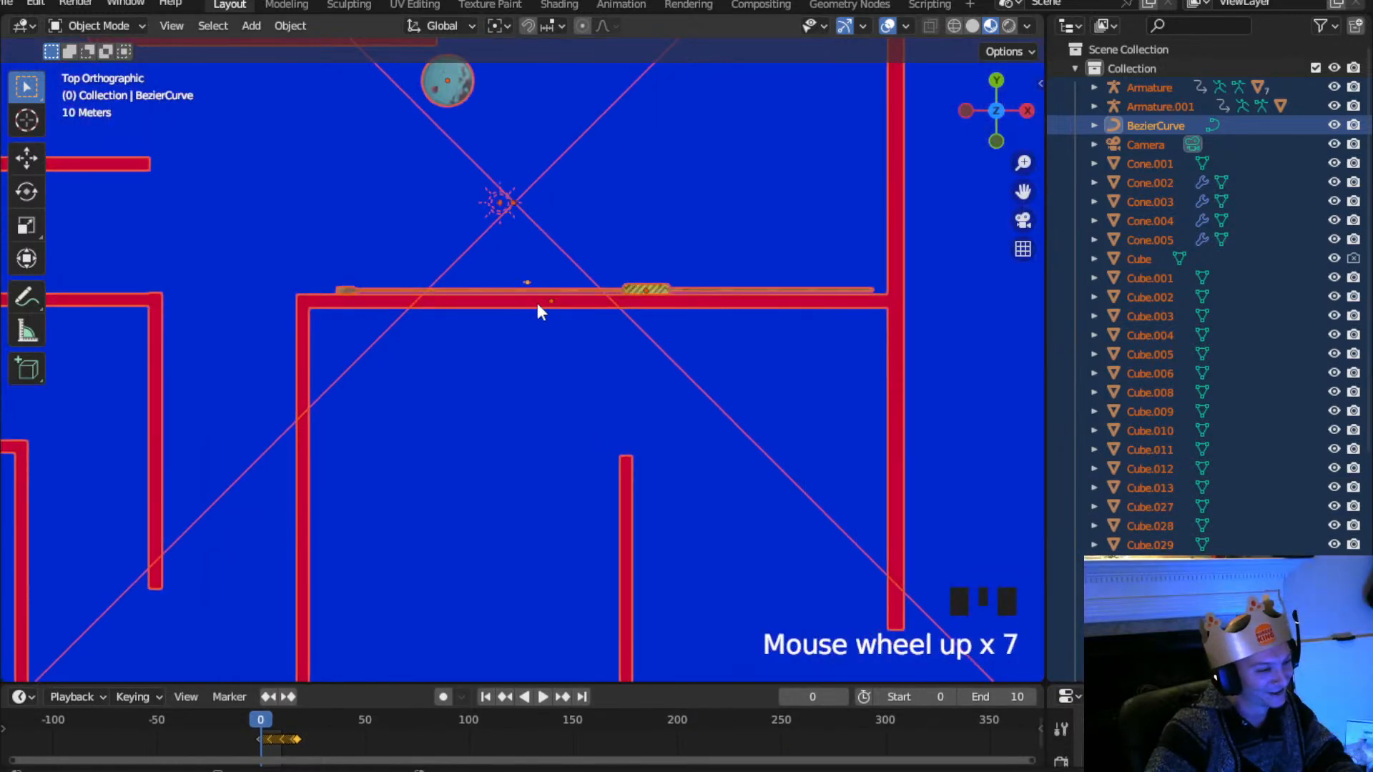
{"action": "left_click", "coordinate": [529, 200]}
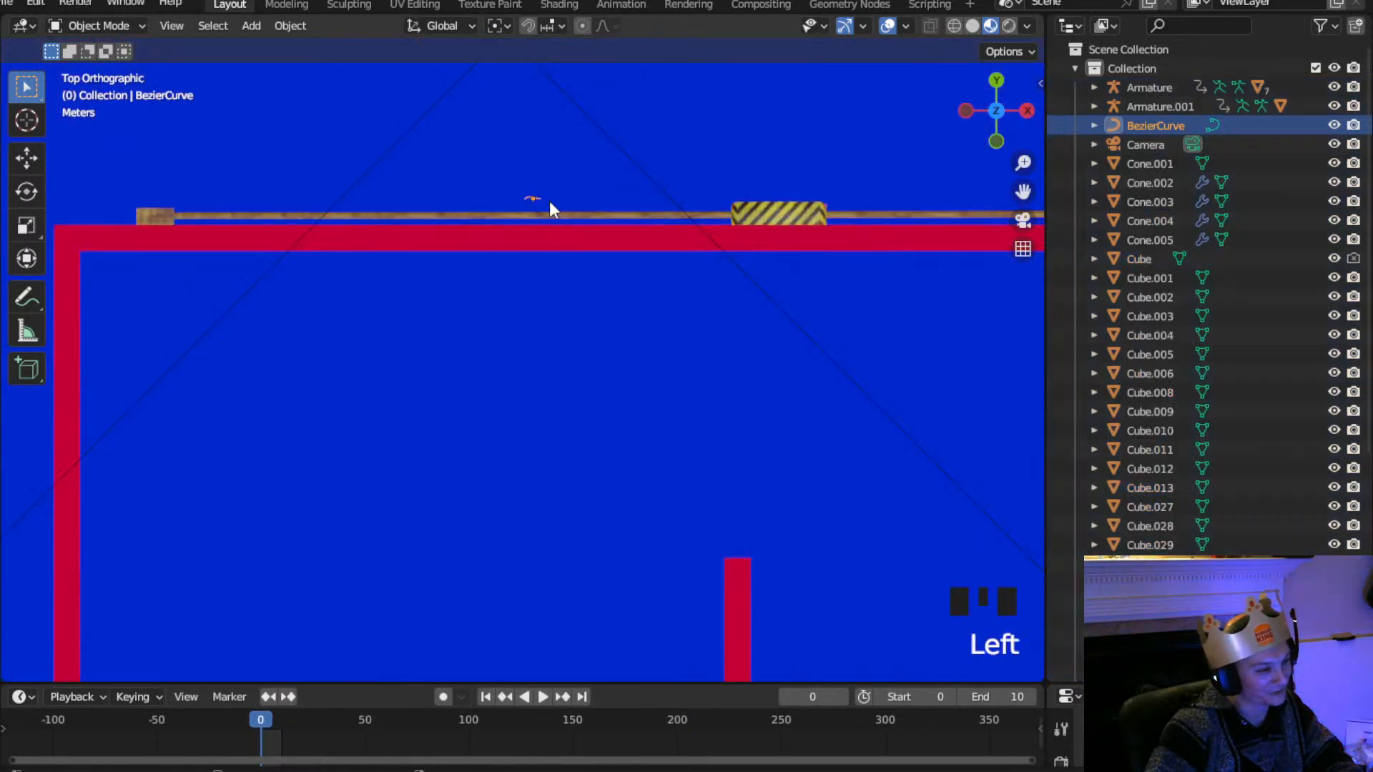
{"action": "key", "text": "s"}
{"action": "left_click", "coordinate": [607, 462]}
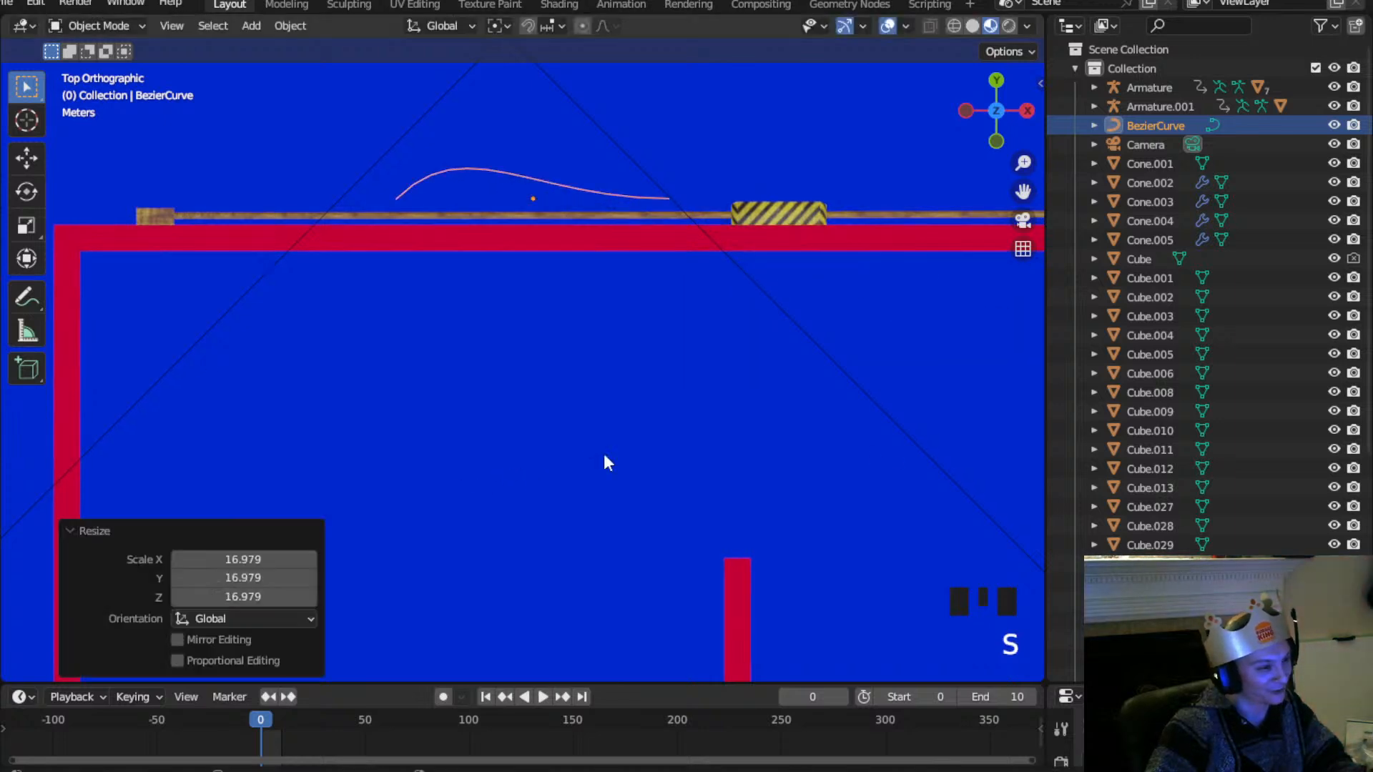
Rotate the curve's left control point about 42.8° around Z in Edit Mode to flatten it, and return to Object Mode
{"action": "left_click", "coordinate": [100, 25]}
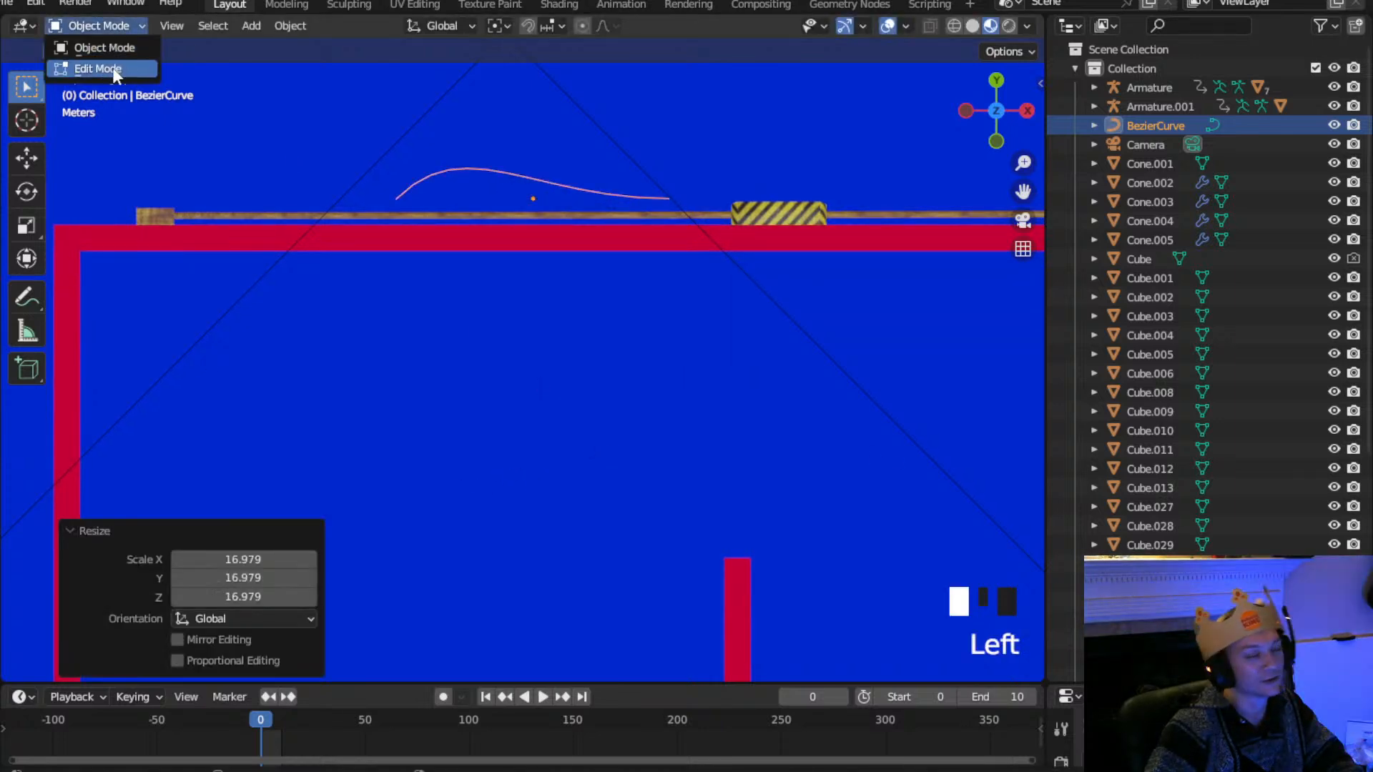
{"action": "left_click", "coordinate": [114, 71]}
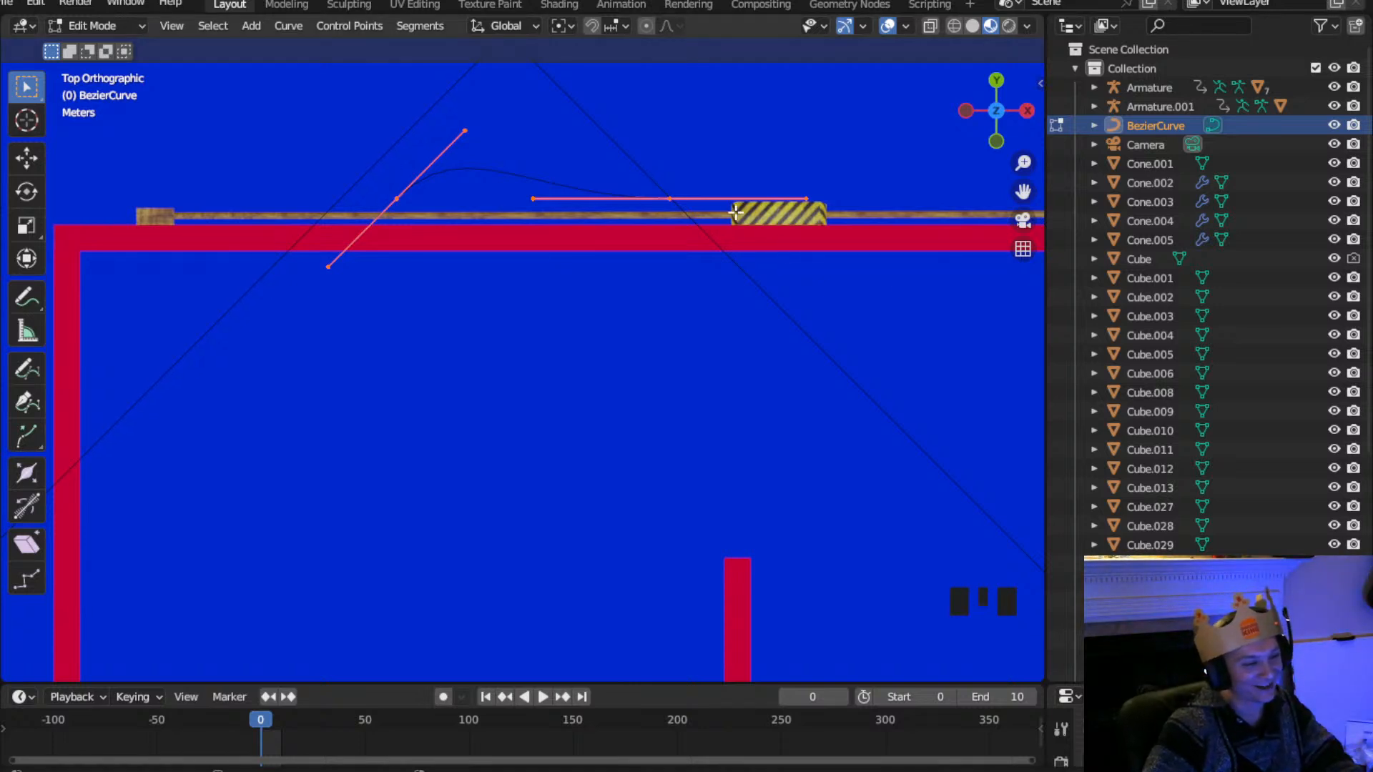
{"action": "left_click", "coordinate": [669, 200]}
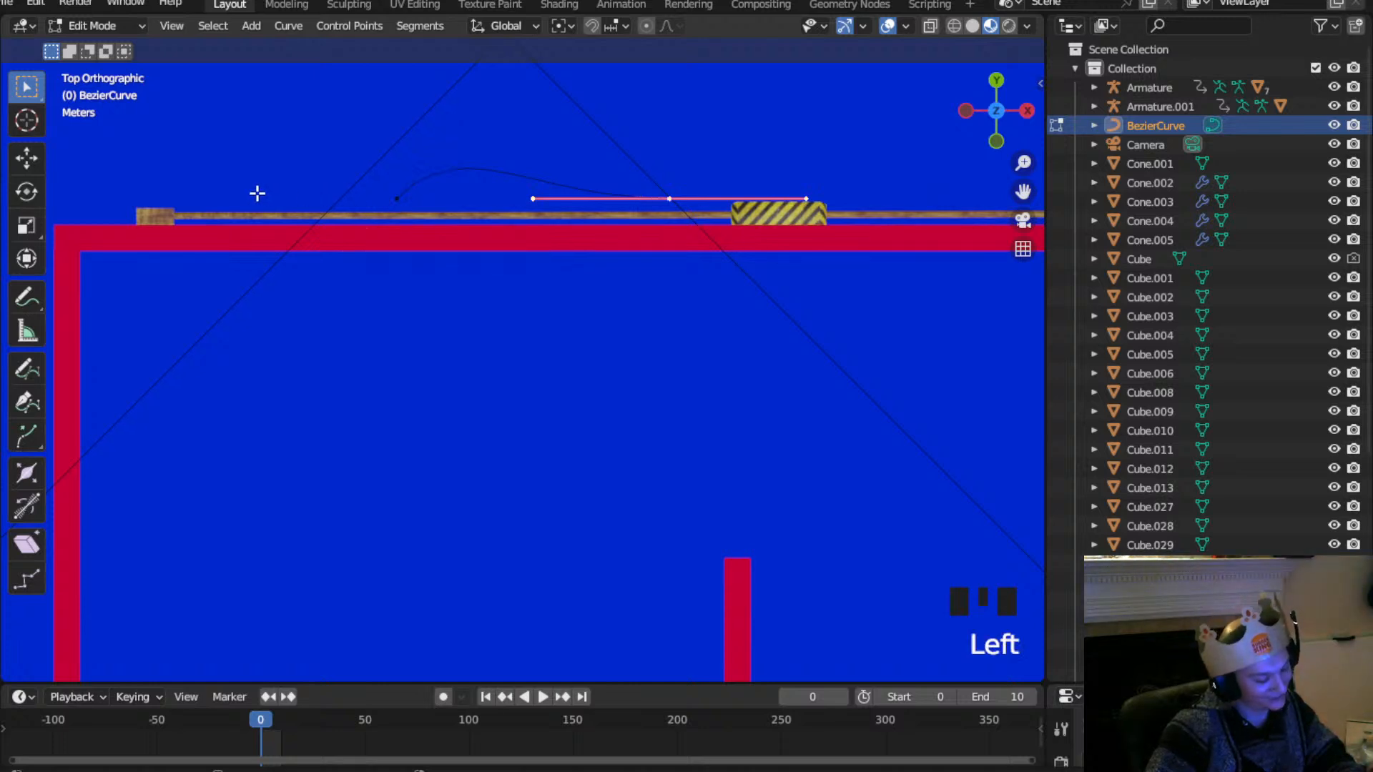
{"action": "left_click", "coordinate": [398, 199]}
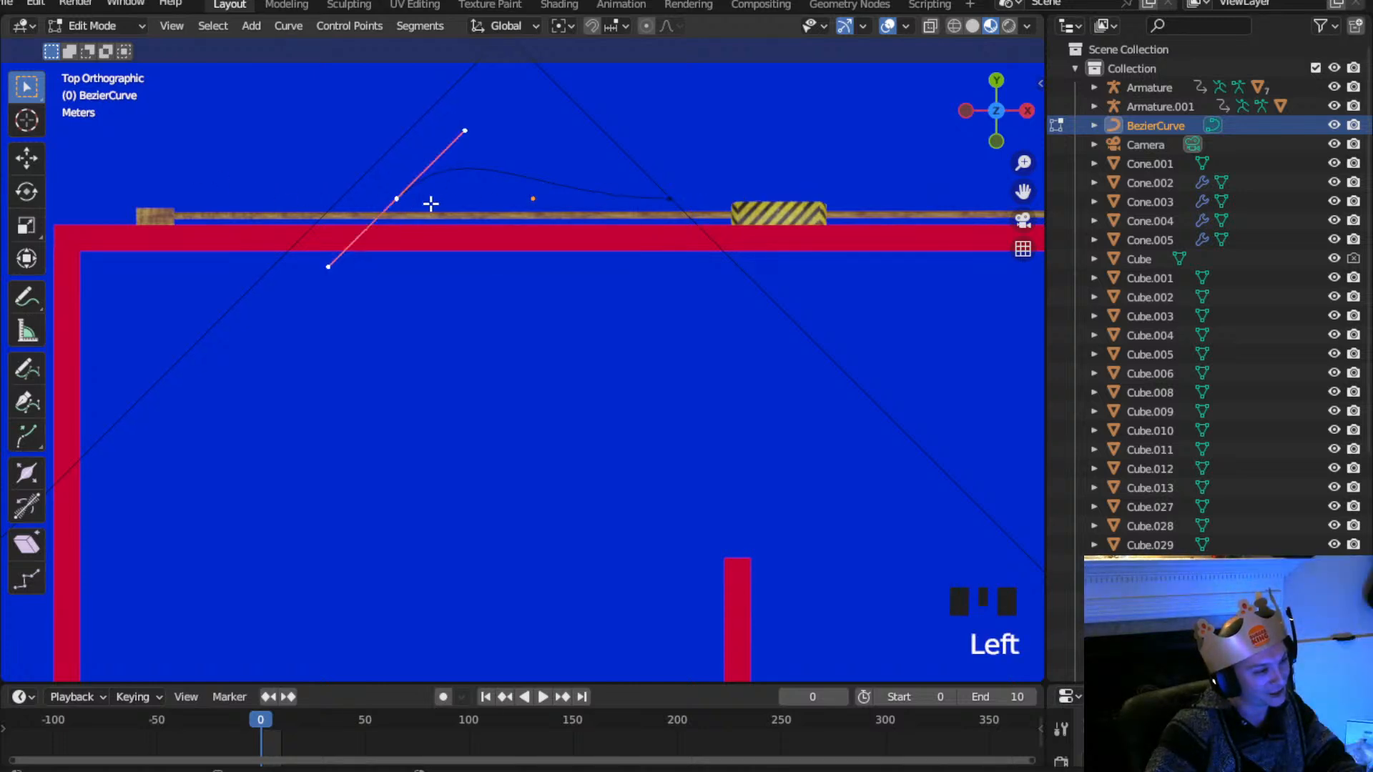
{"action": "key", "text": "r"}
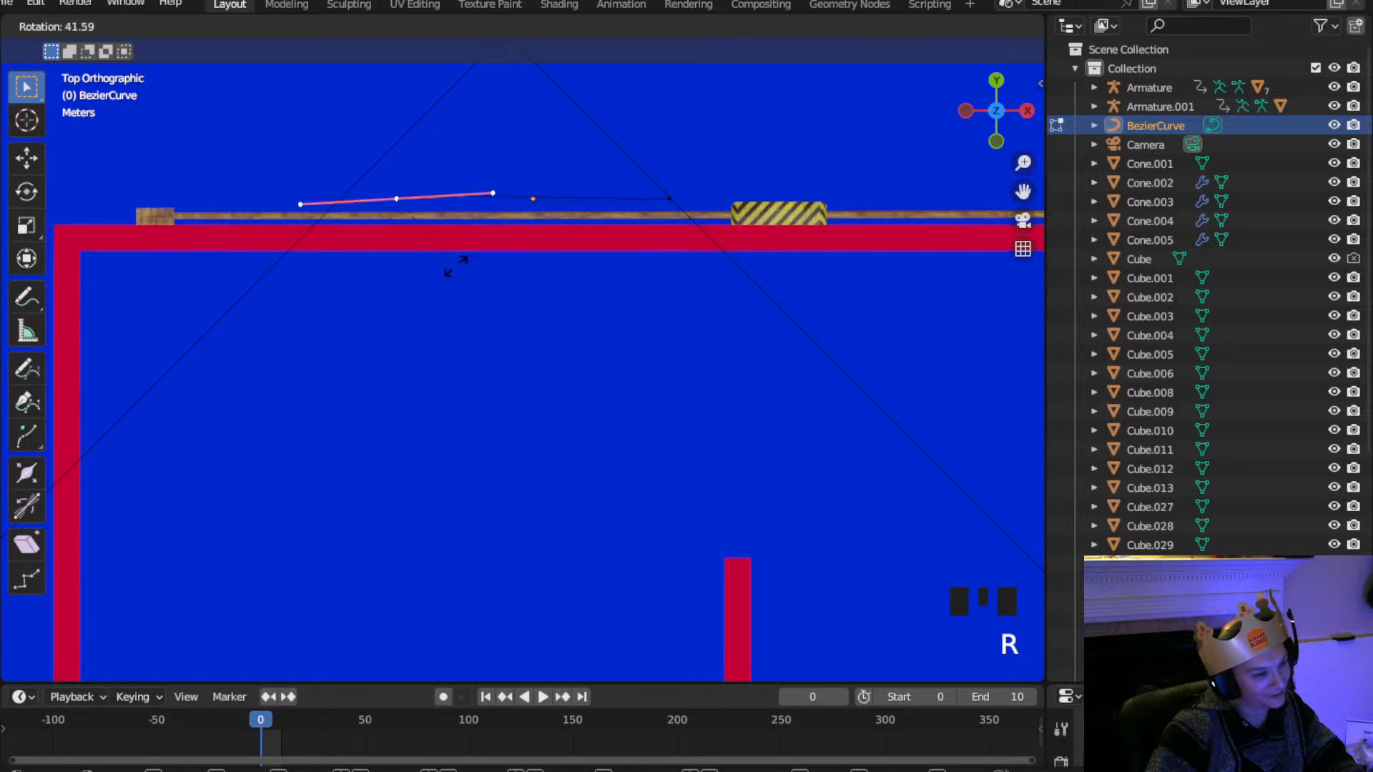
{"action": "left_click", "coordinate": [540, 244]}
{"action": "scroll", "coordinate": [763, 248], "scroll_direction": "down", "scroll_amount": 2}
{"action": "middle_click_drag", "start_coordinate": [763, 248], "coordinate": [484, 261], "text": "shift"}
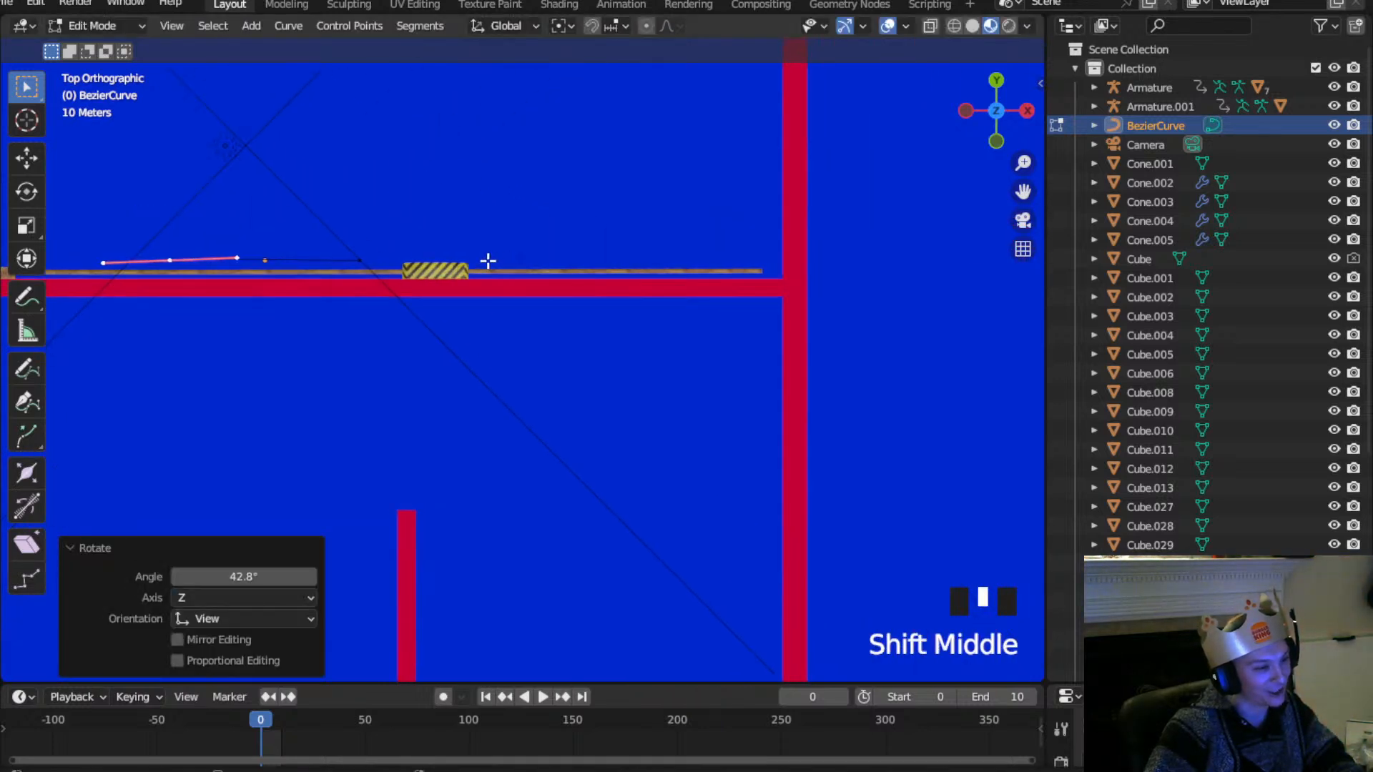
{"action": "scroll", "coordinate": [530, 261], "scroll_direction": "down", "scroll_amount": 4}
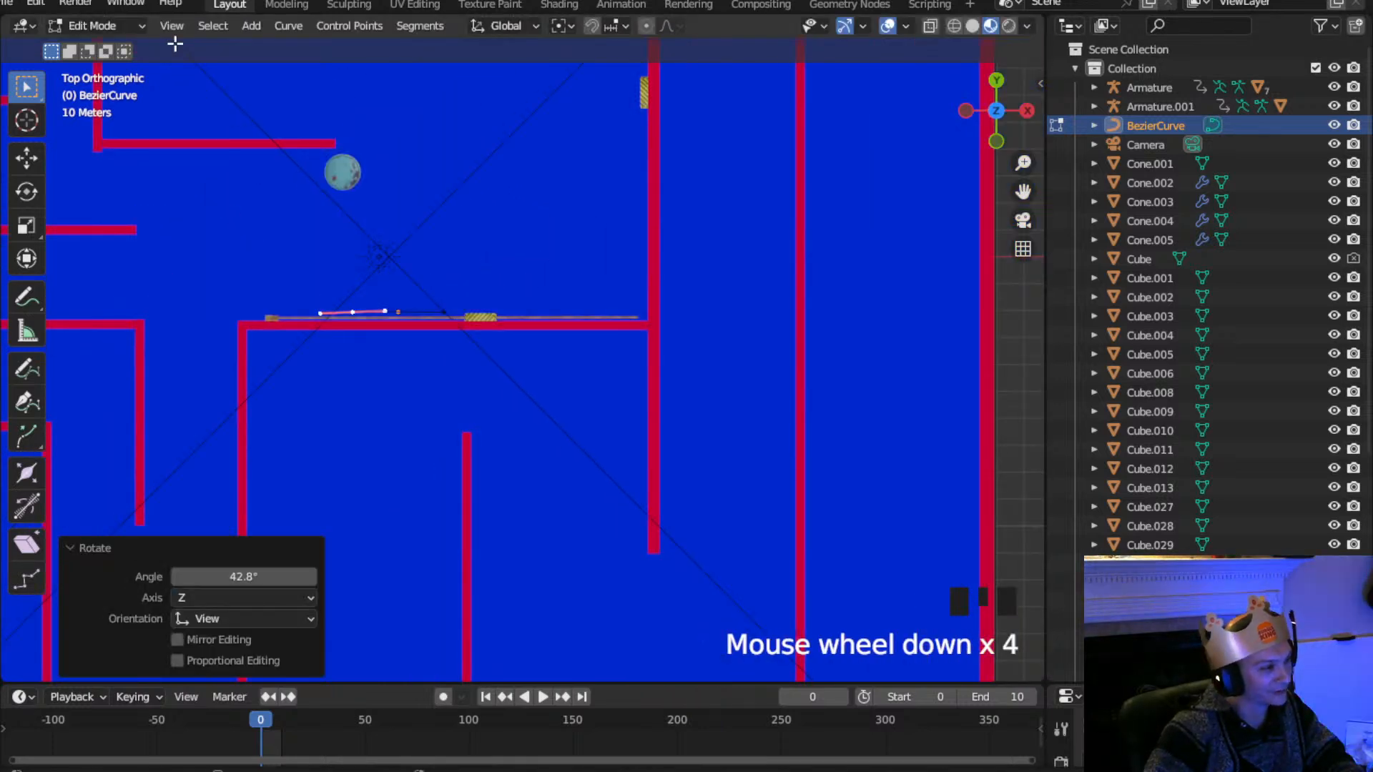
{"action": "left_click", "coordinate": [100, 26]}
{"action": "left_click", "coordinate": [104, 48]}
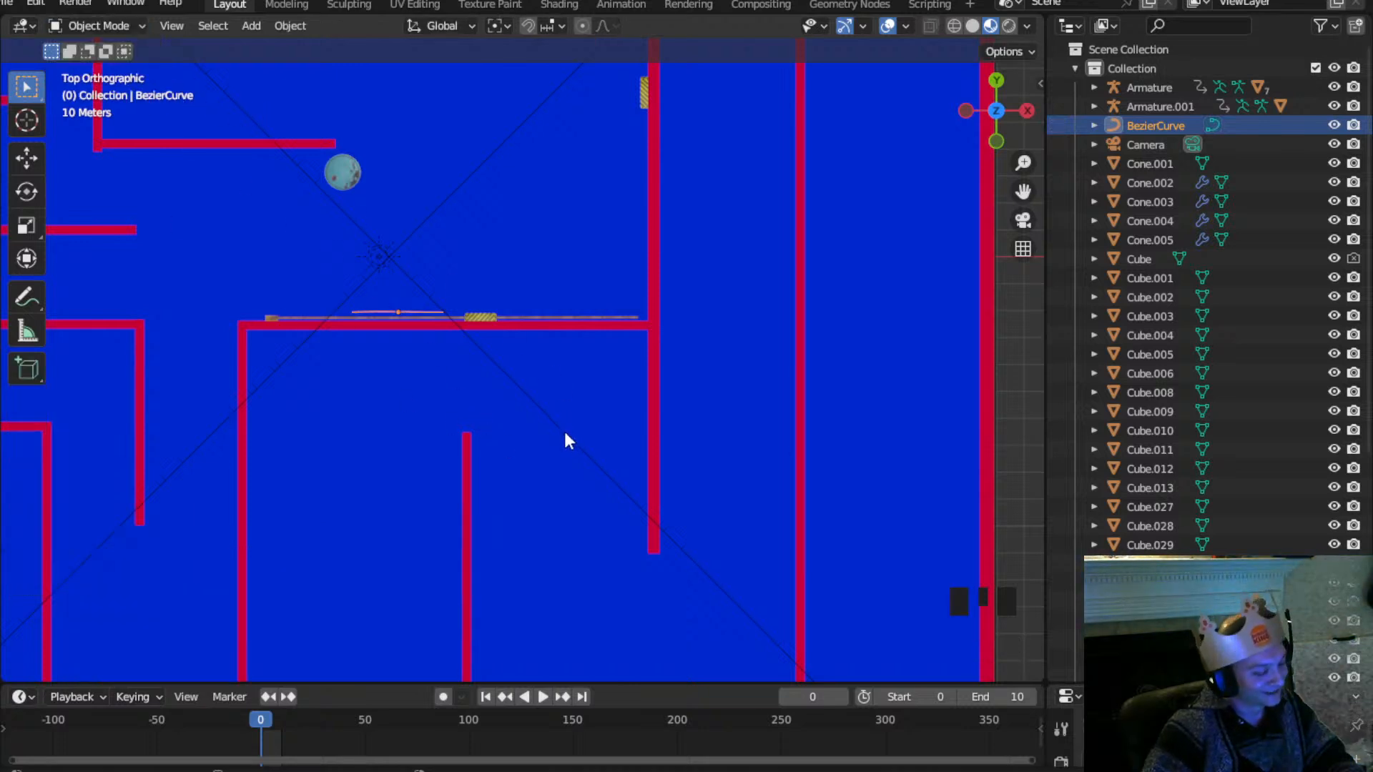
Move the Bezier curve to the long vertical inner wall just below its light fixture and rotate it parallel to the wall
{"action": "key", "text": "g"}
{"action": "left_click", "coordinate": [690, 255]}
{"action": "middle_click_drag", "start_coordinate": [690, 255], "coordinate": [558, 544], "text": "shift"}
{"action": "key", "text": "r"}
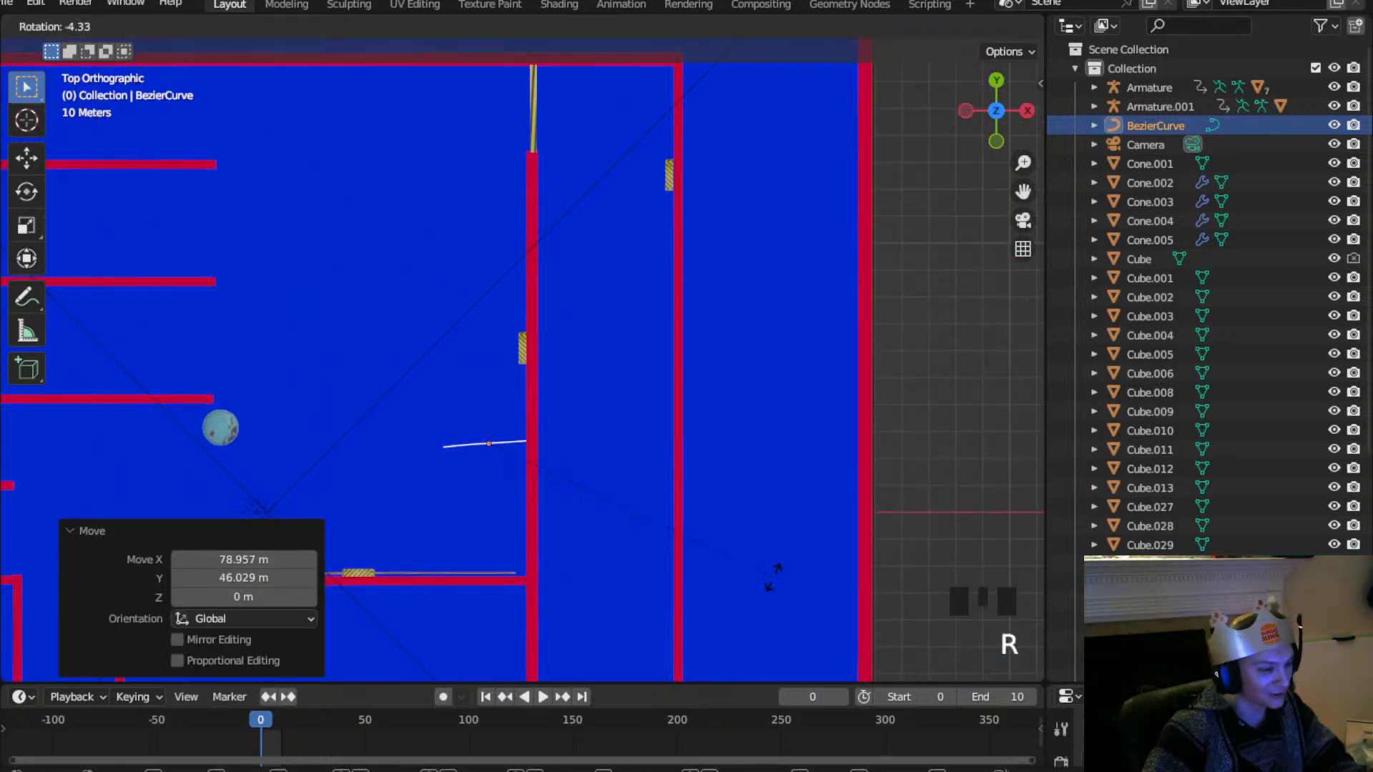
{"action": "left_click", "coordinate": [579, 321]}
{"action": "key", "text": "g"}
{"action": "left_click", "coordinate": [609, 353]}
Examine the curve's placement beside the wall and light fixture from above and in perspective
{"action": "scroll", "coordinate": [530, 472], "scroll_direction": "down", "scroll_amount": 5}
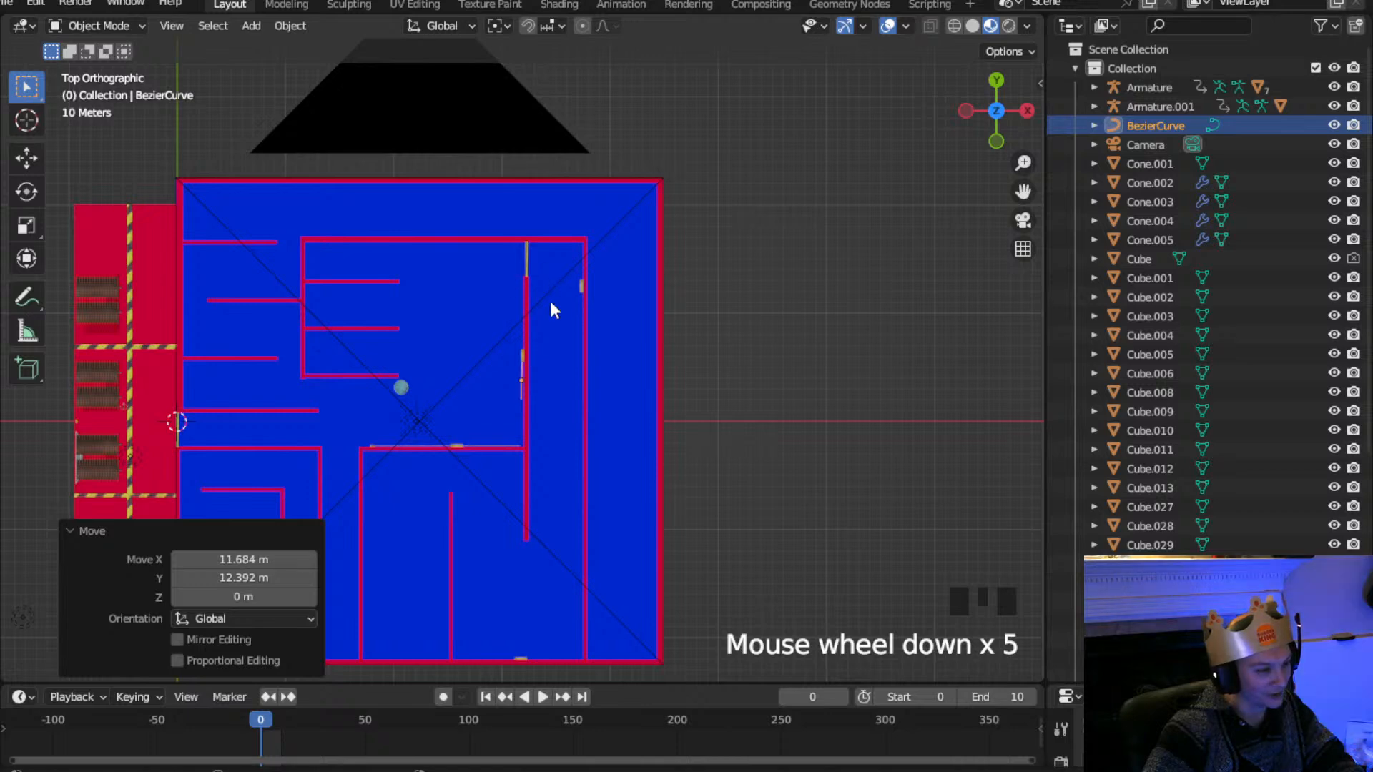
{"action": "scroll", "coordinate": [493, 457], "scroll_direction": "up", "scroll_amount": 5}
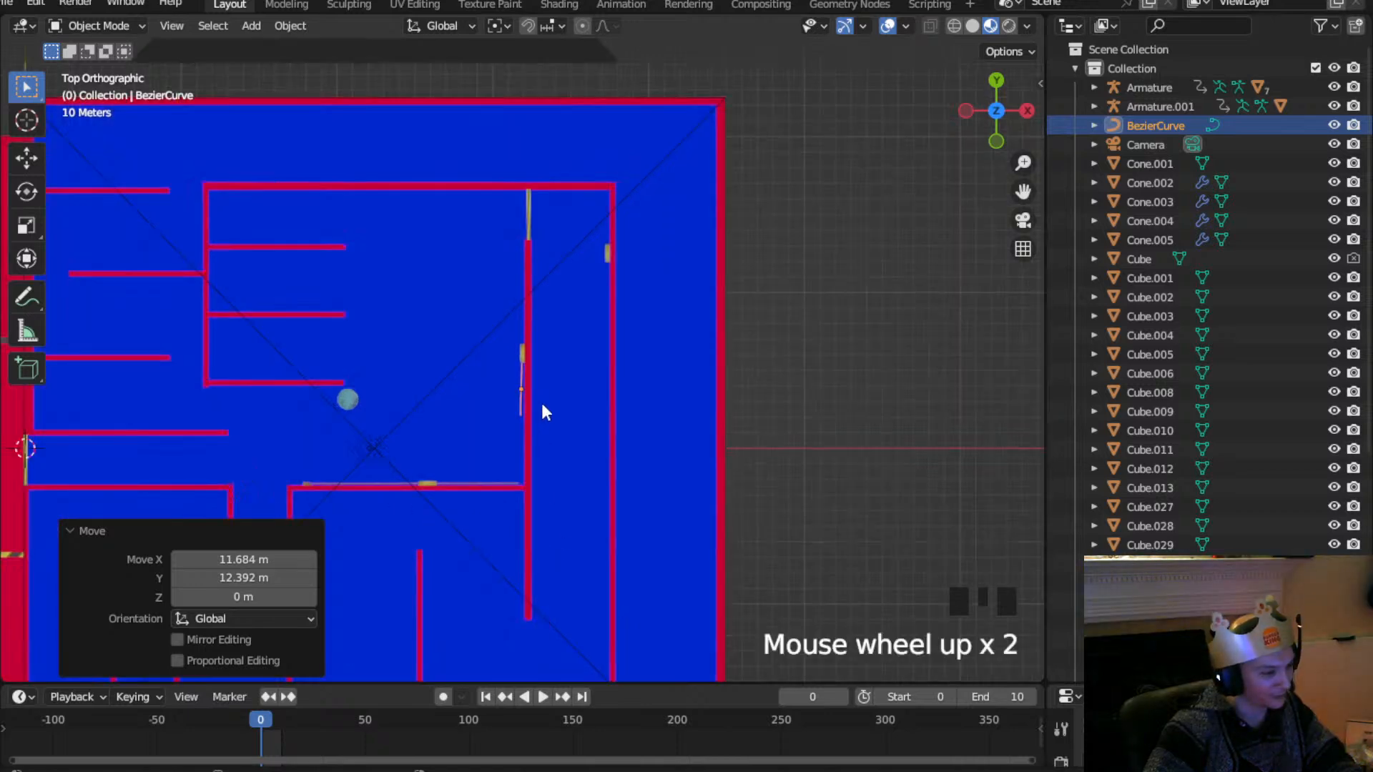
{"action": "middle_click_drag", "start_coordinate": [547, 367], "coordinate": [643, 298]}
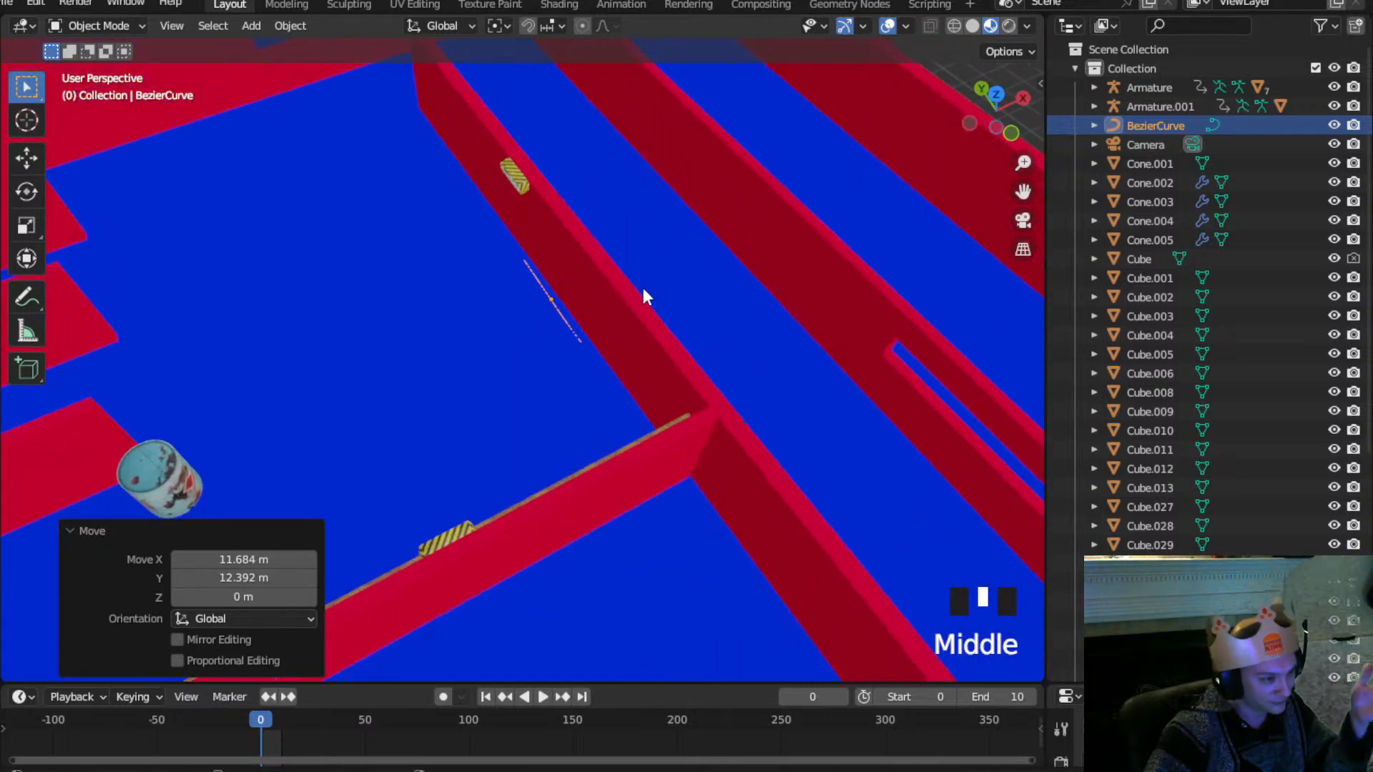
{"action": "scroll", "coordinate": [552, 297], "scroll_direction": "up", "scroll_amount": 1}
{"action": "middle_click_drag", "start_coordinate": [551, 297], "coordinate": [545, 448]}
{"action": "left_click", "coordinate": [996, 123]}
{"action": "scroll", "coordinate": [565, 453], "scroll_direction": "down", "scroll_amount": 3}
{"action": "scroll", "coordinate": [564, 454], "scroll_direction": "up", "scroll_amount": 3}
Delete the linked pipe geometry's vertices from the wall fixture mesh Cube.008 in Edit Mode, keeping its boxes, and return to Object Mode
{"action": "middle_click_drag", "start_coordinate": [559, 367], "coordinate": [828, 205]}
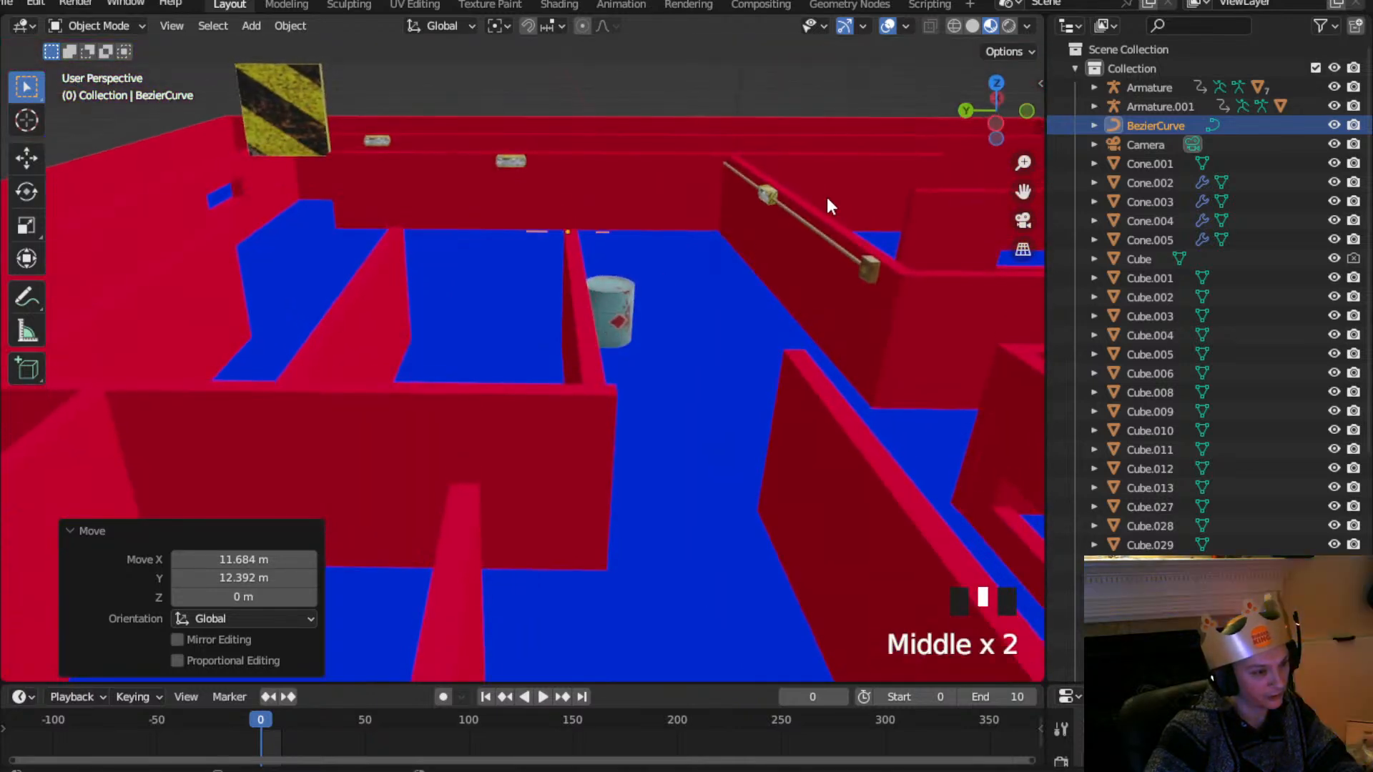
{"action": "left_click", "coordinate": [809, 221]}
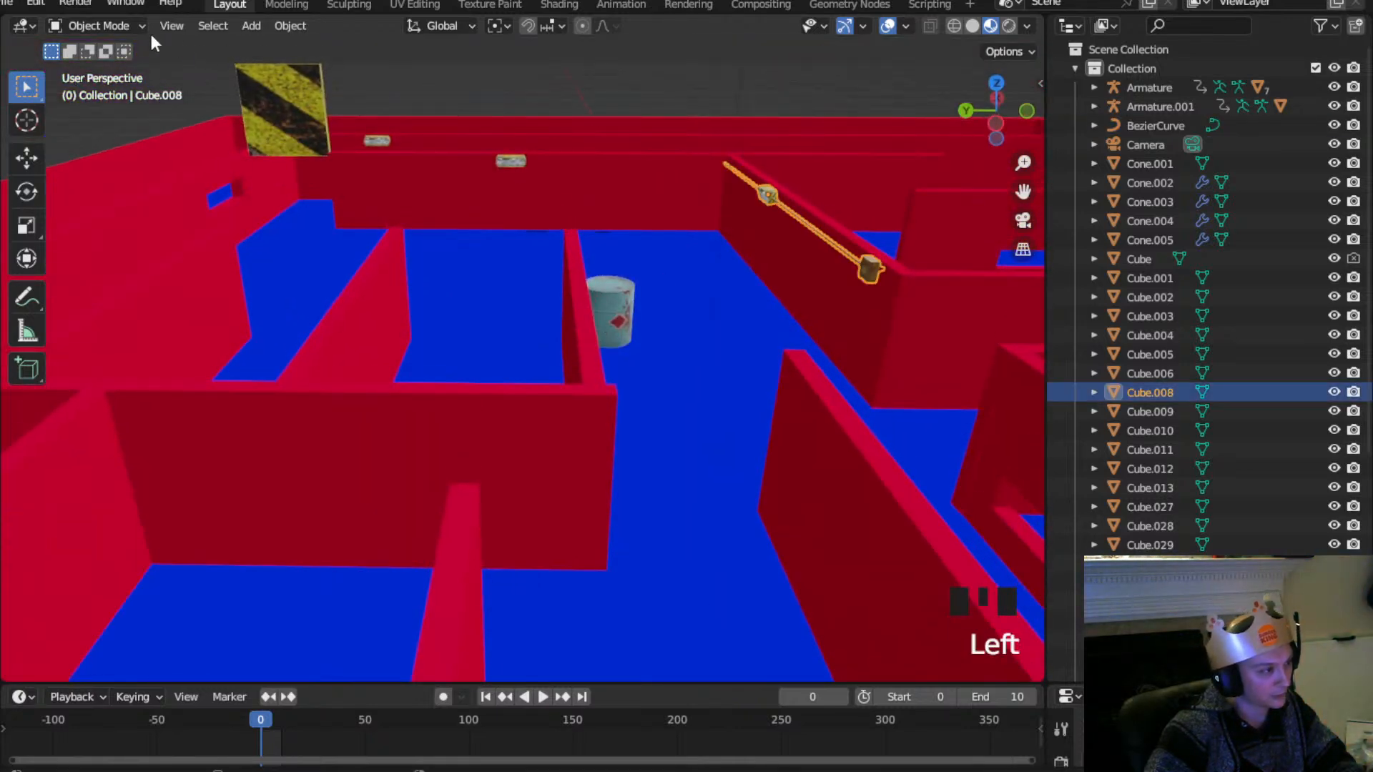
{"action": "left_click", "coordinate": [107, 25]}
{"action": "left_click", "coordinate": [100, 67]}
{"action": "scroll", "coordinate": [772, 218], "scroll_direction": "up", "scroll_amount": 4}
{"action": "middle_click_drag", "start_coordinate": [773, 218], "coordinate": [468, 349], "text": "shift"}
{"action": "left_click", "coordinate": [497, 348]}
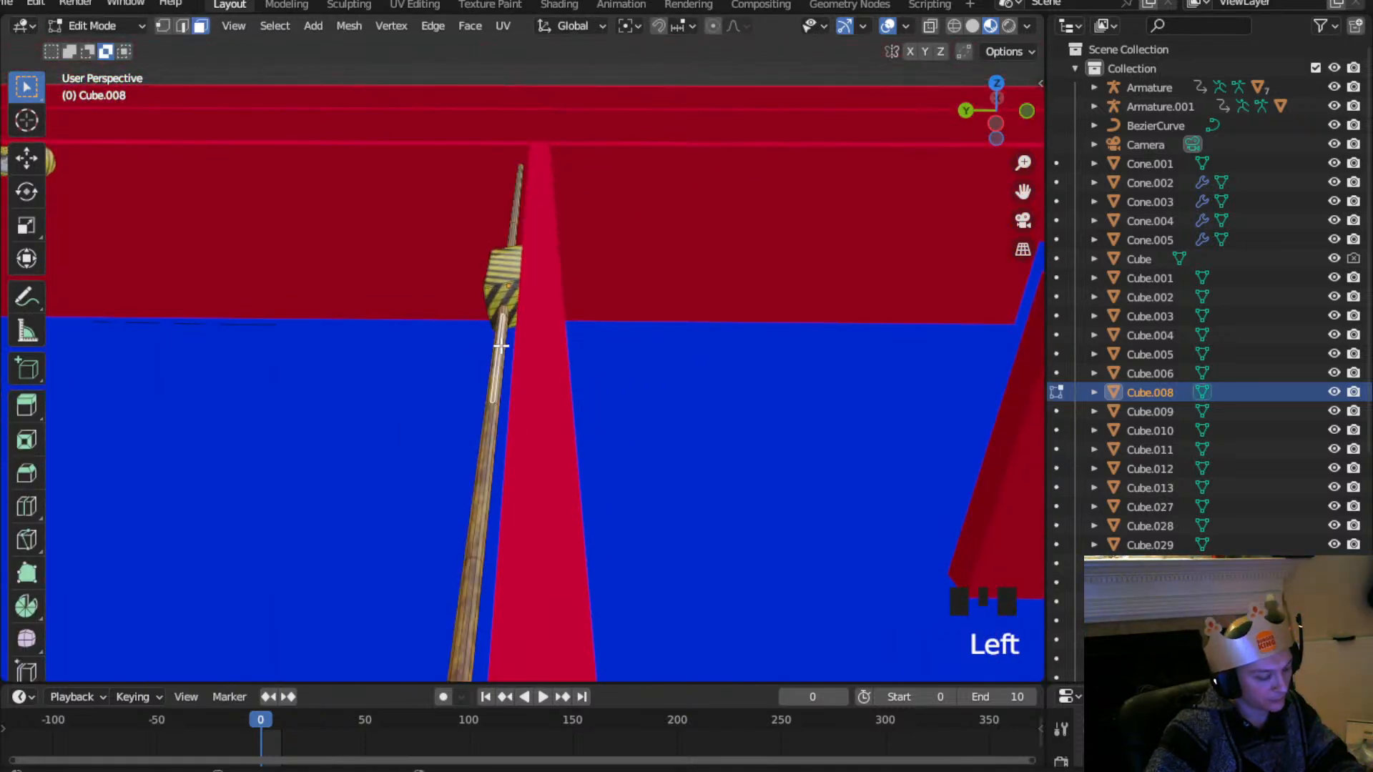
{"action": "key", "text": "l"}
{"action": "key", "text": "Delete"}
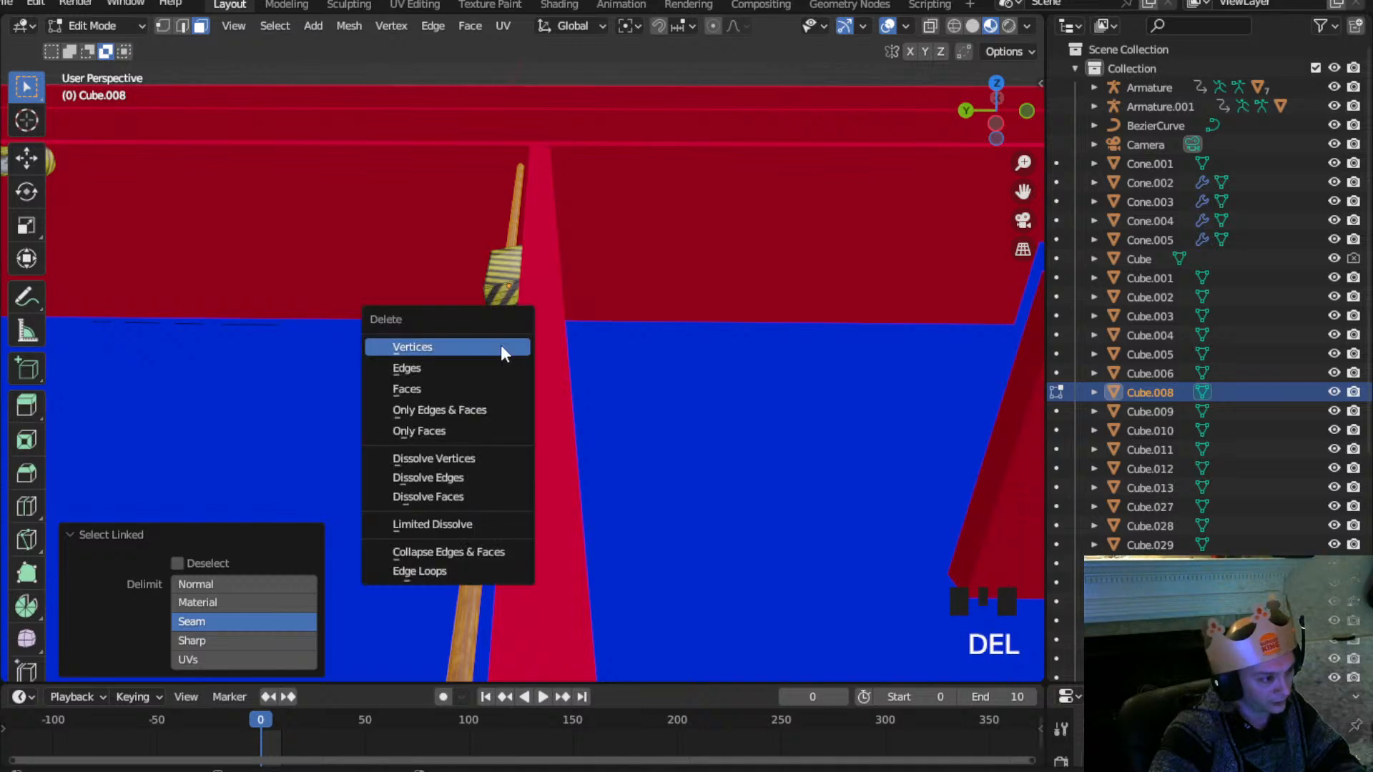
{"action": "left_click", "coordinate": [501, 349]}
{"action": "left_click", "coordinate": [121, 26]}
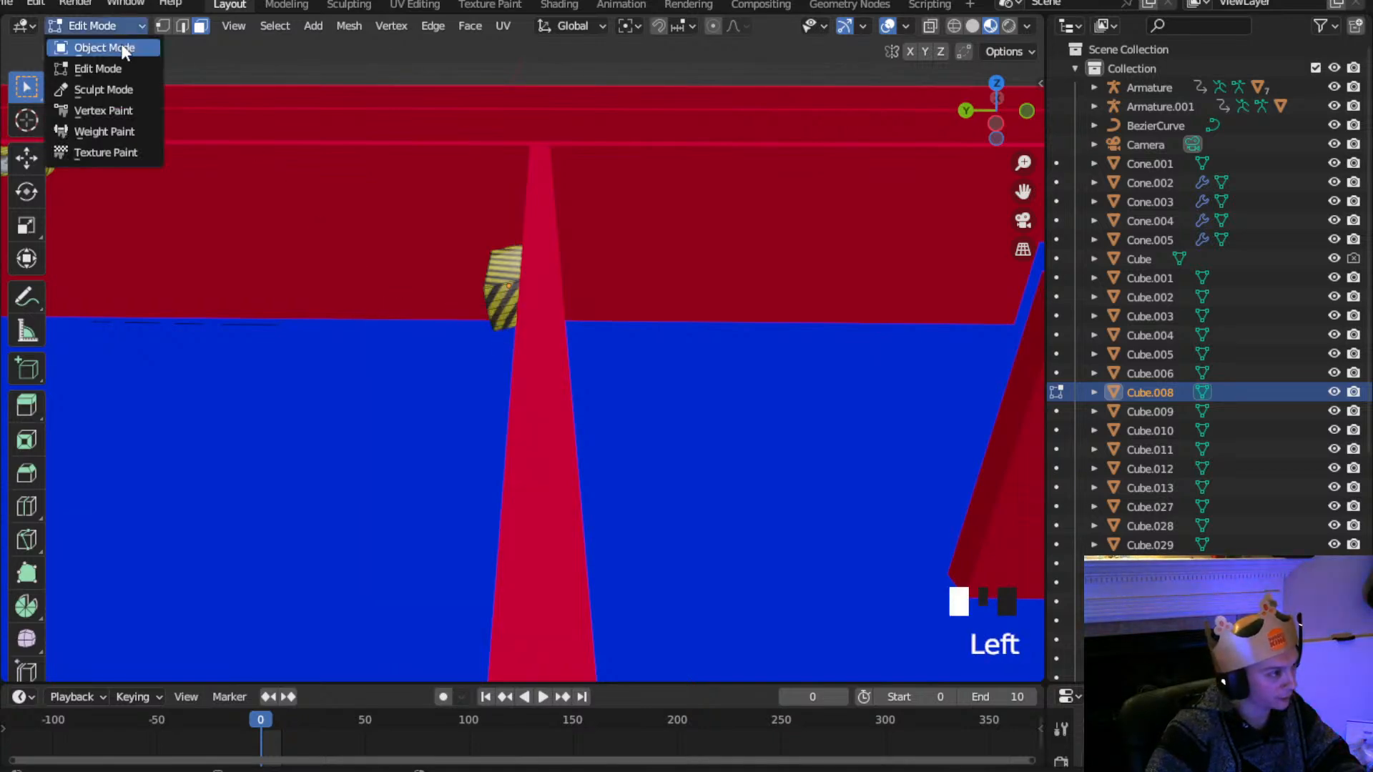
{"action": "left_click", "coordinate": [107, 49]}
Select the Bezier curve at the foot of the wall and raise it about 31.5 m along Z
{"action": "middle_click_drag", "start_coordinate": [183, 89], "coordinate": [357, 306], "text": "shift"}
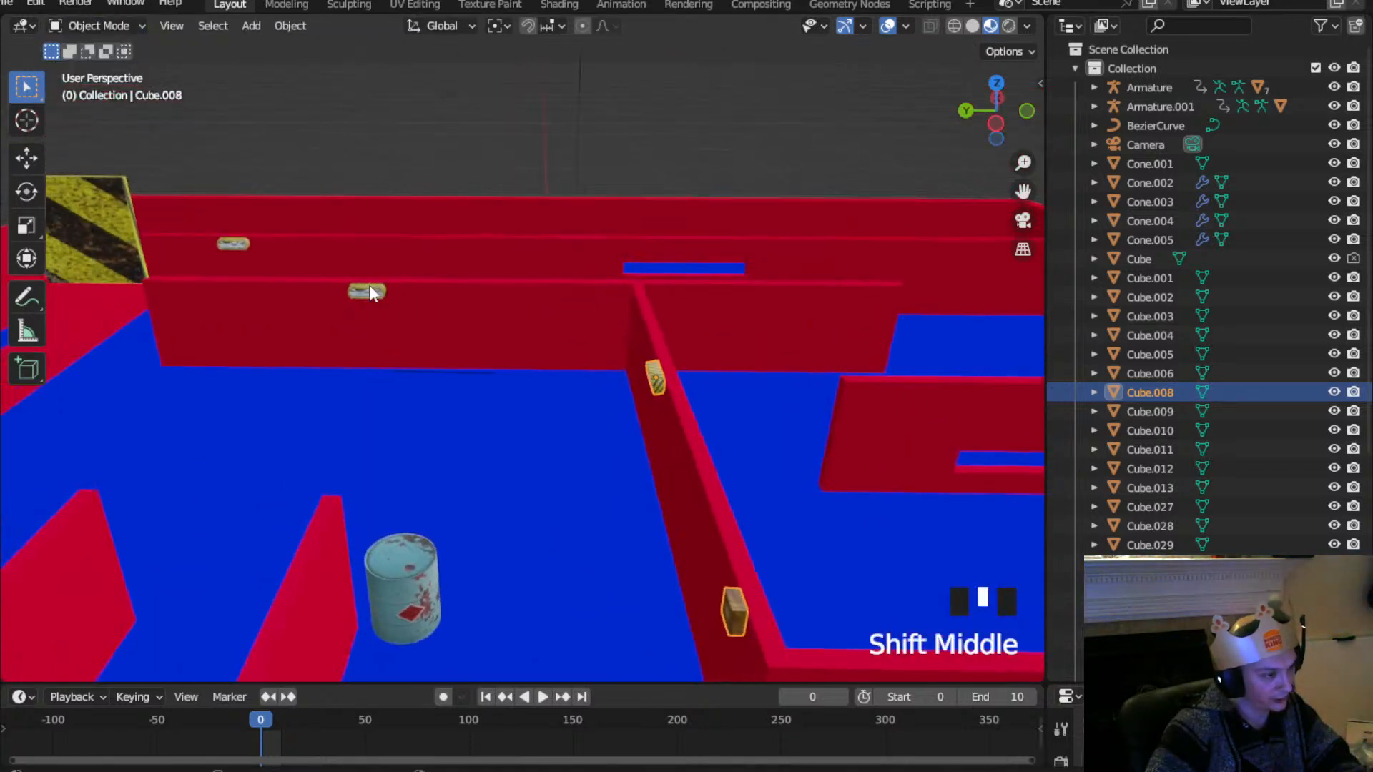
{"action": "scroll", "coordinate": [615, 475], "scroll_direction": "down", "scroll_amount": 3}
{"action": "middle_click_drag", "start_coordinate": [615, 476], "coordinate": [873, 504], "text": "shift"}
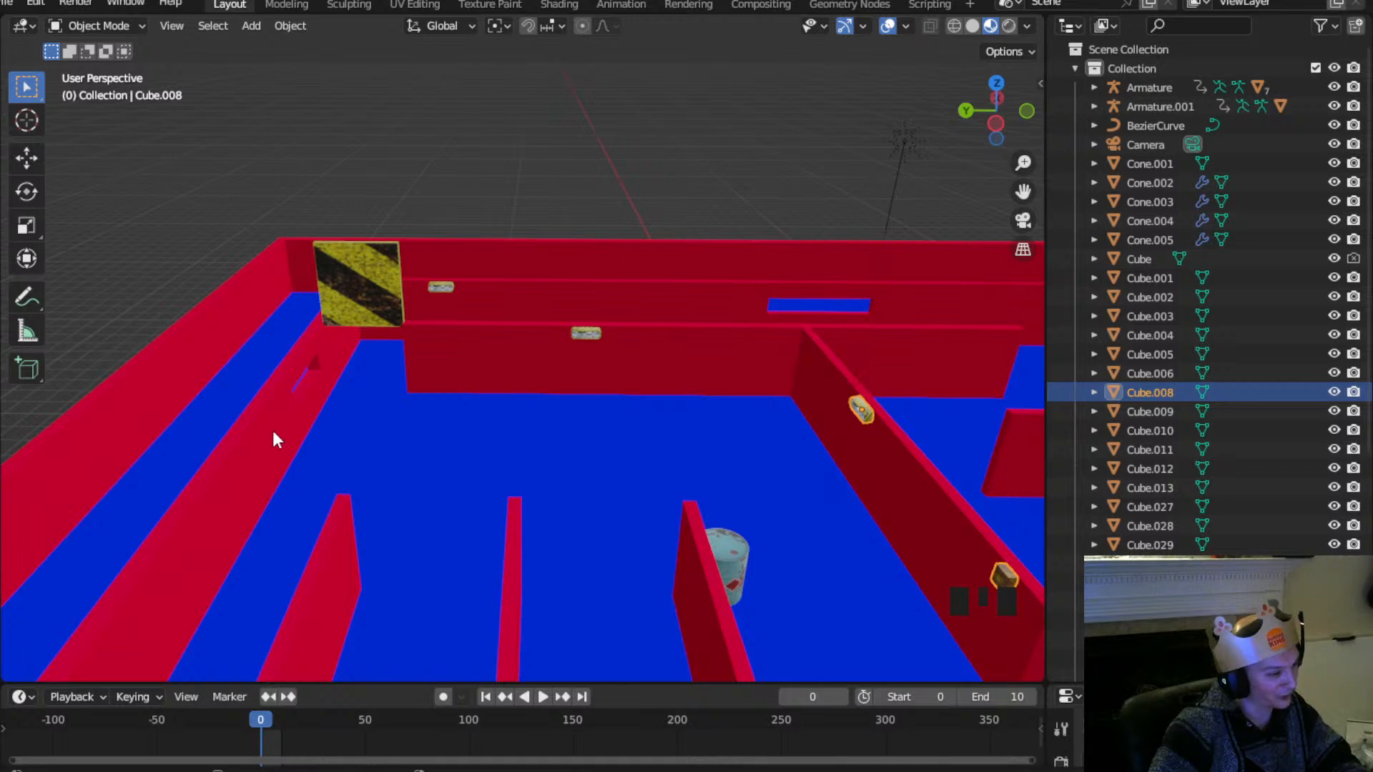
{"action": "scroll", "coordinate": [397, 427], "scroll_direction": "up", "scroll_amount": 2}
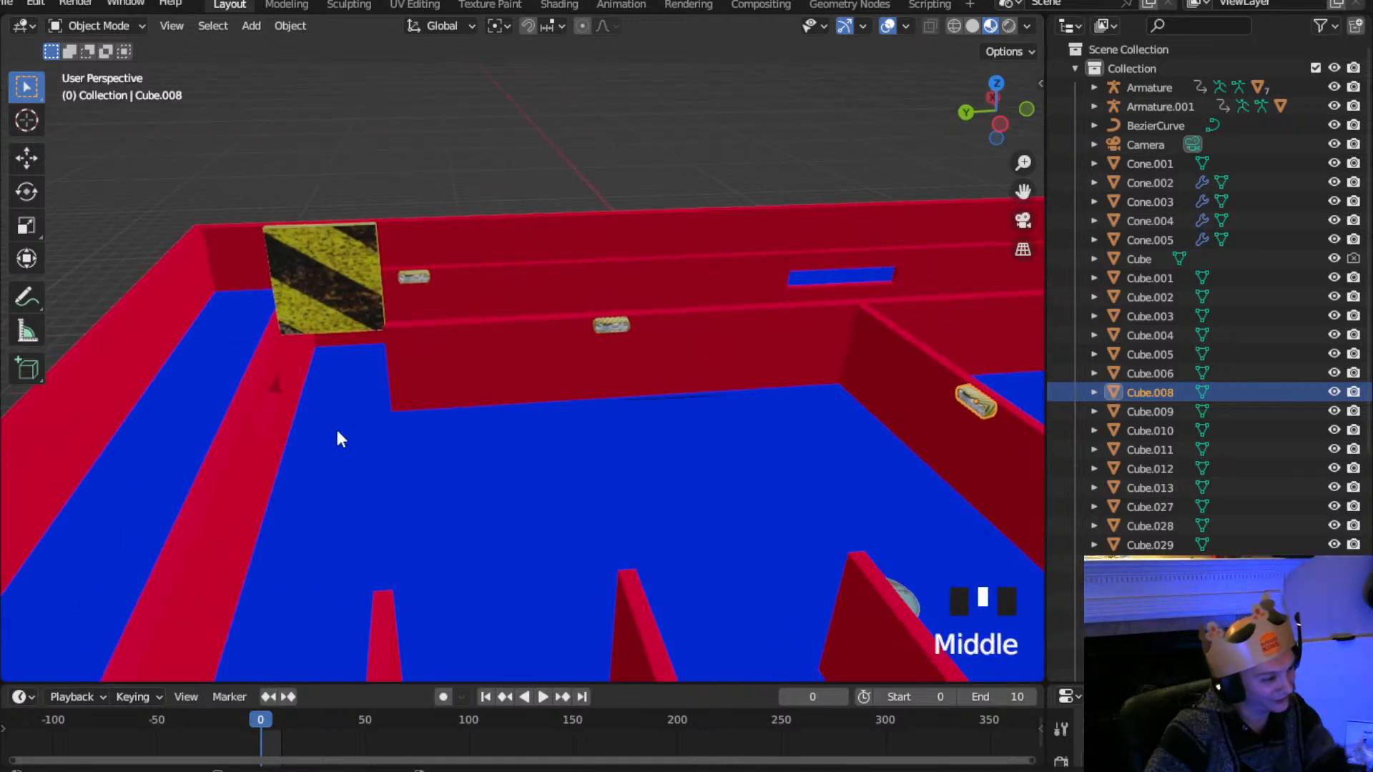
{"action": "scroll", "coordinate": [318, 397], "scroll_direction": "down", "scroll_amount": 2}
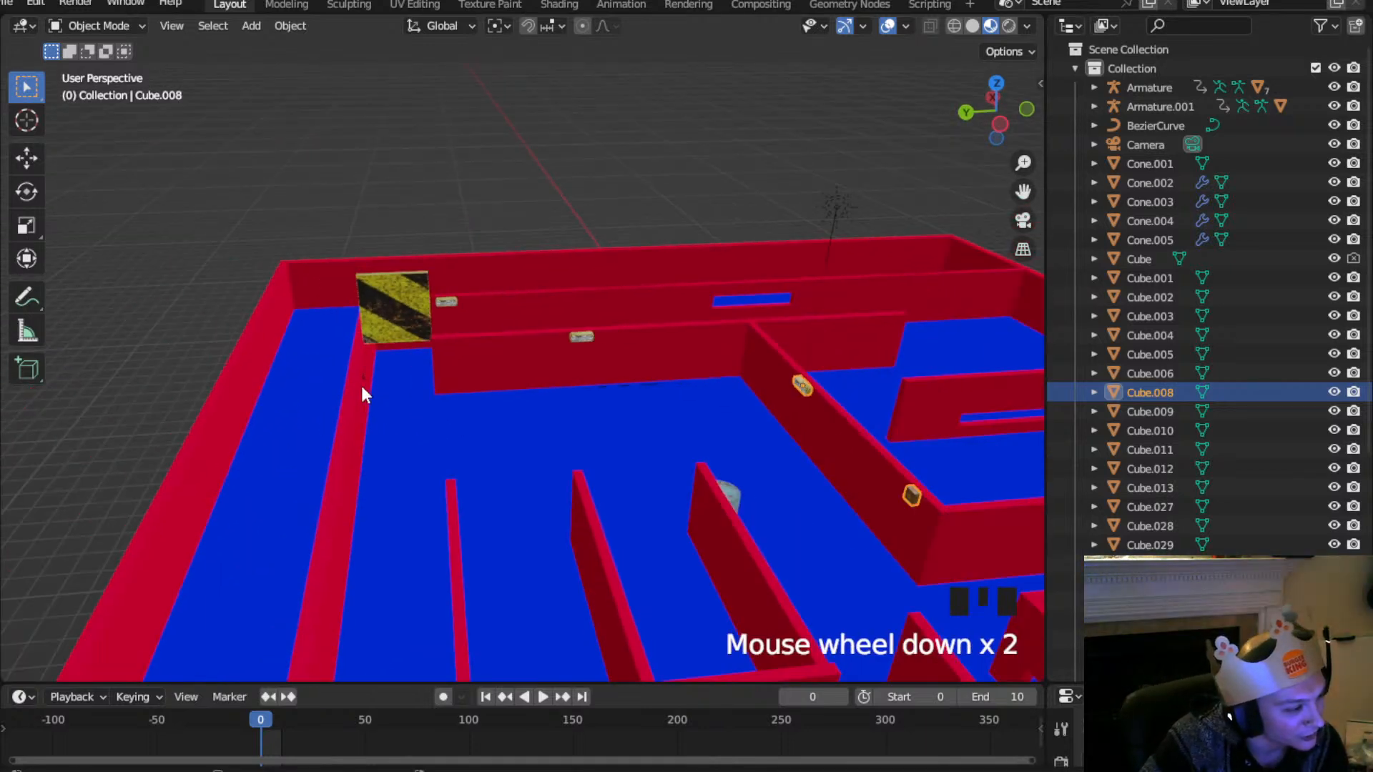
{"action": "left_click", "coordinate": [621, 387]}
{"action": "left_click", "coordinate": [623, 388]}
{"action": "scroll", "coordinate": [632, 379], "scroll_direction": "up", "scroll_amount": 2}
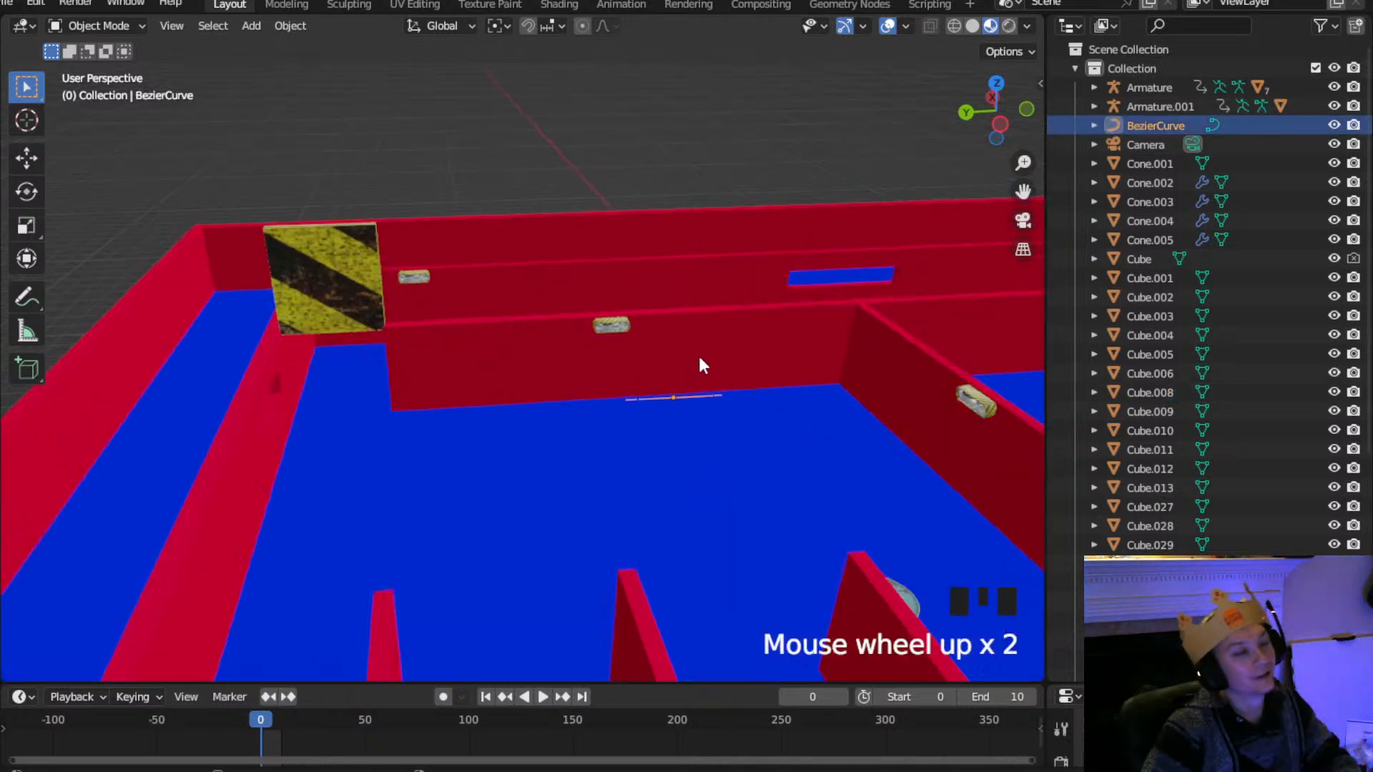
{"action": "scroll", "coordinate": [698, 354], "scroll_direction": "up", "scroll_amount": 2}
{"action": "key", "text": "g"}
{"action": "key", "text": "z"}
{"action": "key", "text": "super"}
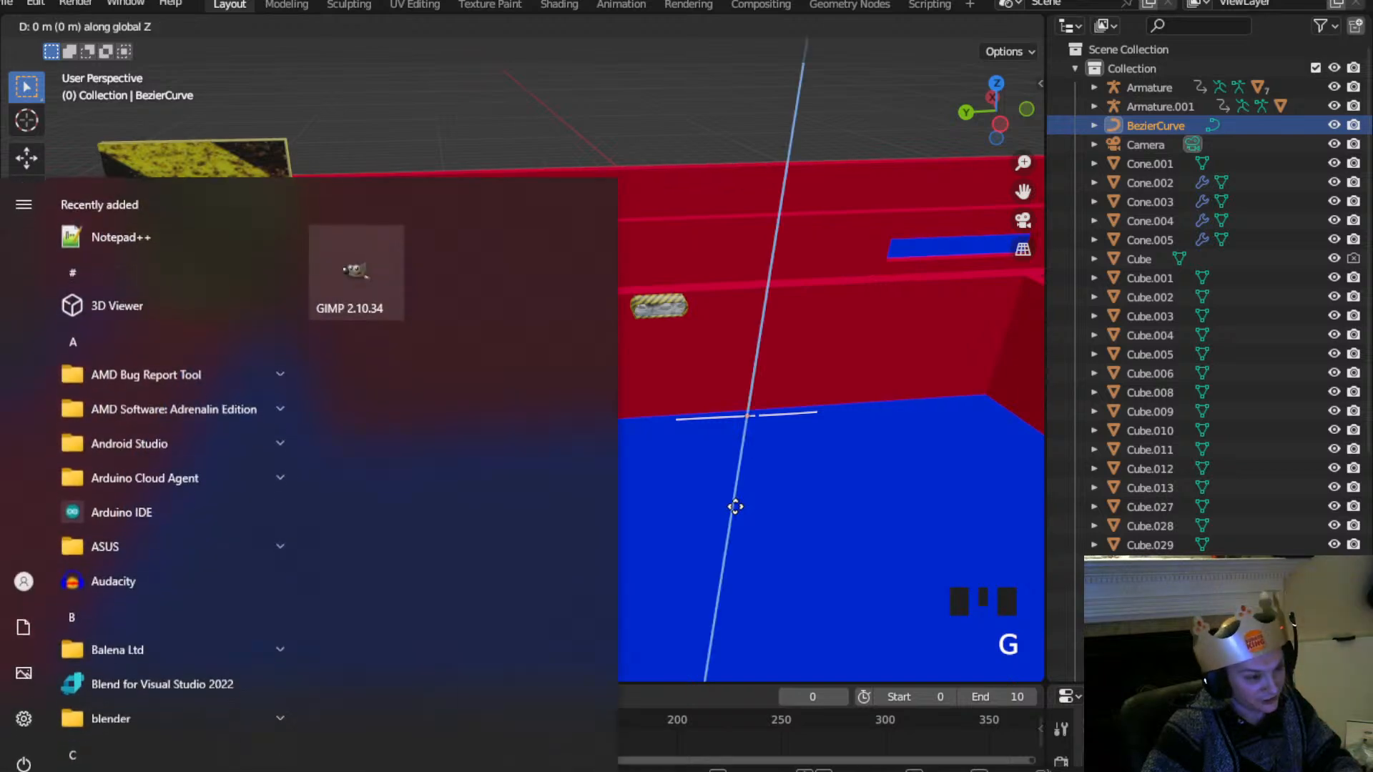
{"action": "type", "text": "z"}
{"action": "left_click", "coordinate": [887, 394]}
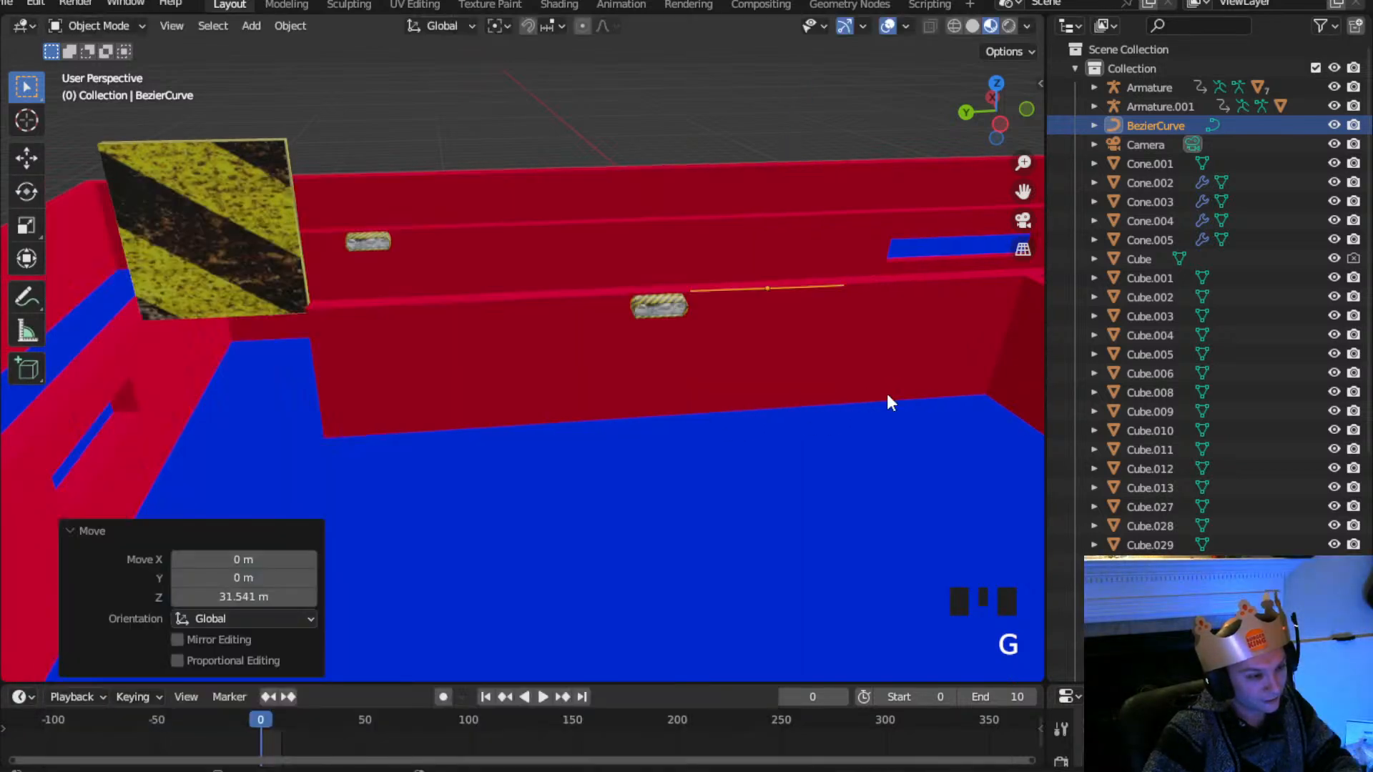
Lower the Bezier curve about 4.9 m along Z to line up with the light fixture
{"action": "key", "text": "g"}
{"action": "key", "text": "z"}
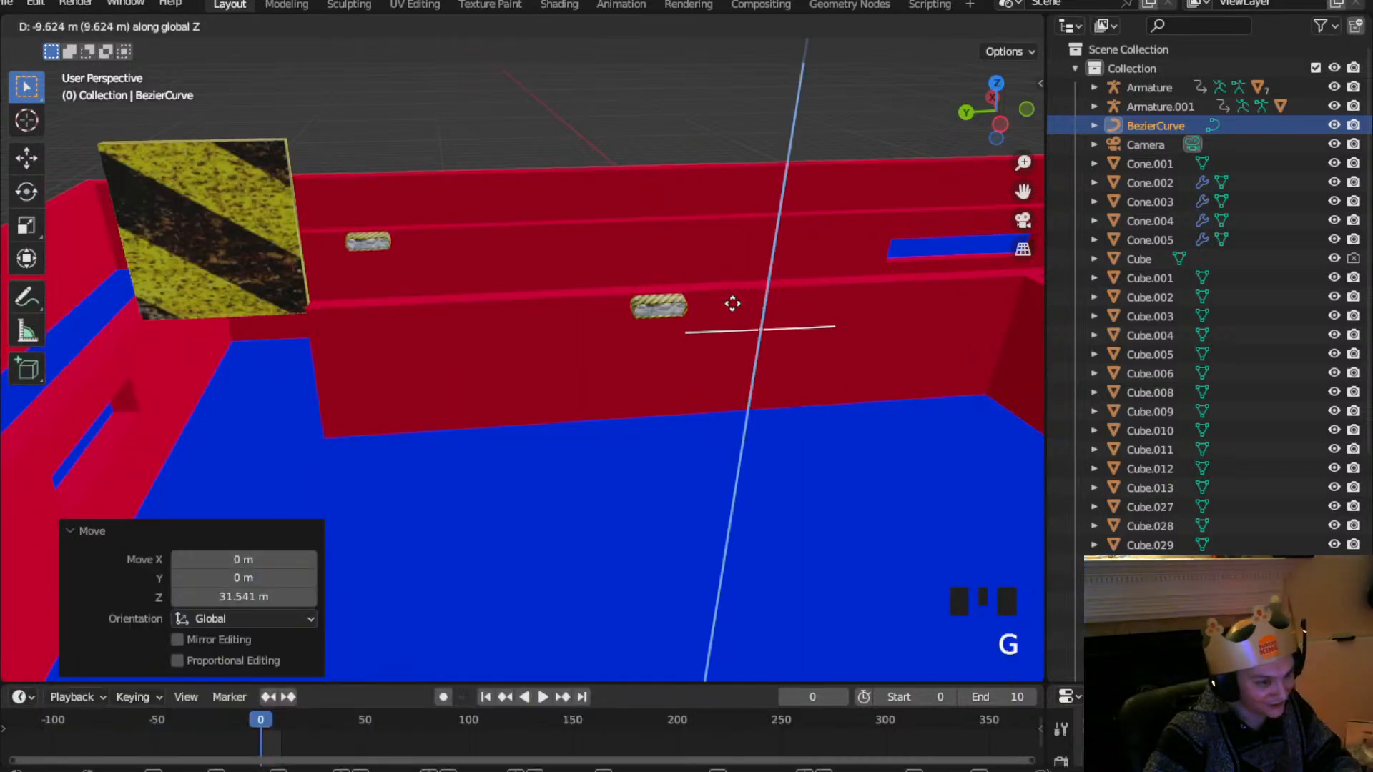
{"action": "left_click", "coordinate": [734, 284]}
{"action": "scroll", "coordinate": [744, 276], "scroll_direction": "up", "scroll_amount": 2}
{"action": "middle_click_drag", "start_coordinate": [744, 276], "coordinate": [572, 443]}
Show the curve's data properties and set its geometry Extrude to 0.02 m
{"action": "left_click_drag", "start_coordinate": [1086, 682], "coordinate": [1092, 245]}
{"action": "left_click", "coordinate": [1061, 607]}
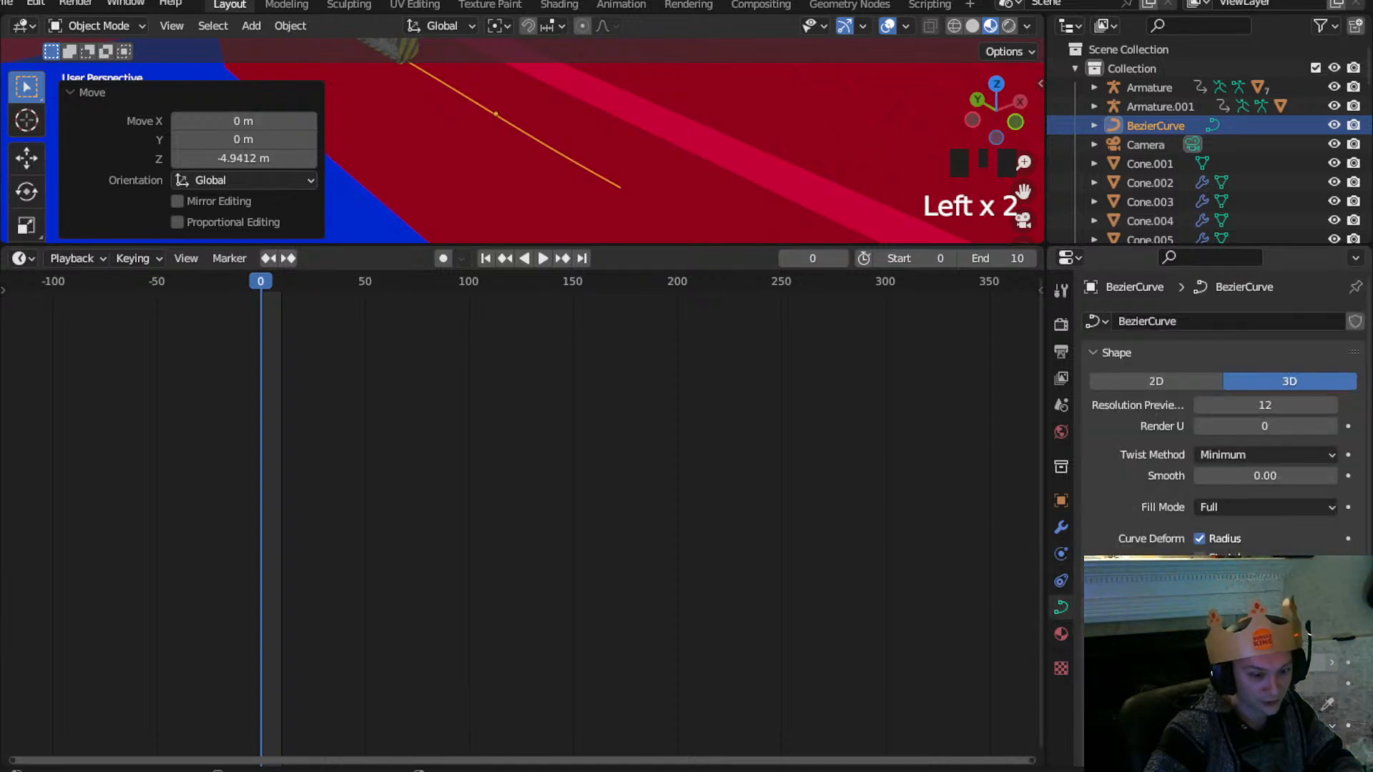
{"action": "left_click", "coordinate": [1265, 662]}
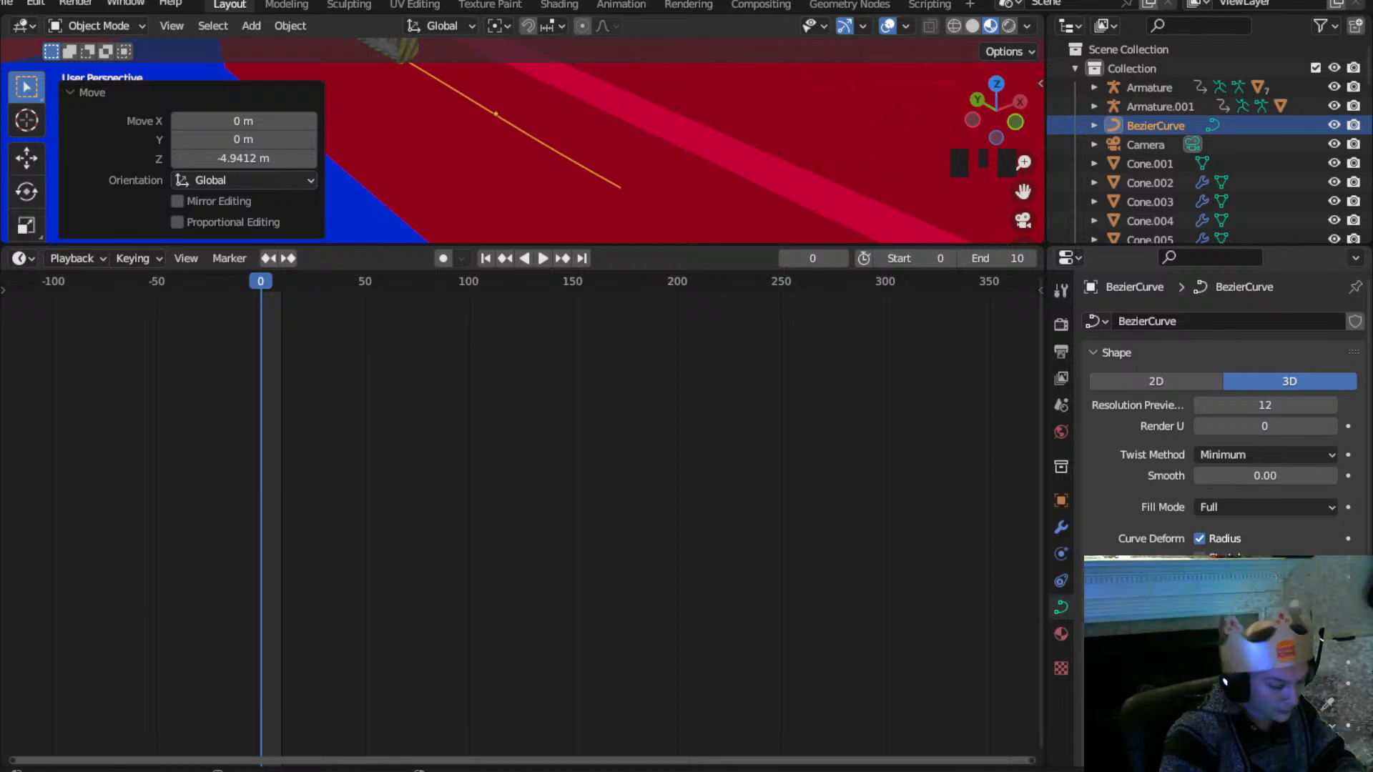
{"action": "left_click", "coordinate": [522, 245]}
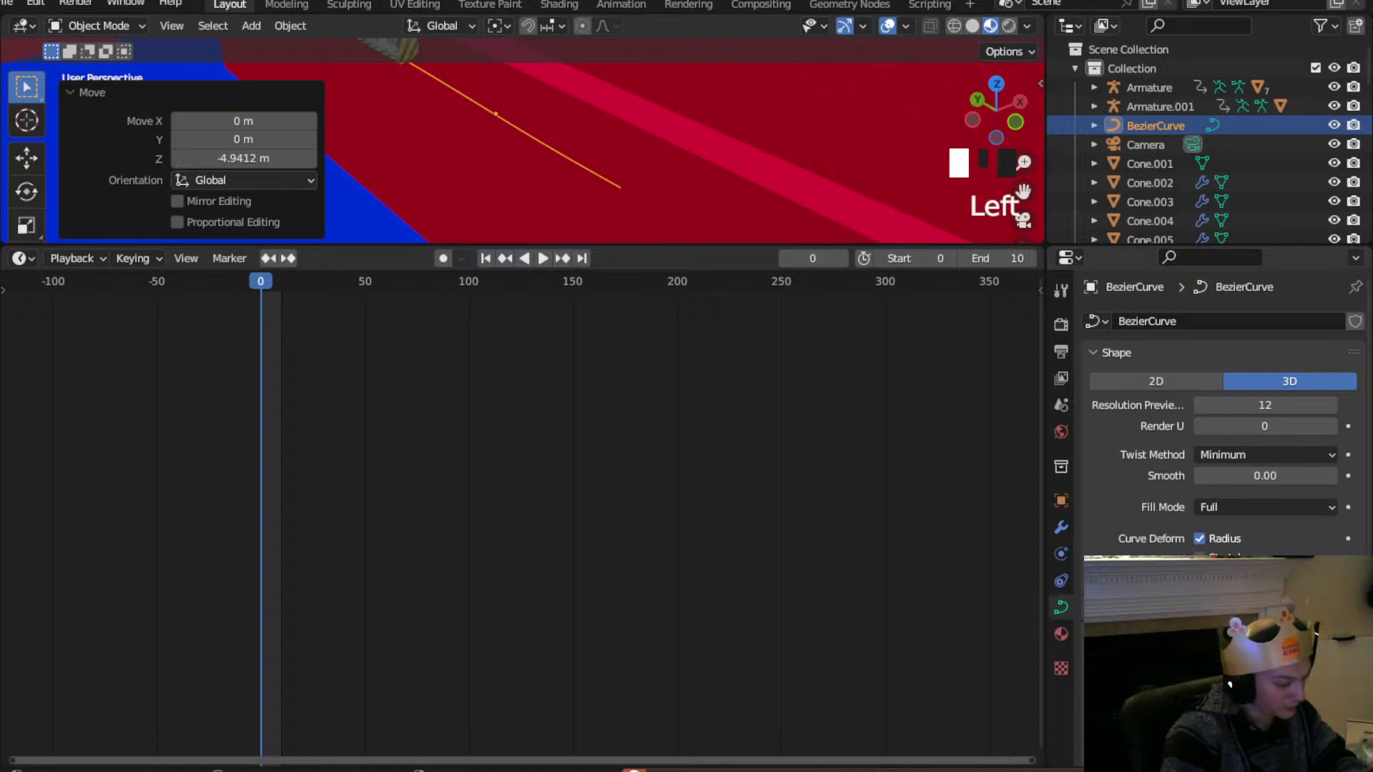
{"action": "key", "text": "Return"}
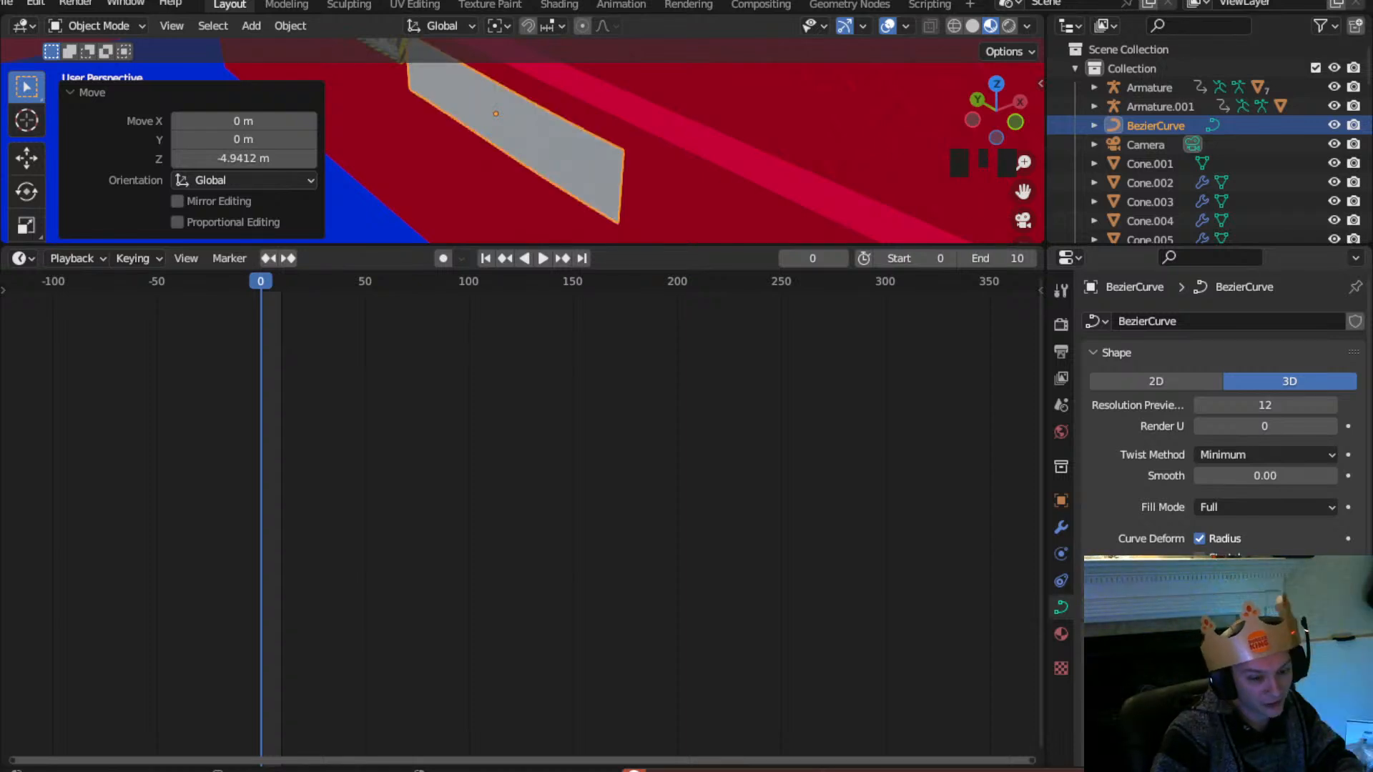
{"action": "left_click", "coordinate": [522, 245]}
{"action": "key", "text": "Left"}
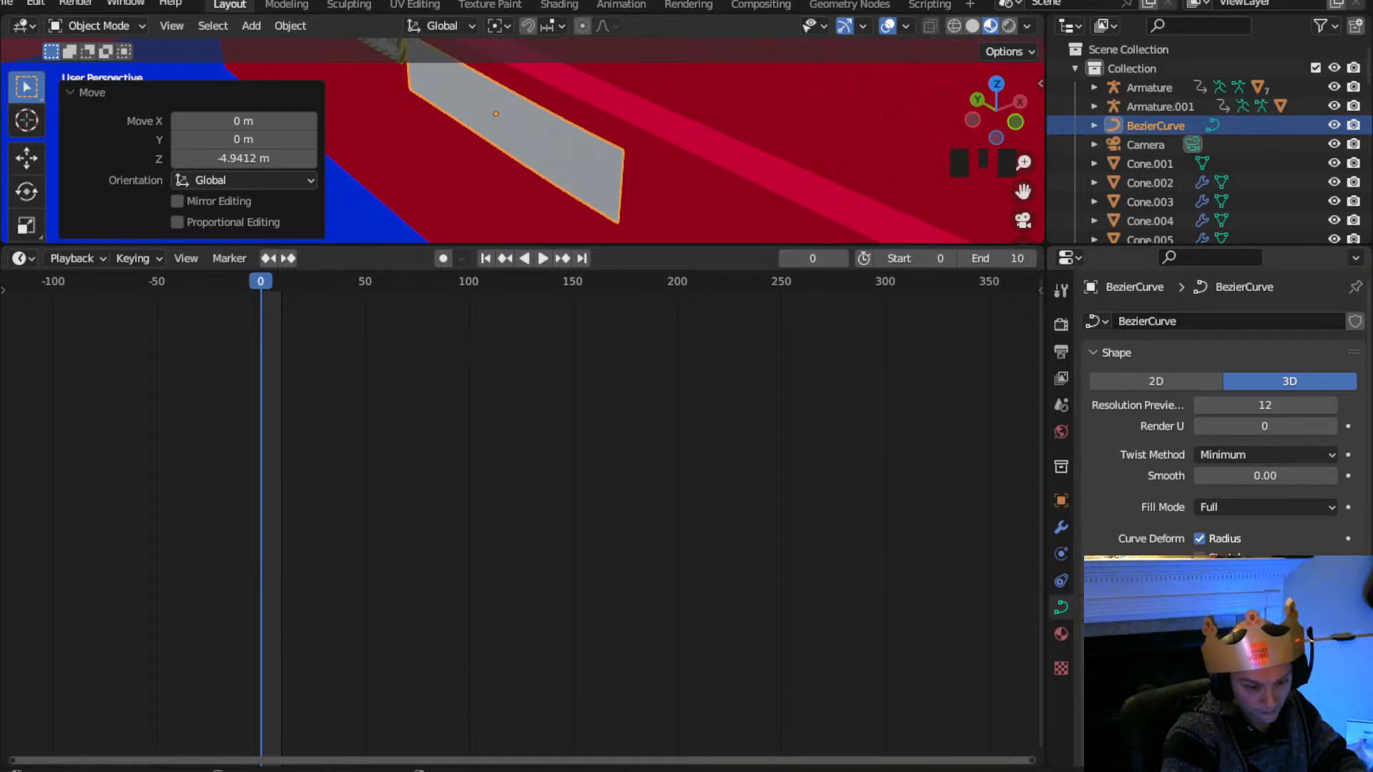
{"action": "key", "text": "Return"}
Add a bevel depth to the curve so it becomes a rounded pipe, and enlarge the 3D viewport again
{"action": "middle_click_drag", "start_coordinate": [320, 139], "coordinate": [543, 207]}
{"action": "scroll", "coordinate": [1216, 429], "scroll_direction": "down", "scroll_amount": 2}
{"action": "scroll", "coordinate": [1215, 400], "scroll_direction": "down", "scroll_amount": 3}
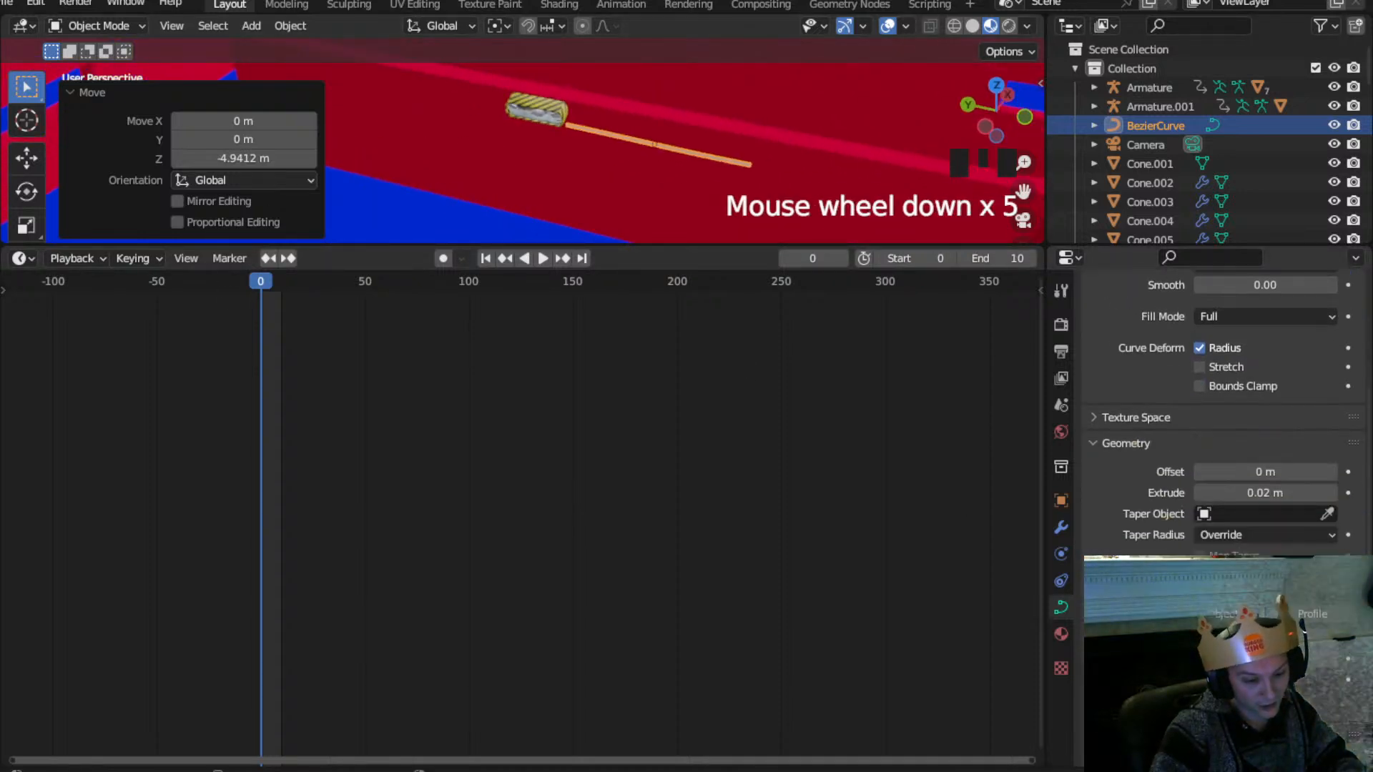
{"action": "left_click", "coordinate": [1265, 658]}
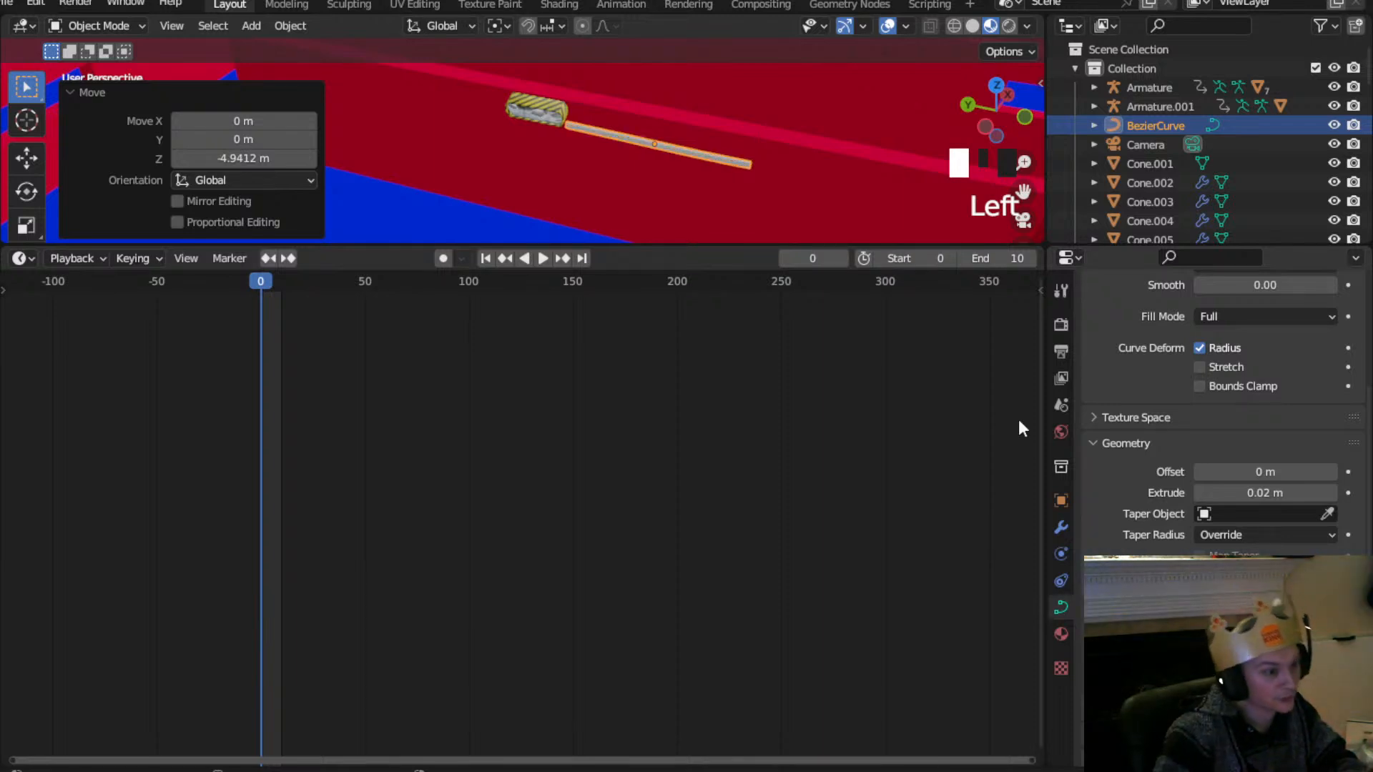
{"action": "left_click_drag", "start_coordinate": [617, 250], "coordinate": [620, 609]}
{"action": "scroll", "coordinate": [646, 293], "scroll_direction": "up", "scroll_amount": 6}
{"action": "middle_click_drag", "start_coordinate": [645, 301], "coordinate": [484, 337], "text": "shift"}
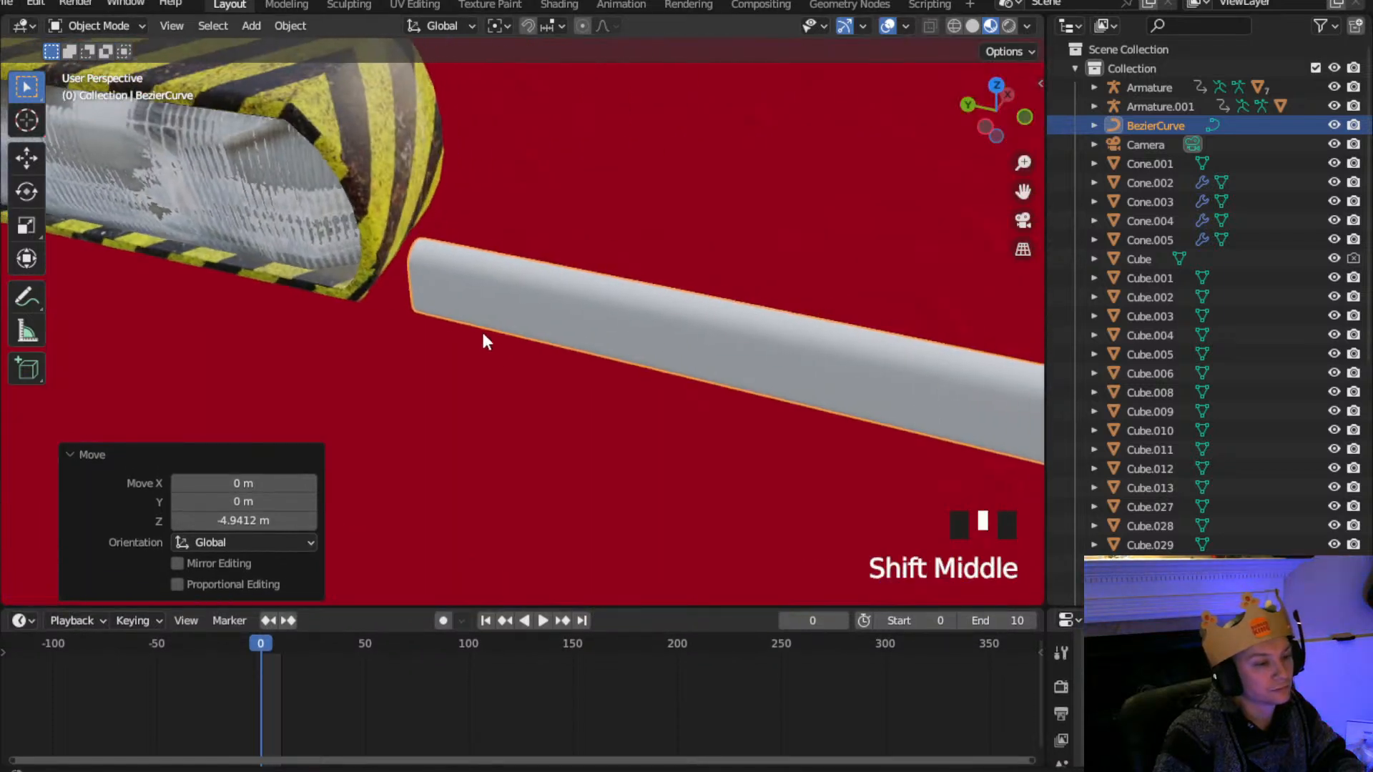
In Edit Mode from the top view, move the curve's upper control point into the light fixture against the wall
{"action": "scroll", "coordinate": [567, 315], "scroll_direction": "down", "scroll_amount": 2}
{"action": "left_click", "coordinate": [997, 84]}
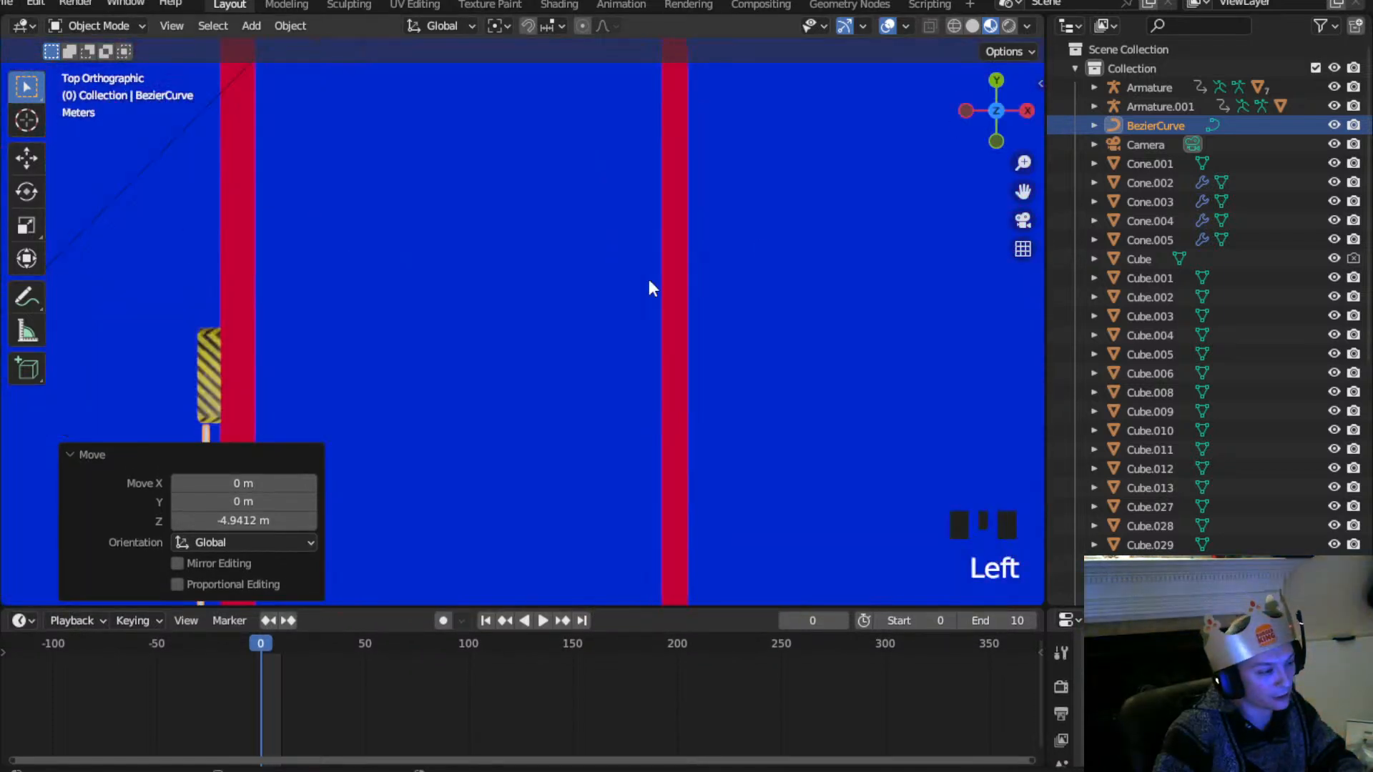
{"action": "scroll", "coordinate": [235, 373], "scroll_direction": "down", "scroll_amount": 3}
{"action": "middle_click_drag", "start_coordinate": [317, 343], "coordinate": [478, 269], "text": "shift"}
{"action": "scroll", "coordinate": [480, 276], "scroll_direction": "up", "scroll_amount": 2}
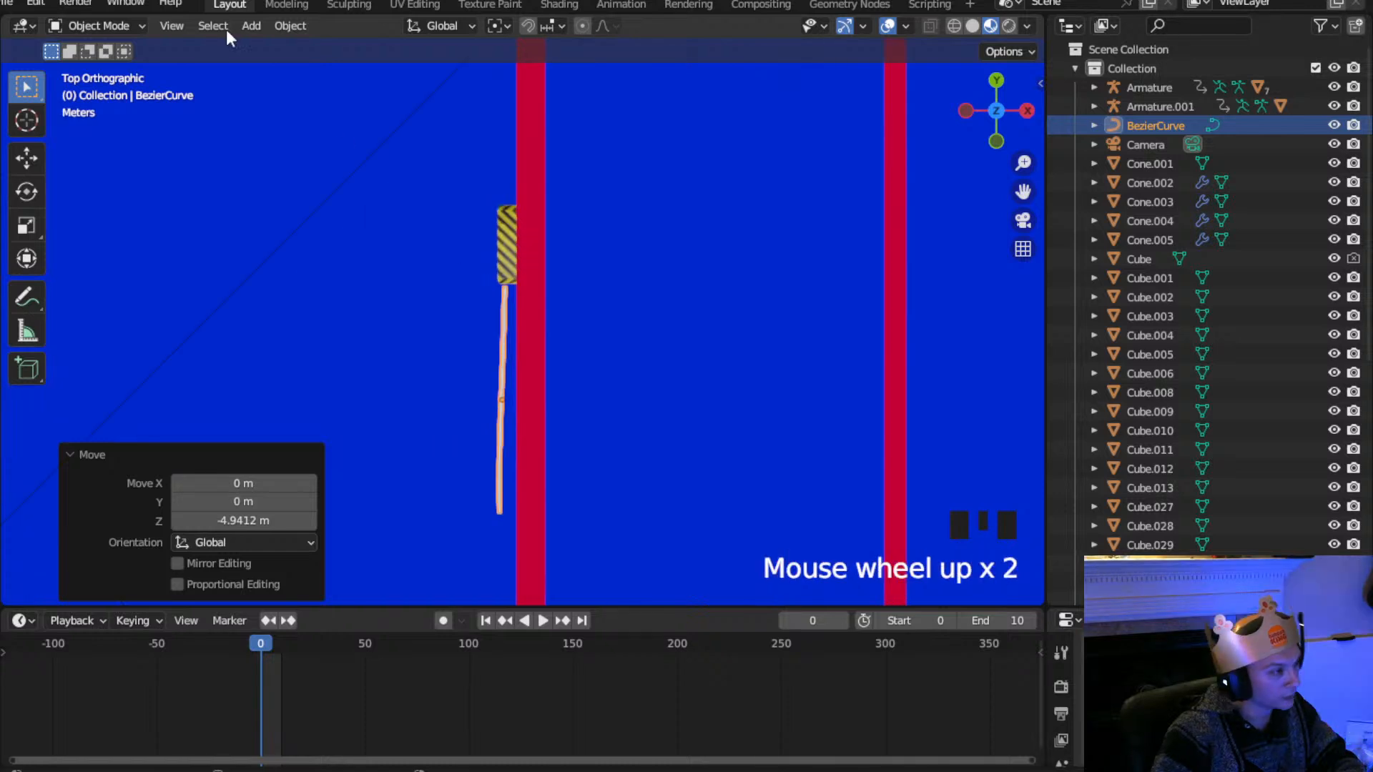
{"action": "left_click", "coordinate": [102, 24]}
{"action": "left_click", "coordinate": [101, 71]}
{"action": "scroll", "coordinate": [496, 269], "scroll_direction": "up", "scroll_amount": 3}
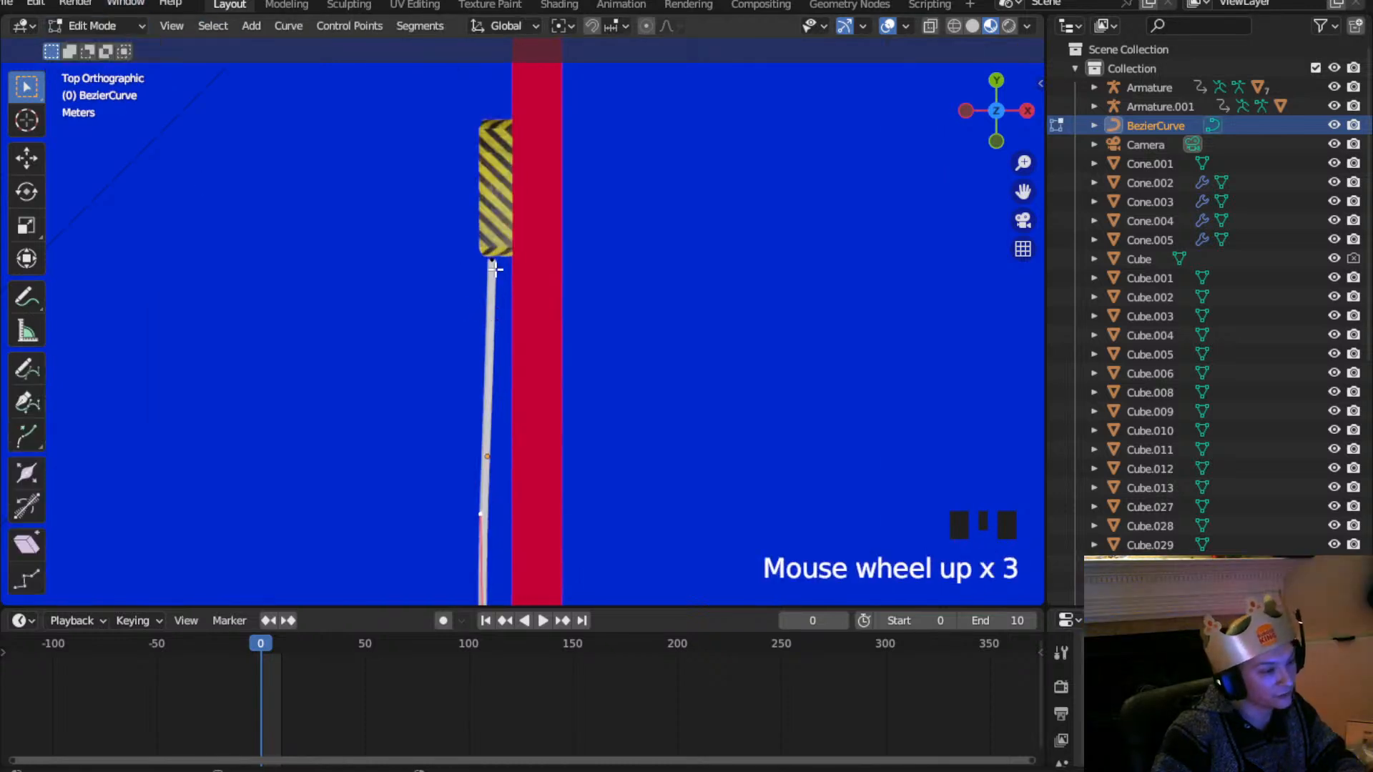
{"action": "key", "text": "g"}
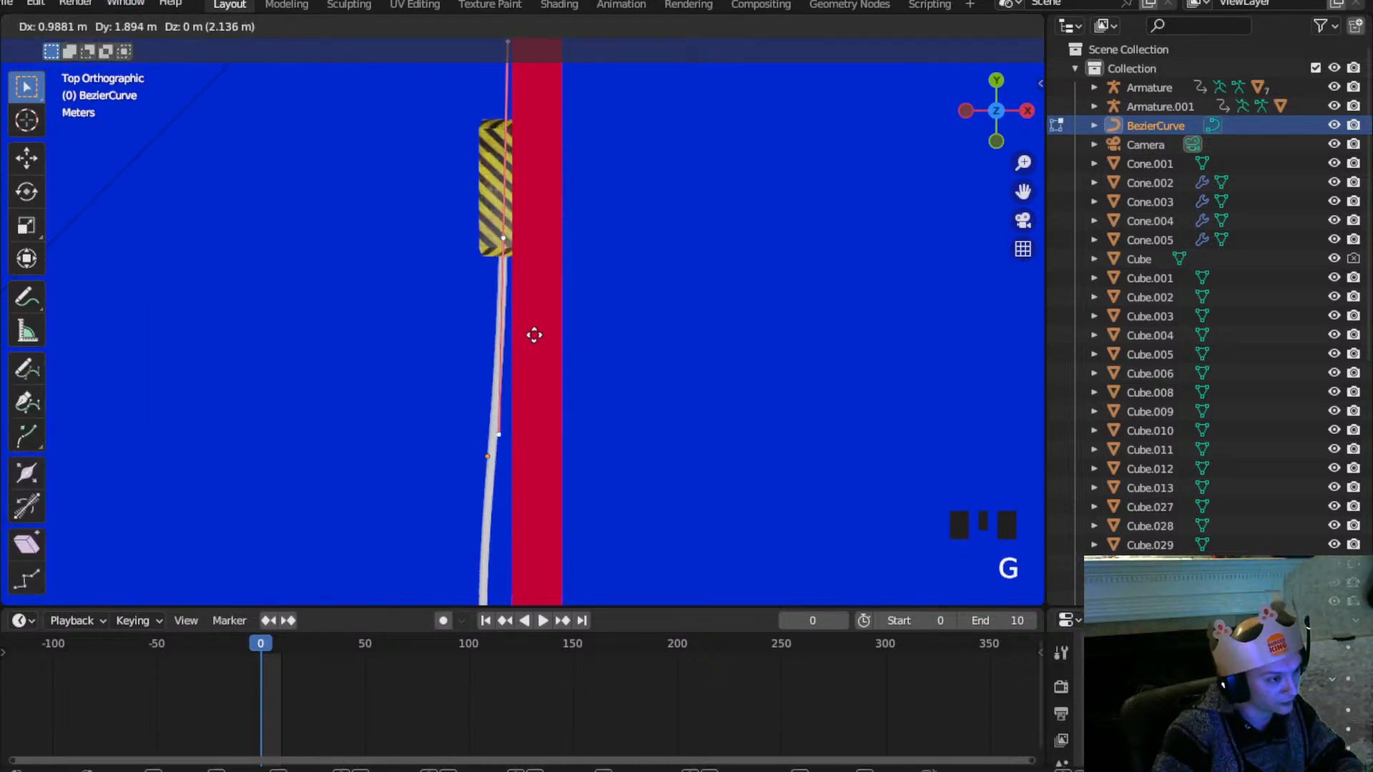
{"action": "left_click", "coordinate": [530, 344]}
Move the curve's lower control point about 2 m in X and -2.8 m in Y, rotate it about 1.8°, and nudge it parallel to the wall
{"action": "scroll", "coordinate": [551, 429], "scroll_direction": "down", "scroll_amount": 3}
{"action": "middle_click_drag", "start_coordinate": [561, 481], "coordinate": [567, 346], "text": "shift"}
{"action": "left_click", "coordinate": [501, 382]}
{"action": "key", "text": "g"}
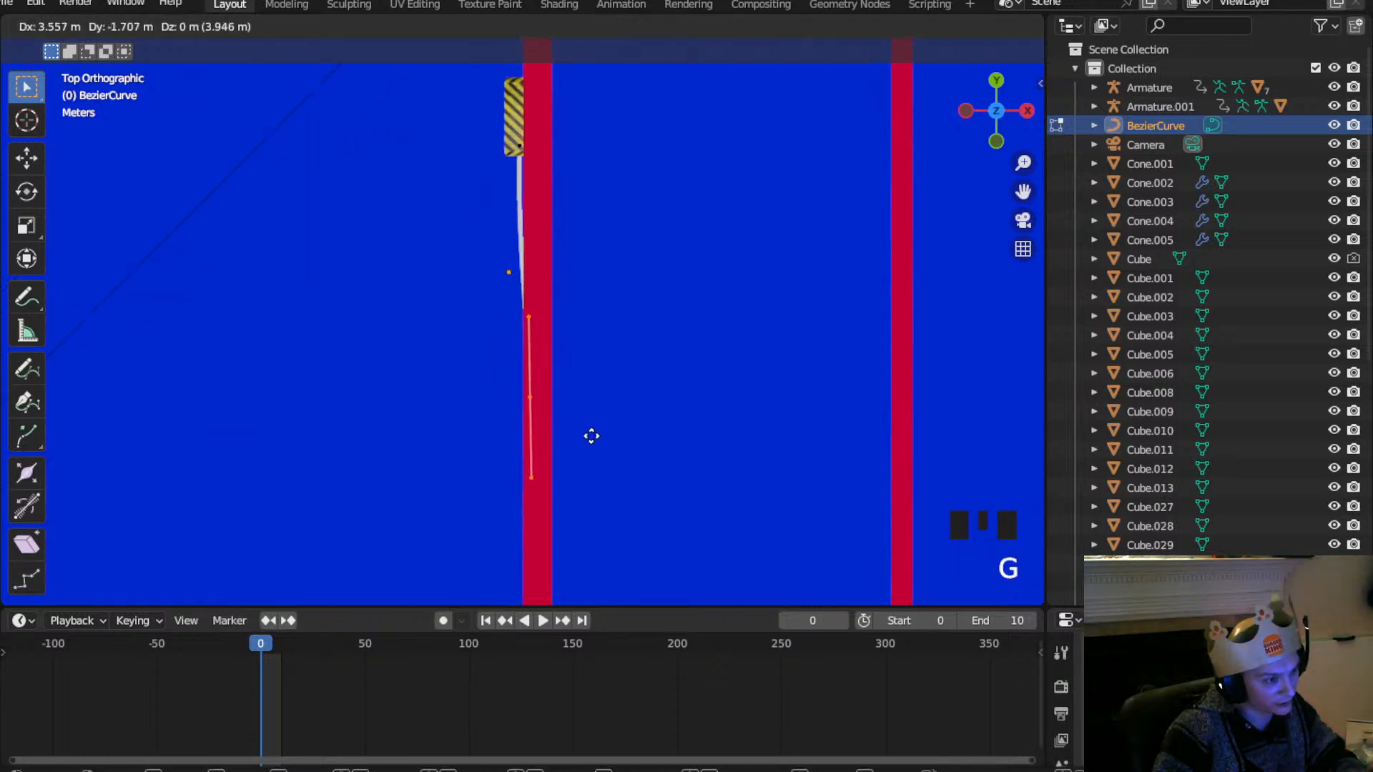
{"action": "left_click", "coordinate": [580, 443]}
{"action": "key", "text": "r"}
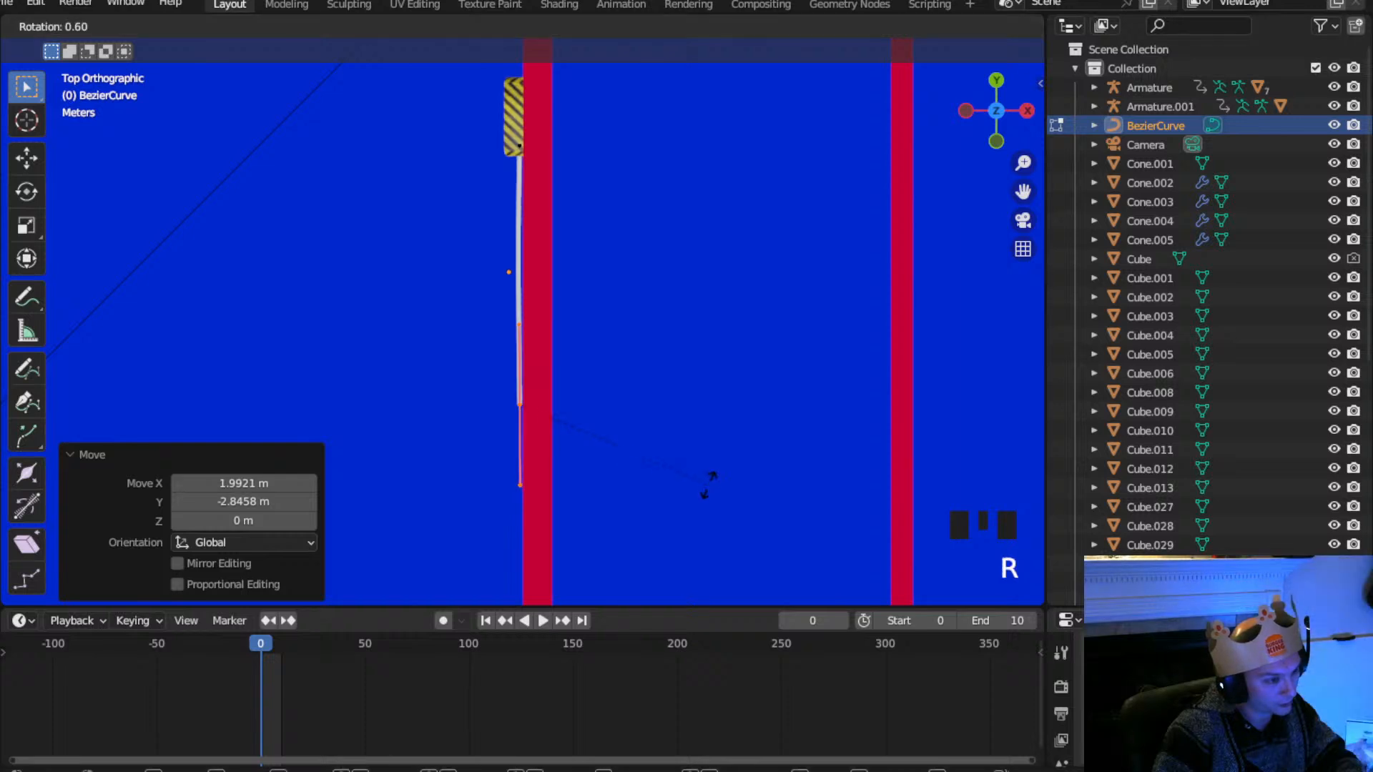
{"action": "left_click", "coordinate": [701, 484]}
{"action": "key", "text": "g"}
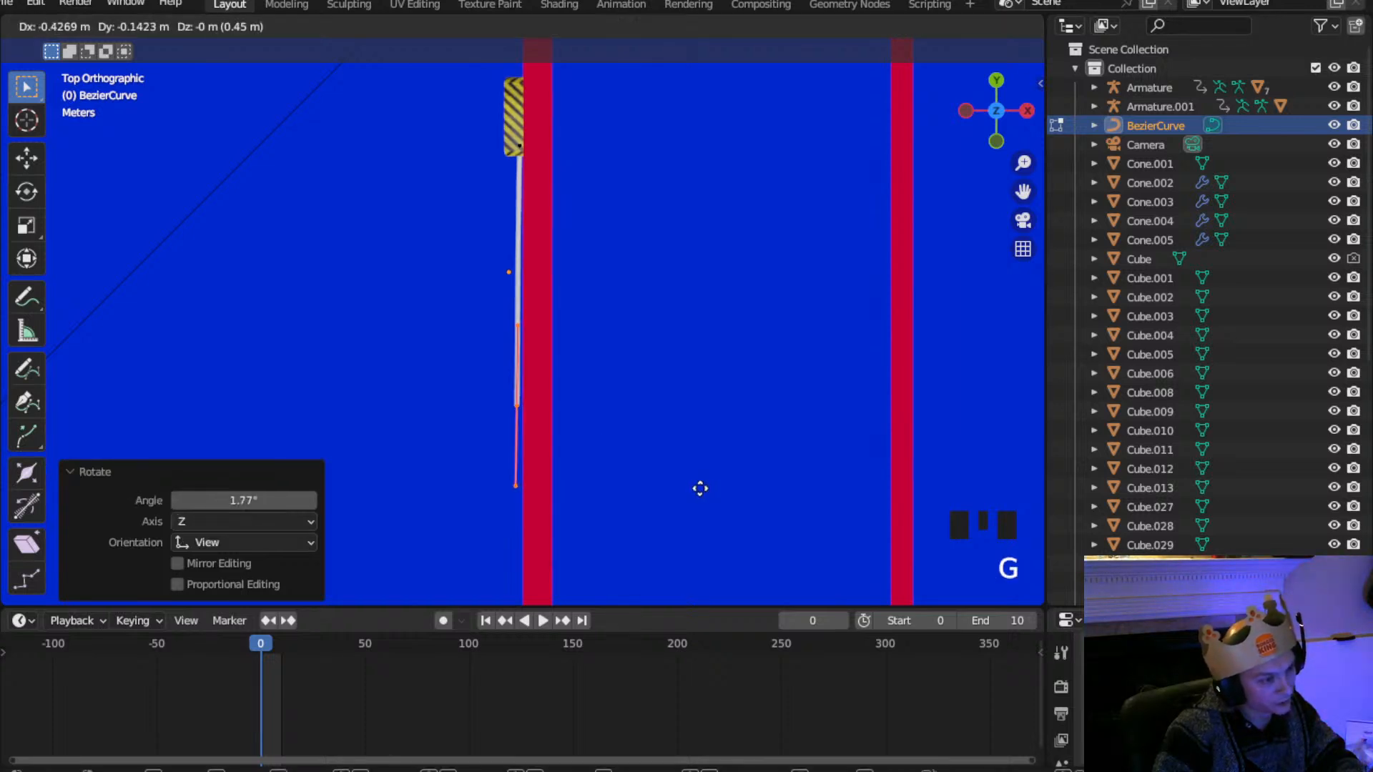
{"action": "left_click", "coordinate": [702, 488]}
From the top view, extrude the curve's lower end about -40.3 m in Y to the wall corner, then about -31 m in X along the adjoining wall
{"action": "middle_click_drag", "start_coordinate": [464, 404], "coordinate": [474, 224], "text": "shift"}
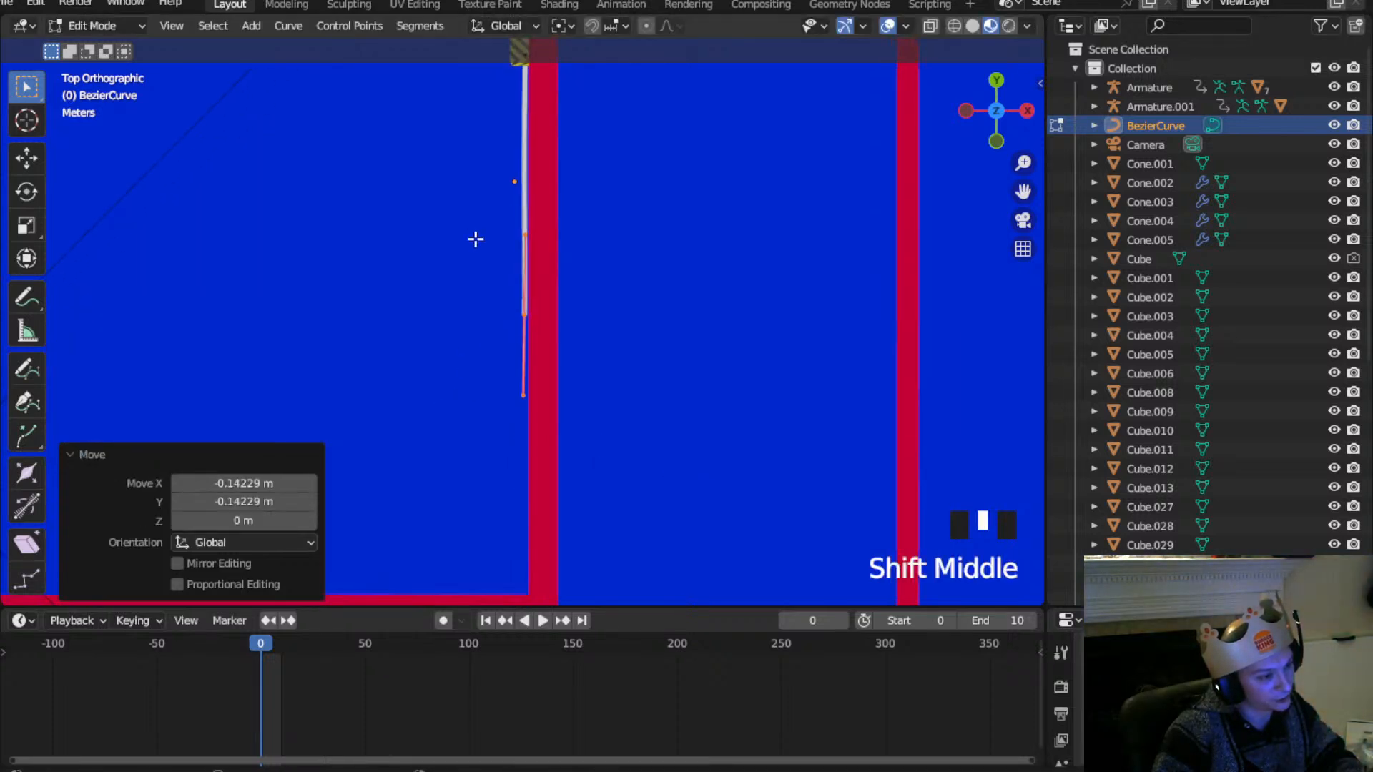
{"action": "scroll", "coordinate": [478, 353], "scroll_direction": "down", "scroll_amount": 2}
{"action": "middle_click_drag", "start_coordinate": [478, 352], "coordinate": [685, 279]}
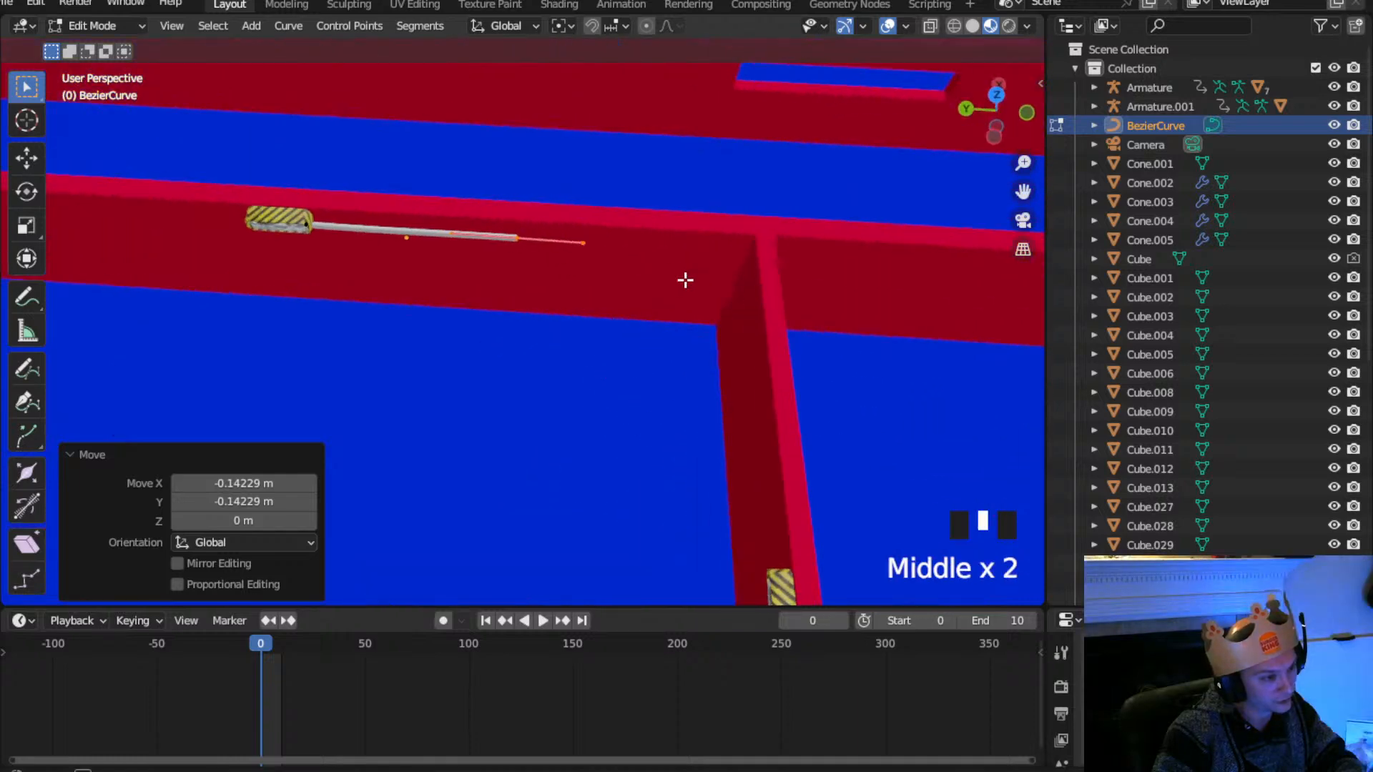
{"action": "left_click", "coordinate": [995, 95]}
{"action": "scroll", "coordinate": [537, 365], "scroll_direction": "up", "scroll_amount": 2}
{"action": "scroll", "coordinate": [537, 366], "scroll_direction": "down", "scroll_amount": 2}
{"action": "key", "text": "e"}
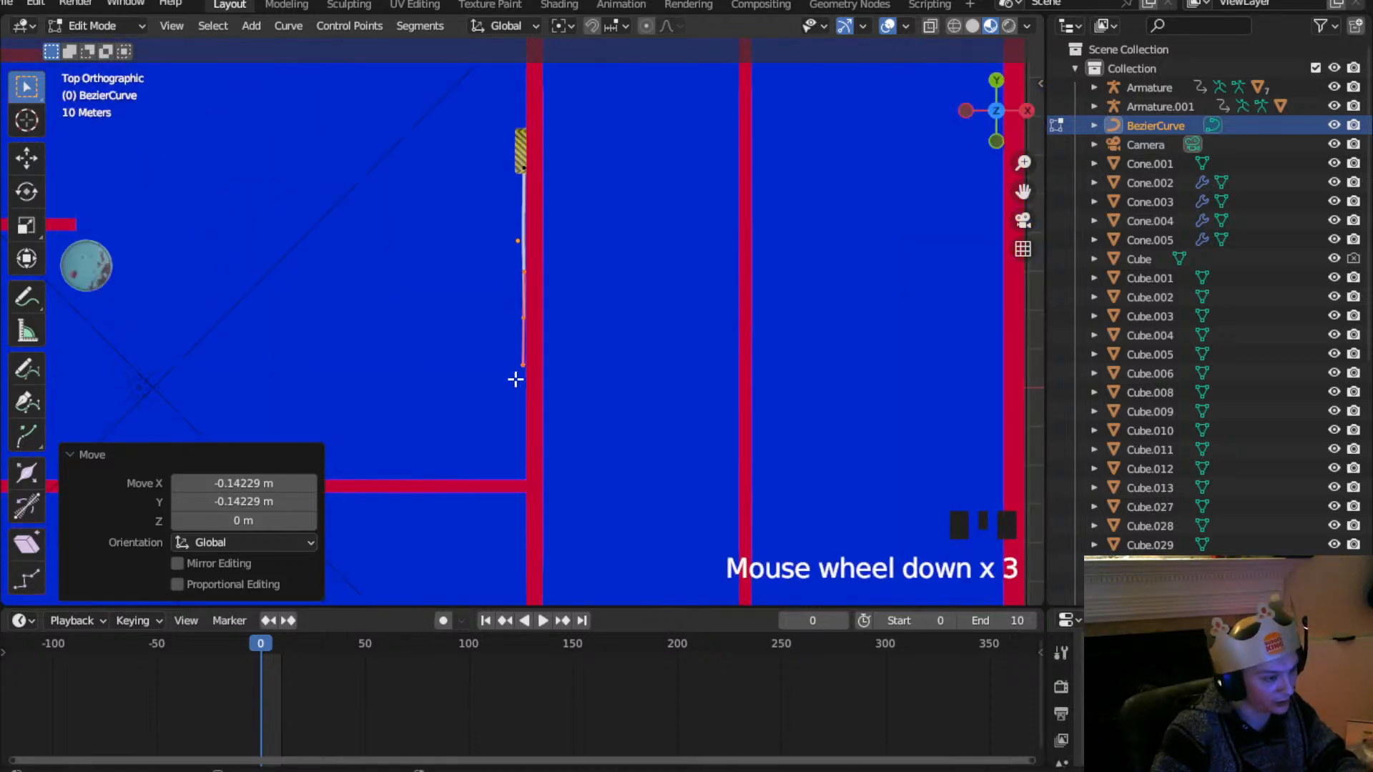
{"action": "left_click", "coordinate": [496, 554]}
{"action": "scroll", "coordinate": [548, 536], "scroll_direction": "up", "scroll_amount": 3}
{"action": "middle_click_drag", "start_coordinate": [549, 536], "coordinate": [621, 244], "text": "shift"}
{"action": "scroll", "coordinate": [620, 245], "scroll_direction": "down", "scroll_amount": 1}
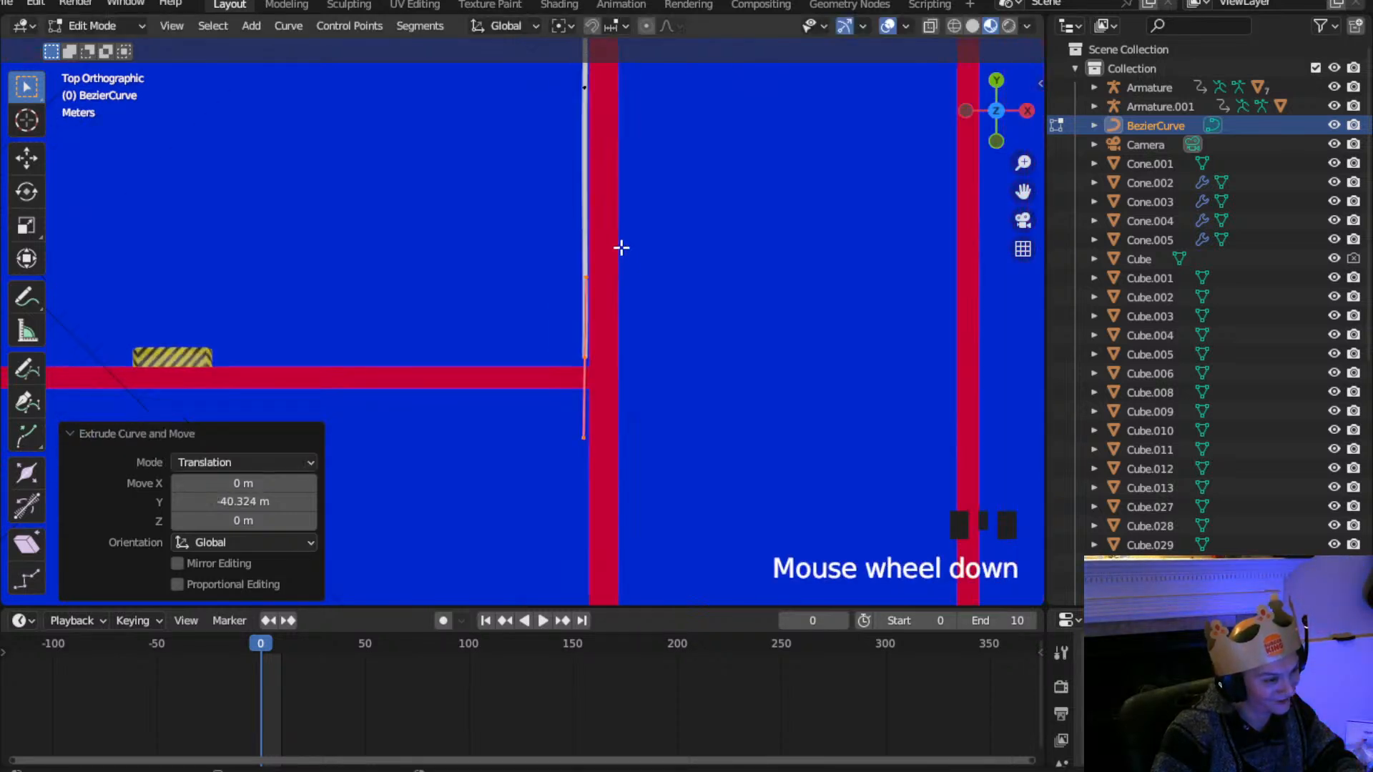
{"action": "key", "text": "e"}
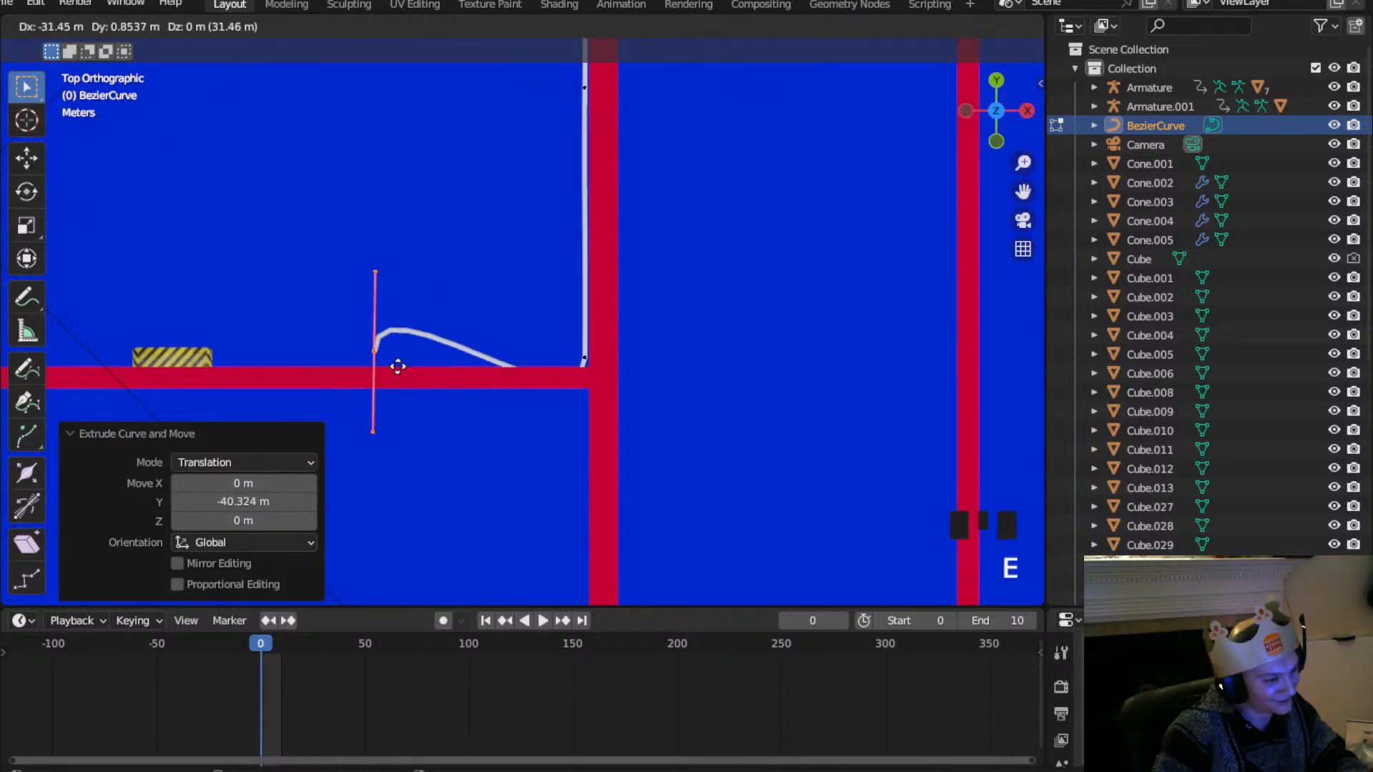
{"action": "left_click", "coordinate": [399, 368]}
Shape the curve's corner point by rotating its handles 33.8°, scaling them to 0.465, and rotating them back about 28°
{"action": "left_click", "coordinate": [596, 359]}
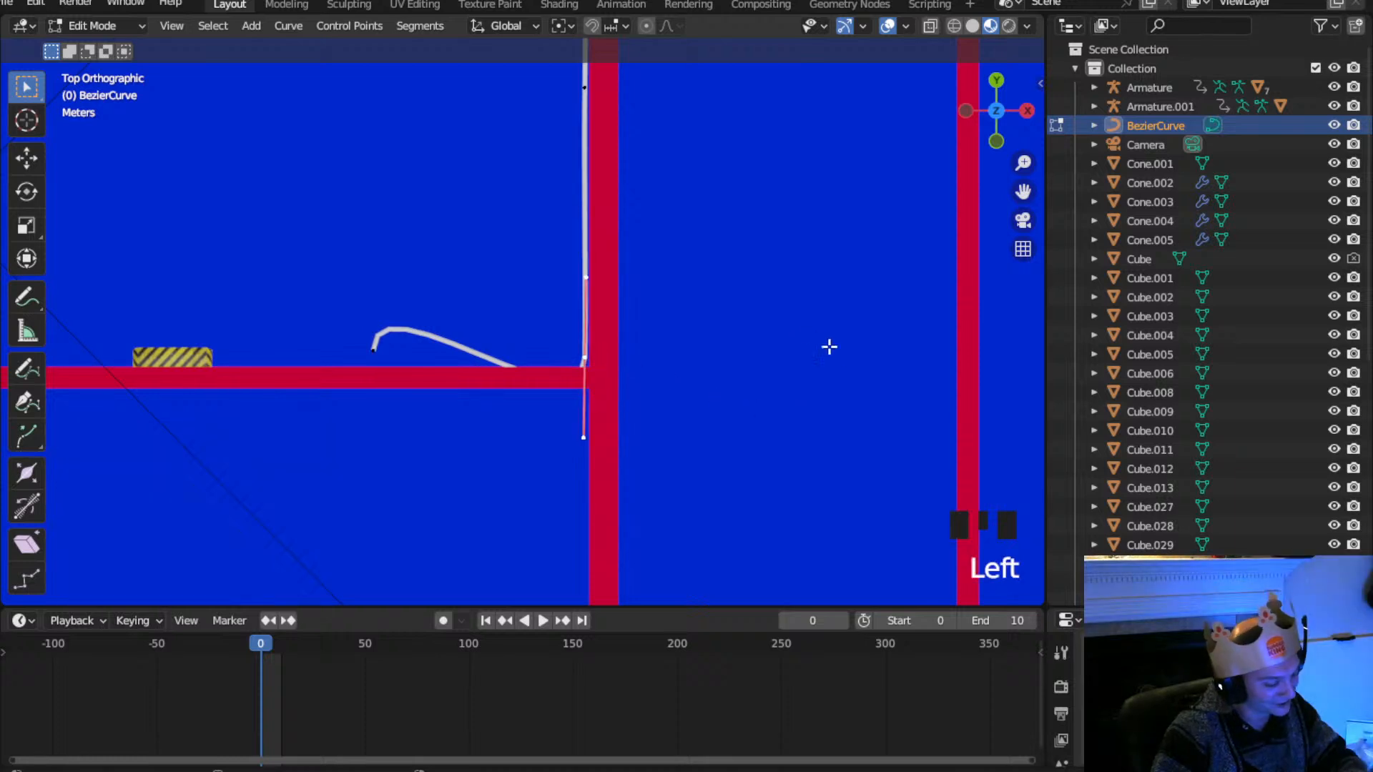
{"action": "key", "text": "r"}
{"action": "left_click", "coordinate": [778, 500]}
{"action": "key", "text": "s"}
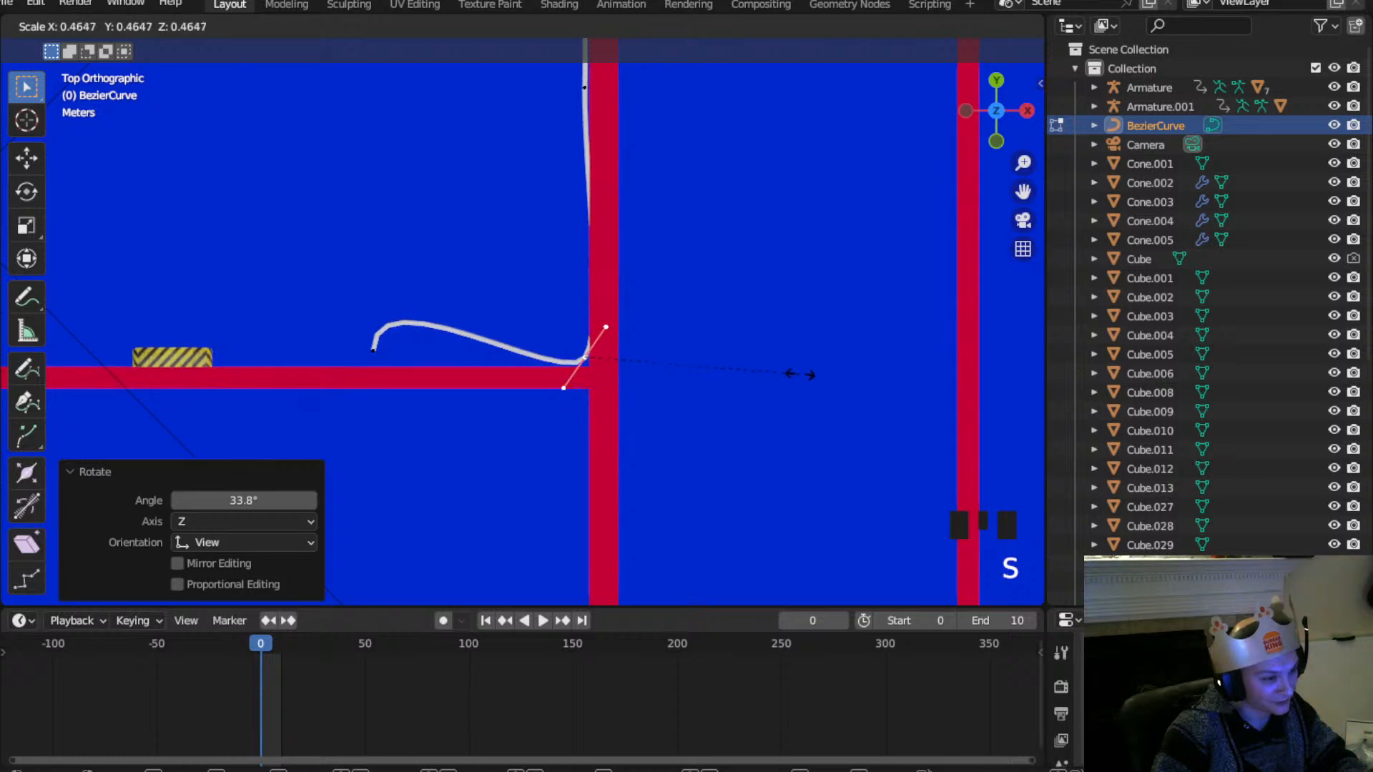
{"action": "left_click", "coordinate": [822, 386]}
{"action": "key", "text": "r"}
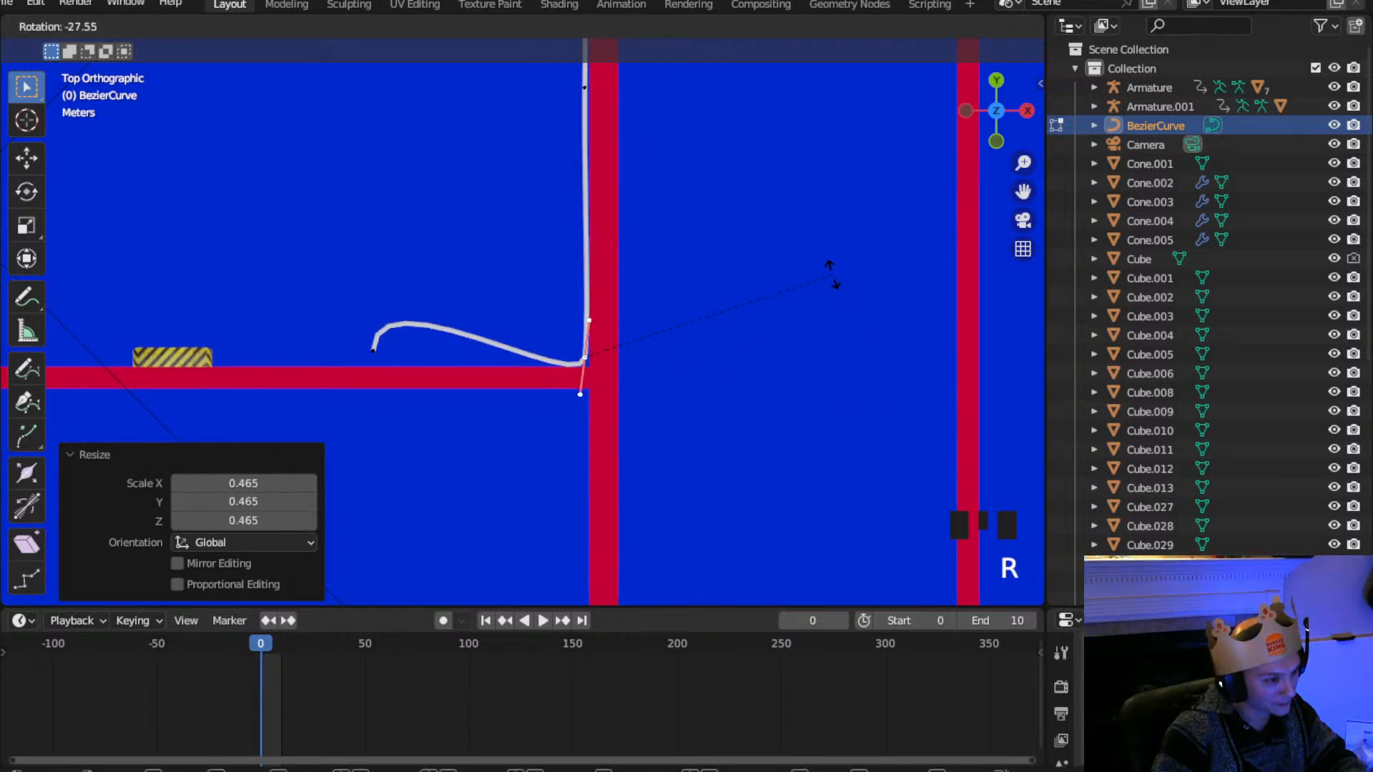
{"action": "left_click", "coordinate": [829, 275]}
Rotate the curve's end point 98.5°, move it about -23.2 m in X and -1.7 m in Y to the light fixture, and rotate it -9.2°
{"action": "left_click", "coordinate": [384, 354]}
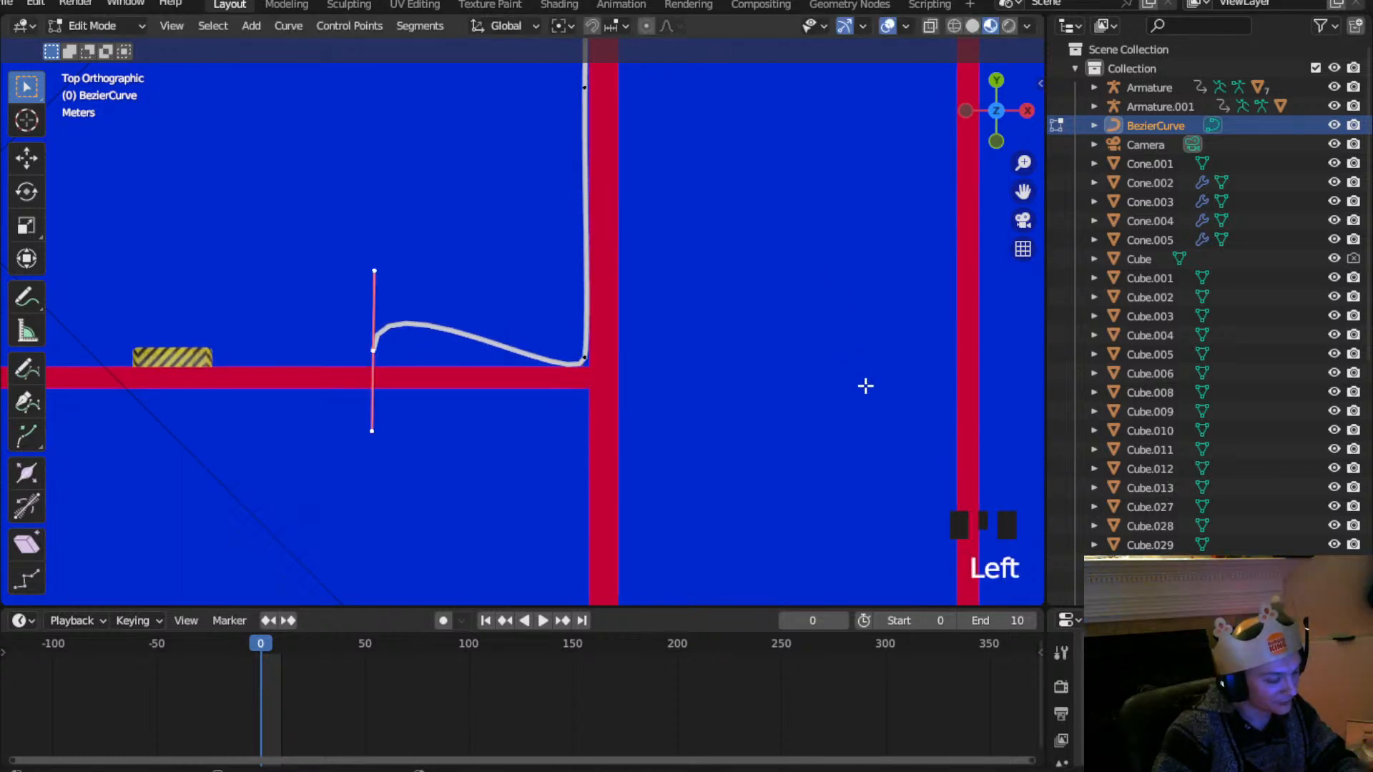
{"action": "key", "text": "r"}
{"action": "left_click", "coordinate": [354, 416]}
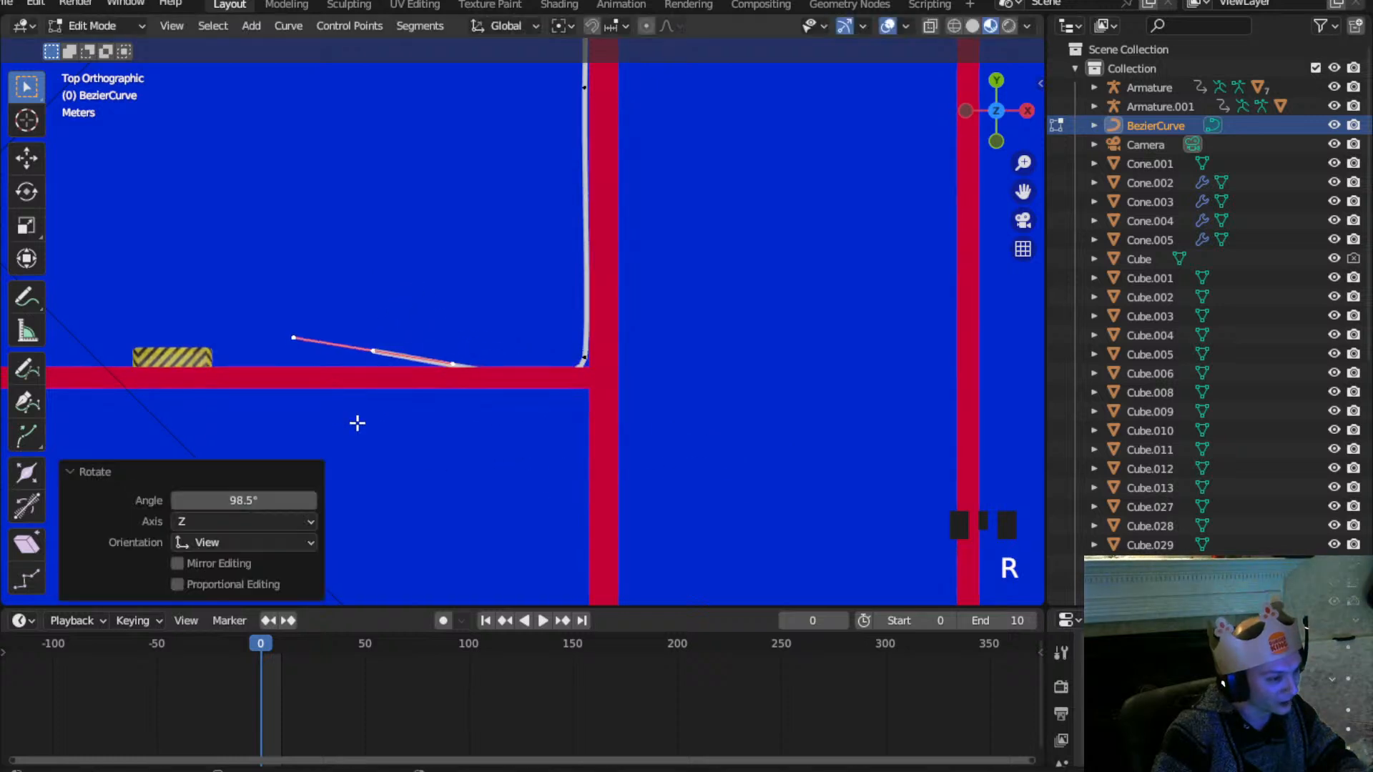
{"action": "key", "text": "g"}
{"action": "left_click", "coordinate": [184, 428]}
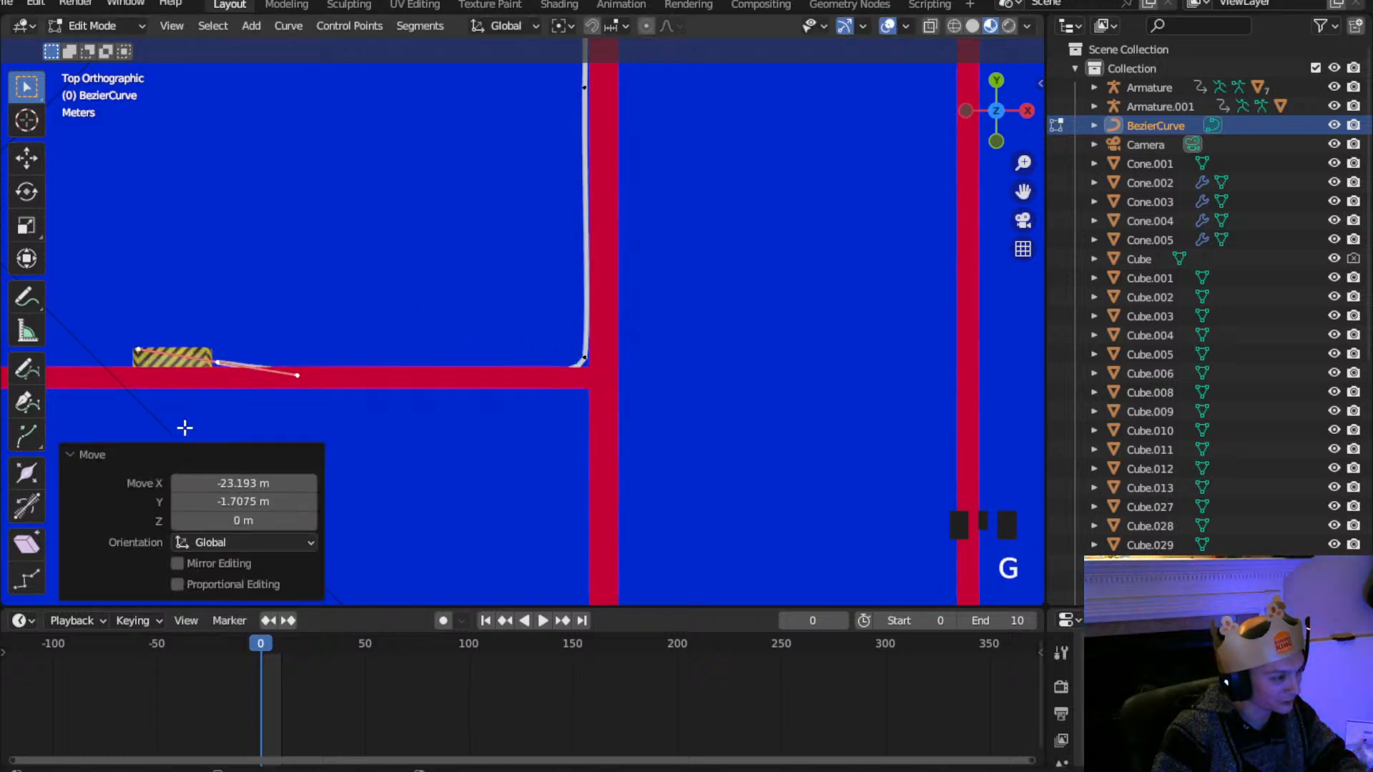
{"action": "key", "text": "r"}
{"action": "left_click", "coordinate": [538, 346]}
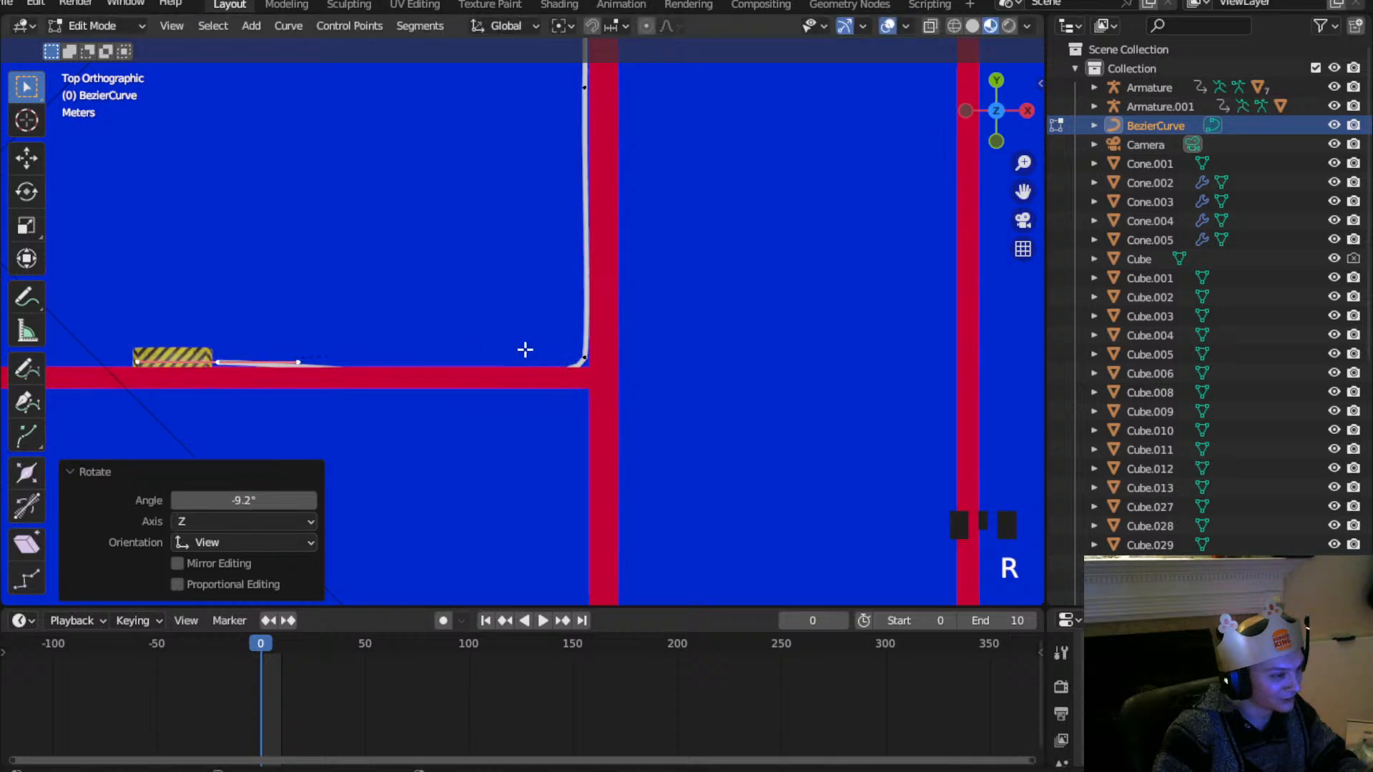
Select the corner point with its neighbouring points on both walls and subdivide the segments between them
{"action": "left_click", "coordinate": [594, 368]}
{"action": "left_click", "coordinate": [585, 99], "text": "shift"}
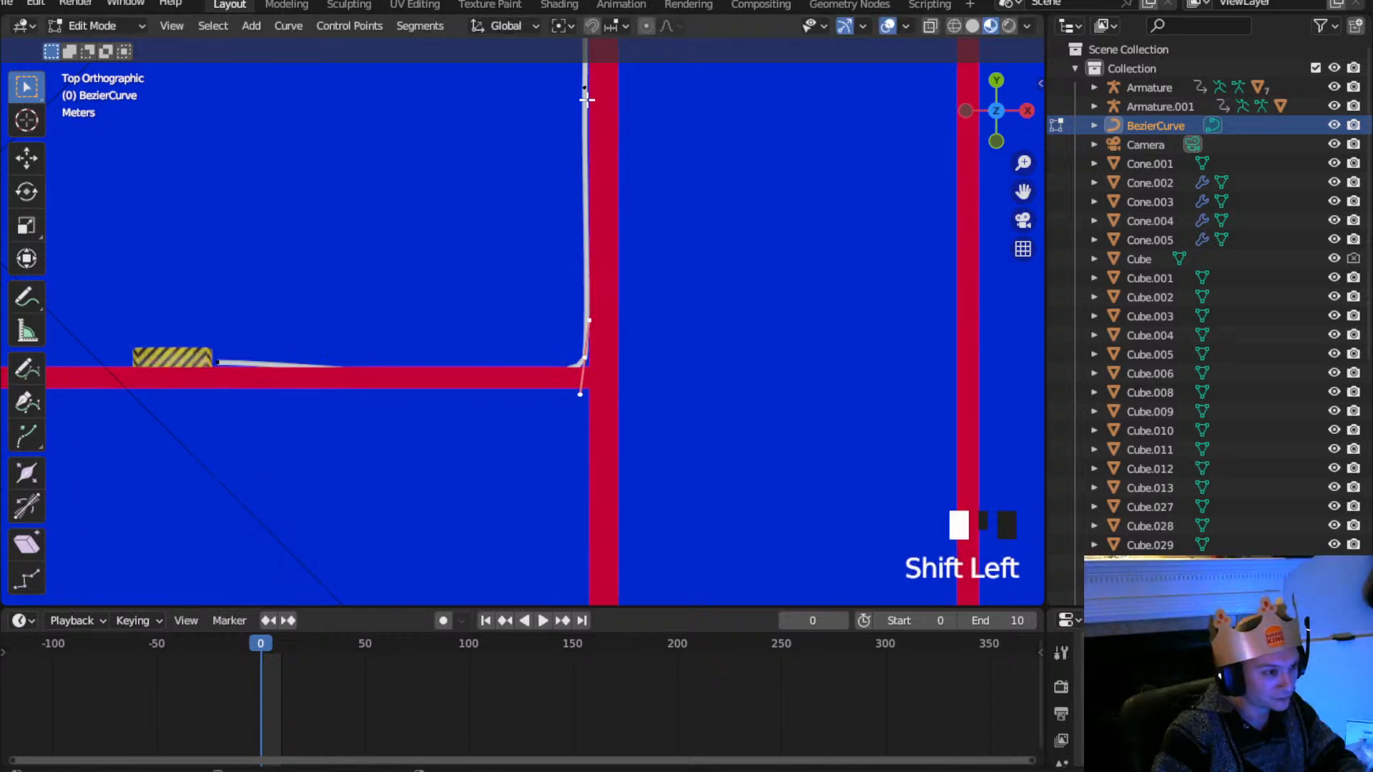
{"action": "left_click", "coordinate": [215, 363], "text": "shift"}
{"action": "right_click", "coordinate": [581, 88]}
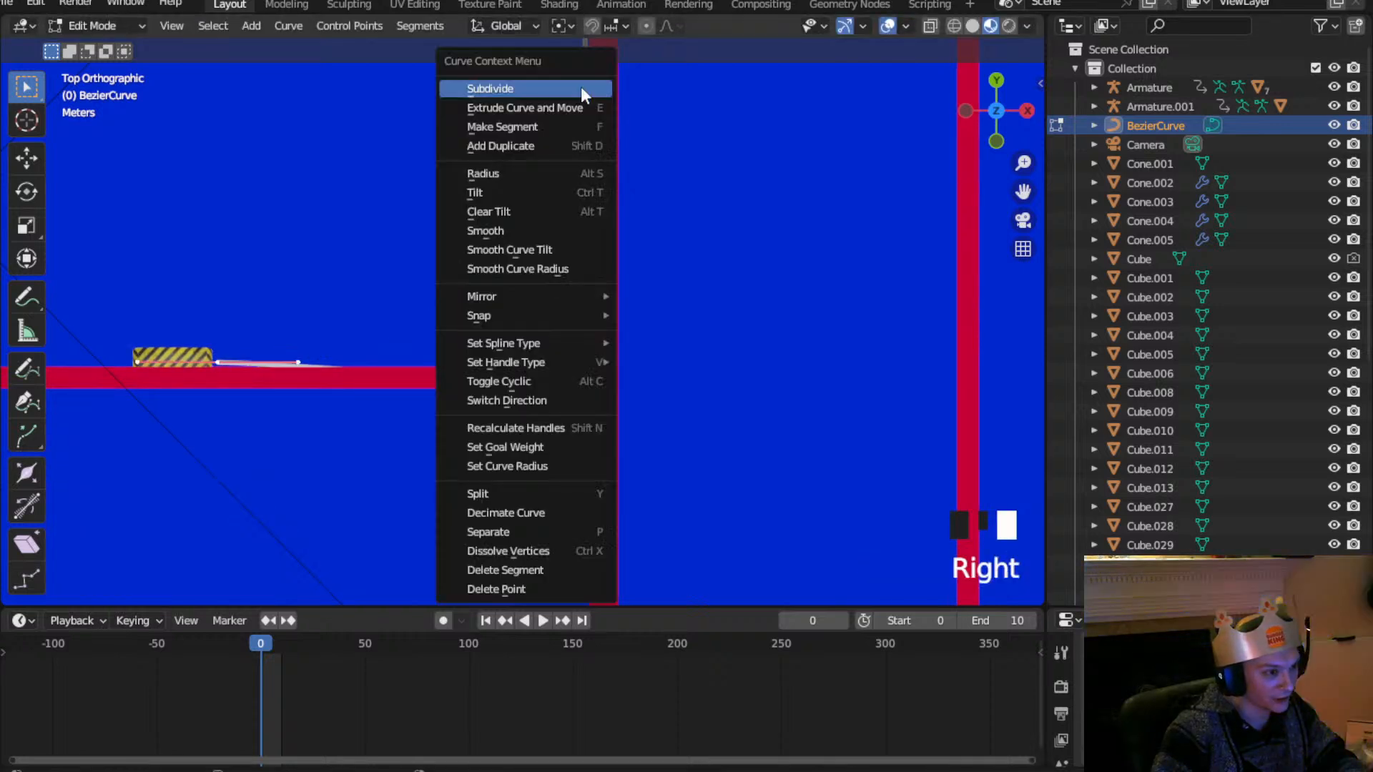
{"action": "left_click", "coordinate": [554, 90]}
Move the new midpoint on the Y-direction run slightly away from the wall
{"action": "left_click", "coordinate": [607, 310]}
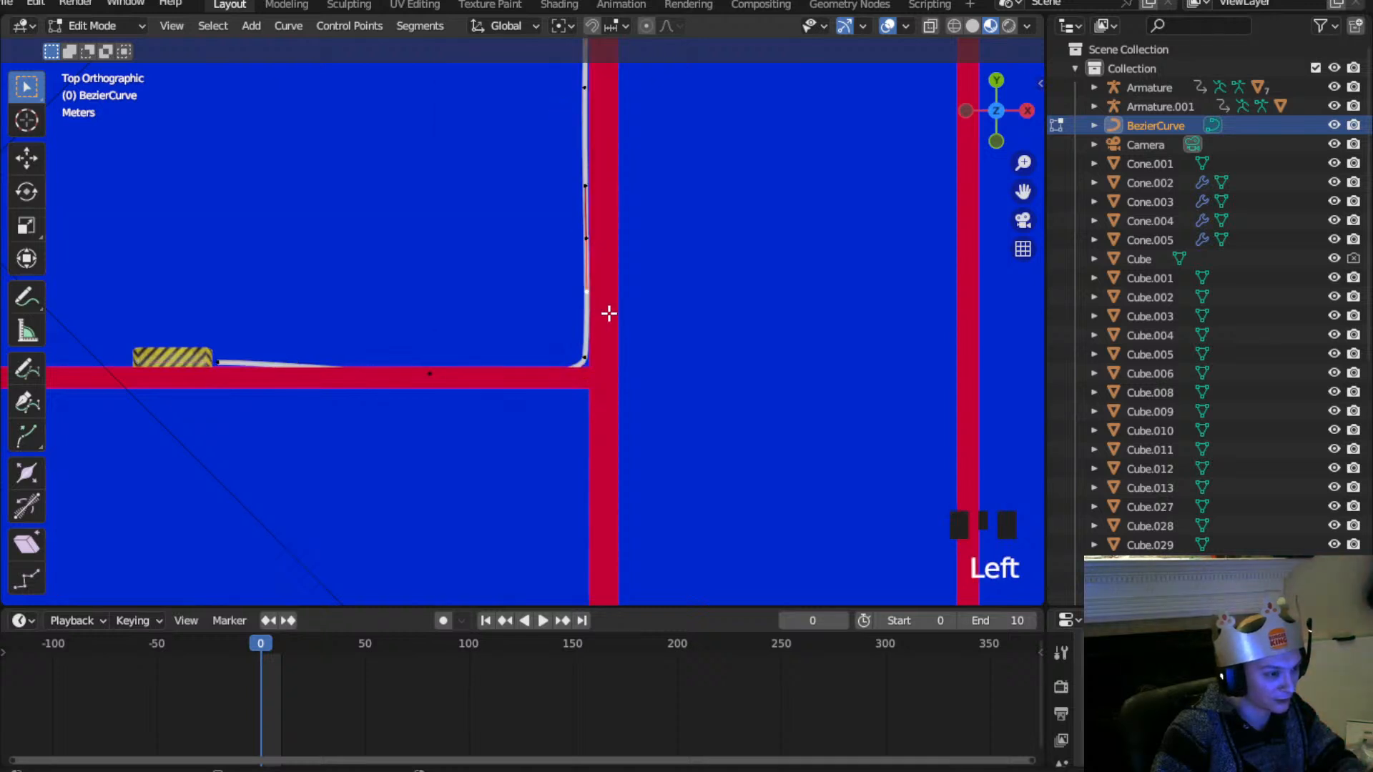
{"action": "left_click", "coordinate": [591, 228]}
{"action": "key", "text": "g"}
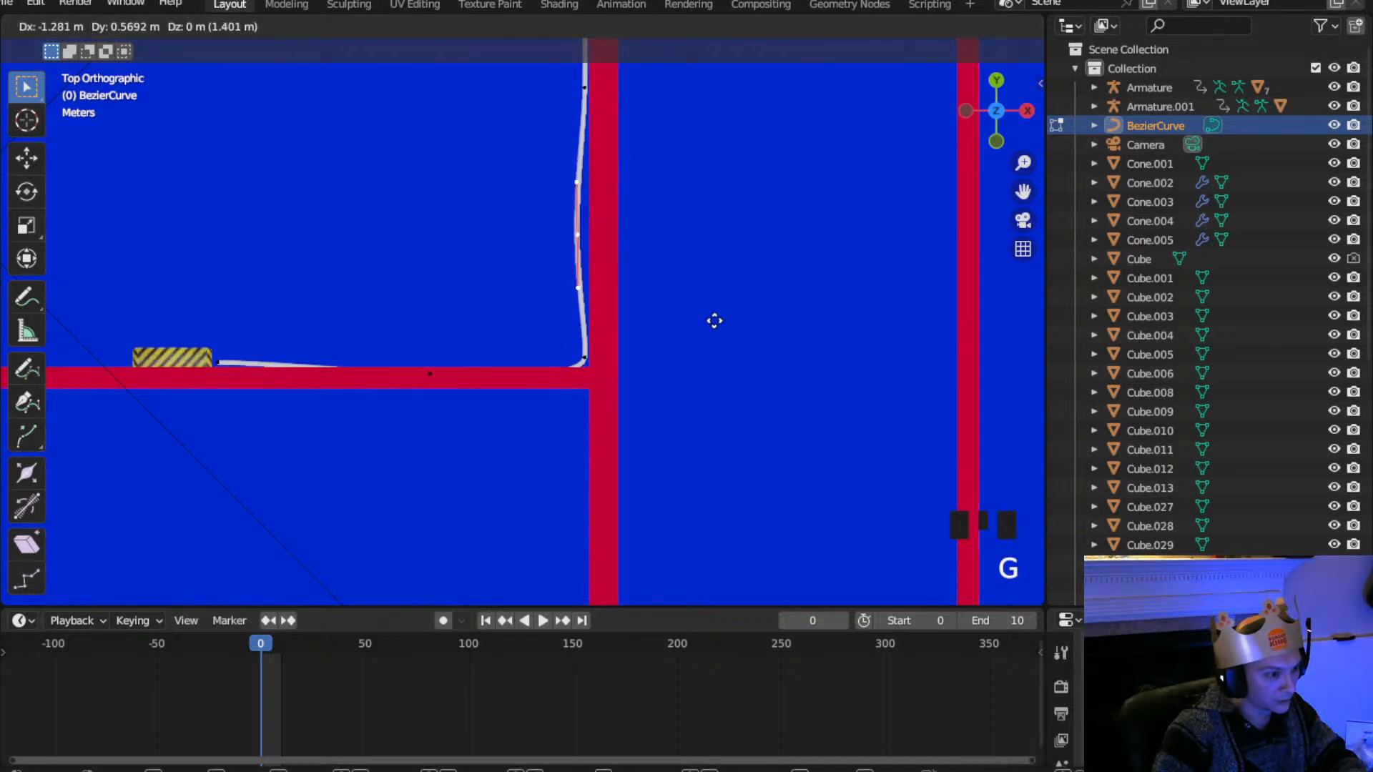
{"action": "left_click", "coordinate": [717, 319]}
Move the new midpoint on the X-direction run about 0.14 m in X and 2.56 m in Y out of the wall, and rotate its handles
{"action": "left_click", "coordinate": [430, 384]}
{"action": "key", "text": "g"}
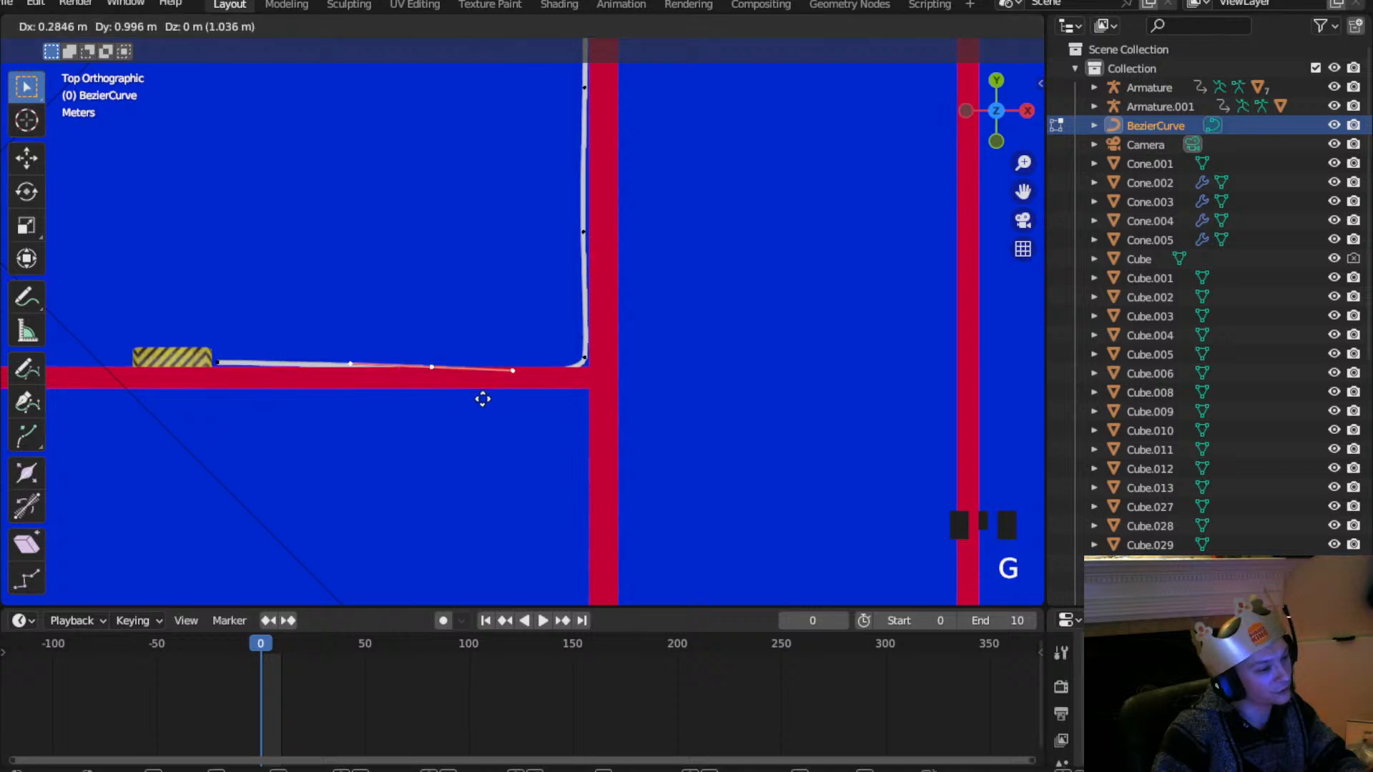
{"action": "left_click", "coordinate": [482, 389]}
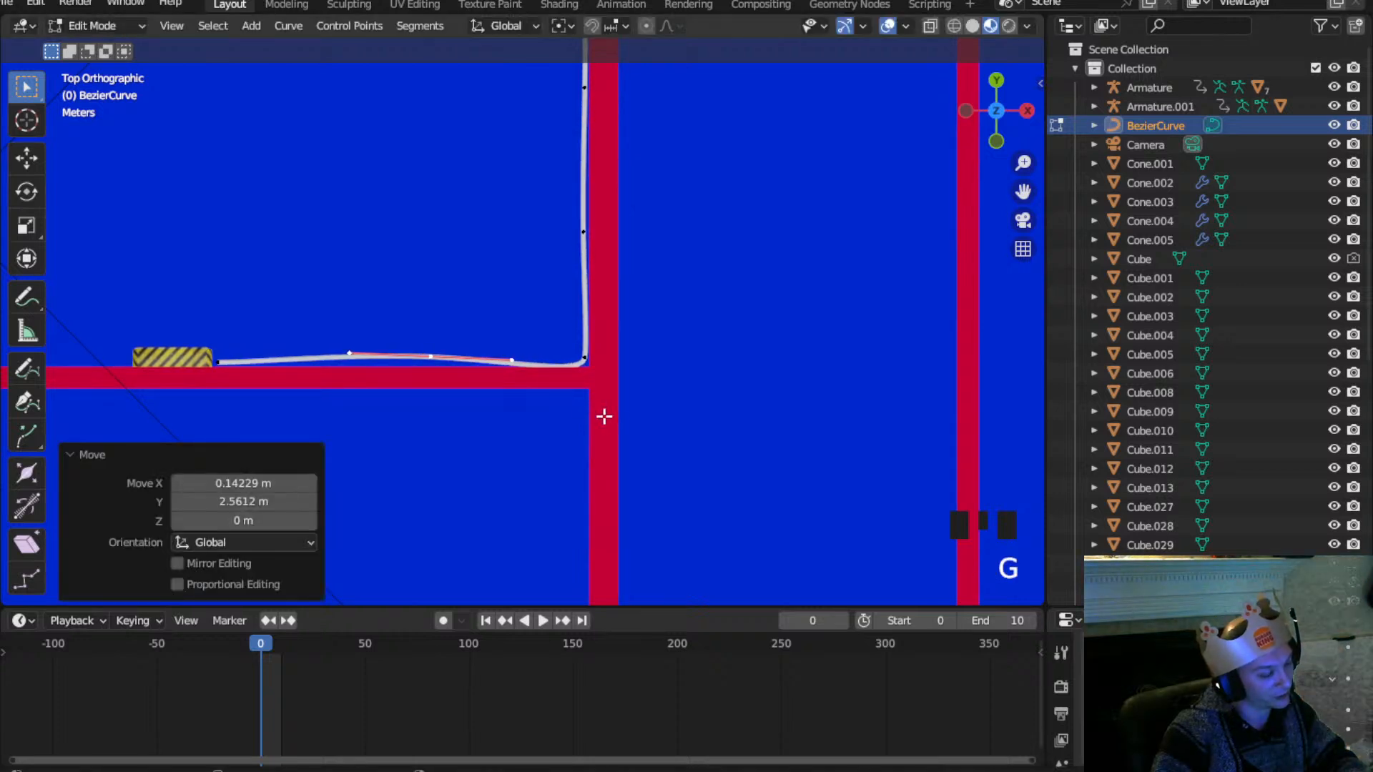
{"action": "key", "text": "r"}
{"action": "left_click", "coordinate": [635, 385]}
Adjust the scale of the corner point's handles and move the X-direction run's midpoint about -0.43 m in X and -0.28 m in Y
{"action": "left_click", "coordinate": [586, 359]}
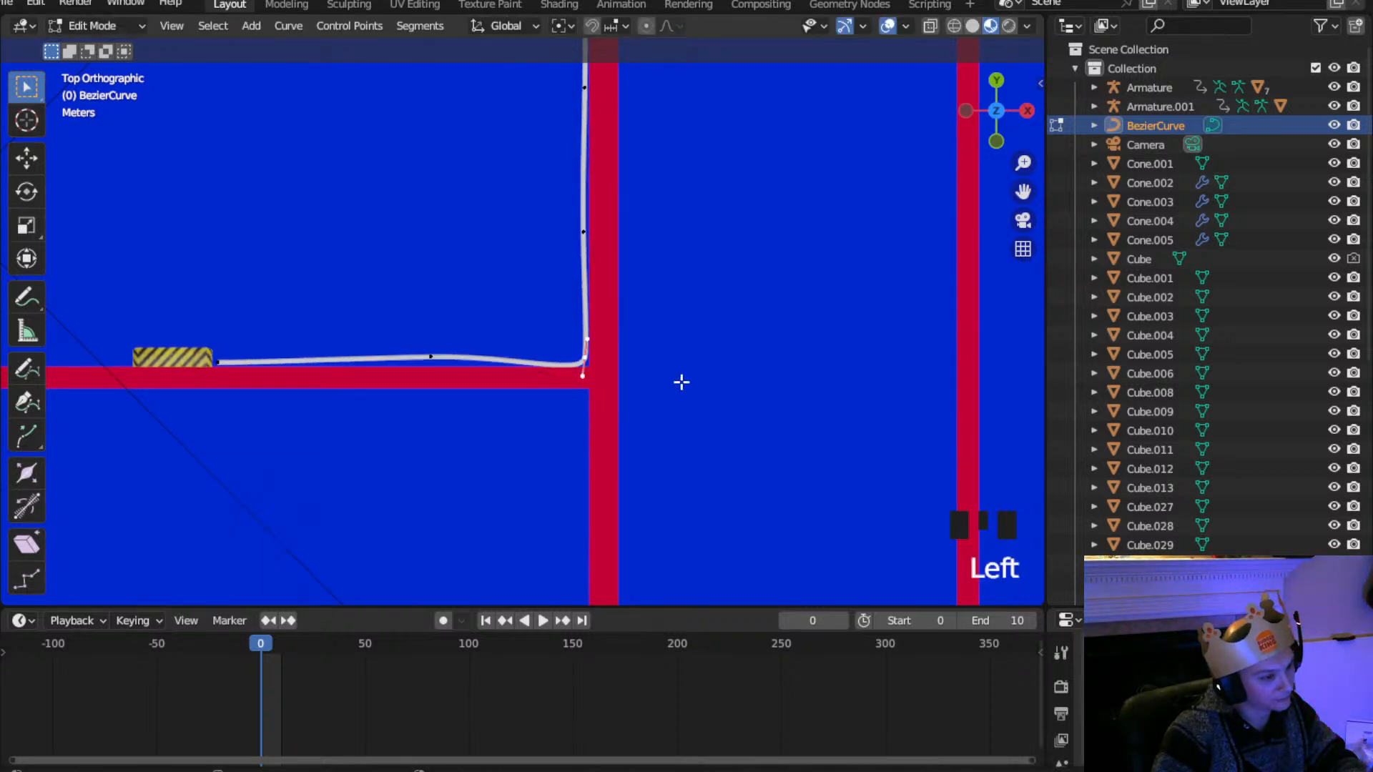
{"action": "key", "text": "s"}
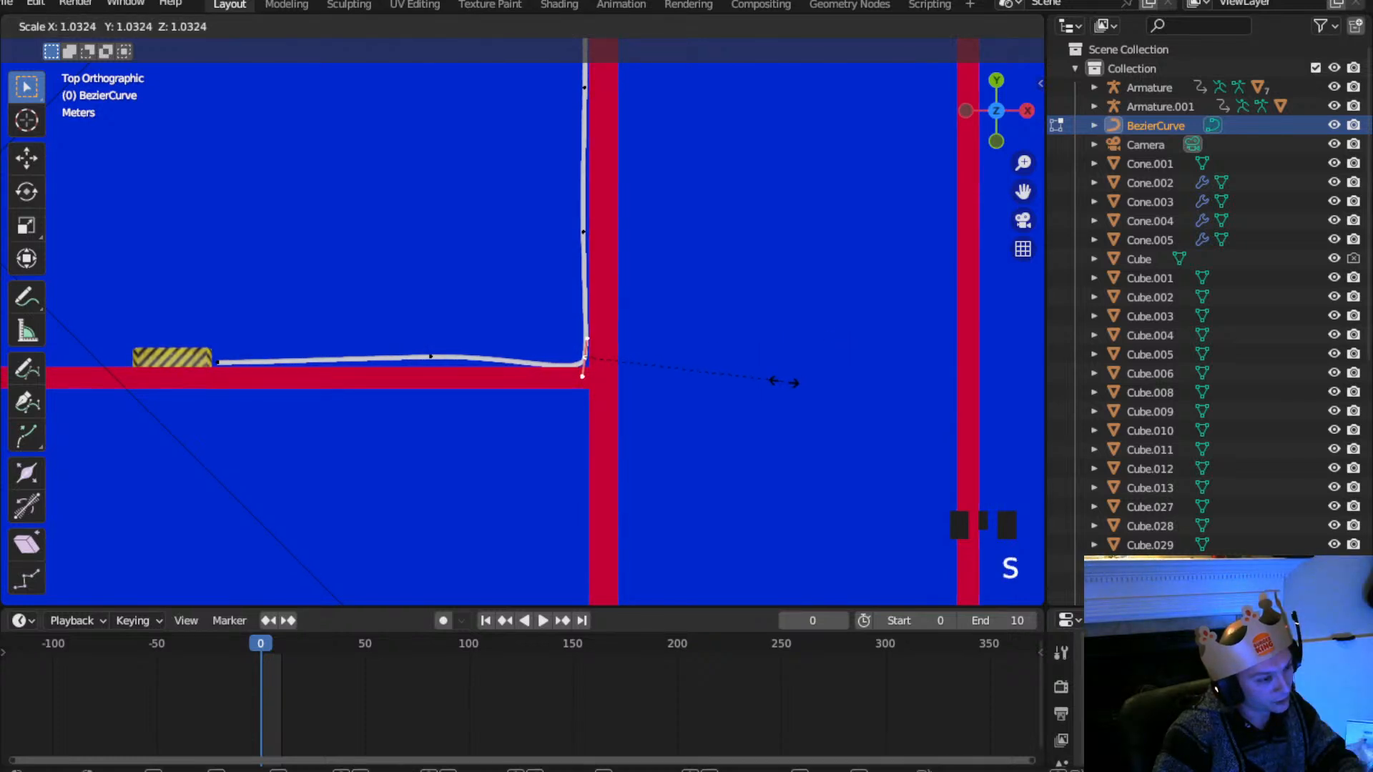
{"action": "left_click", "coordinate": [785, 379]}
{"action": "left_click", "coordinate": [477, 374]}
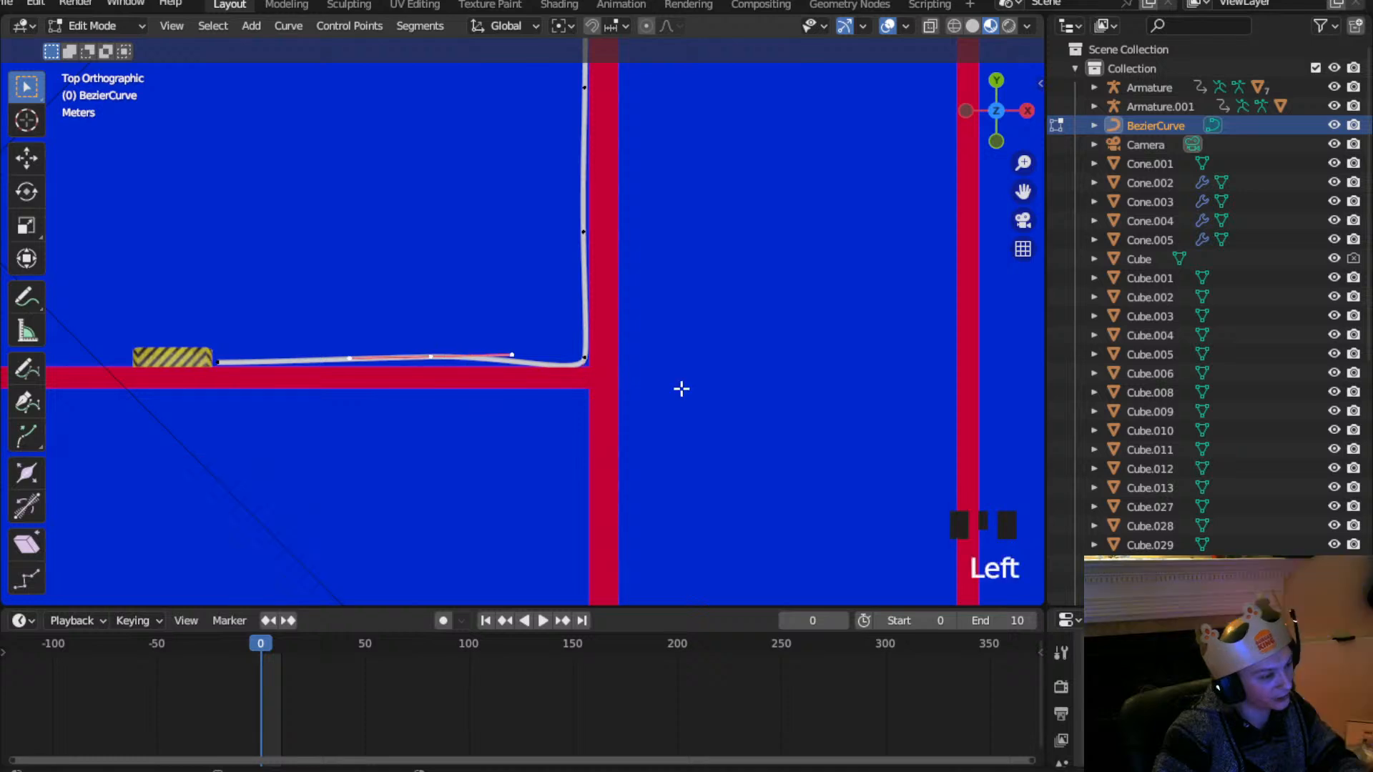
{"action": "key", "text": "g"}
{"action": "left_click", "coordinate": [675, 397]}
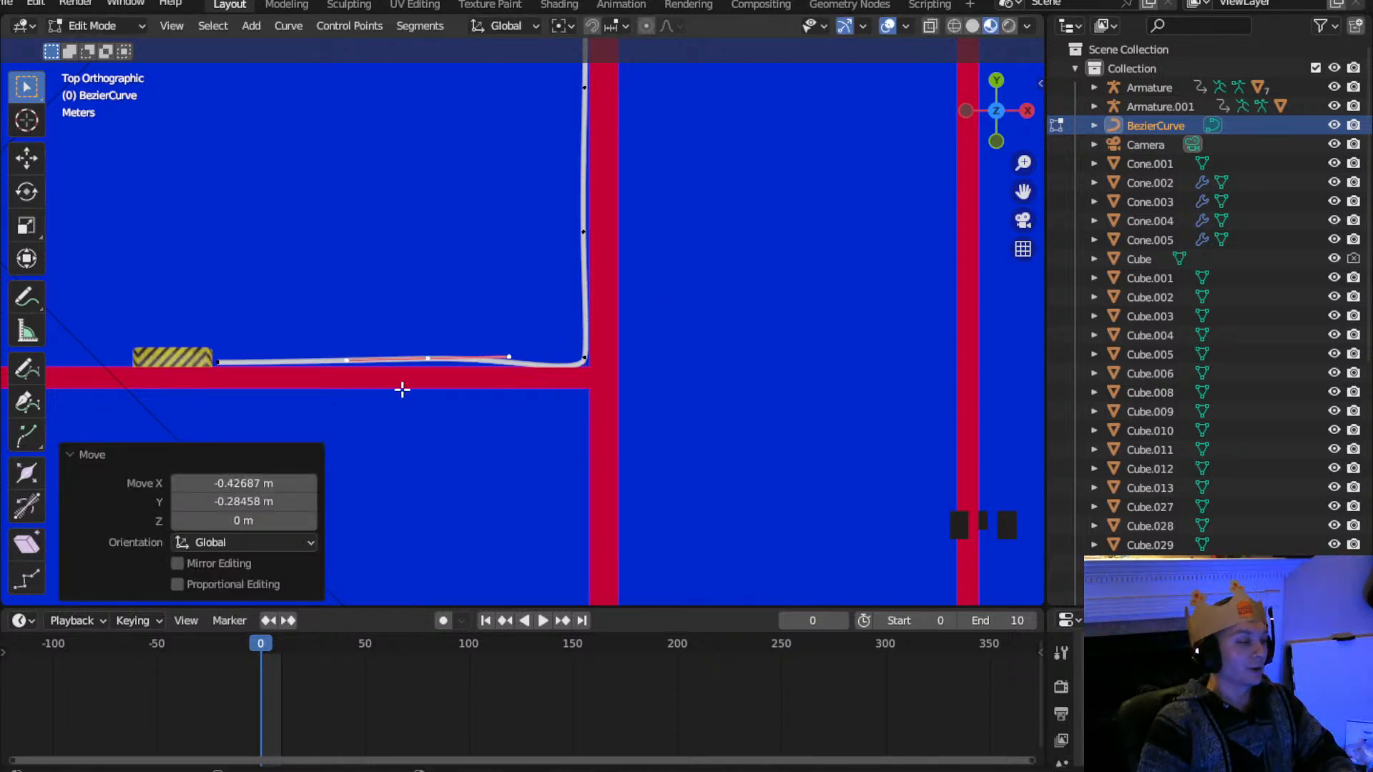
Move the curve's end point about -5.1 m in X and -0.4 m in Y inside the light fixture, and extrude it about -77 m in X to the next fixture
{"action": "middle_click_drag", "start_coordinate": [302, 371], "coordinate": [582, 371], "text": "shift"}
{"action": "left_click", "coordinate": [508, 371]}
{"action": "scroll", "coordinate": [503, 379], "scroll_direction": "down", "scroll_amount": 2}
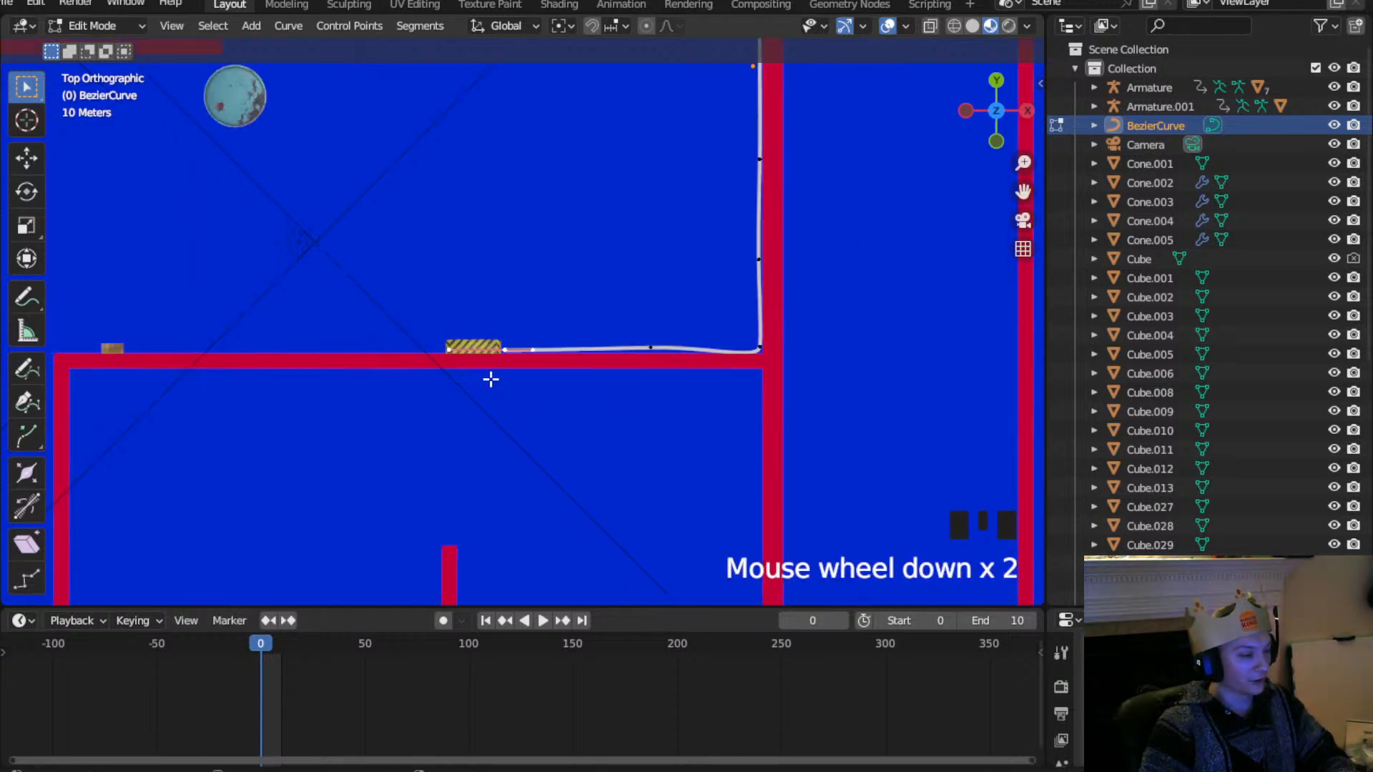
{"action": "key", "text": "g"}
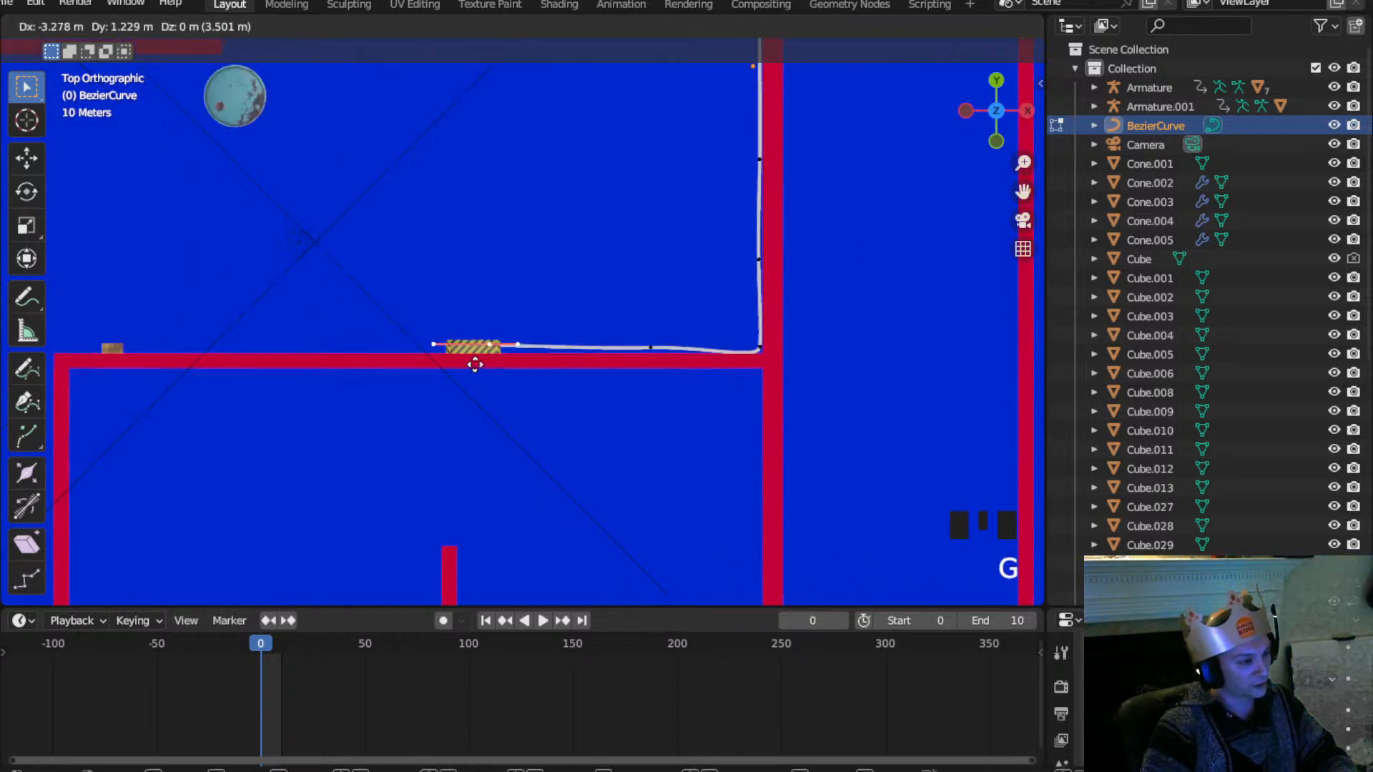
{"action": "left_click", "coordinate": [466, 372]}
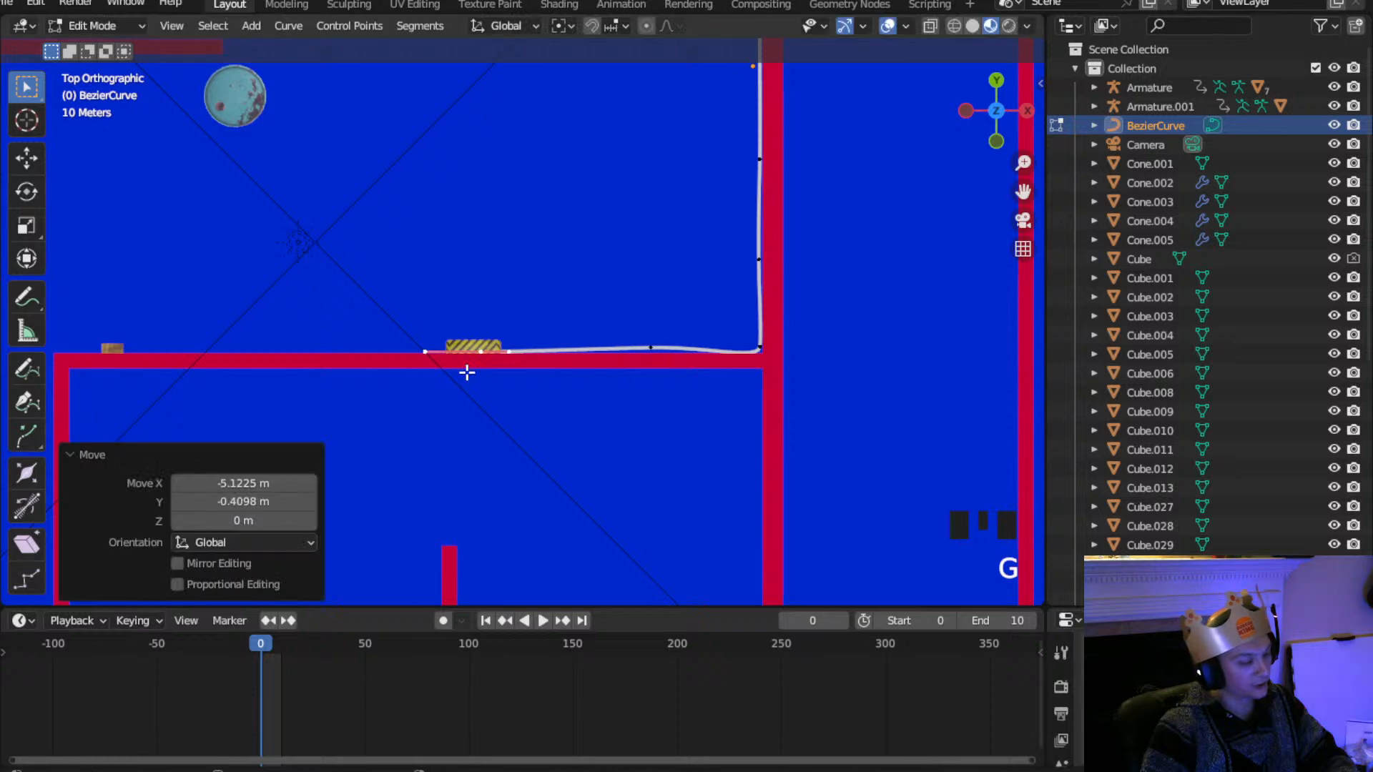
{"action": "key", "text": "e"}
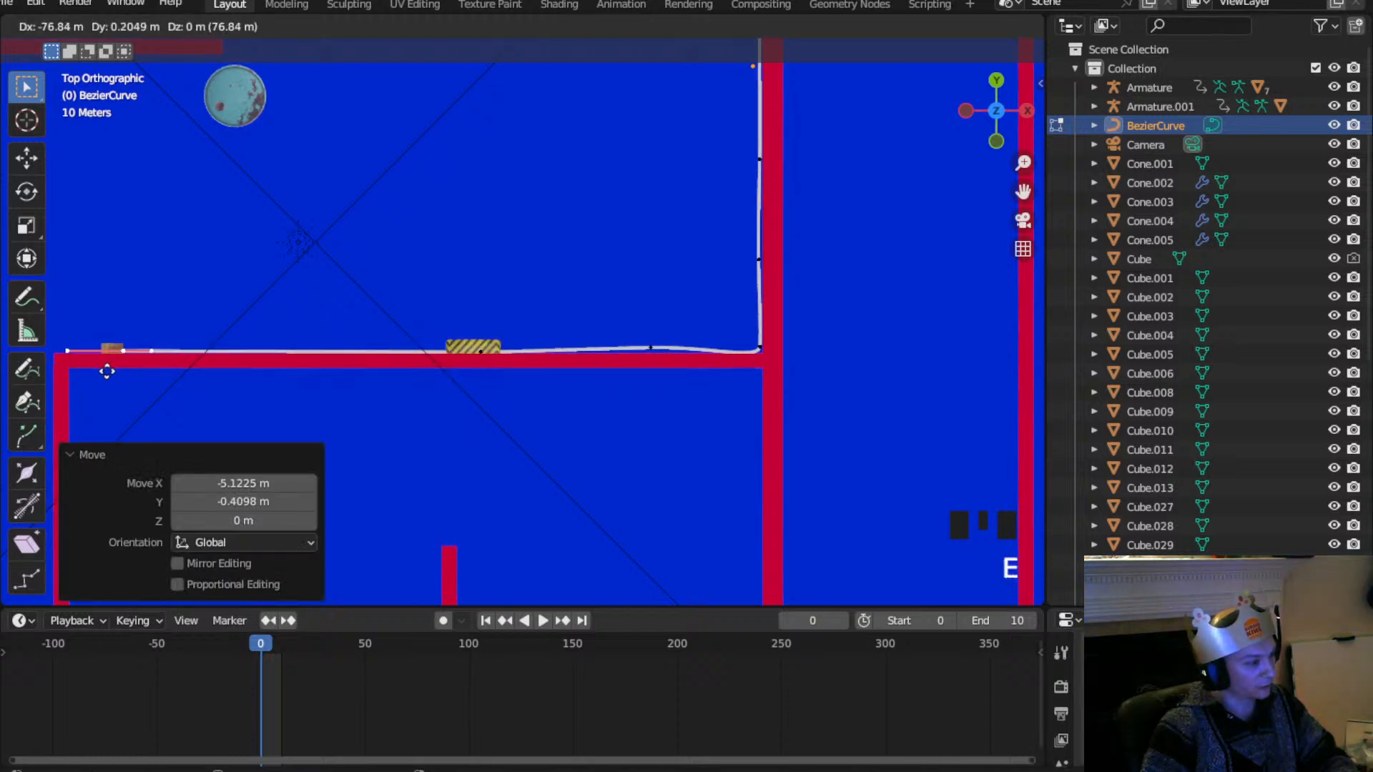
{"action": "left_click", "coordinate": [100, 369]}
Move the control point between the corner and the light fixture about -0.14 m in X and -1 m in Y, closer to the wall
{"action": "scroll", "coordinate": [695, 354], "scroll_direction": "up", "scroll_amount": 2}
{"action": "left_click", "coordinate": [700, 356]}
{"action": "key", "text": "g"}
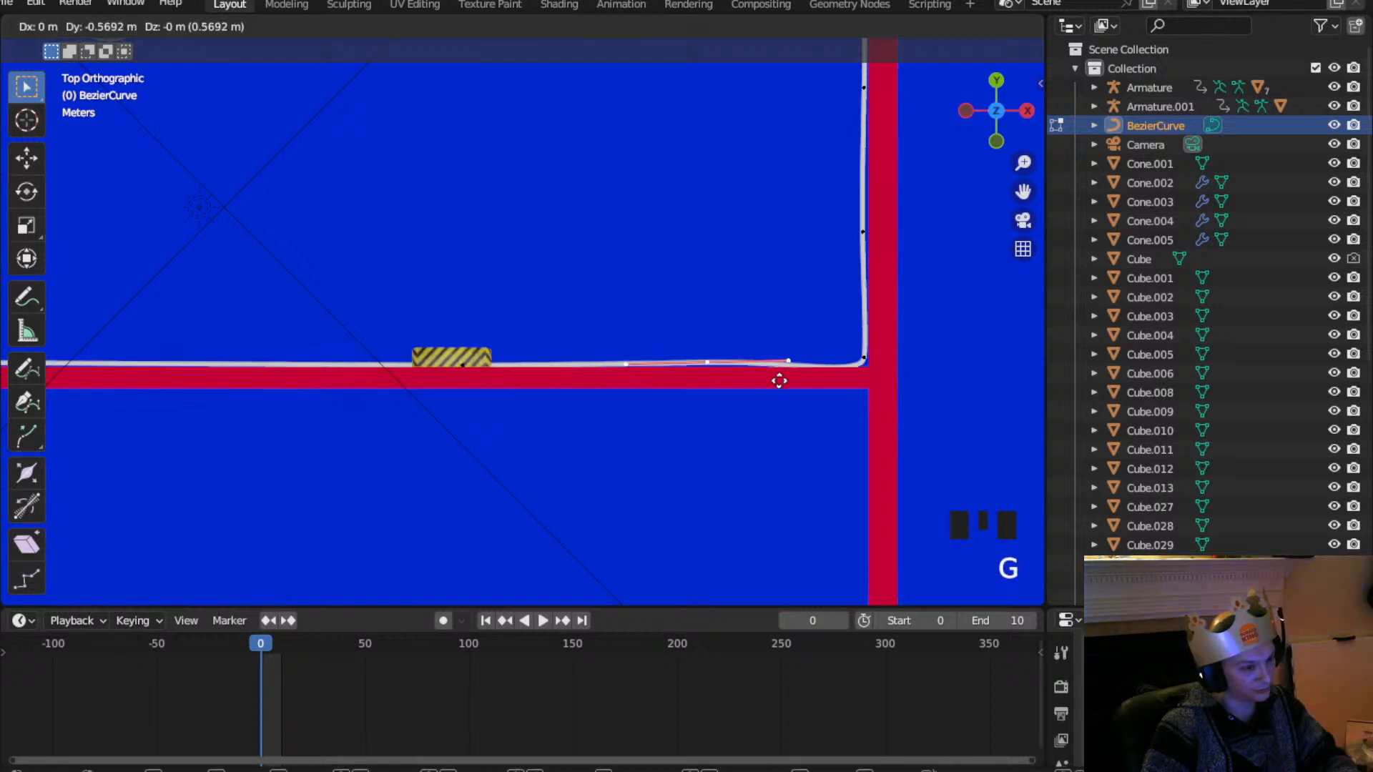
{"action": "left_click", "coordinate": [778, 381]}
Examine the pipe's fit against the walls, the corner and the light fixtures in perspective
{"action": "scroll", "coordinate": [778, 383], "scroll_direction": "down", "scroll_amount": 4}
{"action": "middle_click_drag", "start_coordinate": [778, 384], "coordinate": [729, 432]}
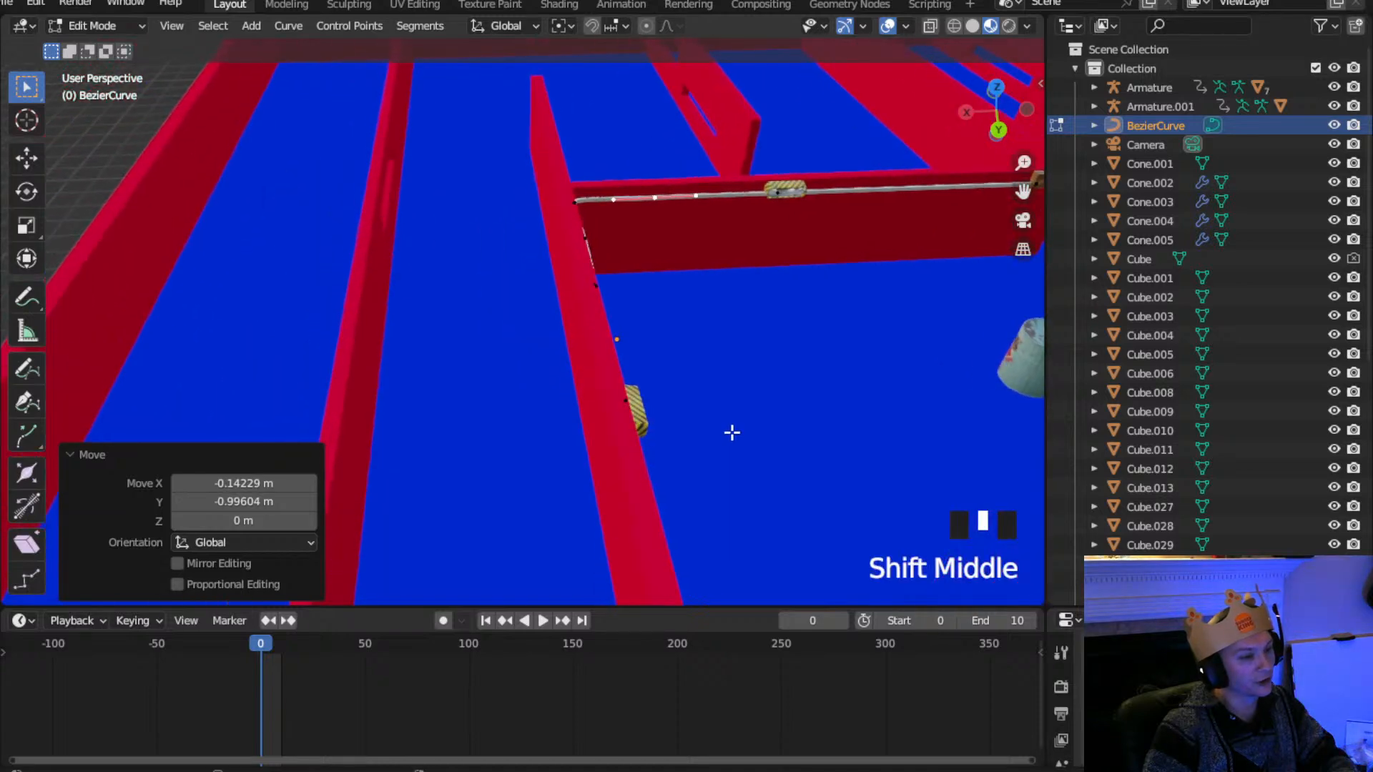
{"action": "middle_click_drag", "start_coordinate": [839, 456], "coordinate": [493, 371], "text": "shift"}
{"action": "scroll", "coordinate": [704, 405], "scroll_direction": "down", "scroll_amount": 2}
{"action": "scroll", "coordinate": [379, 169], "scroll_direction": "up", "scroll_amount": 3}
{"action": "middle_click_drag", "start_coordinate": [379, 170], "coordinate": [484, 448], "text": "shift"}
{"action": "scroll", "coordinate": [455, 313], "scroll_direction": "up", "scroll_amount": 2}
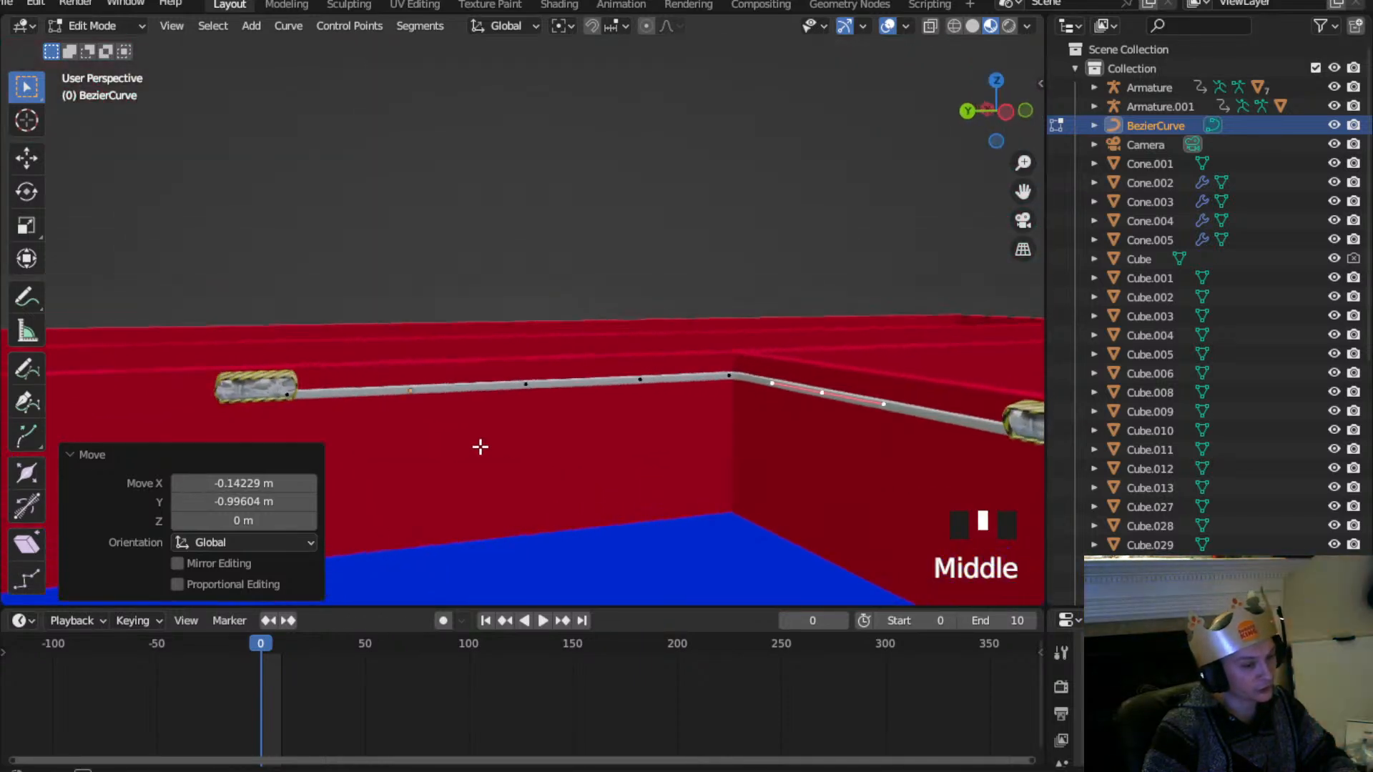
{"action": "scroll", "coordinate": [383, 426], "scroll_direction": "up", "scroll_amount": 3}
{"action": "scroll", "coordinate": [728, 487], "scroll_direction": "down", "scroll_amount": 2}
{"action": "mouse_move", "coordinate": [728, 487]}
{"action": "middle_mouse_down"}
{"action": "mouse_move", "coordinate": [898, 515]}
{"action": "mouse_move", "coordinate": [822, 521]}
{"action": "mouse_move", "coordinate": [738, 499]}
{"action": "middle_mouse_up"}
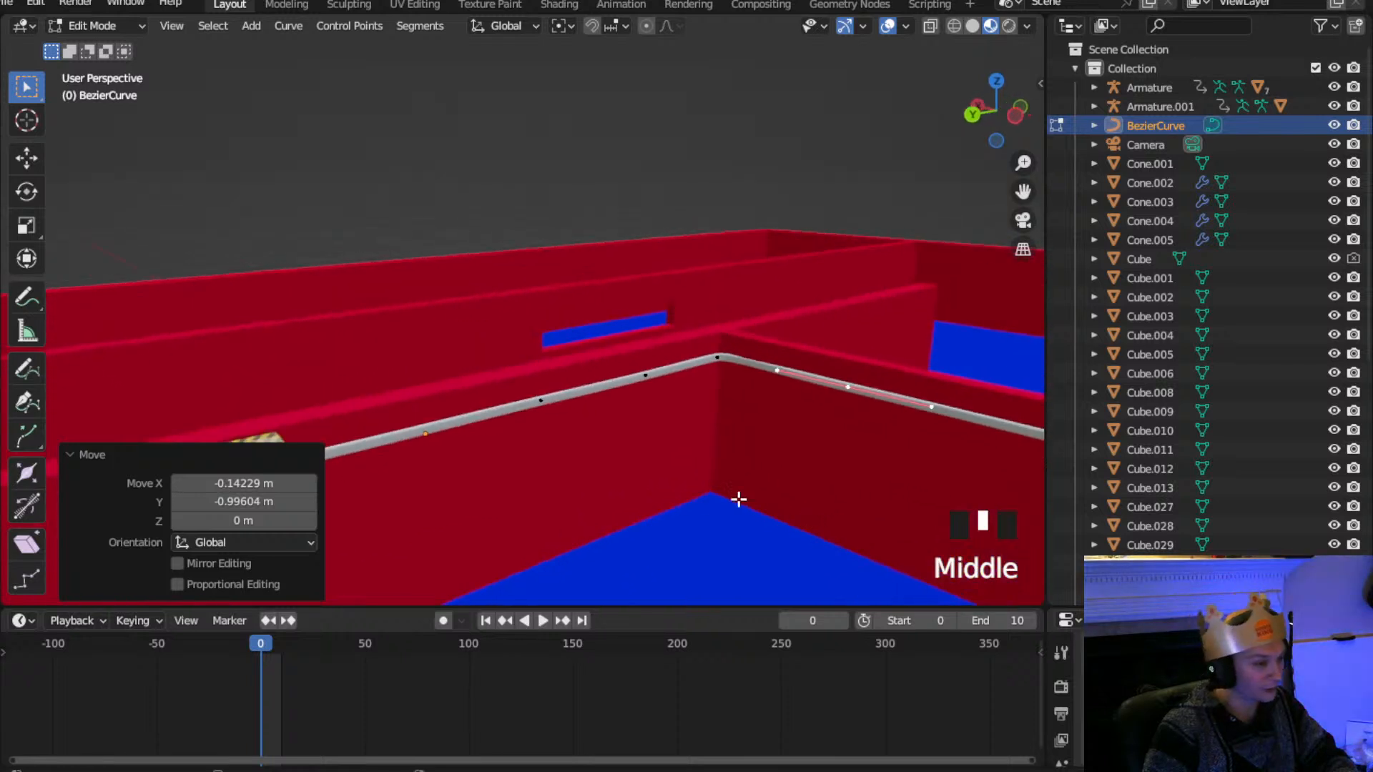
Switch to Object Mode and raise the pipe about 1.29 m in Z, plus another 0.45 m, to line up with the light fixtures
{"action": "left_click", "coordinate": [105, 31]}
{"action": "left_click", "coordinate": [109, 50]}
{"action": "middle_click_drag", "start_coordinate": [447, 429], "coordinate": [552, 479]}
{"action": "key", "text": "g"}
{"action": "key", "text": "z"}
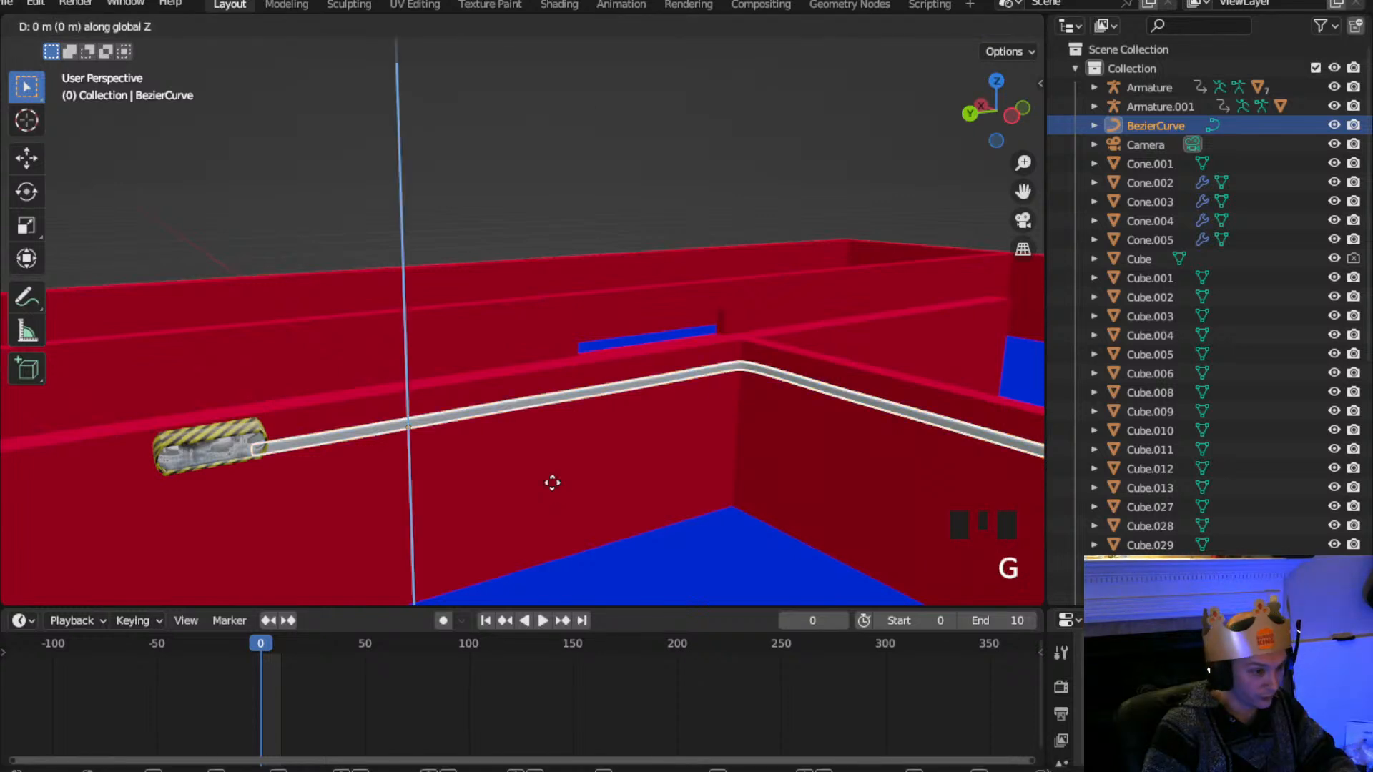
{"action": "left_click", "coordinate": [551, 472]}
{"action": "middle_click_drag", "start_coordinate": [551, 472], "coordinate": [417, 432]}
{"action": "key", "text": "g"}
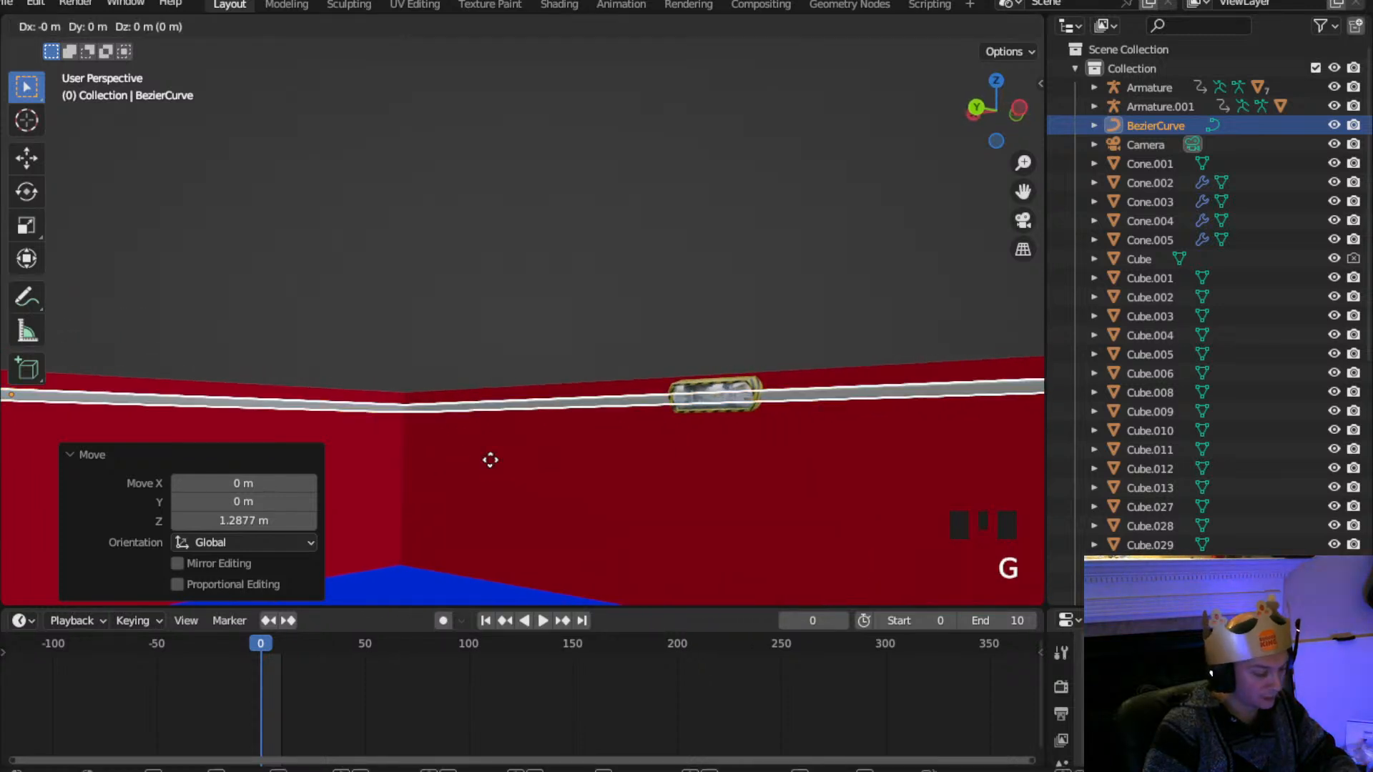
{"action": "key", "text": "z"}
{"action": "left_click", "coordinate": [489, 456]}
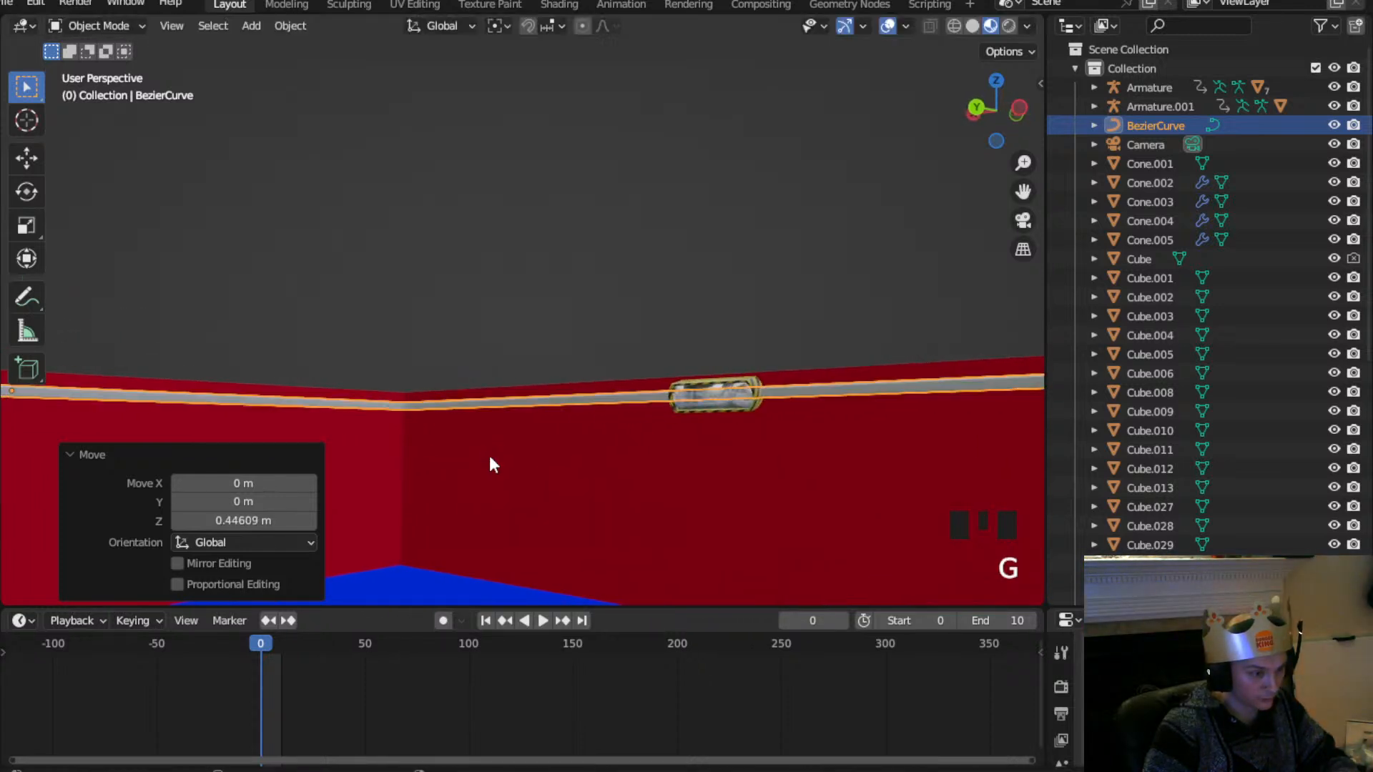
Deselect the pipe and check its course along the walls from above
{"action": "left_click", "coordinate": [559, 246]}
{"action": "middle_click_drag", "start_coordinate": [560, 250], "coordinate": [411, 521]}
{"action": "scroll", "coordinate": [466, 475], "scroll_direction": "down", "scroll_amount": 6}
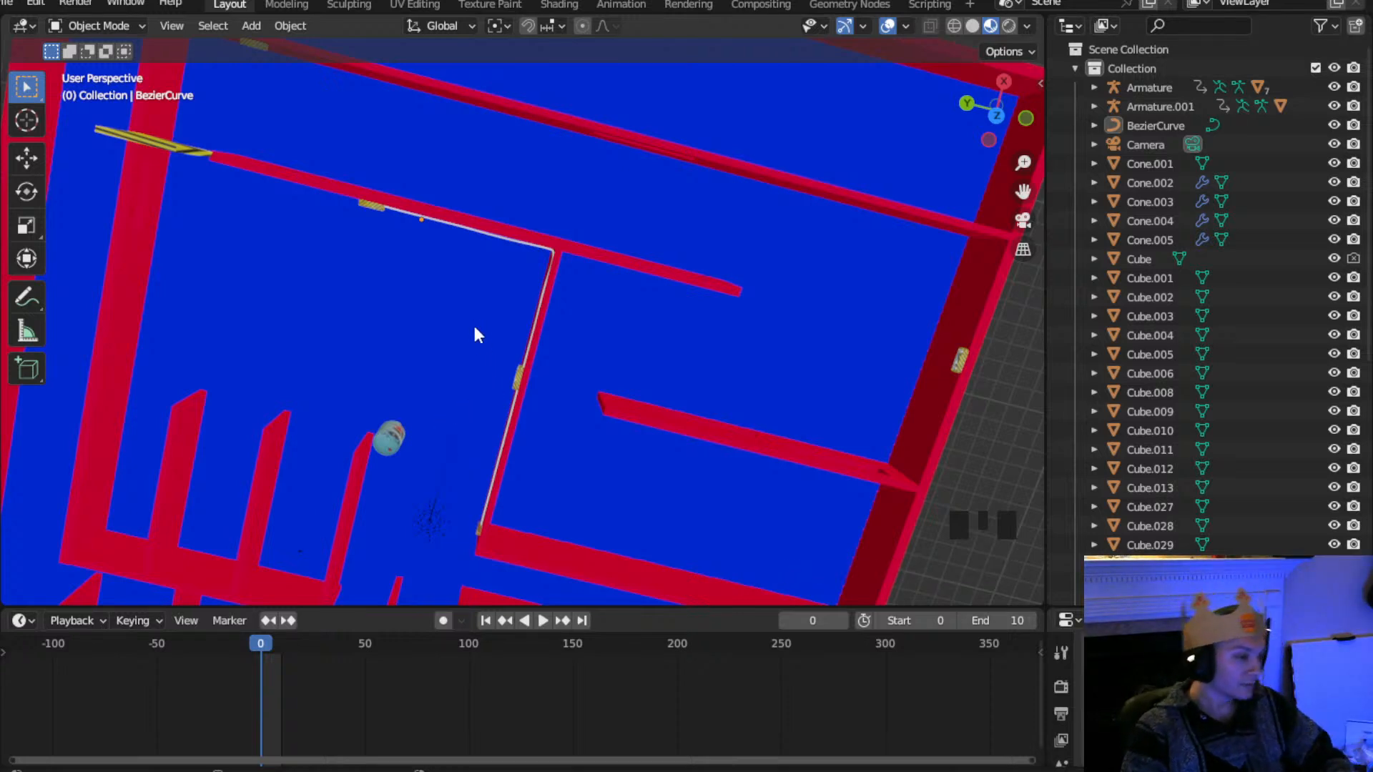
{"action": "scroll", "coordinate": [478, 336], "scroll_direction": "up", "scroll_amount": 2}
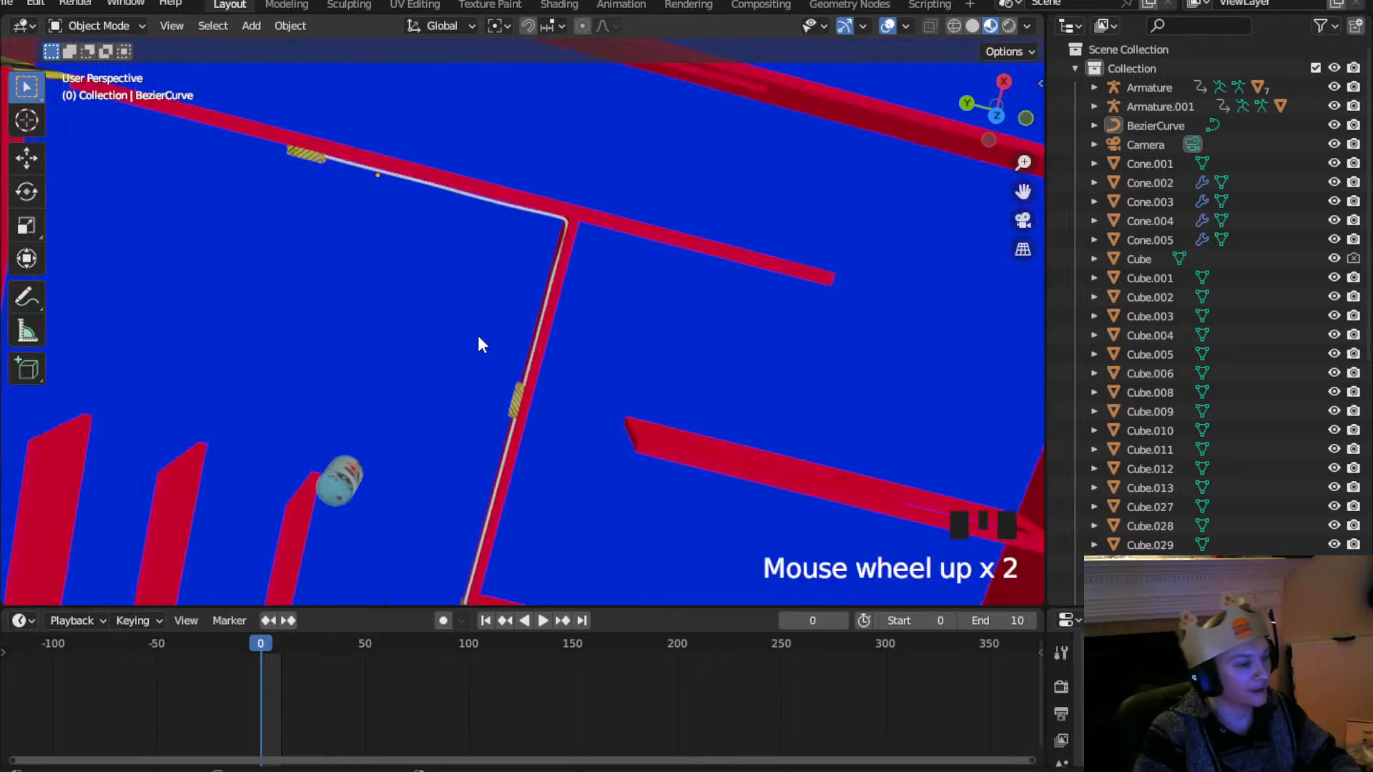
Duplicate the corner pipe with its two light fixtures, moving the copies about -4.59 m in X and -84.64 m in Y
{"action": "left_click", "coordinate": [534, 349]}
{"action": "left_click", "coordinate": [532, 341]}
{"action": "left_click", "coordinate": [534, 342]}
{"action": "middle_click_drag", "start_coordinate": [533, 342], "coordinate": [607, 407]}
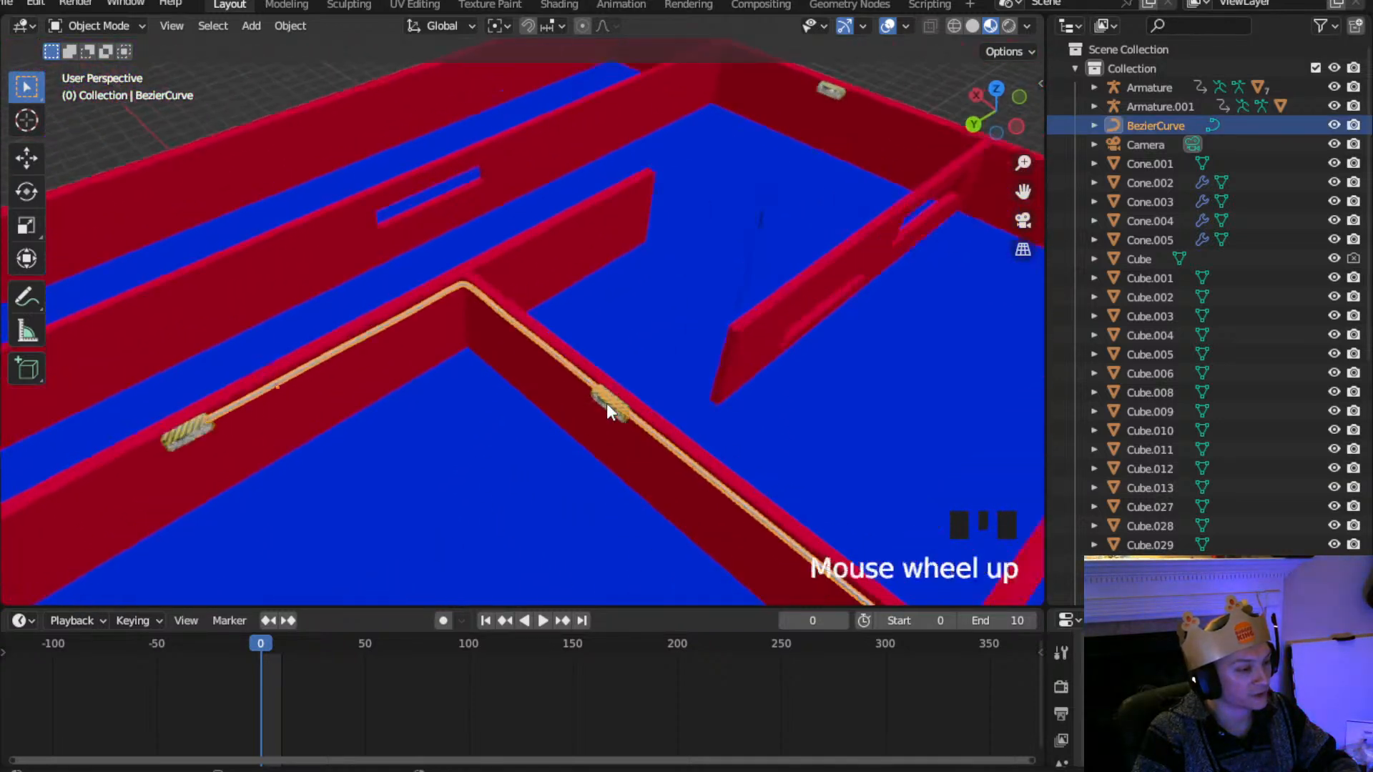
{"action": "scroll", "coordinate": [622, 418], "scroll_direction": "up", "scroll_amount": 2}
{"action": "left_click", "coordinate": [628, 419], "text": "shift"}
{"action": "left_click", "coordinate": [115, 449], "text": "shift"}
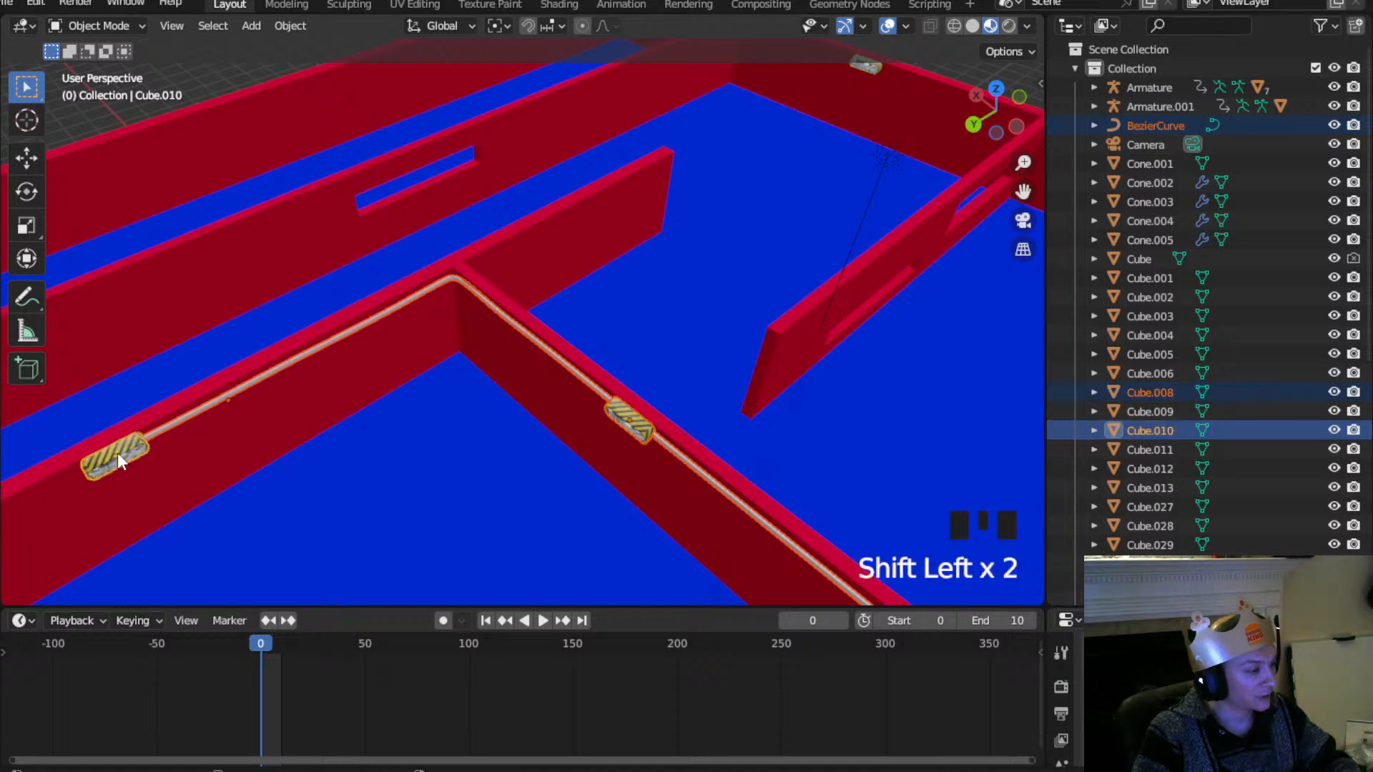
{"action": "scroll", "coordinate": [466, 394], "scroll_direction": "down", "scroll_amount": 3}
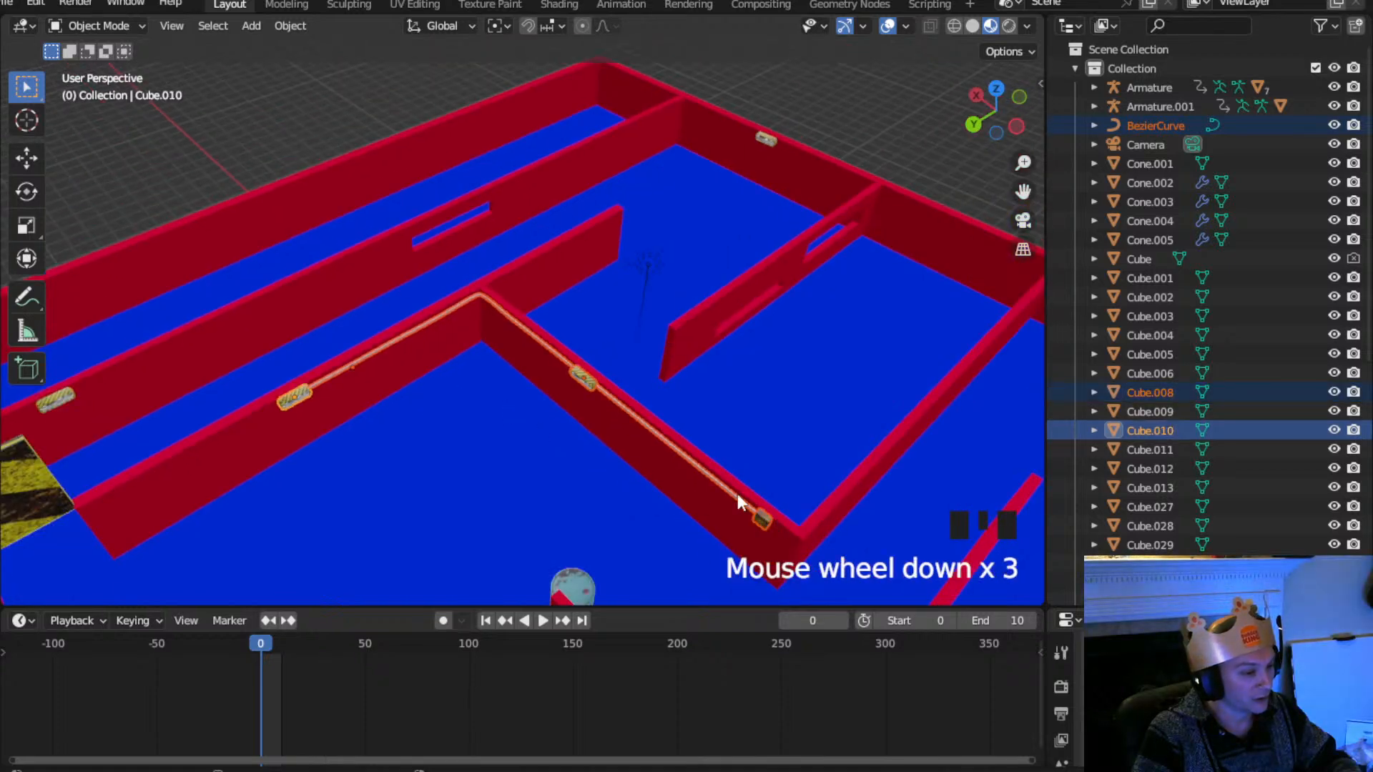
{"action": "left_click", "coordinate": [995, 89]}
{"action": "scroll", "coordinate": [605, 365], "scroll_direction": "down", "scroll_amount": 2}
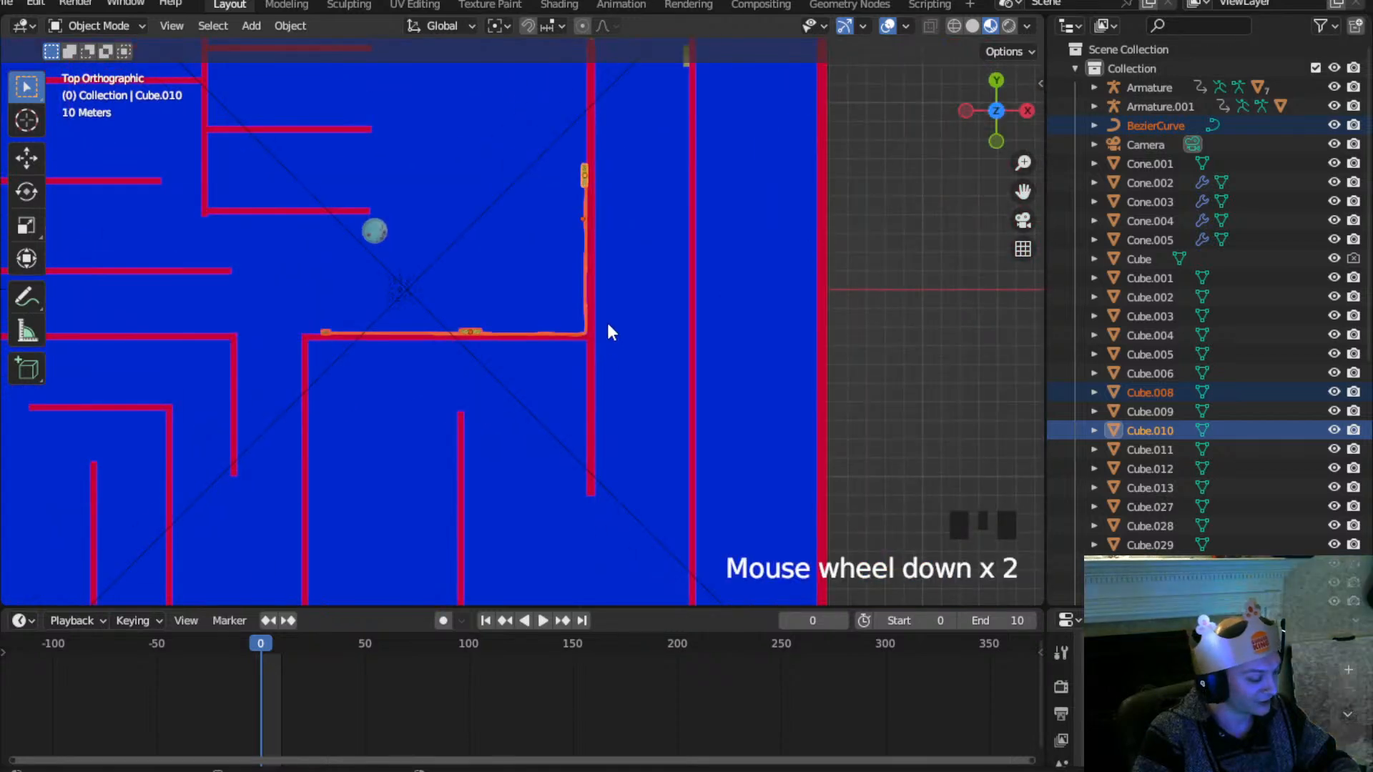
{"action": "key", "text": "shift+d"}
{"action": "left_click", "coordinate": [600, 487]}
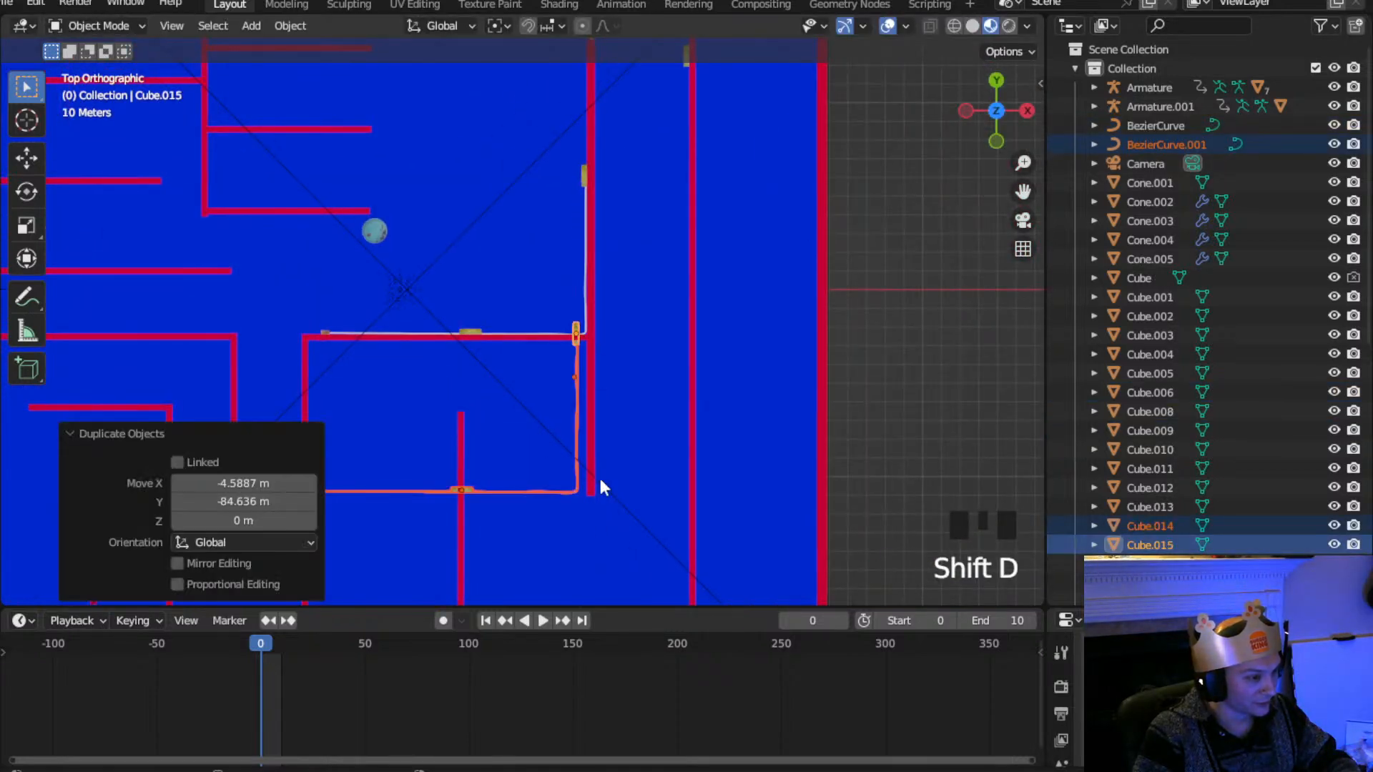
Rotate the duplicated pipe and fixtures -90° about Z and move them about -10.71 m in X and 5.1 m in Y
{"action": "key", "text": "r"}
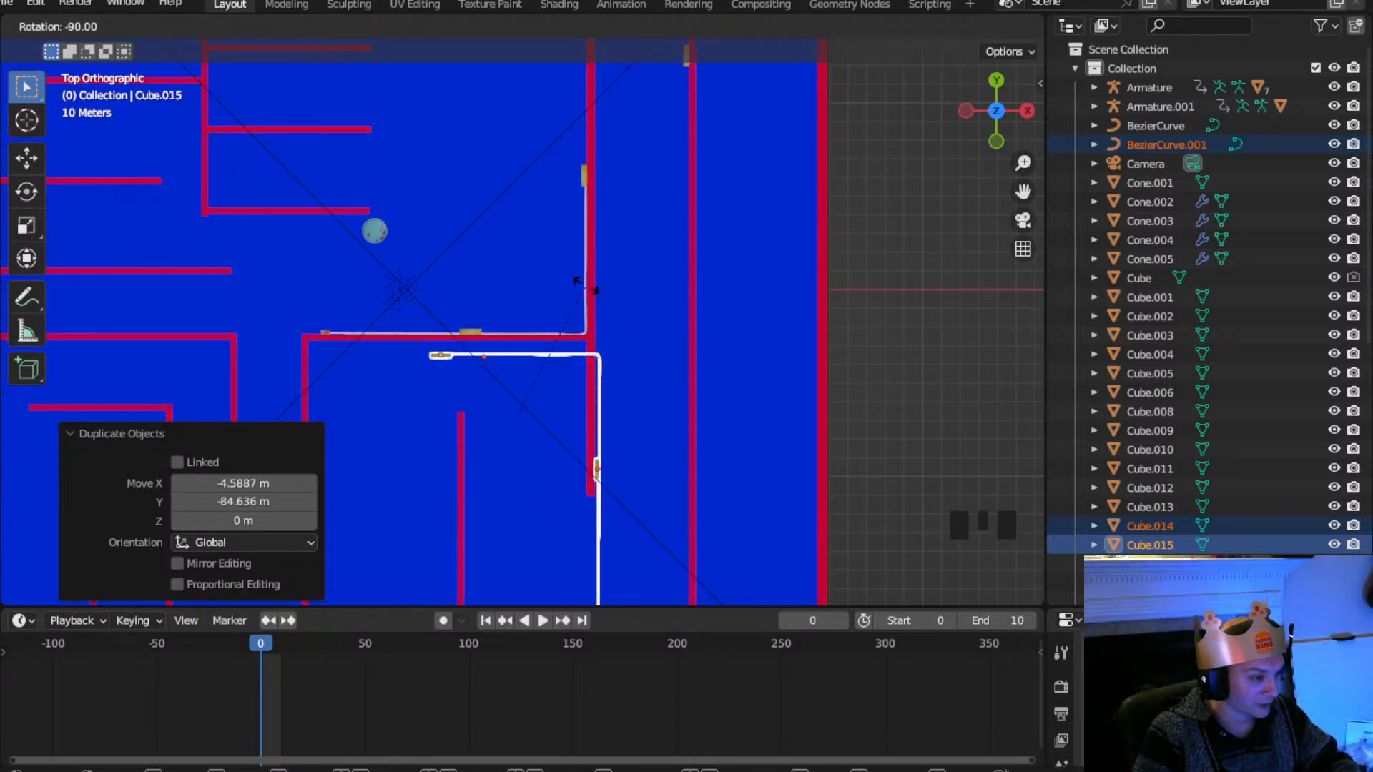
{"action": "left_click", "coordinate": [591, 289]}
{"action": "key", "text": "g"}
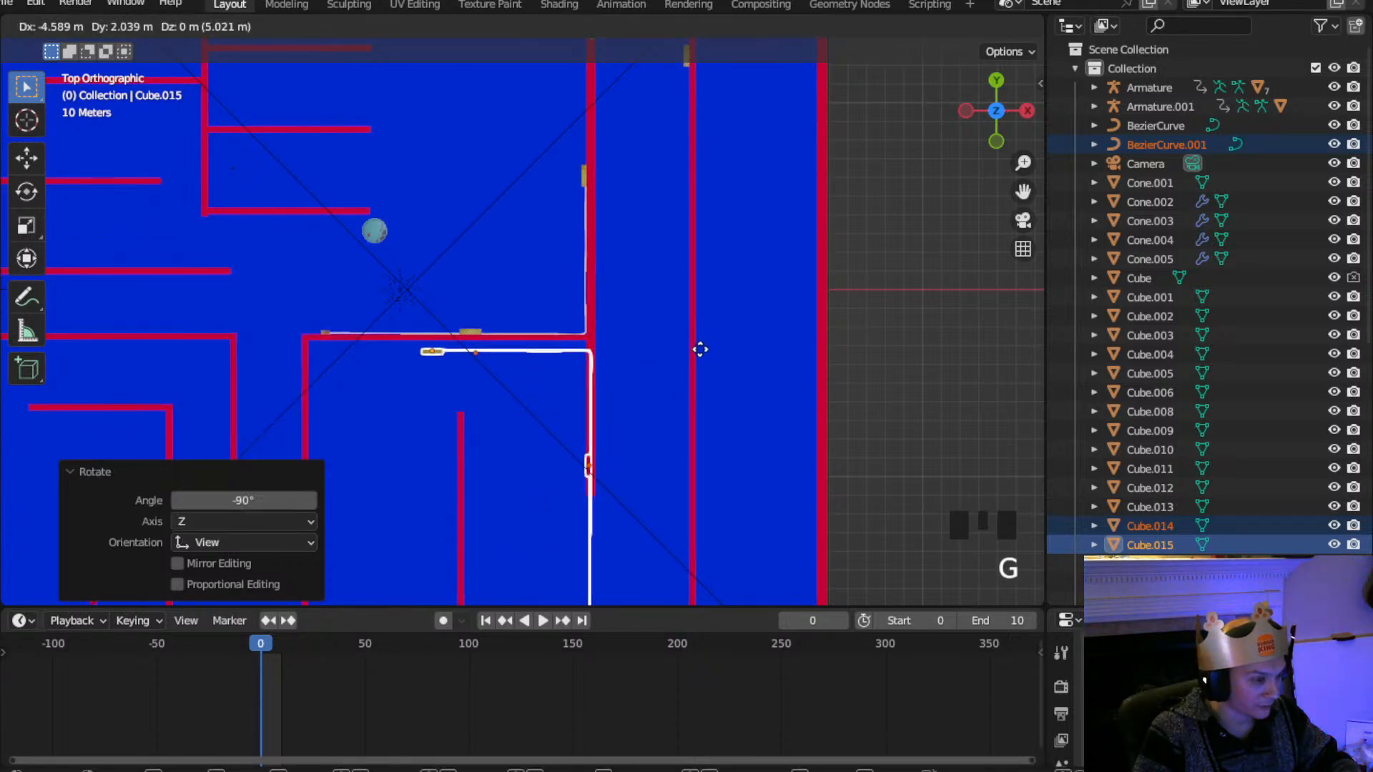
{"action": "left_click", "coordinate": [690, 348]}
Shift the duplicated pipe and fixtures about 3.54 m in X and 1.48 m in Y against the corner walls, then deselect them
{"action": "scroll", "coordinate": [708, 372], "scroll_direction": "up", "scroll_amount": 3}
{"action": "middle_click_drag", "start_coordinate": [707, 379], "coordinate": [586, 281], "text": "shift"}
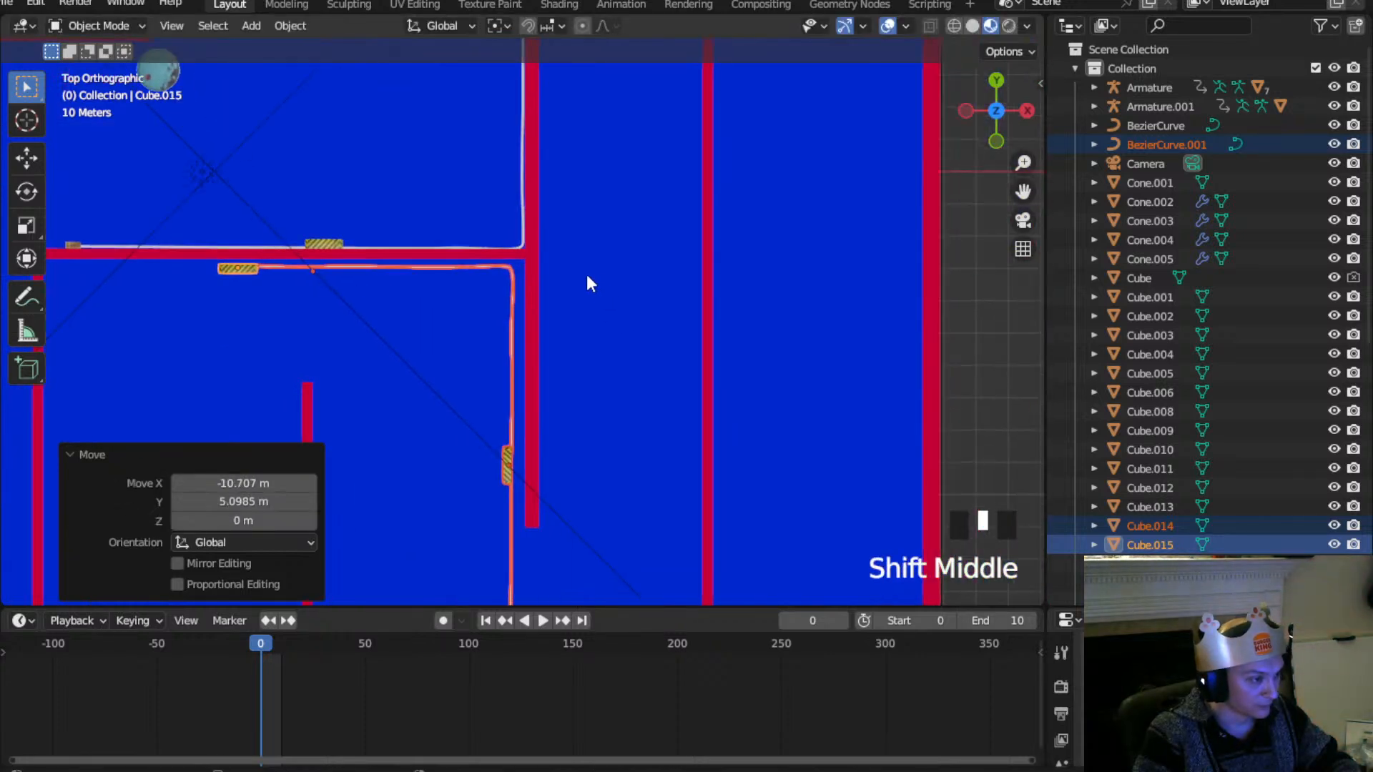
{"action": "key", "text": "g"}
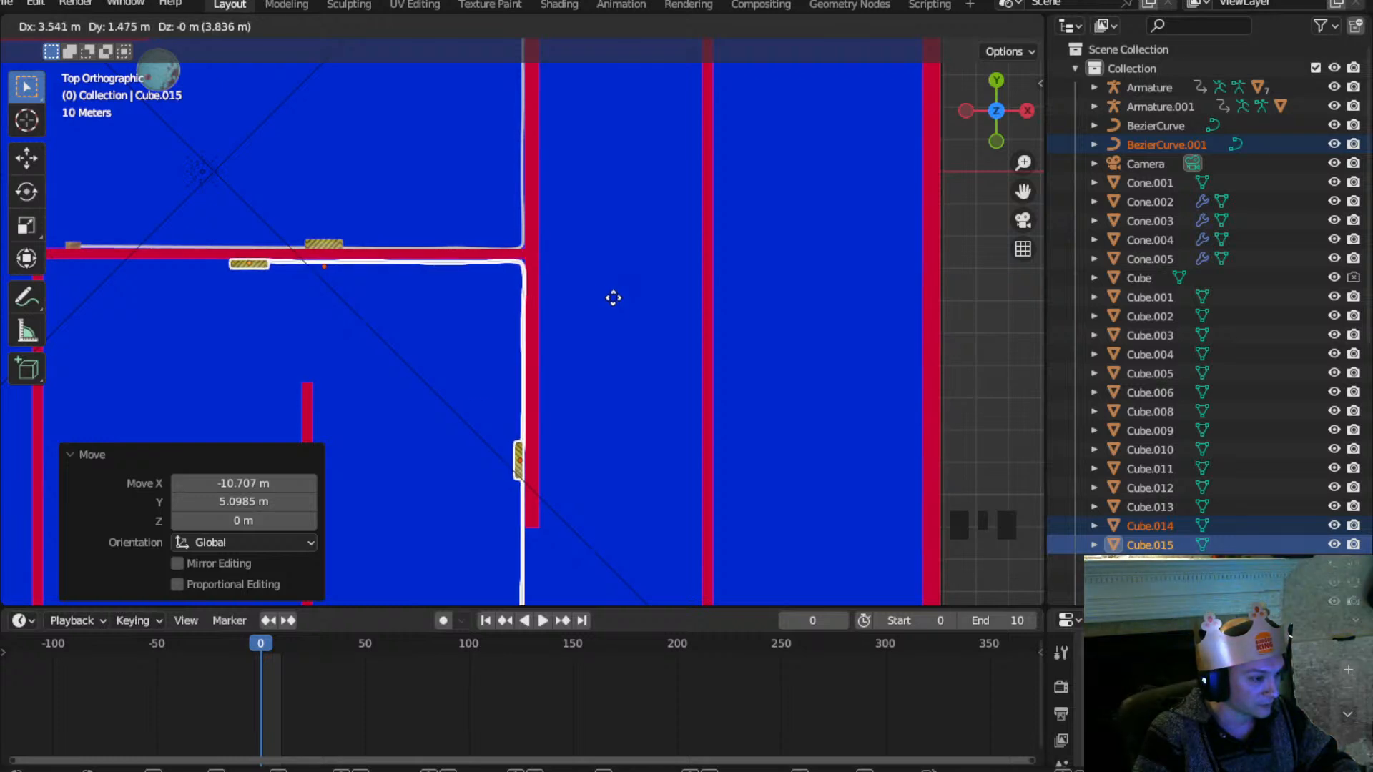
{"action": "left_click", "coordinate": [614, 298]}
{"action": "left_click", "coordinate": [627, 301]}
Switch the duplicated pipe to Edit Mode and move its far end point about 0.49 m in X and 54.34 m in Y to the wall's end
{"action": "middle_click_drag", "start_coordinate": [604, 404], "coordinate": [458, 389]}
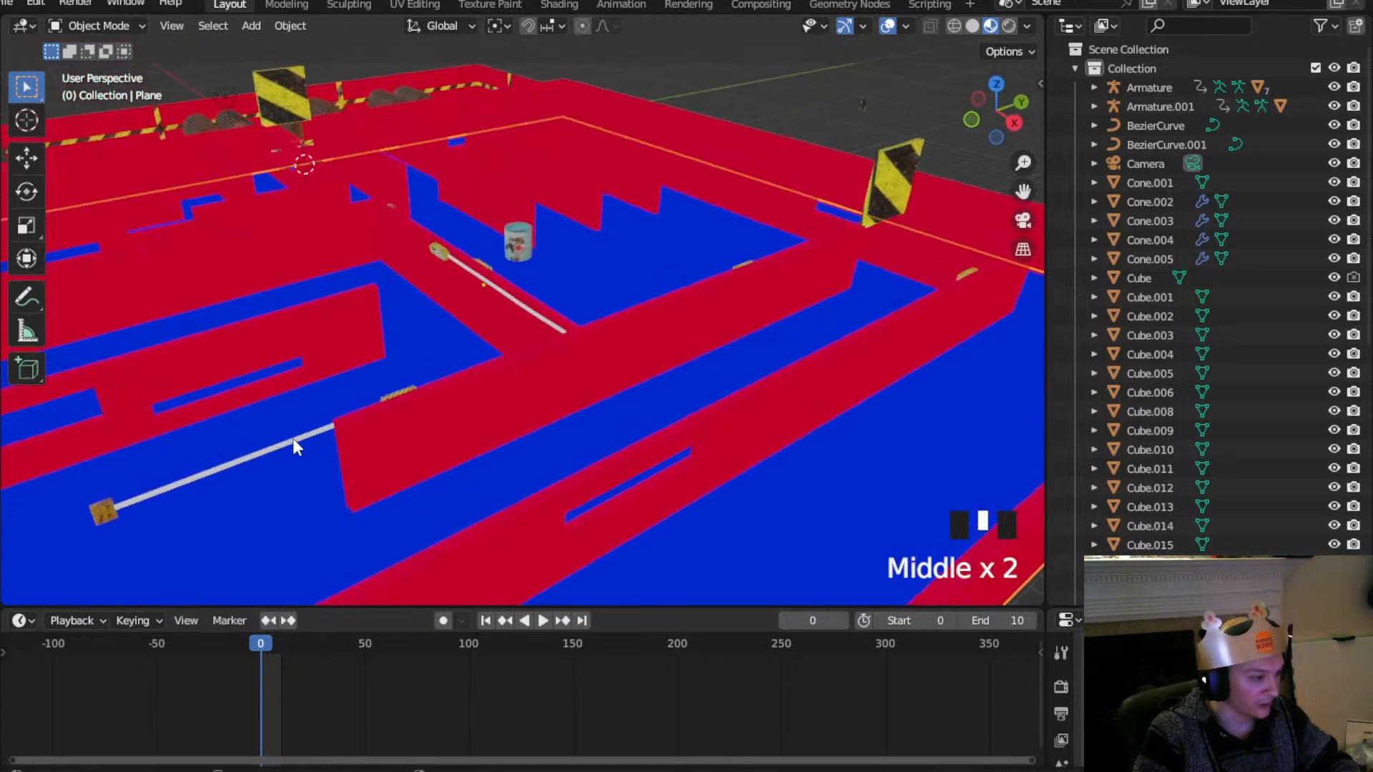
{"action": "left_click", "coordinate": [295, 438]}
{"action": "left_click", "coordinate": [98, 25]}
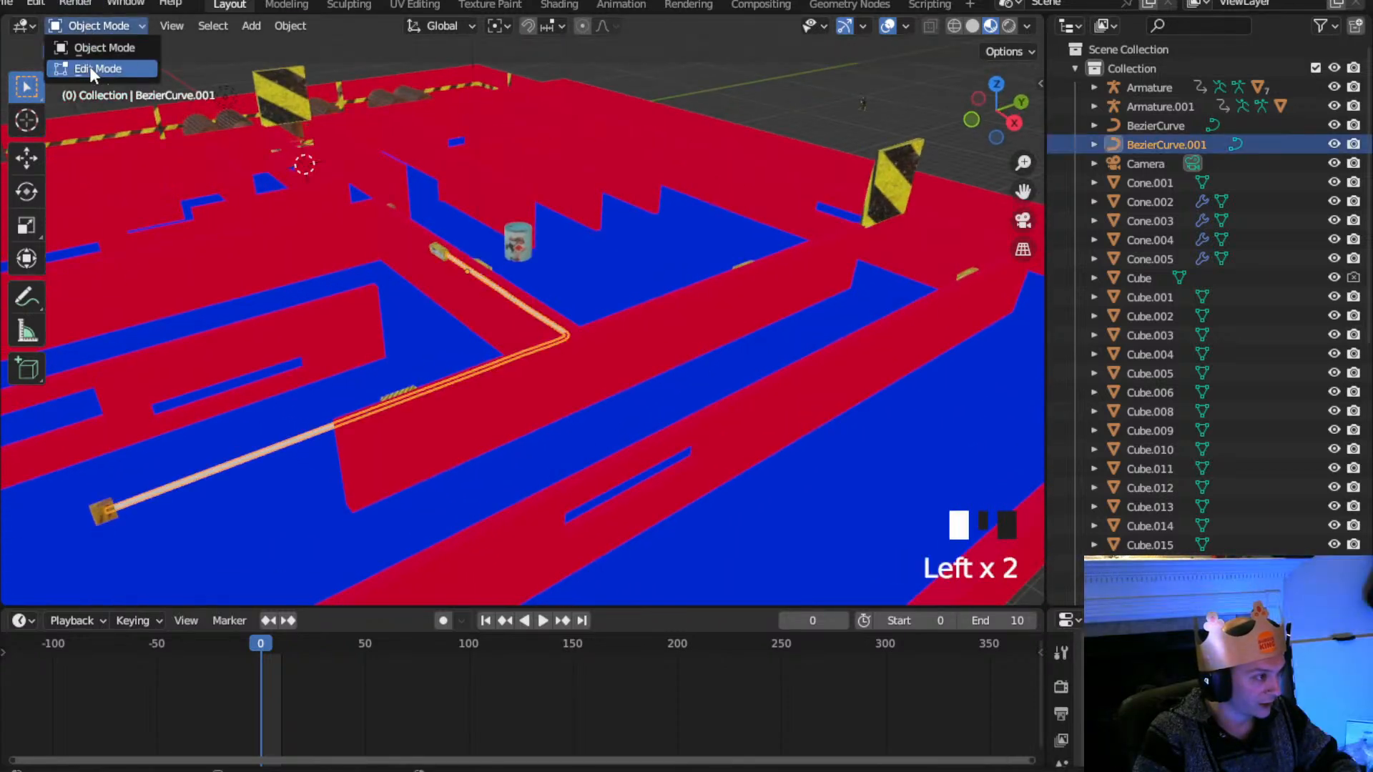
{"action": "left_click", "coordinate": [93, 63]}
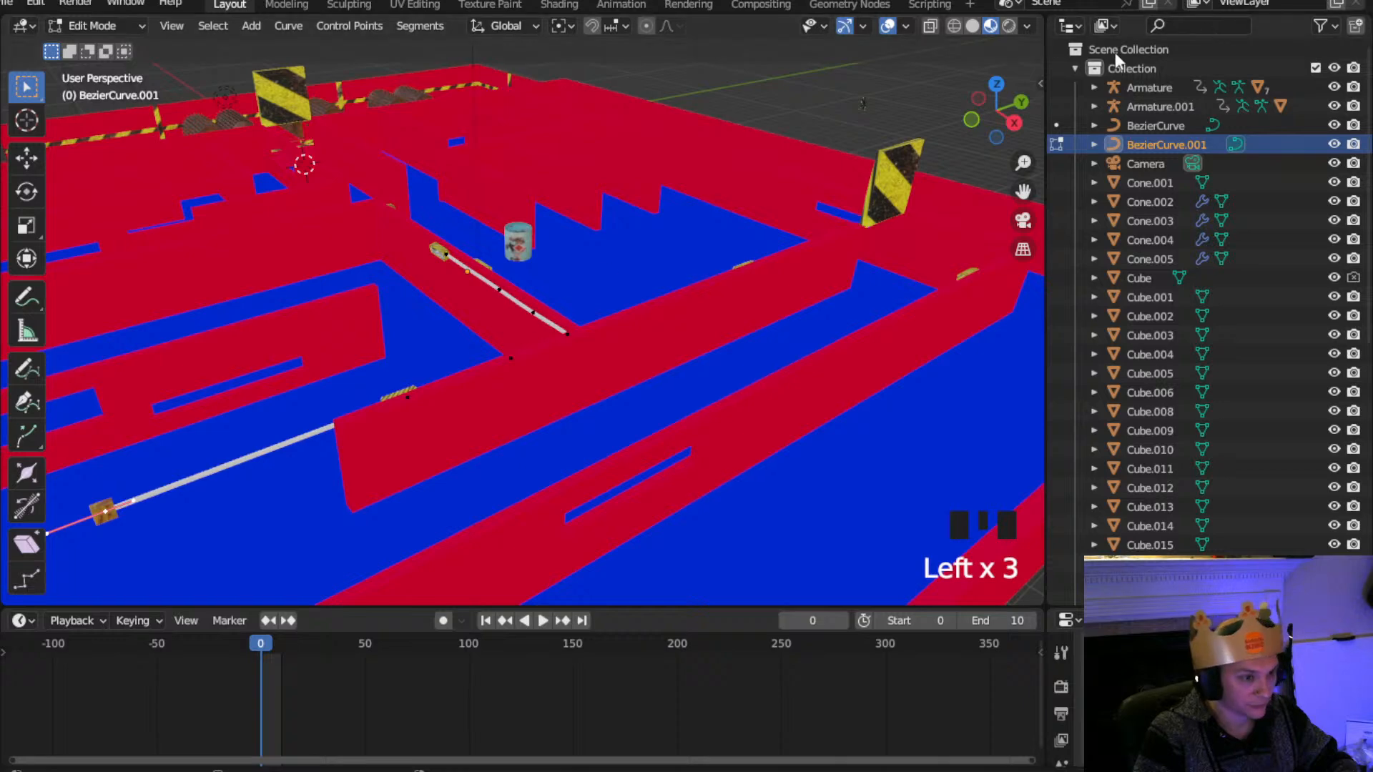
{"action": "left_click", "coordinate": [996, 83]}
{"action": "scroll", "coordinate": [597, 462], "scroll_direction": "up", "scroll_amount": 1}
{"action": "middle_click_drag", "start_coordinate": [657, 429], "coordinate": [677, 218], "text": "shift"}
{"action": "key", "text": "g"}
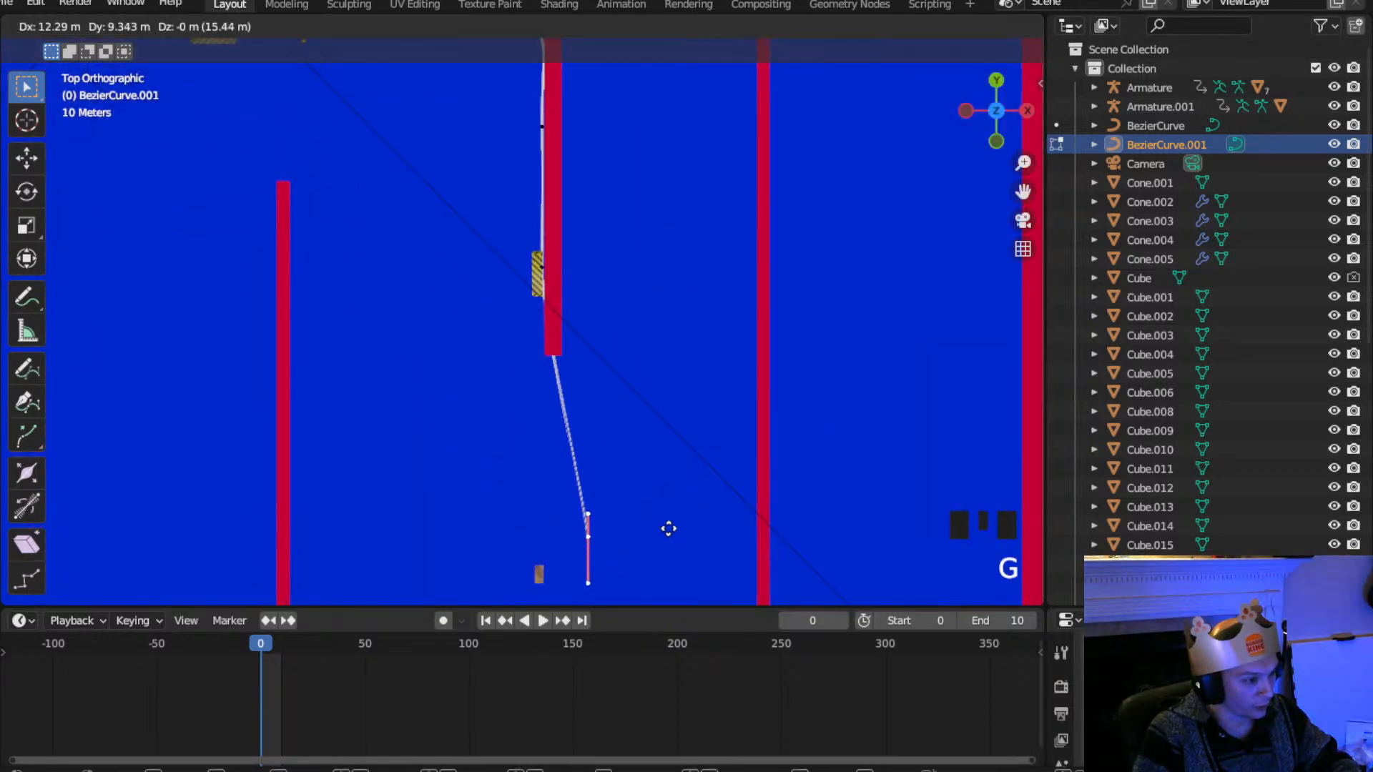
{"action": "left_click", "coordinate": [614, 362]}
Extrude a point about 8.54 m in X and 2.13 m in Y around the wall's end and rotate it about -191°
{"action": "scroll", "coordinate": [613, 361], "scroll_direction": "up", "scroll_amount": 4}
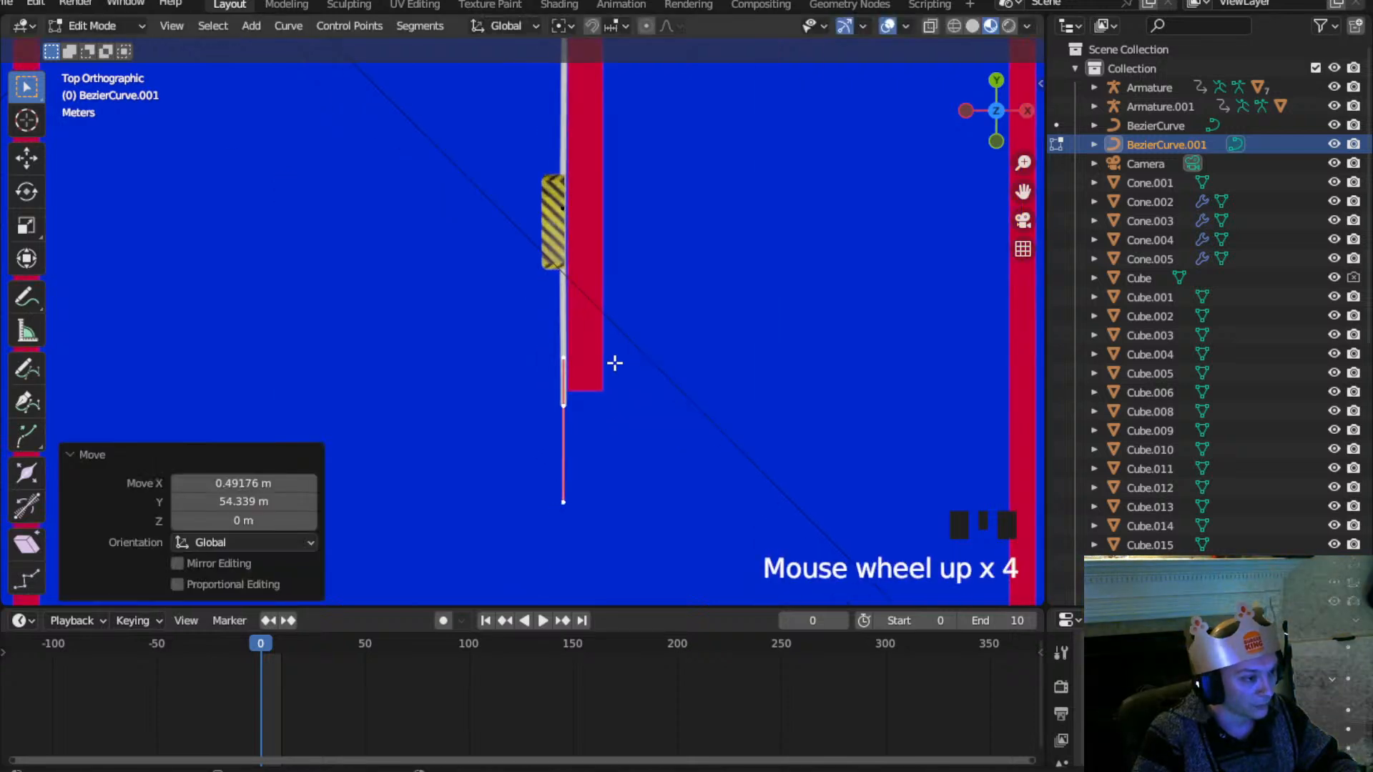
{"action": "middle_click_drag", "start_coordinate": [612, 362], "coordinate": [603, 371], "text": "shift"}
{"action": "key", "text": "e"}
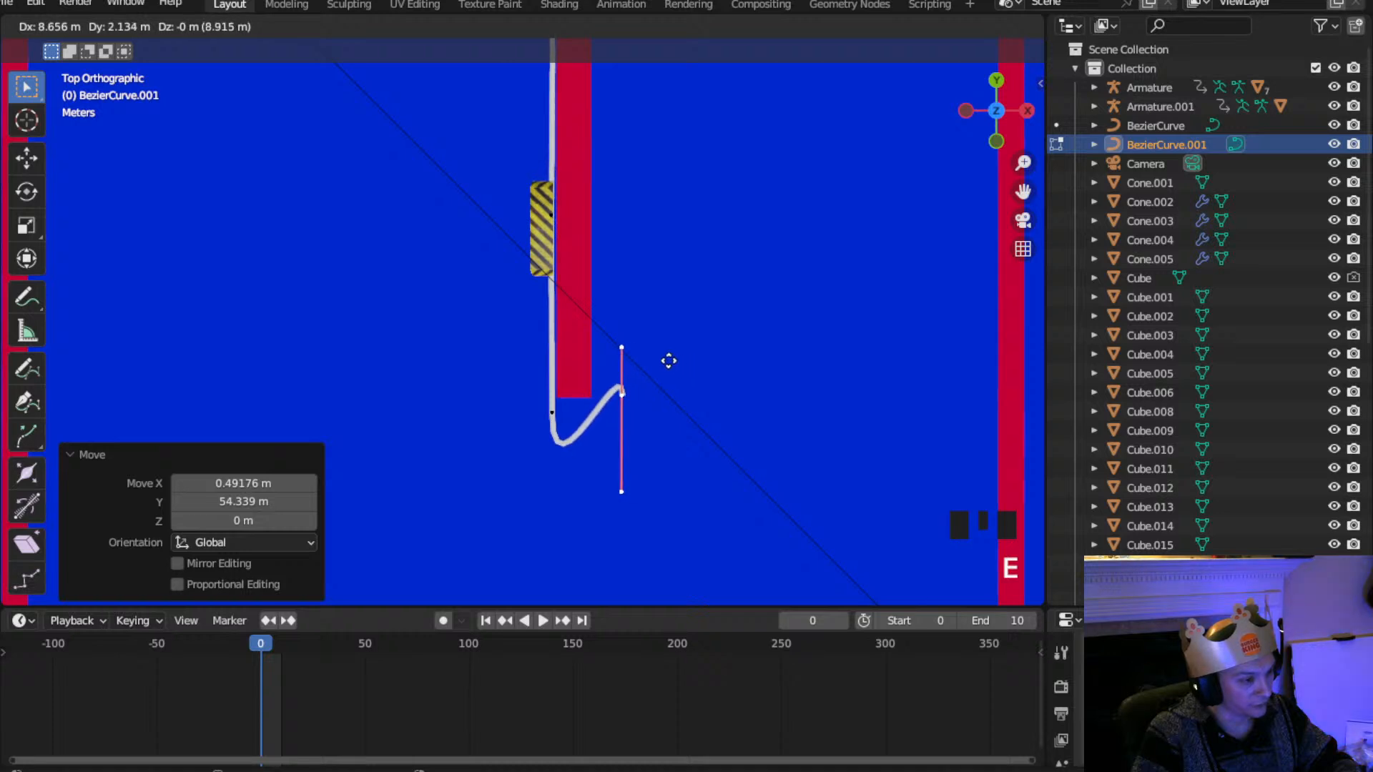
{"action": "left_click", "coordinate": [668, 359]}
{"action": "key", "text": "r"}
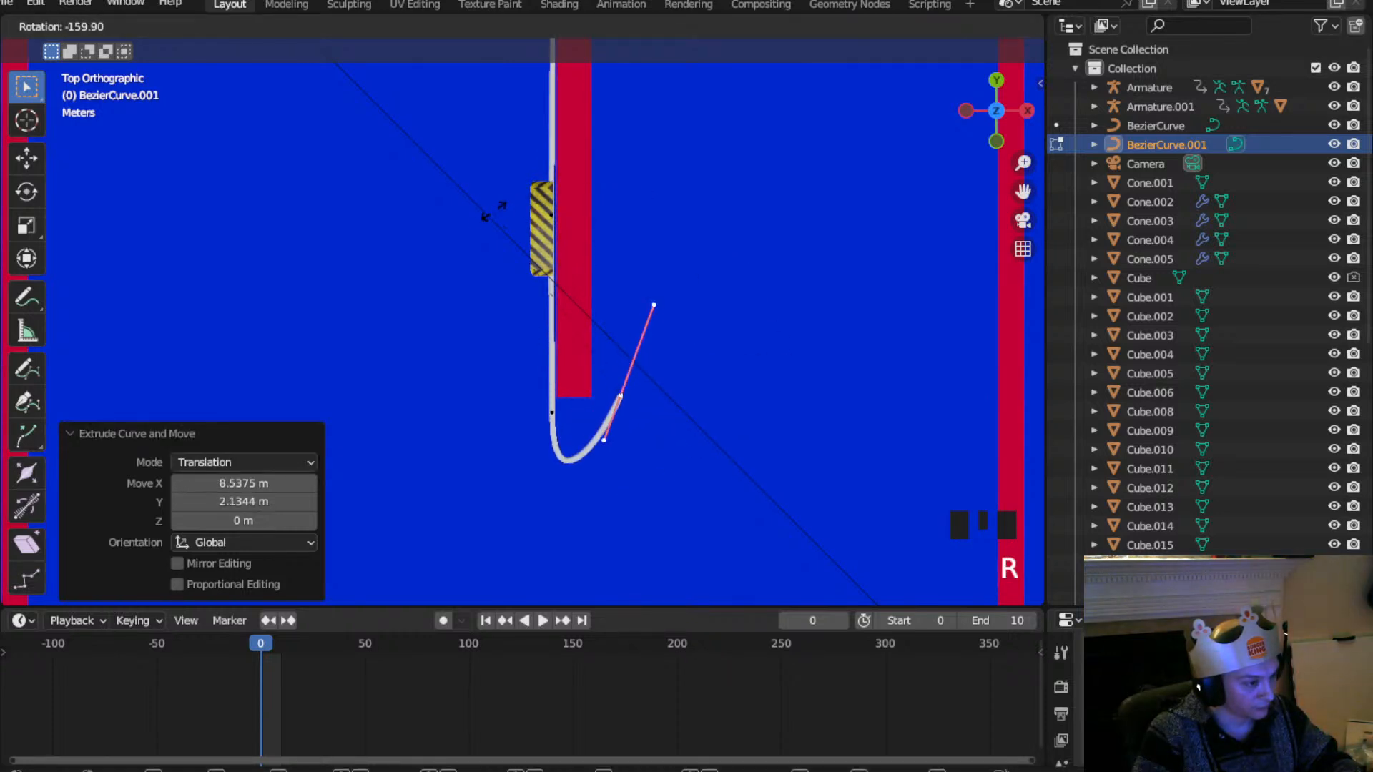
{"action": "left_click", "coordinate": [484, 333]}
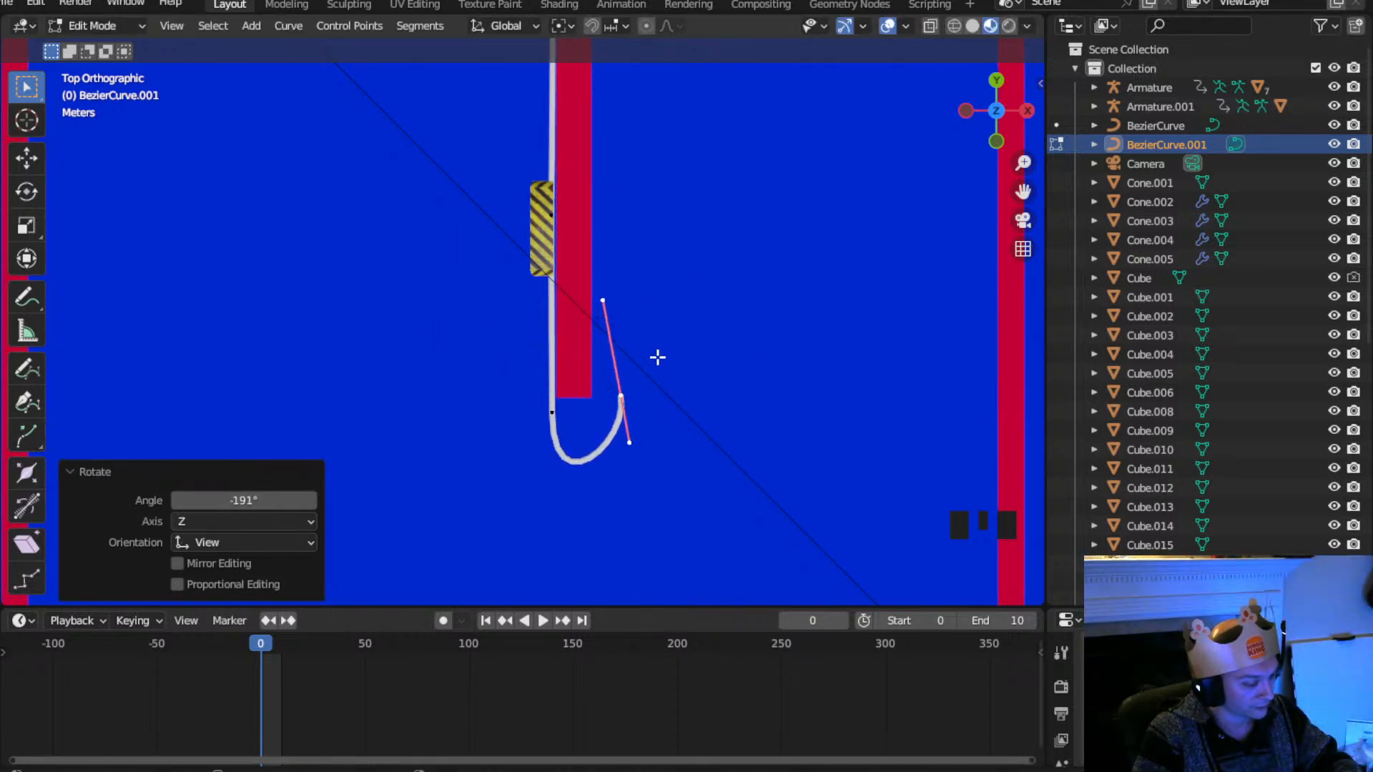
Extrude the pipe about -2.96 m in X and 27.27 m in Y along the wall's other side and rotate the new point 12°
{"action": "key", "text": "e"}
{"action": "left_click", "coordinate": [652, 140]}
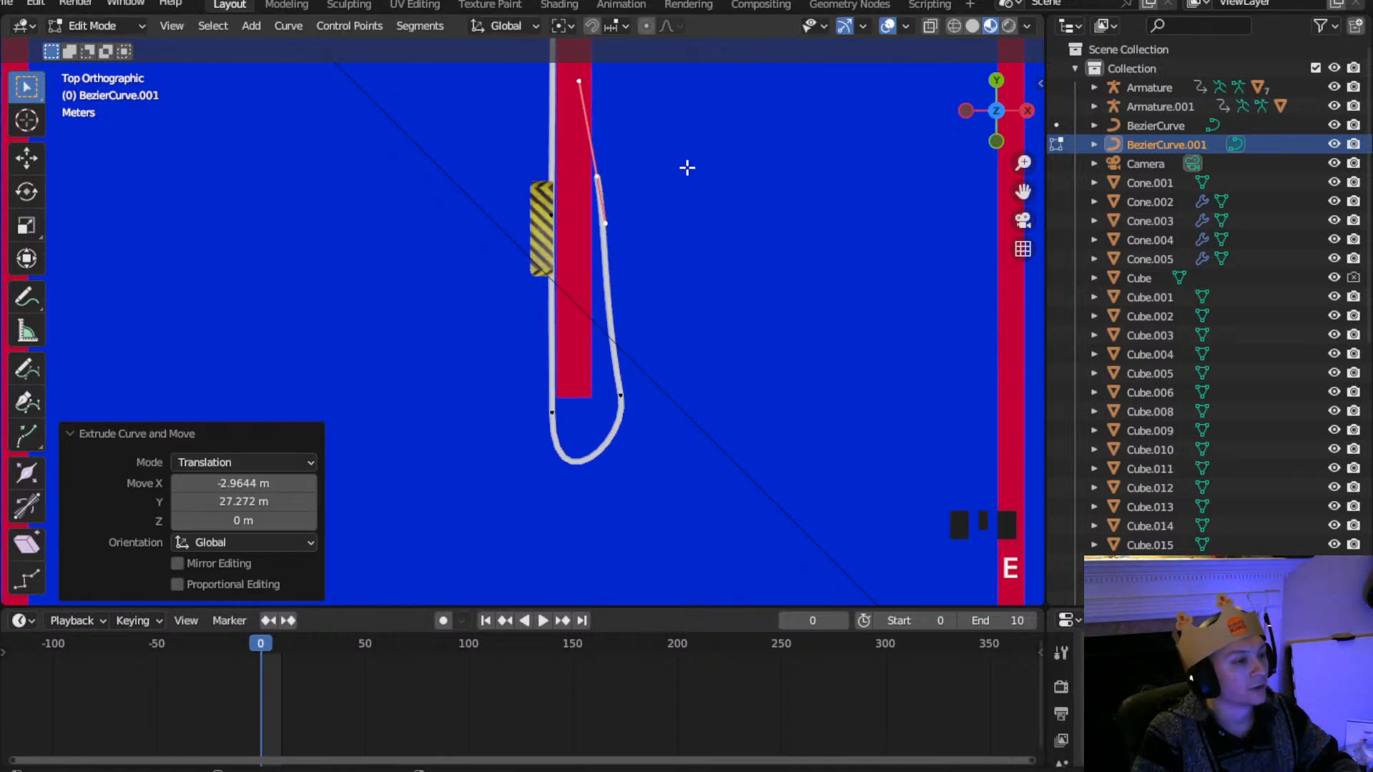
{"action": "middle_click_drag", "start_coordinate": [680, 159], "coordinate": [615, 383], "text": "shift"}
{"action": "key", "text": "r"}
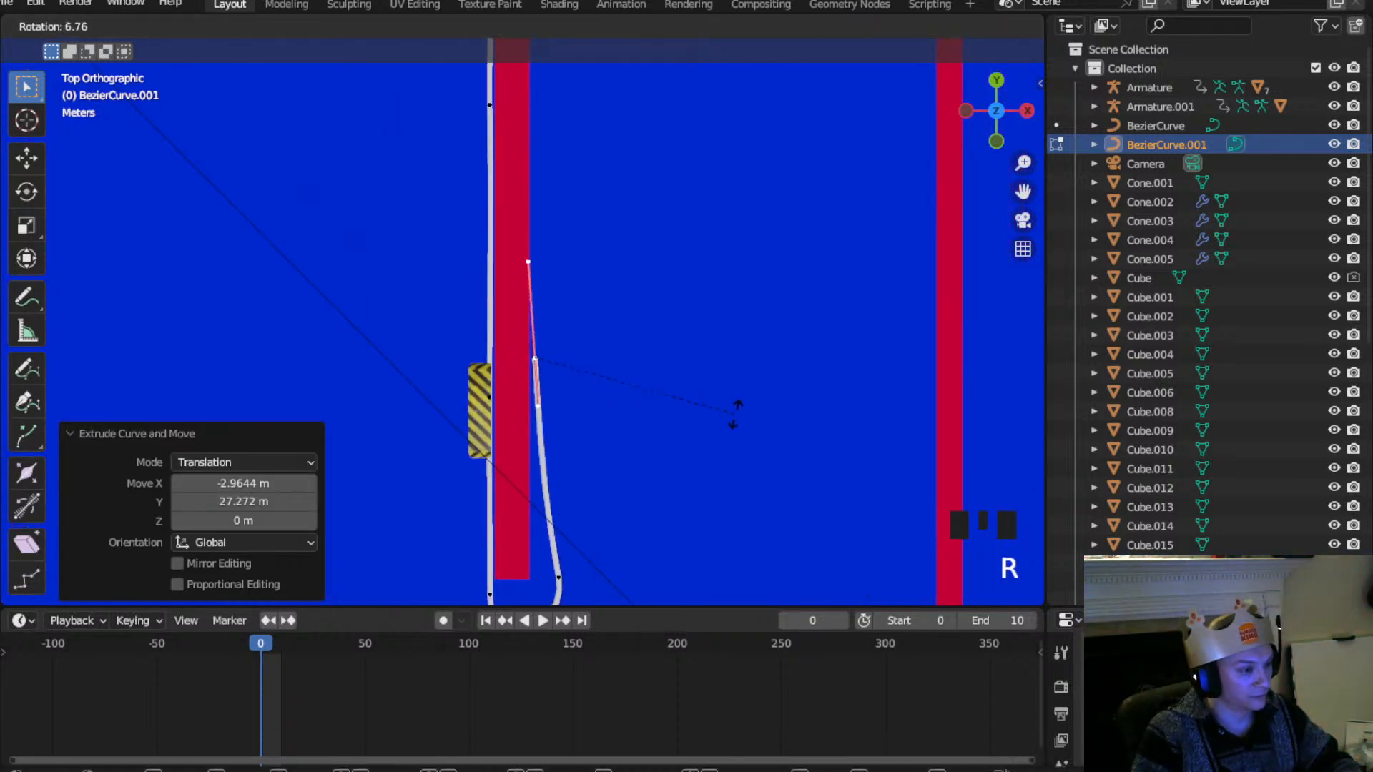
{"action": "left_click", "coordinate": [736, 411]}
Move the point past the wall's end about -2.73 m in X and rotate it about 11° to run parallel to the wall
{"action": "middle_click_drag", "start_coordinate": [699, 444], "coordinate": [658, 290], "text": "shift"}
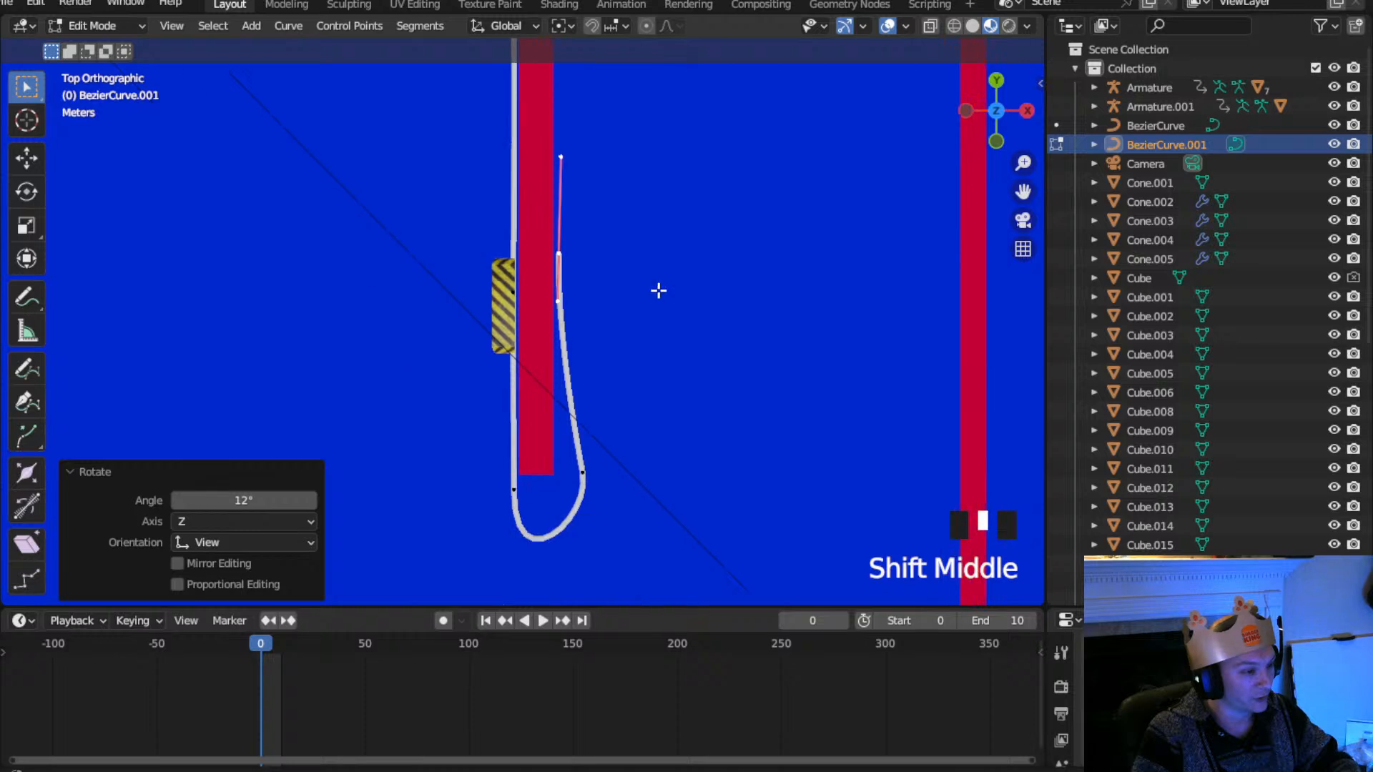
{"action": "left_click", "coordinate": [599, 390]}
{"action": "key", "text": "g"}
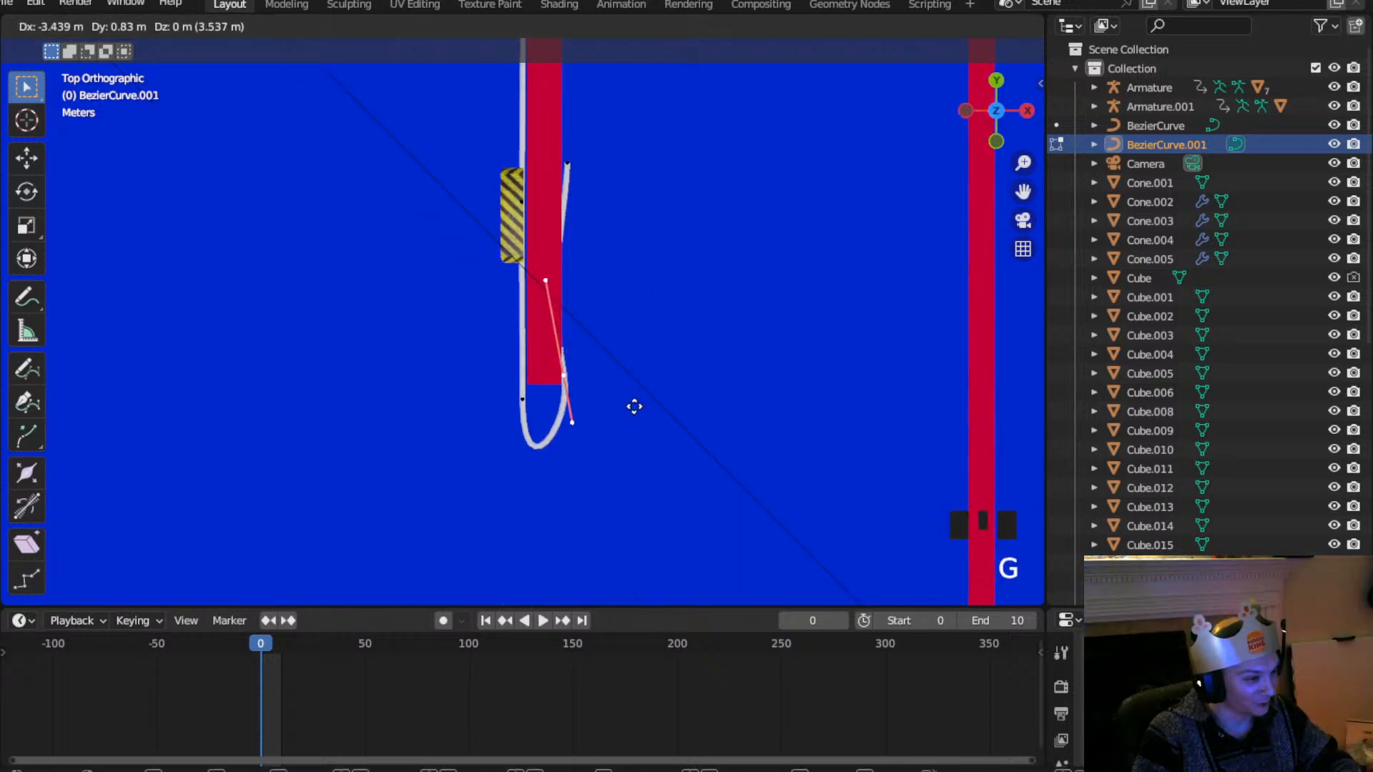
{"action": "key", "text": "x"}
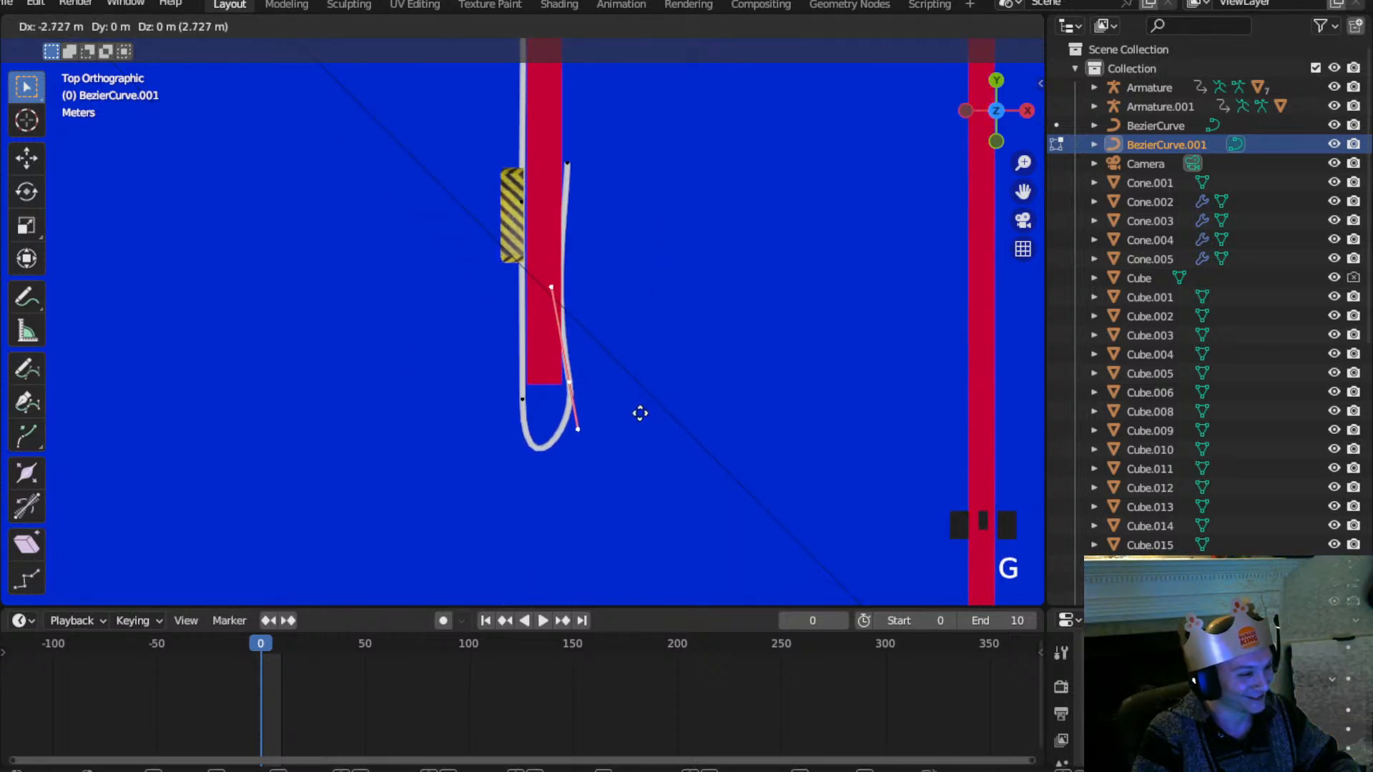
{"action": "left_click", "coordinate": [684, 414]}
{"action": "key", "text": "r"}
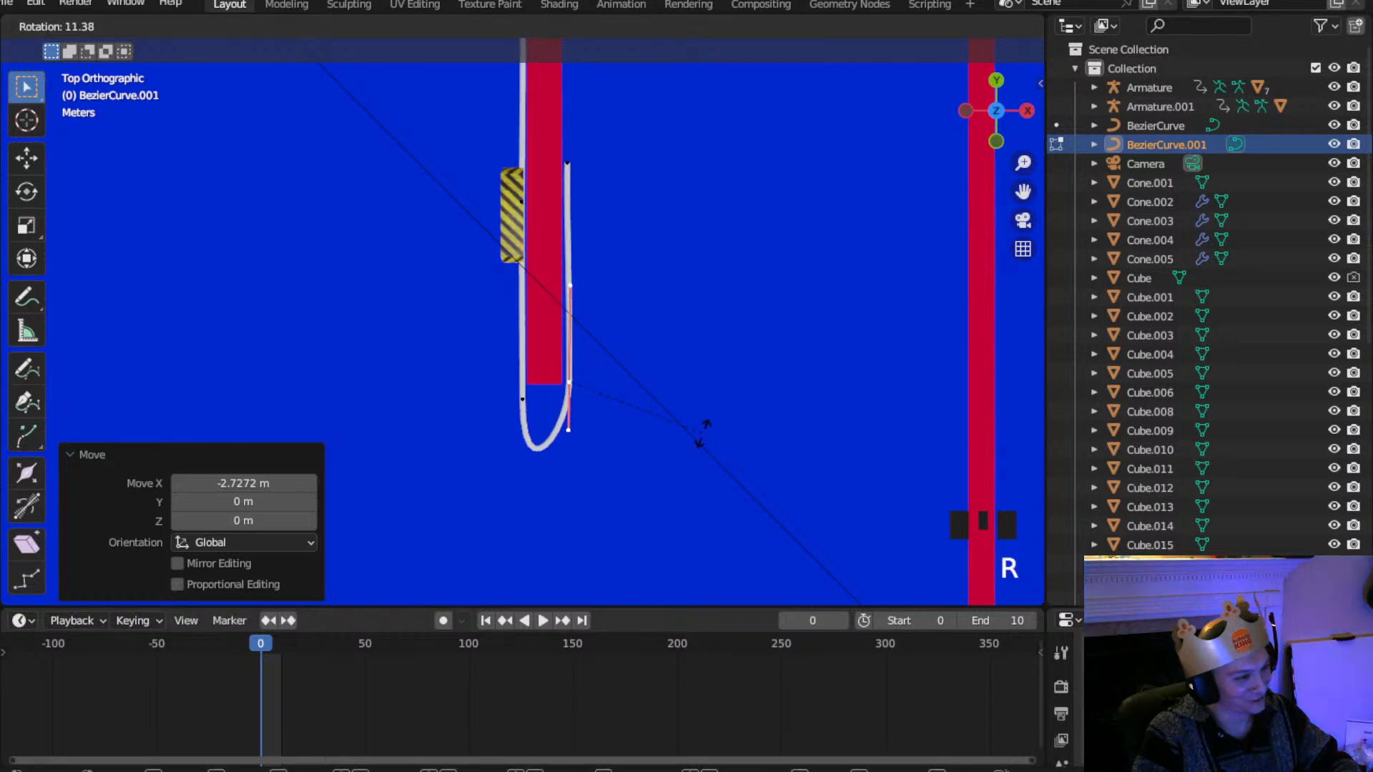
{"action": "left_click", "coordinate": [700, 431]}
Scale down the handles of the two points at the wall's end to tighten the pipe's U-bend
{"action": "left_click", "coordinate": [519, 410]}
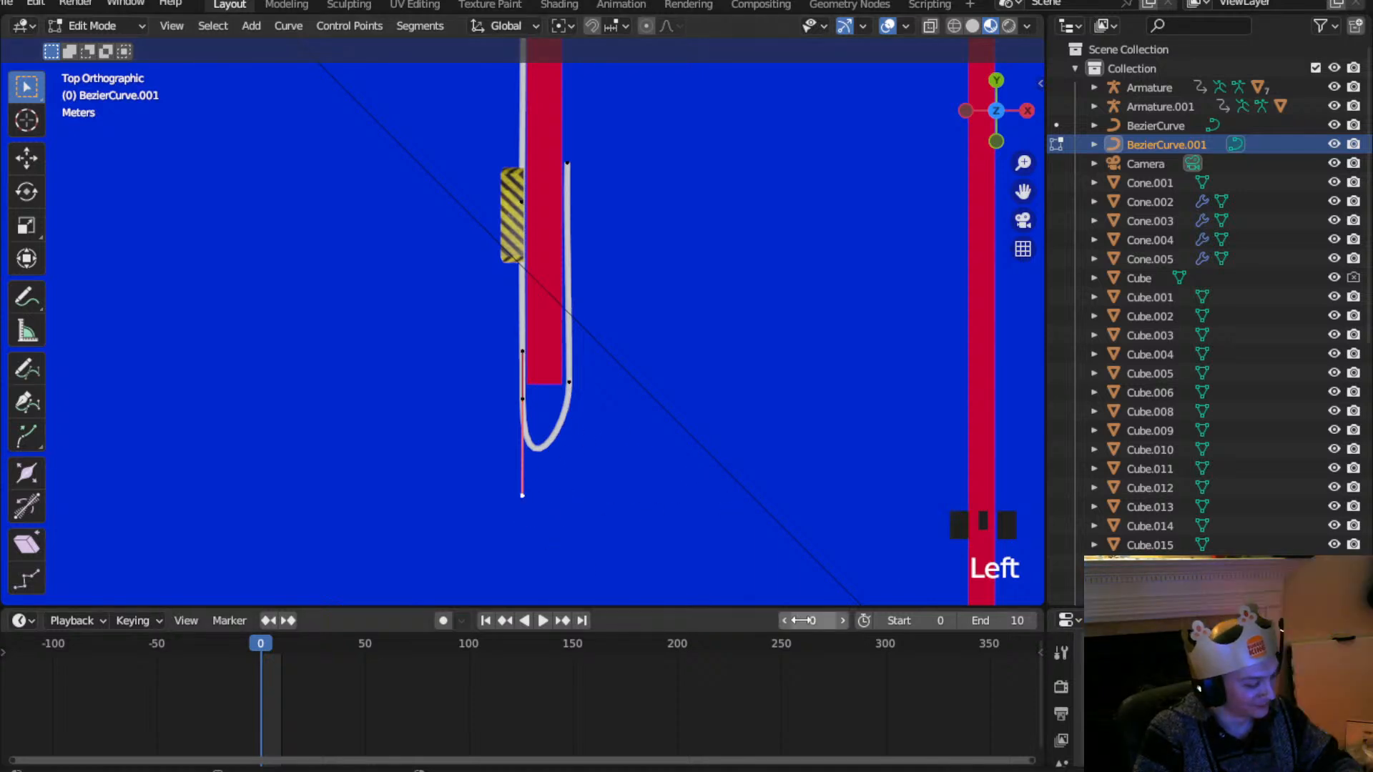
{"action": "key", "text": "s"}
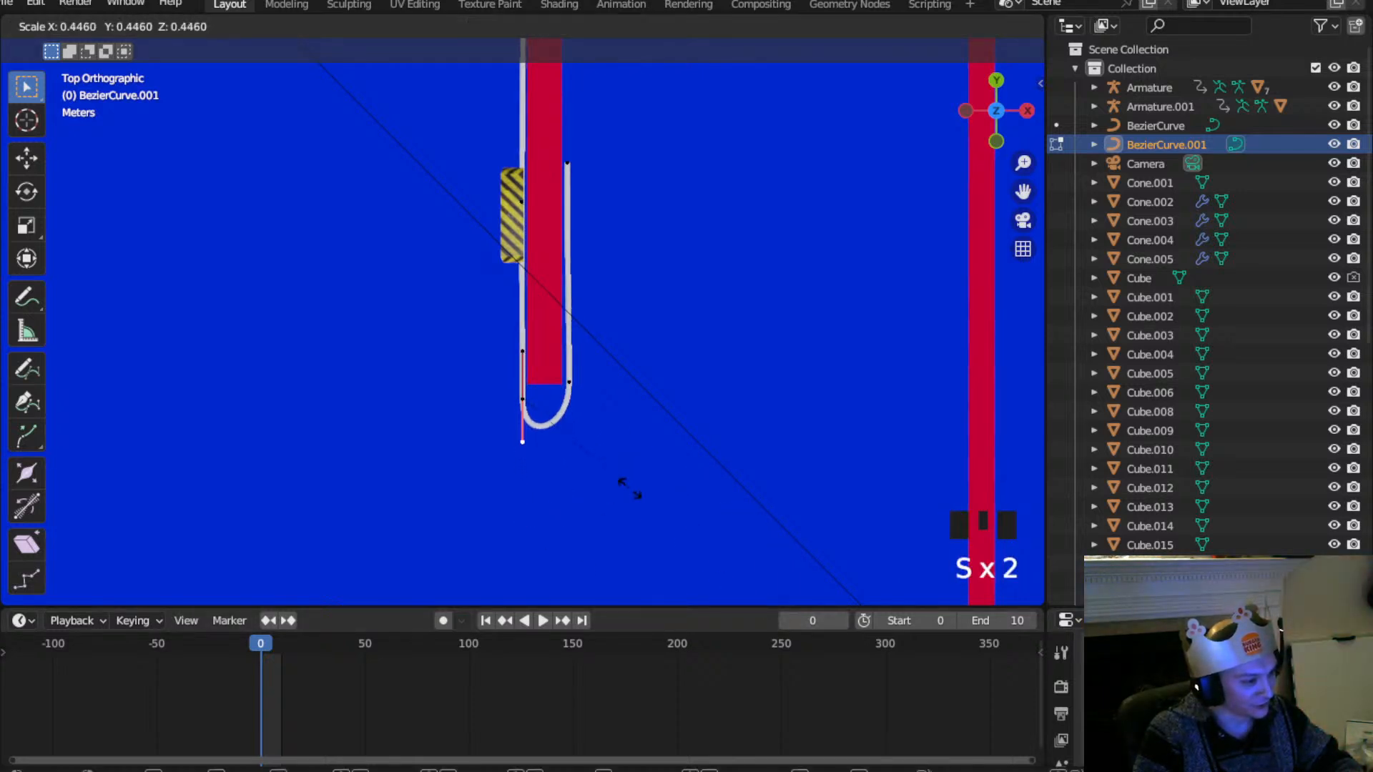
{"action": "left_click", "coordinate": [573, 403]}
{"action": "left_click", "coordinate": [572, 404]}
{"action": "key", "text": "s"}
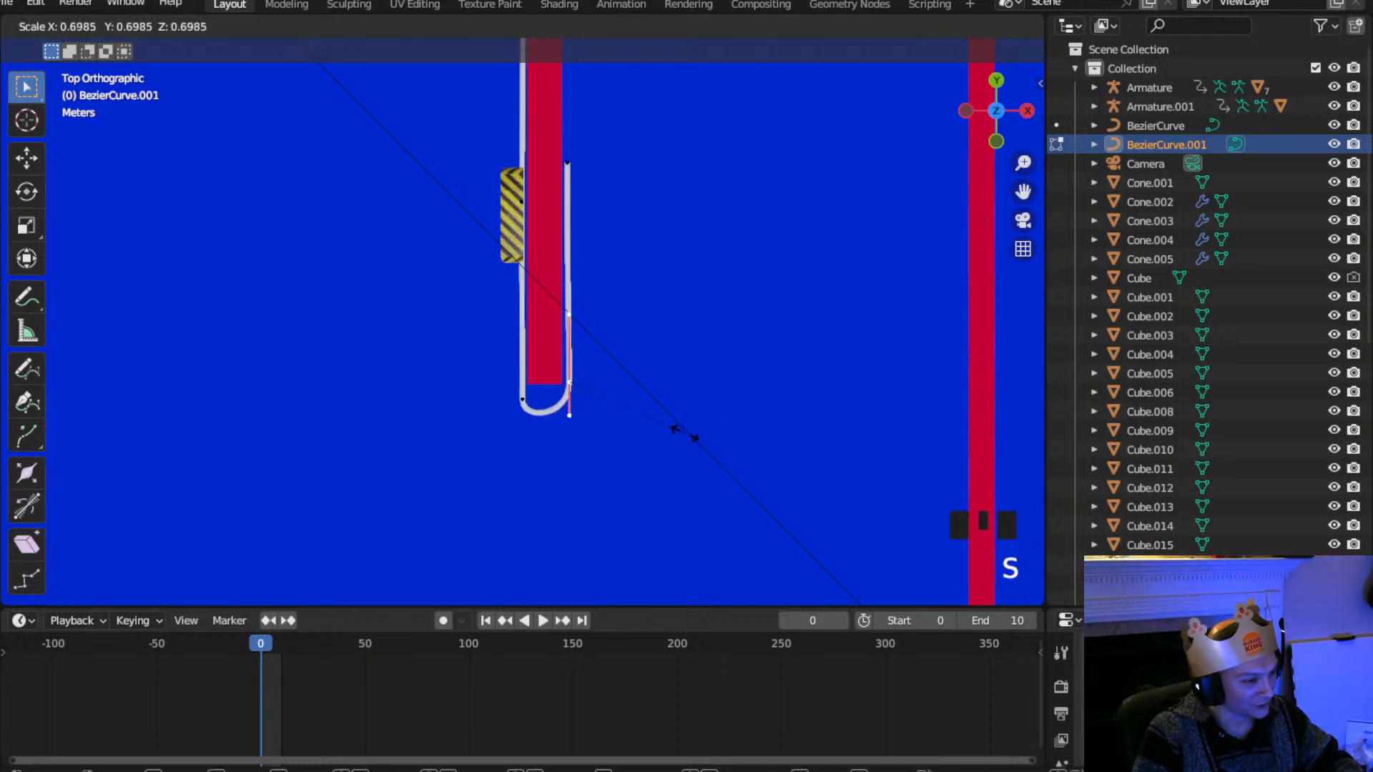
{"action": "left_click", "coordinate": [668, 426]}
Move both U-bend points closer to the wall's end, the outer-side one by about -0.59 m in X and 0.83 m in Y
{"action": "left_click", "coordinate": [509, 401]}
{"action": "key", "text": "g"}
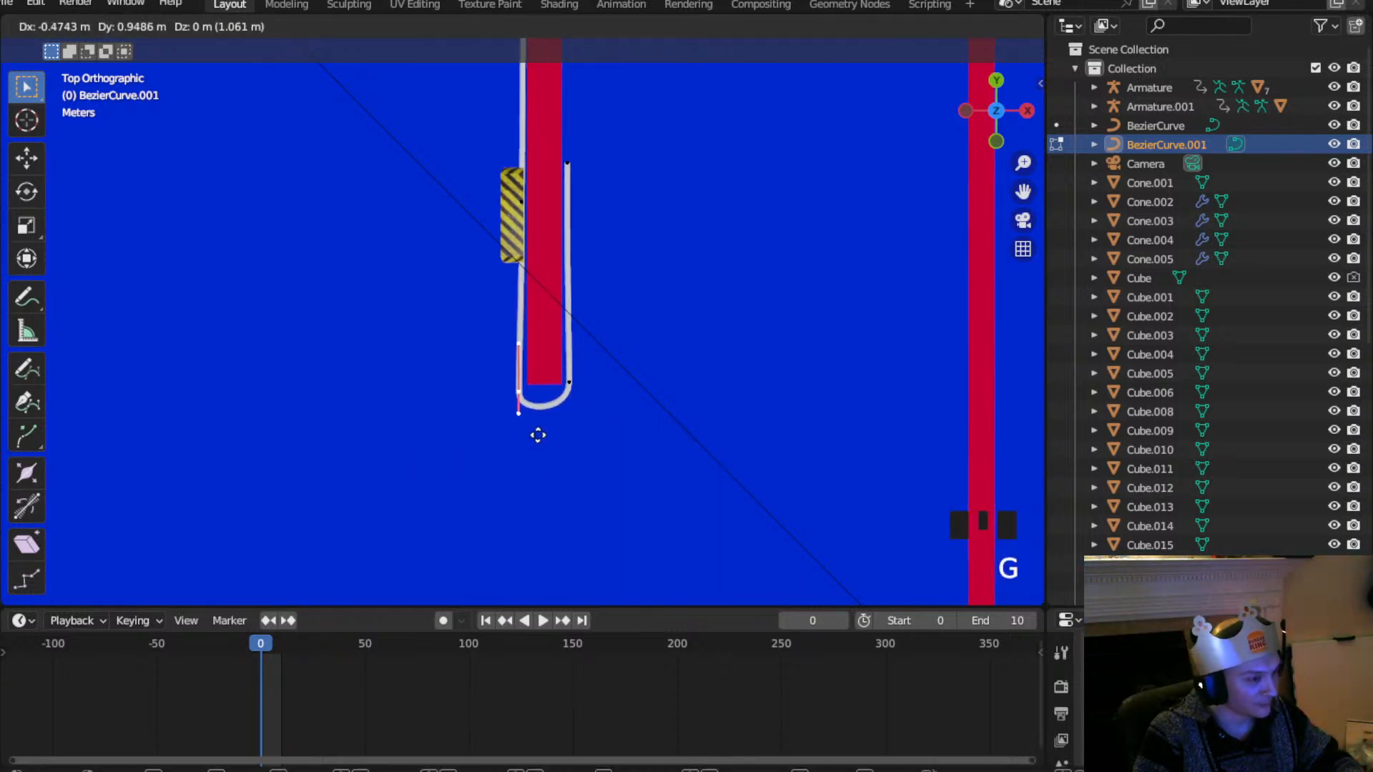
{"action": "left_click", "coordinate": [542, 424]}
{"action": "left_click", "coordinate": [569, 383]}
{"action": "key", "text": "g"}
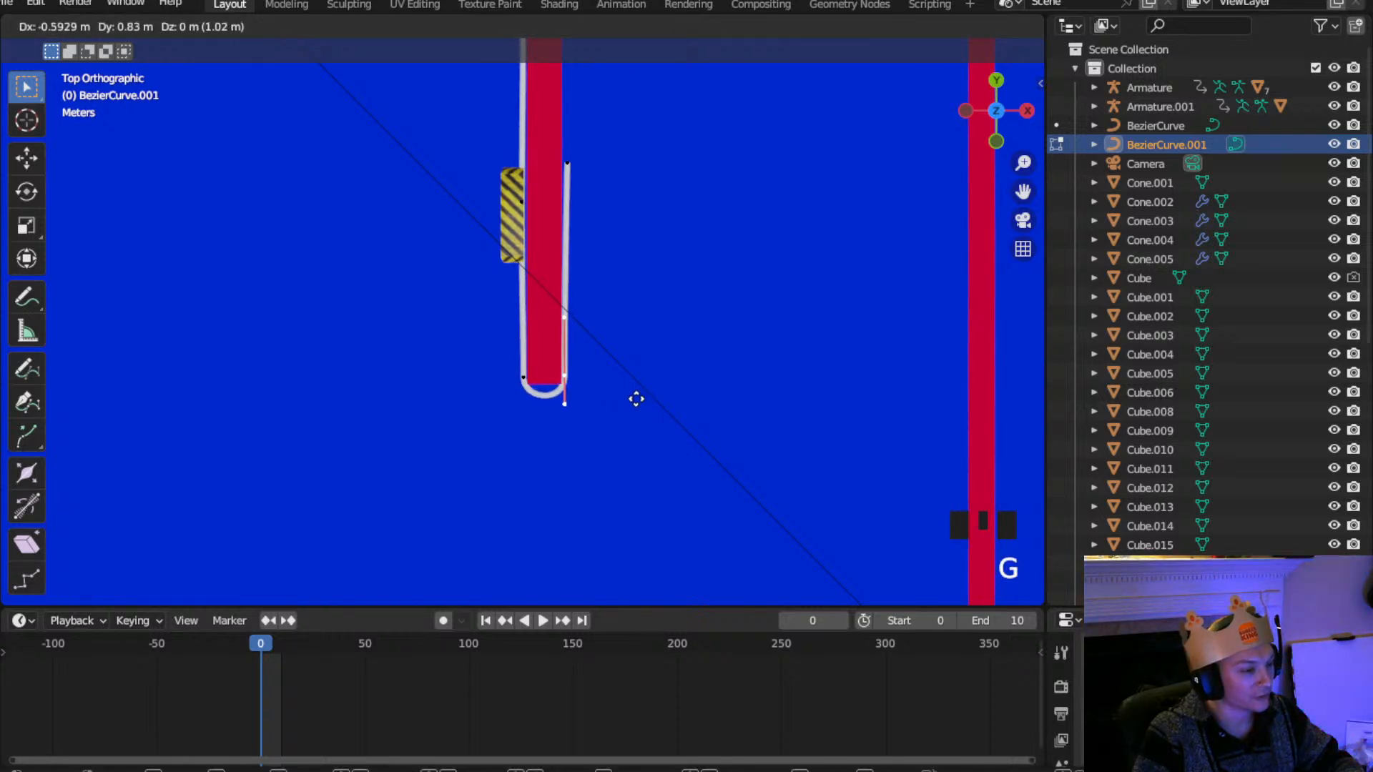
{"action": "left_click", "coordinate": [637, 399]}
Extrude the pipe's open end about 58.6 m along Y on the wall's other side
{"action": "scroll", "coordinate": [597, 395], "scroll_direction": "down", "scroll_amount": 3}
{"action": "middle_click_drag", "start_coordinate": [598, 395], "coordinate": [535, 279]}
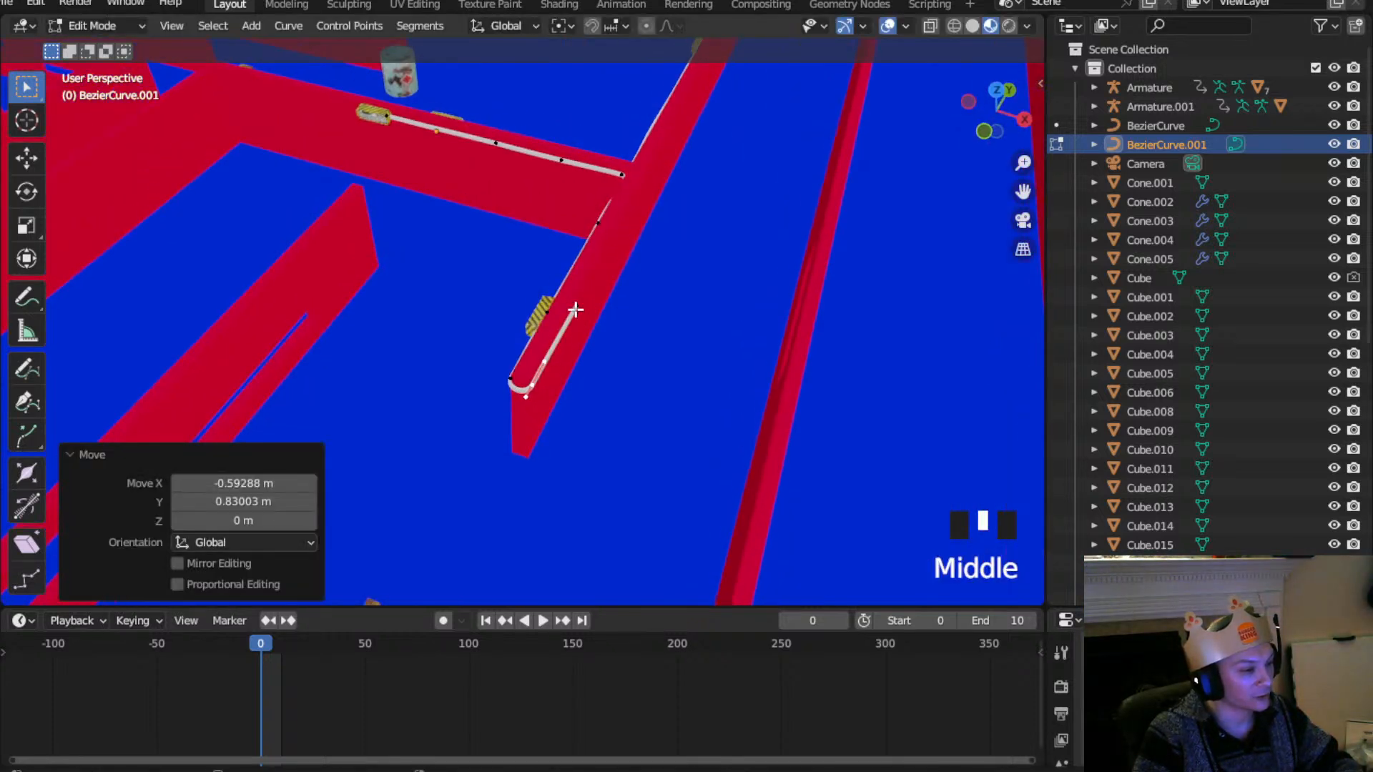
{"action": "left_click", "coordinate": [727, 285]}
{"action": "middle_click_drag", "start_coordinate": [727, 286], "coordinate": [300, 445], "text": "shift"}
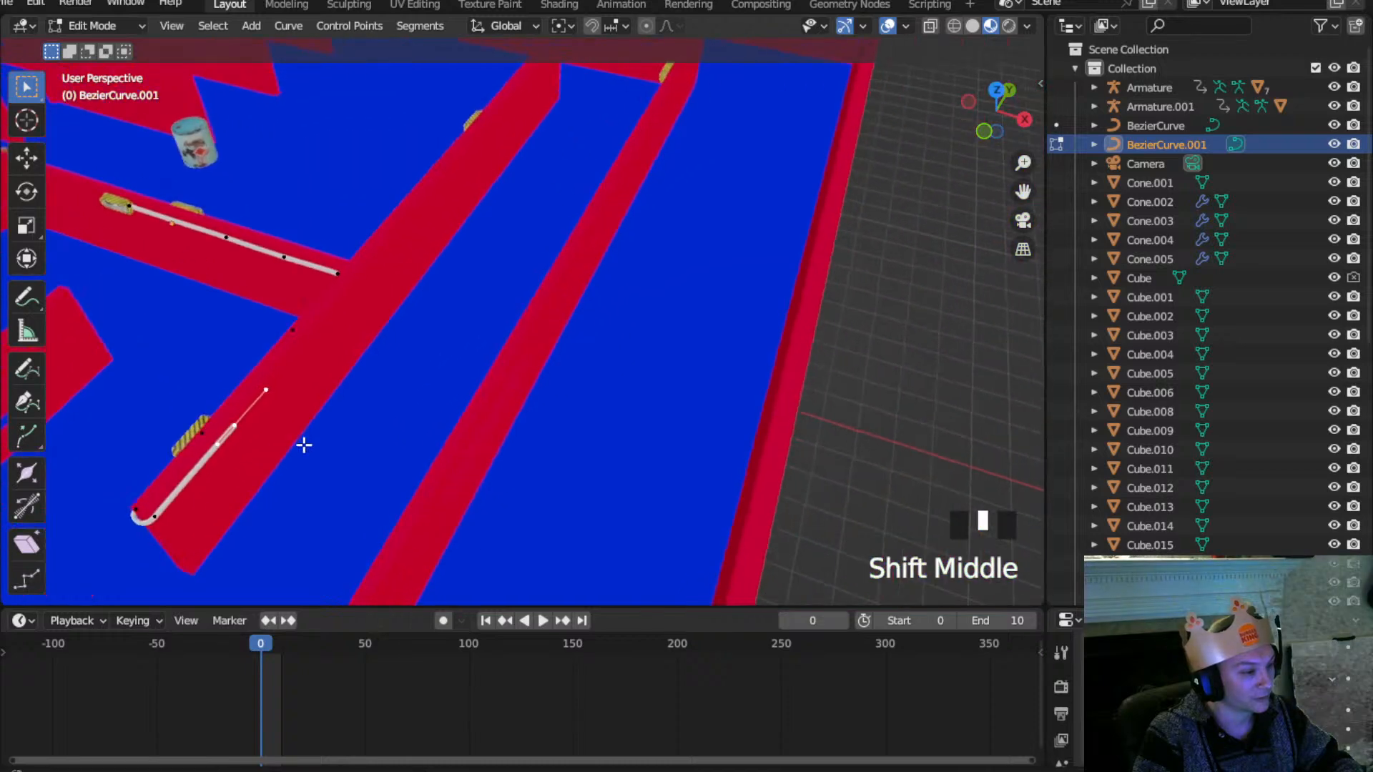
{"action": "left_click", "coordinate": [1000, 94]}
{"action": "scroll", "coordinate": [536, 383], "scroll_direction": "down", "scroll_amount": 4}
{"action": "scroll", "coordinate": [380, 392], "scroll_direction": "up", "scroll_amount": 2}
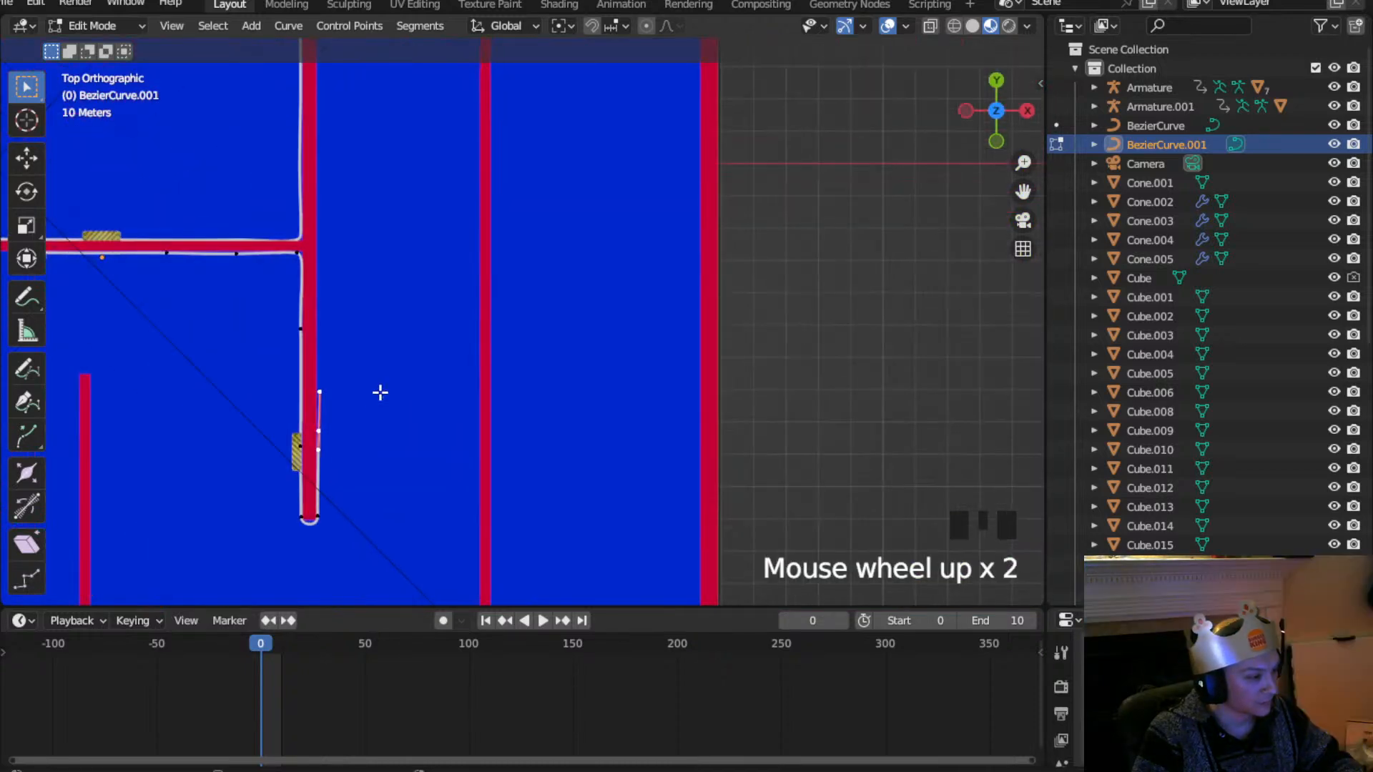
{"action": "middle_click_drag", "start_coordinate": [380, 391], "coordinate": [616, 420], "text": "shift"}
{"action": "scroll", "coordinate": [603, 436], "scroll_direction": "up", "scroll_amount": 2}
{"action": "left_click", "coordinate": [614, 477]}
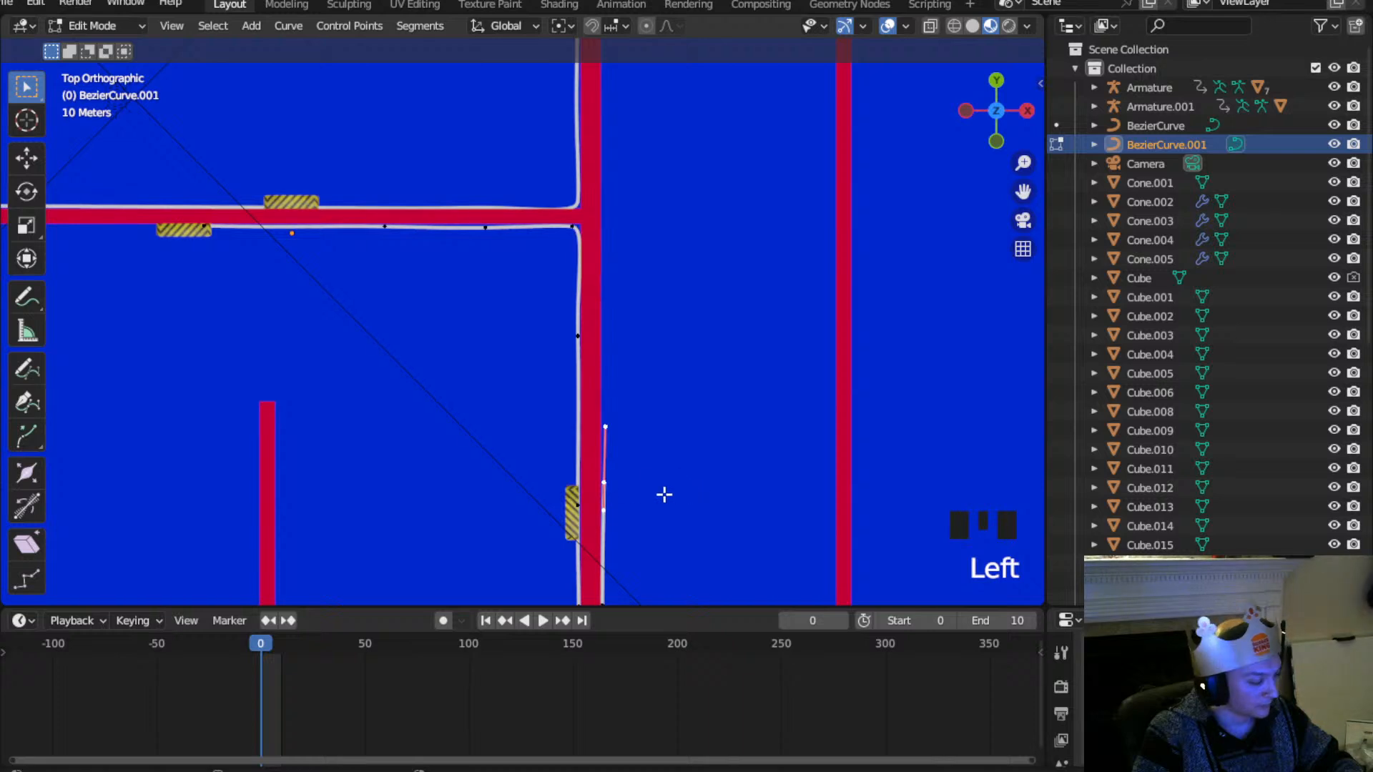
{"action": "key", "text": "e"}
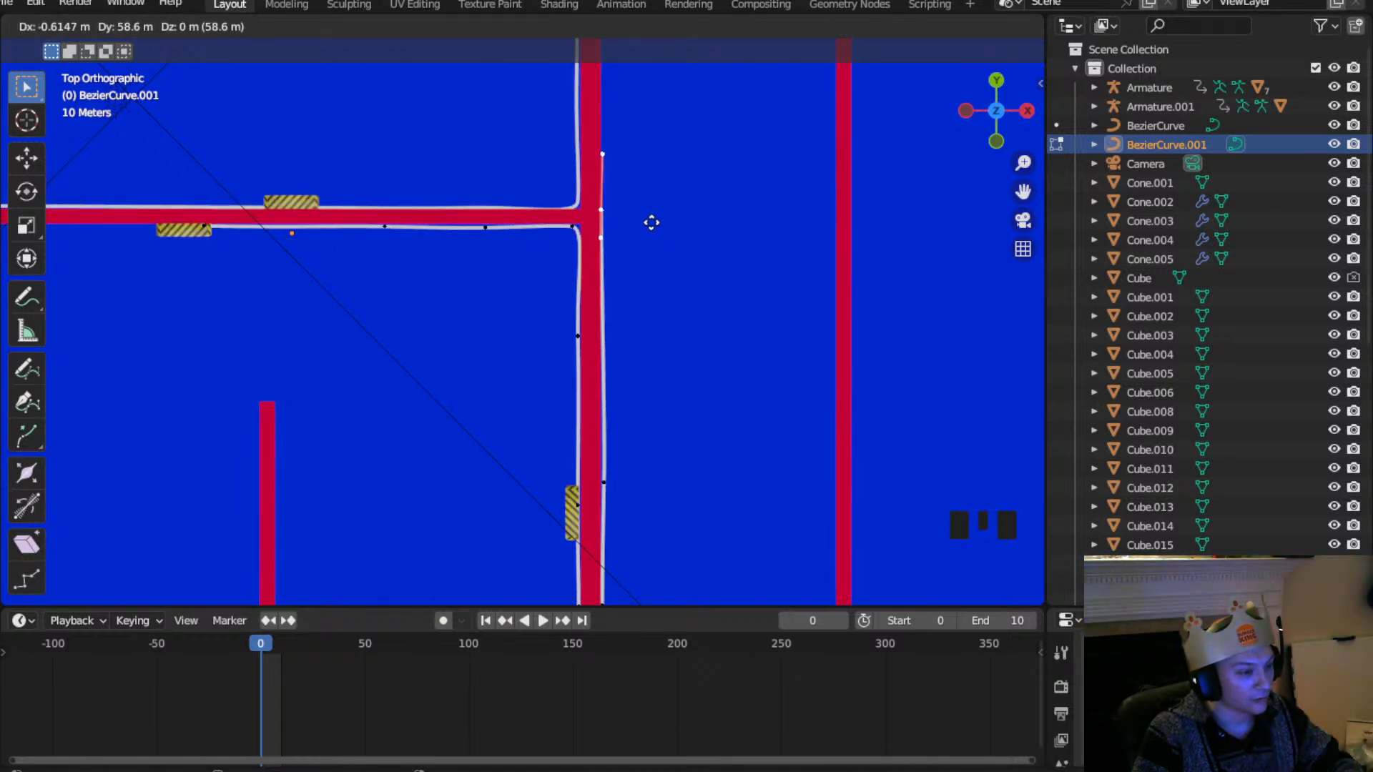
{"action": "key", "text": "y"}
{"action": "left_click", "coordinate": [655, 223]}
Extrude the pipe another 88.7 m or so along Y beside the long wall and check its course in perspective
{"action": "middle_click_drag", "start_coordinate": [675, 207], "coordinate": [634, 551], "text": "shift"}
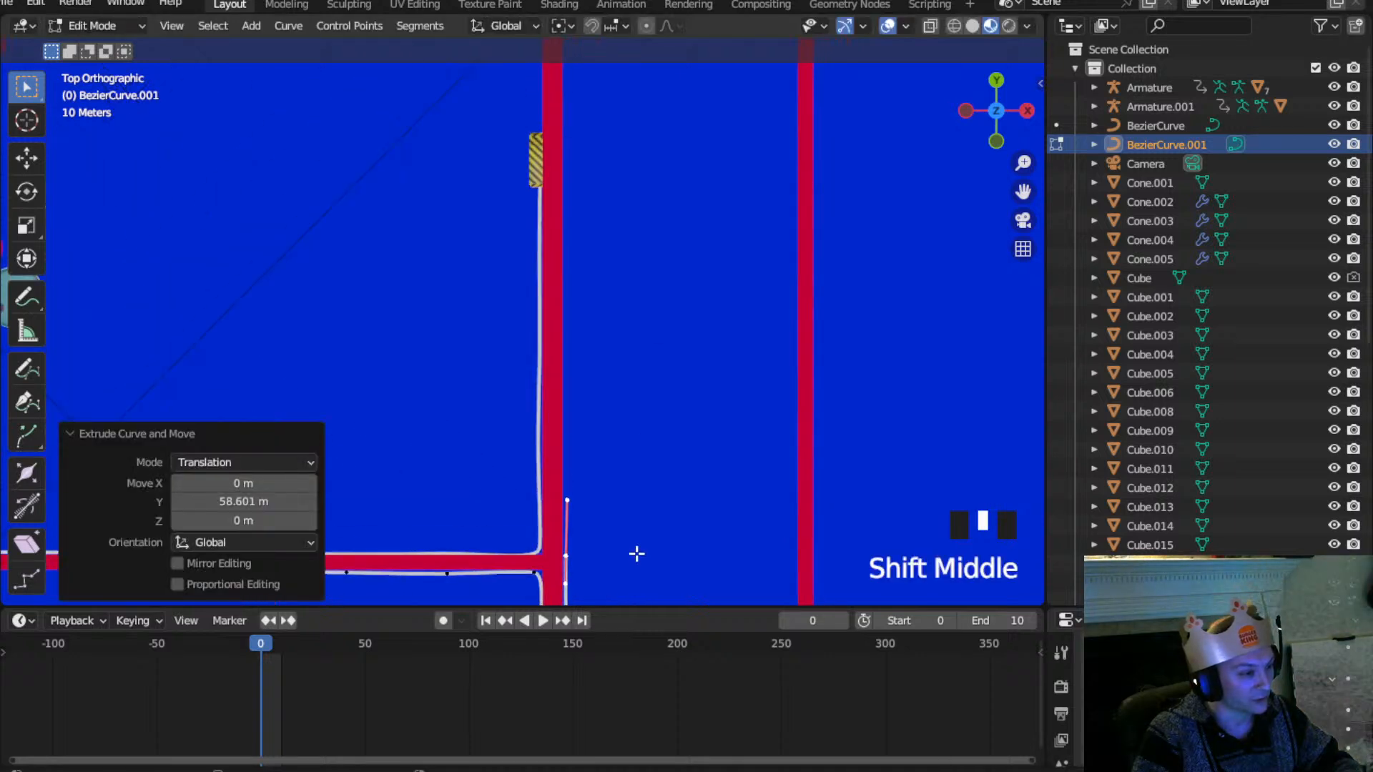
{"action": "scroll", "coordinate": [615, 454], "scroll_direction": "down", "scroll_amount": 5}
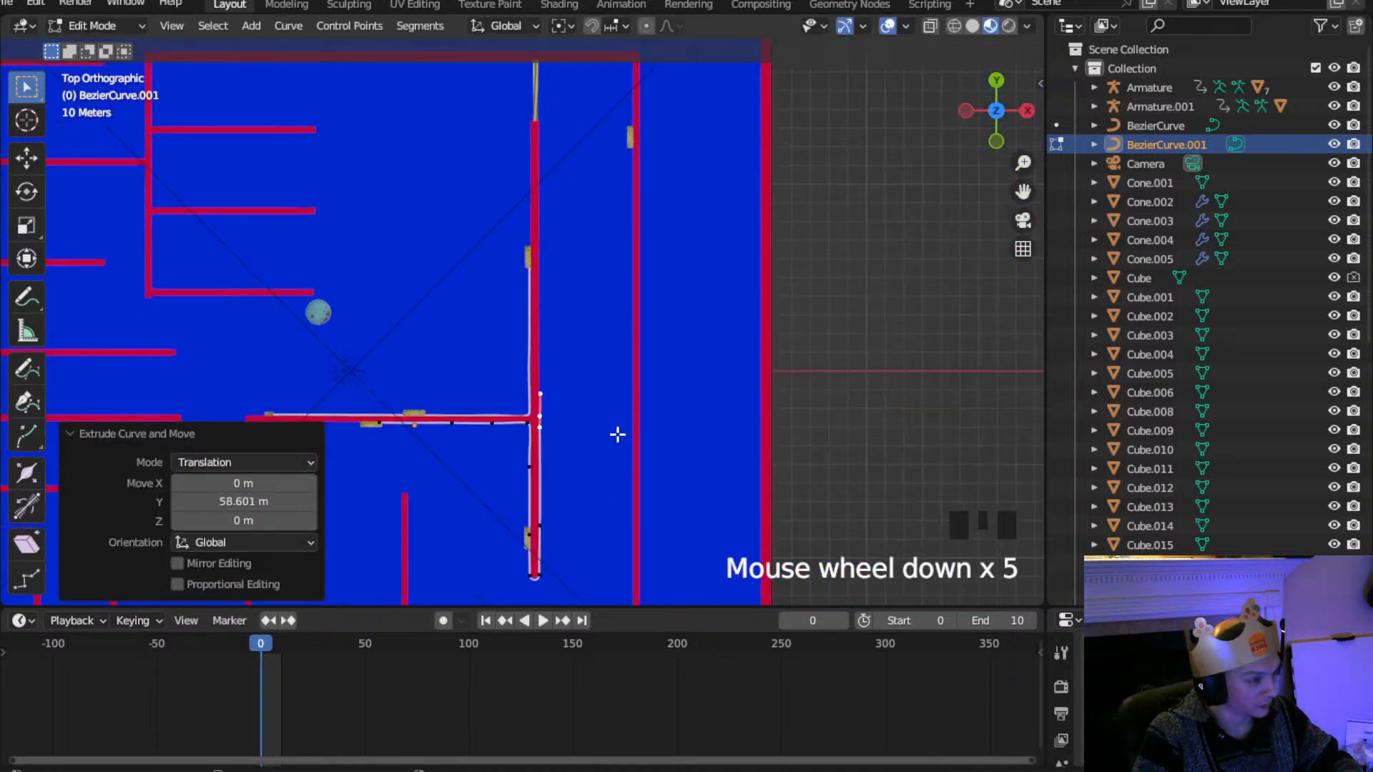
{"action": "key", "text": "e"}
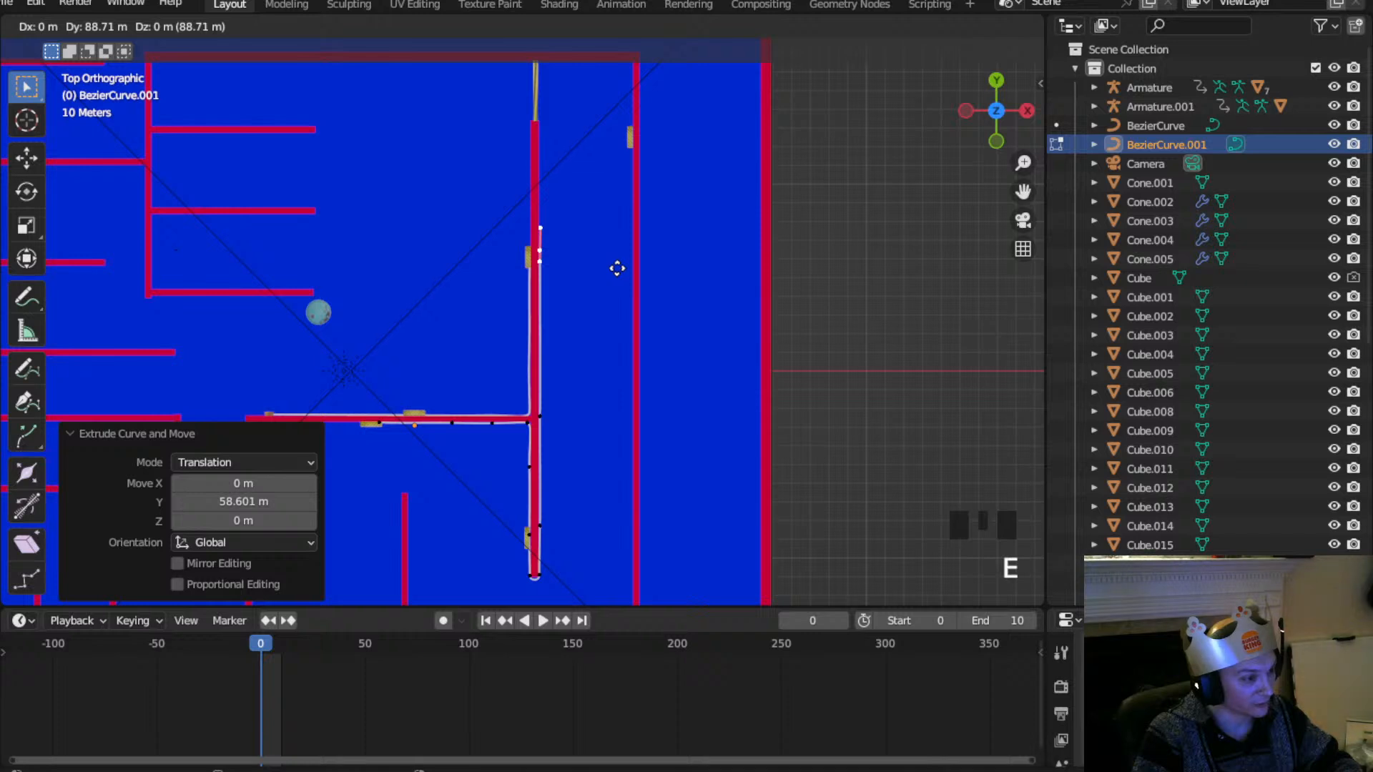
{"action": "left_click", "coordinate": [617, 268]}
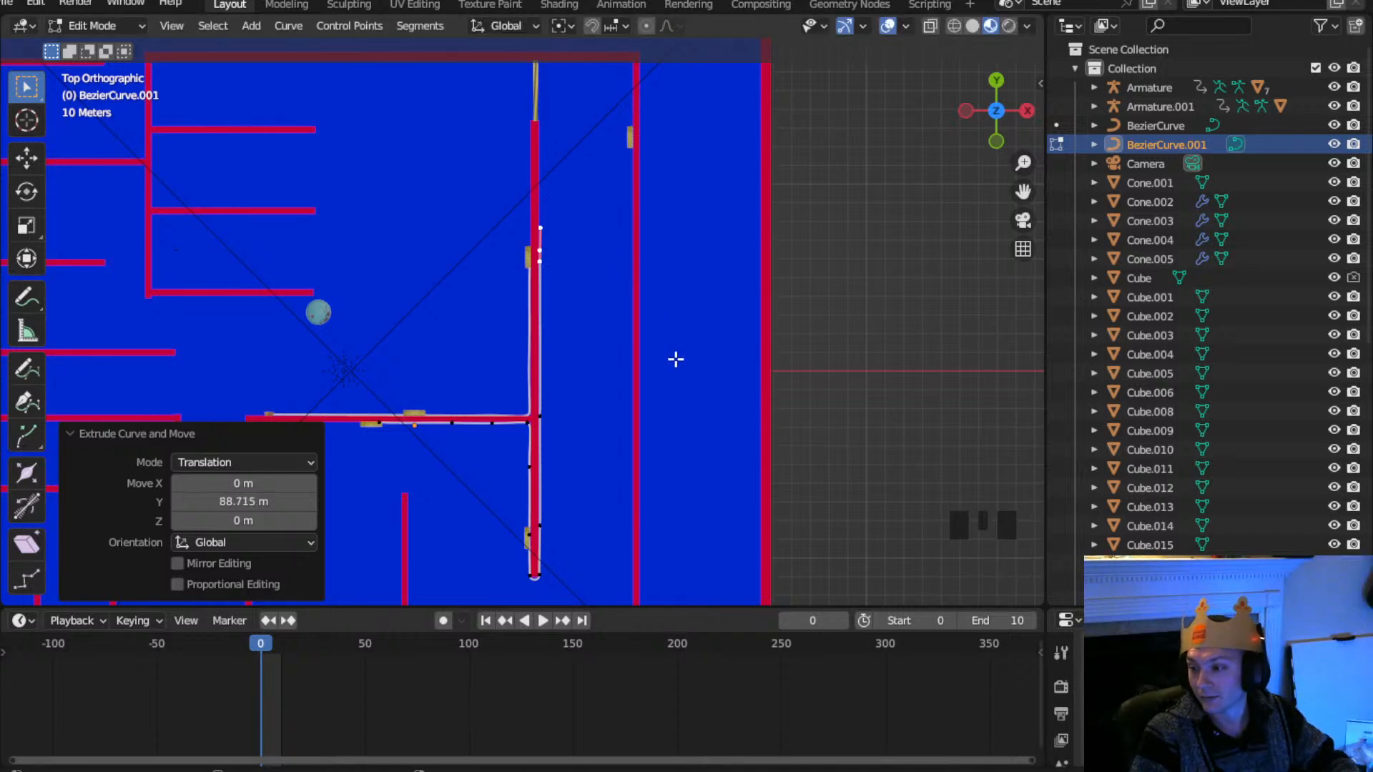
{"action": "scroll", "coordinate": [617, 212], "scroll_direction": "down", "scroll_amount": 2}
{"action": "middle_click_drag", "start_coordinate": [616, 211], "coordinate": [523, 231]}
{"action": "scroll", "coordinate": [625, 342], "scroll_direction": "up", "scroll_amount": 2}
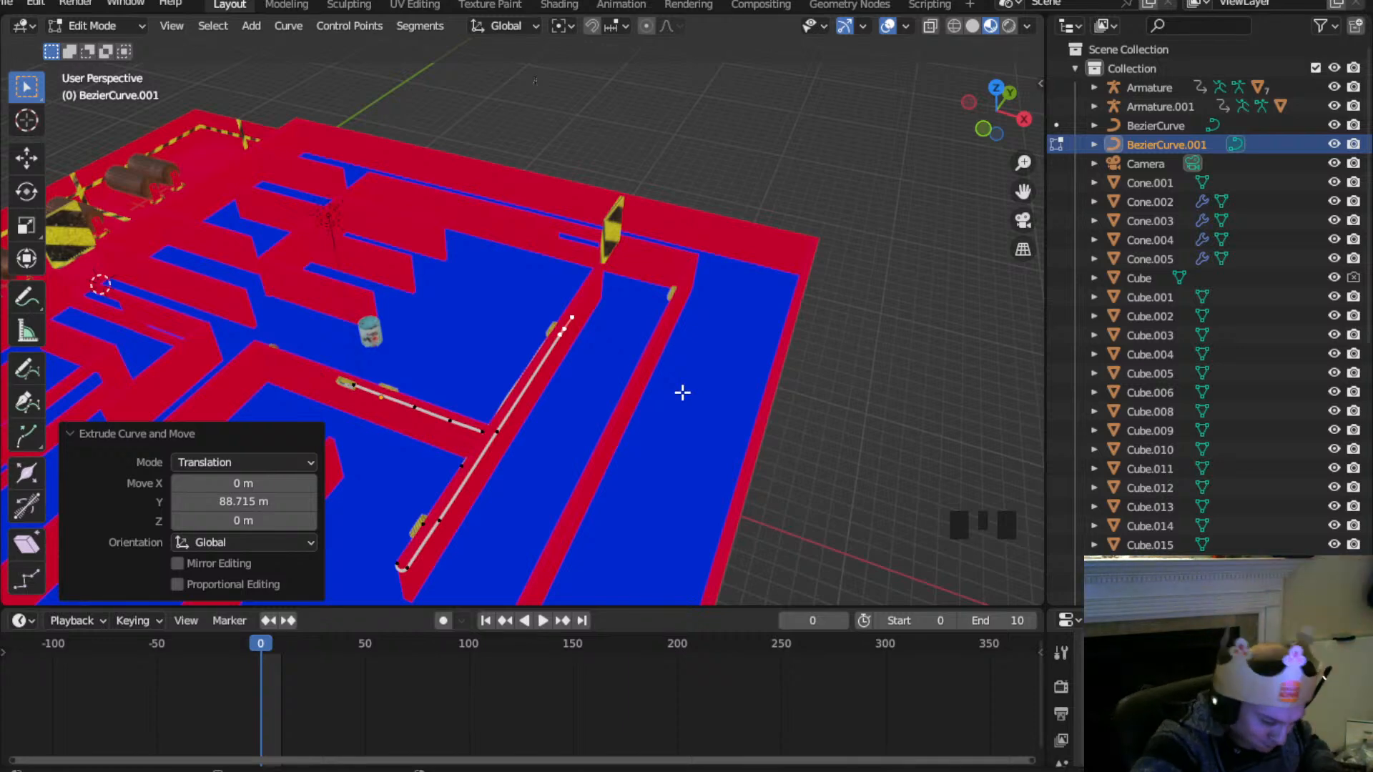
Extrude the curve's end point about 66 m along the inner wall, up to the striped sign at the wall's end
{"action": "scroll", "coordinate": [666, 266], "scroll_direction": "up", "scroll_amount": 2}
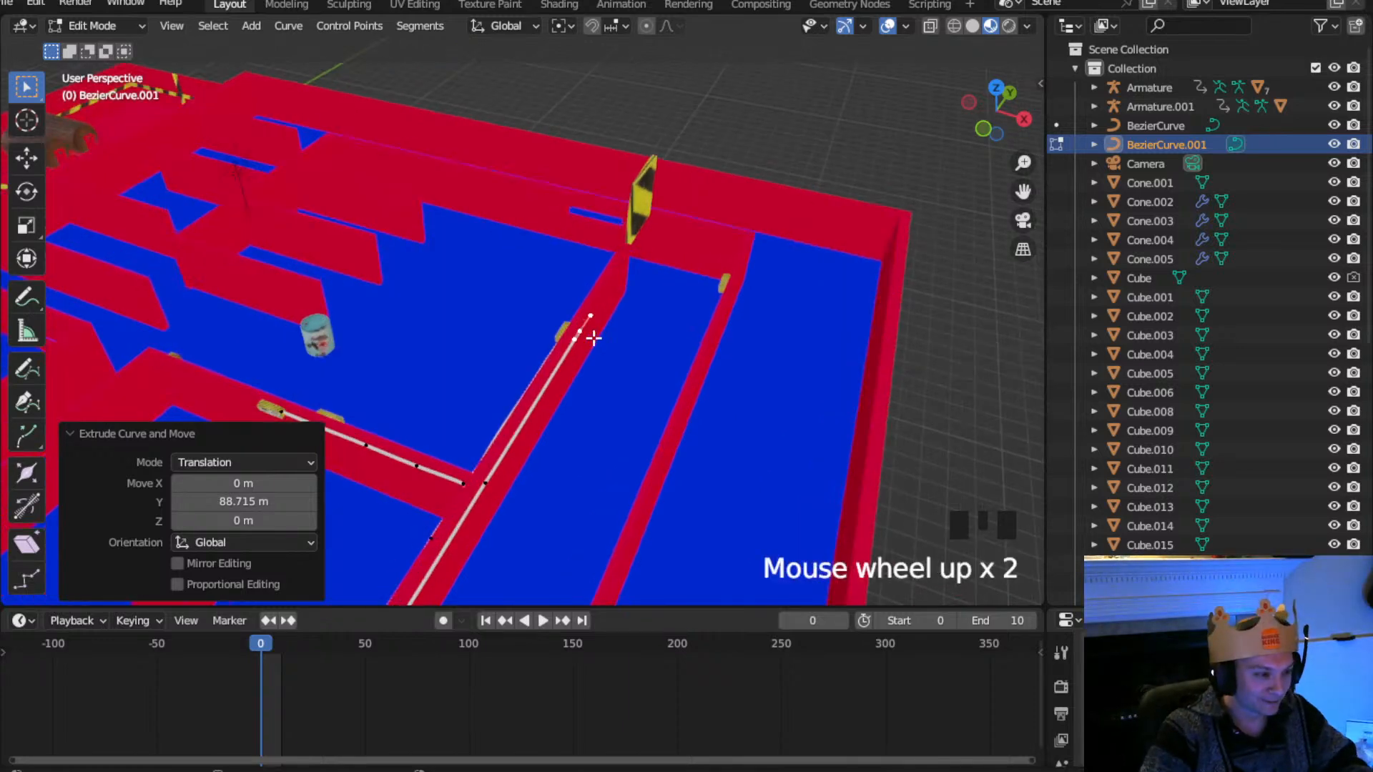
{"action": "middle_click_drag", "start_coordinate": [666, 265], "coordinate": [650, 393], "text": "shift"}
{"action": "scroll", "coordinate": [560, 362], "scroll_direction": "up", "scroll_amount": 2, "text": "shift"}
{"action": "middle_click_drag", "start_coordinate": [561, 362], "coordinate": [533, 348], "text": "shift"}
{"action": "left_click", "coordinate": [692, 445]}
{"action": "middle_click_drag", "start_coordinate": [840, 453], "coordinate": [628, 377], "text": "shift"}
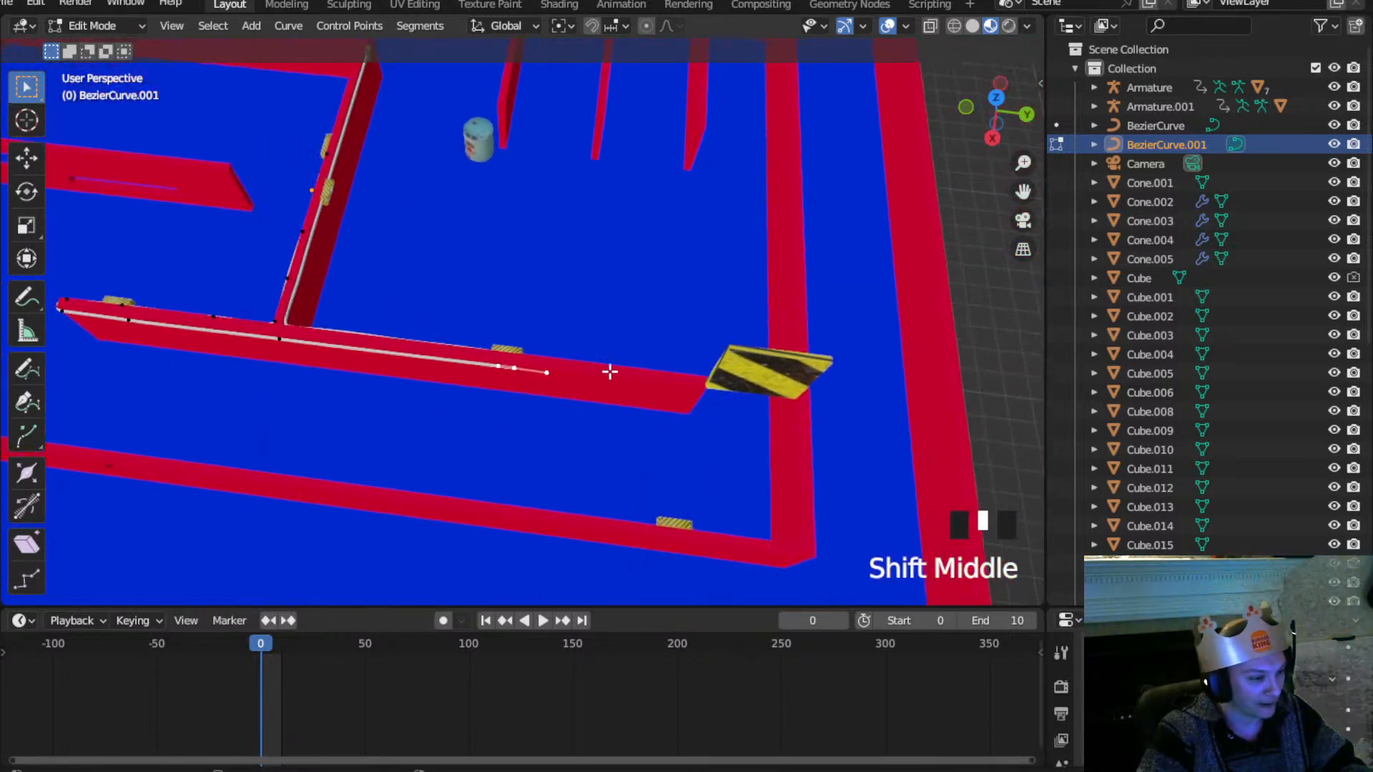
{"action": "left_click", "coordinate": [630, 368]}
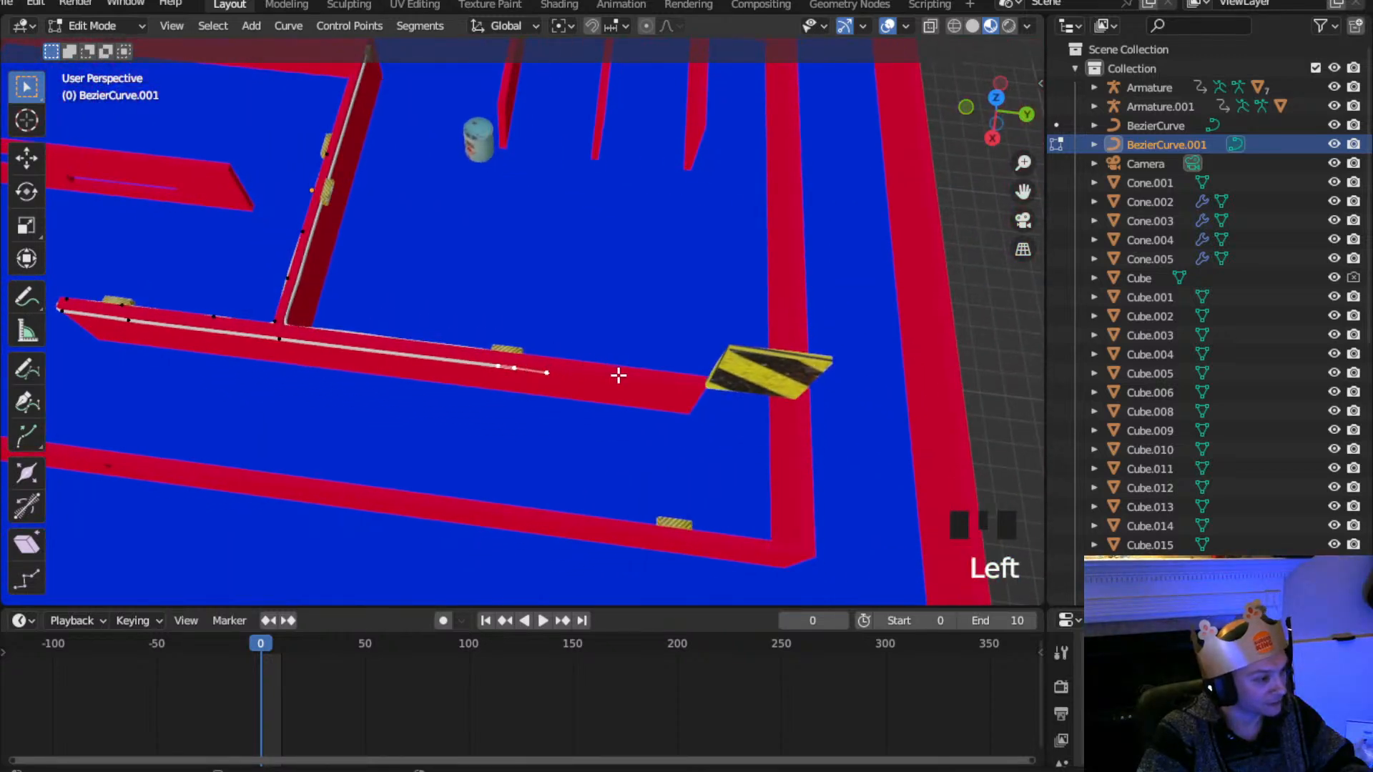
{"action": "key", "text": "e"}
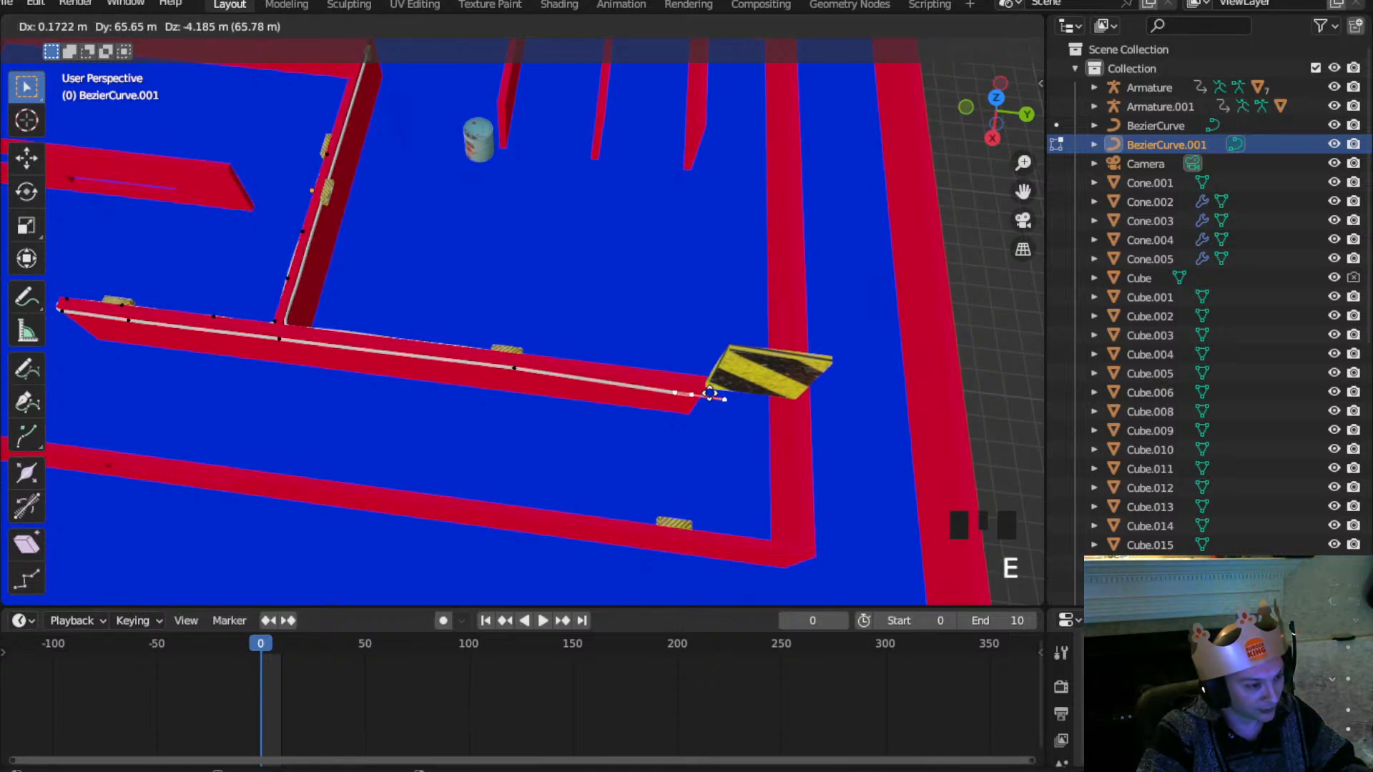
{"action": "left_click", "coordinate": [709, 391]}
Raise the curve's new end point about 3.6 m along the global Z axis to level the segment
{"action": "scroll", "coordinate": [709, 391], "scroll_direction": "up", "scroll_amount": 2}
{"action": "middle_click_drag", "start_coordinate": [710, 392], "coordinate": [616, 326]}
{"action": "key", "text": "g"}
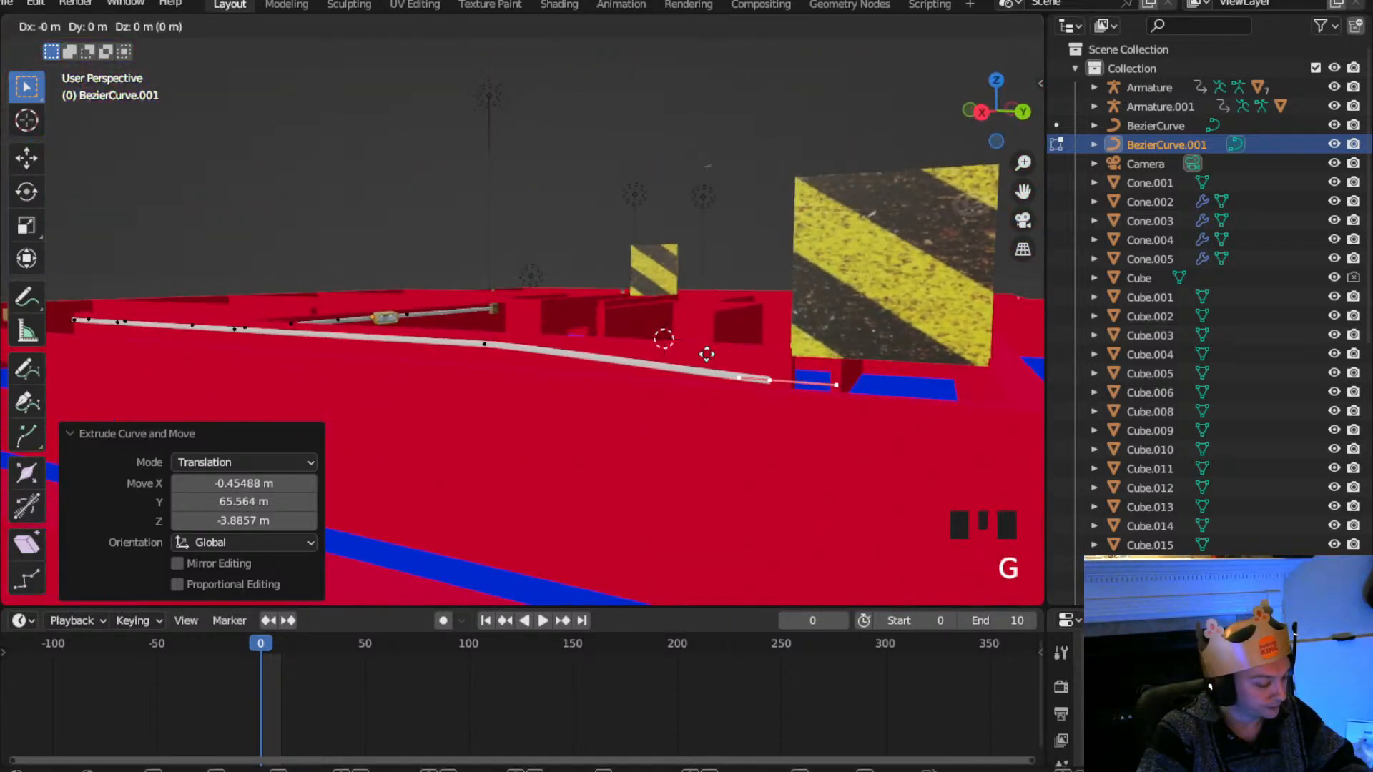
{"action": "key", "text": "z"}
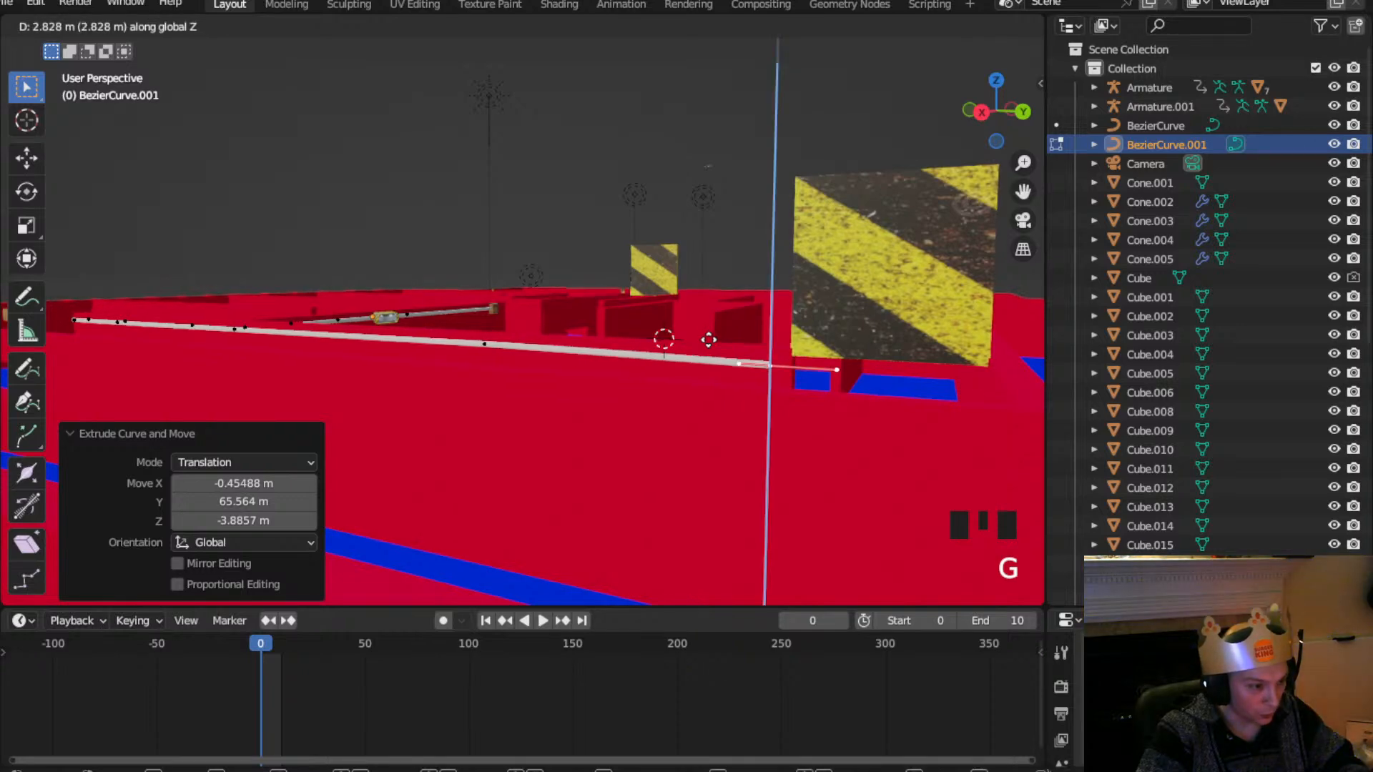
{"action": "left_click", "coordinate": [710, 336]}
In top view, move the end point across to the outer parallel wall, about 49.7 m in X and -61.2 m in Y
{"action": "middle_click_drag", "start_coordinate": [709, 336], "coordinate": [582, 457]}
{"action": "left_click_drag", "start_coordinate": [996, 114], "coordinate": [997, 93]}
{"action": "left_click", "coordinate": [996, 93]}
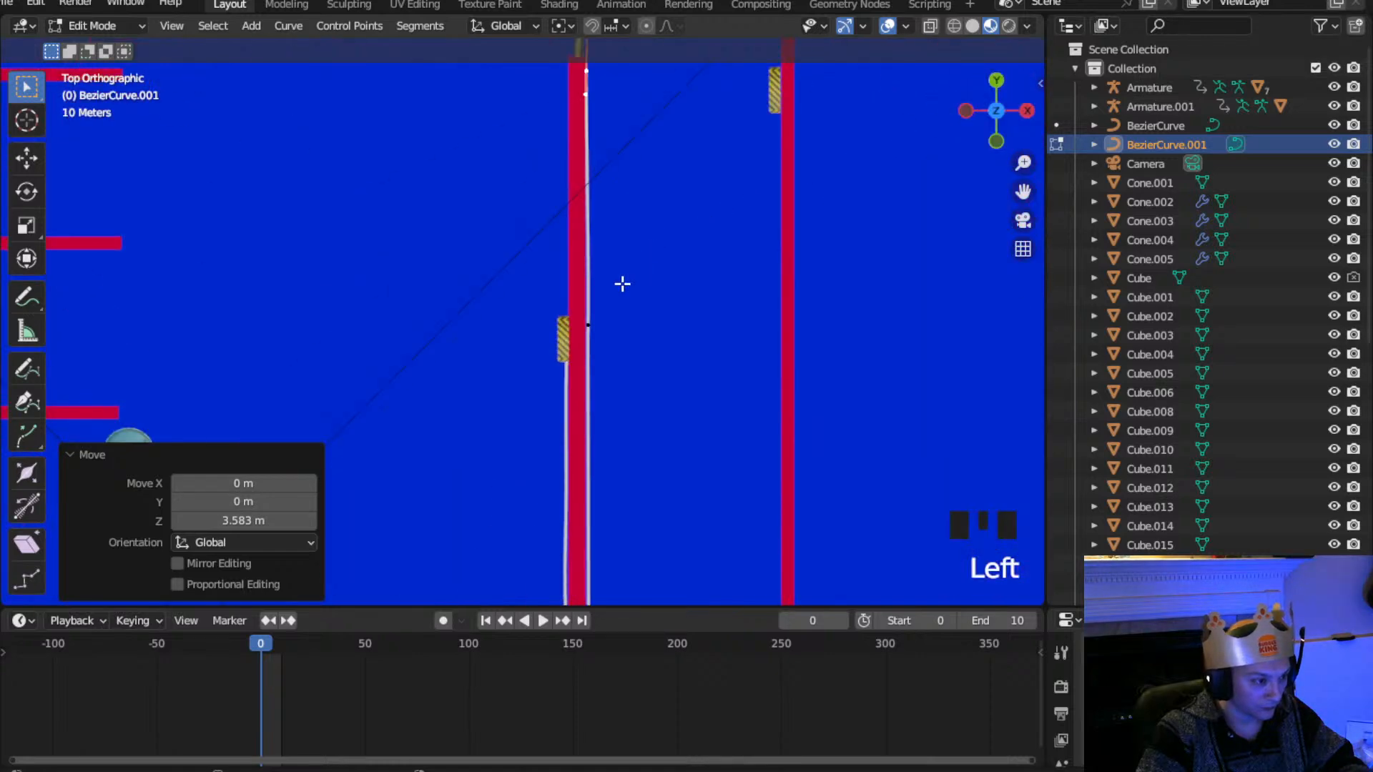
{"action": "scroll", "coordinate": [629, 232], "scroll_direction": "down", "scroll_amount": 3}
{"action": "key", "text": "g"}
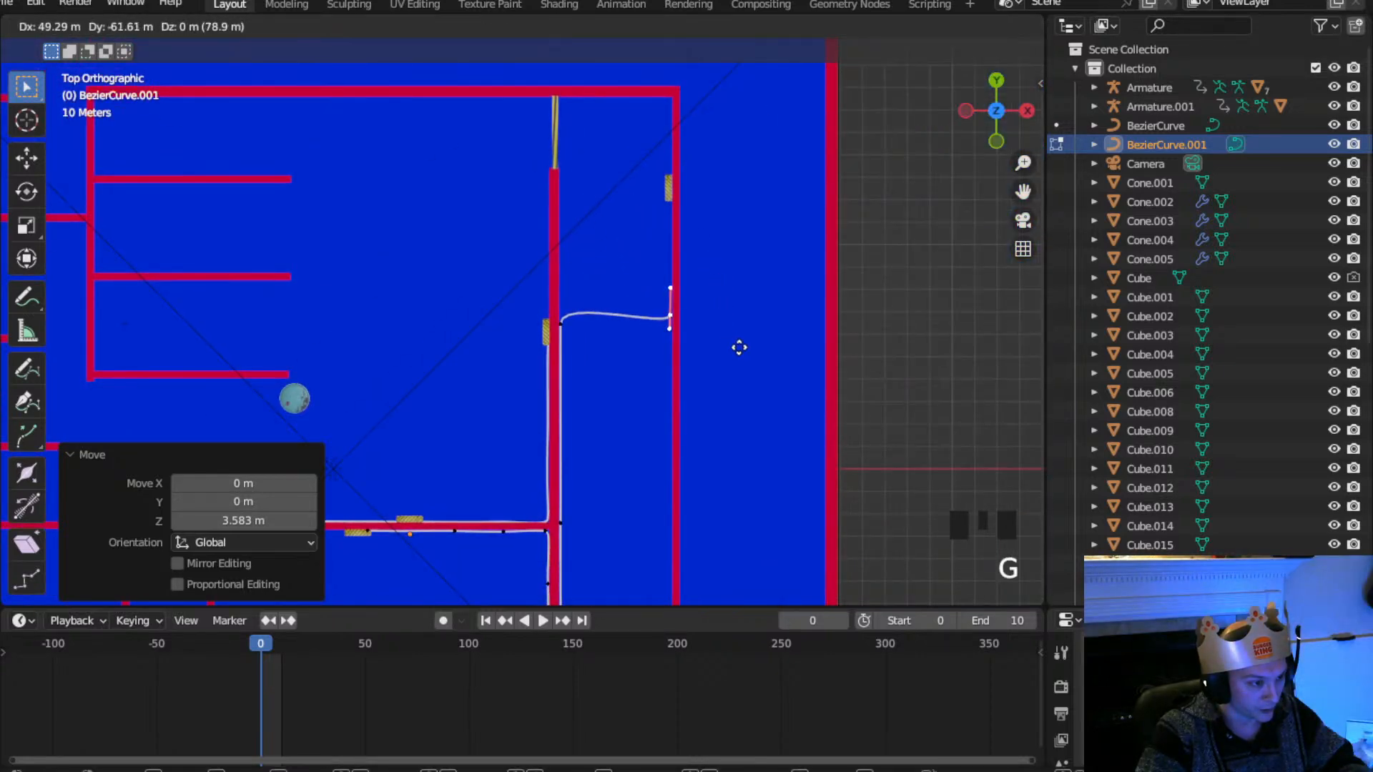
{"action": "left_click", "coordinate": [740, 346]}
Extrude the curve about 53 m in Y to the striped block on the outer wall and rotate its end to follow the wall
{"action": "key", "text": "e"}
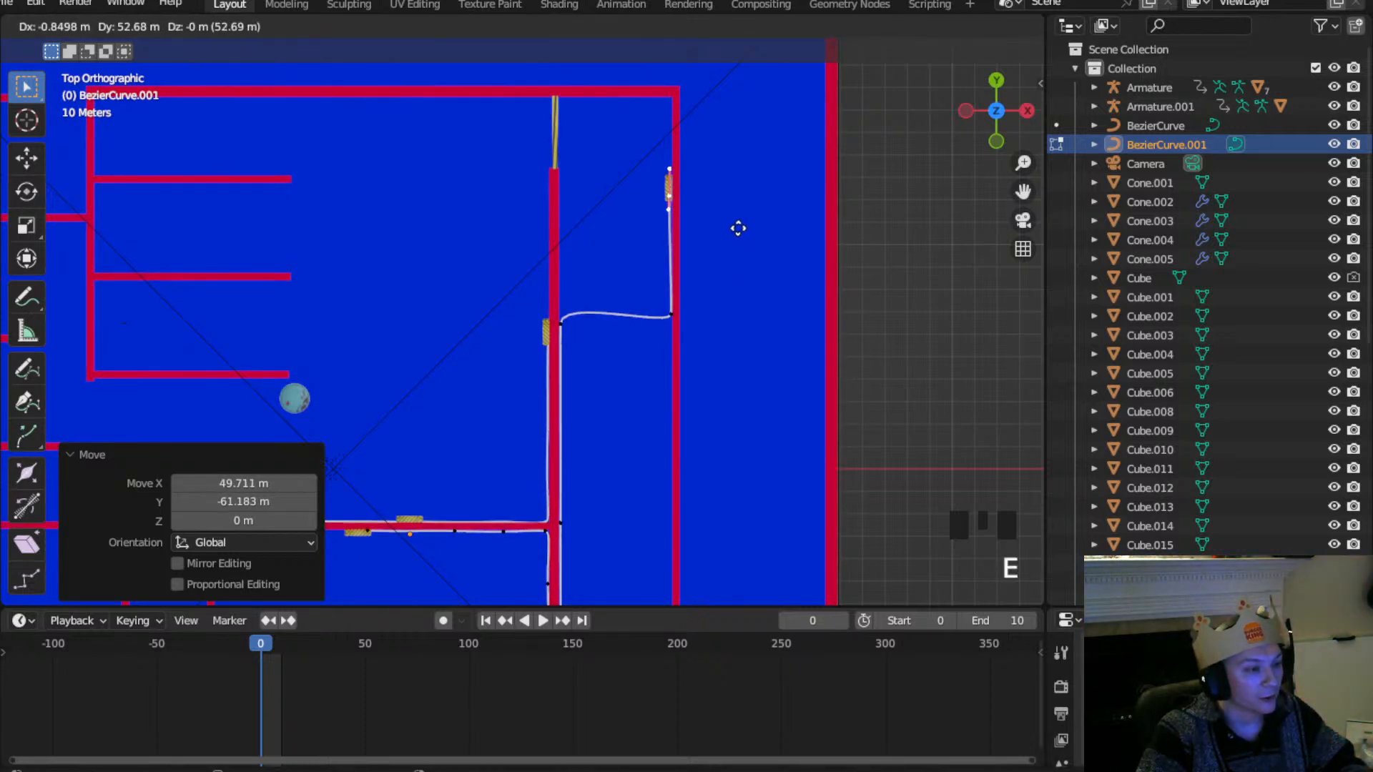
{"action": "left_click", "coordinate": [740, 227]}
{"action": "key", "text": "r"}
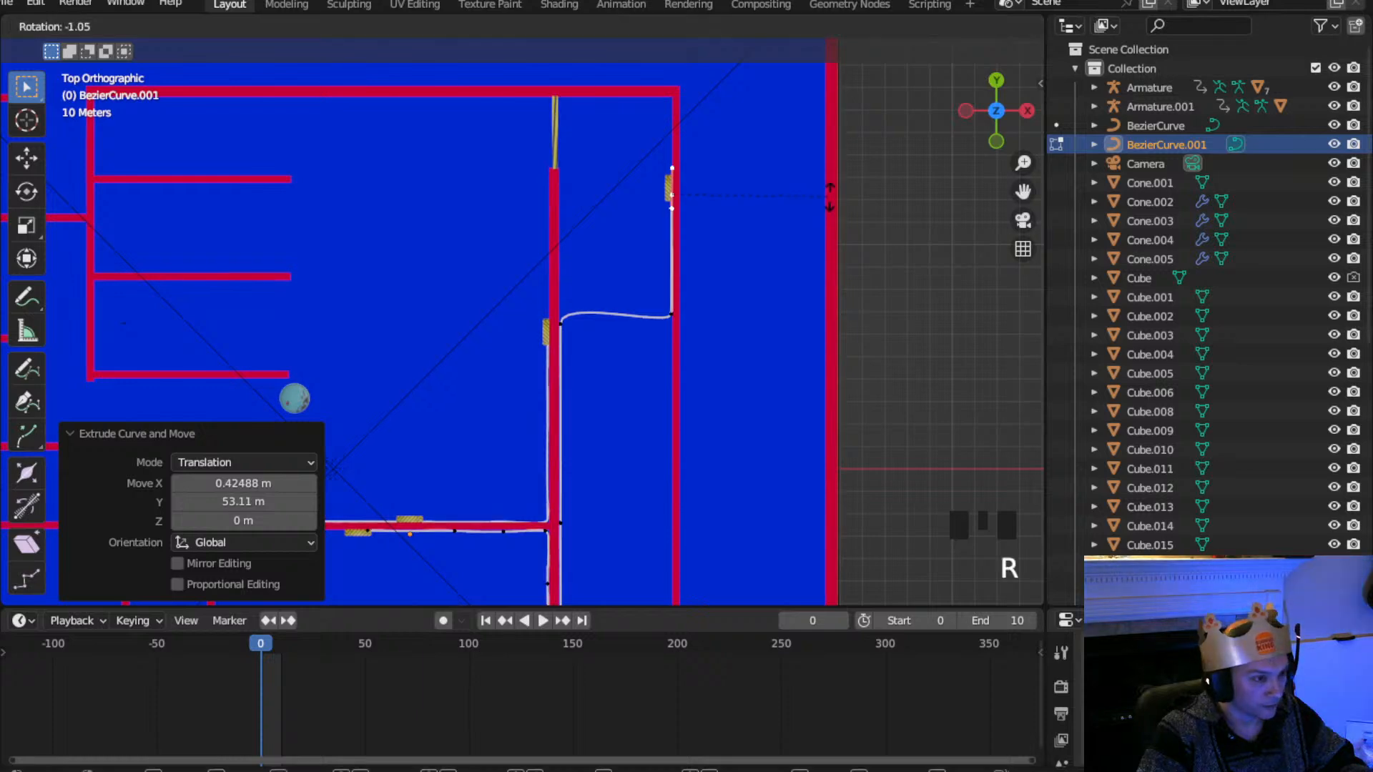
{"action": "left_click", "coordinate": [741, 291]}
Try extruding a branch about 66 m from the corner point along the outer wall, moving its end against the wall
{"action": "scroll", "coordinate": [670, 312], "scroll_direction": "up", "scroll_amount": 1}
{"action": "middle_click_drag", "start_coordinate": [674, 358], "coordinate": [582, 236]}
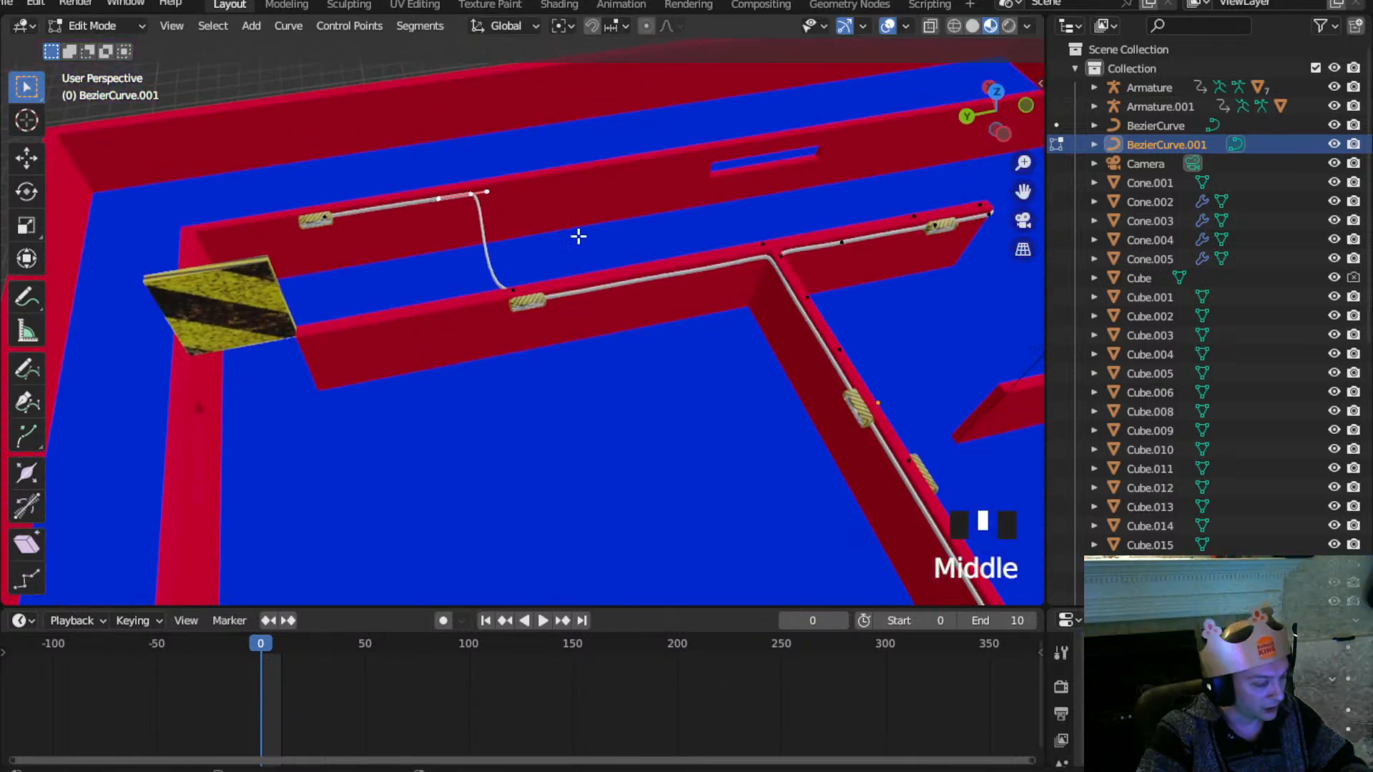
{"action": "key", "text": "e"}
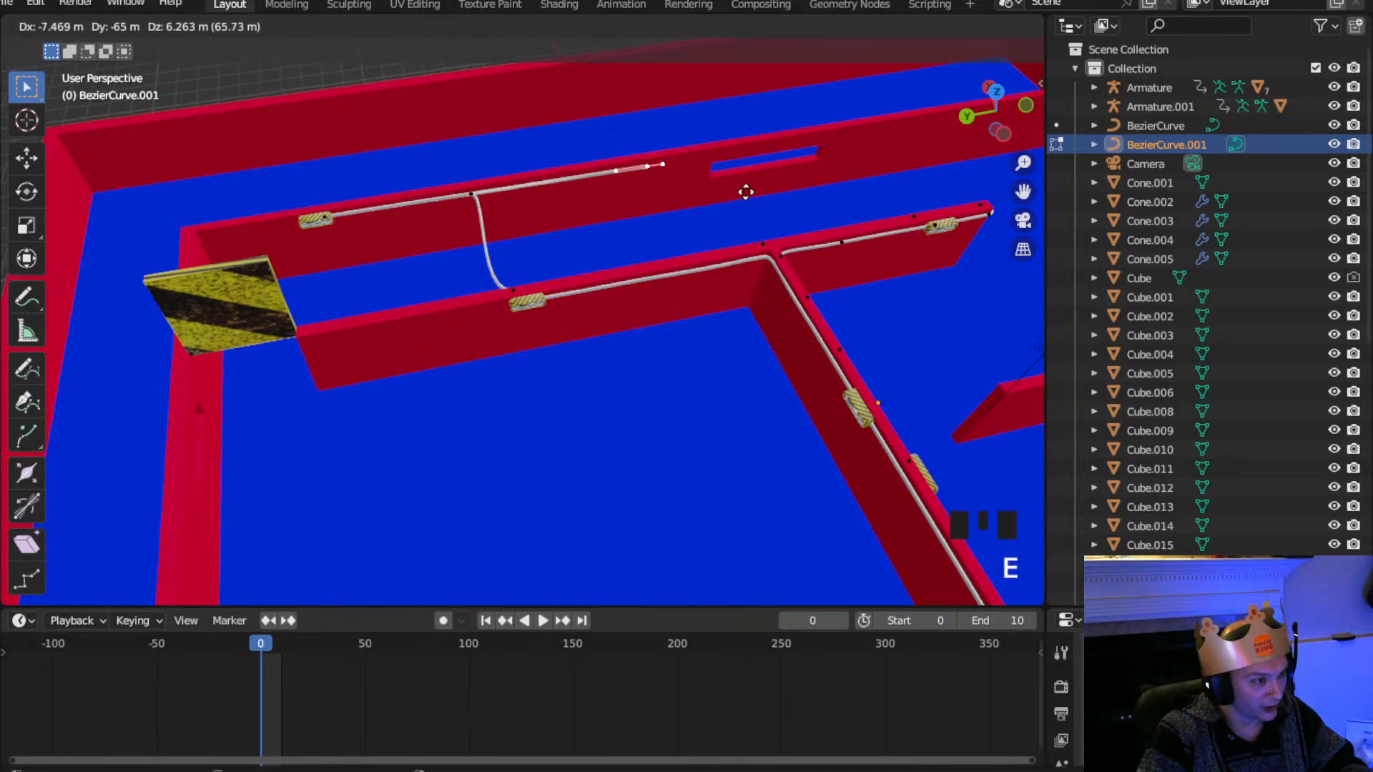
{"action": "left_click", "coordinate": [746, 192]}
{"action": "middle_click_drag", "start_coordinate": [731, 223], "coordinate": [932, 139]}
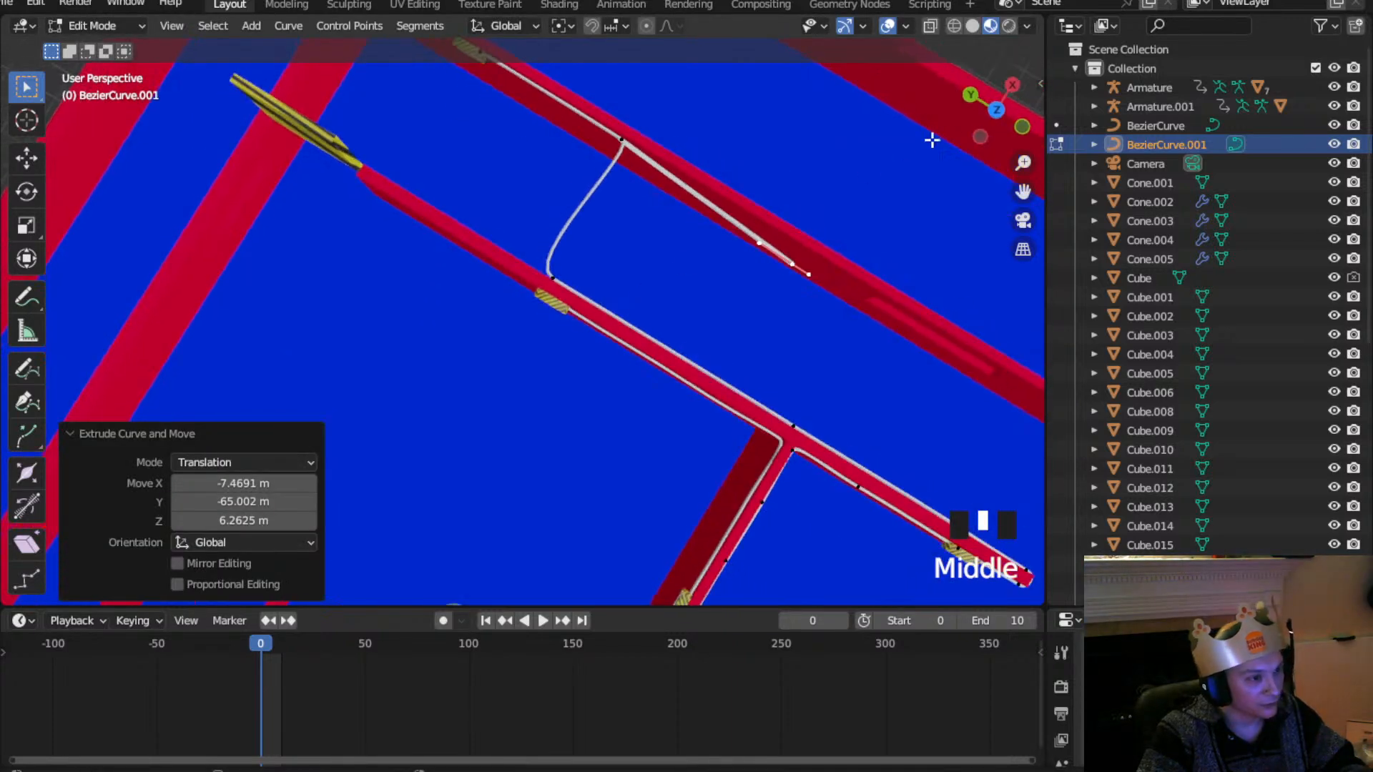
{"action": "left_click", "coordinate": [997, 110]}
{"action": "scroll", "coordinate": [797, 215], "scroll_direction": "up", "scroll_amount": 1}
{"action": "left_click", "coordinate": [996, 110]}
{"action": "scroll", "coordinate": [779, 337], "scroll_direction": "down", "scroll_amount": 1}
{"action": "middle_click_drag", "start_coordinate": [779, 337], "coordinate": [585, 141], "text": "shift"}
{"action": "key", "text": "g"}
{"action": "left_click", "coordinate": [542, 366]}
Try extending the branch along the outer wall by about 120 m and another 90 m, toward the boundary wall
{"action": "middle_click_drag", "start_coordinate": [551, 466], "coordinate": [560, 334], "text": "shift"}
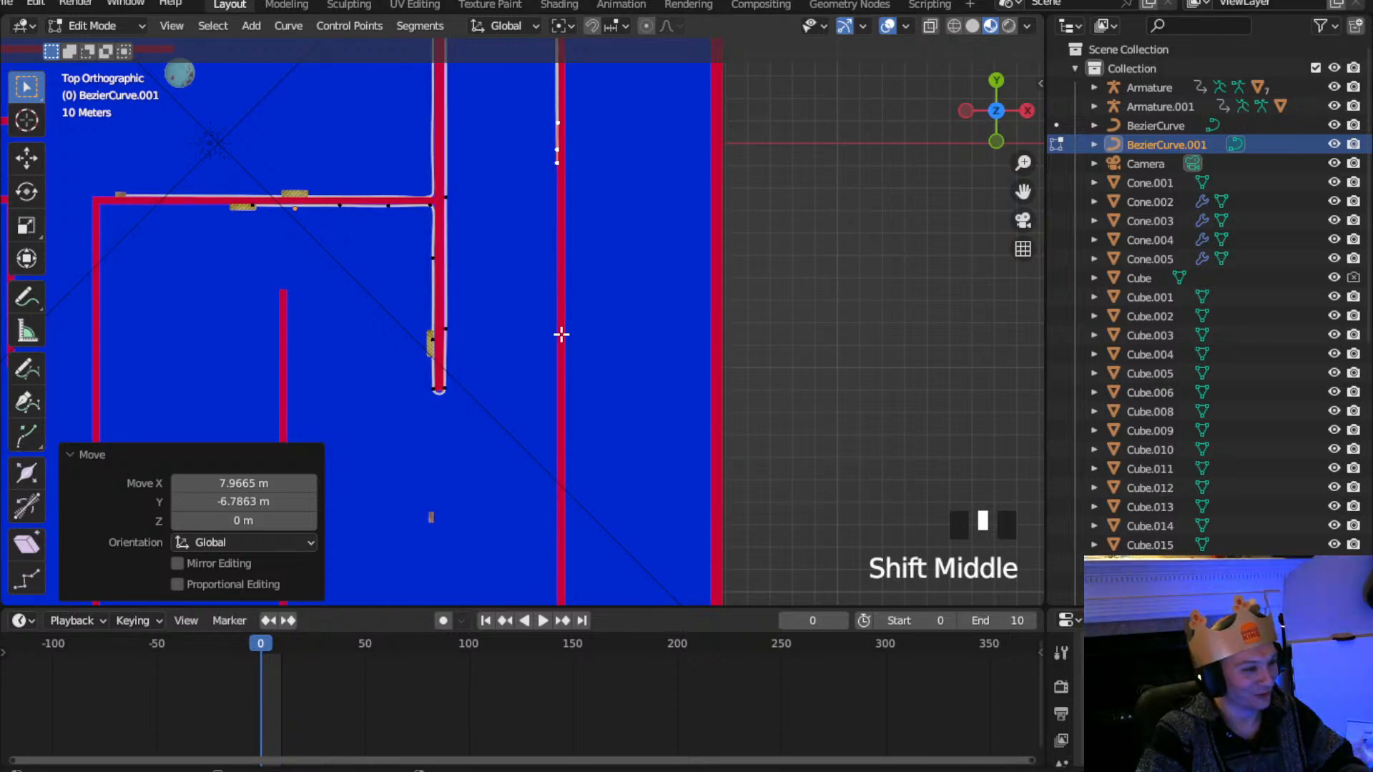
{"action": "key", "text": "e"}
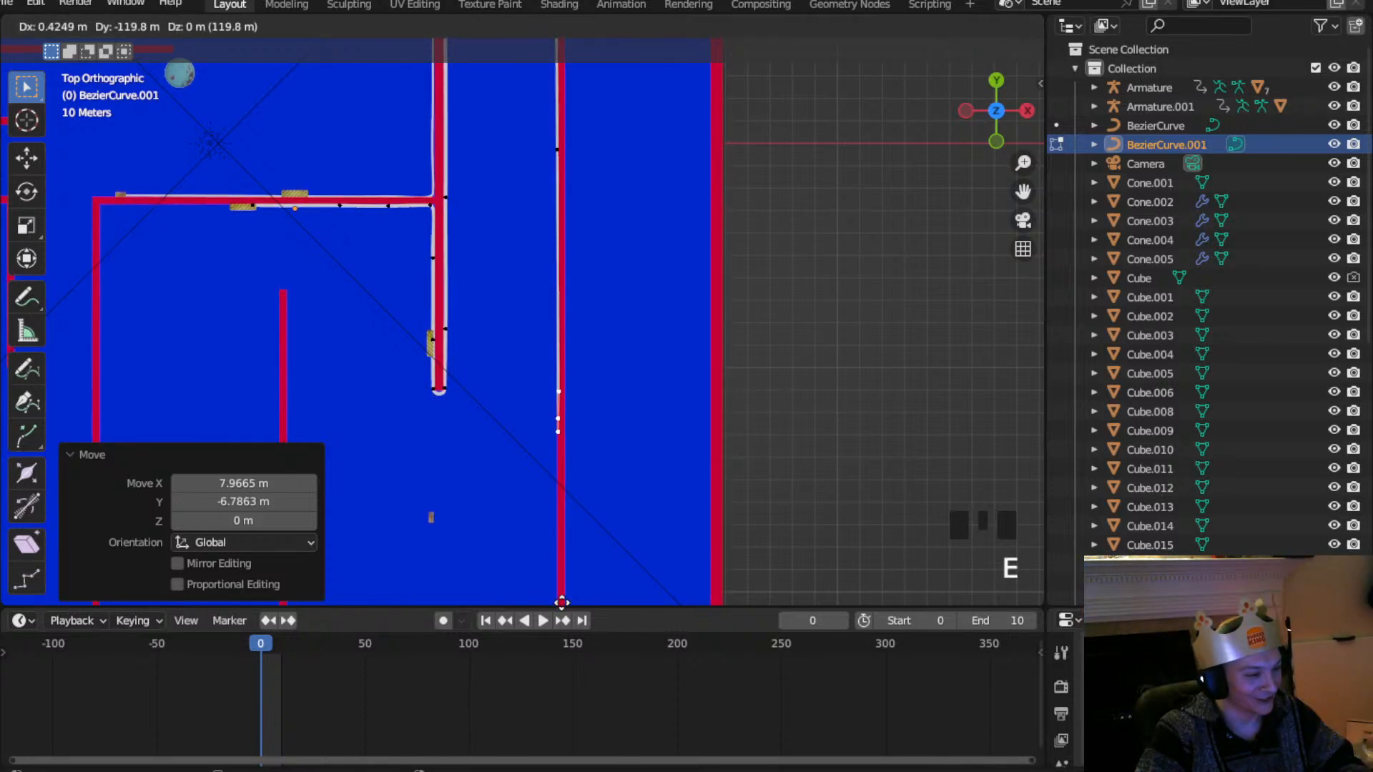
{"action": "left_click", "coordinate": [562, 602]}
{"action": "middle_click_drag", "start_coordinate": [548, 551], "coordinate": [470, 179], "text": "shift"}
{"action": "middle_click_drag", "start_coordinate": [491, 260], "coordinate": [531, 413], "text": "shift"}
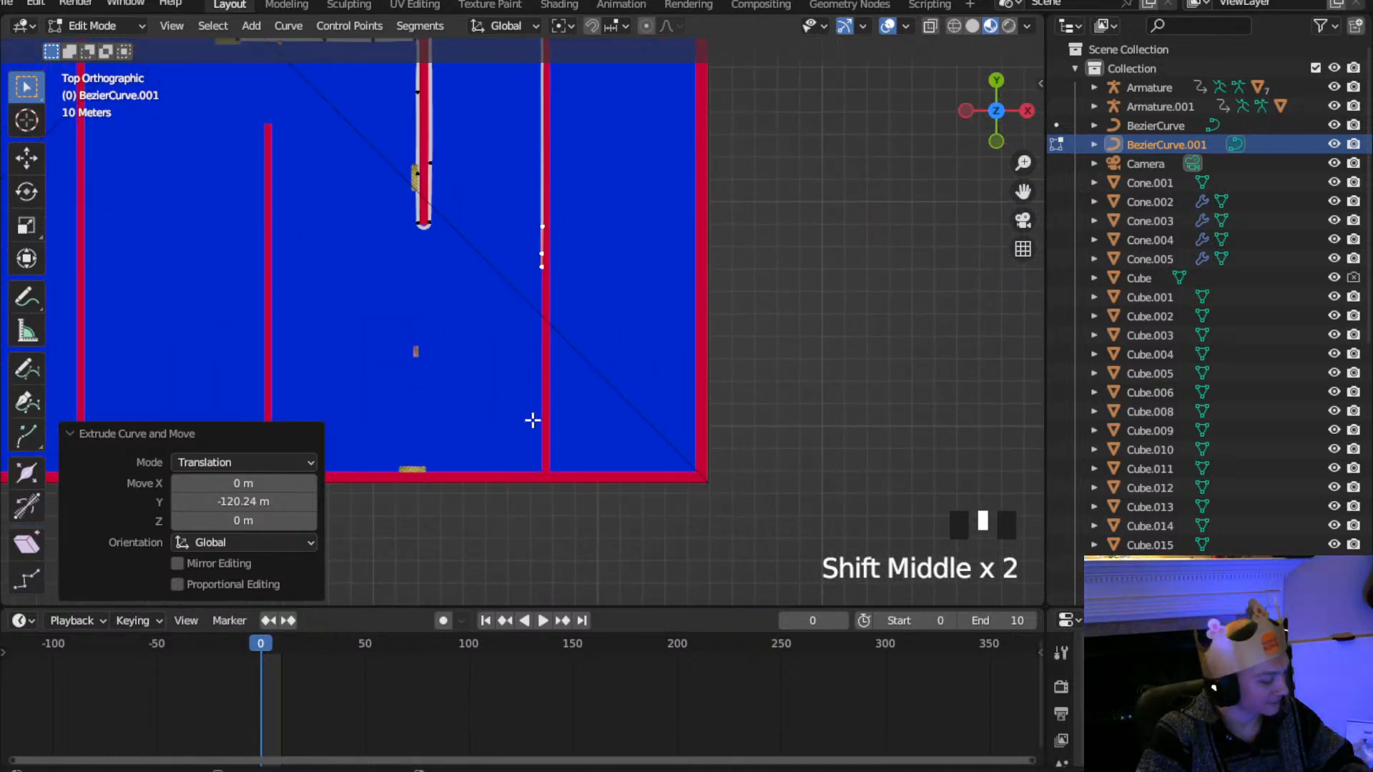
{"action": "key", "text": "e"}
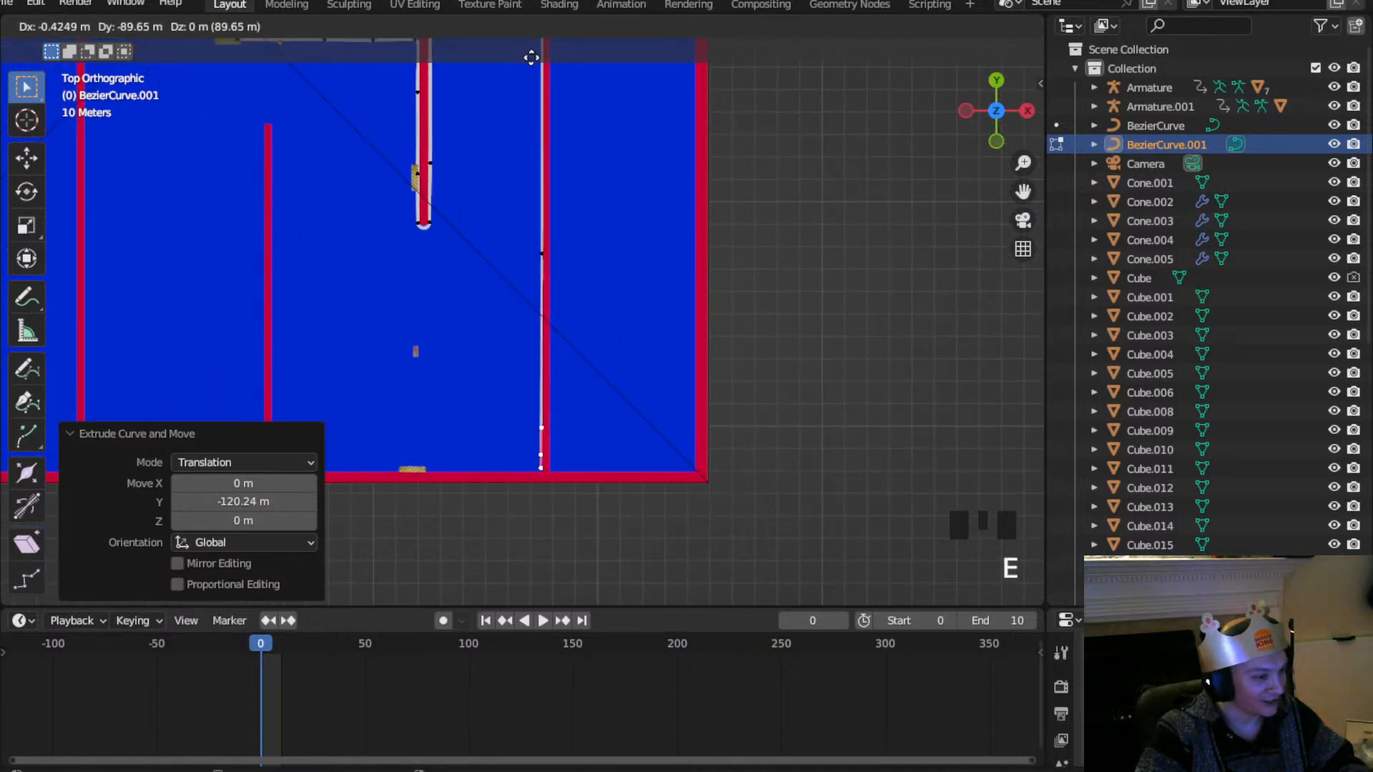
{"action": "left_click", "coordinate": [534, 58]}
{"action": "middle_click_drag", "start_coordinate": [624, 451], "coordinate": [675, 405], "text": "shift"}
{"action": "scroll", "coordinate": [665, 230], "scroll_direction": "up", "scroll_amount": 2}
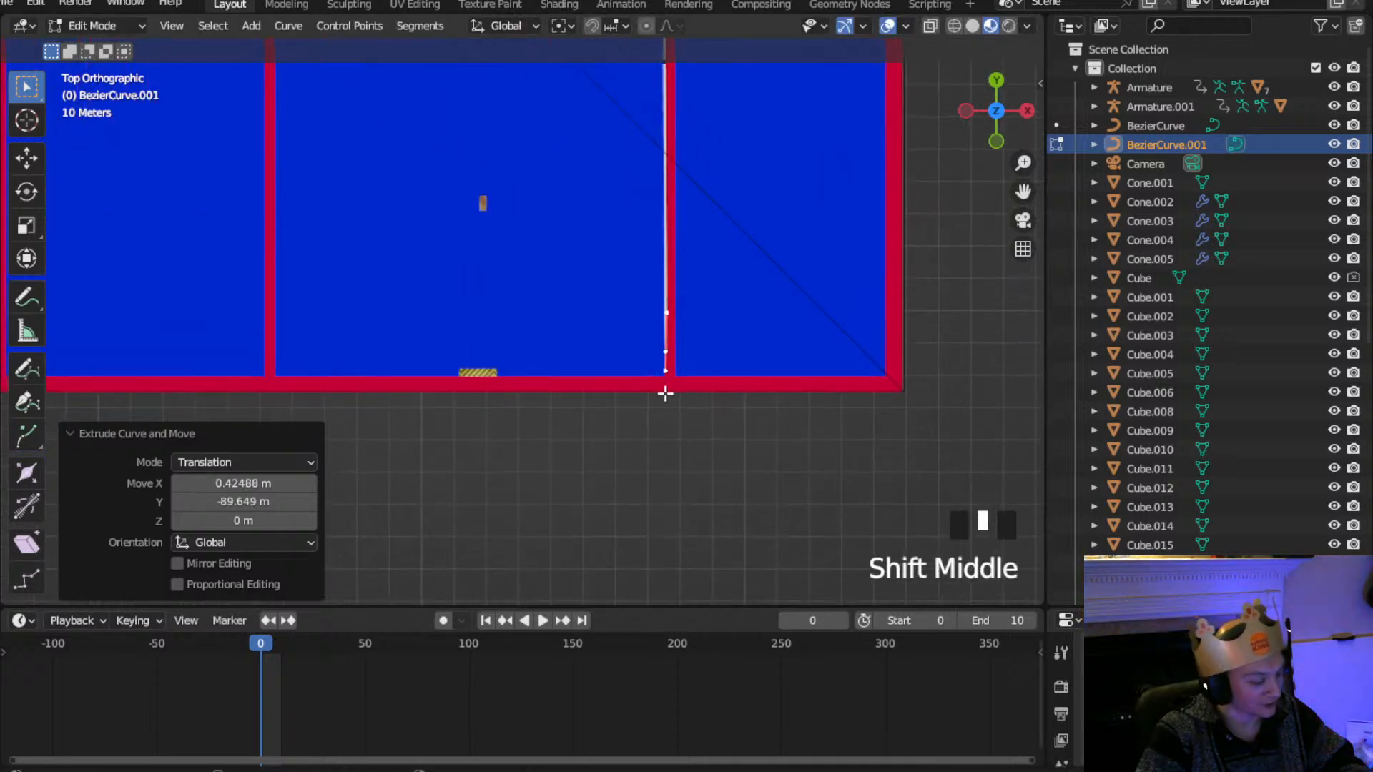
Try leading the branch's end sideways toward the striped block on the boundary wall, undoing both the extrusion and the move
{"action": "key", "text": "e"}
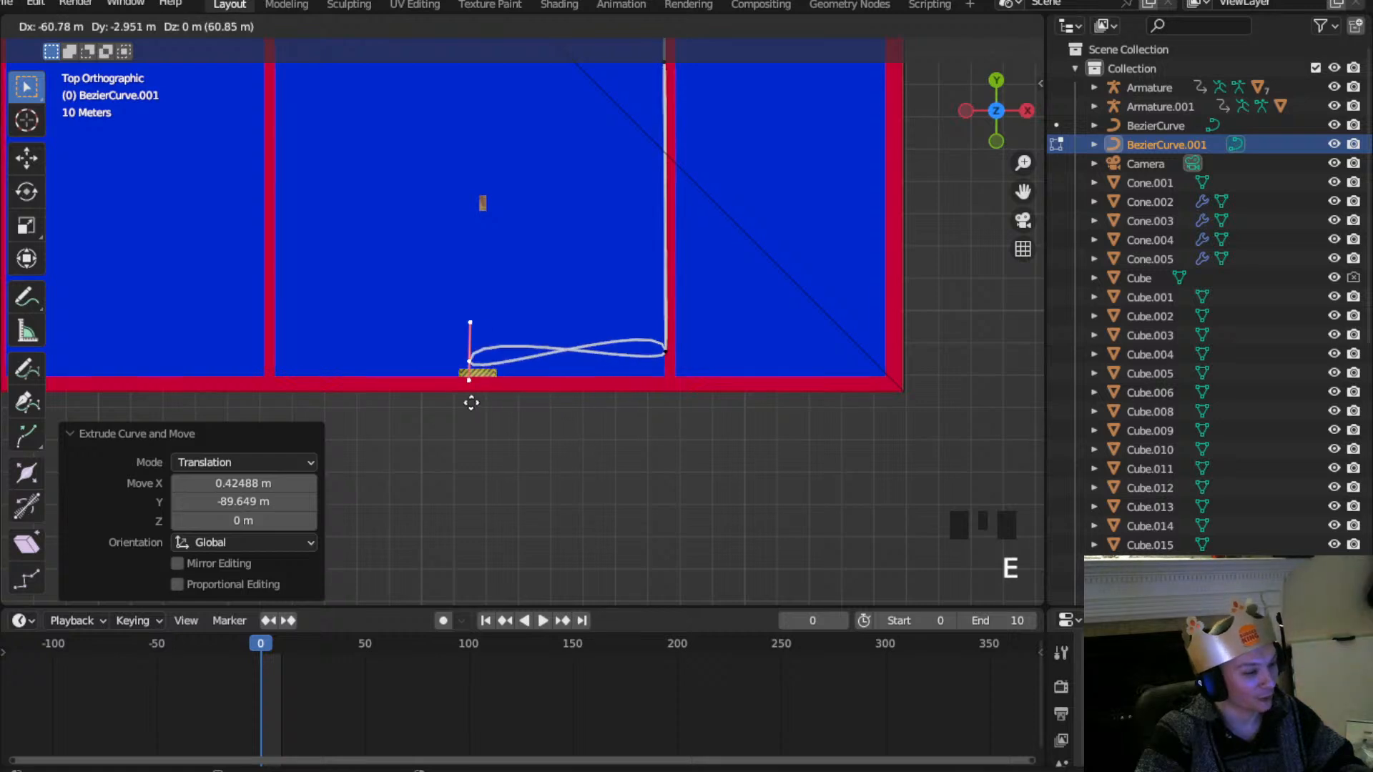
{"action": "left_click", "coordinate": [522, 367]}
{"action": "key", "text": "ctrl+z"}
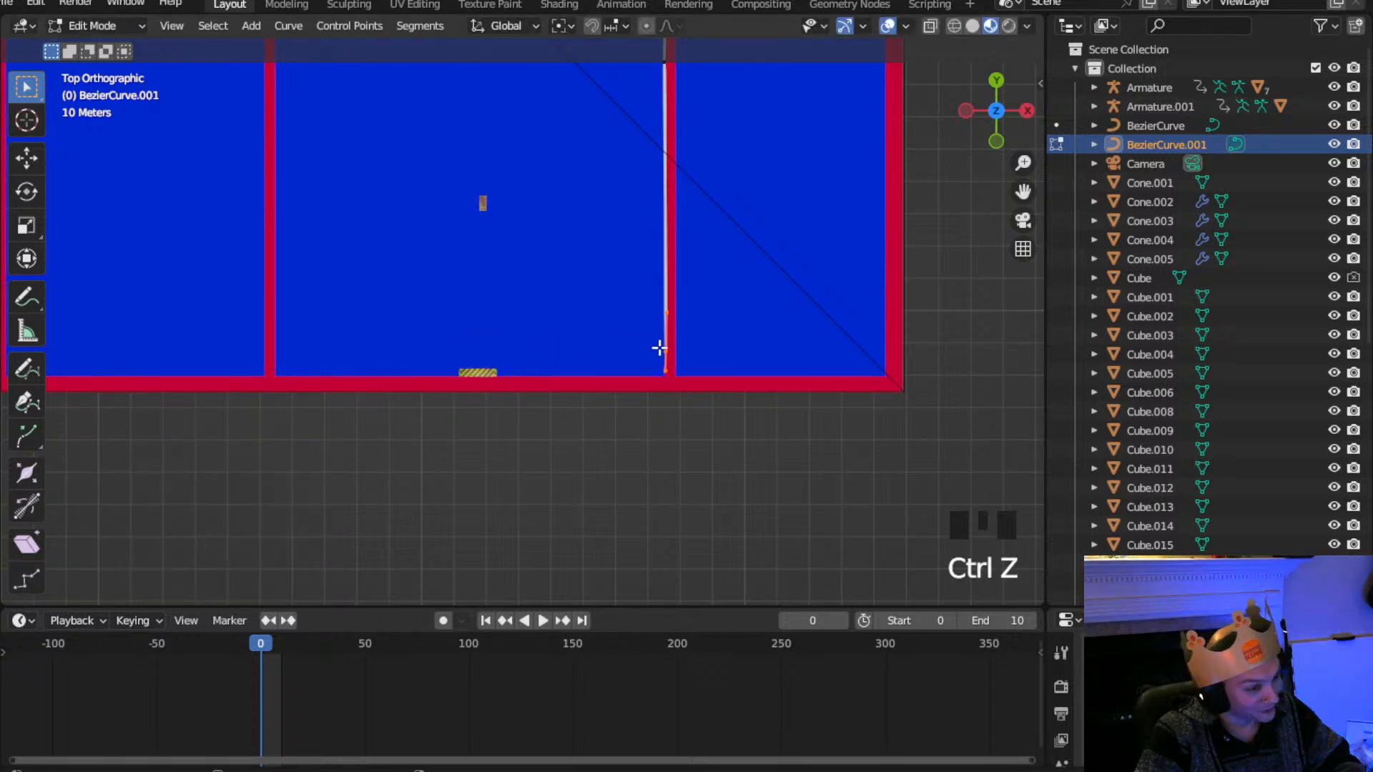
{"action": "key", "text": "g"}
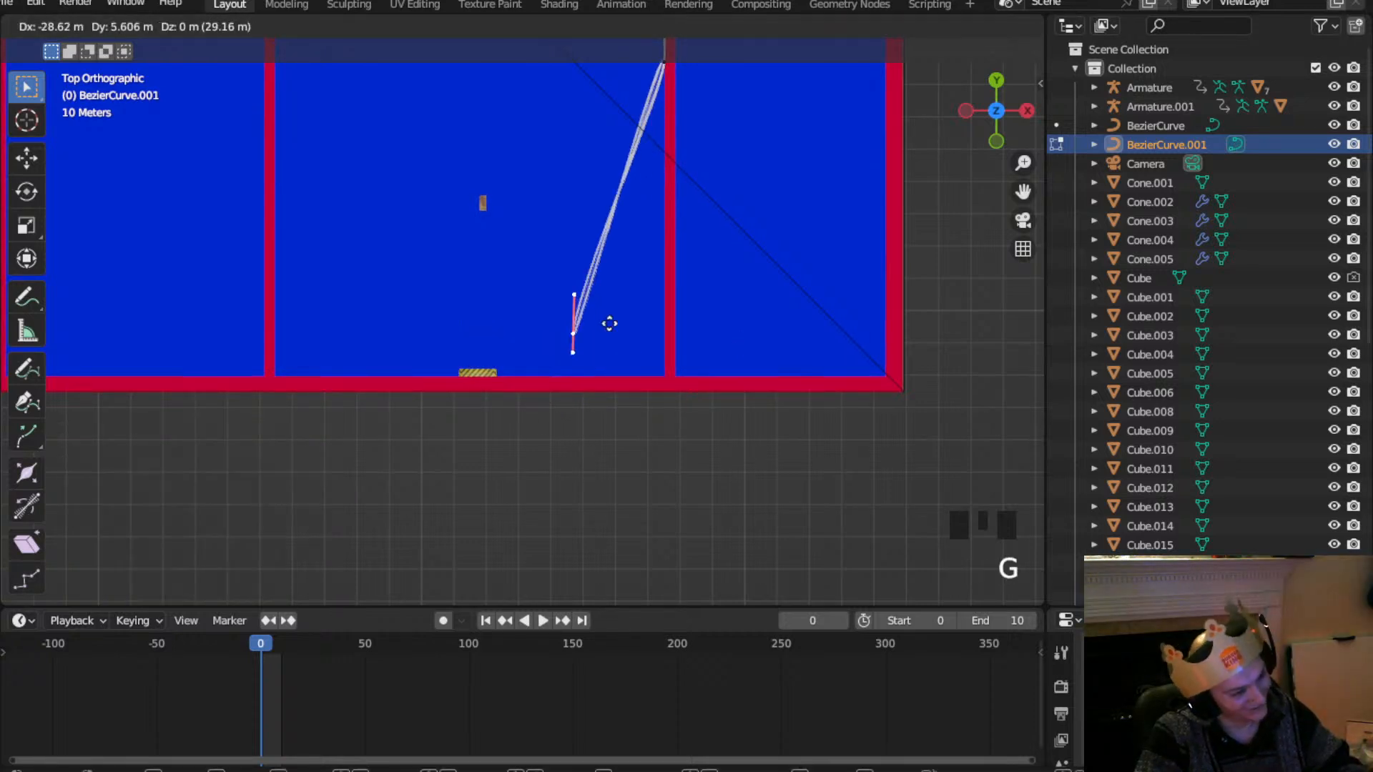
{"action": "left_click", "coordinate": [608, 319]}
{"action": "key", "text": "ctrl+z"}
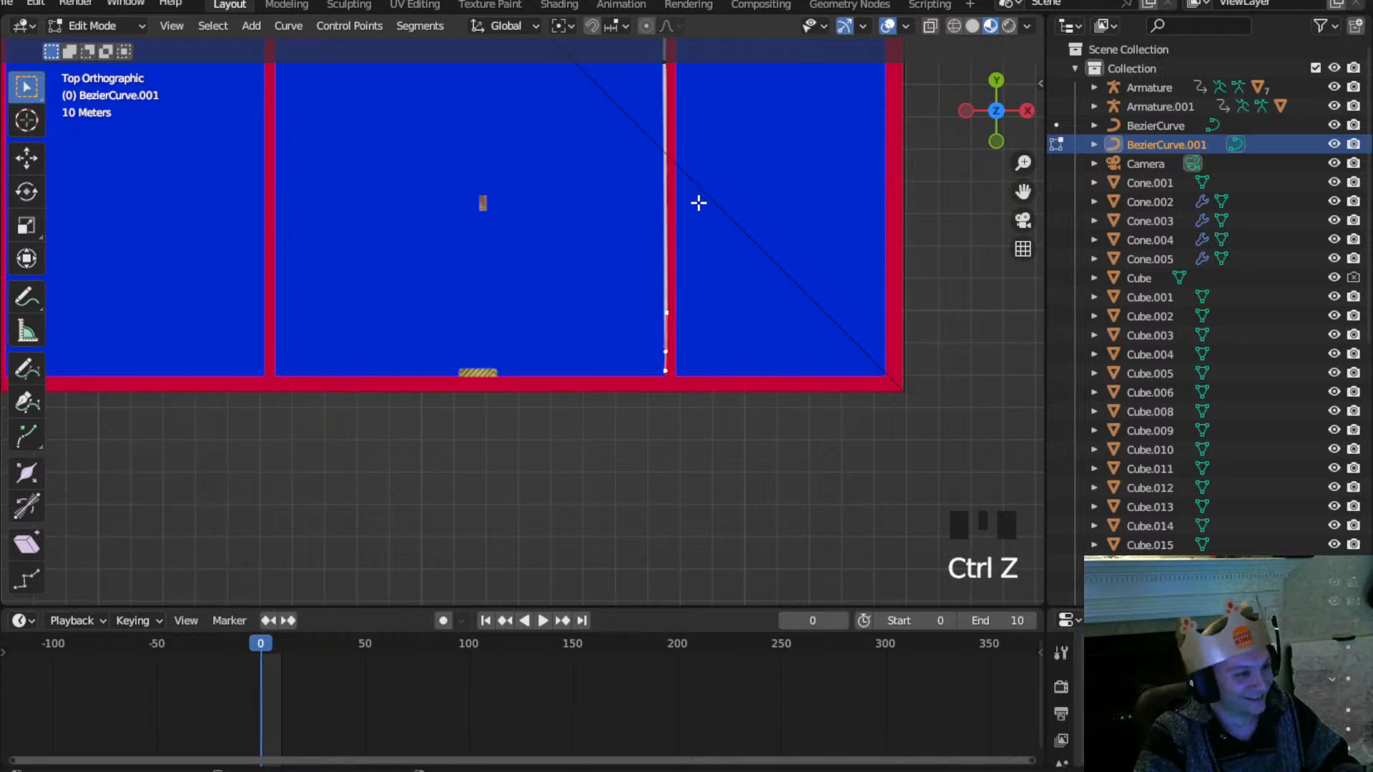
Undo all branch segments extruded along the outer wall, back to the curve's corner point
{"action": "middle_click_drag", "start_coordinate": [696, 193], "coordinate": [665, 490], "text": "shift"}
{"action": "key", "text": "ctrl+z"}
{"action": "key", "text": "ctrl+z"}
{"action": "key", "text": "ctrl+z"}
{"action": "middle_click_drag", "start_coordinate": [677, 285], "coordinate": [671, 500], "text": "shift"}
{"action": "key", "text": "ctrl+z"}
{"action": "key", "text": "ctrl+z"}
{"action": "key", "text": "ctrl+z"}
{"action": "middle_click_drag", "start_coordinate": [695, 276], "coordinate": [539, 407], "text": "shift"}
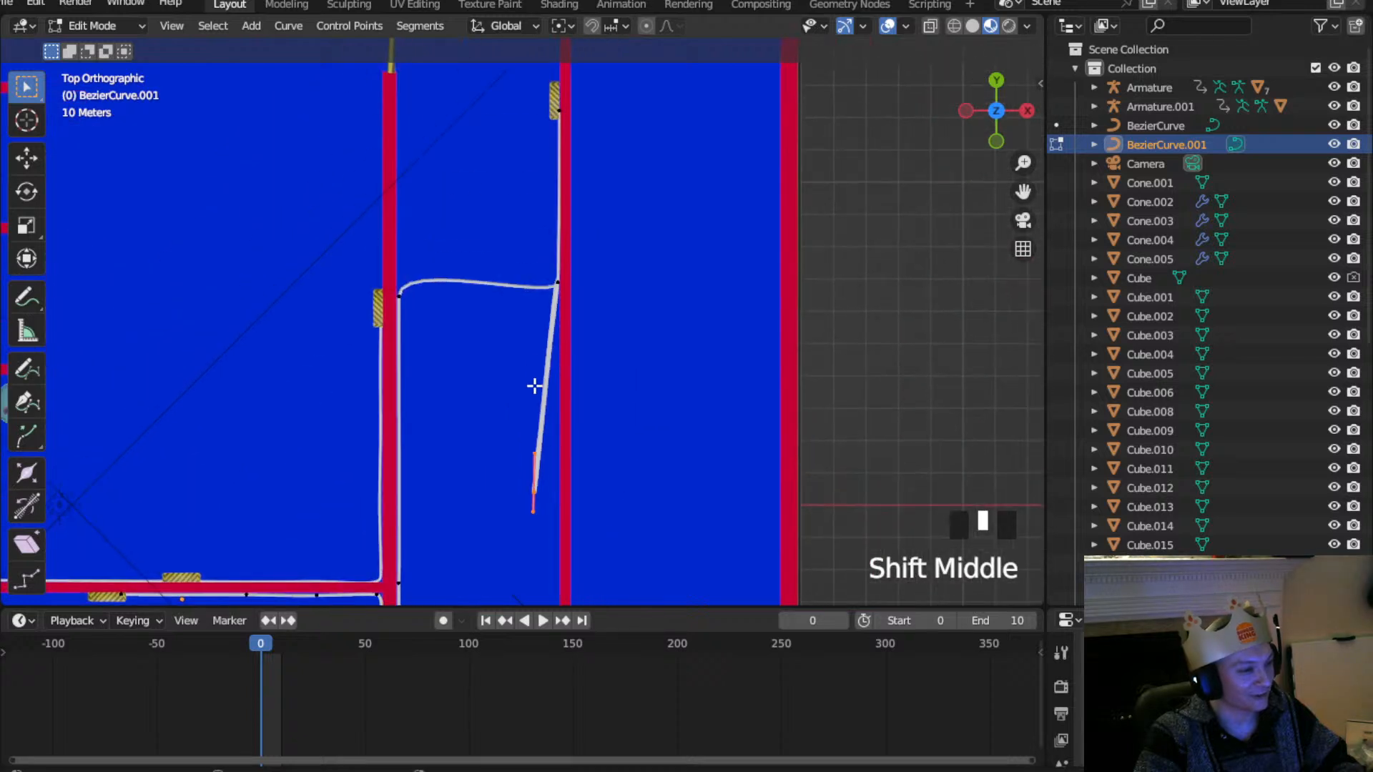
{"action": "key", "text": "ctrl+z"}
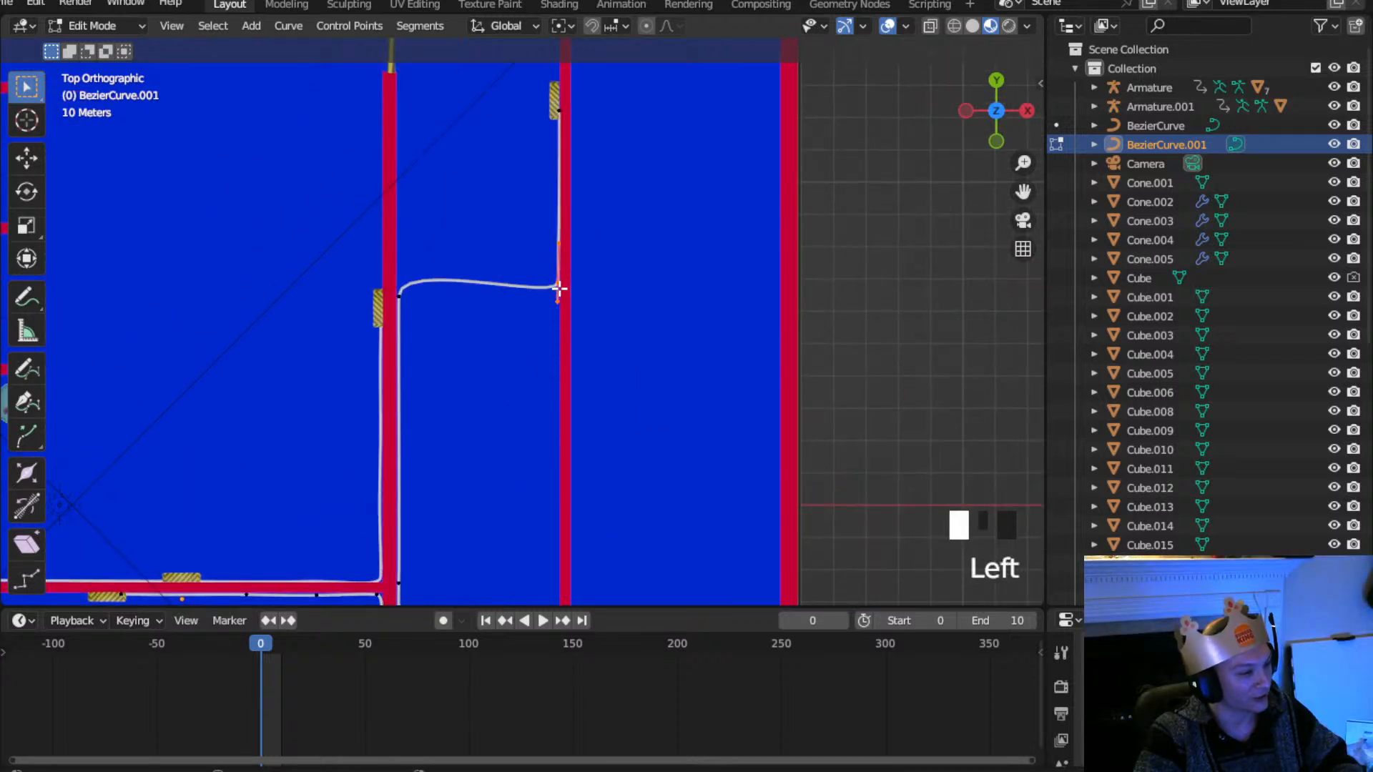
Examine the curve's route along the maze walls and the striped blocks it has to reach
{"action": "scroll", "coordinate": [569, 289], "scroll_direction": "down", "scroll_amount": 1}
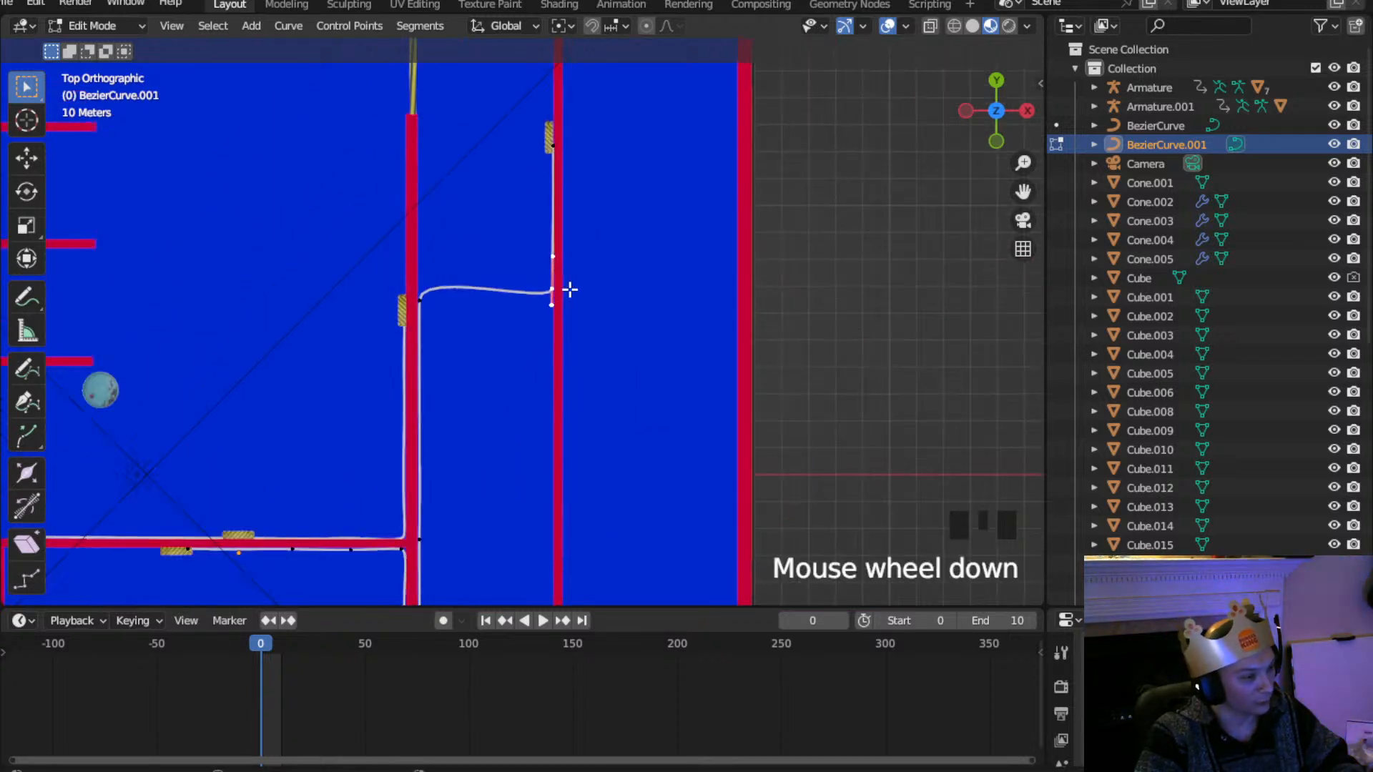
{"action": "middle_click_drag", "start_coordinate": [564, 220], "coordinate": [536, 420], "text": "shift"}
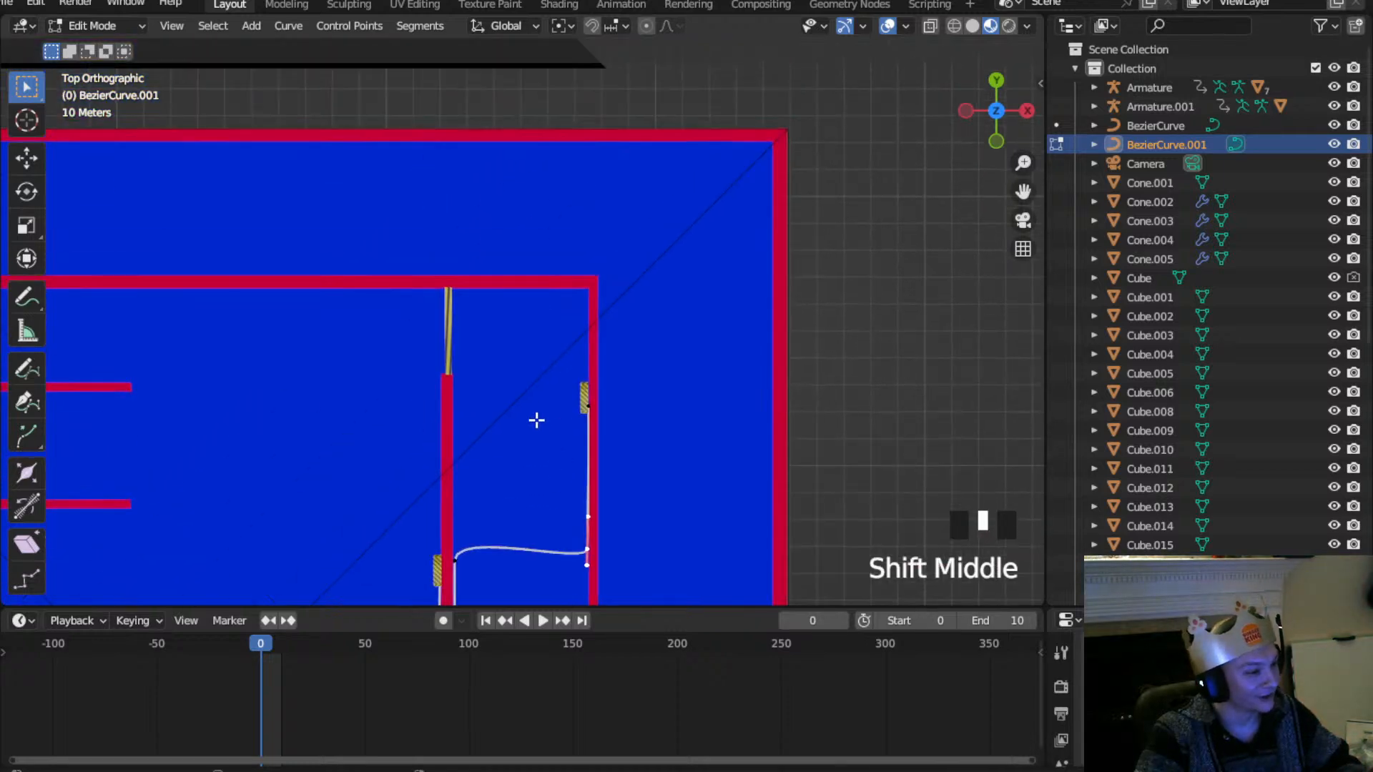
{"action": "scroll", "coordinate": [527, 472], "scroll_direction": "up", "scroll_amount": 2}
{"action": "middle_click_drag", "start_coordinate": [527, 472], "coordinate": [565, 350]}
{"action": "scroll", "coordinate": [578, 394], "scroll_direction": "down", "scroll_amount": 2}
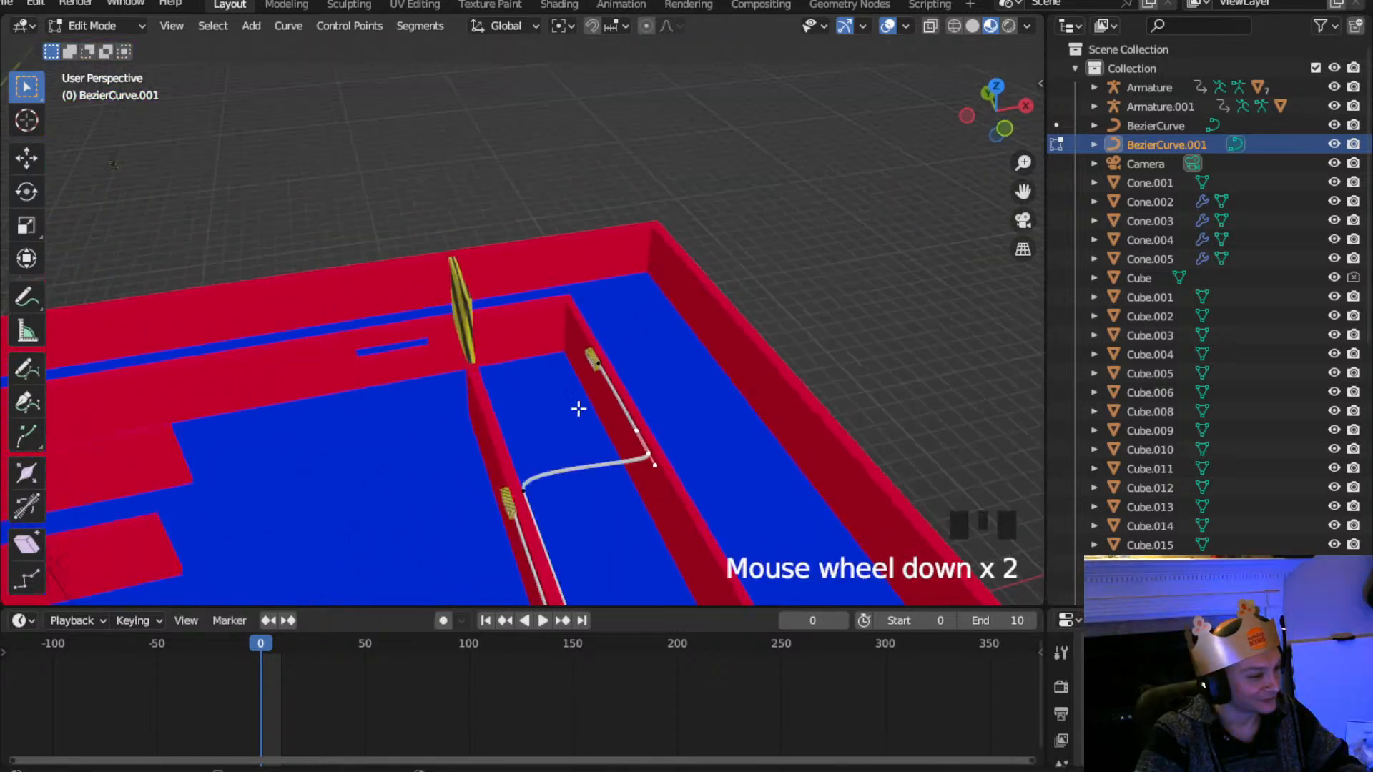
{"action": "middle_click_drag", "start_coordinate": [510, 539], "coordinate": [589, 343], "text": "shift"}
{"action": "scroll", "coordinate": [588, 345], "scroll_direction": "down", "scroll_amount": 2}
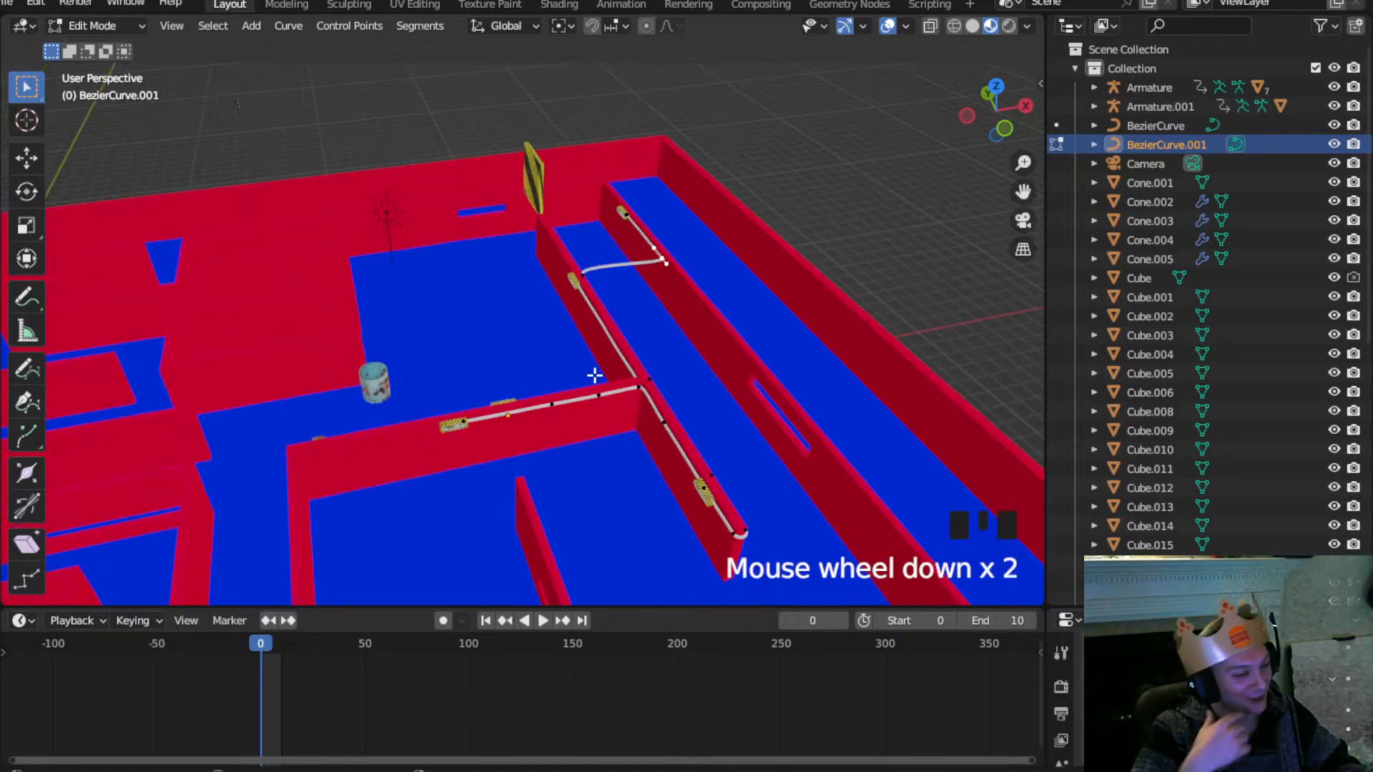
{"action": "scroll", "coordinate": [590, 392], "scroll_direction": "up", "scroll_amount": 2}
{"action": "middle_click_drag", "start_coordinate": [576, 427], "coordinate": [495, 383], "text": "shift"}
{"action": "scroll", "coordinate": [582, 425], "scroll_direction": "down", "scroll_amount": 1}
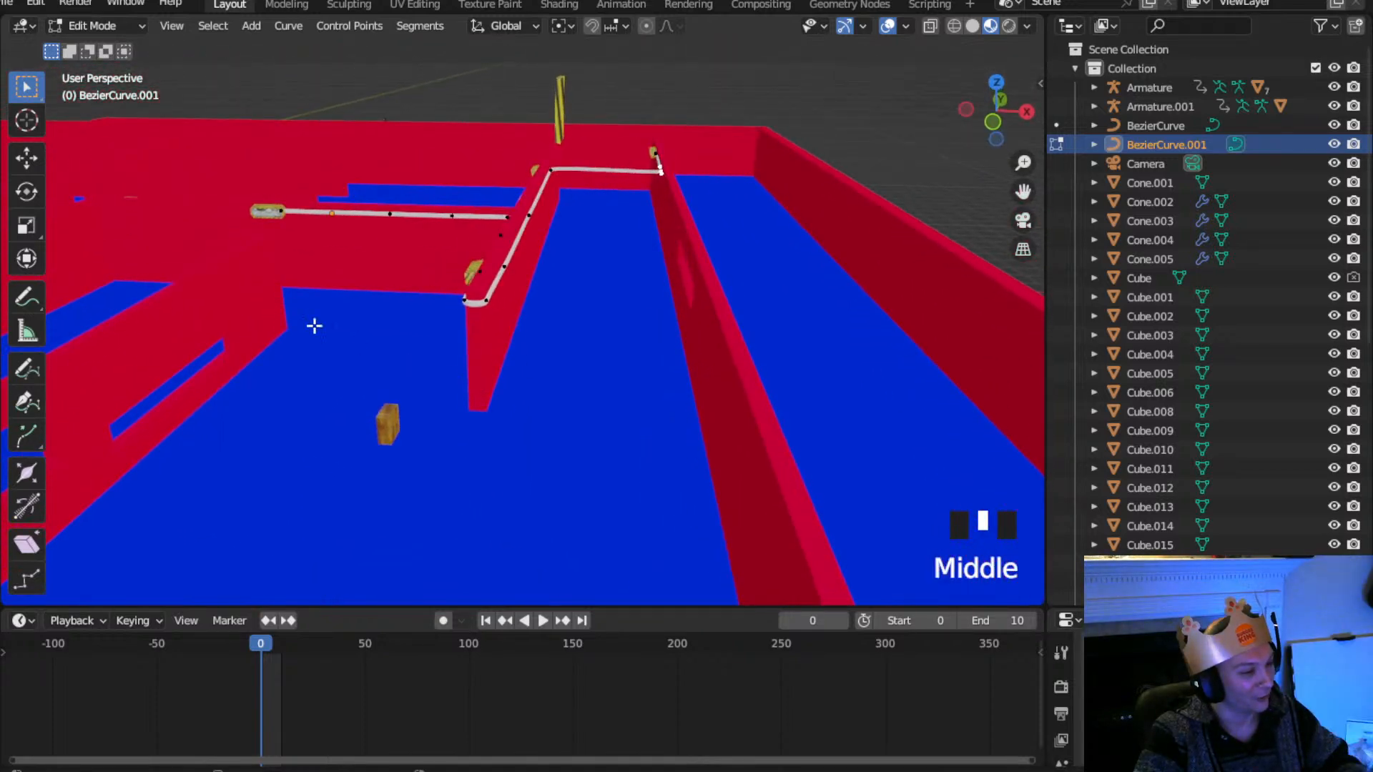
Finish editing the curve and open the mesh of the free-standing striped block for editing
{"action": "left_click", "coordinate": [117, 24]}
{"action": "left_click", "coordinate": [110, 54]}
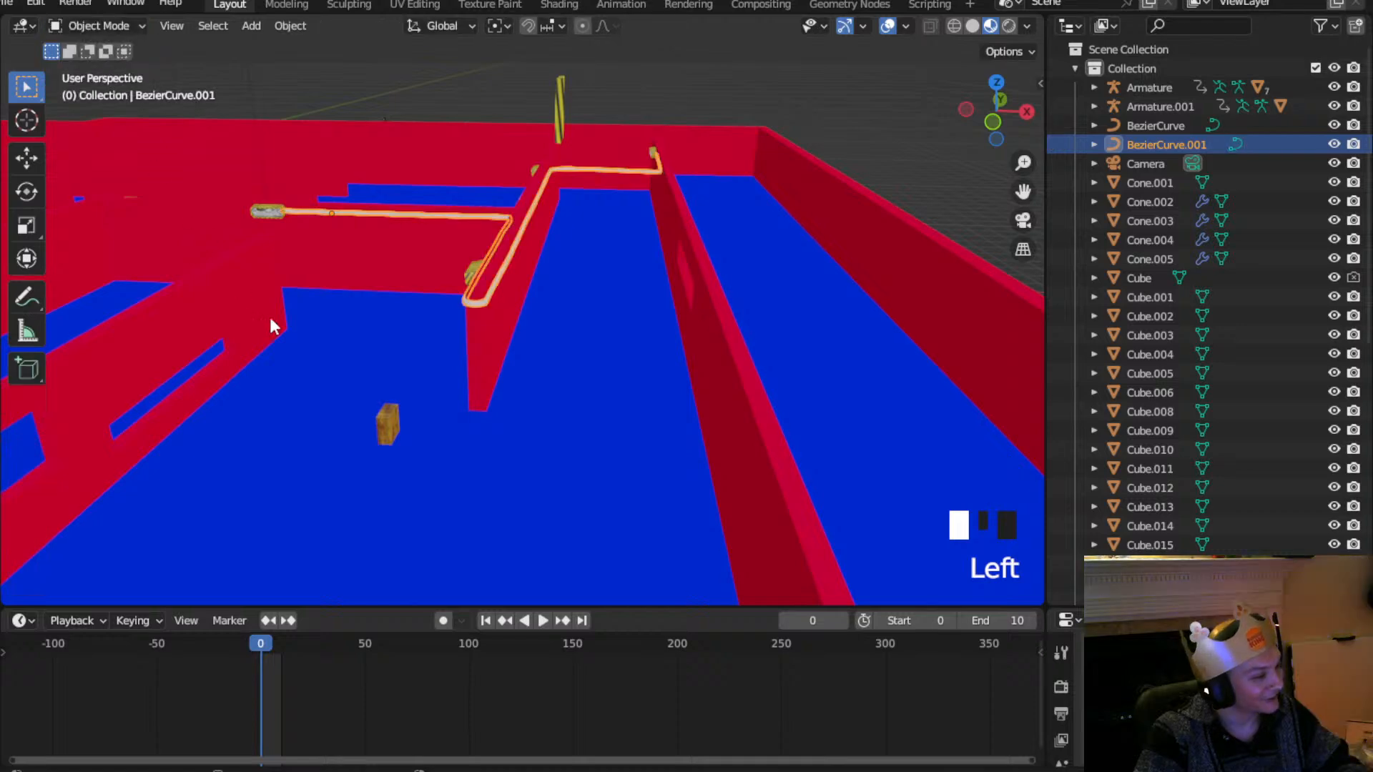
{"action": "double_click", "coordinate": [387, 428]}
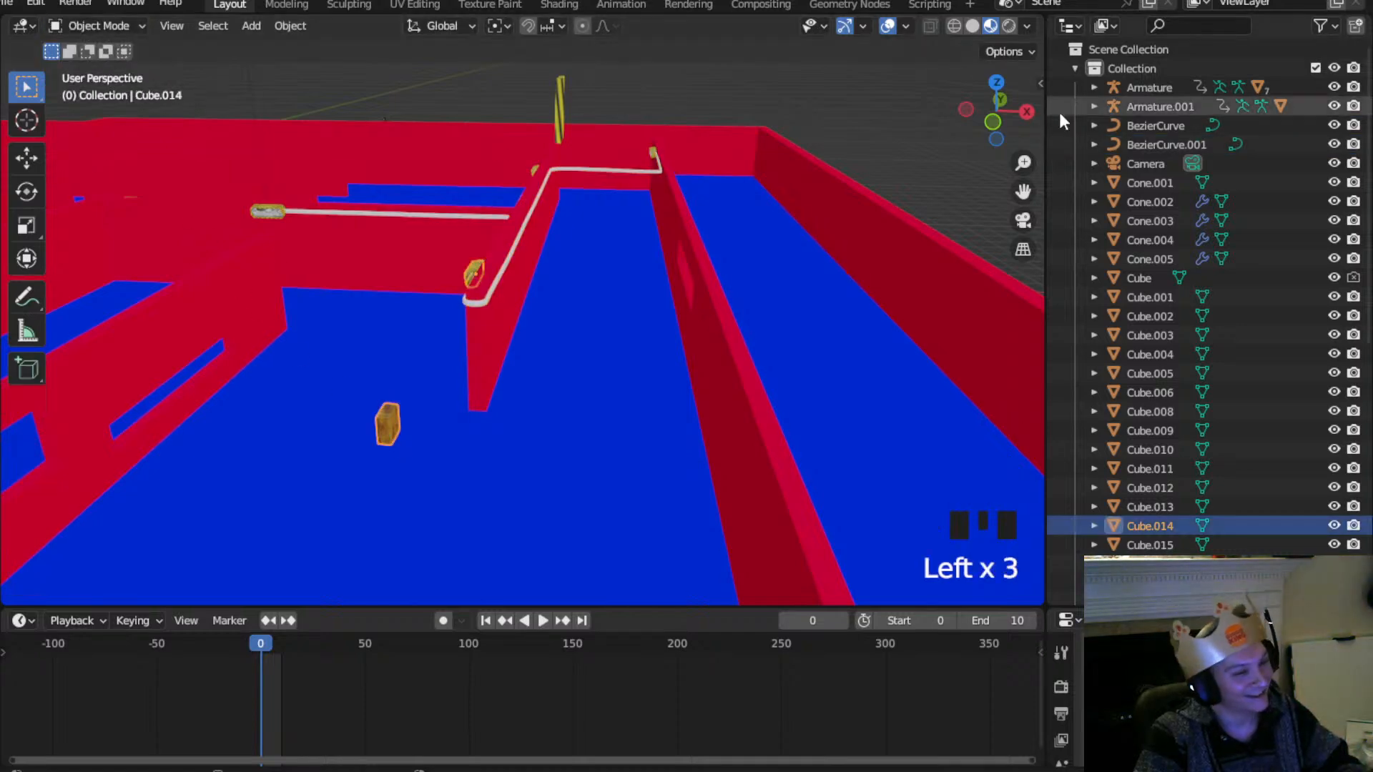
{"action": "left_click", "coordinate": [994, 84]}
{"action": "scroll", "coordinate": [567, 374], "scroll_direction": "down", "scroll_amount": 3}
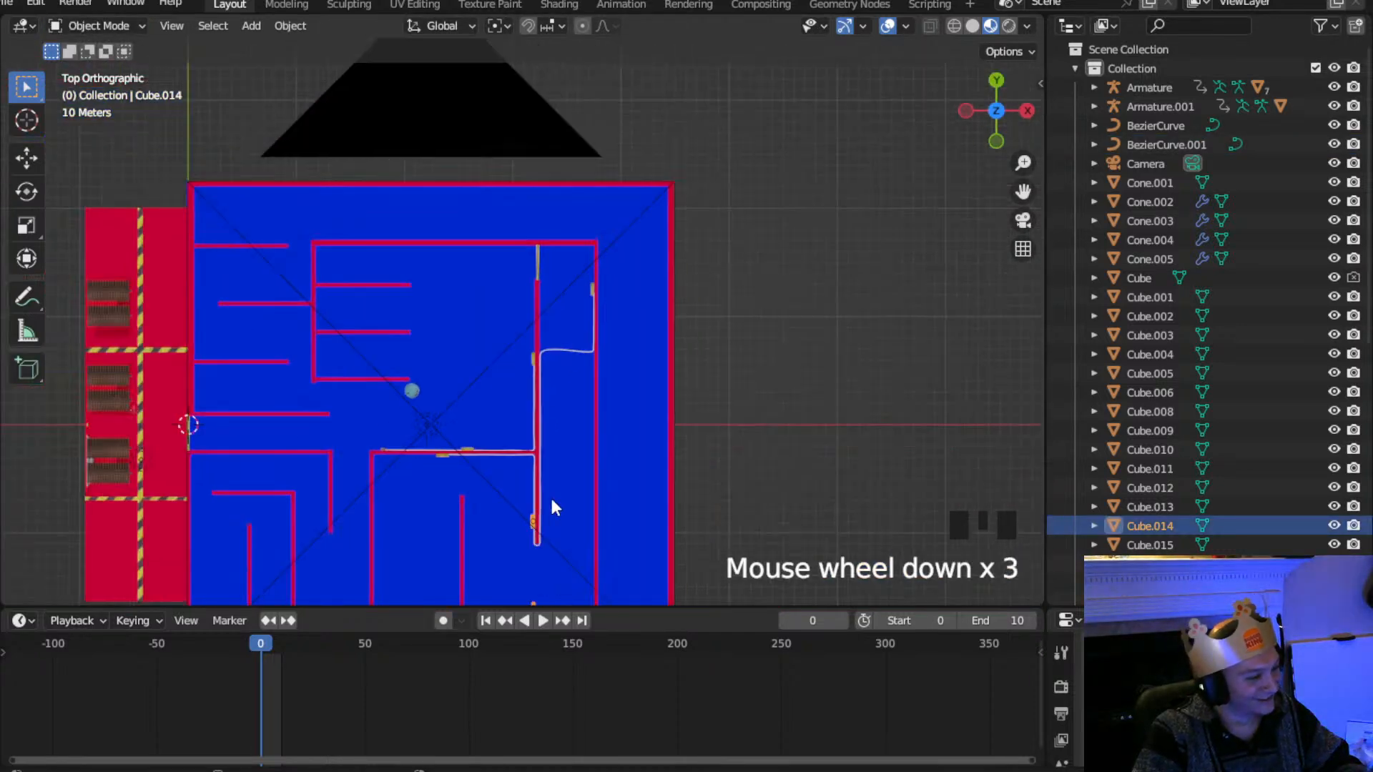
{"action": "middle_click_drag", "start_coordinate": [551, 506], "coordinate": [643, 150], "text": "shift"}
{"action": "left_click", "coordinate": [92, 21]}
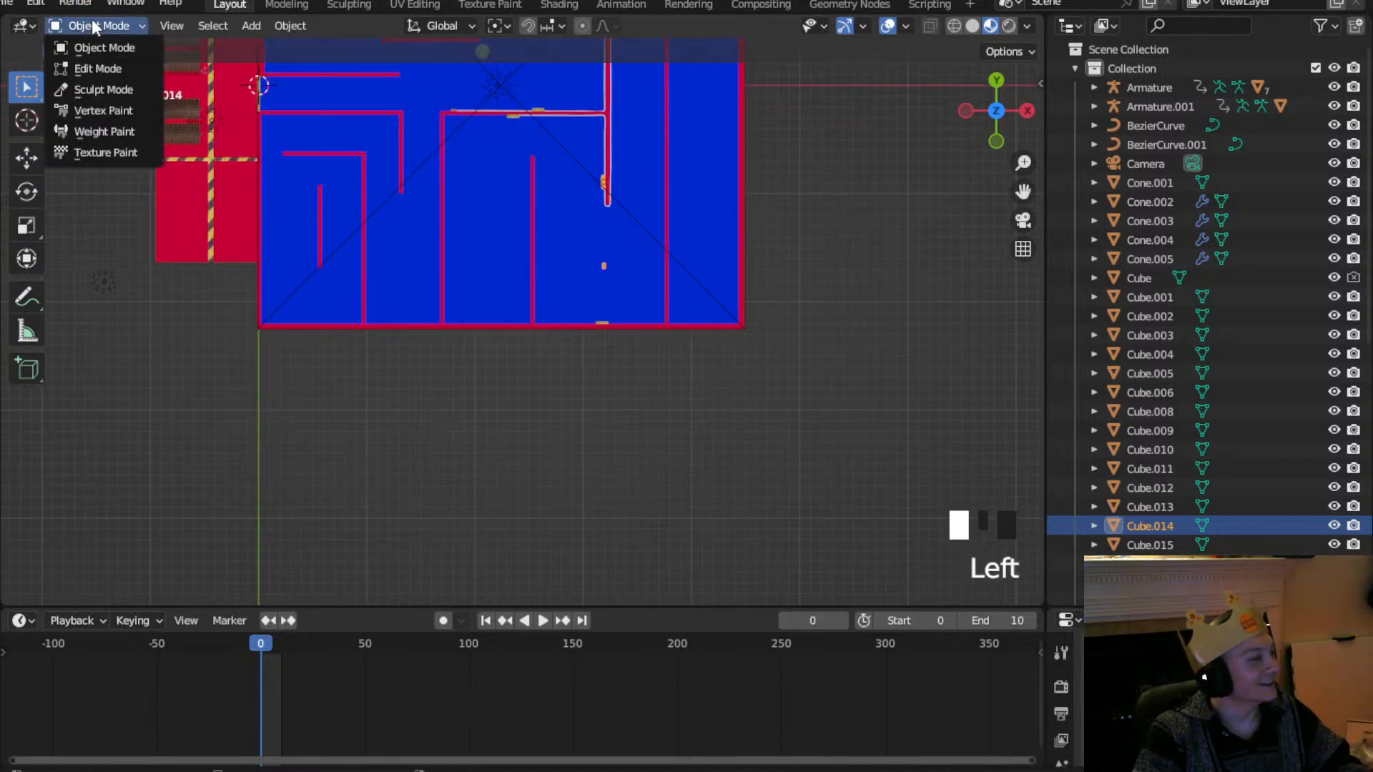
{"action": "left_click", "coordinate": [104, 70]}
Select the top face of the free-standing block and expand the selection to all its linked geometry
{"action": "scroll", "coordinate": [686, 264], "scroll_direction": "up", "scroll_amount": 3}
{"action": "middle_click_drag", "start_coordinate": [736, 241], "coordinate": [607, 337], "text": "shift"}
{"action": "scroll", "coordinate": [590, 341], "scroll_direction": "up", "scroll_amount": 4}
{"action": "left_click", "coordinate": [609, 388]}
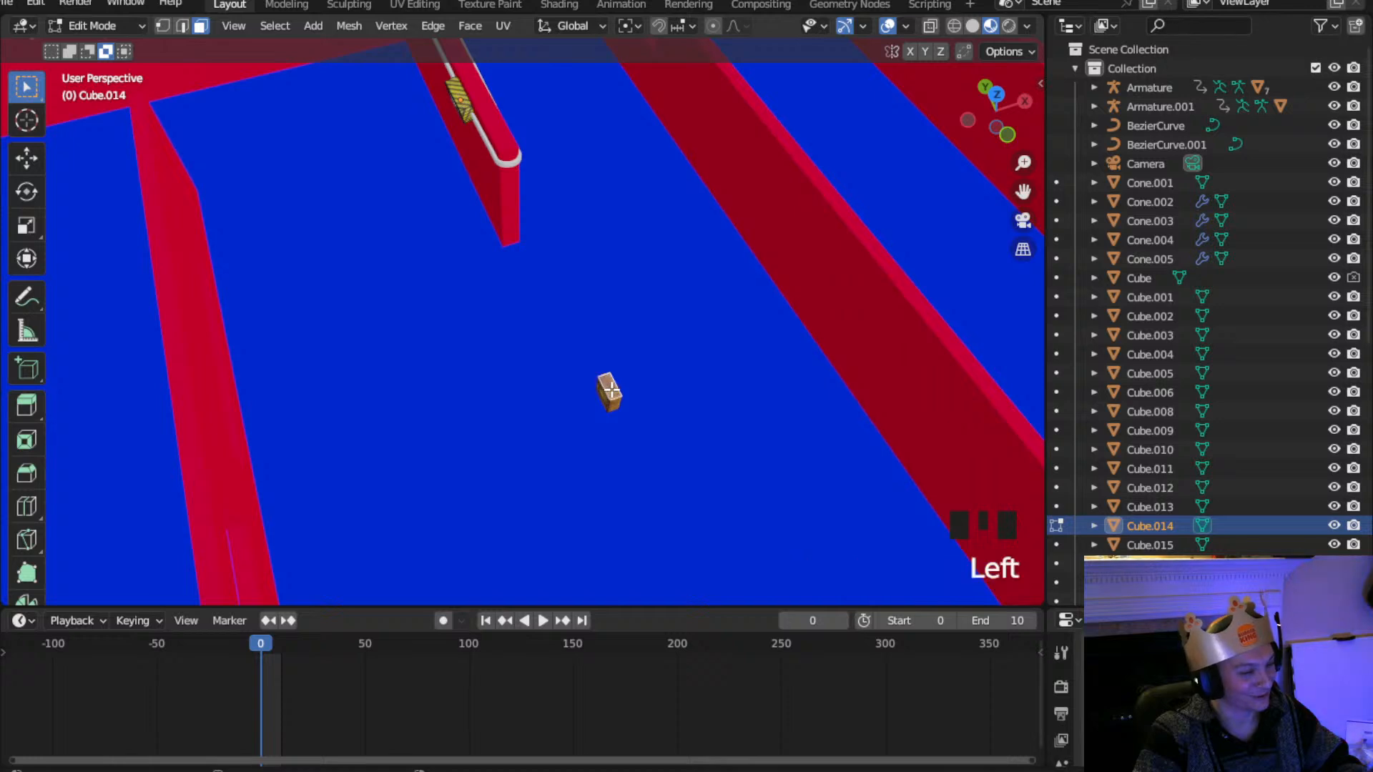
{"action": "key", "text": "l"}
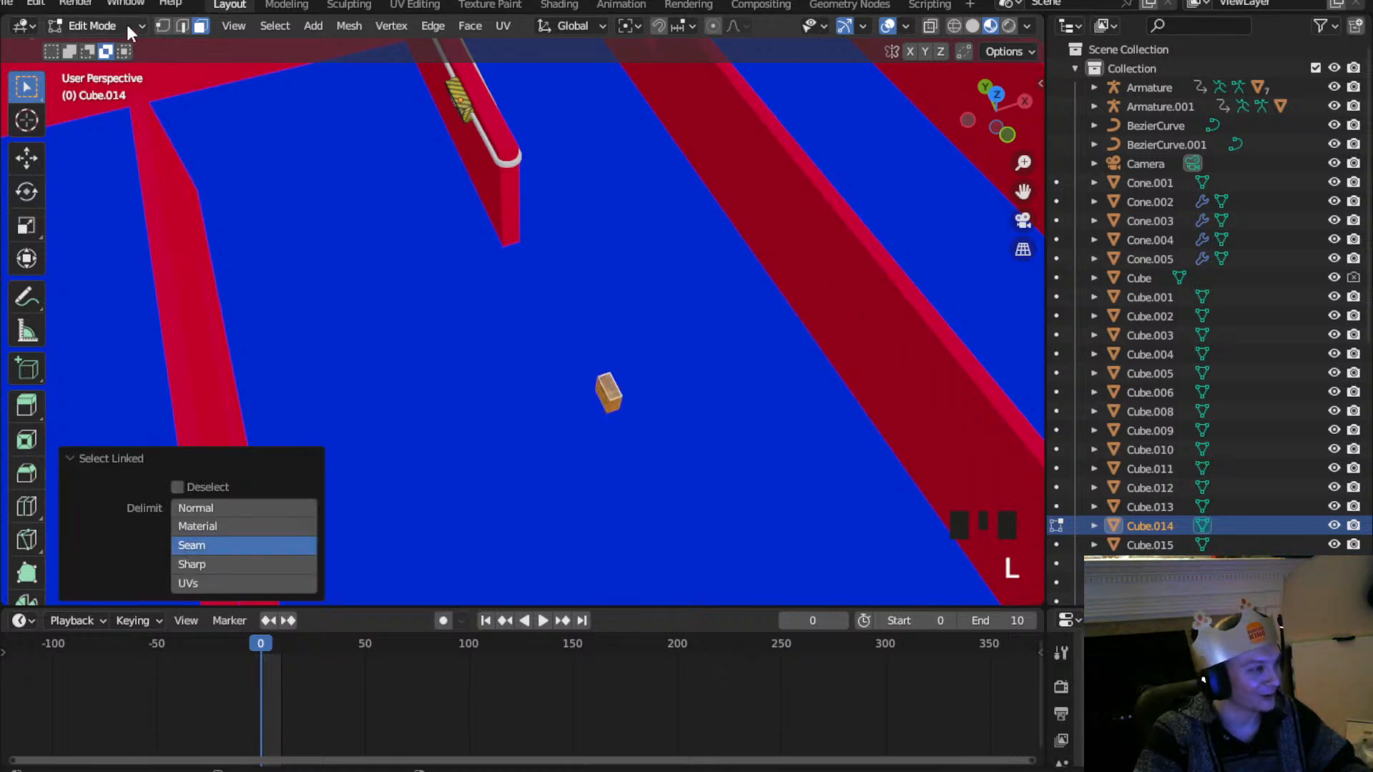
Move the selected block beside the free end of the inner wall, across the wall from the wooden end block
{"action": "key", "text": "g"}
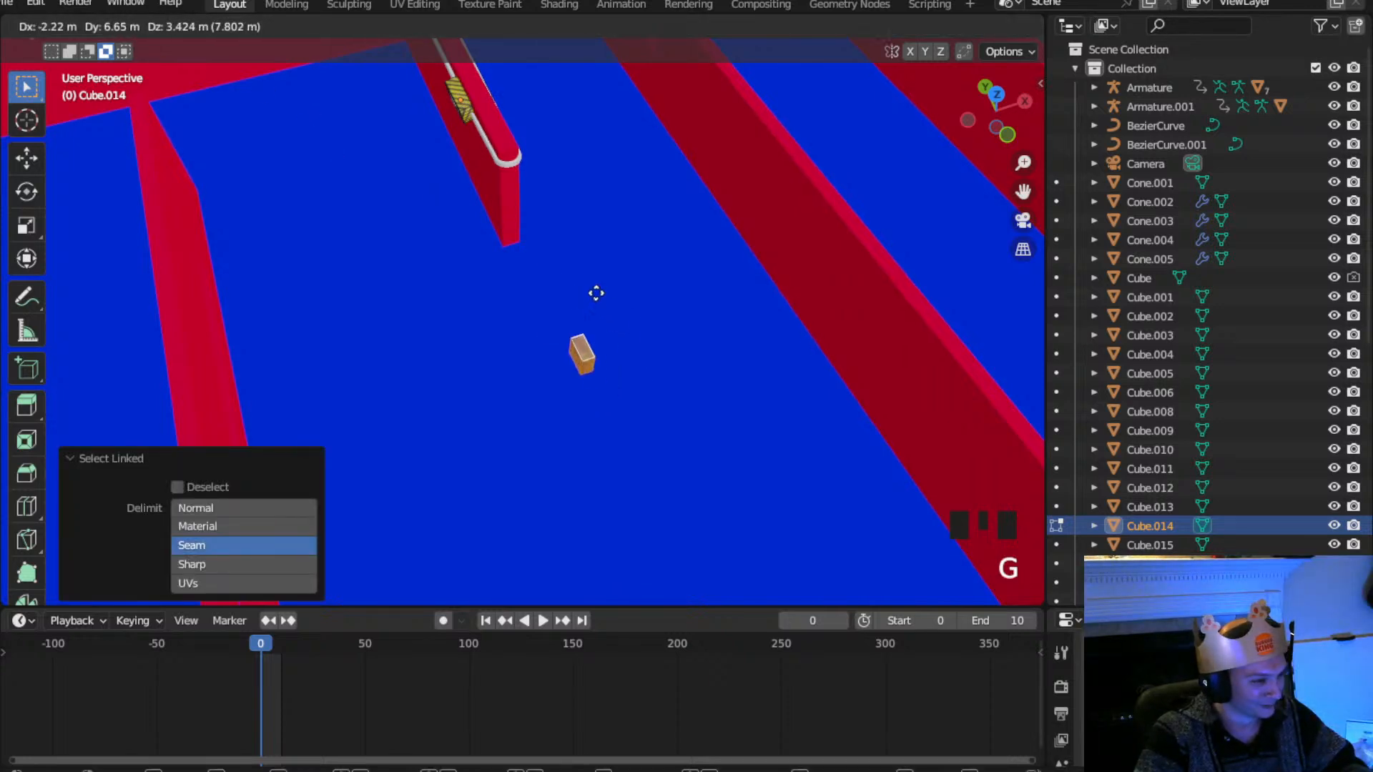
{"action": "left_click", "coordinate": [480, 173]}
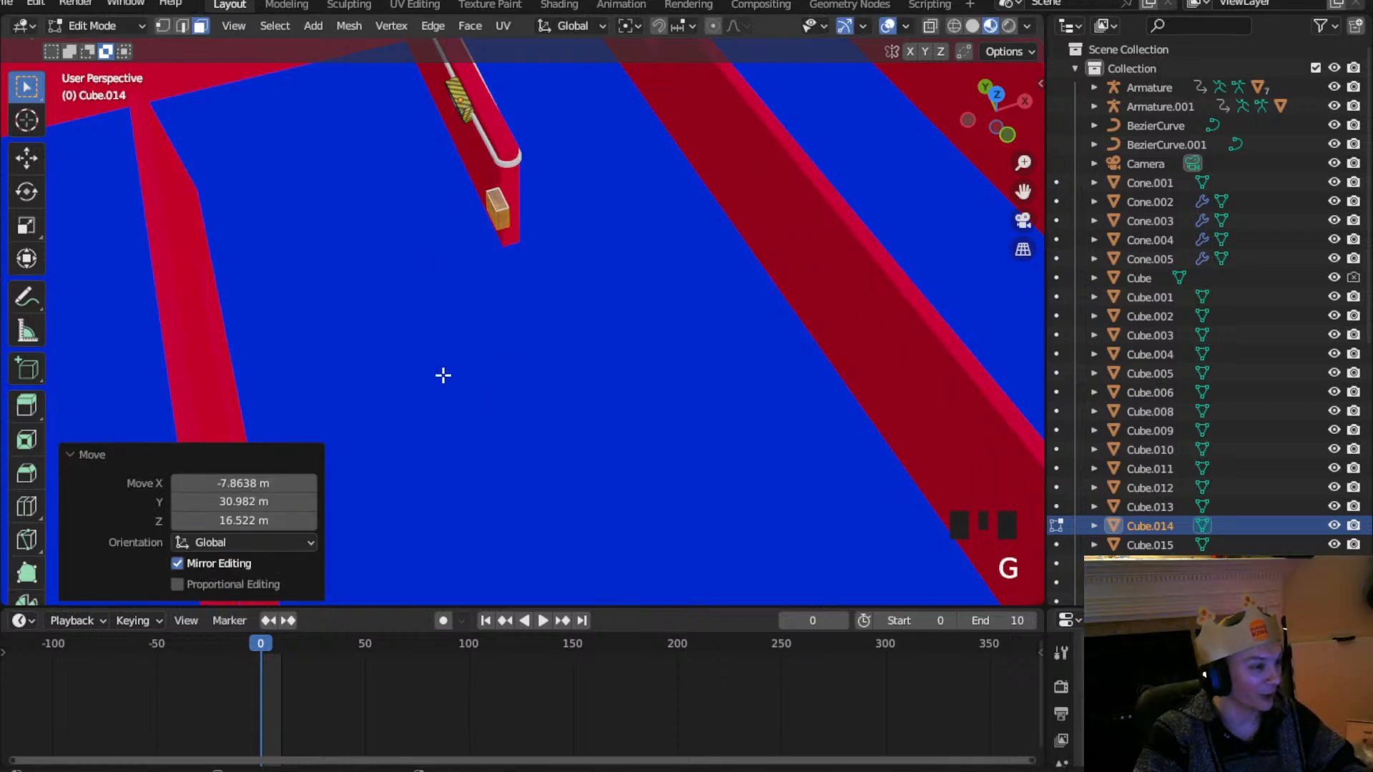
{"action": "left_click_drag", "start_coordinate": [1007, 102], "coordinate": [999, 100]}
{"action": "scroll", "coordinate": [643, 272], "scroll_direction": "down", "scroll_amount": 6}
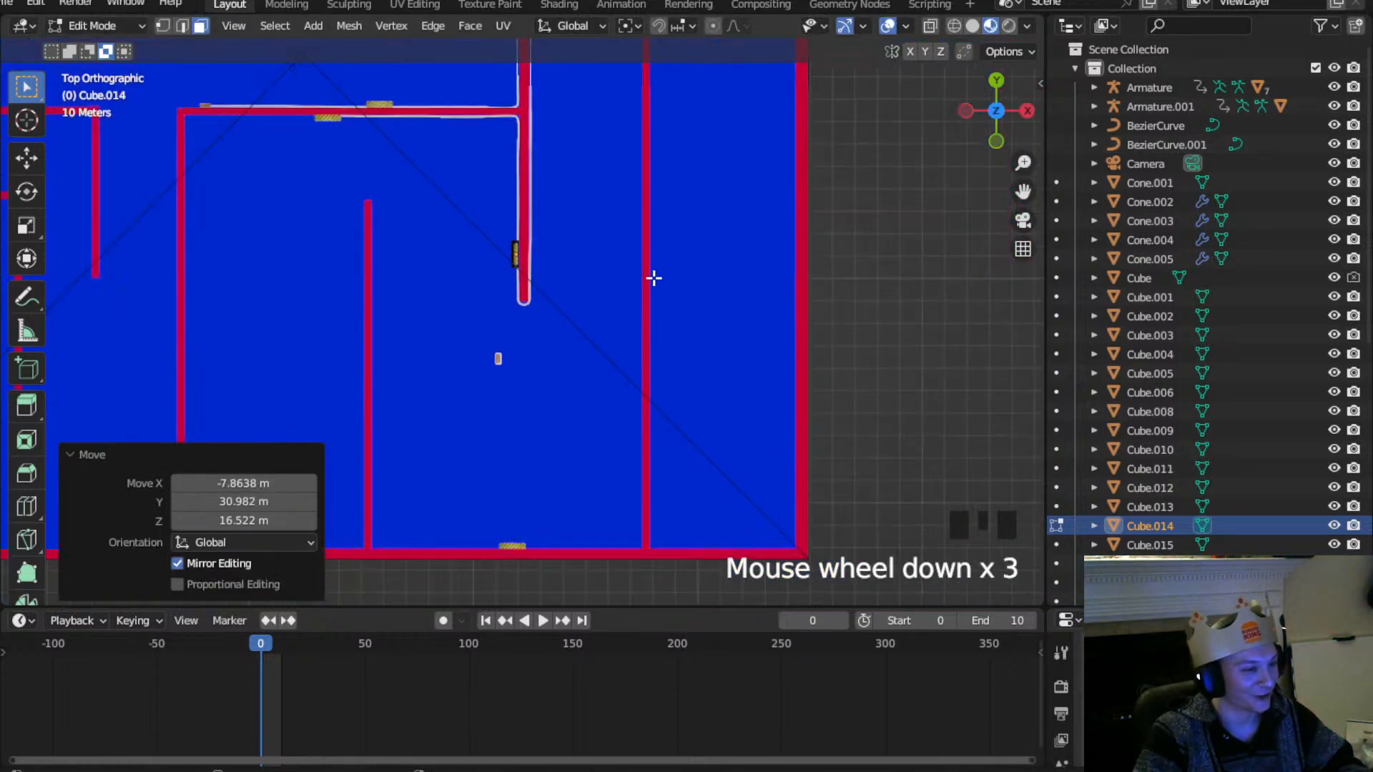
{"action": "key", "text": "g"}
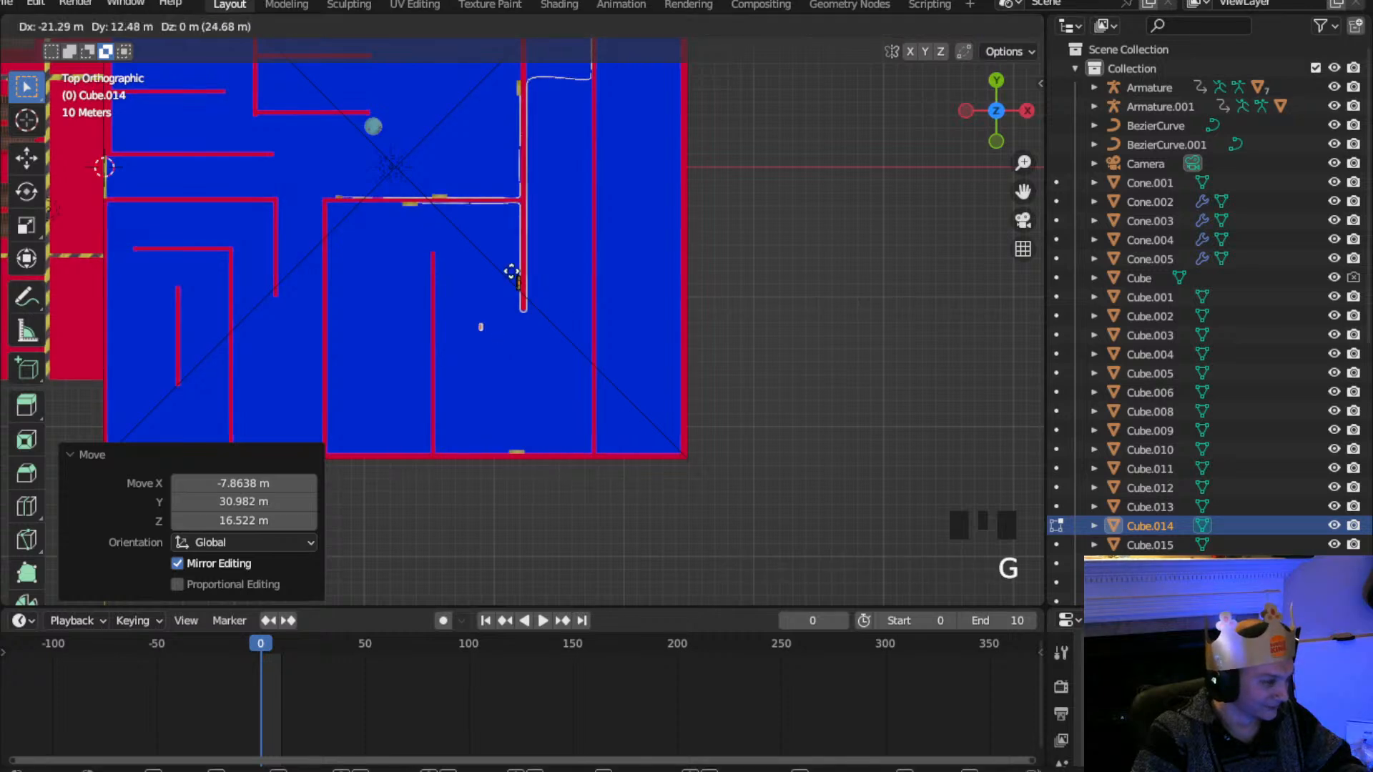
{"action": "middle_click_drag", "start_coordinate": [462, 266], "coordinate": [697, 381], "text": "shift"}
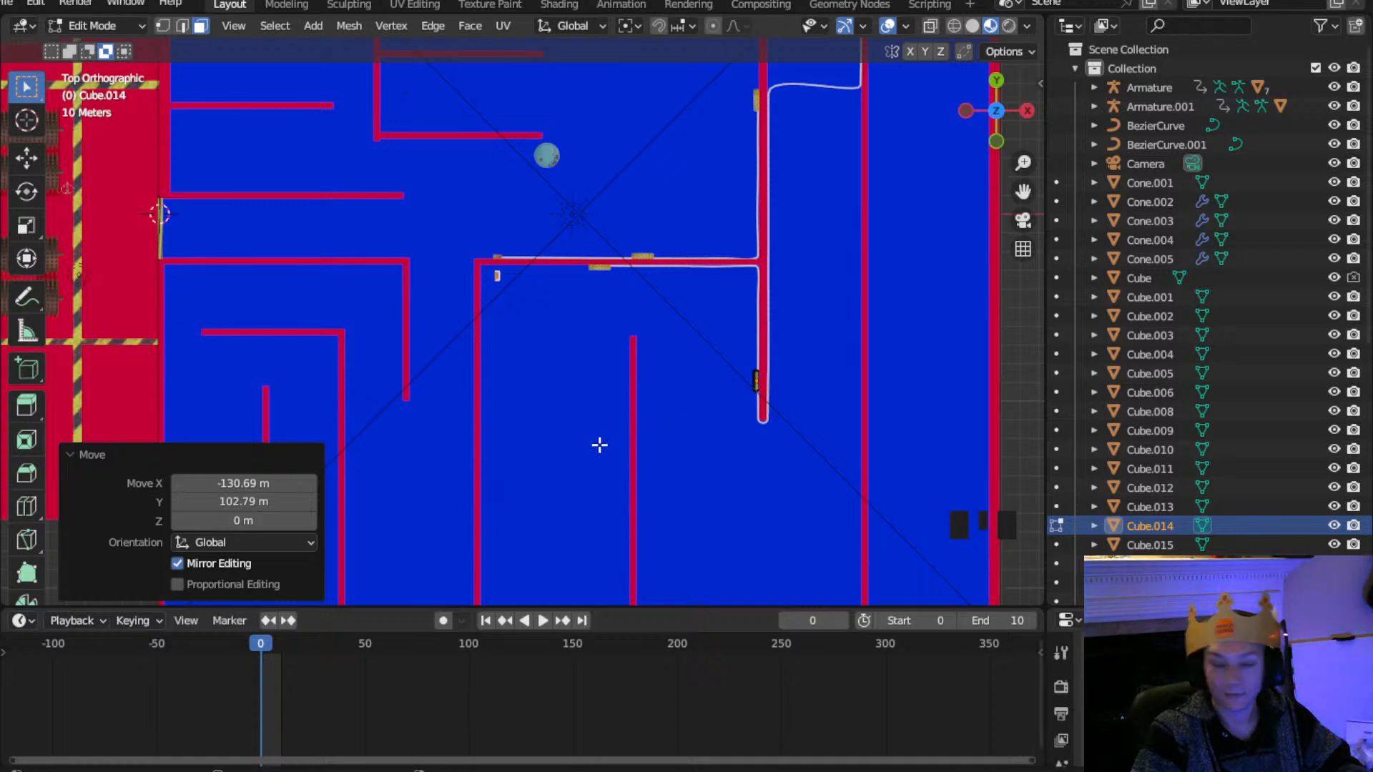
{"action": "scroll", "coordinate": [502, 374], "scroll_direction": "up", "scroll_amount": 2}
{"action": "middle_click_drag", "start_coordinate": [600, 337], "coordinate": [641, 389], "text": "shift"}
{"action": "scroll", "coordinate": [627, 392], "scroll_direction": "up", "scroll_amount": 3}
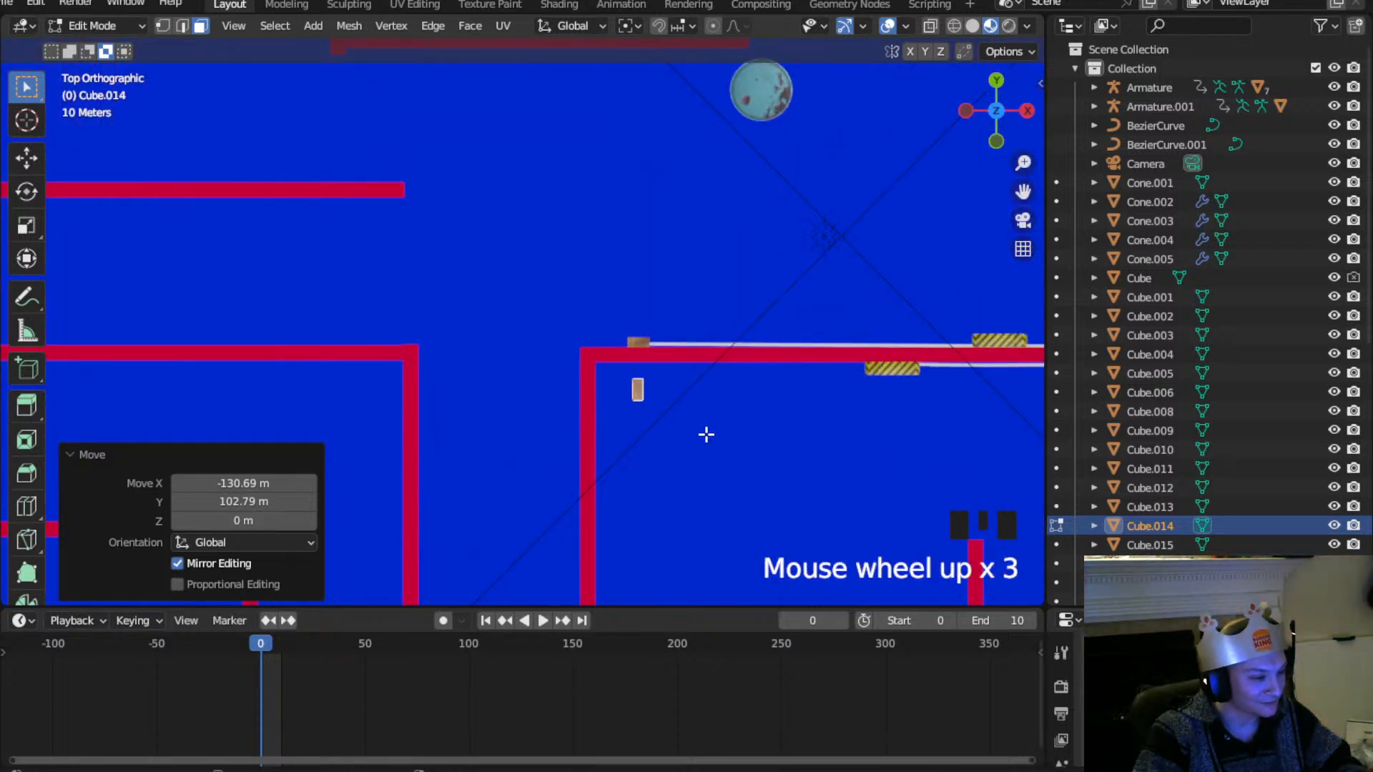
Rotate the selected block 90° about Z so its long side runs parallel to the wall
{"action": "middle_click_drag", "start_coordinate": [711, 436], "coordinate": [629, 346], "text": "shift"}
{"action": "type", "text": "r"}
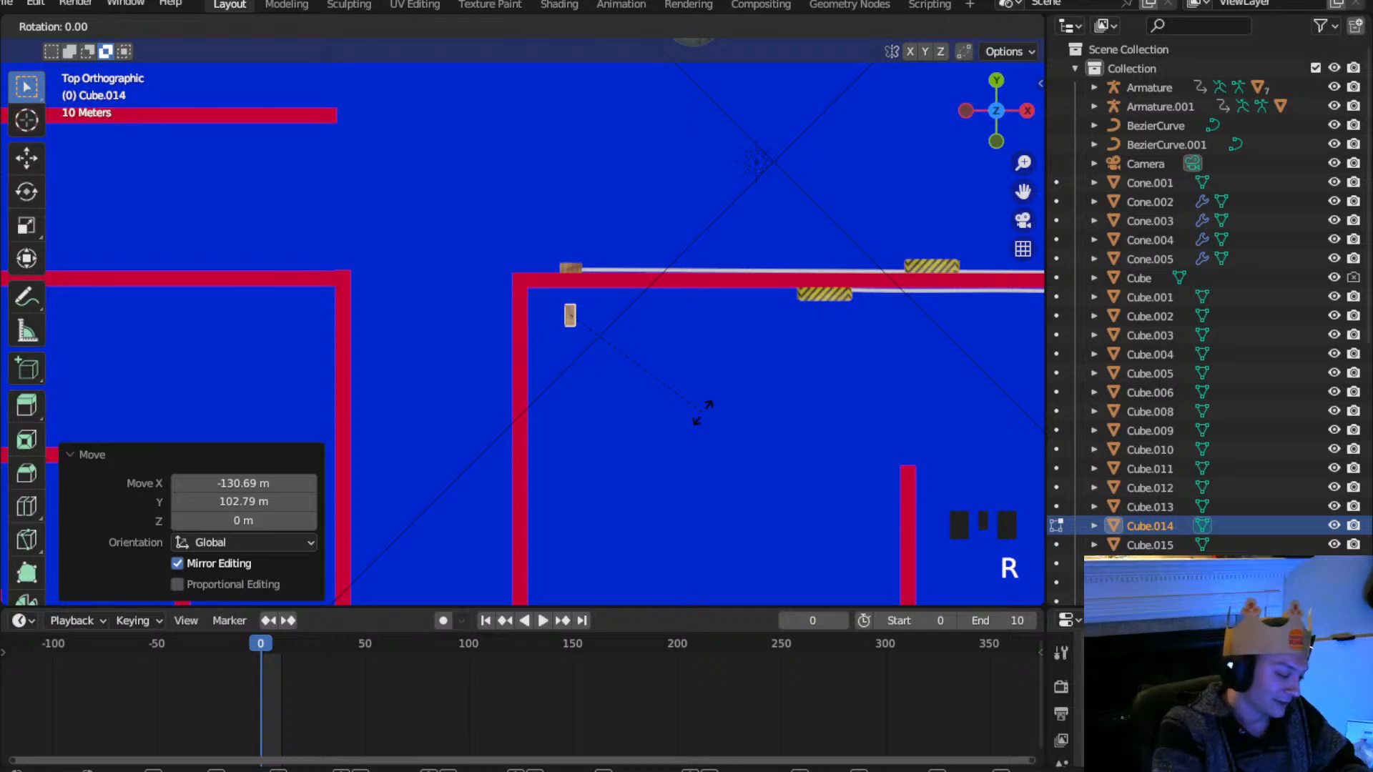
{"action": "type", "text": "90"}
{"action": "key", "text": "Return"}
{"action": "scroll", "coordinate": [693, 386], "scroll_direction": "up", "scroll_amount": 2}
{"action": "scroll", "coordinate": [708, 327], "scroll_direction": "up", "scroll_amount": 1, "text": "shift"}
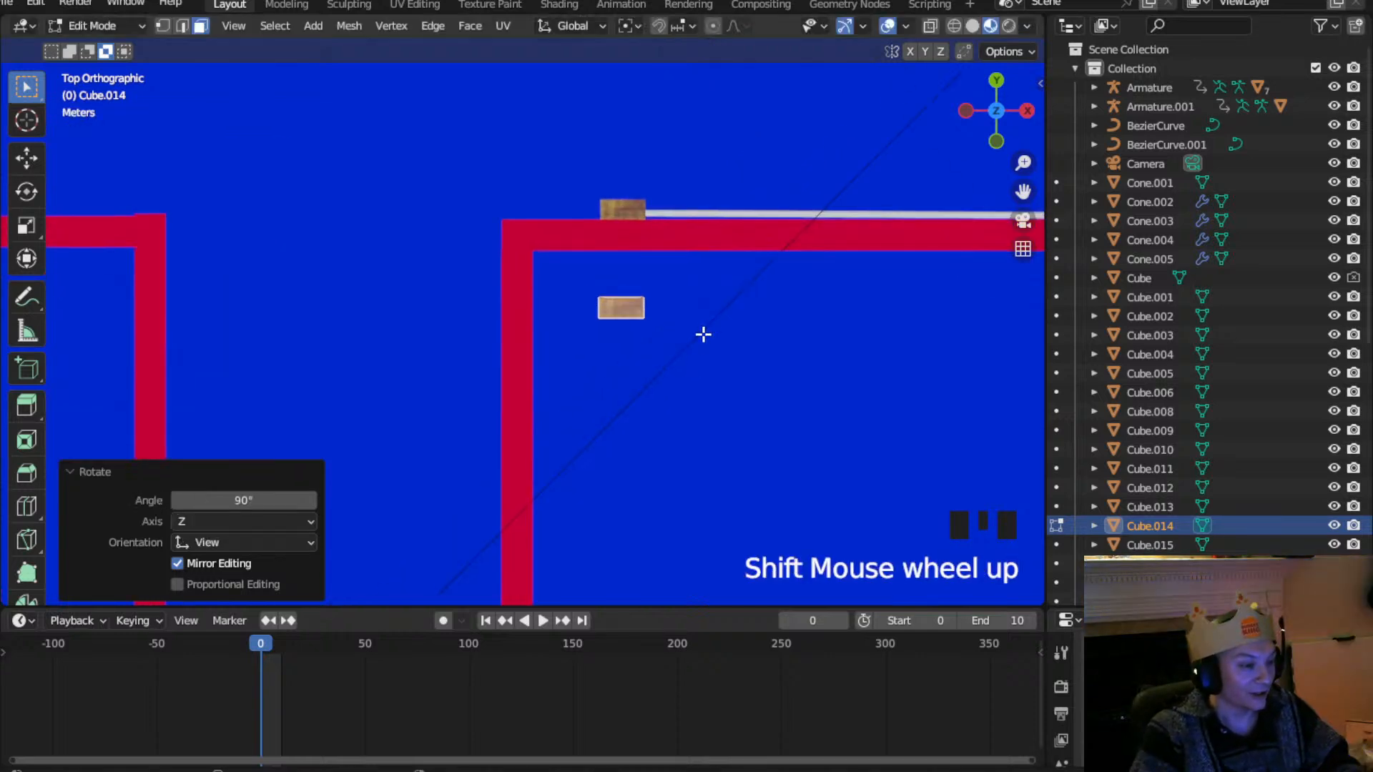
Move the rotated block about 4.94 m along Y against the wall, opposite the wooden end block, and finish editing its mesh
{"action": "middle_click_drag", "start_coordinate": [708, 327], "coordinate": [595, 465], "text": "shift"}
{"action": "key", "text": "g"}
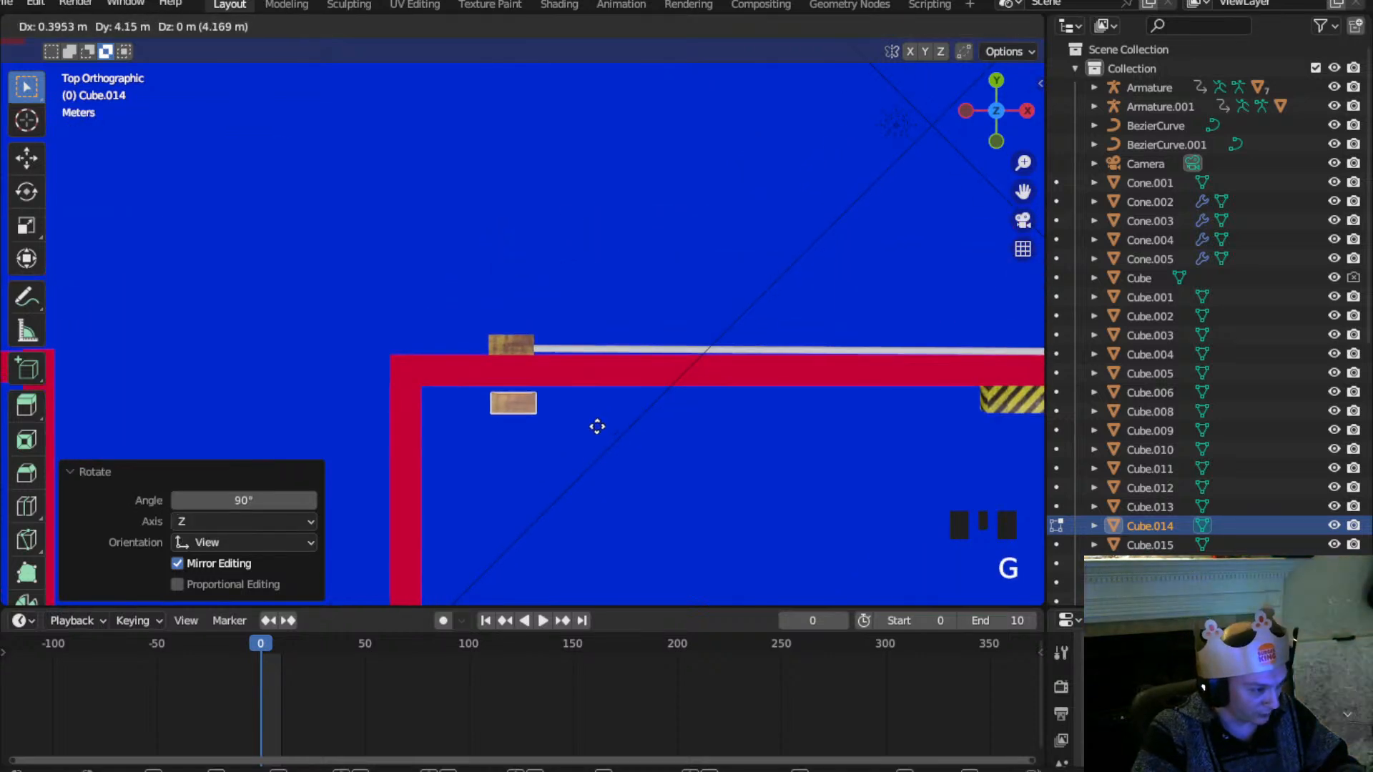
{"action": "left_click", "coordinate": [594, 419]}
{"action": "scroll", "coordinate": [623, 462], "scroll_direction": "up", "scroll_amount": 2}
{"action": "middle_click_drag", "start_coordinate": [625, 466], "coordinate": [544, 412], "text": "shift"}
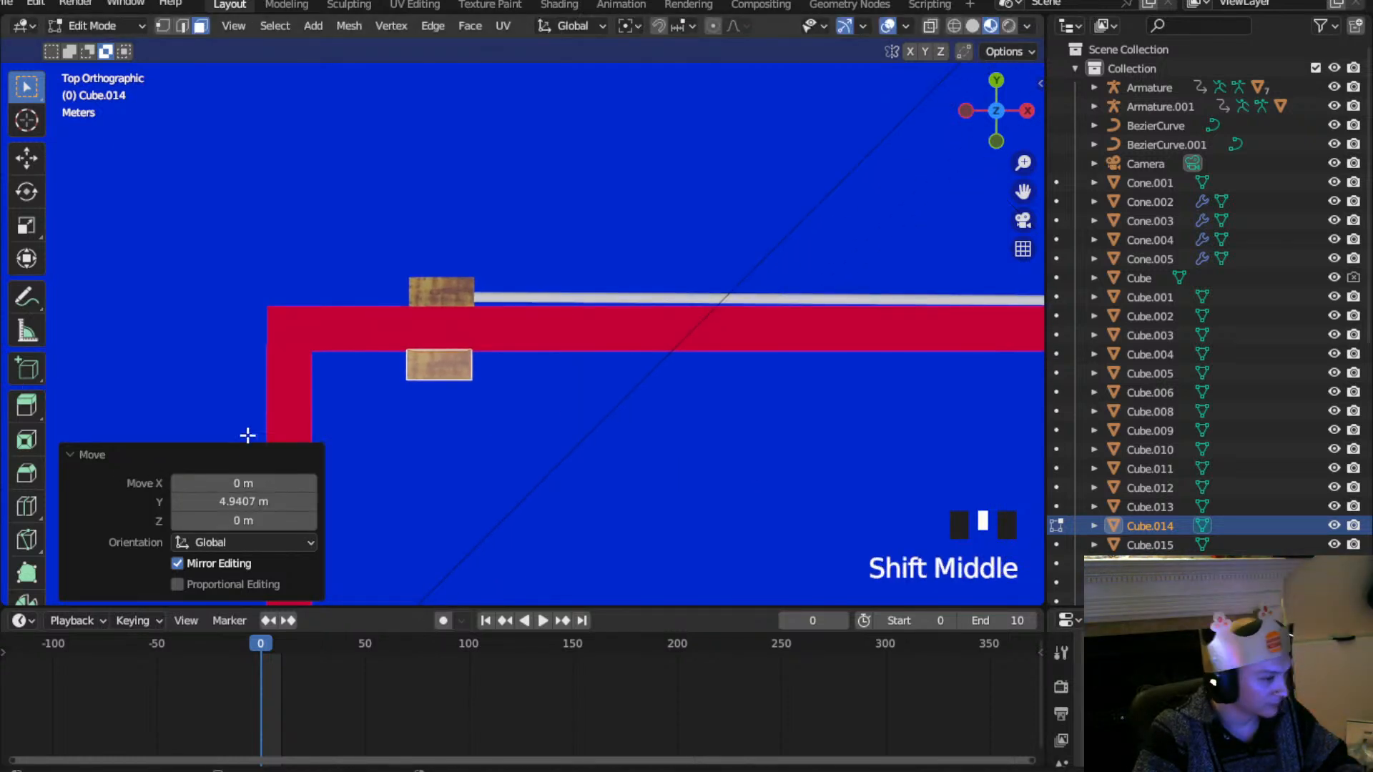
{"action": "scroll", "coordinate": [634, 331], "scroll_direction": "up", "scroll_amount": 2}
{"action": "scroll", "coordinate": [685, 388], "scroll_direction": "down", "scroll_amount": 4}
{"action": "middle_click_drag", "start_coordinate": [684, 388], "coordinate": [732, 297]}
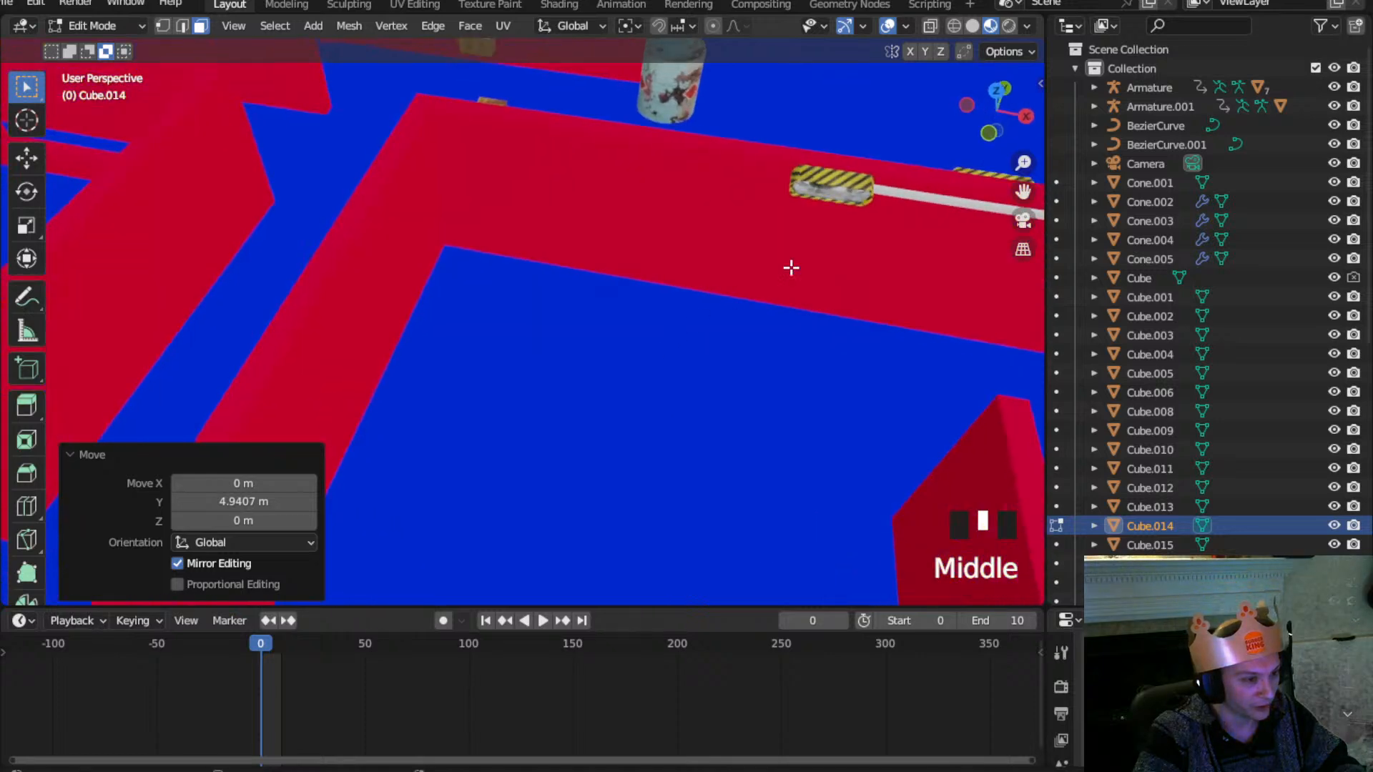
{"action": "left_click", "coordinate": [96, 25]}
{"action": "left_click", "coordinate": [97, 45]}
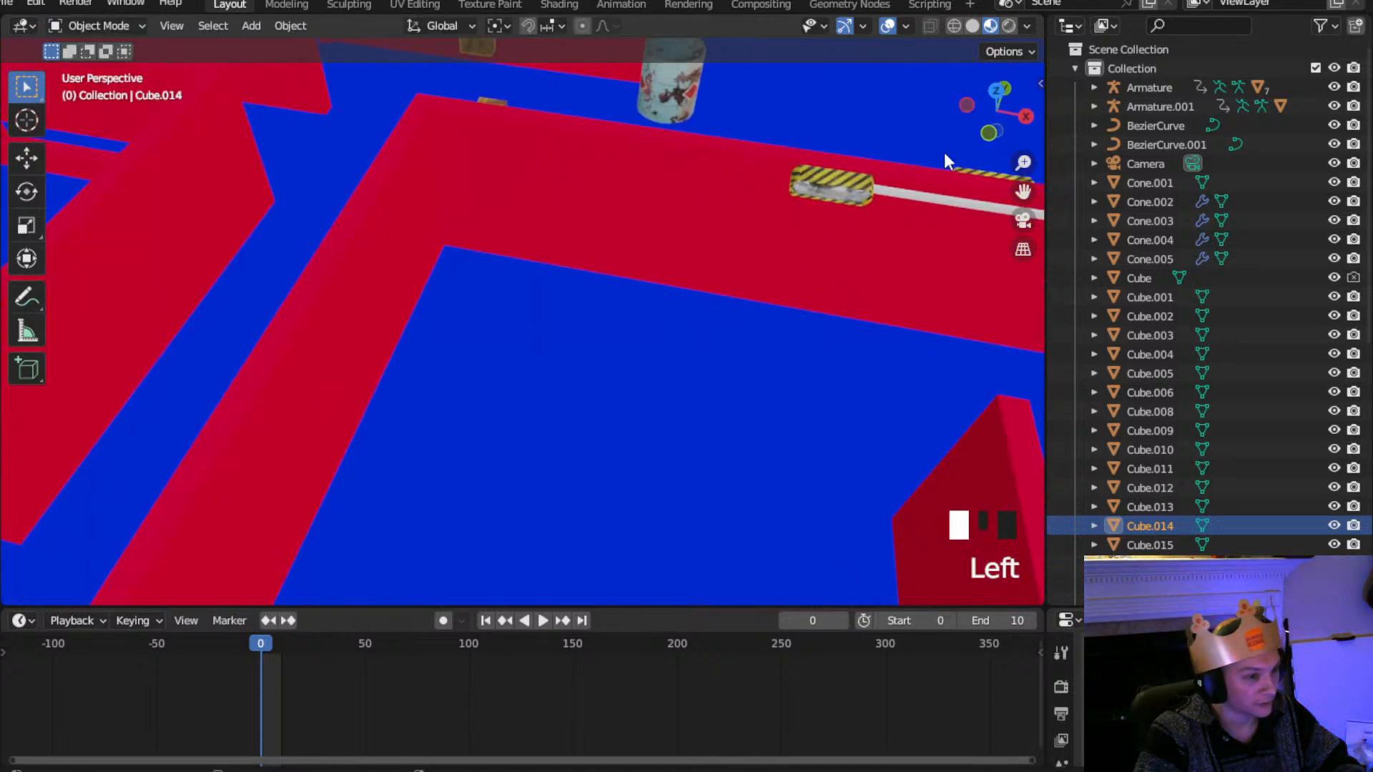
Edit the cable curve and extrude its end point from the striped block along the wall to the moved wooden block
{"action": "left_click", "coordinate": [911, 200]}
{"action": "left_click", "coordinate": [79, 27]}
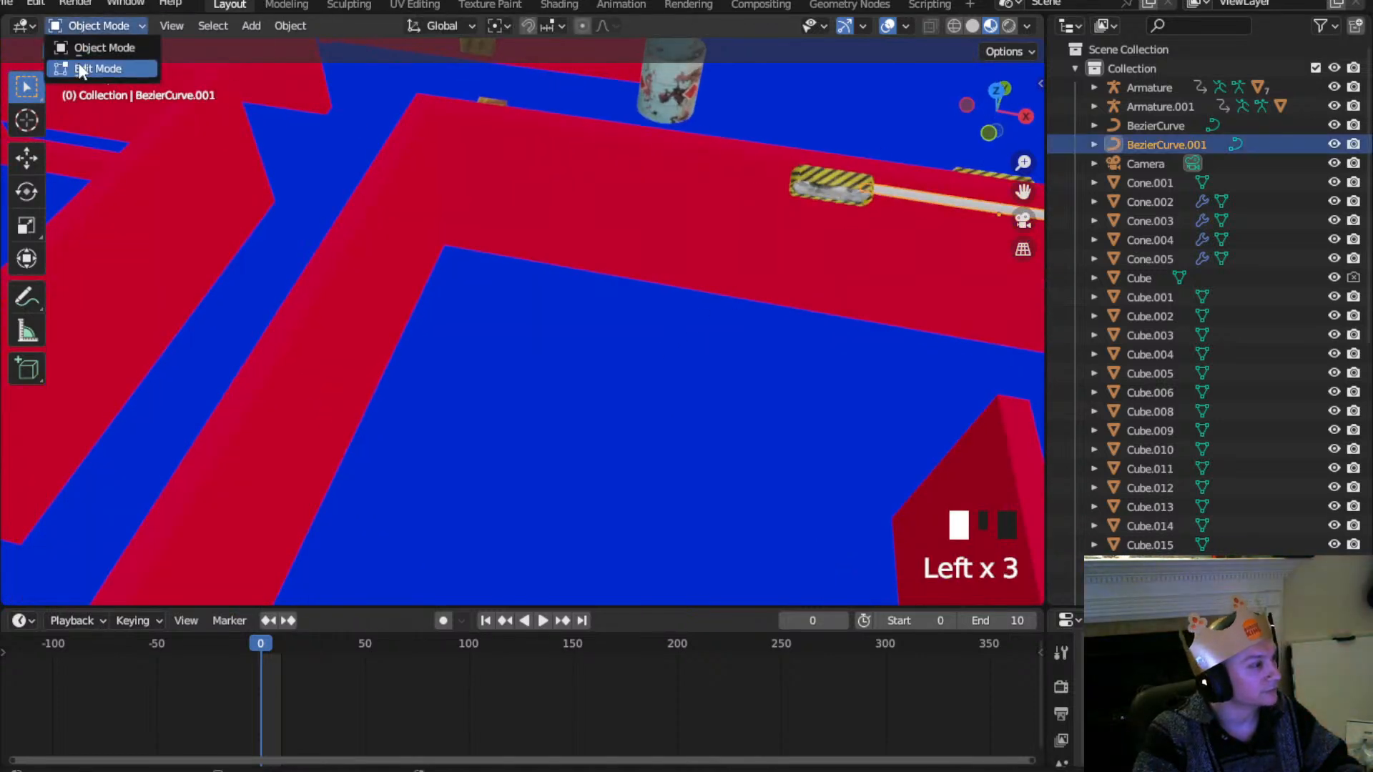
{"action": "left_click", "coordinate": [79, 62]}
{"action": "left_click", "coordinate": [866, 204]}
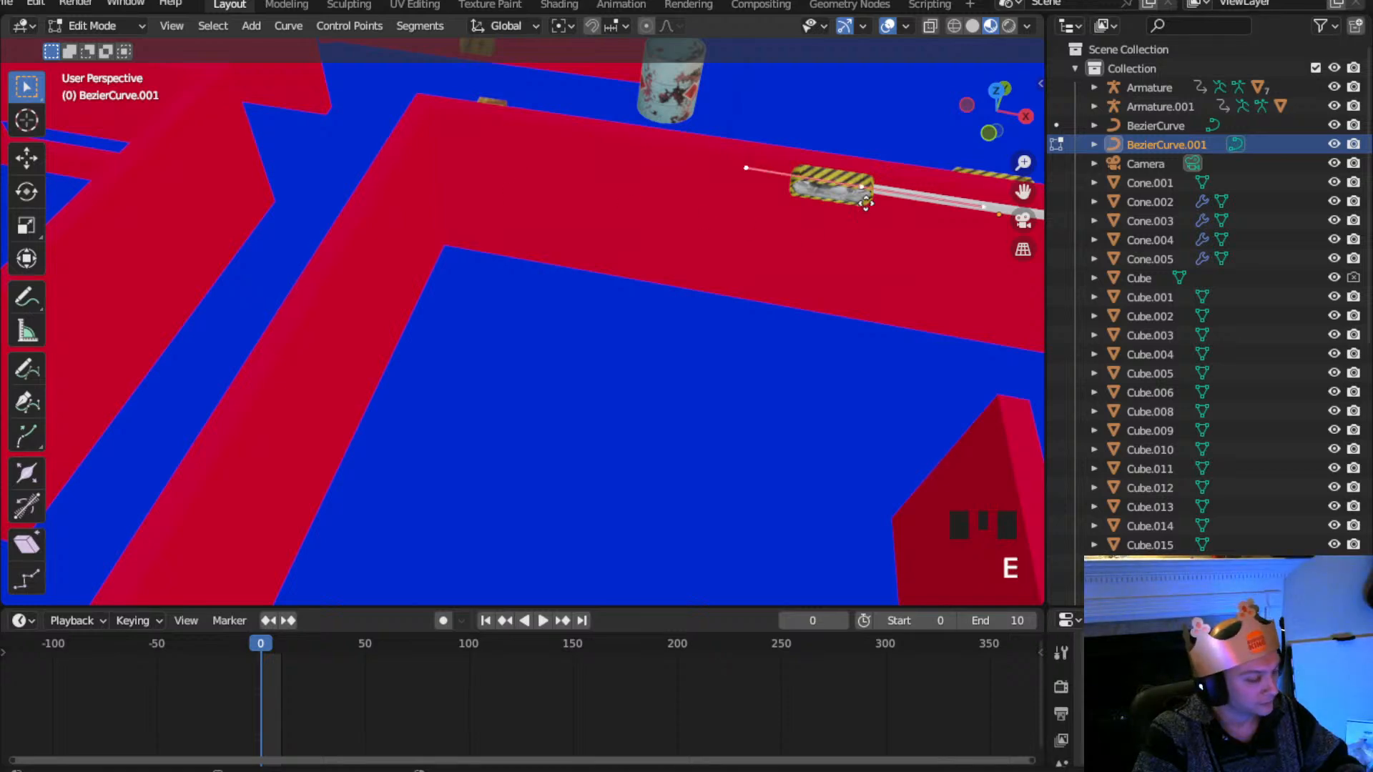
{"action": "key", "text": "e"}
{"action": "left_click", "coordinate": [484, 155]}
{"action": "middle_click_drag", "start_coordinate": [484, 153], "coordinate": [492, 260]}
{"action": "left_click", "coordinate": [995, 109]}
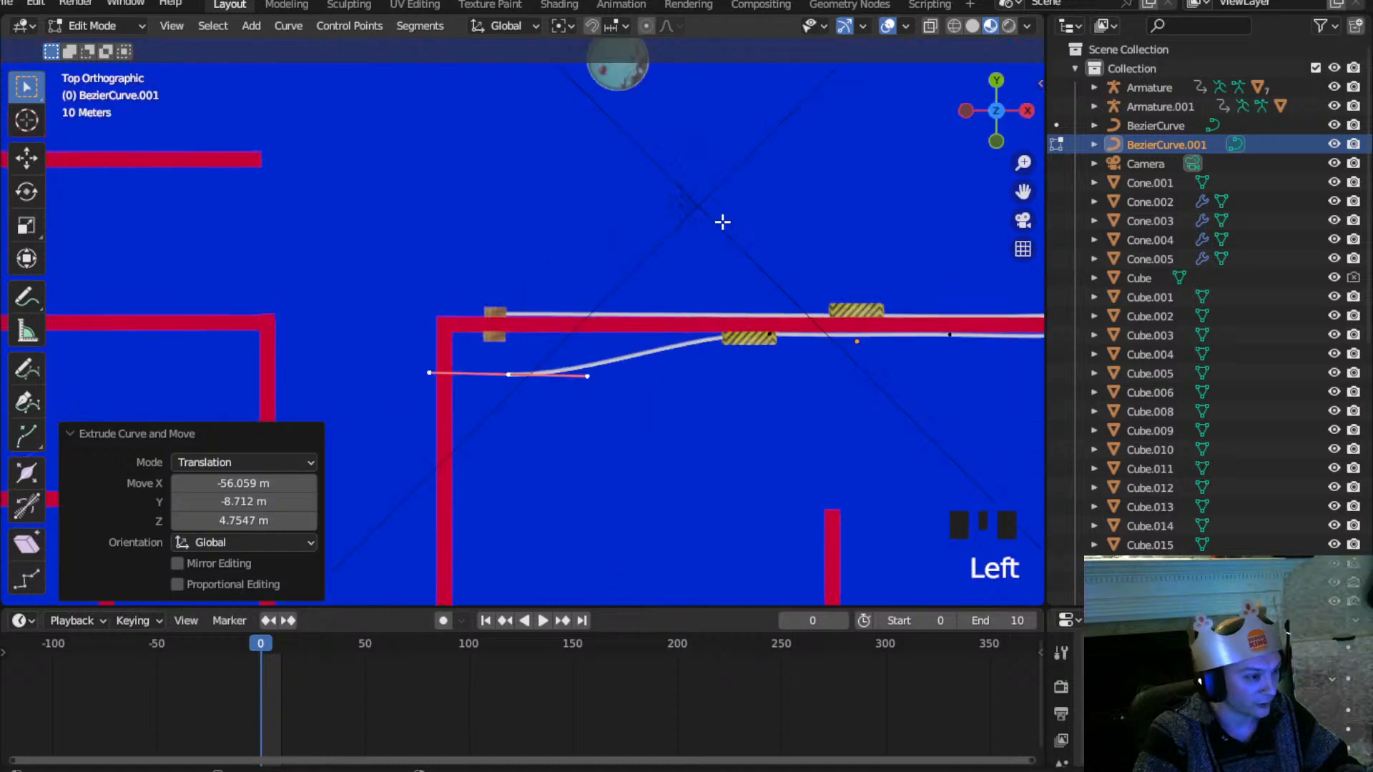
{"action": "key", "text": "g"}
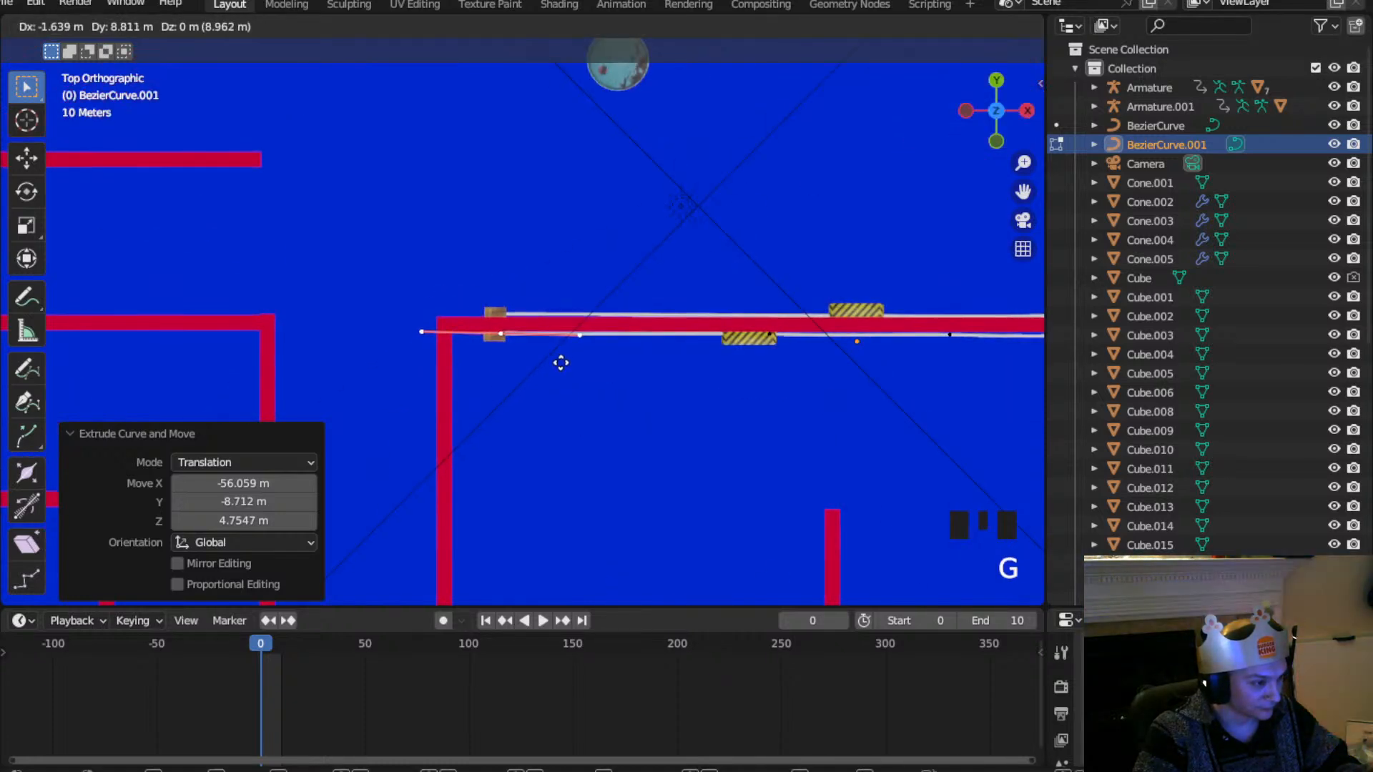
{"action": "left_click", "coordinate": [561, 363]}
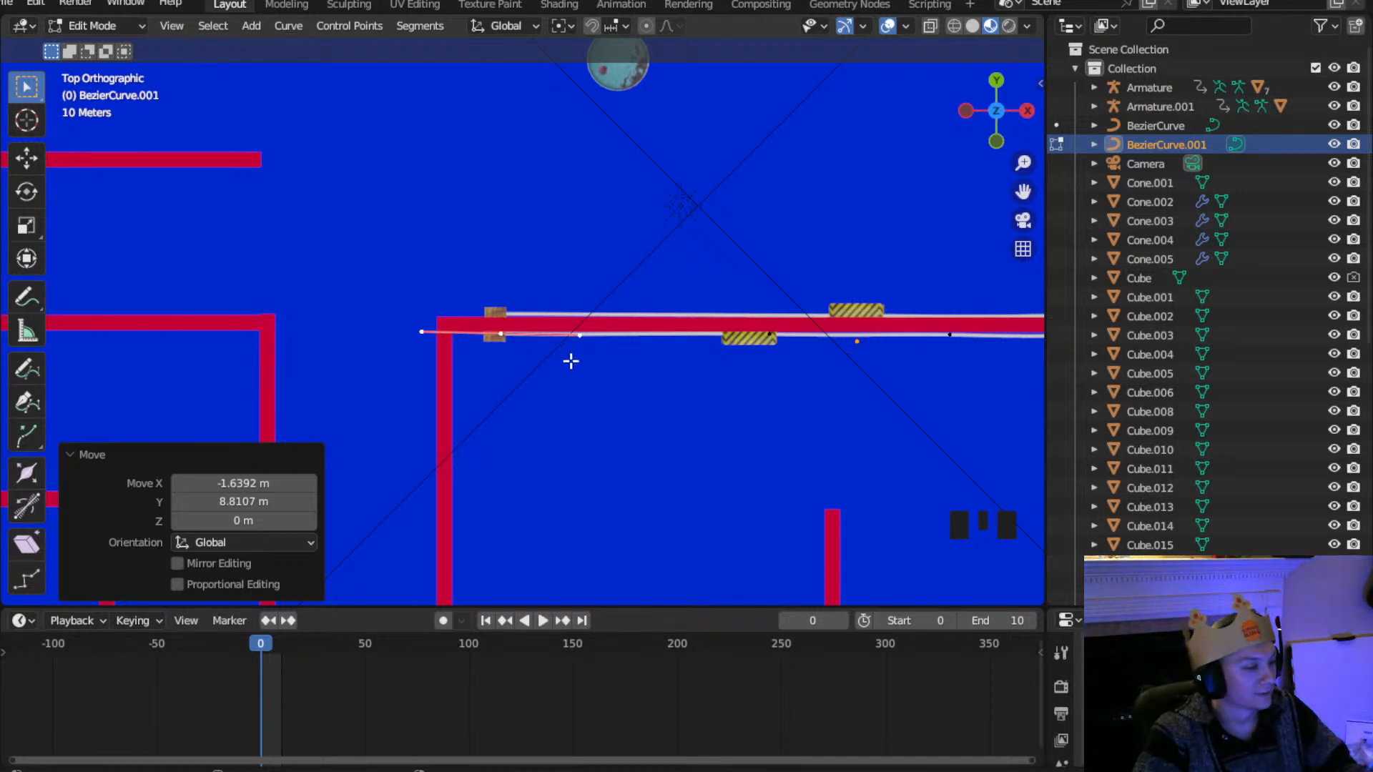
Lower the curve's new end point along Z to run level along the wall, and finish editing the curve
{"action": "scroll", "coordinate": [565, 364], "scroll_direction": "up", "scroll_amount": 5}
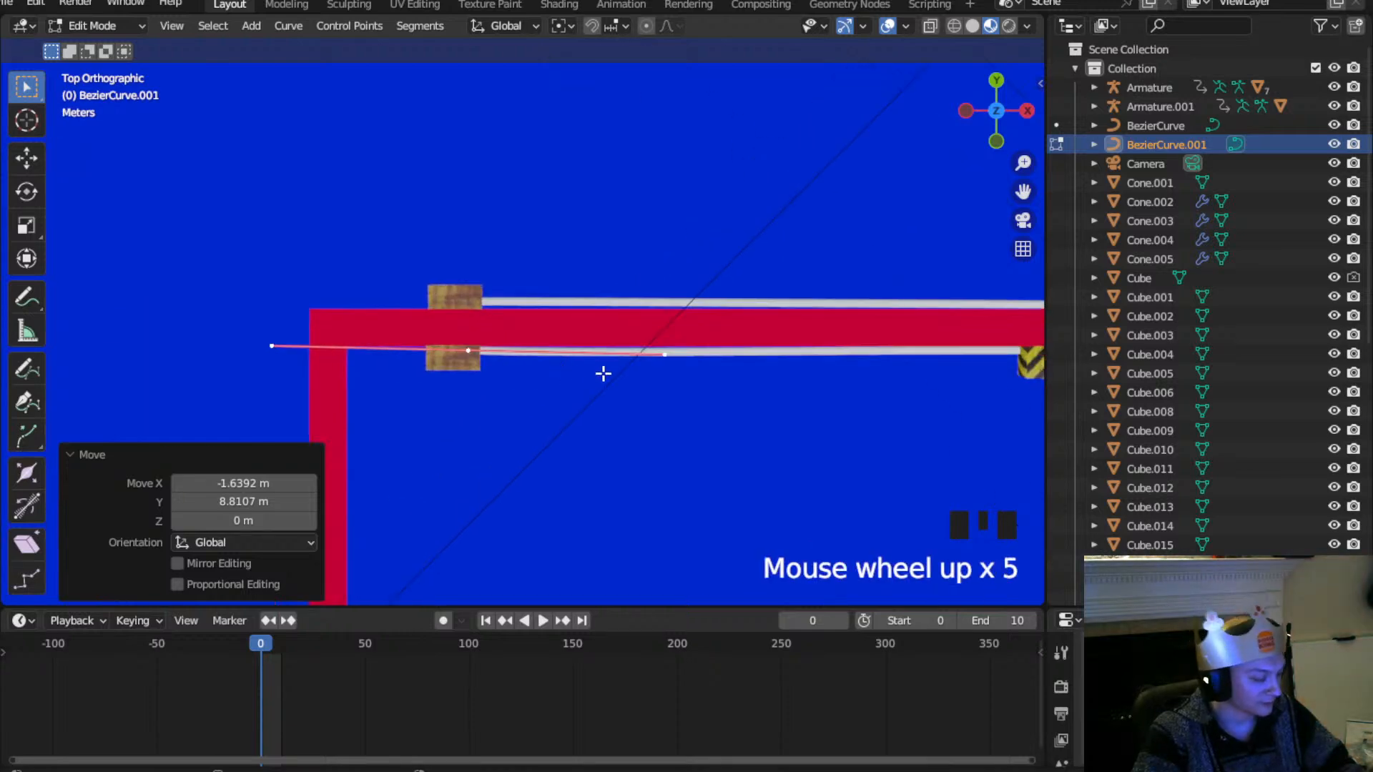
{"action": "left_click", "coordinate": [582, 239]}
{"action": "scroll", "coordinate": [628, 365], "scroll_direction": "down", "scroll_amount": 2}
{"action": "middle_click_drag", "start_coordinate": [628, 365], "coordinate": [613, 272]}
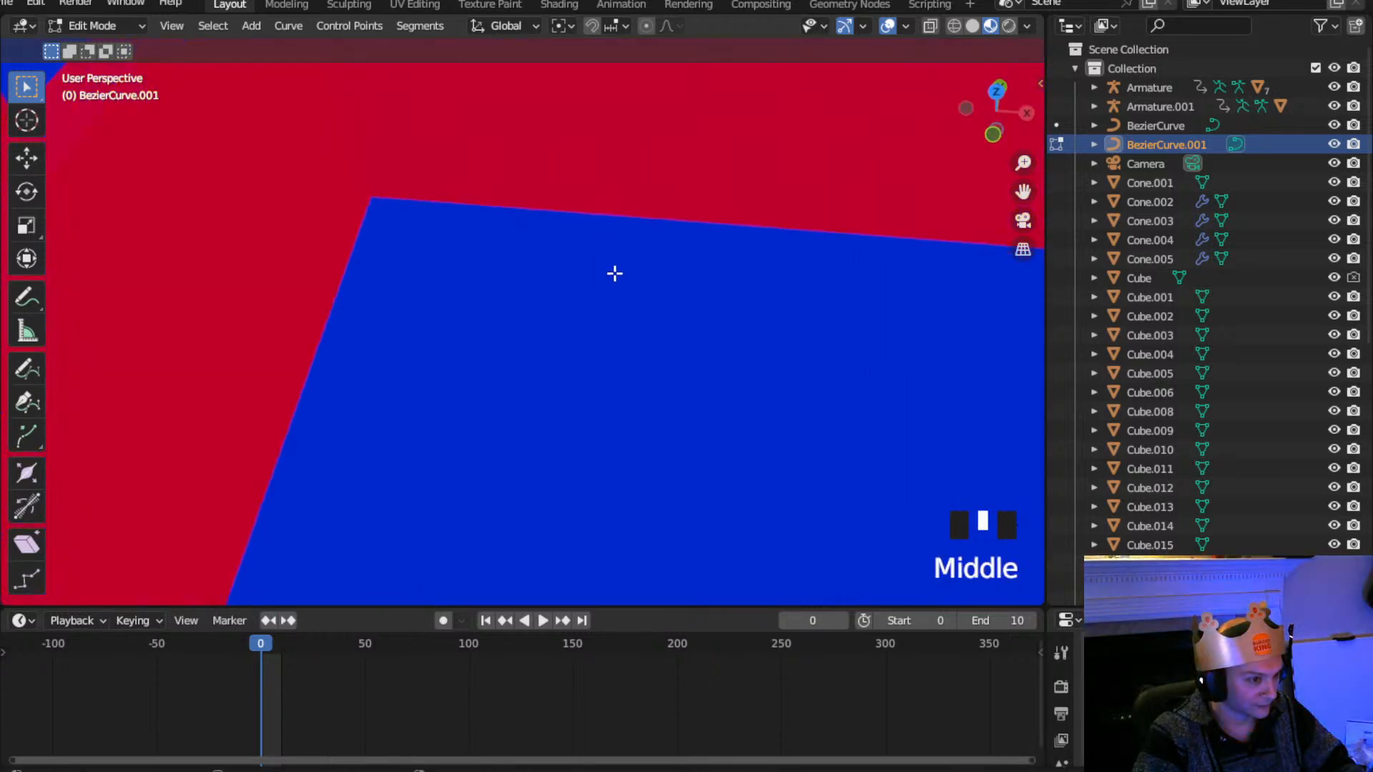
{"action": "scroll", "coordinate": [718, 276], "scroll_direction": "down", "scroll_amount": 5}
{"action": "middle_click_drag", "start_coordinate": [718, 276], "coordinate": [695, 233], "text": "shift"}
{"action": "scroll", "coordinate": [429, 194], "scroll_direction": "up", "scroll_amount": 2}
{"action": "left_click", "coordinate": [422, 84]}
{"action": "key", "text": "g"}
{"action": "key", "text": "z"}
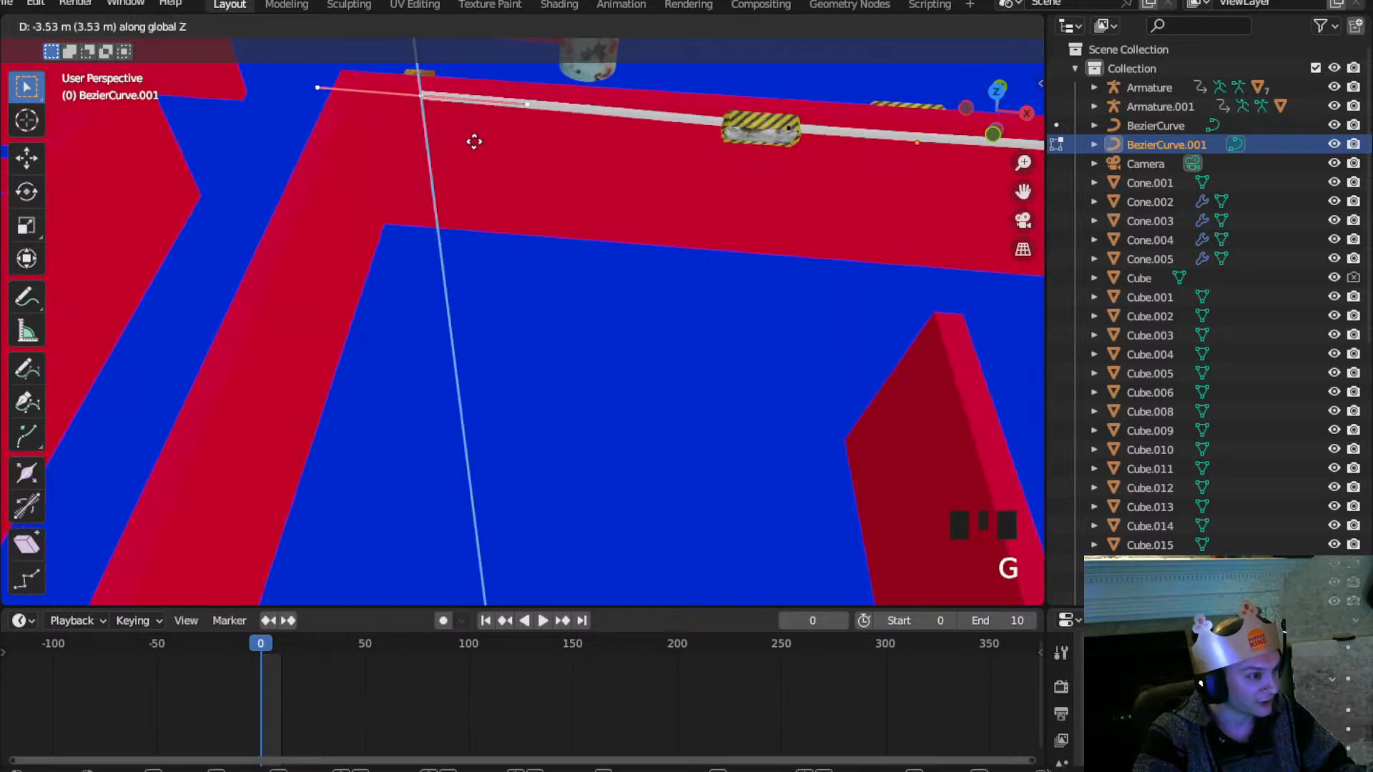
{"action": "left_click", "coordinate": [485, 148]}
{"action": "middle_click_drag", "start_coordinate": [589, 101], "coordinate": [323, 64]}
{"action": "left_click", "coordinate": [97, 26]}
{"action": "left_click", "coordinate": [101, 45]}
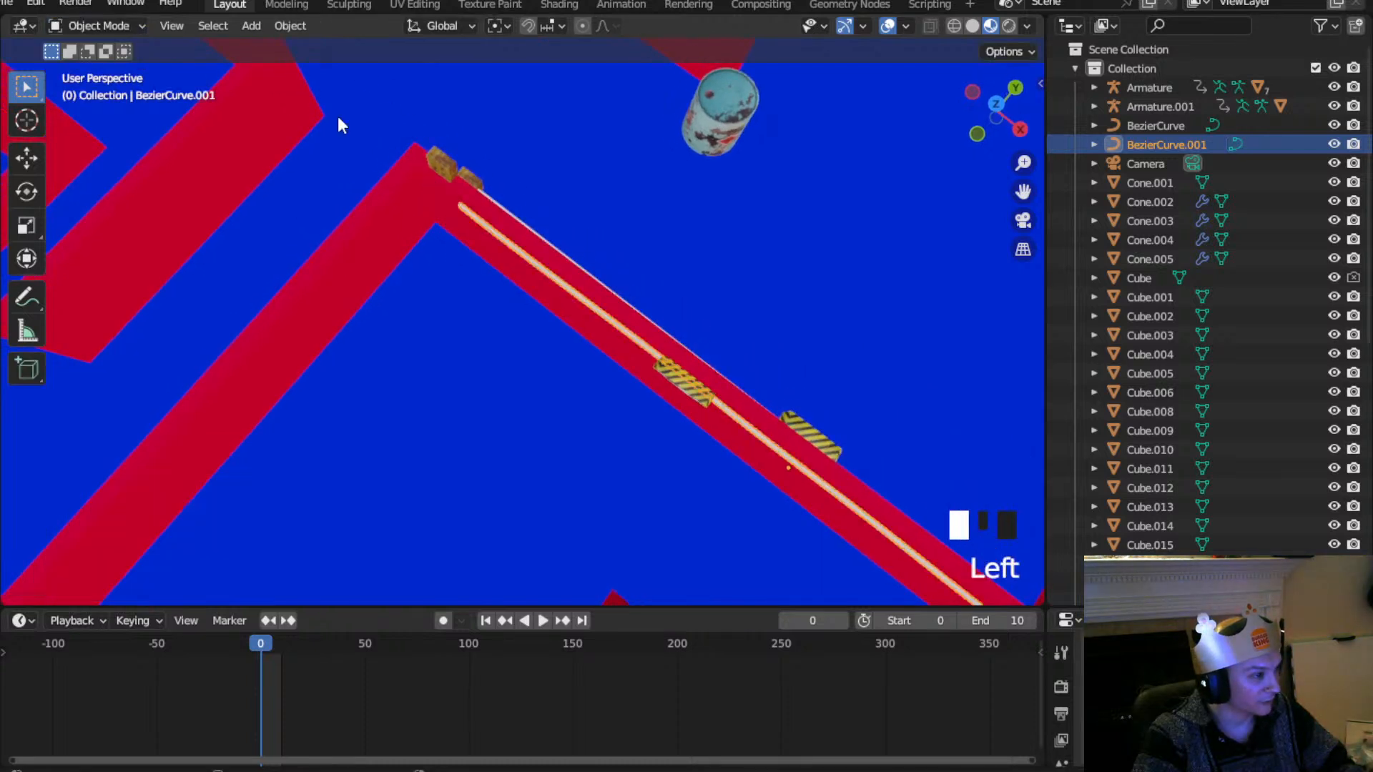
Select the linked geometry of the moved wooden block and separate it into its own object, ending in Object Mode
{"action": "left_click", "coordinate": [448, 170]}
{"action": "left_click_drag", "start_coordinate": [113, 24], "coordinate": [107, 65]}
{"action": "key", "text": "l"}
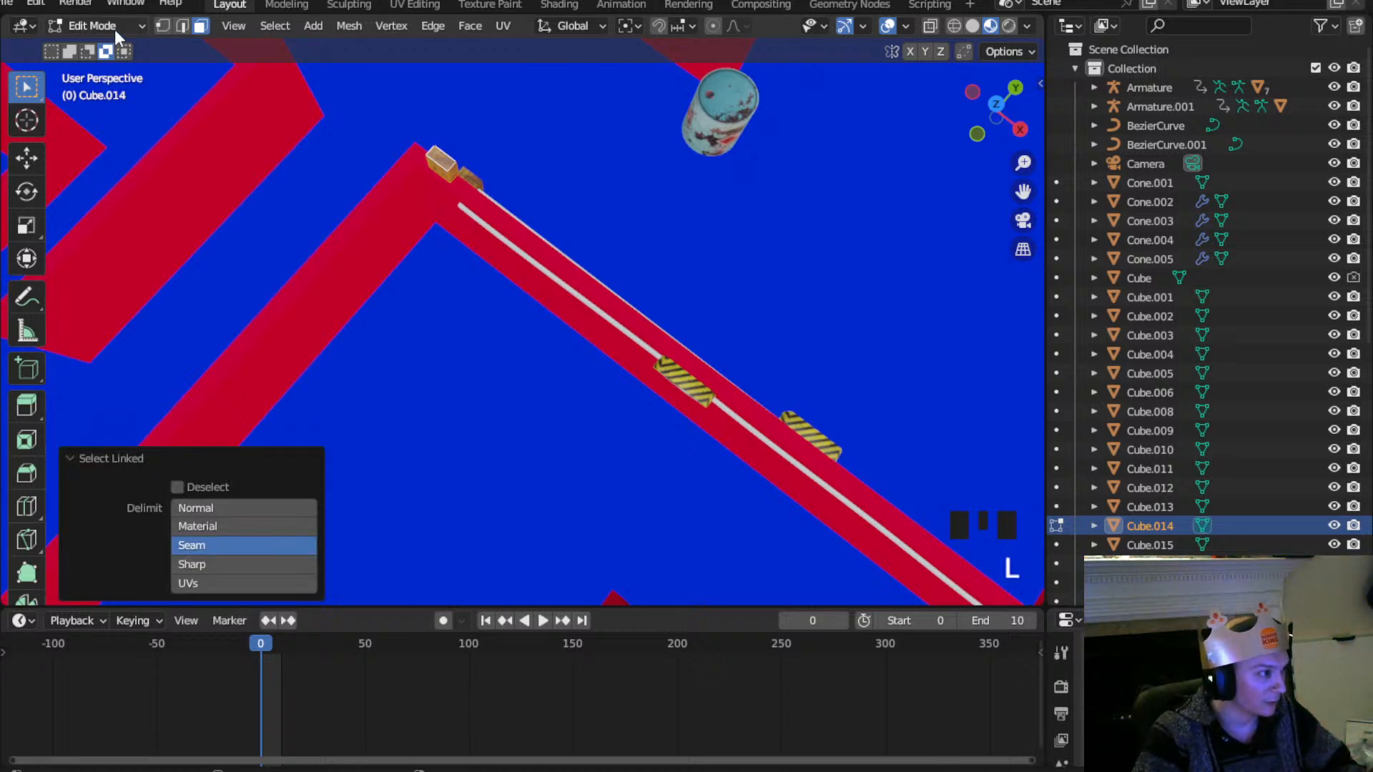
{"action": "left_click", "coordinate": [209, 87]}
{"action": "key", "text": "p"}
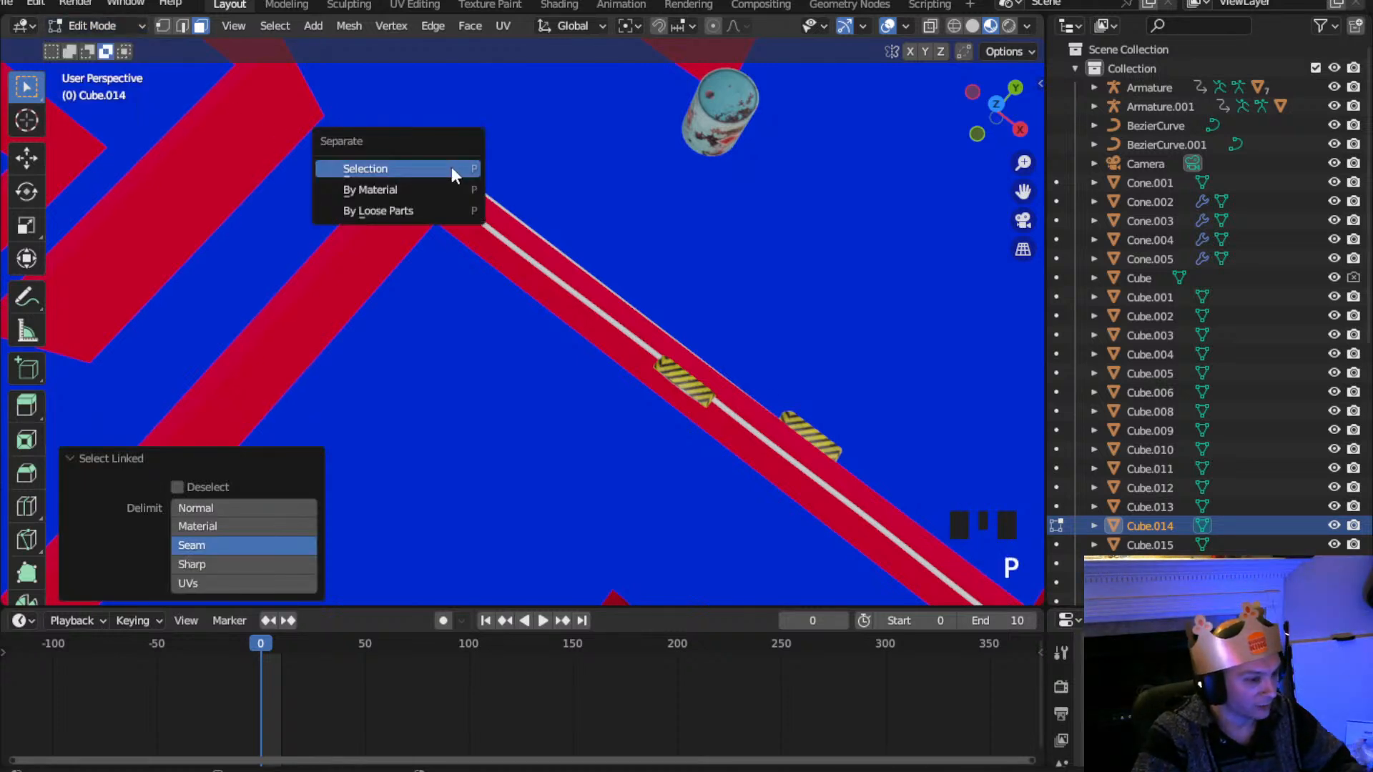
{"action": "left_click", "coordinate": [452, 165]}
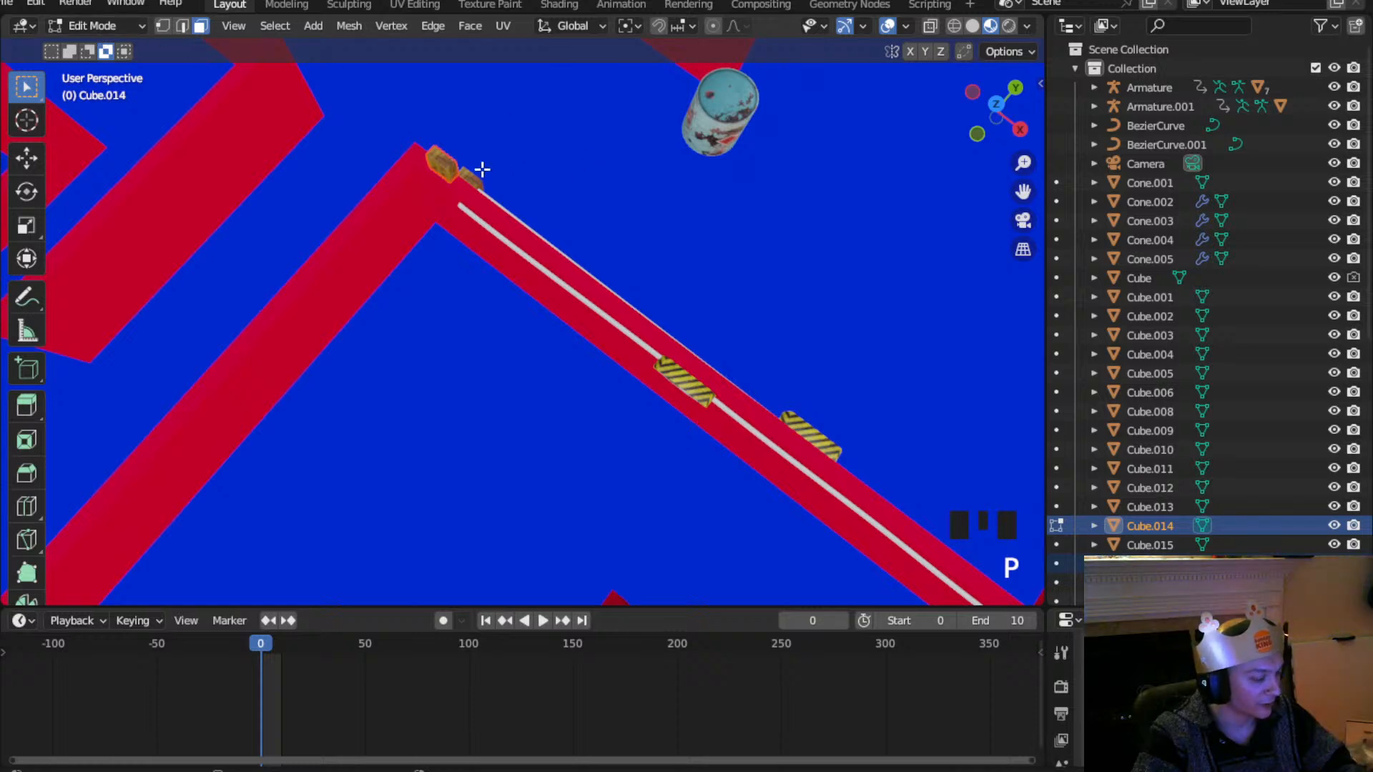
{"action": "left_click", "coordinate": [123, 29]}
{"action": "left_click", "coordinate": [71, 48]}
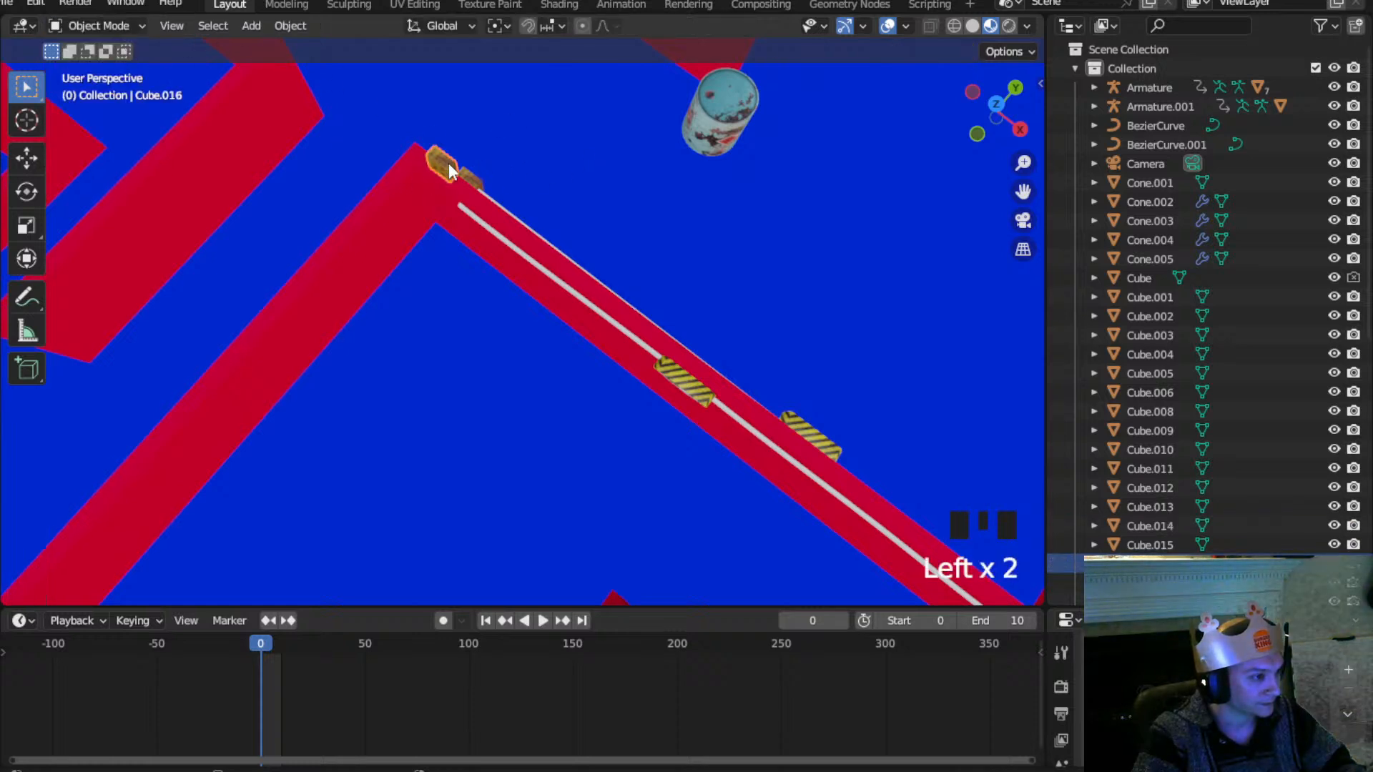
Lower the separated block about 15.83 m along Z, plus about 0.84 m more, to meet the cable's end
{"action": "middle_click_drag", "start_coordinate": [564, 208], "coordinate": [598, 159]}
{"action": "key", "text": "g"}
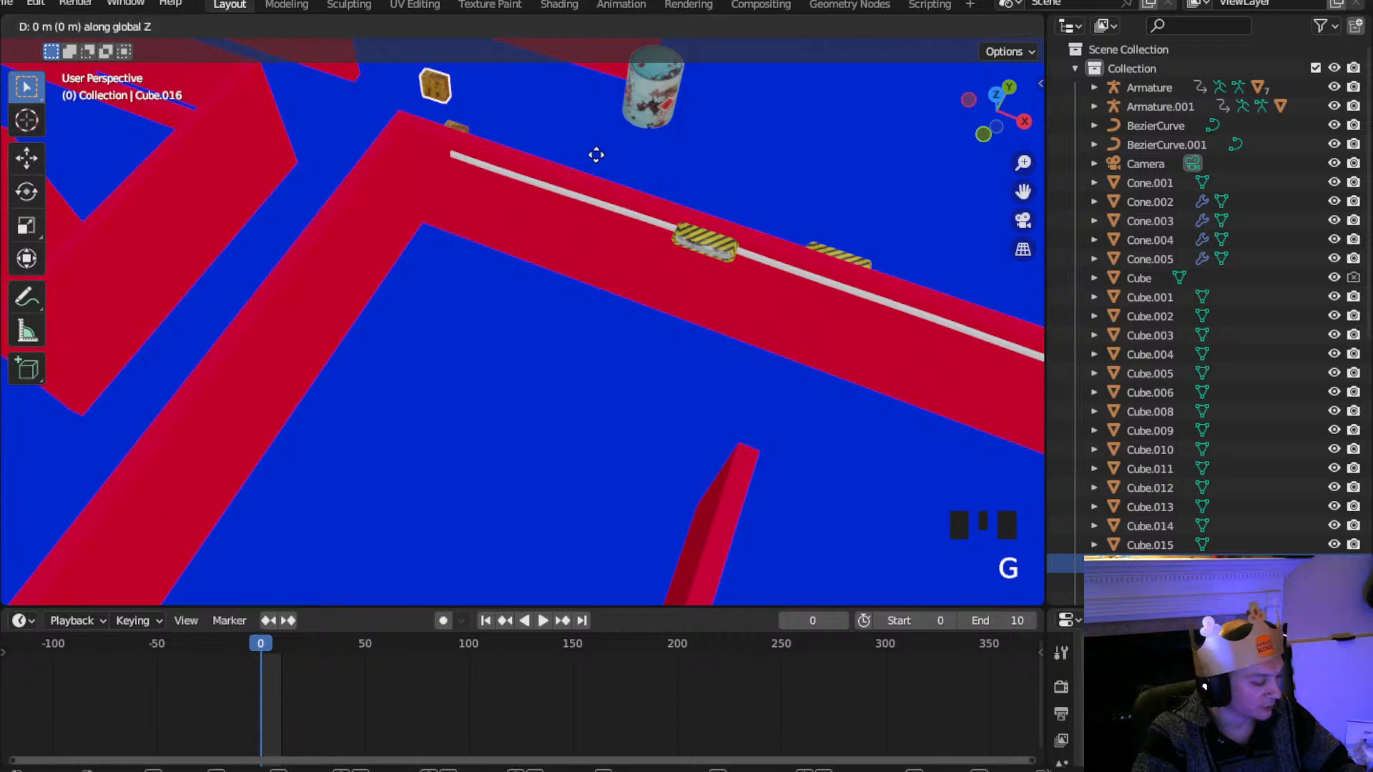
{"action": "left_click", "coordinate": [569, 382]}
{"action": "scroll", "coordinate": [569, 382], "scroll_direction": "down", "scroll_amount": 3}
{"action": "scroll", "coordinate": [499, 279], "scroll_direction": "up", "scroll_amount": 4}
{"action": "middle_click_drag", "start_coordinate": [499, 279], "coordinate": [577, 276]}
{"action": "scroll", "coordinate": [474, 199], "scroll_direction": "up", "scroll_amount": 3}
{"action": "scroll", "coordinate": [471, 173], "scroll_direction": "down", "scroll_amount": 3}
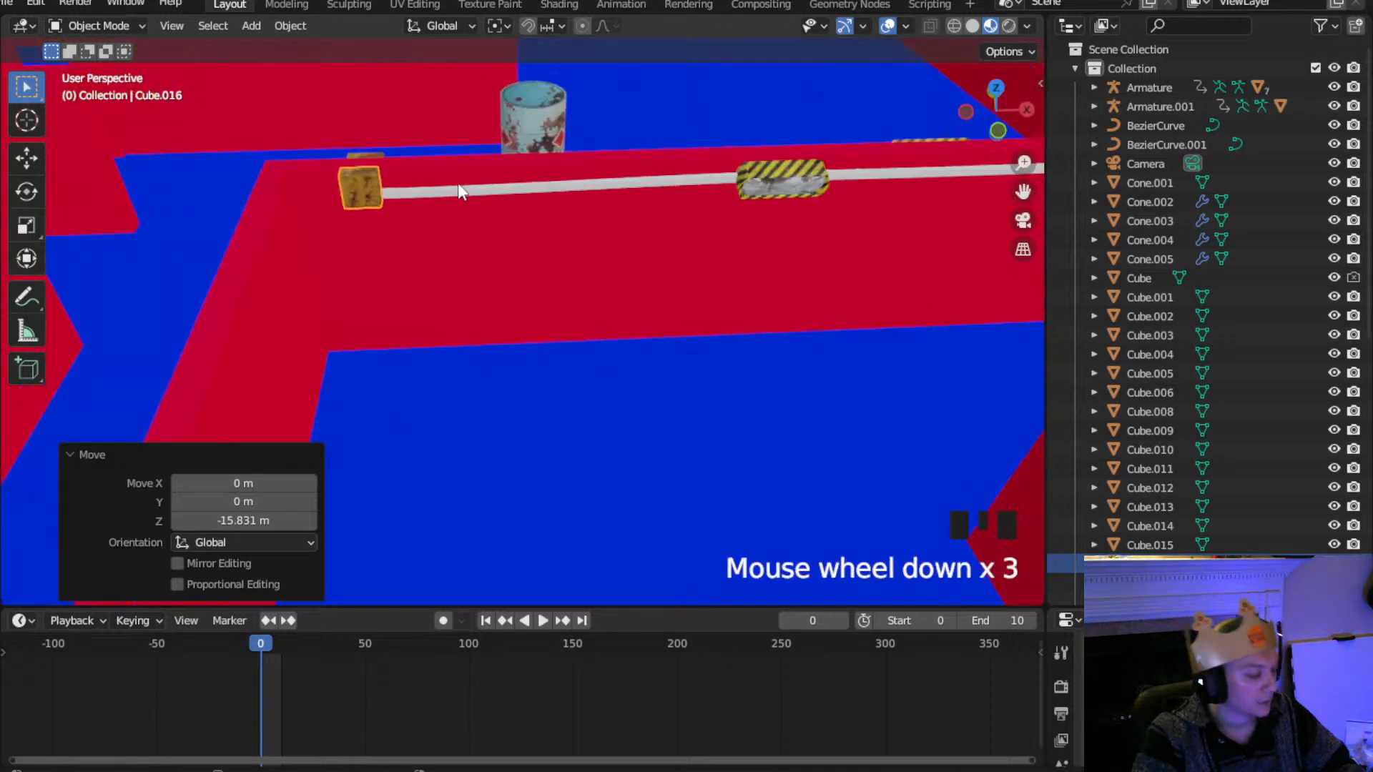
{"action": "key", "text": "g"}
{"action": "key", "text": "z"}
{"action": "left_click", "coordinate": [461, 204]}
Examine the cable's route and its connected blocks across the maze walls
{"action": "middle_click_drag", "start_coordinate": [460, 206], "coordinate": [652, 254]}
{"action": "scroll", "coordinate": [629, 367], "scroll_direction": "down", "scroll_amount": 2}
{"action": "middle_click_drag", "start_coordinate": [628, 368], "coordinate": [883, 435]}
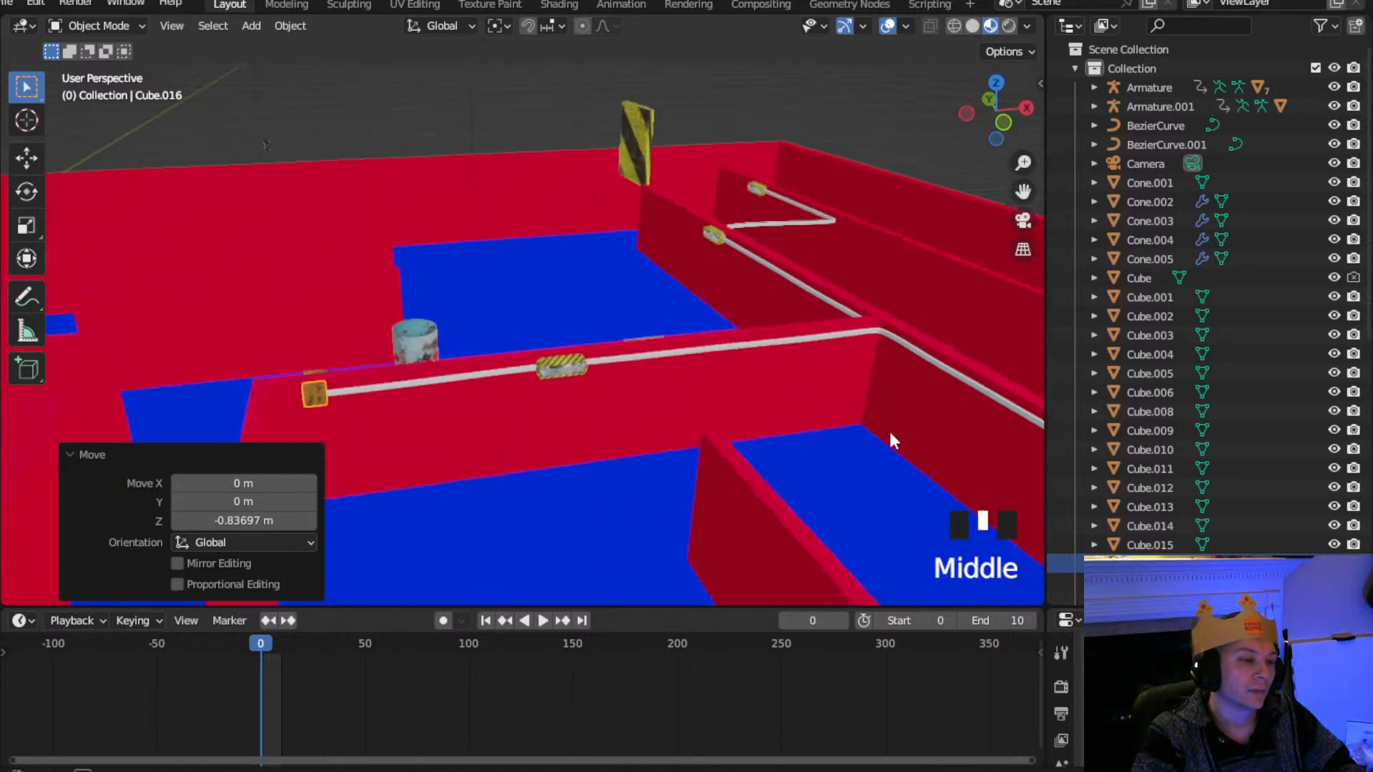
{"action": "scroll", "coordinate": [945, 443], "scroll_direction": "down", "scroll_amount": 4}
{"action": "scroll", "coordinate": [543, 376], "scroll_direction": "up", "scroll_amount": 1}
{"action": "middle_click_drag", "start_coordinate": [541, 370], "coordinate": [656, 491]}
{"action": "scroll", "coordinate": [643, 379], "scroll_direction": "down", "scroll_amount": 4}
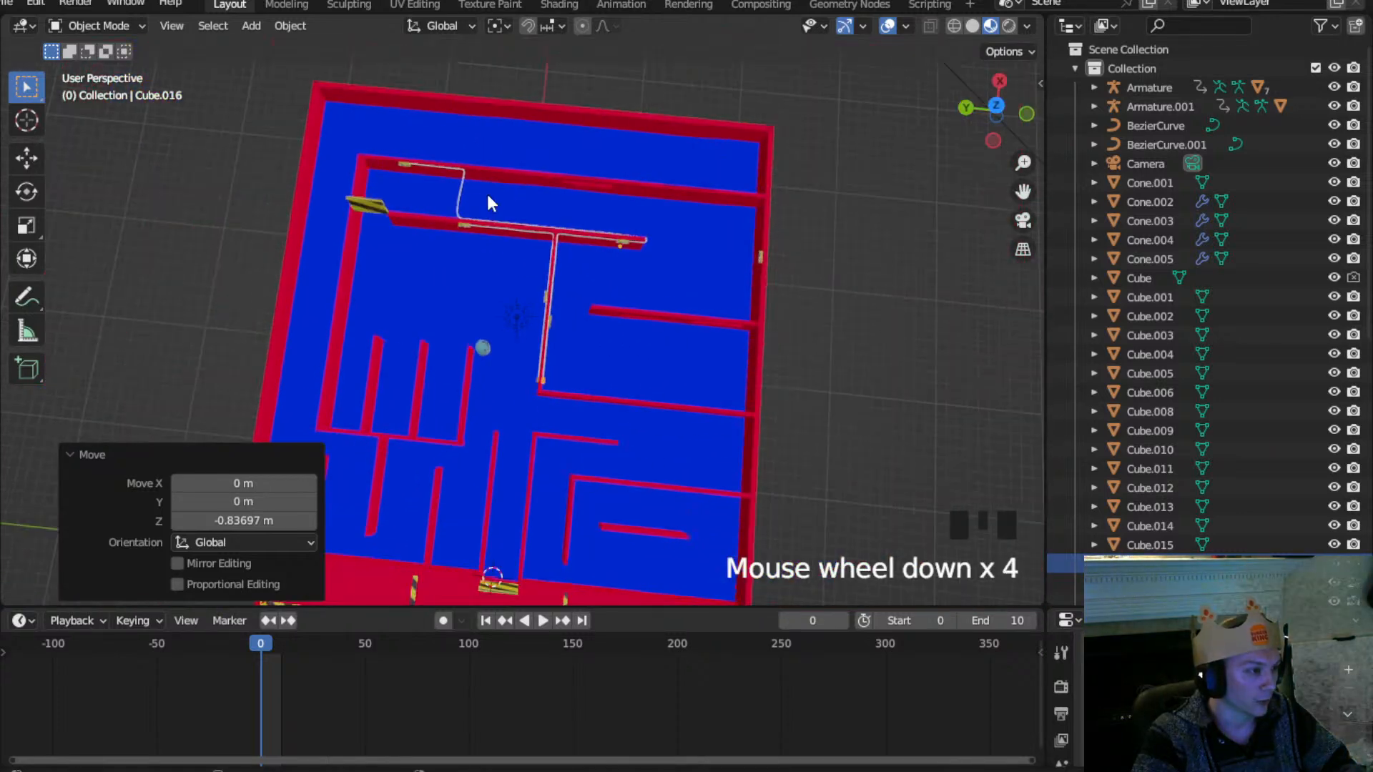
{"action": "scroll", "coordinate": [487, 194], "scroll_direction": "up", "scroll_amount": 2}
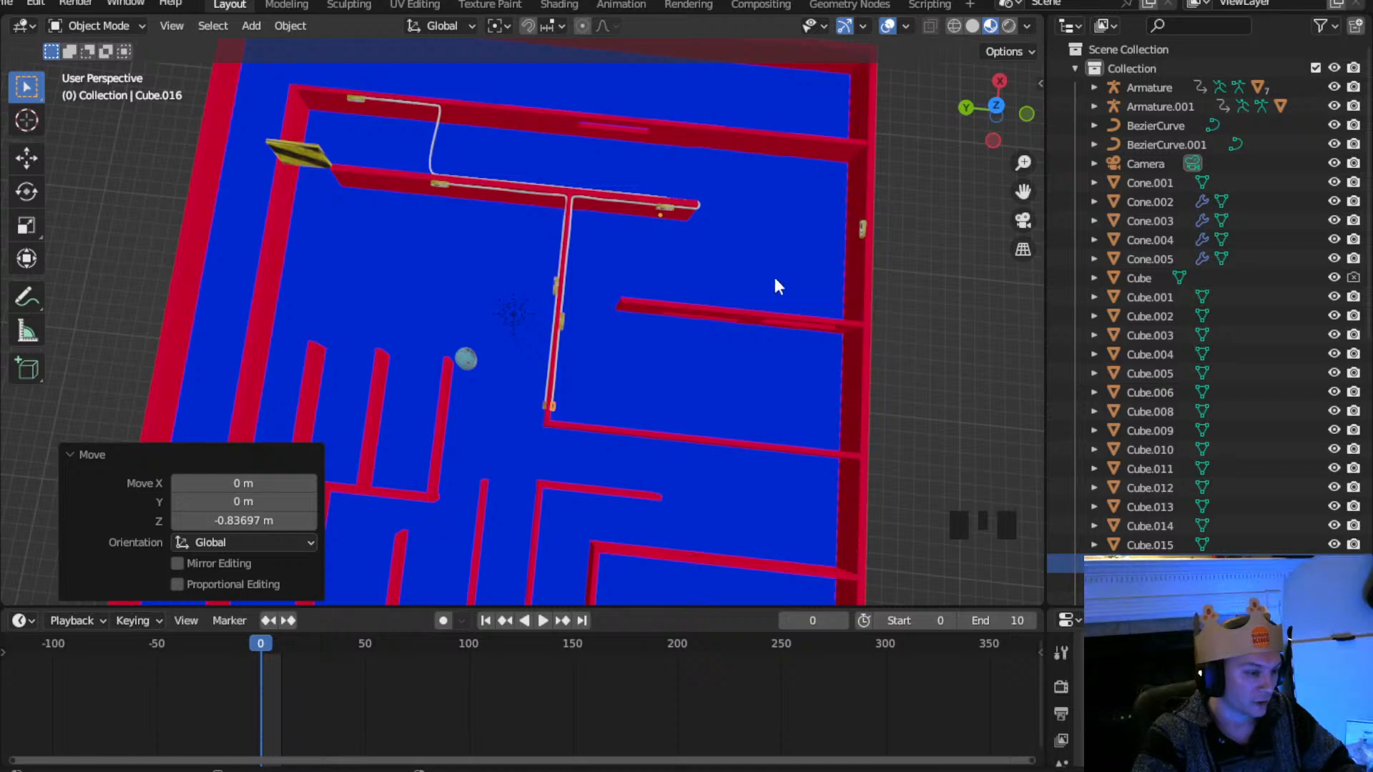
{"action": "middle_click_drag", "start_coordinate": [622, 245], "coordinate": [627, 502], "text": "shift"}
{"action": "scroll", "coordinate": [543, 501], "scroll_direction": "up", "scroll_amount": 2}
{"action": "middle_click_drag", "start_coordinate": [534, 499], "coordinate": [377, 343]}
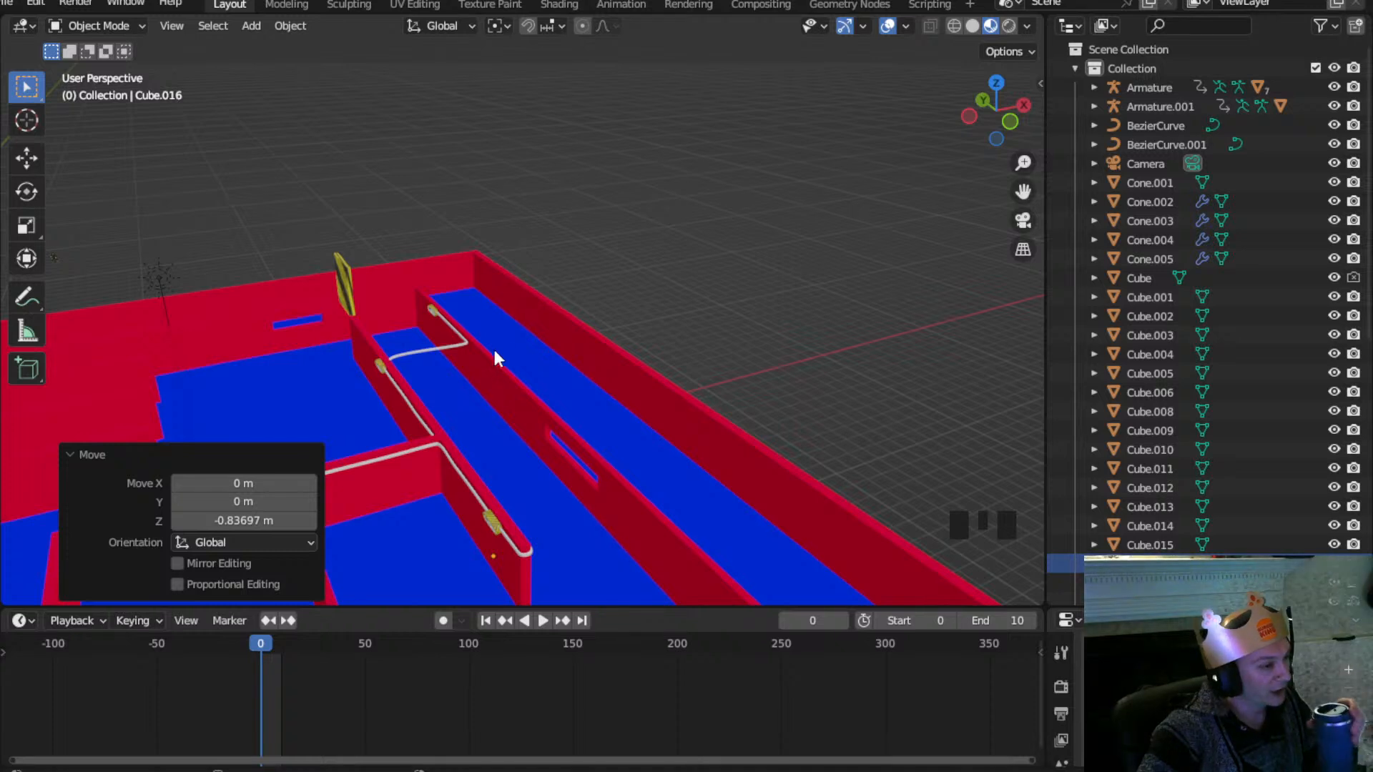
{"action": "scroll", "coordinate": [494, 347], "scroll_direction": "down", "scroll_amount": 2}
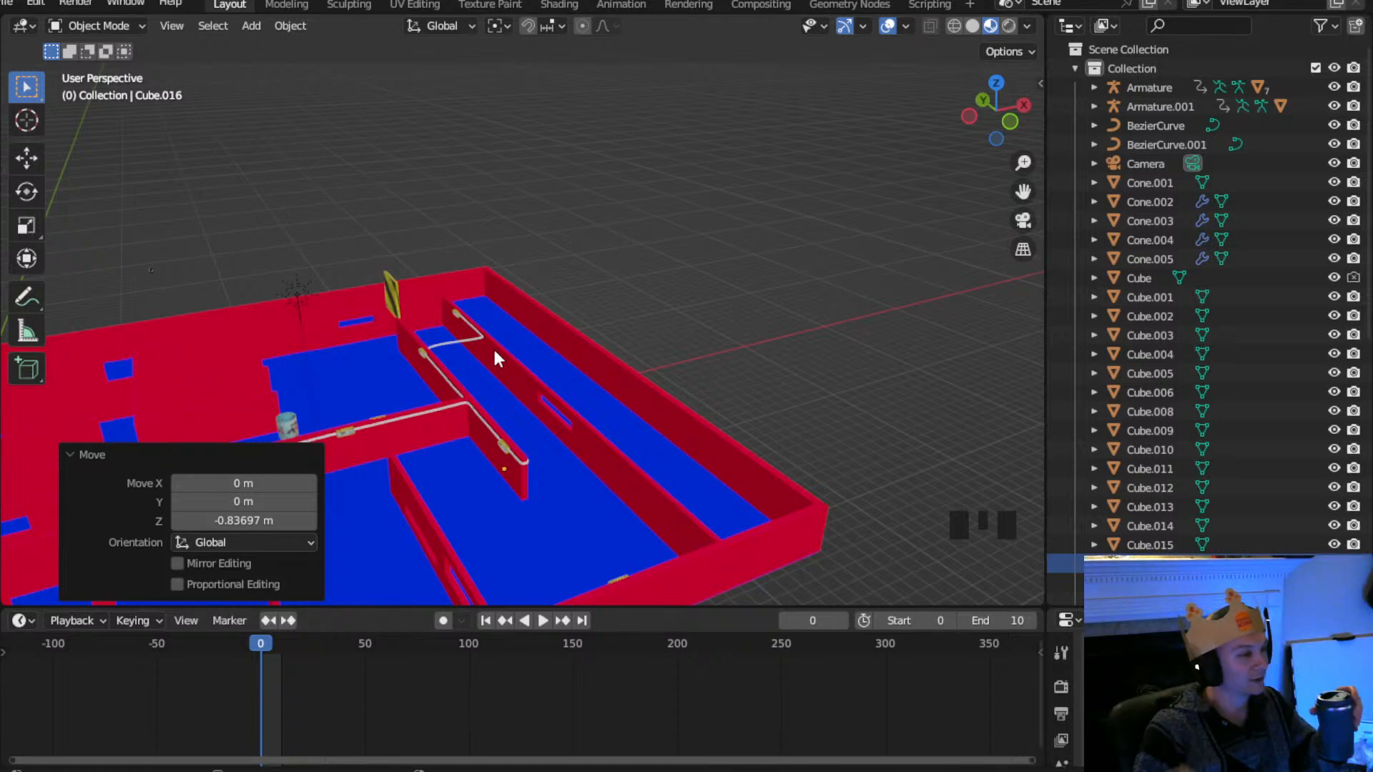
Add a 2 m cube mesh at the world origin
{"action": "left_click", "coordinate": [263, 23]}
{"action": "mouse_move", "coordinate": [274, 50]}
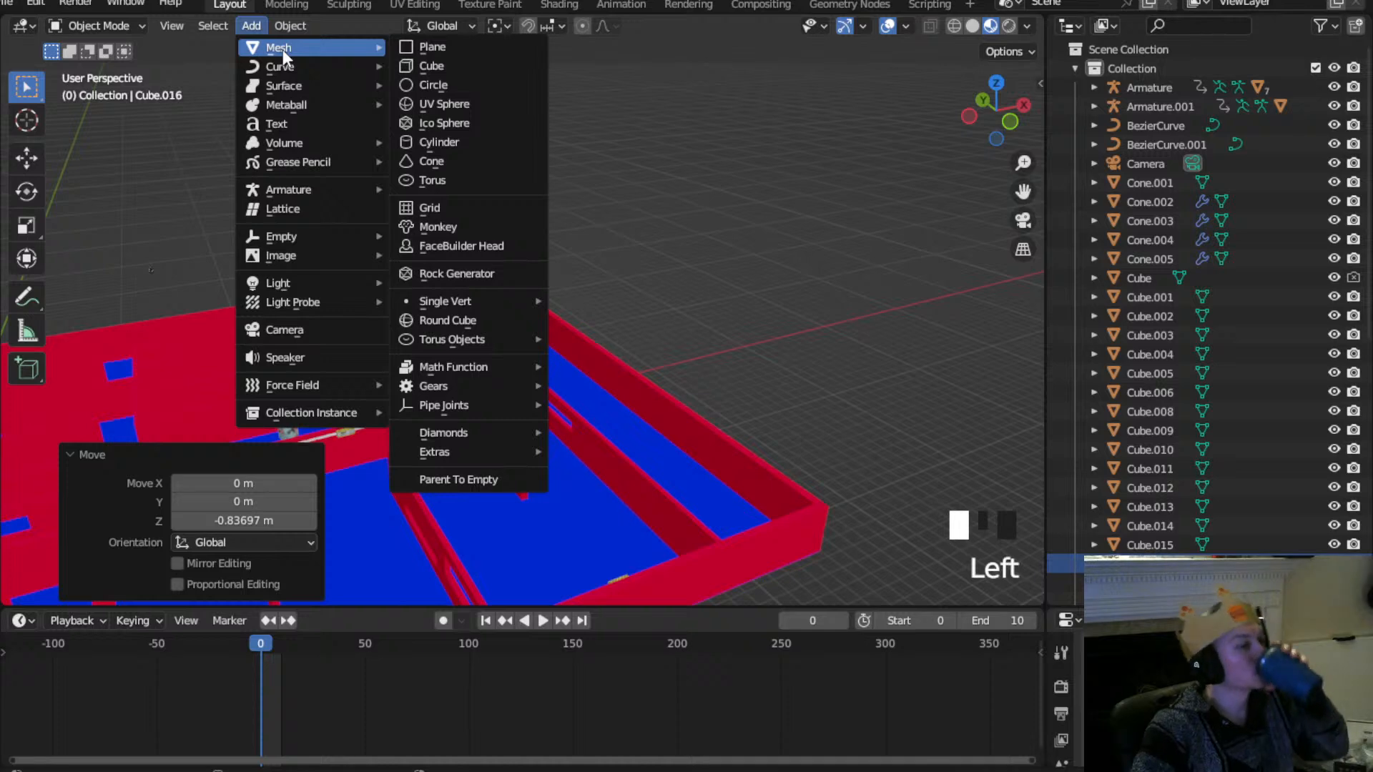
{"action": "left_click", "coordinate": [443, 65]}
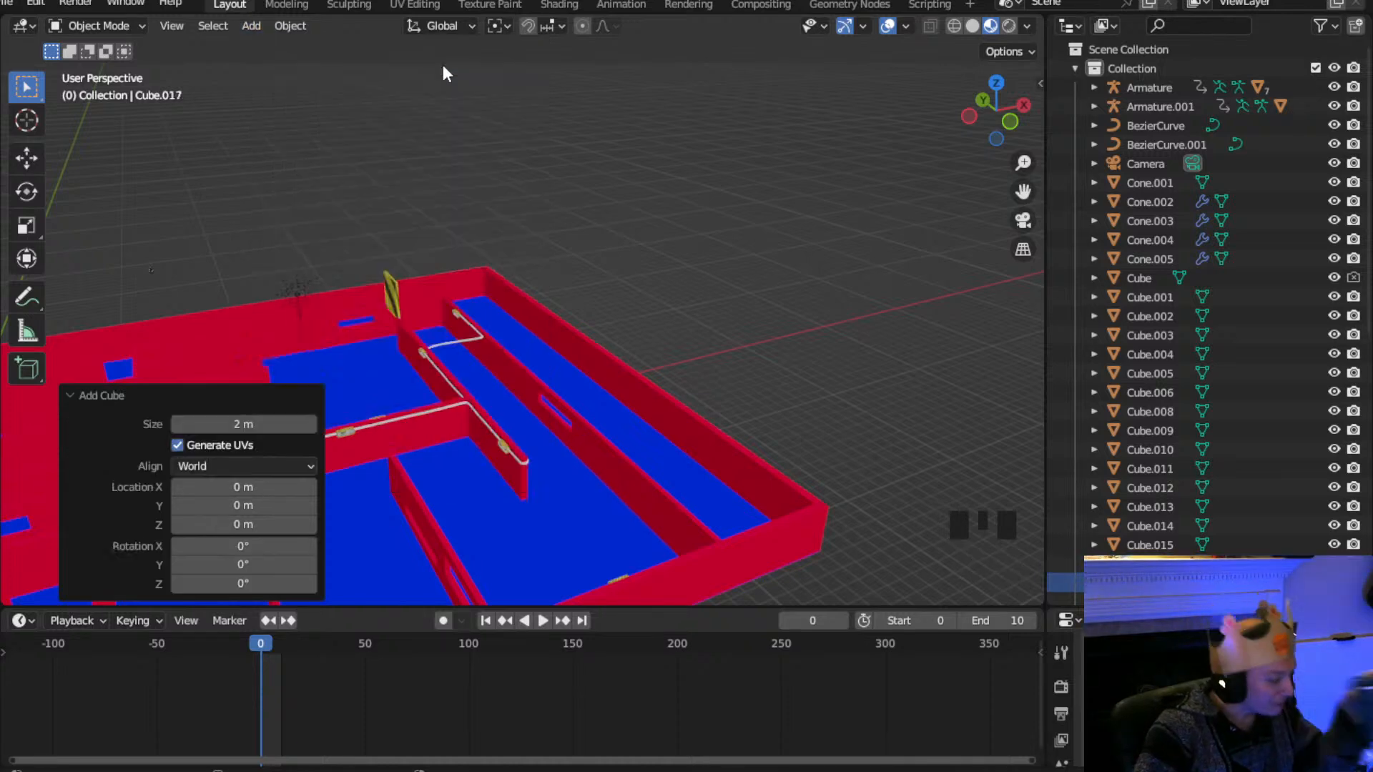
{"action": "scroll", "coordinate": [429, 376], "scroll_direction": "down", "scroll_amount": 4}
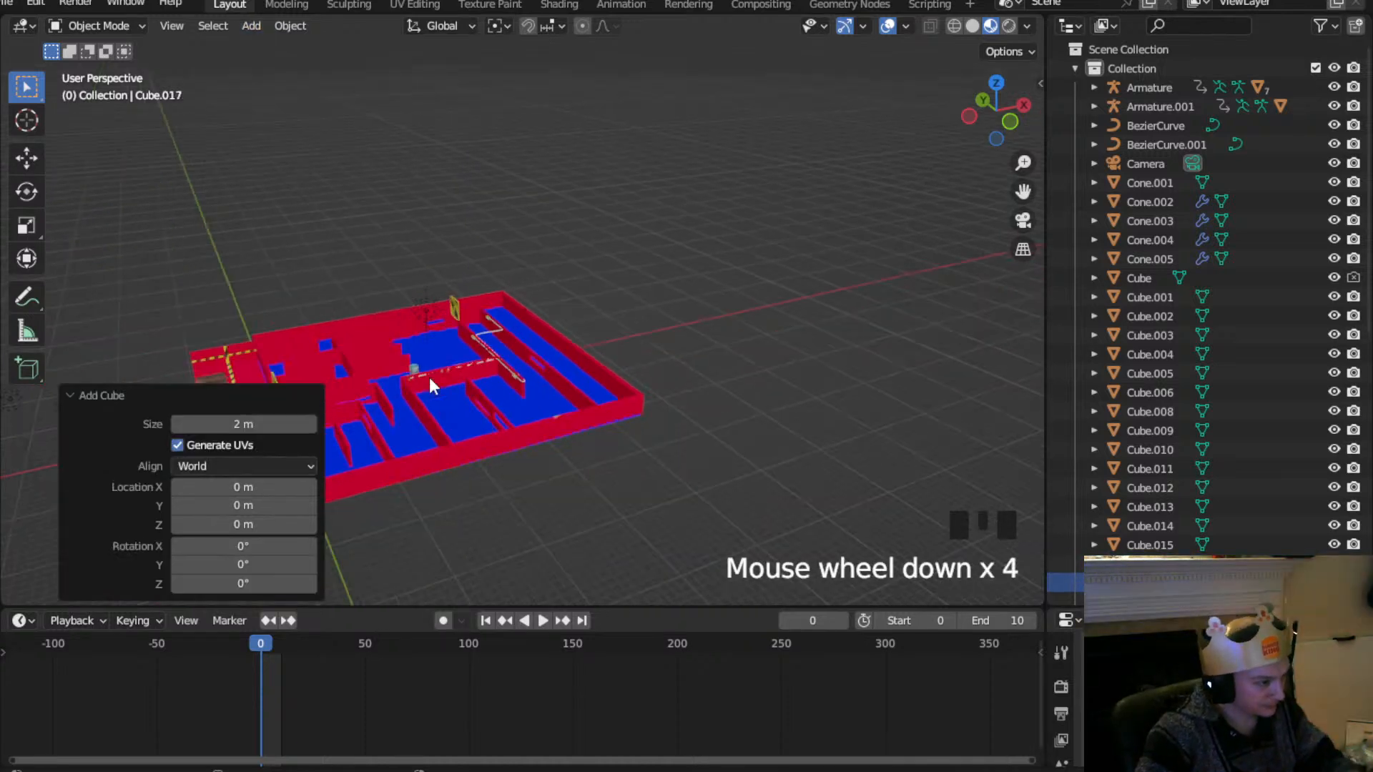
Raise the new cube about 82.27 m along Z, above the maze
{"action": "middle_click_drag", "start_coordinate": [432, 397], "coordinate": [573, 329]}
{"action": "scroll", "coordinate": [450, 319], "scroll_direction": "up", "scroll_amount": 3, "text": "shift"}
{"action": "middle_click_drag", "start_coordinate": [450, 319], "coordinate": [547, 379], "text": "shift"}
{"action": "scroll", "coordinate": [601, 250], "scroll_direction": "up", "scroll_amount": 3}
{"action": "scroll", "coordinate": [602, 247], "scroll_direction": "up", "scroll_amount": 2}
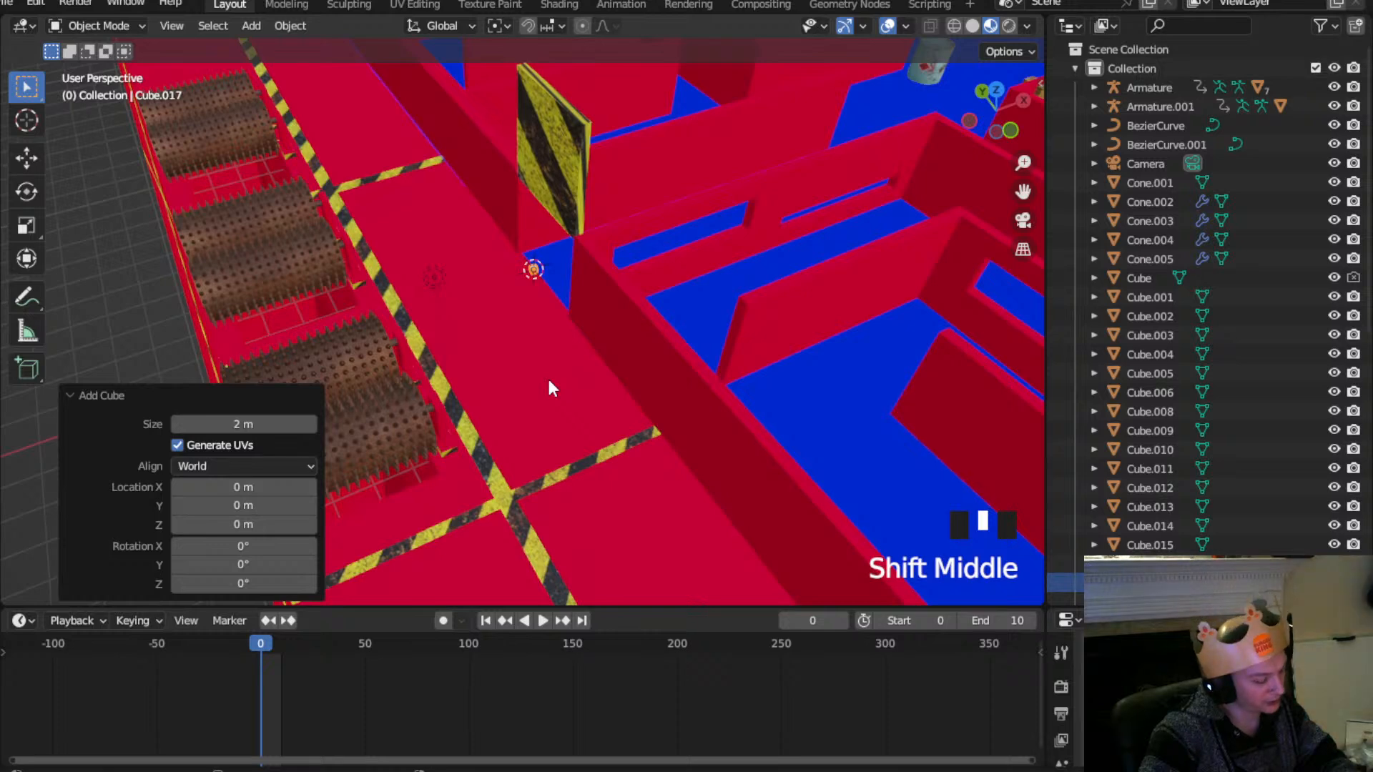
{"action": "key", "text": "g"}
{"action": "key", "text": "z"}
{"action": "left_click", "coordinate": [554, 122]}
Scale the cube uniformly to about 0.63, and narrow it to about 0.378 along Y
{"action": "middle_click_drag", "start_coordinate": [554, 122], "coordinate": [1004, 6], "text": "shift"}
{"action": "left_click", "coordinate": [971, 122]}
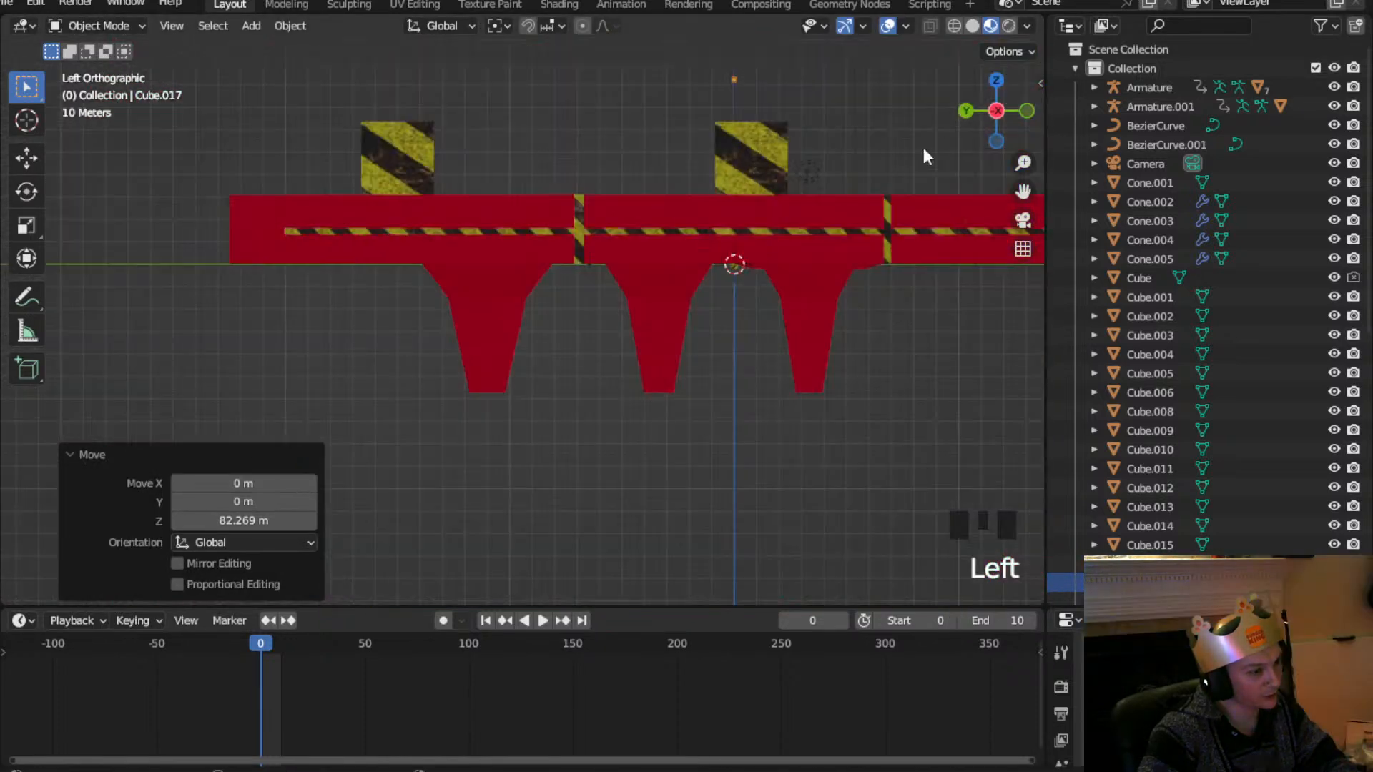
{"action": "middle_click_drag", "start_coordinate": [778, 185], "coordinate": [446, 455], "text": "shift"}
{"action": "scroll", "coordinate": [570, 368], "scroll_direction": "up", "scroll_amount": 8}
{"action": "scroll", "coordinate": [447, 446], "scroll_direction": "up", "scroll_amount": 2}
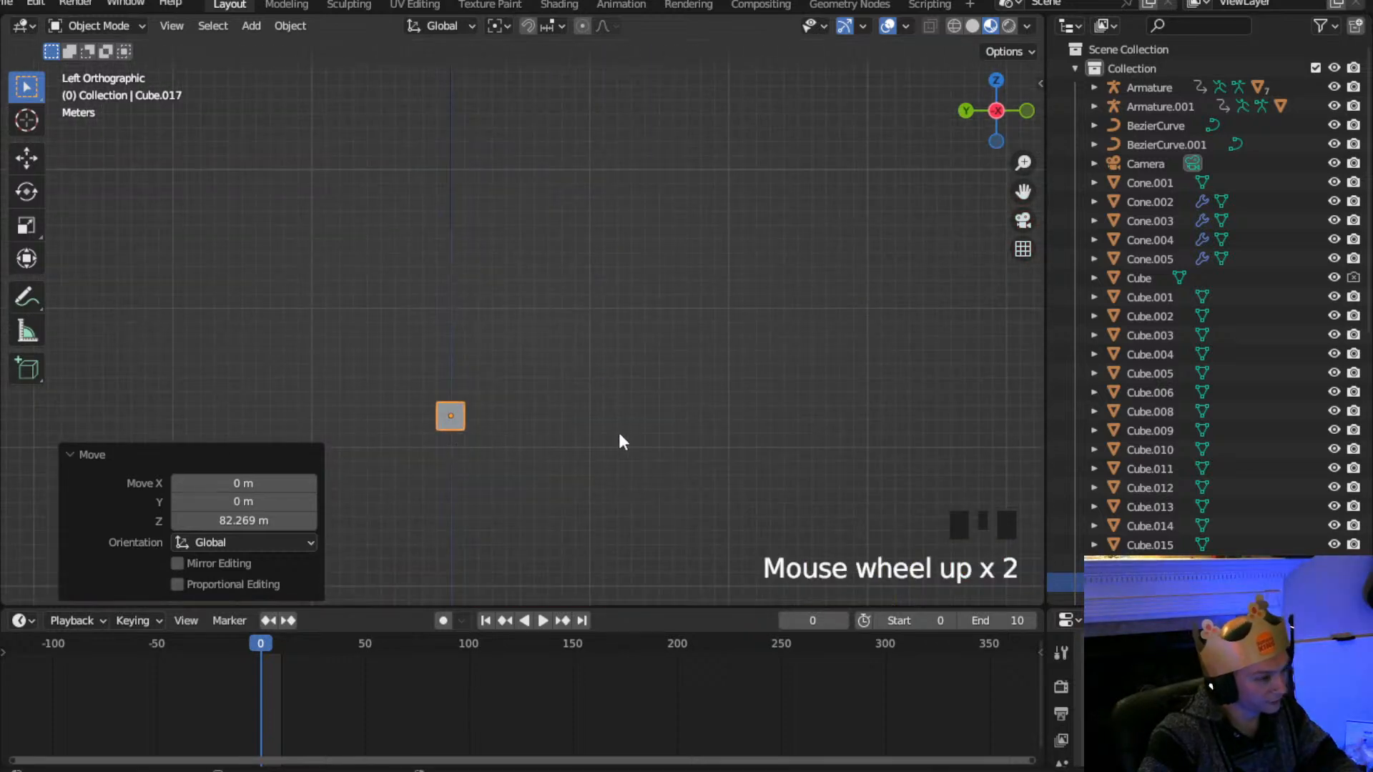
{"action": "key", "text": "s"}
{"action": "left_click", "coordinate": [558, 426]}
{"action": "key", "text": "s"}
{"action": "key", "text": "x"}
{"action": "key", "text": "y"}
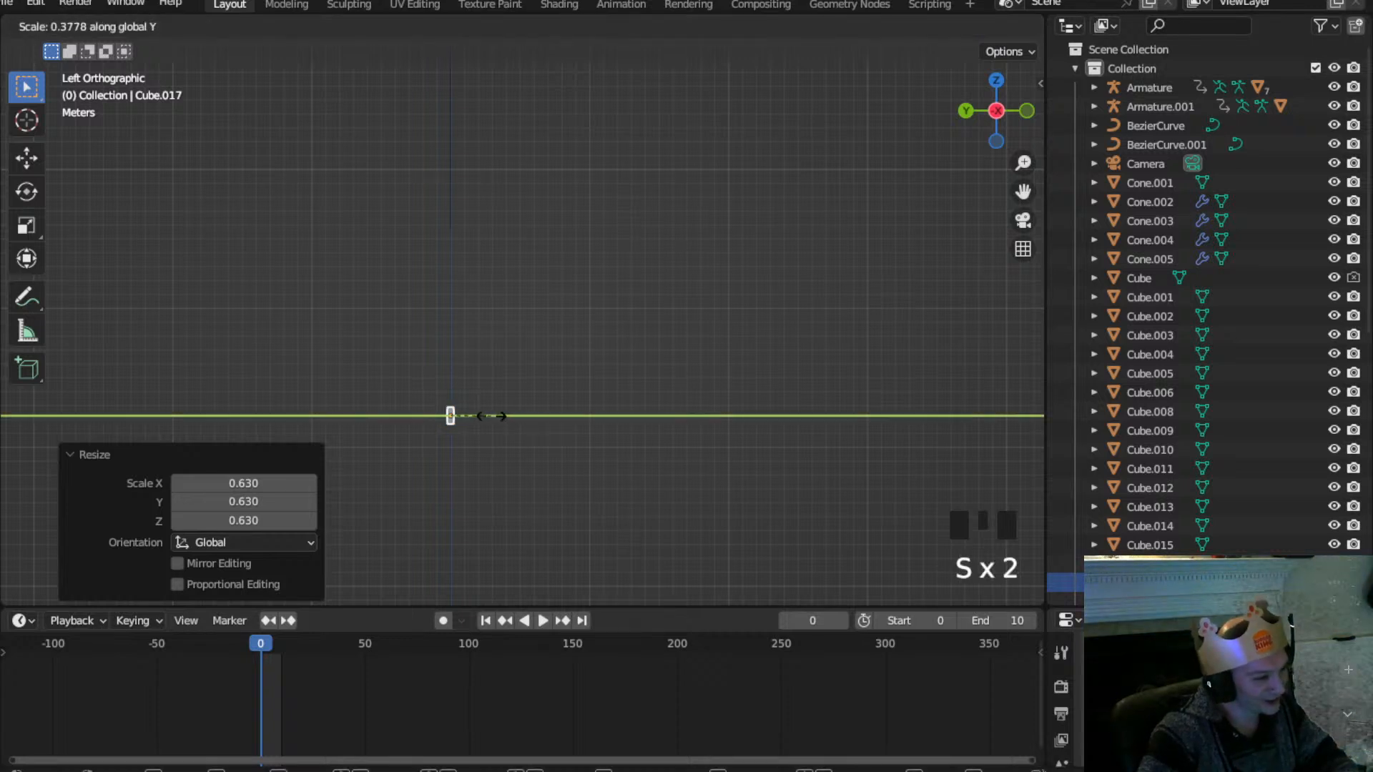
{"action": "left_click", "coordinate": [466, 414]}
Isolate the scaled cube in local view and open its mesh in Edit Mode
{"action": "middle_click_drag", "start_coordinate": [467, 414], "coordinate": [418, 456]}
{"action": "scroll", "coordinate": [503, 350], "scroll_direction": "down", "scroll_amount": 6}
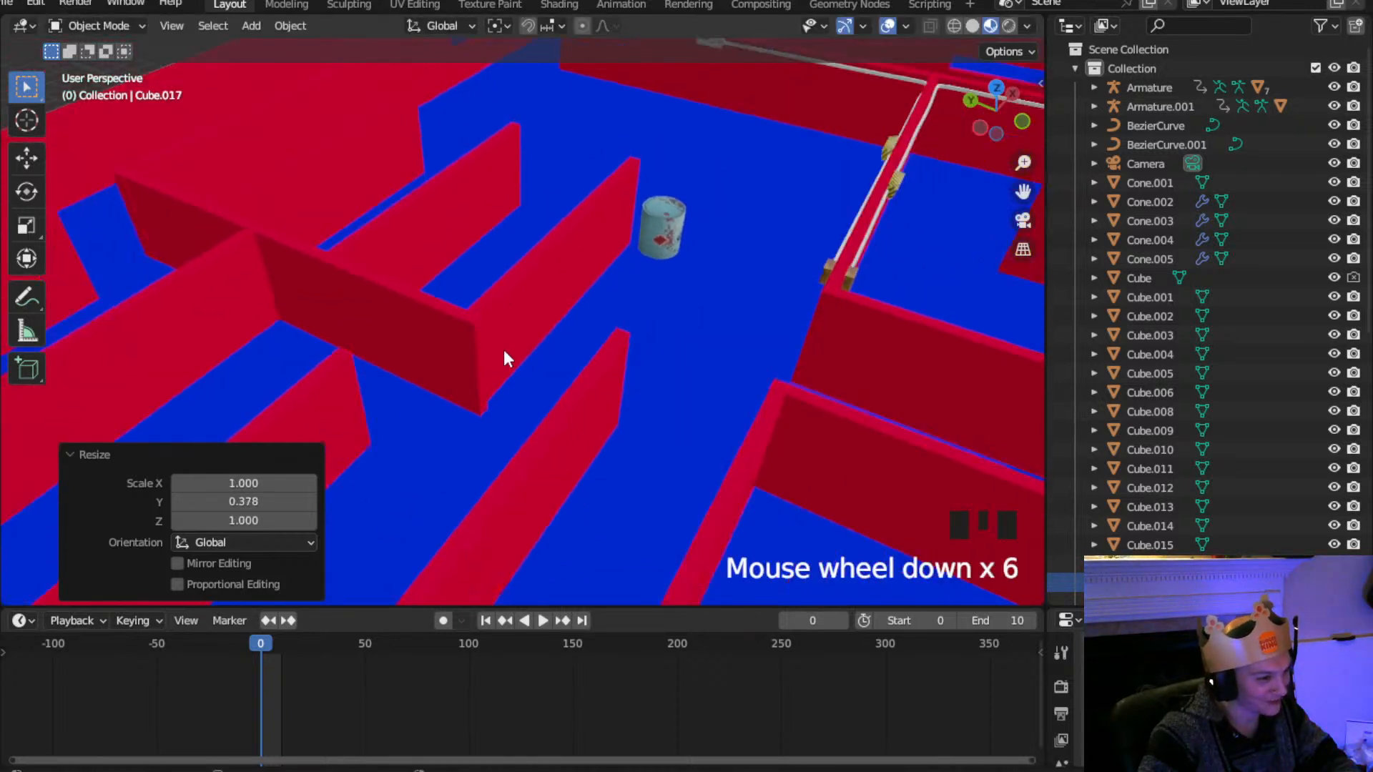
{"action": "scroll", "coordinate": [508, 349], "scroll_direction": "down", "scroll_amount": 3, "text": "shift"}
{"action": "middle_click_drag", "start_coordinate": [509, 349], "coordinate": [503, 517], "text": "shift"}
{"action": "scroll", "coordinate": [532, 488], "scroll_direction": "down", "scroll_amount": 6}
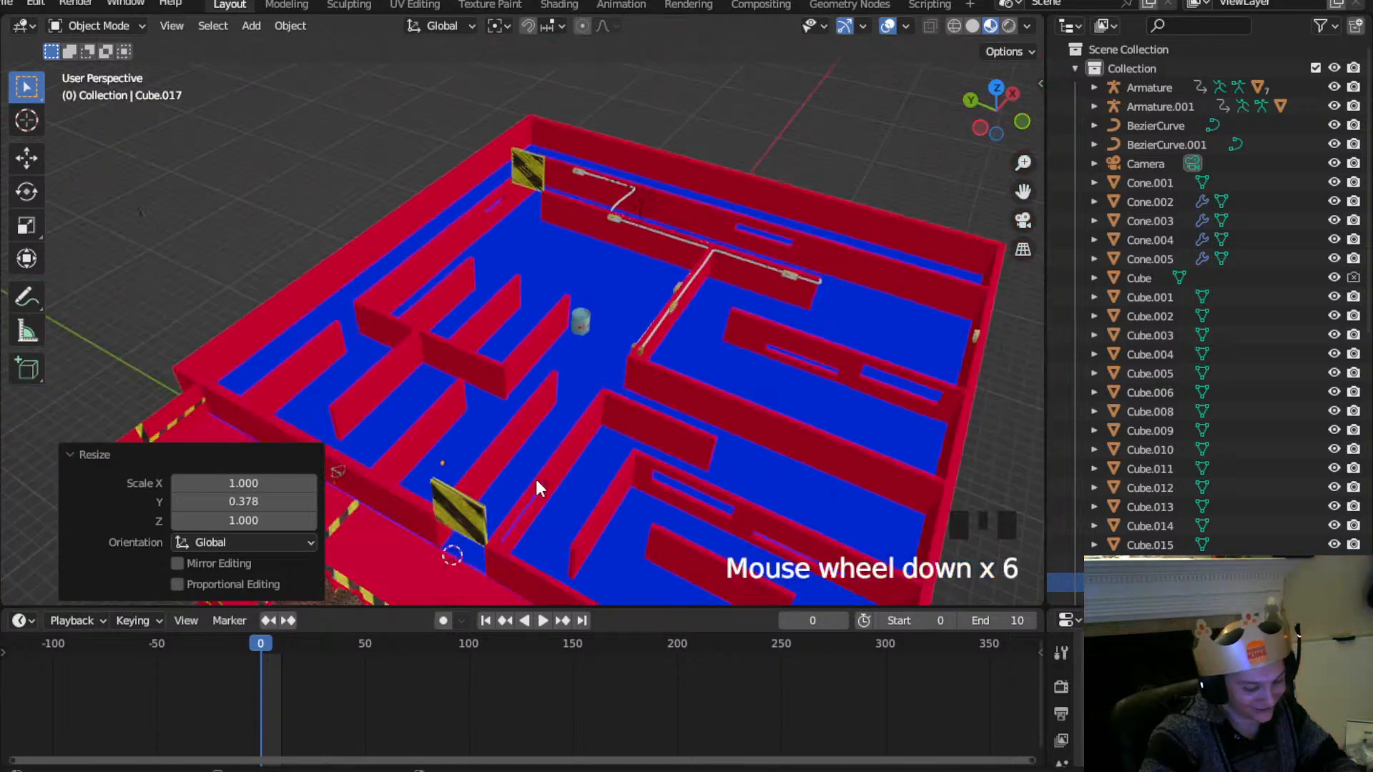
{"action": "key", "text": "KP_Divide"}
{"action": "scroll", "coordinate": [536, 451], "scroll_direction": "down", "scroll_amount": 5}
{"action": "middle_click_drag", "start_coordinate": [533, 436], "coordinate": [466, 362]}
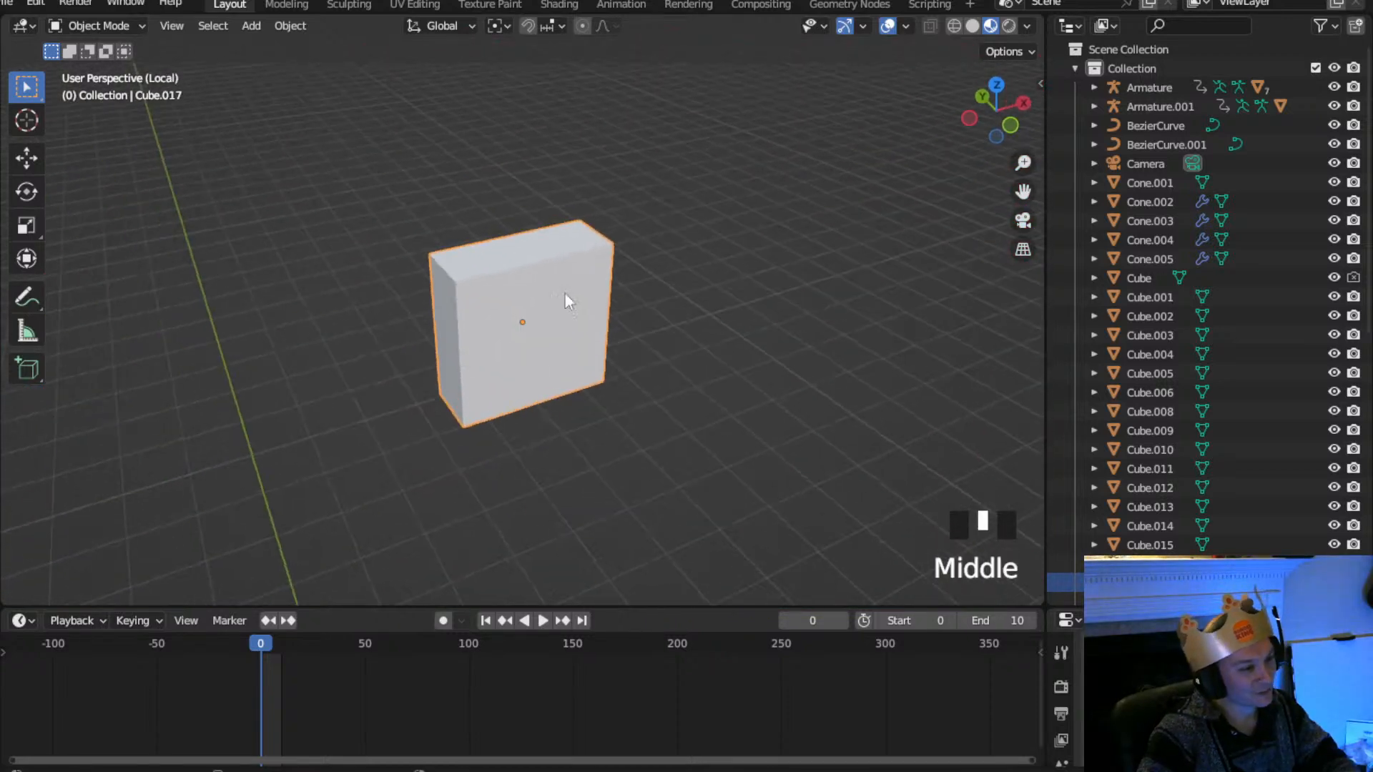
{"action": "left_click", "coordinate": [1018, 118]}
{"action": "left_click", "coordinate": [112, 25]}
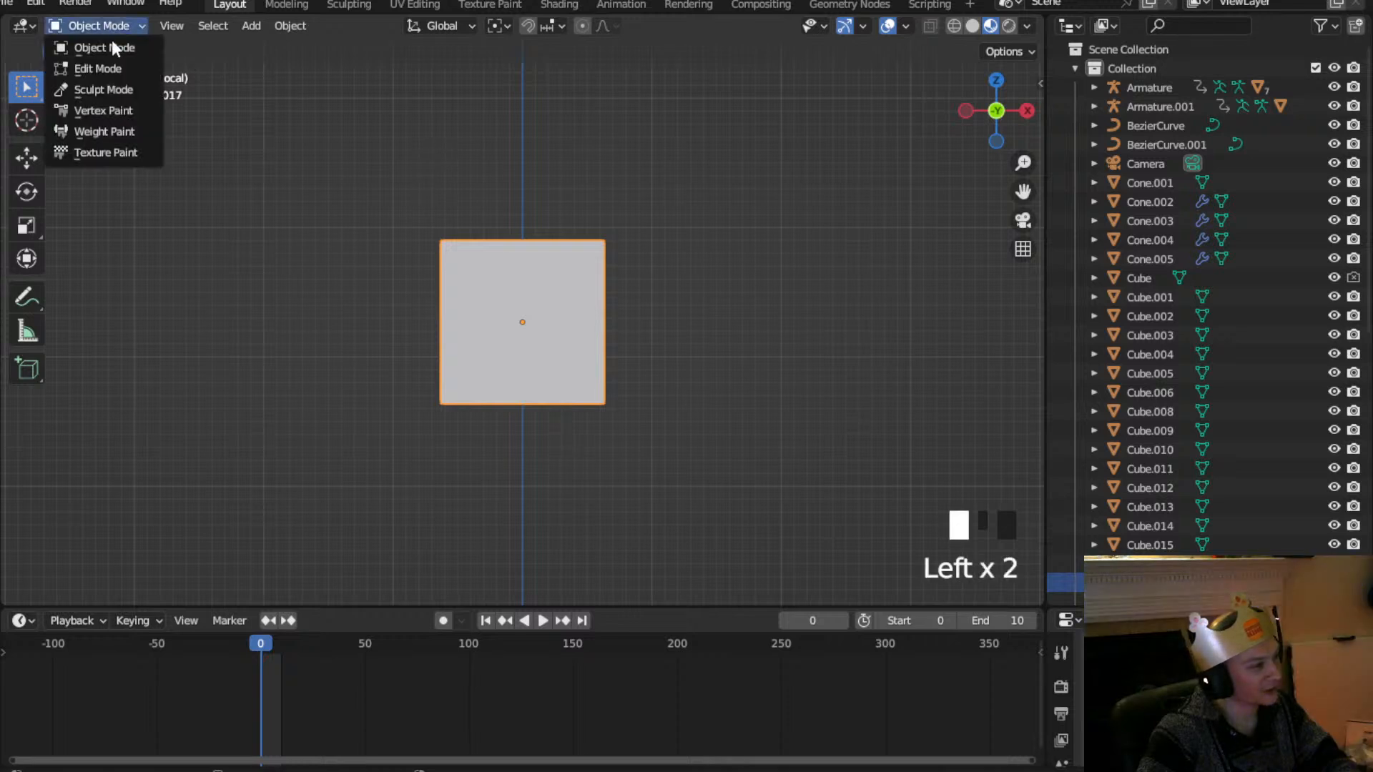
{"action": "left_click", "coordinate": [107, 68]}
Select the block's top face and raise it about 8.12 m along Z
{"action": "scroll", "coordinate": [564, 338], "scroll_direction": "down", "scroll_amount": 5}
{"action": "middle_click_drag", "start_coordinate": [563, 338], "coordinate": [536, 464], "text": "shift"}
{"action": "middle_click_drag", "start_coordinate": [465, 380], "coordinate": [418, 296]}
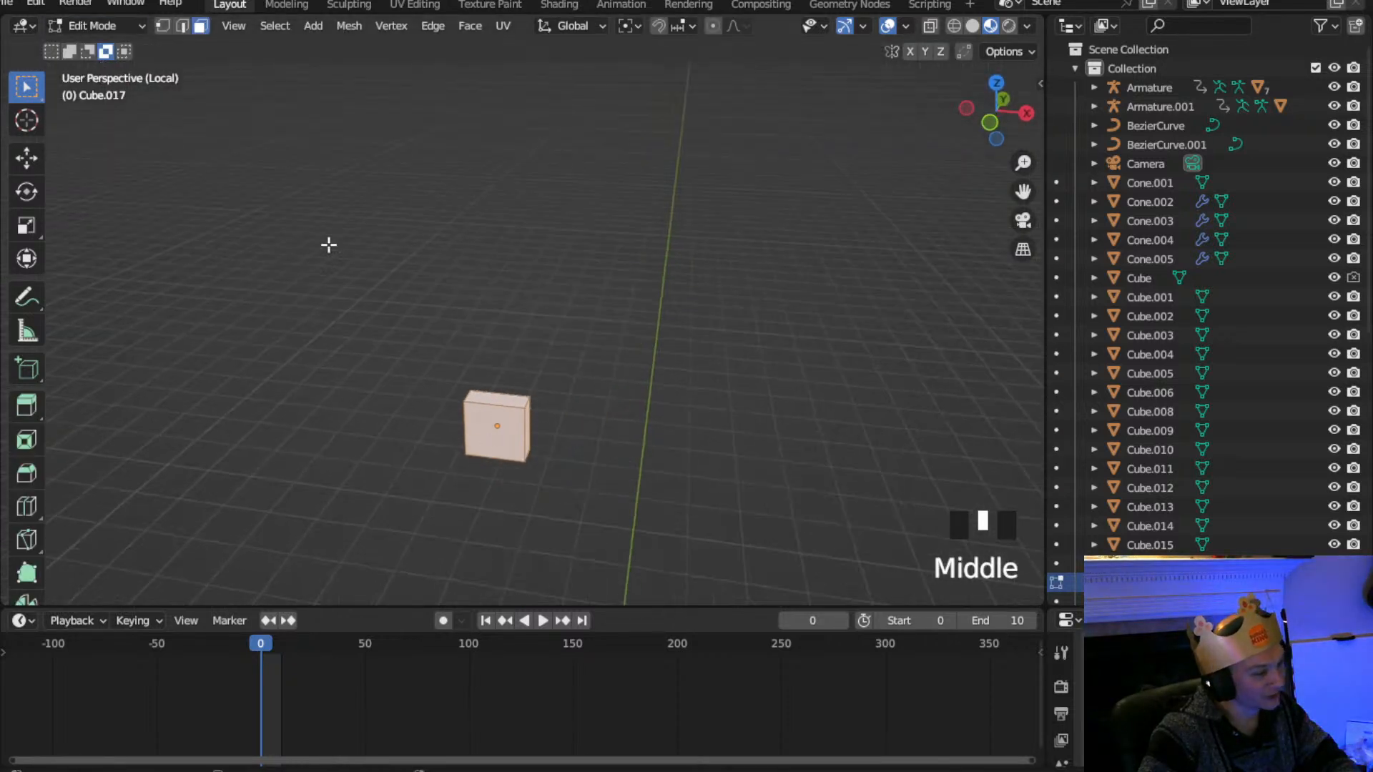
{"action": "left_click", "coordinate": [509, 416]}
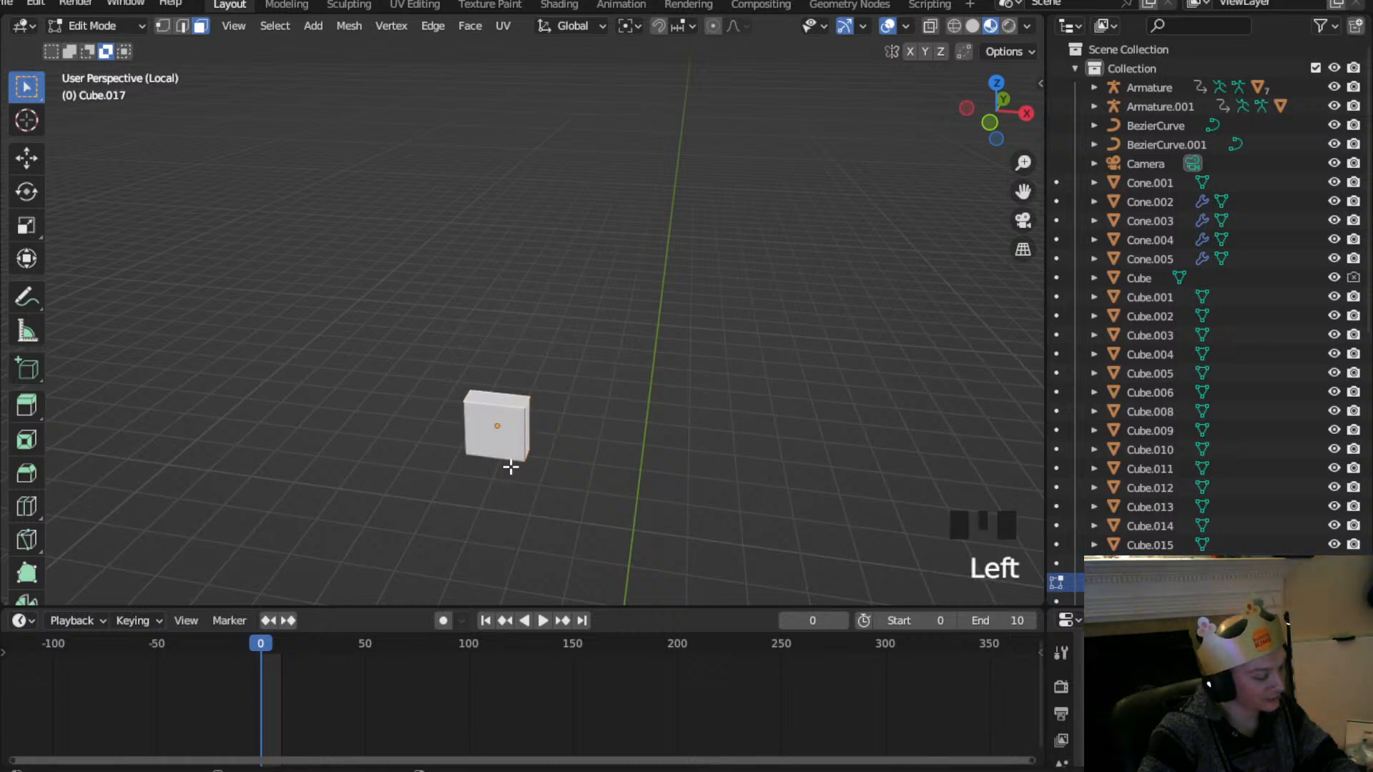
{"action": "key", "text": "g"}
{"action": "key", "text": "z"}
{"action": "left_click", "coordinate": [529, 125]}
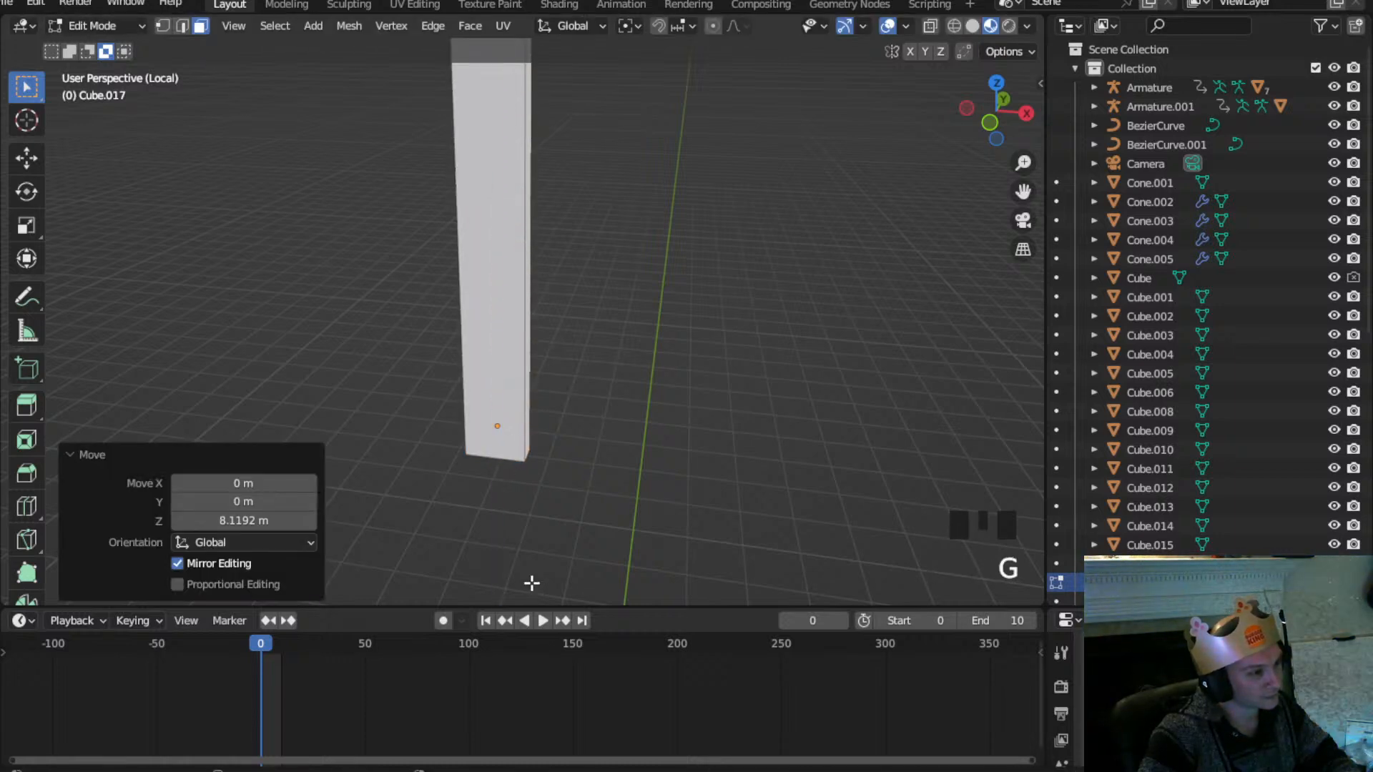
Stretch the block further by raising its top face about 3.85 m more along Z
{"action": "scroll", "coordinate": [603, 331], "scroll_direction": "down", "scroll_amount": 4}
{"action": "middle_click_drag", "start_coordinate": [603, 331], "coordinate": [521, 432], "text": "shift"}
{"action": "left_click", "coordinate": [996, 83]}
{"action": "scroll", "coordinate": [503, 457], "scroll_direction": "down", "scroll_amount": 2}
{"action": "key", "text": "g"}
{"action": "key", "text": "z"}
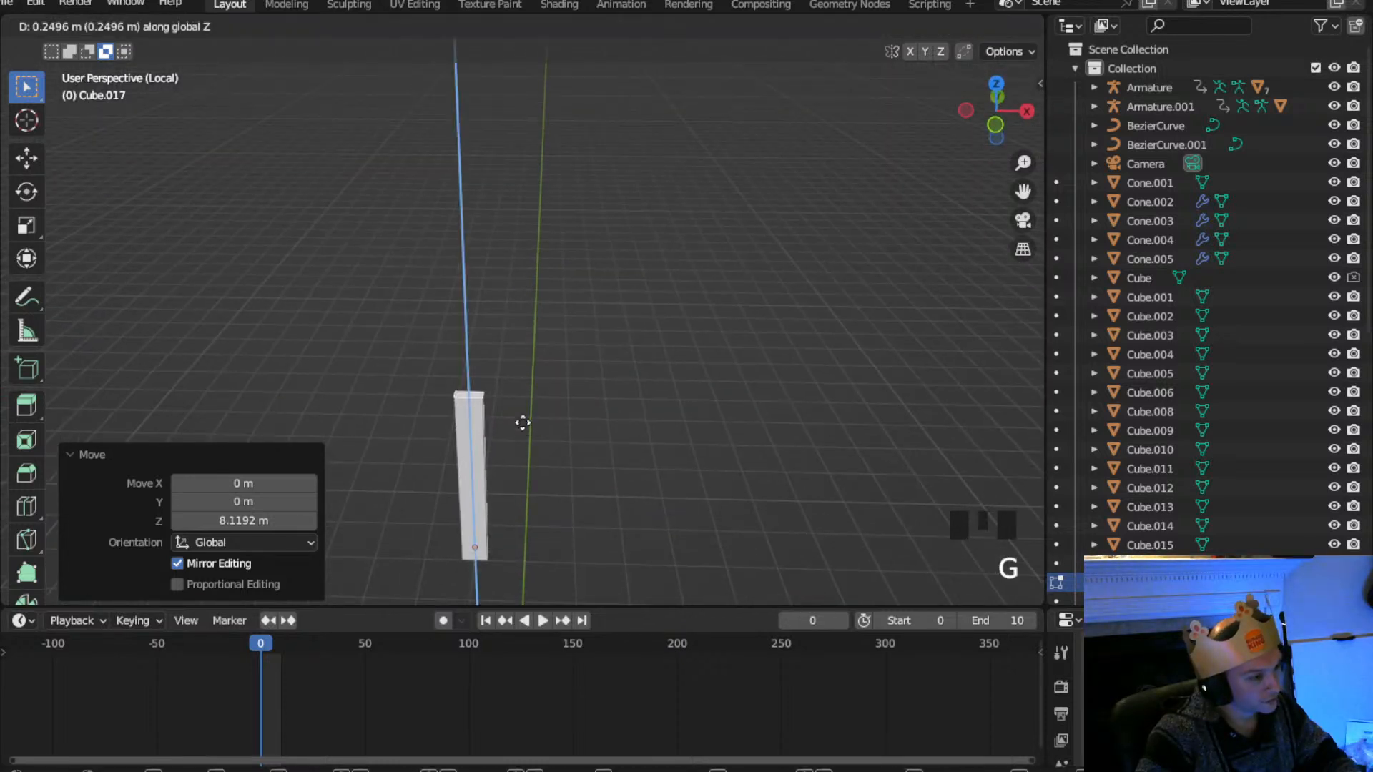
{"action": "left_click", "coordinate": [517, 357]}
Scale the top face by about 2.78 and rotate it about 32.2° around Z
{"action": "key", "text": "s"}
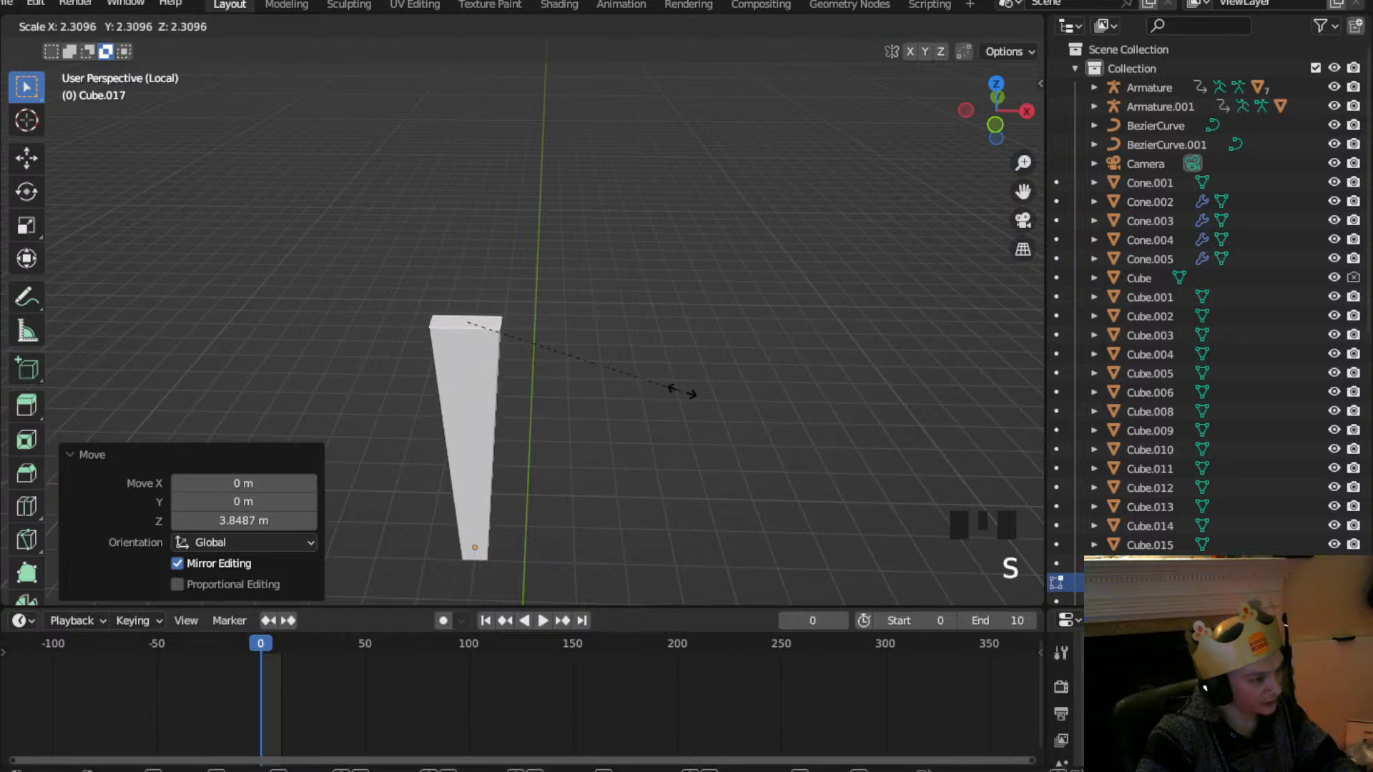
{"action": "left_click", "coordinate": [726, 403]}
{"action": "key", "text": "r"}
{"action": "key", "text": "z"}
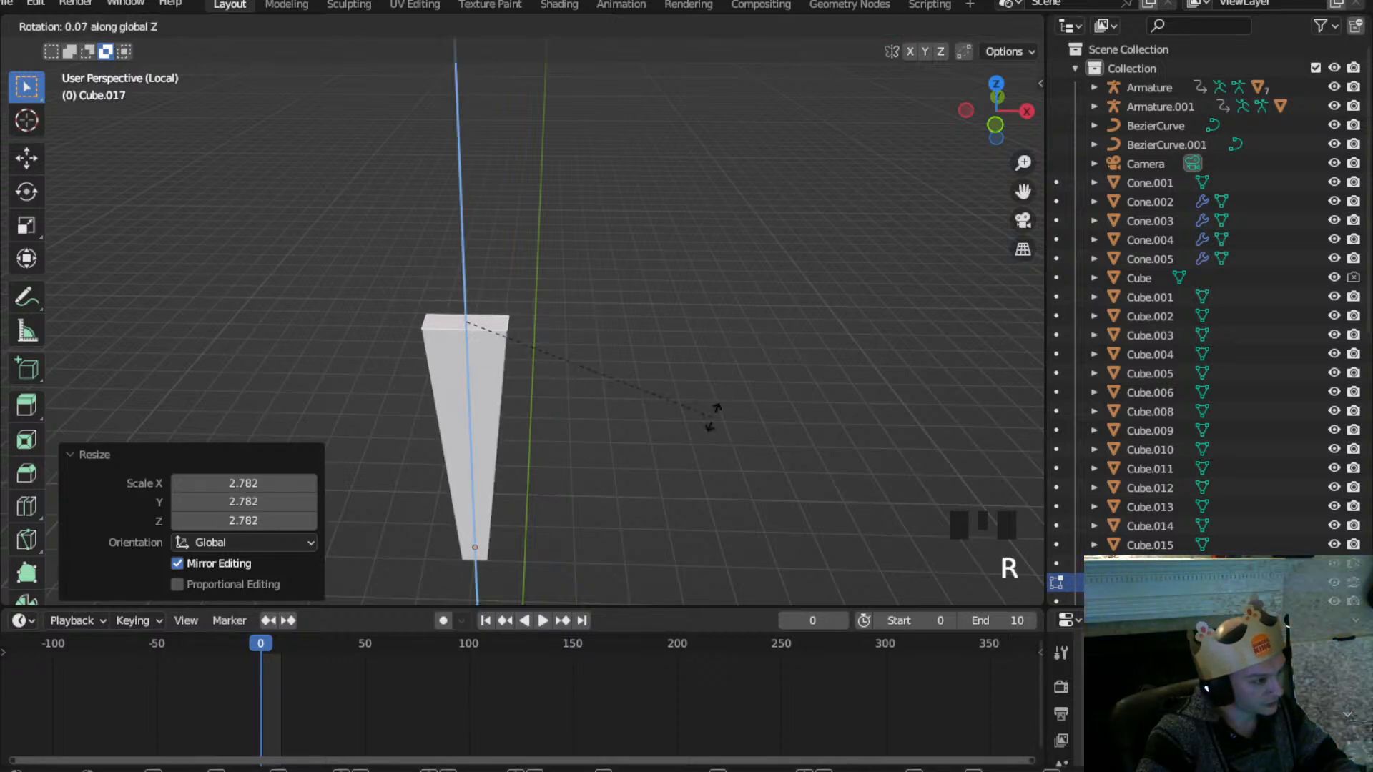
{"action": "left_click", "coordinate": [676, 283]}
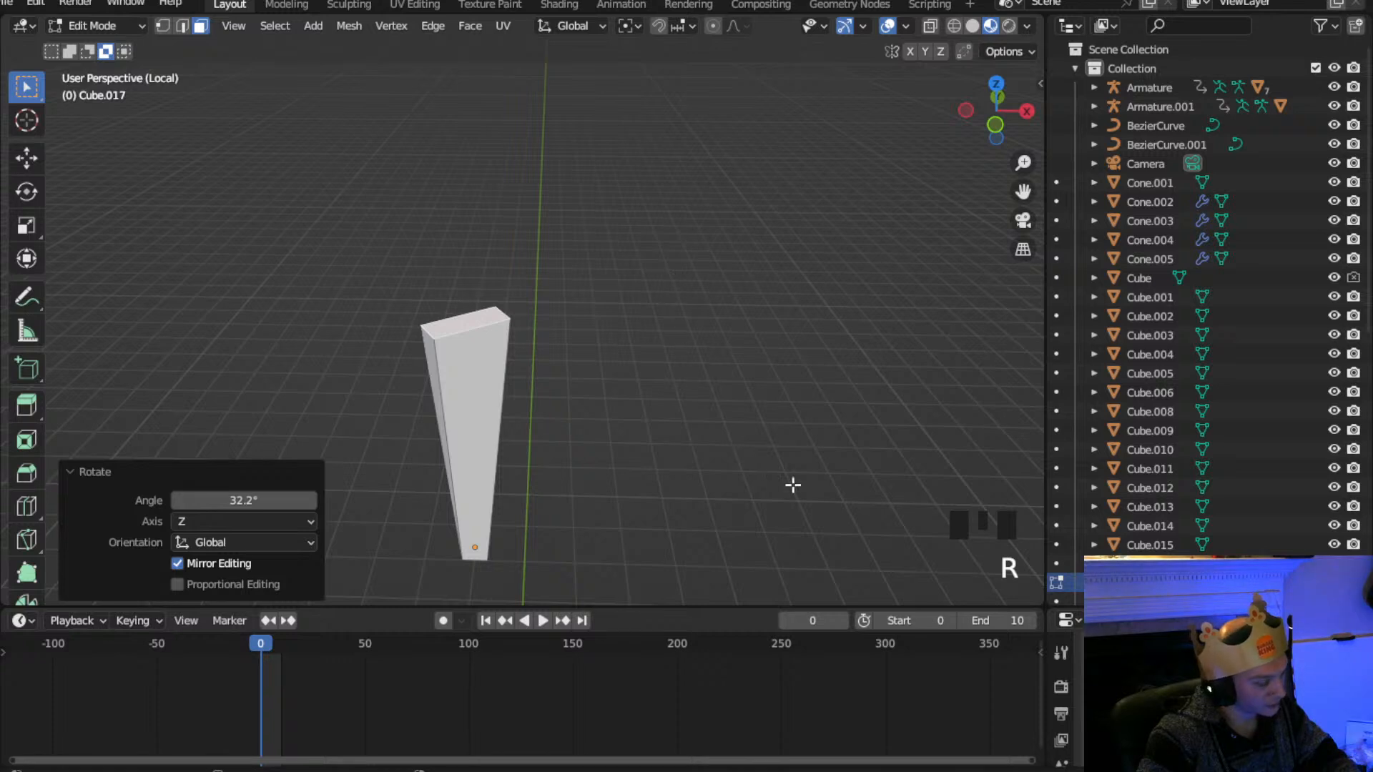
Add three lengthwise loop cuts to the tapered block: one down the middle and one on each side of it
{"action": "left_click", "coordinate": [26, 506]}
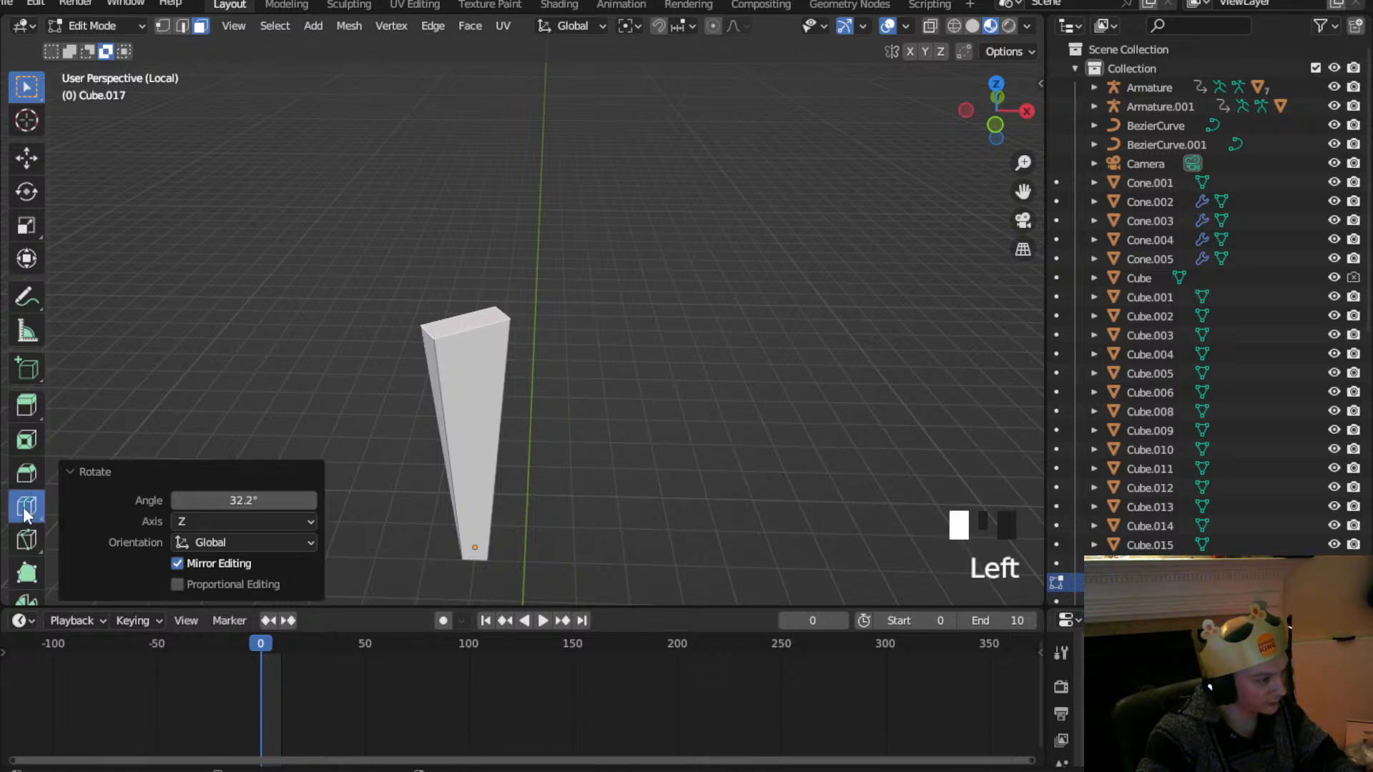
{"action": "left_click", "coordinate": [465, 338]}
{"action": "left_click", "coordinate": [486, 318]}
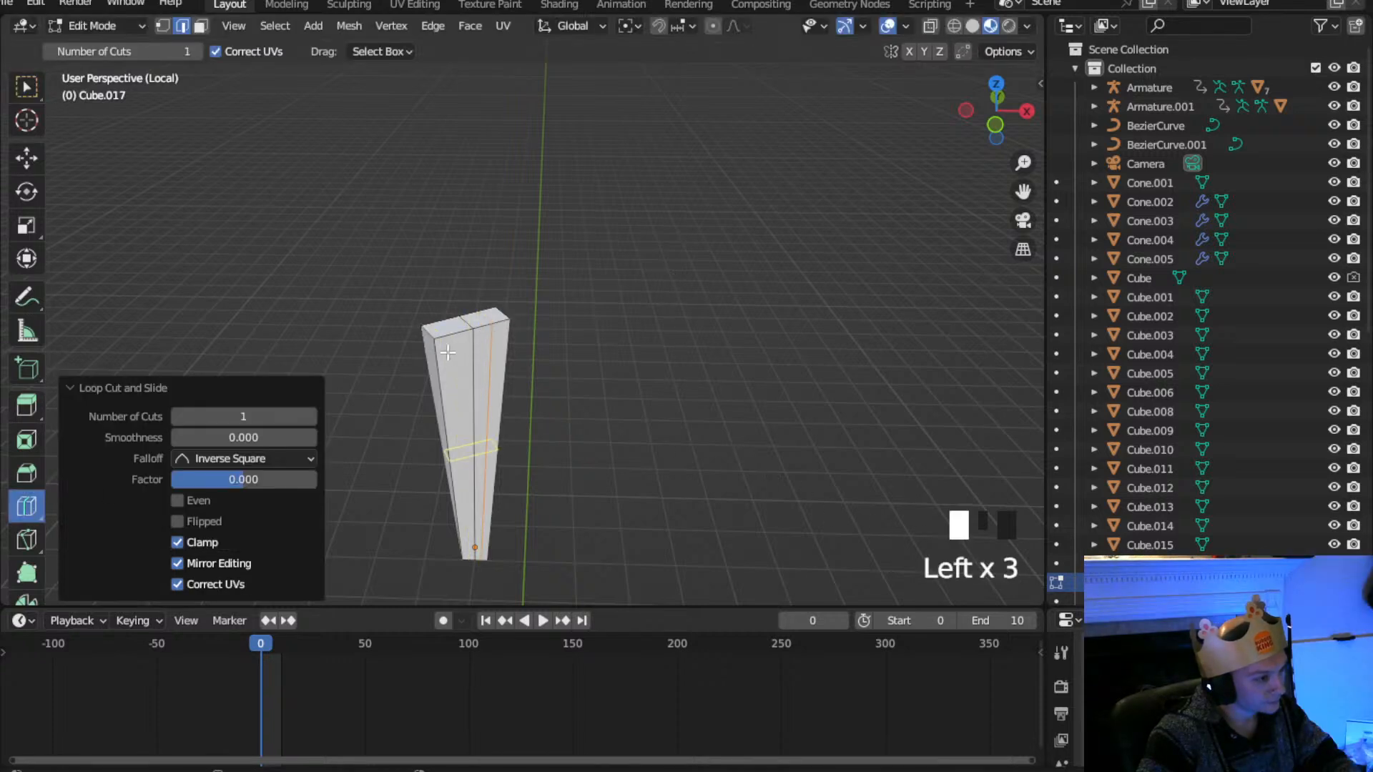
{"action": "left_click", "coordinate": [443, 325]}
{"action": "left_click", "coordinate": [25, 89]}
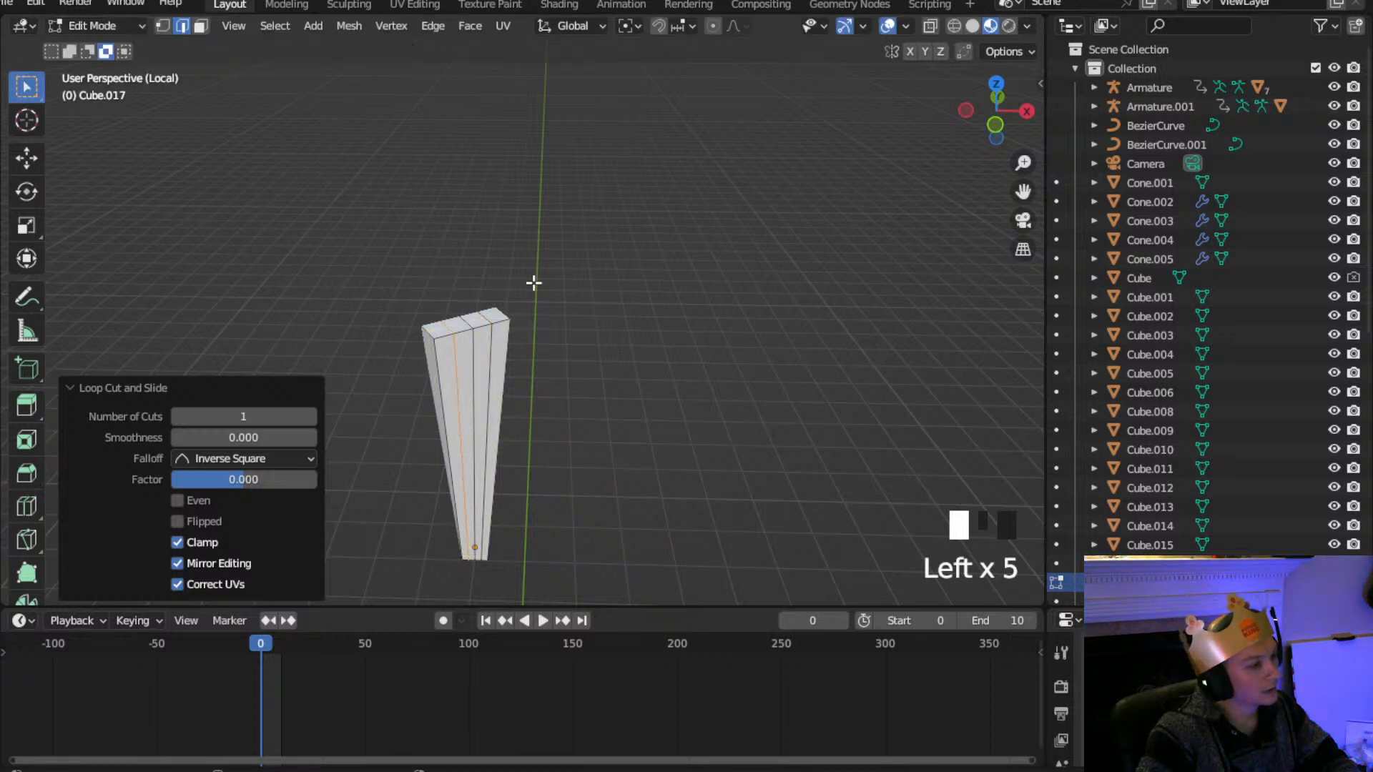
{"action": "left_click", "coordinate": [484, 319]}
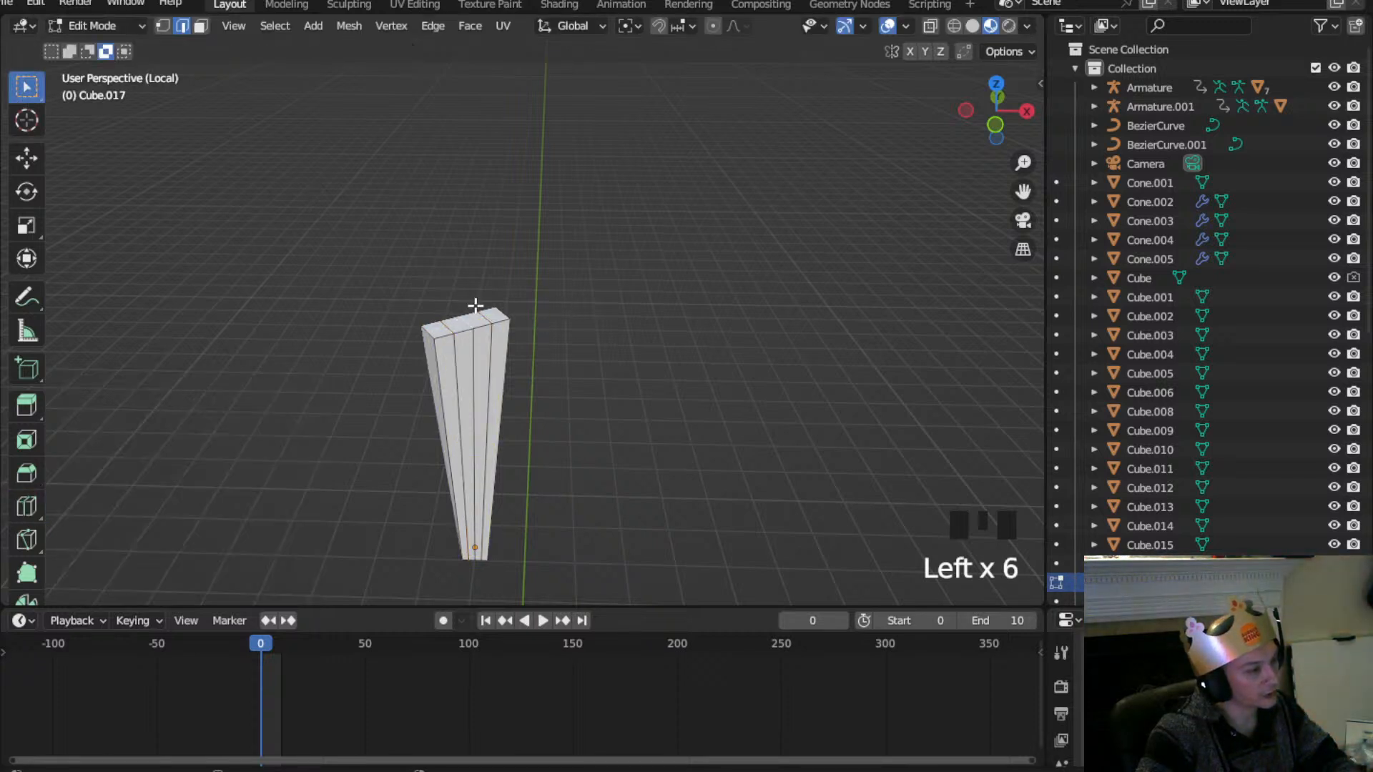
{"action": "key", "text": "g"}
{"action": "key", "text": "z"}
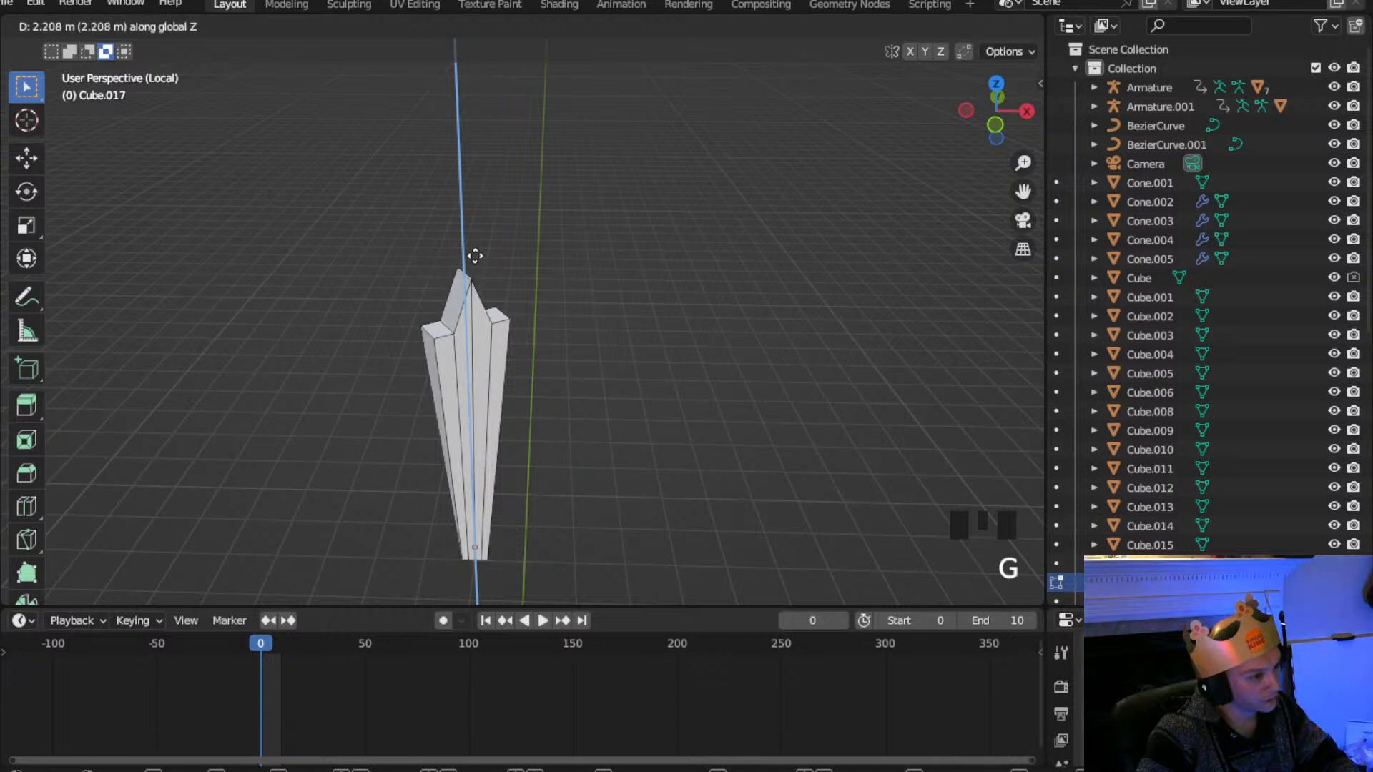
{"action": "key", "text": "Escape"}
Select the three inner edges across the block's top and raise them about 1.70 m along Z
{"action": "key", "text": "shift+Left"}
{"action": "key", "text": "shift+Left"}
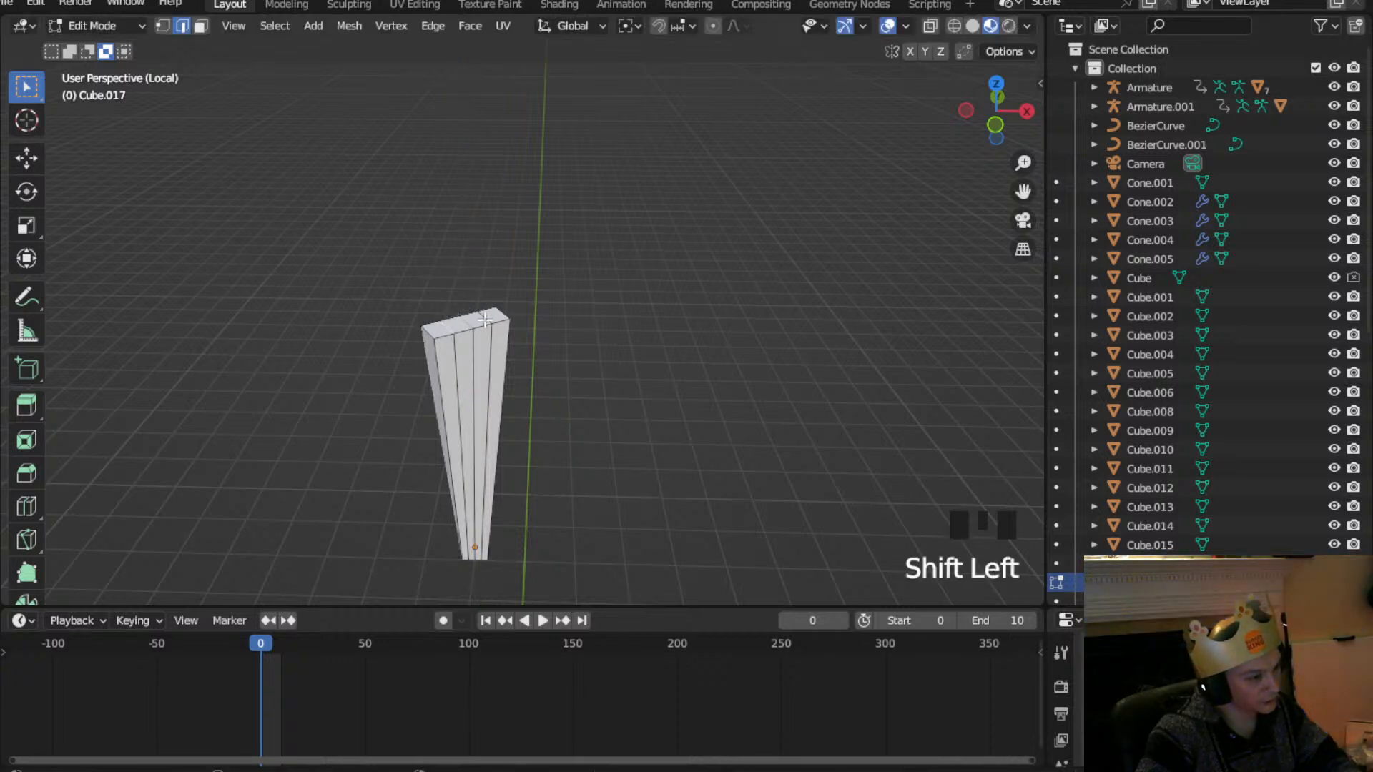
{"action": "key", "text": "g"}
{"action": "key", "text": "z"}
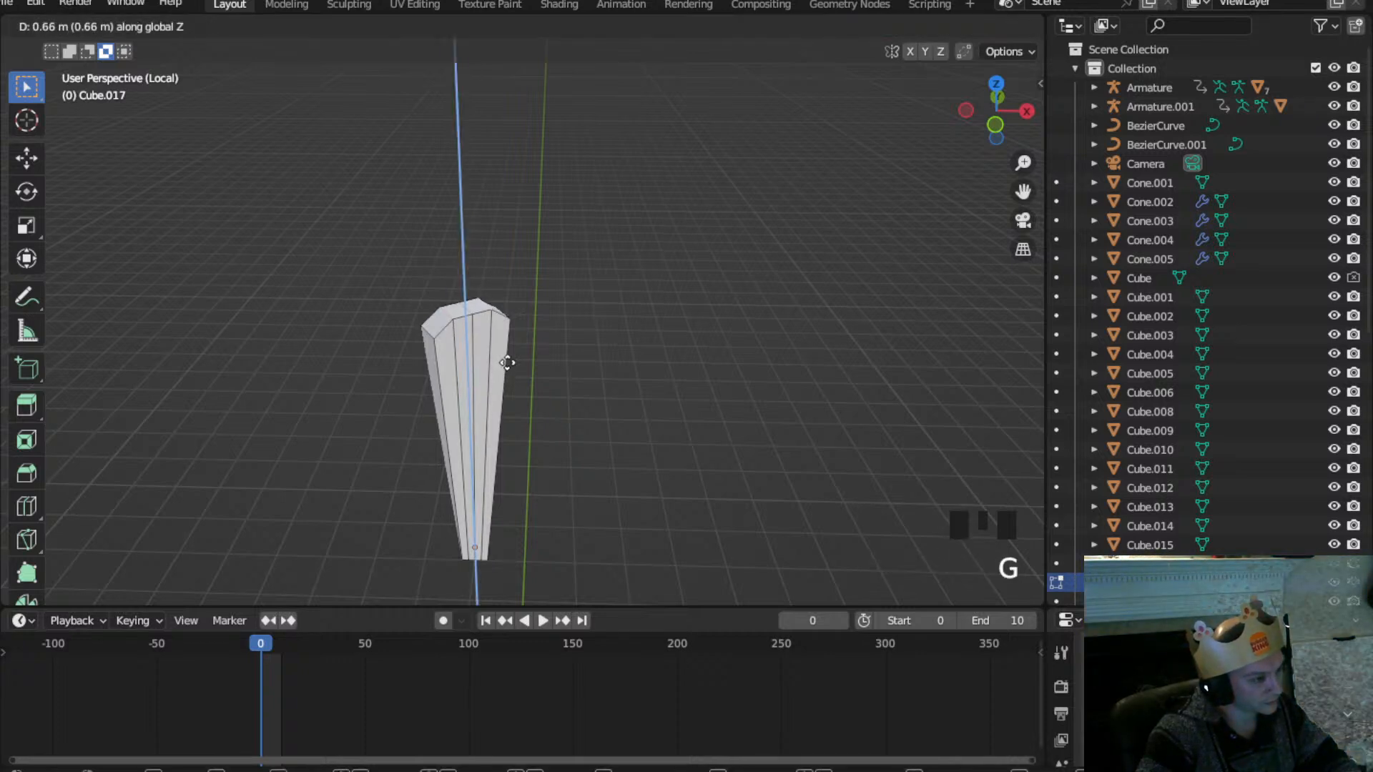
{"action": "left_click", "coordinate": [507, 341]}
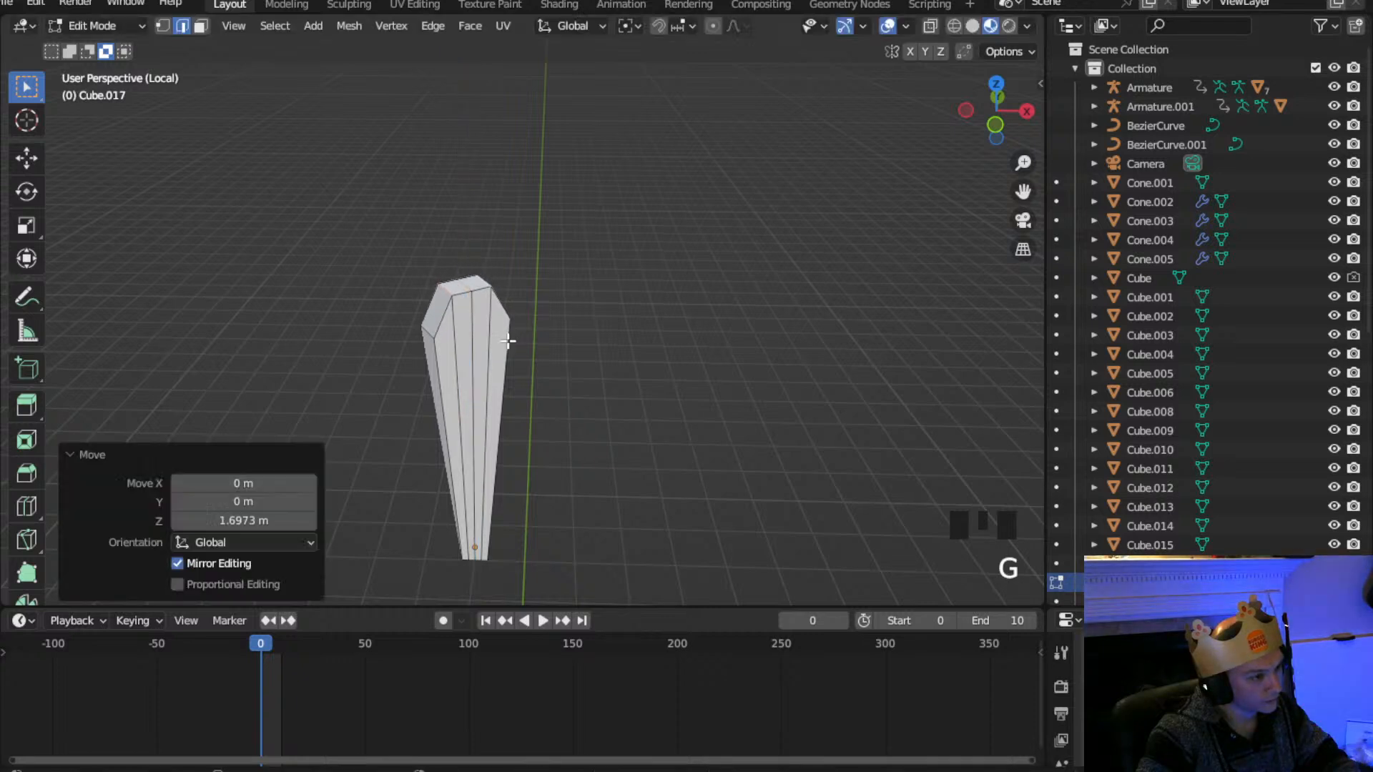
Raise the middle top edge about 1.17 m along Z to form a point
{"action": "left_click", "coordinate": [454, 280]}
{"action": "key", "text": "g"}
{"action": "key", "text": "z"}
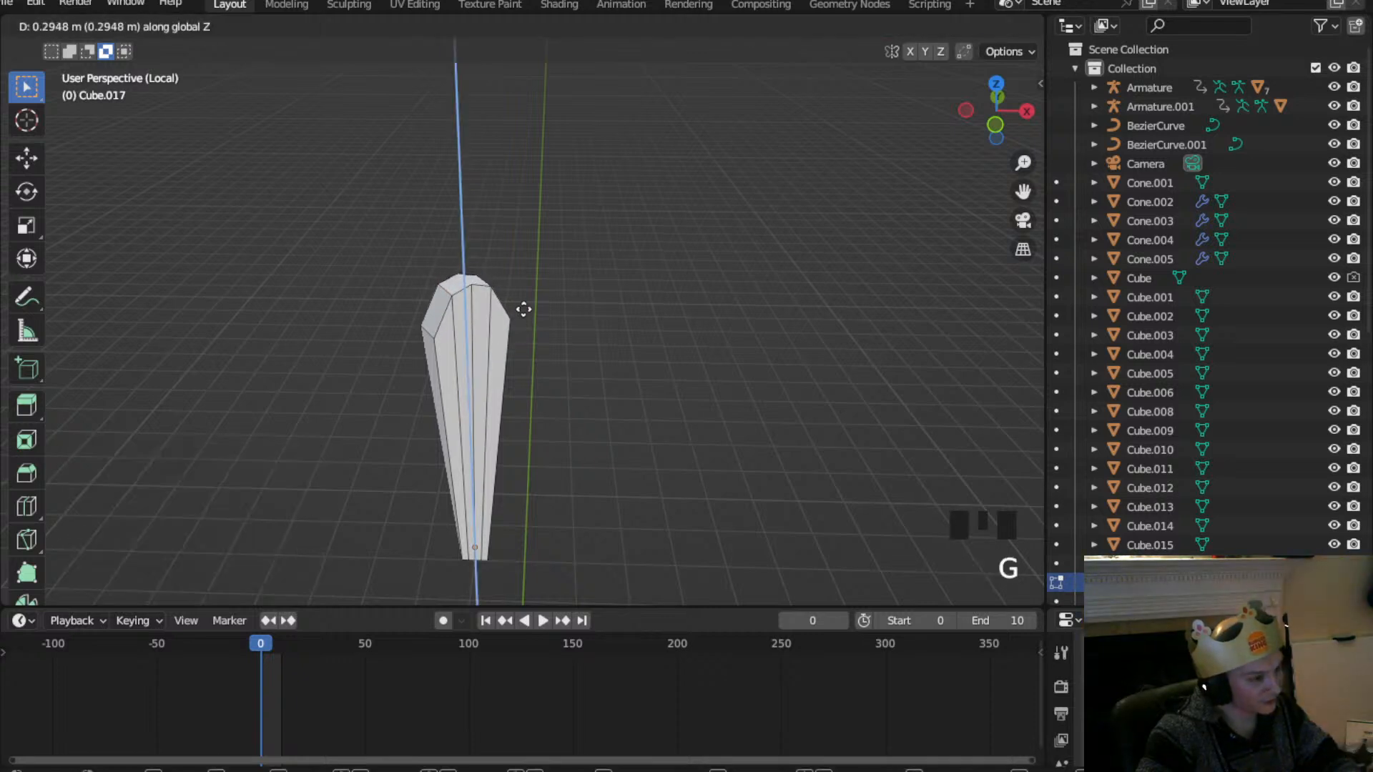
{"action": "left_click", "coordinate": [521, 293]}
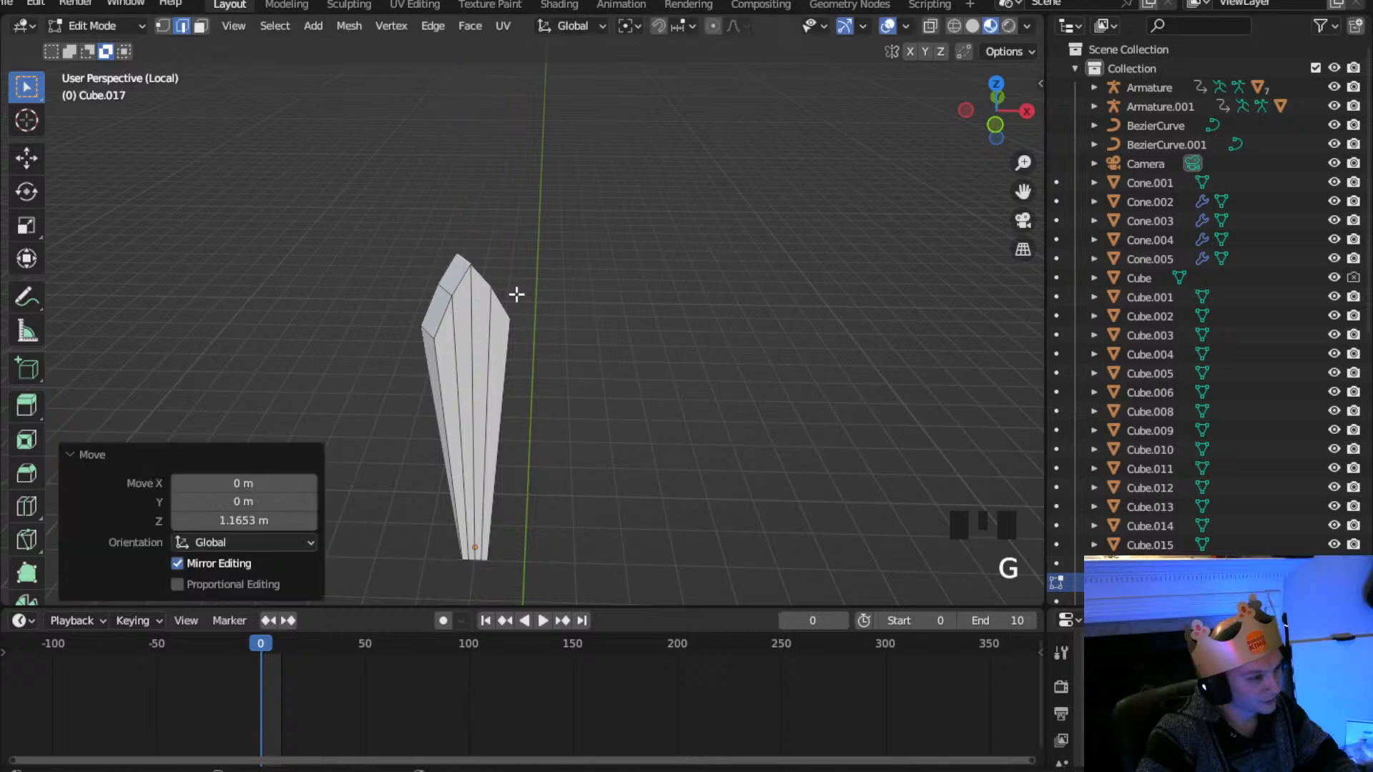
Select the whole mesh in face mode and thin it to about 0.161 along its local Y
{"action": "left_click", "coordinate": [202, 27]}
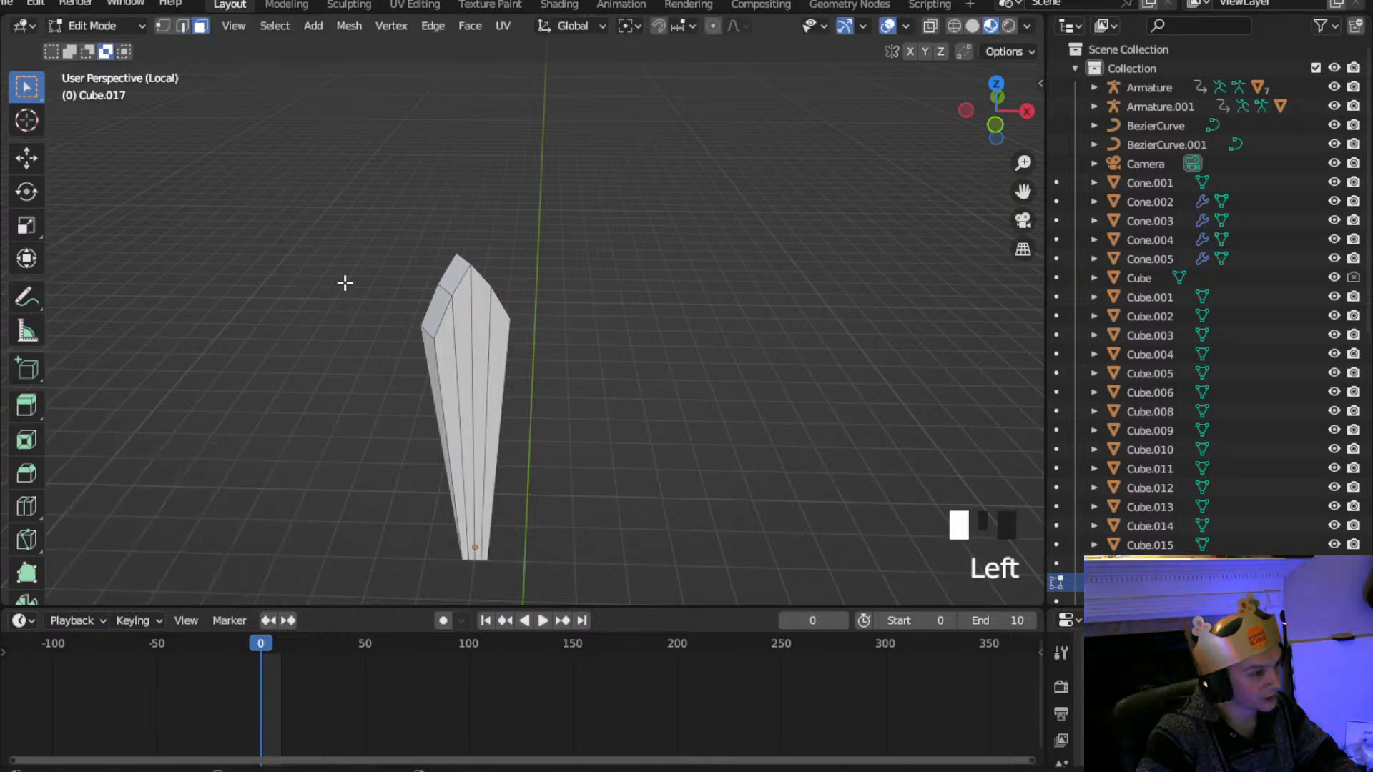
{"action": "left_click", "coordinate": [491, 357]}
{"action": "middle_click_drag", "start_coordinate": [441, 352], "coordinate": [127, 446]}
{"action": "mouse_move", "coordinate": [464, 384]}
{"action": "middle_mouse_down"}
{"action": "mouse_move", "coordinate": [598, 371]}
{"action": "mouse_move", "coordinate": [586, 386]}
{"action": "mouse_move", "coordinate": [438, 387]}
{"action": "middle_mouse_up"}
{"action": "key", "text": "a"}
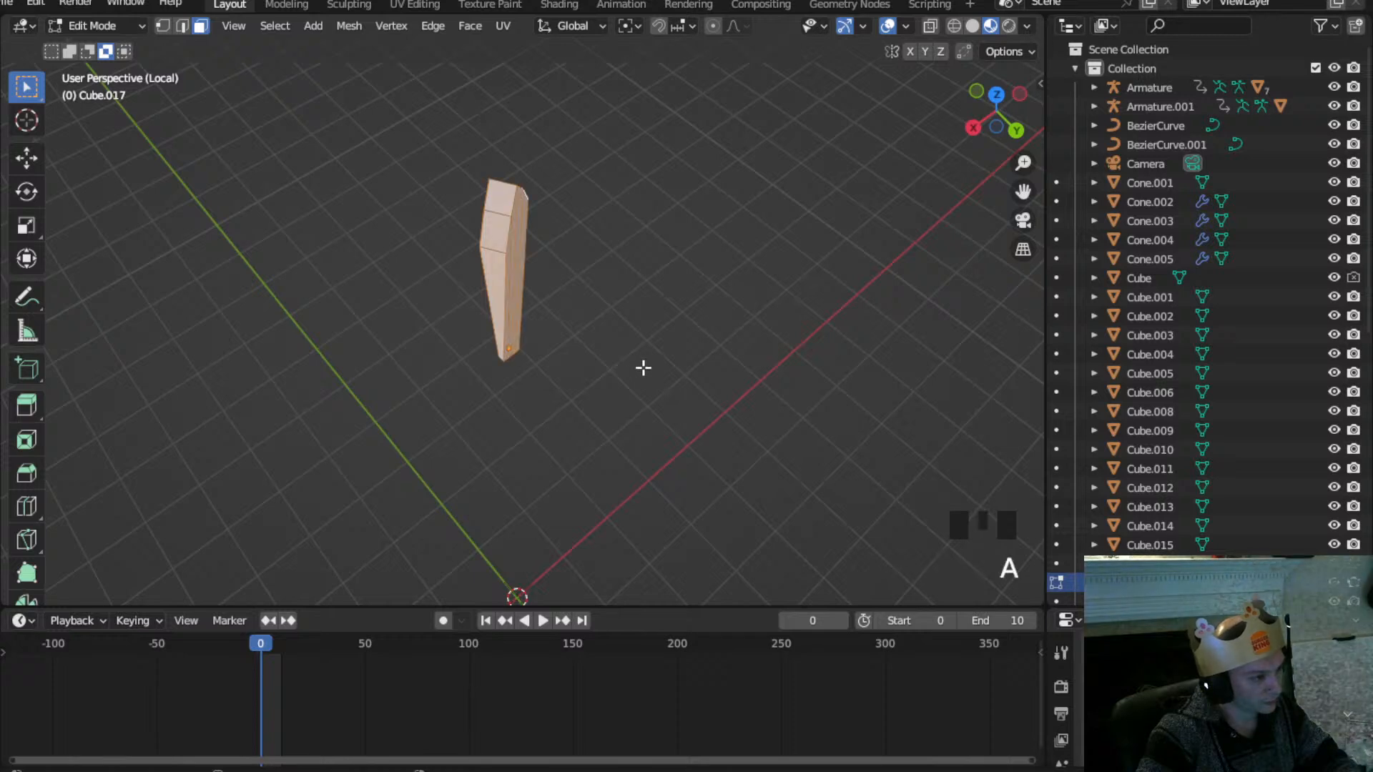
{"action": "key", "text": "s"}
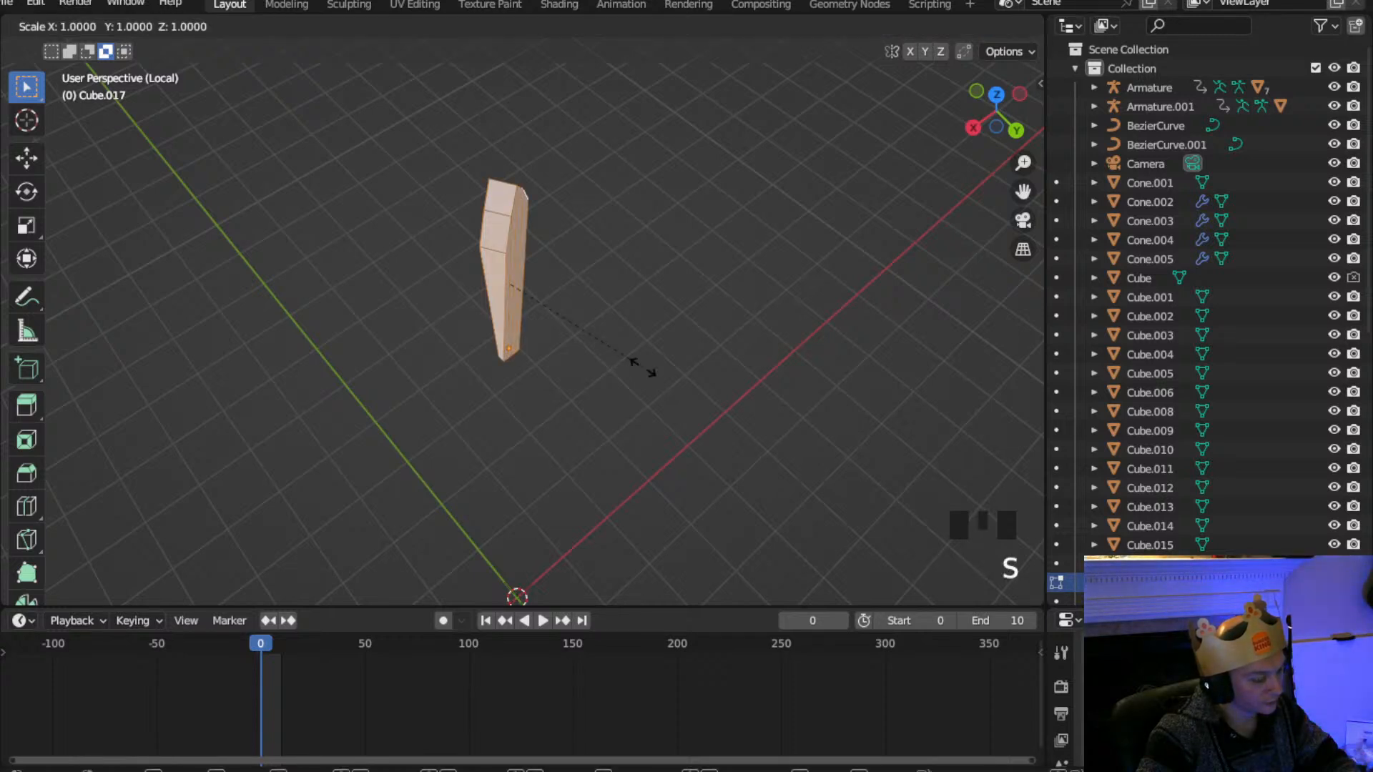
{"action": "key", "text": "y"}
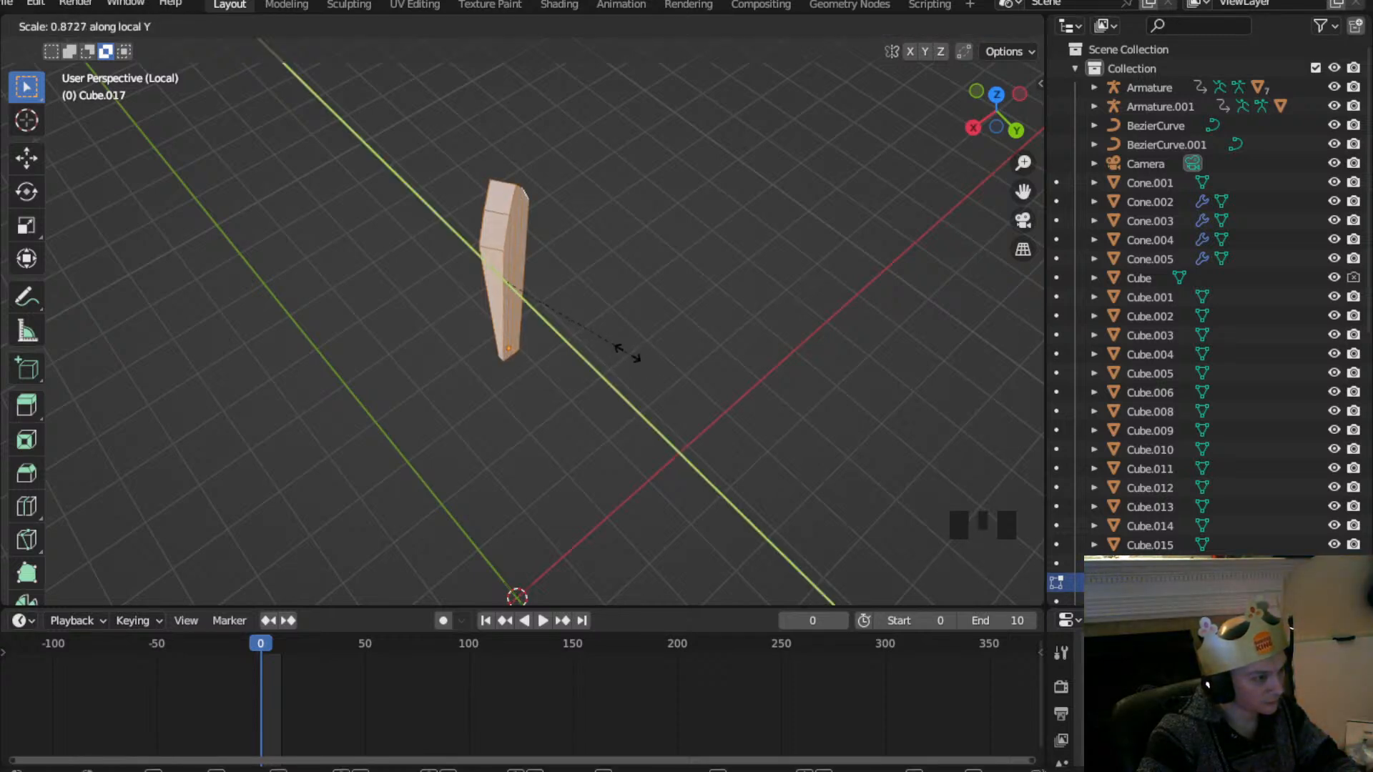
{"action": "left_click", "coordinate": [526, 267]}
Rescale the whole pointed piece along Y to readjust its thickness
{"action": "scroll", "coordinate": [527, 266], "scroll_direction": "up", "scroll_amount": 2}
{"action": "middle_click_drag", "start_coordinate": [527, 266], "coordinate": [638, 270]}
{"action": "scroll", "coordinate": [398, 267], "scroll_direction": "up", "scroll_amount": 2}
{"action": "middle_click_drag", "start_coordinate": [398, 267], "coordinate": [329, 329]}
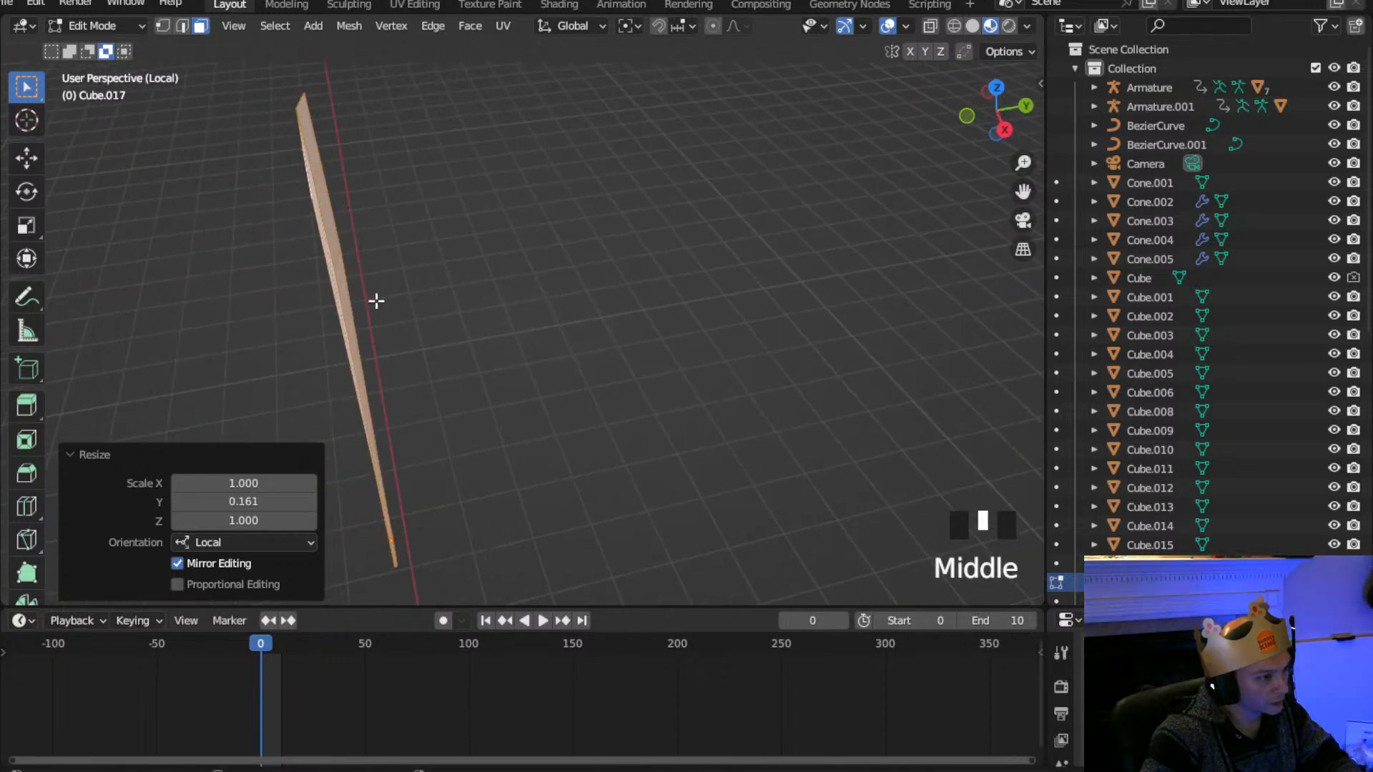
{"action": "key", "text": "s"}
{"action": "key", "text": "y"}
{"action": "left_click", "coordinate": [448, 281]}
Select the lengthwise faces on the piece's broad side and inset them about 0.5865 m
{"action": "middle_click_drag", "start_coordinate": [448, 281], "coordinate": [533, 409]}
{"action": "left_click", "coordinate": [380, 386]}
{"action": "left_click", "coordinate": [533, 409], "text": "shift"}
{"action": "middle_click_drag", "start_coordinate": [427, 379], "coordinate": [405, 293]}
{"action": "scroll", "coordinate": [763, 522], "scroll_direction": "down", "scroll_amount": 2}
{"action": "scroll", "coordinate": [405, 292], "scroll_direction": "down", "scroll_amount": 1}
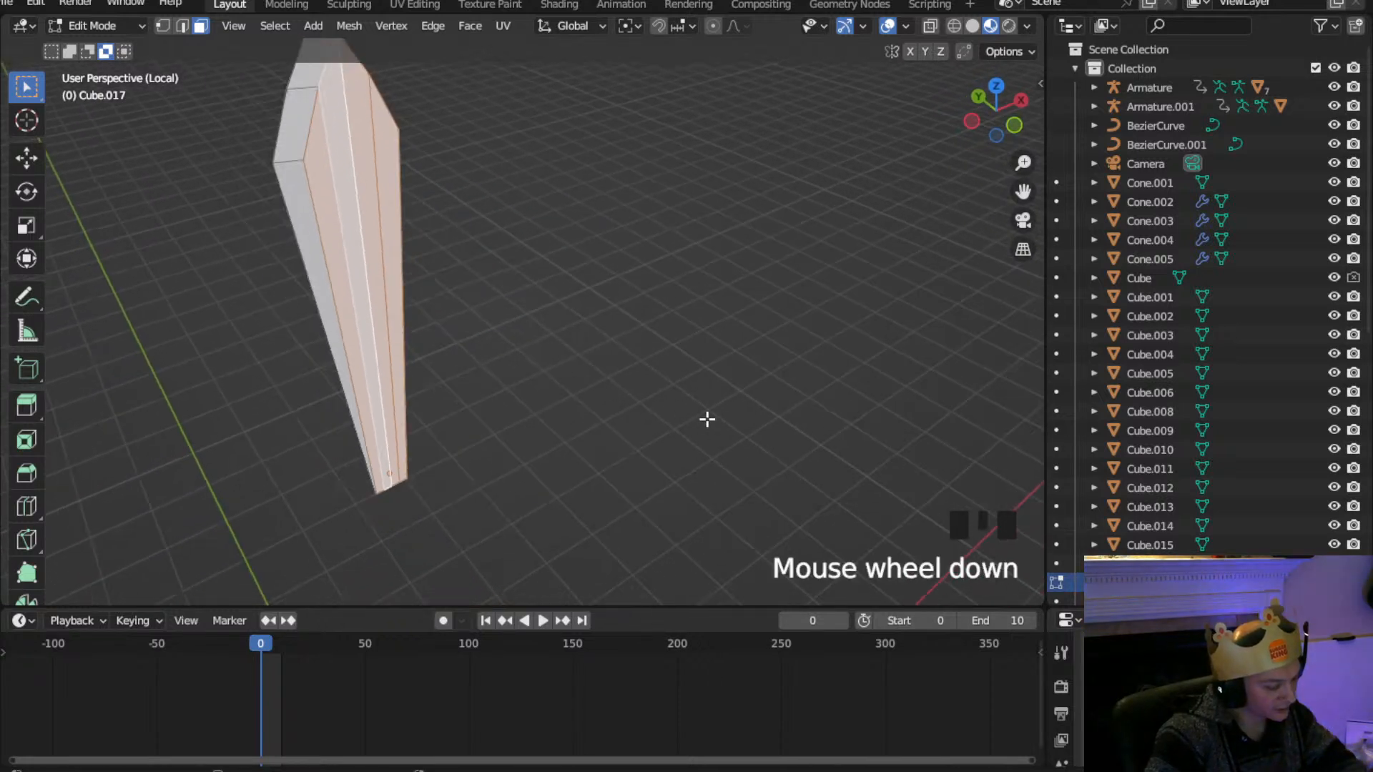
{"action": "key", "text": "i"}
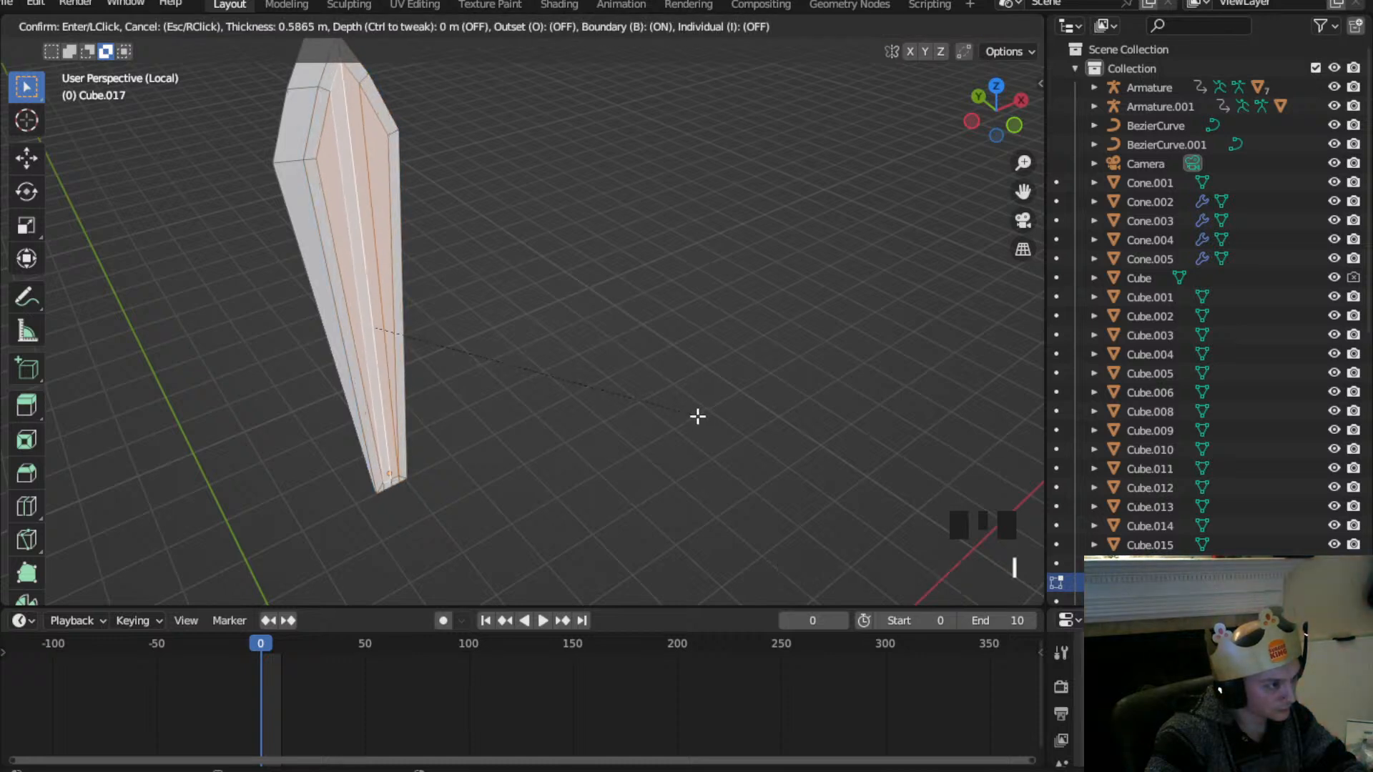
{"action": "left_click", "coordinate": [698, 416]}
Extrude the inset faces inward about 0.085 m to recess them
{"action": "middle_click_drag", "start_coordinate": [692, 414], "coordinate": [627, 431]}
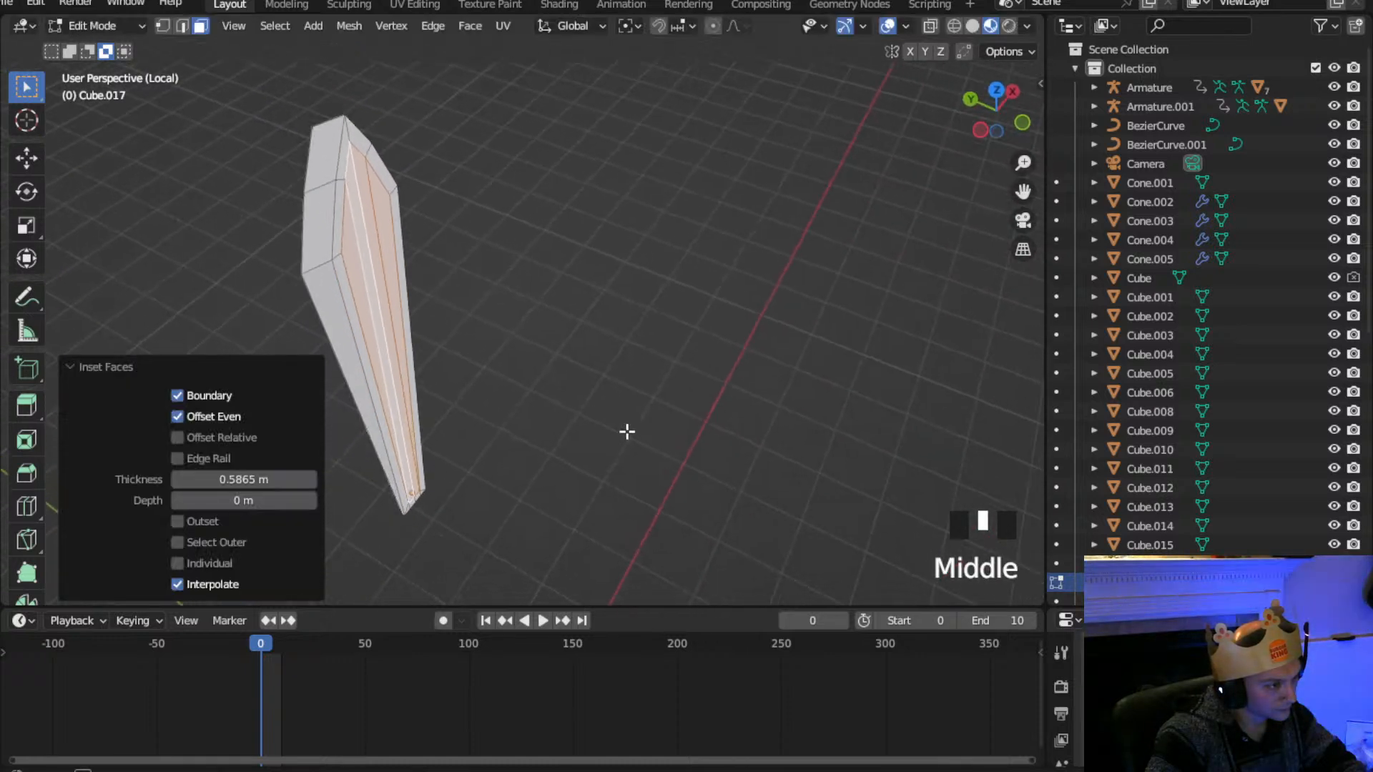
{"action": "key", "text": "e"}
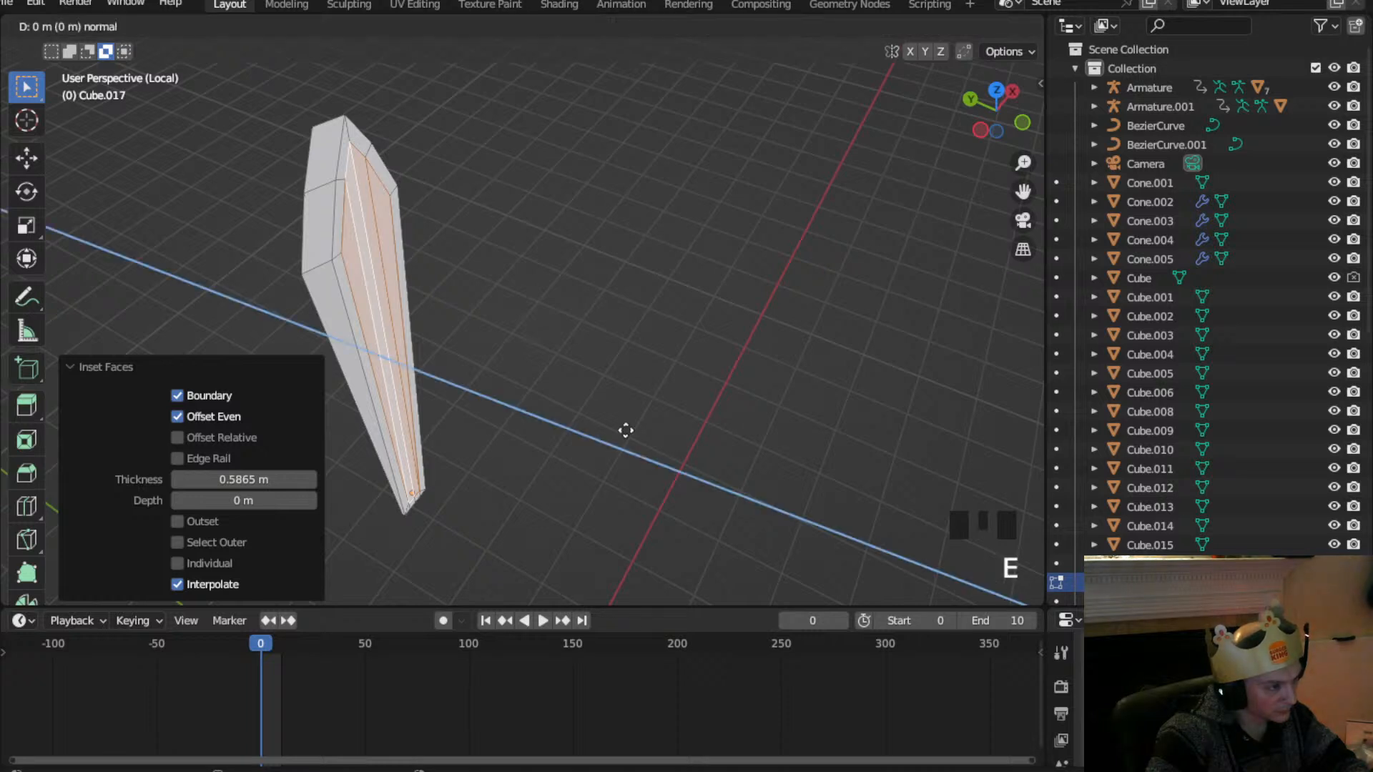
{"action": "left_click", "coordinate": [623, 430]}
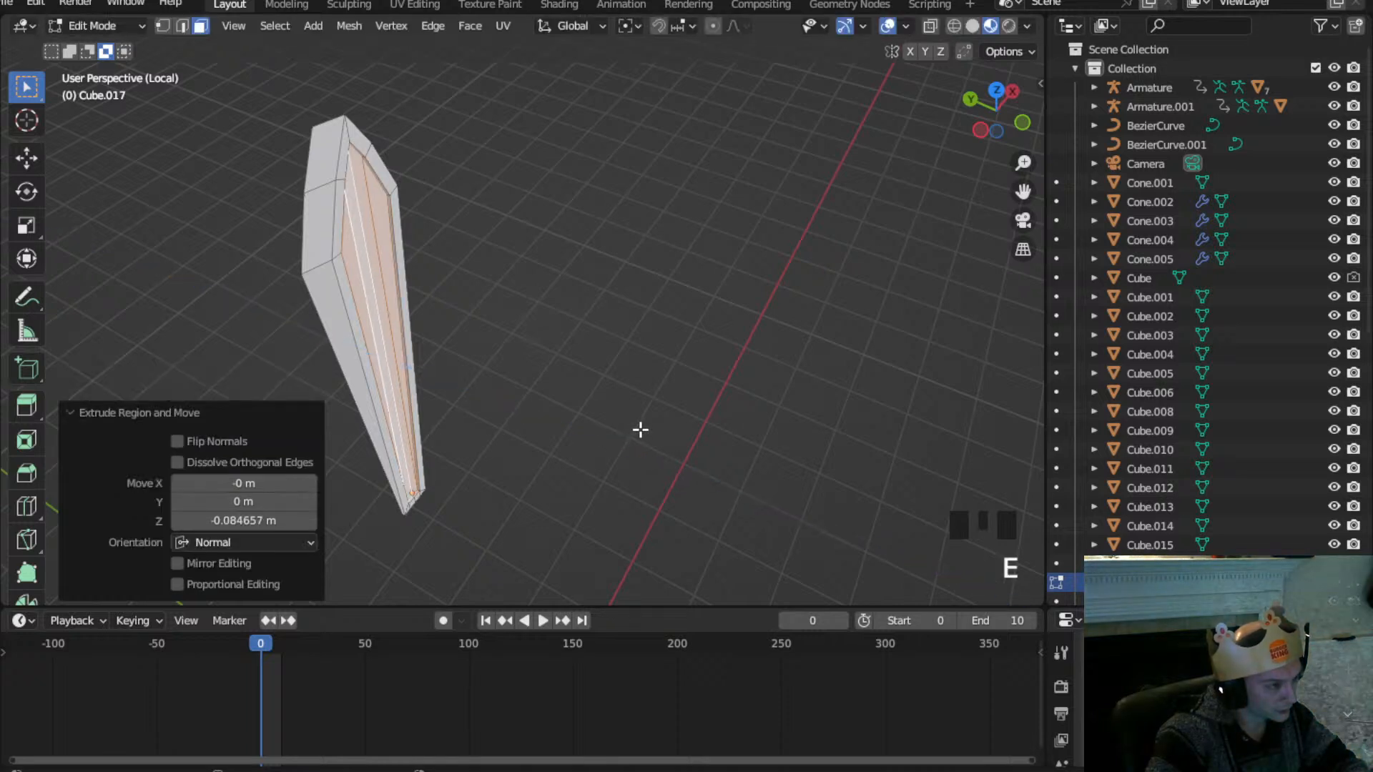
Undo the inward extrusion of the inset faces and scale those faces down to about 0.928
{"action": "key", "text": "ctrl+z"}
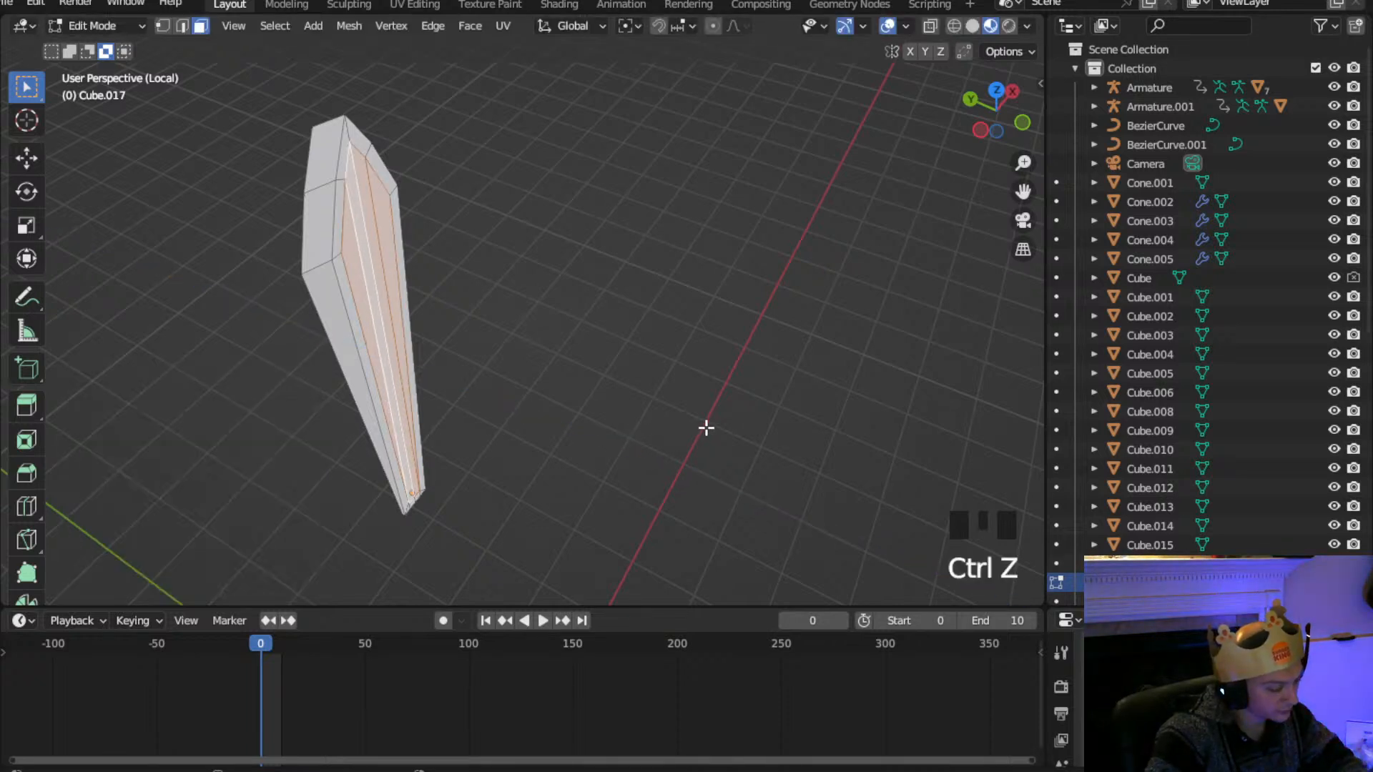
{"action": "key", "text": "s"}
{"action": "left_click", "coordinate": [683, 424]}
{"action": "key", "text": "g"}
{"action": "key", "text": "y"}
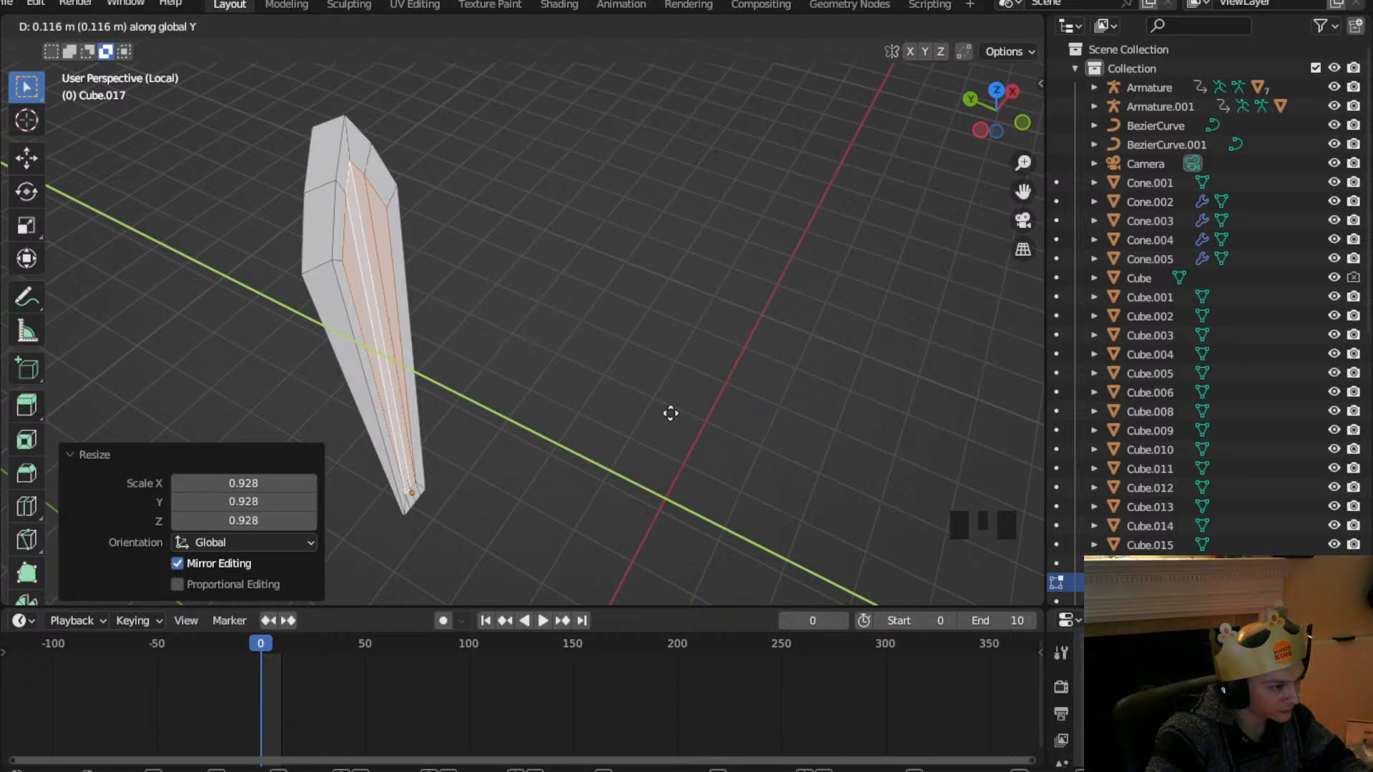
{"action": "key", "text": "Escape"}
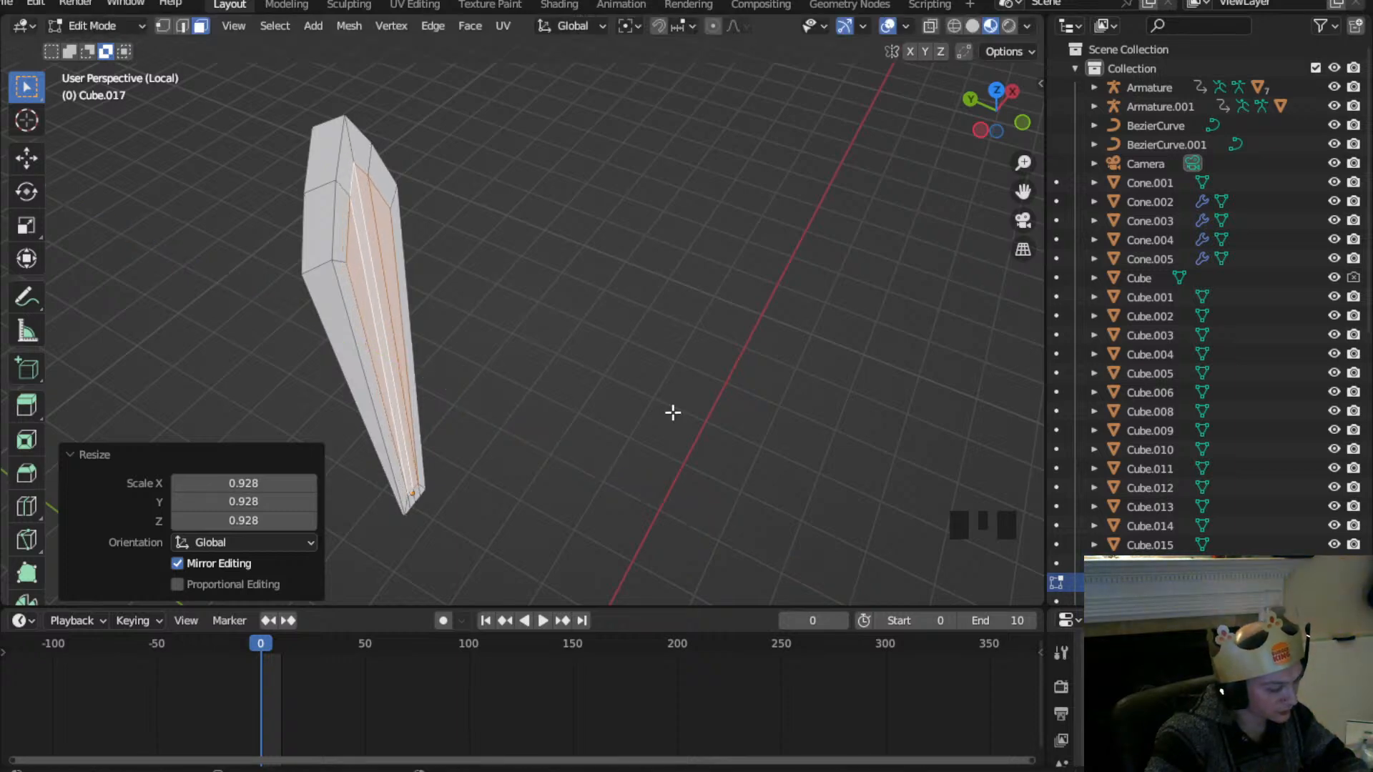
Rotate the inset faces slightly and clear the face selection
{"action": "middle_click_drag", "start_coordinate": [539, 416], "coordinate": [748, 381]}
{"action": "key", "text": "r"}
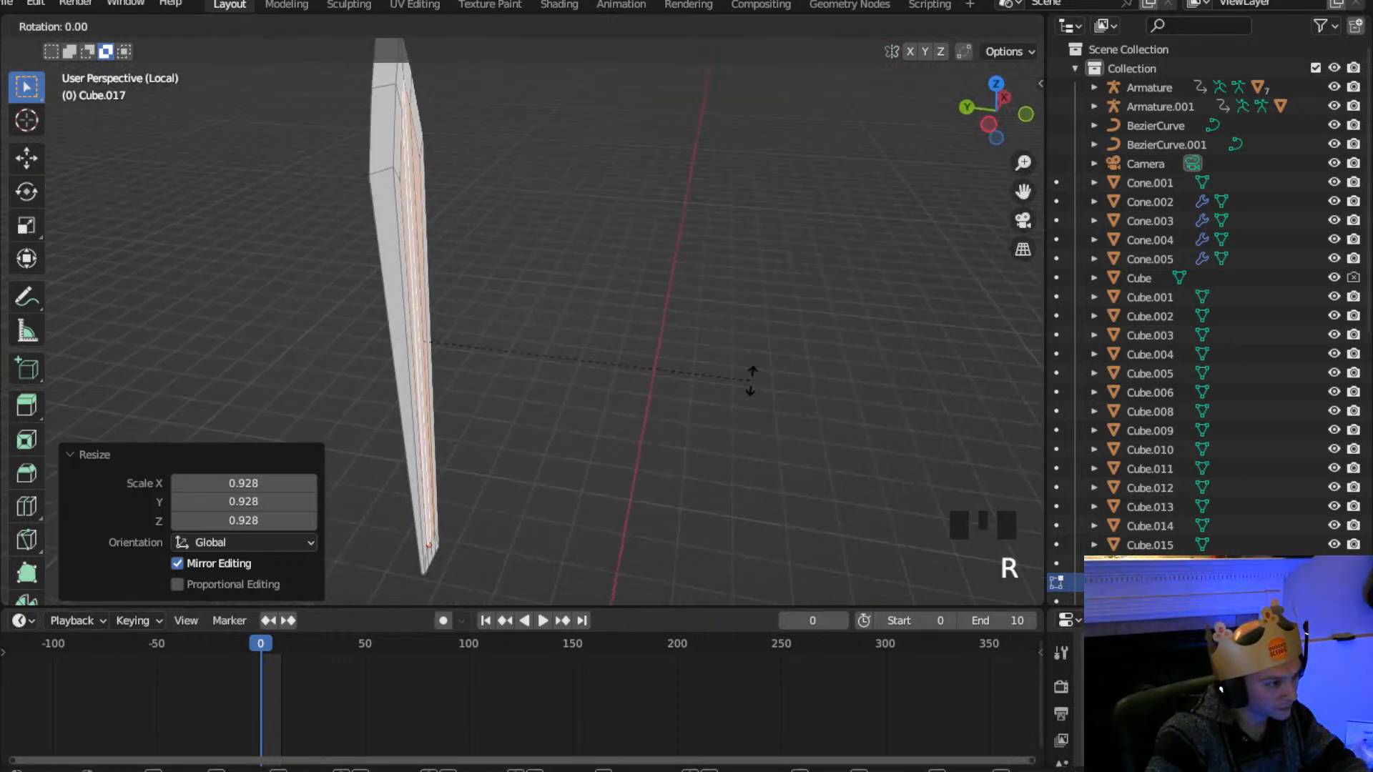
{"action": "left_click", "coordinate": [740, 361]}
{"action": "left_click", "coordinate": [529, 158]}
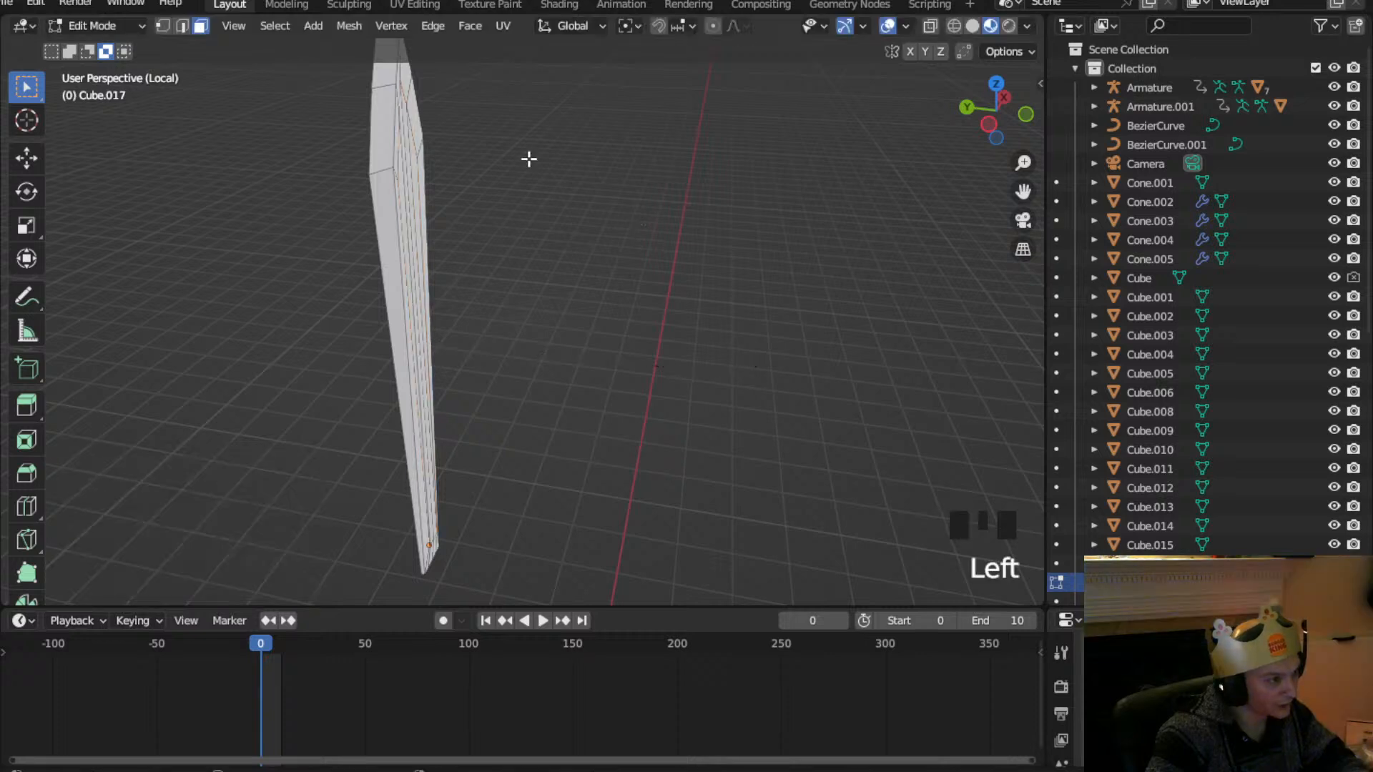
Return to Object Mode and shade the pointed piece smooth
{"action": "double_click", "coordinate": [128, 32]}
{"action": "left_click", "coordinate": [128, 27]}
{"action": "left_click", "coordinate": [132, 49]}
{"action": "middle_click_drag", "start_coordinate": [525, 232], "coordinate": [369, 146]}
{"action": "left_click", "coordinate": [291, 26]}
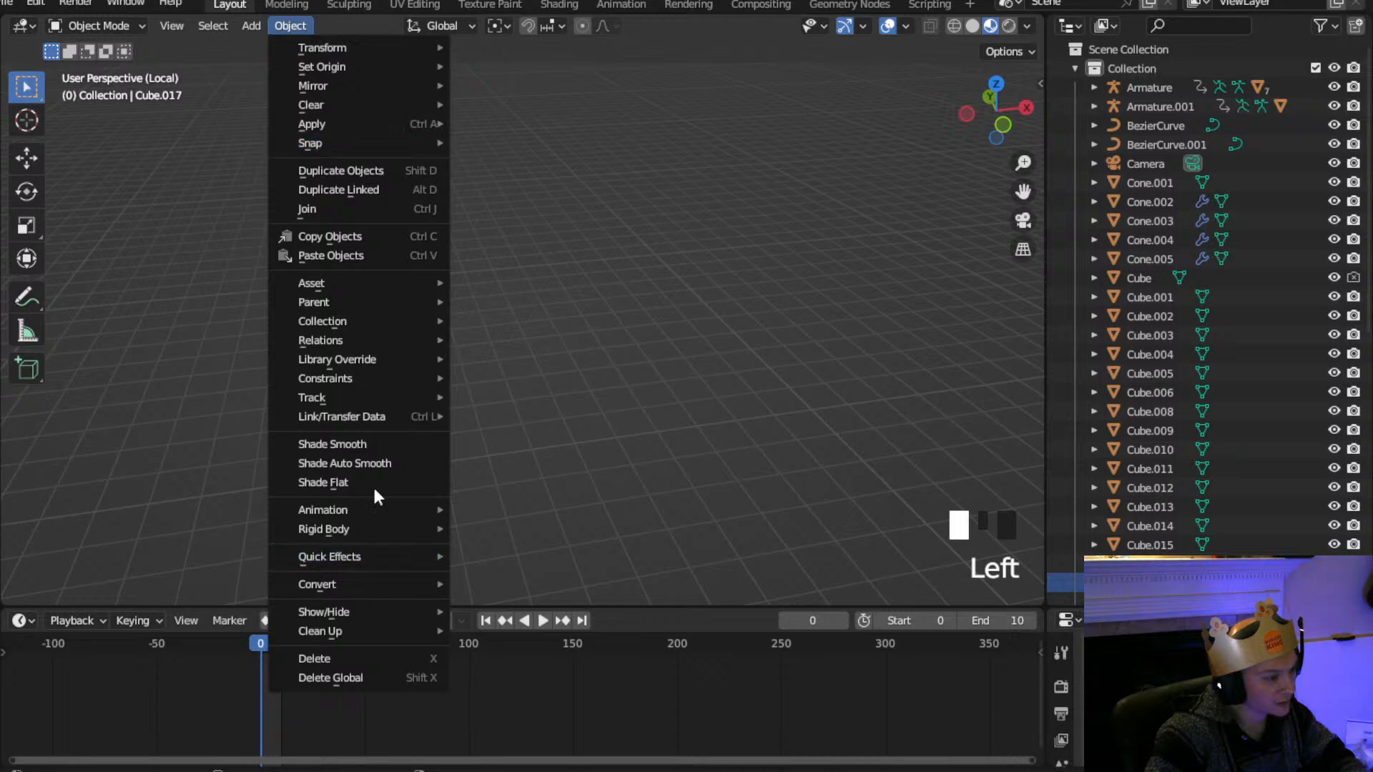
{"action": "left_click", "coordinate": [372, 444]}
{"action": "scroll", "coordinate": [455, 409], "scroll_direction": "down", "scroll_amount": 3}
{"action": "middle_click_drag", "start_coordinate": [456, 409], "coordinate": [751, 336]}
{"action": "scroll", "coordinate": [481, 327], "scroll_direction": "up", "scroll_amount": 3}
{"action": "left_click", "coordinate": [1015, 108]}
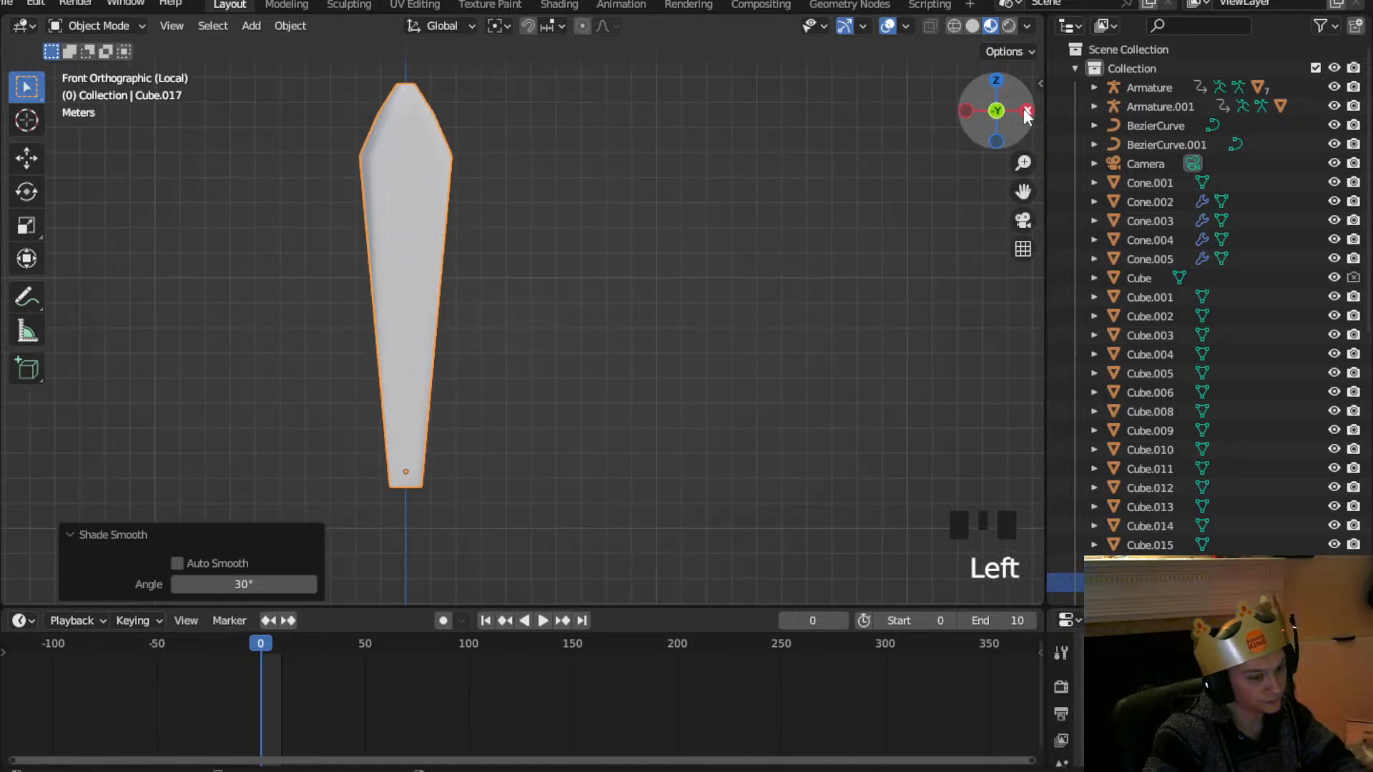
Give the pointed piece a material slot and assign the existing yellow-brown weathered material to it
{"action": "left_click_drag", "start_coordinate": [1065, 607], "coordinate": [1065, 272]}
{"action": "left_click", "coordinate": [1061, 687]}
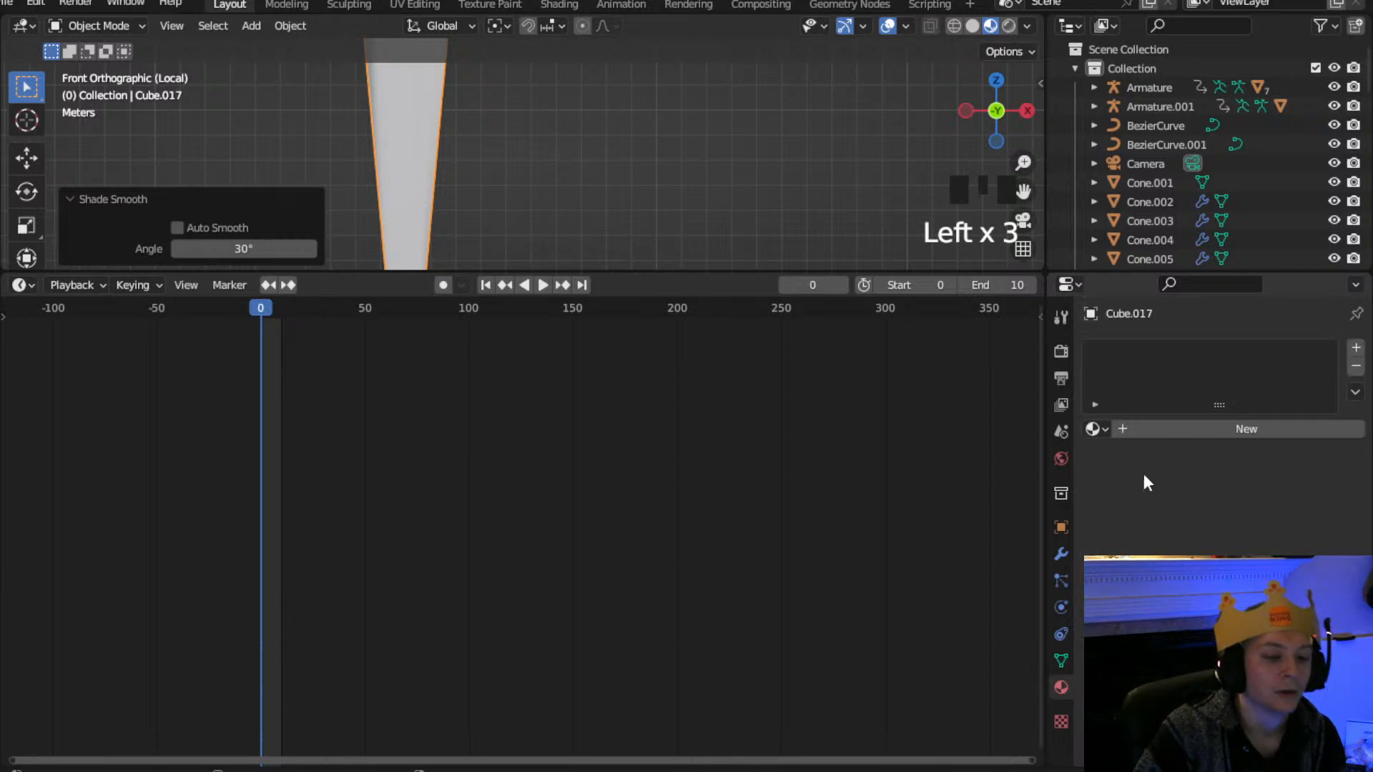
{"action": "left_click", "coordinate": [1174, 429]}
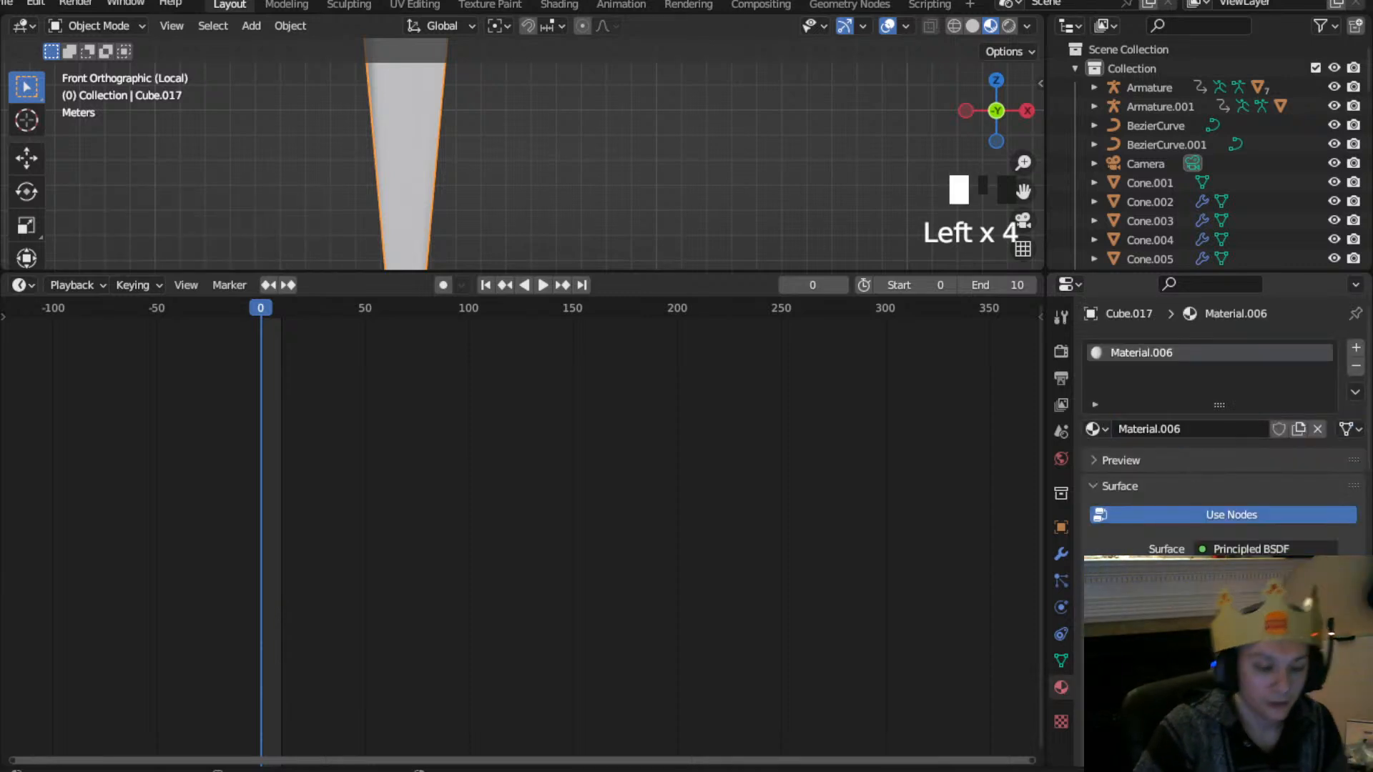
{"action": "left_click", "coordinate": [1251, 549]}
{"action": "left_click", "coordinate": [1143, 459]}
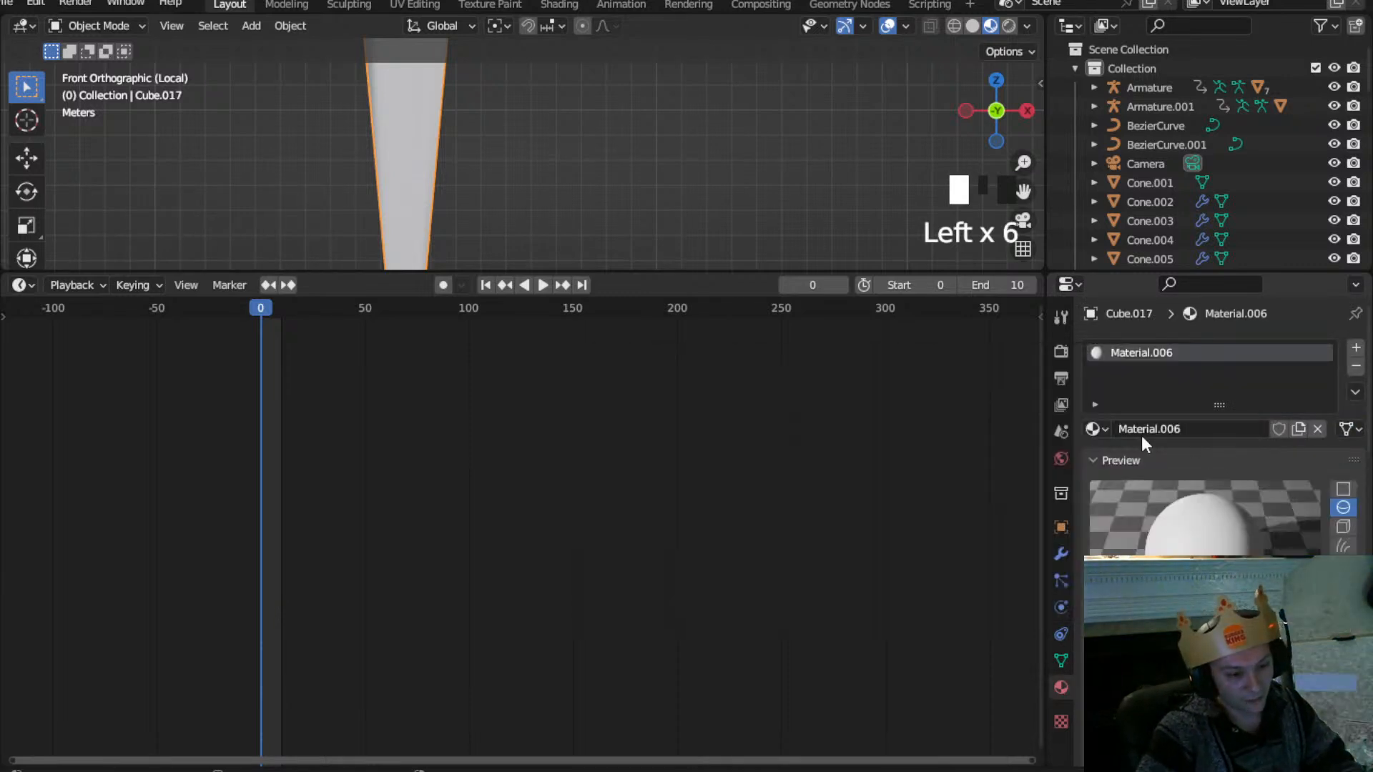
{"action": "left_click", "coordinate": [1092, 429]}
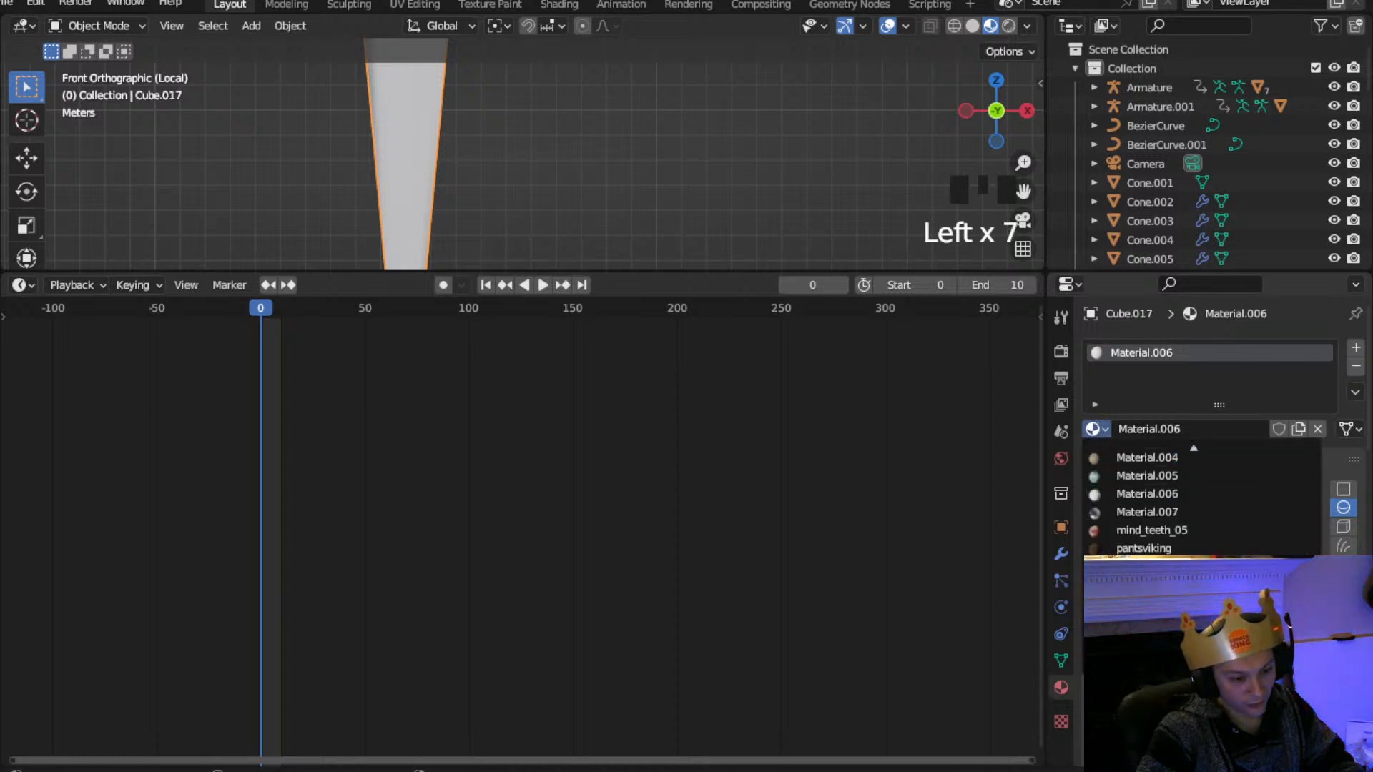
{"action": "left_click", "coordinate": [1137, 566]}
{"action": "left_click_drag", "start_coordinate": [624, 272], "coordinate": [622, 675]}
{"action": "scroll", "coordinate": [315, 241], "scroll_direction": "down", "scroll_amount": 3}
{"action": "scroll", "coordinate": [427, 301], "scroll_direction": "up", "scroll_amount": 3}
{"action": "middle_click_drag", "start_coordinate": [426, 300], "coordinate": [432, 238], "text": "shift"}
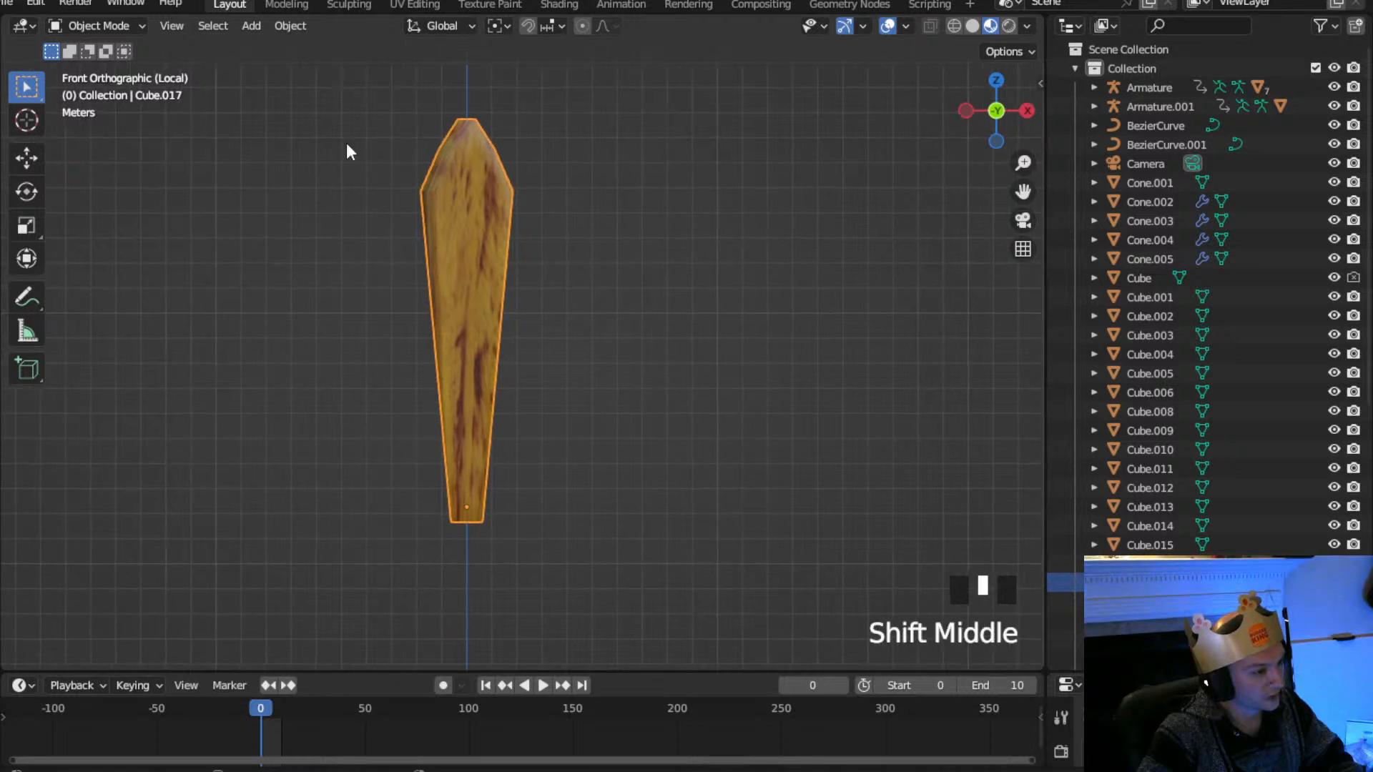
Select the piece's whole mesh in Edit Mode, unwrap it with Smart UV Project at a 66° angle limit, and return to Object Mode
{"action": "left_click", "coordinate": [114, 24]}
{"action": "left_click", "coordinate": [92, 67]}
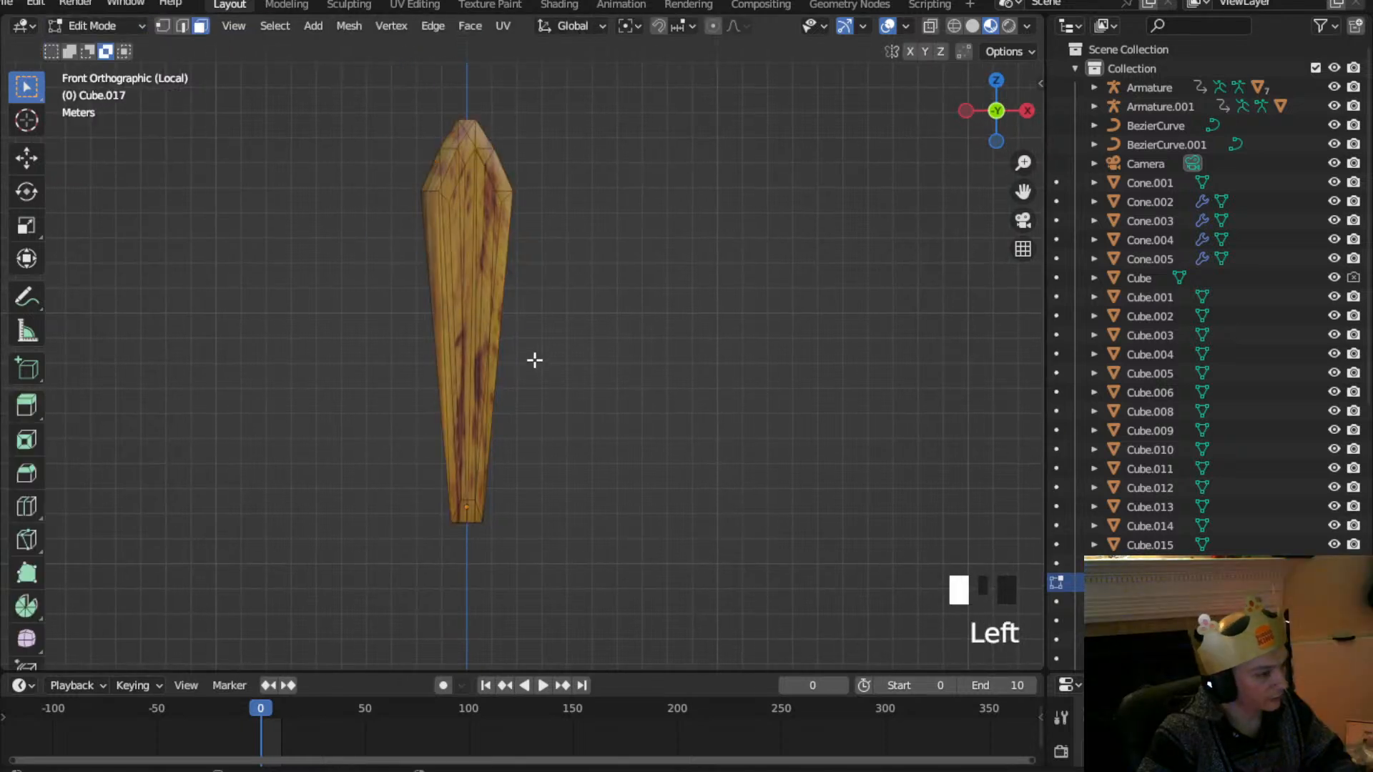
{"action": "key", "text": "ctrl+a"}
{"action": "left_click", "coordinate": [468, 351]}
{"action": "key", "text": "ctrl+a"}
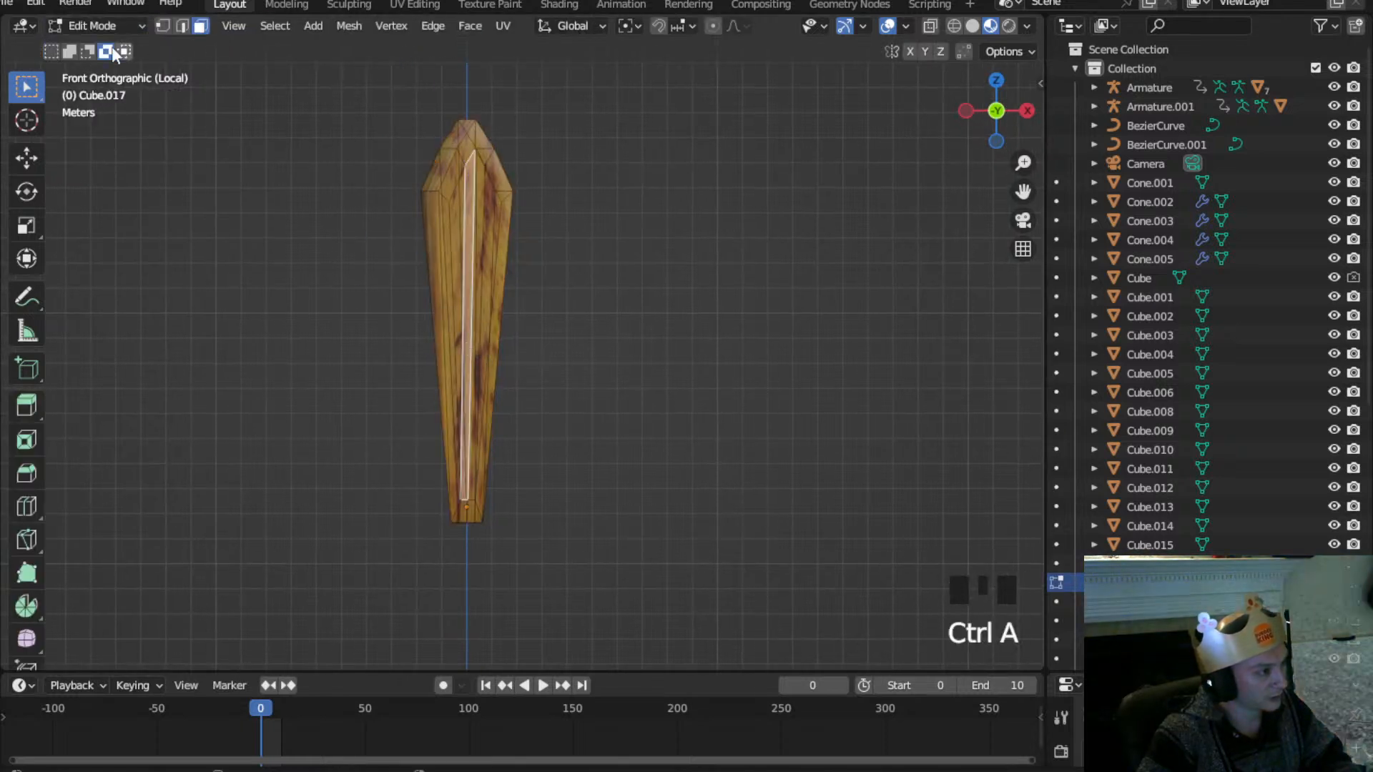
{"action": "left_click", "coordinate": [92, 26]}
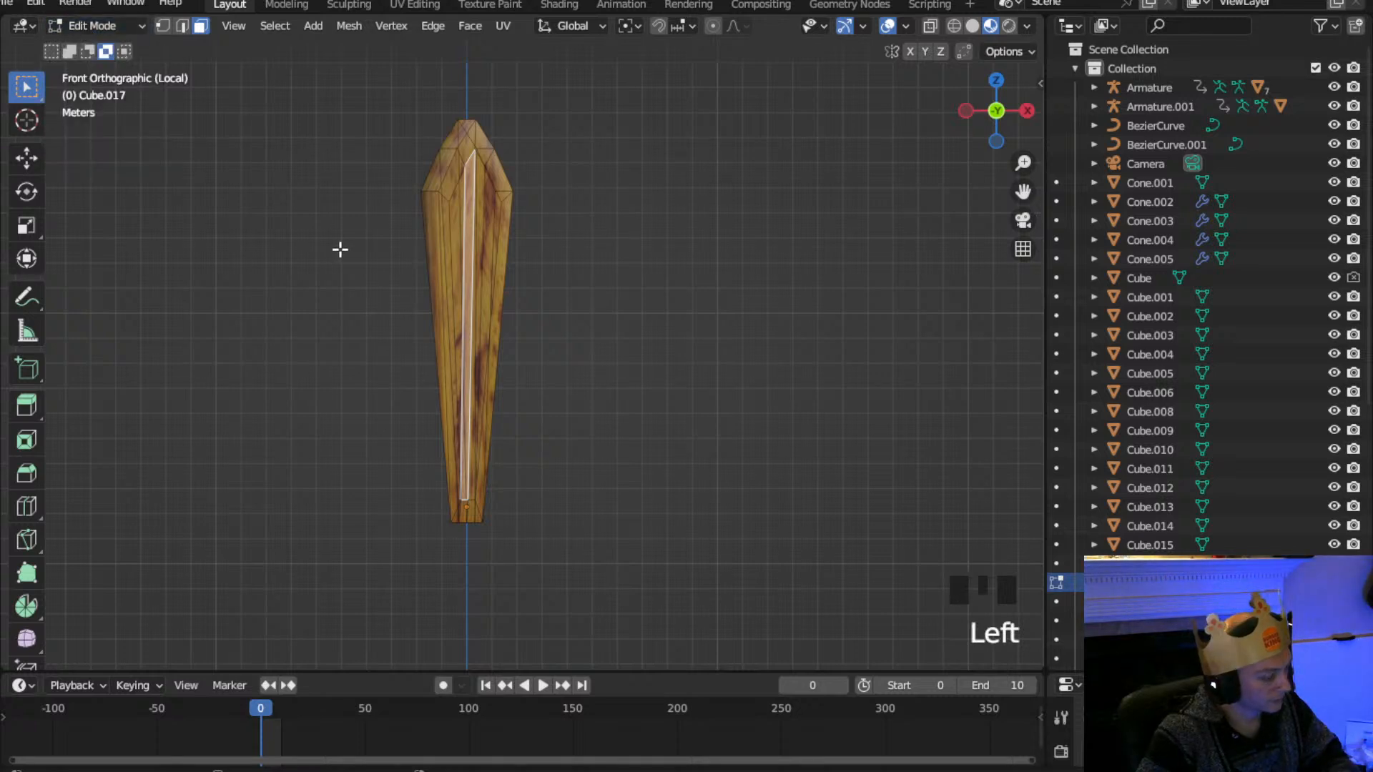
{"action": "key", "text": "a"}
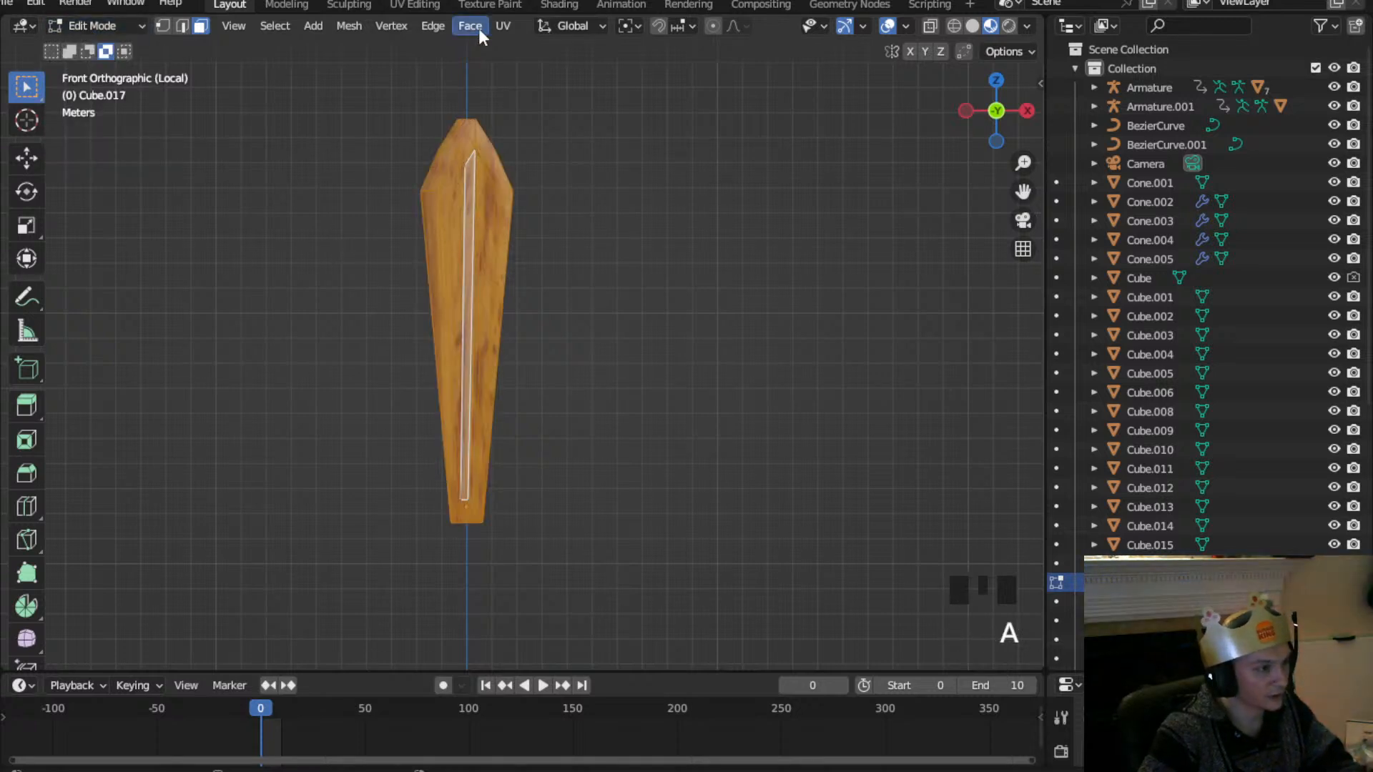
{"action": "left_click", "coordinate": [503, 27]}
{"action": "left_click", "coordinate": [533, 71]}
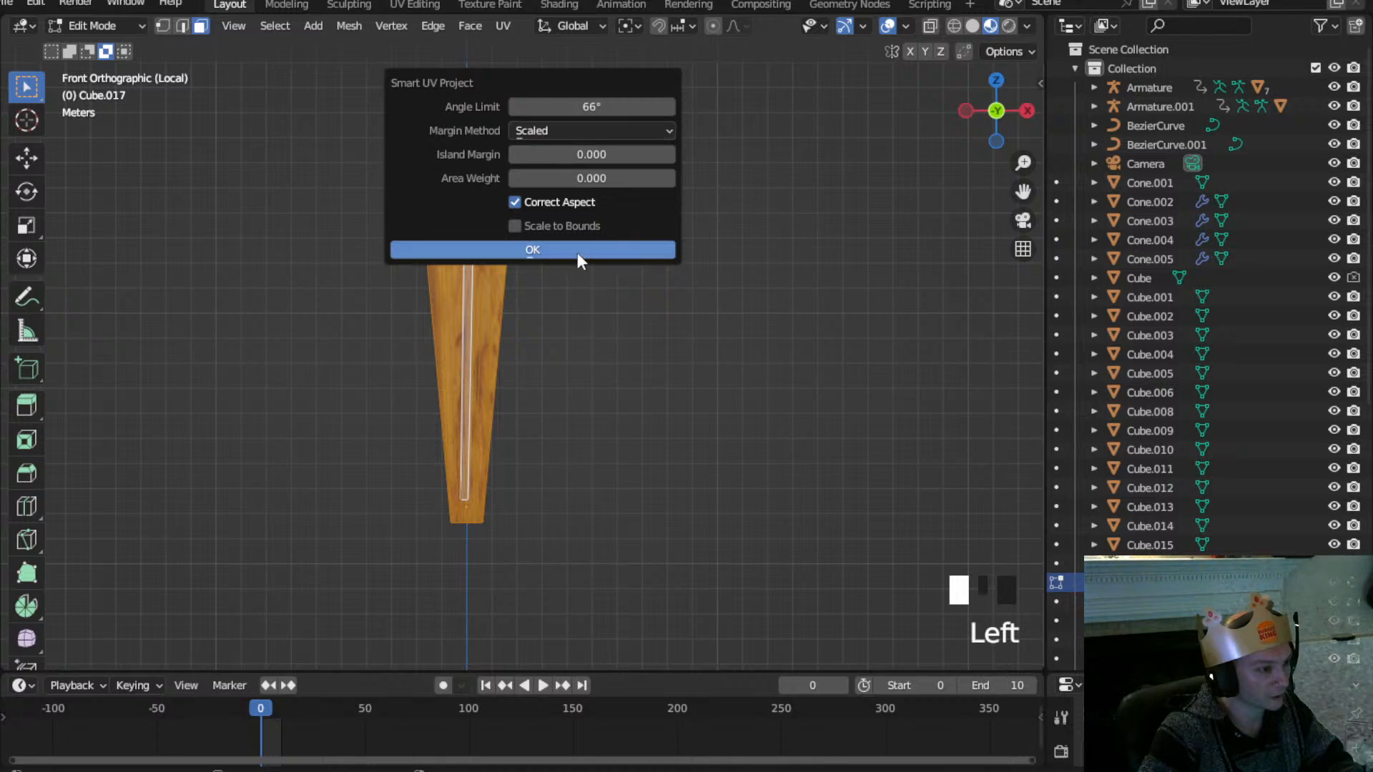
{"action": "left_click", "coordinate": [577, 251]}
{"action": "left_click", "coordinate": [81, 21]}
{"action": "left_click", "coordinate": [108, 48]}
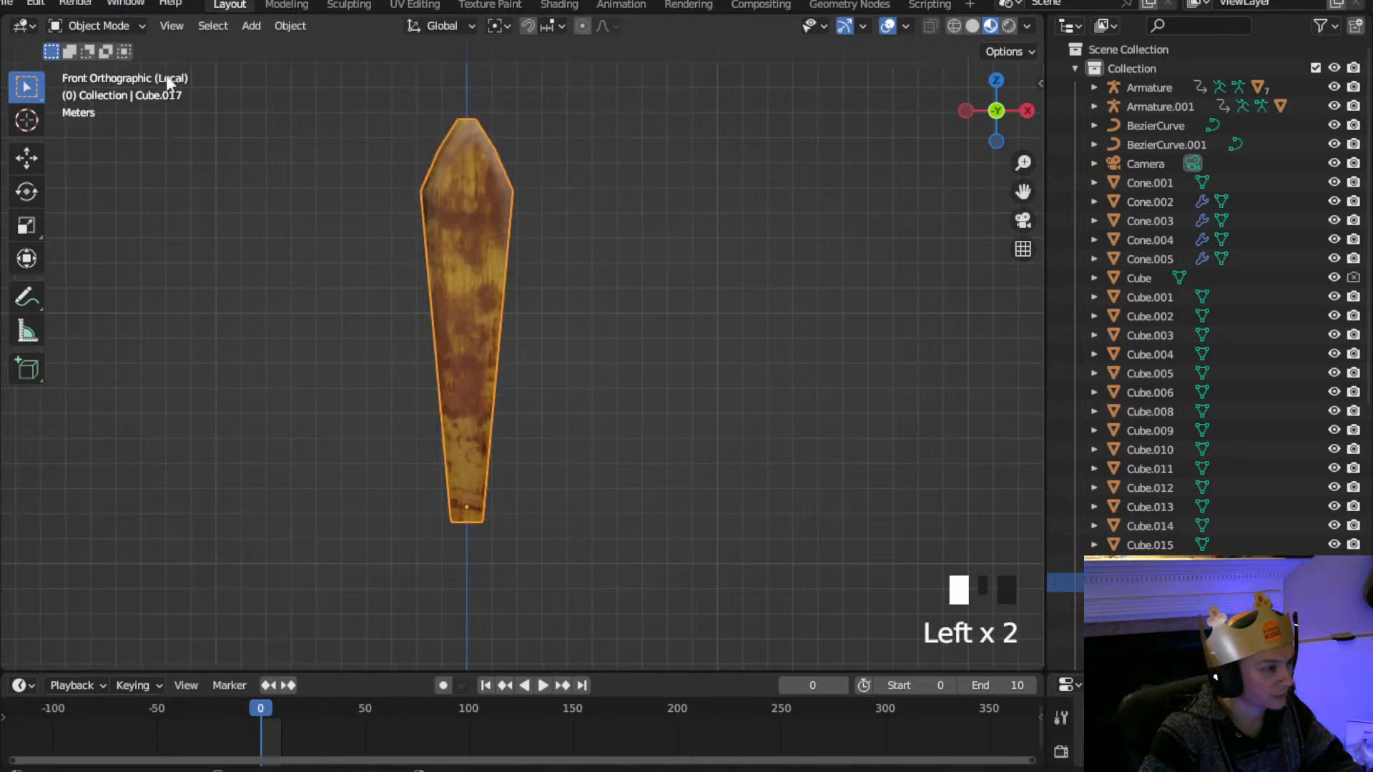
{"action": "scroll", "coordinate": [546, 184], "scroll_direction": "down", "scroll_amount": 2}
{"action": "middle_click_drag", "start_coordinate": [546, 184], "coordinate": [378, 247]}
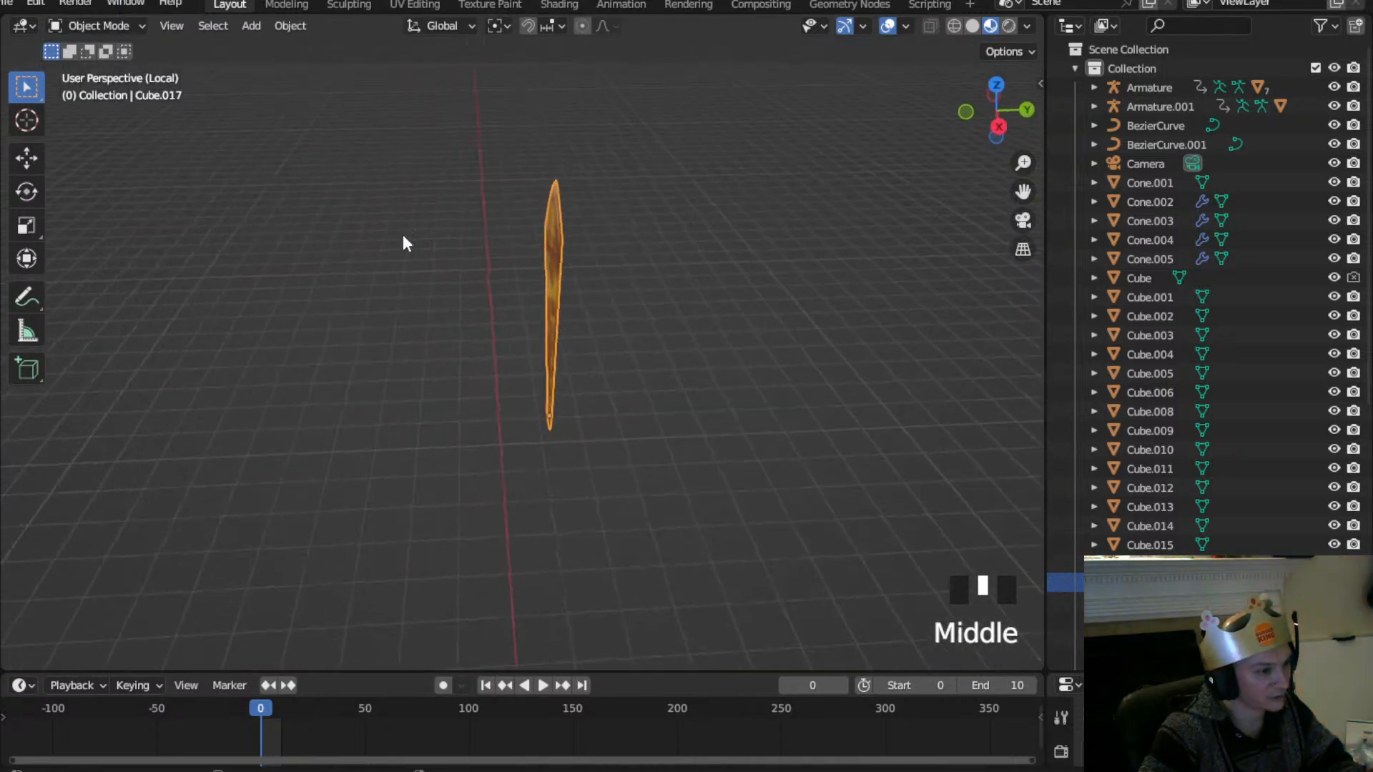
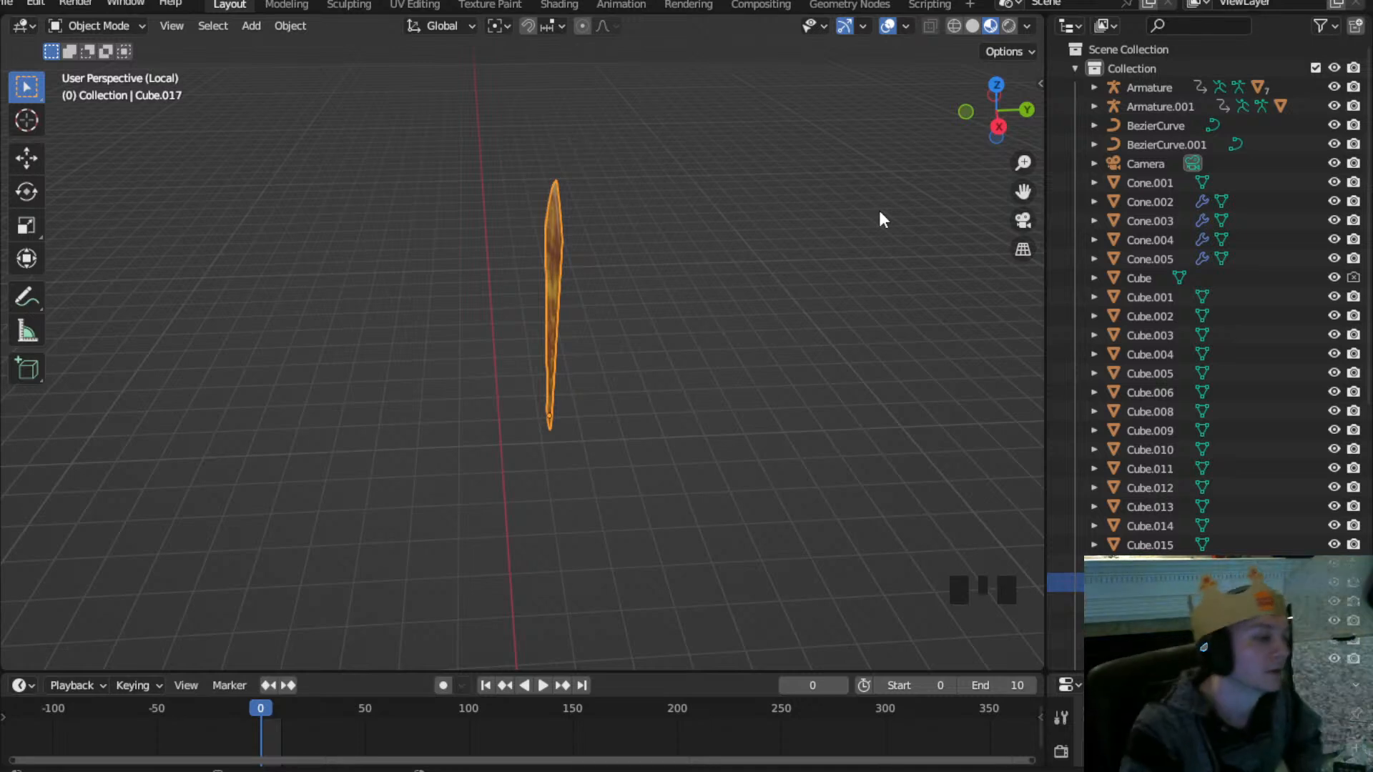
Move the pointed piece down along global Z by about 79.1 m, to just above the world origin
{"action": "left_click", "coordinate": [1026, 110]}
{"action": "scroll", "coordinate": [629, 405], "scroll_direction": "down", "scroll_amount": 3}
{"action": "middle_click_drag", "start_coordinate": [608, 486], "coordinate": [526, 367], "text": "shift"}
{"action": "scroll", "coordinate": [550, 437], "scroll_direction": "down", "scroll_amount": 2}
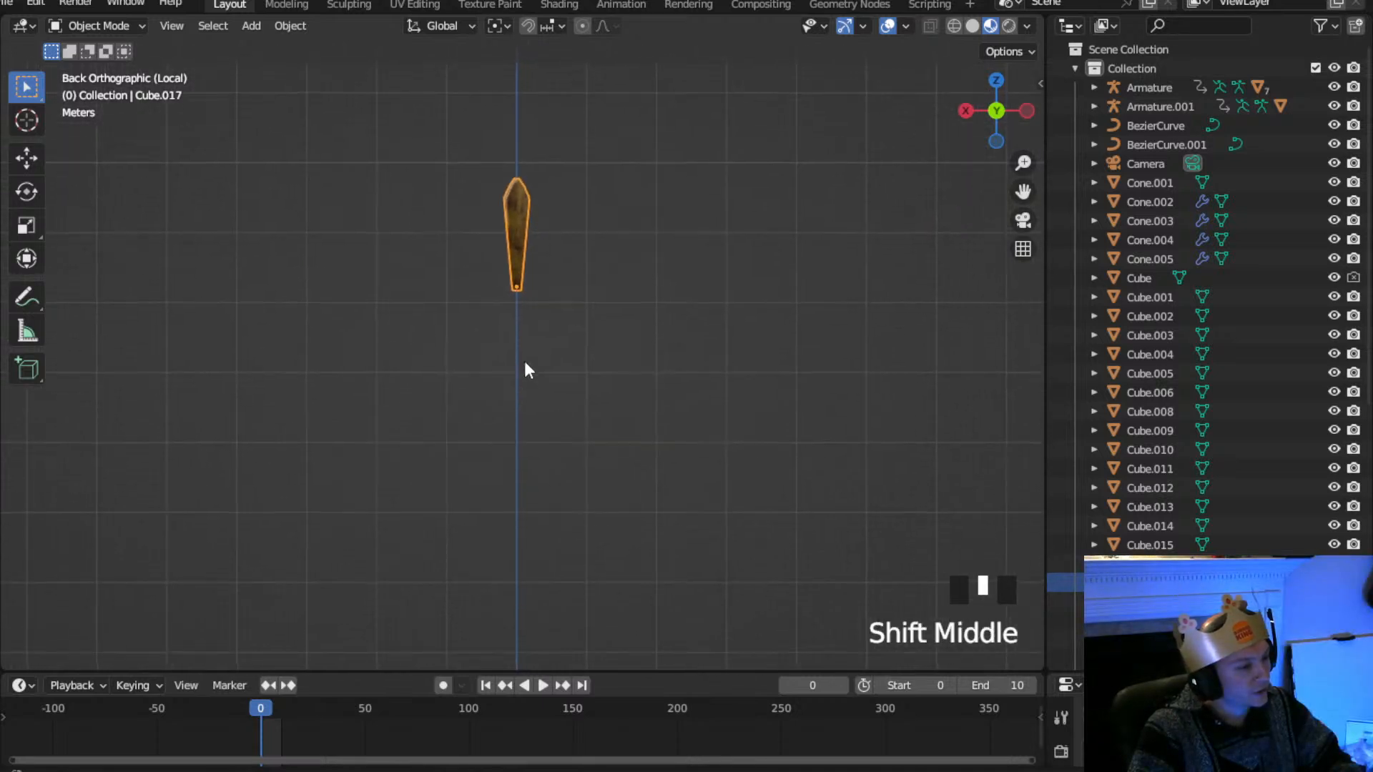
{"action": "scroll", "coordinate": [525, 364], "scroll_direction": "up", "scroll_amount": 2}
{"action": "scroll", "coordinate": [511, 279], "scroll_direction": "up", "scroll_amount": 1}
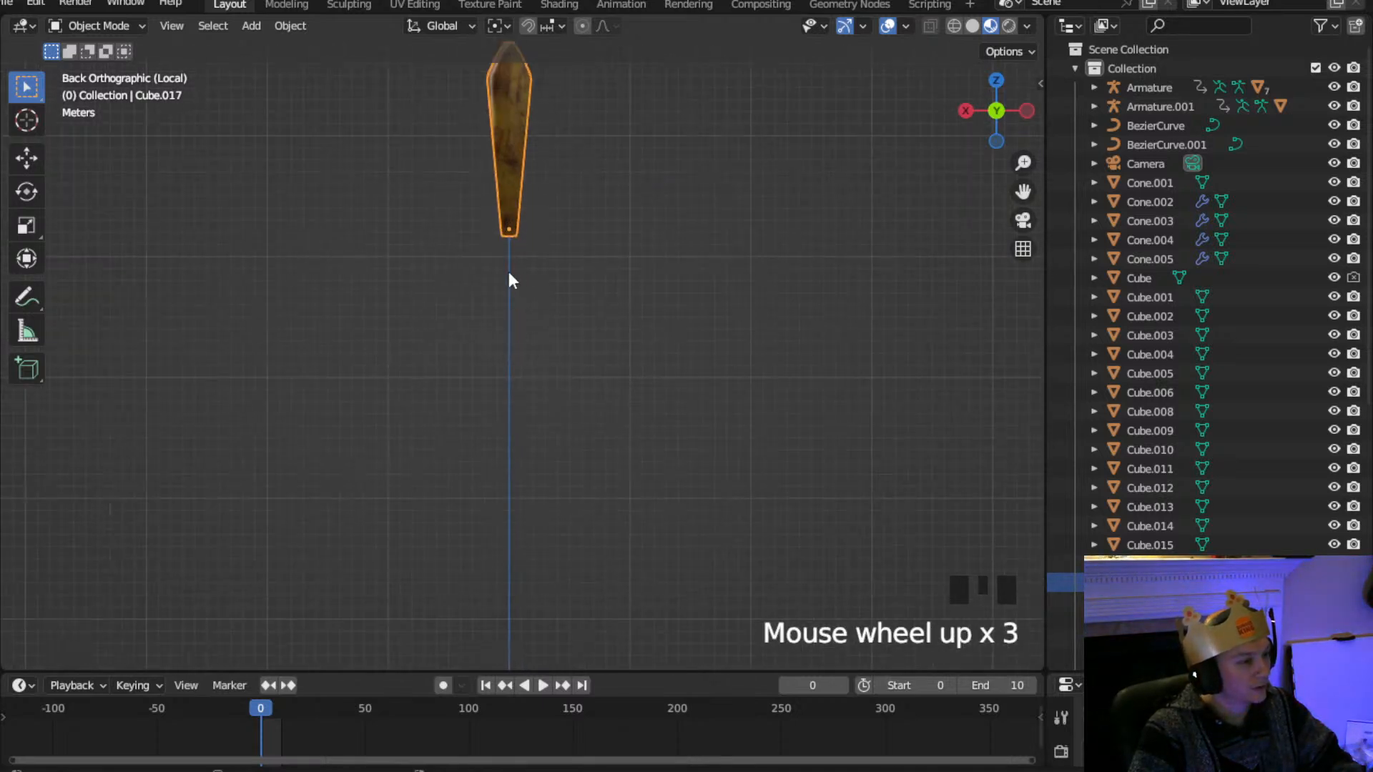
{"action": "scroll", "coordinate": [515, 293], "scroll_direction": "down", "scroll_amount": 5}
{"action": "scroll", "coordinate": [515, 286], "scroll_direction": "up", "scroll_amount": 2}
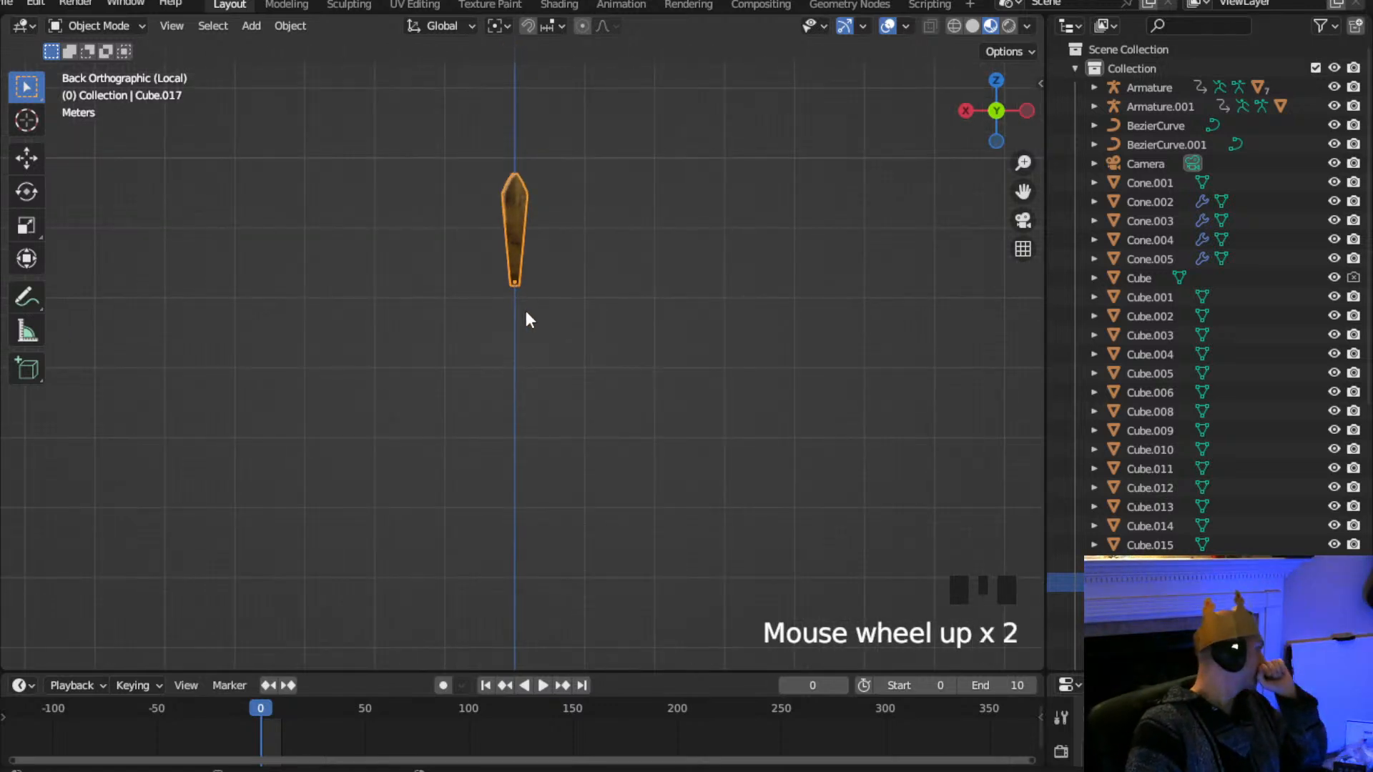
{"action": "scroll", "coordinate": [527, 315], "scroll_direction": "up", "scroll_amount": 1}
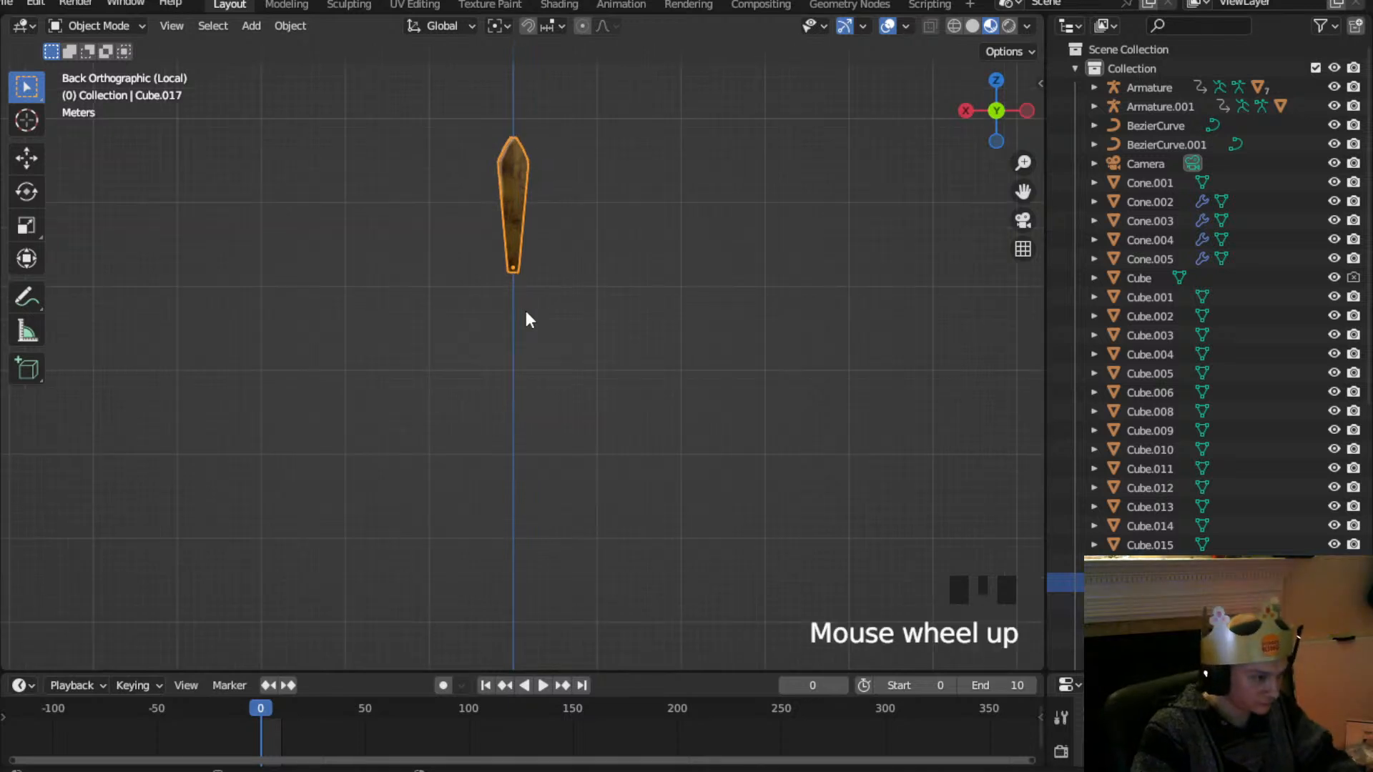
{"action": "scroll", "coordinate": [527, 315], "scroll_direction": "down", "scroll_amount": 5}
{"action": "key", "text": "g"}
{"action": "key", "text": "z"}
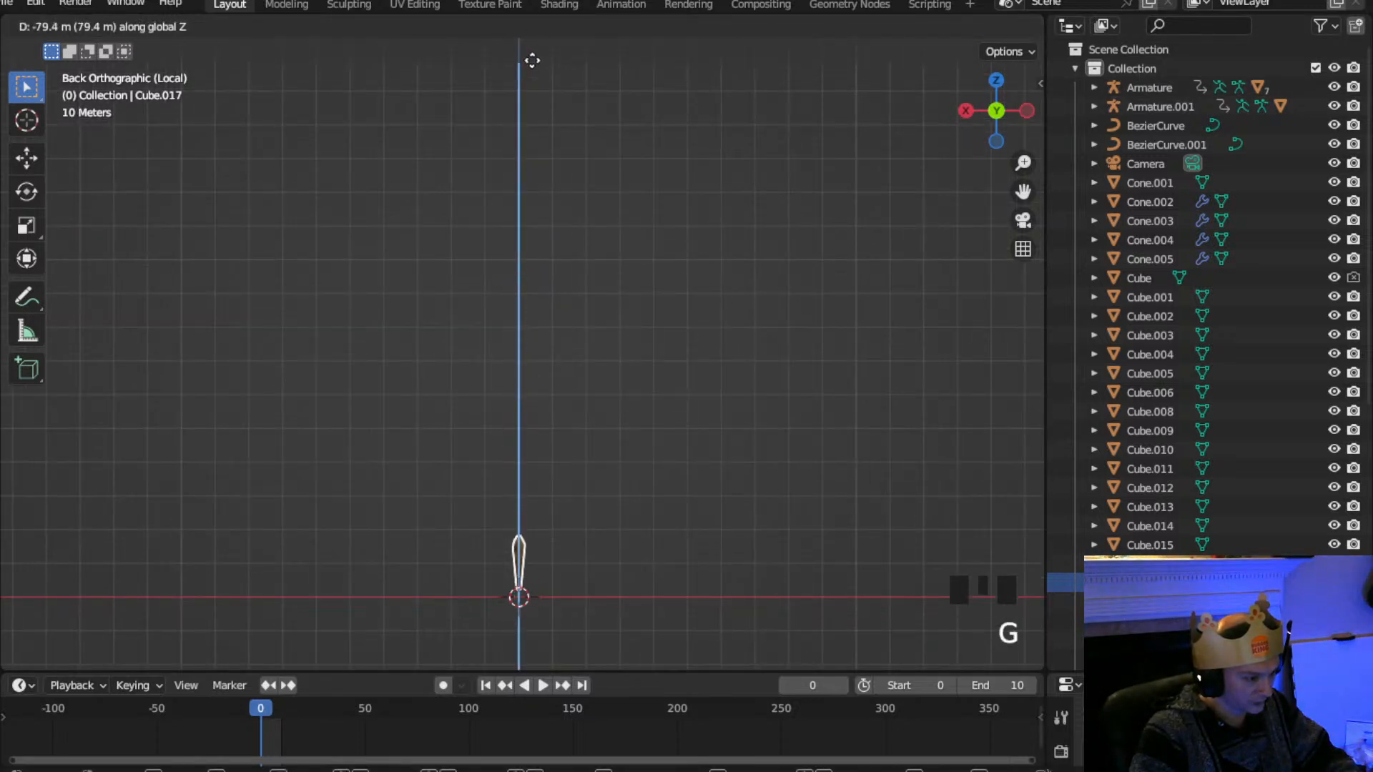
{"action": "left_click", "coordinate": [529, 58]}
Lower the piece by about another 1.1 m along Z, leaving a small gap above the 3D cursor
{"action": "scroll", "coordinate": [602, 488], "scroll_direction": "up", "scroll_amount": 2}
{"action": "middle_click_drag", "start_coordinate": [602, 487], "coordinate": [530, 205], "text": "shift"}
{"action": "scroll", "coordinate": [518, 358], "scroll_direction": "up", "scroll_amount": 4}
{"action": "middle_click_drag", "start_coordinate": [524, 499], "coordinate": [551, 261], "text": "shift"}
{"action": "scroll", "coordinate": [460, 243], "scroll_direction": "up", "scroll_amount": 3}
{"action": "middle_click_drag", "start_coordinate": [461, 243], "coordinate": [597, 369], "text": "shift"}
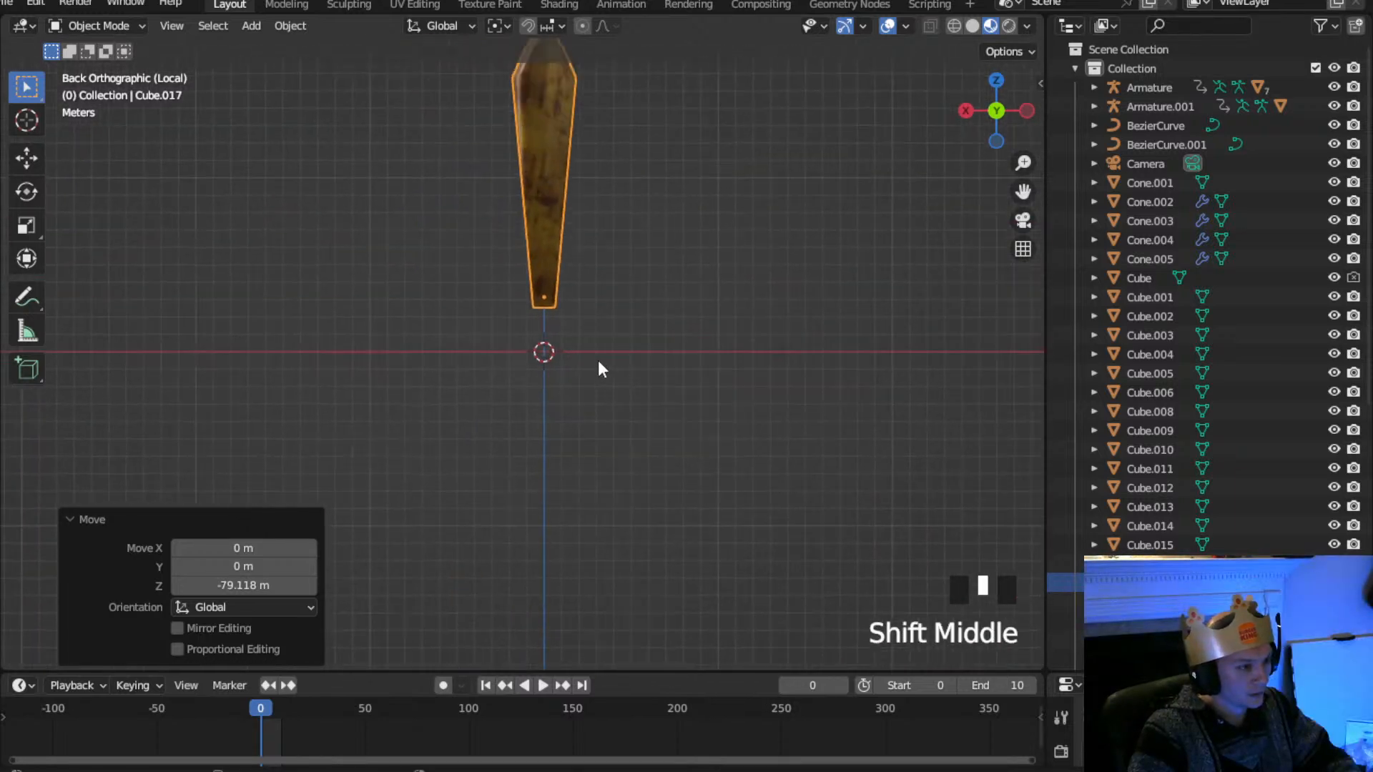
{"action": "scroll", "coordinate": [619, 322], "scroll_direction": "up", "scroll_amount": 4}
{"action": "scroll", "coordinate": [615, 246], "scroll_direction": "up", "scroll_amount": 1}
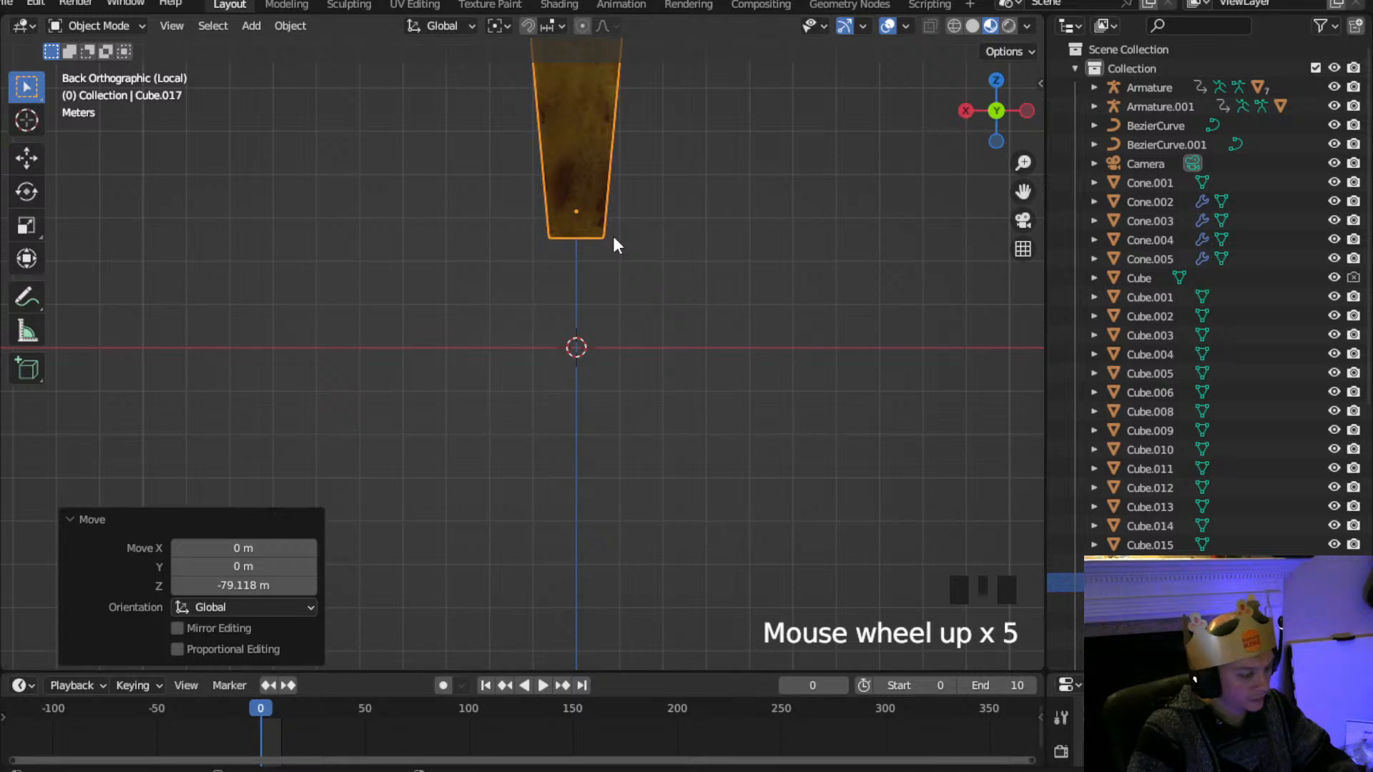
{"action": "key", "text": "g"}
{"action": "key", "text": "z"}
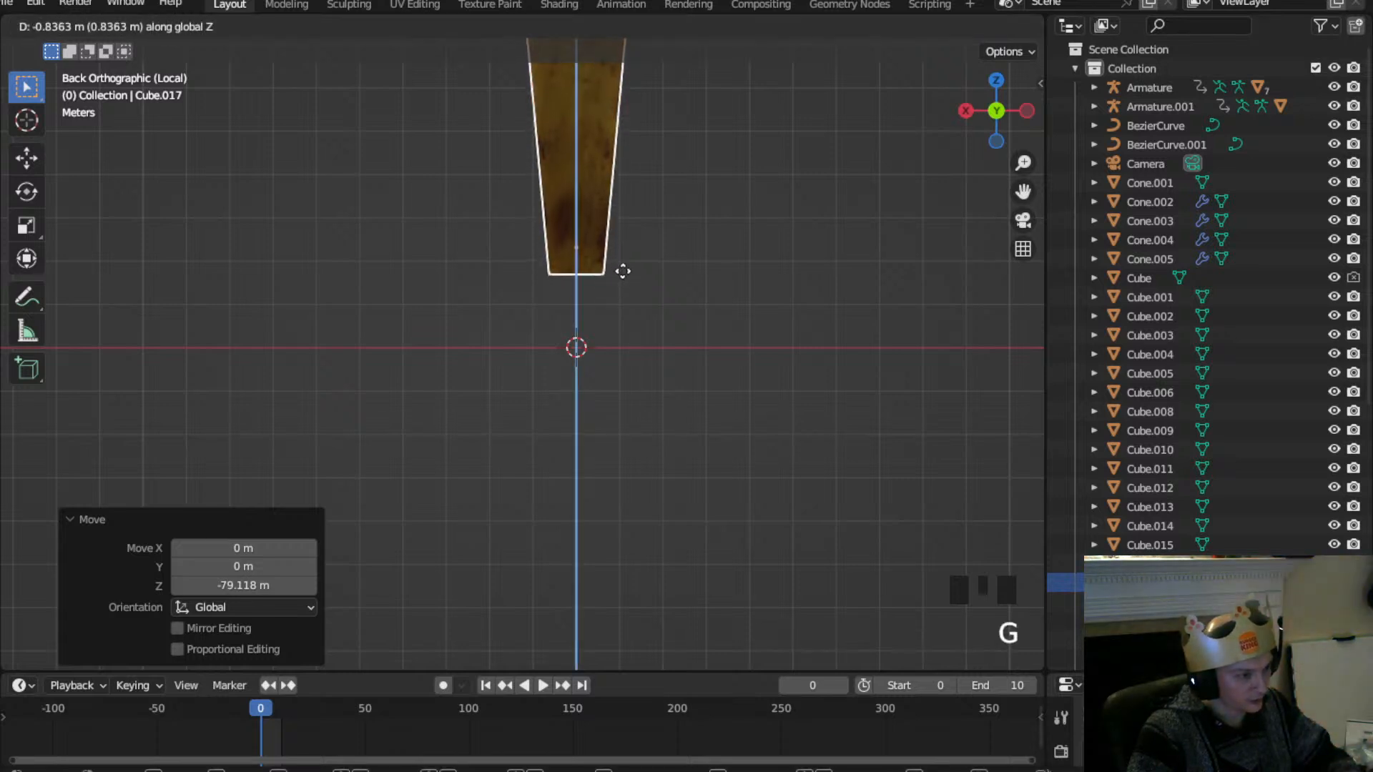
{"action": "left_click", "coordinate": [634, 285]}
{"action": "scroll", "coordinate": [634, 292], "scroll_direction": "down", "scroll_amount": 3}
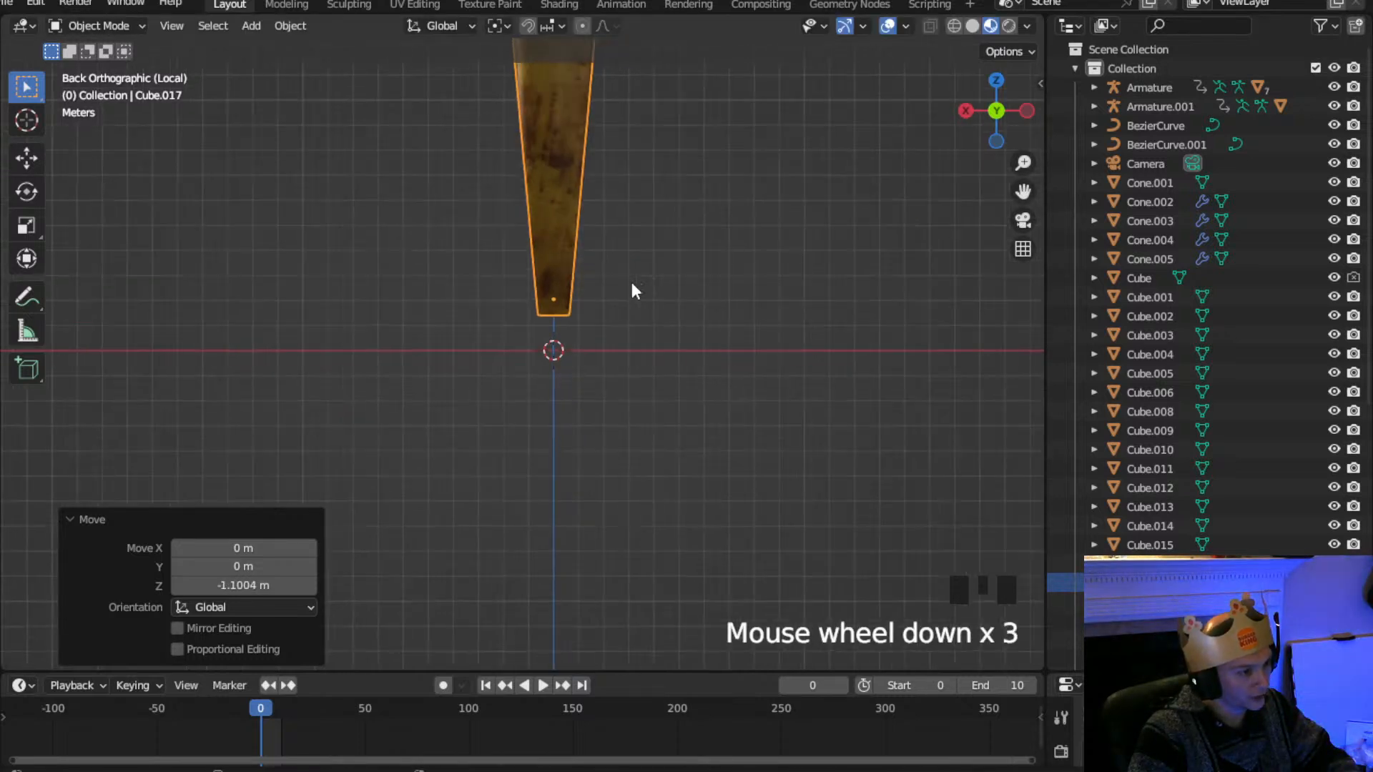
Set the pointed piece's origin to the 3D cursor
{"action": "left_click", "coordinate": [288, 27]}
{"action": "mouse_move", "coordinate": [318, 70]}
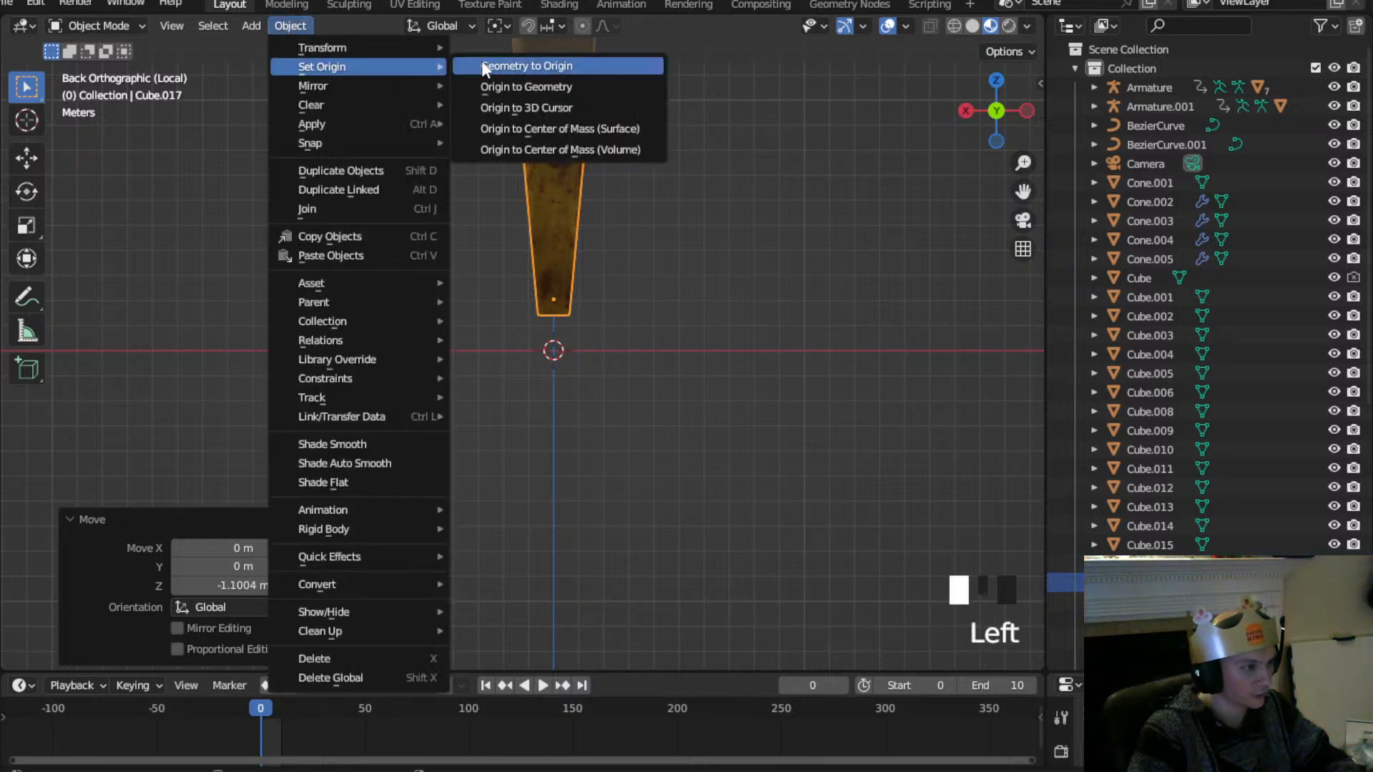
{"action": "left_click", "coordinate": [571, 110]}
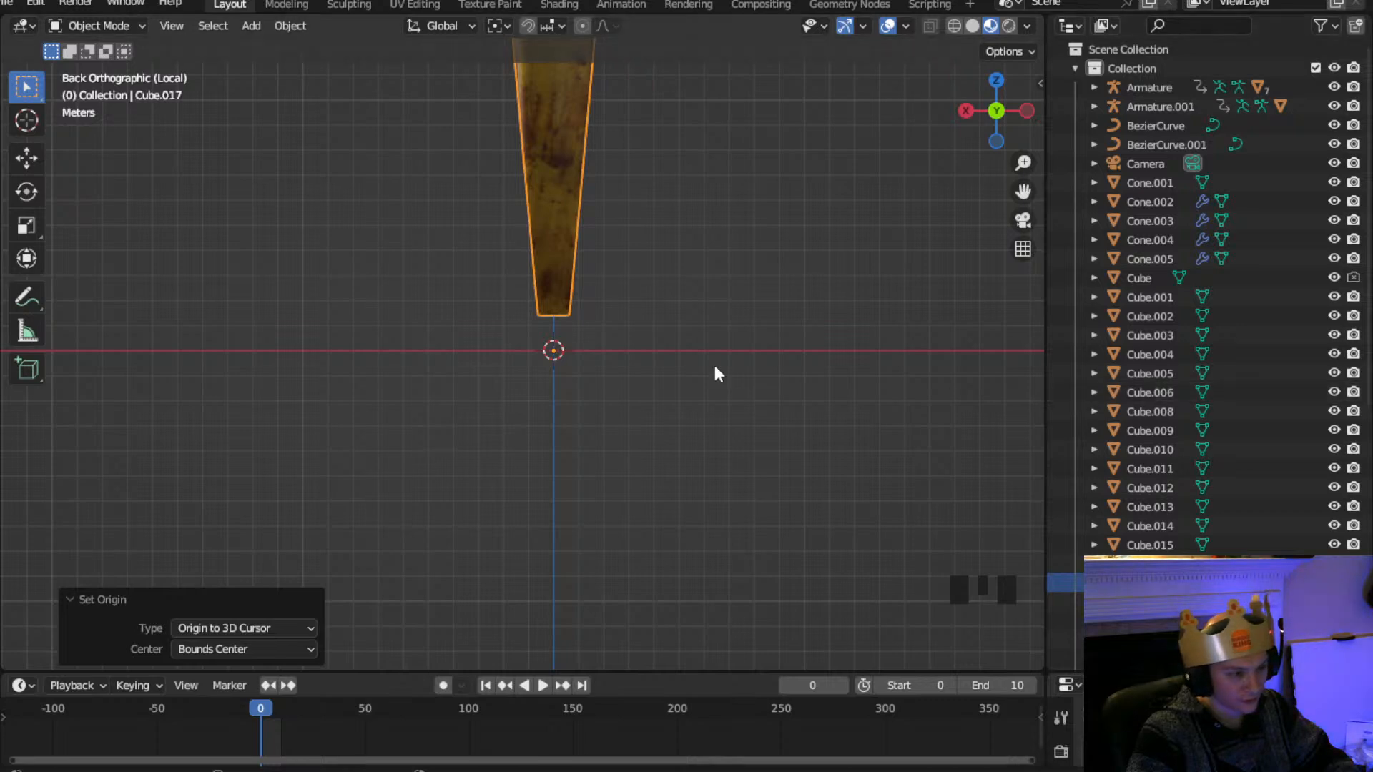
{"action": "scroll", "coordinate": [713, 374], "scroll_direction": "down", "scroll_amount": 3}
{"action": "middle_click_drag", "start_coordinate": [708, 379], "coordinate": [612, 401]}
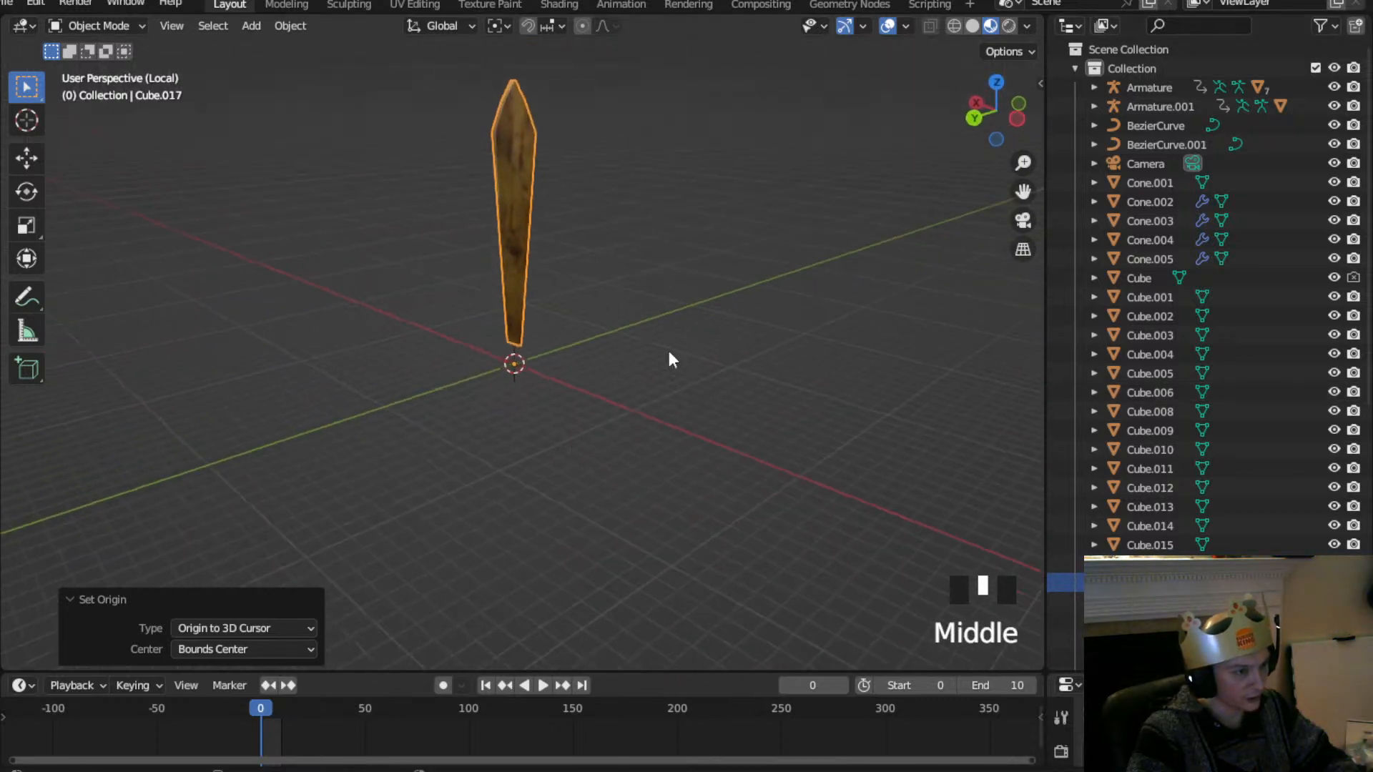
Add an Arrows empty at the world origin and scale it down to about 0.435
{"action": "left_click", "coordinate": [965, 121]}
{"action": "left_click_drag", "start_coordinate": [1064, 674], "coordinate": [1065, 270]}
{"action": "left_click", "coordinate": [1061, 543]}
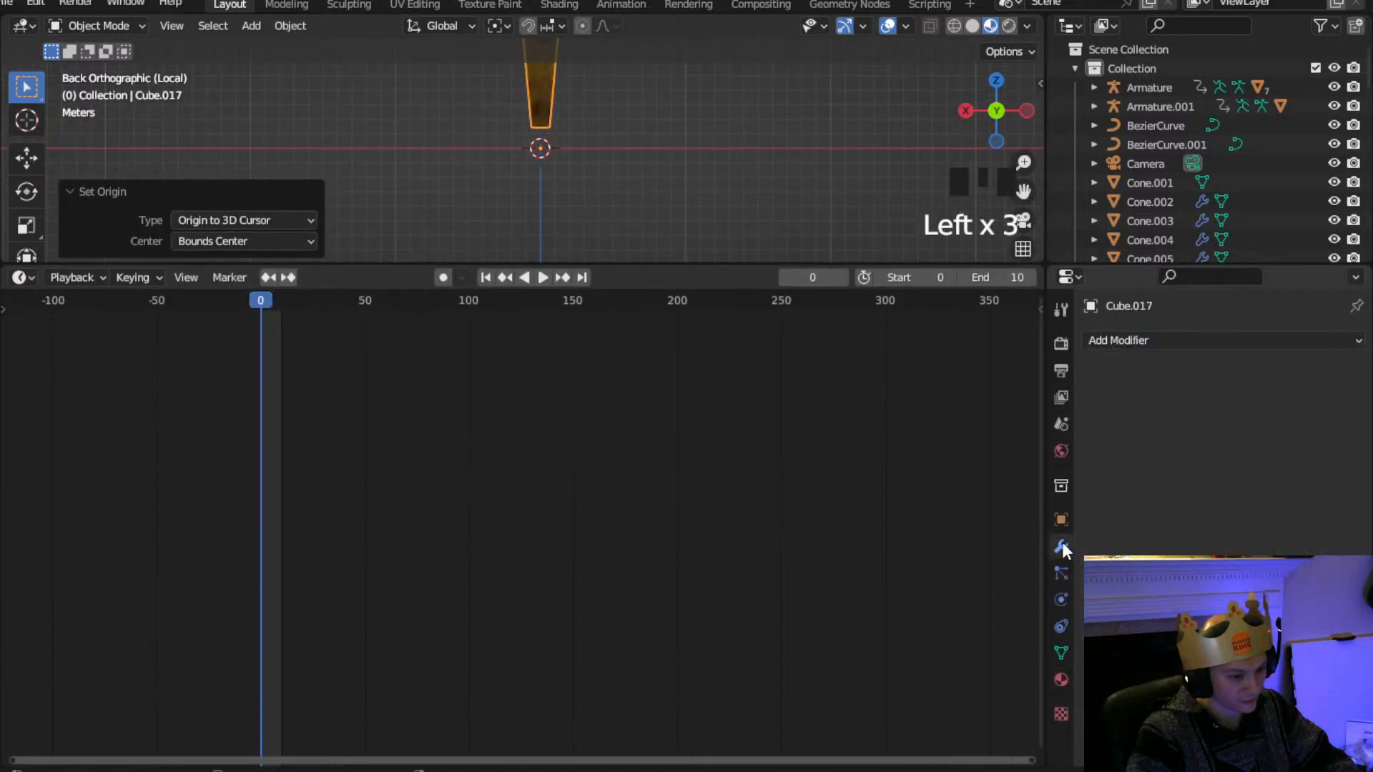
{"action": "left_click", "coordinate": [1151, 336]}
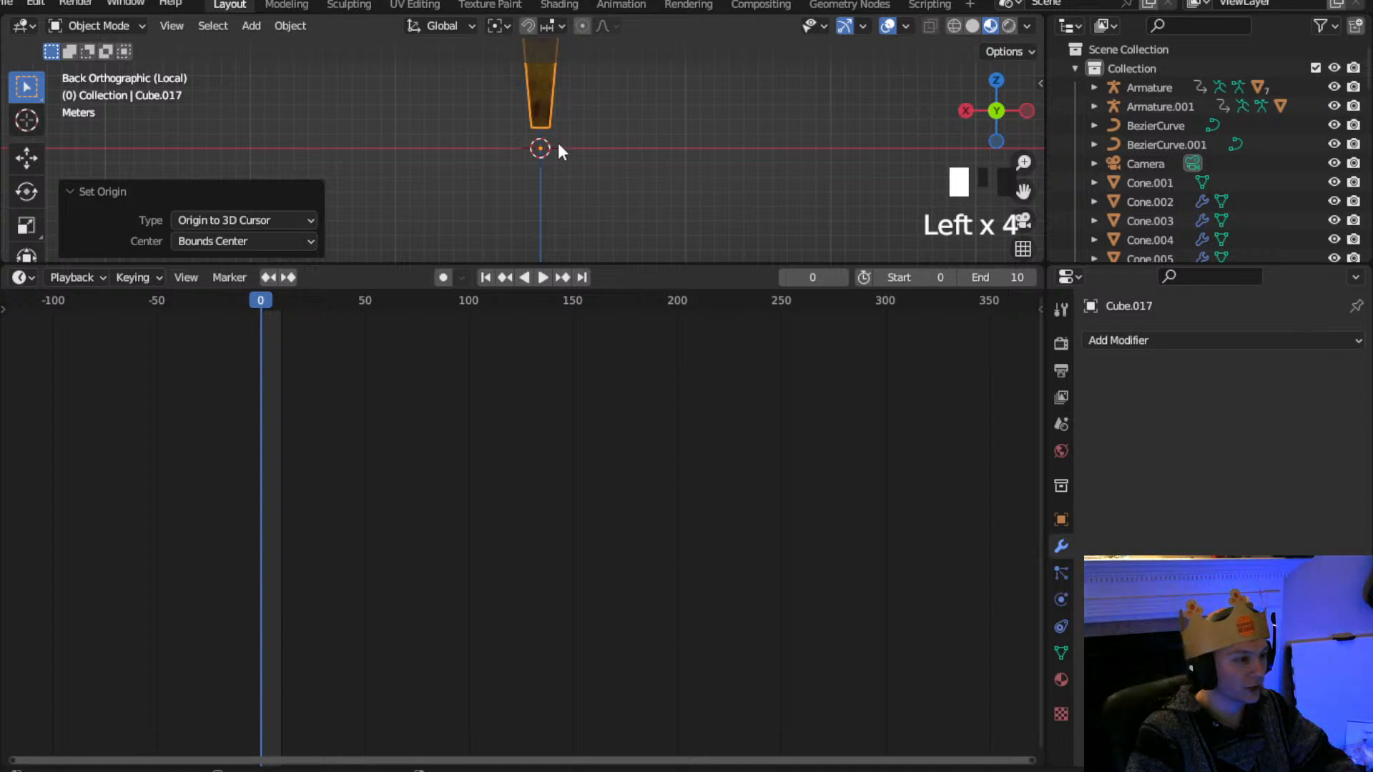
{"action": "left_click", "coordinate": [254, 31]}
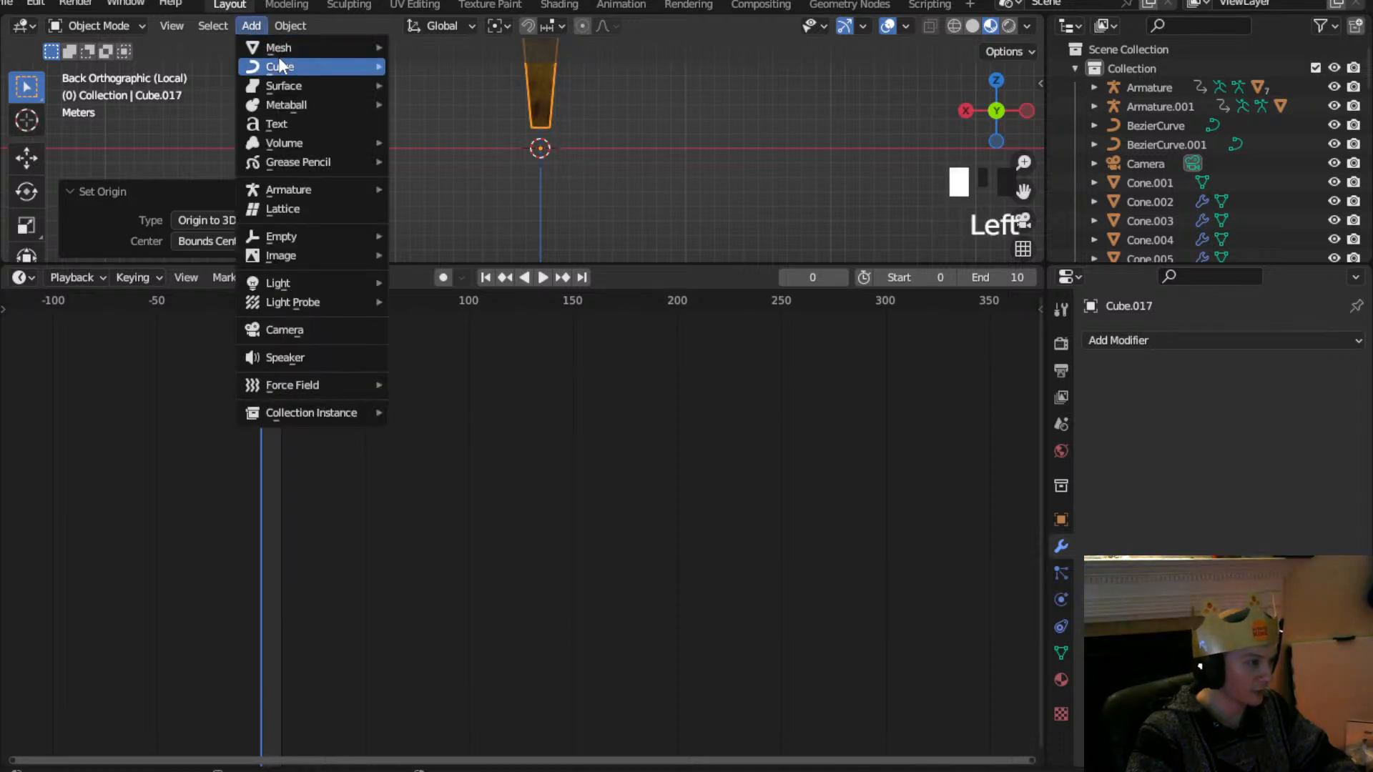
{"action": "mouse_move", "coordinate": [285, 49]}
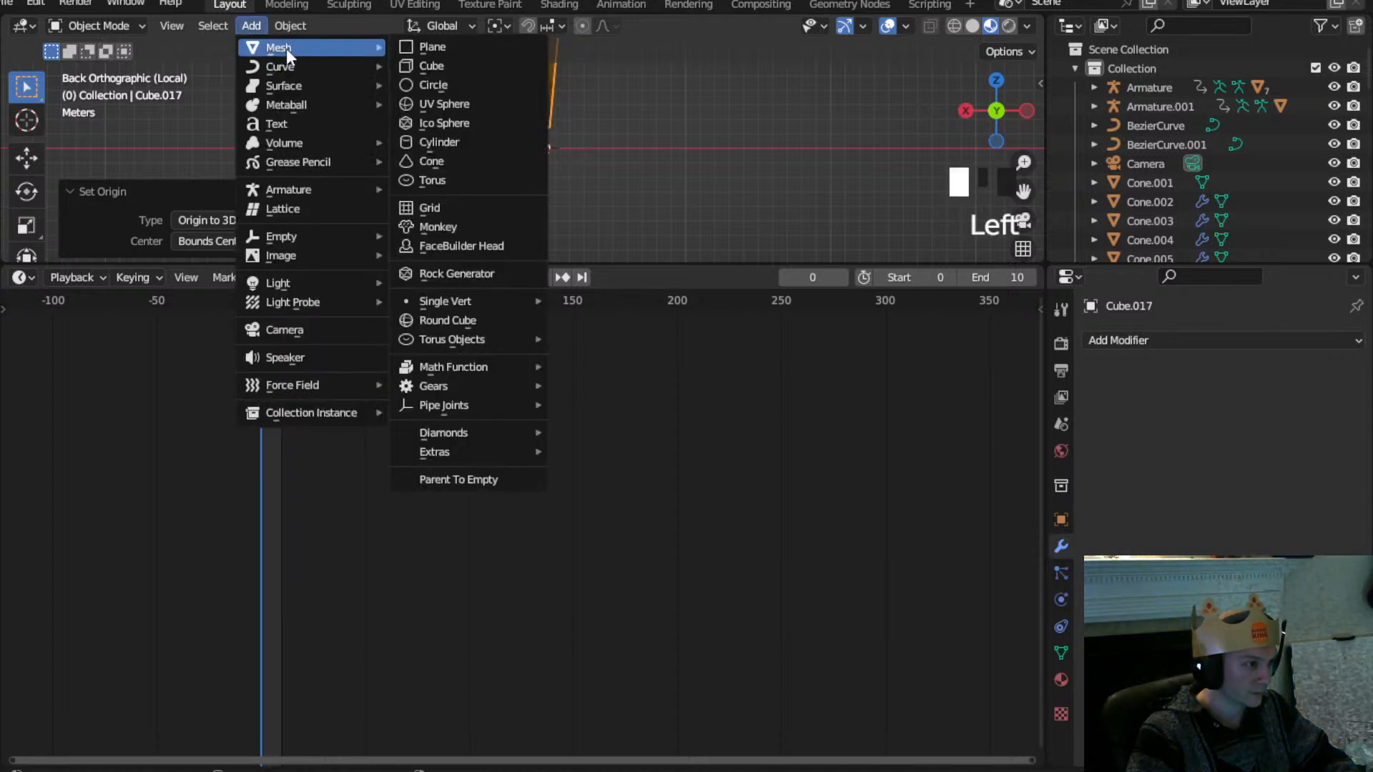
{"action": "mouse_move", "coordinate": [335, 247]}
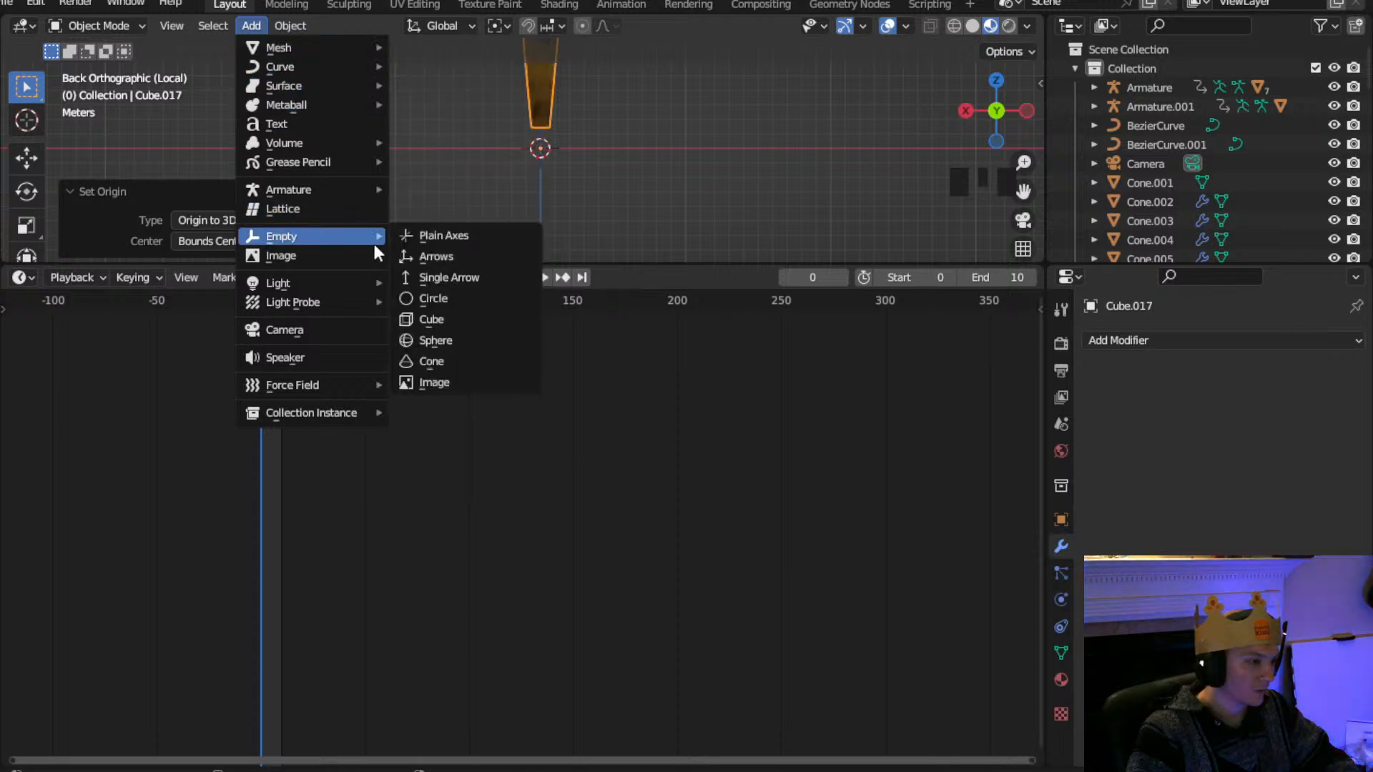
{"action": "left_click", "coordinate": [462, 259]}
{"action": "scroll", "coordinate": [544, 193], "scroll_direction": "up", "scroll_amount": 6}
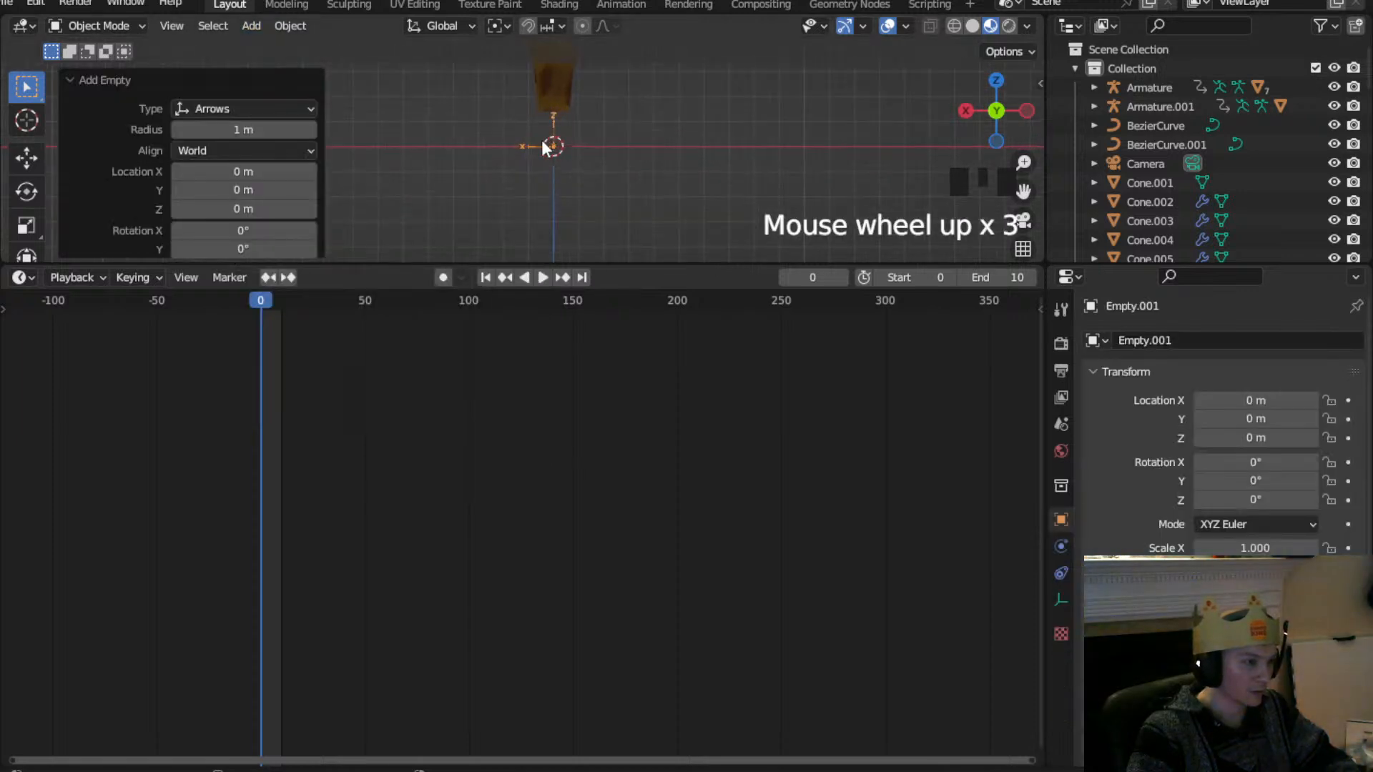
{"action": "key", "text": "s"}
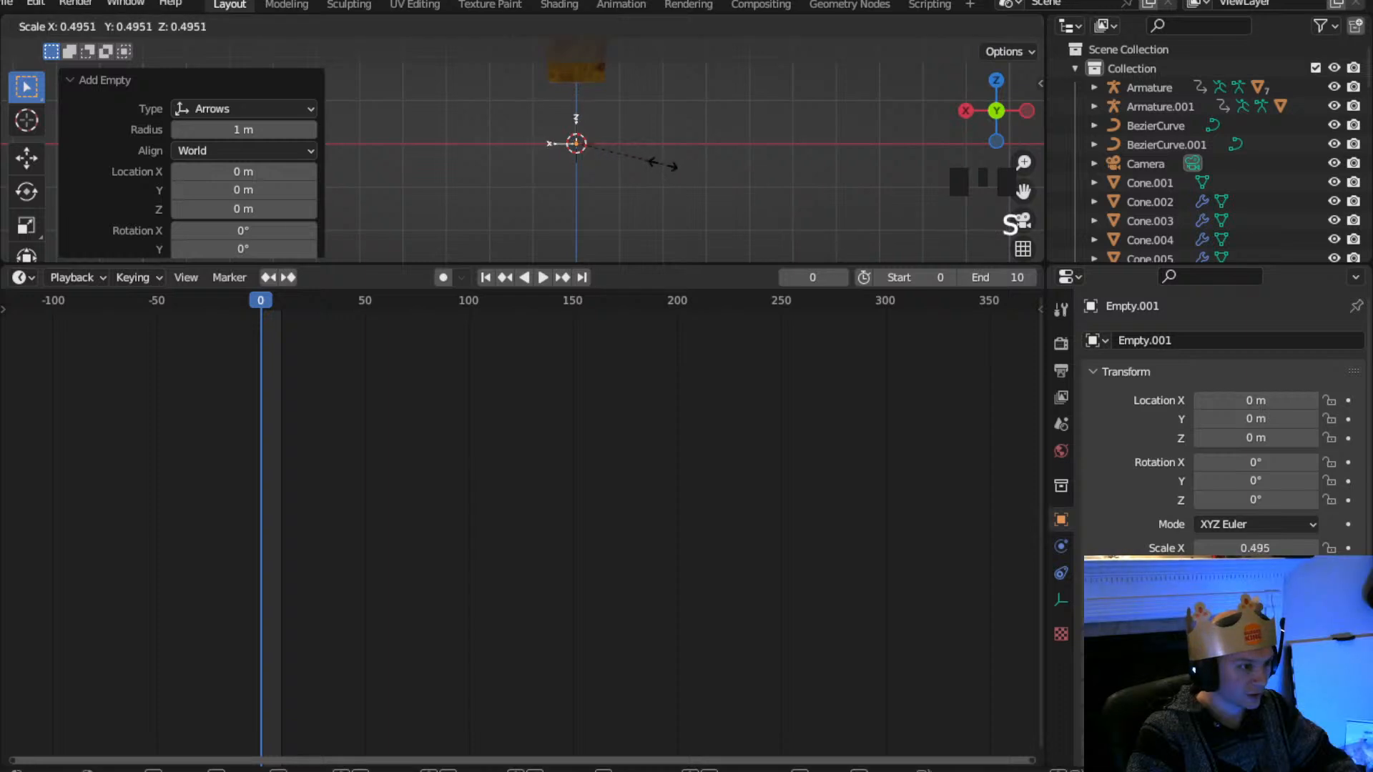
{"action": "left_click", "coordinate": [656, 174]}
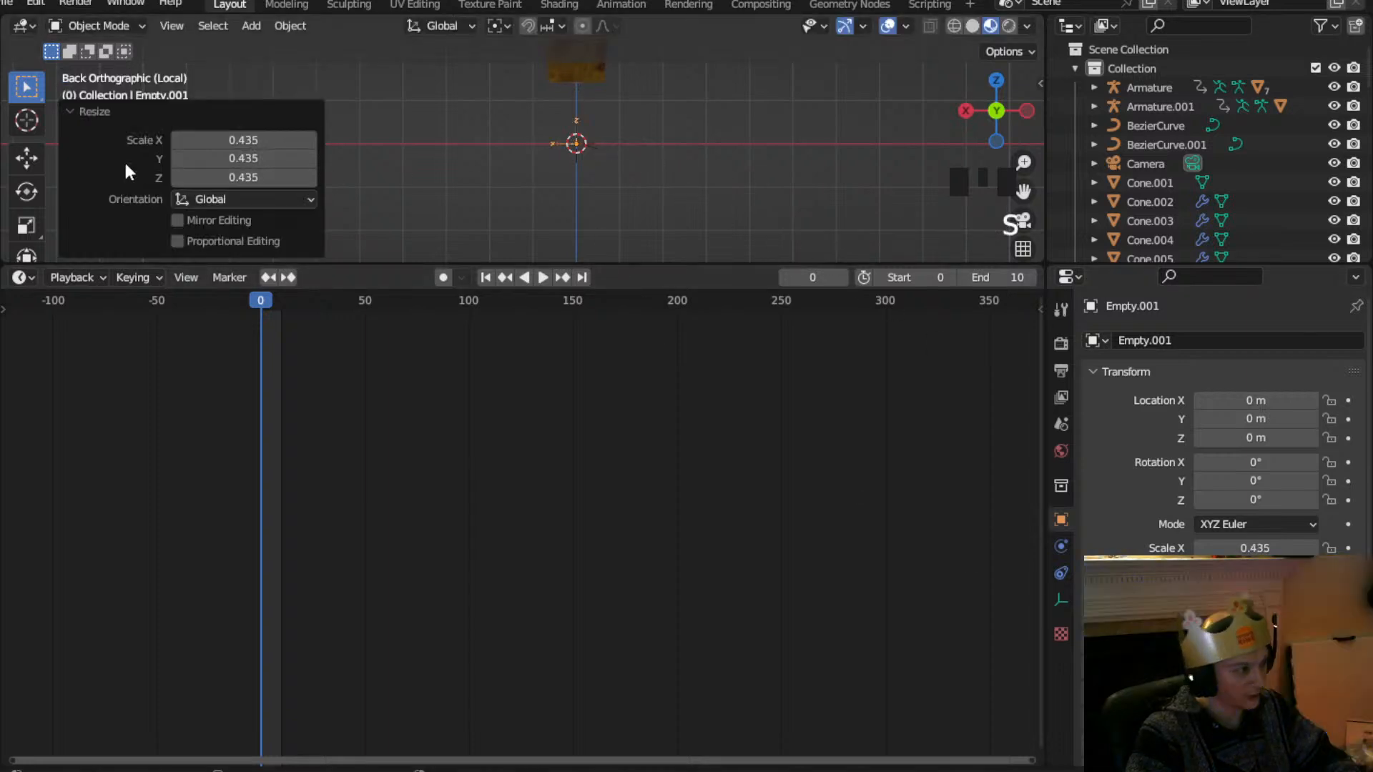
Add an Array modifier to the pointed piece and enable Object Offset with the arrows empty as the offset object
{"action": "left_click", "coordinate": [585, 73]}
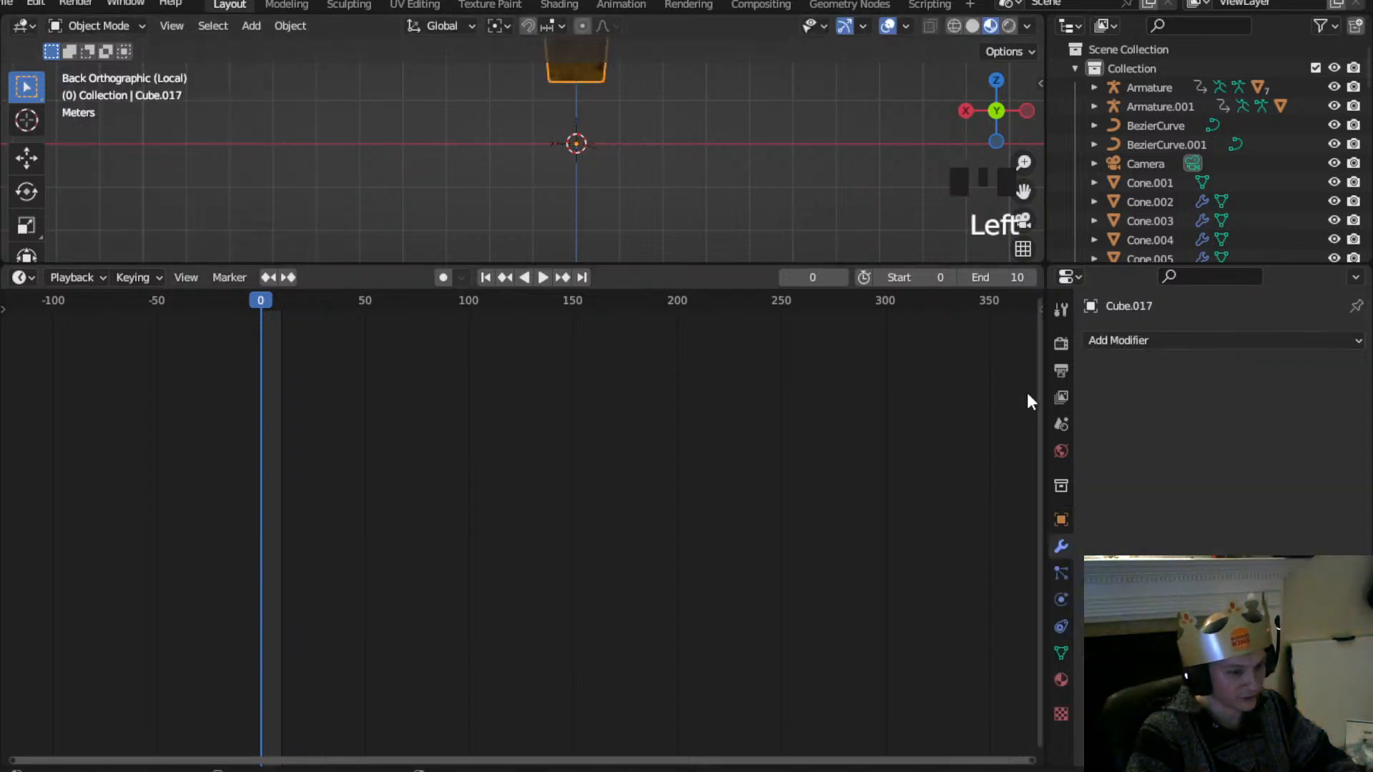
{"action": "left_click", "coordinate": [1173, 341]}
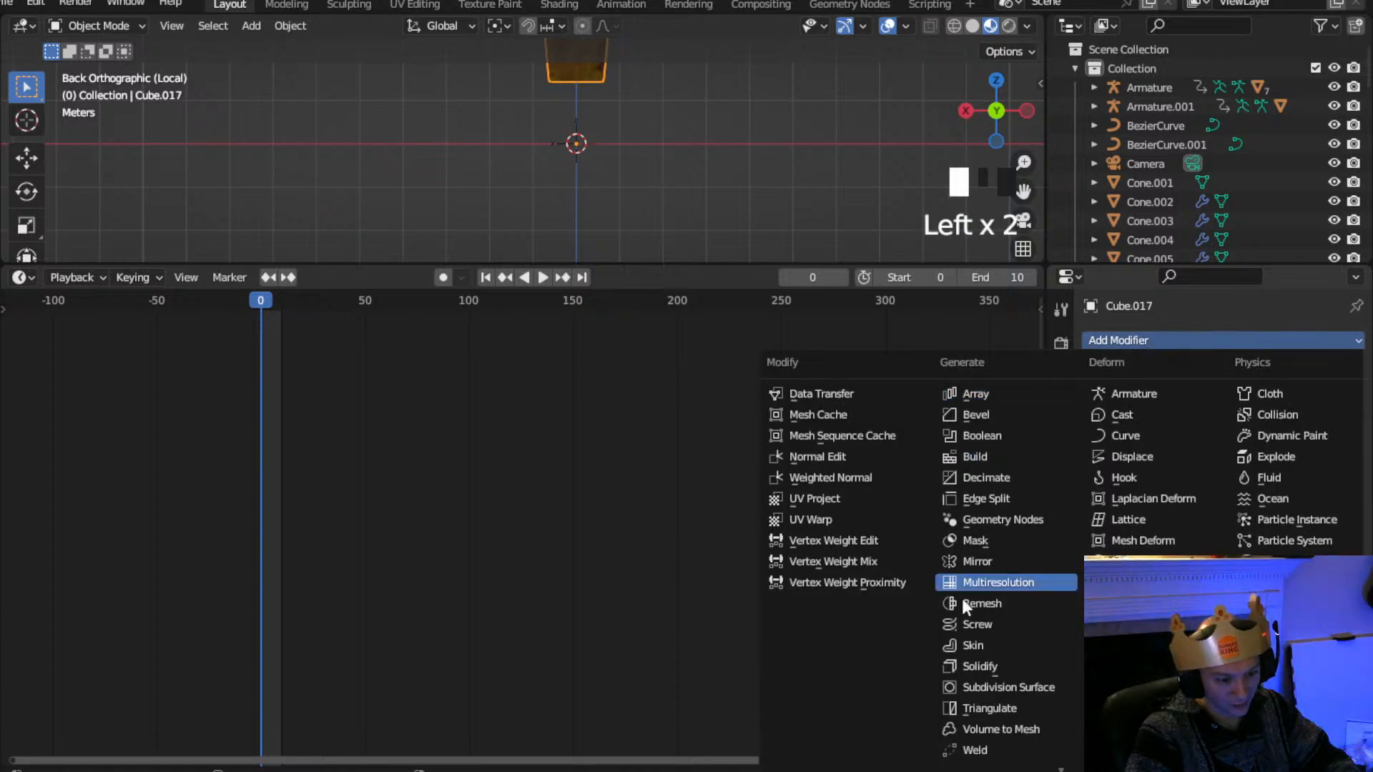
{"action": "left_click", "coordinate": [997, 392]}
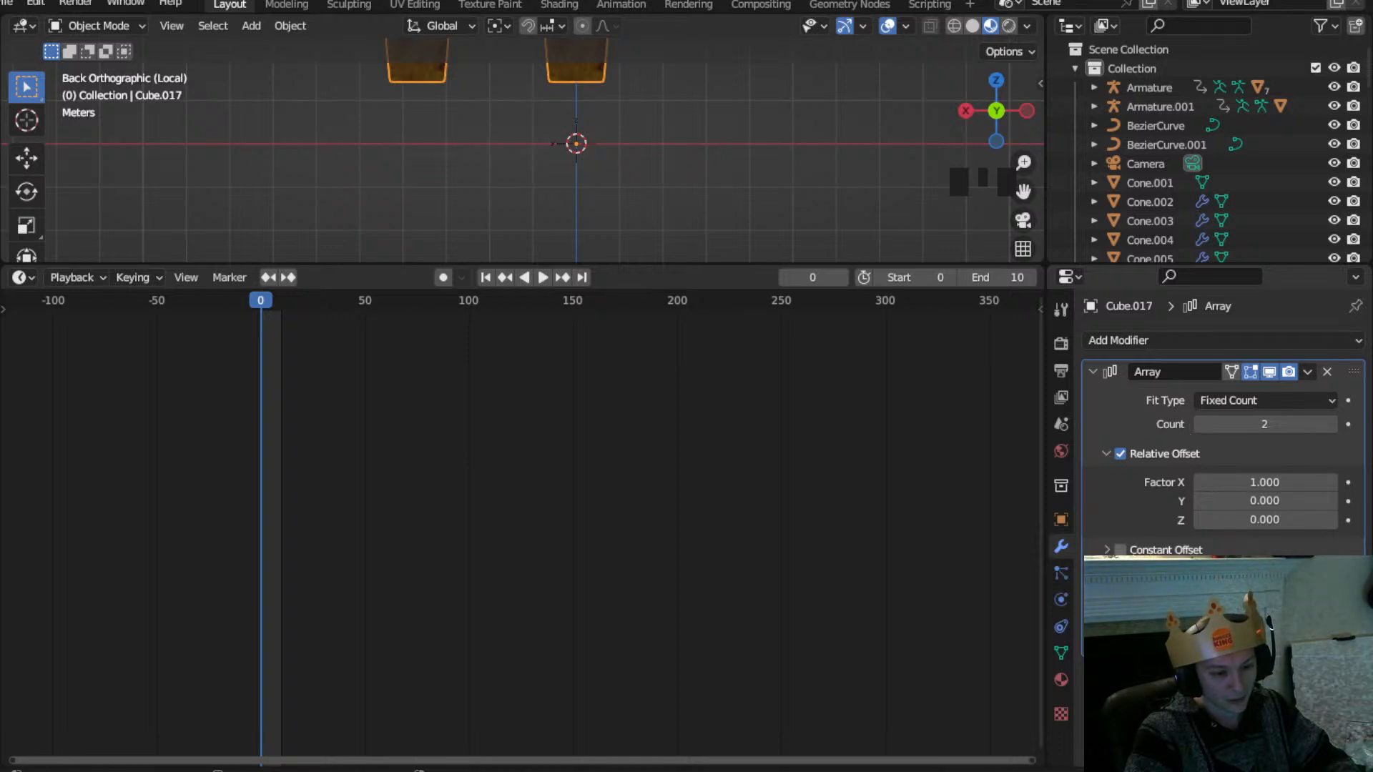
{"action": "left_click", "coordinate": [1120, 575]}
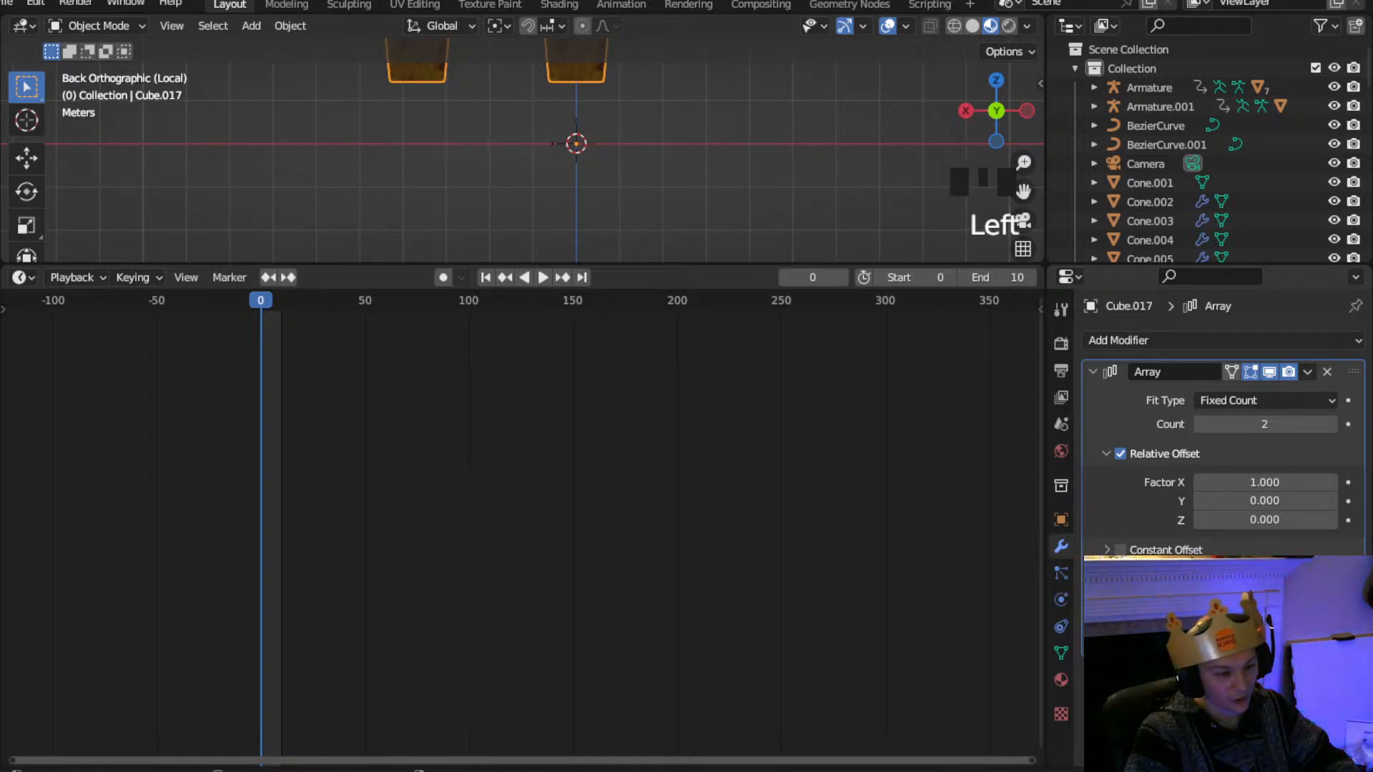
{"action": "left_click", "coordinate": [1107, 574]}
{"action": "left_click", "coordinate": [1328, 603]}
{"action": "left_click", "coordinate": [575, 144]}
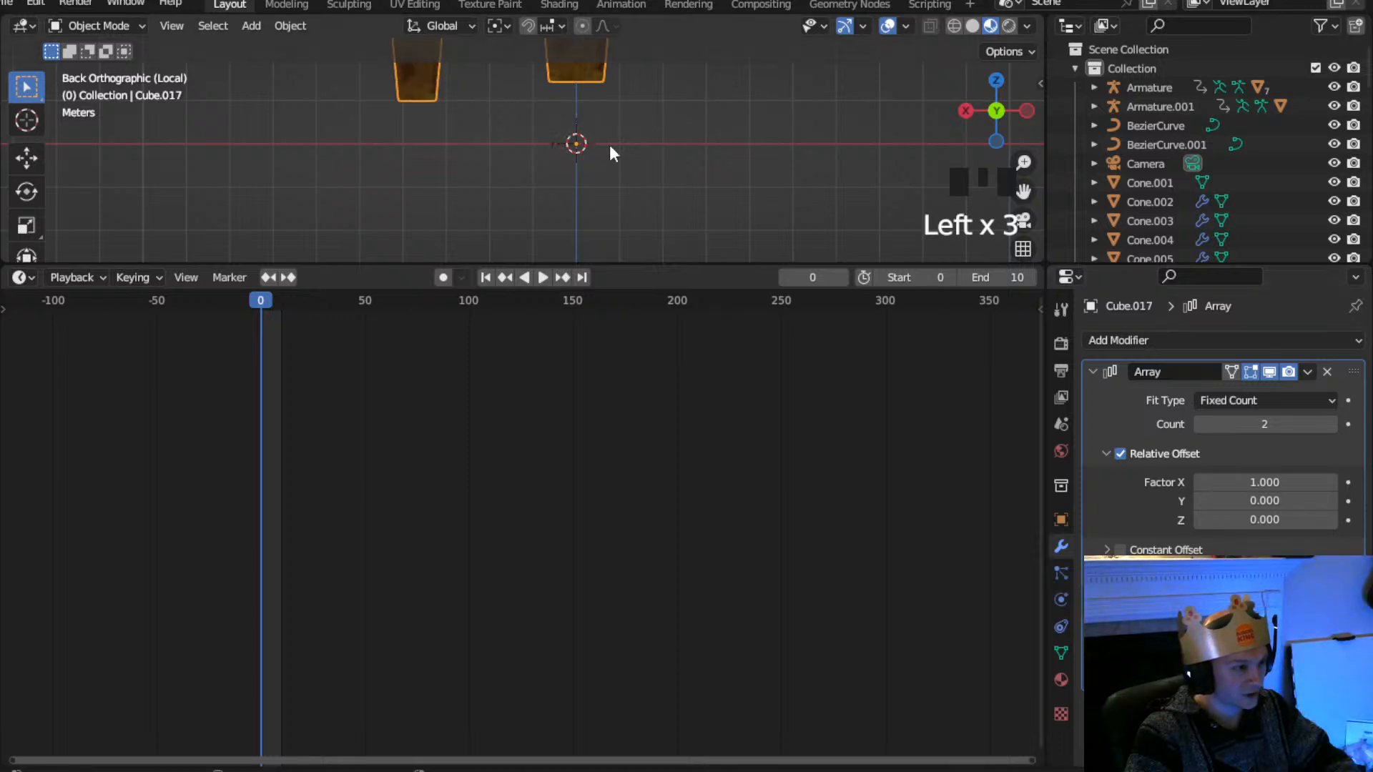
Increase the pointed piece's array count to 3
{"action": "scroll", "coordinate": [592, 147], "scroll_direction": "down", "scroll_amount": 9}
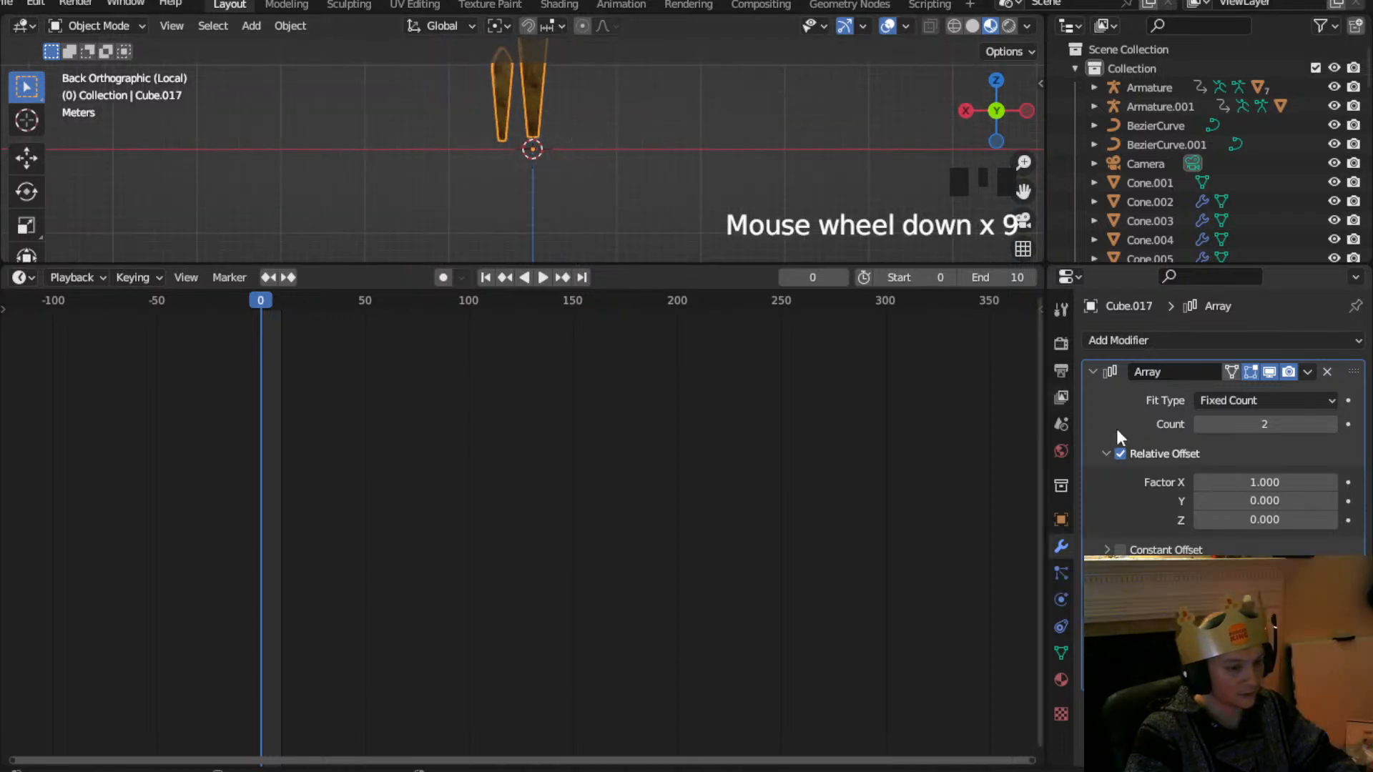
{"action": "left_click", "coordinate": [1248, 483]}
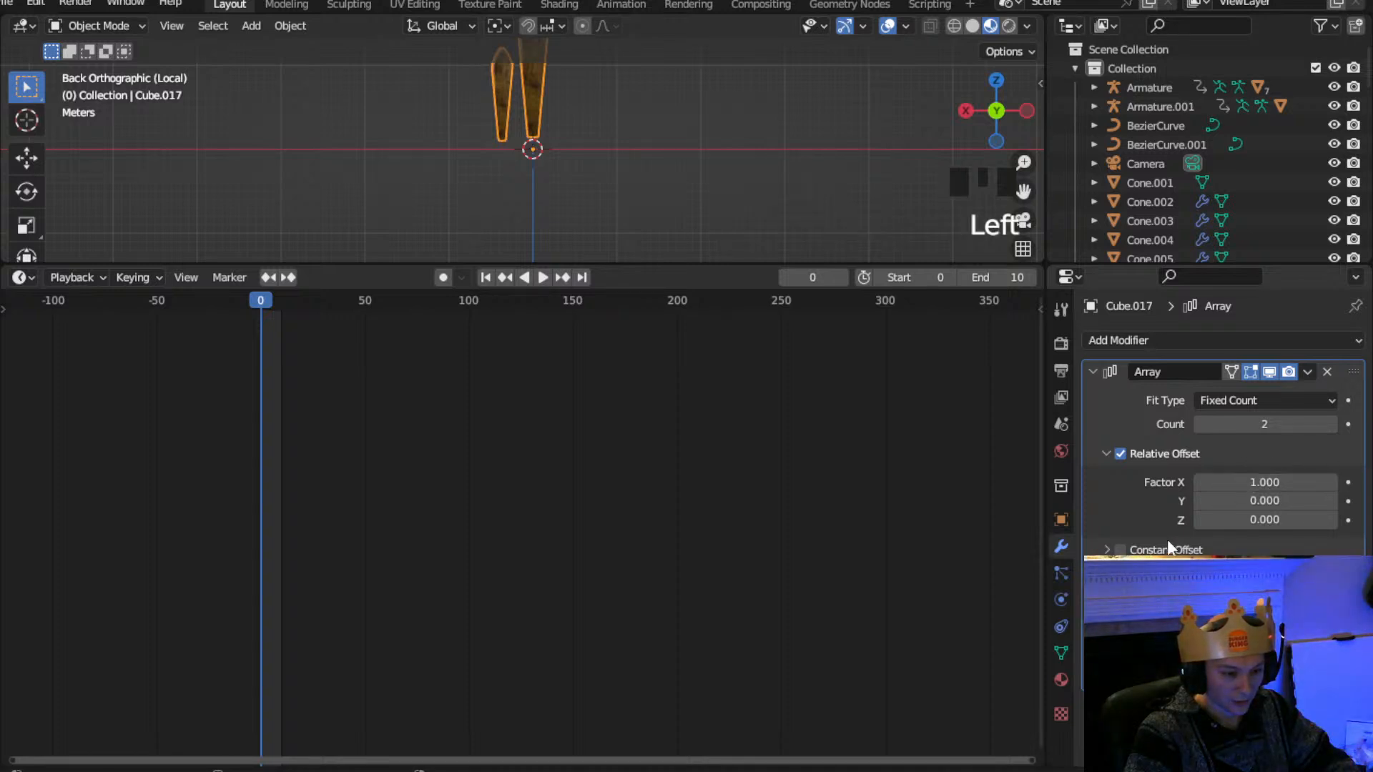
{"action": "left_click", "coordinate": [1120, 549]}
{"action": "left_click", "coordinate": [1158, 551]}
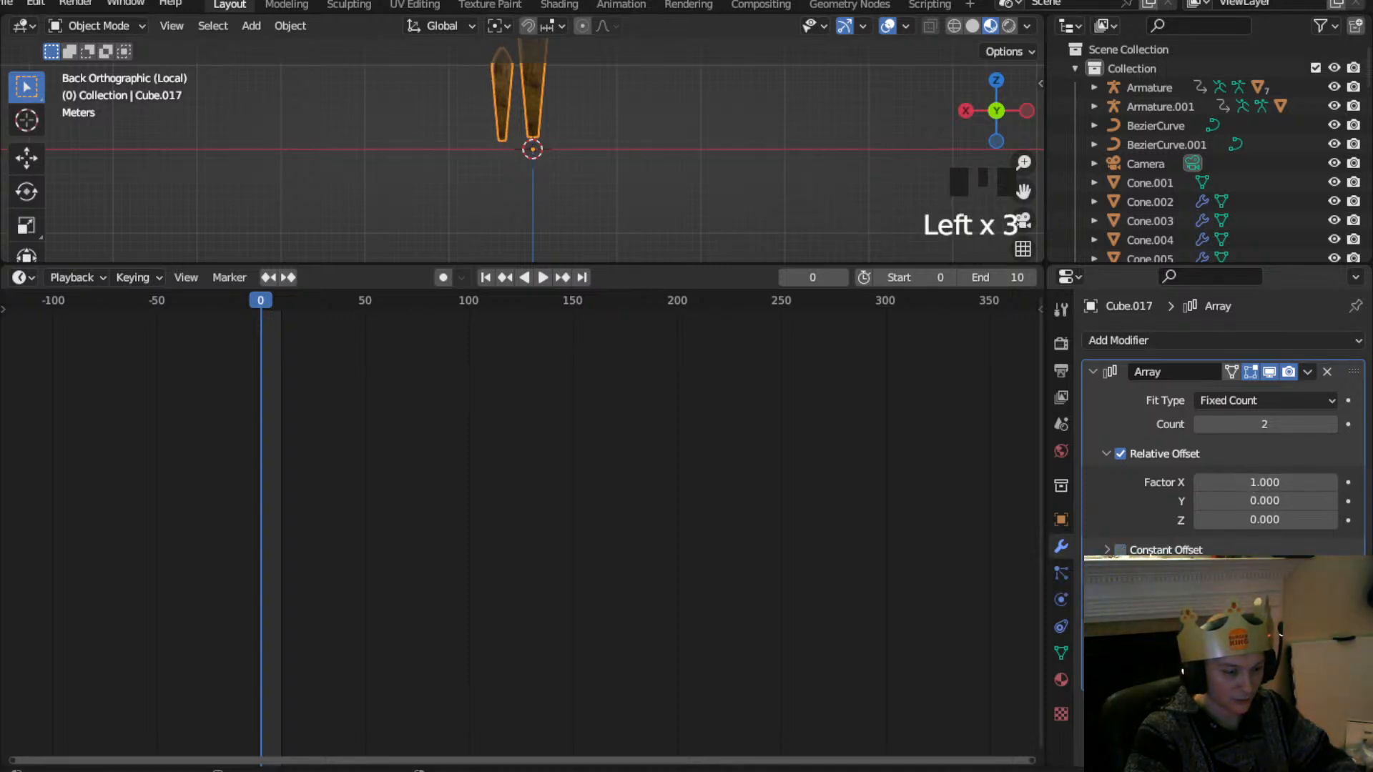
{"action": "left_click", "coordinate": [1323, 424]}
Select the arrows empty and try rotating it by about 47° in the back view to fan out the arrayed copies
{"action": "left_click", "coordinate": [555, 147]}
{"action": "left_click", "coordinate": [547, 150]}
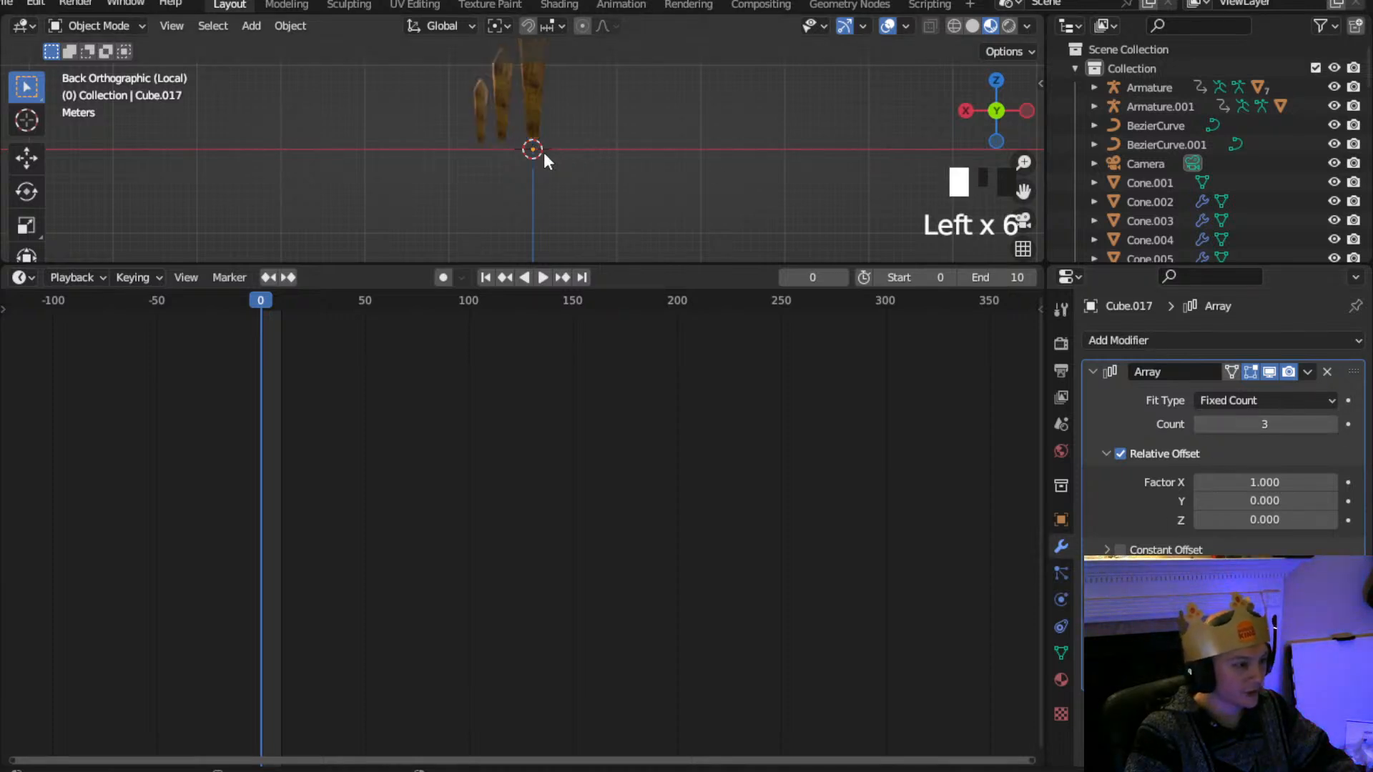
{"action": "left_click", "coordinate": [548, 148]}
{"action": "left_click", "coordinate": [529, 157]}
{"action": "left_click", "coordinate": [526, 159]}
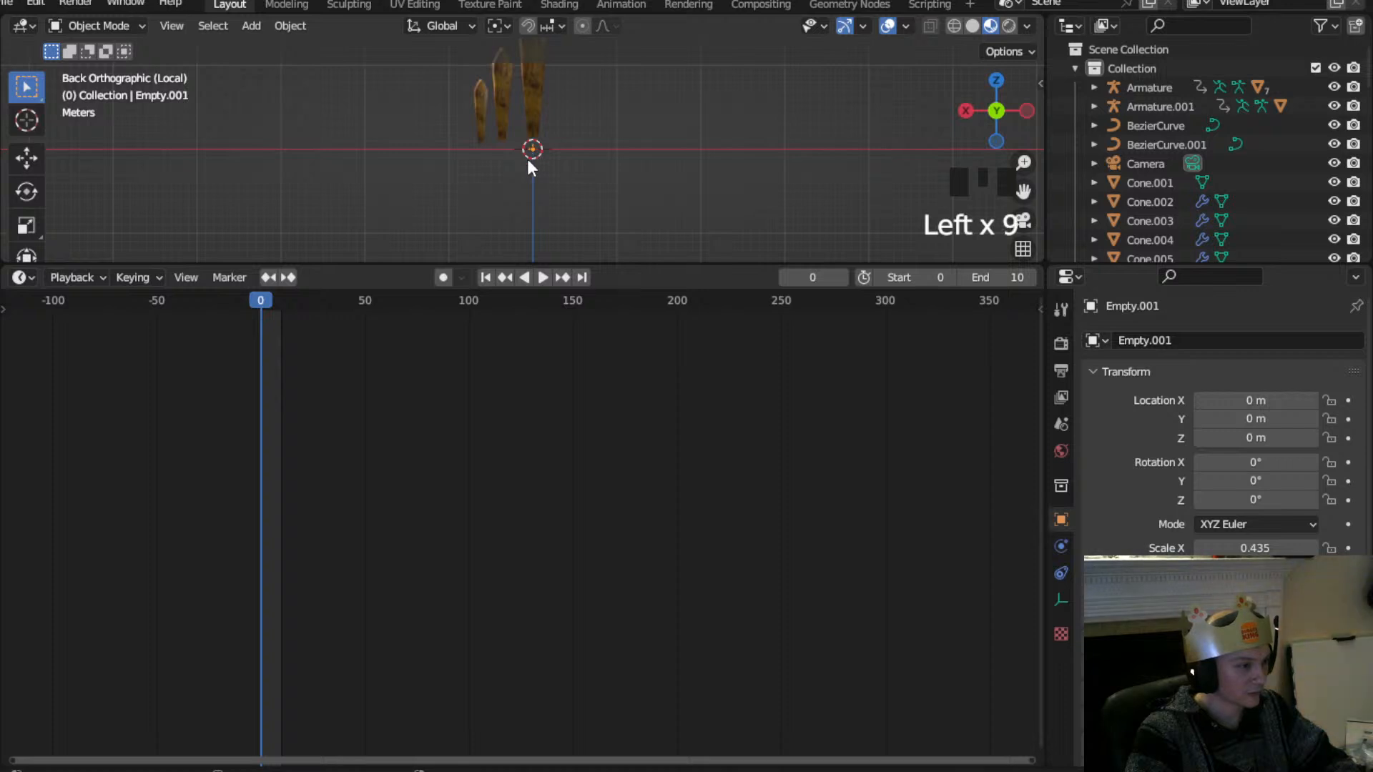
{"action": "key", "text": "r"}
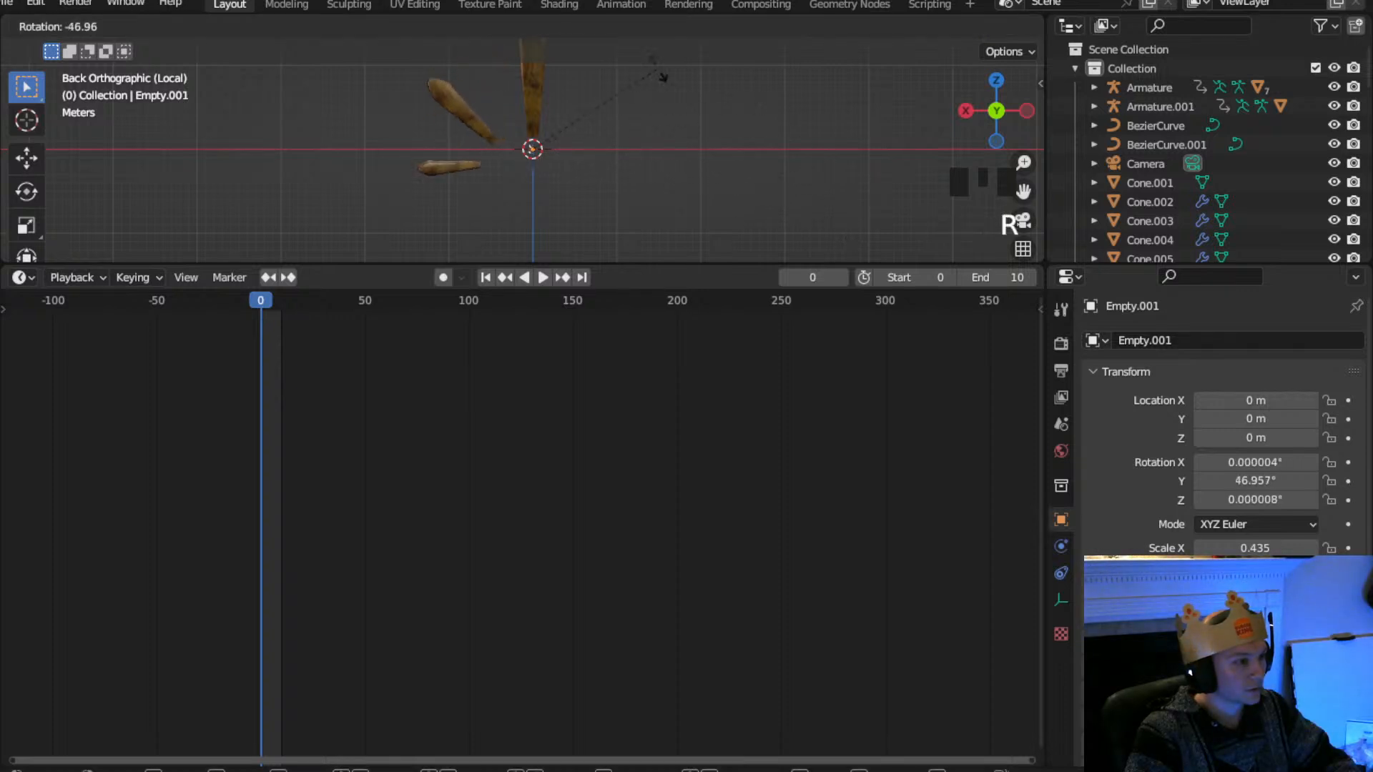
{"action": "key", "text": "Escape"}
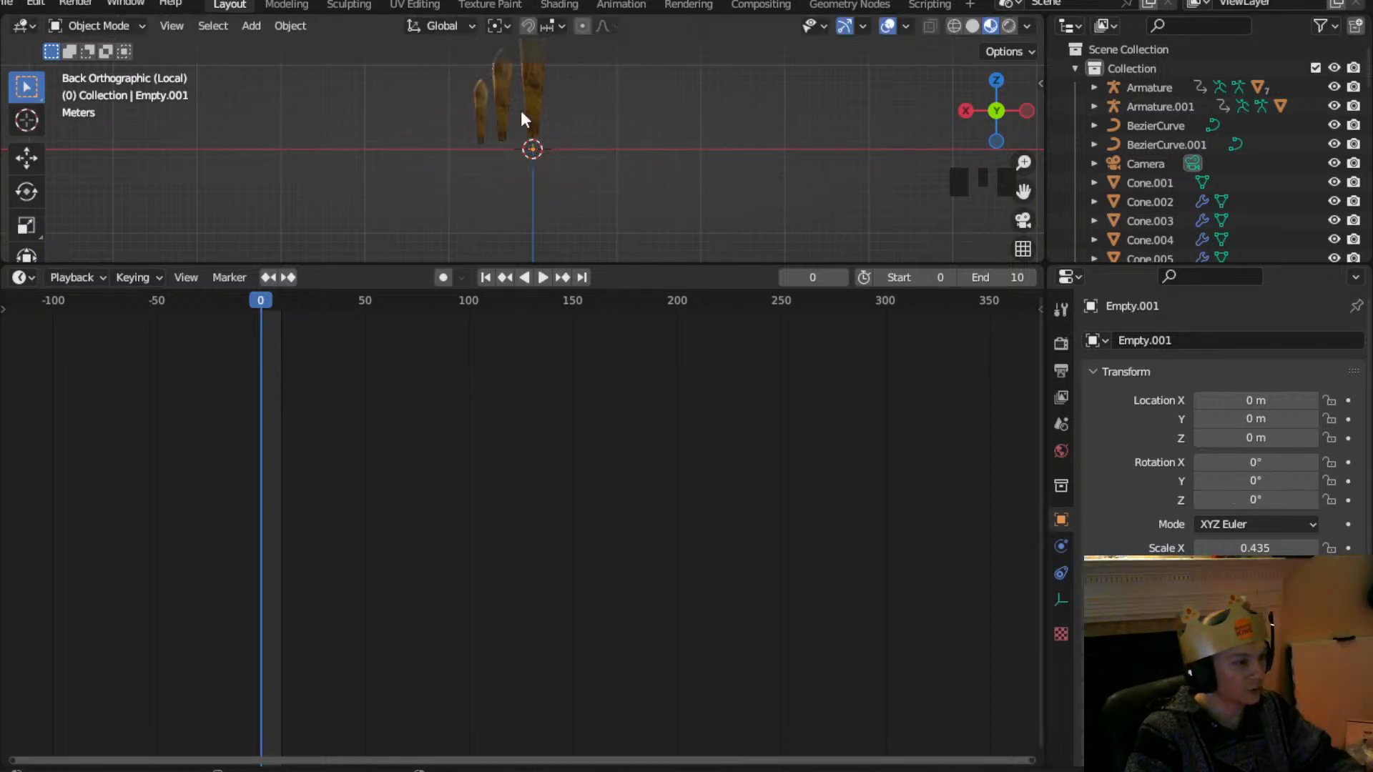
Apply the scale of the arrows empty and inspect the arrayed copies from an angle and from the back
{"action": "key", "text": "ctrl+a"}
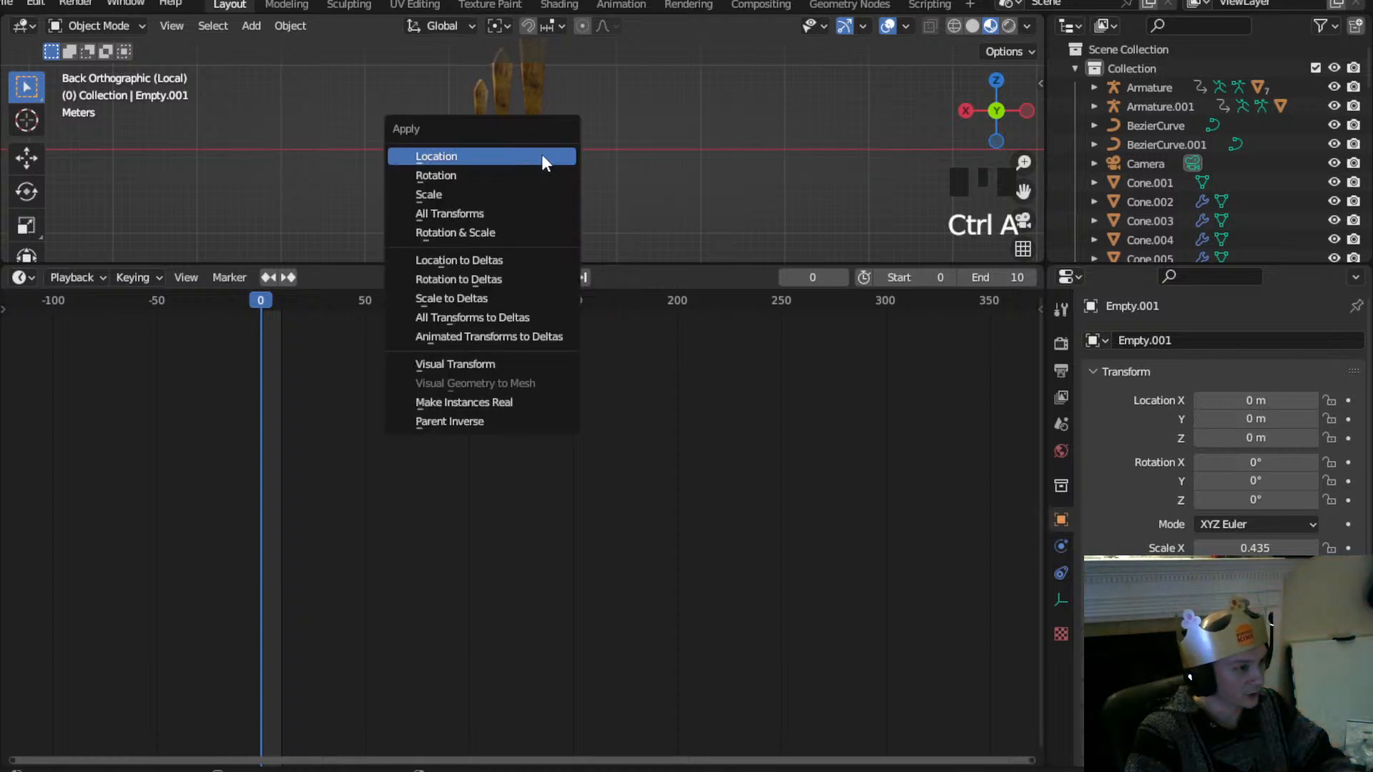
{"action": "left_click", "coordinate": [529, 190]}
{"action": "scroll", "coordinate": [551, 156], "scroll_direction": "down", "scroll_amount": 3}
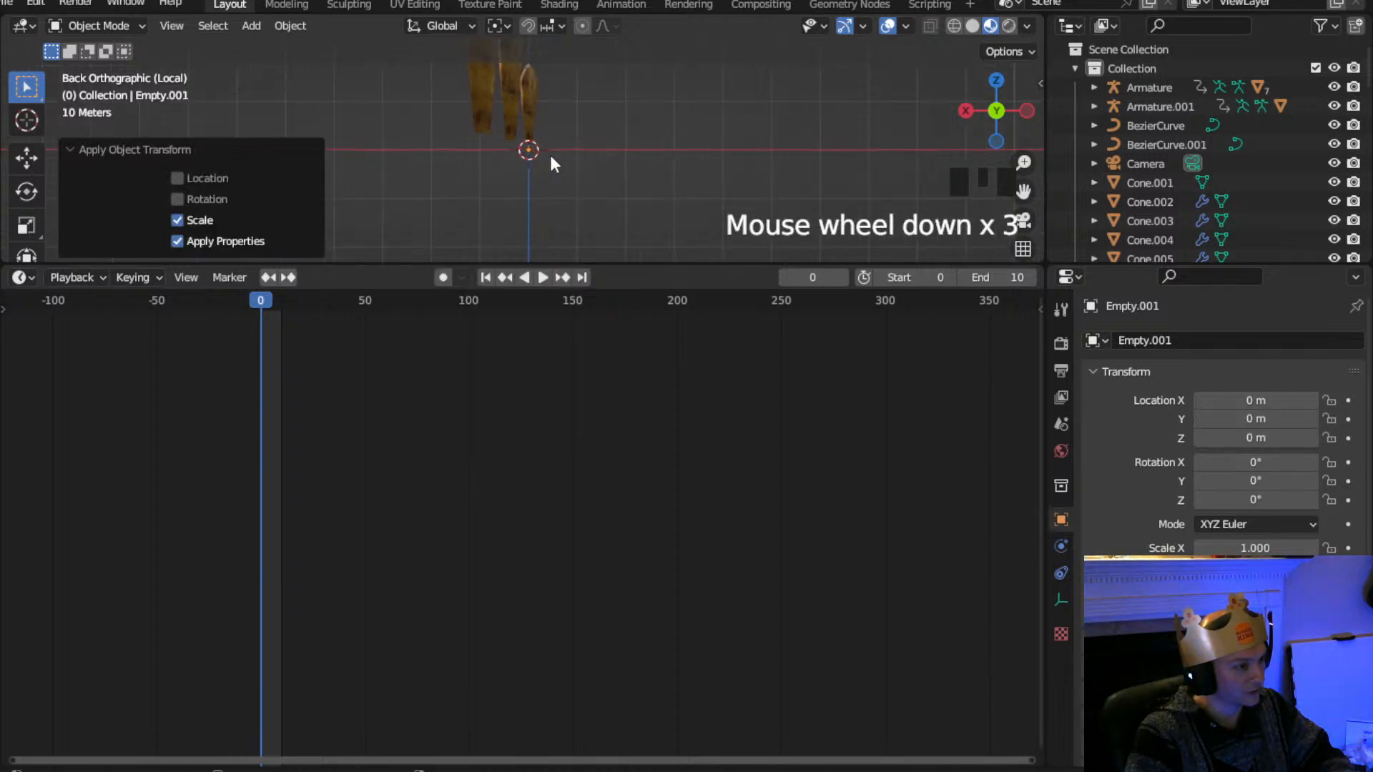
{"action": "middle_click_drag", "start_coordinate": [567, 153], "coordinate": [500, 166]}
{"action": "scroll", "coordinate": [584, 136], "scroll_direction": "down", "scroll_amount": 2}
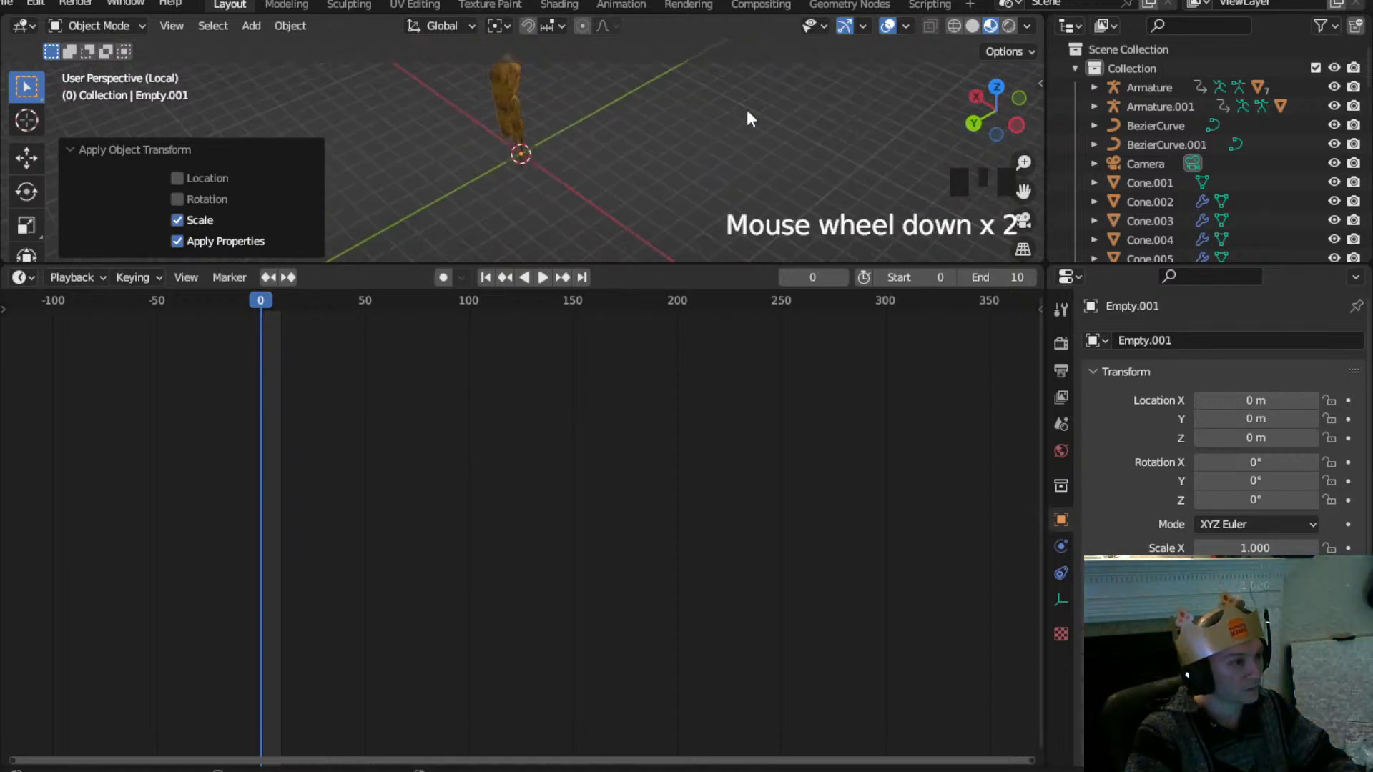
{"action": "left_click", "coordinate": [966, 108]}
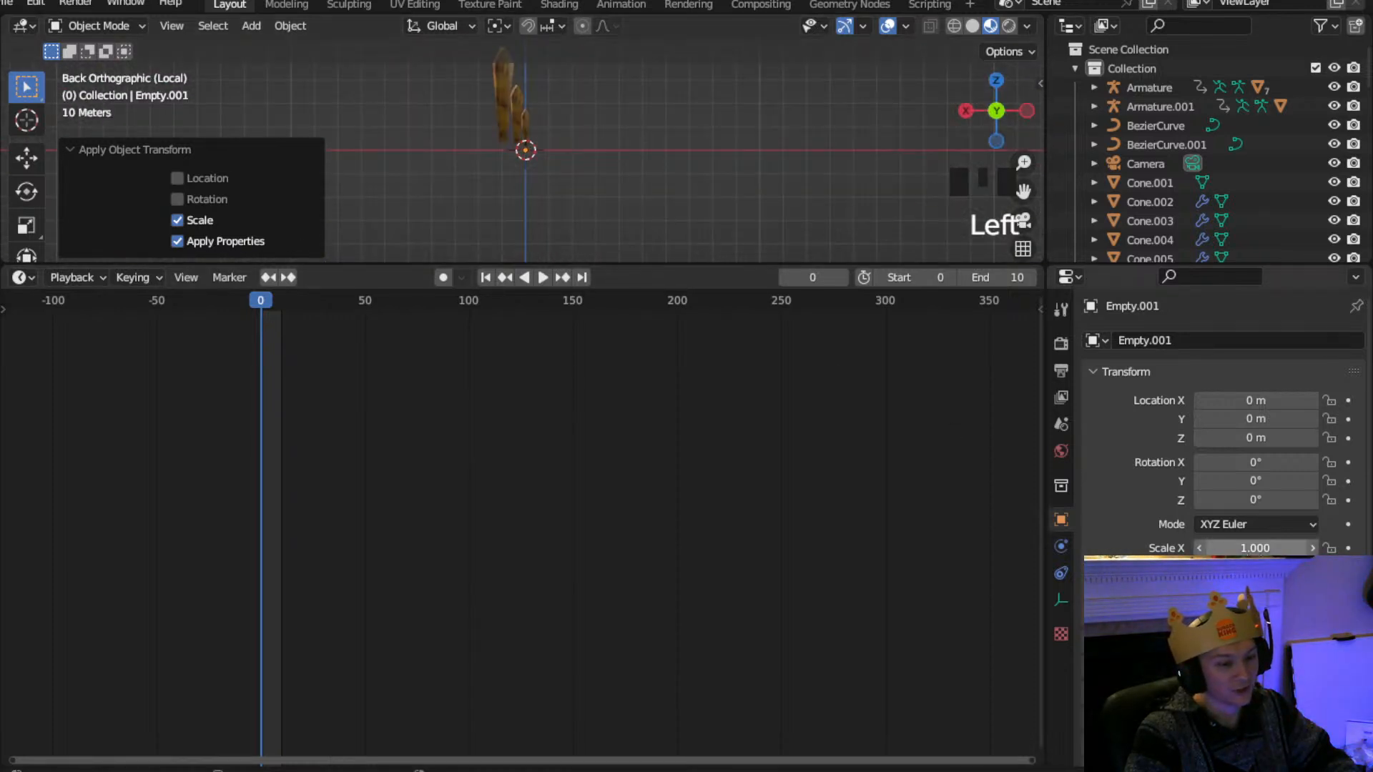
{"action": "double_click", "coordinate": [1258, 547]}
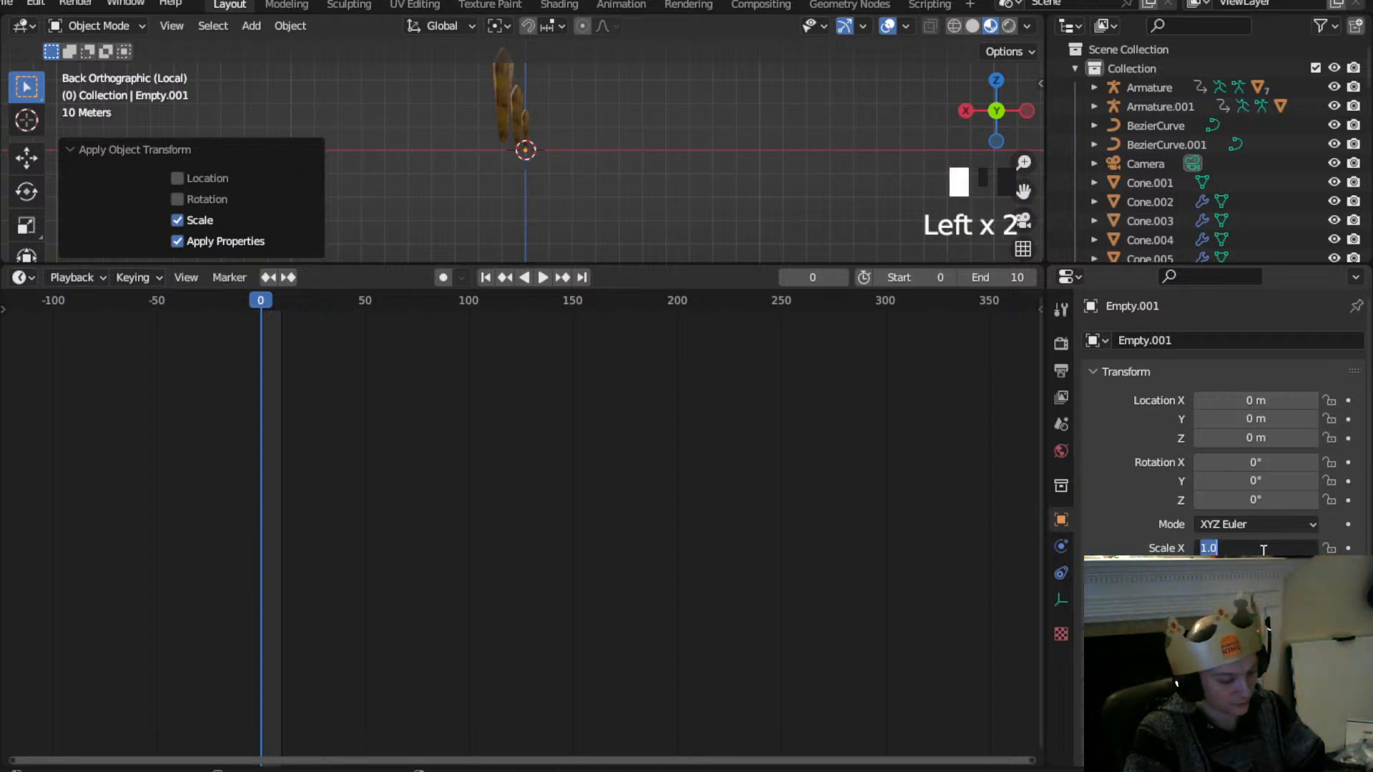
{"action": "type", "text": "0"}
{"action": "key", "text": "Escape"}
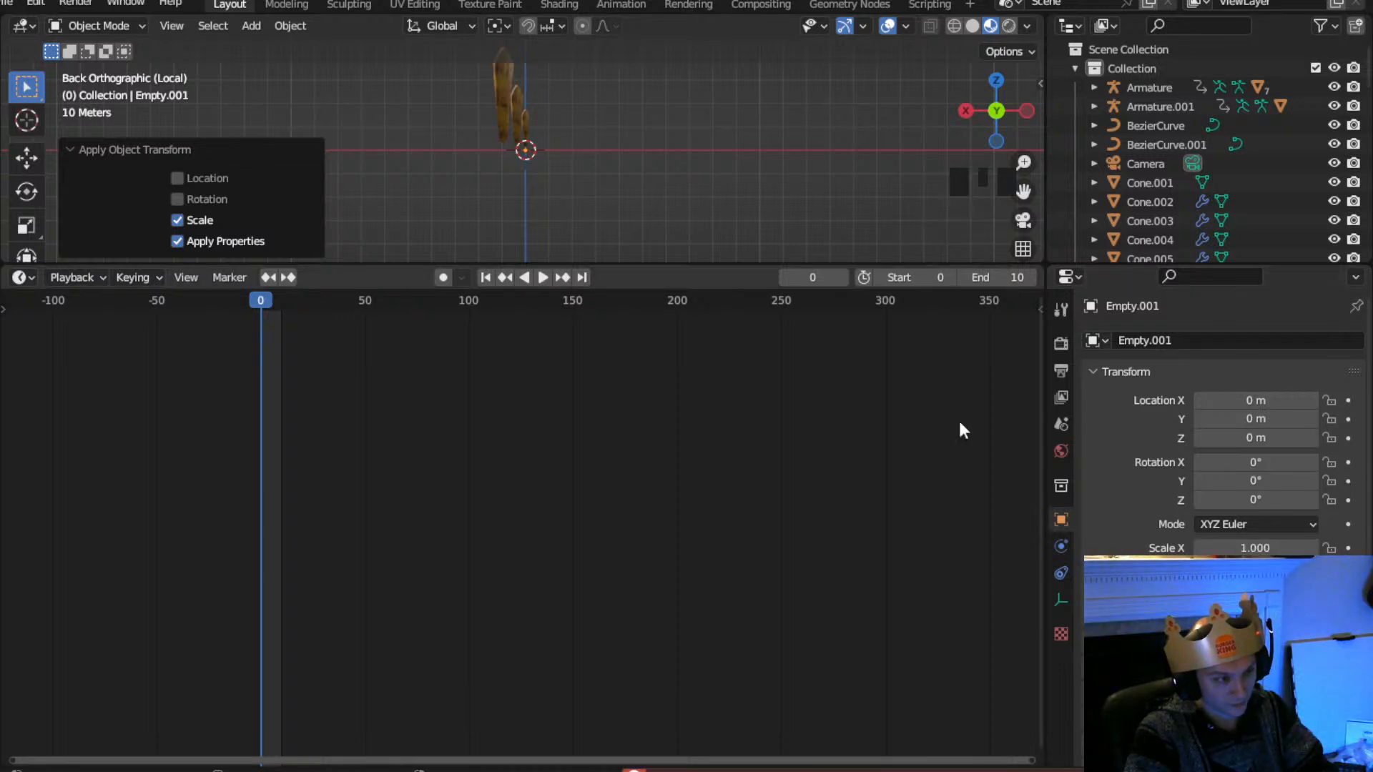
Undo the scale application on the arrows empty
{"action": "key", "text": "ctrl+z"}
{"action": "scroll", "coordinate": [586, 143], "scroll_direction": "up", "scroll_amount": 2}
{"action": "scroll", "coordinate": [561, 146], "scroll_direction": "up", "scroll_amount": 3, "text": "ctrl"}
{"action": "scroll", "coordinate": [543, 145], "scroll_direction": "up", "scroll_amount": 4}
Enlarge the 3D viewport, select the pointed piece and remove its Array modifier
{"action": "left_click_drag", "start_coordinate": [632, 265], "coordinate": [653, 469]}
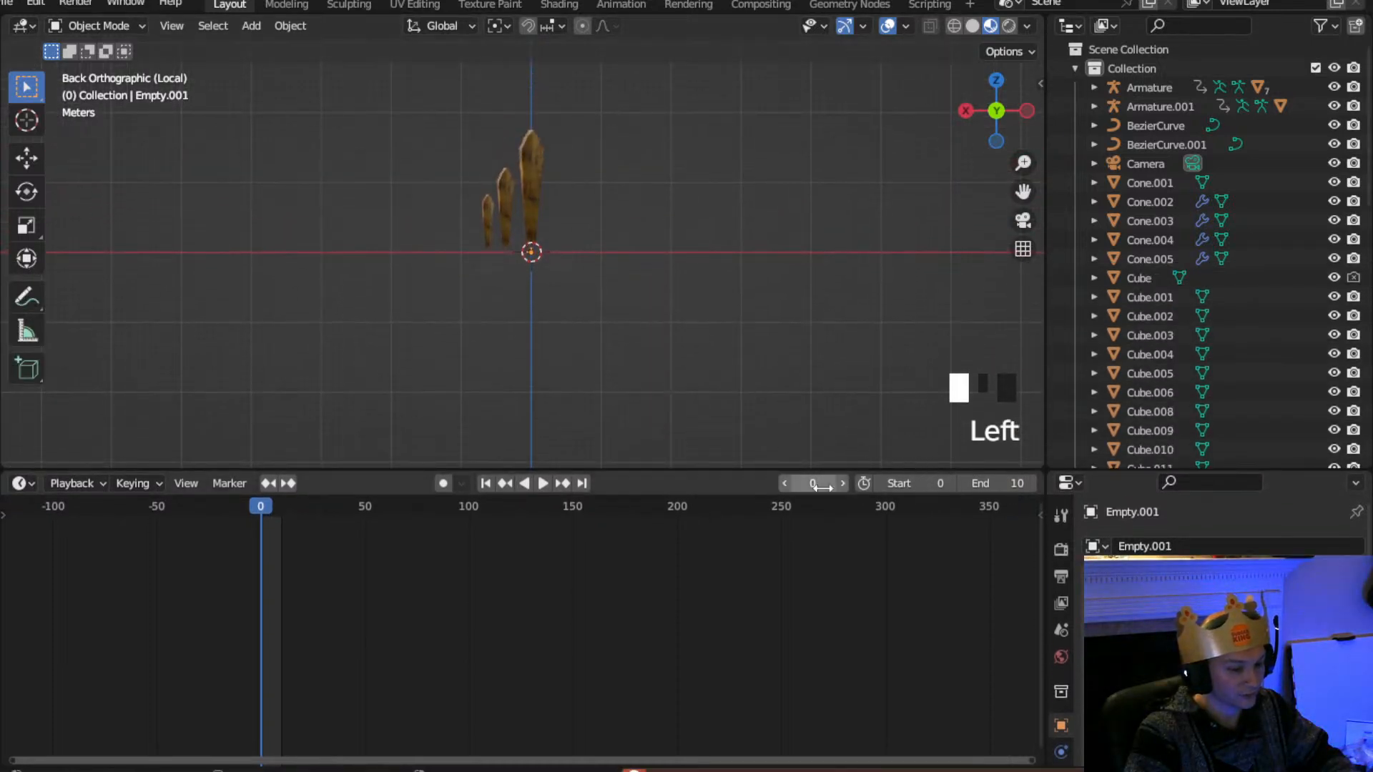
{"action": "left_click", "coordinate": [503, 236]}
{"action": "left_click", "coordinate": [504, 228]}
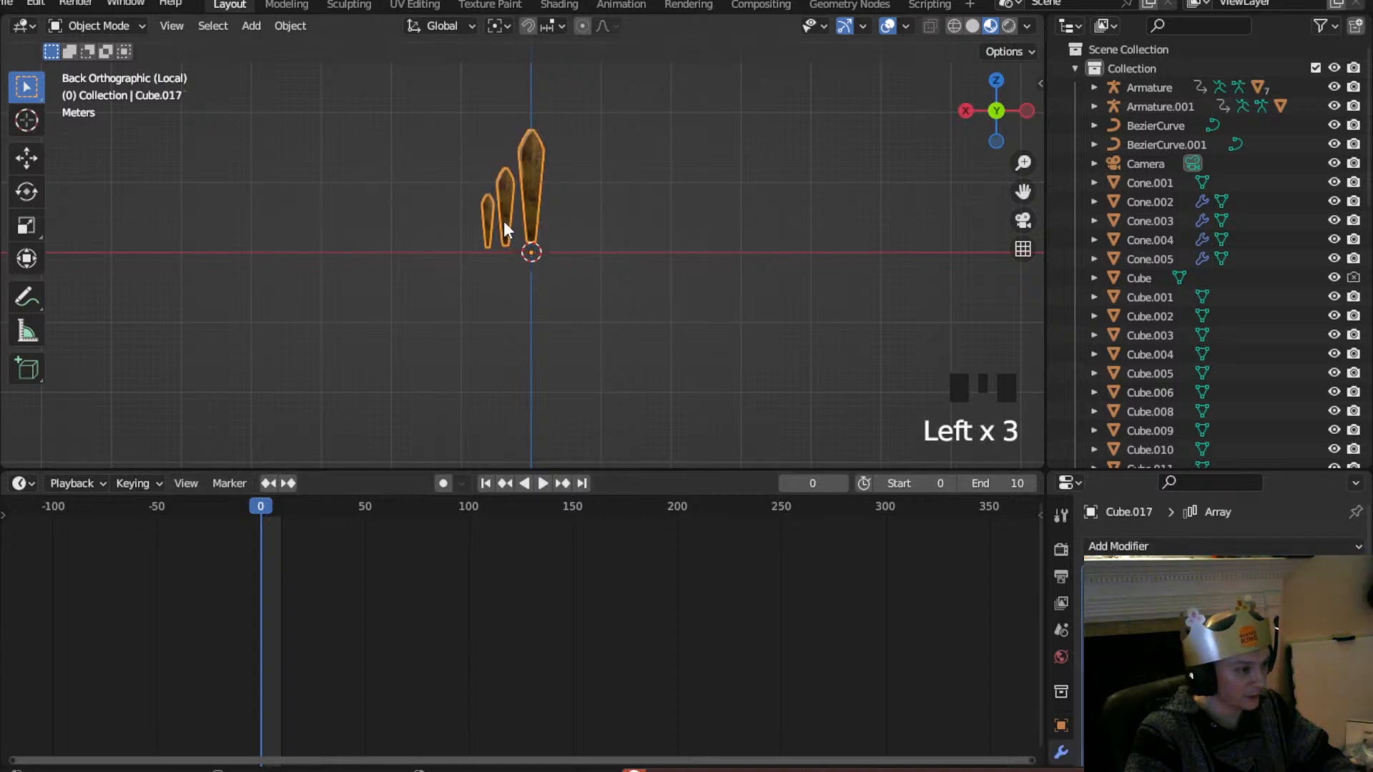
{"action": "left_click", "coordinate": [1353, 570]}
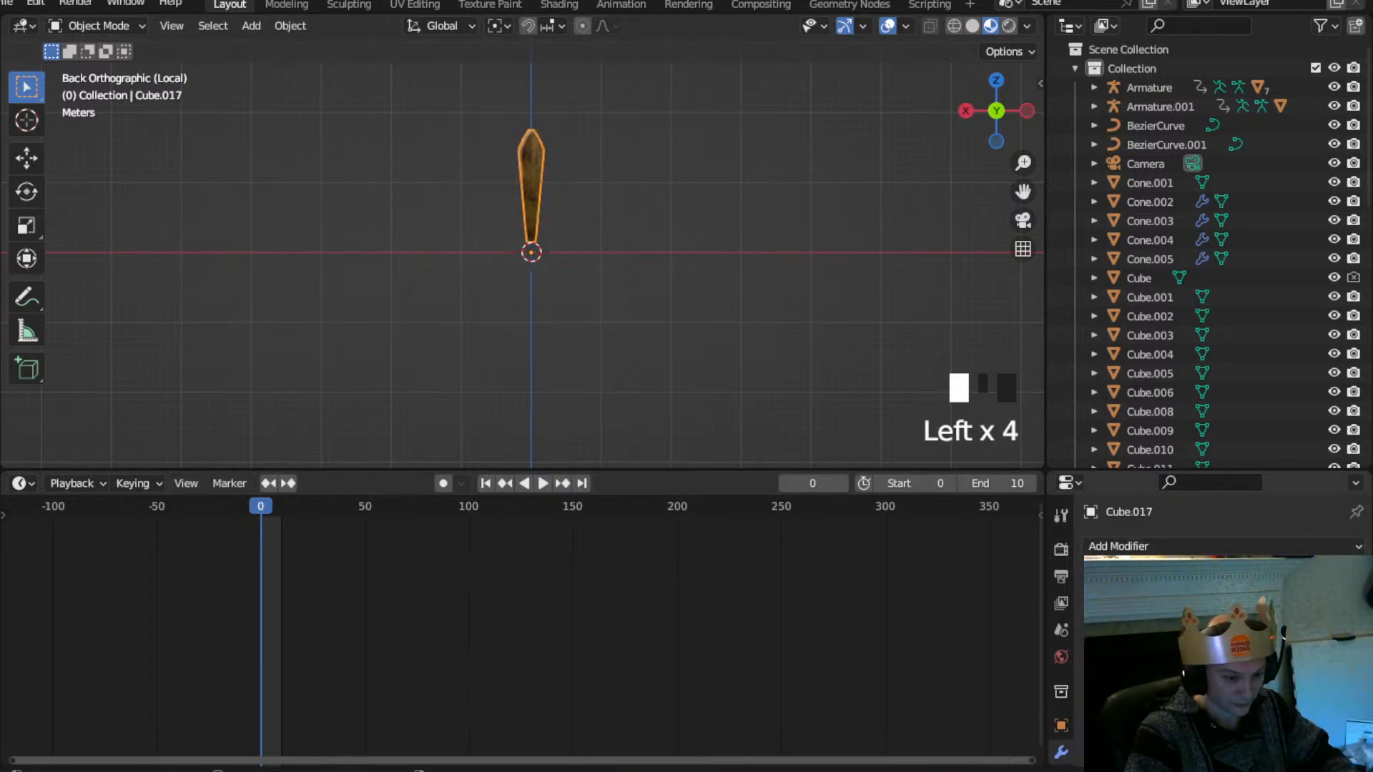
Duplicate the pointed piece in place and rotate the copy around its origin by about -37.8° and a further -6.64° in the back view
{"action": "left_click", "coordinate": [530, 185]}
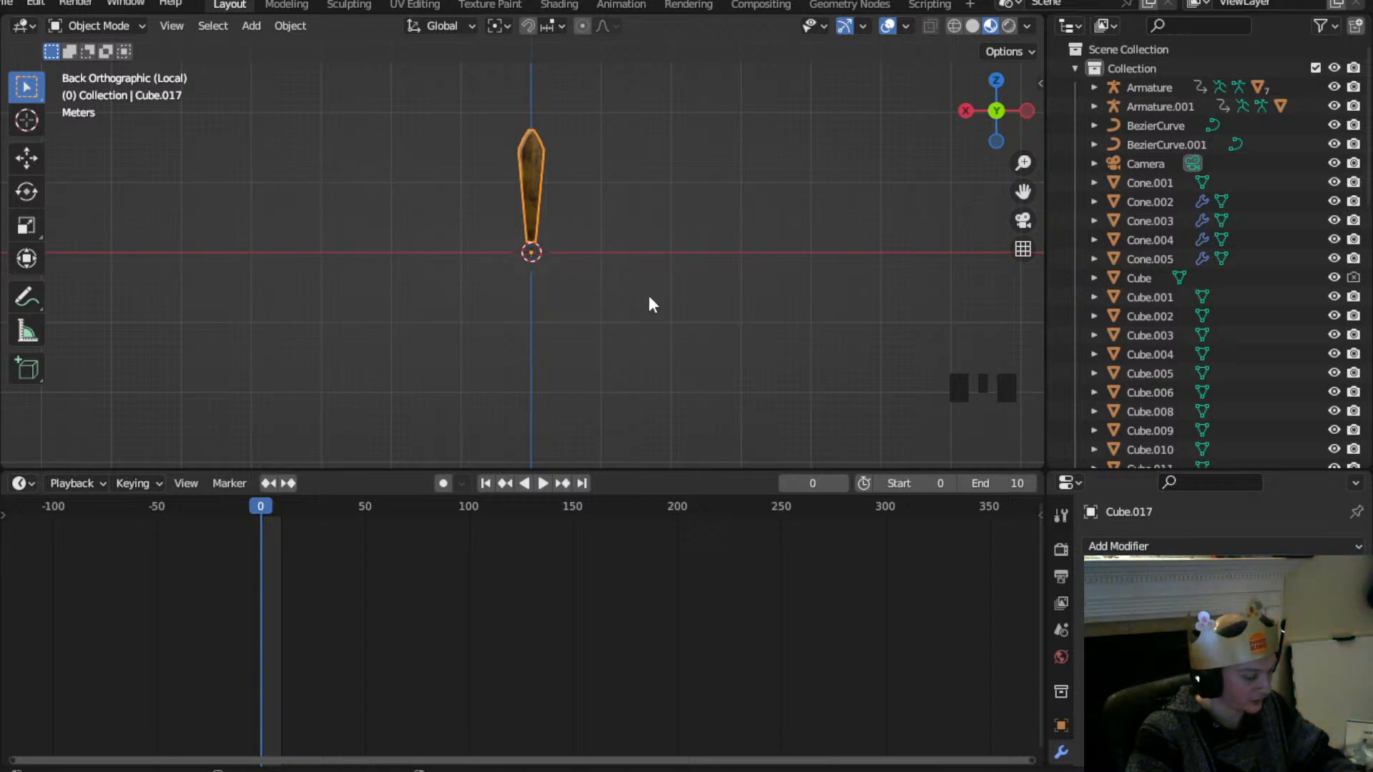
{"action": "key", "text": "shift+d"}
{"action": "key", "text": "r"}
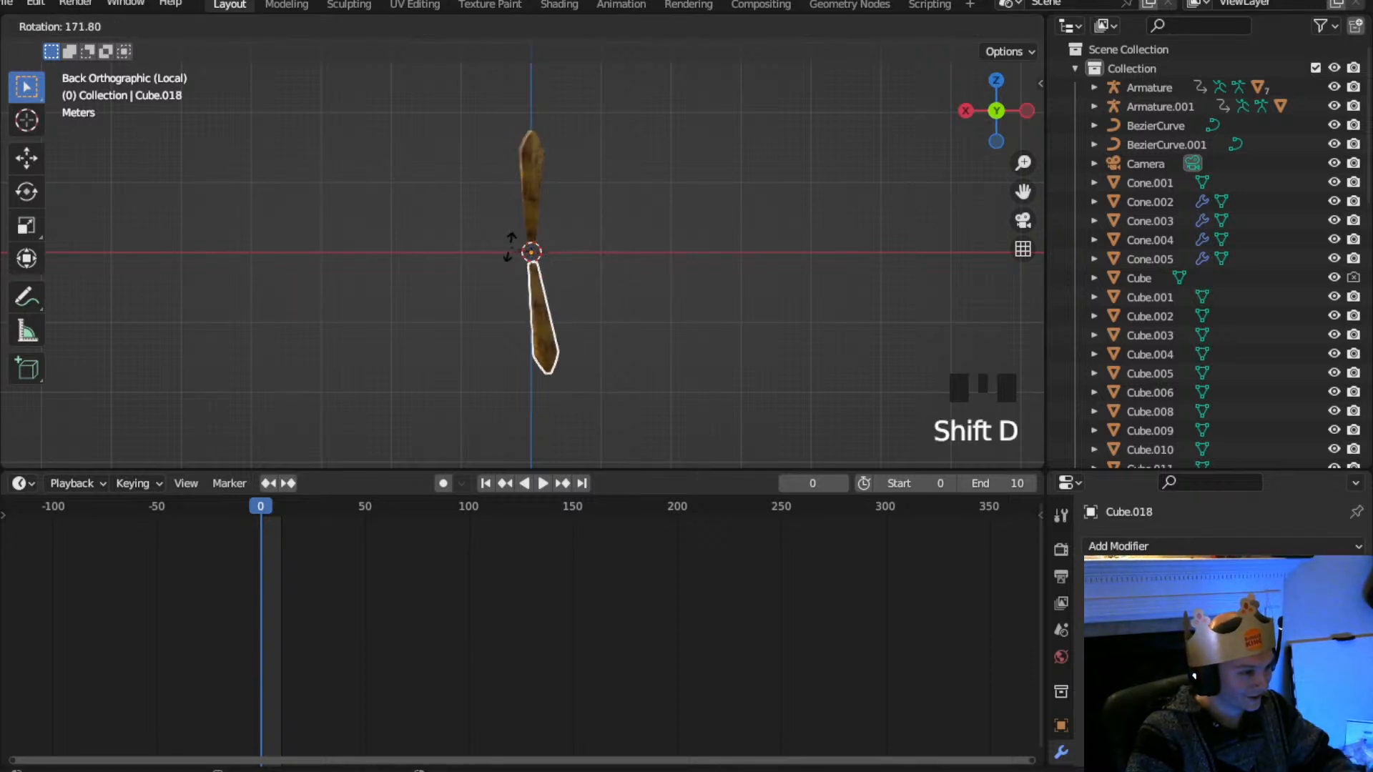
{"action": "right_click", "coordinate": [612, 236]}
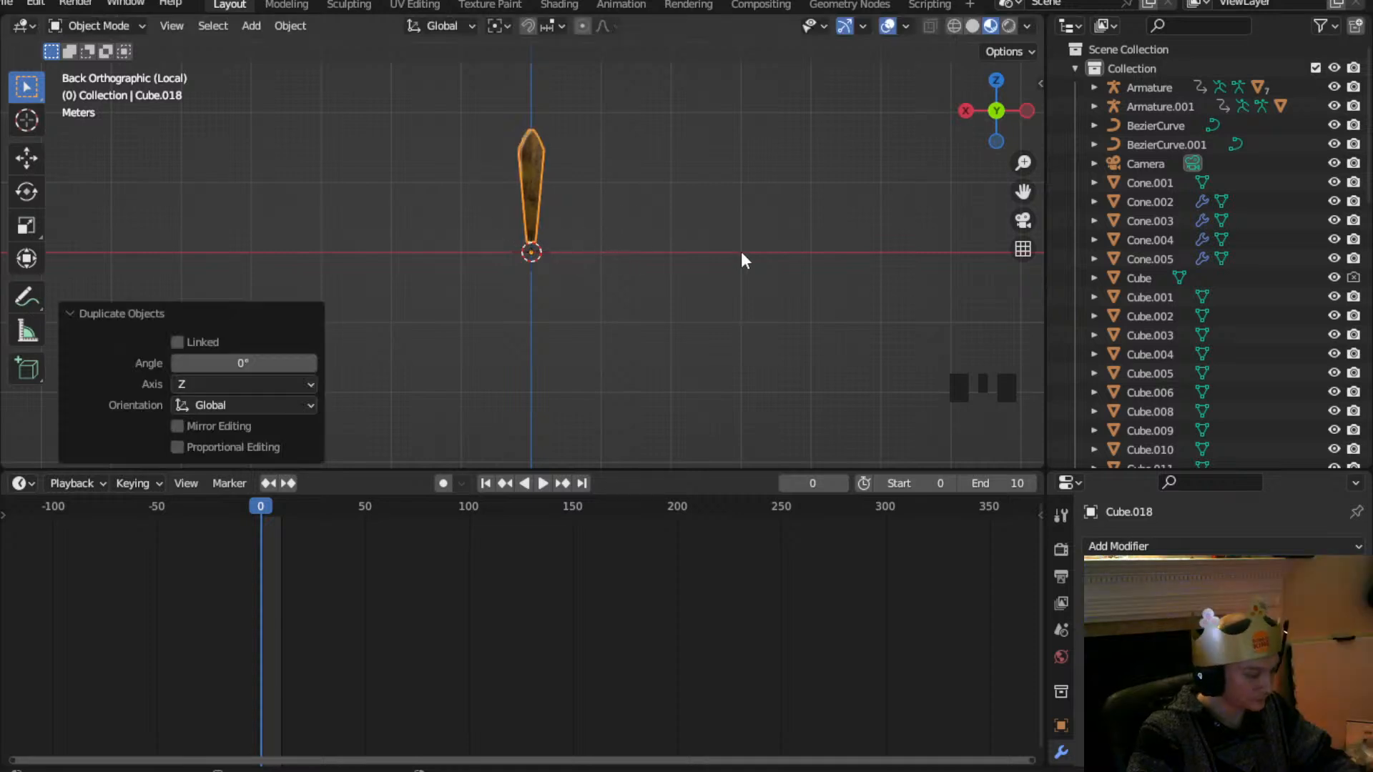
{"action": "key", "text": "r"}
{"action": "left_click", "coordinate": [624, 180]}
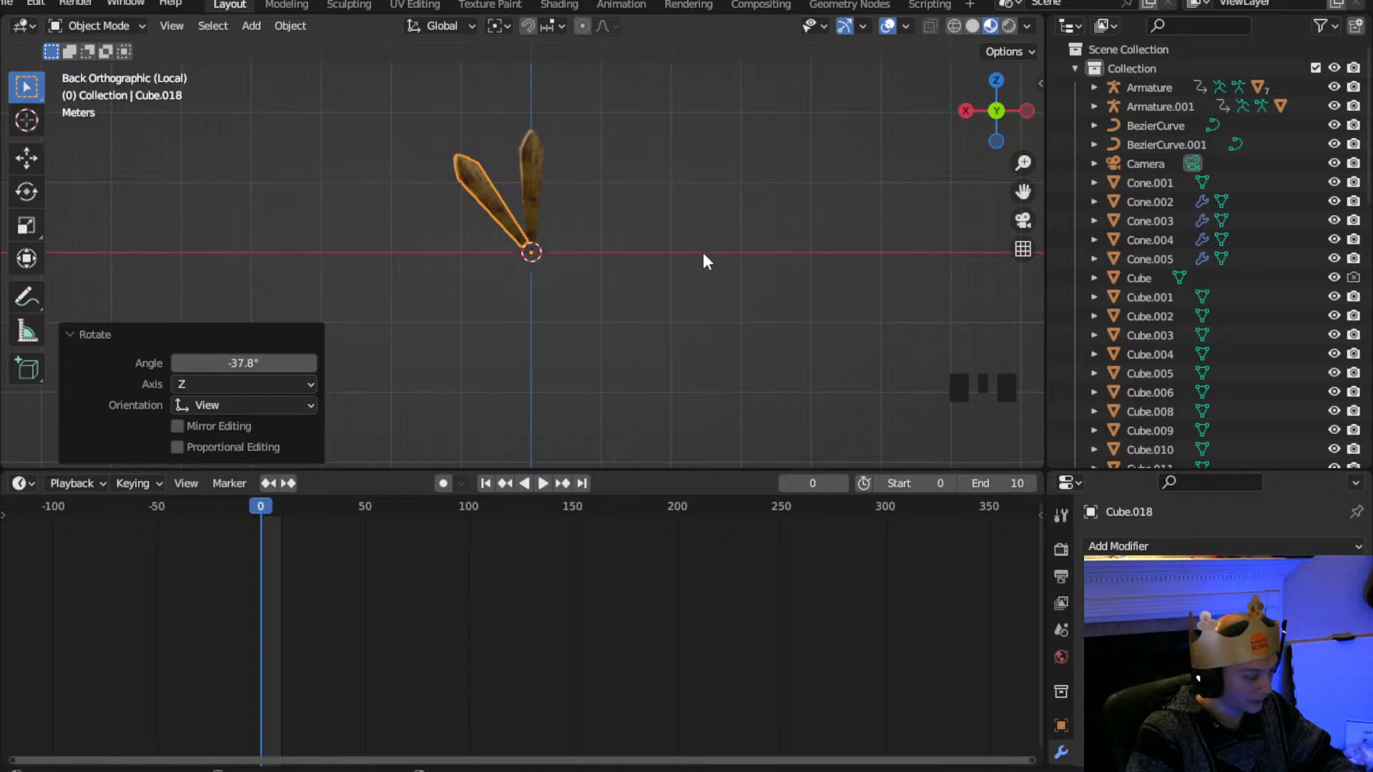
{"action": "key", "text": "r"}
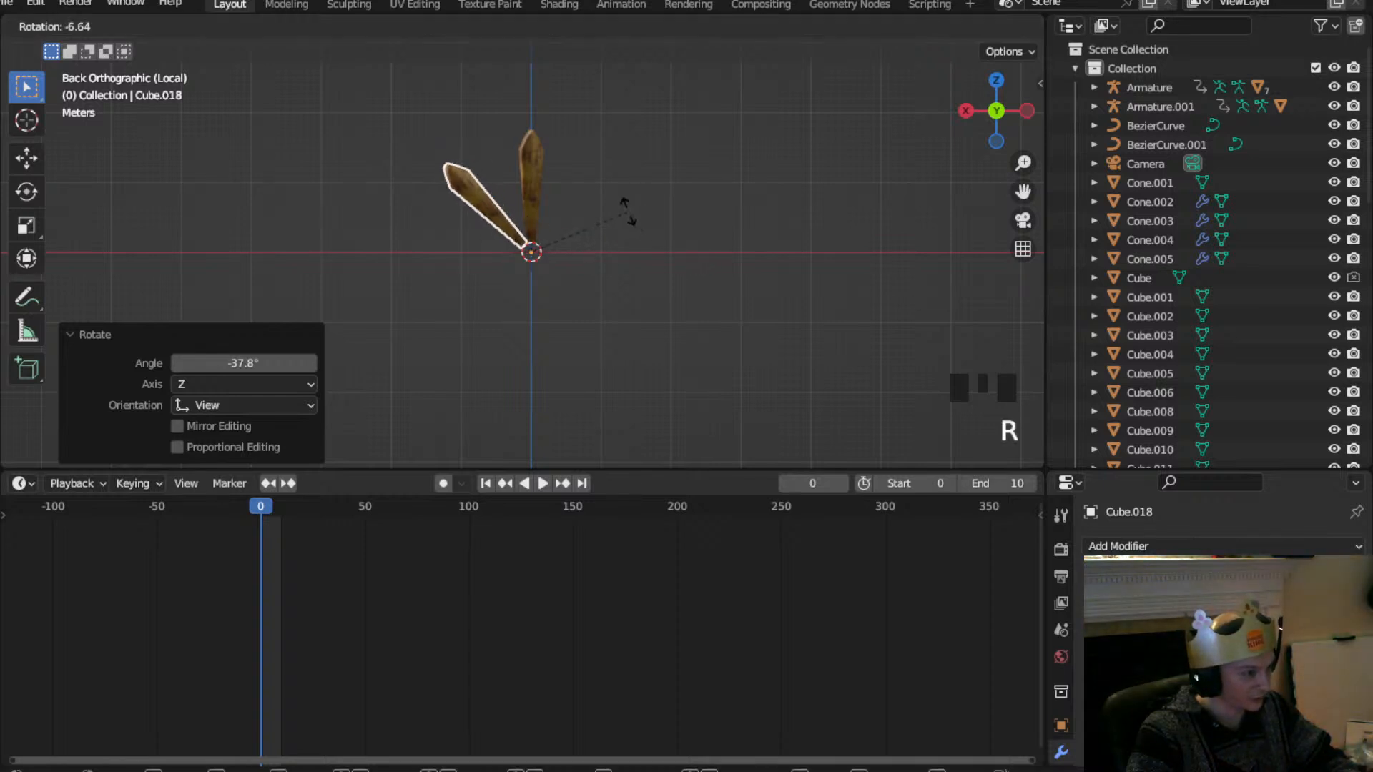
{"action": "left_click", "coordinate": [628, 210]}
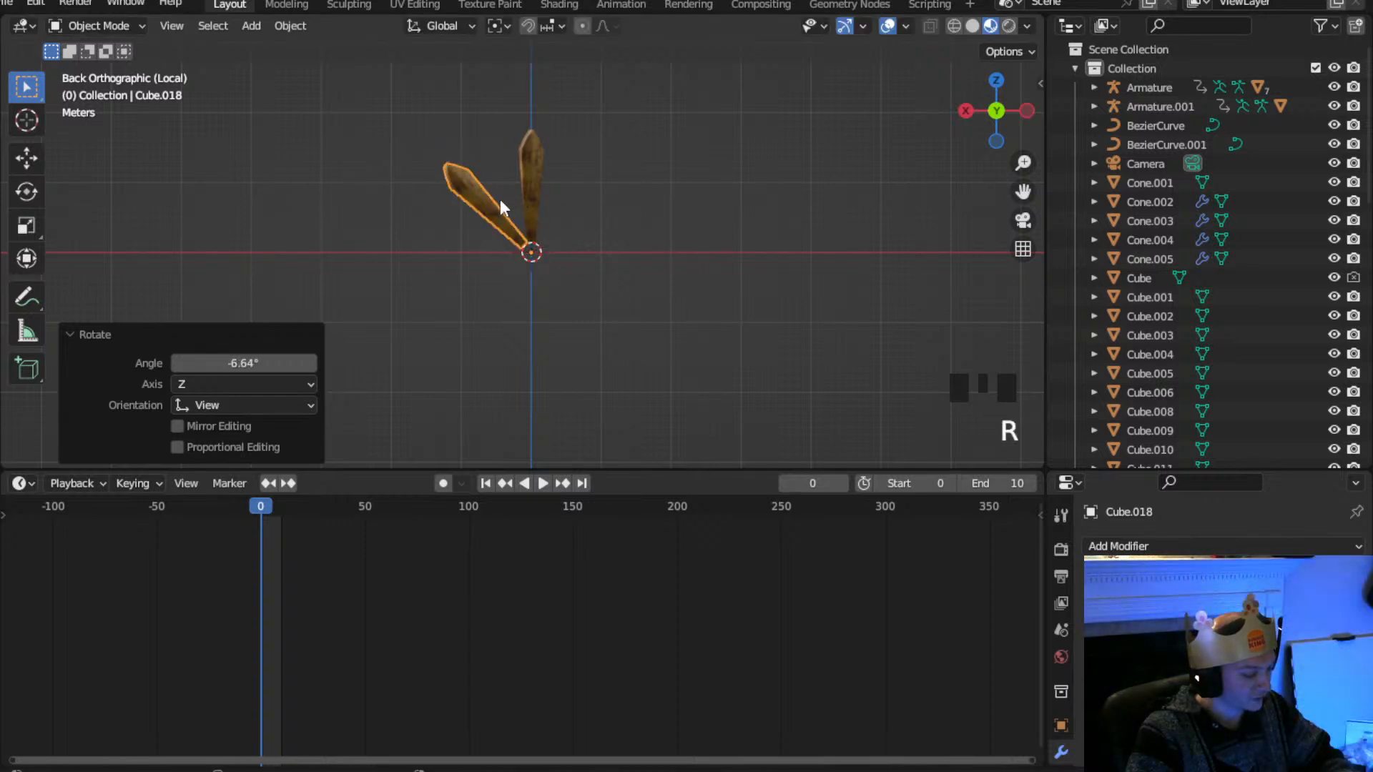
Rotate the copied blade around the world origin by a further -9.85° and -55° in the back view
{"action": "key", "text": "r"}
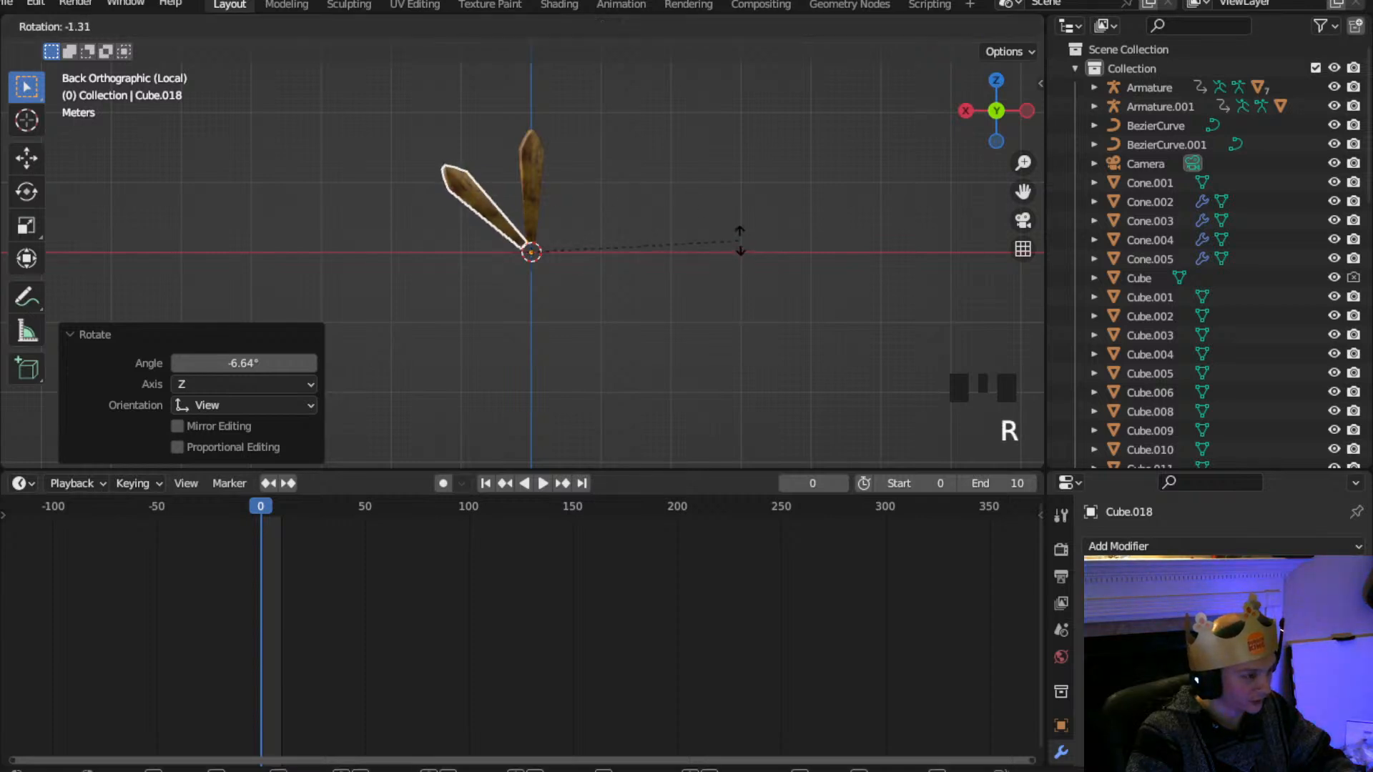
{"action": "left_click", "coordinate": [612, 212]}
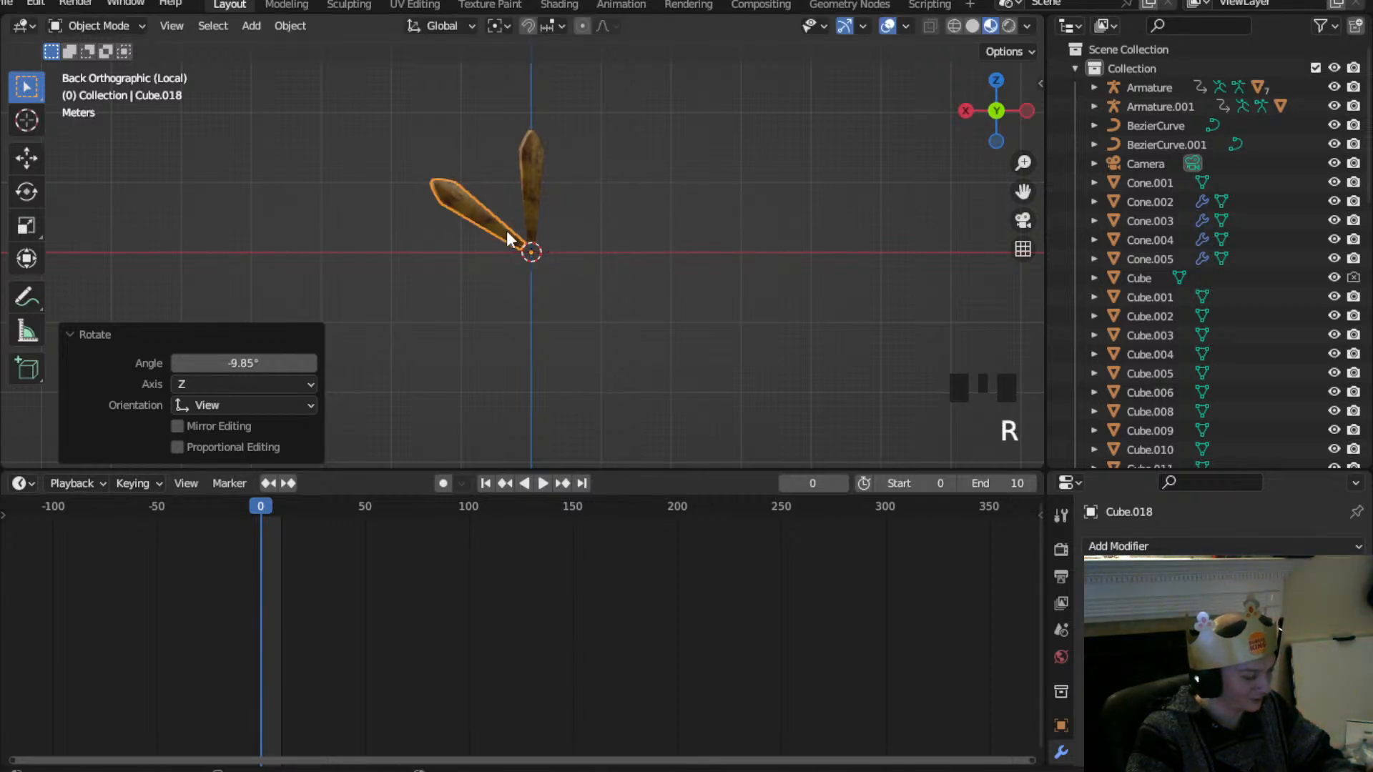
{"action": "key", "text": "r"}
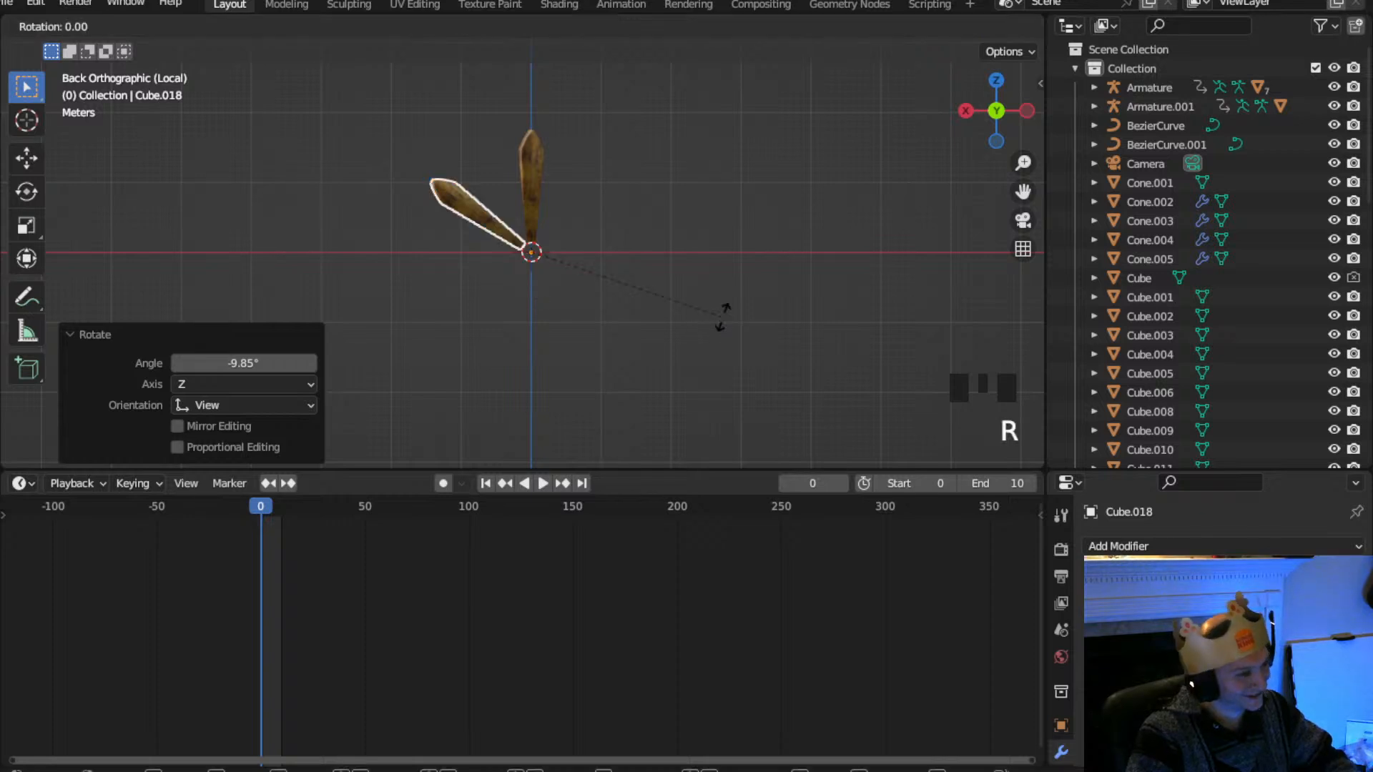
{"action": "left_click", "coordinate": [640, 168]}
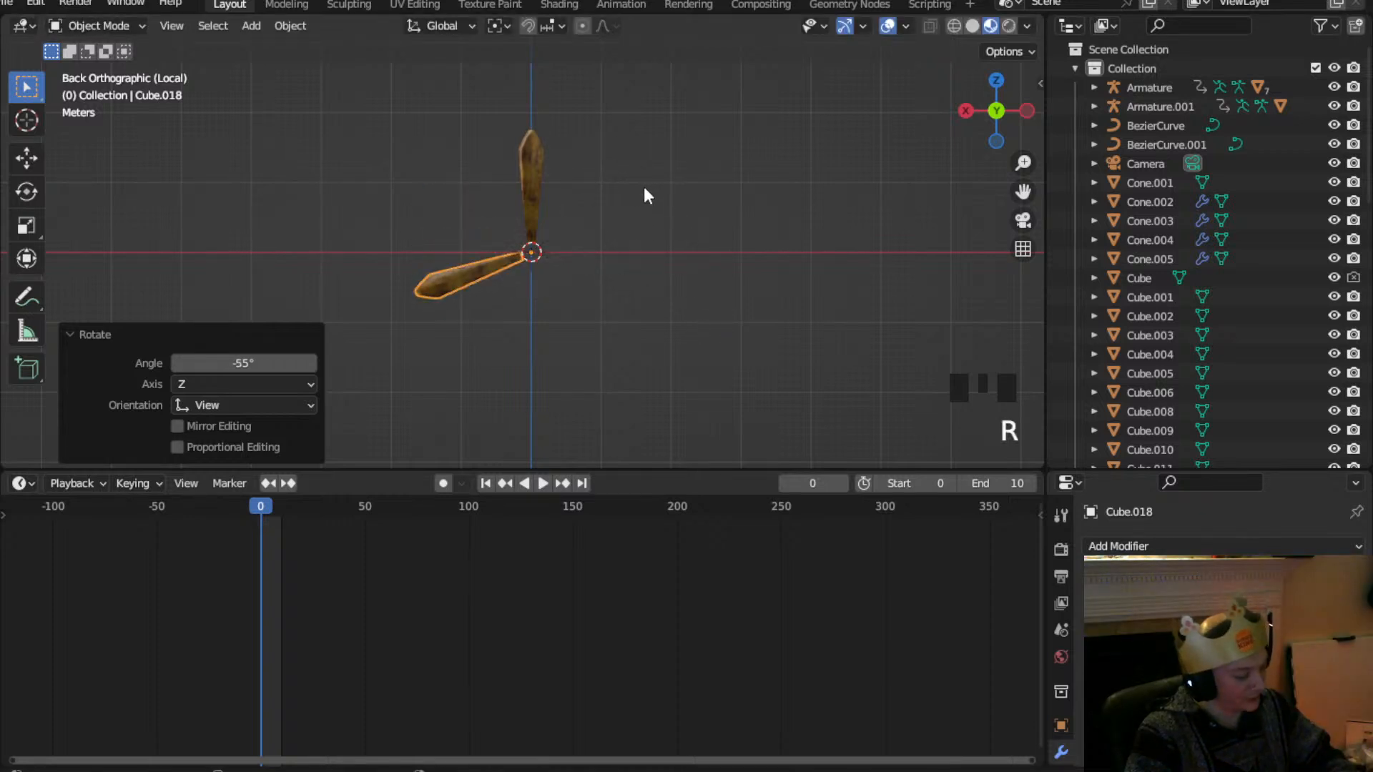
Duplicate the blade in place with a 51.6° rotation, and duplicate that copy with a 101° rotation around the origin
{"action": "key", "text": "shift+d"}
{"action": "key", "text": "r"}
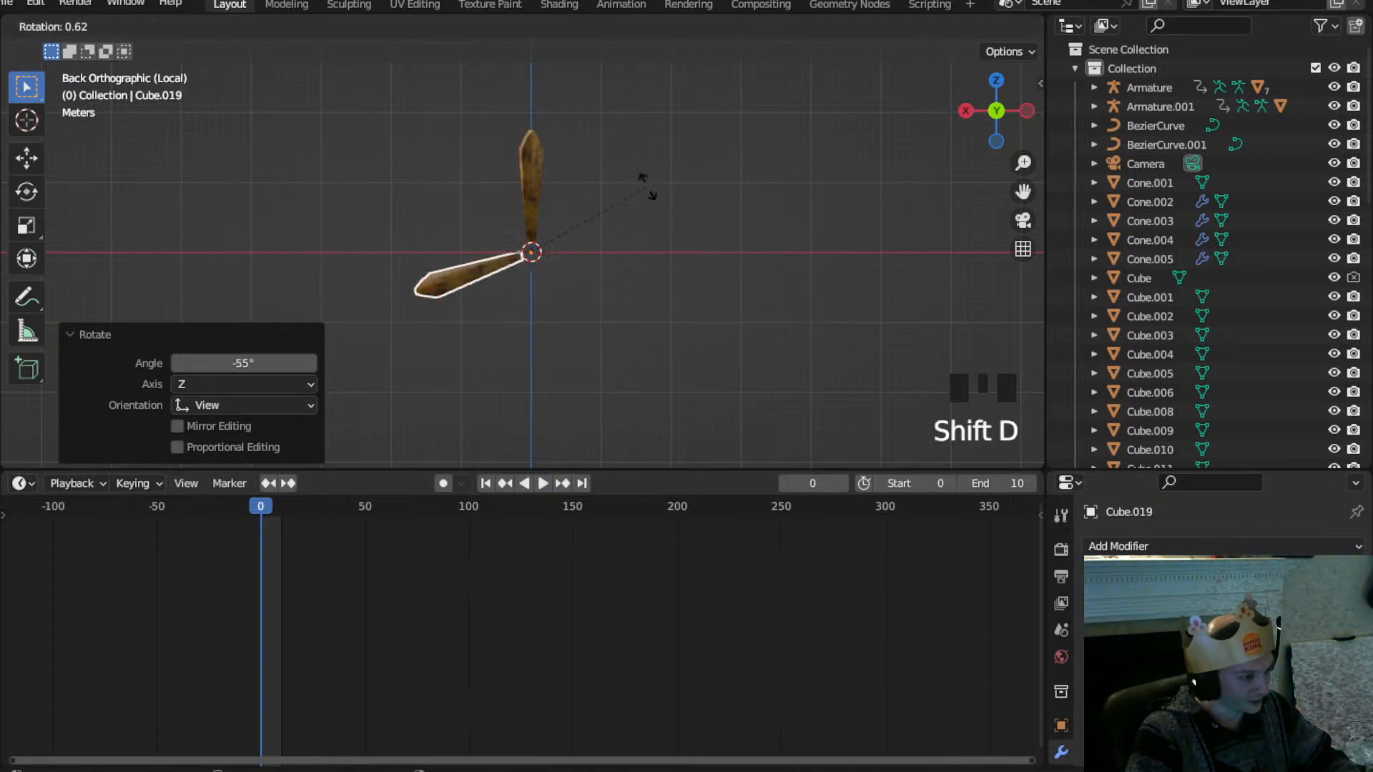
{"action": "left_click", "coordinate": [692, 324]}
{"action": "key", "text": "shift+d"}
{"action": "key", "text": "r"}
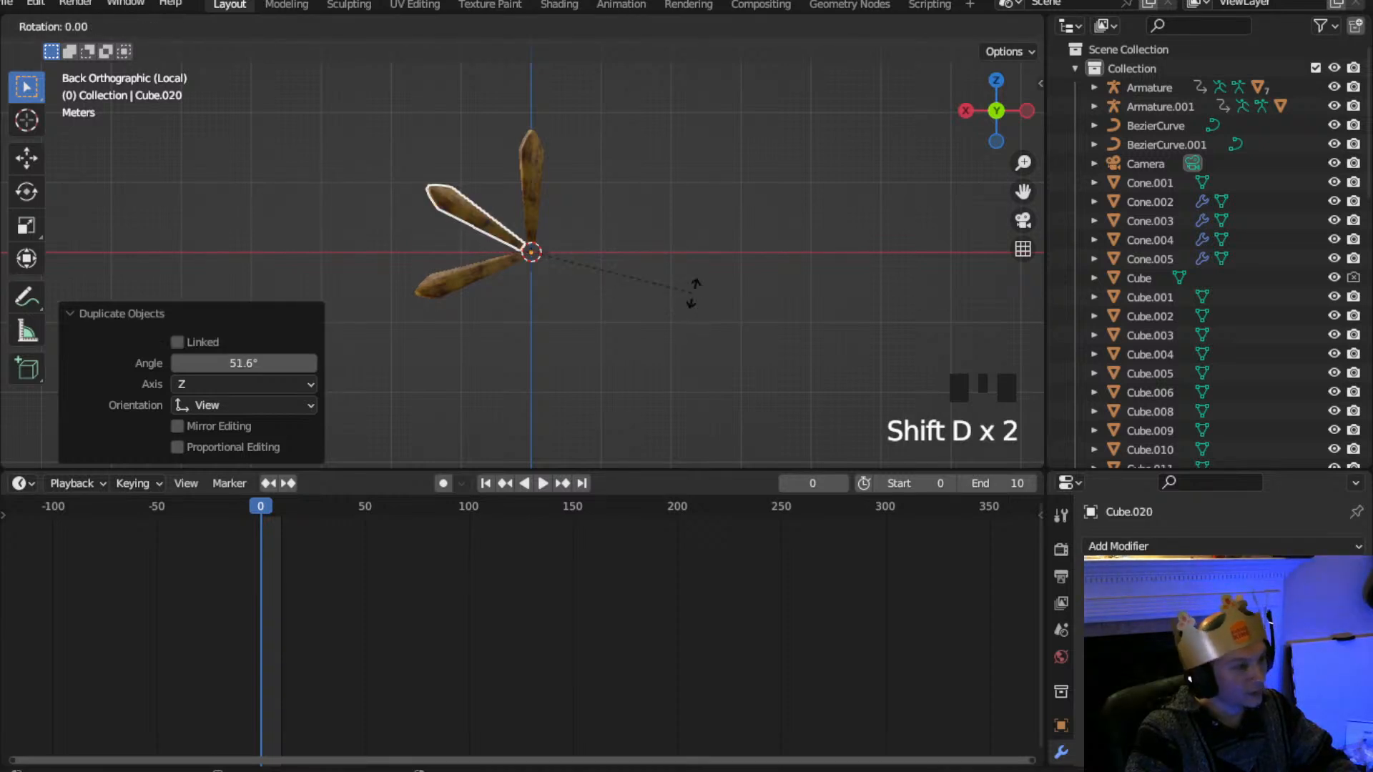
{"action": "left_click", "coordinate": [453, 419]}
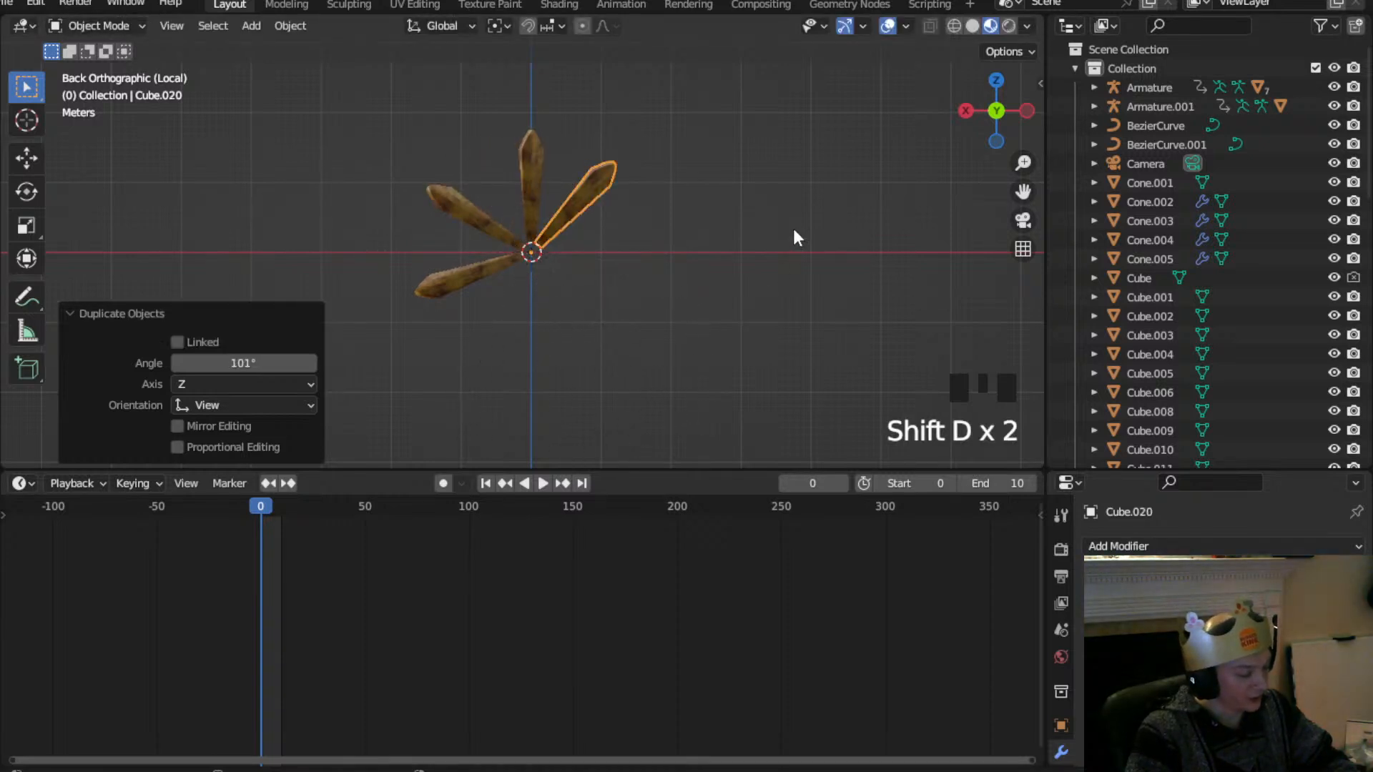
Add two more blade copies around the origin, rotating the first by 57° and the second by 43.4°
{"action": "key", "text": "shift+d"}
{"action": "key", "text": "r"}
{"action": "left_click", "coordinate": [643, 378]}
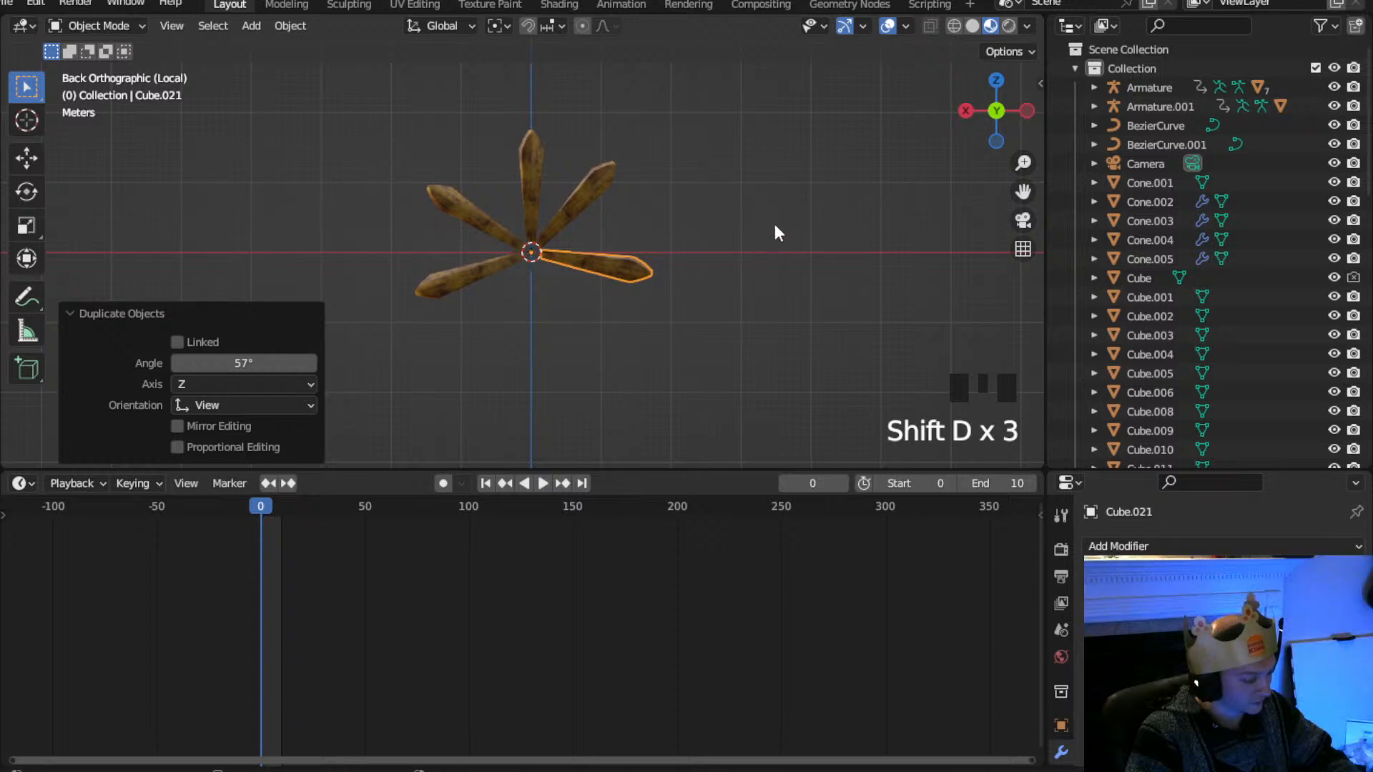
{"action": "key", "text": "shift+d"}
{"action": "key", "text": "r"}
{"action": "left_click", "coordinate": [681, 363]}
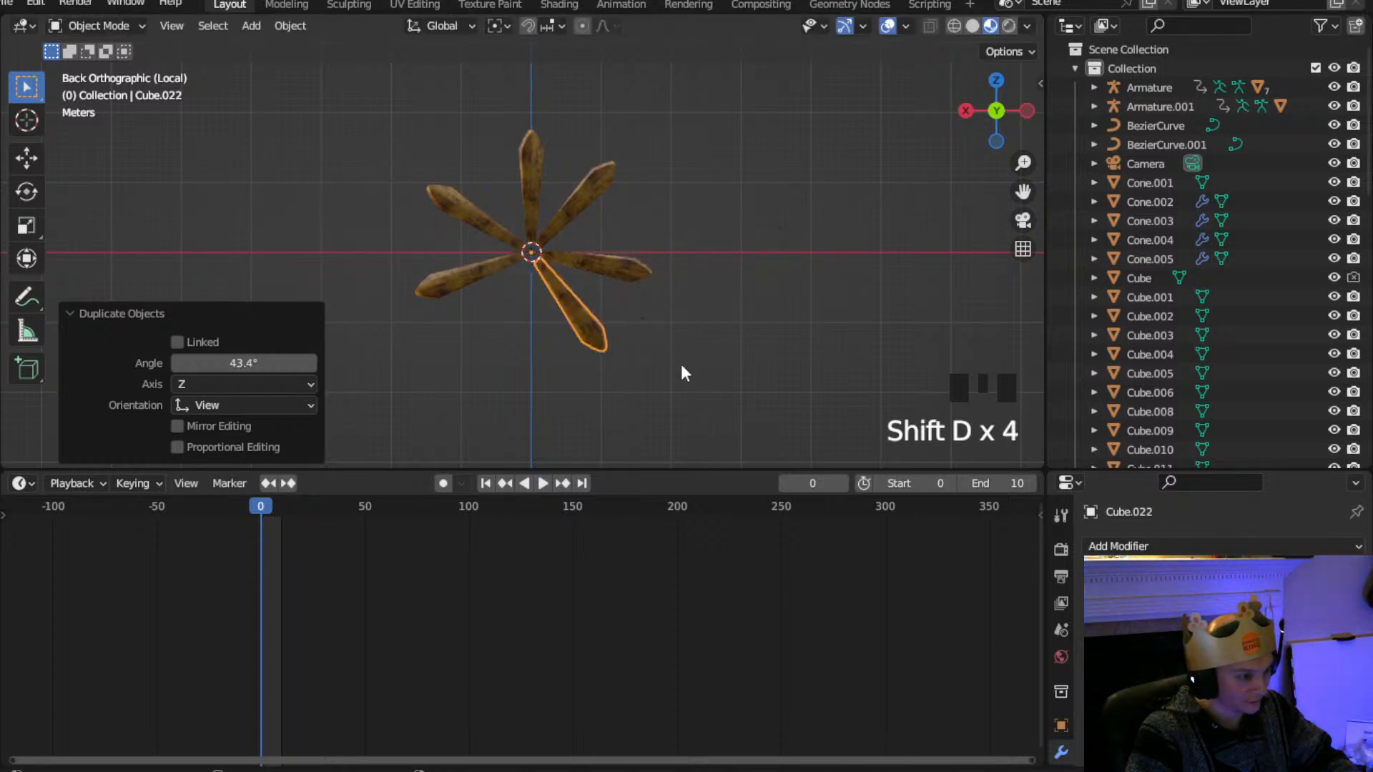
Continue the fan with two further blade duplicates, rotated by 40° and 35.7° around the origin
{"action": "key", "text": "shift+d"}
{"action": "key", "text": "r"}
{"action": "left_click", "coordinate": [621, 309]}
{"action": "key", "text": "shift+d"}
{"action": "key", "text": "r"}
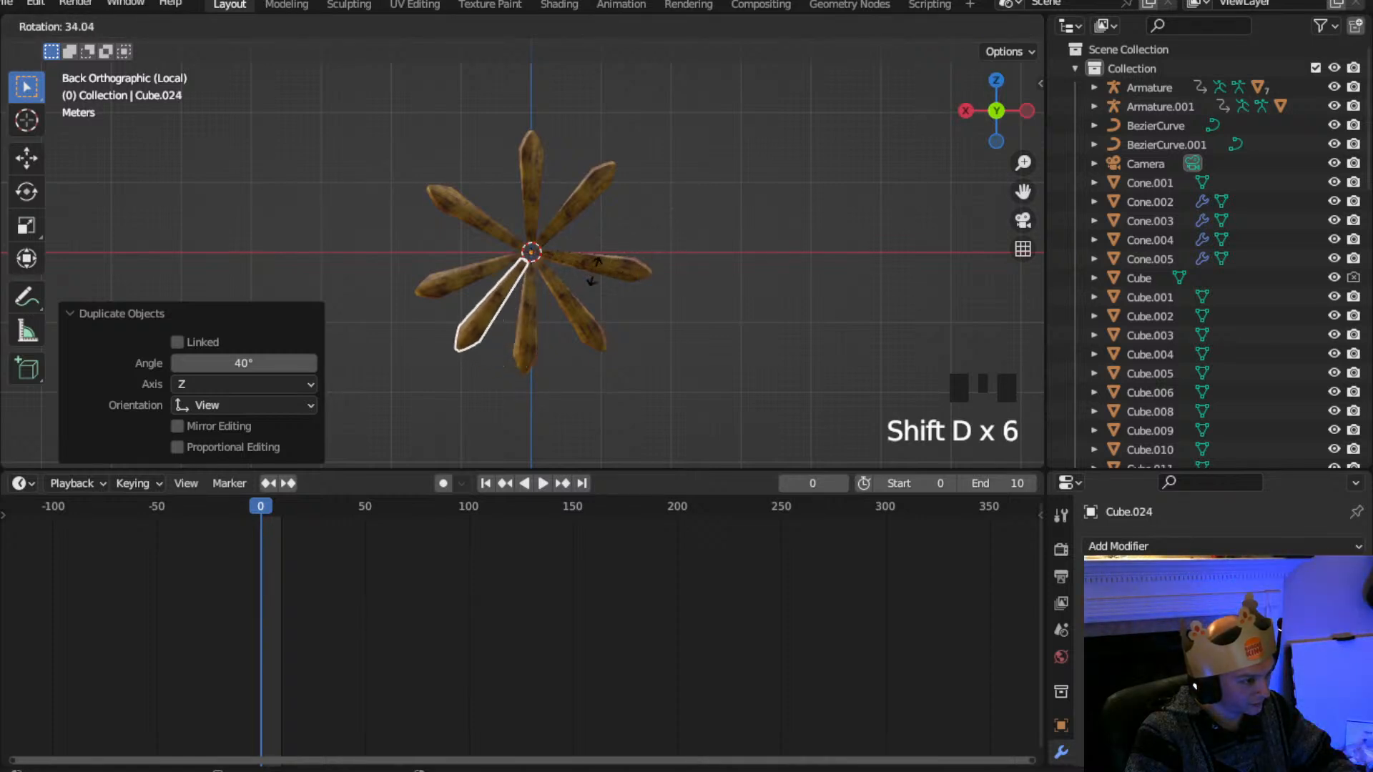
{"action": "left_click", "coordinate": [590, 271]}
Fill the remaining gaps in the circle with three blade duplicates rotated by 58.7°, 54.1° and 96°
{"action": "key", "text": "shift+d"}
{"action": "key", "text": "r"}
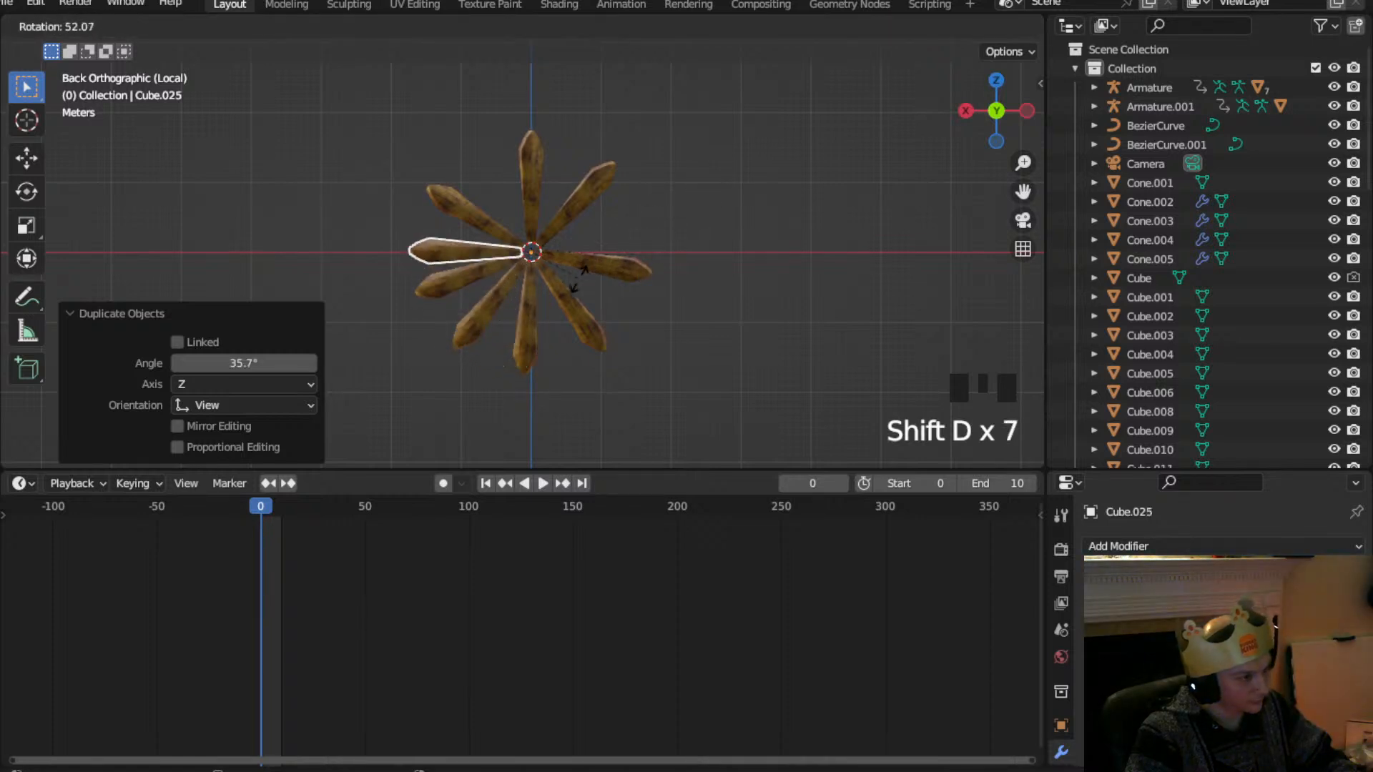
{"action": "left_click", "coordinate": [570, 281]}
{"action": "key", "text": "shift+d"}
{"action": "key", "text": "r"}
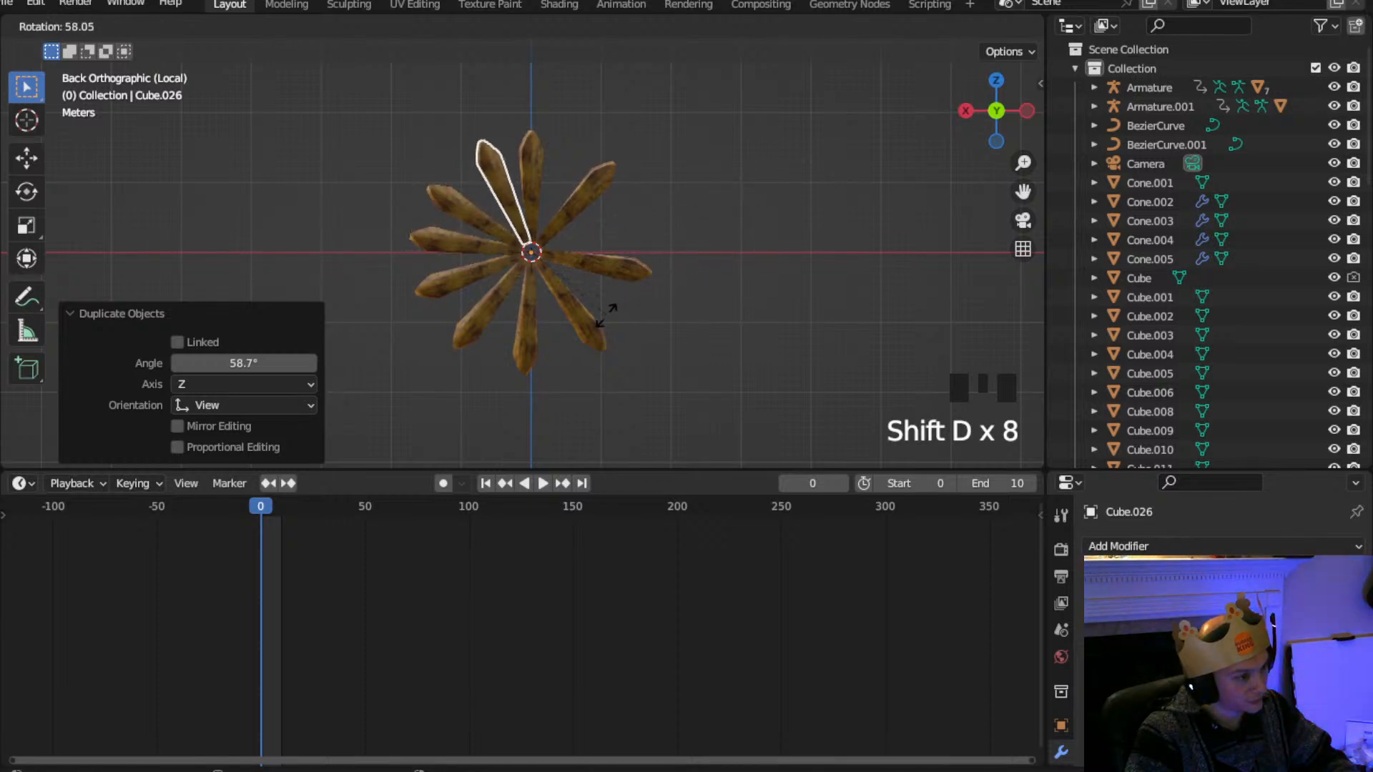
{"action": "left_click", "coordinate": [626, 311]}
{"action": "key", "text": "shift+d"}
{"action": "key", "text": "r"}
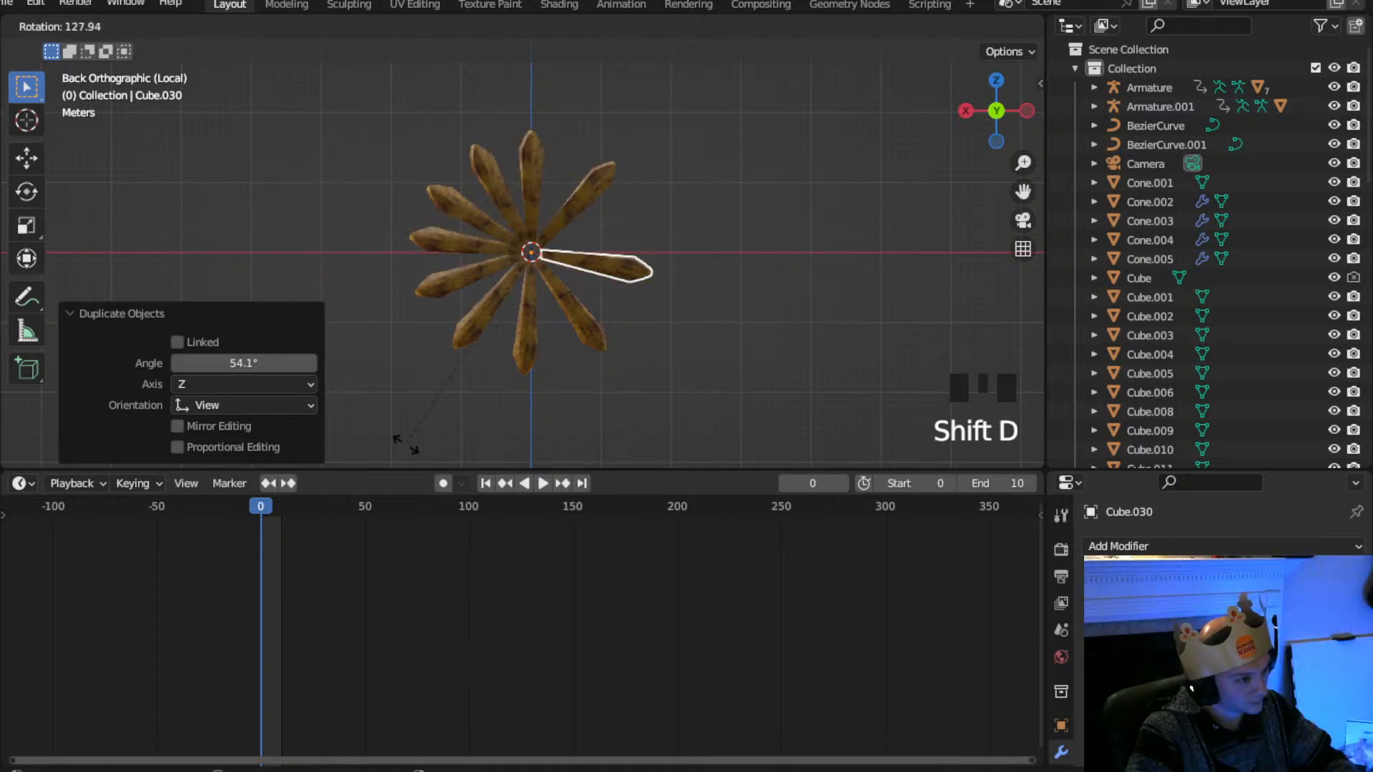
{"action": "left_click", "coordinate": [527, 446]}
Add a torus mesh at the centre of the blades and rotate it 90° about the X axis
{"action": "scroll", "coordinate": [722, 281], "scroll_direction": "down", "scroll_amount": 3}
{"action": "middle_click_drag", "start_coordinate": [723, 281], "coordinate": [509, 315]}
{"action": "scroll", "coordinate": [451, 218], "scroll_direction": "up", "scroll_amount": 7}
{"action": "middle_click_drag", "start_coordinate": [450, 218], "coordinate": [604, 186]}
{"action": "scroll", "coordinate": [568, 236], "scroll_direction": "up", "scroll_amount": 4}
{"action": "middle_click_drag", "start_coordinate": [567, 236], "coordinate": [607, 225]}
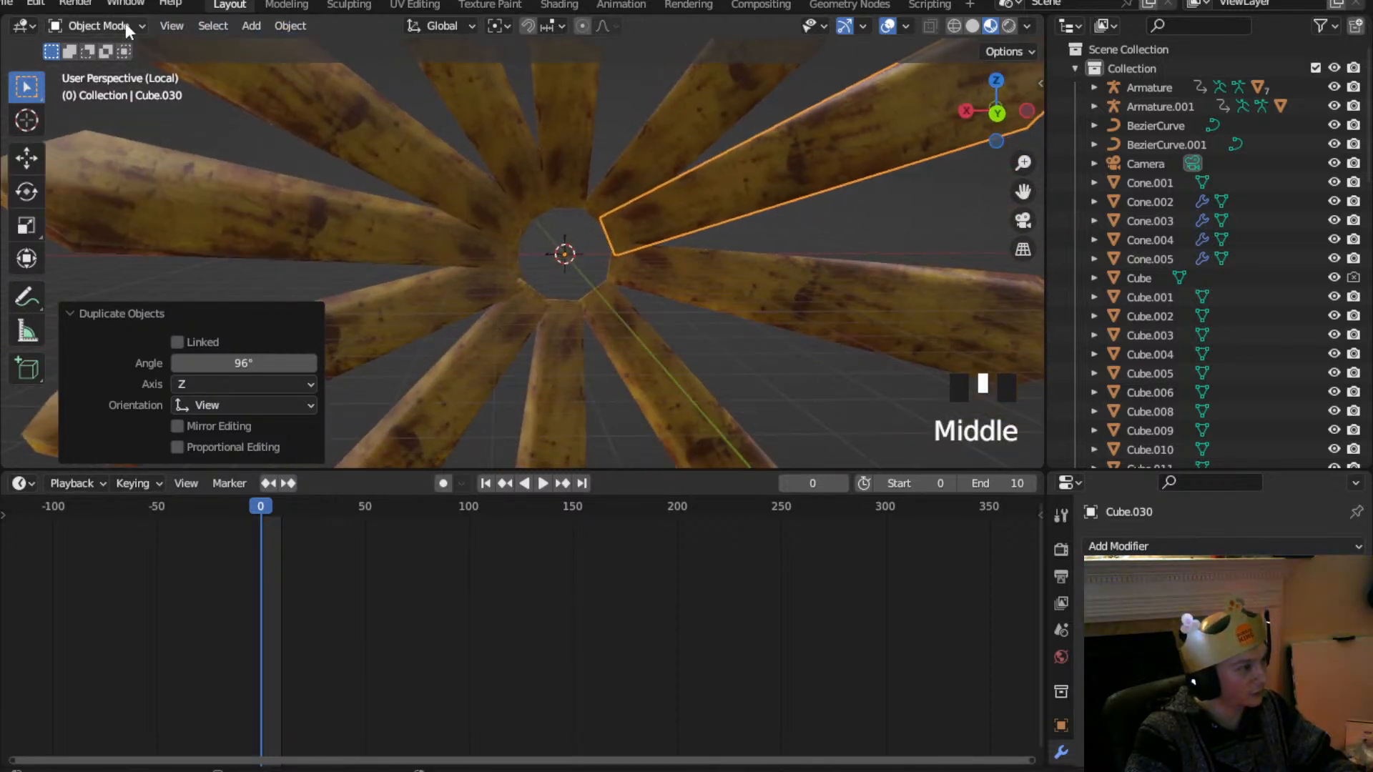
{"action": "left_click", "coordinate": [251, 26]}
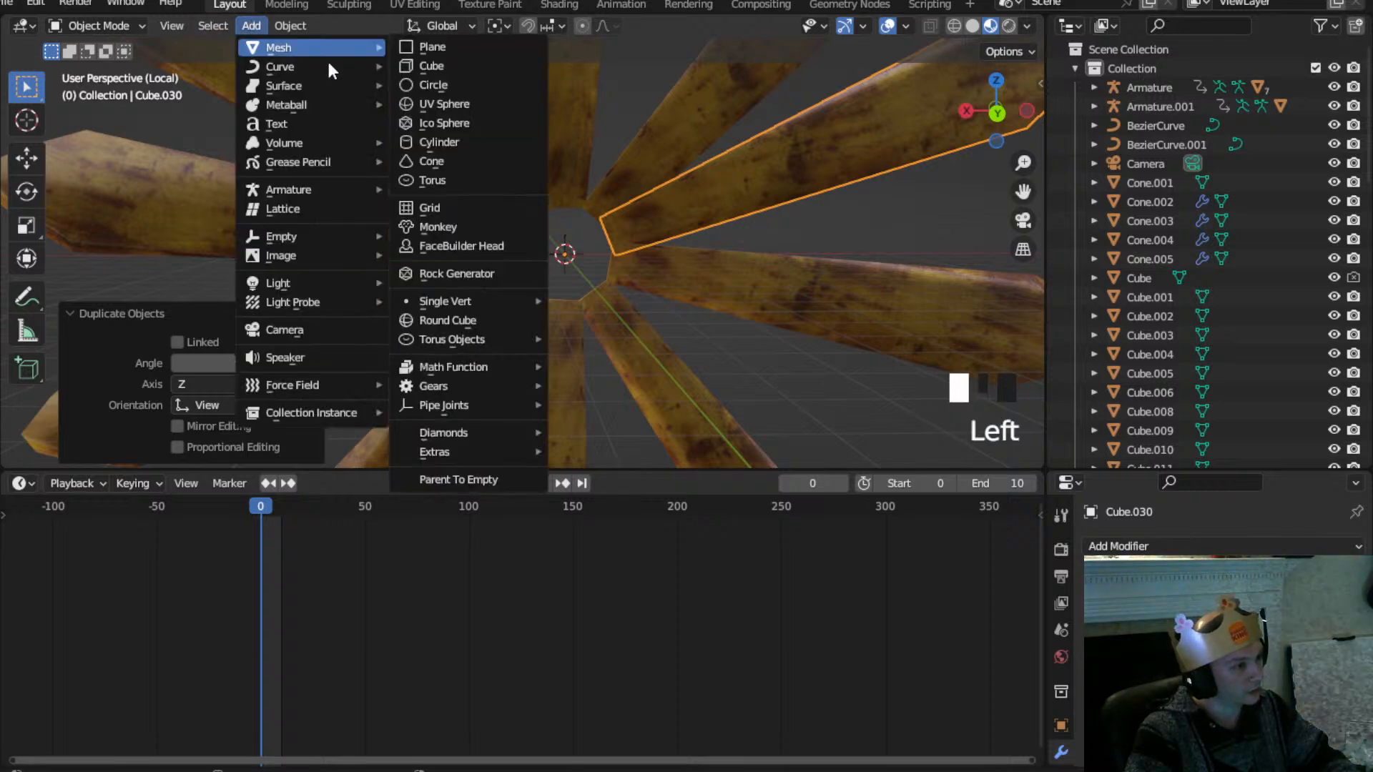
{"action": "left_click", "coordinate": [429, 180]}
{"action": "scroll", "coordinate": [554, 275], "scroll_direction": "down", "scroll_amount": 2}
{"action": "middle_click_drag", "start_coordinate": [553, 271], "coordinate": [496, 294]}
{"action": "type", "text": "r90"}
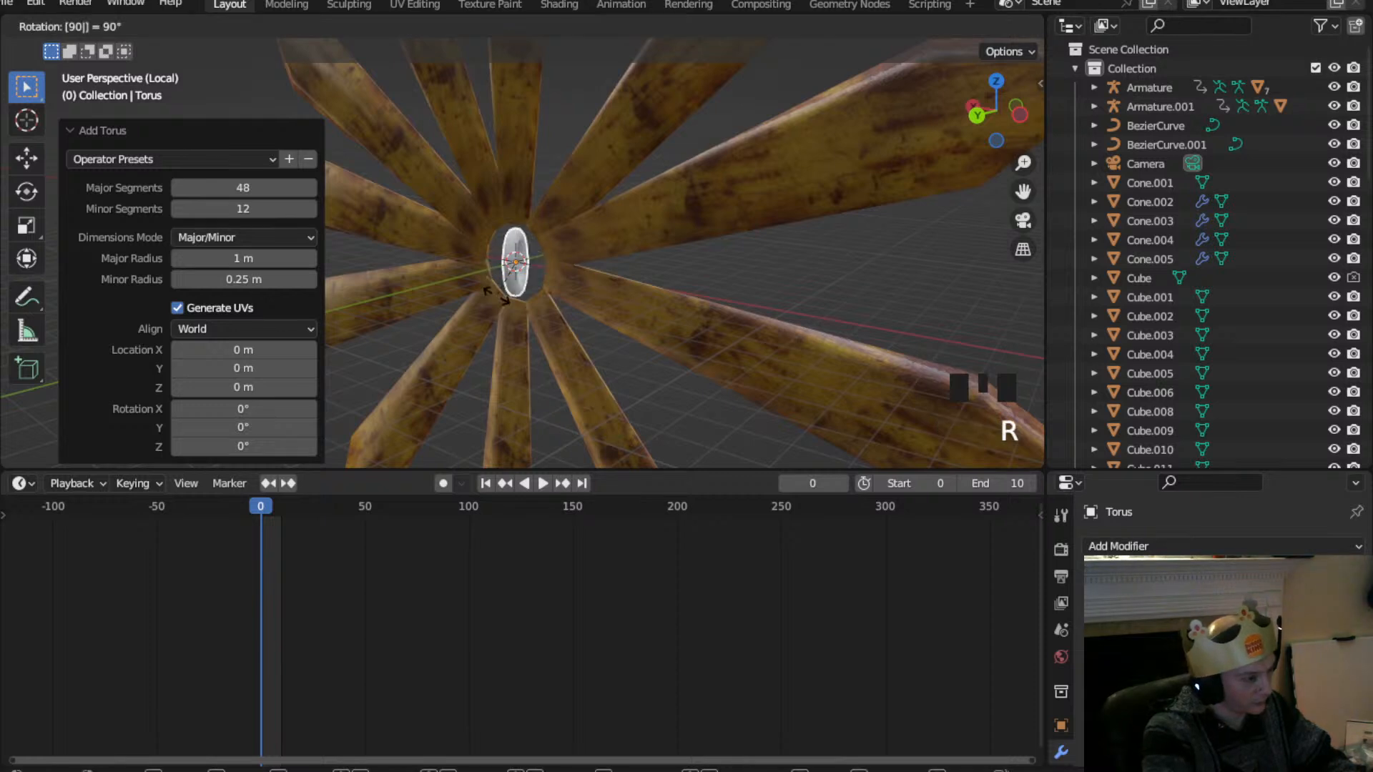
{"action": "type", "text": "x"}
{"action": "key", "text": "Return"}
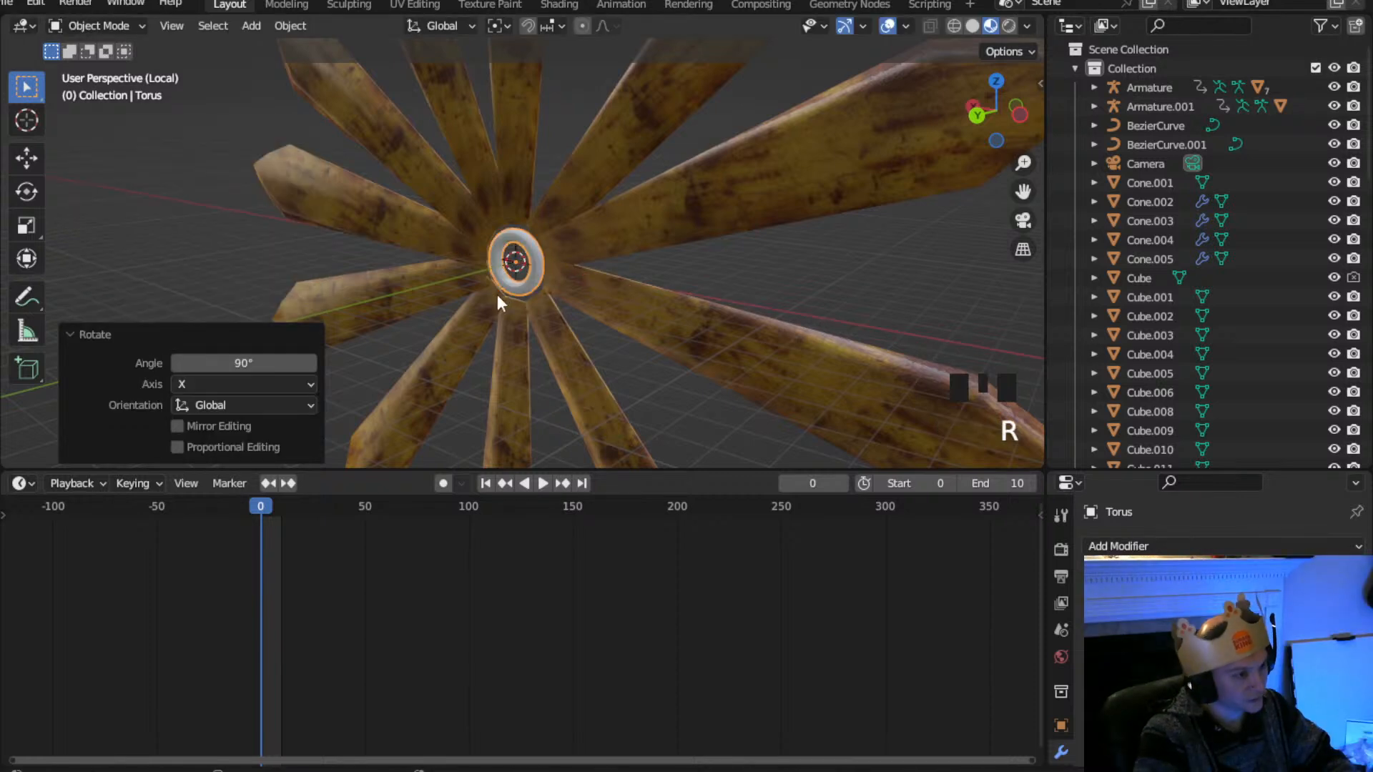
Scale the torus uniformly by 1.738 in the back view so it overlaps the blades' inner ends
{"action": "left_click", "coordinate": [974, 117]}
{"action": "scroll", "coordinate": [724, 217], "scroll_direction": "up", "scroll_amount": 3}
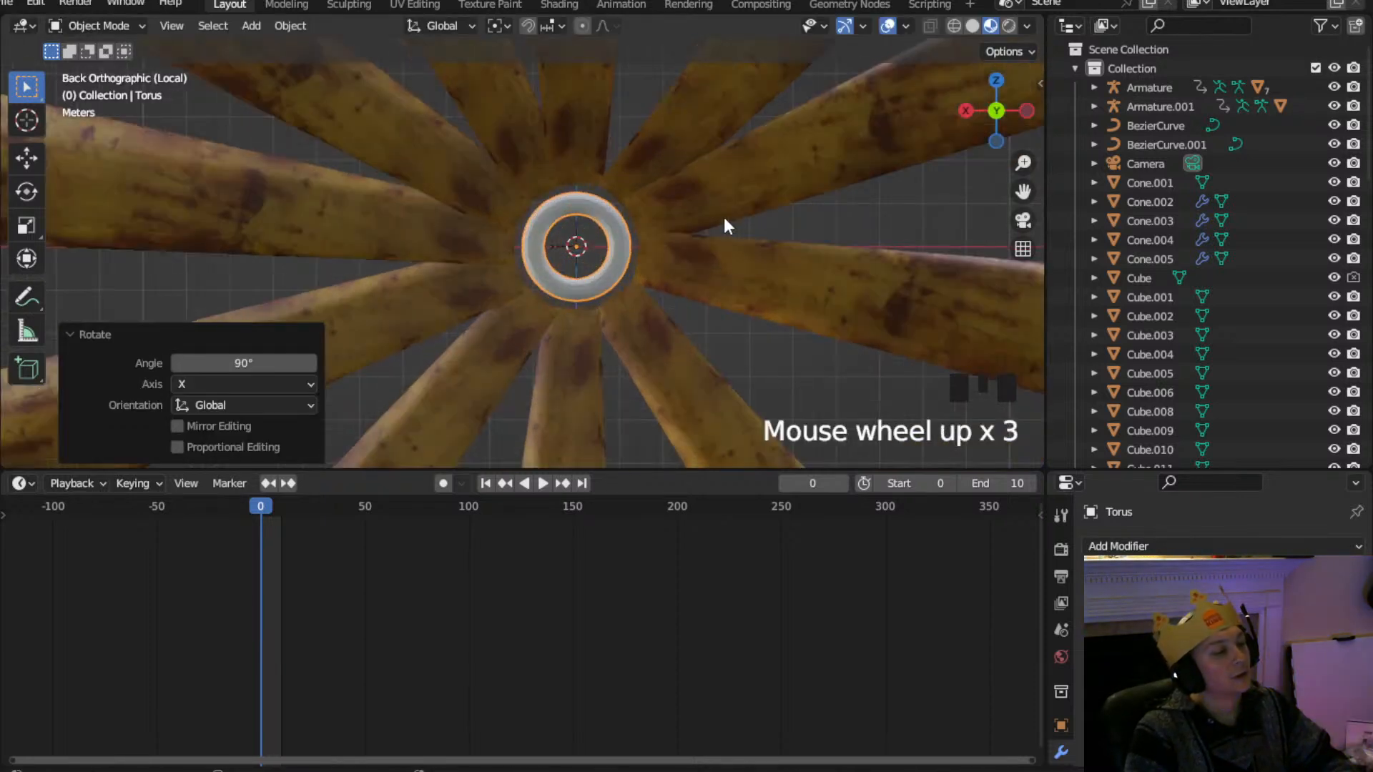
{"action": "key", "text": "s"}
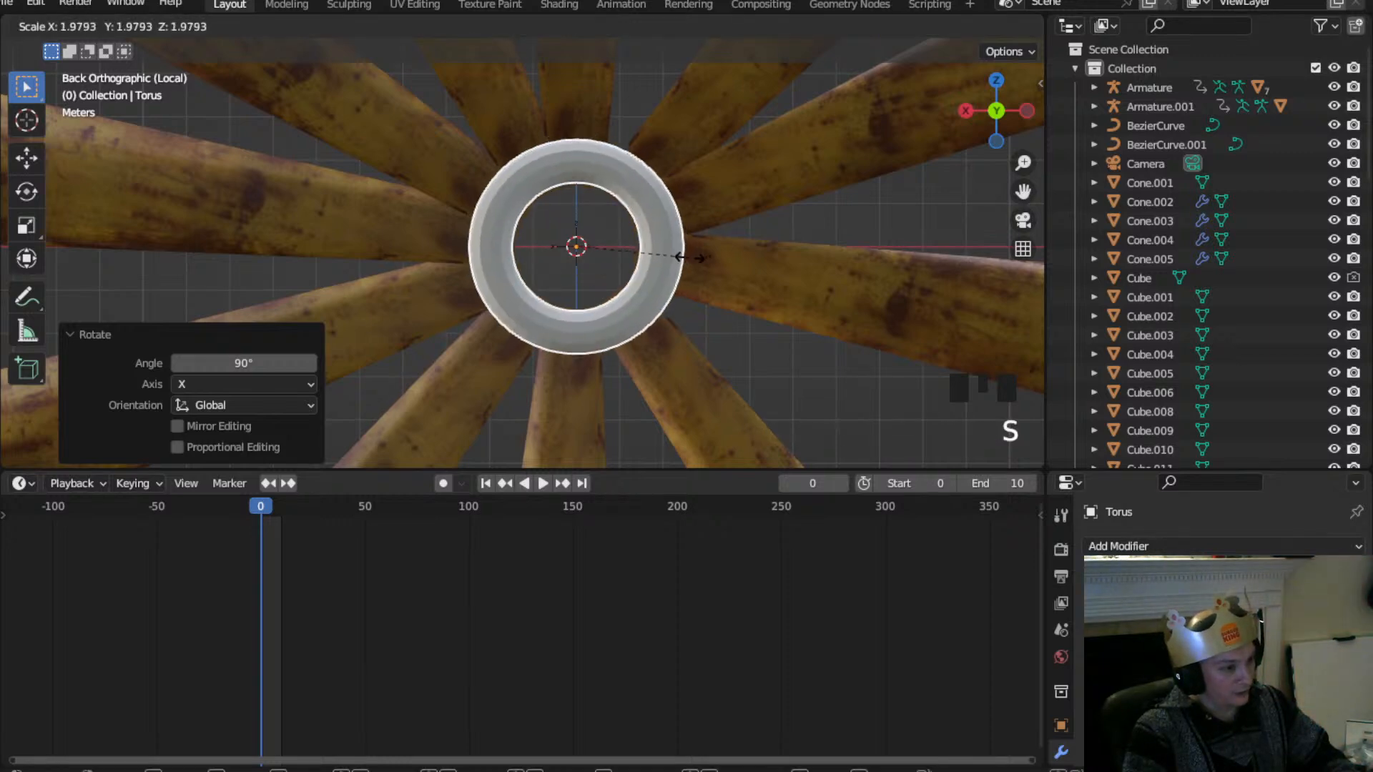
{"action": "left_click", "coordinate": [675, 260]}
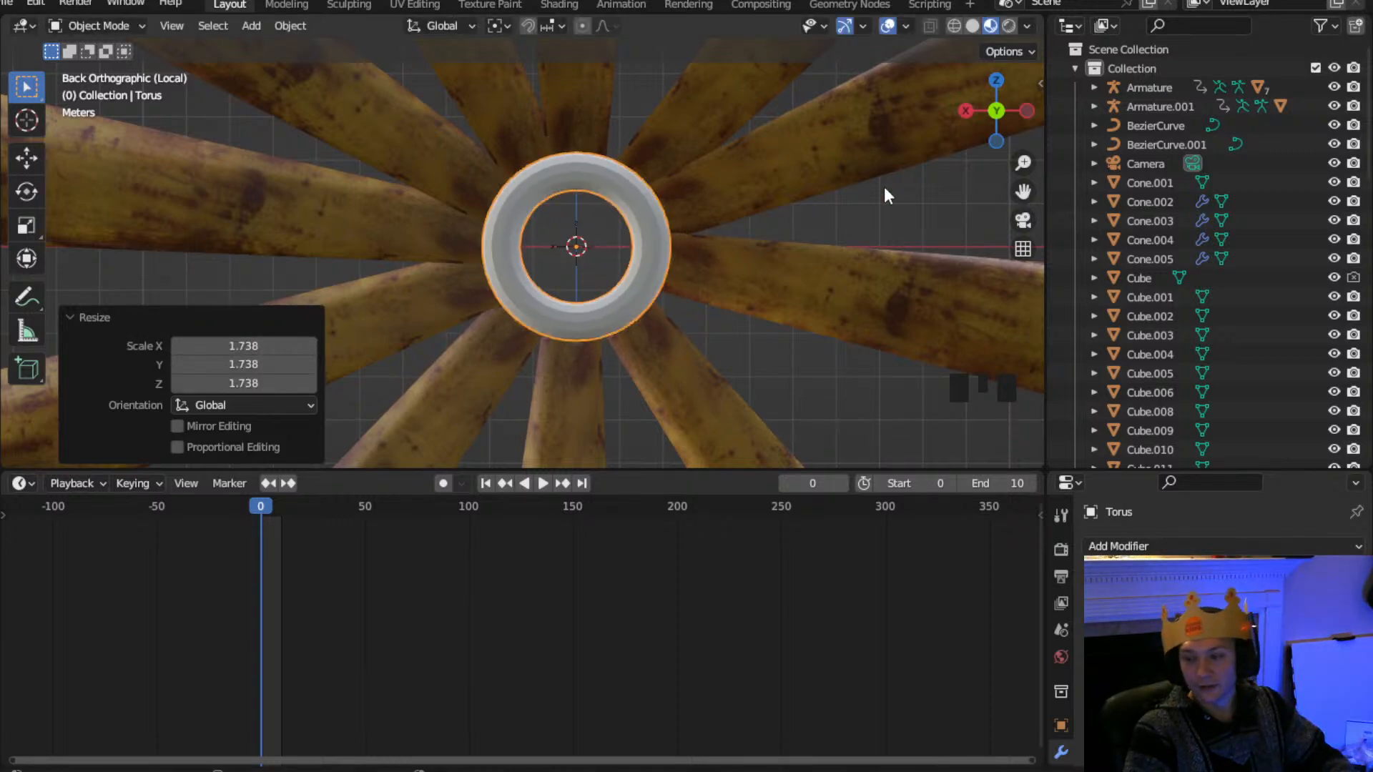
{"action": "middle_click_drag", "start_coordinate": [829, 193], "coordinate": [383, 165]}
{"action": "scroll", "coordinate": [529, 157], "scroll_direction": "up", "scroll_amount": 2}
{"action": "middle_click_drag", "start_coordinate": [530, 157], "coordinate": [661, 140]}
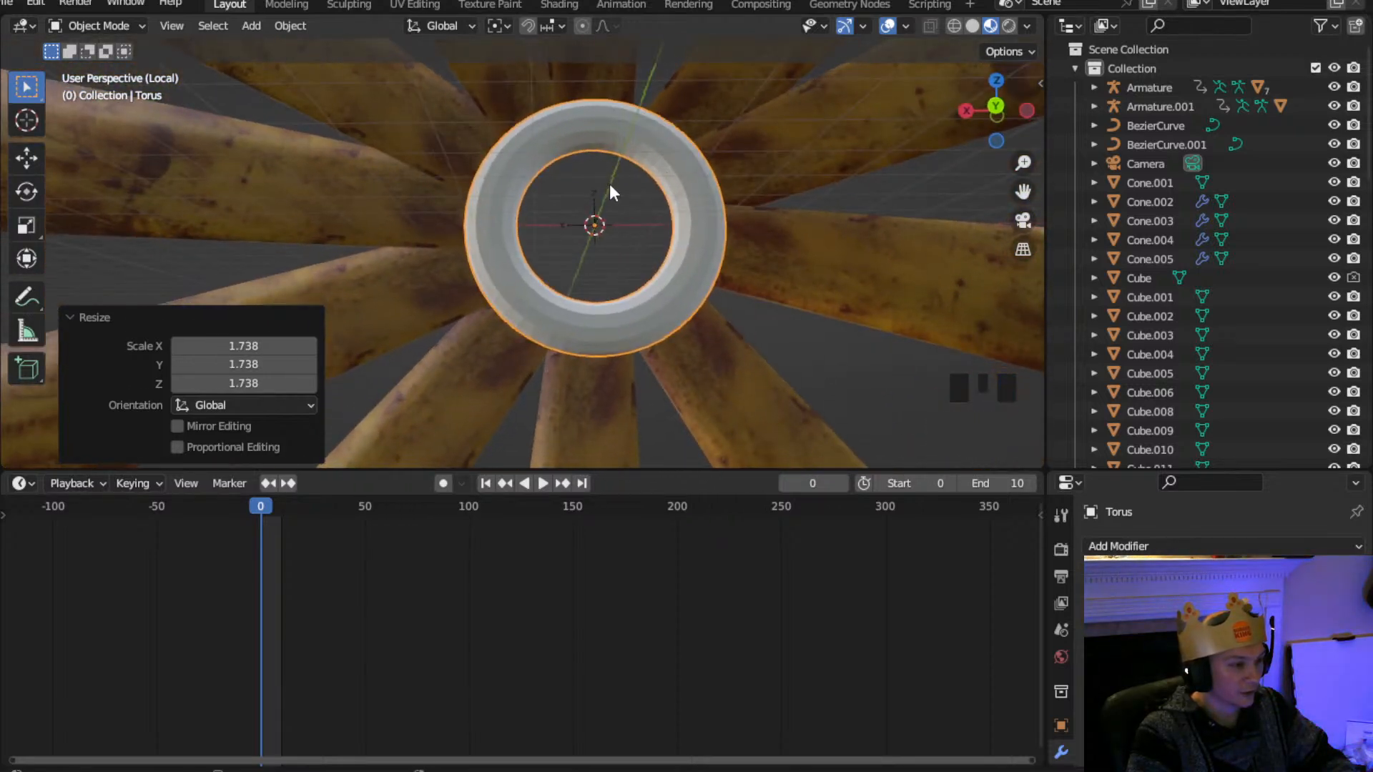
{"action": "left_click", "coordinate": [594, 194]}
{"action": "key", "text": "Delete"}
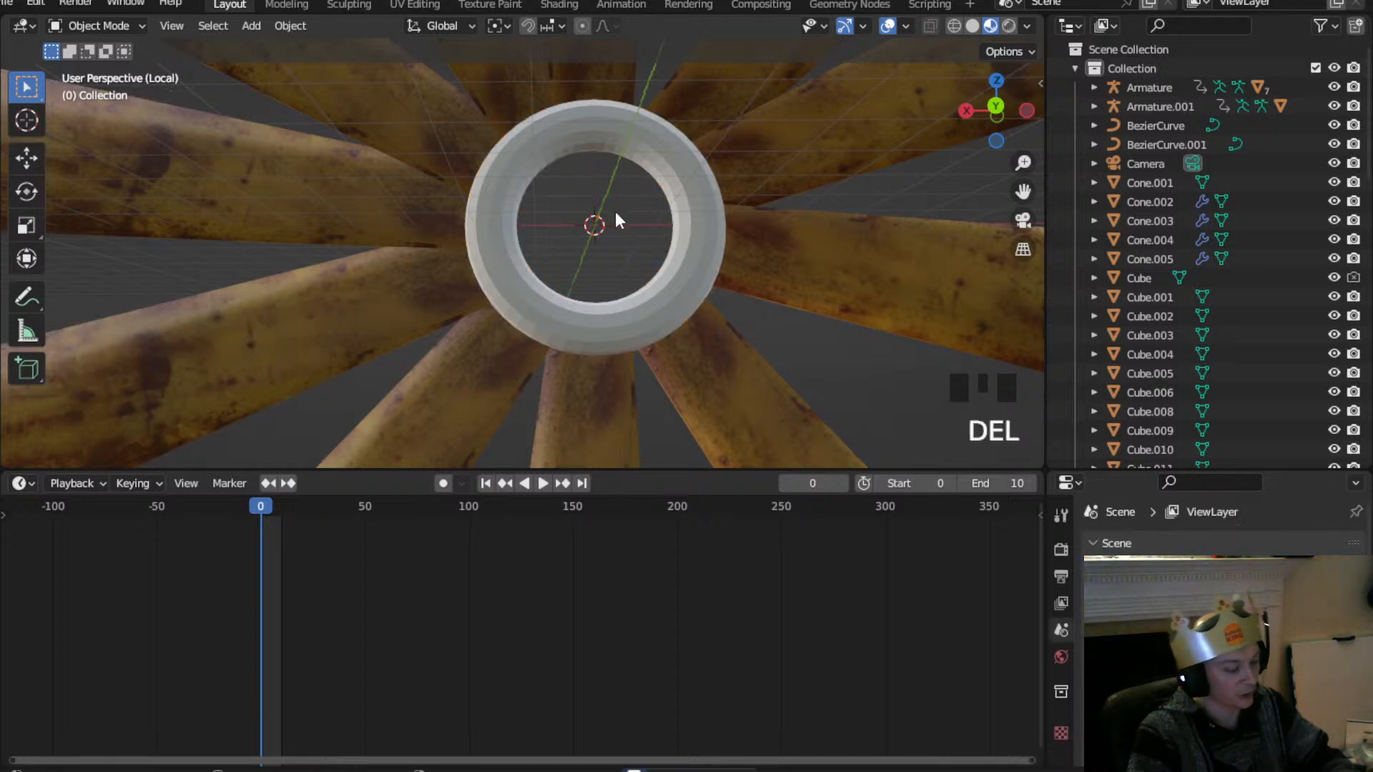
Assign the existing Rust material to the torus and shade it smooth
{"action": "left_click", "coordinate": [685, 254]}
{"action": "scroll", "coordinate": [765, 208], "scroll_direction": "down", "scroll_amount": 2}
{"action": "middle_click_drag", "start_coordinate": [657, 203], "coordinate": [590, 280]}
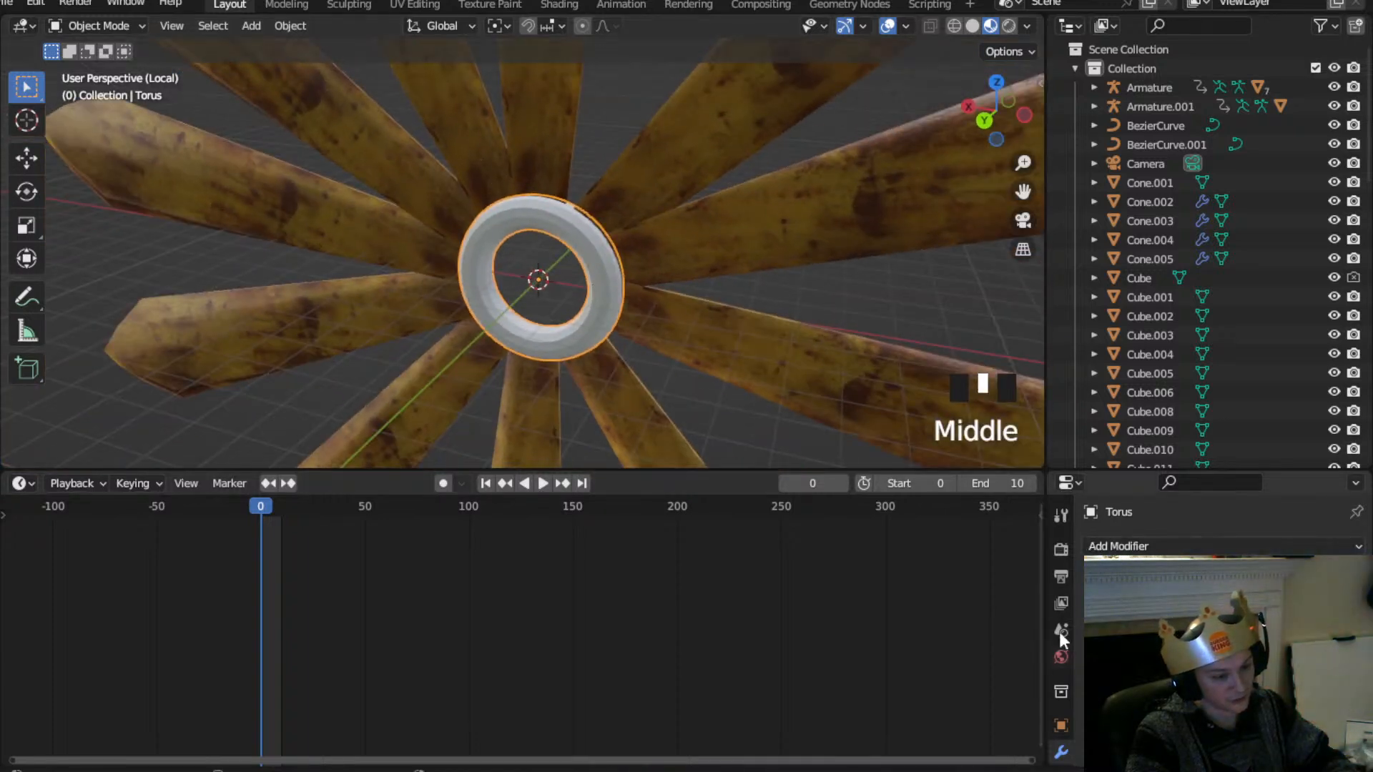
{"action": "left_click_drag", "start_coordinate": [1110, 470], "coordinate": [1108, 213]}
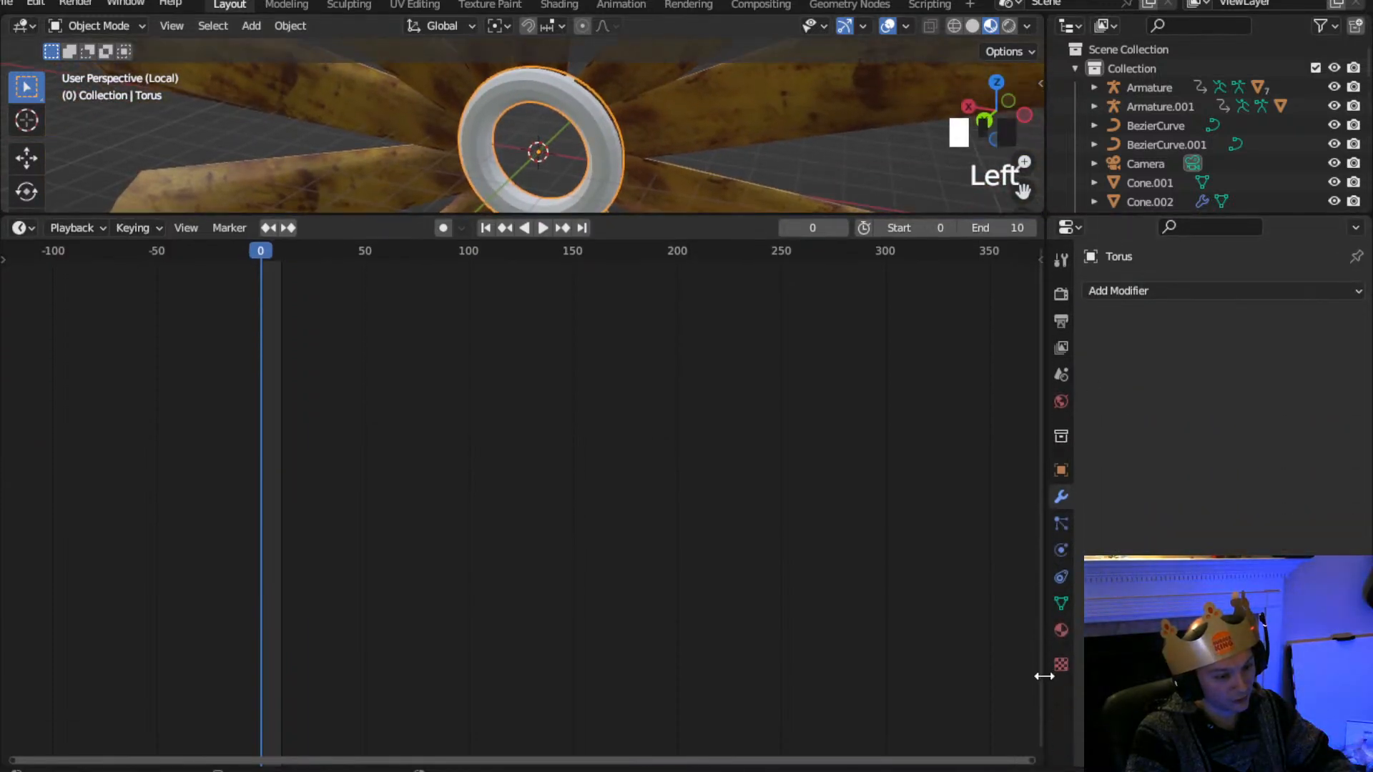
{"action": "left_click", "coordinate": [1061, 628]}
{"action": "left_click", "coordinate": [1106, 372]}
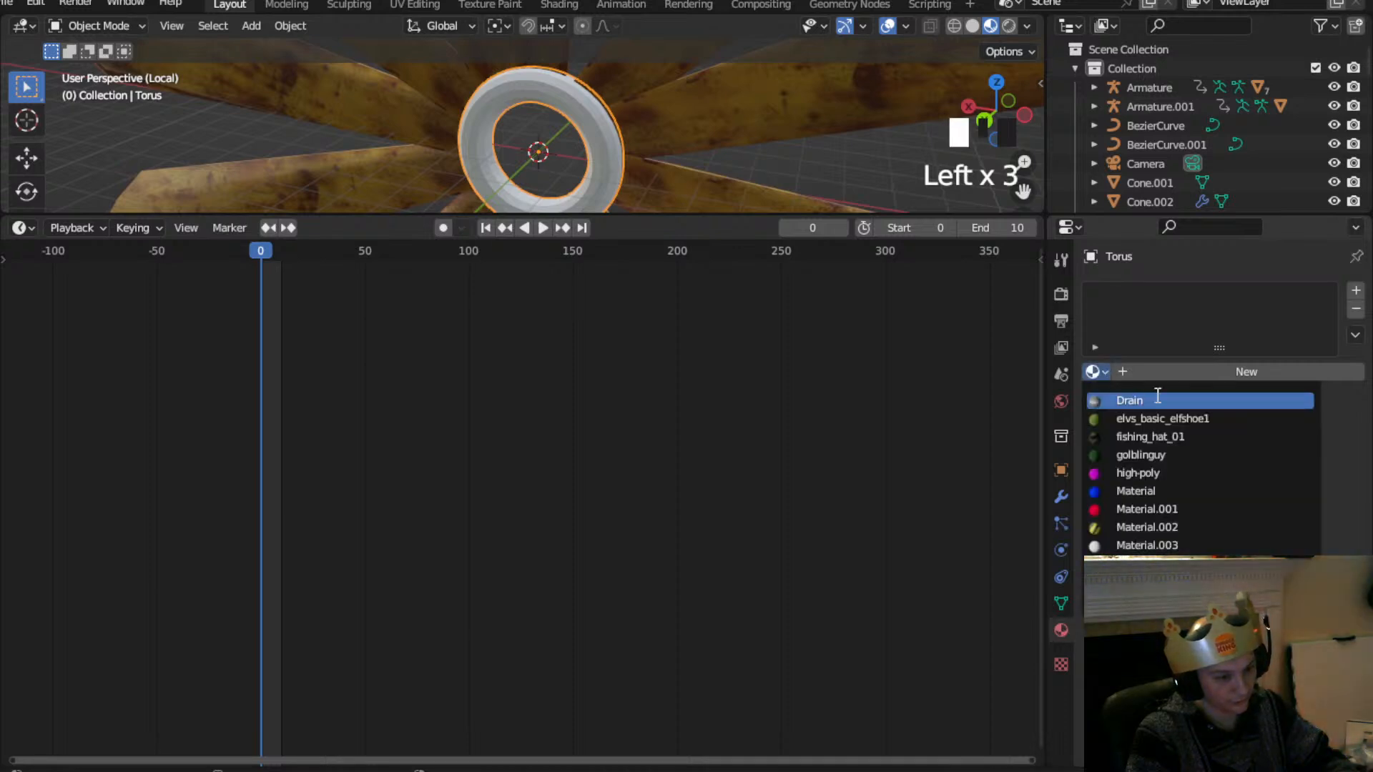
{"action": "scroll", "coordinate": [1127, 493], "scroll_direction": "down", "scroll_amount": 8}
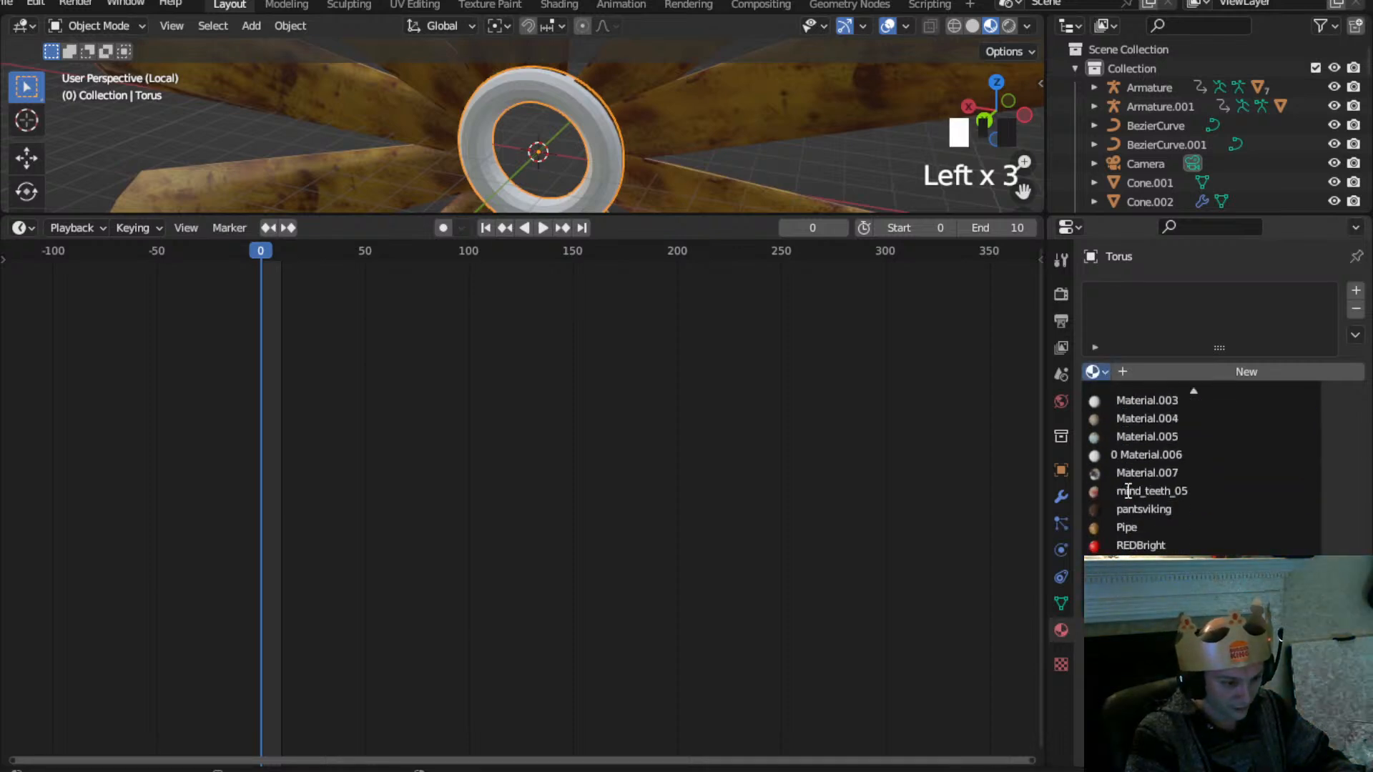
{"action": "left_click", "coordinate": [1136, 564]}
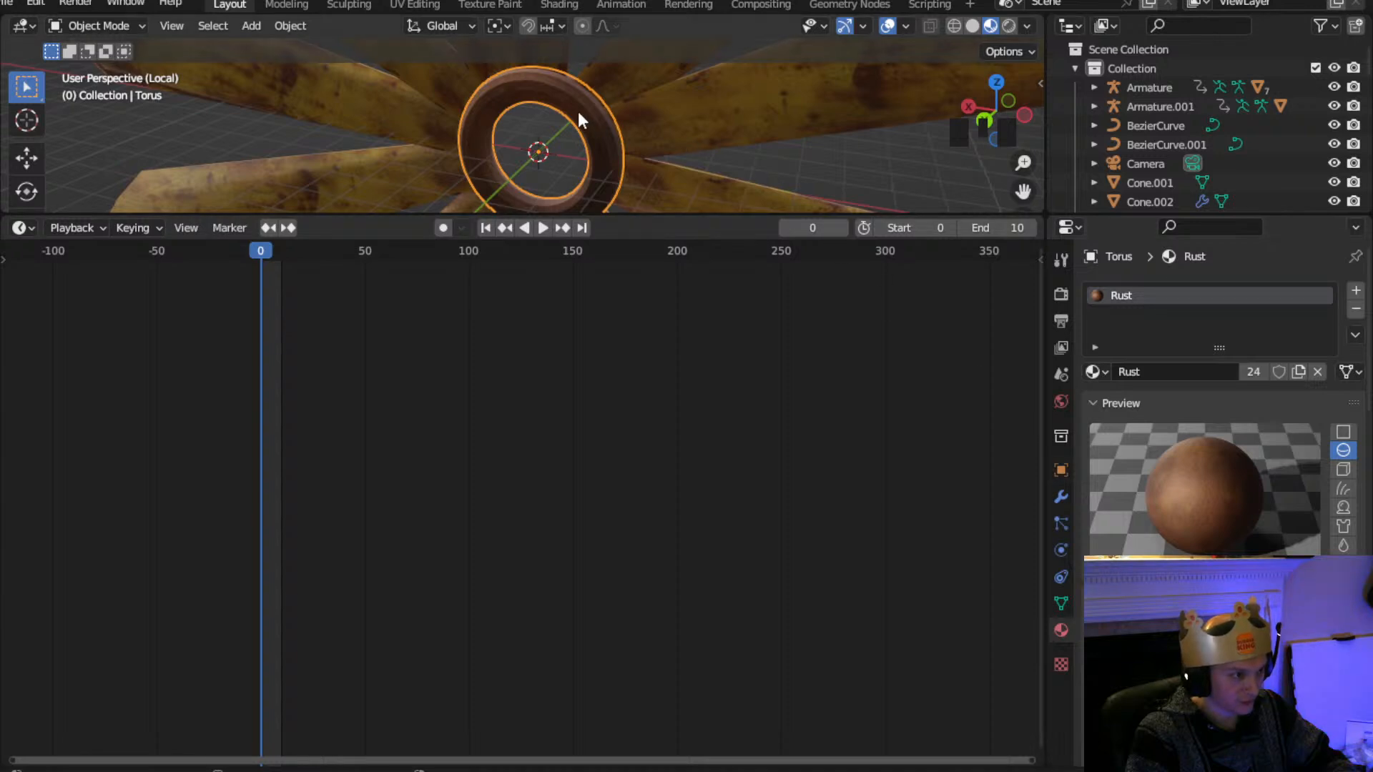
{"action": "left_click", "coordinate": [291, 26]}
{"action": "left_click", "coordinate": [361, 445]}
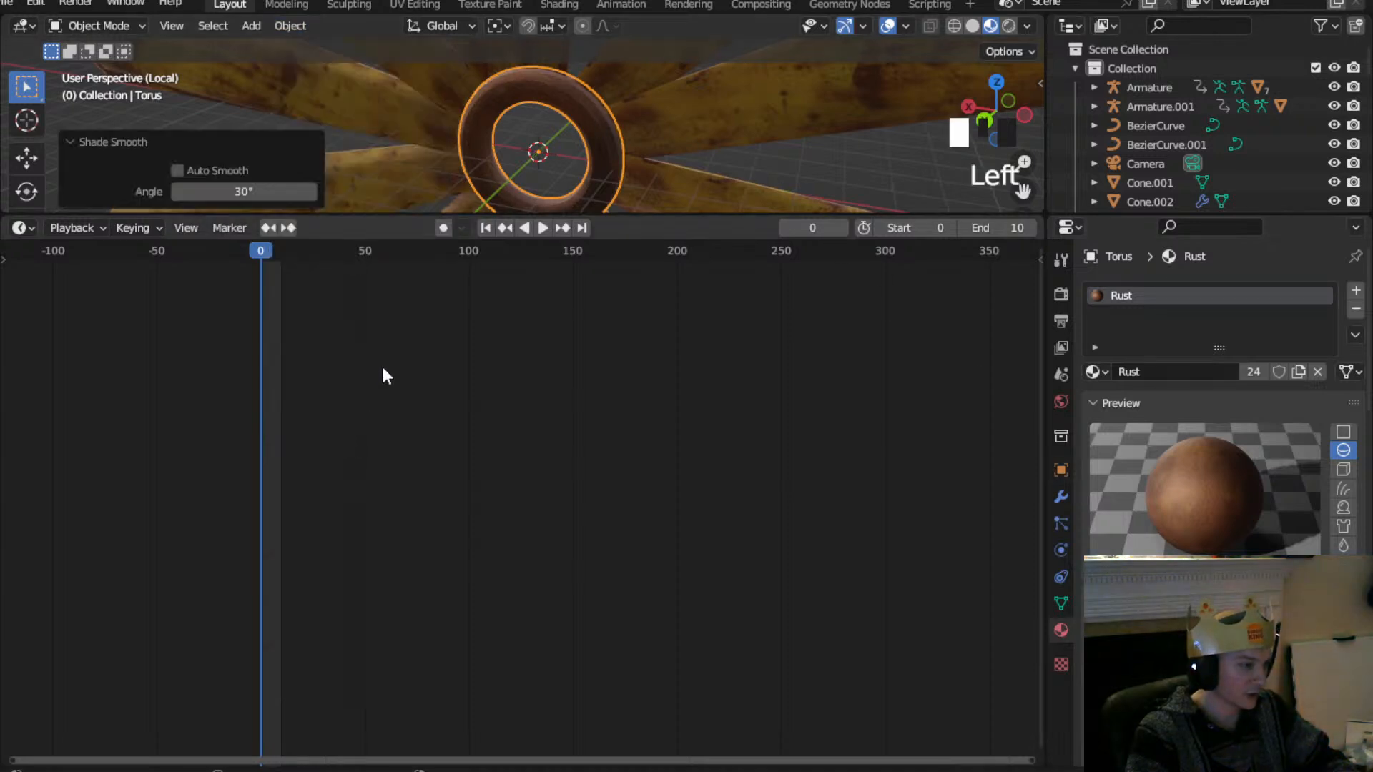
Enlarge the 3D viewport, select all blades with the torus as the active object, and join them into one object
{"action": "scroll", "coordinate": [575, 153], "scroll_direction": "down", "scroll_amount": 2}
{"action": "left_click", "coordinate": [581, 120]}
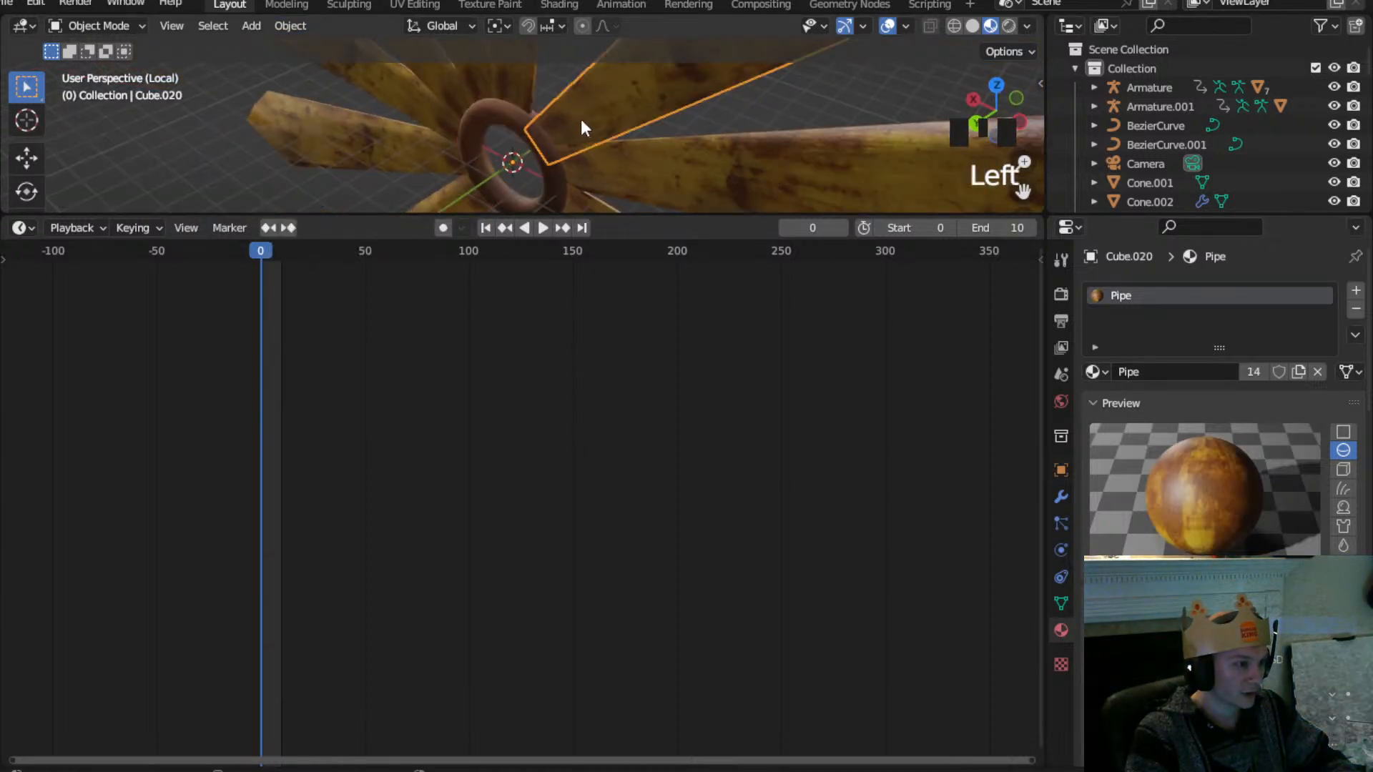
{"action": "left_click", "coordinate": [532, 141], "text": "shift"}
{"action": "scroll", "coordinate": [532, 141], "scroll_direction": "down", "scroll_amount": 7}
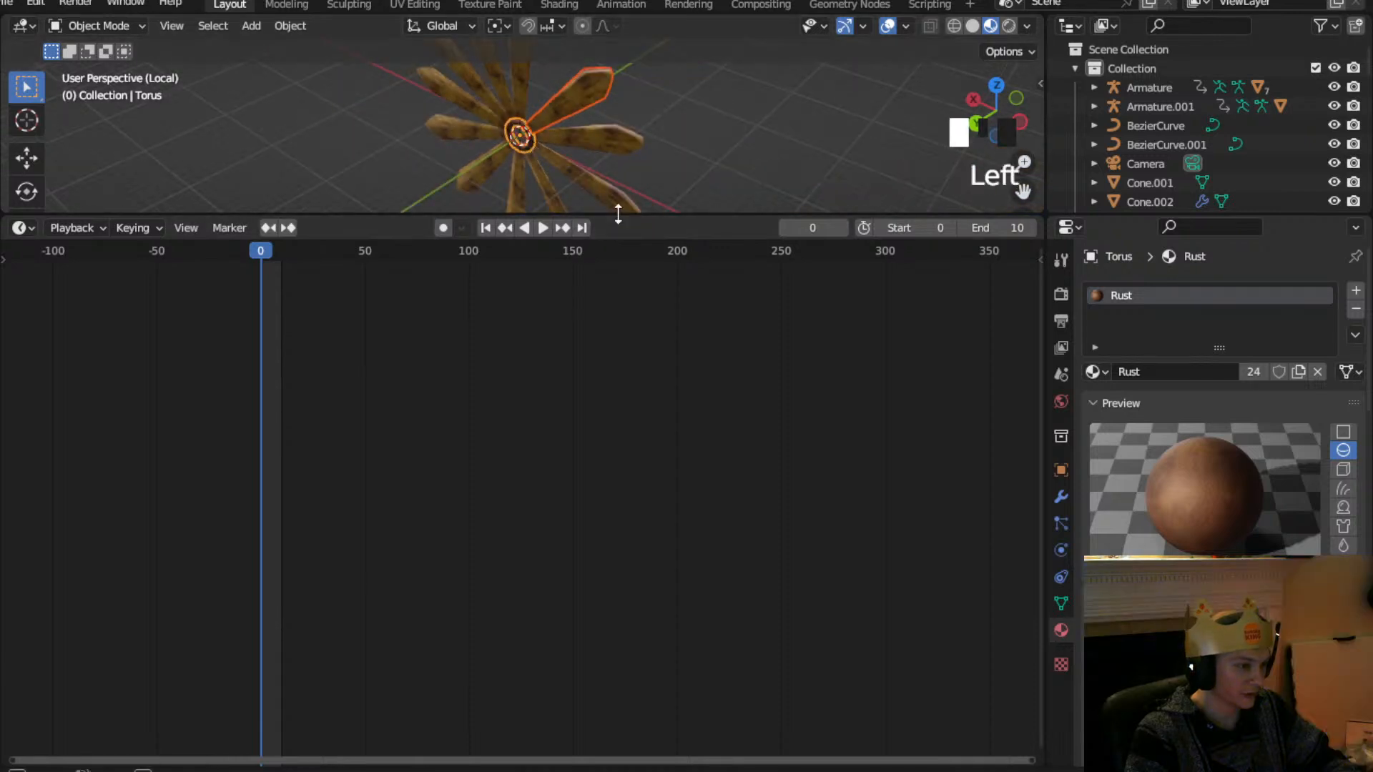
{"action": "left_click_drag", "start_coordinate": [616, 215], "coordinate": [613, 460]}
{"action": "left_click_drag", "start_coordinate": [744, 401], "coordinate": [343, 134]}
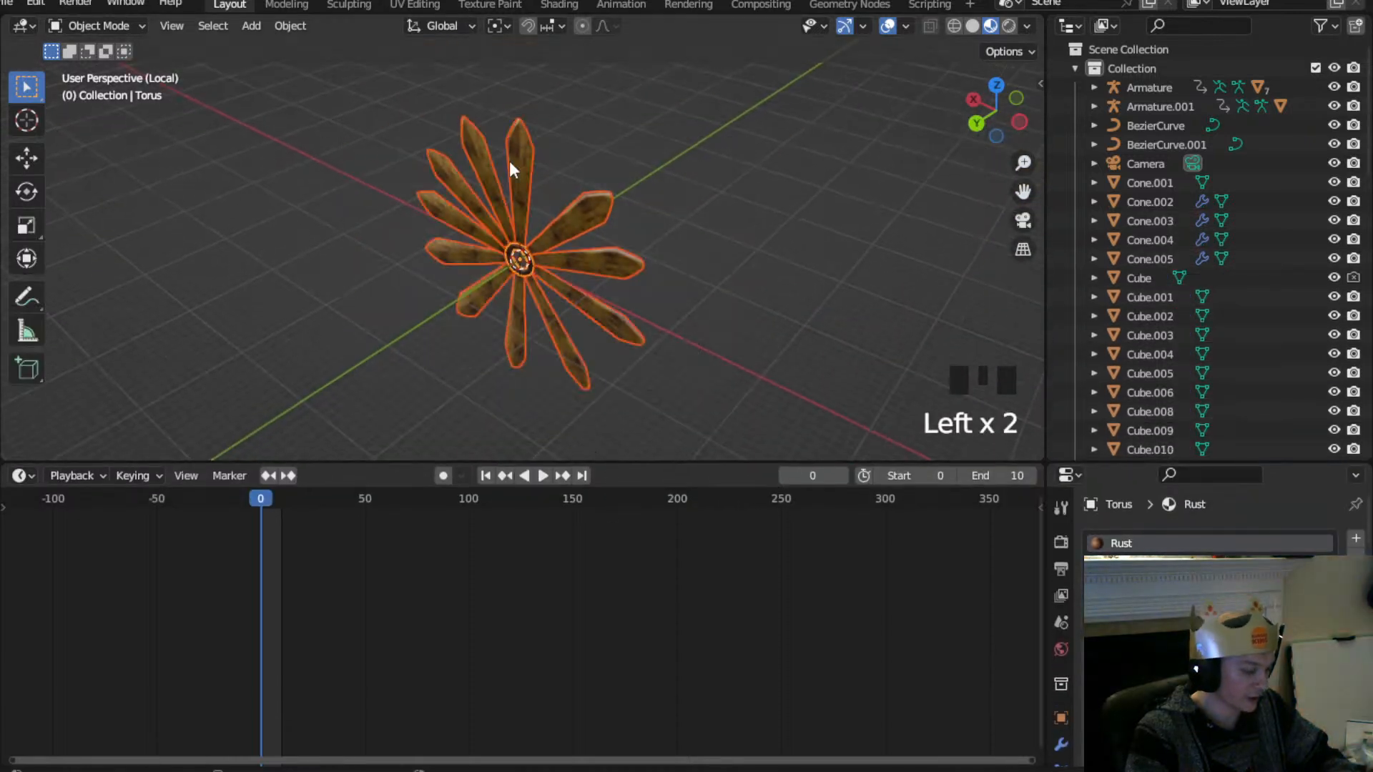
{"action": "key", "text": "ctrl+j"}
Rotate the joined blade wheel by 536° around its centre in the back view
{"action": "scroll", "coordinate": [456, 183], "scroll_direction": "up", "scroll_amount": 5}
{"action": "middle_click_drag", "start_coordinate": [456, 183], "coordinate": [818, 105]}
{"action": "left_click", "coordinate": [1008, 107]}
{"action": "scroll", "coordinate": [580, 246], "scroll_direction": "down", "scroll_amount": 6}
{"action": "key", "text": "r"}
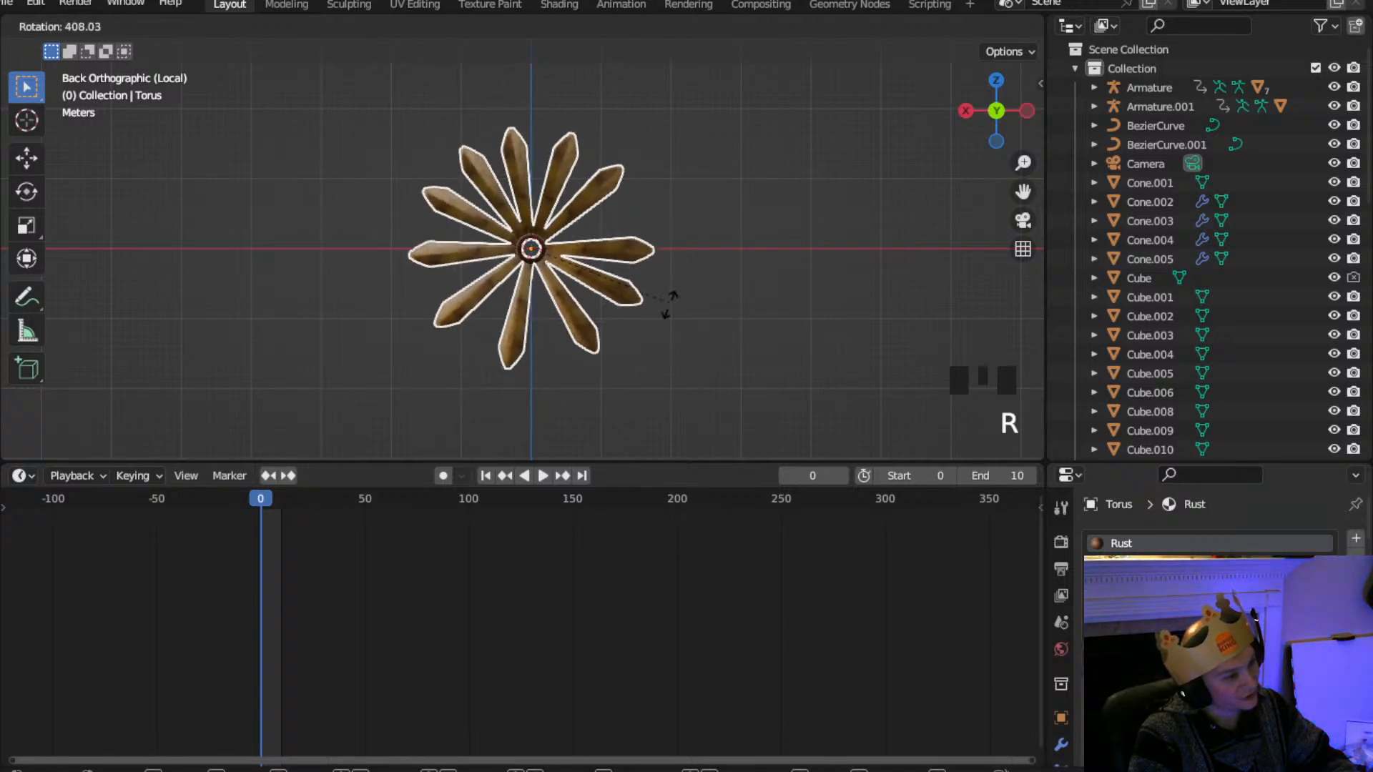
{"action": "left_click", "coordinate": [470, 284]}
Examine the central ring and the blades of the joined wheel up close, from the side and from behind
{"action": "scroll", "coordinate": [576, 250], "scroll_direction": "up", "scroll_amount": 2}
{"action": "scroll", "coordinate": [576, 250], "scroll_direction": "up", "scroll_amount": 10}
{"action": "scroll", "coordinate": [655, 247], "scroll_direction": "down", "scroll_amount": 1}
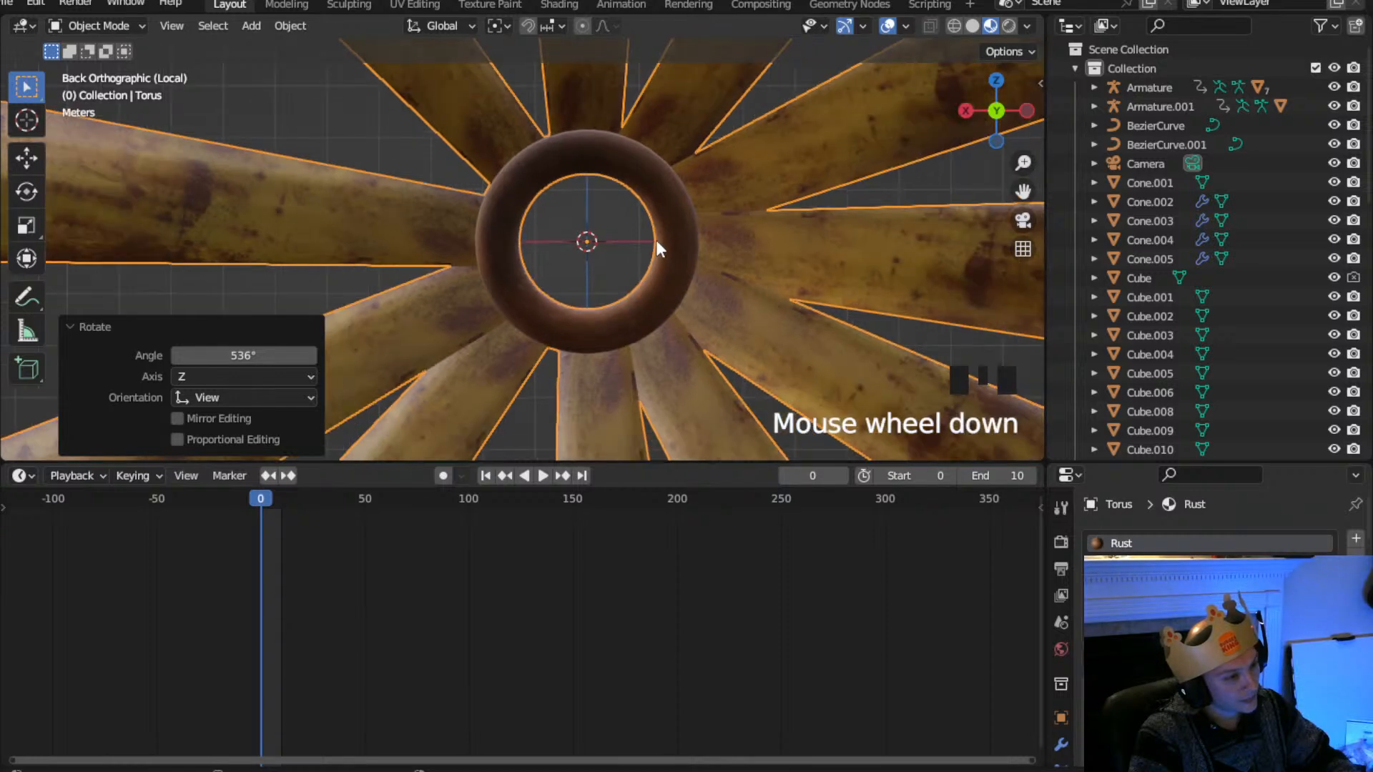
{"action": "middle_click_drag", "start_coordinate": [660, 243], "coordinate": [827, 329]}
{"action": "scroll", "coordinate": [746, 286], "scroll_direction": "down", "scroll_amount": 2}
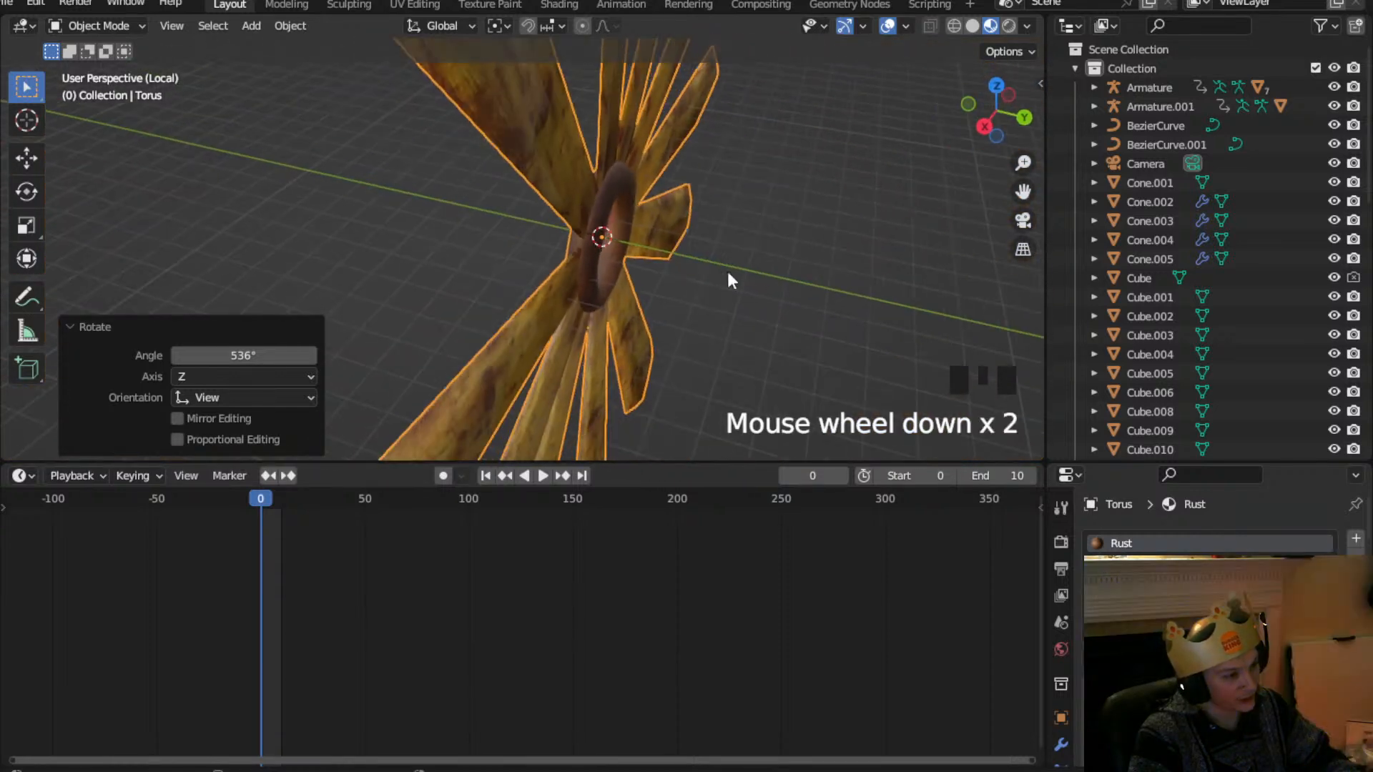
{"action": "middle_click_drag", "start_coordinate": [699, 270], "coordinate": [439, 159]}
{"action": "scroll", "coordinate": [564, 294], "scroll_direction": "down", "scroll_amount": 4}
{"action": "scroll", "coordinate": [440, 159], "scroll_direction": "down", "scroll_amount": 2}
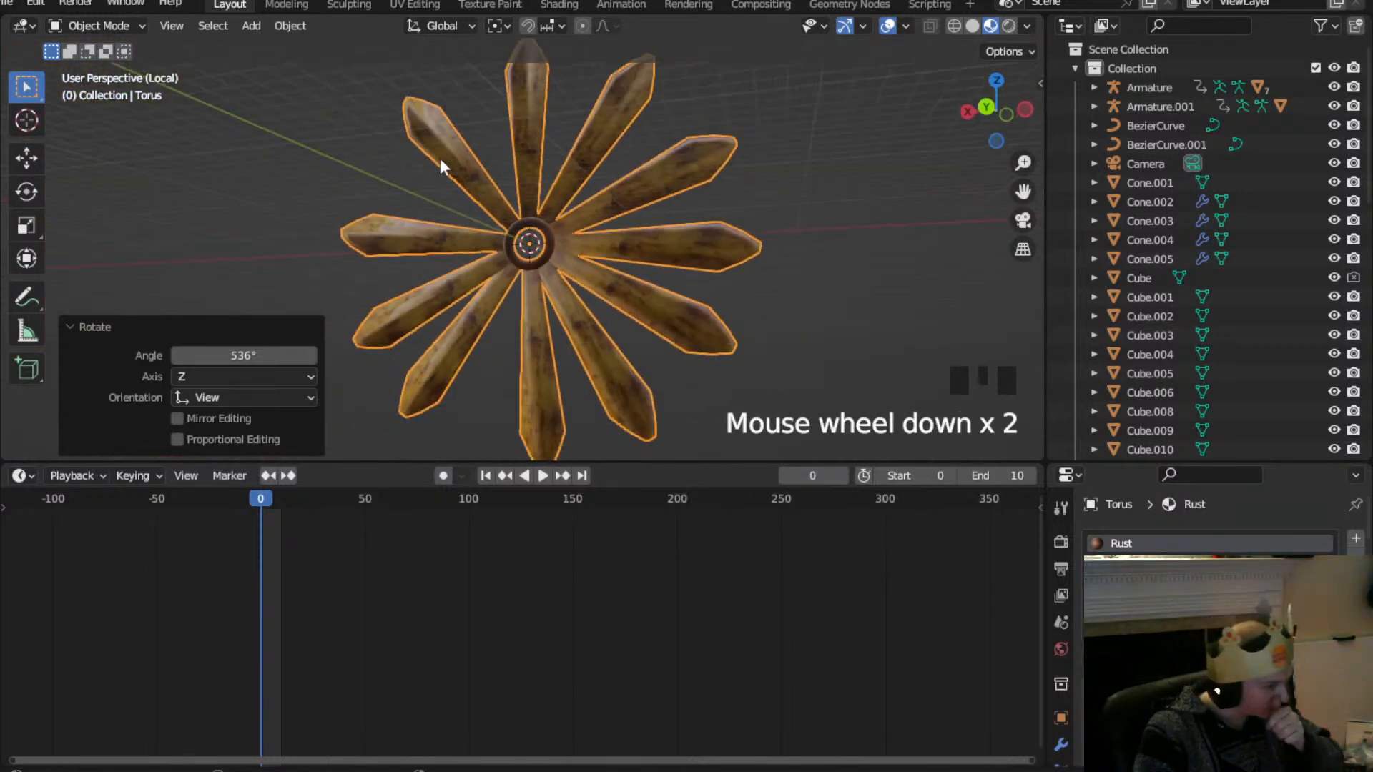
Check the blade wheel edge-on from the side, and leave its isolated view to show the whole maze
{"action": "left_click", "coordinate": [1026, 110]}
{"action": "scroll", "coordinate": [626, 211], "scroll_direction": "down", "scroll_amount": 5}
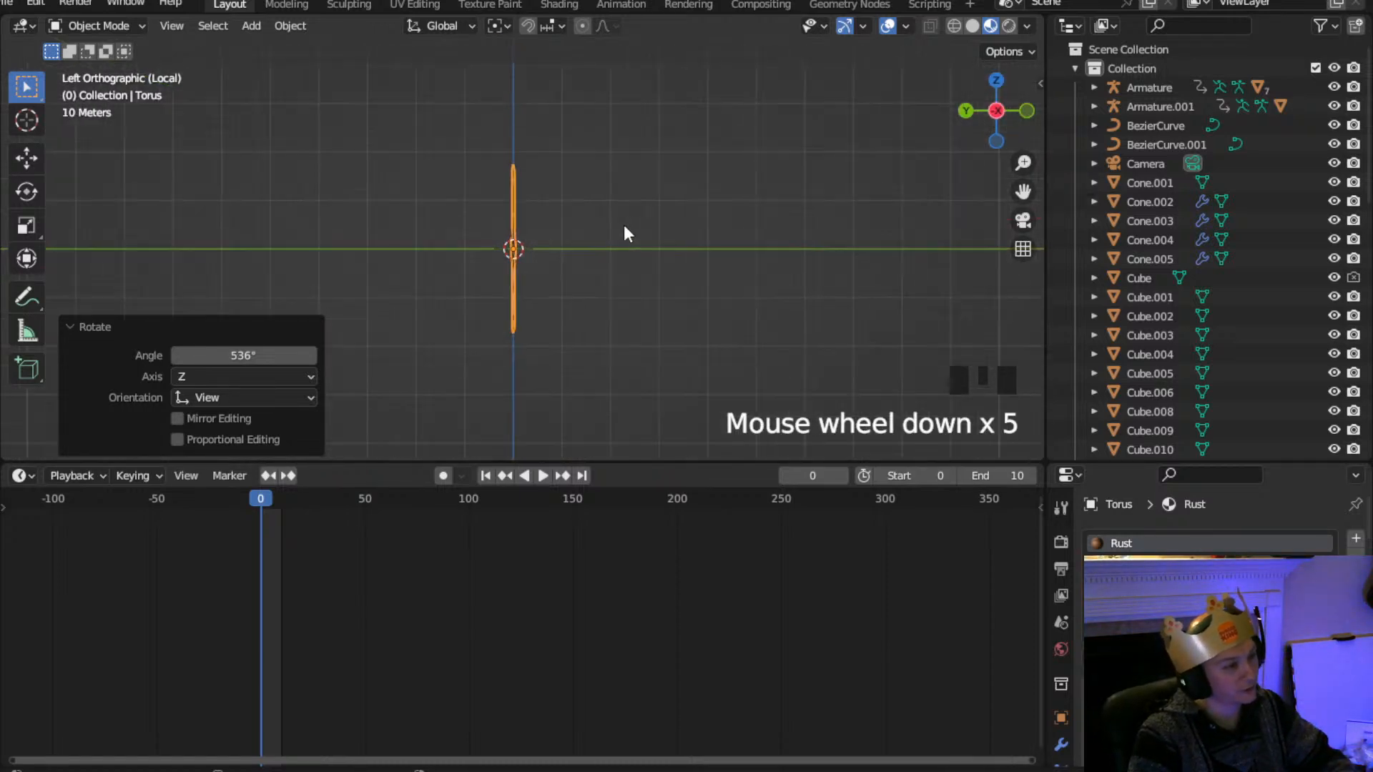
{"action": "scroll", "coordinate": [624, 236], "scroll_direction": "down", "scroll_amount": 3}
{"action": "scroll", "coordinate": [624, 237], "scroll_direction": "up", "scroll_amount": 5}
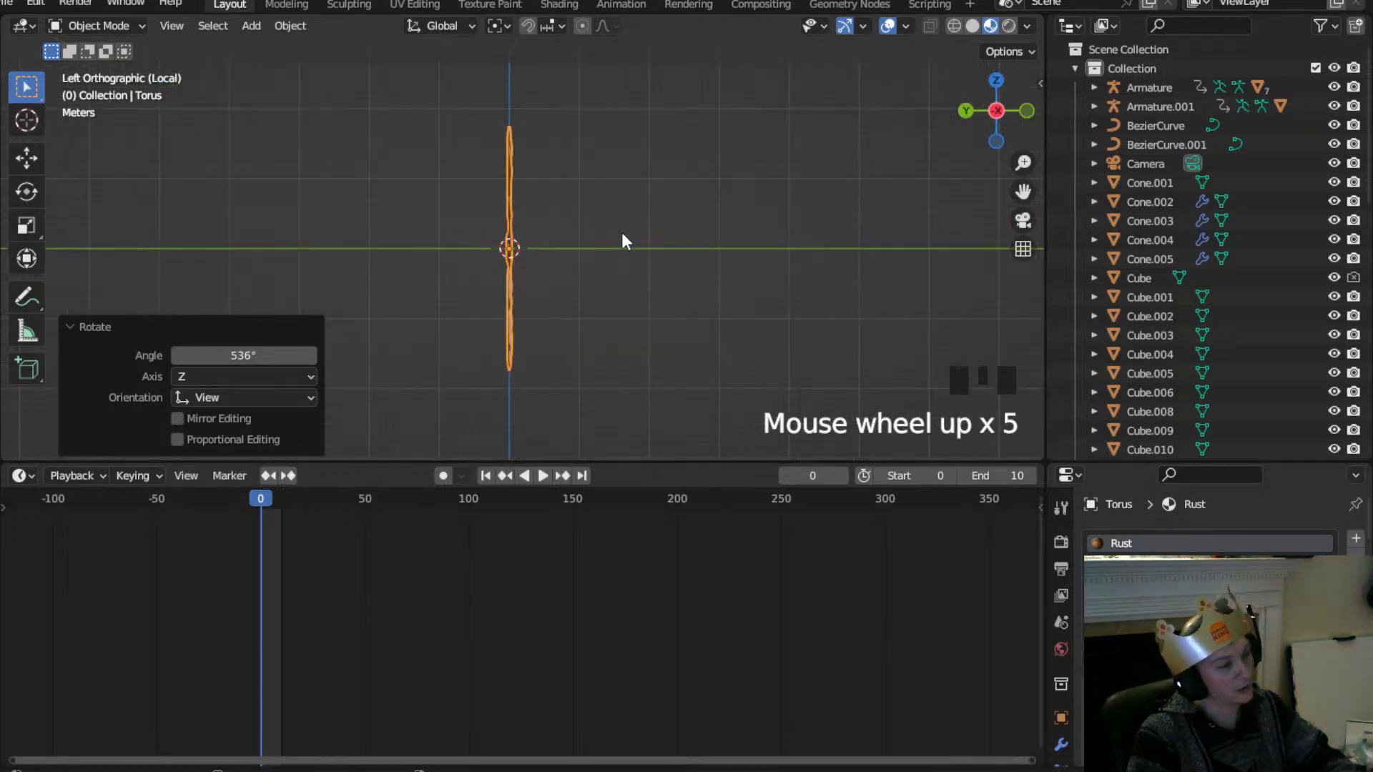
{"action": "scroll", "coordinate": [621, 233], "scroll_direction": "down", "scroll_amount": 2}
{"action": "middle_click_drag", "start_coordinate": [542, 261], "coordinate": [384, 286]}
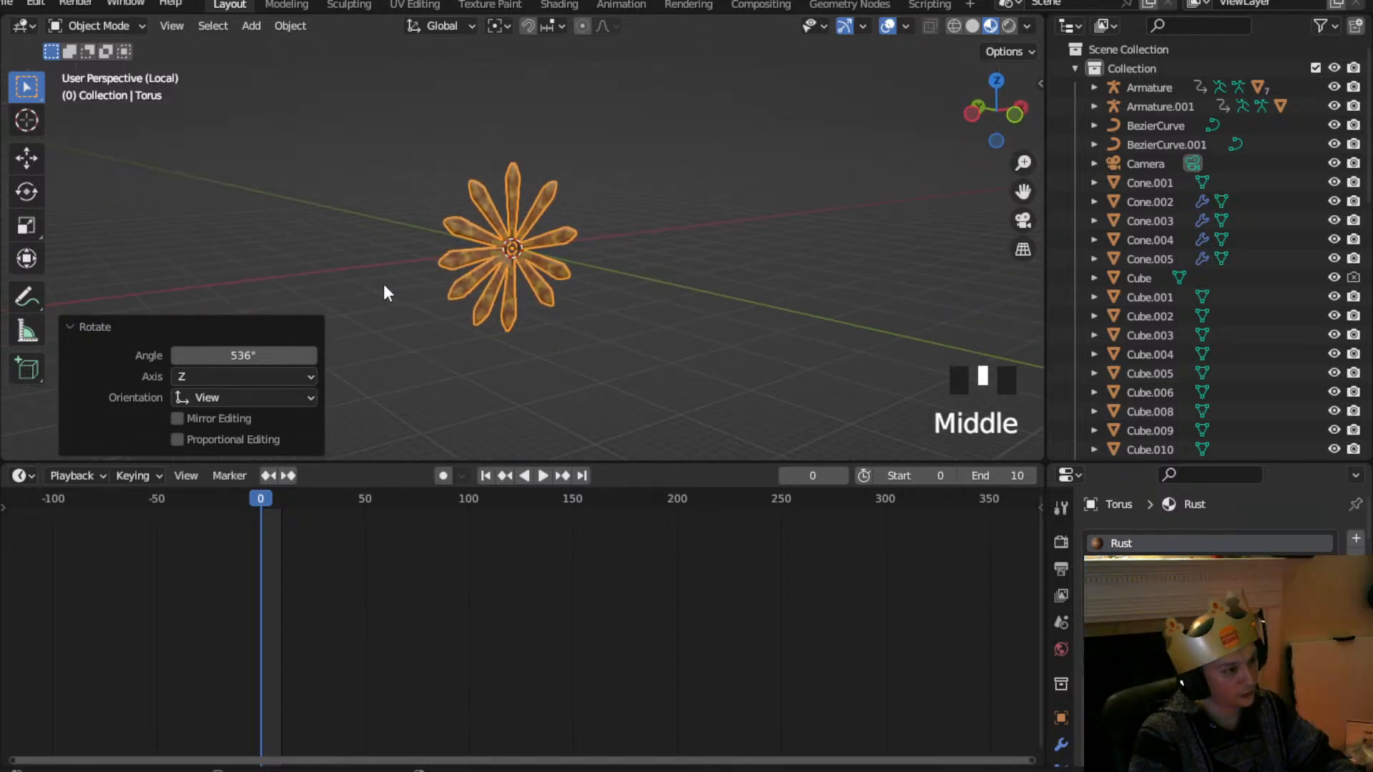
{"action": "key", "text": "KP_Divide"}
{"action": "scroll", "coordinate": [534, 239], "scroll_direction": "down", "scroll_amount": 3}
{"action": "middle_click_drag", "start_coordinate": [576, 328], "coordinate": [679, 225]}
{"action": "scroll", "coordinate": [570, 266], "scroll_direction": "up", "scroll_amount": 1}
{"action": "scroll", "coordinate": [570, 266], "scroll_direction": "up", "scroll_amount": 1}
{"action": "left_click", "coordinate": [538, 332]}
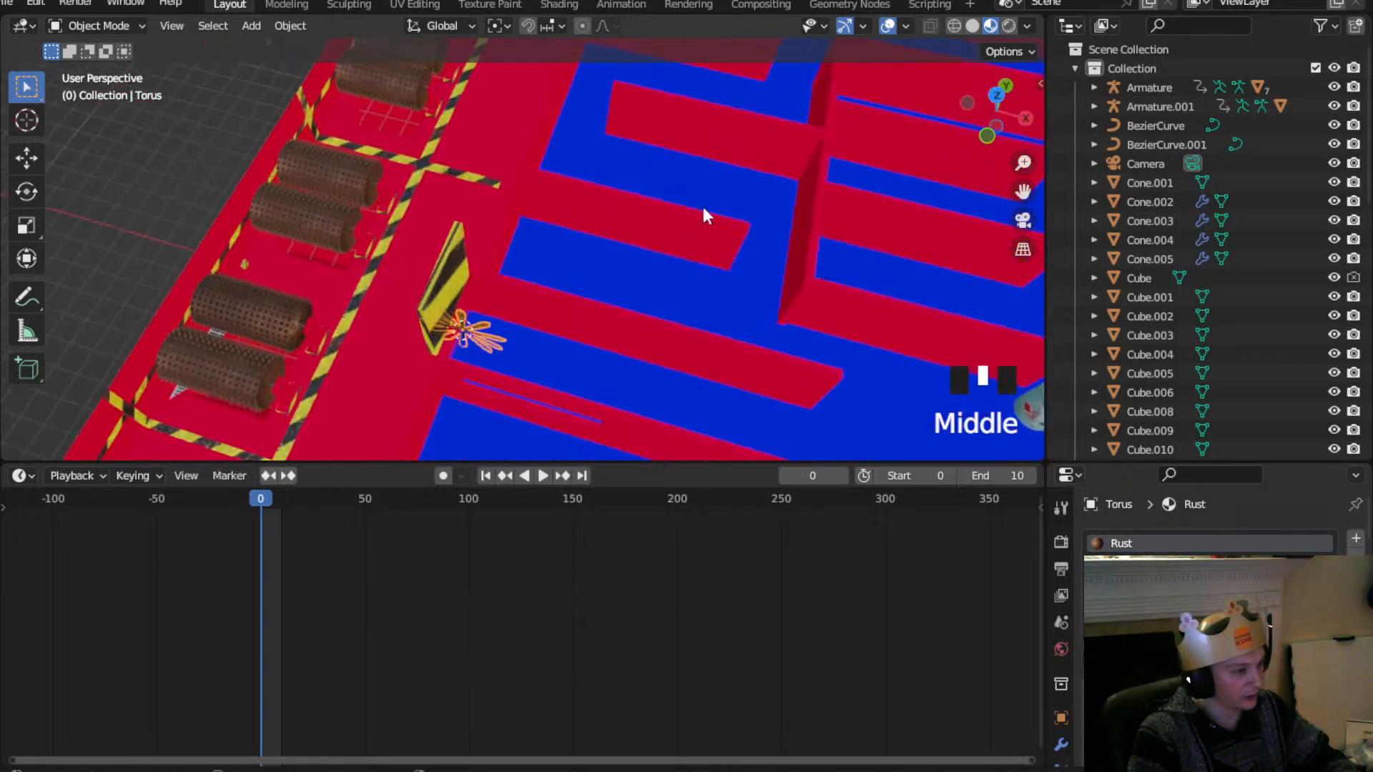
Move the wheel across the maze in the top view, first by about 55.9 m X and 91.3 m Y, then 16.6 m X and 127.1 m Y
{"action": "left_click", "coordinate": [998, 104]}
{"action": "key", "text": "g"}
{"action": "left_click", "coordinate": [689, 116]}
{"action": "middle_click_drag", "start_coordinate": [708, 122], "coordinate": [679, 73], "text": "shift"}
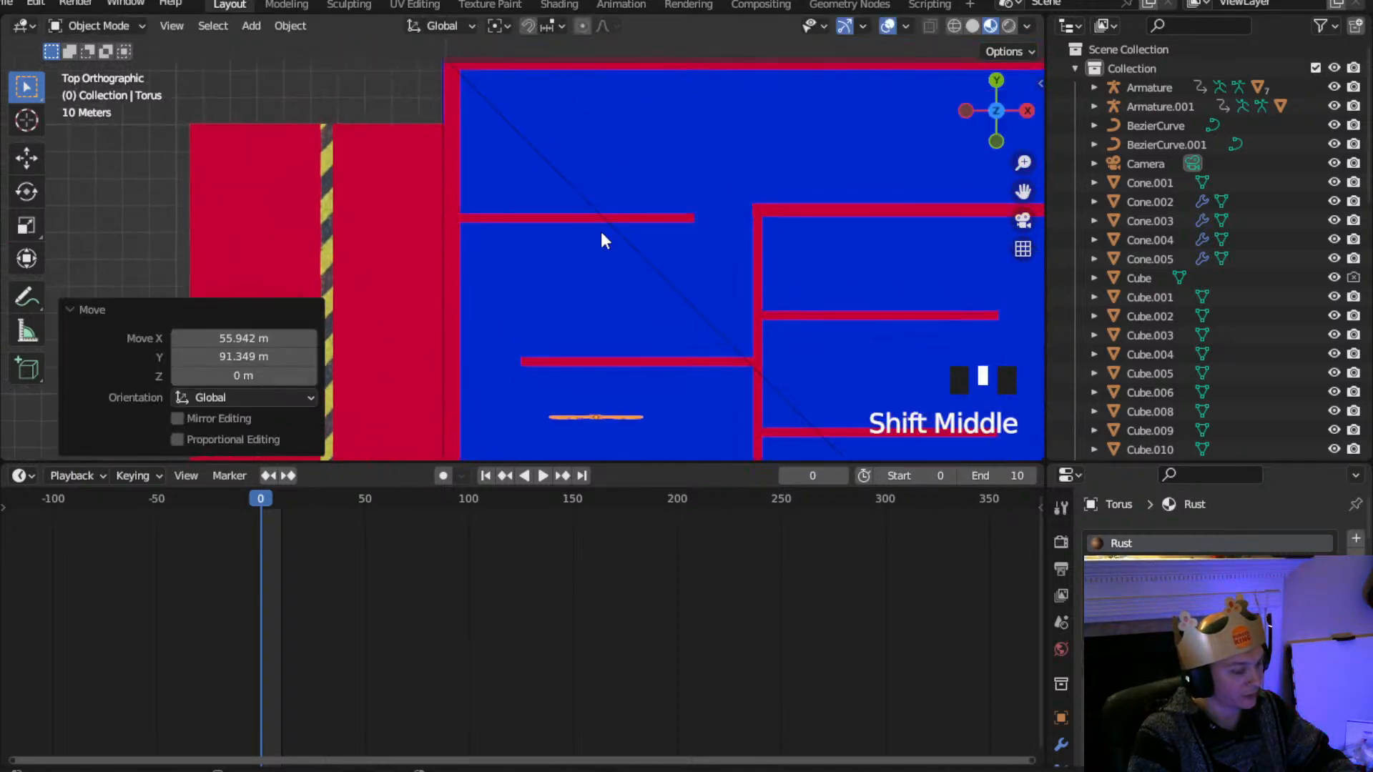
{"action": "key", "text": "g"}
{"action": "left_click", "coordinate": [672, 297]}
Raise the wheel by about 13.26 m along the Z axis at the maze's outer wall
{"action": "middle_click_drag", "start_coordinate": [670, 297], "coordinate": [527, 429]}
{"action": "scroll", "coordinate": [554, 152], "scroll_direction": "up", "scroll_amount": 3}
{"action": "scroll", "coordinate": [484, 384], "scroll_direction": "up", "scroll_amount": 3}
{"action": "middle_click_drag", "start_coordinate": [484, 383], "coordinate": [537, 320]}
{"action": "key", "text": "g"}
{"action": "key", "text": "z"}
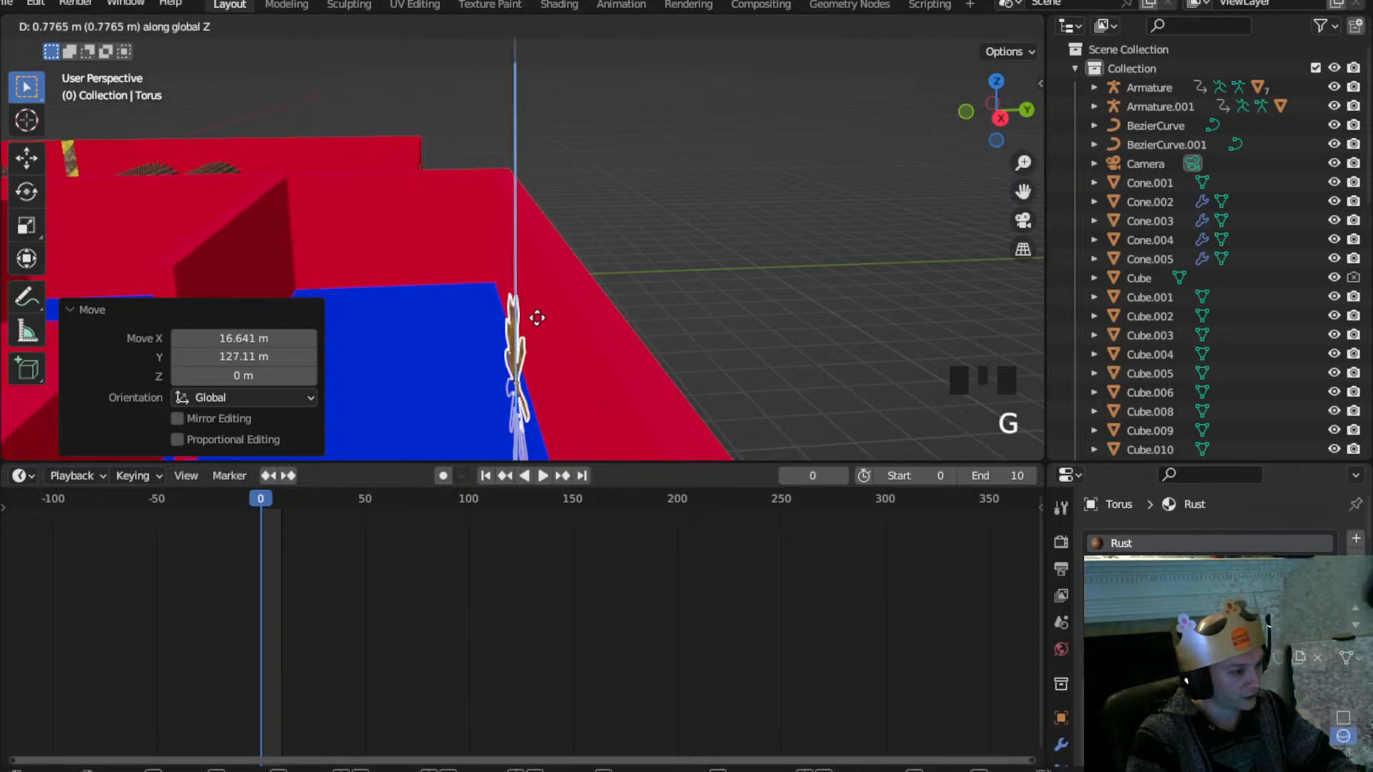
{"action": "left_click", "coordinate": [543, 264]}
{"action": "middle_click_drag", "start_coordinate": [544, 265], "coordinate": [745, 302]}
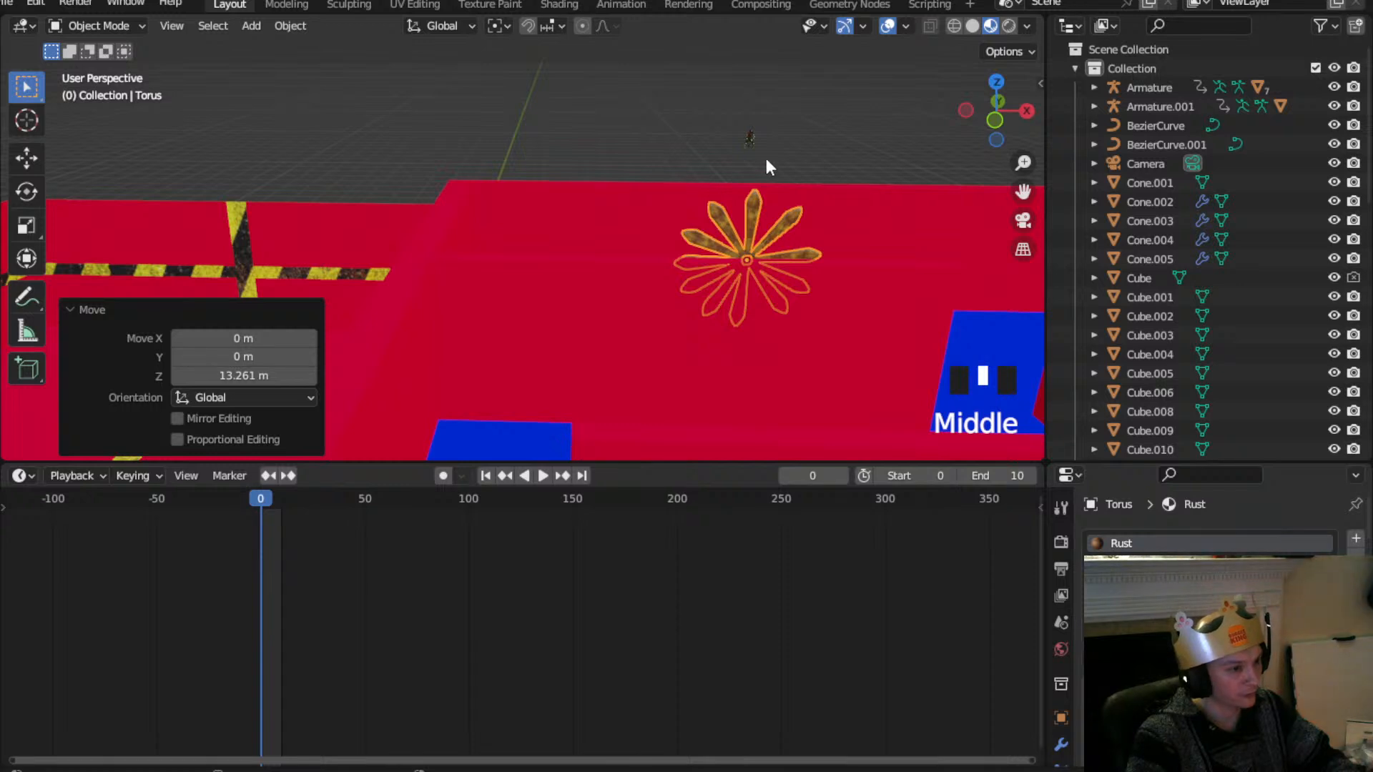
{"action": "scroll", "coordinate": [766, 158], "scroll_direction": "up", "scroll_amount": 1}
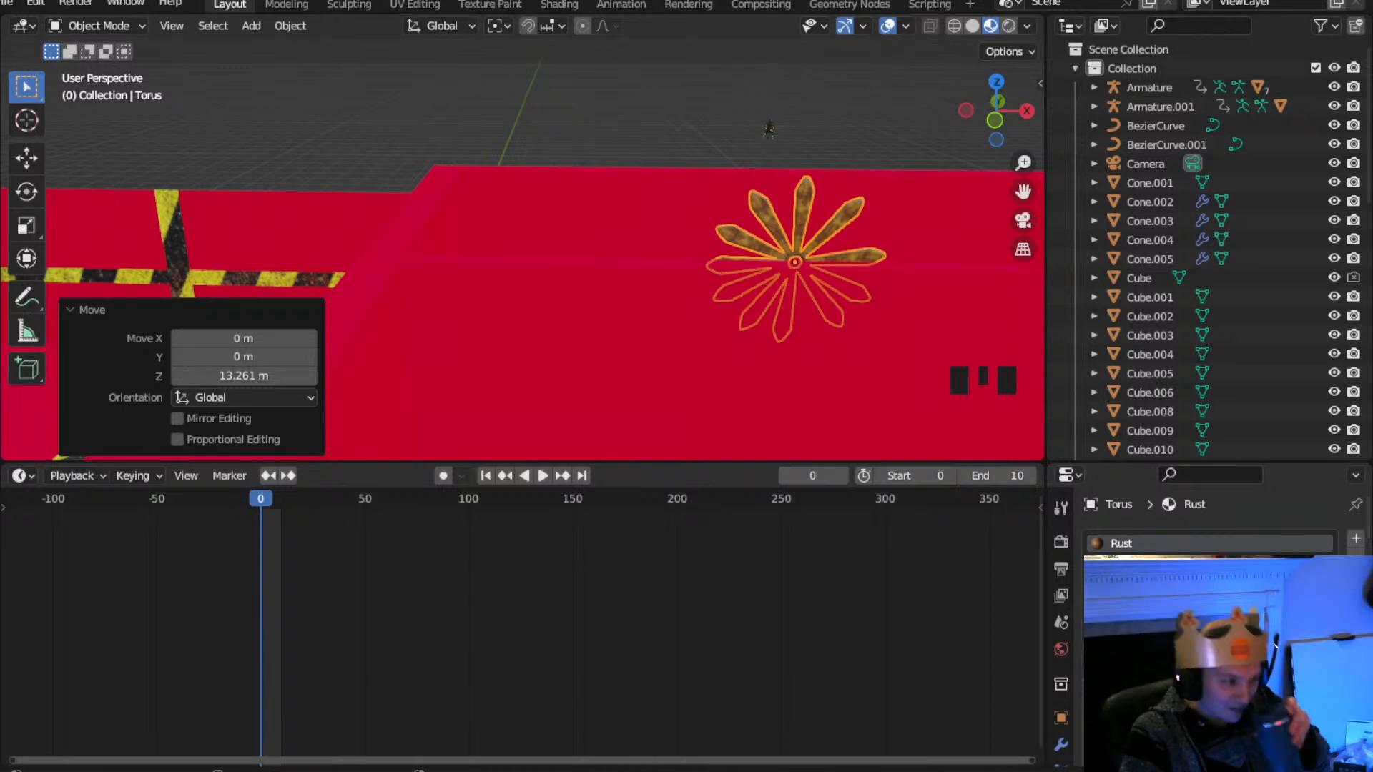
Add a 32-vertex cylinder with 1 m radius and 2 m depth, and move it freely towards the wheel
{"action": "left_click", "coordinate": [259, 24]}
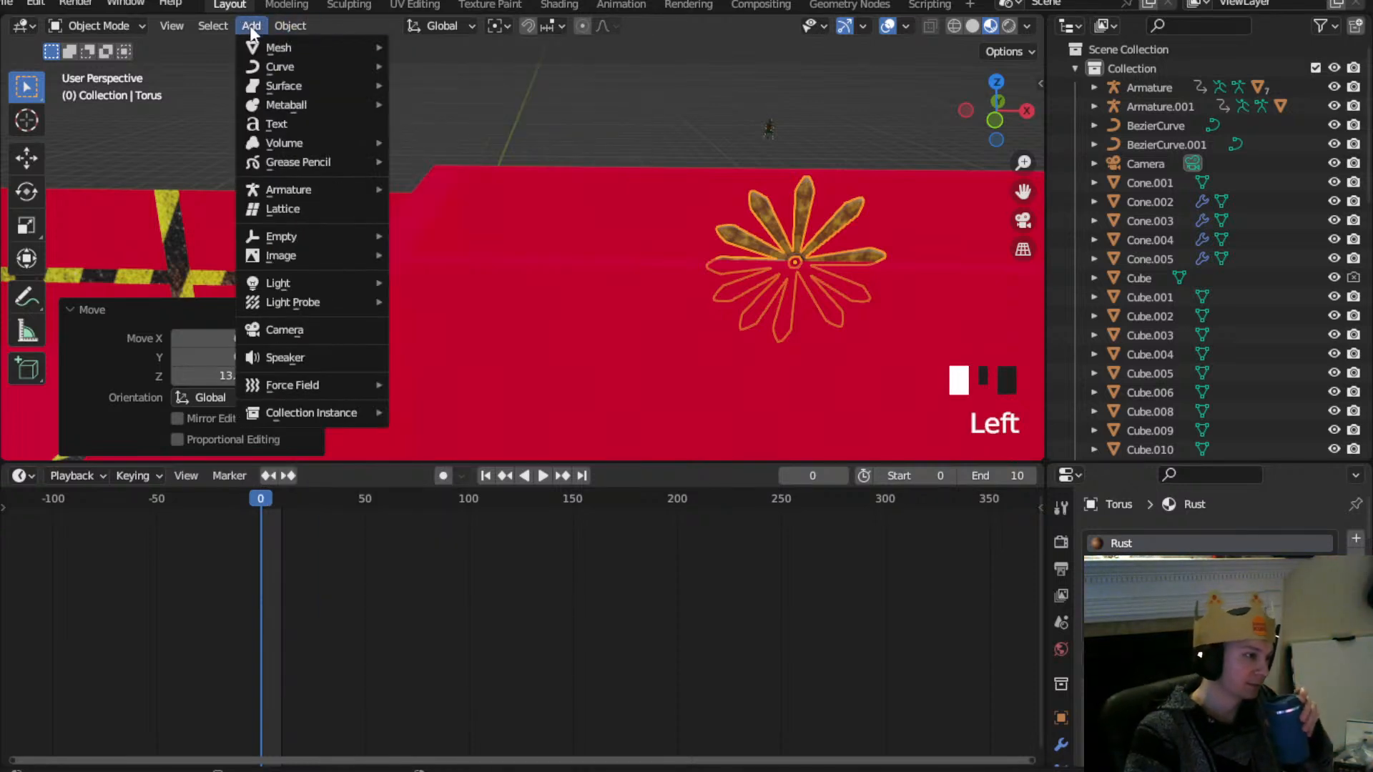
{"action": "mouse_move", "coordinate": [292, 46]}
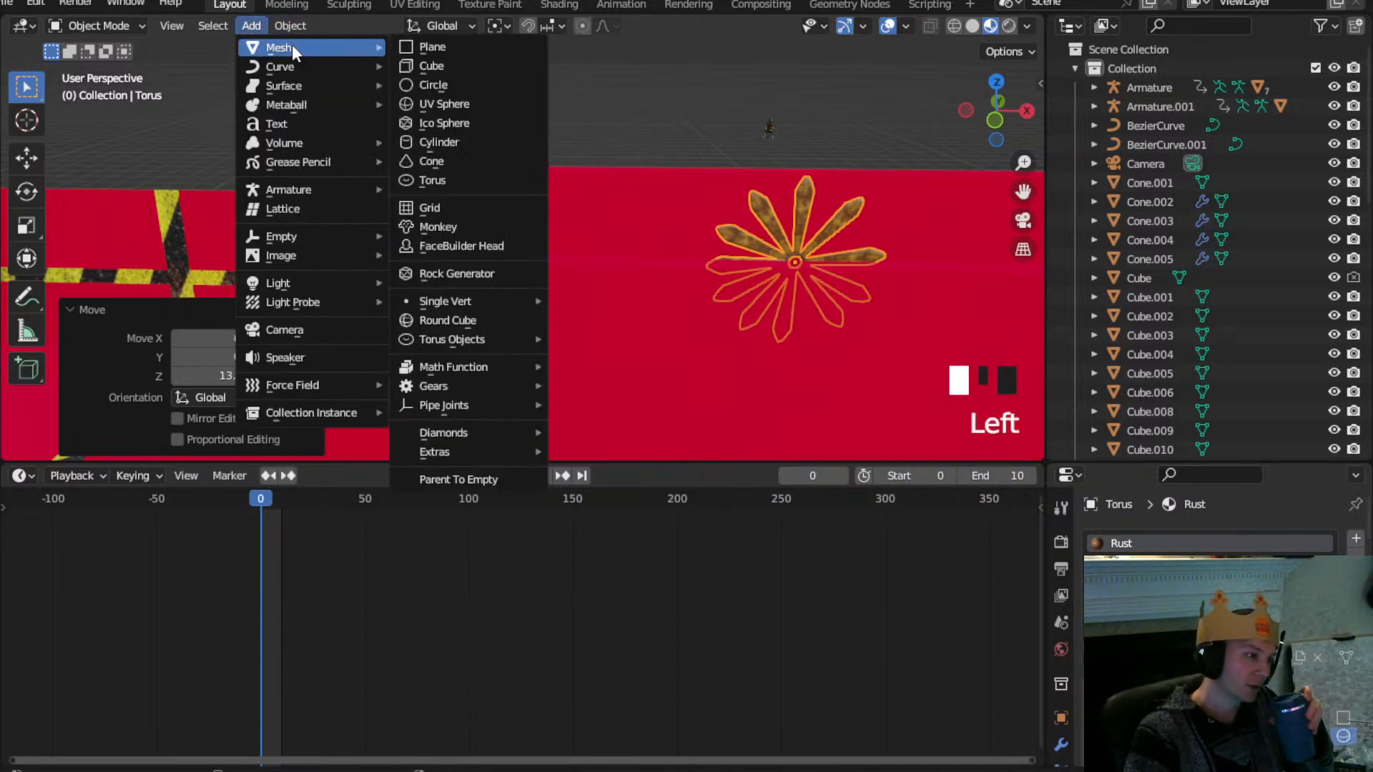
{"action": "left_click", "coordinate": [443, 142]}
{"action": "scroll", "coordinate": [650, 230], "scroll_direction": "down", "scroll_amount": 2}
{"action": "scroll", "coordinate": [649, 229], "scroll_direction": "down", "scroll_amount": 9}
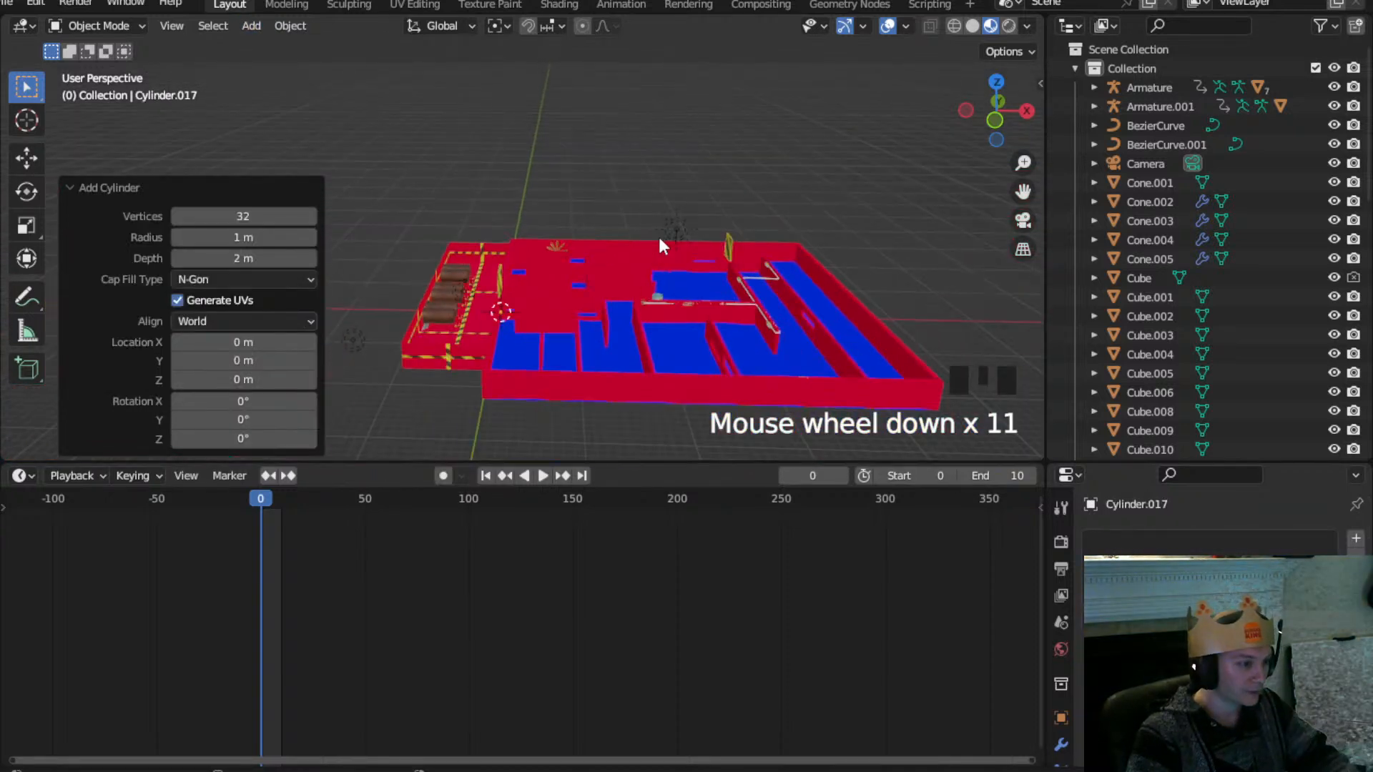
{"action": "scroll", "coordinate": [658, 237], "scroll_direction": "up", "scroll_amount": 3}
{"action": "key", "text": "g"}
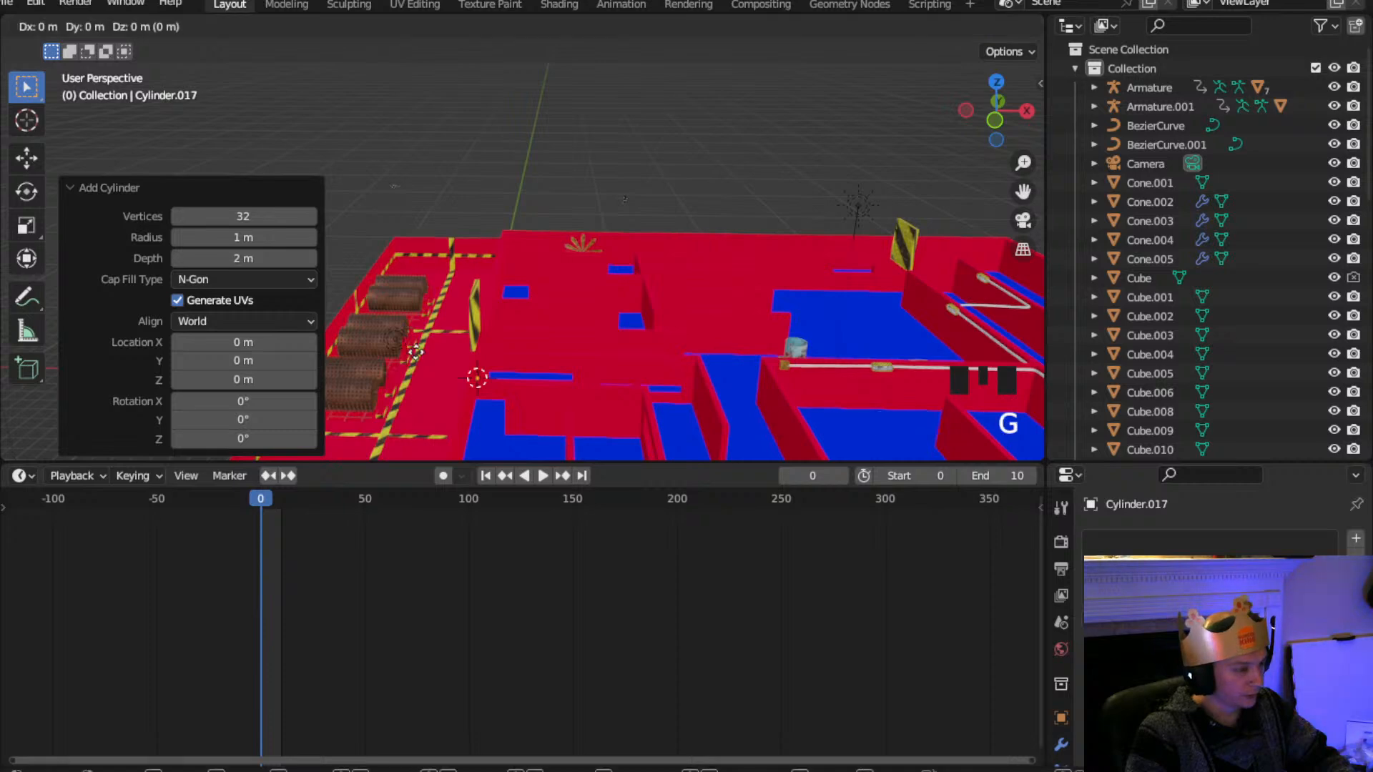
{"action": "scroll", "coordinate": [665, 223], "scroll_direction": "up", "scroll_amount": 5}
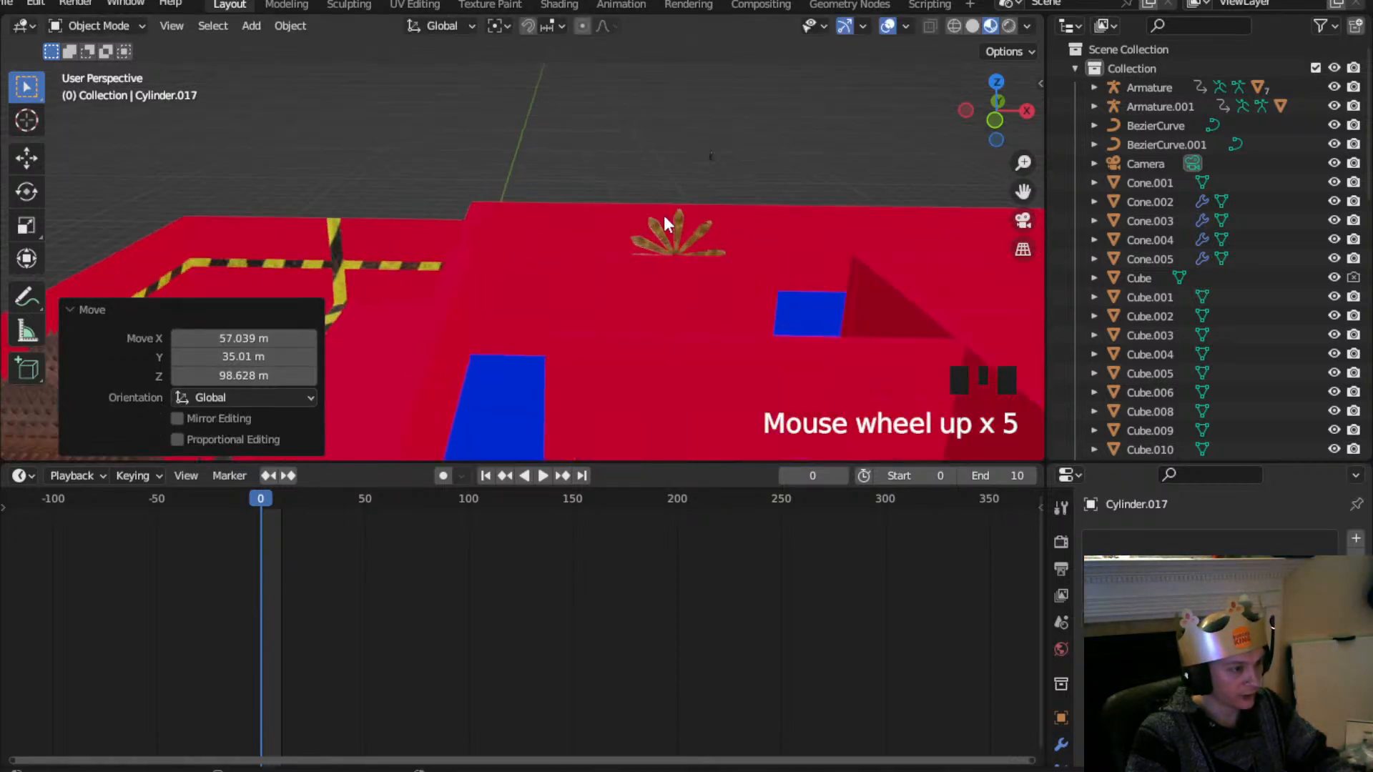
Select the wheel together with the cylinder, isolate both in local view, and clear their locations to the origin
{"action": "left_click", "coordinate": [679, 227], "text": "shift"}
{"action": "scroll", "coordinate": [679, 227], "scroll_direction": "down", "scroll_amount": 4}
{"action": "key", "text": "KP_Divide"}
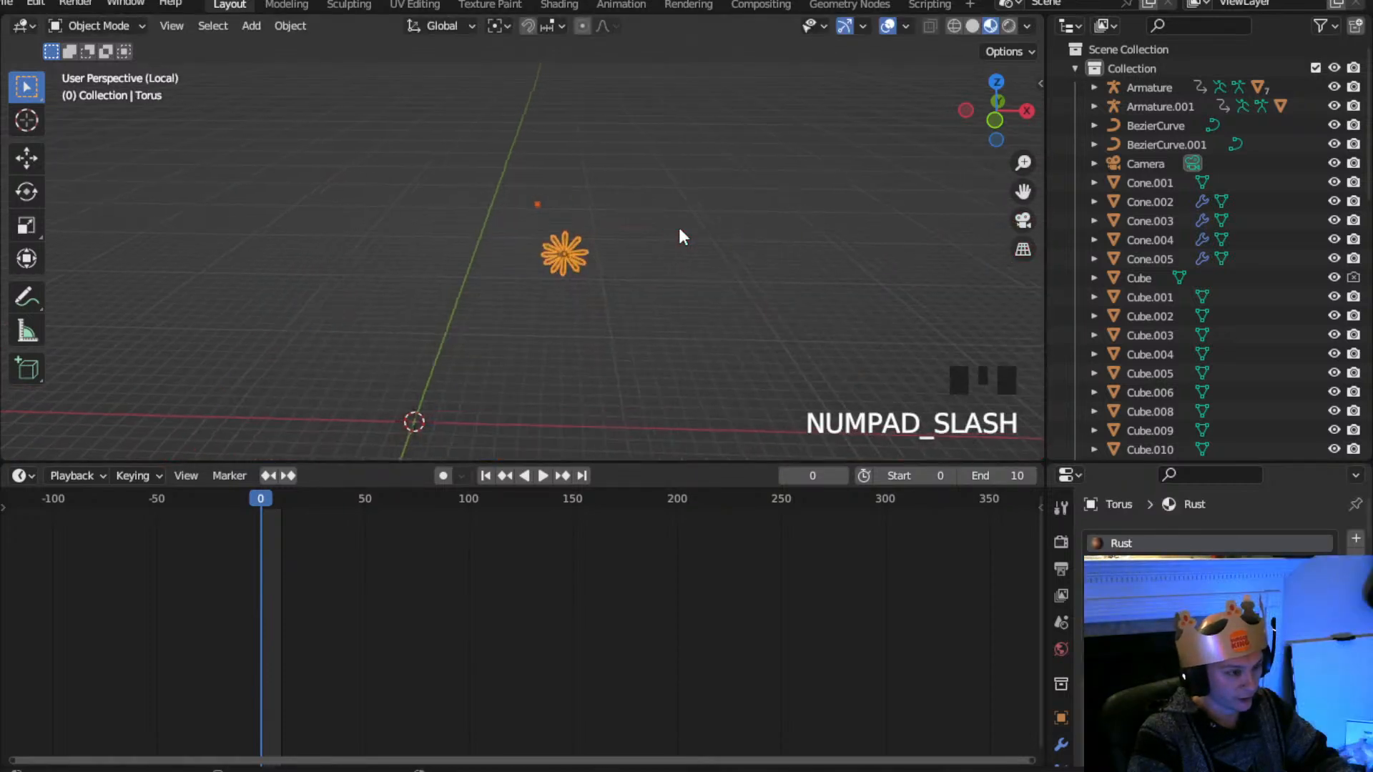
{"action": "middle_click_drag", "start_coordinate": [570, 227], "coordinate": [340, 319]}
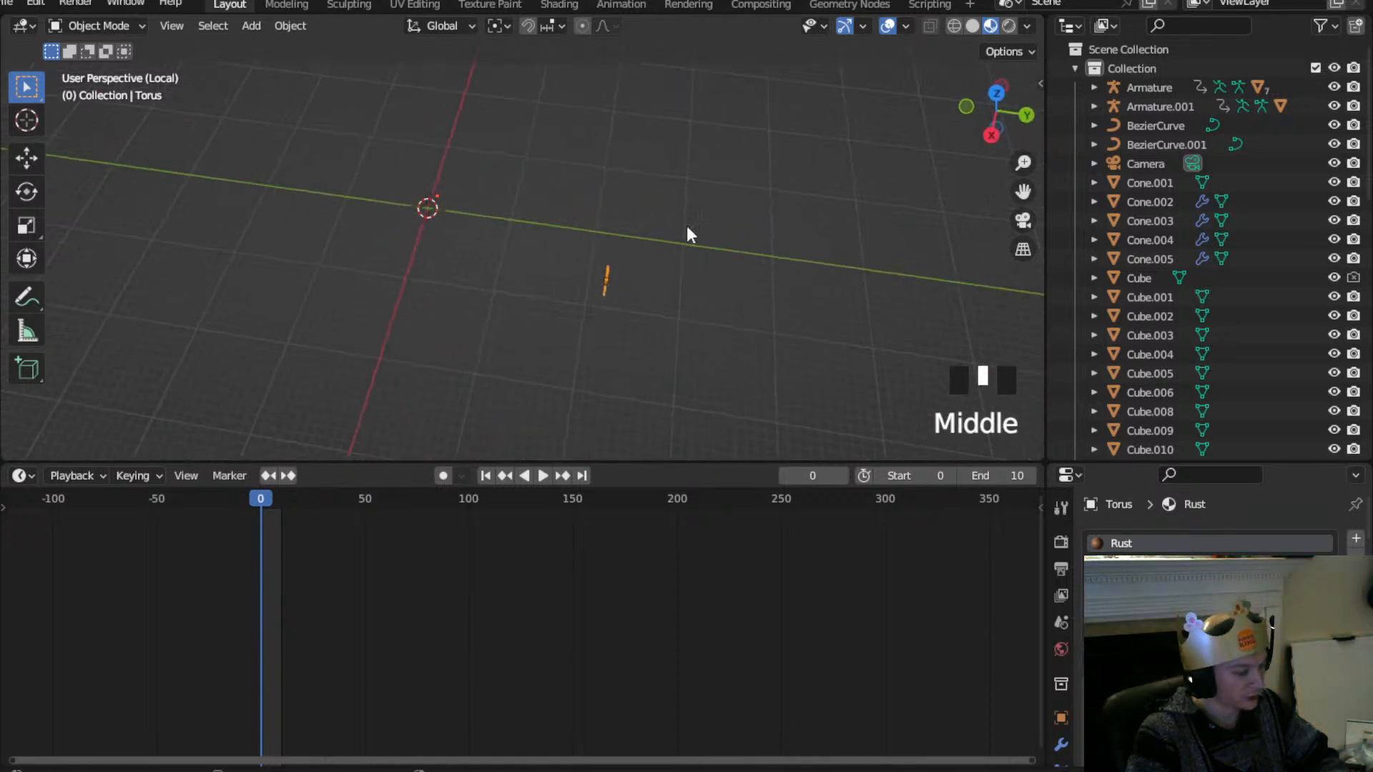
{"action": "key", "text": "alt+g"}
Enlarge the 3D viewport and select the small cylinder at the wheel's centre
{"action": "scroll", "coordinate": [521, 196], "scroll_direction": "up", "scroll_amount": 9}
{"action": "middle_click_drag", "start_coordinate": [413, 205], "coordinate": [498, 461], "text": "shift"}
{"action": "left_click_drag", "start_coordinate": [616, 463], "coordinate": [598, 681]}
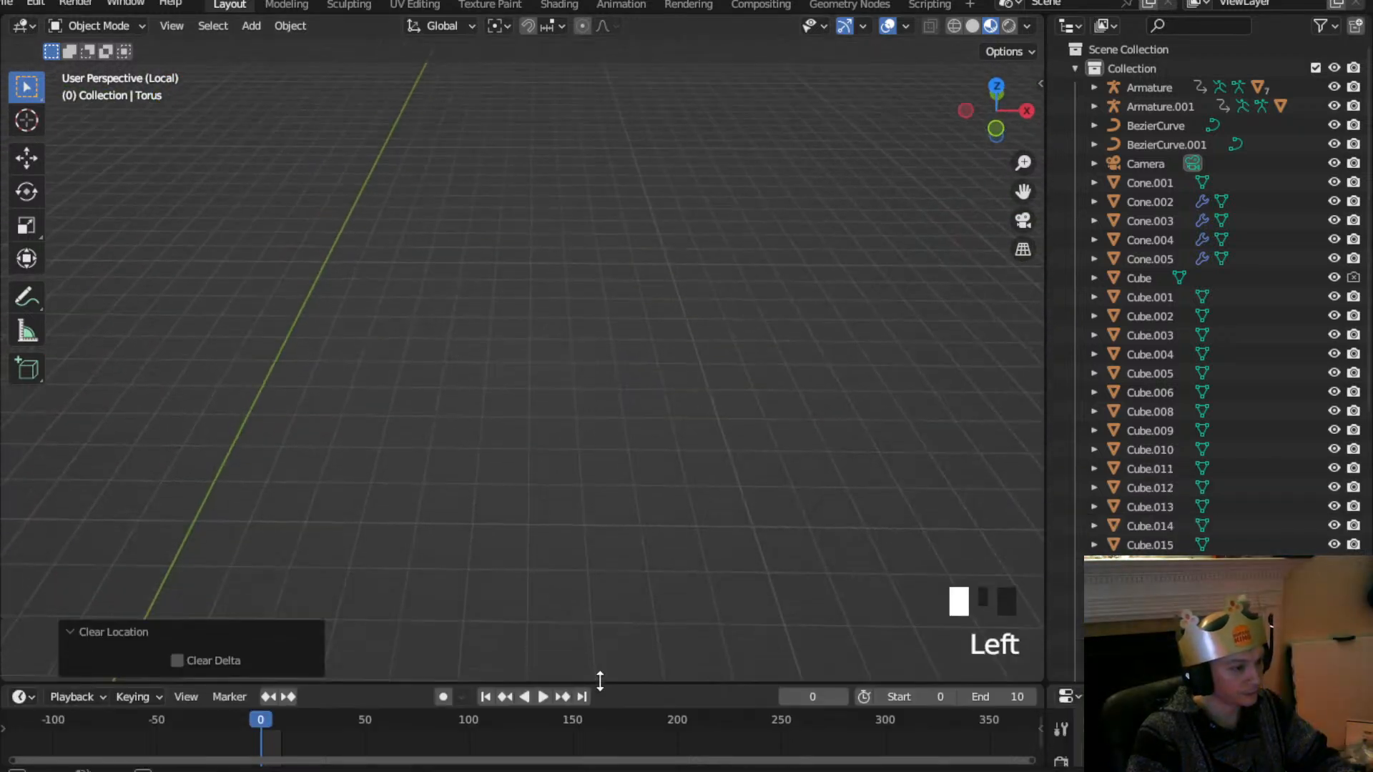
{"action": "scroll", "coordinate": [530, 513], "scroll_direction": "down", "scroll_amount": 8}
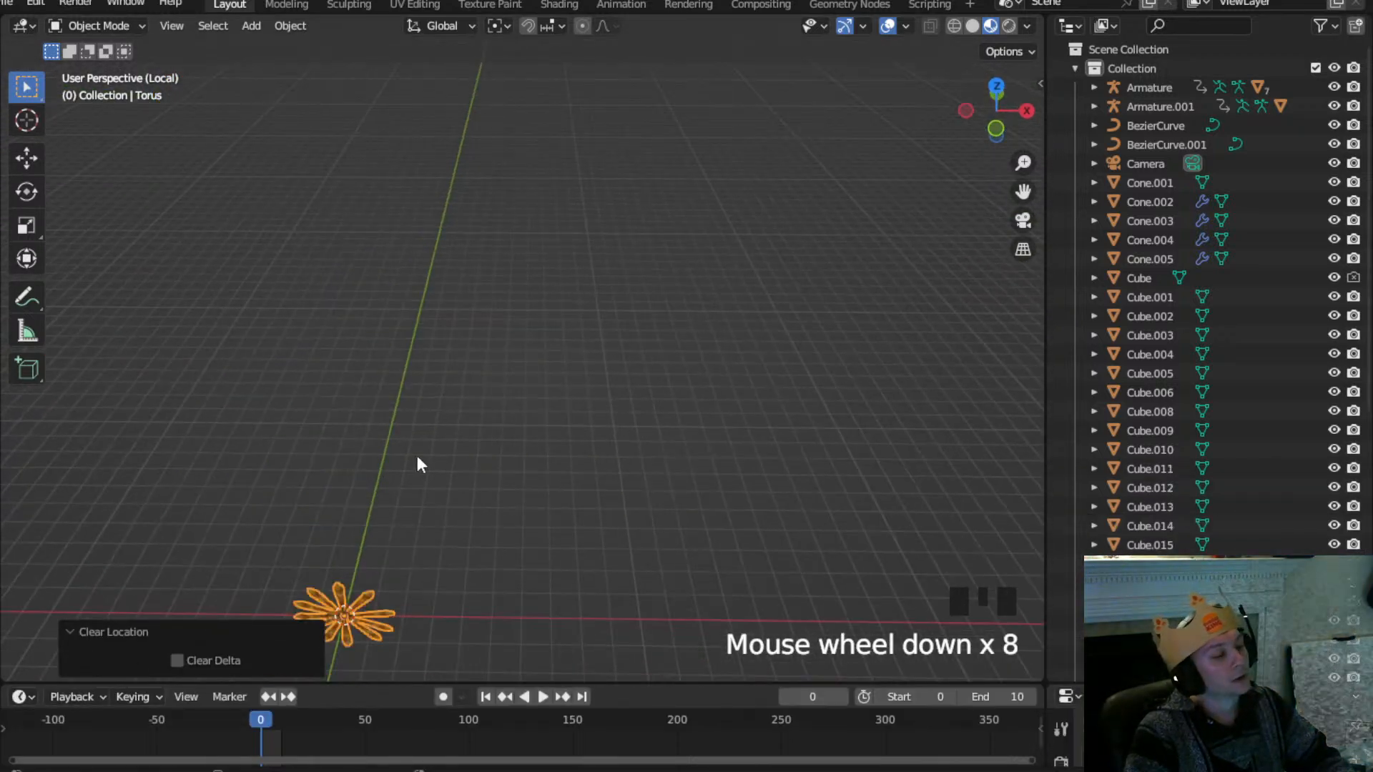
{"action": "middle_click_drag", "start_coordinate": [417, 462], "coordinate": [524, 355], "text": "shift"}
{"action": "scroll", "coordinate": [492, 506], "scroll_direction": "up", "scroll_amount": 1, "text": "shift"}
{"action": "middle_click_drag", "start_coordinate": [492, 506], "coordinate": [368, 366], "text": "shift"}
{"action": "scroll", "coordinate": [586, 264], "scroll_direction": "up", "scroll_amount": 4}
{"action": "scroll", "coordinate": [556, 448], "scroll_direction": "up", "scroll_amount": 4}
{"action": "scroll", "coordinate": [549, 439], "scroll_direction": "up", "scroll_amount": 2}
{"action": "left_click", "coordinate": [549, 439]}
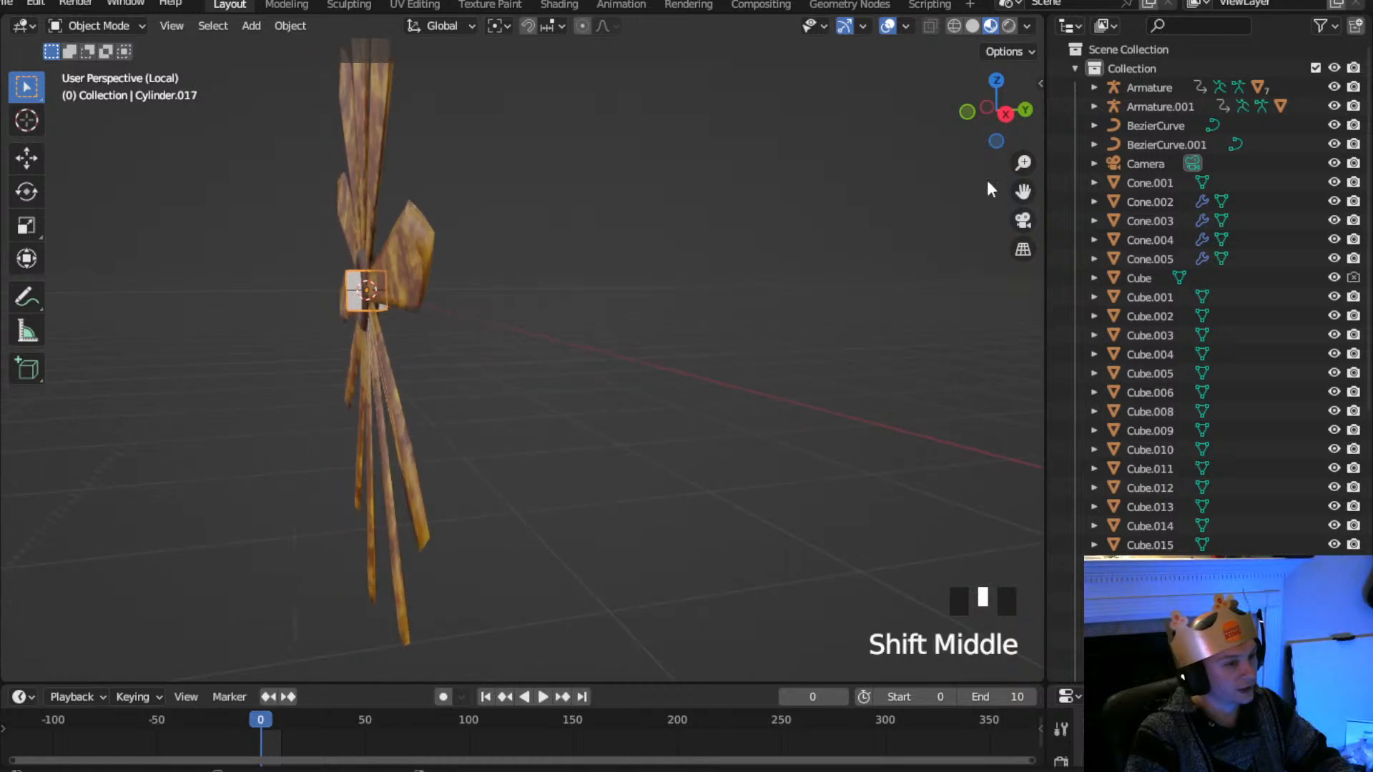
Rotate the cylinder 90° in the right side view and scale it up uniformly by about 19.17
{"action": "left_click", "coordinate": [1005, 113]}
{"action": "type", "text": "r90"}
{"action": "key", "text": "Return"}
{"action": "key", "text": "s"}
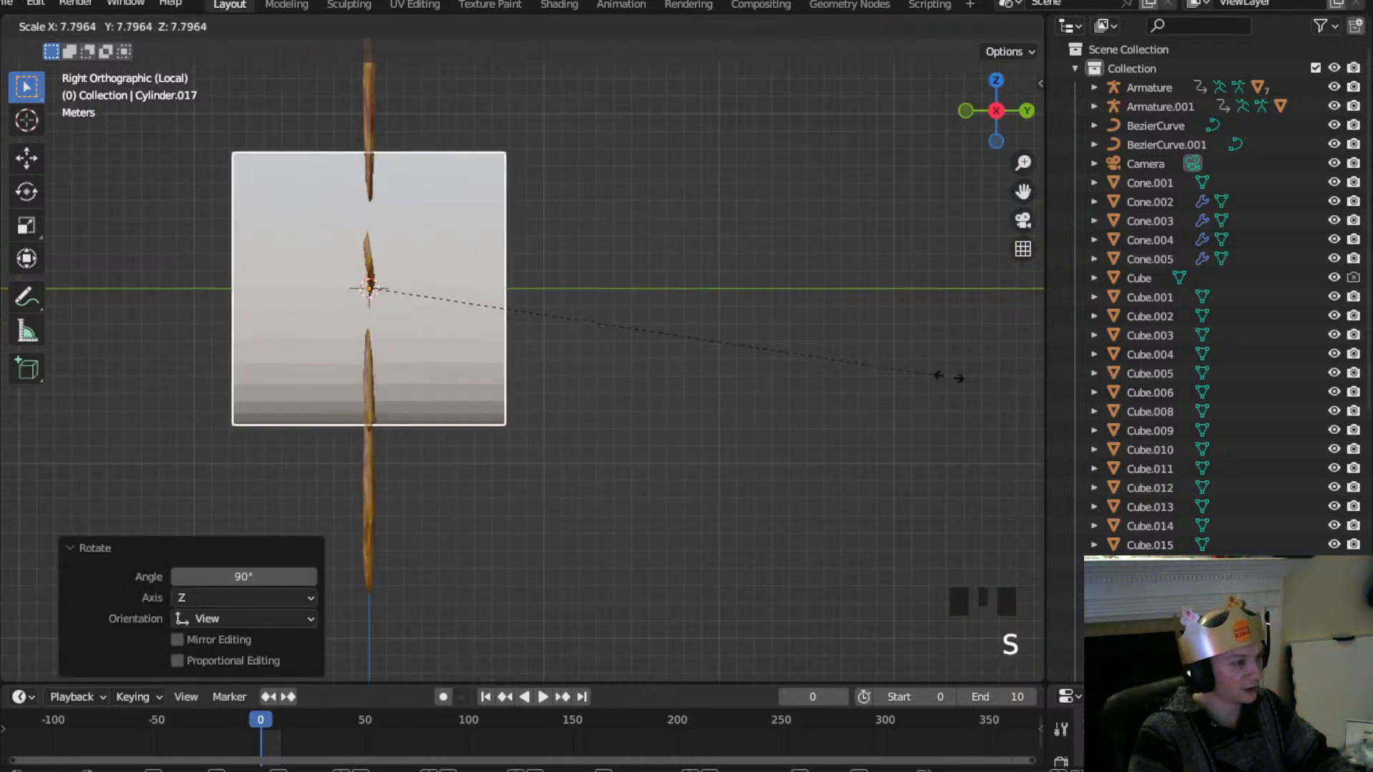
{"action": "left_click", "coordinate": [714, 484]}
{"action": "scroll", "coordinate": [710, 428], "scroll_direction": "down", "scroll_amount": 3}
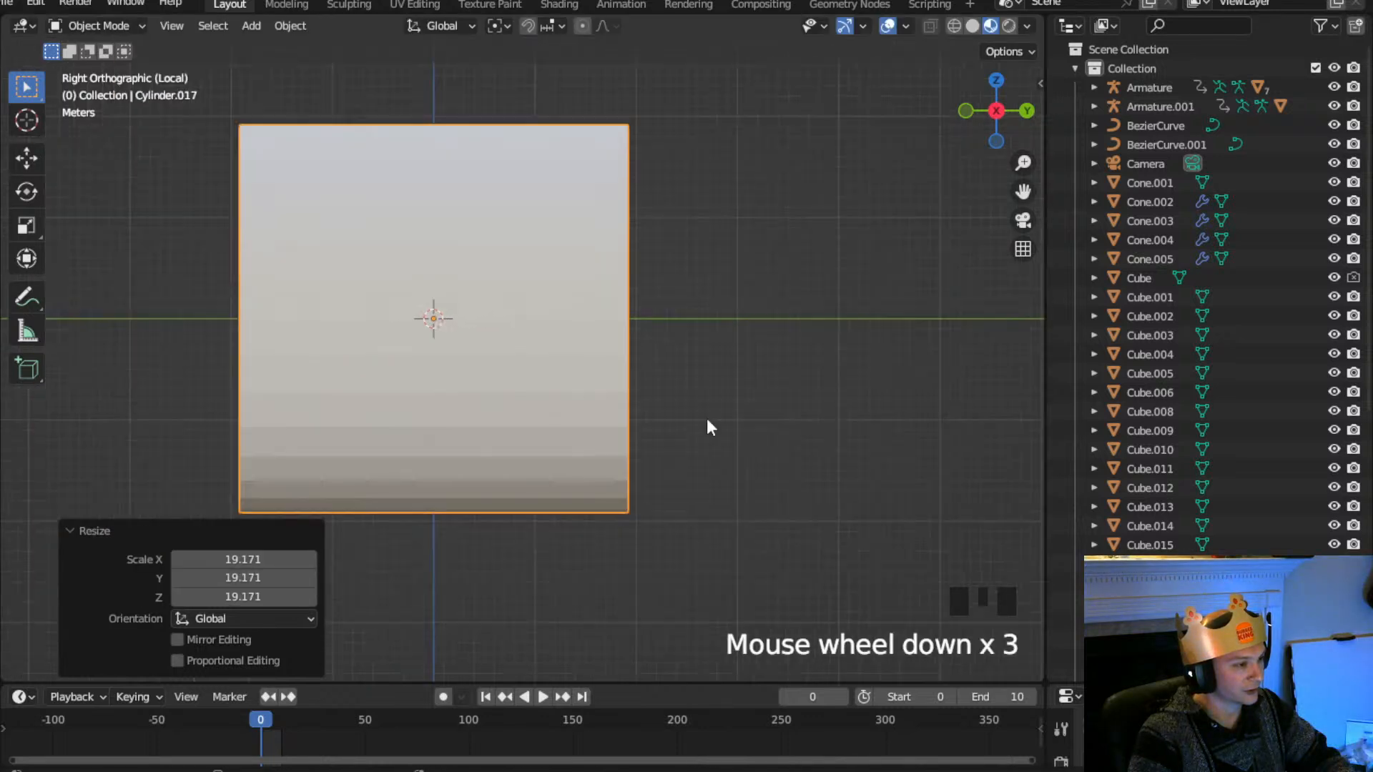
Delete both circular end faces of the cylinder in Edit Mode, leaving an open tube around the wheel
{"action": "left_click", "coordinate": [965, 111]}
{"action": "scroll", "coordinate": [603, 331], "scroll_direction": "down", "scroll_amount": 2}
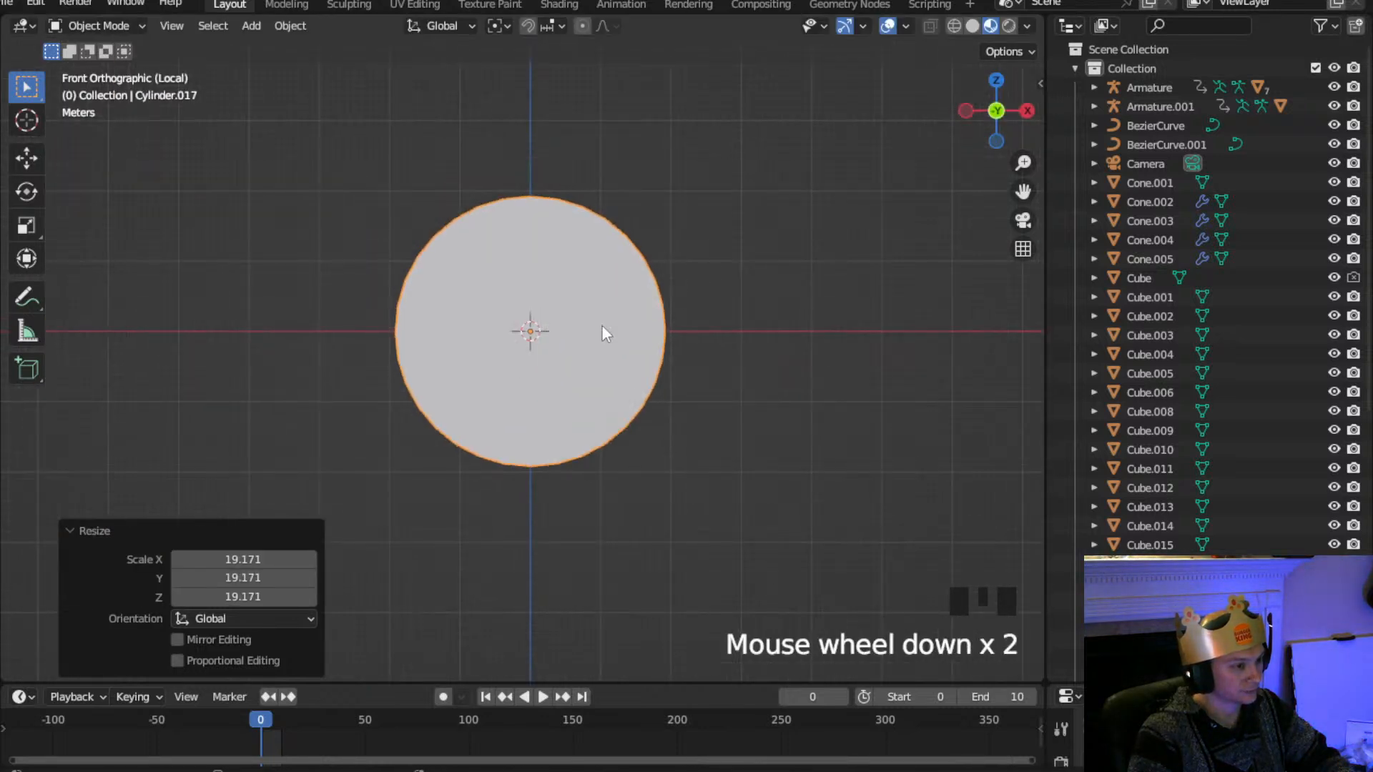
{"action": "left_click", "coordinate": [97, 27]}
{"action": "left_click", "coordinate": [89, 65]}
{"action": "left_click", "coordinate": [572, 361]}
{"action": "middle_click_drag", "start_coordinate": [306, 213], "coordinate": [609, 369]}
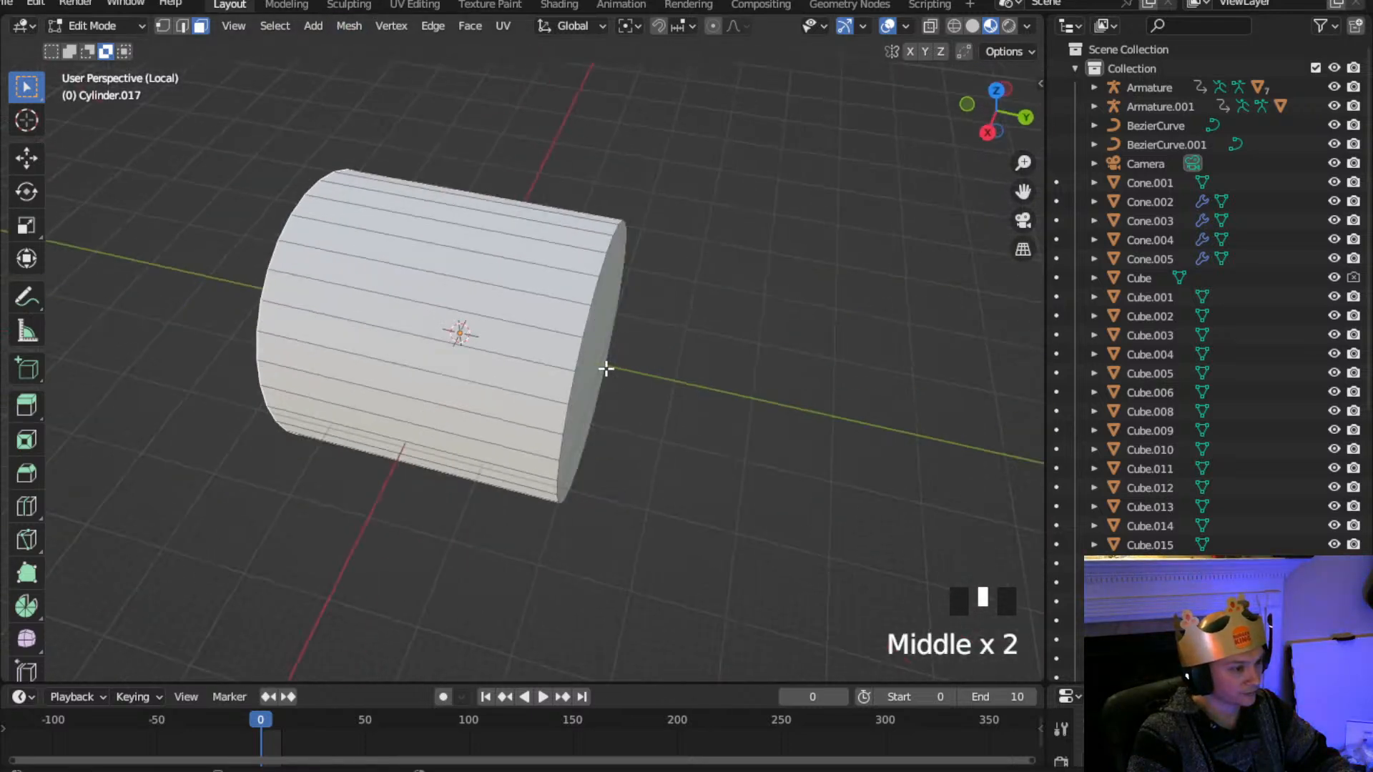
{"action": "left_click", "coordinate": [609, 369], "text": "shift"}
{"action": "key", "text": "Delete"}
{"action": "key", "text": "Down"}
{"action": "key", "text": "Down"}
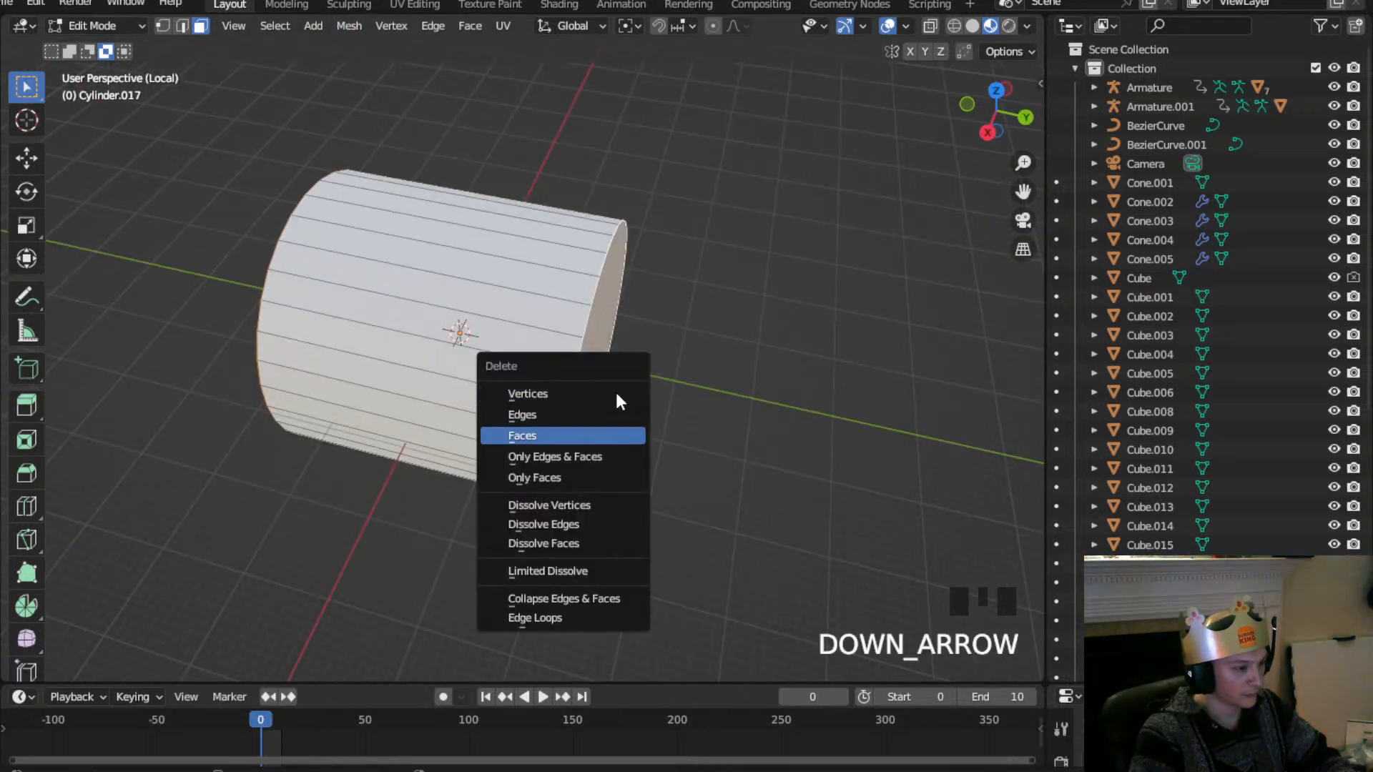
{"action": "key", "text": "Return"}
{"action": "middle_click_drag", "start_coordinate": [616, 392], "coordinate": [791, 227]}
Enlarge the Properties editor, show the cylinder's modifier settings, and return to Object Mode
{"action": "left_click_drag", "start_coordinate": [1134, 684], "coordinate": [1134, 290]}
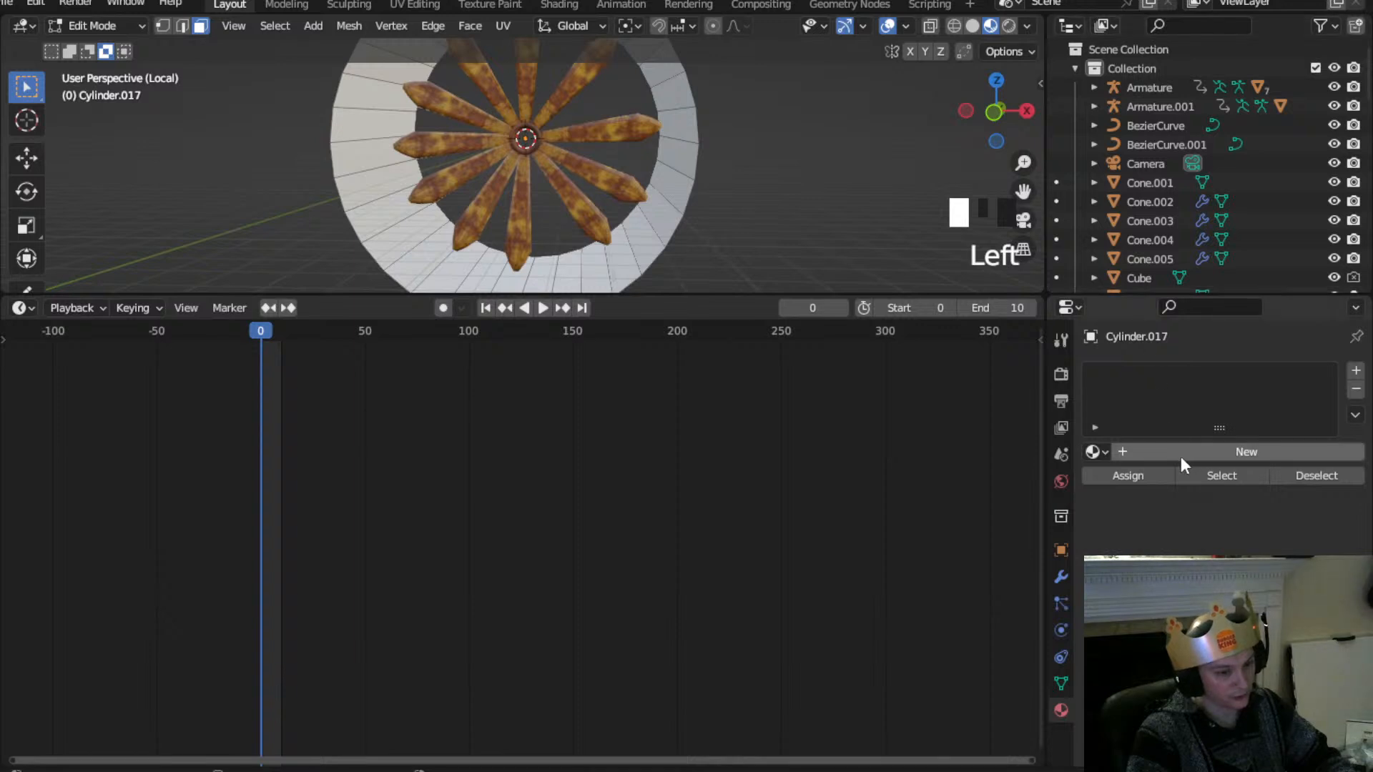
{"action": "left_click", "coordinate": [1060, 578]}
{"action": "left_click_drag", "start_coordinate": [148, 28], "coordinate": [107, 46]}
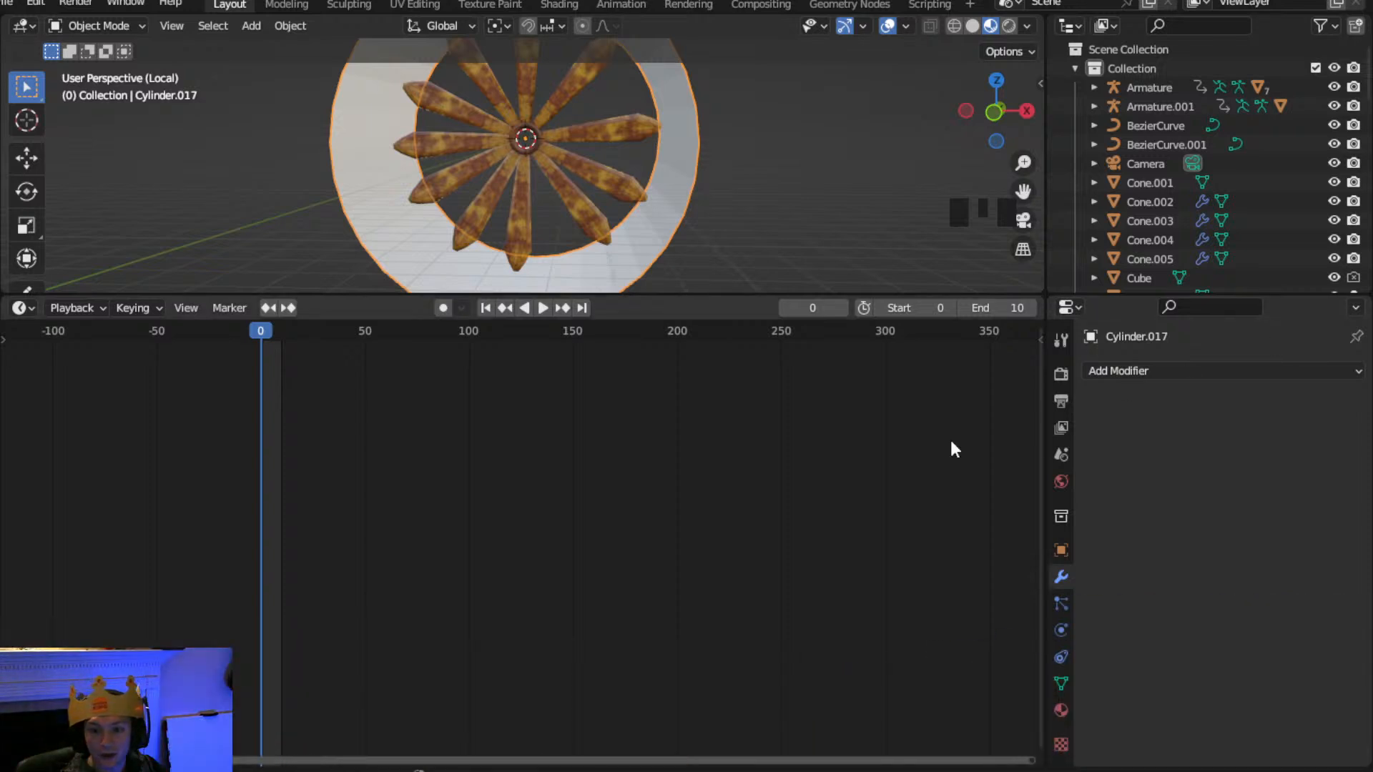
{"action": "left_click", "coordinate": [1207, 500]}
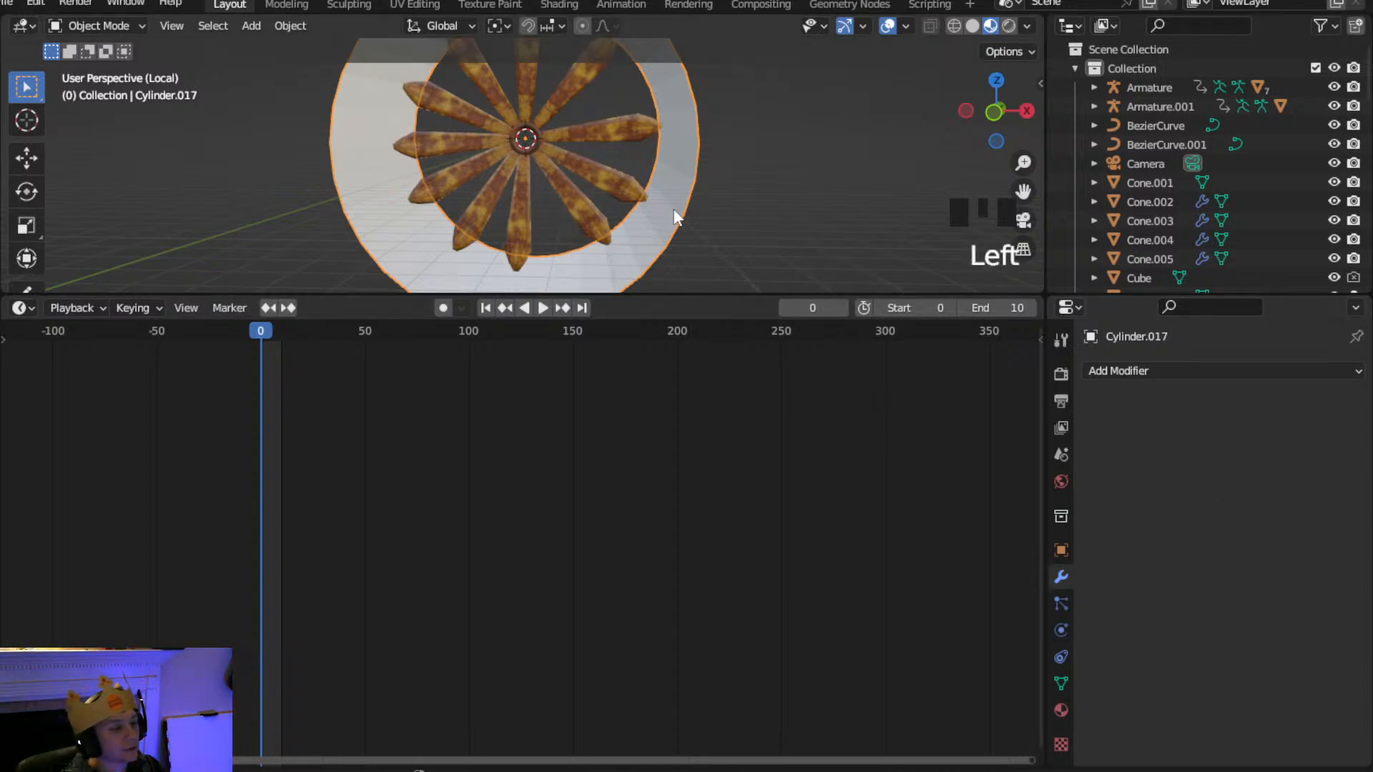
{"action": "scroll", "coordinate": [801, 251], "scroll_direction": "down", "scroll_amount": 2}
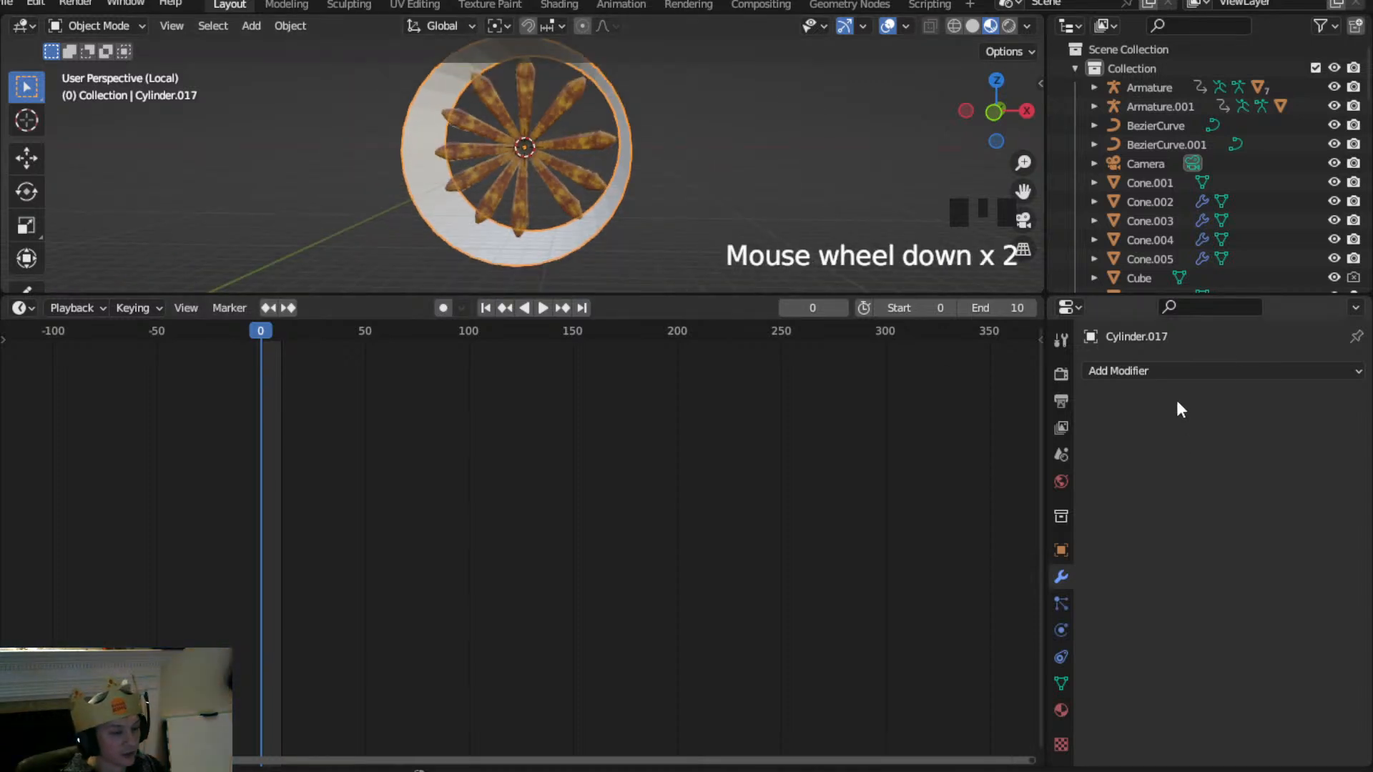
Try a Skin modifier on the open cylinder and remove it
{"action": "left_click", "coordinate": [1167, 375]}
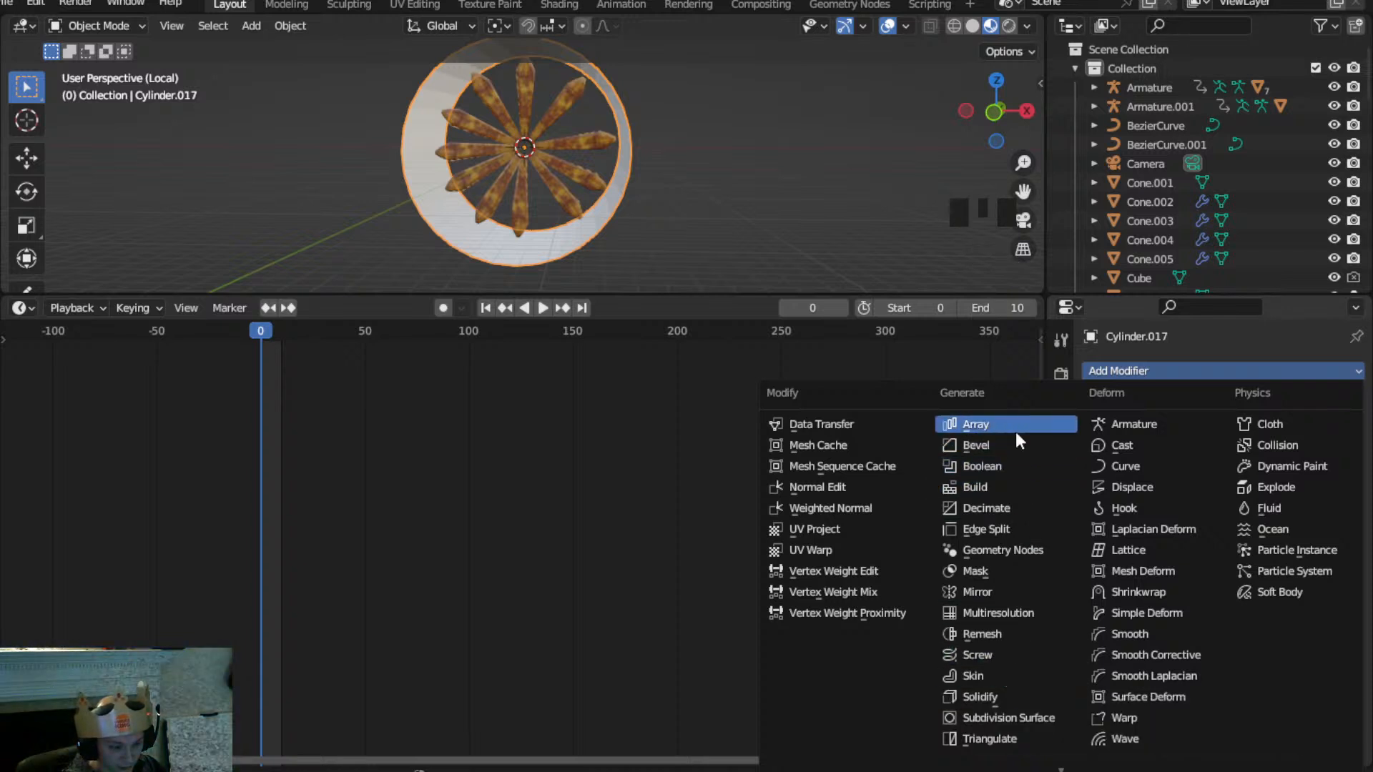
{"action": "left_click", "coordinate": [1010, 679]}
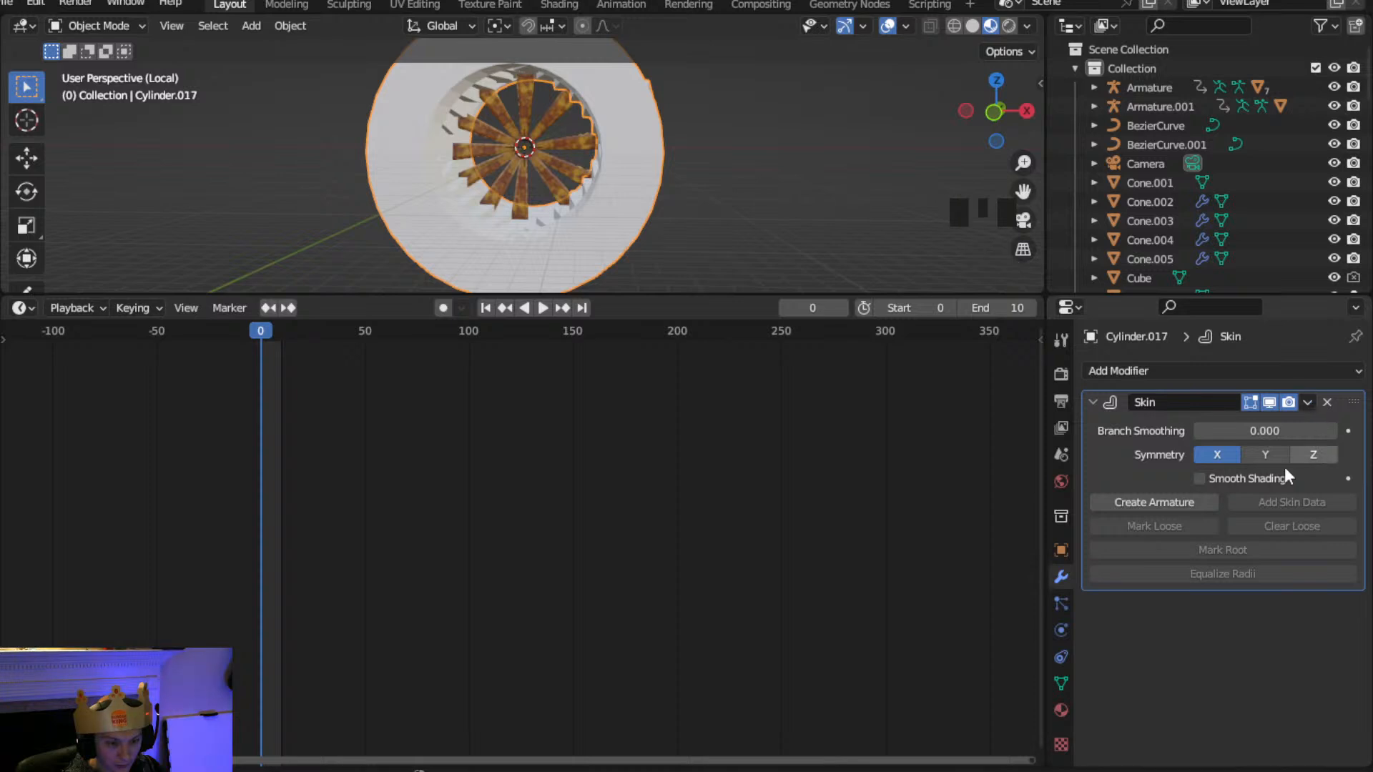
{"action": "left_click", "coordinate": [1326, 404]}
Add a Solidify modifier to the open cylinder and set its thickness to 0.04 m
{"action": "left_click", "coordinate": [1170, 370]}
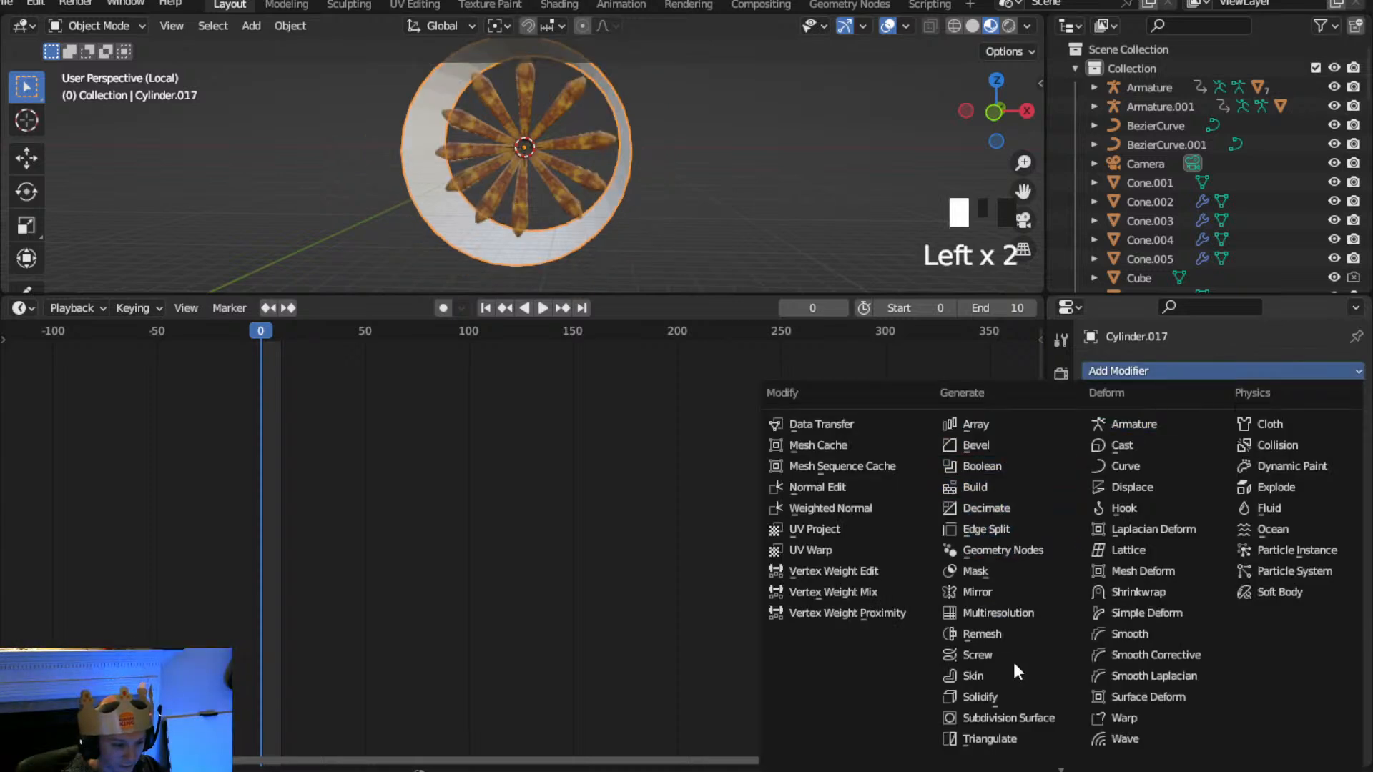
{"action": "left_click", "coordinate": [1010, 697]}
{"action": "left_click_drag", "start_coordinate": [1280, 455], "coordinate": [1315, 454]}
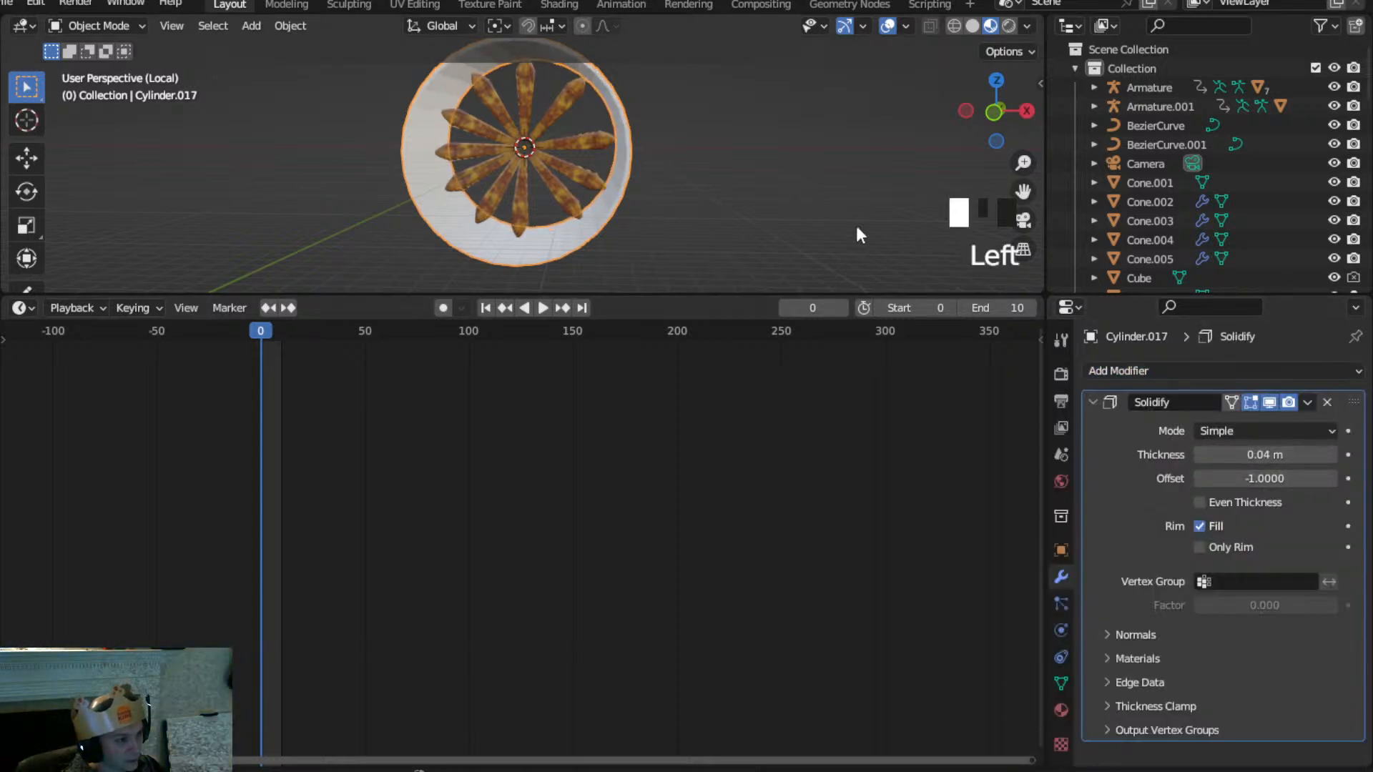
Shorten the cylinder in Edit Mode by scaling its entire mesh to about 0.386 along the Y axis
{"action": "scroll", "coordinate": [746, 119], "scroll_direction": "up", "scroll_amount": 2}
{"action": "middle_click_drag", "start_coordinate": [746, 119], "coordinate": [525, 253]}
{"action": "left_click", "coordinate": [994, 96]}
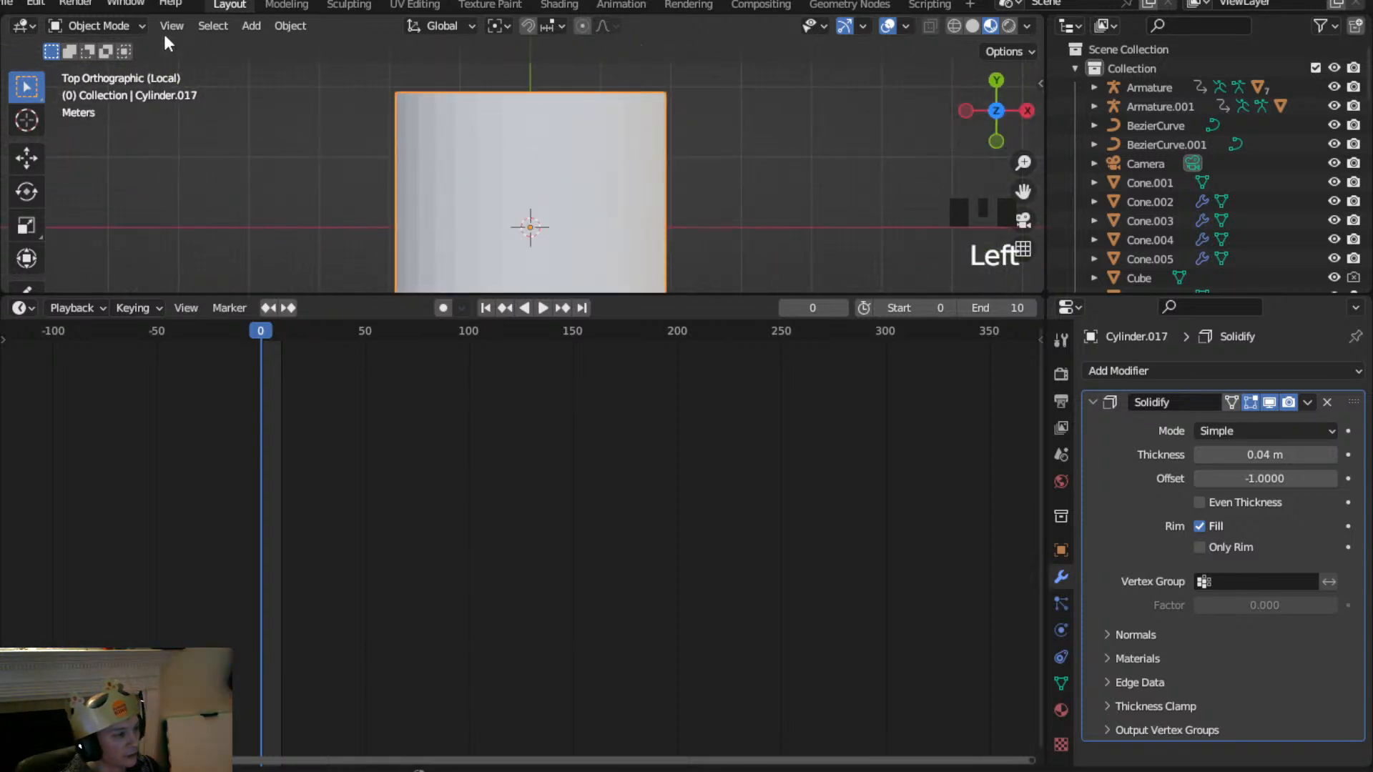
{"action": "left_click", "coordinate": [98, 26]}
{"action": "left_click", "coordinate": [107, 65]}
{"action": "scroll", "coordinate": [666, 225], "scroll_direction": "down", "scroll_amount": 4}
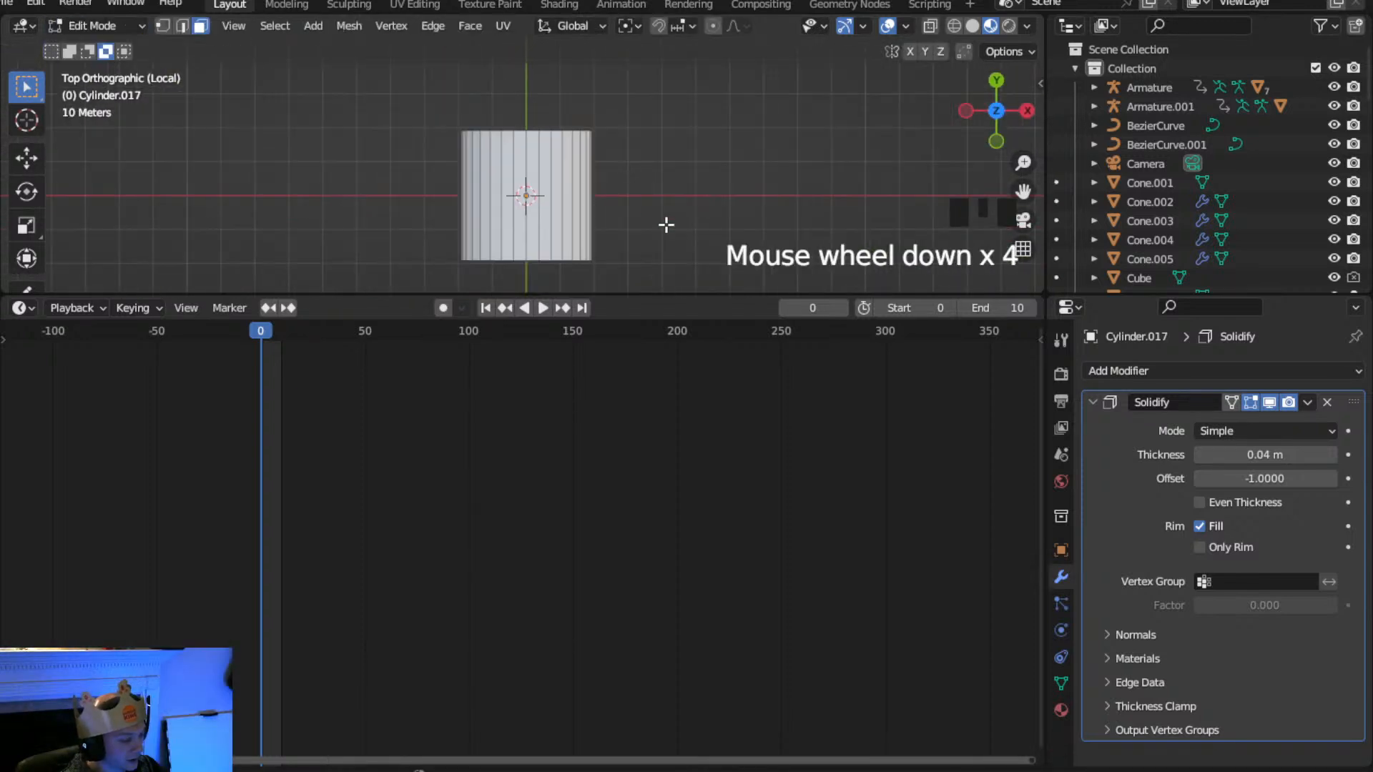
{"action": "key", "text": "a"}
{"action": "key", "text": "s"}
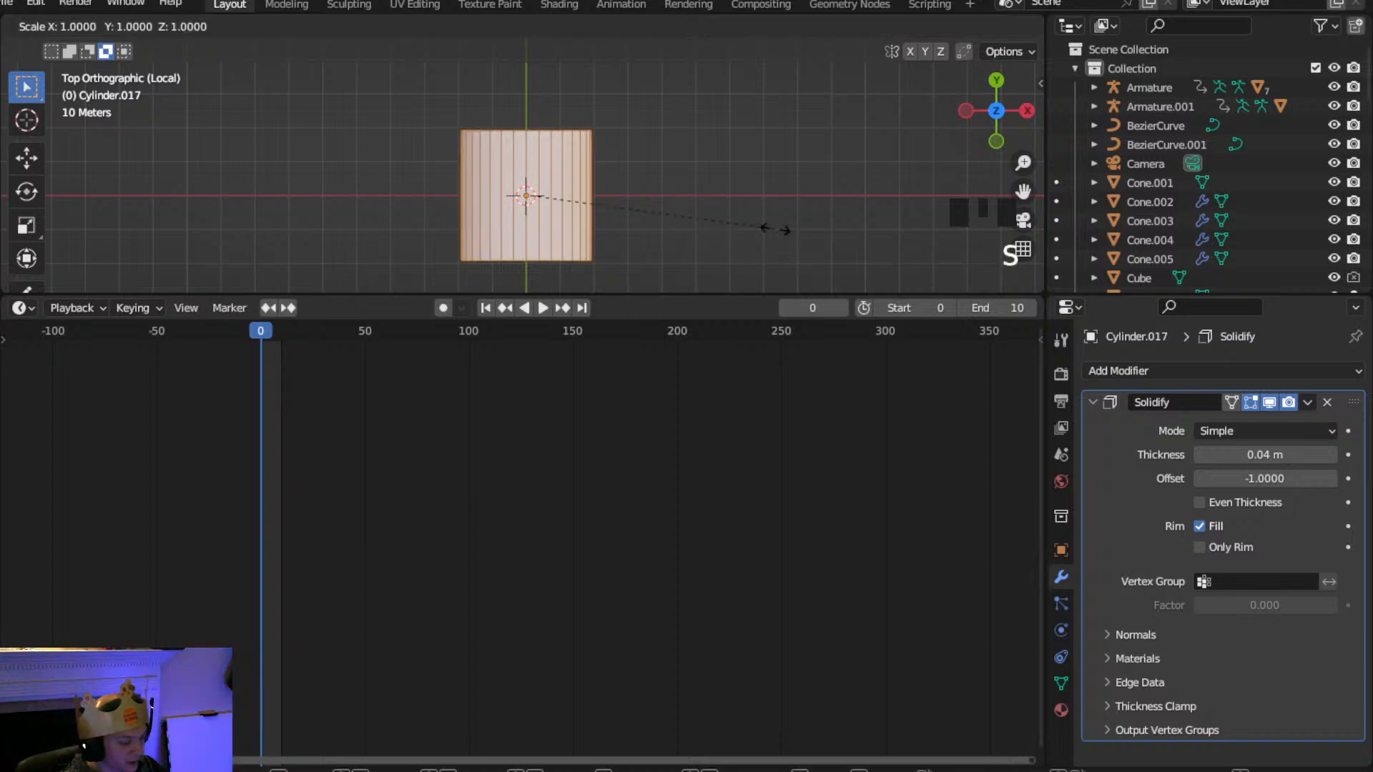
{"action": "key", "text": "y"}
{"action": "left_click", "coordinate": [619, 184]}
Move the open cylinder's entire mesh about 4.72 m along the Y axis and return to Object Mode
{"action": "scroll", "coordinate": [619, 184], "scroll_direction": "up", "scroll_amount": 3}
{"action": "key", "text": "g"}
{"action": "key", "text": "z"}
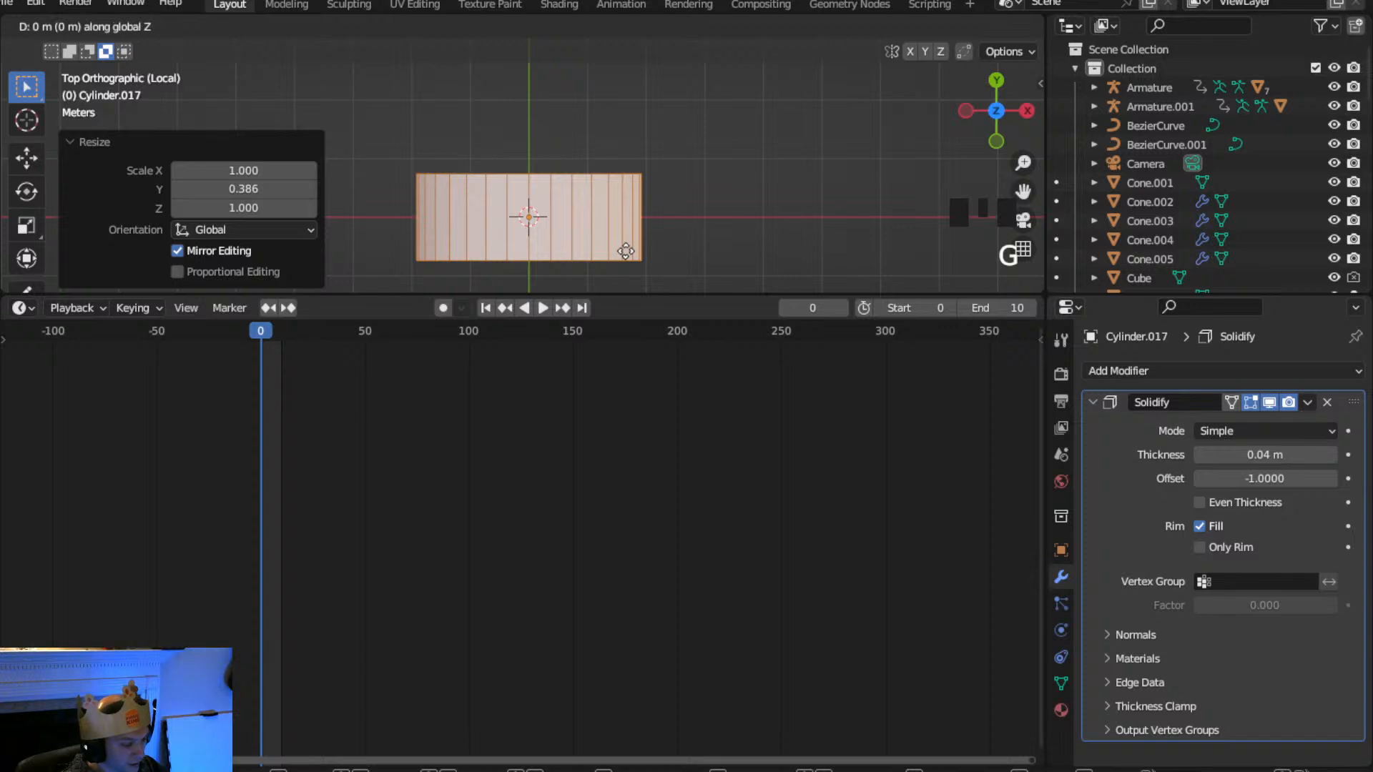
{"action": "key", "text": "y"}
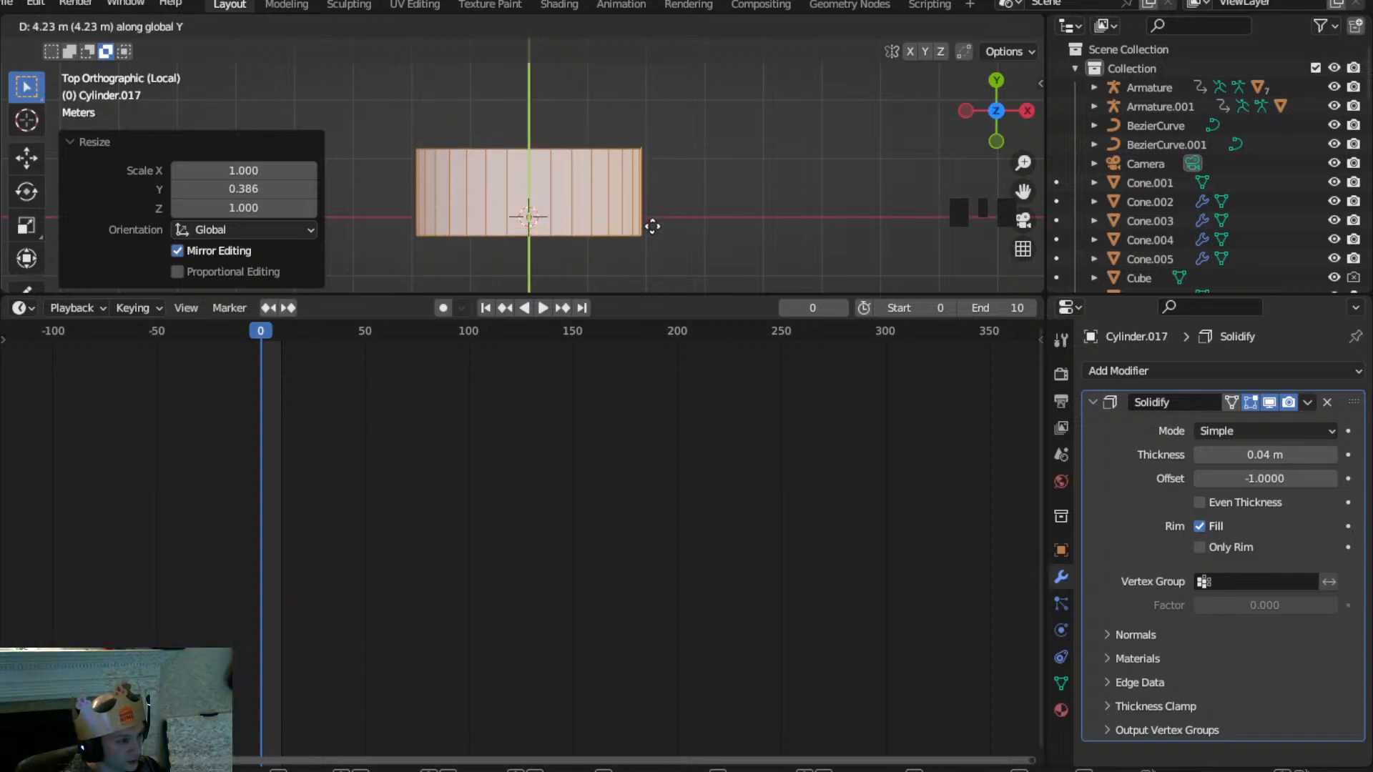
{"action": "left_click", "coordinate": [652, 223]}
{"action": "middle_click_drag", "start_coordinate": [650, 221], "coordinate": [615, 273]}
{"action": "left_click", "coordinate": [93, 25]}
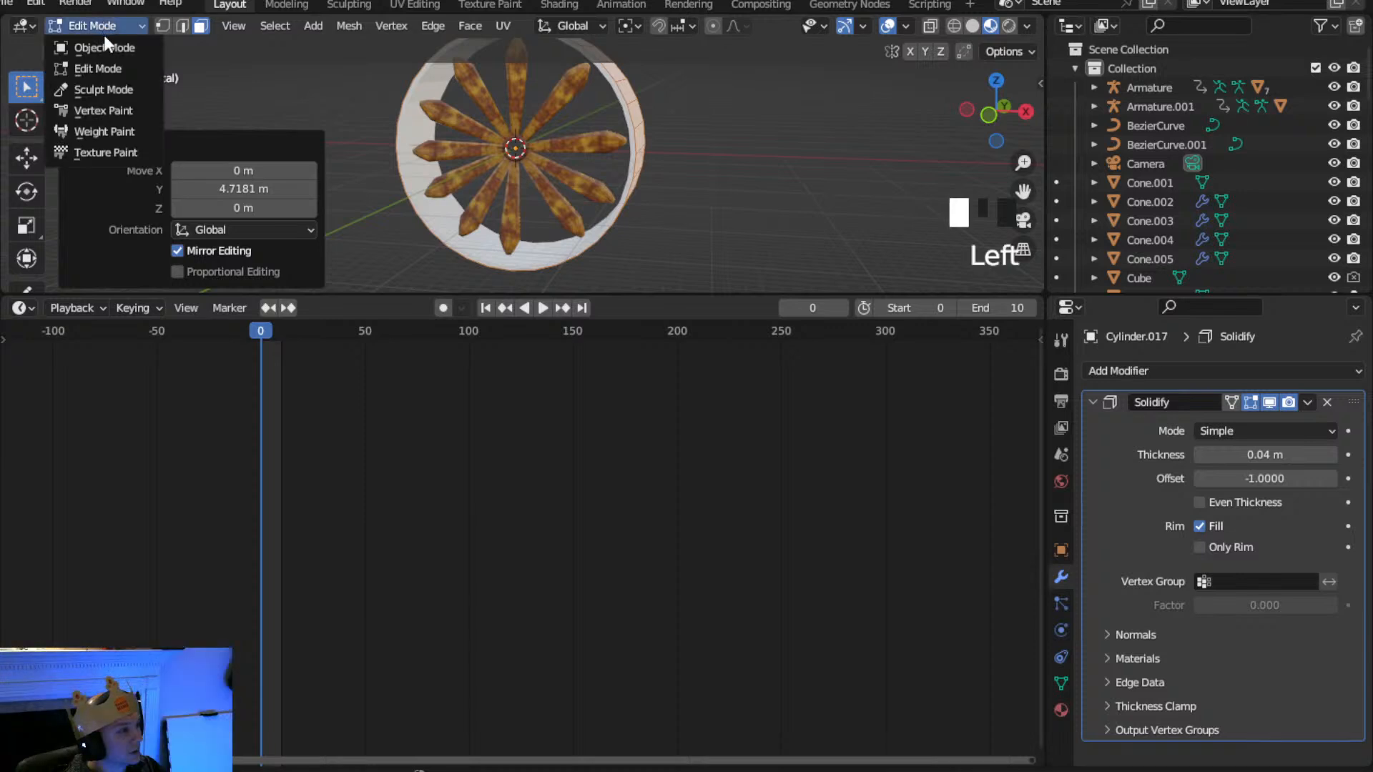
{"action": "left_click", "coordinate": [107, 48]}
View the fan straight from the front and enlarge the 3D viewport by shrinking the timeline
{"action": "scroll", "coordinate": [485, 124], "scroll_direction": "down", "scroll_amount": 2}
{"action": "middle_click_drag", "start_coordinate": [485, 124], "coordinate": [583, 131]}
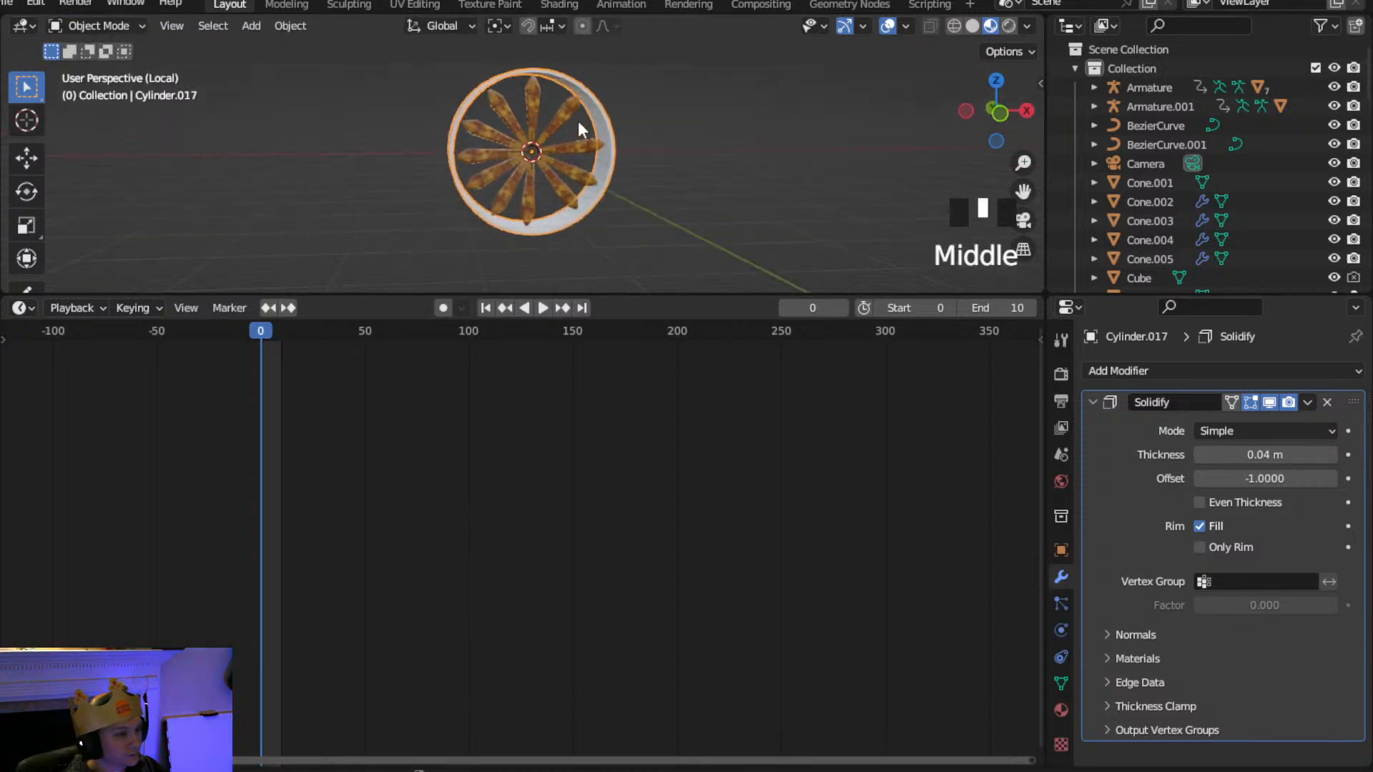
{"action": "left_click", "coordinate": [997, 112]}
{"action": "left_click", "coordinate": [997, 112]}
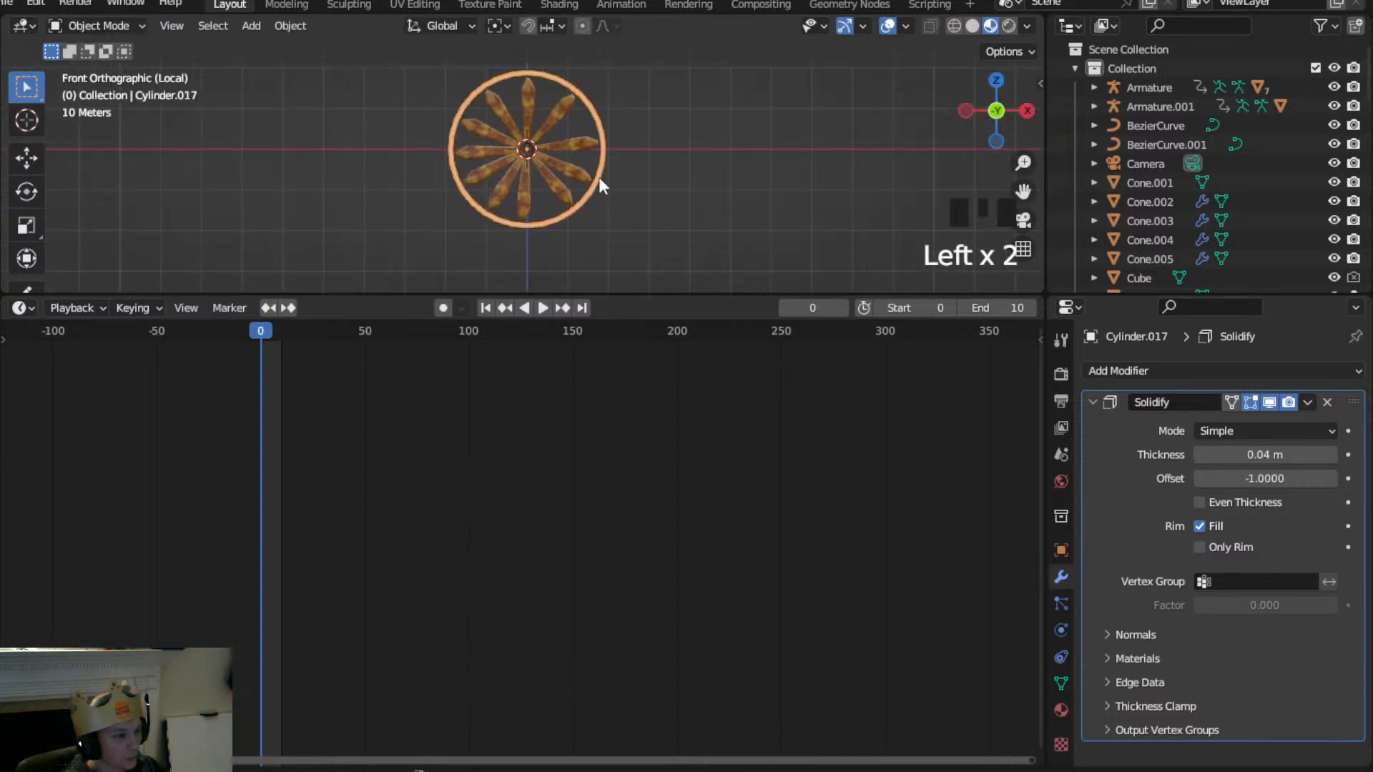
{"action": "middle_click_drag", "start_coordinate": [709, 180], "coordinate": [743, 246], "text": "shift"}
{"action": "left_click_drag", "start_coordinate": [714, 296], "coordinate": [737, 492]}
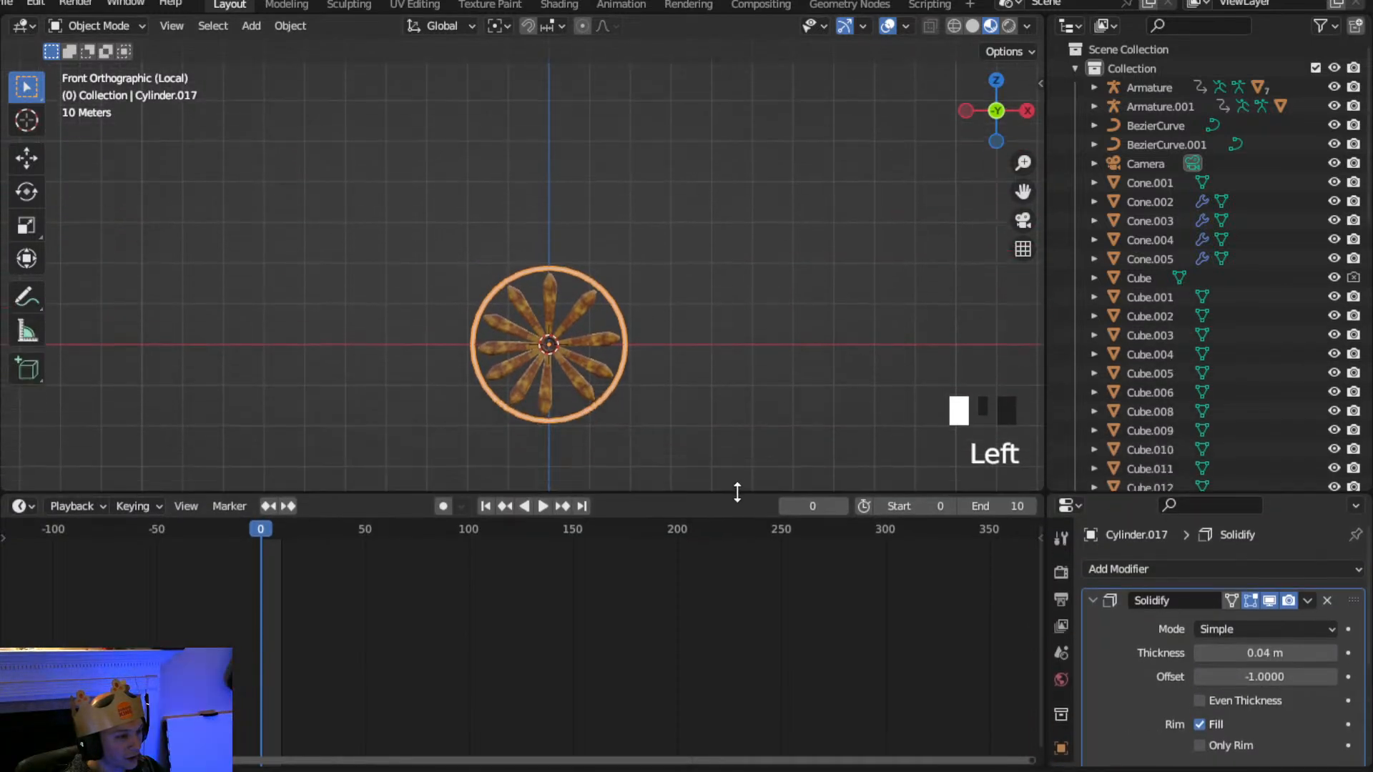
Add a mesh circle at the fan's centre, rotate it 90° about X and scale it up to about 12.88
{"action": "left_click", "coordinate": [251, 26]}
{"action": "mouse_move", "coordinate": [294, 45]}
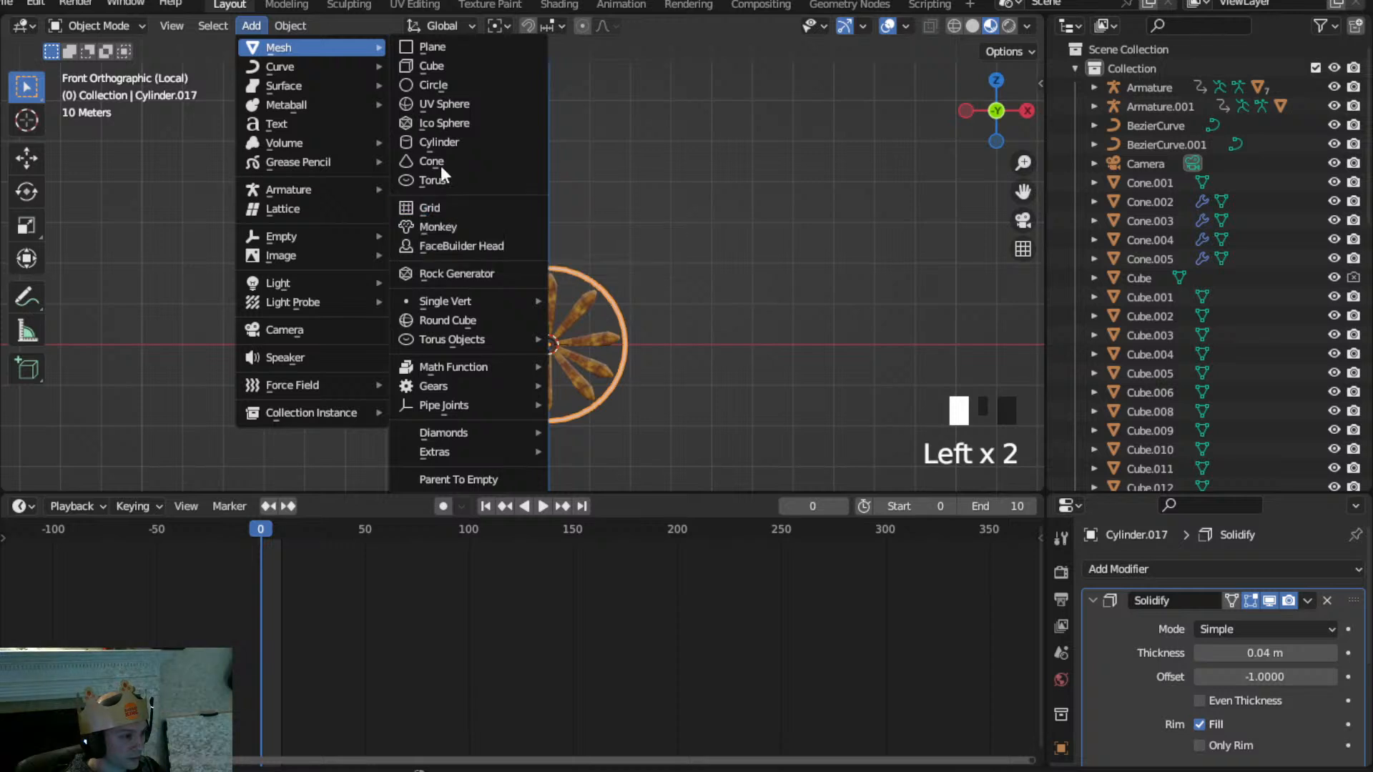
{"action": "left_click", "coordinate": [431, 85]}
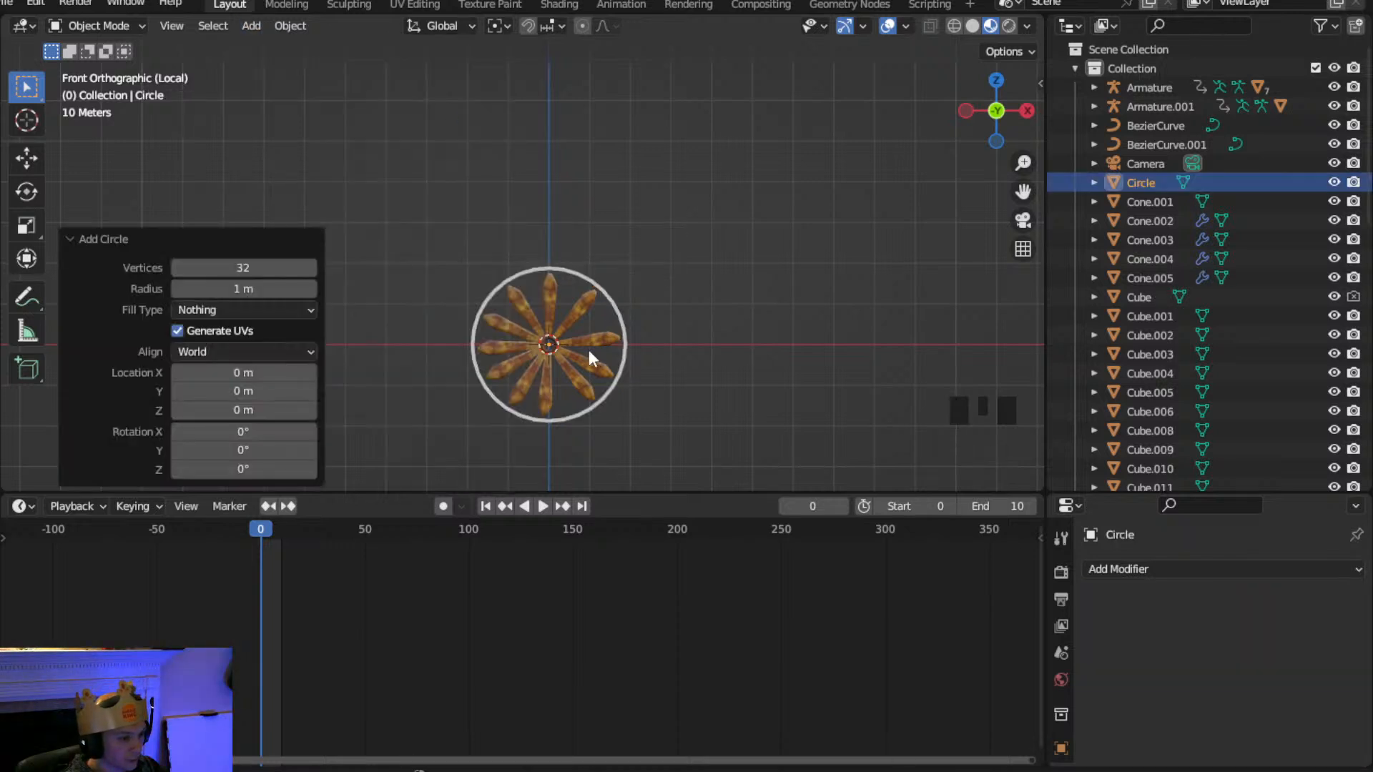
{"action": "type", "text": "r90"}
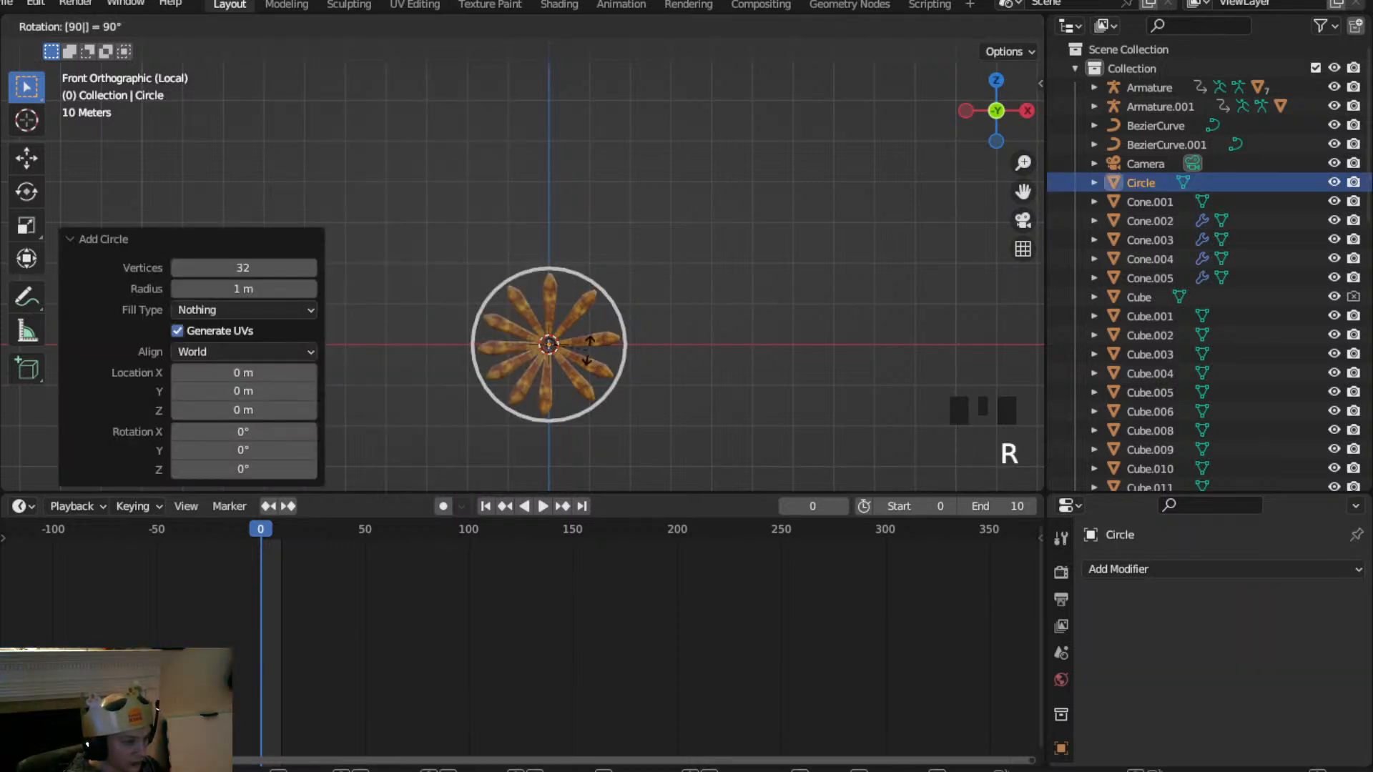
{"action": "type", "text": "x"}
{"action": "key", "text": "Return"}
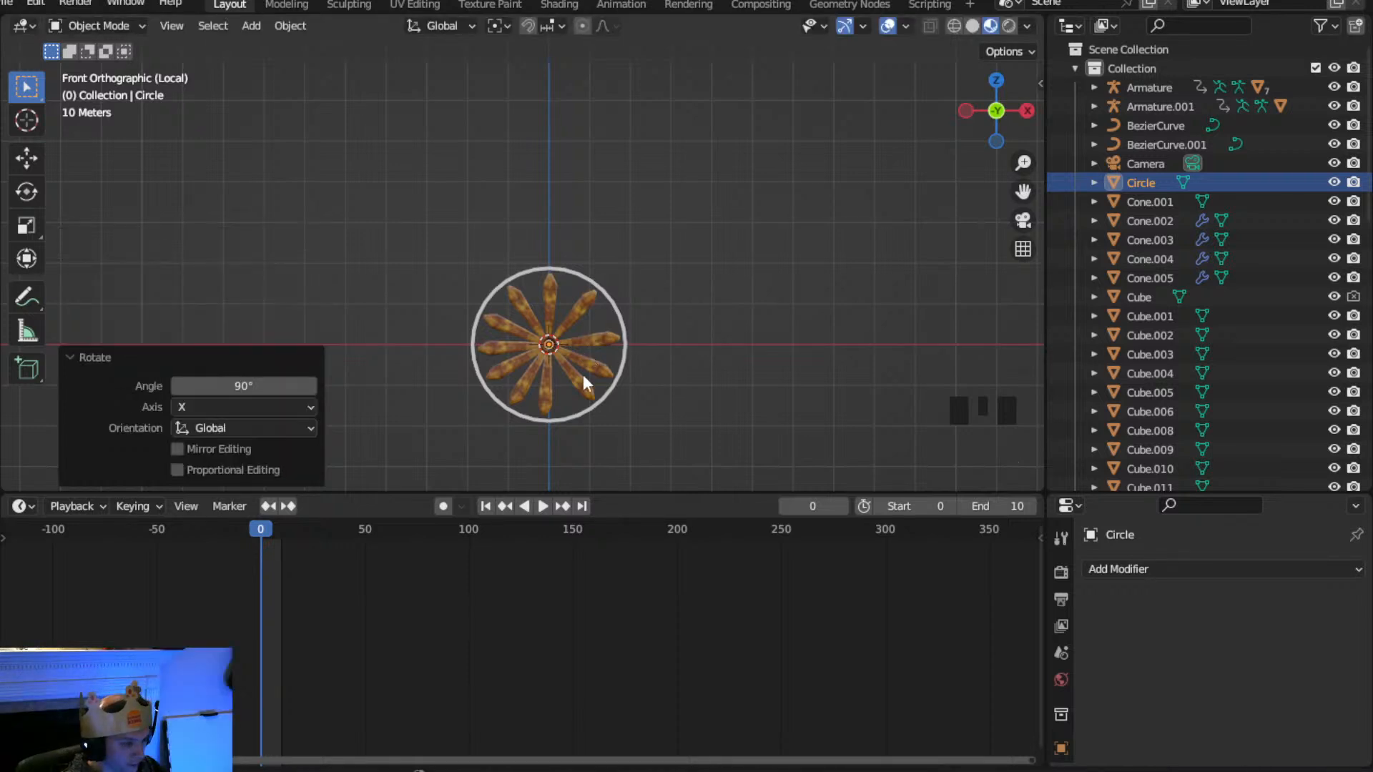
{"action": "key", "text": "s"}
{"action": "left_click", "coordinate": [1029, 58]}
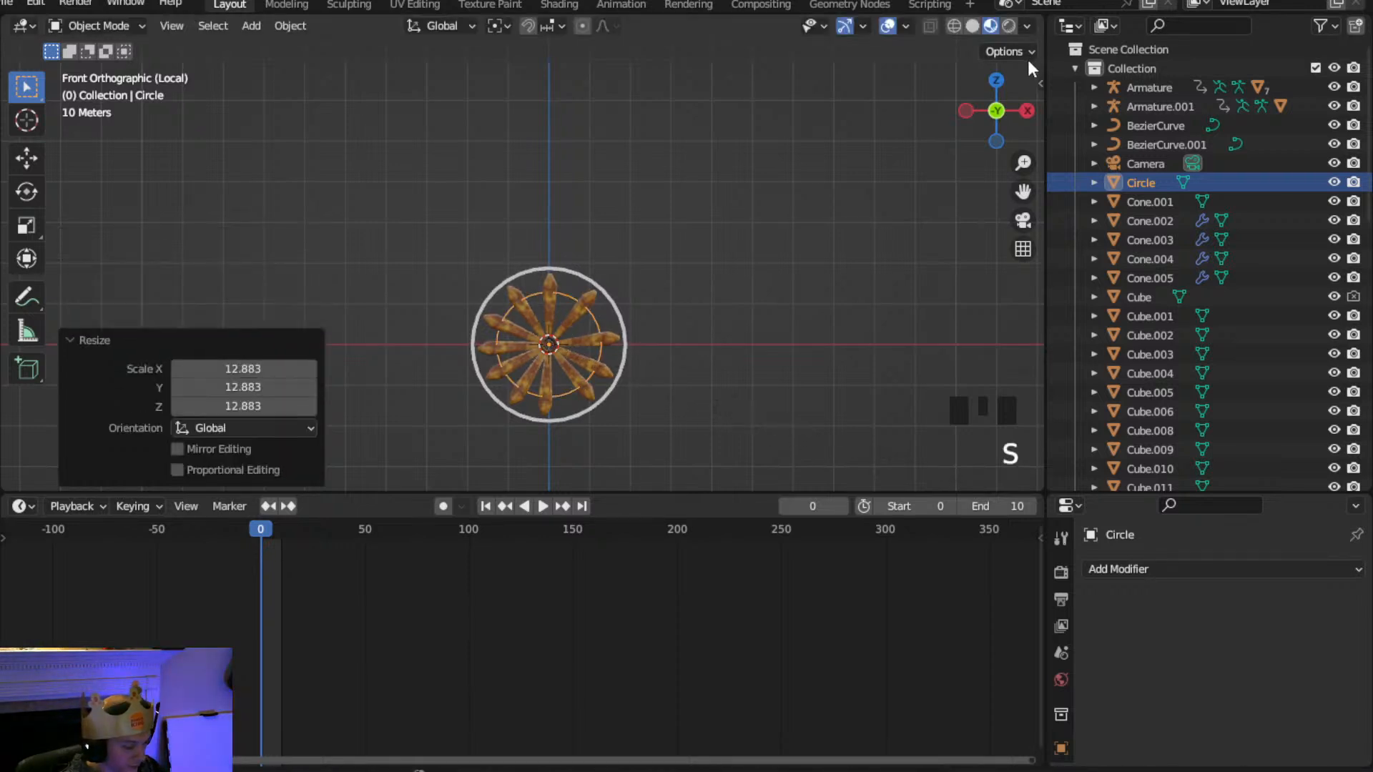
Fill the circle with a face in Edit Mode and scale it by about 1.515 towards the housing's rim
{"action": "key", "text": "f"}
{"action": "key", "text": "f"}
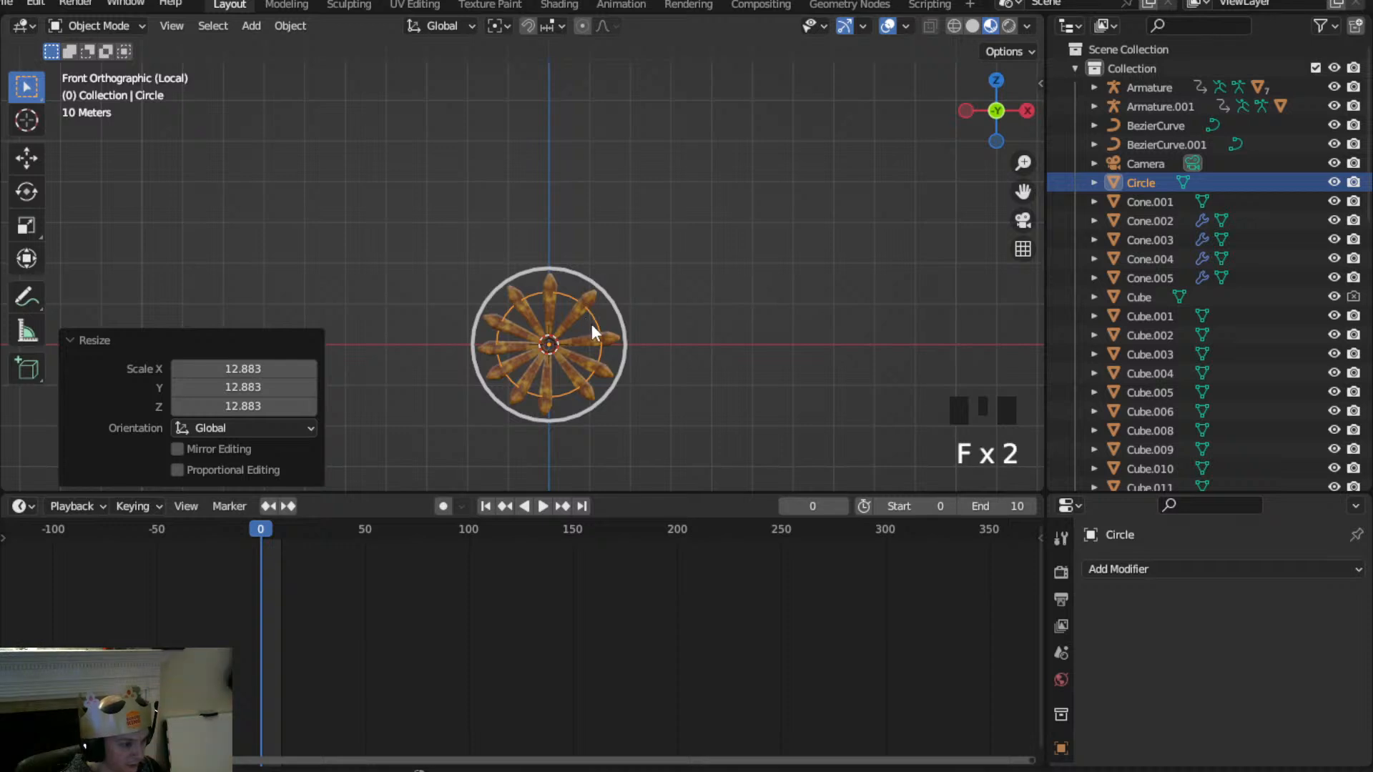
{"action": "left_click", "coordinate": [119, 28]}
{"action": "left_click", "coordinate": [100, 61]}
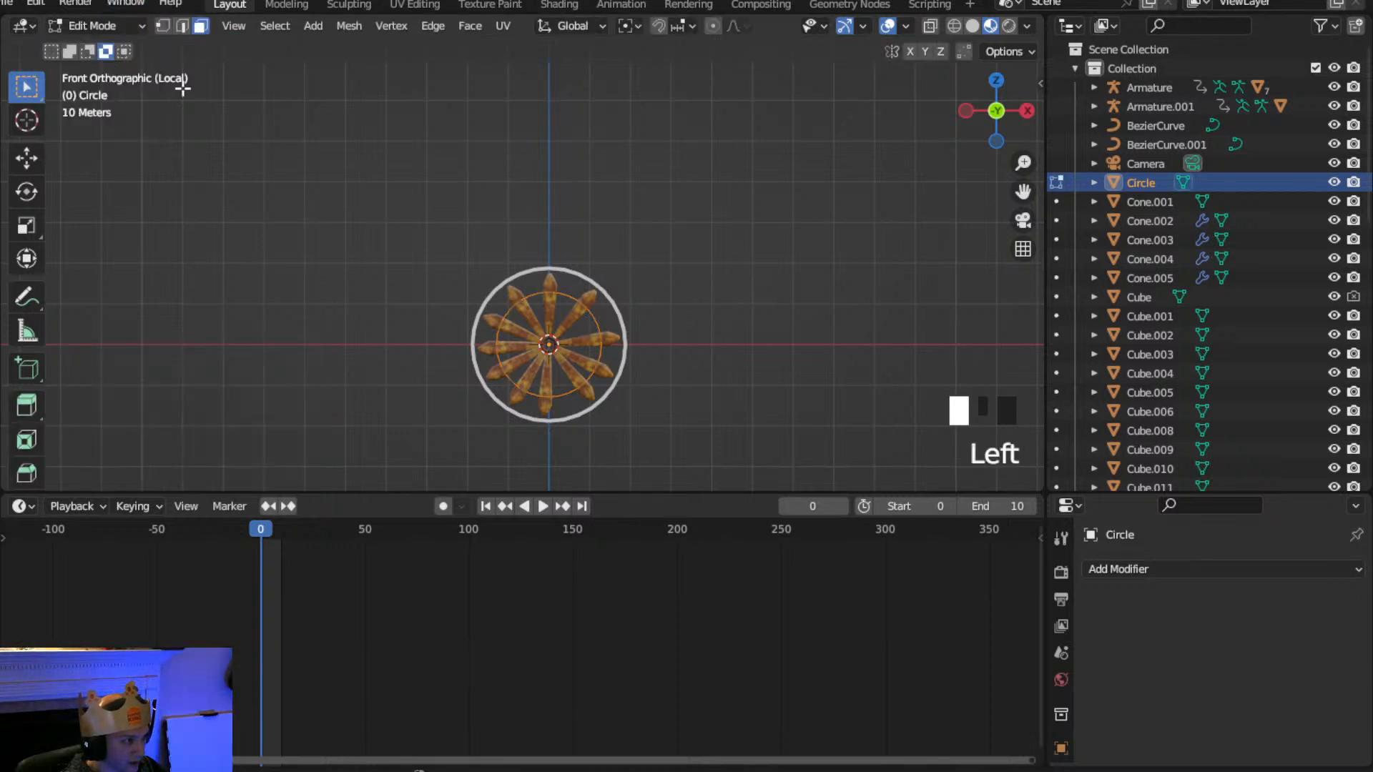
{"action": "key", "text": "f"}
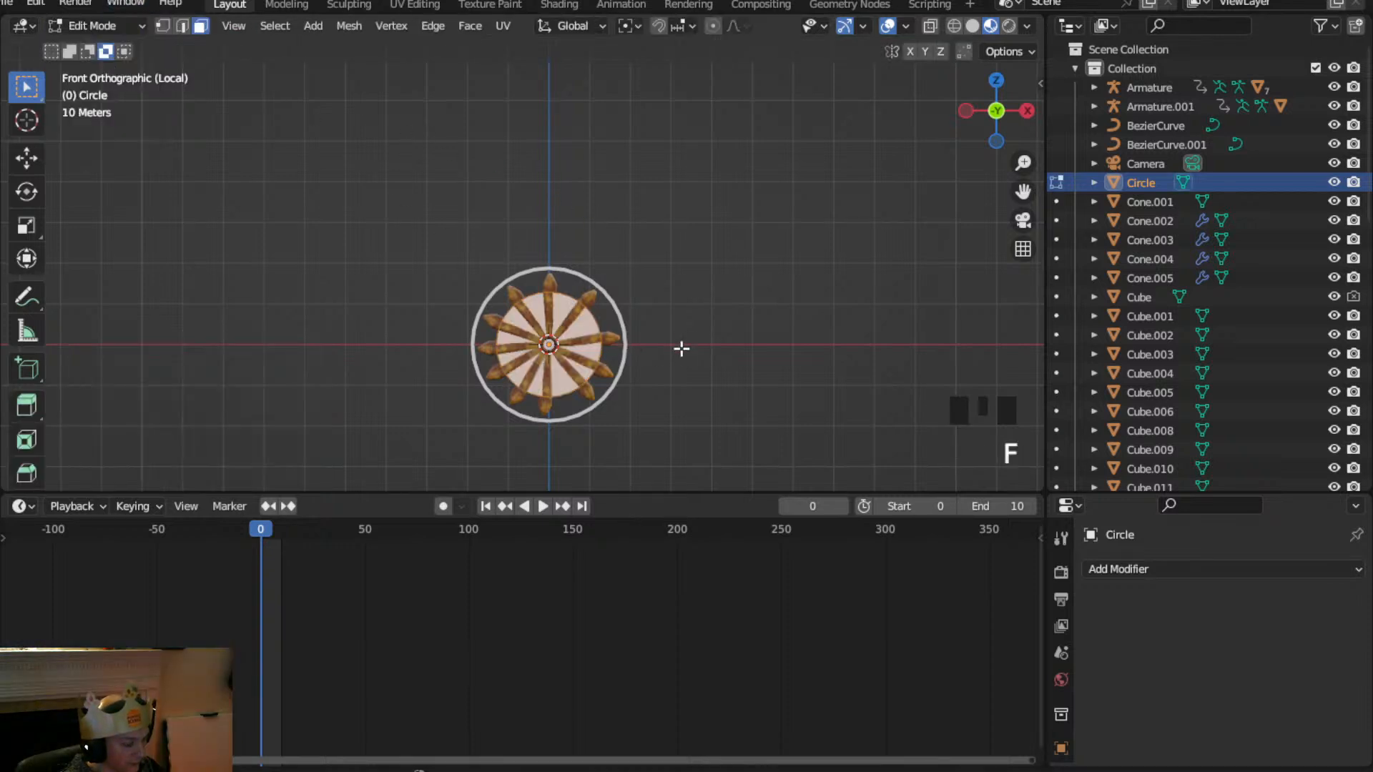
{"action": "key", "text": "s"}
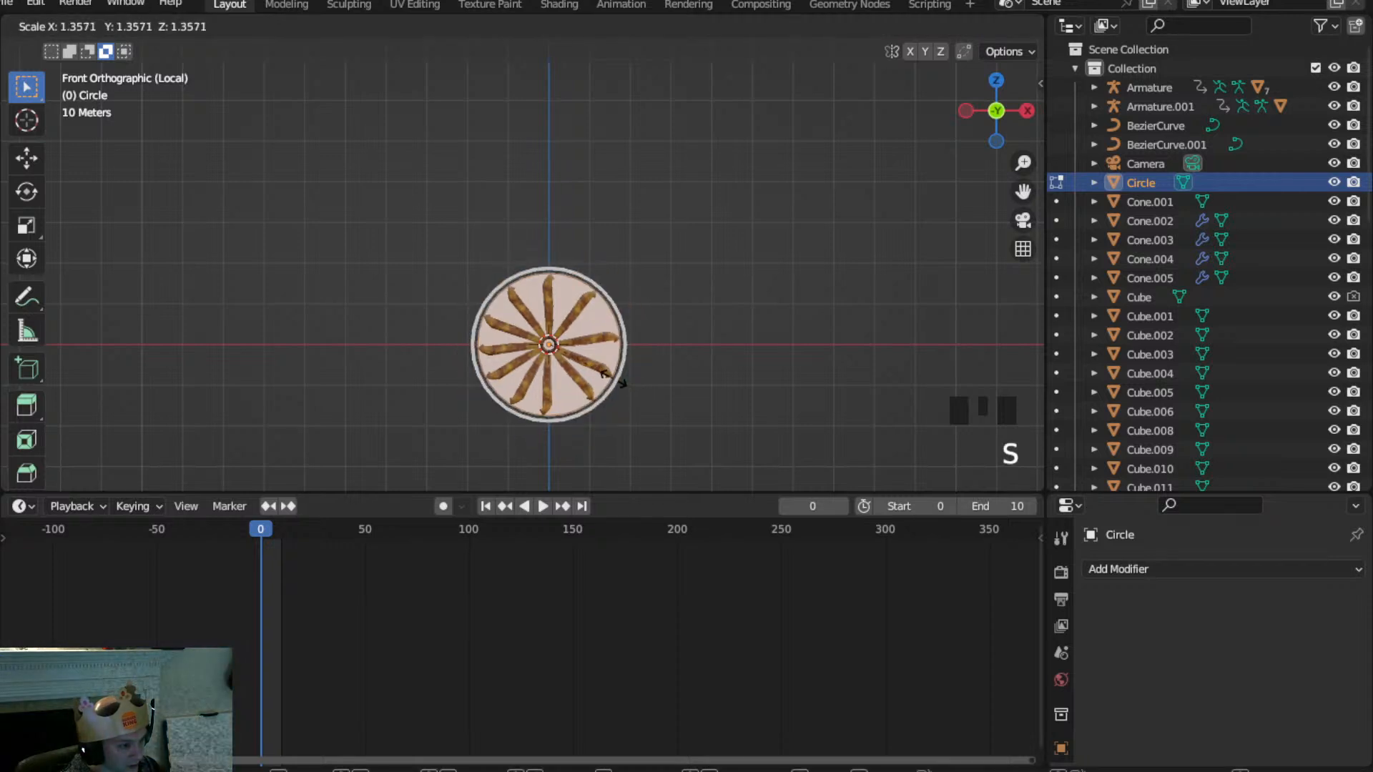
{"action": "left_click", "coordinate": [622, 379]}
Switch to wireframe shading and scale the filled disc by about 0.962 to fit the housing's wall
{"action": "middle_click_drag", "start_coordinate": [618, 340], "coordinate": [529, 357]}
{"action": "scroll", "coordinate": [376, 407], "scroll_direction": "up", "scroll_amount": 3}
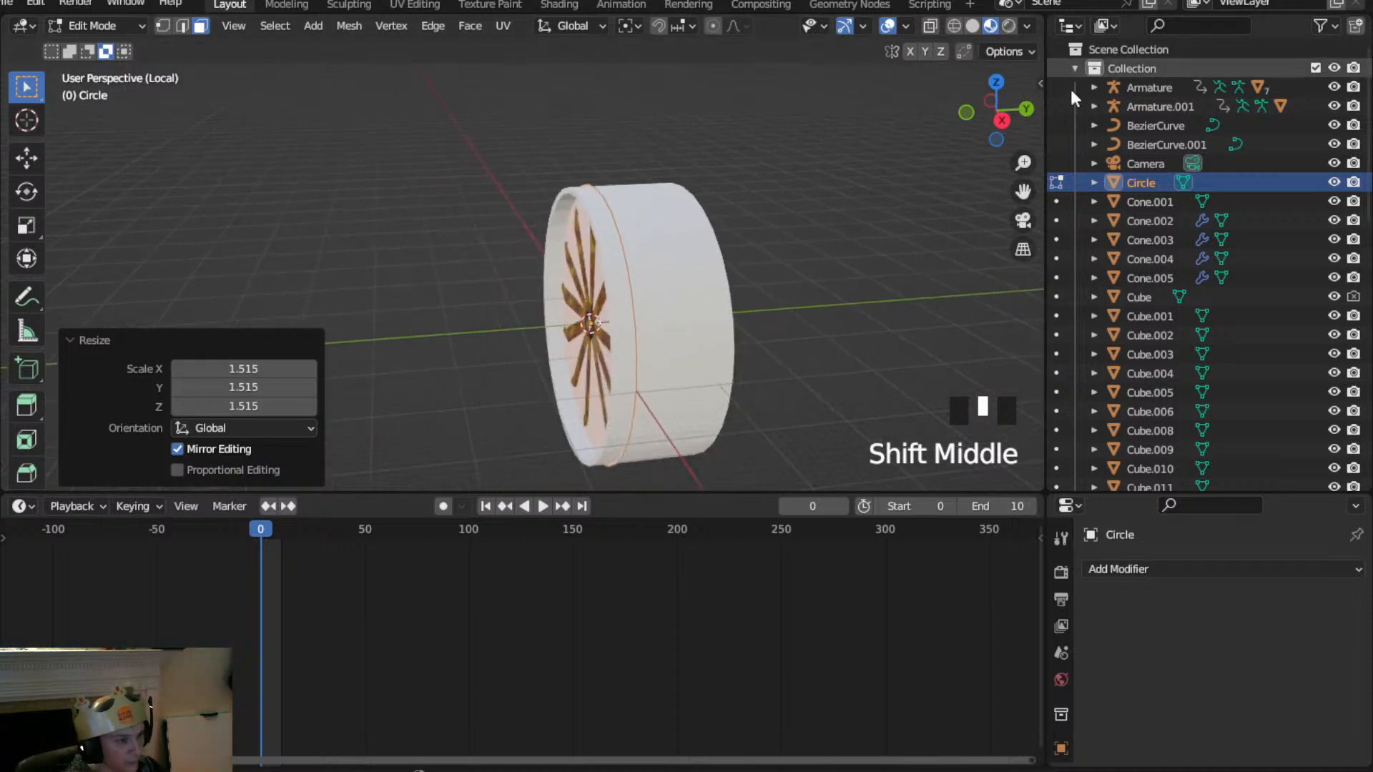
{"action": "left_click", "coordinate": [966, 113]}
{"action": "scroll", "coordinate": [929, 328], "scroll_direction": "up", "scroll_amount": 3}
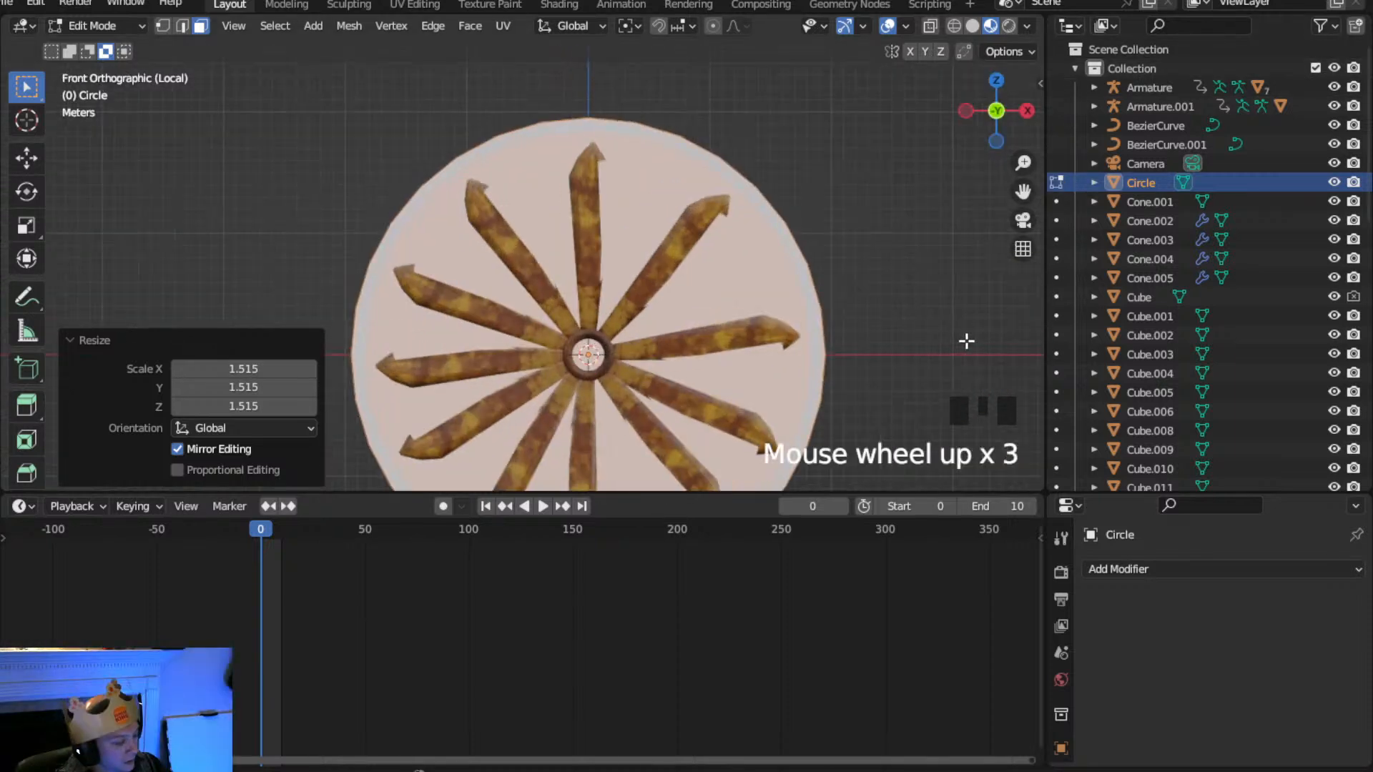
{"action": "key", "text": "z"}
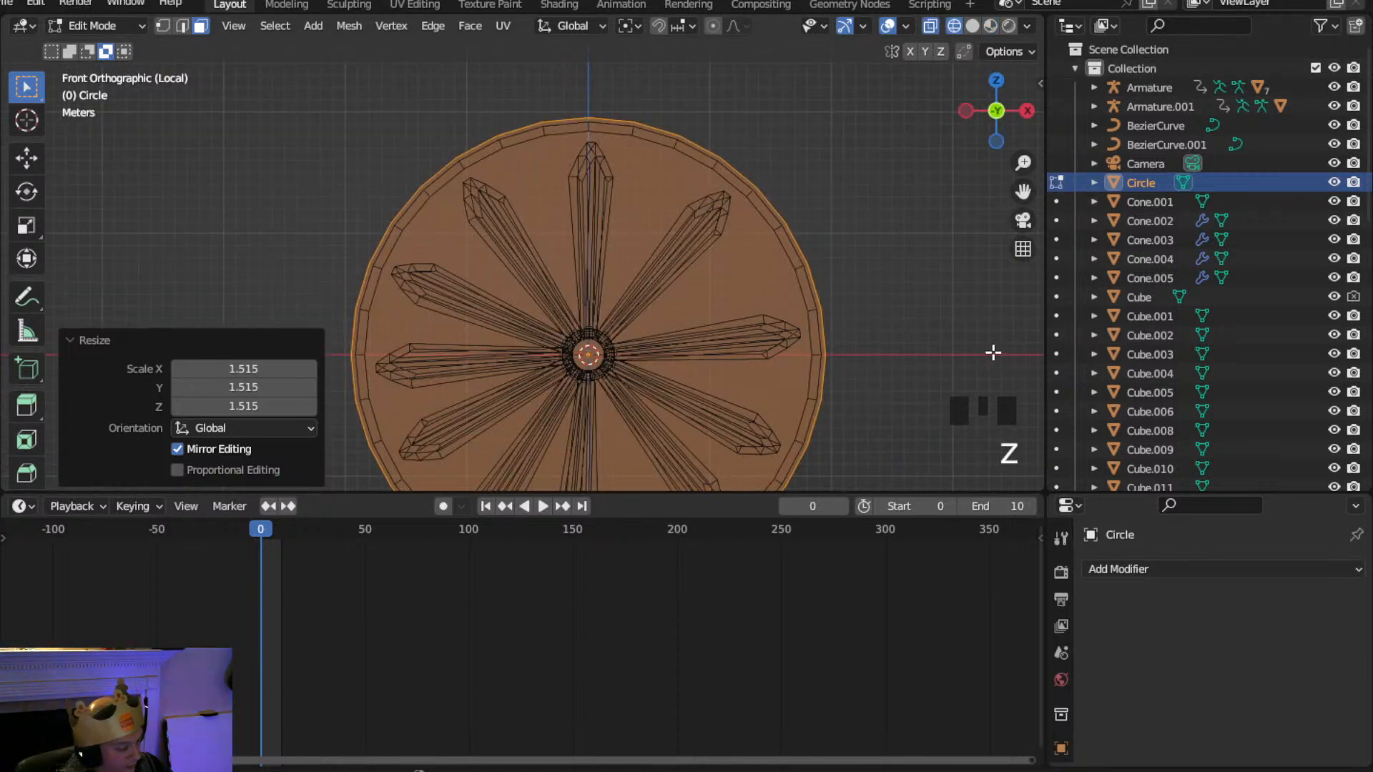
{"action": "key", "text": "s"}
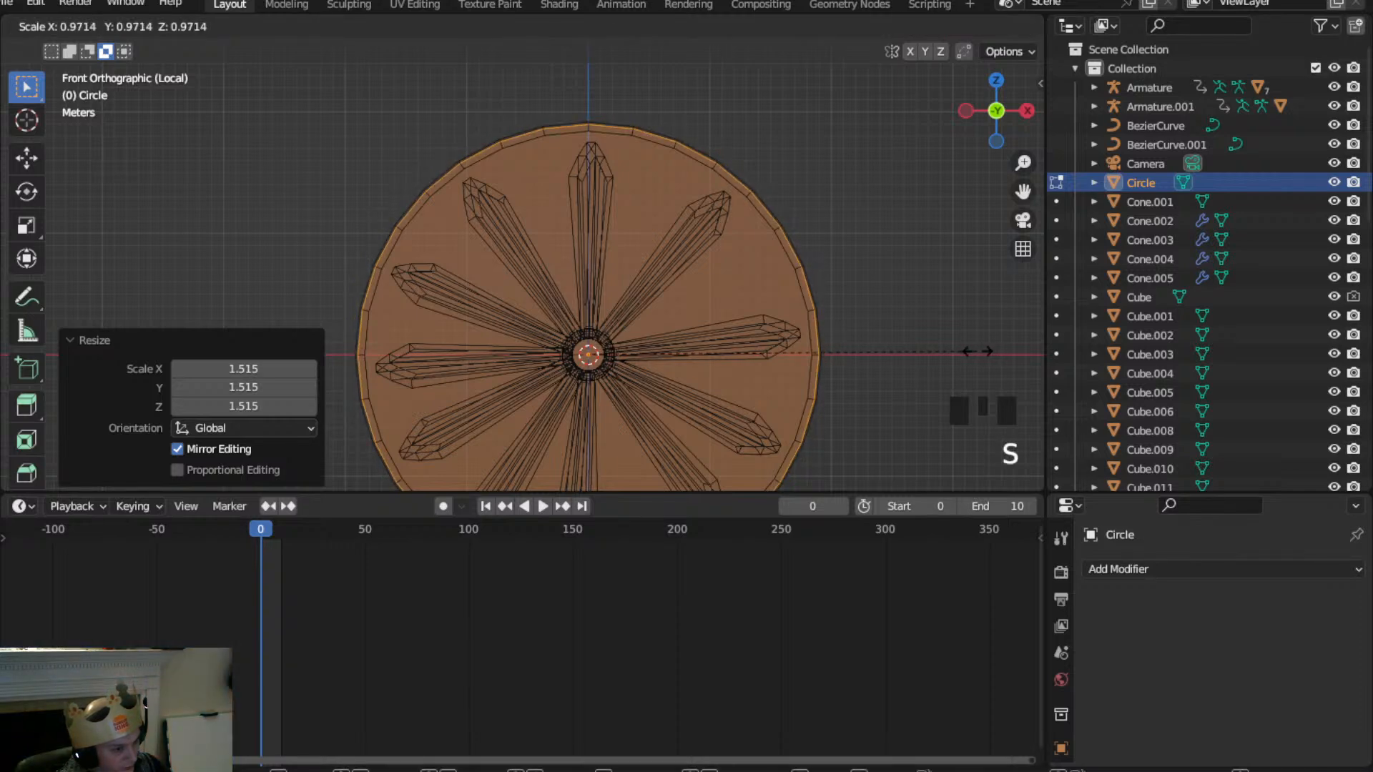
{"action": "left_click", "coordinate": [972, 351]}
Extrude the filled disc about 1.84 m along its normal
{"action": "middle_click_drag", "start_coordinate": [817, 325], "coordinate": [729, 362]}
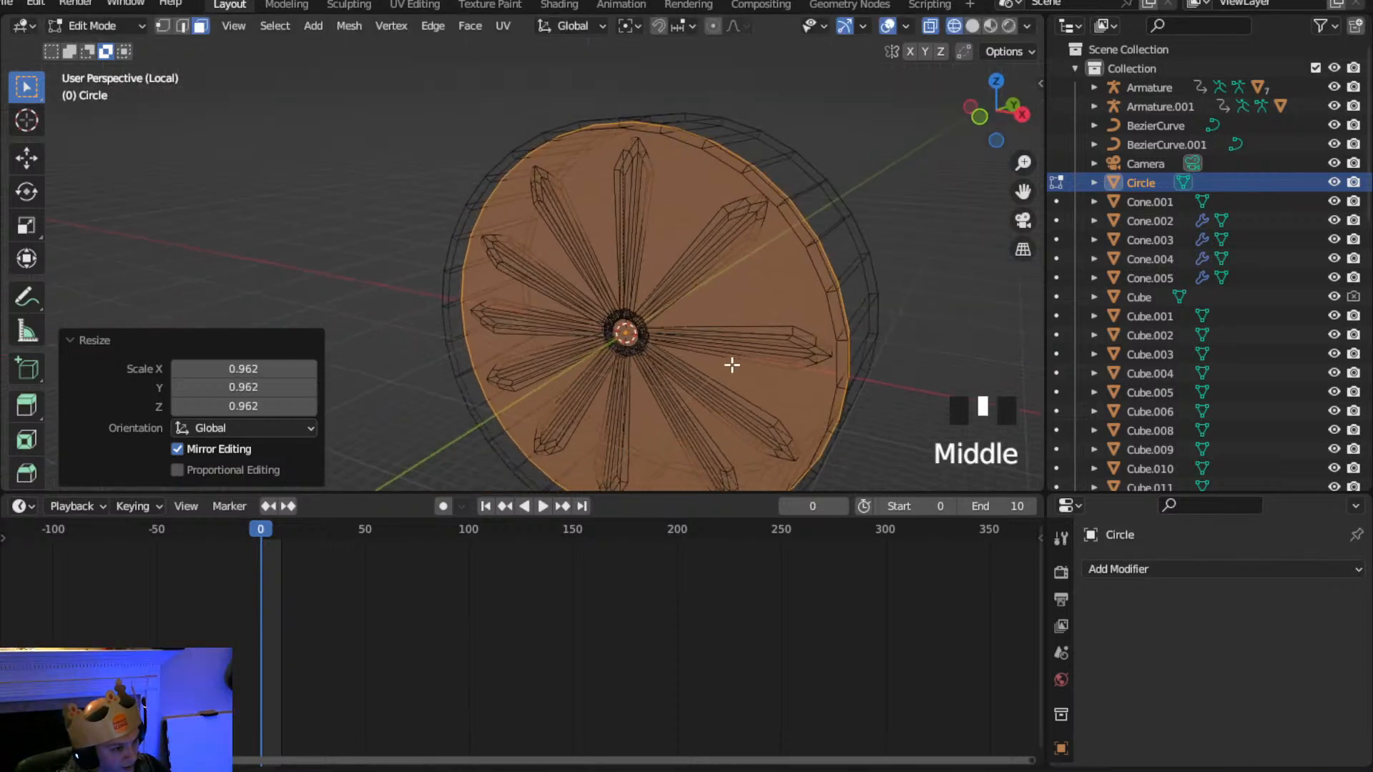
{"action": "key", "text": "e"}
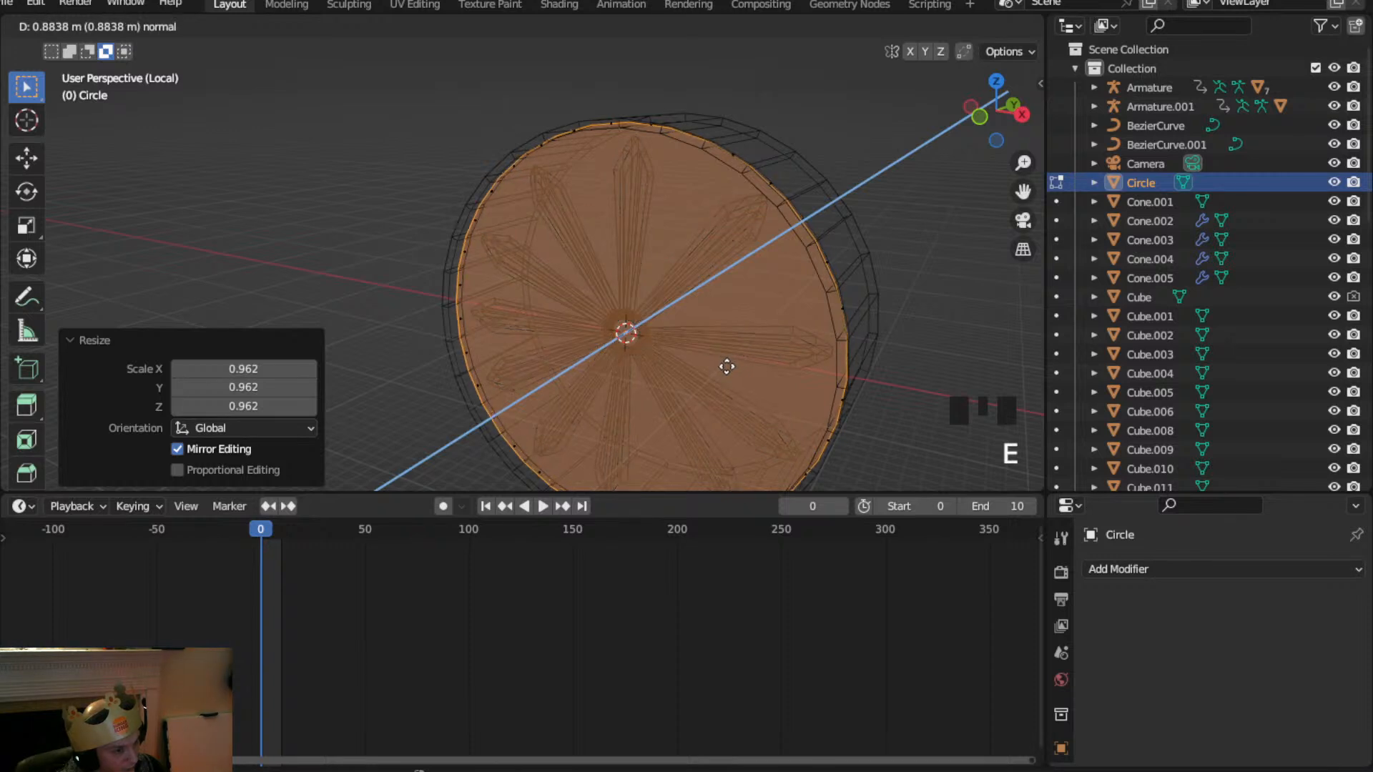
{"action": "left_click", "coordinate": [722, 369]}
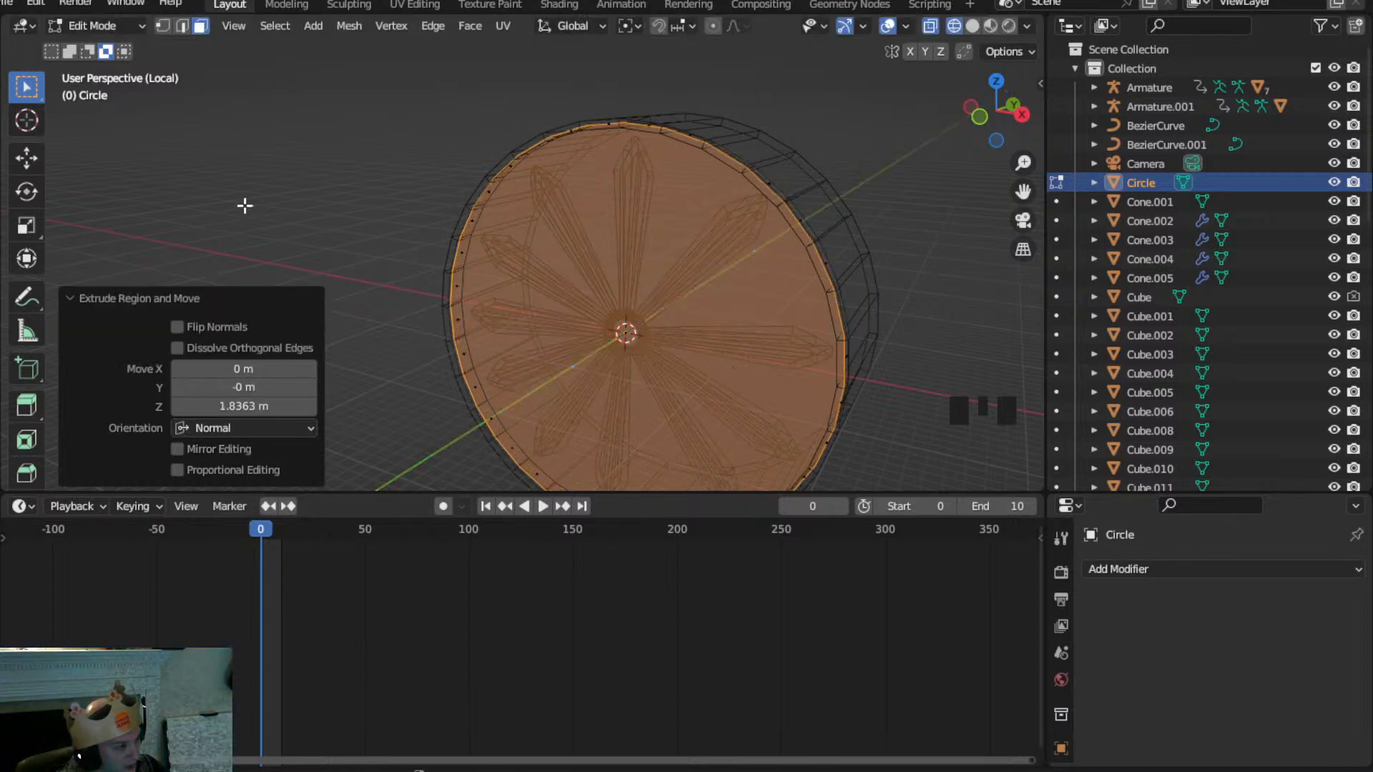
Switch the disc's mesh to edge selection and activate the Loop Cut tool with one cut
{"action": "left_click", "coordinate": [141, 26]}
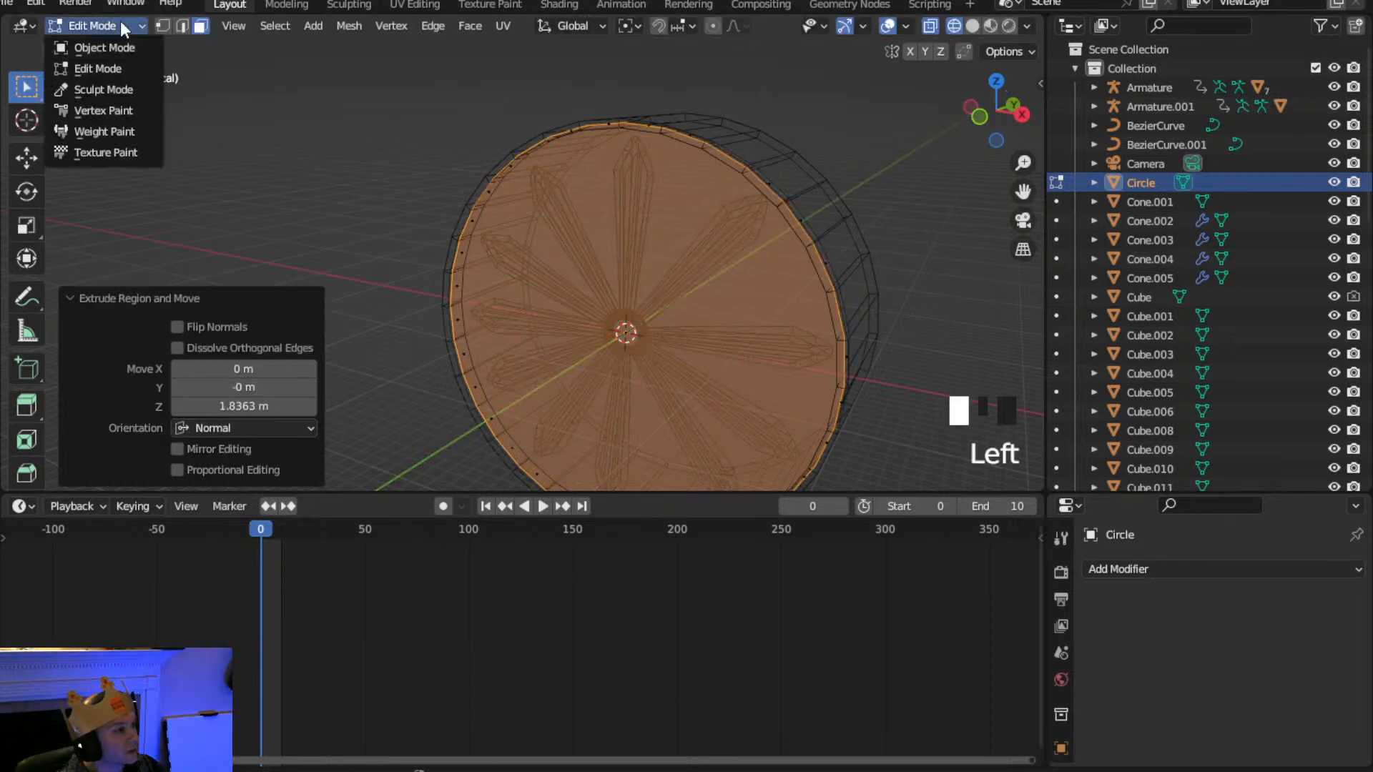
{"action": "left_click", "coordinate": [183, 26]}
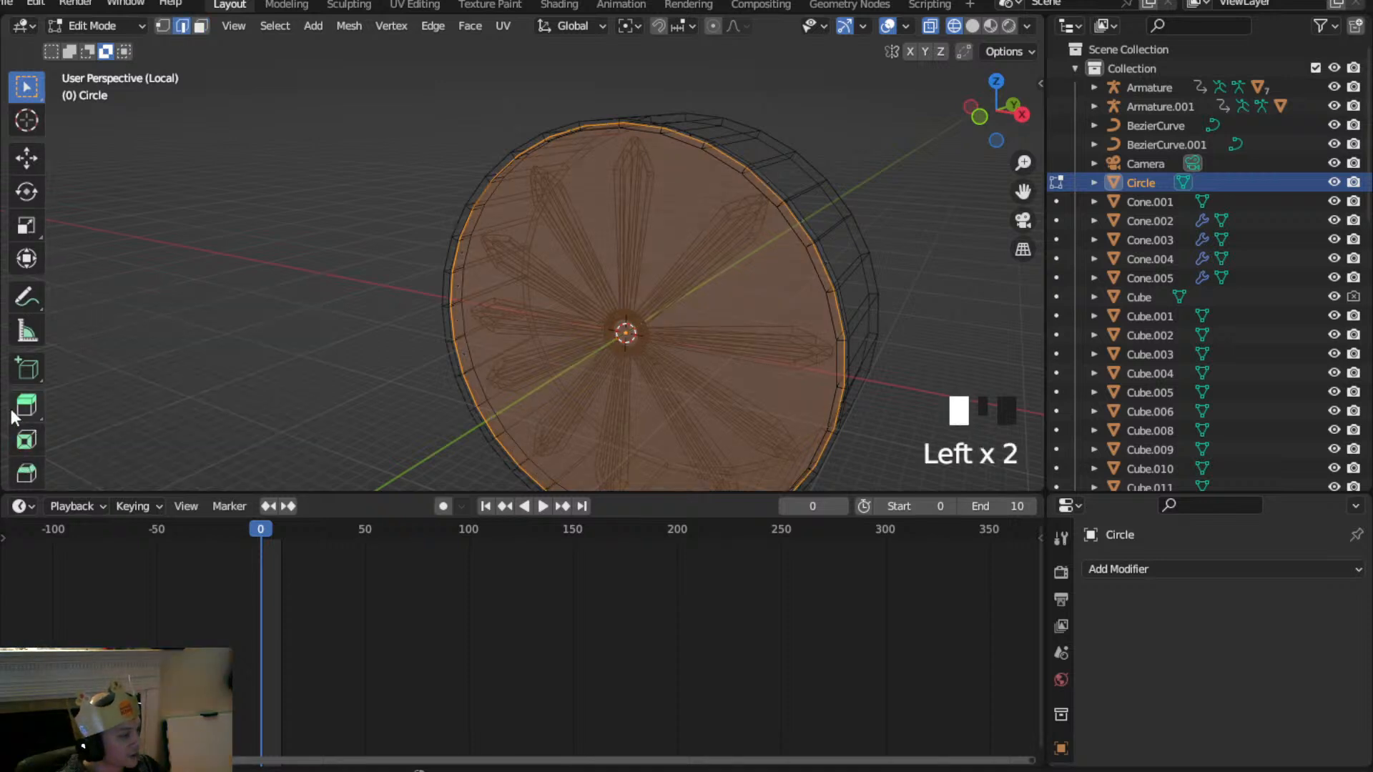
{"action": "scroll", "coordinate": [11, 427], "scroll_direction": "down", "scroll_amount": 6}
{"action": "left_click", "coordinate": [26, 277]}
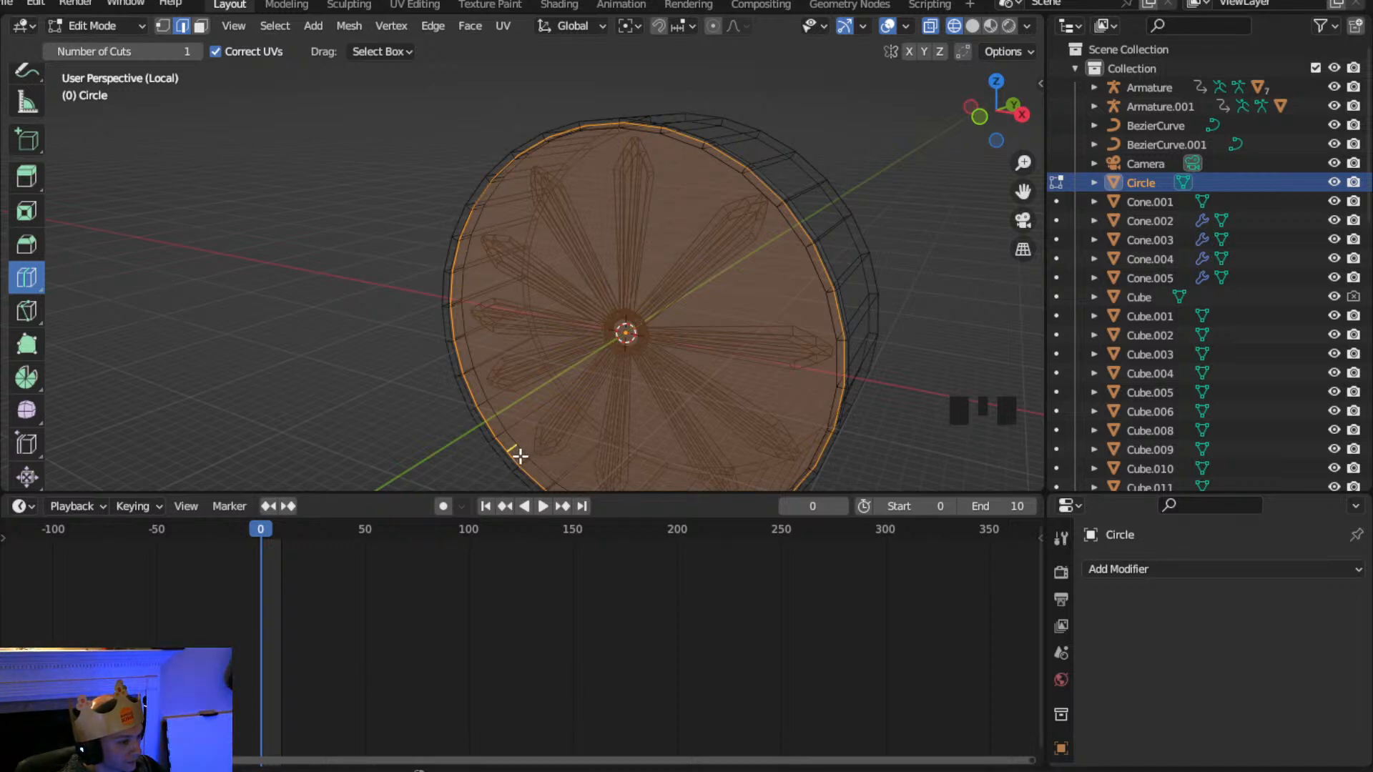
Return to Object Mode and delete the extruded circle disc
{"action": "left_click", "coordinate": [96, 26]}
{"action": "left_click", "coordinate": [108, 45]}
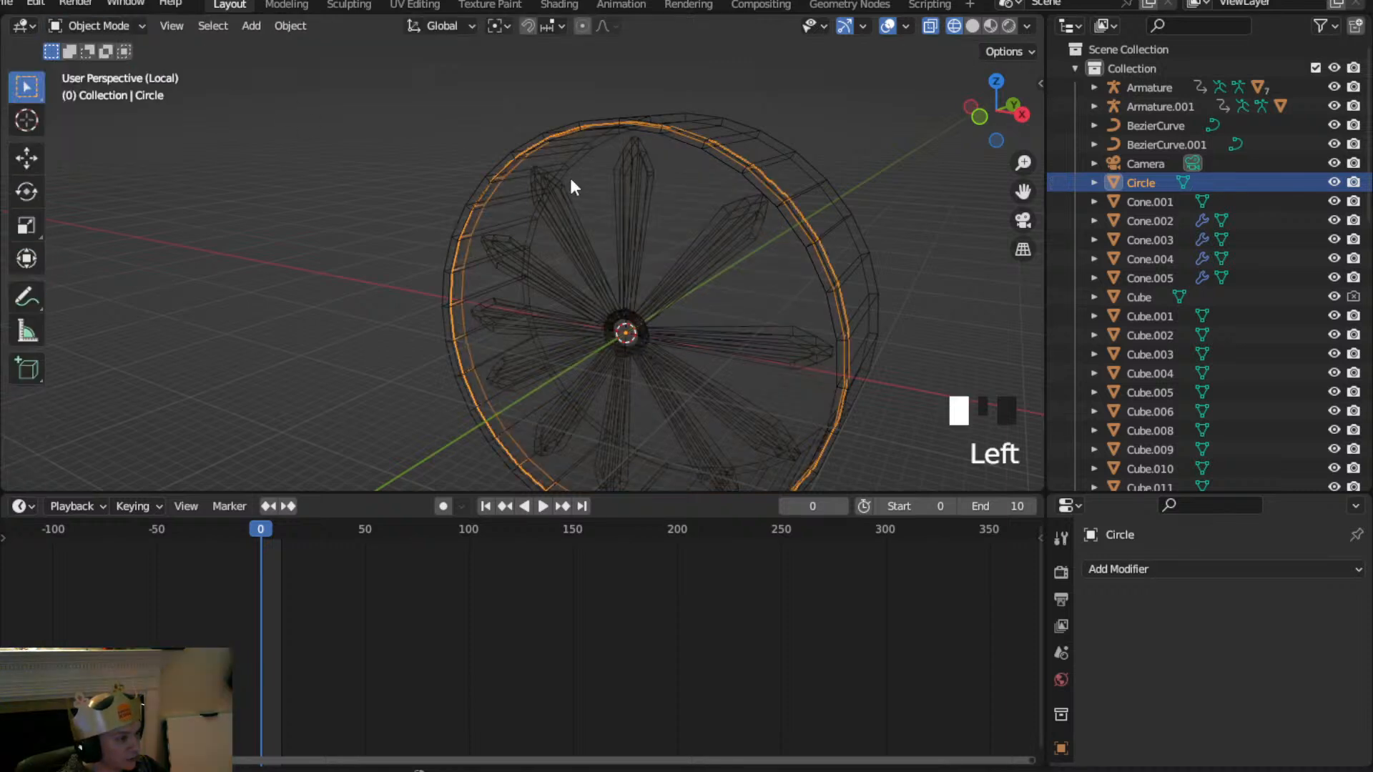
{"action": "key", "text": "Delete"}
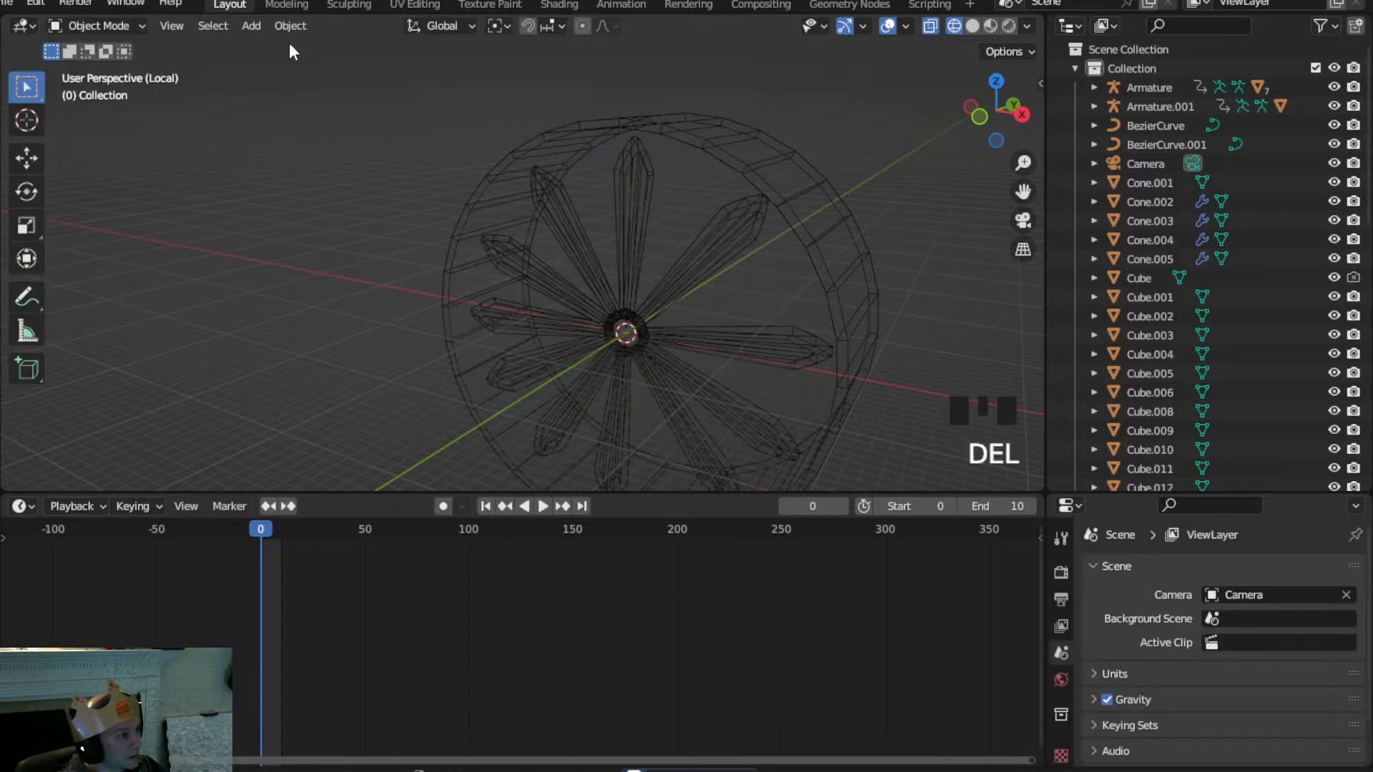
Add a 32-vertex cylinder at the fan's centre and rotate it 90° about the X axis
{"action": "left_click", "coordinate": [247, 25]}
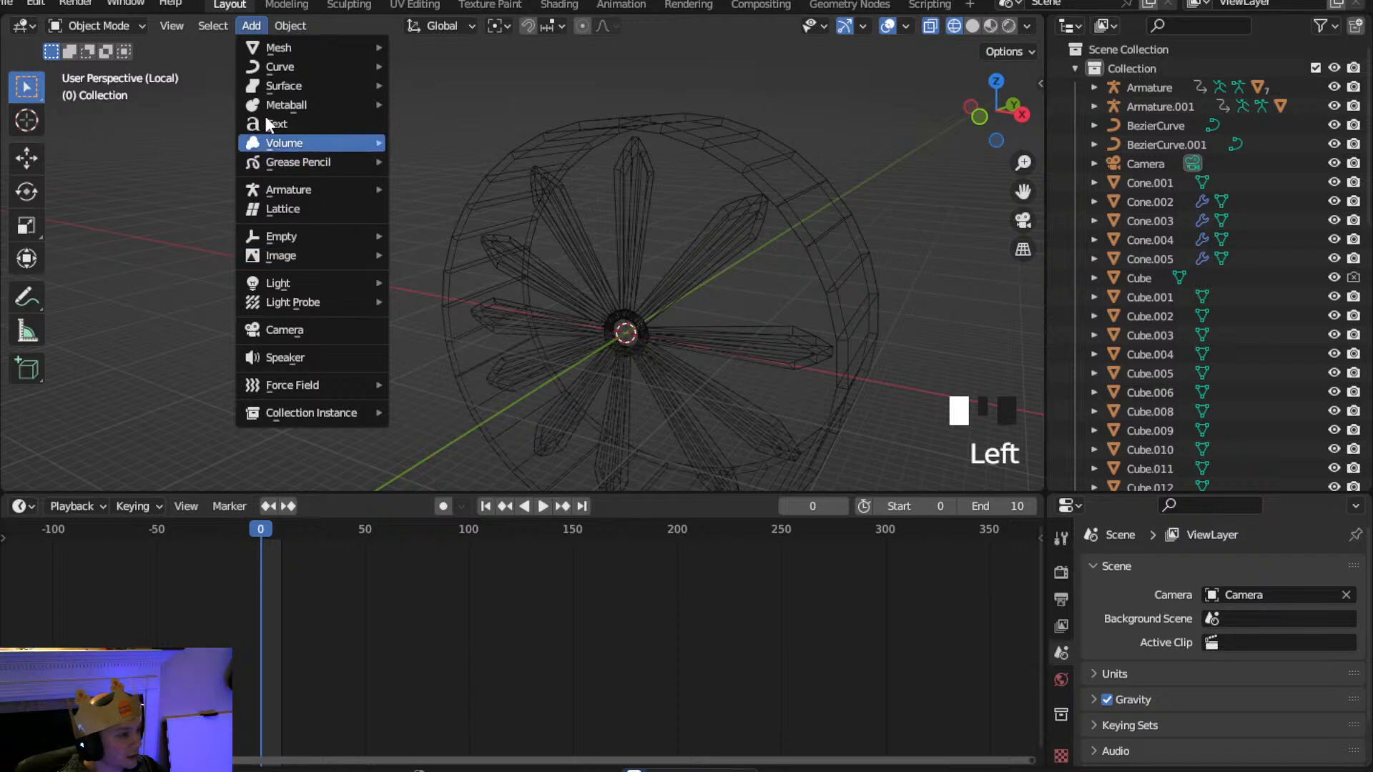
{"action": "mouse_move", "coordinate": [293, 46]}
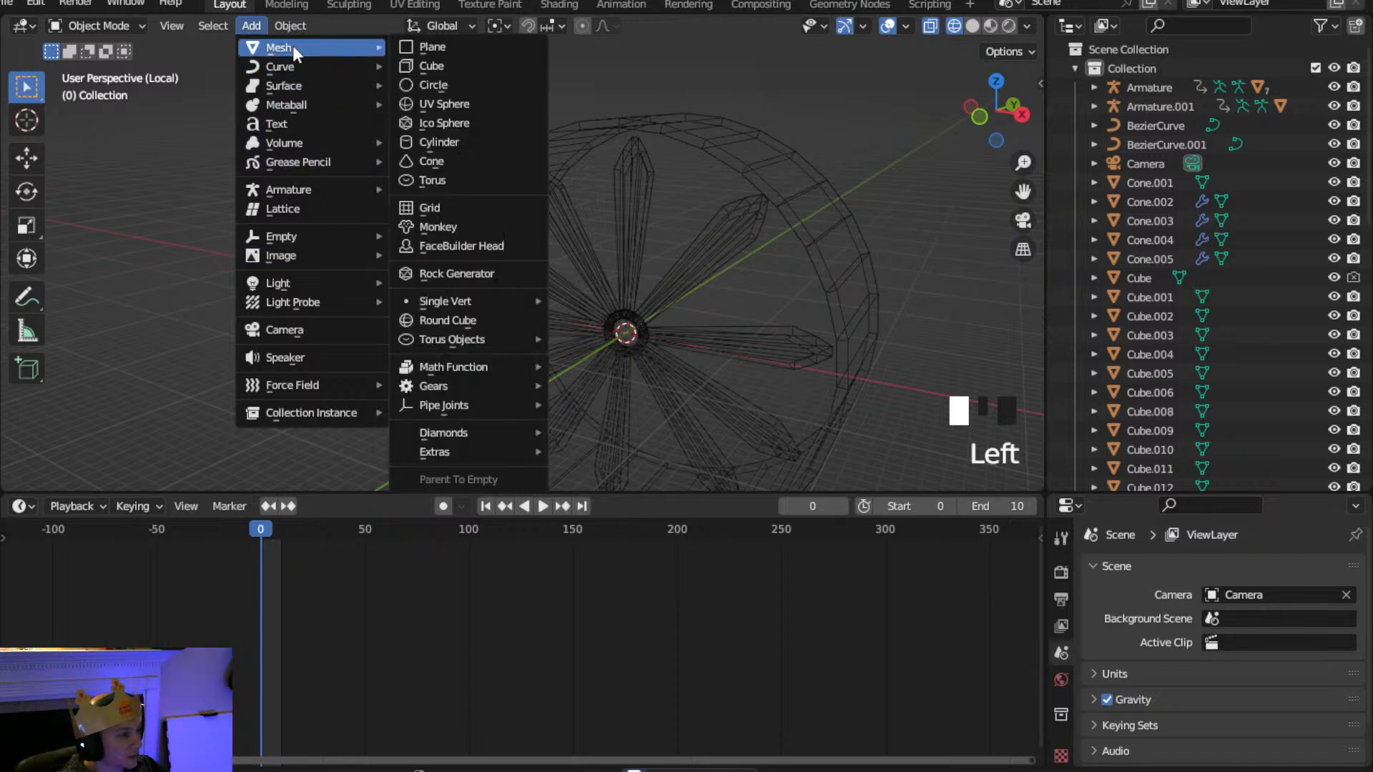
{"action": "left_click", "coordinate": [460, 140]}
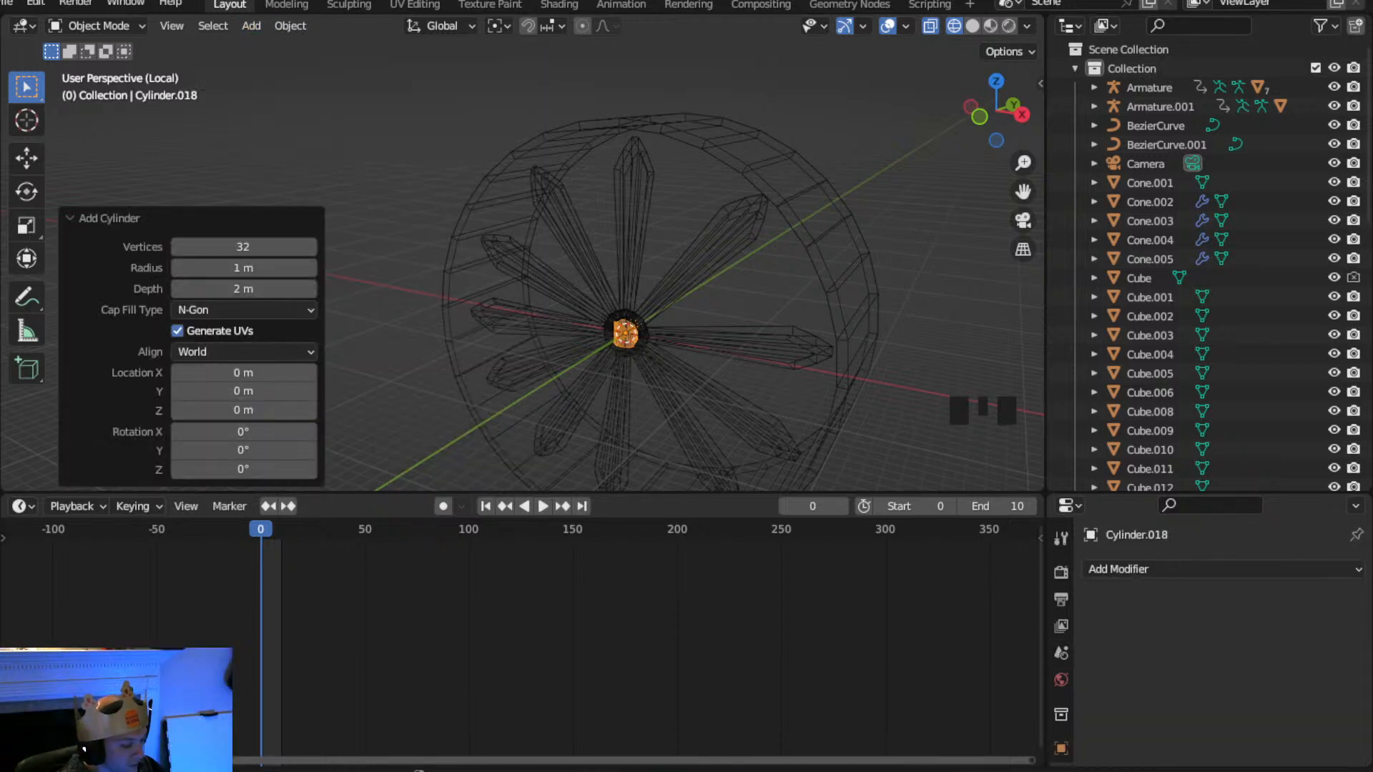
{"action": "type", "text": "r9x"}
{"action": "key", "text": "Return"}
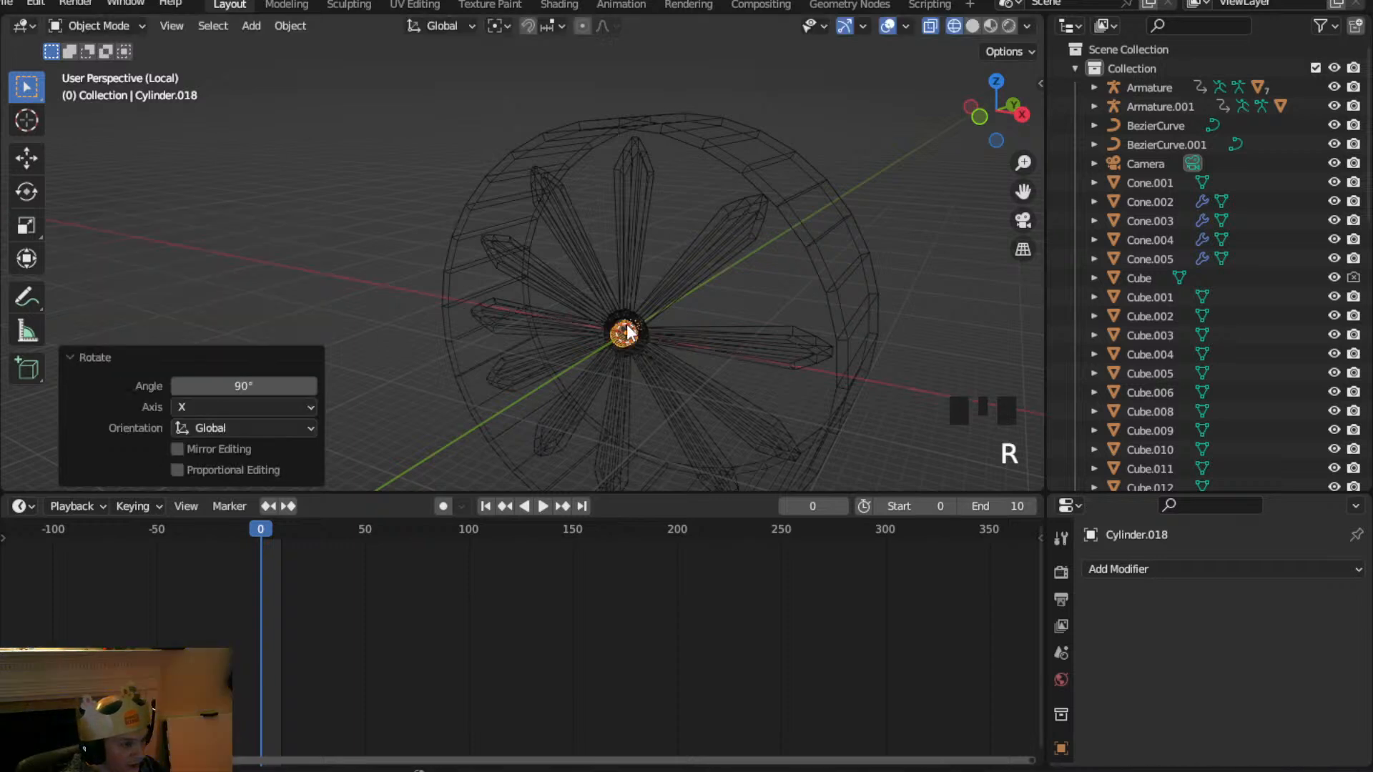
Scale the new cylinder uniformly to about 18.777 in the front view so it fits the housing's wall
{"action": "left_click", "coordinate": [980, 117]}
{"action": "key", "text": "s"}
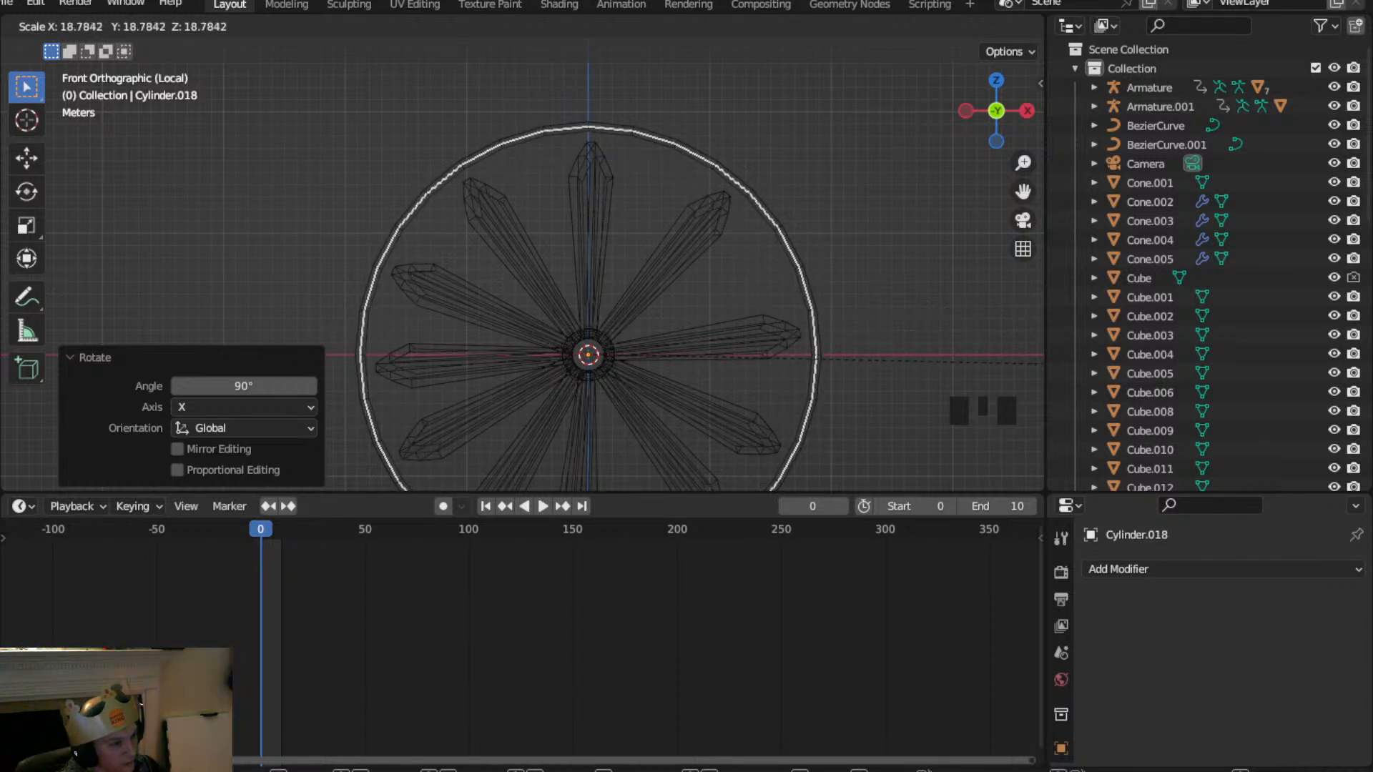
{"action": "left_click", "coordinate": [152, 419]}
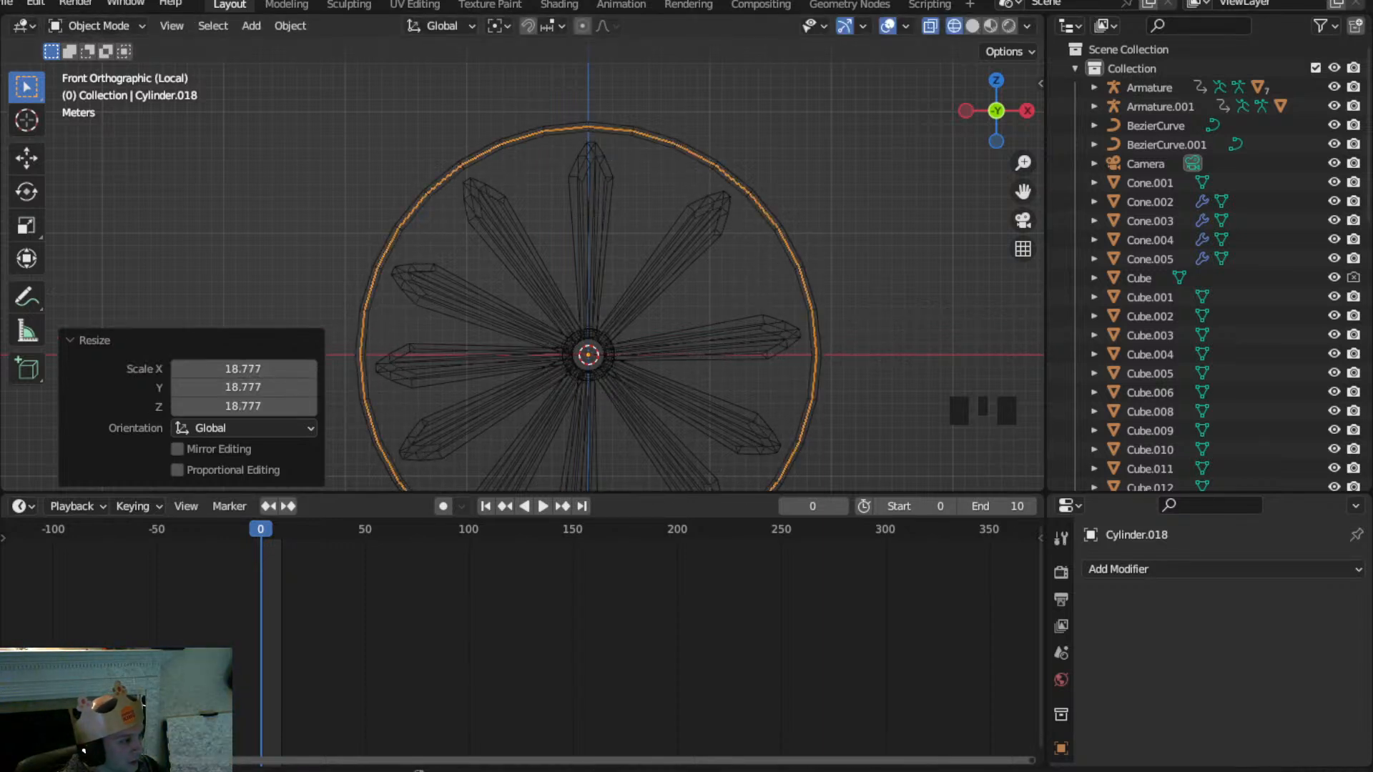
Scale the new cylinder along the global Y axis to about -0.034 so it becomes a thin disc inside the housing
{"action": "scroll", "coordinate": [680, 263], "scroll_direction": "down", "scroll_amount": 2}
{"action": "middle_click_drag", "start_coordinate": [679, 263], "coordinate": [1066, 434]}
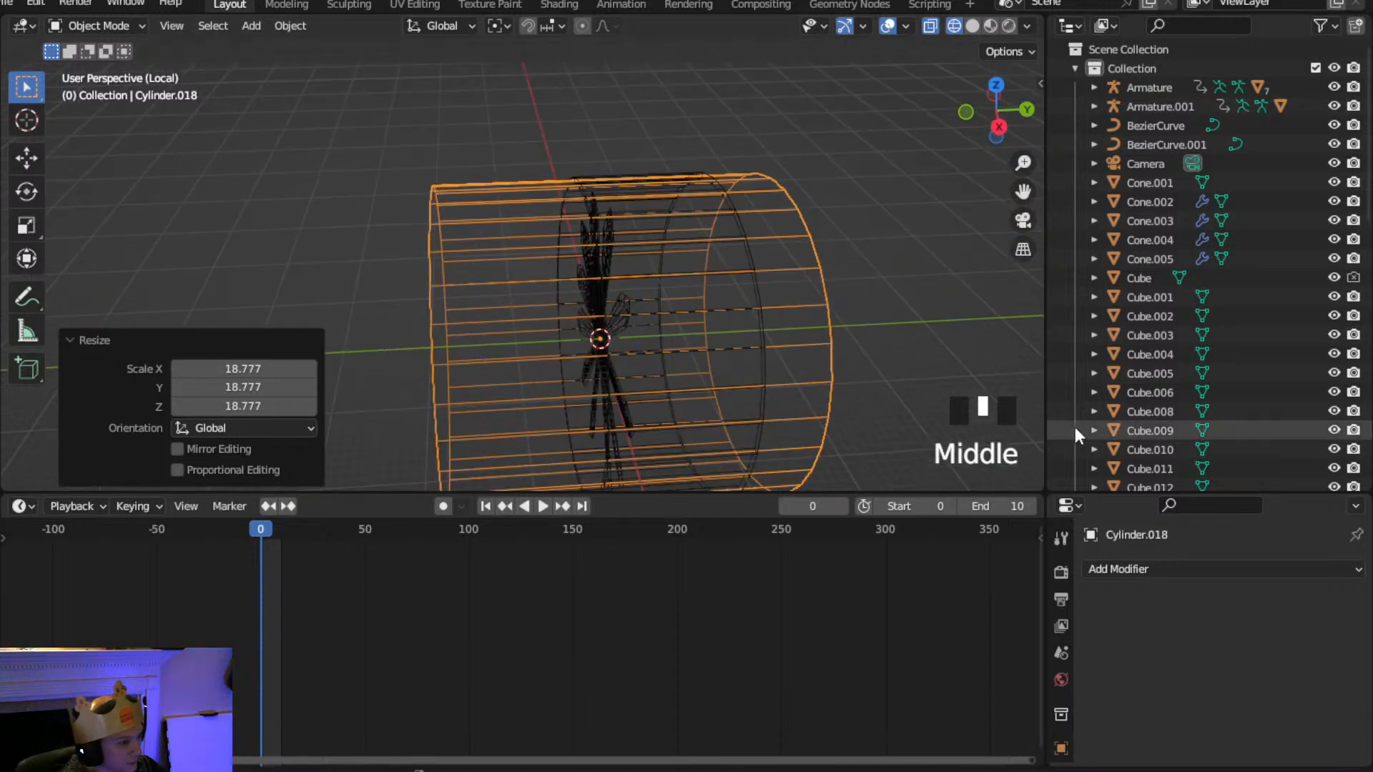
{"action": "key", "text": "s"}
{"action": "key", "text": "y"}
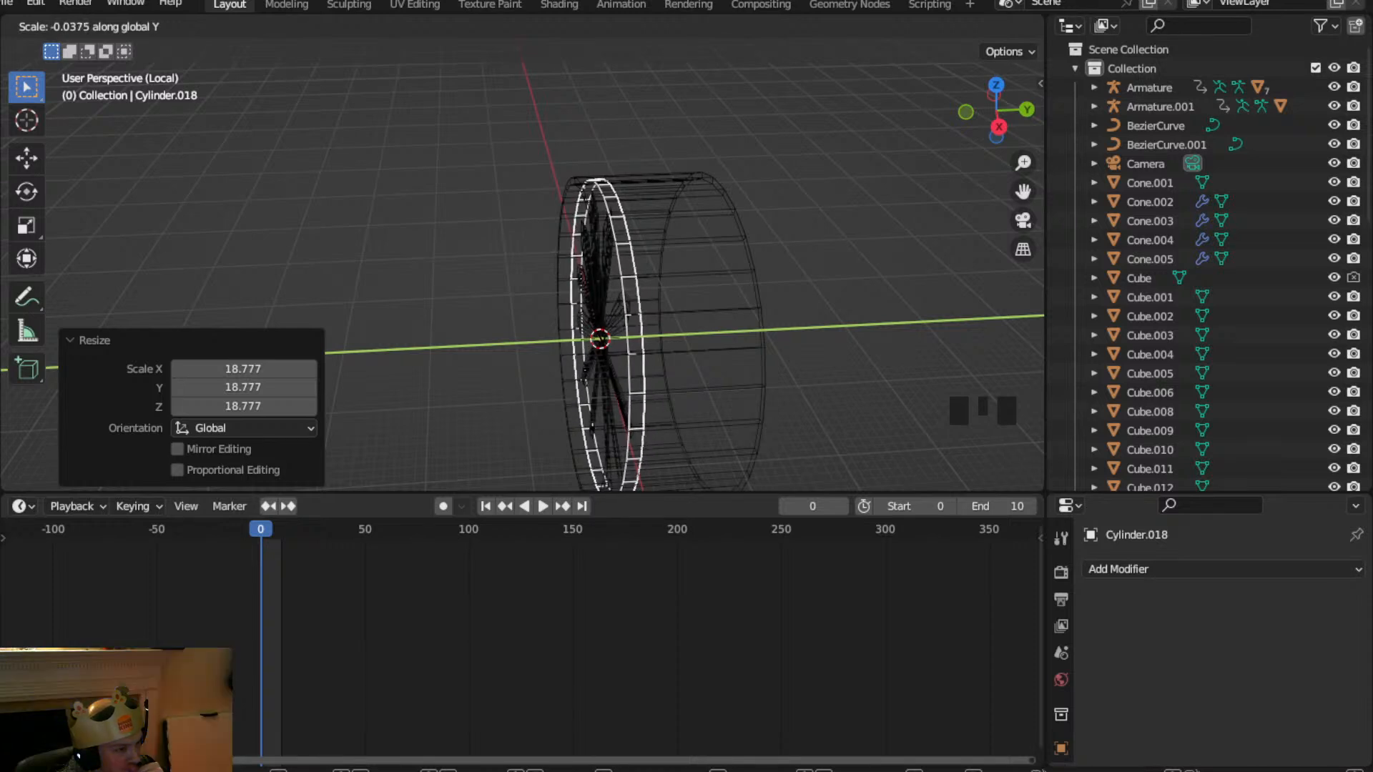
{"action": "left_click", "coordinate": [999, 373]}
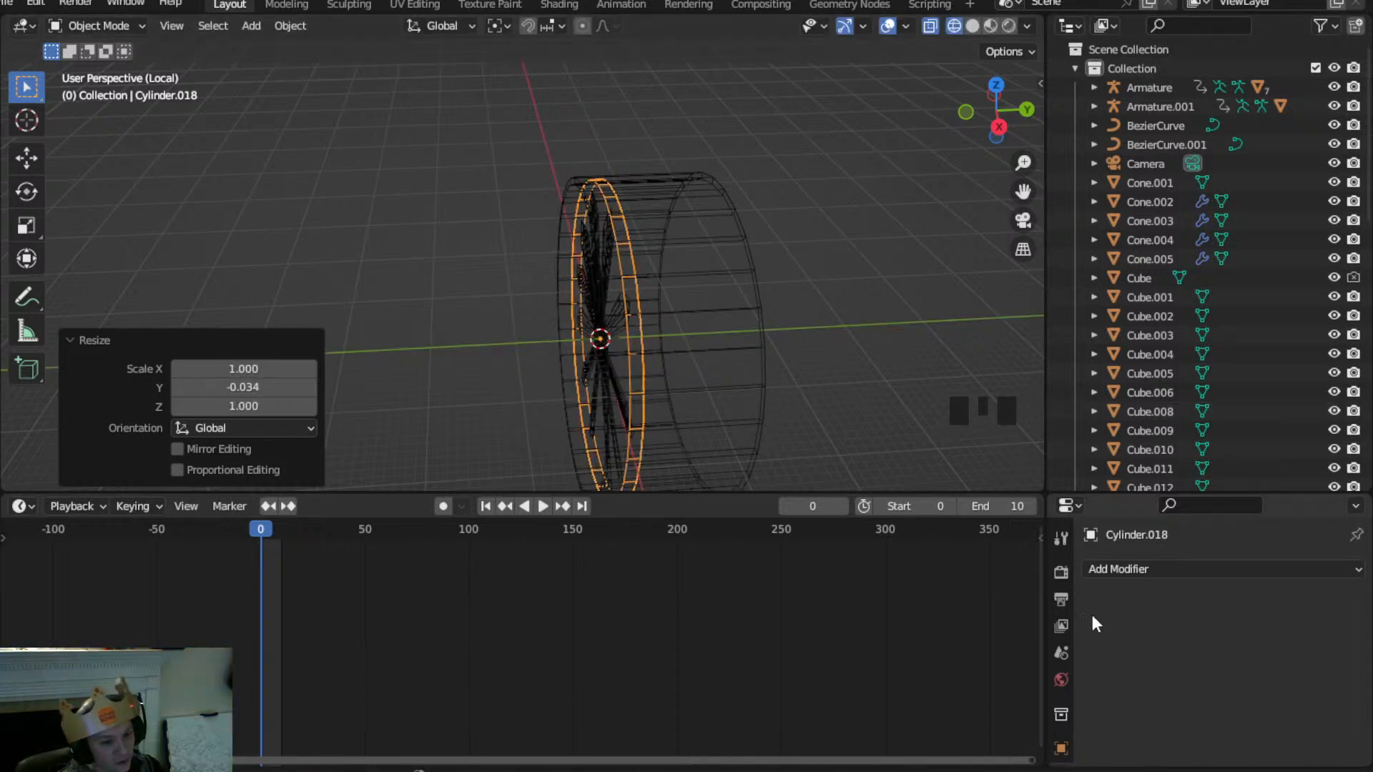
Add a Wireframe modifier to the thin cylinder and inspect the result around the fan's rim
{"action": "left_click", "coordinate": [1181, 568]}
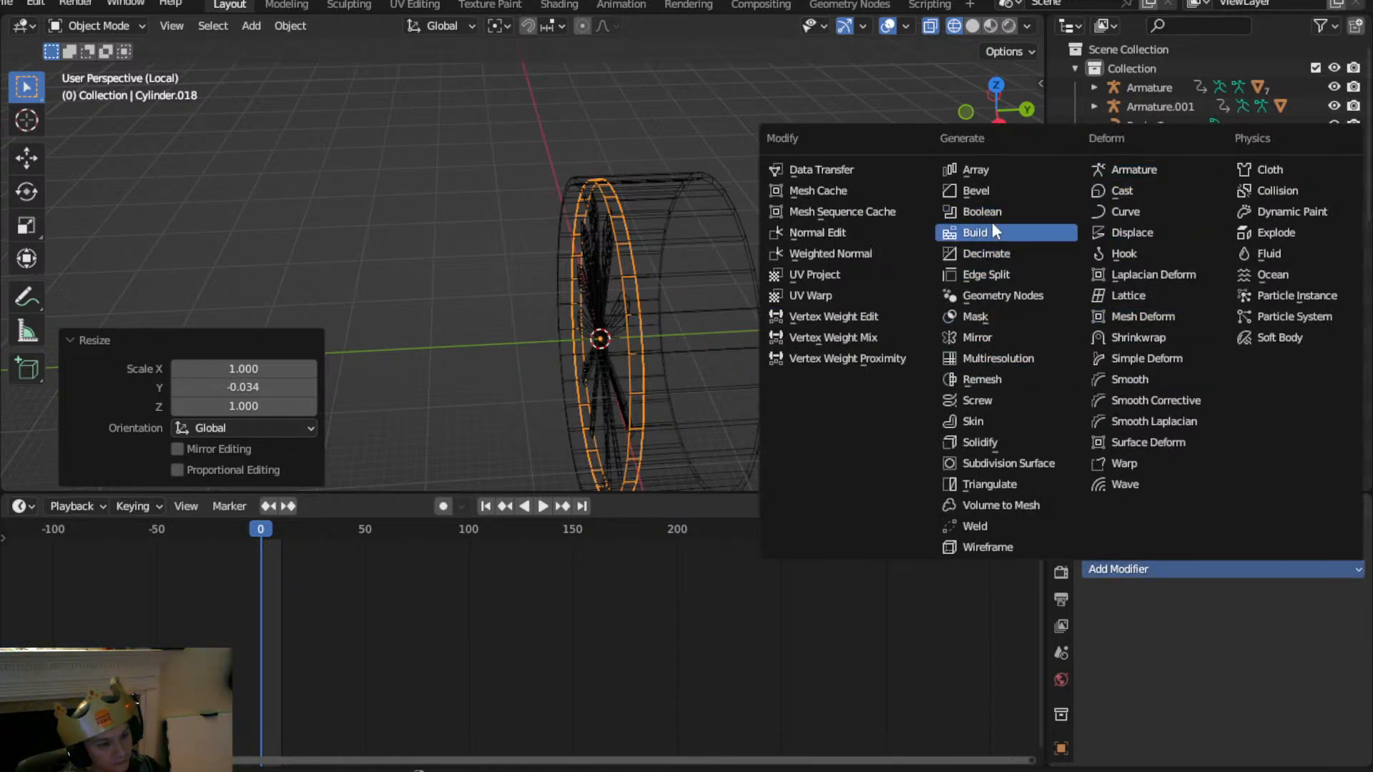
{"action": "left_click", "coordinate": [987, 547]}
{"action": "scroll", "coordinate": [541, 321], "scroll_direction": "up", "scroll_amount": 2}
{"action": "middle_click_drag", "start_coordinate": [621, 315], "coordinate": [603, 259]}
{"action": "scroll", "coordinate": [603, 261], "scroll_direction": "up", "scroll_amount": 4}
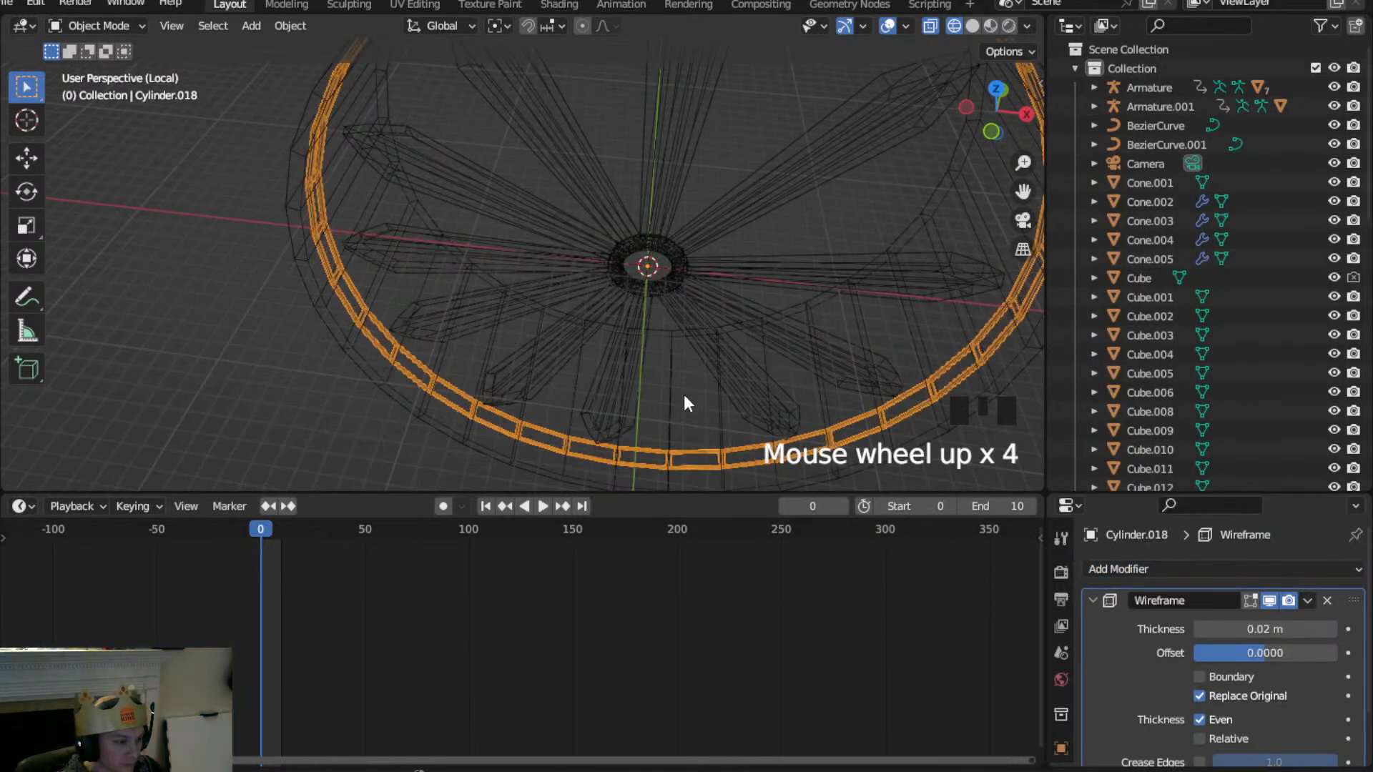
{"action": "scroll", "coordinate": [714, 393], "scroll_direction": "down", "scroll_amount": 1}
{"action": "scroll", "coordinate": [664, 315], "scroll_direction": "down", "scroll_amount": 2}
{"action": "middle_click_drag", "start_coordinate": [662, 306], "coordinate": [632, 218]}
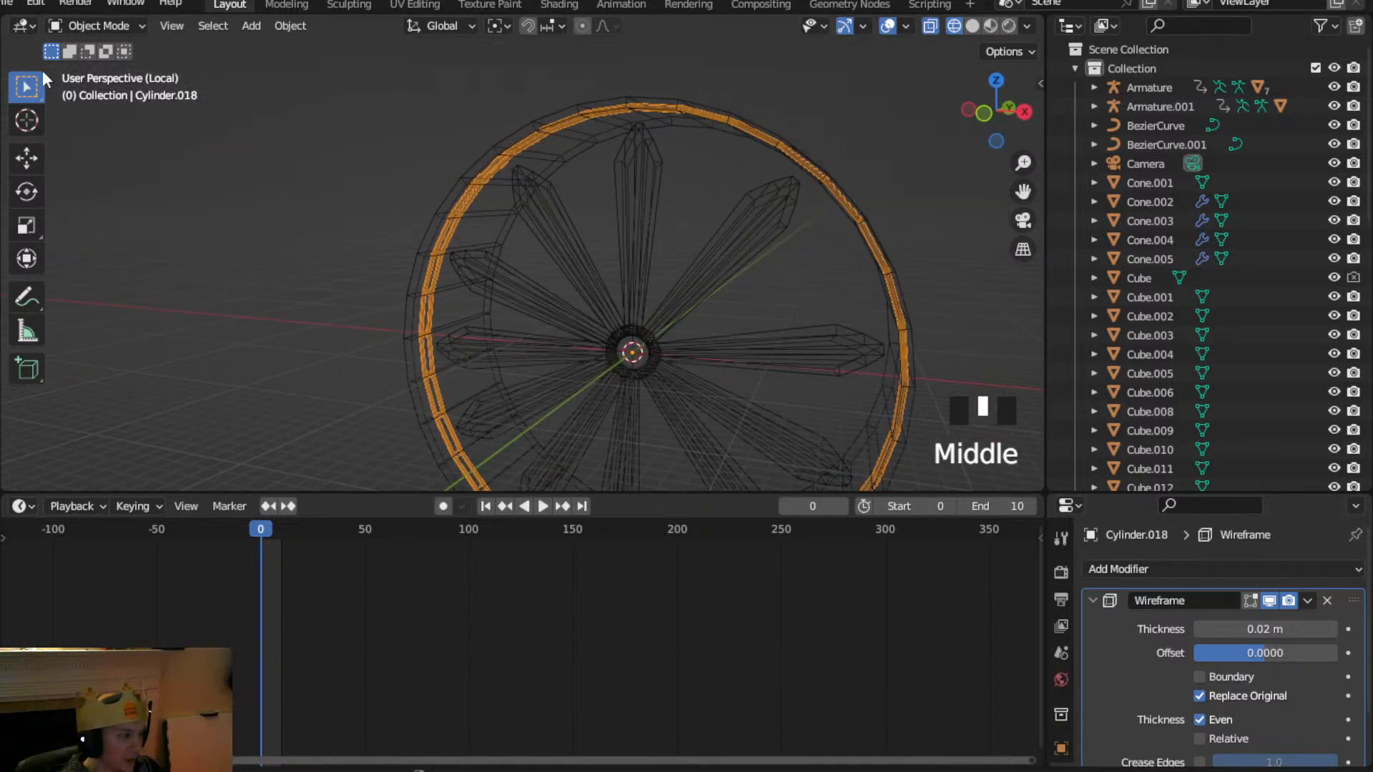
Switch the thin cylinder's mesh to vertex selection in Edit Mode and return to Object Mode
{"action": "left_click", "coordinate": [113, 25]}
{"action": "left_click", "coordinate": [107, 68]}
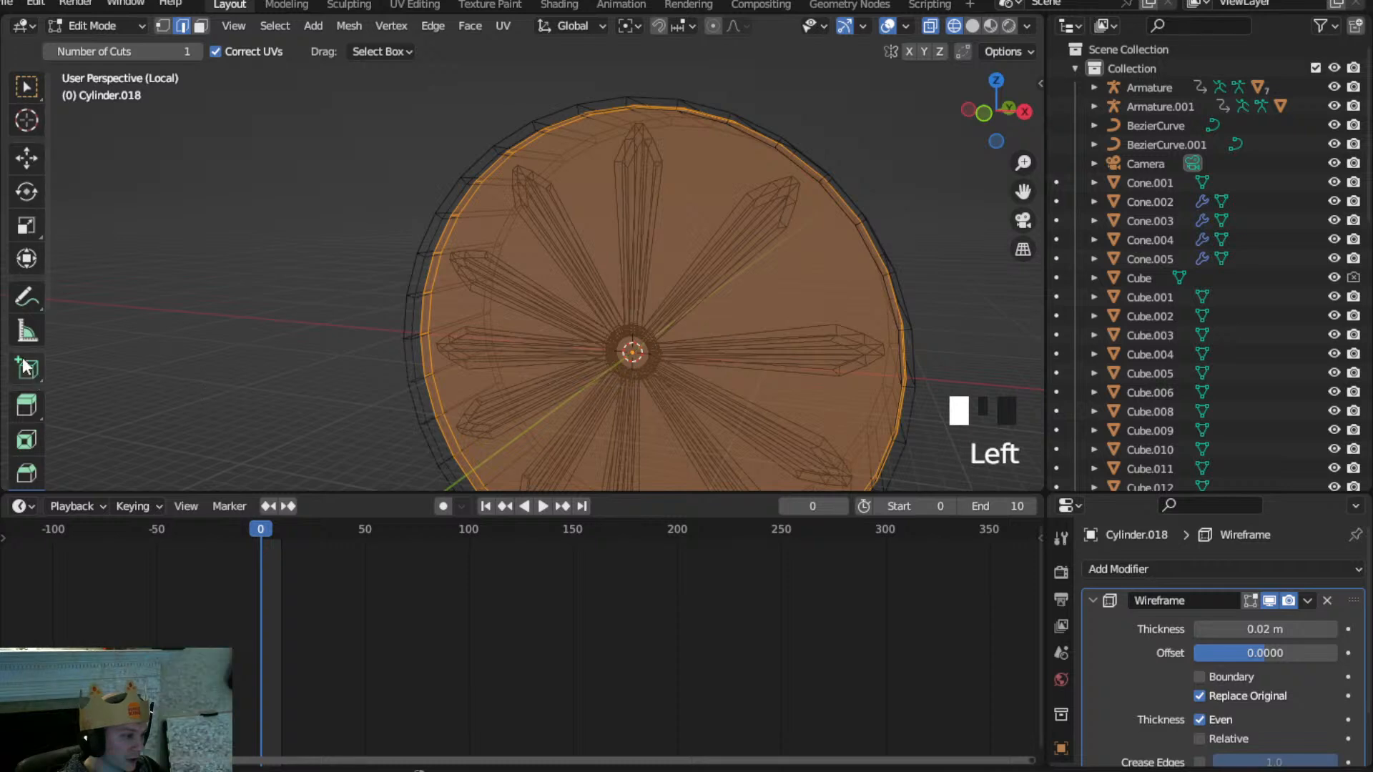
{"action": "scroll", "coordinate": [25, 447], "scroll_direction": "down", "scroll_amount": 5}
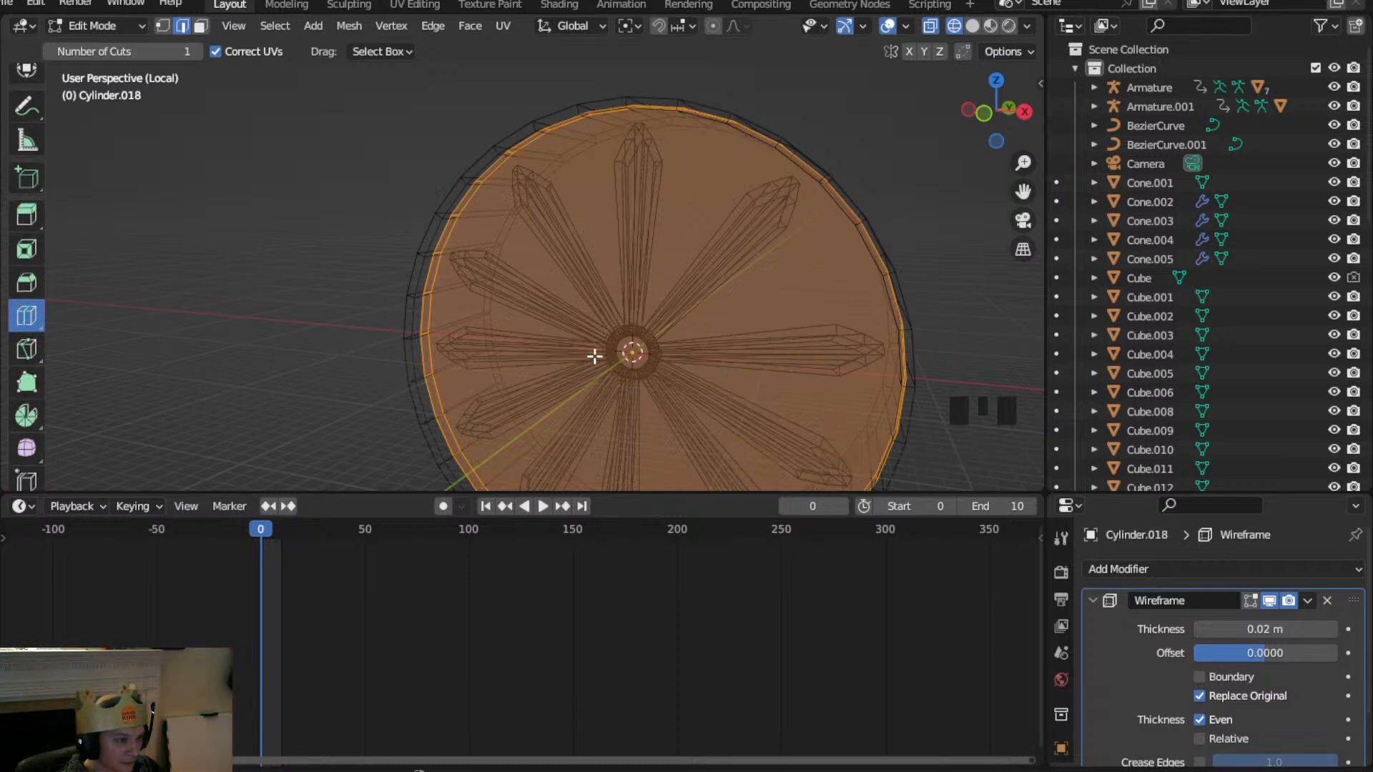
{"action": "left_click", "coordinate": [163, 26]}
{"action": "left_click", "coordinate": [57, 26]}
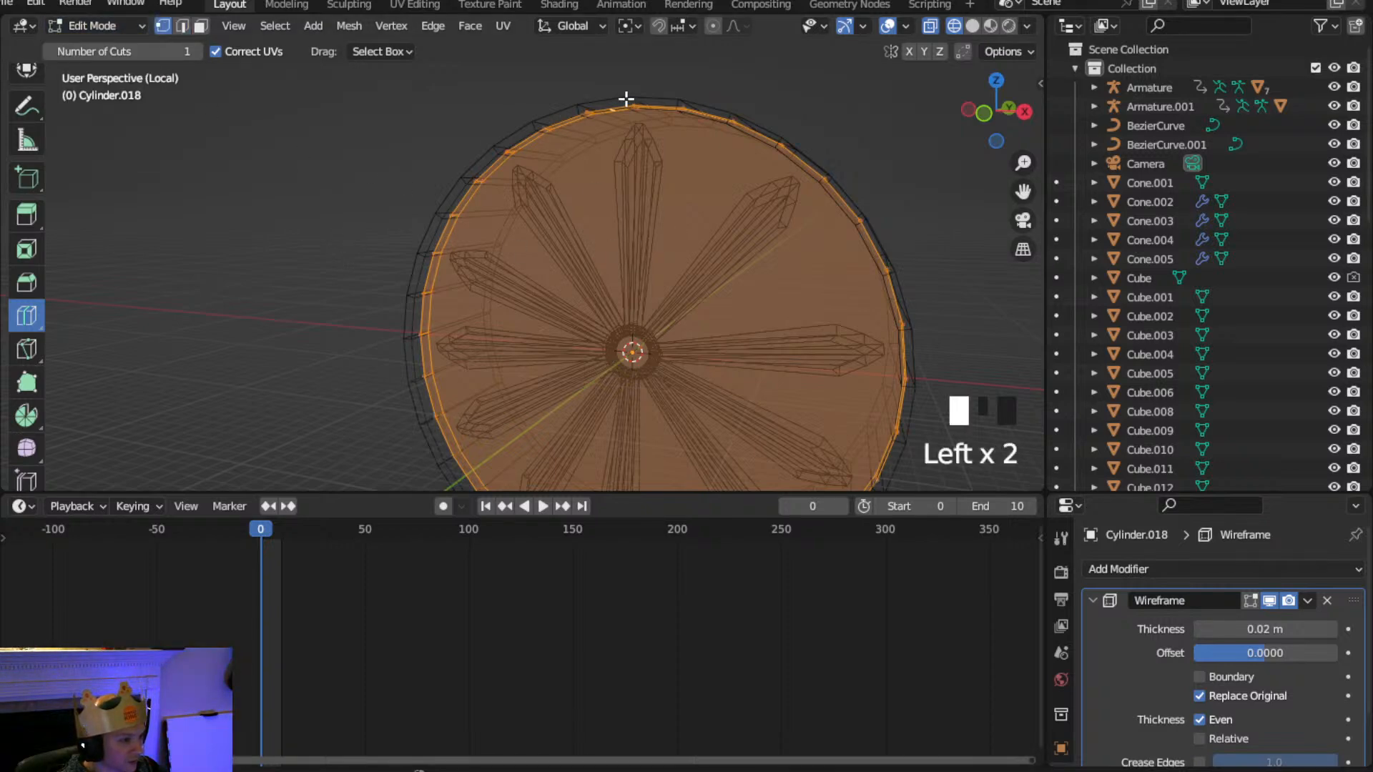
{"action": "left_click", "coordinate": [113, 26]}
{"action": "left_click", "coordinate": [98, 43]}
{"action": "scroll", "coordinate": [554, 243], "scroll_direction": "up", "scroll_amount": 3}
{"action": "middle_click_drag", "start_coordinate": [554, 243], "coordinate": [672, 229], "text": "shift"}
{"action": "scroll", "coordinate": [715, 275], "scroll_direction": "down", "scroll_amount": 7}
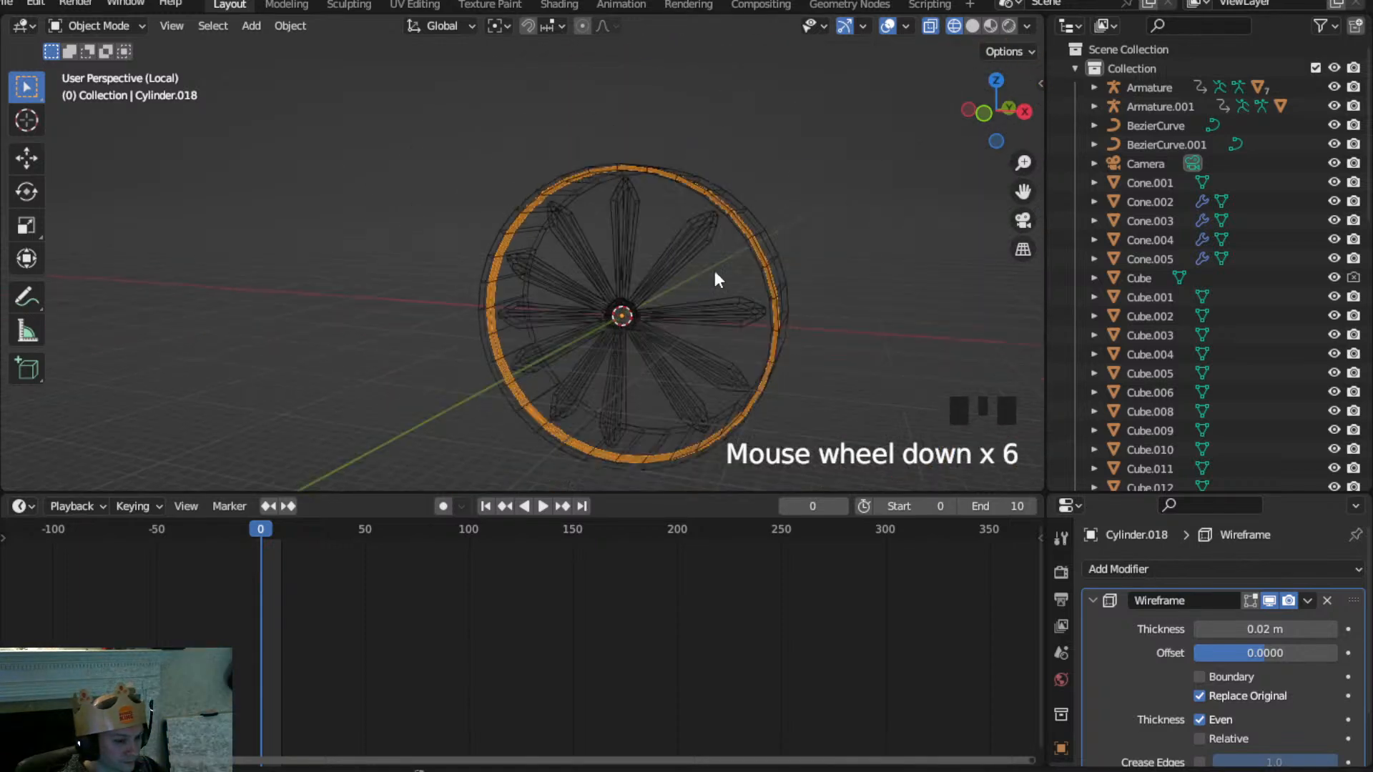
Turn off the Wireframe modifier's viewport display and isolate the thin cylinder alone in solid shading
{"action": "left_click", "coordinate": [1268, 601]}
{"action": "key", "text": "KP_Divide"}
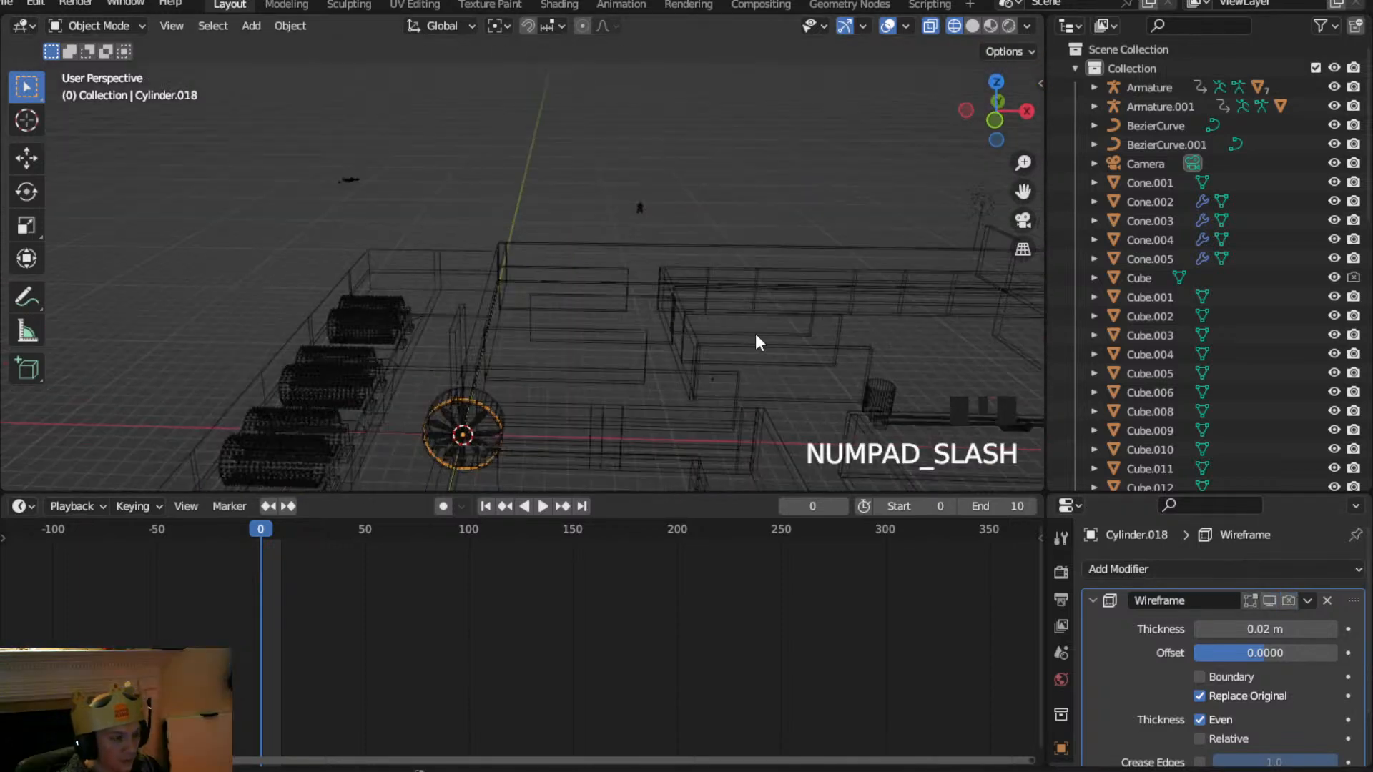
{"action": "key", "text": "KP_Divide"}
{"action": "key", "text": "KP_Multiply"}
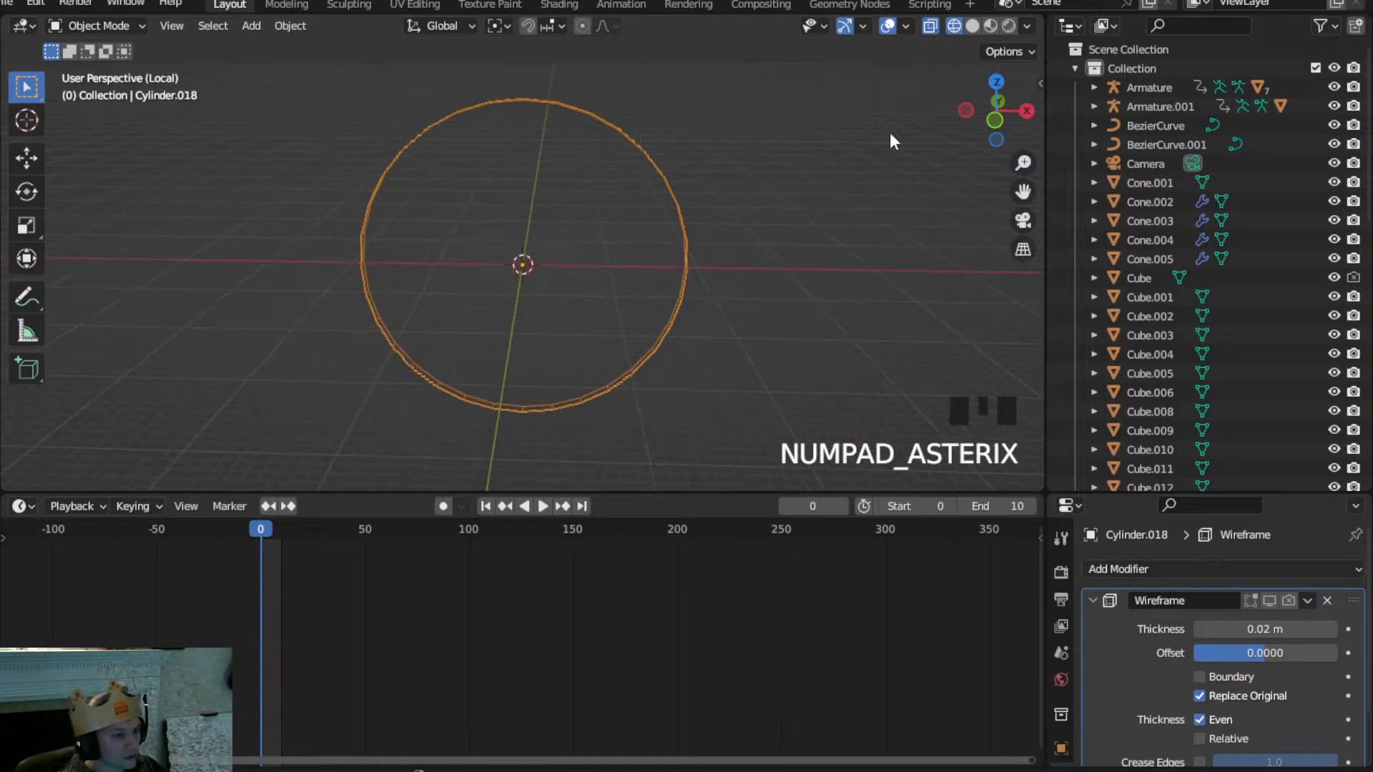
{"action": "left_click", "coordinate": [993, 120]}
{"action": "key", "text": "z"}
{"action": "left_click", "coordinate": [830, 233]}
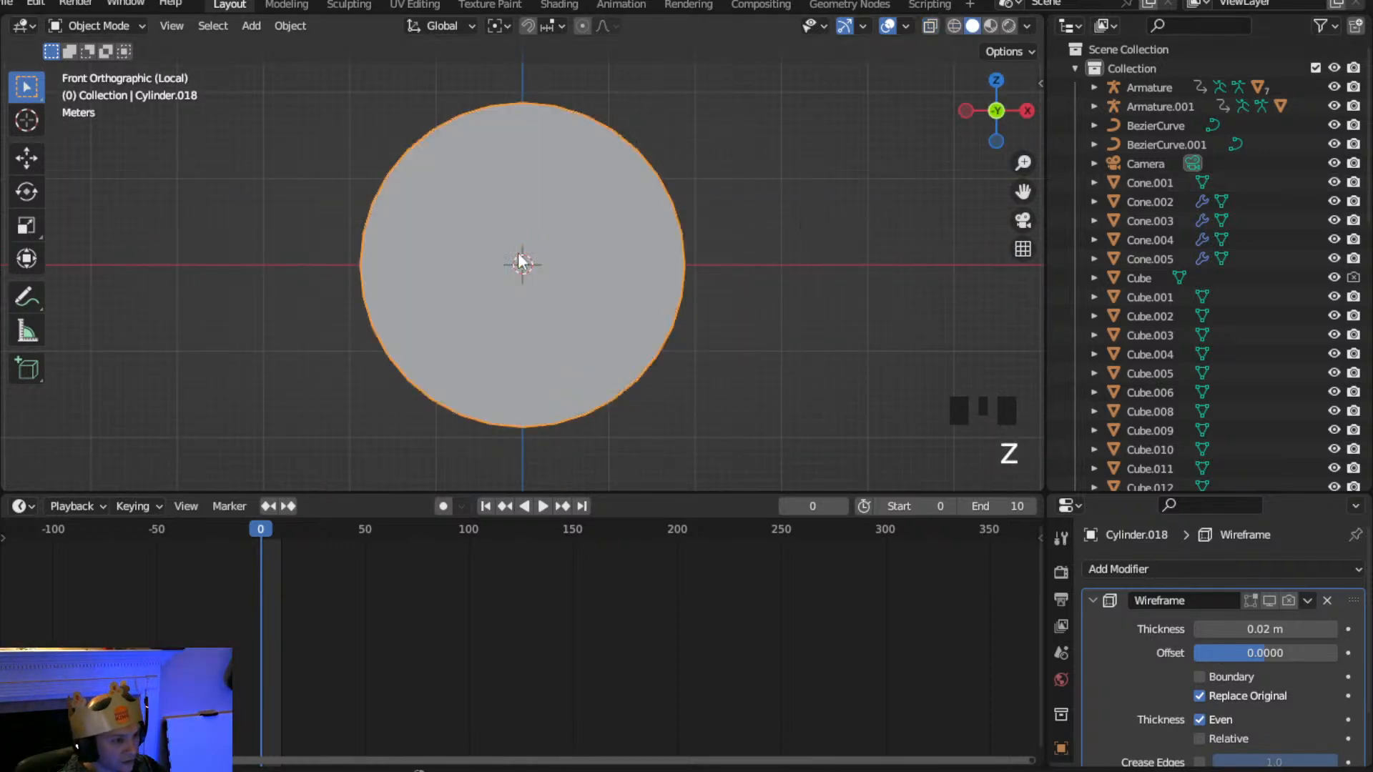
Enter Edit Mode on the isolated cylinder and activate the Select Box tool
{"action": "middle_click_drag", "start_coordinate": [522, 263], "coordinate": [521, 261]}
{"action": "scroll", "coordinate": [521, 260], "scroll_direction": "down", "scroll_amount": 2}
{"action": "left_click", "coordinate": [97, 25]}
{"action": "left_click", "coordinate": [103, 70]}
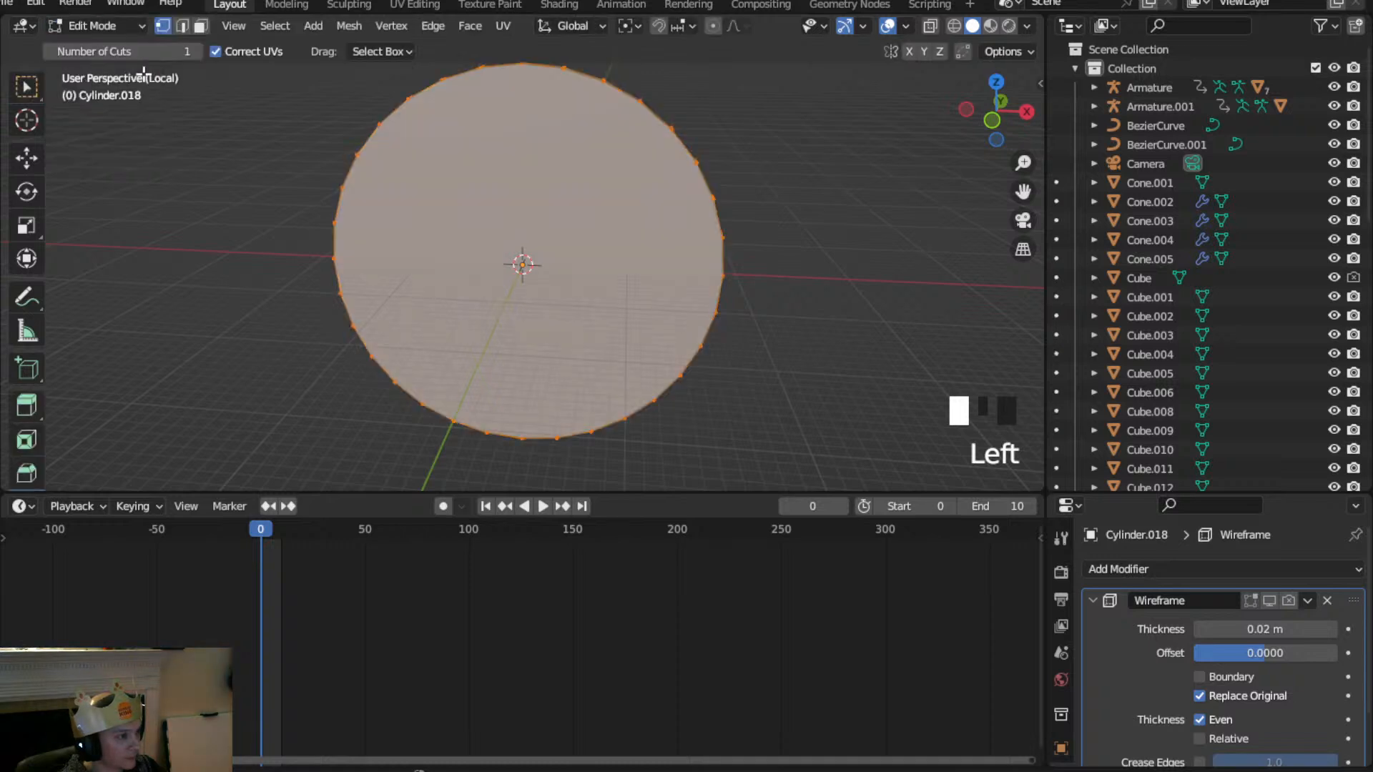
{"action": "scroll", "coordinate": [429, 128], "scroll_direction": "up", "scroll_amount": 2}
{"action": "middle_click_drag", "start_coordinate": [429, 129], "coordinate": [440, 190]}
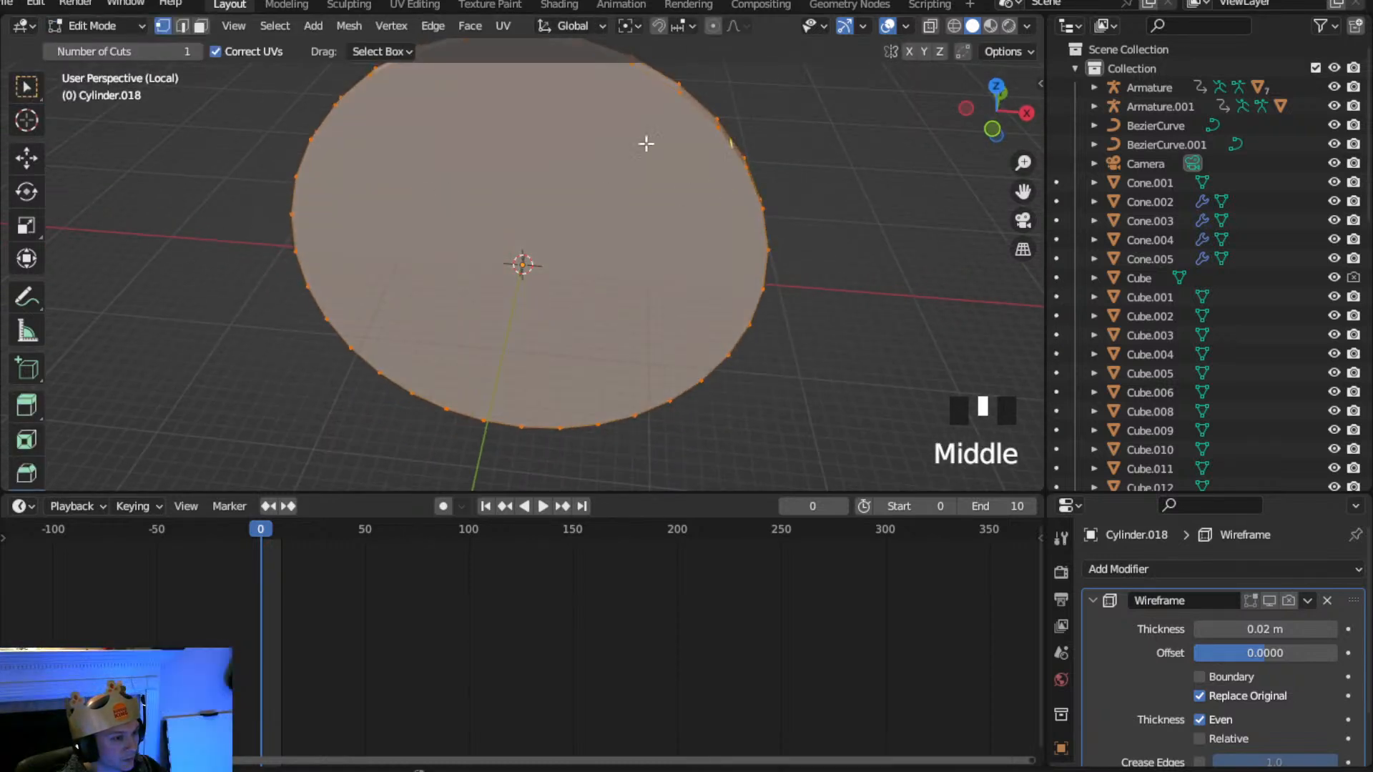
{"action": "left_click", "coordinate": [26, 86]}
{"action": "scroll", "coordinate": [570, 236], "scroll_direction": "up", "scroll_amount": 2}
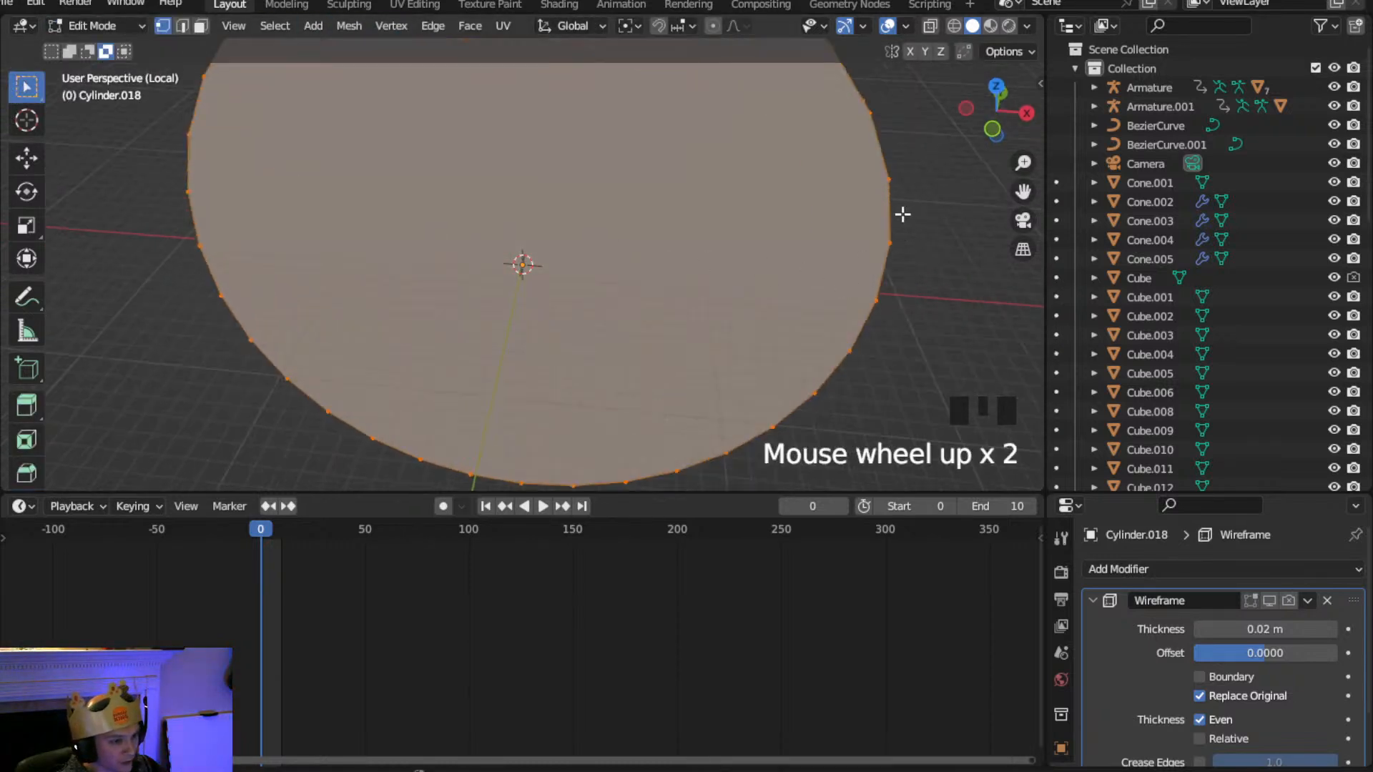
Connect opposite upper and lower rim vertices of the front cap with vertical edges, working from the +X side towards the centre
{"action": "left_click", "coordinate": [887, 186]}
{"action": "middle_click_drag", "start_coordinate": [808, 289], "coordinate": [768, 280]}
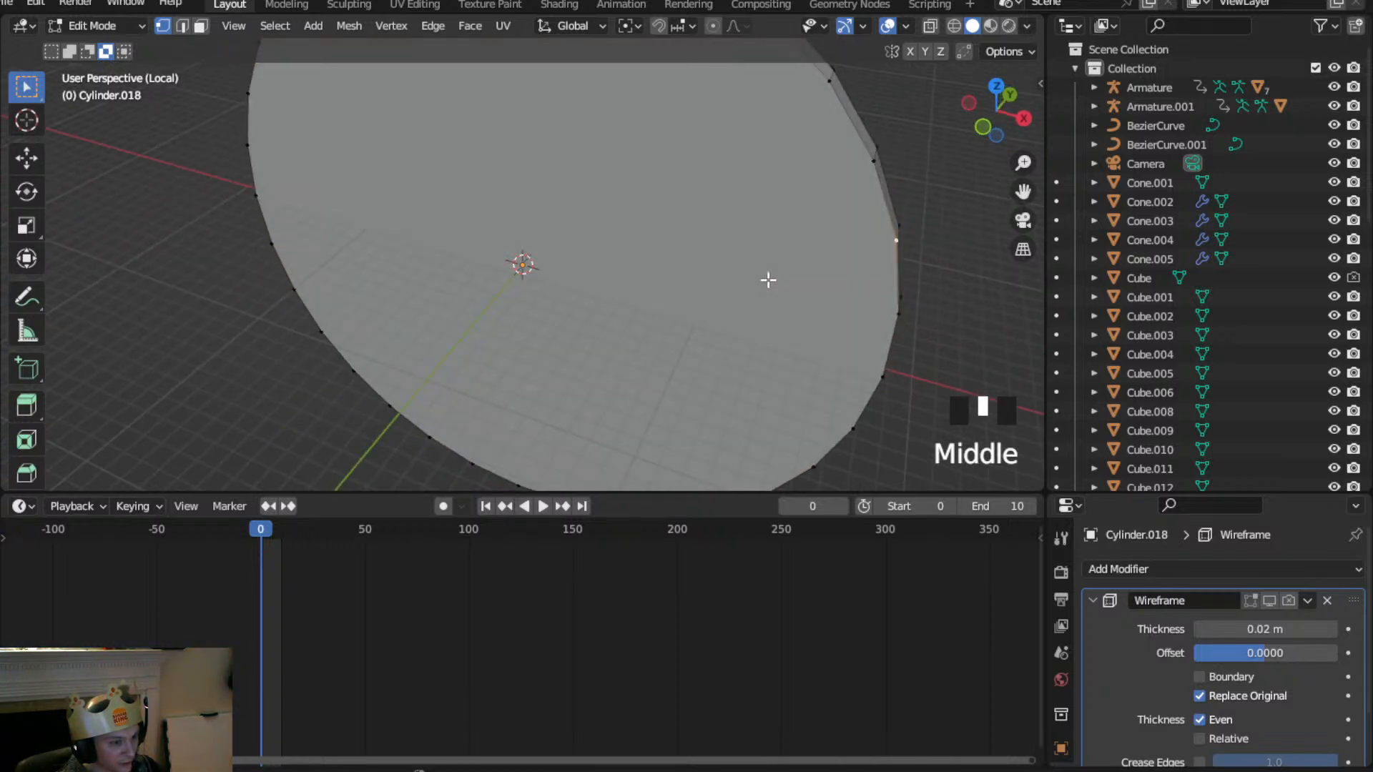
{"action": "left_click", "coordinate": [879, 377], "text": "shift"}
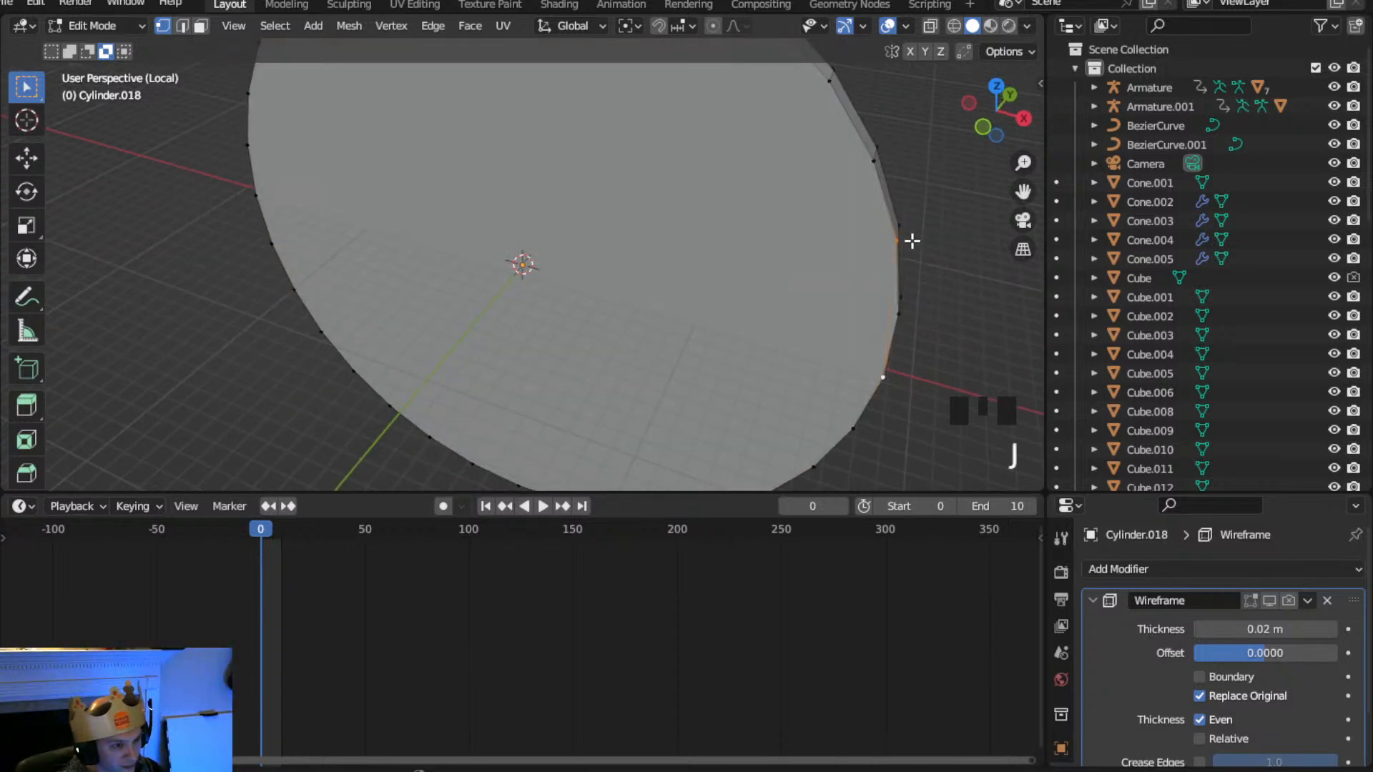
{"action": "left_click", "coordinate": [853, 427], "text": "shift"}
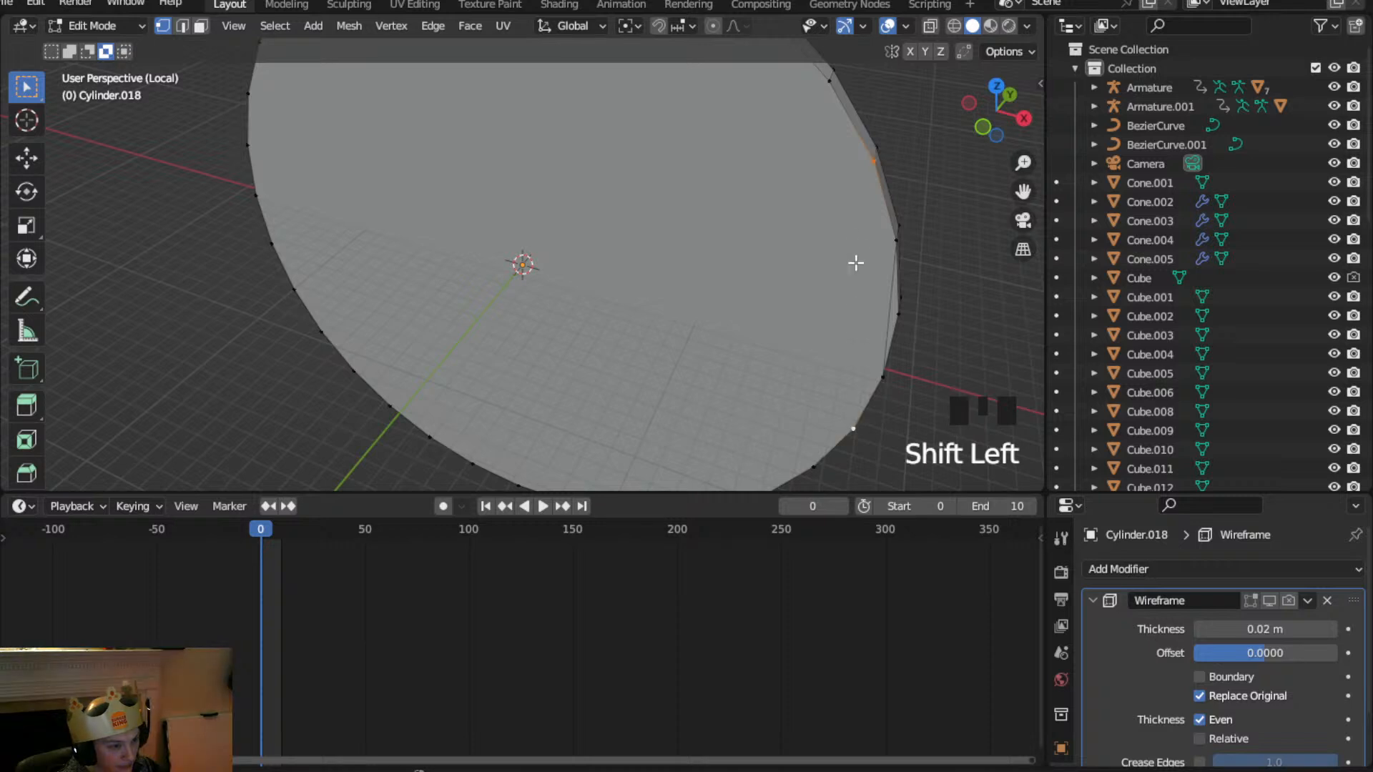
{"action": "left_click", "coordinate": [820, 81]}
{"action": "left_click", "coordinate": [818, 427], "text": "shift"}
{"action": "scroll", "coordinate": [802, 308], "scroll_direction": "down", "scroll_amount": 2}
{"action": "left_click", "coordinate": [652, 114]}
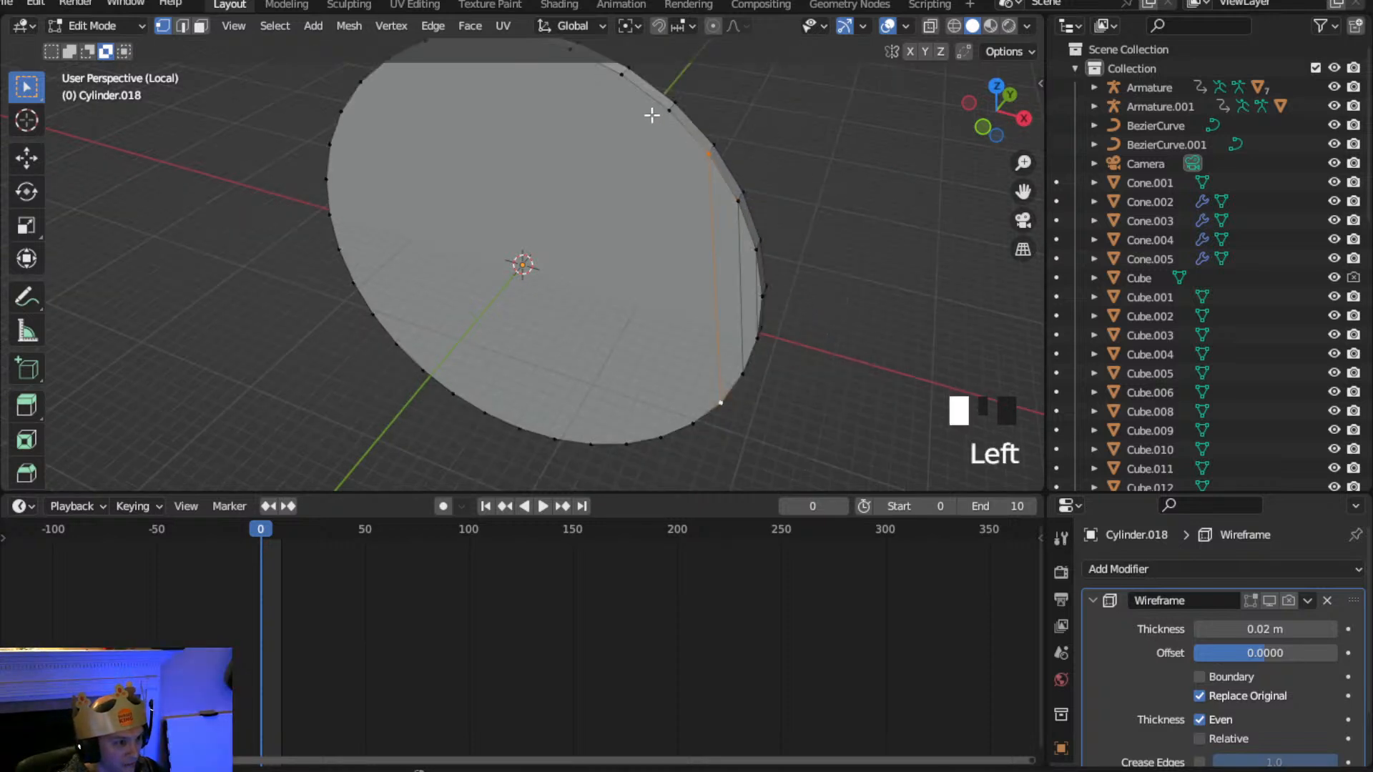
{"action": "left_click", "coordinate": [696, 409], "text": "shift"}
{"action": "key", "text": "j"}
{"action": "left_click", "coordinate": [622, 75]}
{"action": "key", "text": "j"}
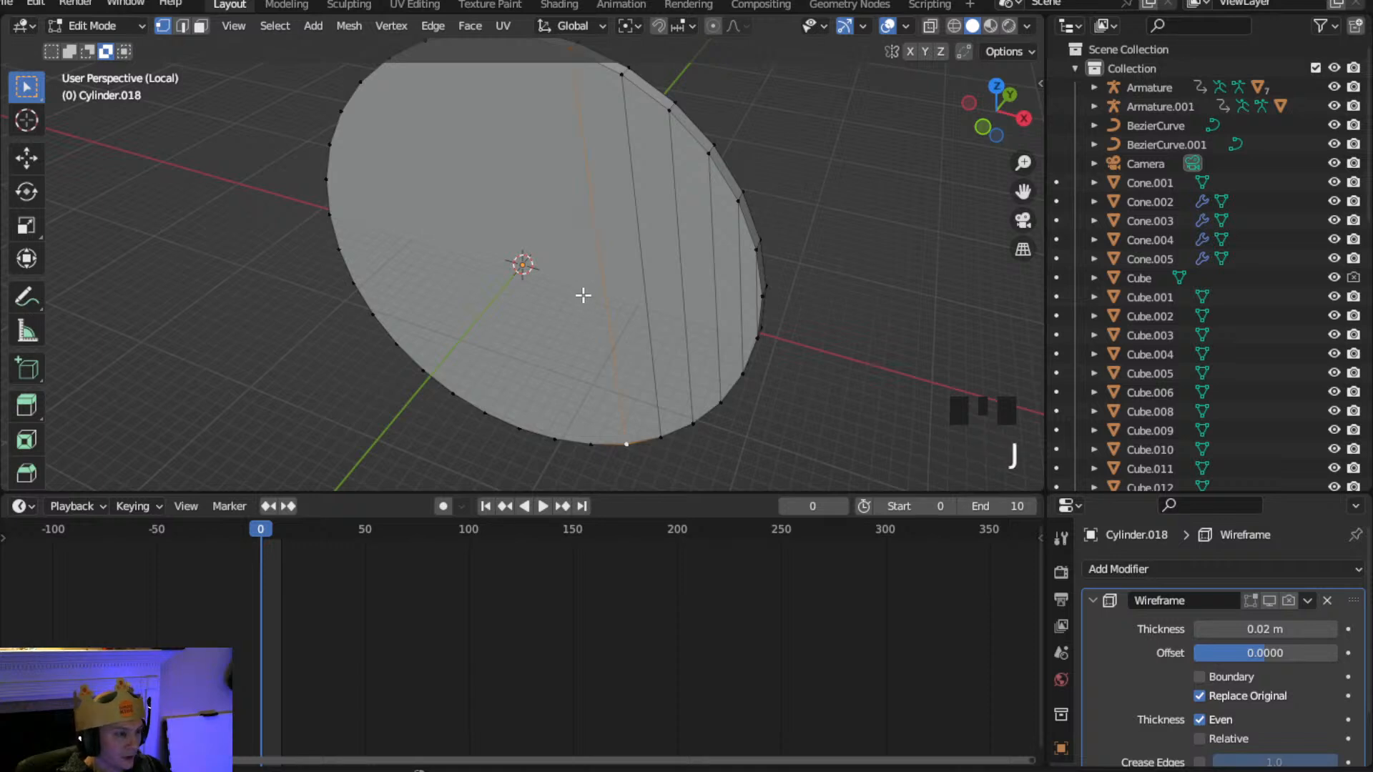
Continue joining opposite upper and lower rim vertices with vertical edges across the middle of the front cap
{"action": "left_click", "coordinate": [535, 53]}
{"action": "middle_click_drag", "start_coordinate": [530, 165], "coordinate": [619, 187], "text": "shift"}
{"action": "left_click", "coordinate": [593, 69]}
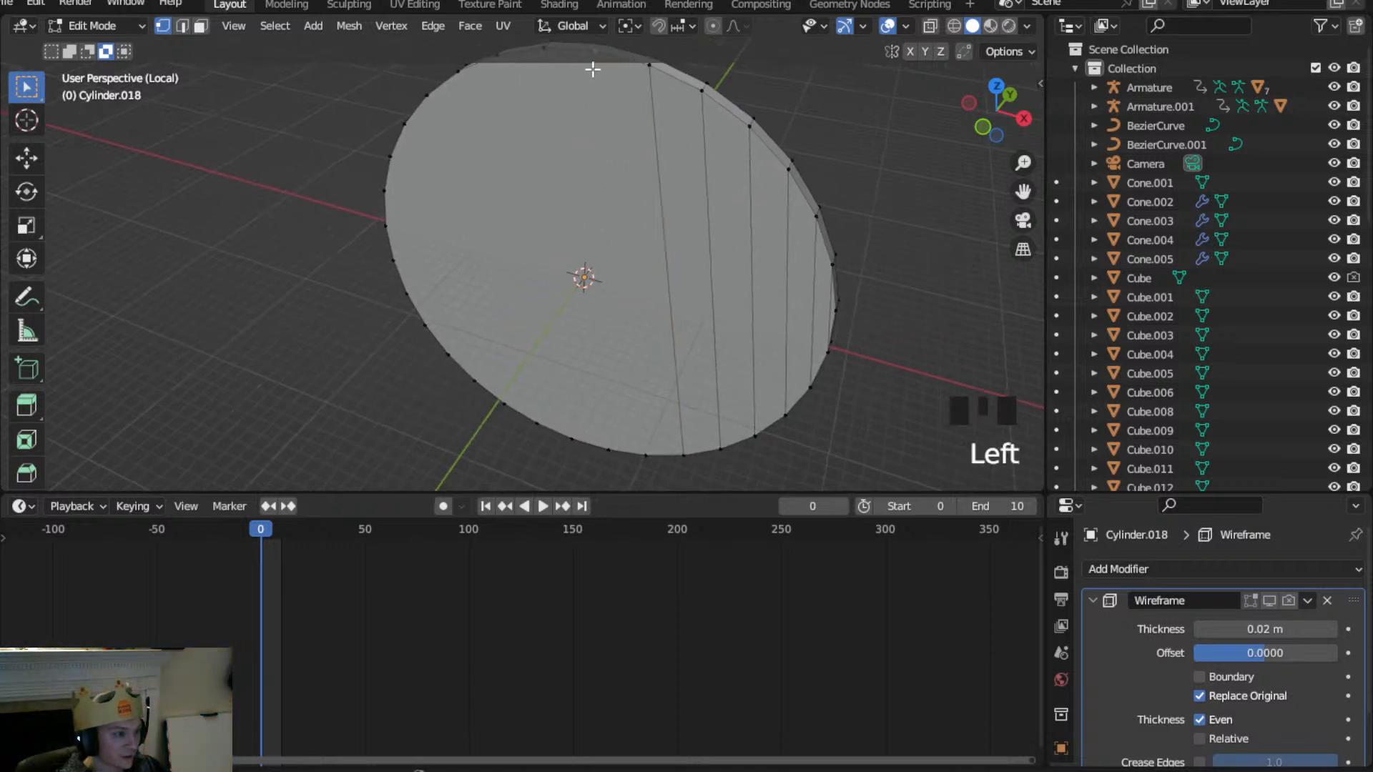
{"action": "key", "text": "j"}
{"action": "left_click", "coordinate": [550, 73]}
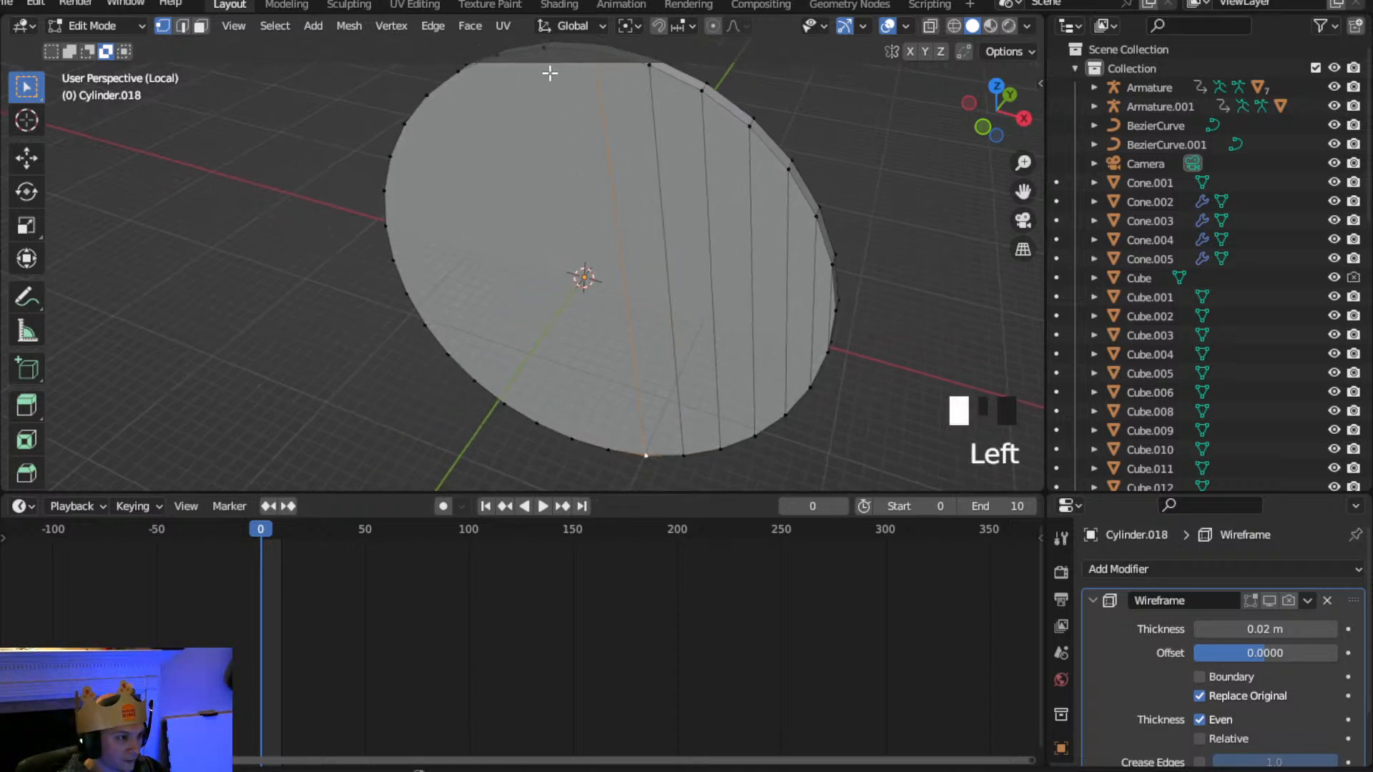
{"action": "key", "text": "j"}
{"action": "left_click", "coordinate": [528, 257]}
{"action": "key", "text": "j"}
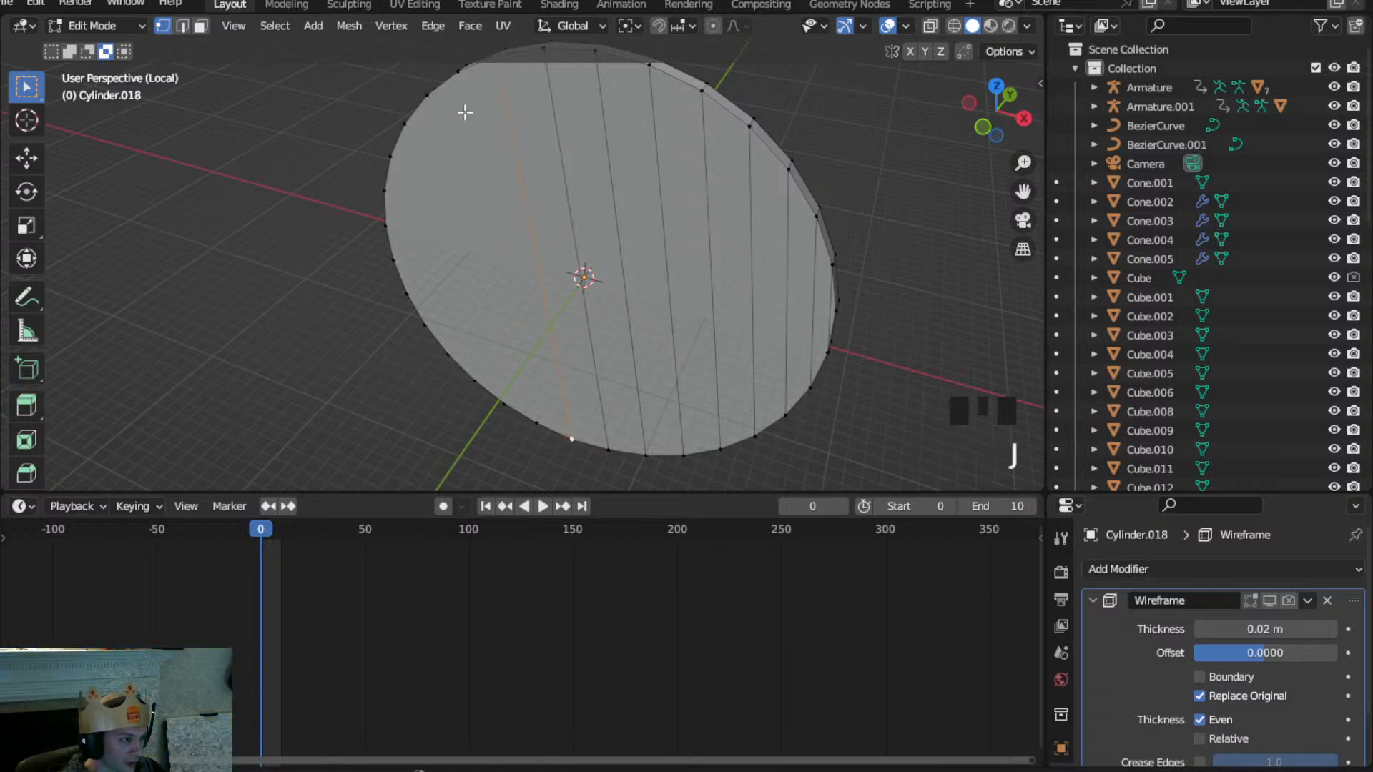
{"action": "left_click", "coordinate": [483, 216]}
{"action": "left_click", "coordinate": [533, 417], "text": "shift"}
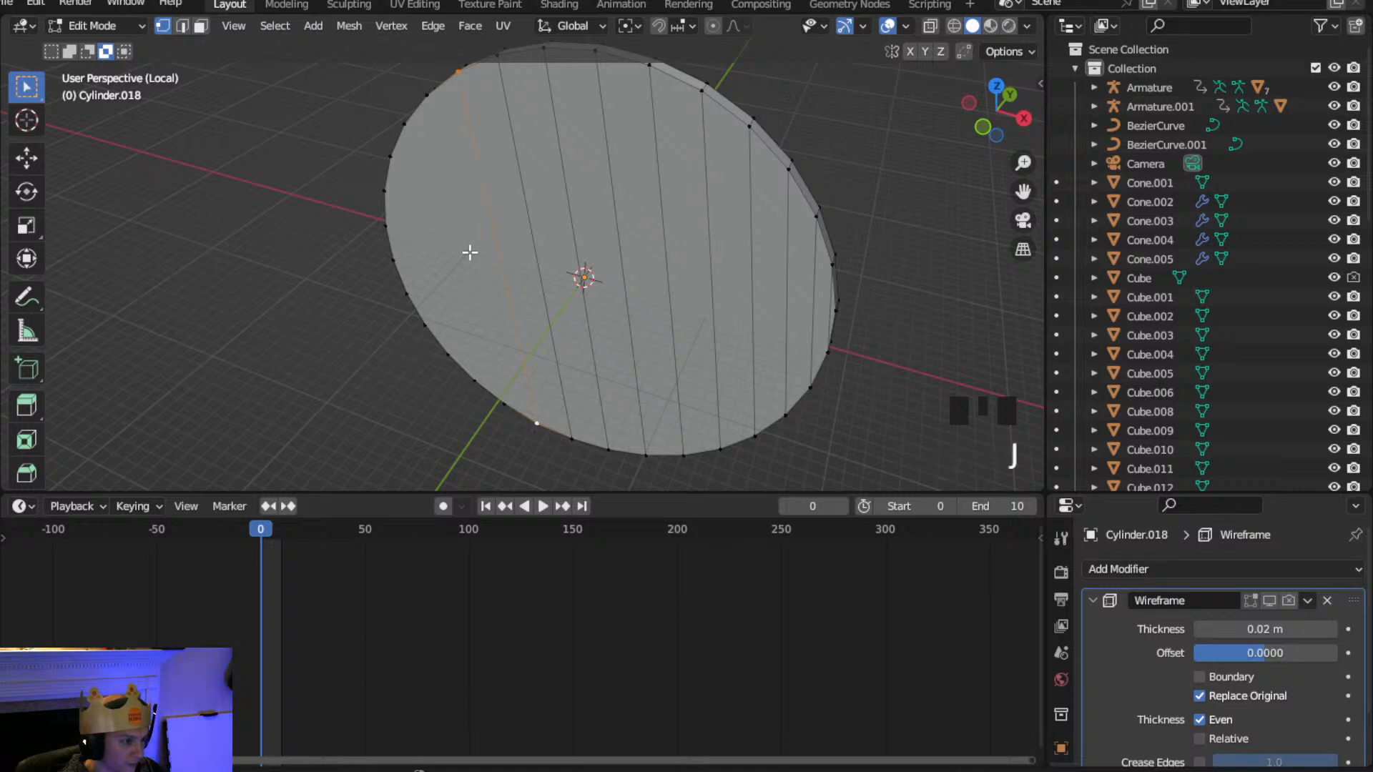
Join the remaining upper and lower rim vertex pairs with vertical edges on the cap's -X side
{"action": "left_click", "coordinate": [504, 324]}
{"action": "left_click", "coordinate": [500, 401], "text": "shift"}
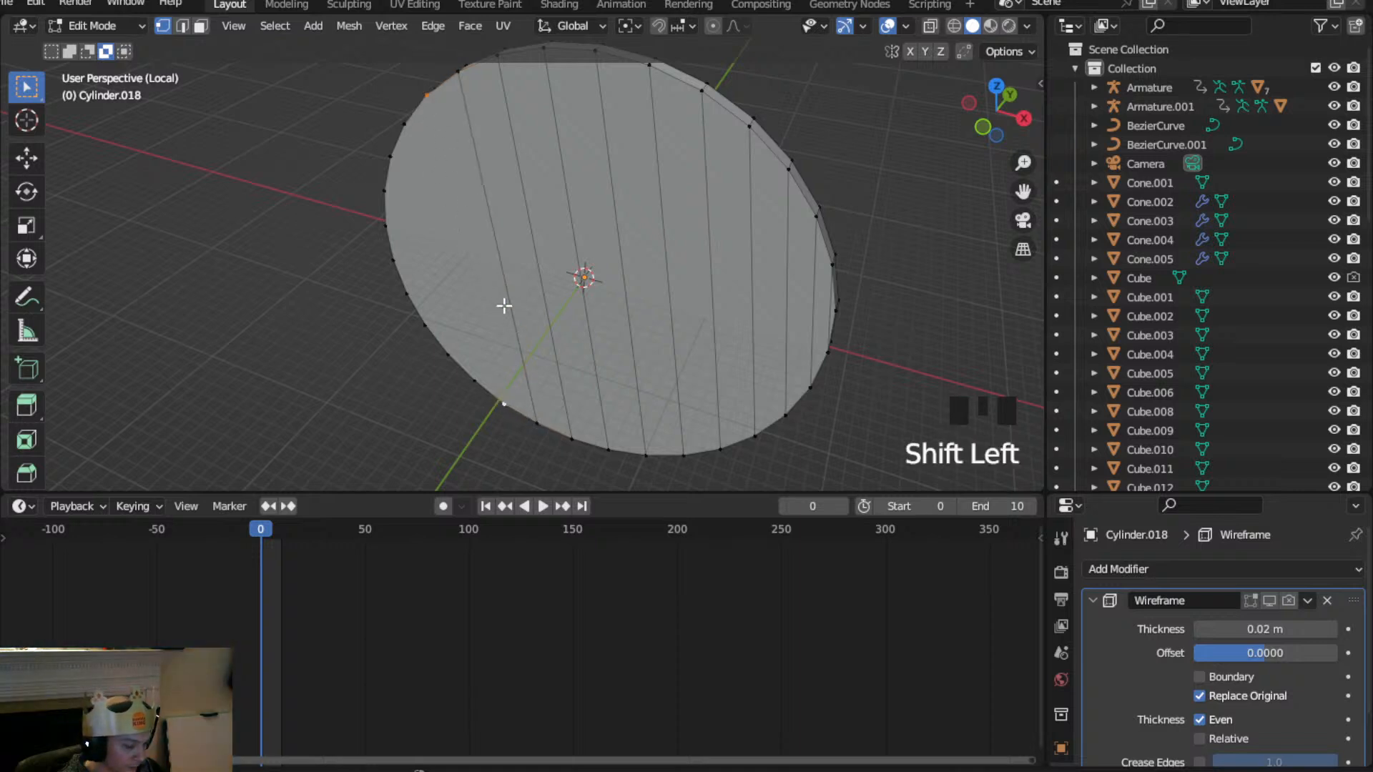
{"action": "key", "text": "j"}
{"action": "left_click", "coordinate": [411, 123]}
{"action": "left_click", "coordinate": [483, 361], "text": "shift"}
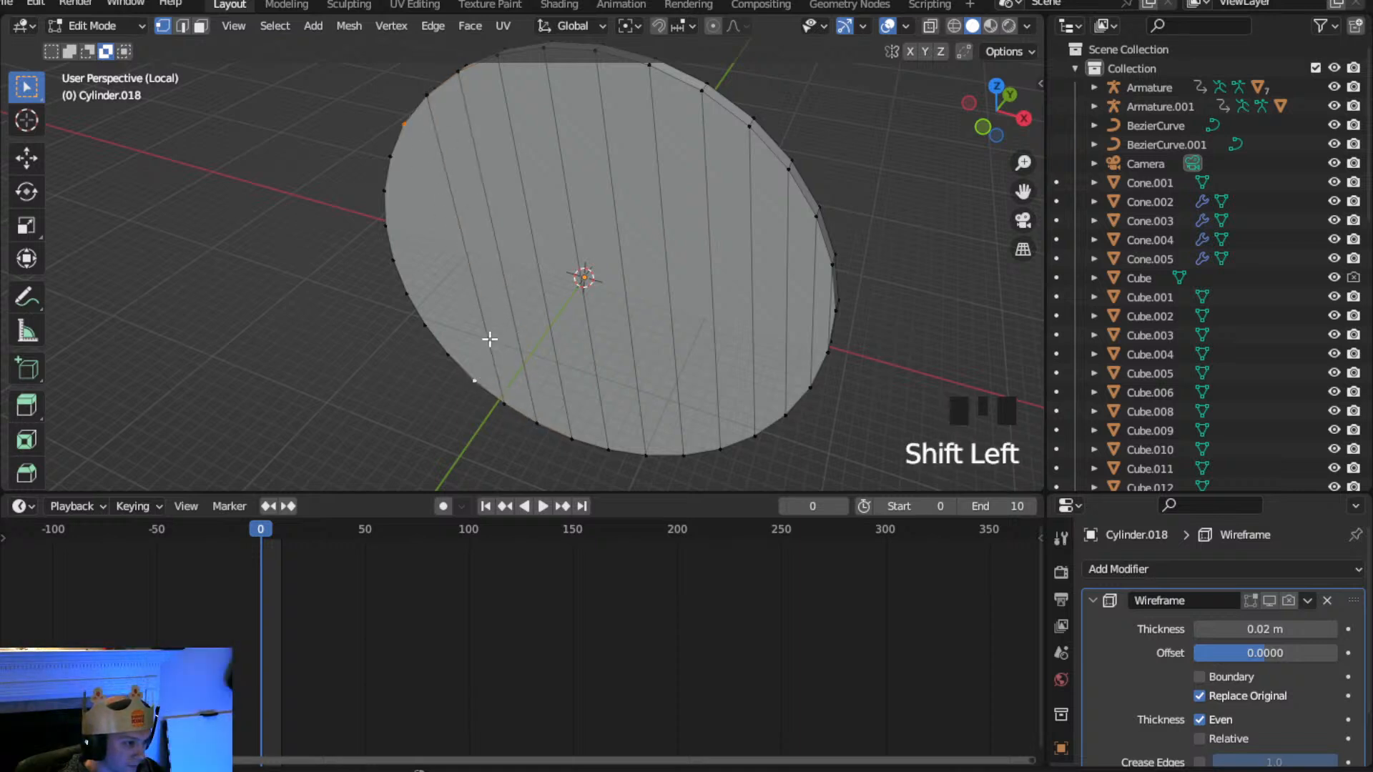
{"action": "key", "text": "j"}
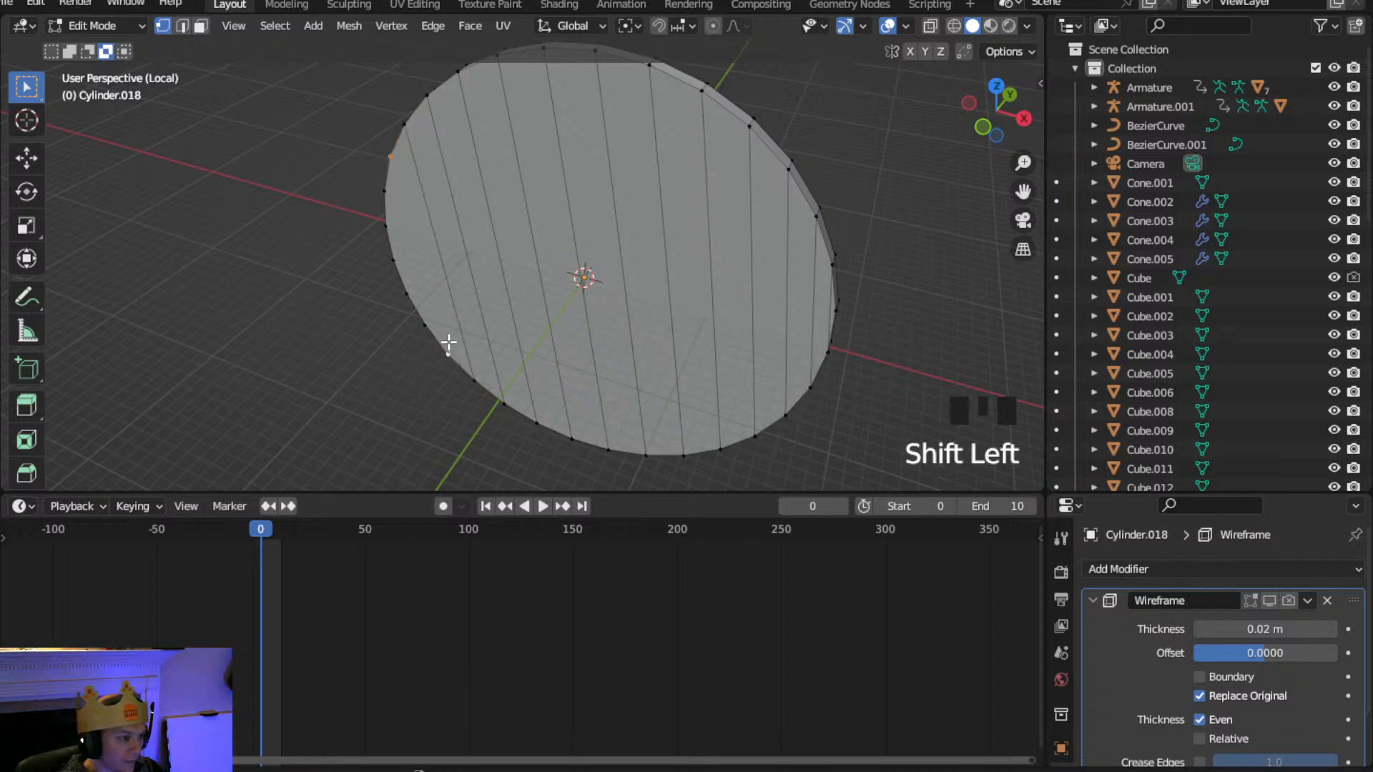
{"action": "key", "text": "j"}
{"action": "left_click", "coordinate": [417, 328], "text": "shift"}
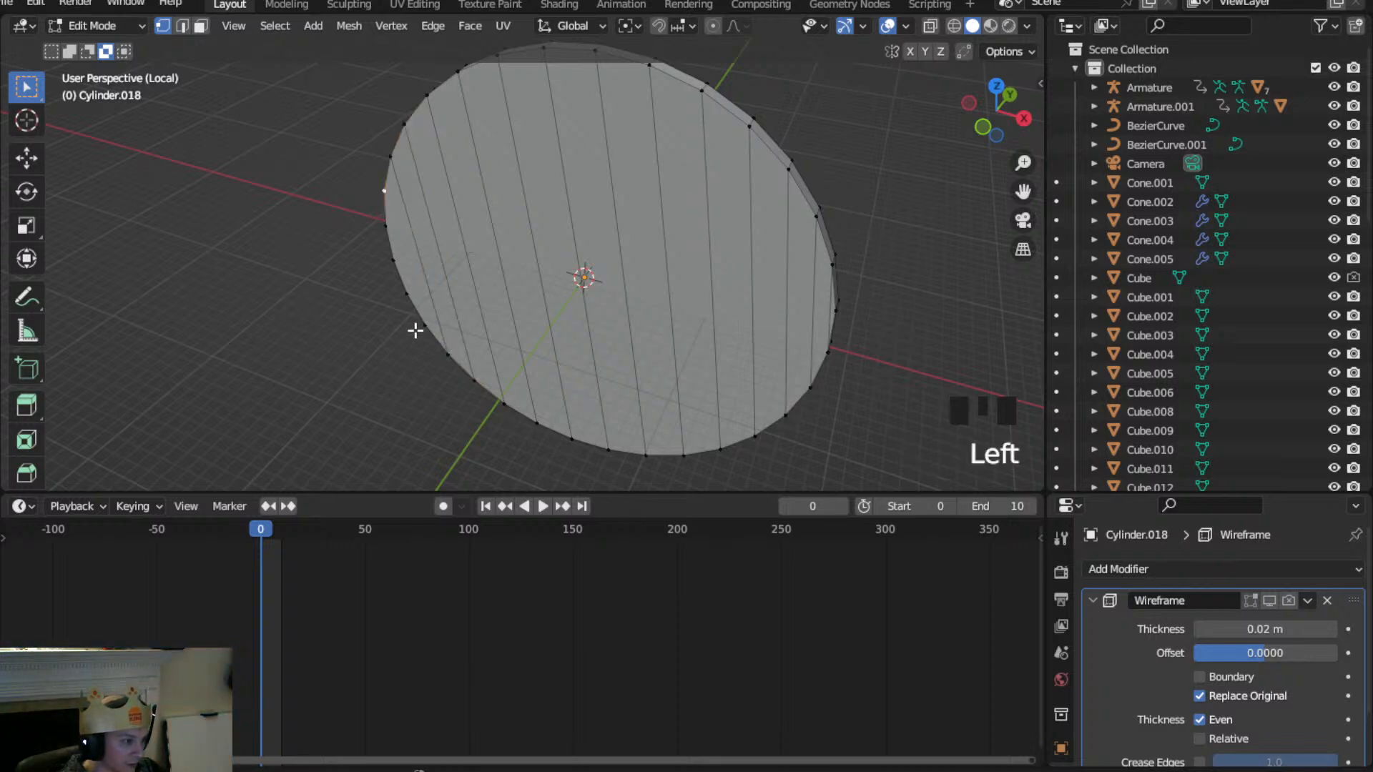
{"action": "left_click", "coordinate": [387, 223]}
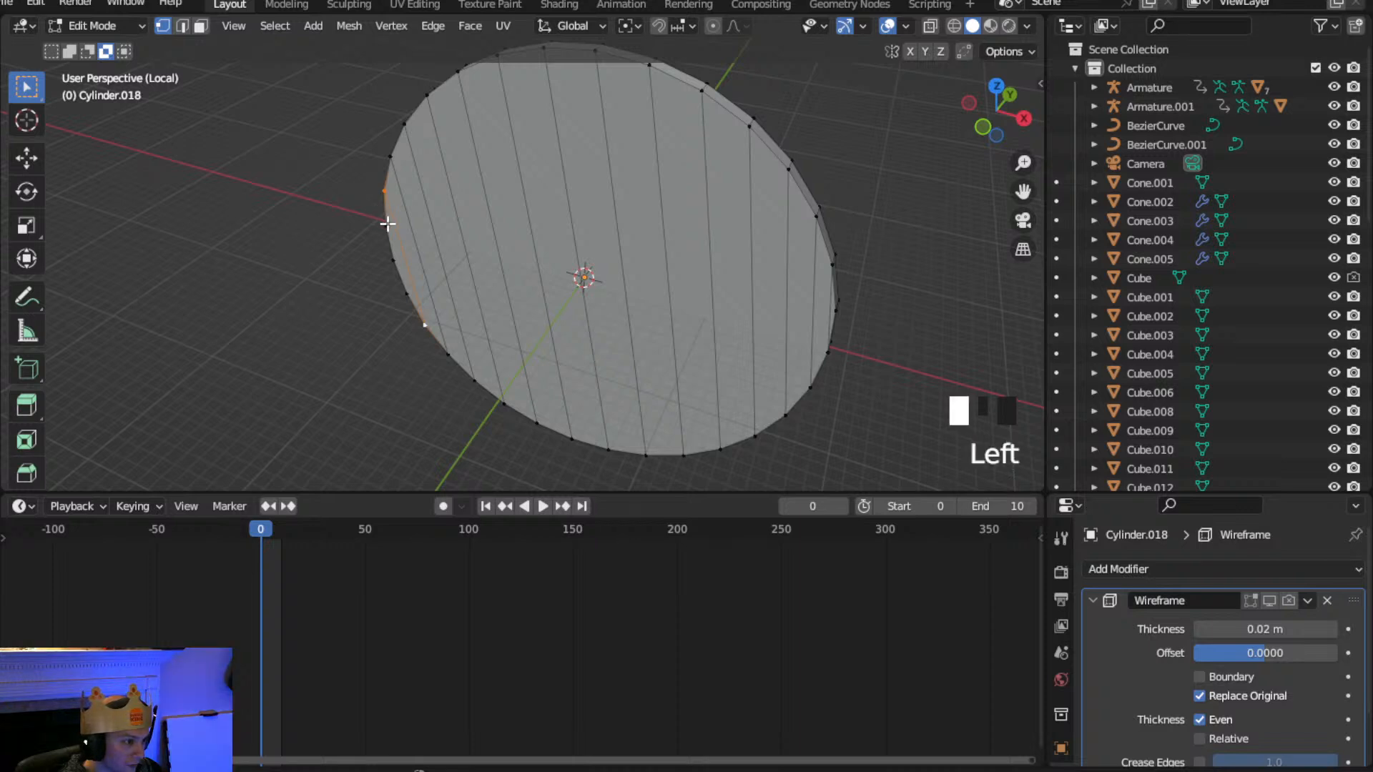
{"action": "left_click", "coordinate": [411, 295], "text": "shift"}
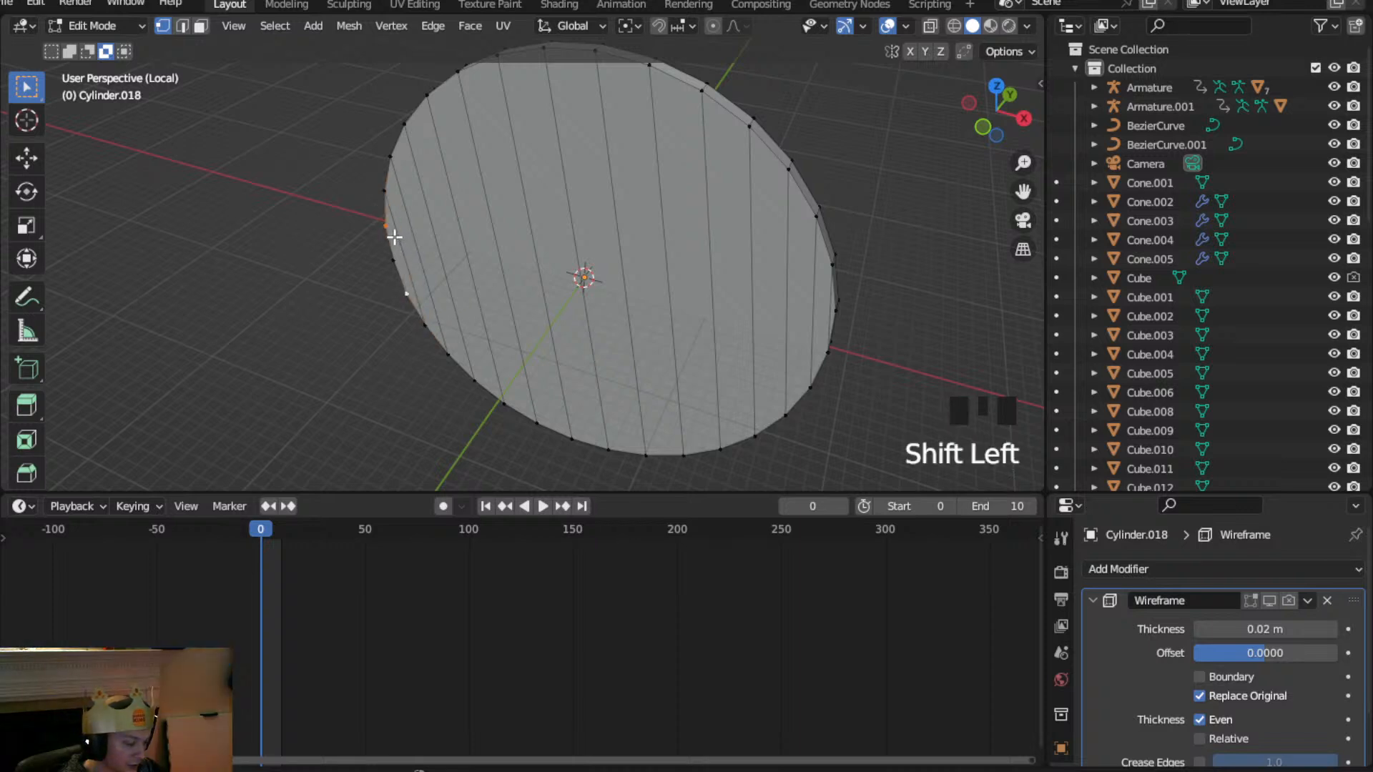
{"action": "key", "text": "j"}
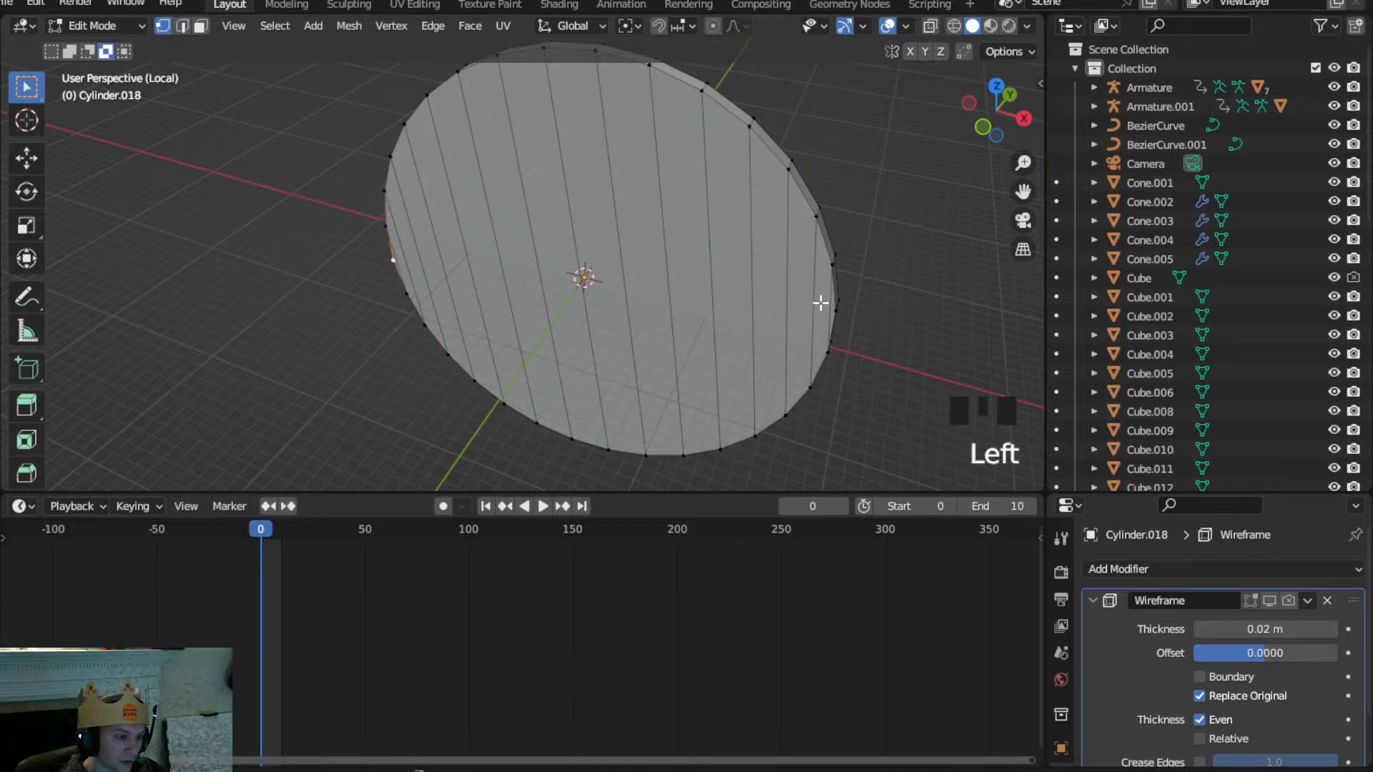
Connect opposite side rim vertices of the front cap with three horizontal edges, working from mid-height downward
{"action": "left_click", "coordinate": [823, 301], "text": "shift"}
{"action": "key", "text": "j"}
{"action": "left_click", "coordinate": [833, 349]}
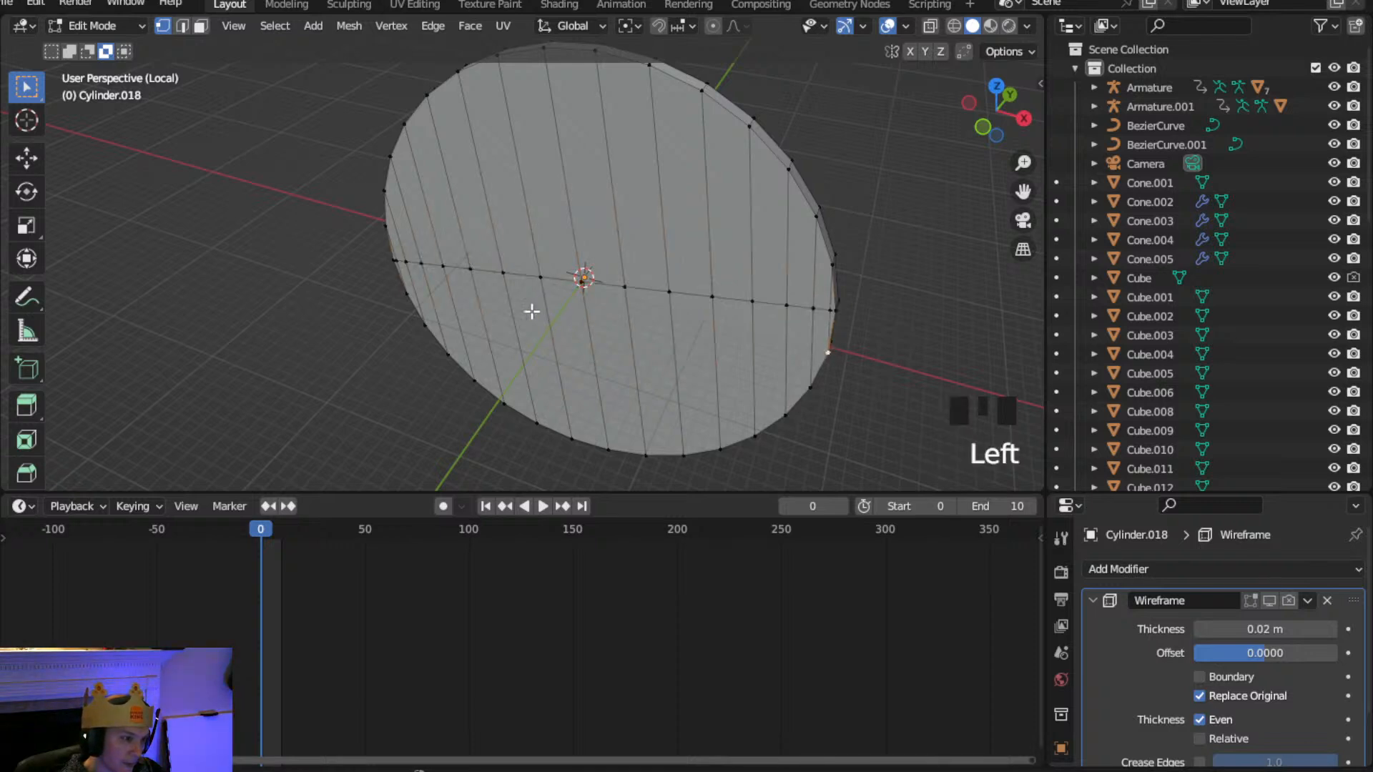
{"action": "left_click", "coordinate": [412, 296], "text": "shift"}
{"action": "key", "text": "j"}
{"action": "left_click", "coordinate": [803, 383]}
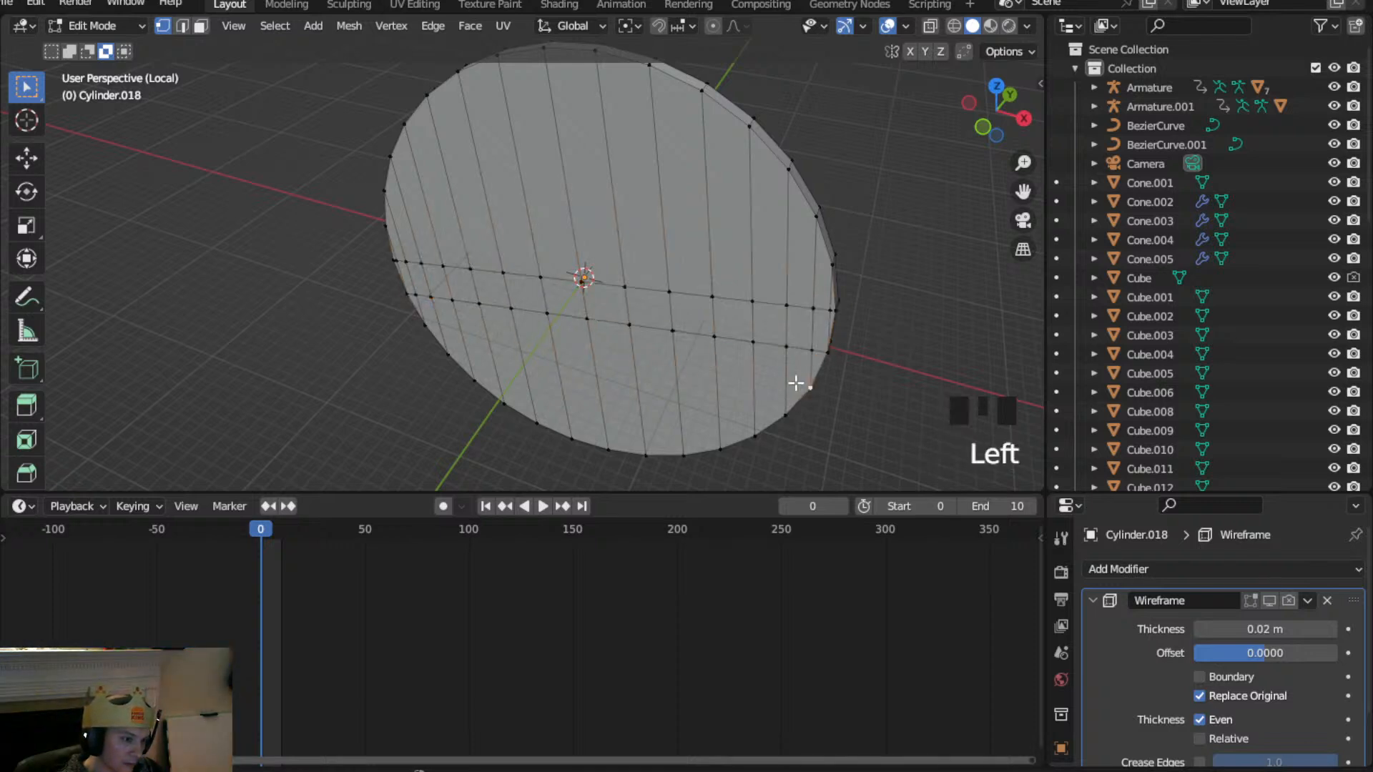
{"action": "key", "text": "j"}
Join the remaining opposite rim vertices in the front cap's lower part with horizontal edges down to the lowest pair
{"action": "left_click", "coordinate": [787, 412]}
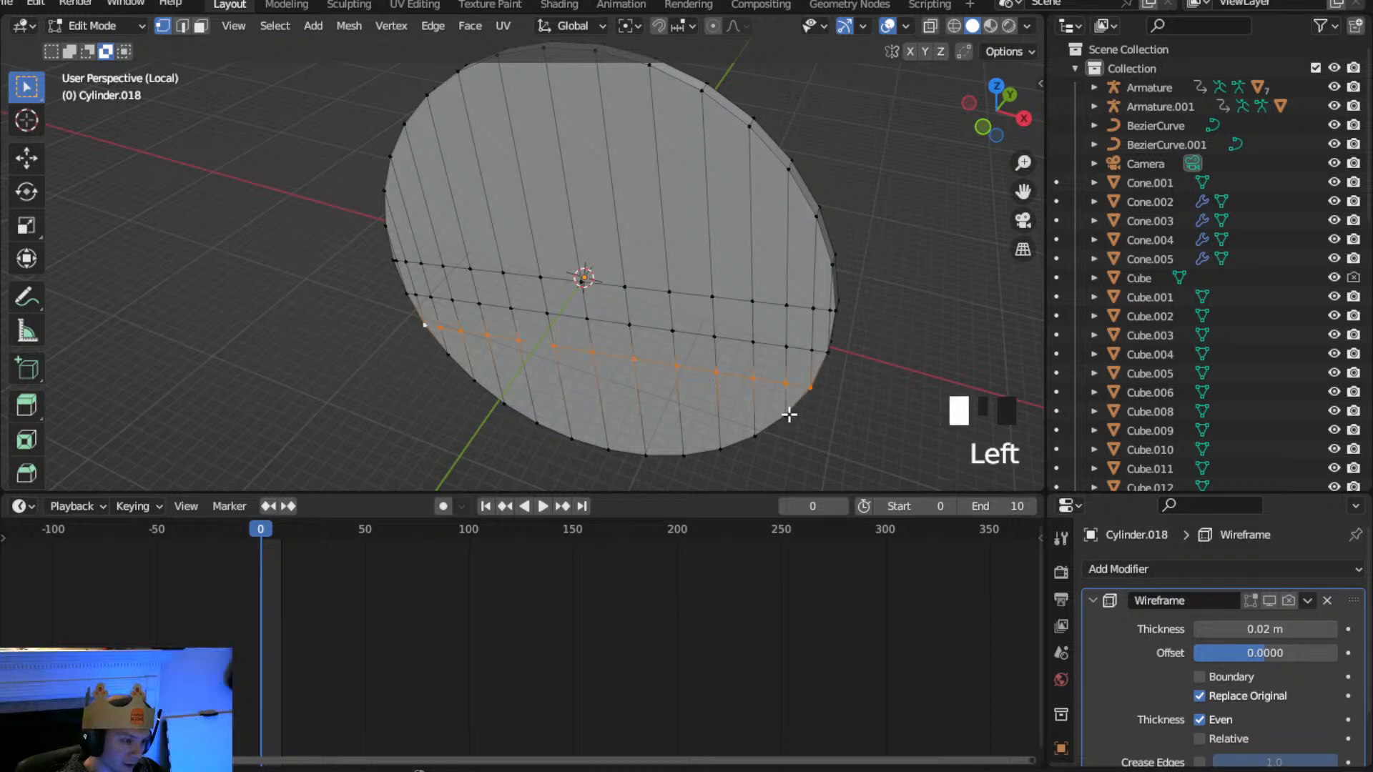
{"action": "left_click", "coordinate": [445, 358], "text": "shift"}
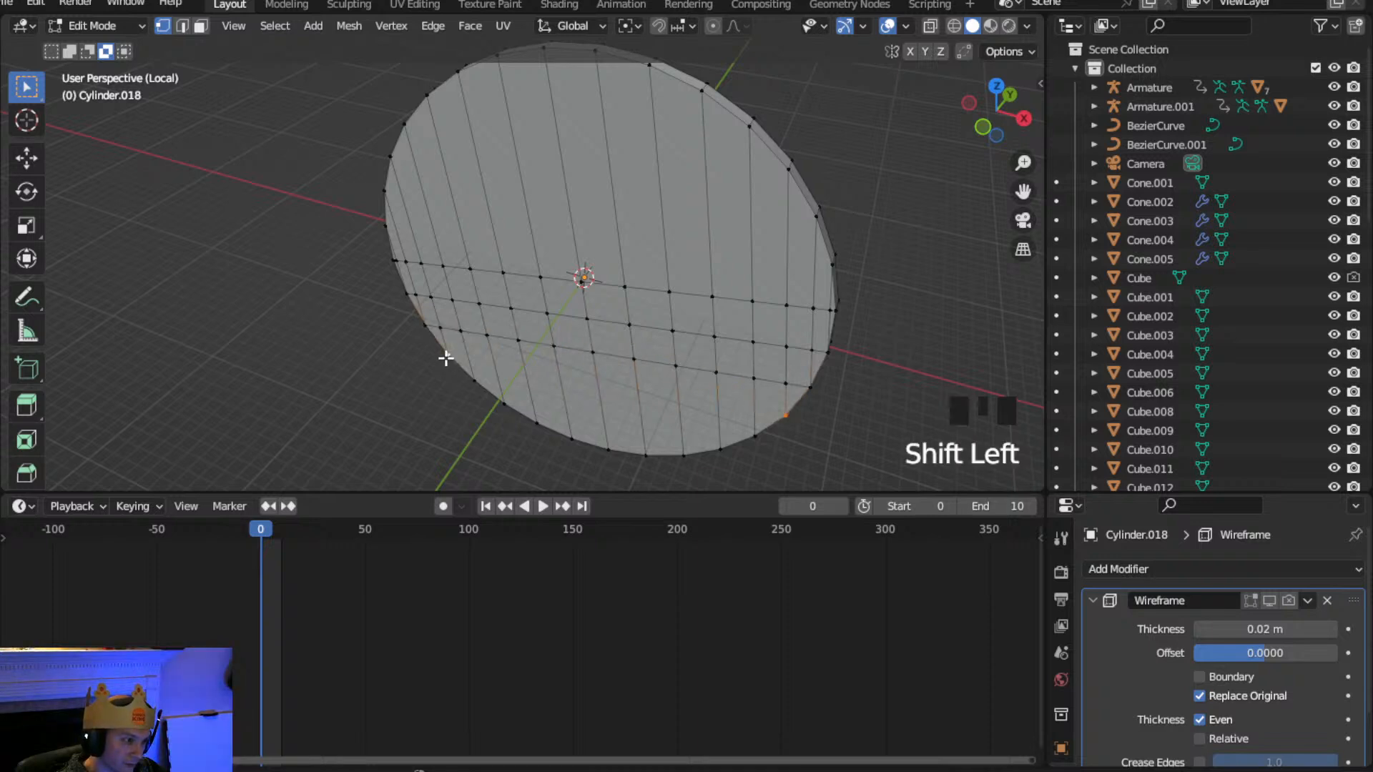
{"action": "left_click", "coordinate": [747, 434]}
{"action": "key", "text": "j"}
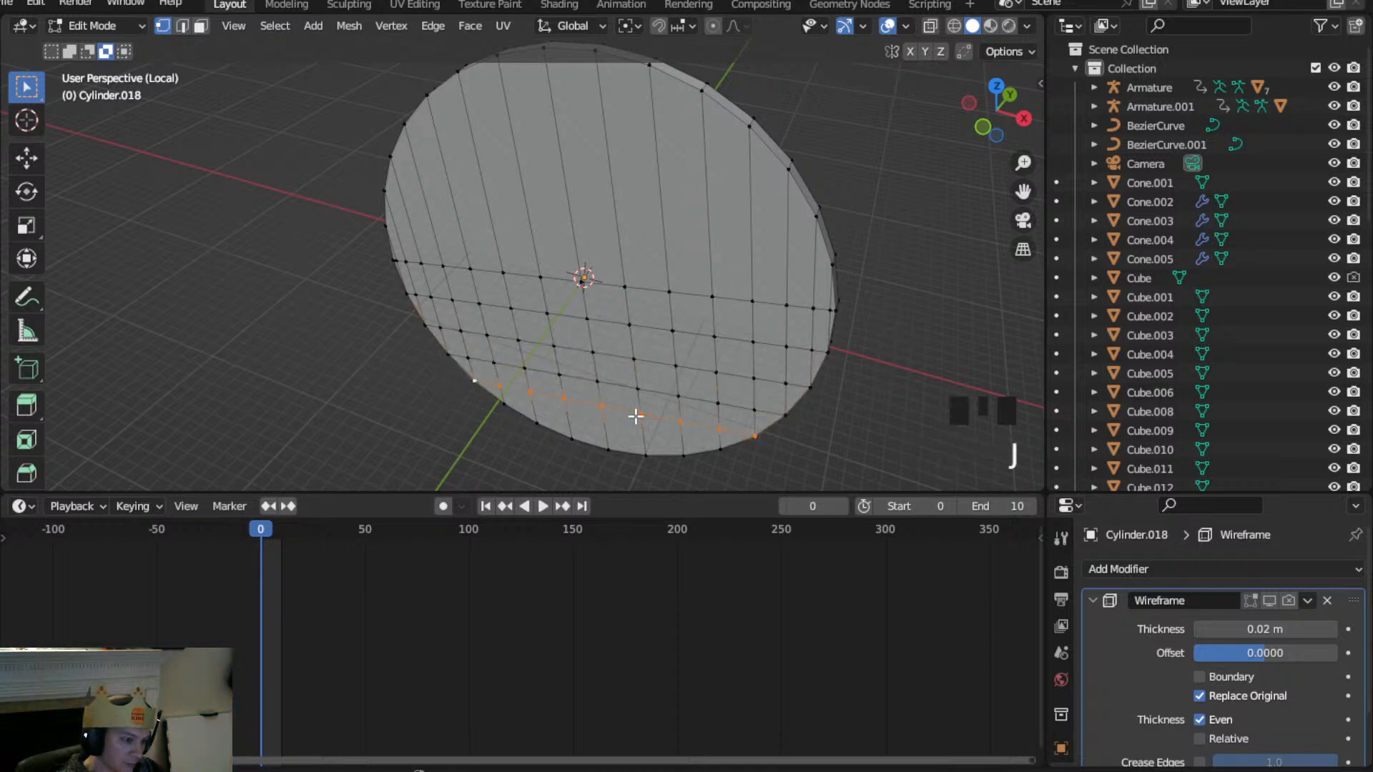
{"action": "left_click", "coordinate": [718, 448]}
{"action": "left_click", "coordinate": [504, 403], "text": "shift"}
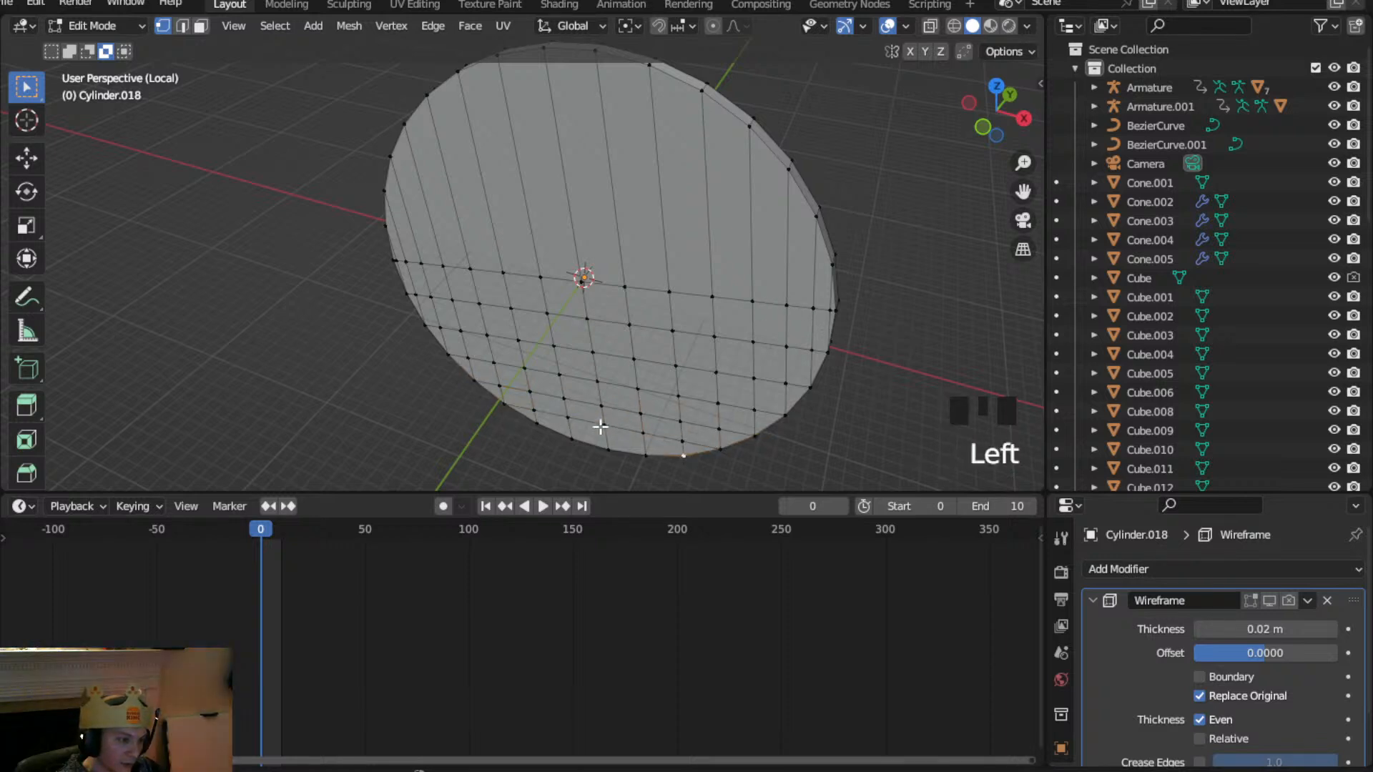
{"action": "left_click", "coordinate": [537, 423], "text": "shift"}
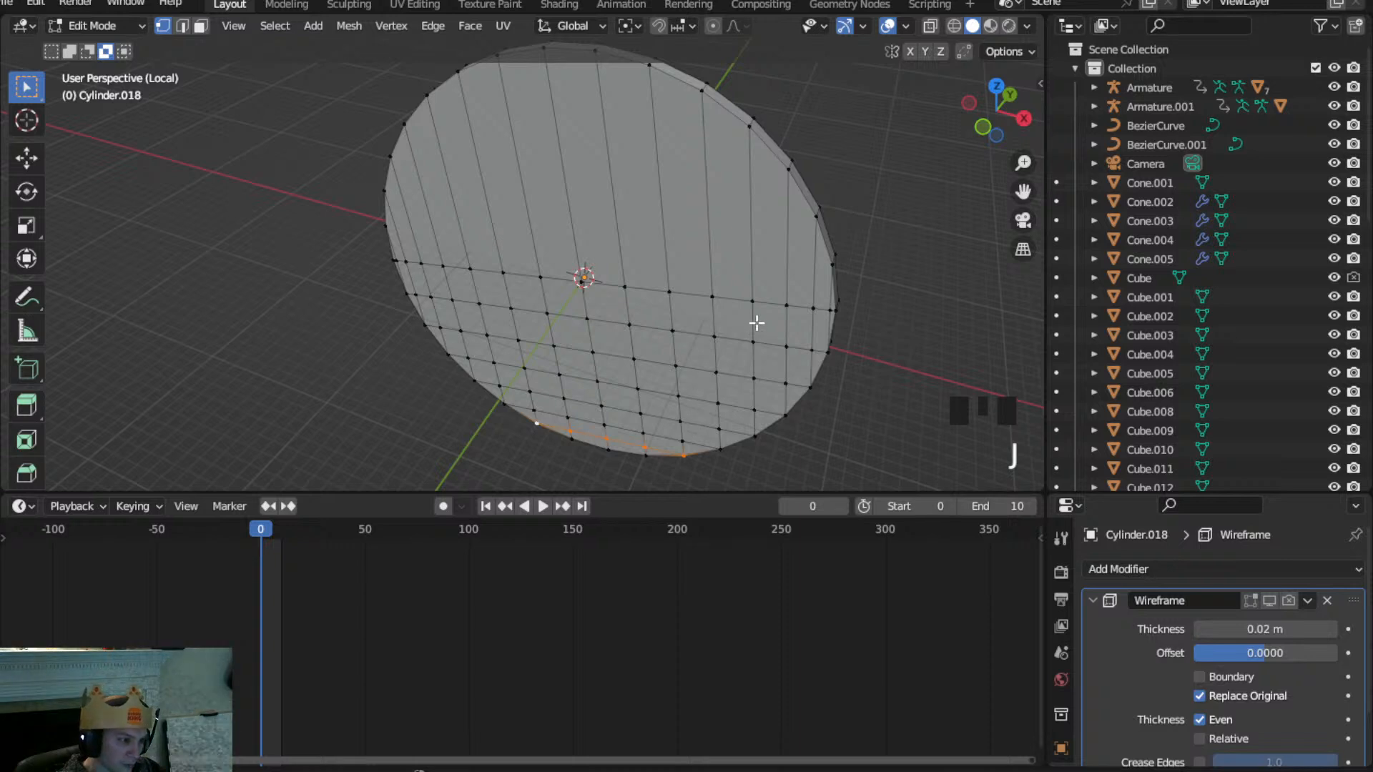
Connect opposite rim vertices above the cap's mid-height with four horizontal edges, working upward
{"action": "left_click", "coordinate": [378, 231], "text": "shift"}
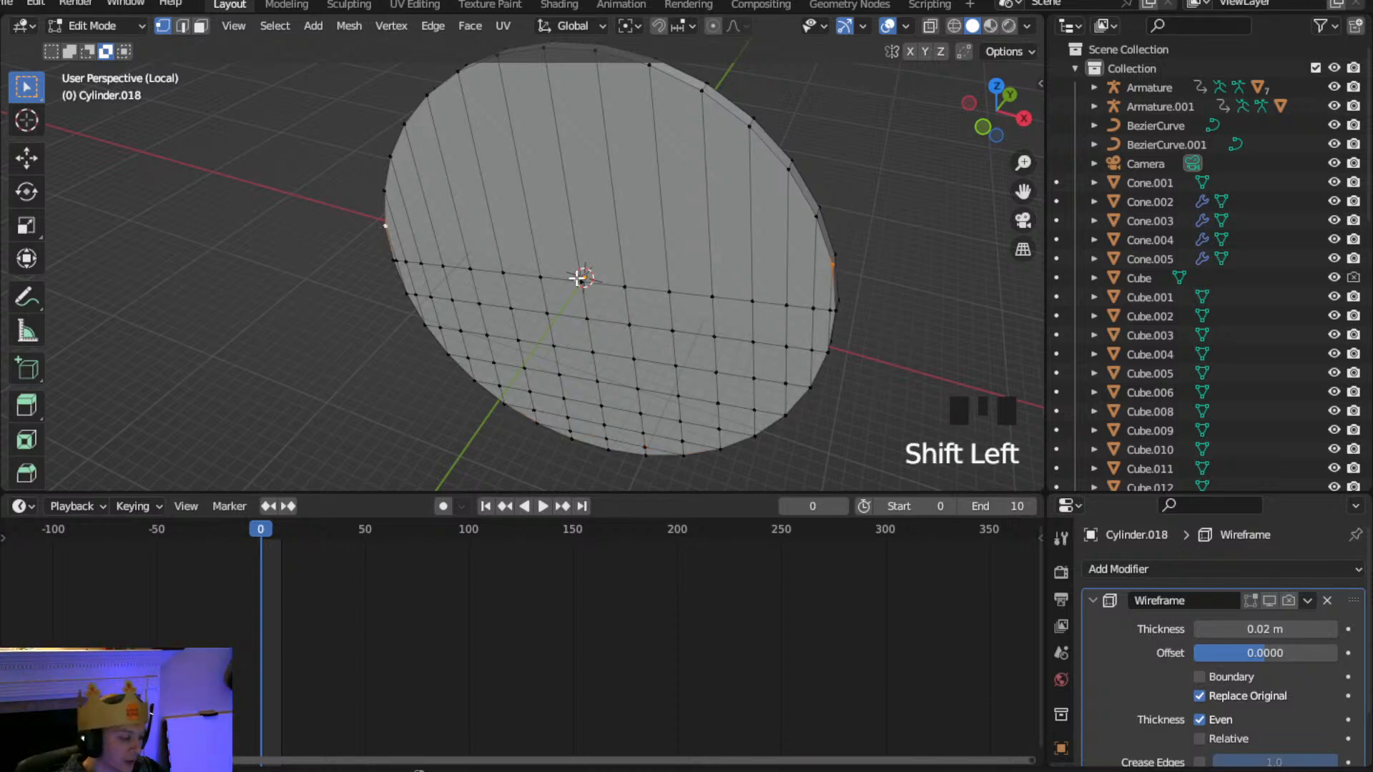
{"action": "key", "text": "j"}
{"action": "left_click", "coordinate": [815, 216]}
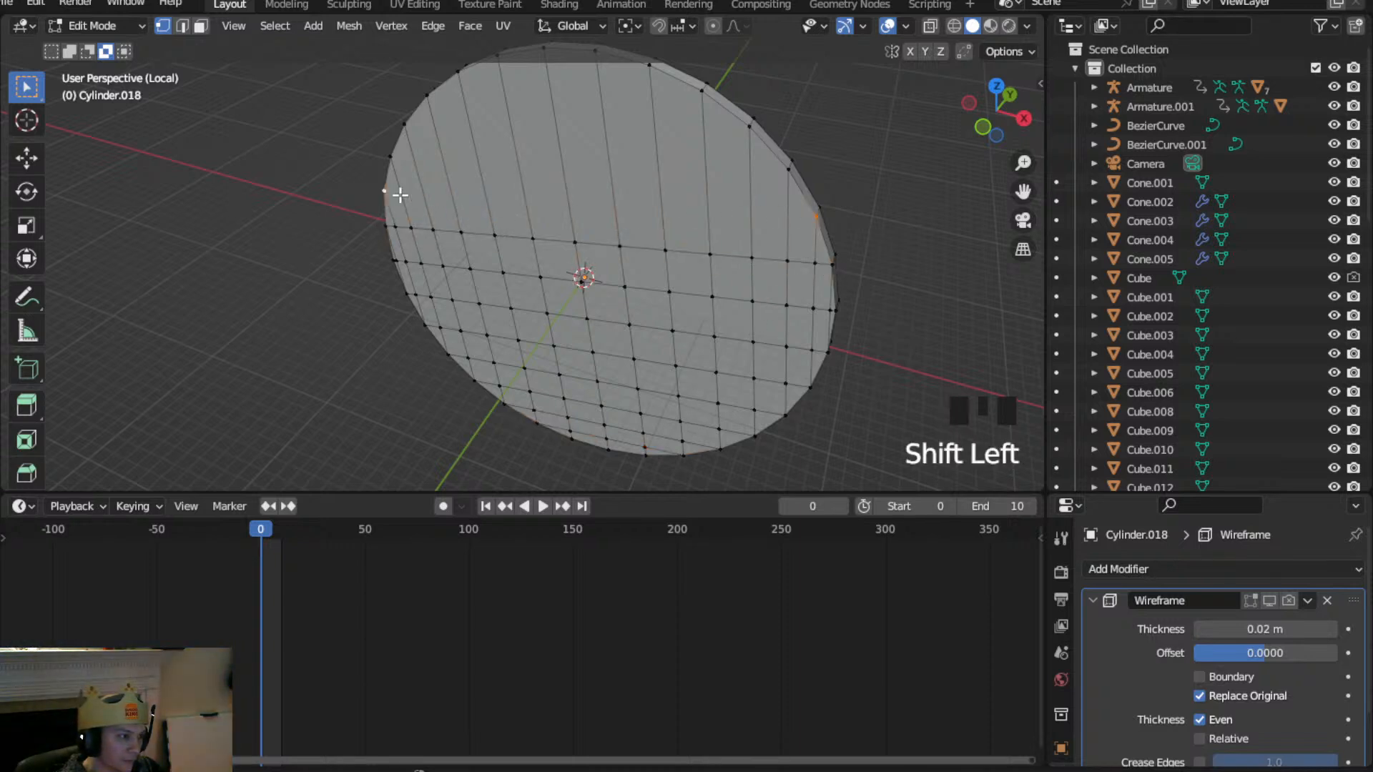
{"action": "key", "text": "j"}
{"action": "left_click", "coordinate": [789, 170]}
{"action": "left_click", "coordinate": [391, 164], "text": "shift"}
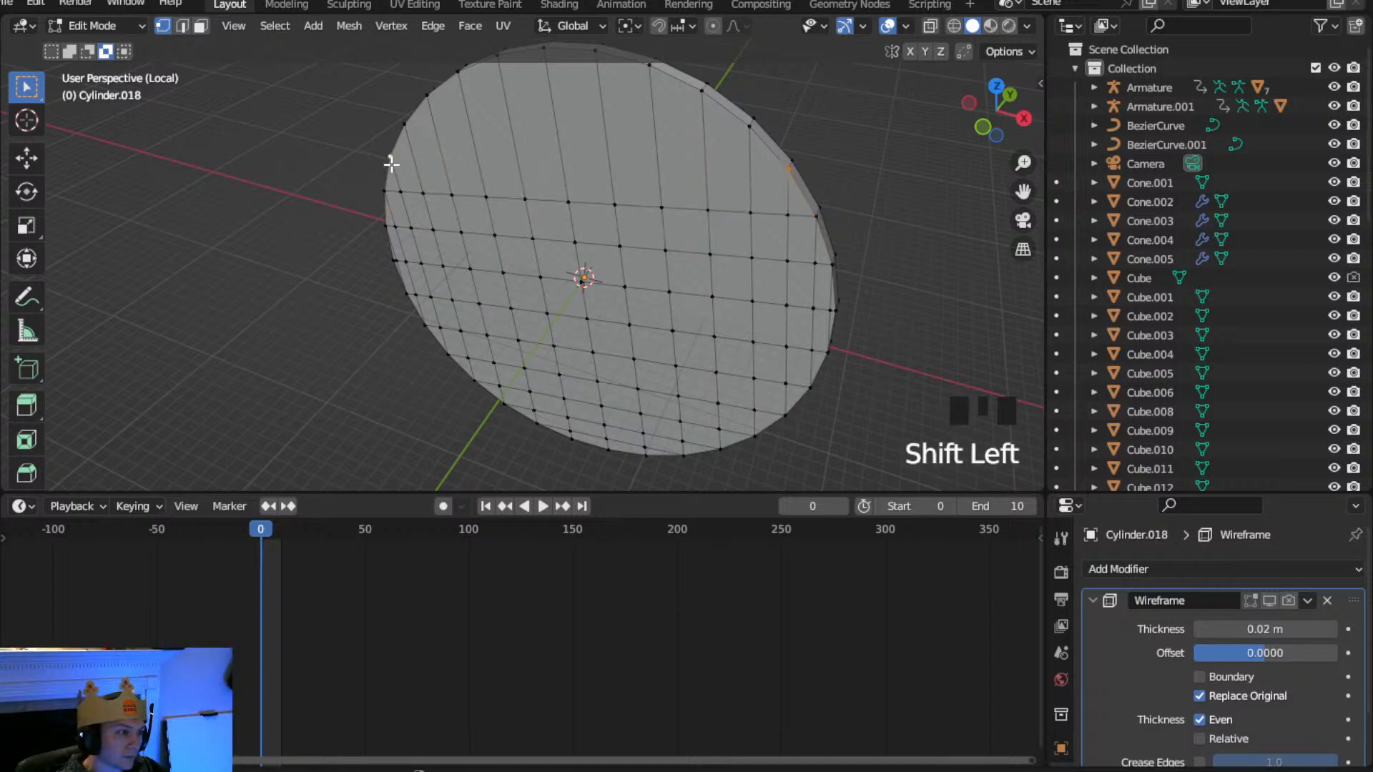
{"action": "key", "text": "j"}
{"action": "left_click", "coordinate": [749, 126]}
{"action": "left_click", "coordinate": [411, 125], "text": "shift"}
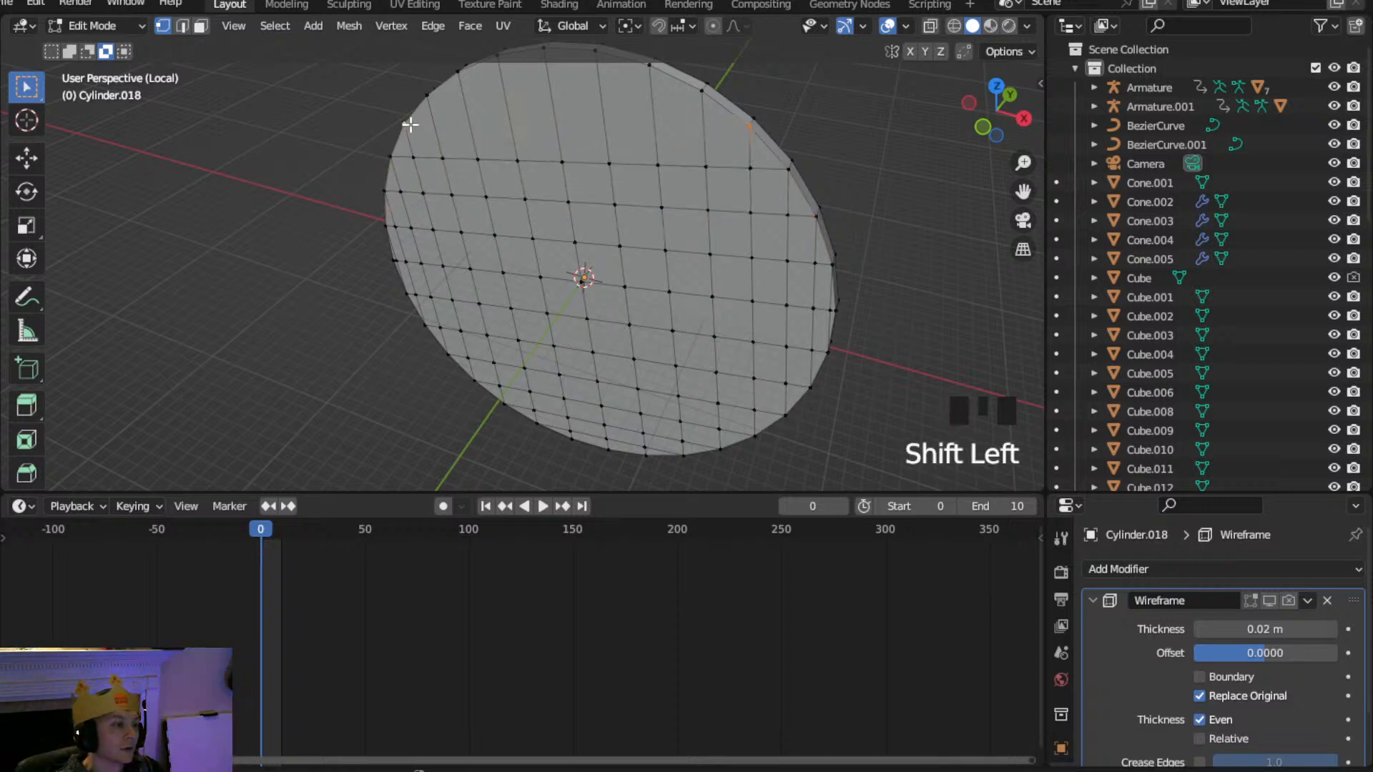
{"action": "key", "text": "j"}
Join the last three opposite vertex pairs near the top of the front cap's rim with horizontal edges
{"action": "left_click", "coordinate": [698, 82]}
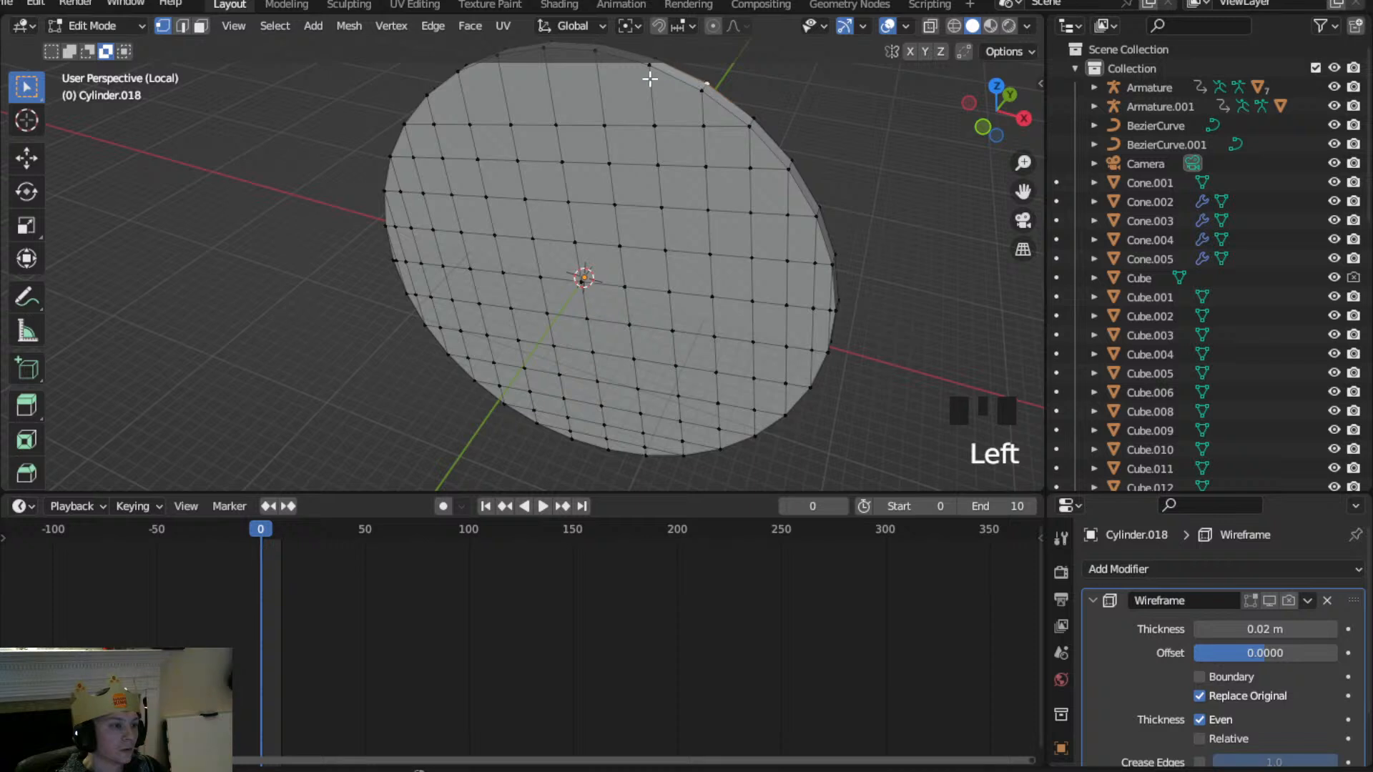
{"action": "left_click", "coordinate": [699, 90]}
{"action": "left_click", "coordinate": [426, 95], "text": "shift"}
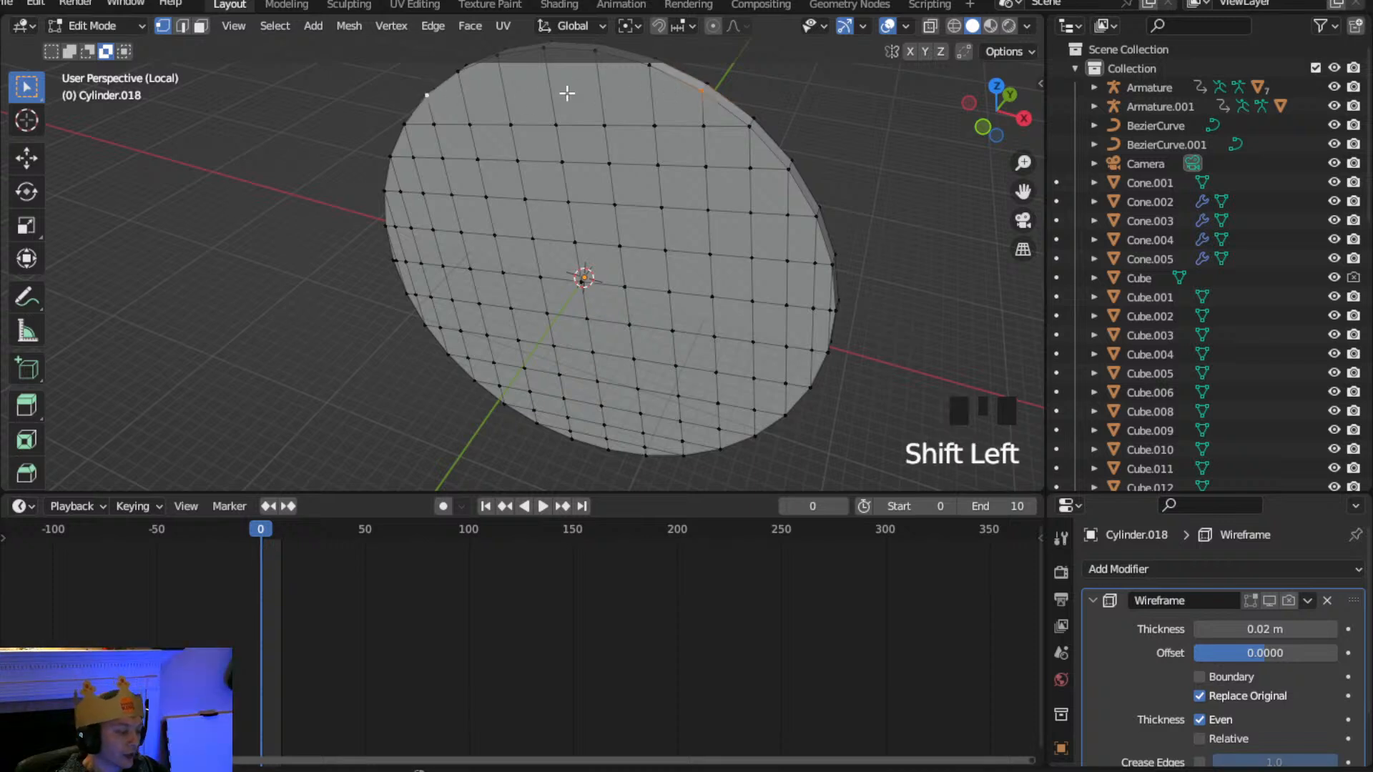
{"action": "middle_click_drag", "start_coordinate": [600, 84], "coordinate": [646, 157], "text": "shift"}
{"action": "left_click", "coordinate": [646, 153], "text": "shift"}
{"action": "left_click", "coordinate": [645, 152]}
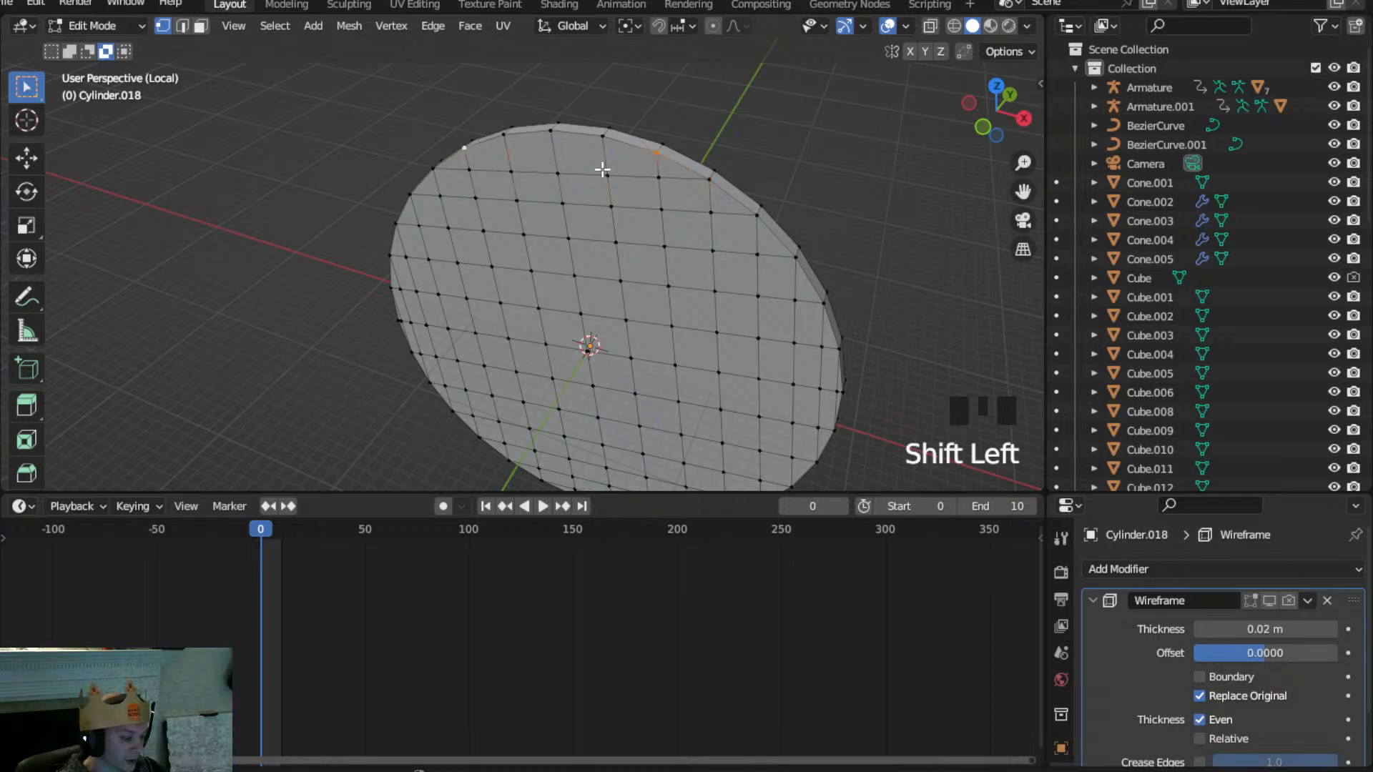
{"action": "key", "text": "j"}
{"action": "left_click", "coordinate": [600, 137]}
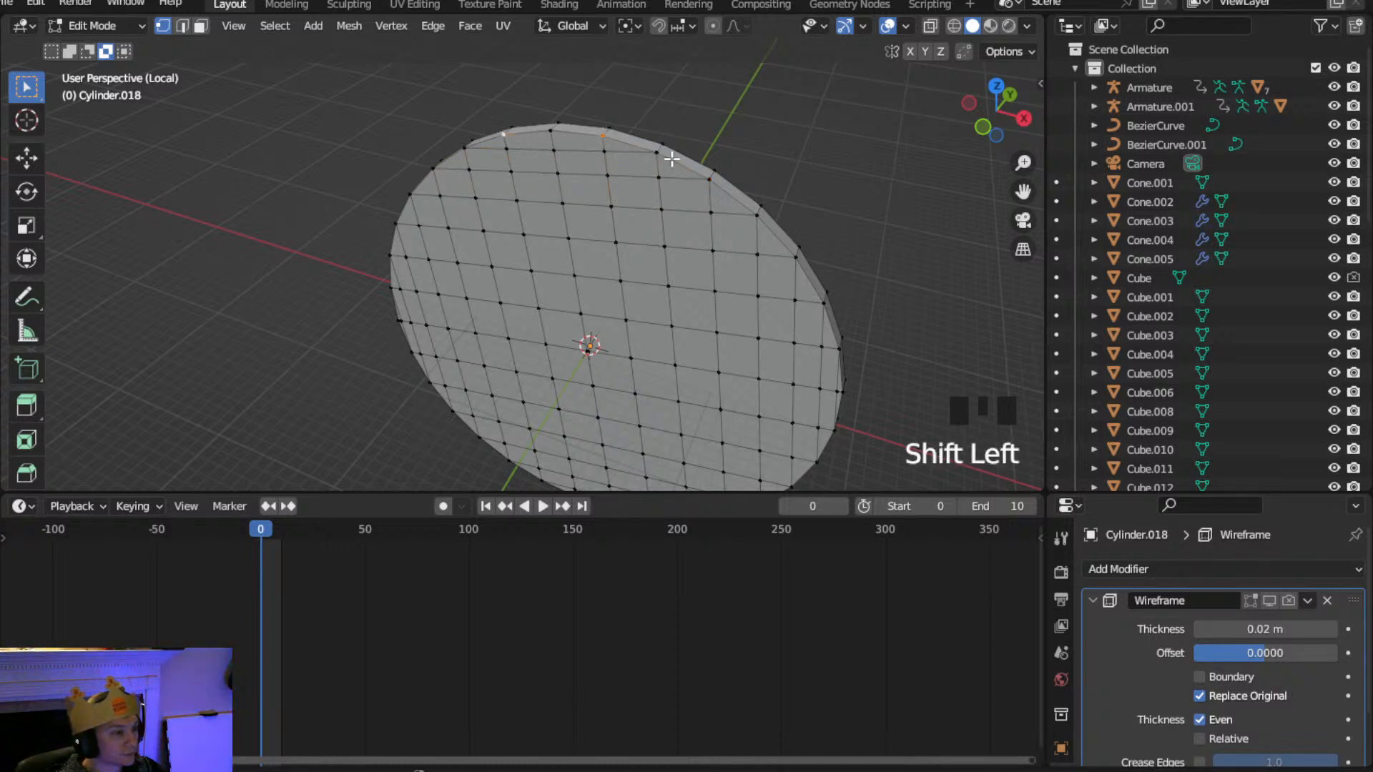
{"action": "key", "text": "j"}
Switch to face selection and delete the single large face on the back of the cylinder
{"action": "left_click", "coordinate": [97, 26]}
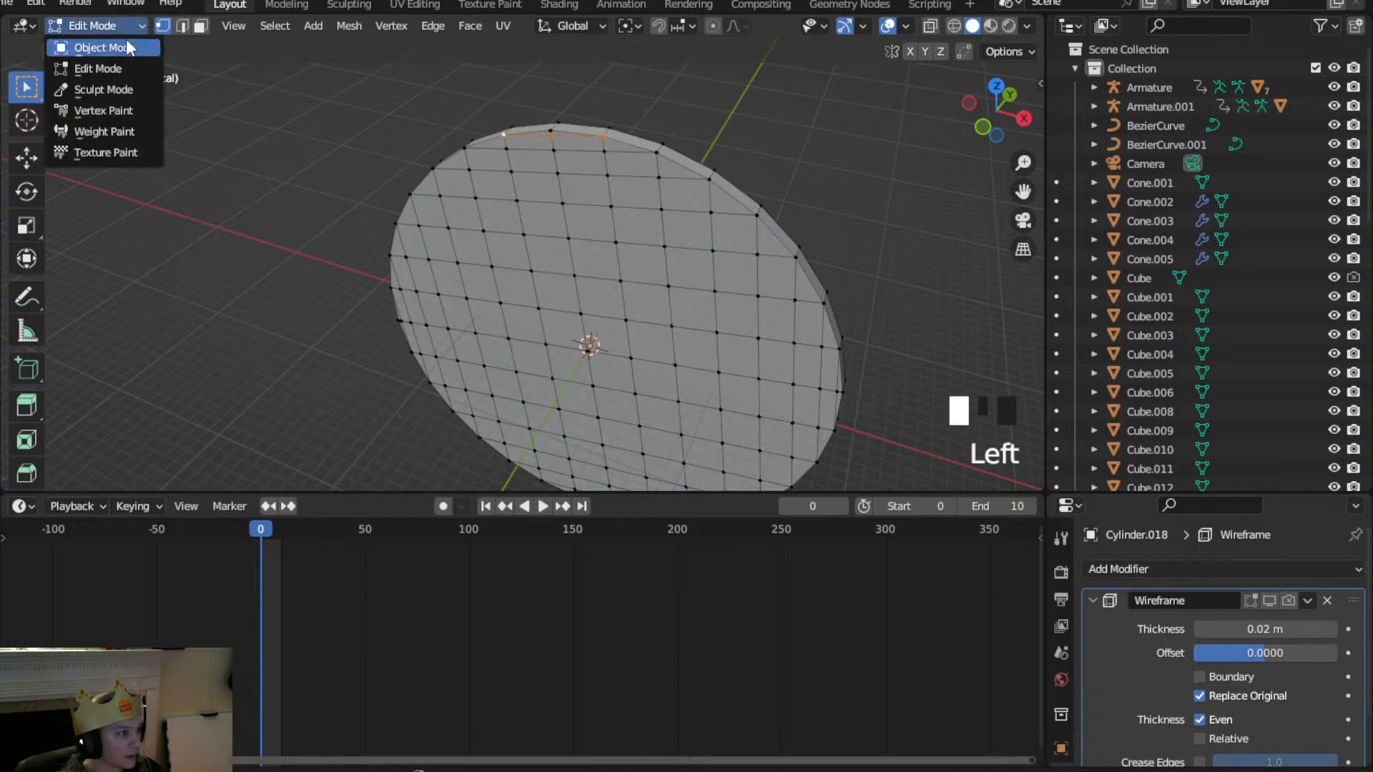
{"action": "left_click", "coordinate": [96, 46]}
{"action": "left_click_drag", "start_coordinate": [96, 25], "coordinate": [91, 63]}
{"action": "left_click", "coordinate": [201, 26]}
{"action": "middle_click_drag", "start_coordinate": [527, 225], "coordinate": [410, 255]}
{"action": "left_click", "coordinate": [484, 322]}
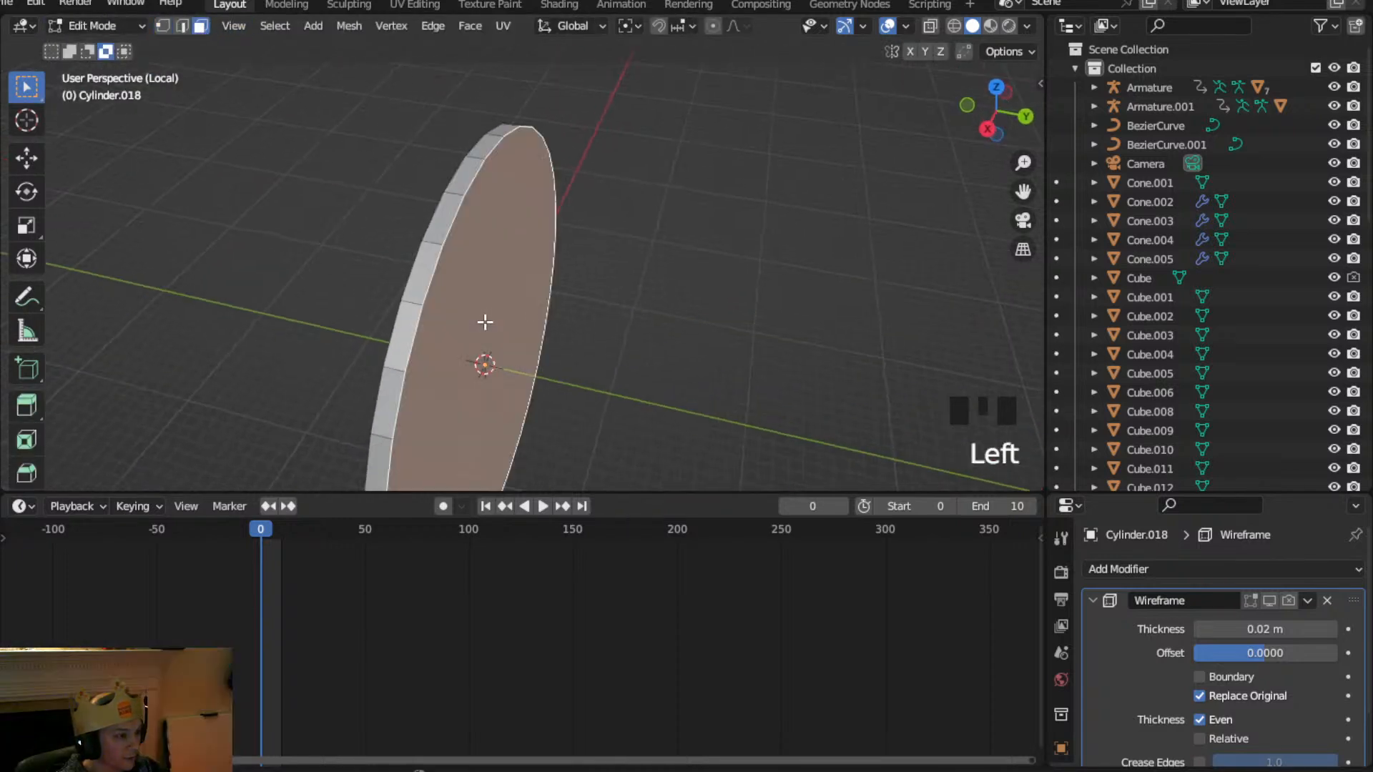
{"action": "key", "text": "Delete"}
{"action": "left_click", "coordinate": [483, 320]}
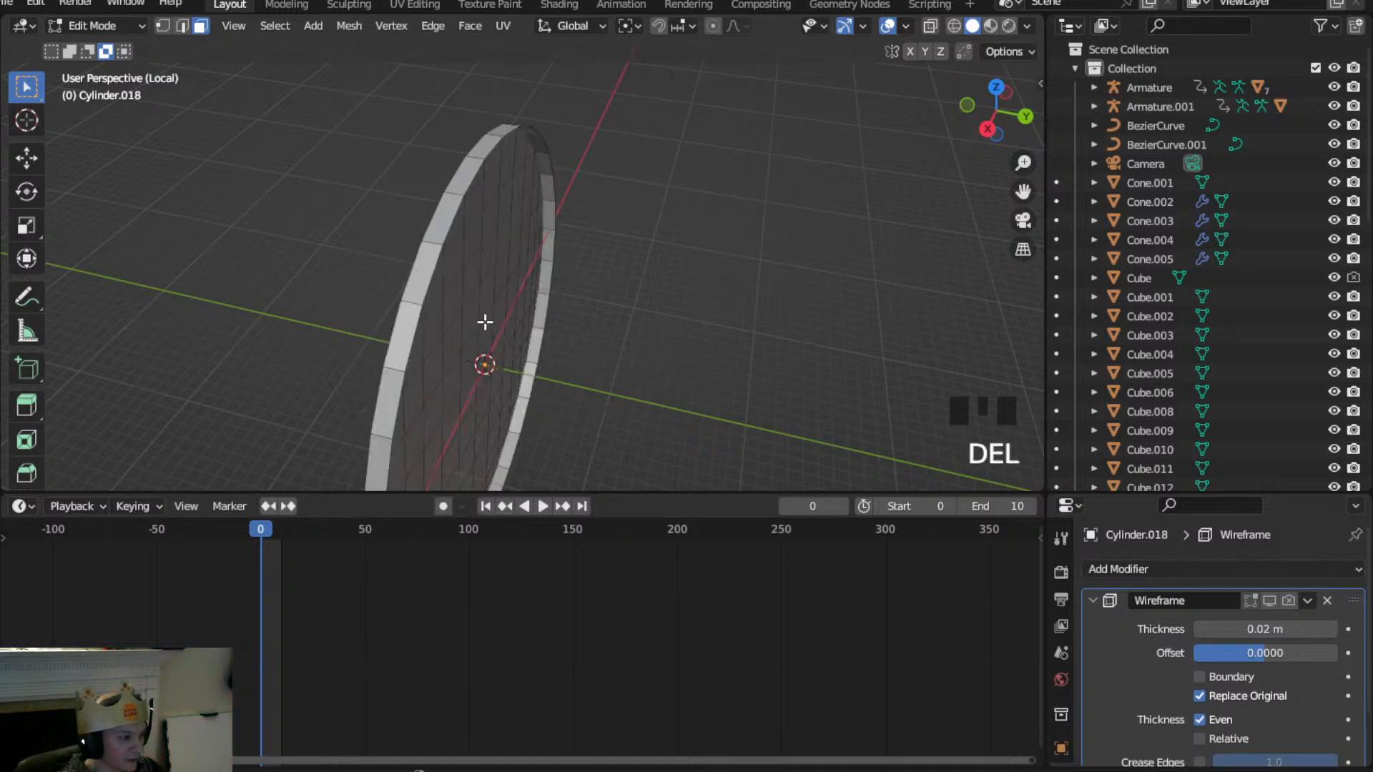
{"action": "middle_click_drag", "start_coordinate": [484, 323], "coordinate": [536, 269]}
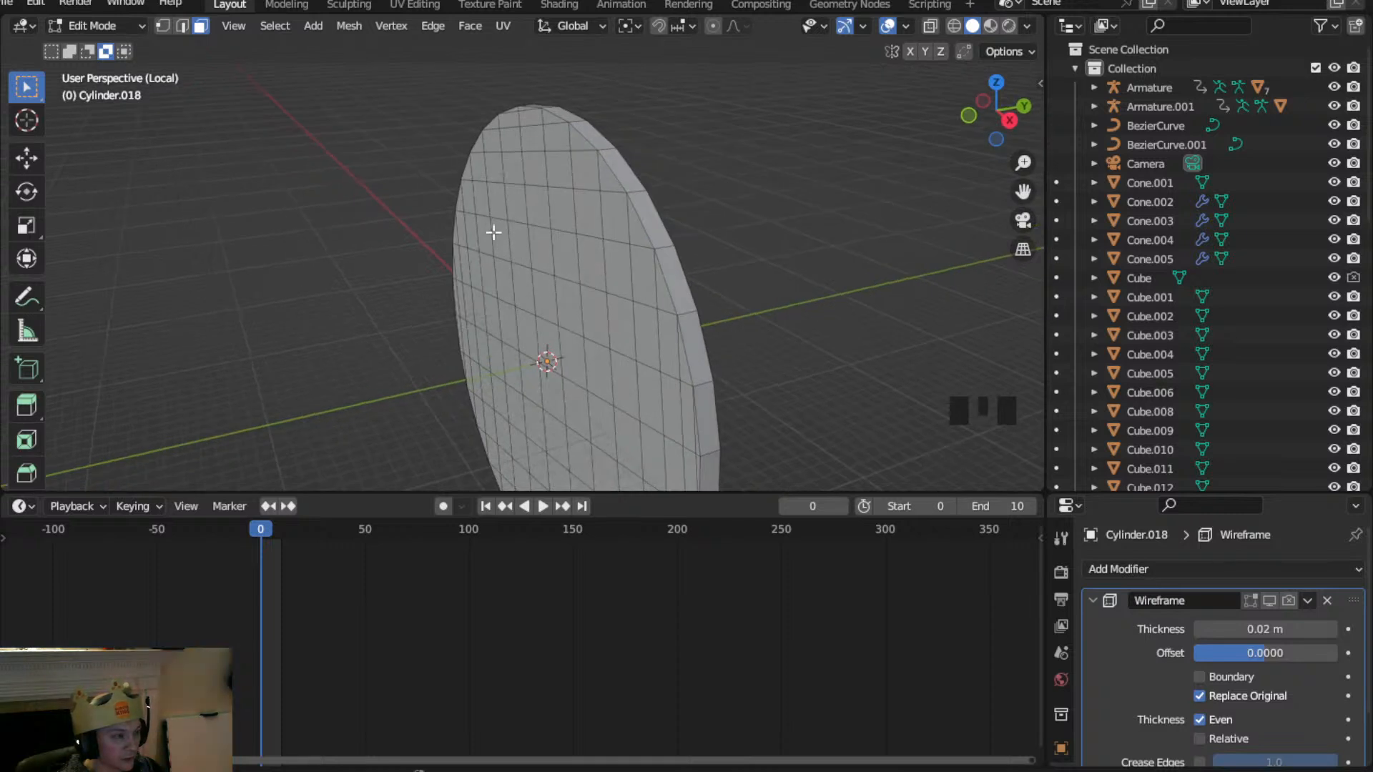
Return to Object Mode, enable the Wireframe modifier's viewport display, and leave local view
{"action": "left_click", "coordinate": [83, 27]}
{"action": "left_click", "coordinate": [85, 44]}
{"action": "scroll", "coordinate": [542, 263], "scroll_direction": "down", "scroll_amount": 3}
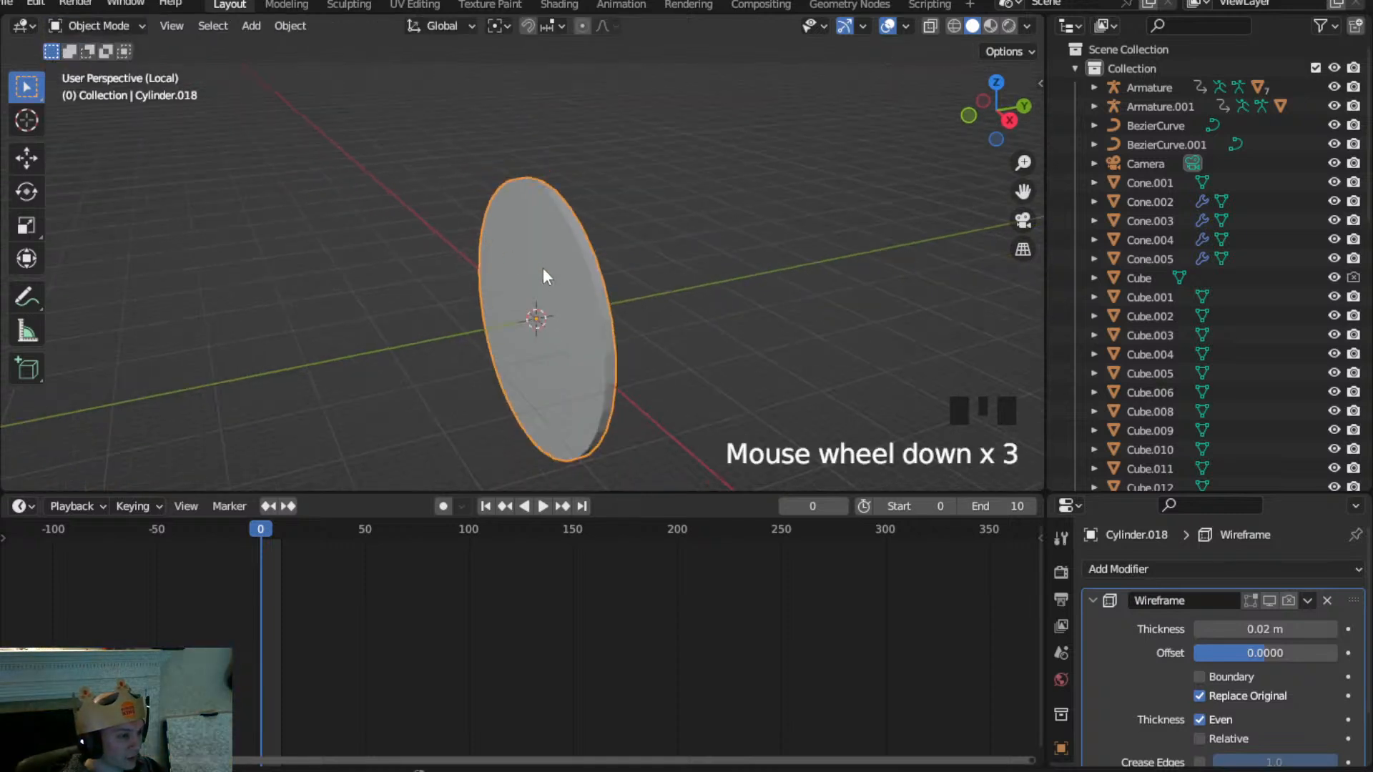
{"action": "left_click", "coordinate": [1267, 601]}
{"action": "middle_click_drag", "start_coordinate": [788, 332], "coordinate": [694, 280]}
{"action": "key", "text": "KP_Divide"}
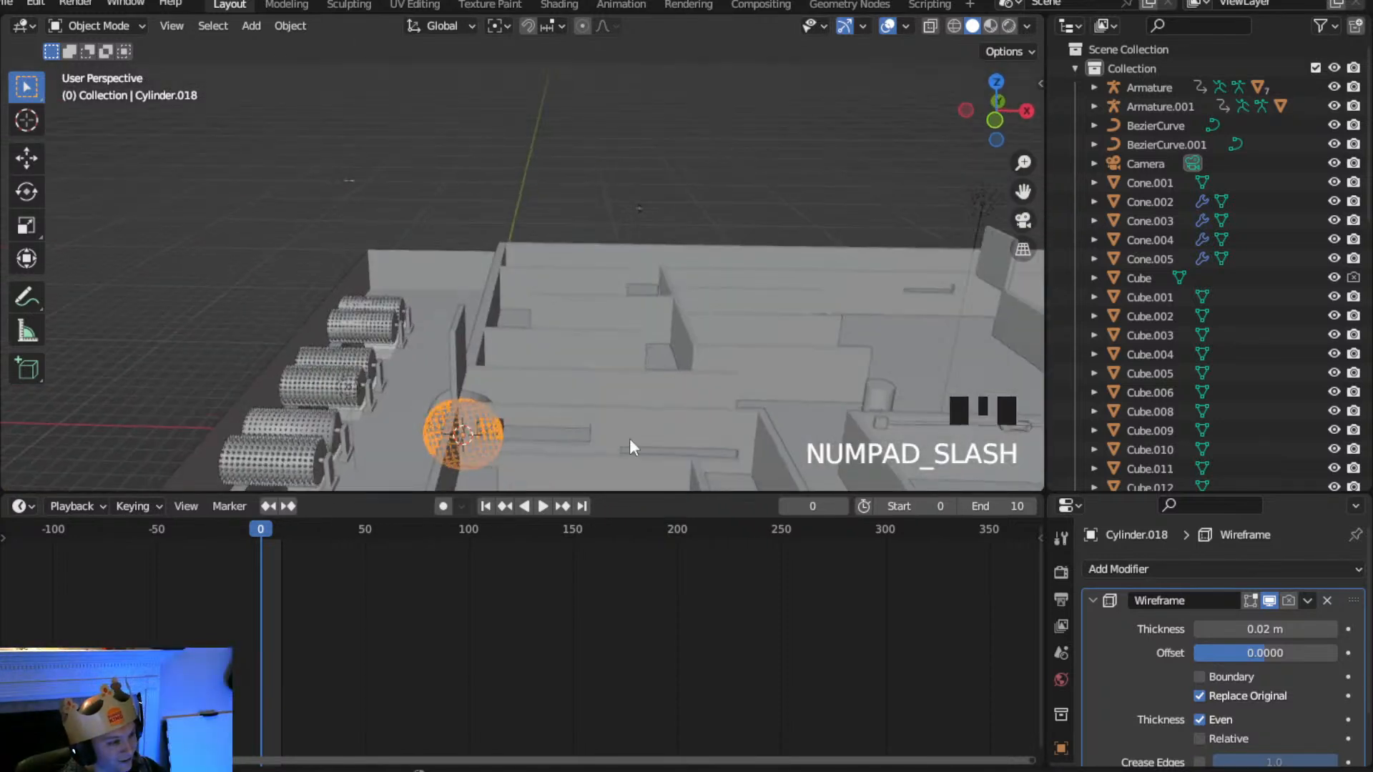
Assign the existing Rust material to the wireframe grille
{"action": "scroll", "coordinate": [409, 371], "scroll_direction": "up", "scroll_amount": 4}
{"action": "middle_click_drag", "start_coordinate": [410, 372], "coordinate": [631, 168], "text": "shift"}
{"action": "scroll", "coordinate": [454, 200], "scroll_direction": "down", "scroll_amount": 2}
{"action": "middle_click_drag", "start_coordinate": [454, 200], "coordinate": [963, 419], "text": "shift"}
{"action": "scroll", "coordinate": [303, 251], "scroll_direction": "up", "scroll_amount": 3}
{"action": "left_click_drag", "start_coordinate": [1121, 490], "coordinate": [1122, 377]}
{"action": "scroll", "coordinate": [1066, 672], "scroll_direction": "down", "scroll_amount": 5}
{"action": "left_click", "coordinate": [1061, 710]}
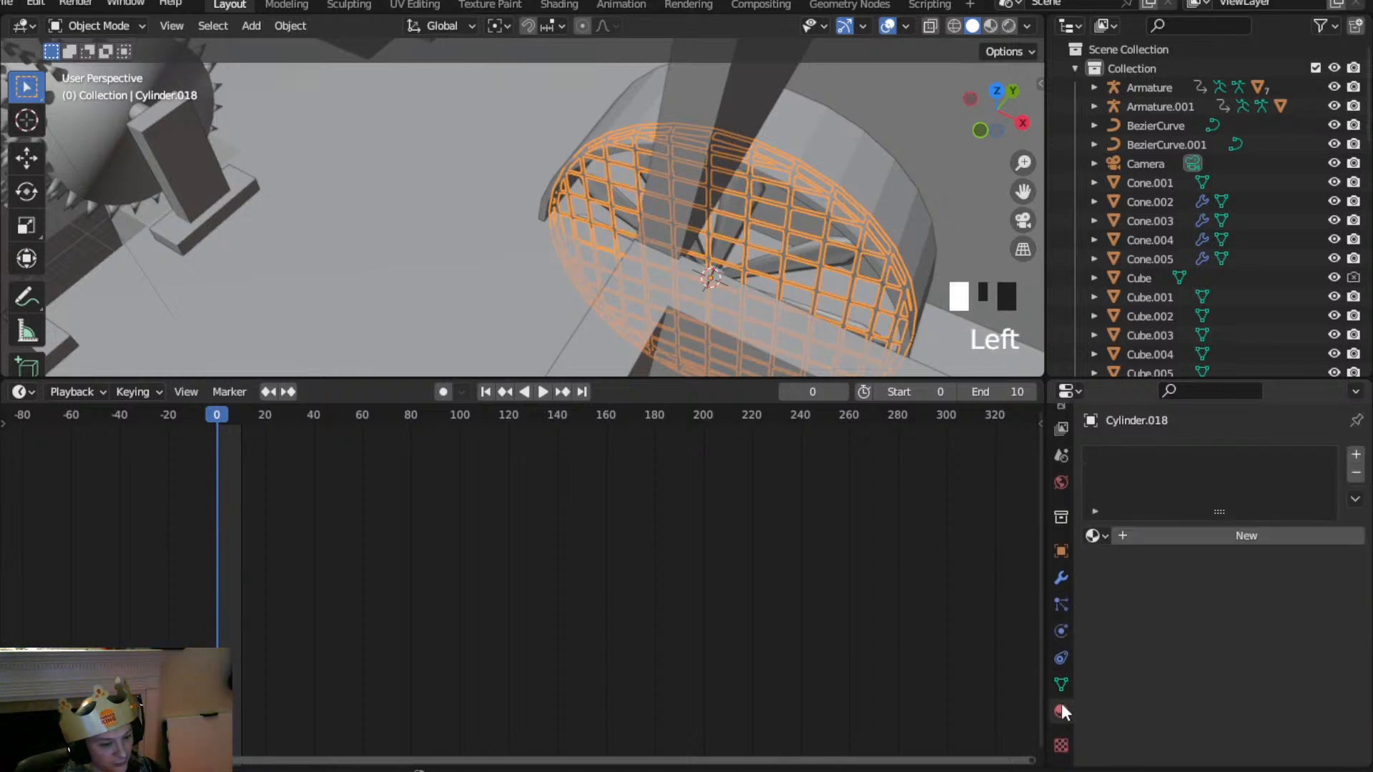
{"action": "left_click", "coordinate": [1095, 535]}
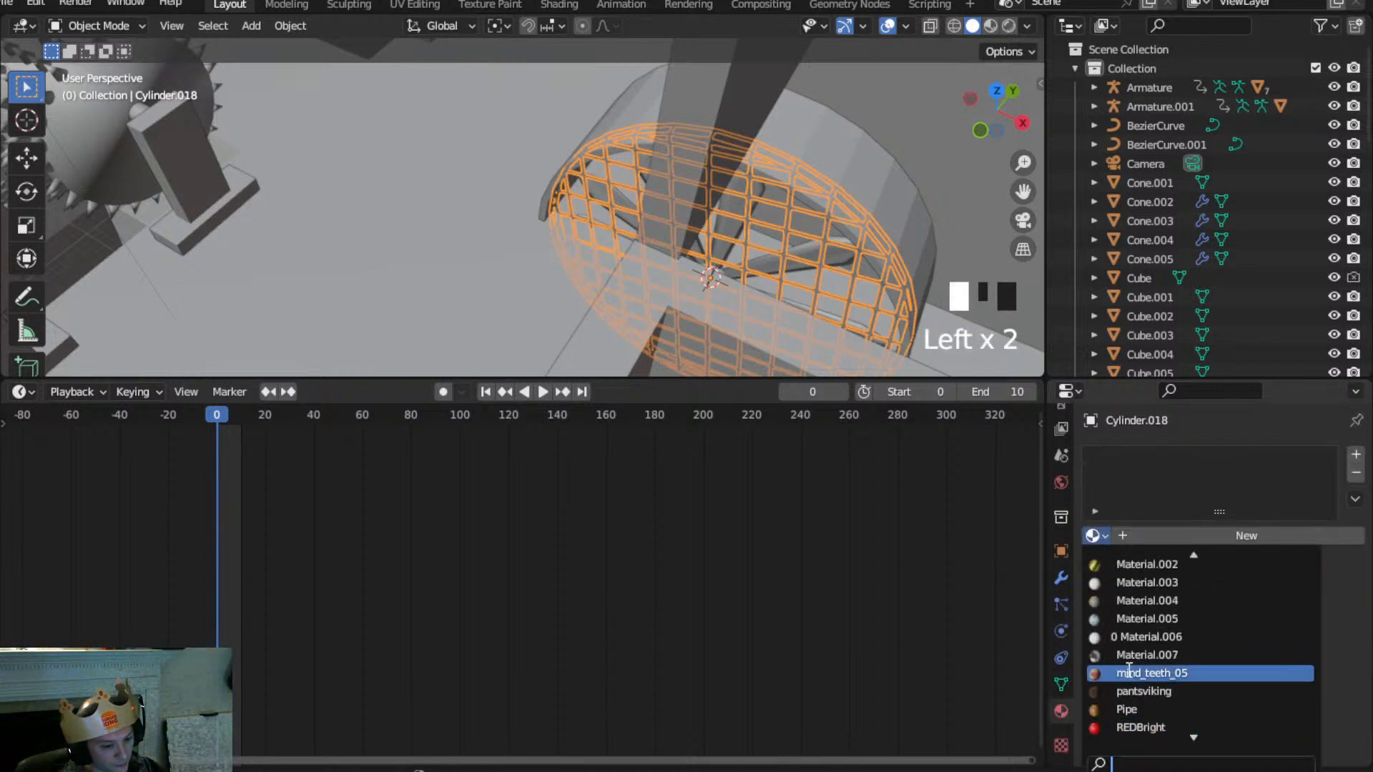
{"action": "scroll", "coordinate": [1141, 693], "scroll_direction": "down", "scroll_amount": 4}
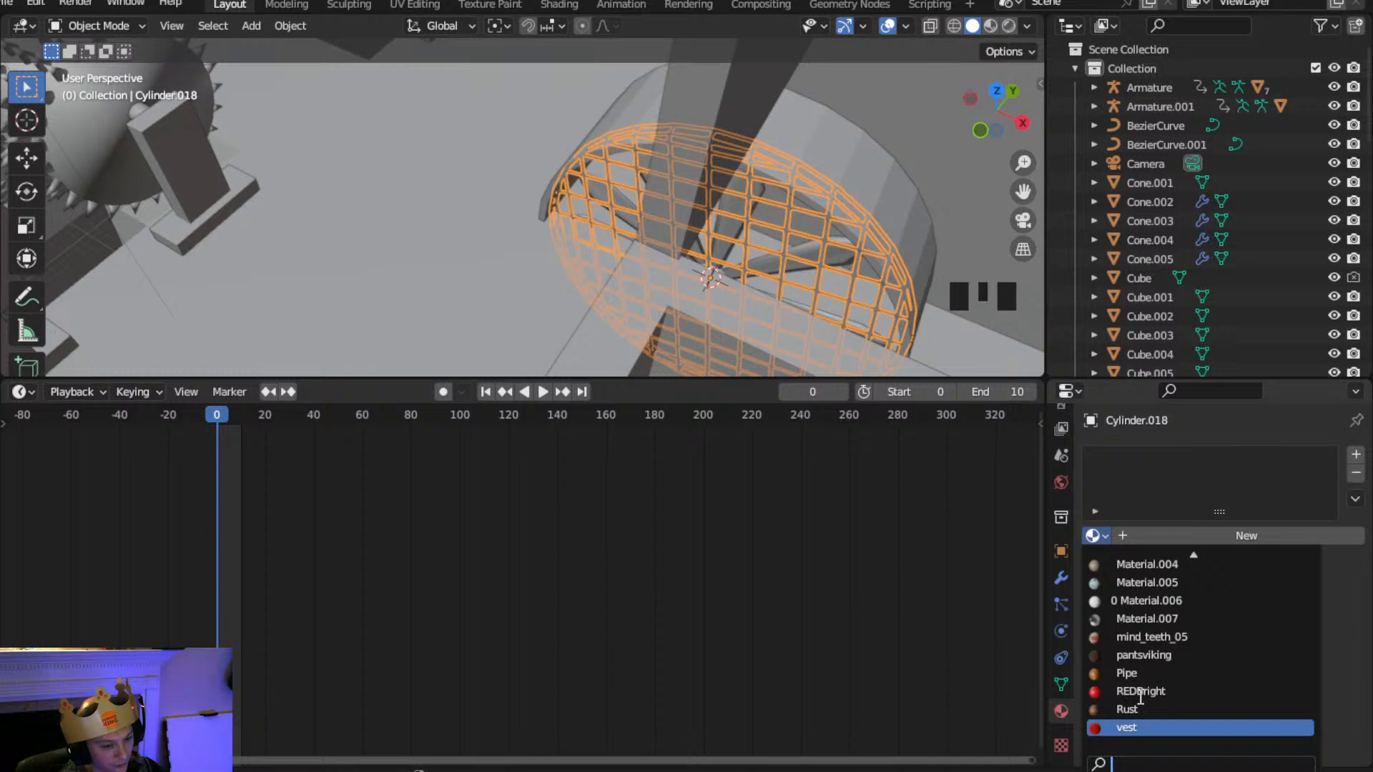
{"action": "left_click", "coordinate": [1136, 709]}
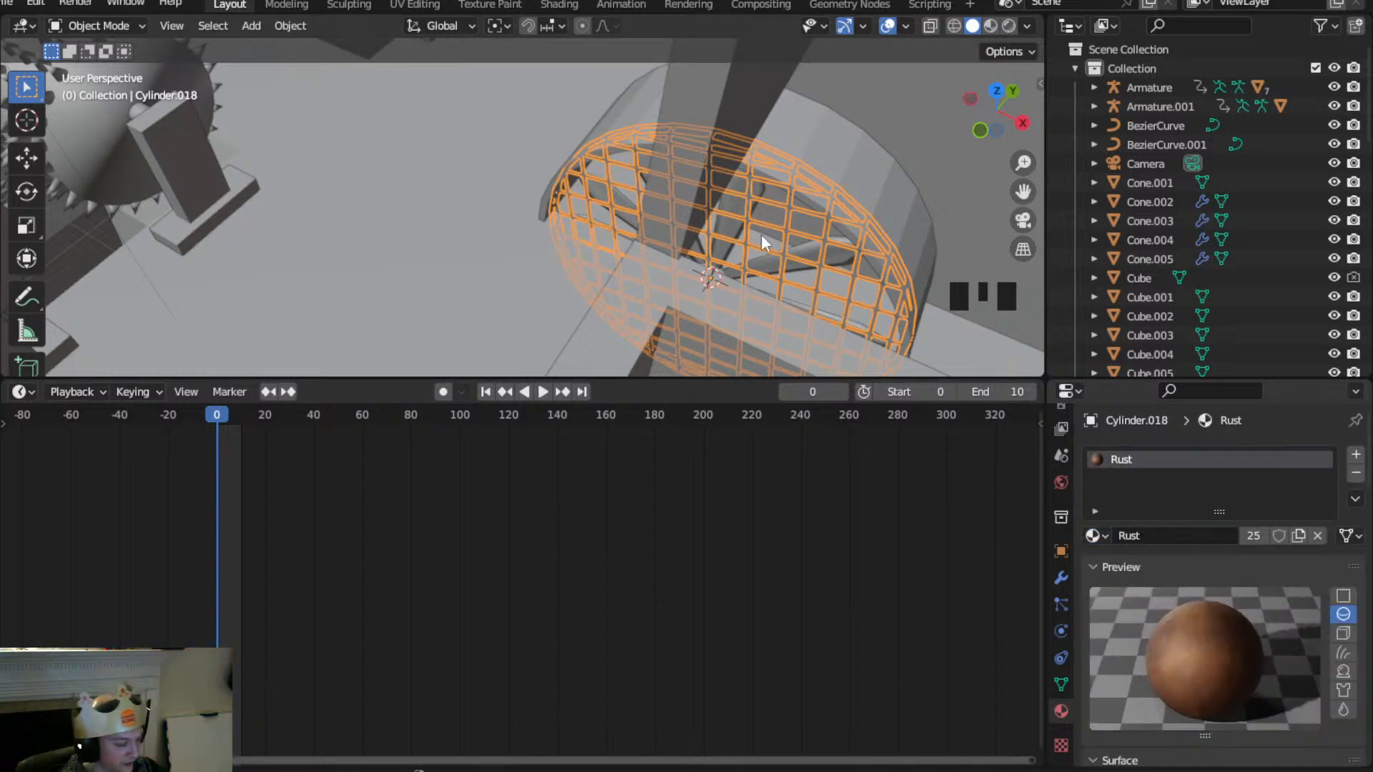
Show the viewport in Material Preview and assign the Rust material to the fan's outer housing
{"action": "key", "text": "z"}
{"action": "left_click", "coordinate": [929, 537]}
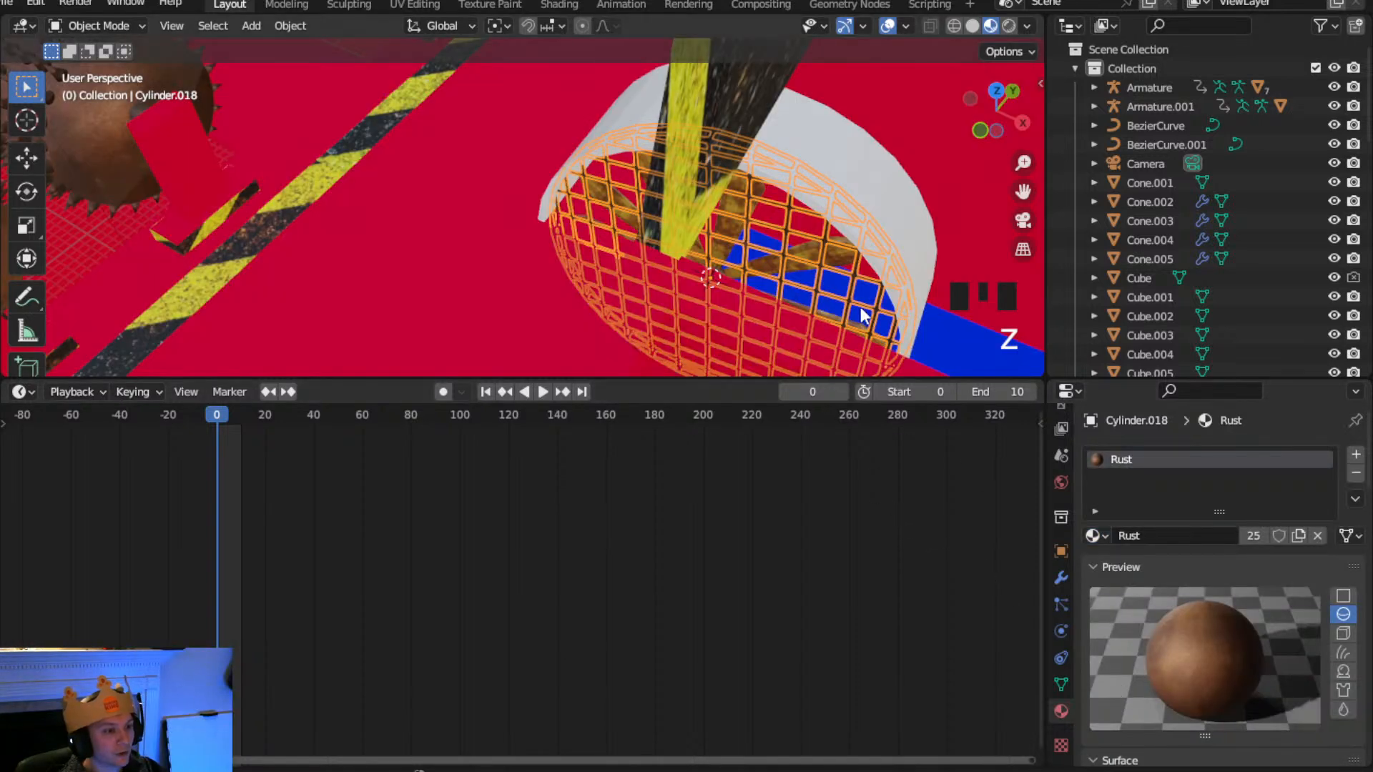
{"action": "left_click", "coordinate": [888, 194]}
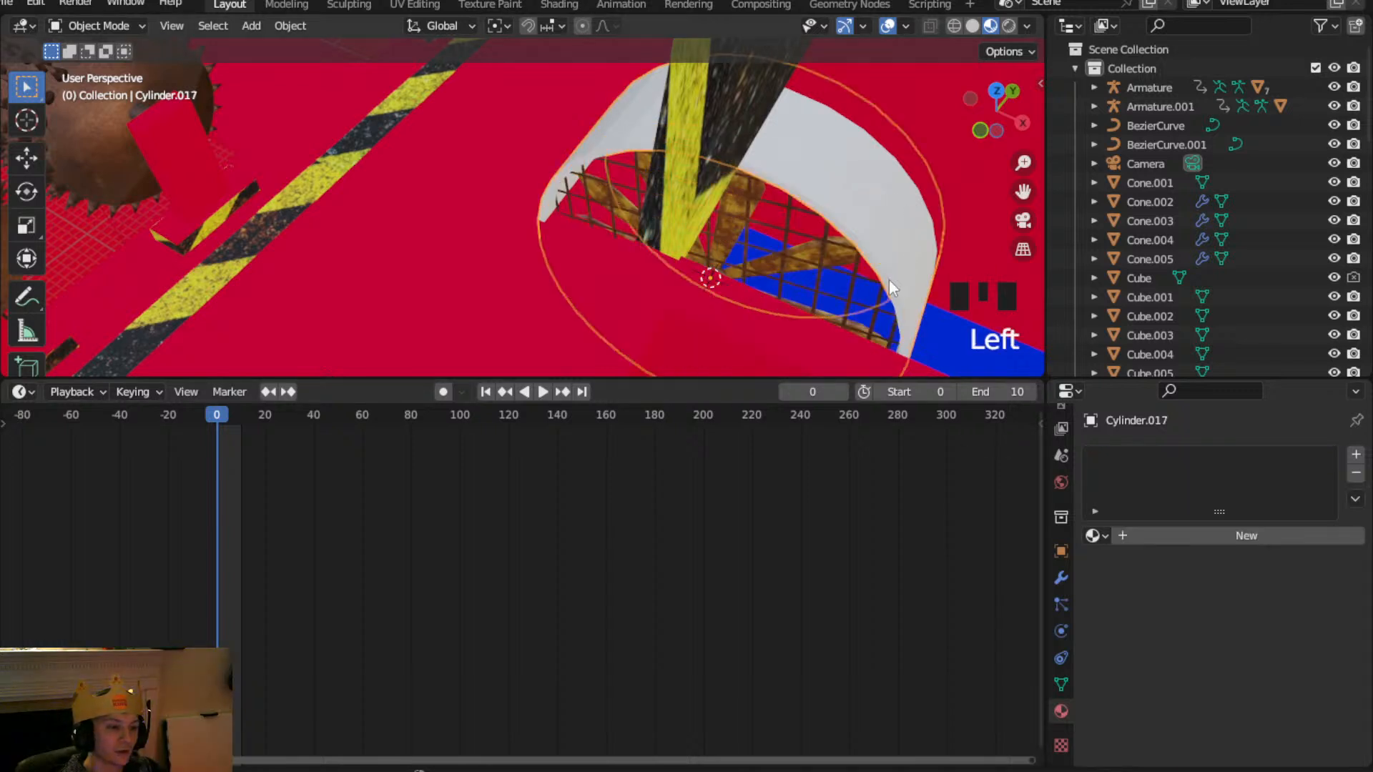
{"action": "left_click", "coordinate": [1093, 535]}
{"action": "scroll", "coordinate": [1131, 747], "scroll_direction": "down", "scroll_amount": 6}
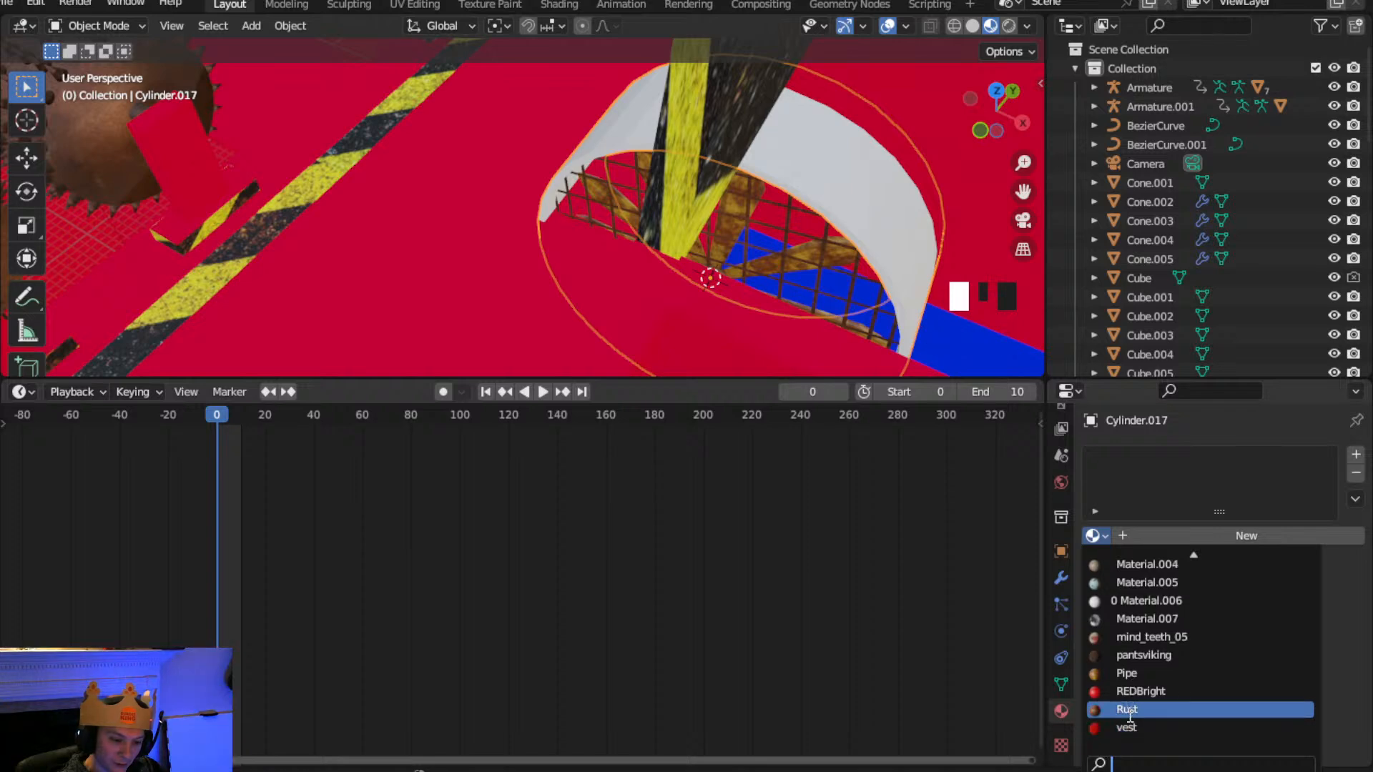
{"action": "left_click", "coordinate": [1127, 709]}
Select the fan's blades, grille and housing and move them in top view by 95.912 m in X and 213.14 m in Y
{"action": "scroll", "coordinate": [795, 270], "scroll_direction": "down", "scroll_amount": 3}
{"action": "middle_click_drag", "start_coordinate": [795, 270], "coordinate": [473, 184]}
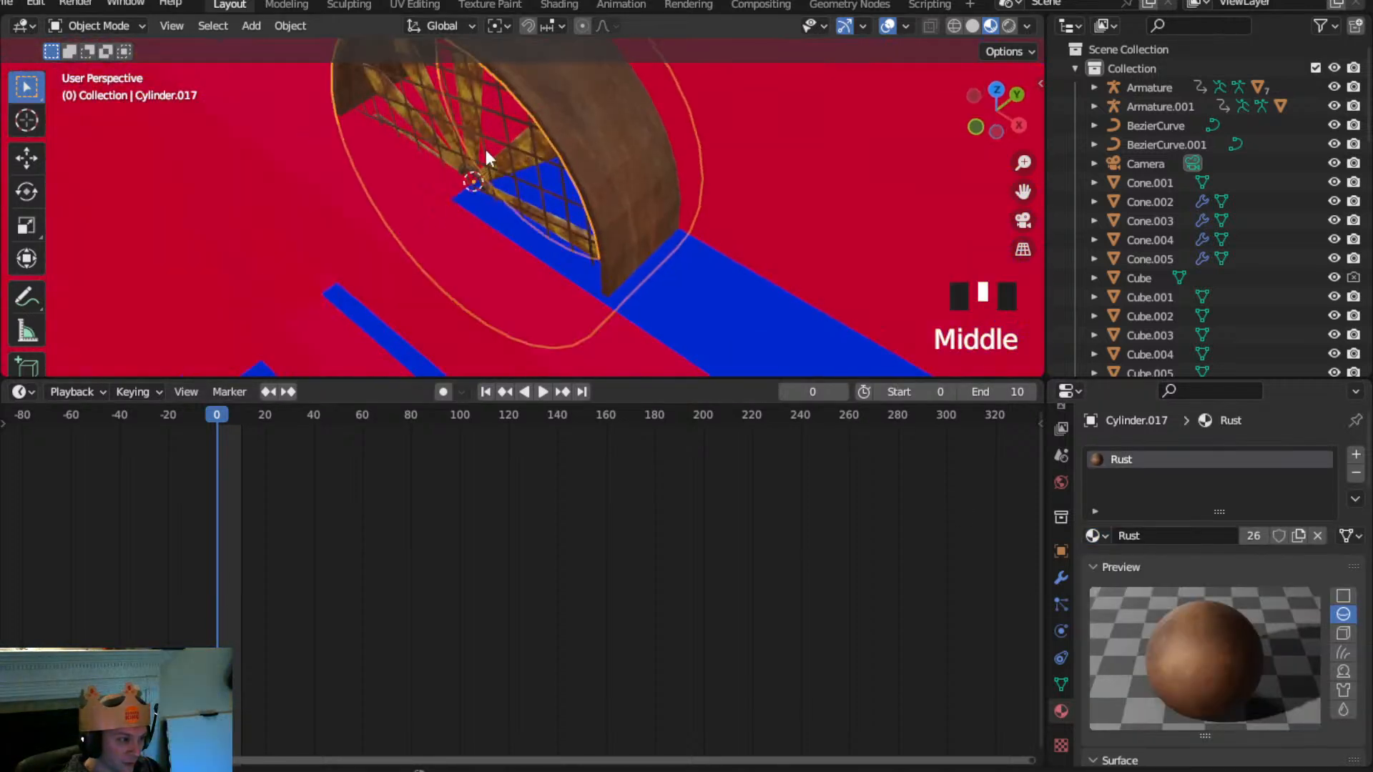
{"action": "left_click", "coordinate": [470, 116]}
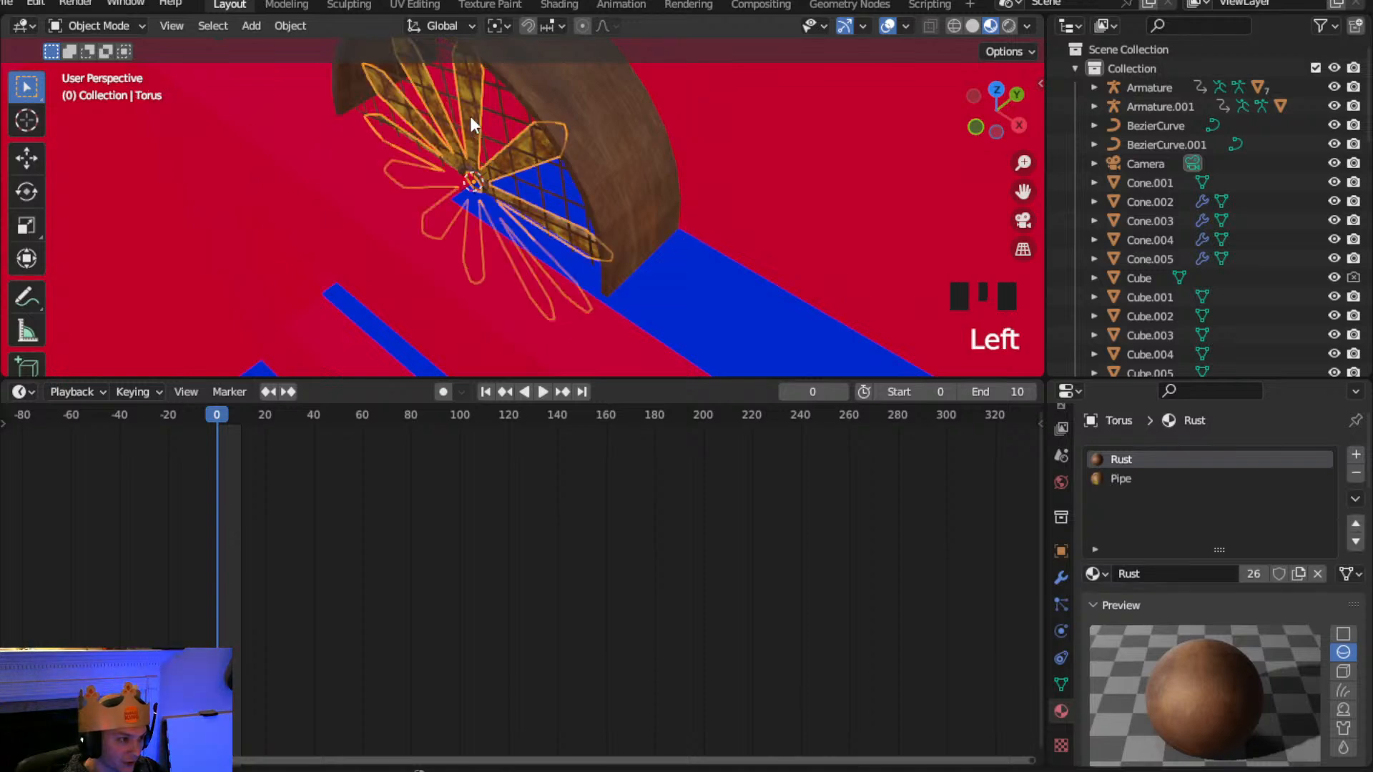
{"action": "left_click", "coordinate": [506, 173], "text": "shift"}
{"action": "left_click", "coordinate": [603, 145], "text": "shift"}
{"action": "scroll", "coordinate": [603, 144], "scroll_direction": "down", "scroll_amount": 2, "text": "shift"}
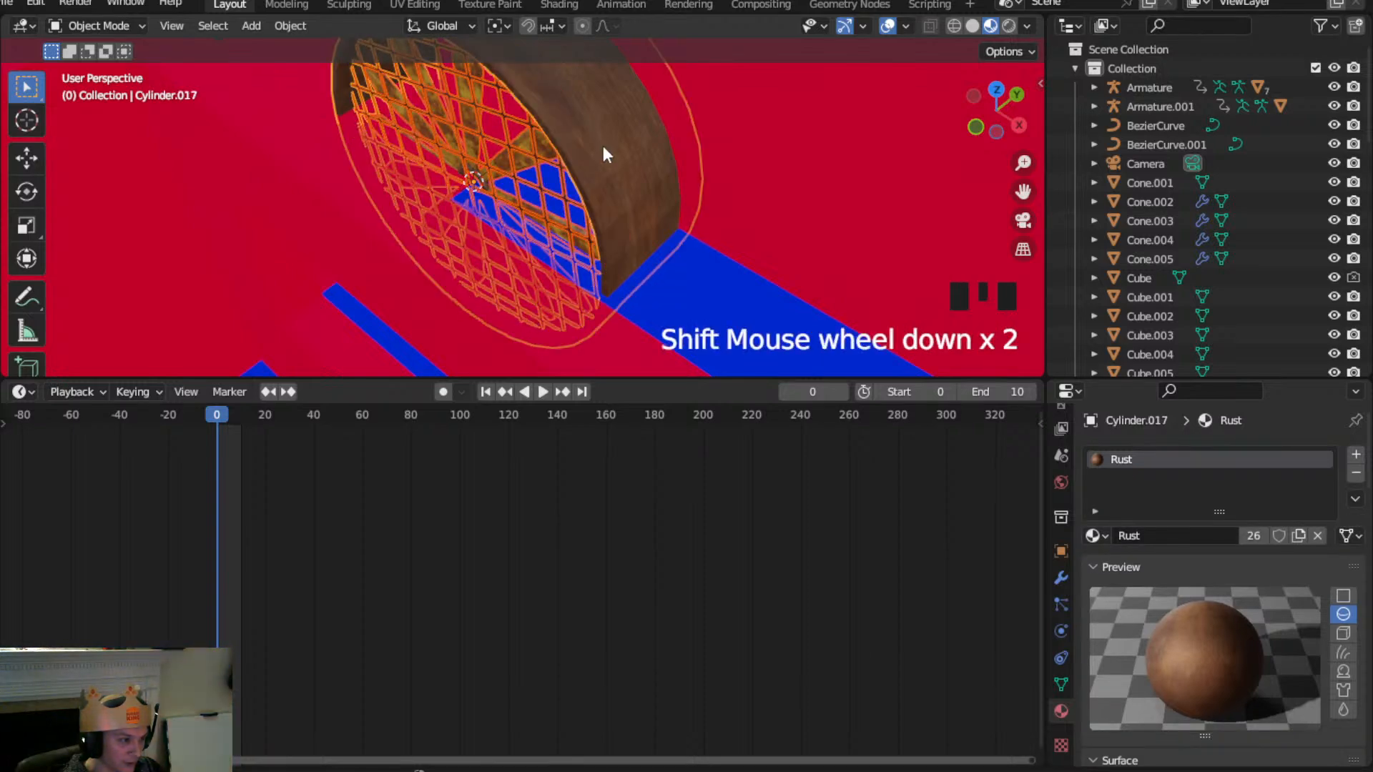
{"action": "scroll", "coordinate": [603, 154], "scroll_direction": "down", "scroll_amount": 5}
{"action": "left_click", "coordinate": [996, 93]}
{"action": "scroll", "coordinate": [720, 249], "scroll_direction": "down", "scroll_amount": 3}
{"action": "key", "text": "g"}
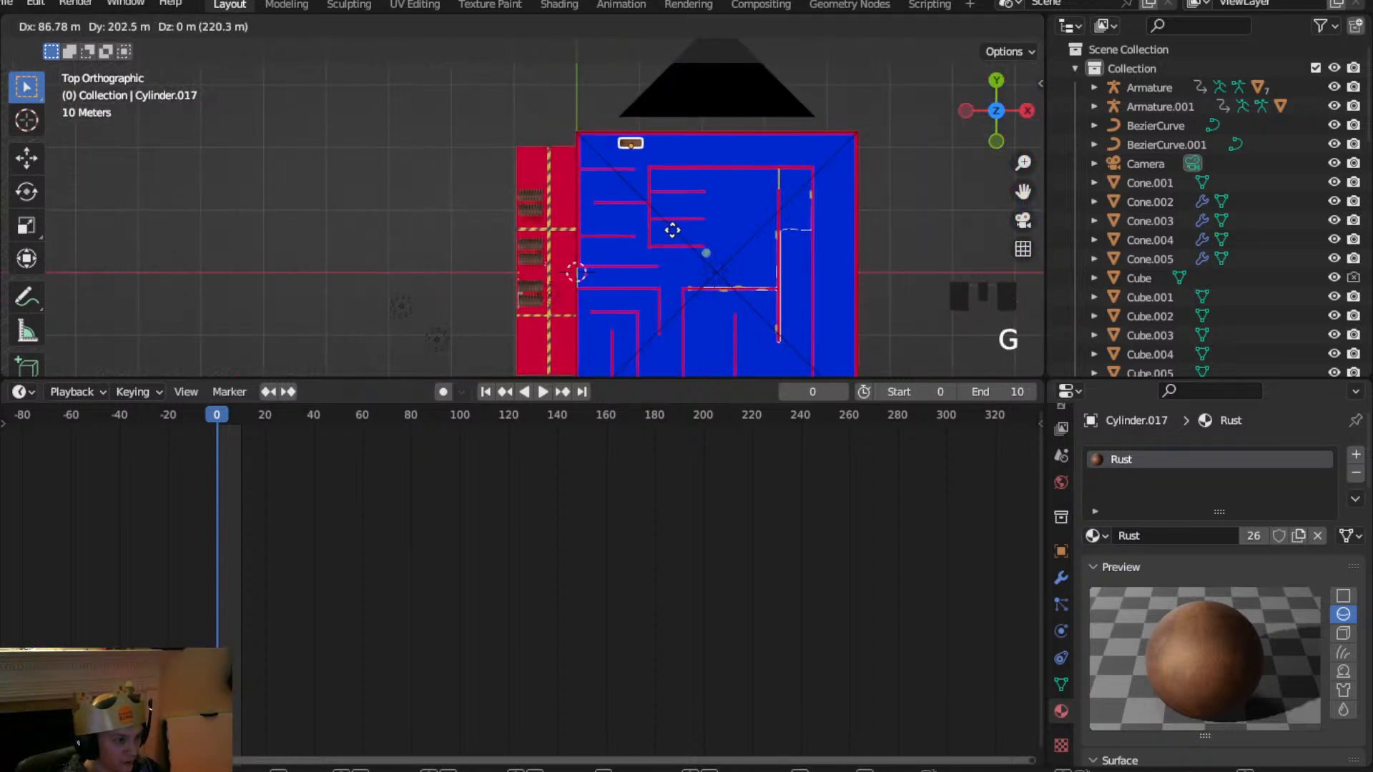
{"action": "left_click", "coordinate": [659, 174]}
Raise the selected fan parts 13.119 m along the Z axis above the maze floor
{"action": "scroll", "coordinate": [658, 174], "scroll_direction": "up", "scroll_amount": 2}
{"action": "middle_click_drag", "start_coordinate": [663, 153], "coordinate": [678, 230], "text": "shift"}
{"action": "scroll", "coordinate": [545, 183], "scroll_direction": "up", "scroll_amount": 2}
{"action": "scroll", "coordinate": [484, 337], "scroll_direction": "up", "scroll_amount": 4}
{"action": "key", "text": "g"}
{"action": "key", "text": "x"}
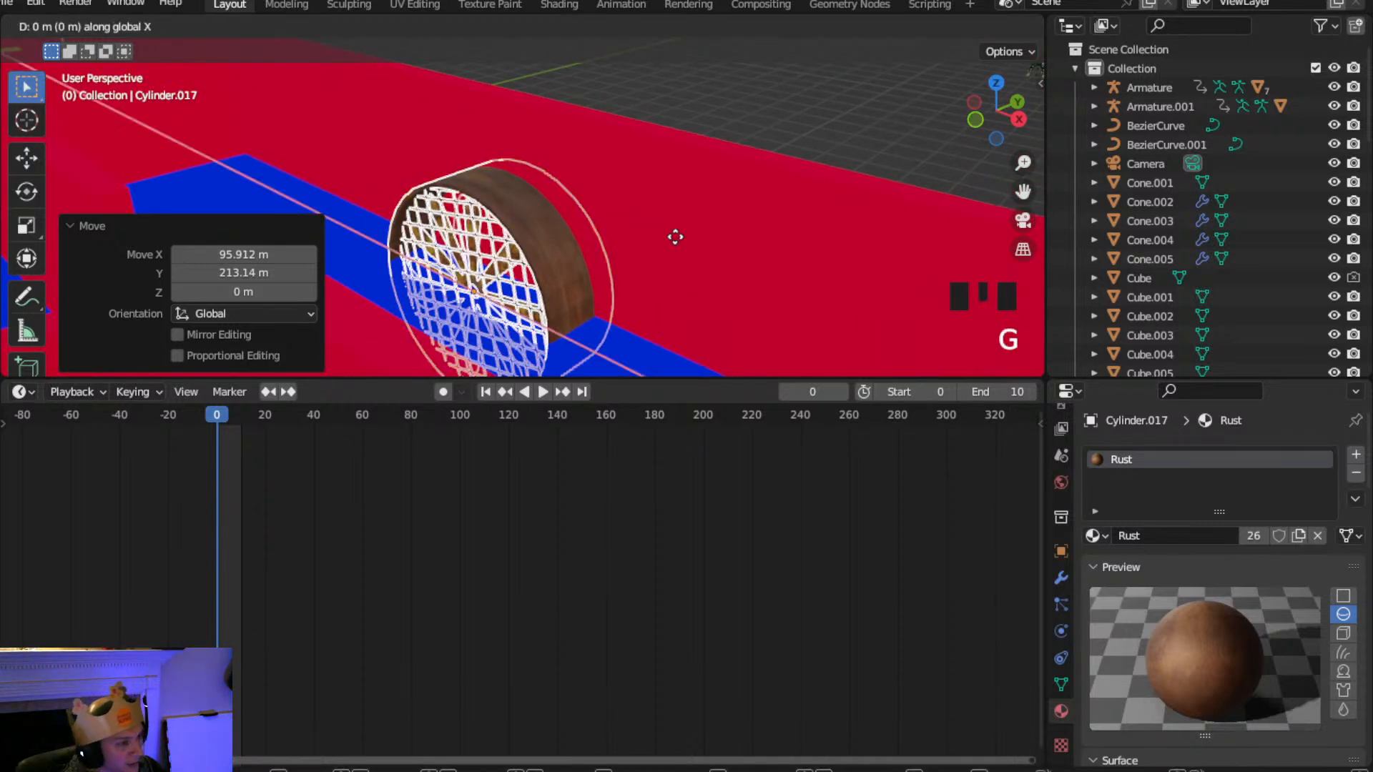
{"action": "key", "text": "z"}
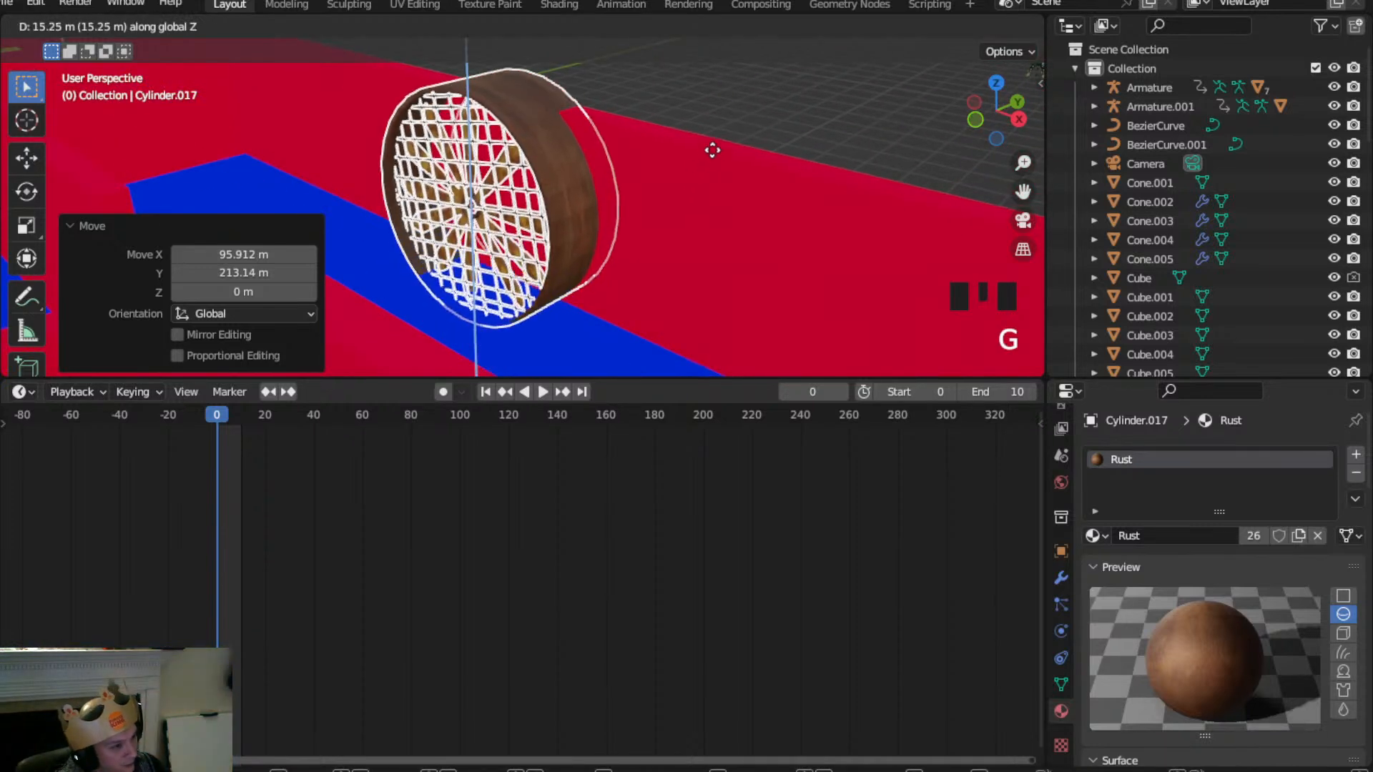
{"action": "left_click", "coordinate": [719, 172]}
Scale the selected fan parts uniformly by 0.869
{"action": "key", "text": "s"}
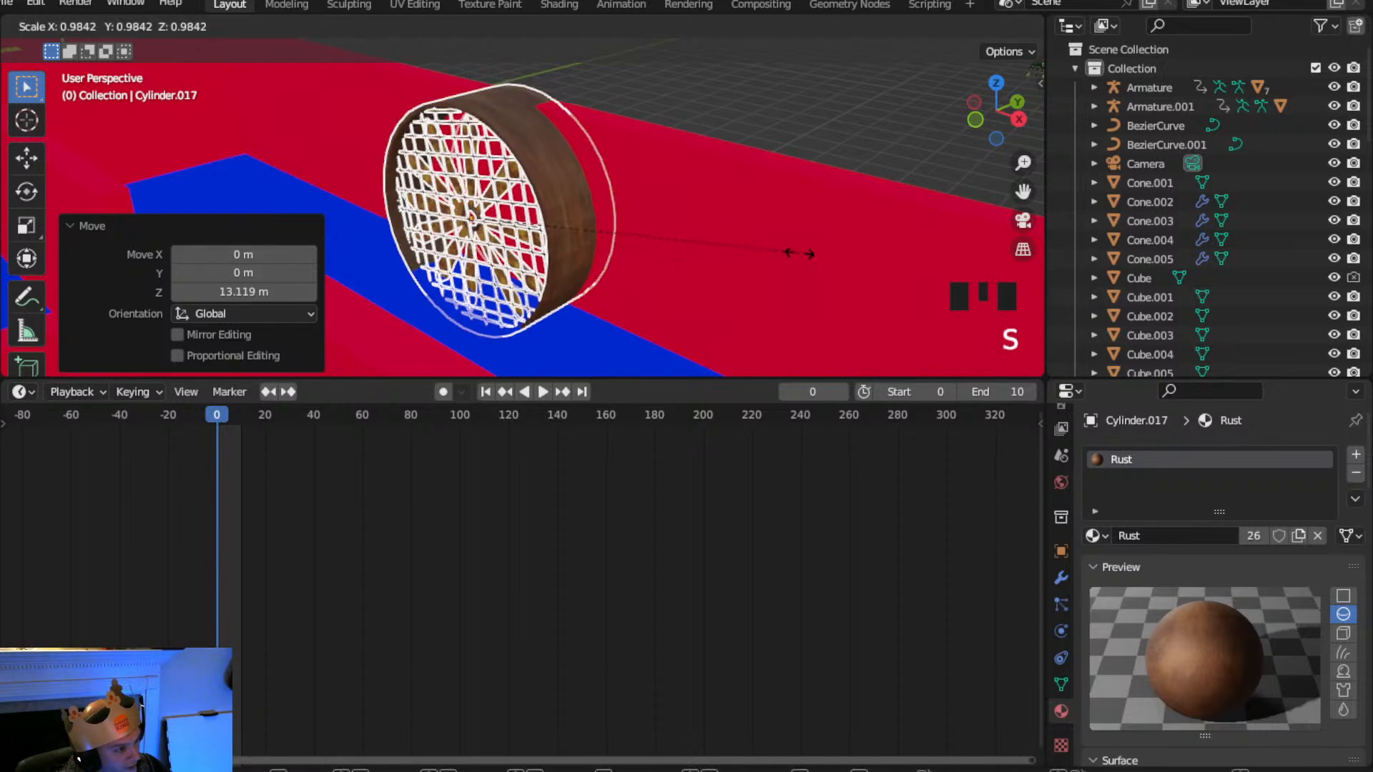
{"action": "left_click", "coordinate": [762, 235]}
{"action": "middle_click_drag", "start_coordinate": [718, 247], "coordinate": [632, 224]}
{"action": "scroll", "coordinate": [632, 225], "scroll_direction": "down", "scroll_amount": 3}
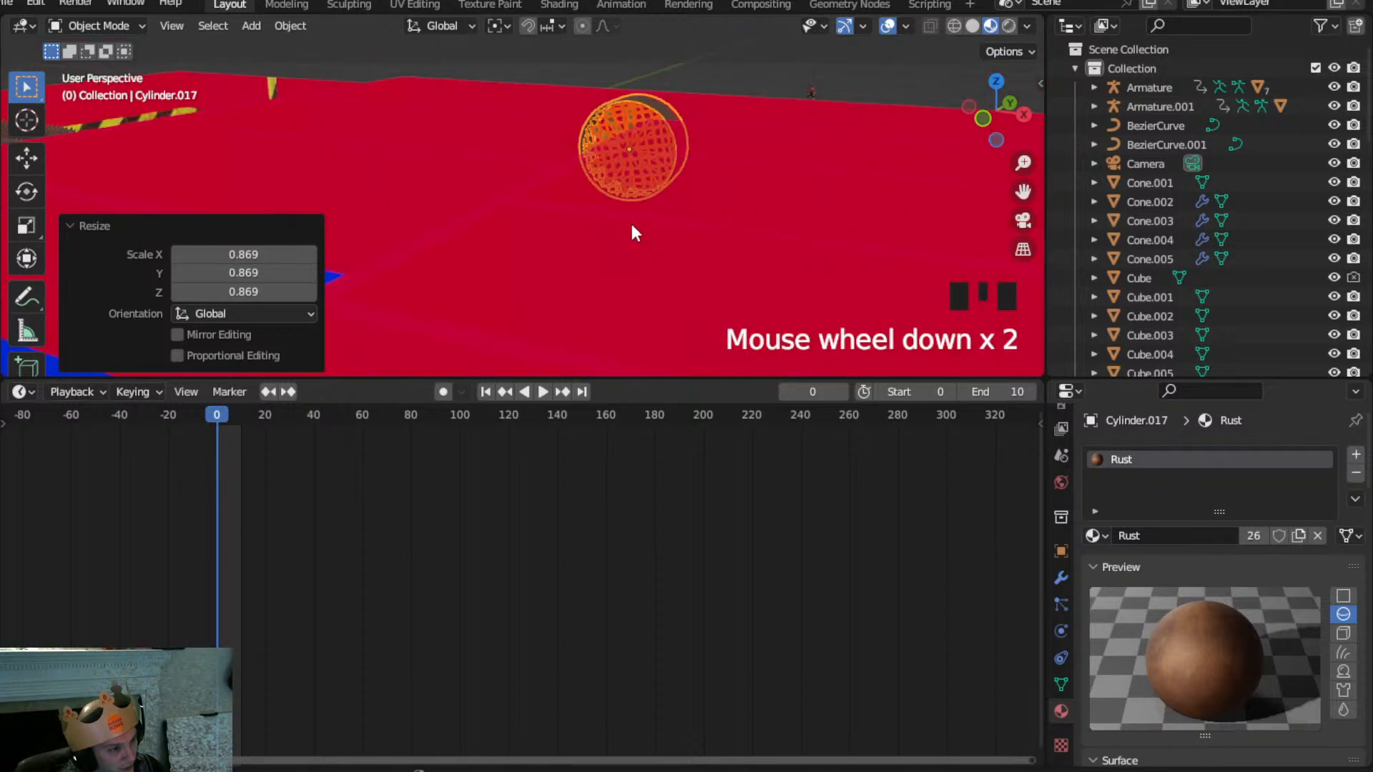
Scale the fan uniformly by 0.829 in a front wireframe view, sizing it against the maze wall's height
{"action": "left_click", "coordinate": [980, 119]}
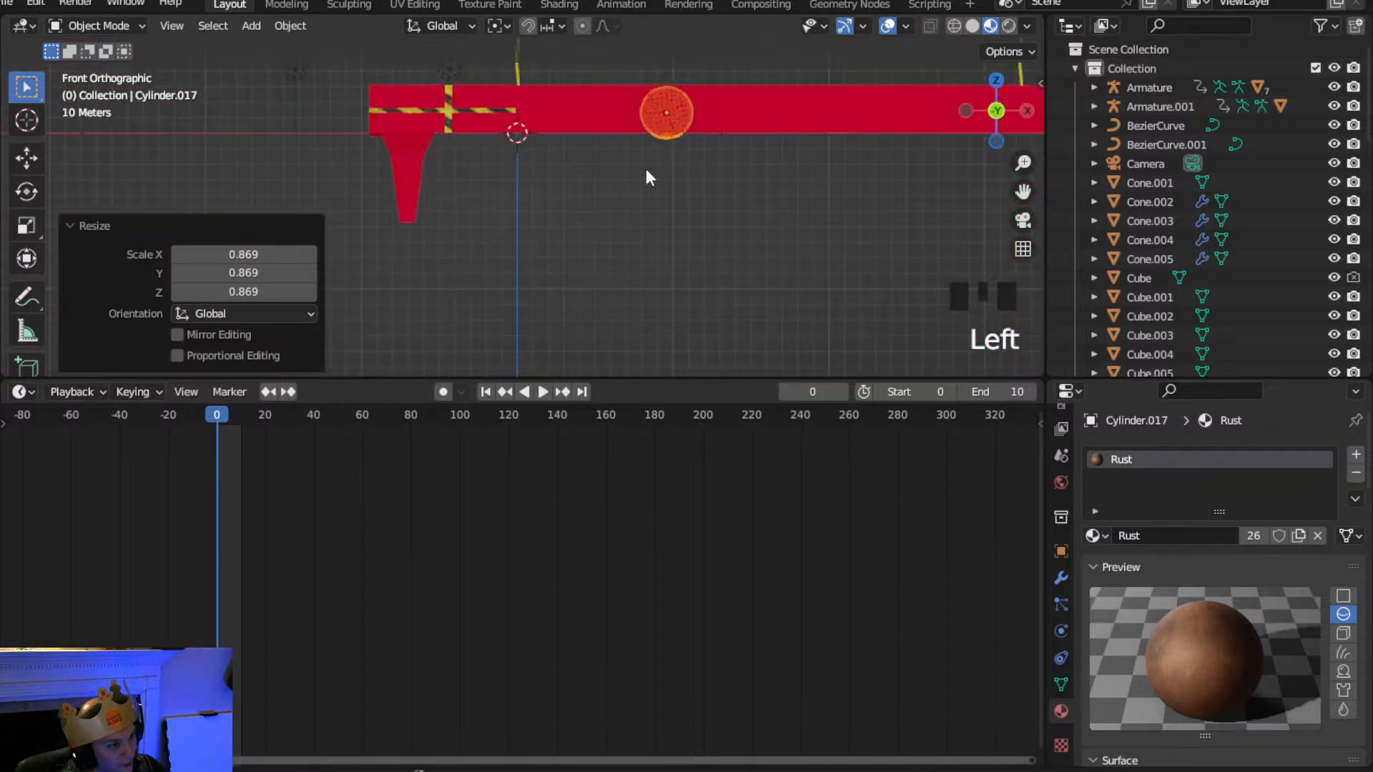
{"action": "key", "text": "z"}
{"action": "left_click", "coordinate": [565, 171]}
{"action": "scroll", "coordinate": [678, 164], "scroll_direction": "up", "scroll_amount": 2}
{"action": "mouse_move", "coordinate": [687, 153]}
{"action": "middle_mouse_down", "text": "shift"}
{"action": "mouse_move", "coordinate": [671, 267]}
{"action": "mouse_move", "coordinate": [569, 310]}
{"action": "mouse_move", "coordinate": [735, 188]}
{"action": "mouse_move", "coordinate": [768, 208]}
{"action": "middle_mouse_up", "text": "shift"}
{"action": "scroll", "coordinate": [571, 313], "scroll_direction": "up", "scroll_amount": 7}
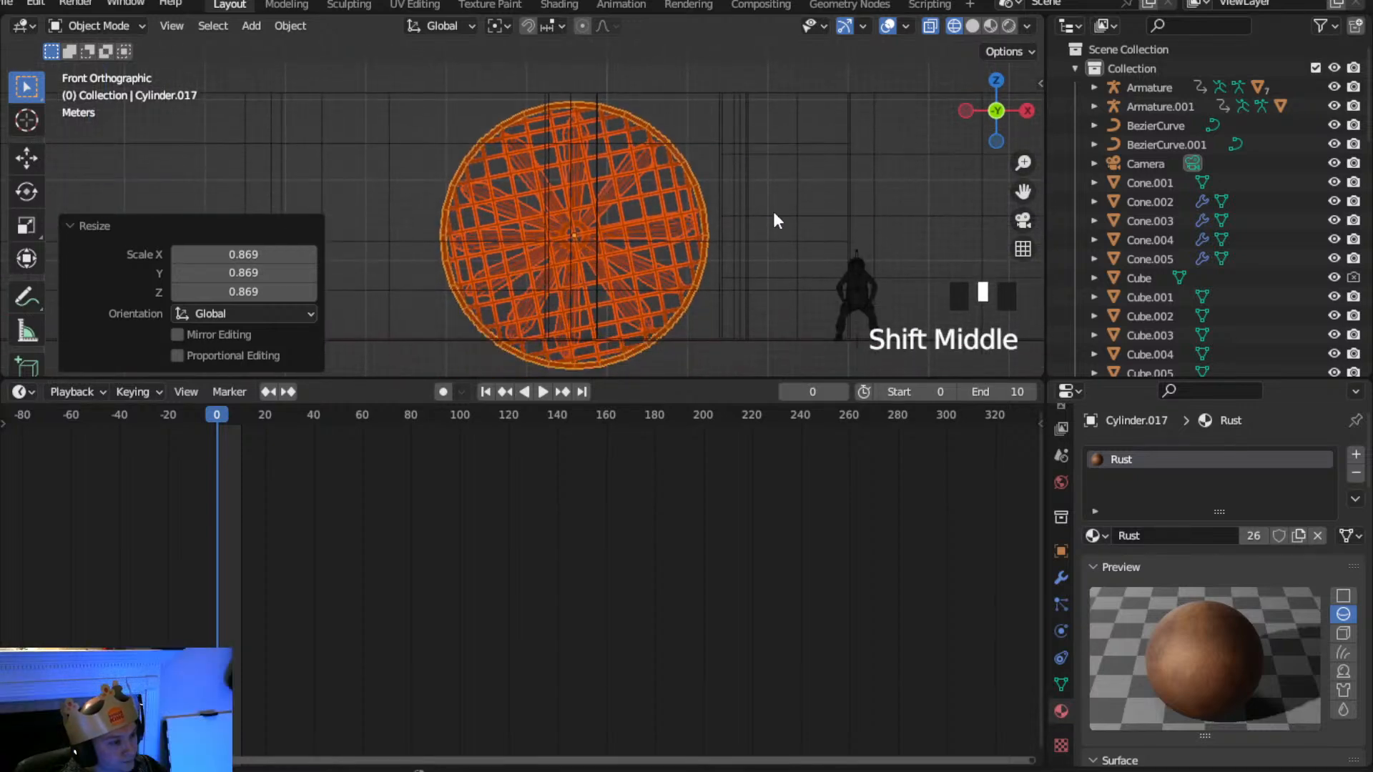
{"action": "key", "text": "s"}
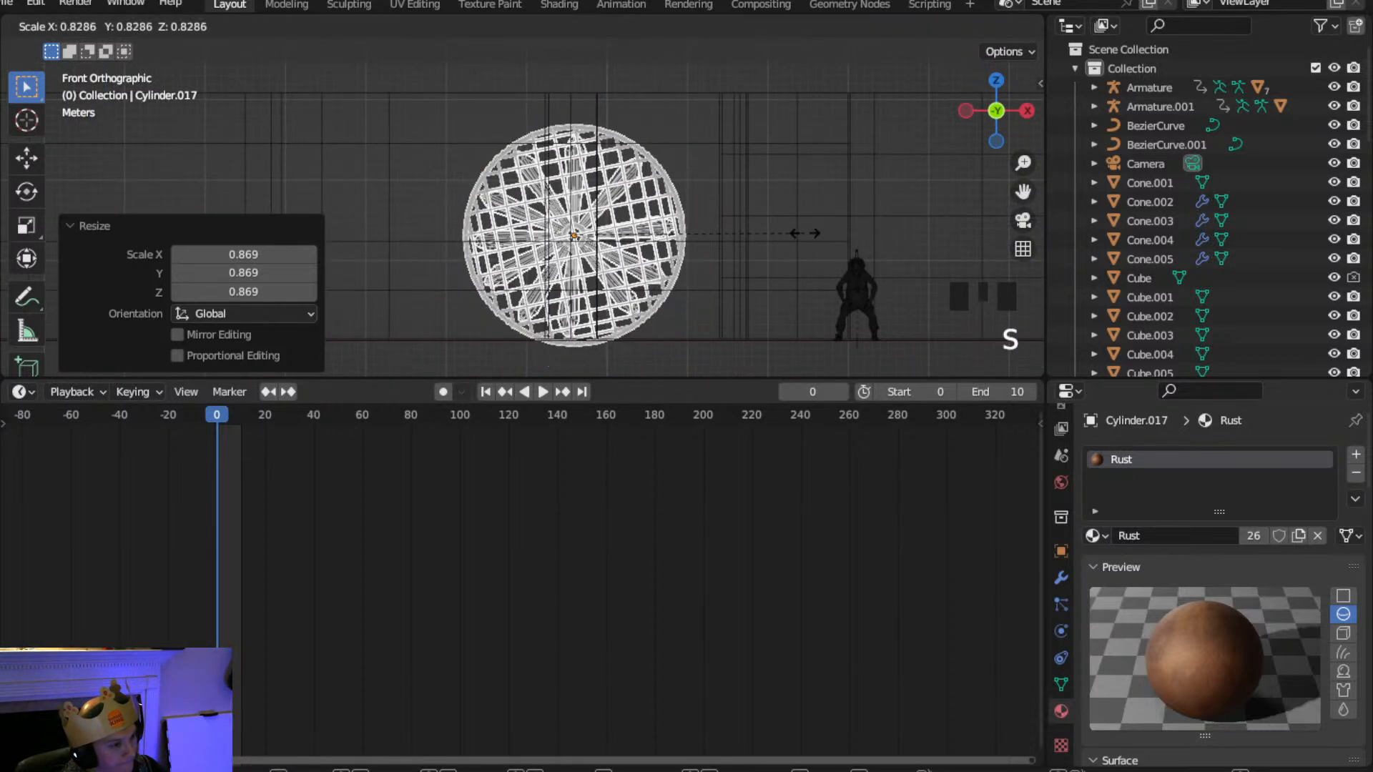
{"action": "left_click", "coordinate": [805, 233]}
Move the fan in front view by 3.2015 m in X and 1.6601 m in Z
{"action": "key", "text": "g"}
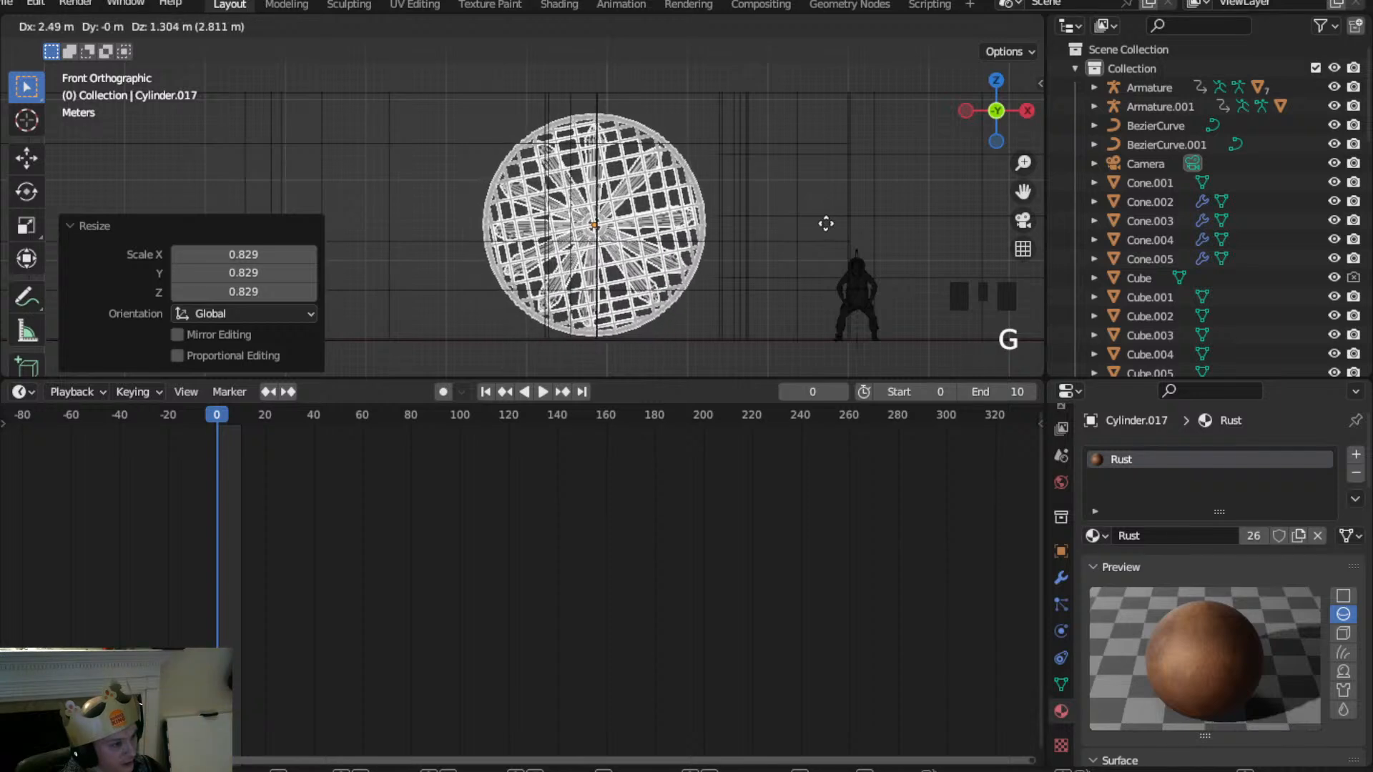
{"action": "left_click", "coordinate": [830, 221]}
{"action": "scroll", "coordinate": [830, 221], "scroll_direction": "down", "scroll_amount": 4}
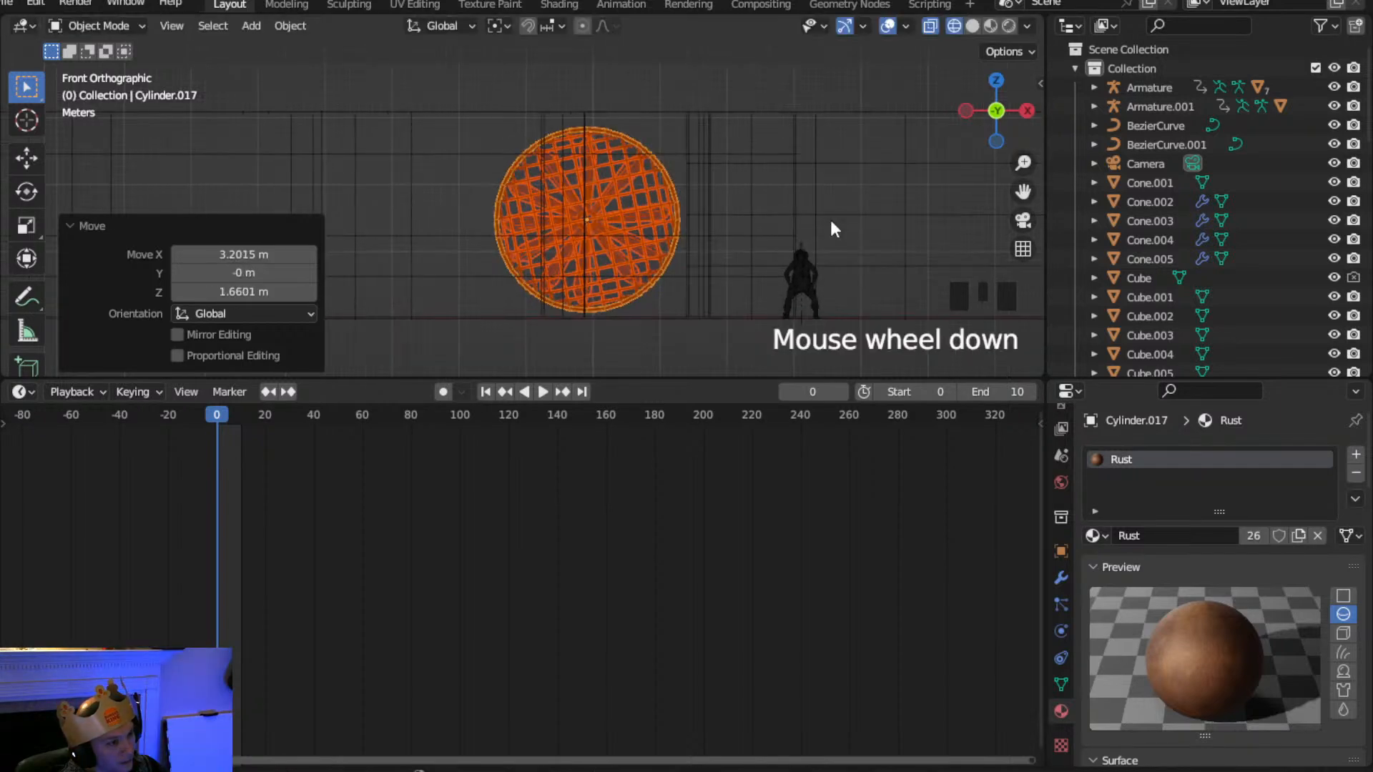
Duplicate the fan in top view and offset the copy by 291.8 m in X and -1.2687 m in Y
{"action": "middle_click_drag", "start_coordinate": [830, 220], "coordinate": [486, 264]}
{"action": "scroll", "coordinate": [817, 310], "scroll_direction": "down", "scroll_amount": 6}
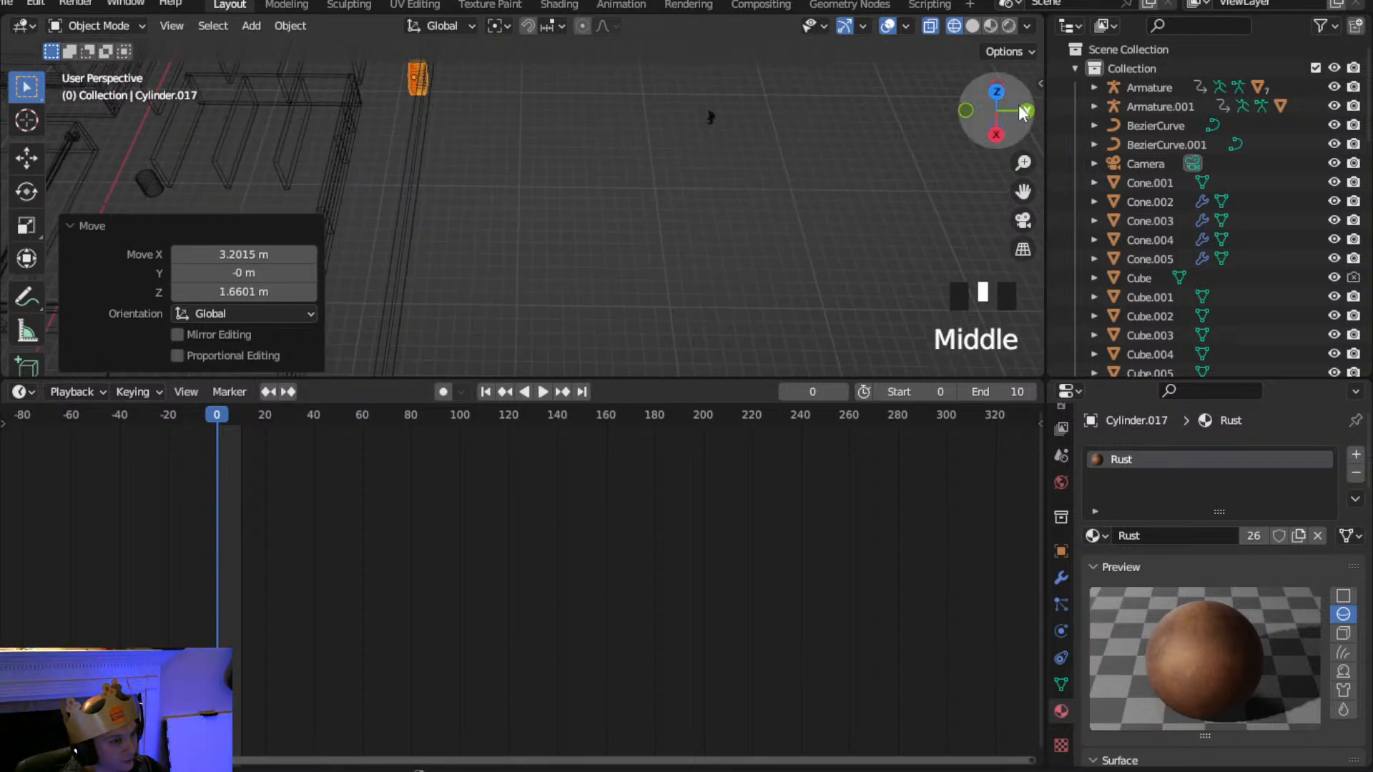
{"action": "left_click", "coordinate": [997, 97]}
{"action": "scroll", "coordinate": [552, 233], "scroll_direction": "down", "scroll_amount": 3}
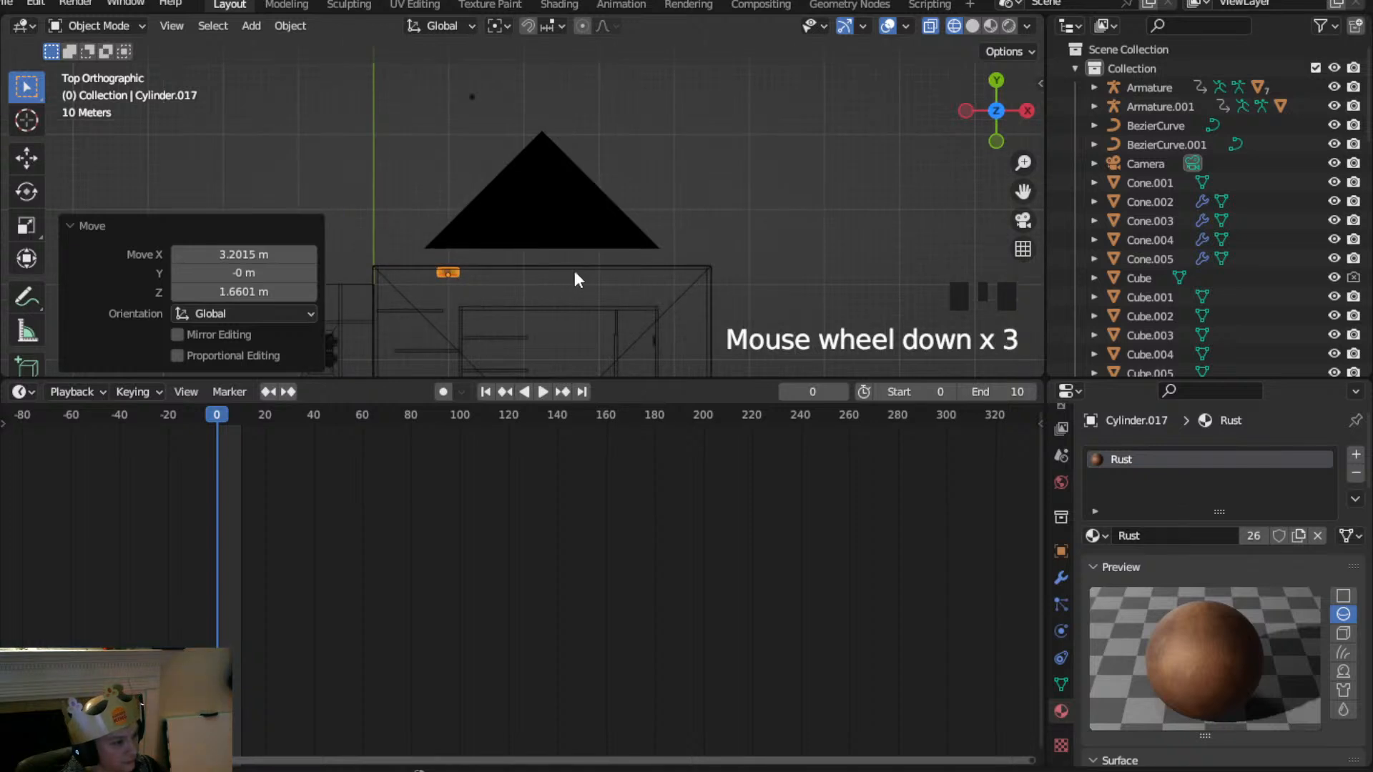
{"action": "scroll", "coordinate": [717, 297], "scroll_direction": "down", "scroll_amount": 1}
{"action": "middle_click_drag", "start_coordinate": [666, 327], "coordinate": [705, 172], "text": "shift"}
{"action": "scroll", "coordinate": [703, 164], "scroll_direction": "up", "scroll_amount": 1}
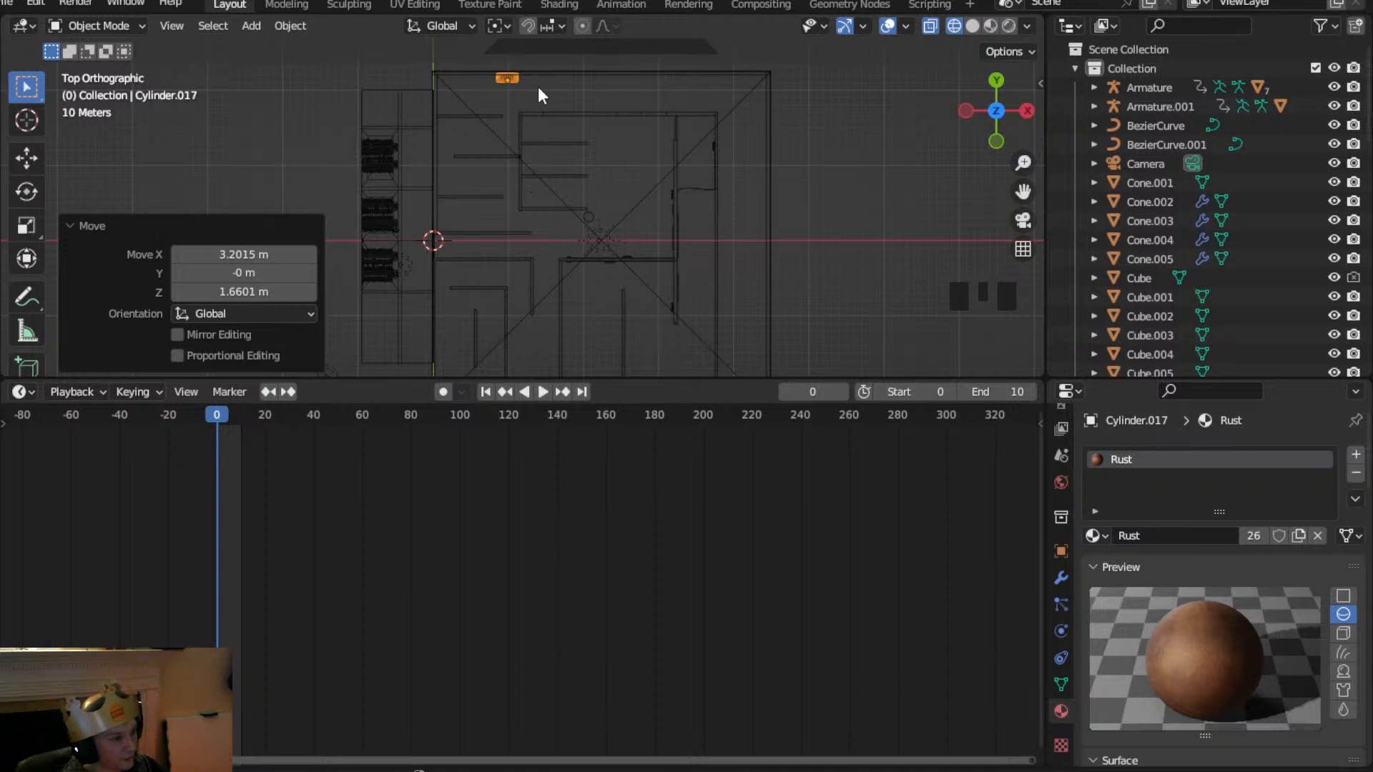
{"action": "key", "text": "shift+d"}
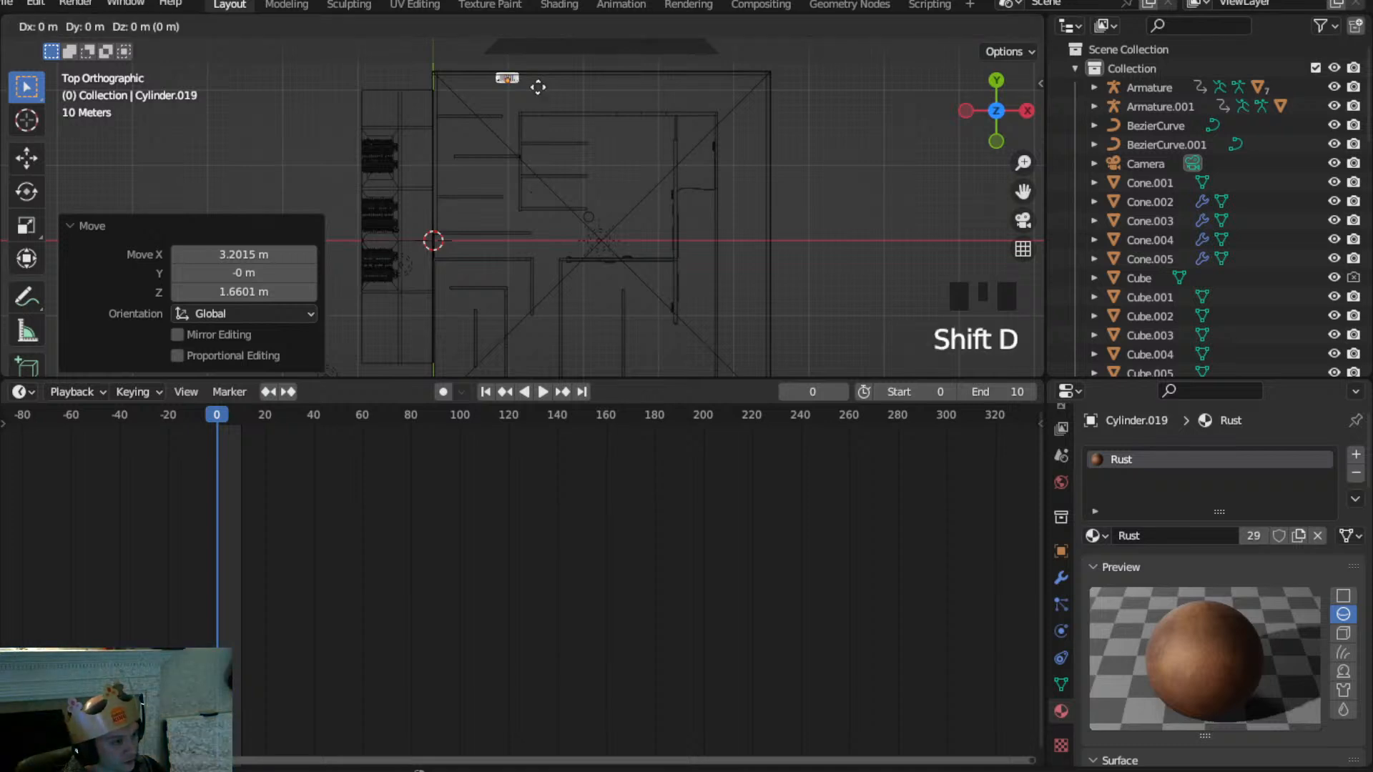
{"action": "left_click", "coordinate": [756, 87]}
Show the viewport in Material Preview with the fans in the maze in view
{"action": "middle_click_drag", "start_coordinate": [703, 104], "coordinate": [510, 445]}
{"action": "middle_click_drag", "start_coordinate": [443, 196], "coordinate": [534, 328], "text": "shift"}
{"action": "scroll", "coordinate": [588, 174], "scroll_direction": "up", "scroll_amount": 5}
{"action": "key", "text": "z"}
{"action": "left_click", "coordinate": [592, 368]}
{"action": "key", "text": "z"}
{"action": "left_click", "coordinate": [527, 336]}
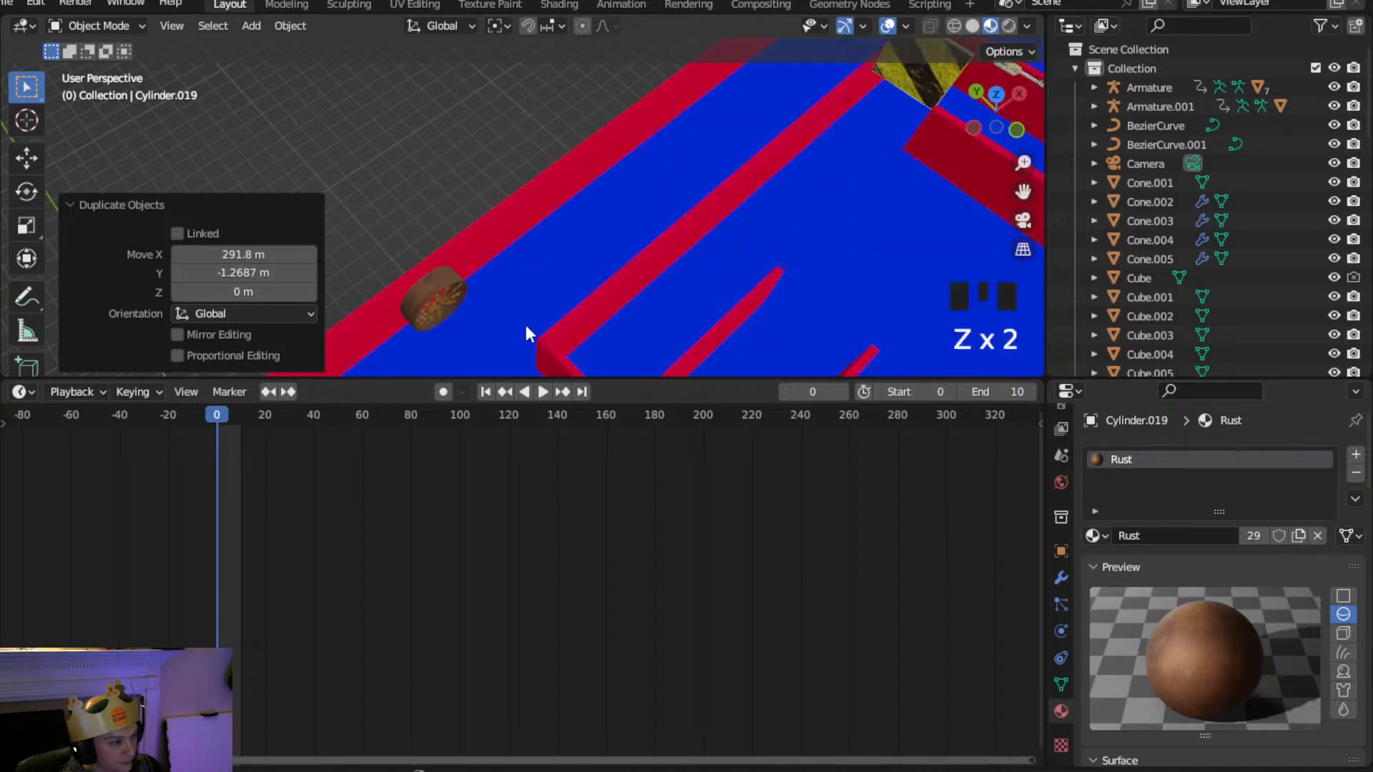
Apply smooth shading to the original fan's outer housing
{"action": "scroll", "coordinate": [390, 314], "scroll_direction": "up", "scroll_amount": 3}
{"action": "middle_click_drag", "start_coordinate": [390, 314], "coordinate": [675, 227], "text": "shift"}
{"action": "scroll", "coordinate": [771, 327], "scroll_direction": "up", "scroll_amount": 5}
{"action": "middle_click_drag", "start_coordinate": [770, 329], "coordinate": [710, 227]}
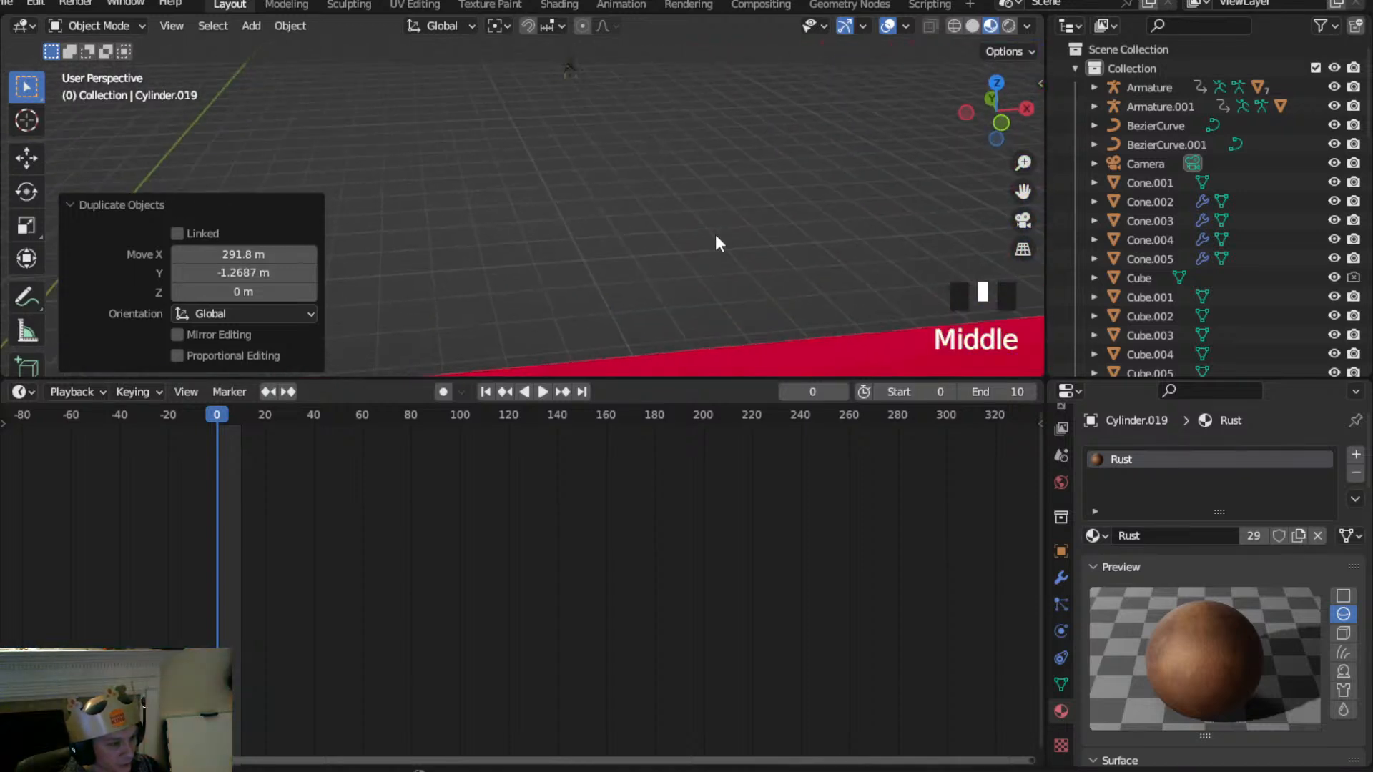
{"action": "scroll", "coordinate": [752, 290], "scroll_direction": "down", "scroll_amount": 6}
{"action": "left_click", "coordinate": [597, 299]}
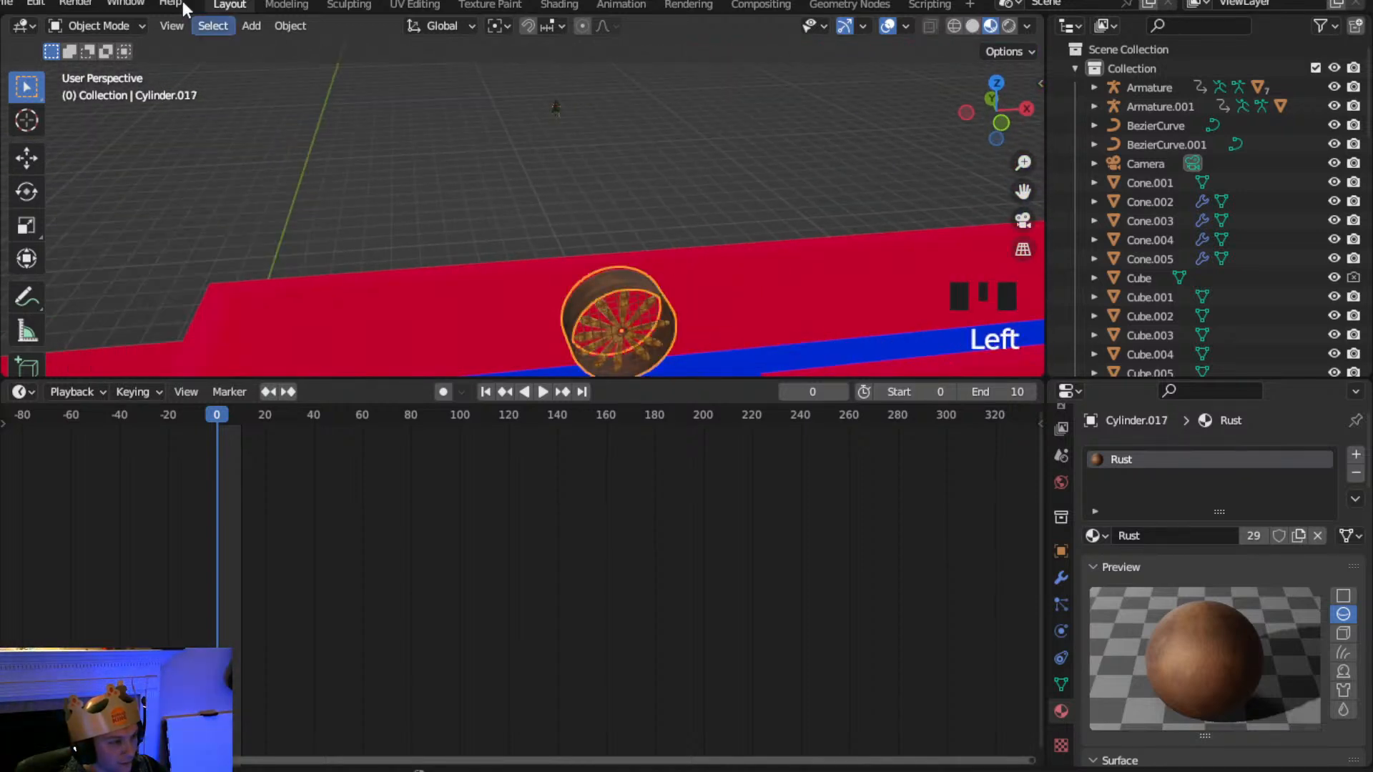
{"action": "left_click", "coordinate": [303, 29]}
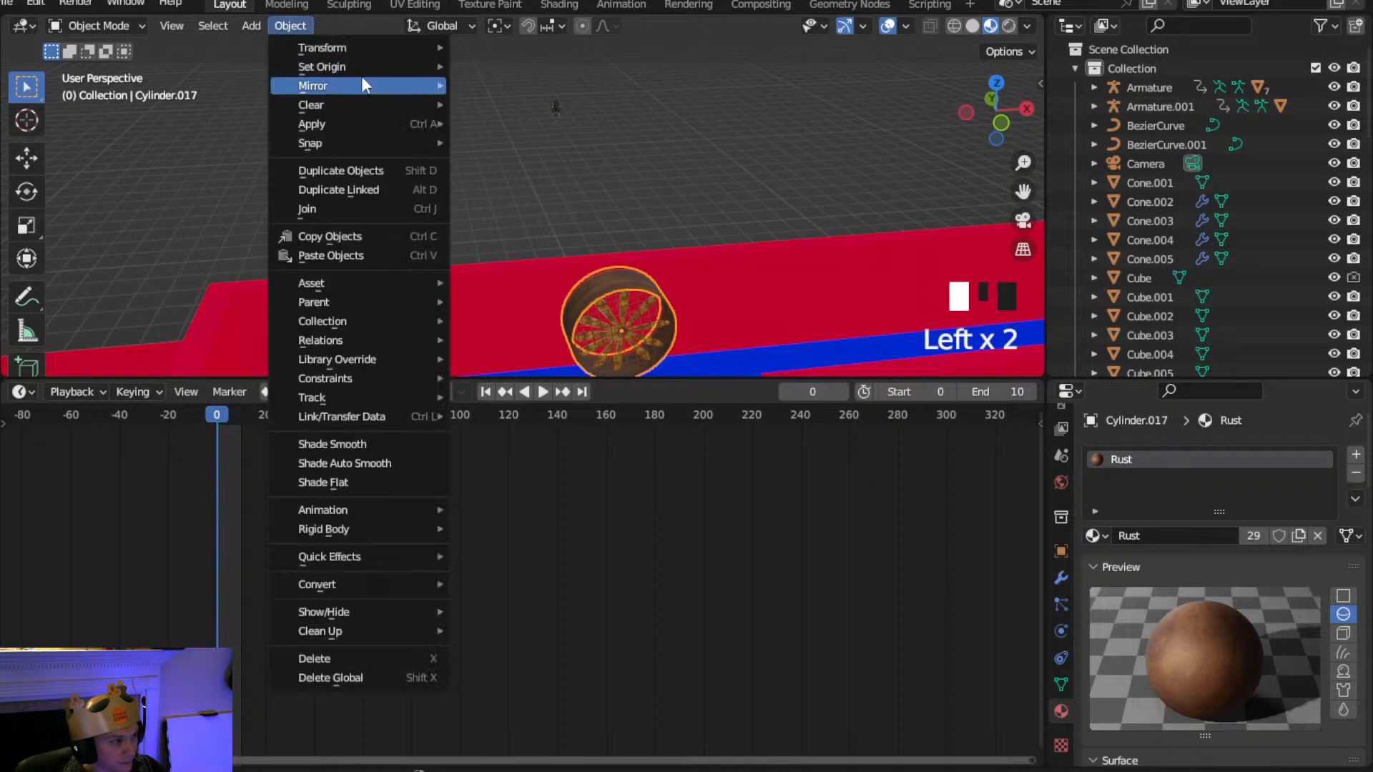
{"action": "left_click", "coordinate": [370, 444]}
Move the original fan's blades along the Y axis, further inside the housing
{"action": "scroll", "coordinate": [542, 355], "scroll_direction": "up", "scroll_amount": 3}
{"action": "middle_click_drag", "start_coordinate": [542, 354], "coordinate": [544, 250], "text": "shift"}
{"action": "left_click", "coordinate": [615, 151]}
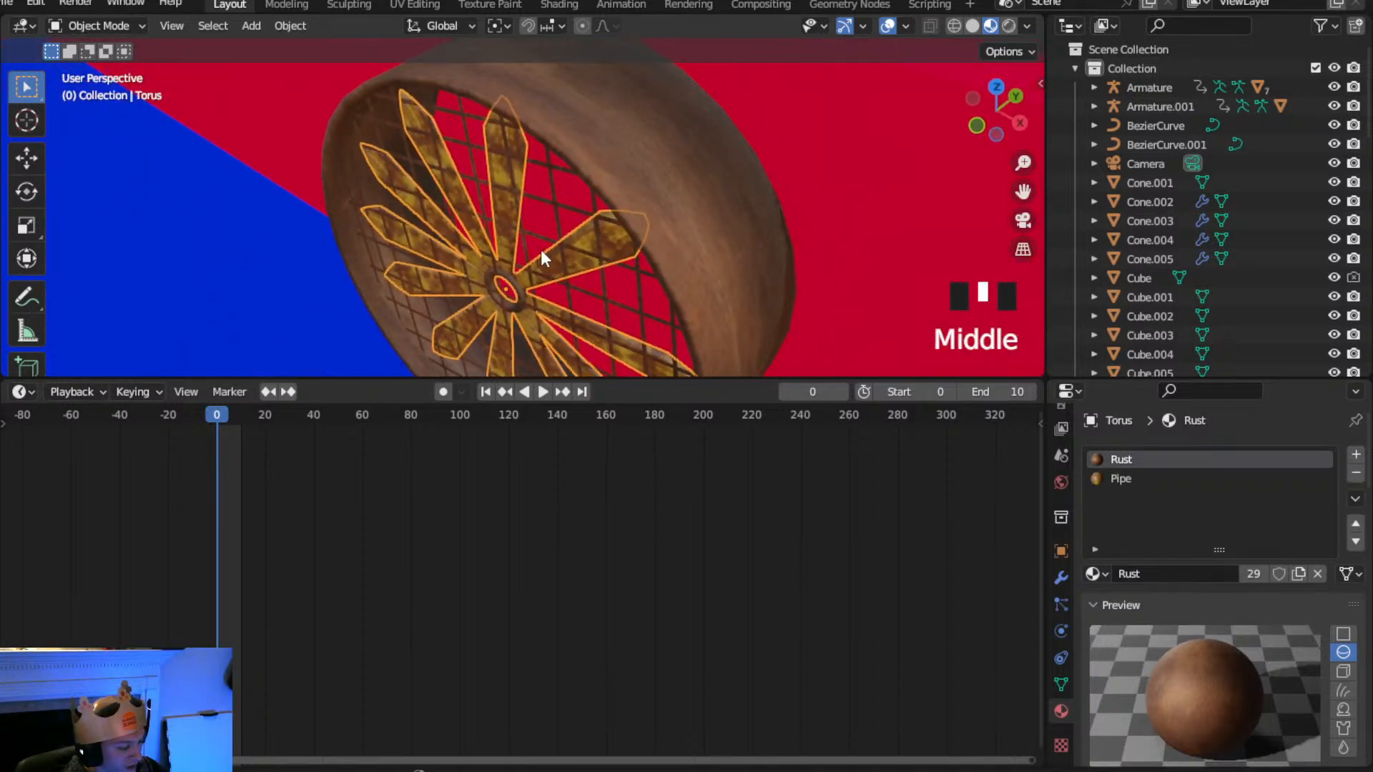
{"action": "key", "text": "g"}
{"action": "key", "text": "y"}
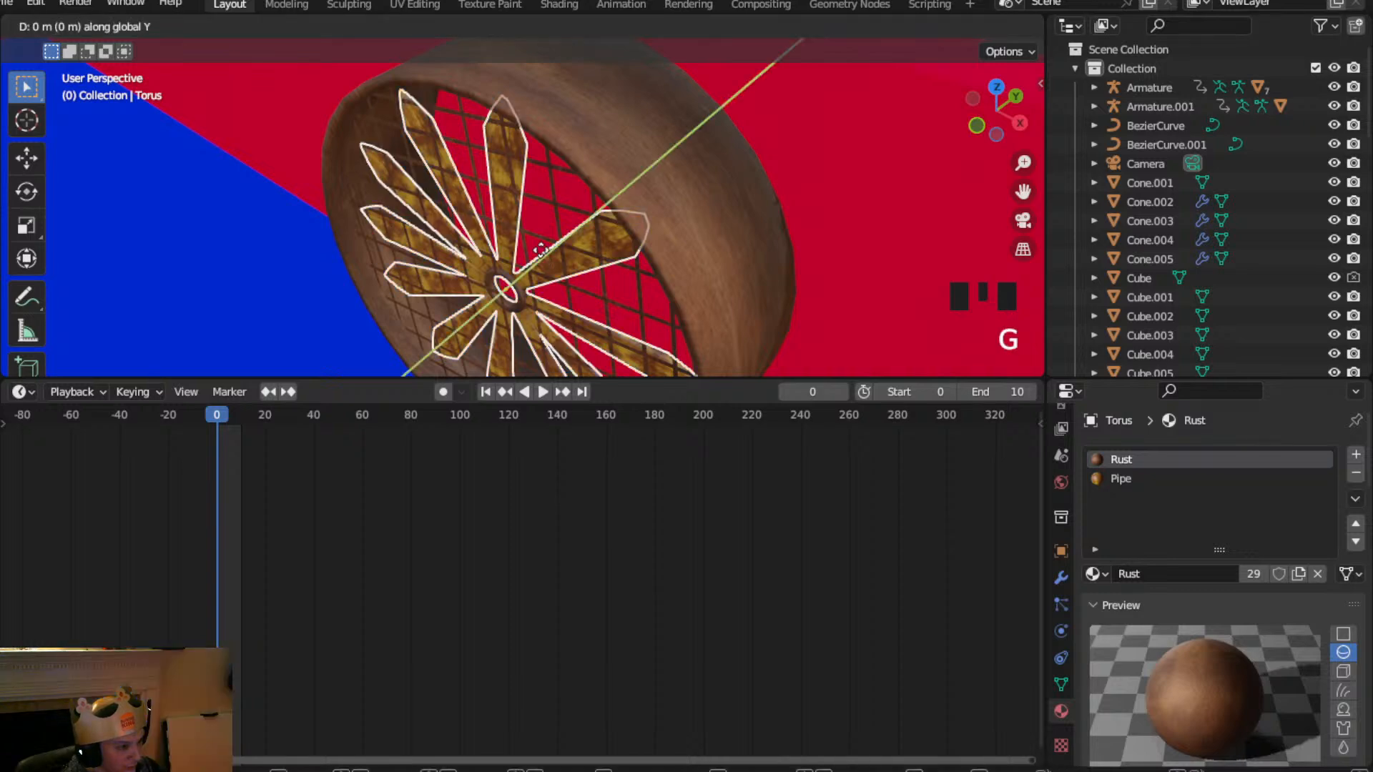
{"action": "left_click", "coordinate": [569, 233]}
Apply the Wireframe modifier on the original fan's grille
{"action": "left_click", "coordinate": [451, 265]}
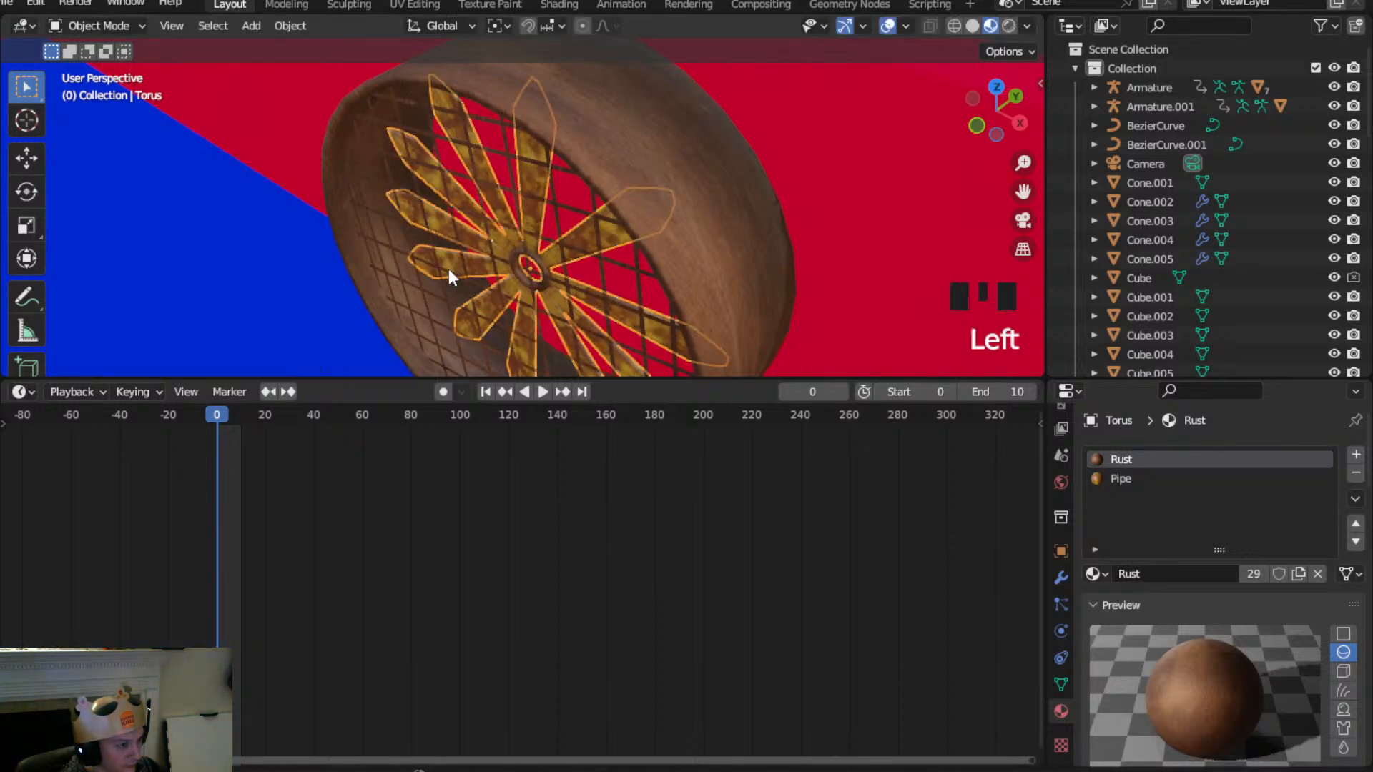
{"action": "scroll", "coordinate": [1119, 612], "scroll_direction": "down", "scroll_amount": 6}
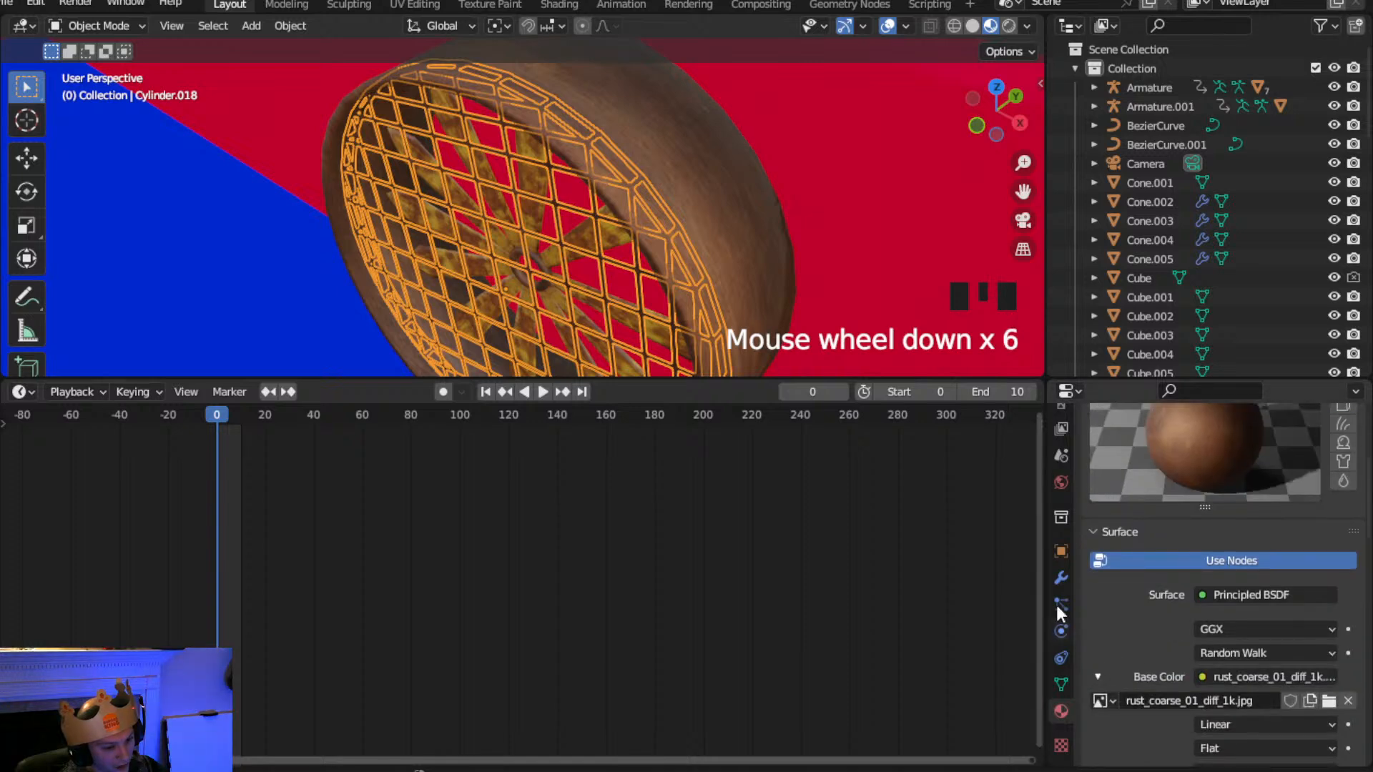
{"action": "left_click", "coordinate": [1061, 578]}
{"action": "left_click", "coordinate": [1305, 485]}
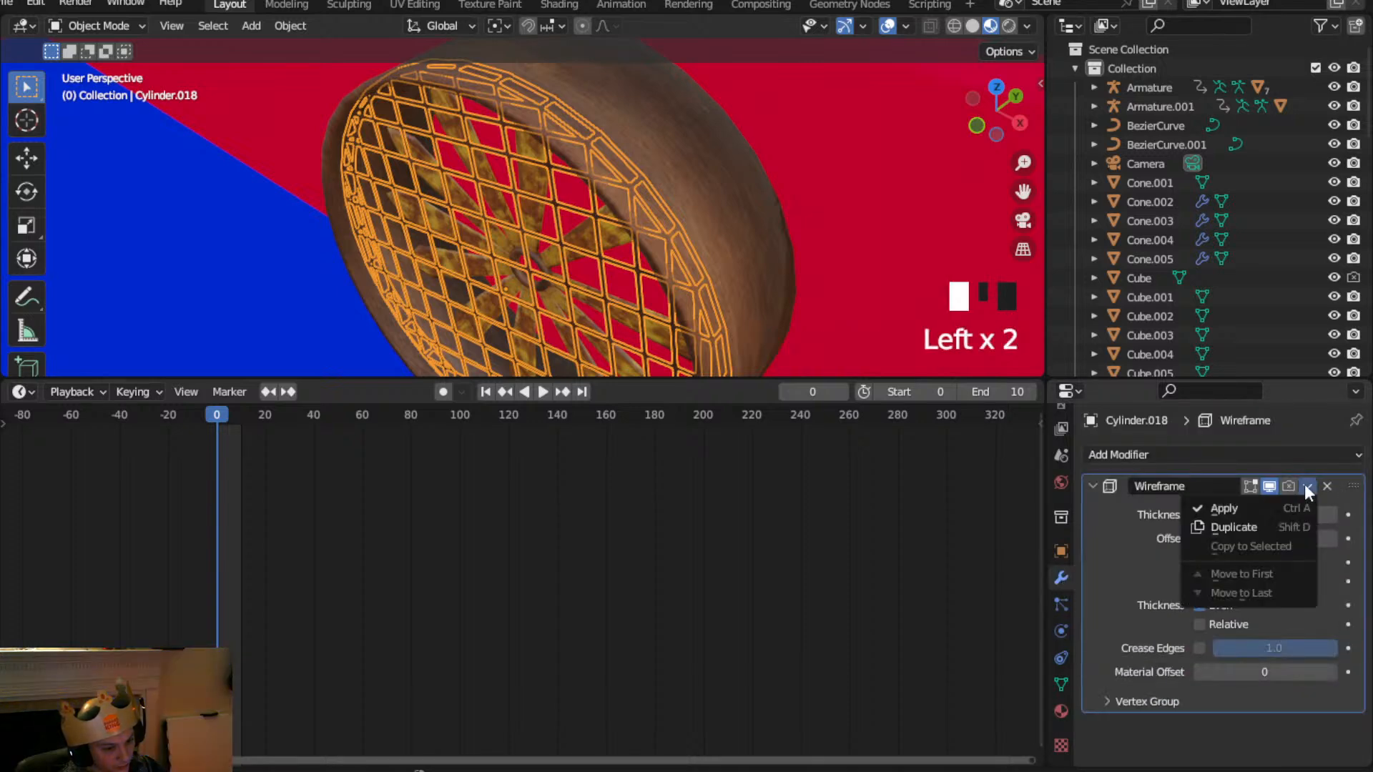
{"action": "left_click", "coordinate": [1258, 505]}
Examine the original fan's housing and blades from the front, selecting each in turn
{"action": "left_click", "coordinate": [686, 214]}
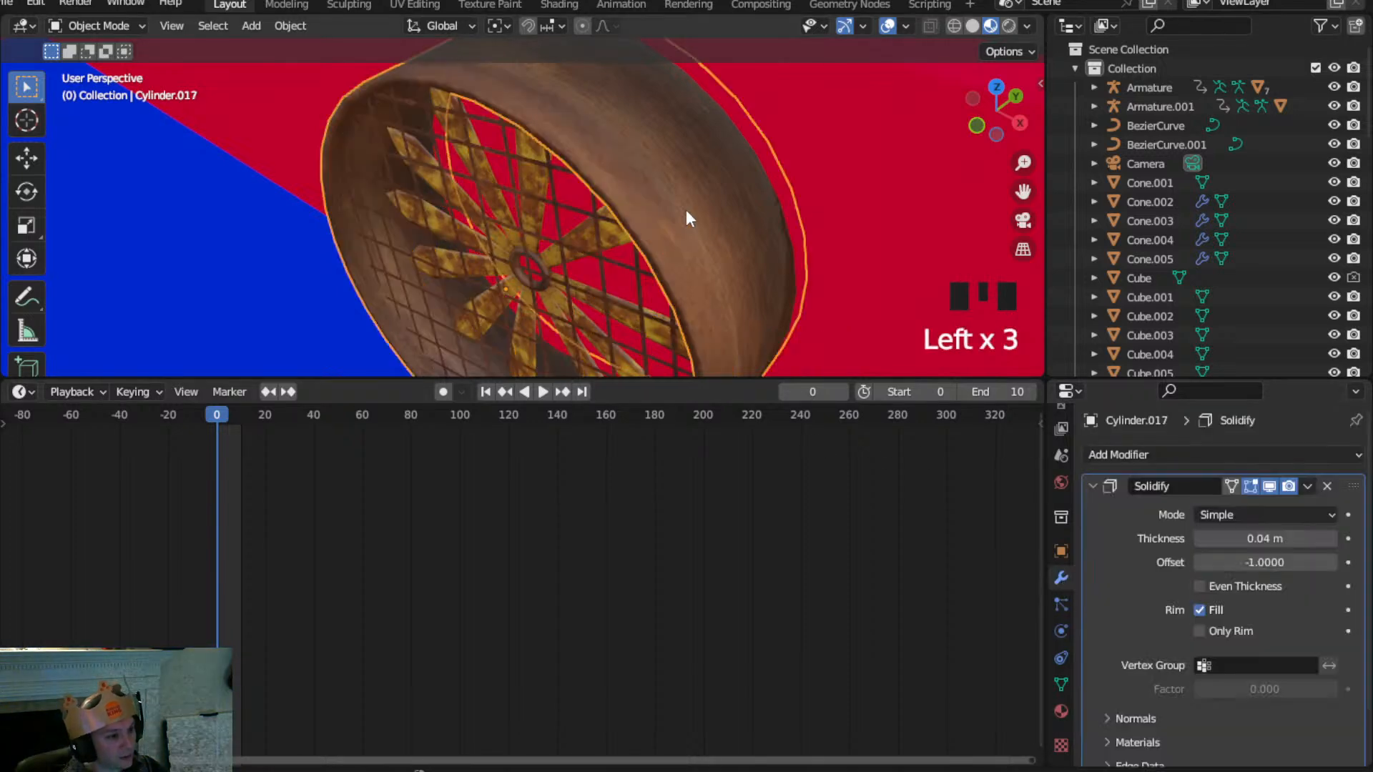
{"action": "middle_click_drag", "start_coordinate": [538, 263], "coordinate": [581, 169]}
{"action": "left_click", "coordinate": [578, 194]}
{"action": "scroll", "coordinate": [578, 194], "scroll_direction": "down", "scroll_amount": 3}
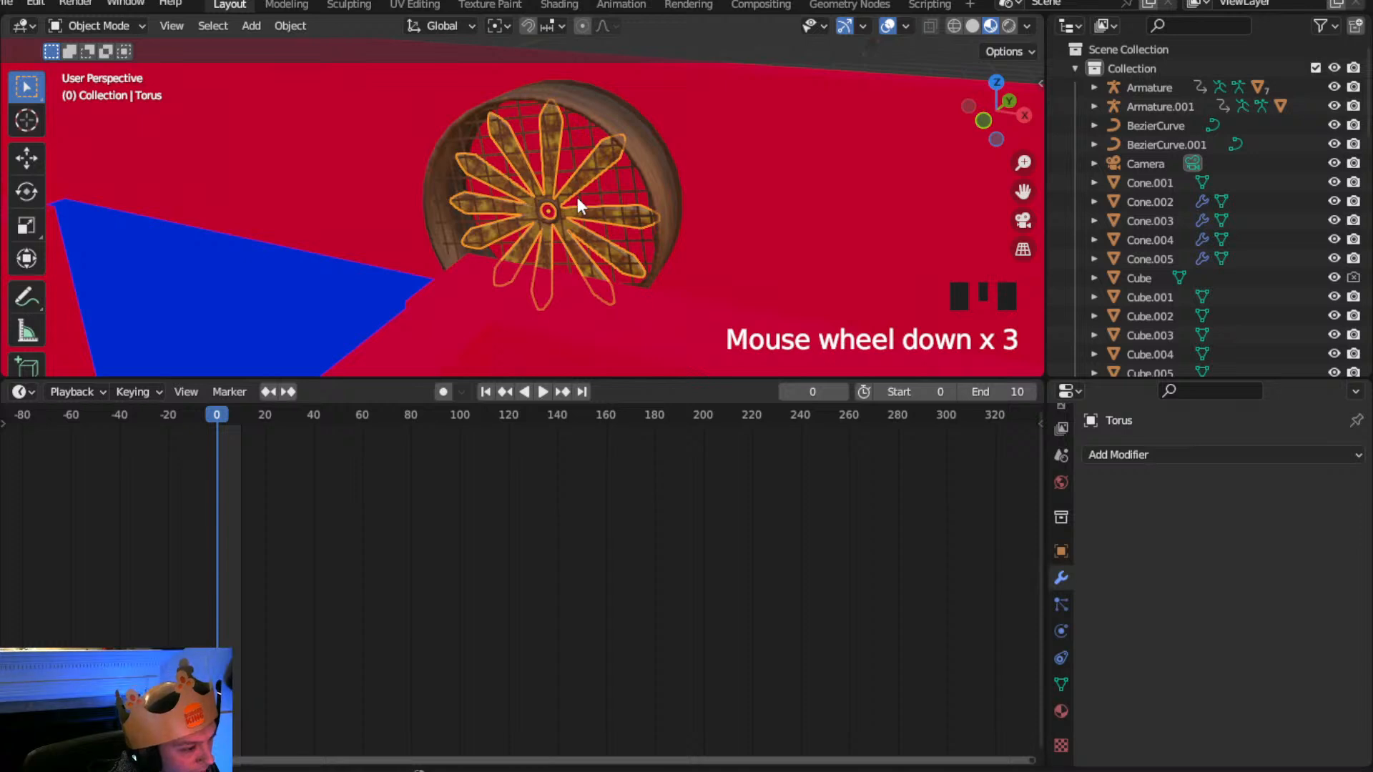
{"action": "scroll", "coordinate": [578, 198], "scroll_direction": "down", "scroll_amount": 1}
{"action": "scroll", "coordinate": [578, 198], "scroll_direction": "up", "scroll_amount": 1}
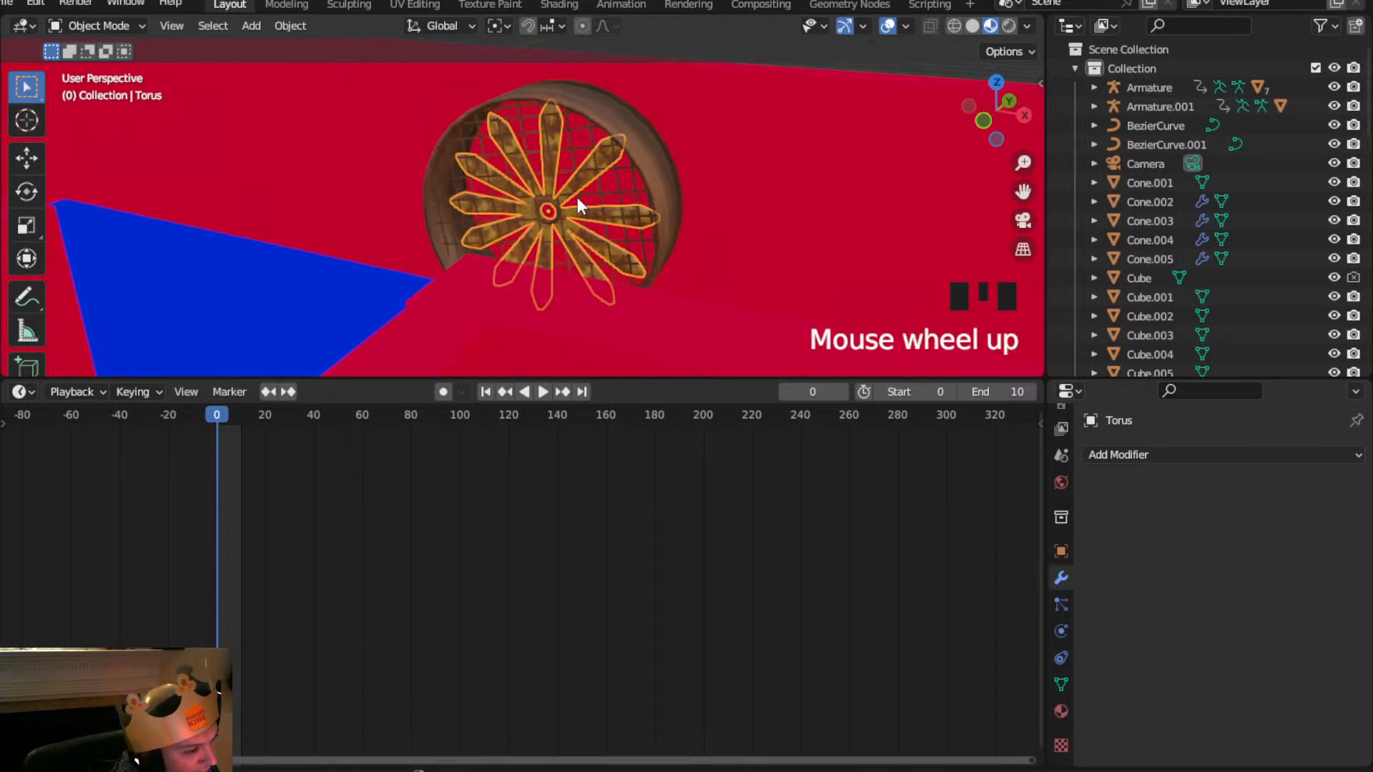
{"action": "scroll", "coordinate": [577, 209], "scroll_direction": "up", "scroll_amount": 2}
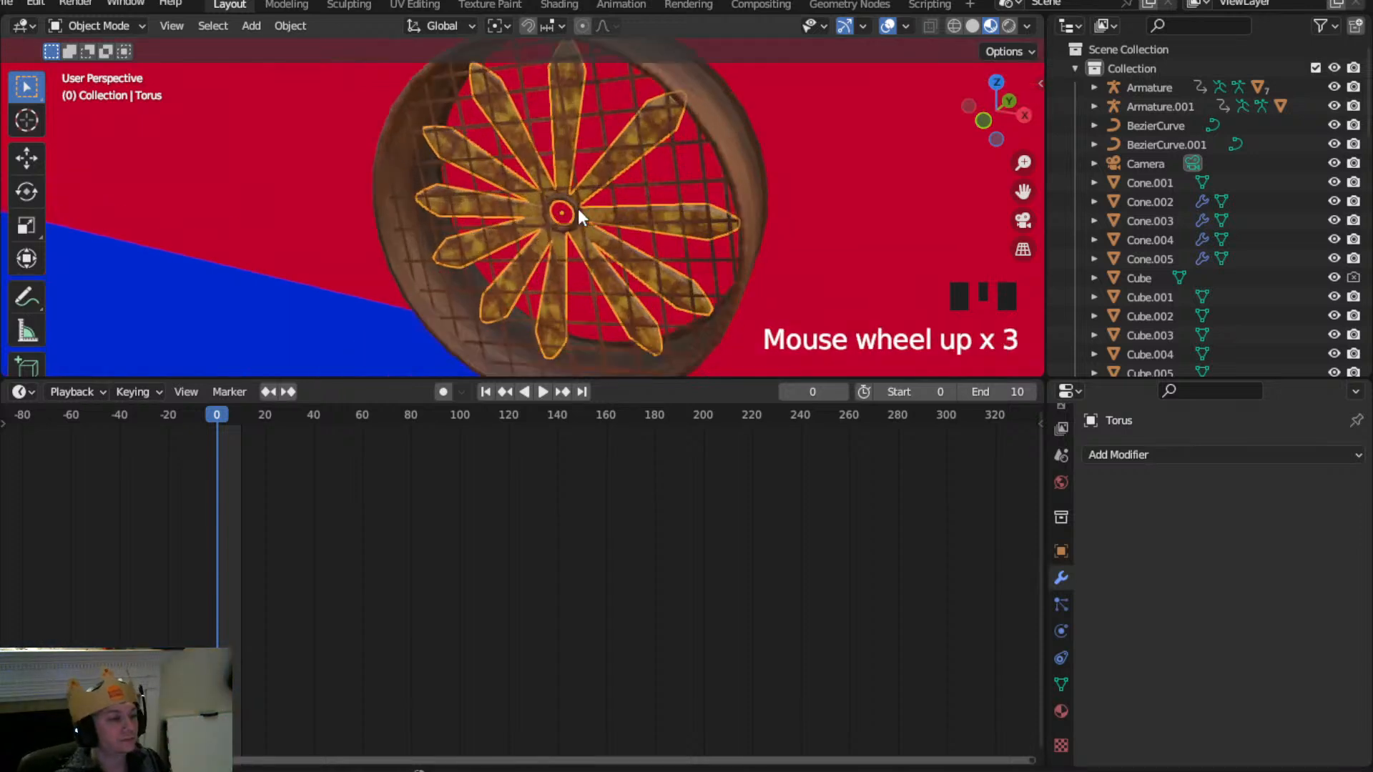
{"action": "scroll", "coordinate": [578, 209], "scroll_direction": "down", "scroll_amount": 1}
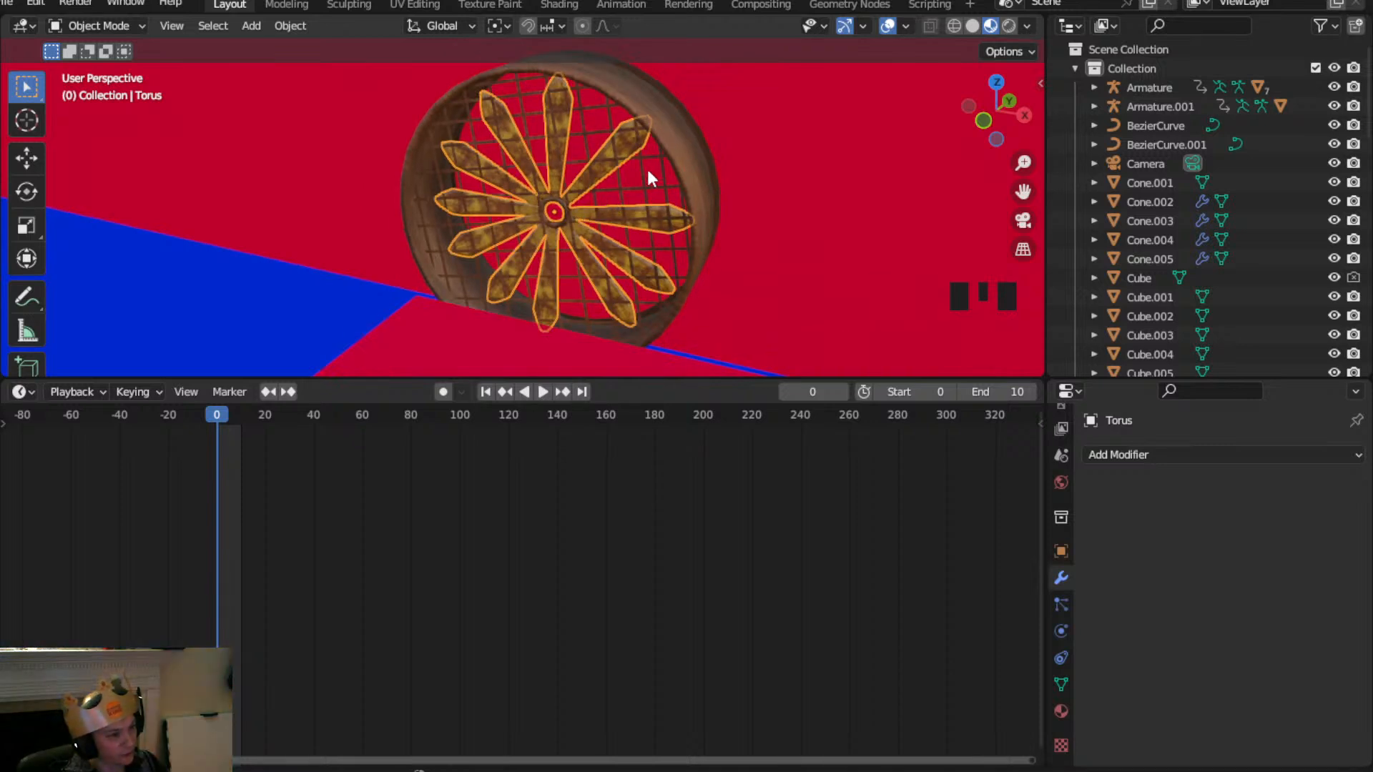
Add a mesh circle with 32 vertices and a 1 m radius at the world origin
{"action": "left_click", "coordinate": [248, 27]}
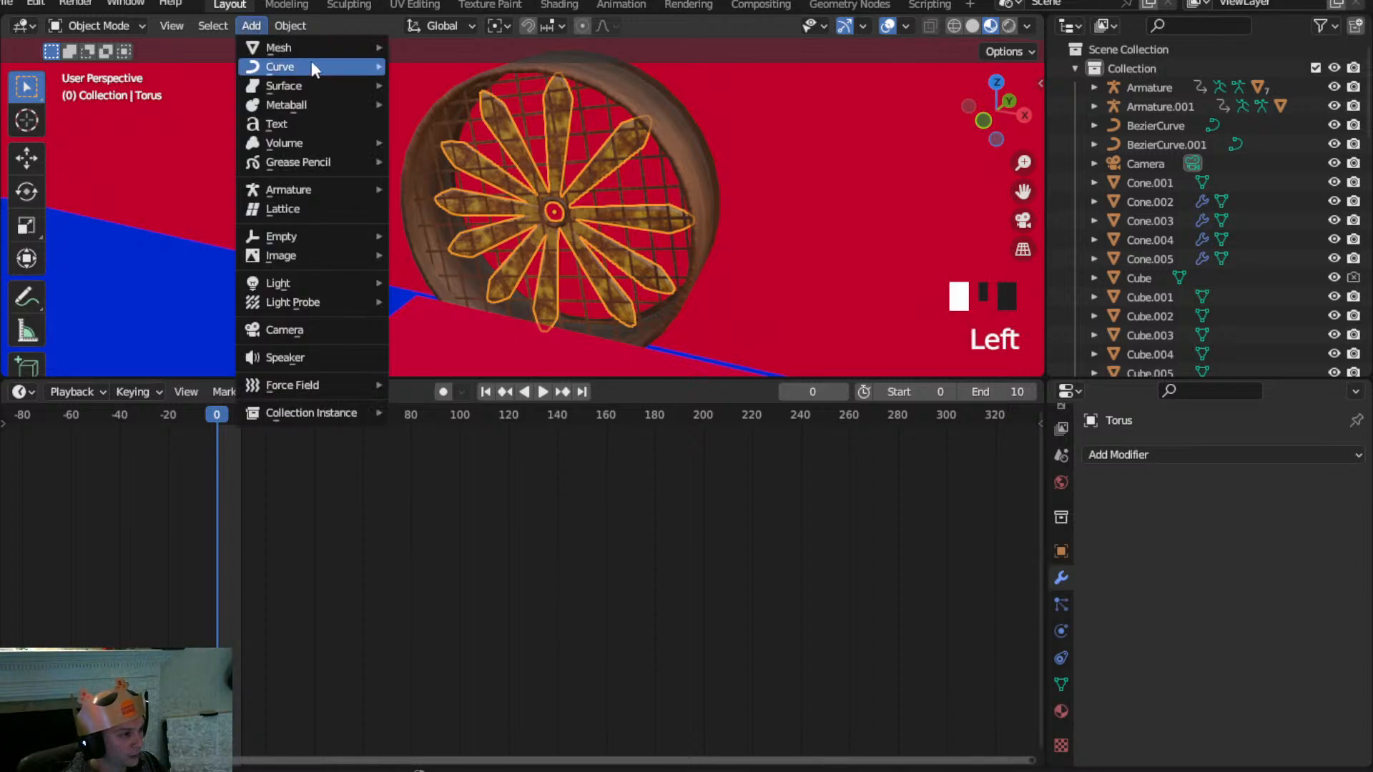
{"action": "mouse_move", "coordinate": [314, 47]}
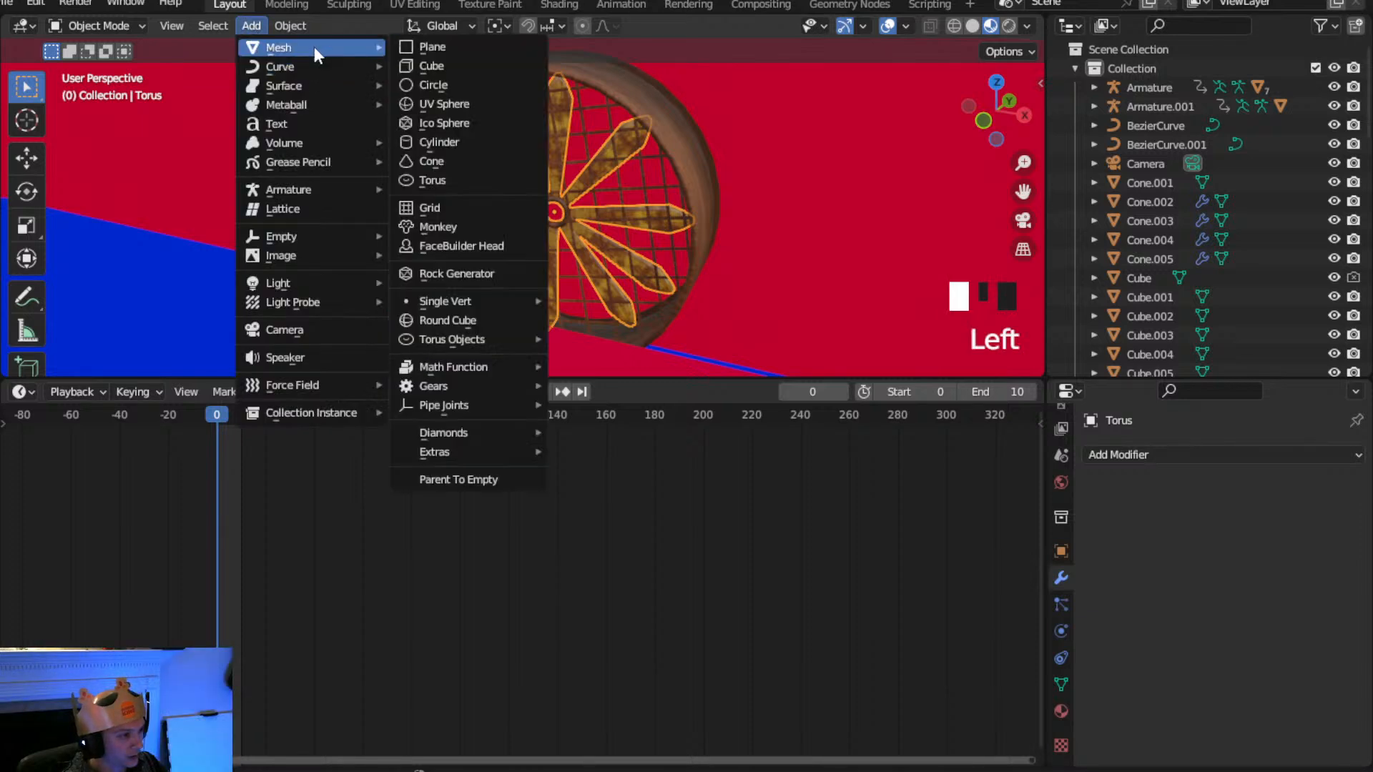
{"action": "left_click", "coordinate": [470, 84]}
{"action": "scroll", "coordinate": [690, 142], "scroll_direction": "down", "scroll_amount": 5}
{"action": "middle_click_drag", "start_coordinate": [713, 169], "coordinate": [696, 135]}
{"action": "scroll", "coordinate": [737, 139], "scroll_direction": "down", "scroll_amount": 6}
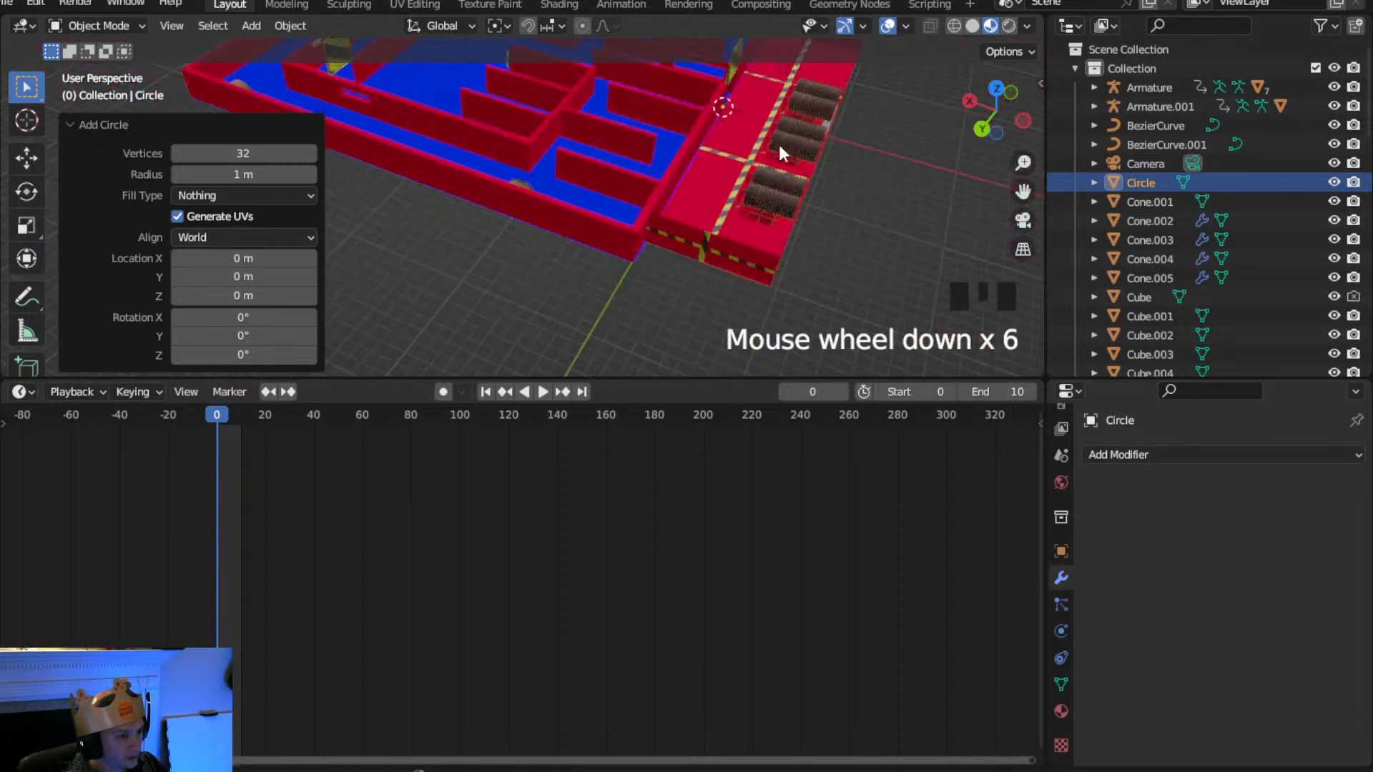
Move the circle in top view by 99.38 m in X and 216.73 m in Y, onto the original fan
{"action": "left_click", "coordinate": [996, 88]}
{"action": "scroll", "coordinate": [812, 186], "scroll_direction": "down", "scroll_amount": 2}
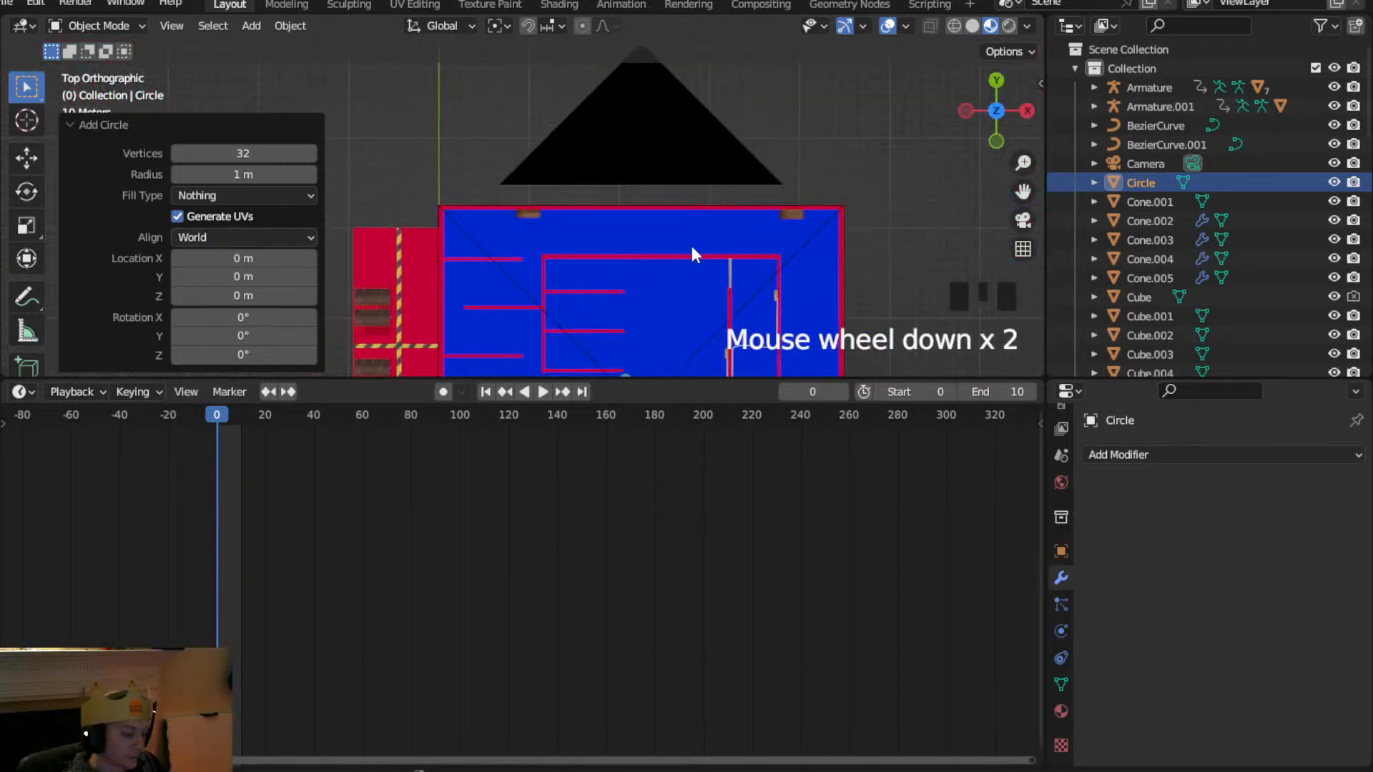
{"action": "key", "text": "g"}
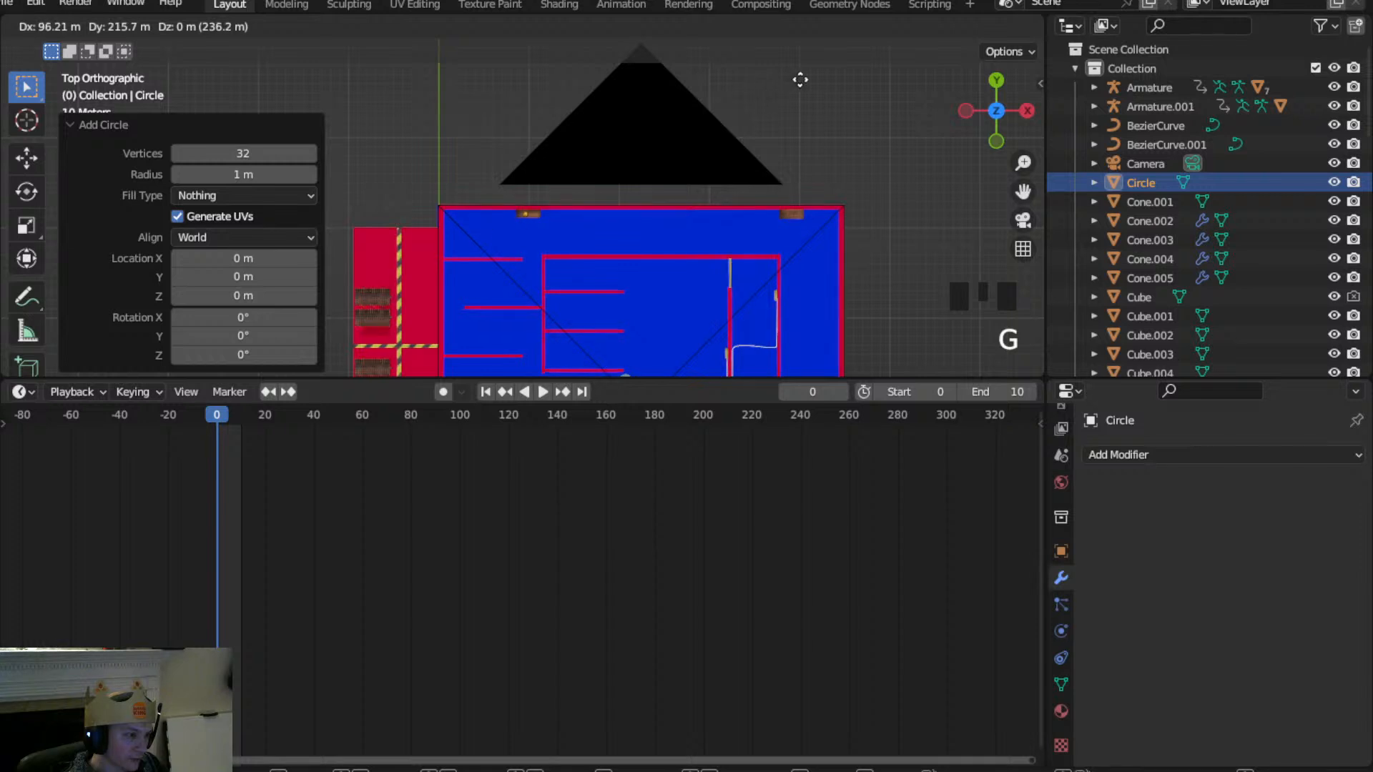
{"action": "left_click", "coordinate": [808, 76]}
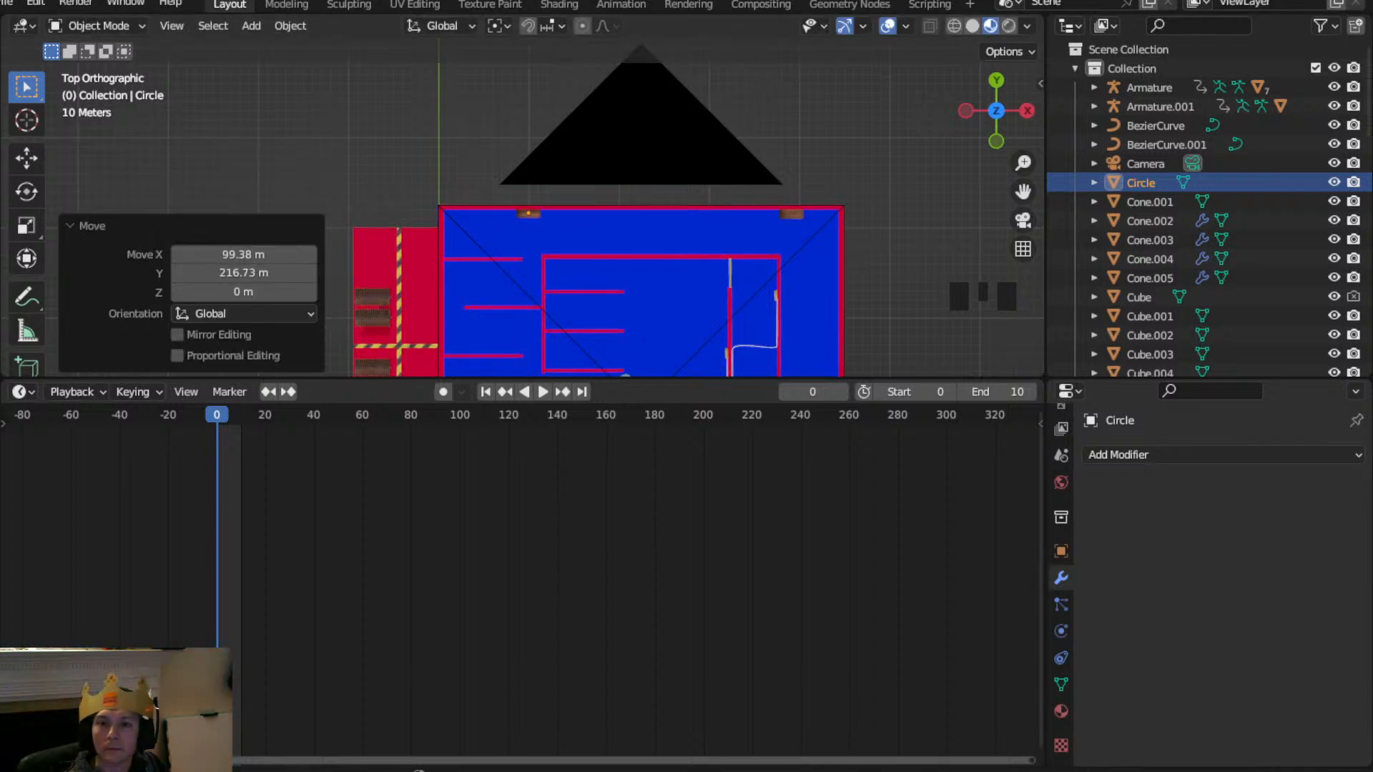
In wireframe view from the back, move the circle up about 14.8 m to the centre of the fan's hub
{"action": "scroll", "coordinate": [490, 227], "scroll_direction": "down", "scroll_amount": 2}
{"action": "middle_click_drag", "start_coordinate": [481, 236], "coordinate": [743, 198]}
{"action": "scroll", "coordinate": [612, 212], "scroll_direction": "up", "scroll_amount": 2}
{"action": "middle_click_drag", "start_coordinate": [612, 212], "coordinate": [631, 256]}
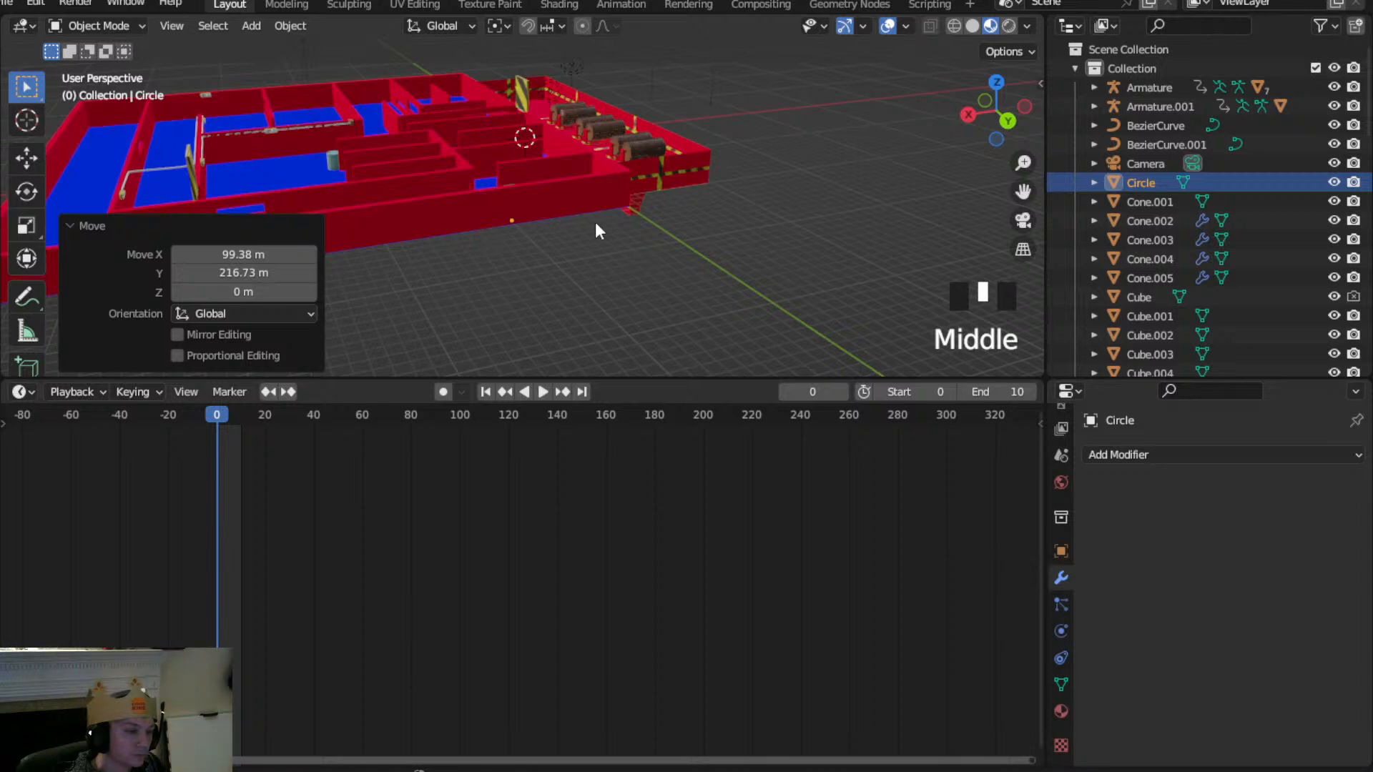
{"action": "key", "text": "z"}
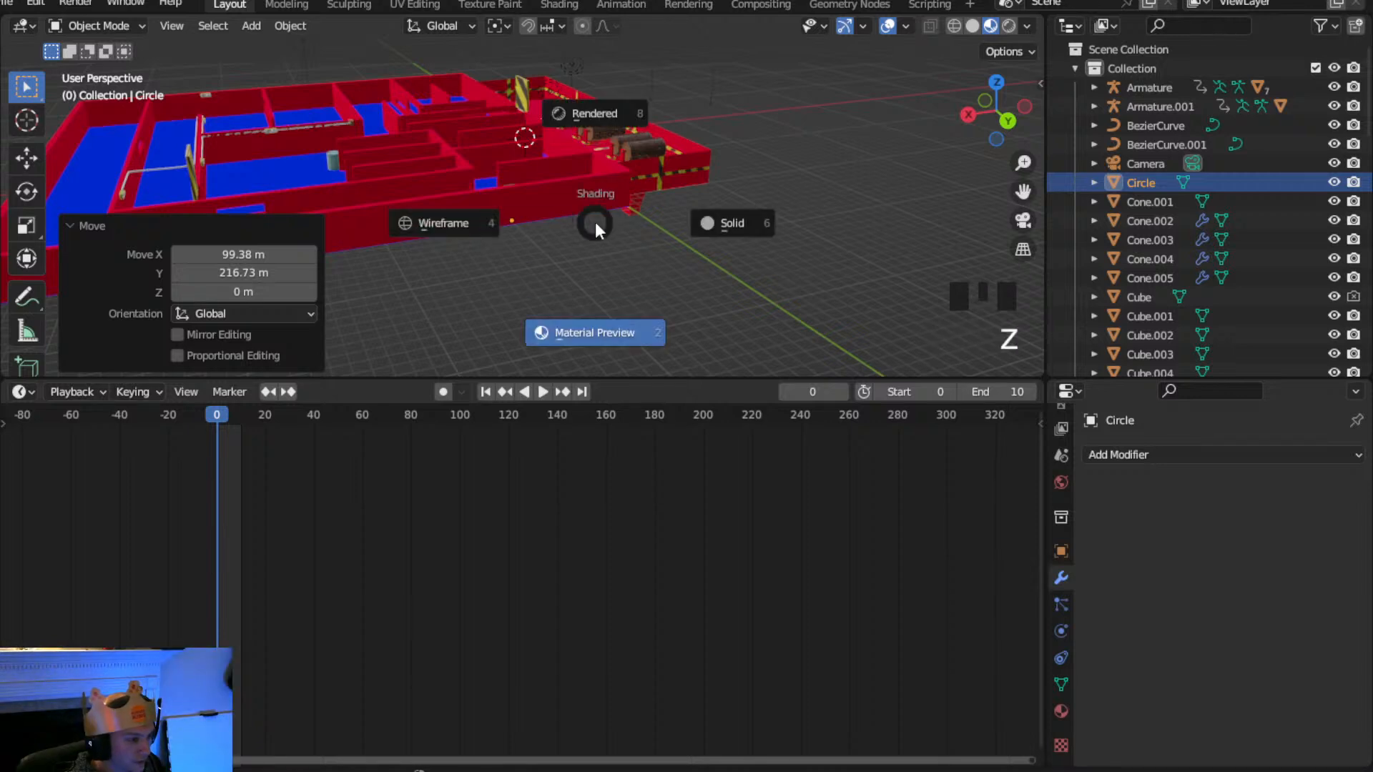
{"action": "left_click", "coordinate": [475, 218]}
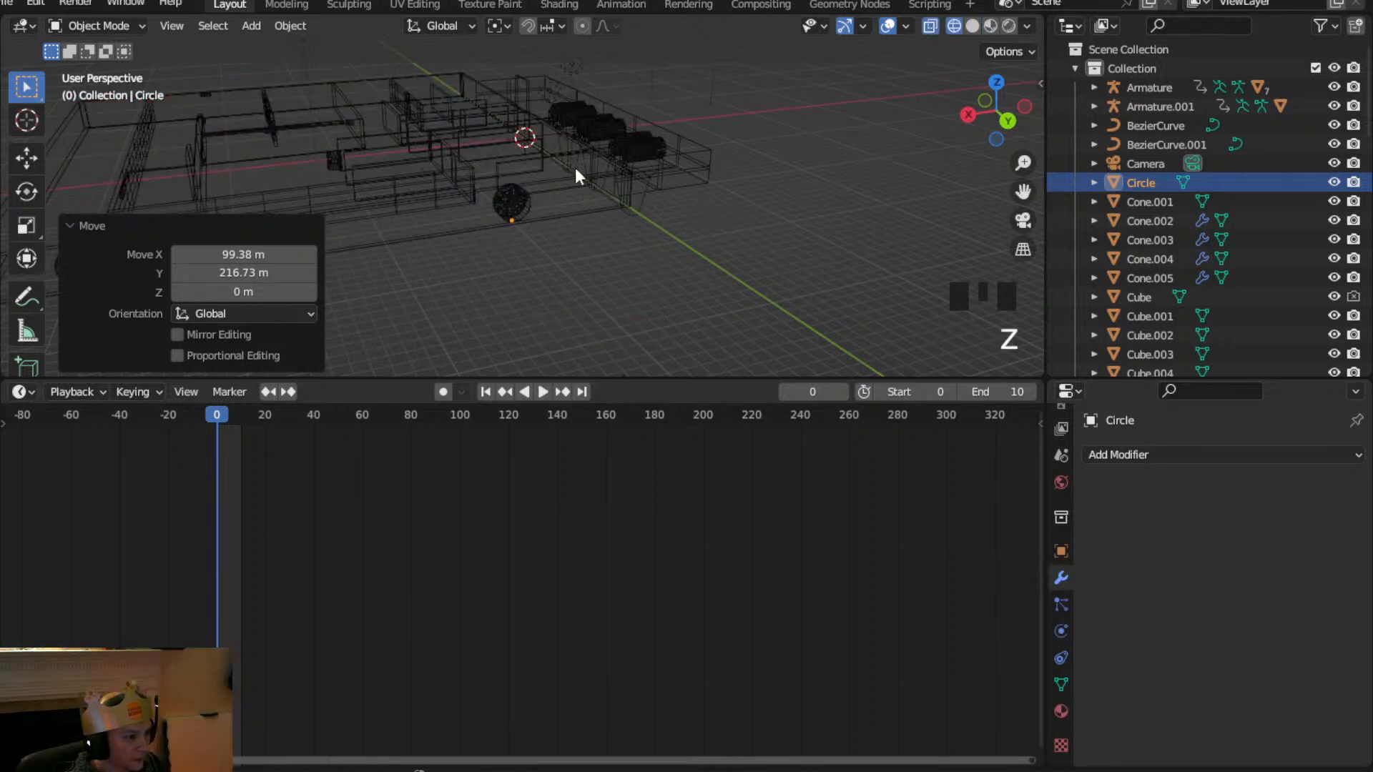
{"action": "scroll", "coordinate": [576, 164], "scroll_direction": "up", "scroll_amount": 3}
{"action": "left_click", "coordinate": [1004, 119]}
{"action": "scroll", "coordinate": [474, 287], "scroll_direction": "up", "scroll_amount": 9}
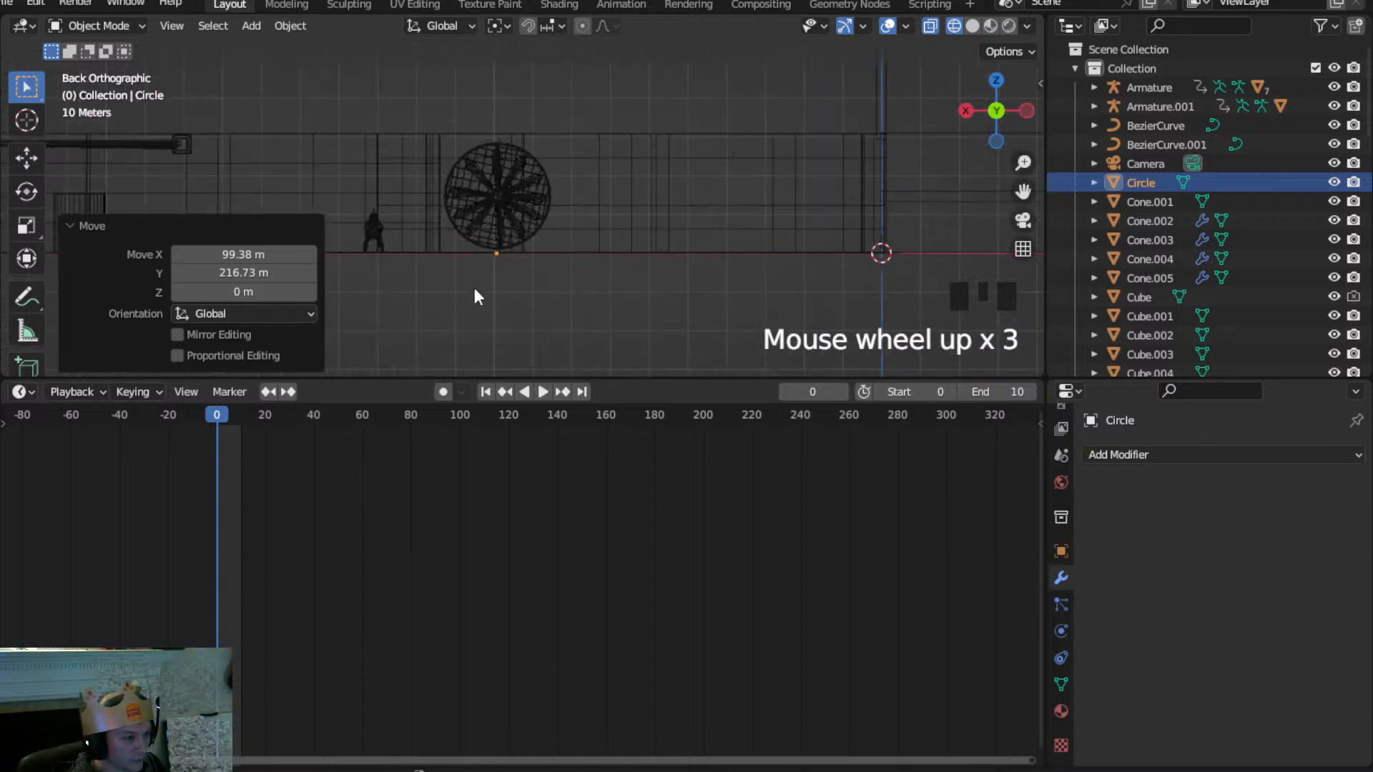
{"action": "middle_click_drag", "start_coordinate": [474, 286], "coordinate": [579, 251], "text": "shift"}
{"action": "key", "text": "g"}
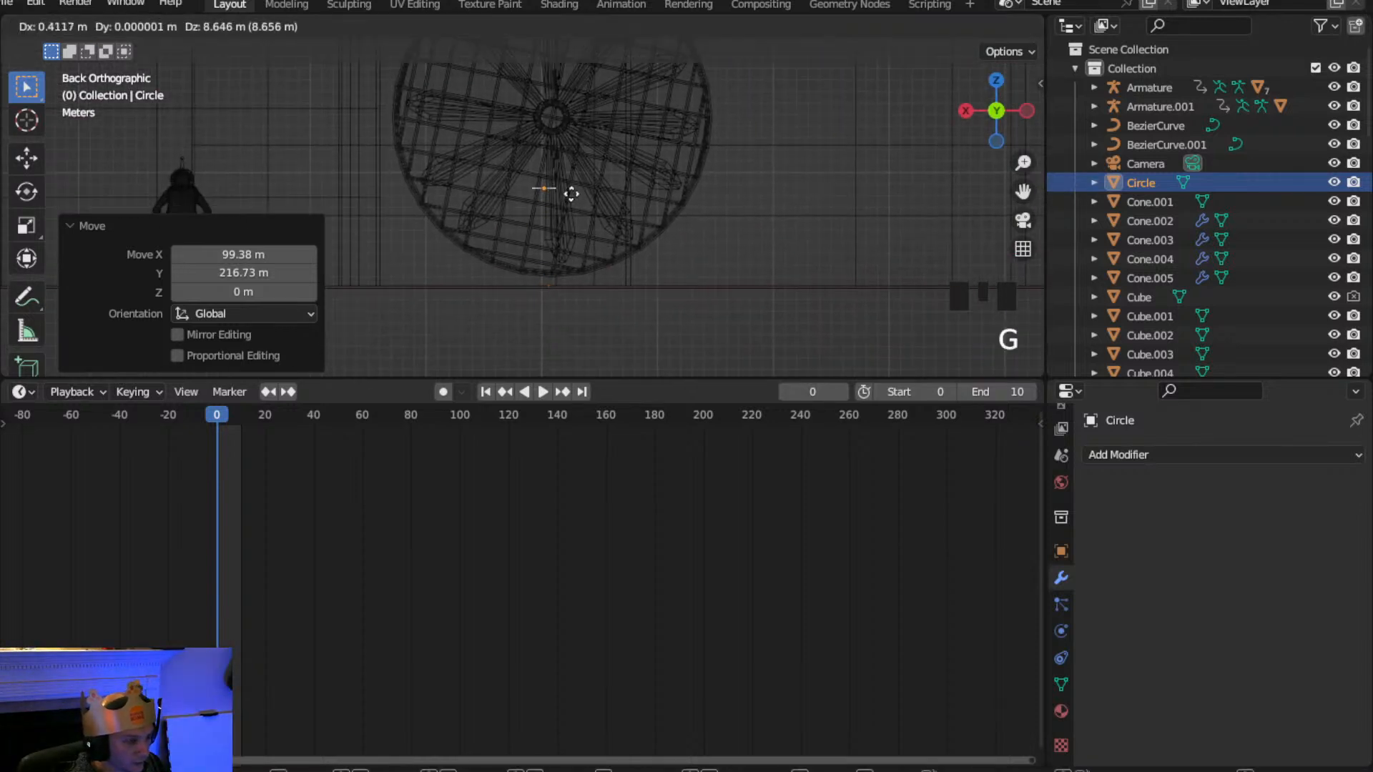
{"action": "left_click", "coordinate": [576, 128]}
Rotate the circle 90° about the X axis to stand parallel to the fan
{"action": "type", "text": "r90"}
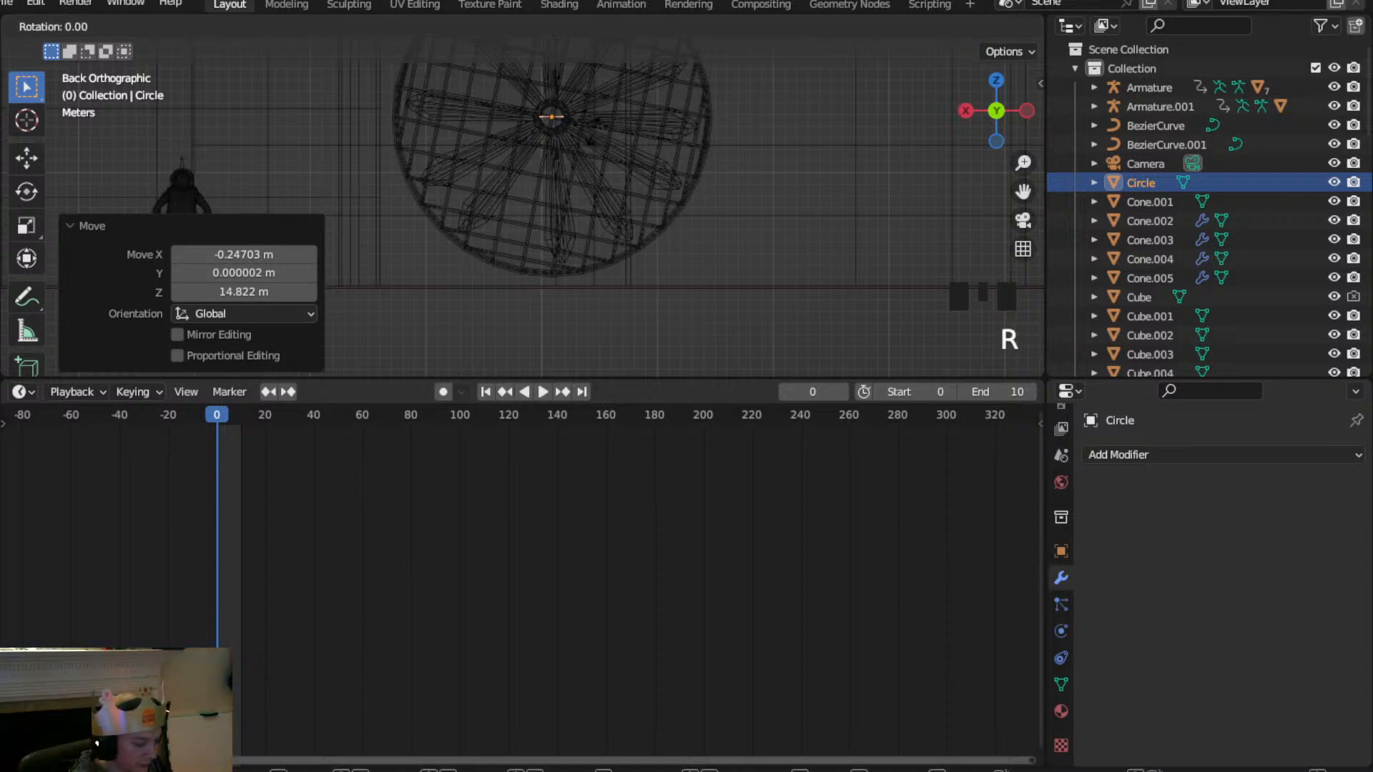
{"action": "type", "text": "x"}
{"action": "key", "text": "Return"}
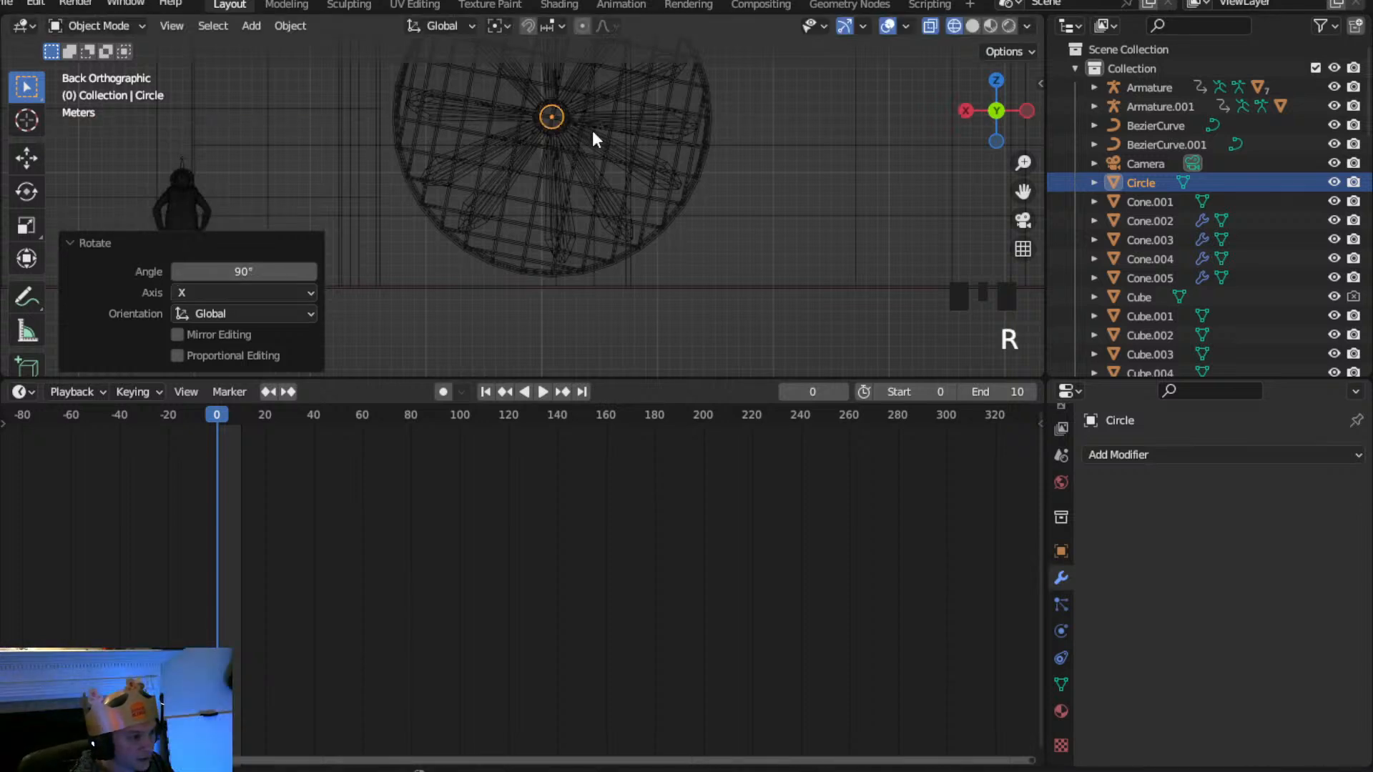
Scale the circle up by about 13.67, and fine-tune it by about 0.98 to fit the fan housing's outline
{"action": "key", "text": "s"}
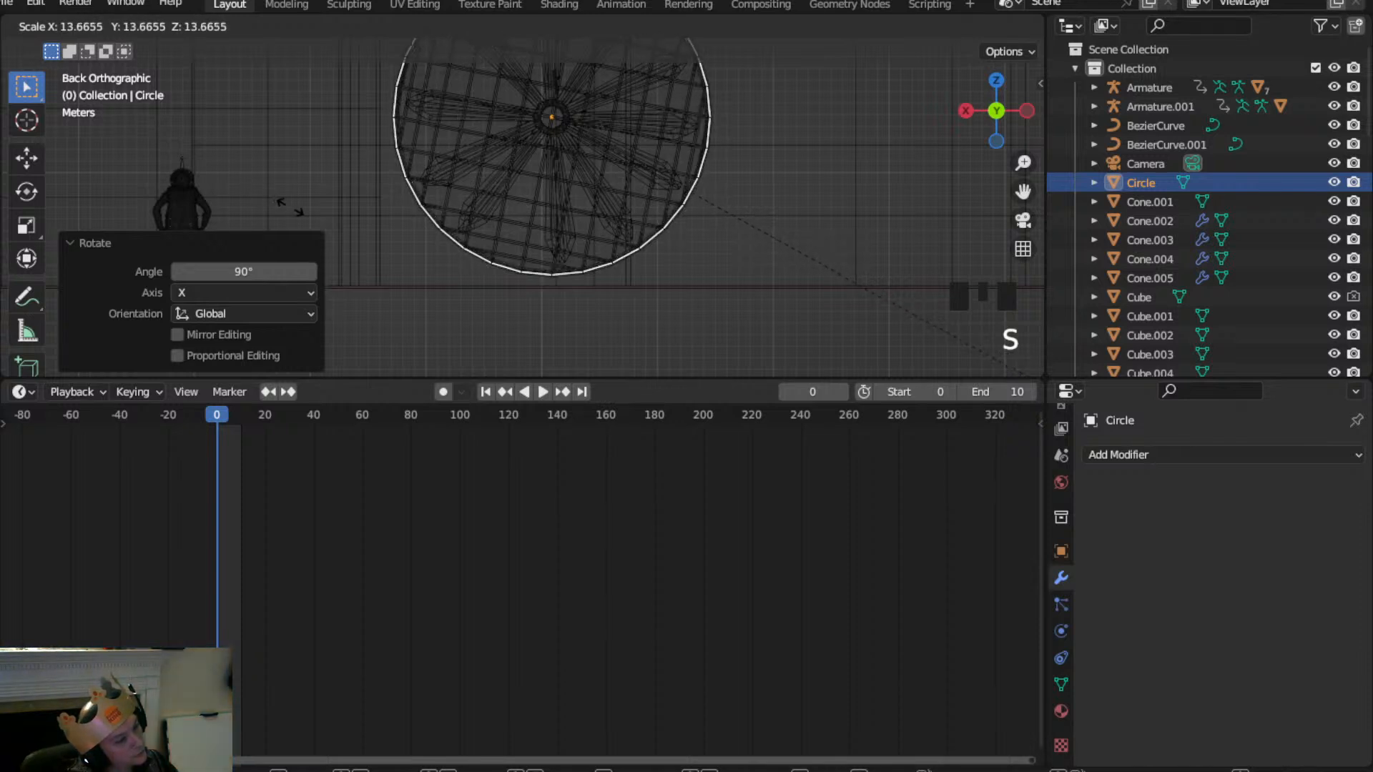
{"action": "left_click", "coordinate": [569, 39]}
{"action": "middle_click_drag", "start_coordinate": [586, 110], "coordinate": [592, 229], "text": "shift"}
{"action": "scroll", "coordinate": [592, 230], "scroll_direction": "up", "scroll_amount": 1}
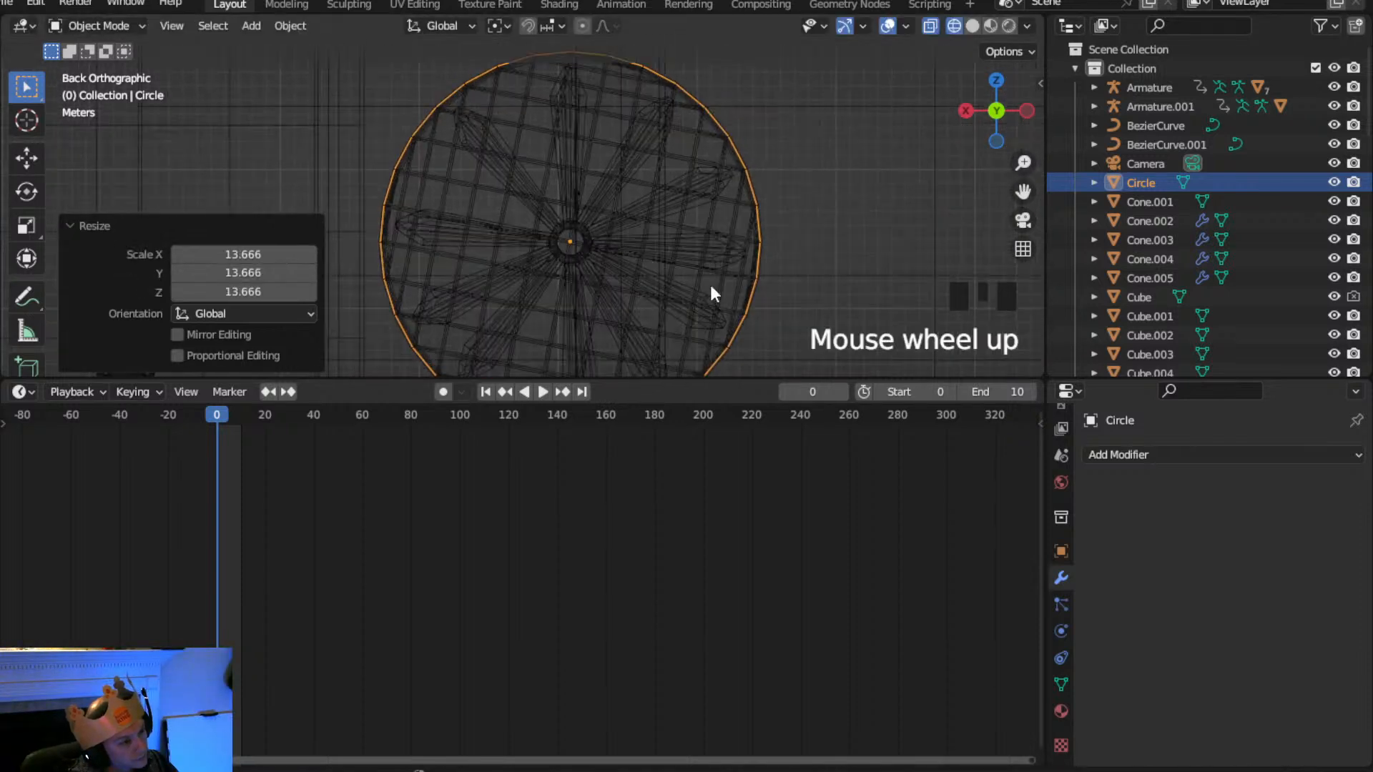
{"action": "key", "text": "s"}
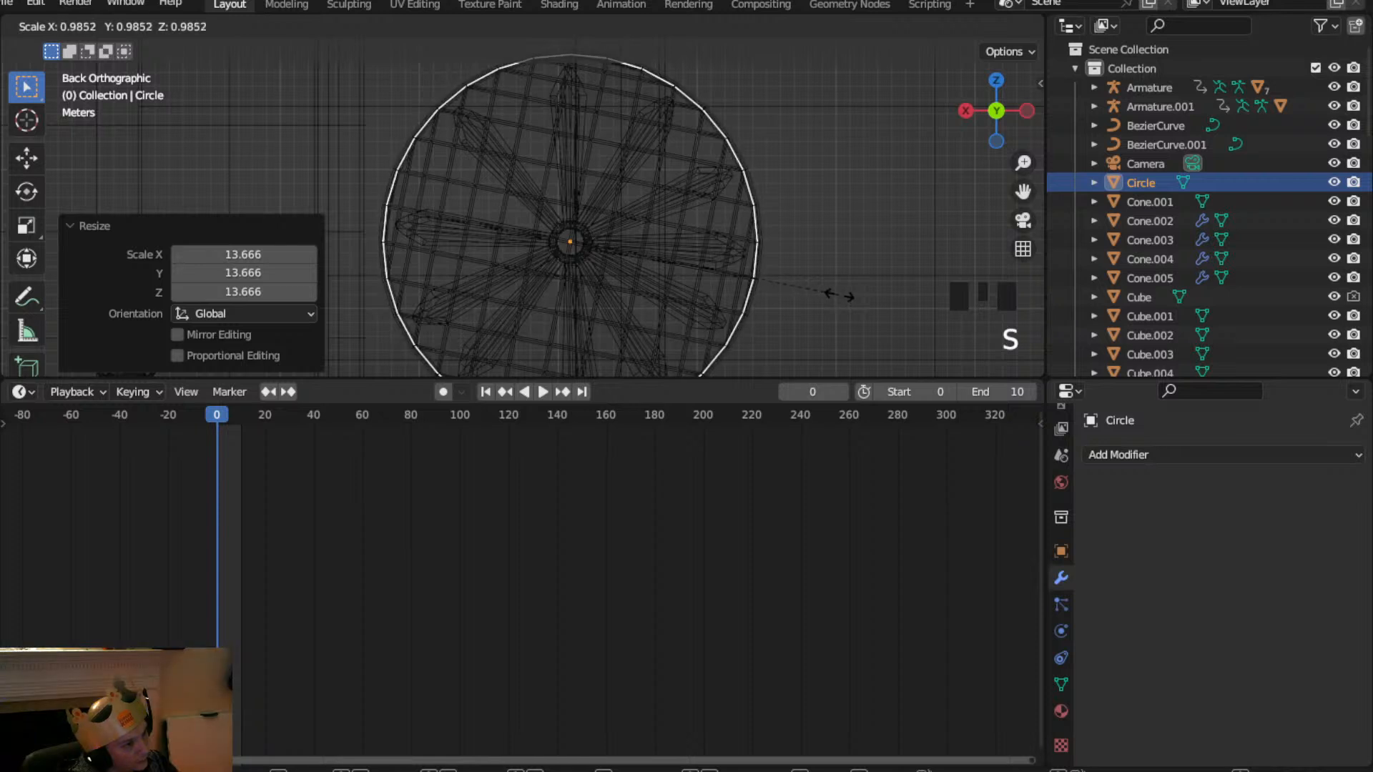
{"action": "left_click", "coordinate": [838, 293]}
{"action": "scroll", "coordinate": [786, 263], "scroll_direction": "down", "scroll_amount": 1}
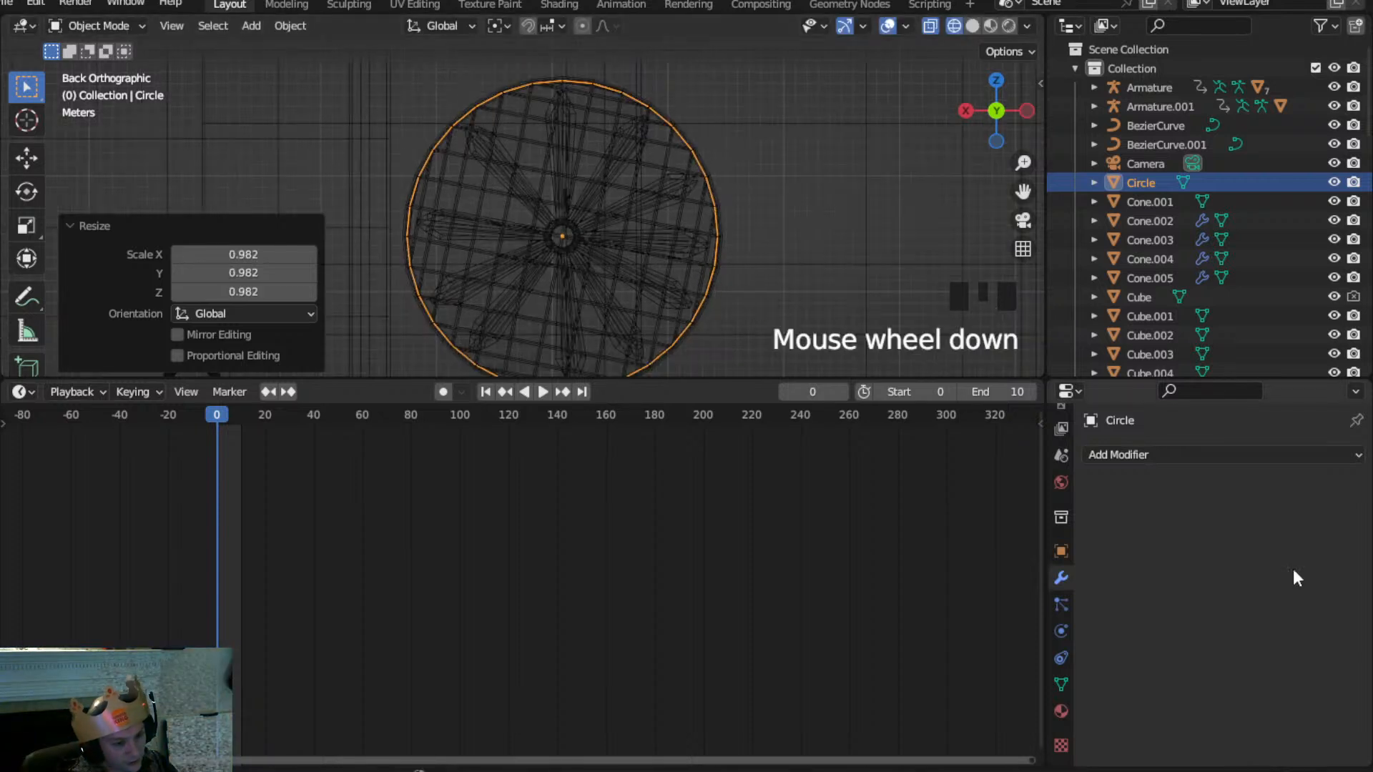
Give the circle a new material with a black base color
{"action": "left_click", "coordinate": [1059, 710]}
{"action": "left_click", "coordinate": [1246, 544]}
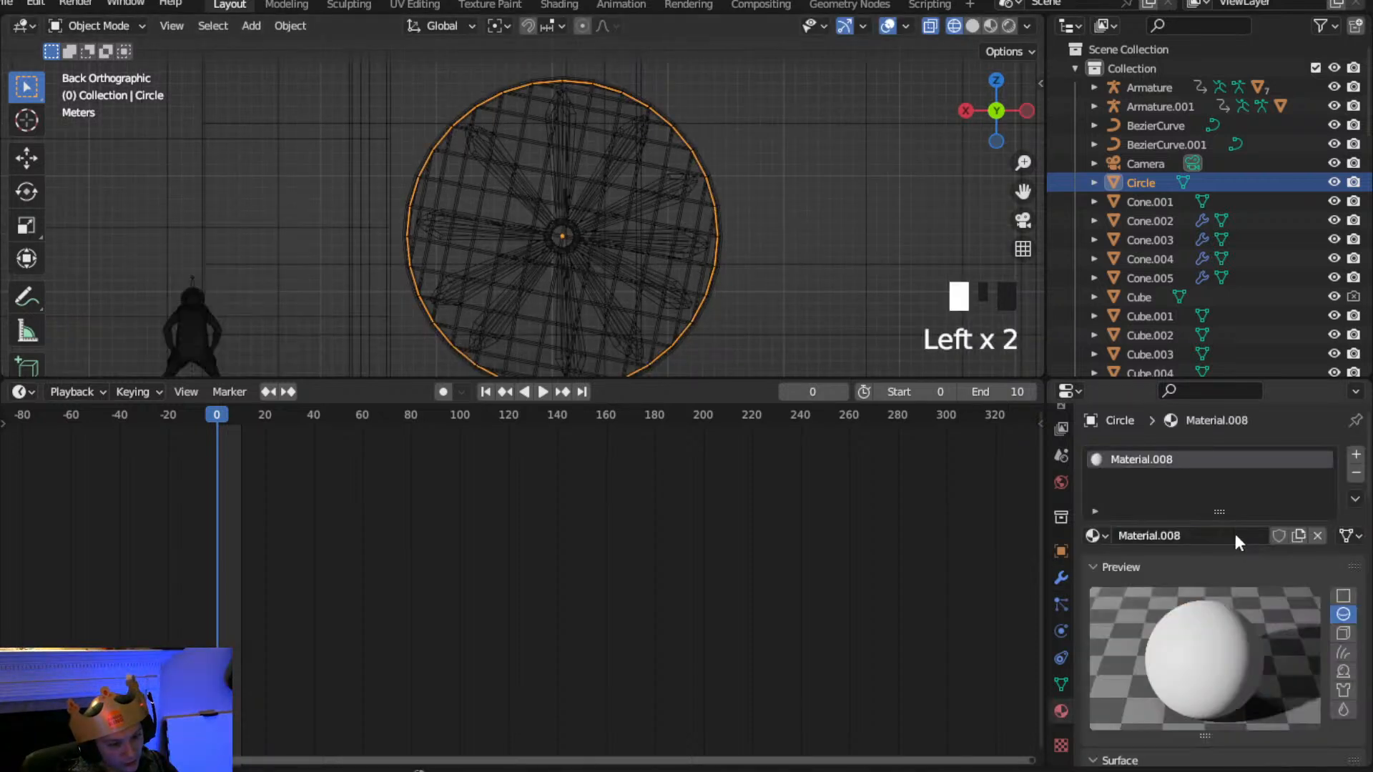
{"action": "left_click", "coordinate": [1210, 459]}
{"action": "scroll", "coordinate": [1226, 627], "scroll_direction": "down", "scroll_amount": 6}
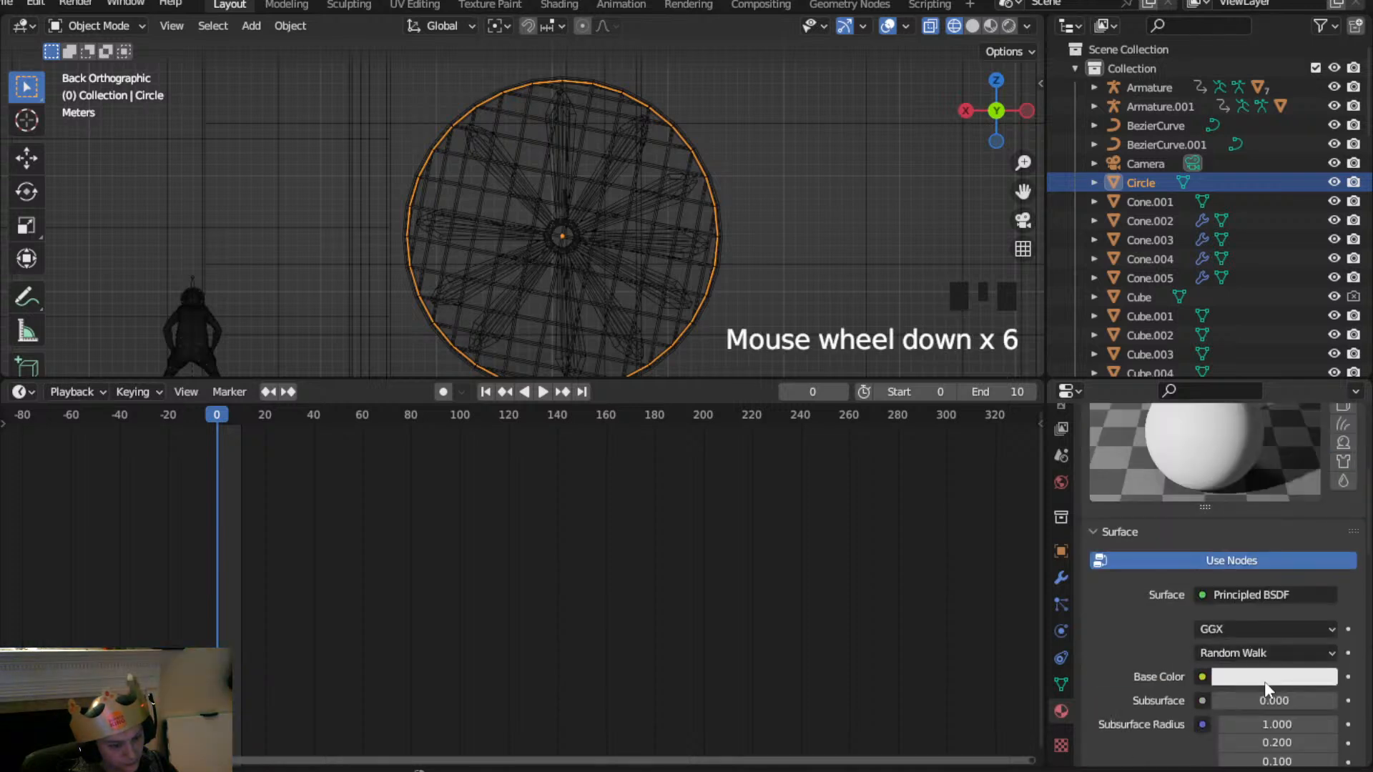
{"action": "left_click", "coordinate": [1263, 679]}
{"action": "left_click_drag", "start_coordinate": [1324, 486], "coordinate": [1323, 561]}
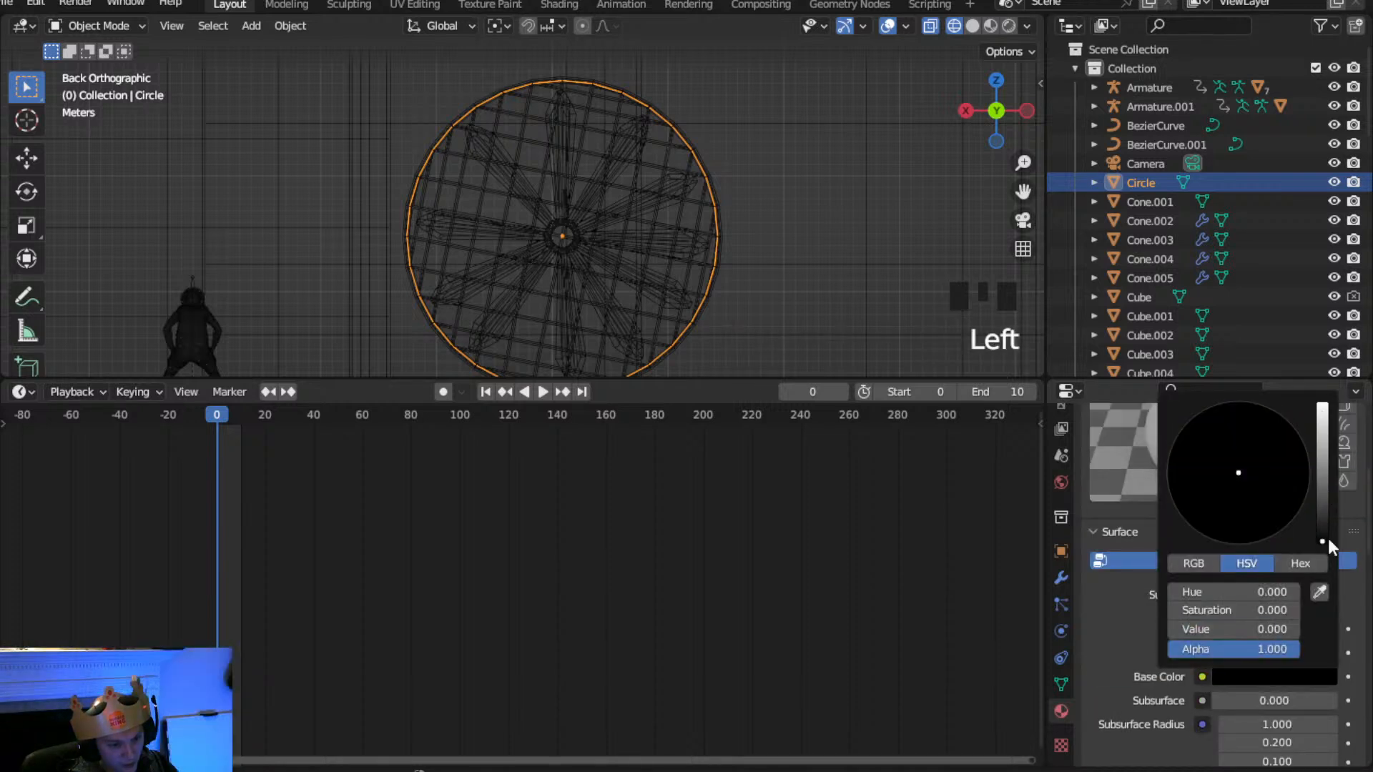
Move the circle about 2.8 m along the Y axis so it sits behind the fan blades
{"action": "left_click", "coordinate": [833, 196]}
{"action": "middle_click_drag", "start_coordinate": [812, 203], "coordinate": [769, 281]}
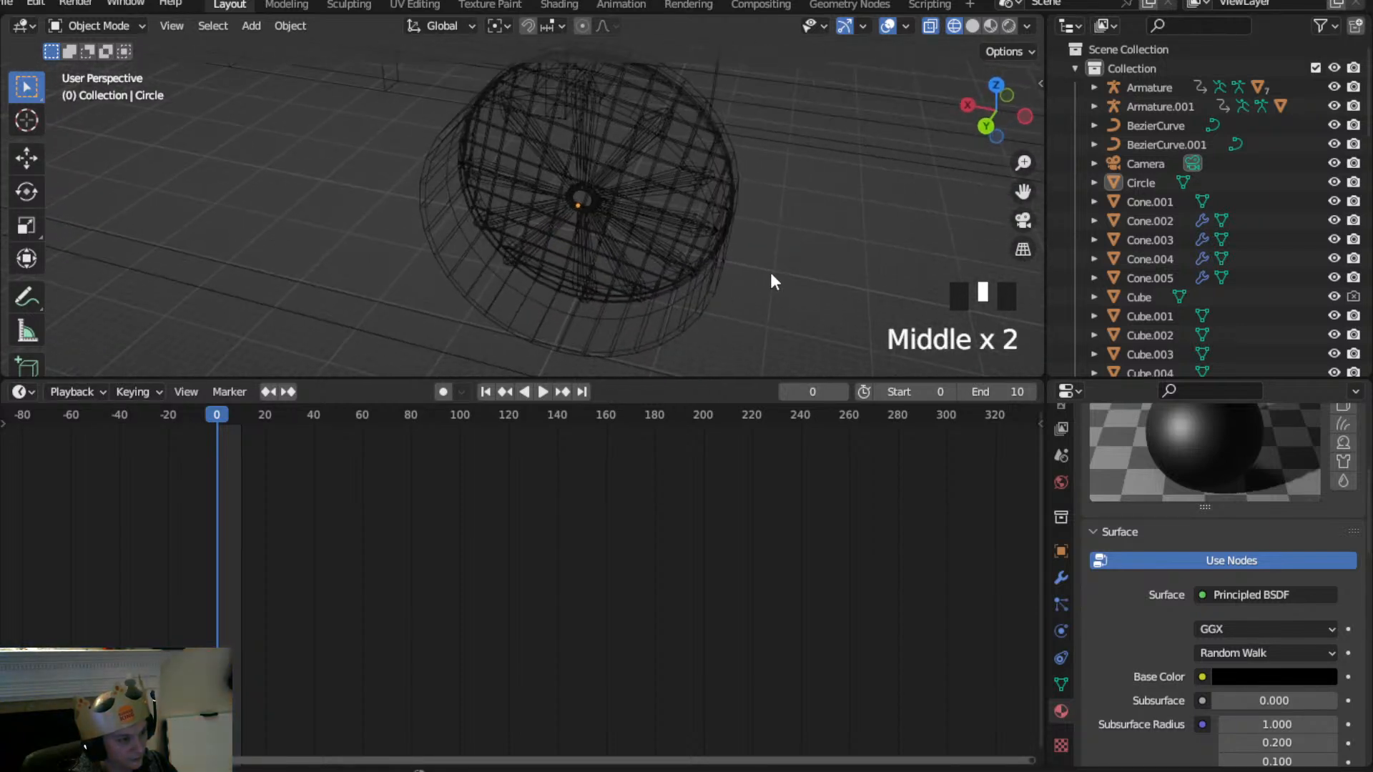
{"action": "middle_click_drag", "start_coordinate": [686, 306], "coordinate": [578, 74]}
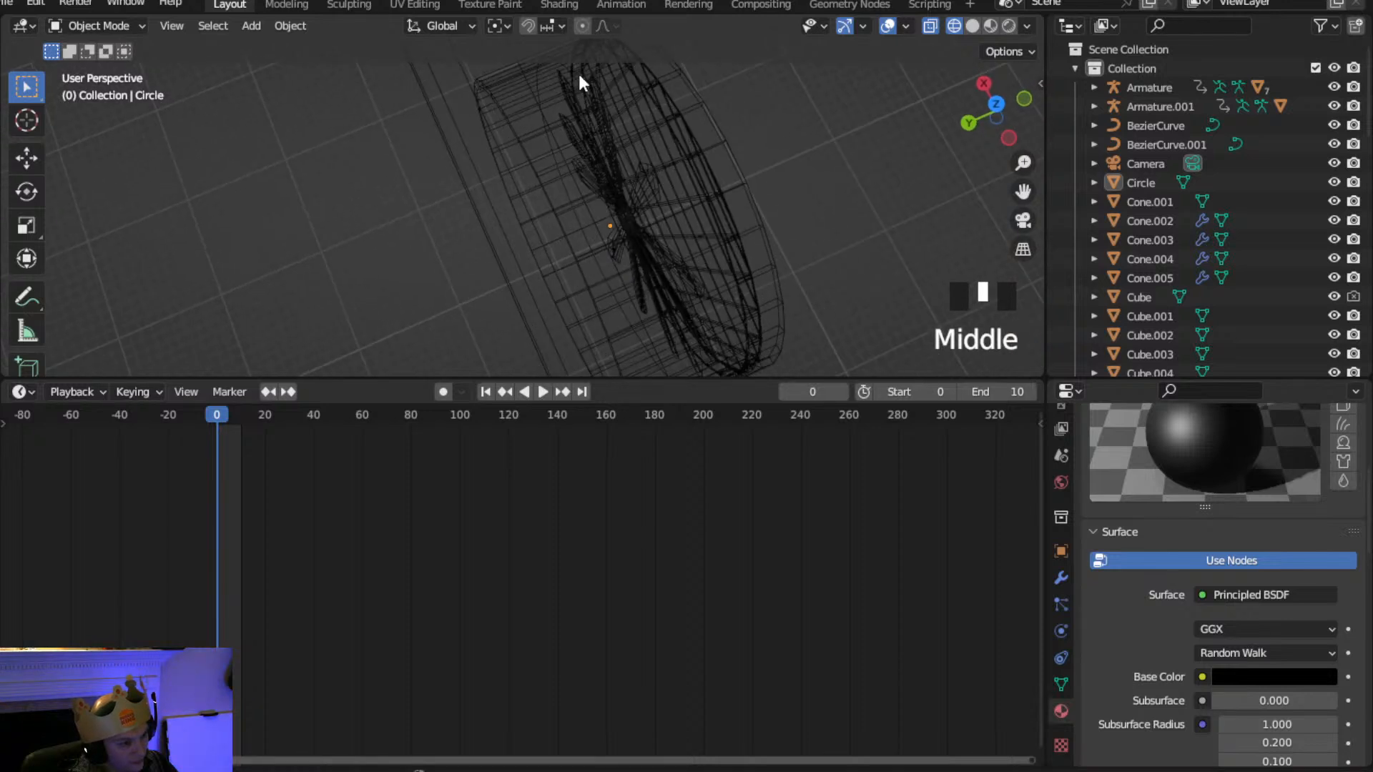
{"action": "left_click", "coordinate": [574, 198]}
{"action": "left_click", "coordinate": [565, 190]}
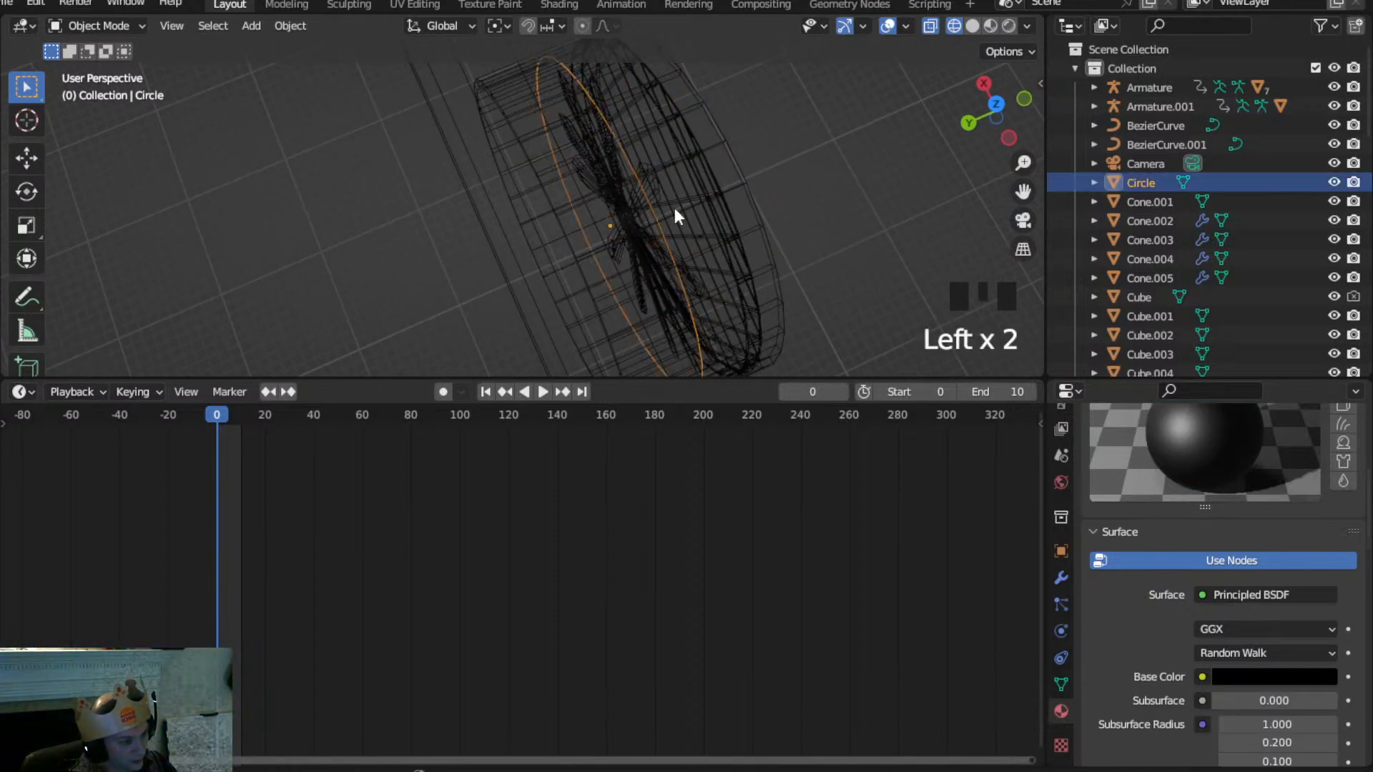
{"action": "key", "text": "g"}
{"action": "key", "text": "y"}
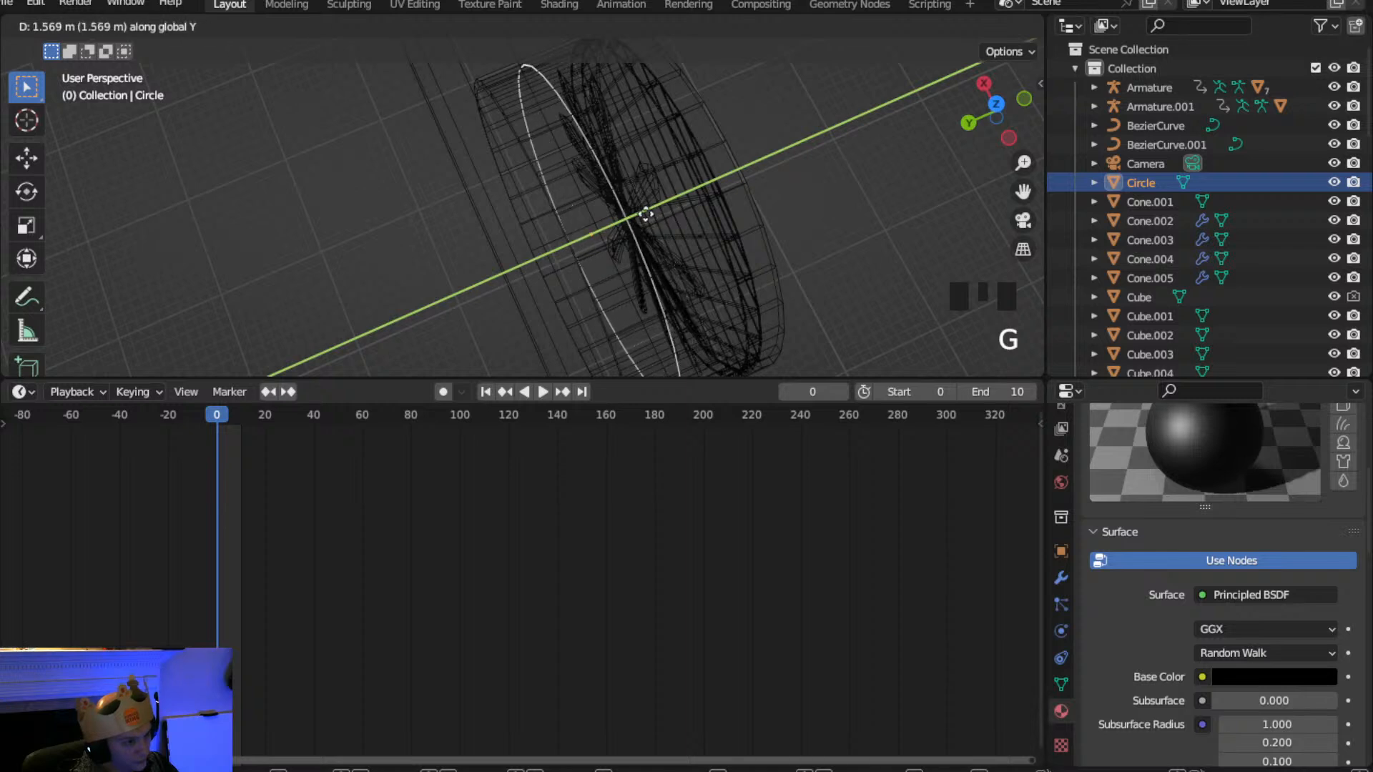
{"action": "left_click", "coordinate": [637, 224]}
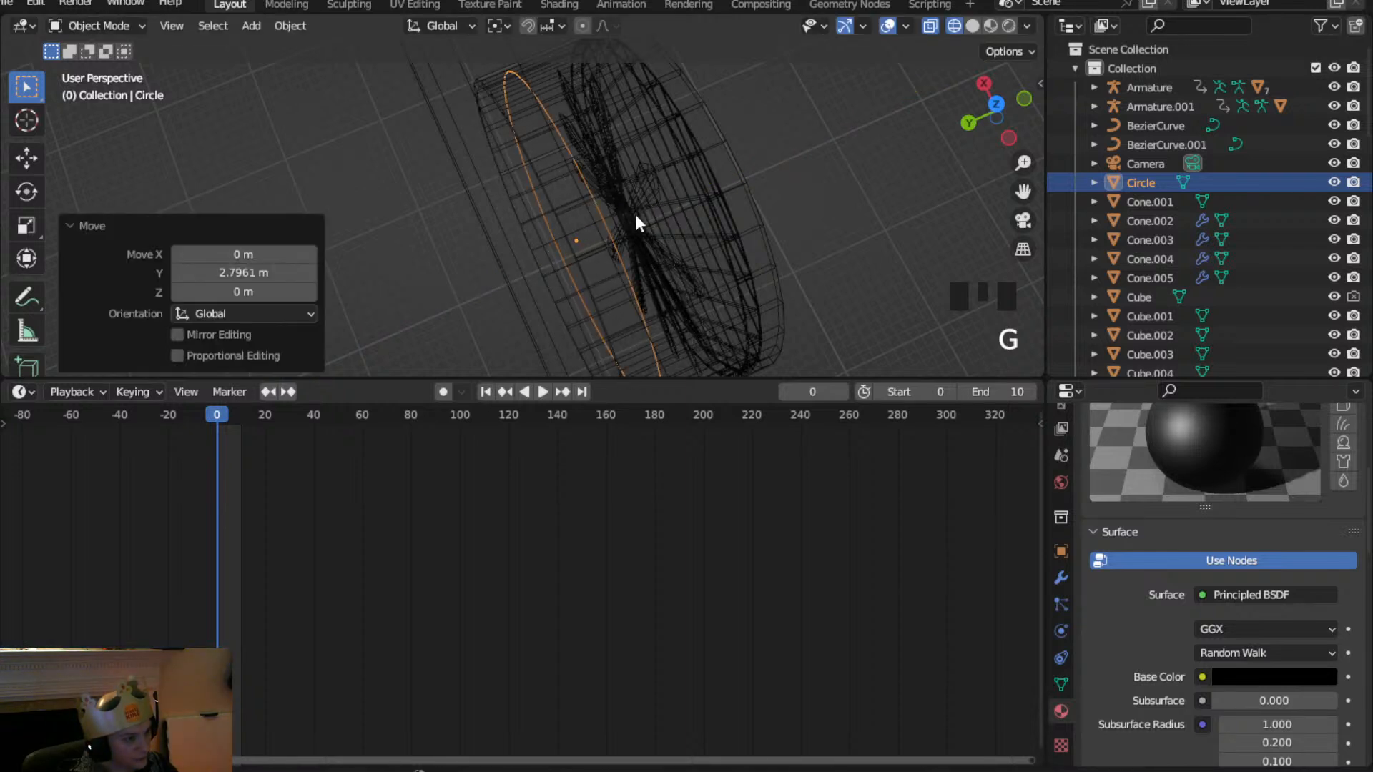
Fill the circle with a face in Edit Mode and return to Object Mode
{"action": "left_click", "coordinate": [108, 26]}
{"action": "left_click", "coordinate": [98, 66]}
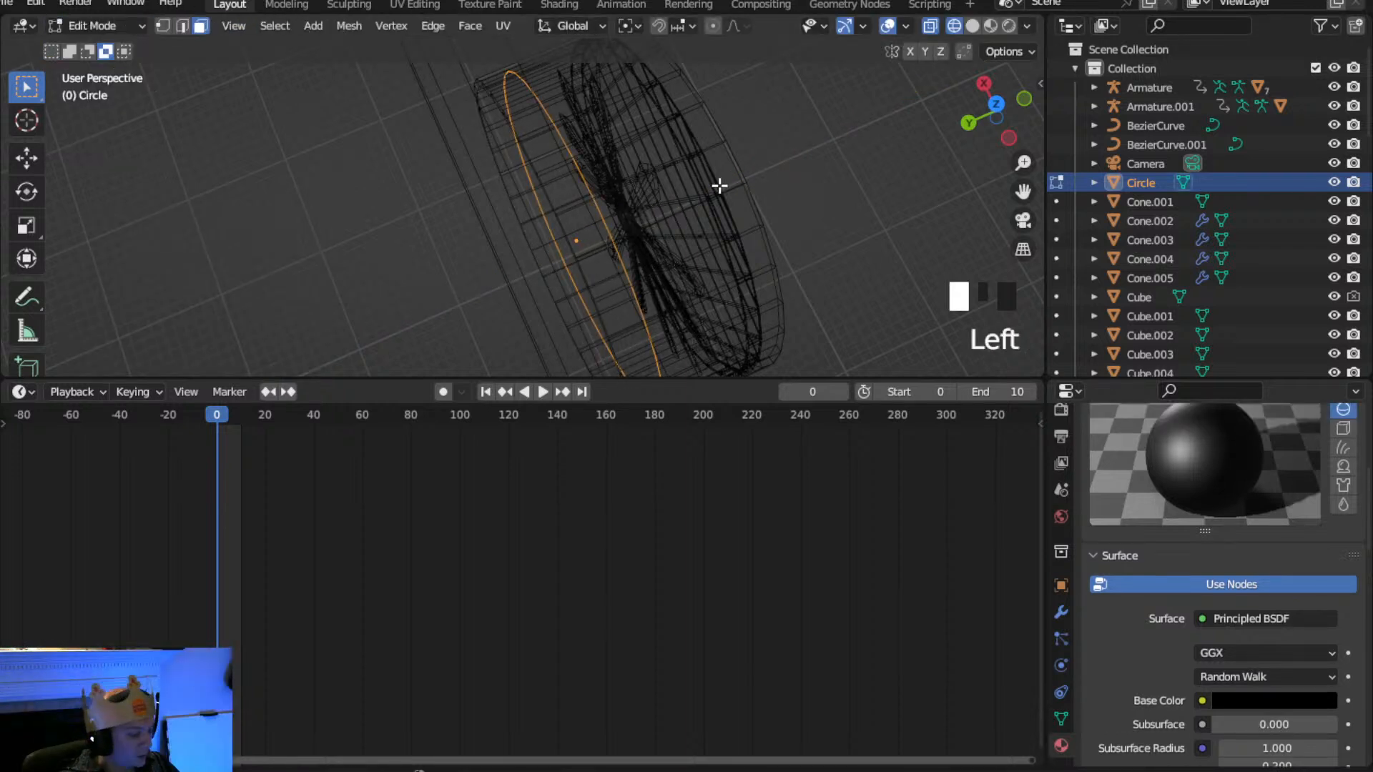
{"action": "key", "text": "f"}
{"action": "left_click", "coordinate": [134, 27]}
{"action": "left_click", "coordinate": [137, 50]}
Check the filled circle behind the fan in Solid shading, and switch the viewport to Material Preview
{"action": "mouse_move", "coordinate": [757, 229]}
{"action": "middle_mouse_down"}
{"action": "mouse_move", "coordinate": [586, 119]}
{"action": "mouse_move", "coordinate": [564, 87]}
{"action": "middle_mouse_up"}
{"action": "key", "text": "z"}
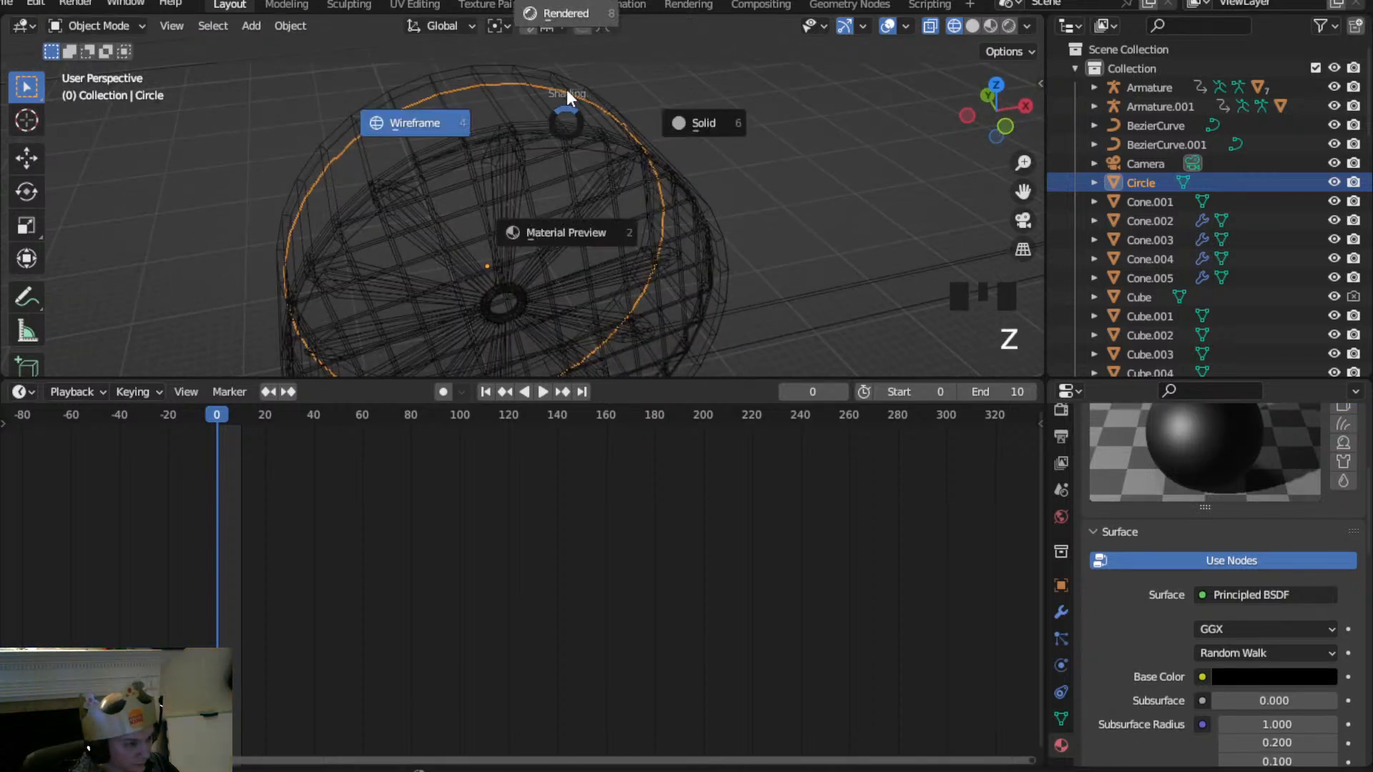
{"action": "left_click", "coordinate": [686, 178]}
{"action": "scroll", "coordinate": [591, 135], "scroll_direction": "up", "scroll_amount": 2}
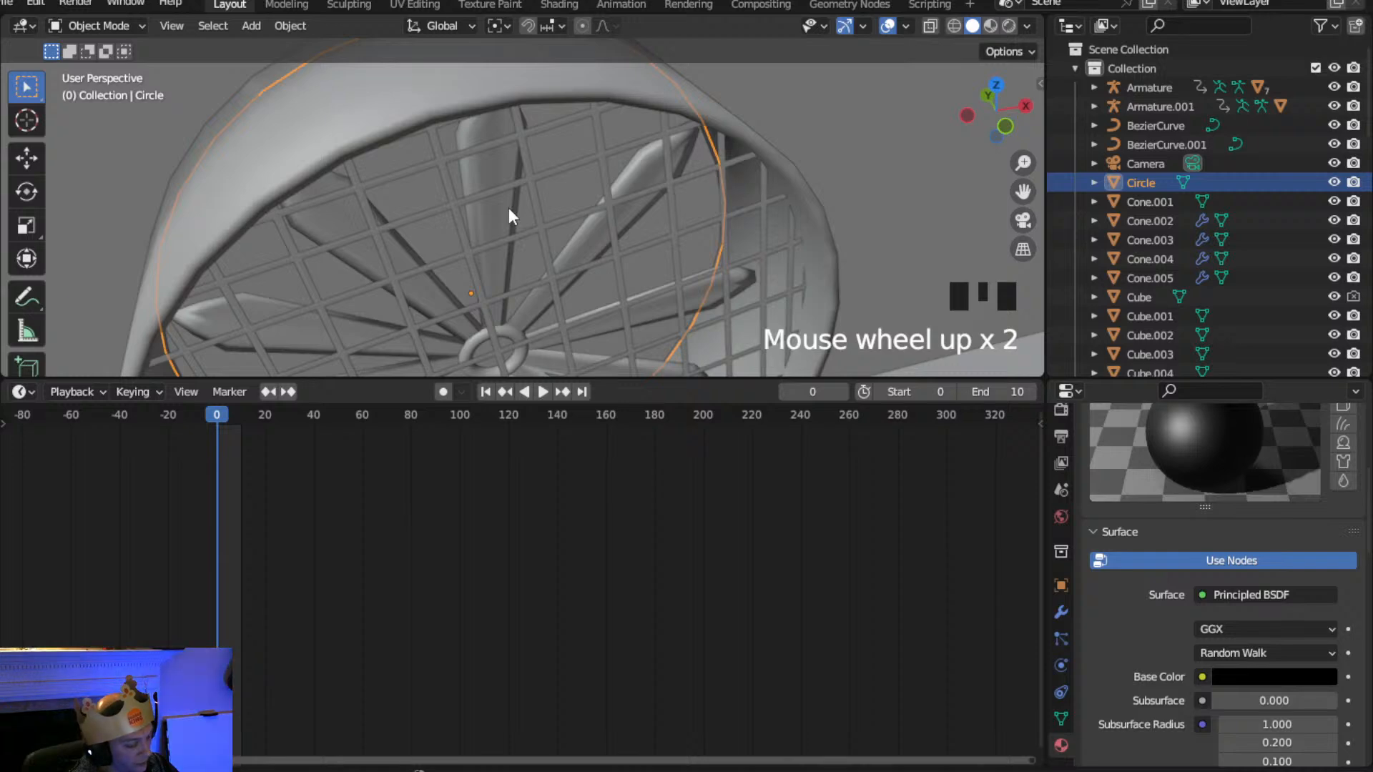
{"action": "key", "text": "z"}
{"action": "left_click", "coordinate": [479, 296]}
Set the Specular value of the circle's black material to 0
{"action": "middle_click_drag", "start_coordinate": [479, 296], "coordinate": [592, 200], "text": "shift"}
{"action": "scroll", "coordinate": [651, 134], "scroll_direction": "down", "scroll_amount": 1}
{"action": "middle_click_drag", "start_coordinate": [651, 135], "coordinate": [608, 71]}
{"action": "scroll", "coordinate": [1118, 590], "scroll_direction": "down", "scroll_amount": 6}
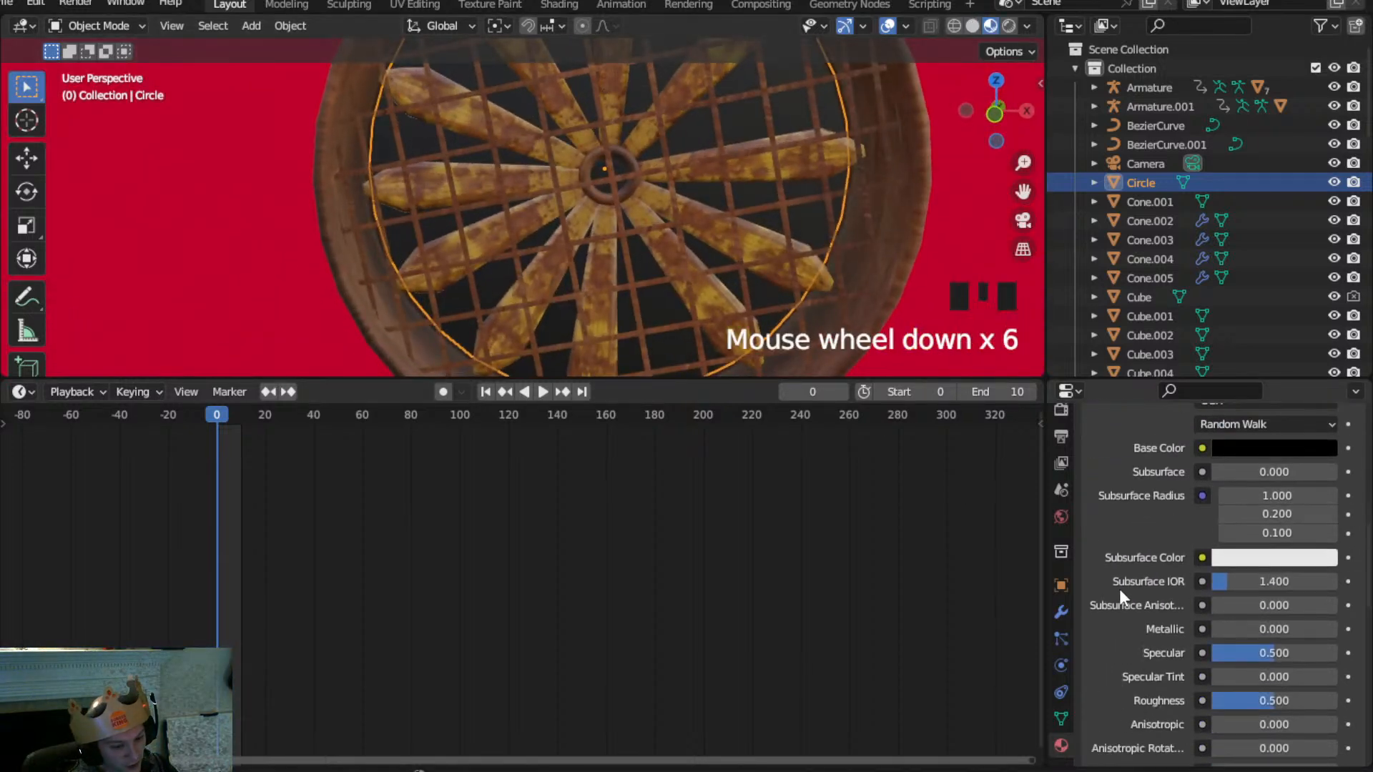
{"action": "left_click_drag", "start_coordinate": [1311, 654], "coordinate": [1013, 509]}
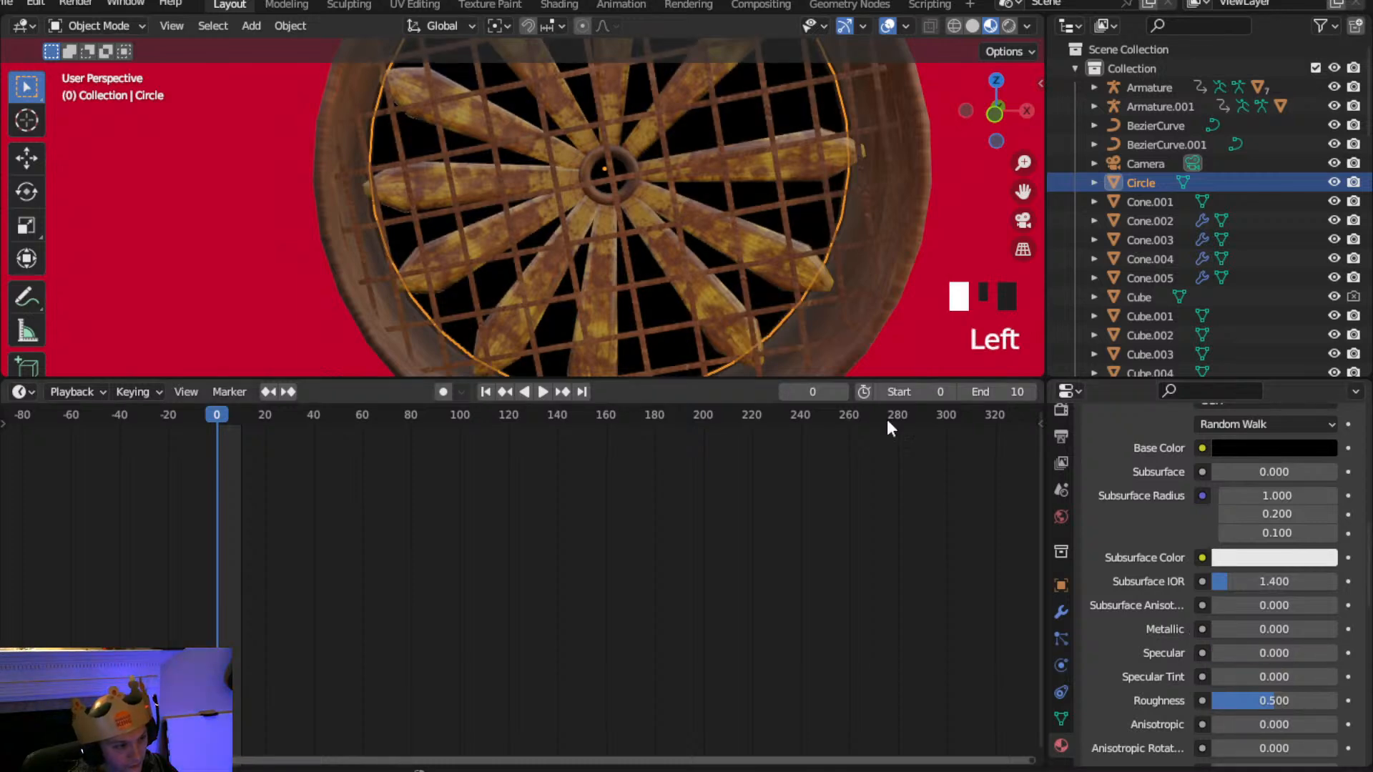
{"action": "scroll", "coordinate": [611, 187], "scroll_direction": "down", "scroll_amount": 4}
{"action": "middle_click_drag", "start_coordinate": [770, 179], "coordinate": [705, 207]}
{"action": "scroll", "coordinate": [623, 218], "scroll_direction": "up", "scroll_amount": 1}
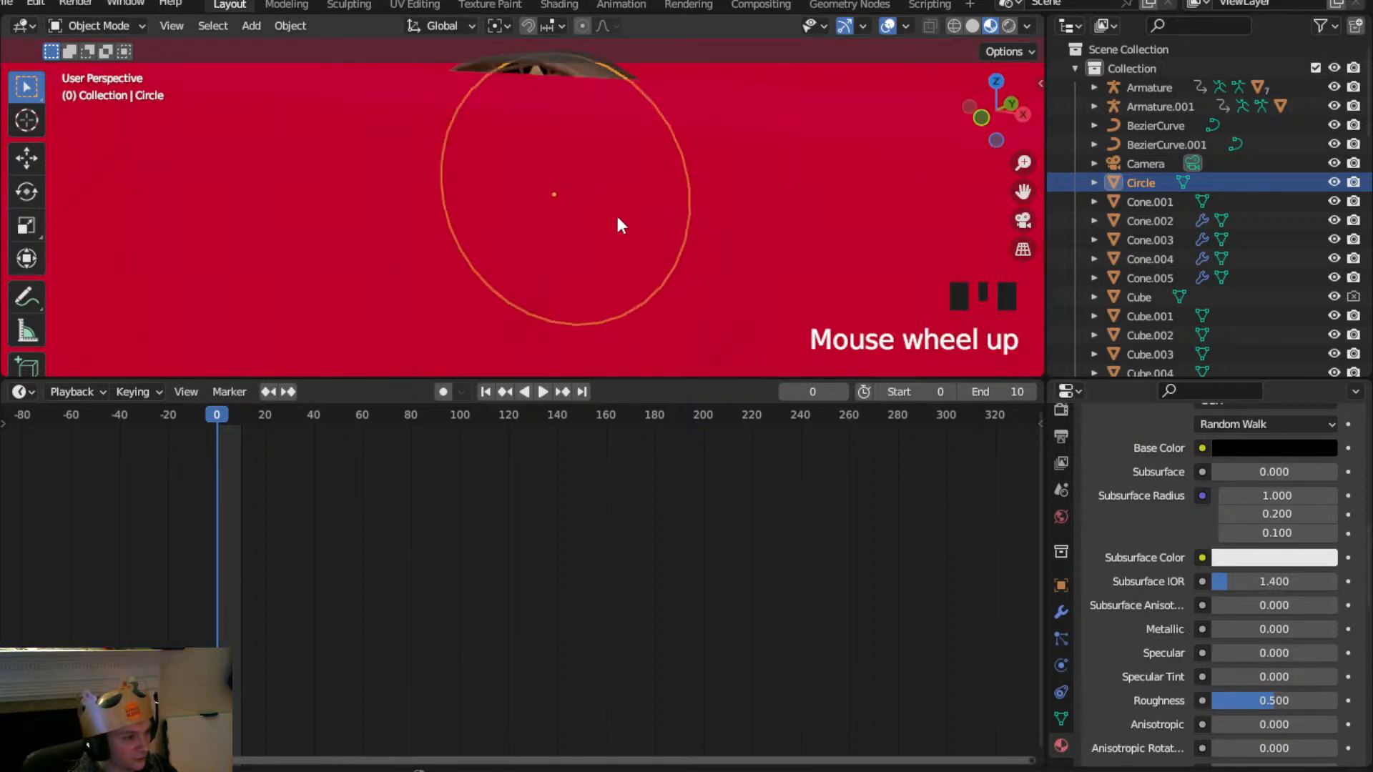
{"action": "scroll", "coordinate": [509, 225], "scroll_direction": "up", "scroll_amount": 3}
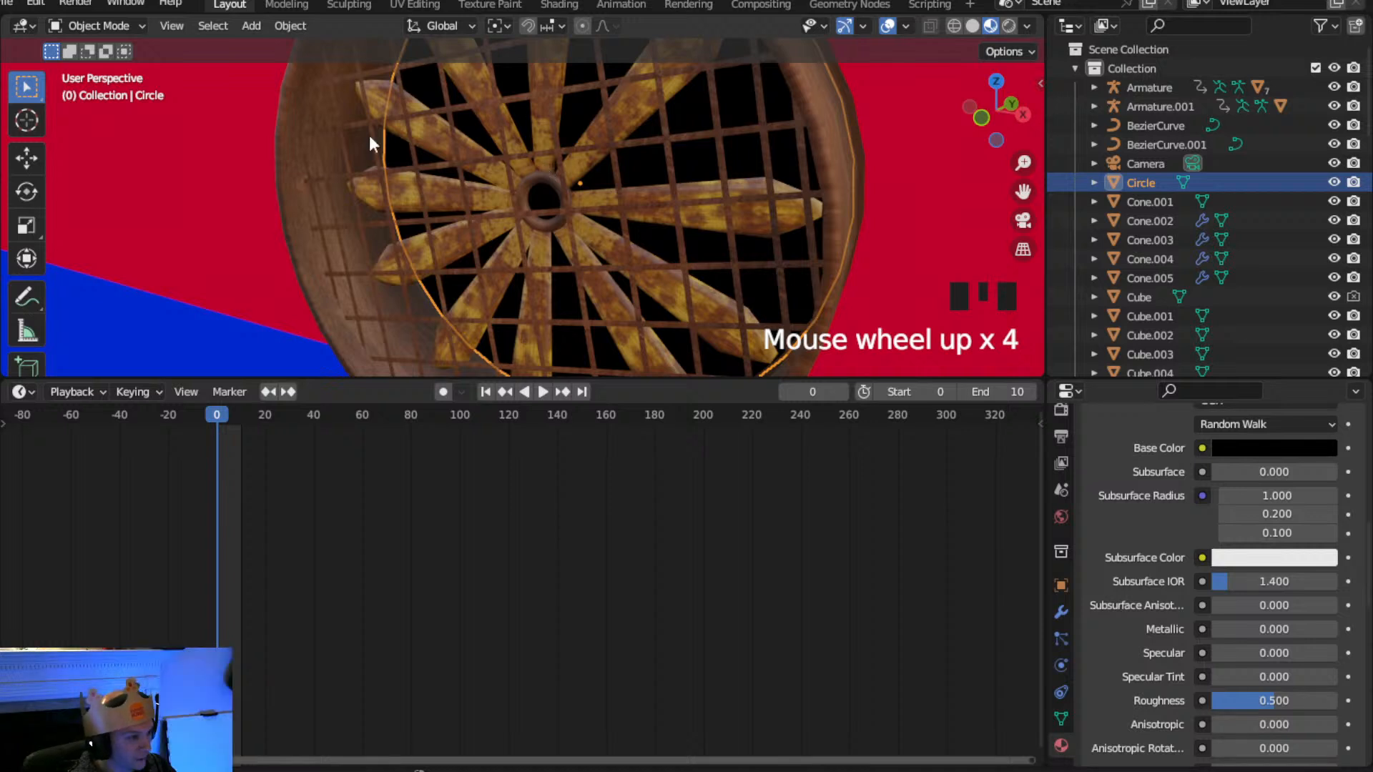
{"action": "left_click", "coordinate": [252, 32]}
{"action": "mouse_move", "coordinate": [276, 44]}
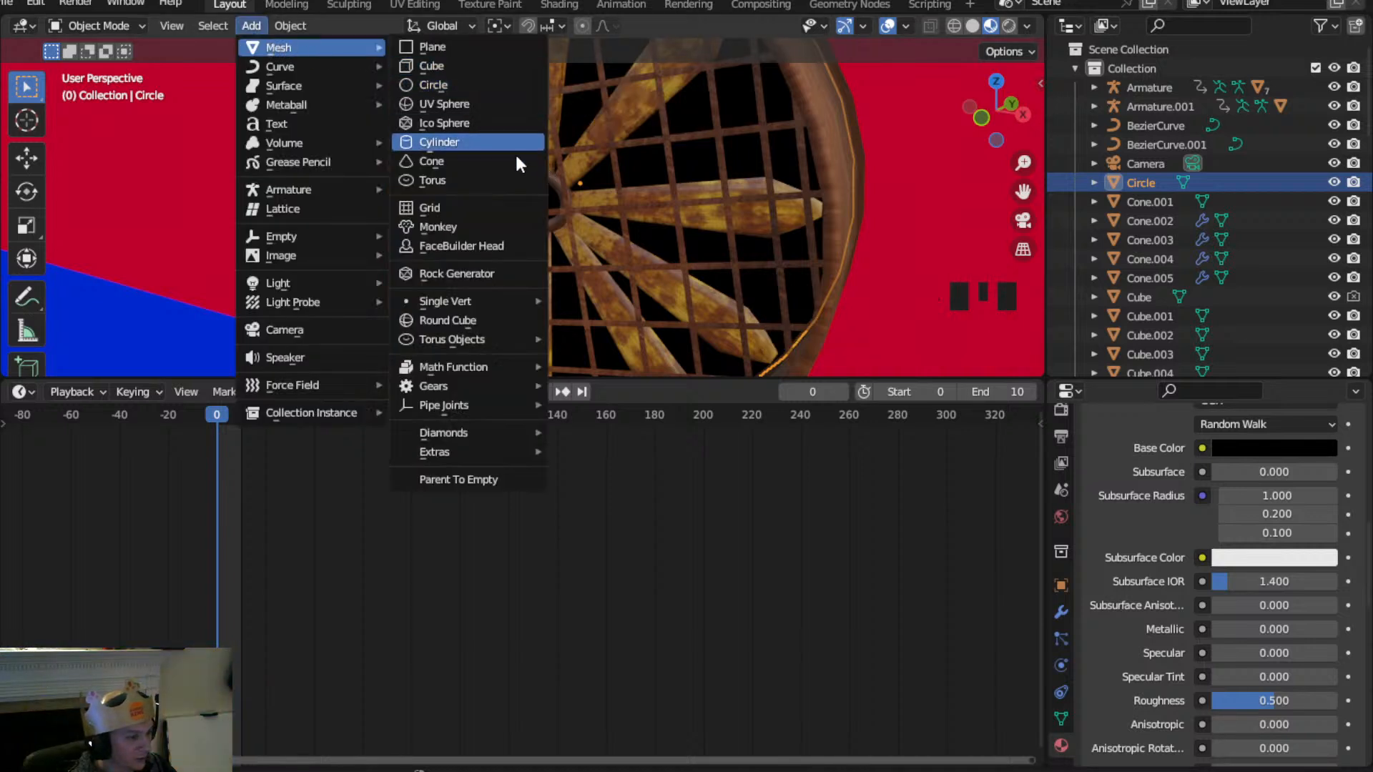
{"action": "left_click", "coordinate": [542, 180]}
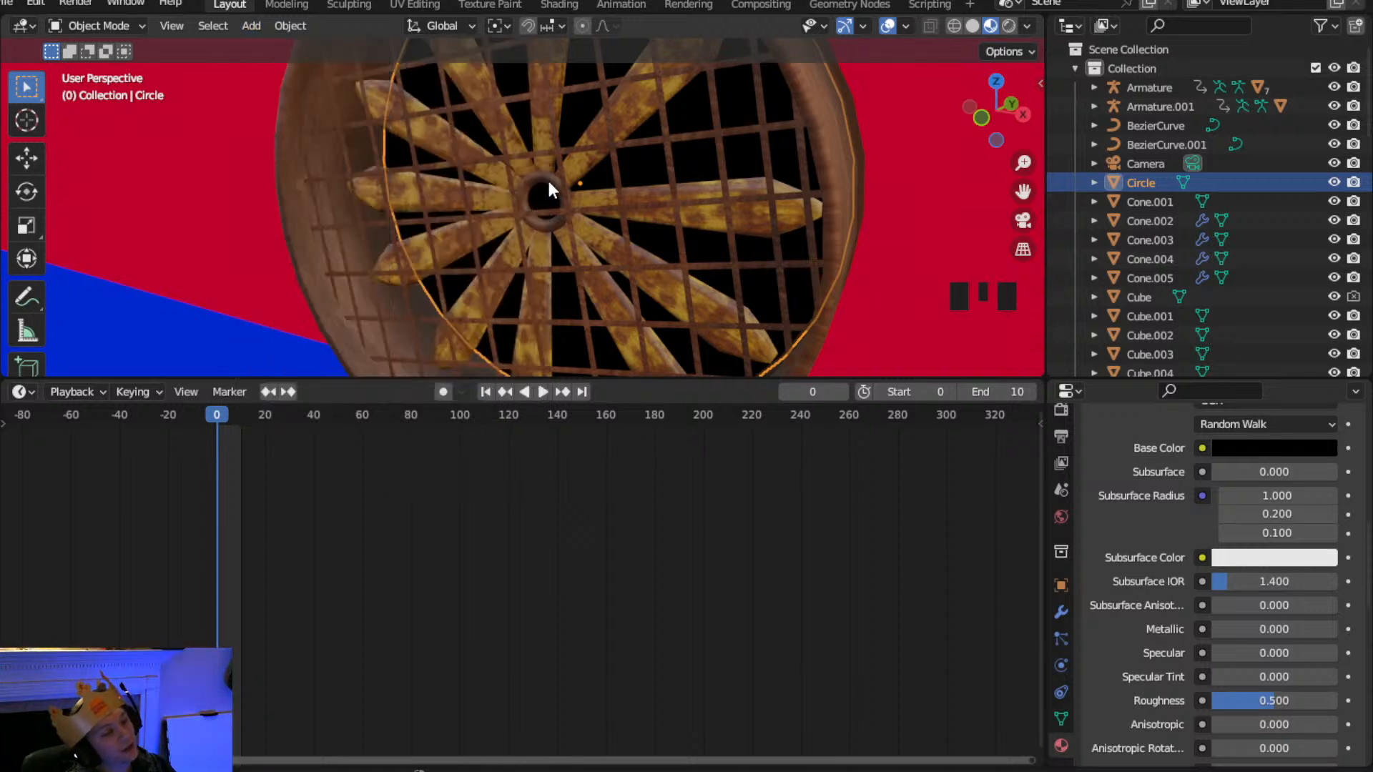
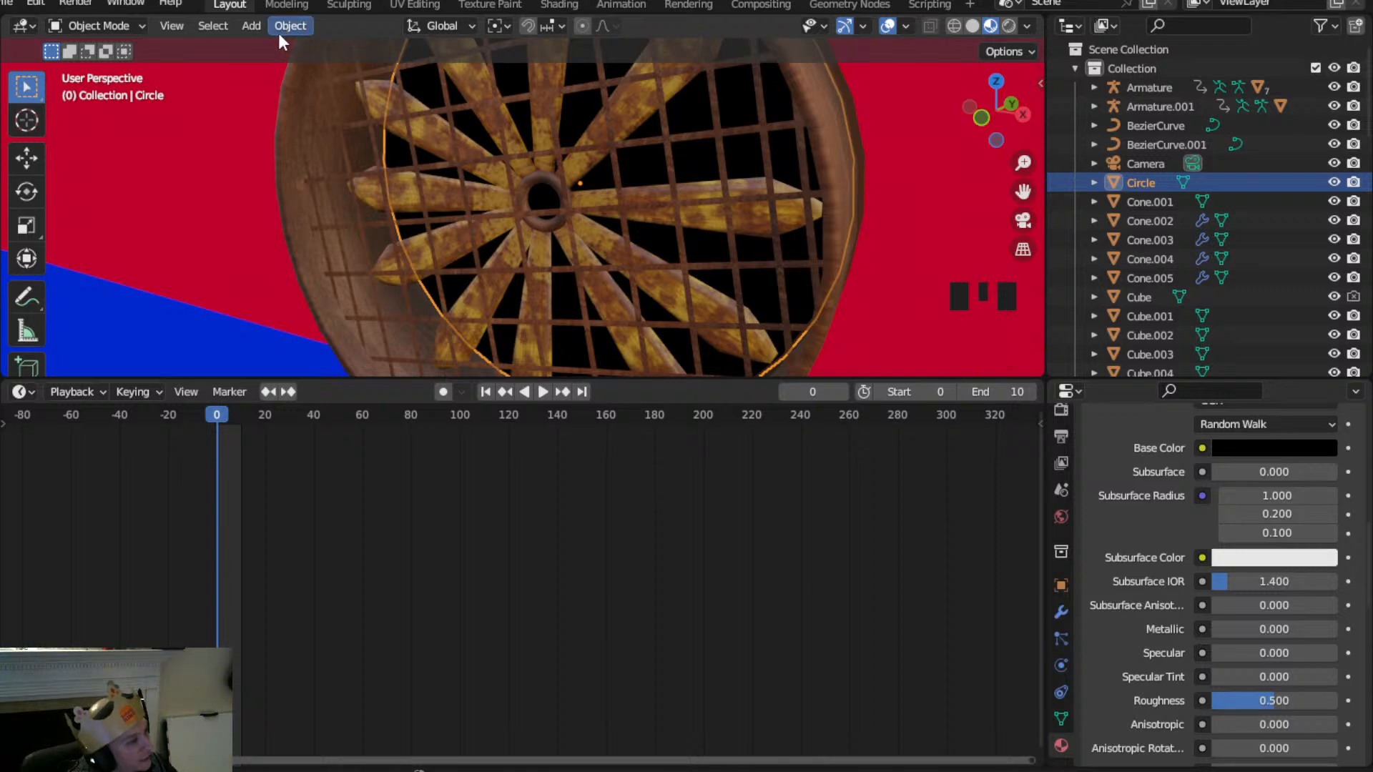
Duplicate a spiked roller's axle, place the copy near the first fan at the maze's back wall, and rotate it 90° in top view
{"action": "scroll", "coordinate": [251, 179], "scroll_direction": "down", "scroll_amount": 3}
{"action": "middle_click_drag", "start_coordinate": [251, 178], "coordinate": [410, 254], "text": "shift"}
{"action": "scroll", "coordinate": [286, 214], "scroll_direction": "down", "scroll_amount": 7}
{"action": "scroll", "coordinate": [236, 264], "scroll_direction": "up", "scroll_amount": 5}
{"action": "middle_click_drag", "start_coordinate": [236, 264], "coordinate": [607, 231], "text": "shift"}
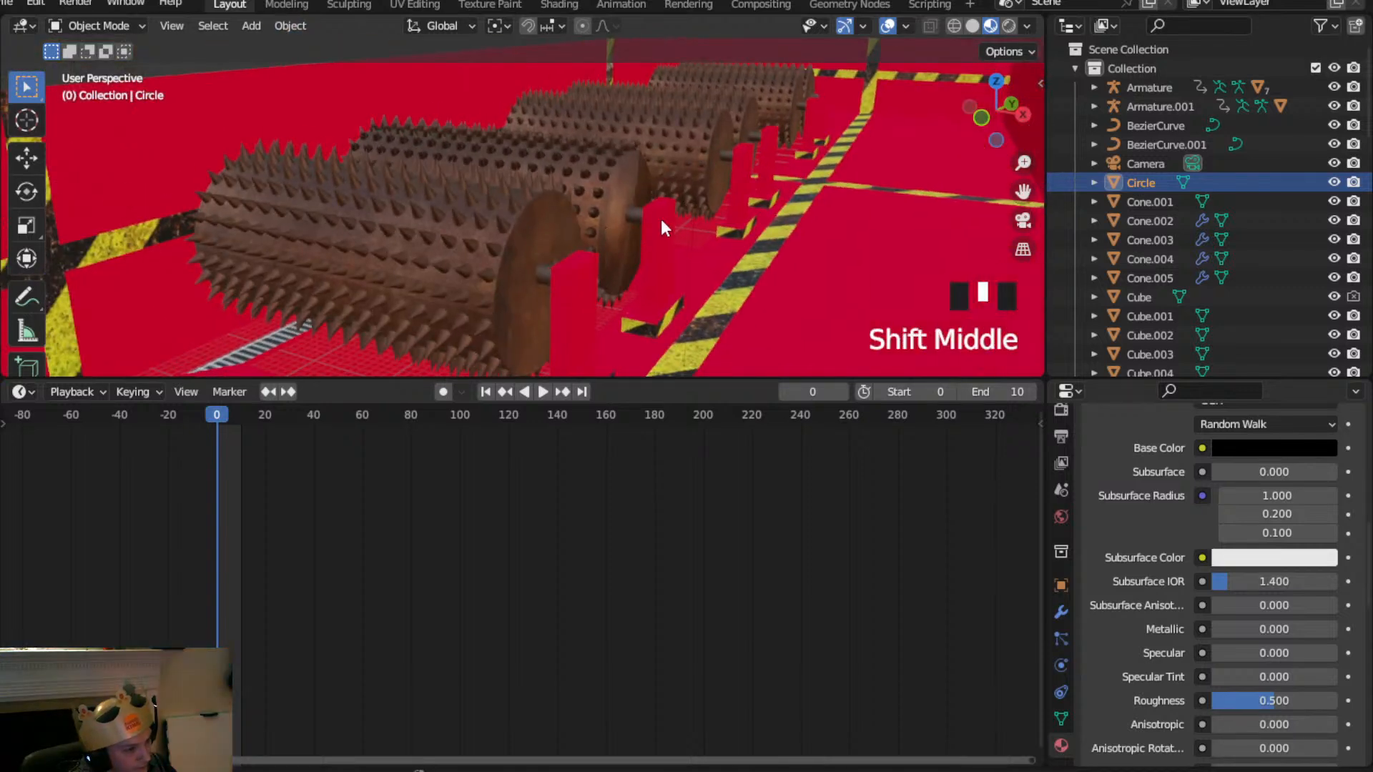
{"action": "left_click", "coordinate": [633, 218]}
{"action": "scroll", "coordinate": [626, 216], "scroll_direction": "down", "scroll_amount": 3}
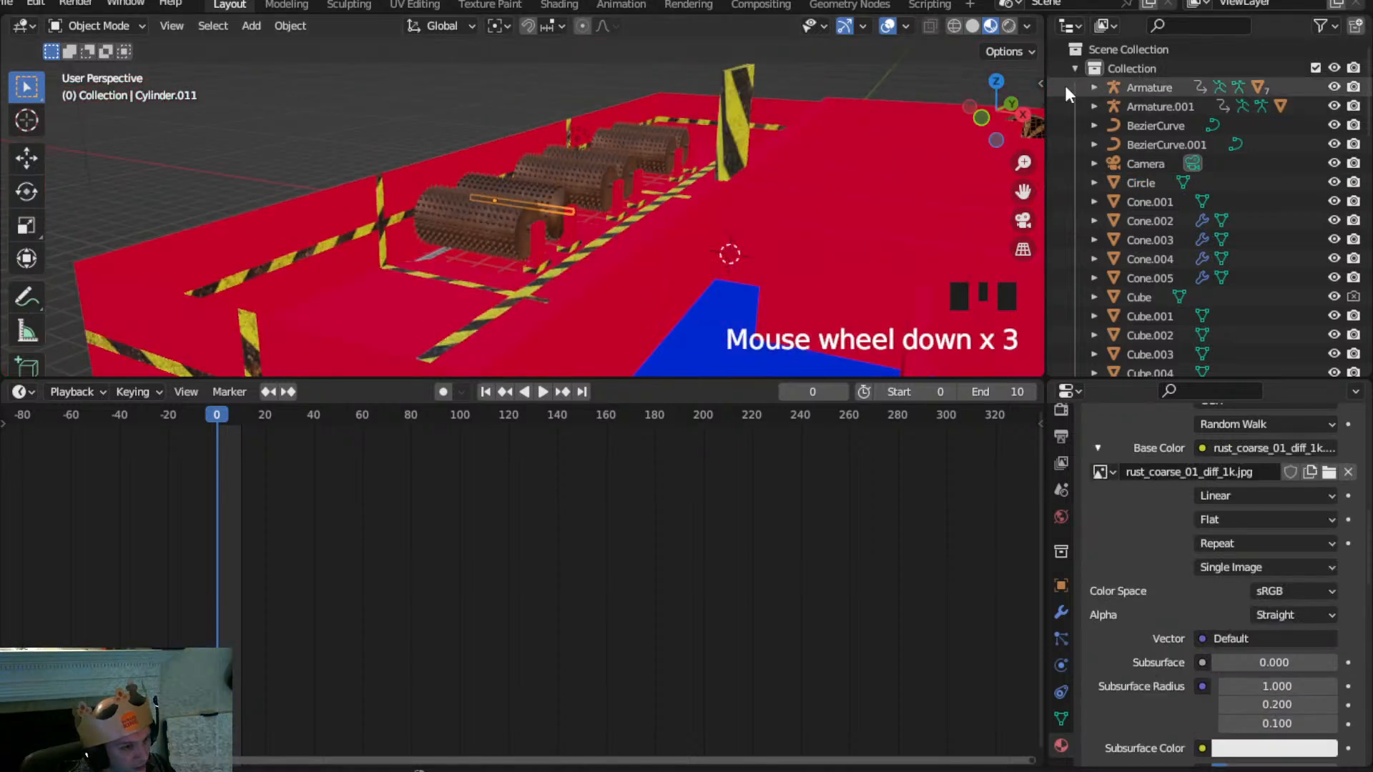
{"action": "left_click", "coordinate": [993, 82]}
{"action": "scroll", "coordinate": [766, 200], "scroll_direction": "down", "scroll_amount": 6}
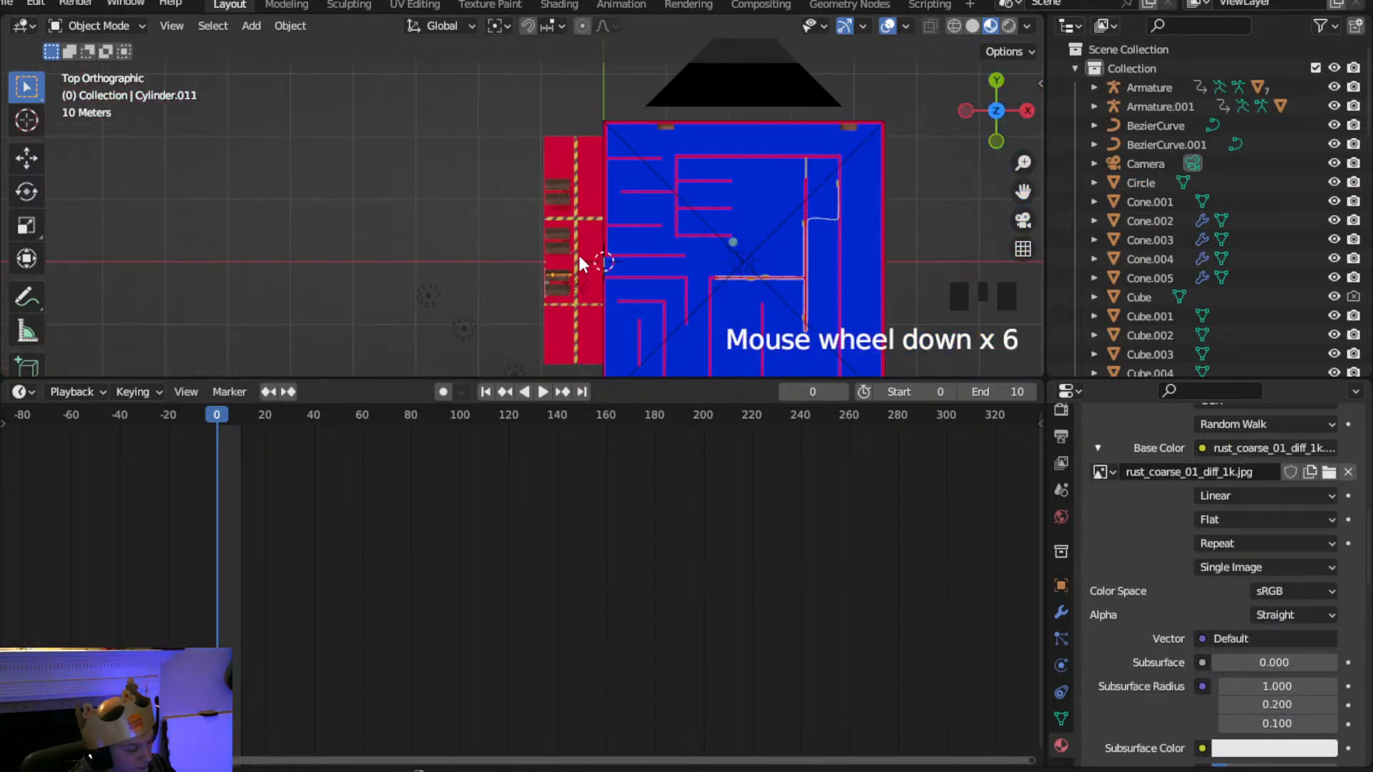
{"action": "key", "text": "shift+d"}
{"action": "left_click", "coordinate": [684, 107]}
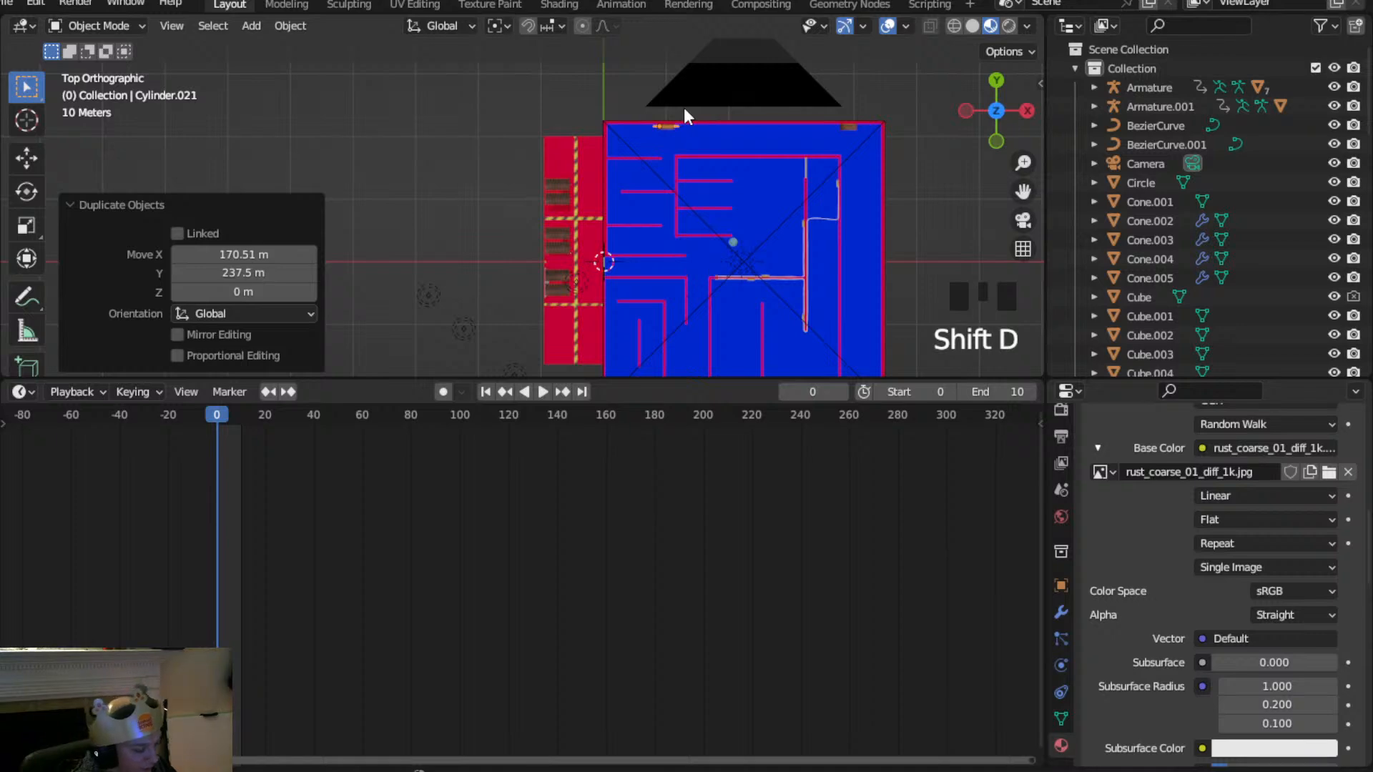
{"action": "type", "text": "r90"}
{"action": "left_click", "coordinate": [683, 107]}
Enlarge the 3D viewport and move the copied axle about 10.1 m in X and 14.1 m in Y across the fan's middle
{"action": "scroll", "coordinate": [683, 107], "scroll_direction": "up", "scroll_amount": 6}
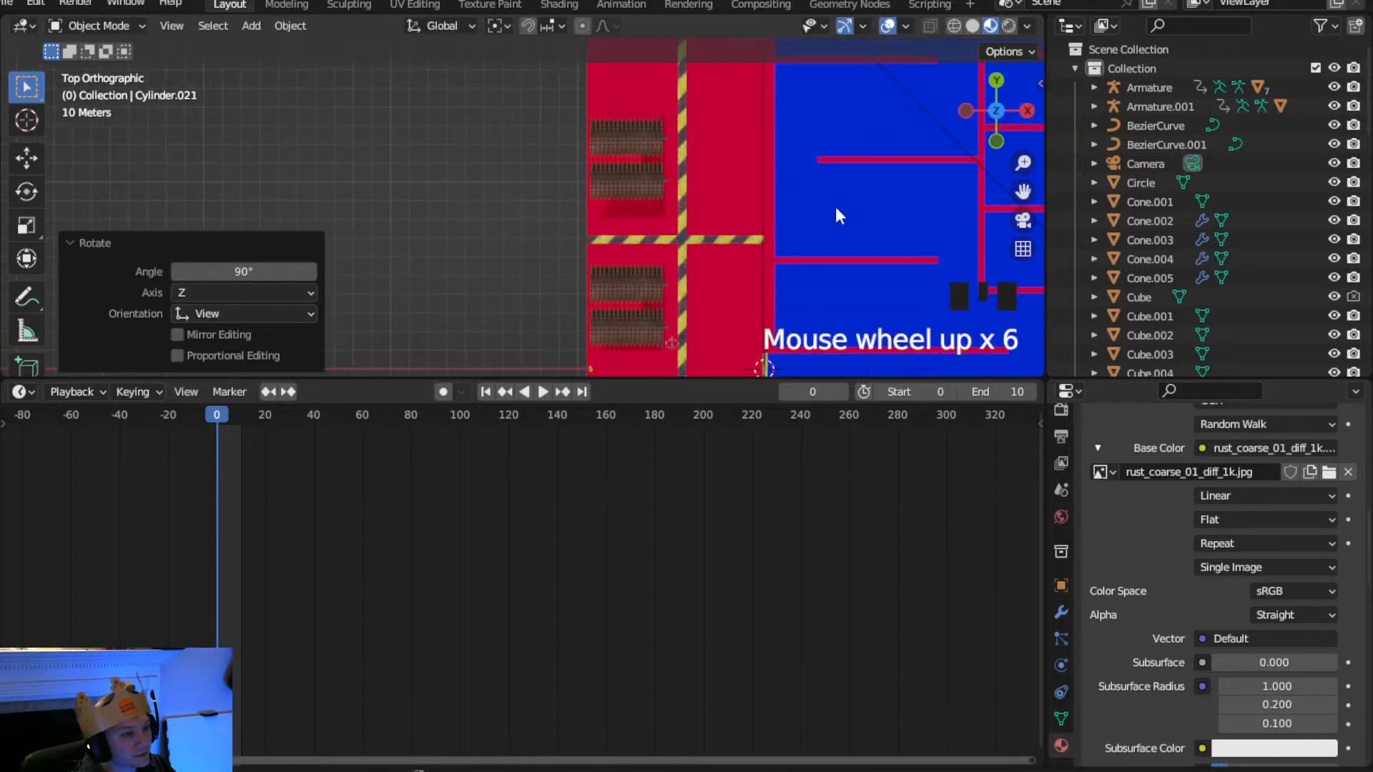
{"action": "middle_click_drag", "start_coordinate": [908, 188], "coordinate": [223, 165], "text": "shift"}
{"action": "scroll", "coordinate": [432, 307], "scroll_direction": "up", "scroll_amount": 5}
{"action": "left_click_drag", "start_coordinate": [426, 379], "coordinate": [422, 623]}
{"action": "middle_click_drag", "start_coordinate": [417, 490], "coordinate": [629, 354], "text": "shift"}
{"action": "scroll", "coordinate": [426, 481], "scroll_direction": "up", "scroll_amount": 3}
{"action": "middle_click_drag", "start_coordinate": [424, 474], "coordinate": [637, 361], "text": "shift"}
{"action": "key", "text": "g"}
{"action": "left_click", "coordinate": [721, 245]}
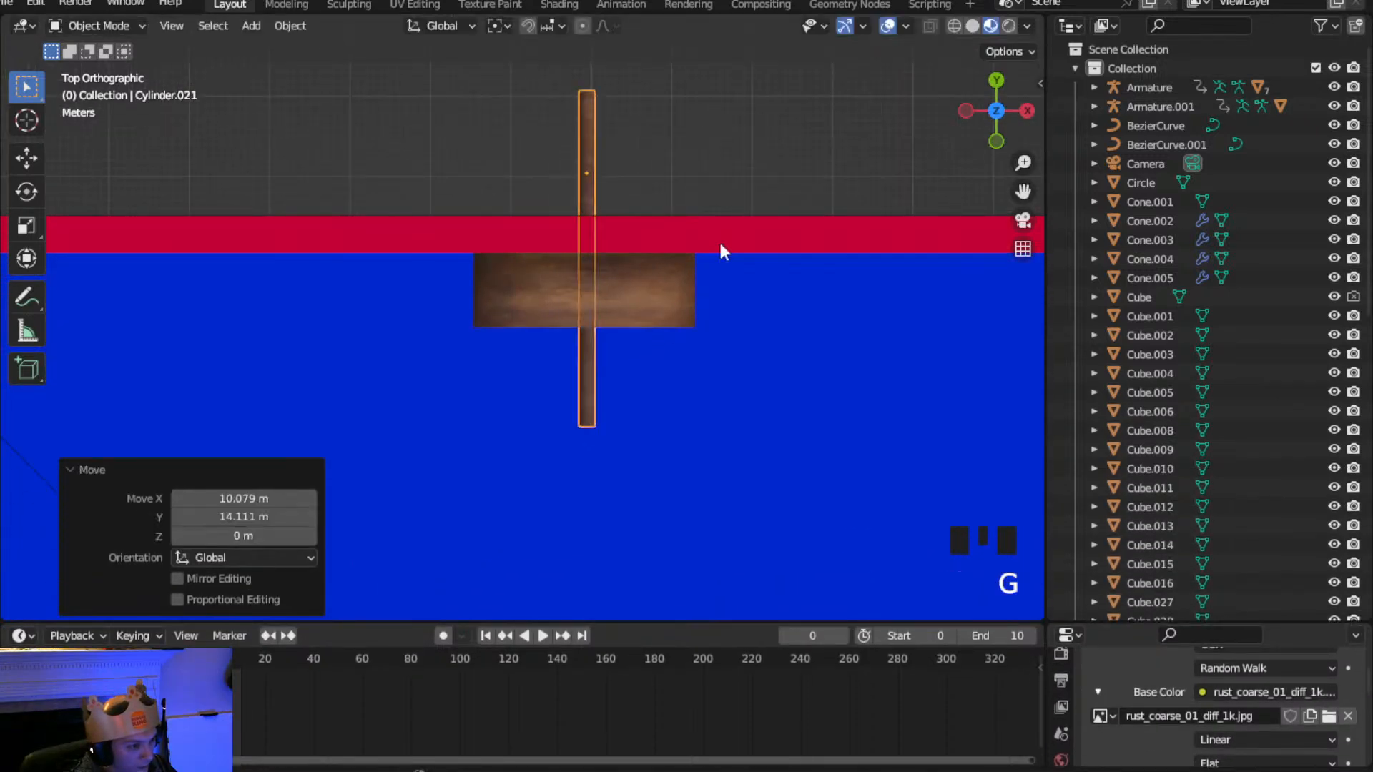
Shorten the copied axle to about 0.33 of its length along Y and move it about 7.2 m toward the fan in negative Y
{"action": "key", "text": "s"}
{"action": "key", "text": "y"}
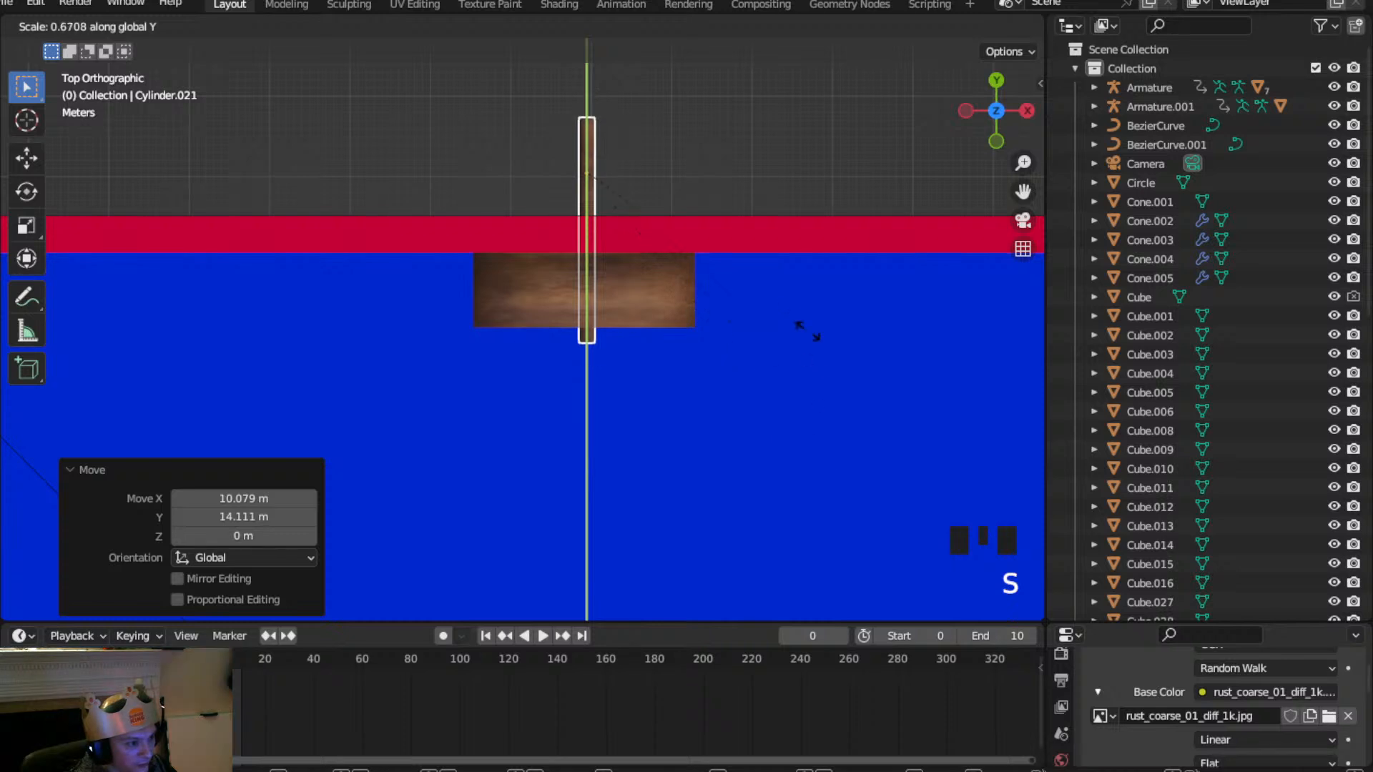
{"action": "left_click", "coordinate": [705, 113]}
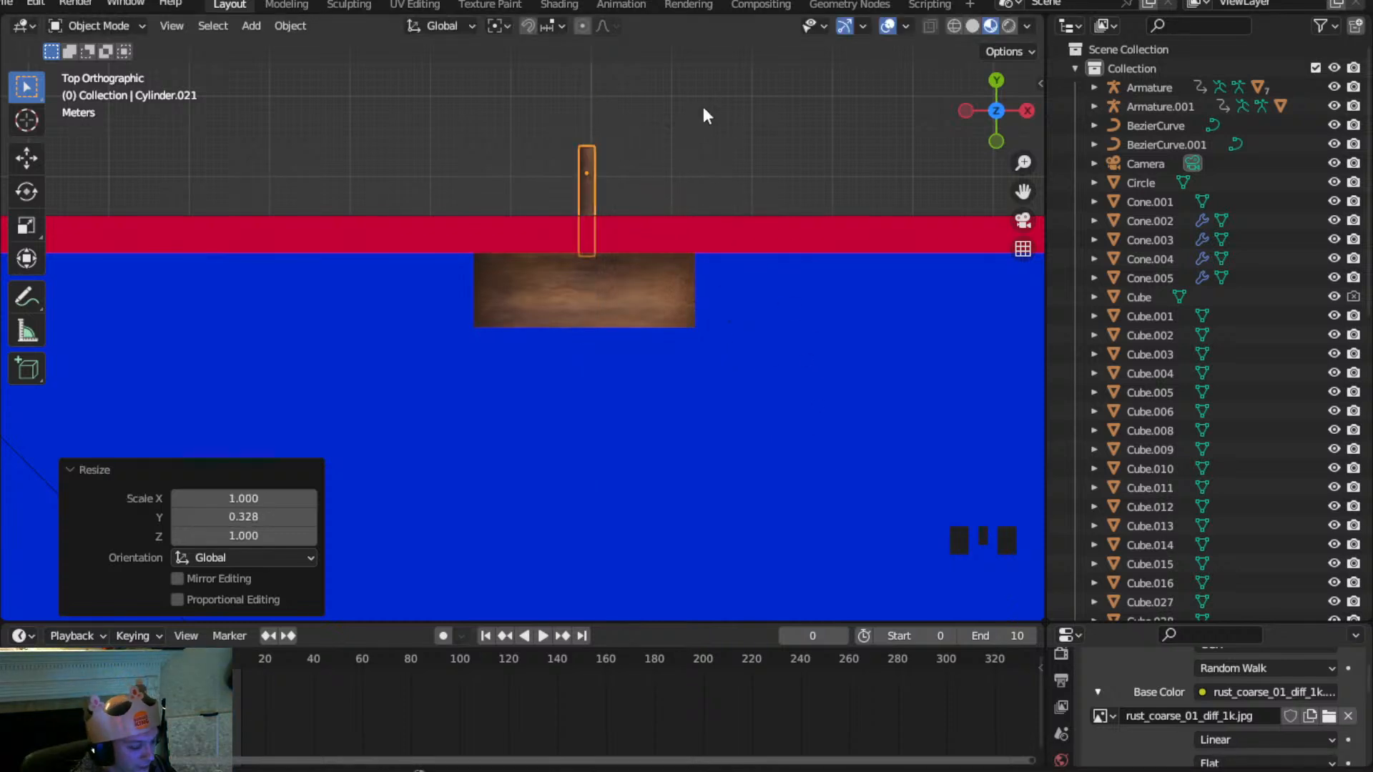
{"action": "key", "text": "g"}
{"action": "left_click", "coordinate": [697, 144]}
{"action": "scroll", "coordinate": [996, 122], "scroll_direction": "up", "scroll_amount": 1}
In wireframe back view, center the axle on the fan hub by moving it about -0.09 m in X and 1.36 m in Z
{"action": "left_click", "coordinate": [996, 141]}
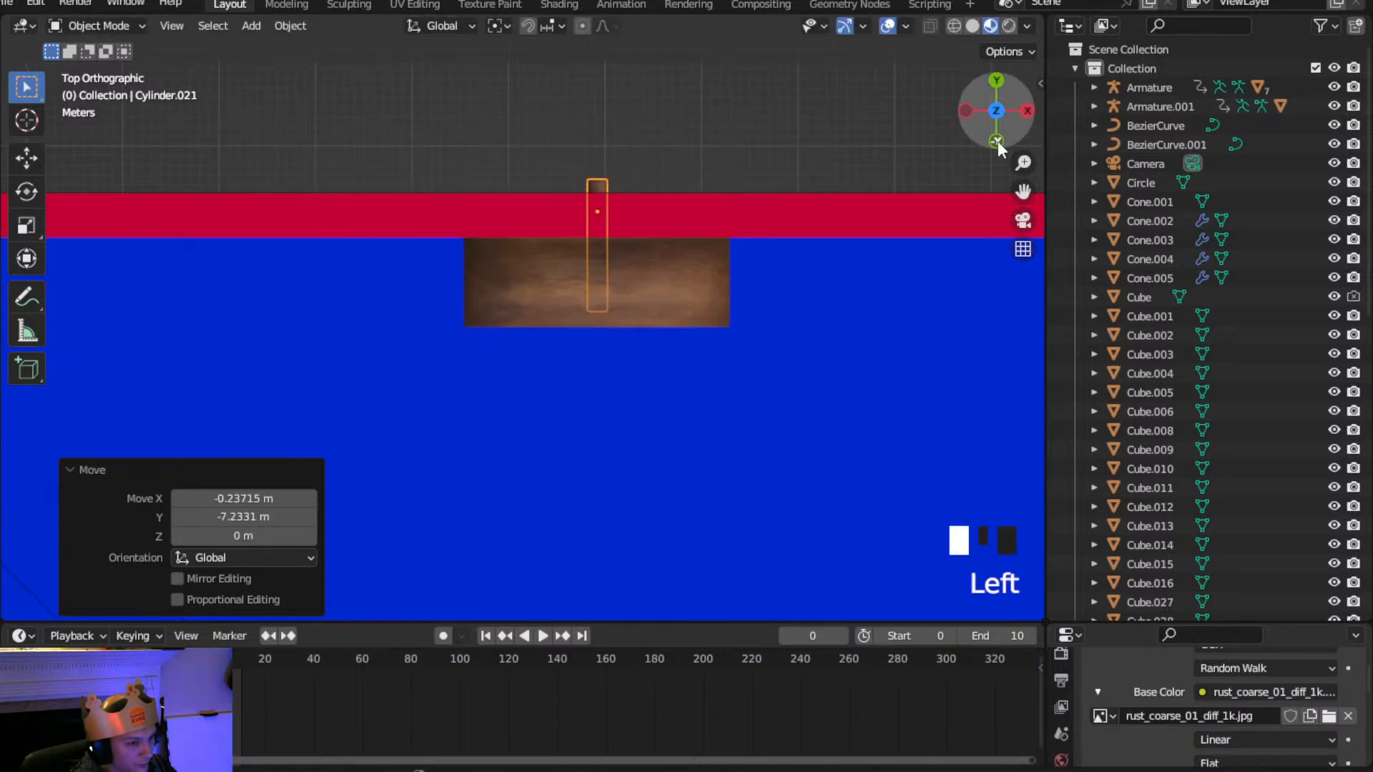
{"action": "left_click", "coordinate": [996, 111]}
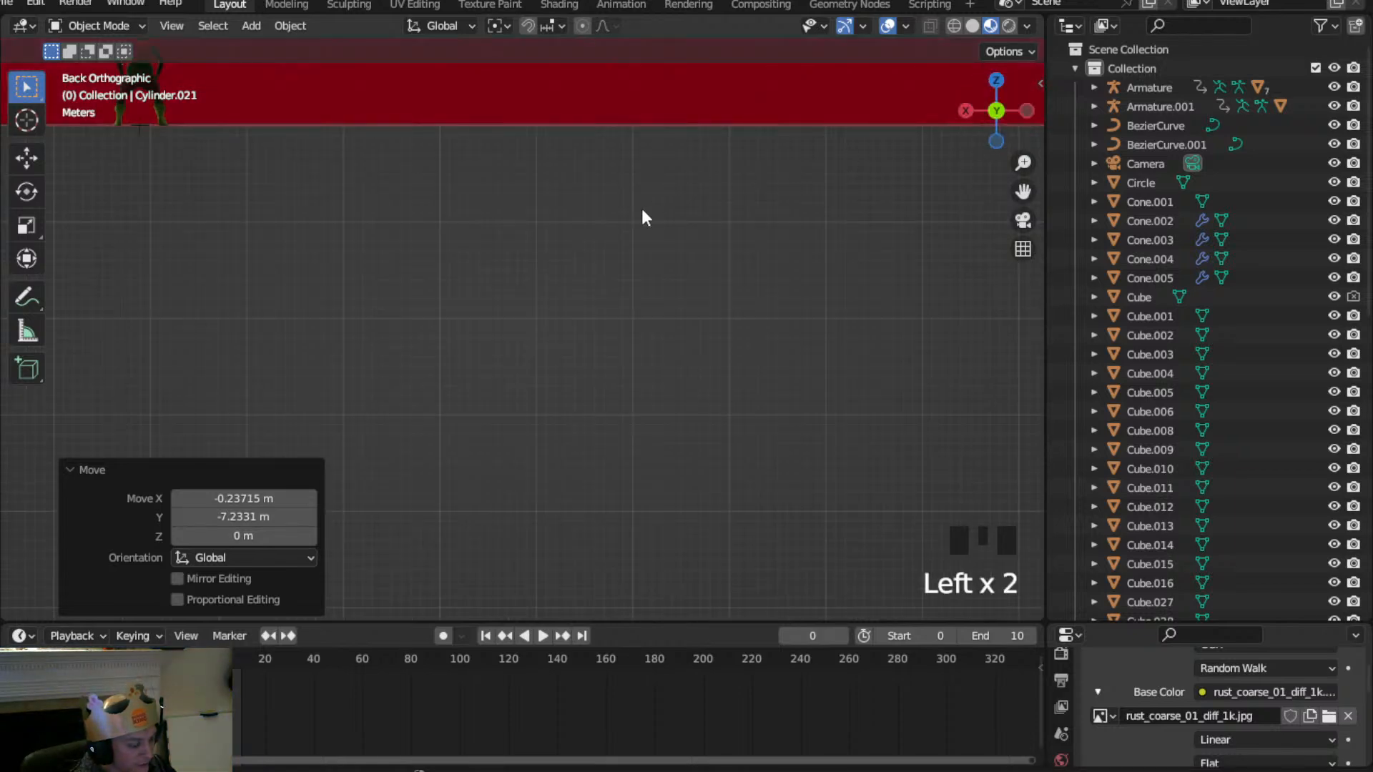
{"action": "key", "text": "z"}
{"action": "scroll", "coordinate": [472, 243], "scroll_direction": "down", "scroll_amount": 3}
{"action": "middle_click_drag", "start_coordinate": [484, 229], "coordinate": [616, 386], "text": "shift"}
{"action": "scroll", "coordinate": [604, 336], "scroll_direction": "up", "scroll_amount": 8}
{"action": "middle_click_drag", "start_coordinate": [605, 336], "coordinate": [598, 414], "text": "shift"}
{"action": "scroll", "coordinate": [597, 414], "scroll_direction": "up", "scroll_amount": 6}
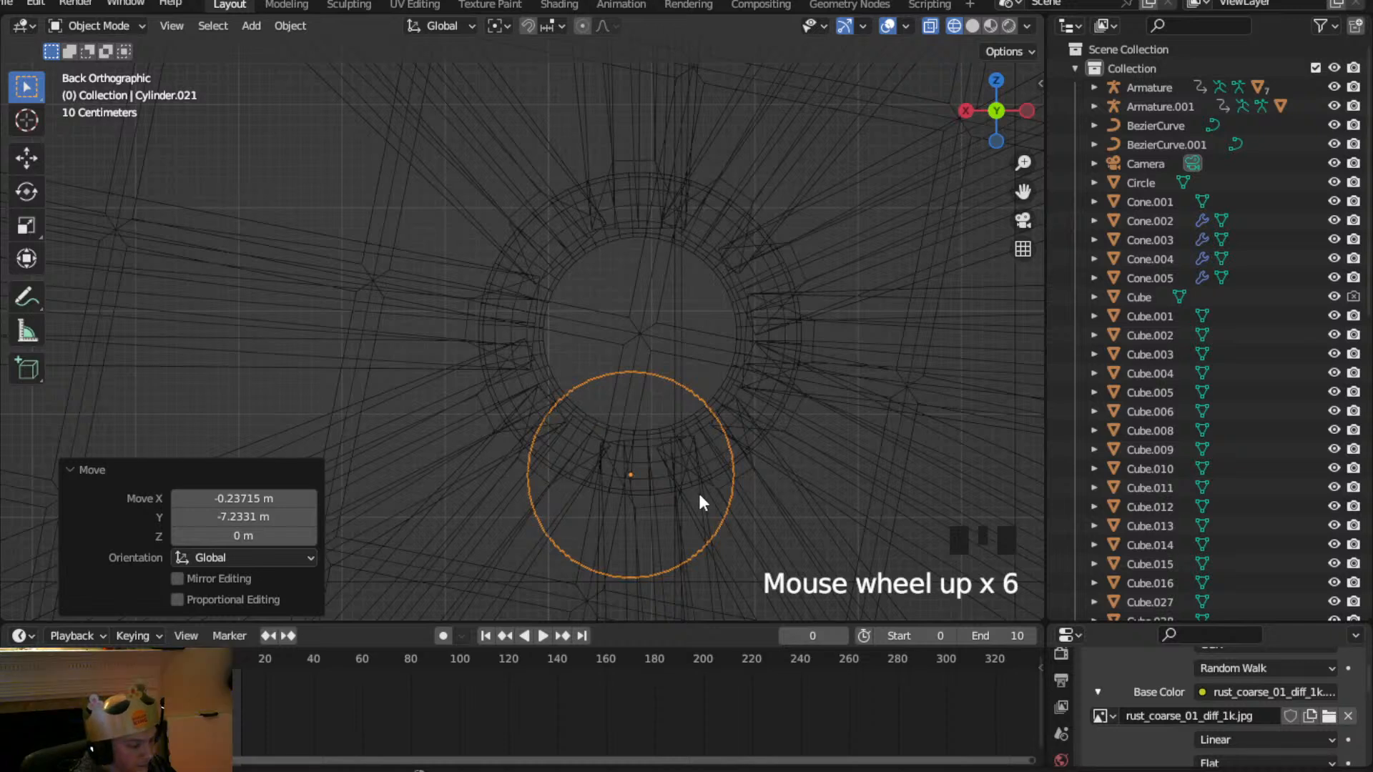
{"action": "key", "text": "g"}
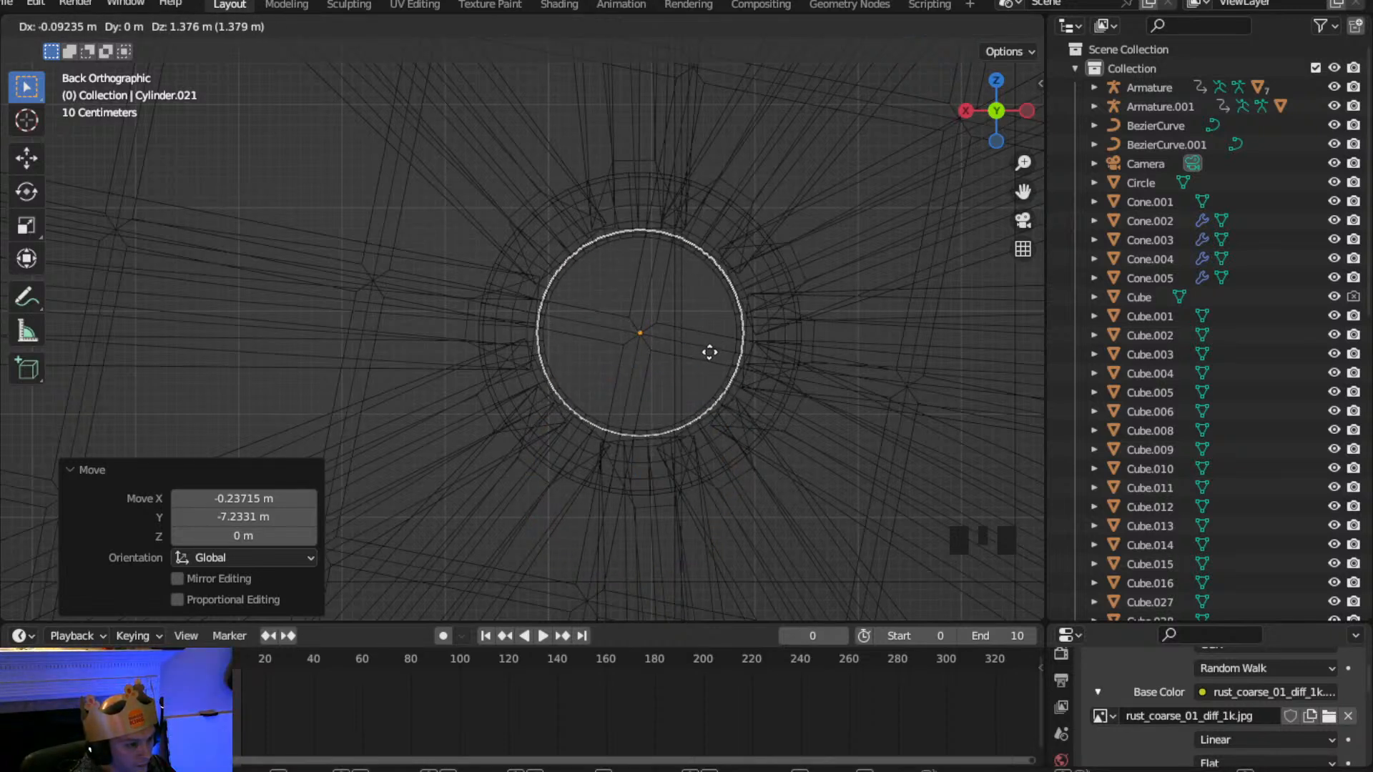
{"action": "left_click", "coordinate": [709, 354]}
Slide the axle about 1.55 m along global Y through the fan hub
{"action": "scroll", "coordinate": [710, 354], "scroll_direction": "down", "scroll_amount": 4}
{"action": "middle_click_drag", "start_coordinate": [709, 354], "coordinate": [832, 409]}
{"action": "scroll", "coordinate": [803, 427], "scroll_direction": "down", "scroll_amount": 6}
{"action": "scroll", "coordinate": [760, 418], "scroll_direction": "up", "scroll_amount": 2}
{"action": "scroll", "coordinate": [671, 345], "scroll_direction": "up", "scroll_amount": 2}
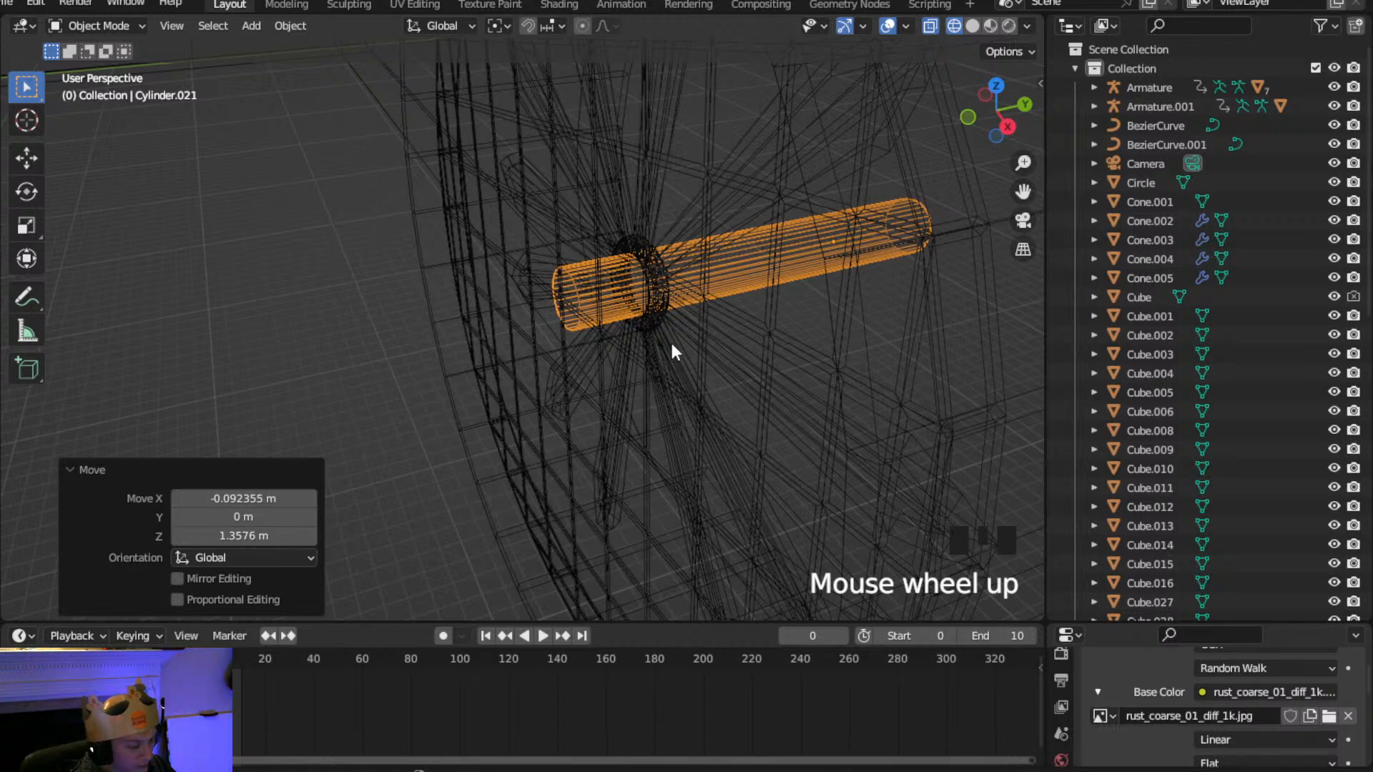
{"action": "key", "text": "g"}
{"action": "key", "text": "y"}
{"action": "left_click", "coordinate": [704, 331]}
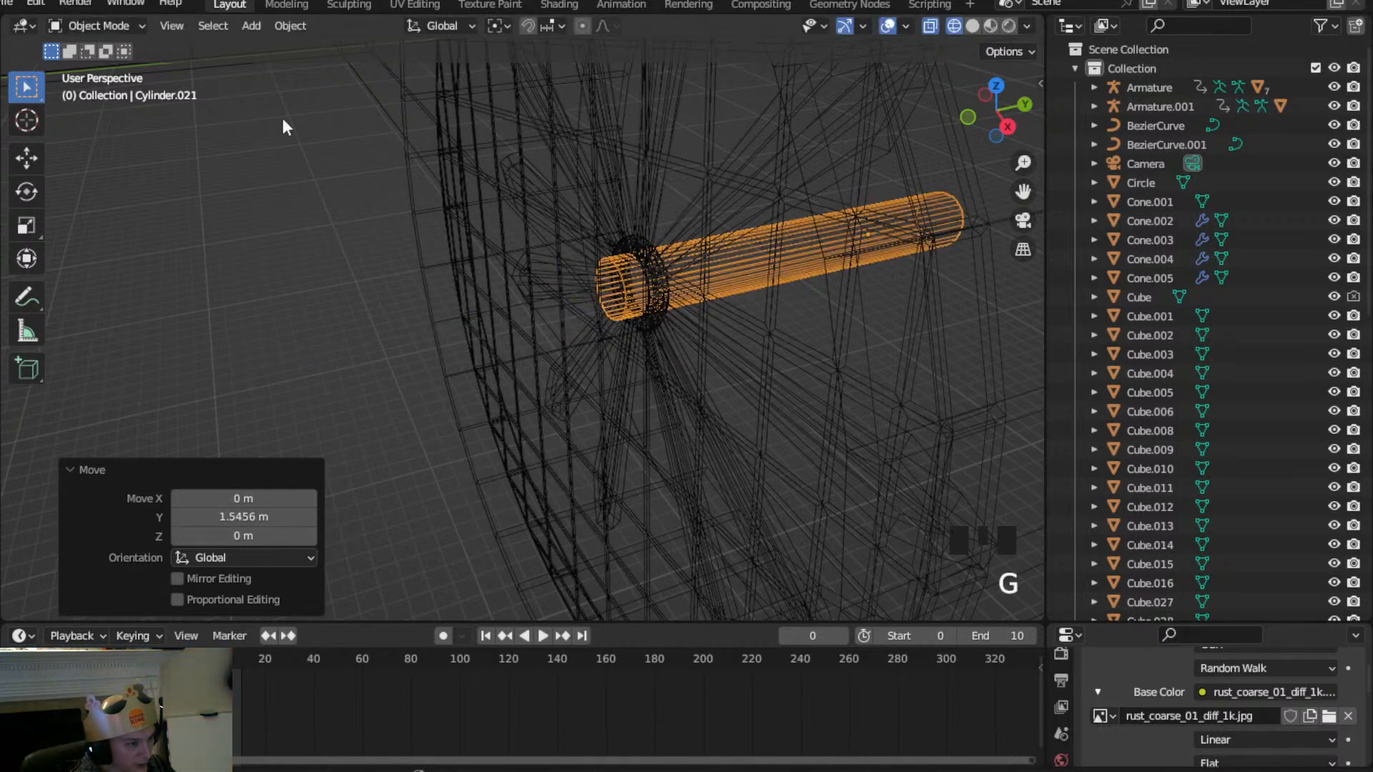
In Edit Mode, extrude the axle's grille-side end face outward by about 0.35 m
{"action": "left_click", "coordinate": [100, 27]}
{"action": "left_click", "coordinate": [103, 67]}
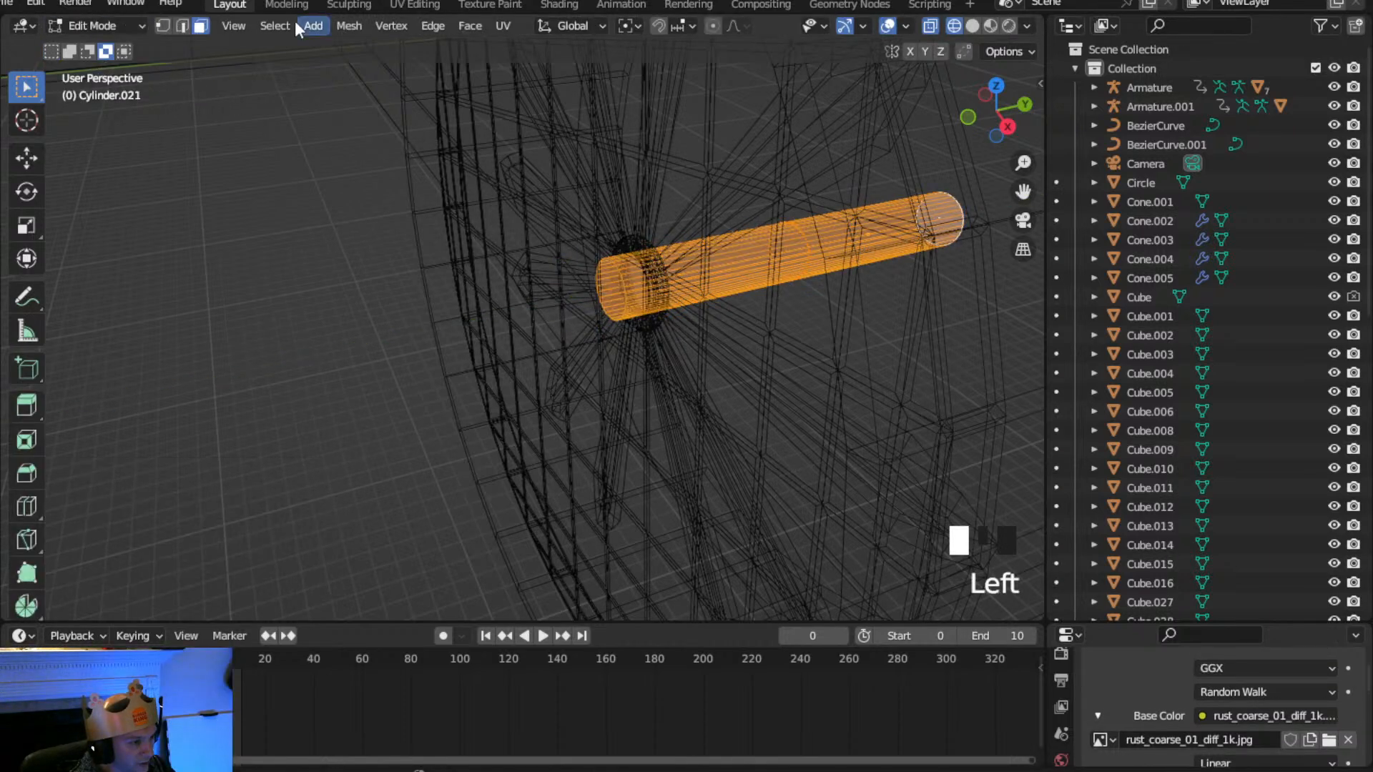
{"action": "left_click", "coordinate": [608, 286]}
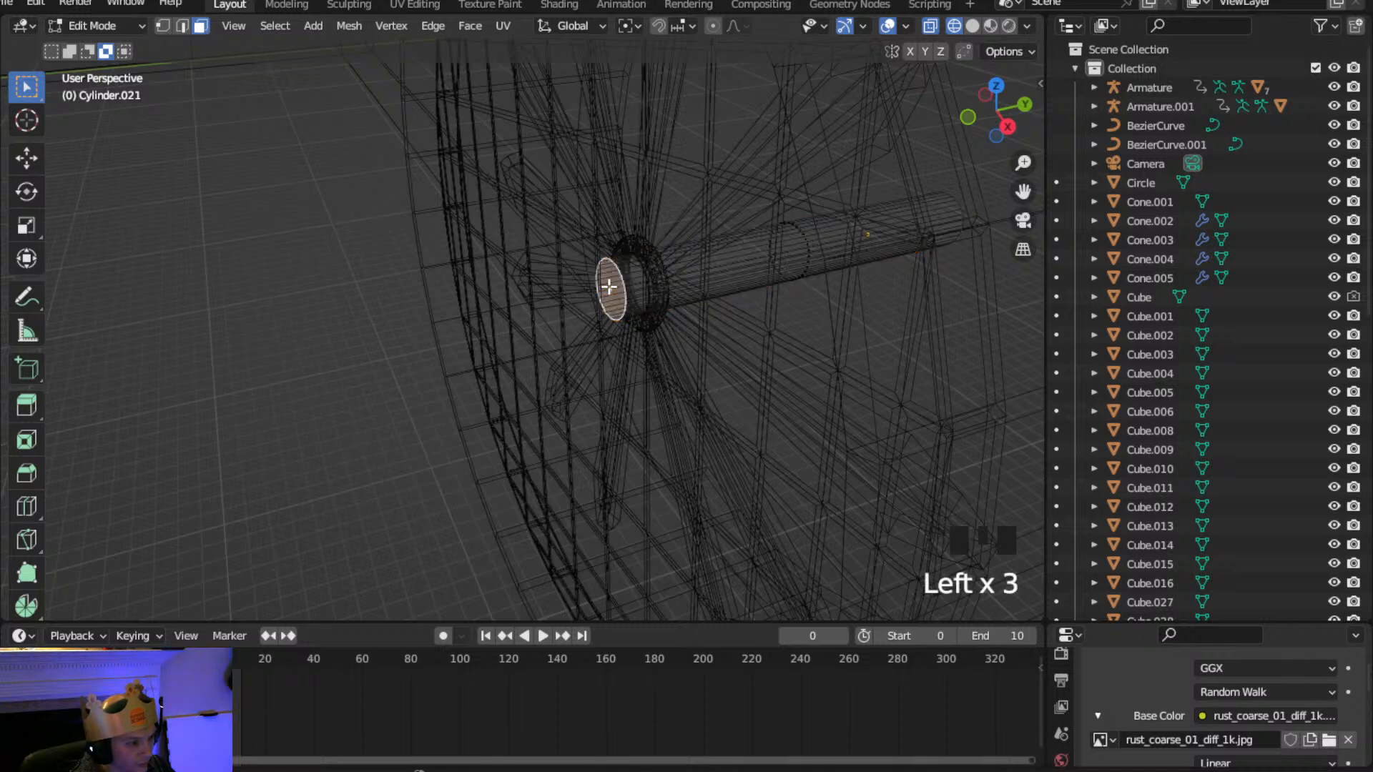
{"action": "key", "text": "e"}
{"action": "left_click", "coordinate": [653, 332]}
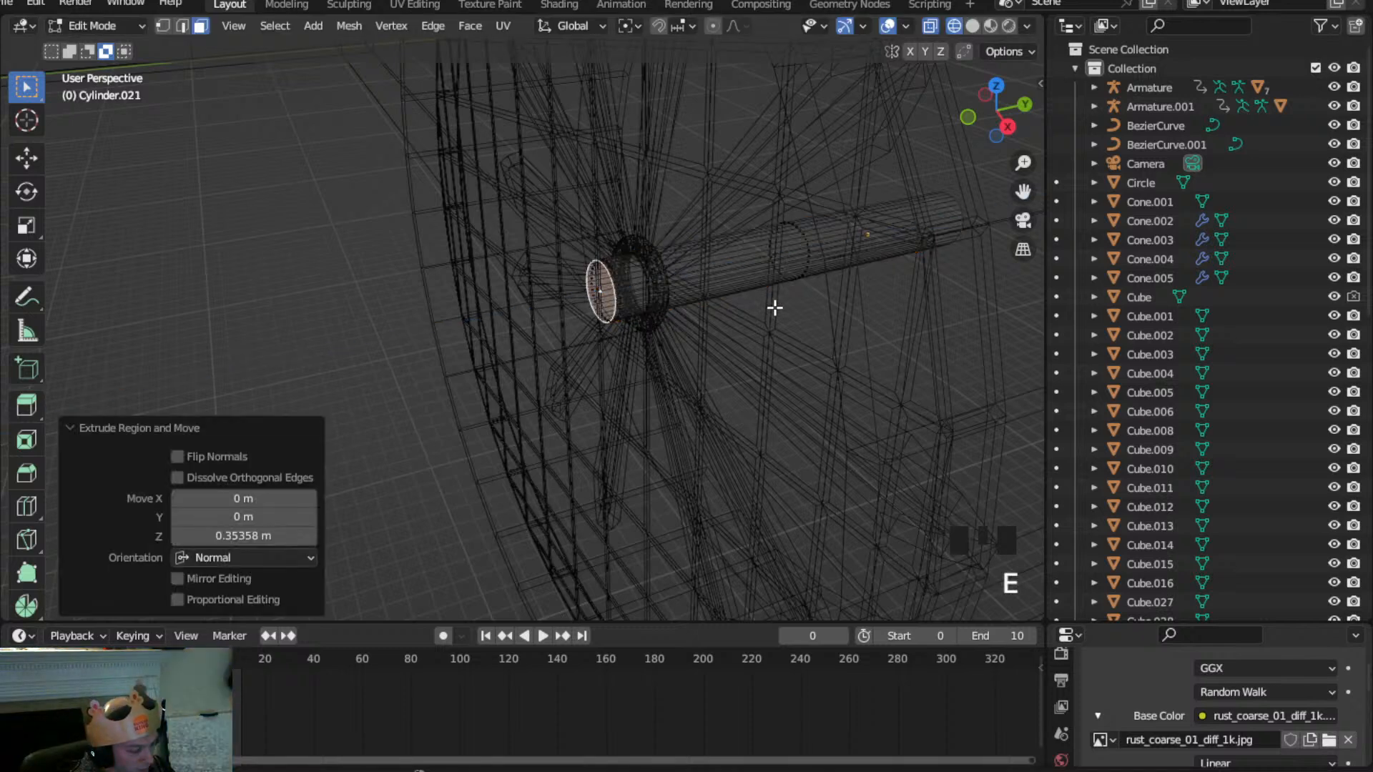
Enlarge the extruded end face to about 1.5 times its size and extrude it about 0.45 m to form a cap
{"action": "key", "text": "s"}
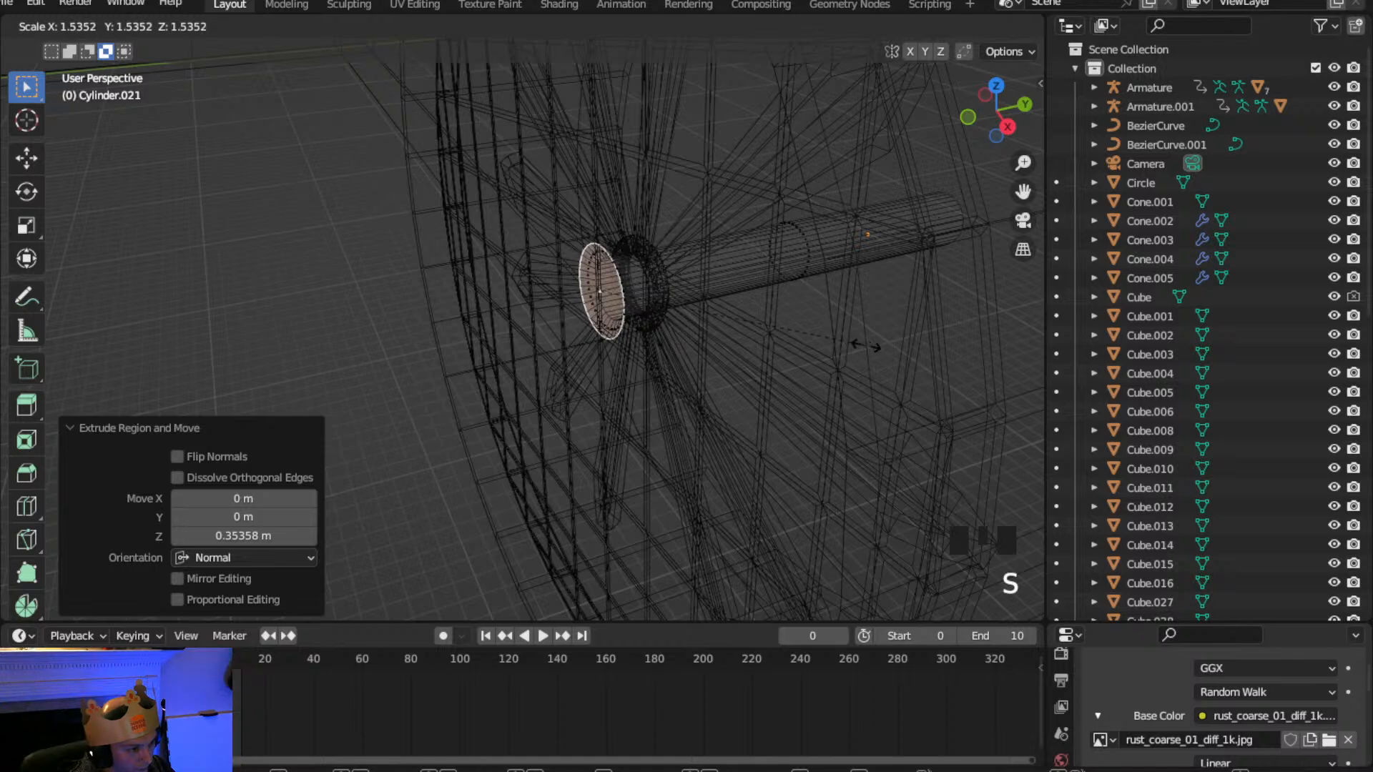
{"action": "left_click", "coordinate": [863, 345]}
{"action": "key", "text": "e"}
{"action": "left_click", "coordinate": [852, 345]}
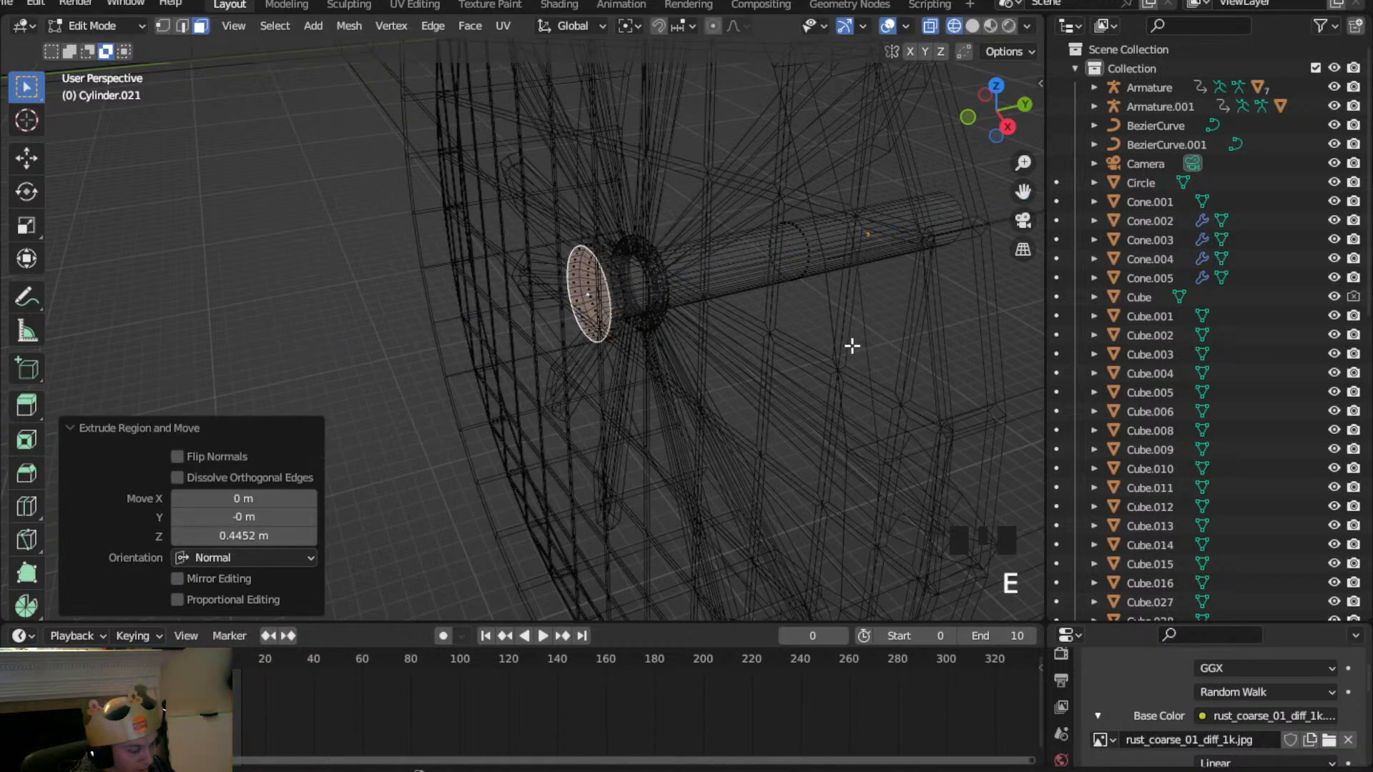
Taper the cap with two further extrusions of about 0.27 m and 0.19 m, scaling their end faces to about 0.87 and 0.71
{"action": "key", "text": "e"}
{"action": "left_click", "coordinate": [843, 346]}
{"action": "key", "text": "s"}
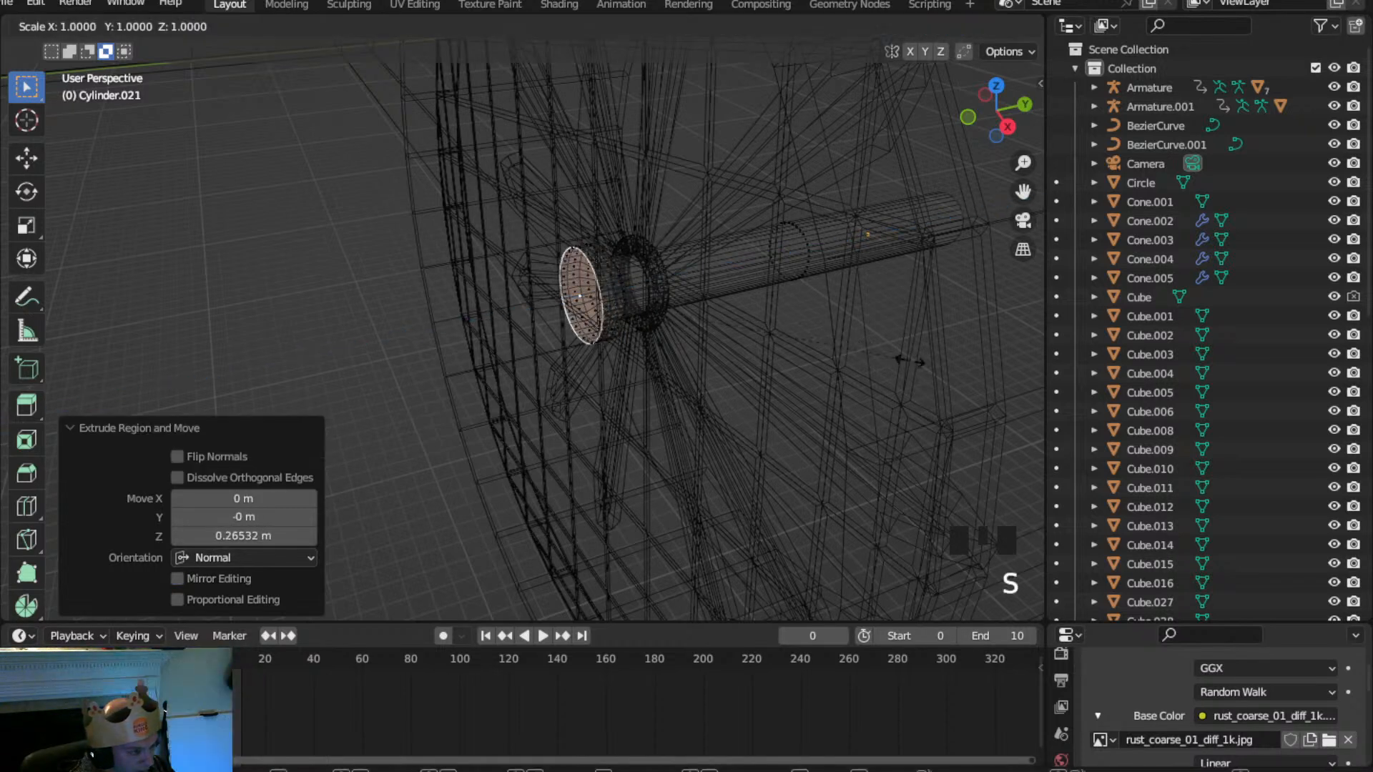
{"action": "left_click", "coordinate": [867, 348]}
{"action": "key", "text": "e"}
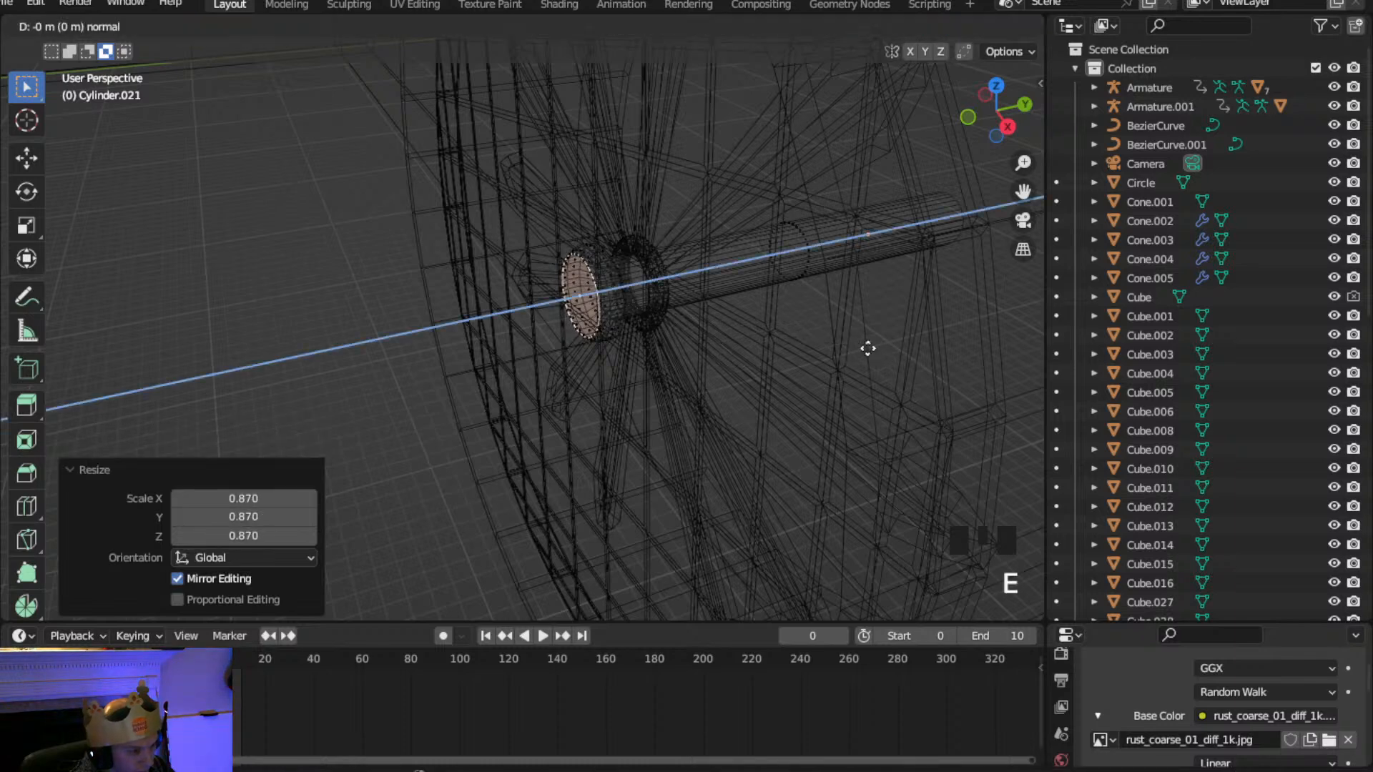
{"action": "left_click", "coordinate": [870, 354]}
{"action": "key", "text": "s"}
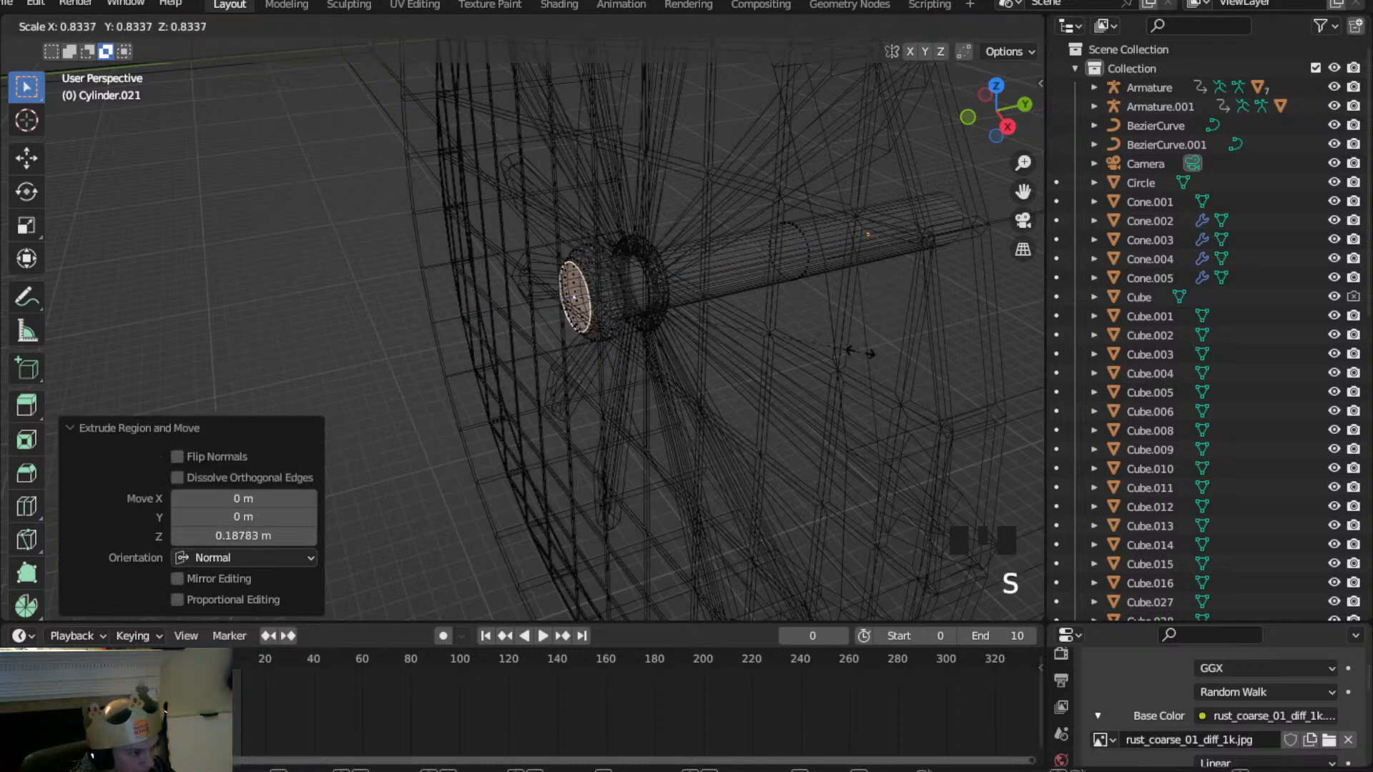
{"action": "left_click", "coordinate": [819, 342]}
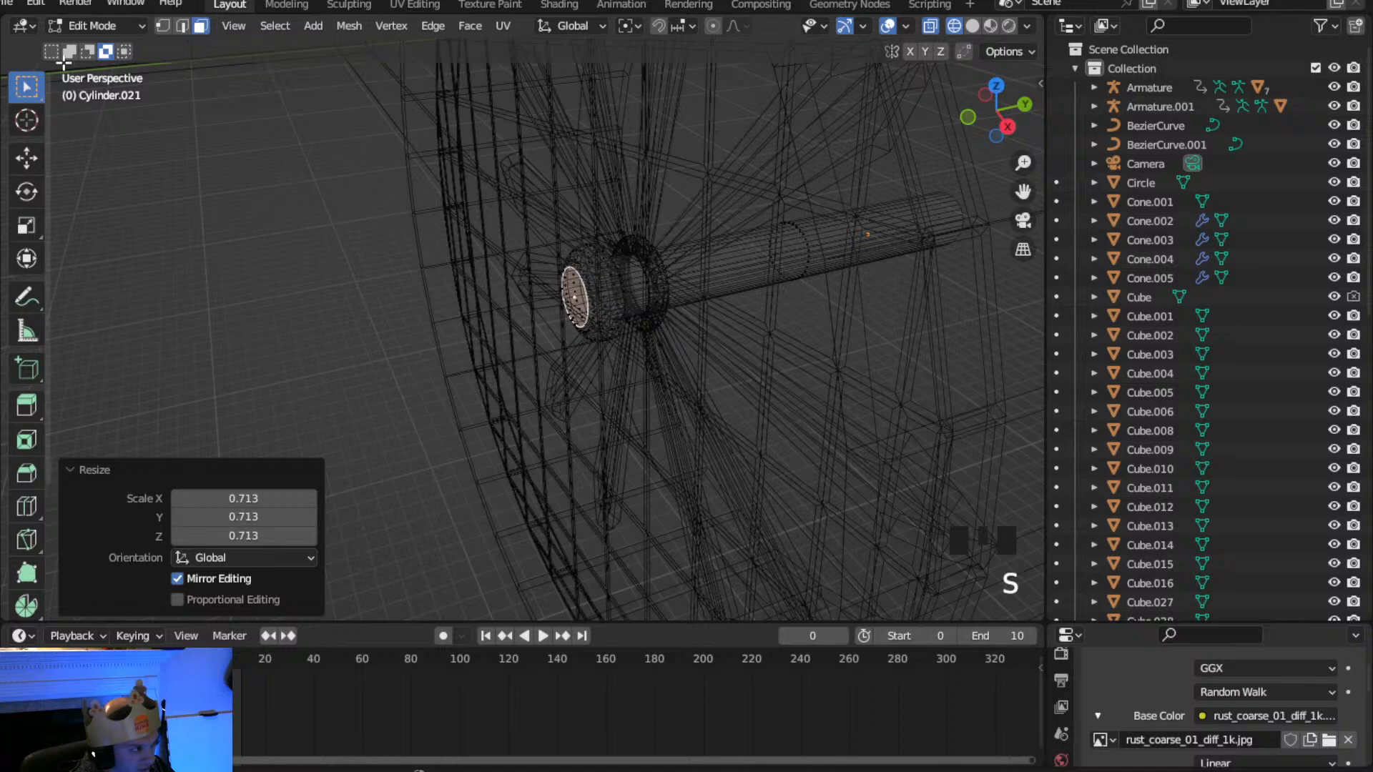
Return to Object Mode with Solid shading and apply Shade Smooth to the capped axle
{"action": "left_click", "coordinate": [93, 27]}
{"action": "left_click", "coordinate": [97, 48]}
{"action": "key", "text": "z"}
{"action": "left_click", "coordinate": [597, 284]}
{"action": "scroll", "coordinate": [597, 284], "scroll_direction": "up", "scroll_amount": 3}
{"action": "middle_click_drag", "start_coordinate": [679, 288], "coordinate": [547, 340], "text": "shift"}
{"action": "left_click", "coordinate": [275, 26]}
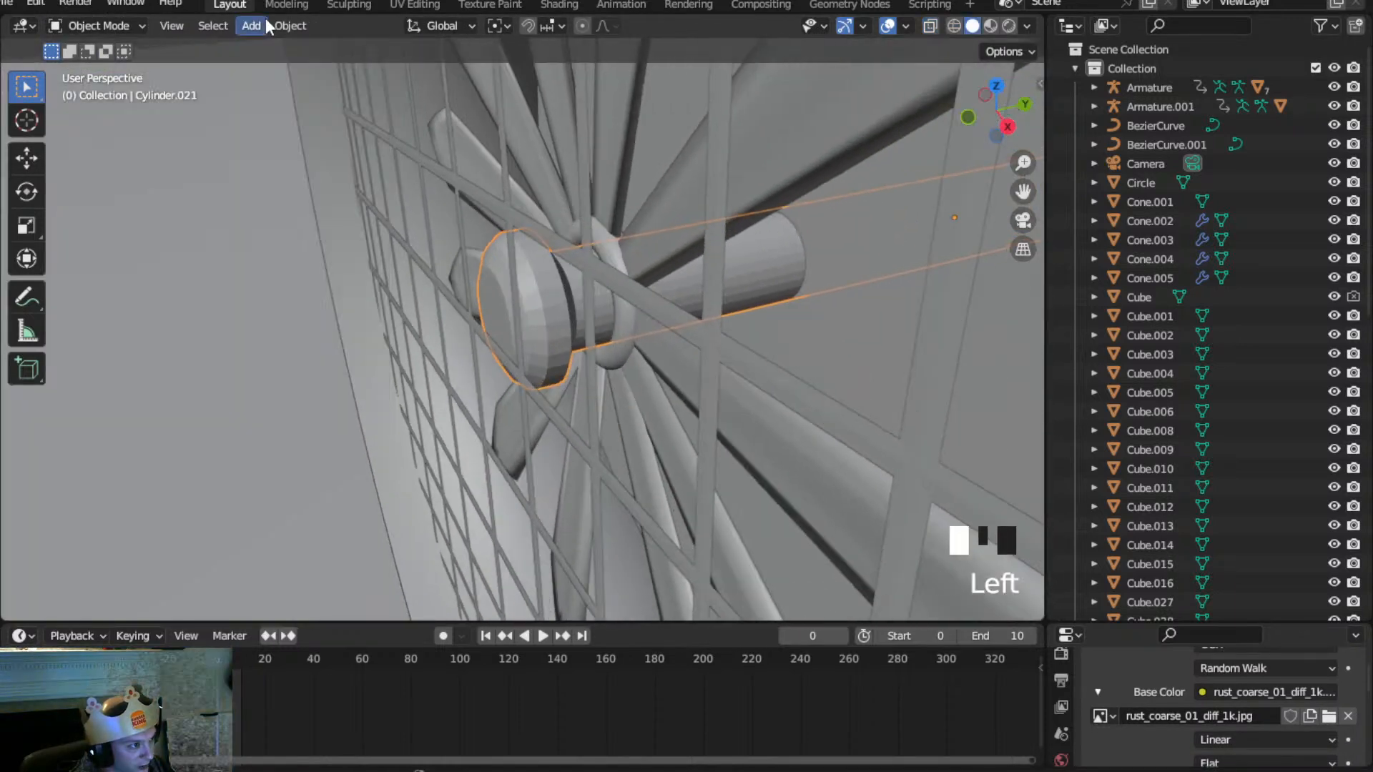
{"action": "left_click", "coordinate": [282, 26]}
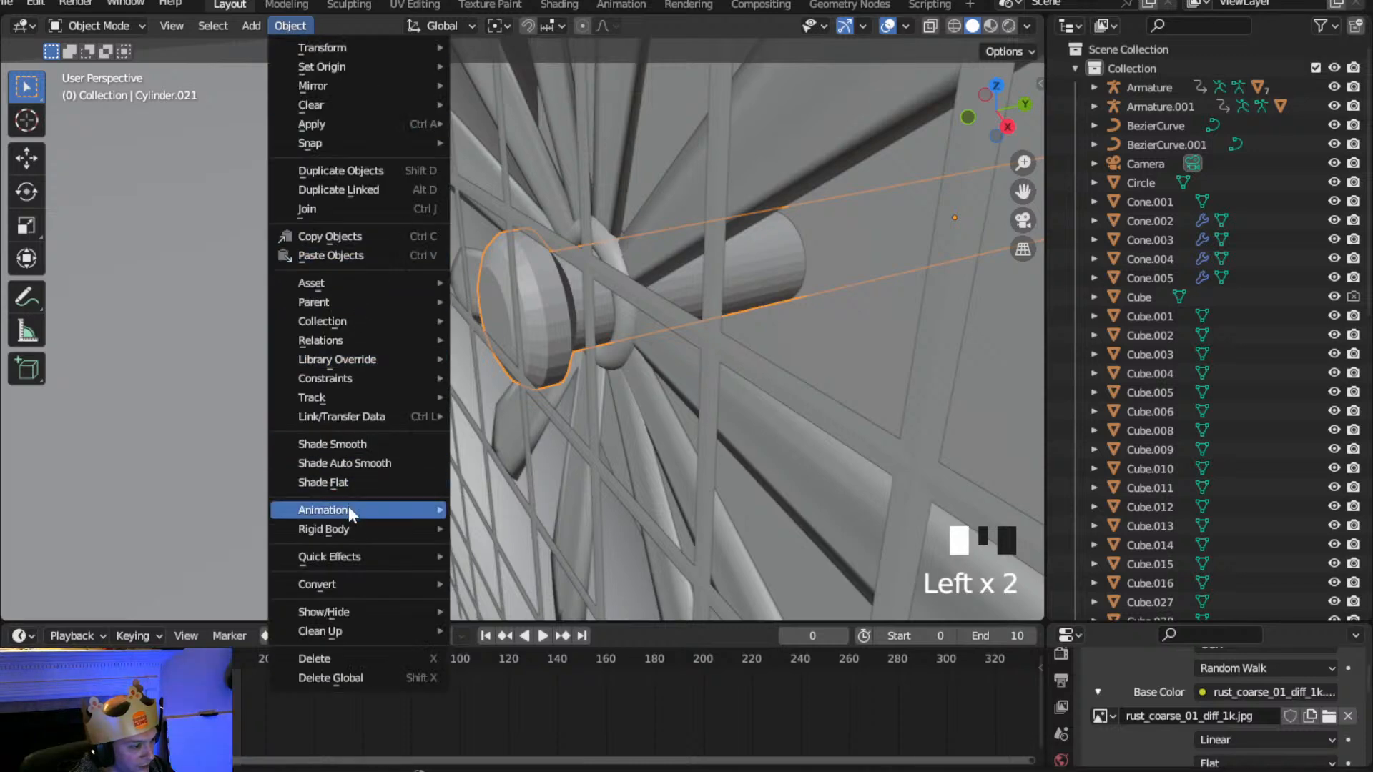
{"action": "left_click", "coordinate": [365, 444]}
Move the capped axle about 0.83 m along global Y so its cap sits closer to the fan hub
{"action": "scroll", "coordinate": [641, 341], "scroll_direction": "up", "scroll_amount": 3}
{"action": "middle_click_drag", "start_coordinate": [642, 341], "coordinate": [572, 413], "text": "shift"}
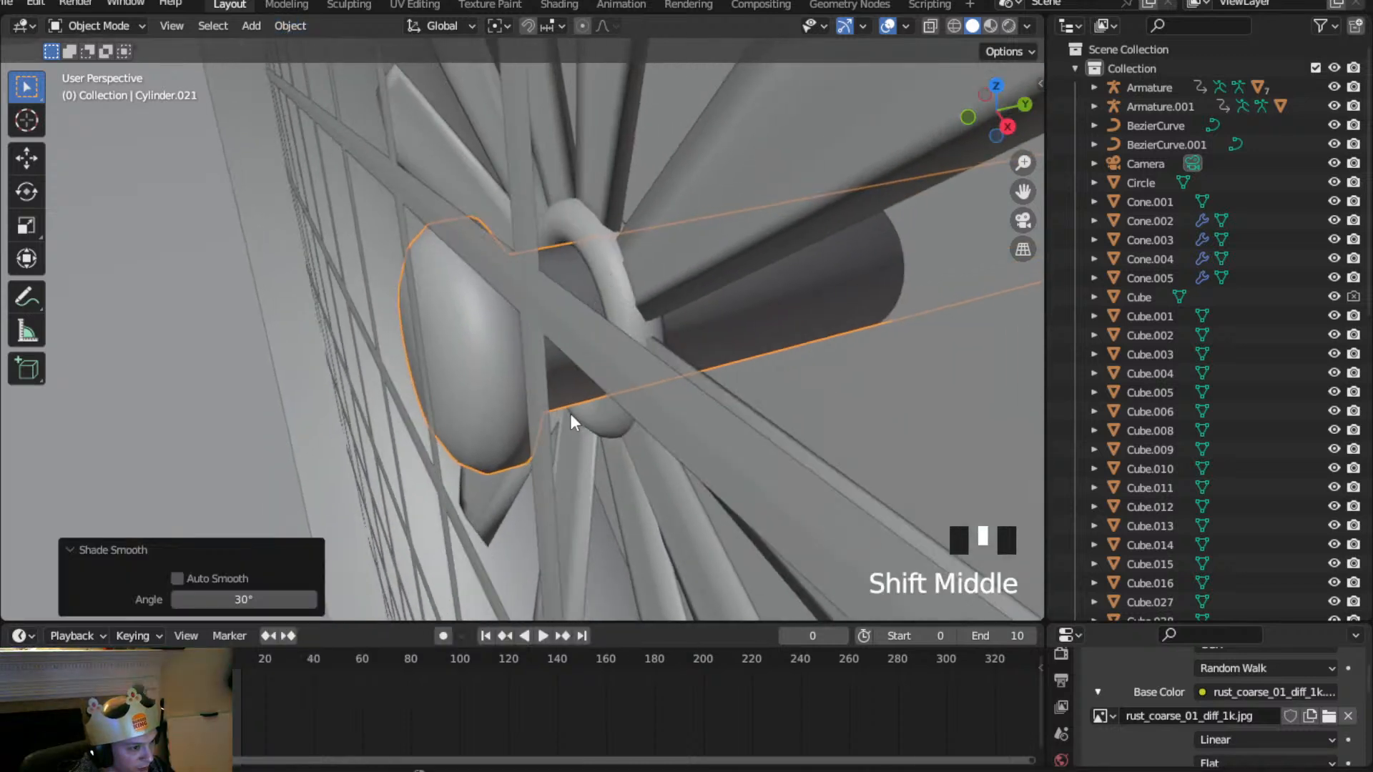
{"action": "key", "text": "g"}
{"action": "key", "text": "y"}
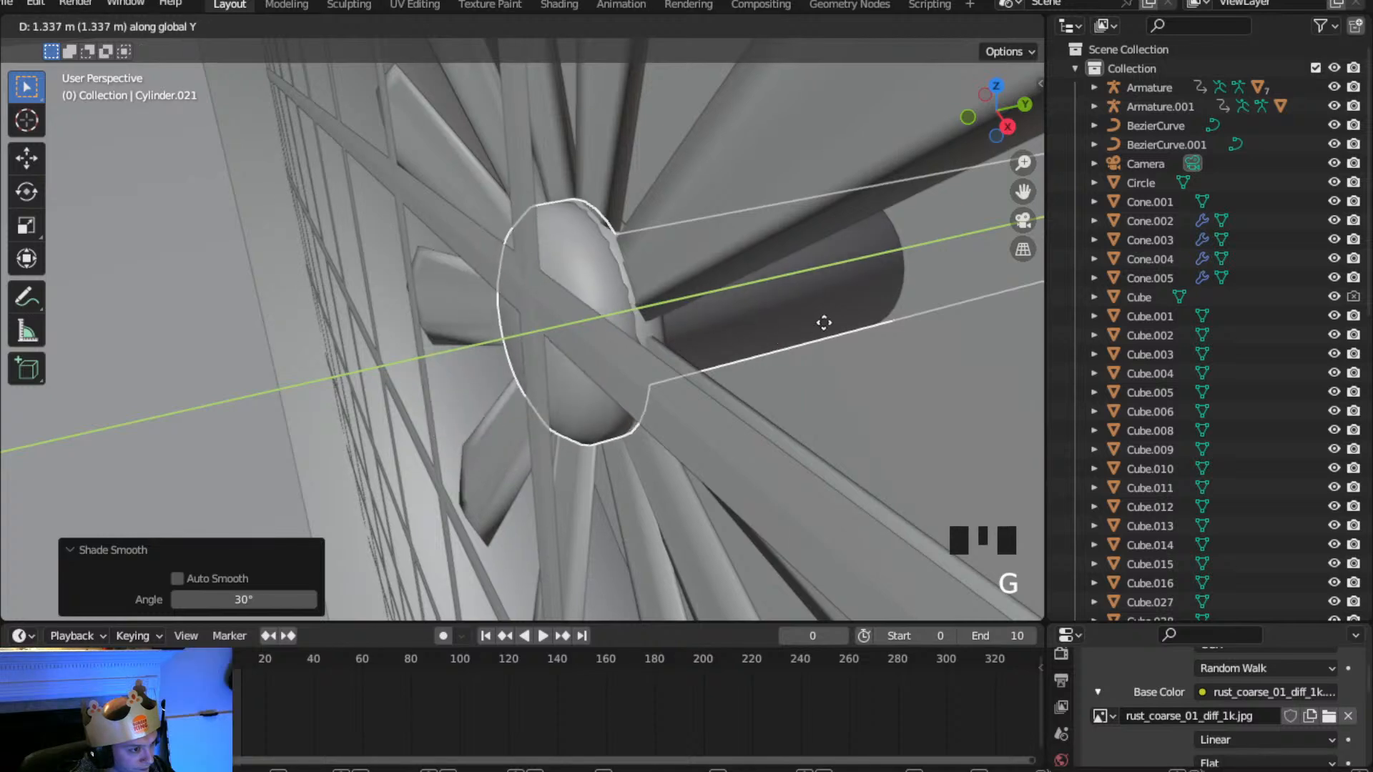
{"action": "left_click", "coordinate": [748, 303]}
Scale the capped axle down slightly and check its fit against the hub from the front of the fan
{"action": "middle_click_drag", "start_coordinate": [749, 303], "coordinate": [512, 355]}
{"action": "scroll", "coordinate": [861, 301], "scroll_direction": "down", "scroll_amount": 2}
{"action": "key", "text": "s"}
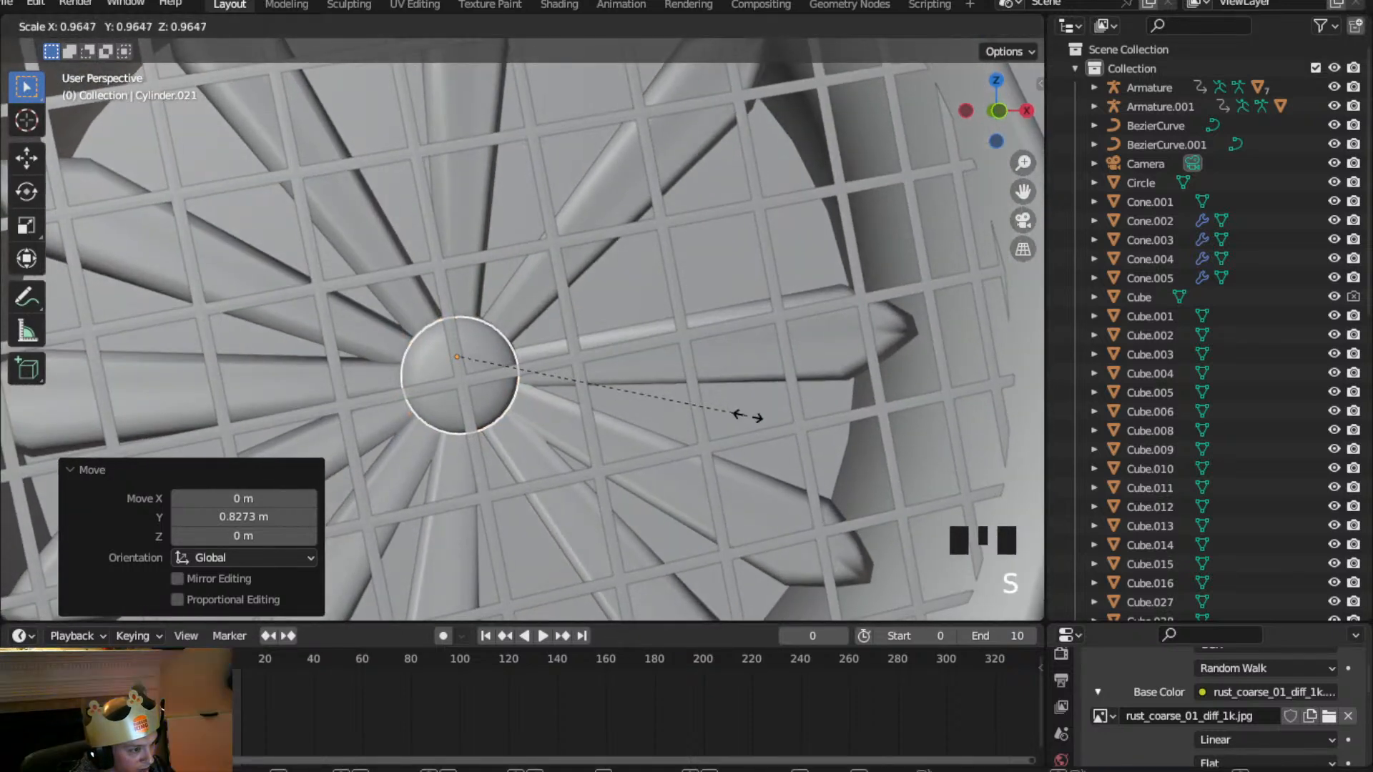
{"action": "left_click", "coordinate": [744, 410]}
{"action": "scroll", "coordinate": [582, 322], "scroll_direction": "down", "scroll_amount": 7}
{"action": "left_click", "coordinate": [659, 119]}
{"action": "middle_click_drag", "start_coordinate": [659, 118], "coordinate": [549, 312]}
{"action": "scroll", "coordinate": [567, 291], "scroll_direction": "up", "scroll_amount": 3}
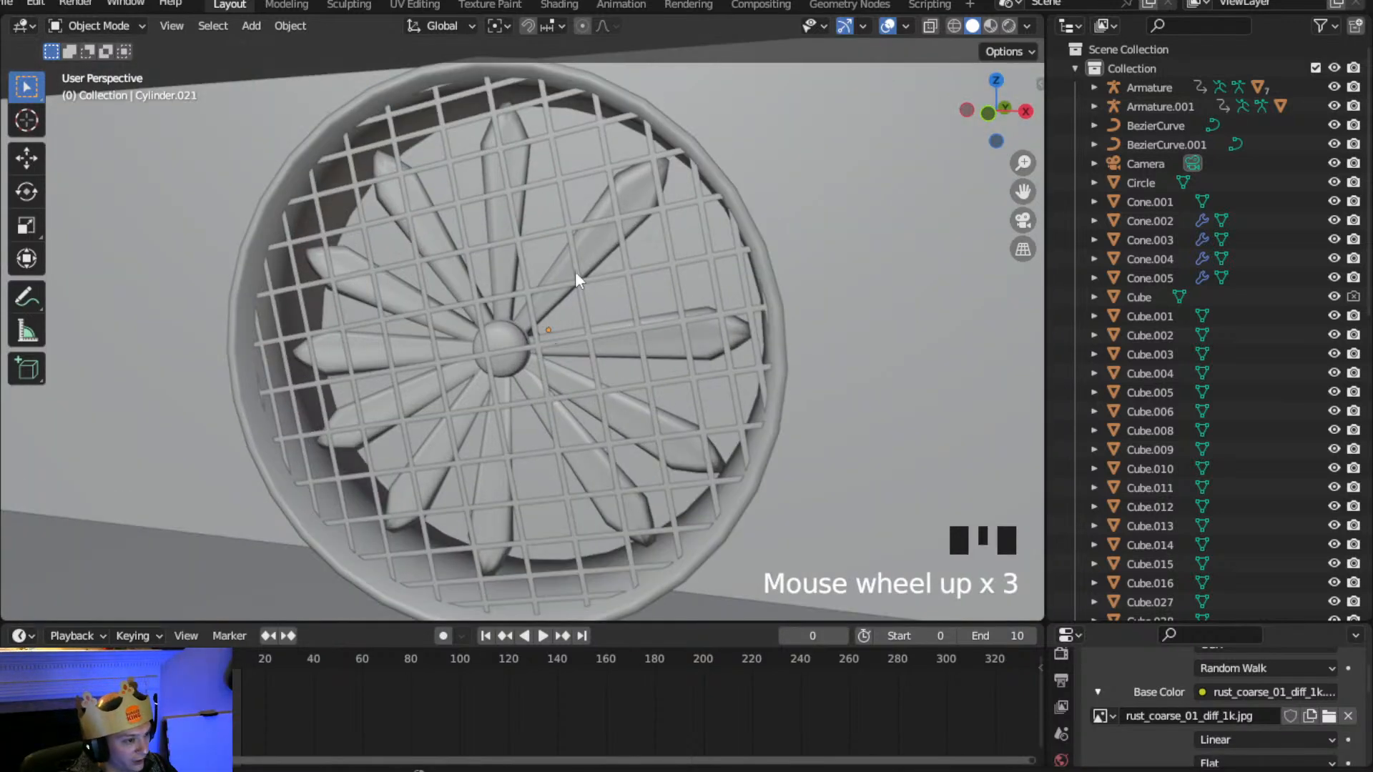
Rotate the fan blades around the global Y axis and save the file
{"action": "left_click", "coordinate": [567, 291]}
{"action": "key", "text": "r"}
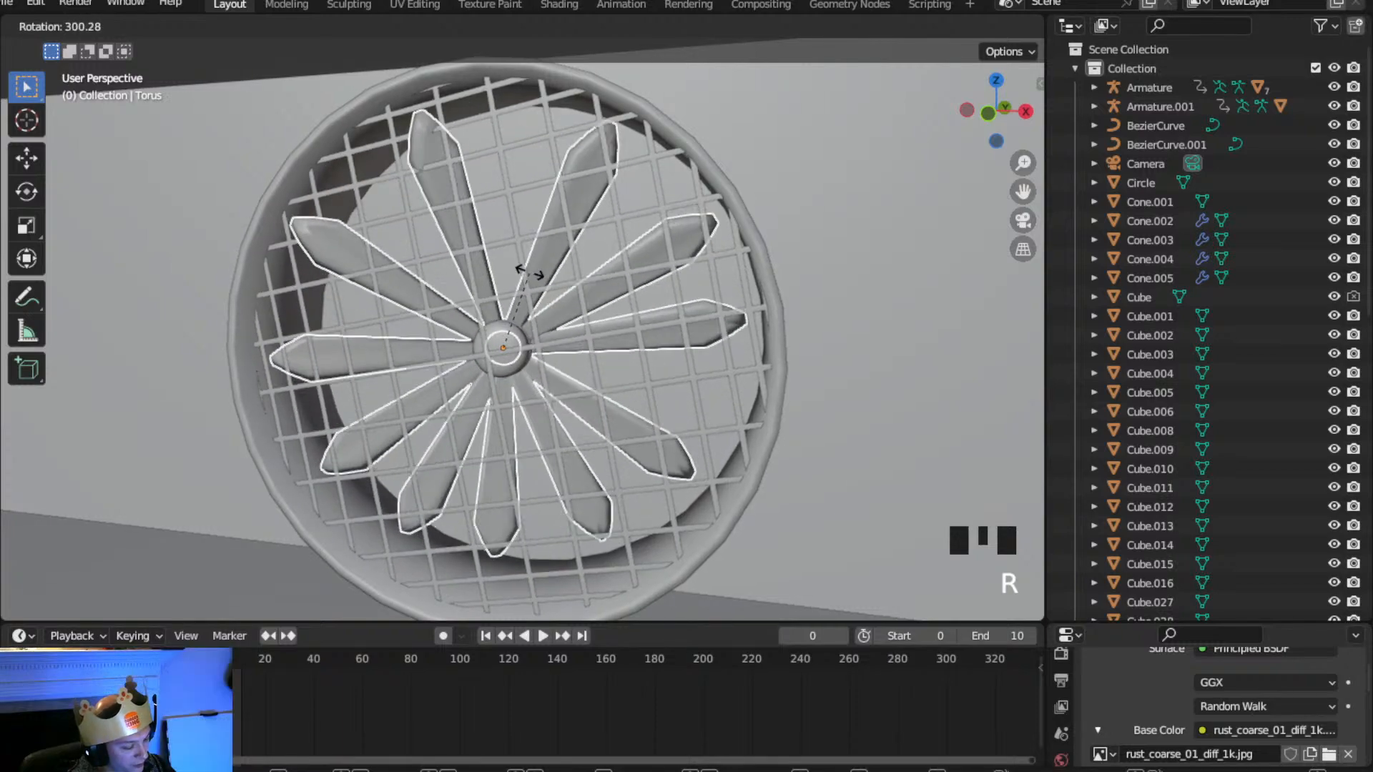
{"action": "key", "text": "x"}
{"action": "key", "text": "y"}
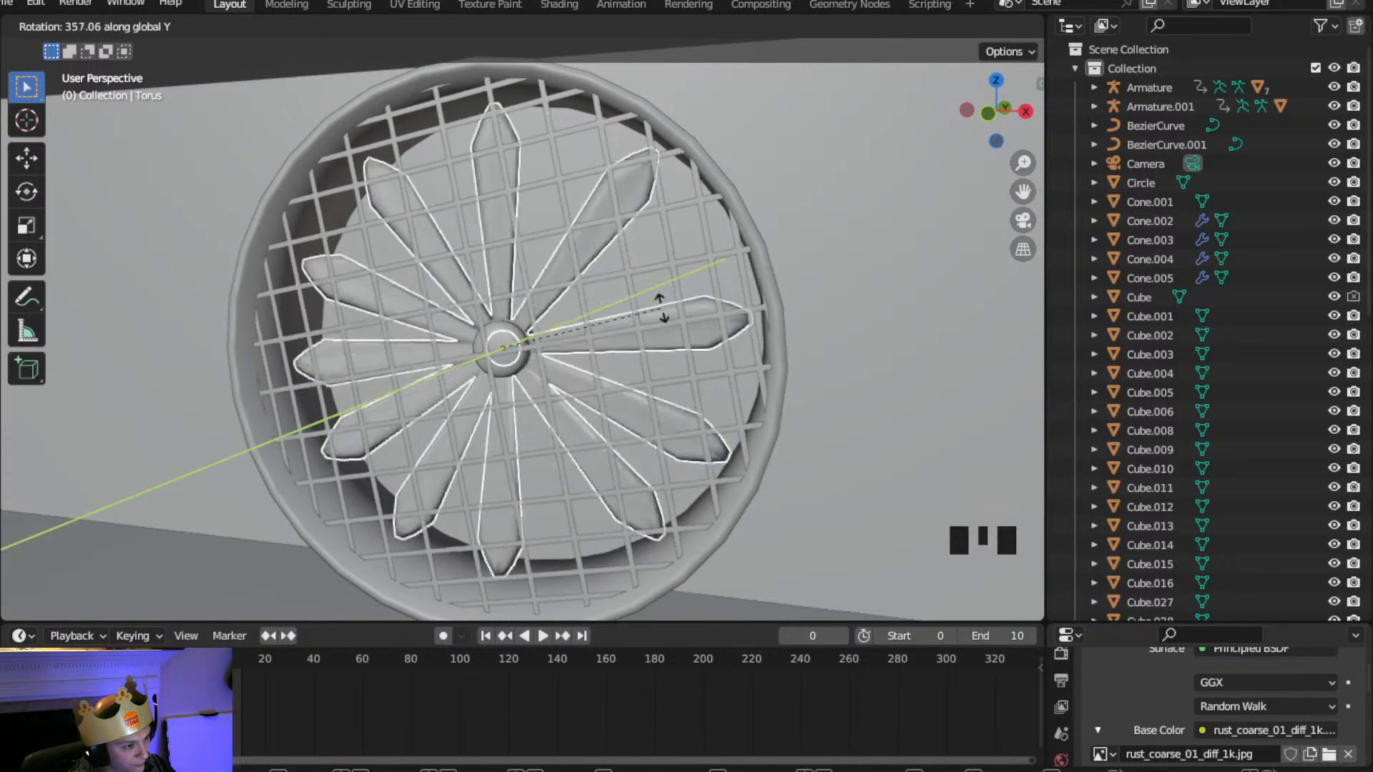
{"action": "left_click", "coordinate": [740, 479]}
{"action": "scroll", "coordinate": [664, 473], "scroll_direction": "down", "scroll_amount": 2}
{"action": "middle_click_drag", "start_coordinate": [665, 473], "coordinate": [867, 500]}
{"action": "key", "text": "ctrl+s"}
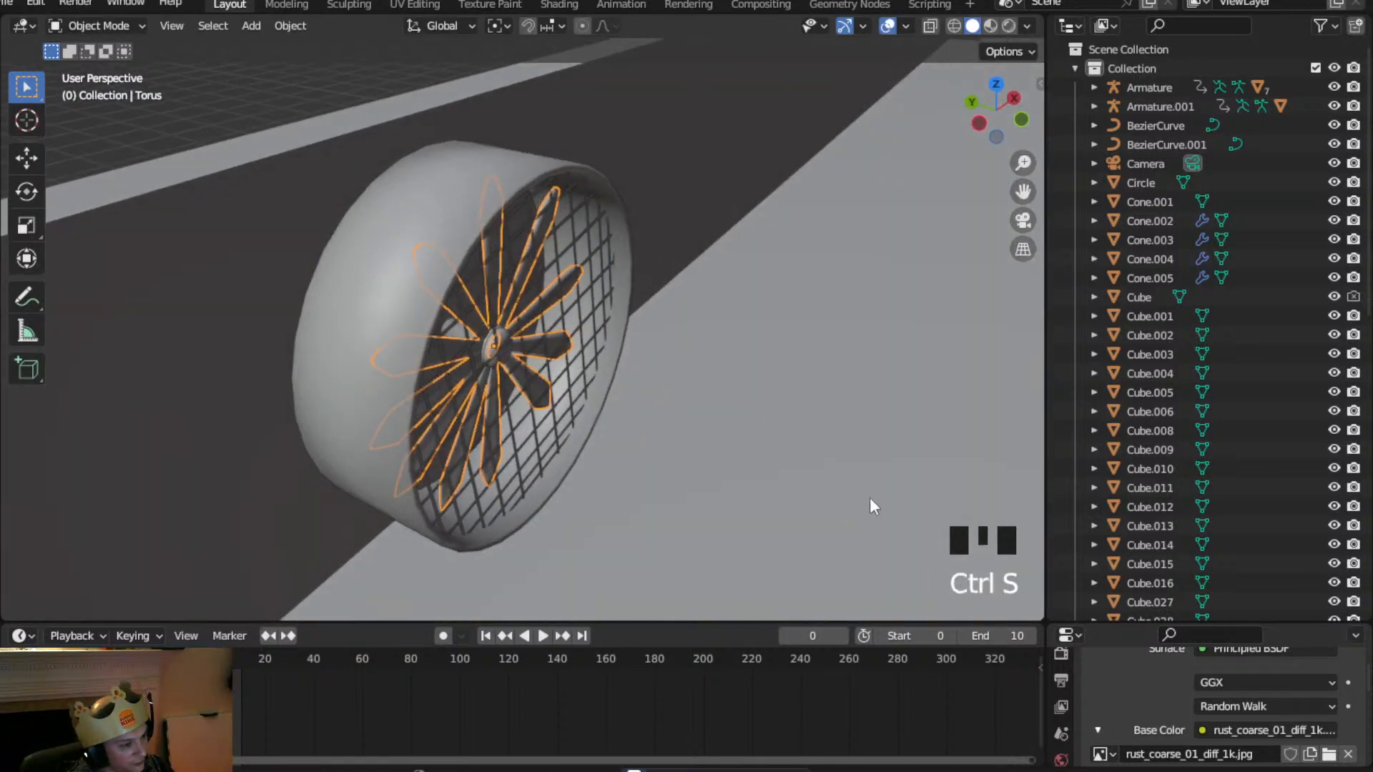
Add a 2 m cube mesh at the world origin of the maze scene
{"action": "scroll", "coordinate": [745, 426], "scroll_direction": "down", "scroll_amount": 3}
{"action": "middle_click_drag", "start_coordinate": [779, 480], "coordinate": [516, 469]}
{"action": "scroll", "coordinate": [516, 468], "scroll_direction": "down", "scroll_amount": 3}
{"action": "middle_click_drag", "start_coordinate": [650, 444], "coordinate": [283, 434]}
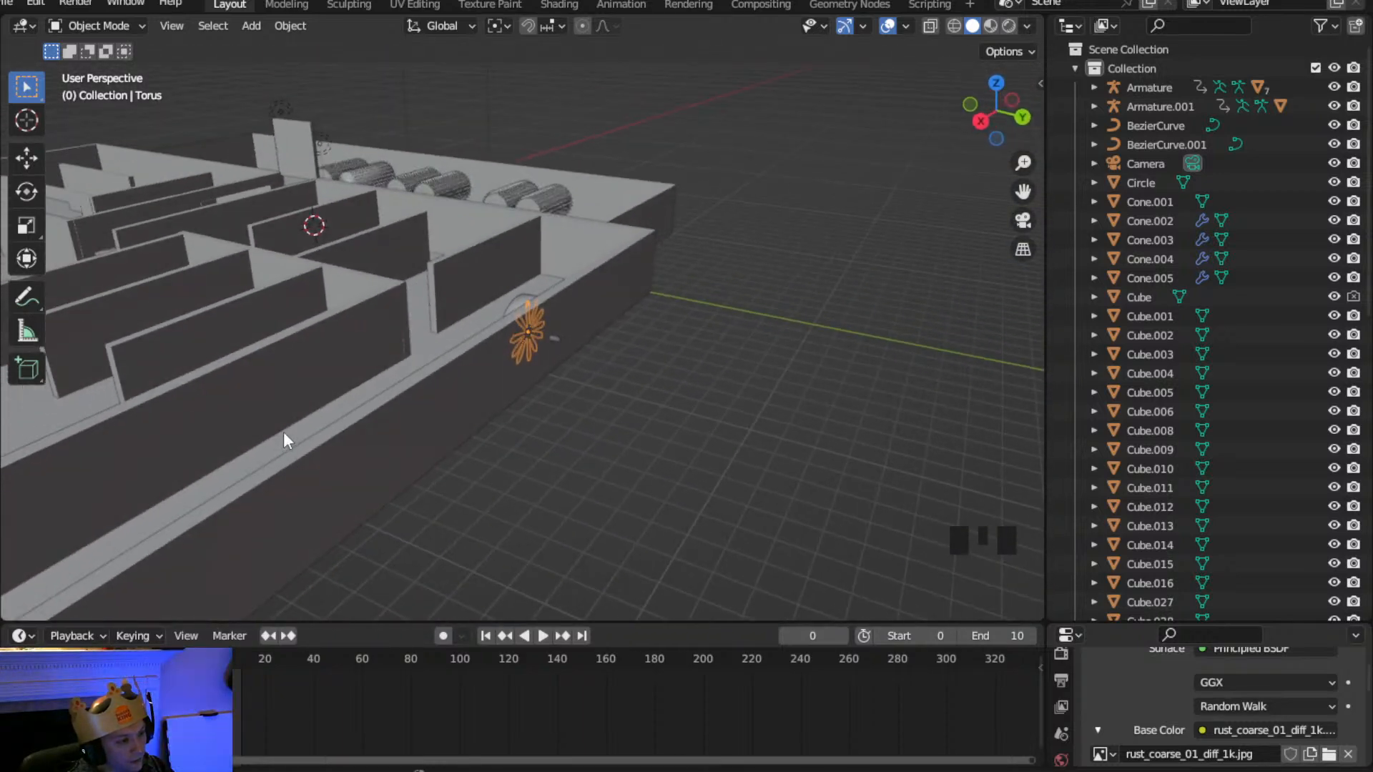
{"action": "middle_click_drag", "start_coordinate": [160, 451], "coordinate": [510, 349], "text": "shift"}
{"action": "scroll", "coordinate": [562, 345], "scroll_direction": "down", "scroll_amount": 2}
{"action": "middle_click_drag", "start_coordinate": [396, 372], "coordinate": [540, 436], "text": "shift"}
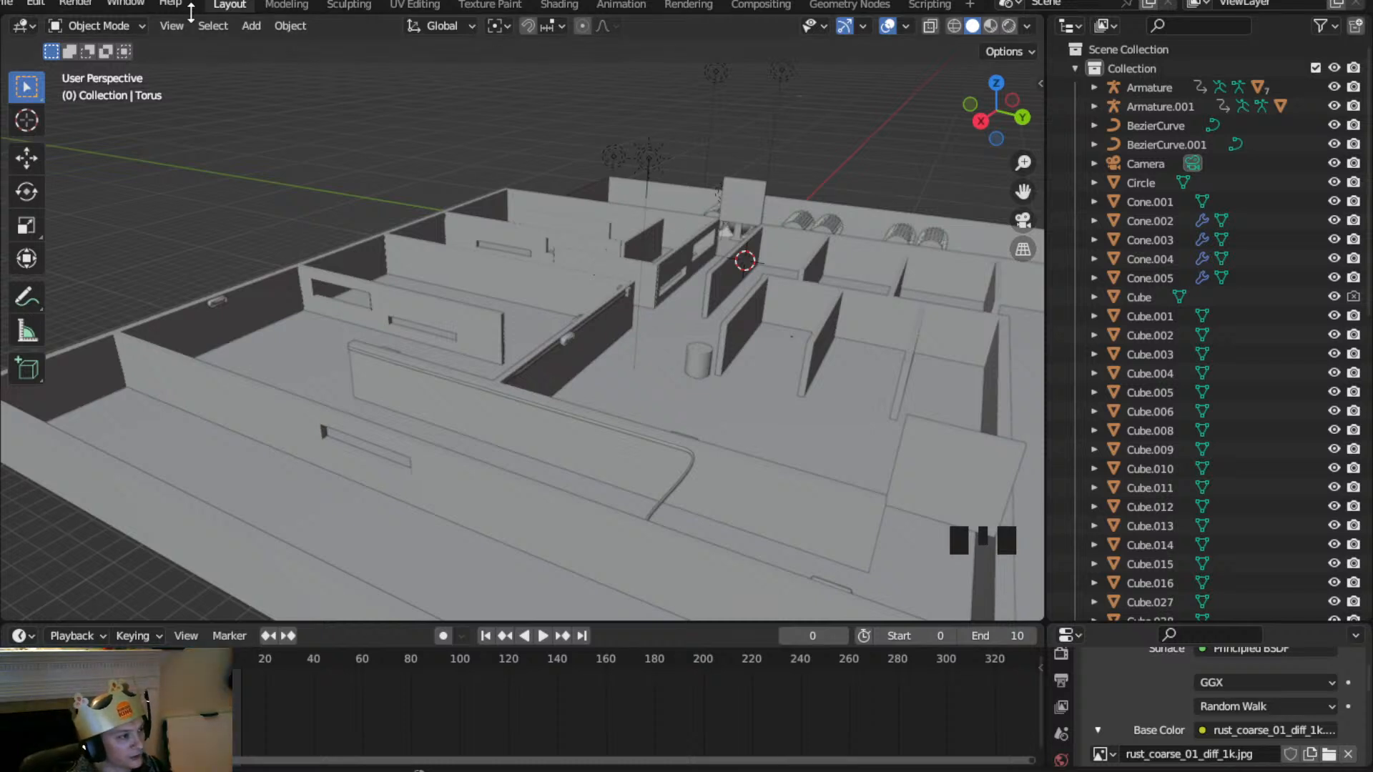
{"action": "left_click", "coordinate": [251, 28]}
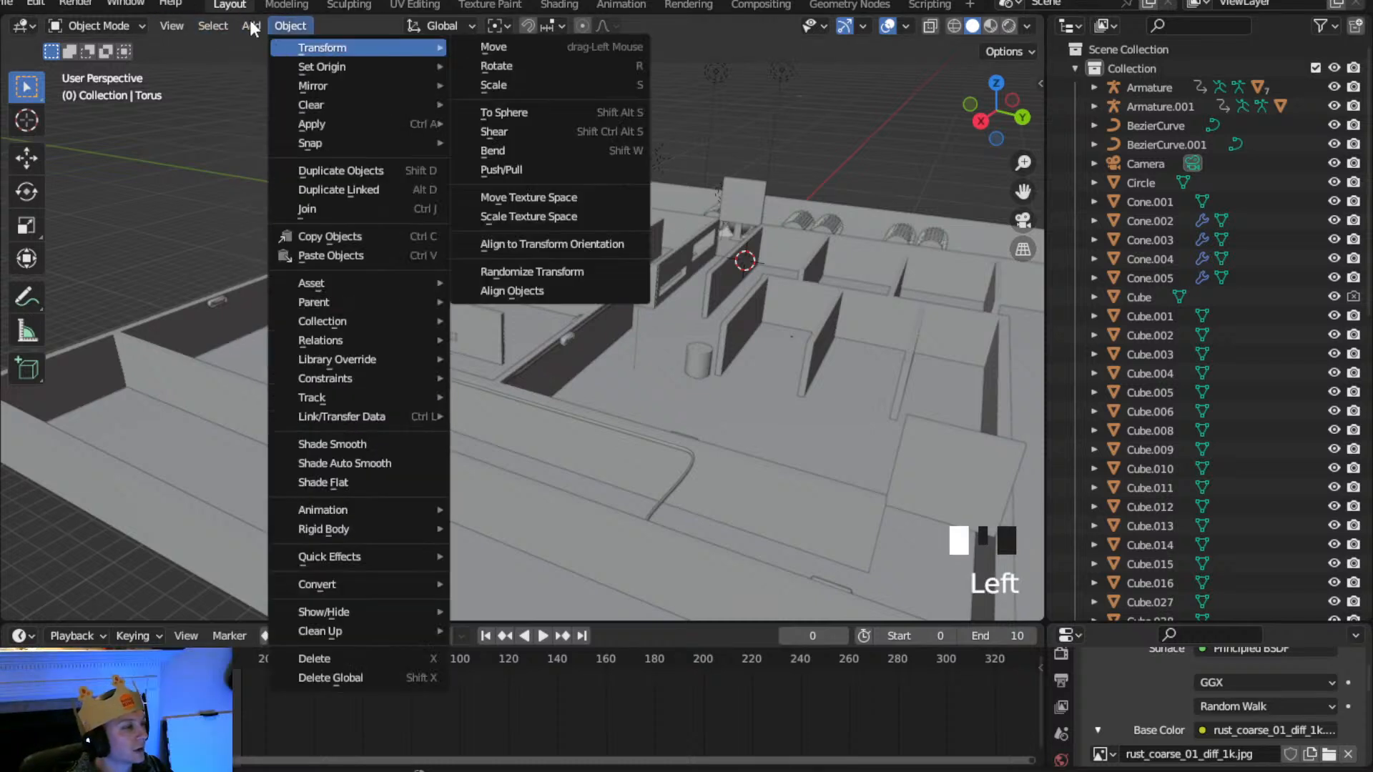
{"action": "mouse_move", "coordinate": [251, 26]}
{"action": "mouse_move", "coordinate": [258, 50]}
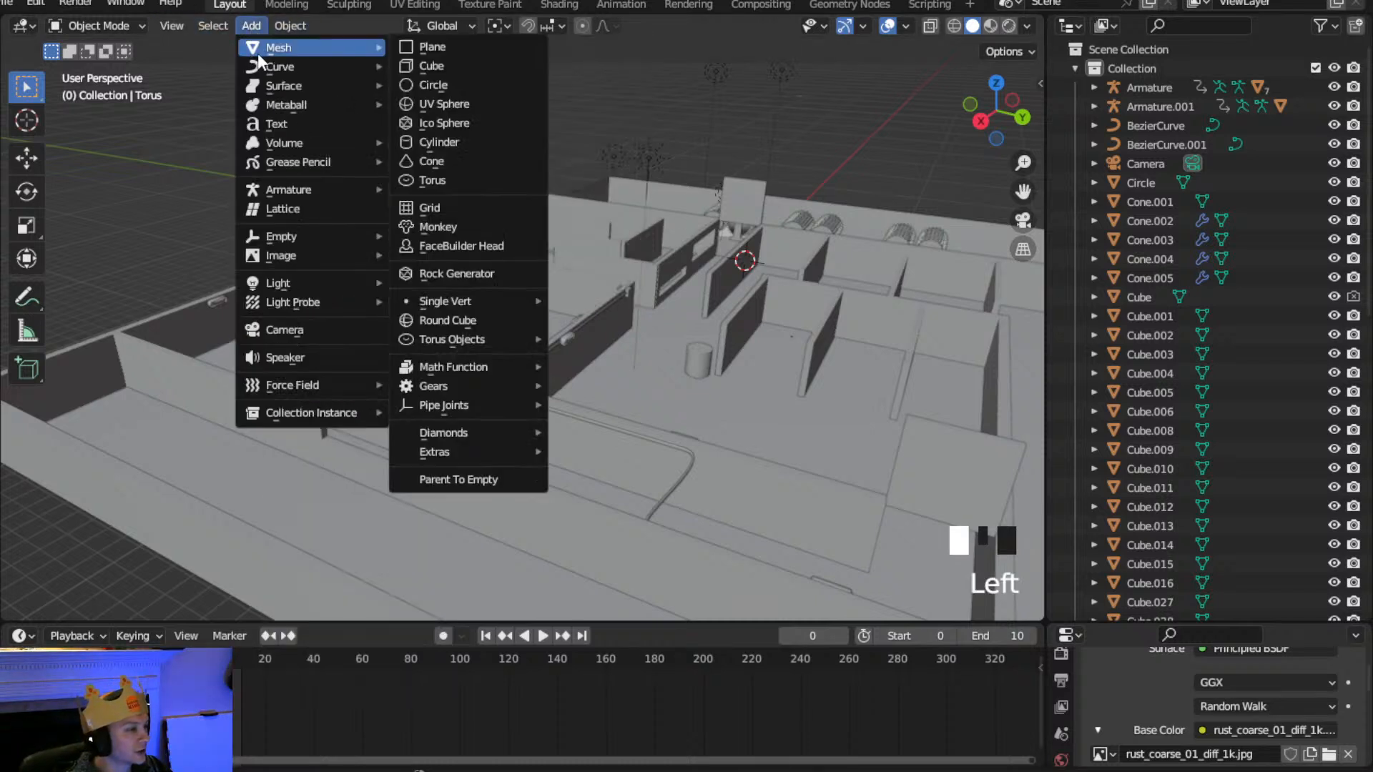
{"action": "left_click", "coordinate": [491, 72]}
Raise the new cube about 8.53 m along Z above the maze floor
{"action": "scroll", "coordinate": [752, 301], "scroll_direction": "down", "scroll_amount": 2}
{"action": "scroll", "coordinate": [717, 322], "scroll_direction": "down", "scroll_amount": 2}
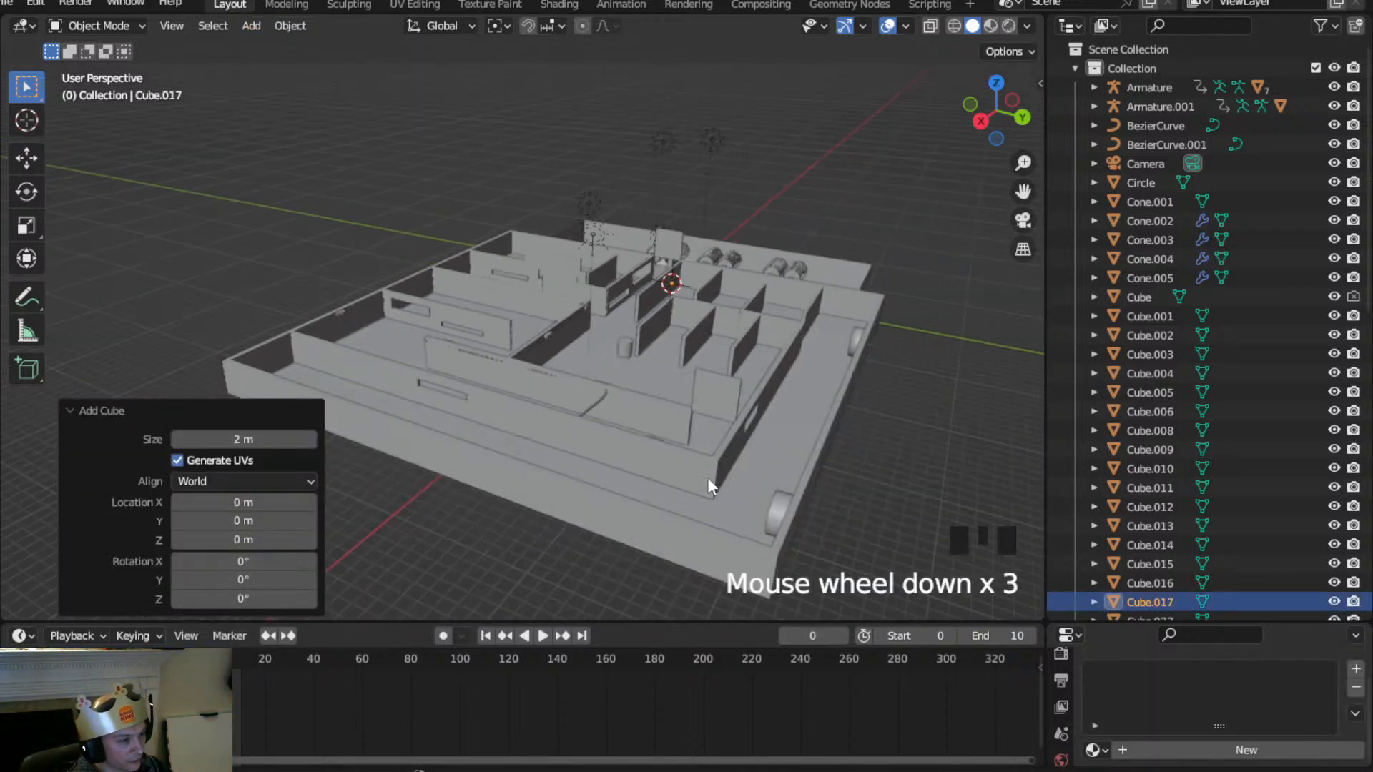
{"action": "scroll", "coordinate": [701, 494], "scroll_direction": "up", "scroll_amount": 7}
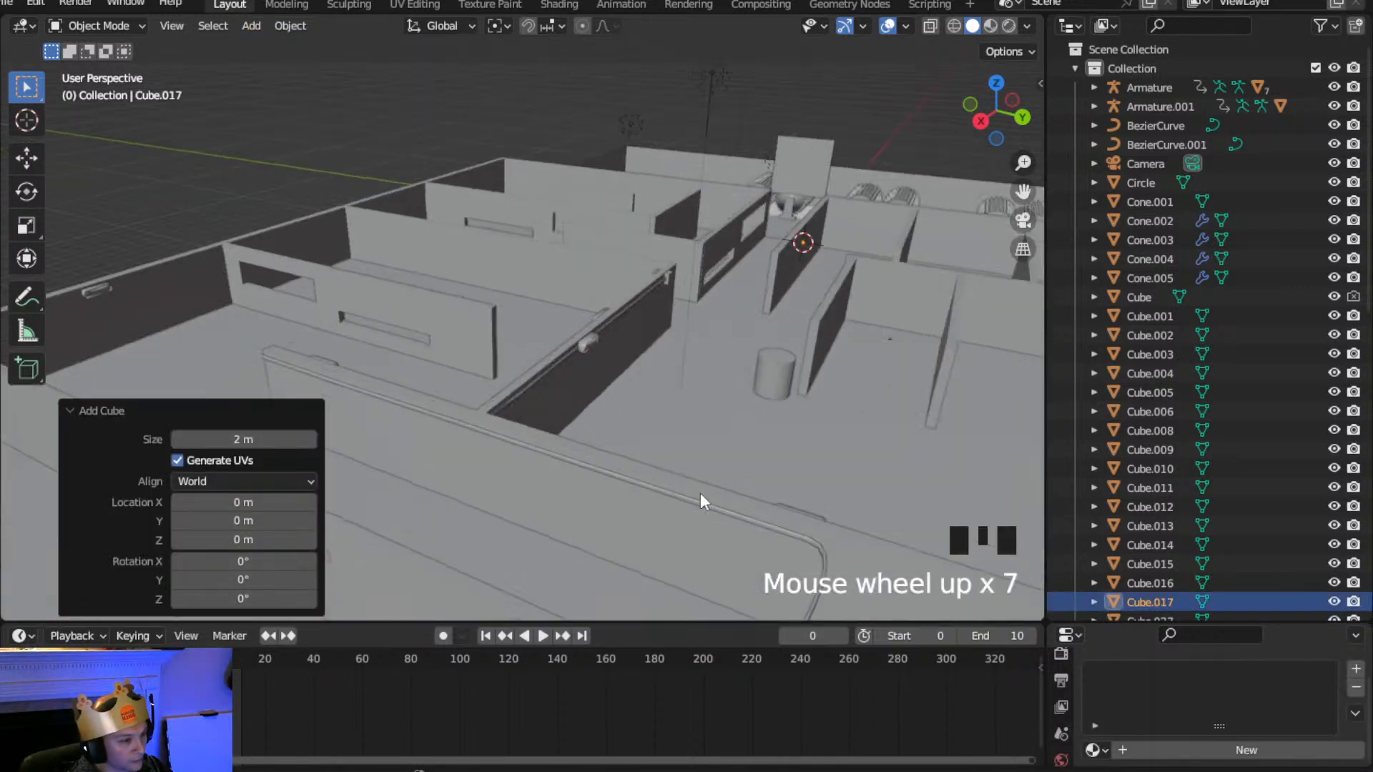
{"action": "middle_click_drag", "start_coordinate": [709, 393], "coordinate": [346, 267]}
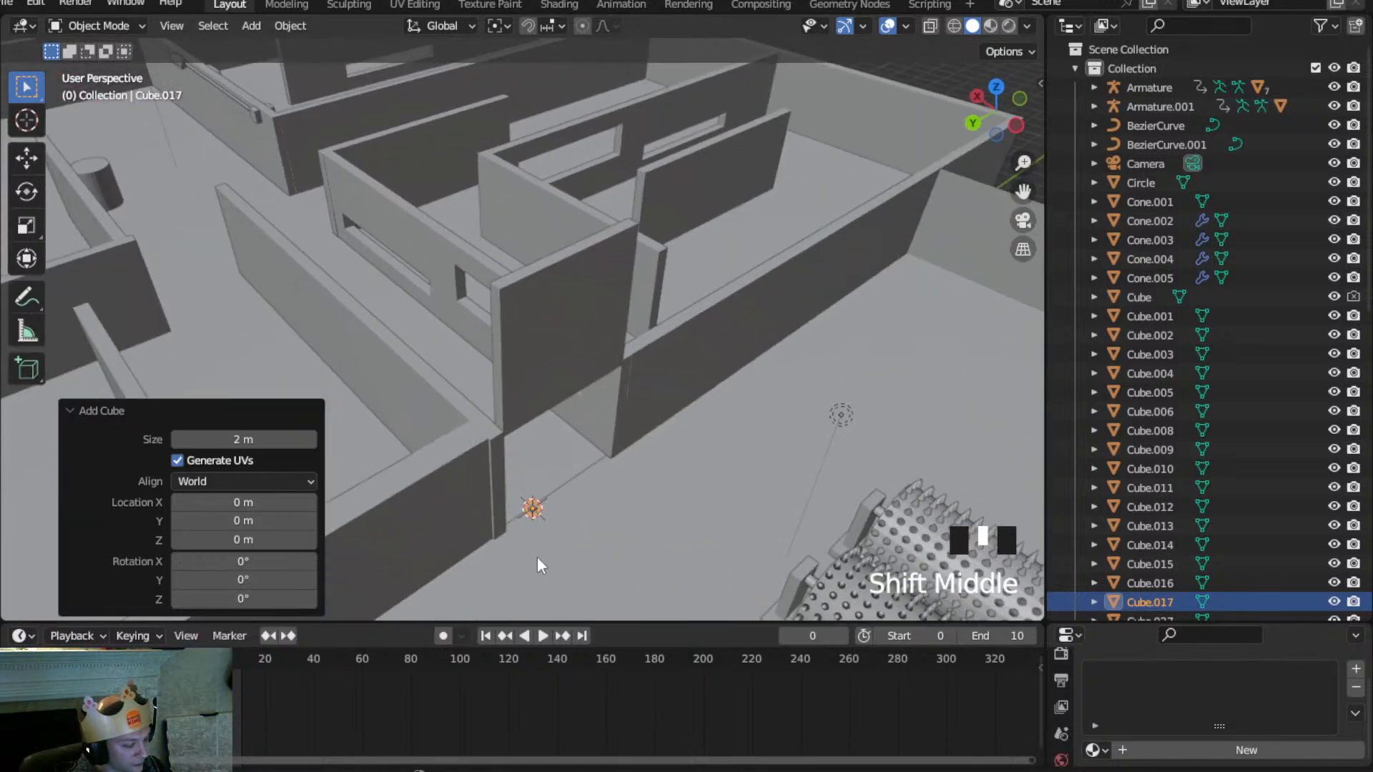
{"action": "key", "text": "g"}
{"action": "key", "text": "z"}
{"action": "left_click", "coordinate": [555, 535]}
Move the cube about 181.3 m along global X to the far side of the maze
{"action": "key", "text": "g"}
{"action": "key", "text": "y"}
{"action": "key", "text": "x"}
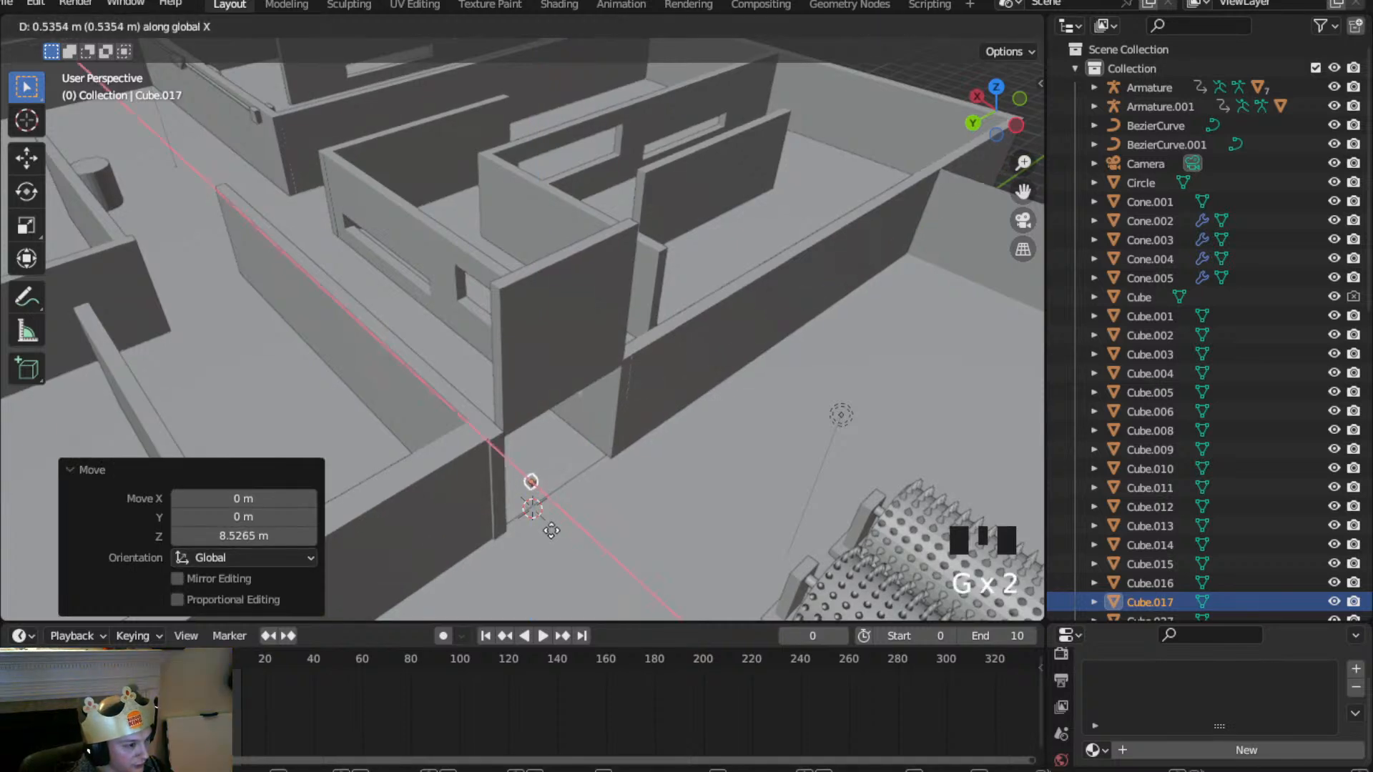
{"action": "left_click", "coordinate": [219, 242]}
{"action": "middle_click_drag", "start_coordinate": [217, 242], "coordinate": [410, 337], "text": "shift"}
{"action": "scroll", "coordinate": [680, 393], "scroll_direction": "up", "scroll_amount": 4}
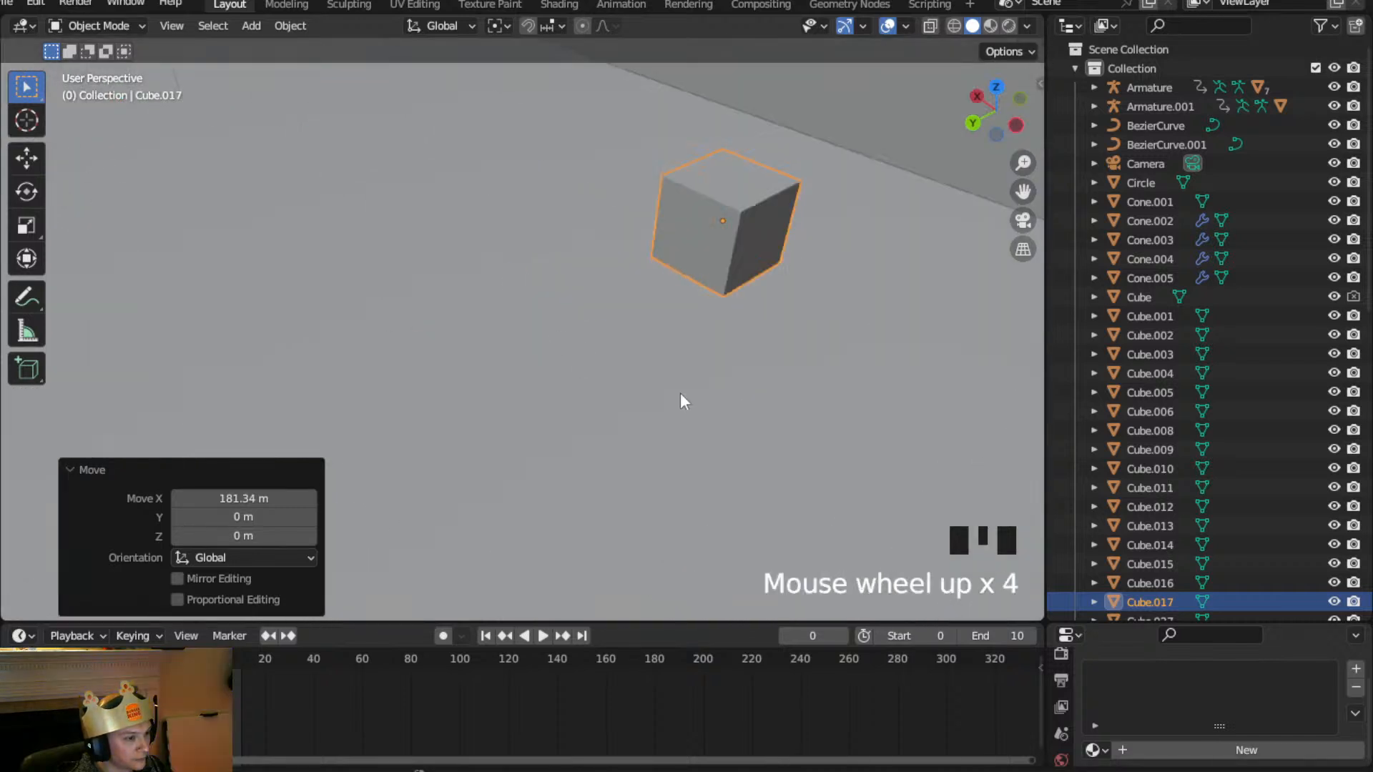
Isolate the new cube in local view
{"action": "middle_click_drag", "start_coordinate": [680, 393], "coordinate": [626, 374]}
{"action": "middle_click_drag", "start_coordinate": [508, 325], "coordinate": [533, 340], "text": "shift"}
{"action": "scroll", "coordinate": [484, 304], "scroll_direction": "up", "scroll_amount": 2}
{"action": "middle_click_drag", "start_coordinate": [484, 303], "coordinate": [550, 331], "text": "shift"}
{"action": "key", "text": "KP_Divide"}
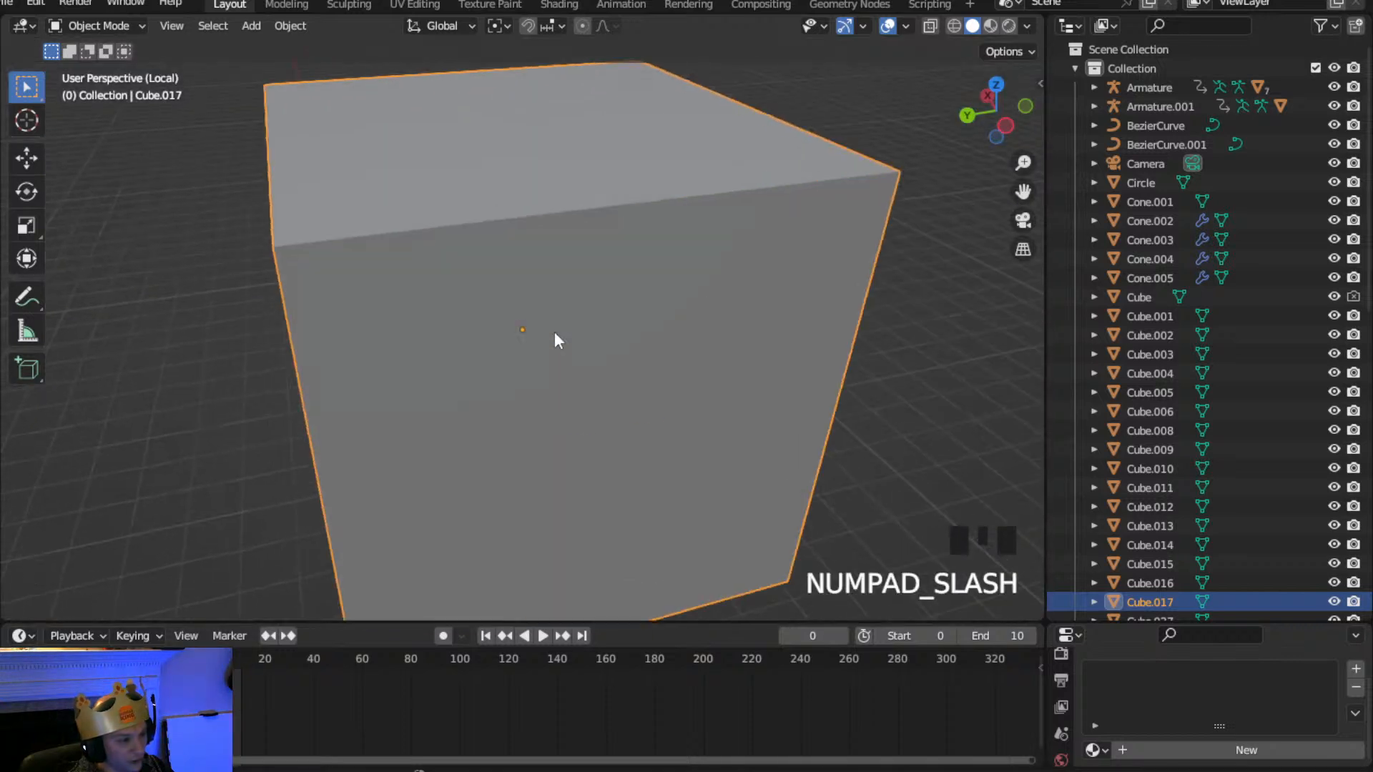
{"action": "scroll", "coordinate": [551, 331], "scroll_direction": "down", "scroll_amount": 2}
In Edit Mode, extrude the cube's top face in place and scale it to 0.954 to leave a thin rim
{"action": "left_click", "coordinate": [98, 26]}
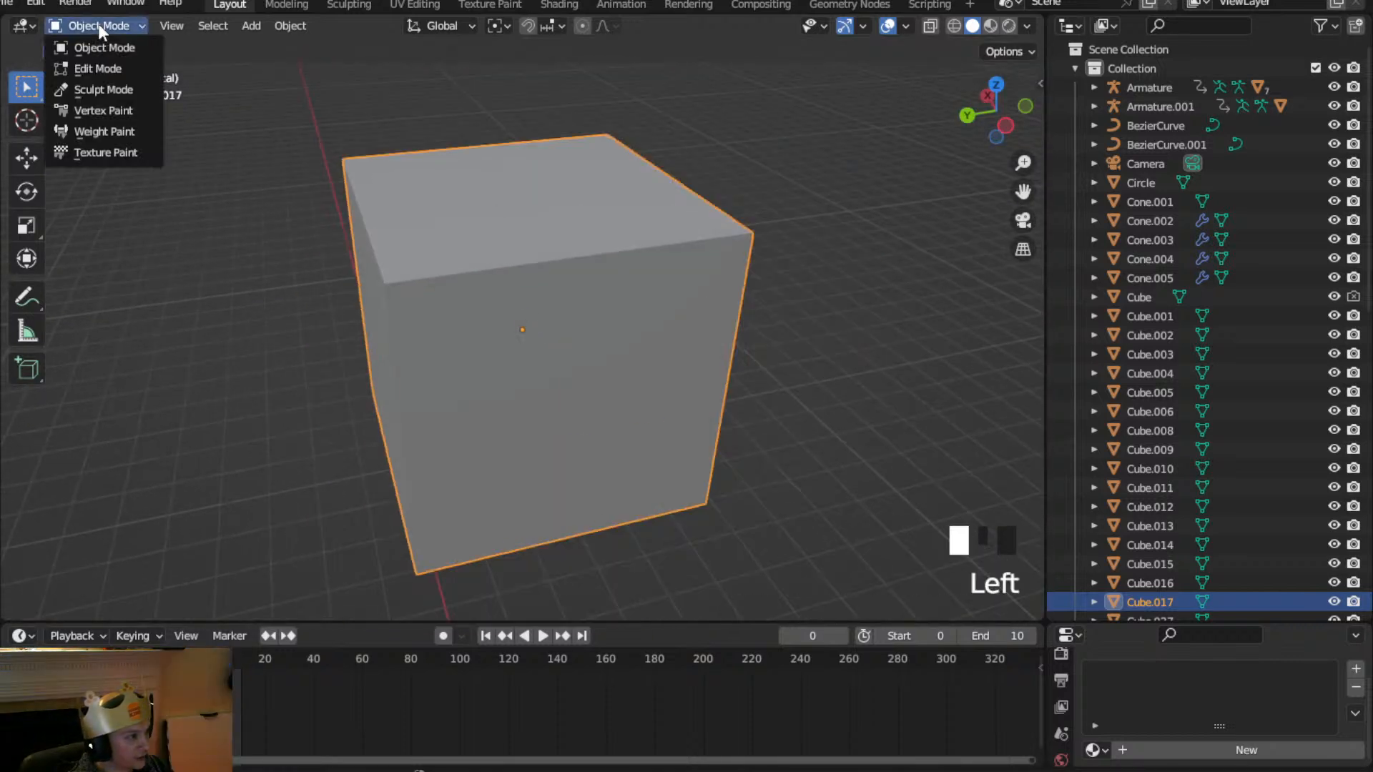
{"action": "left_click", "coordinate": [97, 66]}
{"action": "scroll", "coordinate": [613, 239], "scroll_direction": "down", "scroll_amount": 2}
{"action": "left_click", "coordinate": [588, 243]}
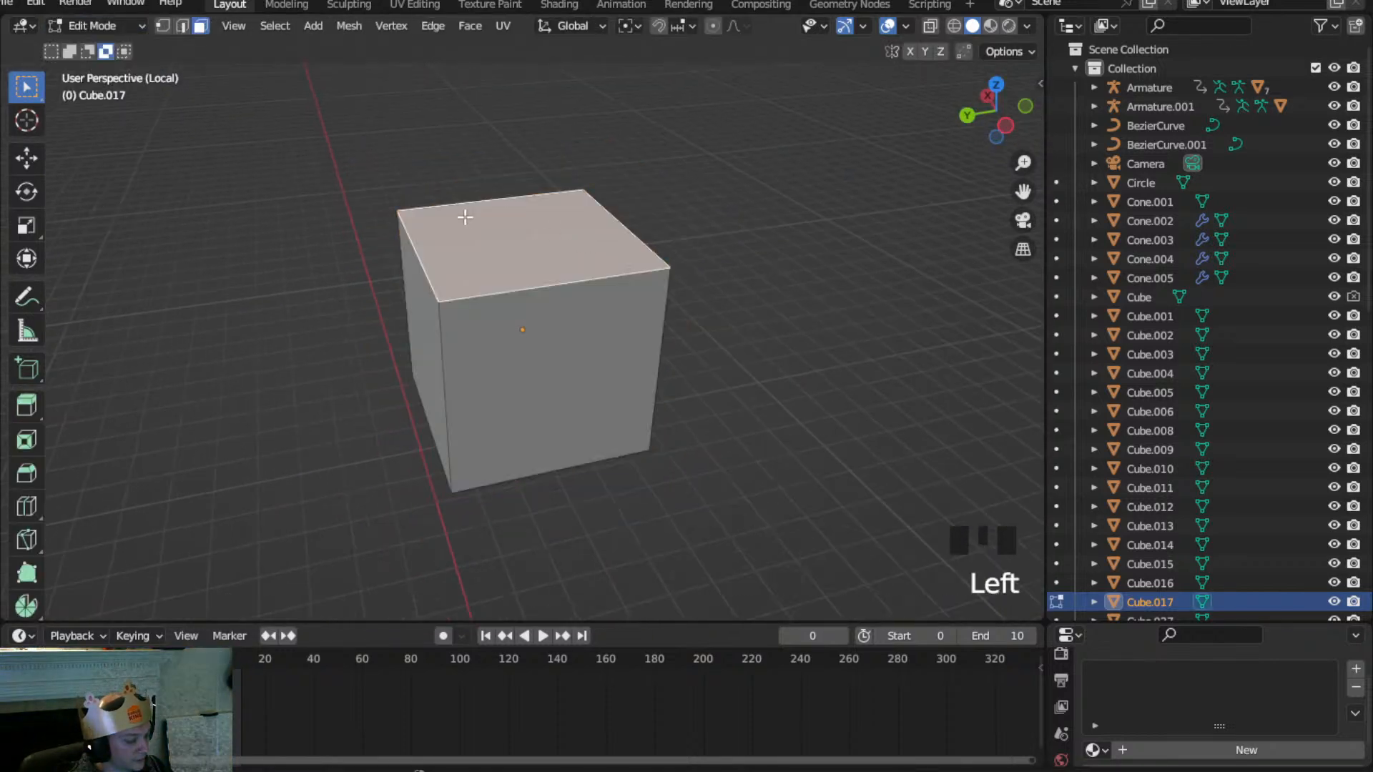
{"action": "key", "text": "e"}
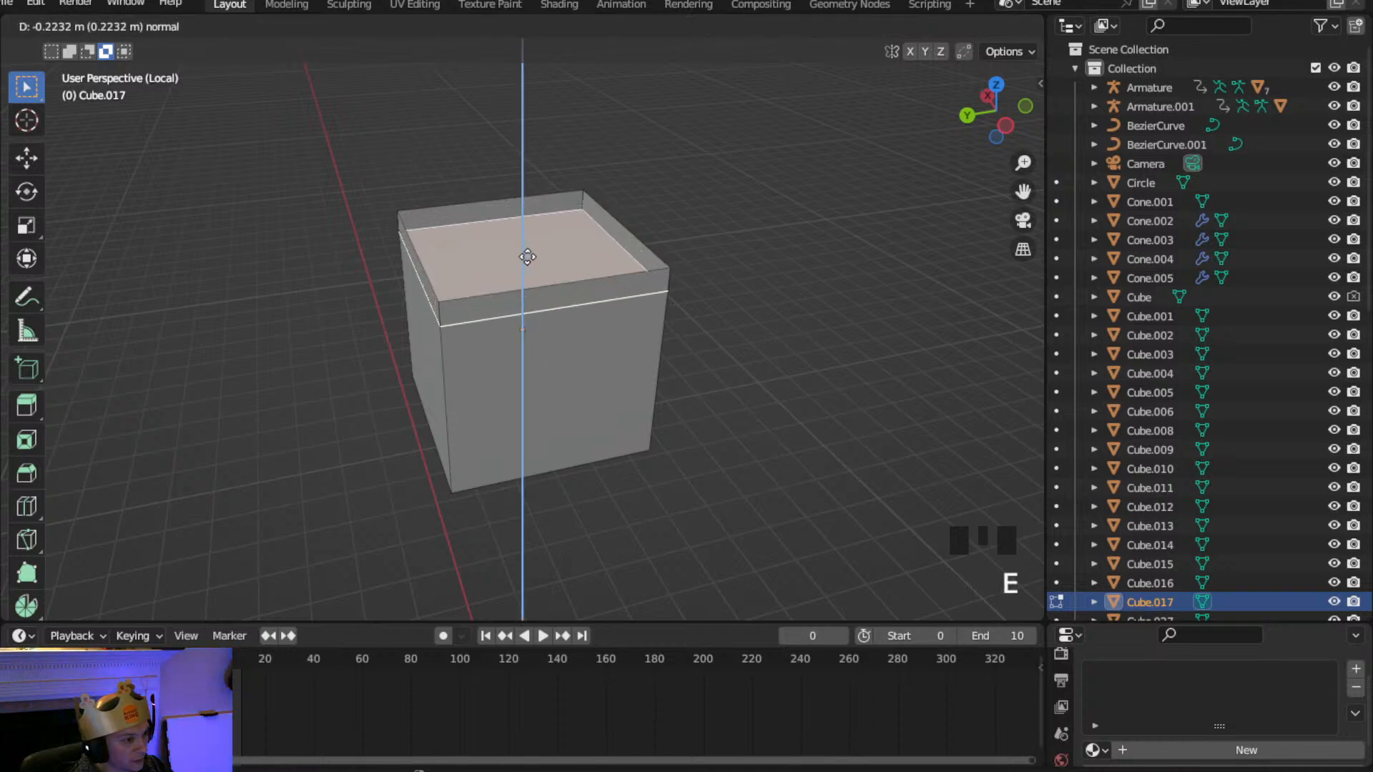
{"action": "right_click", "coordinate": [528, 260]}
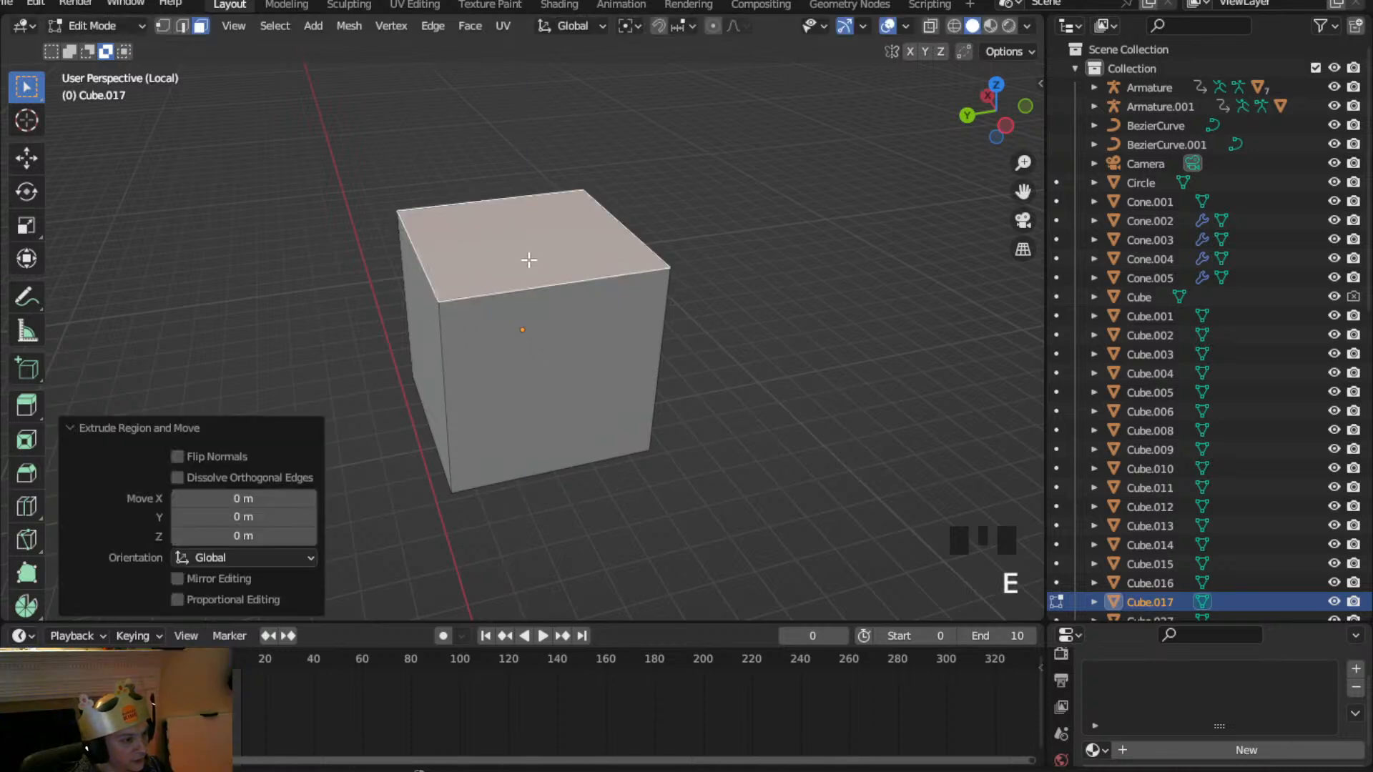
{"action": "key", "text": "s"}
{"action": "left_click", "coordinate": [748, 323]}
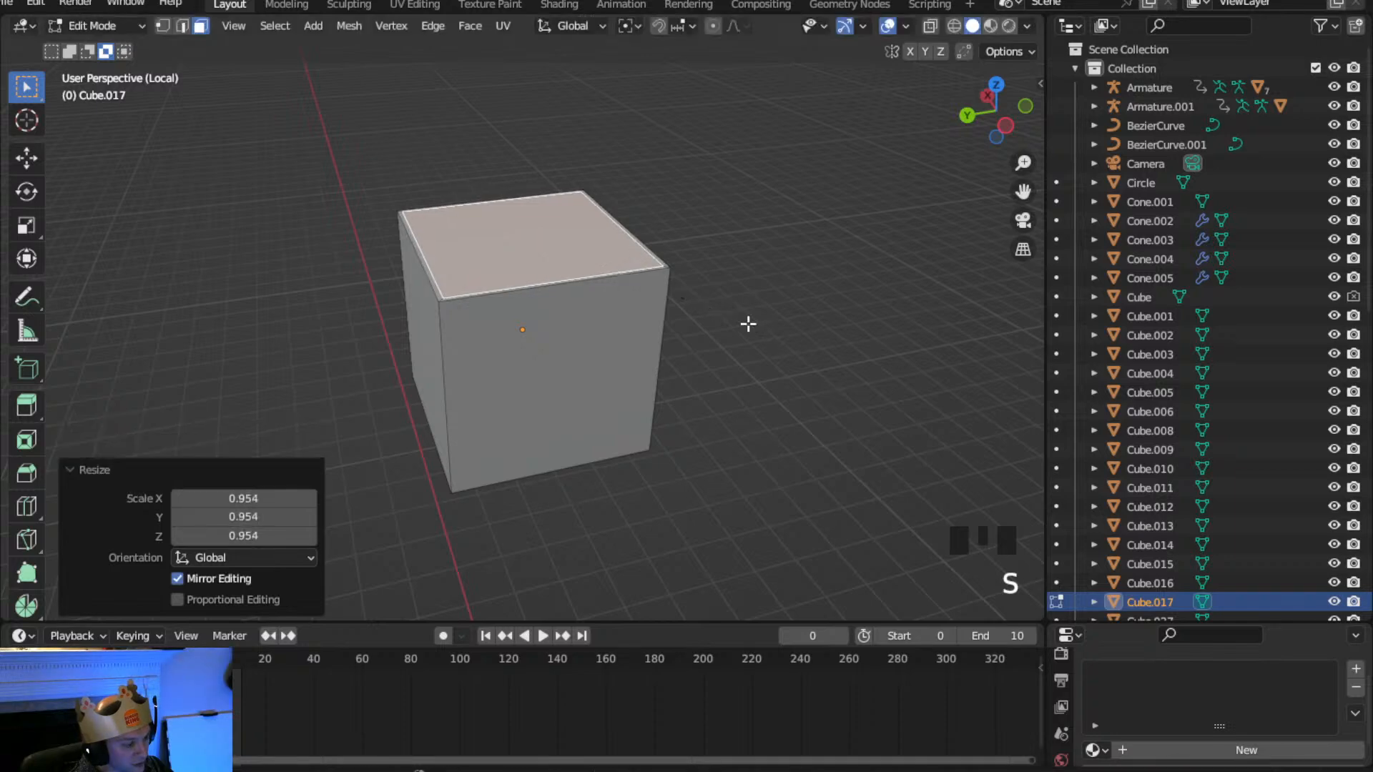
Extrude the inner top face about 1.335 m down to hollow out the box, and return to Object Mode
{"action": "key", "text": "e"}
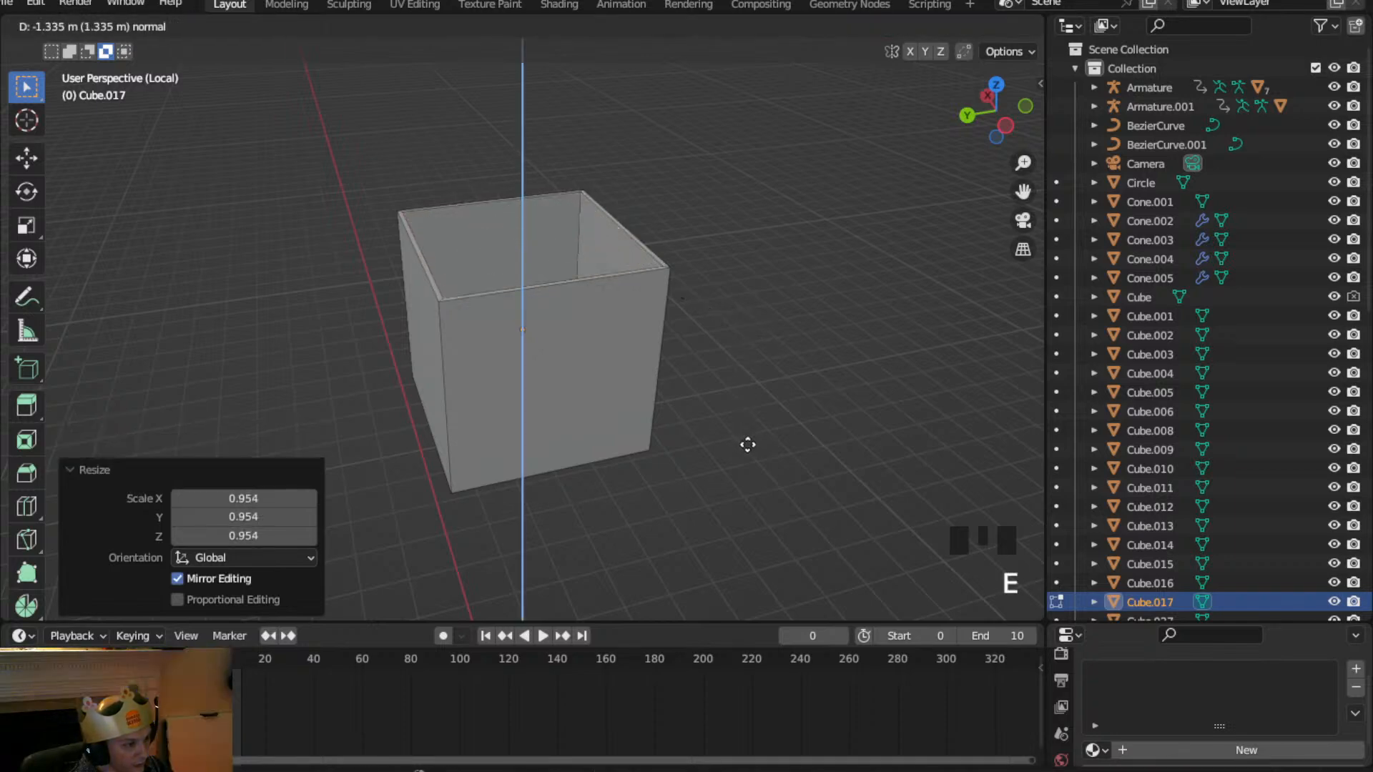
{"action": "left_click", "coordinate": [747, 445]}
{"action": "middle_click_drag", "start_coordinate": [588, 359], "coordinate": [520, 320]}
{"action": "left_click", "coordinate": [129, 29]}
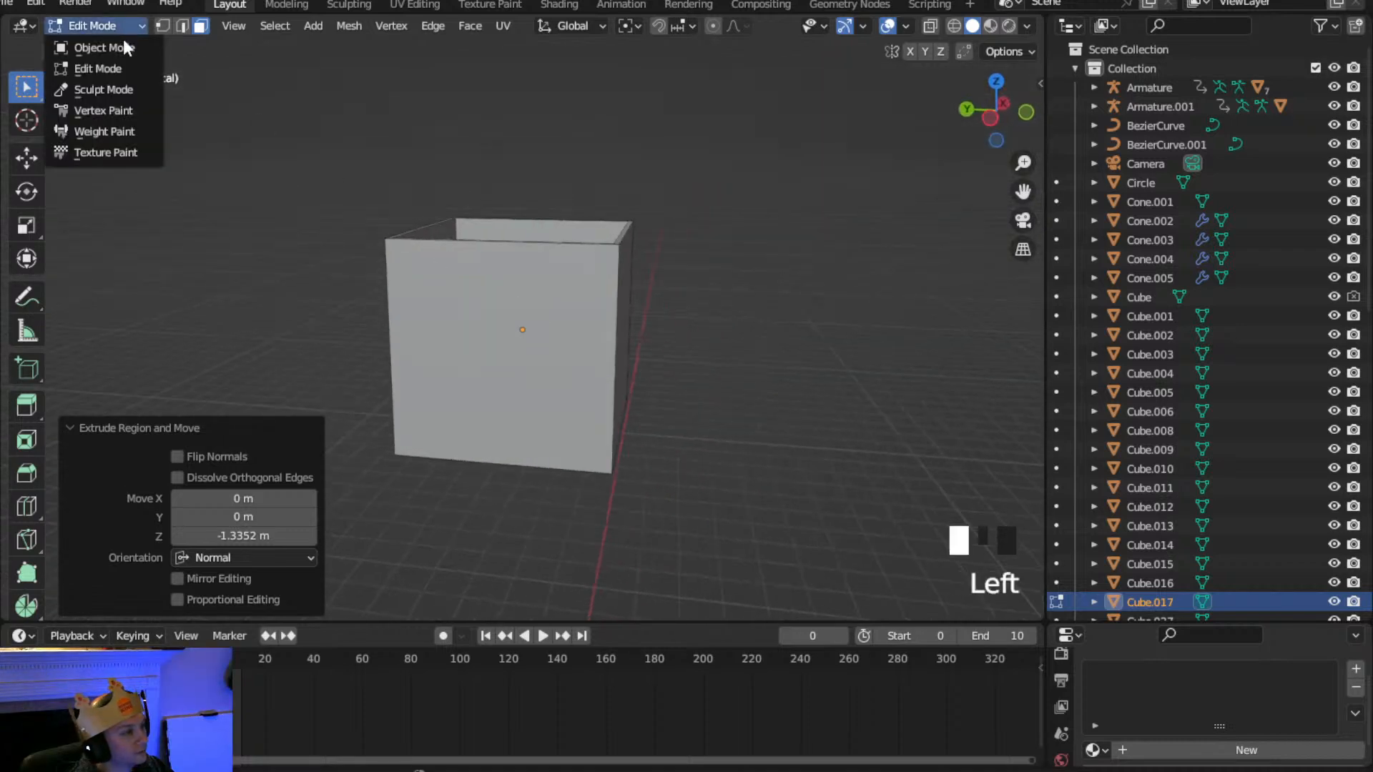
{"action": "left_click", "coordinate": [90, 45]}
{"action": "middle_click_drag", "start_coordinate": [429, 329], "coordinate": [578, 370]}
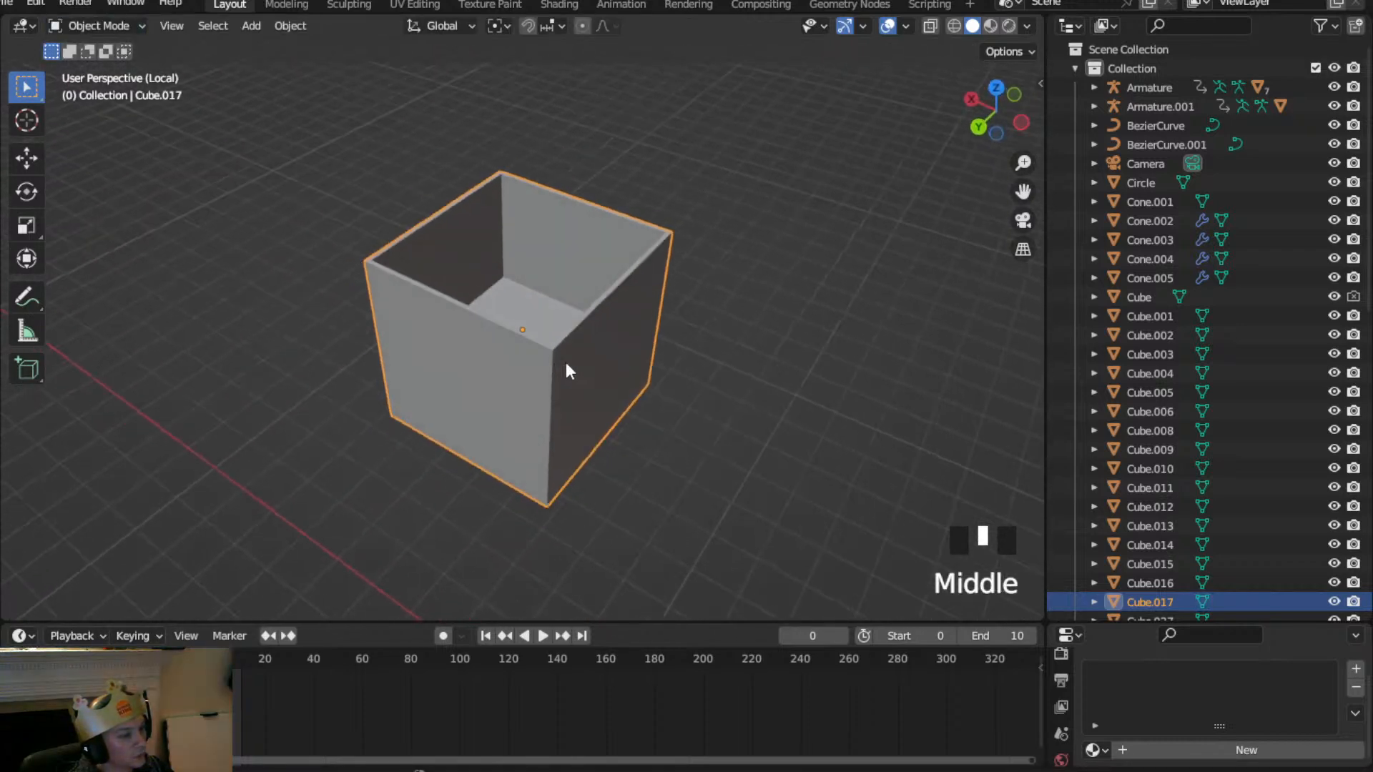
In Edit Mode, extrude the rim face on the box's +Y side about 0.037 m upward
{"action": "left_click", "coordinate": [109, 24]}
{"action": "left_click", "coordinate": [106, 64]}
{"action": "scroll", "coordinate": [383, 245], "scroll_direction": "up", "scroll_amount": 2}
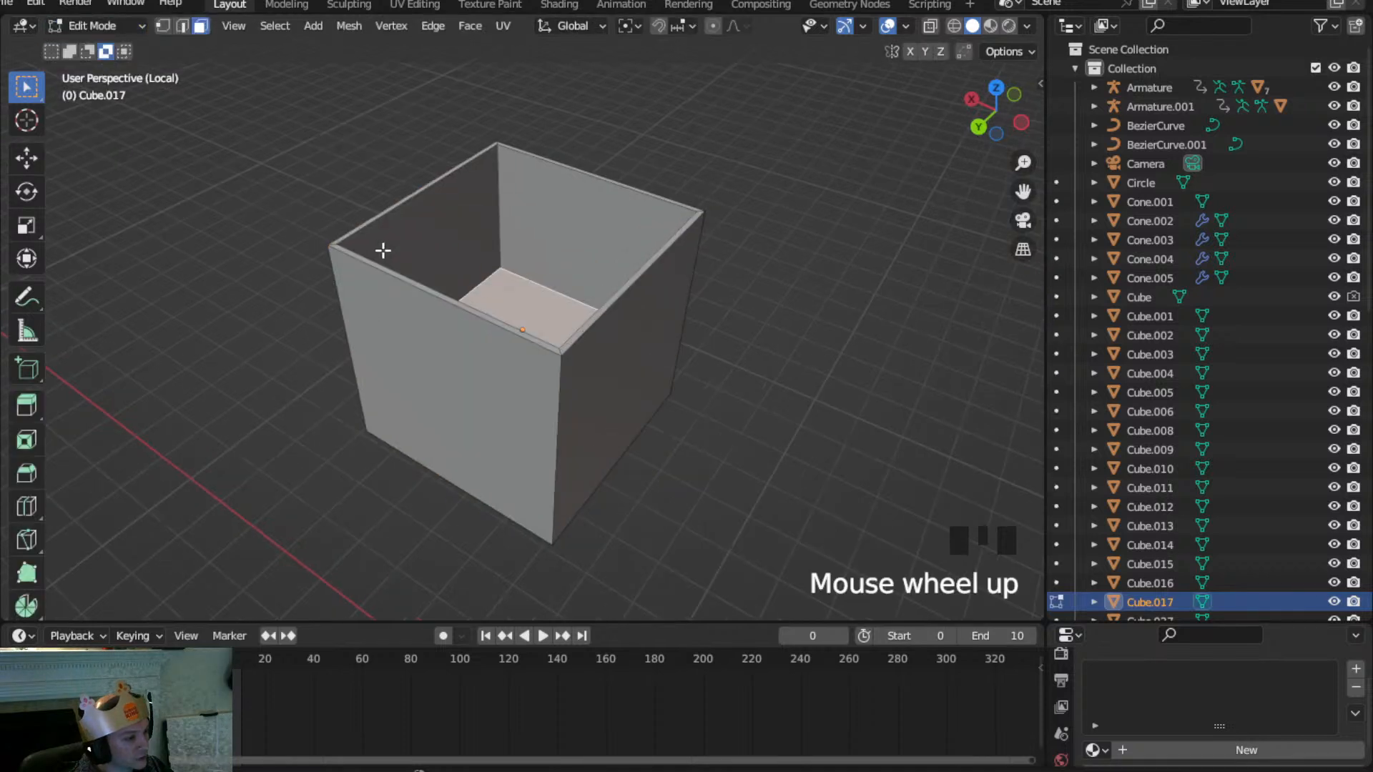
{"action": "left_click", "coordinate": [568, 353]}
{"action": "middle_click_drag", "start_coordinate": [568, 353], "coordinate": [405, 279]}
{"action": "key", "text": "e"}
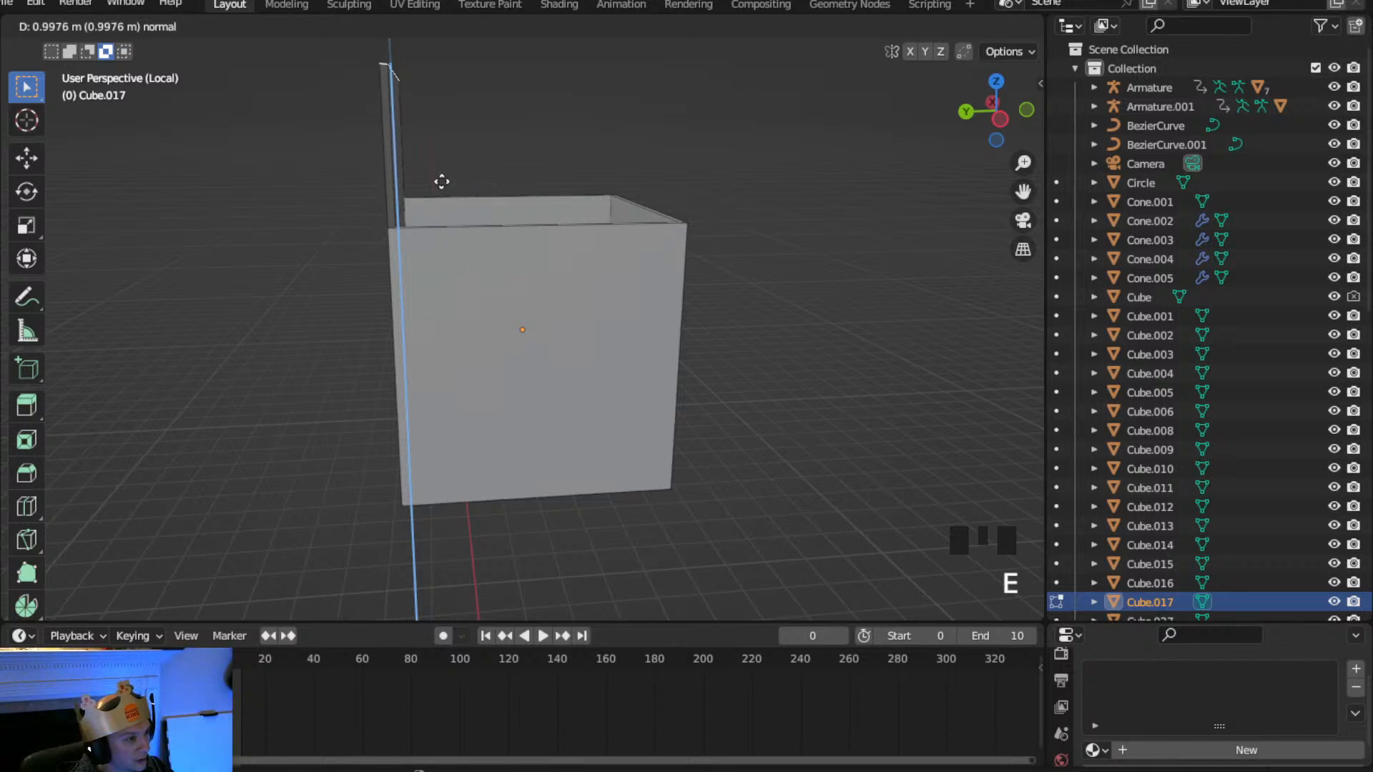
{"action": "left_click", "coordinate": [453, 317]}
Tilt the raised rim face by -16.9° in the left orthographic view
{"action": "left_click", "coordinate": [999, 119]}
{"action": "scroll", "coordinate": [453, 190], "scroll_direction": "up", "scroll_amount": 3}
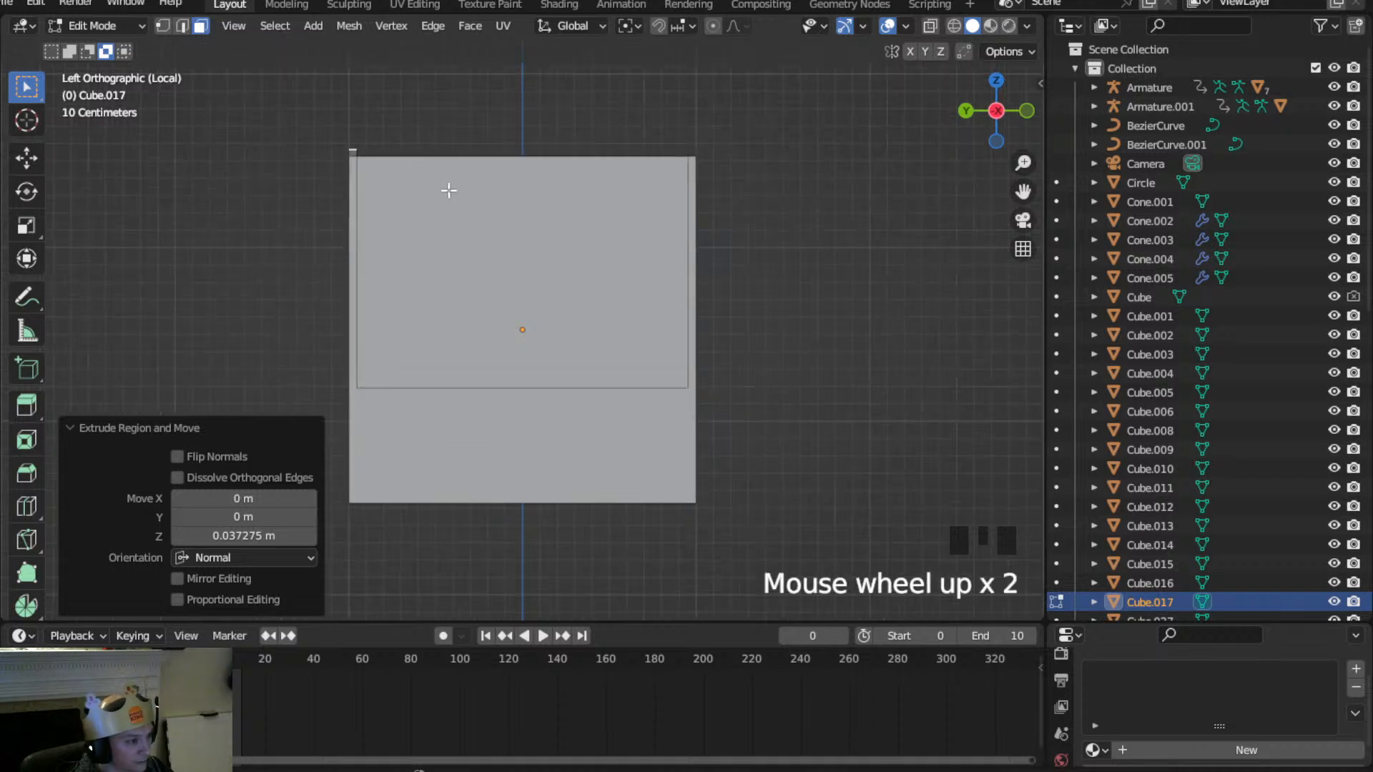
{"action": "middle_click_drag", "start_coordinate": [419, 190], "coordinate": [499, 337], "text": "shift"}
{"action": "scroll", "coordinate": [478, 299], "scroll_direction": "up", "scroll_amount": 2}
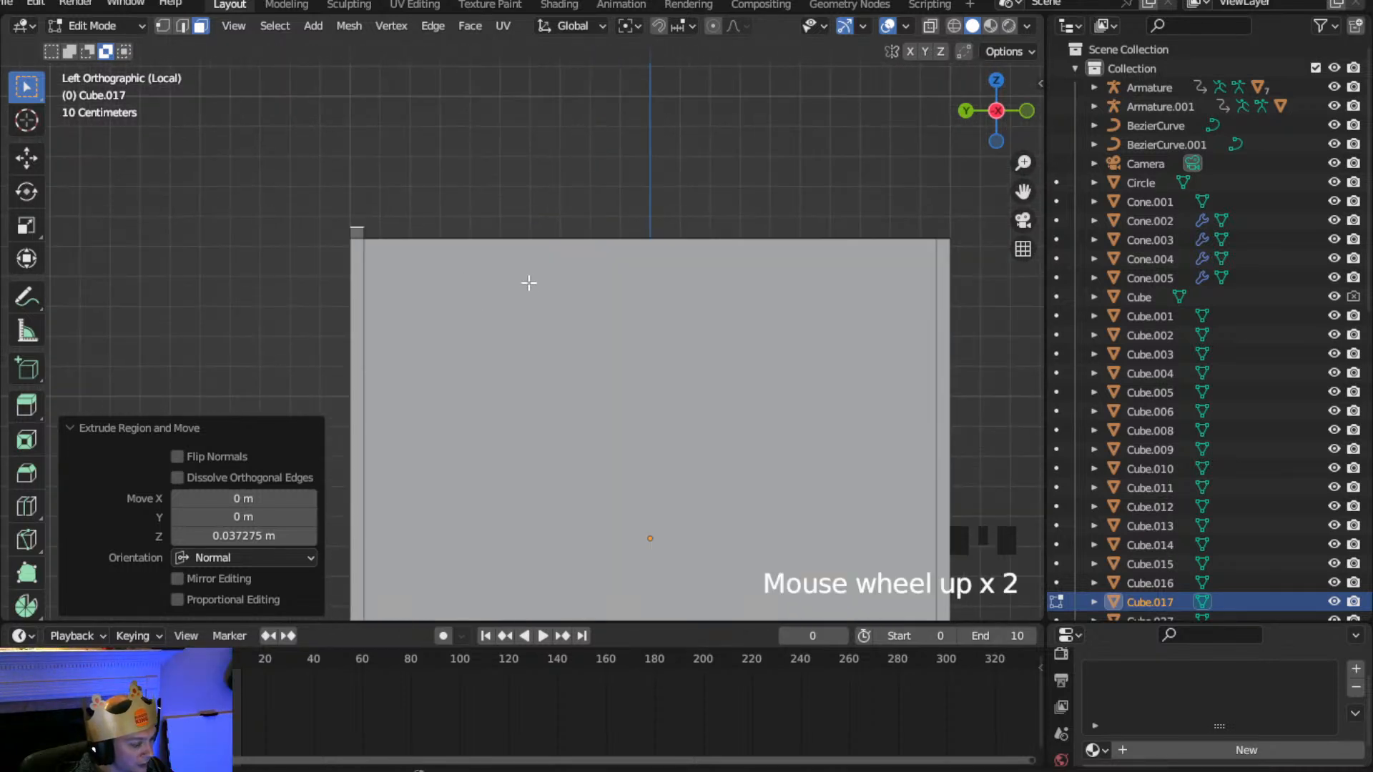
{"action": "key", "text": "r"}
{"action": "left_click", "coordinate": [541, 215]}
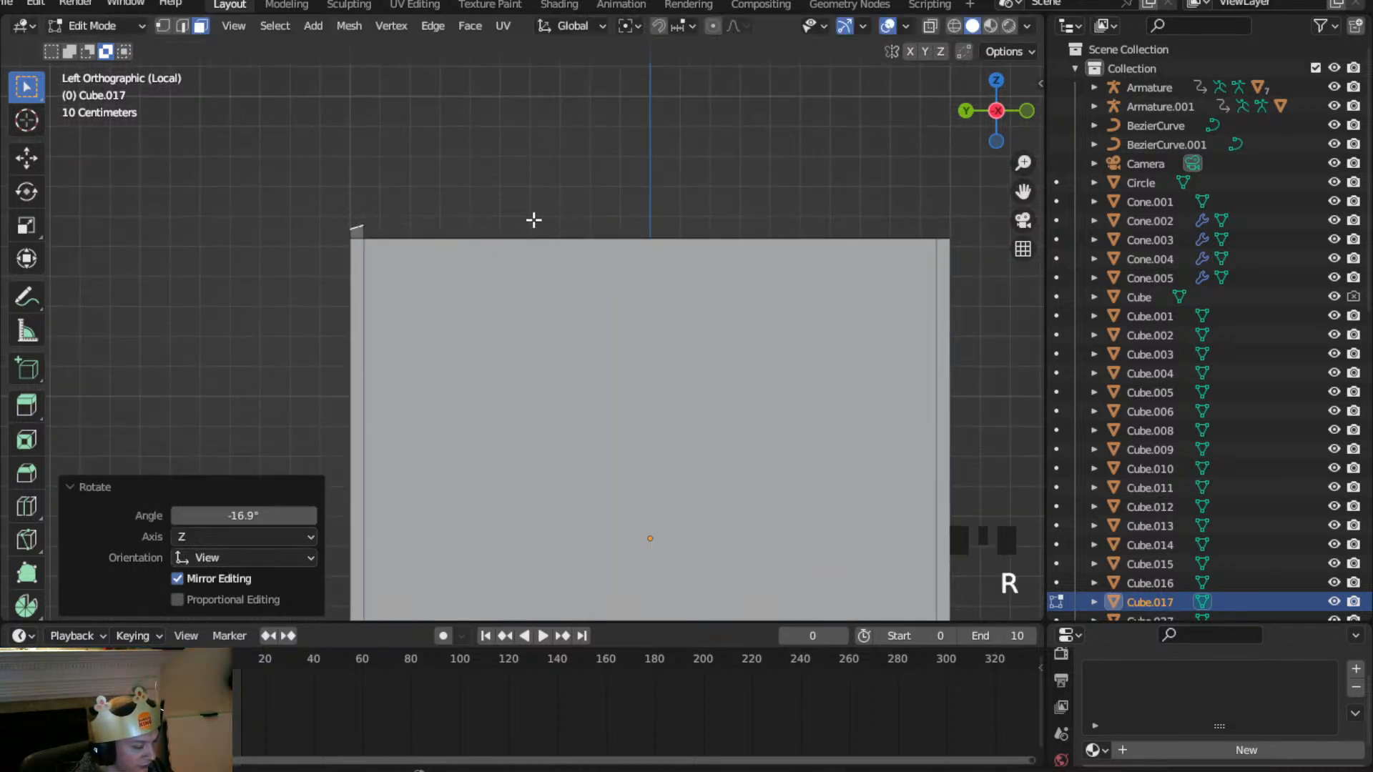
Try shifting the tilted rim face slightly outward and down and extruding it, and undo both changes
{"action": "key", "text": "g"}
{"action": "left_click", "coordinate": [526, 229]}
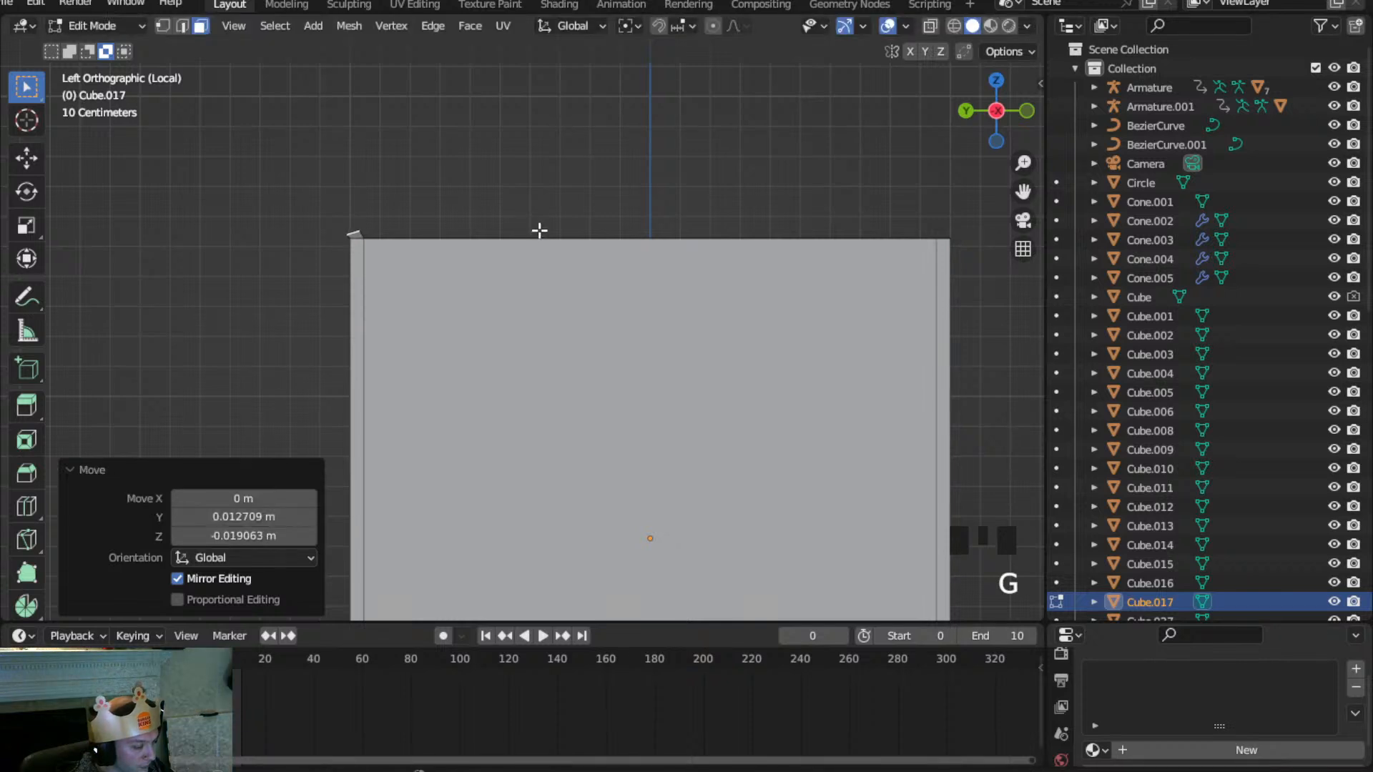
{"action": "key", "text": "e"}
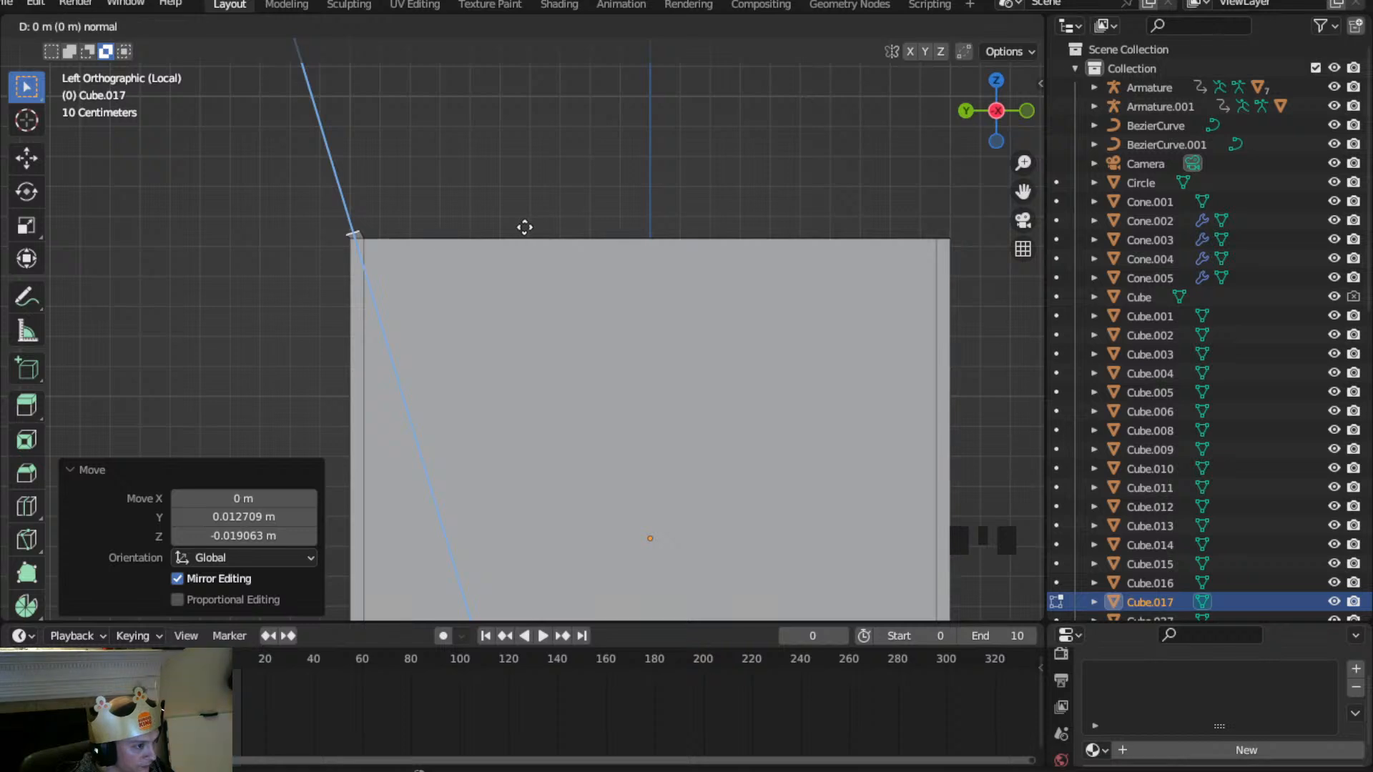
{"action": "left_click", "coordinate": [426, 226]}
{"action": "key", "text": "ctrl+z"}
{"action": "key", "text": "ctrl+z"}
{"action": "key", "text": "ctrl+z"}
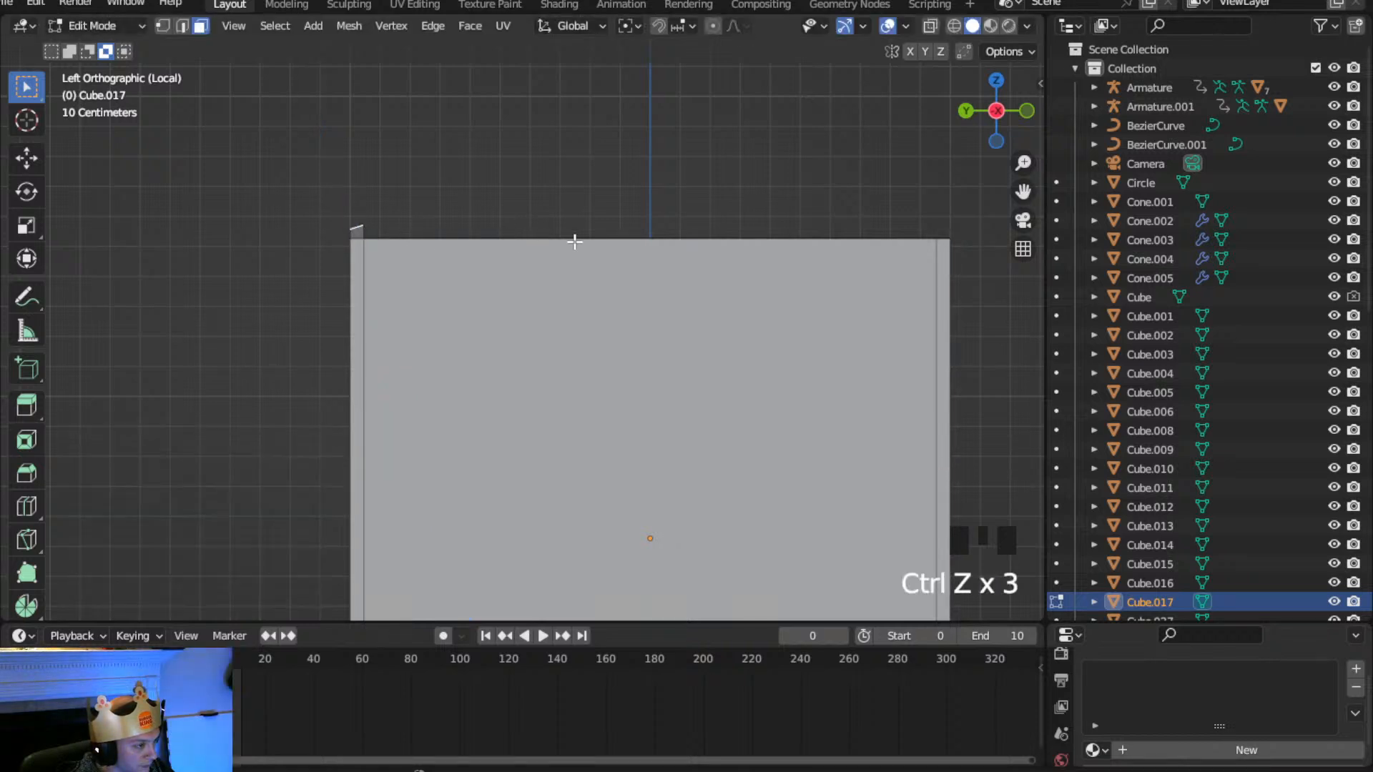
Rotate the rim face a further -32.6°, move it about 0.022 m in Y and -0.01 m in Z, and scale it to 0.778
{"action": "key", "text": "r"}
{"action": "left_click", "coordinate": [452, 176]}
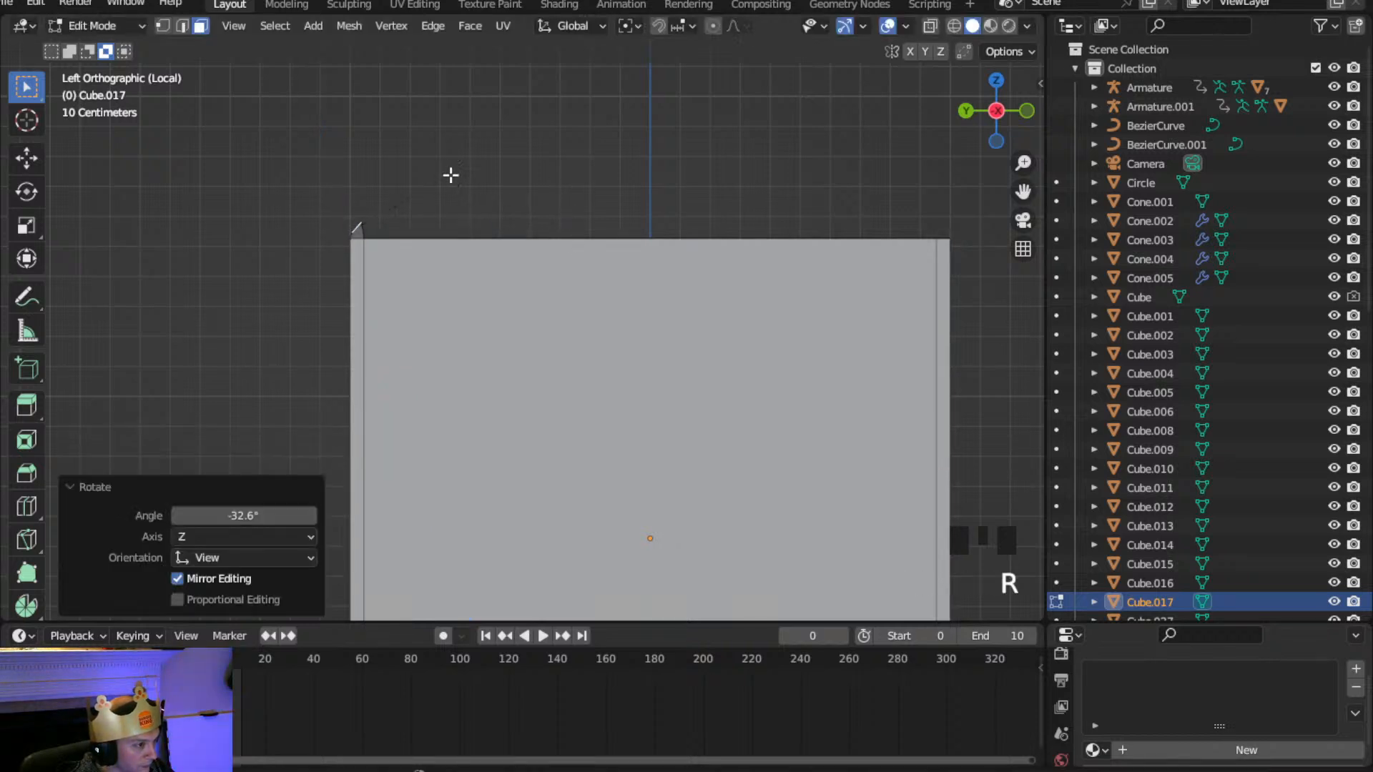
{"action": "key", "text": "g"}
{"action": "left_click", "coordinate": [413, 190]}
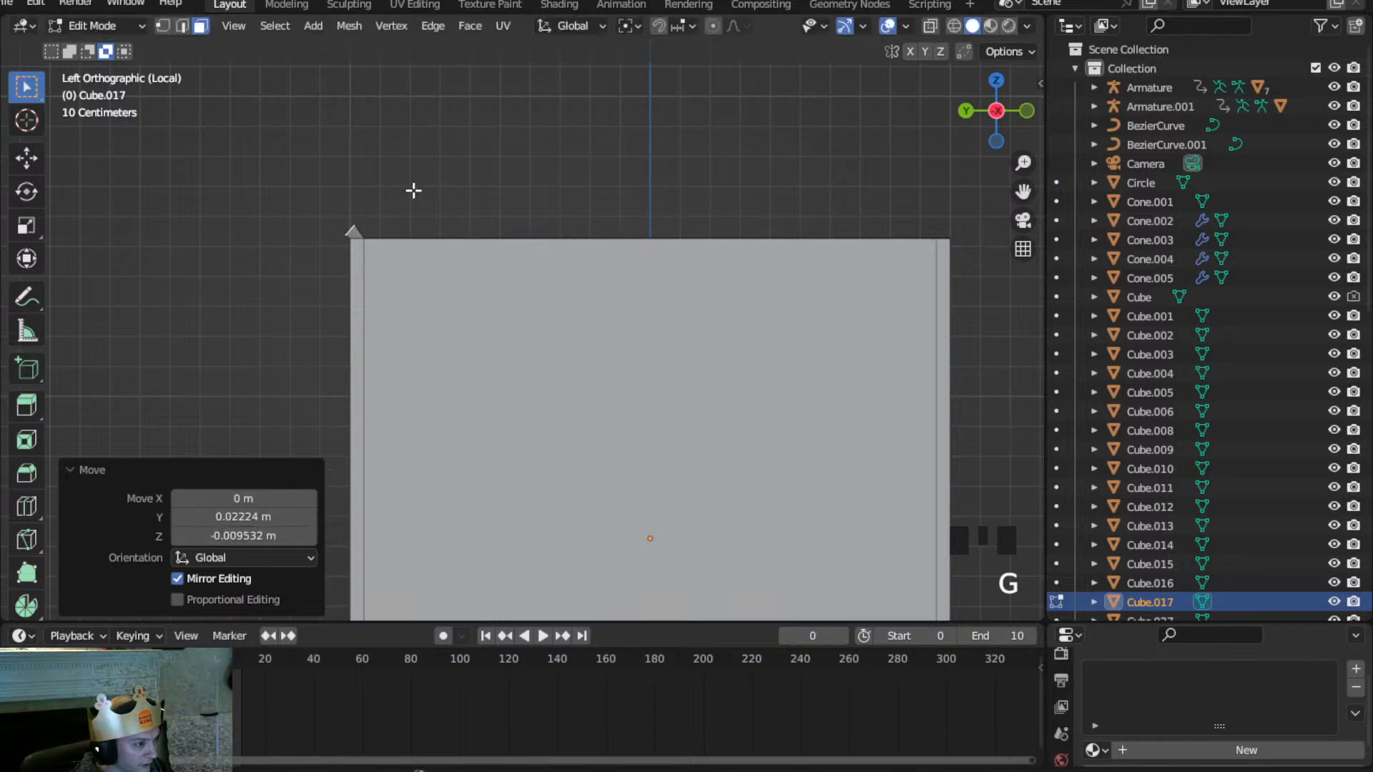
{"action": "key", "text": "s"}
{"action": "left_click", "coordinate": [413, 223]}
Extrude the hinge face about 0.08 m outward, rotate it -37.5°, and lower it about 0.044 m to continue the bend
{"action": "key", "text": "e"}
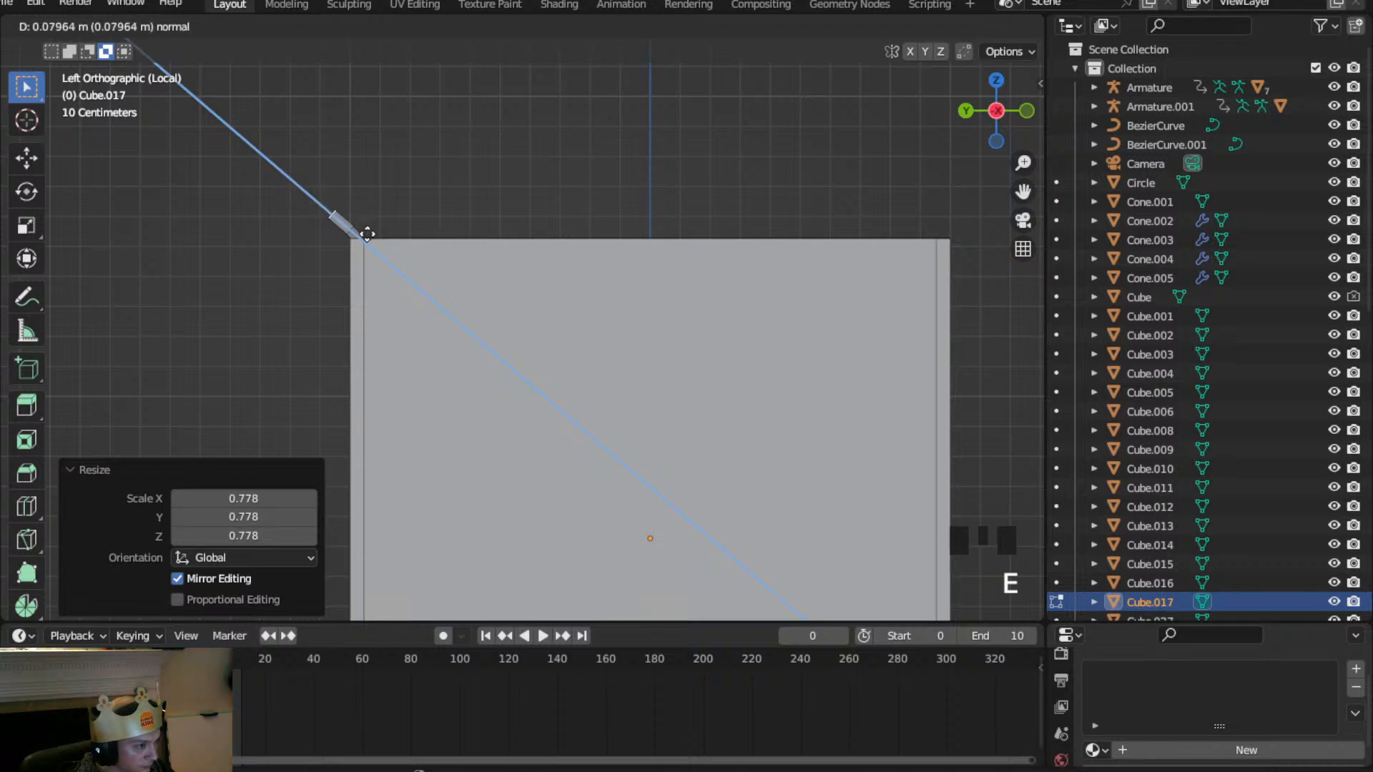
{"action": "left_click", "coordinate": [367, 234]}
{"action": "key", "text": "r"}
{"action": "left_click", "coordinate": [536, 159]}
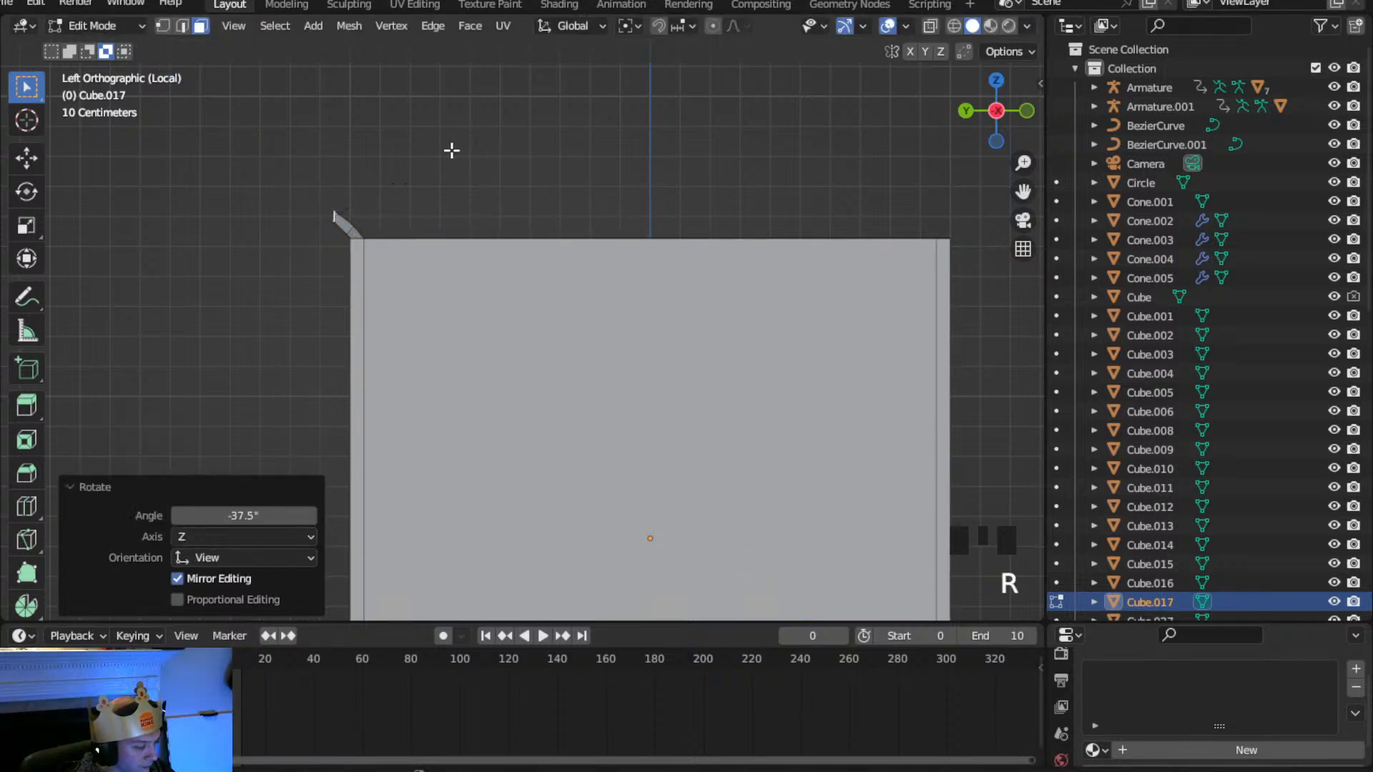
{"action": "key", "text": "g"}
{"action": "left_click", "coordinate": [447, 195]}
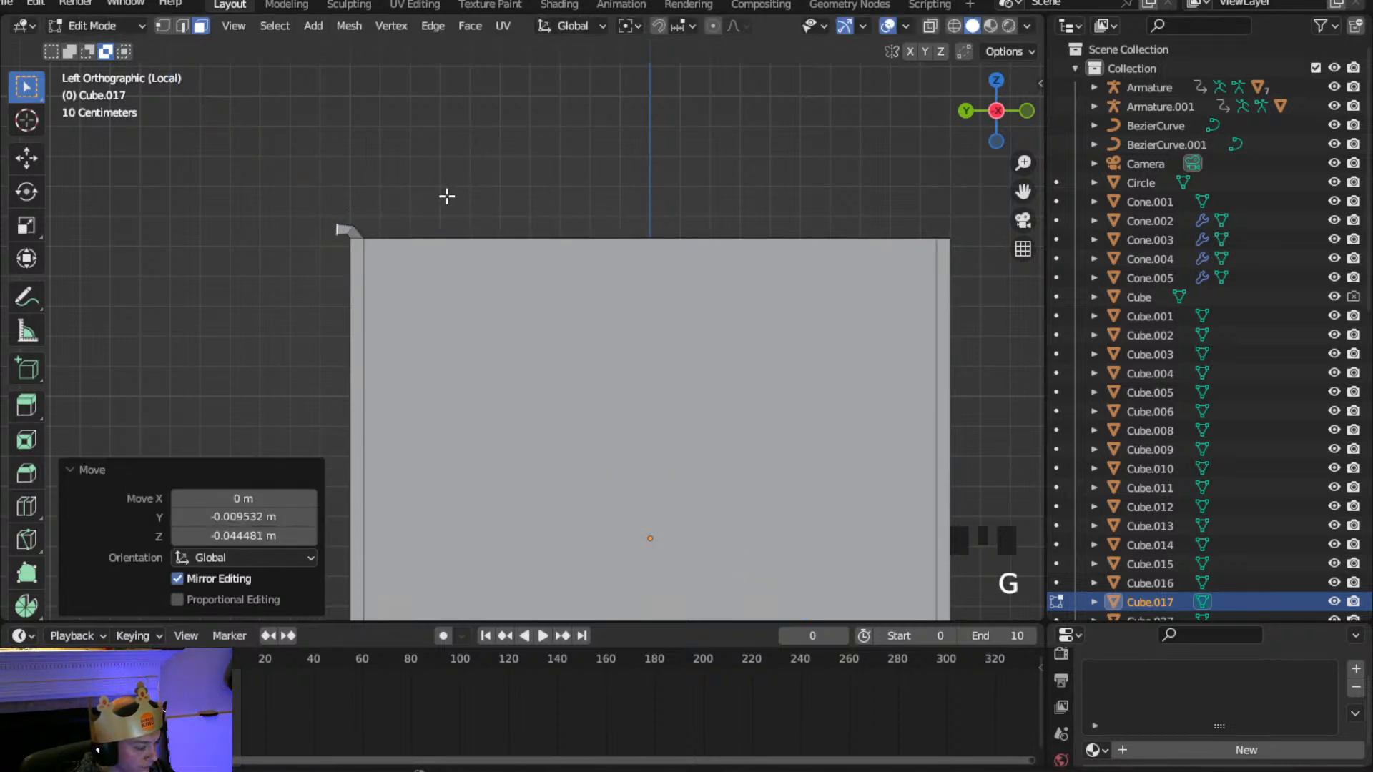
Extrude the hinge's end face about 1.358 m outward to form the open lid flap
{"action": "key", "text": "e"}
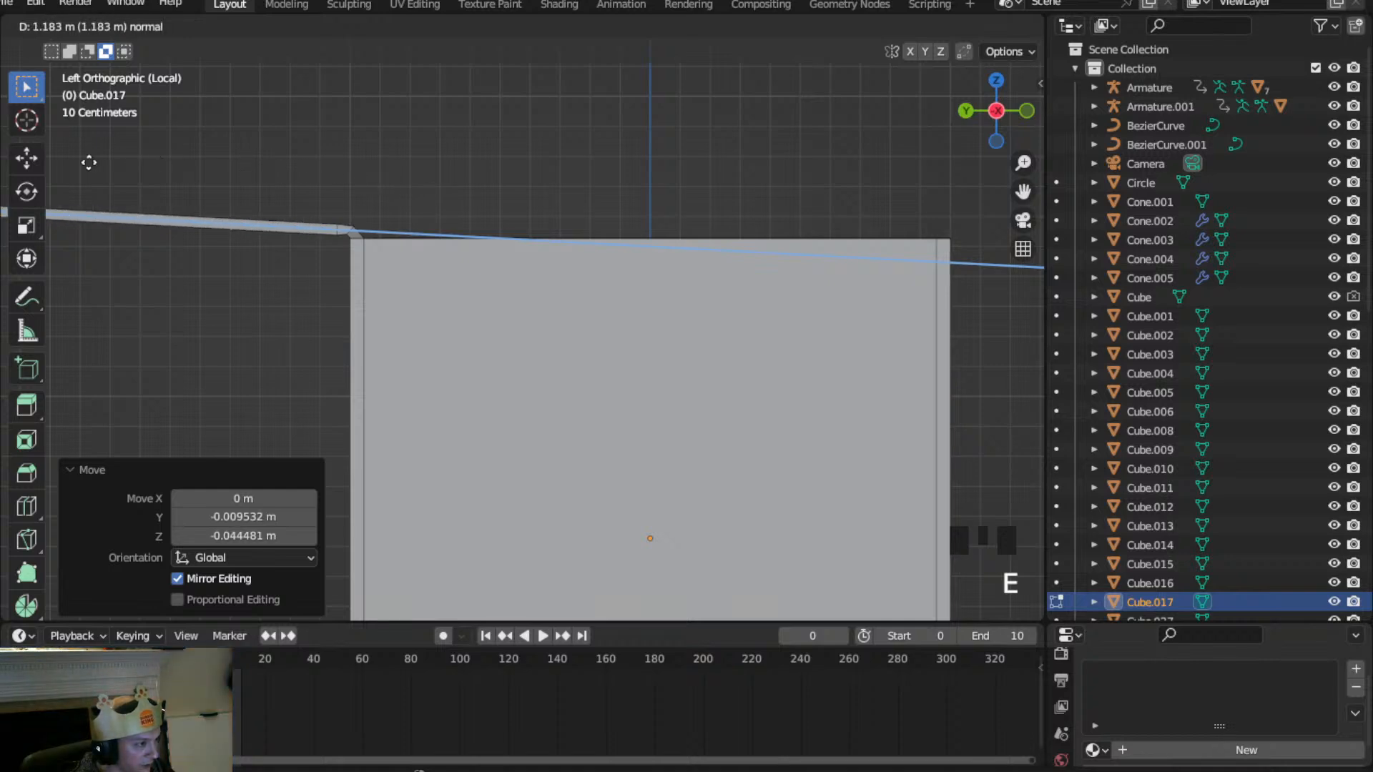
{"action": "left_click", "coordinate": [245, 193]}
{"action": "middle_click_drag", "start_coordinate": [246, 193], "coordinate": [630, 296]}
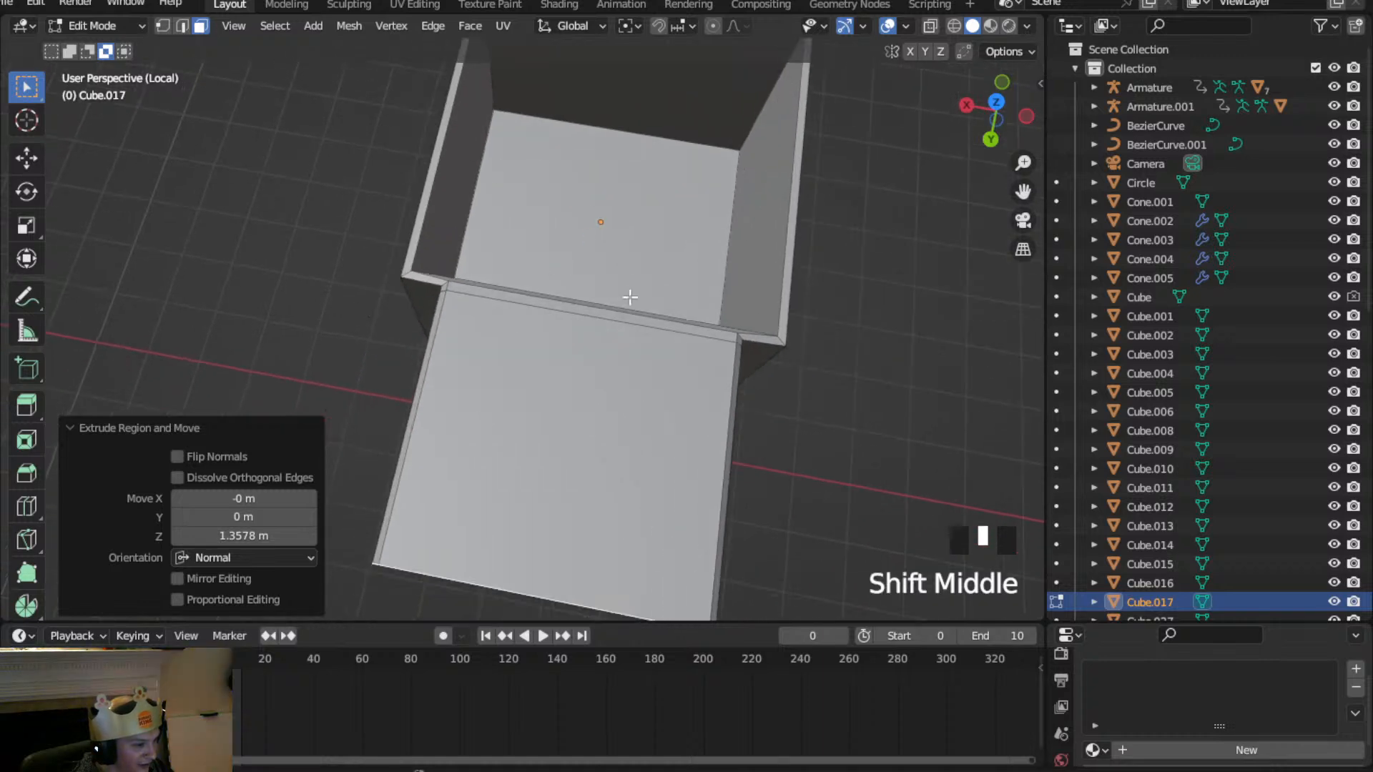
Switch to vertex selection and show the box in wireframe from the top orthographic view
{"action": "left_click", "coordinate": [163, 25]}
{"action": "middle_click_drag", "start_coordinate": [650, 377], "coordinate": [708, 414]}
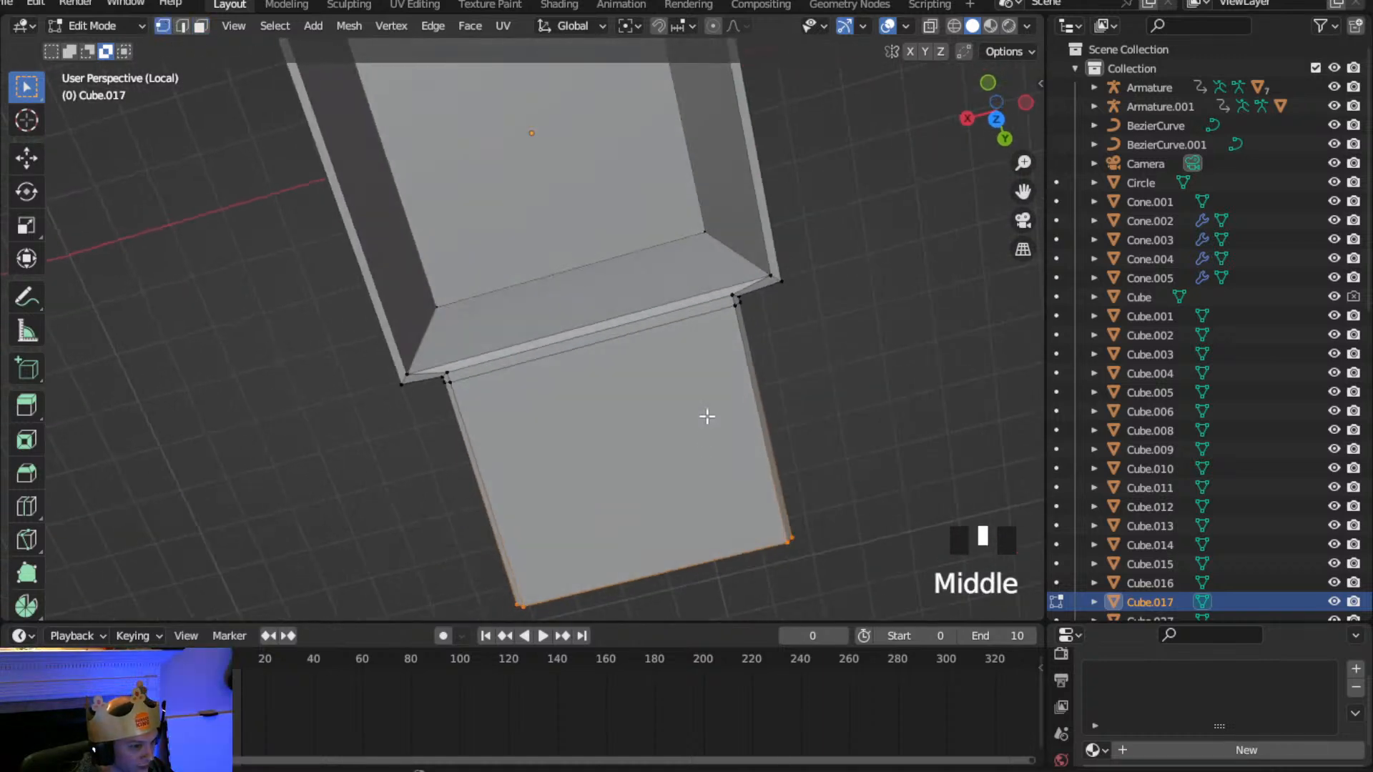
{"action": "left_click", "coordinate": [992, 123]}
{"action": "left_click_drag", "start_coordinate": [588, 283], "coordinate": [527, 46], "text": "shift"}
{"action": "scroll", "coordinate": [729, 248], "scroll_direction": "up", "scroll_amount": 1}
{"action": "left_click", "coordinate": [633, 341]}
{"action": "left_click_drag", "start_coordinate": [633, 341], "coordinate": [540, 10], "text": "shift"}
{"action": "key", "text": "z"}
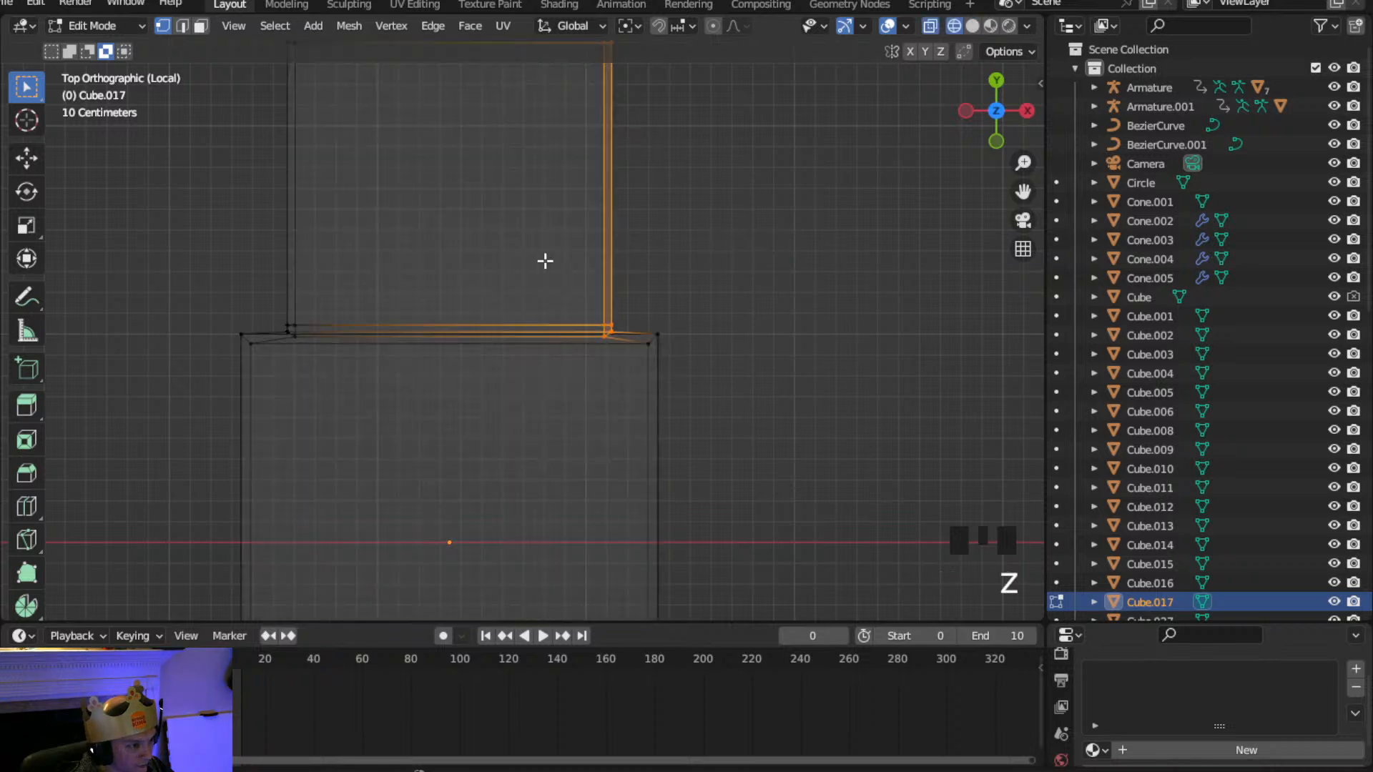
Move all vertices on the flap's +X side along global X to line up with the box's outer edge
{"action": "left_click", "coordinate": [650, 260]}
{"action": "left_click_drag", "start_coordinate": [634, 358], "coordinate": [536, 62], "text": "shift"}
{"action": "middle_click_drag", "start_coordinate": [697, 261], "coordinate": [660, 311], "text": "shift"}
{"action": "key", "text": "g"}
{"action": "key", "text": "y"}
{"action": "key", "text": "x"}
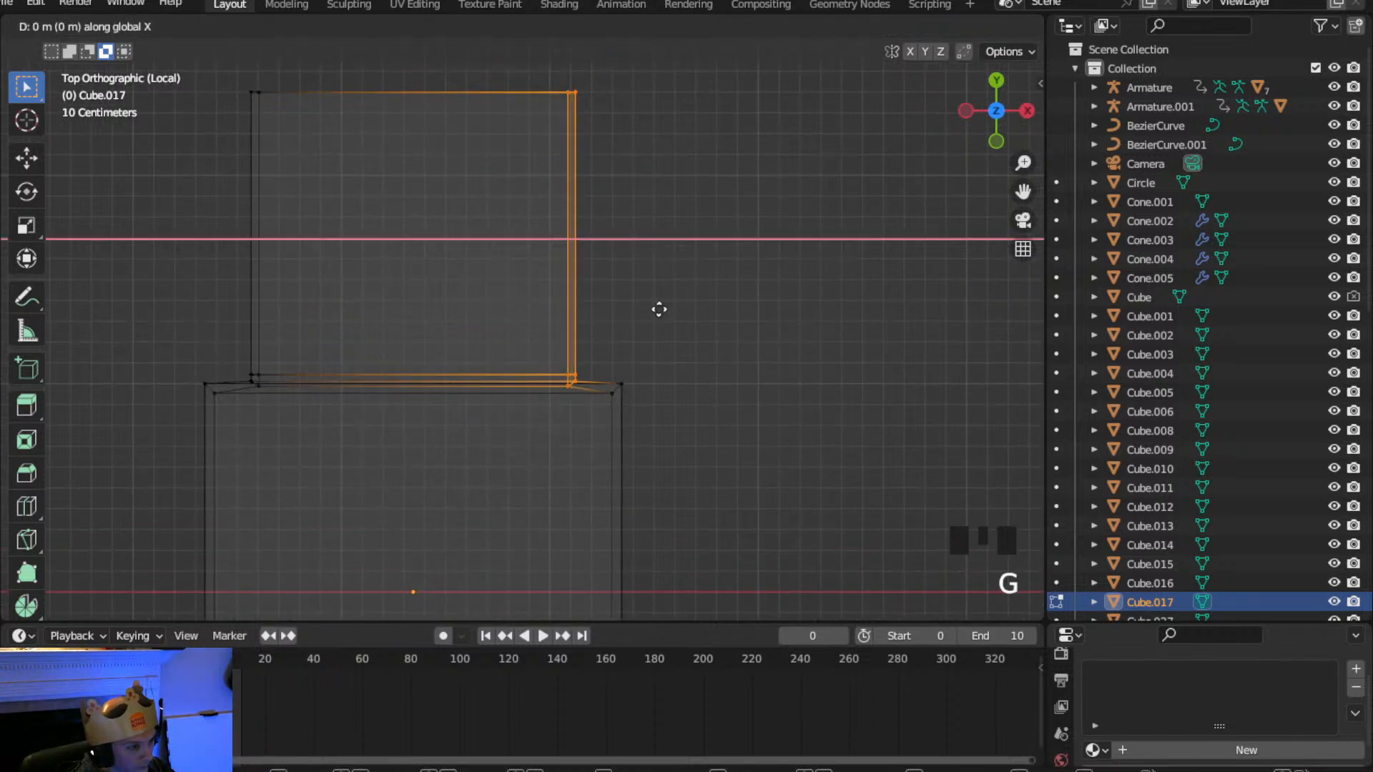
{"action": "left_click", "coordinate": [704, 311]}
Move the vertices on the flap's -X side about -0.215 m along global X to match the box edge, and return to Object Mode
{"action": "left_click_drag", "start_coordinate": [297, 427], "coordinate": [238, 65]}
{"action": "left_click", "coordinate": [384, 393]}
{"action": "left_click_drag", "start_coordinate": [329, 466], "coordinate": [243, 86]}
{"action": "key", "text": "g"}
{"action": "key", "text": "y"}
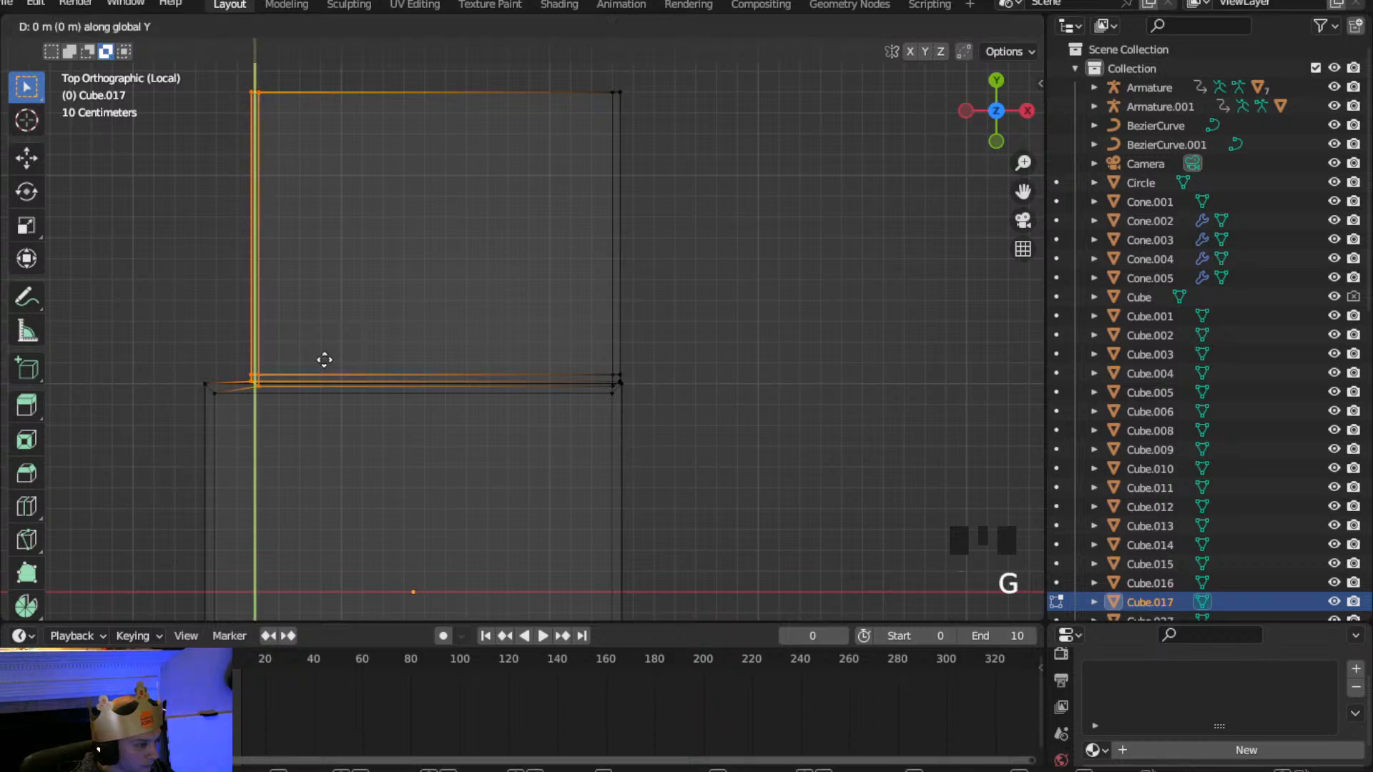
{"action": "key", "text": "x"}
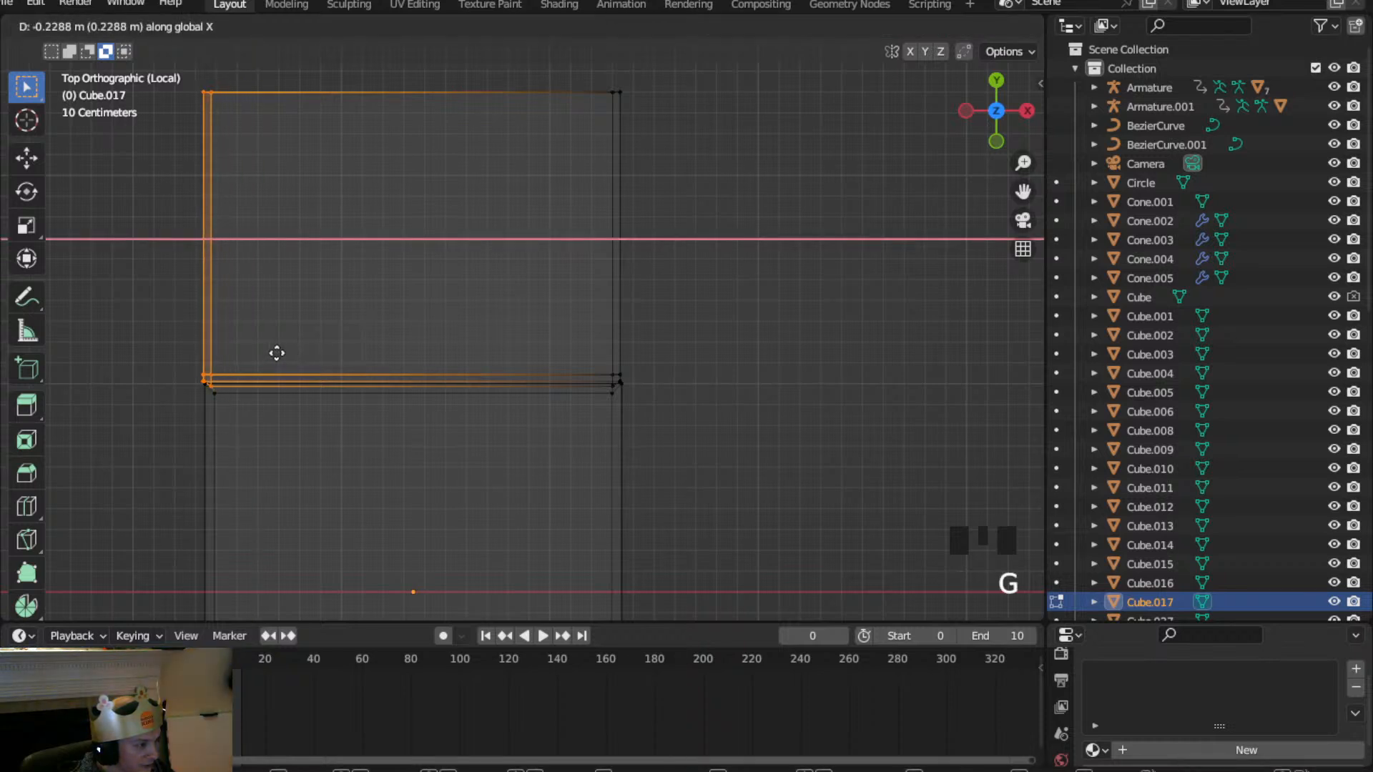
{"action": "left_click", "coordinate": [280, 354]}
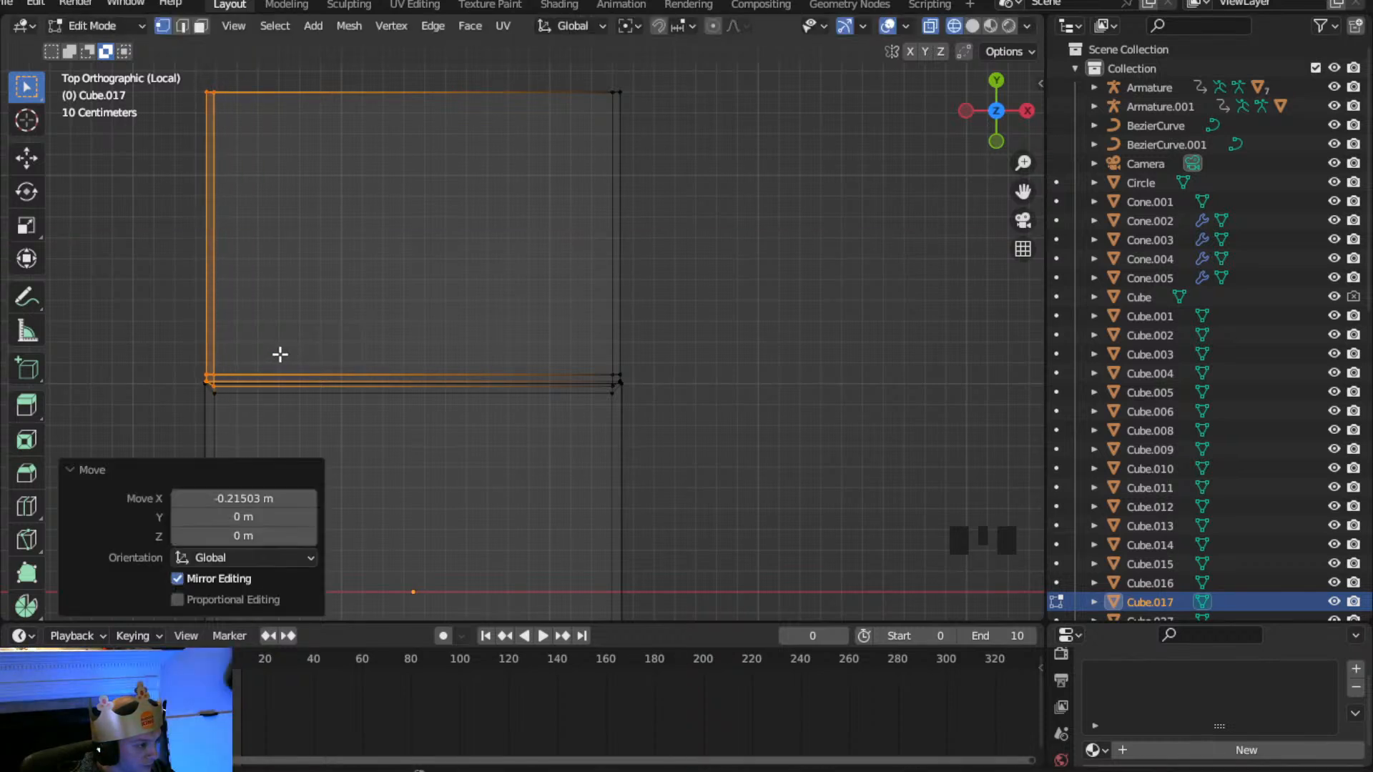
{"action": "scroll", "coordinate": [358, 395], "scroll_direction": "down", "scroll_amount": 3}
{"action": "middle_click_drag", "start_coordinate": [359, 395], "coordinate": [429, 229]}
{"action": "left_click", "coordinate": [111, 27]}
{"action": "left_click", "coordinate": [105, 47]}
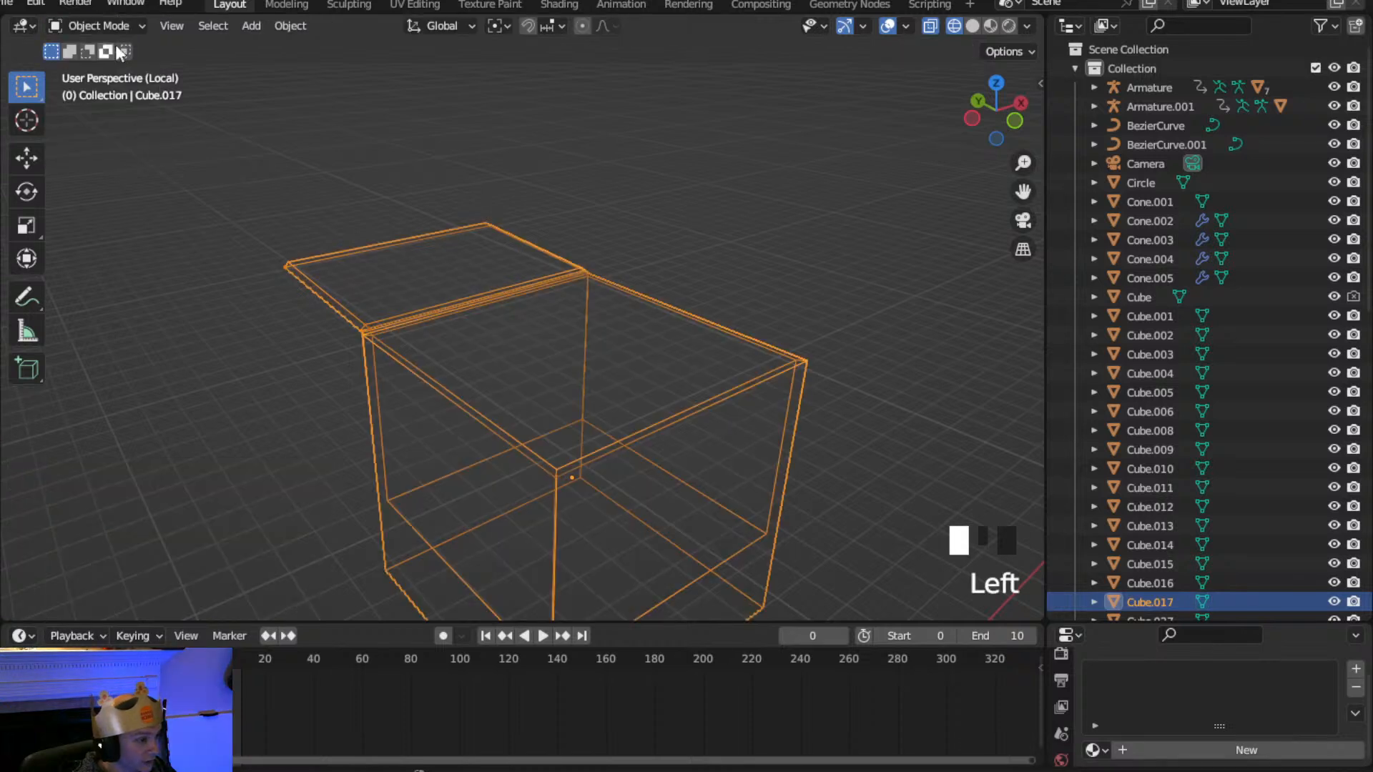
In Edit Mode, add a single vertical loop cut around the box, midway between the hinge wall and the opposite wall
{"action": "scroll", "coordinate": [607, 452], "scroll_direction": "down", "scroll_amount": 4}
{"action": "middle_click_drag", "start_coordinate": [607, 452], "coordinate": [660, 426]}
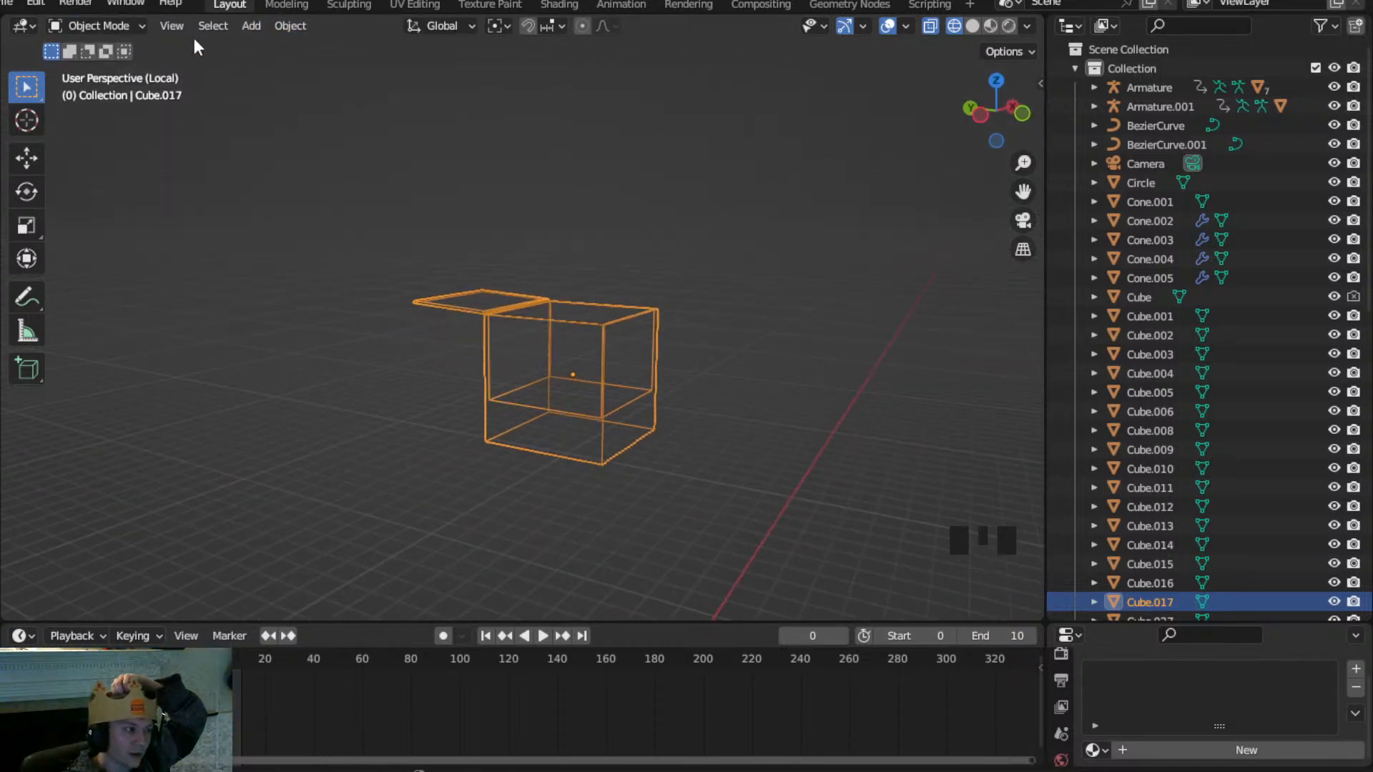
{"action": "left_click", "coordinate": [122, 30]}
{"action": "left_click", "coordinate": [105, 66]}
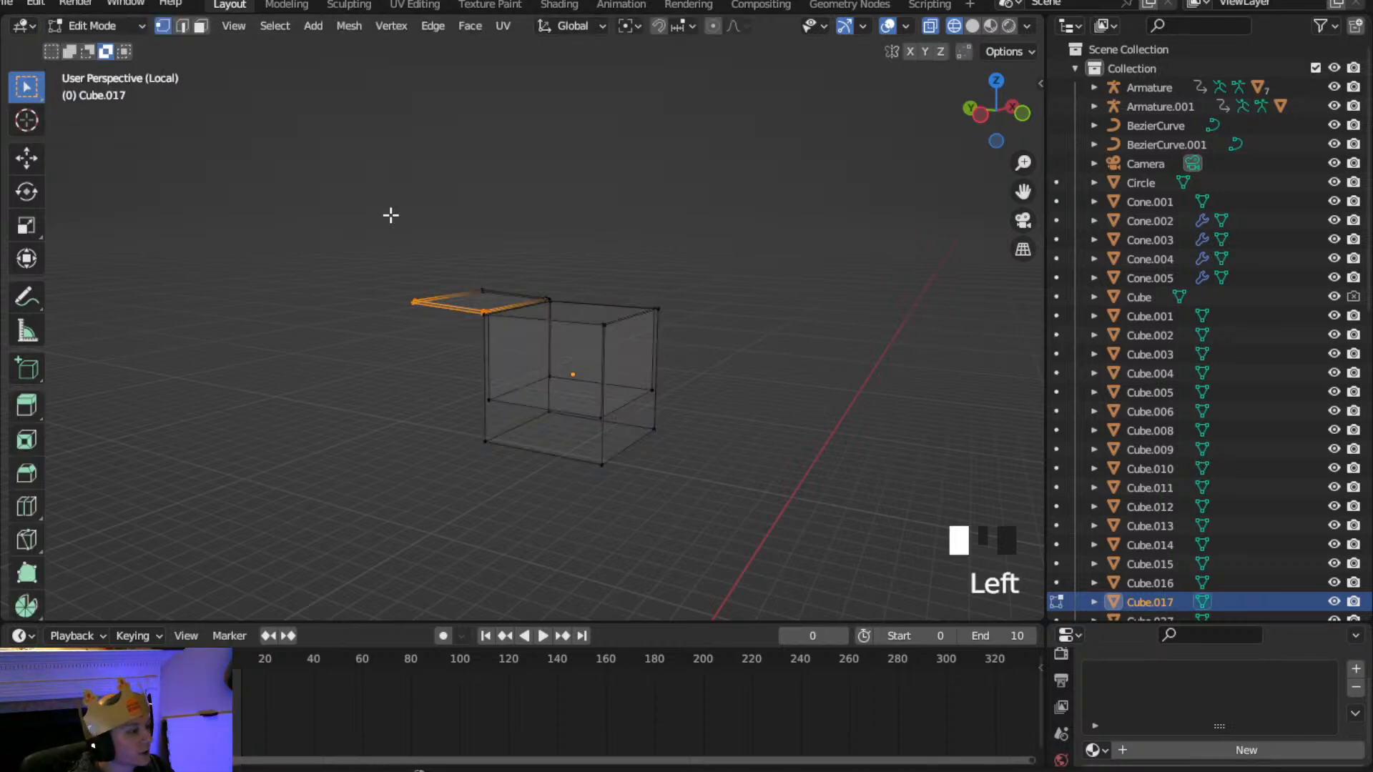
{"action": "scroll", "coordinate": [511, 344], "scroll_direction": "up", "scroll_amount": 2}
{"action": "left_click", "coordinate": [27, 505]}
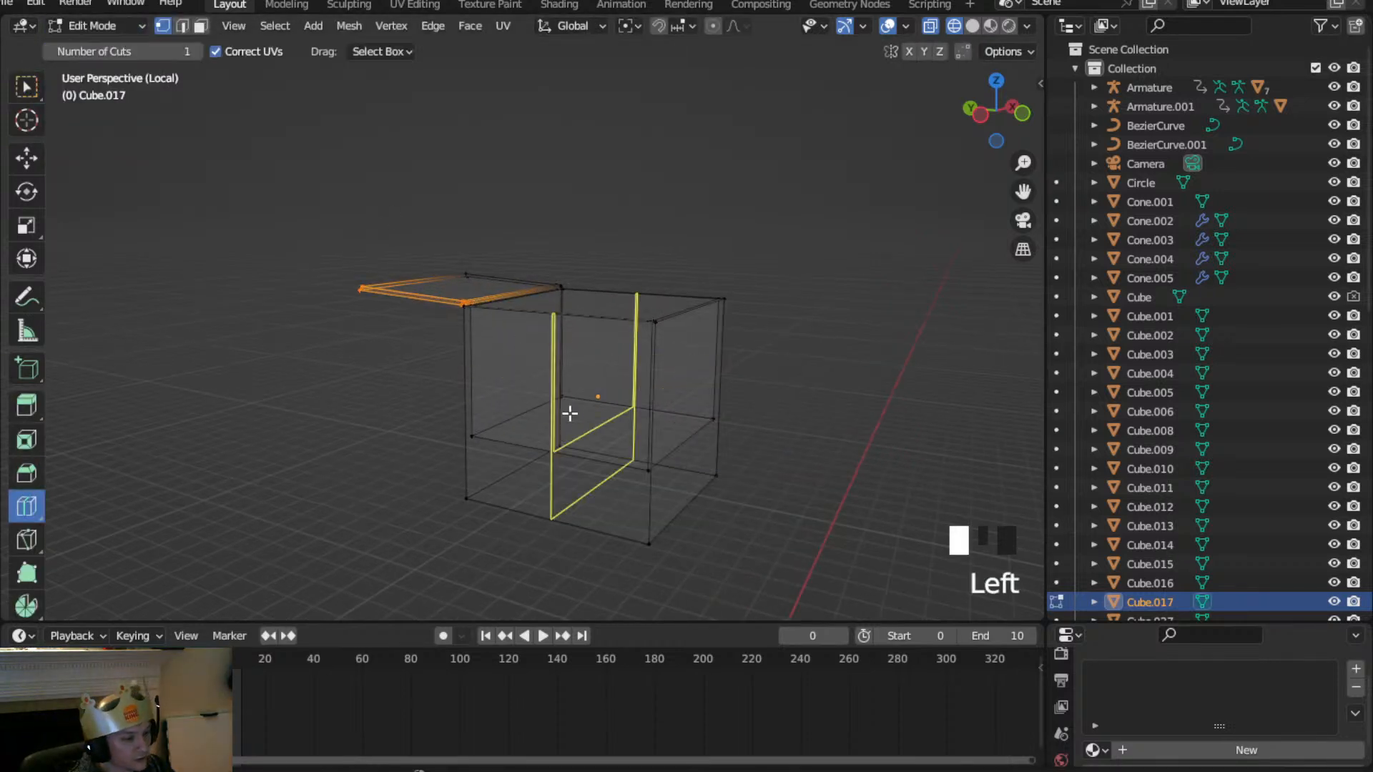
{"action": "middle_click_drag", "start_coordinate": [570, 401], "coordinate": [618, 430]}
{"action": "left_click", "coordinate": [621, 358]}
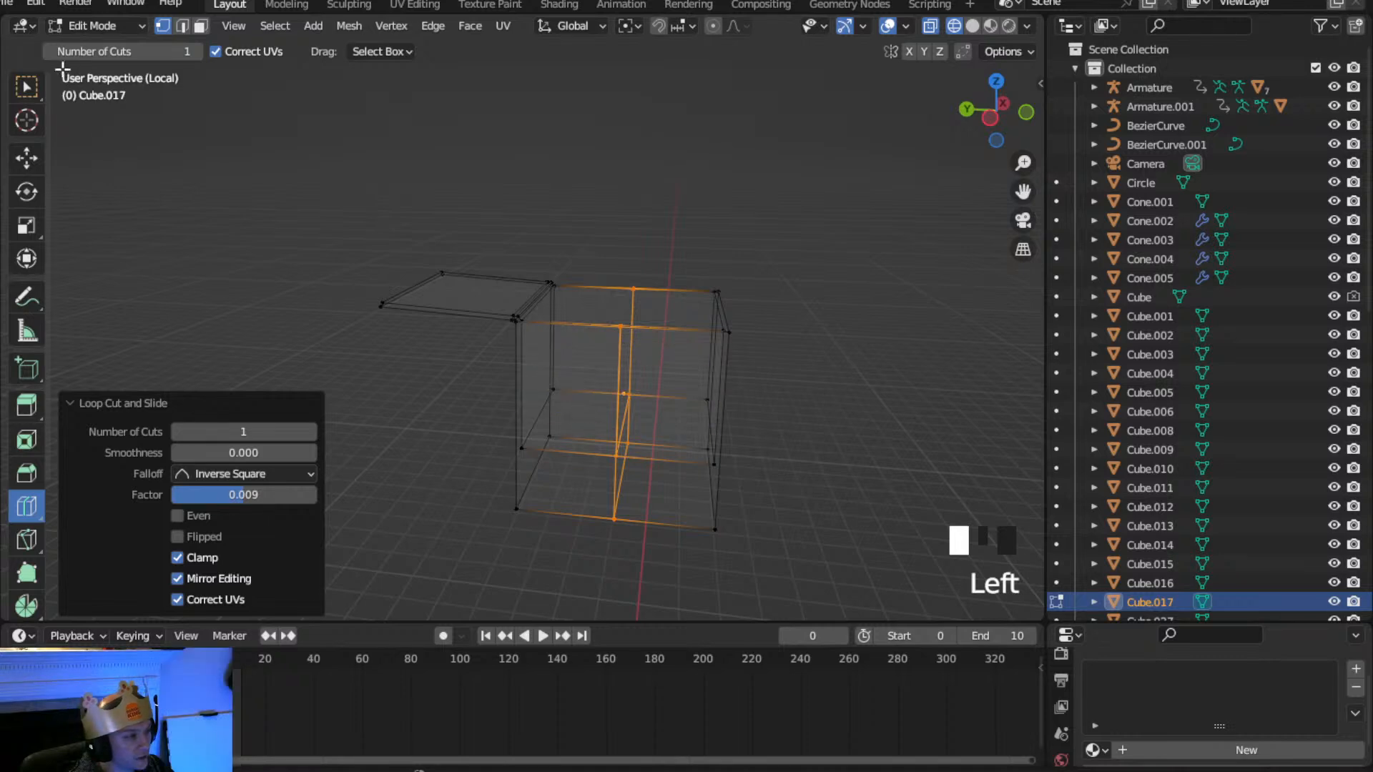
Switch back to the Select Box tool and show the box in Edit Mode from the right orthographic view
{"action": "left_click", "coordinate": [27, 86]}
{"action": "left_click", "coordinate": [118, 46]}
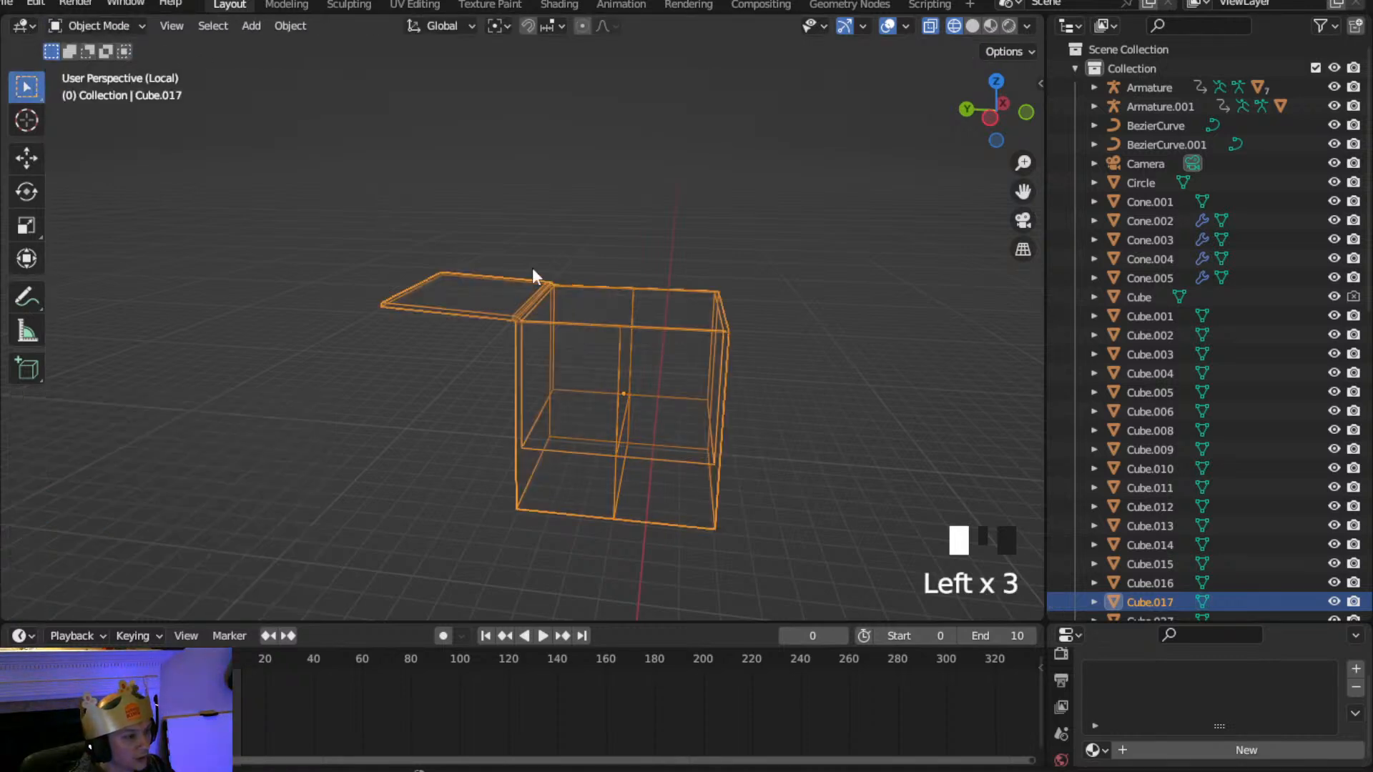
{"action": "left_click", "coordinate": [996, 111]}
{"action": "middle_click_drag", "start_coordinate": [996, 115], "coordinate": [361, 319]}
{"action": "middle_click_drag", "start_coordinate": [516, 299], "coordinate": [769, 212], "text": "shift"}
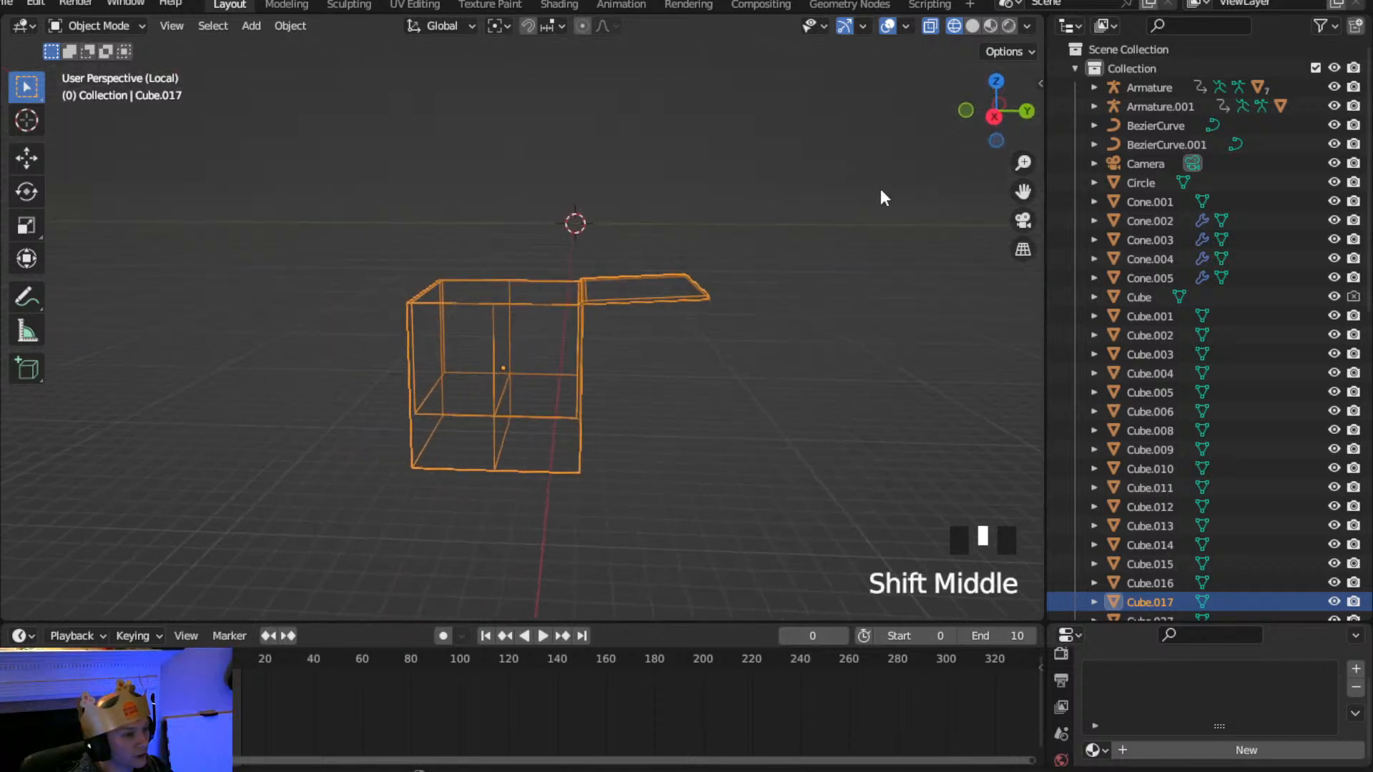
{"action": "left_click", "coordinate": [993, 116]}
{"action": "key", "text": "z"}
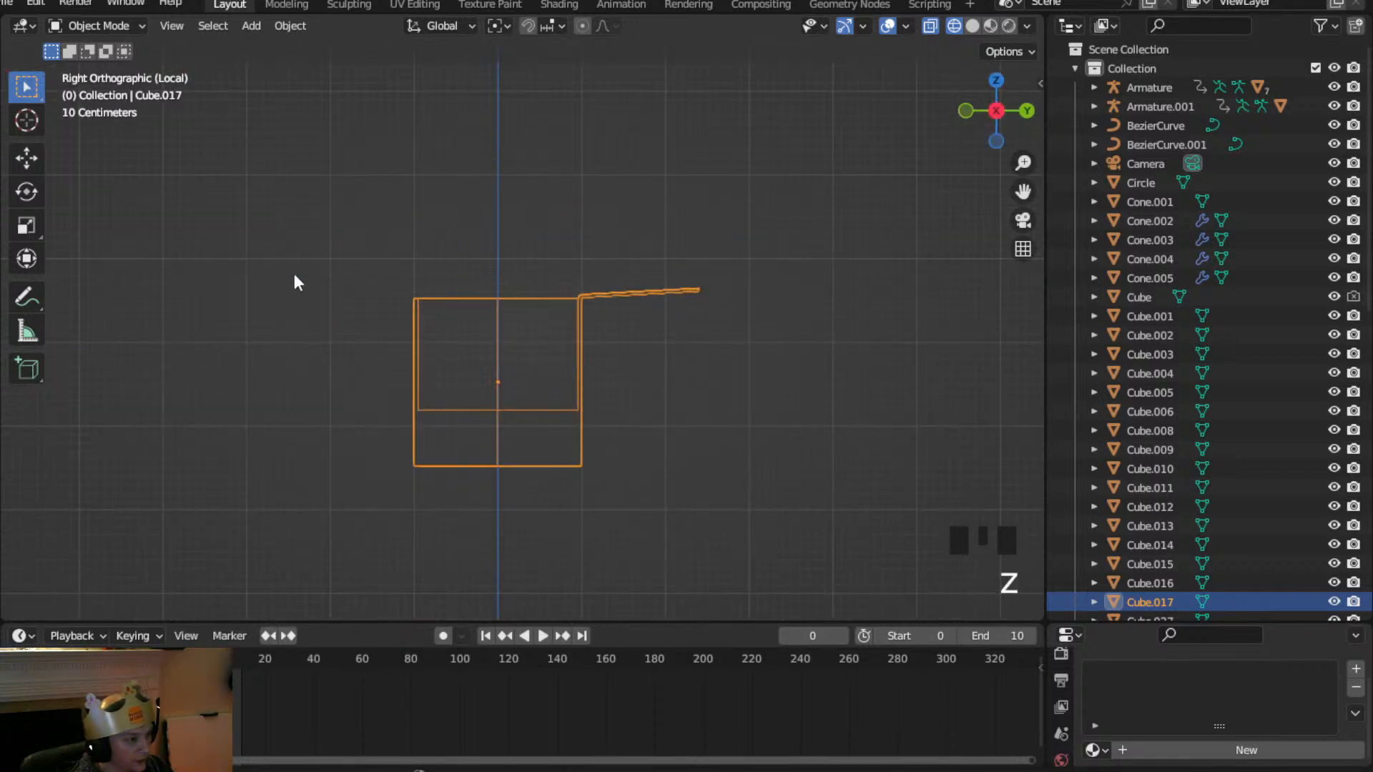
{"action": "left_click", "coordinate": [127, 27]}
{"action": "left_click", "coordinate": [111, 69]}
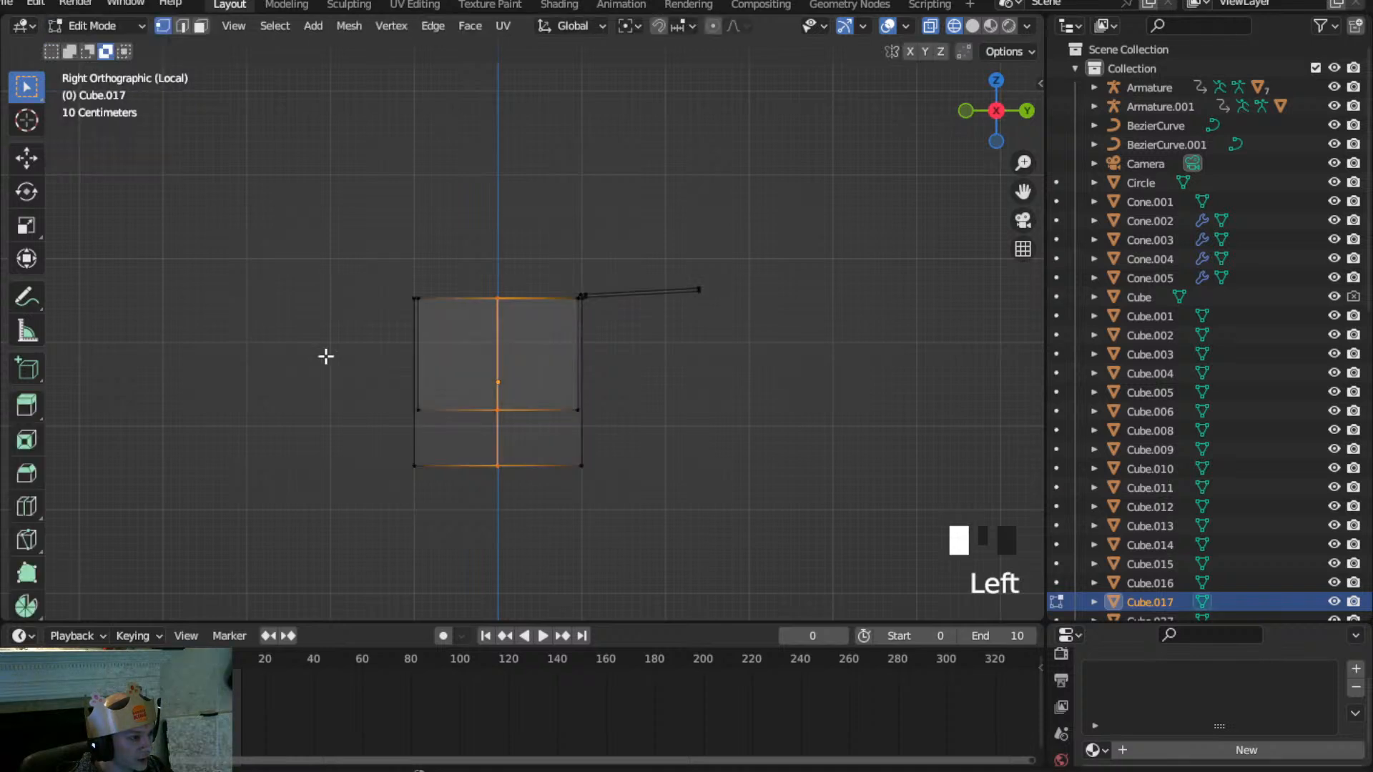
Try deleting the vertices of the box half opposite the flap together with the middle loop, and undo the deletion
{"action": "left_click_drag", "start_coordinate": [444, 500], "coordinate": [337, 264]}
{"action": "key", "text": "Delete"}
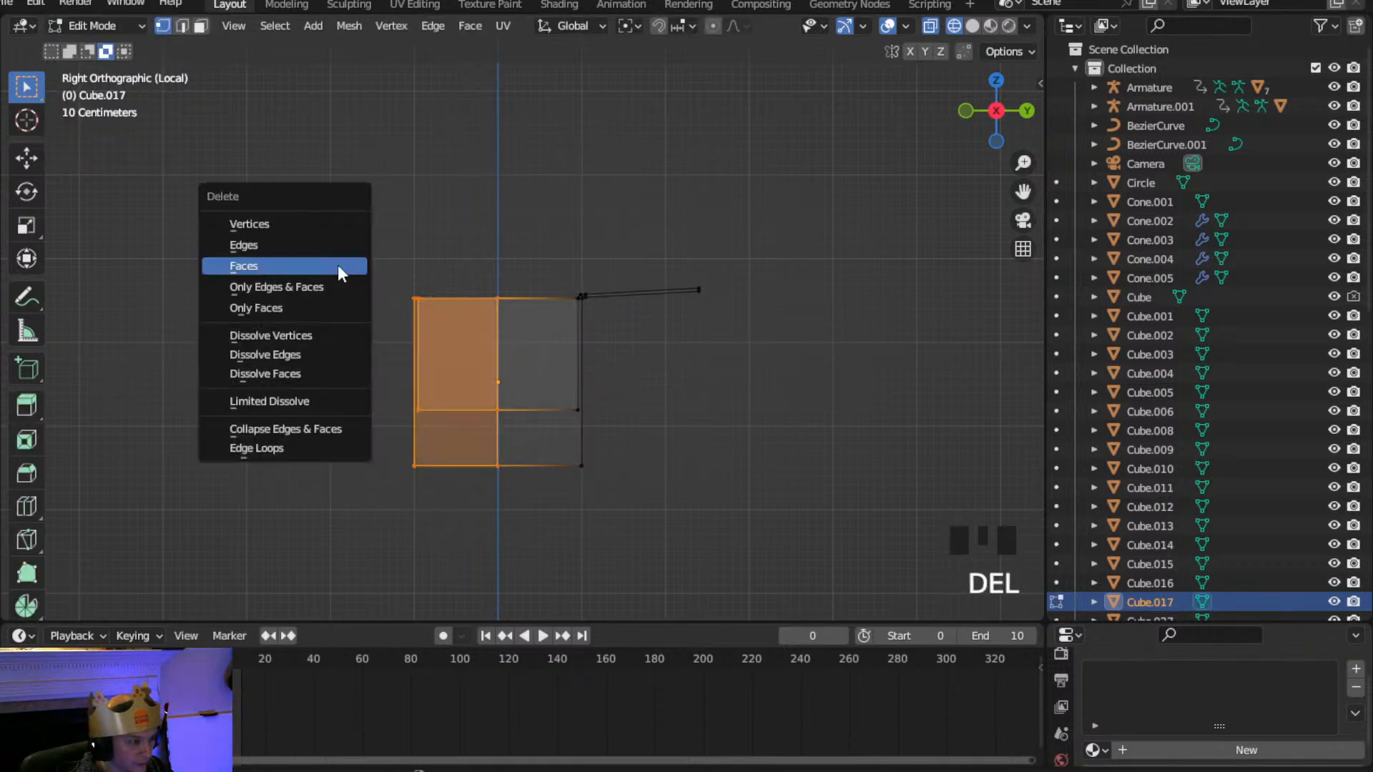
{"action": "key", "text": "Down"}
{"action": "key", "text": "Down"}
{"action": "key", "text": "Up"}
{"action": "key", "text": "Up"}
{"action": "key", "text": "Up"}
{"action": "key", "text": "Up"}
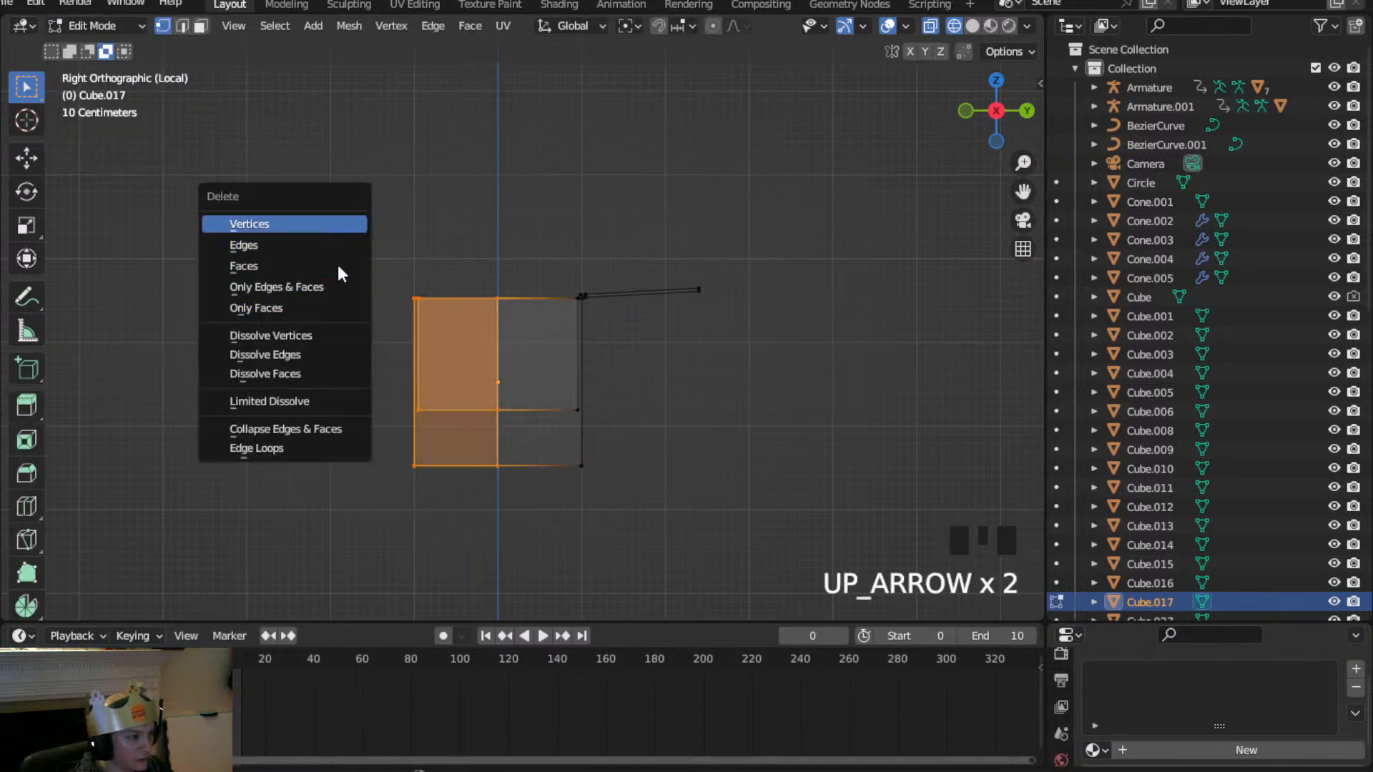
{"action": "key", "text": "Return"}
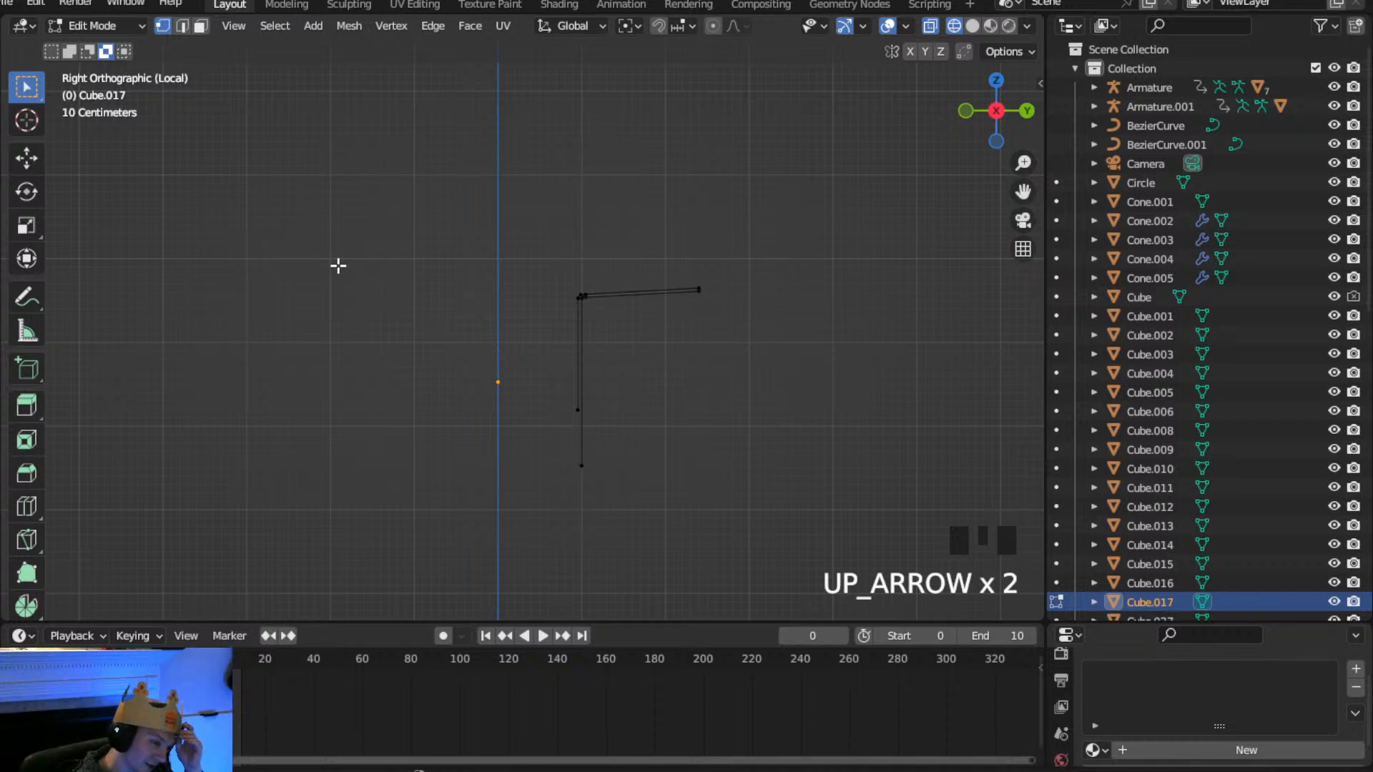
{"action": "key", "text": "ctrl+z"}
Delete only the vertices of the wall opposite the flap, keeping the middle loop
{"action": "left_click", "coordinate": [478, 336]}
{"action": "left_click_drag", "start_coordinate": [442, 561], "coordinate": [341, 196]}
{"action": "key", "text": "Delete"}
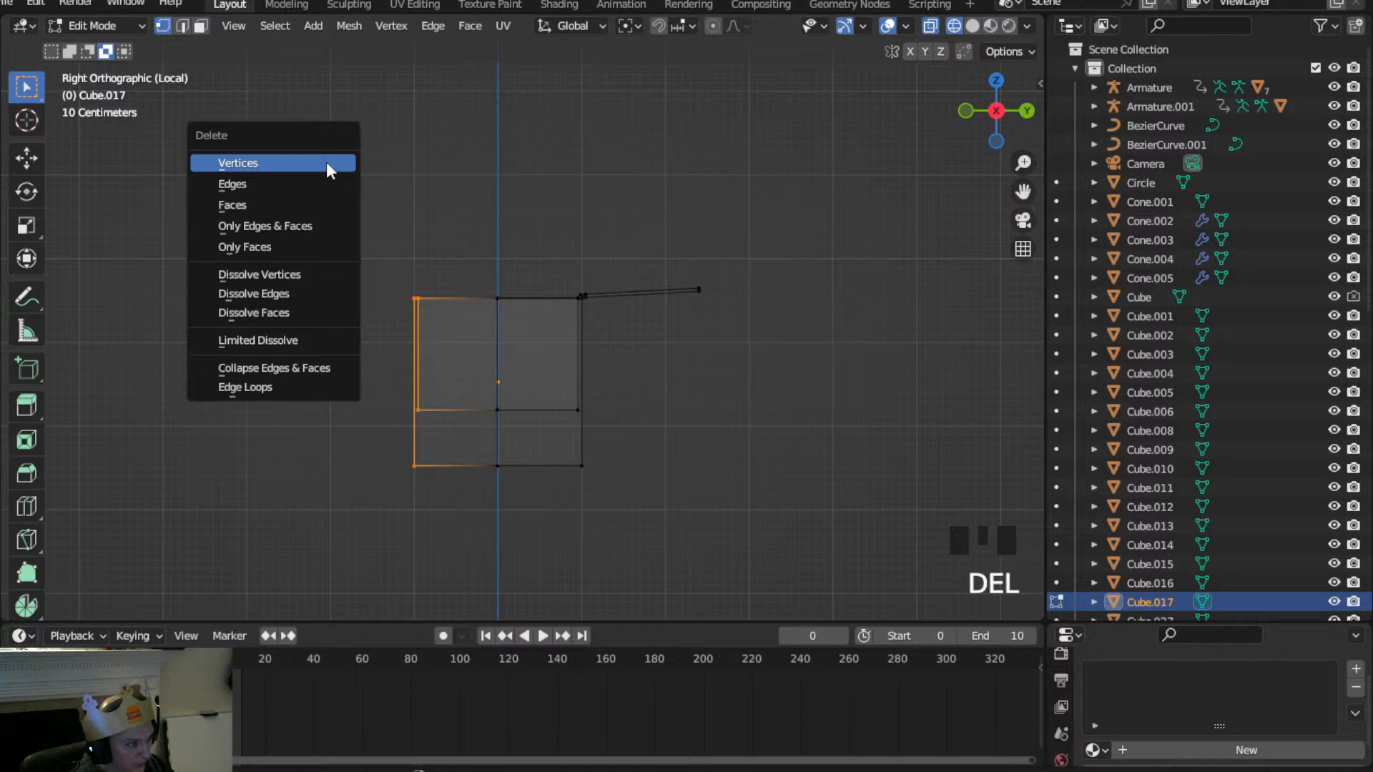
{"action": "left_click", "coordinate": [327, 164]}
Add a Mirror modifier to the remaining half of the box, mirroring on the Y axis only with Clipping enabled
{"action": "left_click_drag", "start_coordinate": [1139, 623], "coordinate": [1132, 240]}
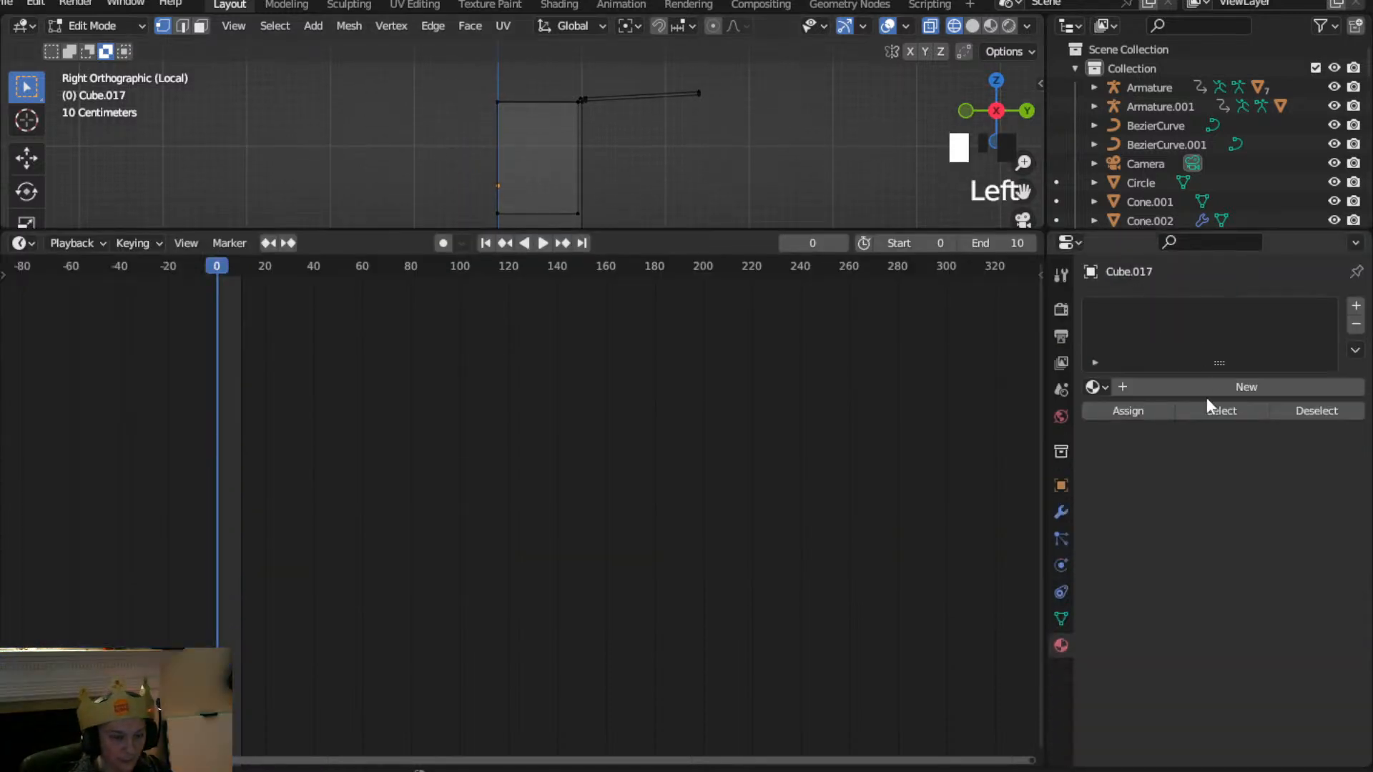
{"action": "left_click", "coordinate": [1061, 512]}
{"action": "left_click", "coordinate": [1208, 307]}
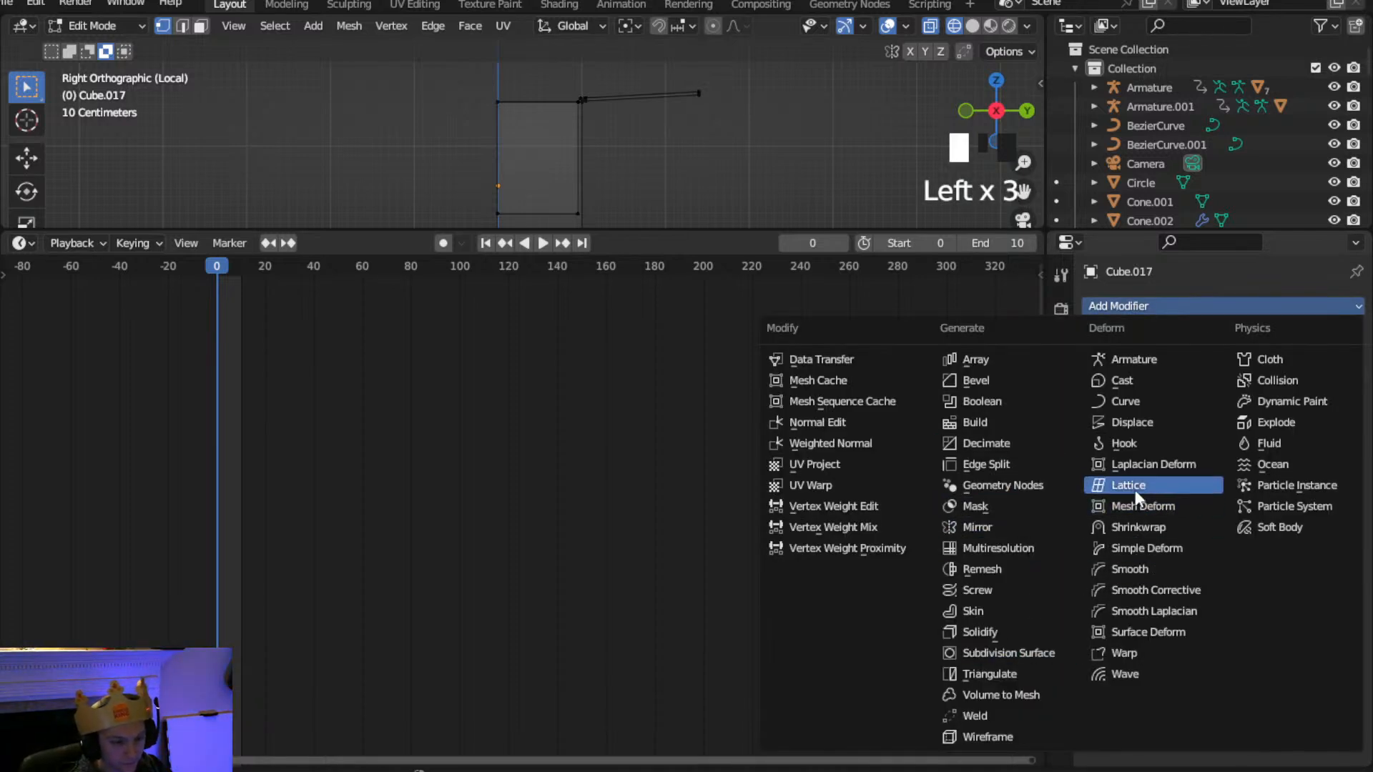
{"action": "left_click", "coordinate": [977, 529]}
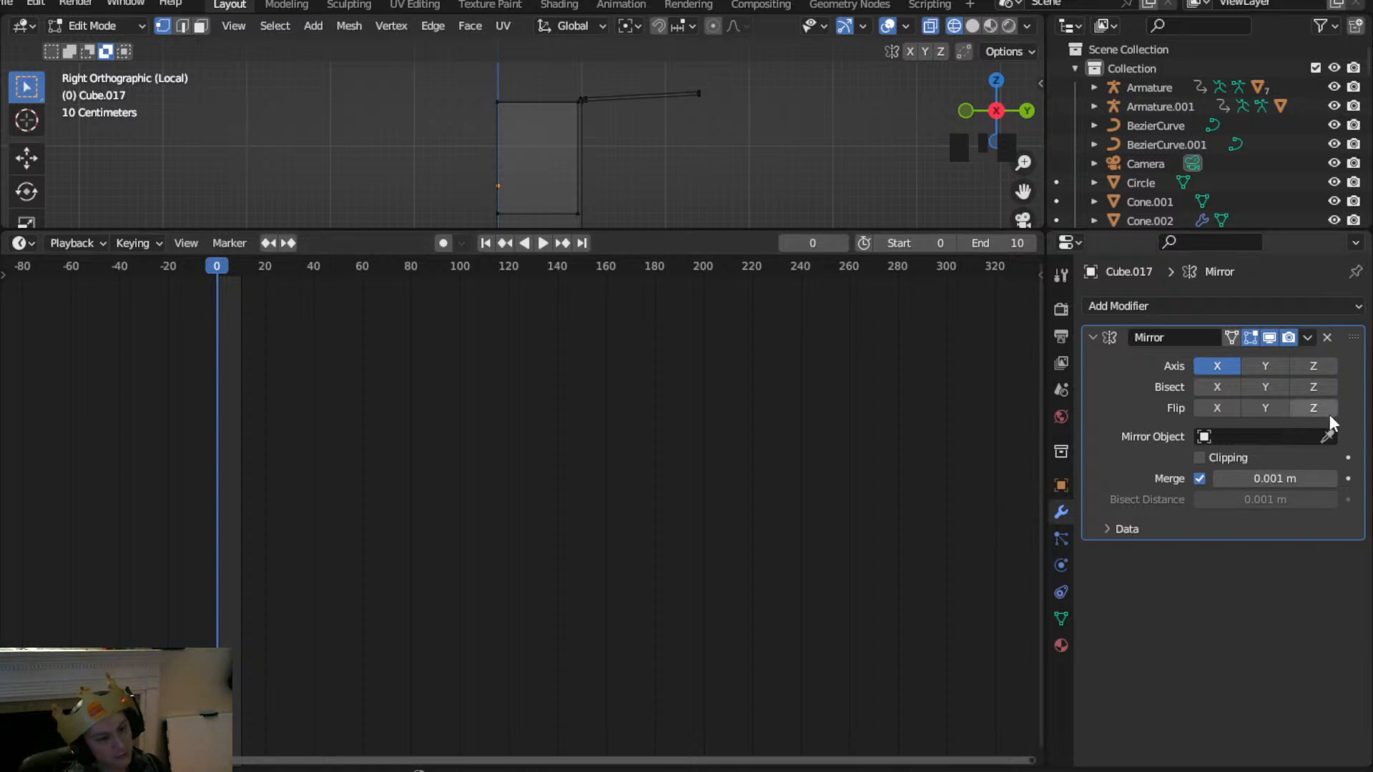
{"action": "left_click_drag", "start_coordinate": [642, 237], "coordinate": [646, 389]}
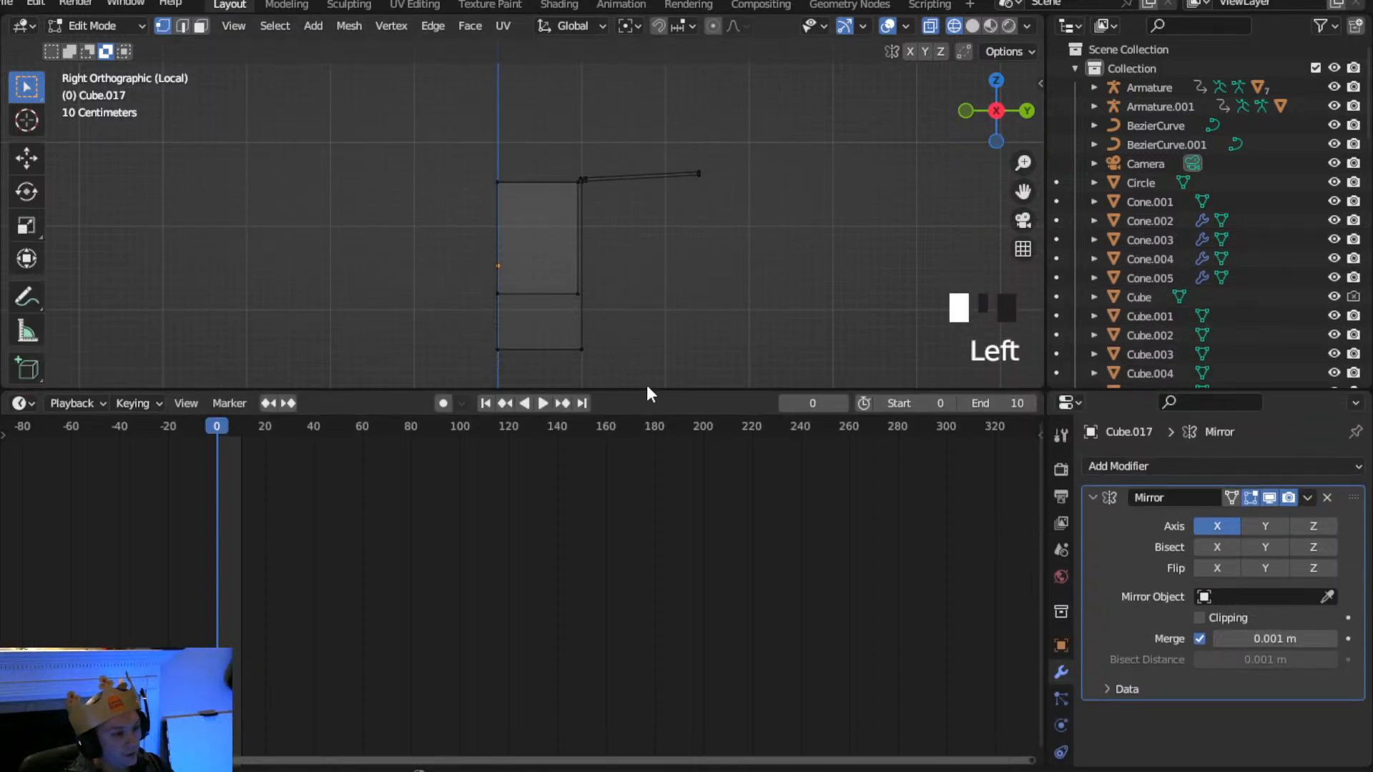
{"action": "left_click", "coordinate": [1269, 527]}
{"action": "middle_click_drag", "start_coordinate": [576, 250], "coordinate": [673, 101]}
{"action": "left_click", "coordinate": [1199, 618]}
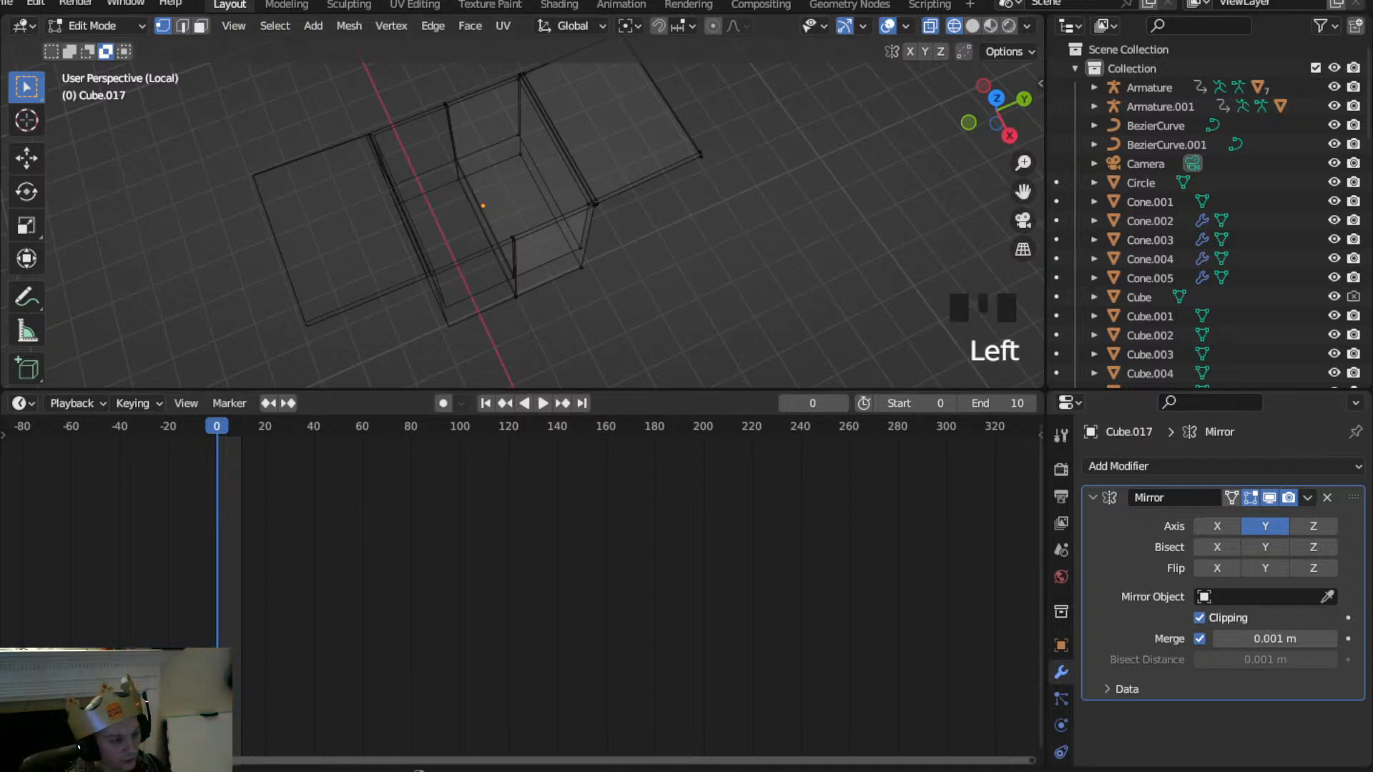
Return to Object Mode and enlarge the 3D viewport to view the mirrored box with both flaps
{"action": "left_click", "coordinate": [93, 26]}
{"action": "left_click", "coordinate": [93, 49]}
{"action": "middle_click_drag", "start_coordinate": [384, 120], "coordinate": [374, 92]}
{"action": "scroll", "coordinate": [597, 239], "scroll_direction": "up", "scroll_amount": 3}
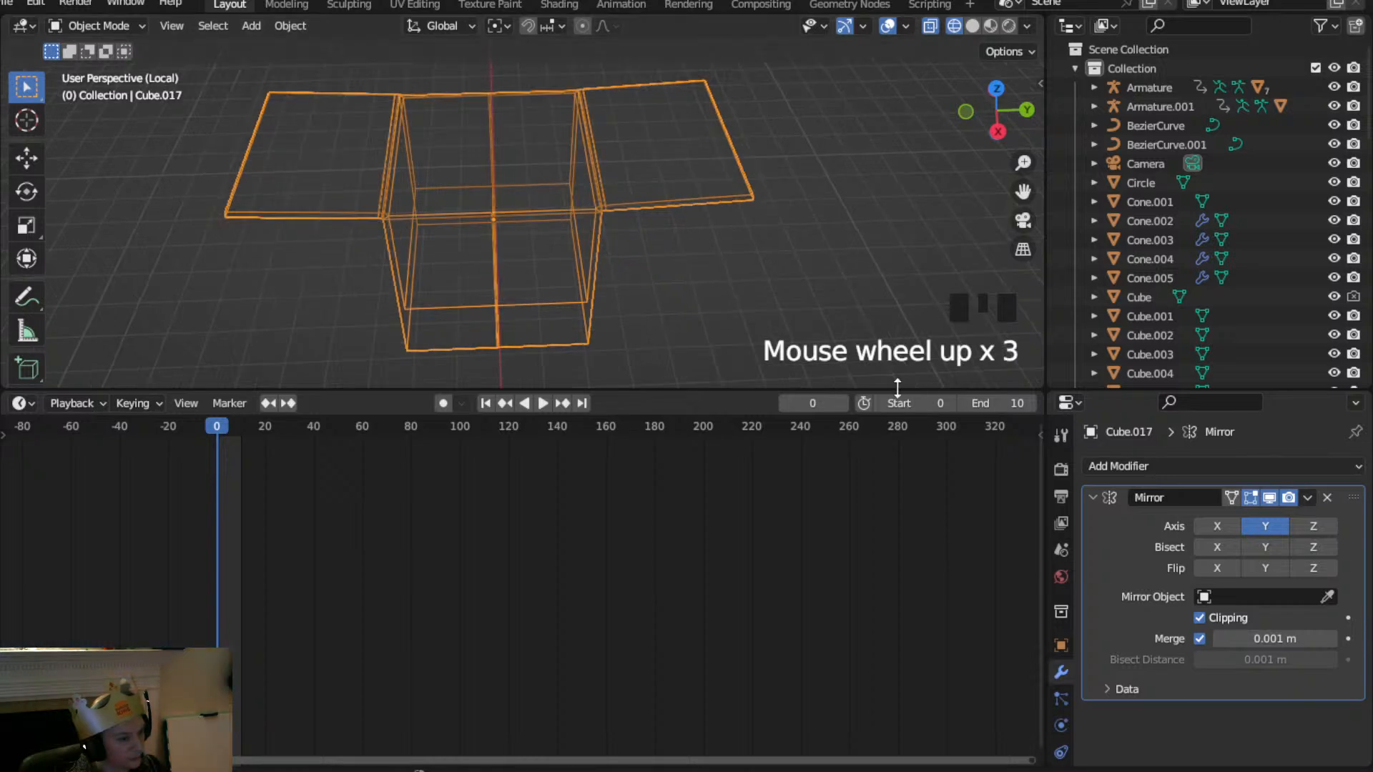
{"action": "left_click_drag", "start_coordinate": [726, 386], "coordinate": [723, 495]}
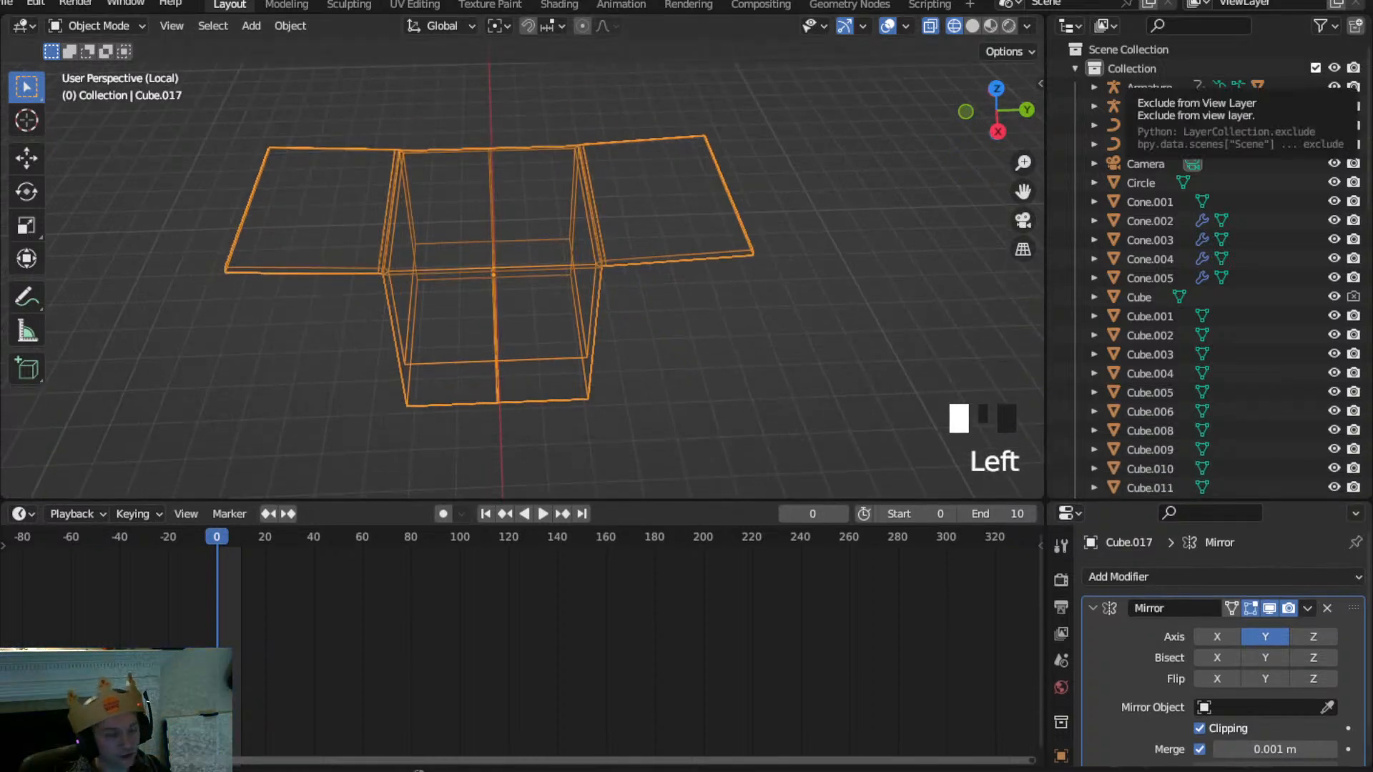
Switch to Chrome and run a Google image search for "cardboard box texture"
{"action": "key", "text": "alt+Tab"}
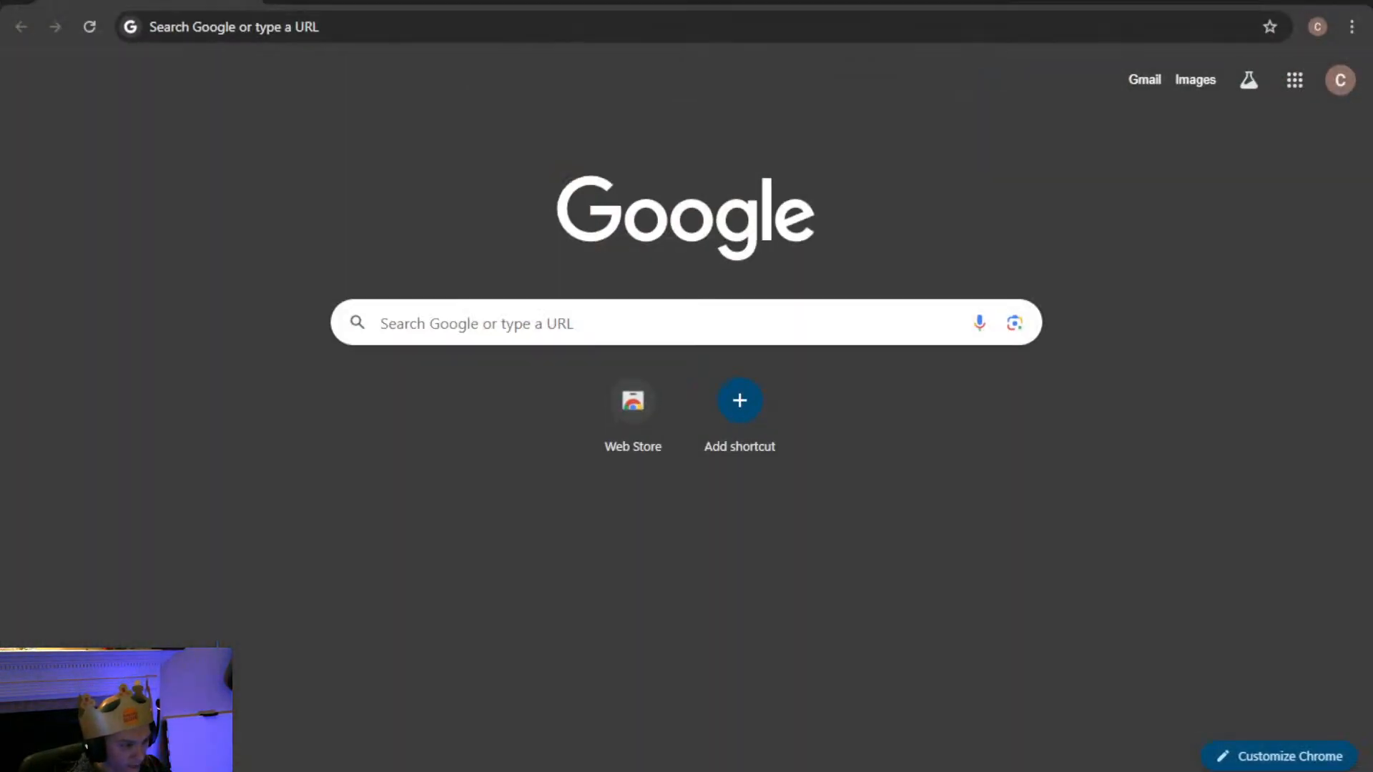
{"action": "left_click", "coordinate": [326, 33]}
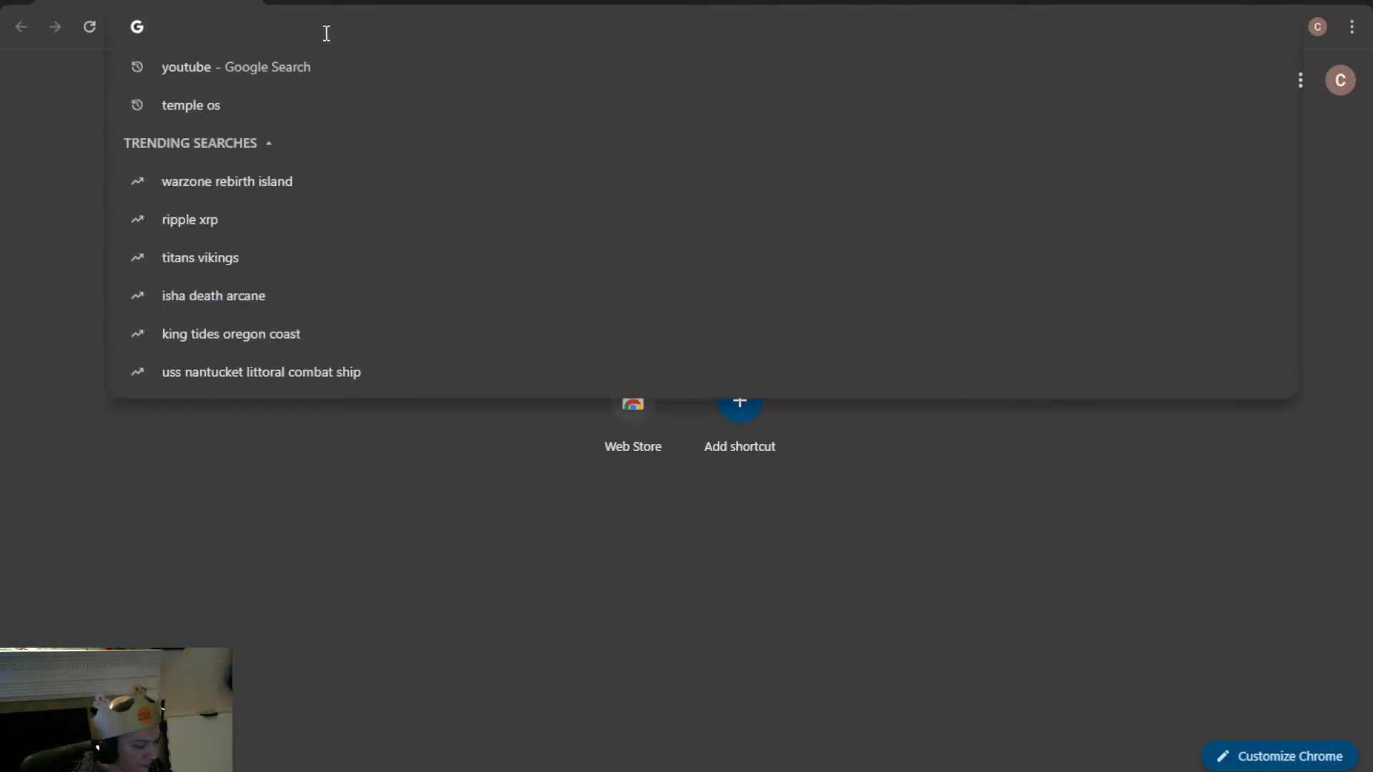
{"action": "type", "text": "cardboard"}
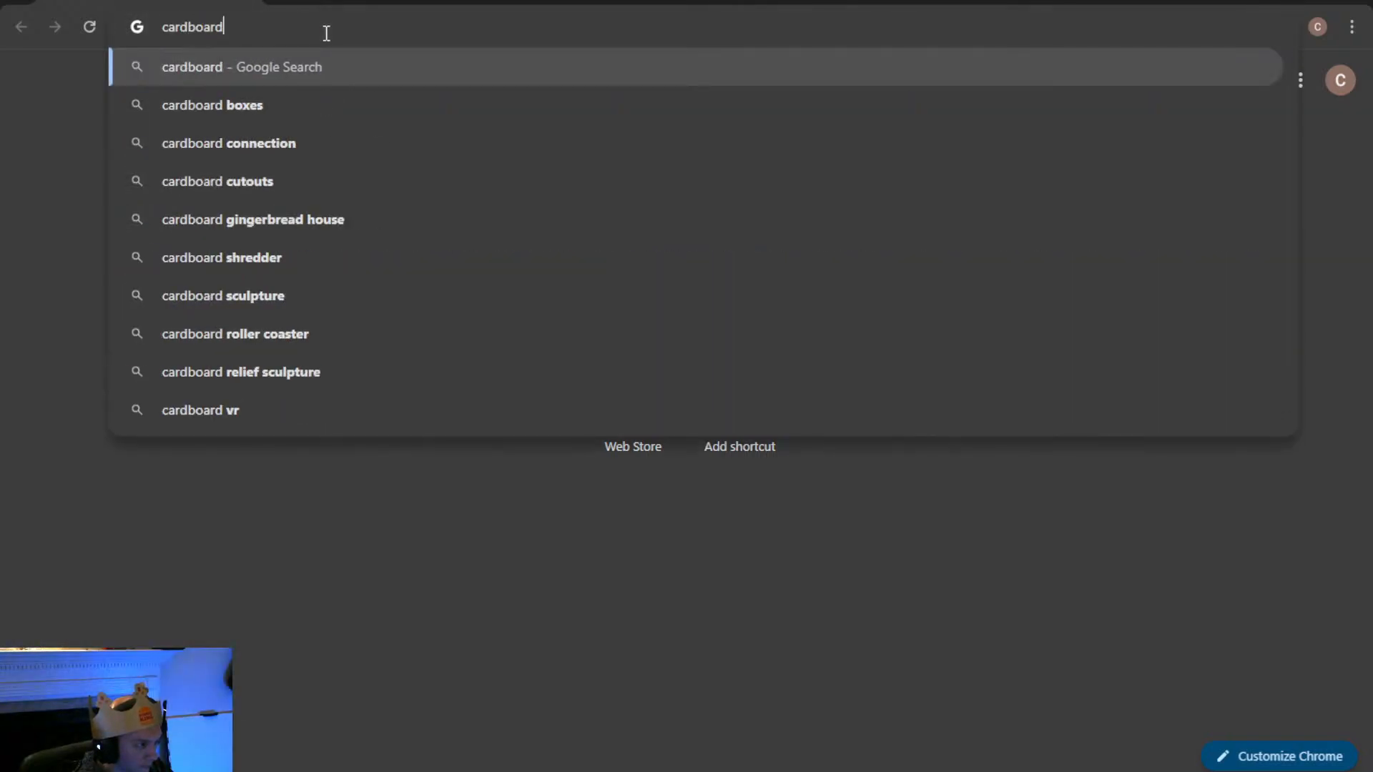
{"action": "key", "text": "Down"}
{"action": "key", "text": "BackSpace"}
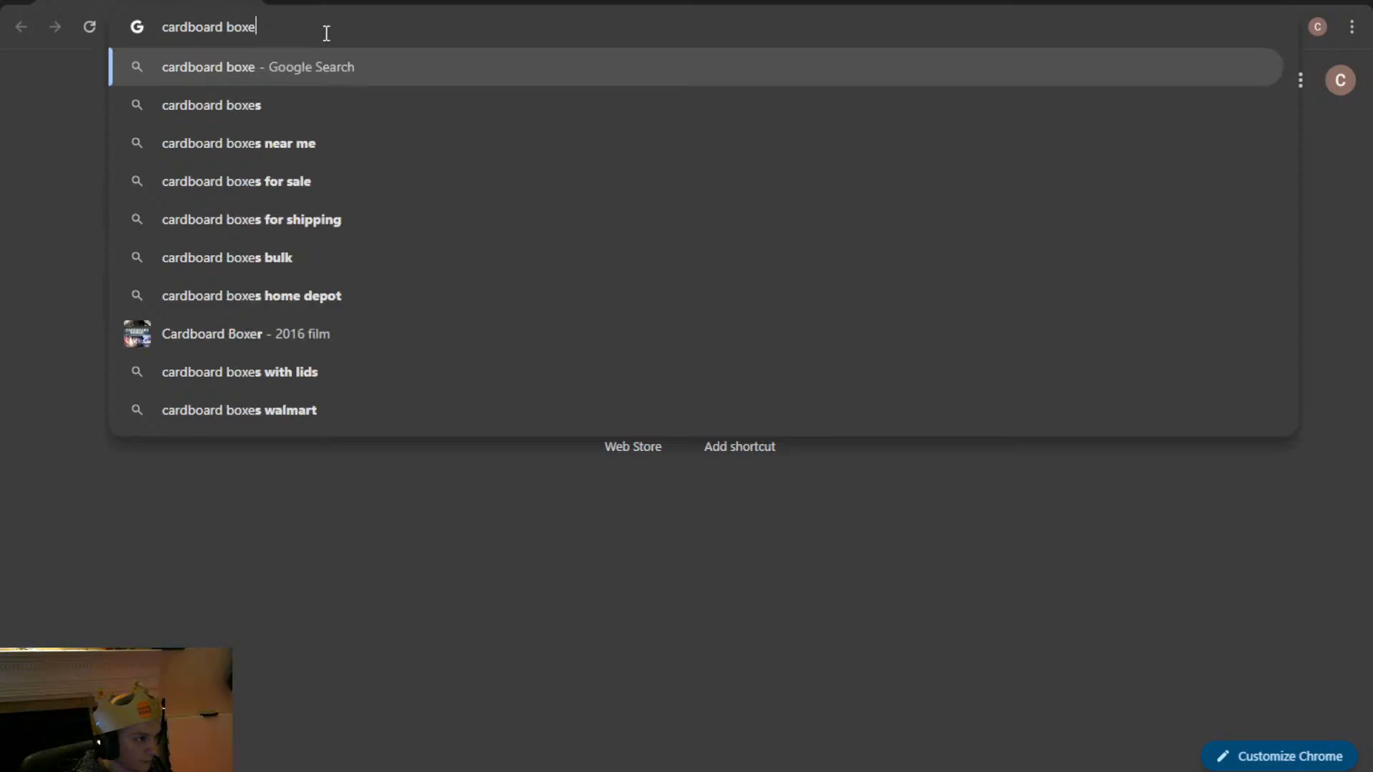
{"action": "key", "text": "BackSpace"}
{"action": "type", "text": "texture"}
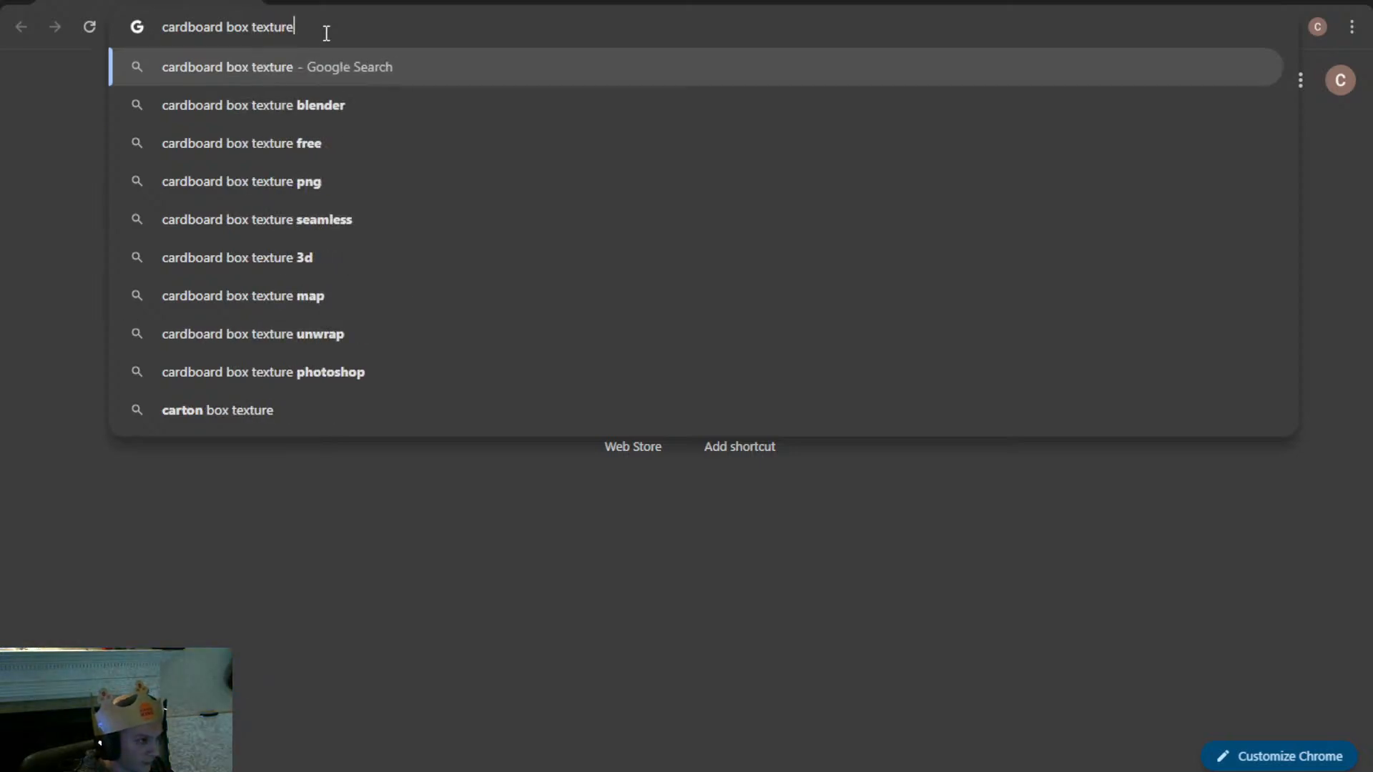
{"action": "key", "text": "Return"}
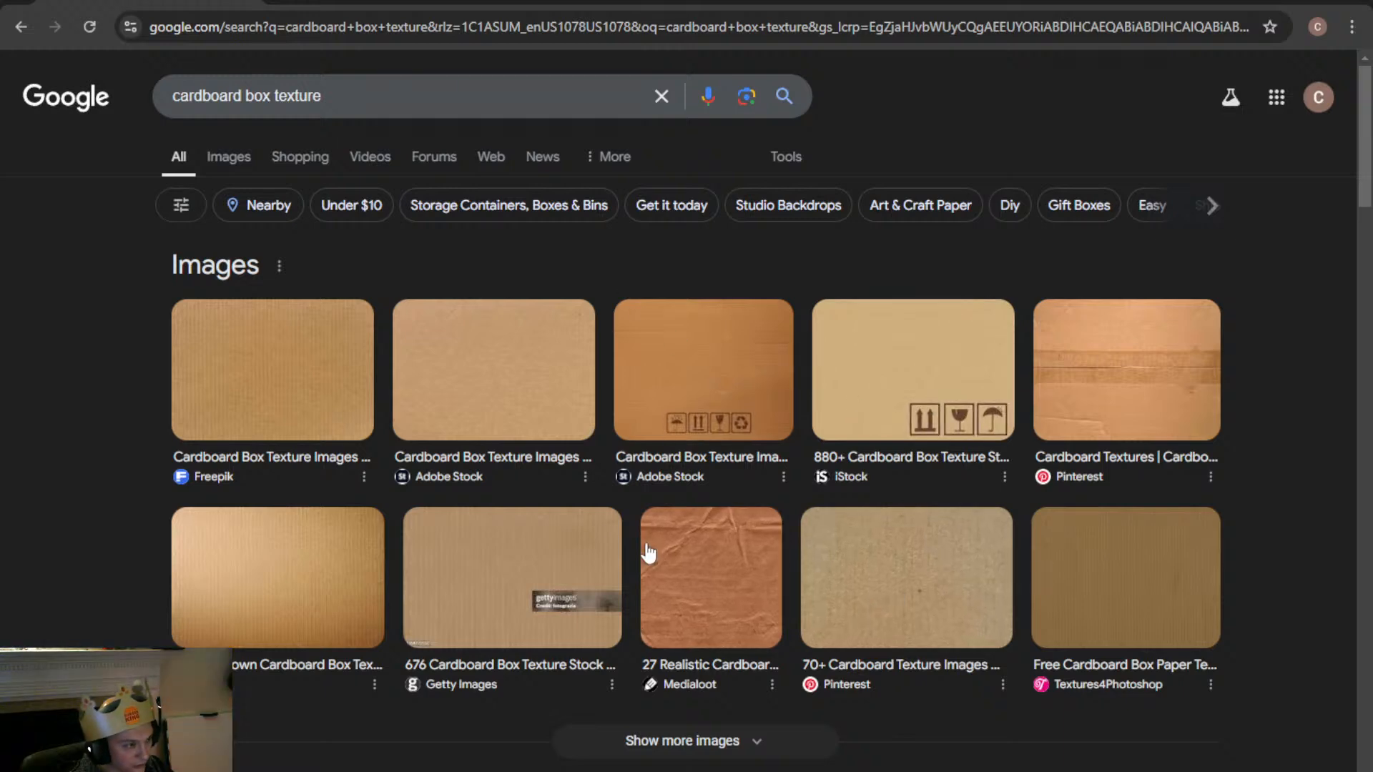
{"action": "left_click", "coordinate": [225, 158]}
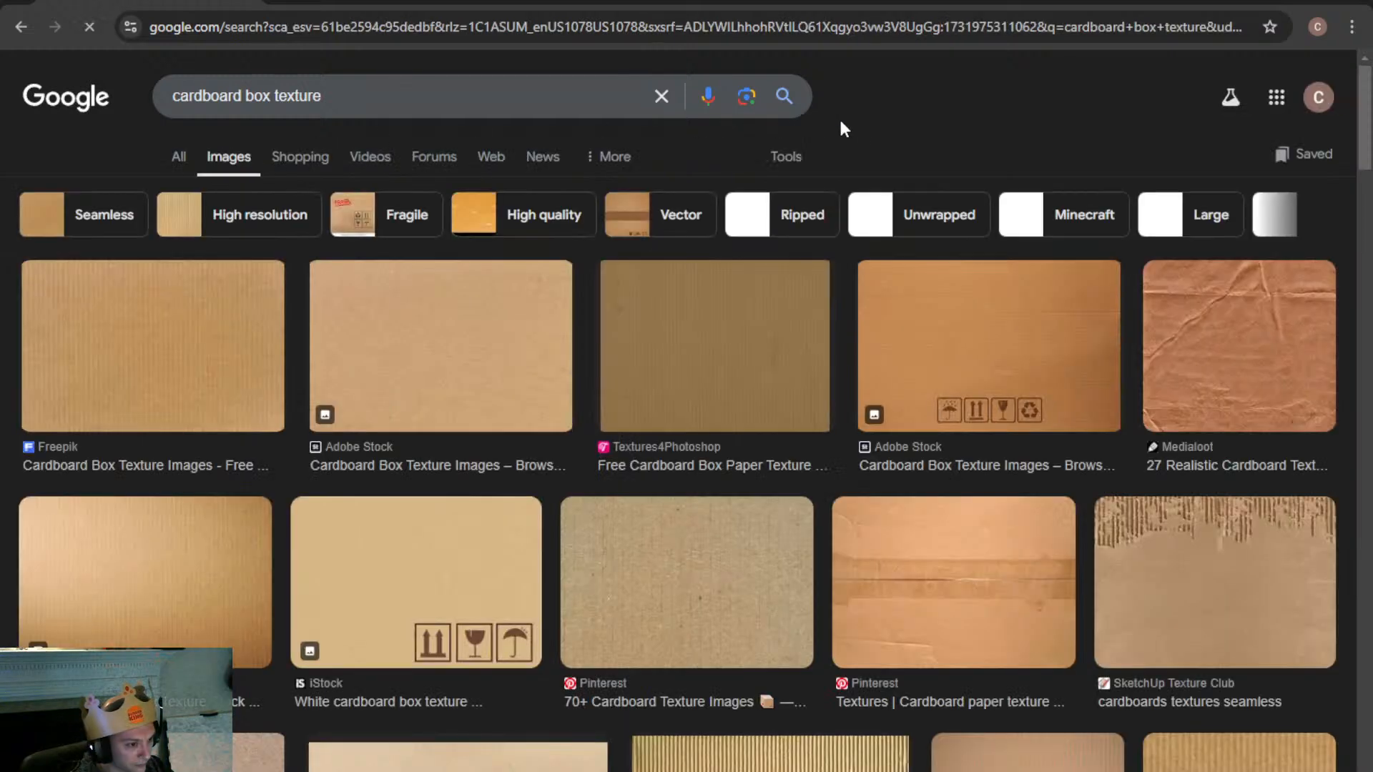
Examine the cardboard box texture image results for one that suits the open box model
{"action": "scroll", "coordinate": [1188, 599], "scroll_direction": "down", "scroll_amount": 3}
{"action": "scroll", "coordinate": [1215, 622], "scroll_direction": "down", "scroll_amount": 3}
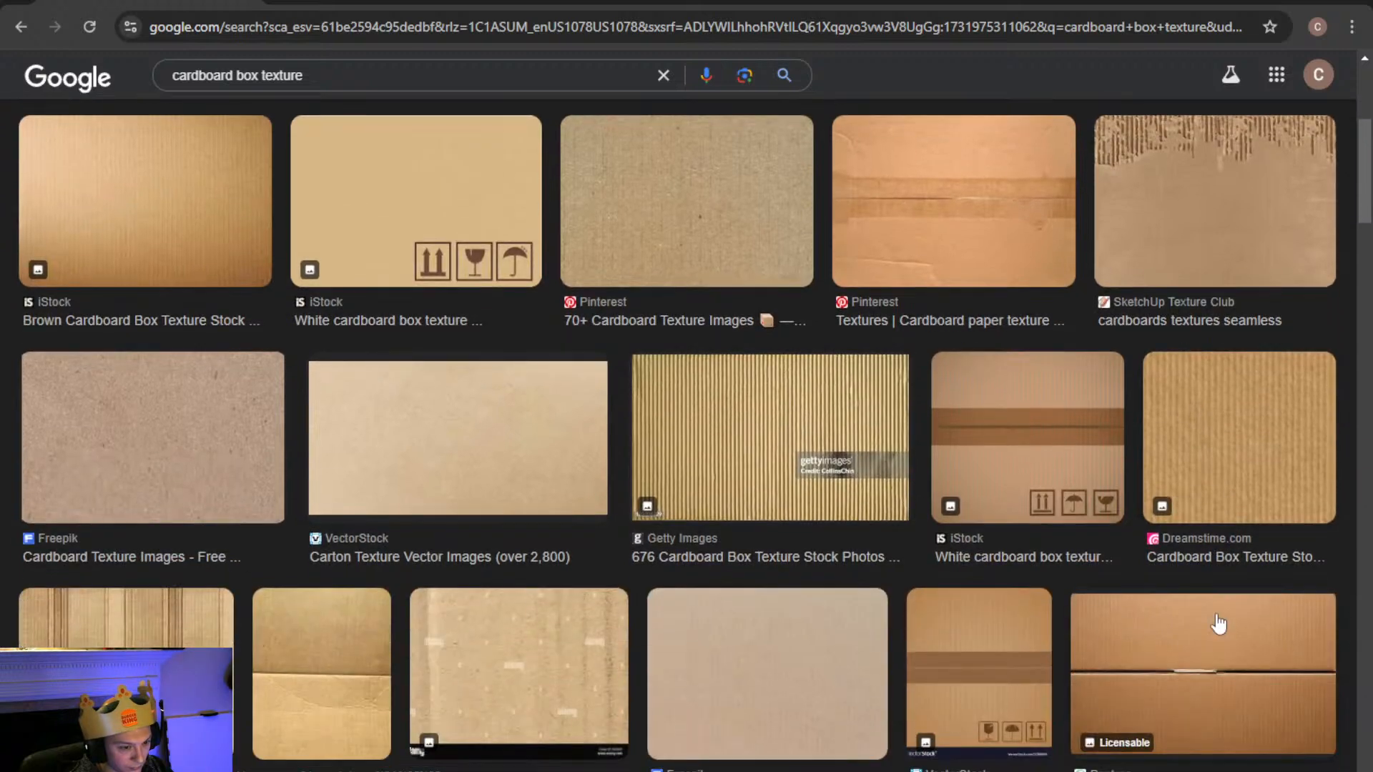
{"action": "scroll", "coordinate": [1224, 627], "scroll_direction": "down", "scroll_amount": 1}
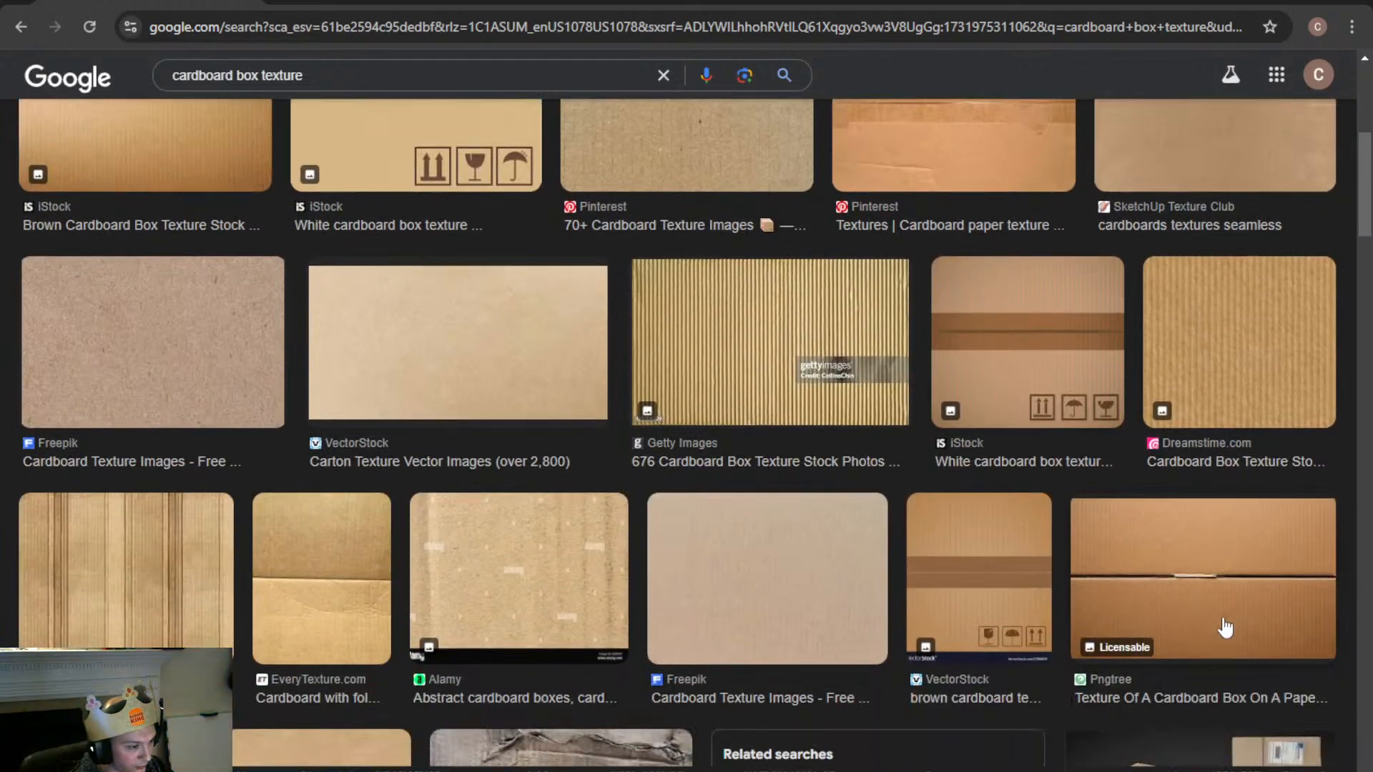
{"action": "scroll", "coordinate": [214, 529], "scroll_direction": "down", "scroll_amount": 5}
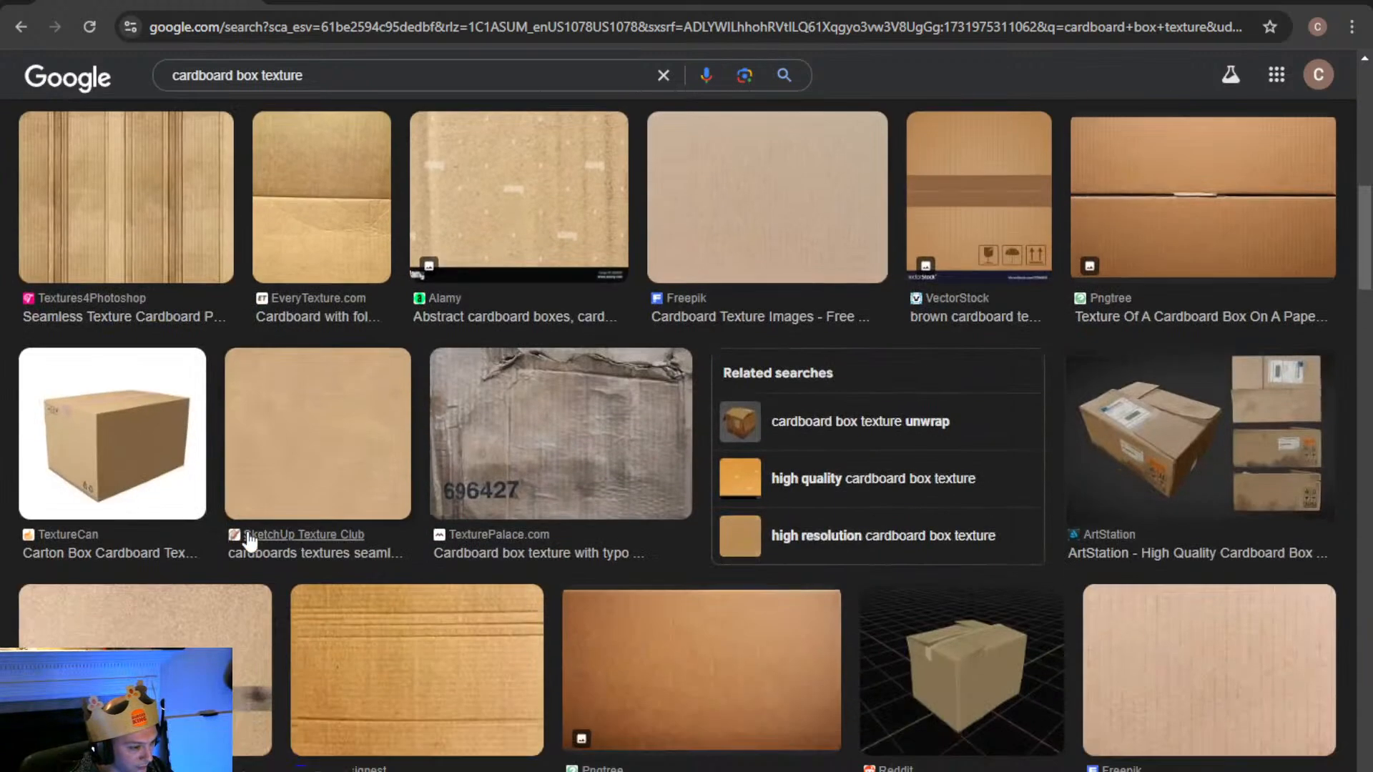
{"action": "scroll", "coordinate": [348, 445], "scroll_direction": "down", "scroll_amount": 4}
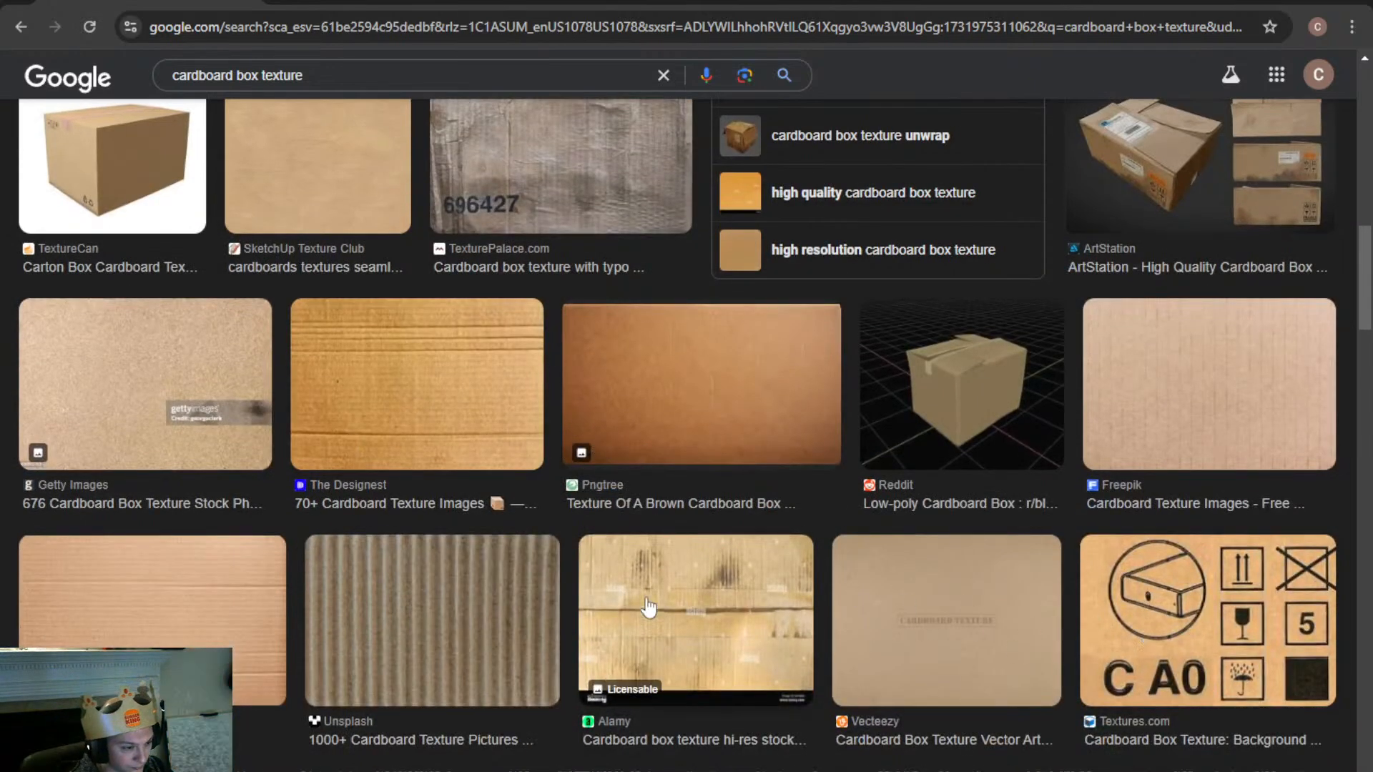
{"action": "scroll", "coordinate": [648, 606], "scroll_direction": "down", "scroll_amount": 3}
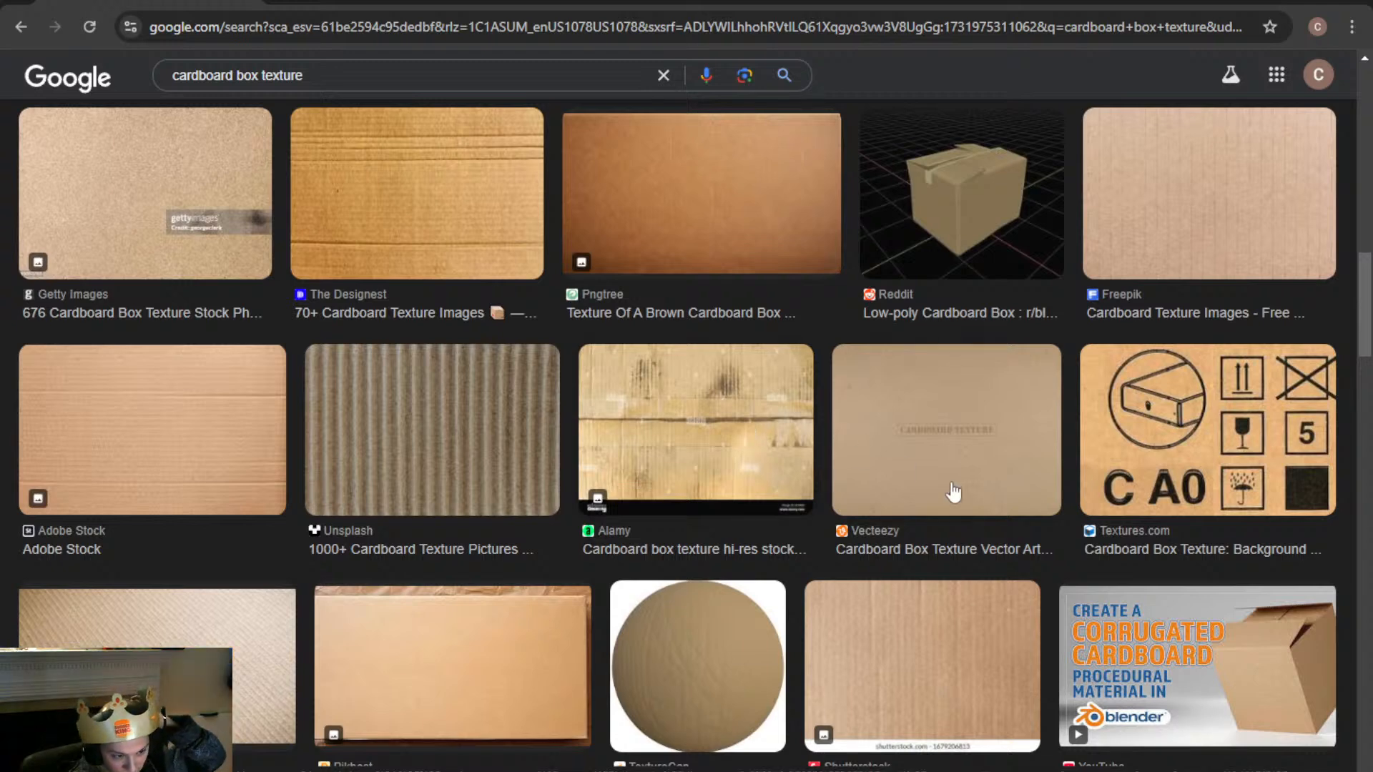
{"action": "scroll", "coordinate": [362, 208], "scroll_direction": "up", "scroll_amount": 2}
{"action": "scroll", "coordinate": [361, 208], "scroll_direction": "up", "scroll_amount": 6}
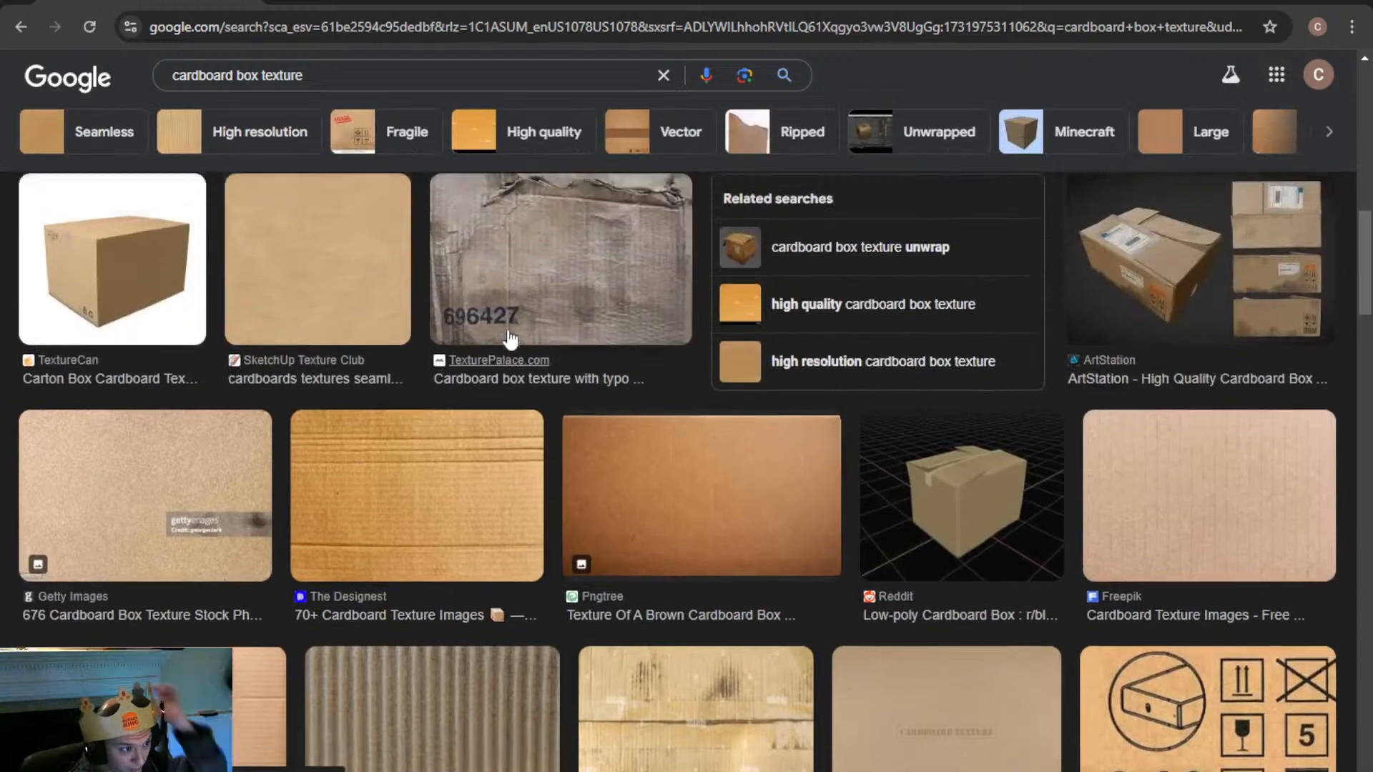
{"action": "scroll", "coordinate": [615, 488], "scroll_direction": "up", "scroll_amount": 7}
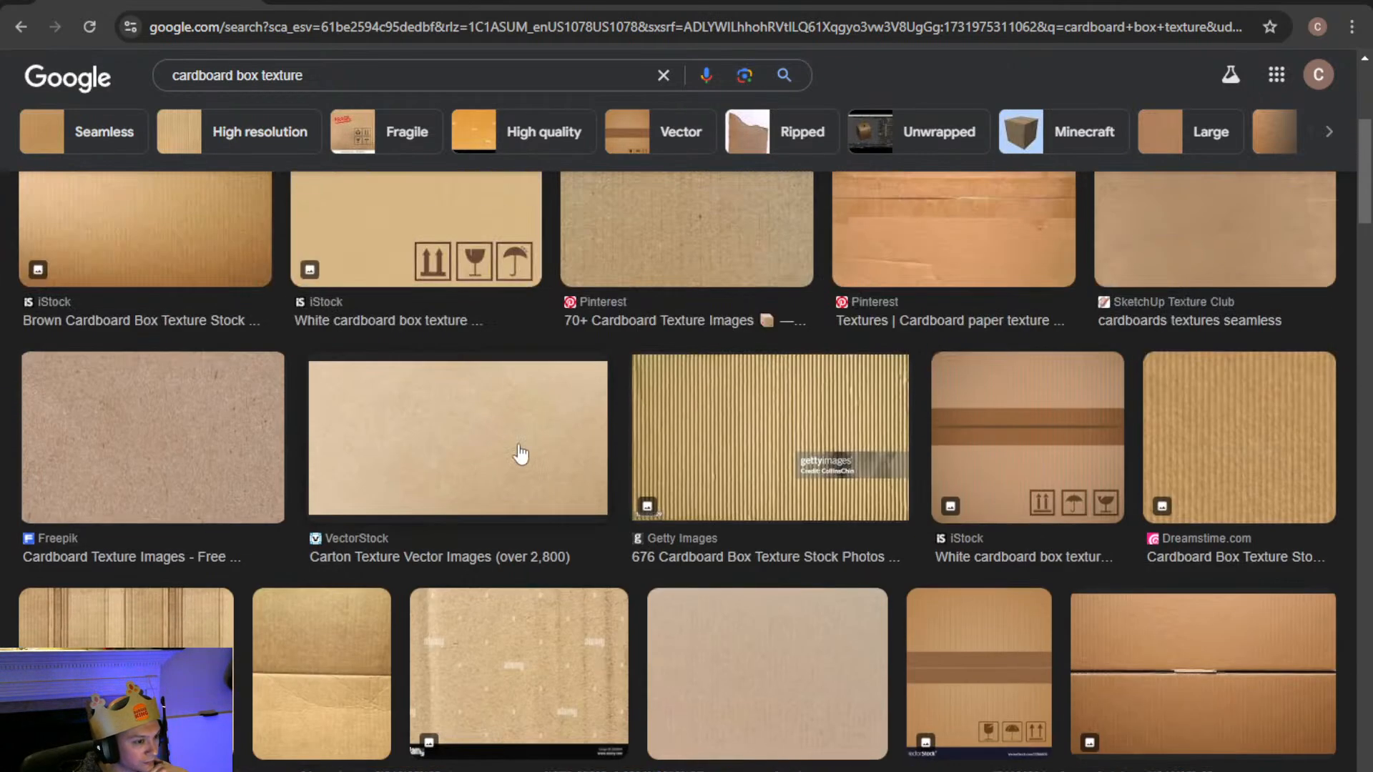
{"action": "scroll", "coordinate": [555, 436], "scroll_direction": "up", "scroll_amount": 2}
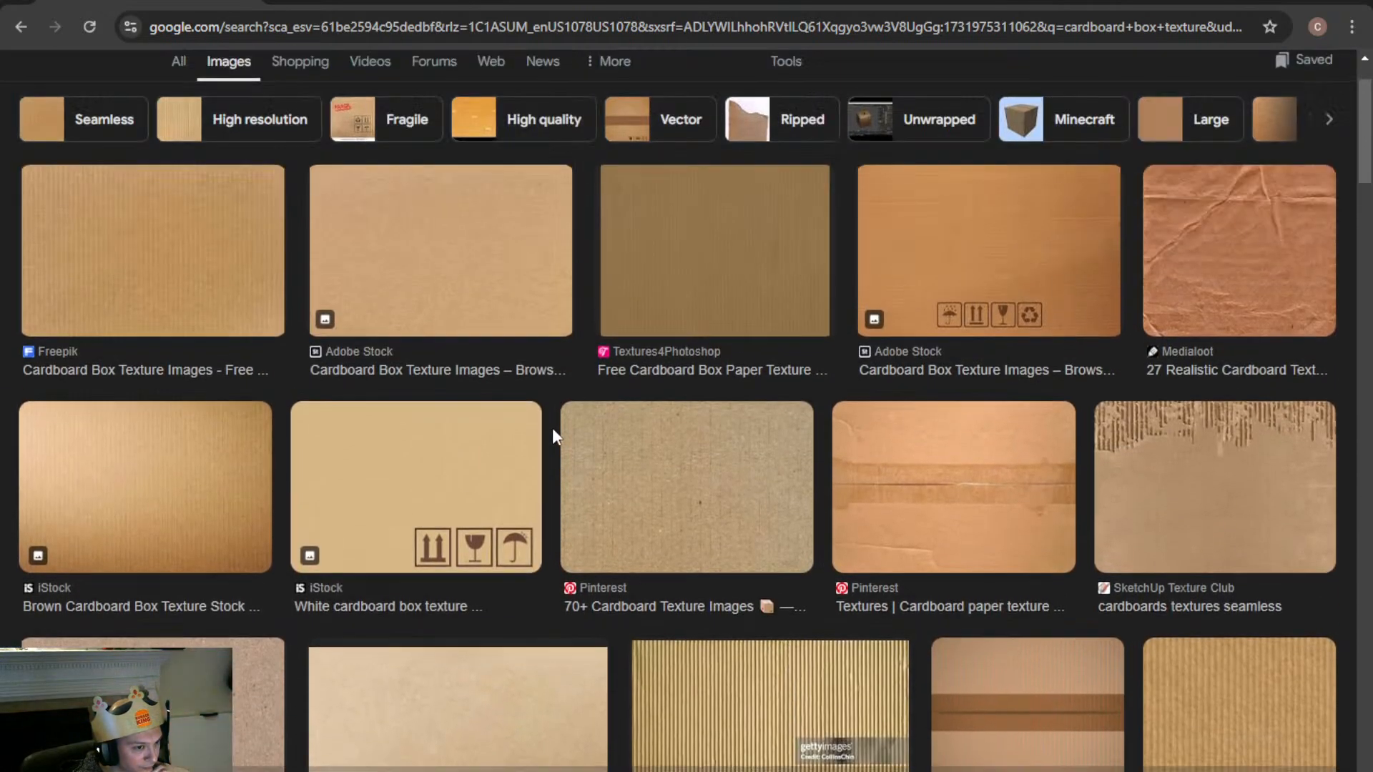
{"action": "scroll", "coordinate": [649, 331], "scroll_direction": "up", "scroll_amount": 2}
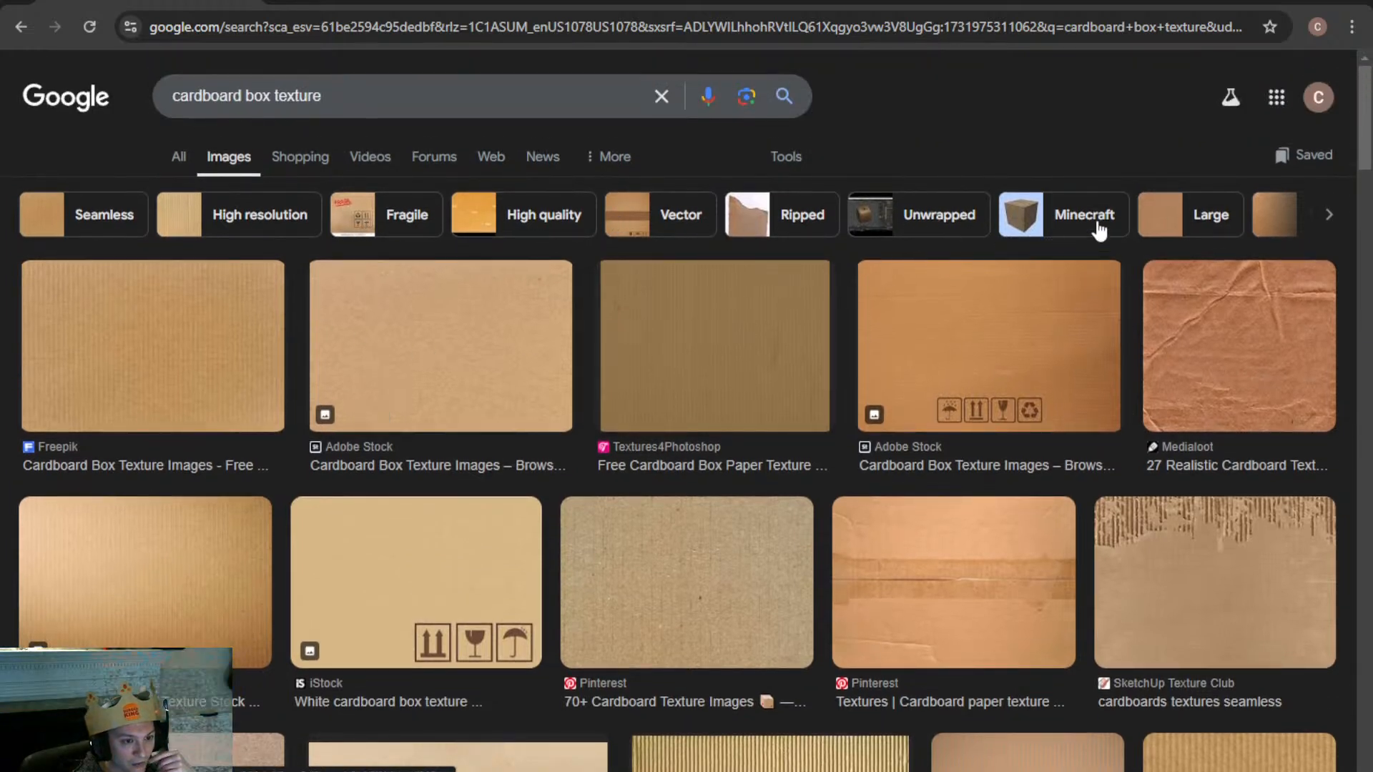
{"action": "scroll", "coordinate": [940, 423], "scroll_direction": "down", "scroll_amount": 12}
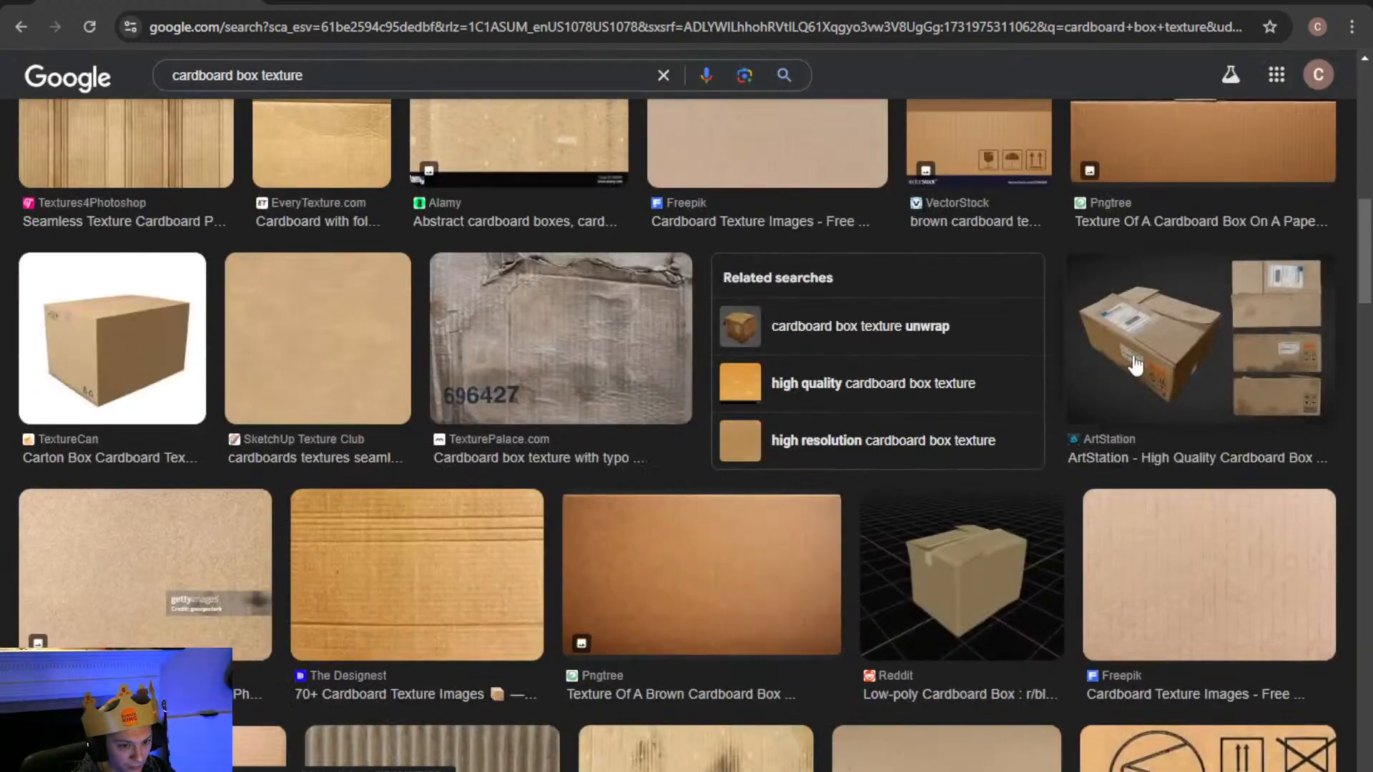
{"action": "scroll", "coordinate": [1120, 370], "scroll_direction": "down", "scroll_amount": 9}
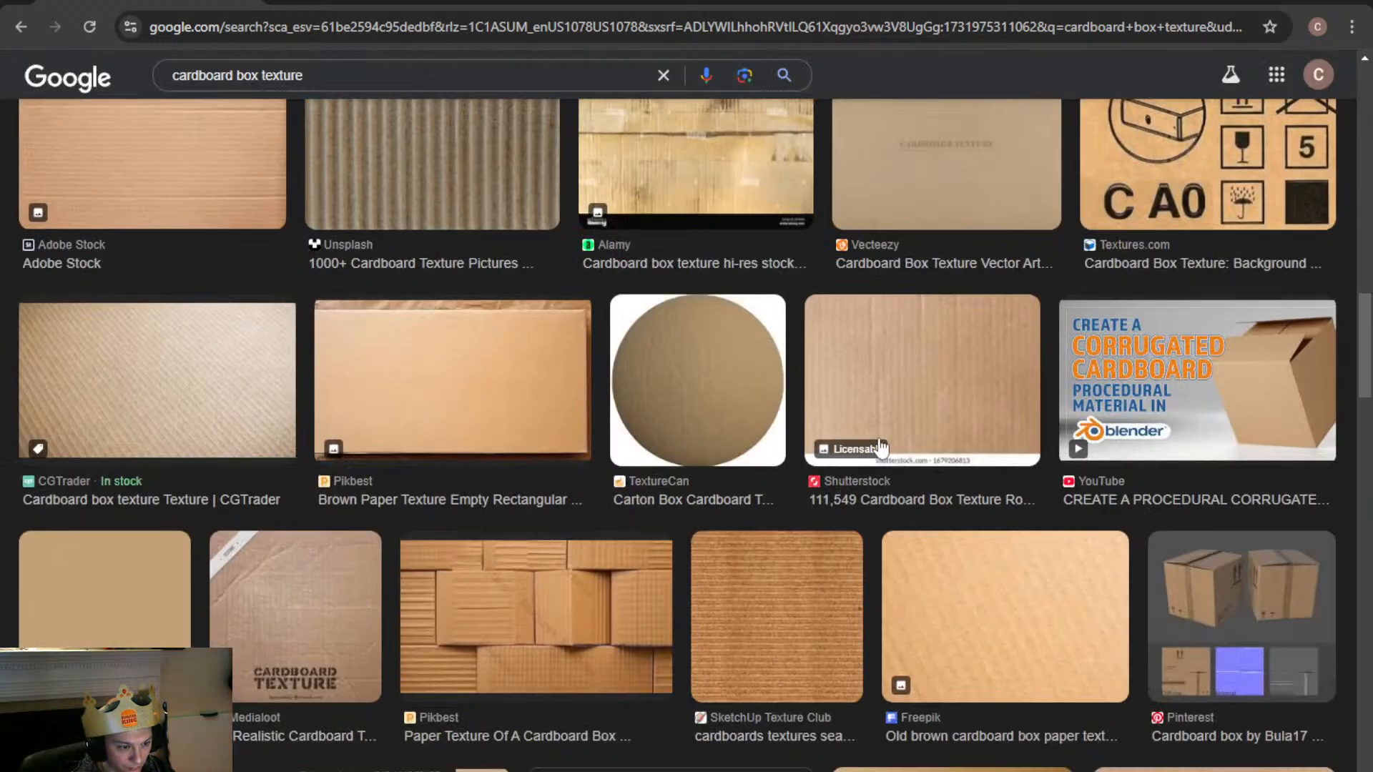
{"action": "scroll", "coordinate": [858, 458], "scroll_direction": "down", "scroll_amount": 4}
{"action": "scroll", "coordinate": [290, 383], "scroll_direction": "down", "scroll_amount": 5}
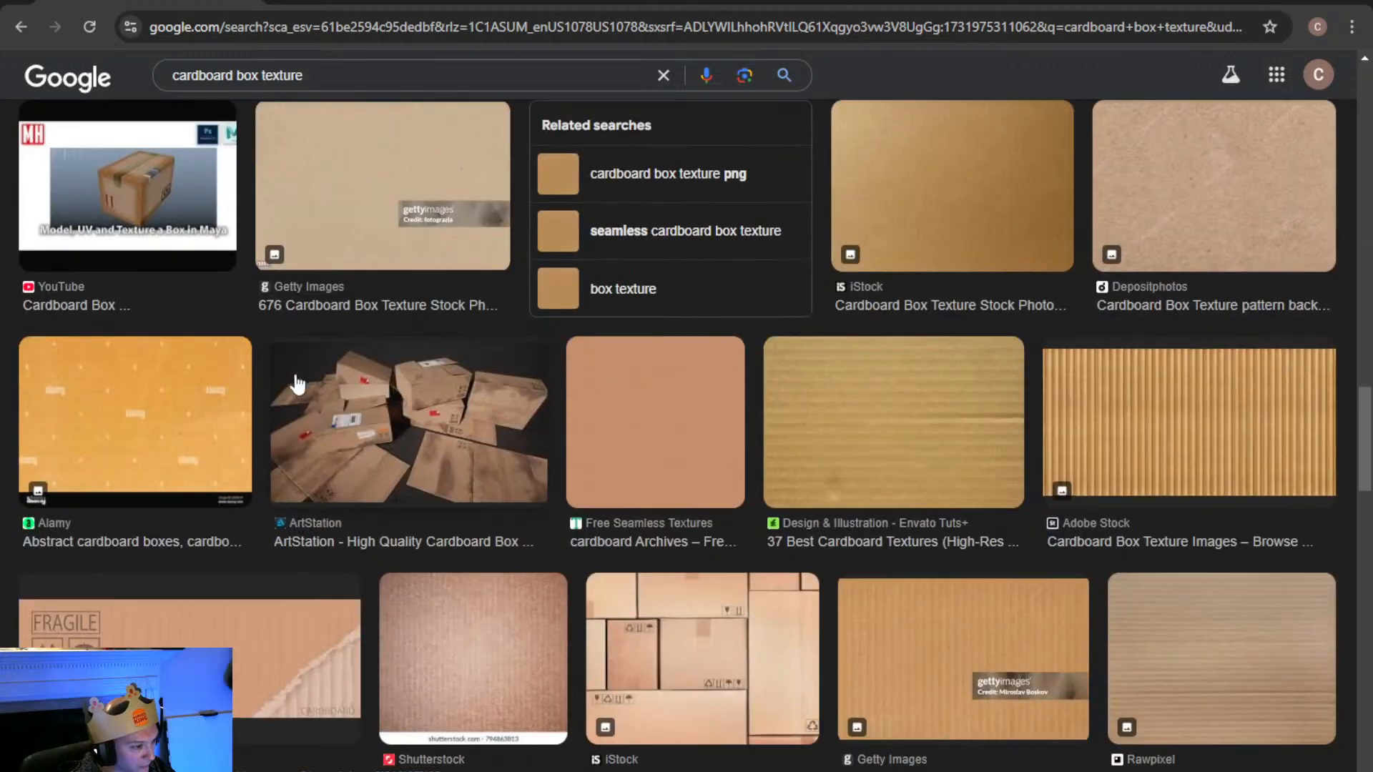
{"action": "scroll", "coordinate": [413, 432], "scroll_direction": "down", "scroll_amount": 5}
{"action": "scroll", "coordinate": [412, 432], "scroll_direction": "down", "scroll_amount": 6}
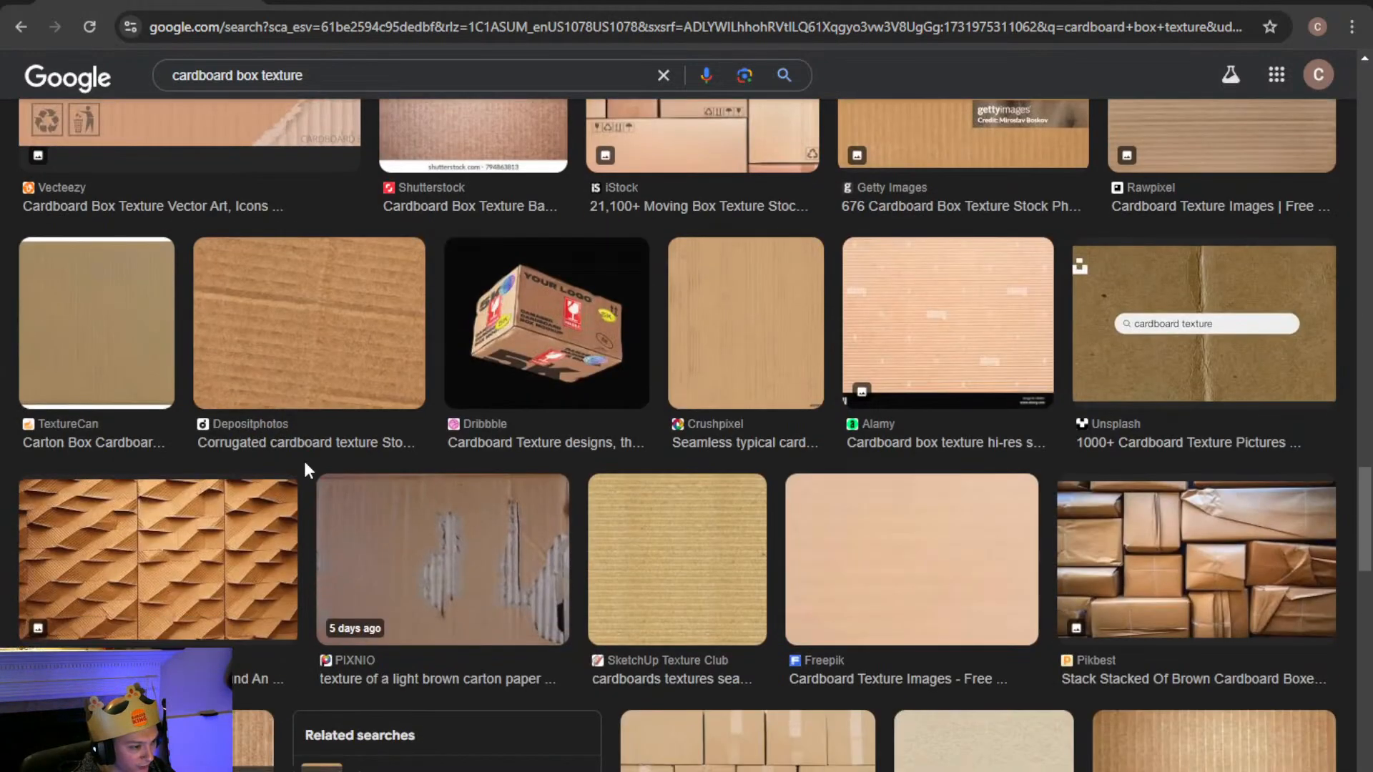
{"action": "scroll", "coordinate": [431, 509], "scroll_direction": "down", "scroll_amount": 6}
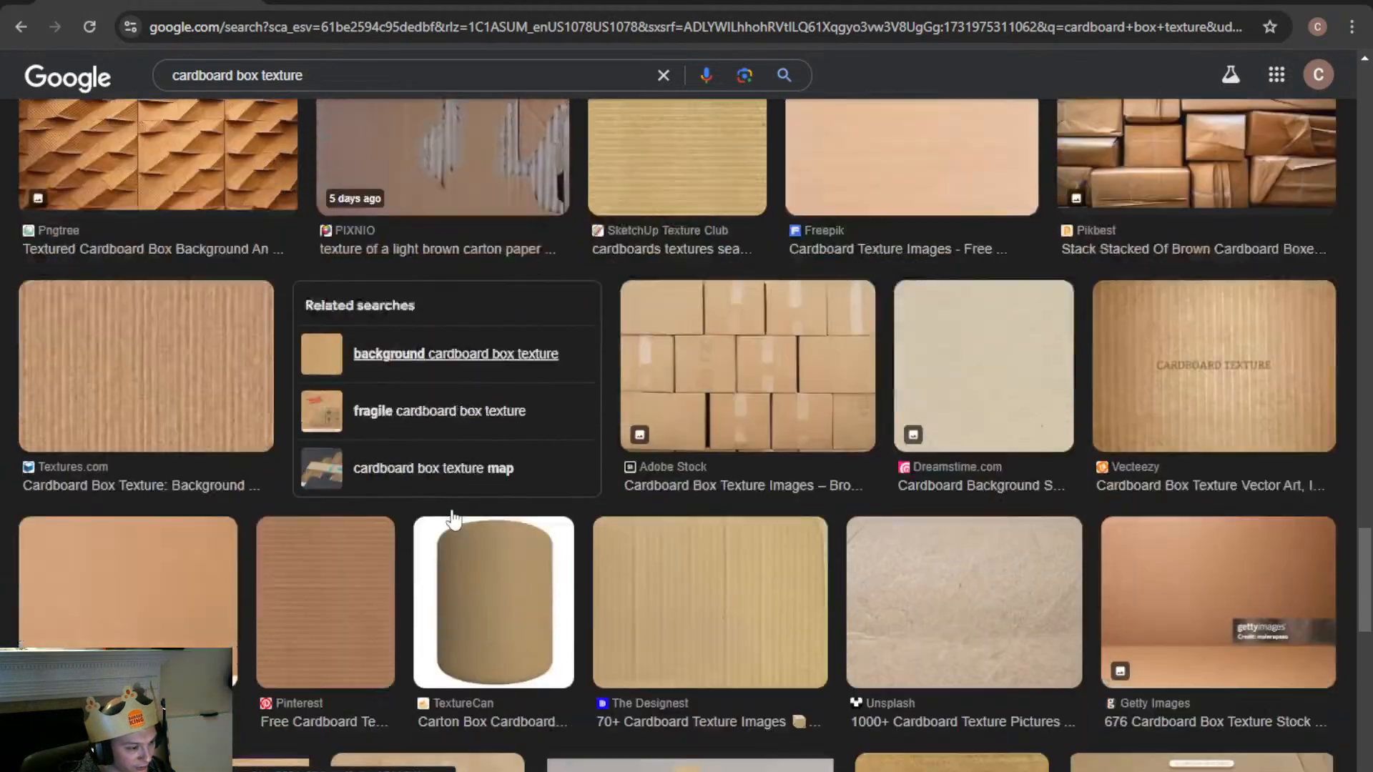
{"action": "scroll", "coordinate": [683, 499], "scroll_direction": "down", "scroll_amount": 14}
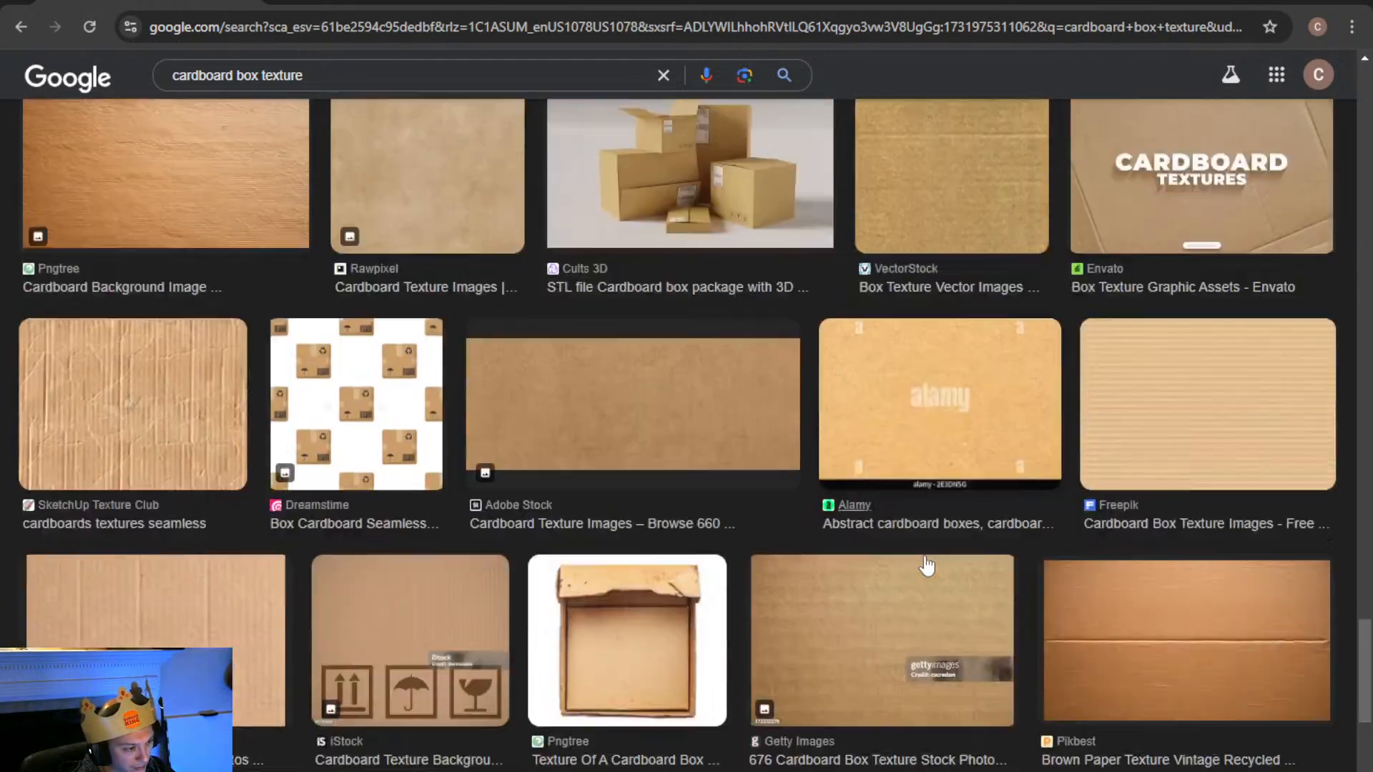
{"action": "scroll", "coordinate": [526, 509], "scroll_direction": "down", "scroll_amount": 7}
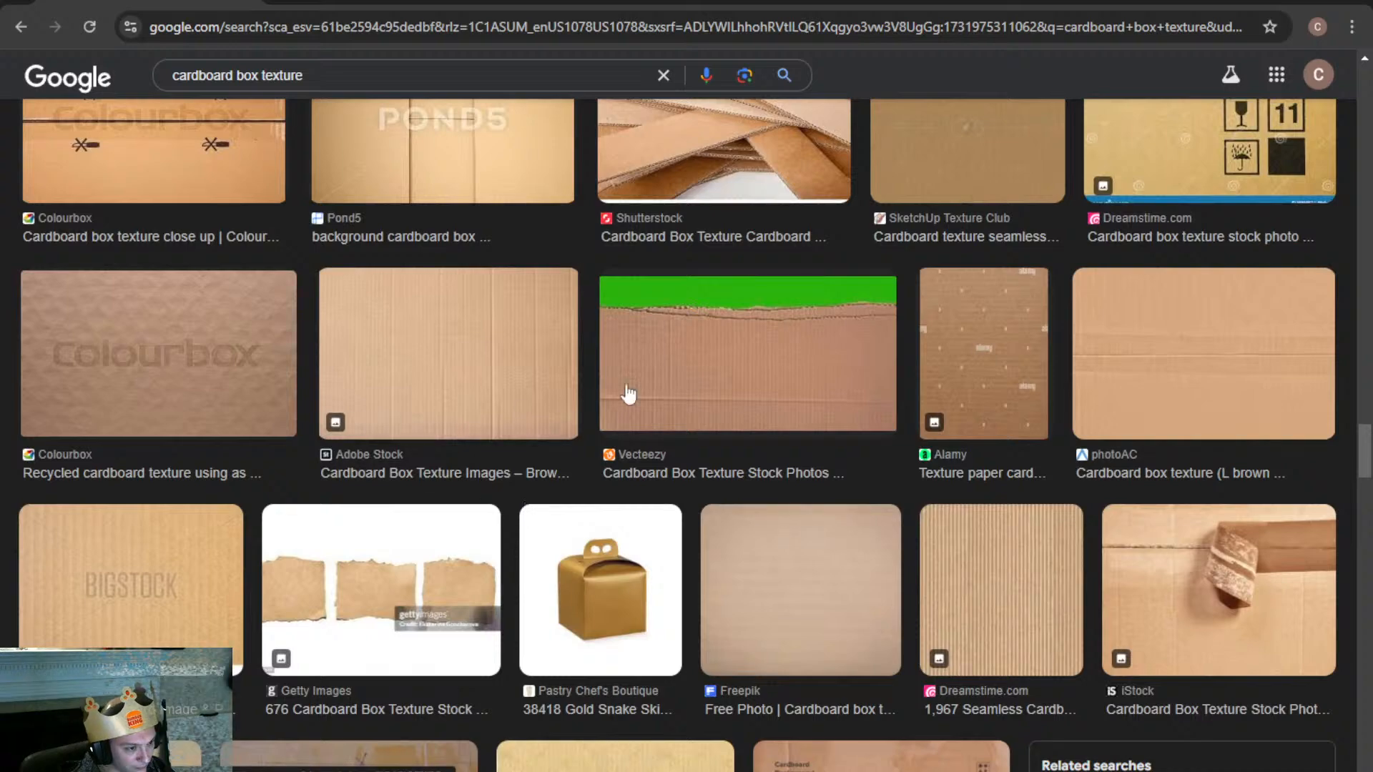
{"action": "scroll", "coordinate": [841, 405], "scroll_direction": "down", "scroll_amount": 14}
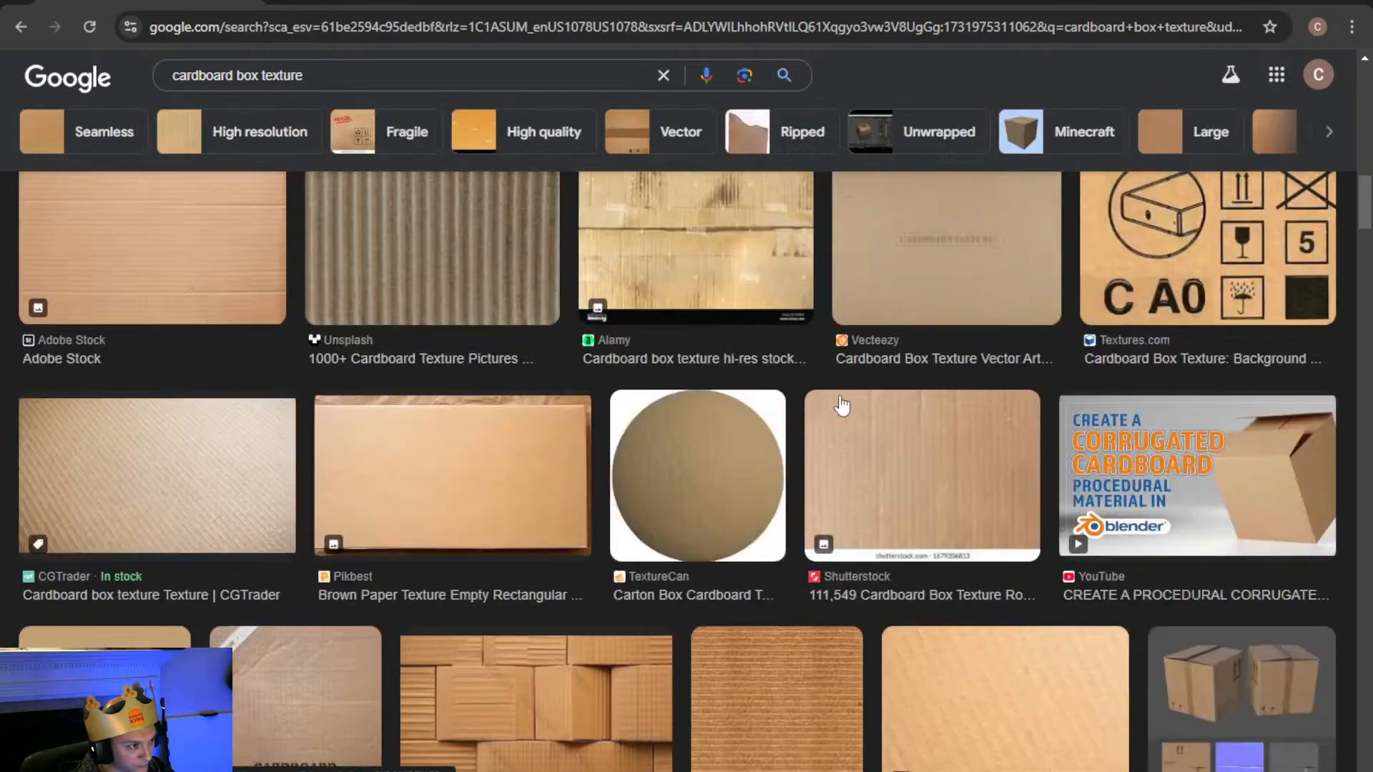
{"action": "scroll", "coordinate": [839, 401], "scroll_direction": "up", "scroll_amount": 6}
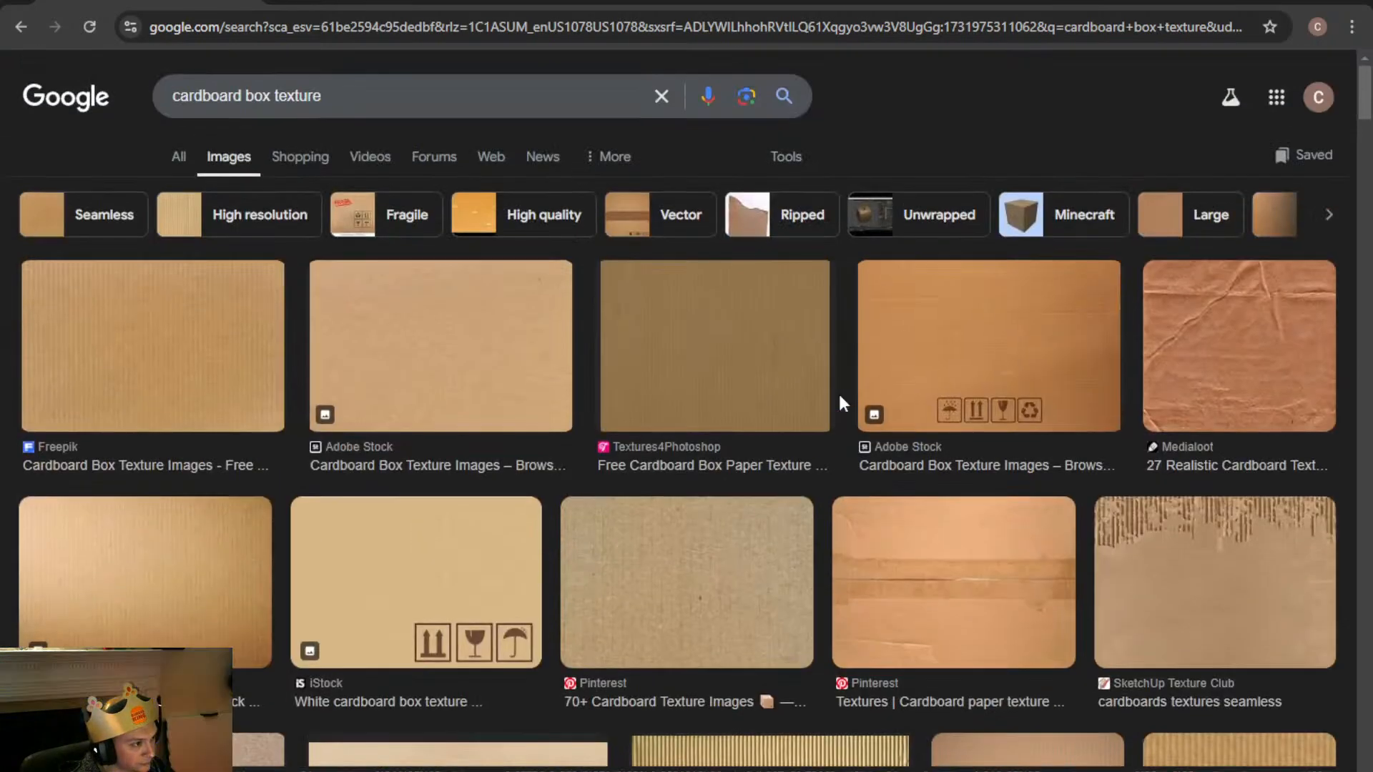
Narrow the image results to seamless textures and start saving the SketchUp Texture Club cardboard image with the torn corrugated edge
{"action": "left_click", "coordinate": [104, 218]}
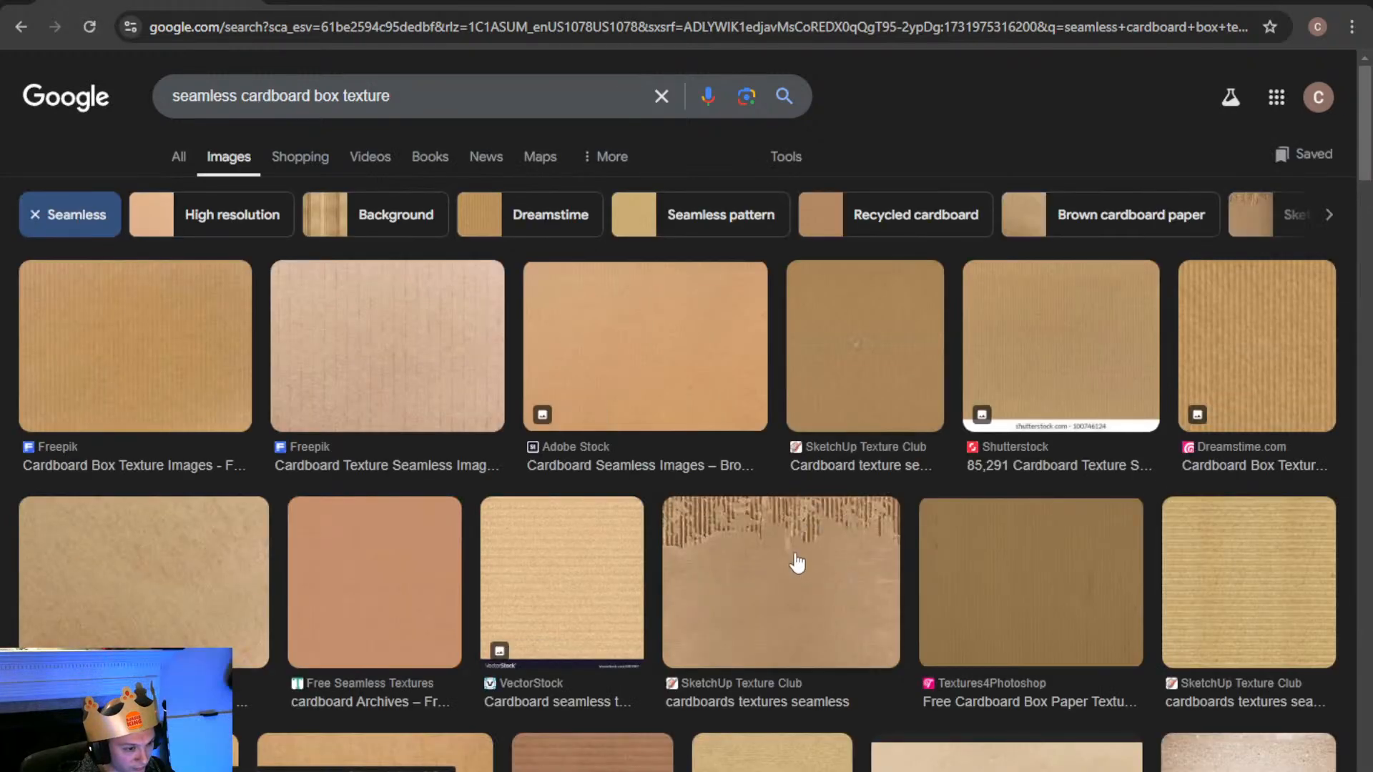
{"action": "left_click", "coordinate": [795, 557]}
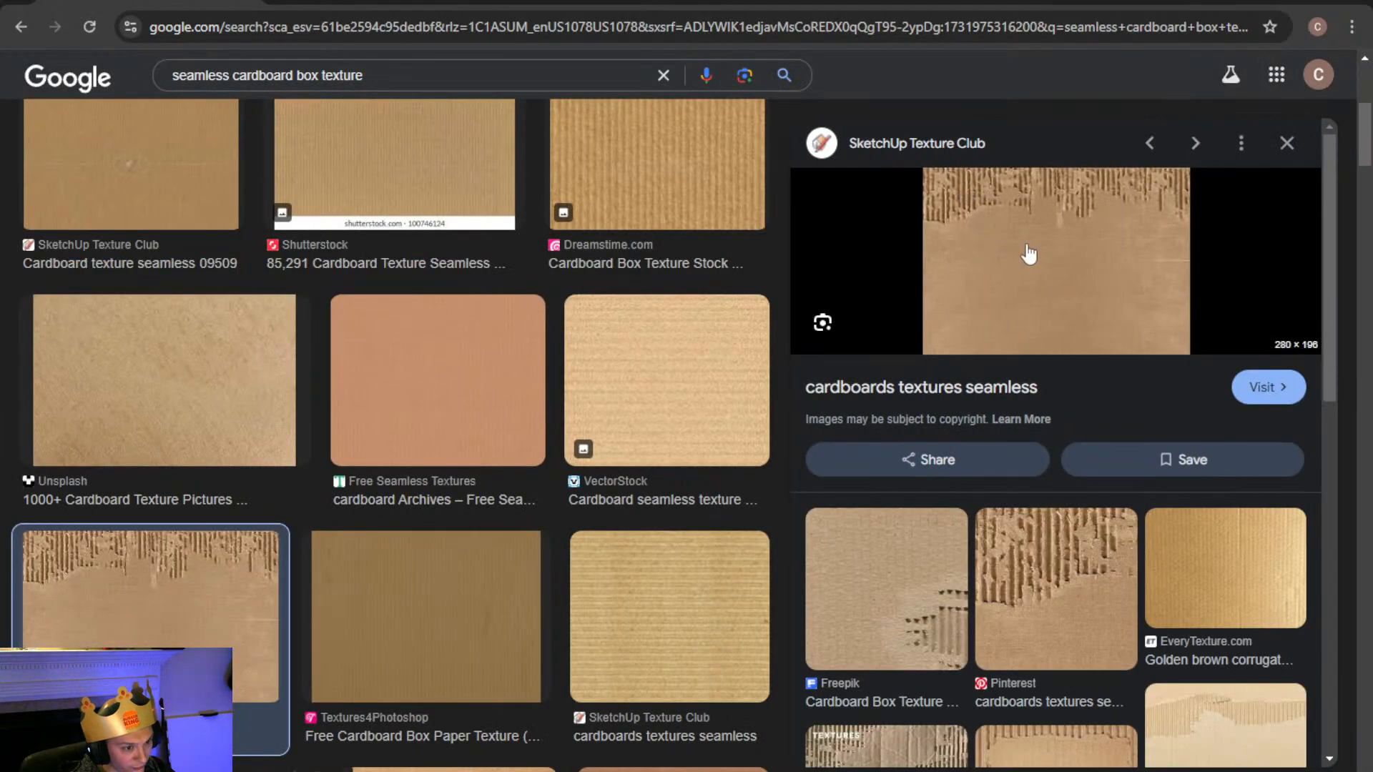
{"action": "right_click", "coordinate": [1105, 268]}
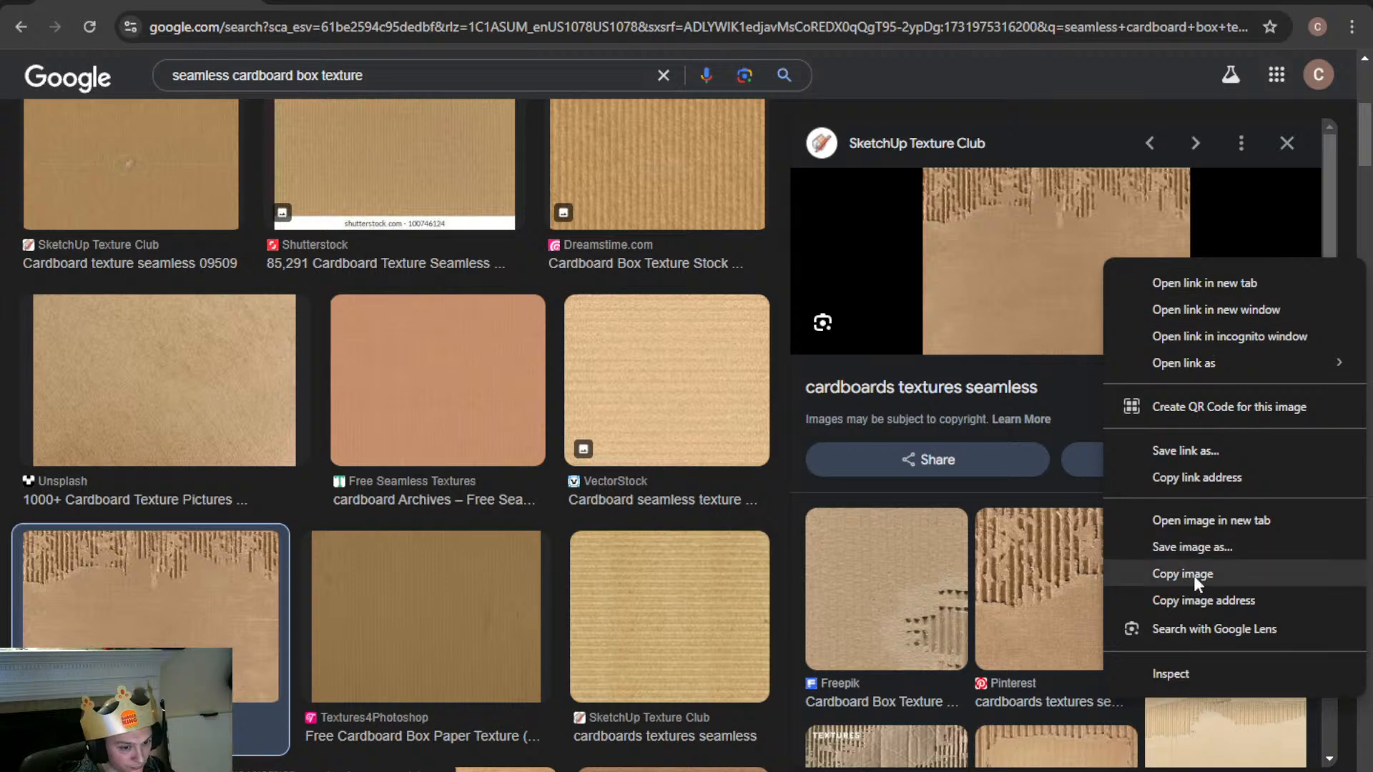
{"action": "left_click", "coordinate": [1218, 547]}
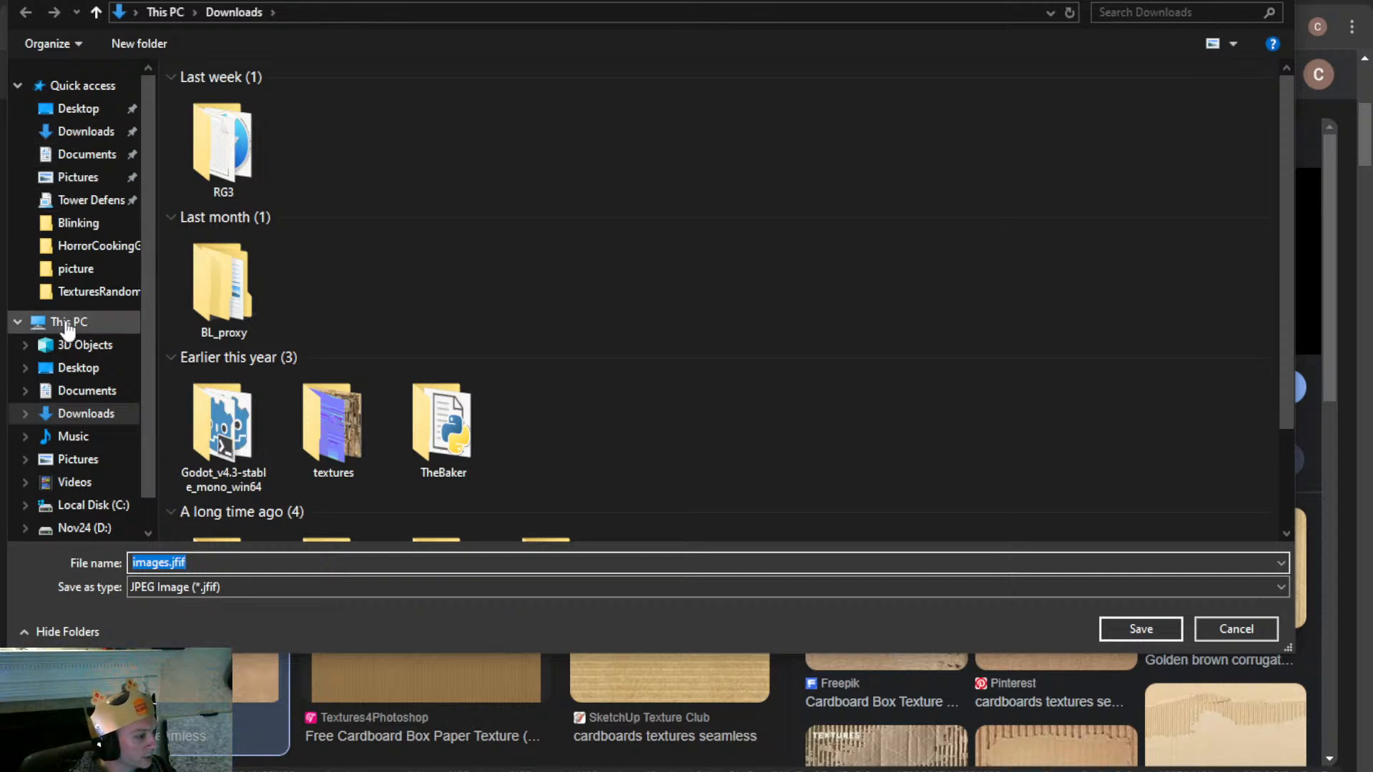
Choose the TexturesRandom folder inside GLOBAL ASSETS on the Nov24 (D:) drive as the save location
{"action": "scroll", "coordinate": [82, 379], "scroll_direction": "down", "scroll_amount": 1}
{"action": "left_click", "coordinate": [86, 490]}
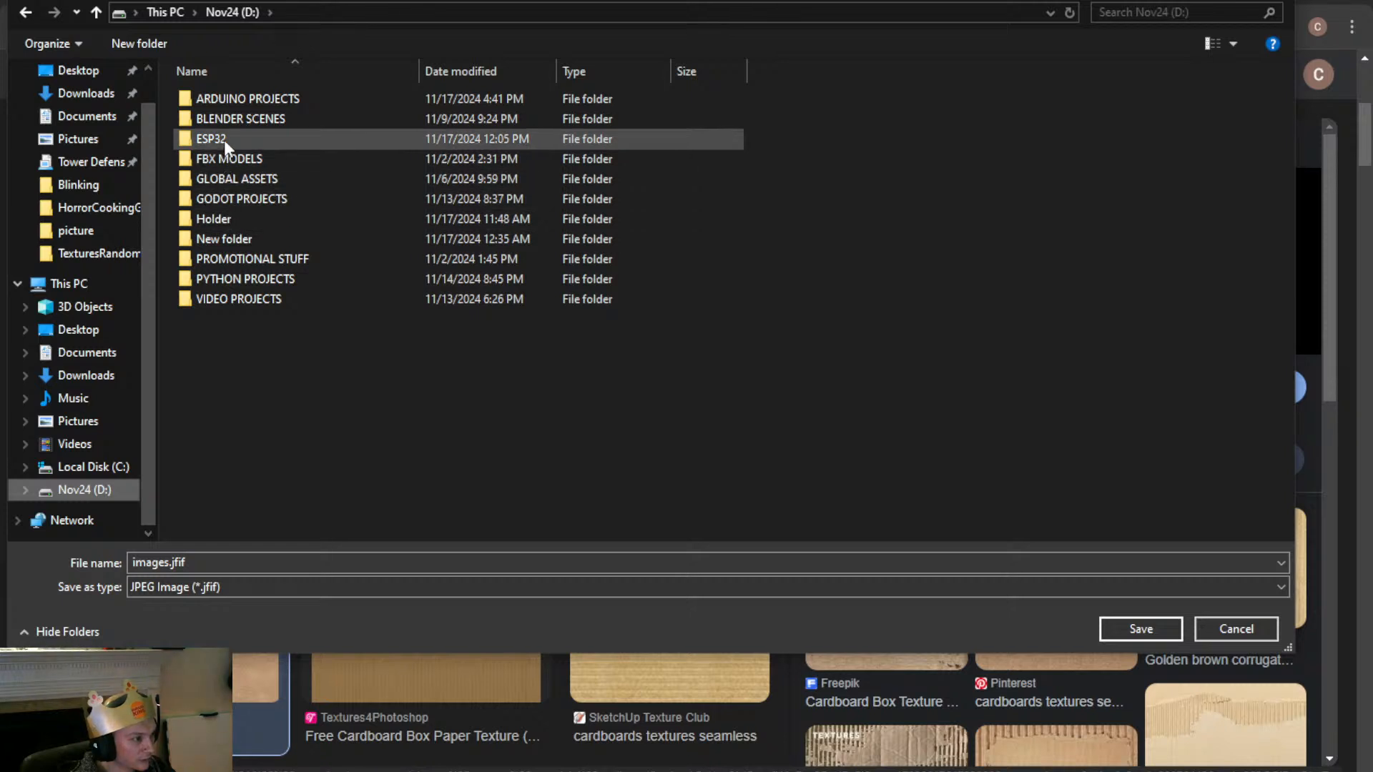
{"action": "double_click", "coordinate": [223, 179]}
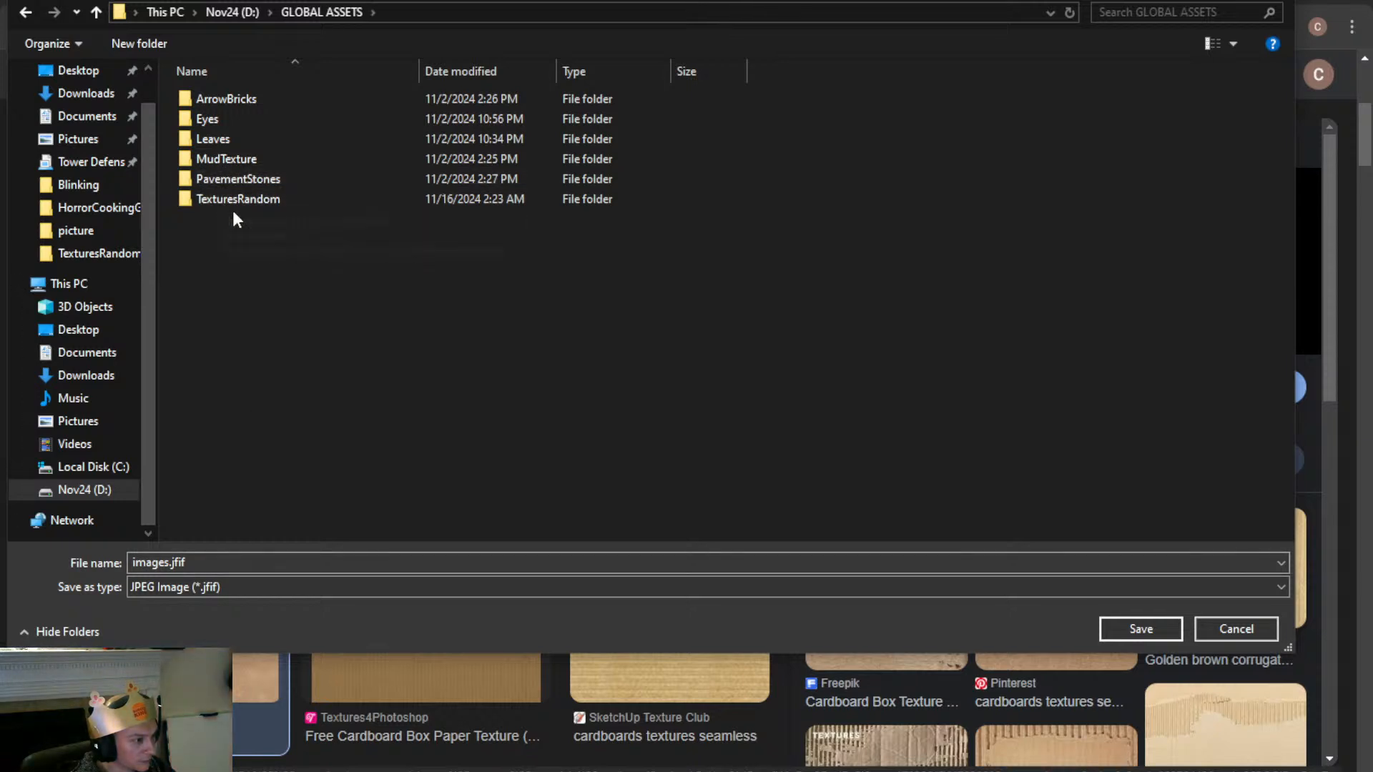
{"action": "double_click", "coordinate": [234, 203]}
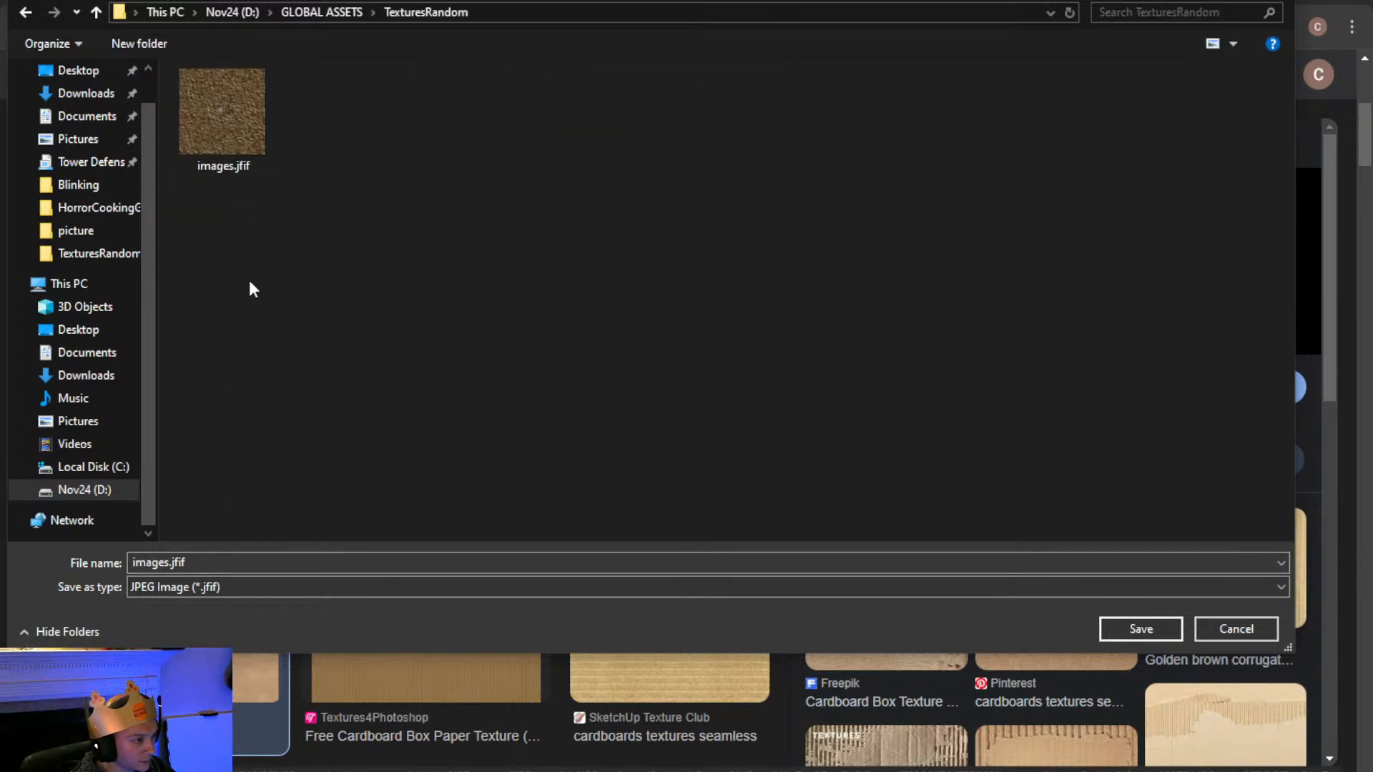
Name the image file CardboardBoxA.jfif and save it
{"action": "left_click", "coordinate": [409, 566]}
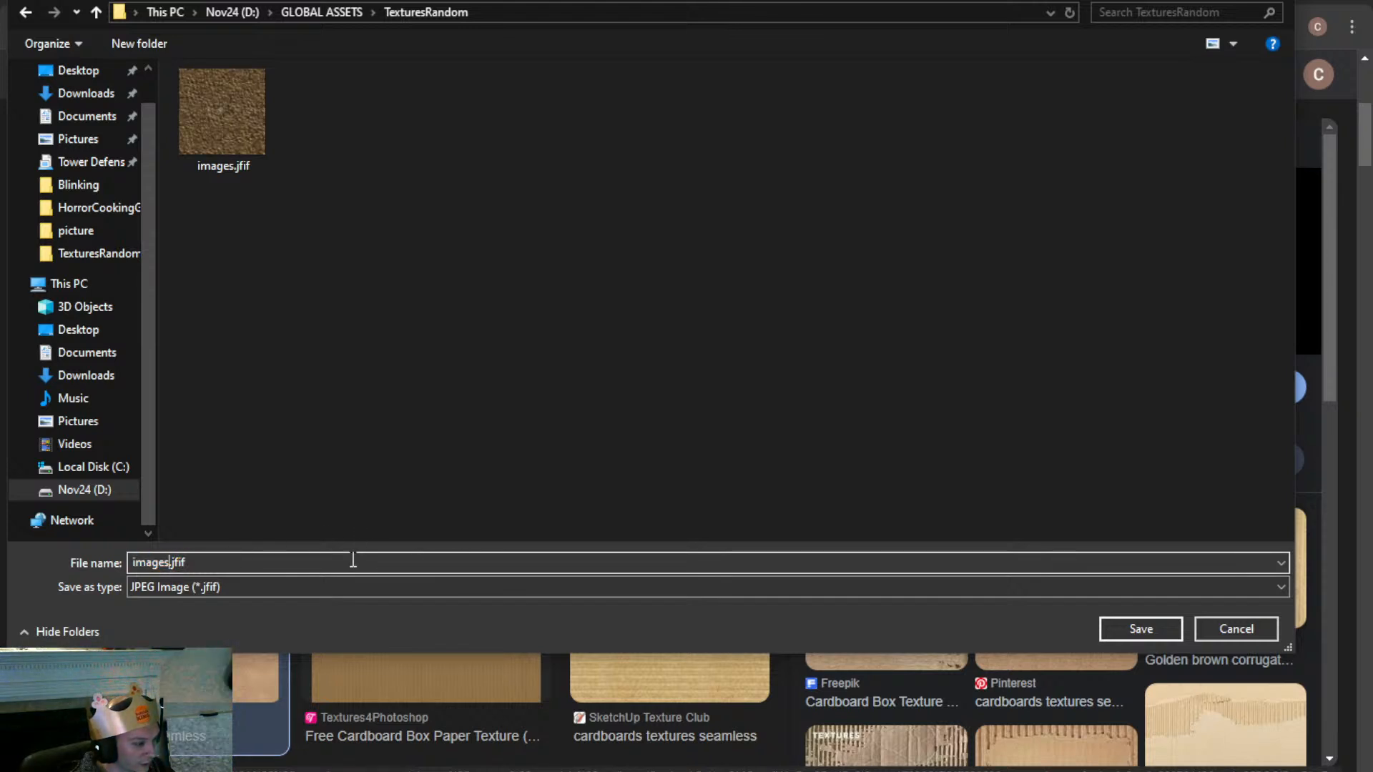
{"action": "key", "text": "BackSpace"}
{"action": "key", "text": "BackSpace"}
{"action": "key", "text": "BackSpace"}
{"action": "key", "text": "BackSpace"}
{"action": "key", "text": "BackSpace"}
{"action": "type", "text": "Cardb"}
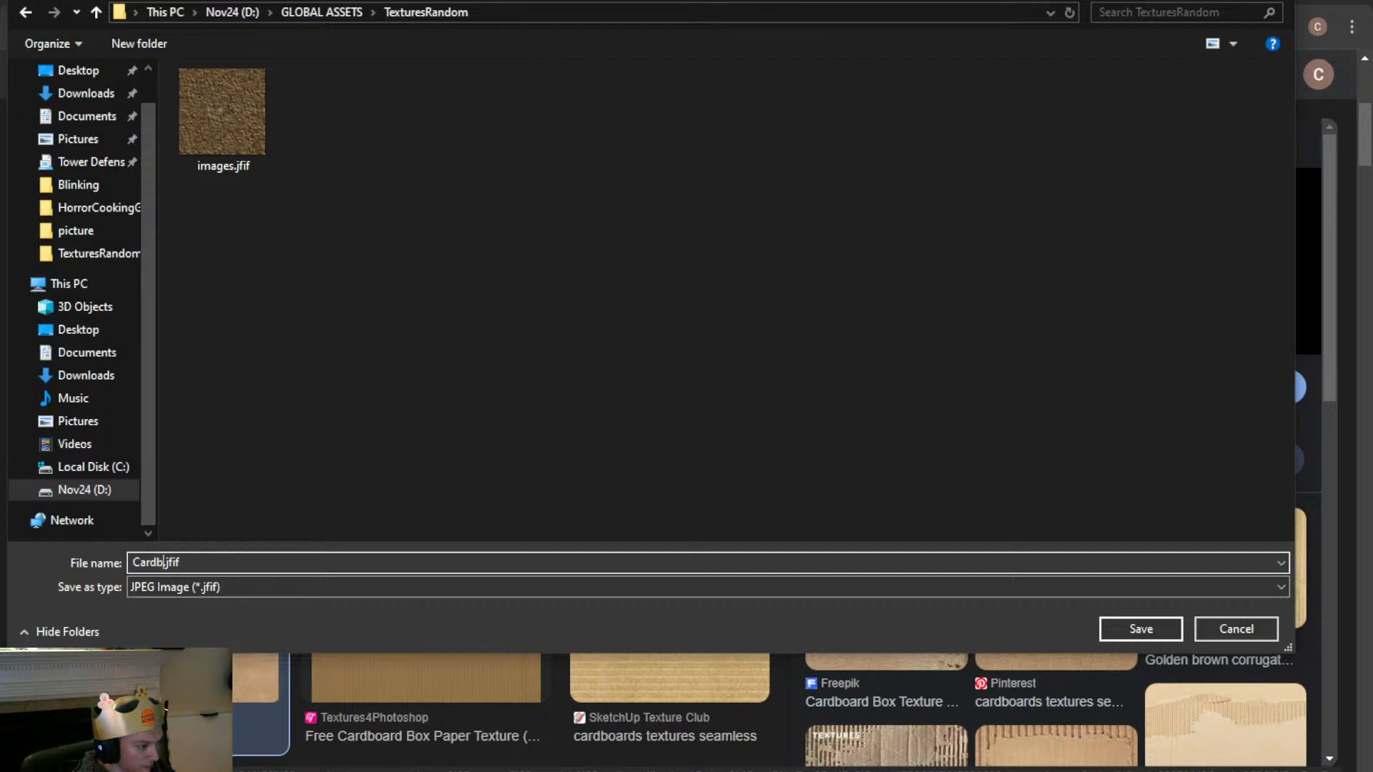
{"action": "type", "text": "oardBoxA"}
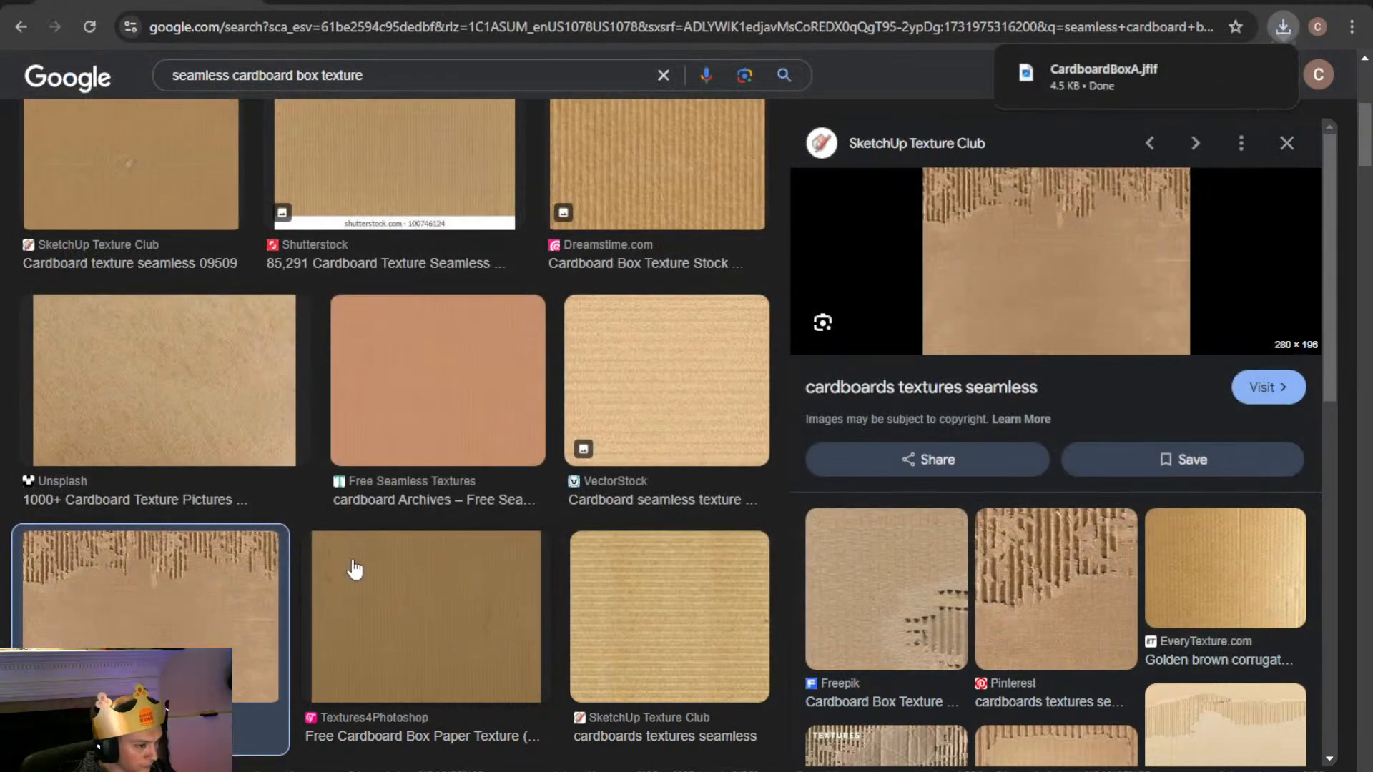
Examine the seamless cardboard results and preview the creased SketchUp Texture Club image for use on the box model
{"action": "scroll", "coordinate": [972, 643], "scroll_direction": "down", "scroll_amount": 6}
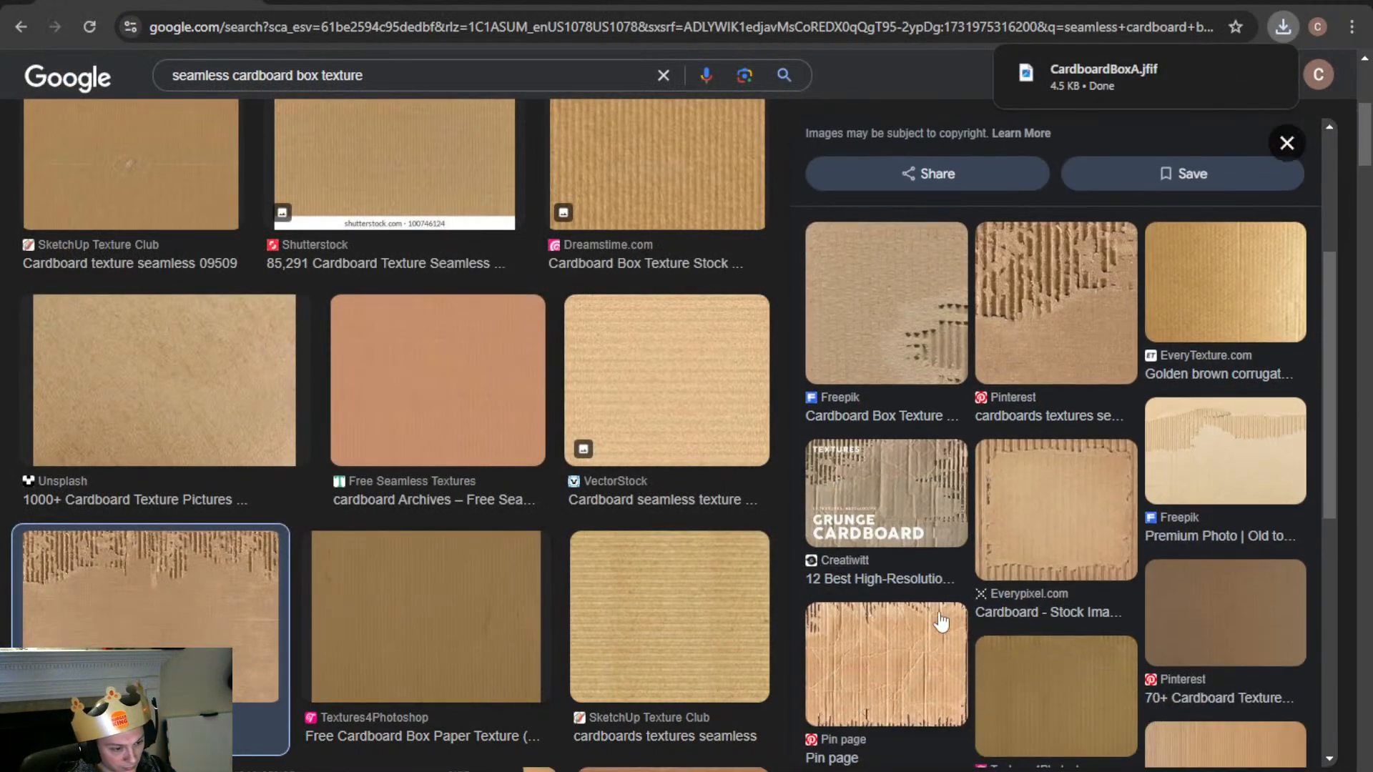
{"action": "scroll", "coordinate": [941, 624], "scroll_direction": "down", "scroll_amount": 2}
{"action": "scroll", "coordinate": [393, 566], "scroll_direction": "up", "scroll_amount": 6}
{"action": "scroll", "coordinate": [391, 562], "scroll_direction": "down", "scroll_amount": 5}
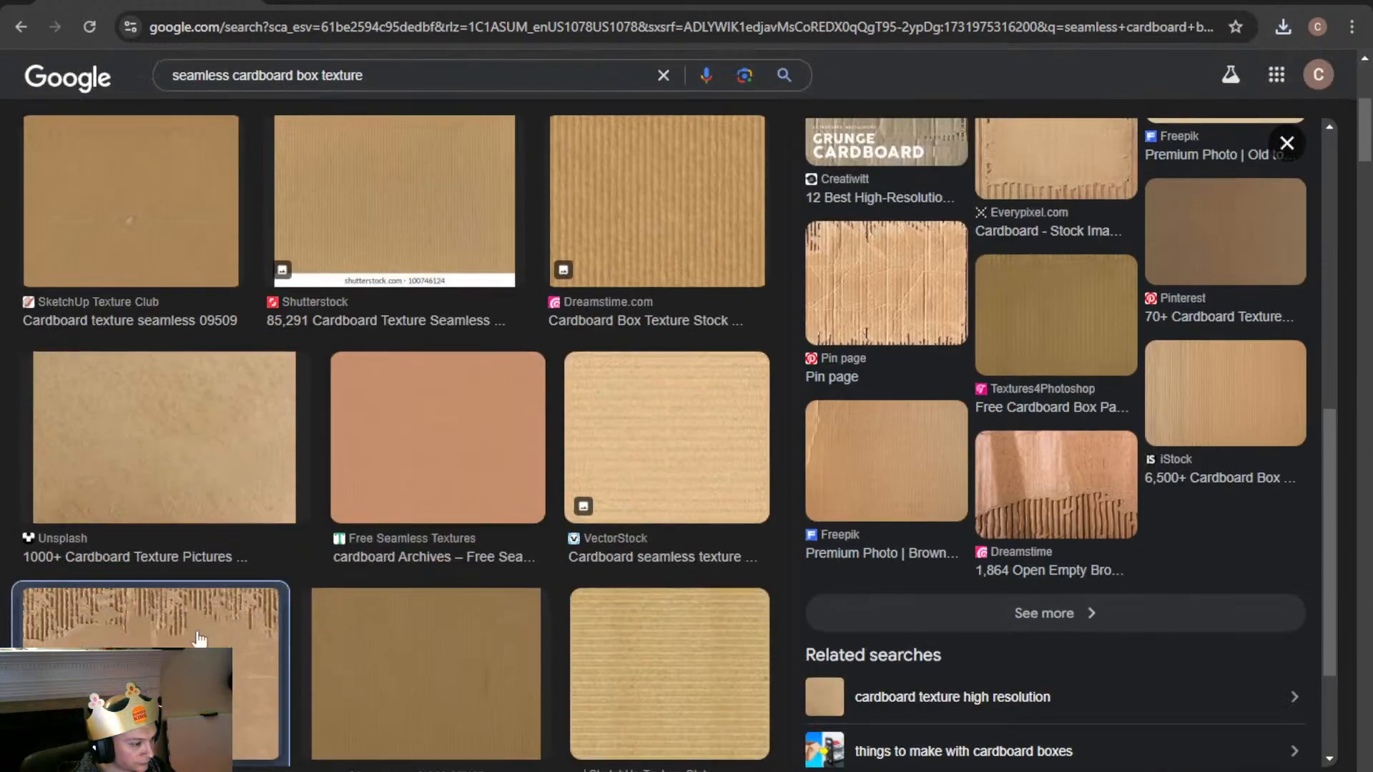
{"action": "scroll", "coordinate": [477, 604], "scroll_direction": "down", "scroll_amount": 2}
{"action": "scroll", "coordinate": [359, 600], "scroll_direction": "down", "scroll_amount": 2}
{"action": "scroll", "coordinate": [214, 542], "scroll_direction": "down", "scroll_amount": 5}
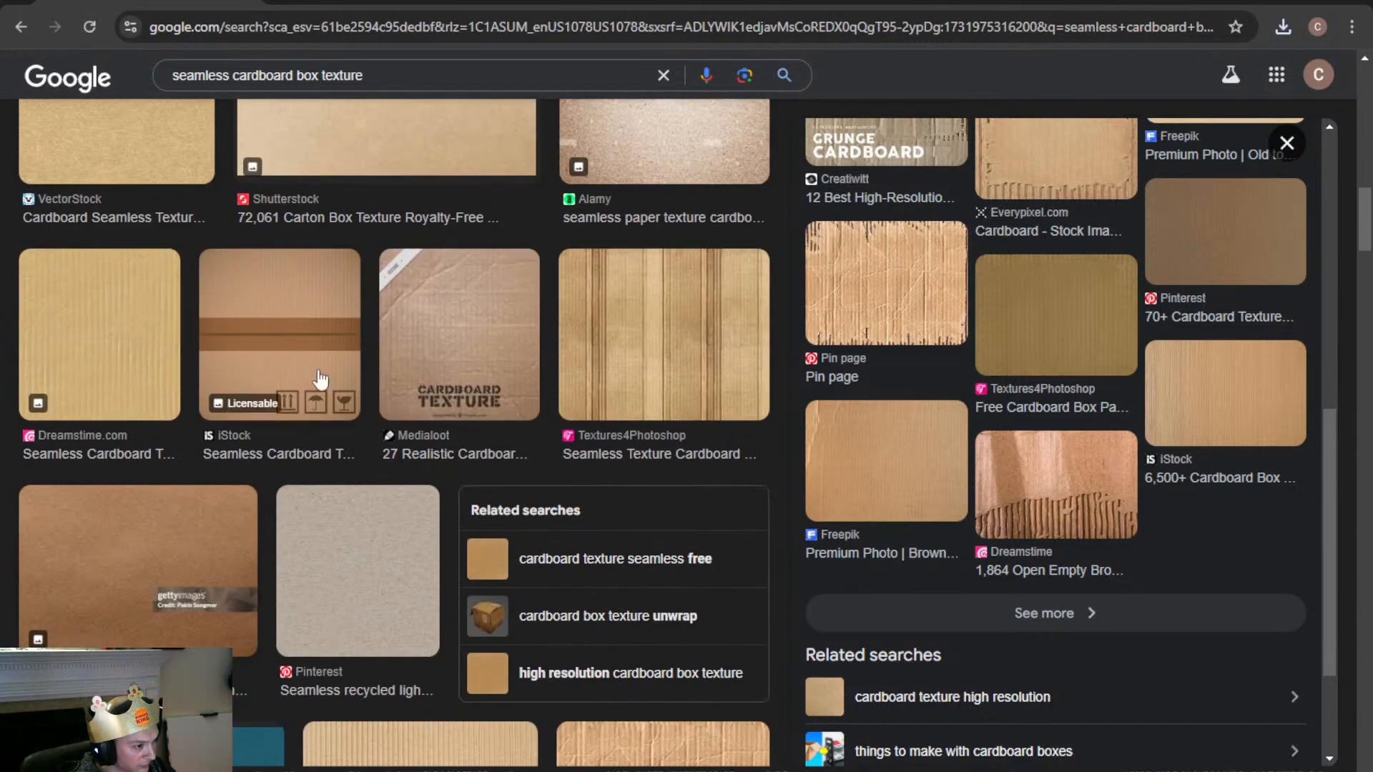
{"action": "scroll", "coordinate": [319, 380], "scroll_direction": "down", "scroll_amount": 5}
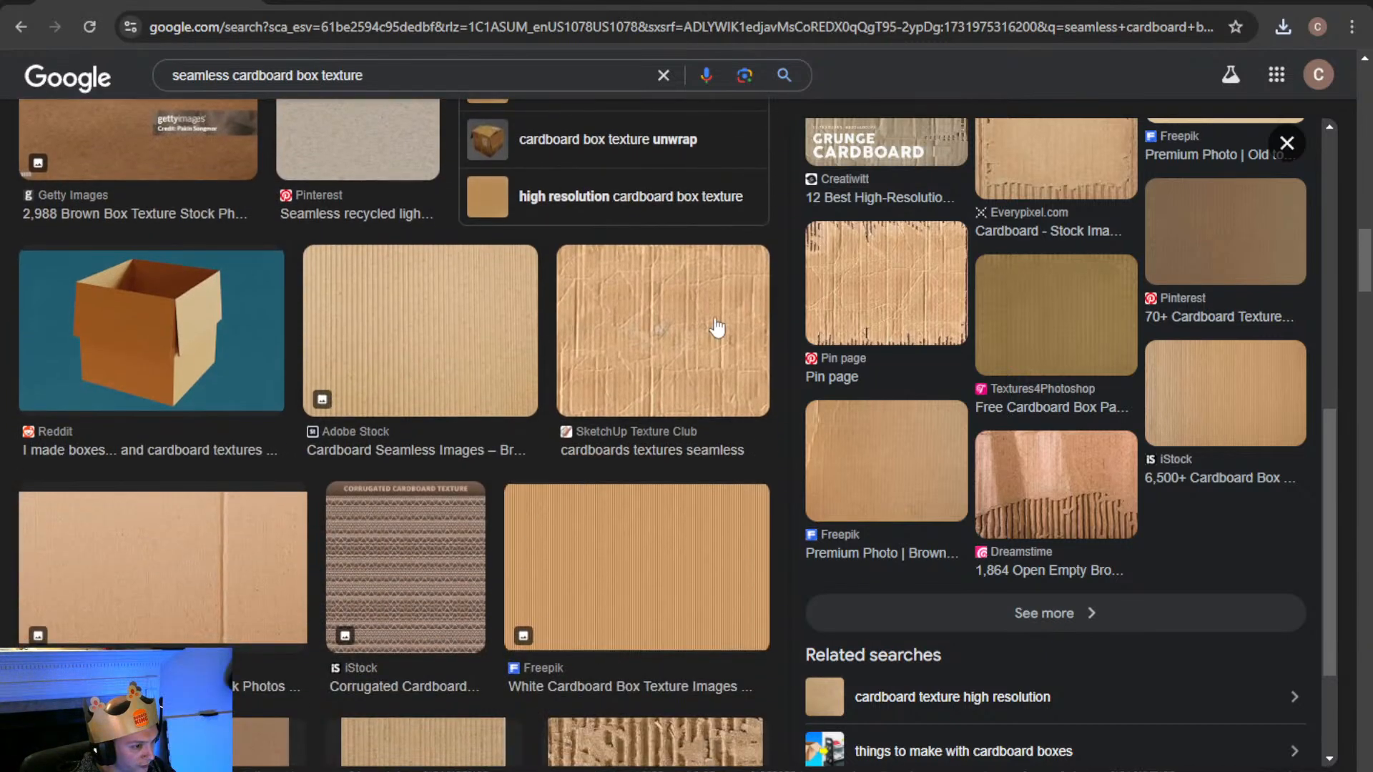
{"action": "left_click", "coordinate": [668, 349]}
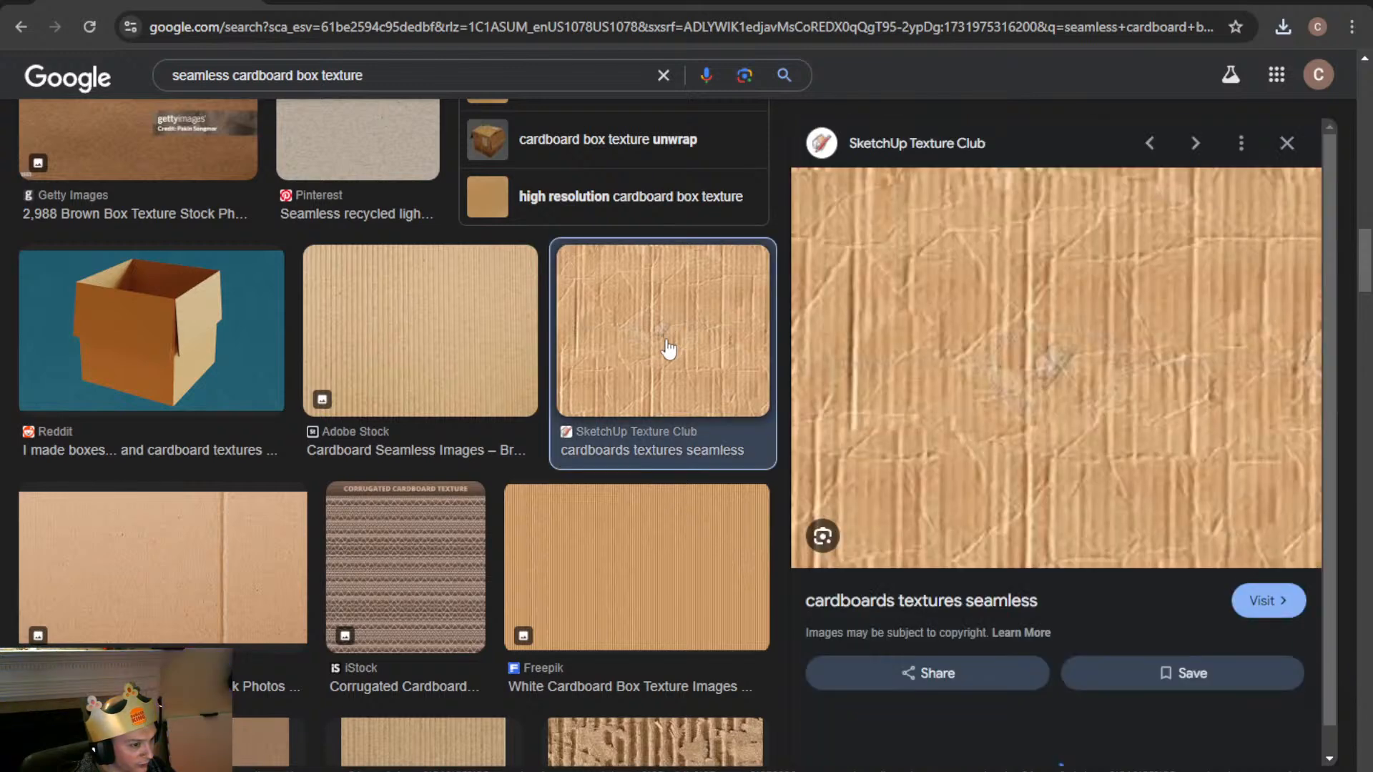
{"action": "scroll", "coordinate": [650, 490], "scroll_direction": "down", "scroll_amount": 3}
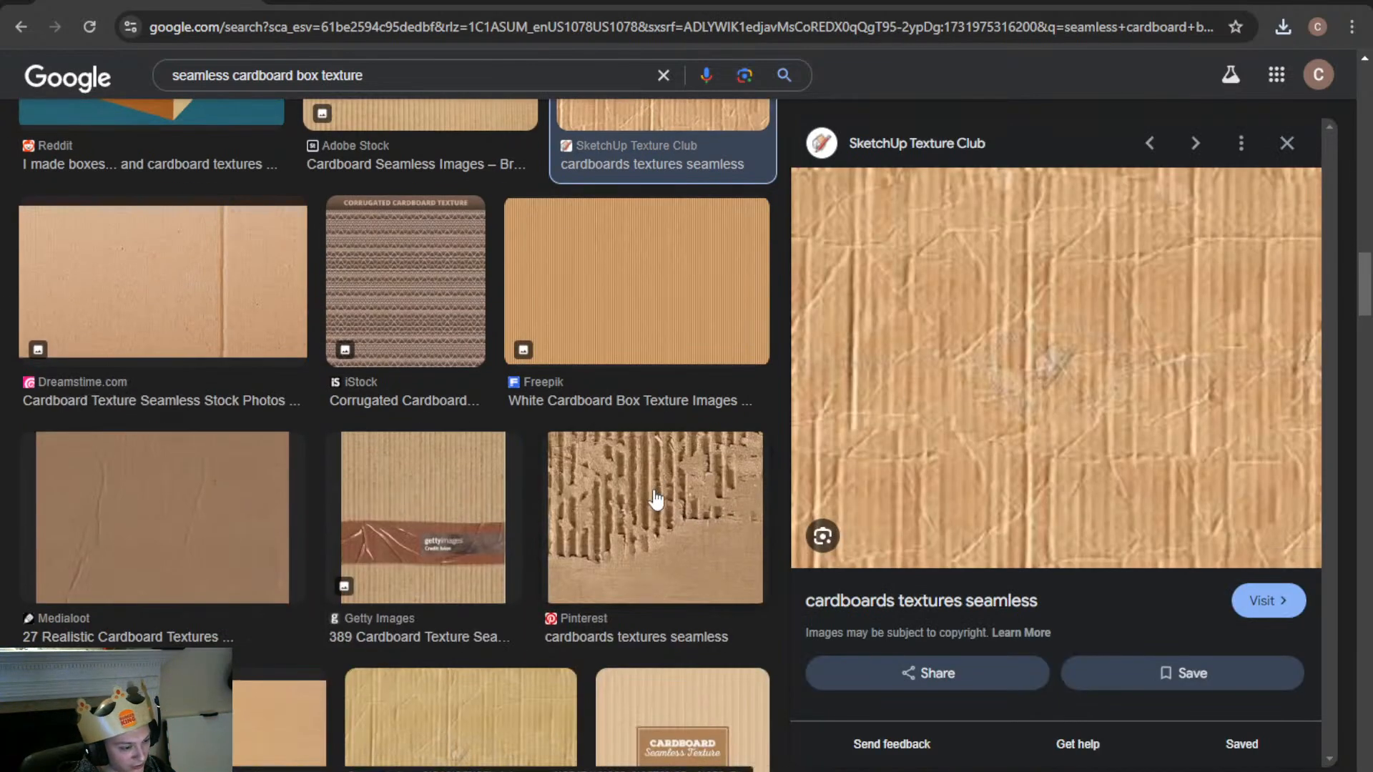
{"action": "scroll", "coordinate": [499, 427], "scroll_direction": "down", "scroll_amount": 7}
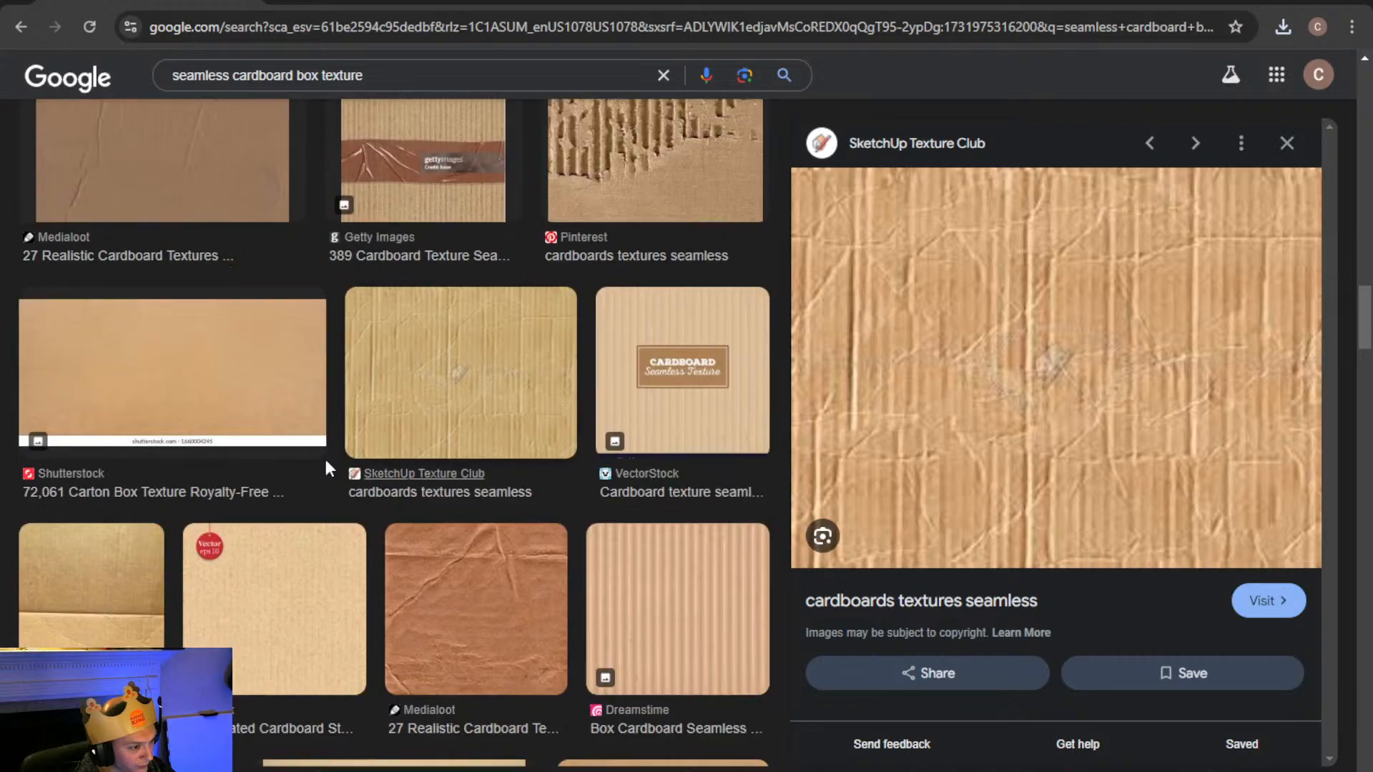
{"action": "scroll", "coordinate": [353, 592], "scroll_direction": "up", "scroll_amount": 5}
{"action": "scroll", "coordinate": [353, 592], "scroll_direction": "up", "scroll_amount": 10}
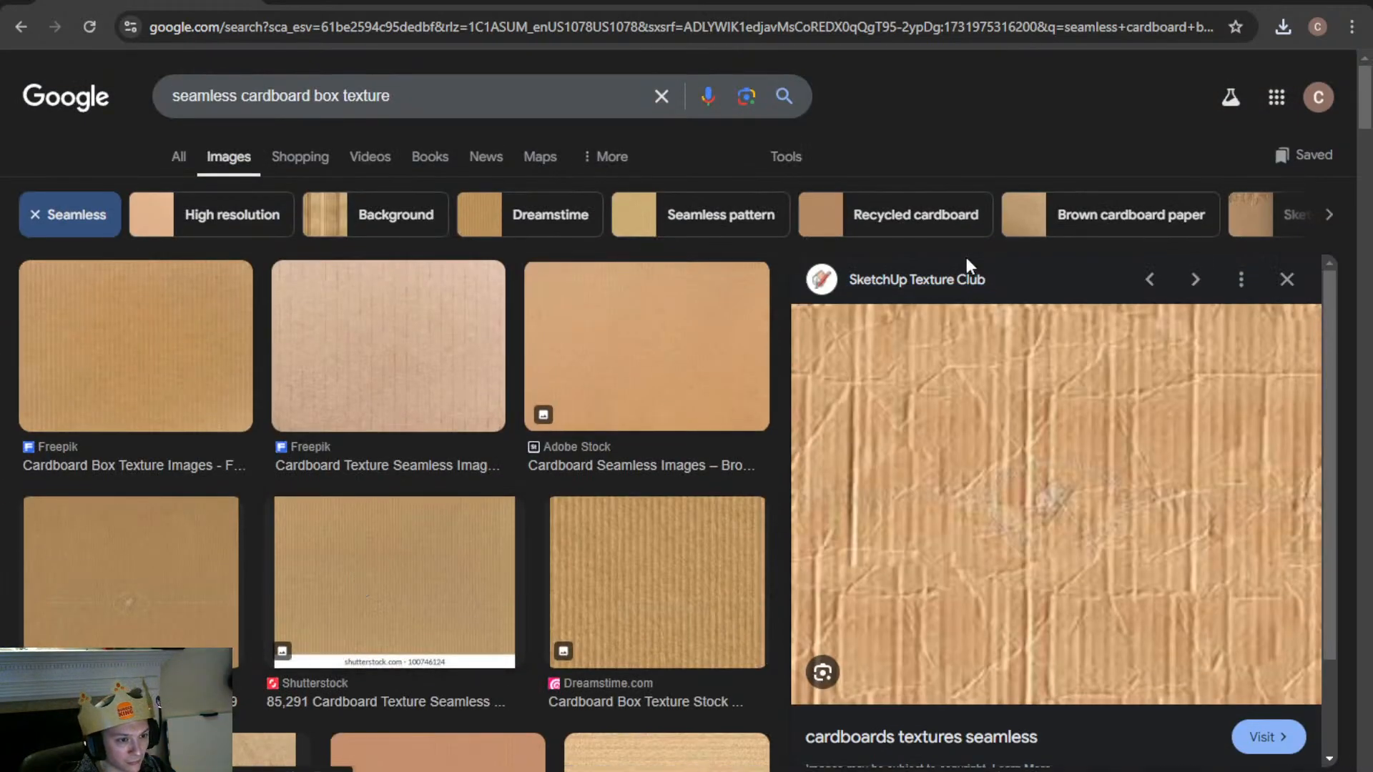
{"action": "left_click", "coordinate": [924, 214]}
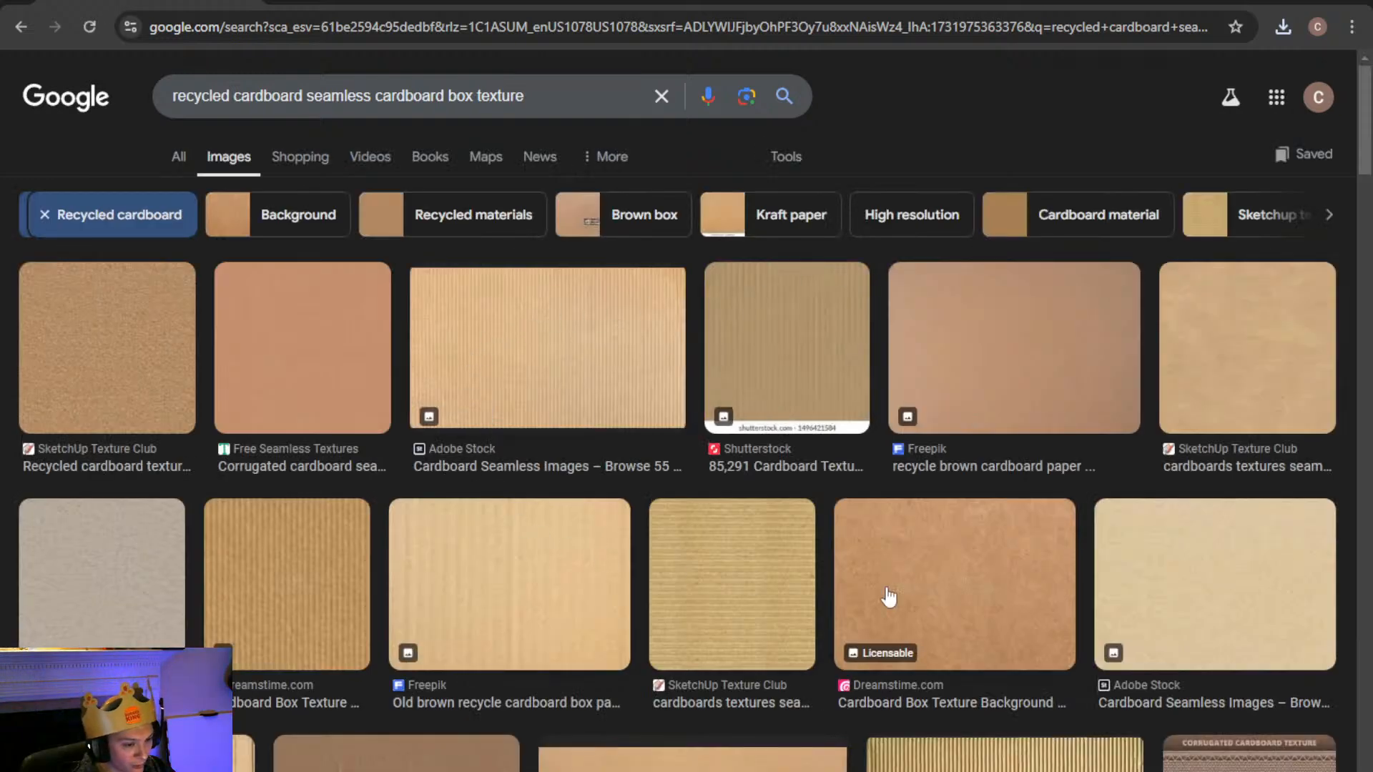
{"action": "scroll", "coordinate": [603, 579], "scroll_direction": "down", "scroll_amount": 3}
{"action": "scroll", "coordinate": [453, 591], "scroll_direction": "up", "scroll_amount": 3}
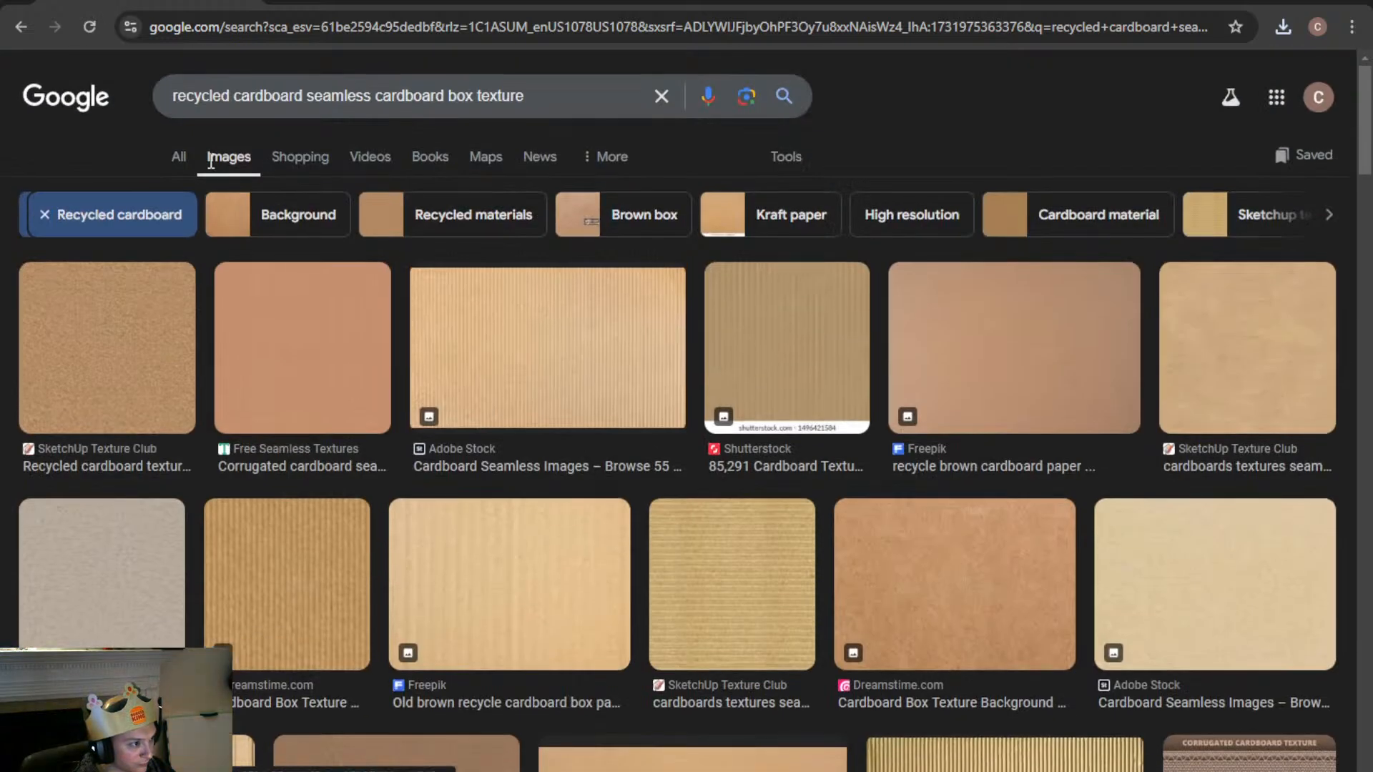
{"action": "left_click", "coordinate": [21, 27]}
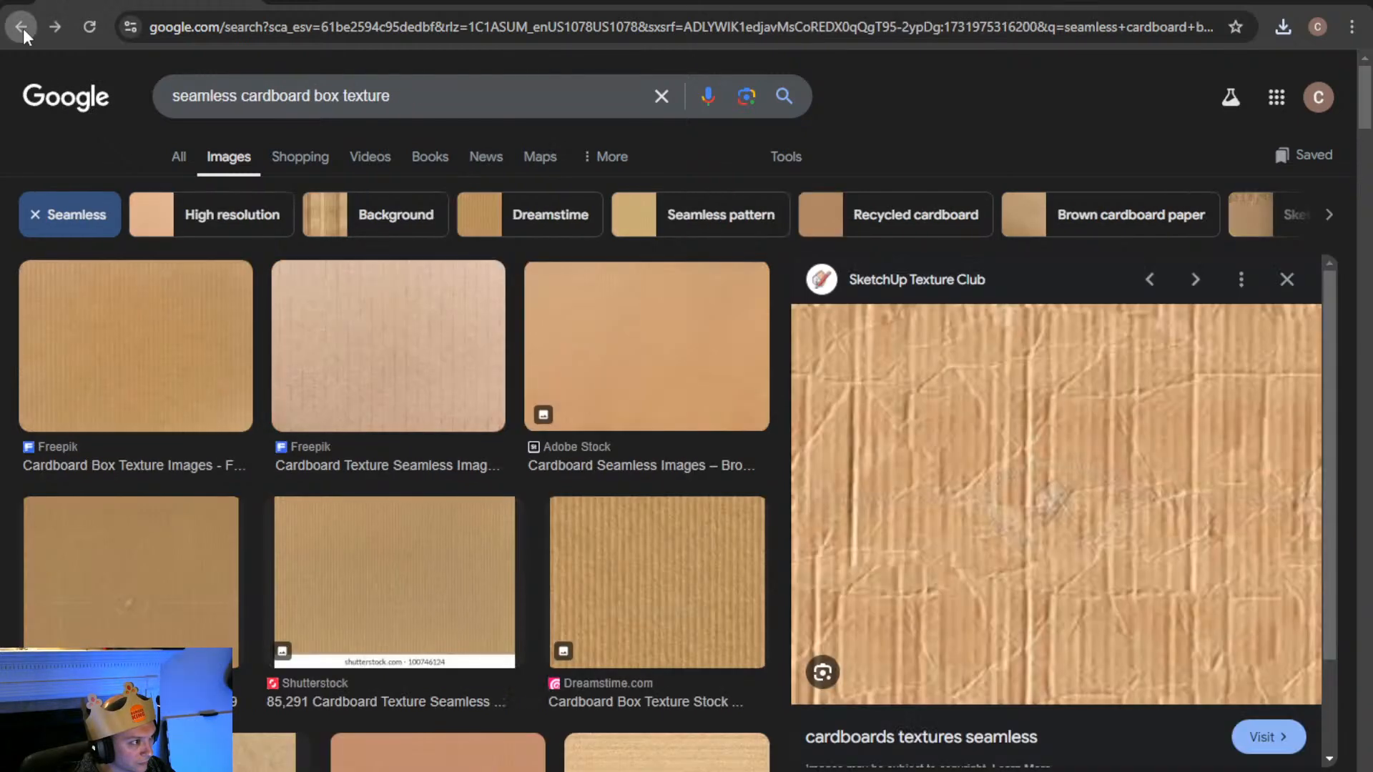
Return to the unfiltered cardboard box texture results and start saving the Pinterest image of cardboard with a taped seam
{"action": "scroll", "coordinate": [388, 655], "scroll_direction": "up", "scroll_amount": 6}
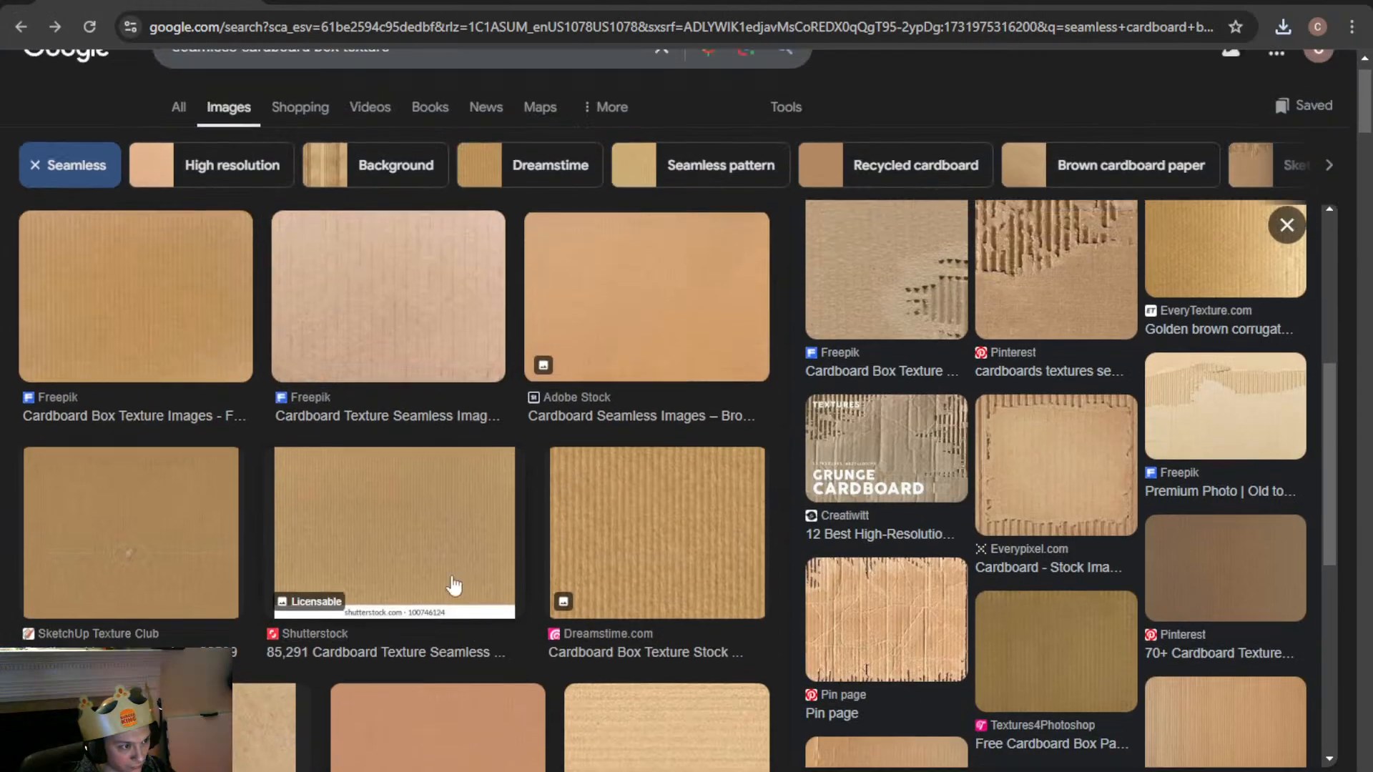
{"action": "left_click", "coordinate": [22, 27]}
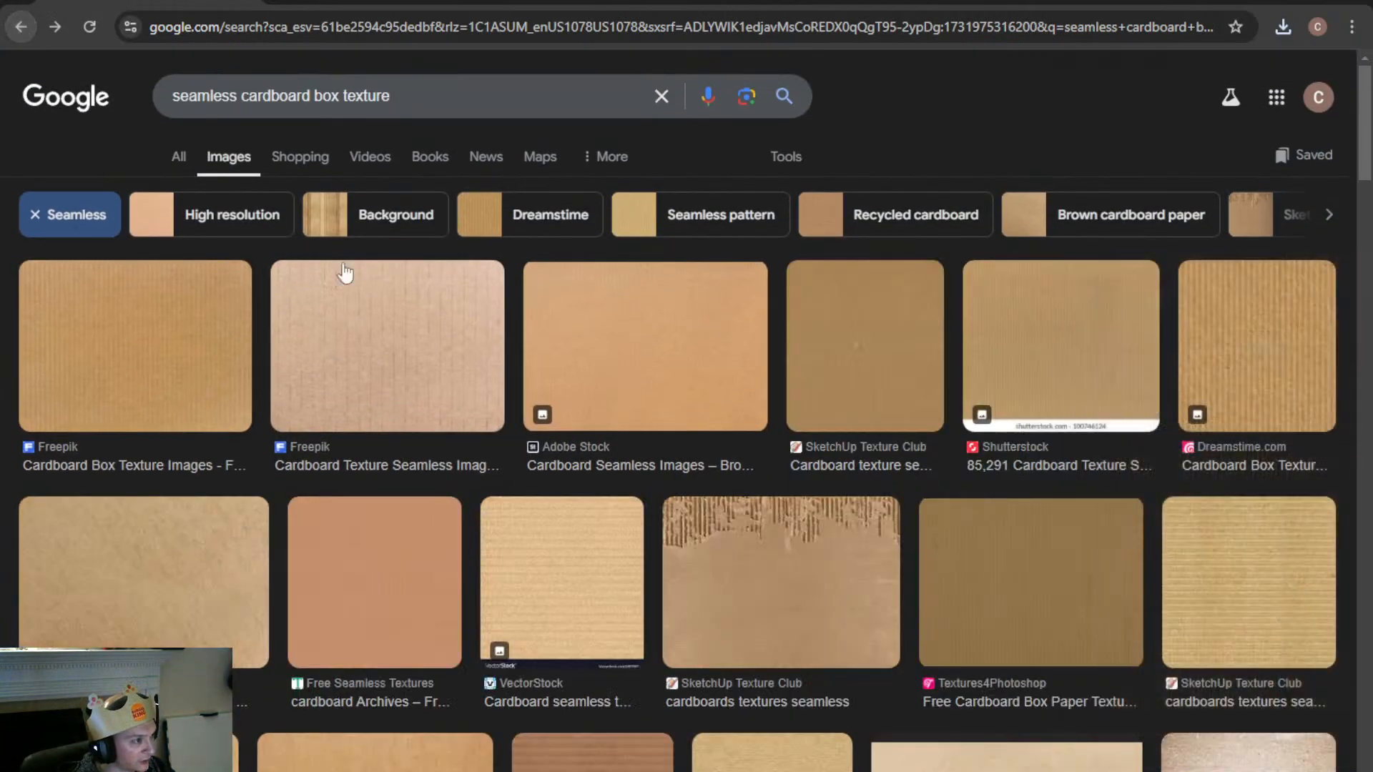
{"action": "left_click", "coordinate": [22, 28]}
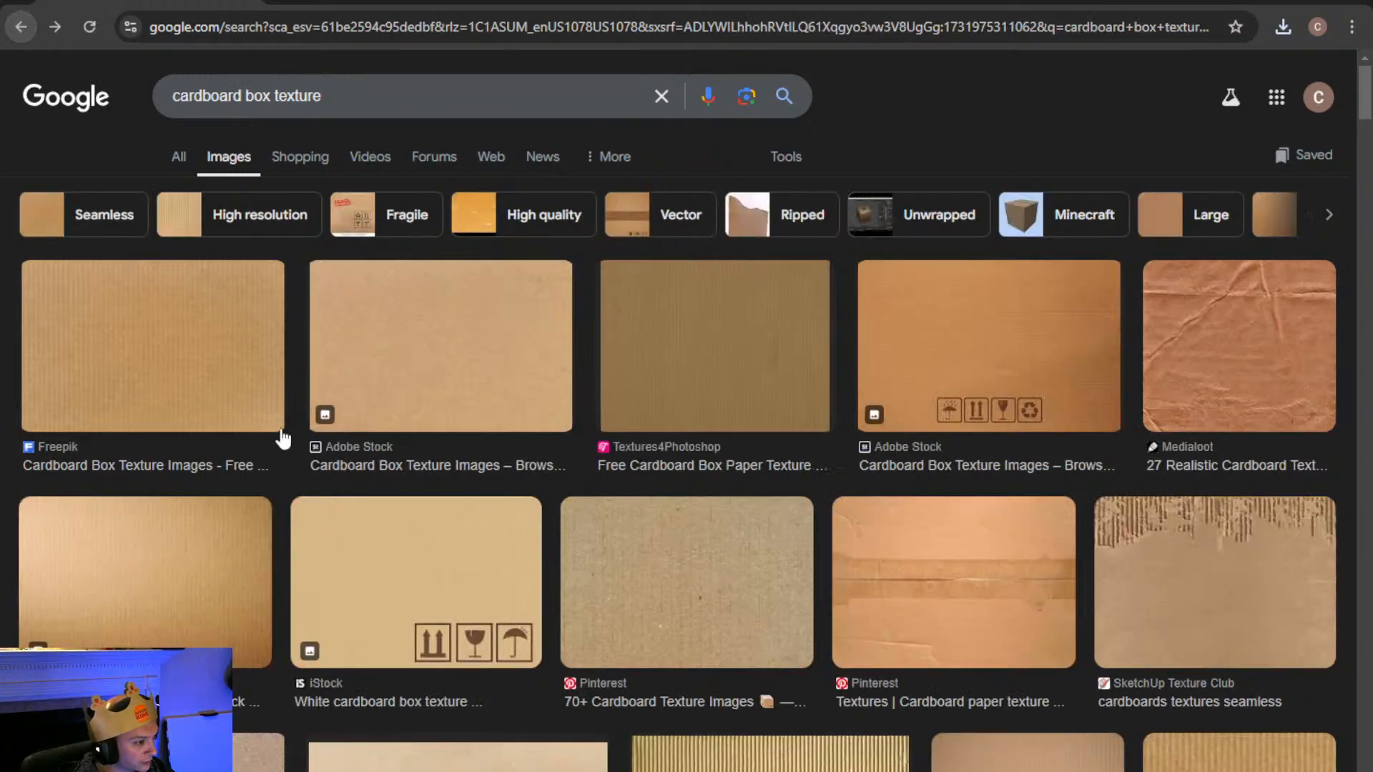
{"action": "scroll", "coordinate": [463, 585], "scroll_direction": "down", "scroll_amount": 5}
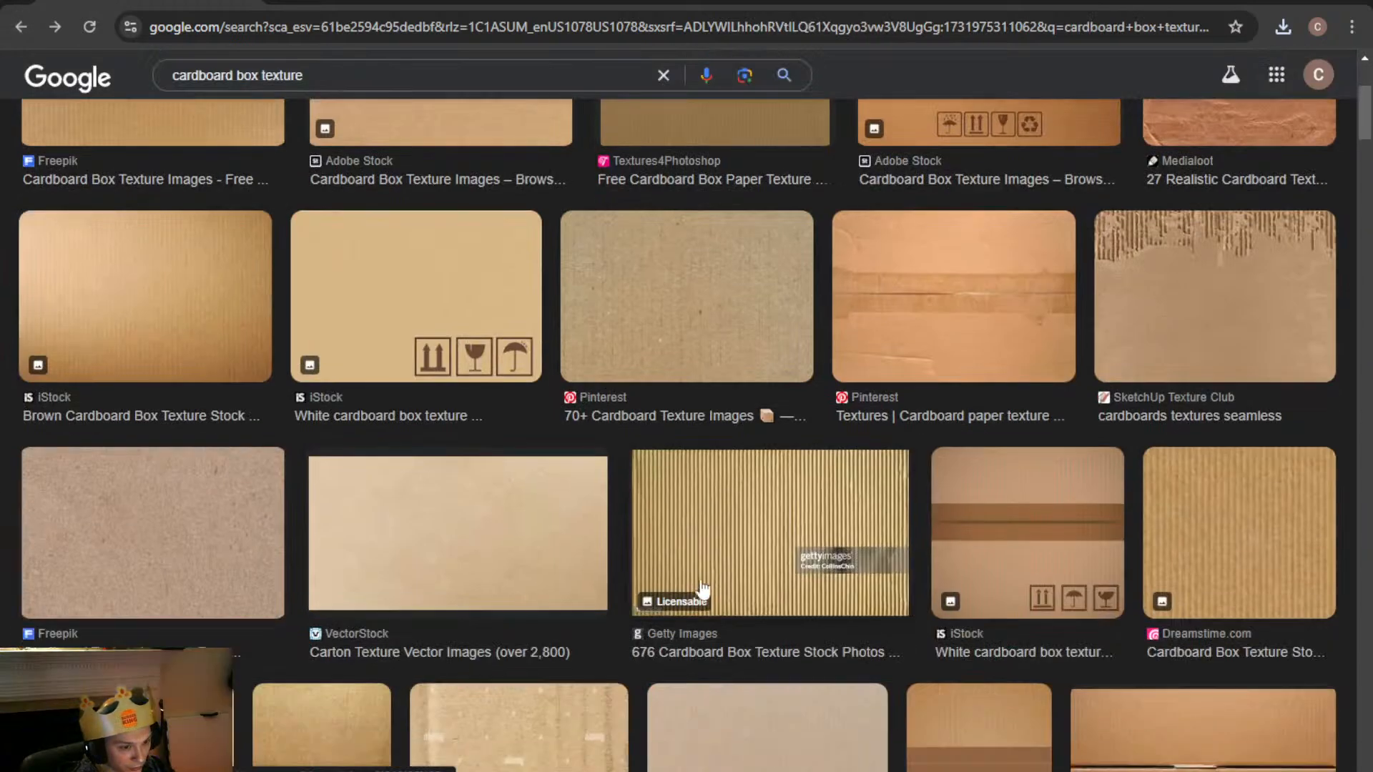
{"action": "left_click", "coordinate": [937, 331]}
{"action": "right_click", "coordinate": [1103, 369]}
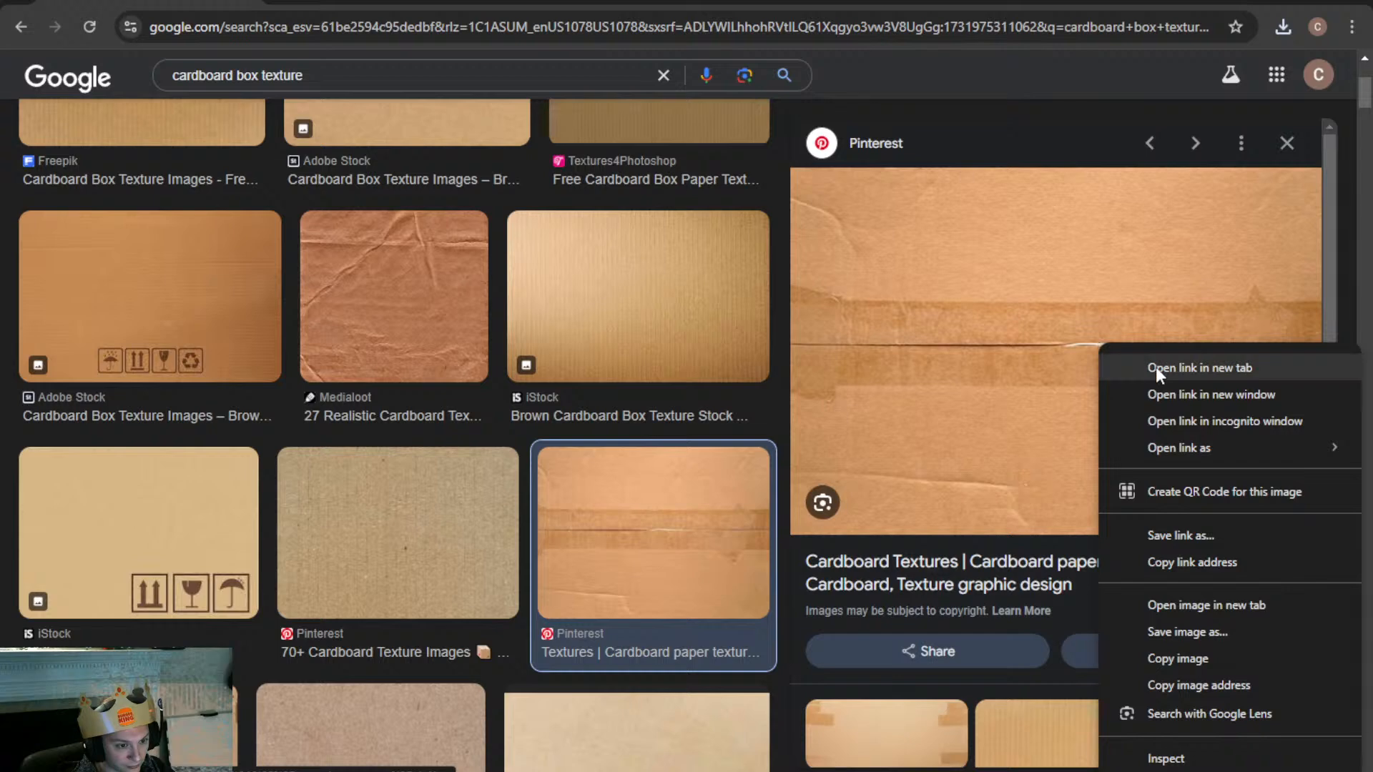
{"action": "left_click", "coordinate": [1230, 637]}
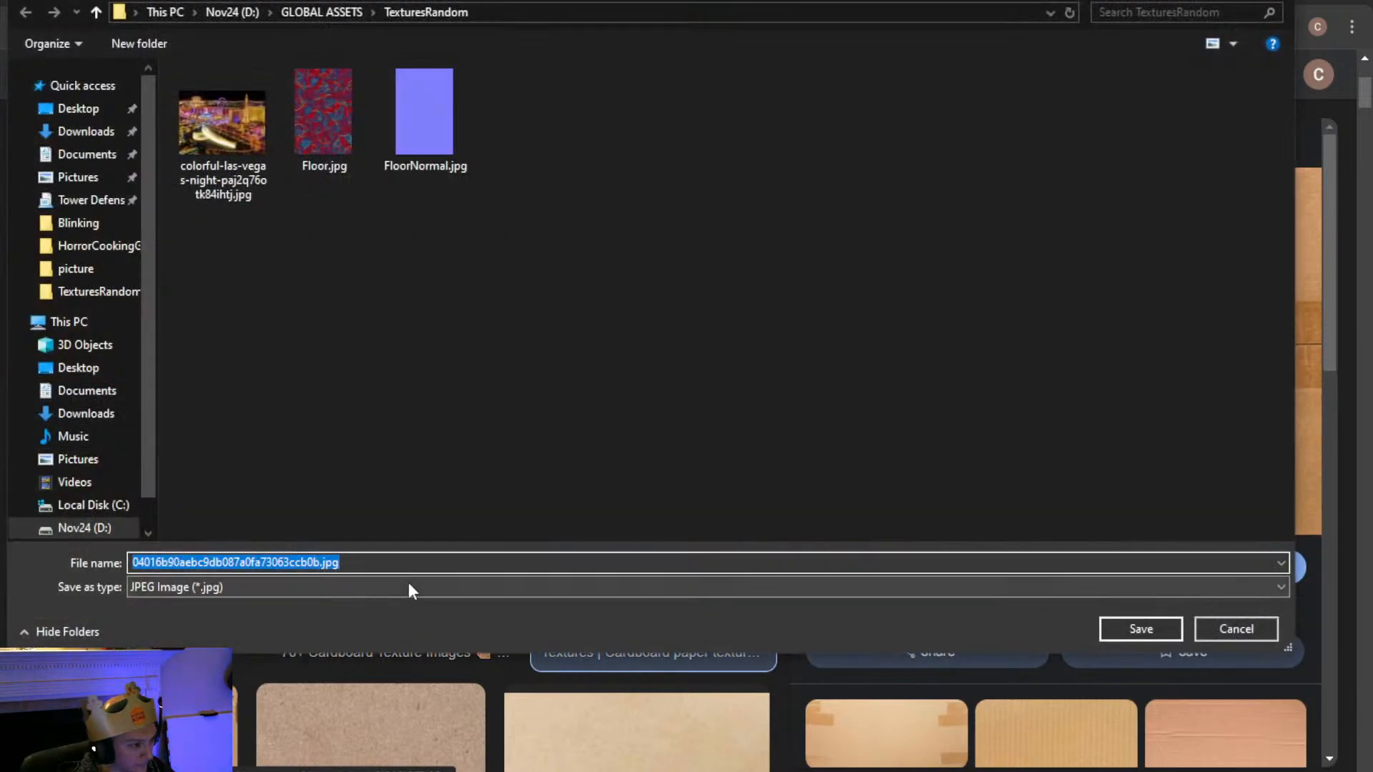
Name the taped cardboard image CardBoardTaped.jpg and save it in the TexturesRandom folder
{"action": "key", "text": "Right"}
{"action": "key", "text": "Left"}
{"action": "key", "text": "Left"}
{"action": "key", "text": "Left"}
{"action": "key", "text": "Left"}
{"action": "key", "text": "BackSpace"}
{"action": "key", "text": "BackSpace"}
{"action": "key", "text": "BackSpace"}
{"action": "key", "text": "BackSpace"}
{"action": "key", "text": "BackSpace"}
{"action": "key", "text": "BackSpace"}
{"action": "key", "text": "BackSpace"}
{"action": "key", "text": "BackSpace"}
{"action": "key", "text": "BackSpace"}
{"action": "key", "text": "BackSpace"}
{"action": "key", "text": "BackSpace"}
{"action": "key", "text": "BackSpace"}
{"action": "key", "text": "BackSpace"}
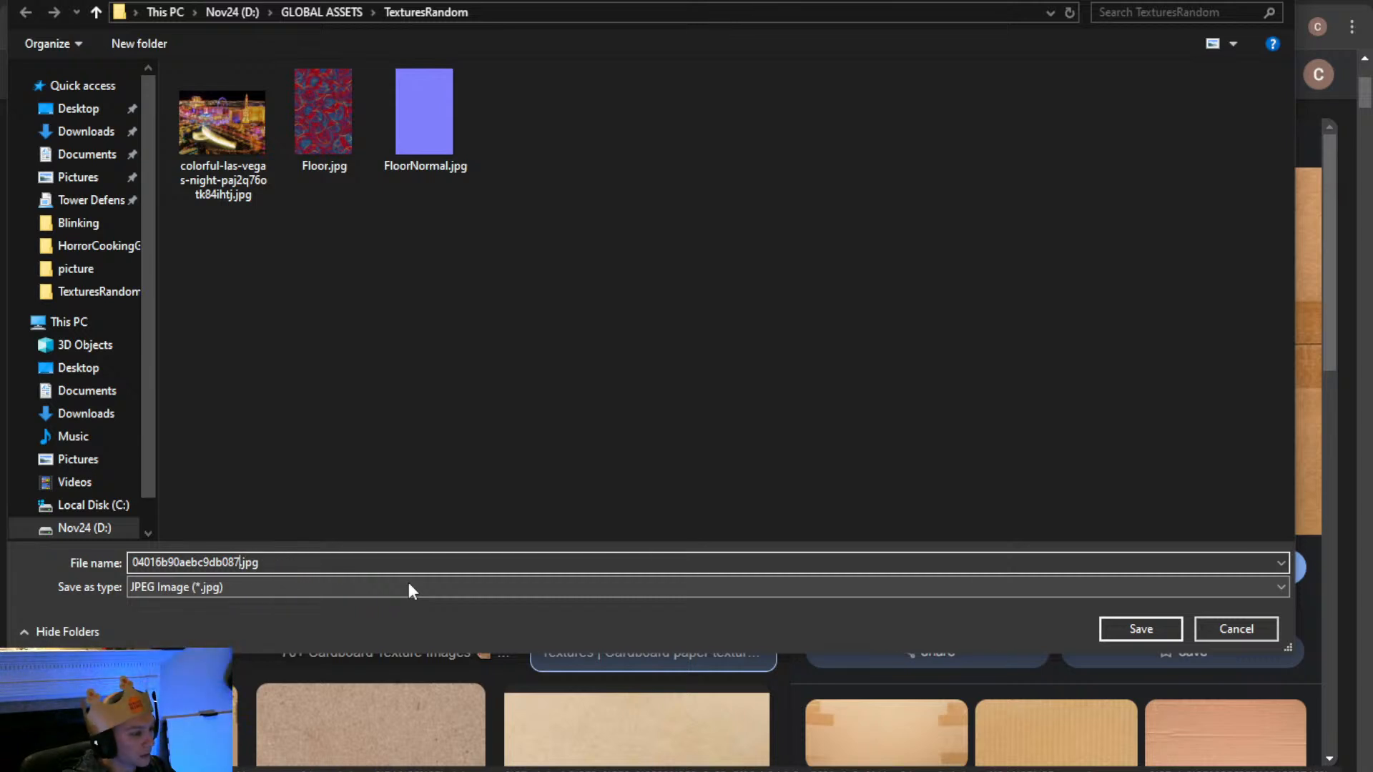
{"action": "key", "text": "BackSpace"}
{"action": "key", "text": "BackSpace"}
{"action": "key", "text": "BackSpace"}
{"action": "key", "text": "BackSpace"}
{"action": "key", "text": "BackSpace"}
{"action": "key", "text": "BackSpace"}
{"action": "key", "text": "BackSpace"}
{"action": "key", "text": "BackSpace"}
{"action": "key", "text": "BackSpace"}
{"action": "key", "text": "BackSpace"}
{"action": "key", "text": "BackSpace"}
{"action": "key", "text": "BackSpace"}
{"action": "key", "text": "BackSpace"}
{"action": "key", "text": "BackSpace"}
{"action": "key", "text": "BackSpace"}
{"action": "key", "text": "BackSpace"}
{"action": "type", "text": "="}
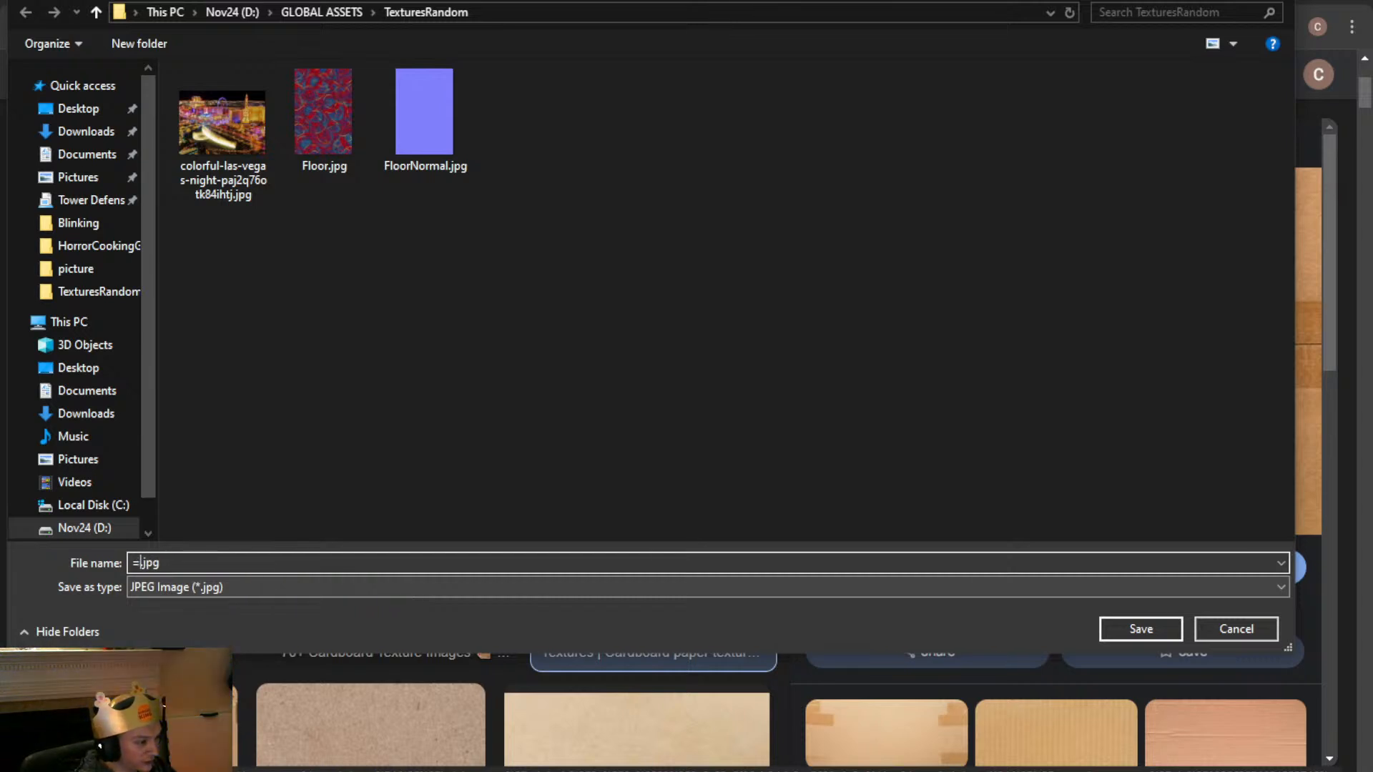
{"action": "type", "text": "Car"}
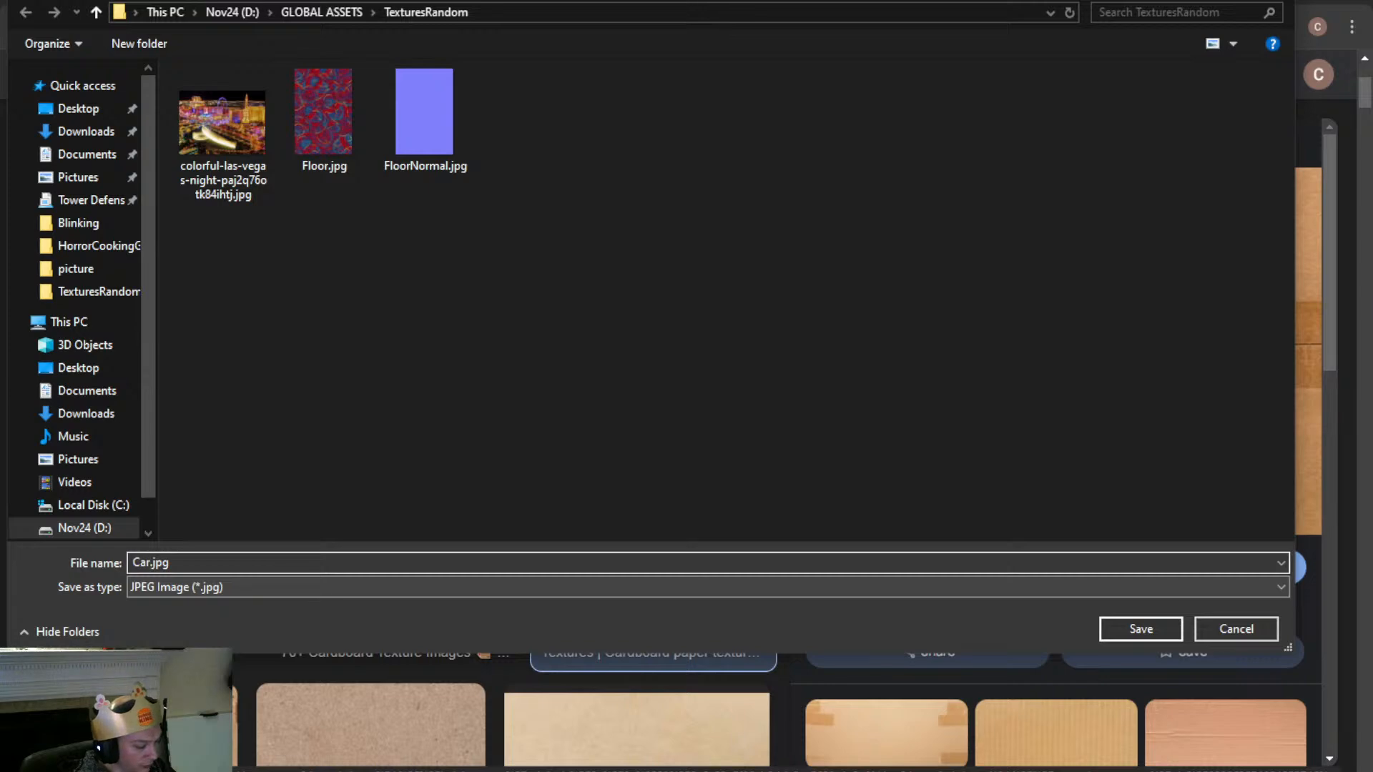
{"action": "type", "text": "dBoardTaped"}
{"action": "key", "text": "Return"}
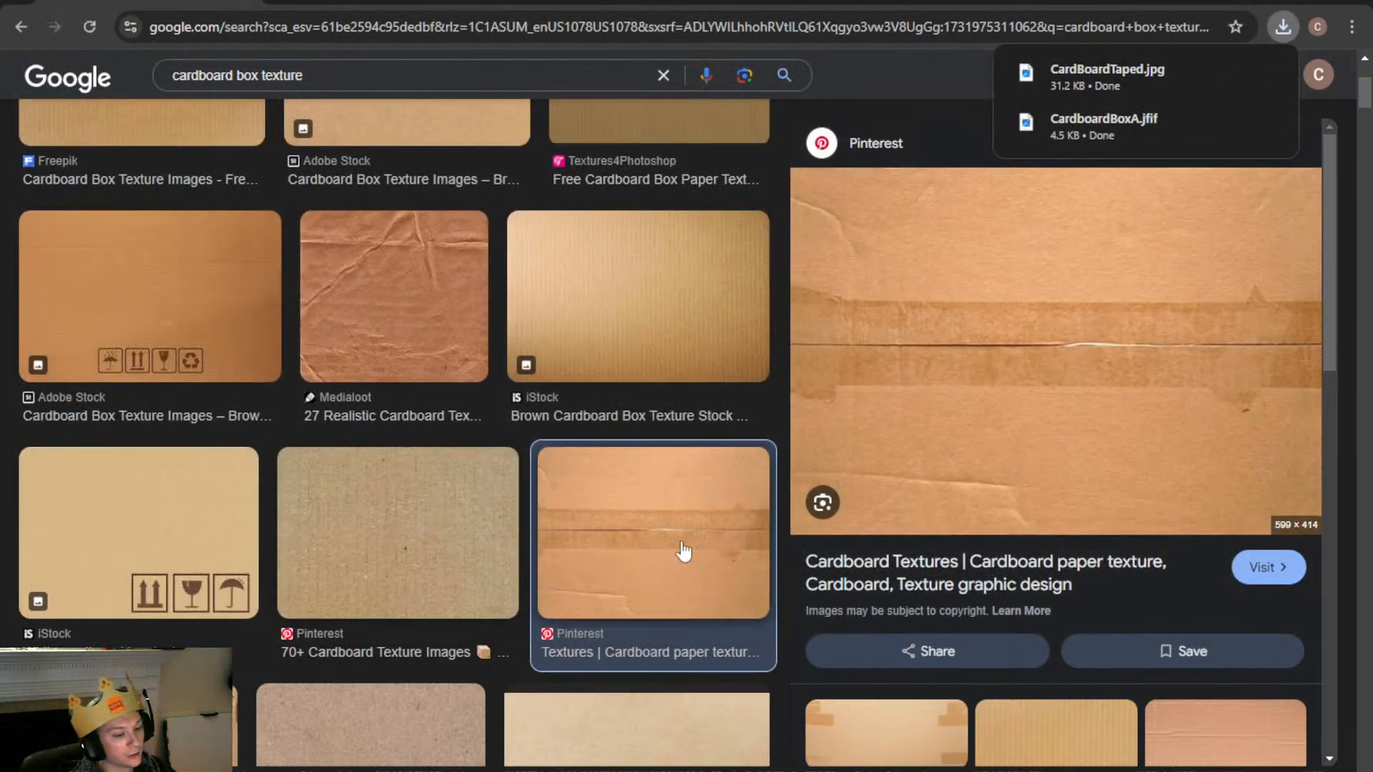
Find the Adobe Stock image of plain cardboard with horizontal ridges further down the results and start saving it
{"action": "scroll", "coordinate": [569, 586], "scroll_direction": "down", "scroll_amount": 3}
{"action": "scroll", "coordinate": [568, 586], "scroll_direction": "down", "scroll_amount": 15}
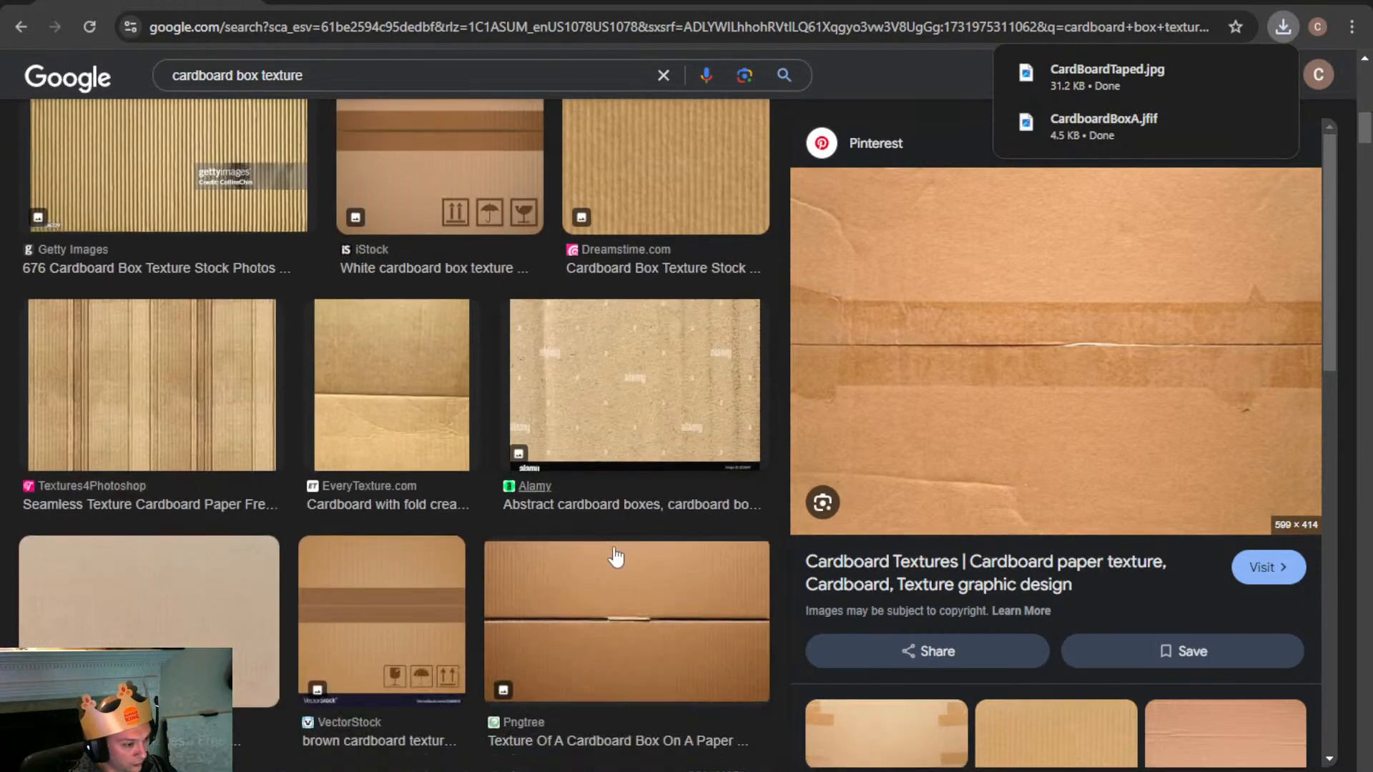
{"action": "scroll", "coordinate": [627, 551], "scroll_direction": "down", "scroll_amount": 3}
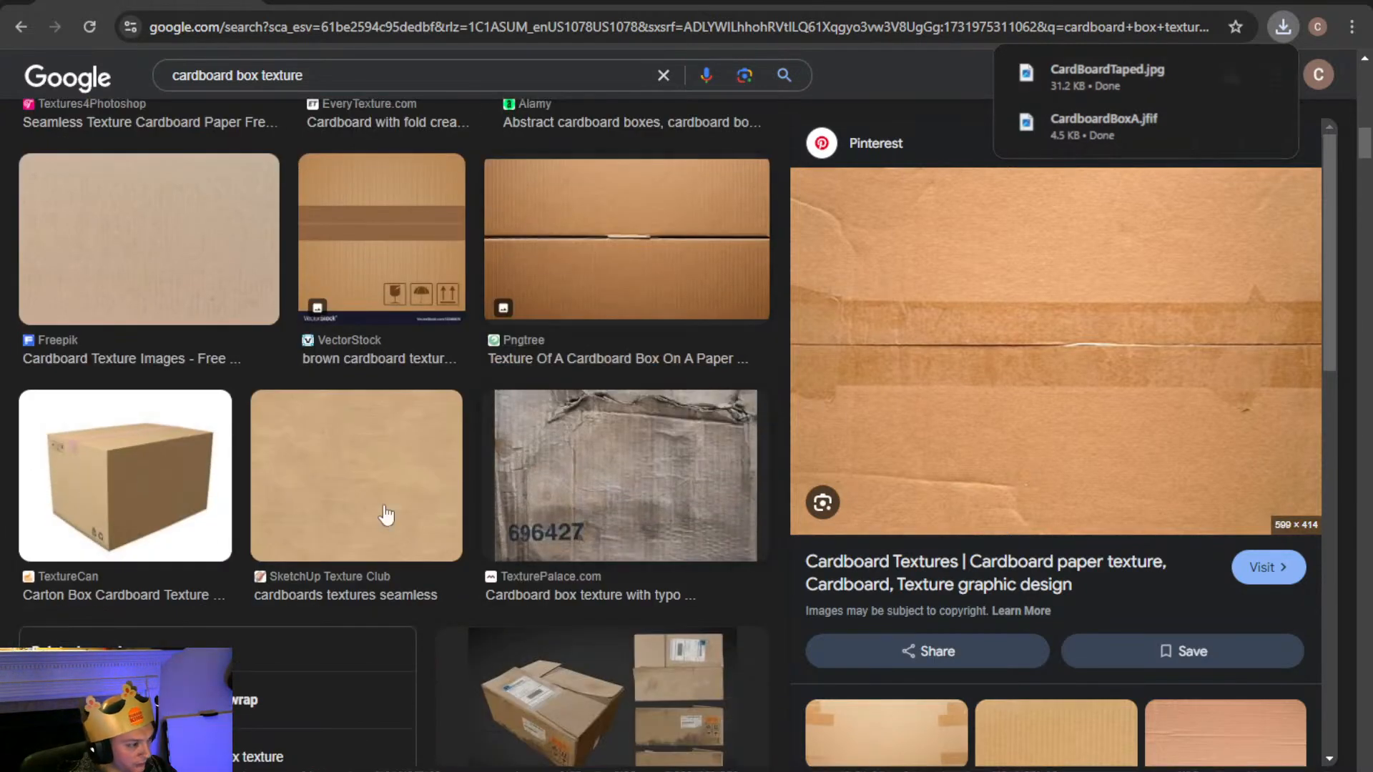
{"action": "scroll", "coordinate": [141, 475], "scroll_direction": "down", "scroll_amount": 4}
{"action": "scroll", "coordinate": [441, 470], "scroll_direction": "down", "scroll_amount": 12}
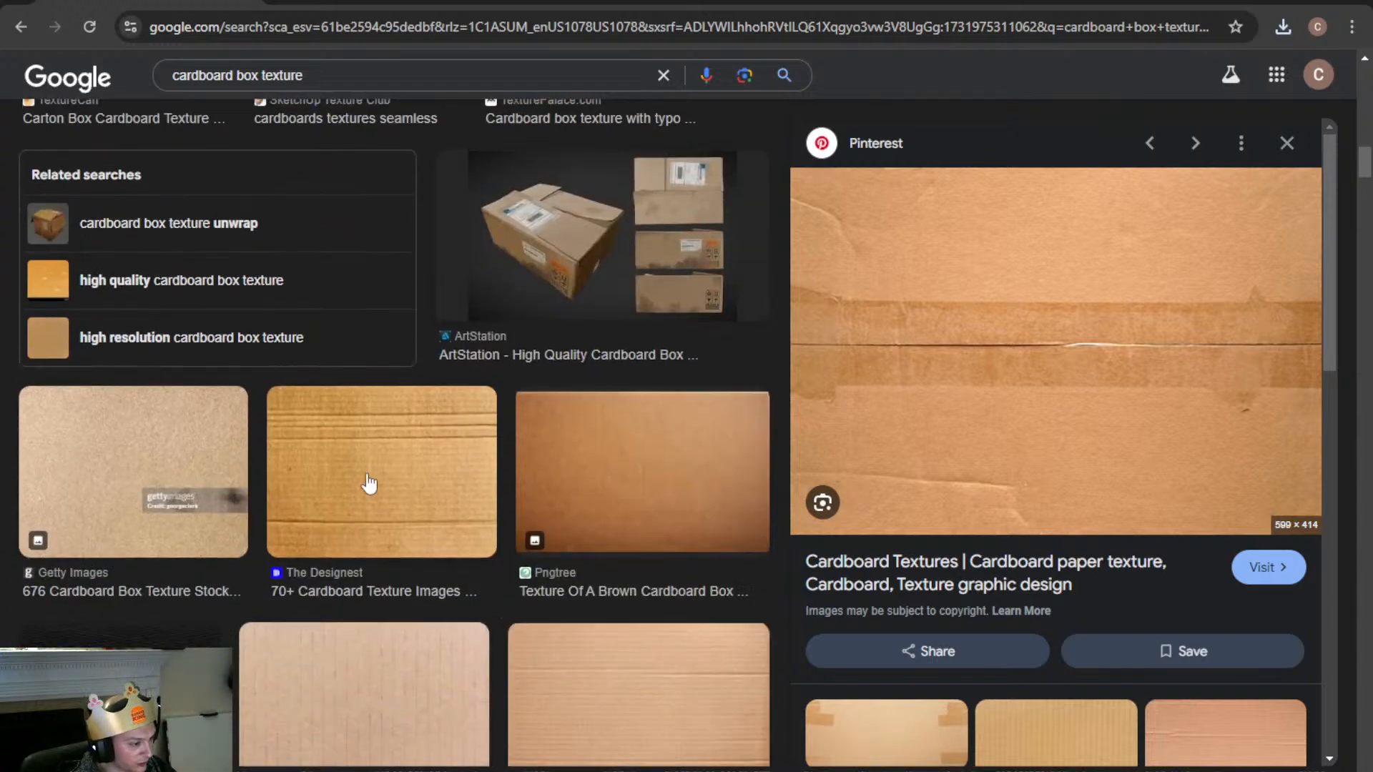
{"action": "scroll", "coordinate": [222, 433], "scroll_direction": "up", "scroll_amount": 3}
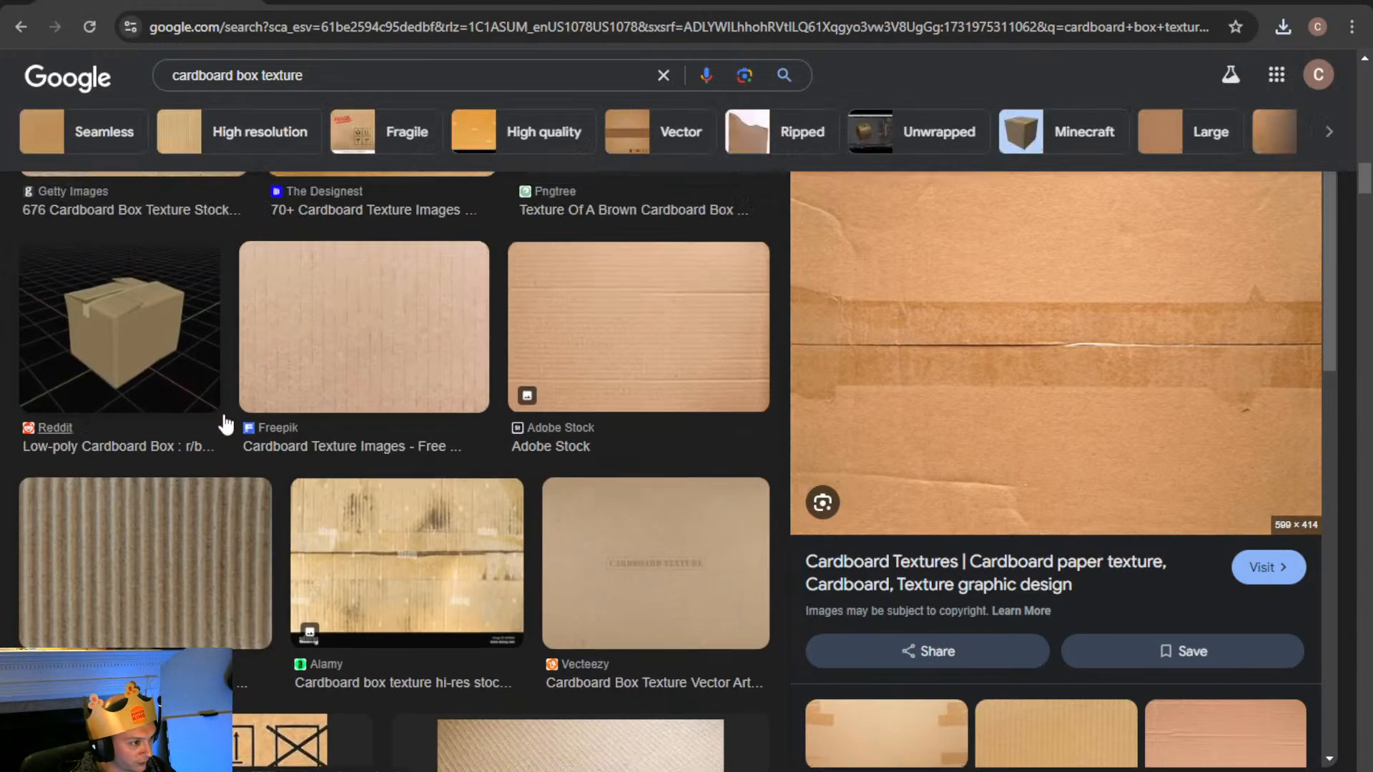
{"action": "left_click", "coordinate": [395, 358]}
{"action": "left_click", "coordinate": [664, 341]}
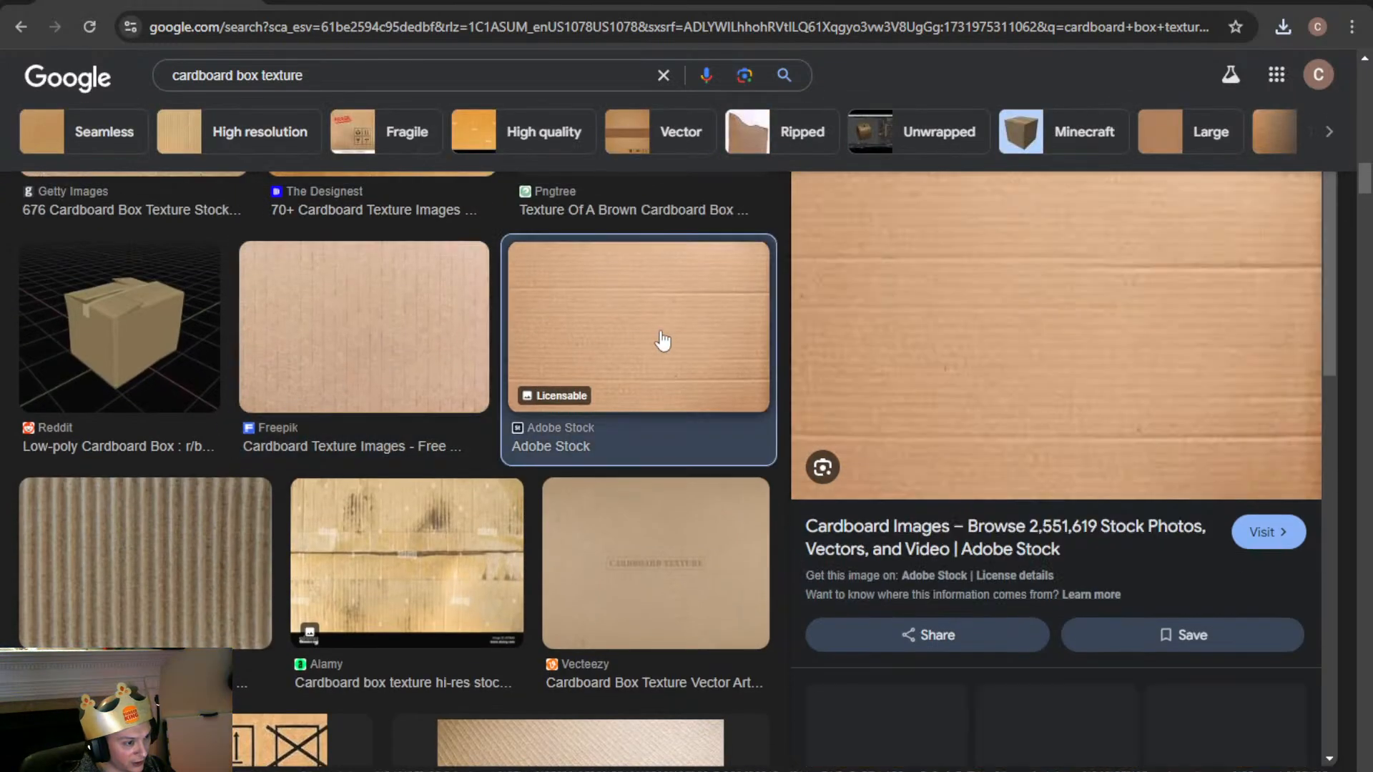
{"action": "right_click", "coordinate": [1091, 320]}
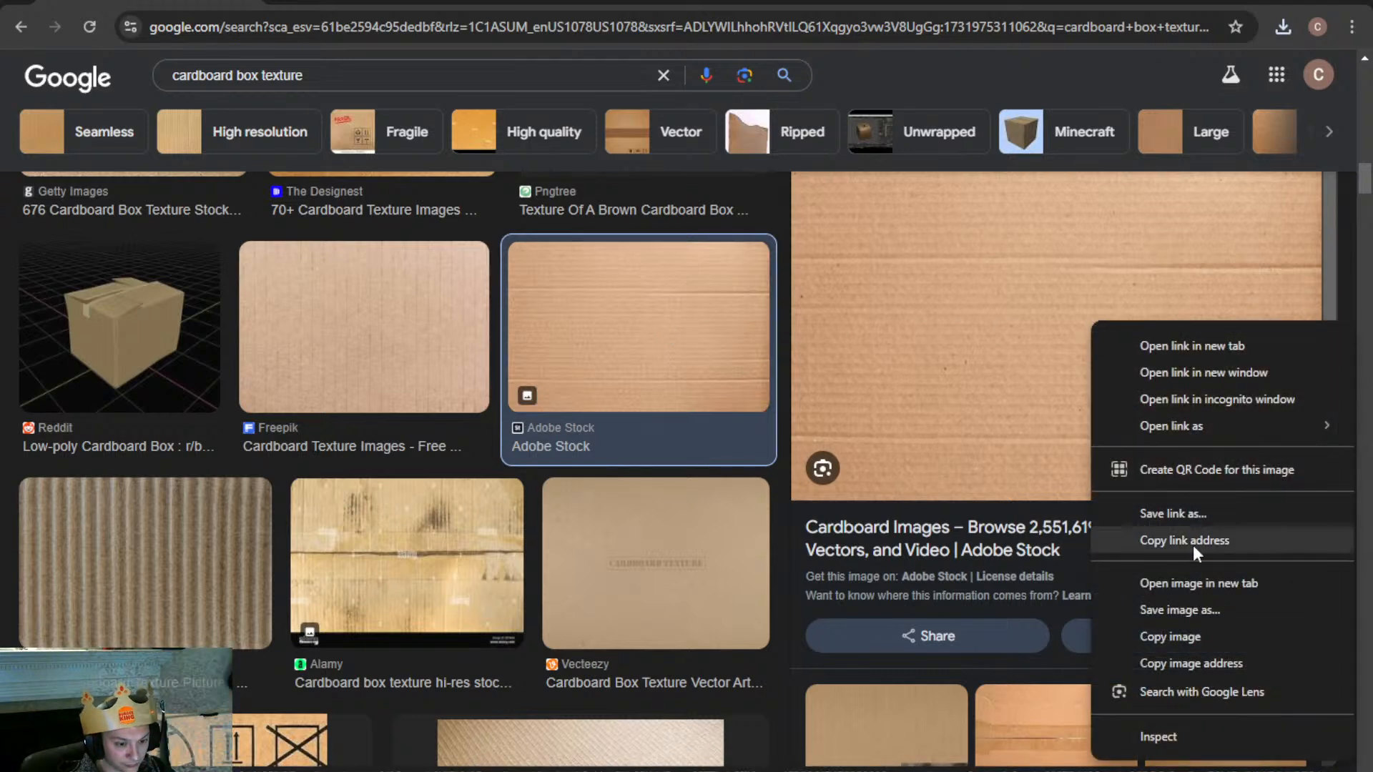
{"action": "left_click", "coordinate": [1200, 603]}
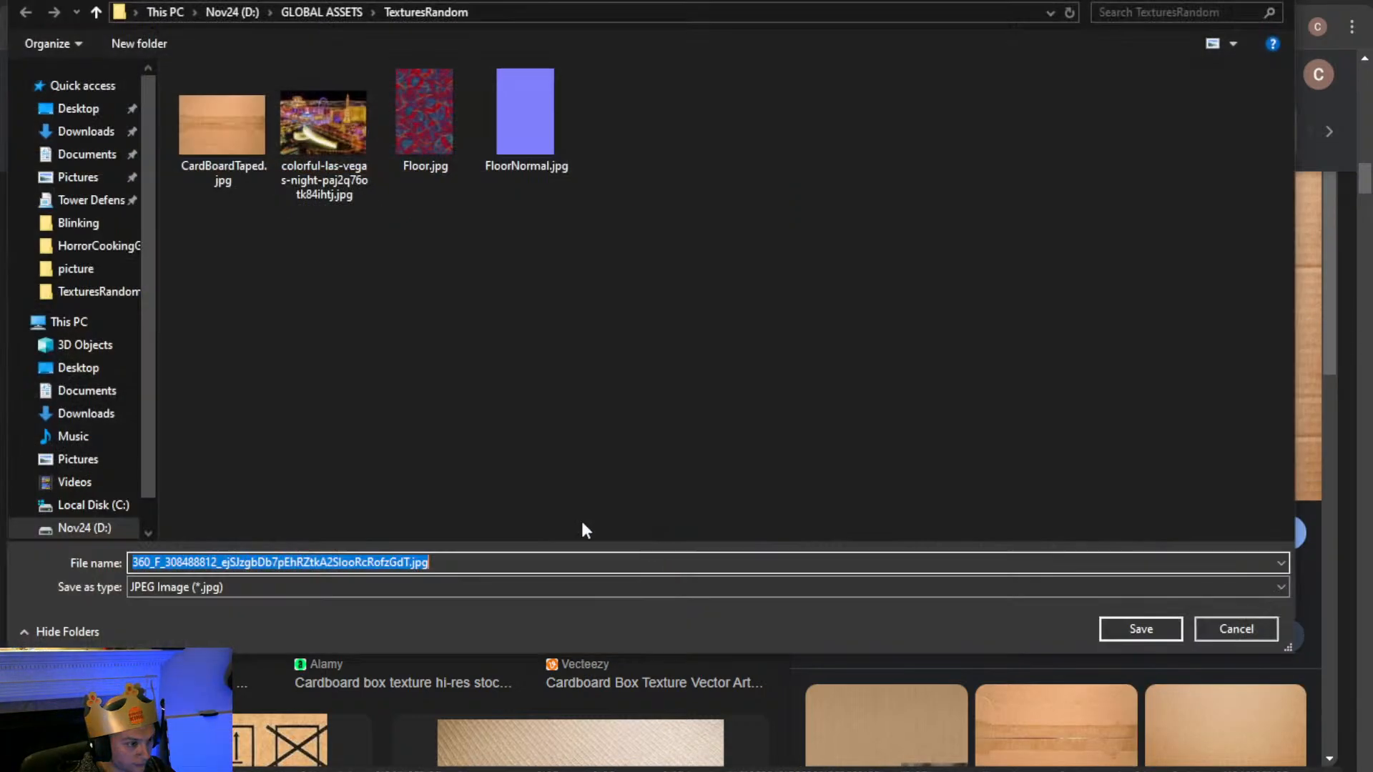
Name the plain ridged cardboard image Cardboardseamless.jpg and save it in the TexturesRandom folder
{"action": "key", "text": "End"}
{"action": "key", "text": "Left"}
{"action": "key", "text": "Left"}
{"action": "key", "text": "Left"}
{"action": "key", "text": "Left"}
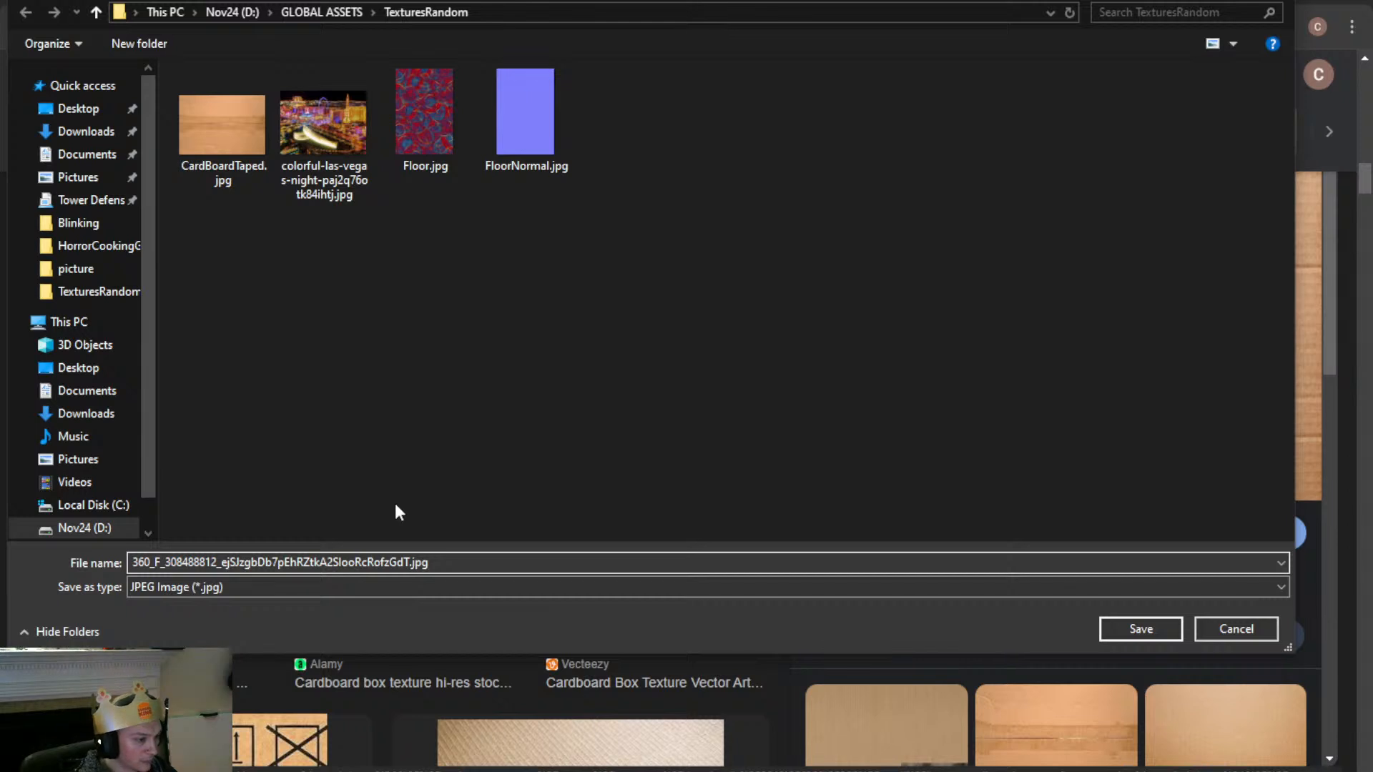
{"action": "key", "text": "BackSpace"}
{"action": "key", "text": "BackSpace"}
{"action": "key", "text": "BackSpace"}
{"action": "key", "text": "BackSpace"}
{"action": "key", "text": "BackSpace"}
{"action": "key", "text": "BackSpace"}
{"action": "key", "text": "BackSpace"}
{"action": "key", "text": "BackSpace"}
{"action": "key", "text": "BackSpace"}
{"action": "key", "text": "BackSpace"}
{"action": "key", "text": "BackSpace"}
{"action": "key", "text": "BackSpace"}
{"action": "key", "text": "BackSpace"}
{"action": "key", "text": "BackSpace"}
{"action": "key", "text": "BackSpace"}
{"action": "key", "text": "BackSpace"}
{"action": "key", "text": "BackSpace"}
{"action": "key", "text": "BackSpace"}
{"action": "key", "text": "BackSpace"}
{"action": "key", "text": "BackSpace"}
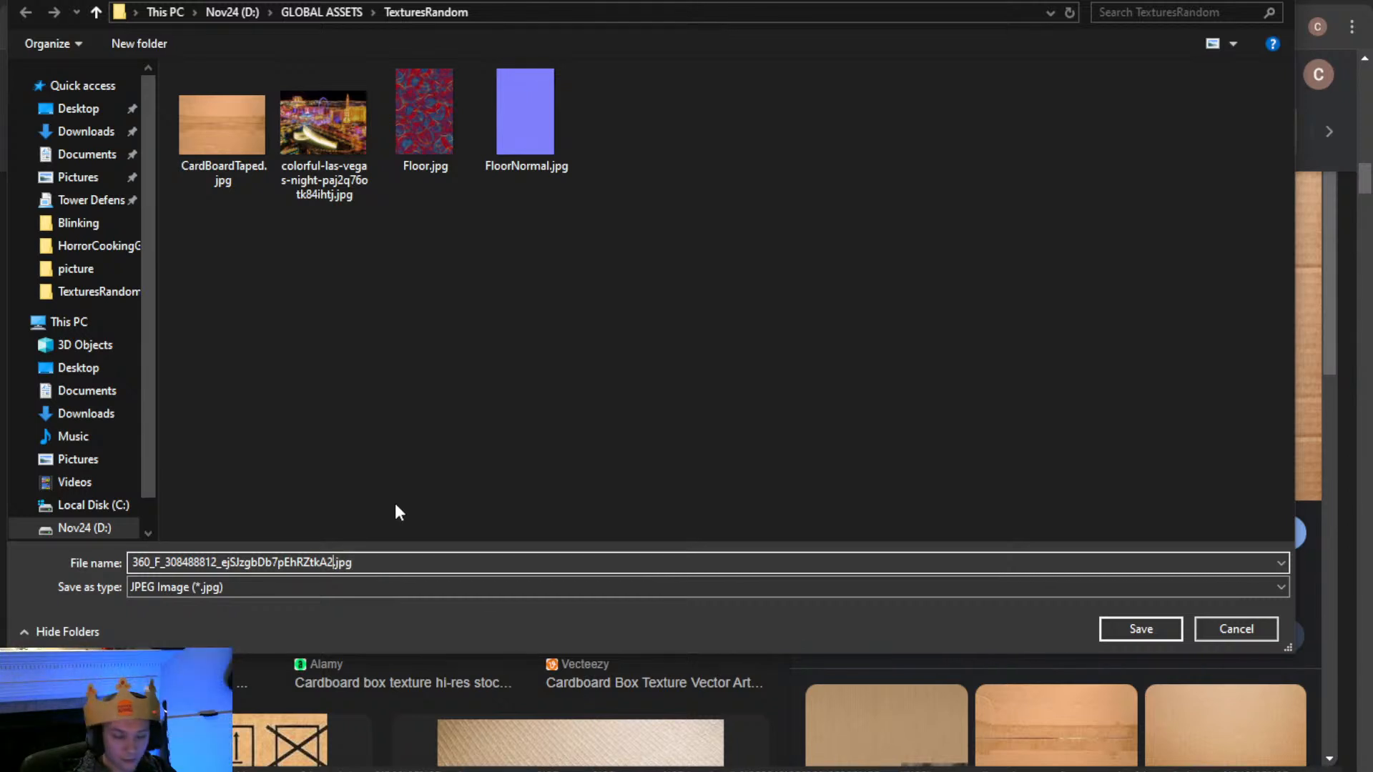
{"action": "key", "text": "BackSpace"}
{"action": "key", "text": "BackSpace"}
{"action": "key", "text": "BackSpace"}
{"action": "key", "text": "BackSpace"}
{"action": "key", "text": "BackSpace"}
{"action": "key", "text": "BackSpace"}
{"action": "key", "text": "BackSpace"}
{"action": "key", "text": "BackSpace"}
{"action": "key", "text": "BackSpace"}
{"action": "key", "text": "BackSpace"}
{"action": "key", "text": "BackSpace"}
{"action": "key", "text": "BackSpace"}
{"action": "key", "text": "BackSpace"}
{"action": "key", "text": "BackSpace"}
{"action": "key", "text": "BackSpace"}
{"action": "type", "text": "Ca"}
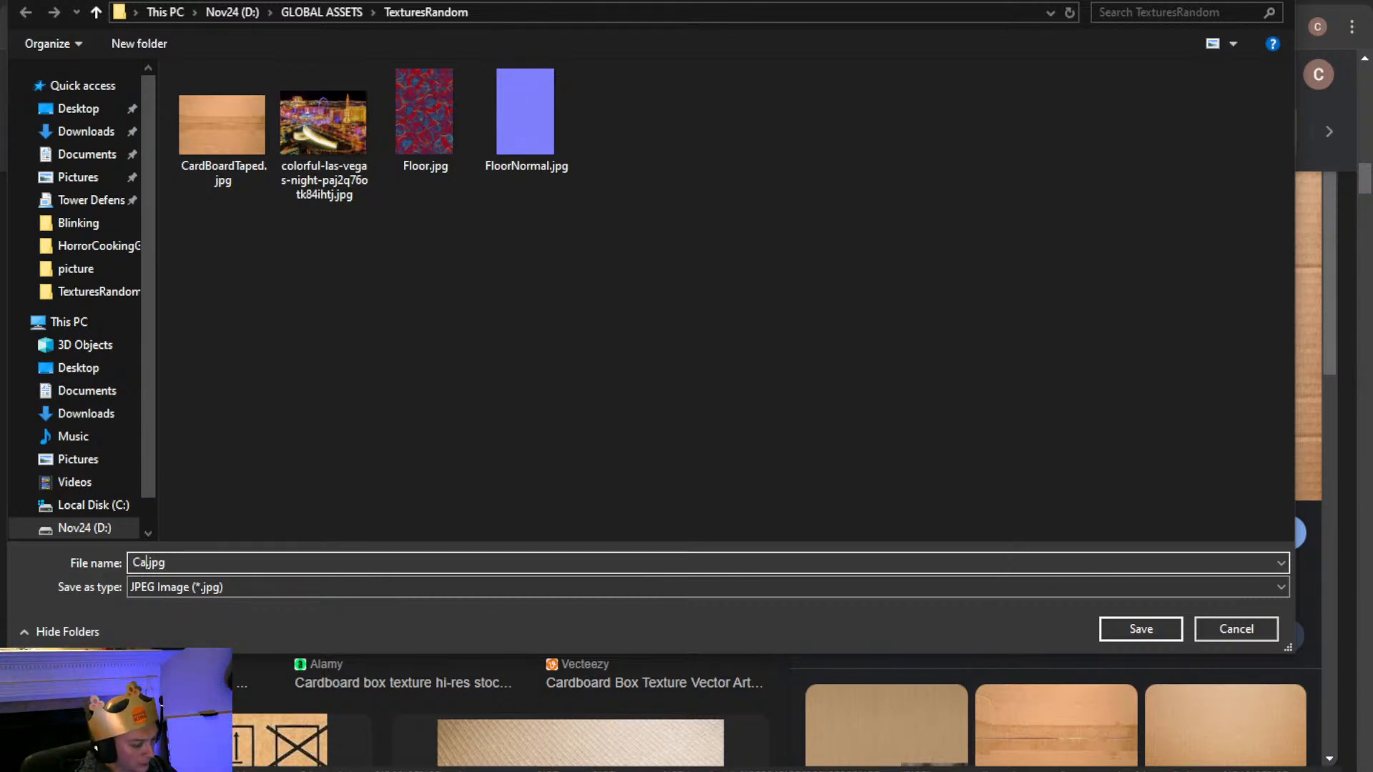
{"action": "type", "text": "rdboard"}
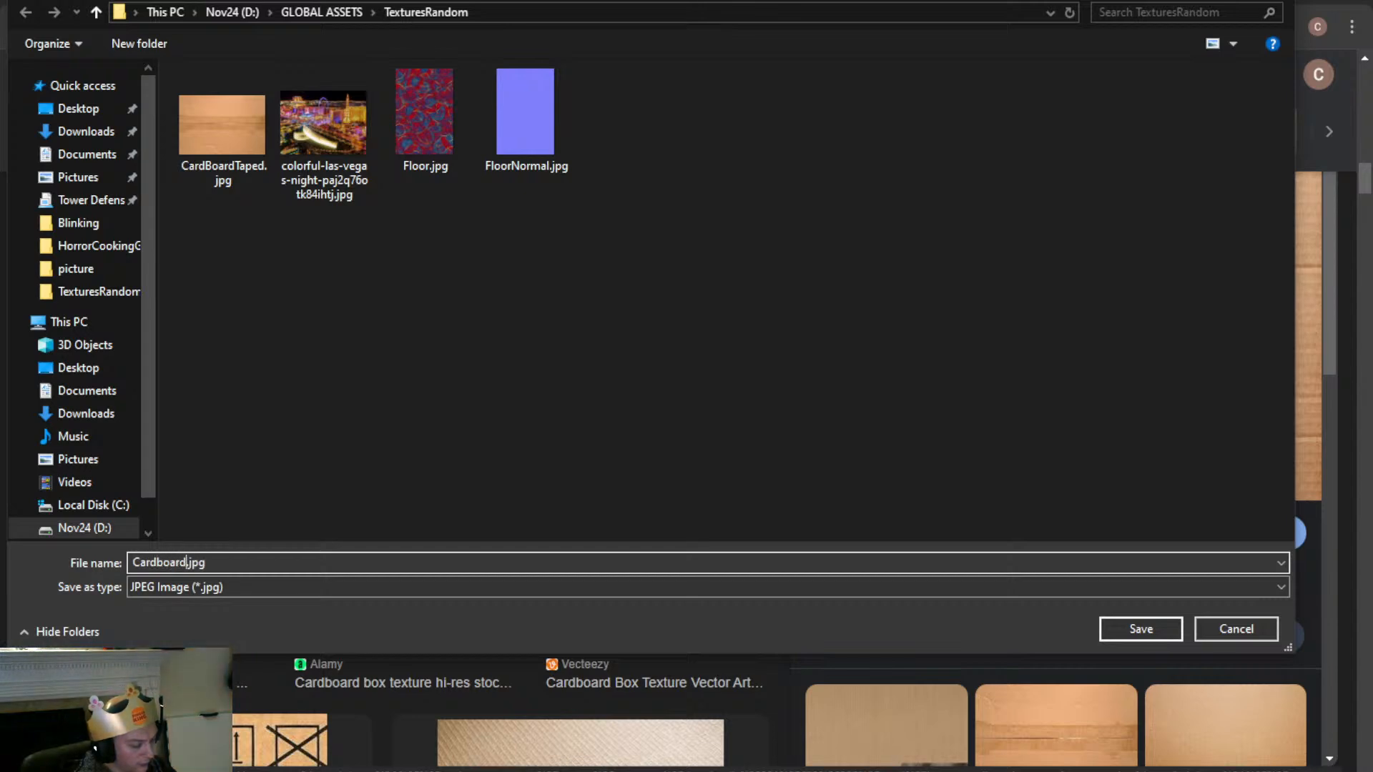
{"action": "type", "text": "seam"}
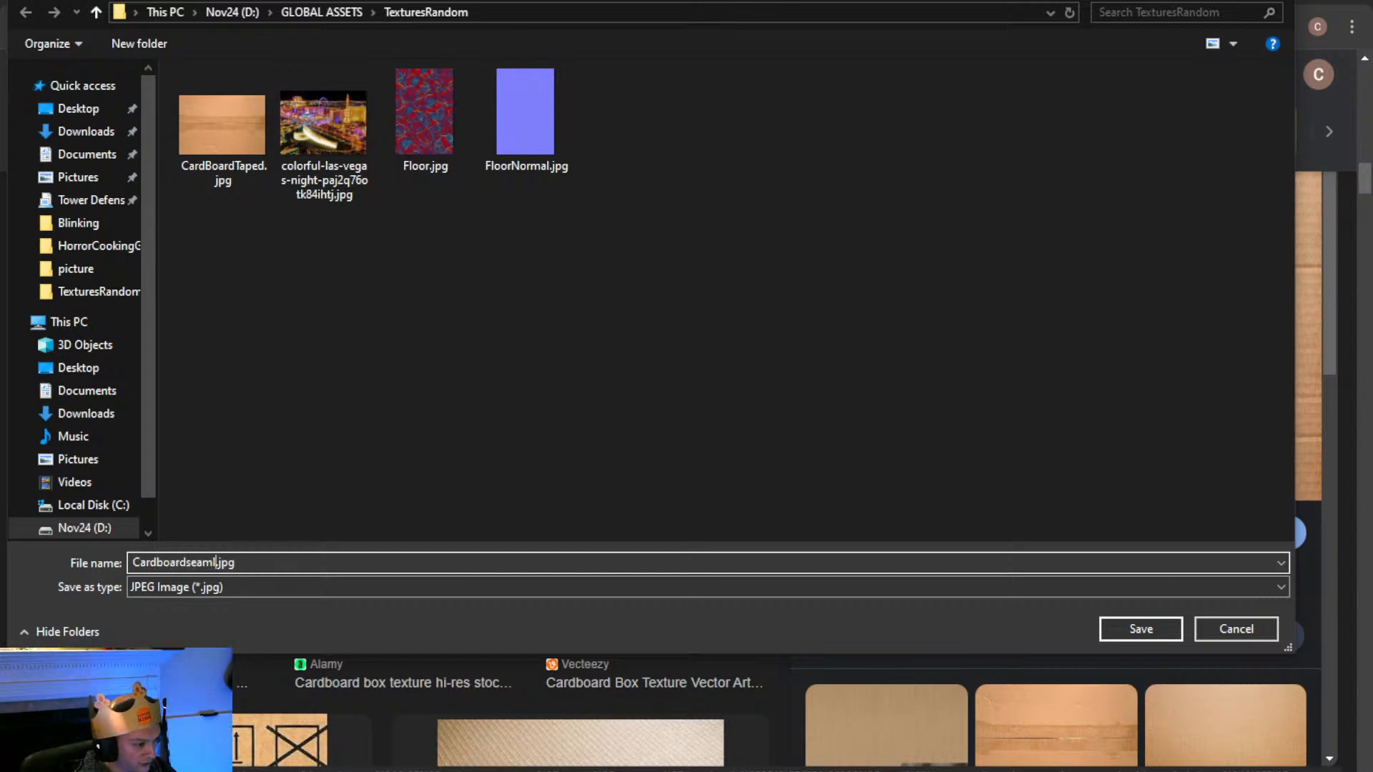
{"action": "type", "text": "less"}
{"action": "key", "text": "Return"}
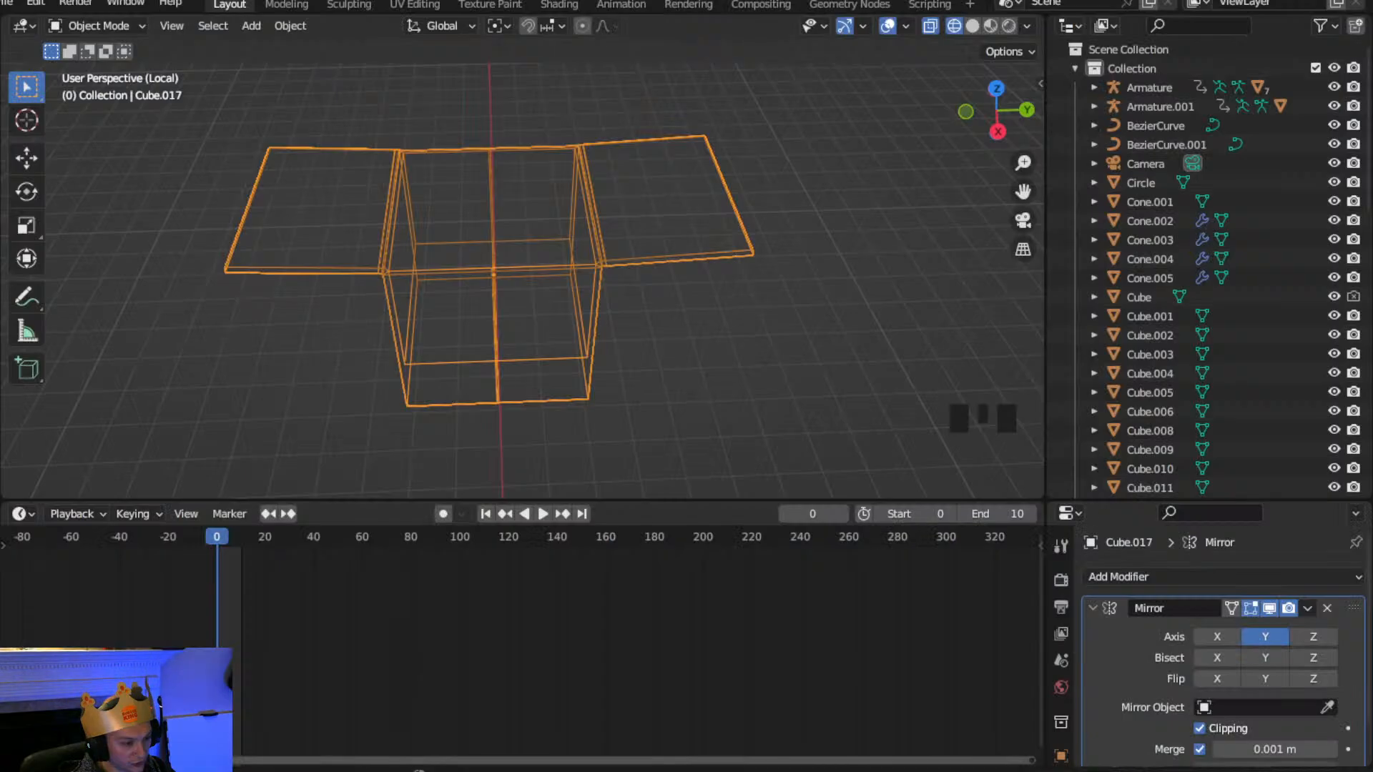
Switch to Blender and put the open box object Cube.017 into Edit Mode
{"action": "left_click", "coordinate": [101, 29]}
{"action": "left_click", "coordinate": [92, 67]}
{"action": "middle_click_drag", "start_coordinate": [564, 307], "coordinate": [780, 451]}
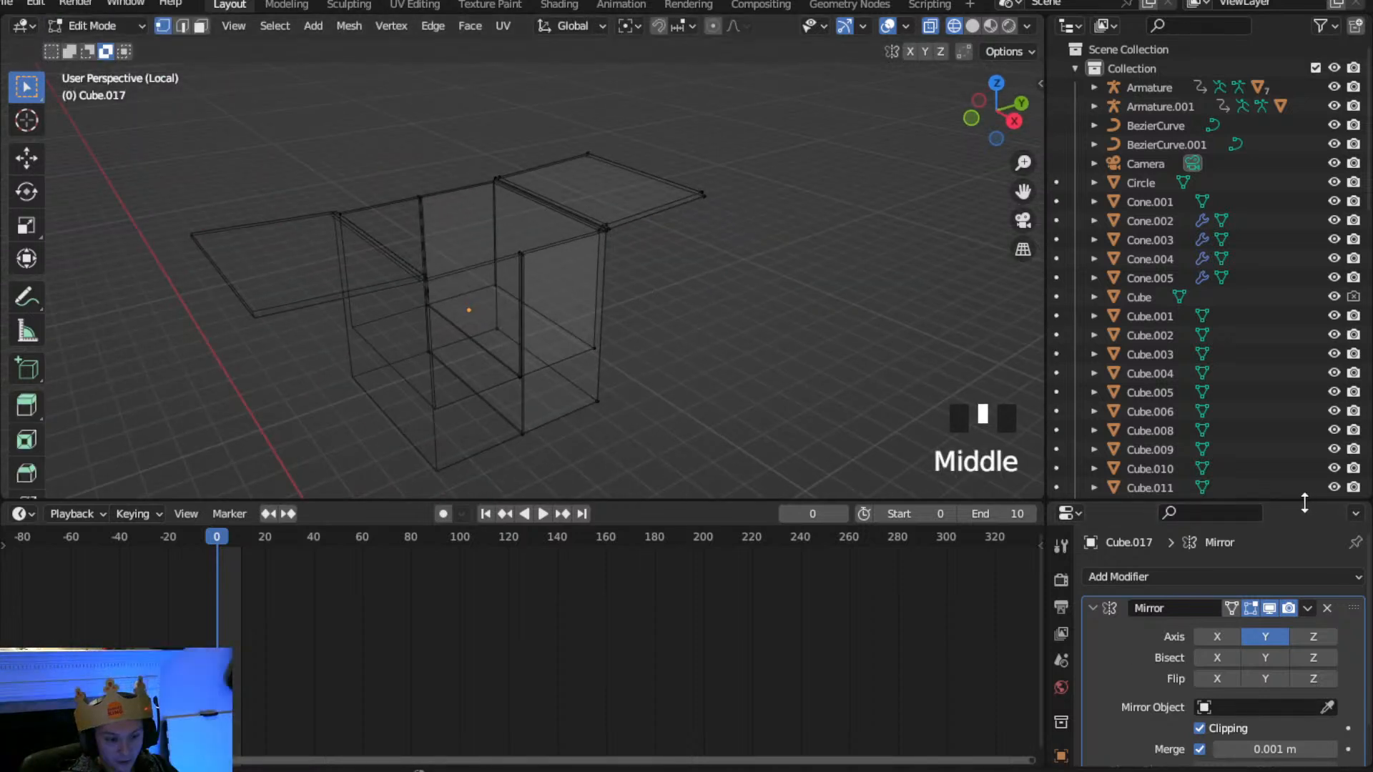
Create a new material named CardboardA for the open box and assign it to the mesh
{"action": "left_click_drag", "start_coordinate": [1189, 502], "coordinate": [1189, 285]}
{"action": "left_click", "coordinate": [1060, 699]}
{"action": "left_click", "coordinate": [1194, 439]}
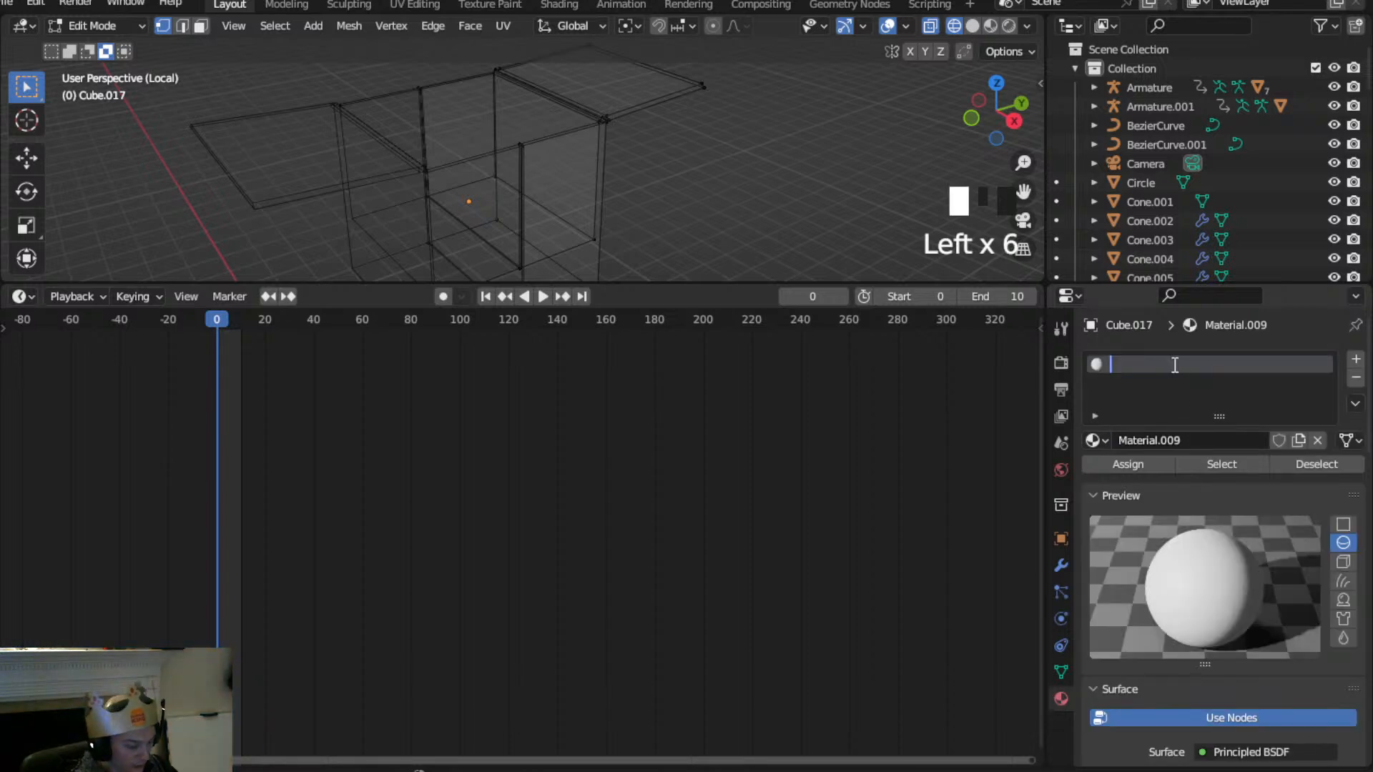
{"action": "left_click", "coordinate": [1175, 365]}
{"action": "type", "text": "CardboardA"}
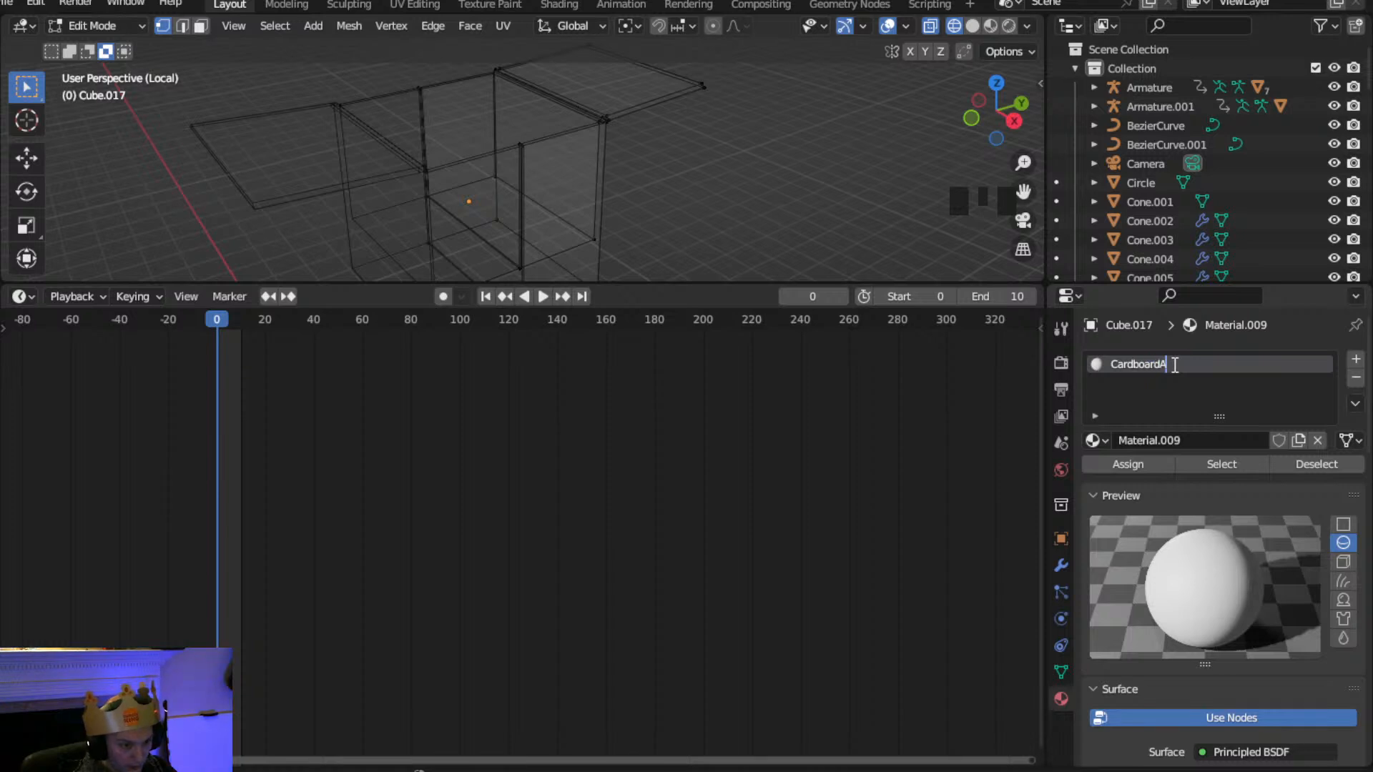
{"action": "key", "text": "Return"}
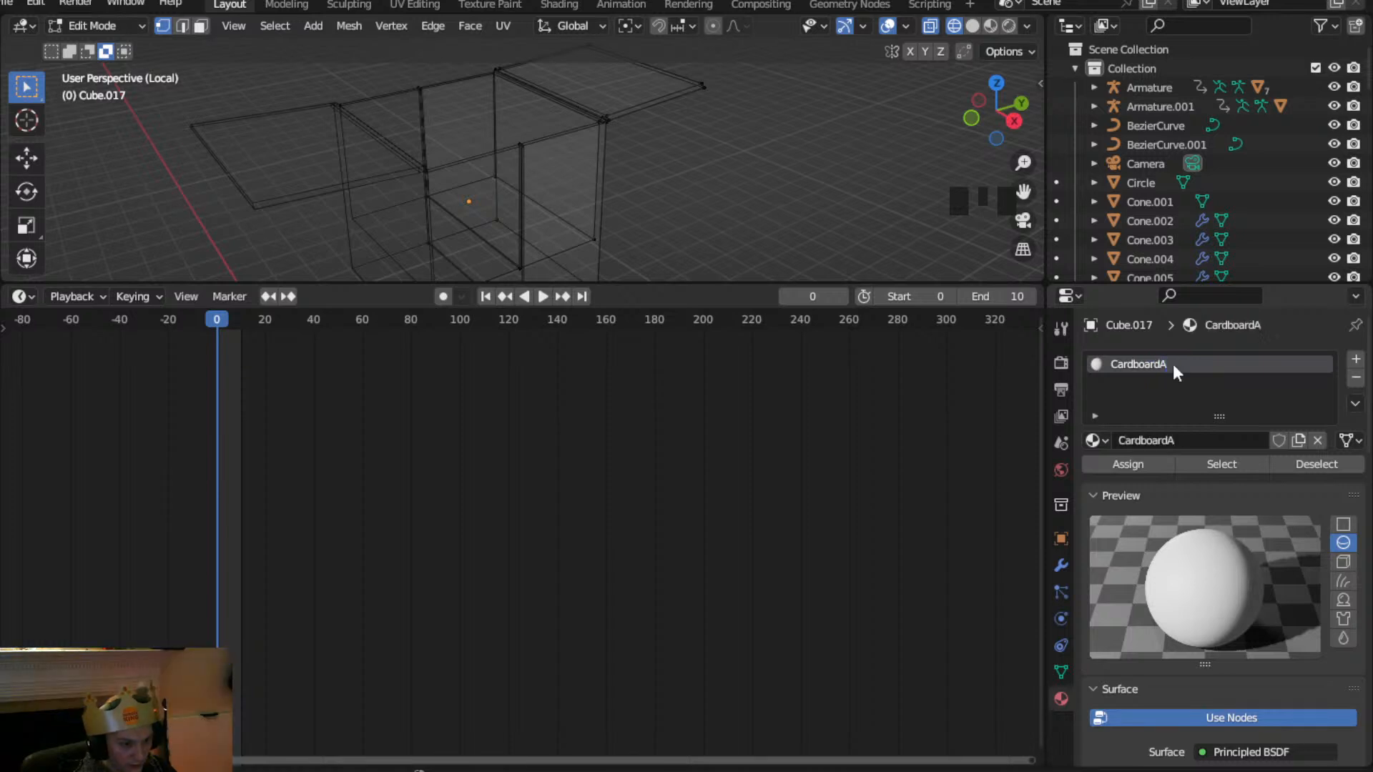
{"action": "left_click", "coordinate": [1143, 465]}
Use an Image Texture as CardboardA's base color and browse to D:\GLOBAL ASSETS\TexturesRandom for its image
{"action": "scroll", "coordinate": [1154, 586], "scroll_direction": "down", "scroll_amount": 7}
{"action": "left_click", "coordinate": [1201, 567]}
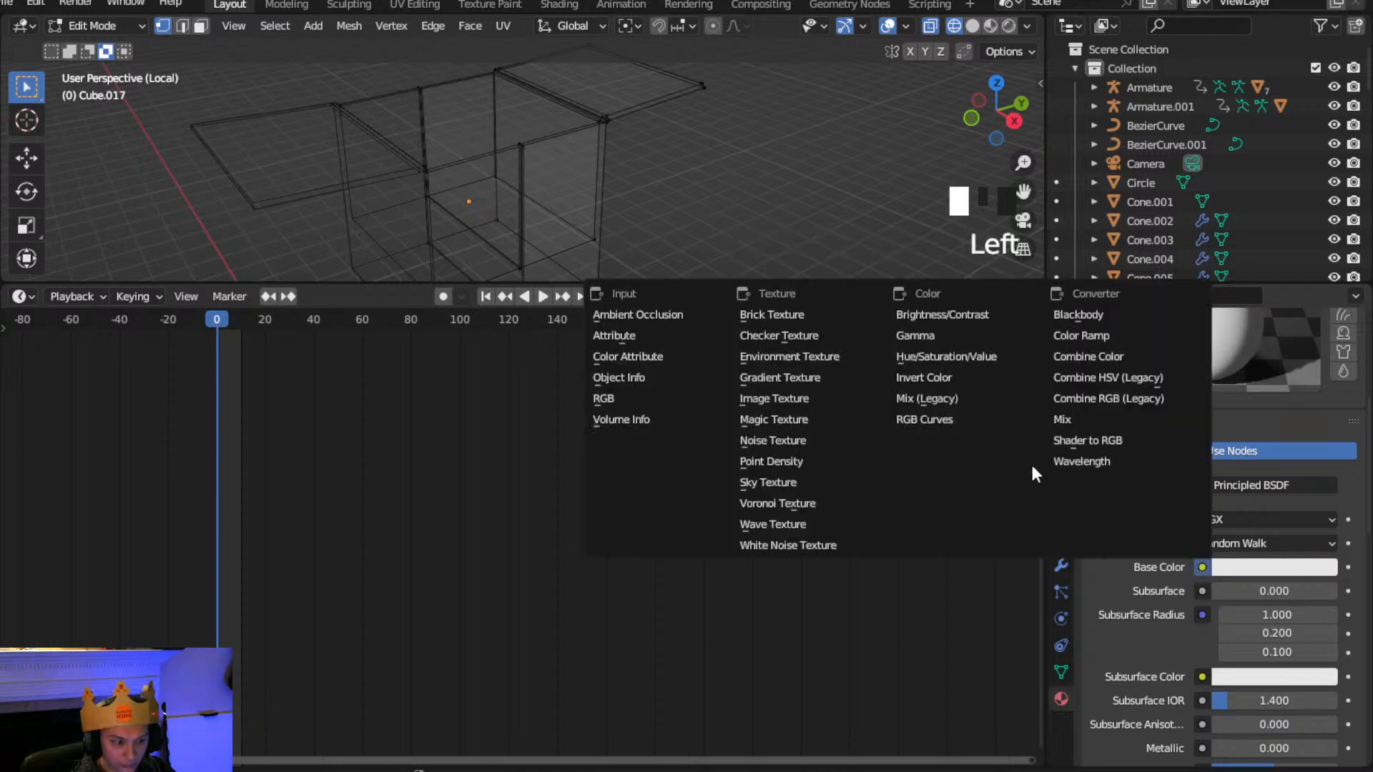
{"action": "left_click", "coordinate": [775, 398]}
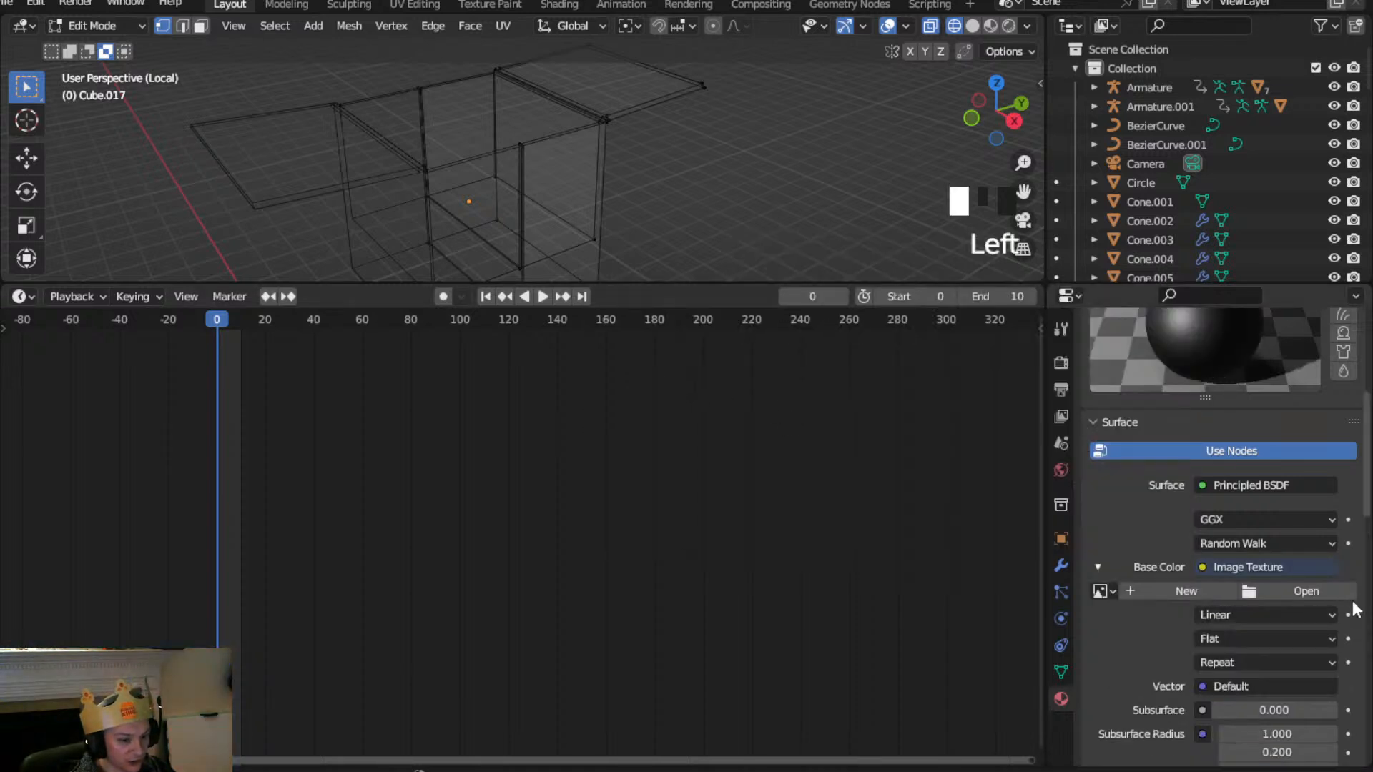
{"action": "left_click", "coordinate": [1337, 591]}
{"action": "left_click", "coordinate": [477, 122]}
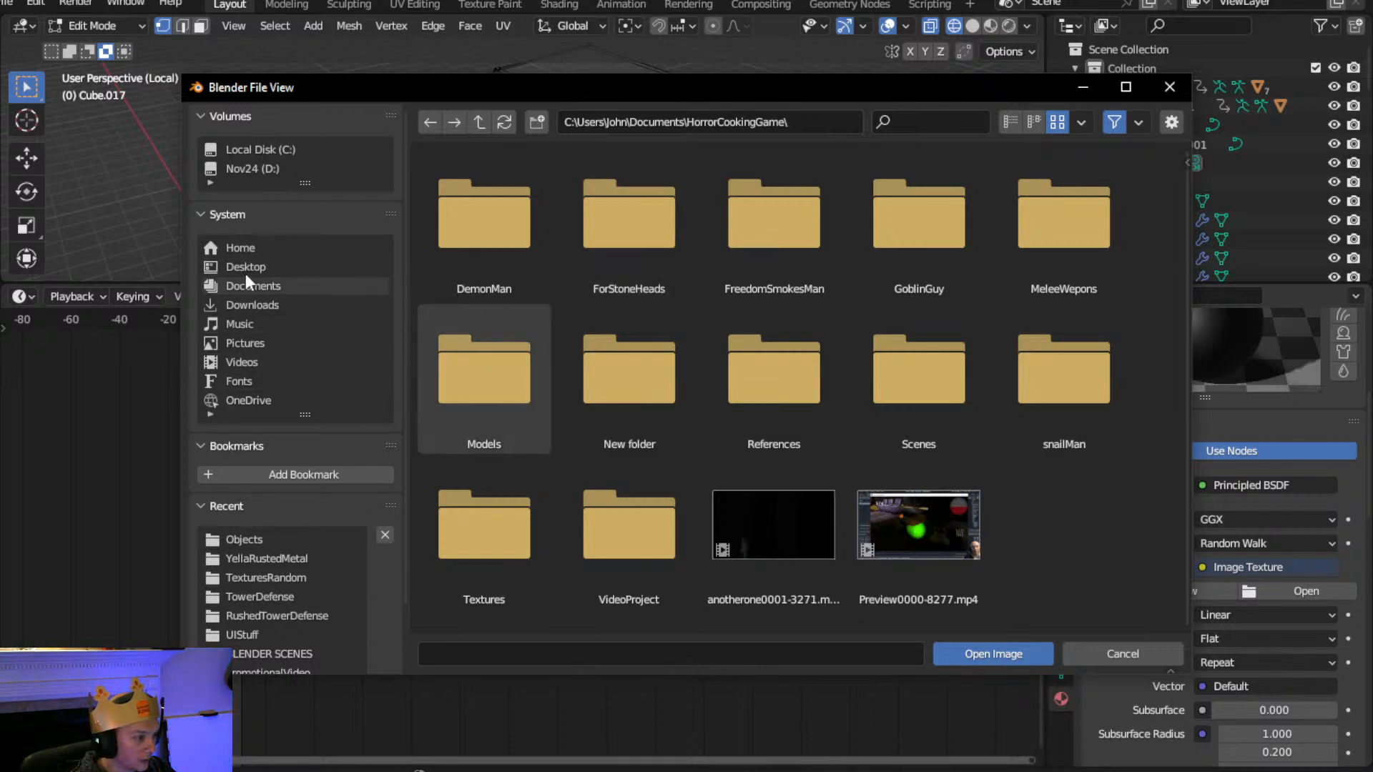
{"action": "left_click", "coordinate": [258, 171]}
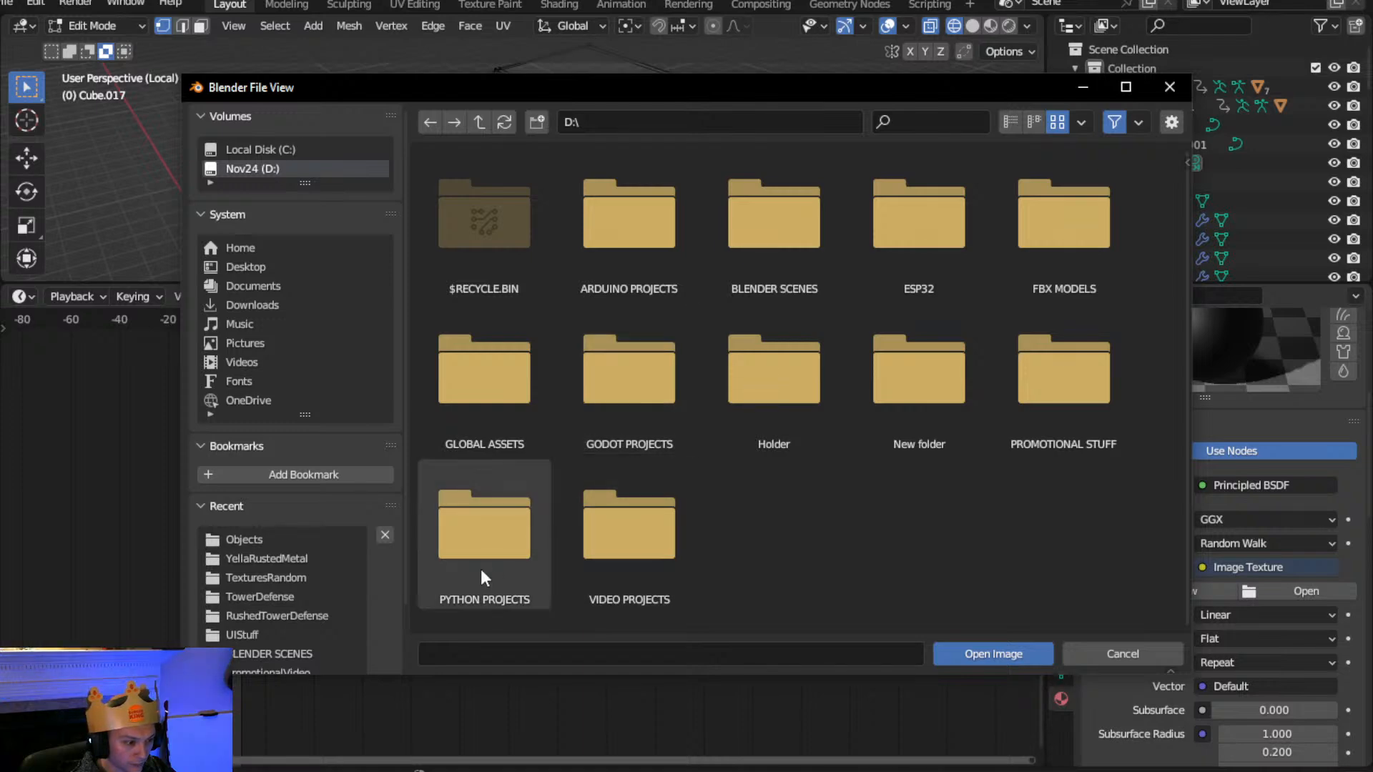
{"action": "double_click", "coordinate": [465, 420]}
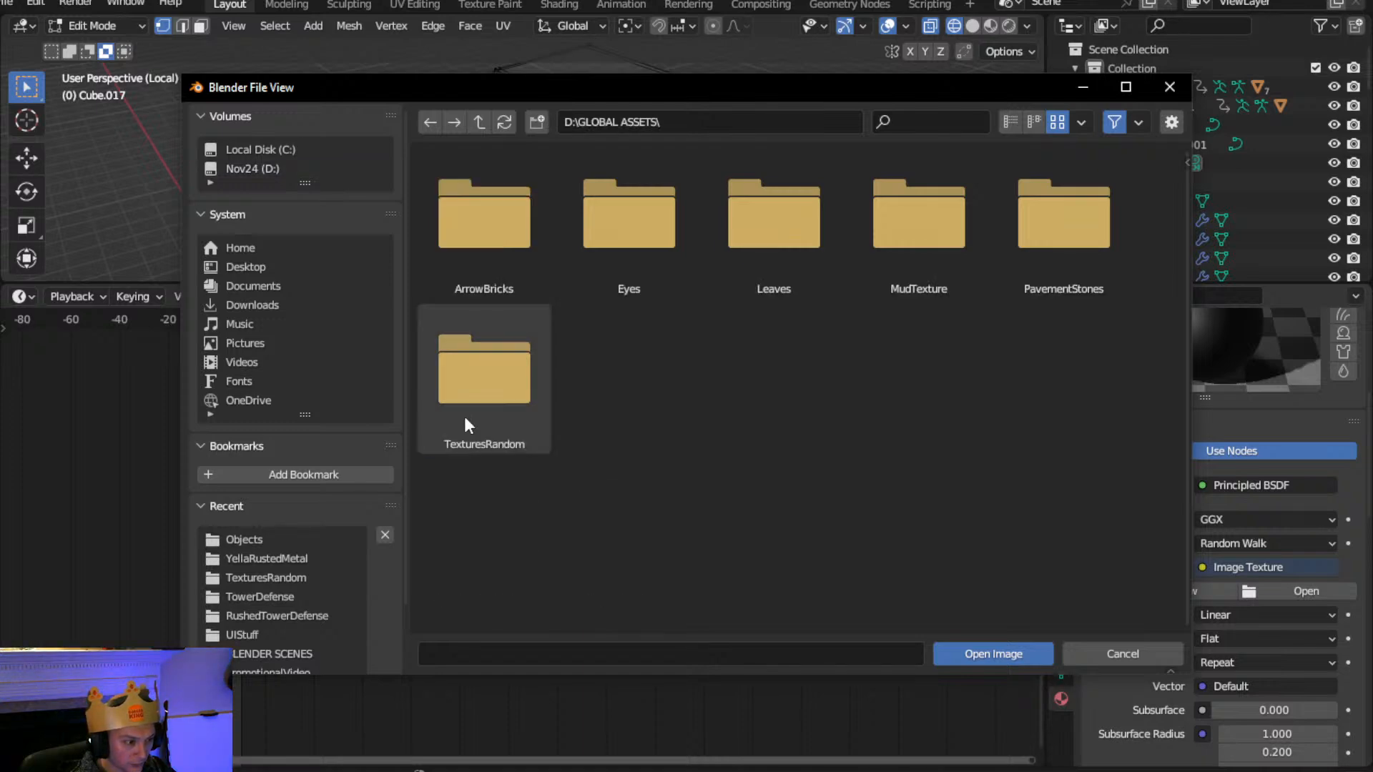
{"action": "double_click", "coordinate": [503, 409]}
Find Cardboardseamless.jpg among the random textures and load it as the material's base color image
{"action": "scroll", "coordinate": [844, 322], "scroll_direction": "down", "scroll_amount": 8}
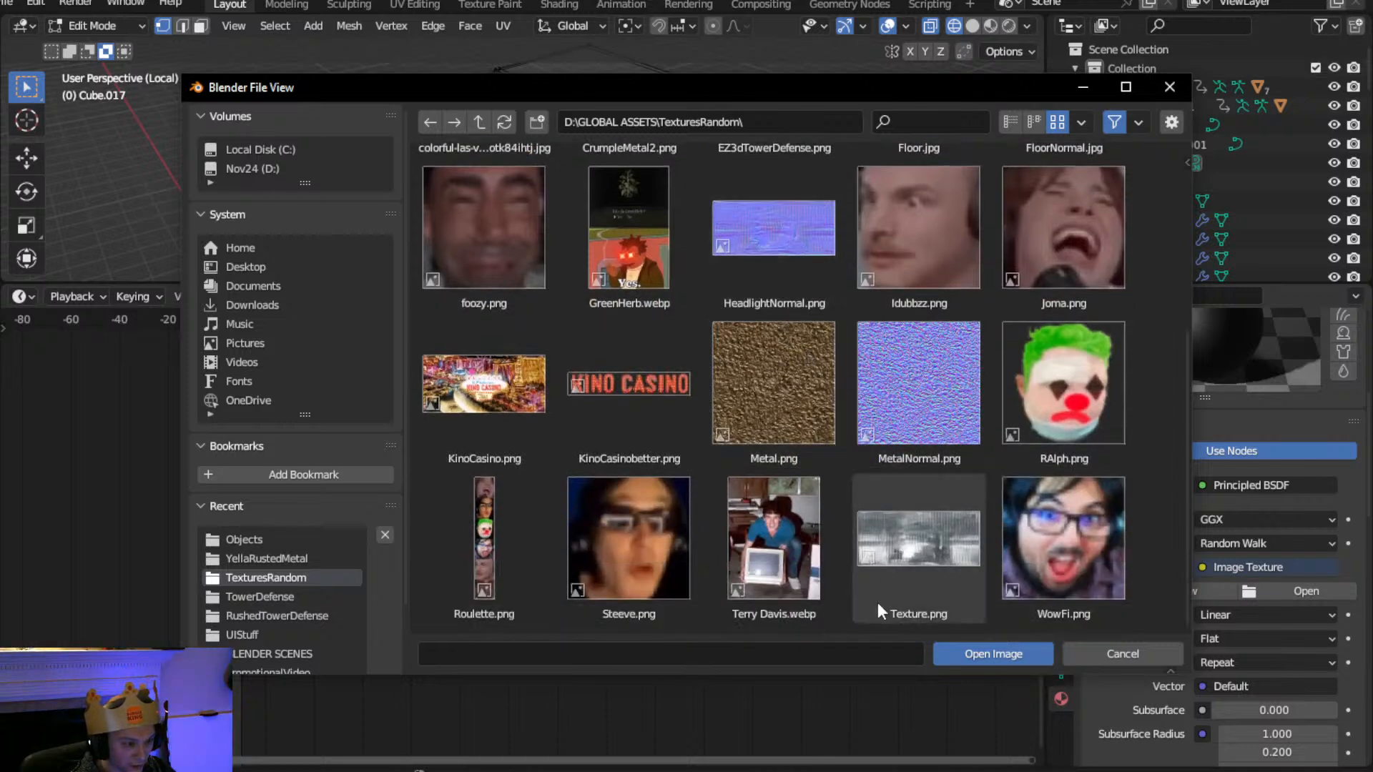
{"action": "scroll", "coordinate": [652, 345], "scroll_direction": "up", "scroll_amount": 8}
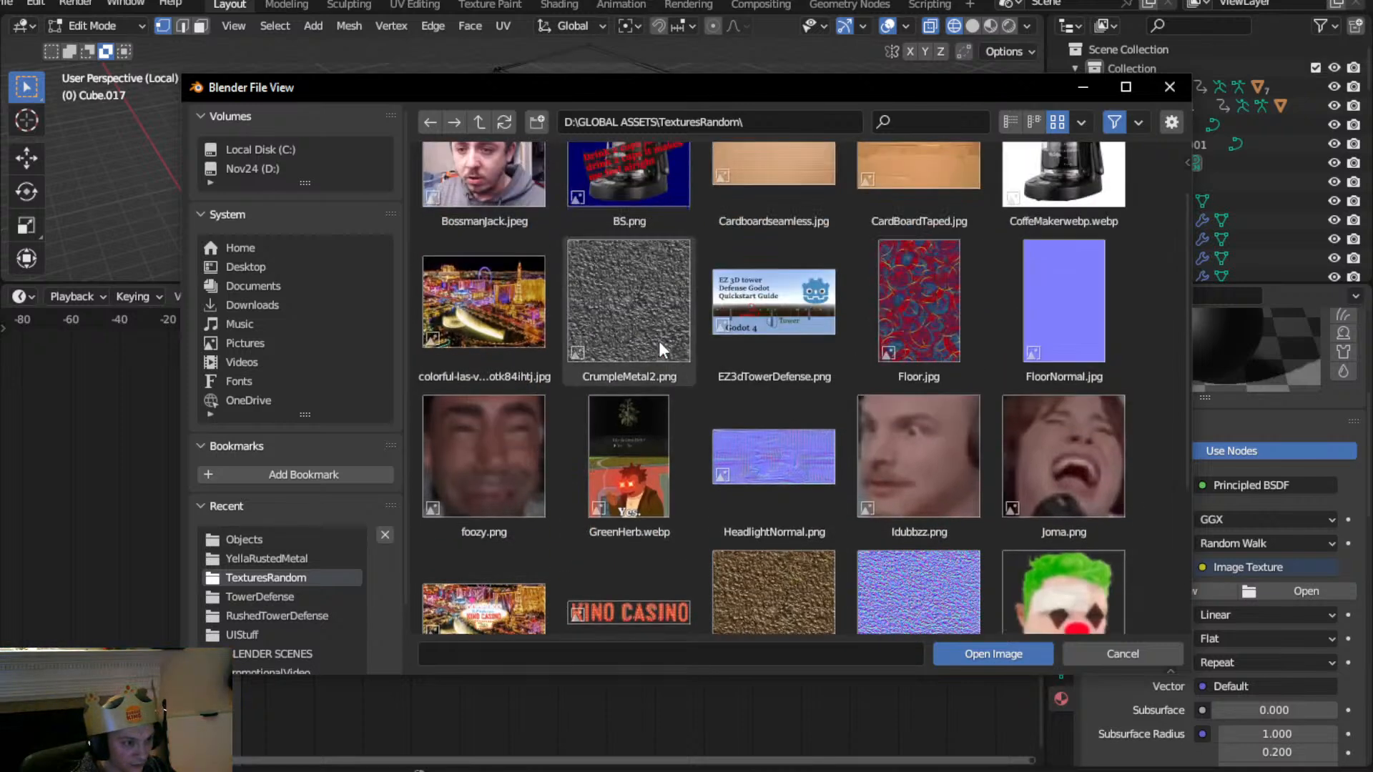
{"action": "scroll", "coordinate": [818, 396], "scroll_direction": "down", "scroll_amount": 8}
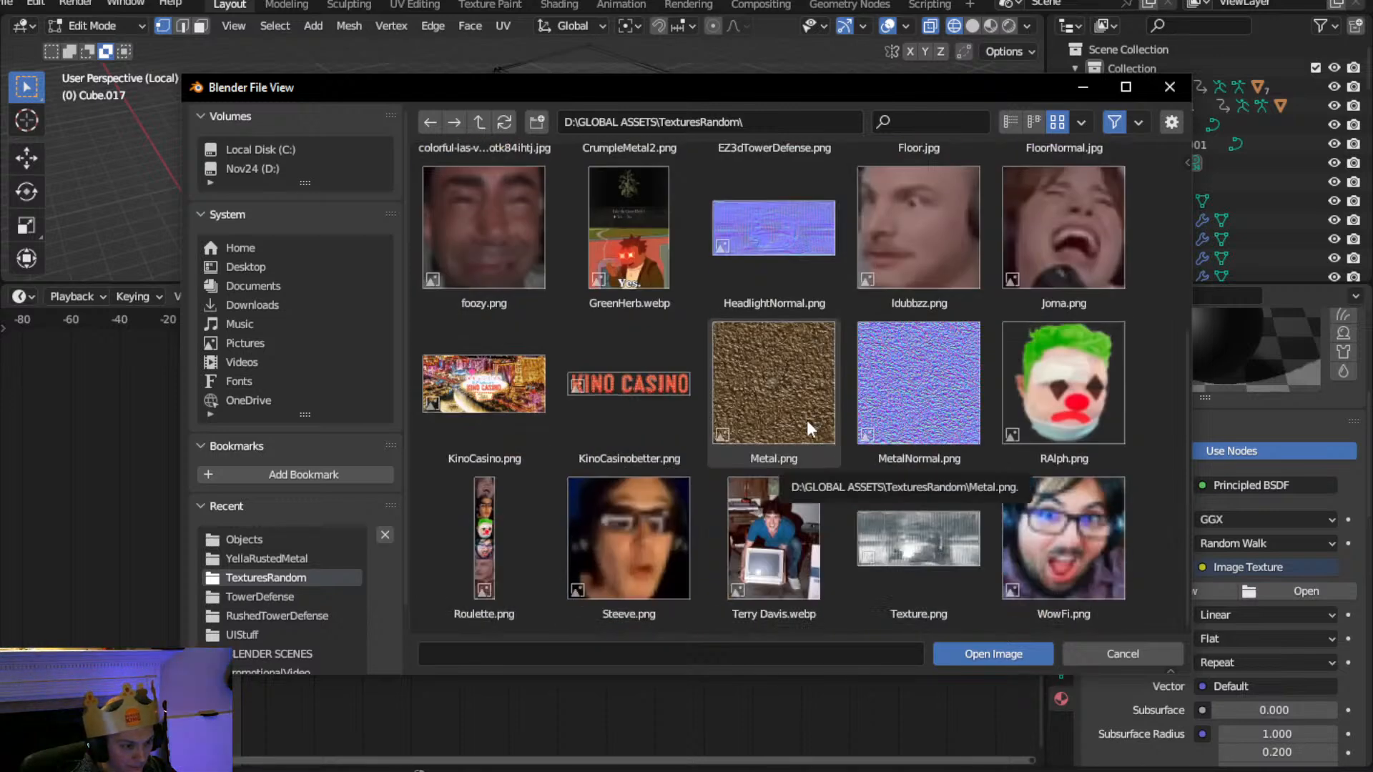
{"action": "scroll", "coordinate": [807, 419], "scroll_direction": "up", "scroll_amount": 6}
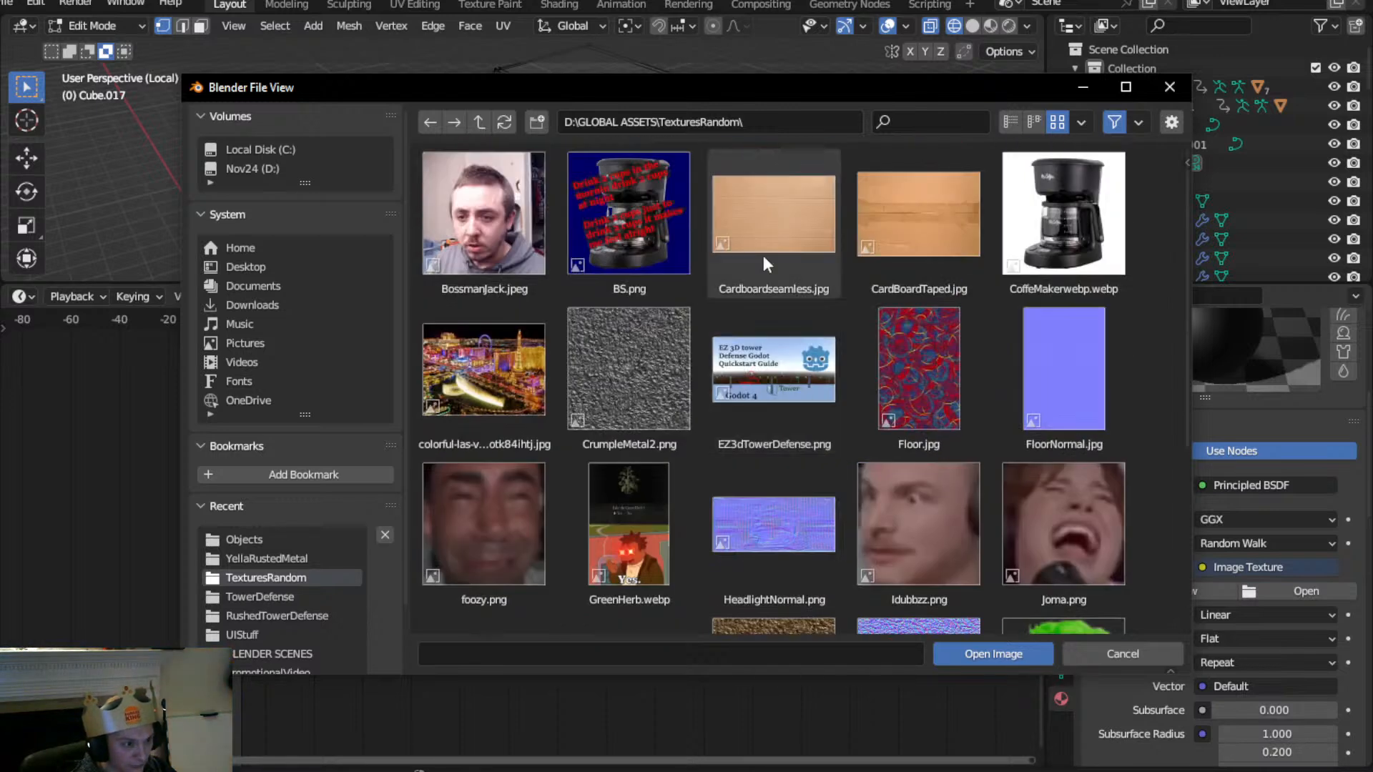
{"action": "left_click", "coordinate": [779, 196]}
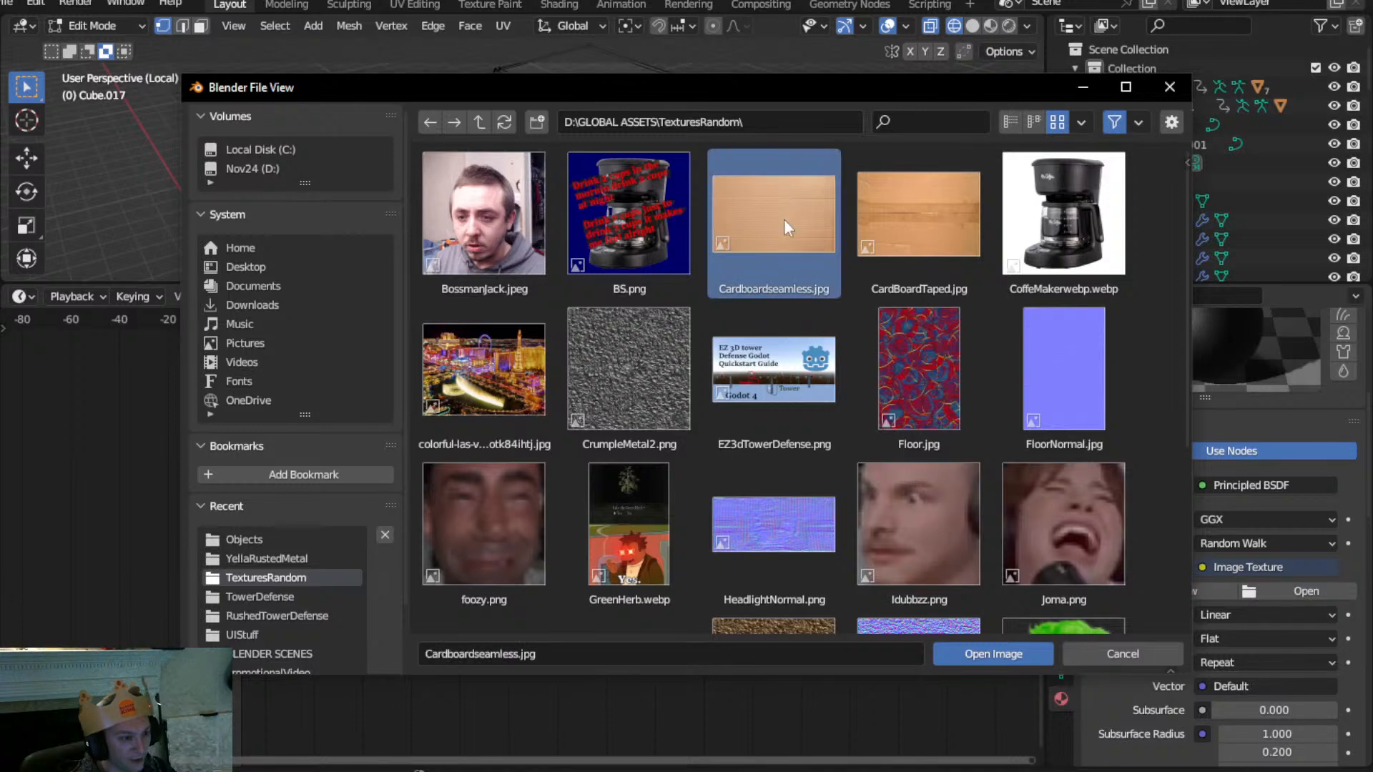
{"action": "left_click", "coordinate": [979, 656]}
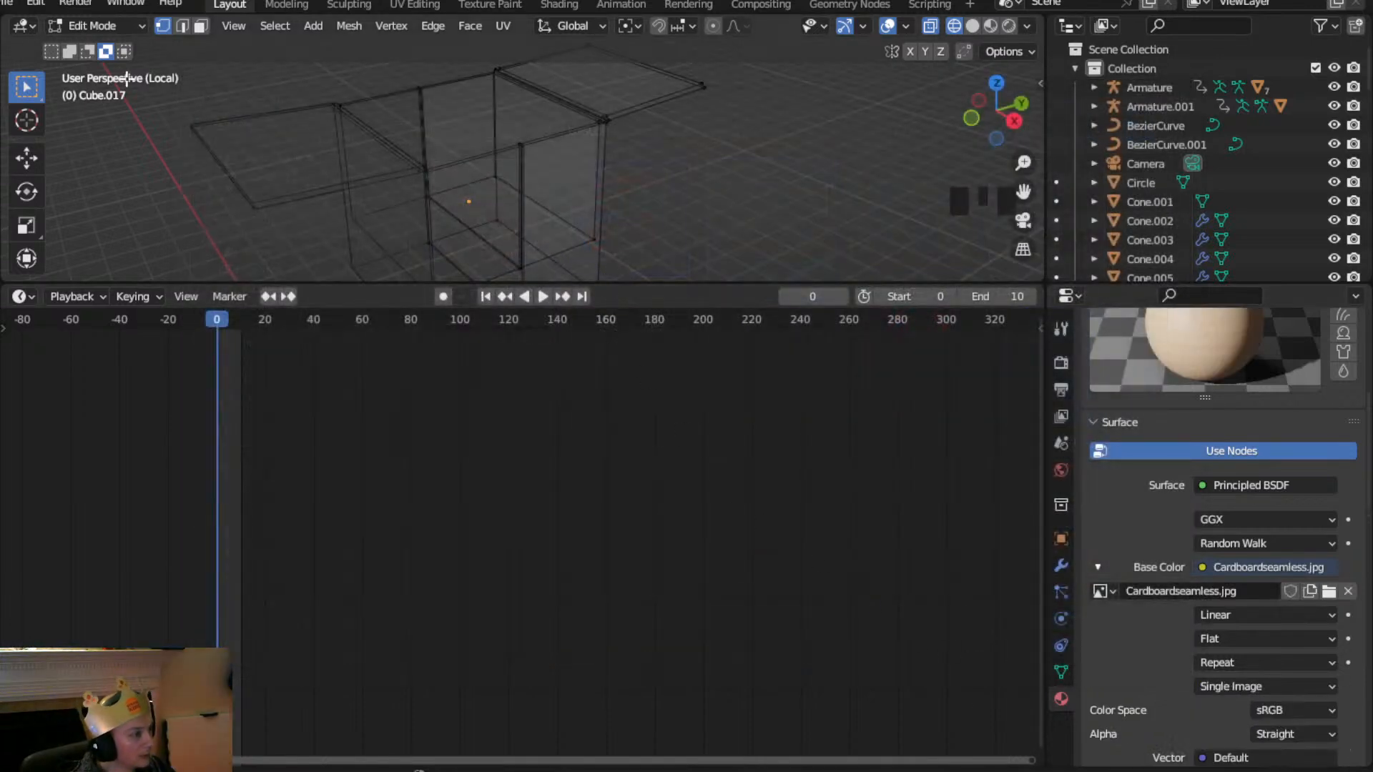
Switch the box to Object Mode and show it with Material Preview shading in a taller viewport
{"action": "left_click", "coordinate": [93, 25]}
{"action": "left_click", "coordinate": [90, 35]}
{"action": "scroll", "coordinate": [597, 166], "scroll_direction": "down", "scroll_amount": 2}
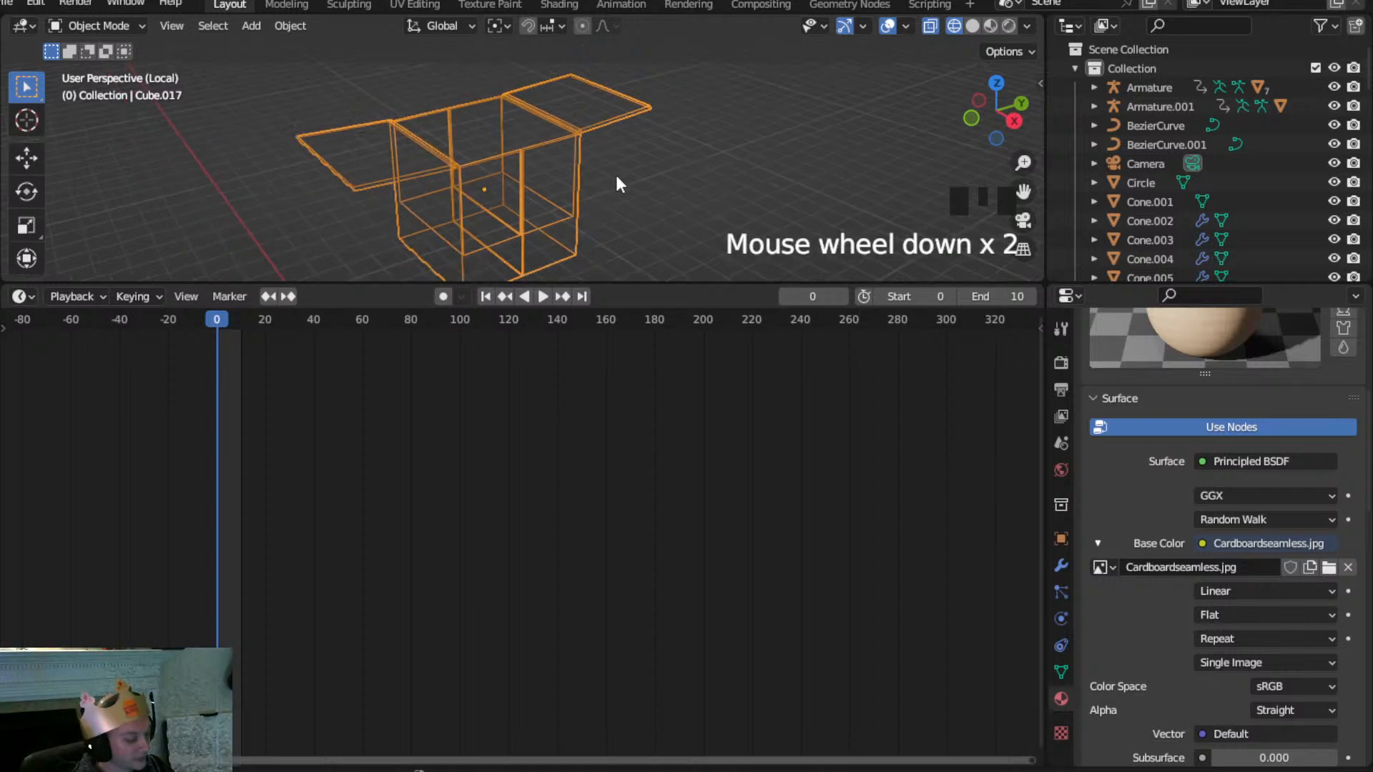
{"action": "key", "text": "z"}
{"action": "left_click", "coordinate": [604, 350]}
{"action": "mouse_move", "coordinate": [671, 284]}
{"action": "left_mouse_down"}
{"action": "mouse_move", "coordinate": [664, 386]}
{"action": "mouse_move", "coordinate": [615, 516]}
{"action": "left_mouse_up"}
{"action": "middle_click_drag", "start_coordinate": [510, 309], "coordinate": [325, 187]}
{"action": "scroll", "coordinate": [534, 251], "scroll_direction": "up", "scroll_amount": 2}
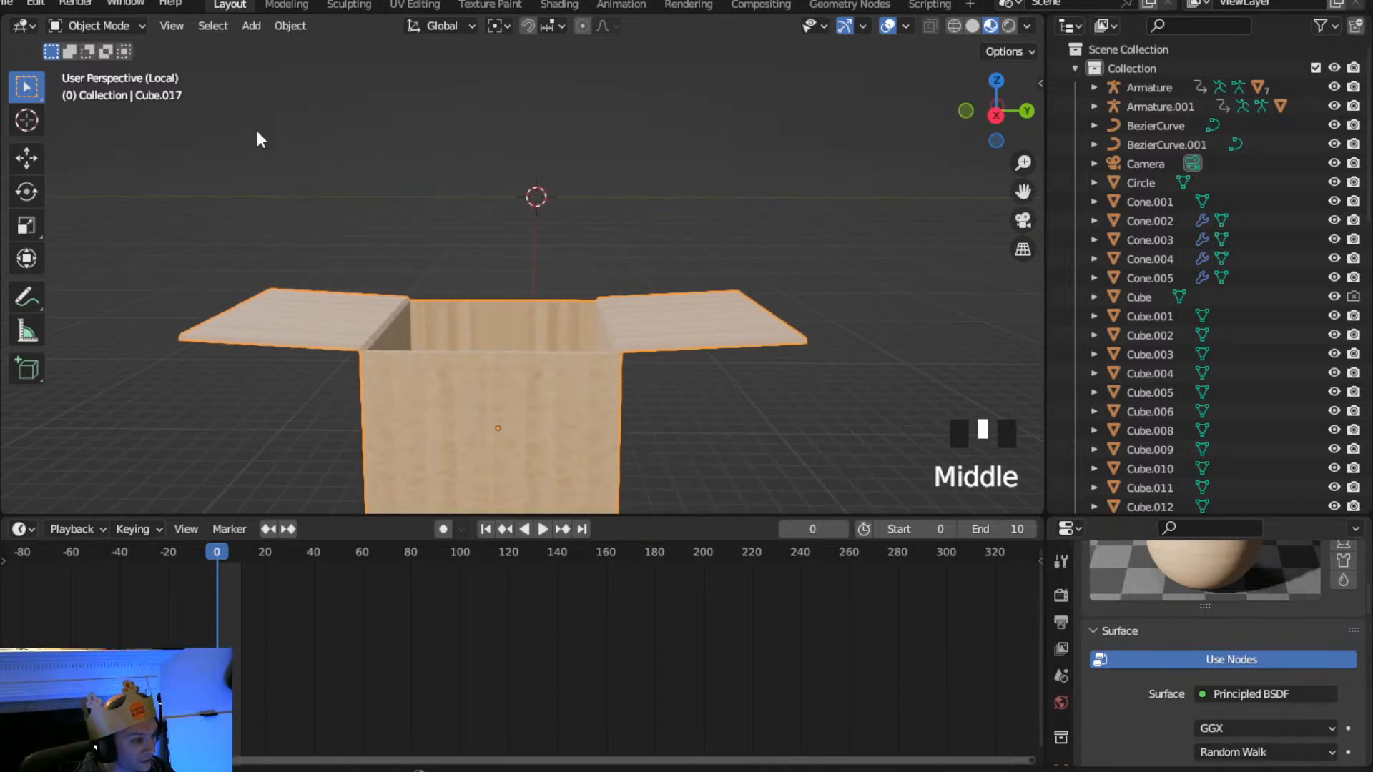
Unwrap the whole box mesh with Smart UV Project, using a 66° angle limit and zero island margin
{"action": "left_click", "coordinate": [97, 23]}
{"action": "left_click", "coordinate": [102, 61]}
{"action": "scroll", "coordinate": [499, 350], "scroll_direction": "down", "scroll_amount": 2}
{"action": "middle_click_drag", "start_coordinate": [499, 351], "coordinate": [470, 421]}
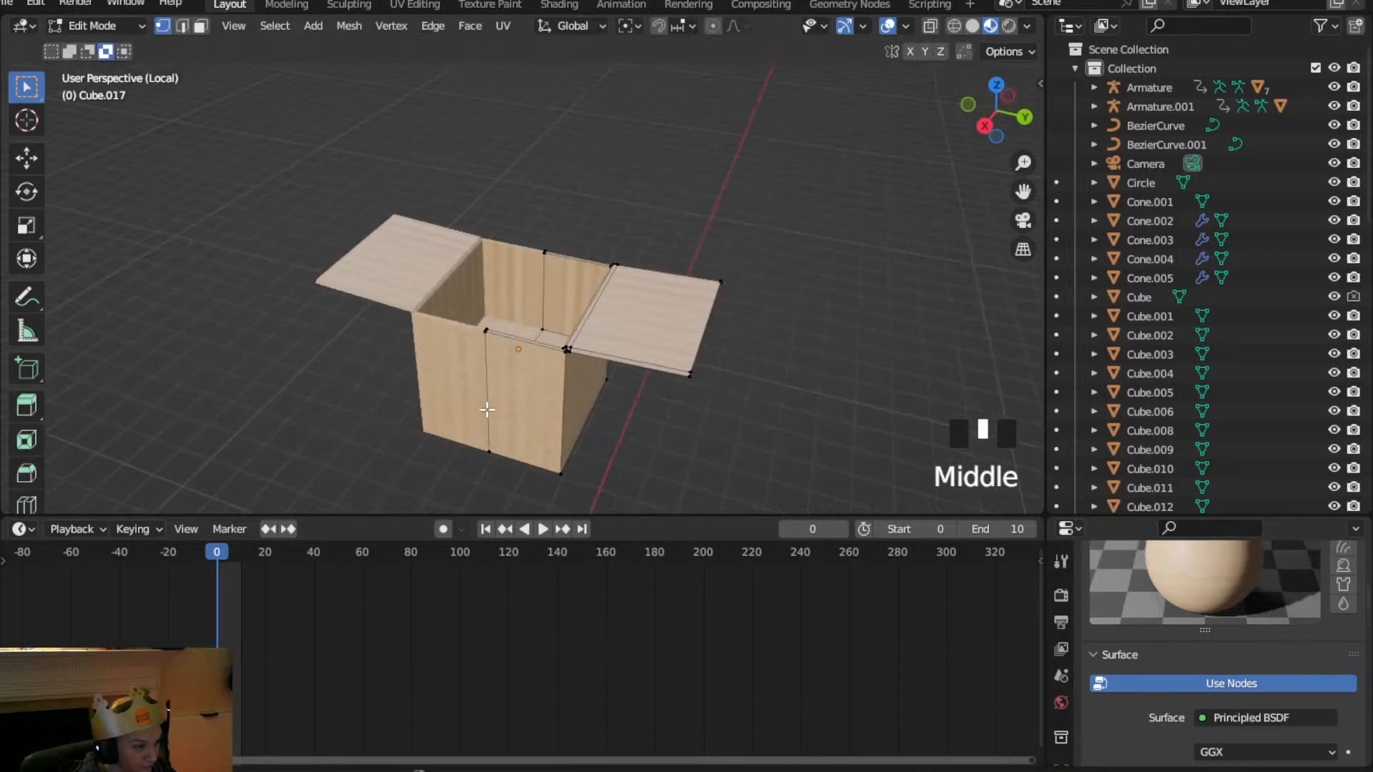
{"action": "key", "text": "a"}
{"action": "left_click_drag", "start_coordinate": [1125, 512], "coordinate": [1101, 335]}
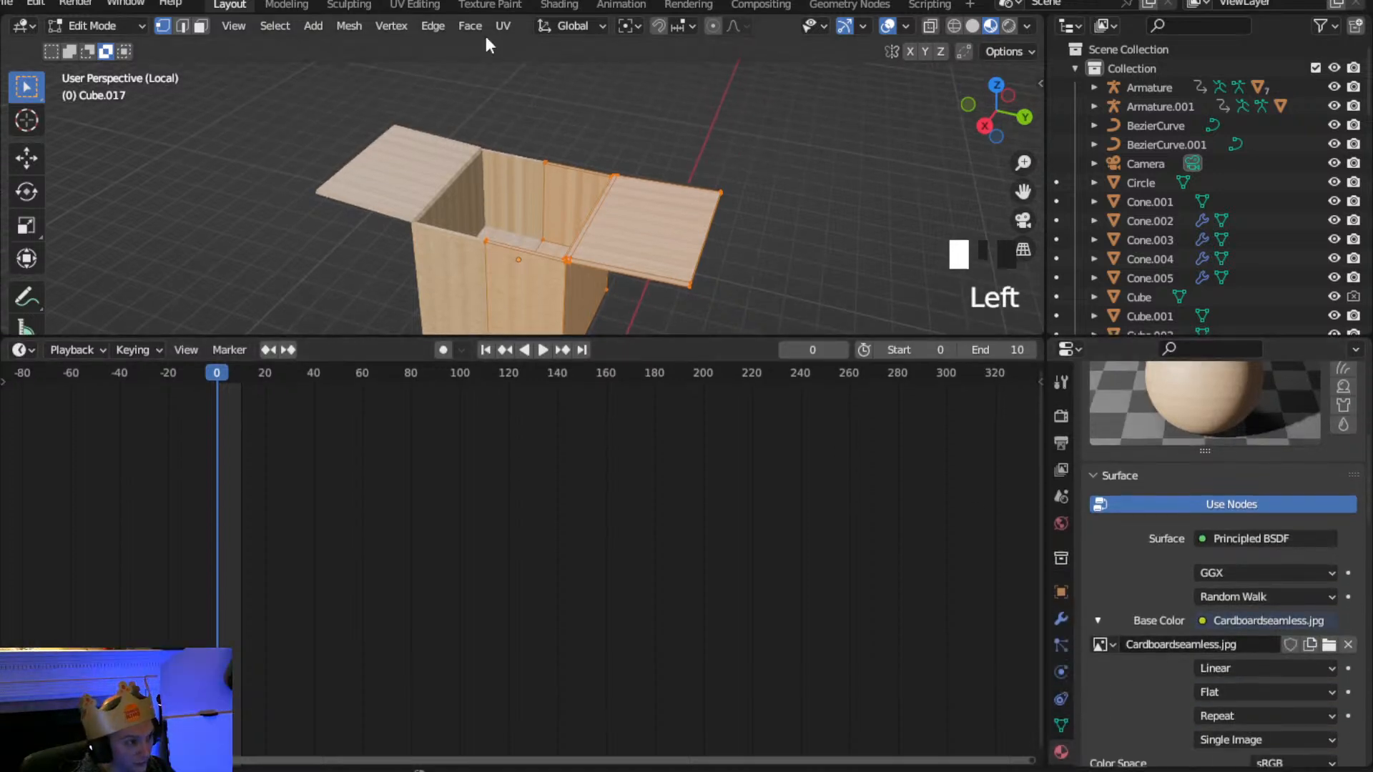
{"action": "left_click", "coordinate": [502, 26]}
{"action": "left_click", "coordinate": [540, 70]}
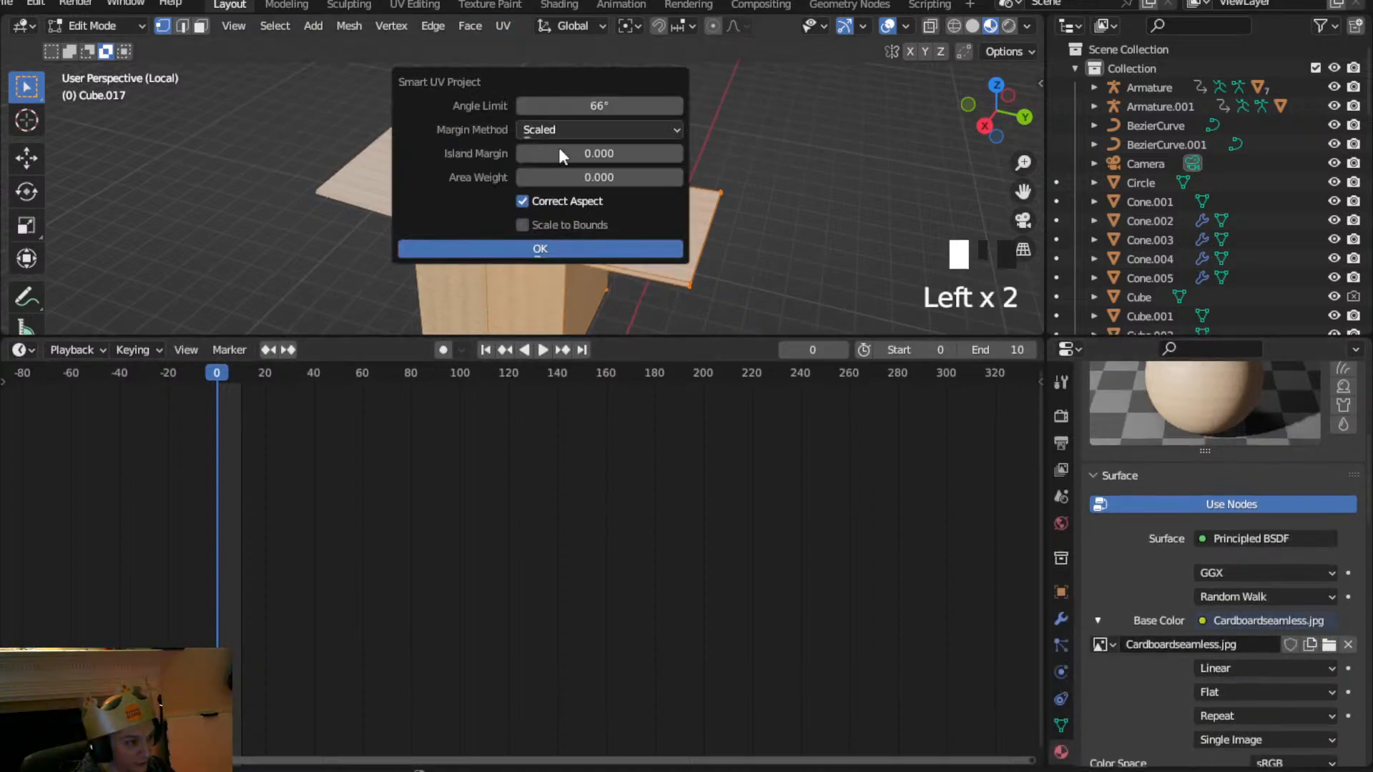
{"action": "left_click", "coordinate": [567, 247]}
Return to Object Mode, deselect the box and examine how the cardboard texture lies on its sides and flaps
{"action": "middle_click_drag", "start_coordinate": [566, 245], "coordinate": [383, 66]}
{"action": "scroll", "coordinate": [671, 132], "scroll_direction": "down", "scroll_amount": 2}
{"action": "left_click", "coordinate": [107, 26]}
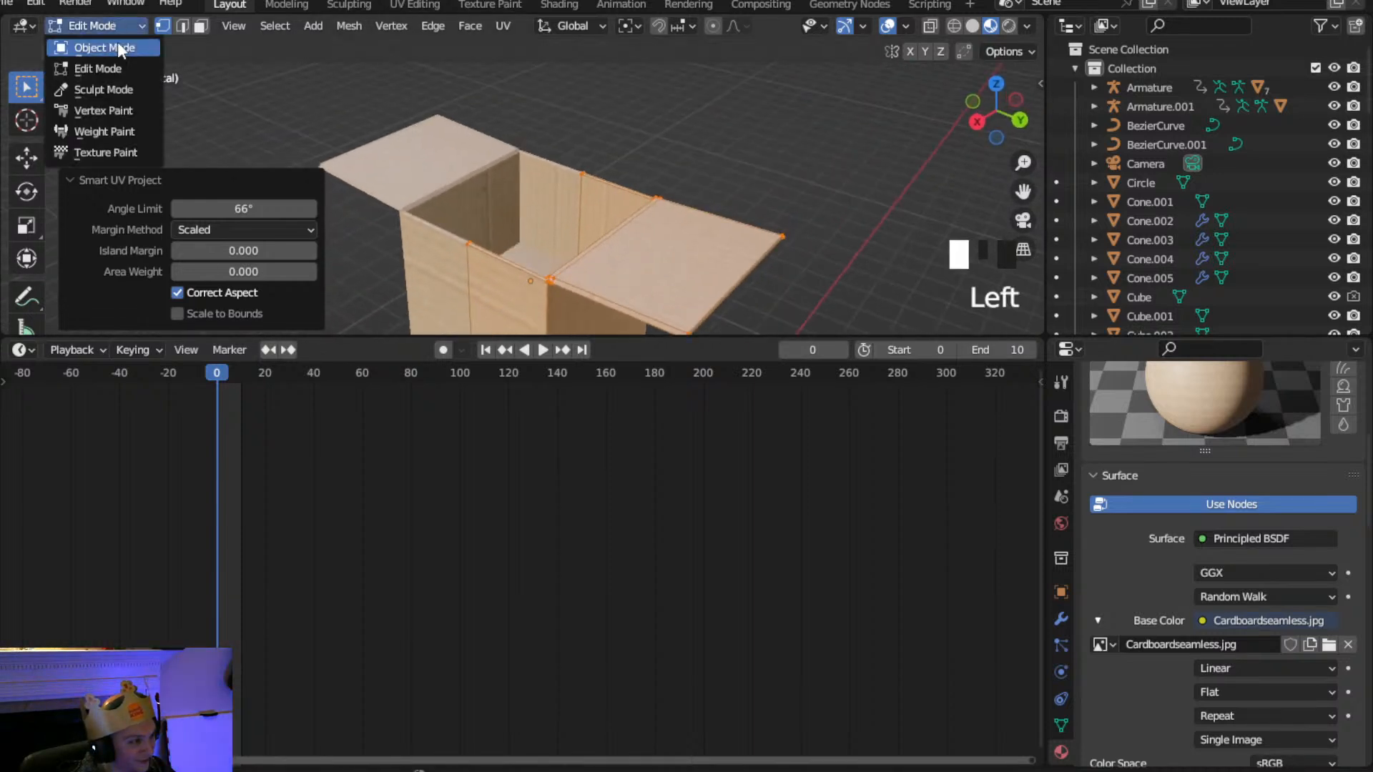
{"action": "left_click", "coordinate": [107, 48]}
{"action": "scroll", "coordinate": [564, 84], "scroll_direction": "down", "scroll_amount": 3}
{"action": "middle_click_drag", "start_coordinate": [564, 88], "coordinate": [619, 187]}
{"action": "scroll", "coordinate": [576, 191], "scroll_direction": "up", "scroll_amount": 4}
{"action": "middle_click_drag", "start_coordinate": [470, 244], "coordinate": [644, 199], "text": "shift"}
{"action": "left_click", "coordinate": [757, 229]}
{"action": "scroll", "coordinate": [699, 260], "scroll_direction": "up", "scroll_amount": 3}
{"action": "scroll", "coordinate": [692, 195], "scroll_direction": "down", "scroll_amount": 2}
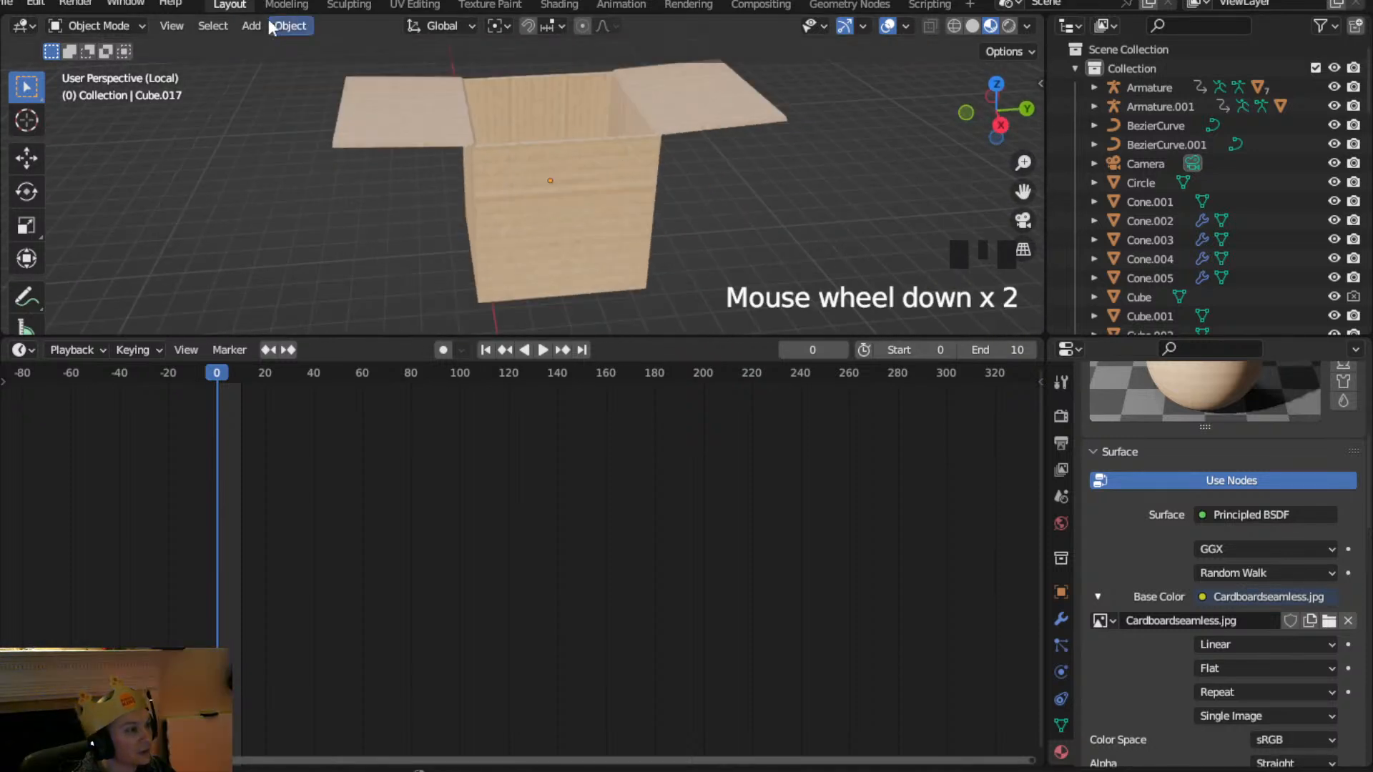
Add an ico sphere and move it about 183 m along X, close to the cardboard box
{"action": "left_click", "coordinate": [251, 26]}
{"action": "mouse_move", "coordinate": [283, 49]}
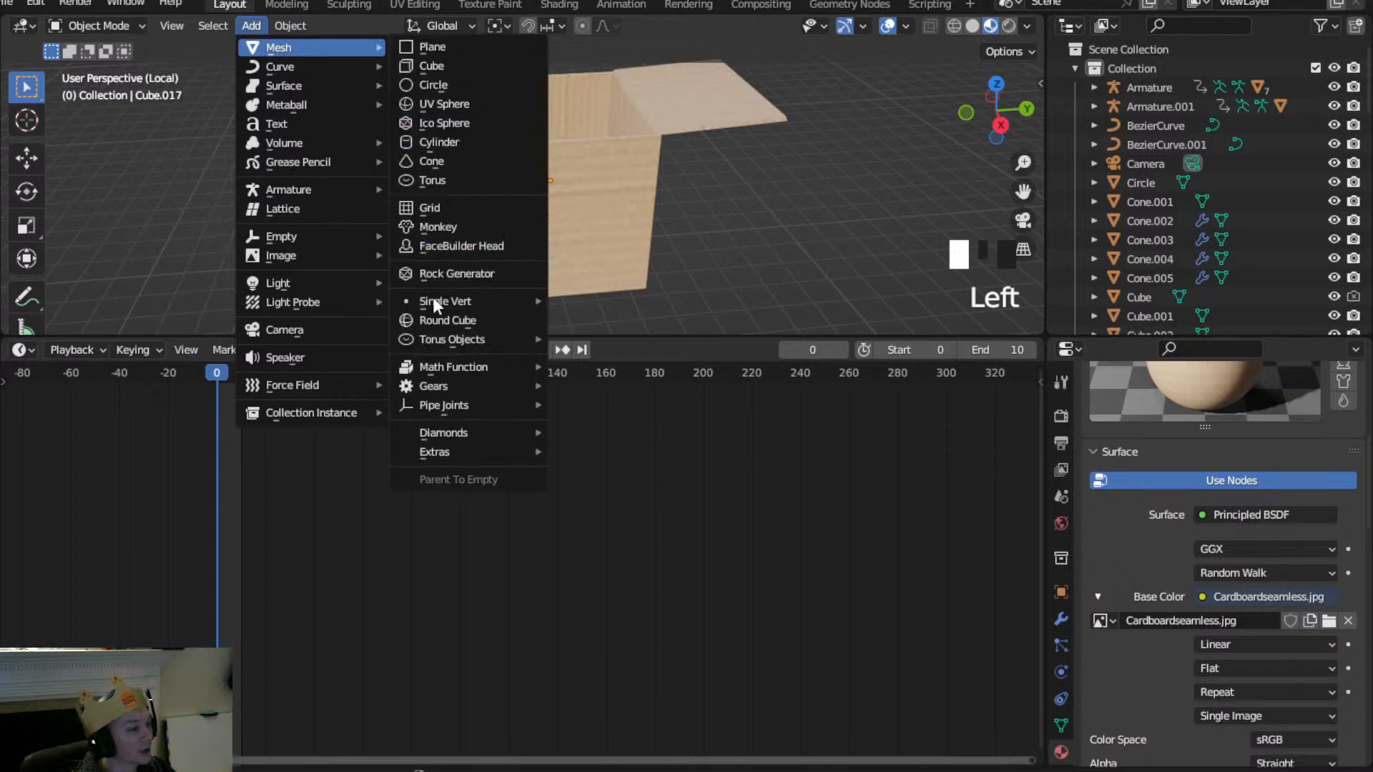
{"action": "left_click", "coordinate": [446, 120]}
{"action": "scroll", "coordinate": [529, 118], "scroll_direction": "down", "scroll_amount": 3}
{"action": "middle_click_drag", "start_coordinate": [529, 118], "coordinate": [613, 136]}
{"action": "scroll", "coordinate": [564, 129], "scroll_direction": "down", "scroll_amount": 4}
{"action": "scroll", "coordinate": [533, 229], "scroll_direction": "down", "scroll_amount": 13}
{"action": "left_click", "coordinate": [993, 88]}
{"action": "left_click", "coordinate": [1000, 84]}
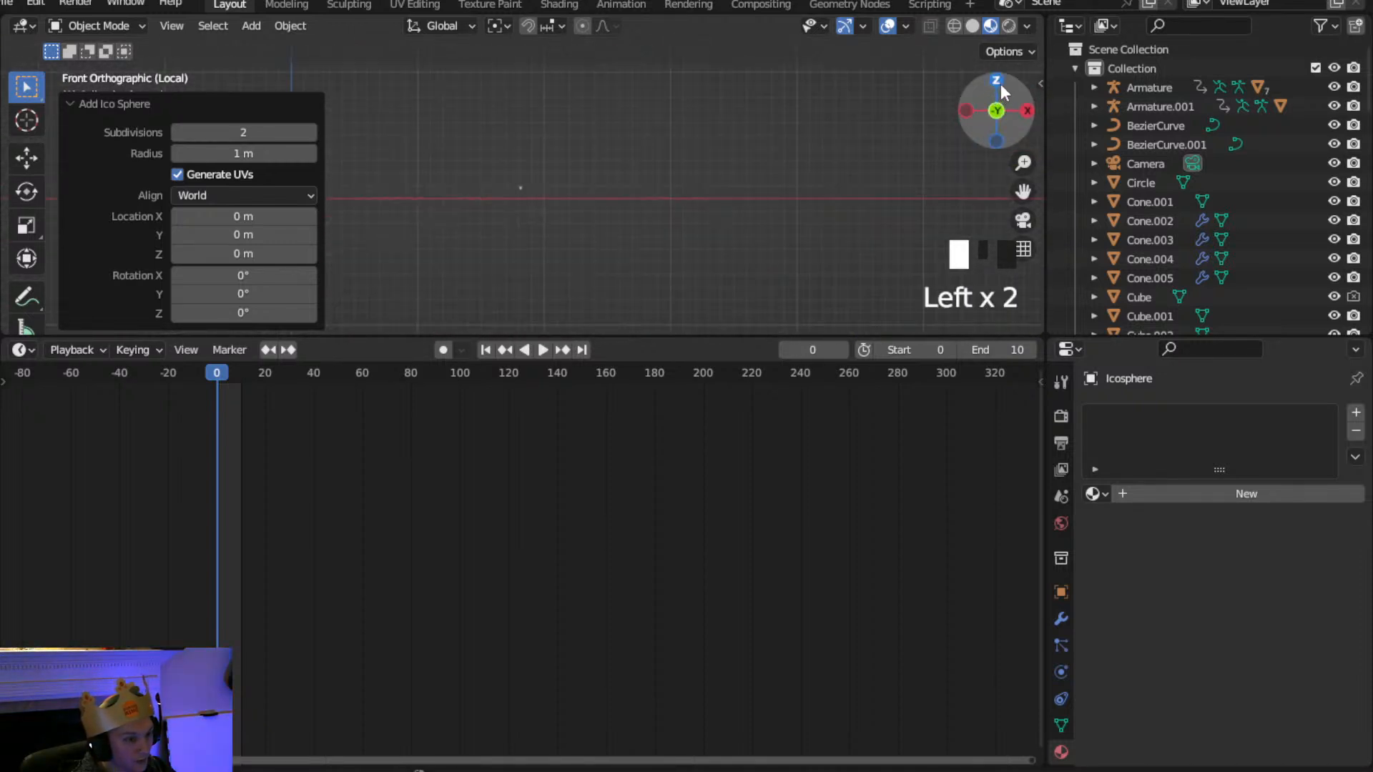
{"action": "scroll", "coordinate": [529, 207], "scroll_direction": "down", "scroll_amount": 4}
{"action": "key", "text": "g"}
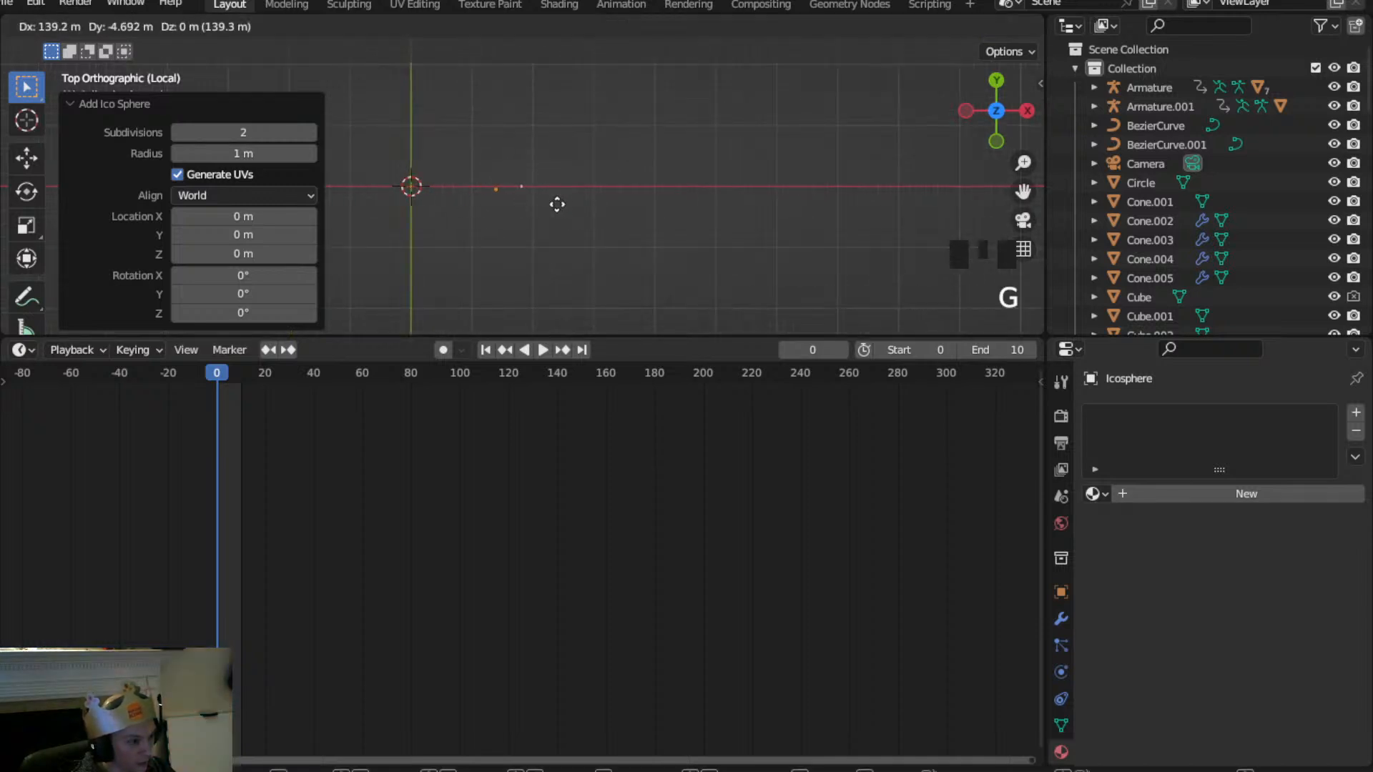
{"action": "left_click", "coordinate": [566, 198]}
Raise the ico sphere about 10.2 m along Z to the height of the box opening
{"action": "scroll", "coordinate": [563, 200], "scroll_direction": "up", "scroll_amount": 20}
{"action": "middle_click_drag", "start_coordinate": [563, 200], "coordinate": [629, 328]}
{"action": "scroll", "coordinate": [590, 273], "scroll_direction": "down", "scroll_amount": 5}
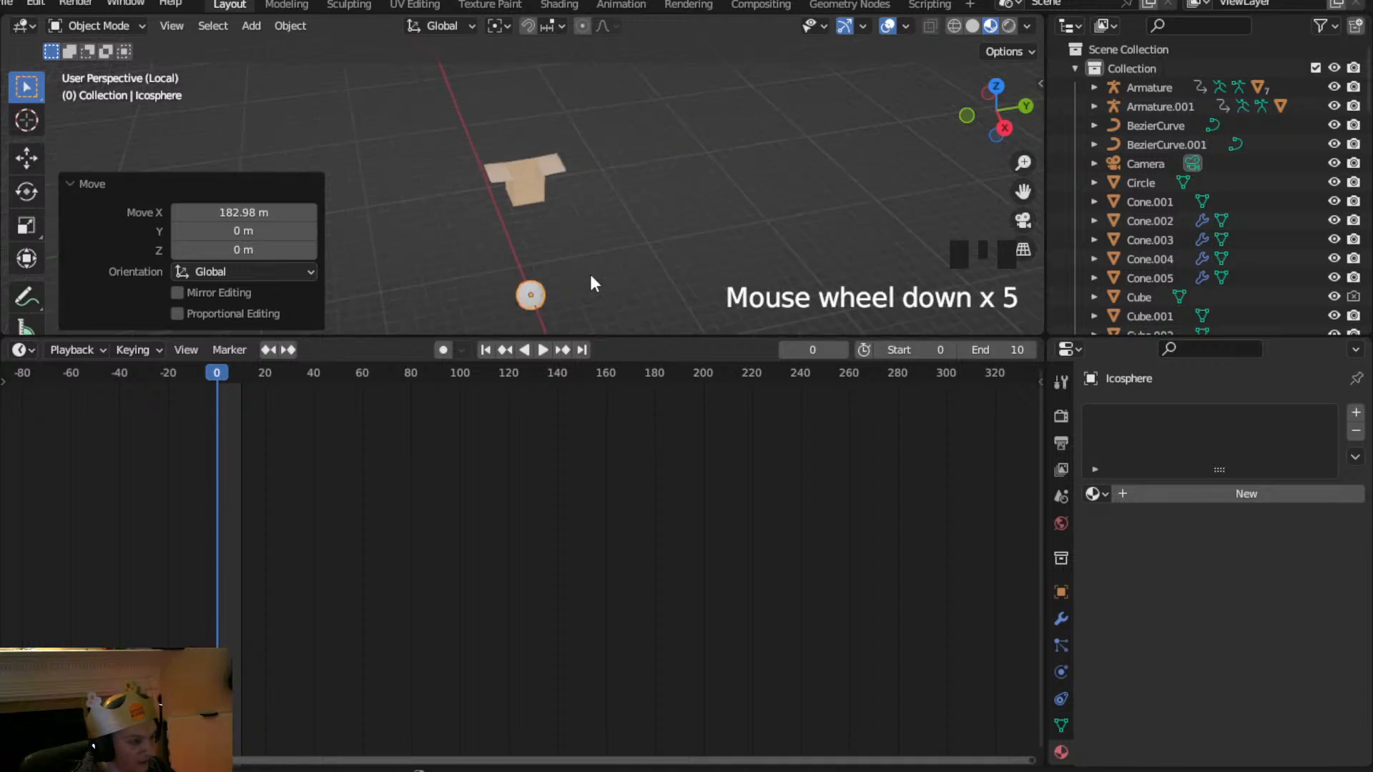
{"action": "key", "text": "g"}
{"action": "key", "text": "z"}
{"action": "left_click", "coordinate": [551, 153]}
Shift the ico sphere about -1.69 m along X so it sits over the box opening
{"action": "scroll", "coordinate": [554, 153], "scroll_direction": "up", "scroll_amount": 5}
{"action": "middle_click_drag", "start_coordinate": [560, 148], "coordinate": [655, 250], "text": "shift"}
{"action": "scroll", "coordinate": [586, 197], "scroll_direction": "up", "scroll_amount": 5}
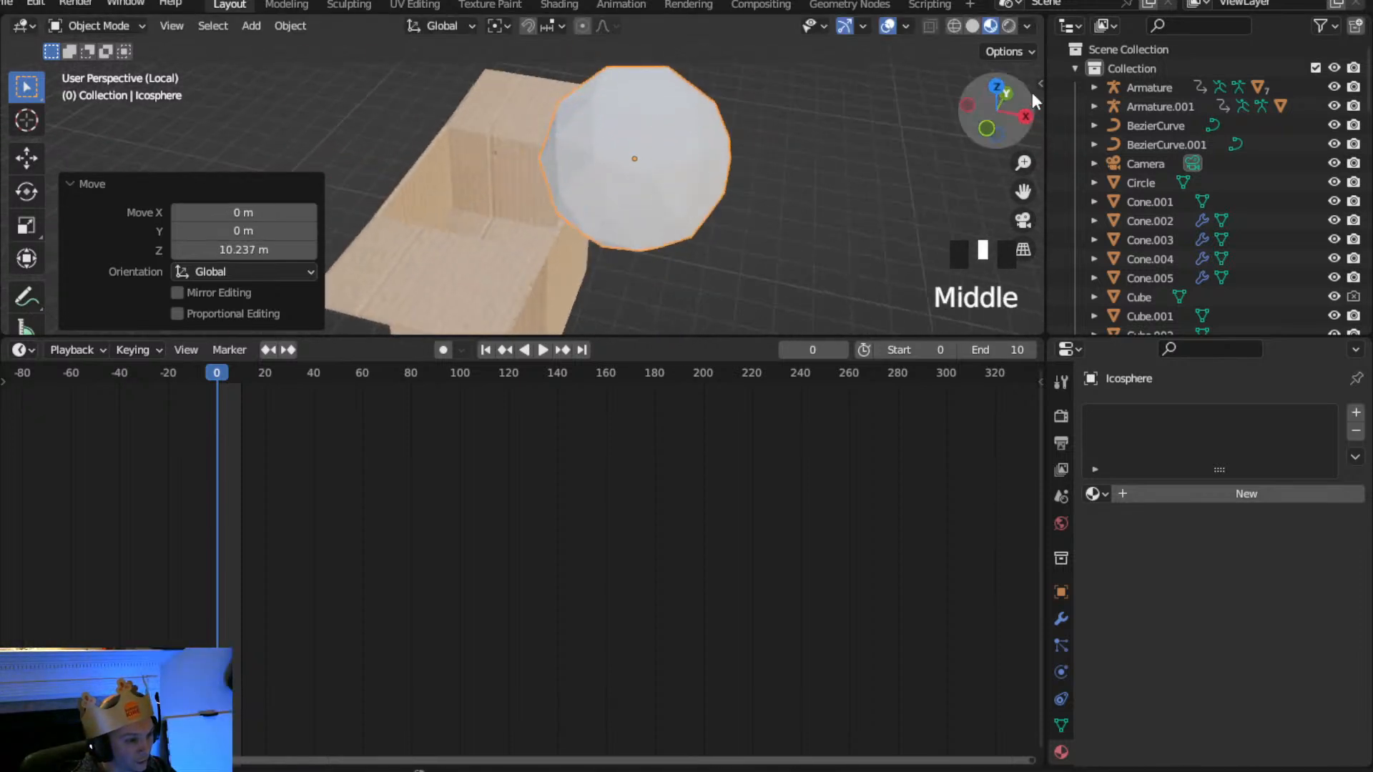
{"action": "left_click", "coordinate": [990, 86]}
{"action": "scroll", "coordinate": [702, 184], "scroll_direction": "down", "scroll_amount": 4}
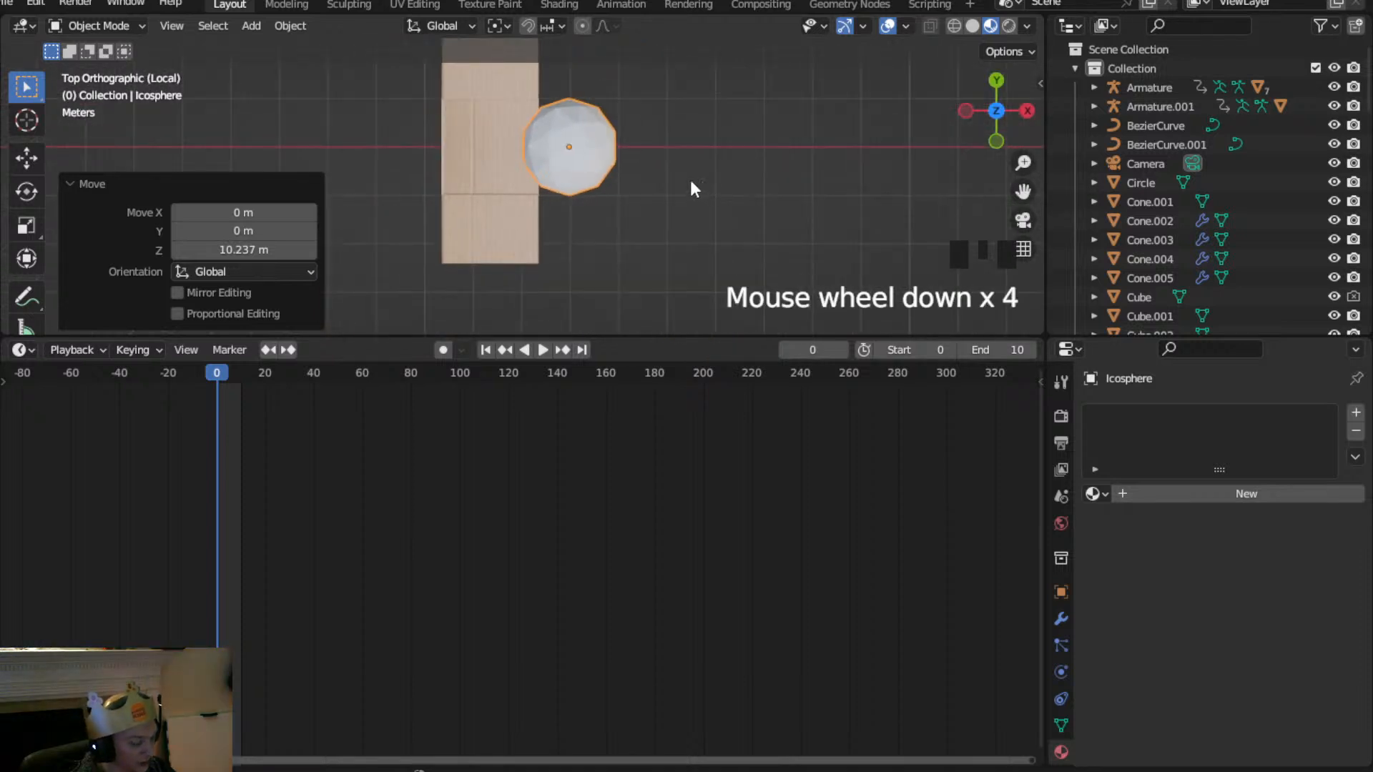
{"action": "key", "text": "g"}
{"action": "left_click", "coordinate": [610, 181]}
Delete the ico sphere above the cardboard box
{"action": "scroll", "coordinate": [514, 170], "scroll_direction": "up", "scroll_amount": 2}
{"action": "middle_click_drag", "start_coordinate": [515, 170], "coordinate": [490, 420]}
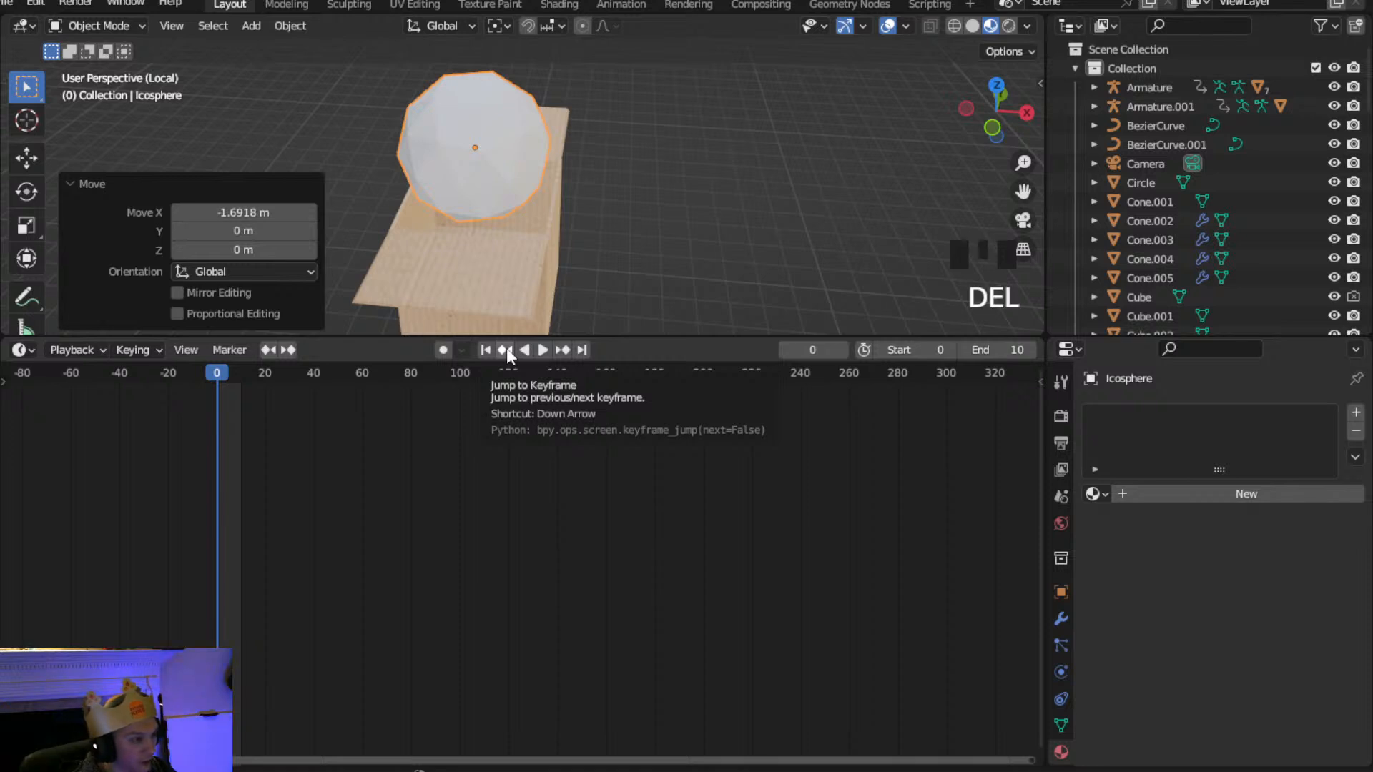
{"action": "left_click", "coordinate": [504, 110]}
{"action": "key", "text": "Delete"}
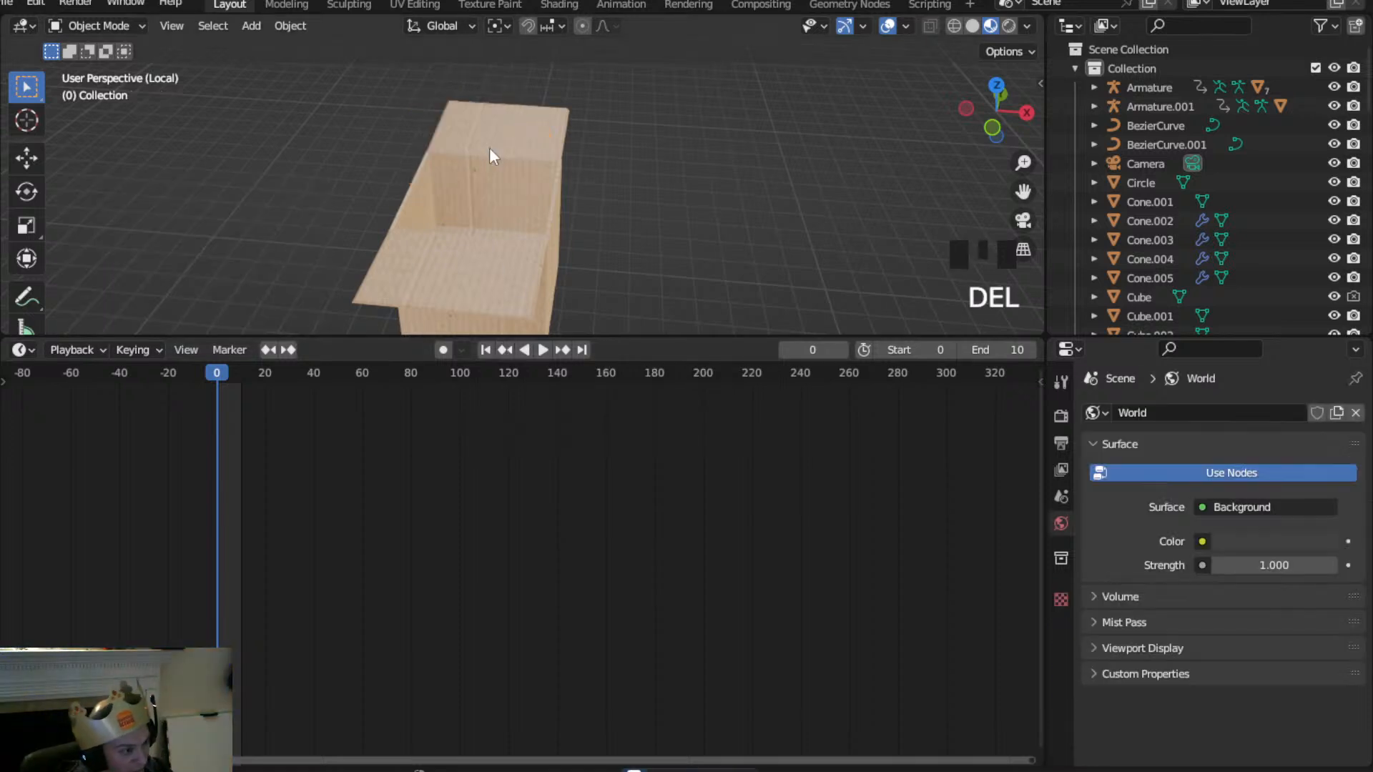
Add a 2 m cube and move it about 183 m along X towards the cardboard box
{"action": "left_click", "coordinate": [250, 26]}
{"action": "mouse_move", "coordinate": [274, 46]}
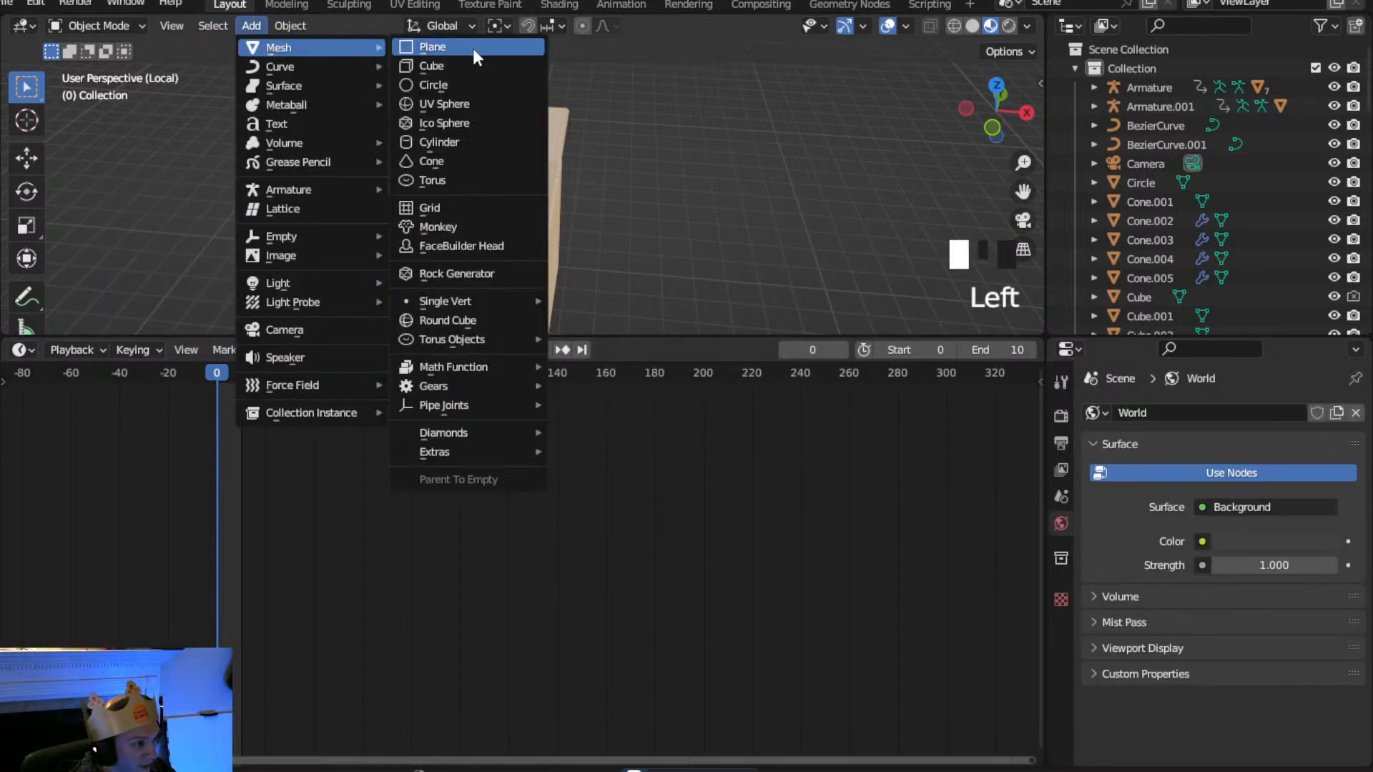
{"action": "left_click", "coordinate": [475, 62]}
{"action": "scroll", "coordinate": [494, 122], "scroll_direction": "down", "scroll_amount": 4}
{"action": "scroll", "coordinate": [494, 122], "scroll_direction": "down", "scroll_amount": 5}
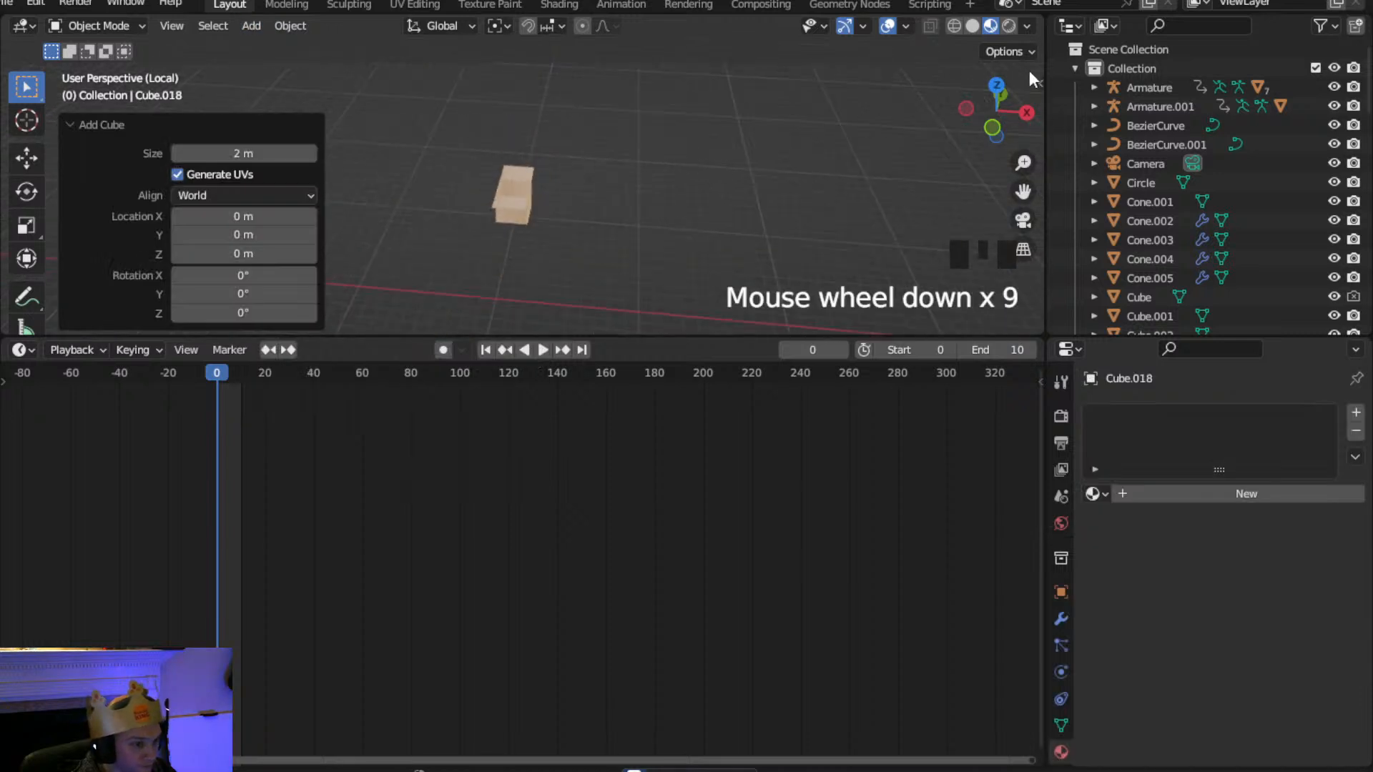
{"action": "left_click", "coordinate": [996, 84]}
{"action": "scroll", "coordinate": [272, 207], "scroll_direction": "down", "scroll_amount": 7}
{"action": "scroll", "coordinate": [357, 180], "scroll_direction": "down", "scroll_amount": 16}
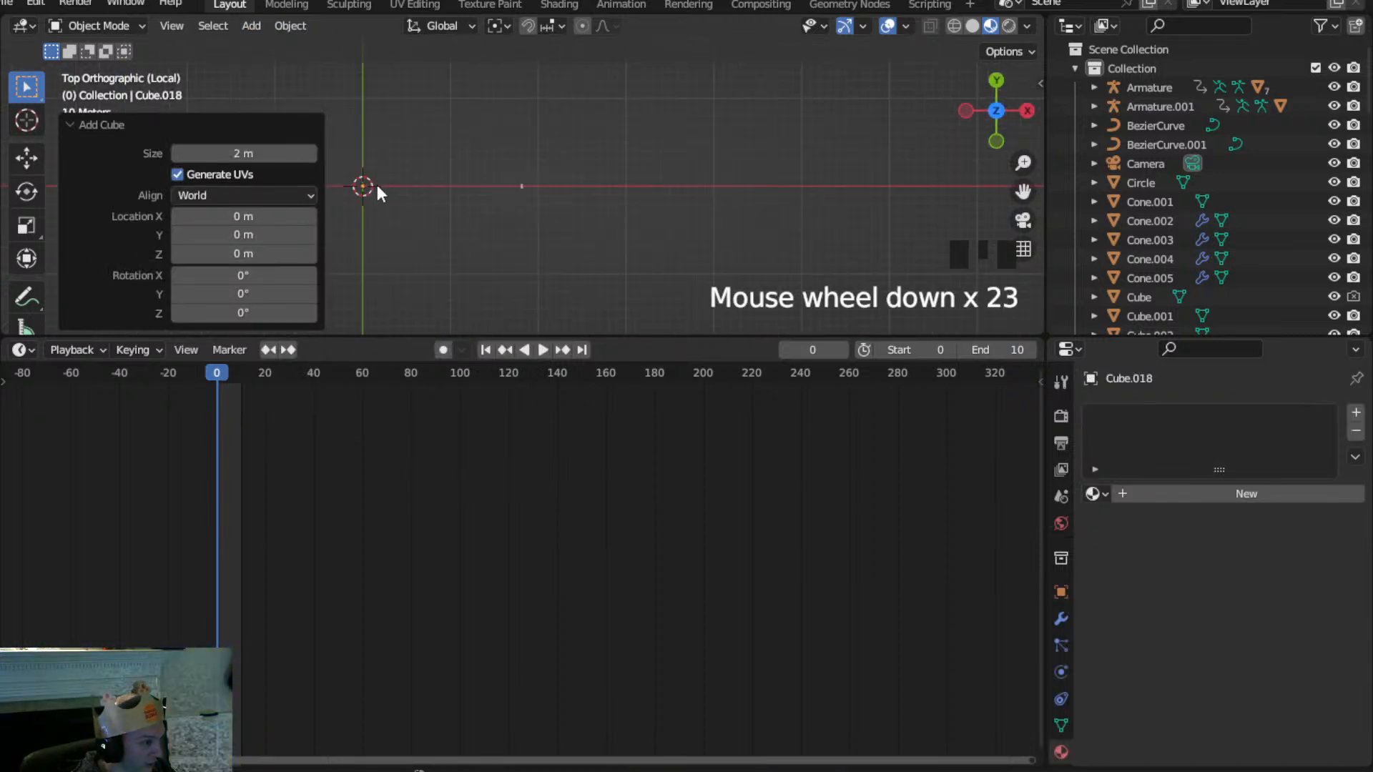
{"action": "key", "text": "g"}
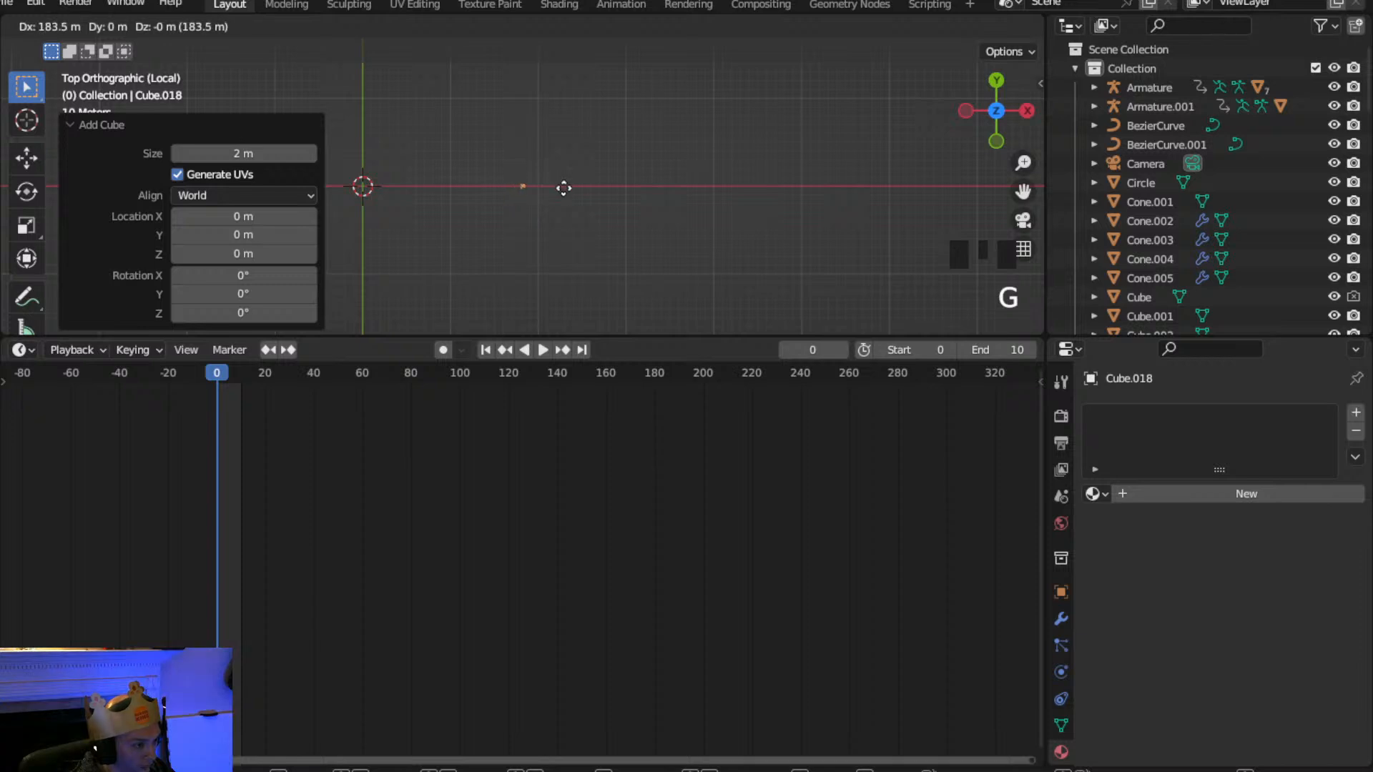
{"action": "left_click", "coordinate": [561, 186]}
In front view, move the cube about 2.3 m along X and 8.6 m up to the box
{"action": "scroll", "coordinate": [555, 183], "scroll_direction": "up", "scroll_amount": 17}
{"action": "middle_click_drag", "start_coordinate": [553, 195], "coordinate": [564, 131]}
{"action": "scroll", "coordinate": [785, 105], "scroll_direction": "down", "scroll_amount": 1}
{"action": "left_click", "coordinate": [1007, 133]}
{"action": "scroll", "coordinate": [560, 208], "scroll_direction": "down", "scroll_amount": 3}
{"action": "key", "text": "g"}
{"action": "left_click", "coordinate": [567, 181]}
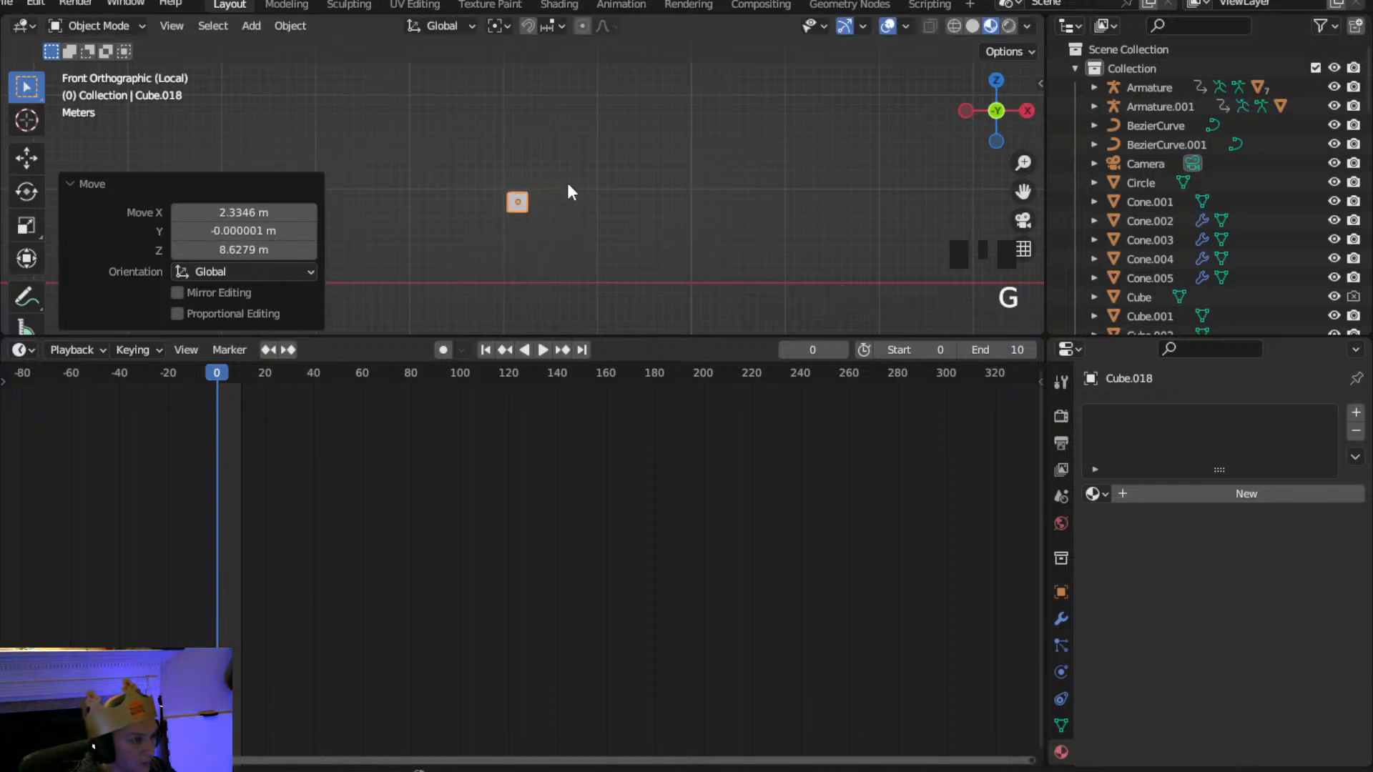
Scale the cube to fit inside the box walls and nudge it about -0.18 m in X and -0.1 m in Z
{"action": "scroll", "coordinate": [568, 182], "scroll_direction": "up", "scroll_amount": 10}
{"action": "key", "text": "s"}
{"action": "left_click", "coordinate": [669, 263]}
{"action": "key", "text": "g"}
{"action": "left_click", "coordinate": [644, 269]}
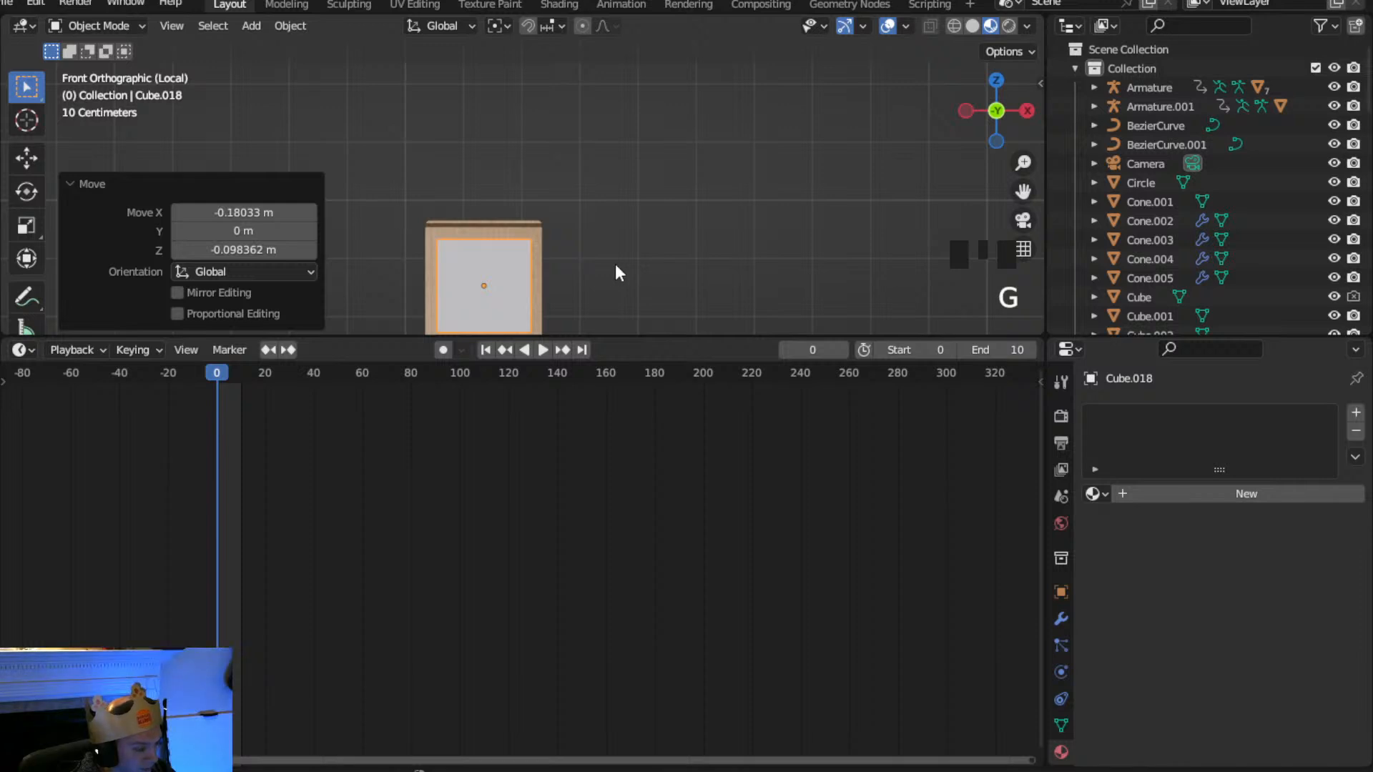
In wireframe shading, scale the cube uniformly by about 1.162 to reach the box's inner walls
{"action": "key", "text": "z"}
{"action": "mouse_move", "coordinate": [509, 274]}
{"action": "middle_mouse_down", "text": "shift"}
{"action": "mouse_move", "coordinate": [580, 147]}
{"action": "mouse_move", "coordinate": [638, 260]}
{"action": "middle_mouse_up", "text": "shift"}
{"action": "scroll", "coordinate": [600, 109], "scroll_direction": "up", "scroll_amount": 4}
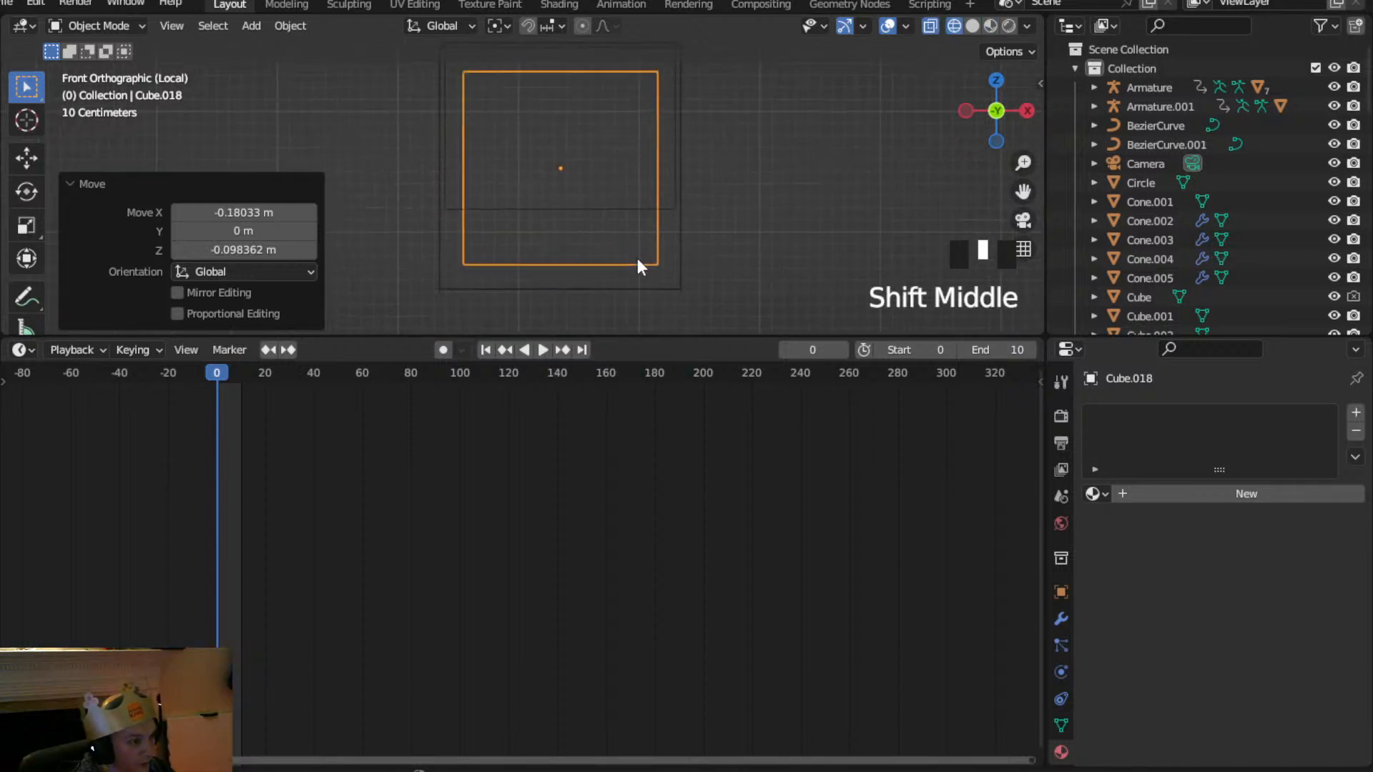
{"action": "key", "text": "s"}
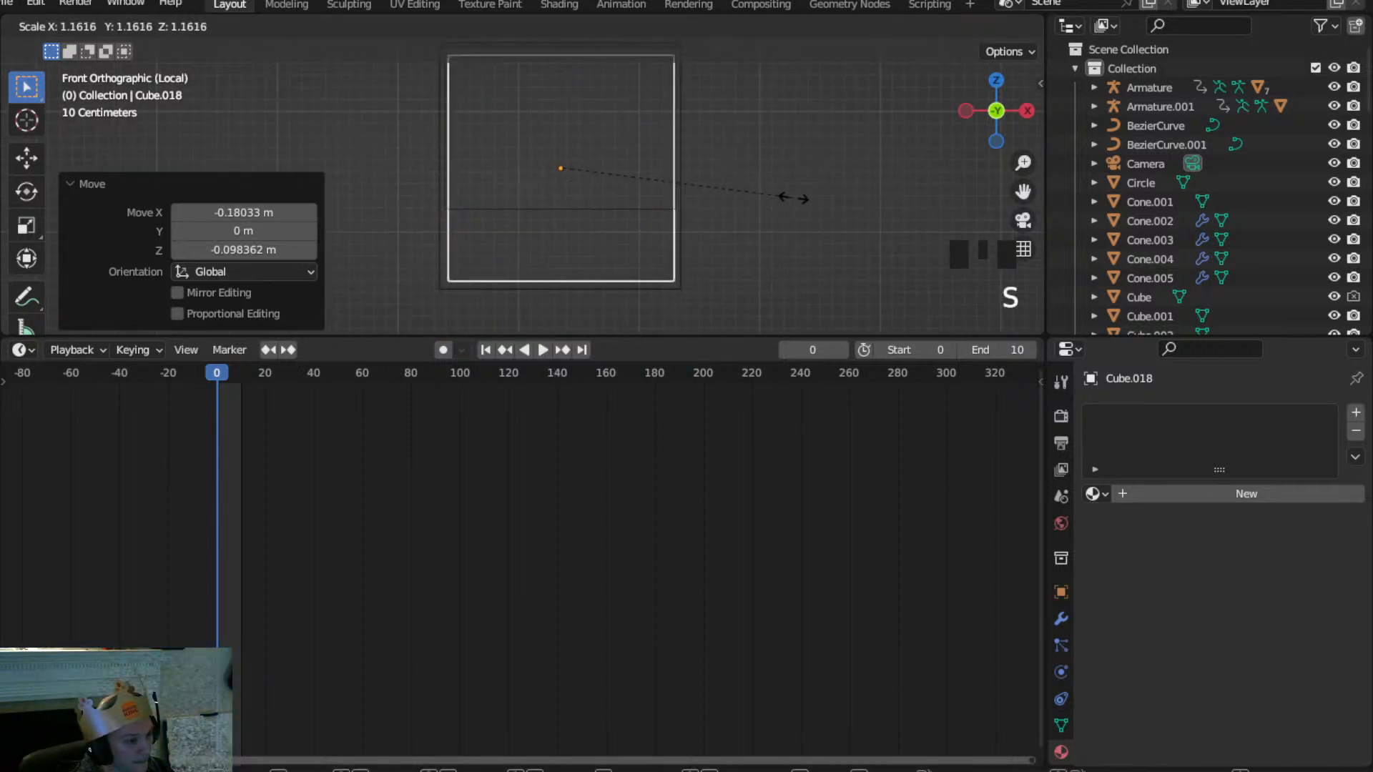
{"action": "left_click", "coordinate": [793, 197]}
In top view, move the cube about 2.13 m along Y so it sits between the box walls
{"action": "middle_click_drag", "start_coordinate": [787, 205], "coordinate": [685, 282]}
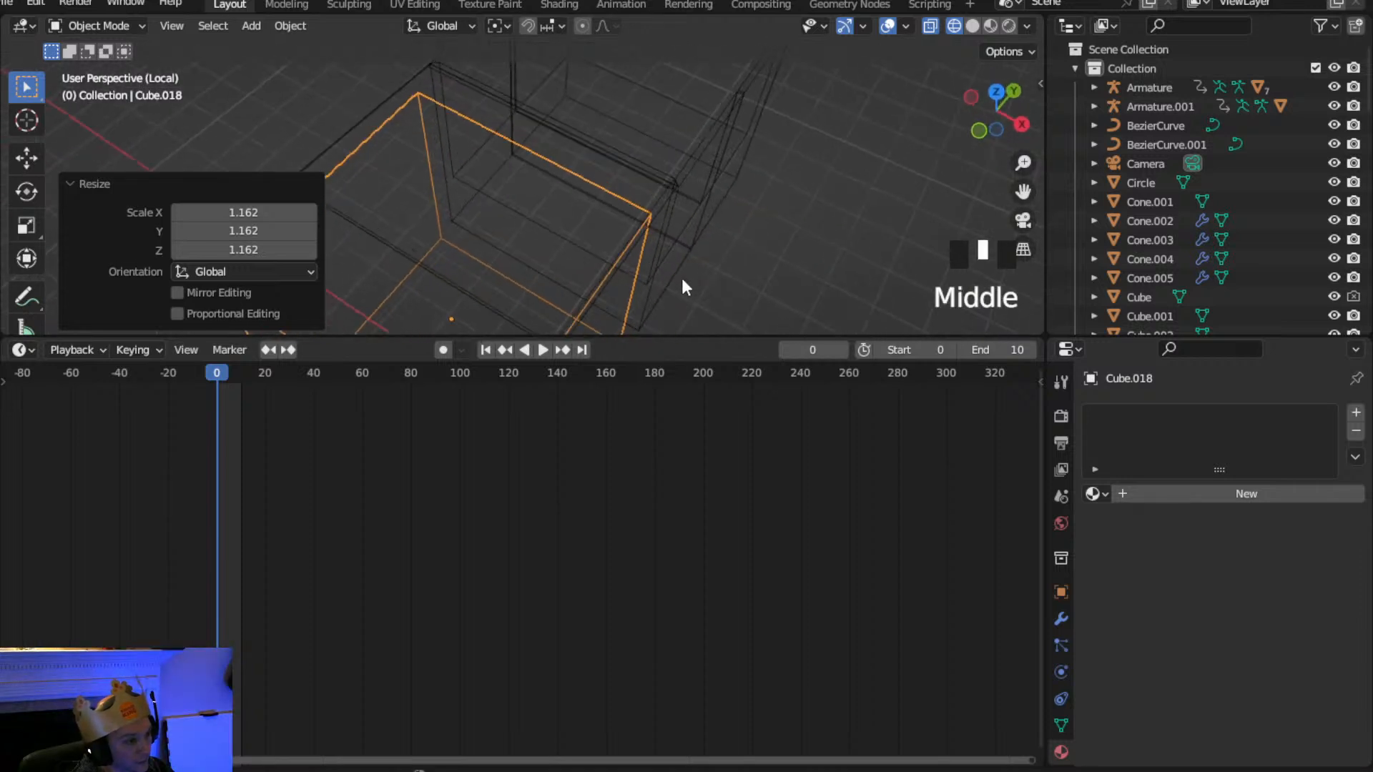
{"action": "scroll", "coordinate": [511, 174], "scroll_direction": "down", "scroll_amount": 2}
{"action": "left_click", "coordinate": [994, 94]}
{"action": "scroll", "coordinate": [769, 195], "scroll_direction": "down", "scroll_amount": 2}
{"action": "key", "text": "g"}
{"action": "key", "text": "y"}
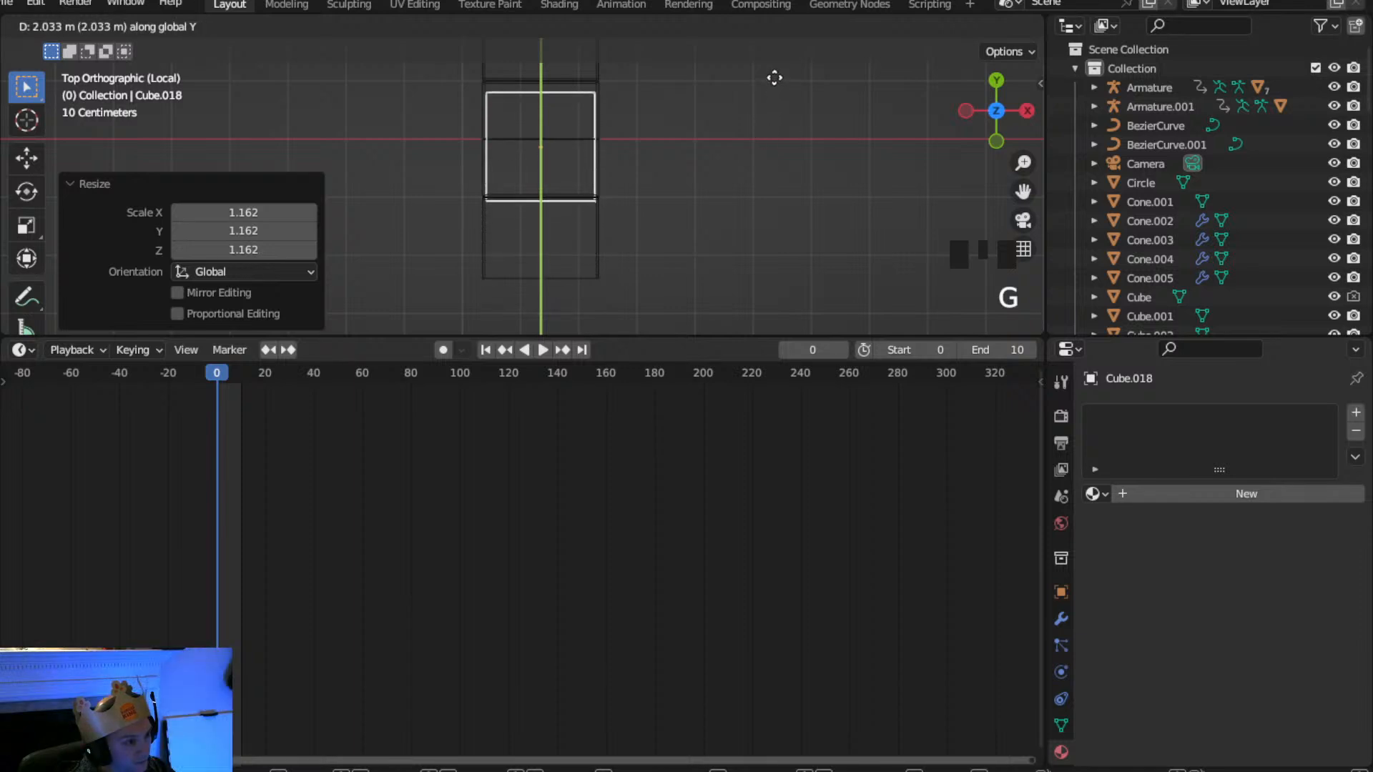
{"action": "left_click", "coordinate": [778, 70]}
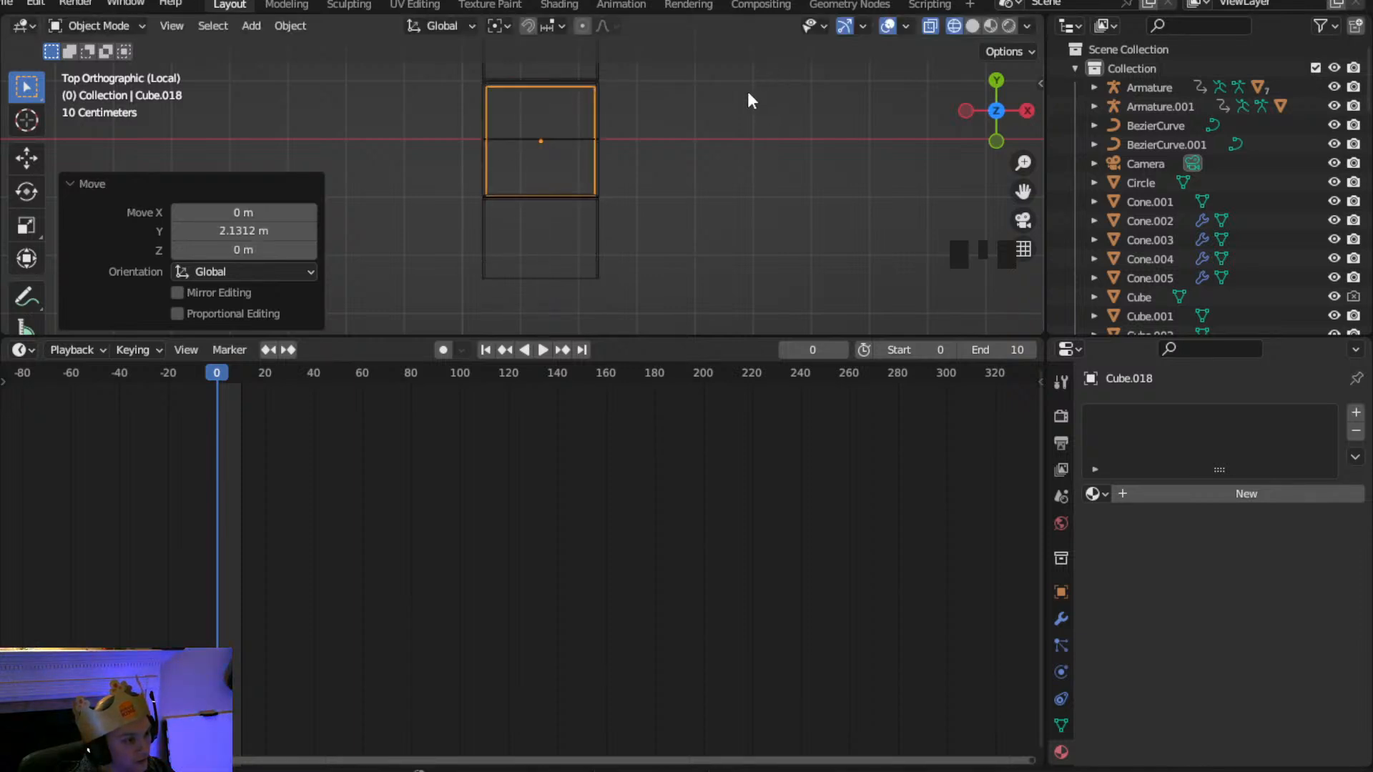
Scale the cube by about 0.978 and nudge it about -0.008 m in X and 0.063 m in Y to centre it
{"action": "middle_click_drag", "start_coordinate": [747, 90], "coordinate": [714, 207], "text": "shift"}
{"action": "scroll", "coordinate": [775, 259], "scroll_direction": "up", "scroll_amount": 2}
{"action": "key", "text": "s"}
{"action": "left_click", "coordinate": [747, 252]}
{"action": "middle_click_drag", "start_coordinate": [627, 247], "coordinate": [610, 161], "text": "shift"}
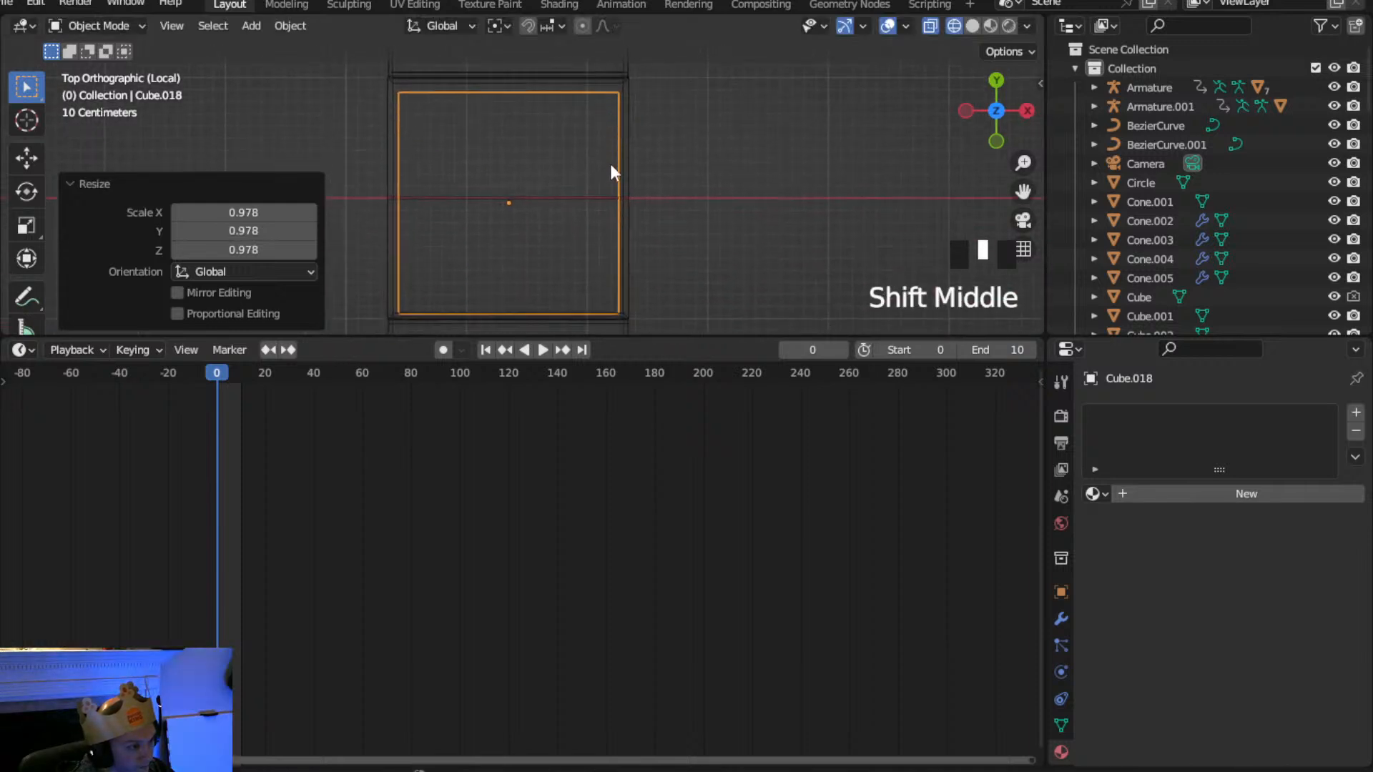
{"action": "key", "text": "g"}
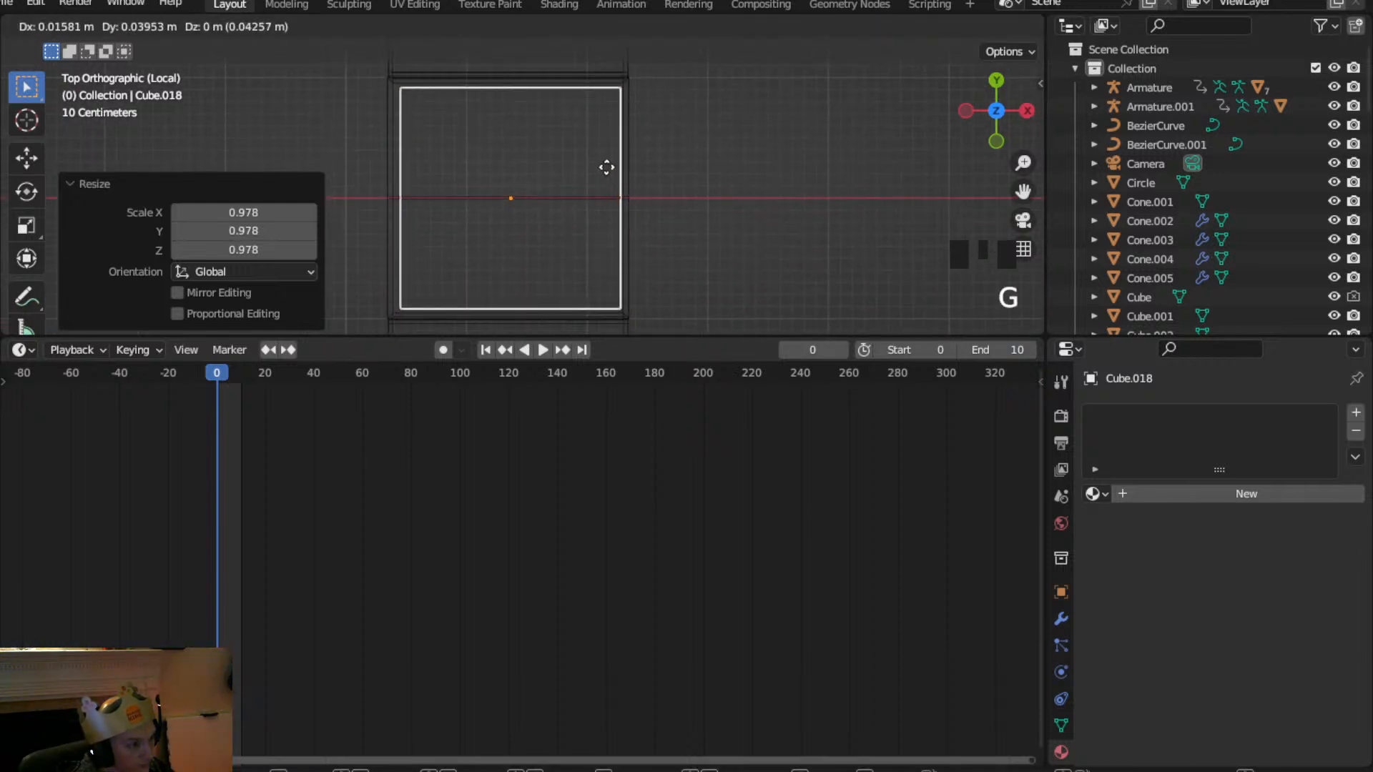
{"action": "left_click", "coordinate": [604, 165]}
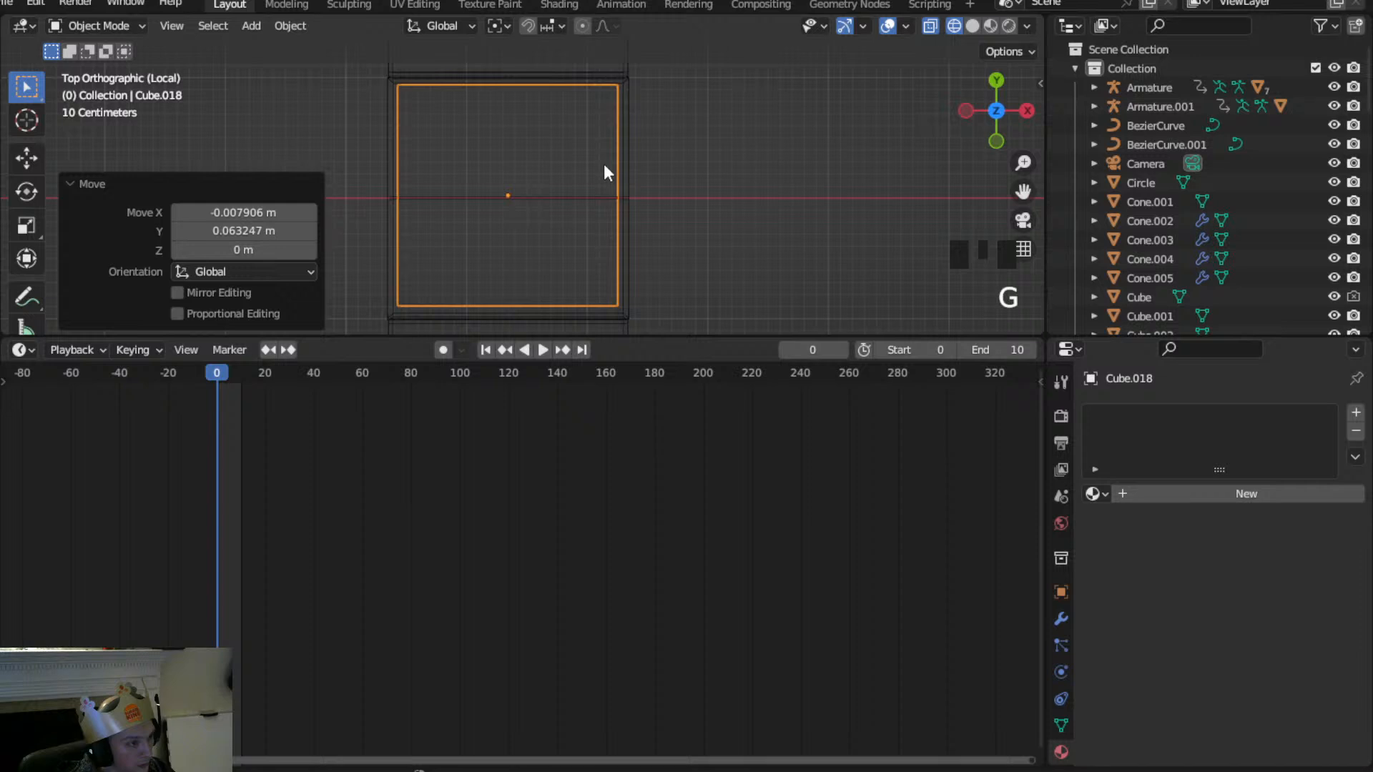
{"action": "left_click", "coordinate": [115, 24]}
{"action": "left_click", "coordinate": [106, 63]}
{"action": "scroll", "coordinate": [33, 269], "scroll_direction": "down", "scroll_amount": 6}
{"action": "scroll", "coordinate": [33, 270], "scroll_direction": "down", "scroll_amount": 1}
{"action": "left_click", "coordinate": [28, 239]}
{"action": "left_click", "coordinate": [518, 143]}
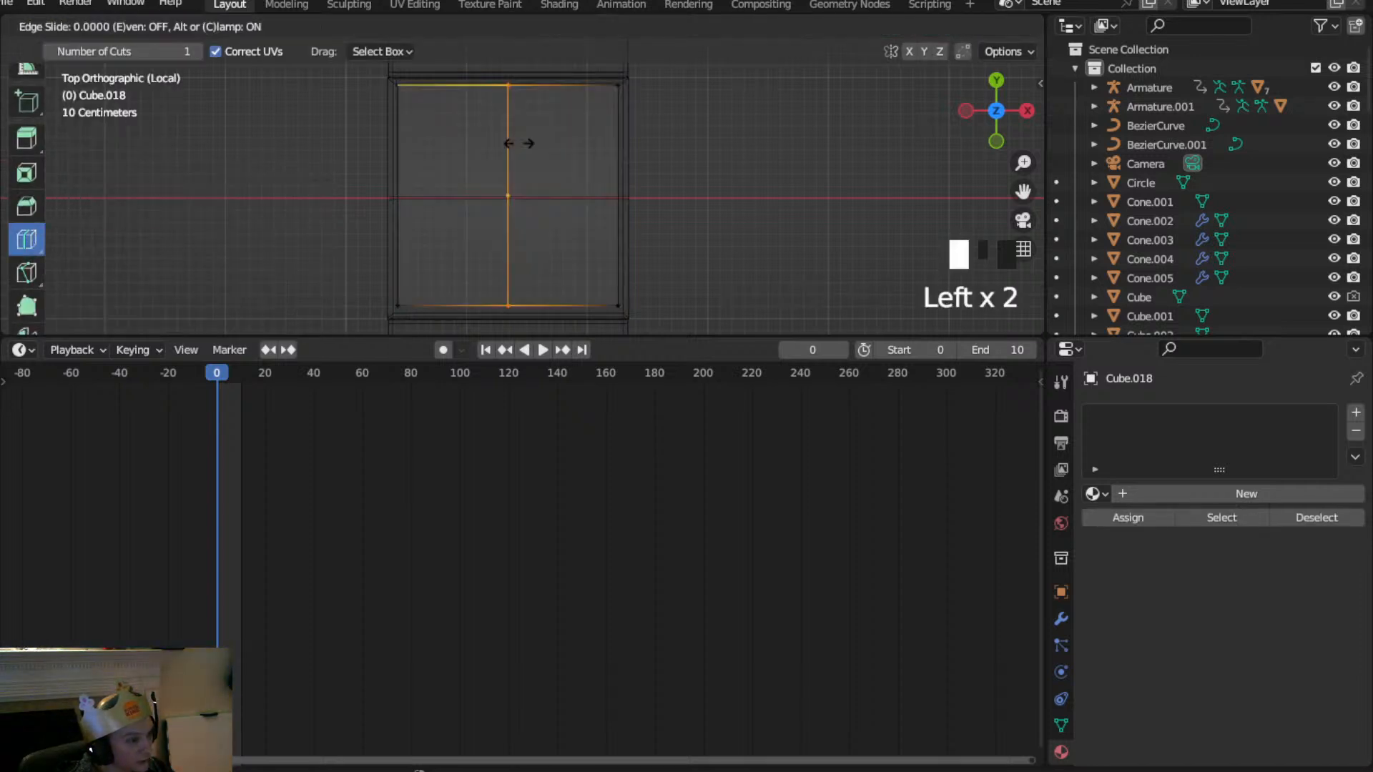
{"action": "left_click", "coordinate": [457, 122]}
{"action": "left_click", "coordinate": [570, 111]}
{"action": "left_click", "coordinate": [583, 106]}
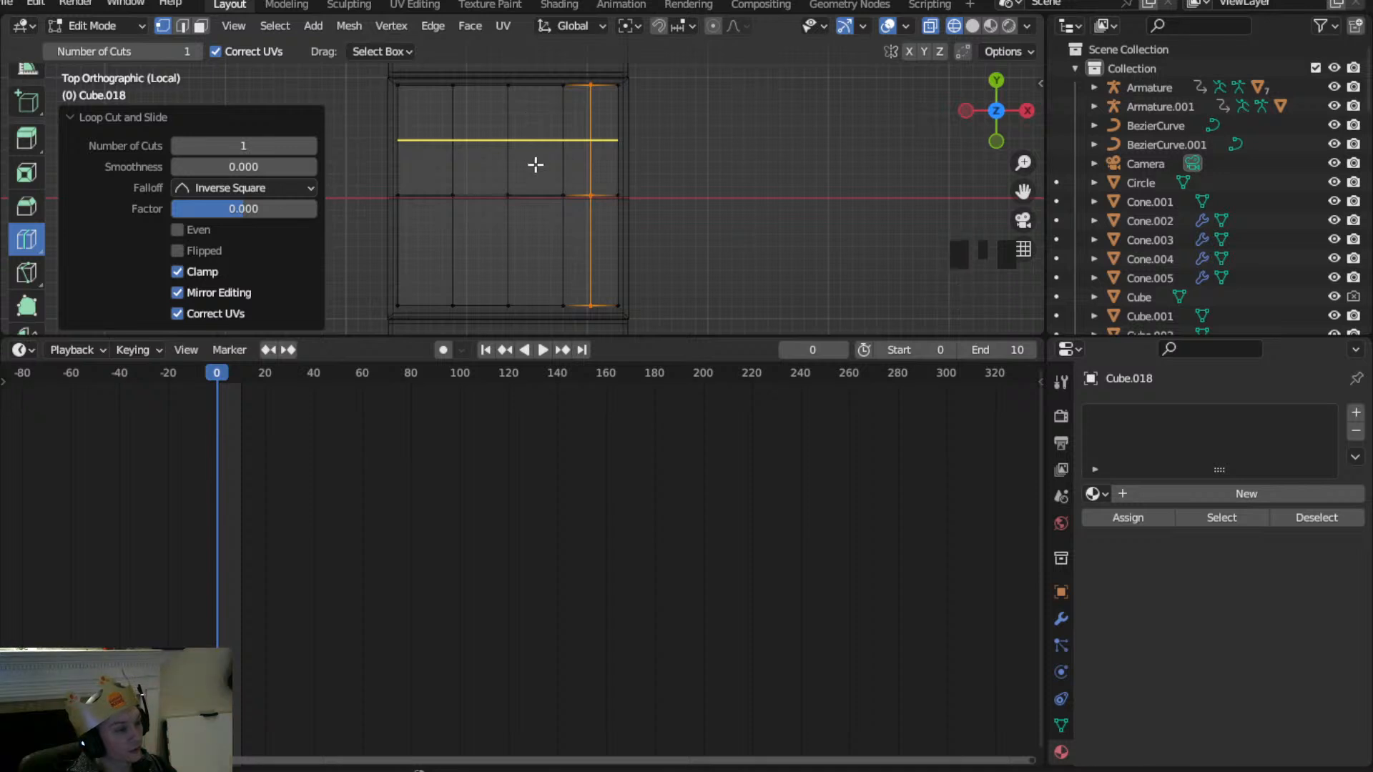
{"action": "key", "text": "ctrl+z"}
{"action": "key", "text": "ctrl+z"}
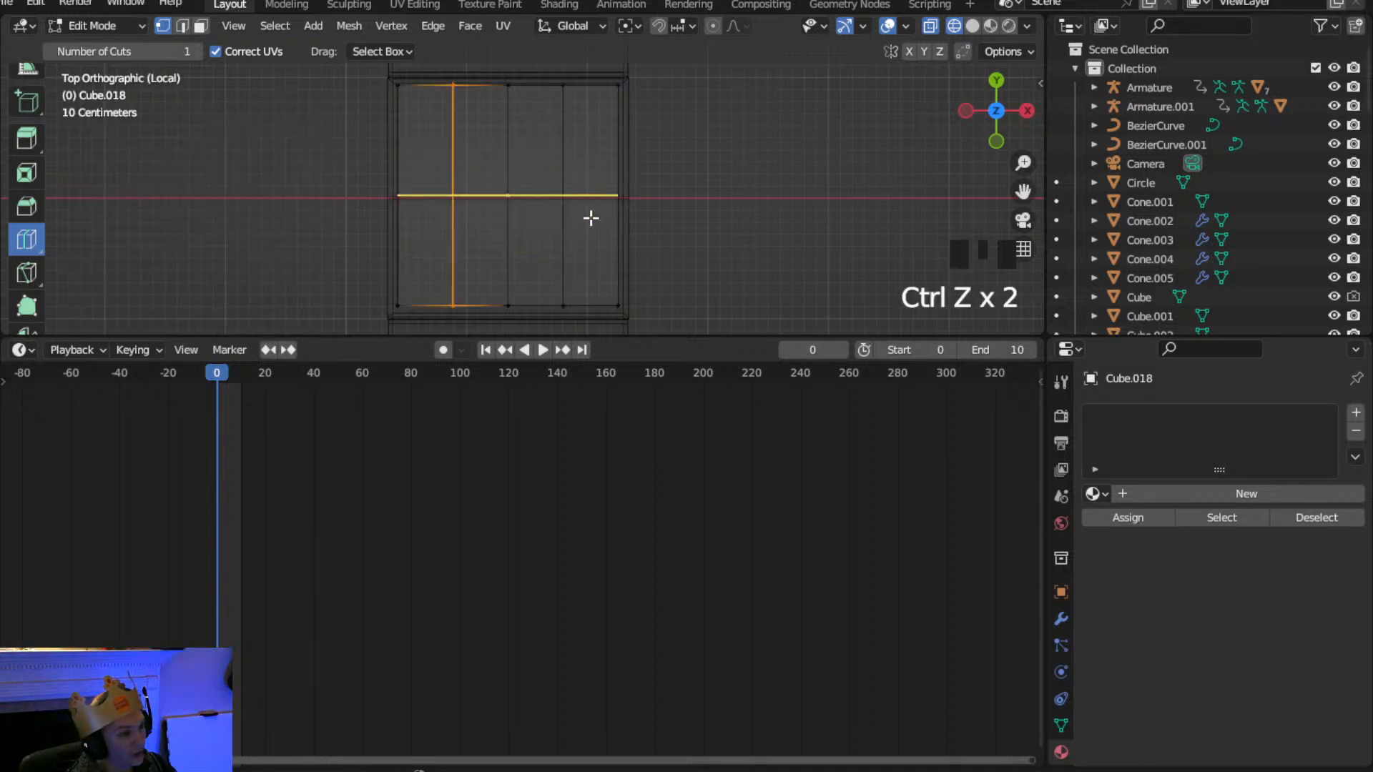
{"action": "key", "text": "ctrl+z"}
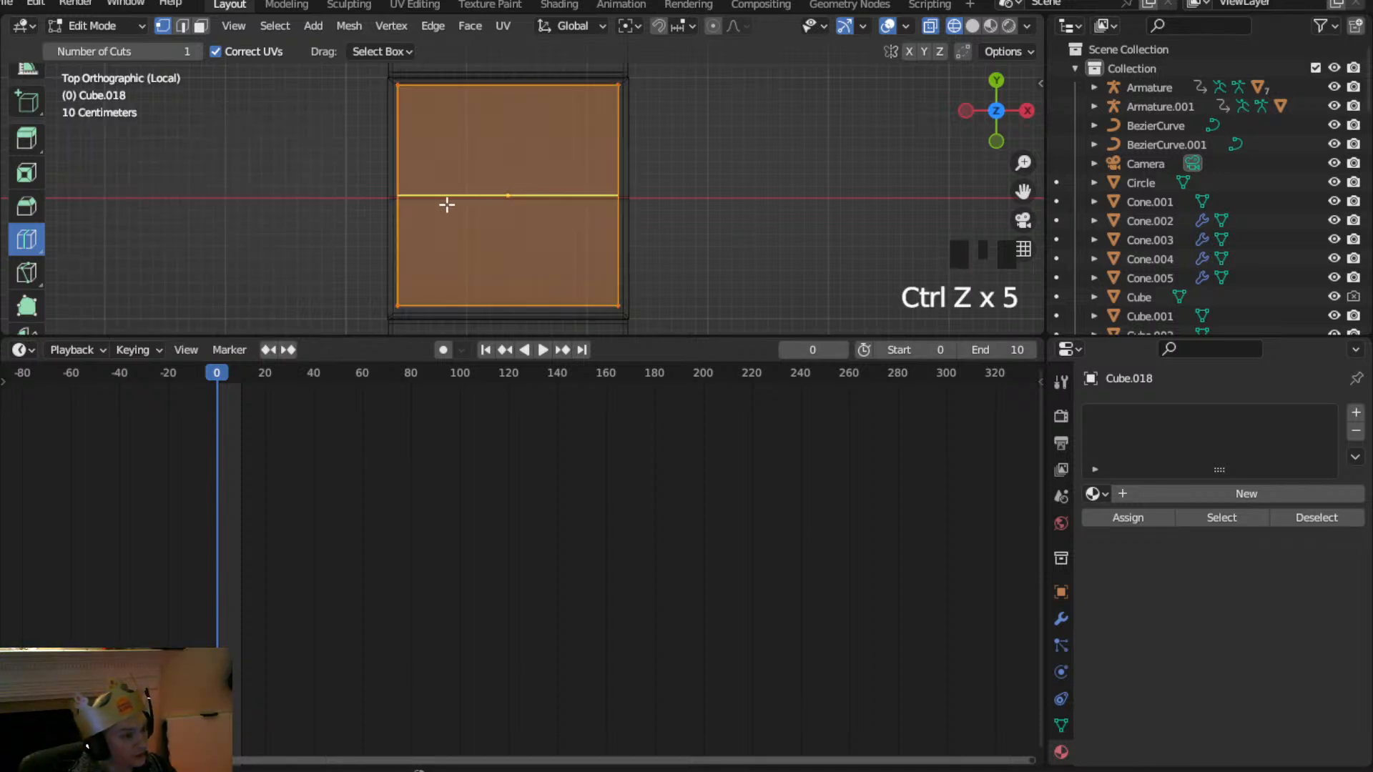
{"action": "scroll", "coordinate": [21, 89], "scroll_direction": "up", "scroll_amount": 12}
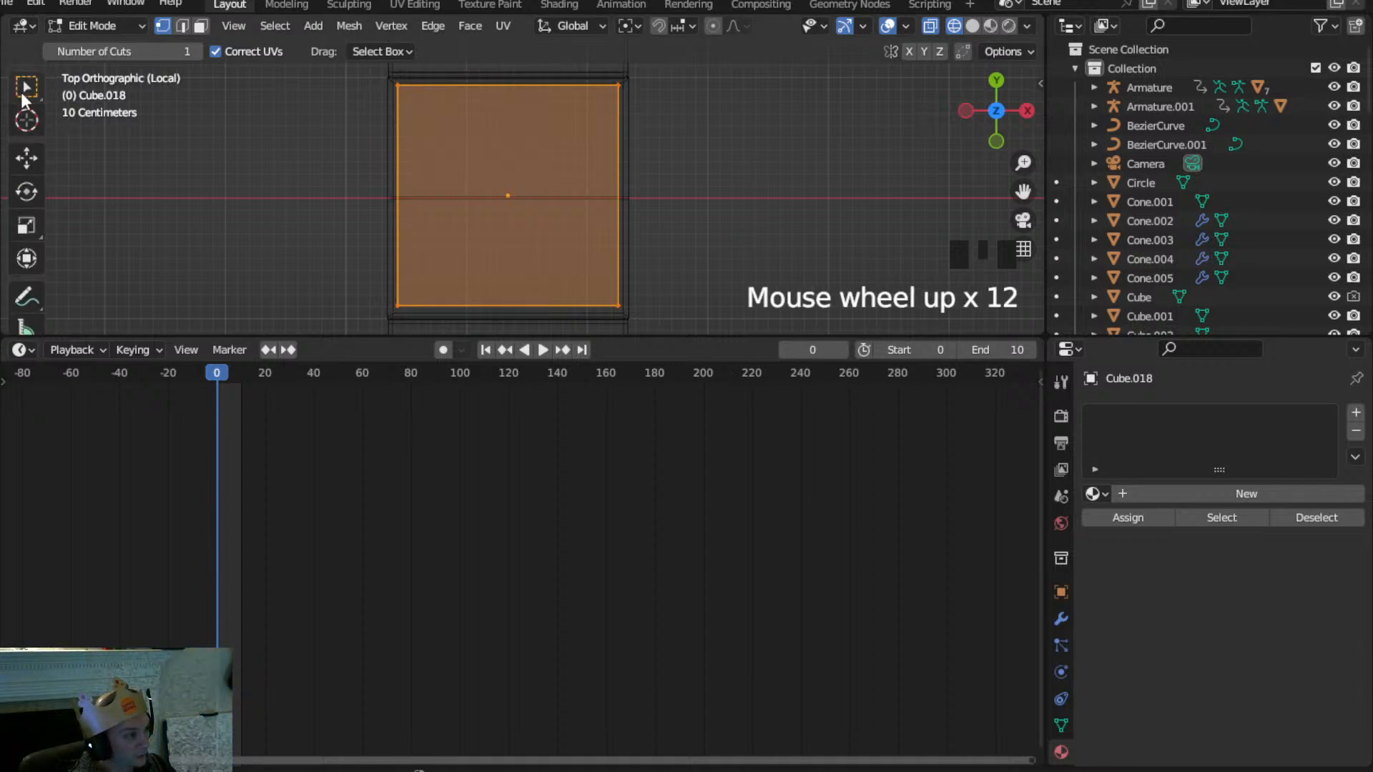
{"action": "left_click", "coordinate": [21, 90]}
Switch the cube to Sculpt Mode, enable Dyntopo despite the warning, and choose the Snake Hook brush
{"action": "left_click", "coordinate": [92, 25]}
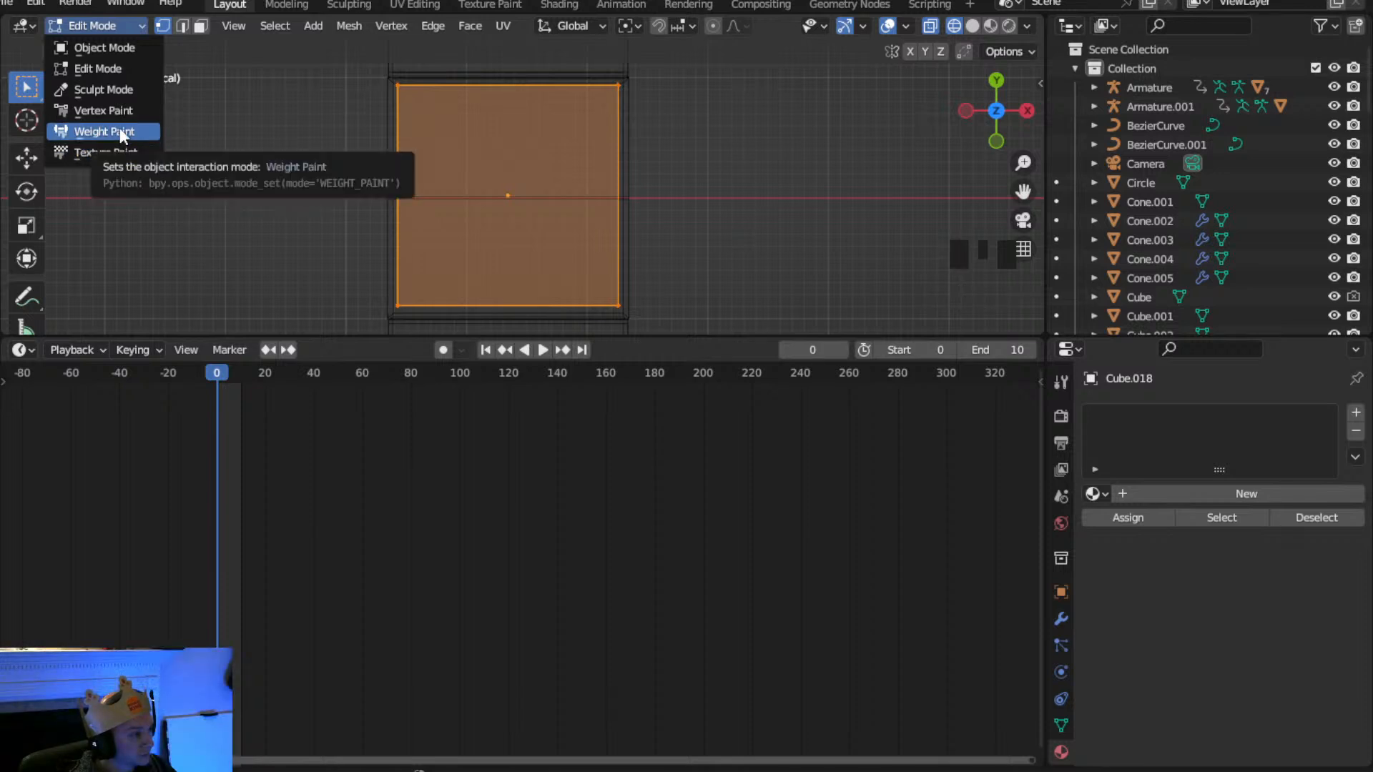
{"action": "left_click", "coordinate": [123, 93]}
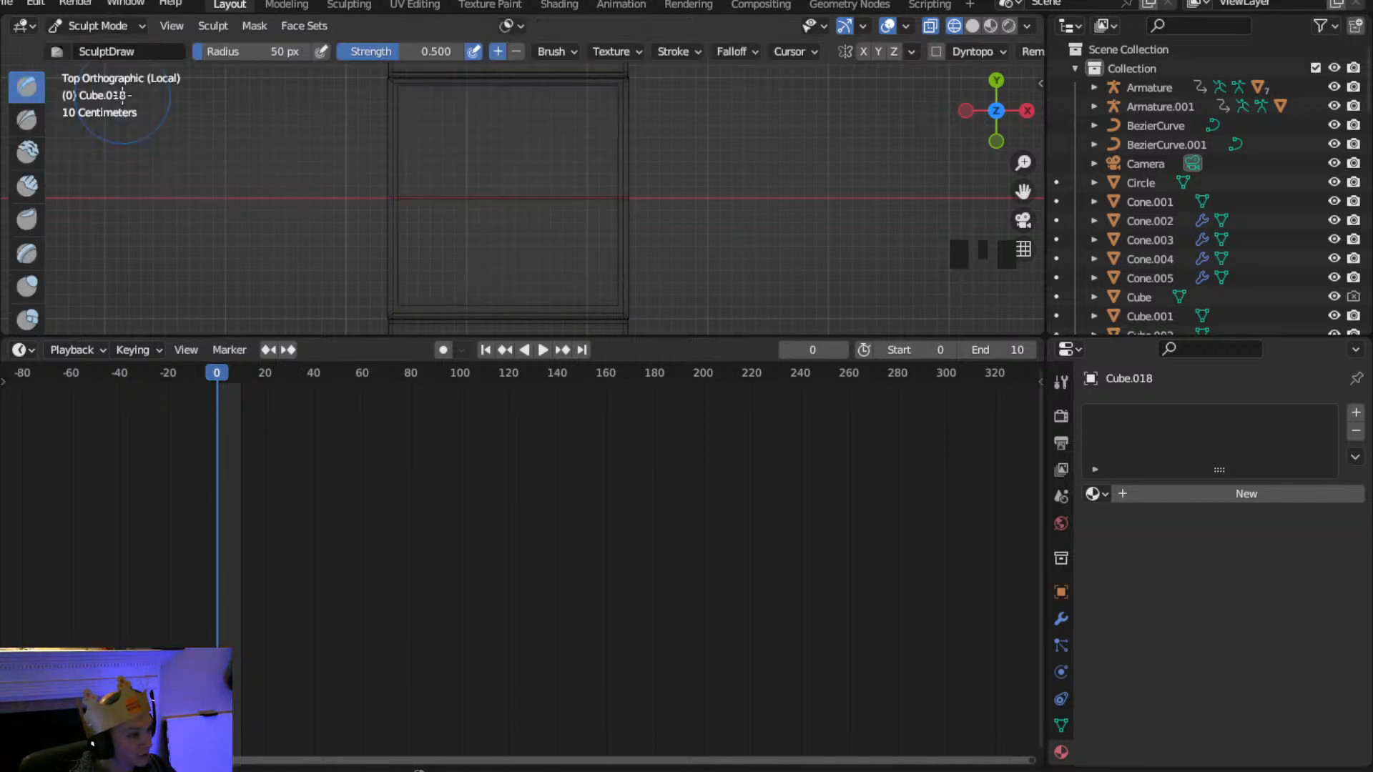
{"action": "left_click", "coordinate": [937, 52]}
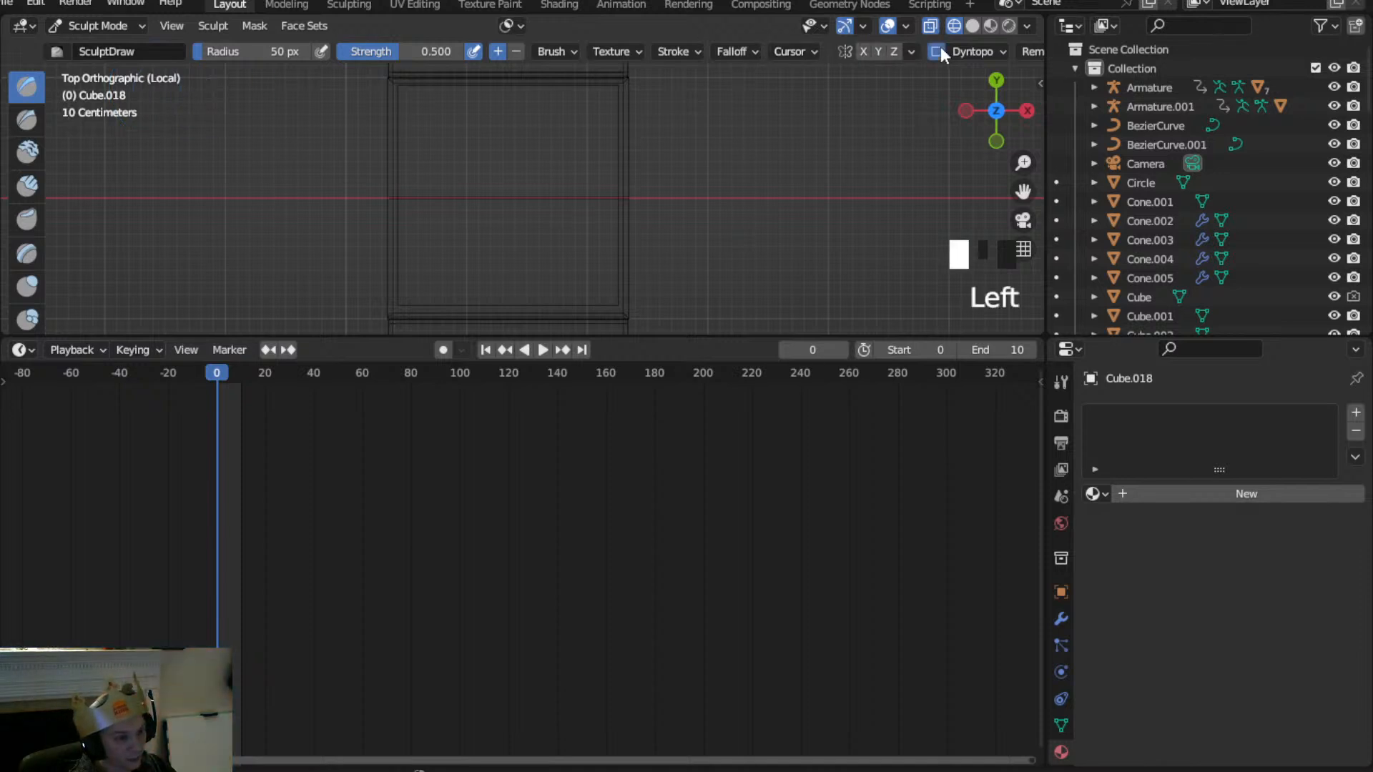
{"action": "left_click", "coordinate": [873, 90]}
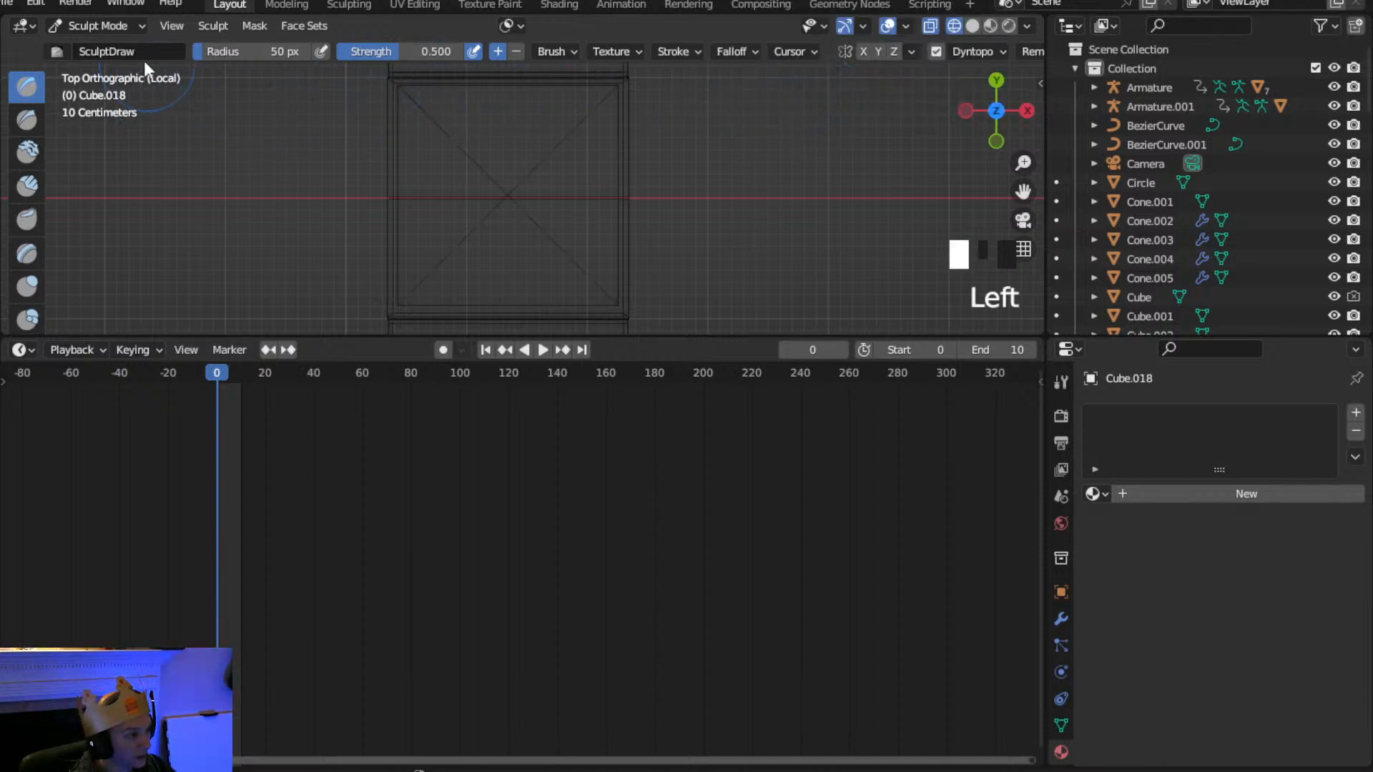
{"action": "scroll", "coordinate": [23, 214], "scroll_direction": "down", "scroll_amount": 9}
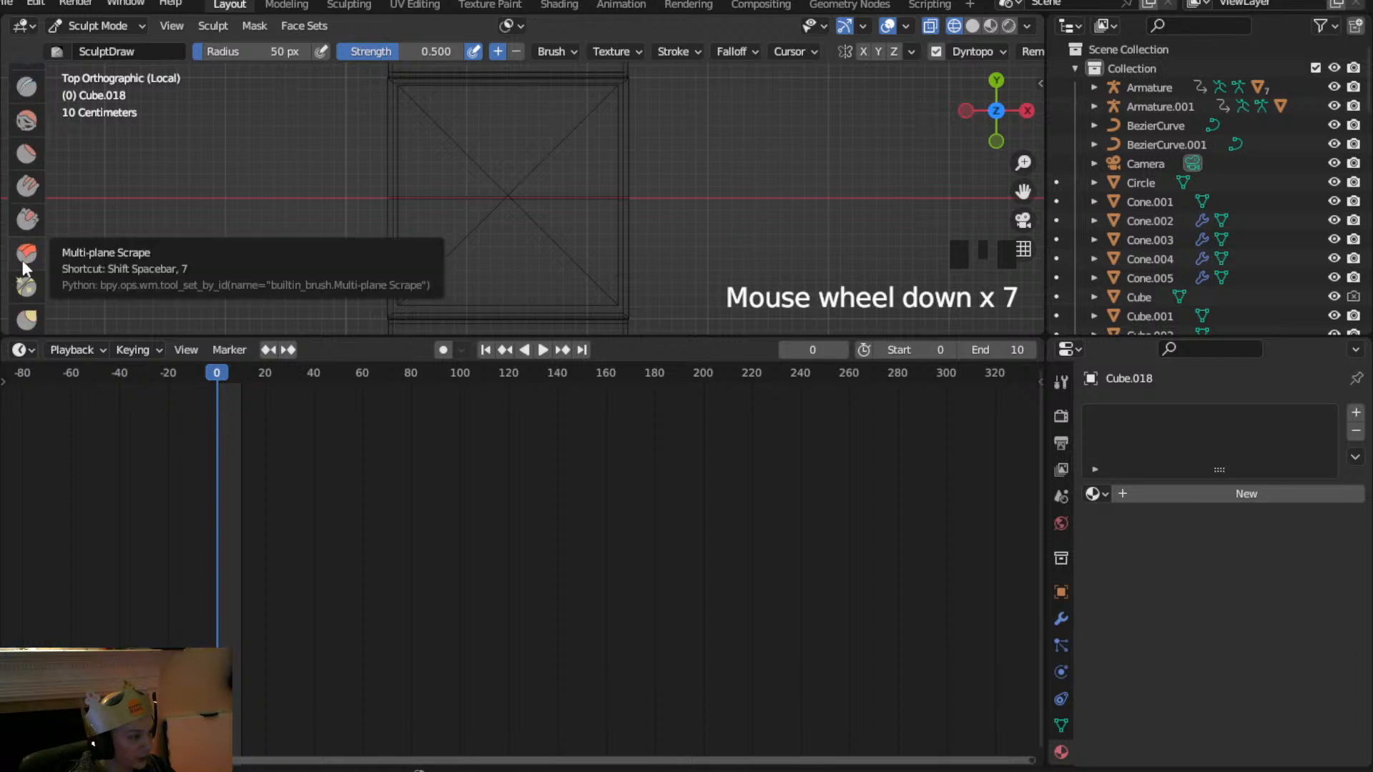
{"action": "left_click", "coordinate": [29, 312]}
In solid shading, sculpt uneven peaks and folds across the cube's top surface and out to the box edges with Snake Hook
{"action": "middle_click_drag", "start_coordinate": [533, 221], "coordinate": [432, 163]}
{"action": "key", "text": "z"}
{"action": "middle_click_drag", "start_coordinate": [640, 157], "coordinate": [499, 166], "text": "shift"}
{"action": "mouse_move", "coordinate": [499, 167]}
{"action": "left_mouse_down"}
{"action": "mouse_move", "coordinate": [511, 143]}
{"action": "mouse_move", "coordinate": [441, 153]}
{"action": "left_mouse_up"}
{"action": "left_click_drag", "start_coordinate": [348, 226], "coordinate": [371, 188]}
{"action": "left_click_drag", "start_coordinate": [444, 93], "coordinate": [484, 114]}
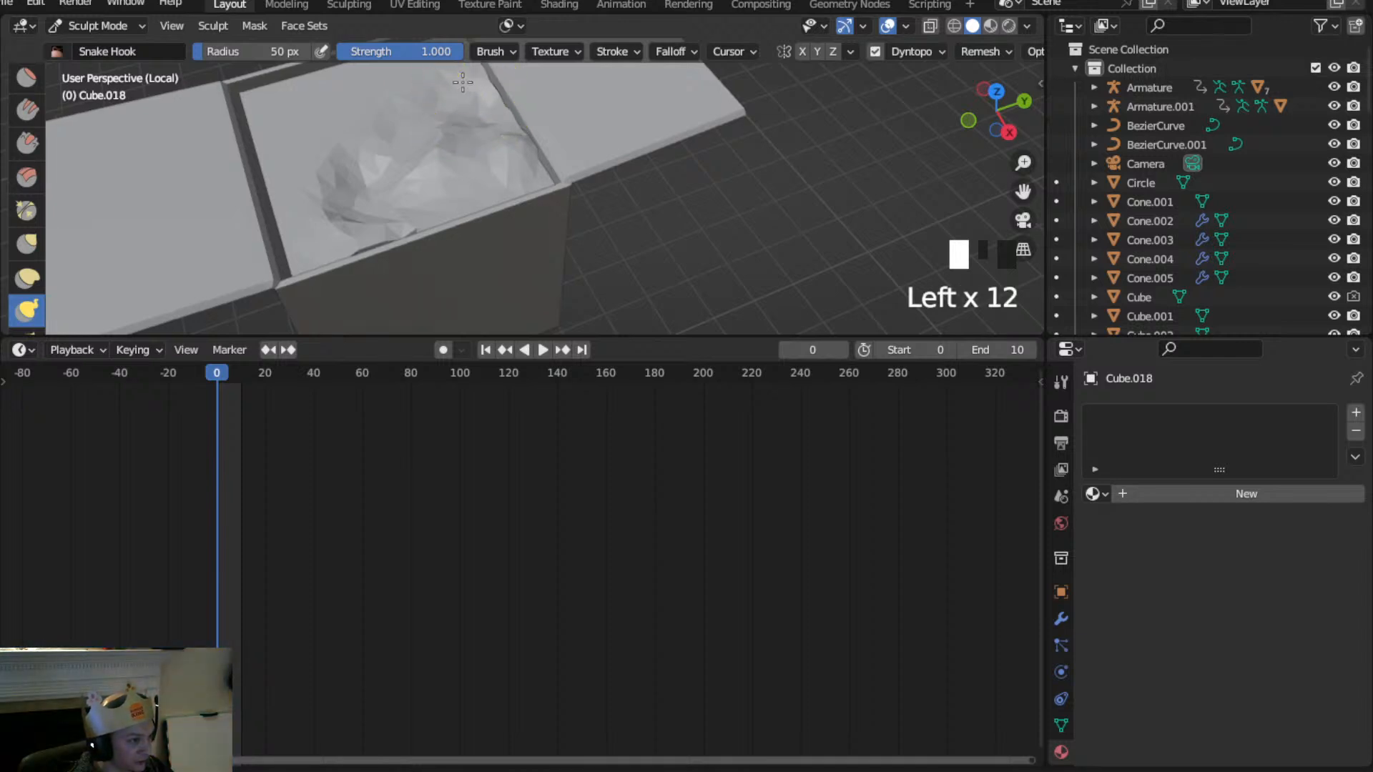
{"action": "middle_click_drag", "start_coordinate": [469, 94], "coordinate": [429, 91]}
{"action": "left_click", "coordinate": [414, 86]}
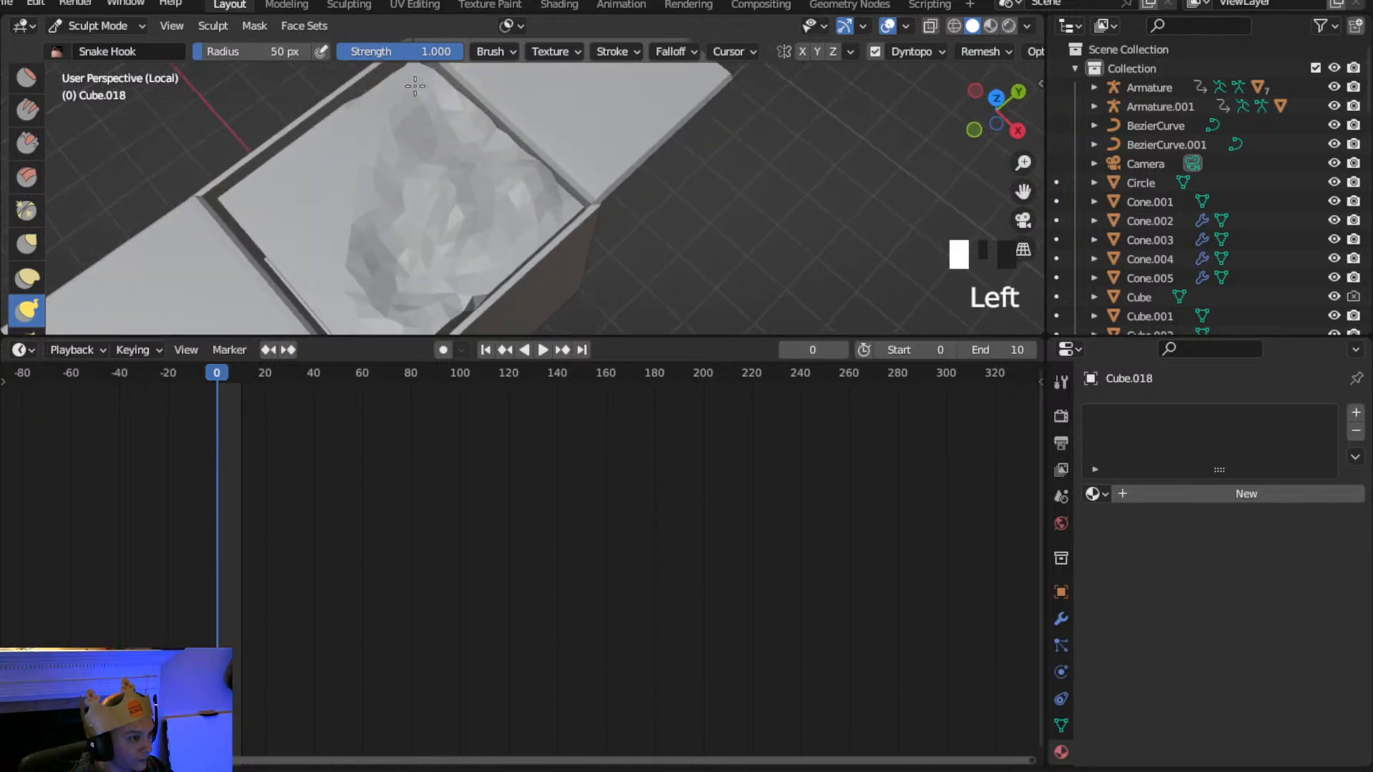
{"action": "middle_click_drag", "start_coordinate": [360, 132], "coordinate": [363, 169]}
{"action": "scroll", "coordinate": [414, 138], "scroll_direction": "down", "scroll_amount": 2}
{"action": "scroll", "coordinate": [453, 215], "scroll_direction": "up", "scroll_amount": 3}
{"action": "left_click", "coordinate": [360, 168]}
{"action": "left_click_drag", "start_coordinate": [337, 142], "coordinate": [249, 206]}
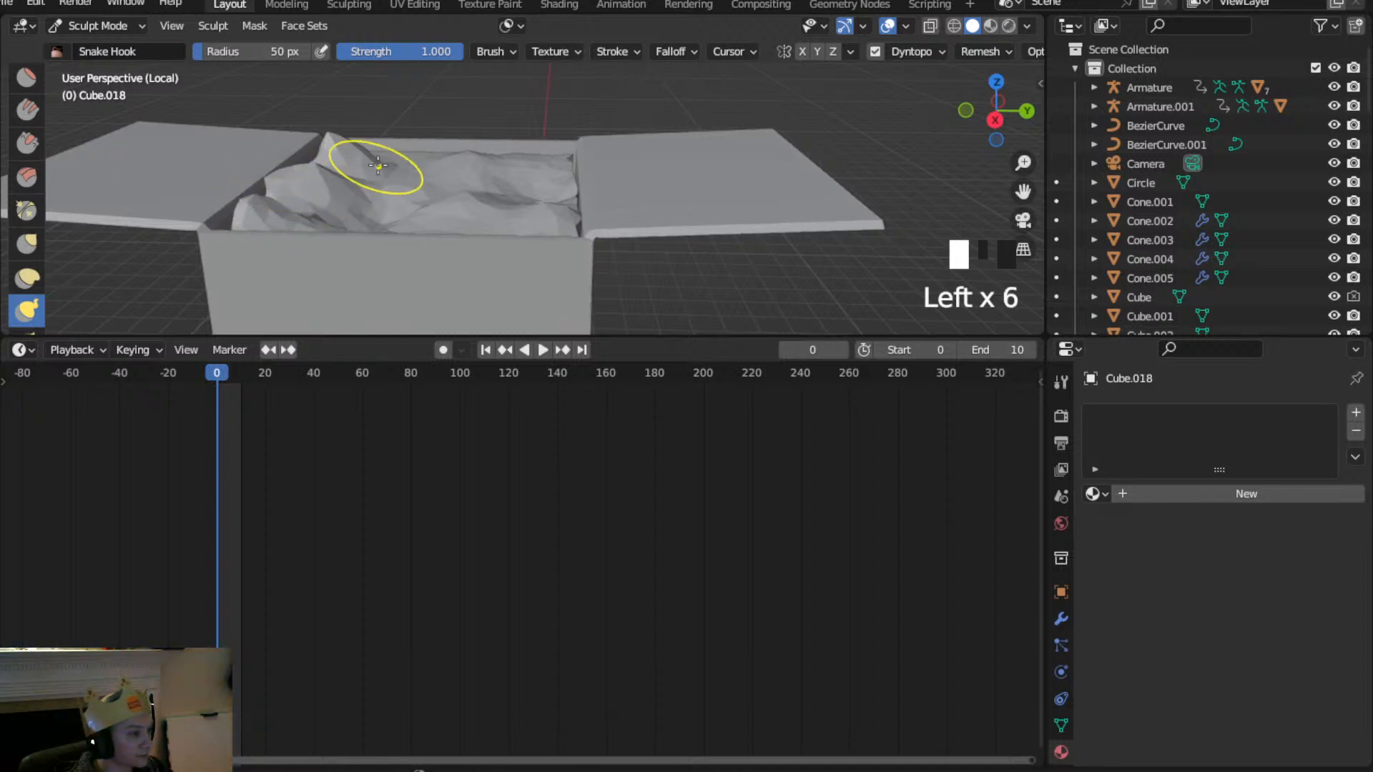
{"action": "left_click_drag", "start_coordinate": [502, 163], "coordinate": [577, 149]}
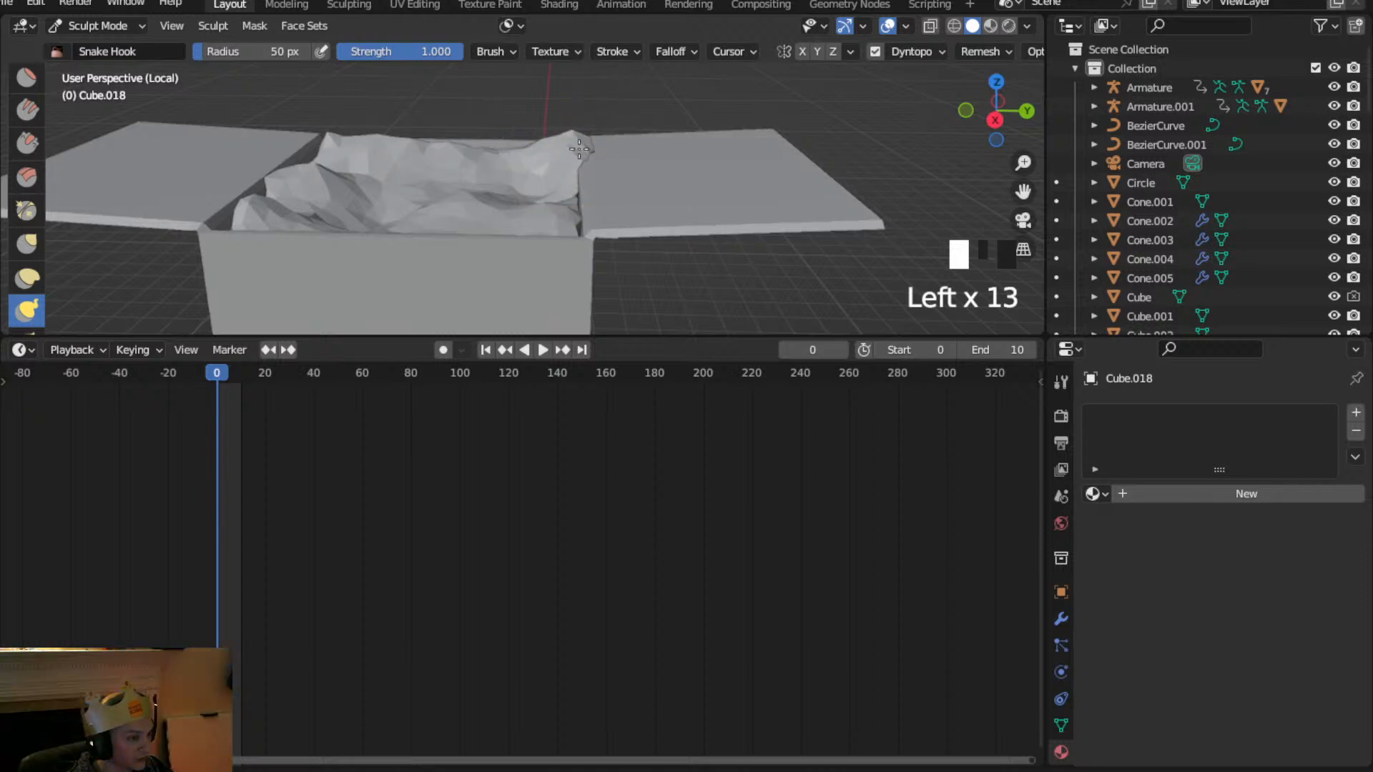
{"action": "mouse_move", "coordinate": [552, 194]}
{"action": "middle_mouse_down"}
{"action": "mouse_move", "coordinate": [337, 126]}
{"action": "mouse_move", "coordinate": [512, 195]}
{"action": "mouse_move", "coordinate": [493, 168]}
{"action": "mouse_move", "coordinate": [529, 236]}
{"action": "mouse_move", "coordinate": [597, 285]}
{"action": "mouse_move", "coordinate": [432, 305]}
{"action": "middle_mouse_up"}
{"action": "middle_click_drag", "start_coordinate": [615, 237], "coordinate": [337, 230]}
{"action": "left_click_drag", "start_coordinate": [337, 230], "coordinate": [331, 185]}
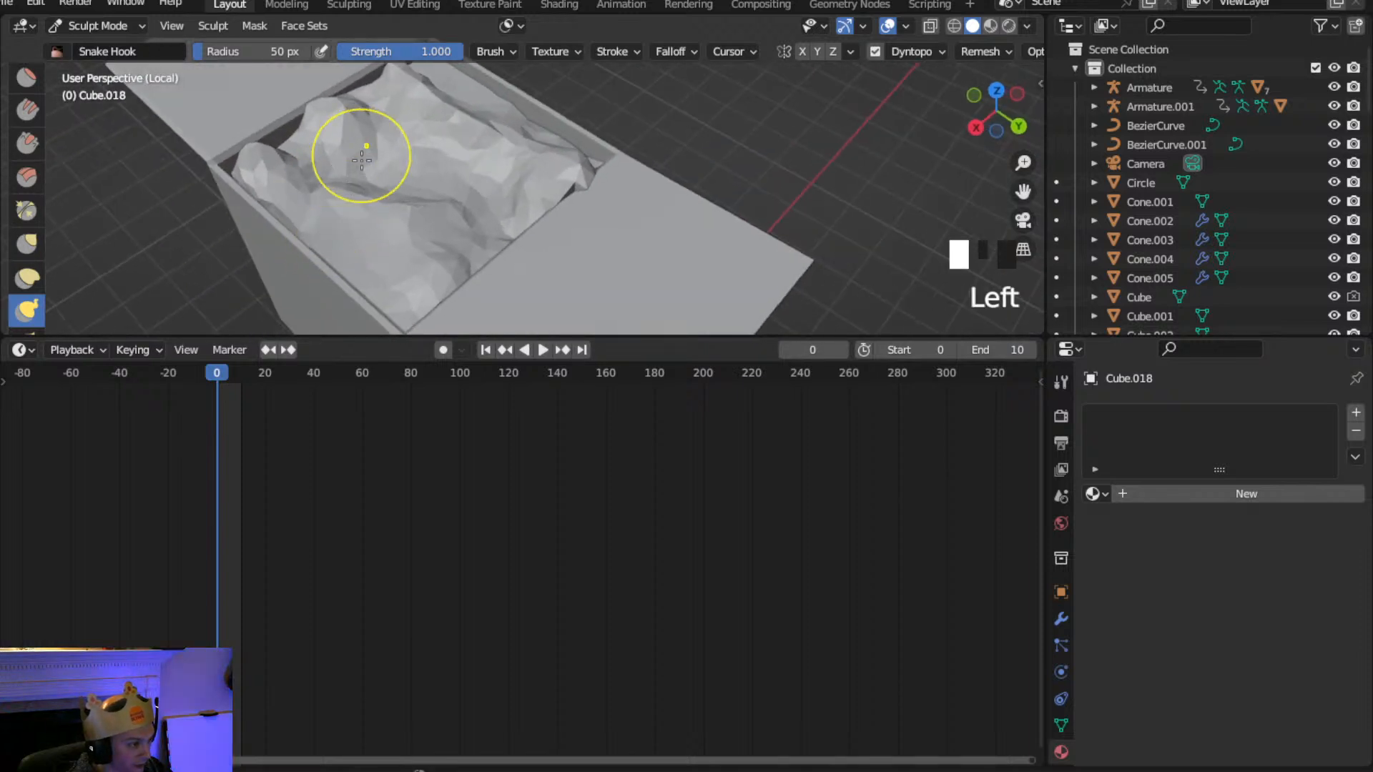
{"action": "middle_click_drag", "start_coordinate": [365, 150], "coordinate": [408, 135]}
{"action": "left_click_drag", "start_coordinate": [407, 135], "coordinate": [489, 99]}
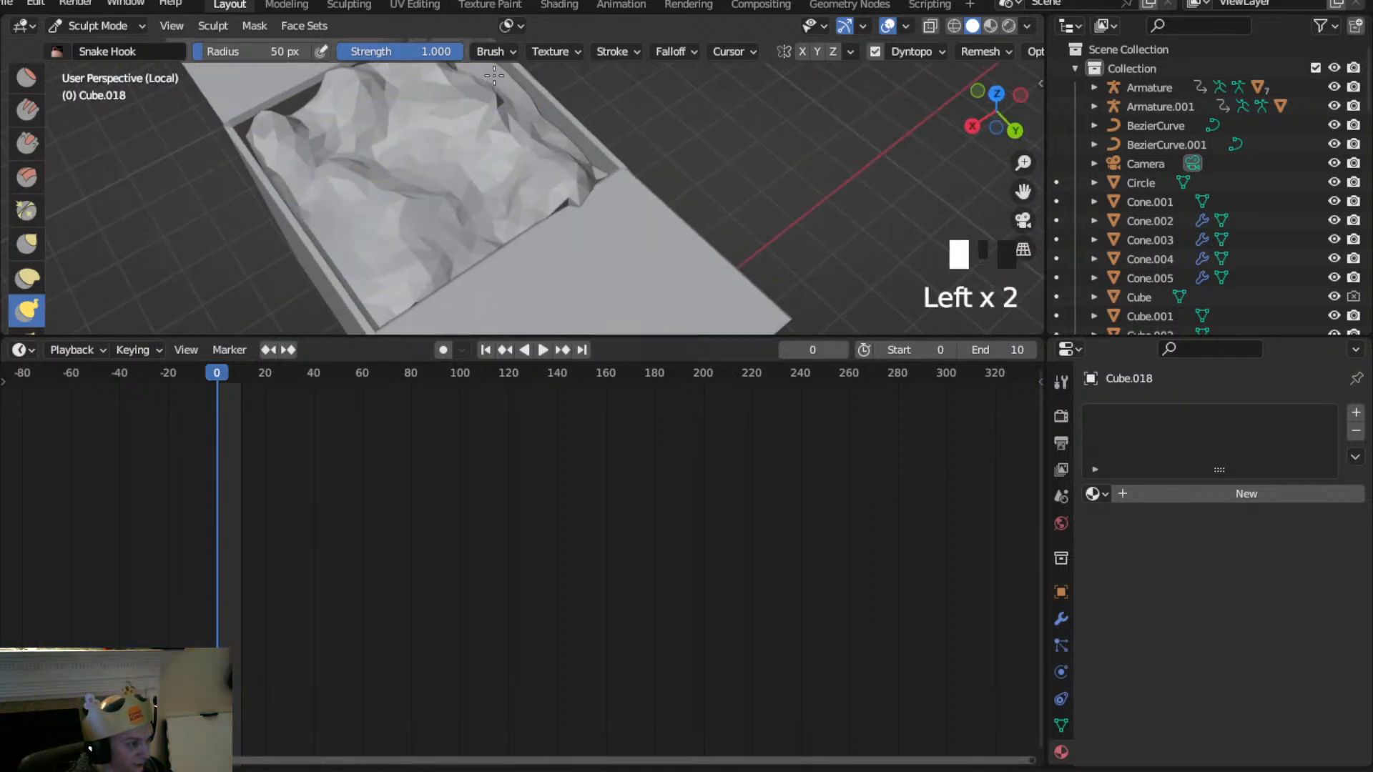
Return the sculpted cube to Object Mode and apply Shade Smooth to it
{"action": "middle_click_drag", "start_coordinate": [421, 116], "coordinate": [439, 114]}
{"action": "scroll", "coordinate": [444, 113], "scroll_direction": "down", "scroll_amount": 4}
{"action": "middle_click_drag", "start_coordinate": [521, 184], "coordinate": [343, 129]}
{"action": "left_click", "coordinate": [107, 29]}
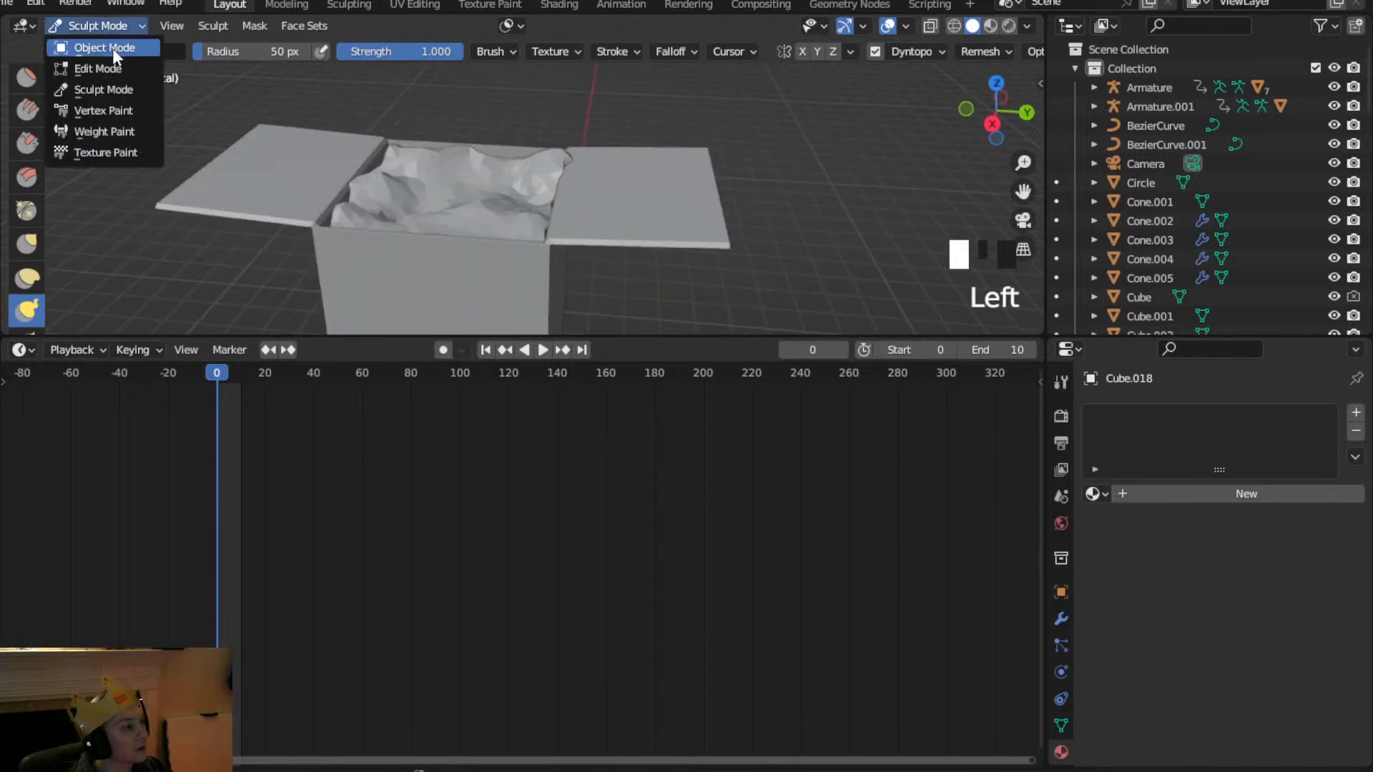
{"action": "left_click", "coordinate": [113, 49]}
{"action": "scroll", "coordinate": [315, 213], "scroll_direction": "down", "scroll_amount": 3}
{"action": "middle_click_drag", "start_coordinate": [457, 259], "coordinate": [499, 261]}
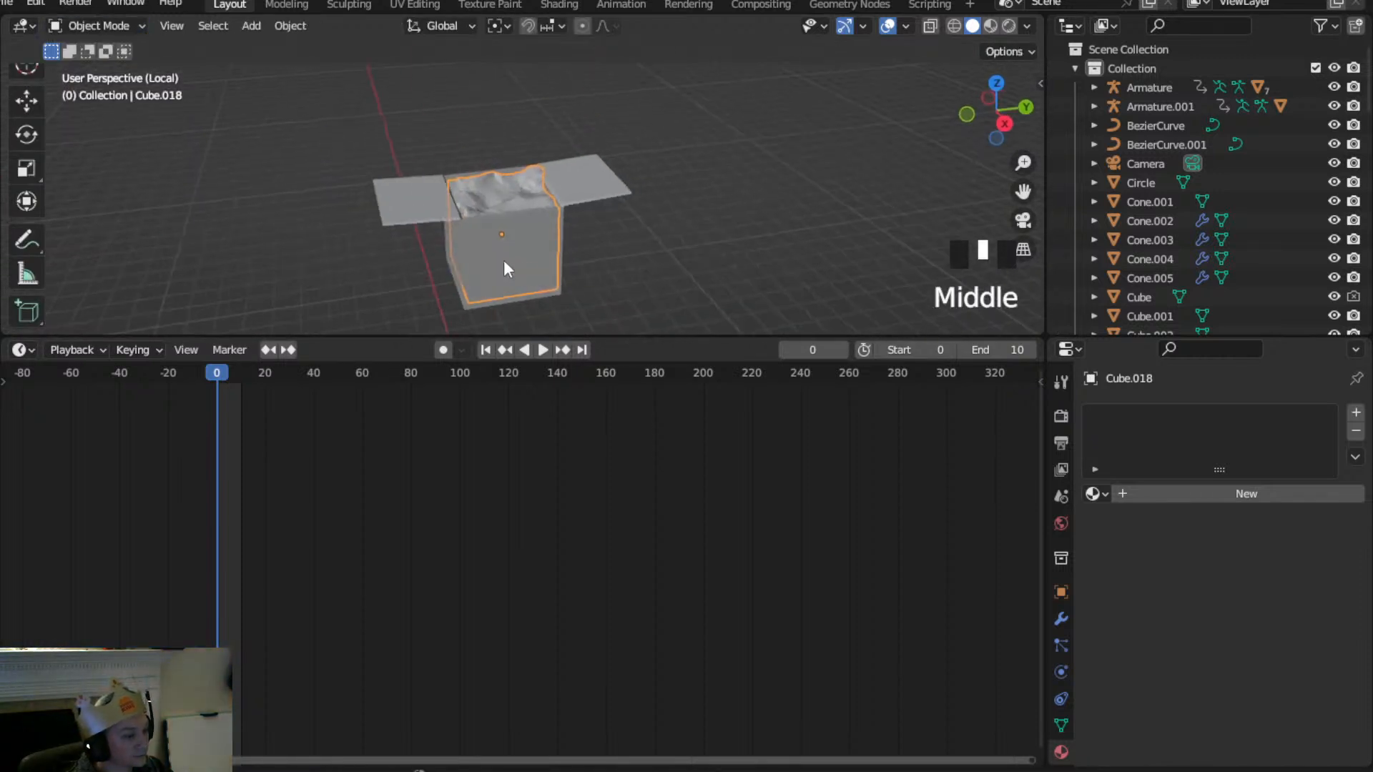
{"action": "scroll", "coordinate": [508, 264], "scroll_direction": "up", "scroll_amount": 3}
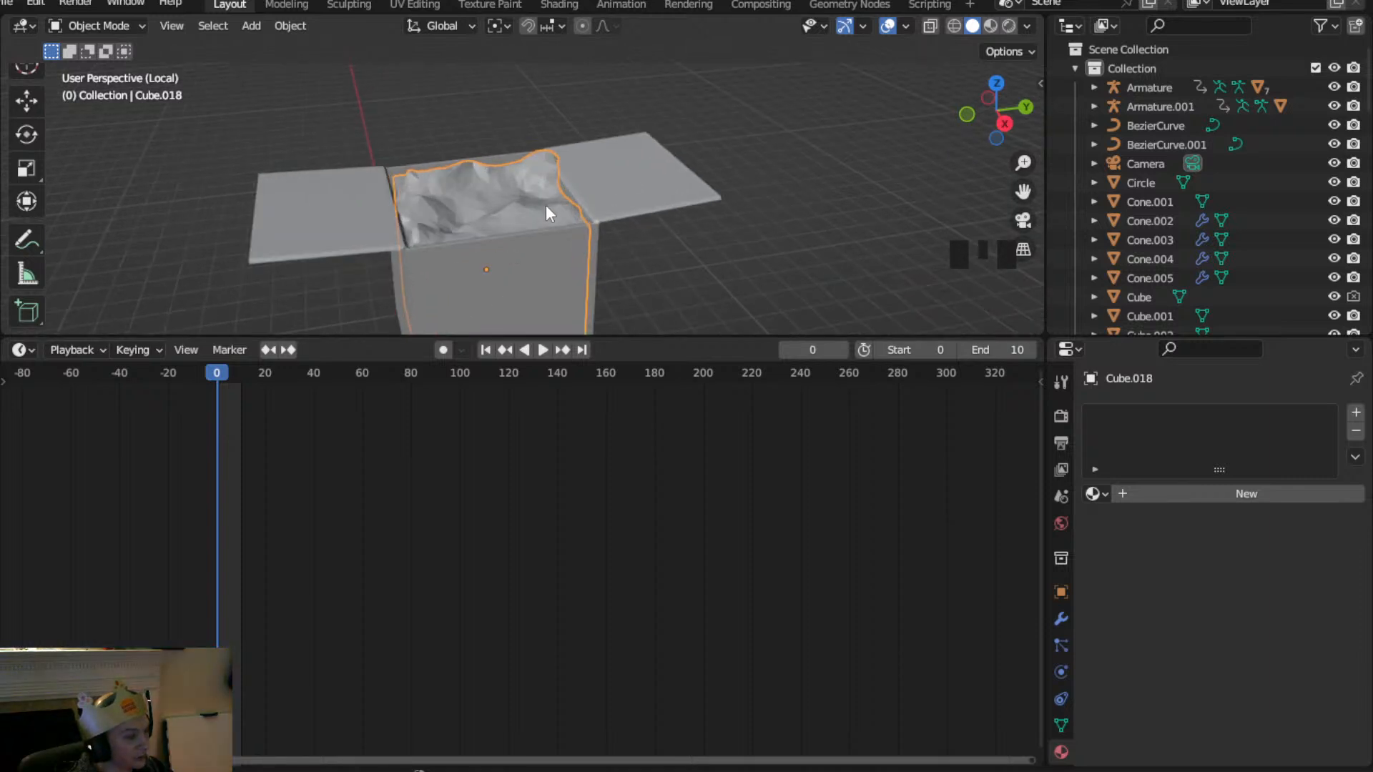
{"action": "scroll", "coordinate": [545, 207], "scroll_direction": "down", "scroll_amount": 3}
{"action": "scroll", "coordinate": [547, 206], "scroll_direction": "up", "scroll_amount": 8}
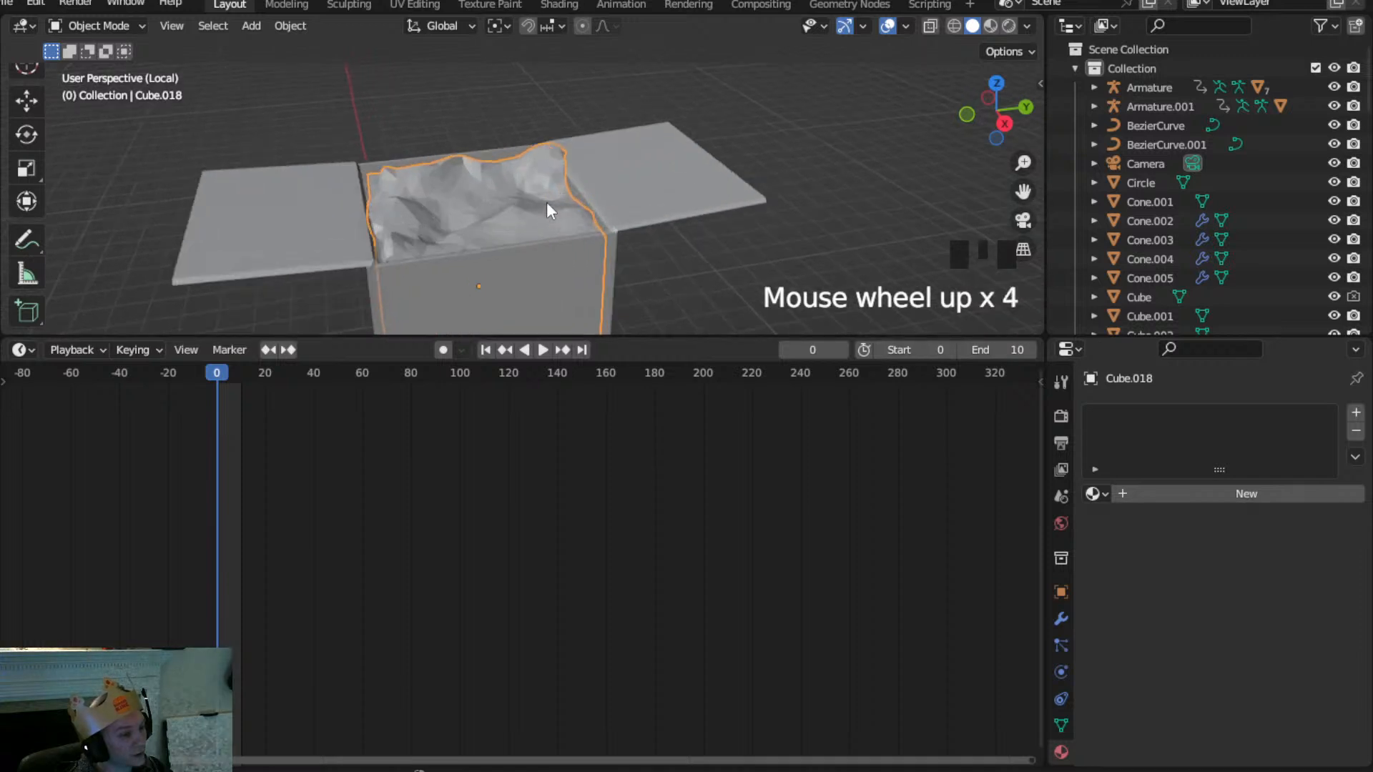
{"action": "scroll", "coordinate": [547, 202], "scroll_direction": "up", "scroll_amount": 1}
{"action": "left_click", "coordinate": [289, 26]}
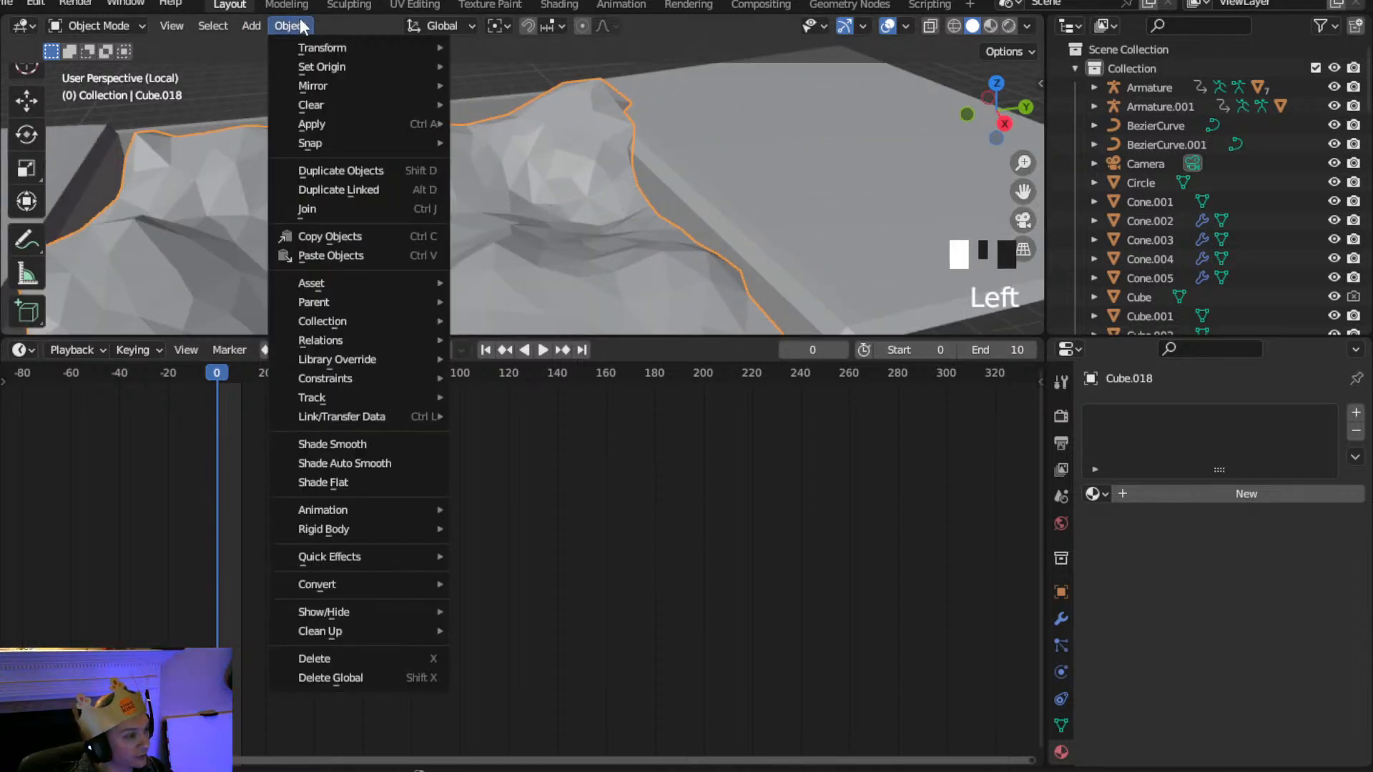
{"action": "left_click", "coordinate": [326, 444]}
{"action": "scroll", "coordinate": [533, 296], "scroll_direction": "down", "scroll_amount": 6}
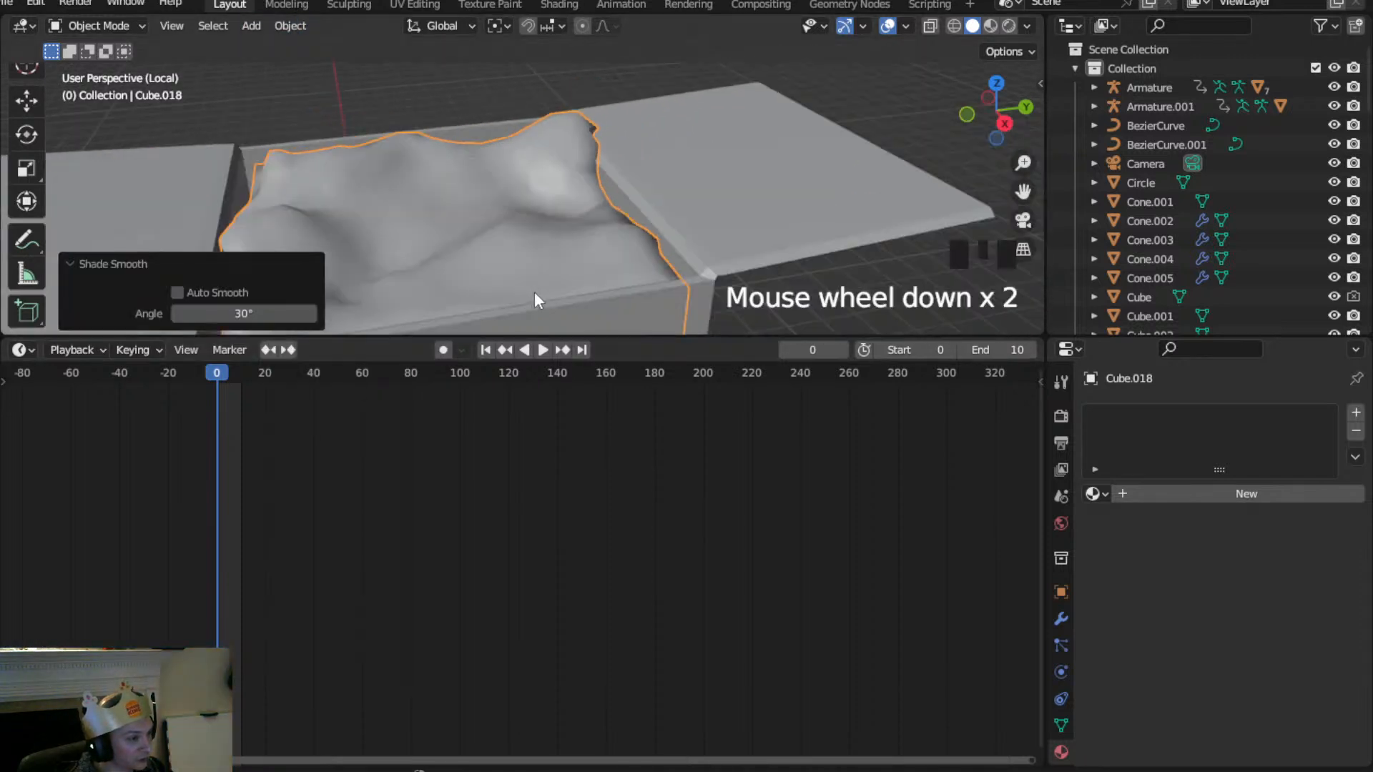
In top view, duplicate the box and its sculpted filling together, placing the copy about 3.32 m in X and 0.08 m in Y away
{"action": "middle_click_drag", "start_coordinate": [566, 266], "coordinate": [572, 228], "text": "shift"}
{"action": "scroll", "coordinate": [654, 157], "scroll_direction": "down", "scroll_amount": 2}
{"action": "scroll", "coordinate": [576, 234], "scroll_direction": "down", "scroll_amount": 1}
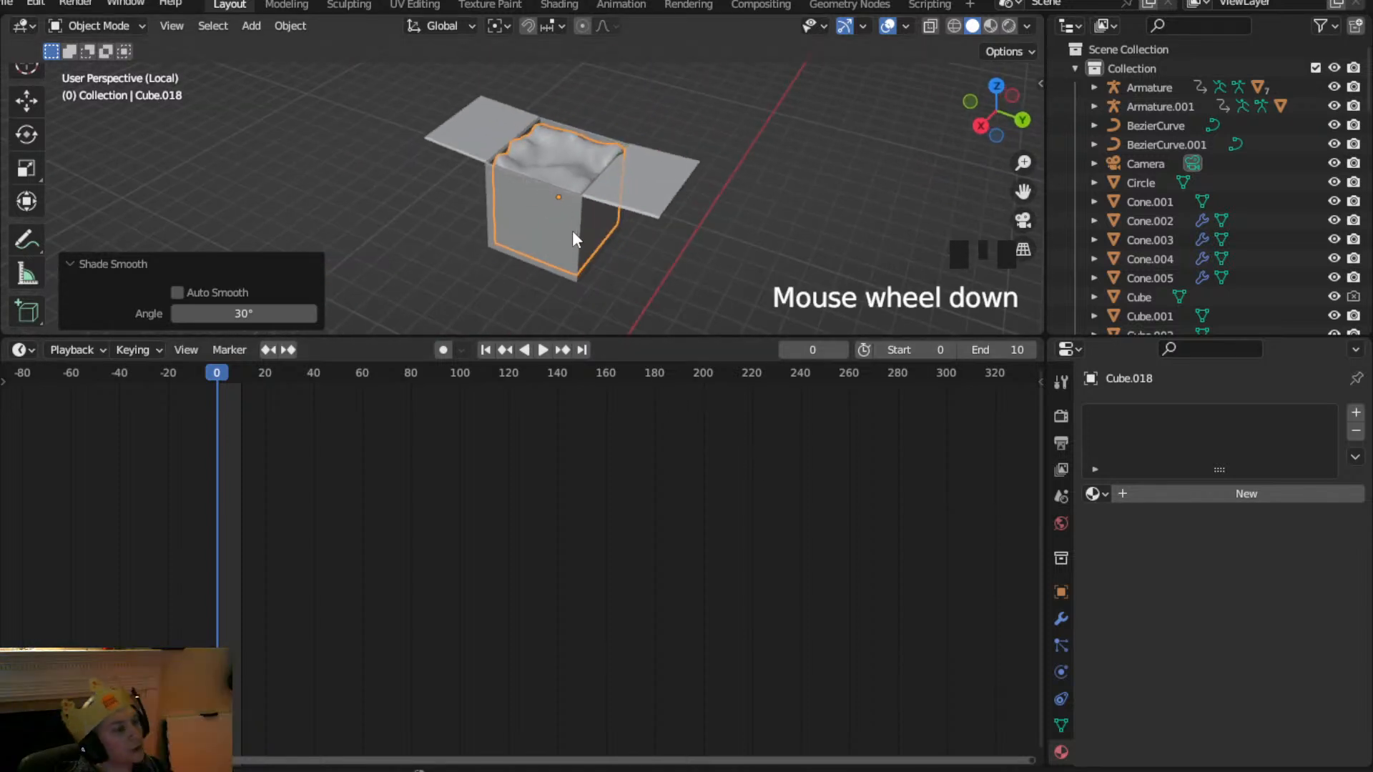
{"action": "left_click", "coordinate": [549, 222]}
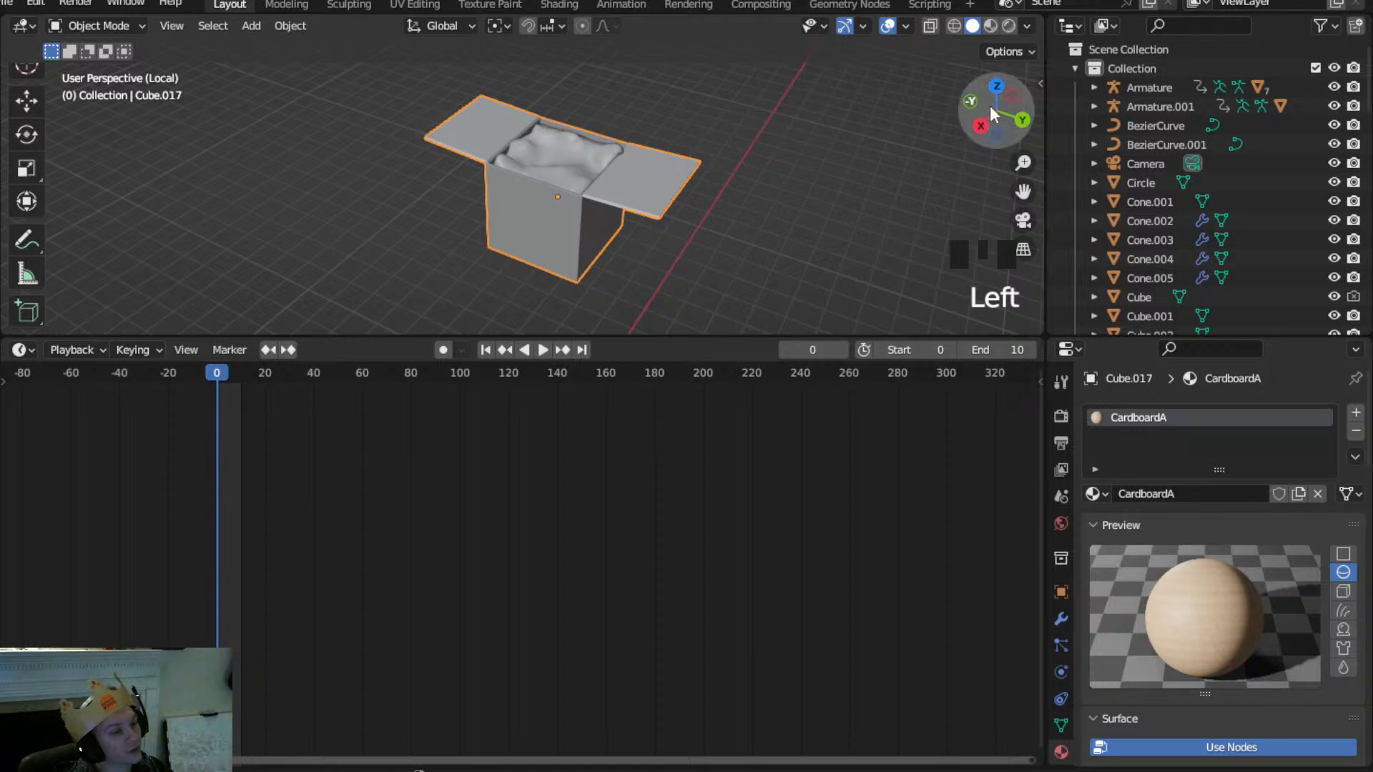
{"action": "left_click", "coordinate": [996, 86]}
{"action": "left_click", "coordinate": [554, 153], "text": "shift"}
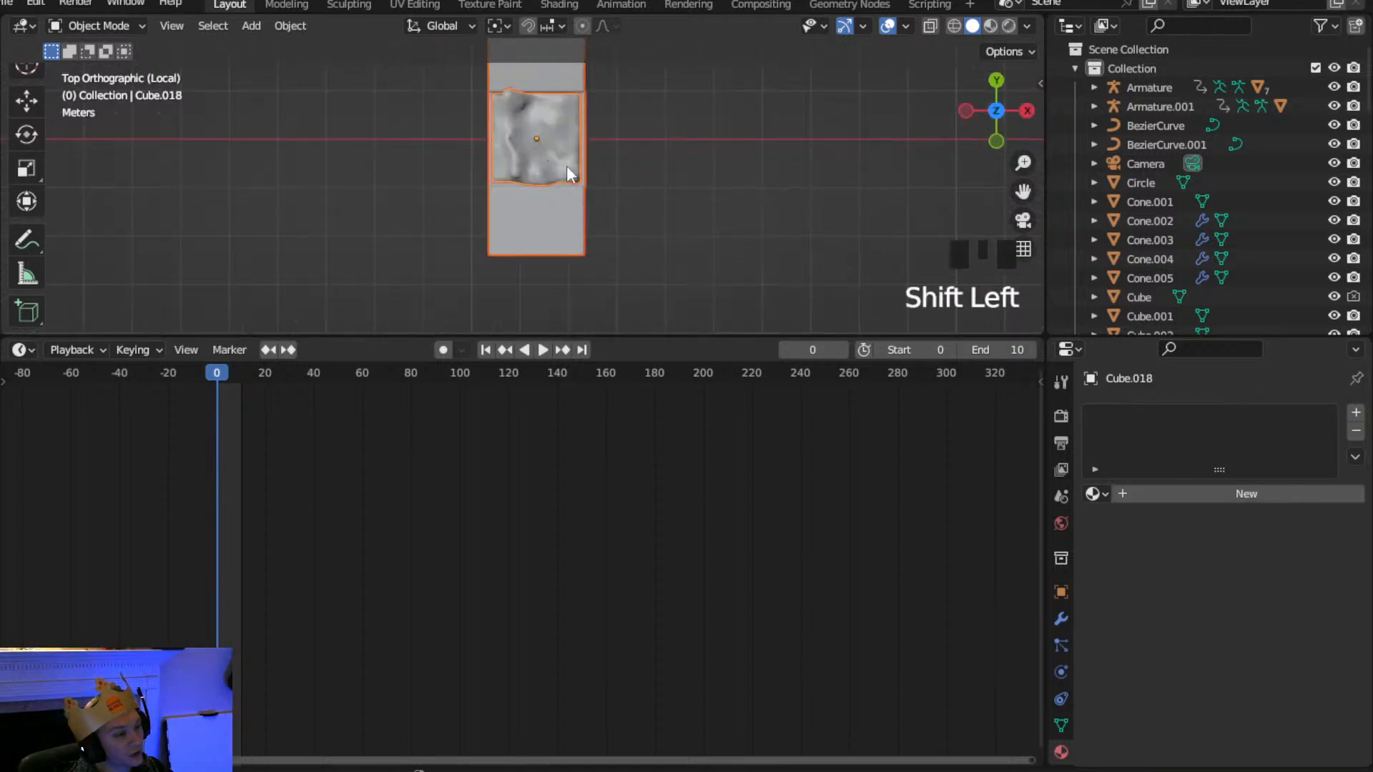
{"action": "key", "text": "shift+d"}
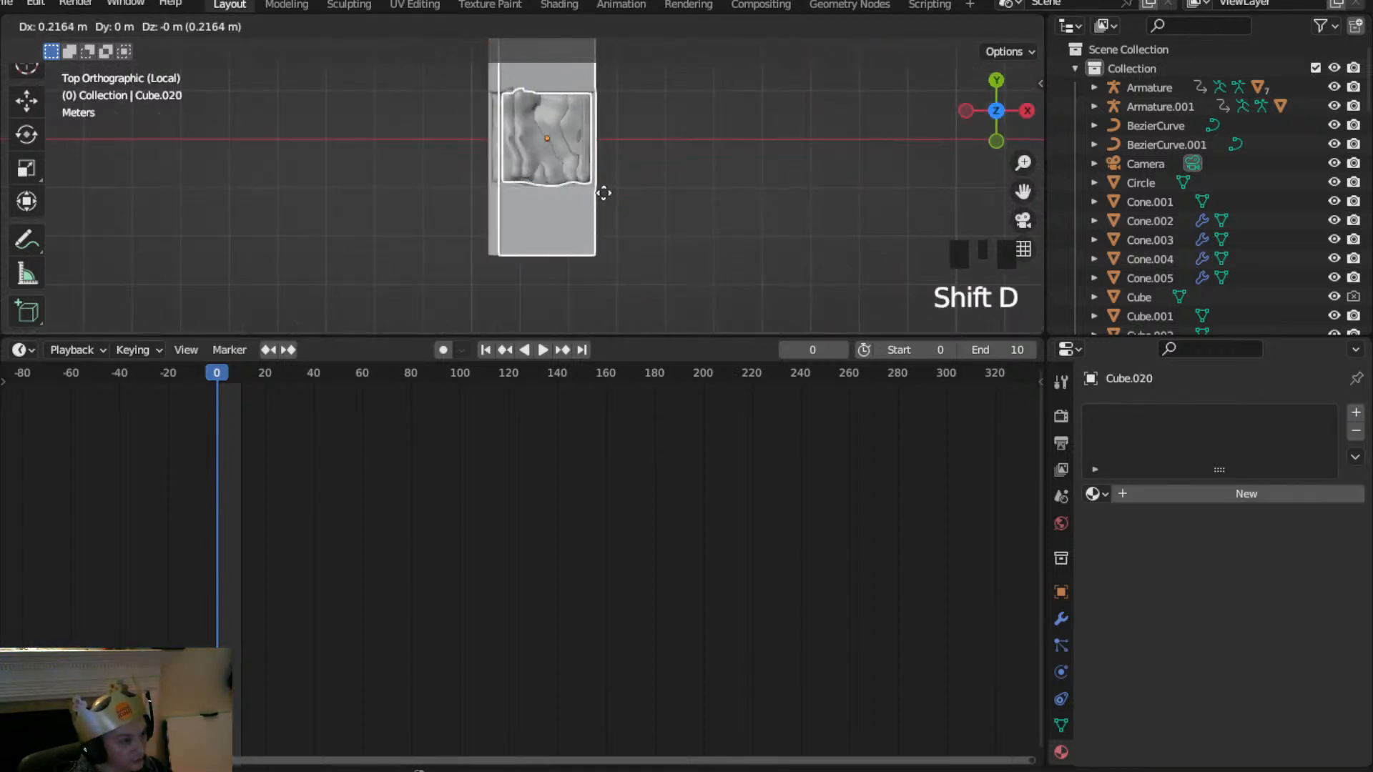
{"action": "left_click", "coordinate": [749, 189]}
{"action": "left_click", "coordinate": [100, 24]}
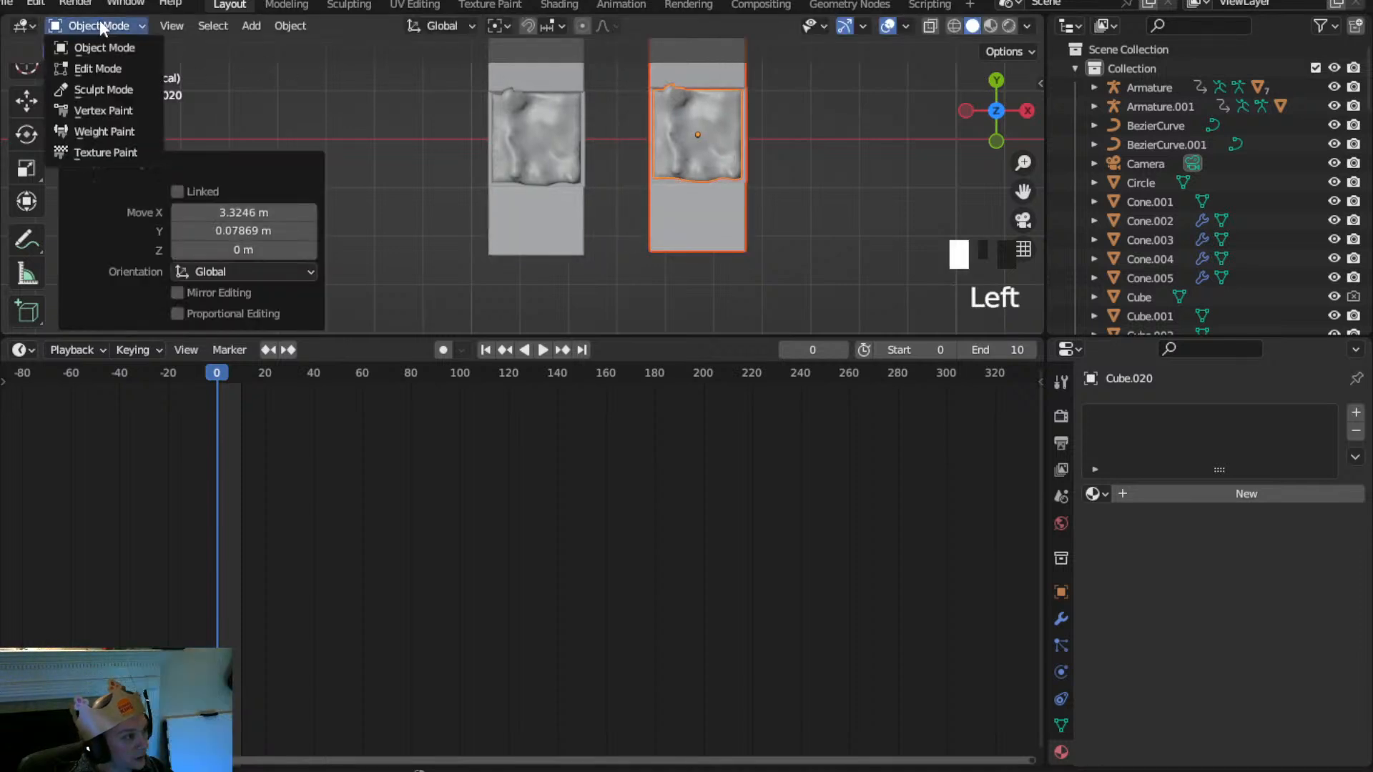
{"action": "left_click", "coordinate": [102, 68]}
{"action": "scroll", "coordinate": [606, 221], "scroll_direction": "up", "scroll_amount": 1}
{"action": "middle_click_drag", "start_coordinate": [557, 200], "coordinate": [606, 220]}
{"action": "scroll", "coordinate": [787, 257], "scroll_direction": "down", "scroll_amount": 3}
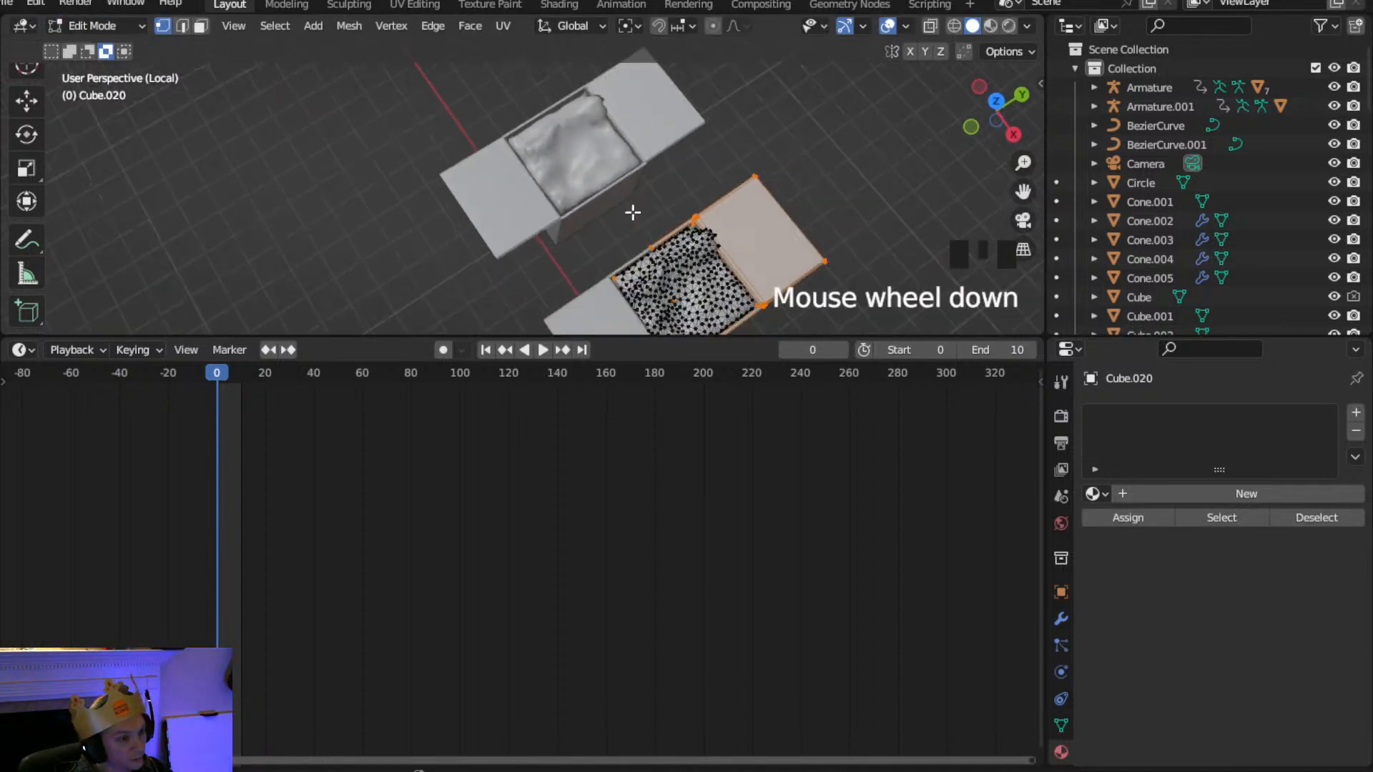
{"action": "middle_click_drag", "start_coordinate": [787, 257], "coordinate": [666, 108]}
{"action": "left_click", "coordinate": [1060, 619]}
{"action": "left_click", "coordinate": [1148, 415]}
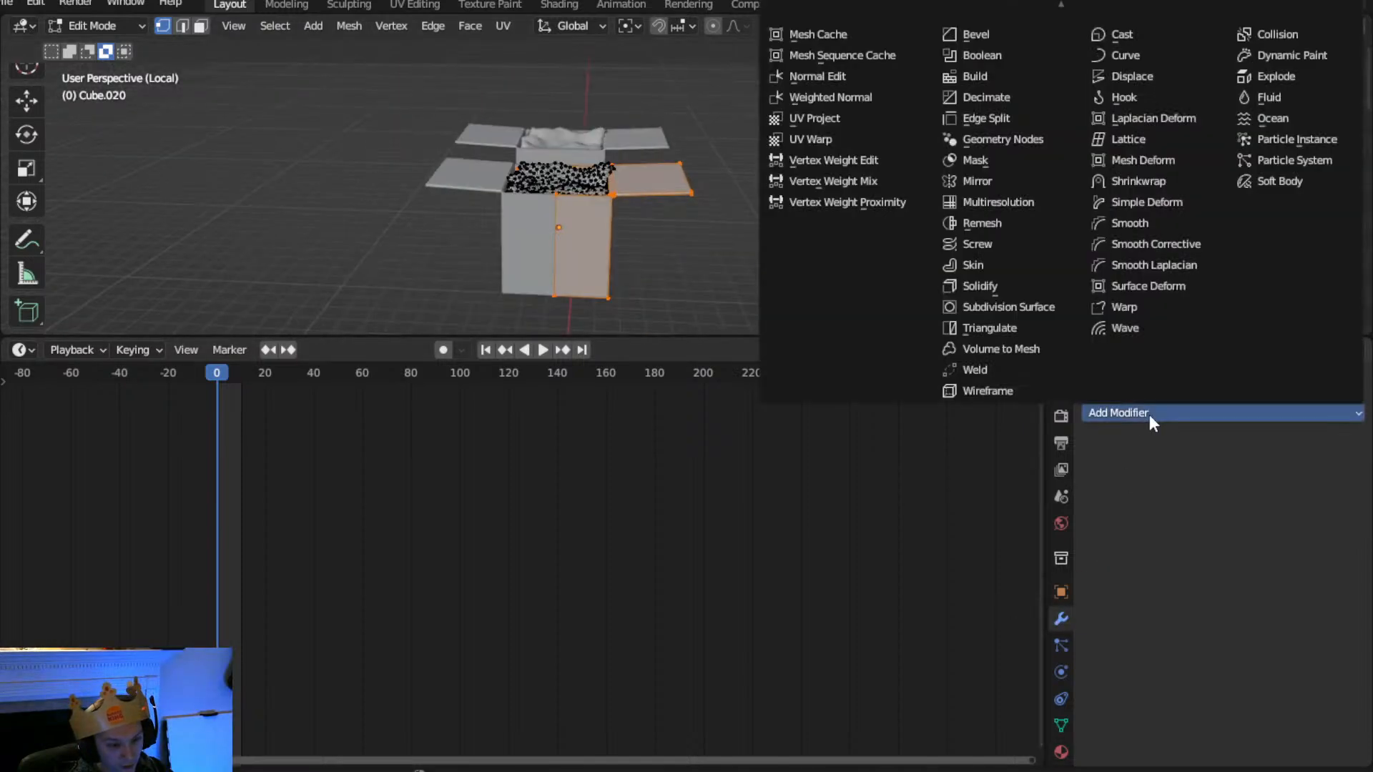
{"action": "left_click", "coordinate": [93, 26]}
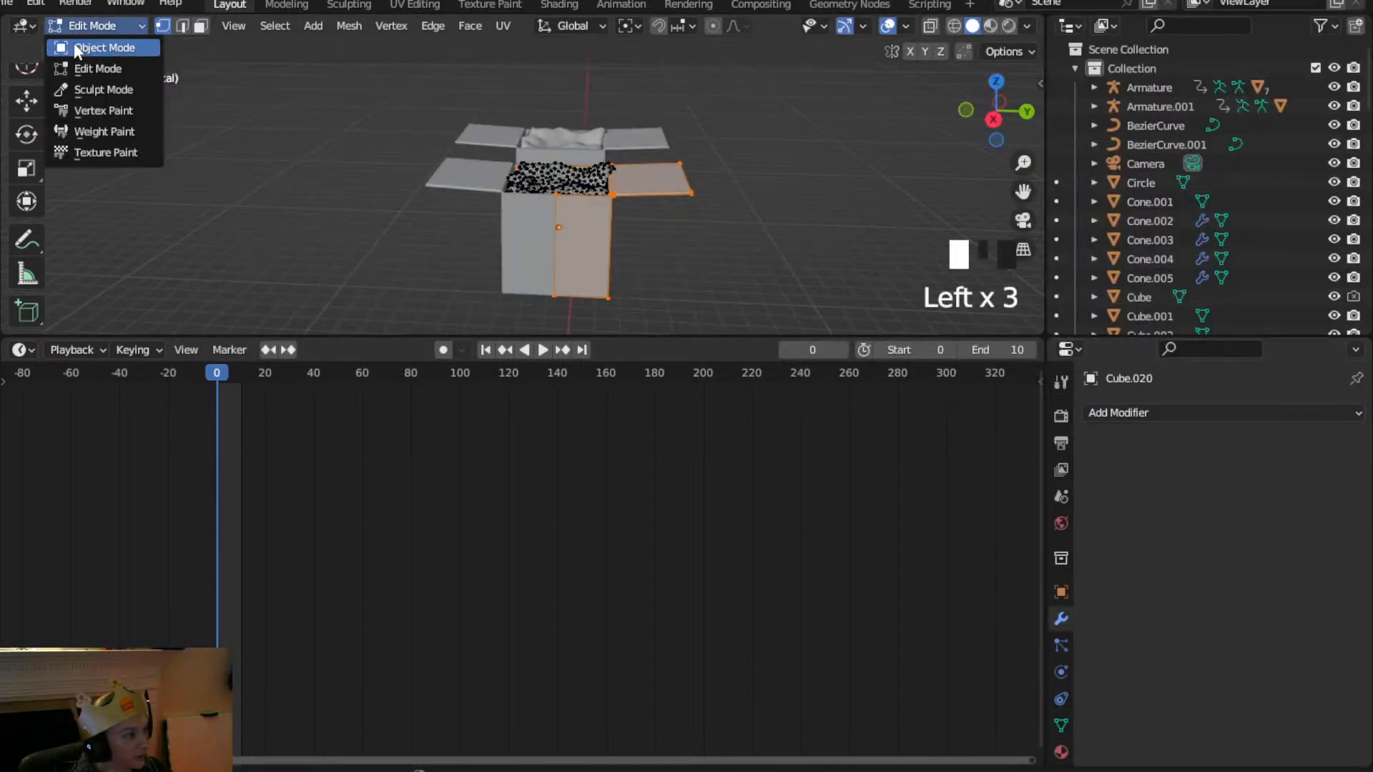
{"action": "left_click", "coordinate": [100, 45]}
Select the copied box and apply its Mirror modifier with render display enabled
{"action": "left_click", "coordinate": [550, 261]}
{"action": "left_click", "coordinate": [1288, 444]}
{"action": "left_click", "coordinate": [1307, 444]}
{"action": "left_click", "coordinate": [1307, 445]}
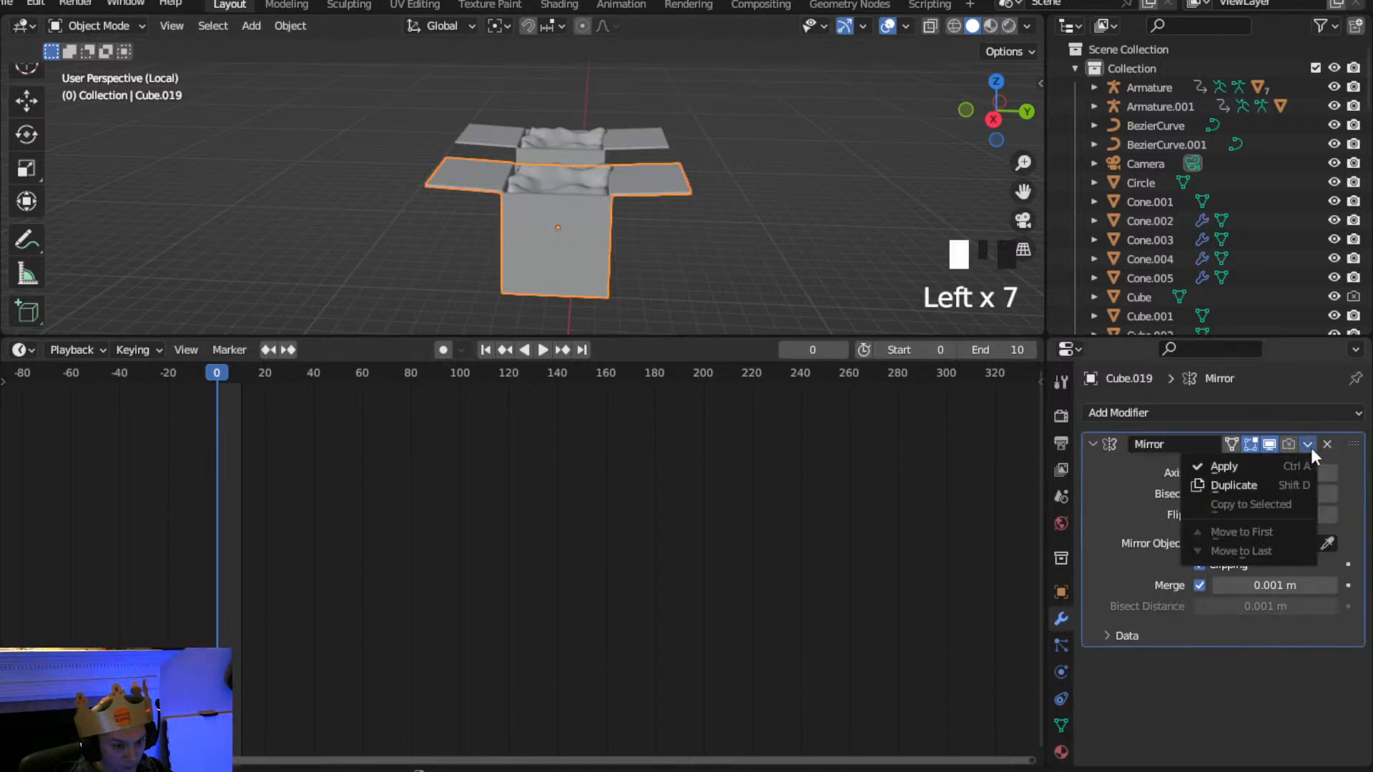
{"action": "left_click", "coordinate": [1288, 444]}
{"action": "left_click", "coordinate": [1307, 444]}
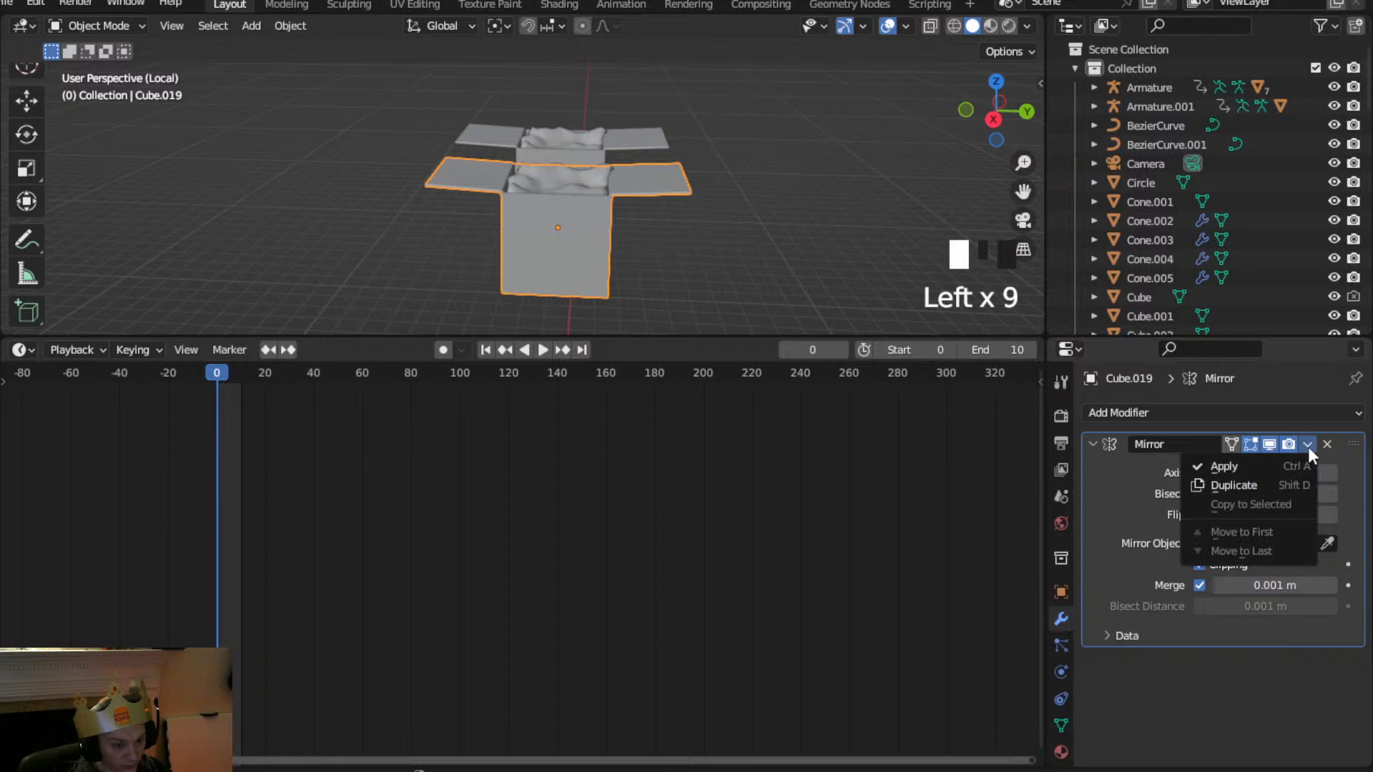
{"action": "left_click", "coordinate": [1262, 468]}
In Edit Mode and right side view, select all vertices of the copied box's +Y lid flap using wireframe shading
{"action": "left_click_drag", "start_coordinate": [118, 27], "coordinate": [93, 67]}
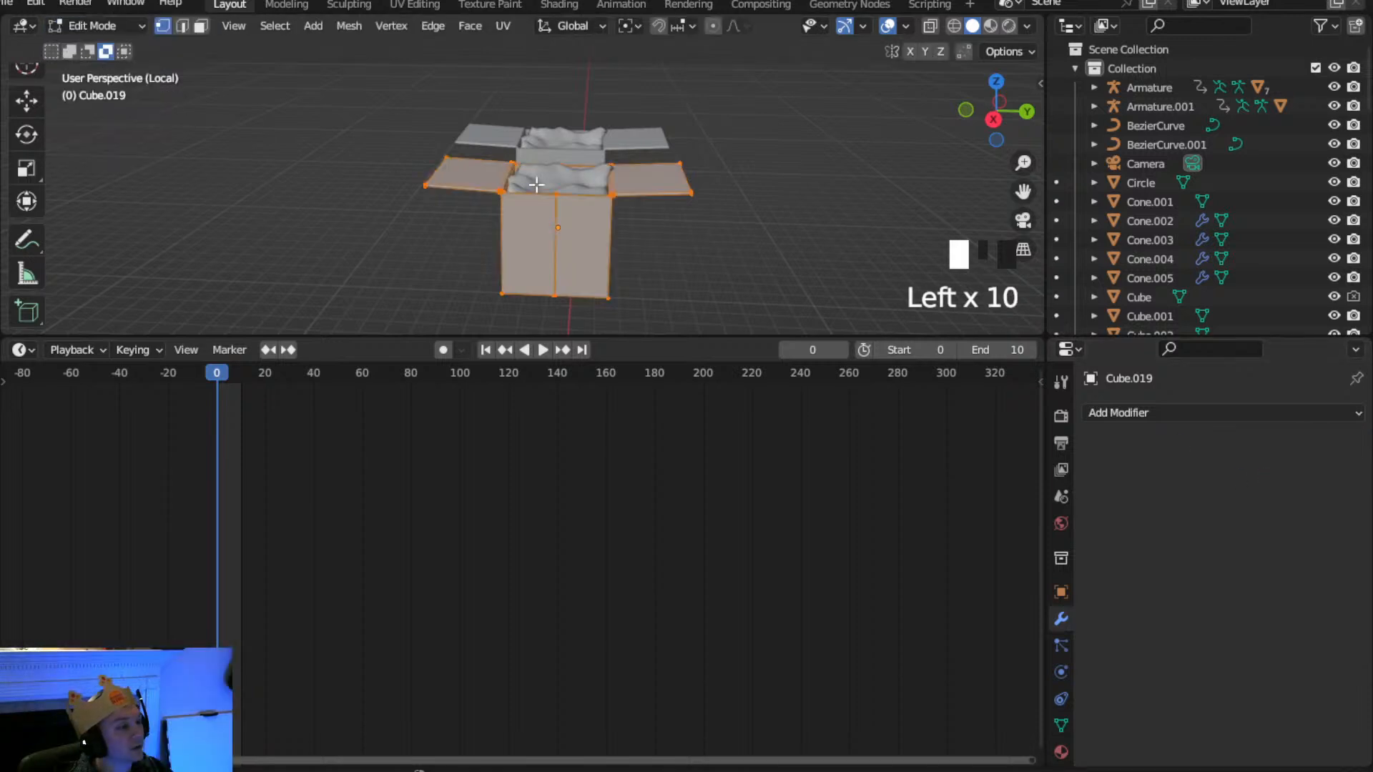
{"action": "scroll", "coordinate": [806, 244], "scroll_direction": "up", "scroll_amount": 2}
{"action": "middle_click_drag", "start_coordinate": [871, 284], "coordinate": [782, 100], "text": "shift"}
{"action": "left_click", "coordinate": [993, 120]}
{"action": "middle_click_drag", "start_coordinate": [637, 153], "coordinate": [705, 267], "text": "shift"}
{"action": "scroll", "coordinate": [622, 291], "scroll_direction": "up", "scroll_amount": 5}
{"action": "left_click", "coordinate": [736, 264]}
{"action": "left_click_drag", "start_coordinate": [748, 267], "coordinate": [530, 173]}
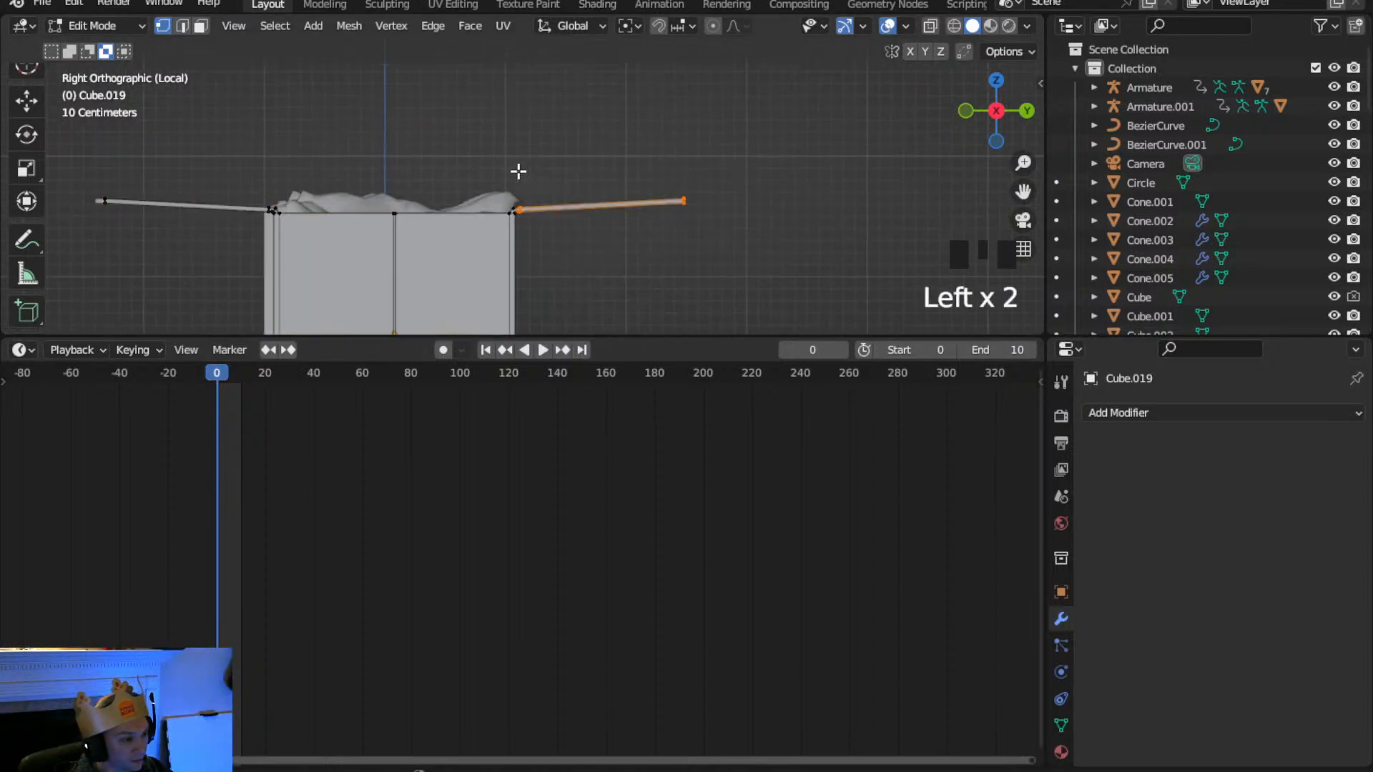
{"action": "scroll", "coordinate": [664, 319], "scroll_direction": "up", "scroll_amount": 4}
{"action": "middle_click_drag", "start_coordinate": [665, 319], "coordinate": [668, 214], "text": "shift"}
{"action": "scroll", "coordinate": [673, 225], "scroll_direction": "up", "scroll_amount": 3}
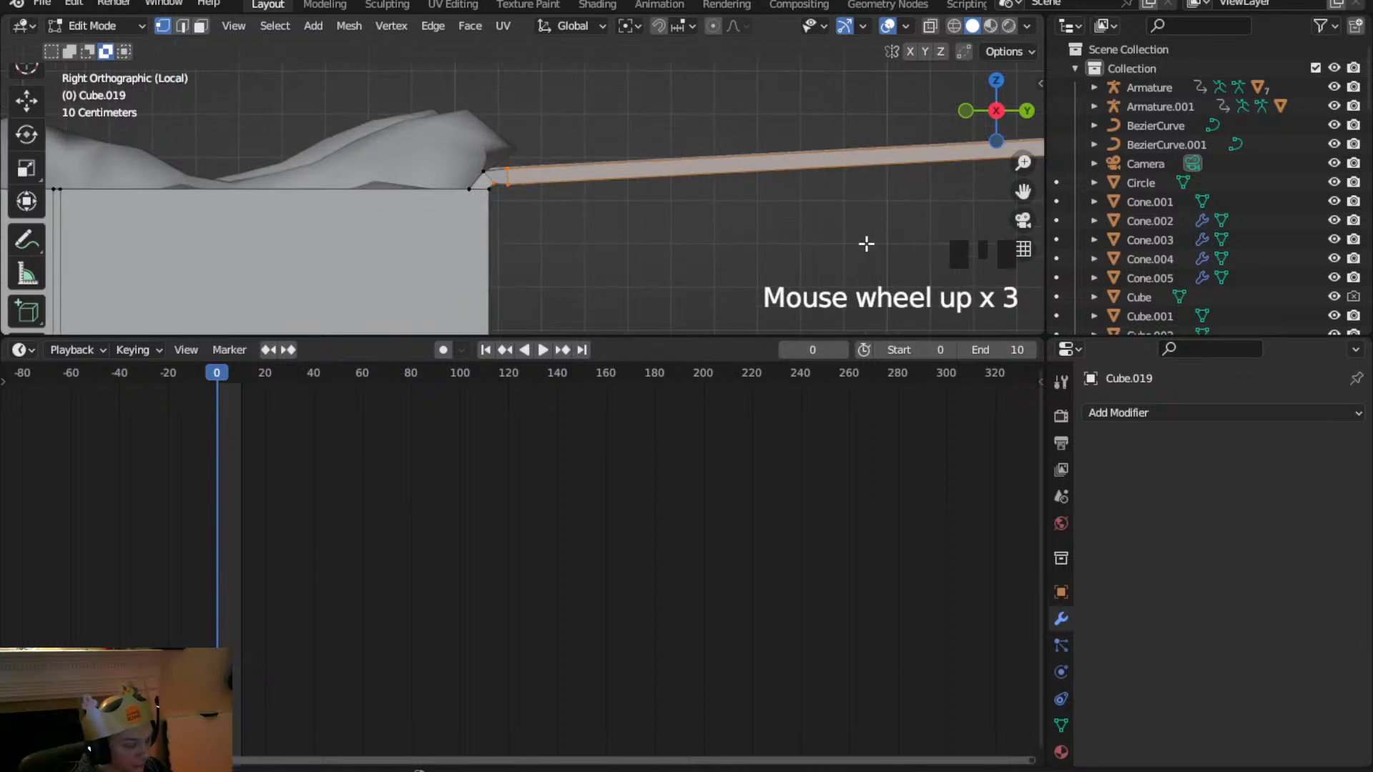
{"action": "key", "text": "z"}
{"action": "scroll", "coordinate": [668, 257], "scroll_direction": "down", "scroll_amount": 3}
{"action": "left_click_drag", "start_coordinate": [942, 241], "coordinate": [509, 124], "text": "shift"}
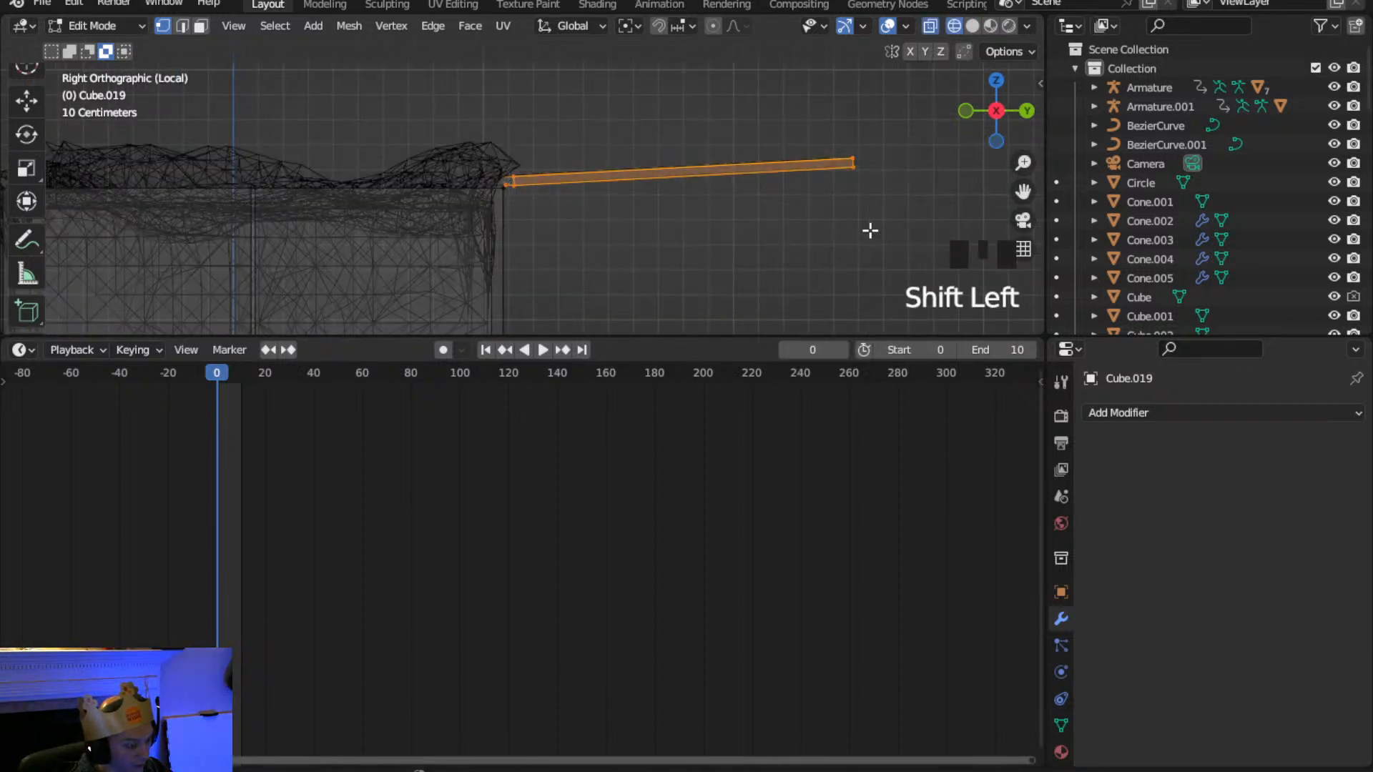
Fold the selected flap down by about 45° and reattach it to the rim, moving it about -0.14 m in Y and -0.50 m in Z
{"action": "key", "text": "r"}
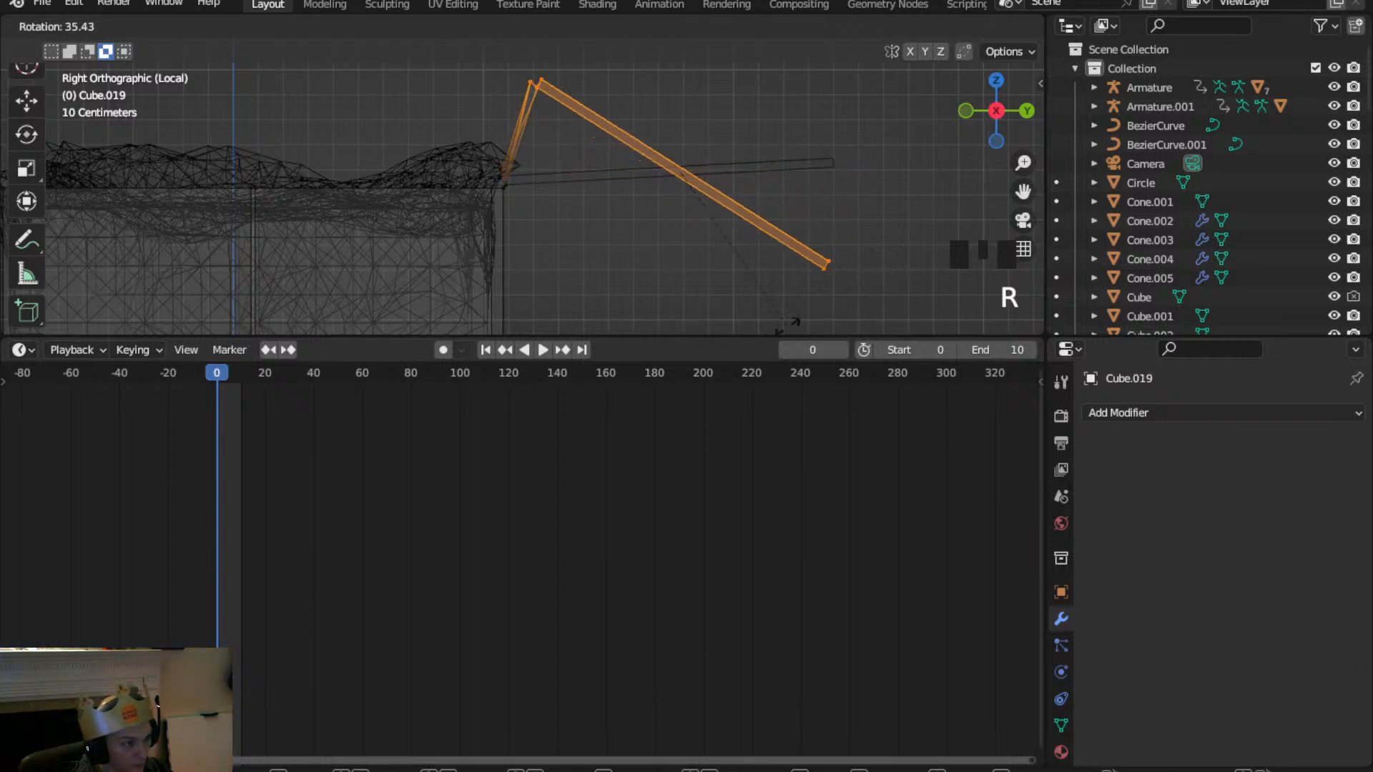
{"action": "left_click", "coordinate": [751, 326]}
{"action": "key", "text": "g"}
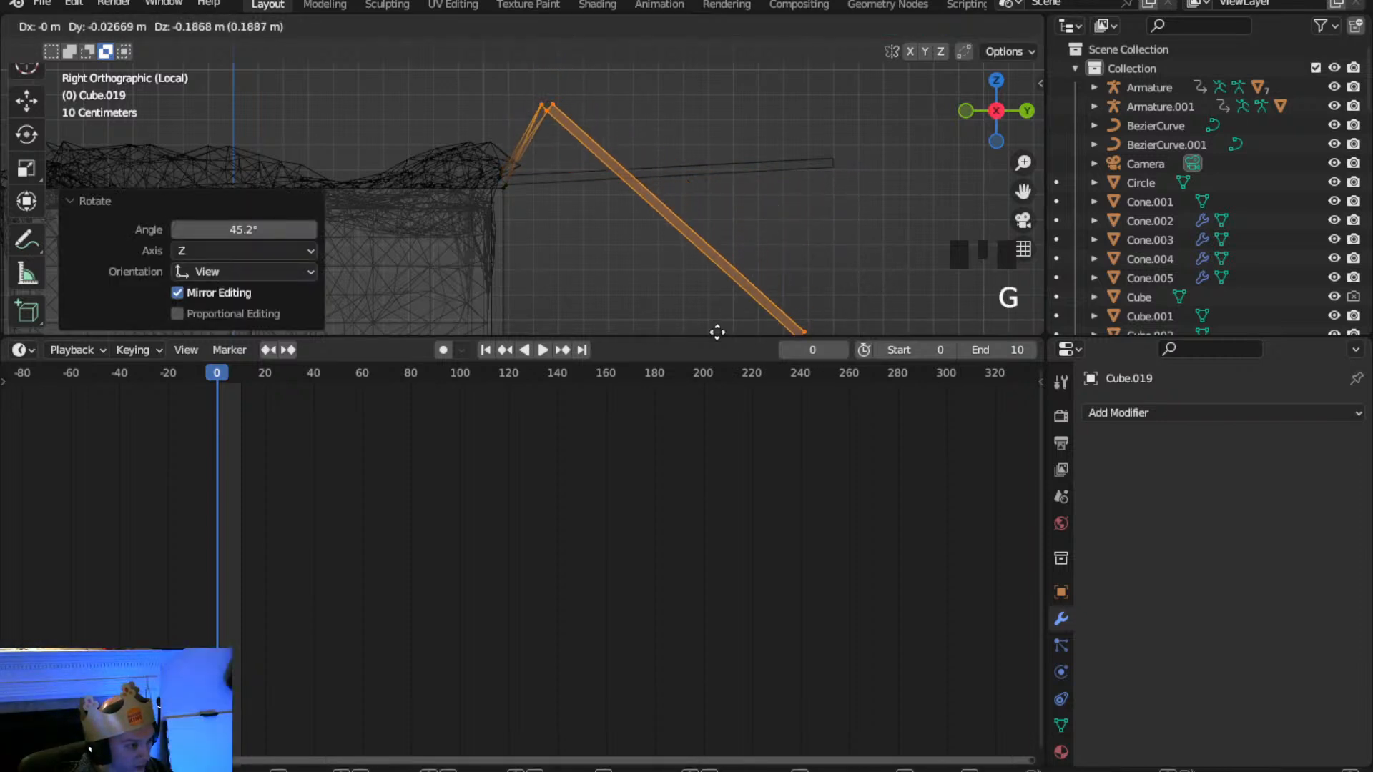
{"action": "left_click", "coordinate": [688, 113]}
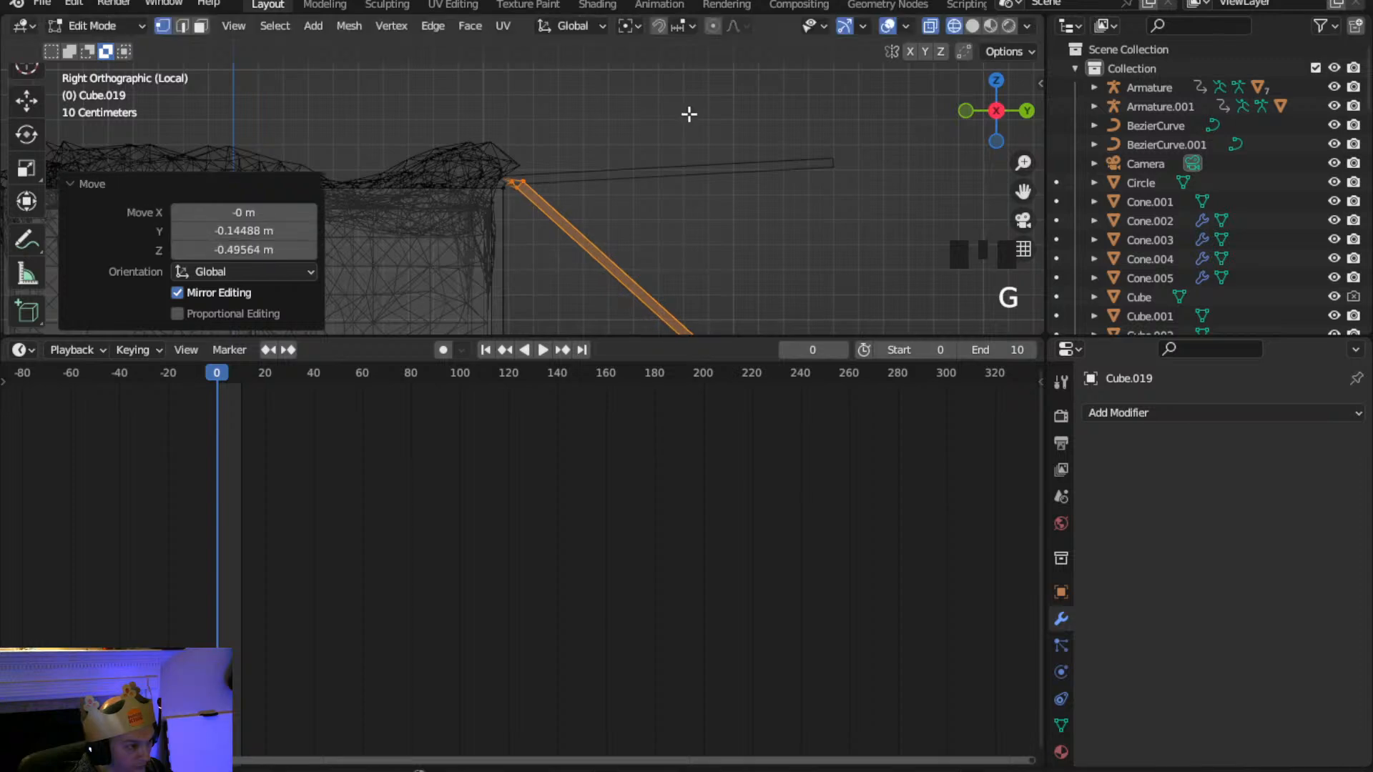
{"action": "scroll", "coordinate": [555, 144], "scroll_direction": "down", "scroll_amount": 3}
{"action": "middle_click_drag", "start_coordinate": [555, 143], "coordinate": [784, 148], "text": "shift"}
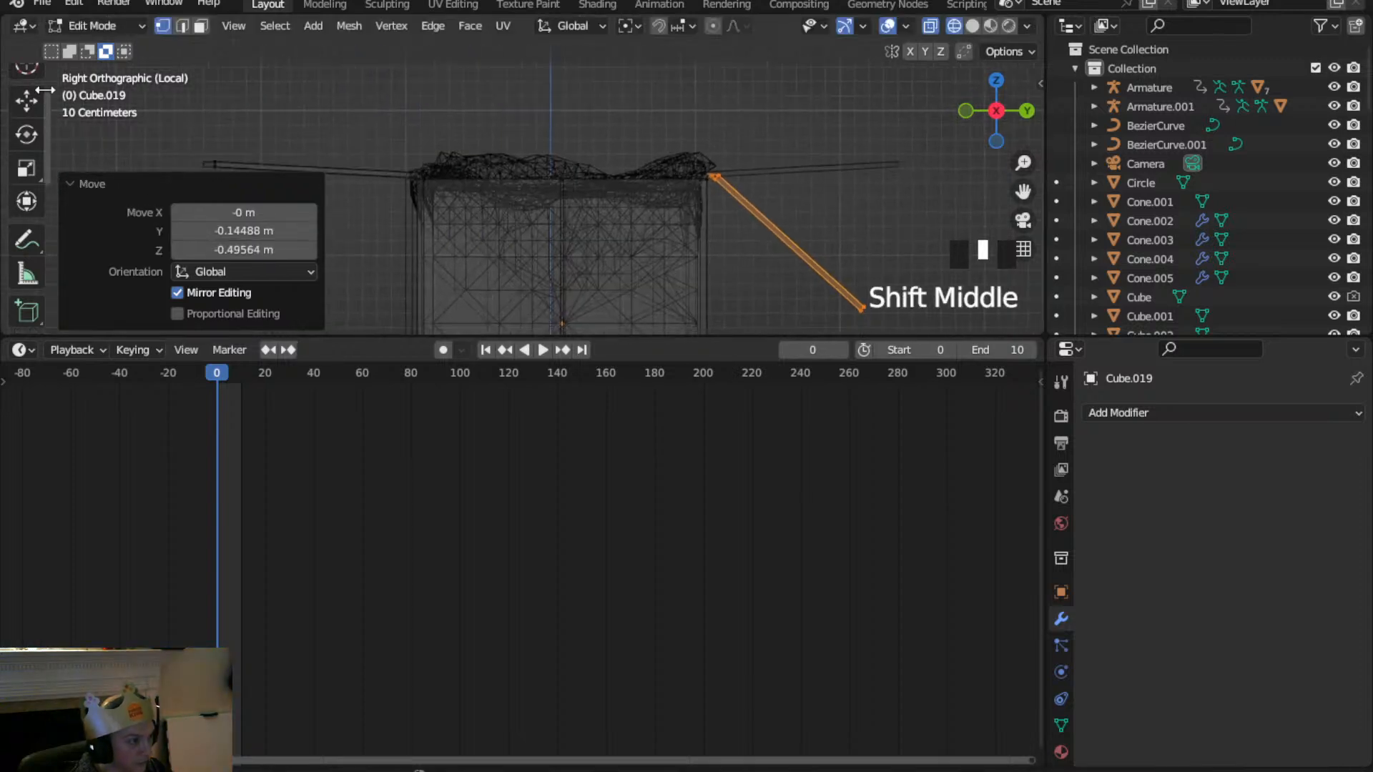
{"action": "left_click", "coordinate": [92, 24]}
{"action": "left_click", "coordinate": [103, 48]}
Rotate the copied box's sculpted filling 180° around Z and switch the viewport to Material Preview
{"action": "middle_click_drag", "start_coordinate": [286, 136], "coordinate": [392, 187]}
{"action": "scroll", "coordinate": [445, 218], "scroll_direction": "down", "scroll_amount": 4}
{"action": "middle_click_drag", "start_coordinate": [446, 223], "coordinate": [509, 203]}
{"action": "scroll", "coordinate": [607, 157], "scroll_direction": "down", "scroll_amount": 1}
{"action": "scroll", "coordinate": [544, 204], "scroll_direction": "up", "scroll_amount": 2}
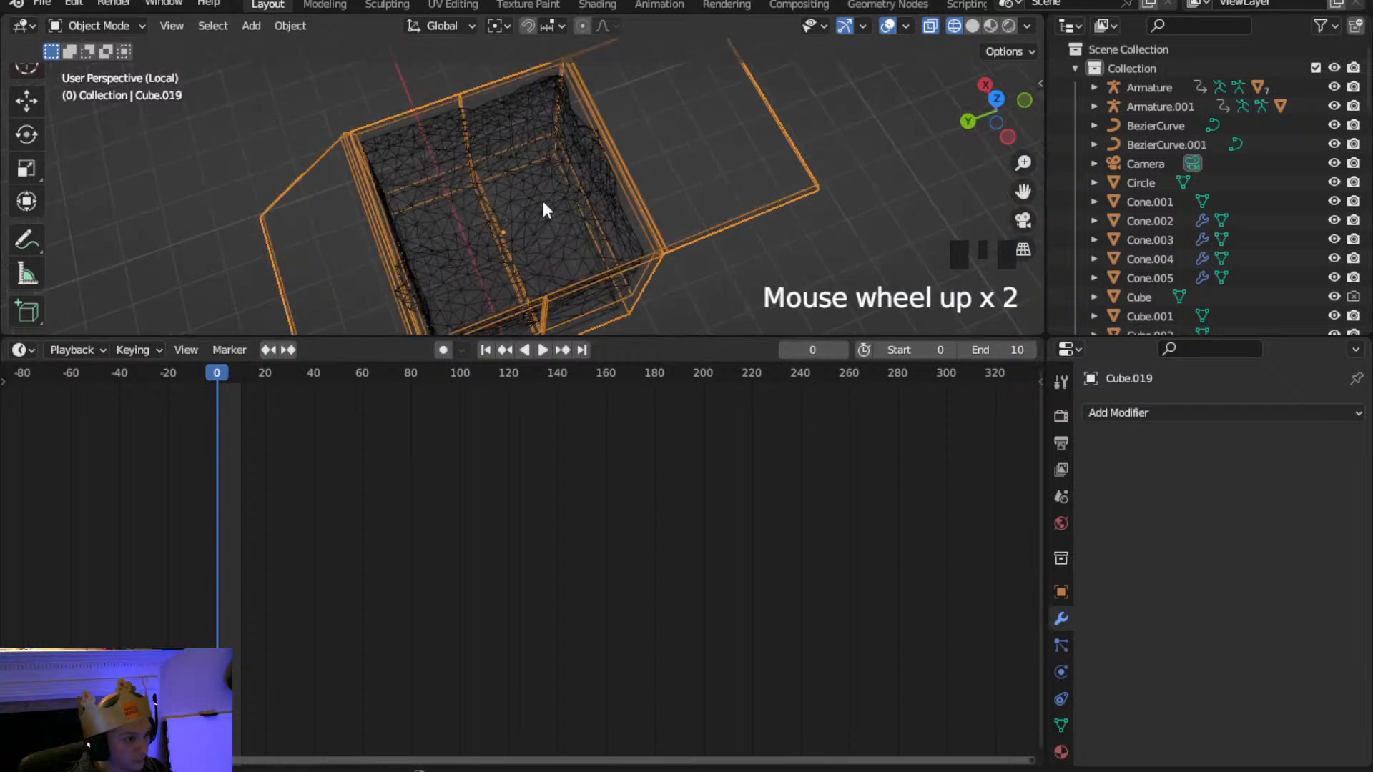
{"action": "left_click", "coordinate": [572, 233]}
{"action": "type", "text": "rz180"}
{"action": "key", "text": "Return"}
{"action": "key", "text": "z"}
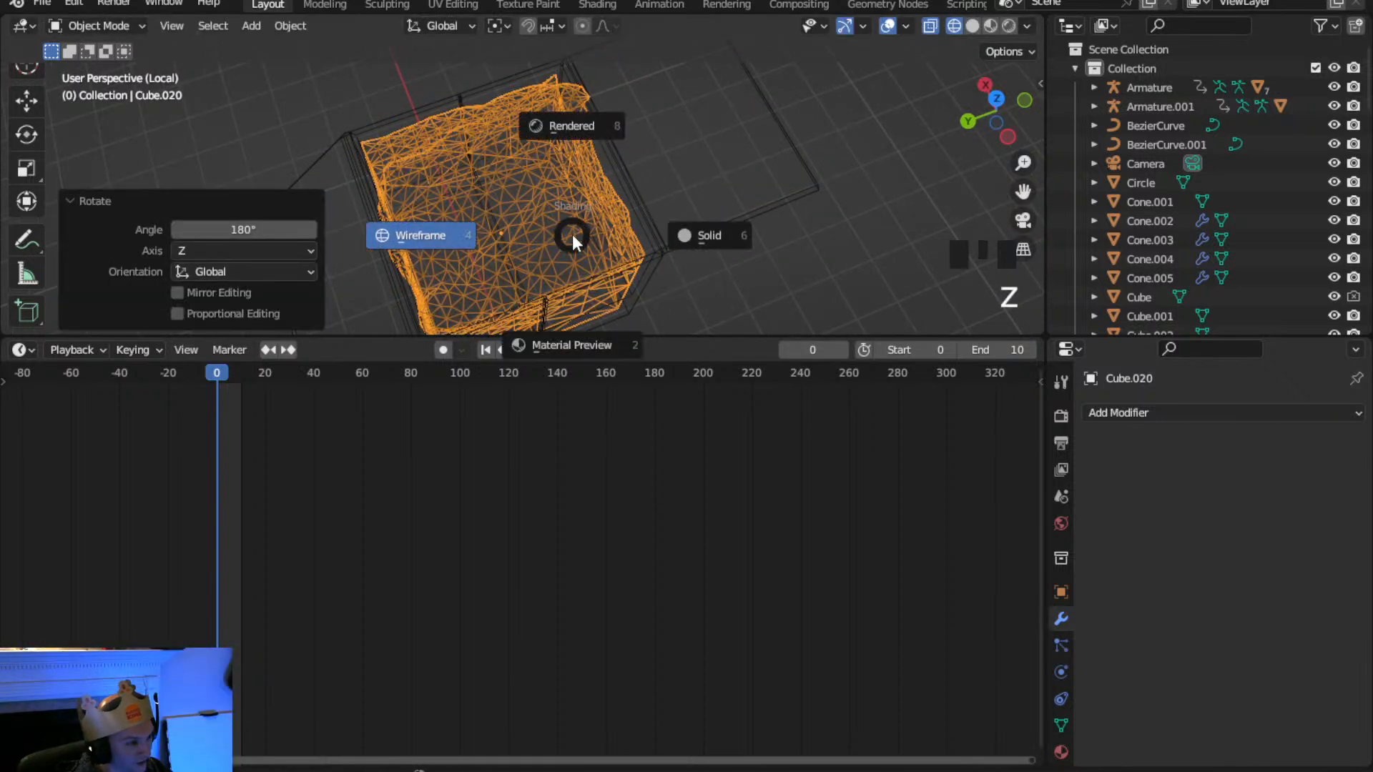
{"action": "left_click", "coordinate": [619, 344]}
{"action": "scroll", "coordinate": [660, 276], "scroll_direction": "down", "scroll_amount": 4}
{"action": "left_click", "coordinate": [584, 208]}
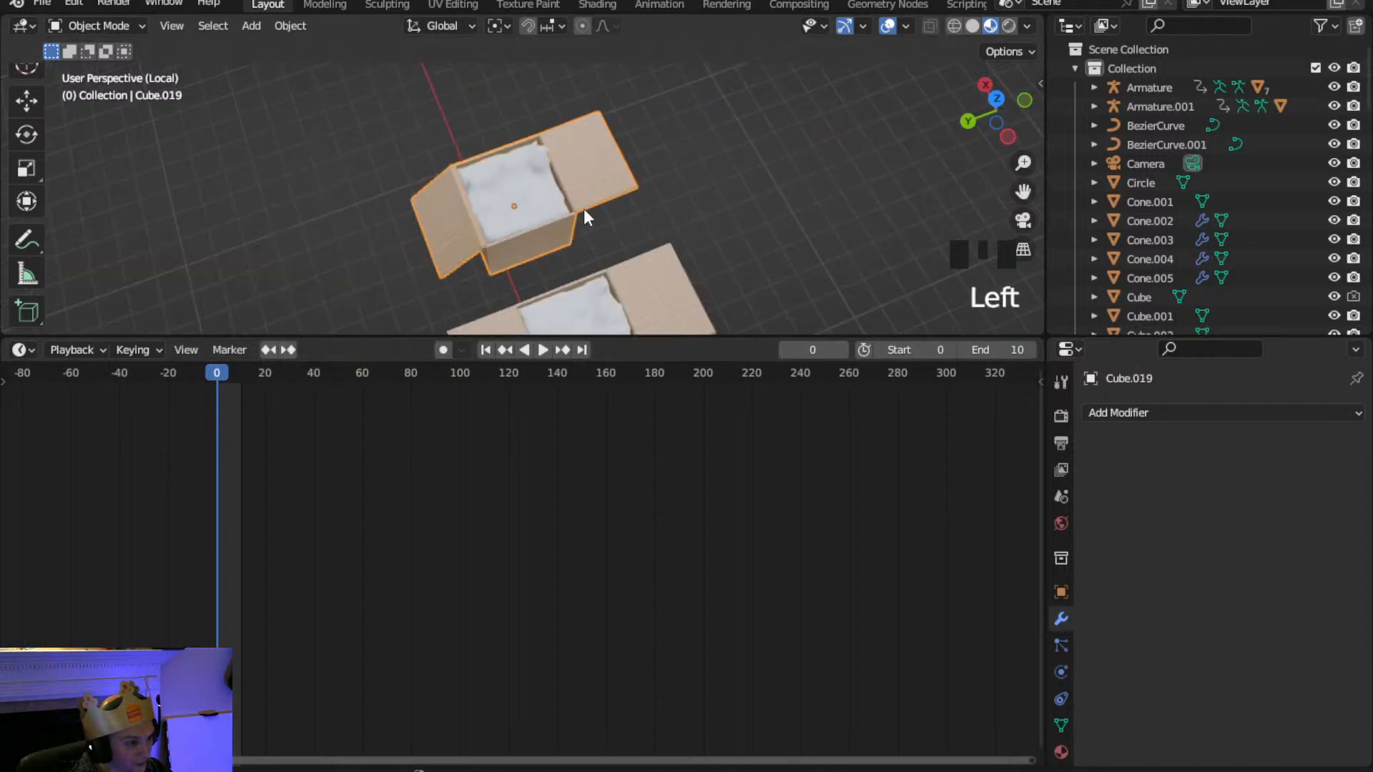
{"action": "scroll", "coordinate": [583, 208], "scroll_direction": "down", "scroll_amount": 2}
{"action": "middle_click_drag", "start_coordinate": [552, 222], "coordinate": [519, 127]}
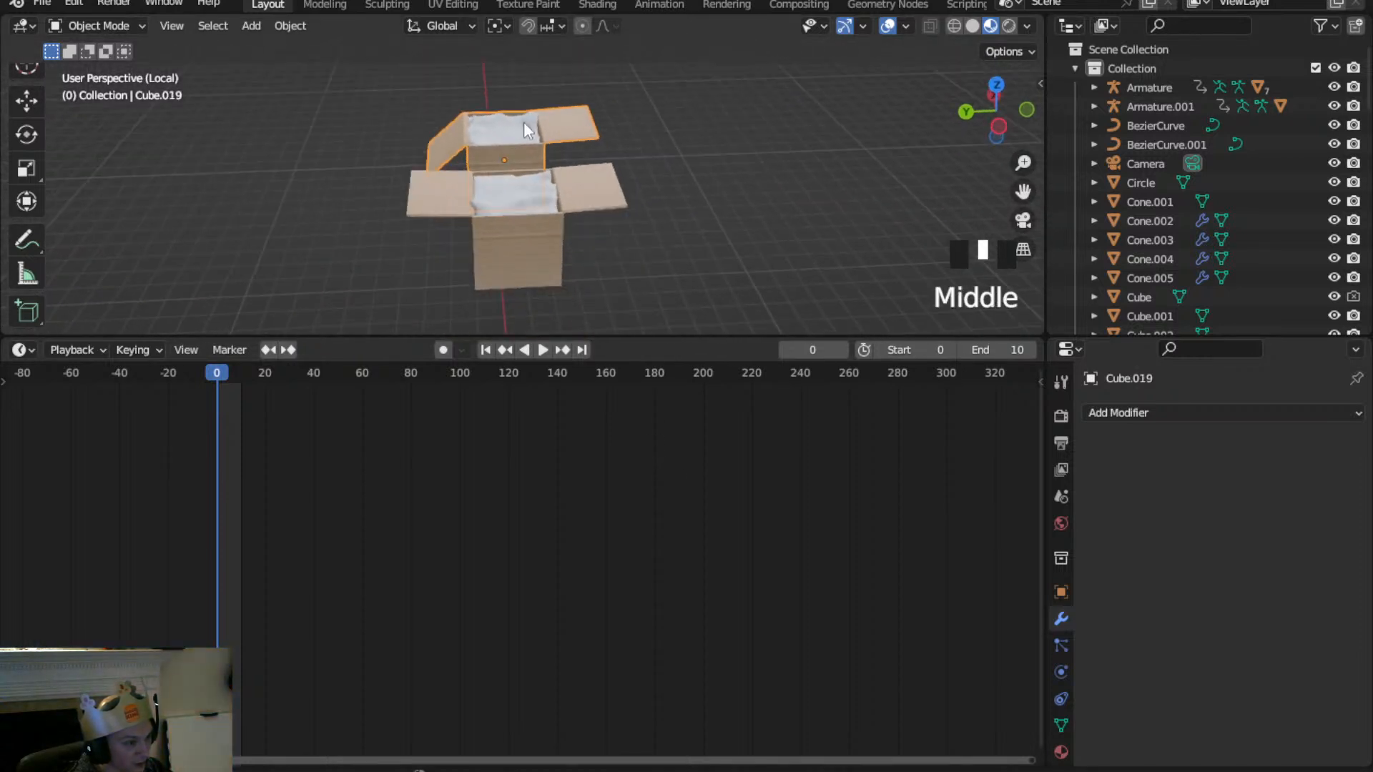
Duplicate the box with the folded flap, without its filling, and place the copy about 3.34 m along X
{"action": "left_click", "coordinate": [531, 139]}
{"action": "left_click", "coordinate": [527, 153], "text": "shift"}
{"action": "middle_click_drag", "start_coordinate": [612, 156], "coordinate": [363, 236]}
{"action": "scroll", "coordinate": [474, 229], "scroll_direction": "down", "scroll_amount": 2}
{"action": "scroll", "coordinate": [471, 233], "scroll_direction": "up", "scroll_amount": 2}
{"action": "scroll", "coordinate": [543, 143], "scroll_direction": "up", "scroll_amount": 2}
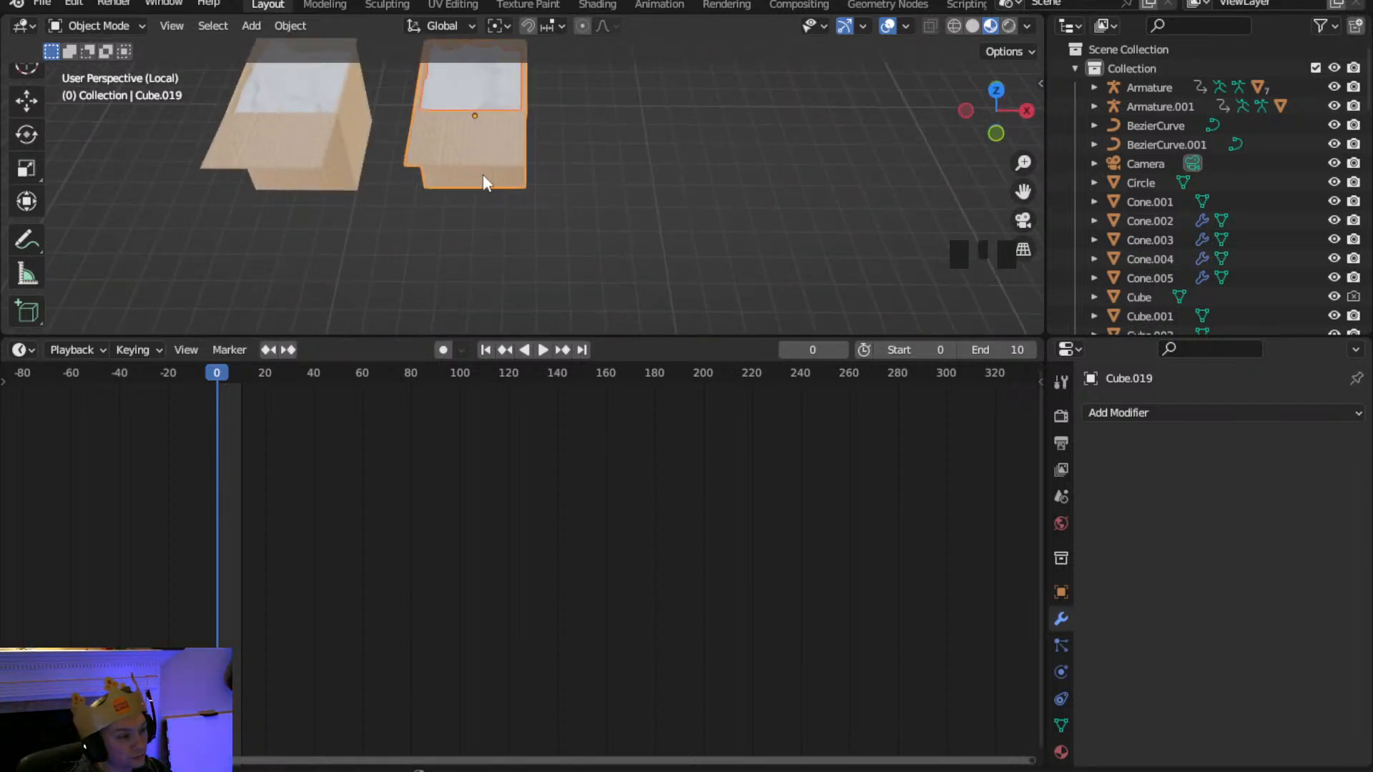
{"action": "left_click", "coordinate": [503, 157]}
{"action": "key", "text": "shift+d"}
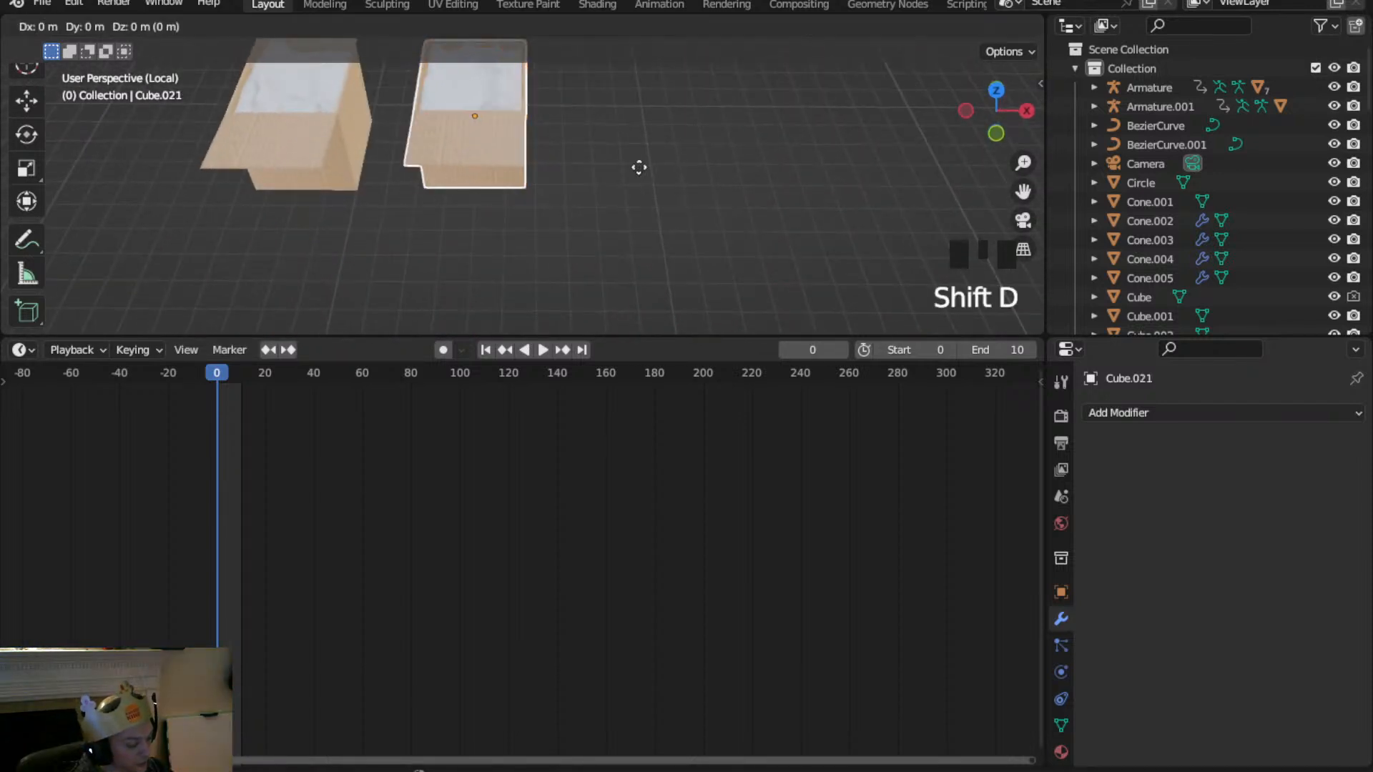
{"action": "key", "text": "x"}
{"action": "left_click", "coordinate": [803, 173]}
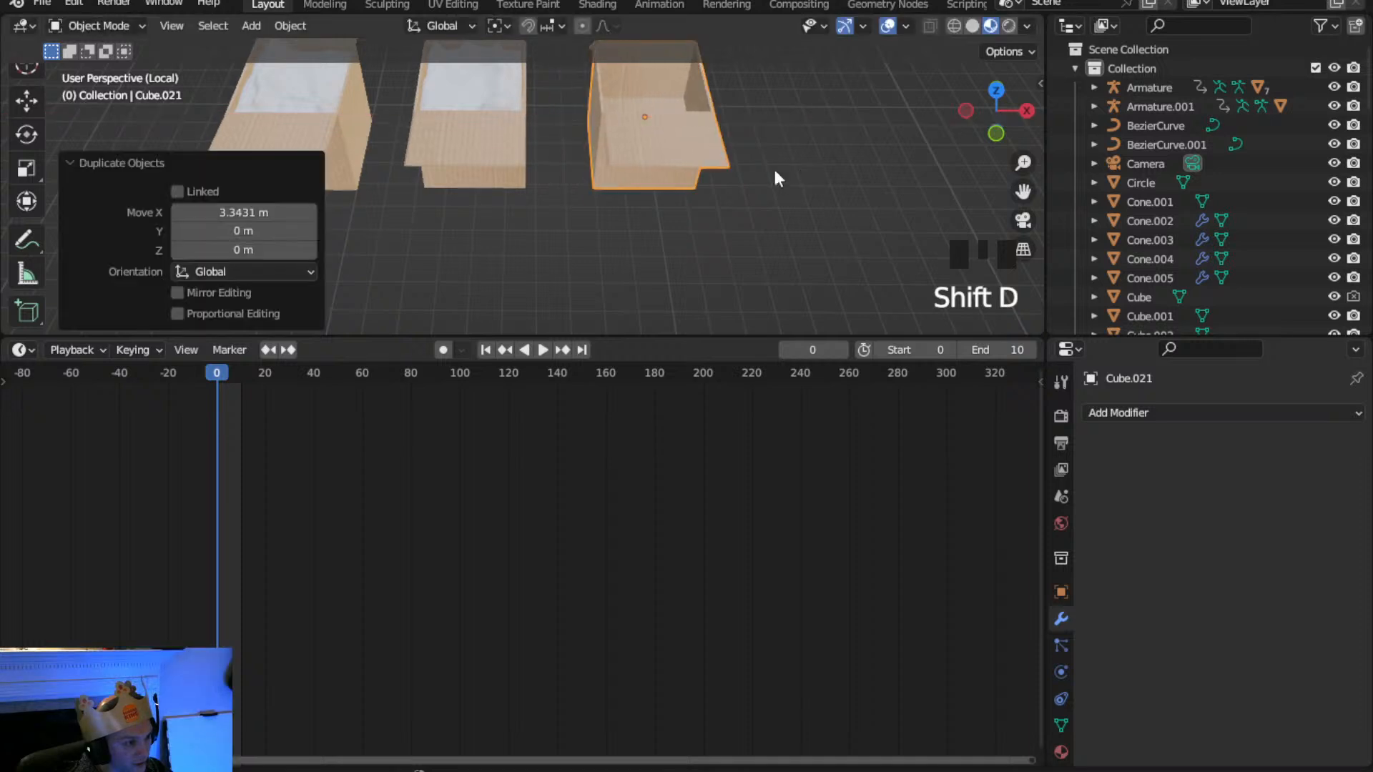
In Edit Mode on the new empty box, rotate its folded +Y flap about 51° further down in right side view
{"action": "scroll", "coordinate": [705, 160], "scroll_direction": "up", "scroll_amount": 2}
{"action": "middle_click_drag", "start_coordinate": [705, 160], "coordinate": [493, 128], "text": "shift"}
{"action": "left_click", "coordinate": [114, 32]}
{"action": "left_click", "coordinate": [106, 47]}
{"action": "left_click", "coordinate": [106, 50]}
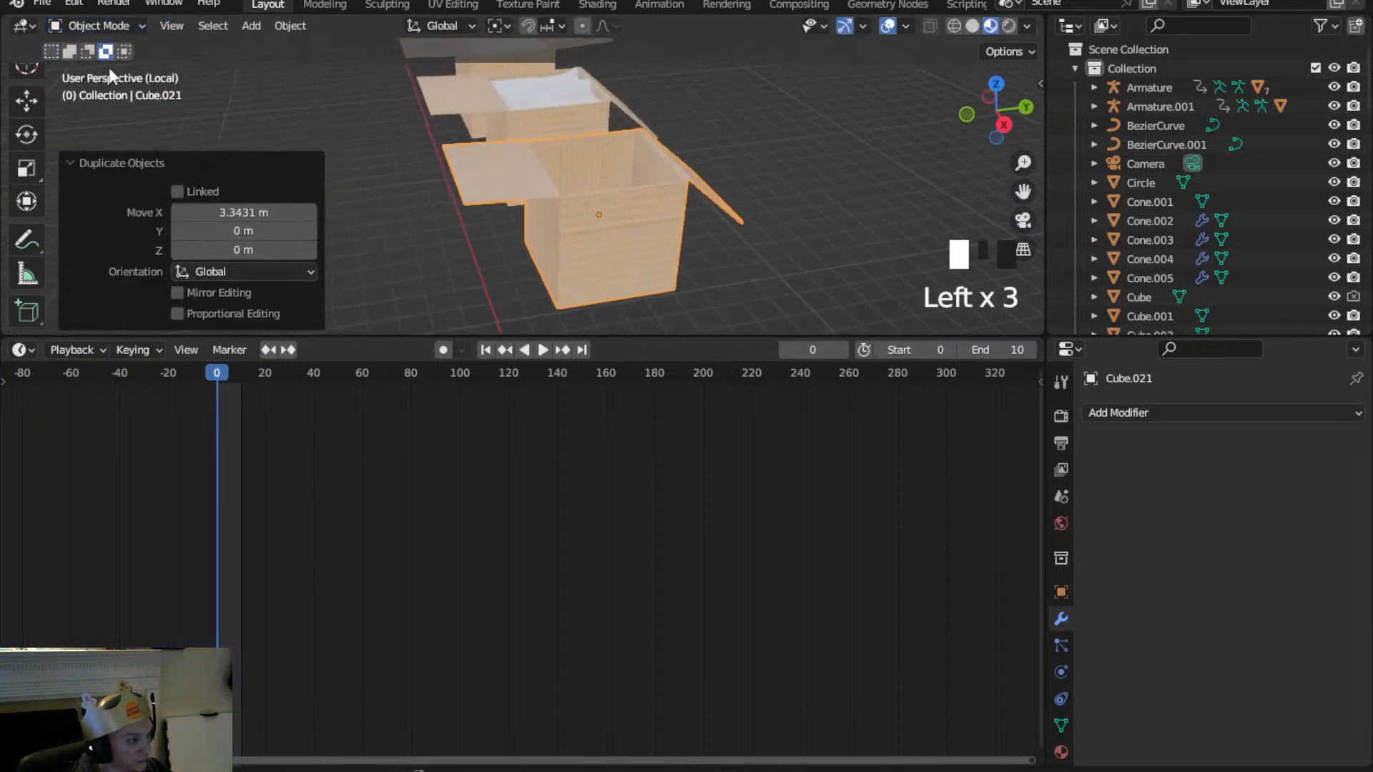
{"action": "left_click_drag", "start_coordinate": [120, 26], "coordinate": [115, 67]}
{"action": "scroll", "coordinate": [672, 173], "scroll_direction": "up", "scroll_amount": 3}
{"action": "left_click", "coordinate": [1003, 125]}
{"action": "scroll", "coordinate": [794, 216], "scroll_direction": "down", "scroll_amount": 1}
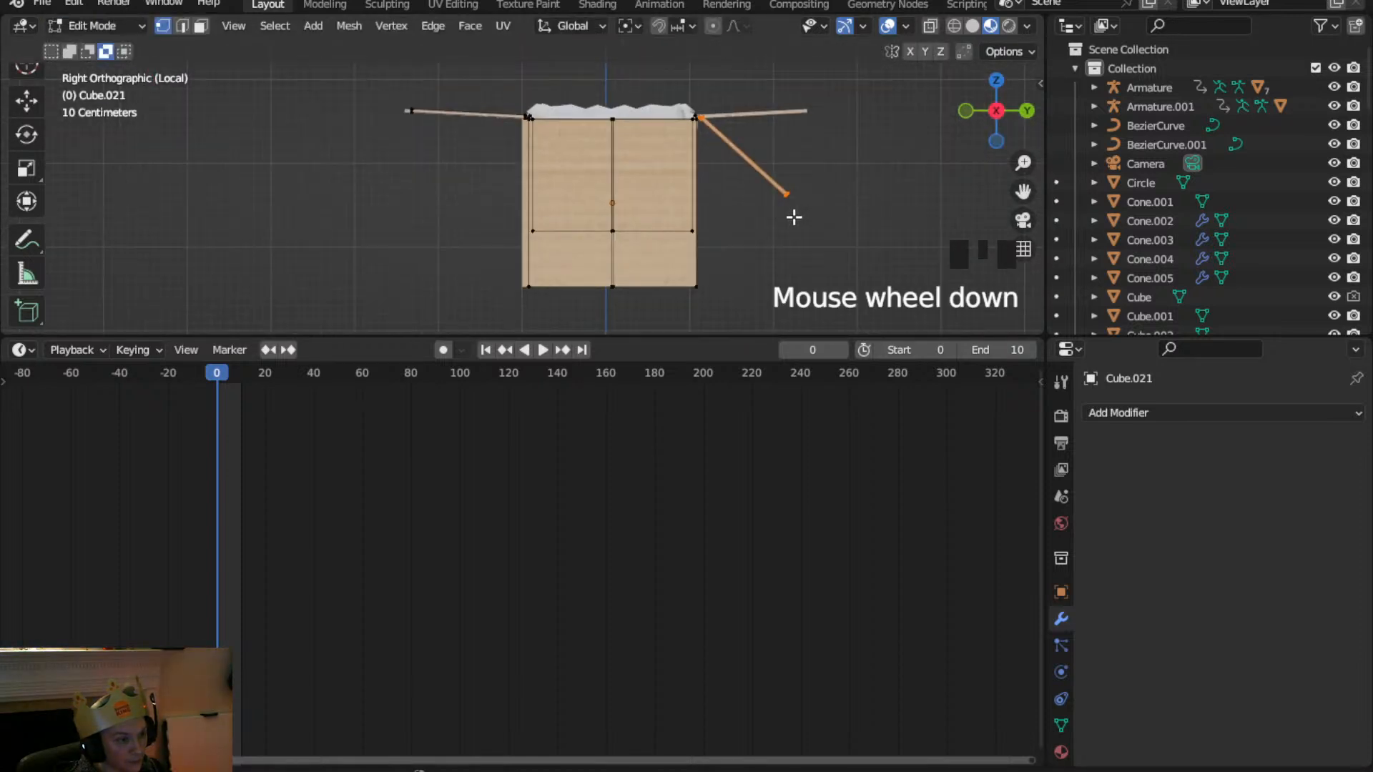
{"action": "key", "text": "r"}
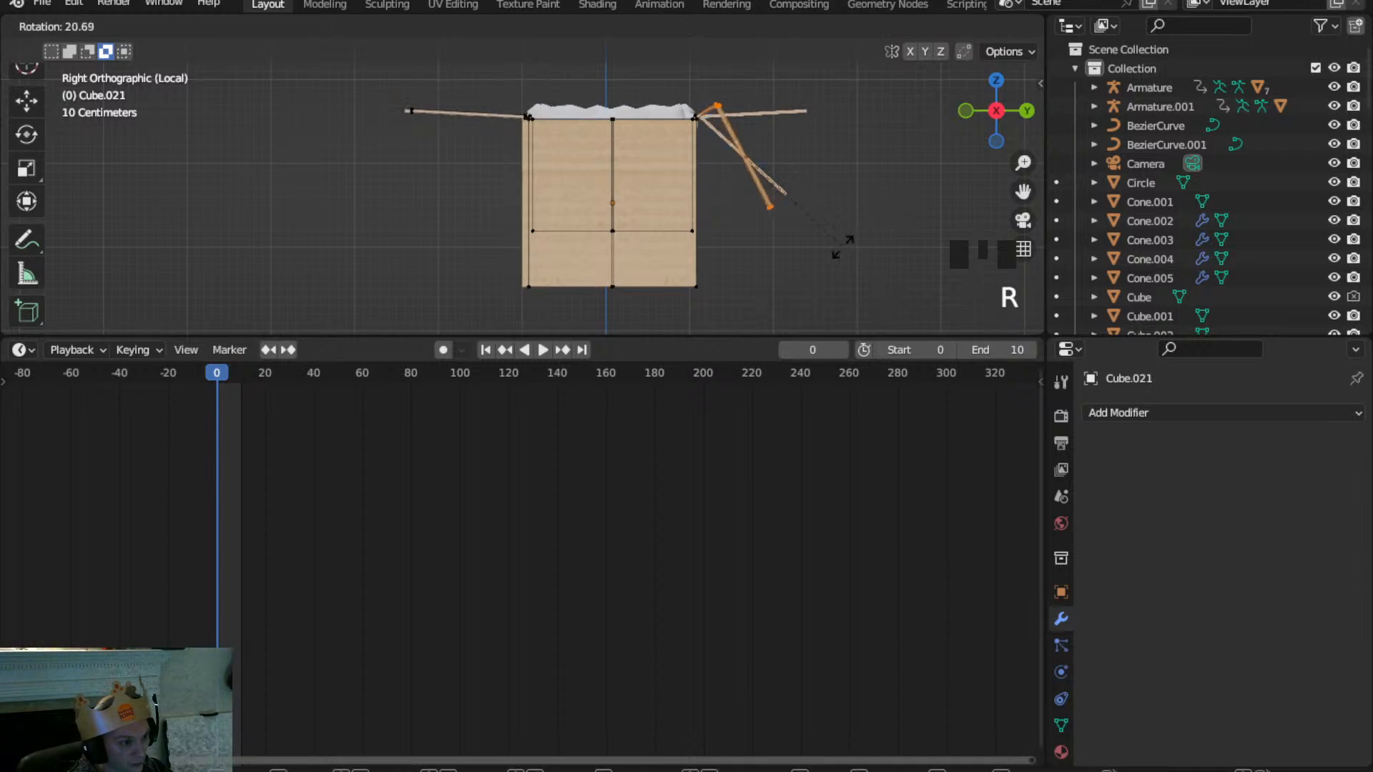
{"action": "left_click", "coordinate": [766, 236]}
Move the rotated flap about -0.57 m in Y and -0.23 m in Z to meet the box's upper rim
{"action": "scroll", "coordinate": [839, 153], "scroll_direction": "up", "scroll_amount": 3}
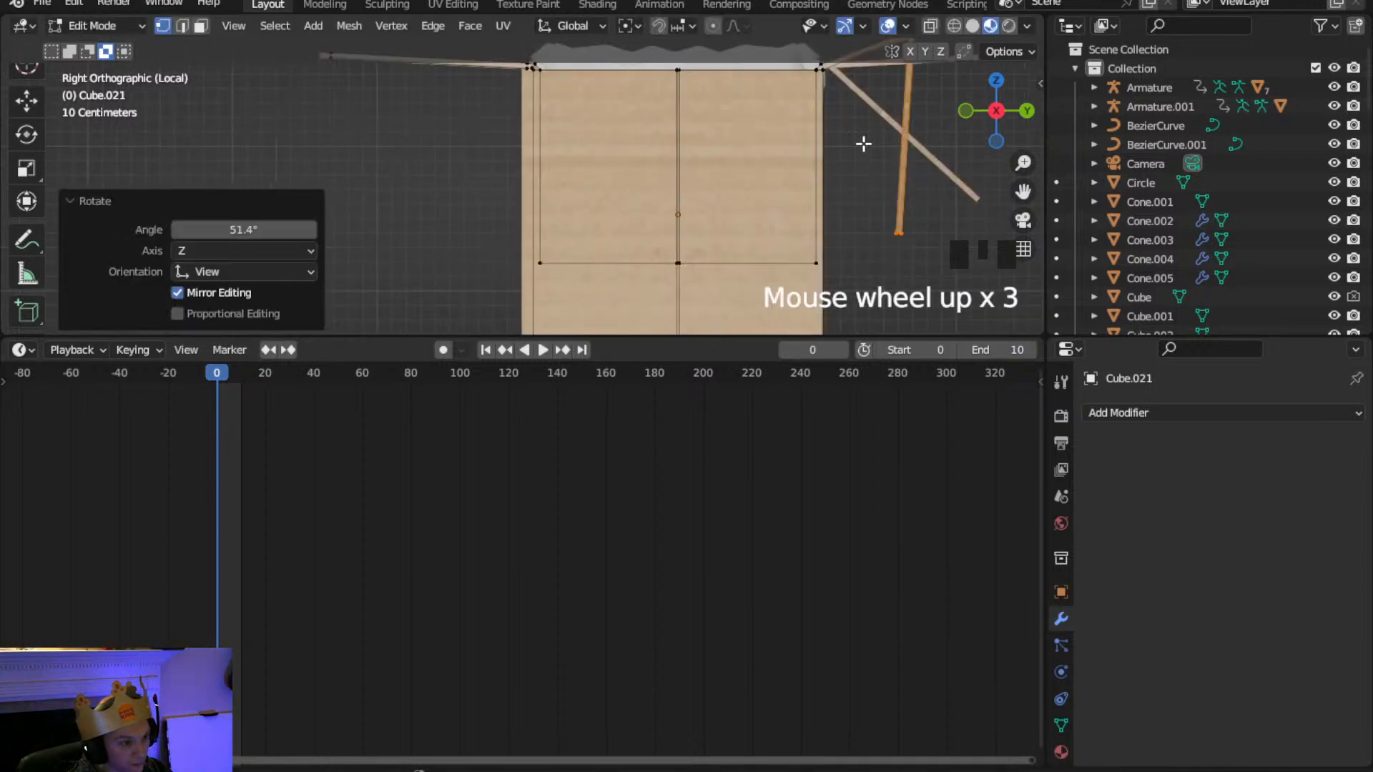
{"action": "middle_click_drag", "start_coordinate": [839, 153], "coordinate": [637, 224], "text": "shift"}
{"action": "scroll", "coordinate": [622, 205], "scroll_direction": "up", "scroll_amount": 2}
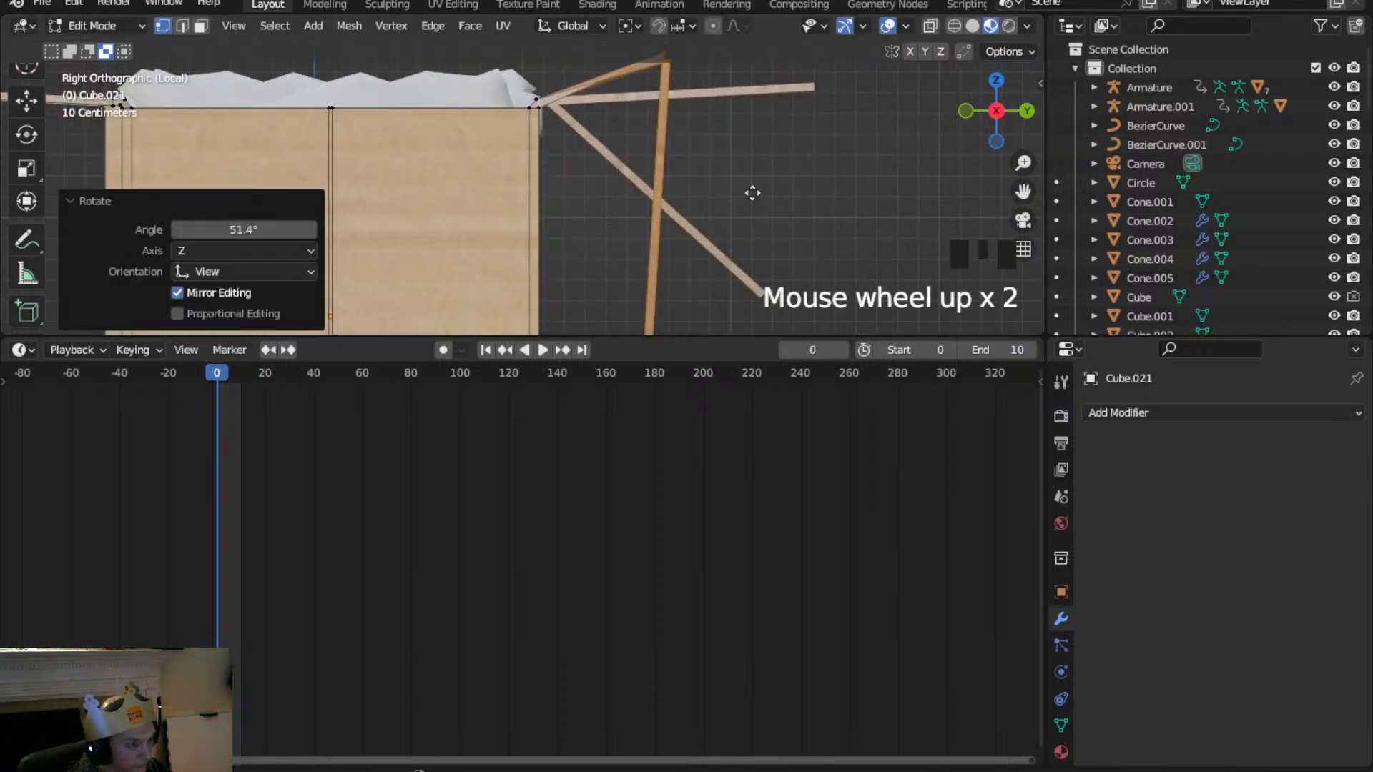
{"action": "key", "text": "g"}
{"action": "left_click", "coordinate": [629, 251]}
Tilt the hanging flap about -7° and shift it about 0.11 m in Y so it hangs just outside the wall
{"action": "key", "text": "r"}
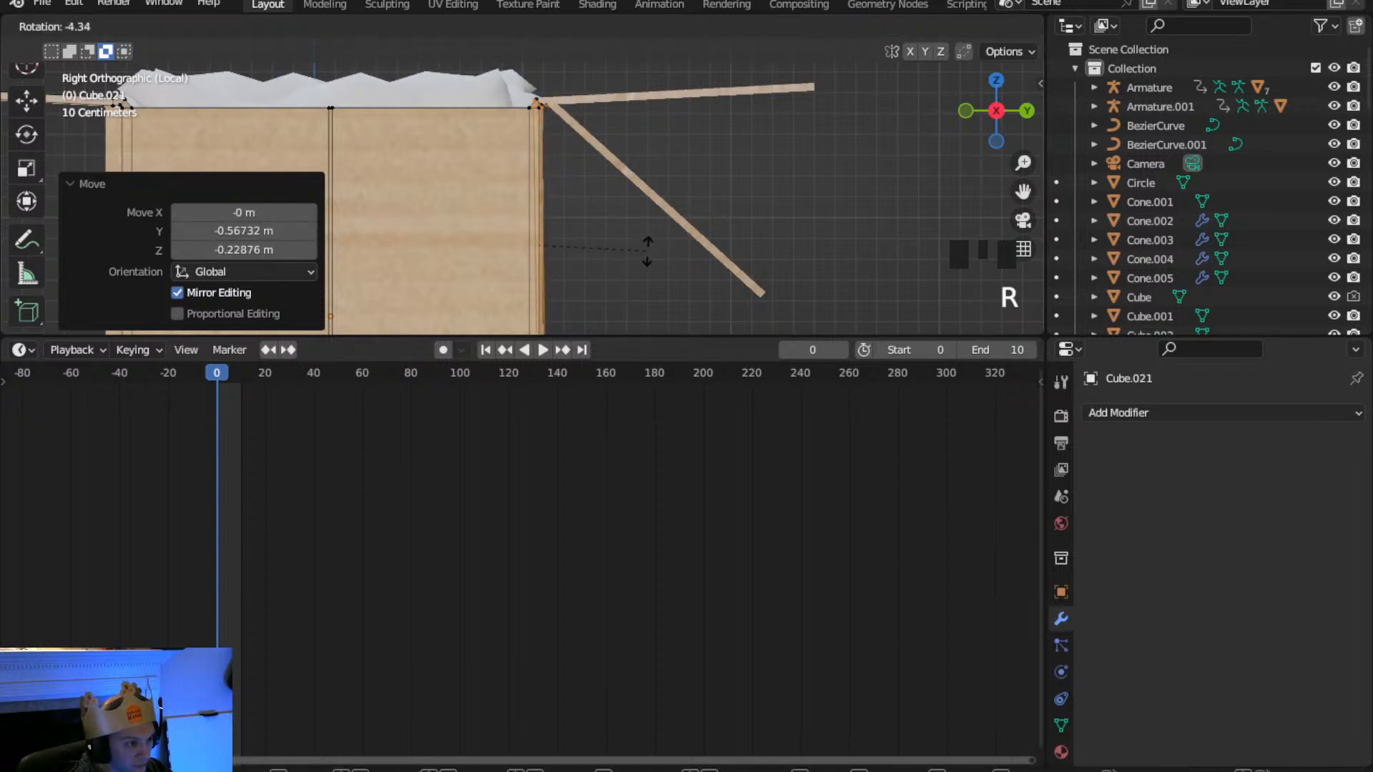
{"action": "left_click", "coordinate": [707, 244]}
{"action": "key", "text": "g"}
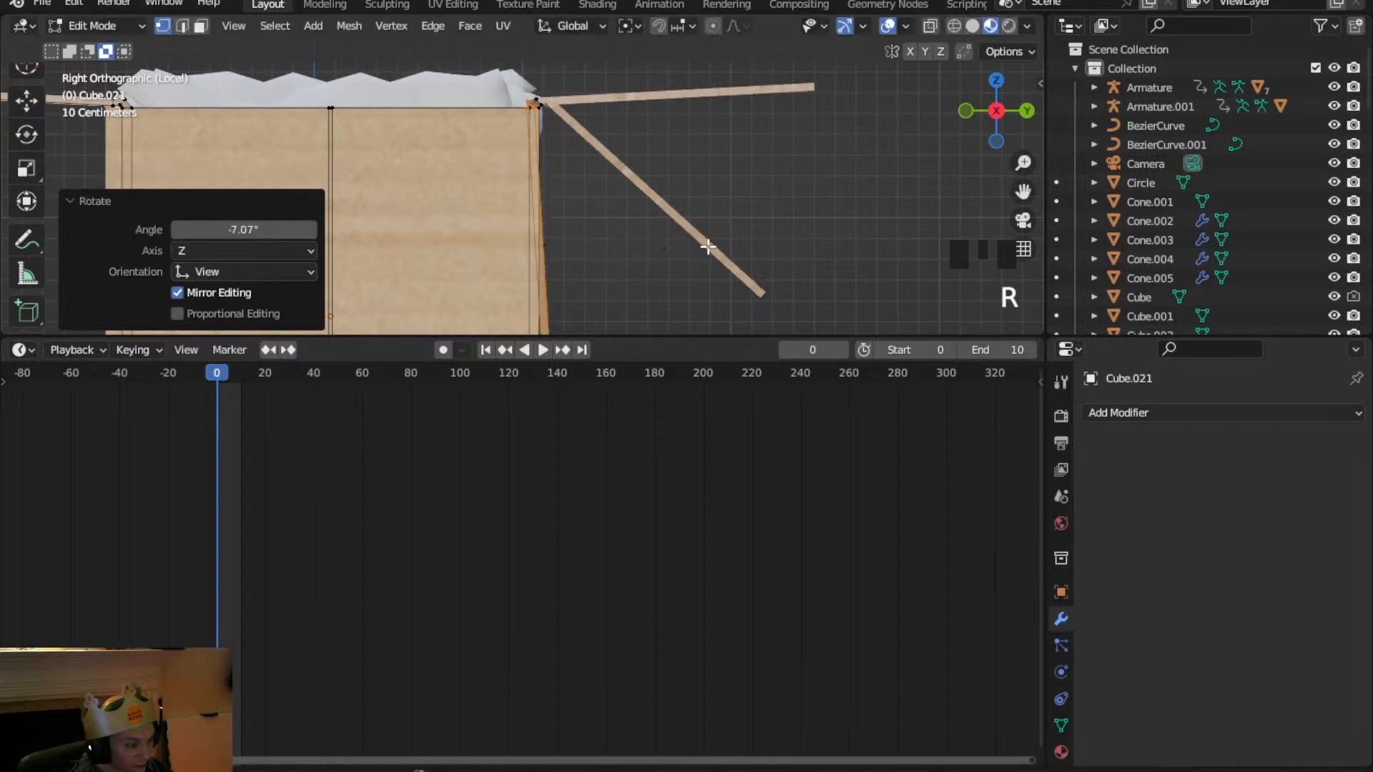
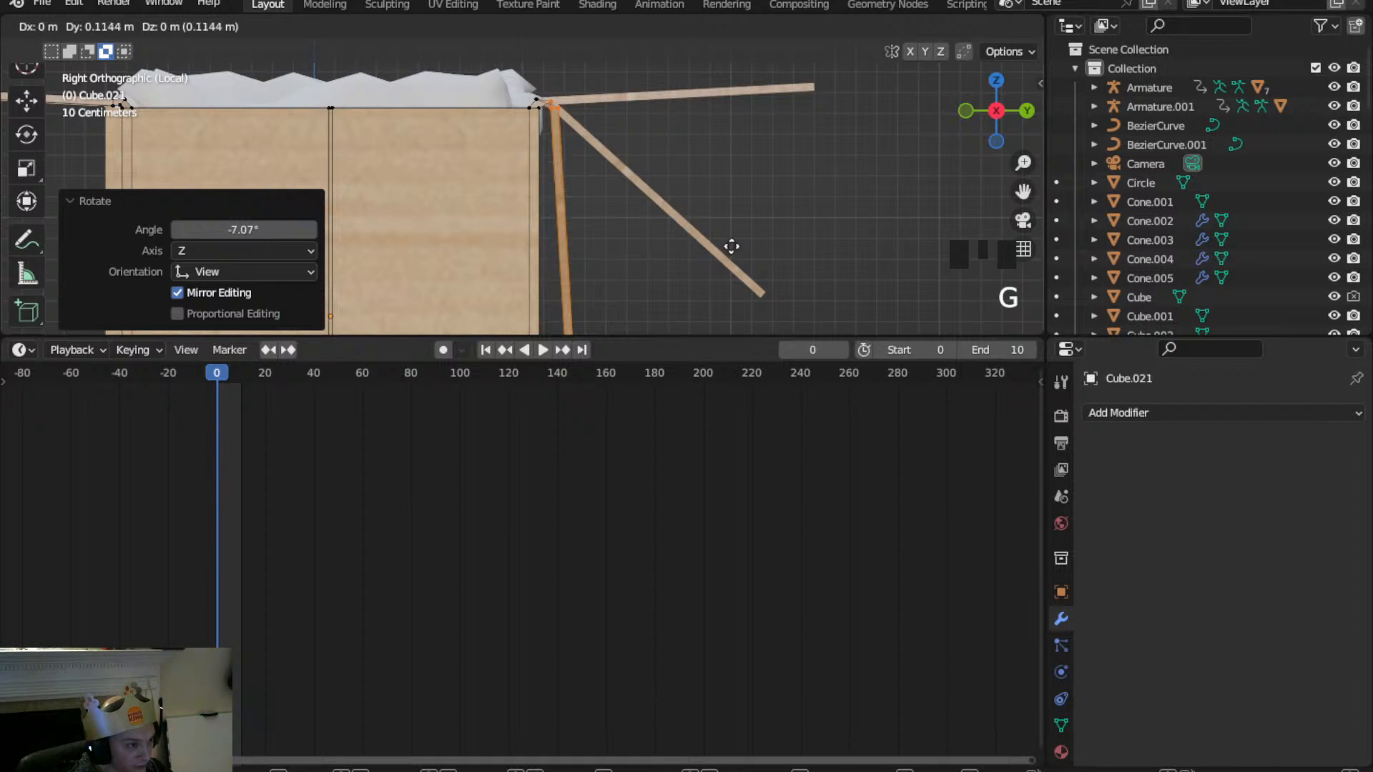
{"action": "left_click", "coordinate": [731, 247]}
{"action": "left_click", "coordinate": [120, 26]}
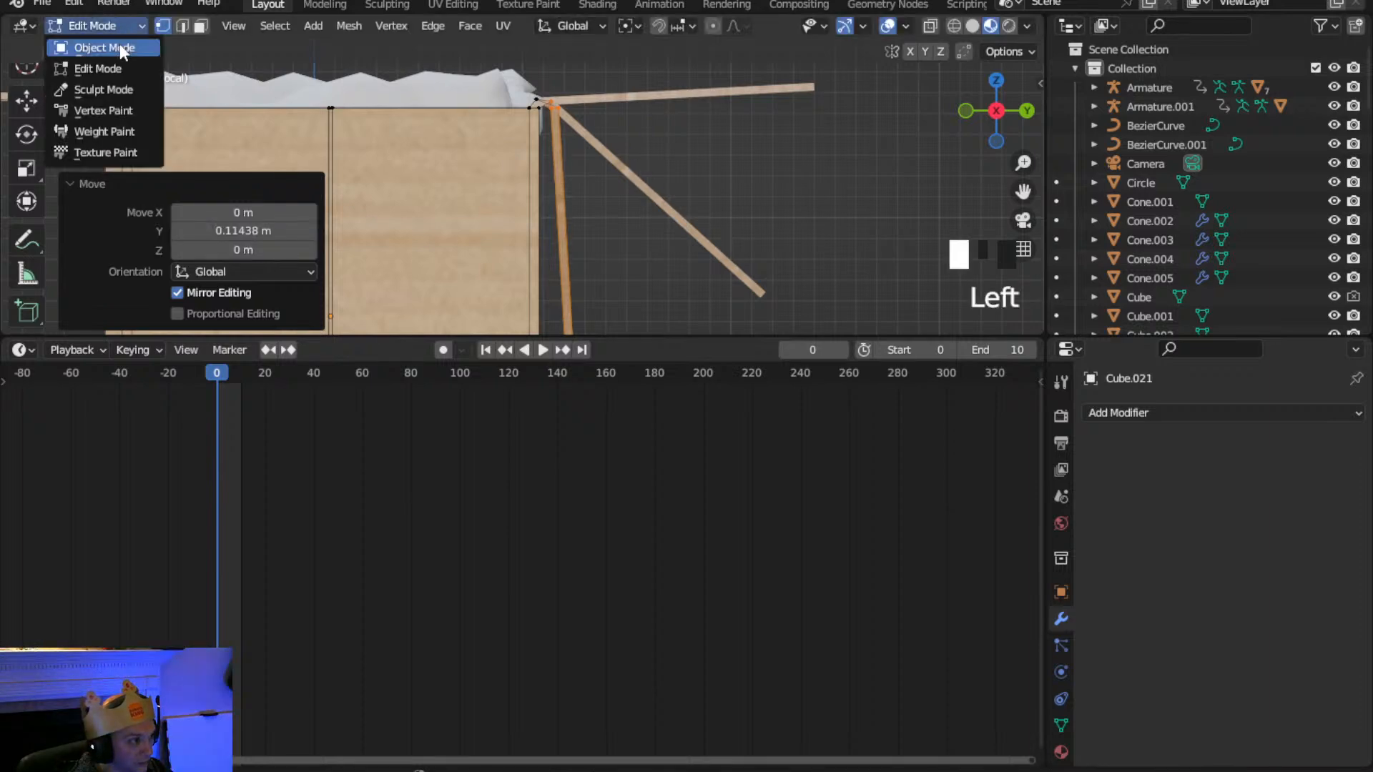
{"action": "left_click", "coordinate": [118, 45]}
Reopen the empty box in Edit Mode, clear the selection and face its opposite flap in the orthographic right side view
{"action": "scroll", "coordinate": [641, 135], "scroll_direction": "down", "scroll_amount": 2}
{"action": "middle_click_drag", "start_coordinate": [640, 135], "coordinate": [518, 196]}
{"action": "scroll", "coordinate": [641, 168], "scroll_direction": "down", "scroll_amount": 2}
{"action": "left_click", "coordinate": [447, 174]}
{"action": "left_click", "coordinate": [123, 27]}
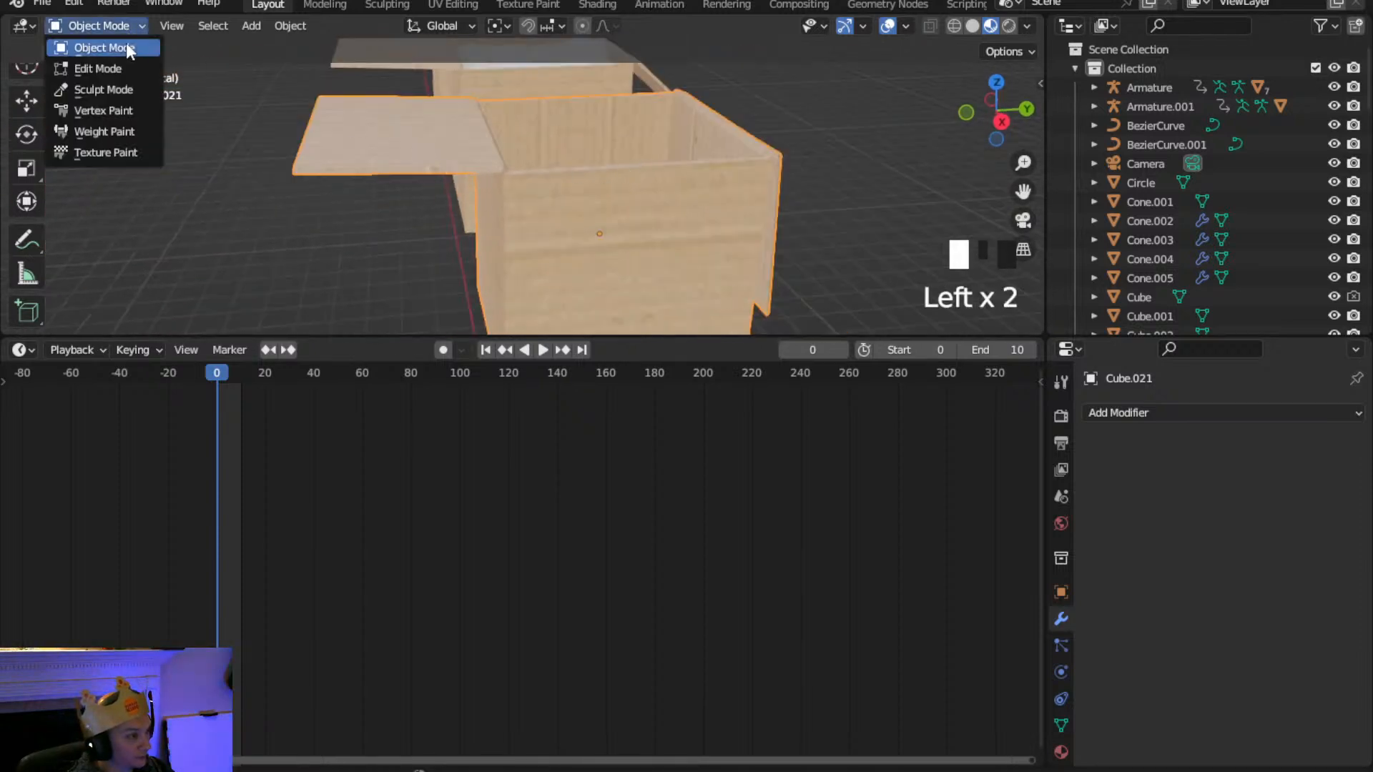
{"action": "left_click", "coordinate": [93, 69]}
{"action": "scroll", "coordinate": [353, 138], "scroll_direction": "down", "scroll_amount": 3}
{"action": "middle_click_drag", "start_coordinate": [353, 138], "coordinate": [480, 185]}
{"action": "scroll", "coordinate": [637, 129], "scroll_direction": "up", "scroll_amount": 2}
{"action": "left_click", "coordinate": [481, 185]}
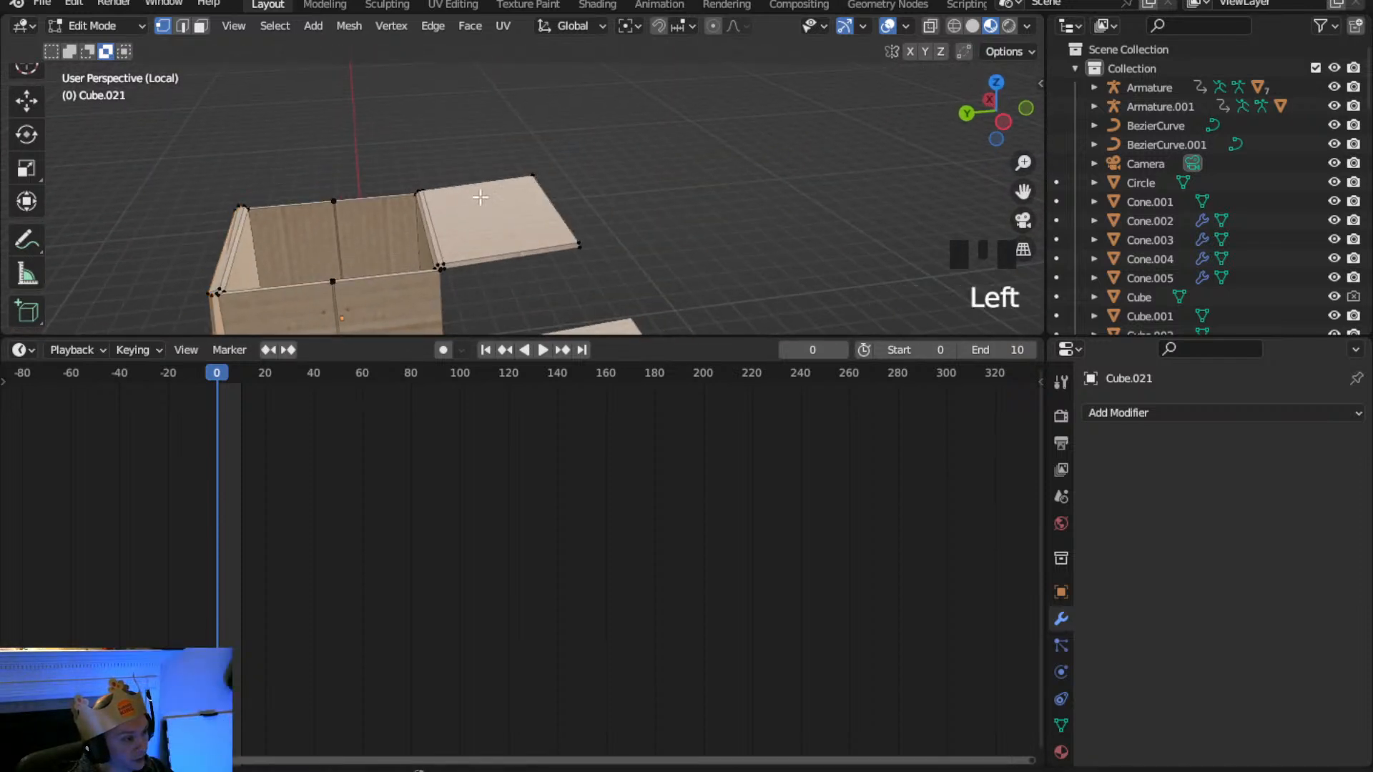
{"action": "left_click", "coordinate": [1005, 122]}
{"action": "left_click", "coordinate": [996, 110]}
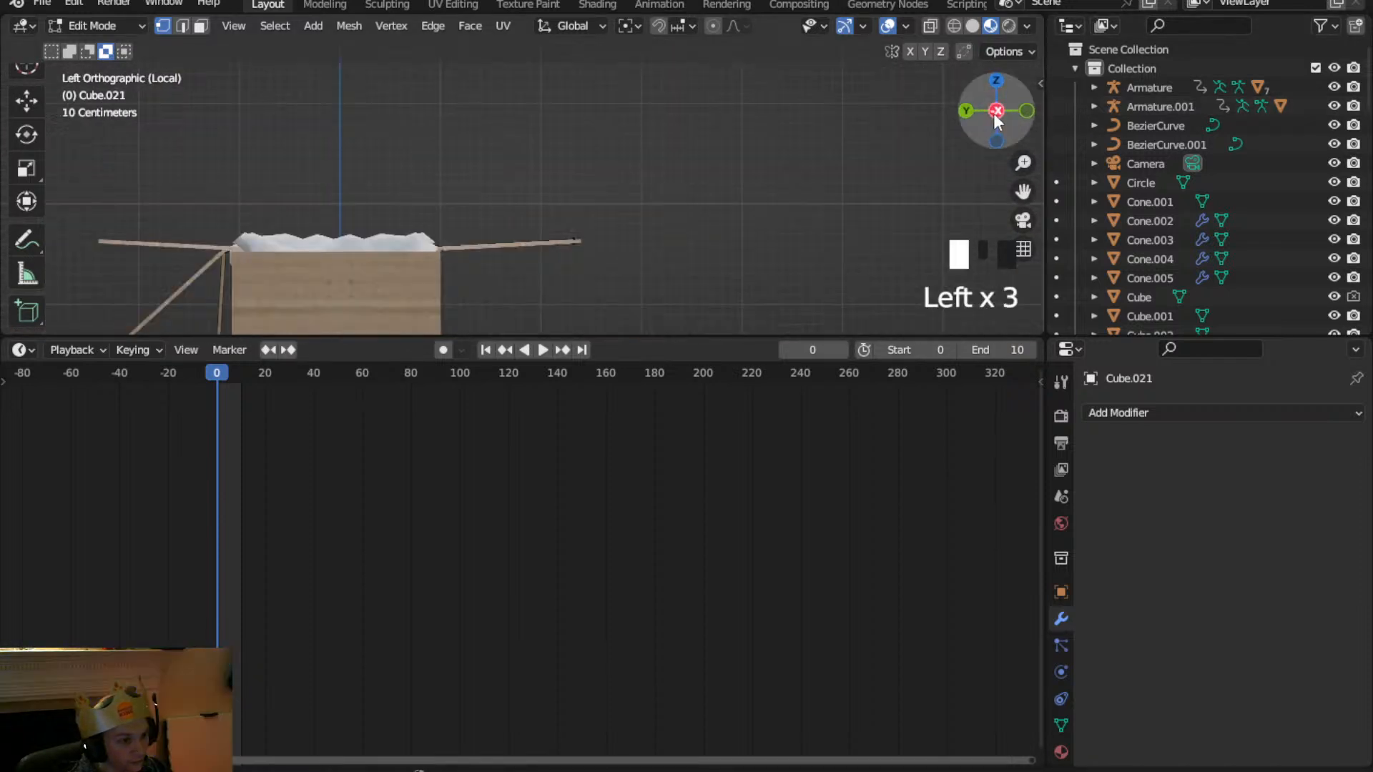
Select the empty box's -Y flap in wireframe view and rotate it -84.8° in right side view
{"action": "scroll", "coordinate": [539, 256], "scroll_direction": "up", "scroll_amount": 2}
{"action": "middle_click_drag", "start_coordinate": [539, 256], "coordinate": [567, 138], "text": "shift"}
{"action": "scroll", "coordinate": [798, 187], "scroll_direction": "up", "scroll_amount": 4}
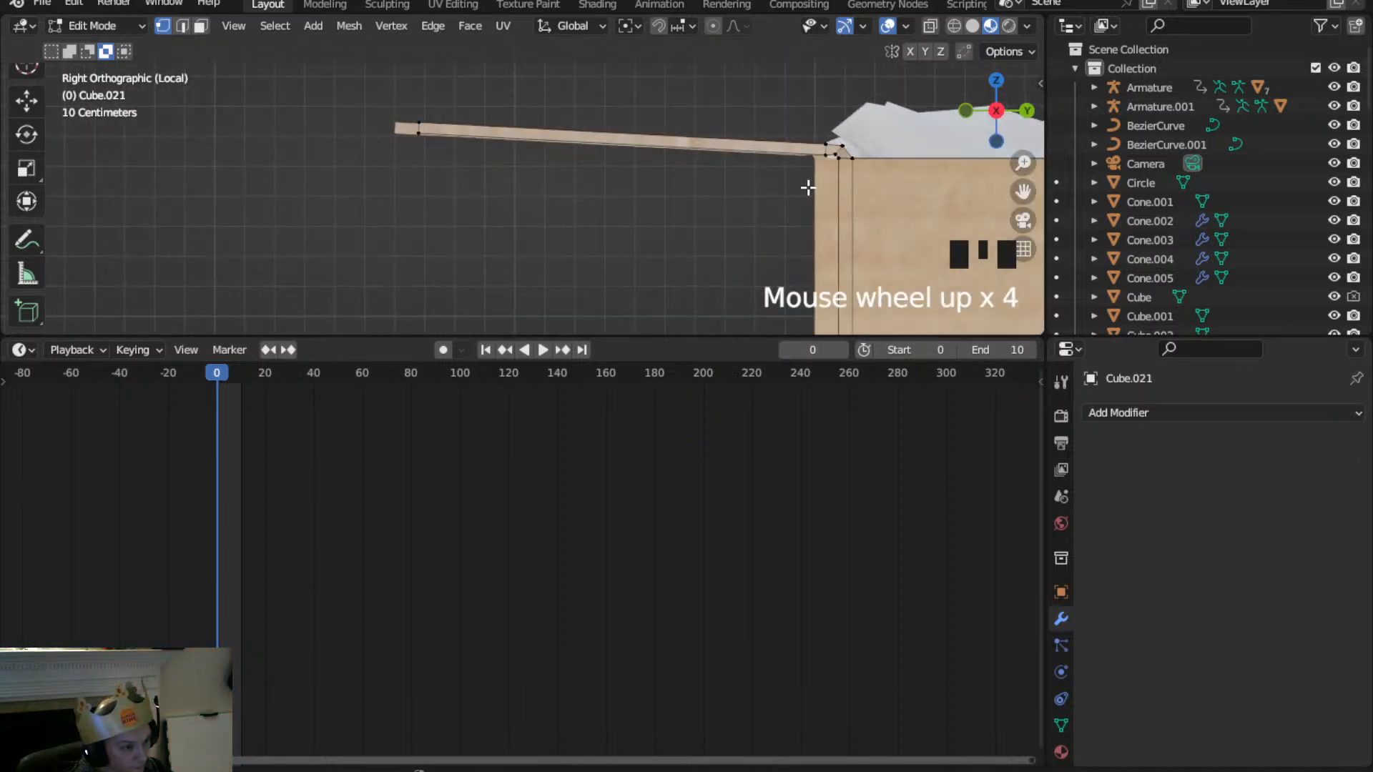
{"action": "mouse_move", "coordinate": [829, 189]}
{"action": "left_mouse_down", "text": "shift"}
{"action": "mouse_move", "coordinate": [552, 76]}
{"action": "mouse_move", "coordinate": [306, 43]}
{"action": "left_mouse_up", "text": "shift"}
{"action": "key", "text": "z"}
{"action": "left_click", "coordinate": [309, 157]}
{"action": "mouse_move", "coordinate": [830, 174]}
{"action": "left_mouse_down", "text": "shift"}
{"action": "mouse_move", "coordinate": [438, 52]}
{"action": "mouse_move", "coordinate": [302, 41]}
{"action": "left_mouse_up", "text": "shift"}
{"action": "scroll", "coordinate": [569, 181], "scroll_direction": "down", "scroll_amount": 2}
{"action": "key", "text": "r"}
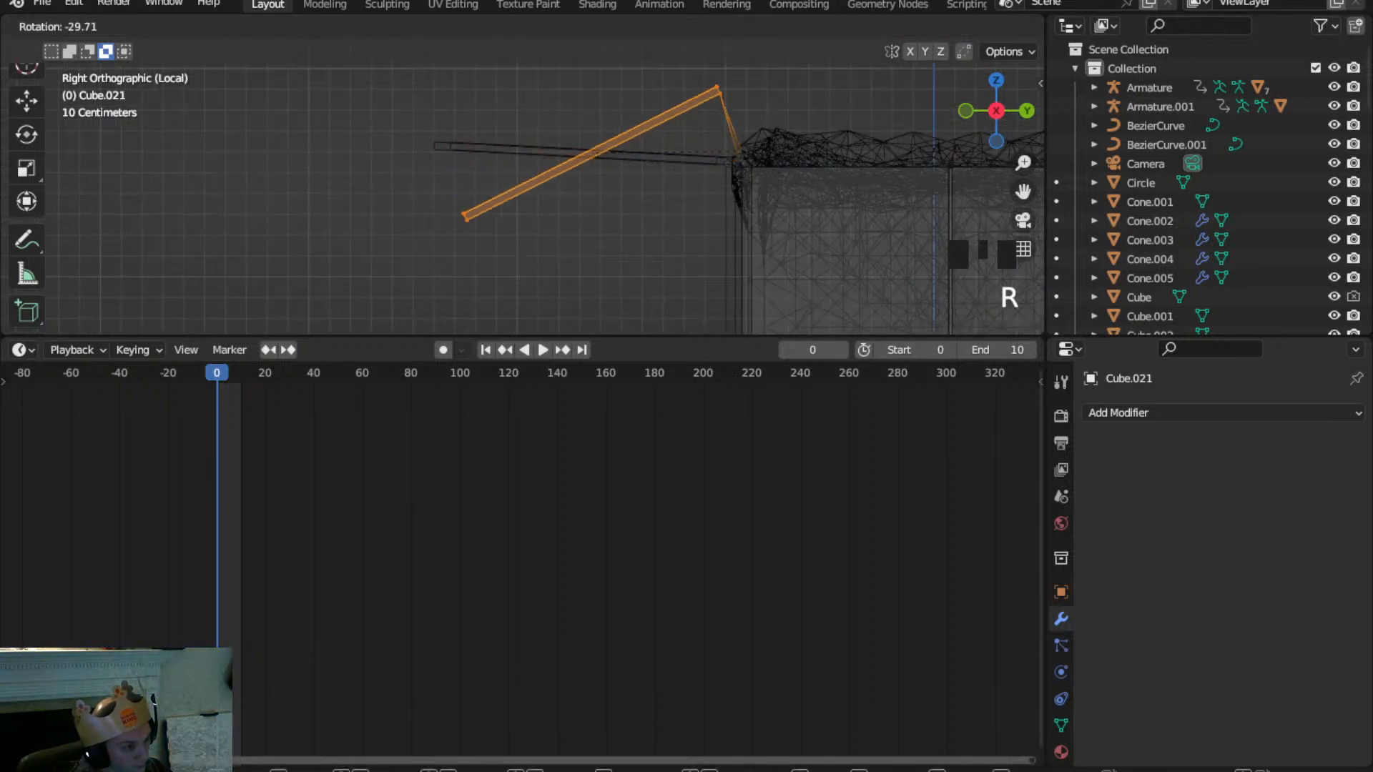
{"action": "left_click", "coordinate": [647, 72]}
Move the rotated flap about 0.57 m in Y and -0.73 m in Z to meet the box's upper rim
{"action": "key", "text": "g"}
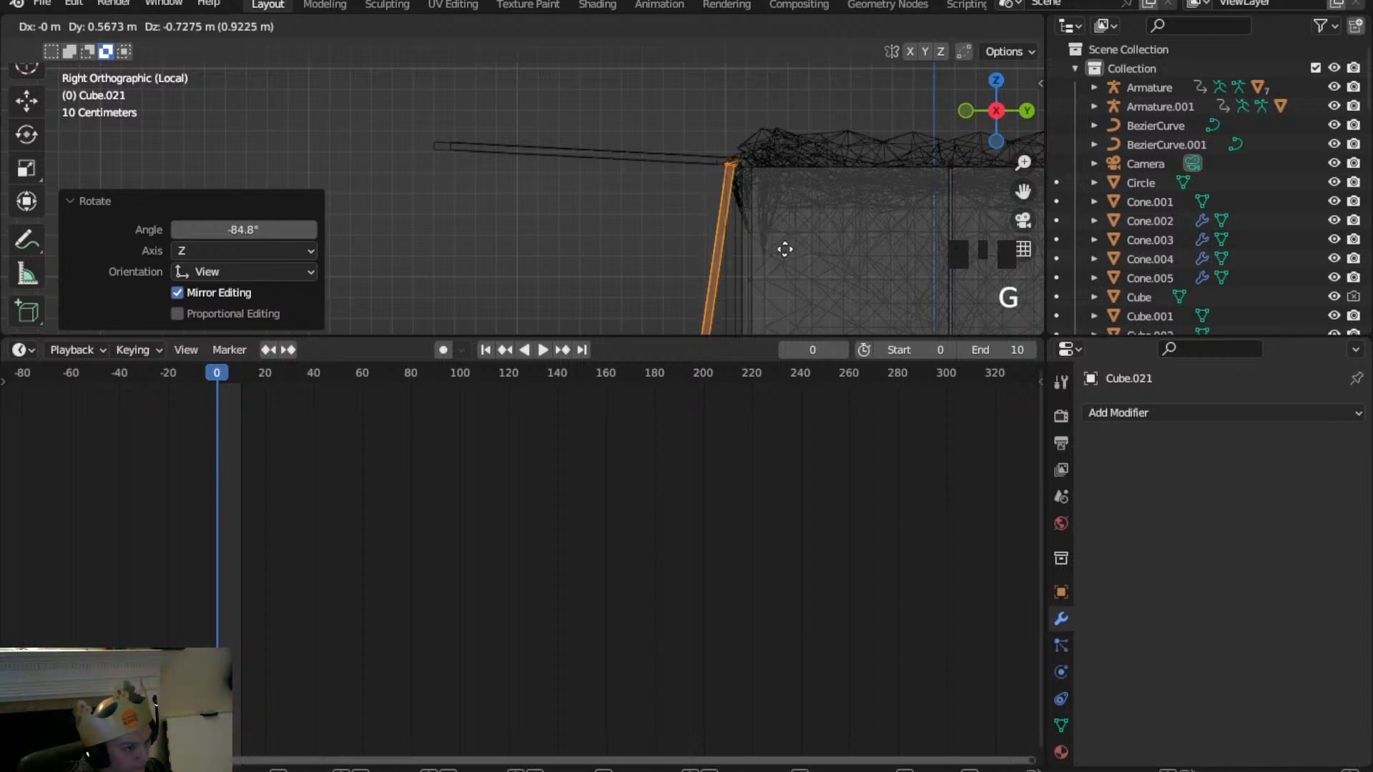
{"action": "left_click", "coordinate": [784, 249]}
{"action": "scroll", "coordinate": [758, 234], "scroll_direction": "down", "scroll_amount": 2}
{"action": "middle_click_drag", "start_coordinate": [748, 236], "coordinate": [726, 236], "text": "shift"}
Tilt the hanging flap -1.52°, shift it about 0.026 m in Y and -0.026 m in Z, and return to Object Mode
{"action": "key", "text": "r"}
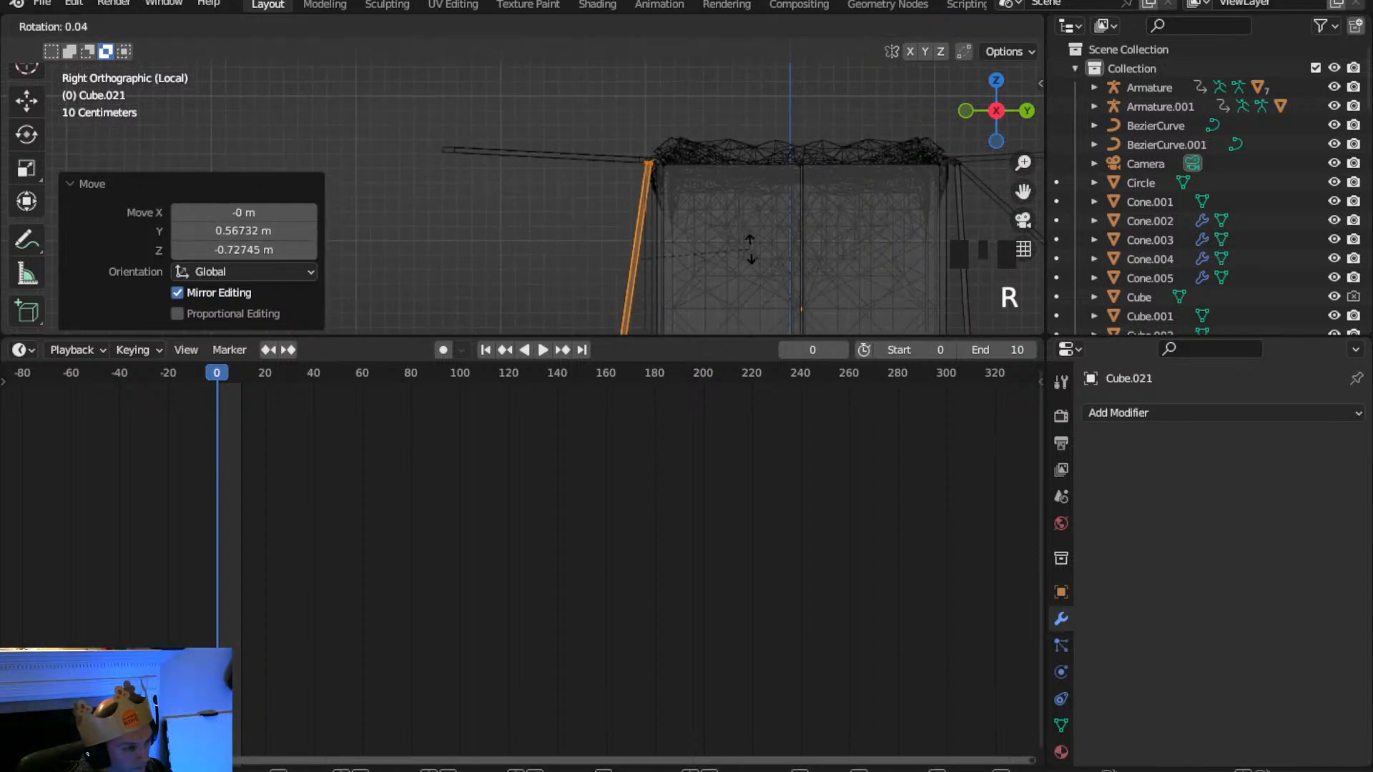
{"action": "left_click", "coordinate": [763, 244]}
{"action": "key", "text": "g"}
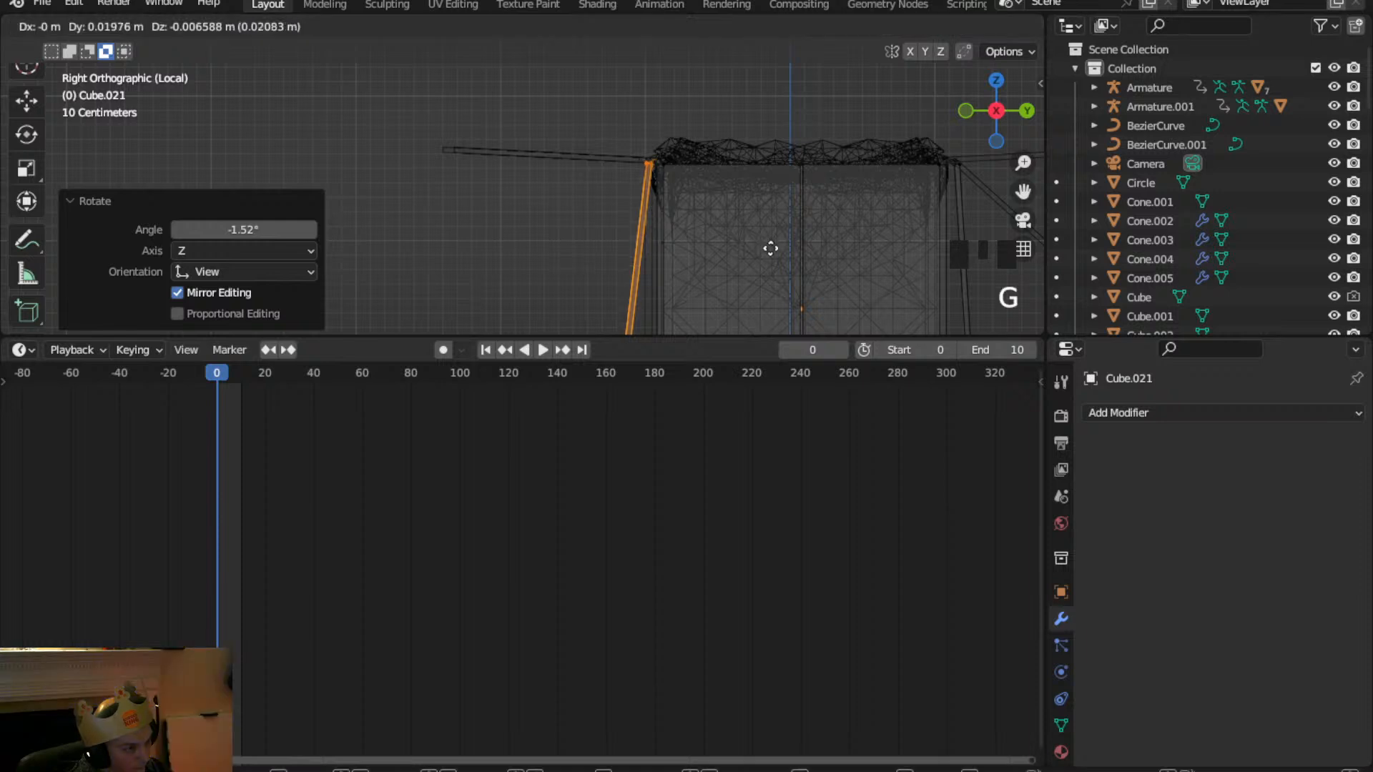
{"action": "left_click", "coordinate": [772, 249]}
{"action": "left_click", "coordinate": [109, 29]}
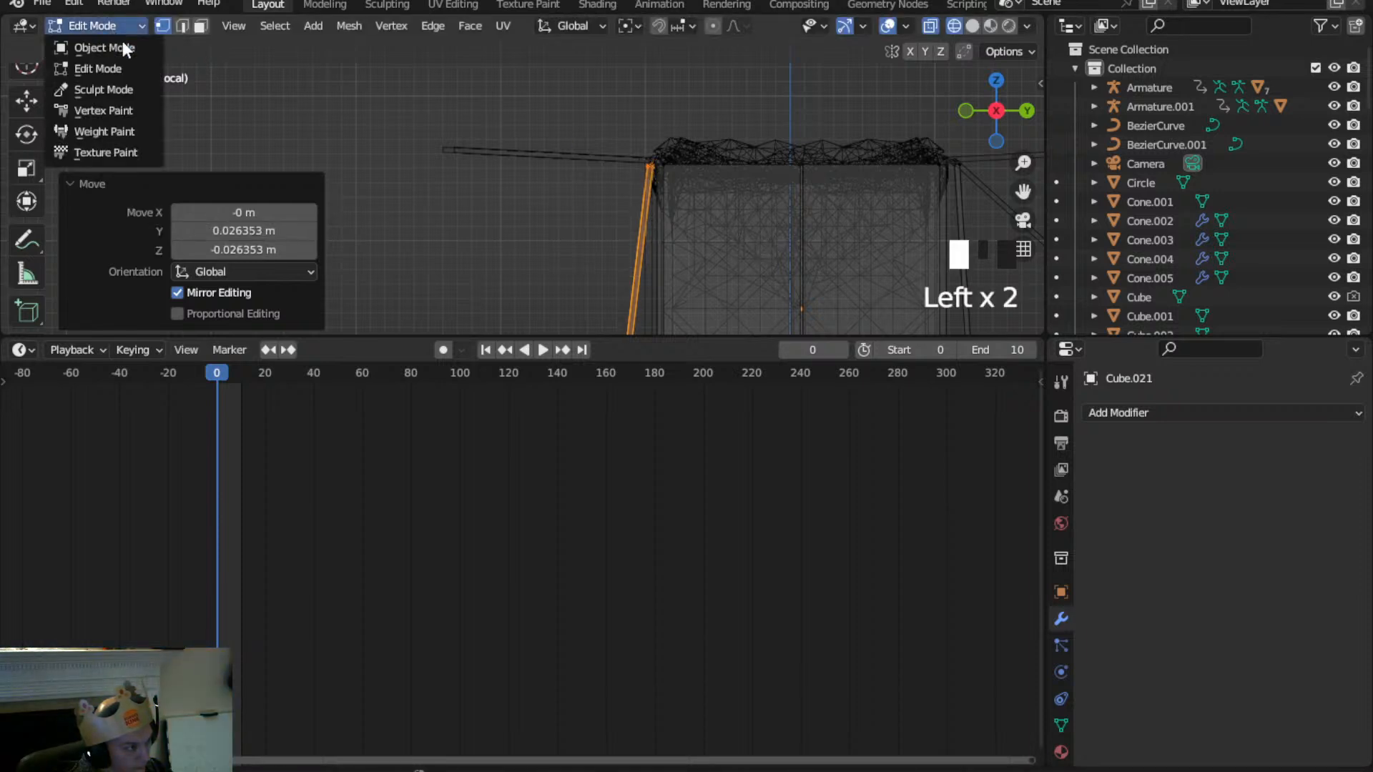
{"action": "left_click", "coordinate": [107, 45]}
Switch the viewport to Material Preview and look over the empty box with its folded flaps from several angles
{"action": "scroll", "coordinate": [501, 171], "scroll_direction": "down", "scroll_amount": 4}
{"action": "key", "text": "z"}
{"action": "middle_click_drag", "start_coordinate": [744, 289], "coordinate": [766, 55]}
{"action": "scroll", "coordinate": [686, 229], "scroll_direction": "up", "scroll_amount": 3}
{"action": "key", "text": "z"}
{"action": "key", "text": "z"}
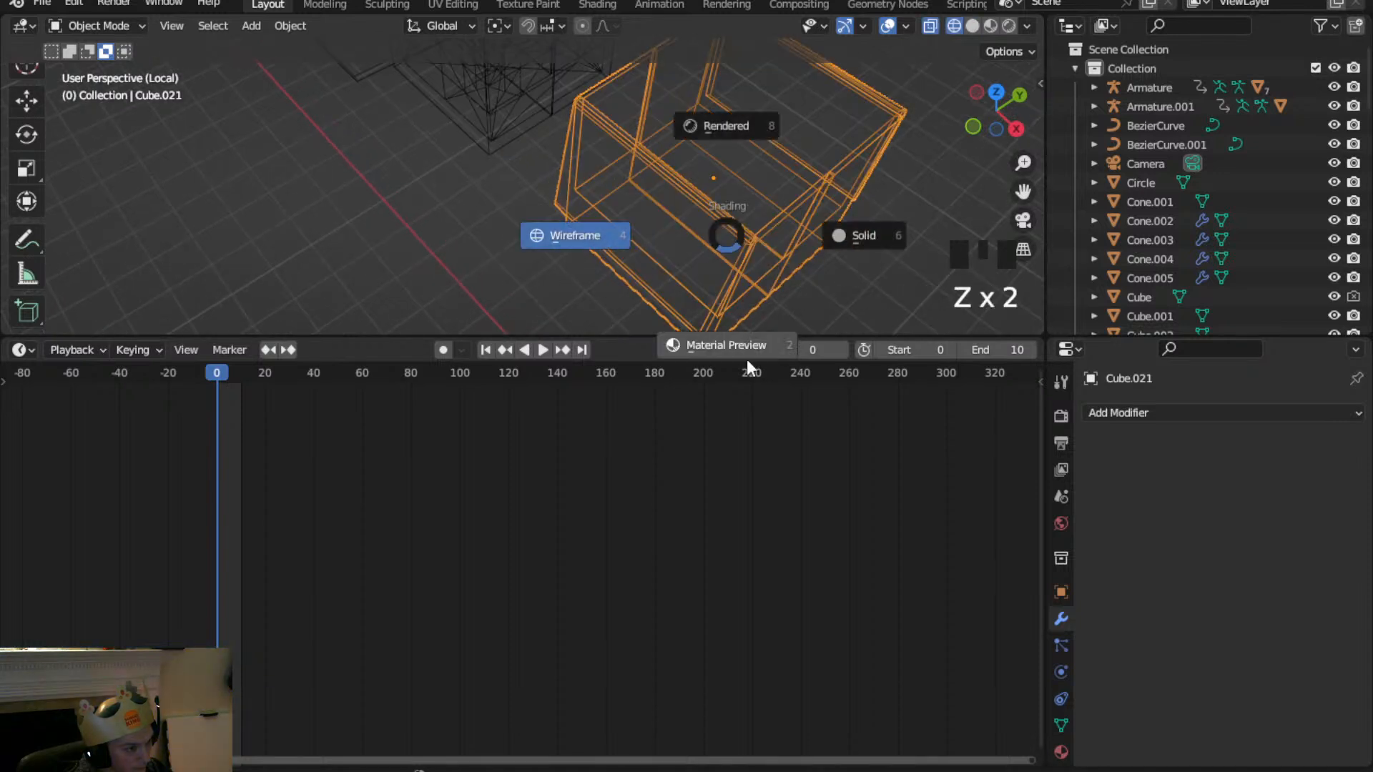
{"action": "left_click", "coordinate": [743, 353]}
{"action": "mouse_move", "coordinate": [816, 261]}
{"action": "middle_mouse_down"}
{"action": "mouse_move", "coordinate": [635, 177]}
{"action": "mouse_move", "coordinate": [567, 208]}
{"action": "middle_mouse_up"}
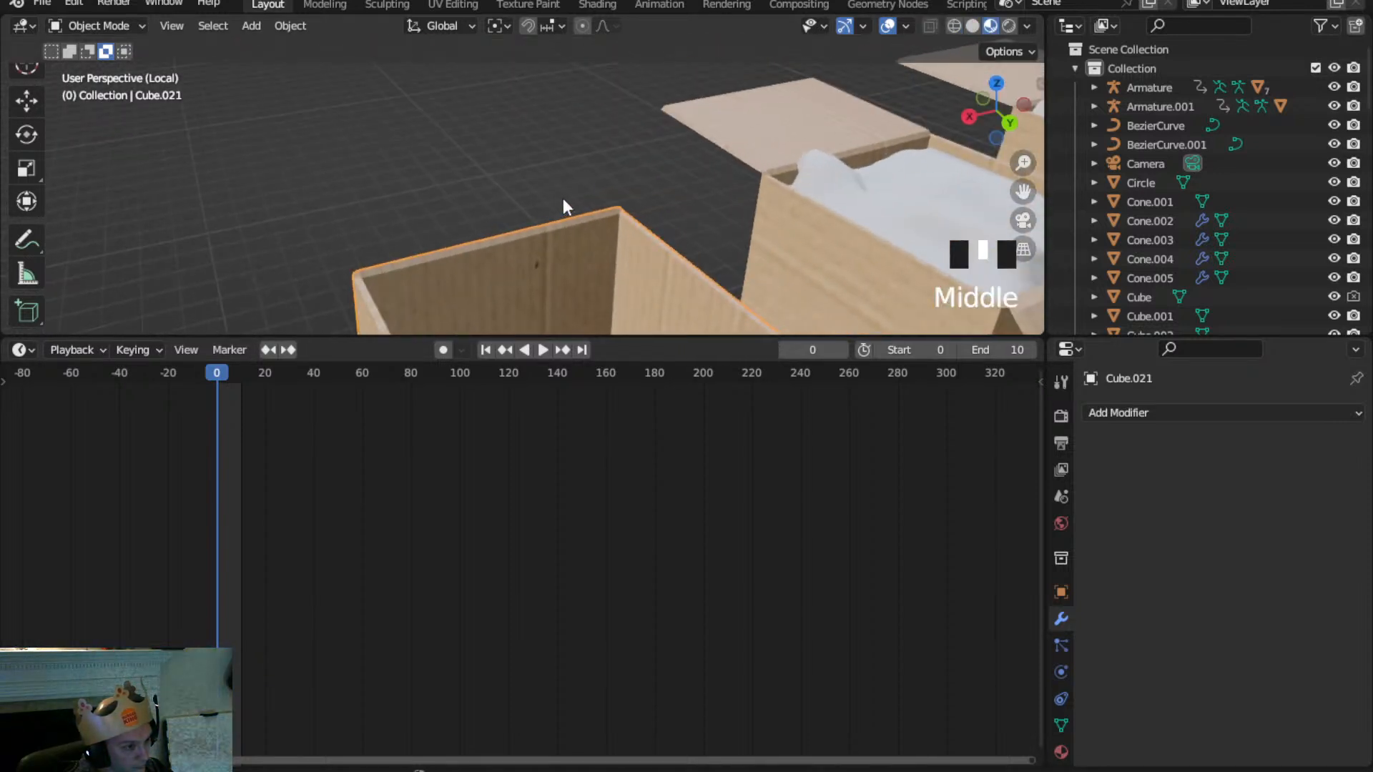
{"action": "scroll", "coordinate": [763, 230], "scroll_direction": "down", "scroll_amount": 3}
{"action": "middle_click_drag", "start_coordinate": [763, 230], "coordinate": [594, 228], "text": "shift"}
Select the middle box's filling and reshape its surface in Sculpt Mode with Snake Hook strokes at a 50 px radius
{"action": "left_click", "coordinate": [599, 107]}
{"action": "scroll", "coordinate": [581, 259], "scroll_direction": "up", "scroll_amount": 2}
{"action": "left_click", "coordinate": [125, 23]}
{"action": "left_click", "coordinate": [110, 68]}
{"action": "left_click_drag", "start_coordinate": [578, 183], "coordinate": [621, 217]}
{"action": "scroll", "coordinate": [625, 225], "scroll_direction": "up", "scroll_amount": 1}
{"action": "left_click", "coordinate": [122, 19]}
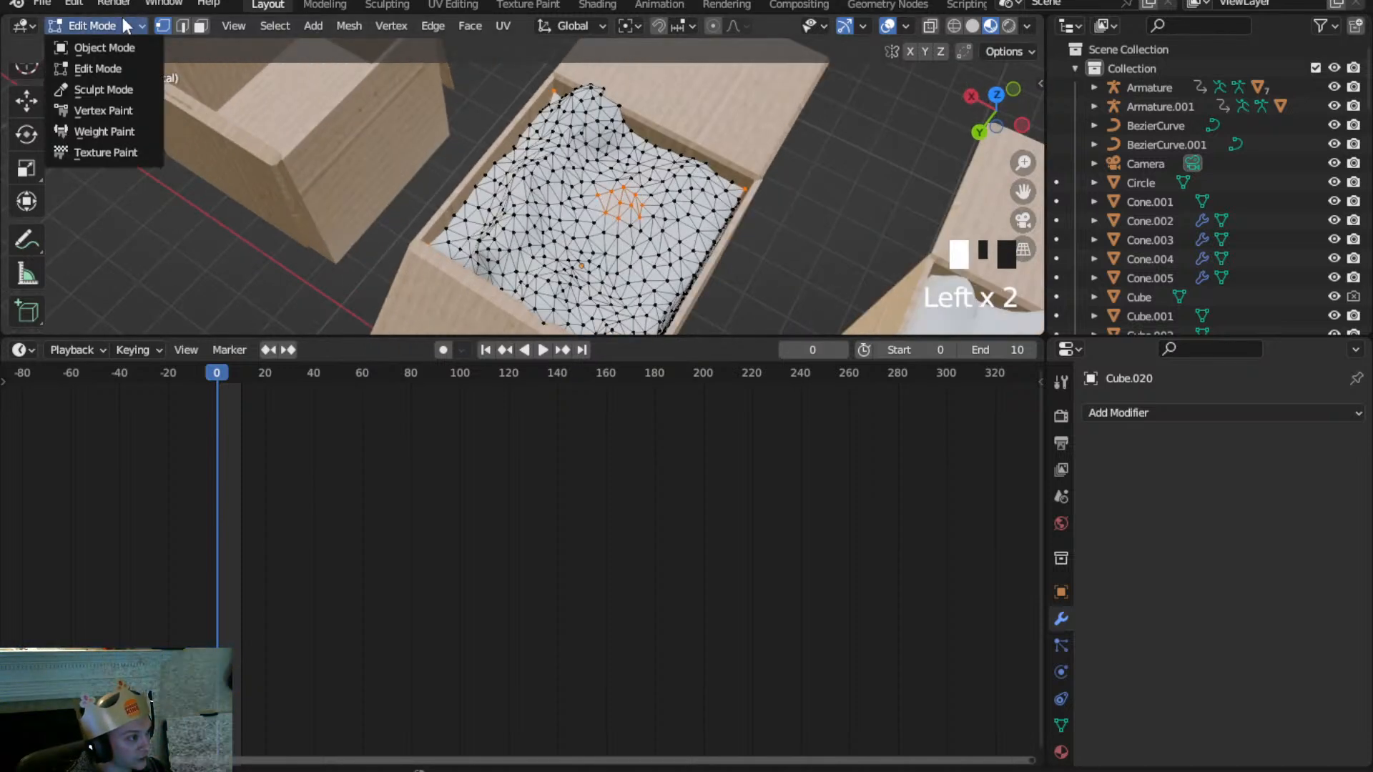
{"action": "left_click", "coordinate": [108, 89]}
{"action": "middle_click_drag", "start_coordinate": [612, 203], "coordinate": [662, 159]}
{"action": "left_click_drag", "start_coordinate": [651, 174], "coordinate": [592, 94]}
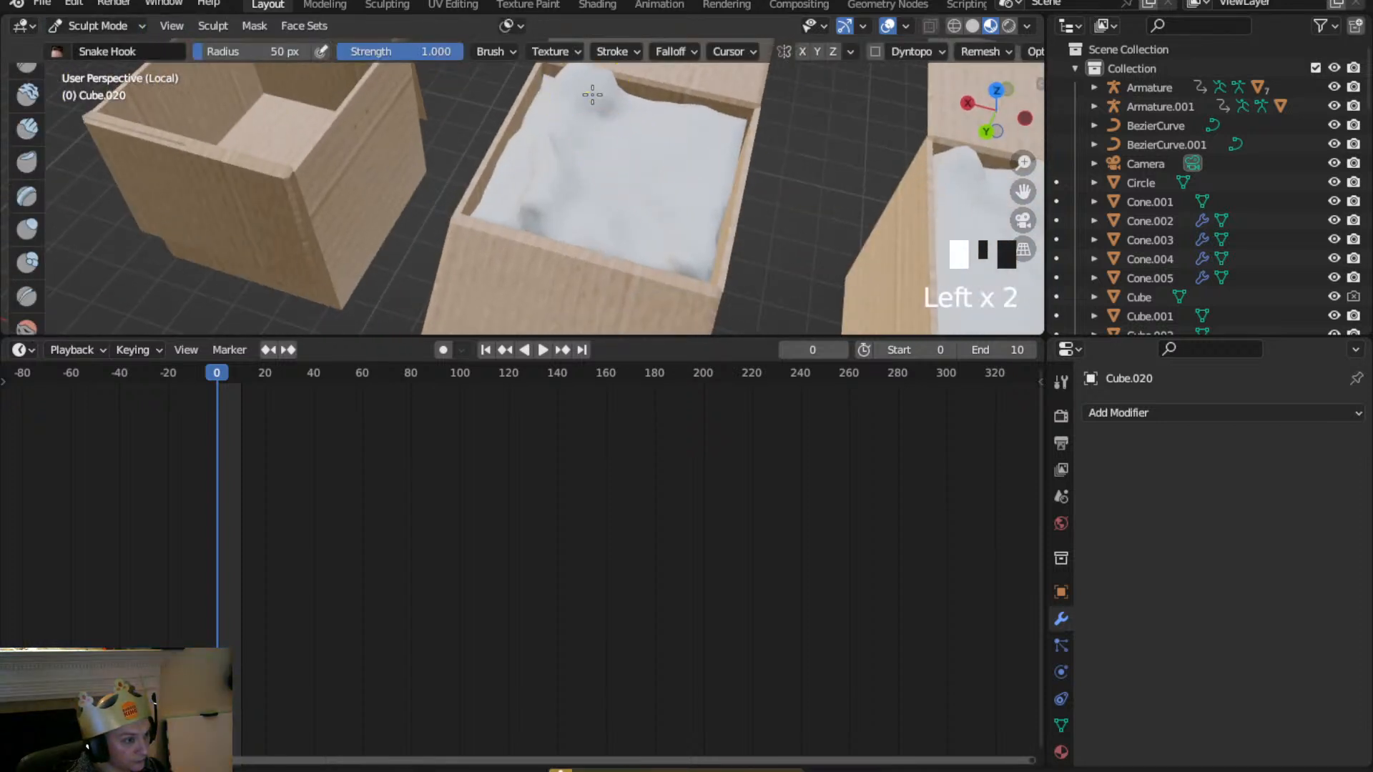
{"action": "middle_click_drag", "start_coordinate": [630, 175], "coordinate": [667, 129]}
{"action": "mouse_move", "coordinate": [583, 126]}
{"action": "left_mouse_down"}
{"action": "mouse_move", "coordinate": [619, 112]}
{"action": "mouse_move", "coordinate": [662, 123]}
{"action": "left_mouse_up"}
{"action": "mouse_move", "coordinate": [682, 113]}
{"action": "middle_mouse_down"}
{"action": "mouse_move", "coordinate": [650, 132]}
{"action": "mouse_move", "coordinate": [490, 92]}
{"action": "mouse_move", "coordinate": [481, 138]}
{"action": "middle_mouse_up"}
{"action": "mouse_move", "coordinate": [481, 138]}
{"action": "left_mouse_down"}
{"action": "mouse_move", "coordinate": [524, 136]}
{"action": "mouse_move", "coordinate": [440, 160]}
{"action": "left_mouse_up"}
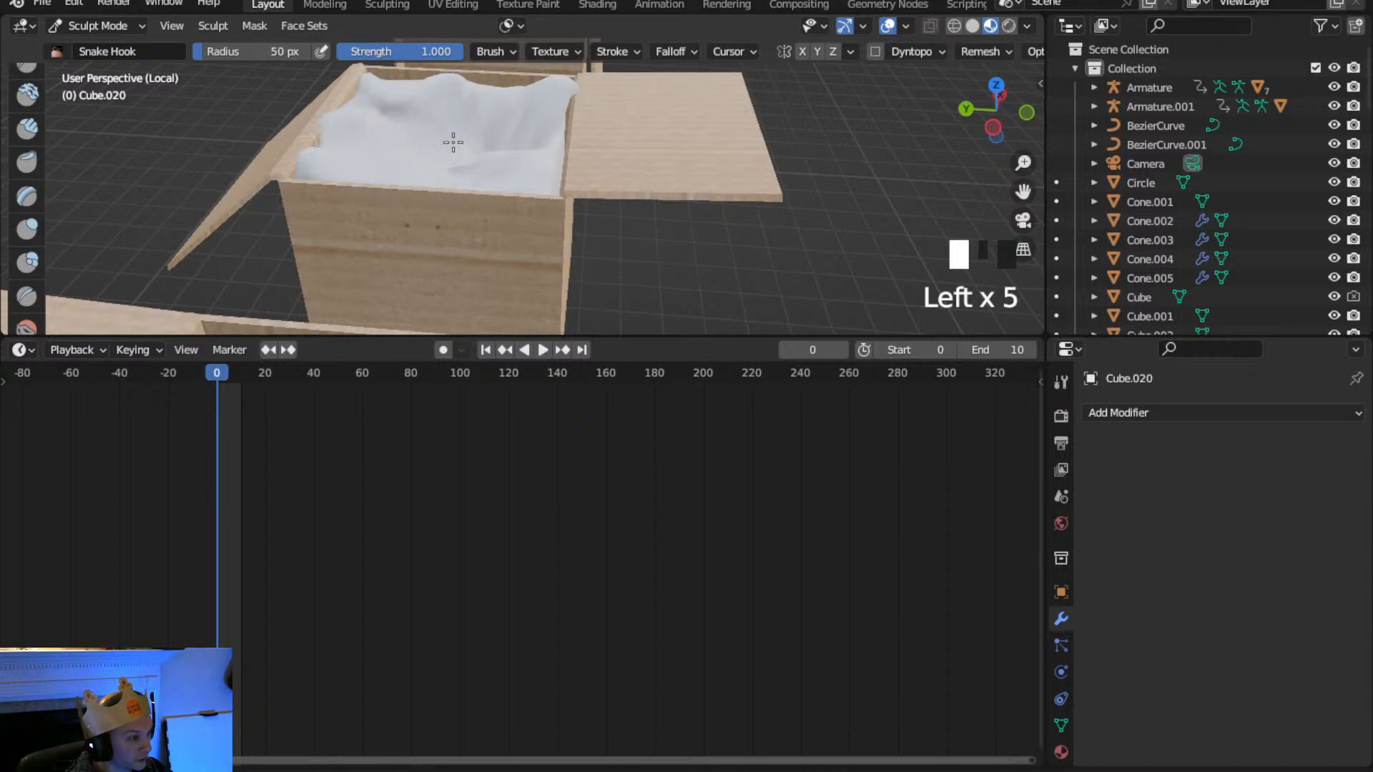
Increase the Snake Hook radius to 113 px, pull larger folds into the middle box's filling, and return to Object Mode
{"action": "left_click", "coordinate": [208, 63]}
{"action": "left_click_drag", "start_coordinate": [203, 55], "coordinate": [219, 55]}
{"action": "mouse_move", "coordinate": [434, 138]}
{"action": "left_mouse_down"}
{"action": "mouse_move", "coordinate": [447, 171]}
{"action": "mouse_move", "coordinate": [429, 110]}
{"action": "mouse_move", "coordinate": [439, 136]}
{"action": "left_mouse_up"}
{"action": "middle_click_drag", "start_coordinate": [444, 122], "coordinate": [331, 118]}
{"action": "left_click_drag", "start_coordinate": [408, 83], "coordinate": [420, 107]}
{"action": "middle_click_drag", "start_coordinate": [419, 105], "coordinate": [236, 64]}
{"action": "left_click", "coordinate": [113, 25]}
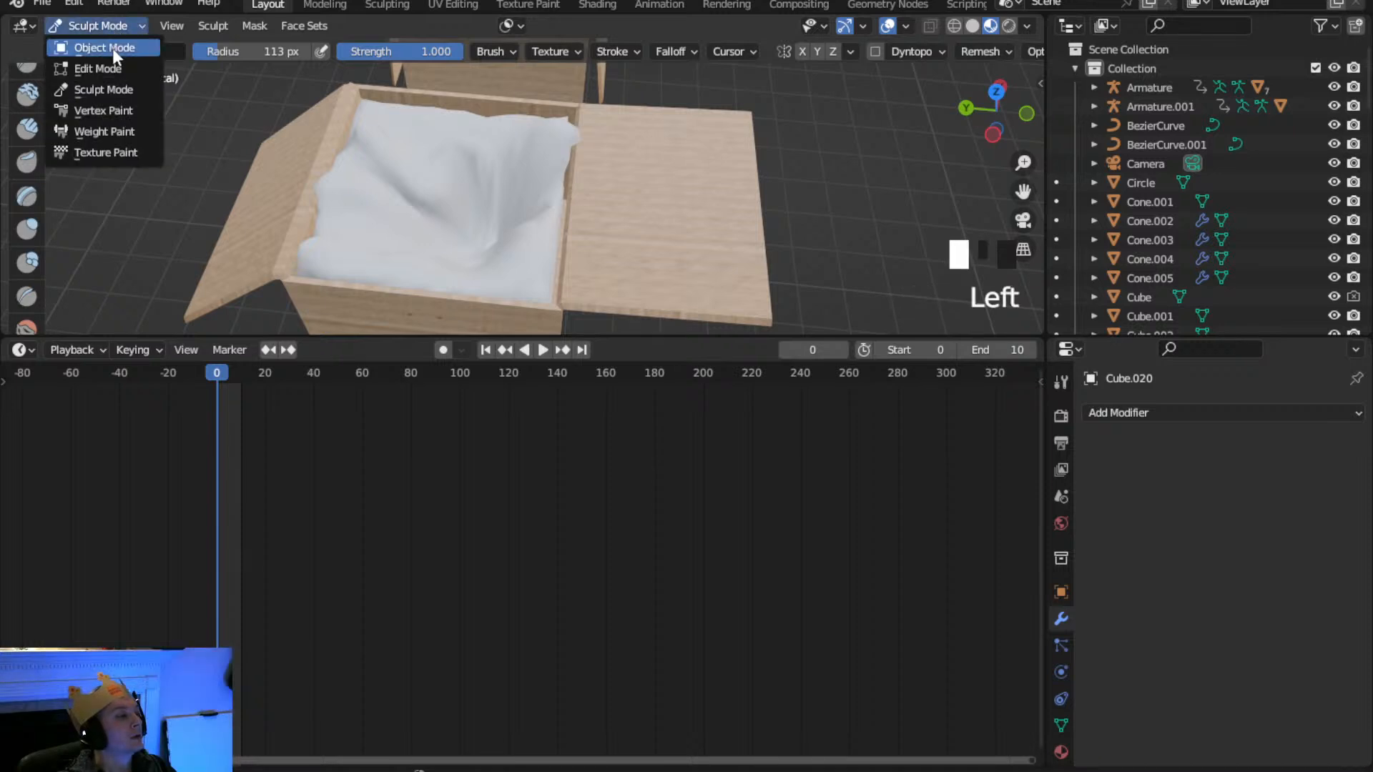
{"action": "left_click", "coordinate": [113, 48]}
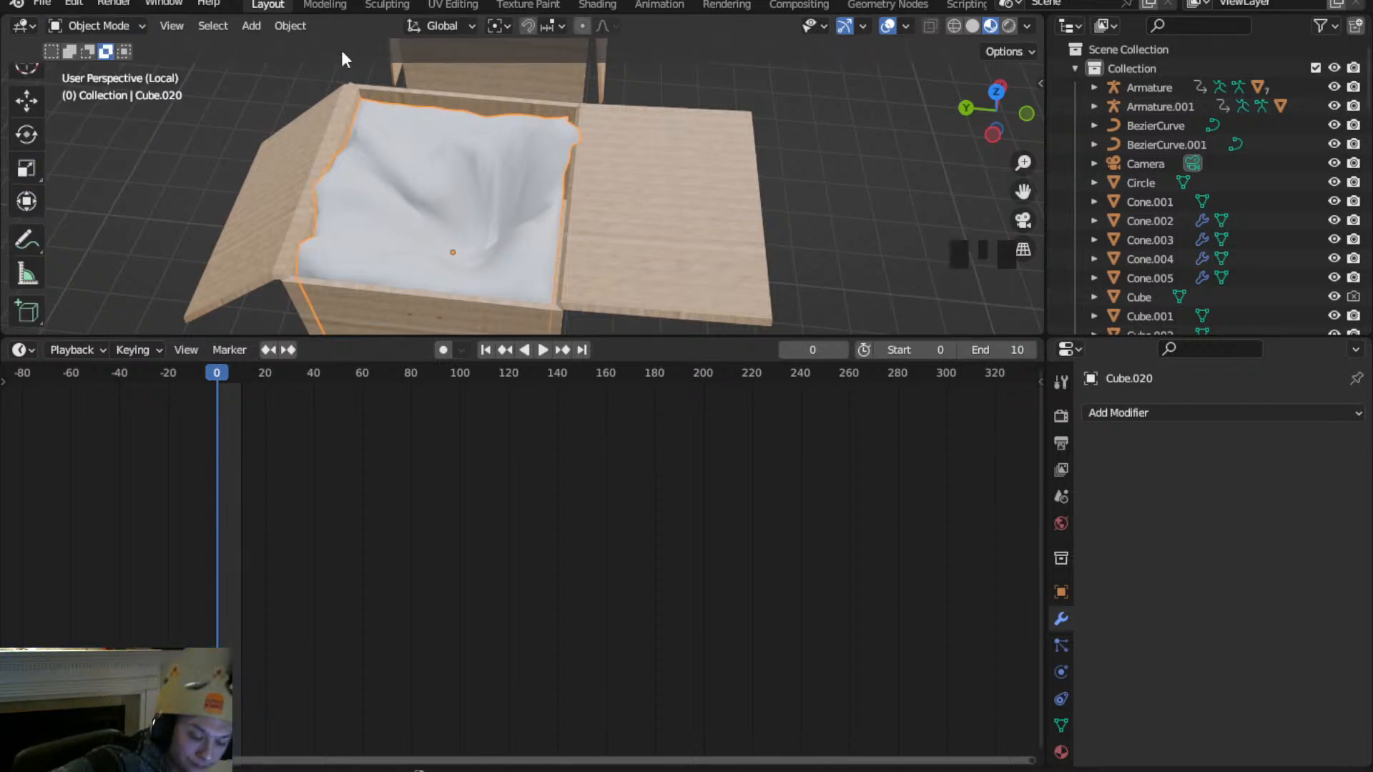
Switch the viewport to Solid shading, select the empty box and view all three boxes together
{"action": "middle_click_drag", "start_coordinate": [529, 265], "coordinate": [573, 156]}
{"action": "scroll", "coordinate": [529, 243], "scroll_direction": "up", "scroll_amount": 3}
{"action": "scroll", "coordinate": [532, 257], "scroll_direction": "down", "scroll_amount": 2}
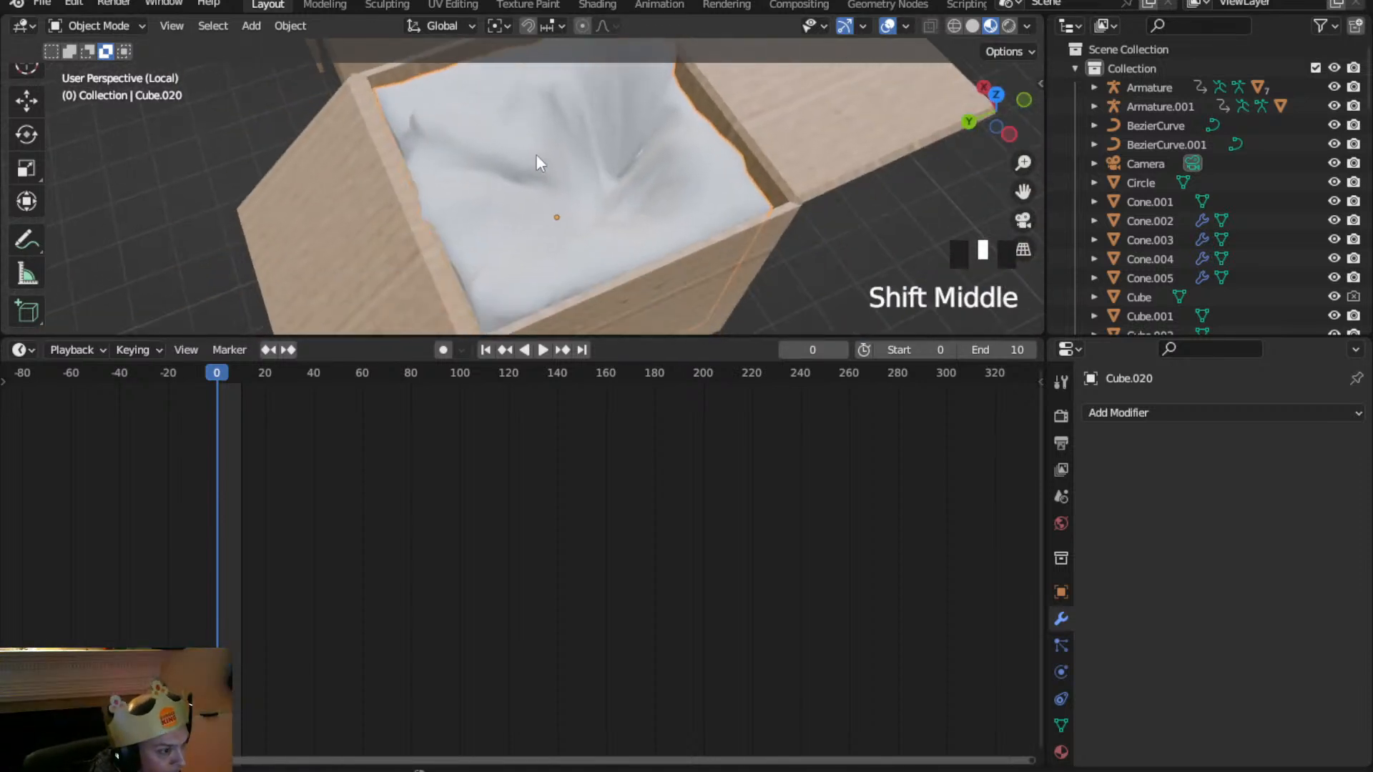
{"action": "scroll", "coordinate": [472, 147], "scroll_direction": "down", "scroll_amount": 2}
{"action": "key", "text": "z"}
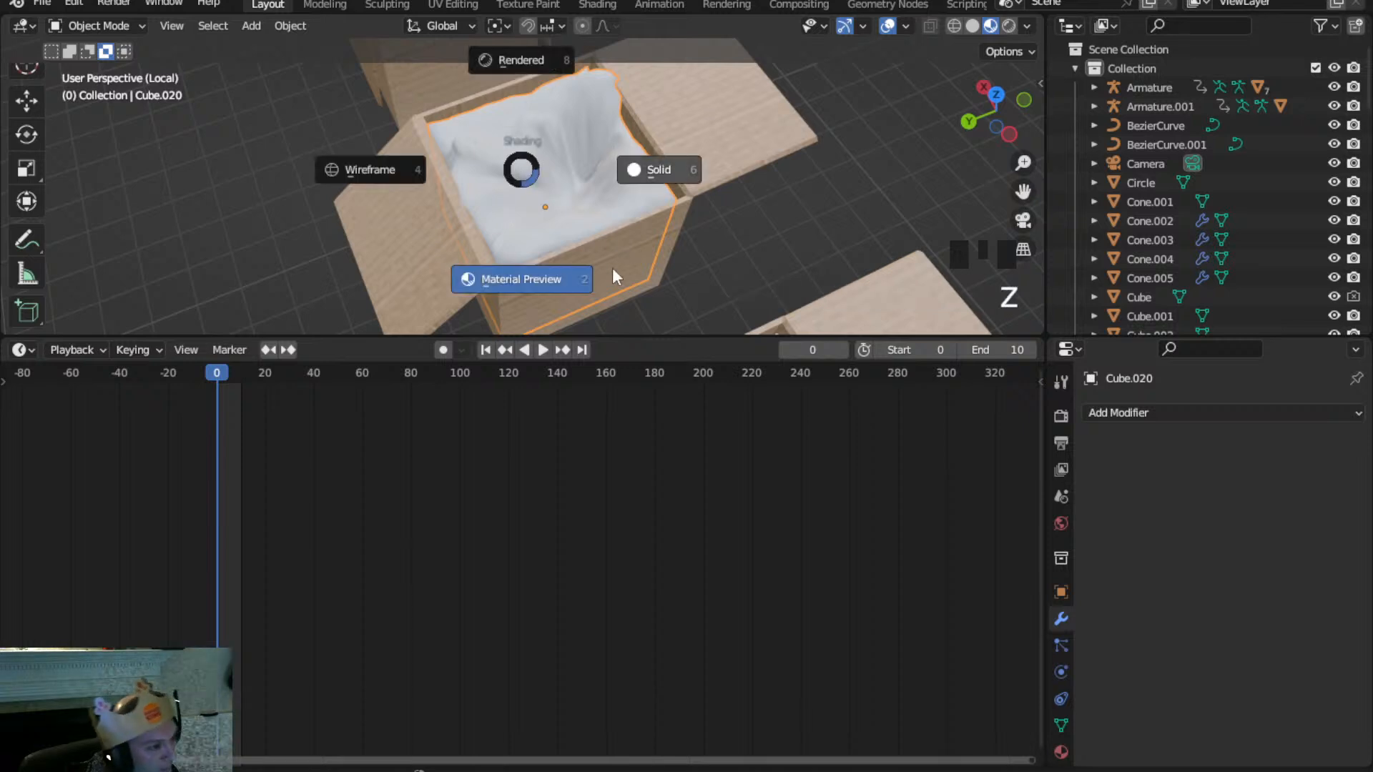
{"action": "left_click", "coordinate": [718, 136]}
{"action": "mouse_move", "coordinate": [717, 135]}
{"action": "middle_mouse_down"}
{"action": "mouse_move", "coordinate": [646, 156]}
{"action": "mouse_move", "coordinate": [530, 88]}
{"action": "middle_mouse_up"}
{"action": "scroll", "coordinate": [446, 82], "scroll_direction": "down", "scroll_amount": 2}
{"action": "mouse_move", "coordinate": [446, 82]}
{"action": "middle_mouse_down", "text": "shift"}
{"action": "mouse_move", "coordinate": [519, 211]}
{"action": "mouse_move", "coordinate": [486, 253]}
{"action": "mouse_move", "coordinate": [403, 265]}
{"action": "mouse_move", "coordinate": [482, 259]}
{"action": "mouse_move", "coordinate": [393, 318]}
{"action": "middle_mouse_up", "text": "shift"}
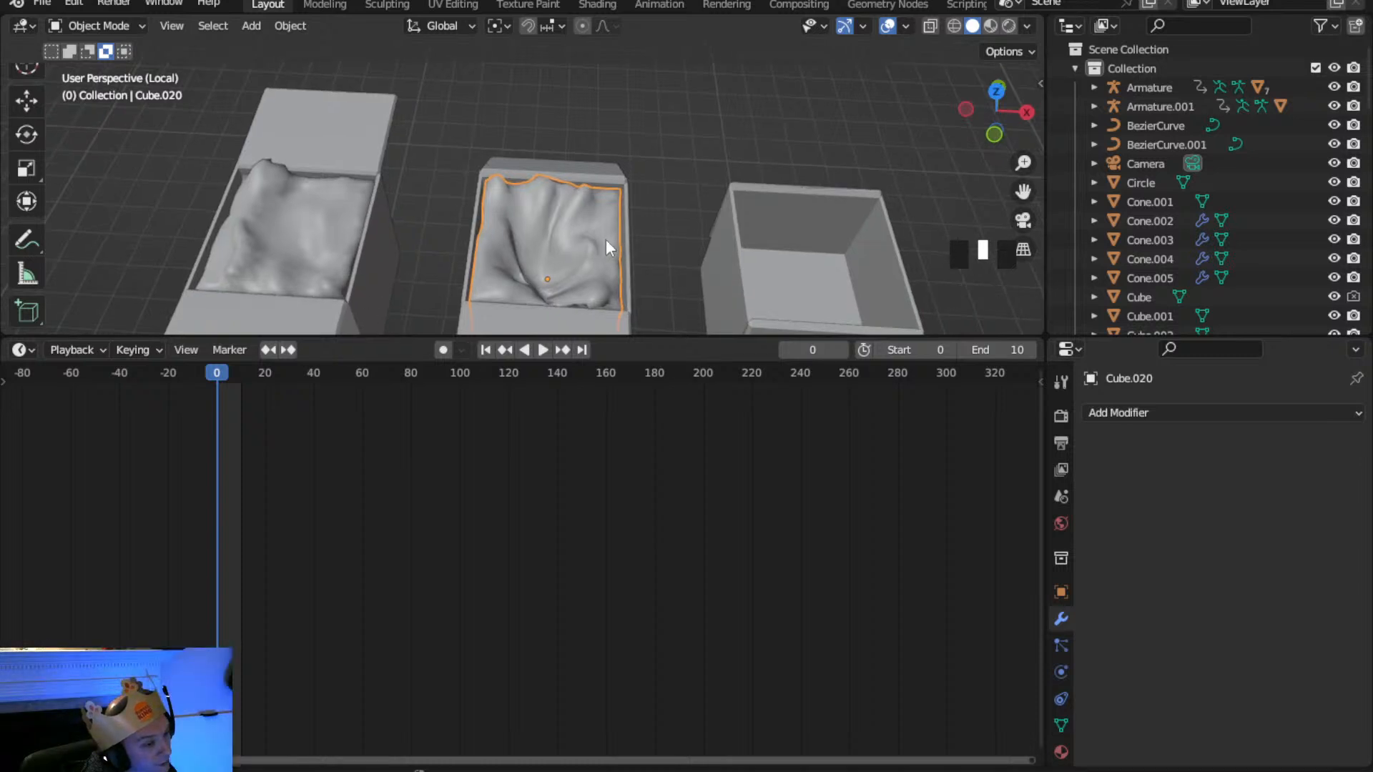
{"action": "scroll", "coordinate": [737, 239], "scroll_direction": "down", "scroll_amount": 2}
{"action": "left_click", "coordinate": [728, 251]}
{"action": "scroll", "coordinate": [522, 193], "scroll_direction": "down", "scroll_amount": 3}
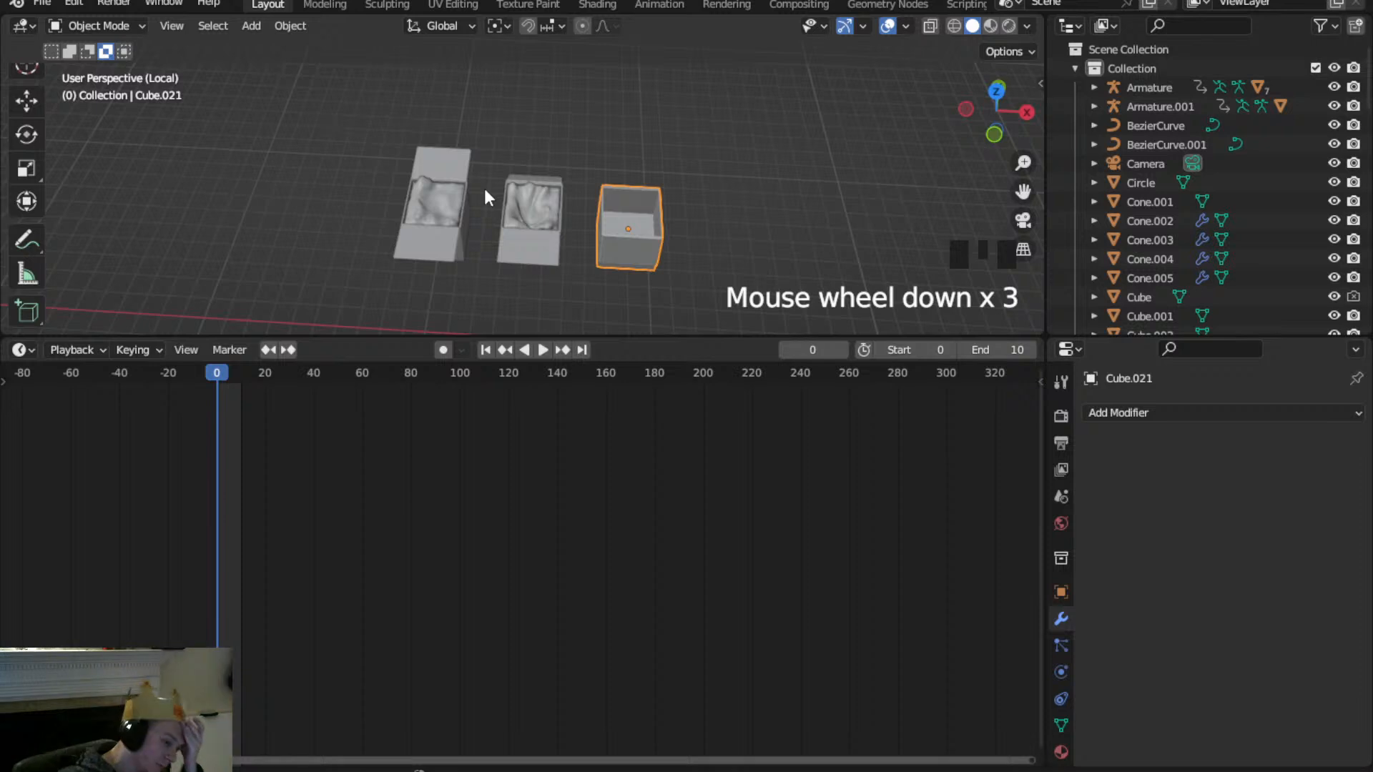
{"action": "scroll", "coordinate": [542, 243], "scroll_direction": "down", "scroll_amount": 2}
{"action": "middle_click_drag", "start_coordinate": [543, 264], "coordinate": [618, 227]}
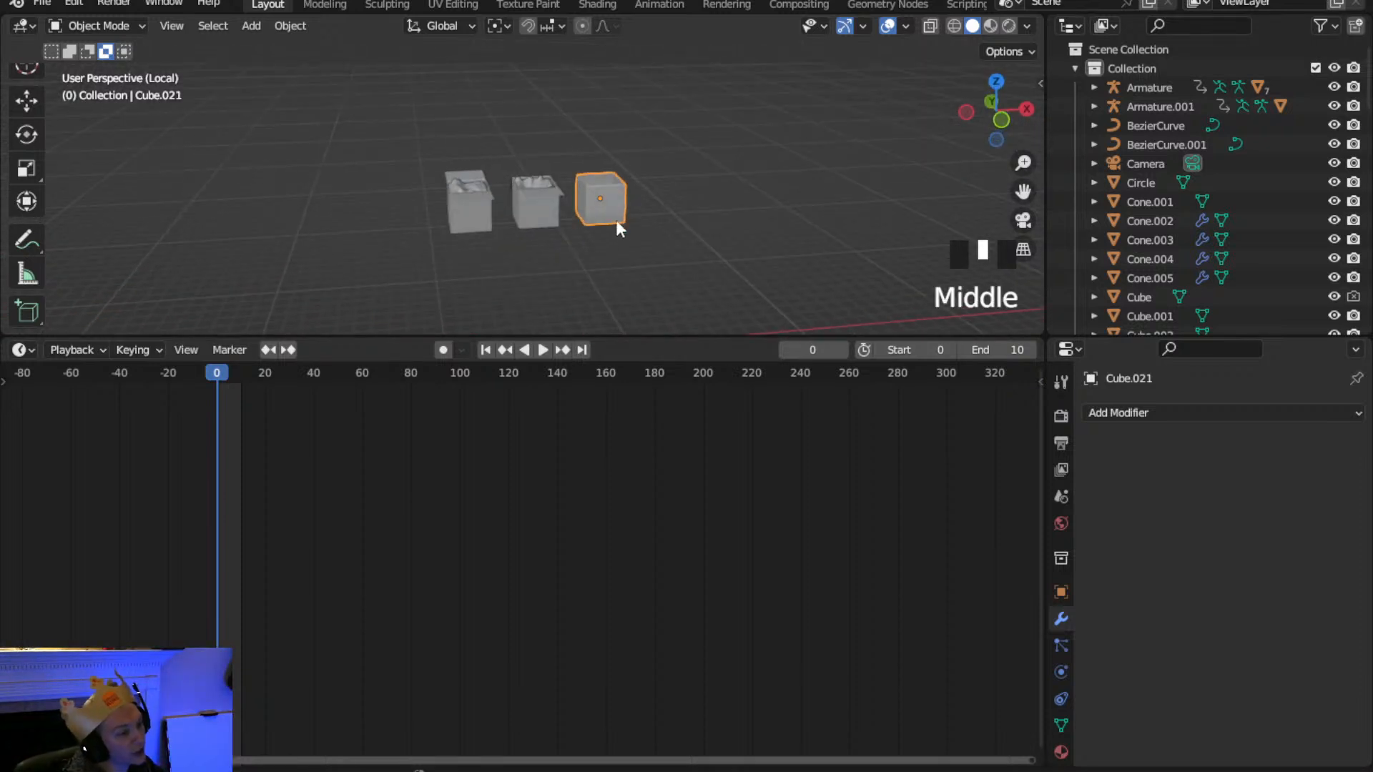
Add a cube mesh at the world origin and scale it uniformly by 1.855 in front view
{"action": "left_click", "coordinate": [251, 26]}
{"action": "mouse_move", "coordinate": [340, 56]}
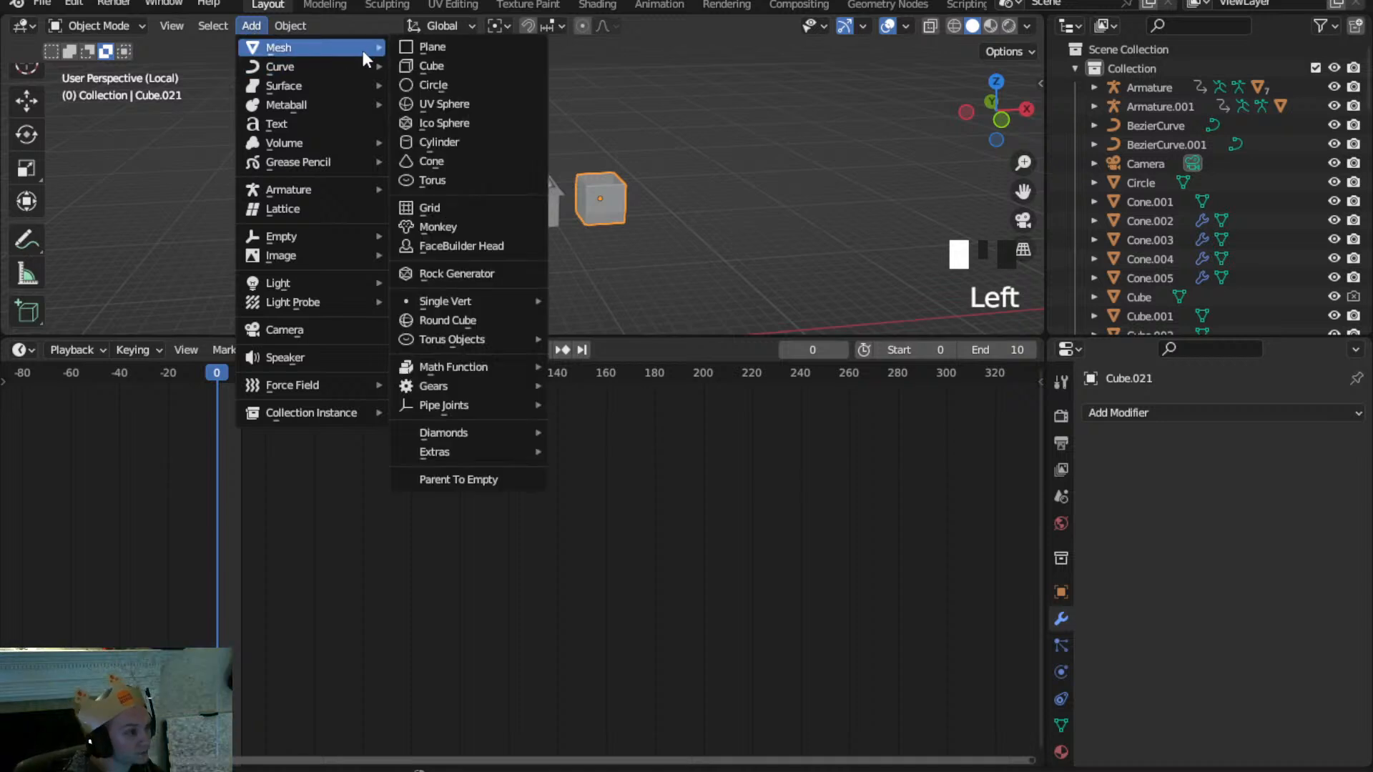
{"action": "left_click", "coordinate": [447, 63]}
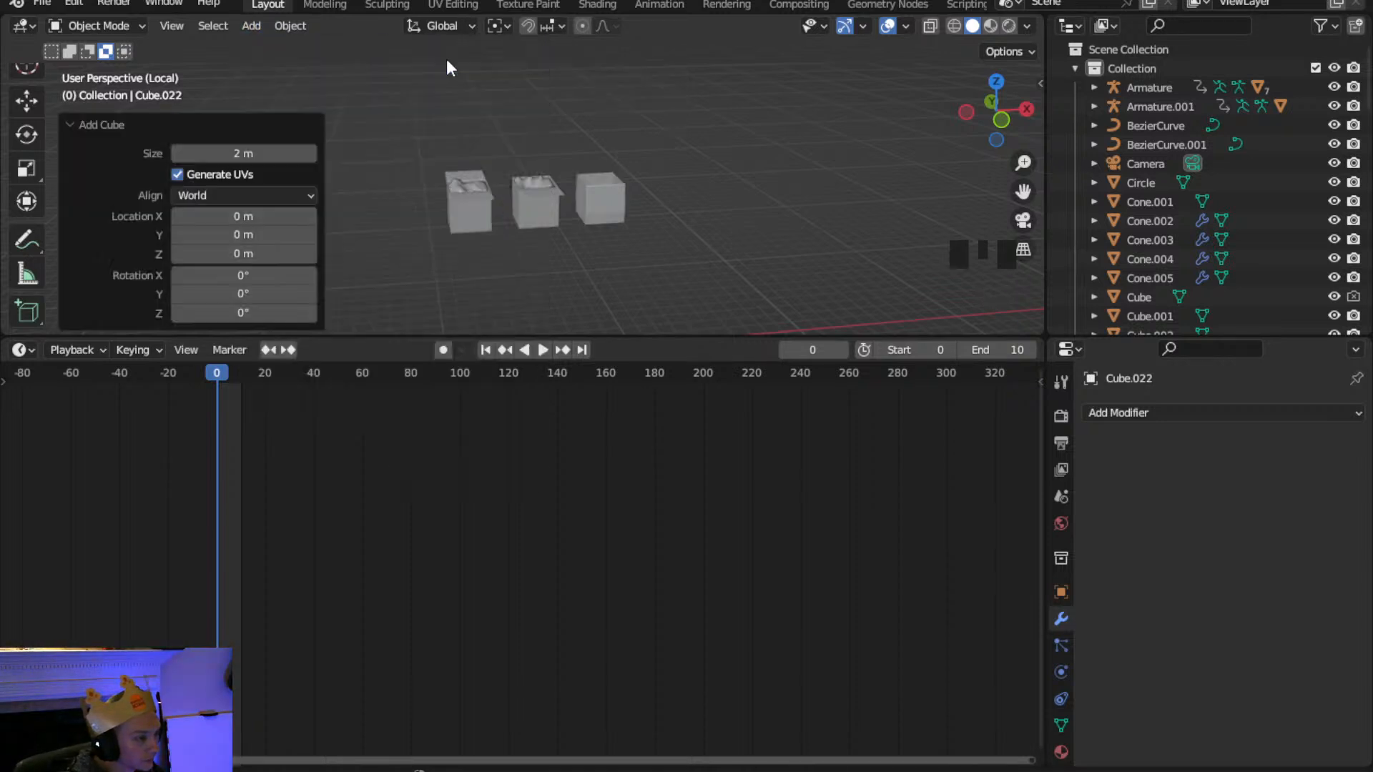
{"action": "scroll", "coordinate": [600, 185], "scroll_direction": "down", "scroll_amount": 7}
{"action": "scroll", "coordinate": [583, 185], "scroll_direction": "down", "scroll_amount": 1}
{"action": "middle_click_drag", "start_coordinate": [460, 192], "coordinate": [300, 107], "text": "shift"}
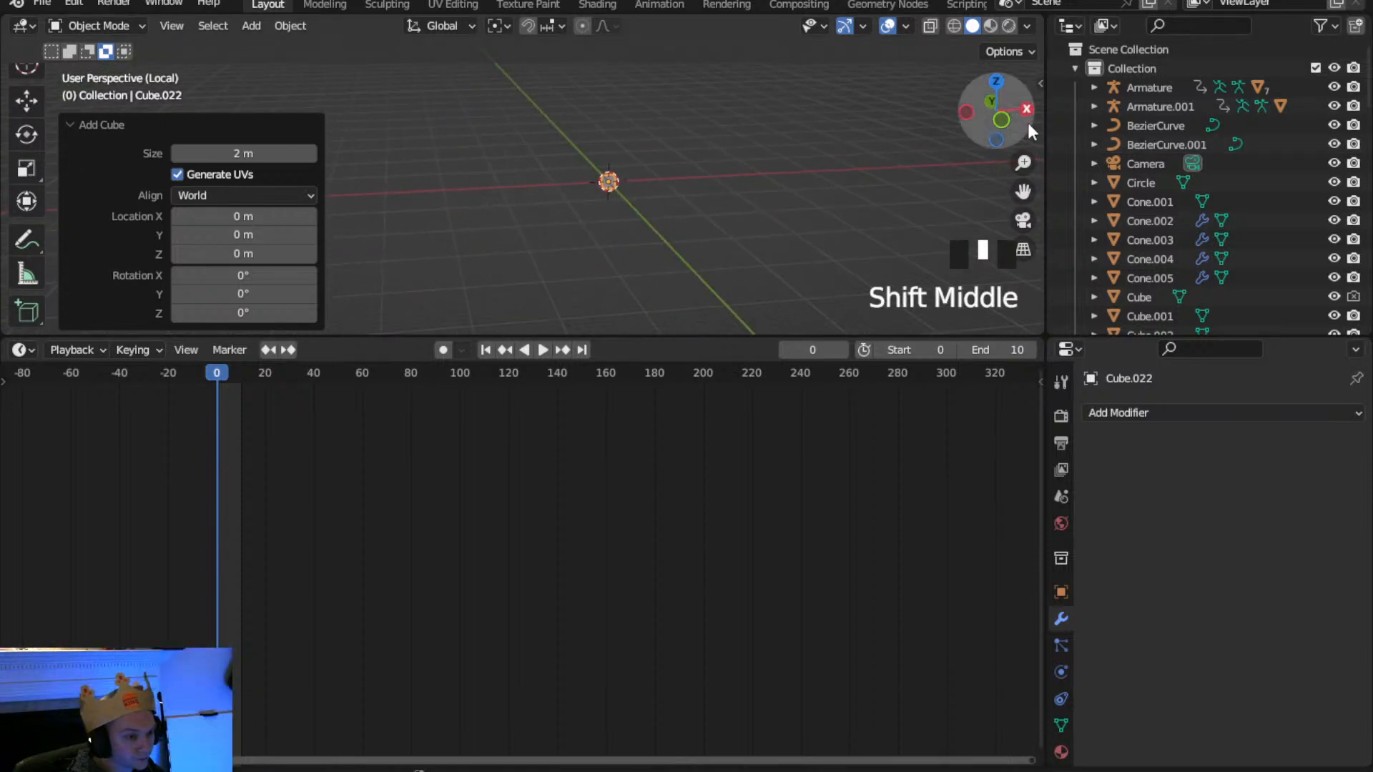
{"action": "left_click", "coordinate": [1001, 119]}
{"action": "scroll", "coordinate": [595, 199], "scroll_direction": "up", "scroll_amount": 3}
{"action": "middle_click_drag", "start_coordinate": [595, 200], "coordinate": [576, 289], "text": "shift"}
{"action": "scroll", "coordinate": [593, 271], "scroll_direction": "up", "scroll_amount": 5}
{"action": "middle_click_drag", "start_coordinate": [672, 257], "coordinate": [680, 217], "text": "shift"}
{"action": "key", "text": "s"}
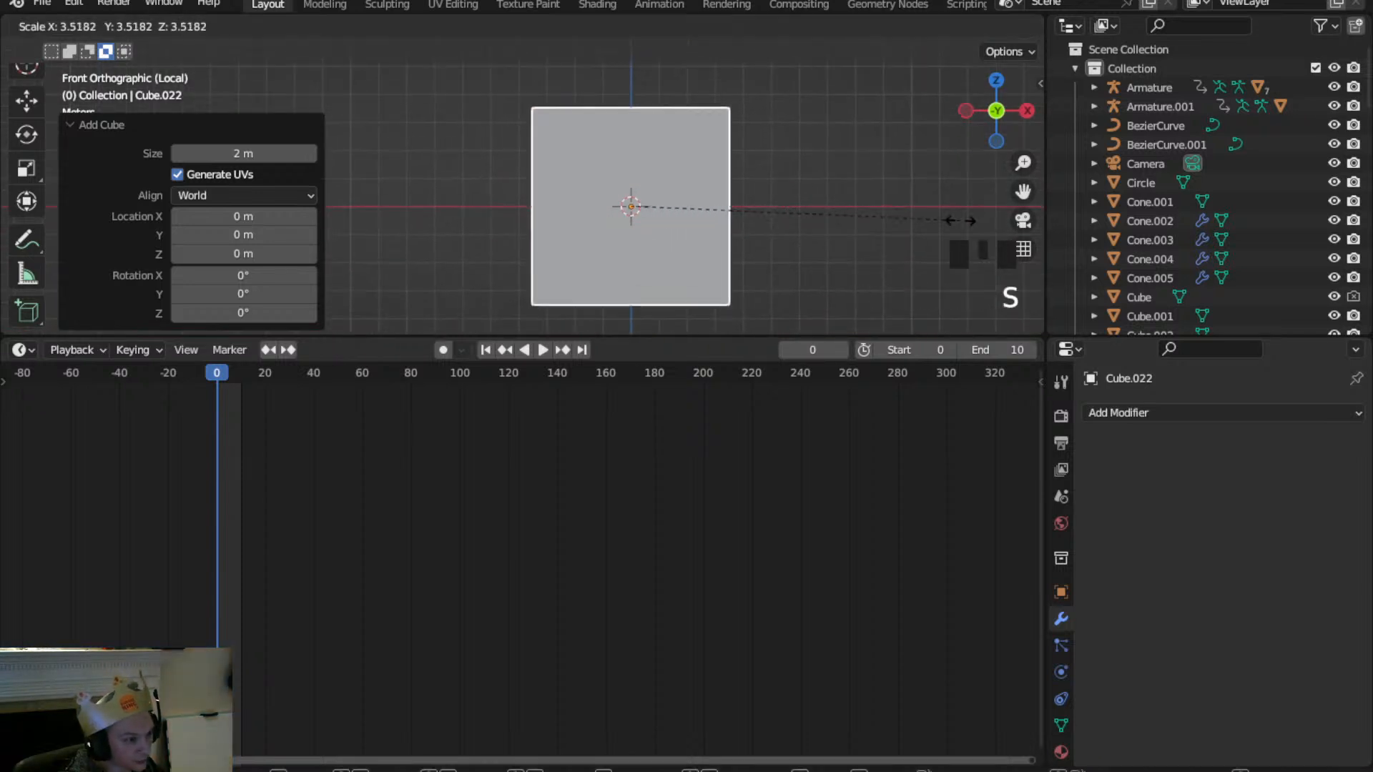
{"action": "left_click", "coordinate": [853, 227]}
Flatten the new cube into a thin slab by scaling it to 0.043 along Z
{"action": "key", "text": "s"}
{"action": "key", "text": "z"}
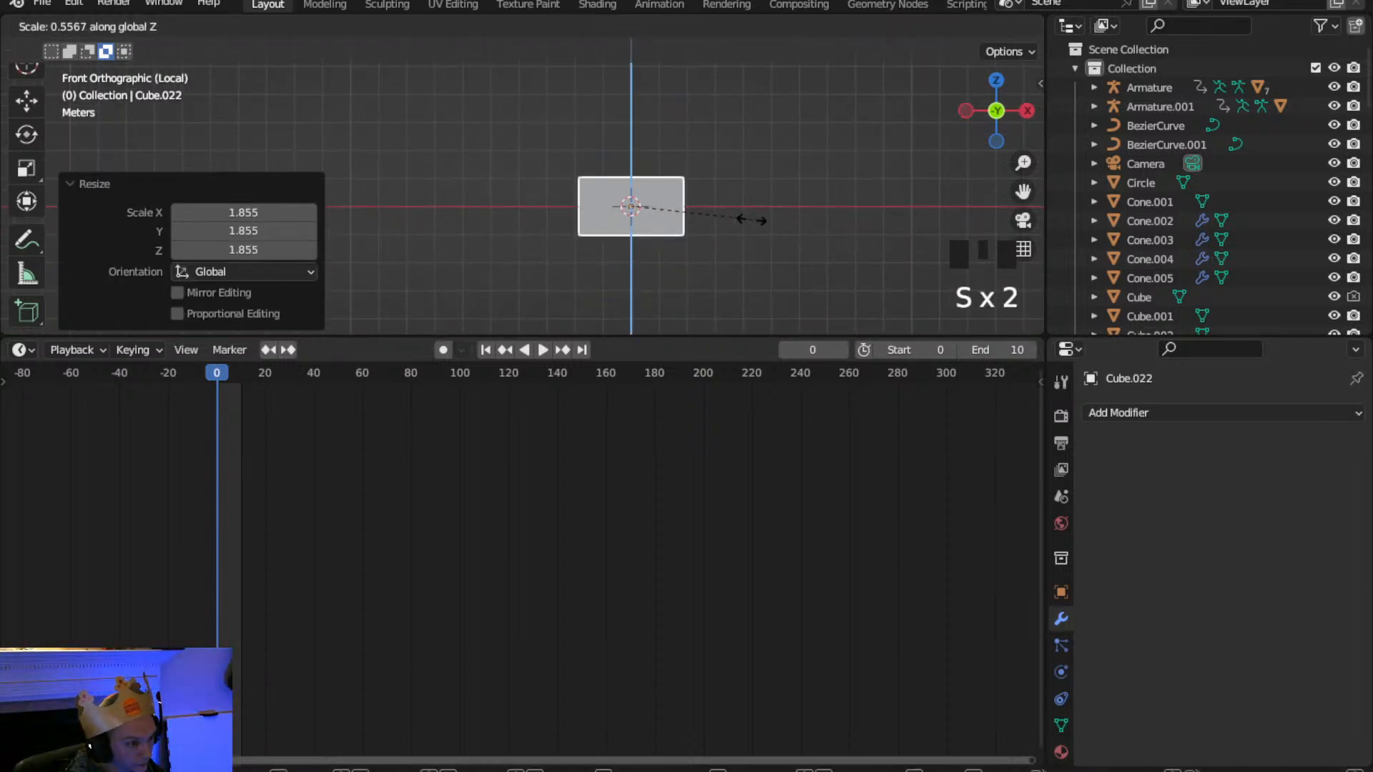
{"action": "left_click", "coordinate": [641, 207]}
{"action": "scroll", "coordinate": [780, 233], "scroll_direction": "up", "scroll_amount": 3}
Raise the slab about 2.62 m along Z and scale it uniformly by 1.793
{"action": "key", "text": "g"}
{"action": "key", "text": "z"}
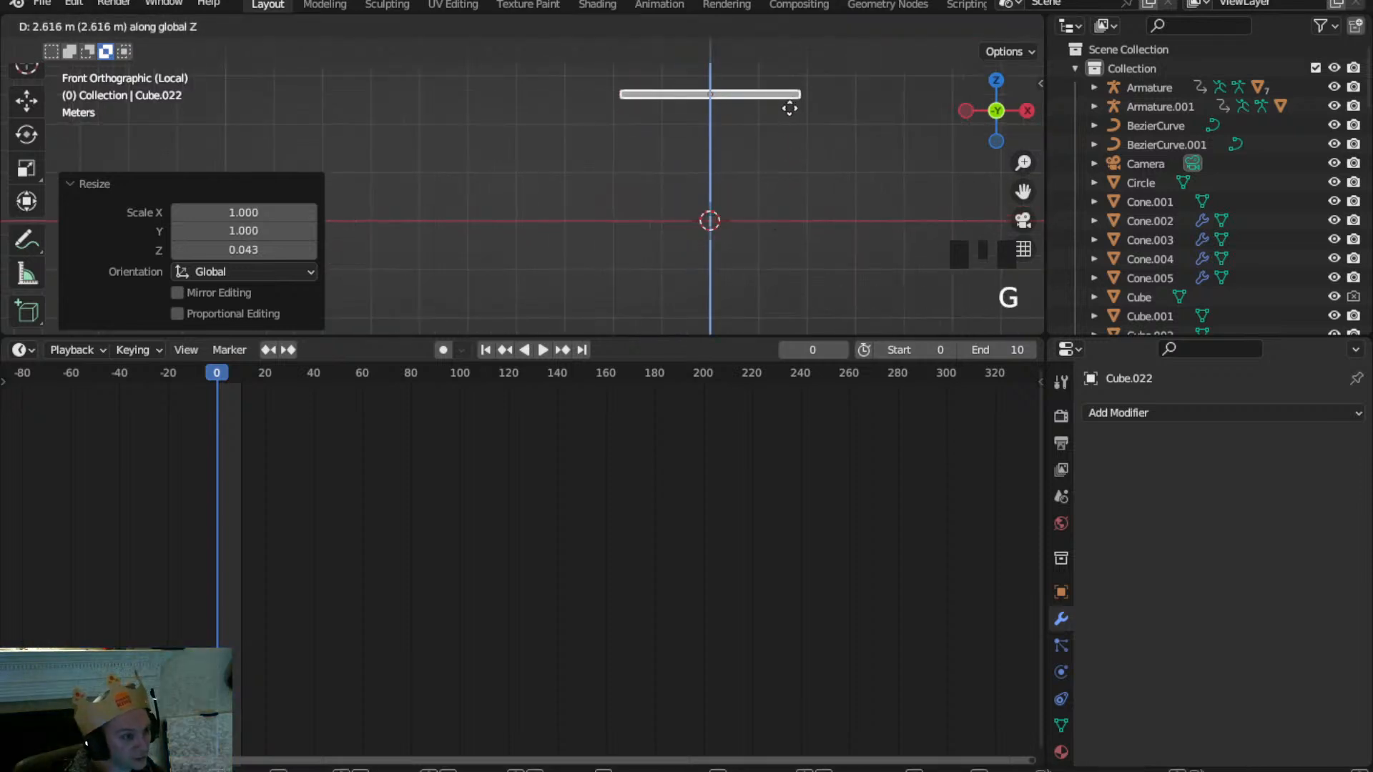
{"action": "left_click", "coordinate": [791, 101]}
{"action": "middle_click_drag", "start_coordinate": [818, 161], "coordinate": [755, 254], "text": "shift"}
{"action": "key", "text": "s"}
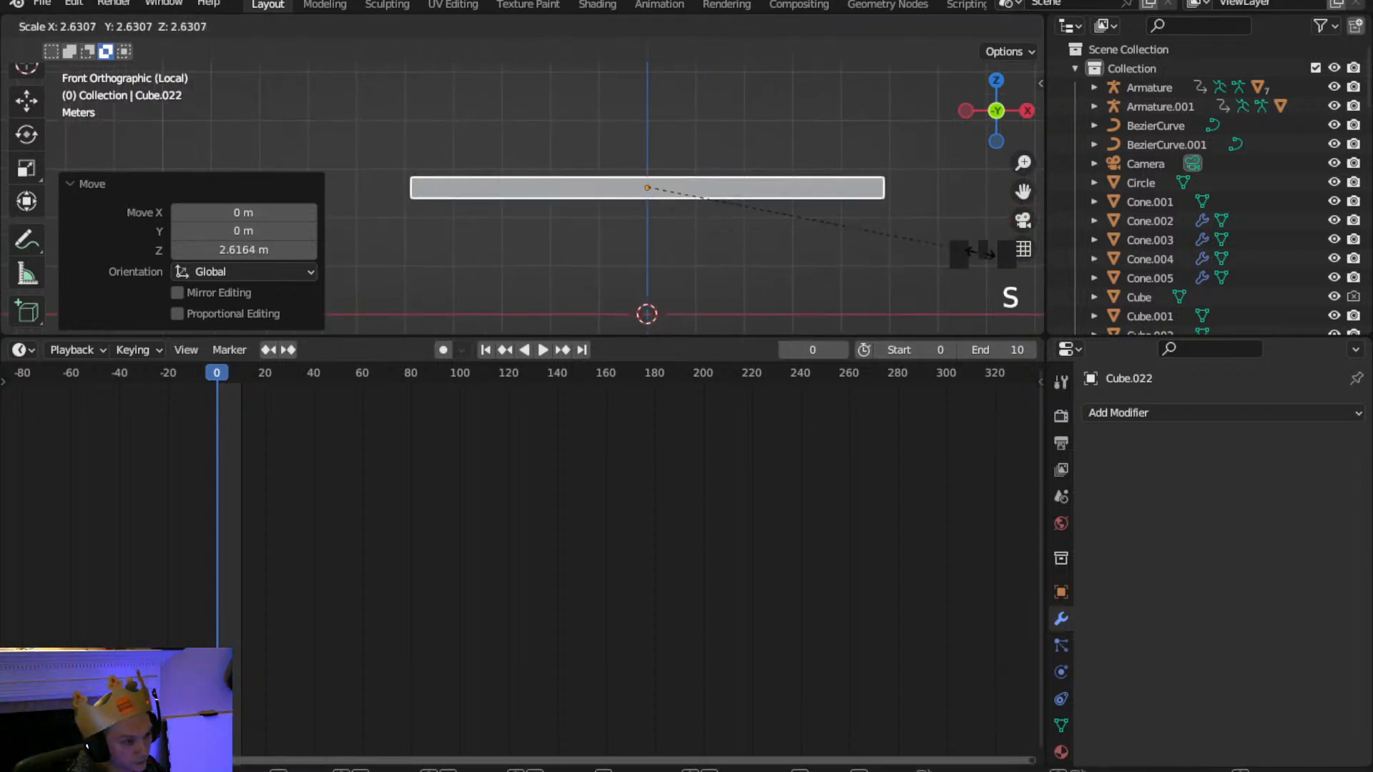
{"action": "left_click", "coordinate": [874, 237]}
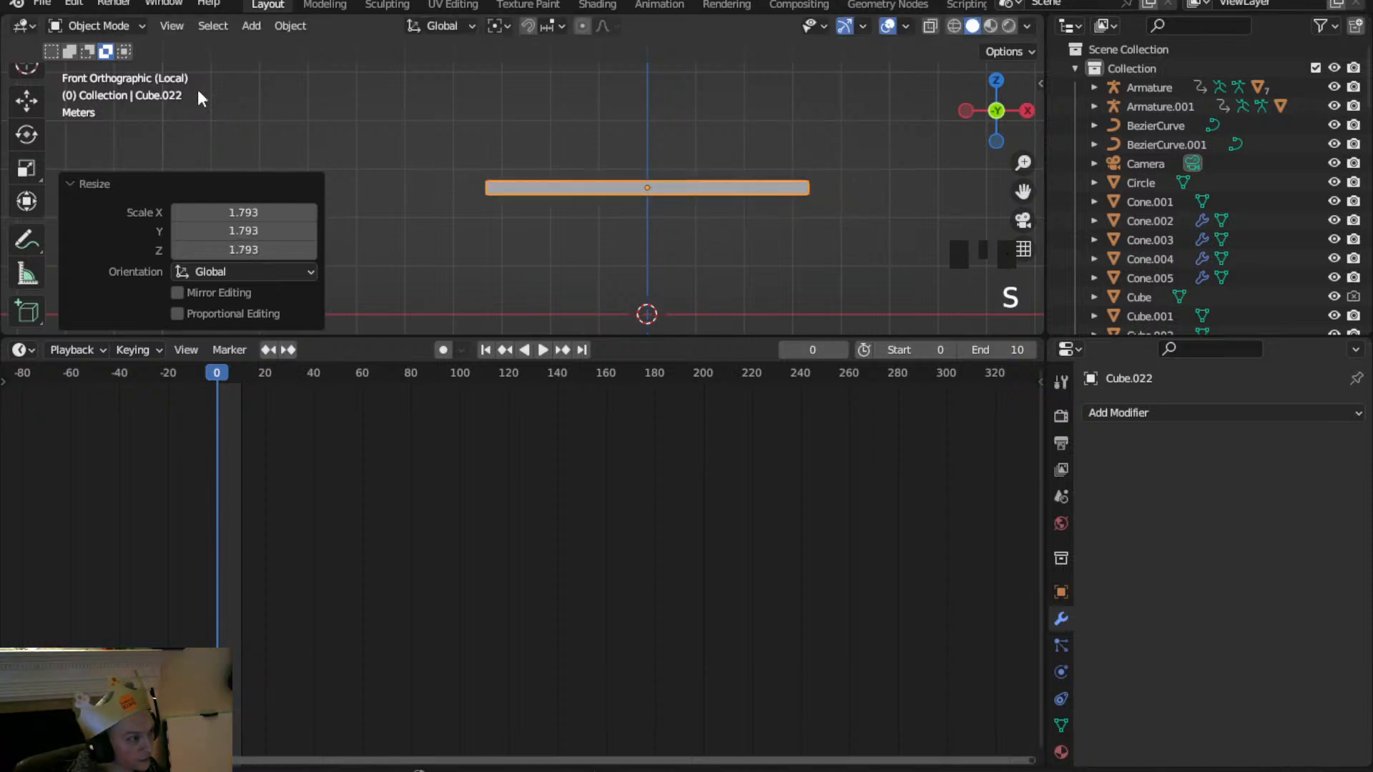
In Edit Mode, add one loop cut across the slab and slide it close to the -X edge with a factor of 0.955
{"action": "left_click", "coordinate": [93, 25]}
{"action": "left_click", "coordinate": [108, 67]}
{"action": "scroll", "coordinate": [582, 263], "scroll_direction": "up", "scroll_amount": 1}
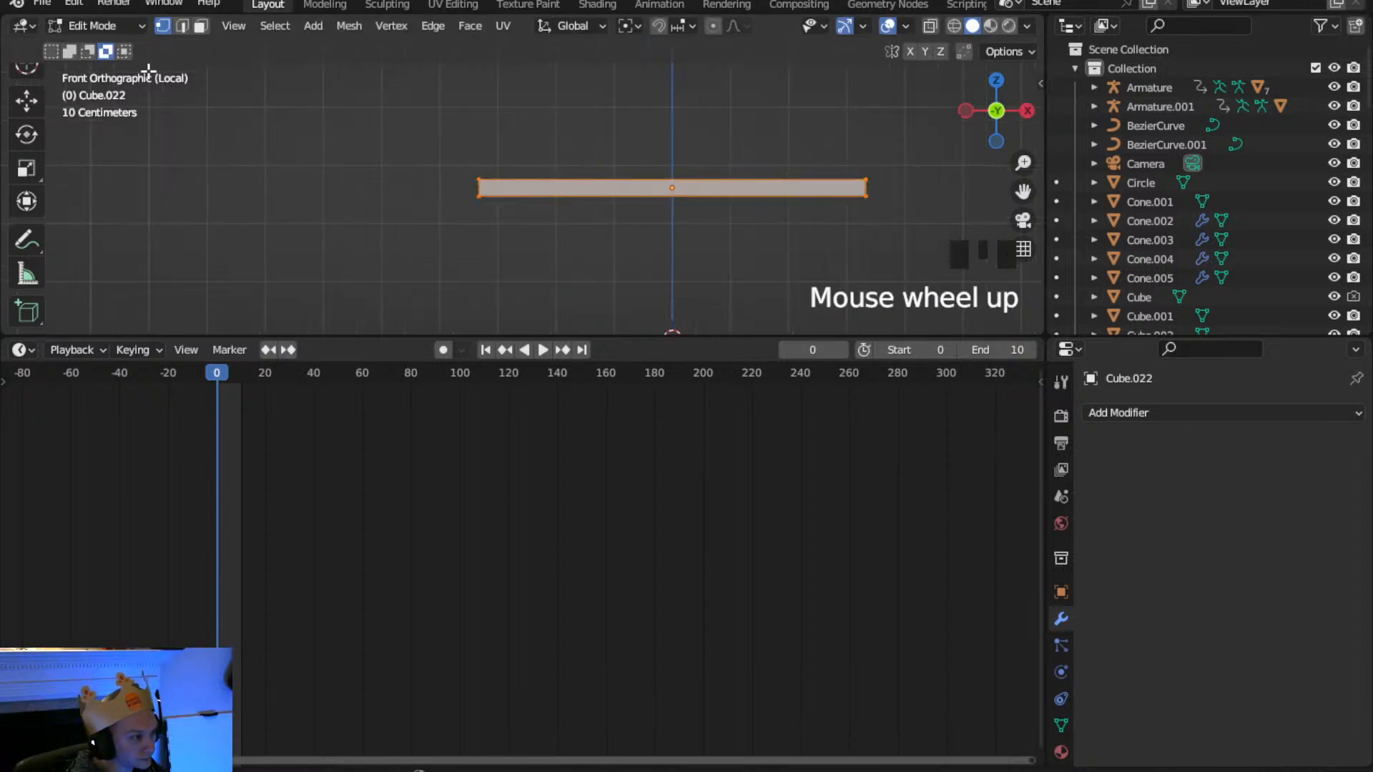
{"action": "scroll", "coordinate": [35, 129], "scroll_direction": "up", "scroll_amount": 3}
{"action": "left_click", "coordinate": [101, 25]}
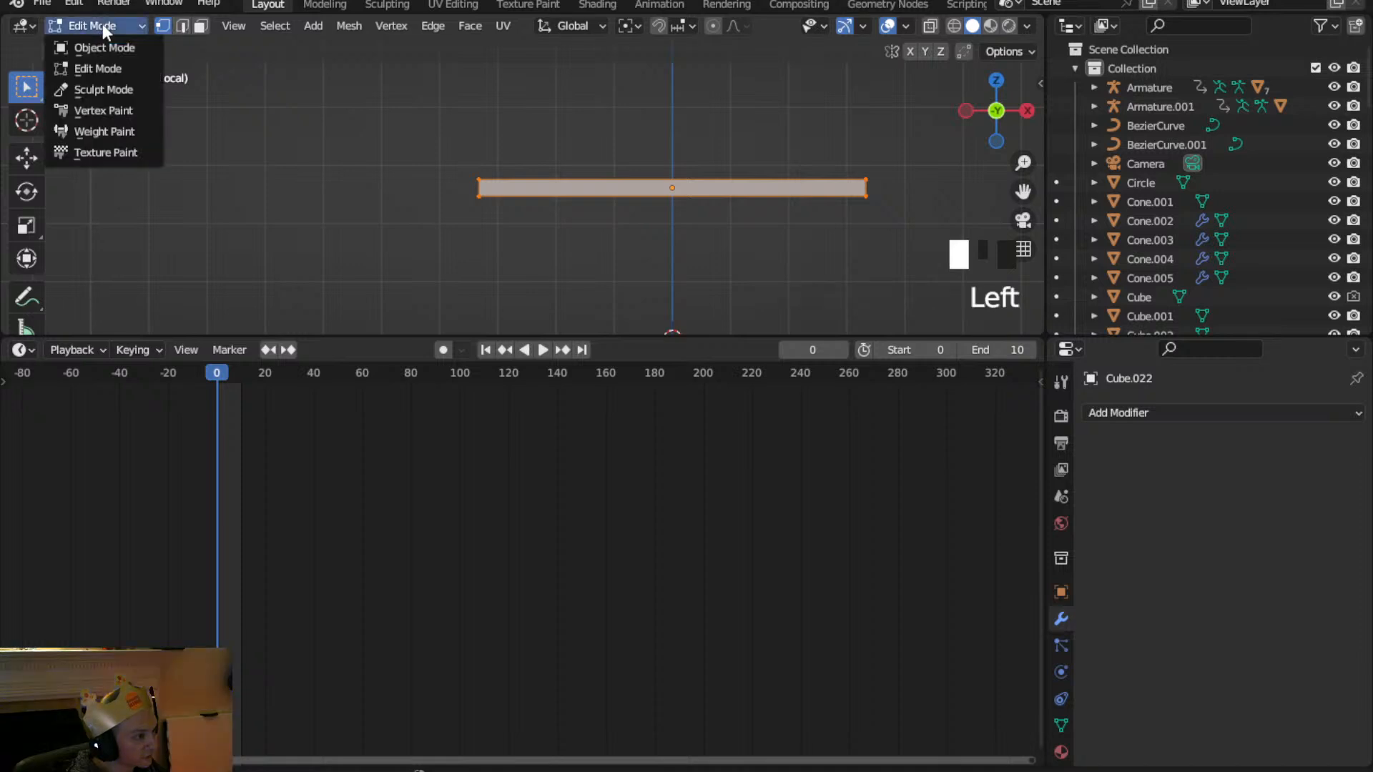
{"action": "scroll", "coordinate": [25, 199], "scroll_direction": "down", "scroll_amount": 3}
{"action": "scroll", "coordinate": [25, 199], "scroll_direction": "down", "scroll_amount": 8}
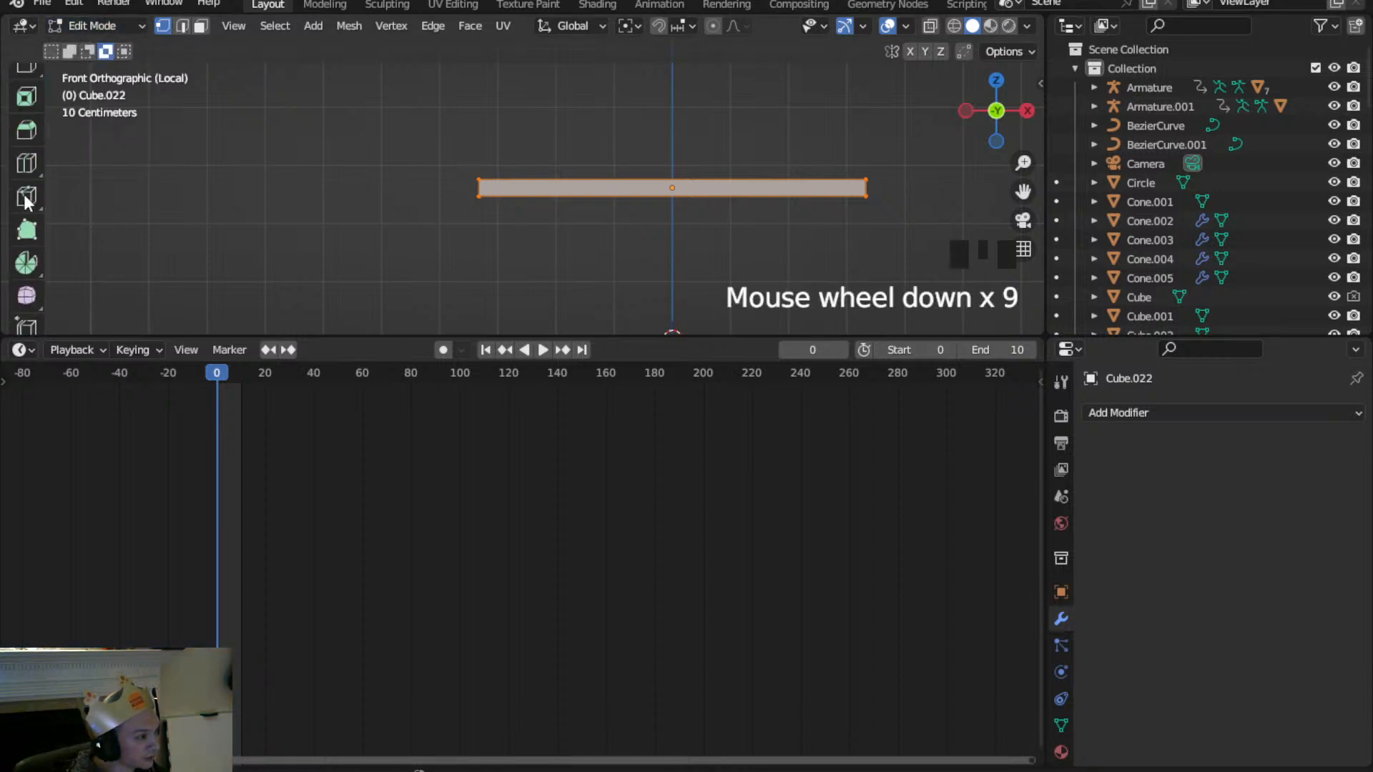
{"action": "left_click", "coordinate": [27, 87]}
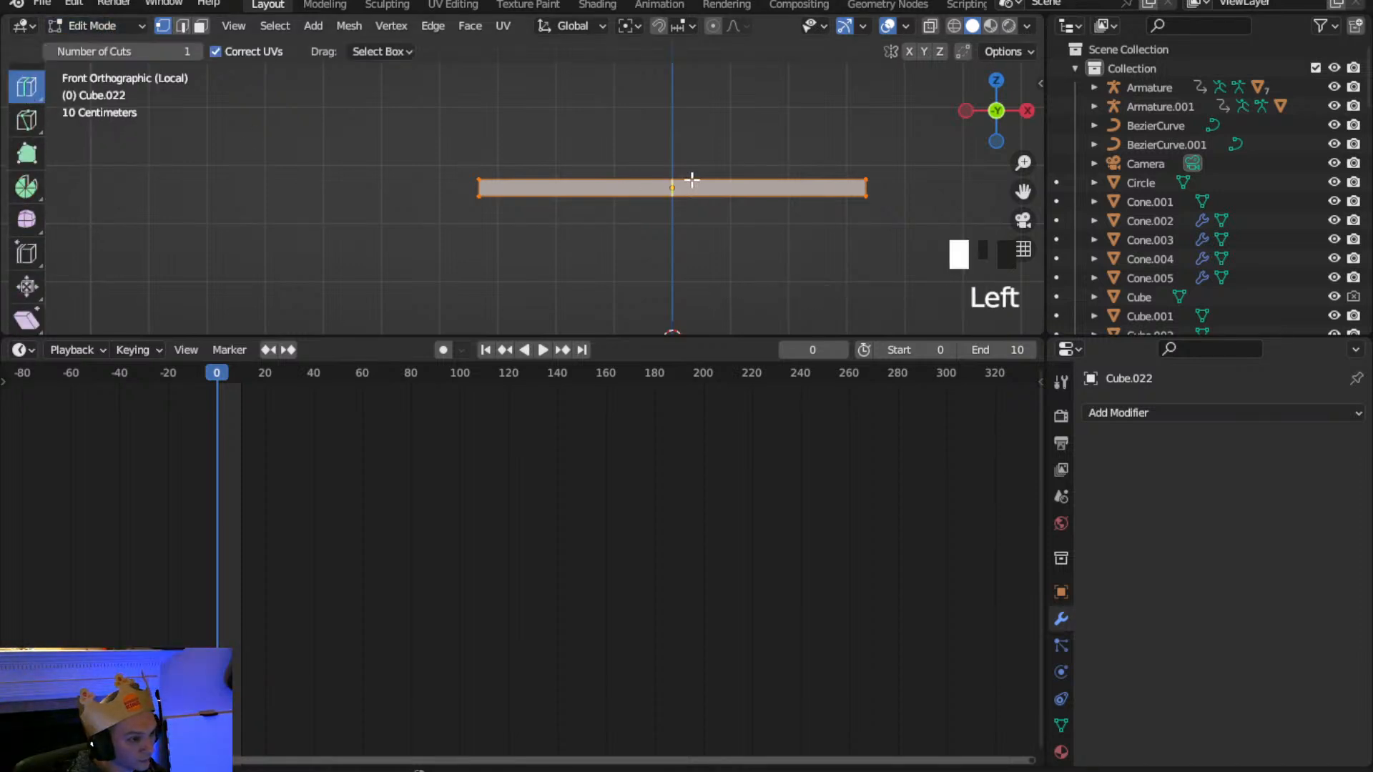
{"action": "left_click_drag", "start_coordinate": [688, 177], "coordinate": [504, 180]}
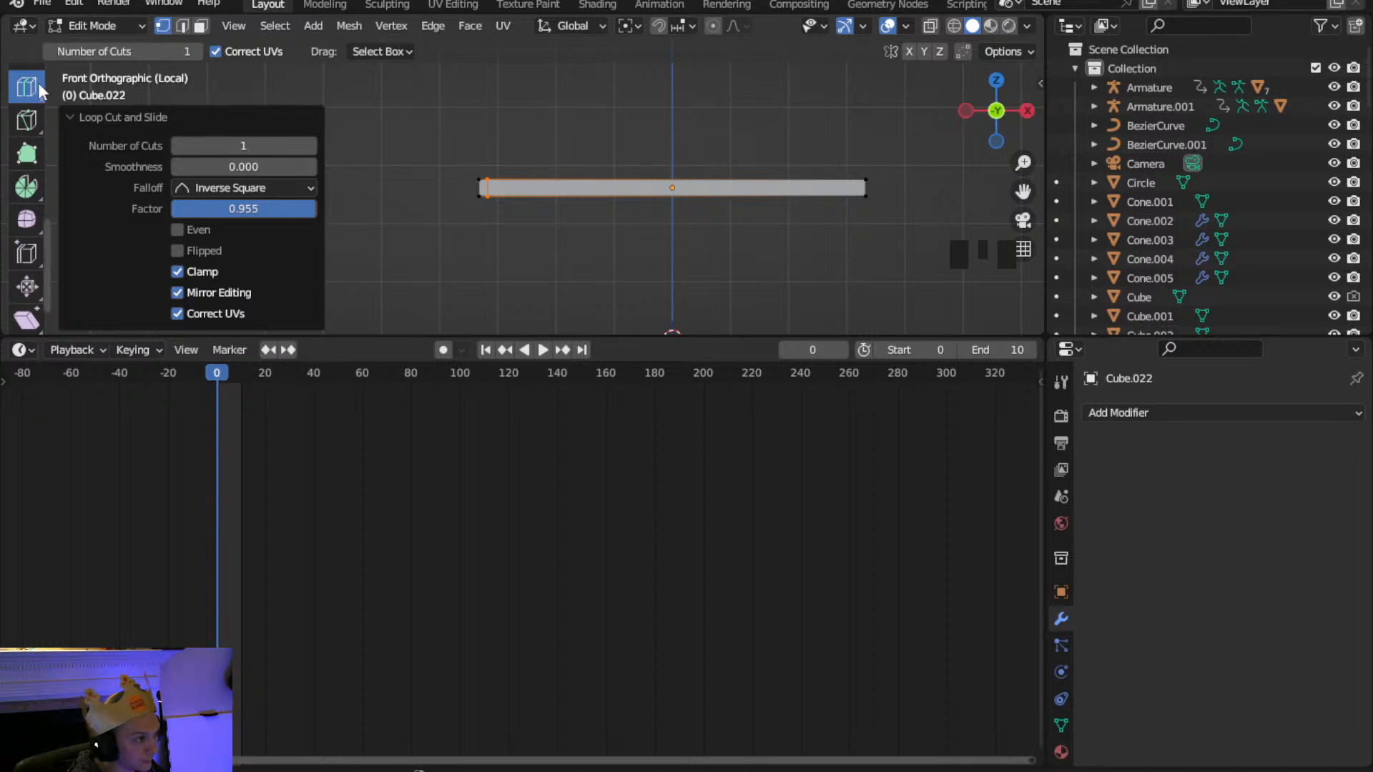
Switch to face selection and isolate the slab in Local View, seen from above at an angle
{"action": "left_click", "coordinate": [201, 26]}
{"action": "middle_click_drag", "start_coordinate": [496, 221], "coordinate": [511, 202]}
{"action": "scroll", "coordinate": [542, 205], "scroll_direction": "down", "scroll_amount": 2}
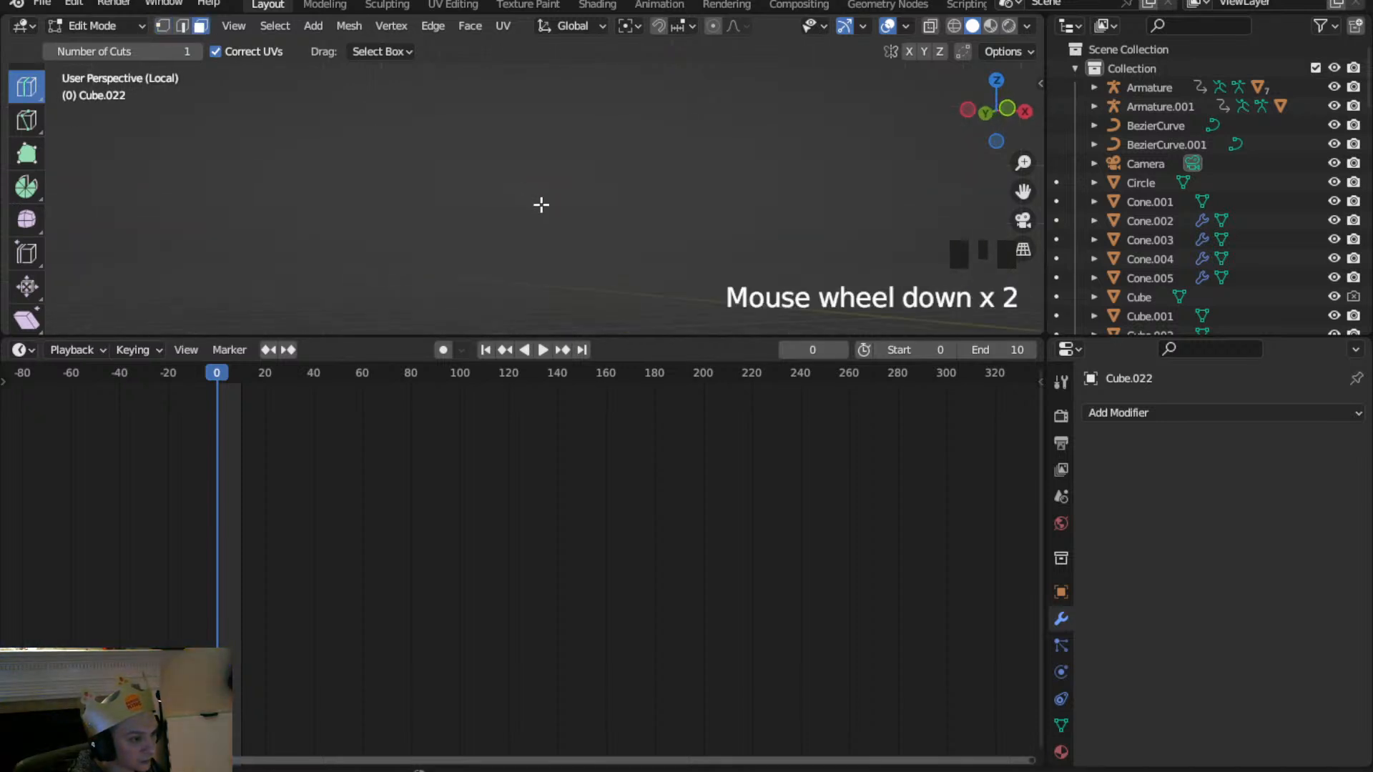
{"action": "scroll", "coordinate": [655, 218], "scroll_direction": "down", "scroll_amount": 2}
{"action": "key", "text": "KP_Divide"}
{"action": "key", "text": "KP_Divide"}
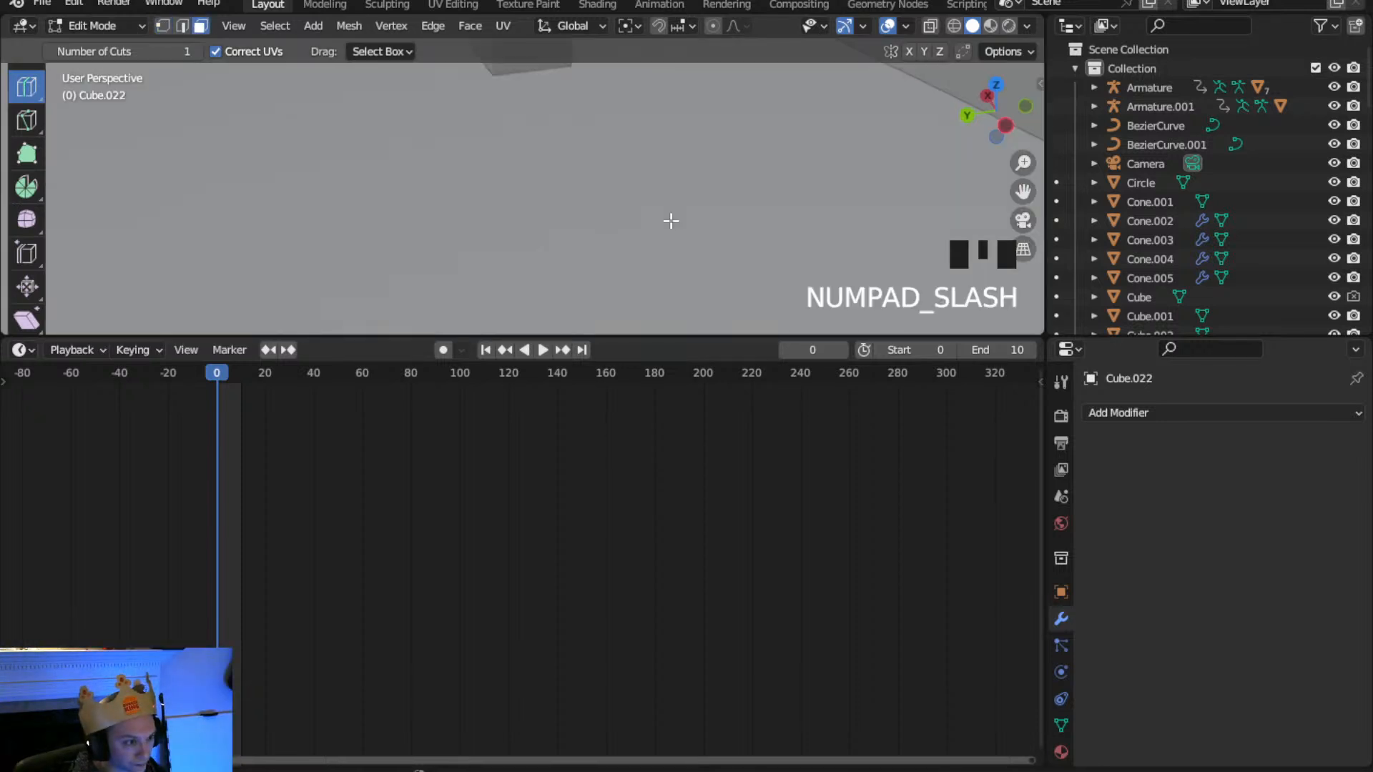
{"action": "scroll", "coordinate": [644, 223], "scroll_direction": "up", "scroll_amount": 2}
{"action": "middle_click_drag", "start_coordinate": [631, 220], "coordinate": [503, 353]}
Enlarge the 3D viewport by shrinking the timeline and activate the Select Box tool
{"action": "left_click_drag", "start_coordinate": [637, 333], "coordinate": [637, 537]}
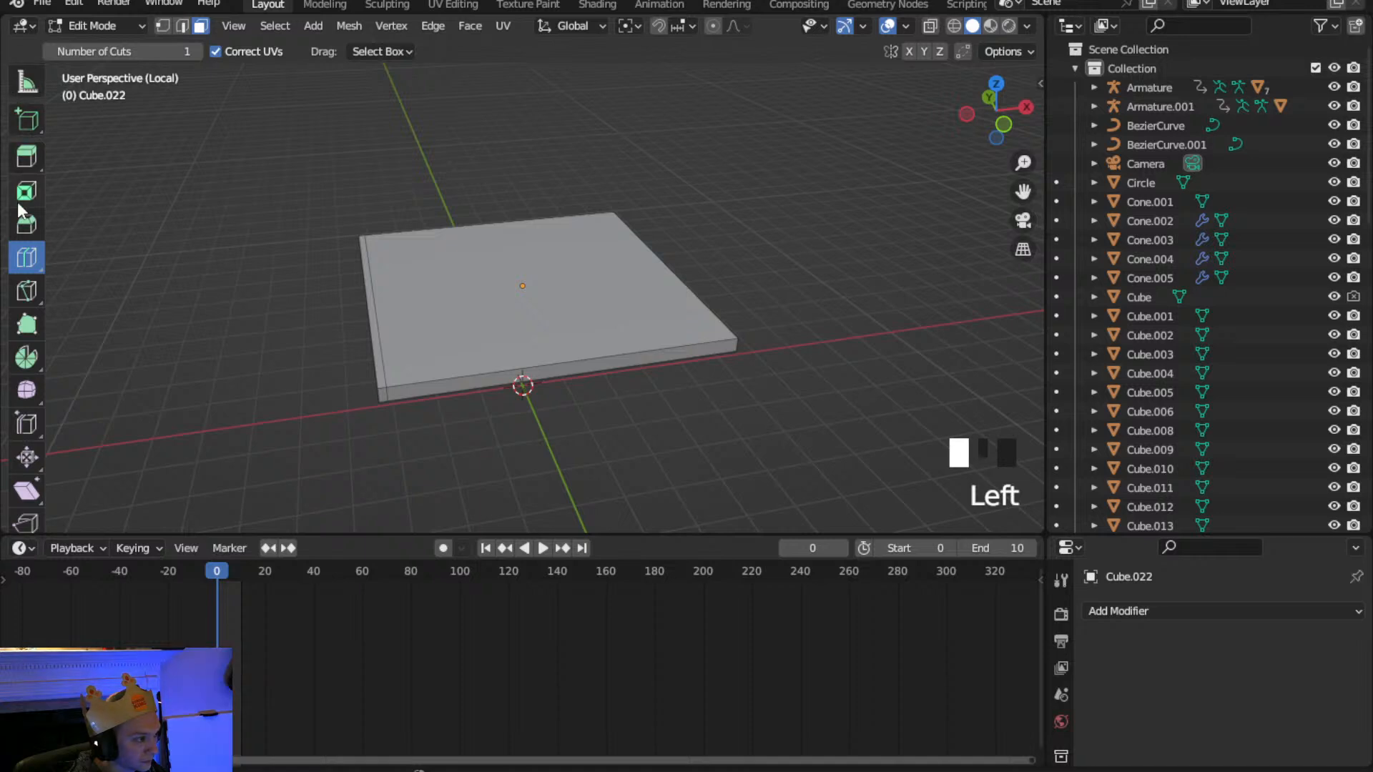
{"action": "scroll", "coordinate": [25, 97], "scroll_direction": "up", "scroll_amount": 13}
{"action": "left_click", "coordinate": [25, 91]}
{"action": "scroll", "coordinate": [459, 371], "scroll_direction": "down", "scroll_amount": 3}
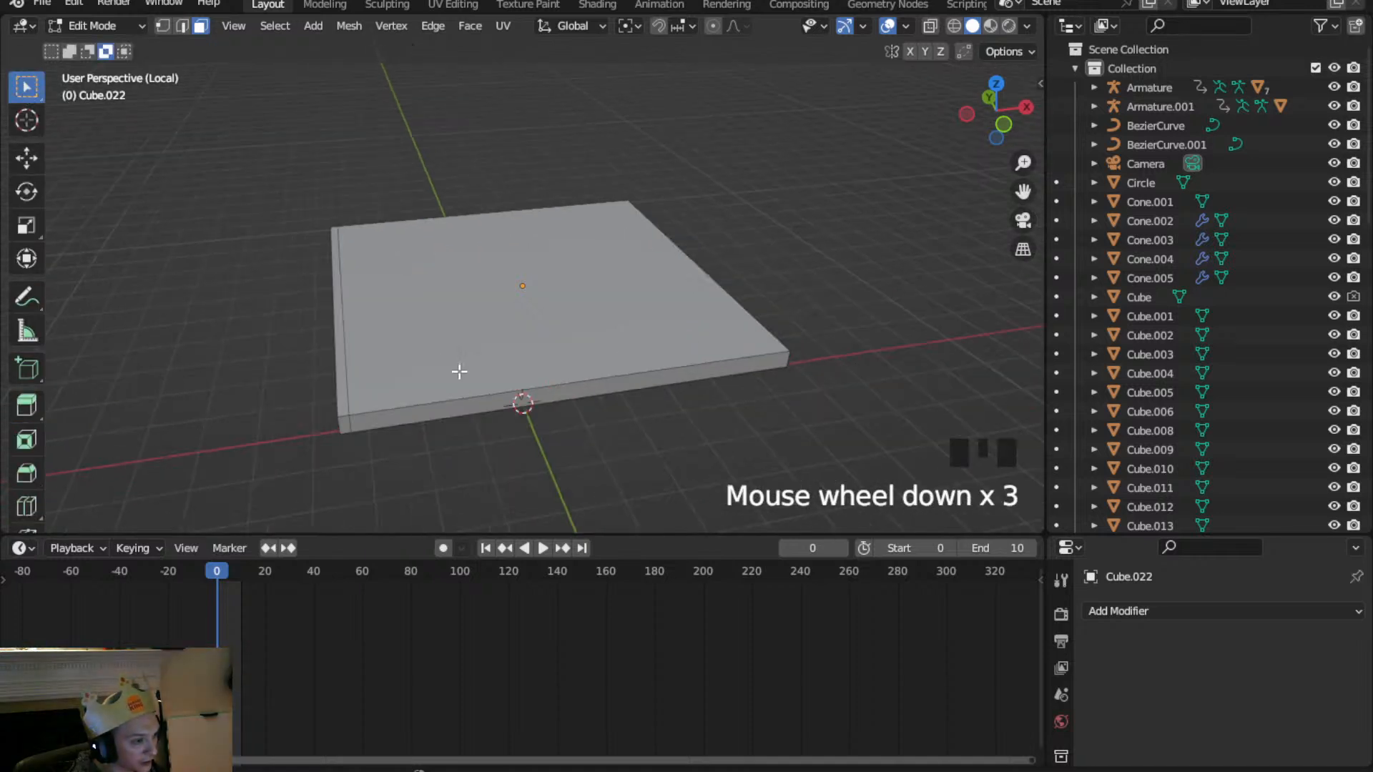
Narrow the whole slab along Y from the top view, scaling by 0.553 and again by about 0.68
{"action": "key", "text": "a"}
{"action": "left_click", "coordinate": [996, 84]}
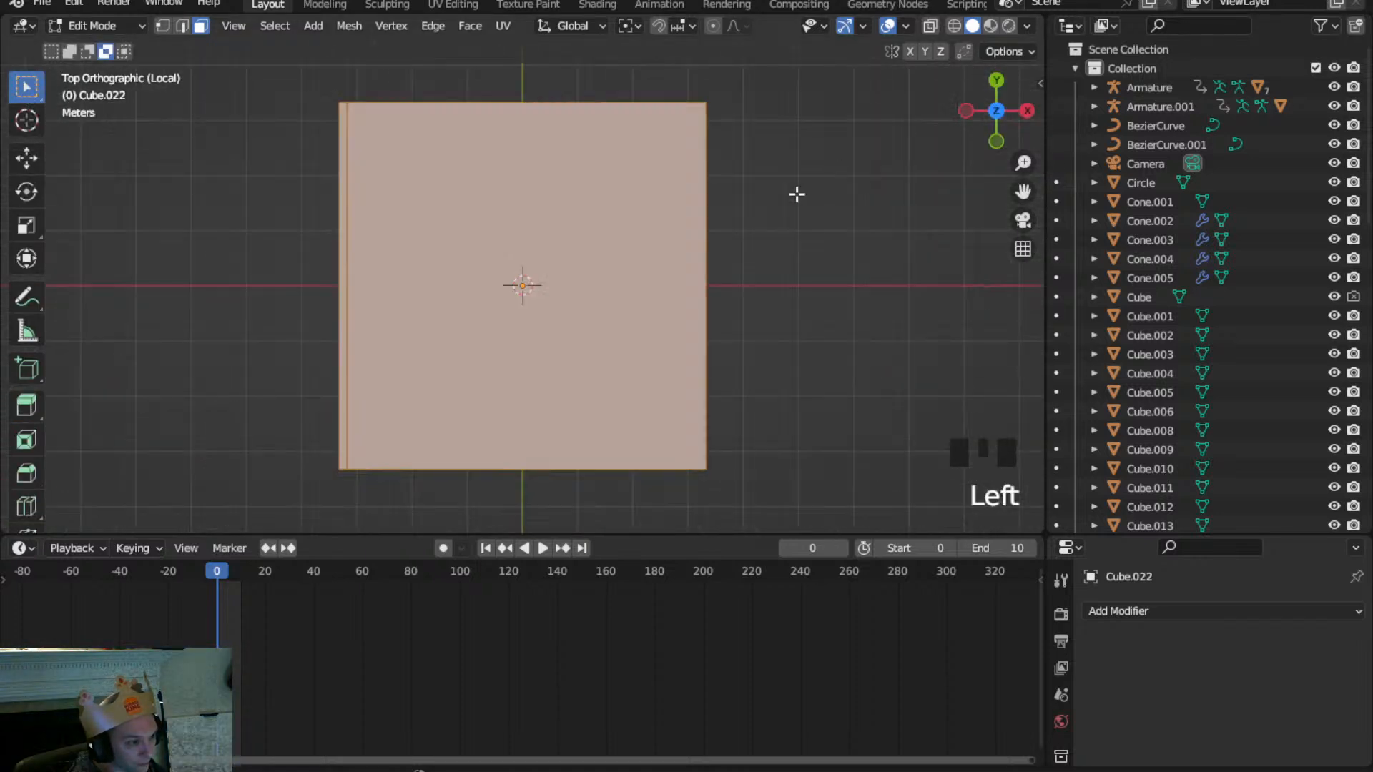
{"action": "scroll", "coordinate": [835, 423], "scroll_direction": "down", "scroll_amount": 2}
{"action": "key", "text": "s"}
{"action": "key", "text": "y"}
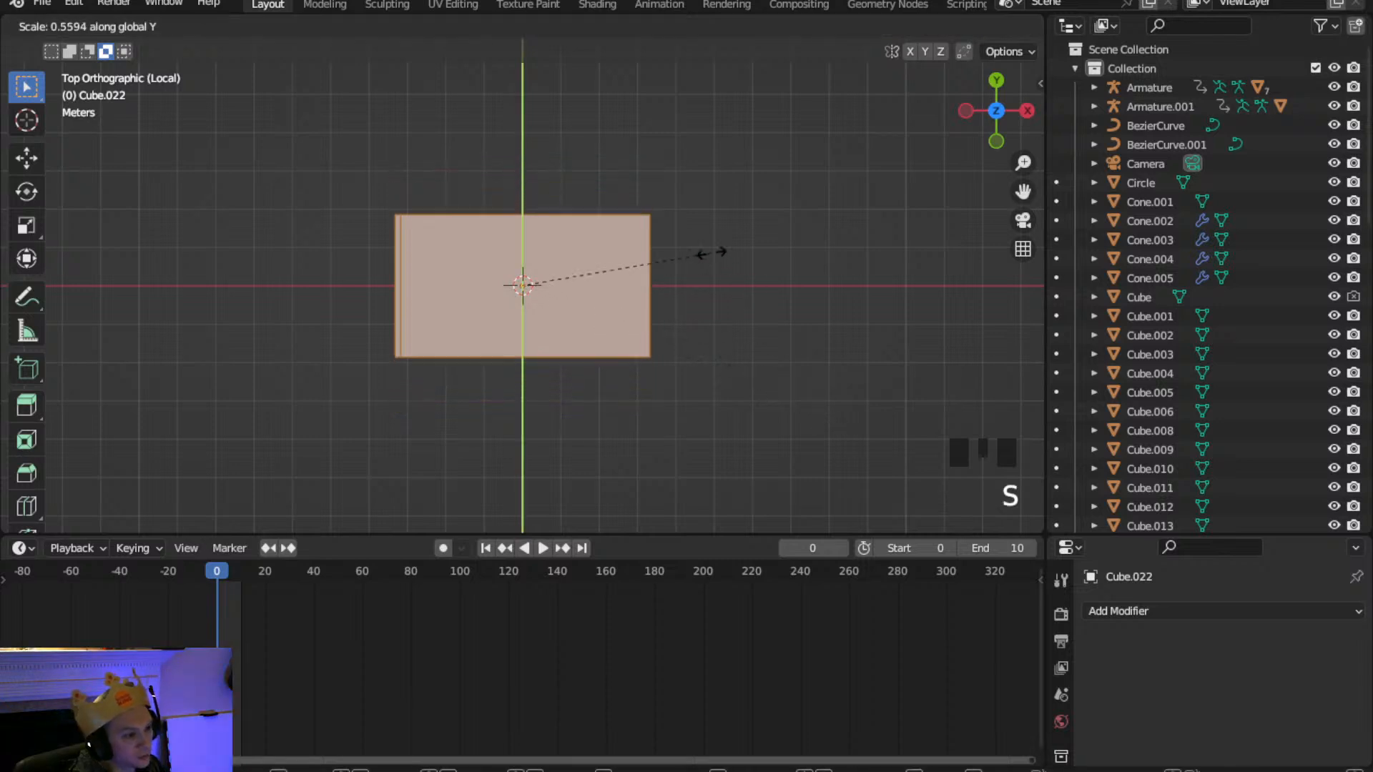
{"action": "left_click", "coordinate": [629, 264]}
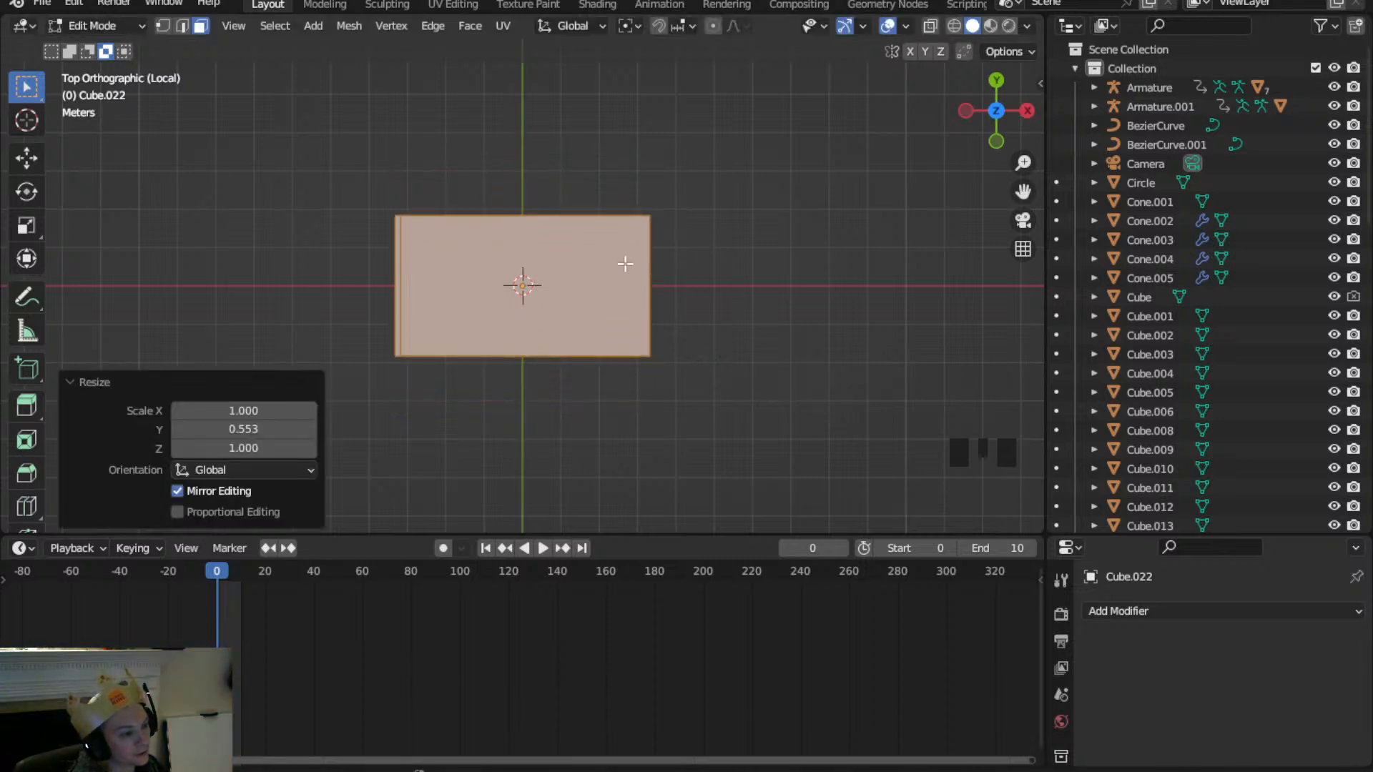
{"action": "key", "text": "s"}
{"action": "key", "text": "y"}
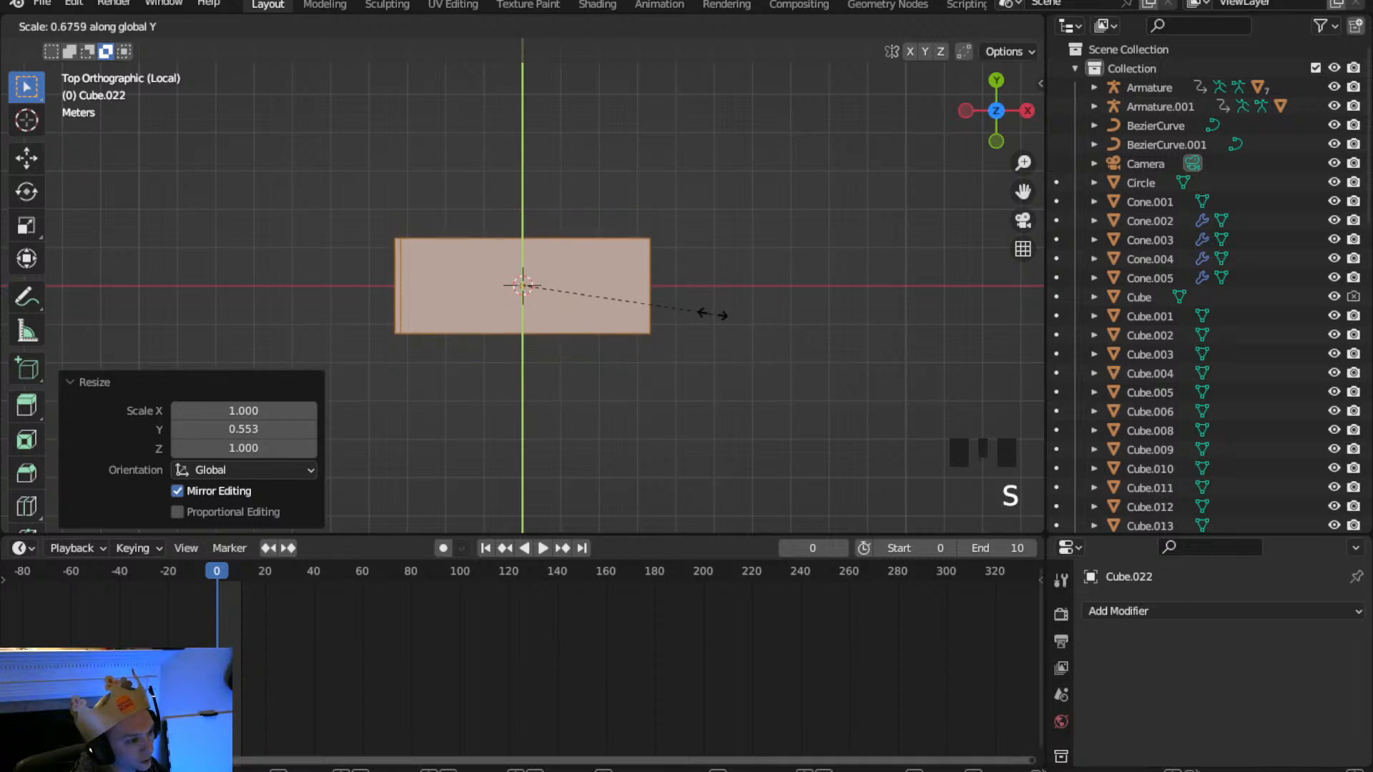
{"action": "left_click", "coordinate": [697, 312]}
Extrude the narrow underside face at the slab's -X end 2.3592 m downward to form a leg
{"action": "middle_click_drag", "start_coordinate": [697, 312], "coordinate": [564, 190]}
{"action": "scroll", "coordinate": [563, 191], "scroll_direction": "up", "scroll_amount": 2}
{"action": "left_click", "coordinate": [458, 210]}
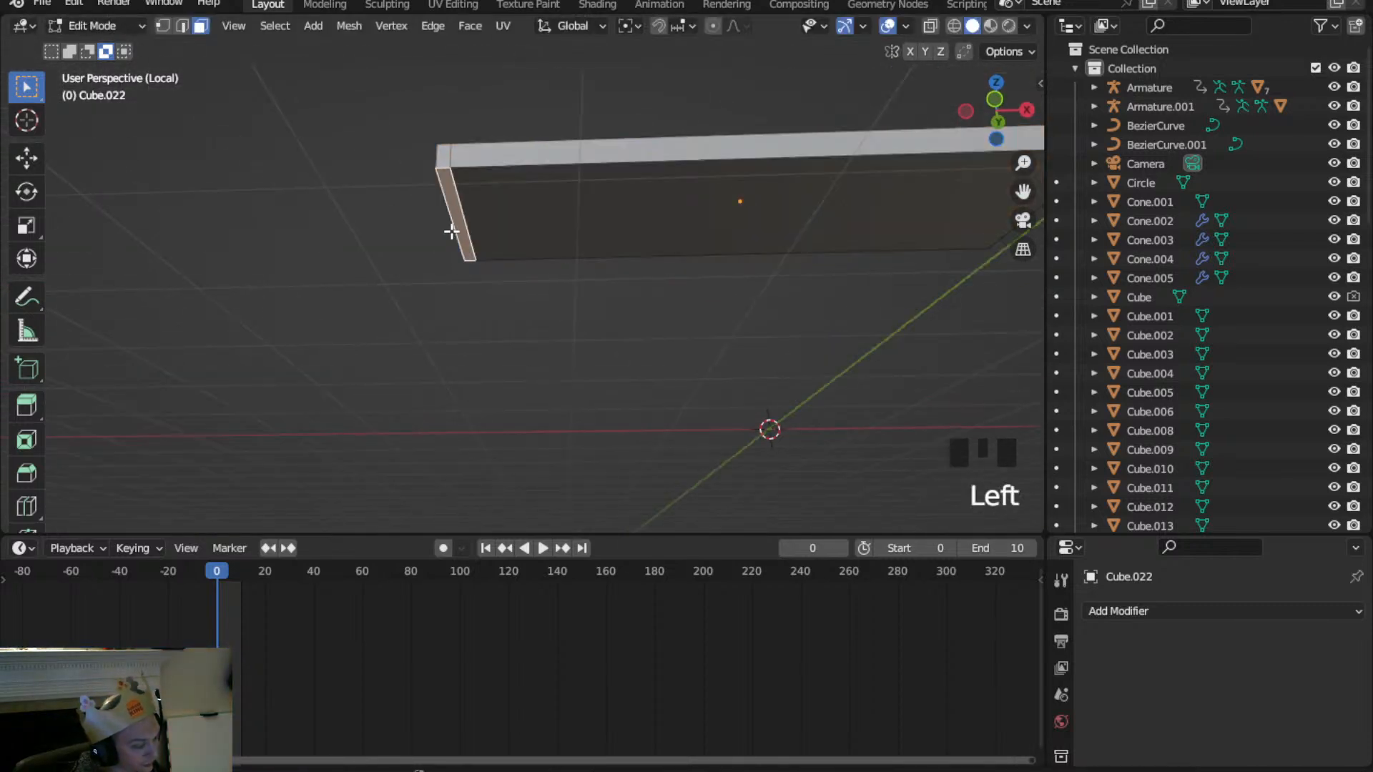
{"action": "key", "text": "e"}
{"action": "left_click", "coordinate": [453, 433]}
{"action": "middle_click_drag", "start_coordinate": [506, 327], "coordinate": [524, 436]}
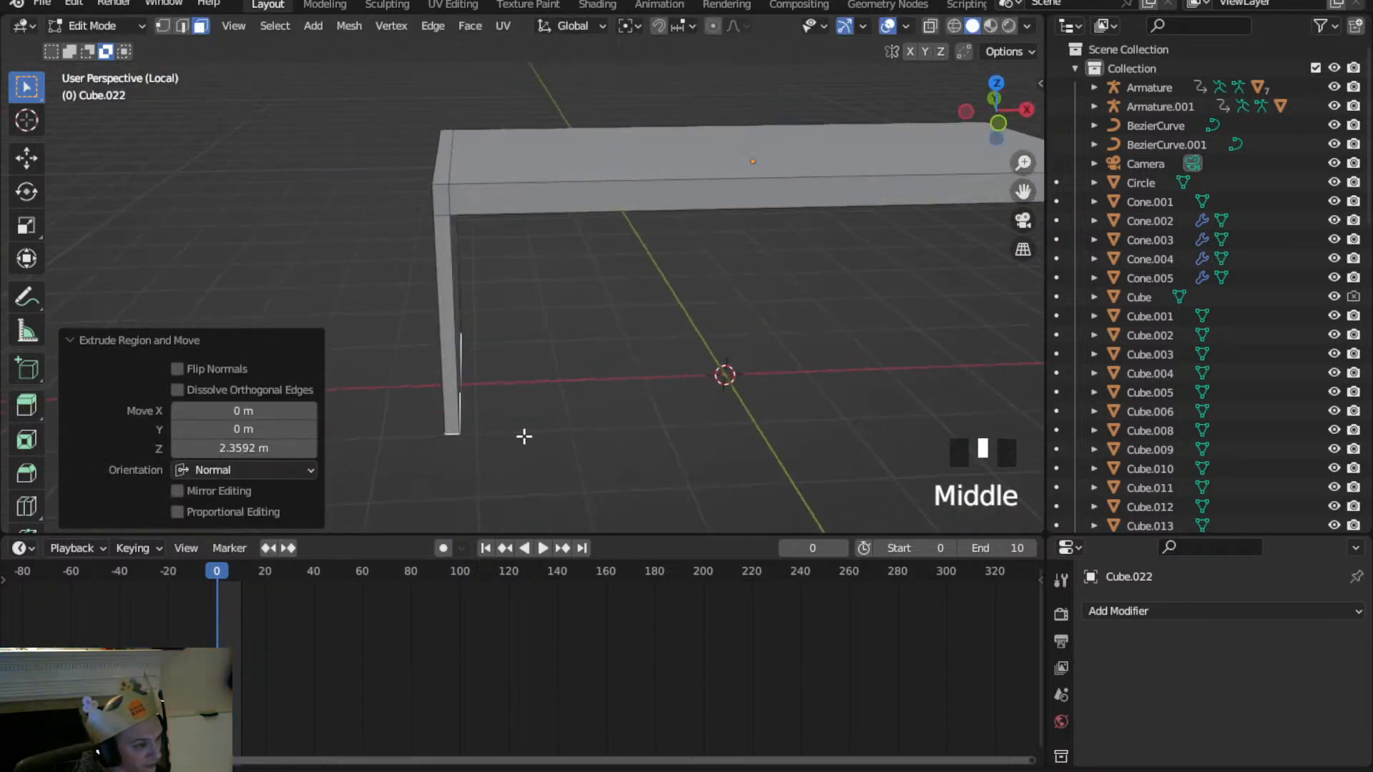
Add one centred loop cut with factor 0 across the middle of the slab
{"action": "left_click", "coordinate": [129, 29]}
{"action": "left_click", "coordinate": [122, 49]}
{"action": "middle_click_drag", "start_coordinate": [843, 298], "coordinate": [551, 193], "text": "shift"}
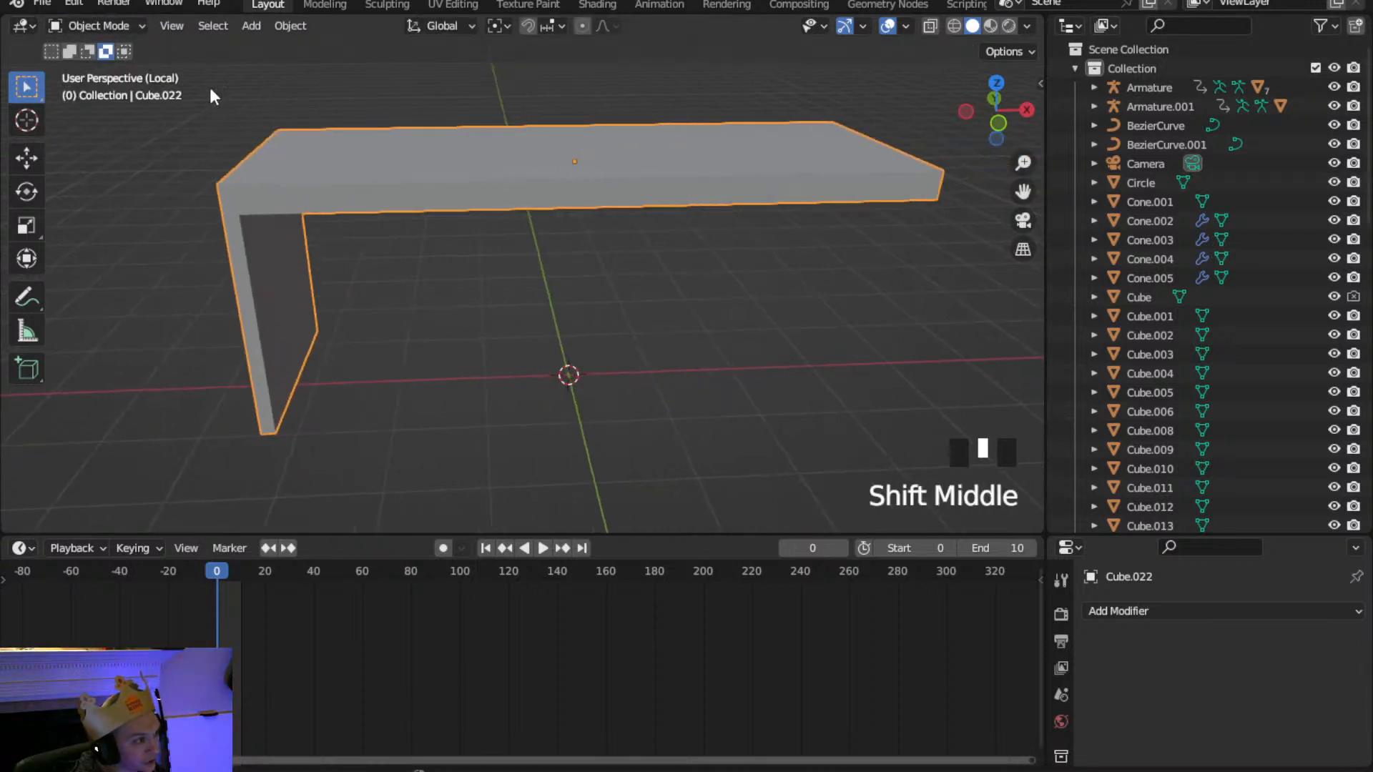
{"action": "left_click", "coordinate": [100, 25]}
{"action": "left_click", "coordinate": [108, 65]}
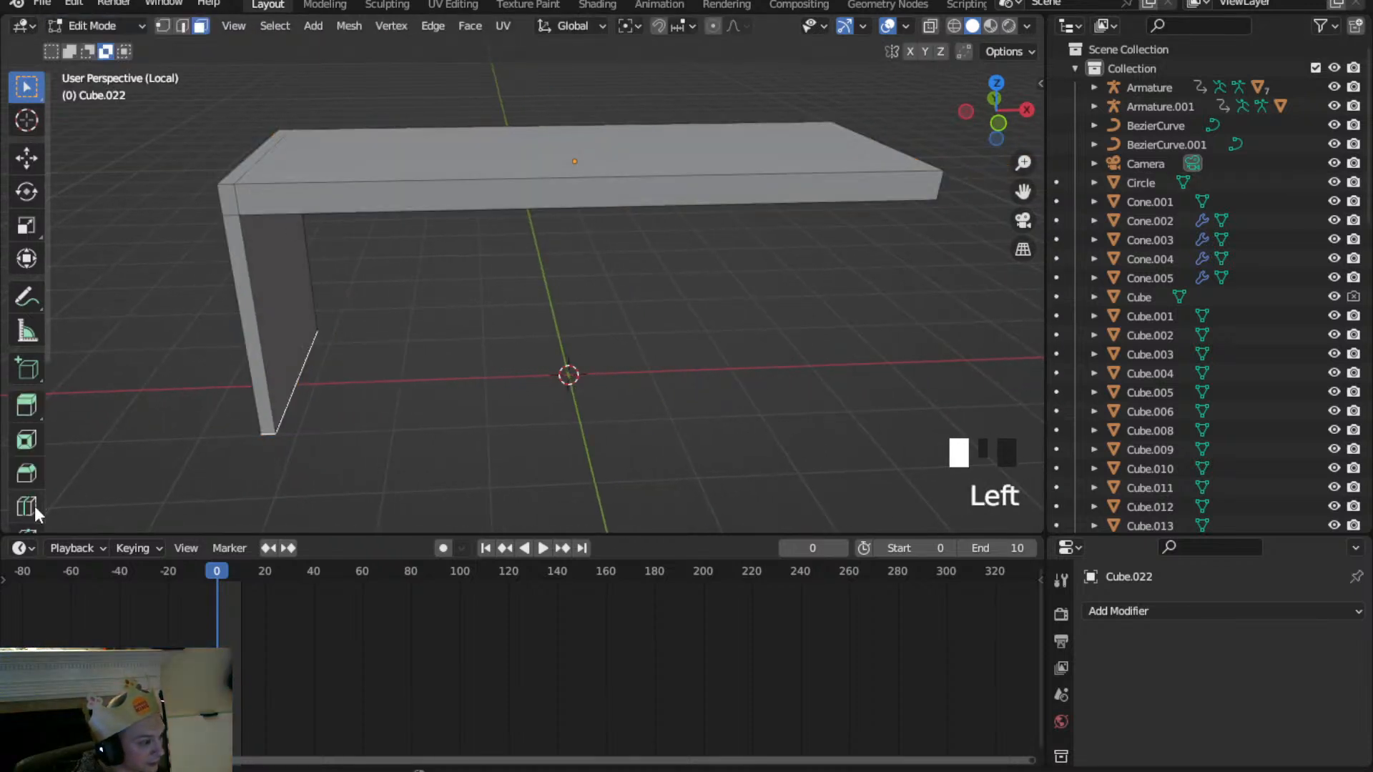
{"action": "left_click", "coordinate": [26, 506]}
{"action": "left_click", "coordinate": [586, 189]}
{"action": "left_click", "coordinate": [26, 87]}
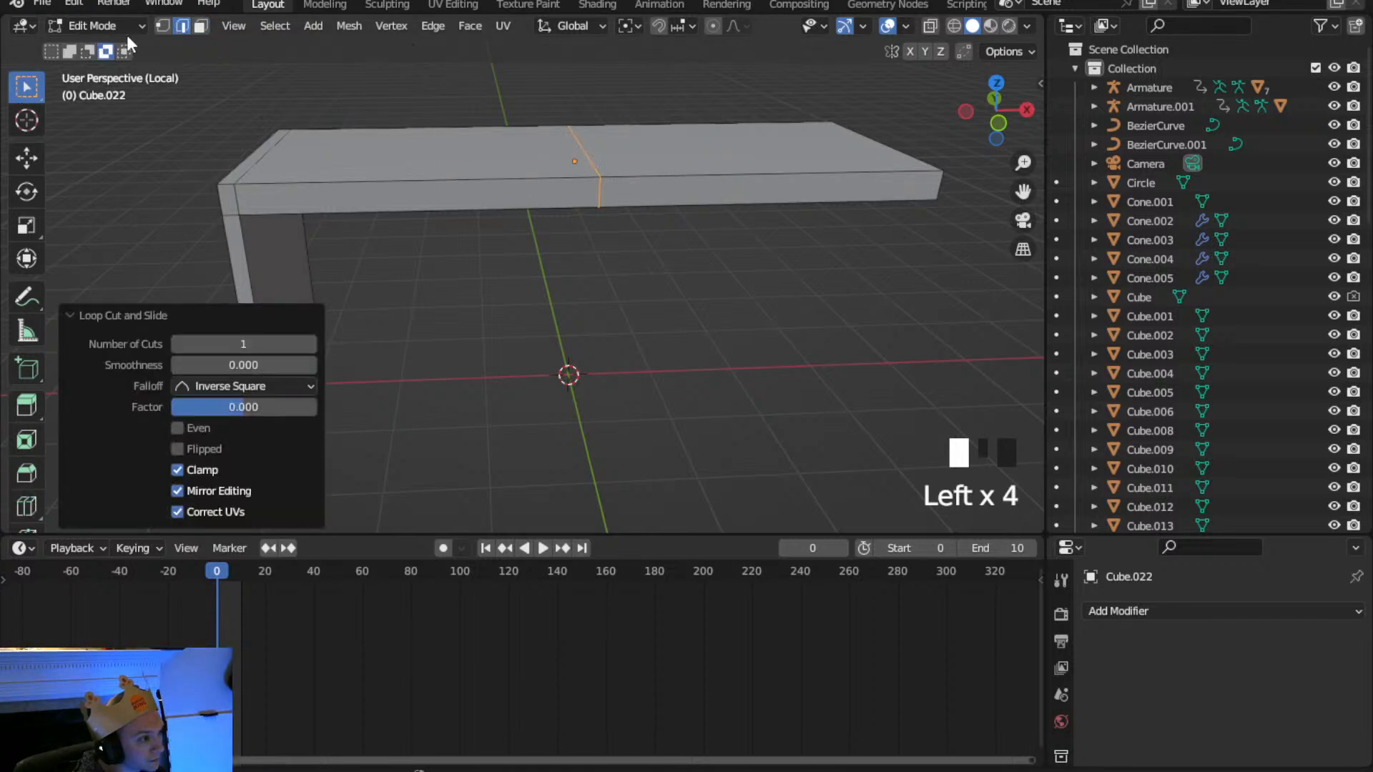
In front wireframe view, delete the vertices at the slab's +X end so only the half with the leg is kept
{"action": "left_click", "coordinate": [162, 26]}
{"action": "left_click", "coordinate": [1003, 123]}
{"action": "scroll", "coordinate": [884, 277], "scroll_direction": "down", "scroll_amount": 2}
{"action": "key", "text": "z"}
{"action": "left_click_drag", "start_coordinate": [848, 331], "coordinate": [744, 117]}
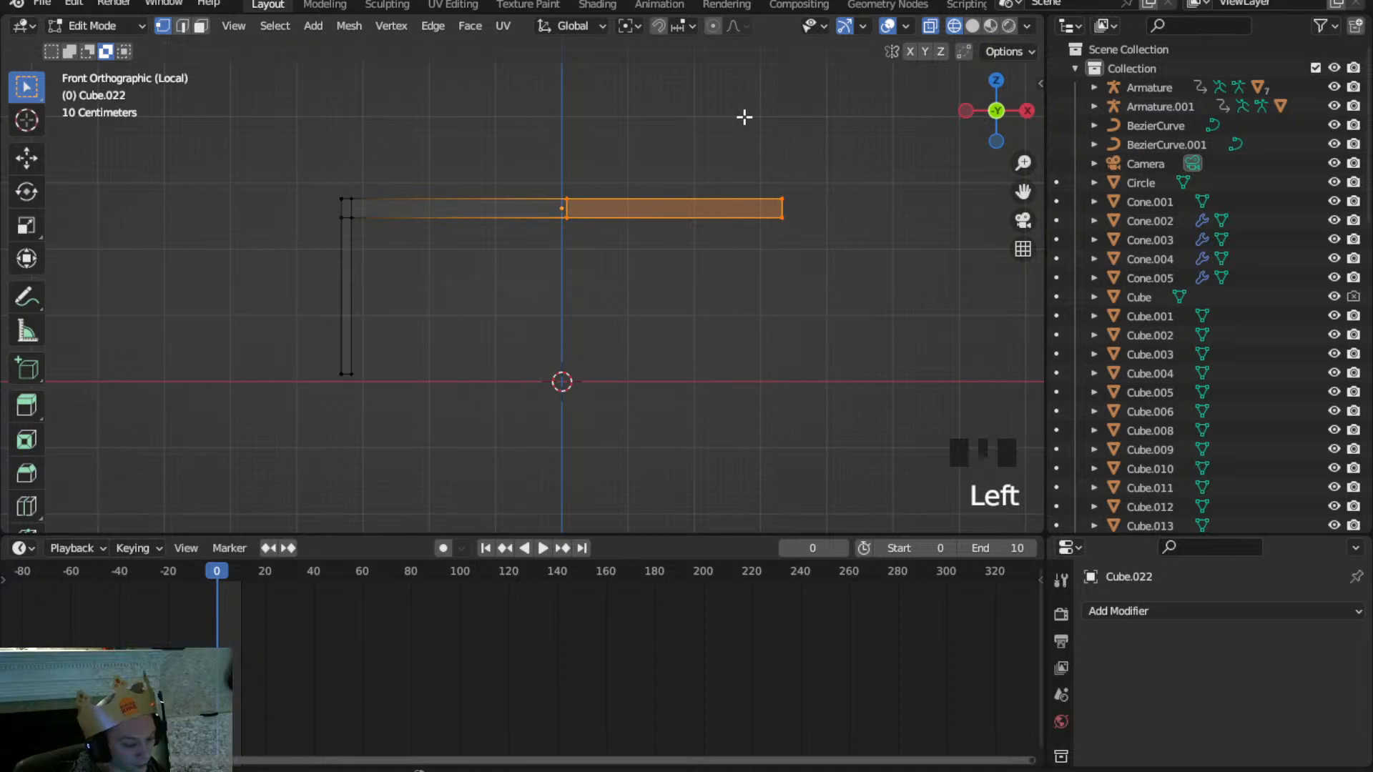
{"action": "key", "text": "Delete"}
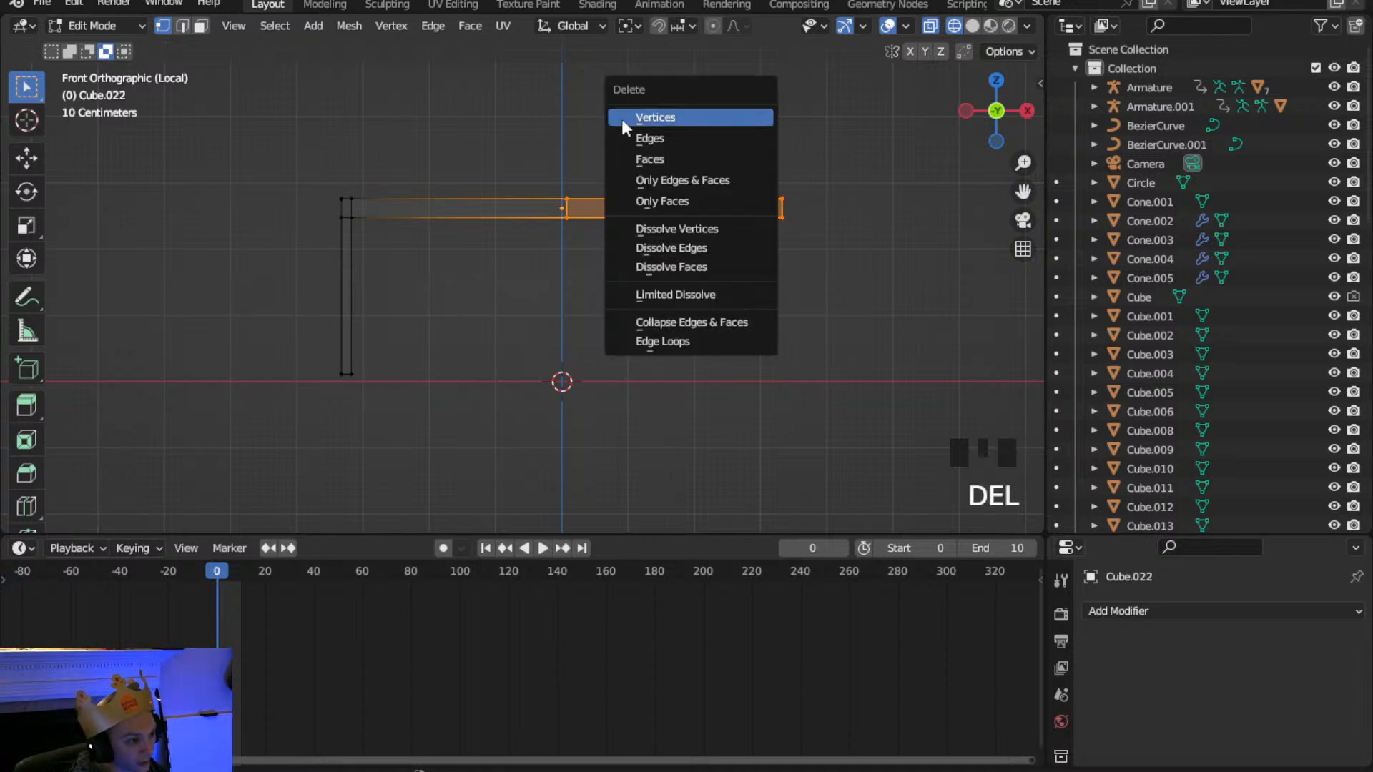
{"action": "left_click", "coordinate": [840, 255]}
{"action": "left_click_drag", "start_coordinate": [835, 269], "coordinate": [764, 145]}
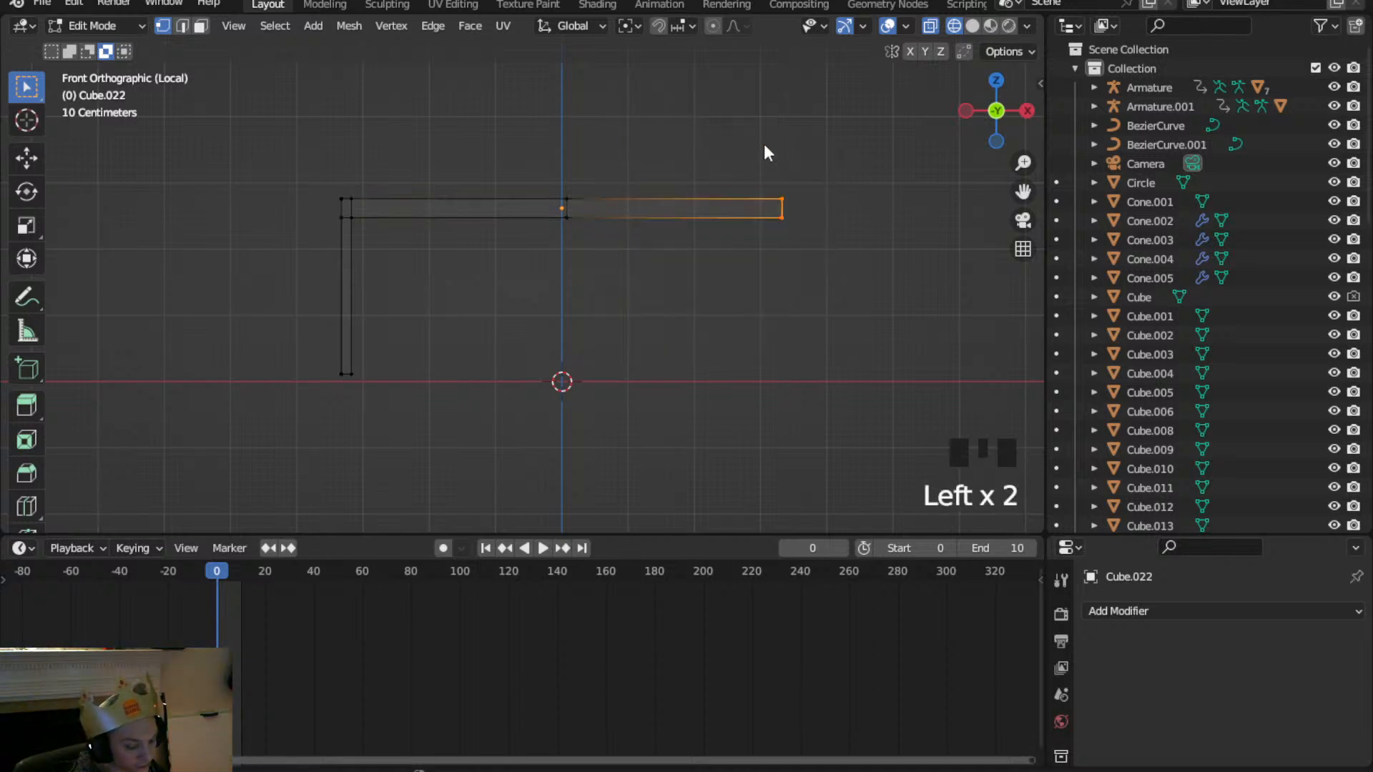
{"action": "key", "text": "Delete"}
{"action": "left_click", "coordinate": [764, 145]}
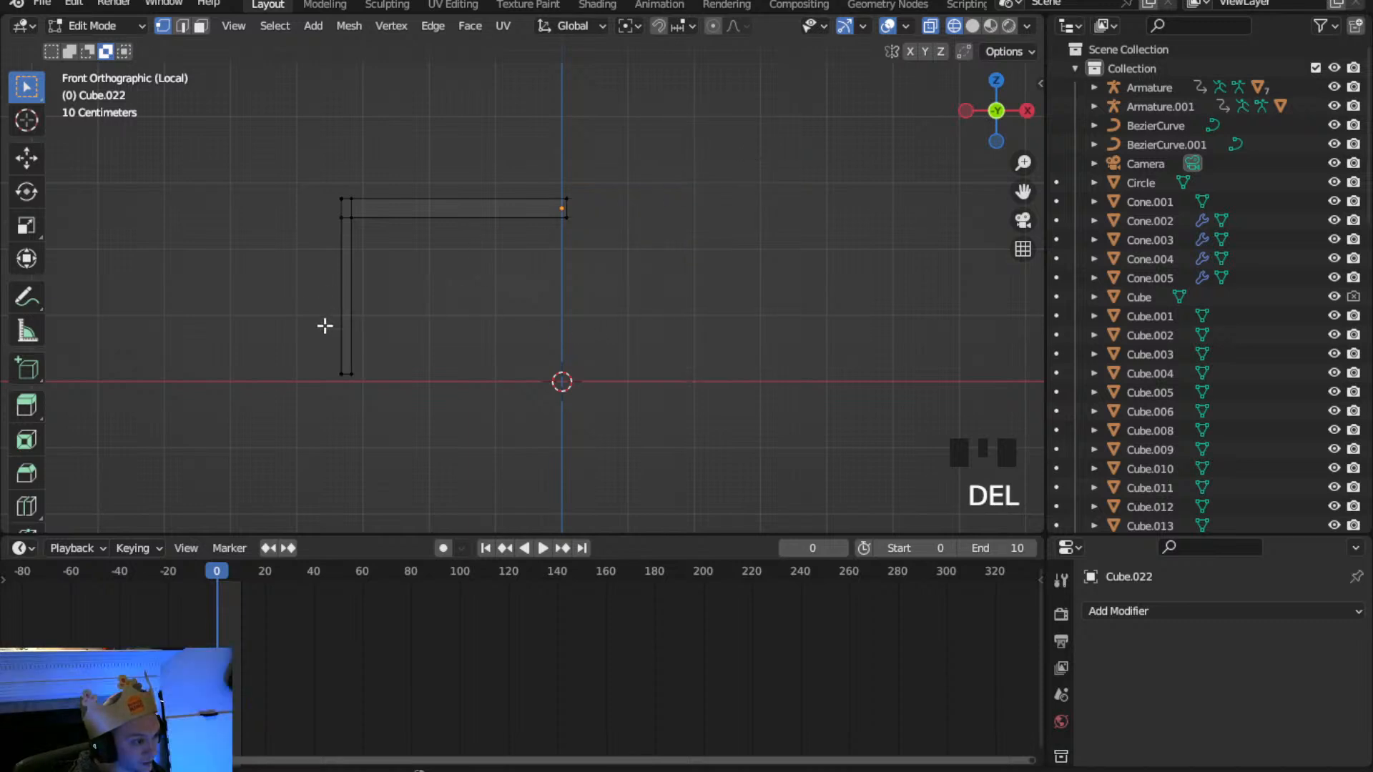
Add a Mirror modifier on the X axis with Clipping enabled to complete the bench
{"action": "left_click", "coordinate": [1199, 614]}
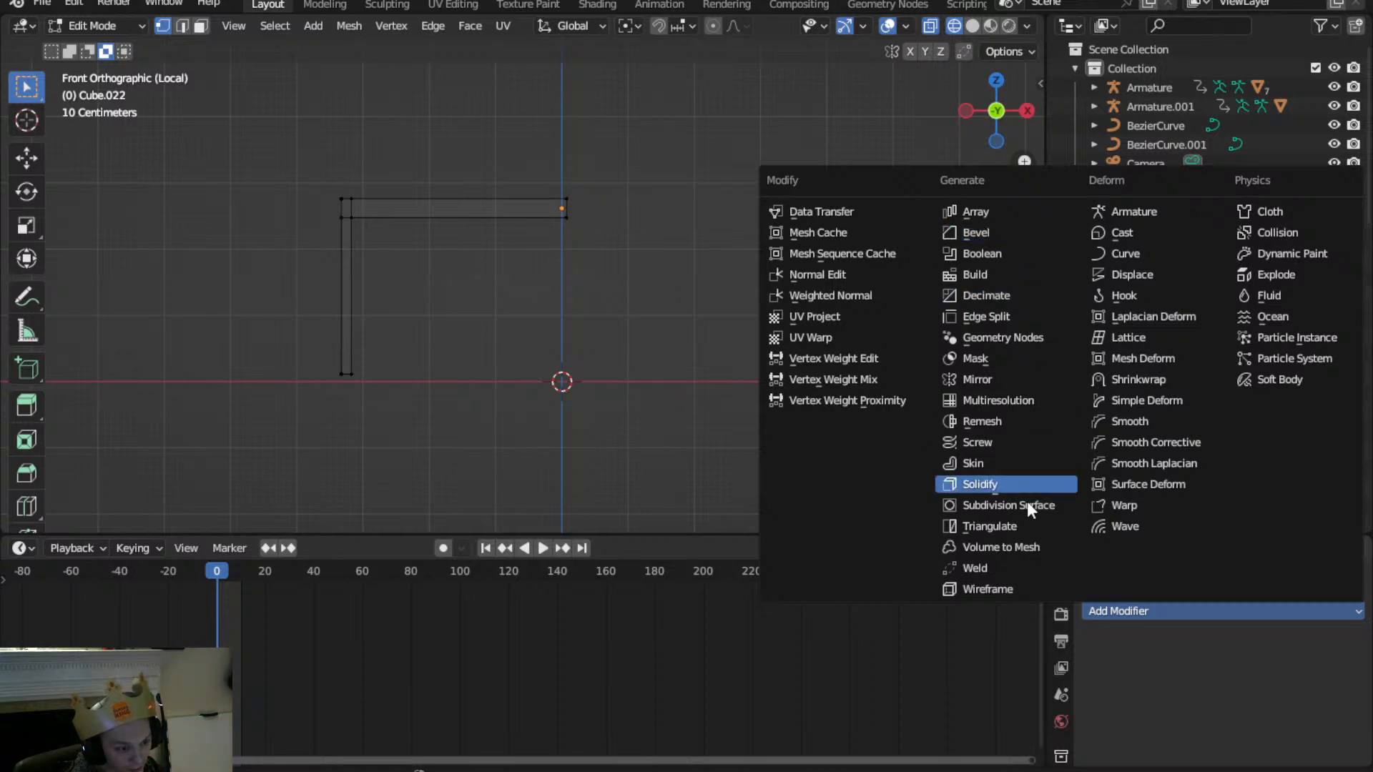
{"action": "left_click", "coordinate": [981, 377]}
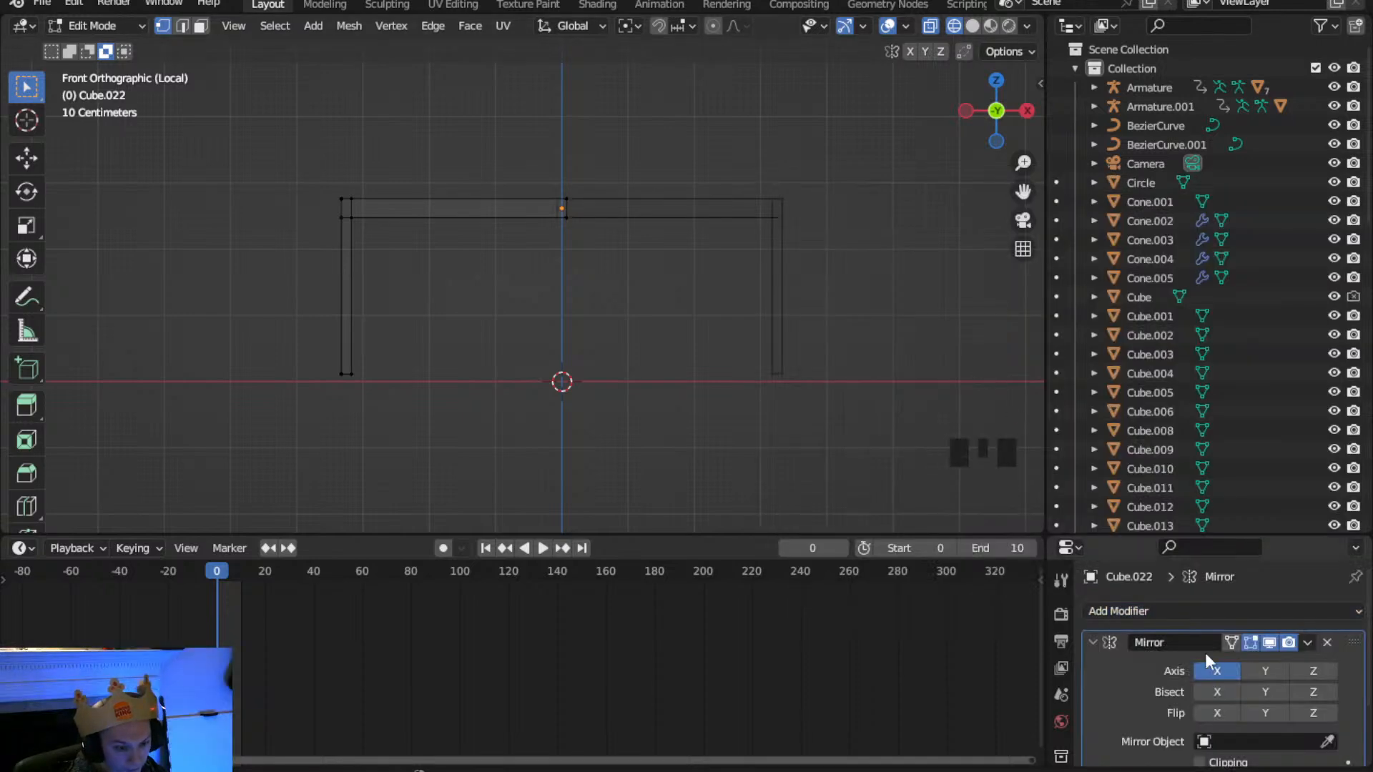
{"action": "left_click", "coordinate": [1264, 672]}
{"action": "middle_click_drag", "start_coordinate": [687, 214], "coordinate": [483, 315]}
{"action": "scroll", "coordinate": [1062, 637], "scroll_direction": "down", "scroll_amount": 2}
{"action": "scroll", "coordinate": [1151, 704], "scroll_direction": "down", "scroll_amount": 1}
{"action": "left_click", "coordinate": [1199, 724]}
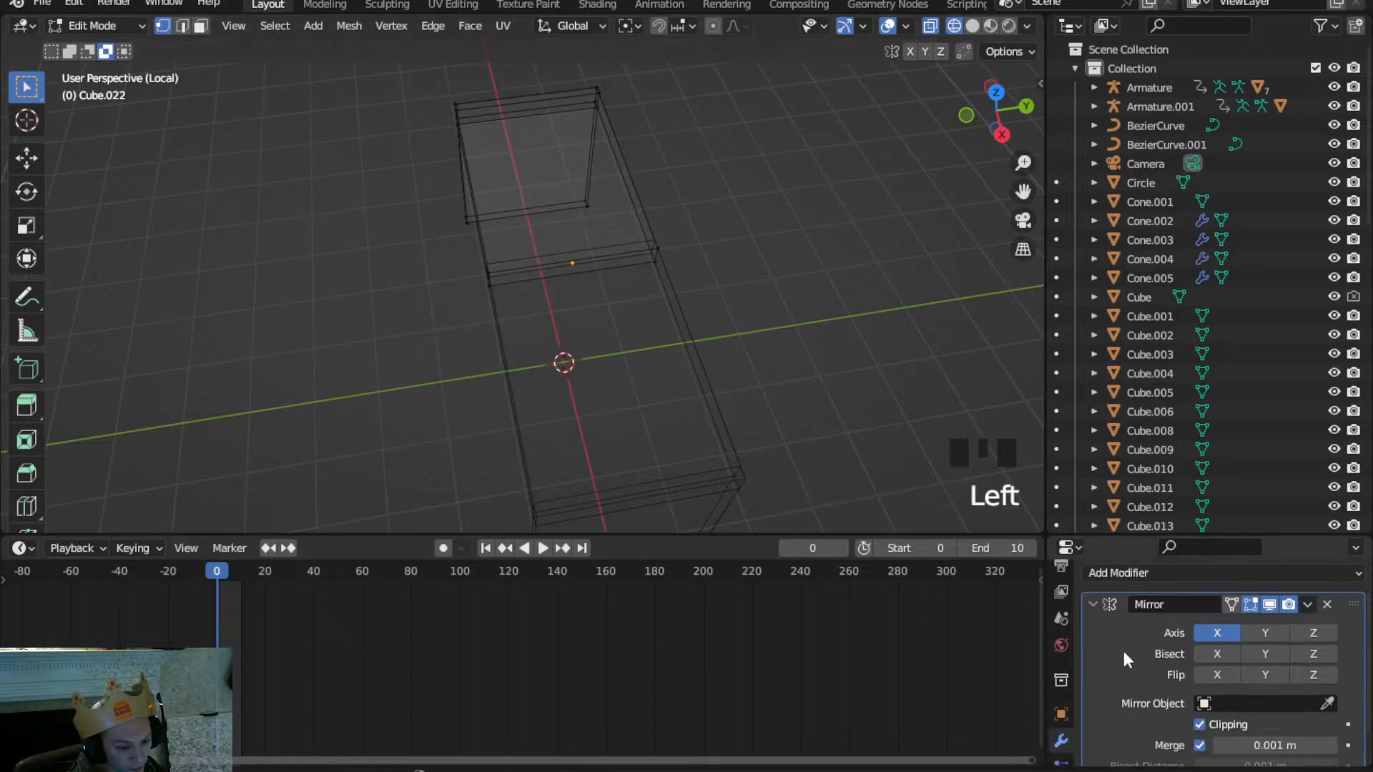
Return to Object Mode, enlarge the Properties editor and assign the existing Material.004 to the bench
{"action": "left_click", "coordinate": [92, 26]}
{"action": "left_click", "coordinate": [96, 43]}
{"action": "middle_click_drag", "start_coordinate": [165, 110], "coordinate": [1036, 599]}
{"action": "left_click_drag", "start_coordinate": [1107, 537], "coordinate": [1107, 226]}
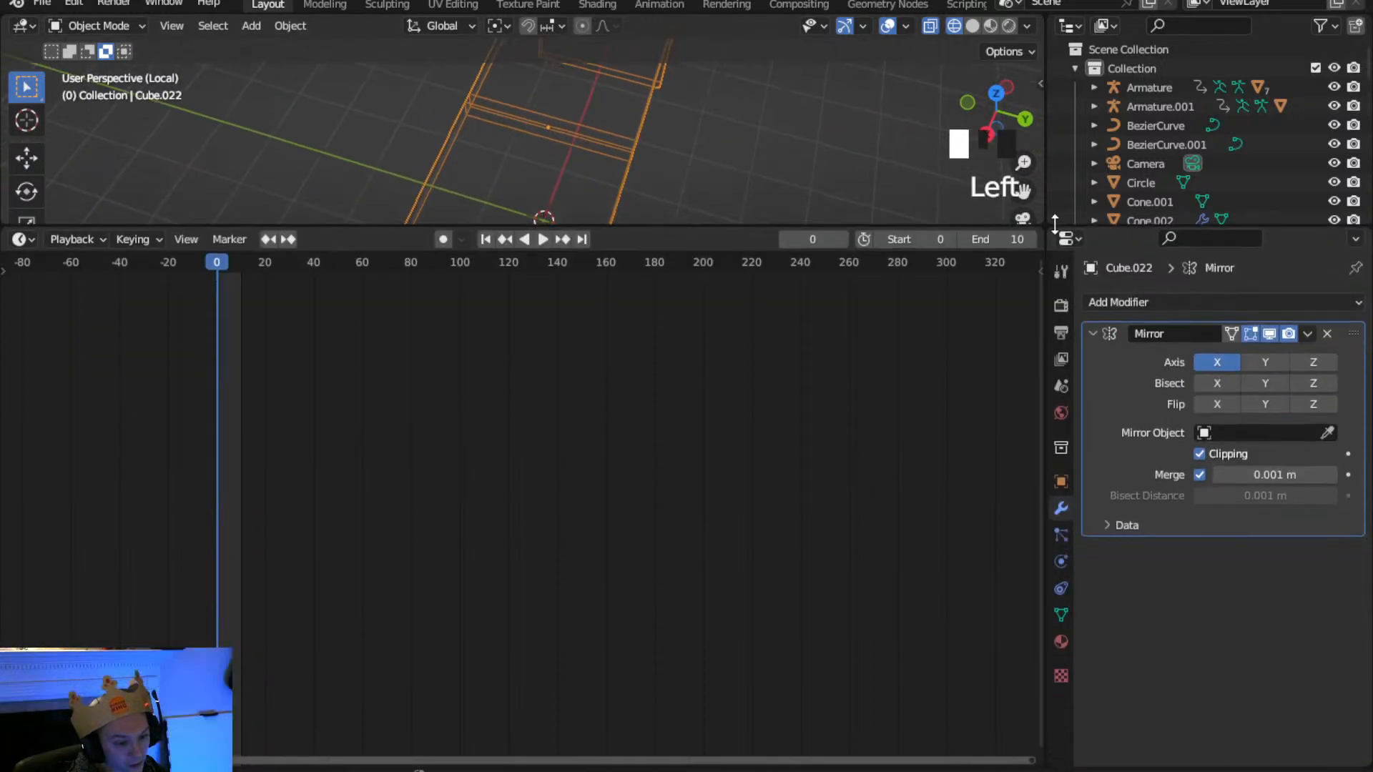
{"action": "left_click", "coordinate": [1061, 642]}
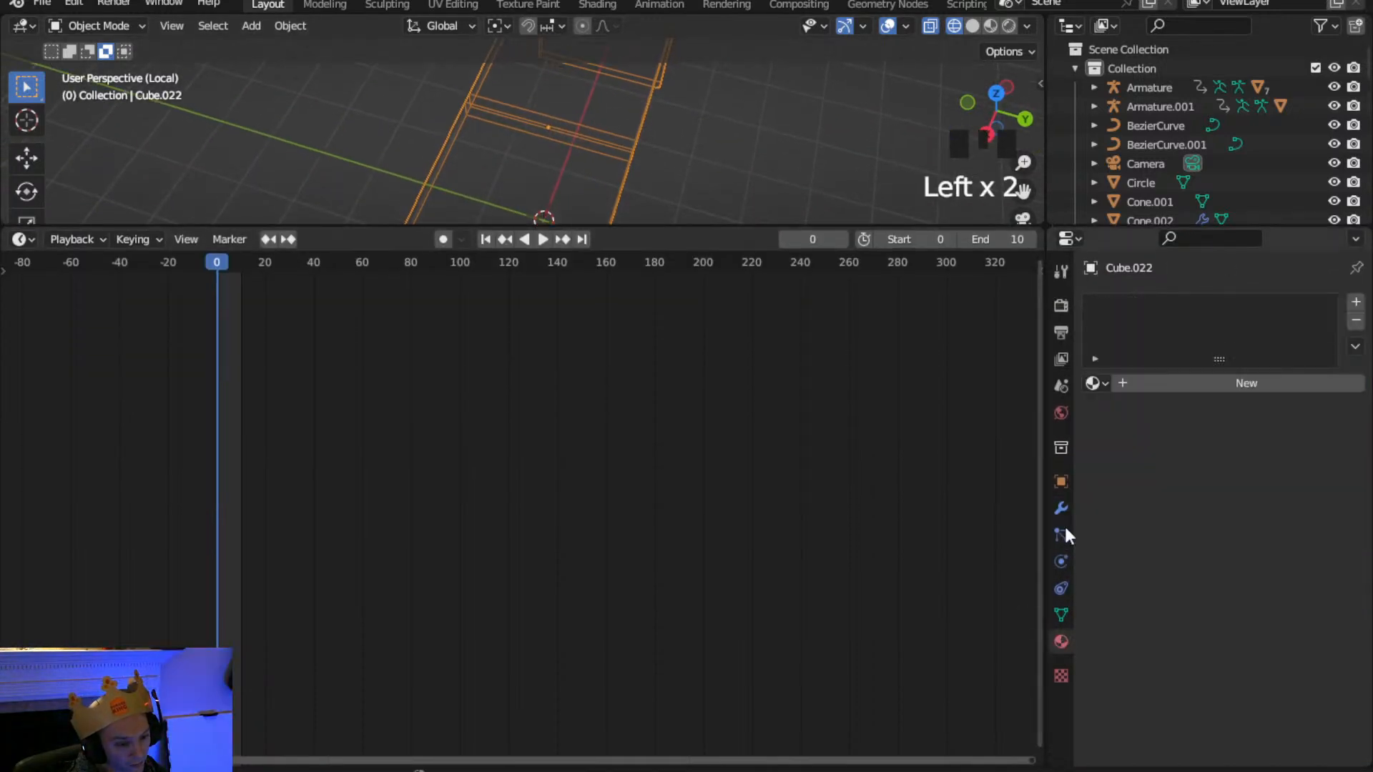
{"action": "left_click", "coordinate": [1106, 385]}
{"action": "scroll", "coordinate": [1134, 475], "scroll_direction": "down", "scroll_amount": 18}
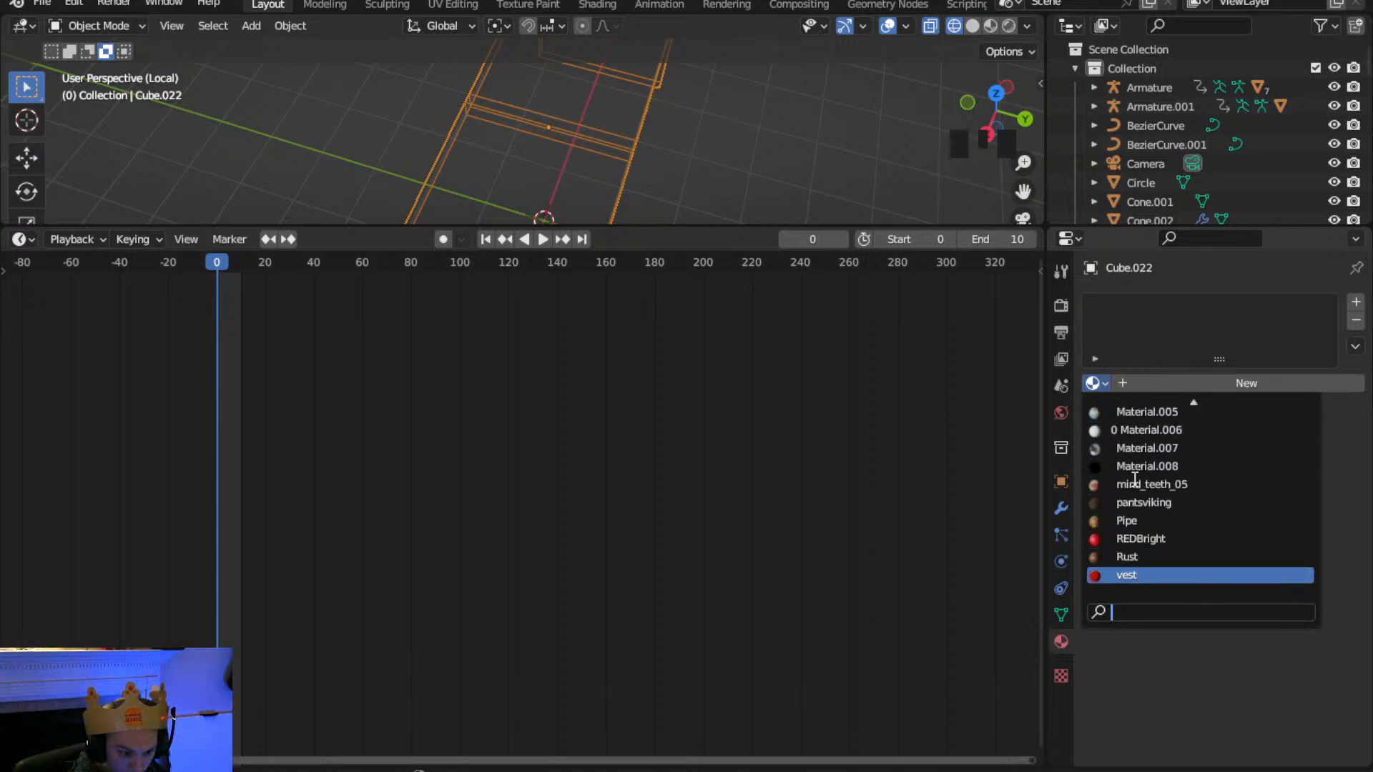
{"action": "scroll", "coordinate": [1135, 478], "scroll_direction": "up", "scroll_amount": 15}
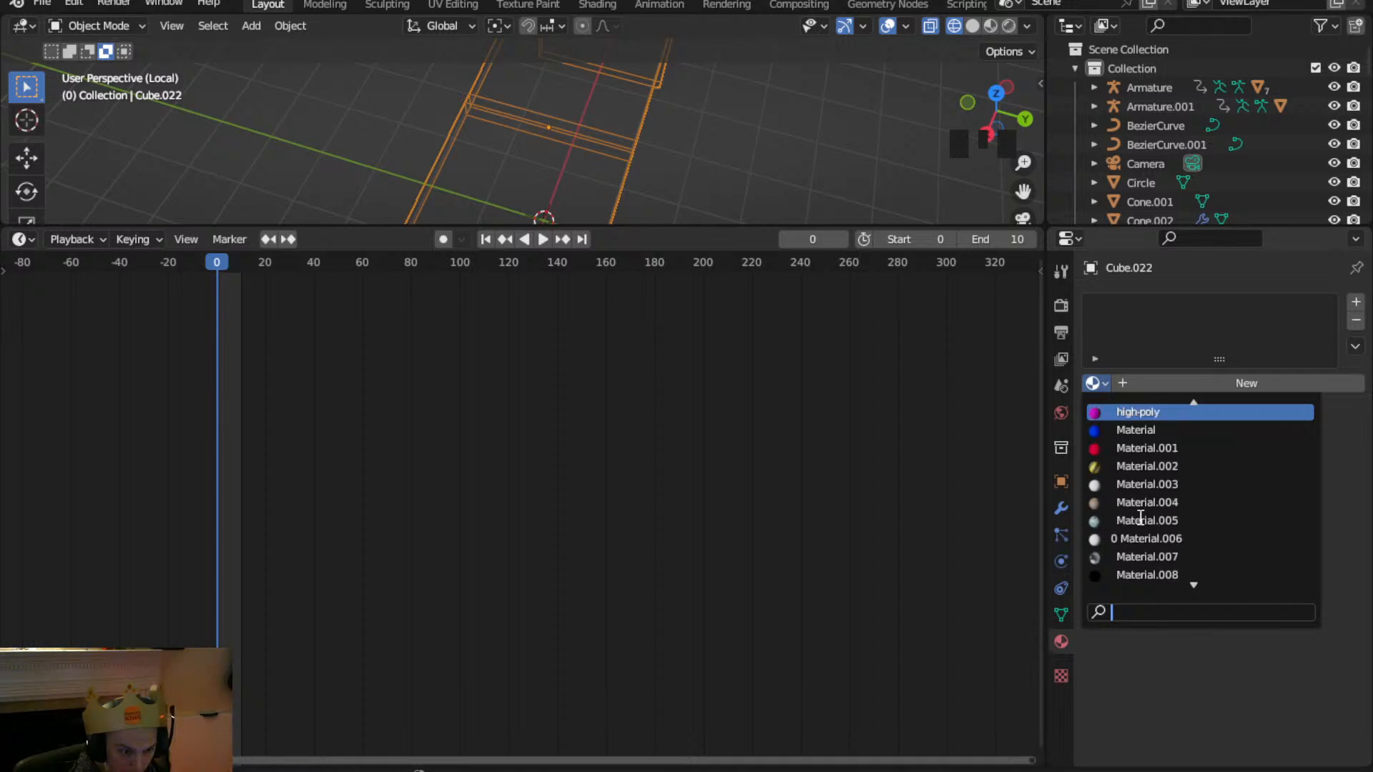
{"action": "left_click", "coordinate": [1141, 503]}
Switch to Material Preview shading and enlarge the 3D viewport again to show the whole bench
{"action": "key", "text": "z"}
{"action": "left_click", "coordinate": [620, 281]}
{"action": "mouse_move", "coordinate": [653, 226]}
{"action": "left_mouse_down"}
{"action": "mouse_move", "coordinate": [669, 318]}
{"action": "mouse_move", "coordinate": [643, 616]}
{"action": "left_mouse_up"}
{"action": "scroll", "coordinate": [576, 481], "scroll_direction": "up", "scroll_amount": 5}
{"action": "middle_click_drag", "start_coordinate": [576, 481], "coordinate": [613, 408]}
{"action": "scroll", "coordinate": [684, 367], "scroll_direction": "down", "scroll_amount": 2}
{"action": "scroll", "coordinate": [684, 367], "scroll_direction": "down", "scroll_amount": 3}
{"action": "mouse_move", "coordinate": [684, 367]}
{"action": "middle_mouse_down", "text": "shift"}
{"action": "mouse_move", "coordinate": [723, 383]}
{"action": "mouse_move", "coordinate": [687, 349]}
{"action": "middle_mouse_up", "text": "shift"}
Select all of the bench's mesh in Edit Mode, then apply the object's scale in Object Mode
{"action": "left_click", "coordinate": [107, 26]}
{"action": "left_click", "coordinate": [107, 68]}
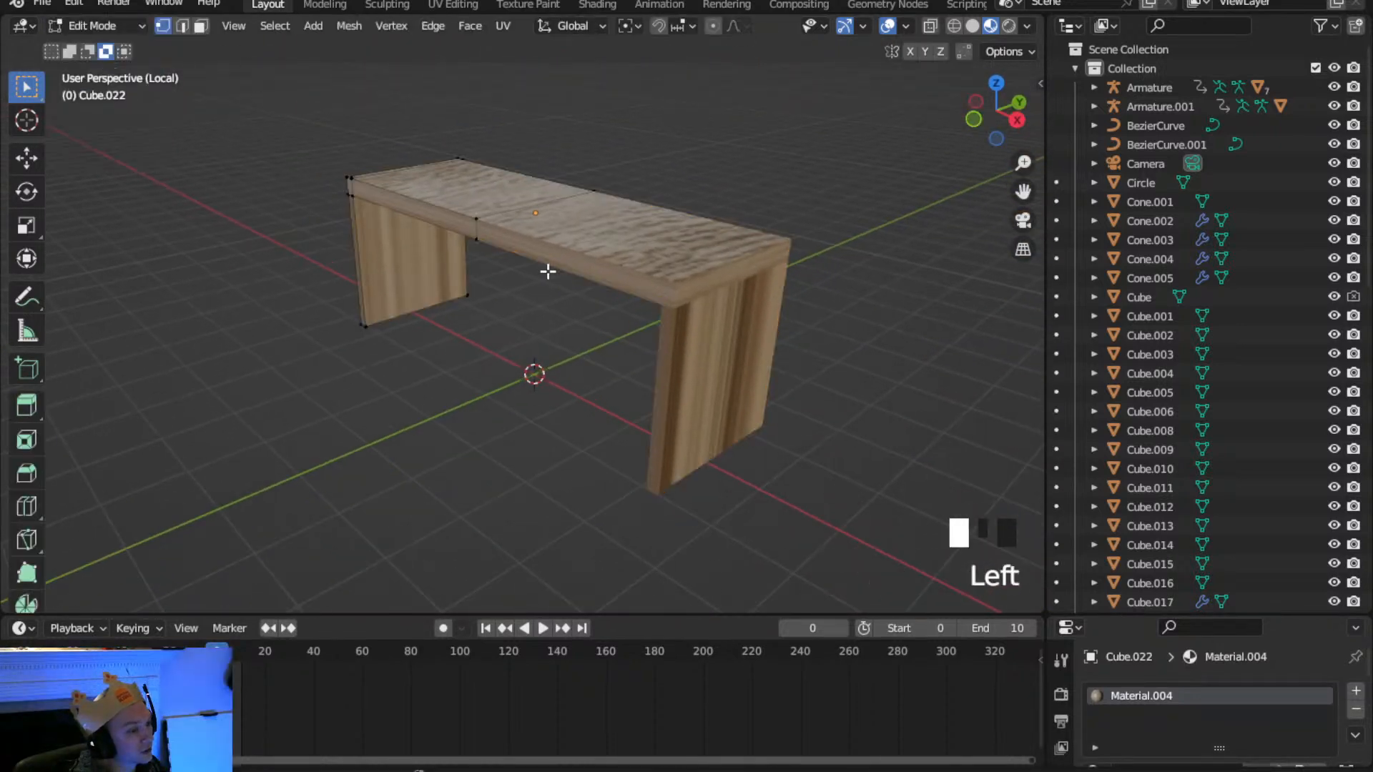
{"action": "key", "text": "a"}
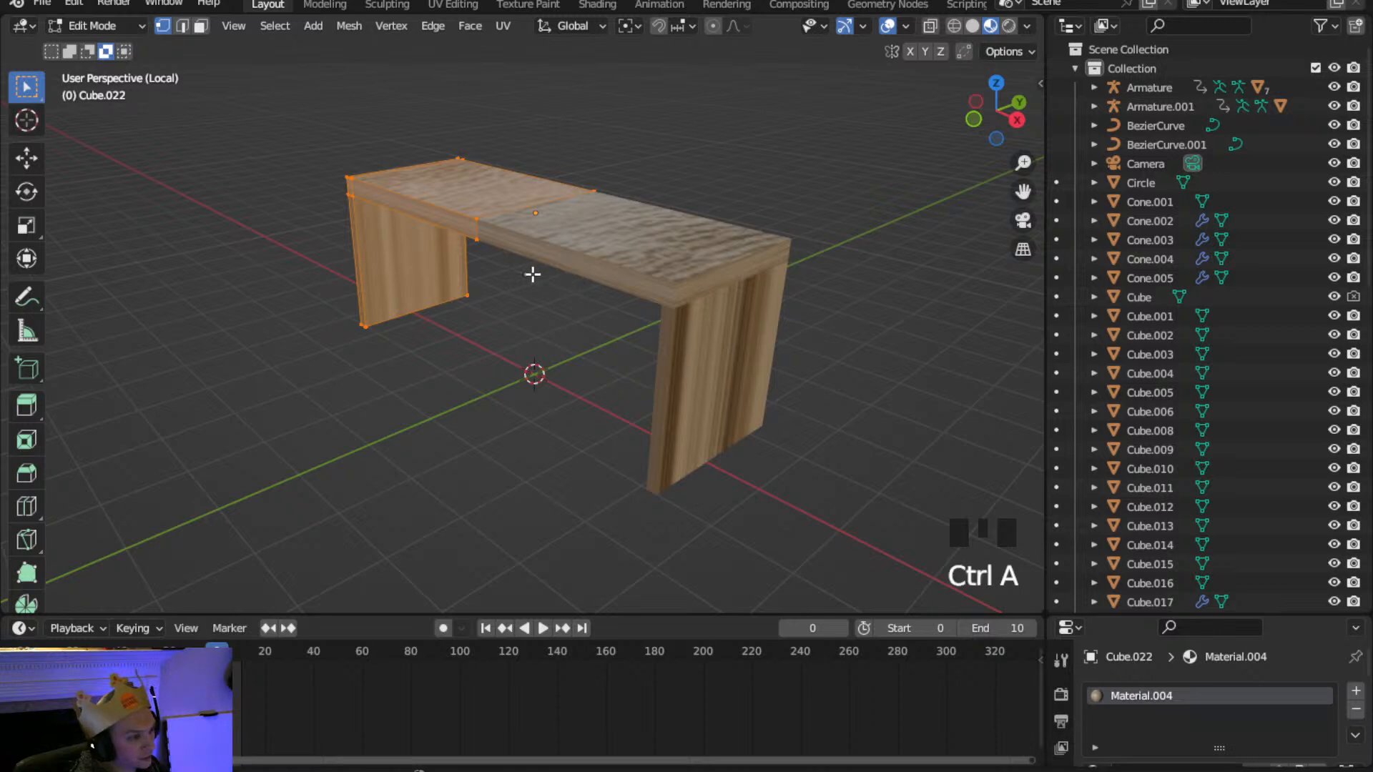
{"action": "left_click", "coordinate": [83, 26]}
{"action": "left_click", "coordinate": [100, 43]}
{"action": "key", "text": "ctrl+a"}
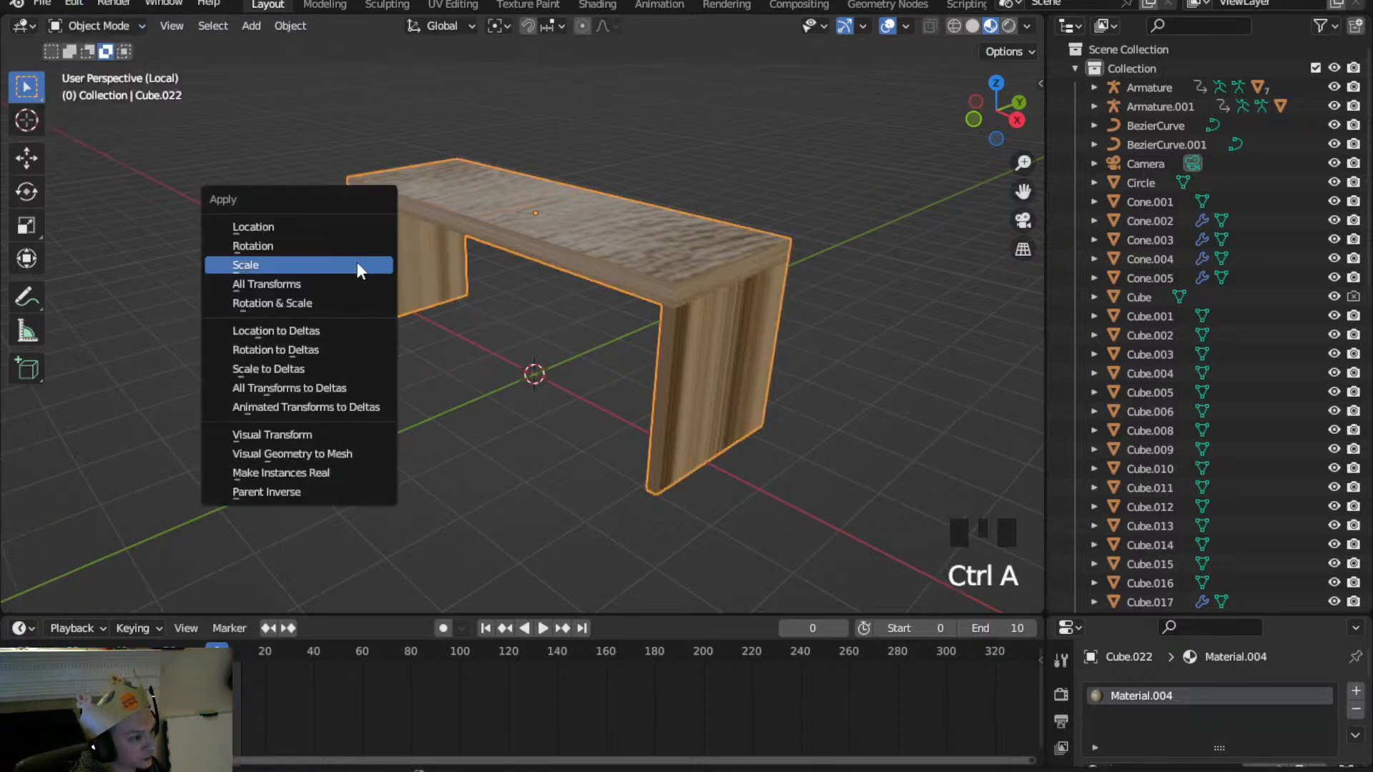
{"action": "left_click", "coordinate": [307, 266]}
Unwrap the selected bench mesh with Smart UV Project and return to Object Mode
{"action": "left_click", "coordinate": [83, 26]}
{"action": "left_click", "coordinate": [107, 63]}
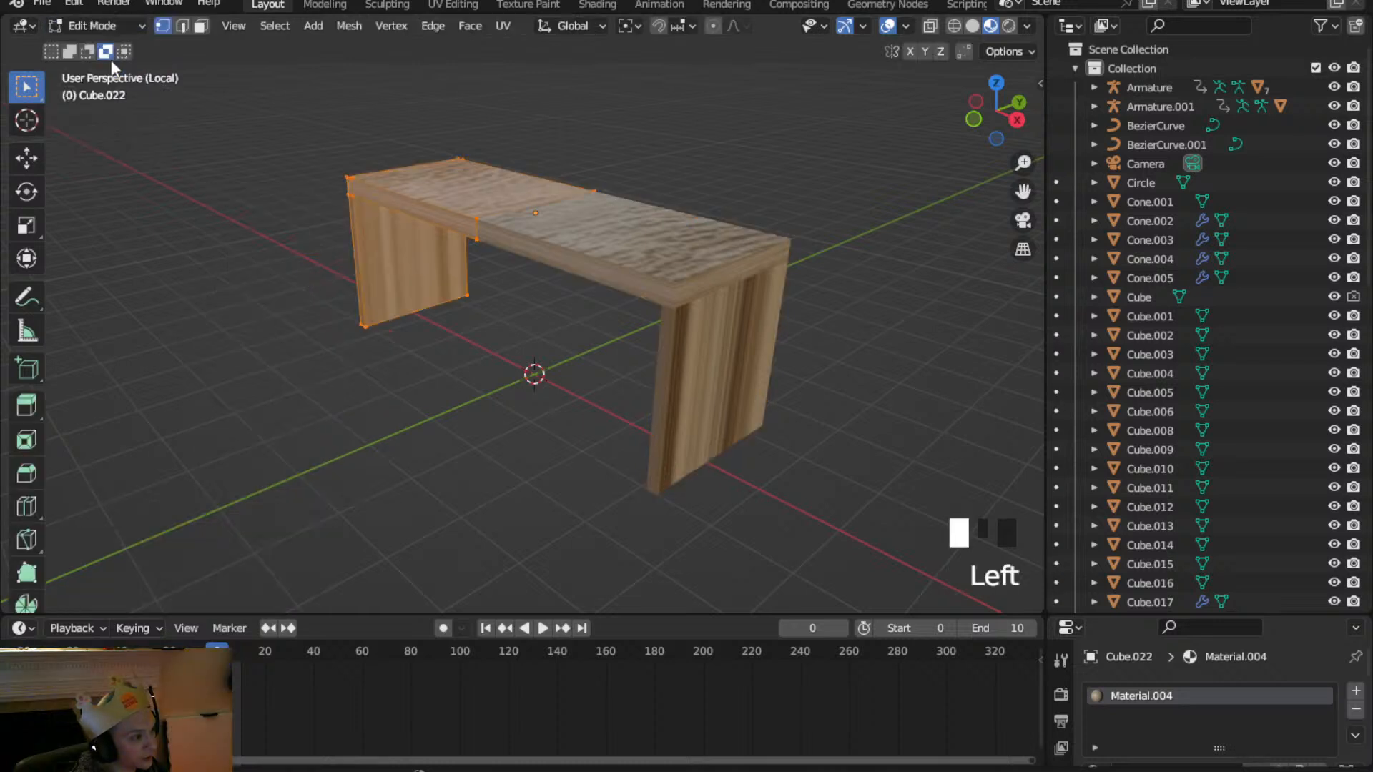
{"action": "left_click", "coordinate": [503, 26]}
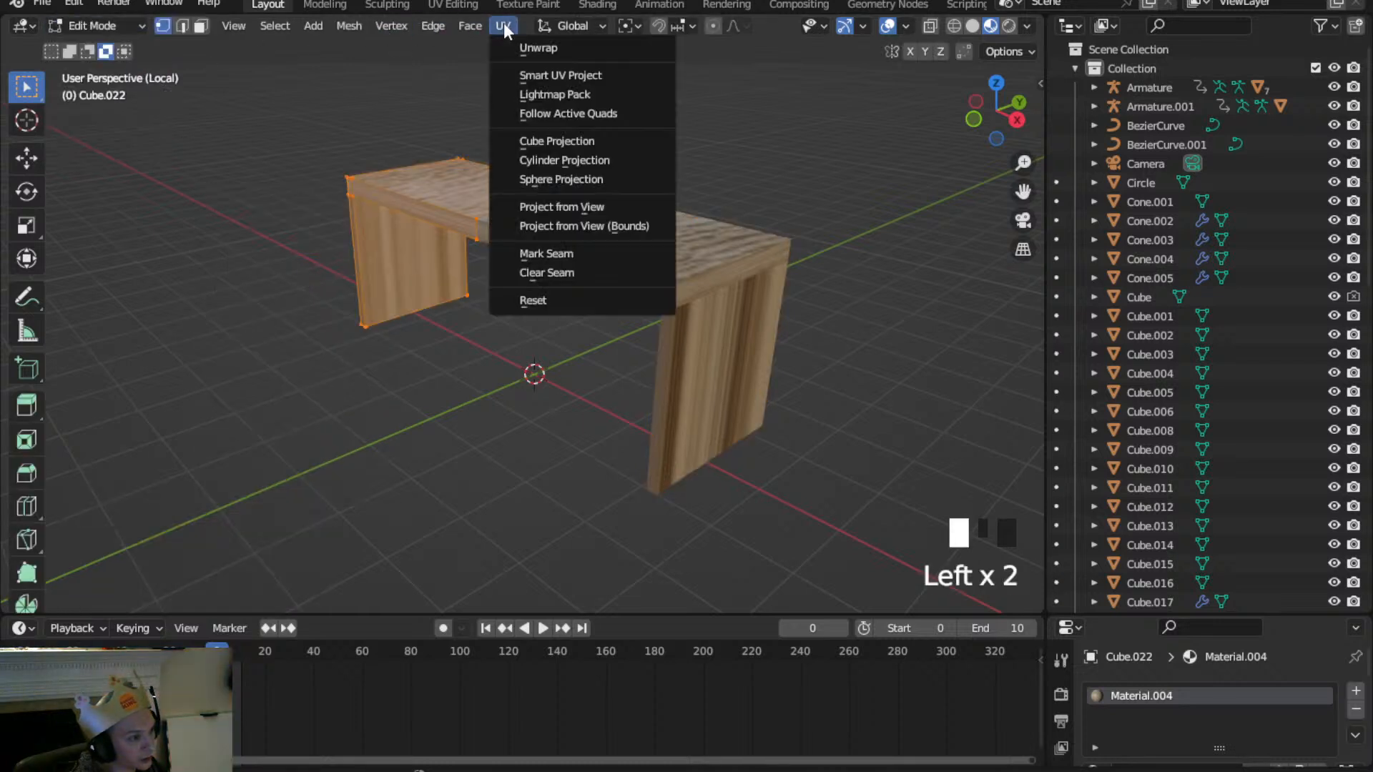
{"action": "left_click", "coordinate": [550, 74]}
{"action": "left_click", "coordinate": [537, 246]}
{"action": "scroll", "coordinate": [419, 239], "scroll_direction": "up", "scroll_amount": 2}
{"action": "middle_click_drag", "start_coordinate": [420, 239], "coordinate": [679, 151]}
{"action": "left_click", "coordinate": [106, 29]}
{"action": "left_click", "coordinate": [103, 45]}
Exit Local View and show the bench at the maze entrance together with the corridor holding the boxes
{"action": "scroll", "coordinate": [333, 176], "scroll_direction": "down", "scroll_amount": 2}
{"action": "scroll", "coordinate": [759, 208], "scroll_direction": "down", "scroll_amount": 15}
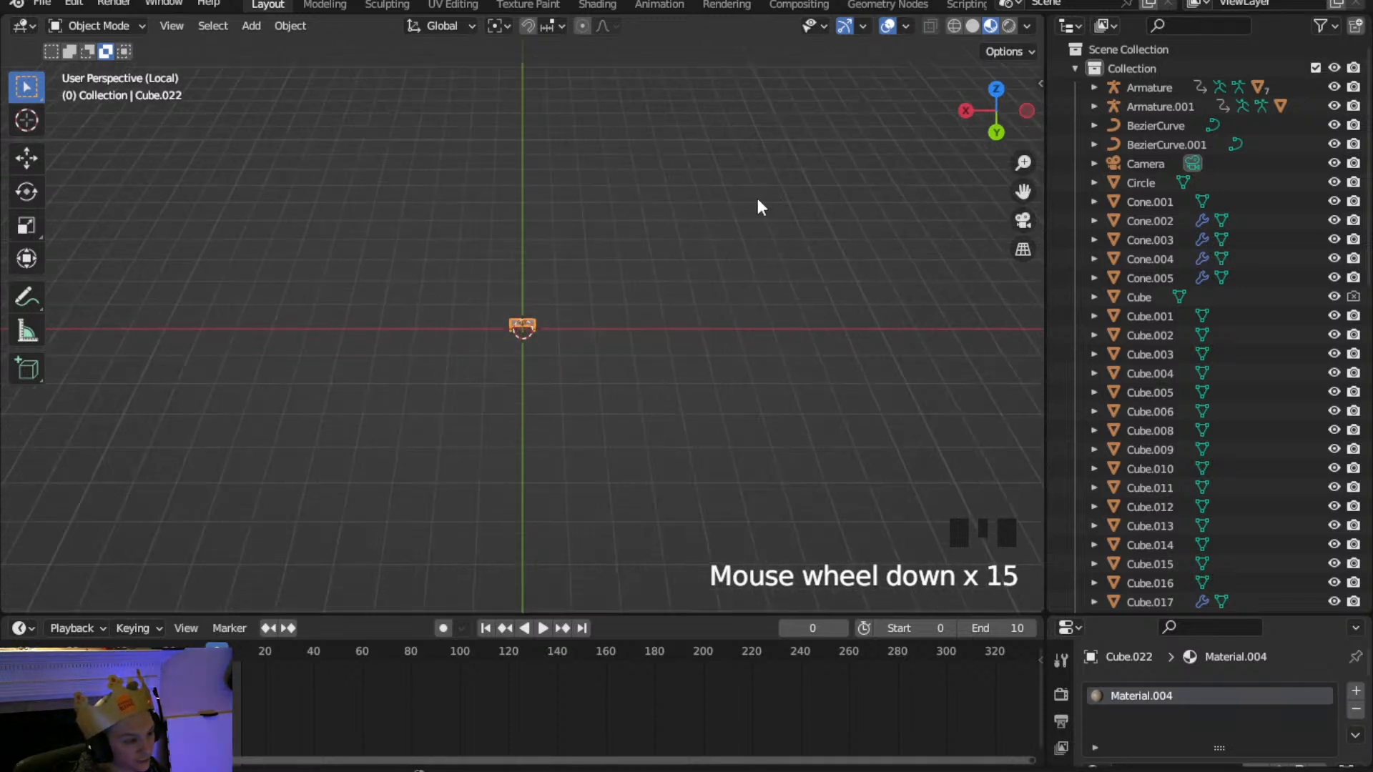
{"action": "key", "text": "KP_Divide"}
{"action": "scroll", "coordinate": [617, 328], "scroll_direction": "up", "scroll_amount": 8}
{"action": "scroll", "coordinate": [596, 328], "scroll_direction": "down", "scroll_amount": 4}
{"action": "scroll", "coordinate": [595, 328], "scroll_direction": "up", "scroll_amount": 6}
{"action": "scroll", "coordinate": [596, 329], "scroll_direction": "up", "scroll_amount": 5}
{"action": "scroll", "coordinate": [596, 329], "scroll_direction": "down", "scroll_amount": 19}
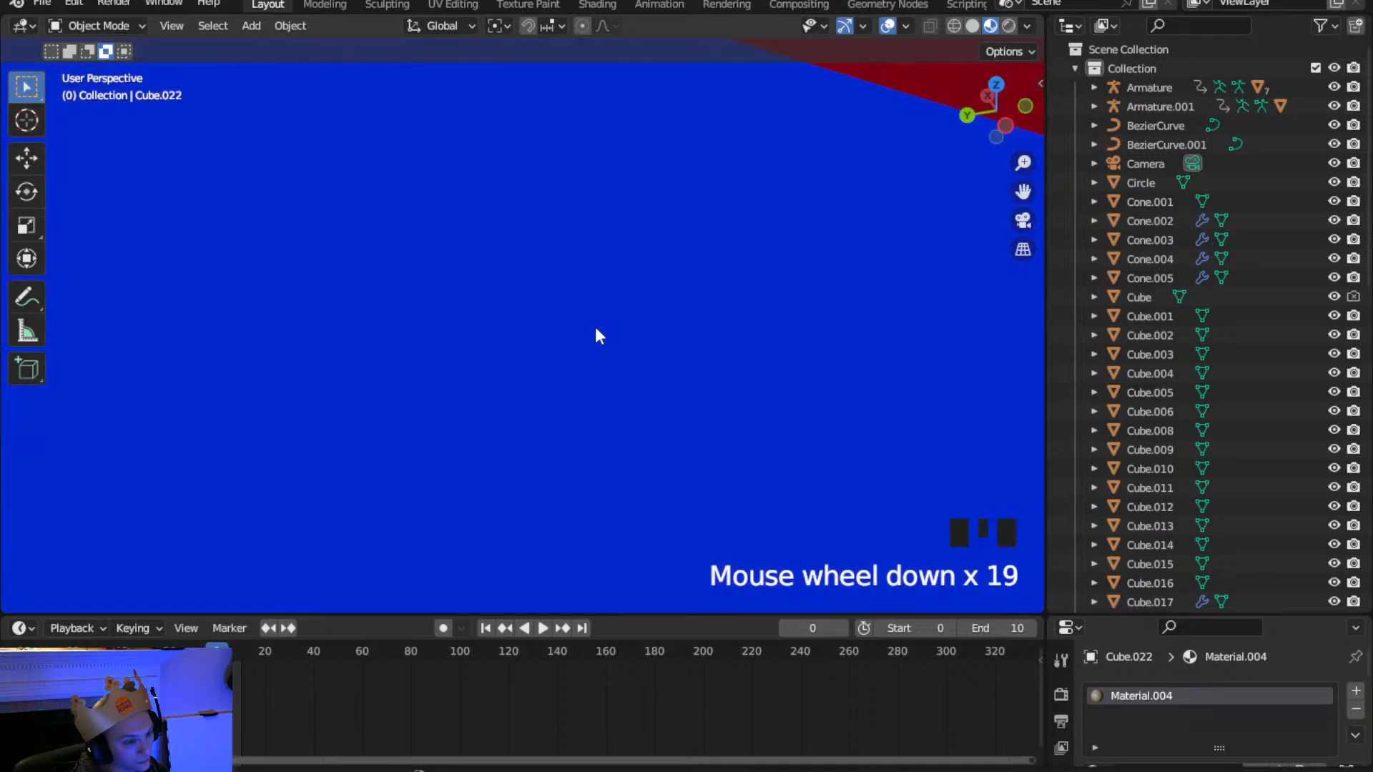
{"action": "scroll", "coordinate": [596, 330], "scroll_direction": "down", "scroll_amount": 11}
{"action": "scroll", "coordinate": [585, 329], "scroll_direction": "up", "scroll_amount": 9}
{"action": "scroll", "coordinate": [580, 357], "scroll_direction": "down", "scroll_amount": 3}
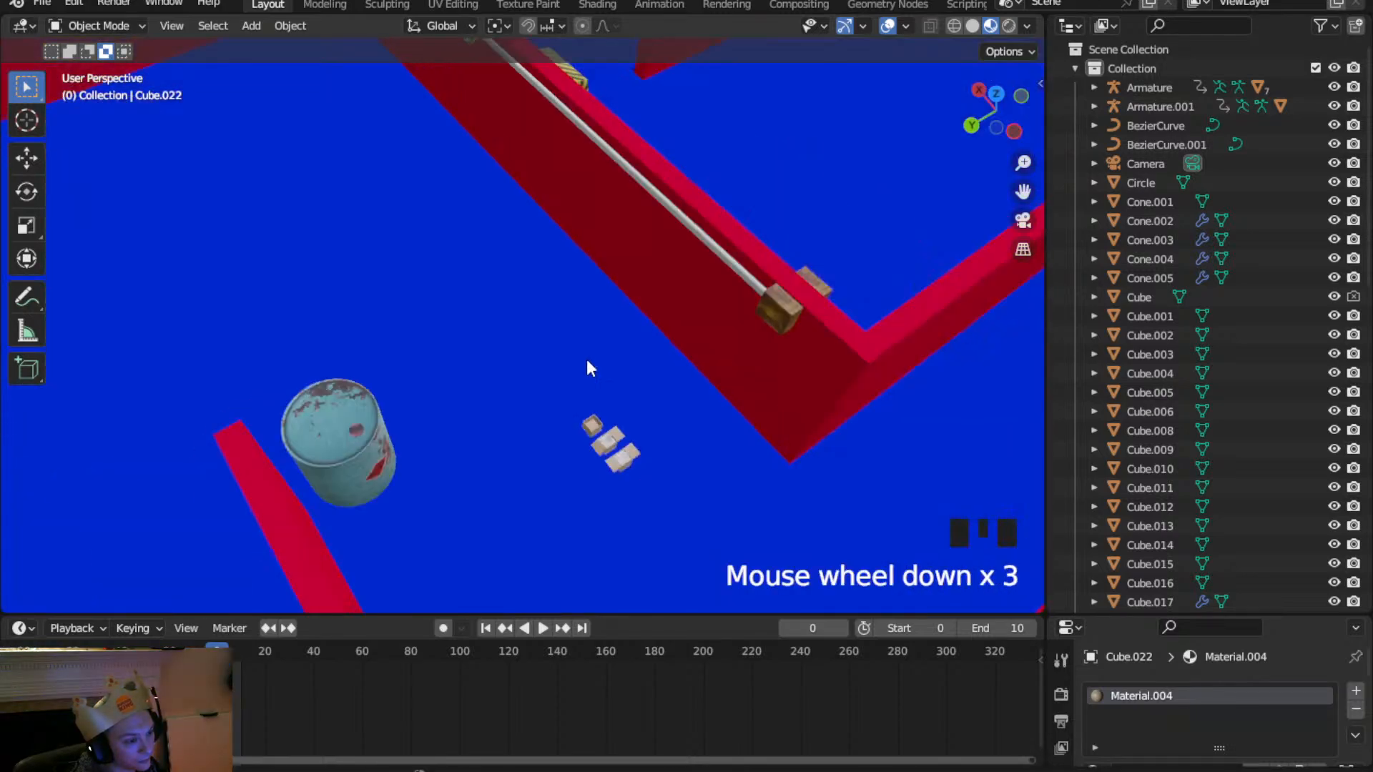
{"action": "scroll", "coordinate": [582, 363], "scroll_direction": "down", "scroll_amount": 5}
{"action": "middle_click_drag", "start_coordinate": [543, 361], "coordinate": [610, 326]}
{"action": "scroll", "coordinate": [610, 325], "scroll_direction": "down", "scroll_amount": 3}
{"action": "middle_click_drag", "start_coordinate": [772, 372], "coordinate": [649, 336], "text": "shift"}
{"action": "scroll", "coordinate": [686, 339], "scroll_direction": "up", "scroll_amount": 4}
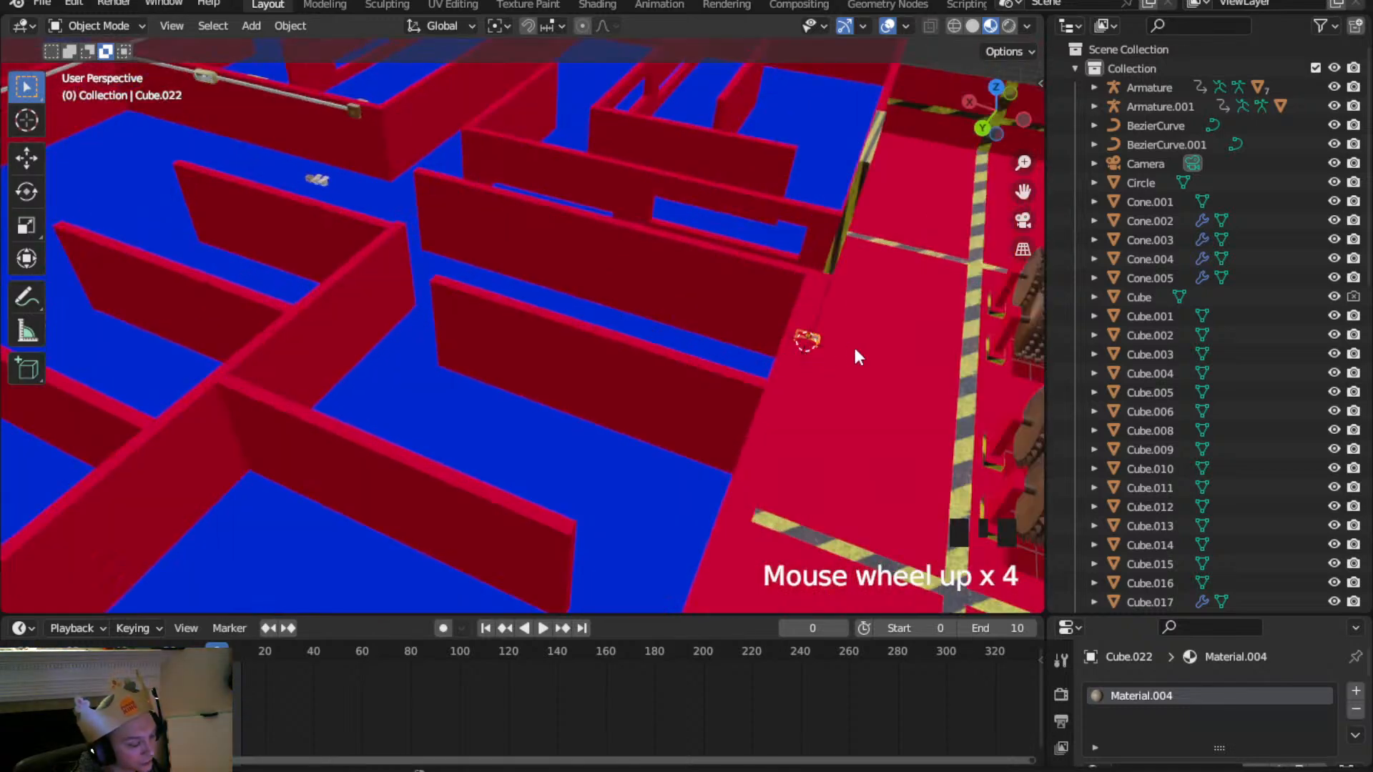
Move the bench 218.28 m along X into the maze, past the cardboard boxes
{"action": "key", "text": "g"}
{"action": "key", "text": "y"}
{"action": "key", "text": "x"}
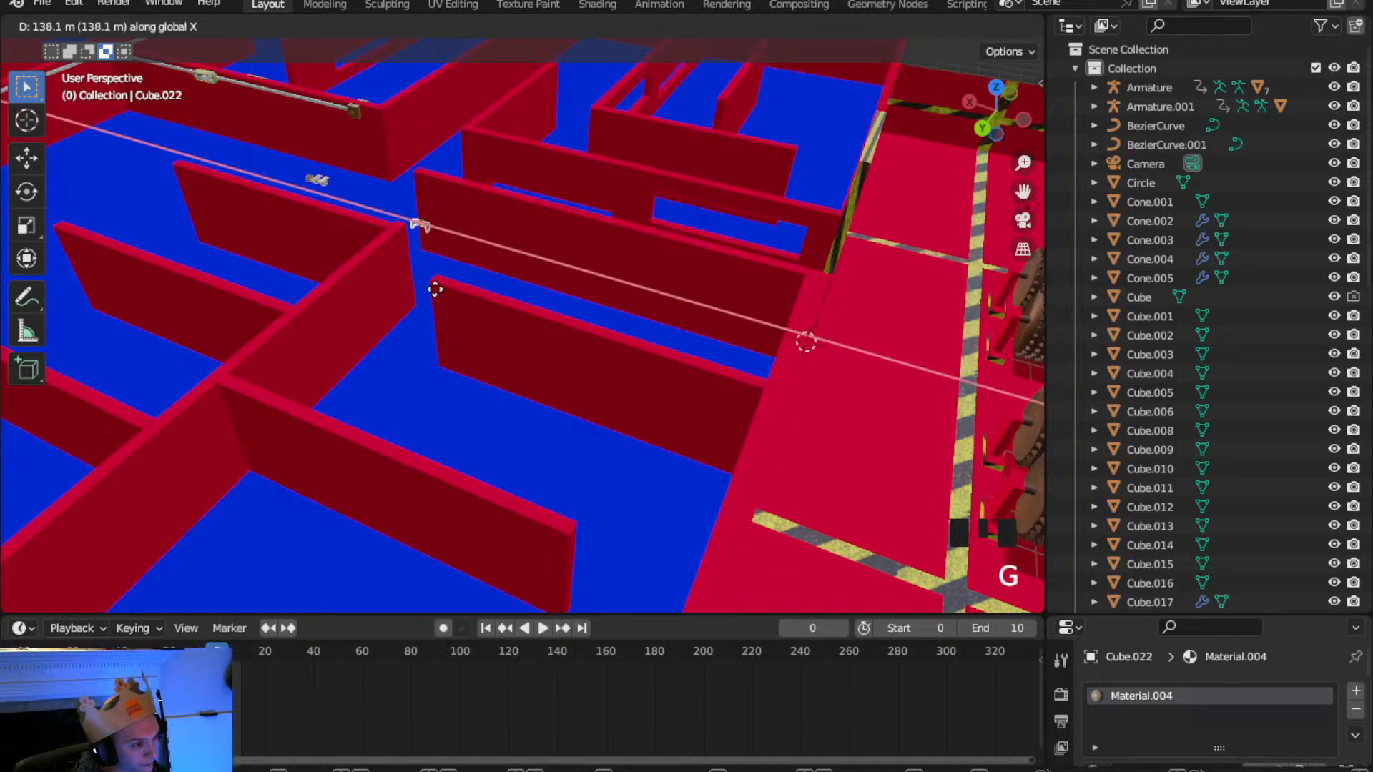
{"action": "left_click", "coordinate": [282, 260]}
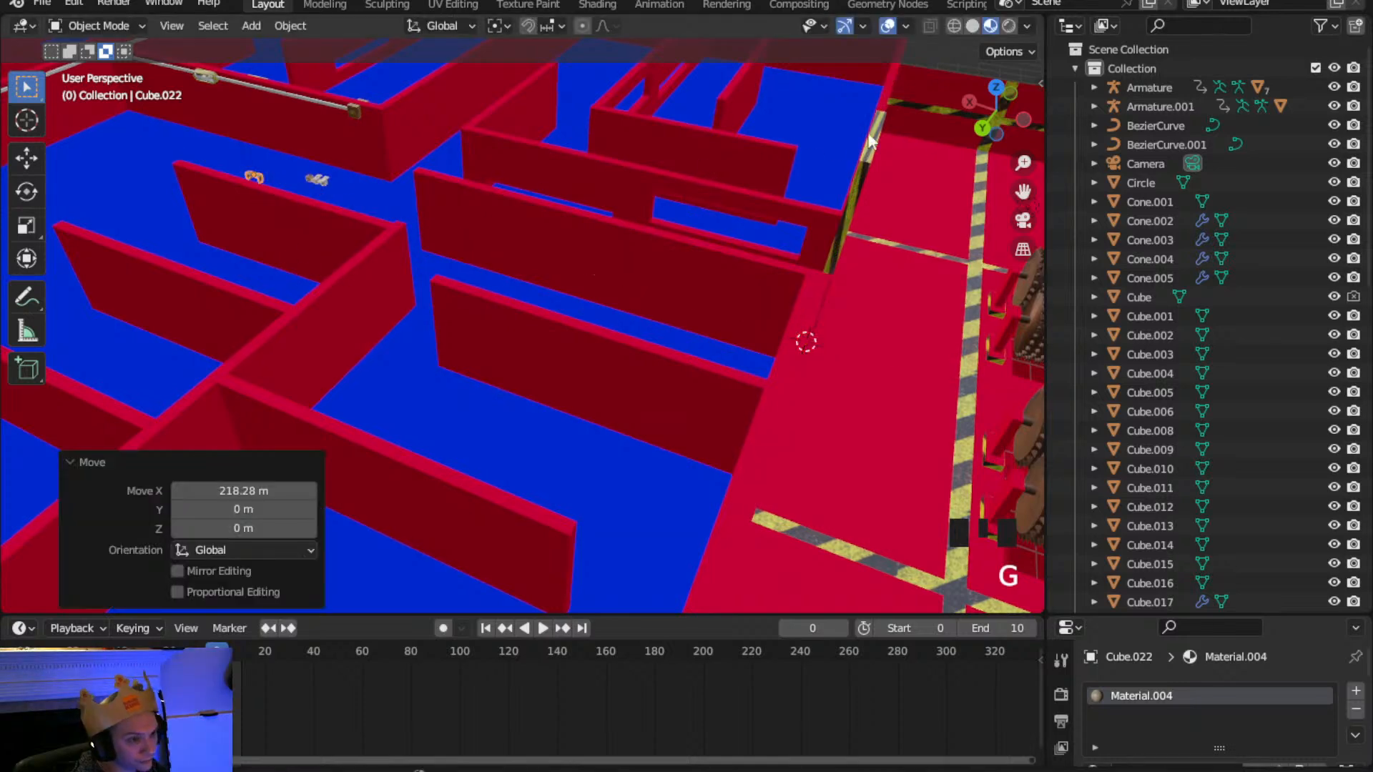
From the top view, move the bench 8.5375 m in X and 26.637 m in Y, next to the rusty barrel
{"action": "left_click", "coordinate": [997, 89]}
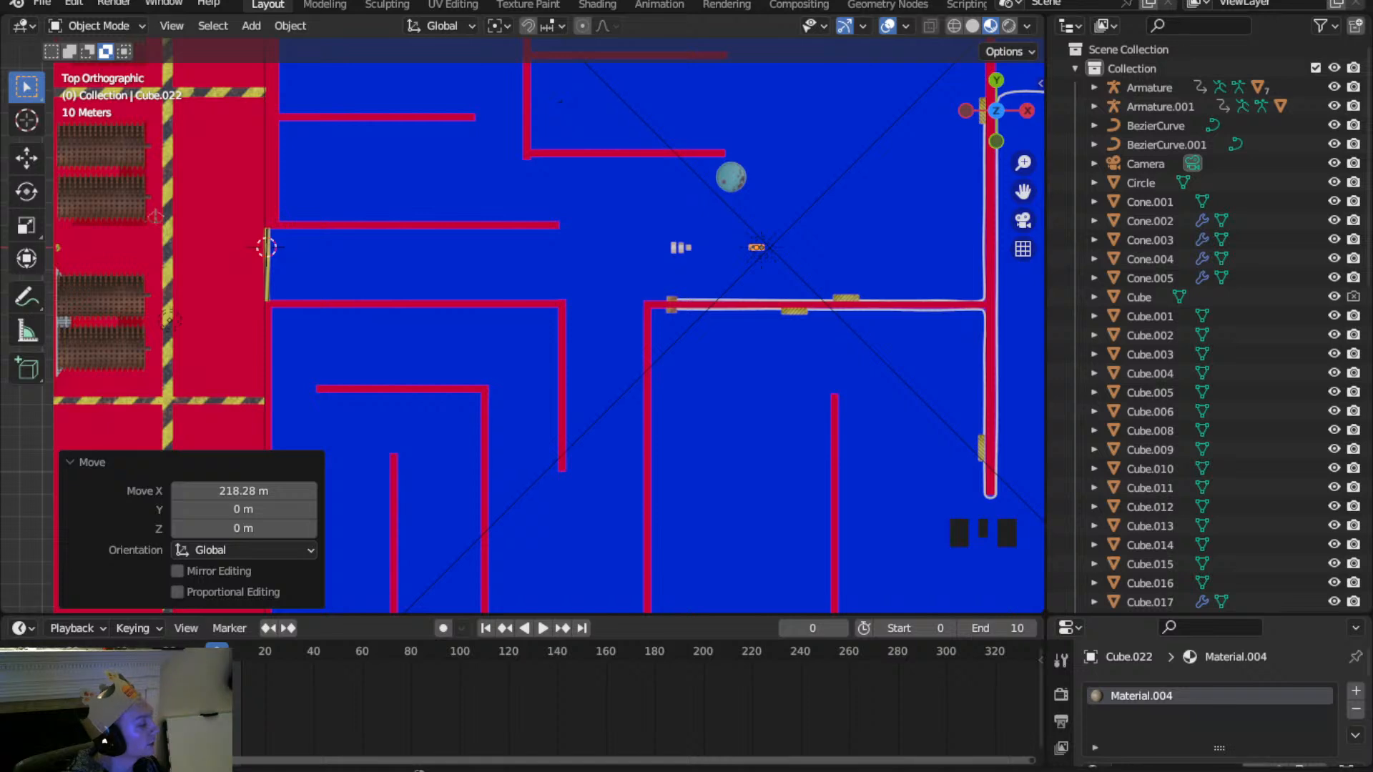
{"action": "scroll", "coordinate": [782, 235], "scroll_direction": "up", "scroll_amount": 2}
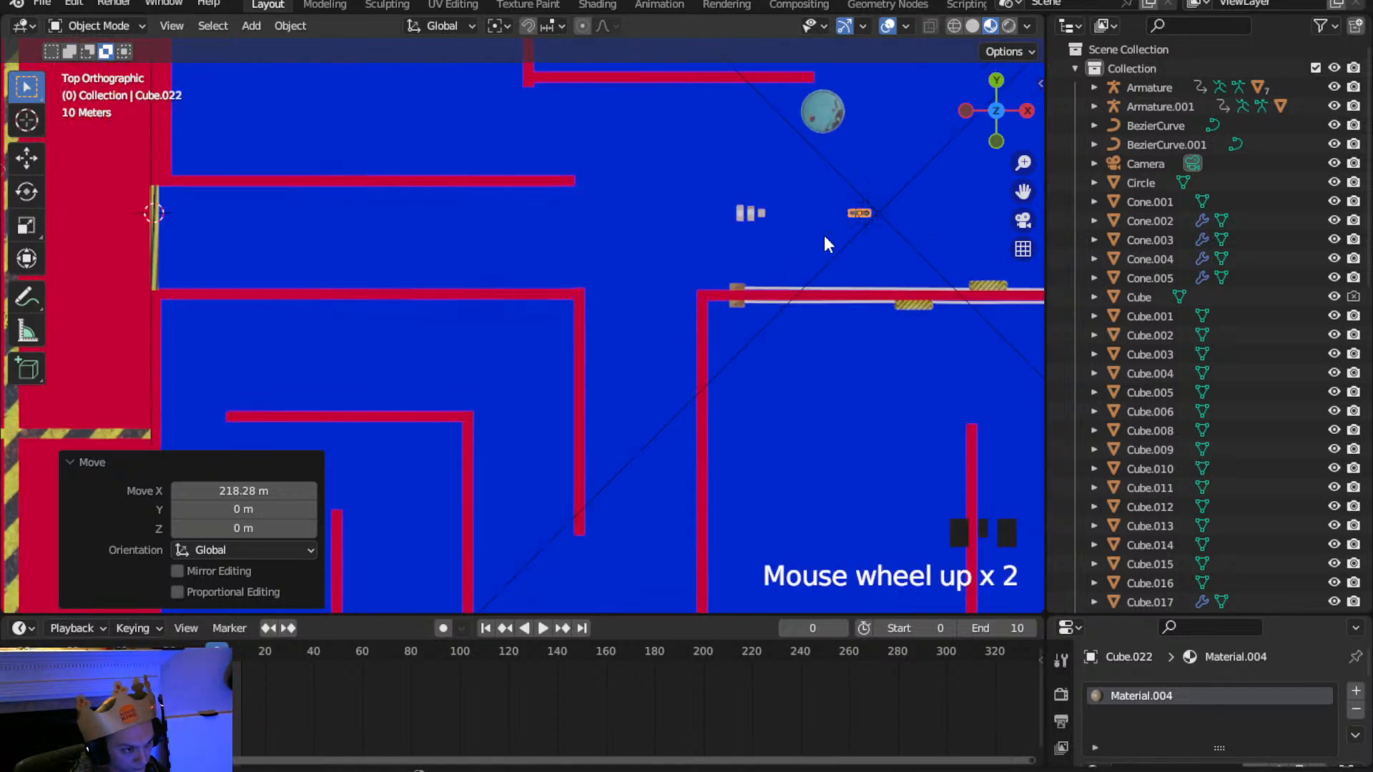
{"action": "middle_click_drag", "start_coordinate": [825, 238], "coordinate": [615, 289], "text": "shift"}
{"action": "scroll", "coordinate": [552, 266], "scroll_direction": "up", "scroll_amount": 3}
{"action": "key", "text": "g"}
{"action": "left_click", "coordinate": [595, 98]}
{"action": "middle_click_drag", "start_coordinate": [598, 93], "coordinate": [612, 381], "text": "shift"}
{"action": "scroll", "coordinate": [593, 365], "scroll_direction": "up", "scroll_amount": 2}
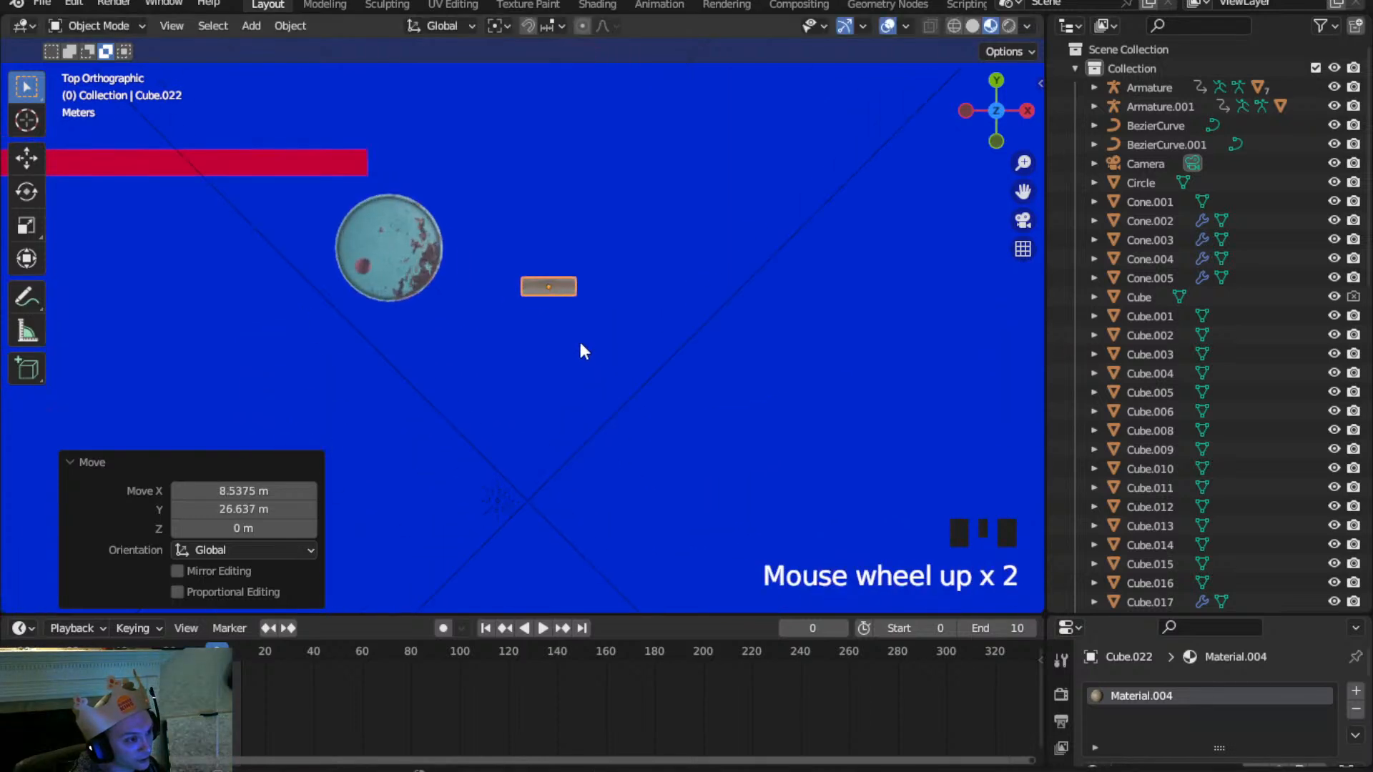
{"action": "scroll", "coordinate": [638, 322], "scroll_direction": "down", "scroll_amount": 9}
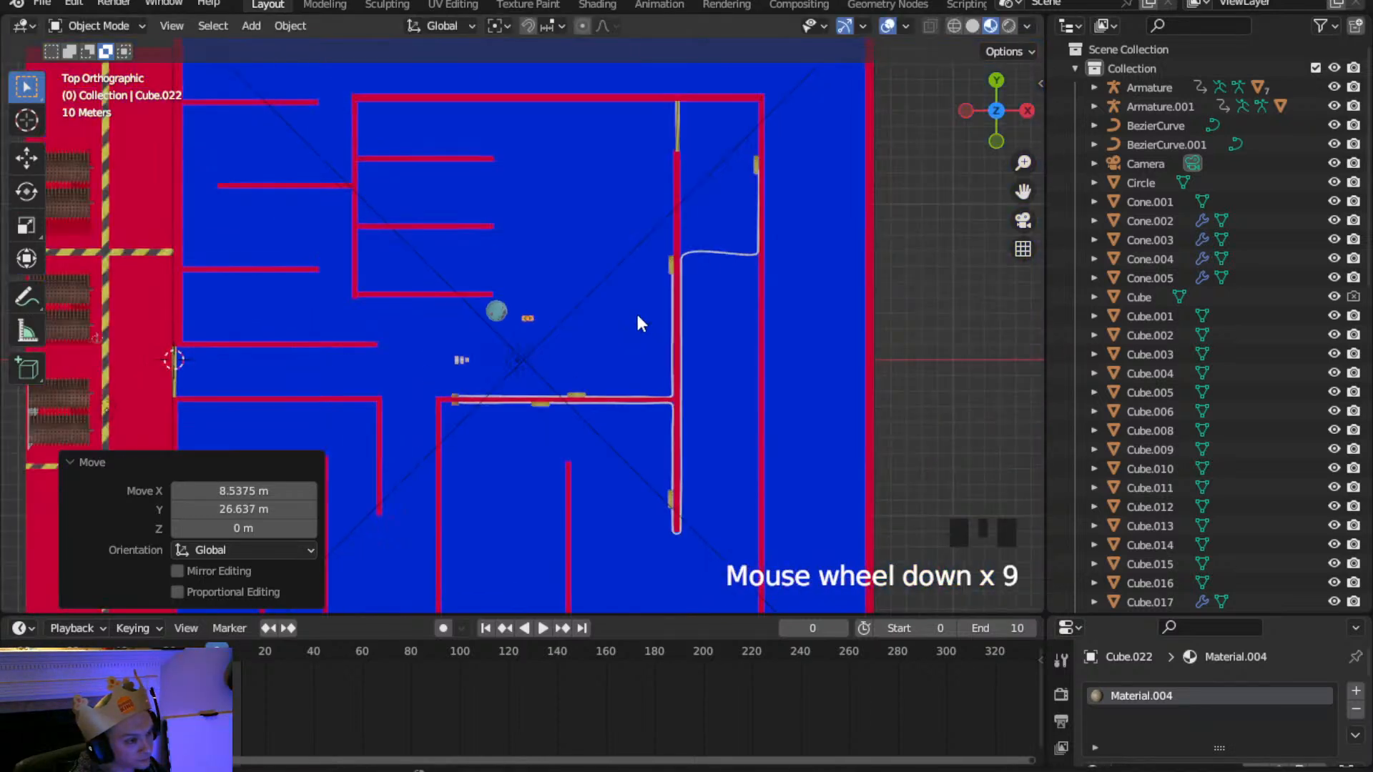
Move the bench -28.144 m in X and 118.69 m in Y, into the uppermost corridor of the maze's inner section
{"action": "key", "text": "g"}
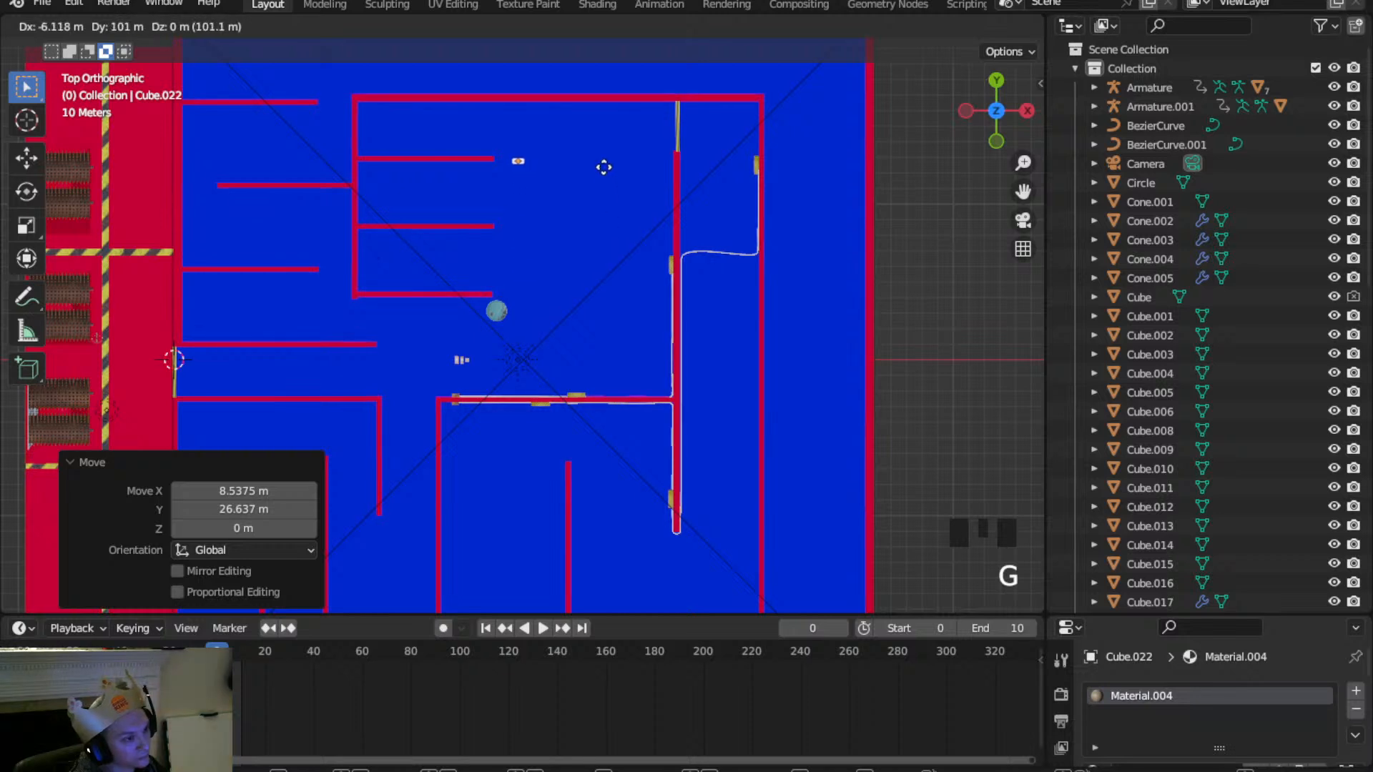
{"action": "left_click", "coordinate": [573, 139]}
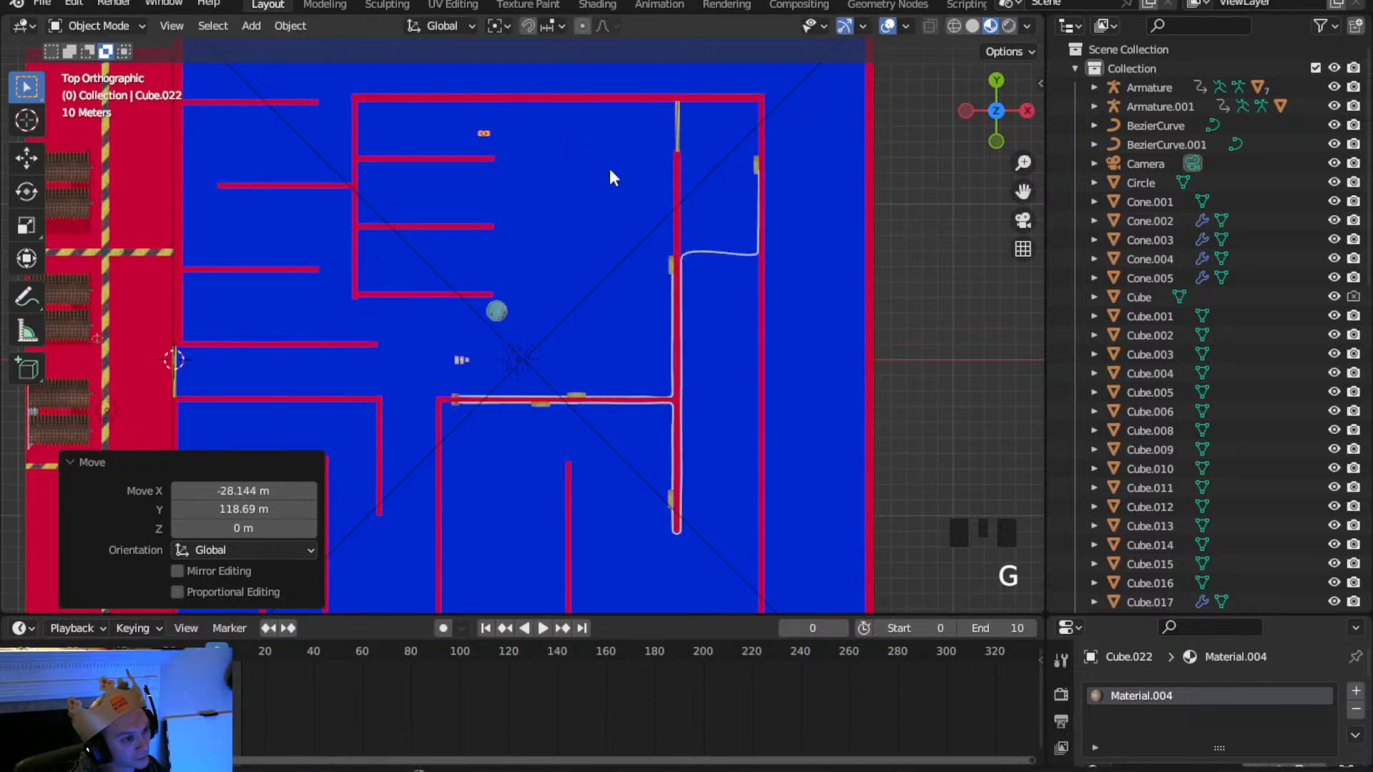
{"action": "scroll", "coordinate": [549, 316], "scroll_direction": "down", "scroll_amount": 2}
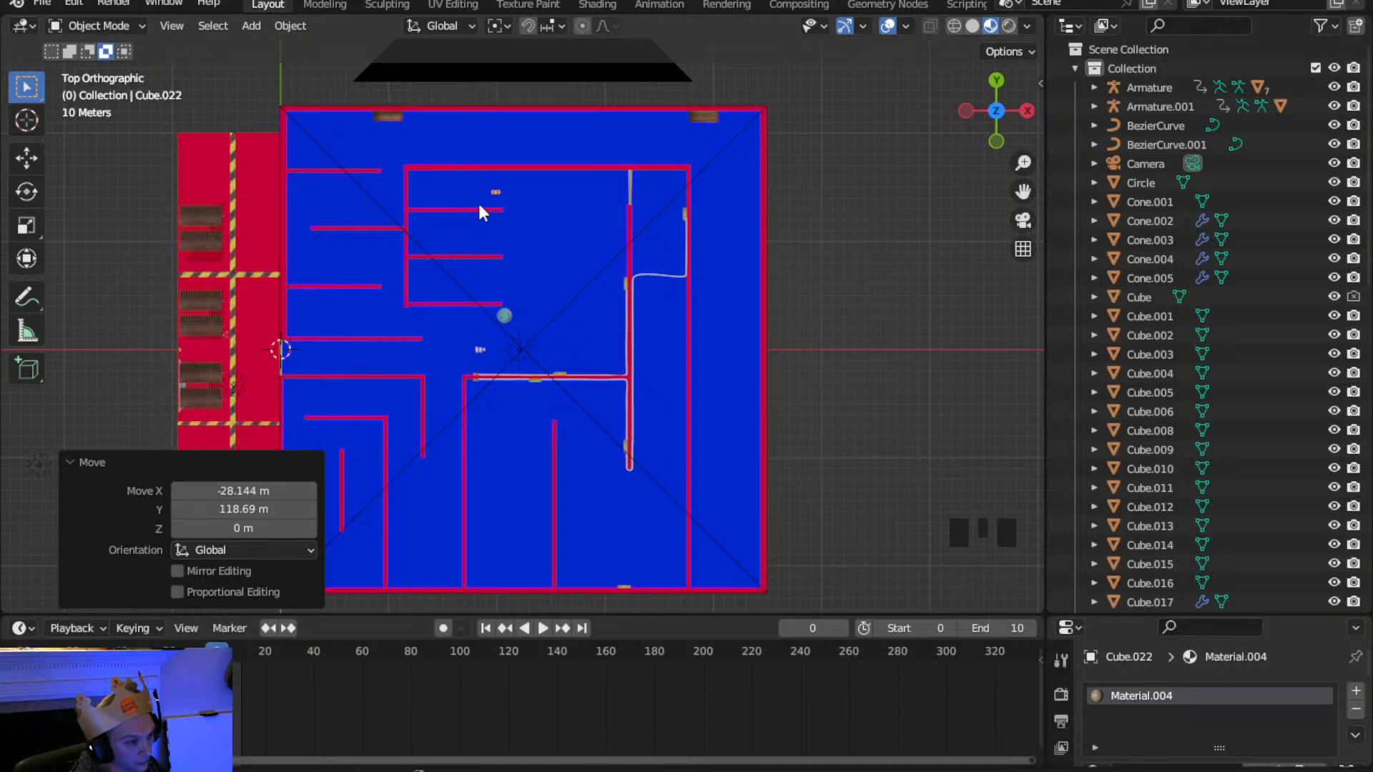
Move the bench -21.145 m in X and -237.88 m in Y, into the lower corridor, and rotate it 90° about Z
{"action": "key", "text": "g"}
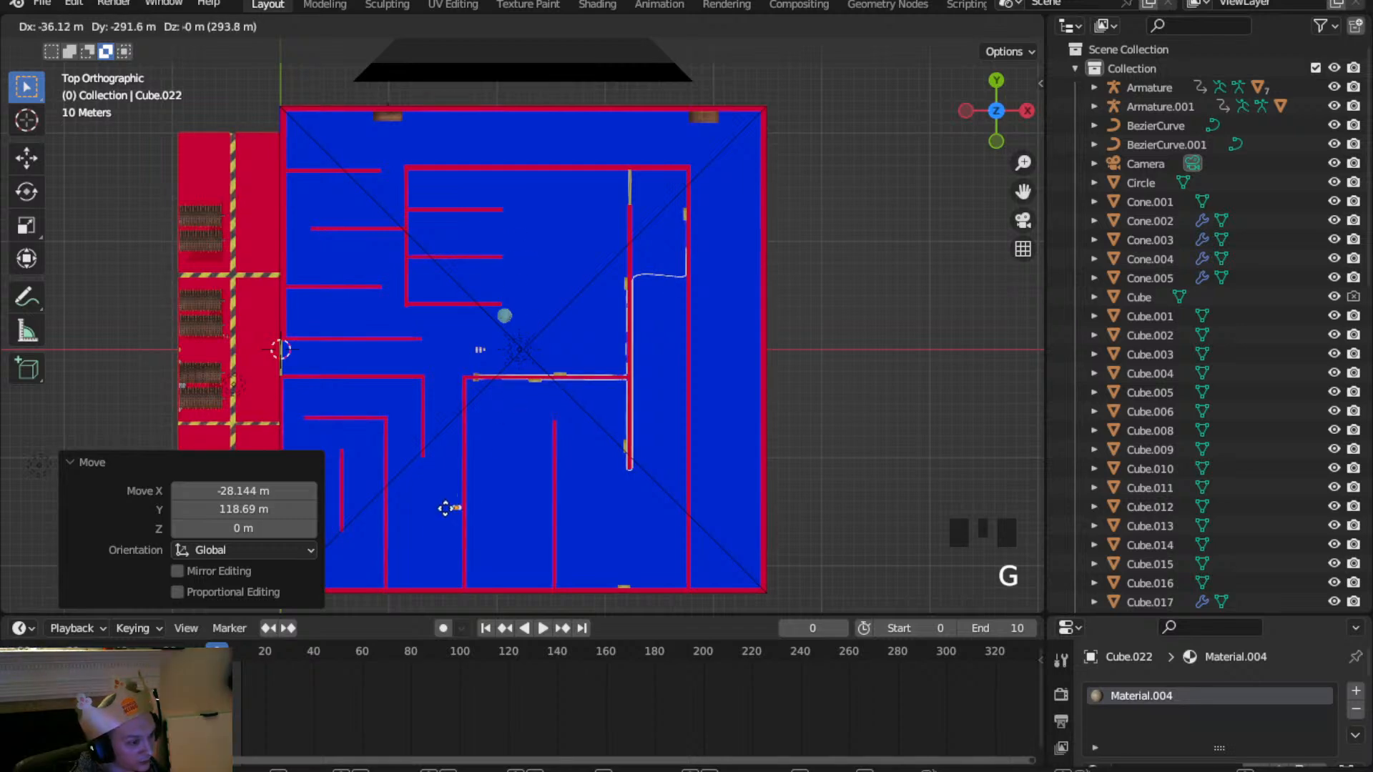
{"action": "left_click", "coordinate": [457, 461]}
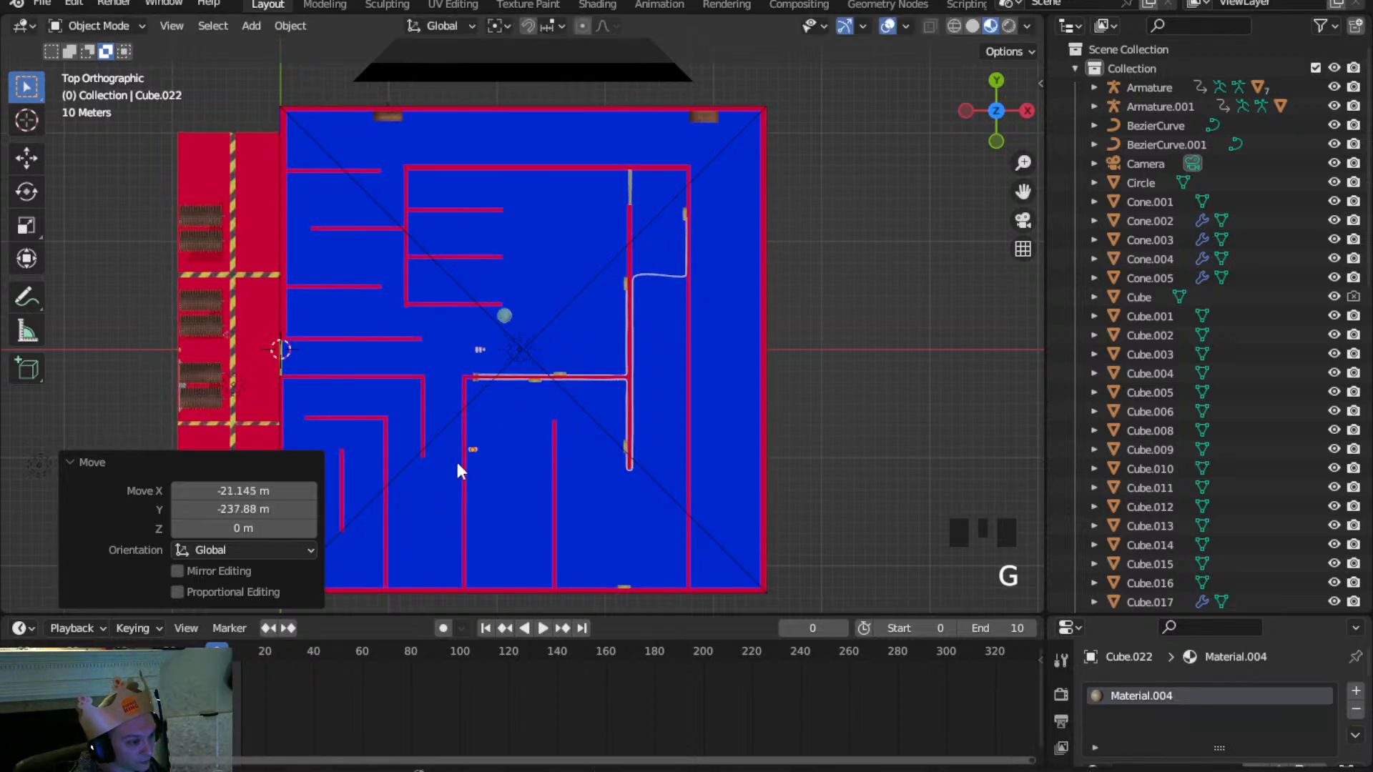
{"action": "scroll", "coordinate": [478, 479], "scroll_direction": "up", "scroll_amount": 2}
{"action": "middle_click_drag", "start_coordinate": [477, 479], "coordinate": [518, 428], "text": "shift"}
{"action": "scroll", "coordinate": [533, 373], "scroll_direction": "up", "scroll_amount": 2}
{"action": "scroll", "coordinate": [535, 379], "scroll_direction": "up", "scroll_amount": 3}
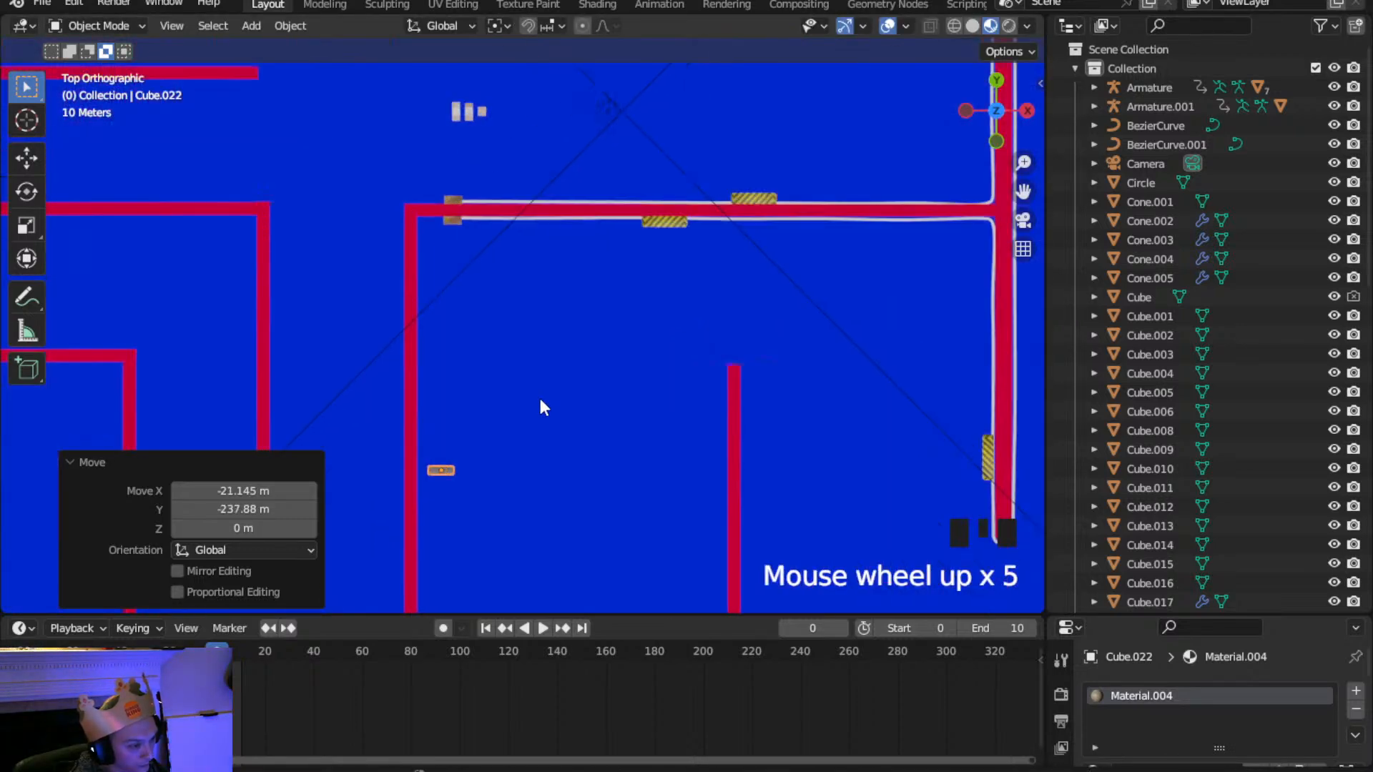
{"action": "type", "text": "r90"}
{"action": "key", "text": "Return"}
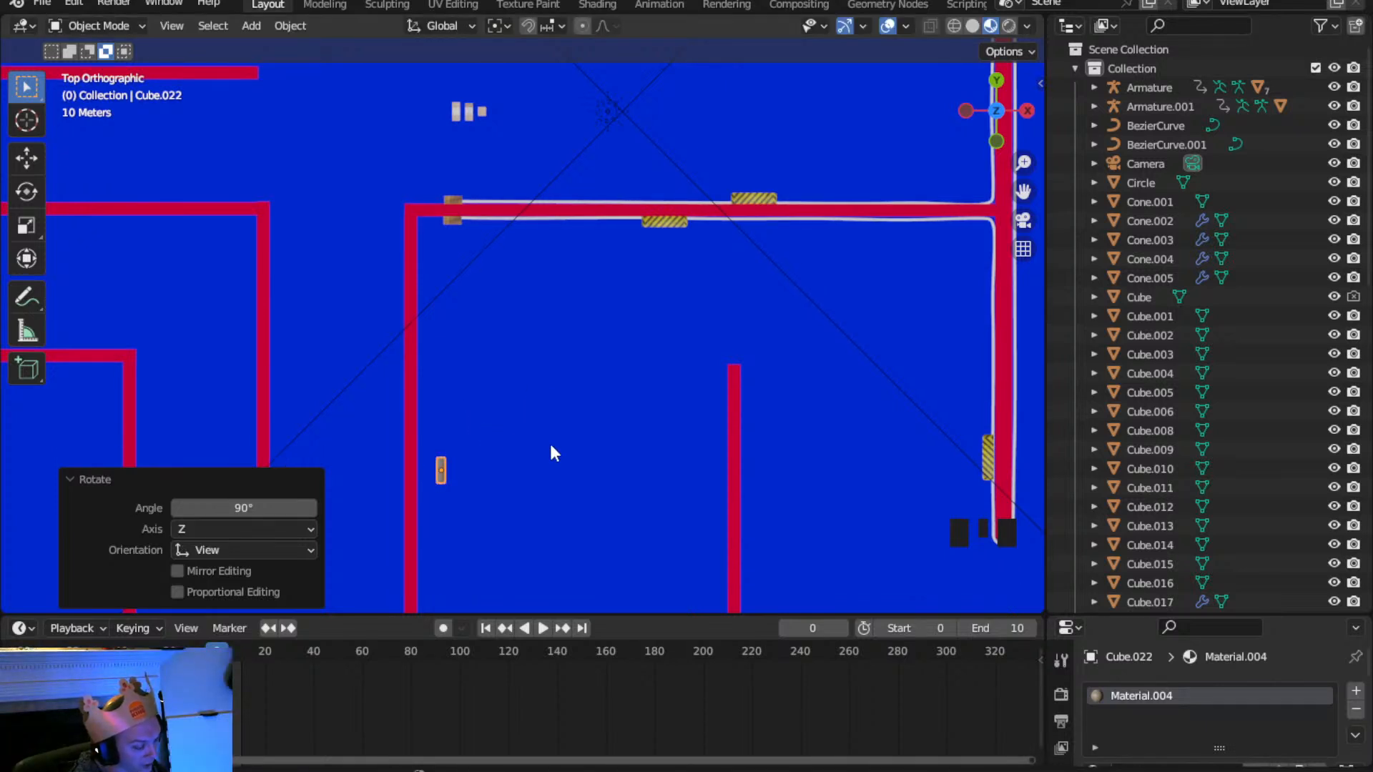
Move the bench 71.797 m in X and 23.359 m in Y, beside the upper end of the lower corridor's free-standing wall
{"action": "key", "text": "g"}
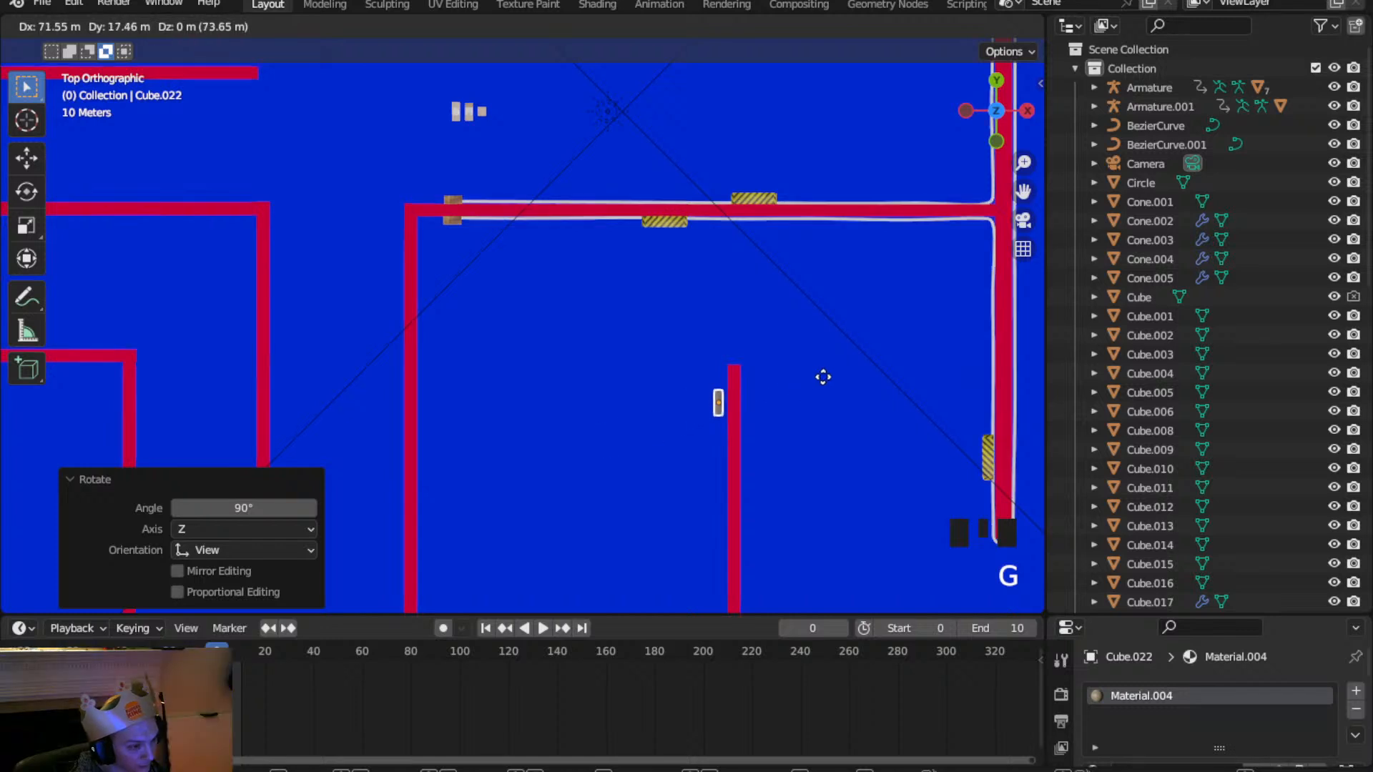
{"action": "left_click", "coordinate": [823, 353]}
{"action": "scroll", "coordinate": [696, 388], "scroll_direction": "up", "scroll_amount": 2}
{"action": "middle_click_drag", "start_coordinate": [696, 388], "coordinate": [593, 263], "text": "shift"}
{"action": "scroll", "coordinate": [608, 264], "scroll_direction": "up", "scroll_amount": 1}
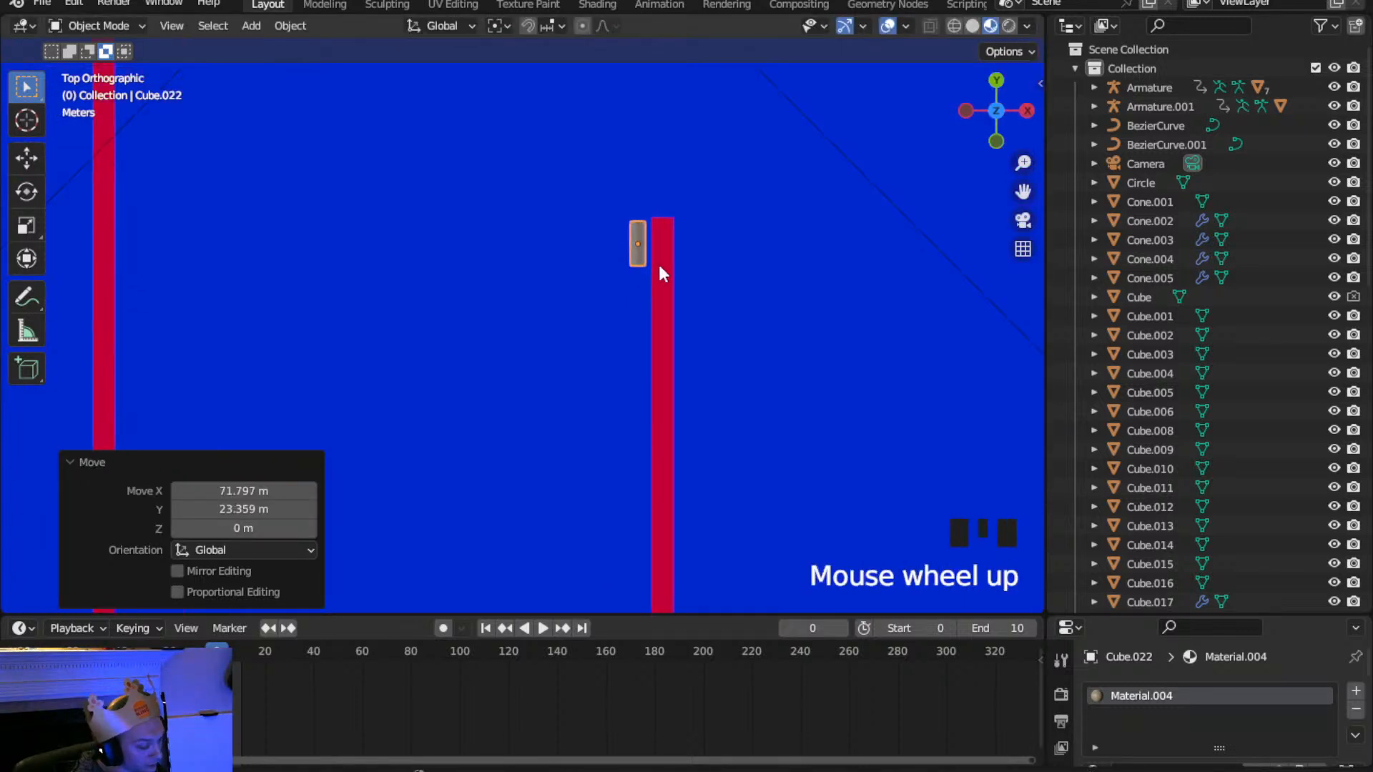
Scale the wooden table up about 6.56 times and move it about -5.69 m in X and -18.64 m in Y beside the wall
{"action": "key", "text": "s"}
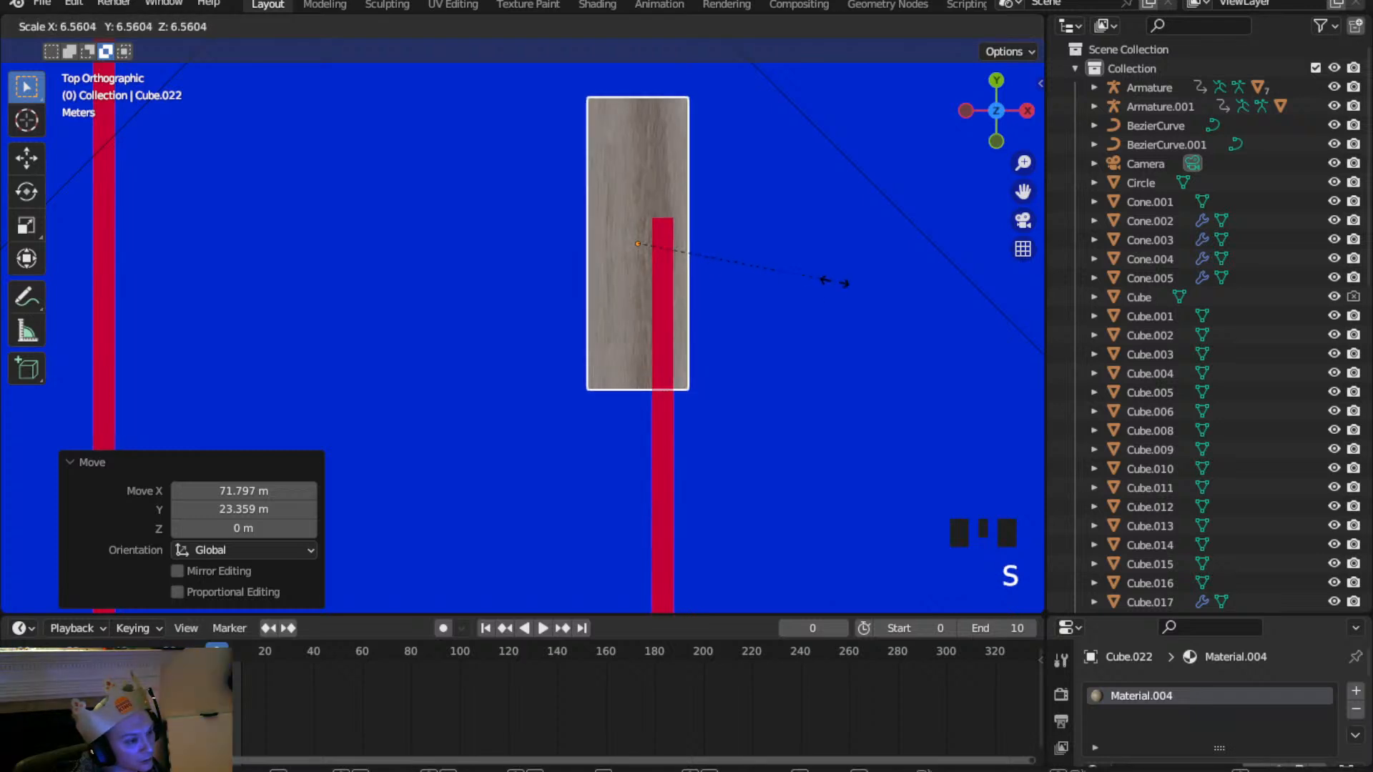
{"action": "left_click", "coordinate": [834, 280]}
{"action": "key", "text": "g"}
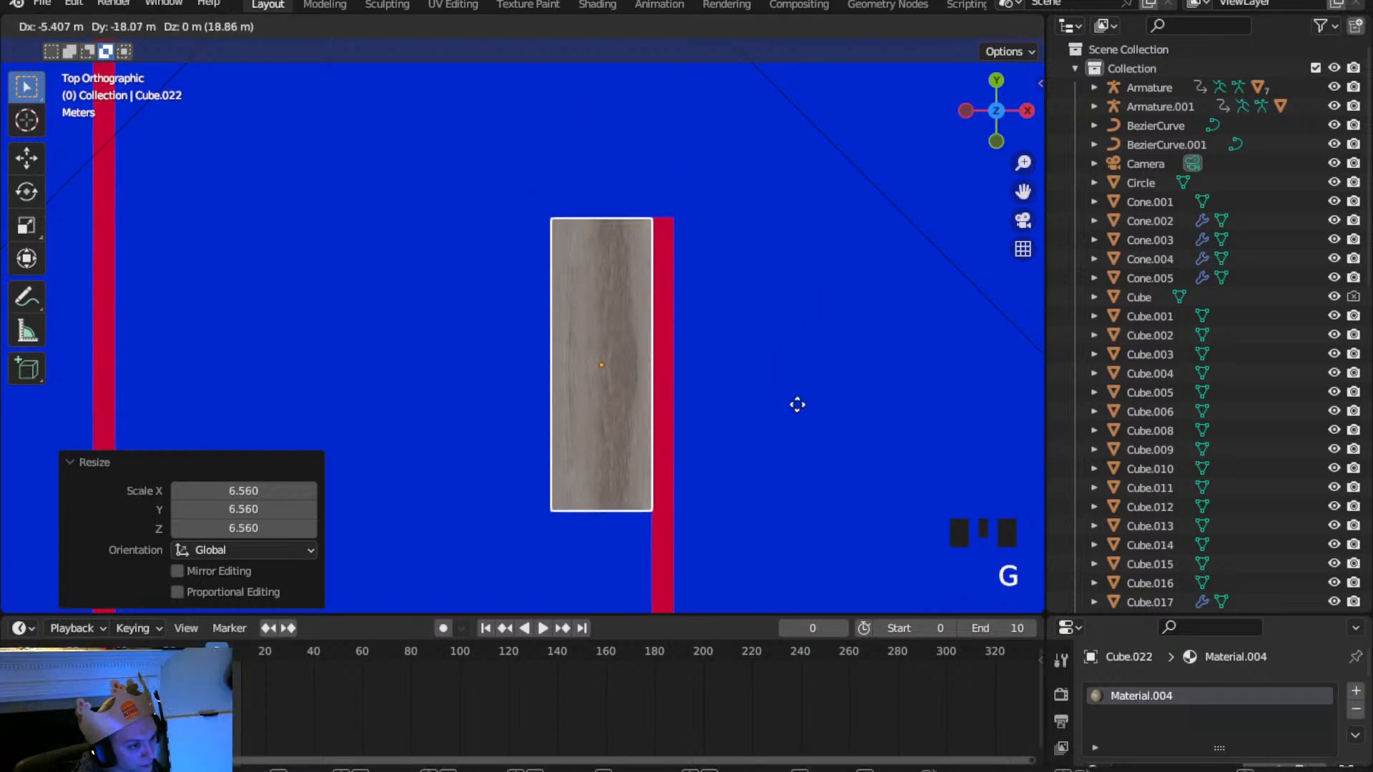
{"action": "left_click", "coordinate": [760, 405]}
Raise the wooden table about 13.55 m along Z so its legs stand above the blue floor
{"action": "middle_click_drag", "start_coordinate": [760, 406], "coordinate": [554, 349]}
{"action": "scroll", "coordinate": [641, 260], "scroll_direction": "down", "scroll_amount": 2}
{"action": "middle_click_drag", "start_coordinate": [643, 266], "coordinate": [475, 319], "text": "shift"}
{"action": "scroll", "coordinate": [417, 212], "scroll_direction": "down", "scroll_amount": 2}
{"action": "middle_click_drag", "start_coordinate": [416, 211], "coordinate": [597, 376], "text": "shift"}
{"action": "key", "text": "g"}
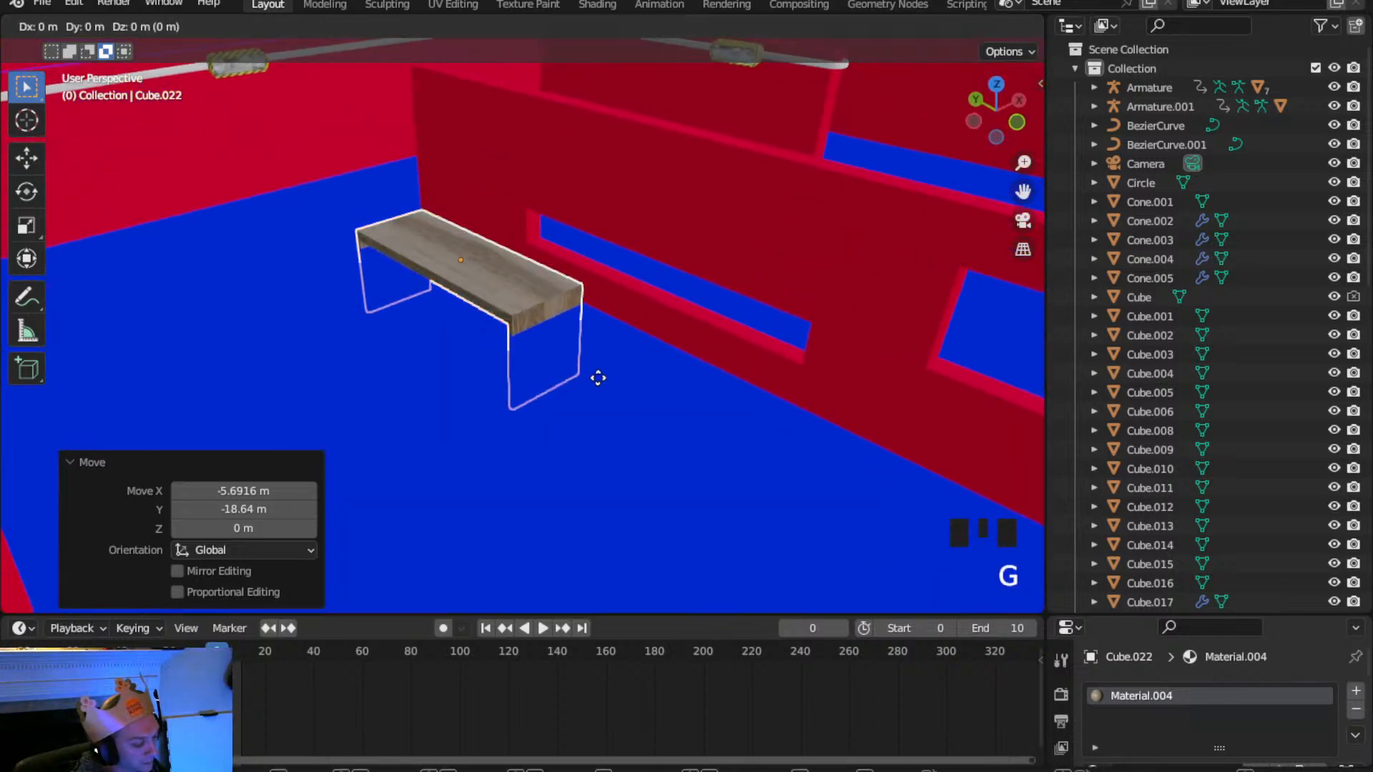
{"action": "key", "text": "z"}
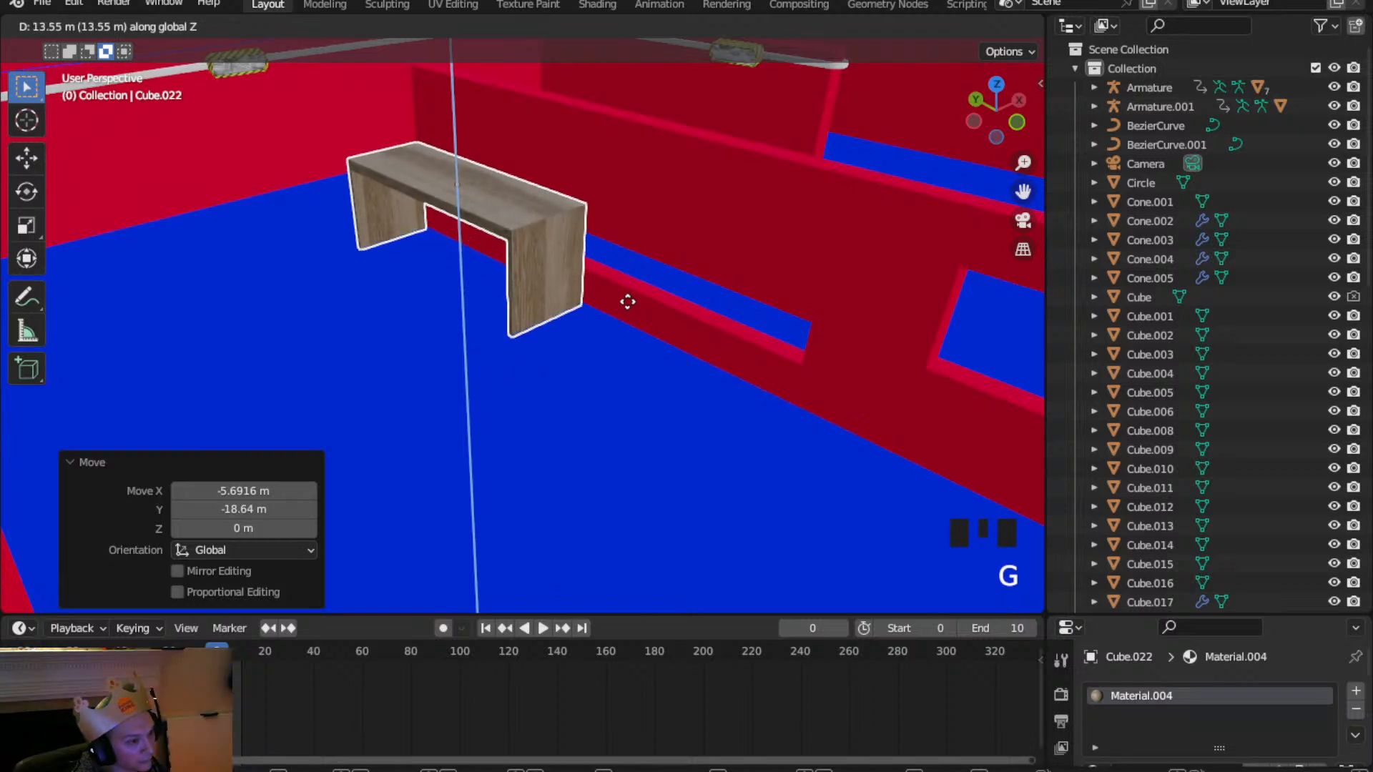
{"action": "left_click", "coordinate": [627, 300]}
Shift the table about -2.32 m along X and about -3.38 m along Y, beside the red wall
{"action": "middle_click_drag", "start_coordinate": [578, 301], "coordinate": [741, 306]}
{"action": "scroll", "coordinate": [667, 282], "scroll_direction": "up", "scroll_amount": 2}
{"action": "middle_click_drag", "start_coordinate": [668, 282], "coordinate": [587, 375]}
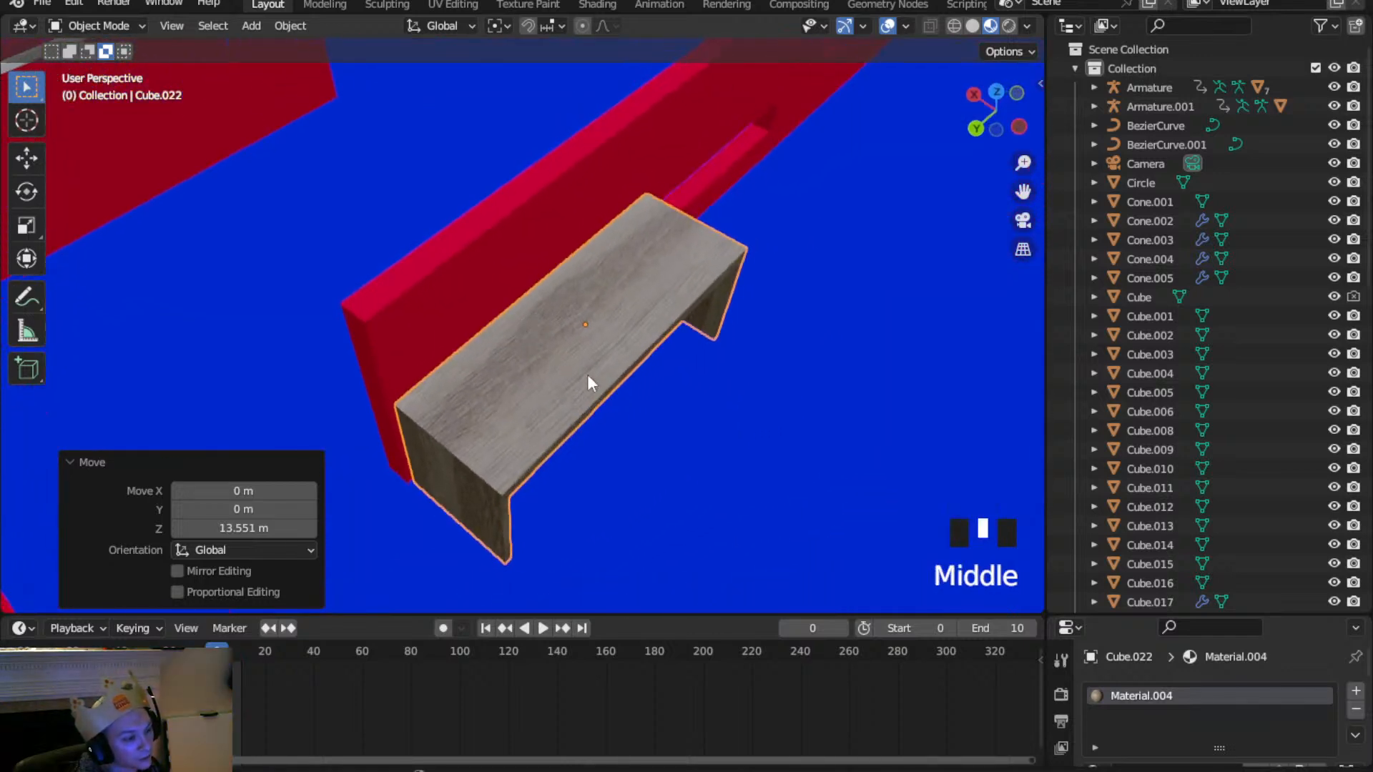
{"action": "scroll", "coordinate": [594, 373], "scroll_direction": "down", "scroll_amount": 2}
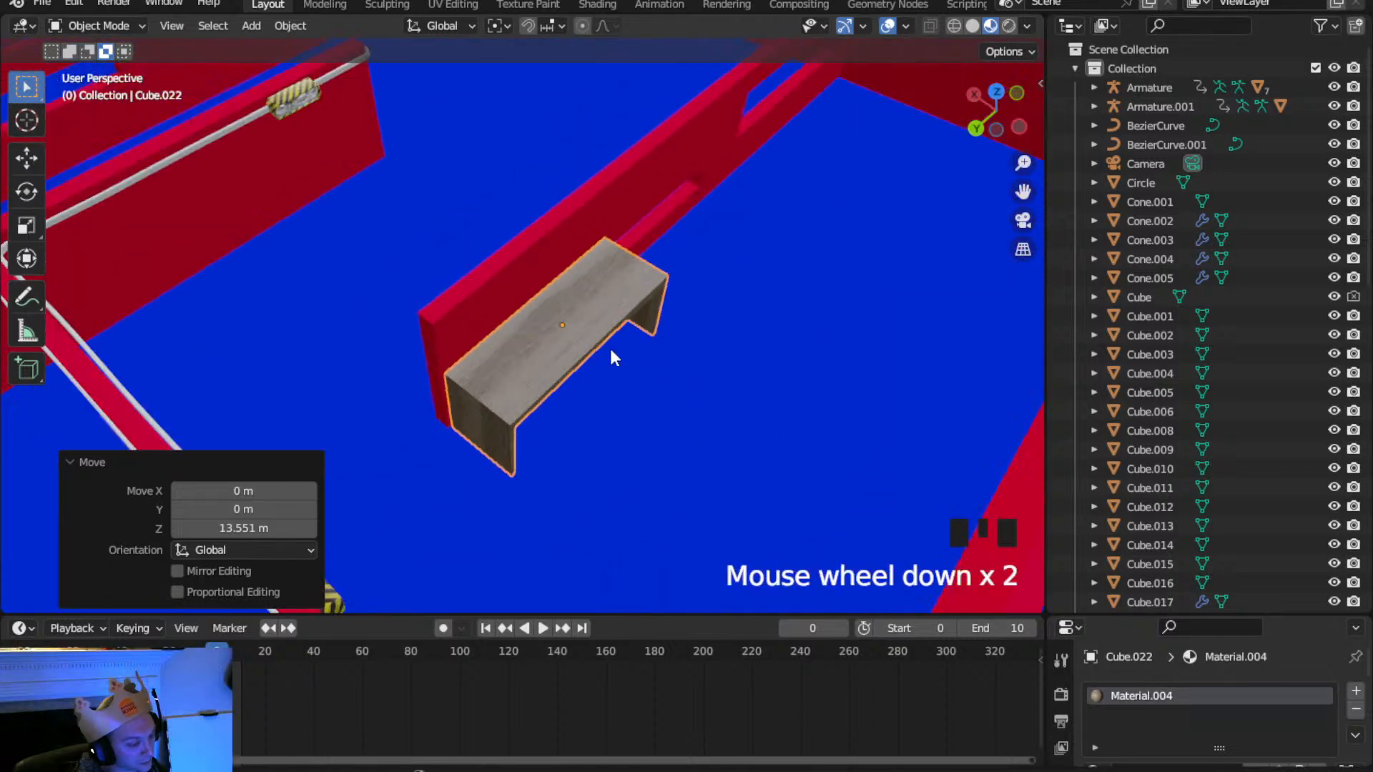
{"action": "key", "text": "g"}
{"action": "key", "text": "y"}
{"action": "key", "text": "x"}
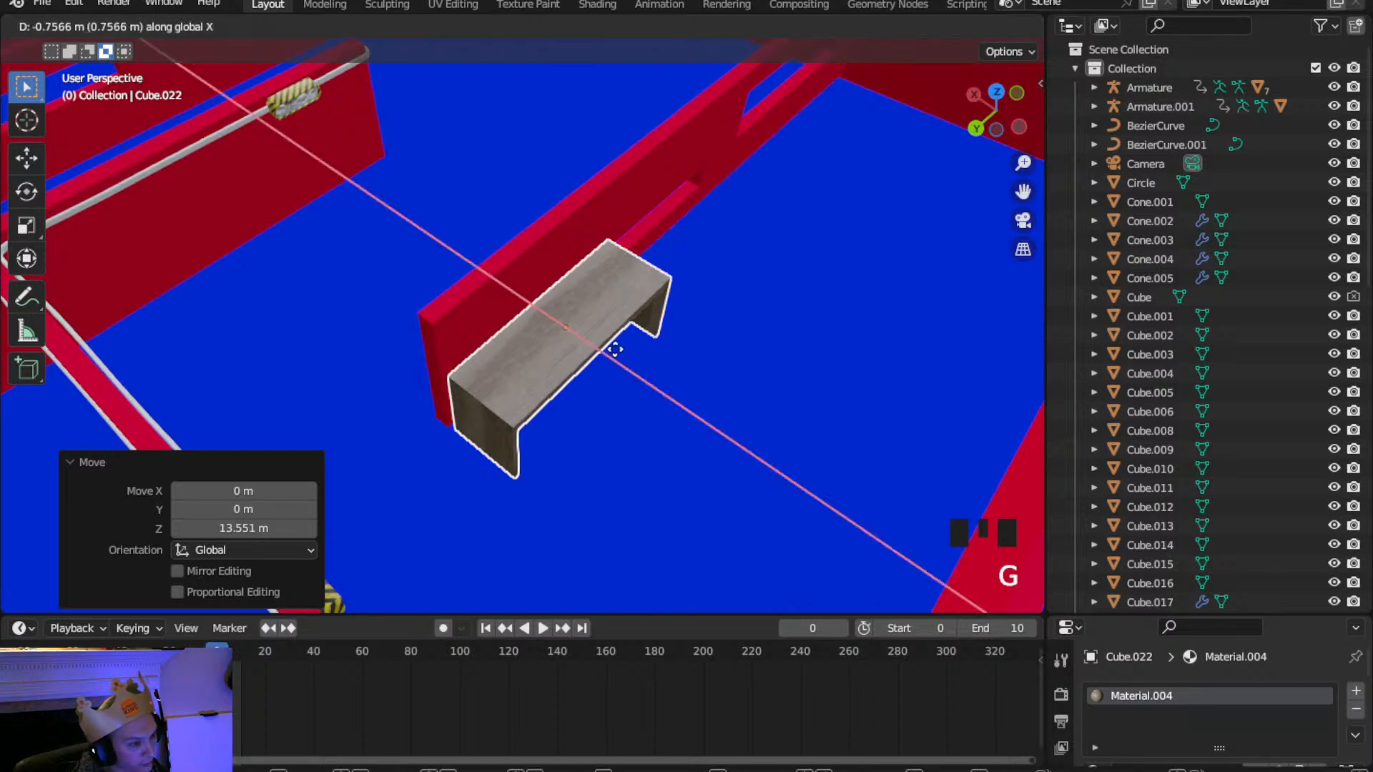
{"action": "left_click", "coordinate": [620, 353]}
{"action": "key", "text": "g"}
{"action": "key", "text": "y"}
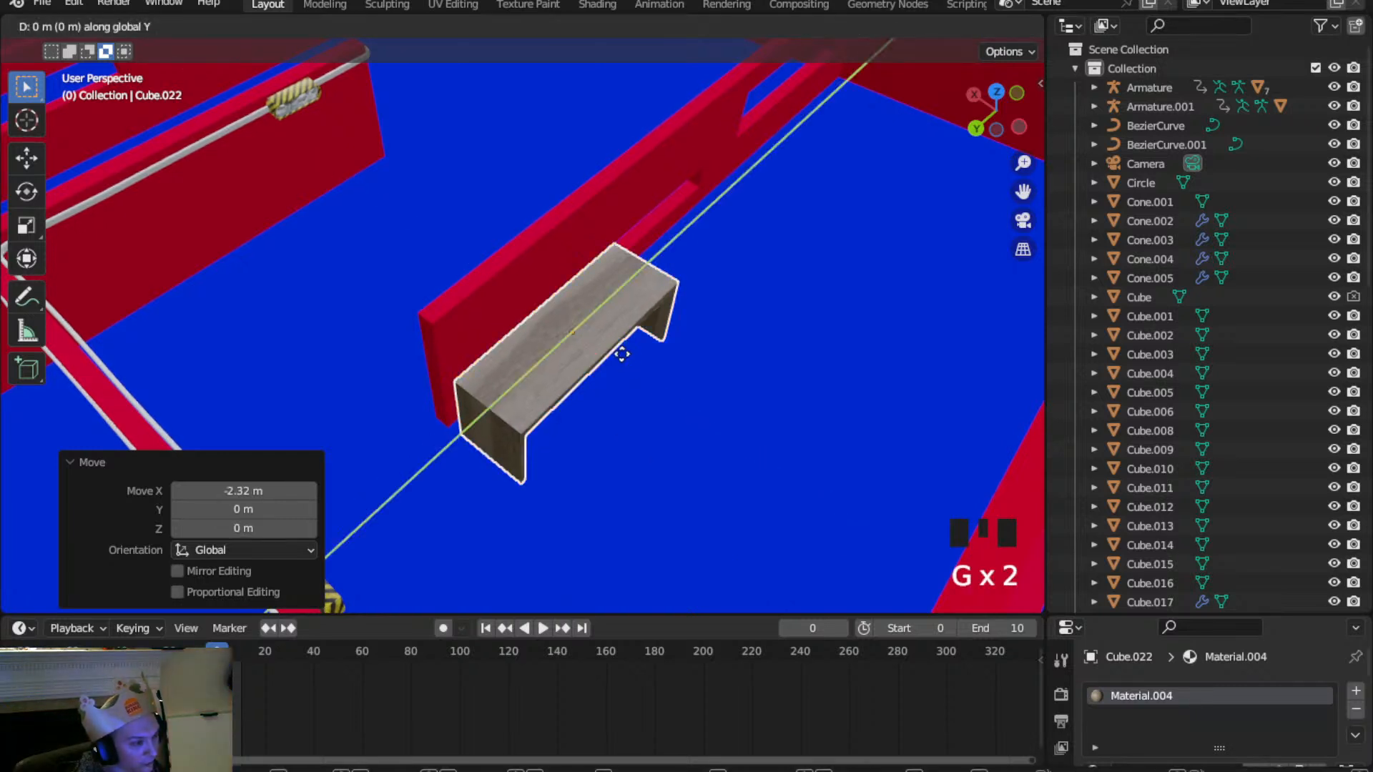
{"action": "left_click", "coordinate": [637, 351]}
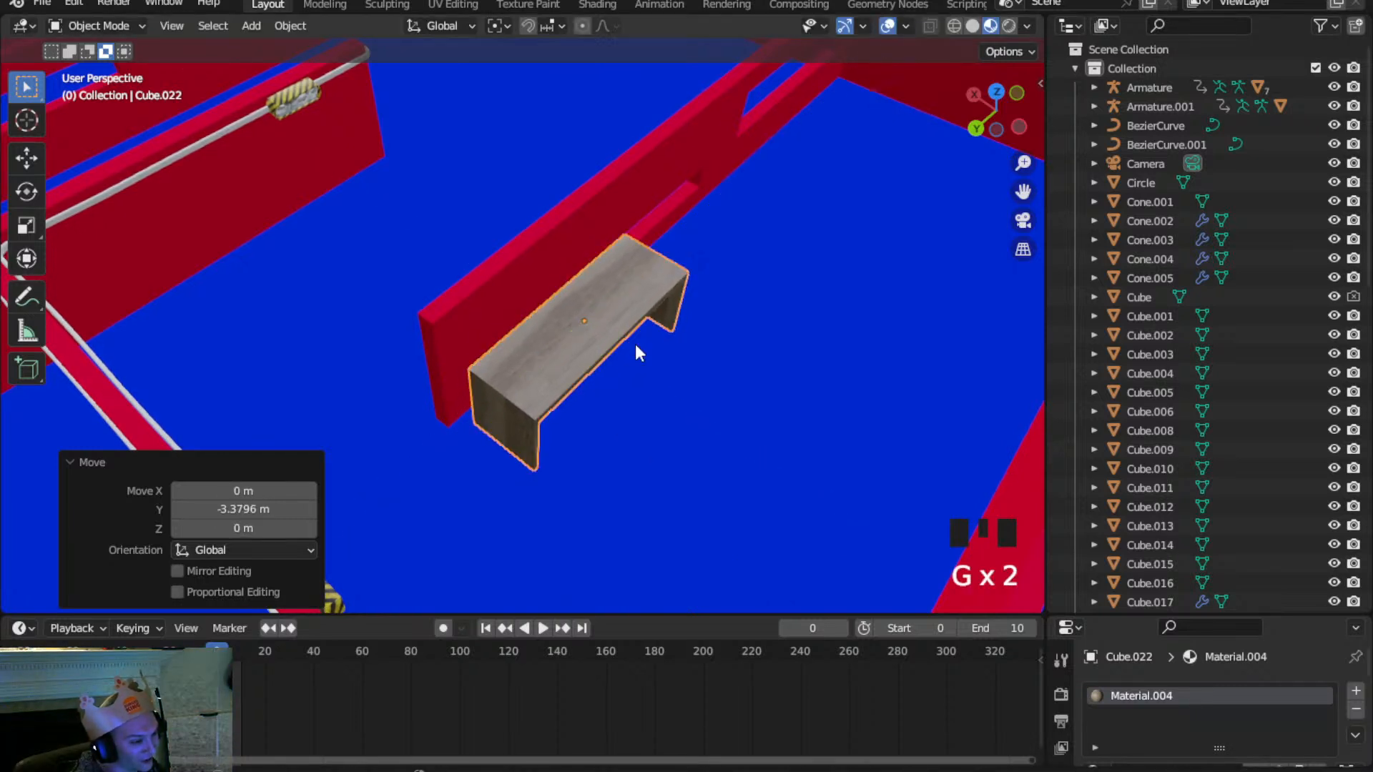
In the top view, nudge the table about 1.02 m in X and -1.64 m in Y toward the wall
{"action": "left_click", "coordinate": [992, 96]}
{"action": "key", "text": "g"}
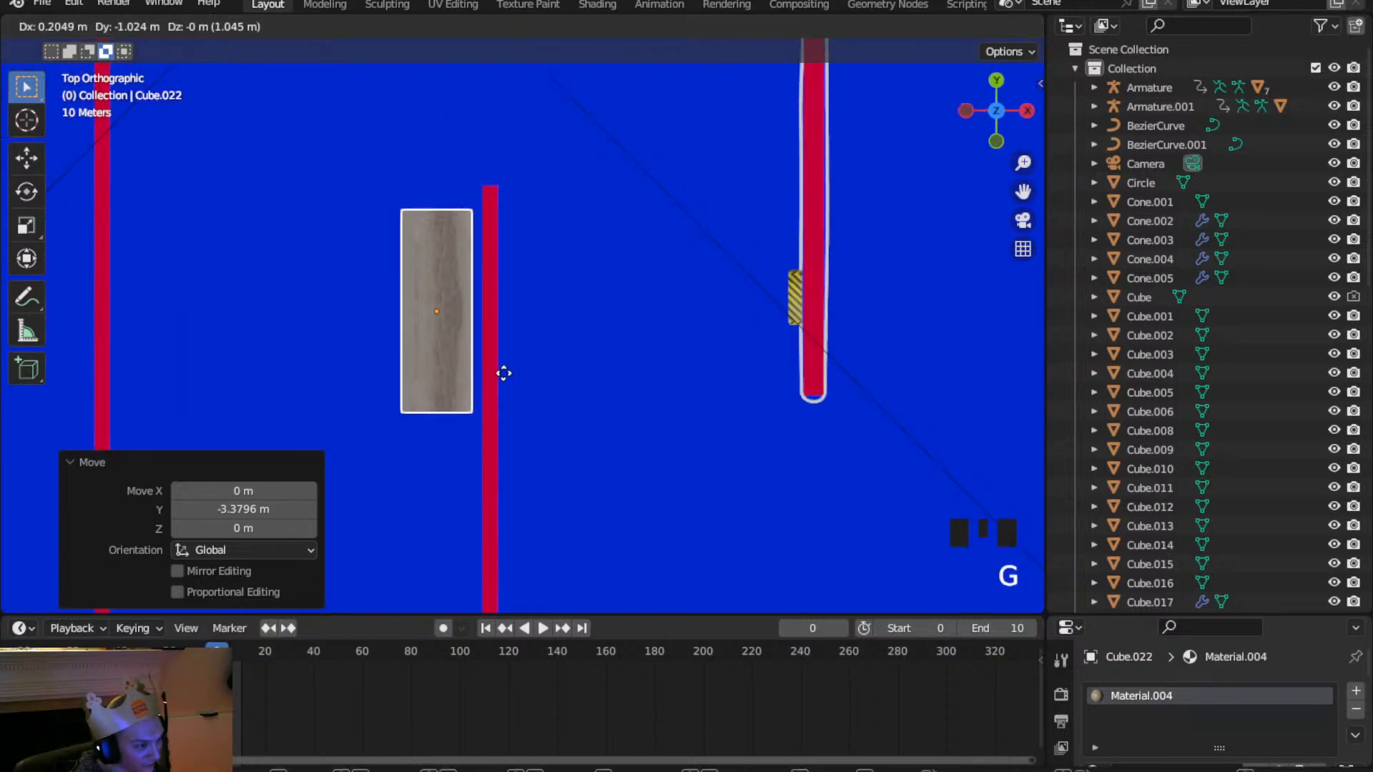
{"action": "left_click", "coordinate": [509, 376]}
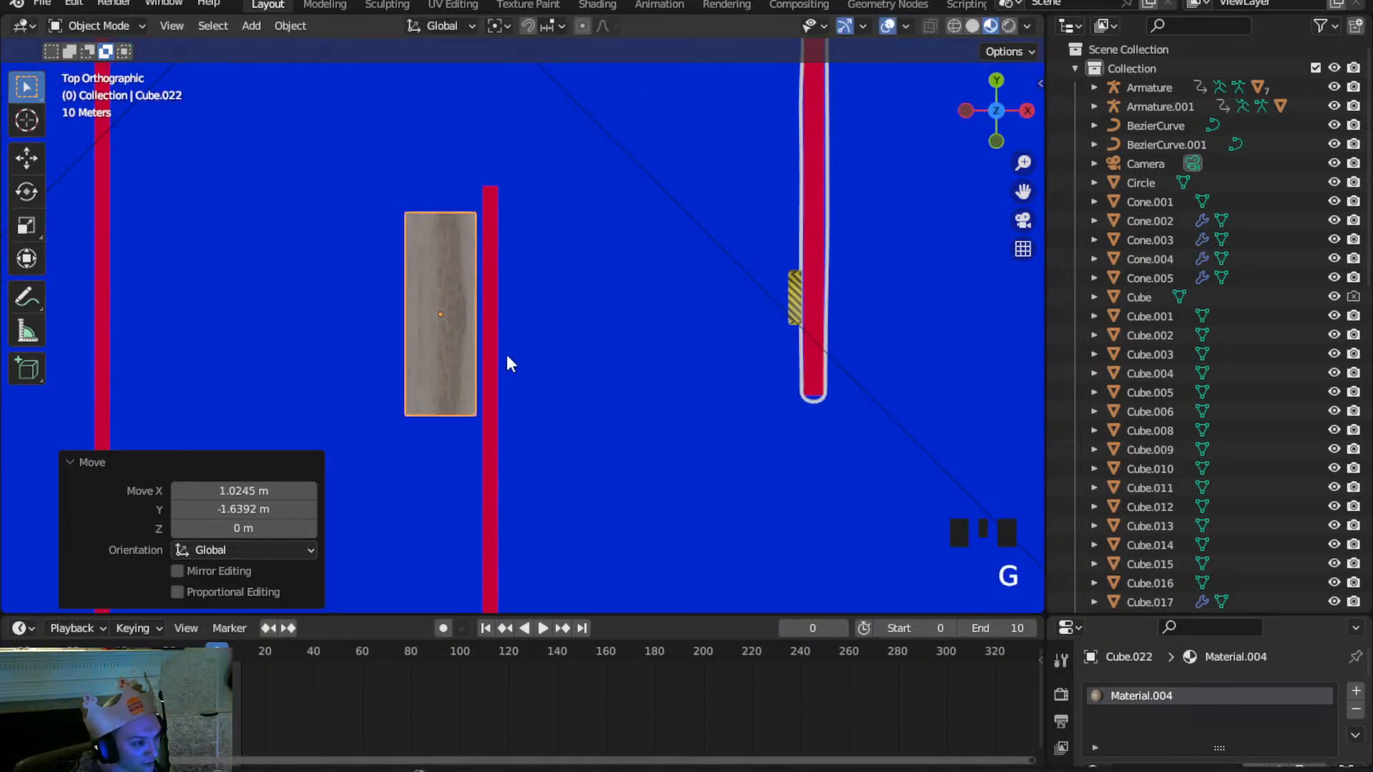
Select the three cardboard boxes with their contents and move them about 58.63 m in X and -81.15 m in Y over the table
{"action": "scroll", "coordinate": [535, 251], "scroll_direction": "down", "scroll_amount": 8}
{"action": "middle_click_drag", "start_coordinate": [534, 252], "coordinate": [589, 356], "text": "shift"}
{"action": "scroll", "coordinate": [477, 312], "scroll_direction": "up", "scroll_amount": 2}
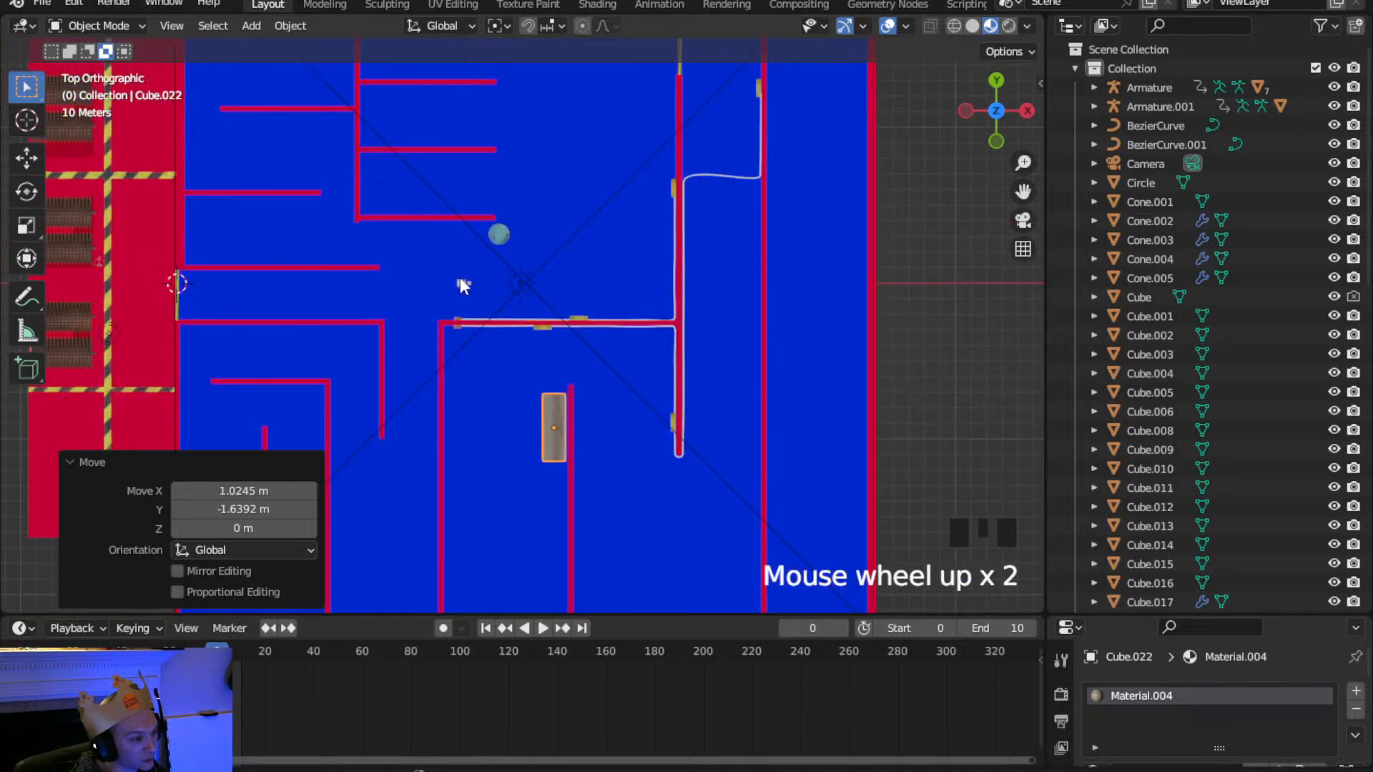
{"action": "scroll", "coordinate": [457, 287], "scroll_direction": "up", "scroll_amount": 6}
{"action": "left_click", "coordinate": [364, 198]}
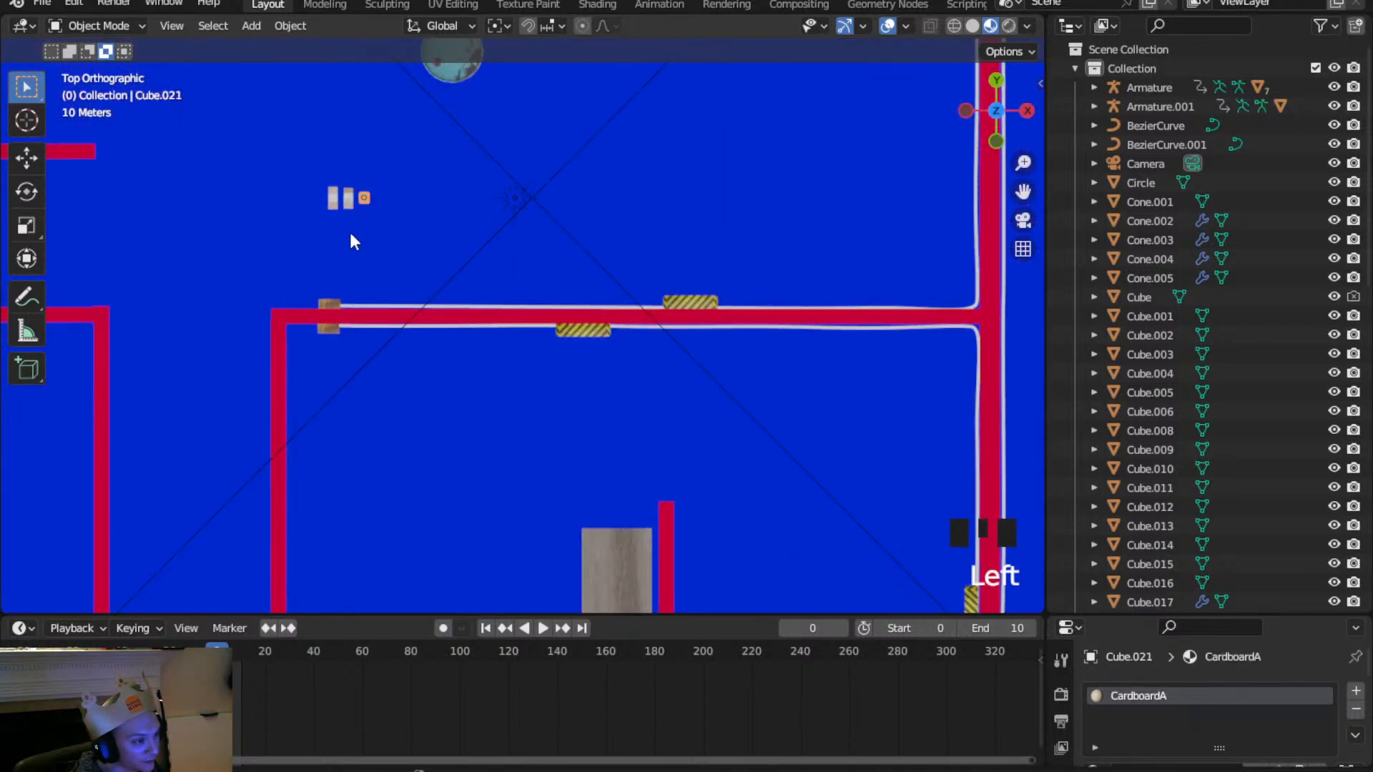
{"action": "middle_click_drag", "start_coordinate": [340, 236], "coordinate": [542, 269], "text": "shift"}
{"action": "scroll", "coordinate": [496, 191], "scroll_direction": "up", "scroll_amount": 8}
{"action": "middle_click_drag", "start_coordinate": [551, 174], "coordinate": [592, 458], "text": "shift"}
{"action": "scroll", "coordinate": [591, 224], "scroll_direction": "up", "scroll_amount": 4}
{"action": "middle_click_drag", "start_coordinate": [591, 224], "coordinate": [575, 557], "text": "shift"}
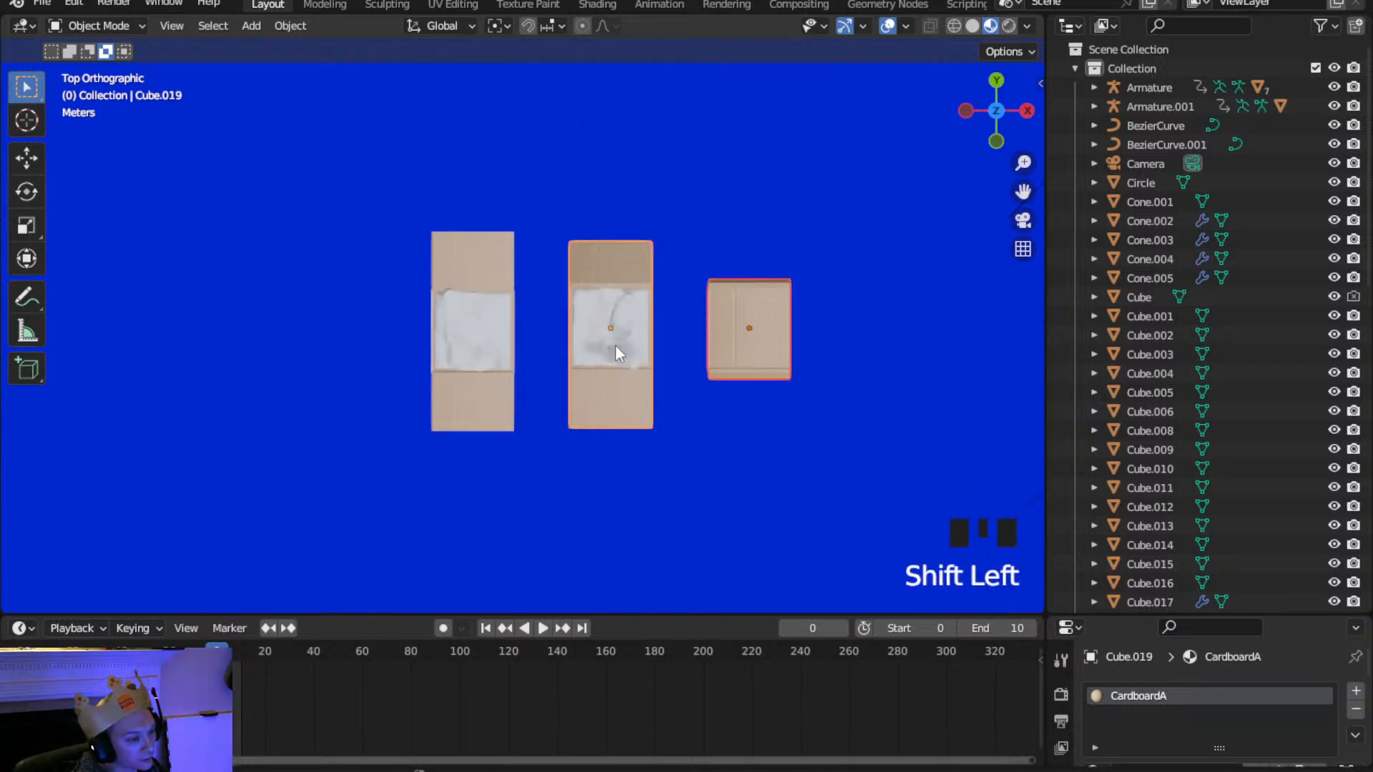
{"action": "left_click", "coordinate": [612, 323], "text": "shift"}
{"action": "left_click", "coordinate": [474, 334], "text": "shift"}
{"action": "left_click", "coordinate": [486, 316], "text": "shift"}
{"action": "scroll", "coordinate": [487, 319], "scroll_direction": "down", "scroll_amount": 9}
{"action": "scroll", "coordinate": [494, 327], "scroll_direction": "down", "scroll_amount": 7}
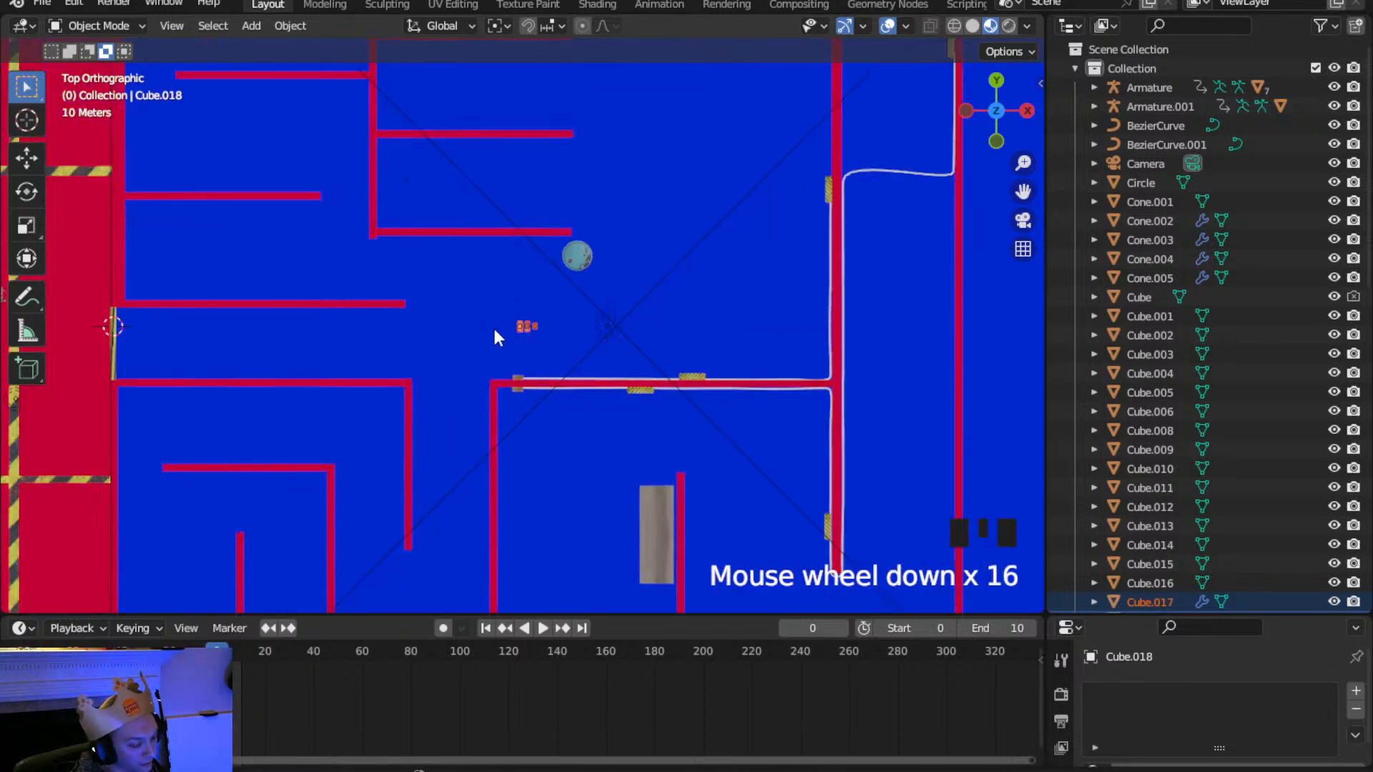
{"action": "key", "text": "g"}
{"action": "left_click", "coordinate": [628, 513]}
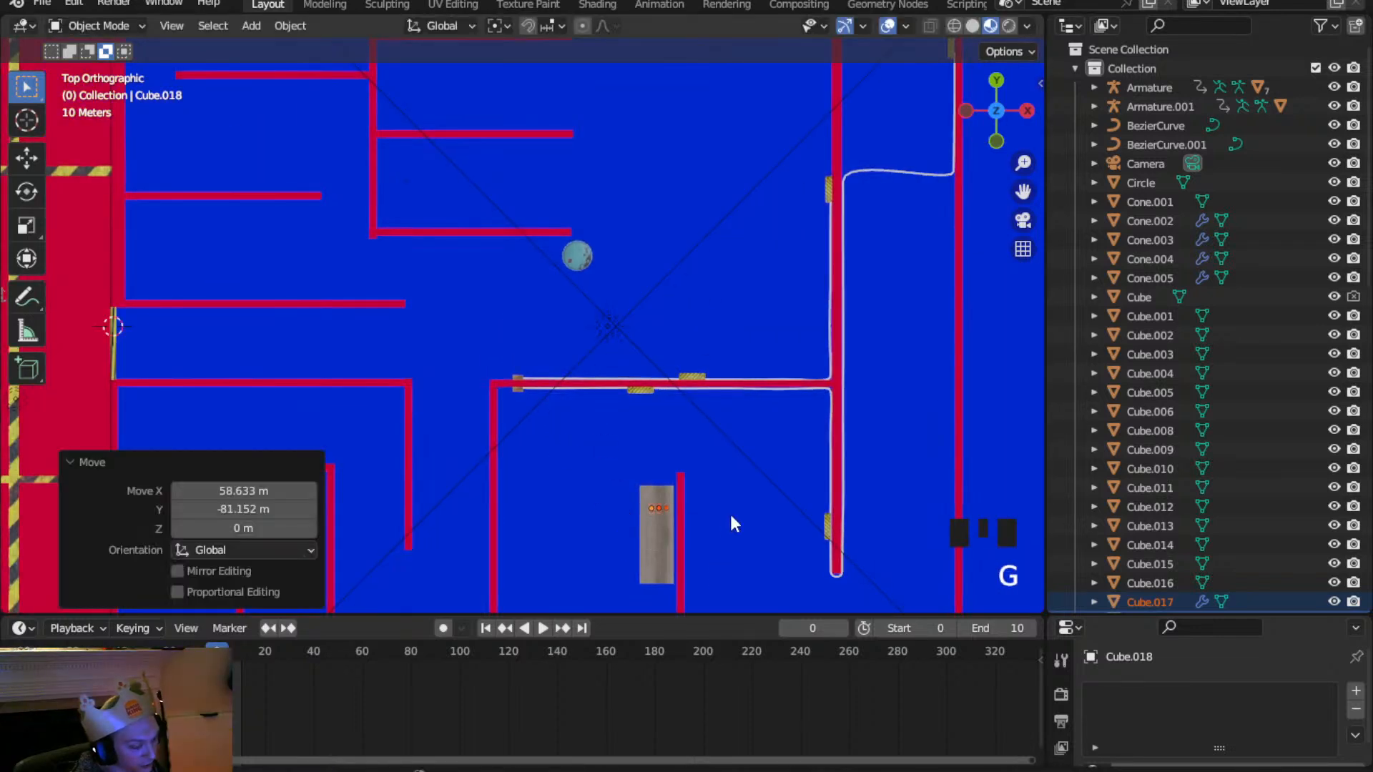
Scale the three boxes and their contents up about 5.71 times, and reduce them to about 0.72 of that size
{"action": "key", "text": "s"}
{"action": "left_click", "coordinate": [135, 554]}
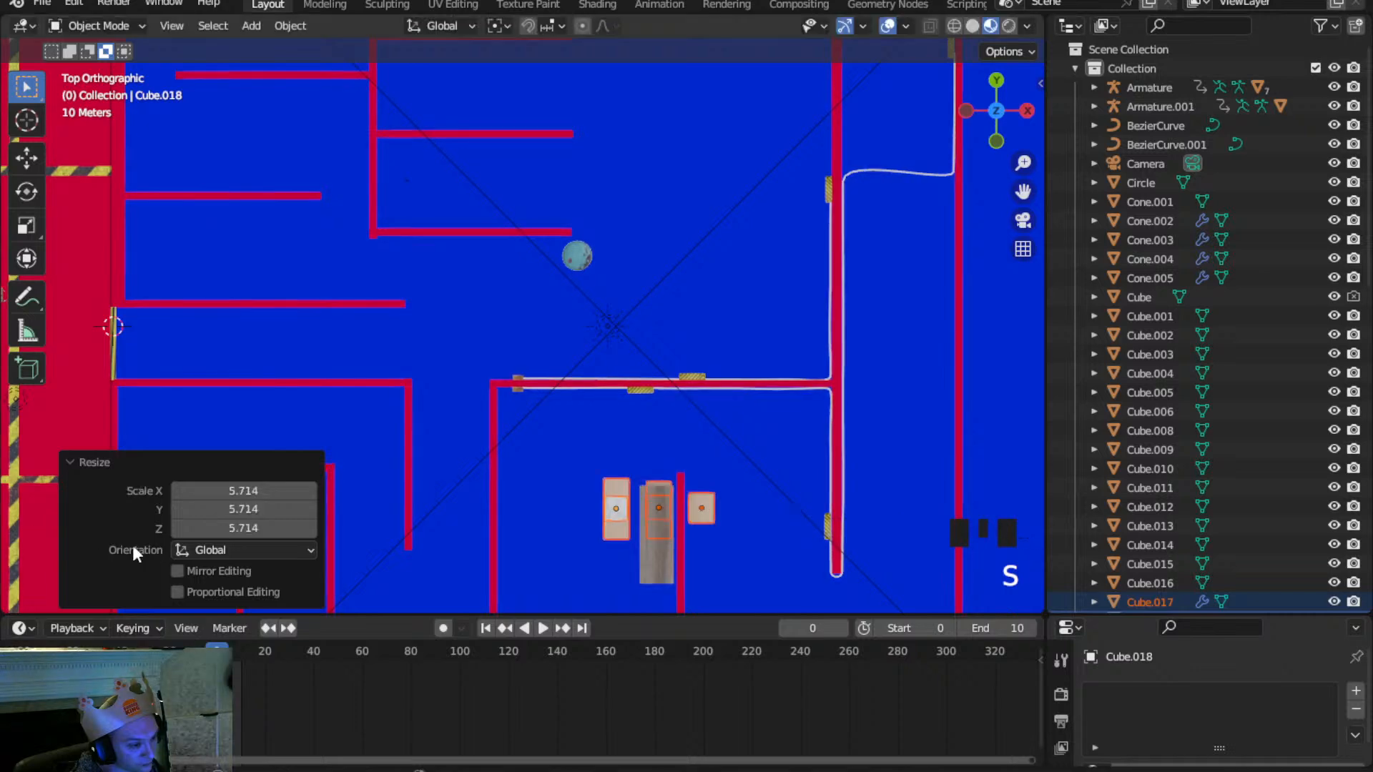
{"action": "middle_click_drag", "start_coordinate": [724, 486], "coordinate": [725, 342]}
{"action": "scroll", "coordinate": [749, 293], "scroll_direction": "up", "scroll_amount": 3}
{"action": "key", "text": "s"}
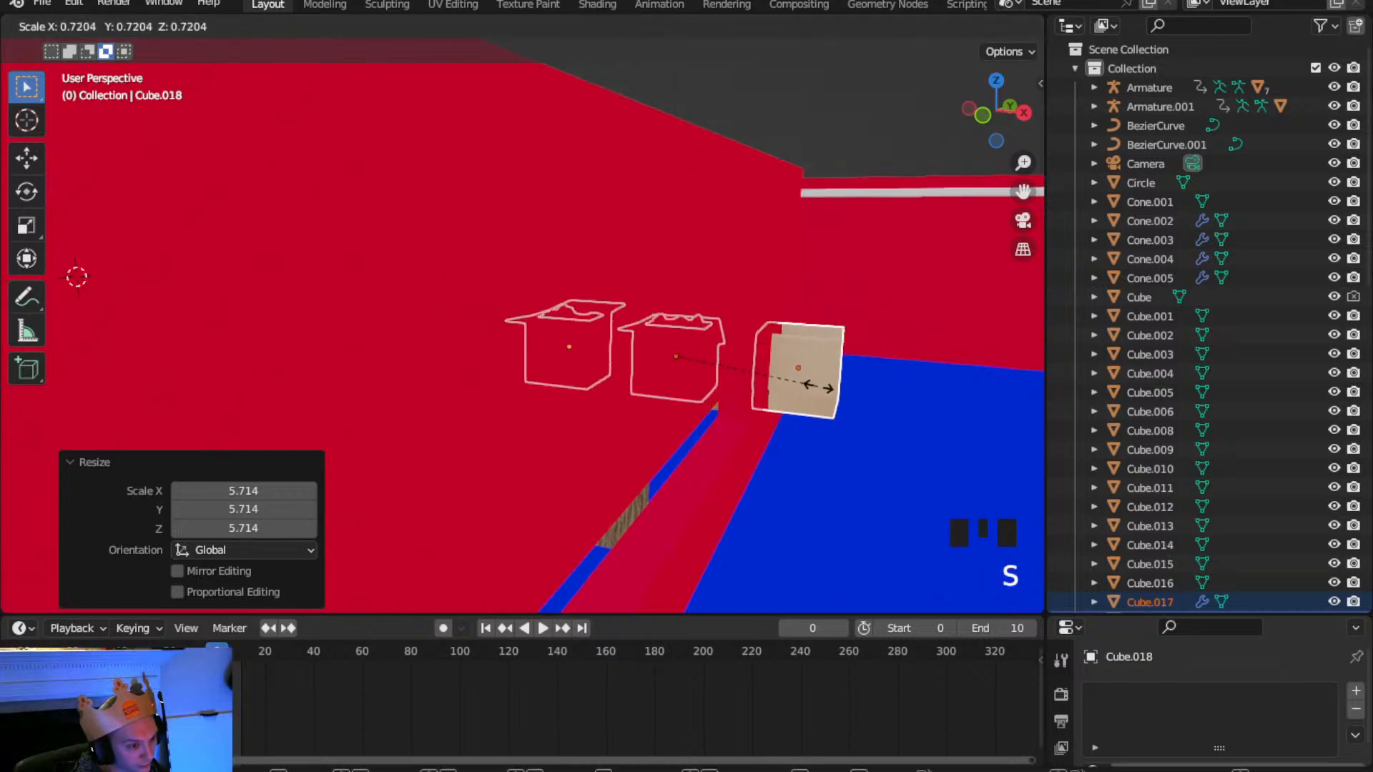
{"action": "left_click", "coordinate": [805, 385]}
Raise the three boxes and their contents along Z, clear of the table and walls
{"action": "middle_click_drag", "start_coordinate": [805, 390], "coordinate": [556, 461]}
{"action": "key", "text": "g"}
{"action": "key", "text": "z"}
{"action": "left_click", "coordinate": [651, 400]}
{"action": "scroll", "coordinate": [651, 400], "scroll_direction": "up", "scroll_amount": 3}
{"action": "scroll", "coordinate": [651, 400], "scroll_direction": "down", "scroll_amount": 3}
Select the empty box and, in the top view, move it about -11.07 m in X and 6.42 m in Y over the table's end
{"action": "left_click", "coordinate": [644, 376]}
{"action": "left_click", "coordinate": [735, 445]}
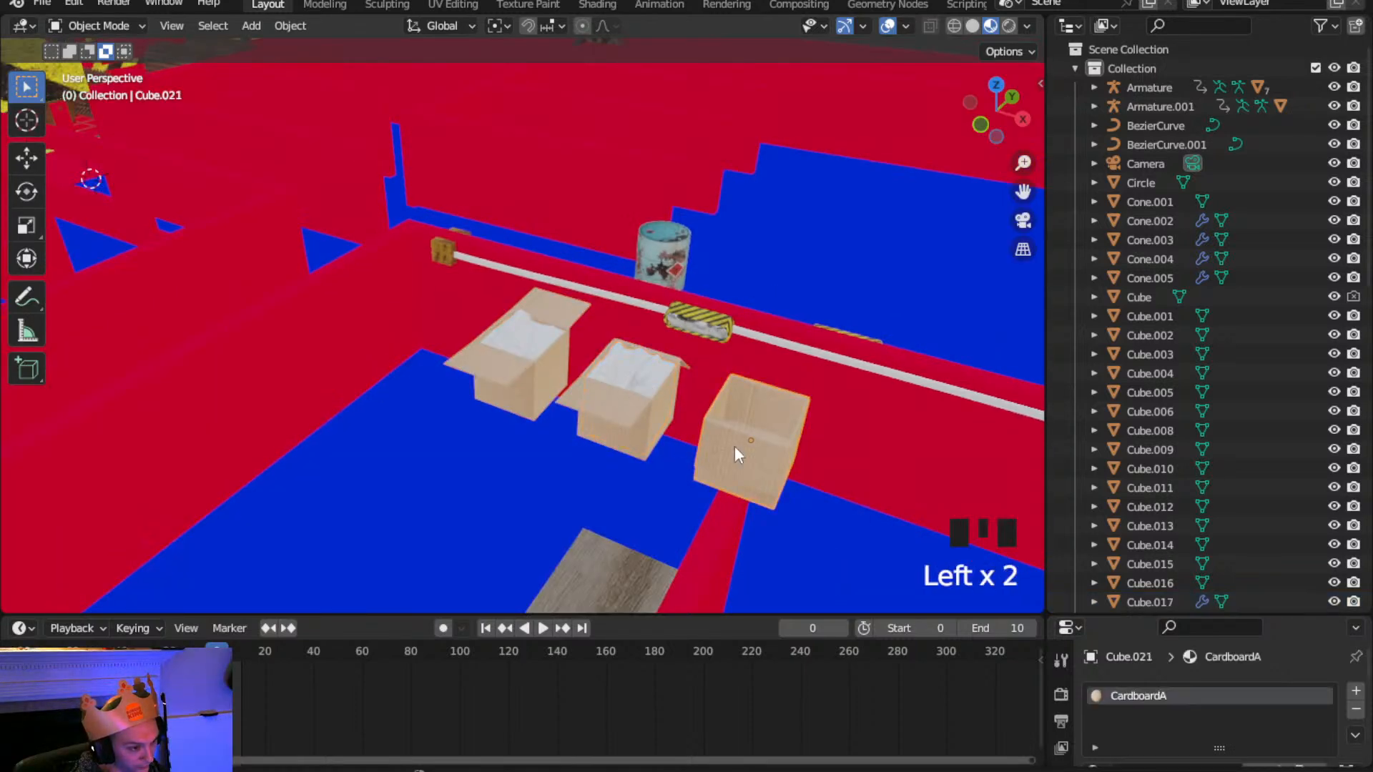
{"action": "left_click", "coordinate": [995, 84]}
{"action": "scroll", "coordinate": [633, 397], "scroll_direction": "down", "scroll_amount": 1}
{"action": "middle_click_drag", "start_coordinate": [634, 397], "coordinate": [715, 419], "text": "shift"}
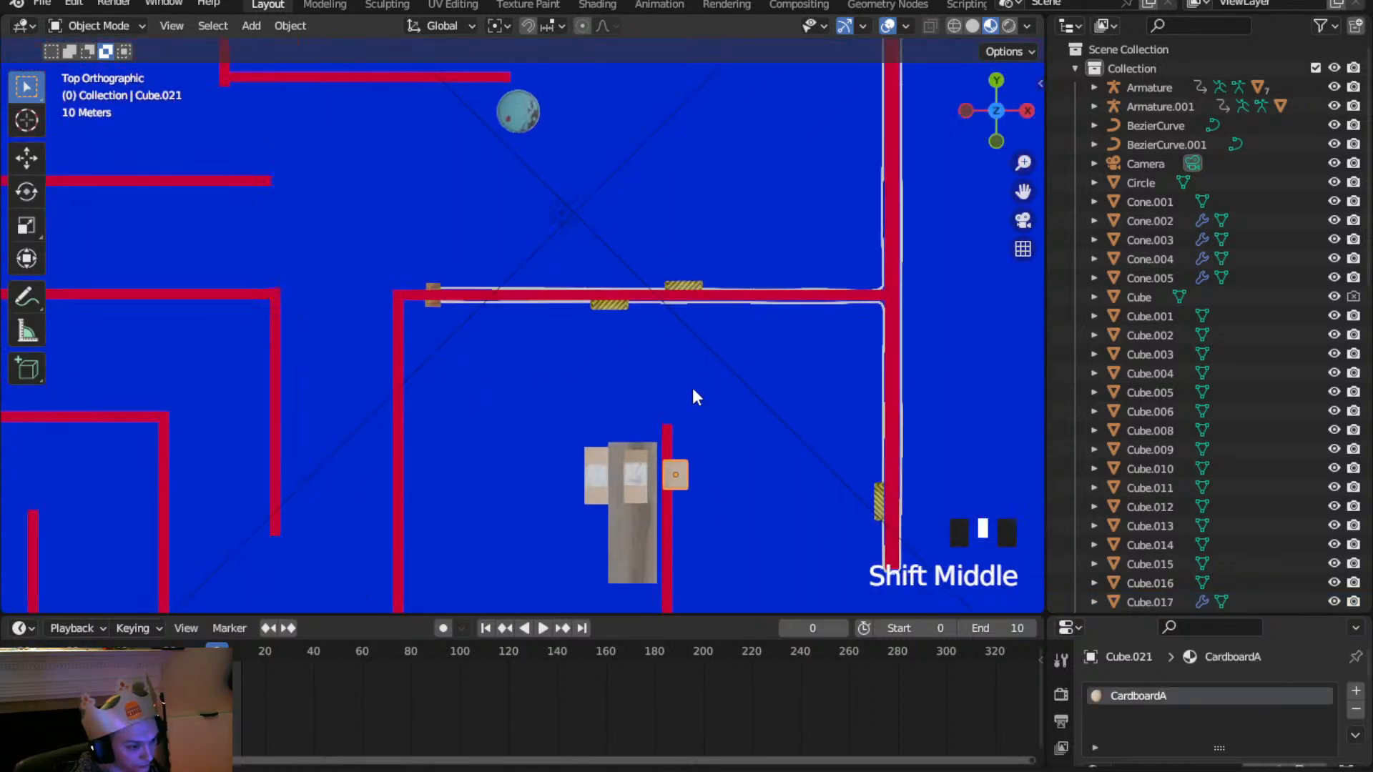
{"action": "scroll", "coordinate": [589, 364], "scroll_direction": "up", "scroll_amount": 3}
{"action": "scroll", "coordinate": [651, 462], "scroll_direction": "up", "scroll_amount": 3}
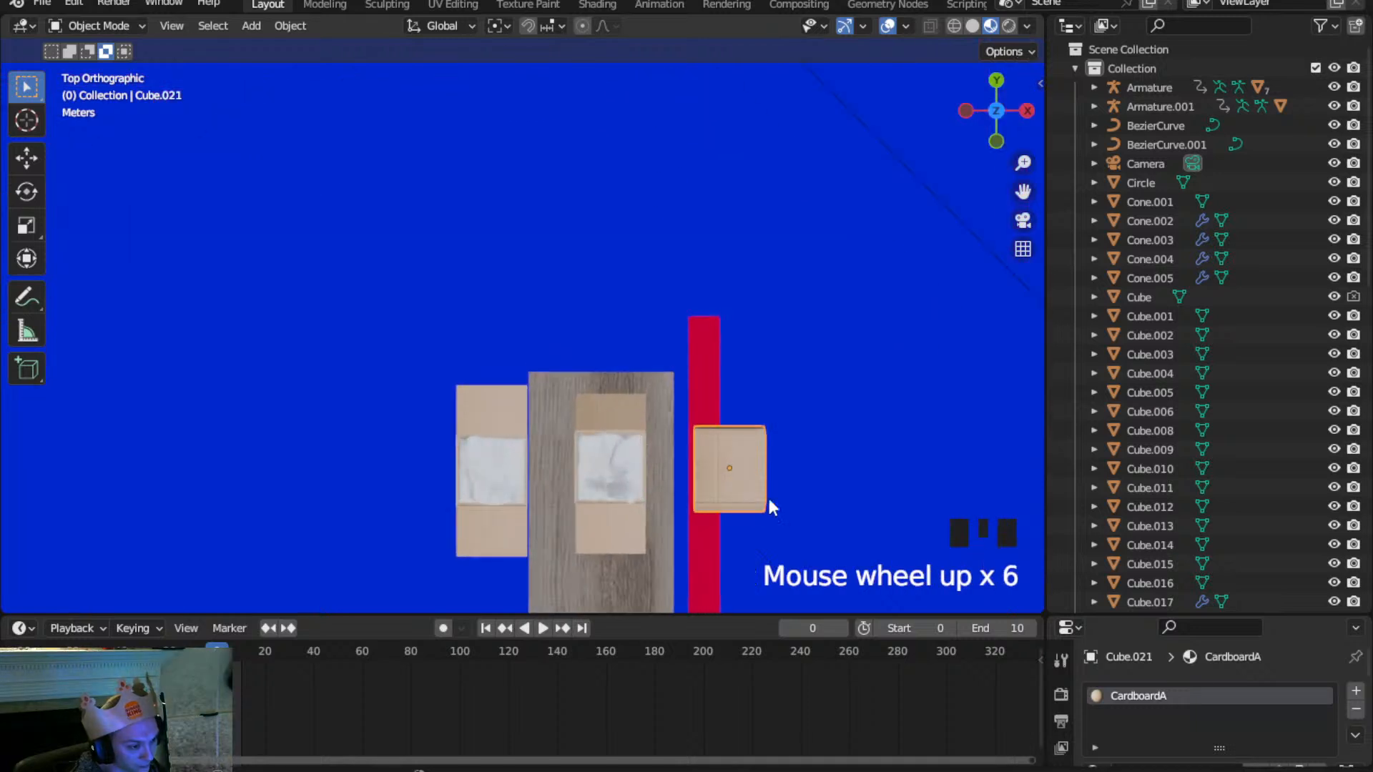
{"action": "key", "text": "g"}
{"action": "left_click", "coordinate": [717, 439]}
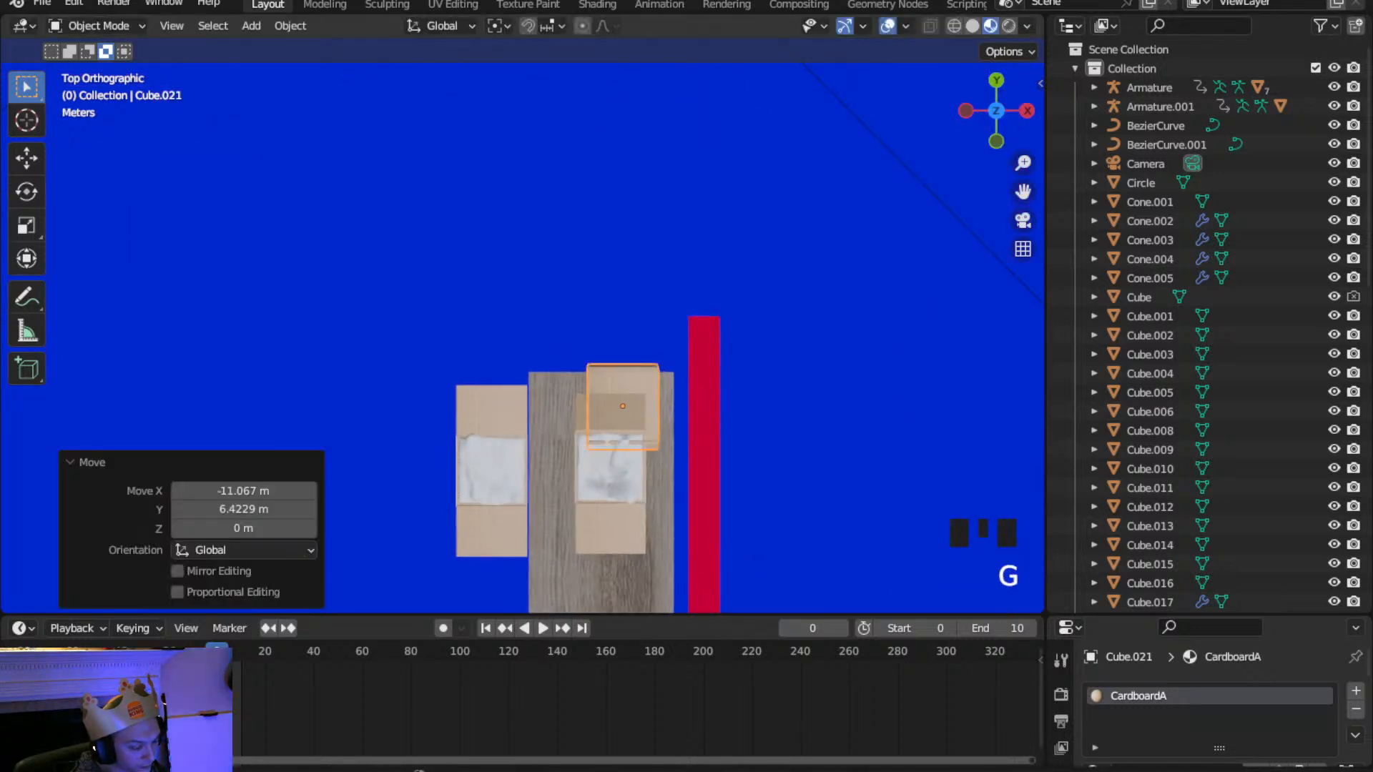
Rotate the empty box about 91.9° around Z and shift it in negative X toward the table's far edge
{"action": "key", "text": "r"}
{"action": "left_click", "coordinate": [663, 493]}
{"action": "key", "text": "g"}
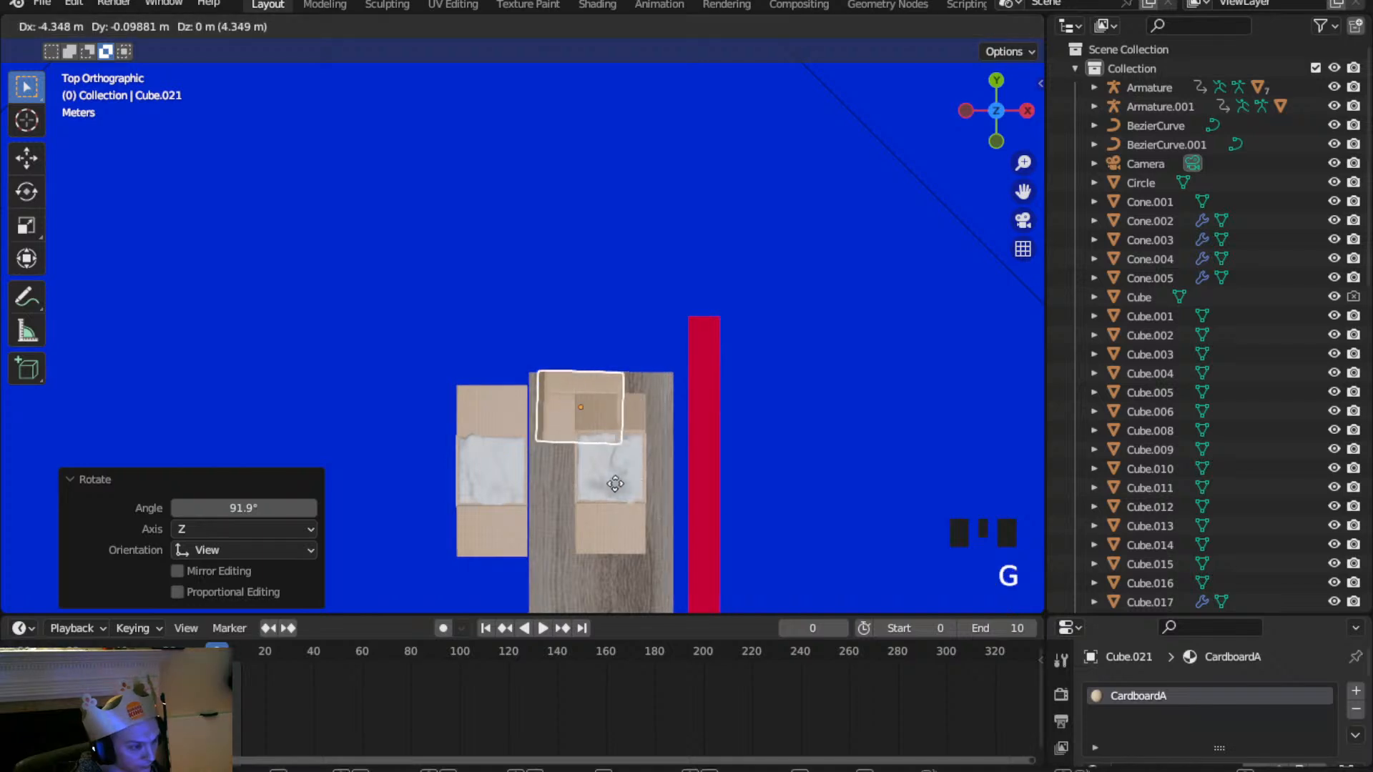
{"action": "left_click", "coordinate": [607, 485]}
Select the middle filled box together with its contents and lower both about 32.68 m along Z onto the tabletop
{"action": "middle_click_drag", "start_coordinate": [607, 485], "coordinate": [592, 479]}
{"action": "scroll", "coordinate": [585, 387], "scroll_direction": "down", "scroll_amount": 2}
{"action": "middle_click_drag", "start_coordinate": [585, 387], "coordinate": [499, 362], "text": "shift"}
{"action": "scroll", "coordinate": [503, 312], "scroll_direction": "down", "scroll_amount": 2}
{"action": "left_click", "coordinate": [535, 233]}
{"action": "middle_click_drag", "start_coordinate": [535, 233], "coordinate": [589, 327], "text": "shift"}
{"action": "left_click", "coordinate": [590, 333], "text": "shift"}
{"action": "scroll", "coordinate": [591, 341], "scroll_direction": "down", "scroll_amount": 2}
{"action": "key", "text": "g"}
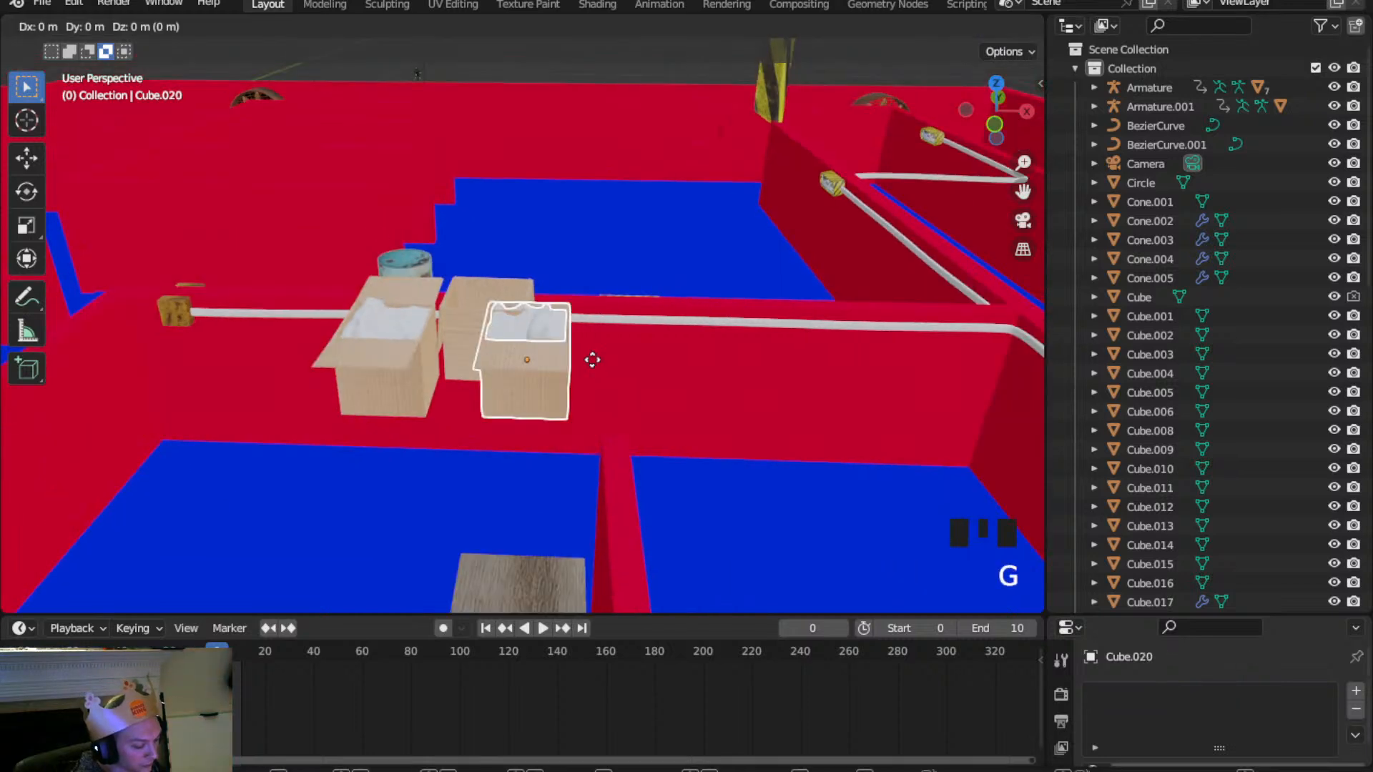
{"action": "key", "text": "z"}
{"action": "left_click", "coordinate": [577, 298]}
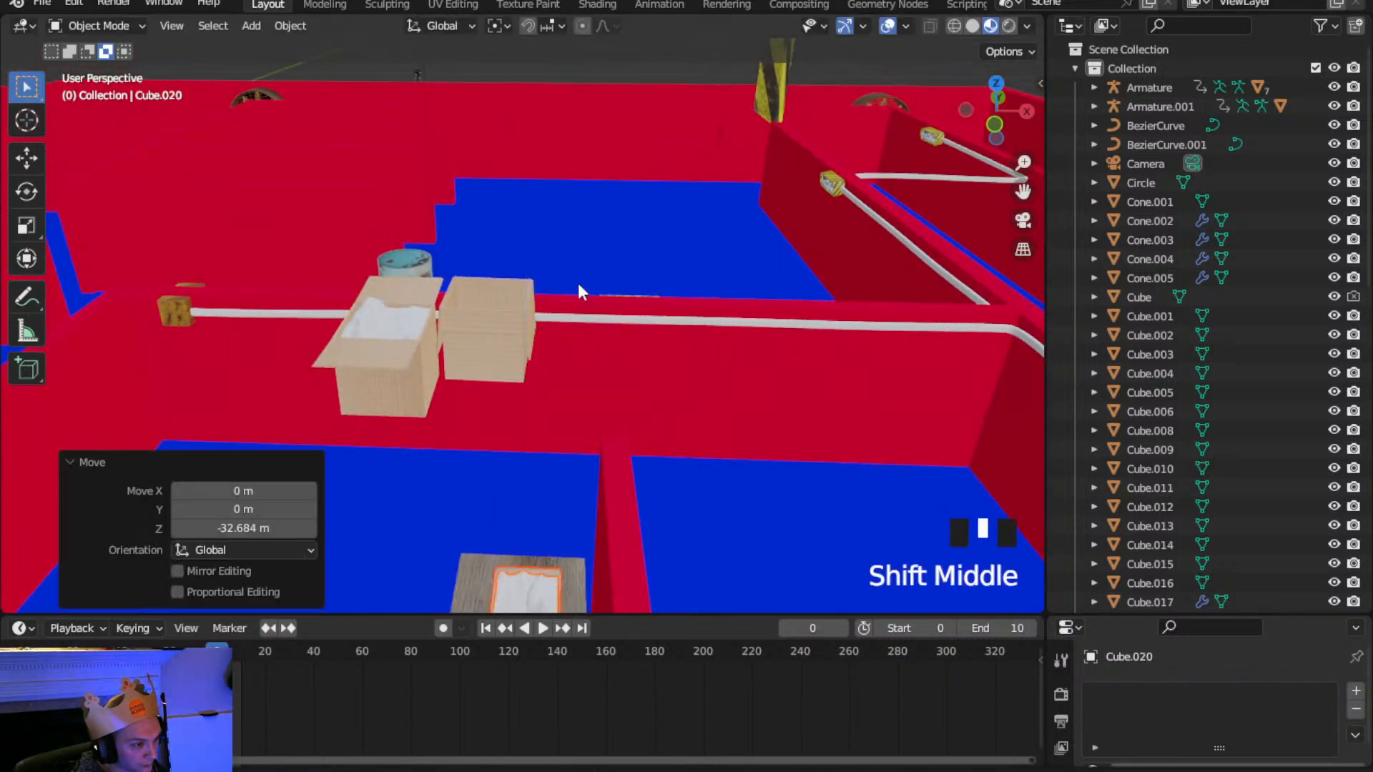
Switch to the front view and hide the red wall that blocks the boxes
{"action": "middle_click_drag", "start_coordinate": [577, 298], "coordinate": [616, 87], "text": "shift"}
{"action": "scroll", "coordinate": [592, 113], "scroll_direction": "down", "scroll_amount": 2}
{"action": "left_click", "coordinate": [526, 136], "text": "shift"}
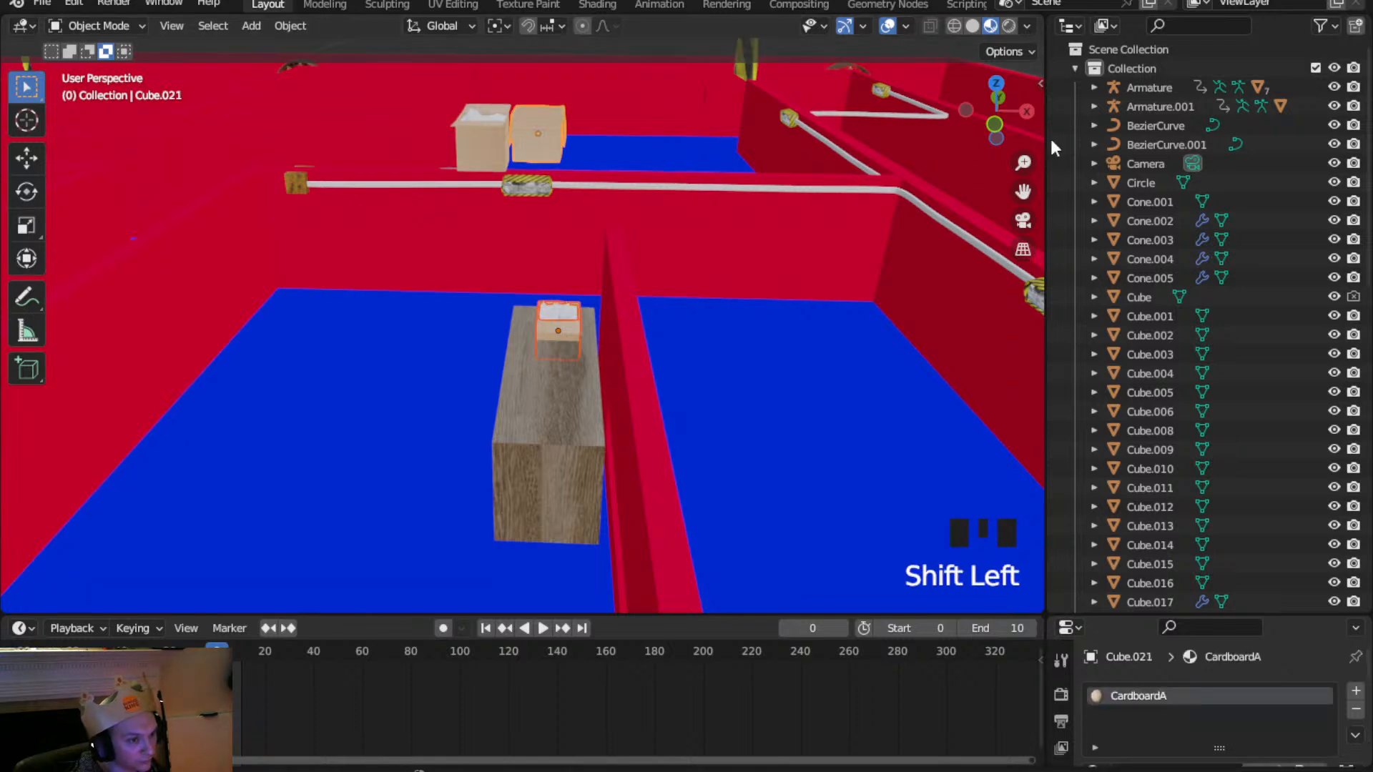
{"action": "left_click", "coordinate": [995, 126]}
{"action": "scroll", "coordinate": [552, 179], "scroll_direction": "up", "scroll_amount": 2}
{"action": "left_click", "coordinate": [723, 214]}
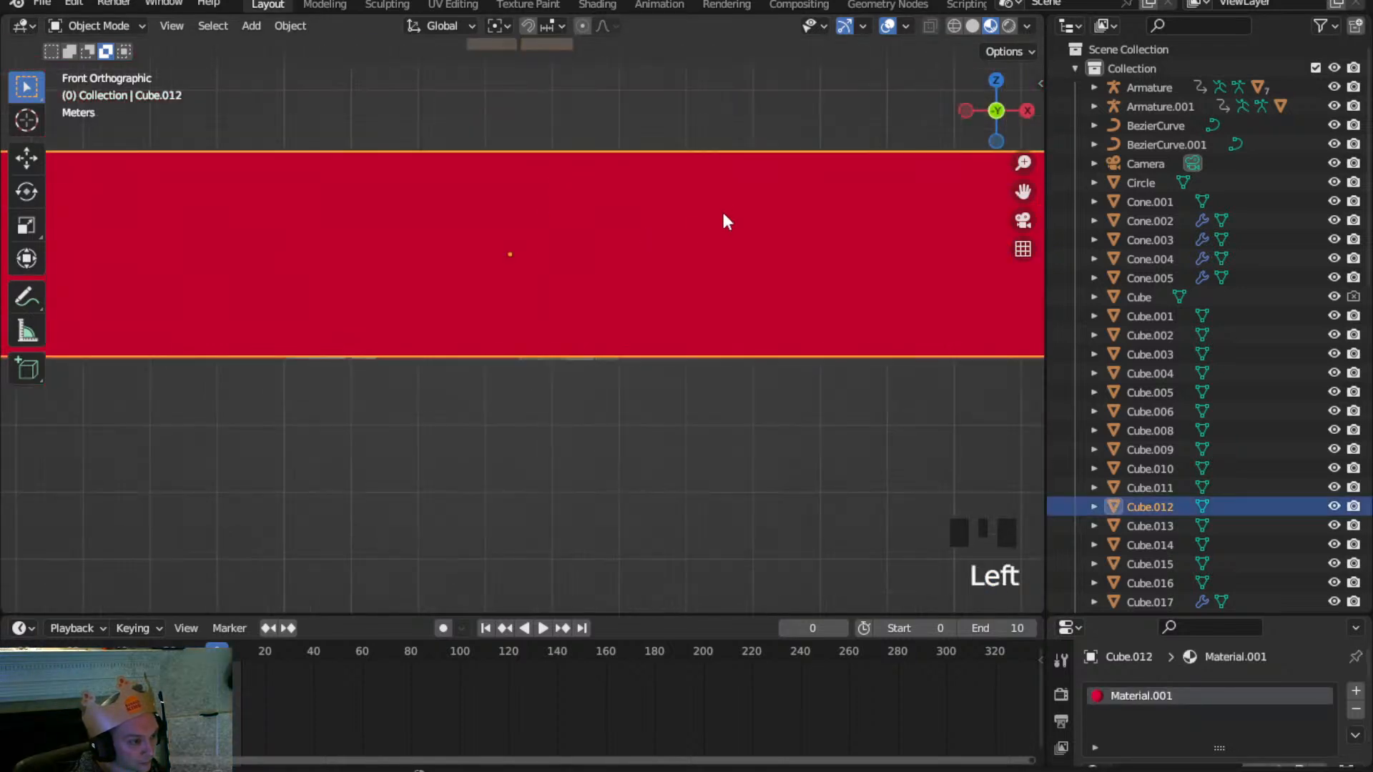
{"action": "key", "text": "h"}
Select the two raised boxes with their contents and move them about 6.97 m in X and -28.89 m in Z onto the table
{"action": "scroll", "coordinate": [589, 213], "scroll_direction": "up", "scroll_amount": 3}
{"action": "middle_click_drag", "start_coordinate": [589, 213], "coordinate": [555, 496], "text": "shift"}
{"action": "left_click_drag", "start_coordinate": [569, 153], "coordinate": [421, 57]}
{"action": "scroll", "coordinate": [465, 122], "scroll_direction": "down", "scroll_amount": 3}
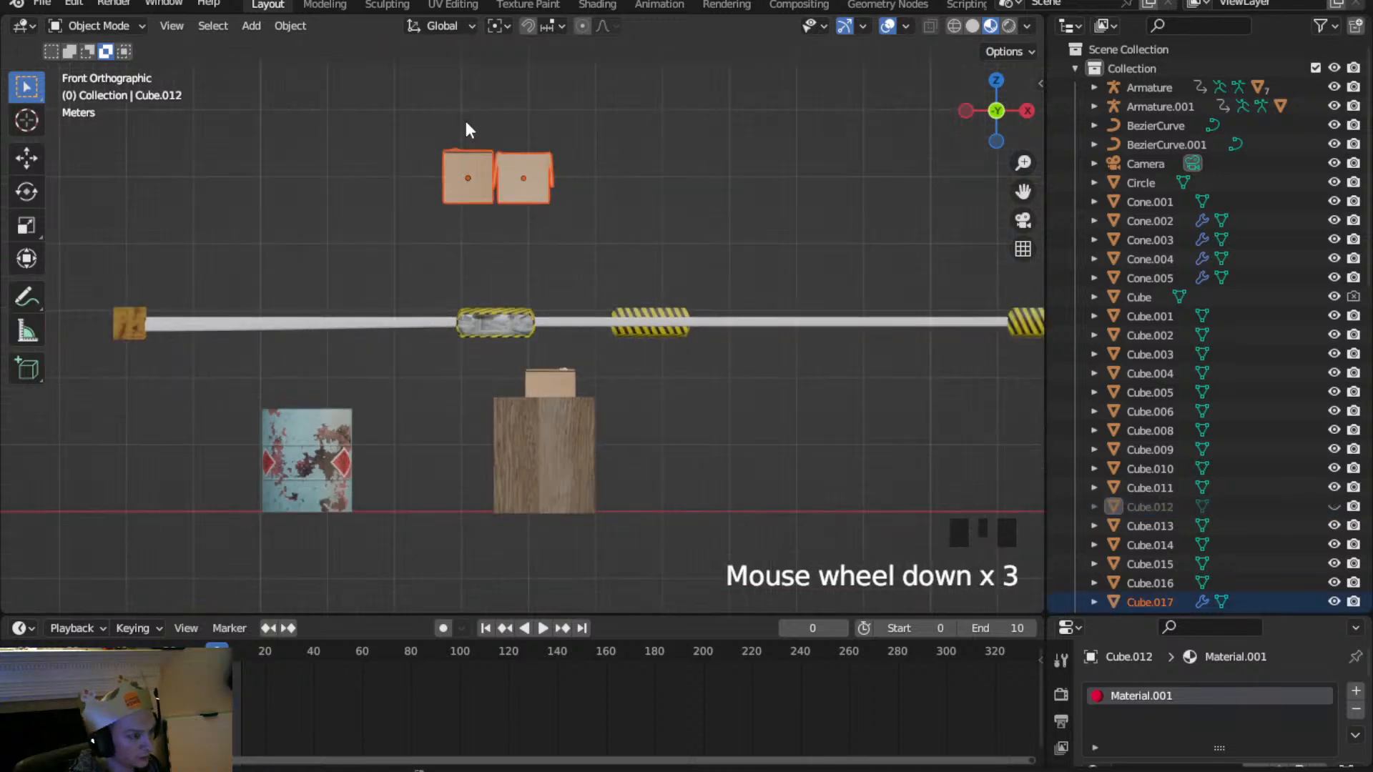
{"action": "key", "text": "g"}
{"action": "left_click", "coordinate": [564, 336]}
Move the larger filled box with its contents about 2.99 m in X and -29.45 m in Y, and rotate it about -51.3°
{"action": "middle_click_drag", "start_coordinate": [565, 336], "coordinate": [552, 221]}
{"action": "scroll", "coordinate": [552, 221], "scroll_direction": "up", "scroll_amount": 2}
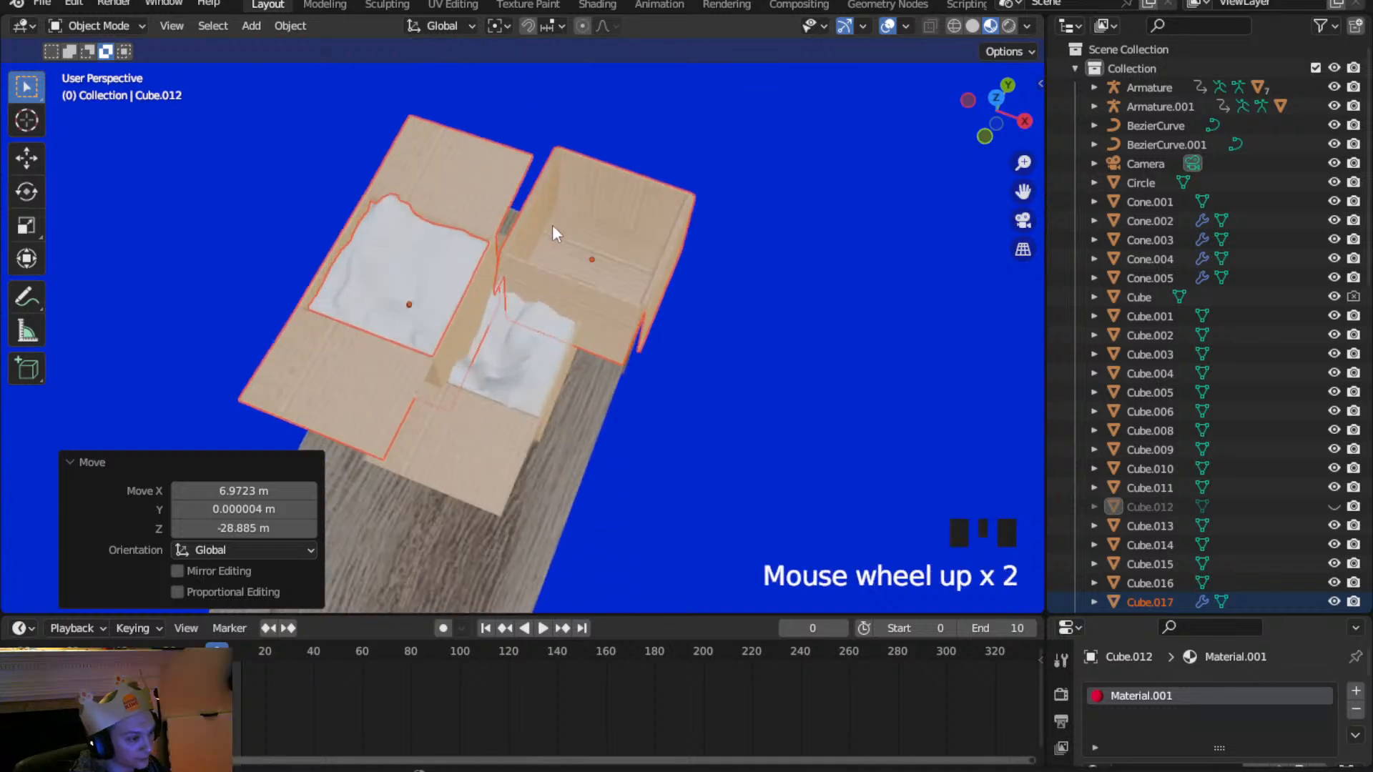
{"action": "left_click", "coordinate": [342, 306]}
{"action": "scroll", "coordinate": [404, 264], "scroll_direction": "down", "scroll_amount": 2}
{"action": "middle_click_drag", "start_coordinate": [404, 264], "coordinate": [522, 183], "text": "shift"}
{"action": "left_click", "coordinate": [534, 236], "text": "shift"}
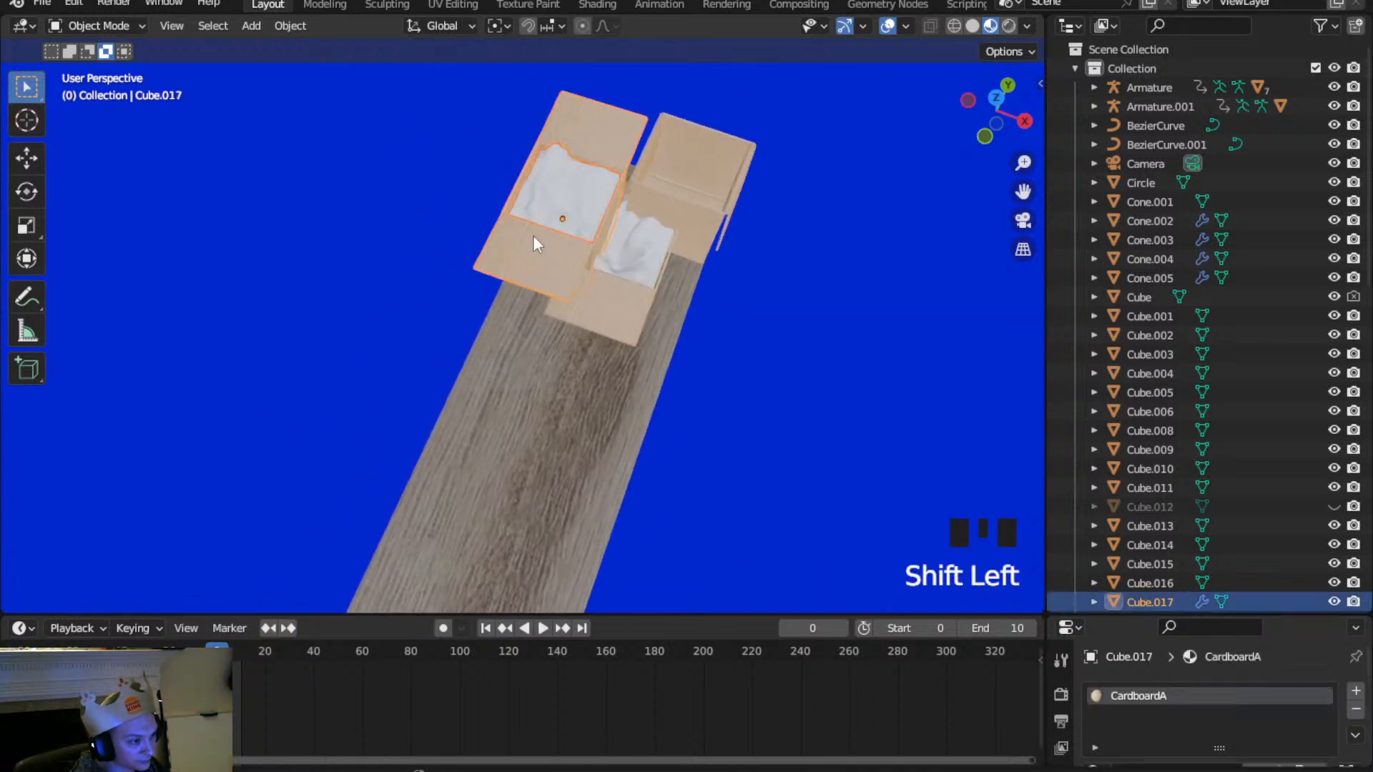
{"action": "left_click", "coordinate": [1001, 98]}
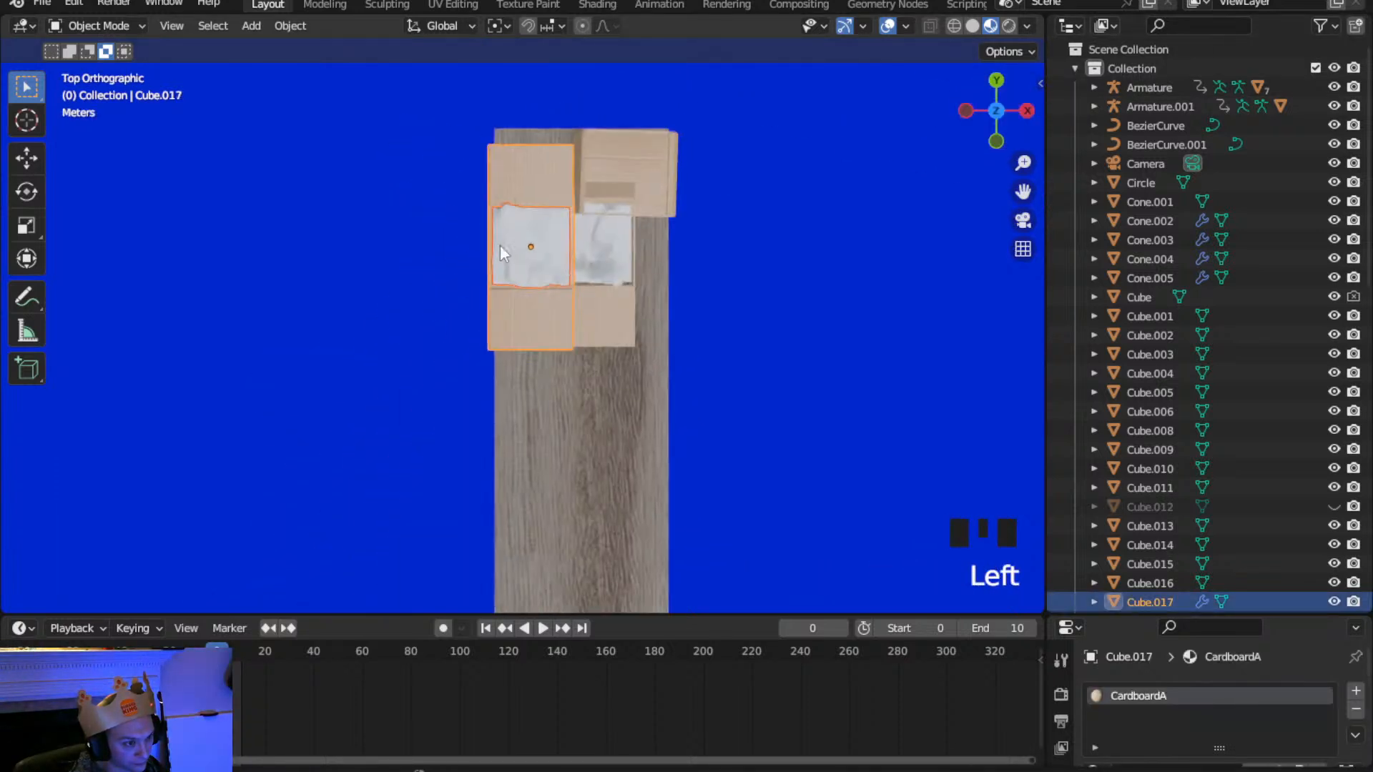
{"action": "scroll", "coordinate": [441, 298], "scroll_direction": "down", "scroll_amount": 3}
{"action": "key", "text": "g"}
{"action": "left_click", "coordinate": [480, 506]}
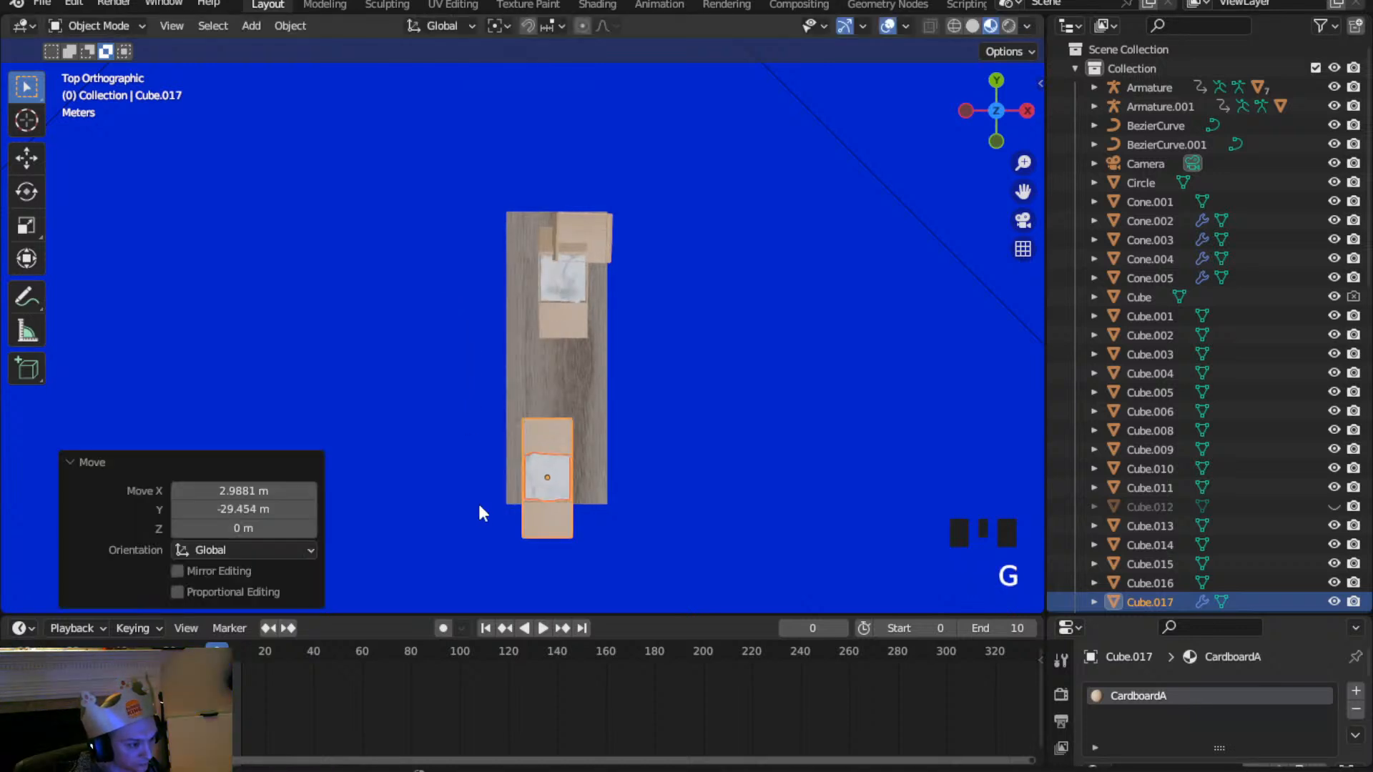
{"action": "key", "text": "r"}
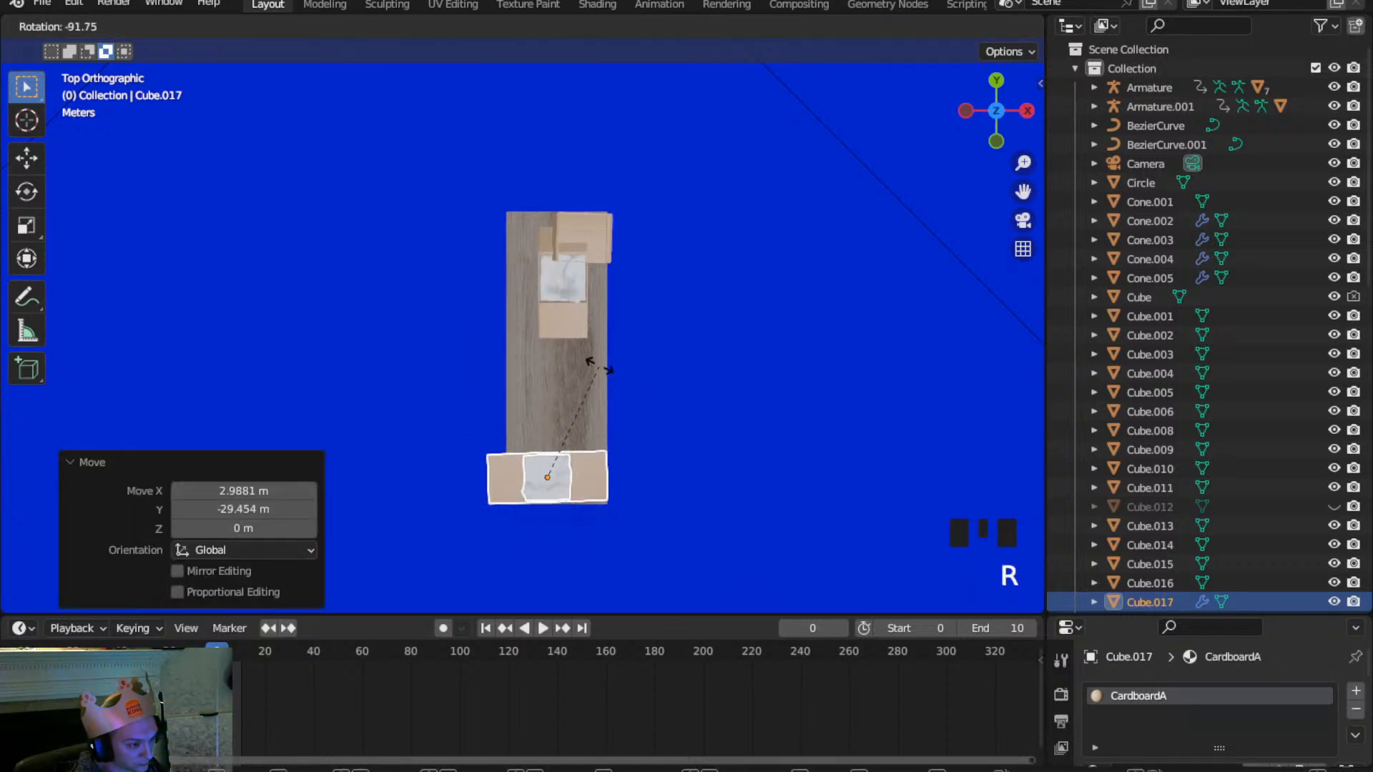
{"action": "left_click", "coordinate": [604, 451]}
Select the middle filled box with its contents and move both about -5.4 m in X and -6.9 m in Y along the table
{"action": "scroll", "coordinate": [603, 450], "scroll_direction": "up", "scroll_amount": 3}
{"action": "left_click", "coordinate": [594, 258]}
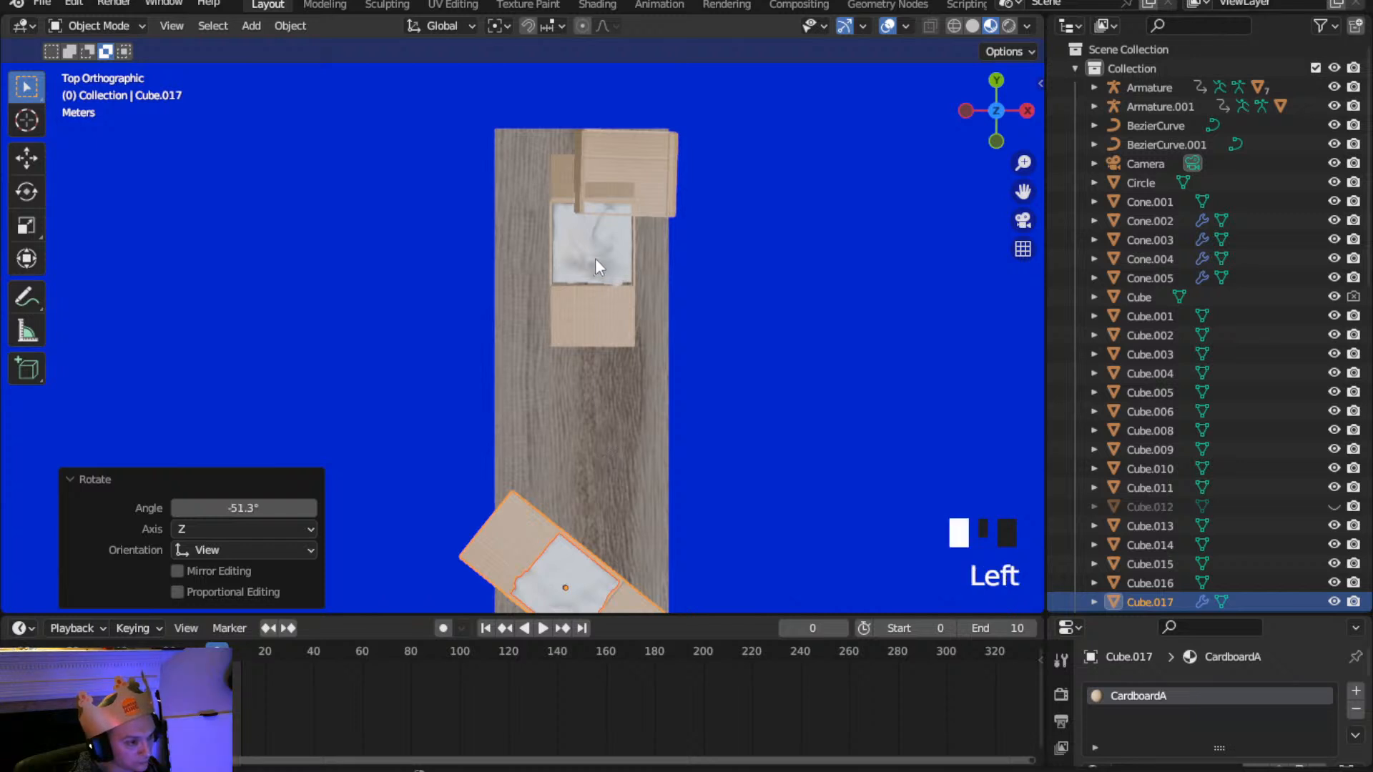
{"action": "left_click", "coordinate": [592, 320], "text": "shift"}
{"action": "key", "text": "g"}
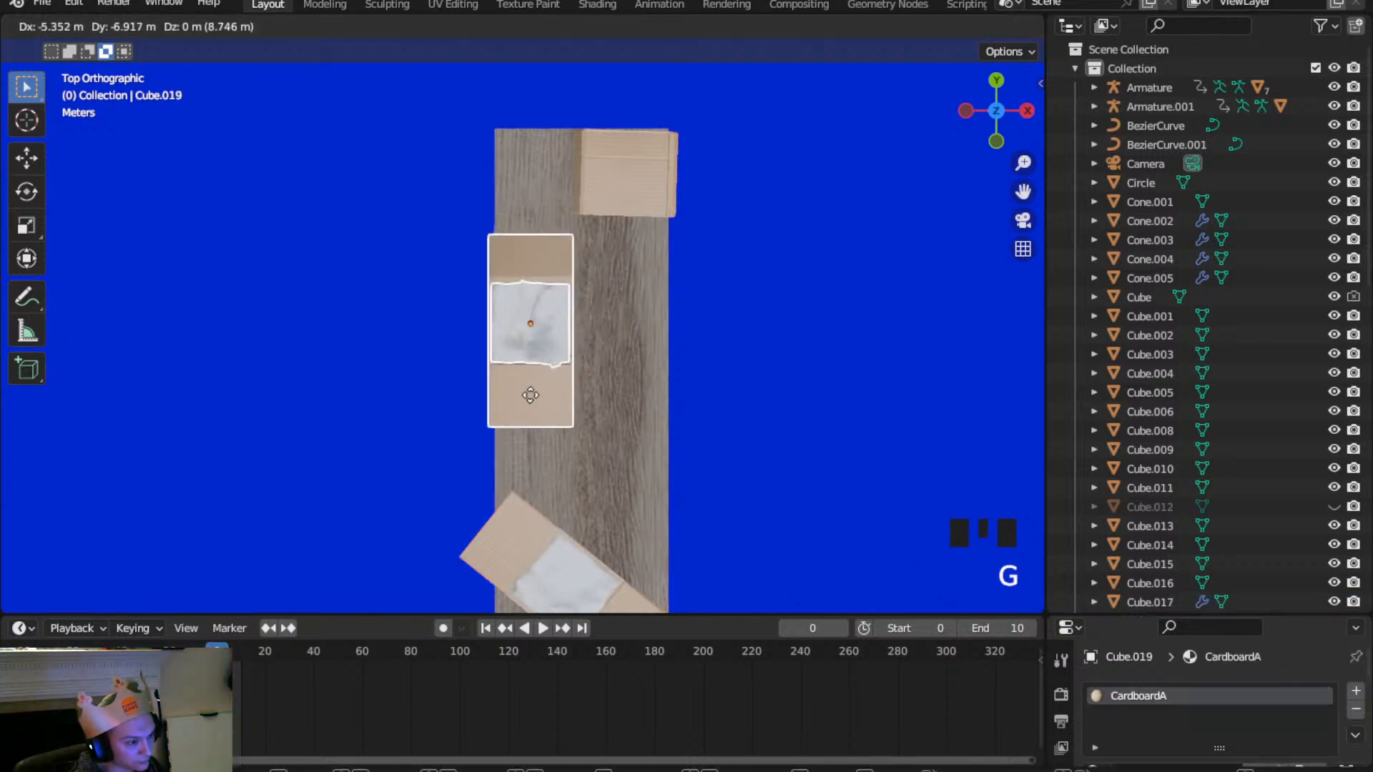
{"action": "left_click", "coordinate": [626, 226]}
Move the empty box at the table's end about -7.43 m in X and 0.29 m in Y
{"action": "left_click", "coordinate": [657, 190]}
{"action": "scroll", "coordinate": [660, 199], "scroll_direction": "up", "scroll_amount": 3}
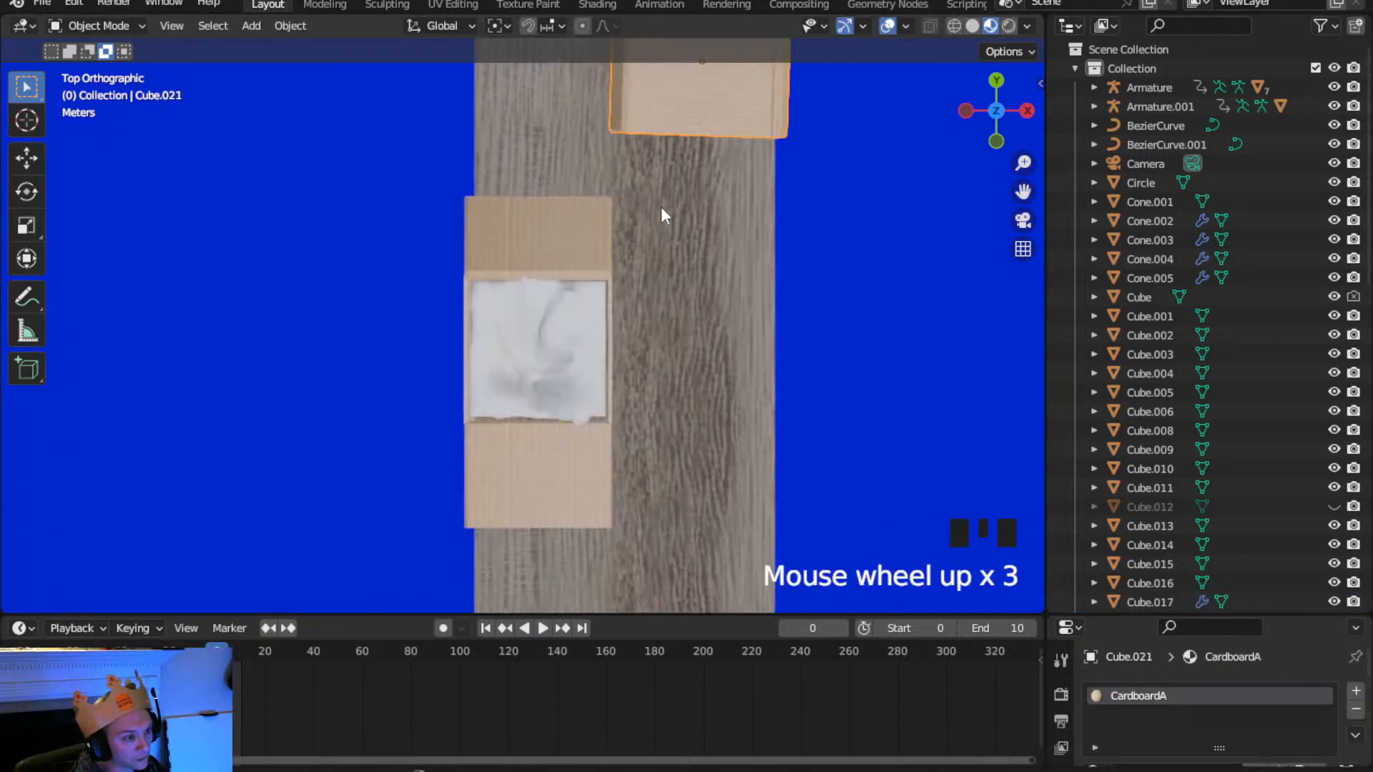
{"action": "middle_click_drag", "start_coordinate": [660, 207], "coordinate": [589, 429], "text": "shift"}
{"action": "key", "text": "g"}
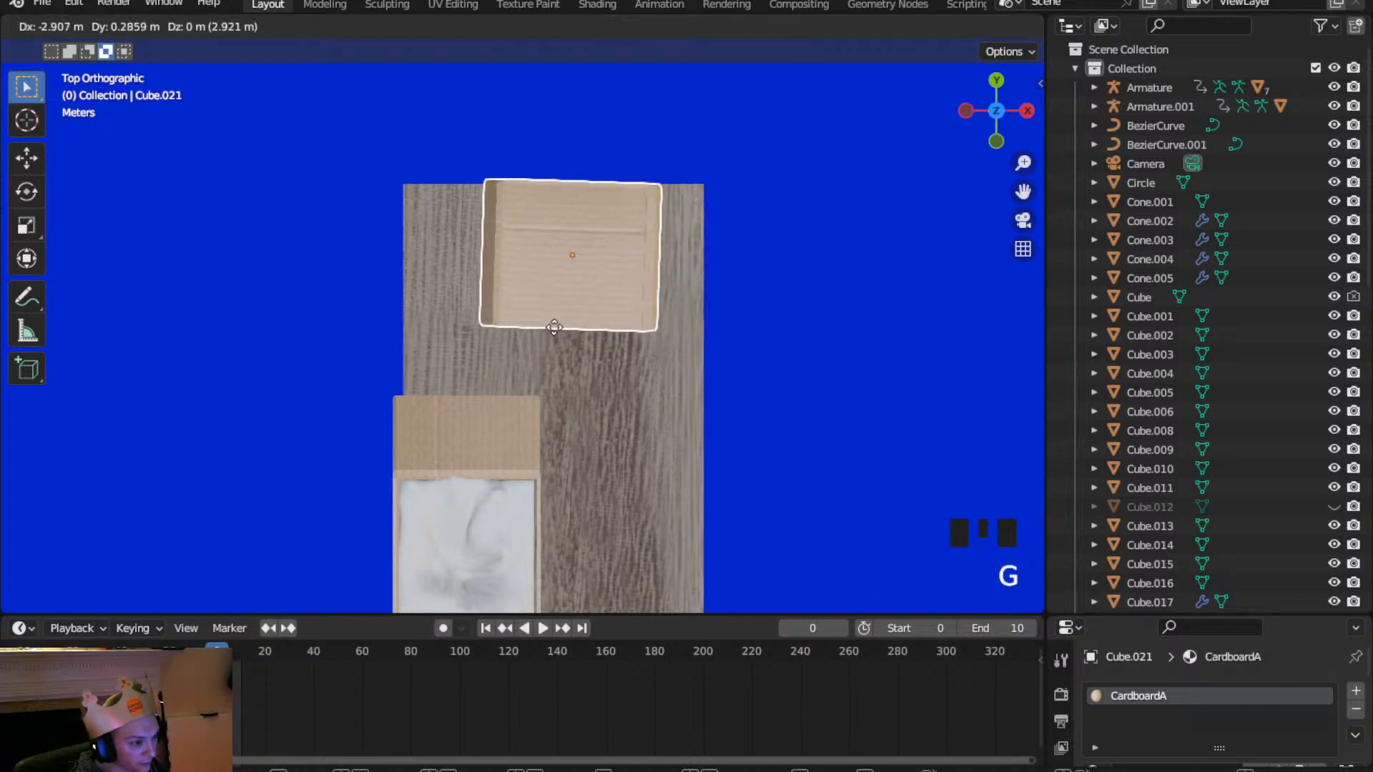
{"action": "left_click", "coordinate": [473, 333]}
Select the middle filled box with its contents and raise both about 3.37 m along Z to the tabletop
{"action": "middle_click_drag", "start_coordinate": [473, 332], "coordinate": [669, 175]}
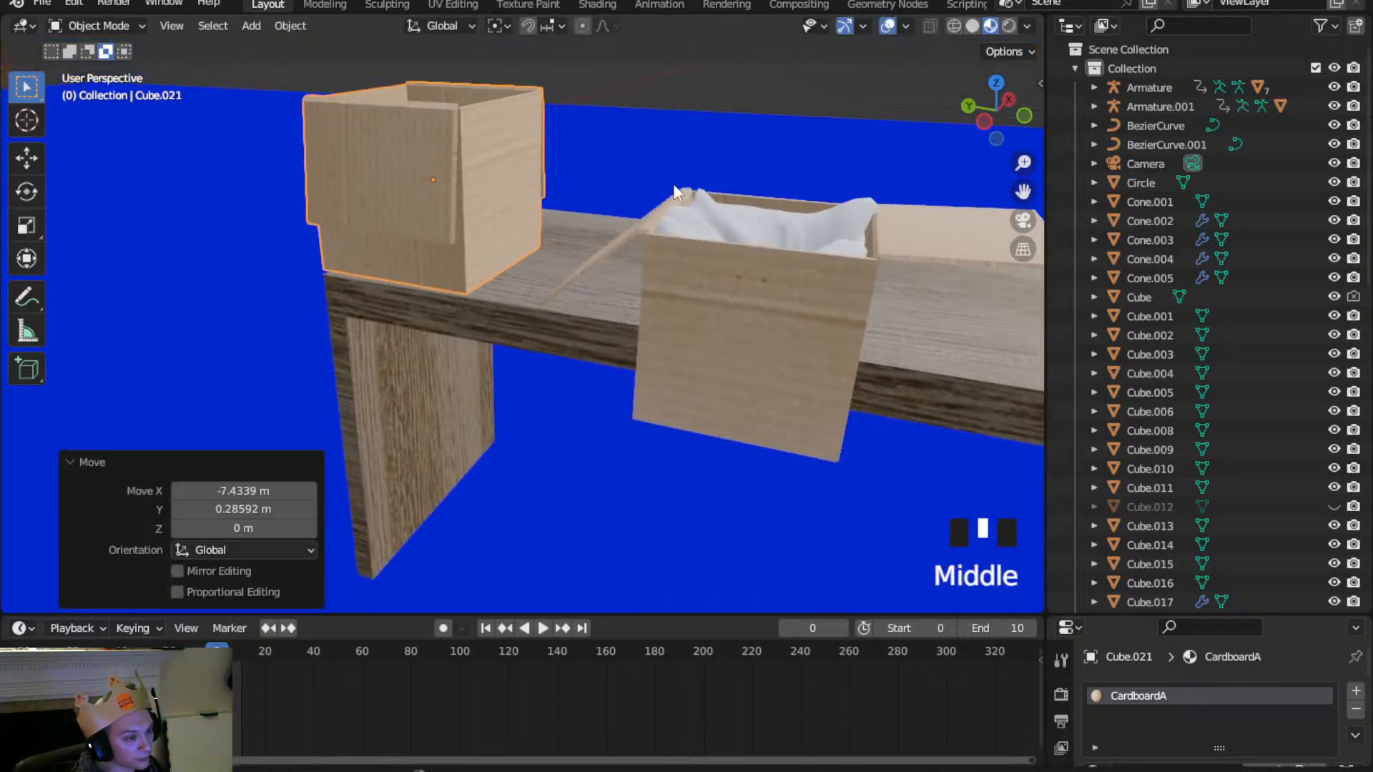
{"action": "left_click", "coordinate": [757, 322]}
{"action": "scroll", "coordinate": [758, 286], "scroll_direction": "down", "scroll_amount": 2}
{"action": "left_click", "coordinate": [712, 271], "text": "shift"}
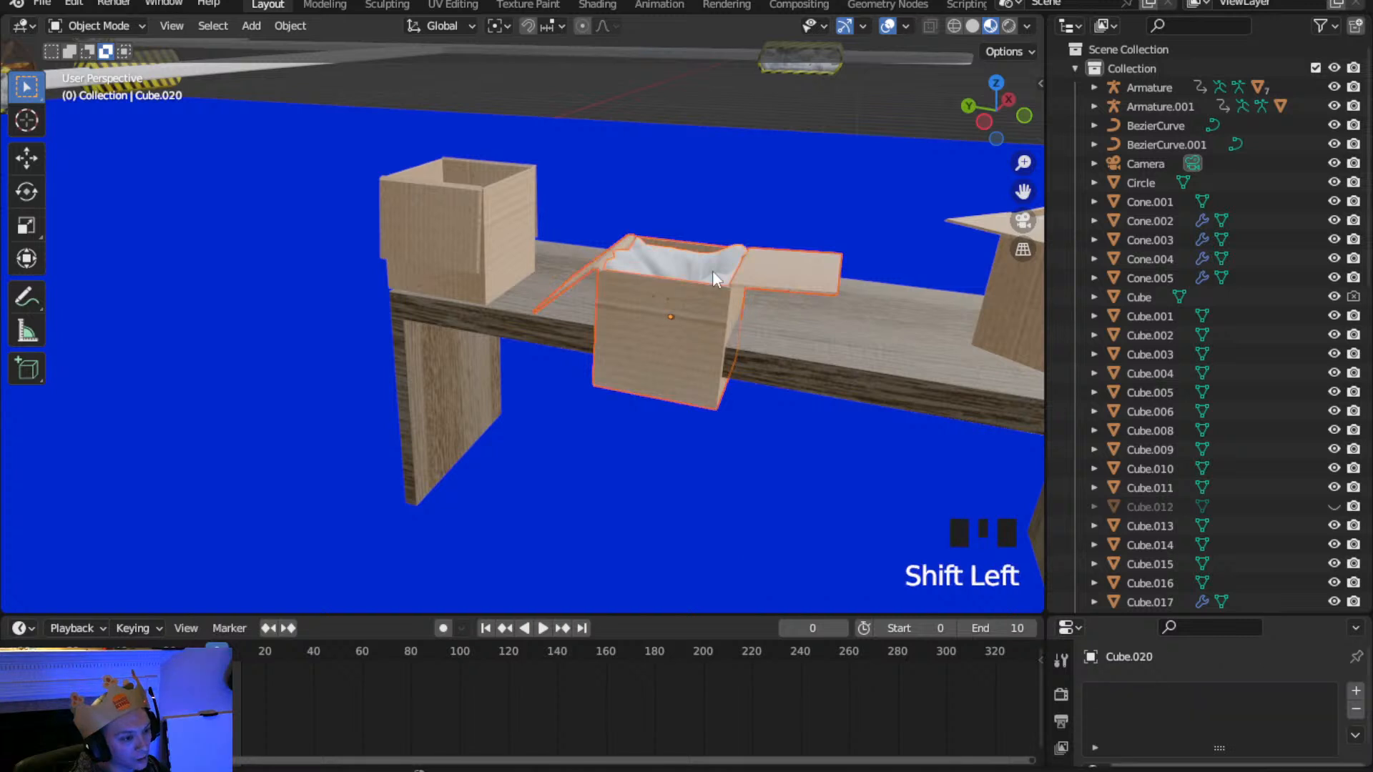
{"action": "key", "text": "g"}
{"action": "key", "text": "z"}
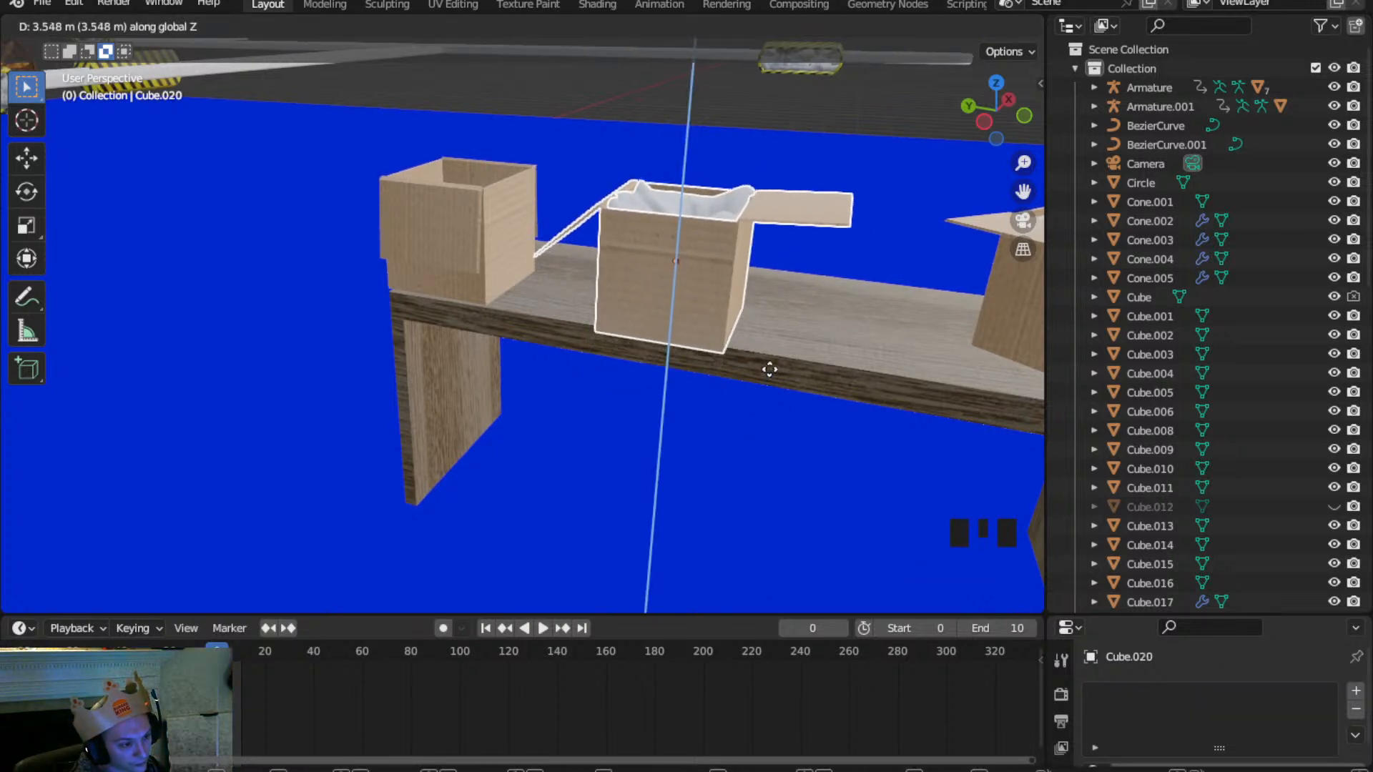
{"action": "left_click", "coordinate": [769, 371]}
Fine-tune the middle filled box's height along Z so its base meets the tabletop
{"action": "middle_click_drag", "start_coordinate": [898, 444], "coordinate": [690, 427]}
{"action": "scroll", "coordinate": [432, 323], "scroll_direction": "up", "scroll_amount": 2}
{"action": "middle_click_drag", "start_coordinate": [432, 323], "coordinate": [585, 345], "text": "shift"}
{"action": "key", "text": "g"}
{"action": "key", "text": "z"}
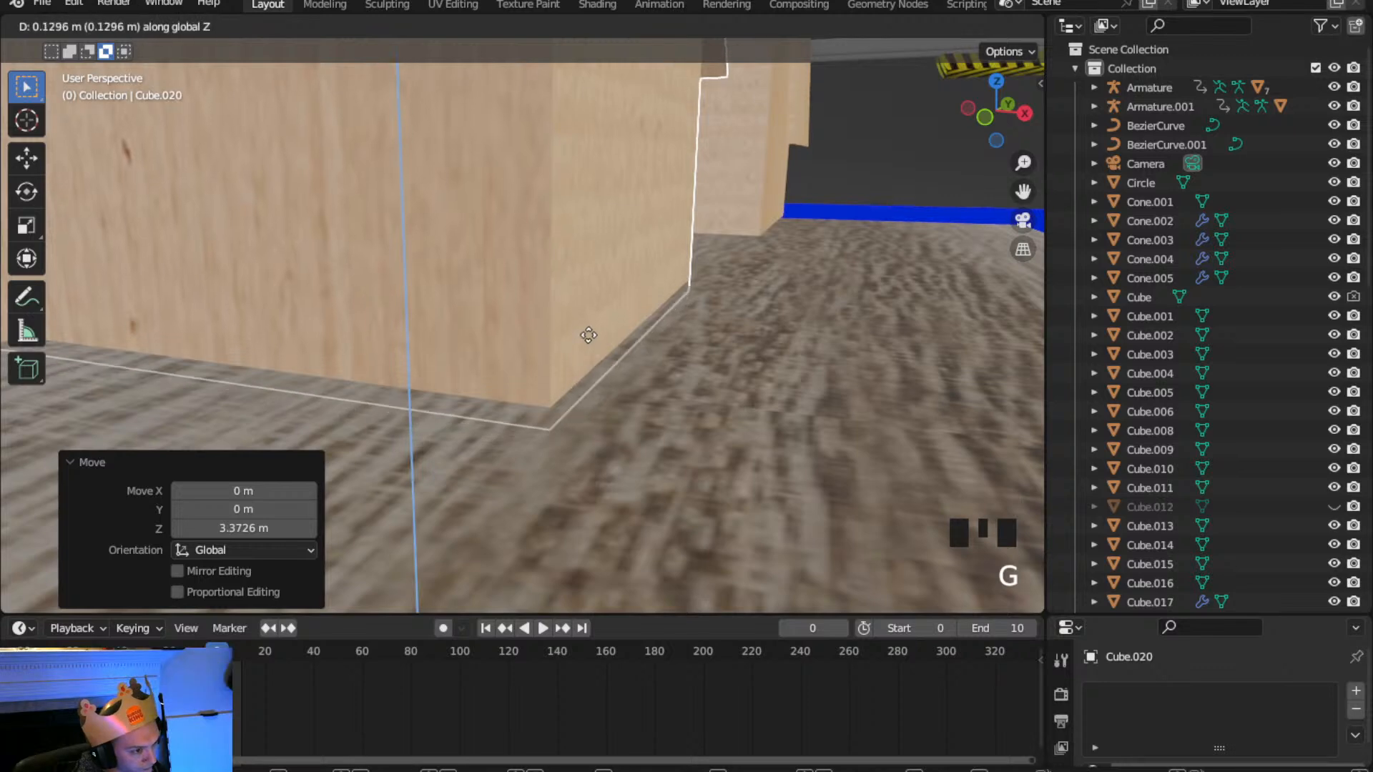
{"action": "left_click", "coordinate": [595, 321]}
Select the larger filled box and unhide the hidden red maze walls
{"action": "scroll", "coordinate": [501, 414], "scroll_direction": "down", "scroll_amount": 3}
{"action": "middle_click_drag", "start_coordinate": [500, 413], "coordinate": [689, 463], "text": "shift"}
{"action": "scroll", "coordinate": [582, 355], "scroll_direction": "down", "scroll_amount": 2}
{"action": "left_click", "coordinate": [510, 370]}
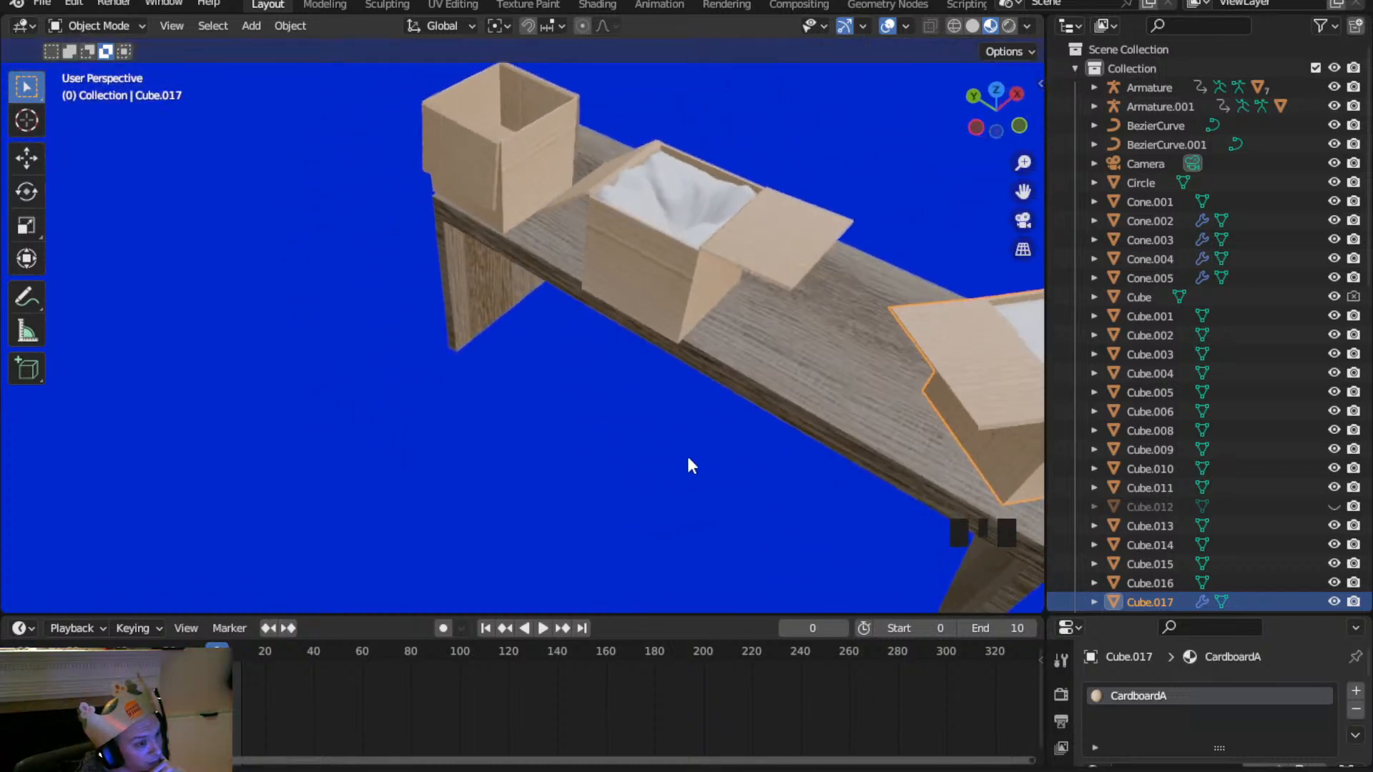
{"action": "scroll", "coordinate": [688, 458], "scroll_direction": "down", "scroll_amount": 5}
{"action": "scroll", "coordinate": [688, 464], "scroll_direction": "down", "scroll_amount": 3}
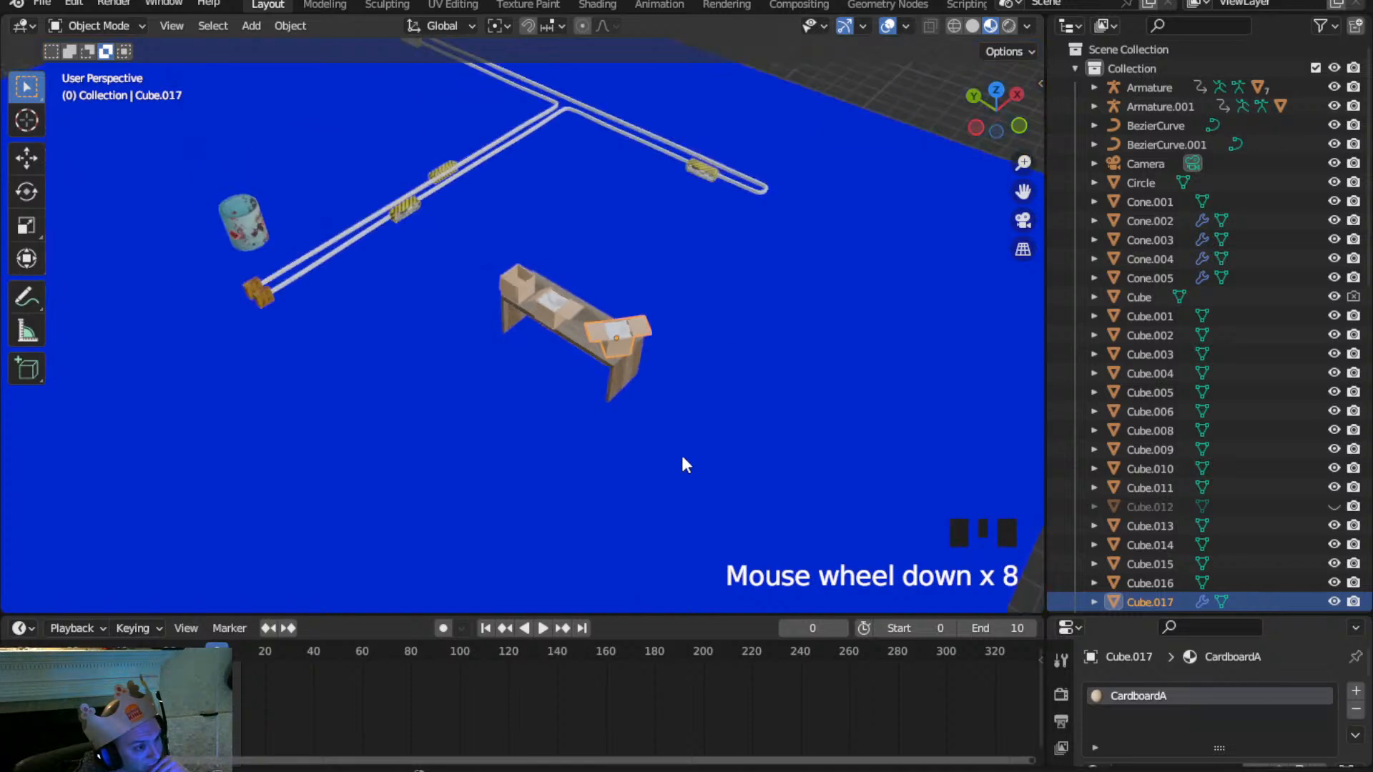
{"action": "key", "text": "alt+h"}
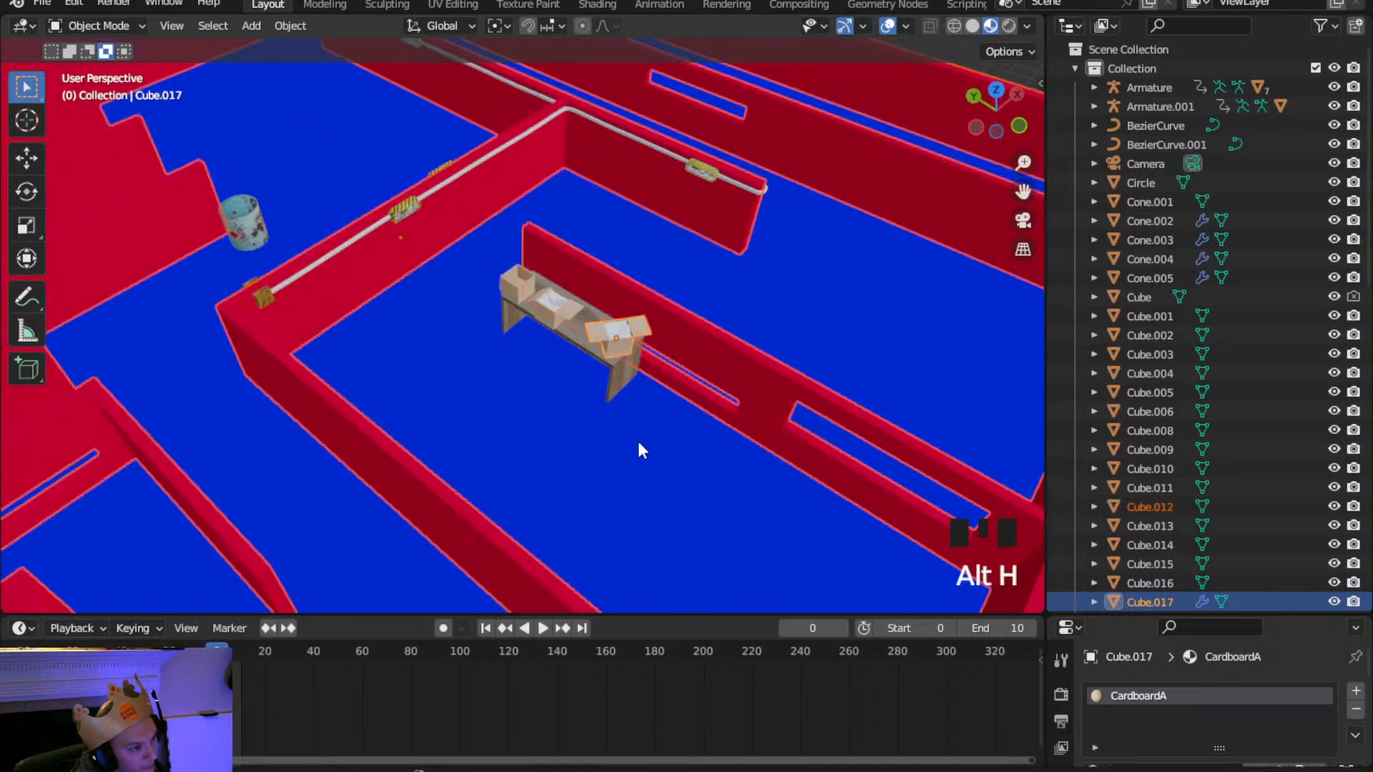
Select the blue patterned can and examine the maze, the table and the boxes from several angles
{"action": "left_click", "coordinate": [242, 204]}
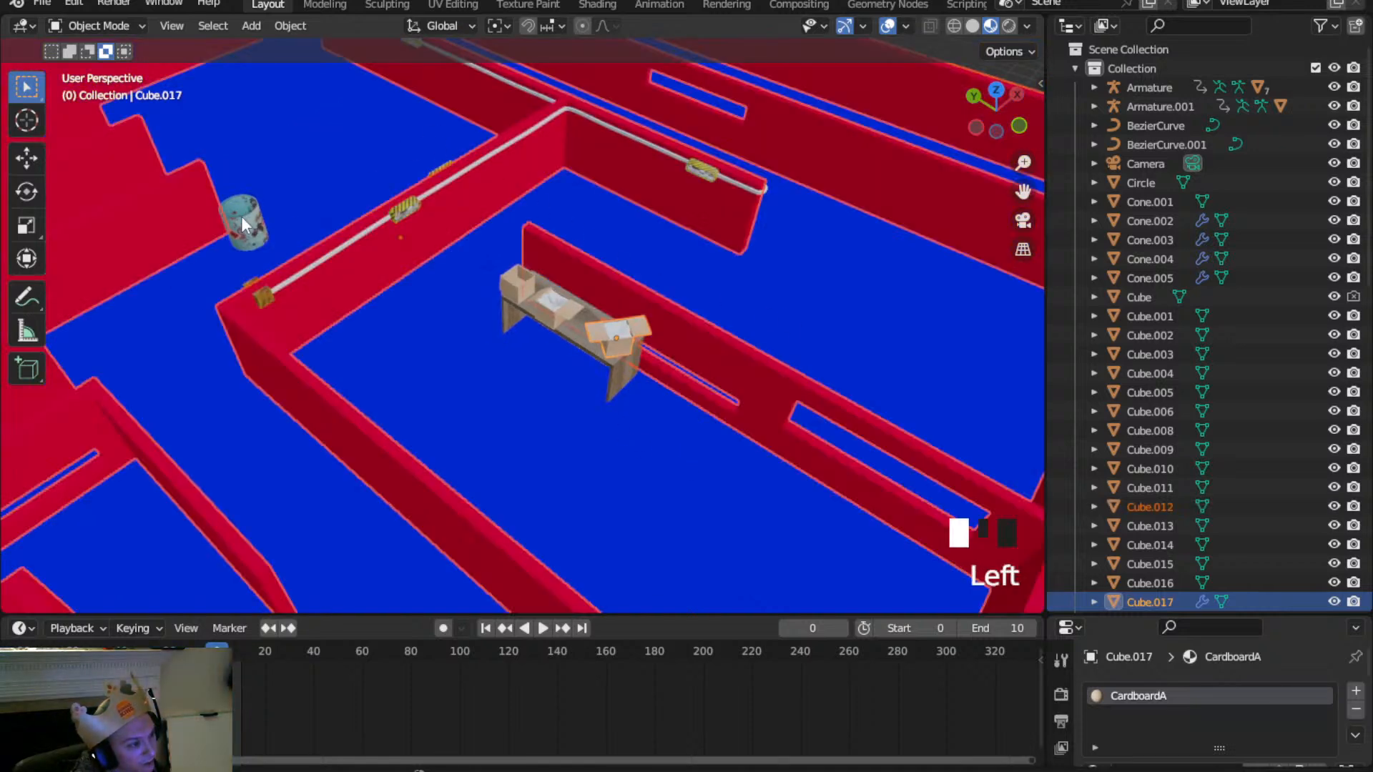
{"action": "middle_click_drag", "start_coordinate": [242, 208], "coordinate": [552, 295]}
{"action": "scroll", "coordinate": [438, 409], "scroll_direction": "down", "scroll_amount": 1}
{"action": "scroll", "coordinate": [436, 409], "scroll_direction": "down", "scroll_amount": 3}
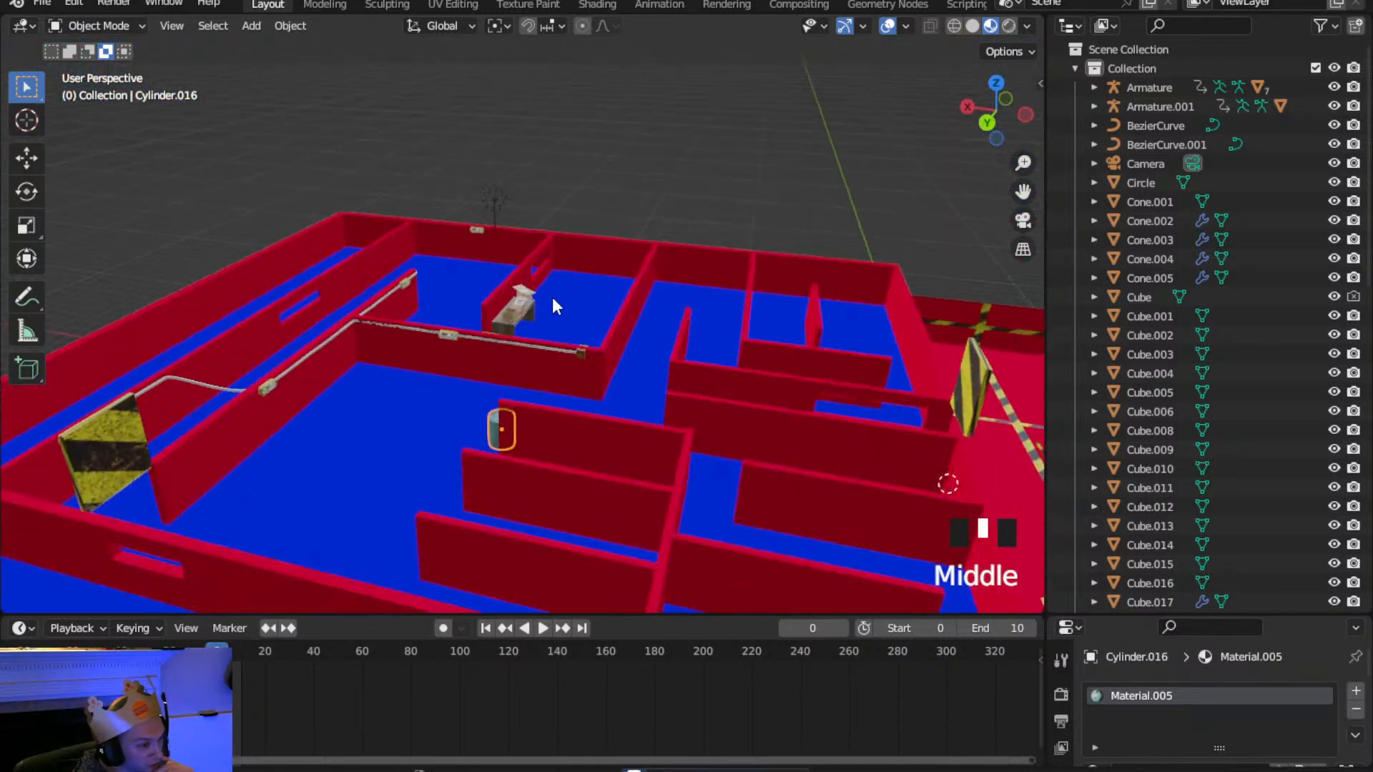
{"action": "middle_click_drag", "start_coordinate": [392, 488], "coordinate": [607, 510]}
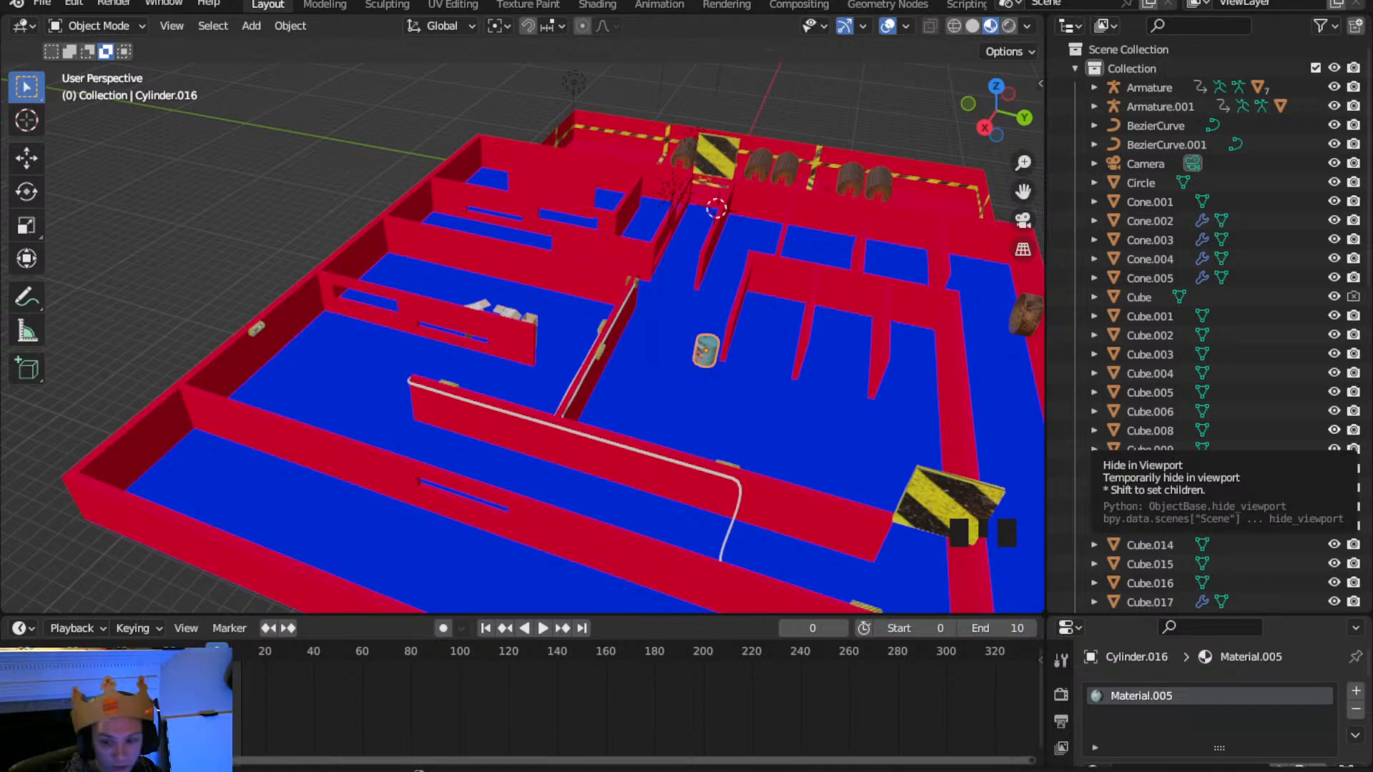
{"action": "scroll", "coordinate": [627, 368], "scroll_direction": "up", "scroll_amount": 3}
{"action": "middle_click_drag", "start_coordinate": [626, 367], "coordinate": [503, 379]}
{"action": "scroll", "coordinate": [601, 329], "scroll_direction": "up", "scroll_amount": 5}
{"action": "scroll", "coordinate": [697, 425], "scroll_direction": "up", "scroll_amount": 2}
{"action": "scroll", "coordinate": [486, 375], "scroll_direction": "down", "scroll_amount": 3}
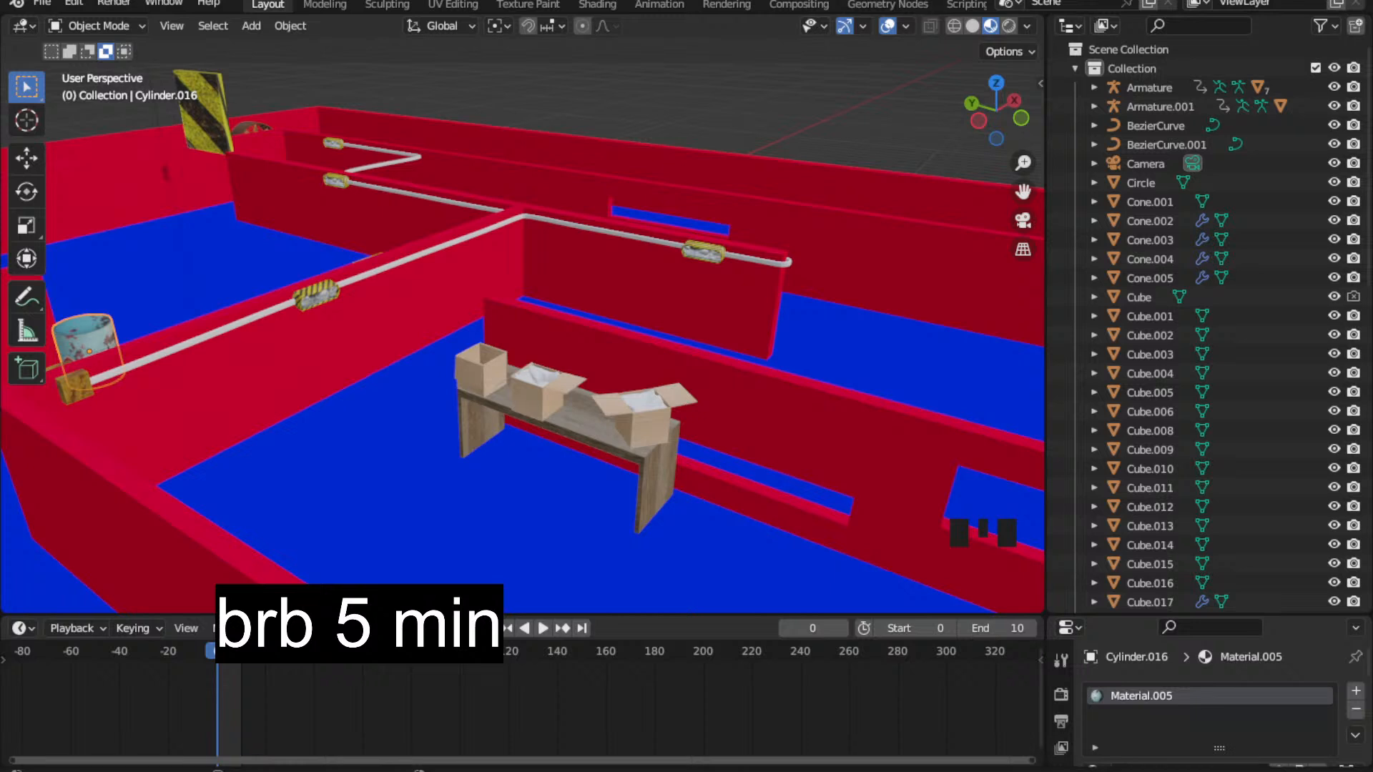
{"action": "scroll", "coordinate": [391, 260], "scroll_direction": "down", "scroll_amount": 2}
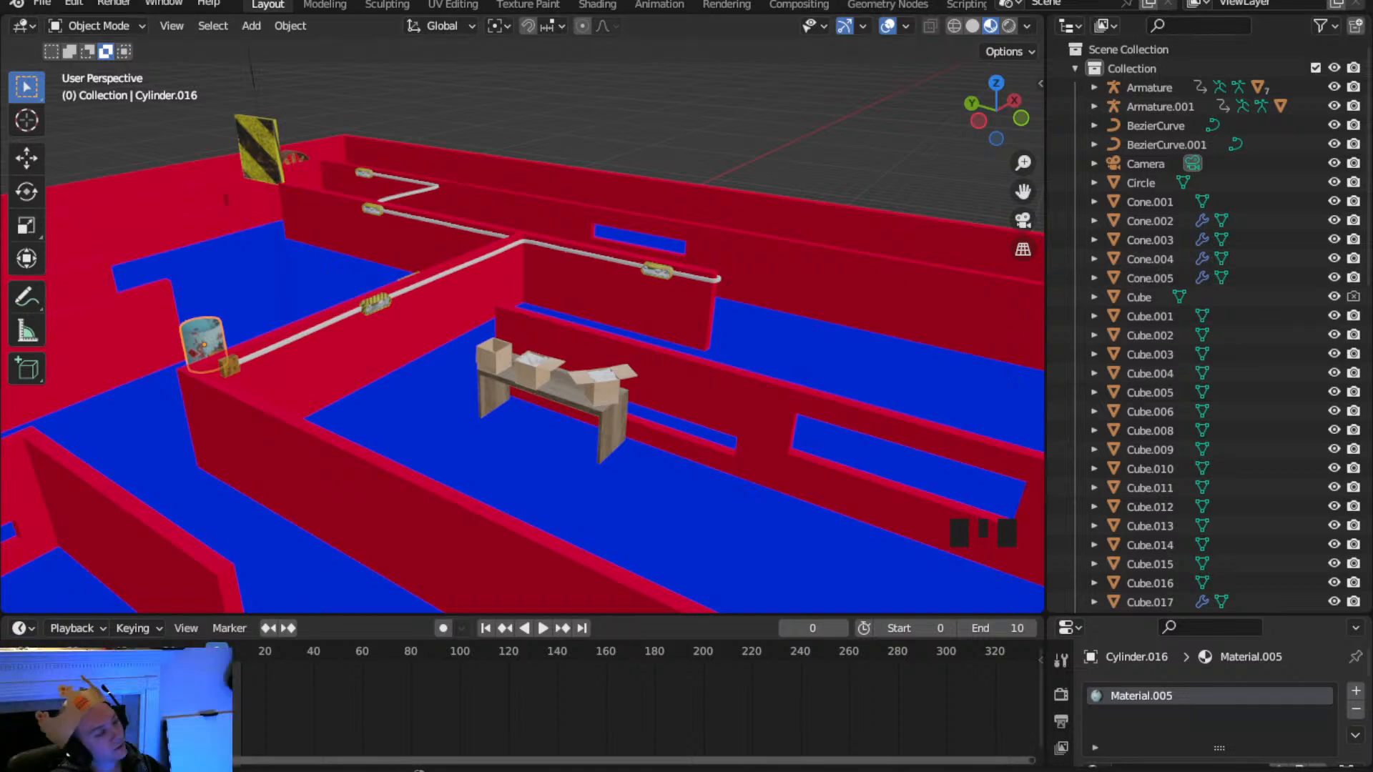
{"action": "scroll", "coordinate": [363, 361], "scroll_direction": "down", "scroll_amount": 3}
{"action": "scroll", "coordinate": [374, 362], "scroll_direction": "up", "scroll_amount": 2}
{"action": "middle_click_drag", "start_coordinate": [374, 361], "coordinate": [274, 495]}
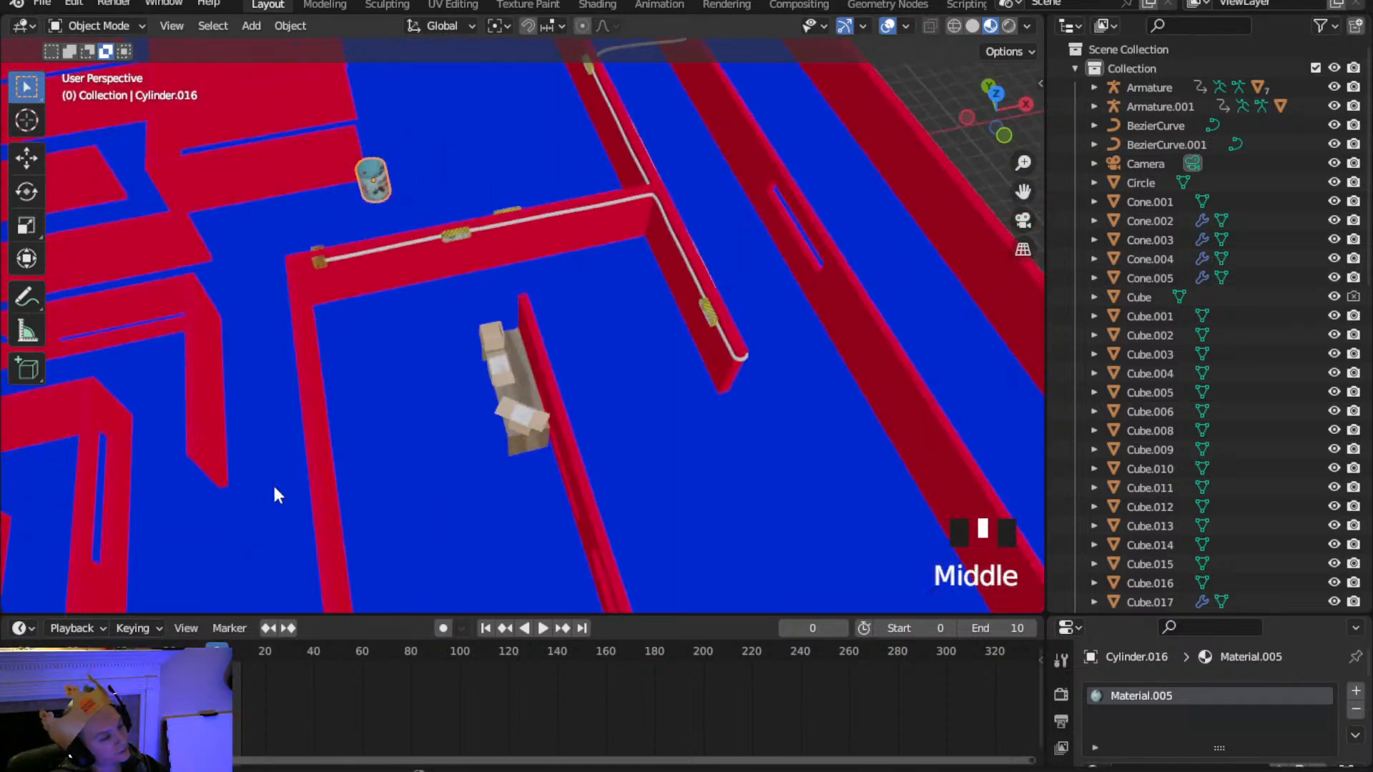
Select the middle filled box on the table
{"action": "scroll", "coordinate": [429, 388], "scroll_direction": "up", "scroll_amount": 3}
{"action": "middle_click_drag", "start_coordinate": [429, 389], "coordinate": [564, 380], "text": "shift"}
{"action": "scroll", "coordinate": [723, 389], "scroll_direction": "up", "scroll_amount": 3}
{"action": "middle_click_drag", "start_coordinate": [723, 389], "coordinate": [675, 486]}
{"action": "left_click", "coordinate": [694, 491]}
{"action": "key", "text": "g"}
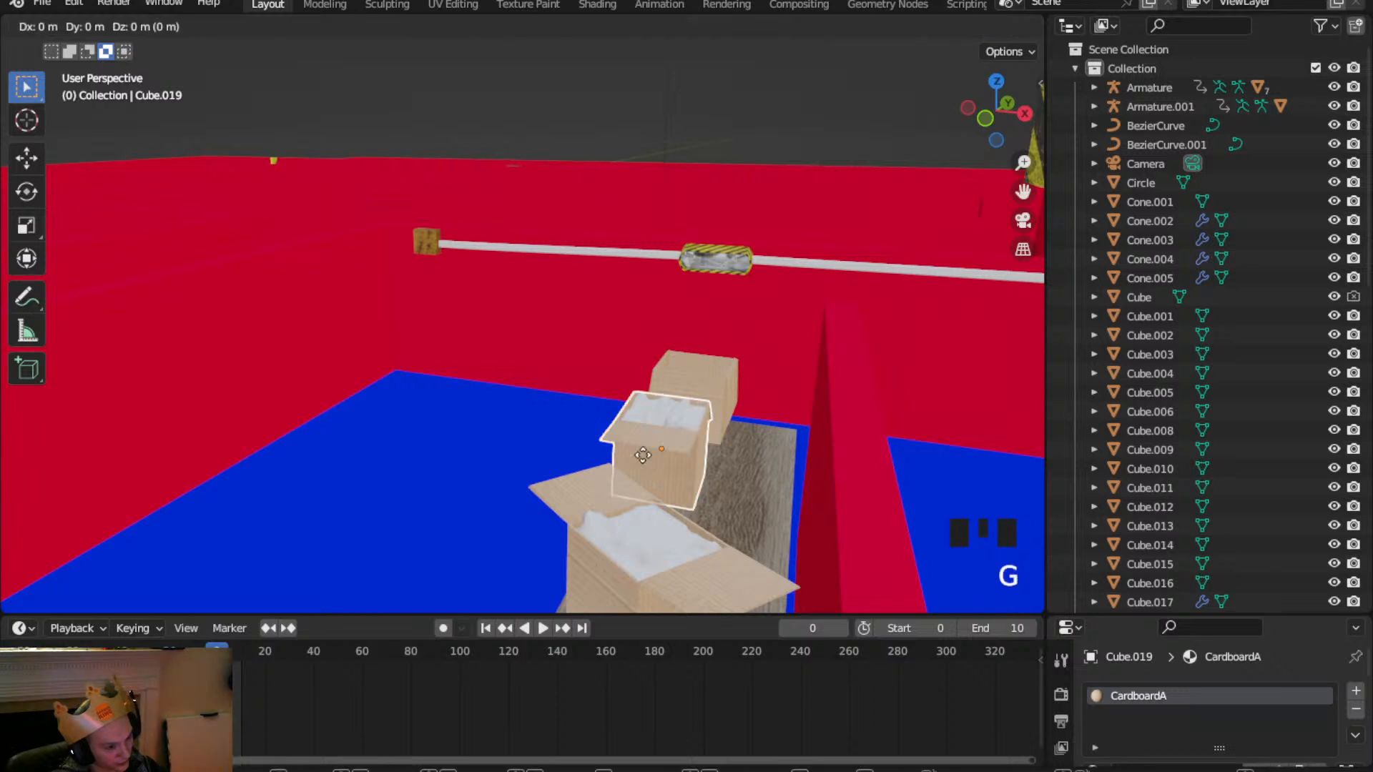
{"action": "key", "text": "y"}
{"action": "key", "text": "x"}
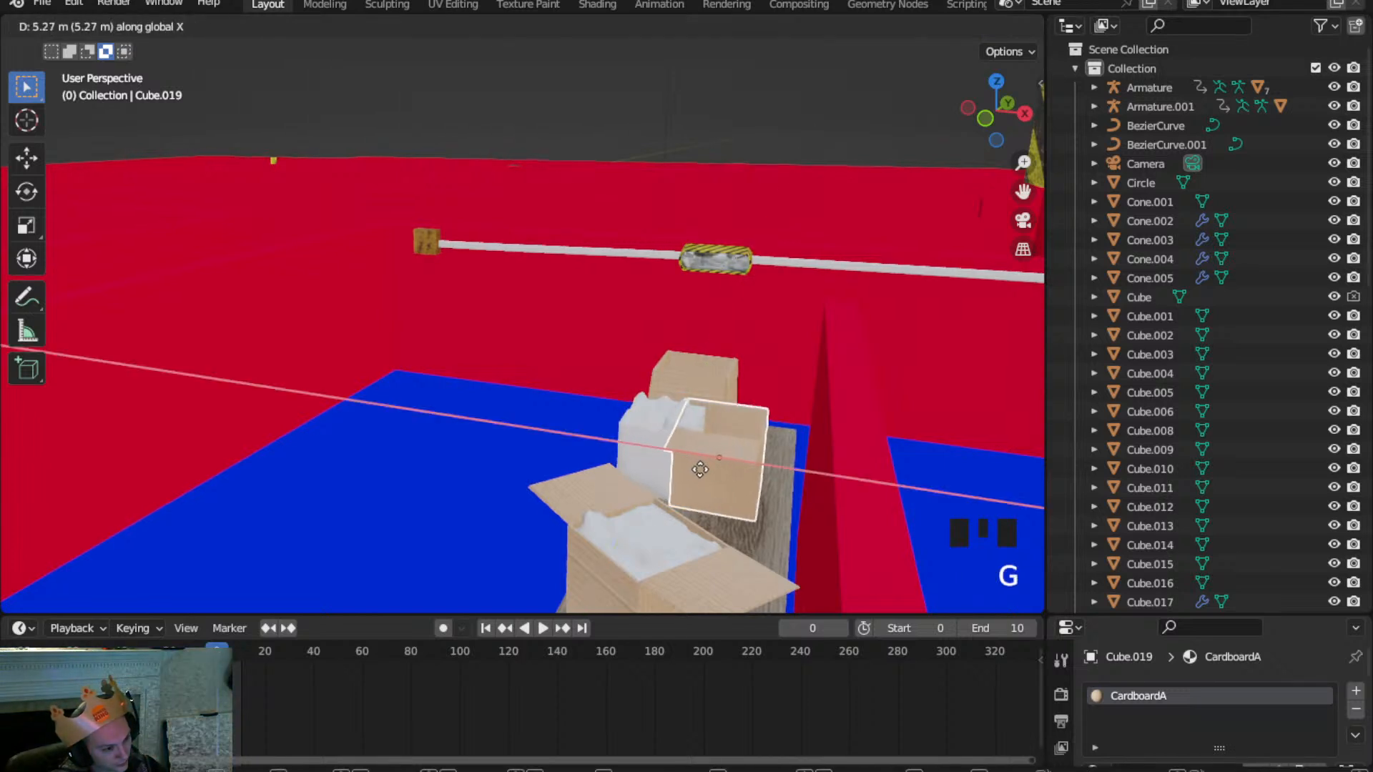
{"action": "right_click", "coordinate": [701, 471]}
Add the middle box's contents to the selection and move both about 6.86 m along X toward the wall
{"action": "left_click", "coordinate": [679, 413], "text": "shift"}
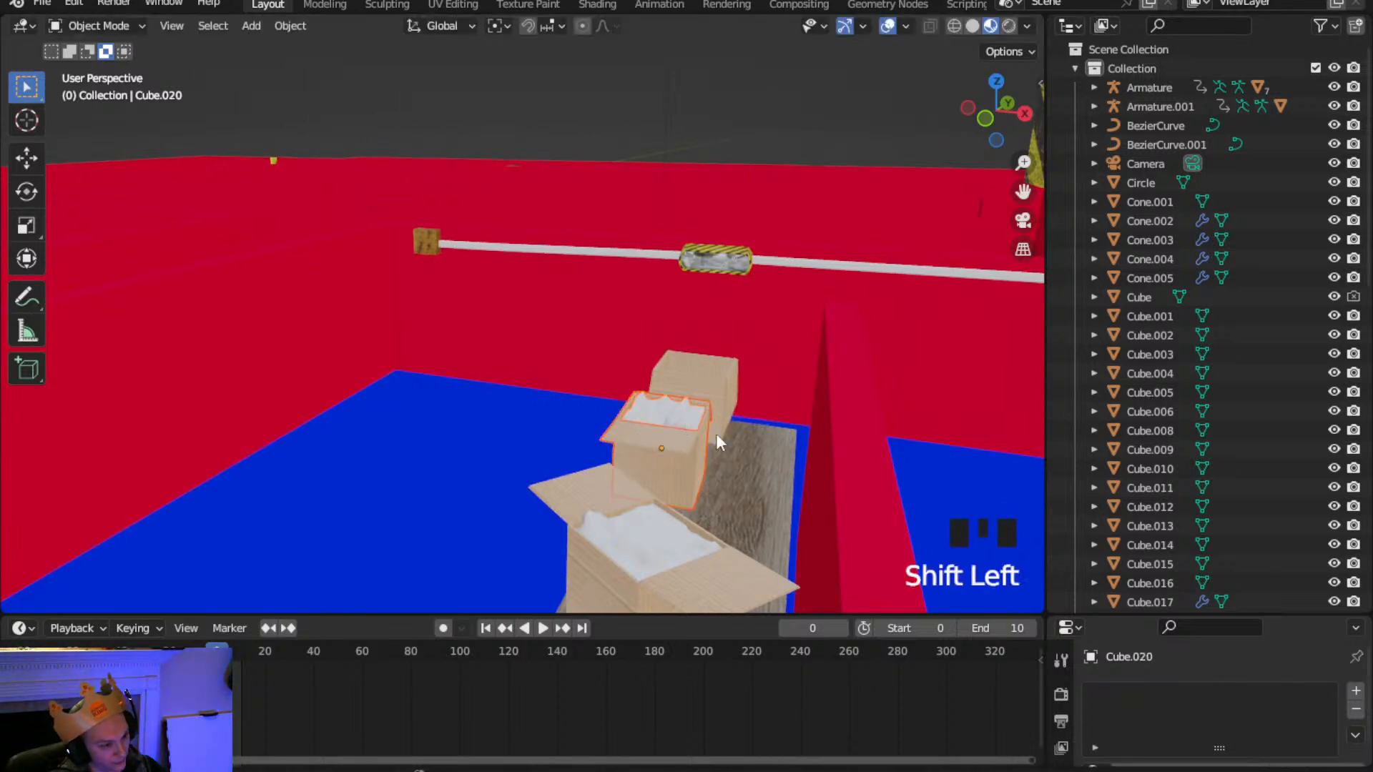
{"action": "key", "text": "g"}
{"action": "key", "text": "x"}
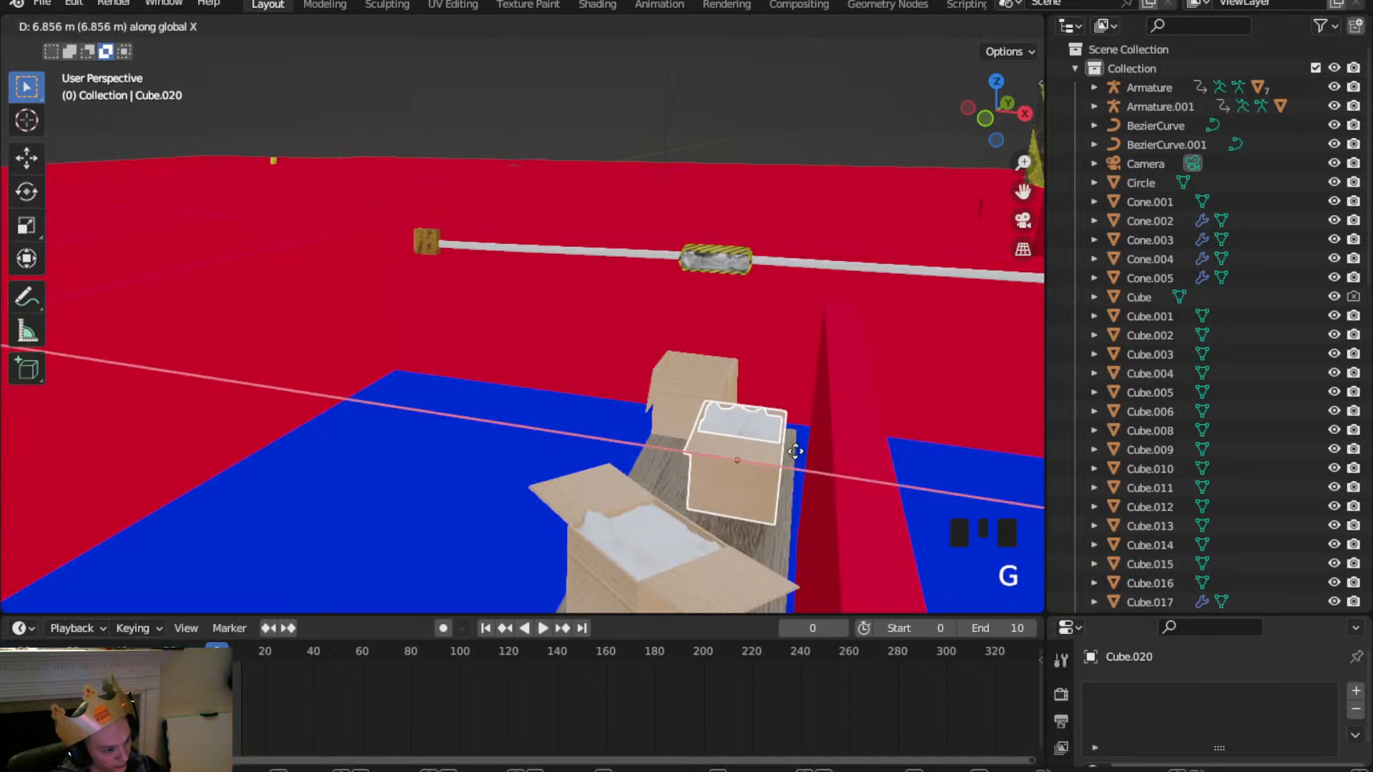
{"action": "left_click", "coordinate": [796, 456]}
{"action": "scroll", "coordinate": [679, 439], "scroll_direction": "down", "scroll_amount": 2}
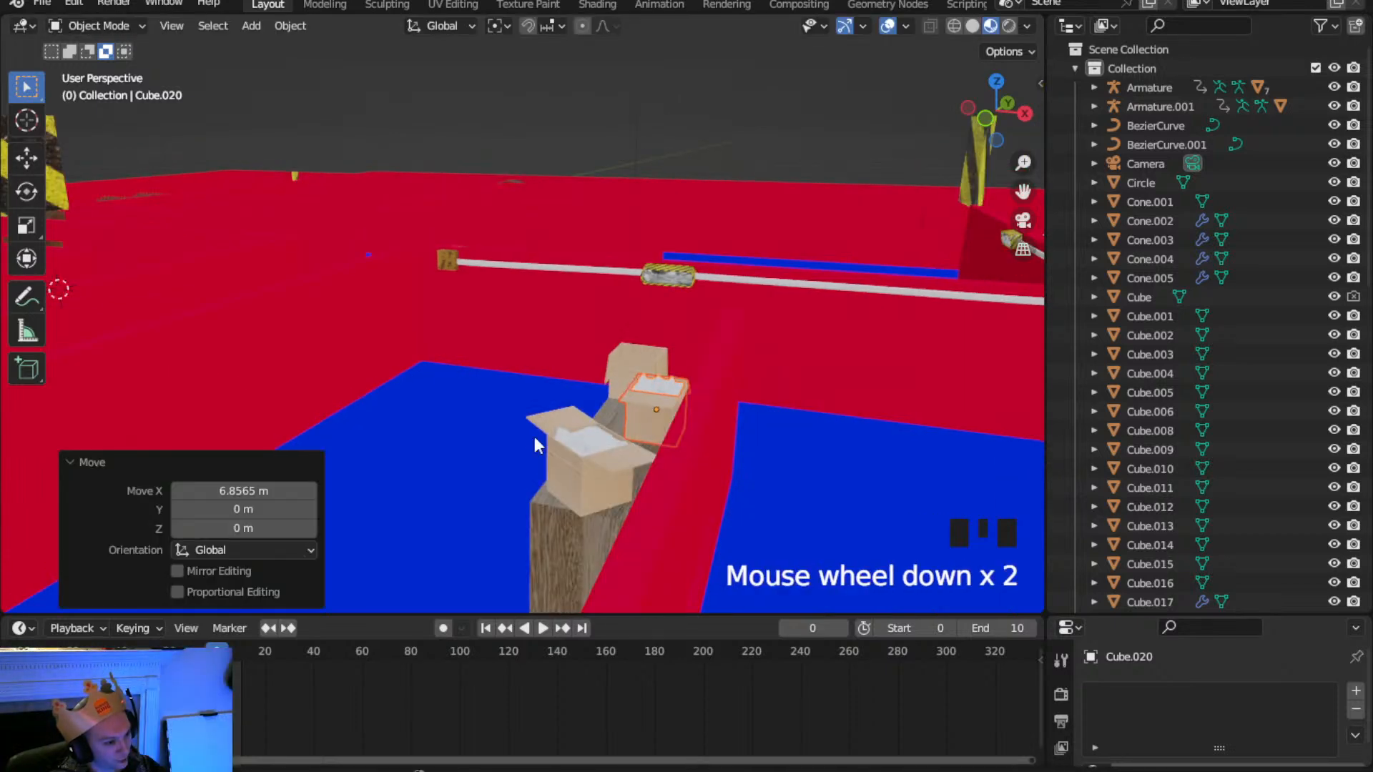
Extend the selection to the table, the larger filled box with its contents and the empty box
{"action": "scroll", "coordinate": [536, 439], "scroll_direction": "down", "scroll_amount": 3}
{"action": "middle_click_drag", "start_coordinate": [642, 442], "coordinate": [422, 392]}
{"action": "scroll", "coordinate": [712, 443], "scroll_direction": "down", "scroll_amount": 2}
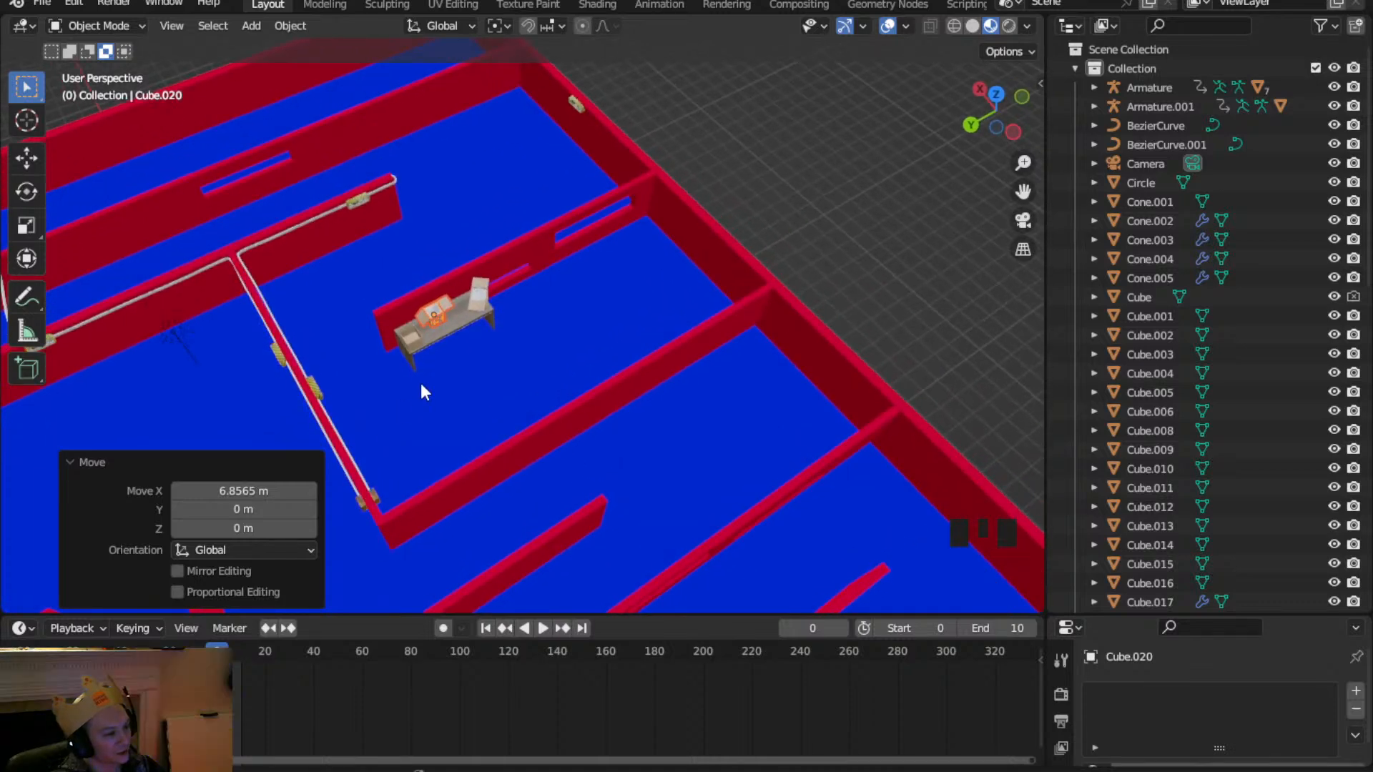
{"action": "left_click", "coordinate": [463, 326], "text": "shift"}
{"action": "scroll", "coordinate": [461, 326], "scroll_direction": "up", "scroll_amount": 2}
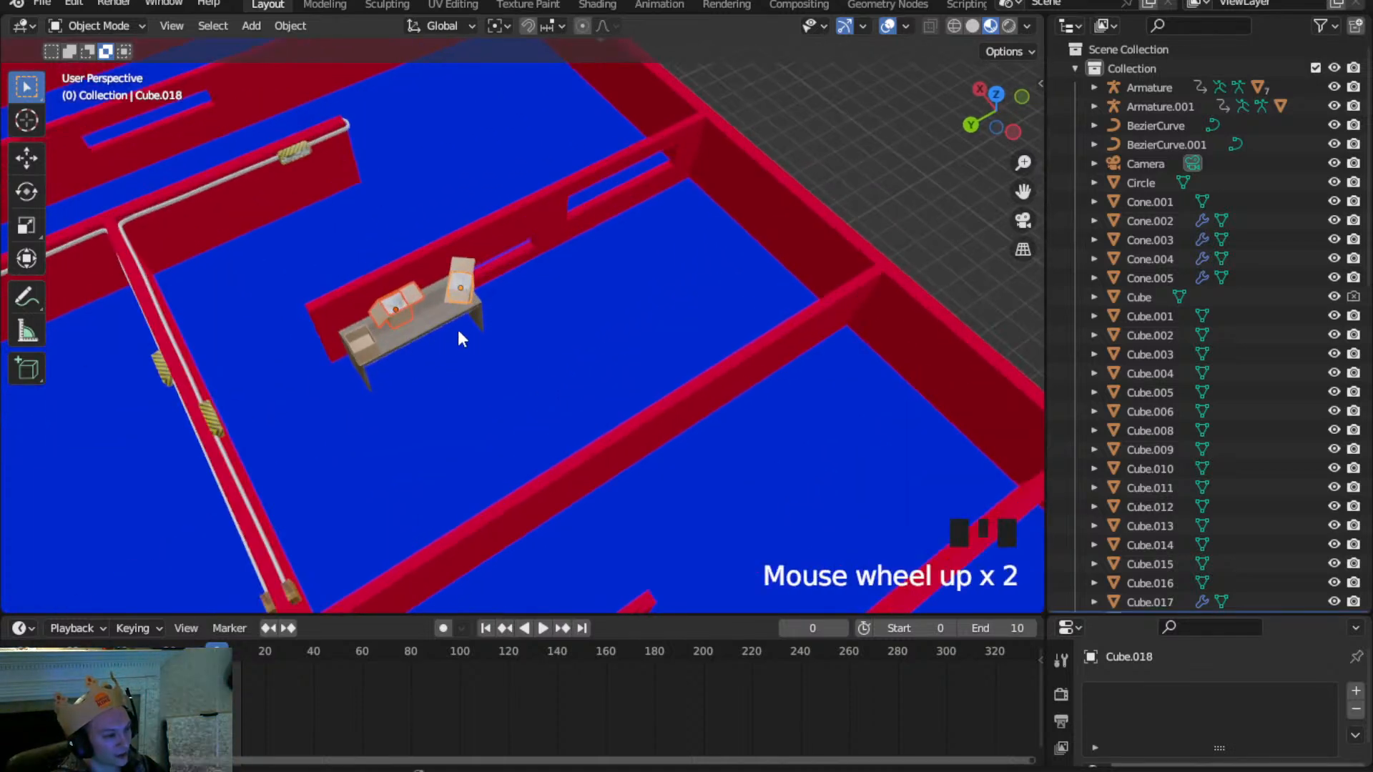
{"action": "middle_click_drag", "start_coordinate": [460, 336], "coordinate": [686, 454], "text": "shift"}
{"action": "scroll", "coordinate": [701, 453], "scroll_direction": "up", "scroll_amount": 1, "text": "shift"}
{"action": "left_click", "coordinate": [646, 461], "text": "shift"}
{"action": "left_click", "coordinate": [617, 457], "text": "shift"}
Examine the whole maze from several angles to review the placement of its props
{"action": "scroll", "coordinate": [717, 447], "scroll_direction": "down", "scroll_amount": 5}
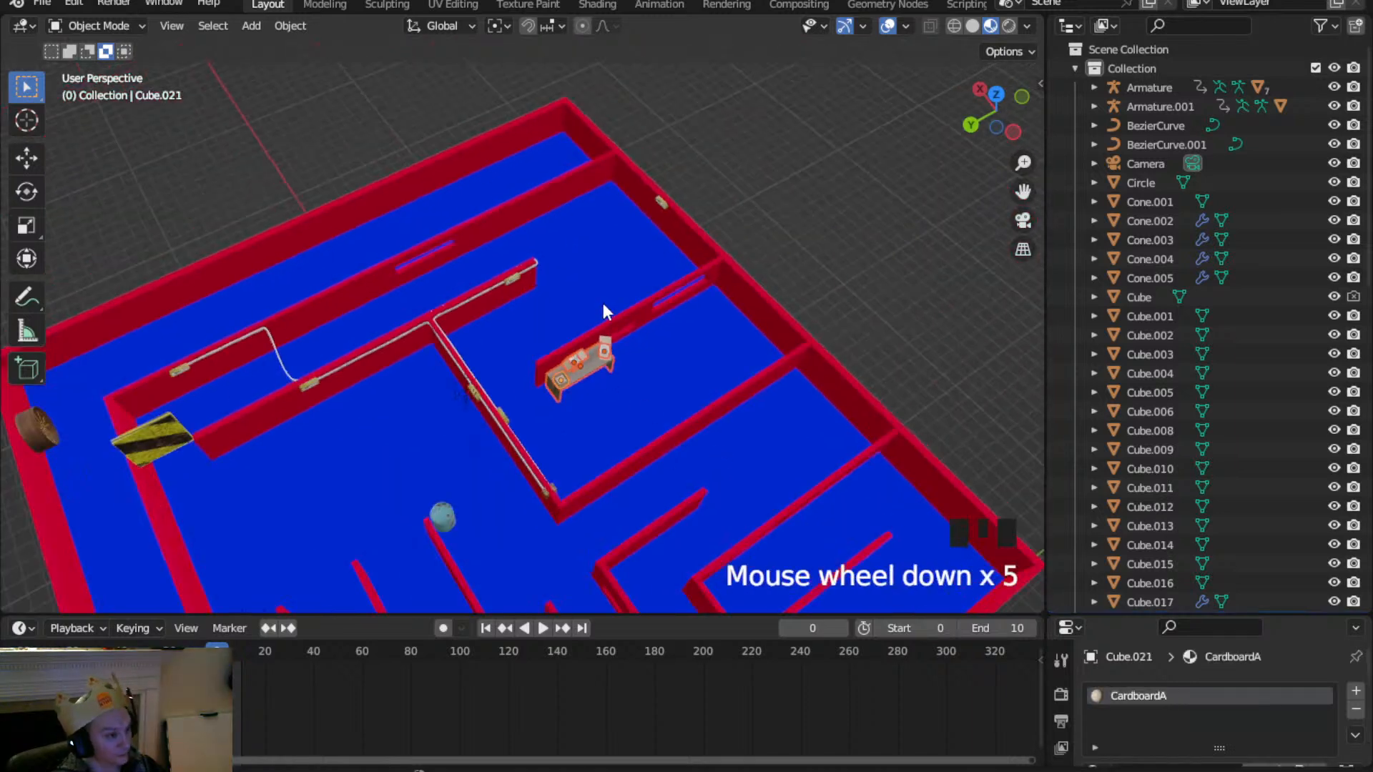
{"action": "scroll", "coordinate": [601, 319], "scroll_direction": "down", "scroll_amount": 3}
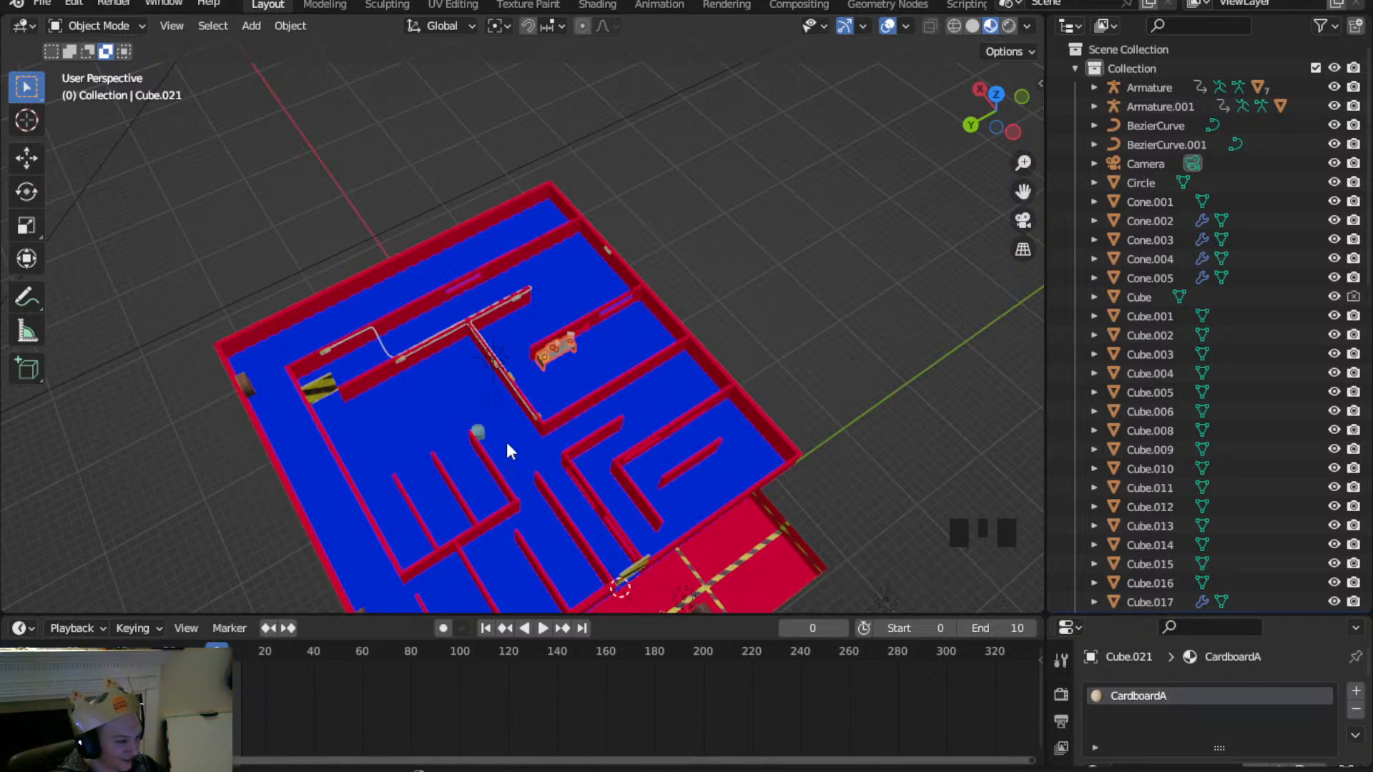
{"action": "scroll", "coordinate": [554, 371], "scroll_direction": "up", "scroll_amount": 3}
{"action": "middle_click_drag", "start_coordinate": [432, 449], "coordinate": [802, 413]}
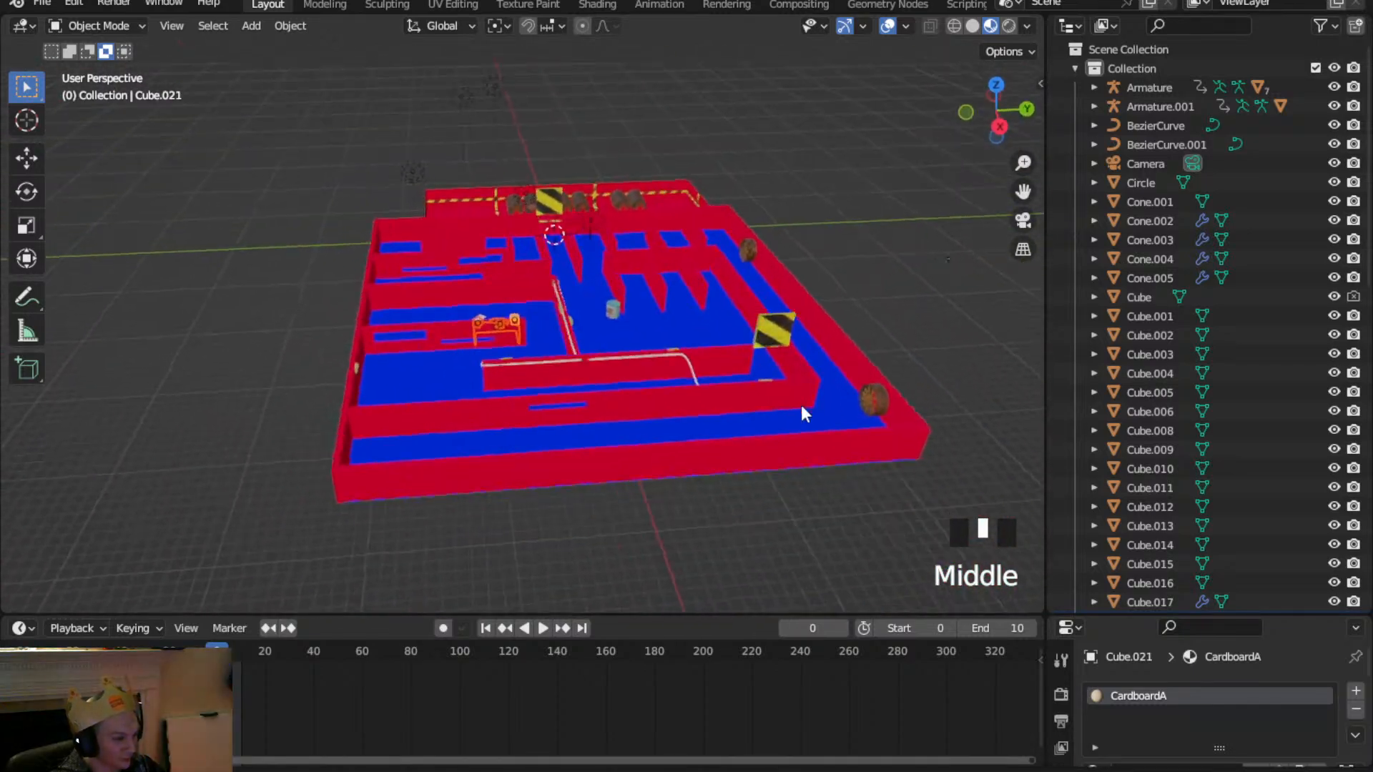
{"action": "scroll", "coordinate": [573, 401], "scroll_direction": "up", "scroll_amount": 5}
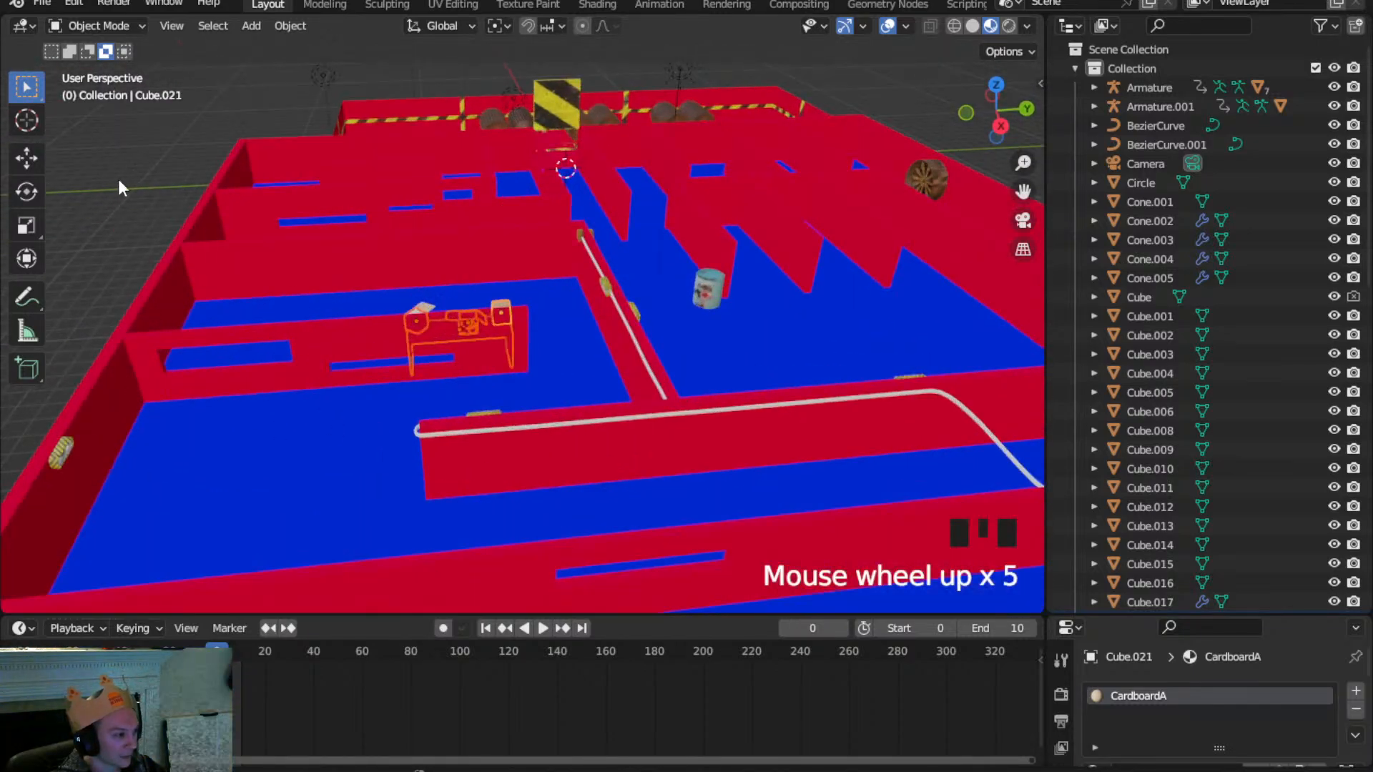
{"action": "scroll", "coordinate": [246, 247], "scroll_direction": "down", "scroll_amount": 2}
{"action": "middle_click_drag", "start_coordinate": [405, 474], "coordinate": [380, 499]}
{"action": "scroll", "coordinate": [675, 421], "scroll_direction": "down", "scroll_amount": 2}
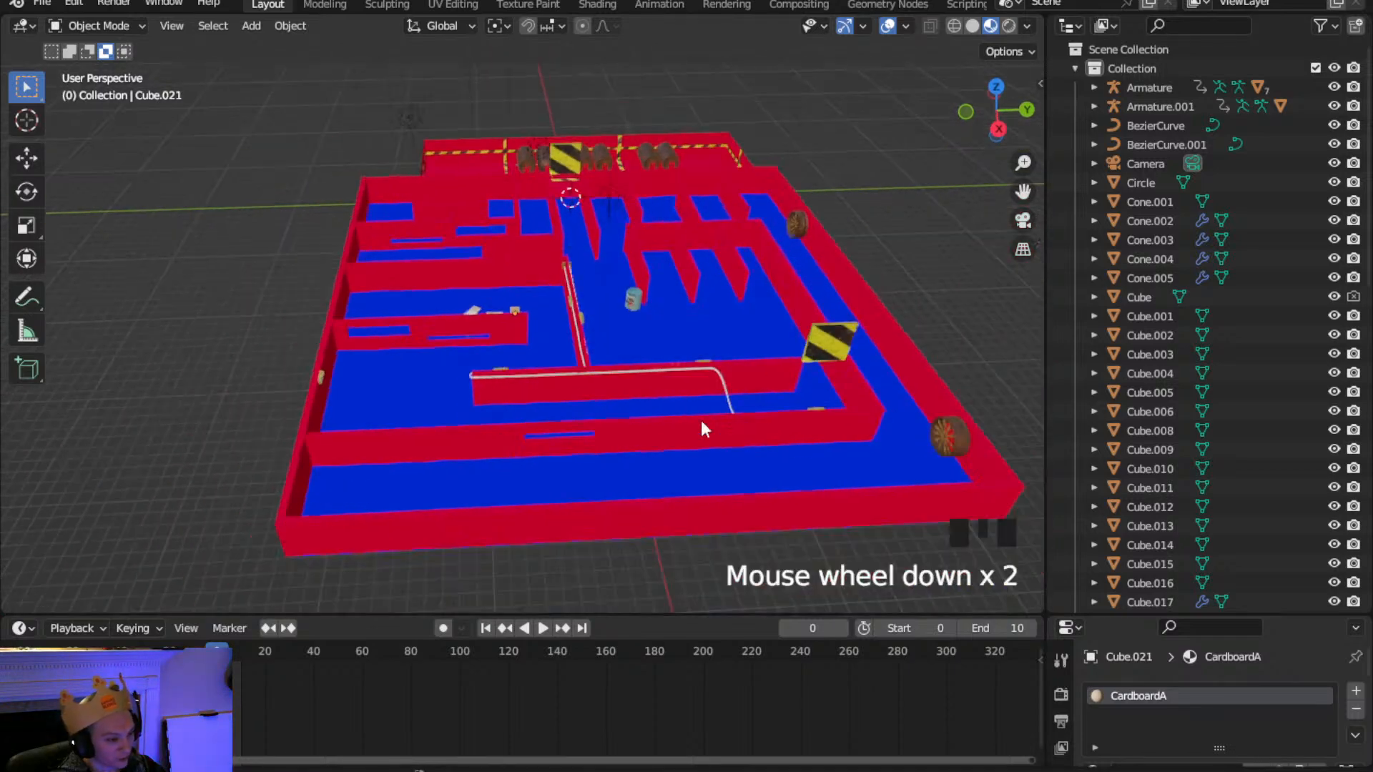
{"action": "middle_click_drag", "start_coordinate": [759, 458], "coordinate": [280, 480]}
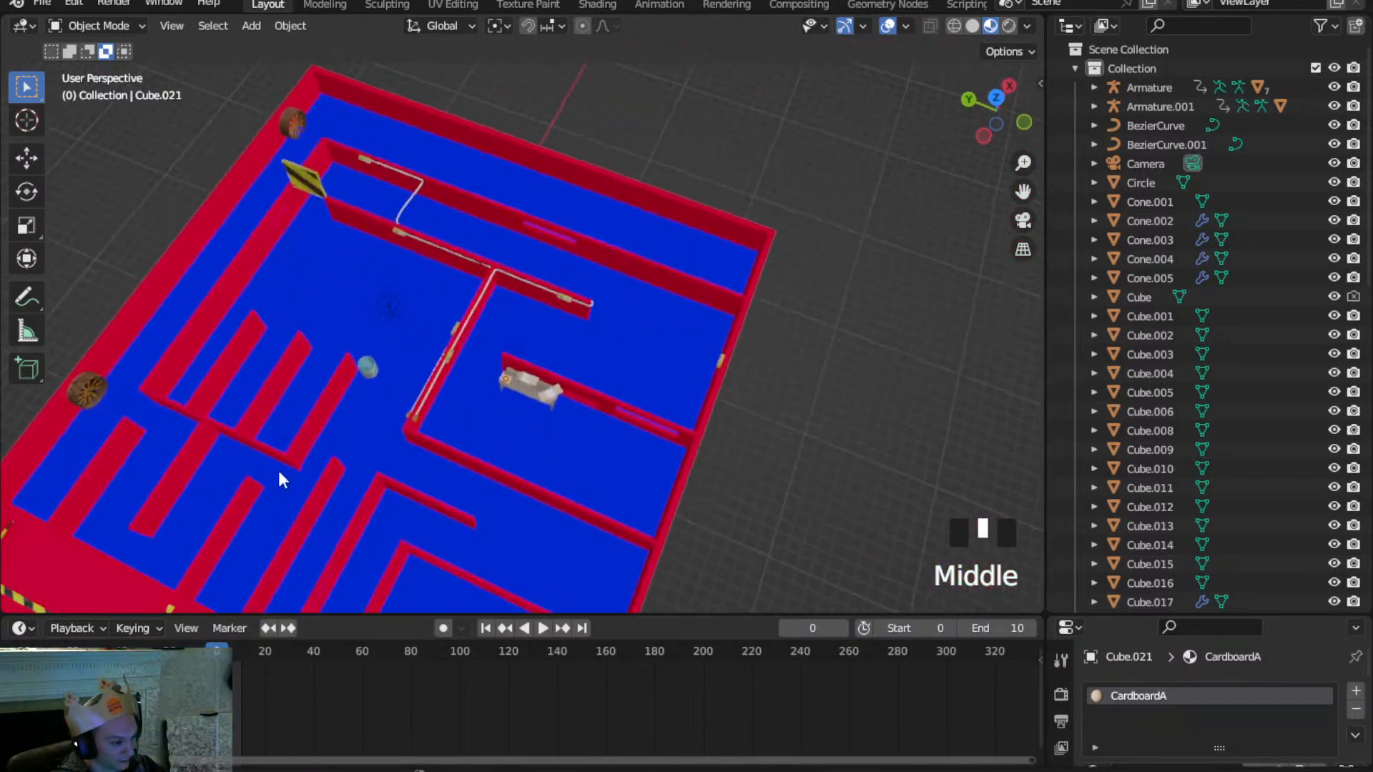
Switch to the top view and add a Bezier curve
{"action": "left_click", "coordinate": [995, 97]}
{"action": "scroll", "coordinate": [450, 276], "scroll_direction": "up", "scroll_amount": 2}
{"action": "middle_click_drag", "start_coordinate": [451, 275], "coordinate": [620, 506], "text": "shift"}
{"action": "scroll", "coordinate": [374, 388], "scroll_direction": "down", "scroll_amount": 4}
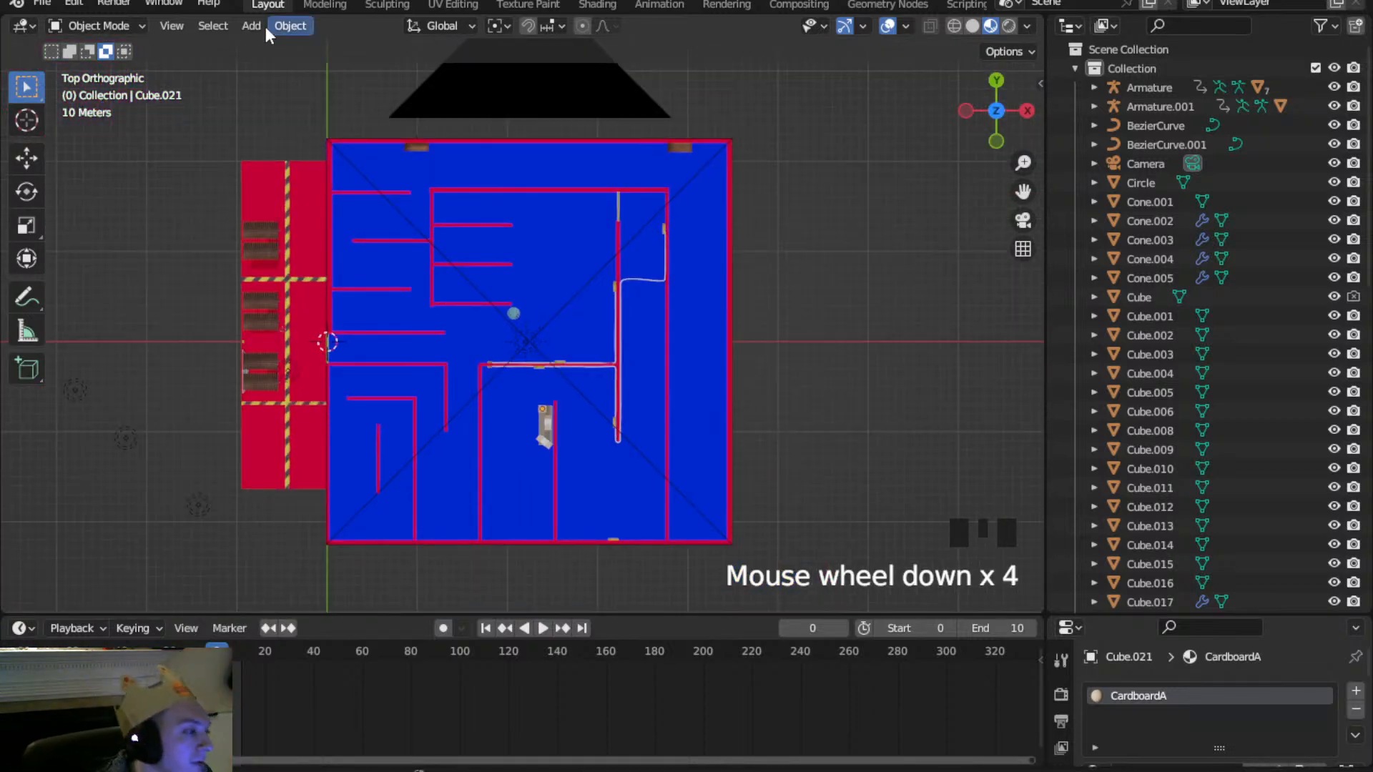
{"action": "left_click", "coordinate": [259, 27]}
{"action": "mouse_move", "coordinate": [272, 64]}
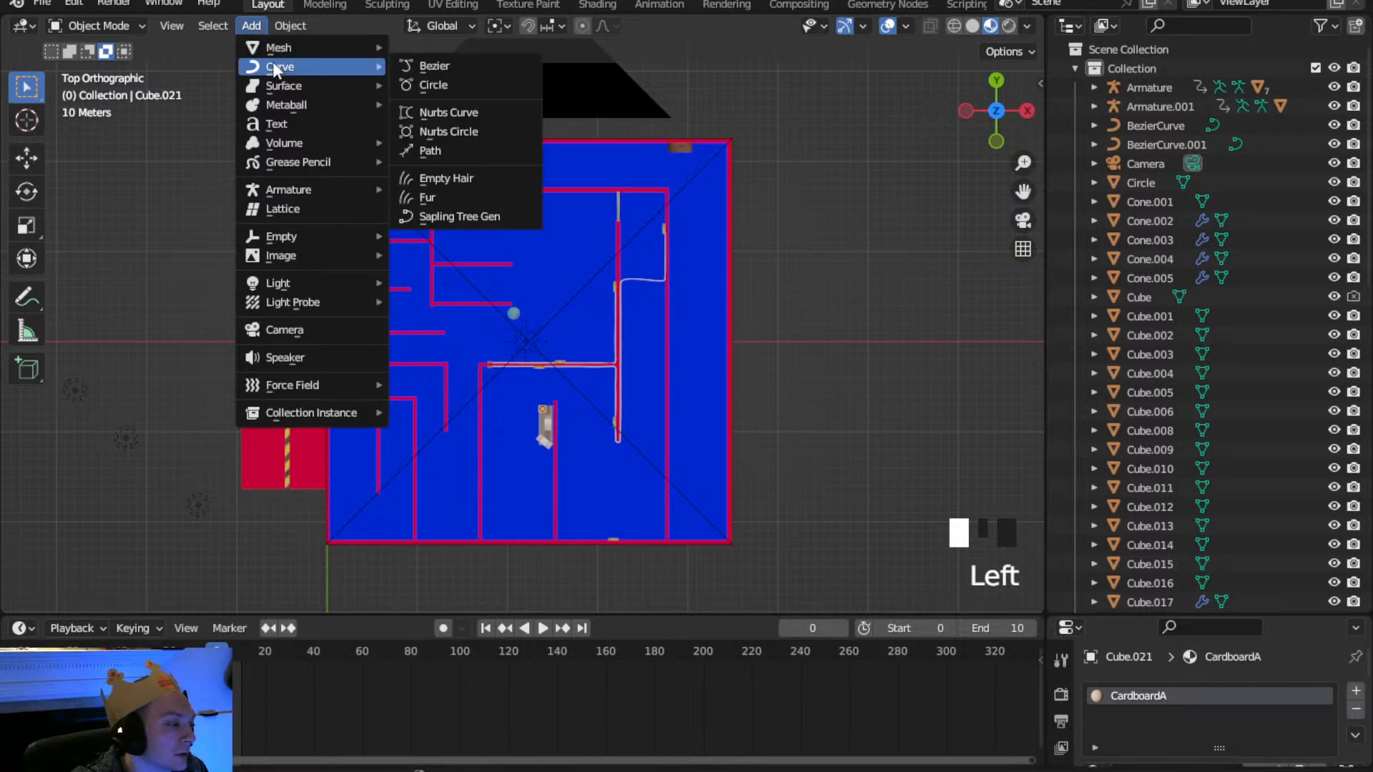
{"action": "left_click", "coordinate": [440, 65]}
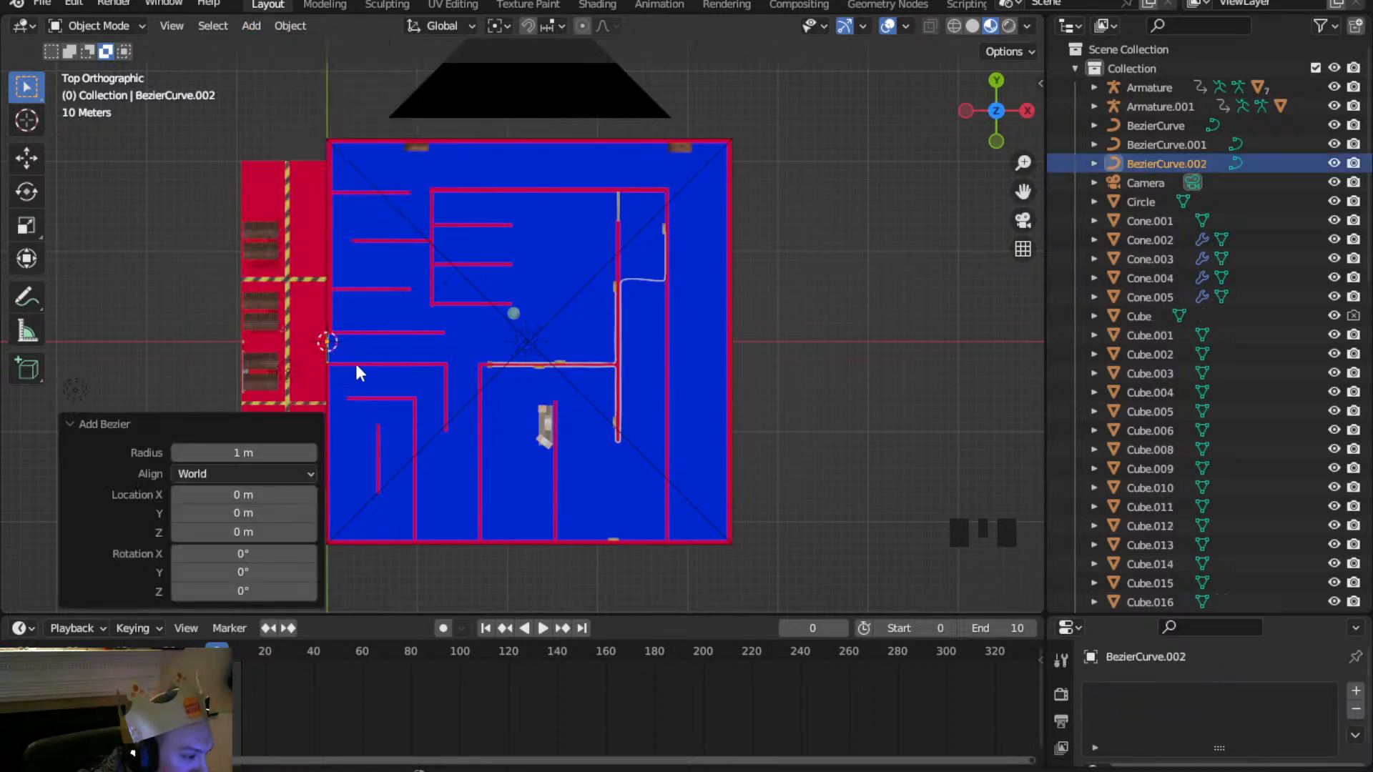
Move the new Bezier curve about 441.93 m in X and -211.45 m in Y, just inside the maze's outer corner
{"action": "key", "text": "g"}
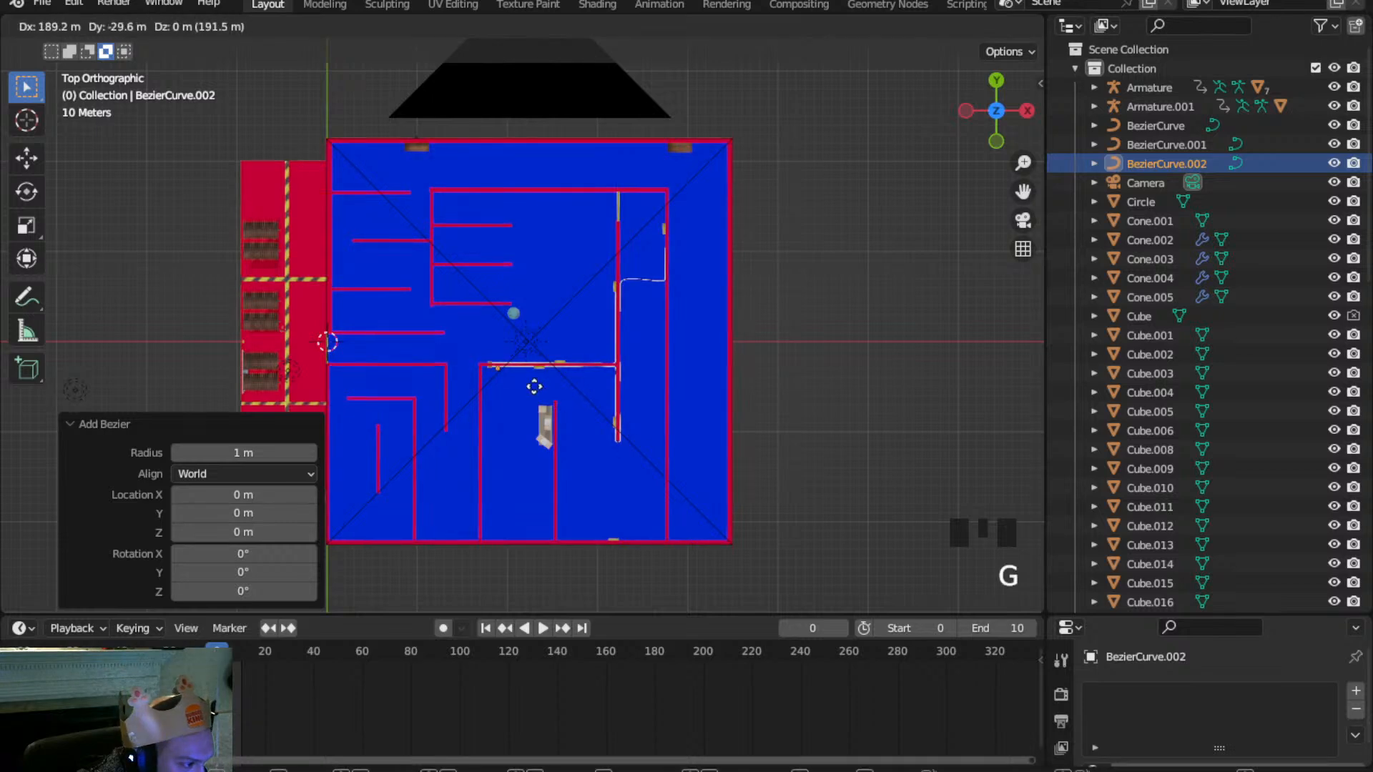
{"action": "left_click", "coordinate": [756, 550]}
{"action": "scroll", "coordinate": [755, 547], "scroll_direction": "up", "scroll_amount": 3}
{"action": "middle_click_drag", "start_coordinate": [755, 548], "coordinate": [530, 346], "text": "shift"}
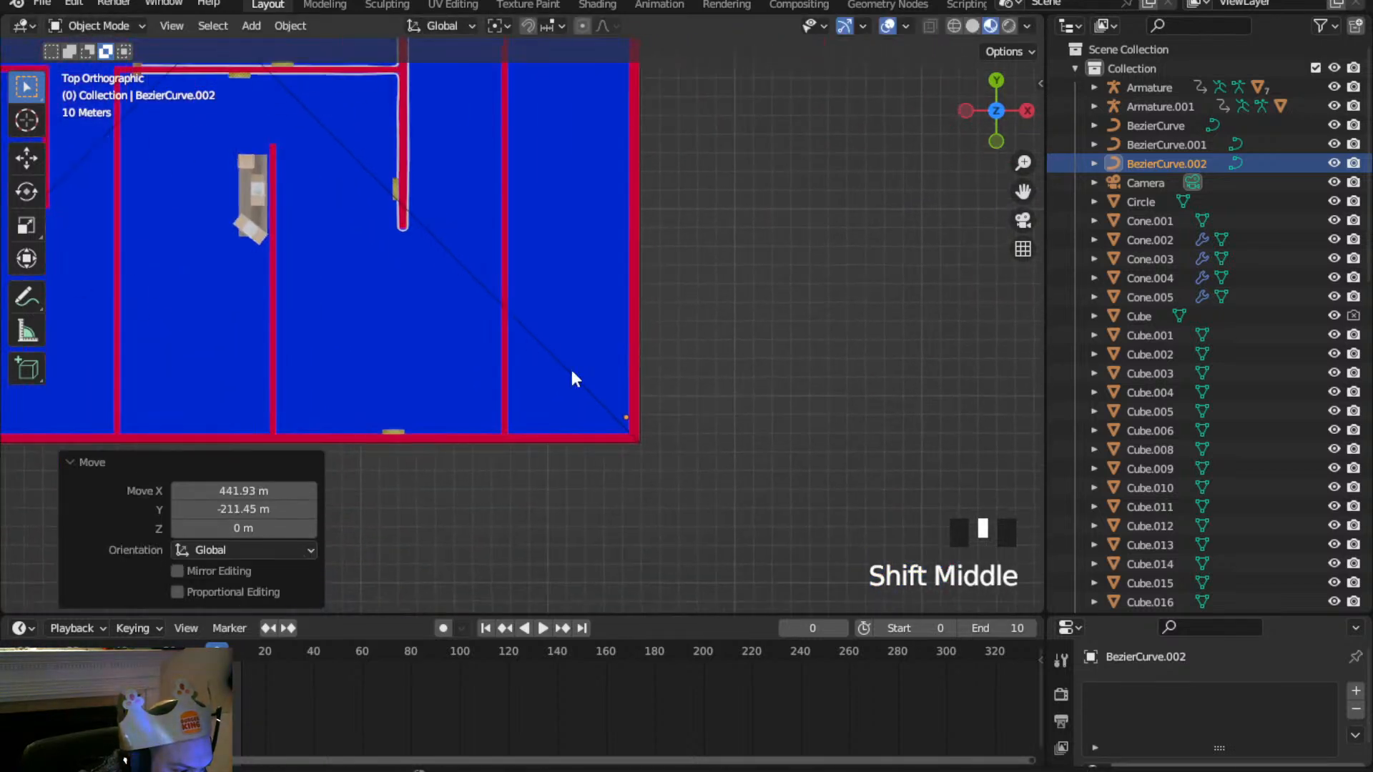
{"action": "scroll", "coordinate": [733, 504], "scroll_direction": "up", "scroll_amount": 4}
{"action": "middle_click_drag", "start_coordinate": [734, 504], "coordinate": [547, 279], "text": "shift"}
{"action": "scroll", "coordinate": [681, 401], "scroll_direction": "up", "scroll_amount": 7}
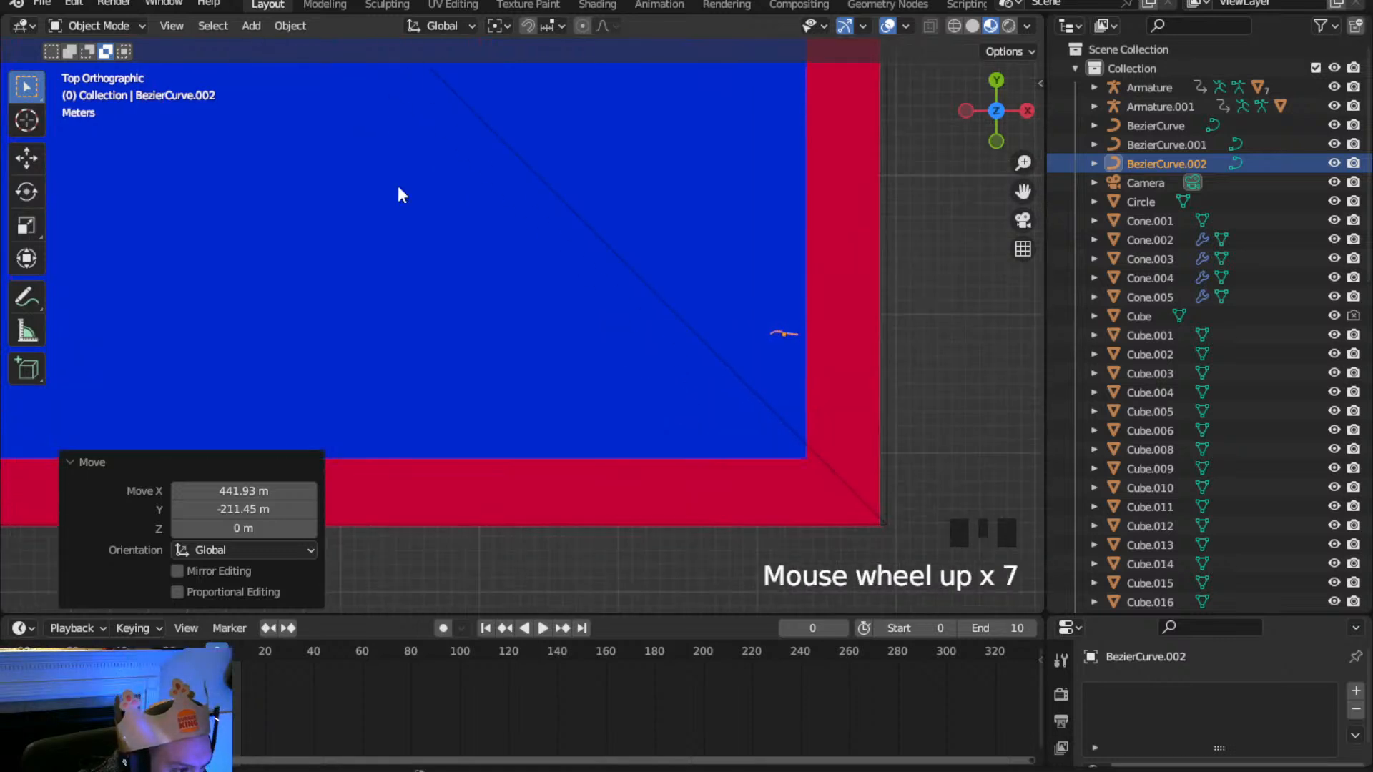
{"action": "left_click", "coordinate": [98, 25]}
{"action": "left_click", "coordinate": [93, 69]}
{"action": "scroll", "coordinate": [825, 386], "scroll_direction": "up", "scroll_amount": 2}
{"action": "left_click", "coordinate": [920, 343]}
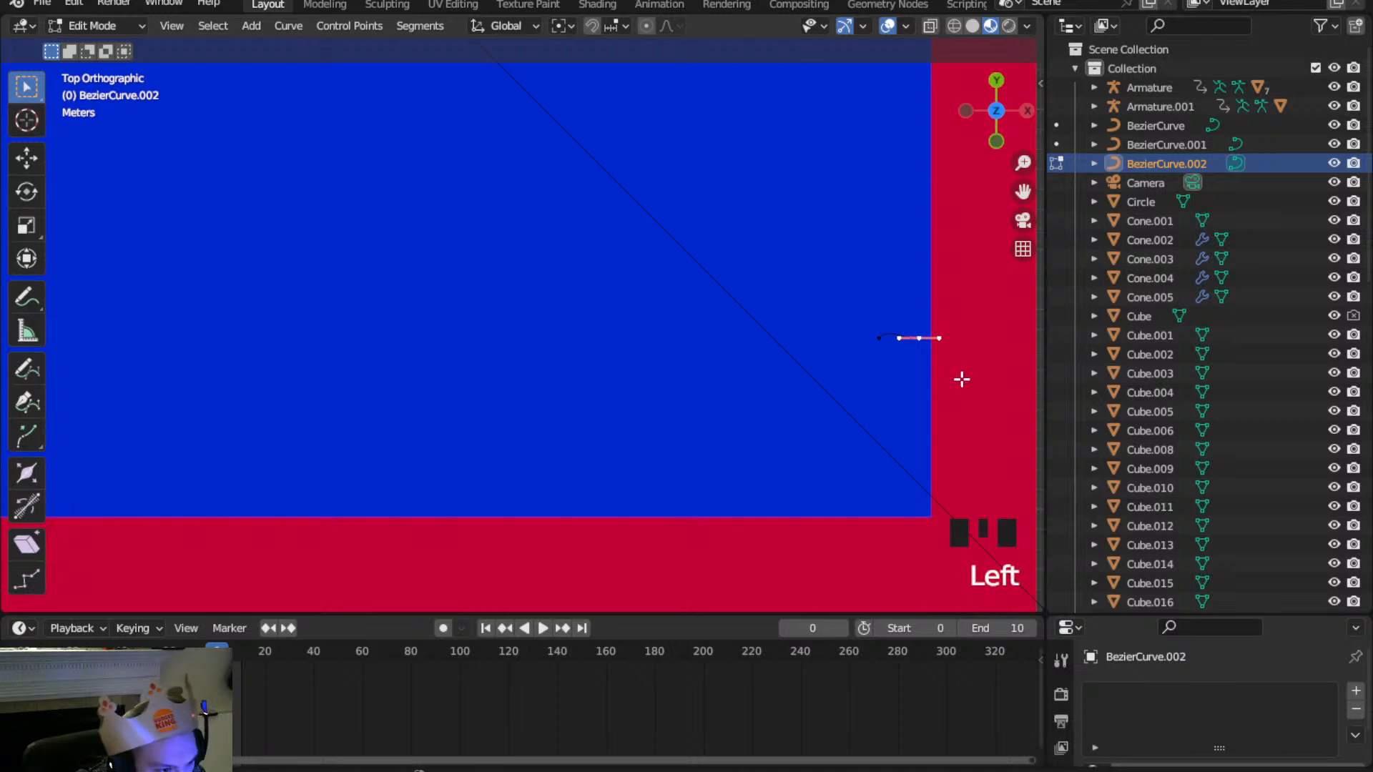
{"action": "left_click", "coordinate": [98, 26]}
{"action": "left_click", "coordinate": [93, 49]}
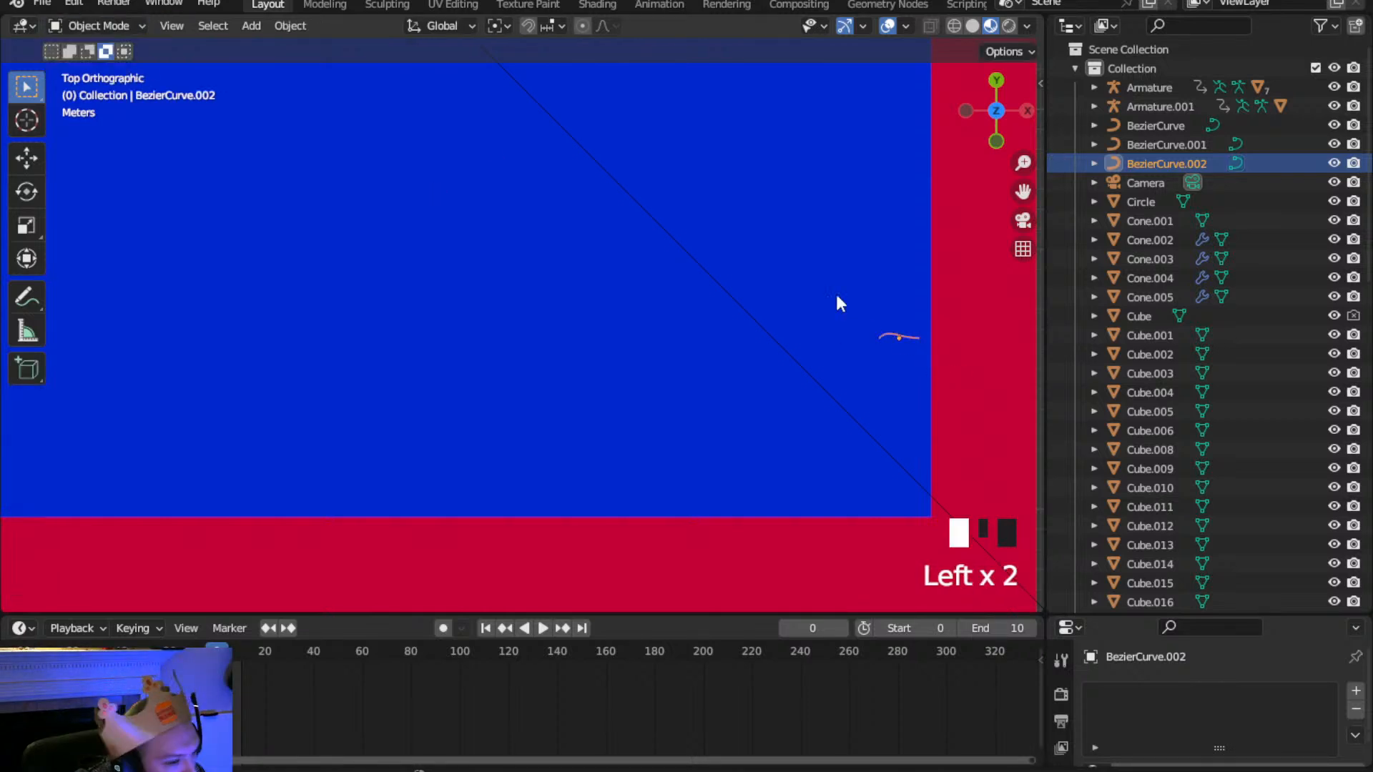
Rotate the new Bezier curve about -99° around Z and move it about 1.48 m in X and Y against the outer wall
{"action": "key", "text": "r"}
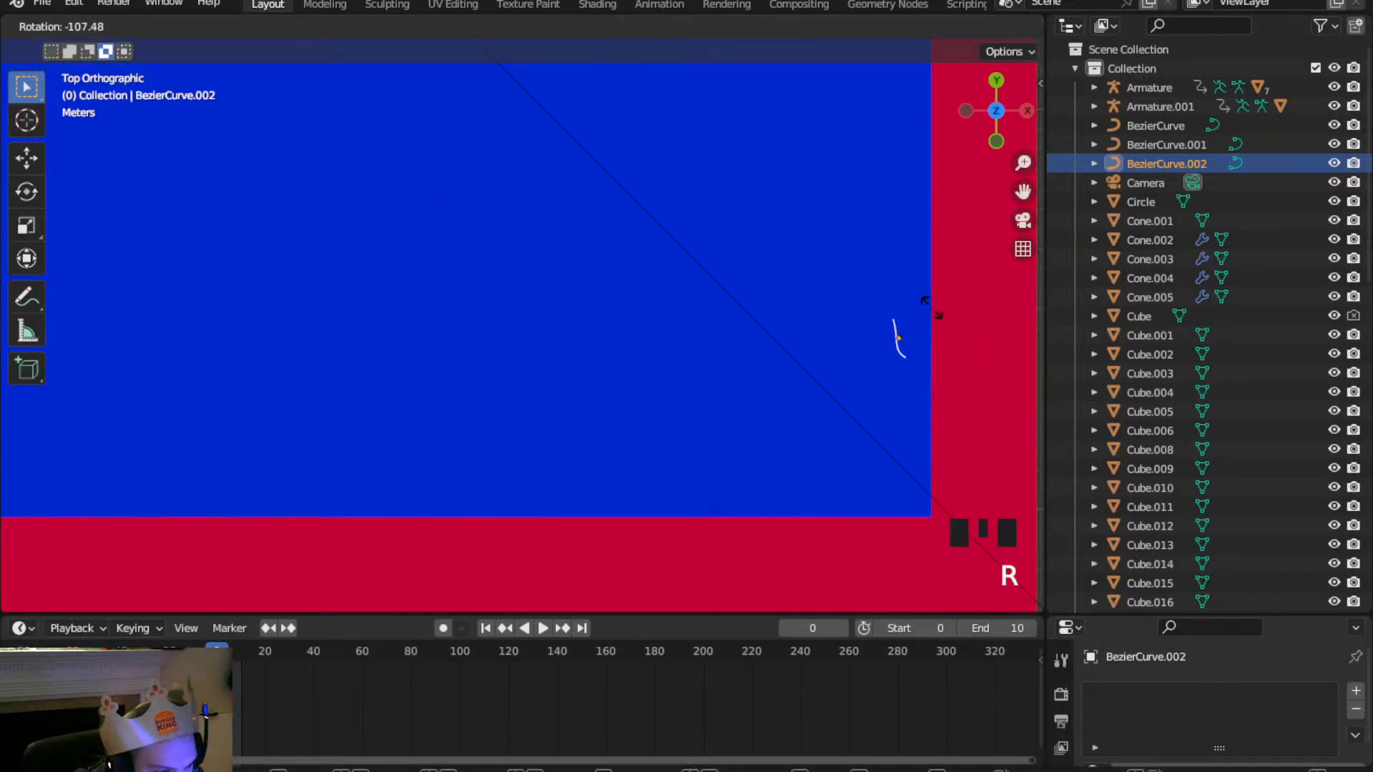
{"action": "left_click", "coordinate": [933, 314]}
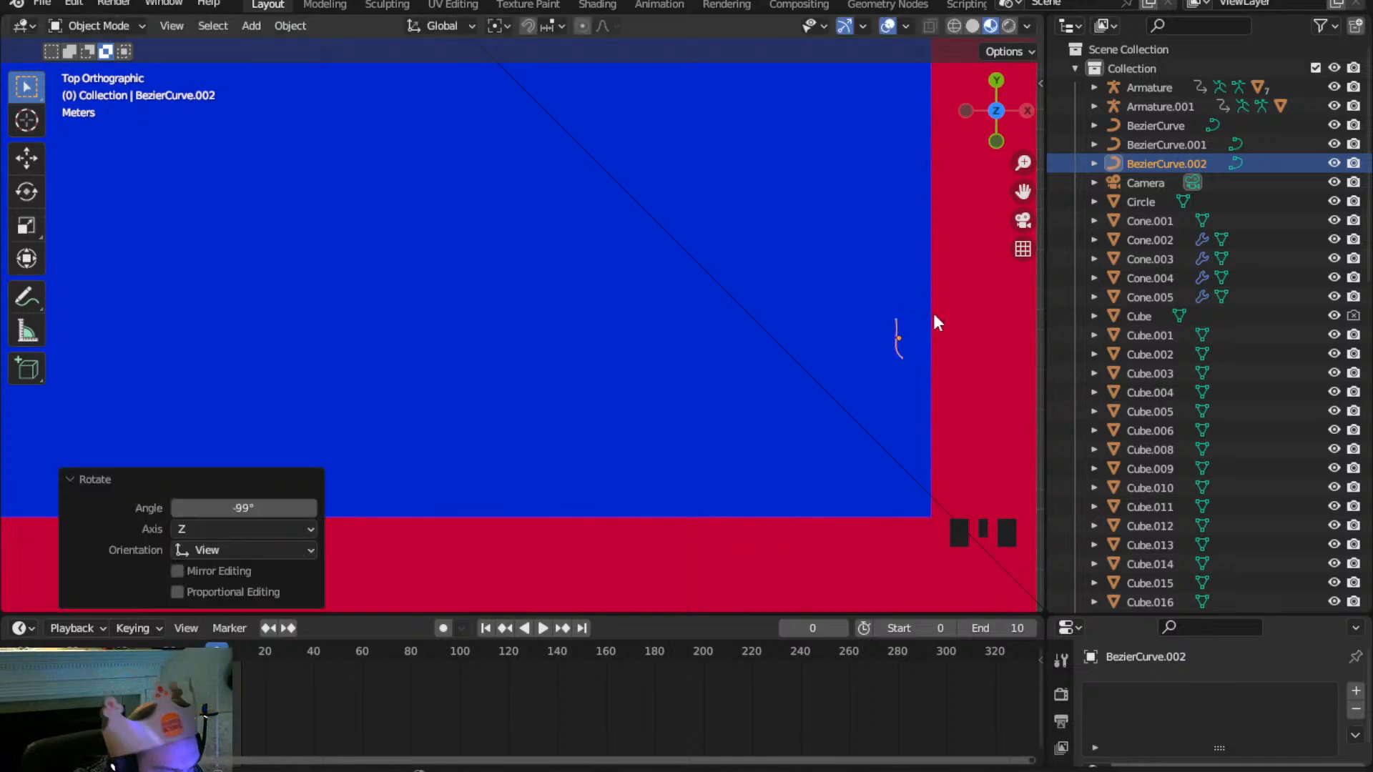
{"action": "key", "text": "g"}
{"action": "left_click", "coordinate": [959, 286]}
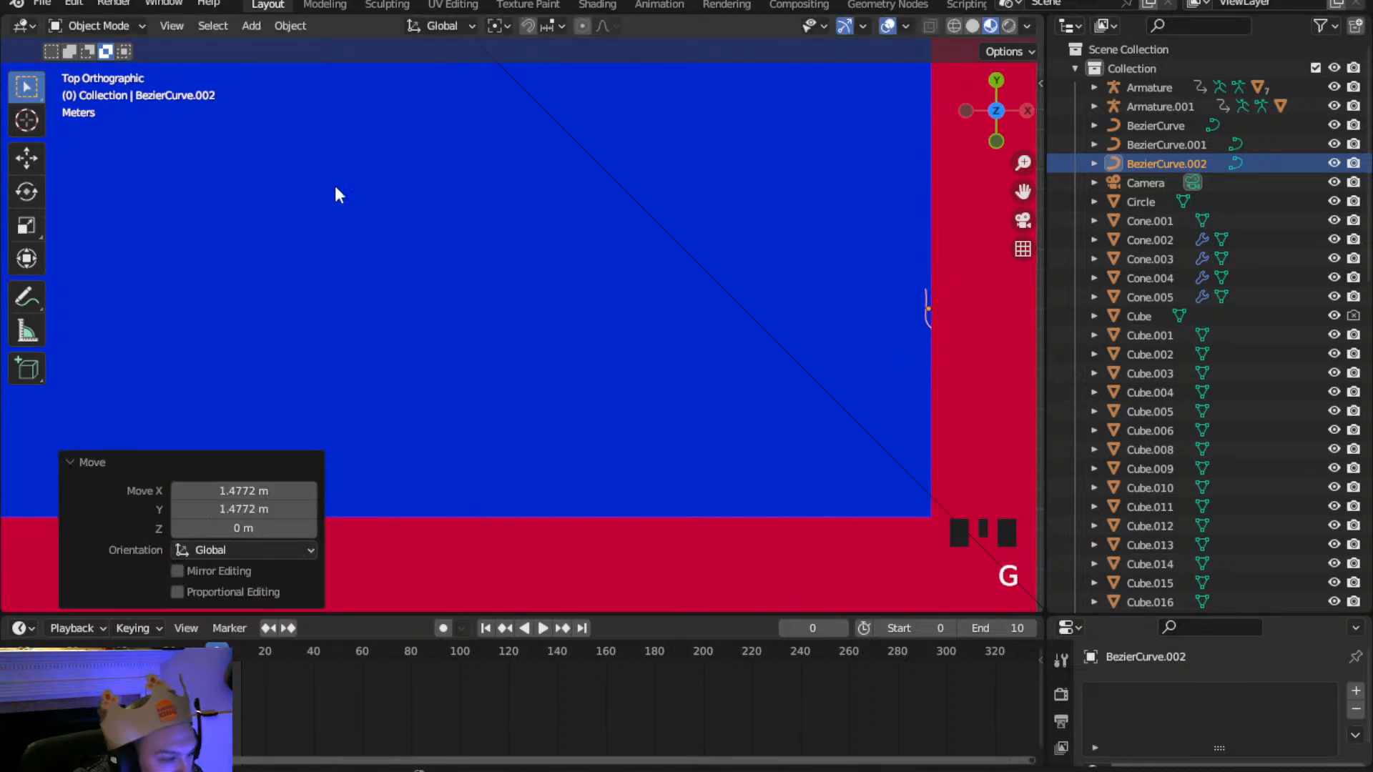
In Edit Mode, rotate the curve's end point near the corner about 47.8° and move it about -0.29 m in X and -7 m in Y
{"action": "left_click", "coordinate": [115, 25]}
{"action": "left_click", "coordinate": [100, 67]}
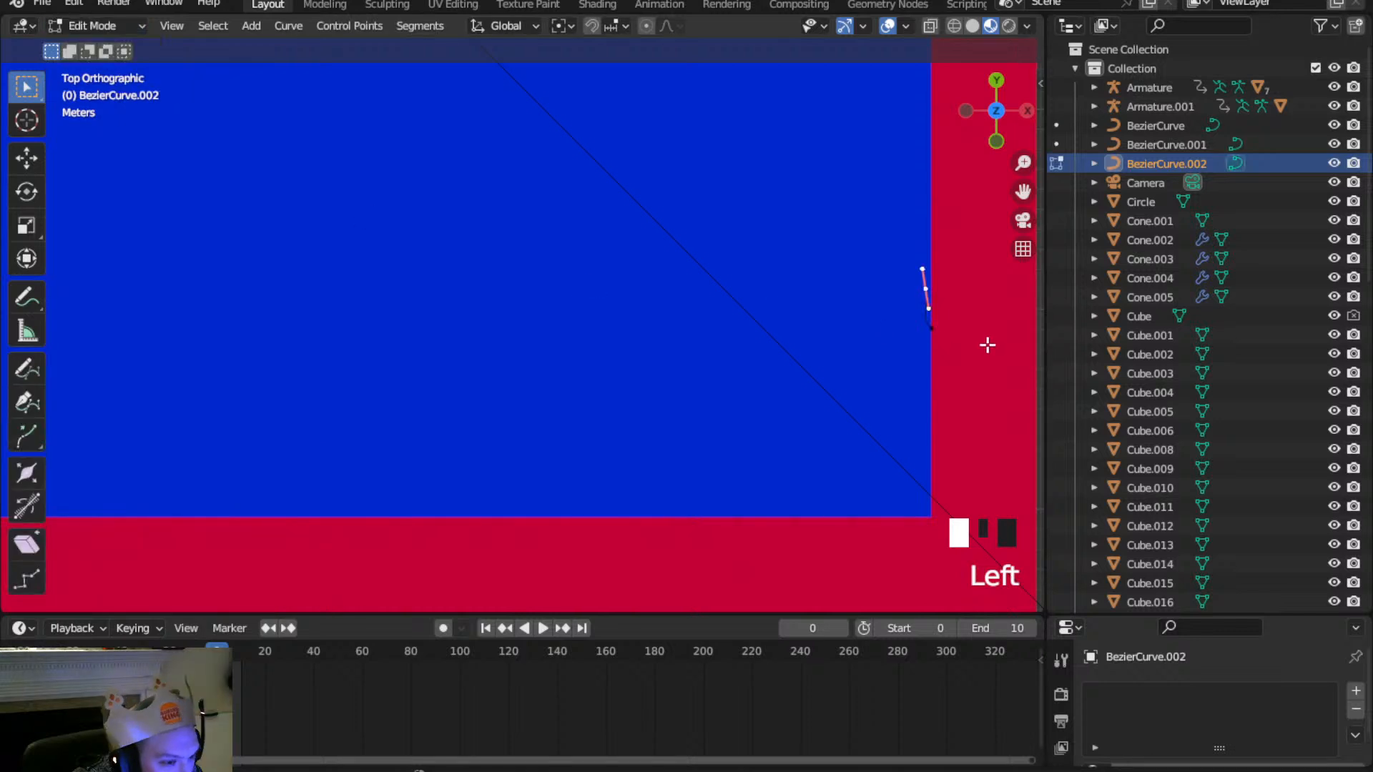
{"action": "key", "text": "r"}
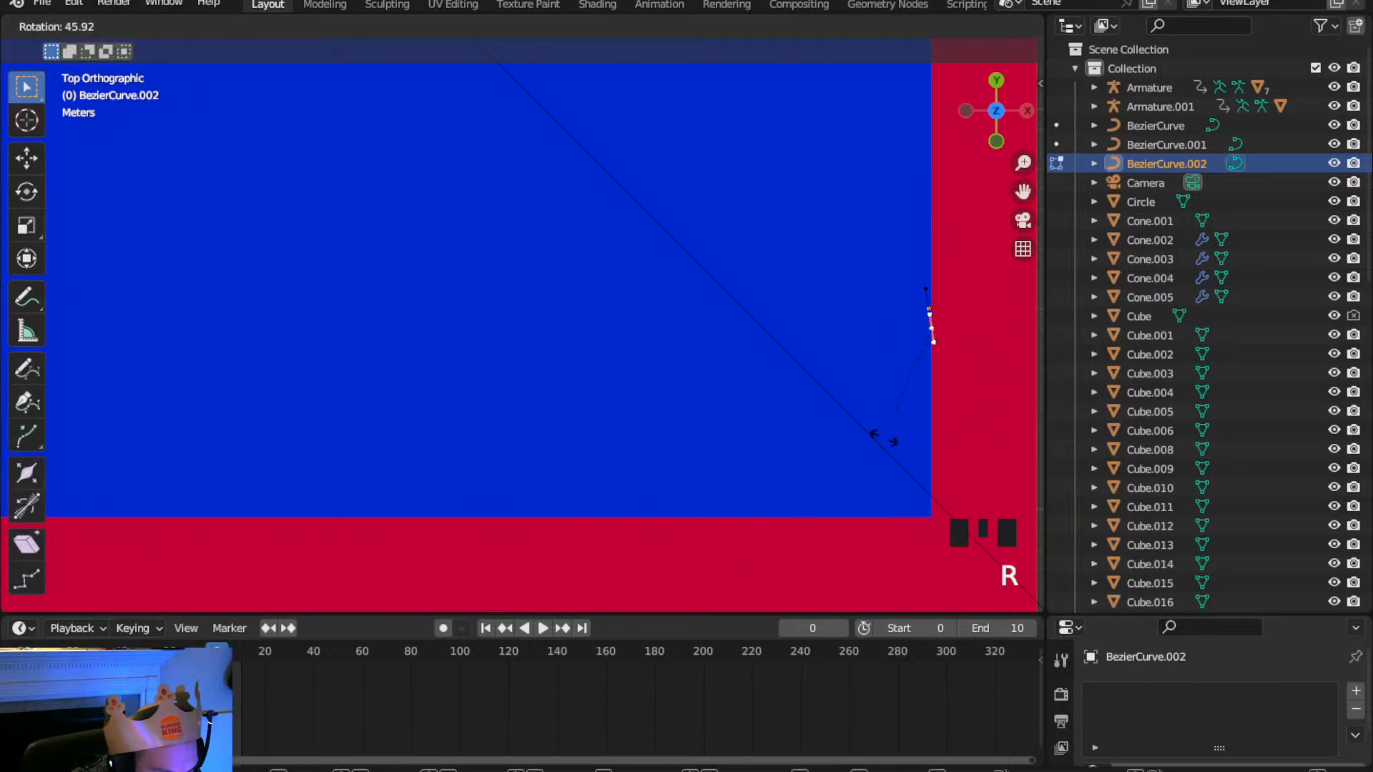
{"action": "left_click", "coordinate": [881, 436]}
{"action": "key", "text": "g"}
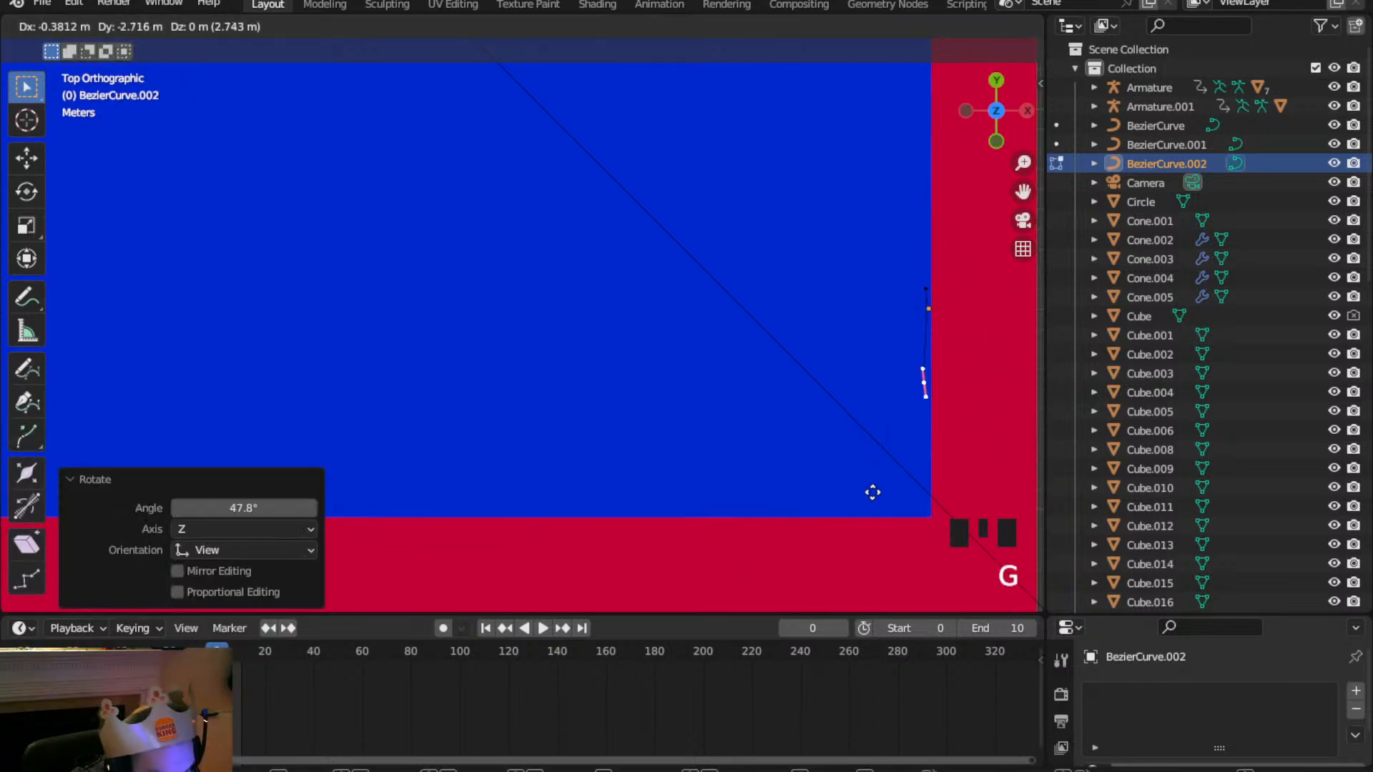
{"action": "left_click", "coordinate": [875, 576]}
Extrude the curve's end around the outer corner, rotate the new point about 93.7° and shift it about 2.38 m in X and 0.19 m in Y
{"action": "key", "text": "e"}
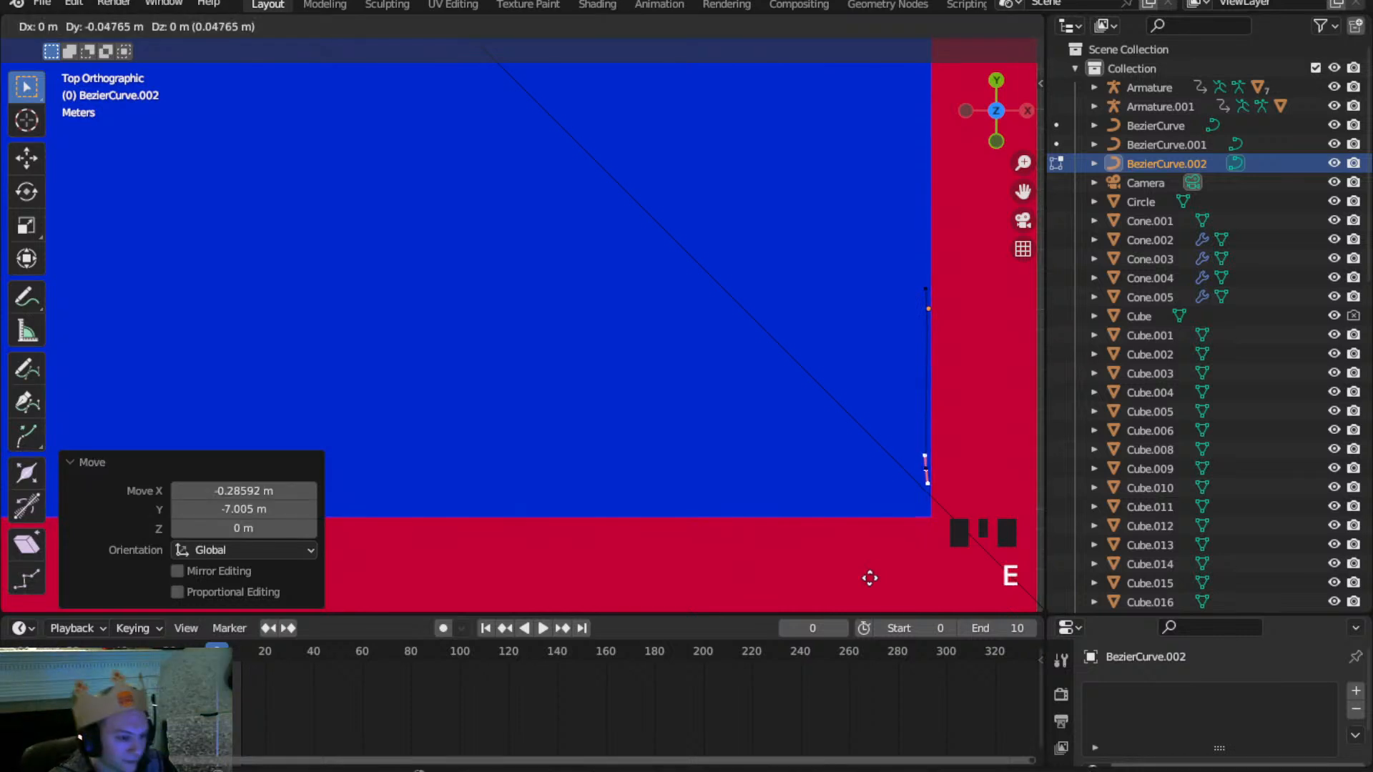
{"action": "left_click", "coordinate": [792, 51]}
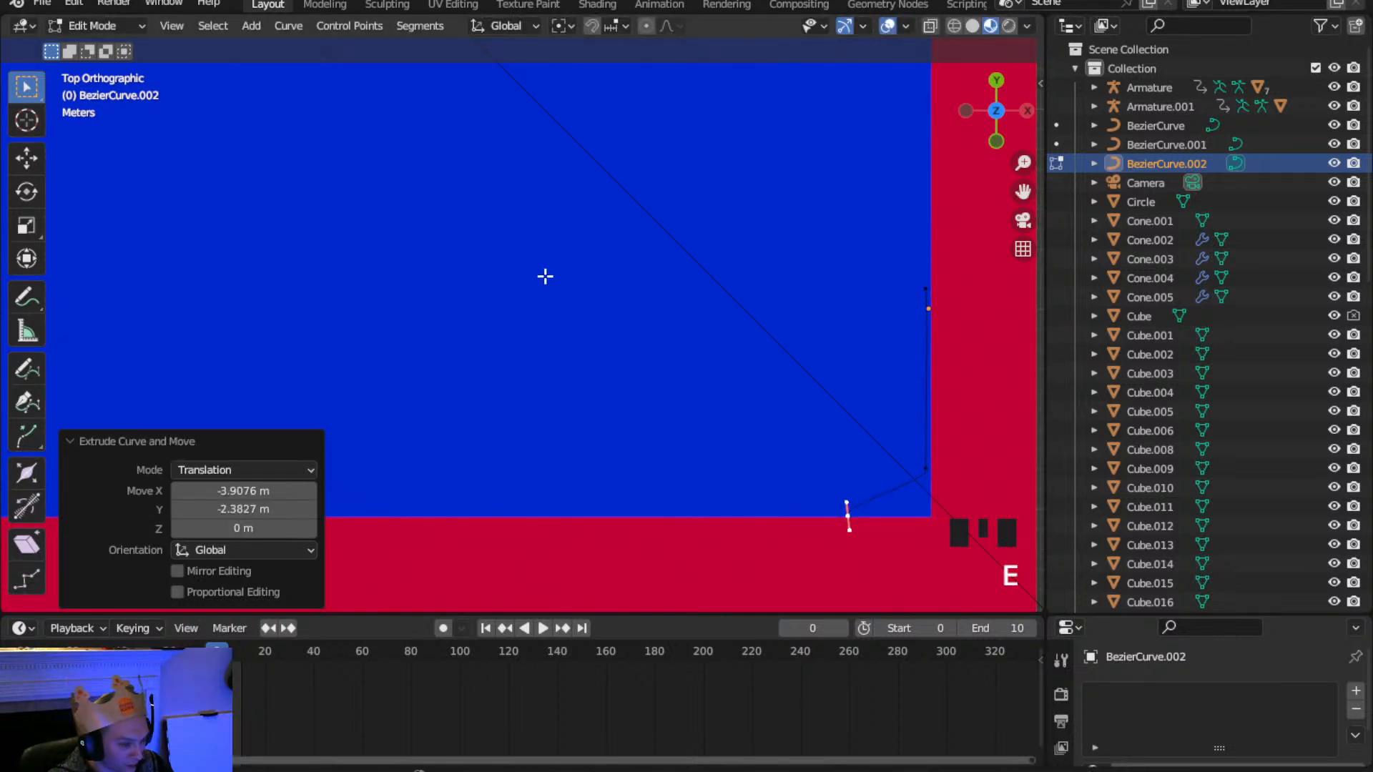
{"action": "key", "text": "r"}
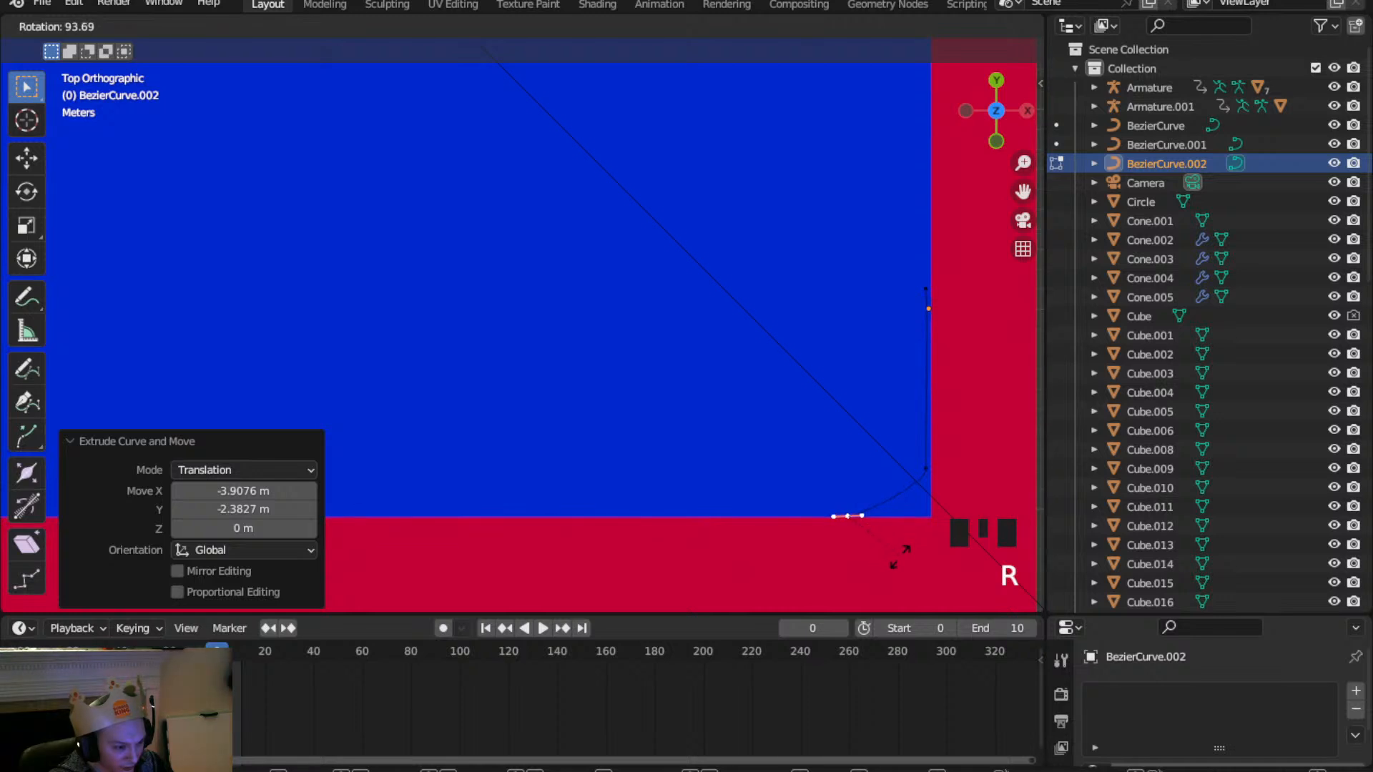
{"action": "left_click", "coordinate": [899, 556]}
{"action": "key", "text": "g"}
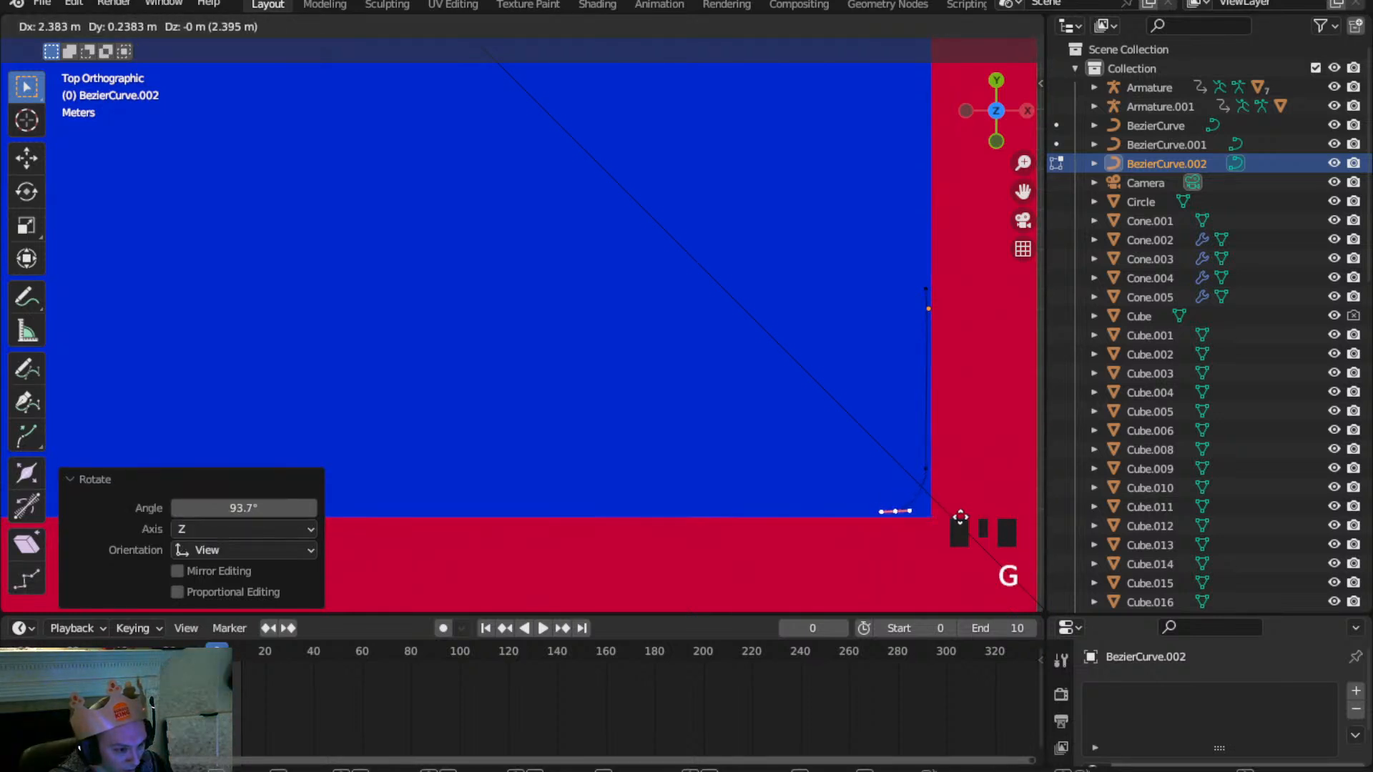
{"action": "left_click", "coordinate": [953, 521]}
Extrude the curve about -59.63 m in X along the outer wall to the neighbouring inner wall
{"action": "scroll", "coordinate": [830, 491], "scroll_direction": "down", "scroll_amount": 5}
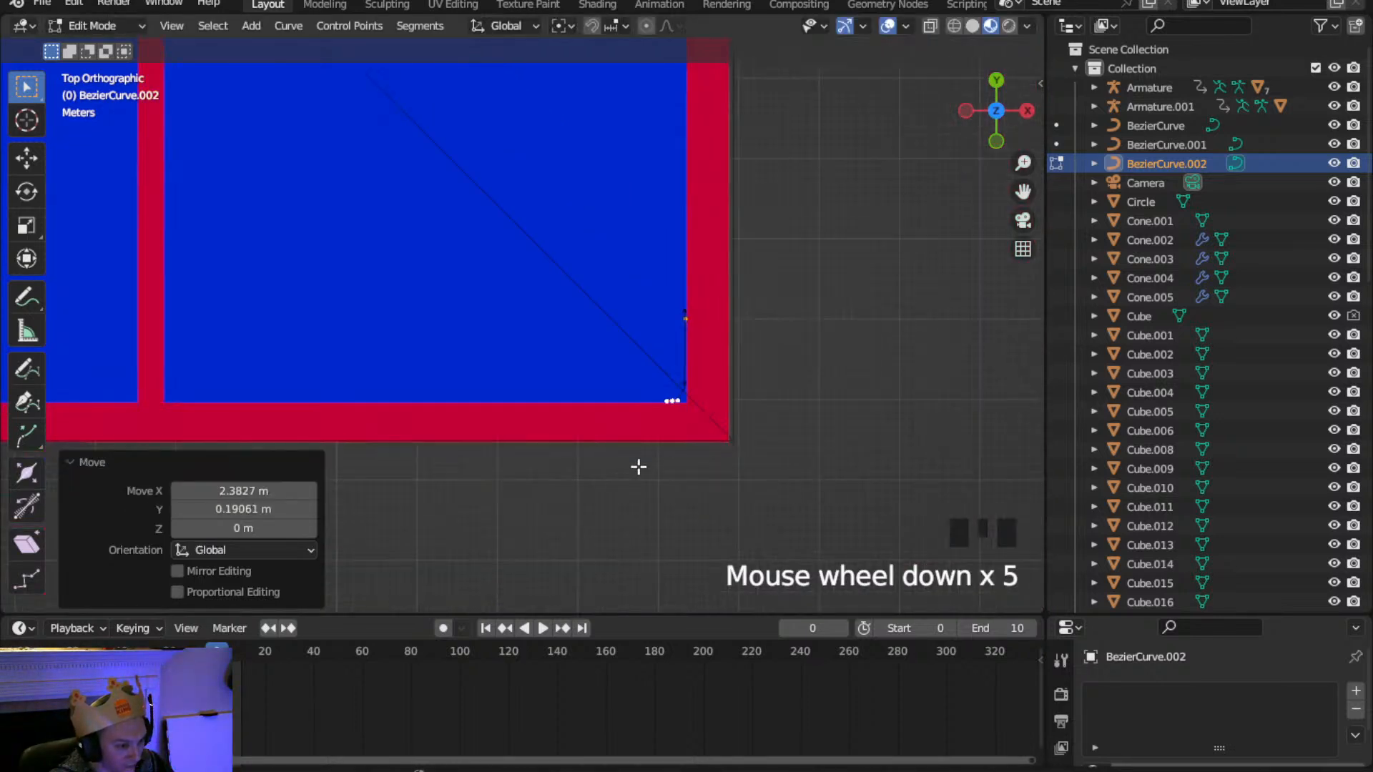
{"action": "middle_click_drag", "start_coordinate": [619, 464], "coordinate": [825, 469], "text": "shift"}
{"action": "scroll", "coordinate": [619, 432], "scroll_direction": "down", "scroll_amount": 3}
{"action": "mouse_move", "coordinate": [619, 432]}
{"action": "middle_mouse_down", "text": "shift"}
{"action": "mouse_move", "coordinate": [641, 460]}
{"action": "mouse_move", "coordinate": [622, 445]}
{"action": "middle_mouse_up", "text": "shift"}
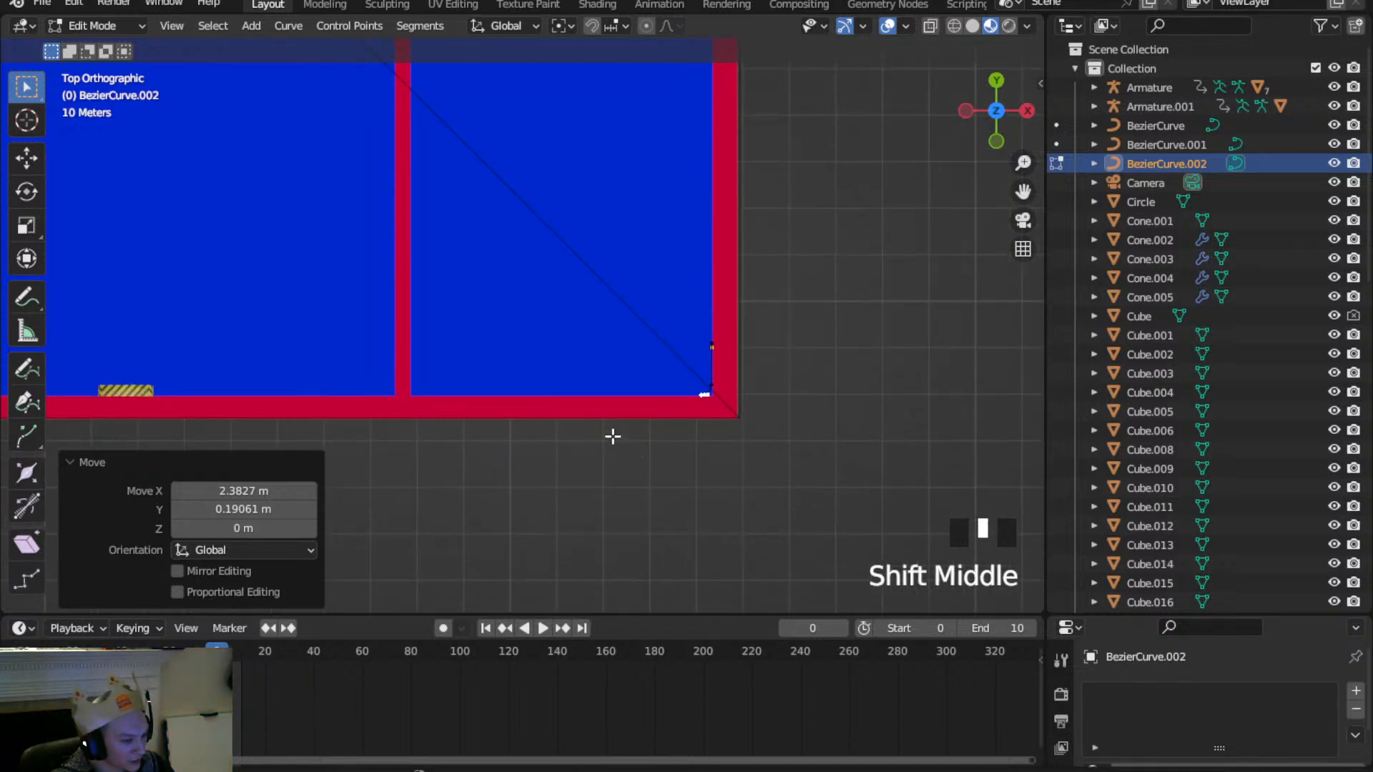
{"action": "key", "text": "e"}
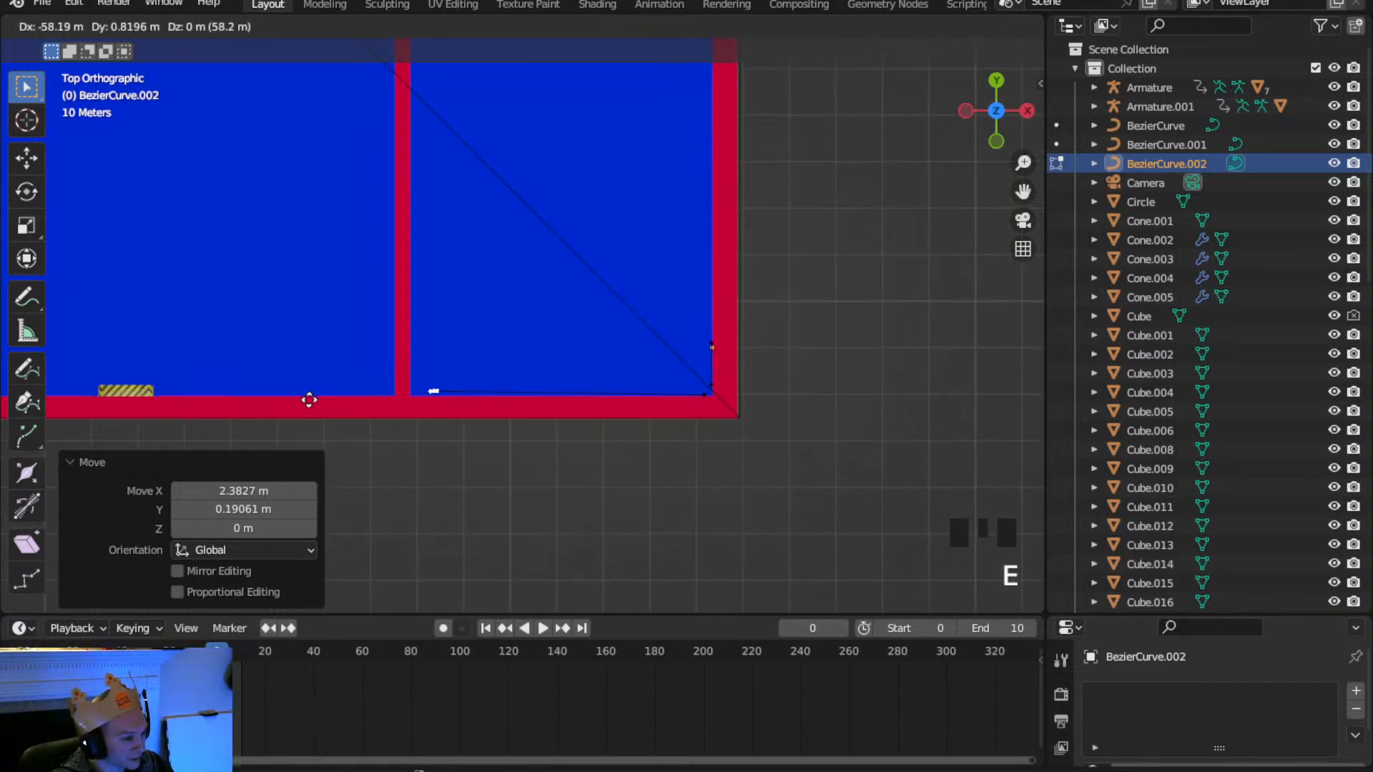
{"action": "left_click", "coordinate": [304, 403]}
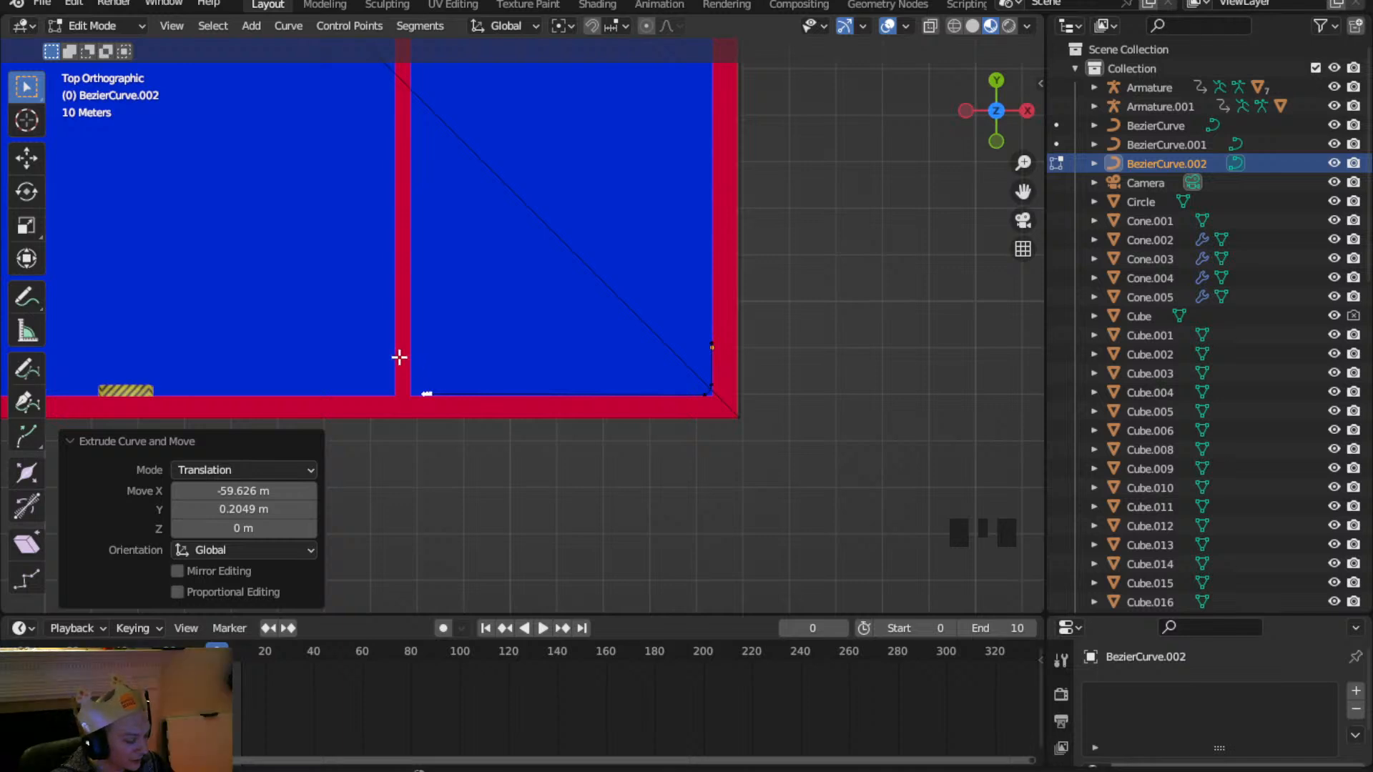
Extrude the curve about -3.48 m in X and 13.93 m in Y onto the inner wall and rotate the new point about 96.6°
{"action": "key", "text": "e"}
{"action": "left_click", "coordinate": [355, 276]}
{"action": "key", "text": "r"}
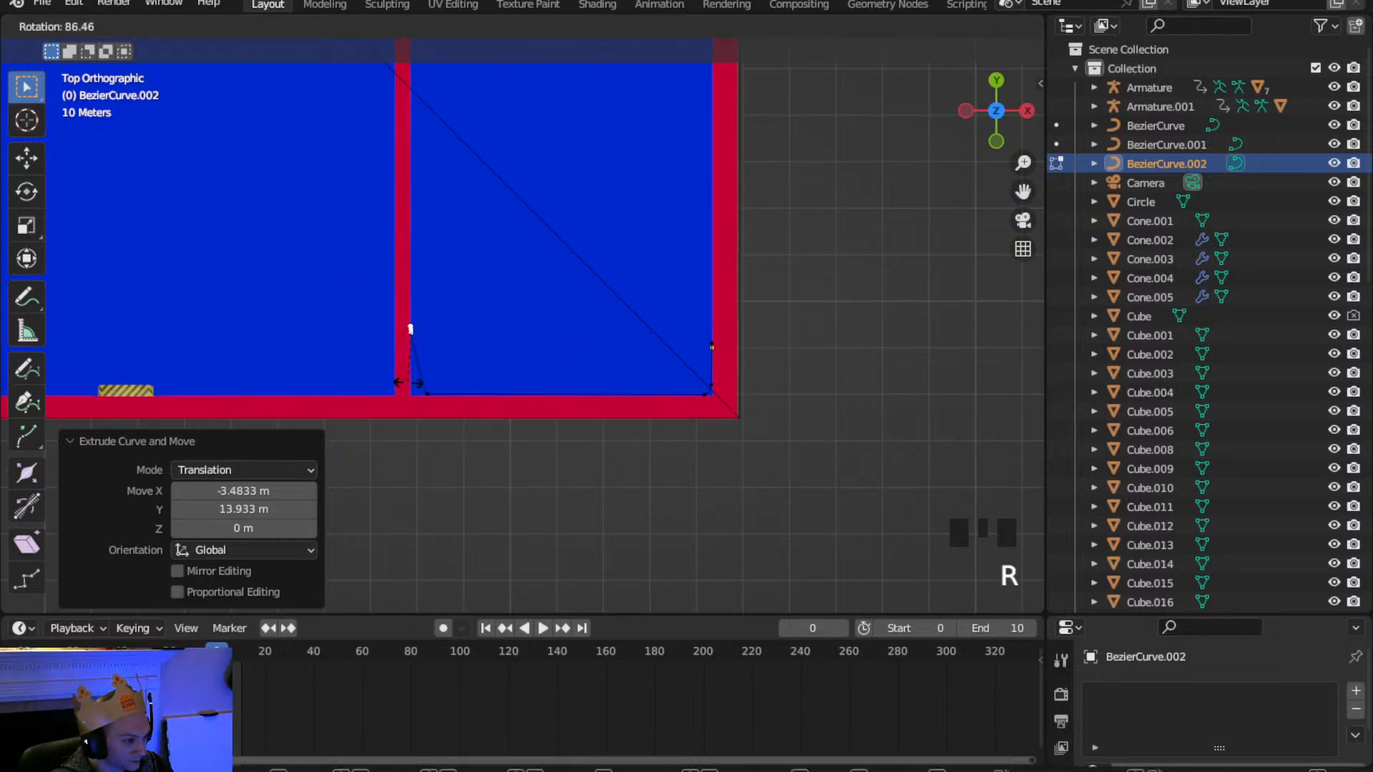
{"action": "left_click", "coordinate": [398, 383]}
Extrude two more curve segments along the long inner wall, about 127.46 m and 197.5 m in Y
{"action": "middle_click_drag", "start_coordinate": [399, 377], "coordinate": [506, 512], "text": "shift"}
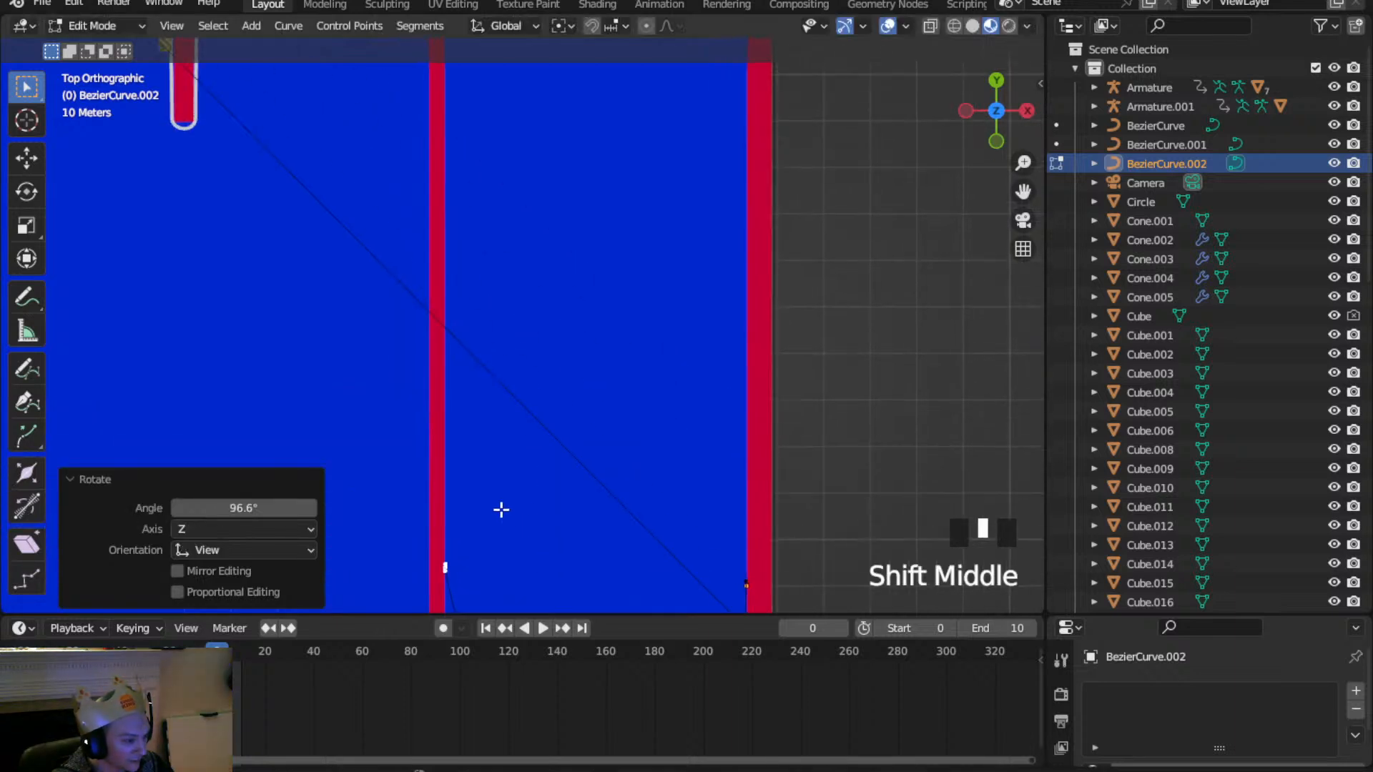
{"action": "scroll", "coordinate": [501, 510], "scroll_direction": "down", "scroll_amount": 2}
{"action": "key", "text": "e"}
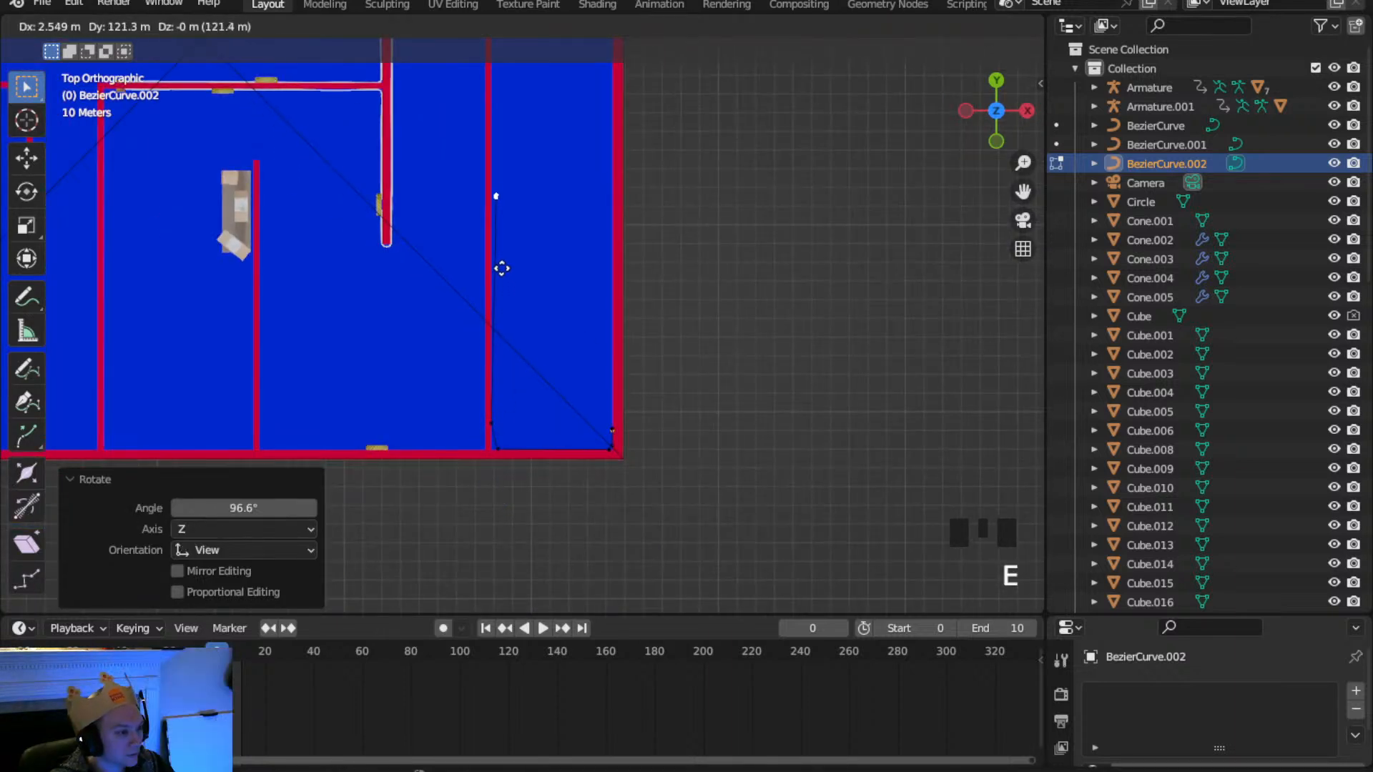
{"action": "left_click", "coordinate": [498, 259]}
{"action": "middle_click_drag", "start_coordinate": [499, 258], "coordinate": [582, 147], "text": "shift"}
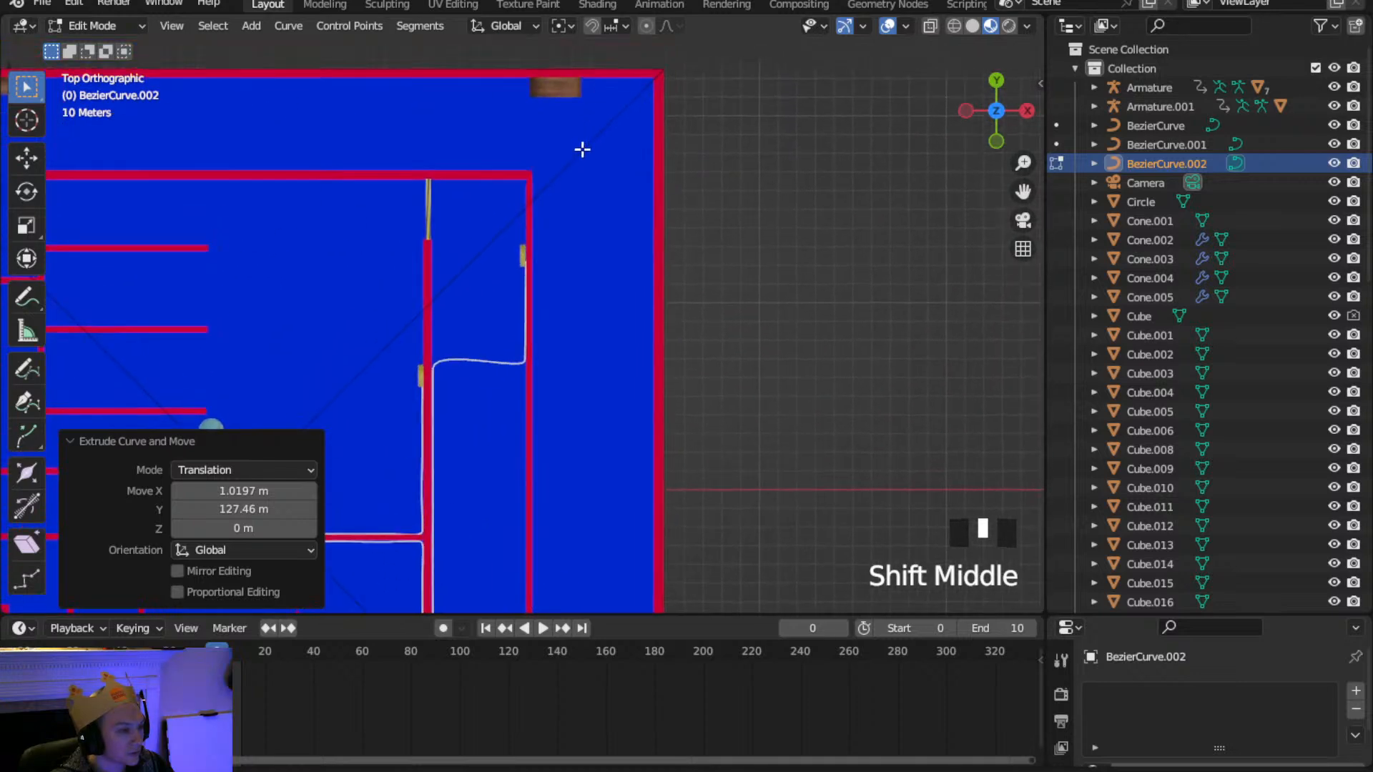
{"action": "scroll", "coordinate": [548, 276], "scroll_direction": "down", "scroll_amount": 2}
{"action": "key", "text": "e"}
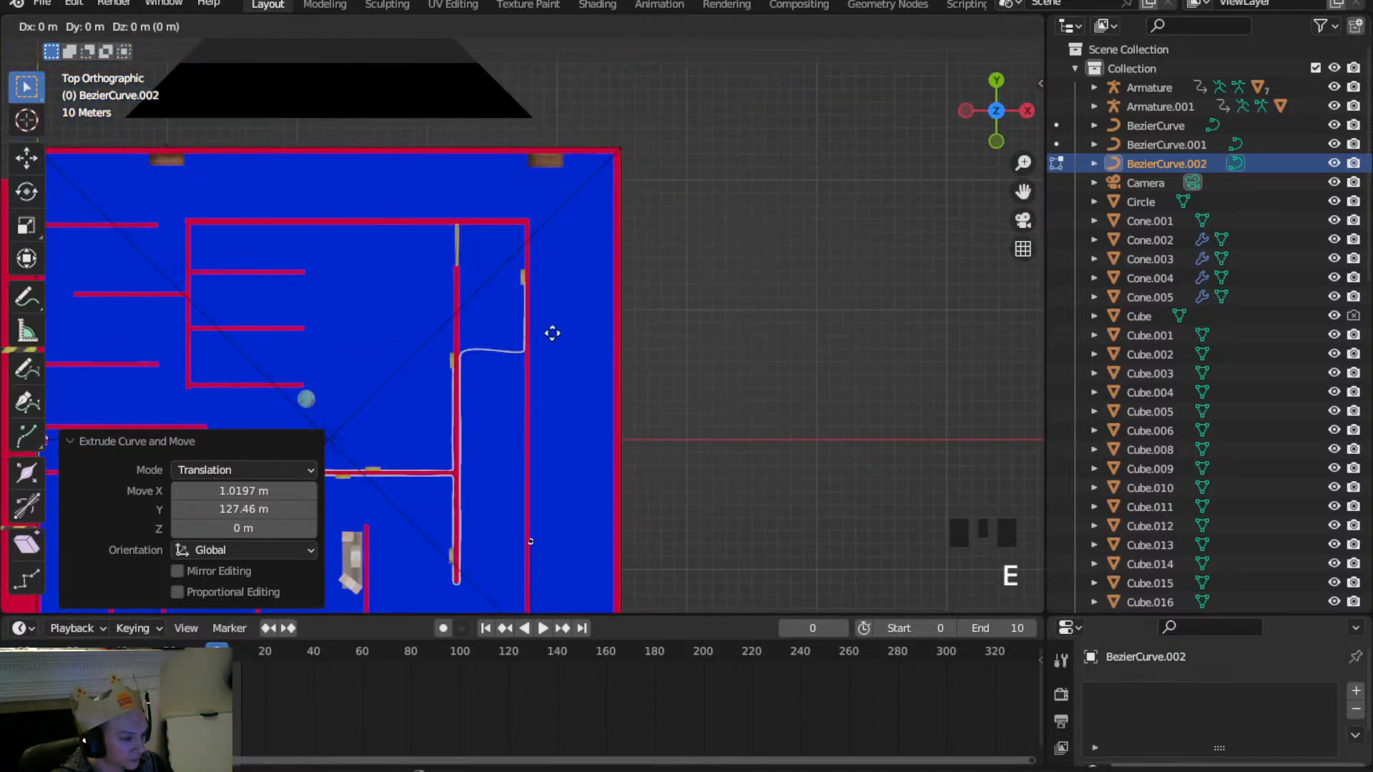
{"action": "left_click", "coordinate": [530, 283]}
Extrude the curve about -0.49 m in X and 50.16 m in Y to the far corner of the inner wall
{"action": "scroll", "coordinate": [551, 183], "scroll_direction": "up", "scroll_amount": 5}
{"action": "middle_click_drag", "start_coordinate": [582, 221], "coordinate": [650, 438], "text": "shift"}
{"action": "scroll", "coordinate": [629, 450], "scroll_direction": "up", "scroll_amount": 1}
{"action": "key", "text": "e"}
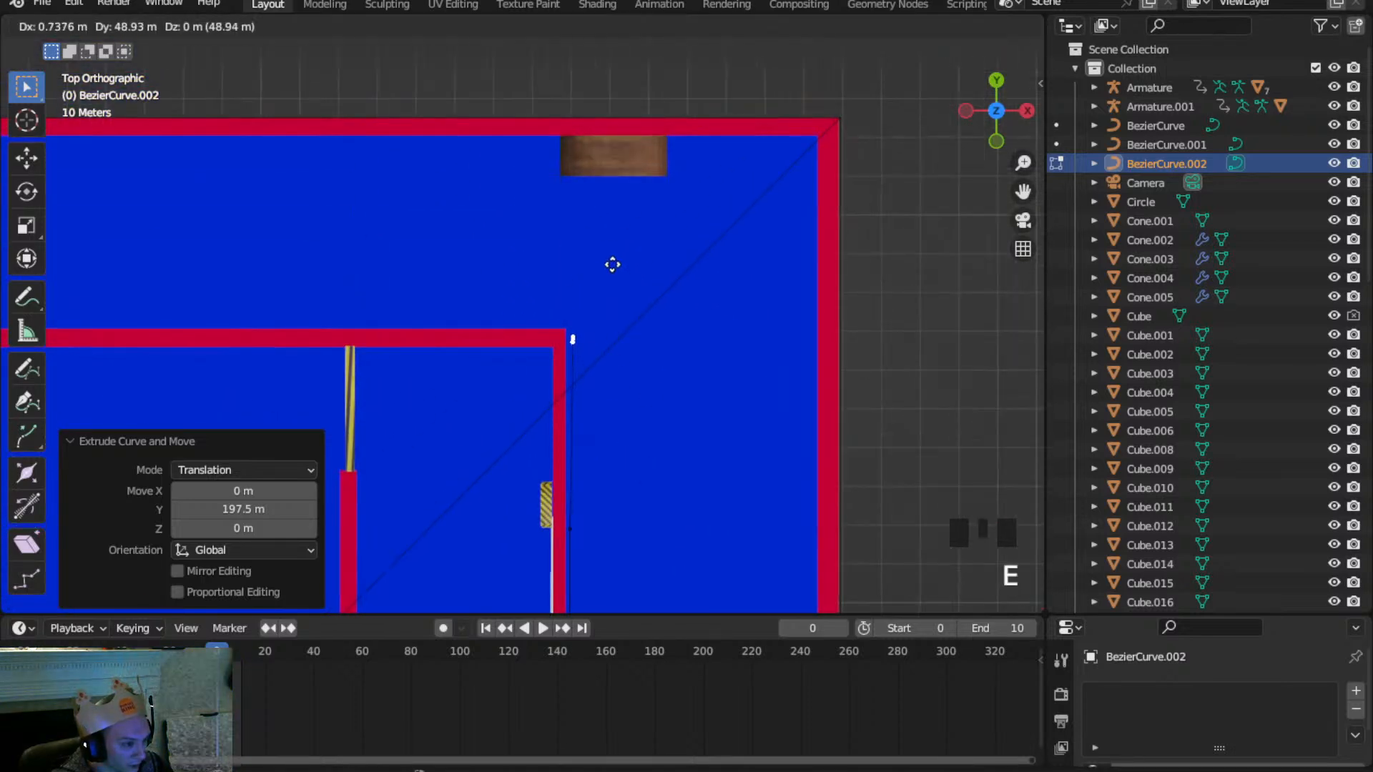
{"action": "left_click", "coordinate": [607, 258]}
Extrude the curve around the inner wall's corner, rotate the new point about -96° and move it about 0.26 m in X and -1.85 m in Y
{"action": "scroll", "coordinate": [590, 322], "scroll_direction": "up", "scroll_amount": 5}
{"action": "key", "text": "e"}
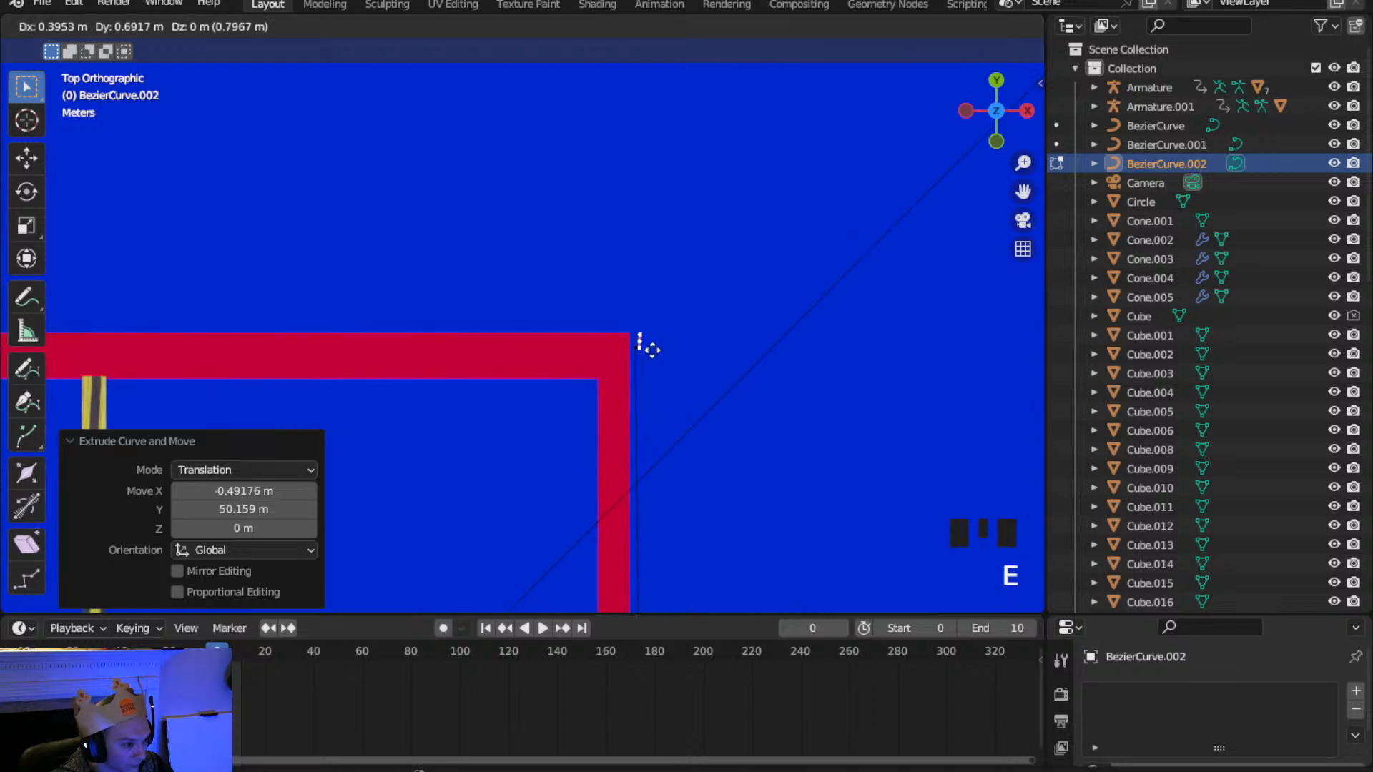
{"action": "left_click", "coordinate": [627, 319]}
{"action": "scroll", "coordinate": [672, 371], "scroll_direction": "up", "scroll_amount": 4}
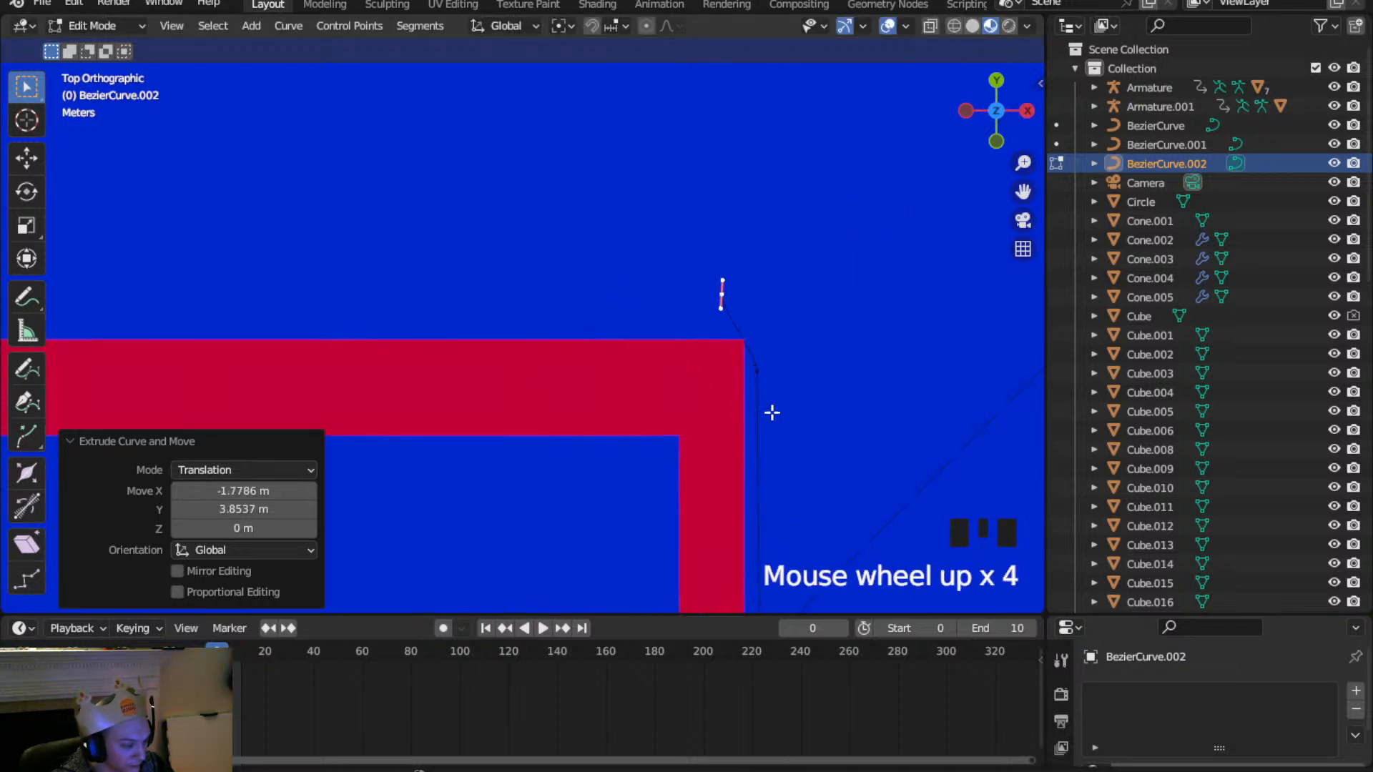
{"action": "key", "text": "r"}
{"action": "left_click", "coordinate": [779, 245]}
{"action": "scroll", "coordinate": [772, 276], "scroll_direction": "up", "scroll_amount": 2}
{"action": "middle_click_drag", "start_coordinate": [772, 276], "coordinate": [702, 304], "text": "shift"}
{"action": "middle_click_drag", "start_coordinate": [686, 380], "coordinate": [674, 381], "text": "shift"}
{"action": "key", "text": "g"}
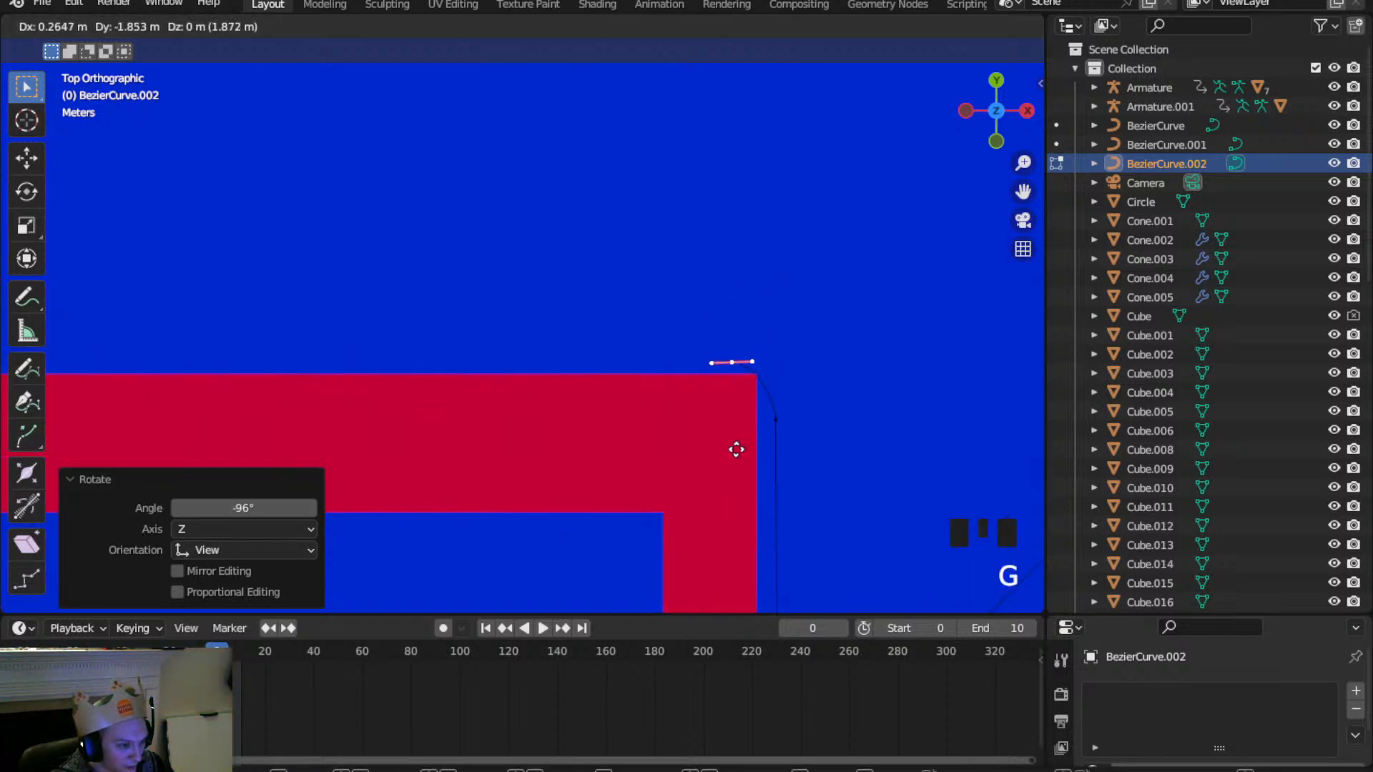
{"action": "left_click", "coordinate": [735, 450]}
Subdivide the curve segment at the wall corner and move the new middle point outward about 0.2 m in X and 0.53 m in Y
{"action": "left_click", "coordinate": [785, 419], "text": "shift"}
{"action": "right_click", "coordinate": [747, 343]}
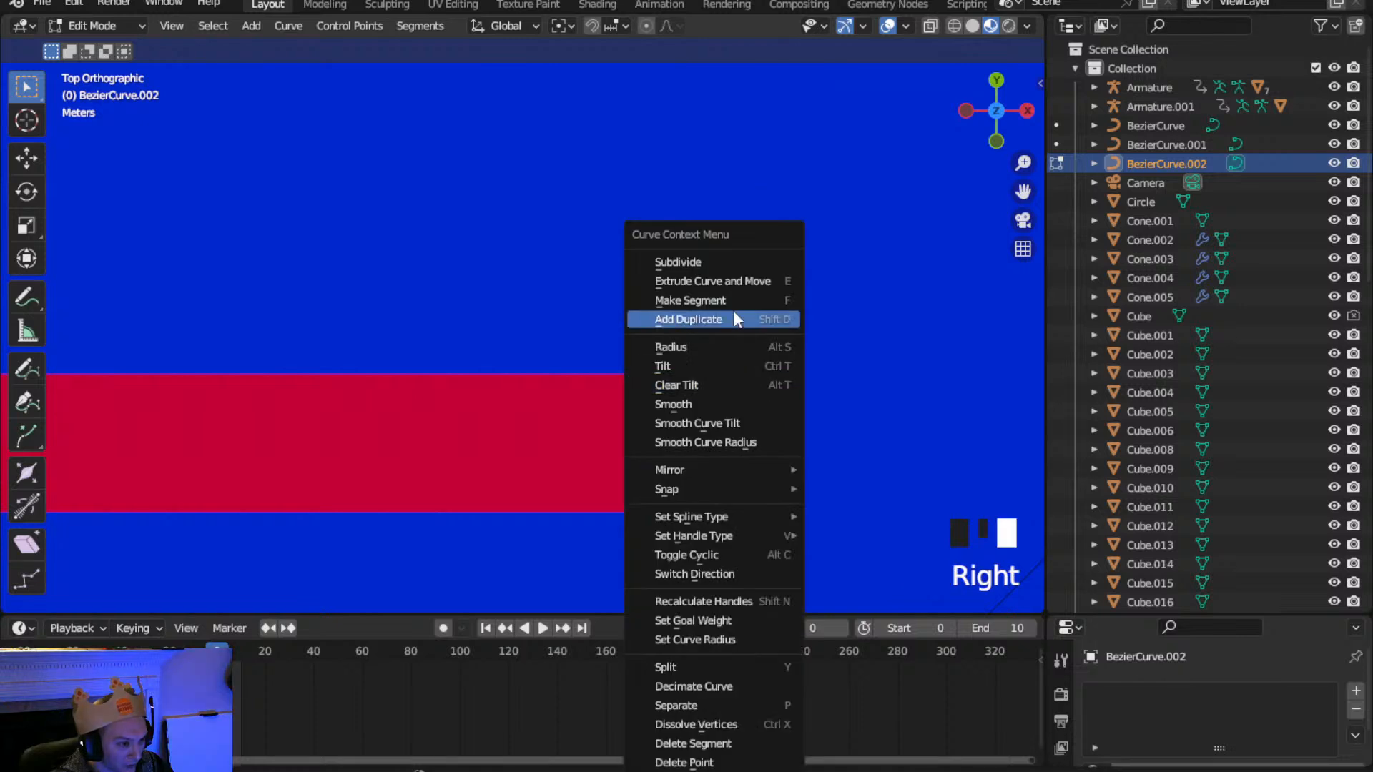
{"action": "left_click", "coordinate": [721, 260]}
{"action": "left_click", "coordinate": [820, 398]}
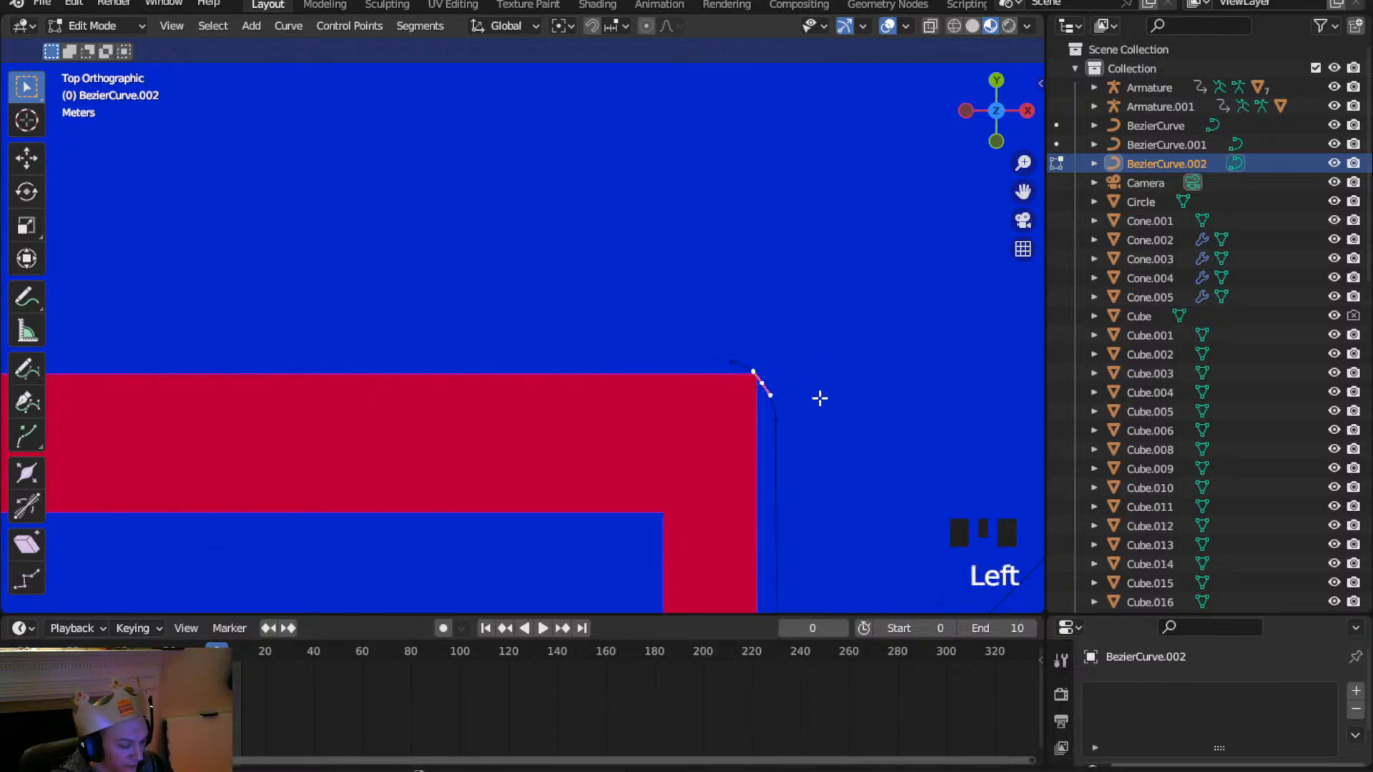
{"action": "key", "text": "g"}
{"action": "left_click", "coordinate": [826, 371]}
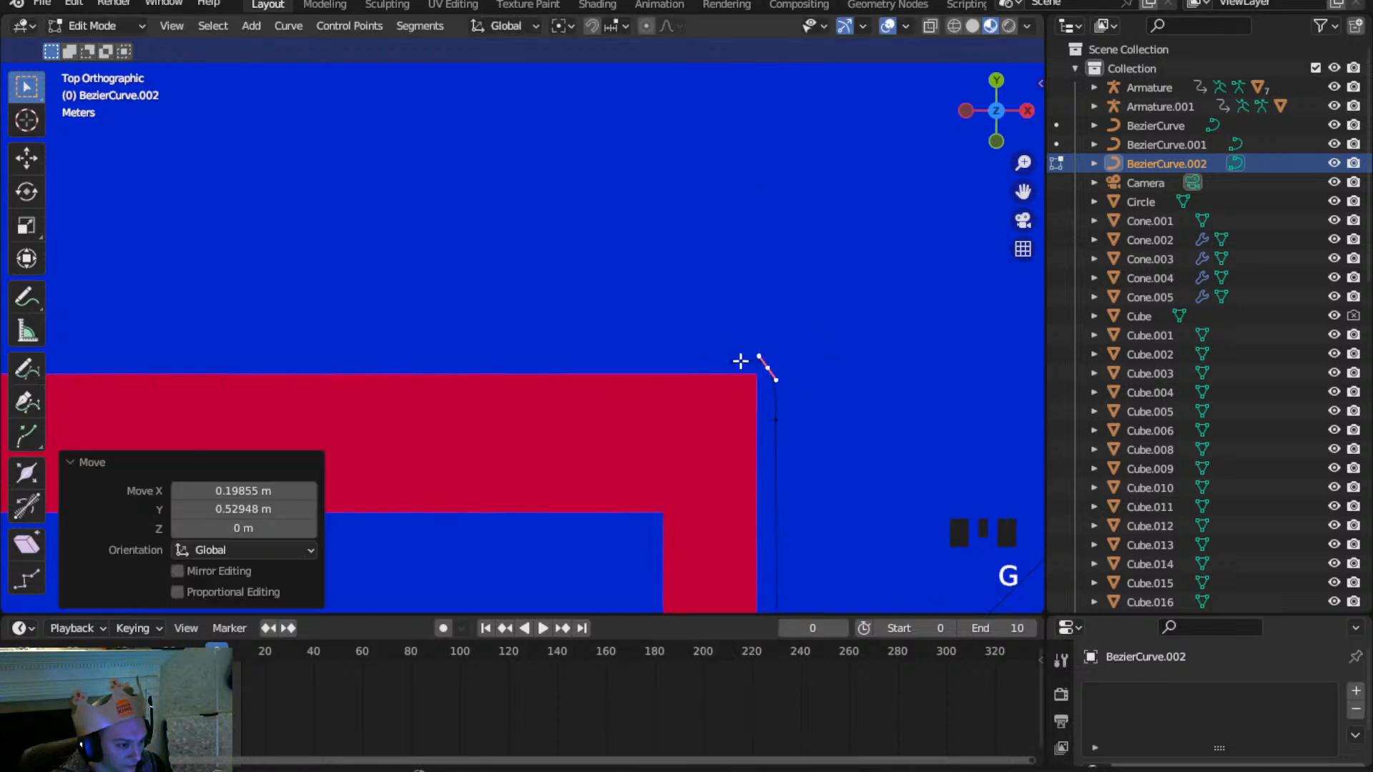
Extrude the curve's end point about -215.85 m in X and 2.2 m in Y along the horizontal inner wall
{"action": "left_click", "coordinate": [641, 365]}
{"action": "scroll", "coordinate": [522, 319], "scroll_direction": "down", "scroll_amount": 7}
{"action": "middle_click_drag", "start_coordinate": [331, 340], "coordinate": [256, 362], "text": "shift"}
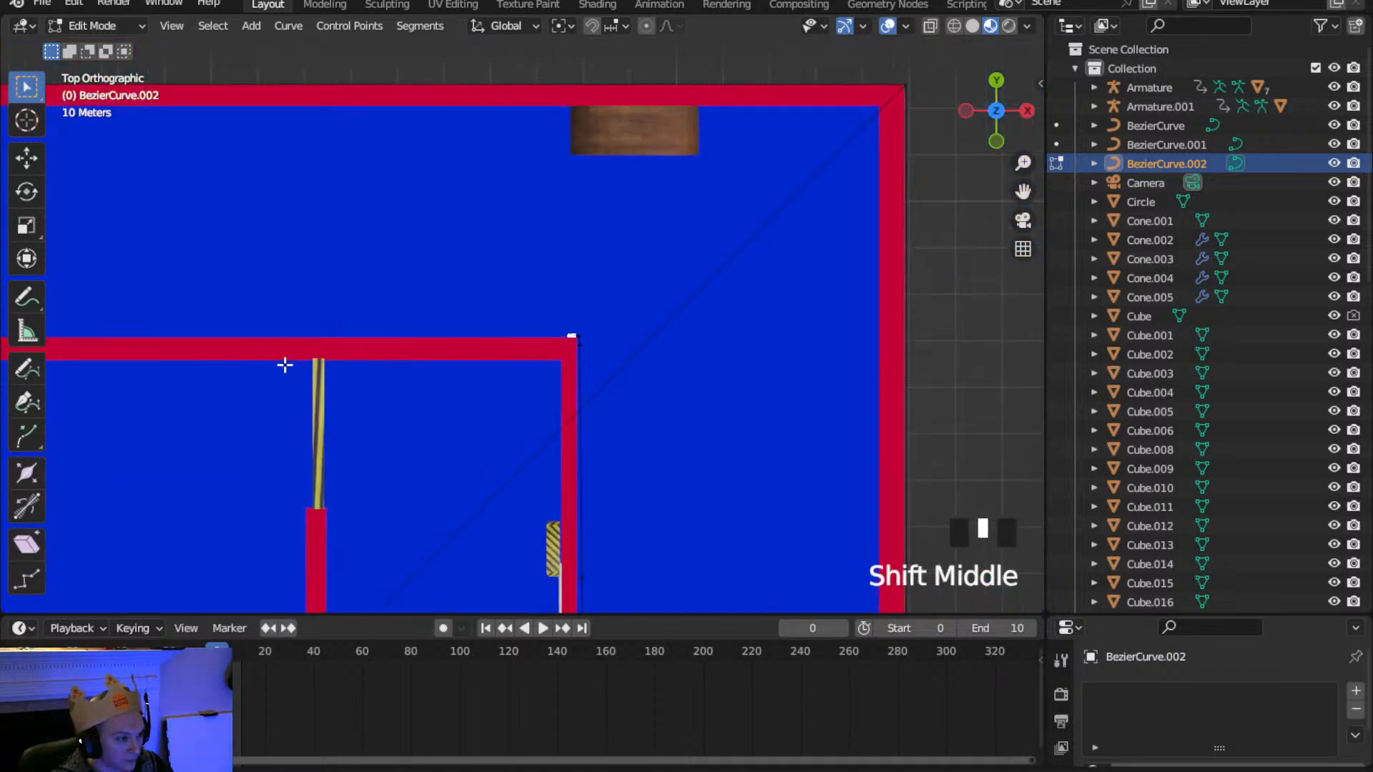
{"action": "scroll", "coordinate": [519, 374], "scroll_direction": "down", "scroll_amount": 5}
{"action": "scroll", "coordinate": [521, 376], "scroll_direction": "down", "scroll_amount": 2}
{"action": "key", "text": "e"}
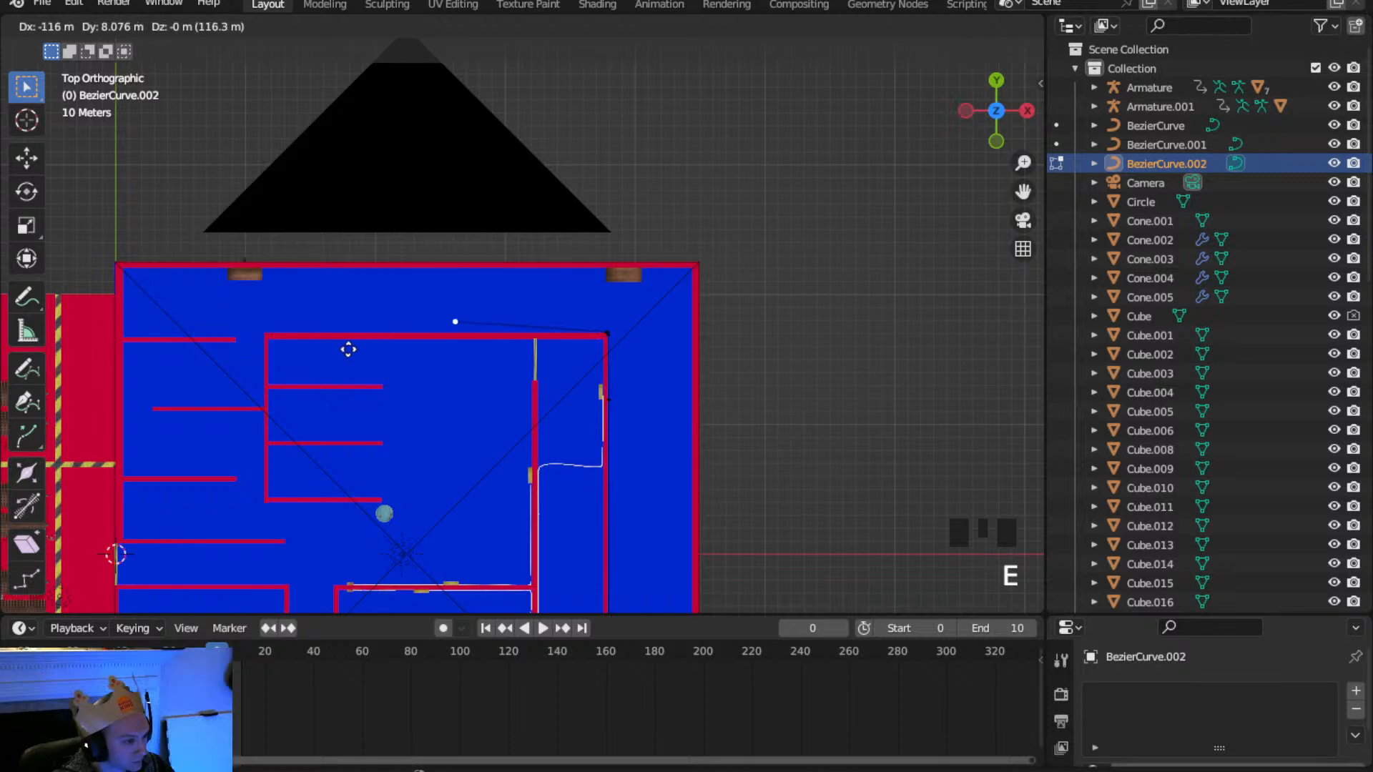
{"action": "left_click", "coordinate": [228, 358]}
Move the curve point just past the wall corner about -0.34 m in X and 0.23 m in Y to clear the wall
{"action": "scroll", "coordinate": [579, 374], "scroll_direction": "up", "scroll_amount": 6}
{"action": "scroll", "coordinate": [788, 380], "scroll_direction": "up", "scroll_amount": 4}
{"action": "middle_click_drag", "start_coordinate": [840, 381], "coordinate": [459, 398], "text": "shift"}
{"action": "scroll", "coordinate": [703, 396], "scroll_direction": "up", "scroll_amount": 4}
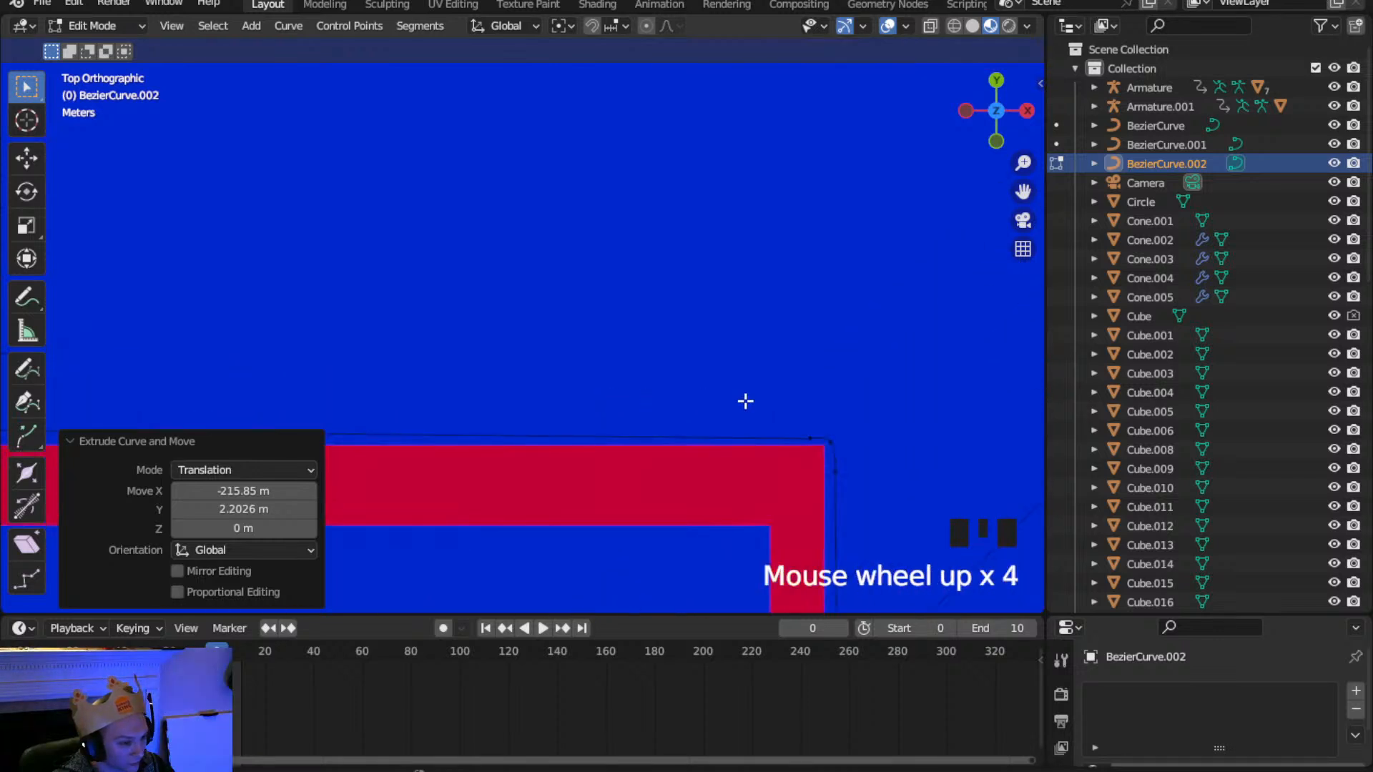
{"action": "left_click", "coordinate": [812, 434]}
{"action": "key", "text": "g"}
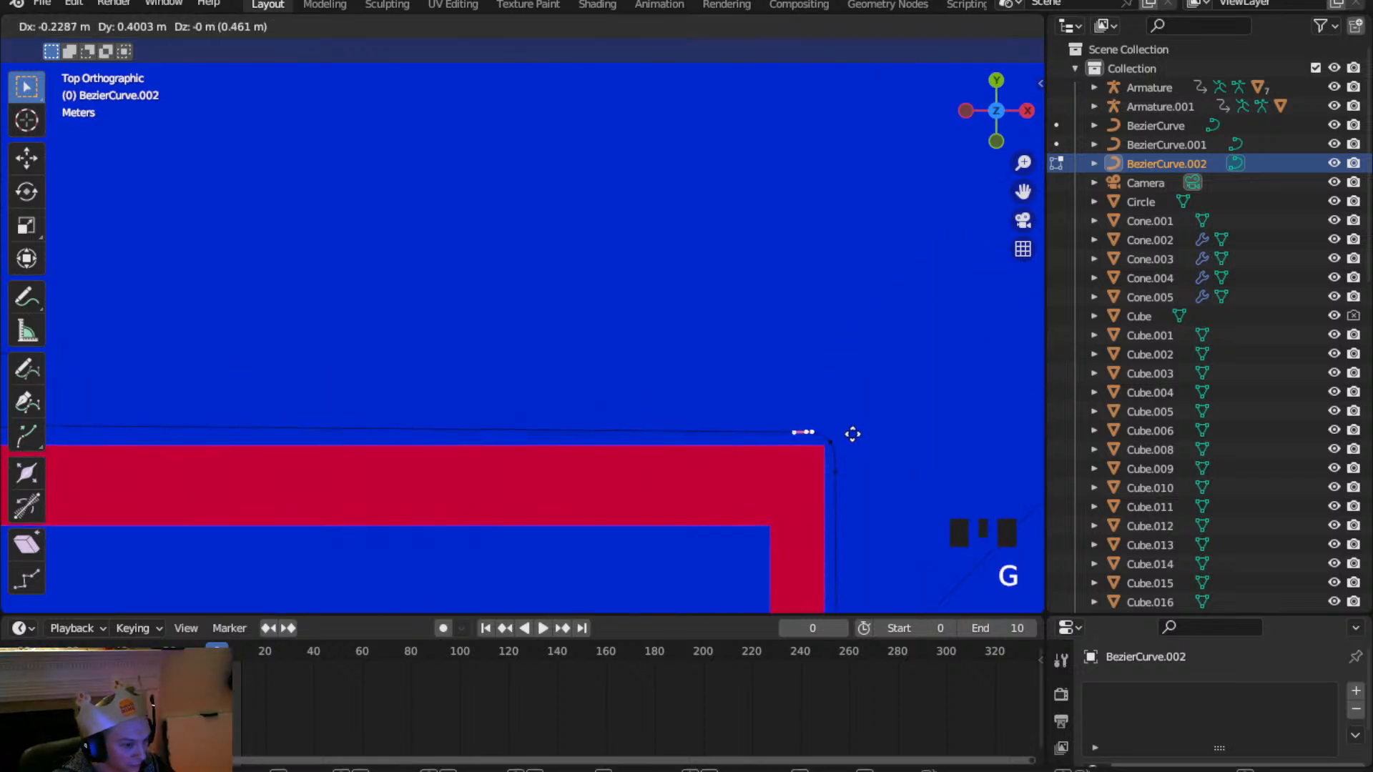
{"action": "left_click", "coordinate": [849, 438]}
{"action": "scroll", "coordinate": [555, 410], "scroll_direction": "down", "scroll_amount": 2}
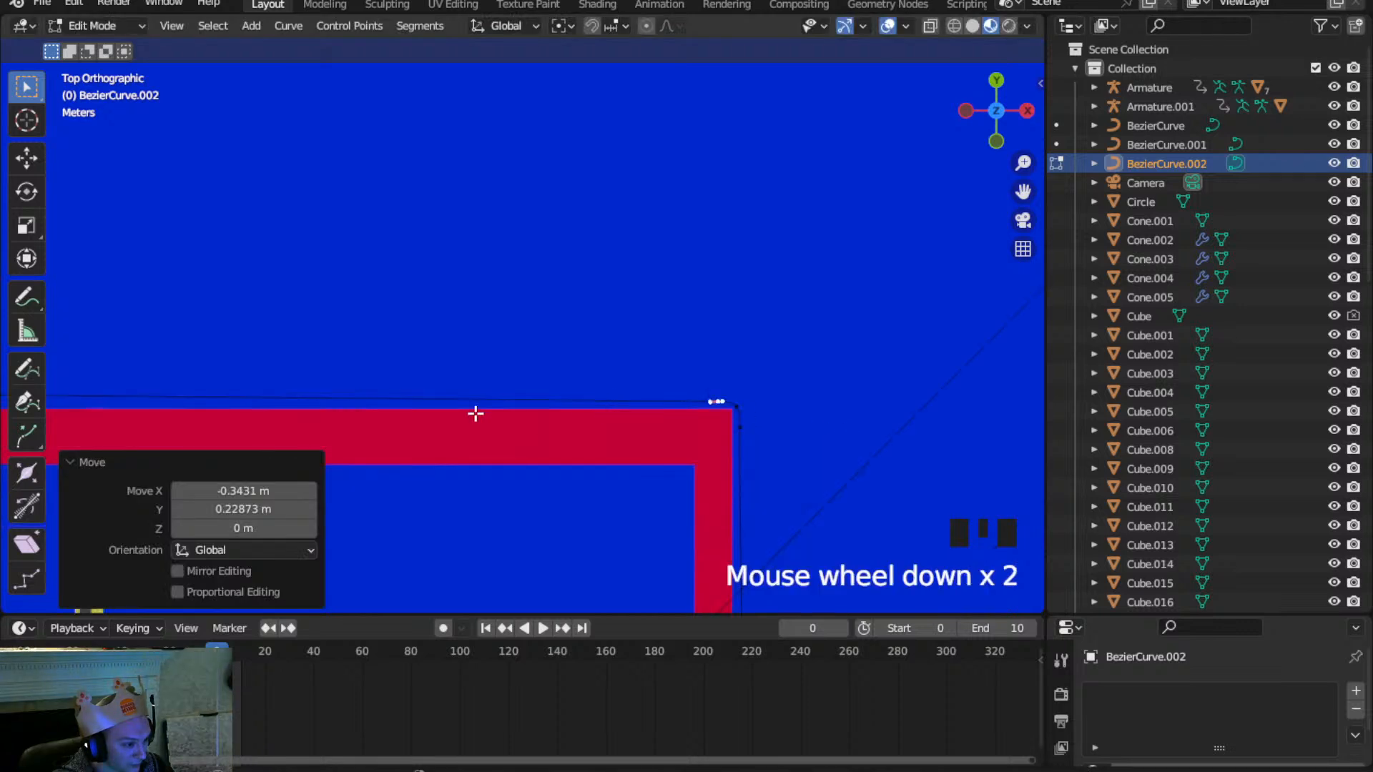
{"action": "middle_click_drag", "start_coordinate": [555, 411], "coordinate": [897, 394], "text": "shift"}
{"action": "scroll", "coordinate": [706, 378], "scroll_direction": "down", "scroll_amount": 5}
{"action": "scroll", "coordinate": [430, 325], "scroll_direction": "down", "scroll_amount": 3, "text": "shift"}
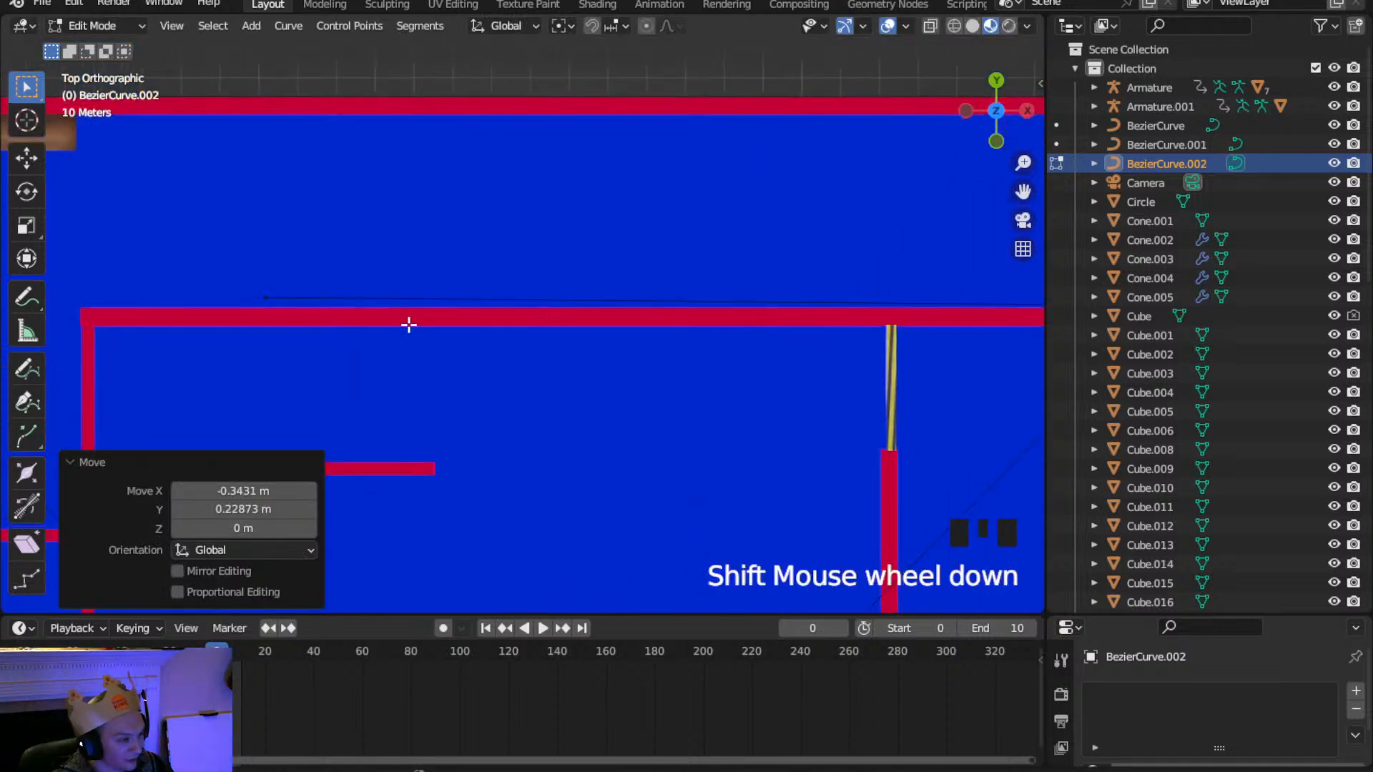
Move the curve's end point about 0.97 m in X and -2.12 m in Y to bring it close to the horizontal wall
{"action": "left_click", "coordinate": [278, 295]}
{"action": "scroll", "coordinate": [285, 317], "scroll_direction": "up", "scroll_amount": 2}
{"action": "middle_click_drag", "start_coordinate": [285, 317], "coordinate": [672, 377], "text": "shift"}
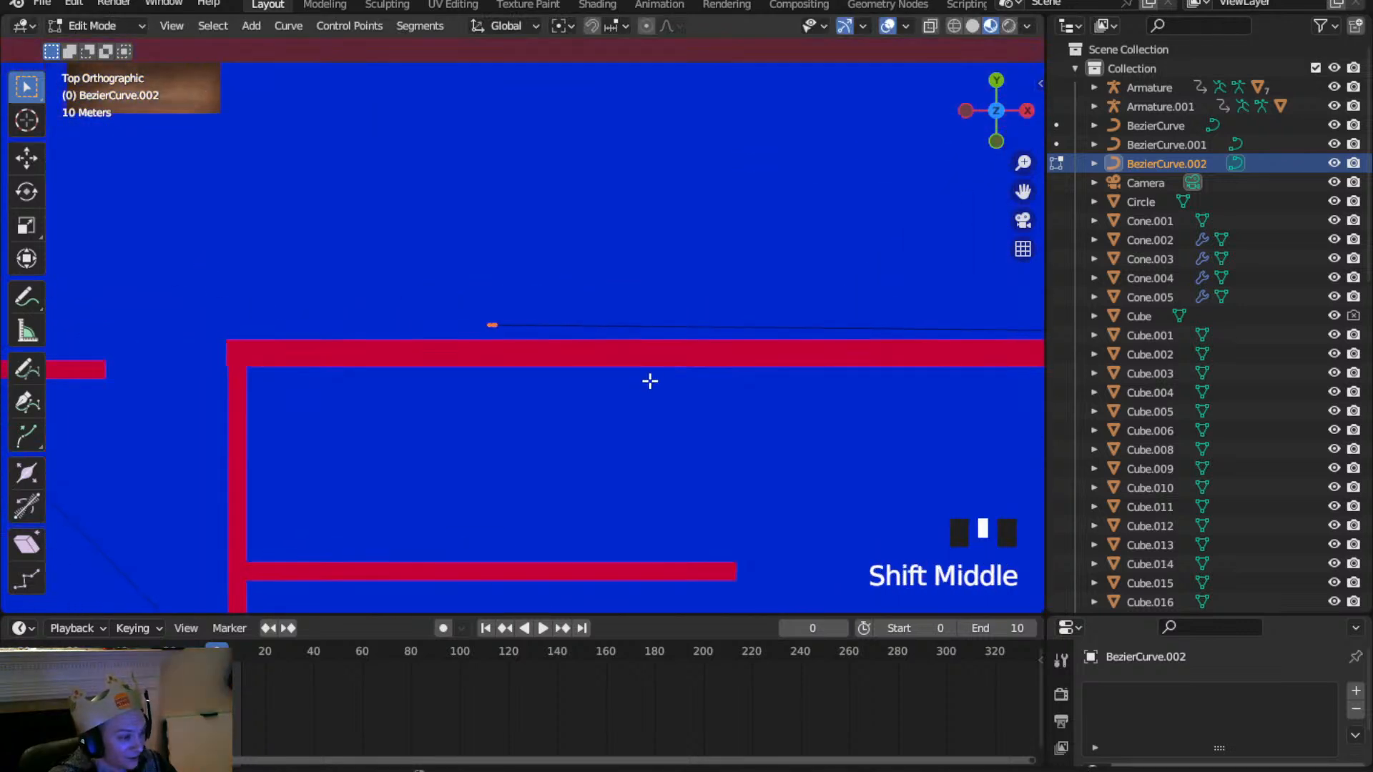
{"action": "scroll", "coordinate": [464, 377], "scroll_direction": "up", "scroll_amount": 3}
{"action": "scroll", "coordinate": [490, 370], "scroll_direction": "up", "scroll_amount": 3}
{"action": "key", "text": "g"}
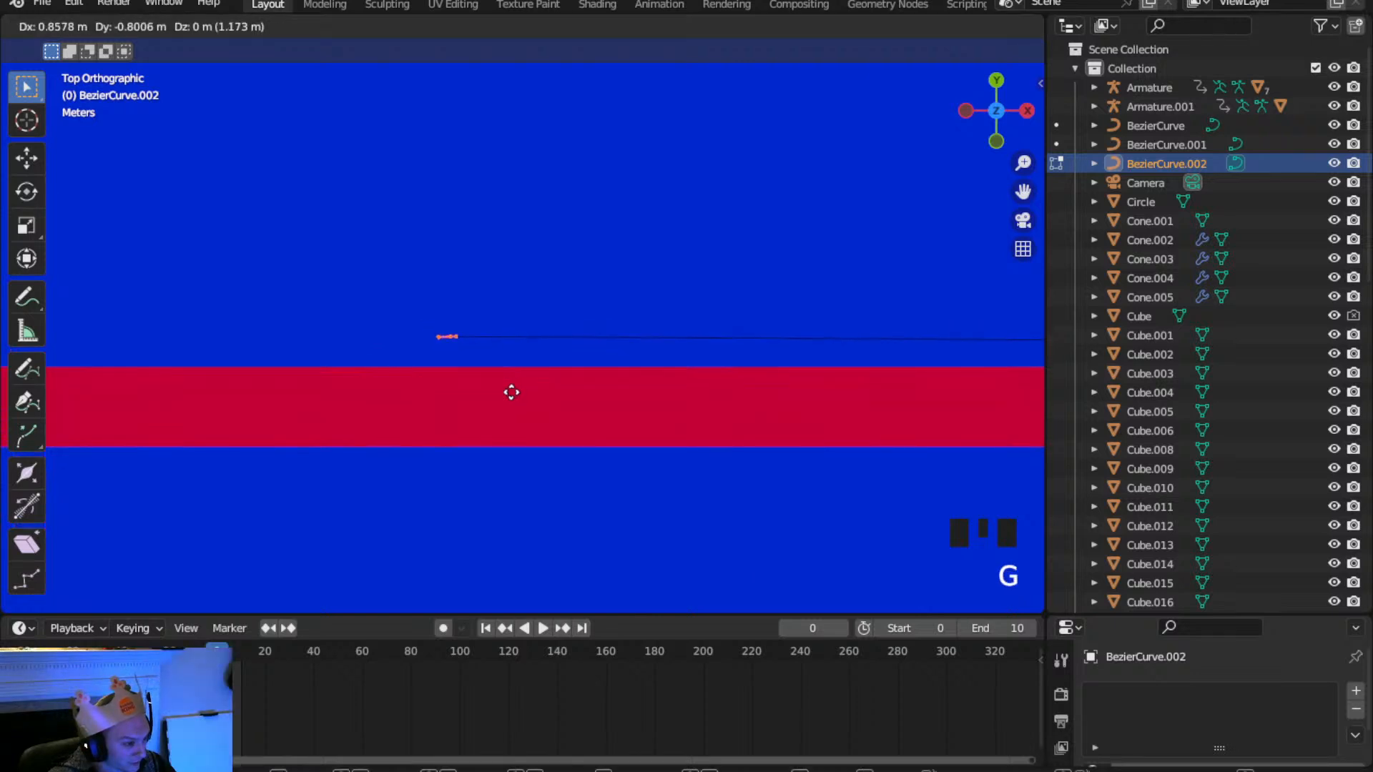
{"action": "left_click", "coordinate": [512, 411]}
{"action": "scroll", "coordinate": [512, 412], "scroll_direction": "down", "scroll_amount": 6}
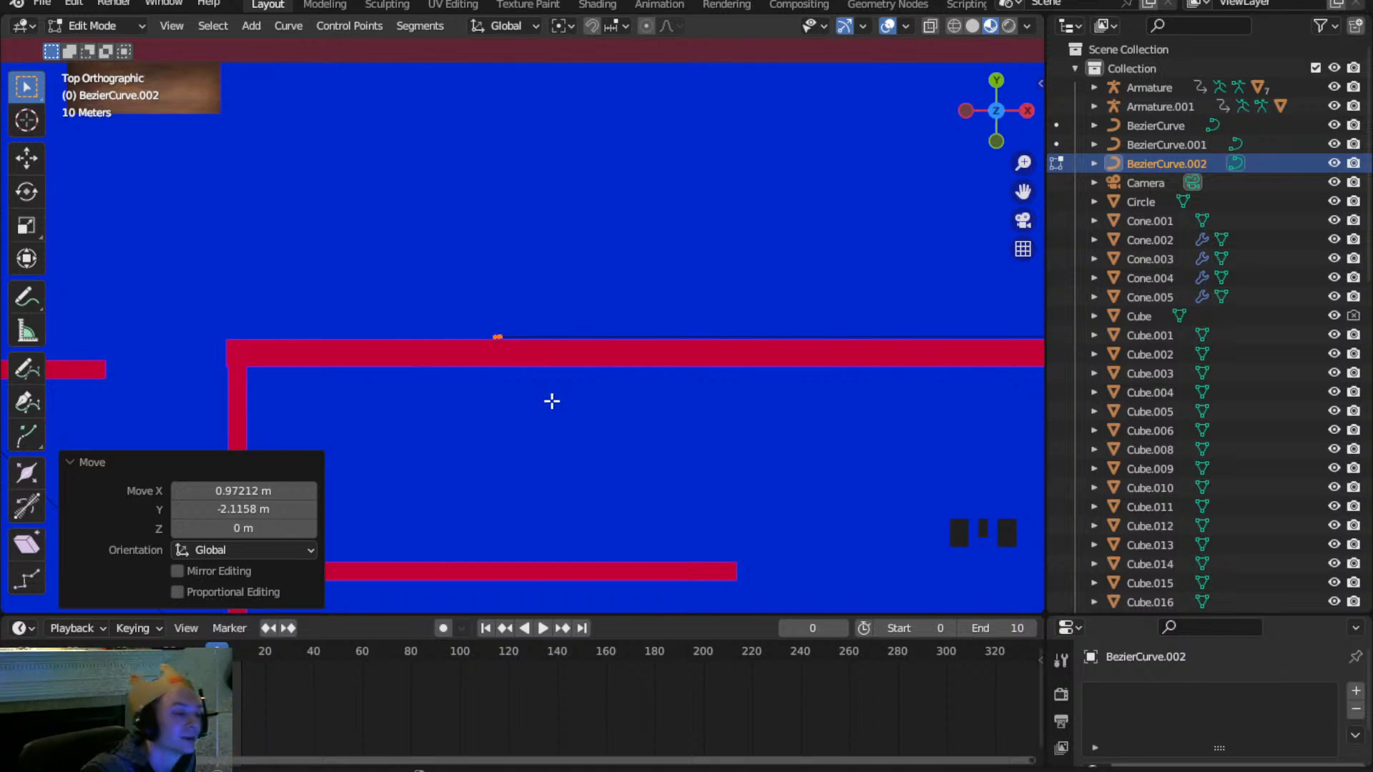
Enlarge the Properties editor to make room for the curve's settings
{"action": "scroll", "coordinate": [551, 401], "scroll_direction": "up", "scroll_amount": 2}
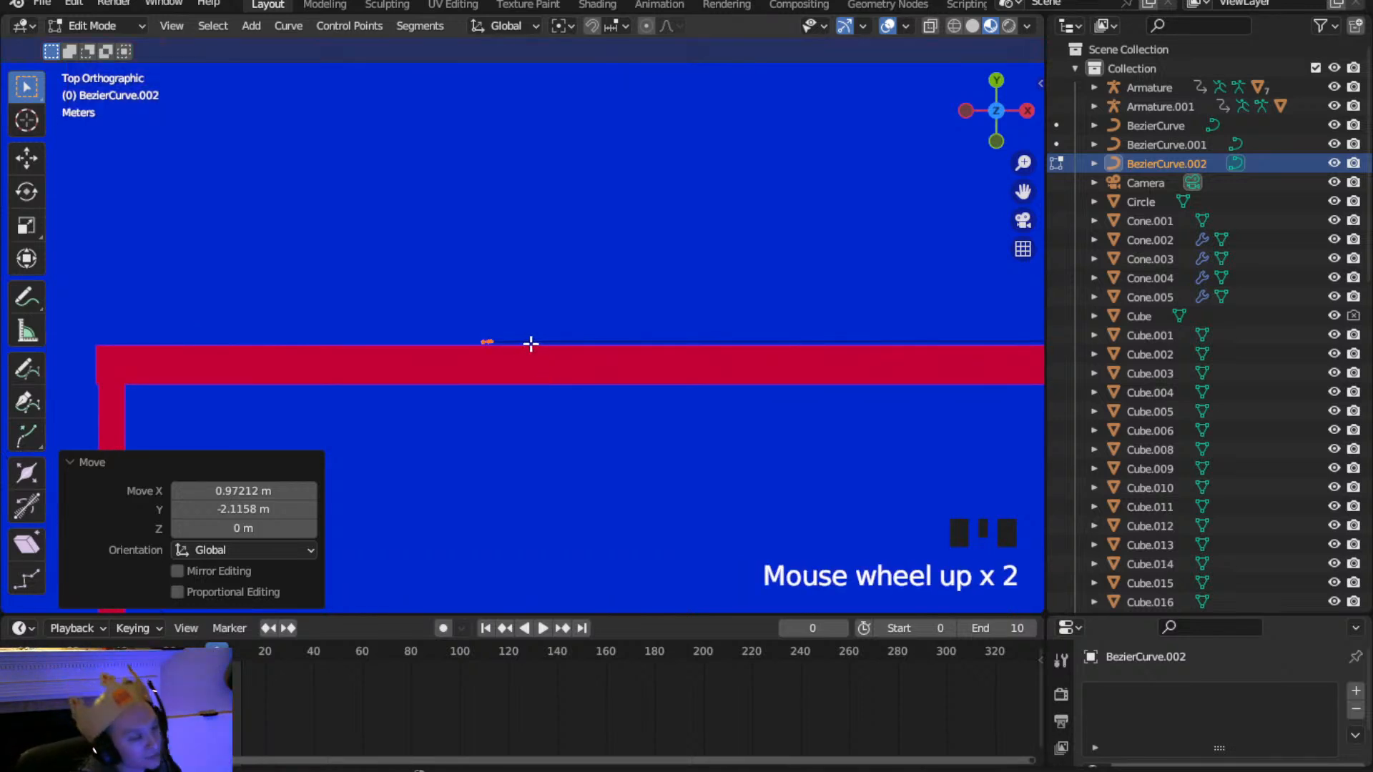
{"action": "scroll", "coordinate": [528, 344], "scroll_direction": "up", "scroll_amount": 2}
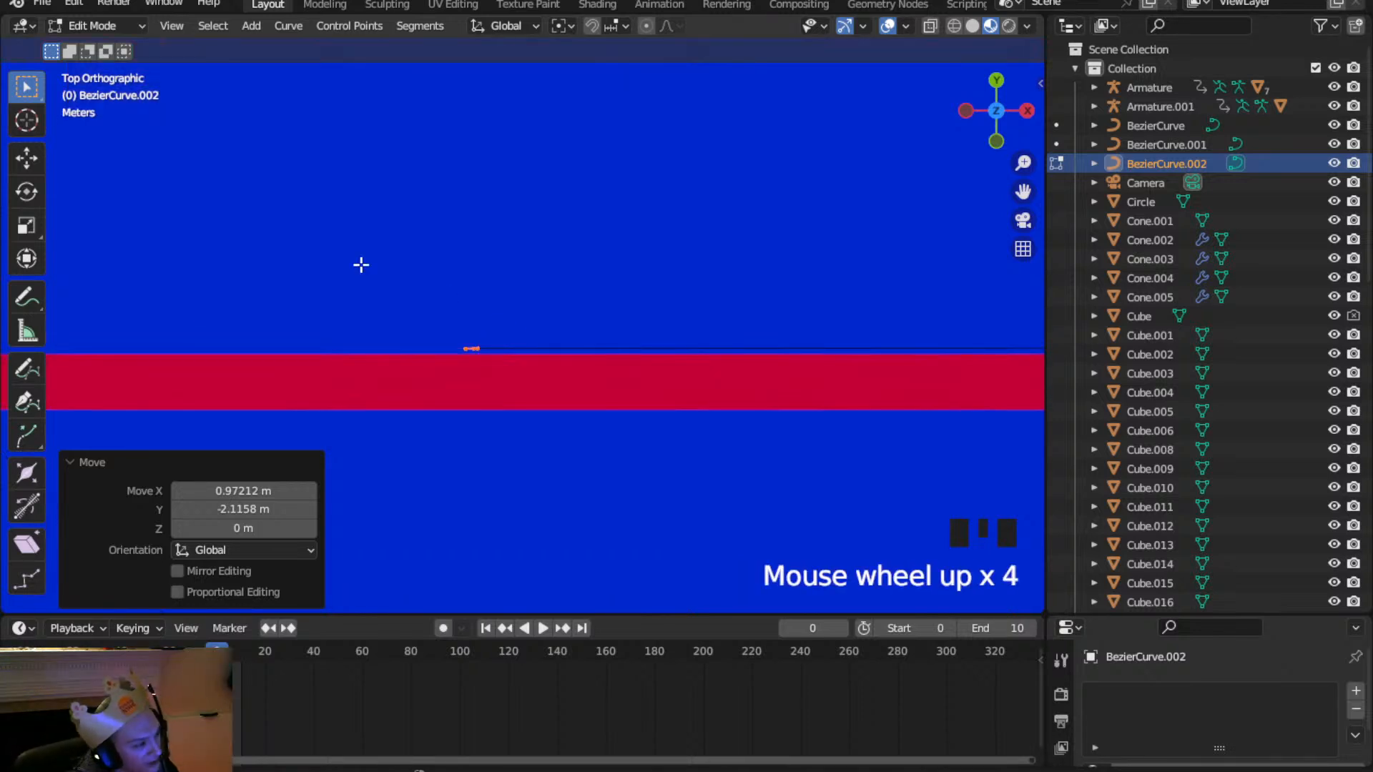
{"action": "left_click", "coordinate": [93, 26]}
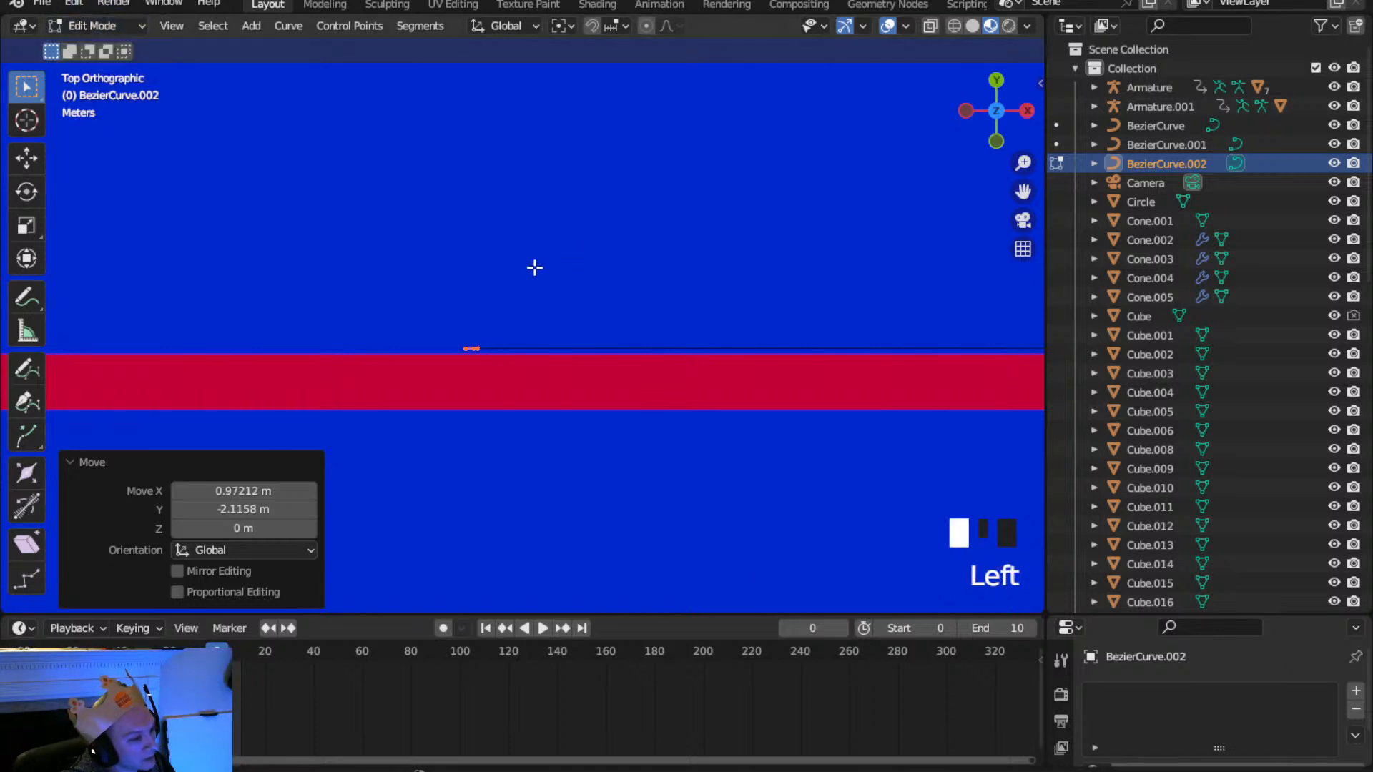
{"action": "left_click", "coordinate": [1123, 621]}
{"action": "left_click", "coordinate": [1123, 621]}
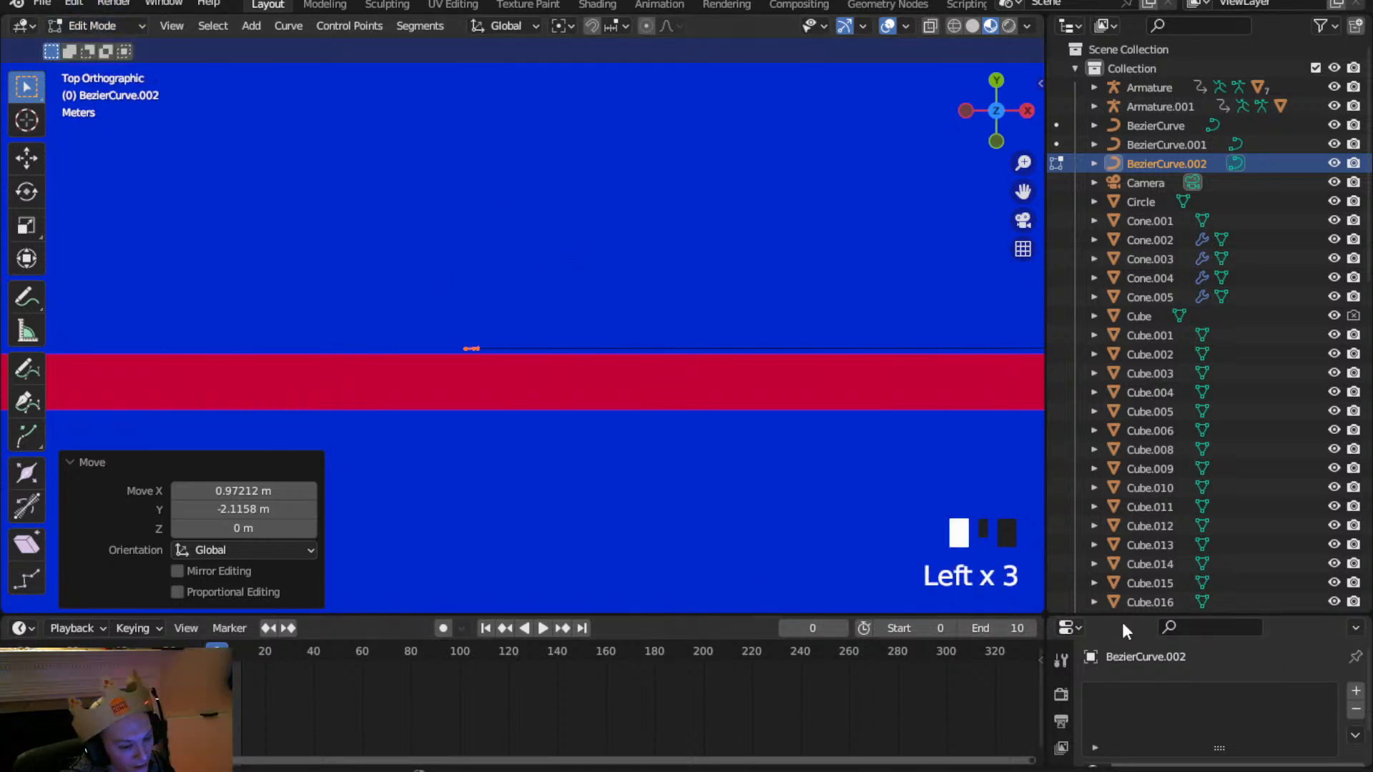
{"action": "scroll", "coordinate": [1116, 642], "scroll_direction": "down", "scroll_amount": 2}
{"action": "left_click", "coordinate": [1115, 616]}
{"action": "left_click_drag", "start_coordinate": [1116, 616], "coordinate": [1115, 194]}
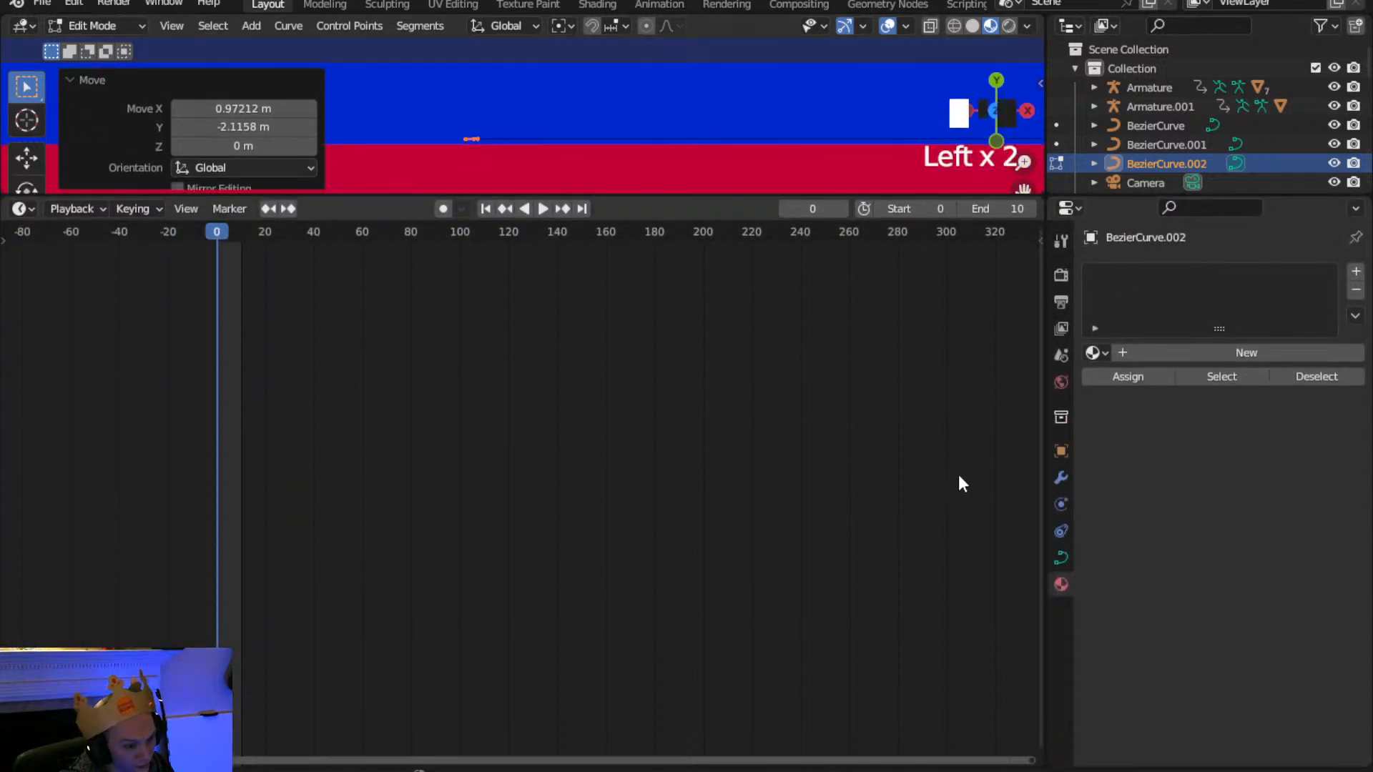
Set the curve's geometry extrude to 0.02 m and its round bevel depth to 0.02 m
{"action": "double_click", "coordinate": [1058, 559]}
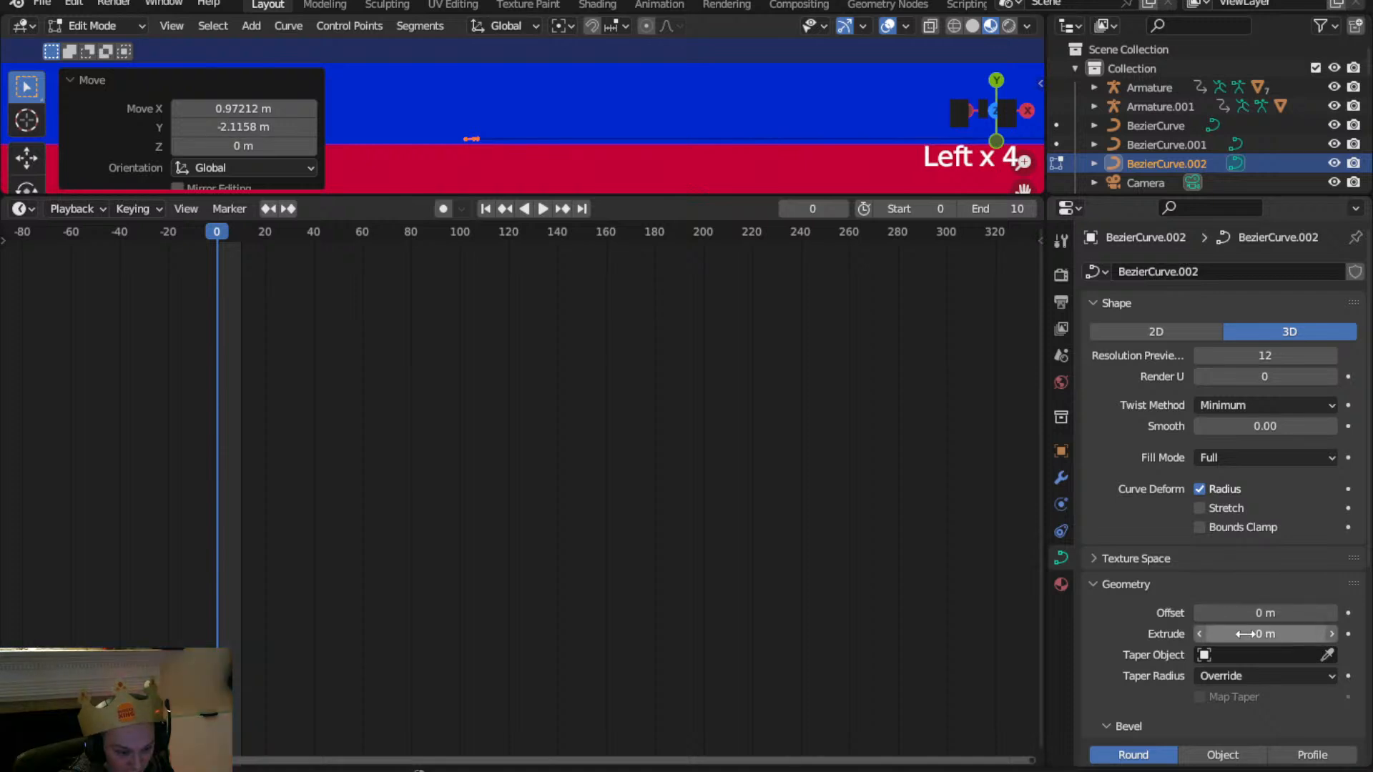
{"action": "left_click", "coordinate": [1261, 632]}
{"action": "type", "text": "0.0"}
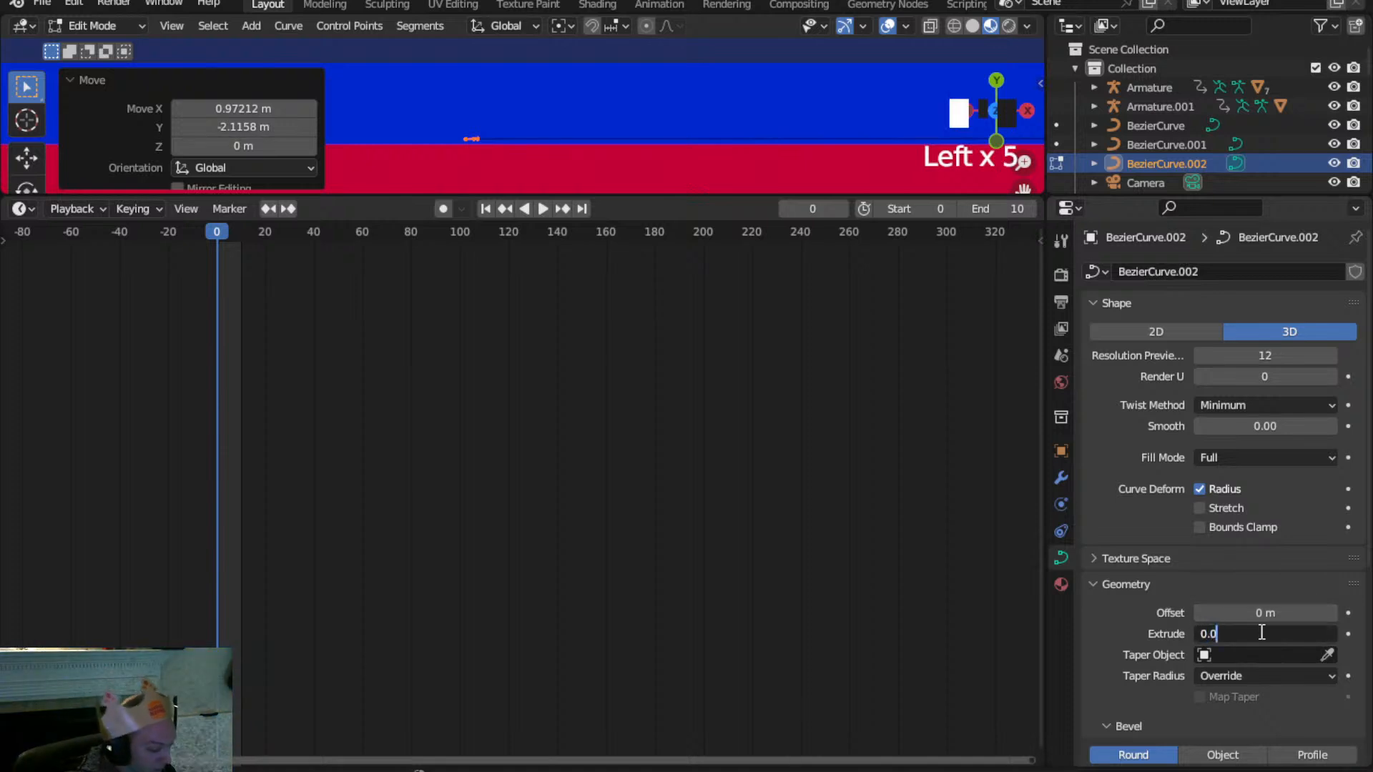
{"action": "type", "text": "2"}
{"action": "key", "text": "Return"}
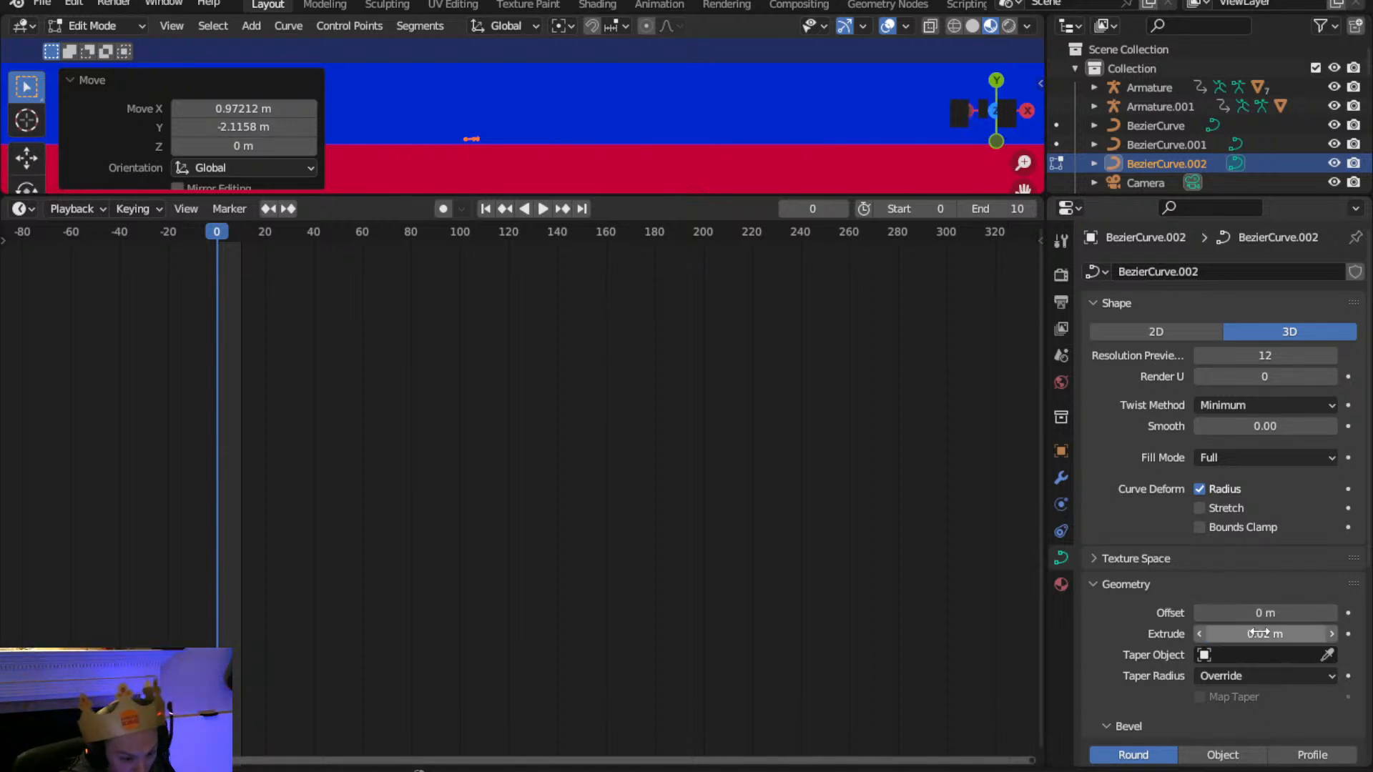
{"action": "scroll", "coordinate": [1259, 632], "scroll_direction": "down", "scroll_amount": 5}
{"action": "left_click", "coordinate": [1264, 588]}
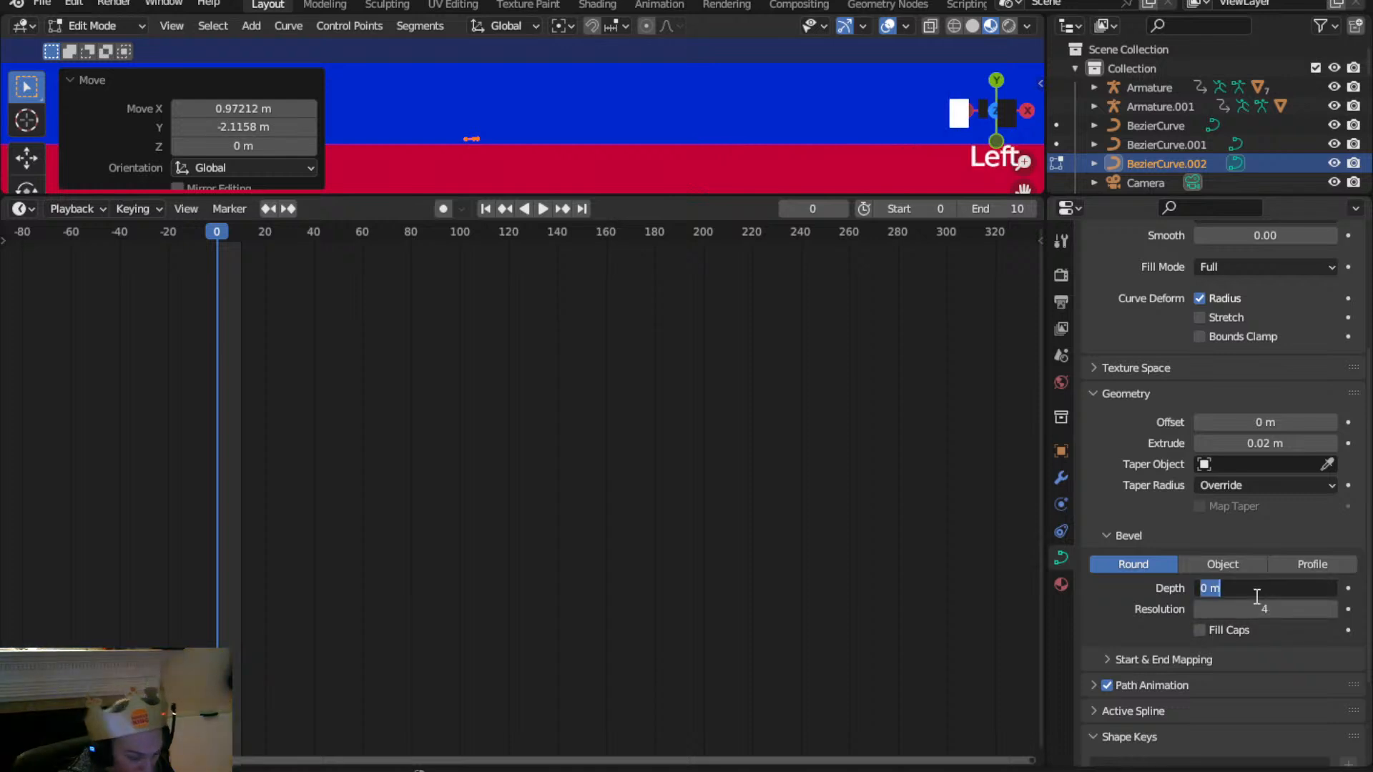
{"action": "key", "text": "Return"}
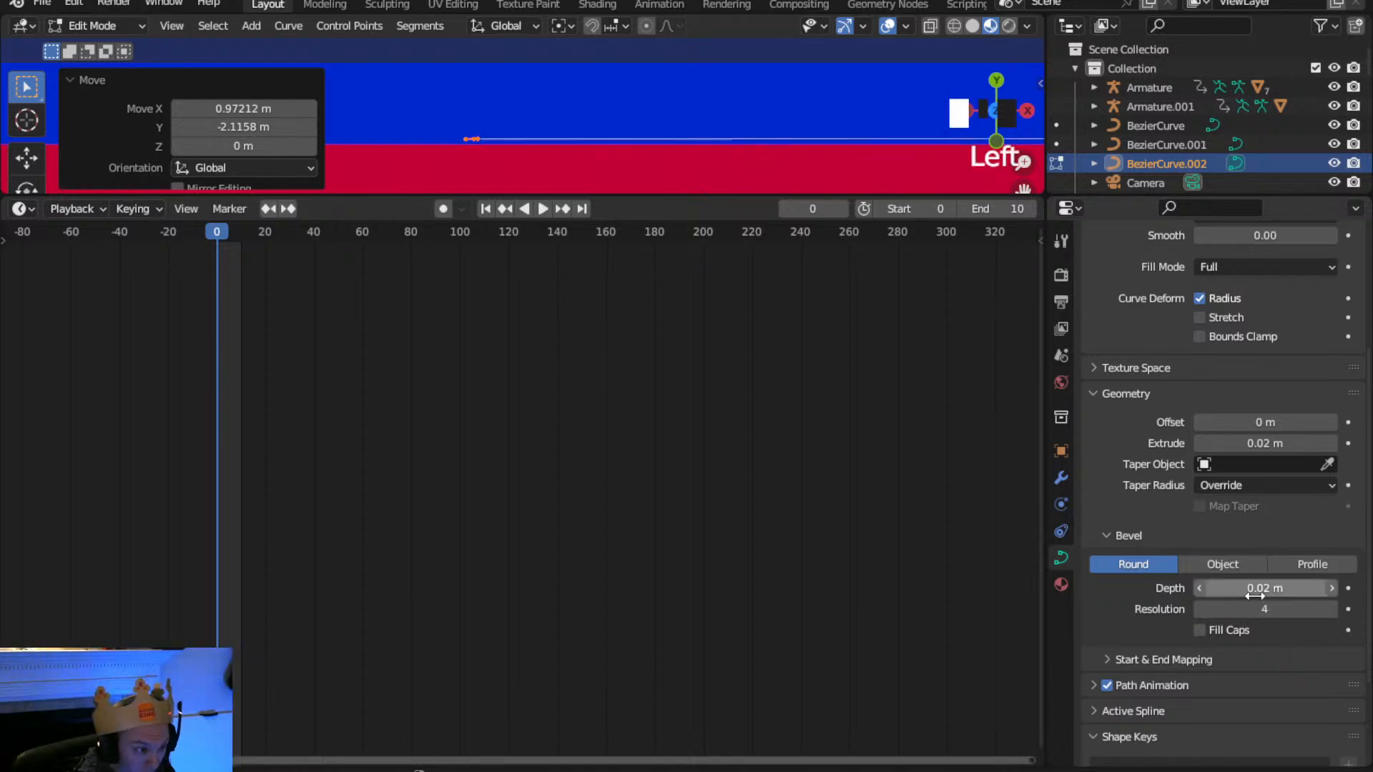
Enlarge the 3D viewport again and switch the curve from Edit Mode to Object Mode
{"action": "left_click_drag", "start_coordinate": [620, 194], "coordinate": [598, 537]}
{"action": "scroll", "coordinate": [417, 255], "scroll_direction": "up", "scroll_amount": 4}
{"action": "middle_click_drag", "start_coordinate": [417, 255], "coordinate": [873, 227]}
{"action": "scroll", "coordinate": [689, 365], "scroll_direction": "down", "scroll_amount": 11}
{"action": "scroll", "coordinate": [461, 358], "scroll_direction": "down", "scroll_amount": 2}
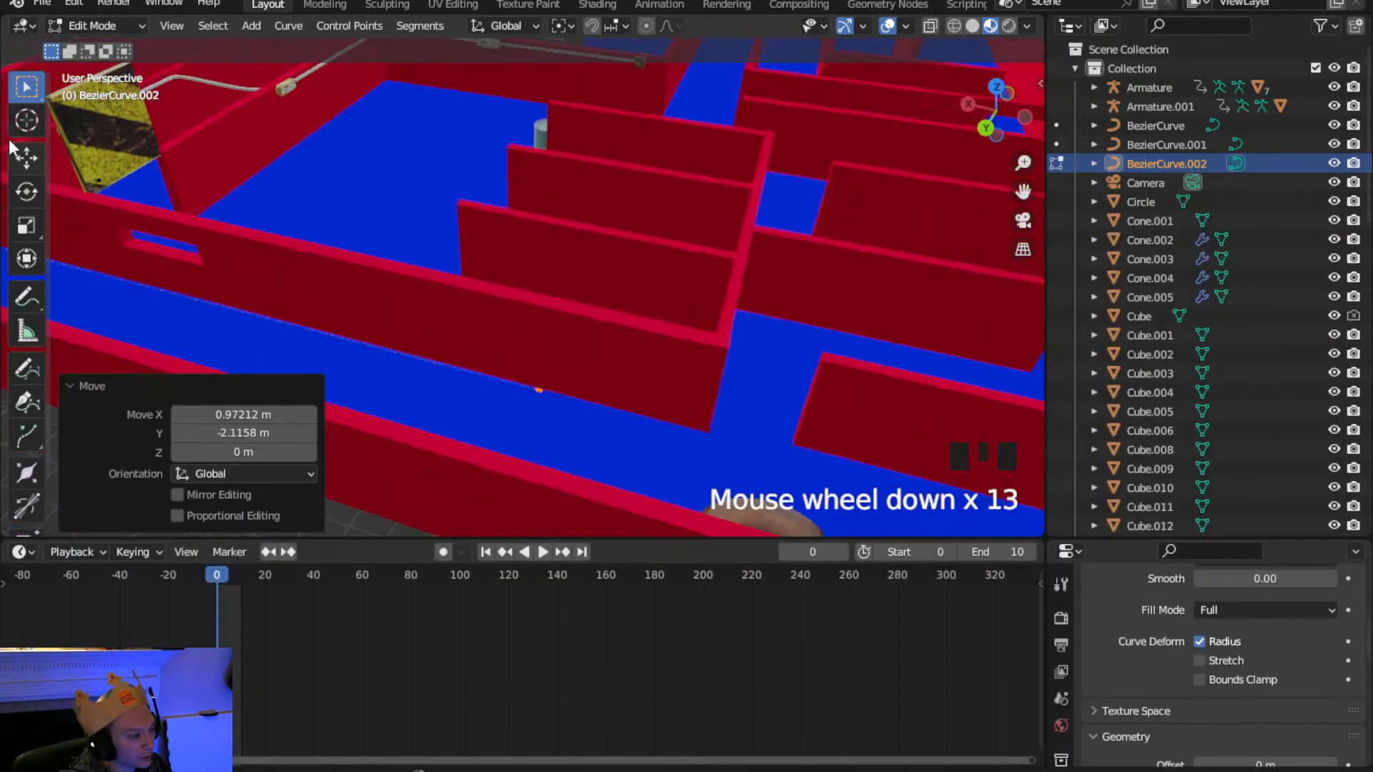
{"action": "left_click", "coordinate": [80, 26]}
{"action": "left_click", "coordinate": [91, 56]}
{"action": "scroll", "coordinate": [302, 239], "scroll_direction": "down", "scroll_amount": 4}
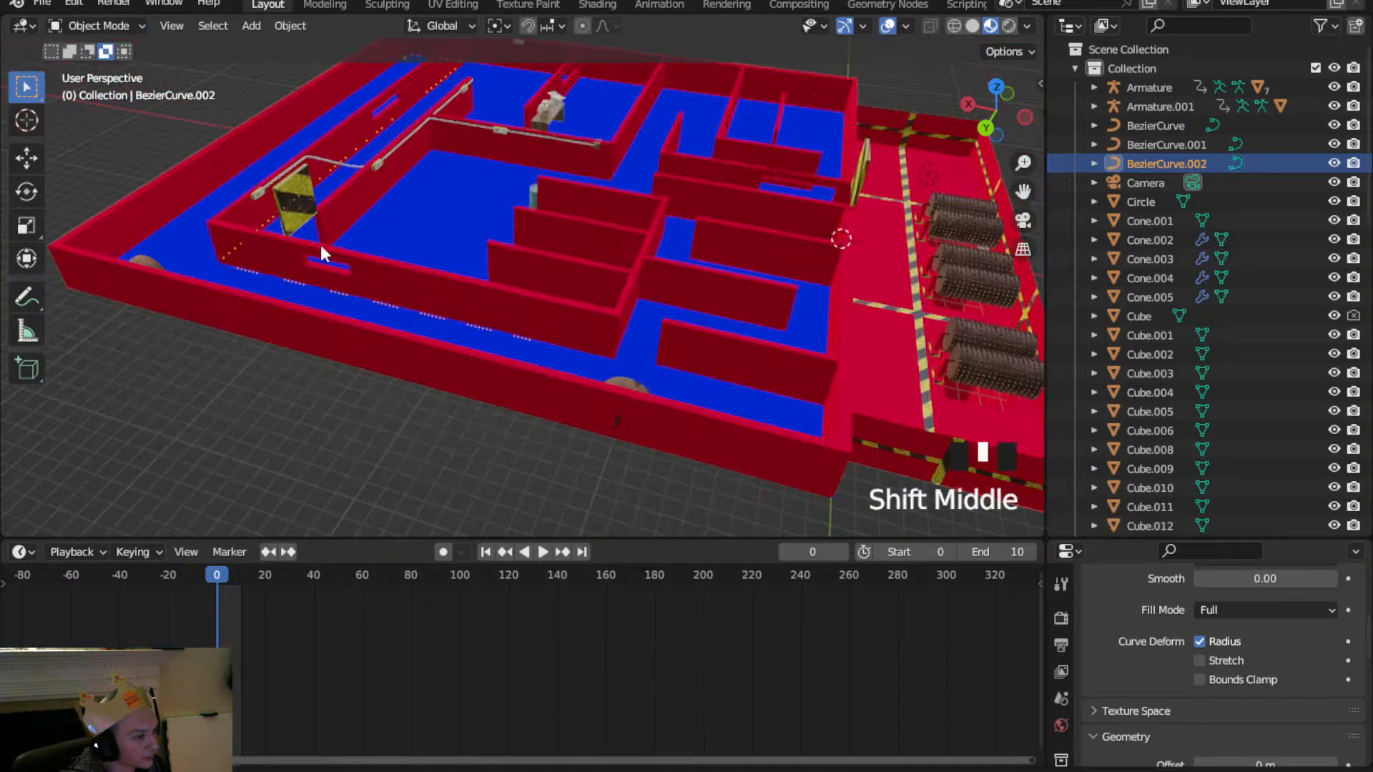
Move the curve up about 27.02 m along Z so it runs near the top of the walls
{"action": "middle_click_drag", "start_coordinate": [302, 239], "coordinate": [420, 256], "text": "shift"}
{"action": "scroll", "coordinate": [421, 260], "scroll_direction": "up", "scroll_amount": 3}
{"action": "key", "text": "g"}
{"action": "key", "text": "z"}
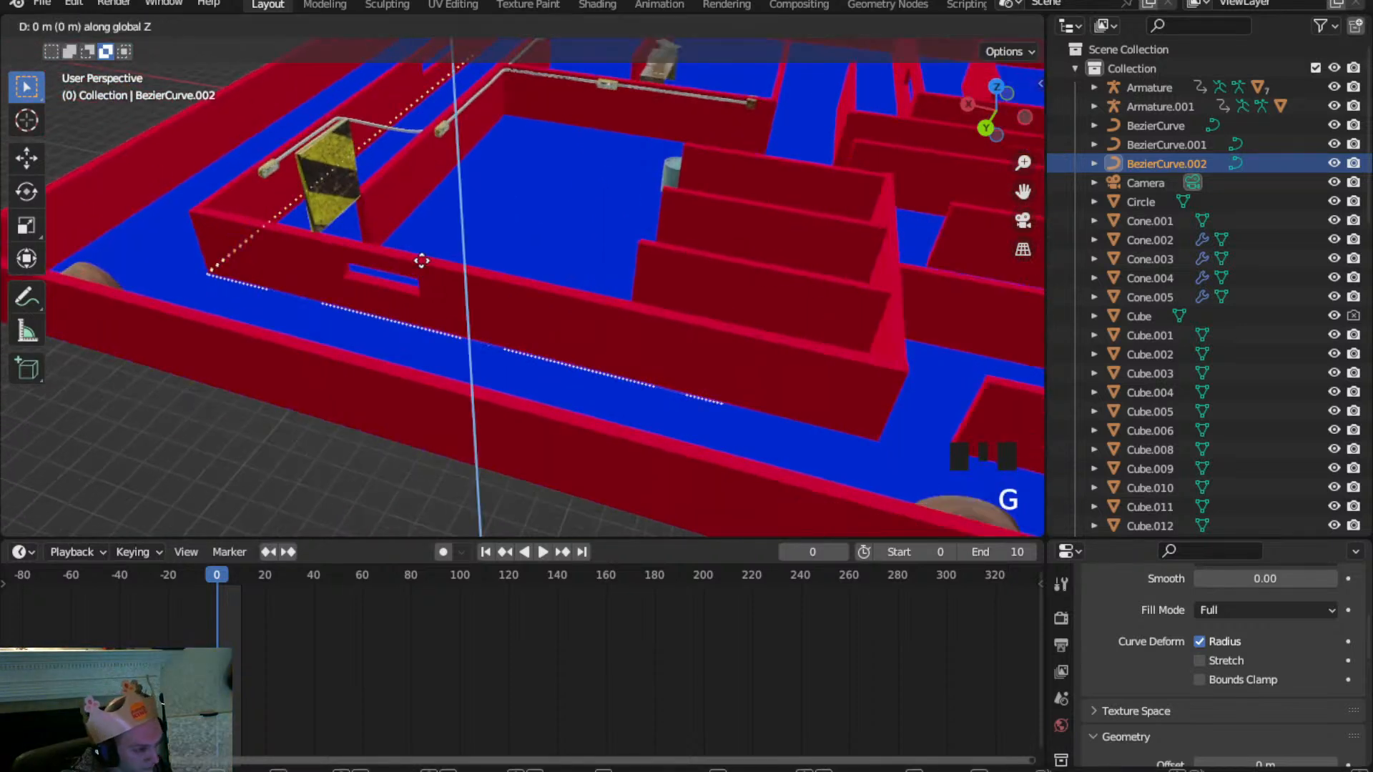
{"action": "left_click", "coordinate": [432, 223]}
{"action": "scroll", "coordinate": [418, 238], "scroll_direction": "up", "scroll_amount": 4}
{"action": "middle_click_drag", "start_coordinate": [418, 238], "coordinate": [662, 285], "text": "shift"}
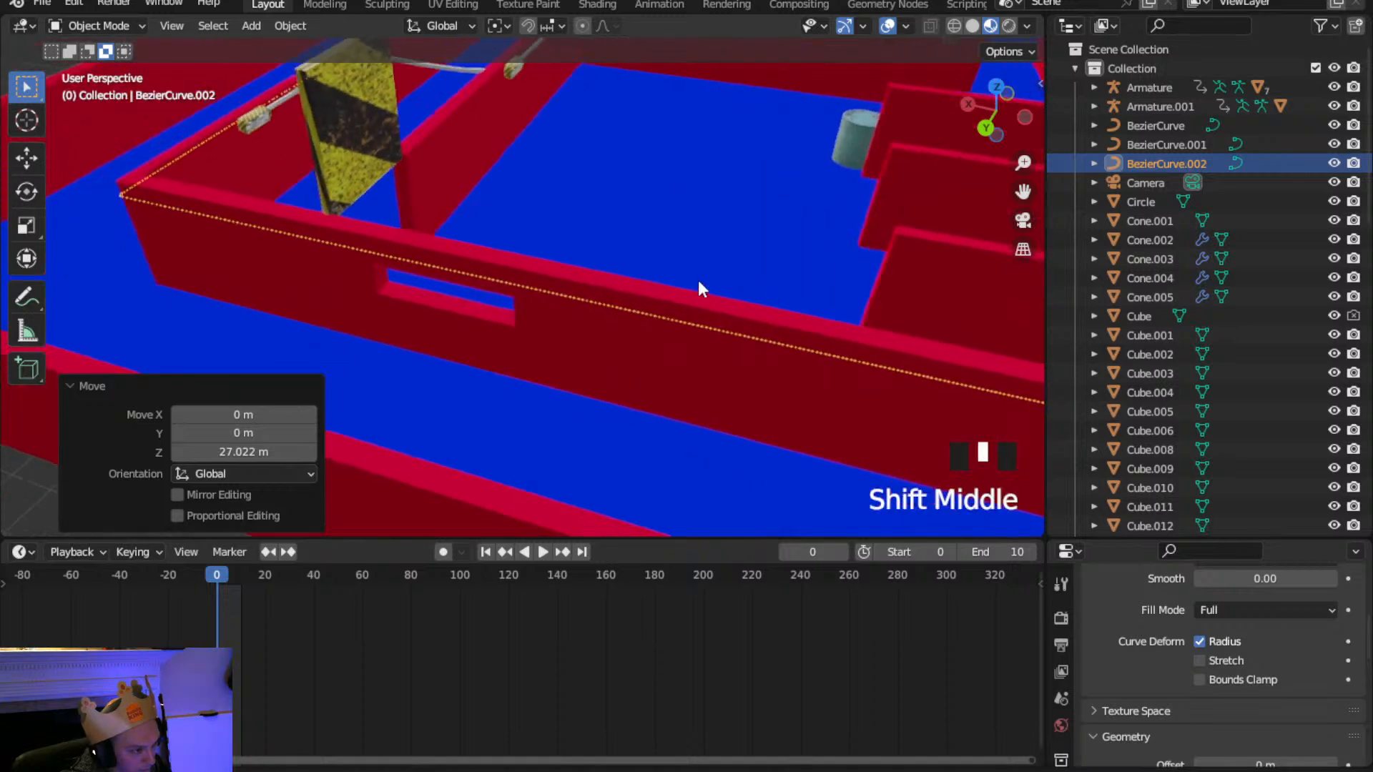
Set the curve's geometry extrude to 0.07 m while checking its thickness at the wall corner
{"action": "scroll", "coordinate": [312, 297], "scroll_direction": "up", "scroll_amount": 3}
{"action": "middle_click_drag", "start_coordinate": [313, 298], "coordinate": [116, 183]}
{"action": "scroll", "coordinate": [447, 234], "scroll_direction": "down", "scroll_amount": 3}
{"action": "middle_click_drag", "start_coordinate": [448, 242], "coordinate": [686, 323], "text": "shift"}
{"action": "scroll", "coordinate": [686, 324], "scroll_direction": "up", "scroll_amount": 1}
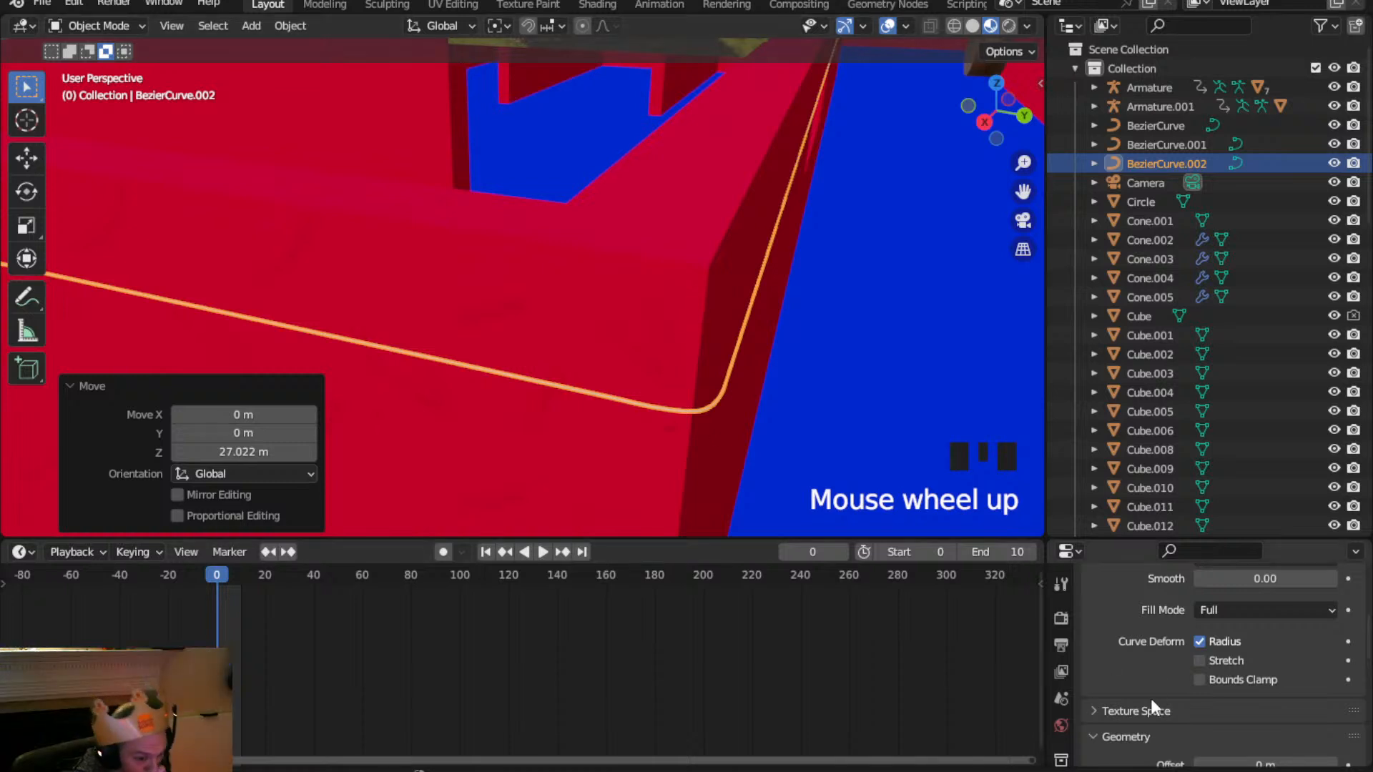
{"action": "left_click", "coordinate": [701, 409]}
{"action": "scroll", "coordinate": [1092, 613], "scroll_direction": "down", "scroll_amount": 3}
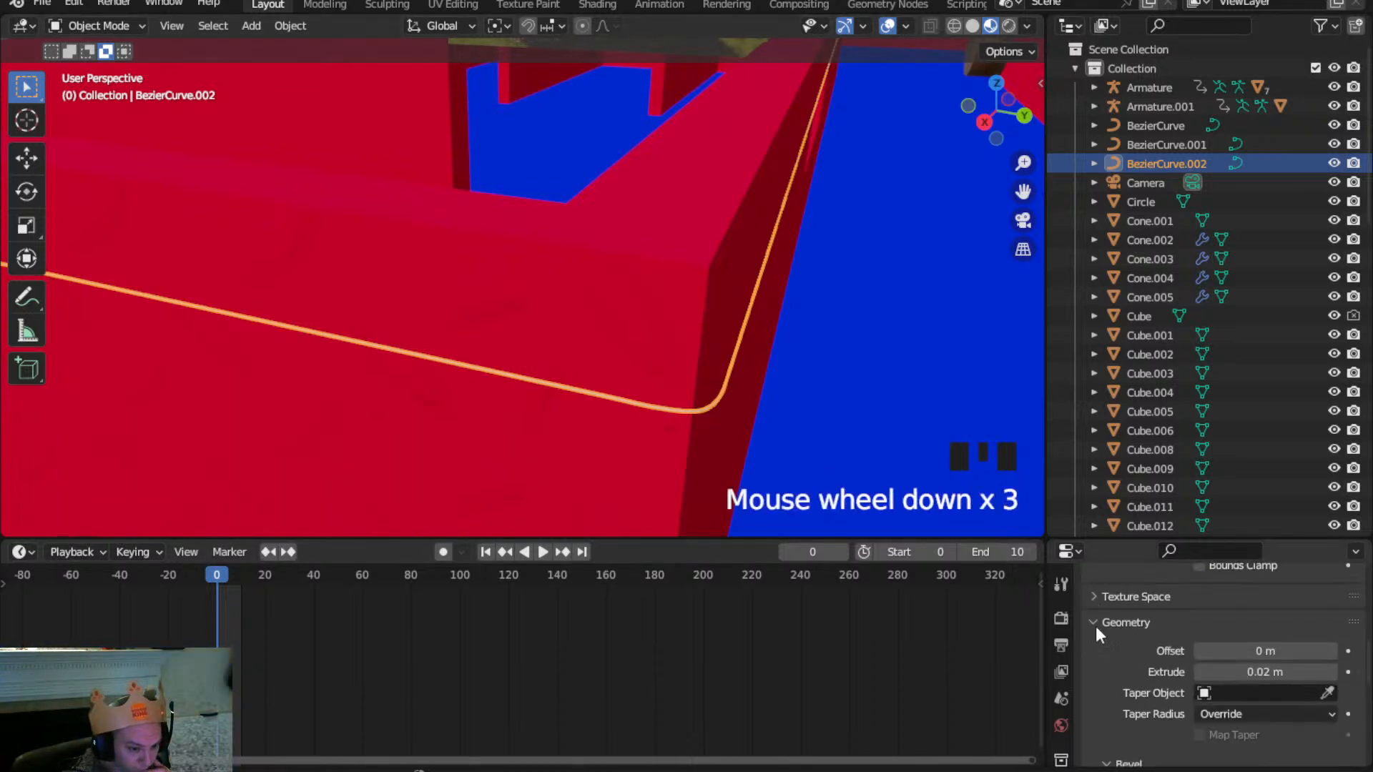
{"action": "left_click", "coordinate": [1262, 672]}
{"action": "left_click", "coordinate": [1228, 676]}
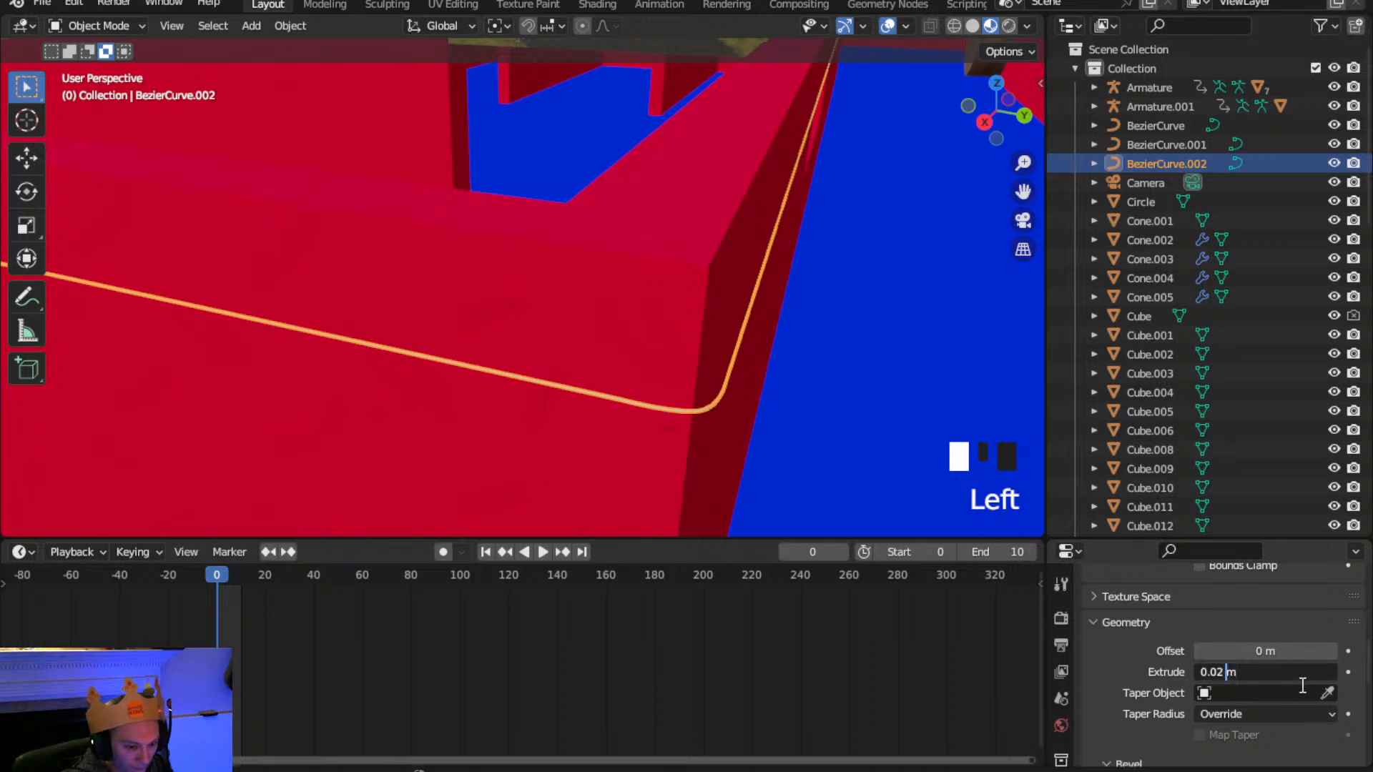
{"action": "left_click", "coordinate": [1302, 685]}
Set the curve's geometry extrude to 0.1 m and its bevel depth to 0.1 m
{"action": "left_click", "coordinate": [1246, 672]}
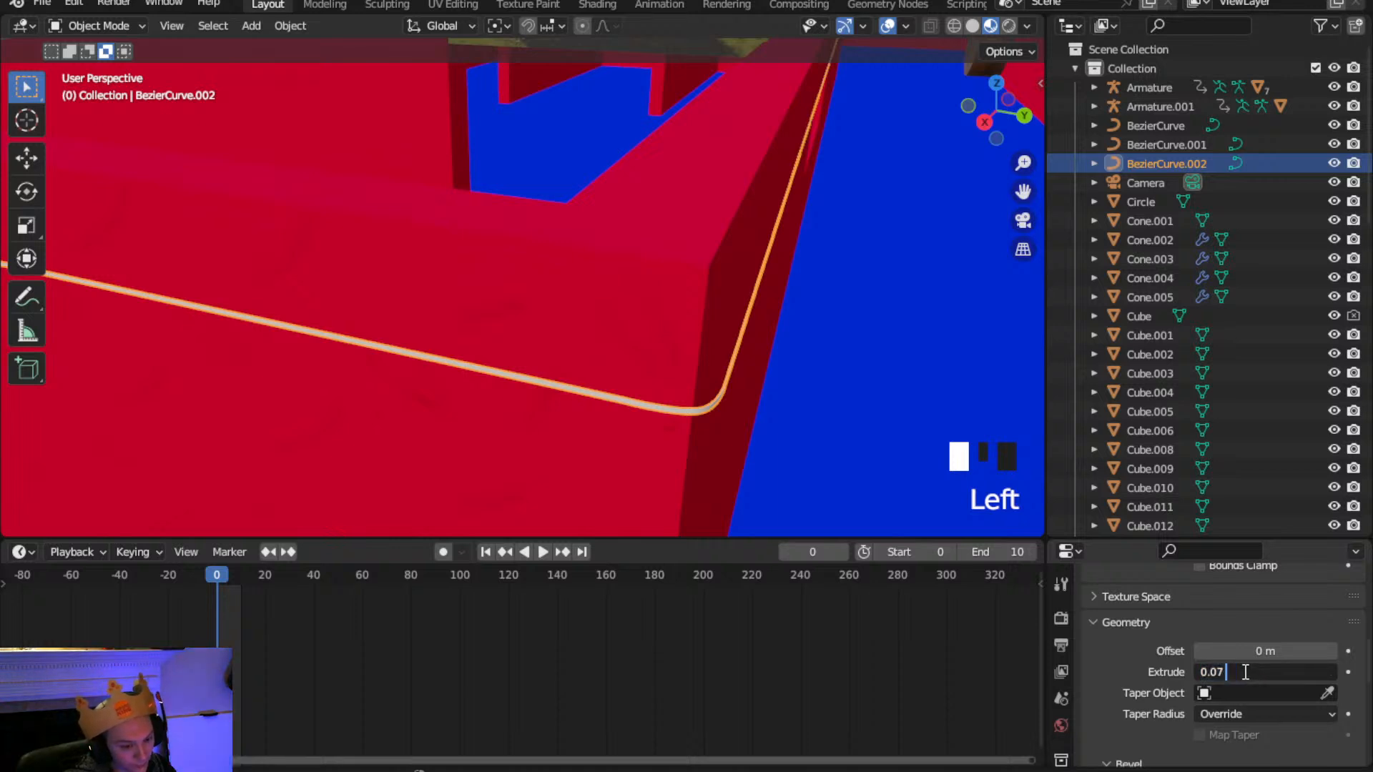
{"action": "key", "text": "BackSpace"}
{"action": "key", "text": "BackSpace"}
{"action": "type", "text": "1"}
{"action": "key", "text": "Return"}
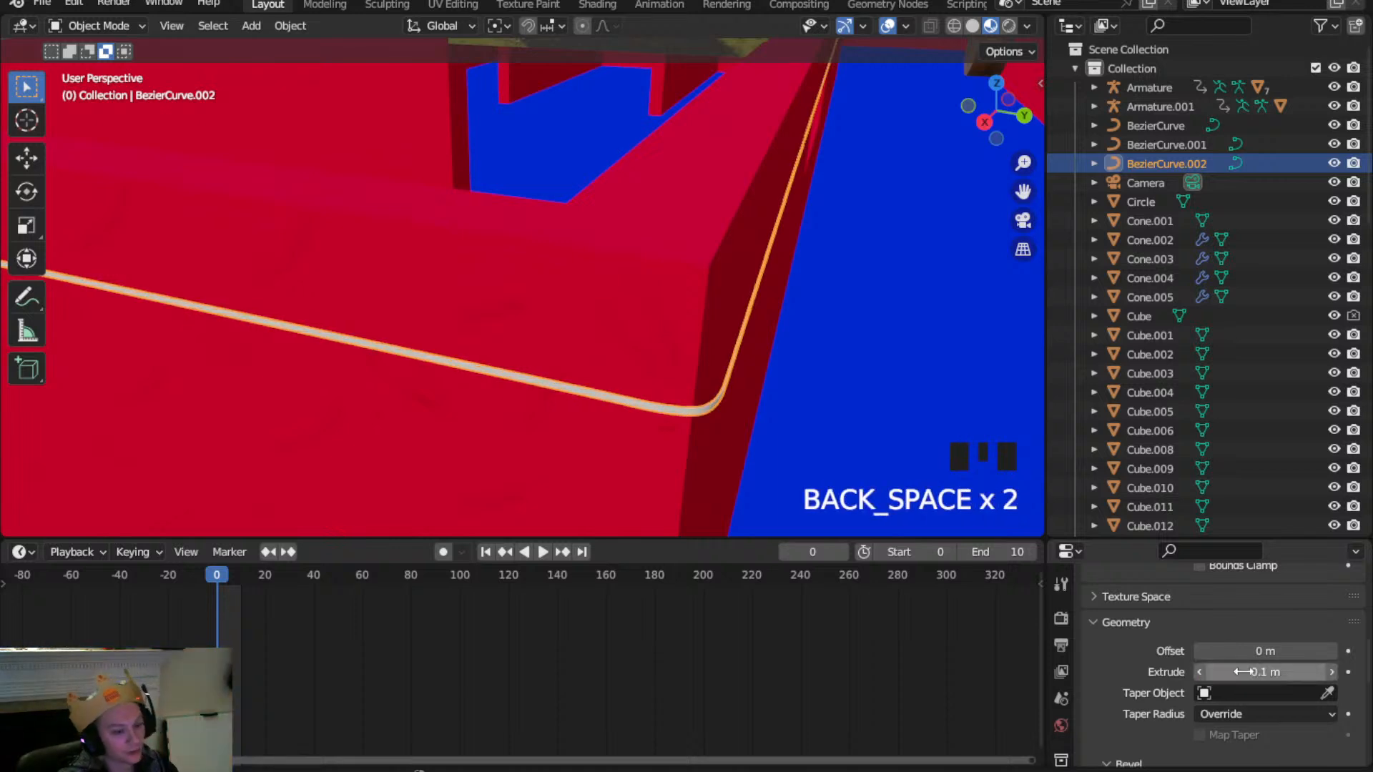
{"action": "scroll", "coordinate": [1158, 621], "scroll_direction": "down", "scroll_amount": 4}
{"action": "left_click", "coordinate": [1264, 666]}
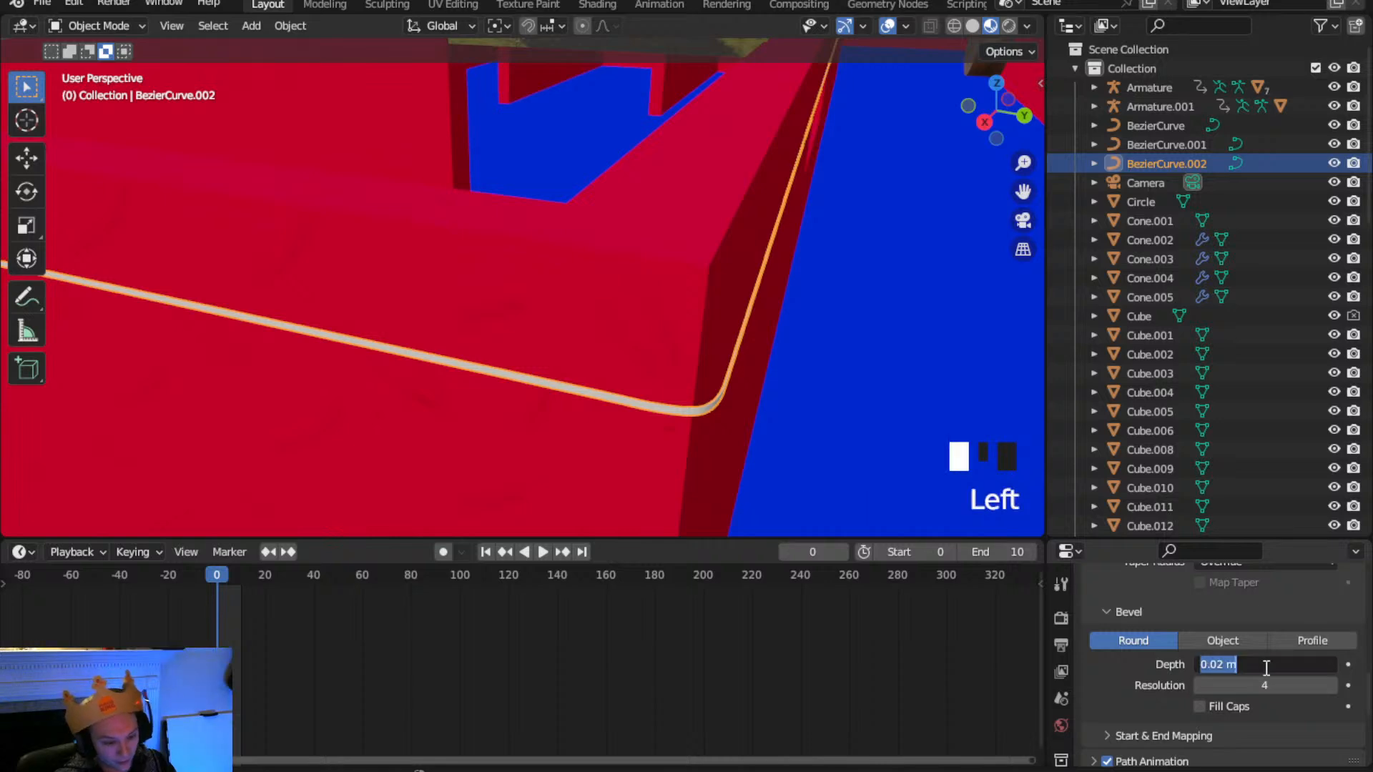
{"action": "type", "text": "0.1"}
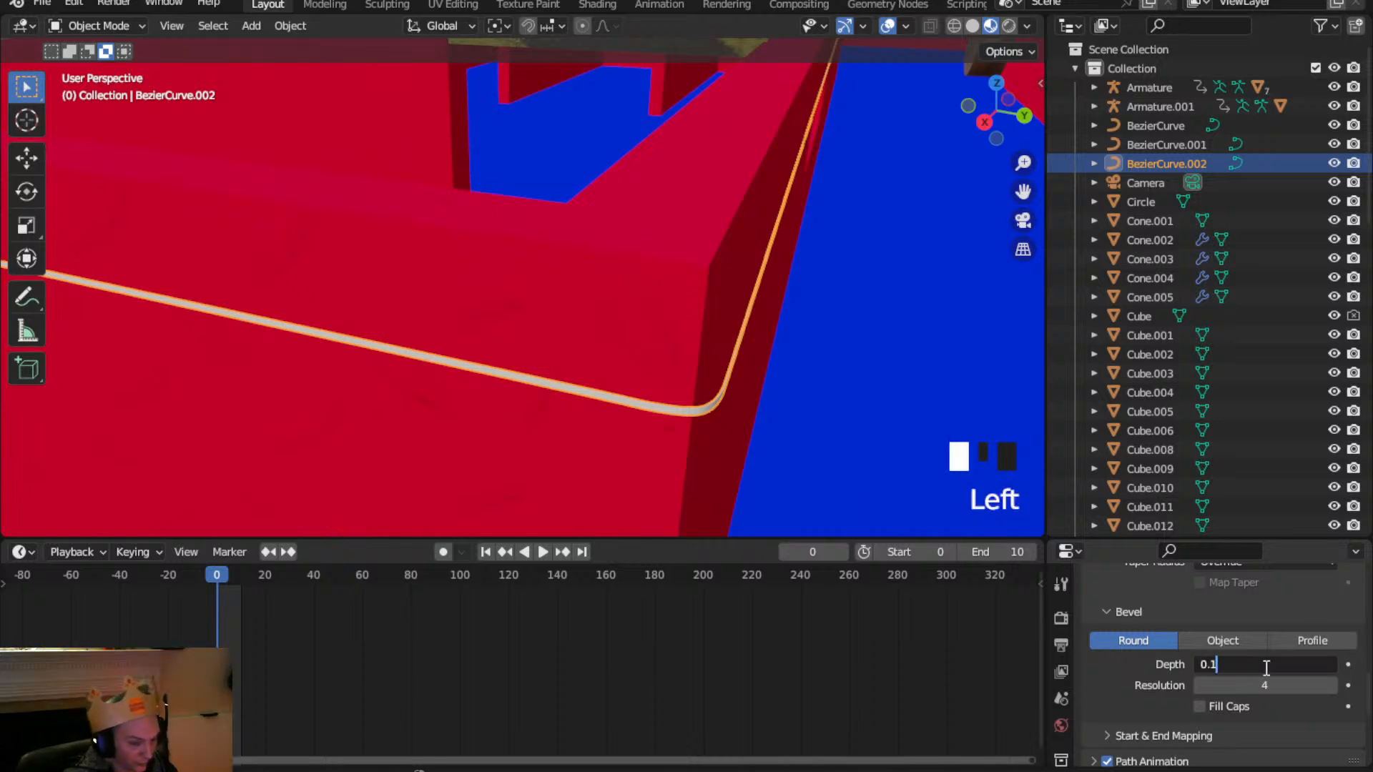
{"action": "key", "text": "Return"}
Adjust the curve's bevel depth again and set its geometry extrude to 0.2 m
{"action": "scroll", "coordinate": [472, 275], "scroll_direction": "down", "scroll_amount": 5}
{"action": "middle_click_drag", "start_coordinate": [481, 279], "coordinate": [777, 455]}
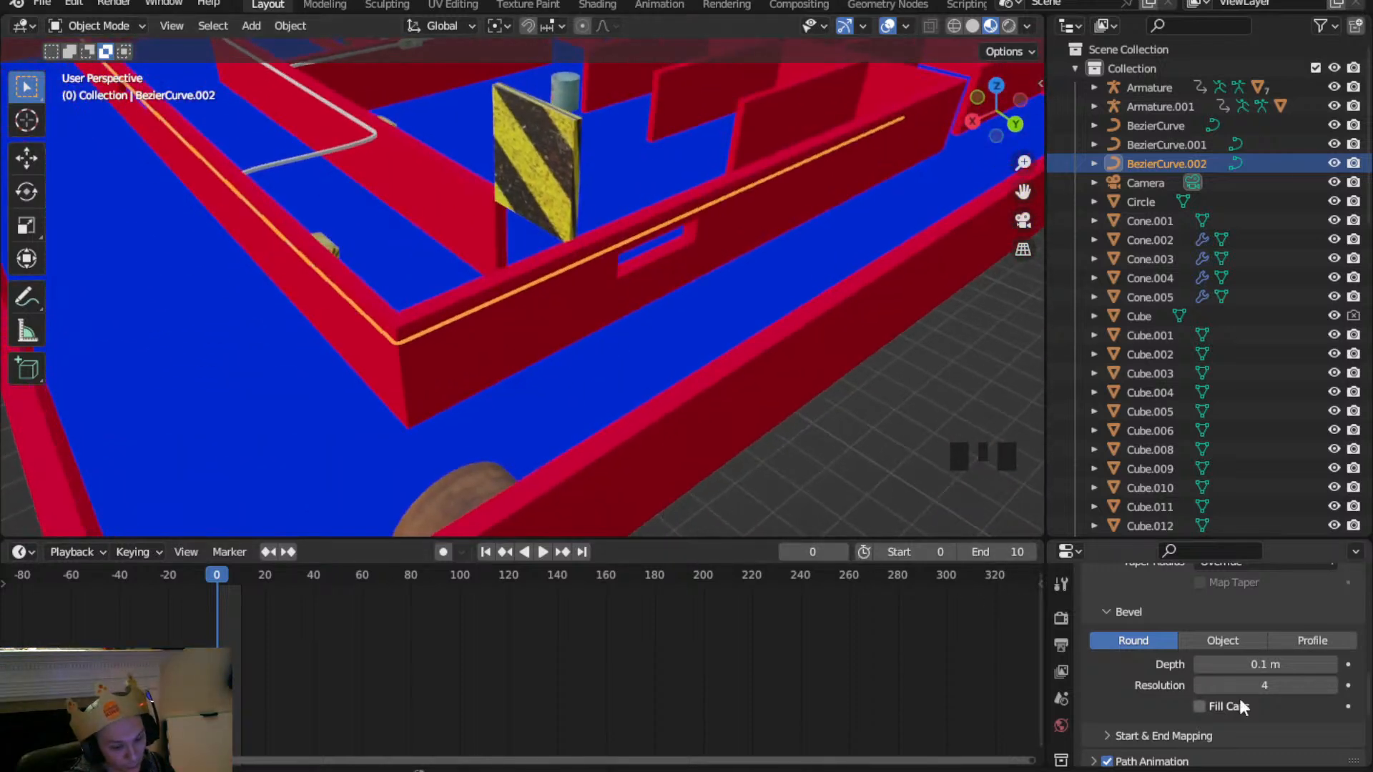
{"action": "left_click", "coordinate": [1278, 665]}
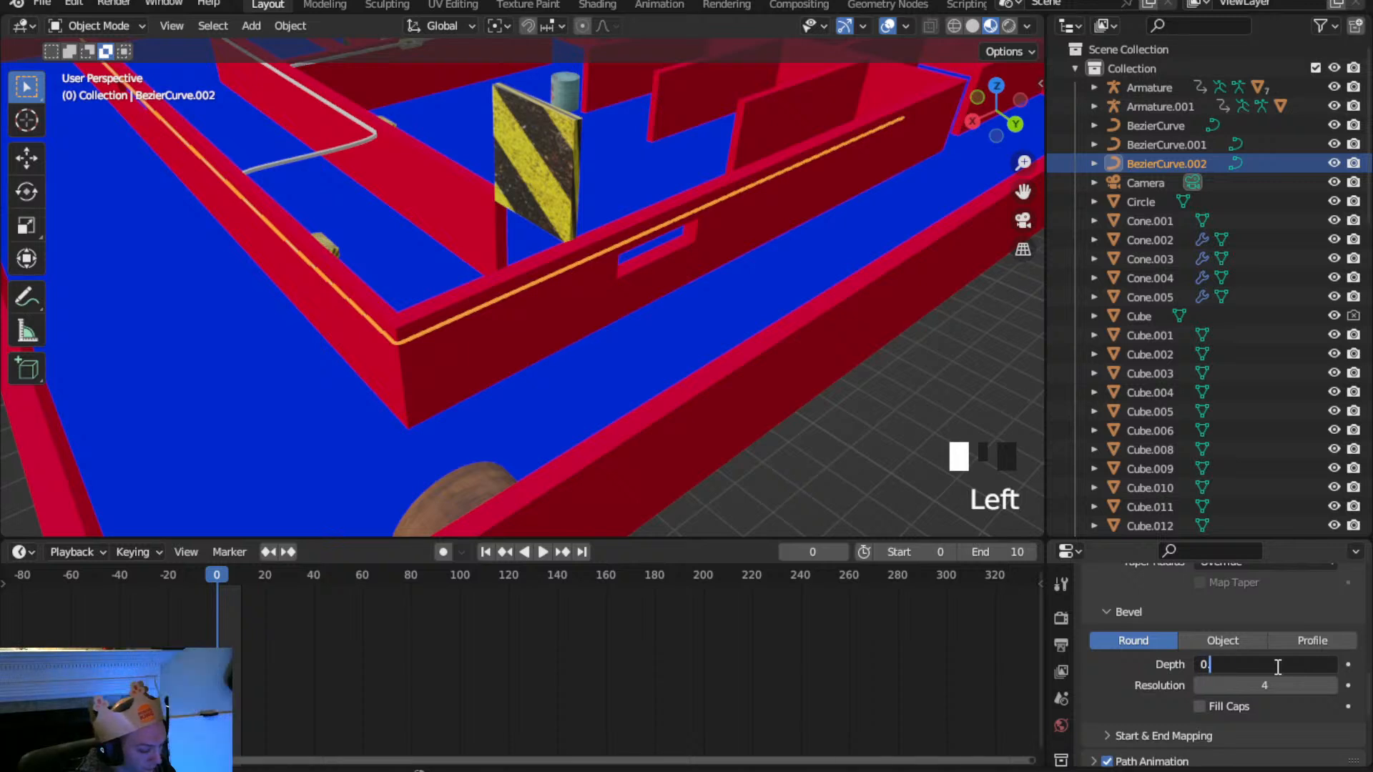
{"action": "key", "text": "Return"}
{"action": "scroll", "coordinate": [1256, 665], "scroll_direction": "up", "scroll_amount": 5}
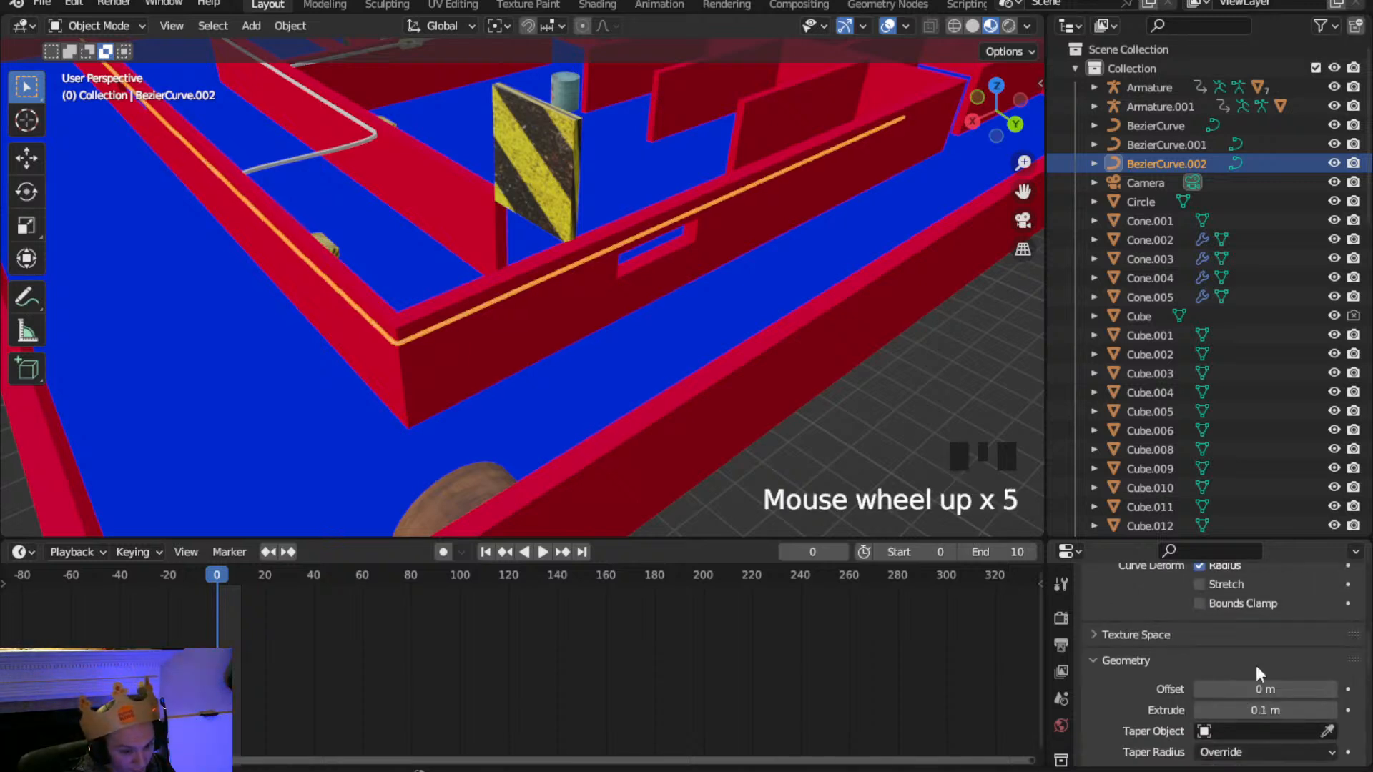
{"action": "scroll", "coordinate": [1256, 666], "scroll_direction": "up", "scroll_amount": 7}
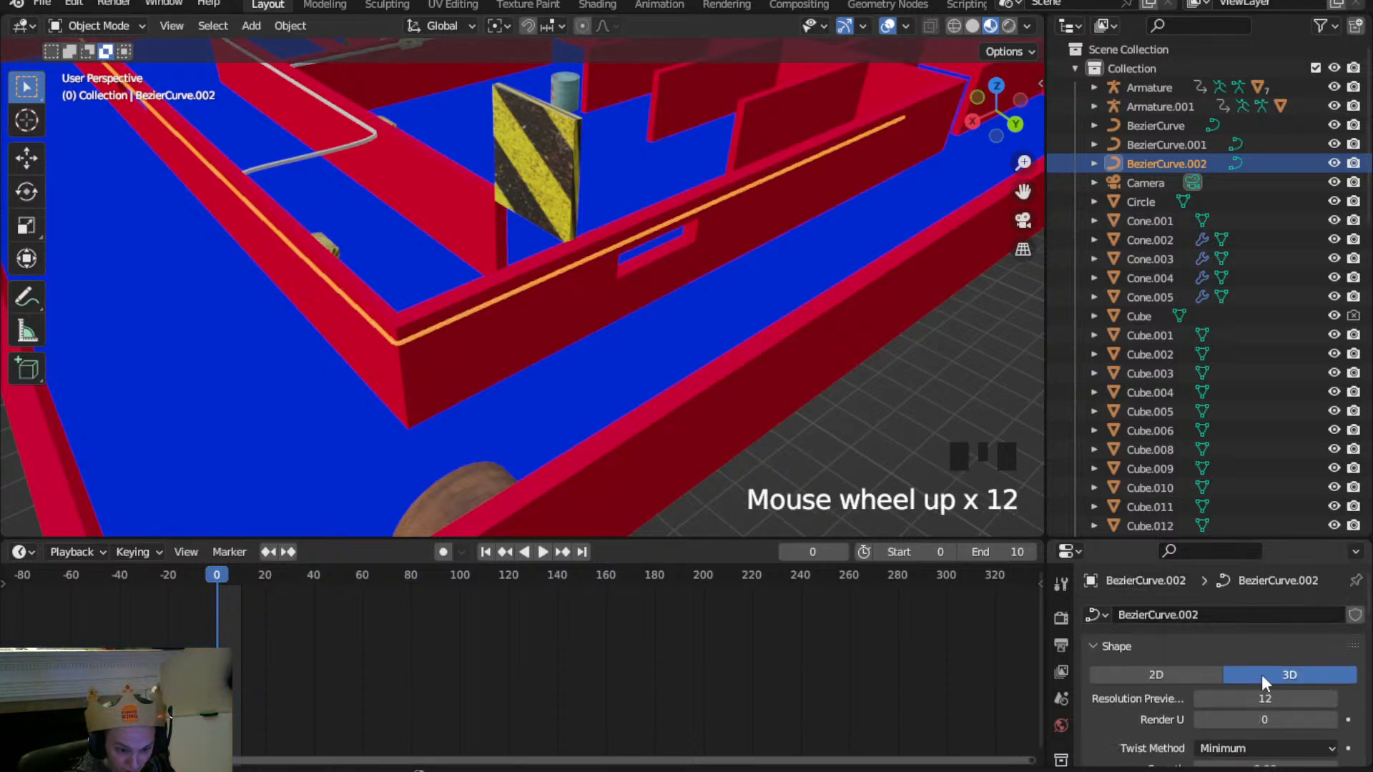
{"action": "scroll", "coordinate": [1262, 675], "scroll_direction": "down", "scroll_amount": 8}
{"action": "left_click", "coordinate": [1263, 673]}
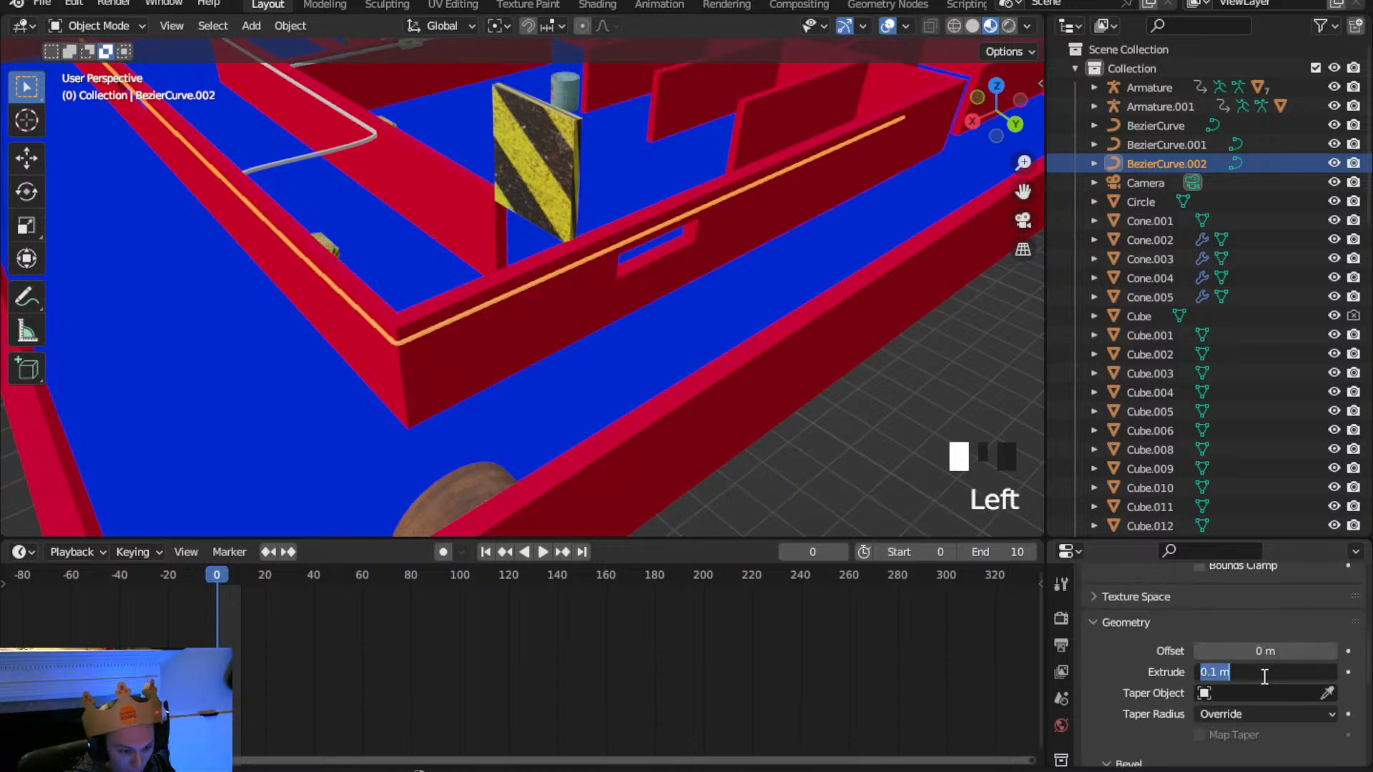
{"action": "key", "text": "Return"}
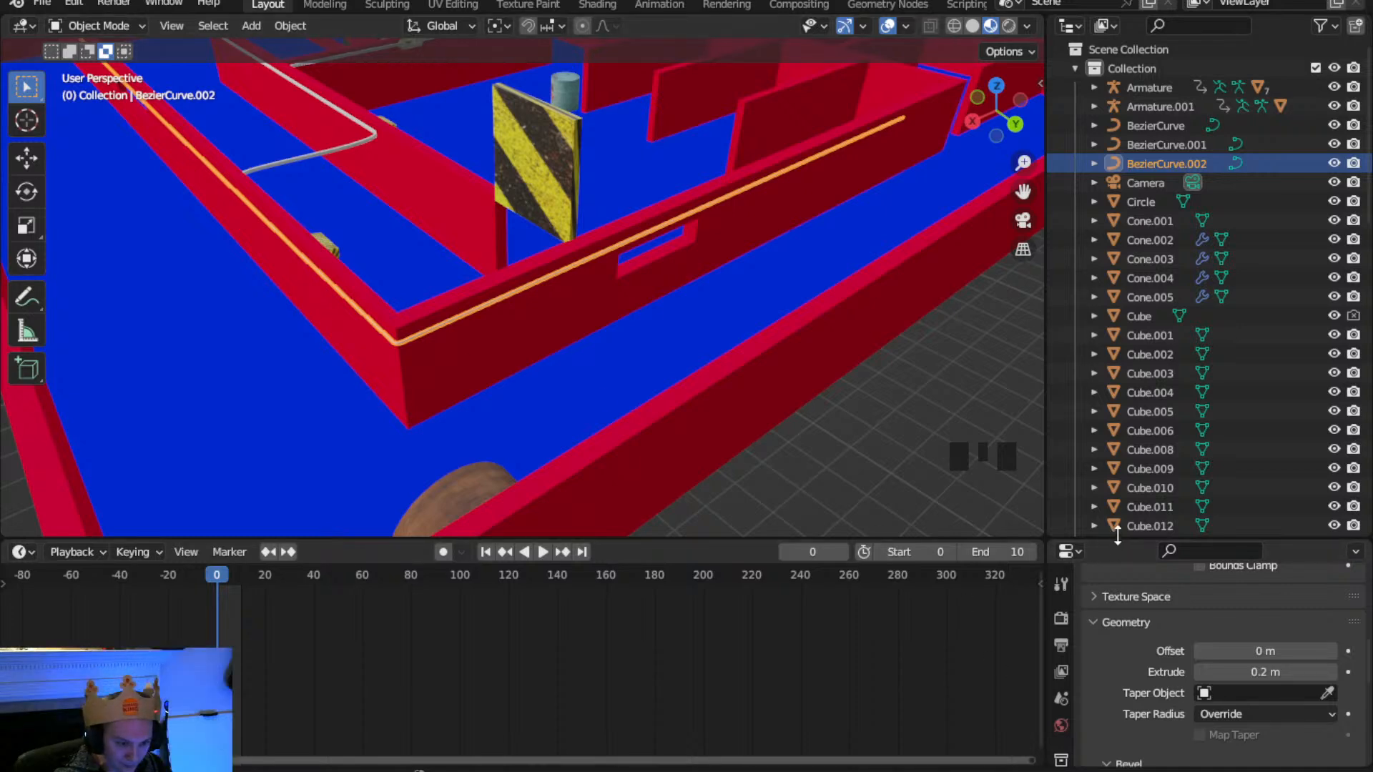
Enlarge the Properties editor and assign the existing Pipe material to the curve
{"action": "left_click_drag", "start_coordinate": [1094, 541], "coordinate": [1094, 378]}
{"action": "left_click", "coordinate": [1058, 760]}
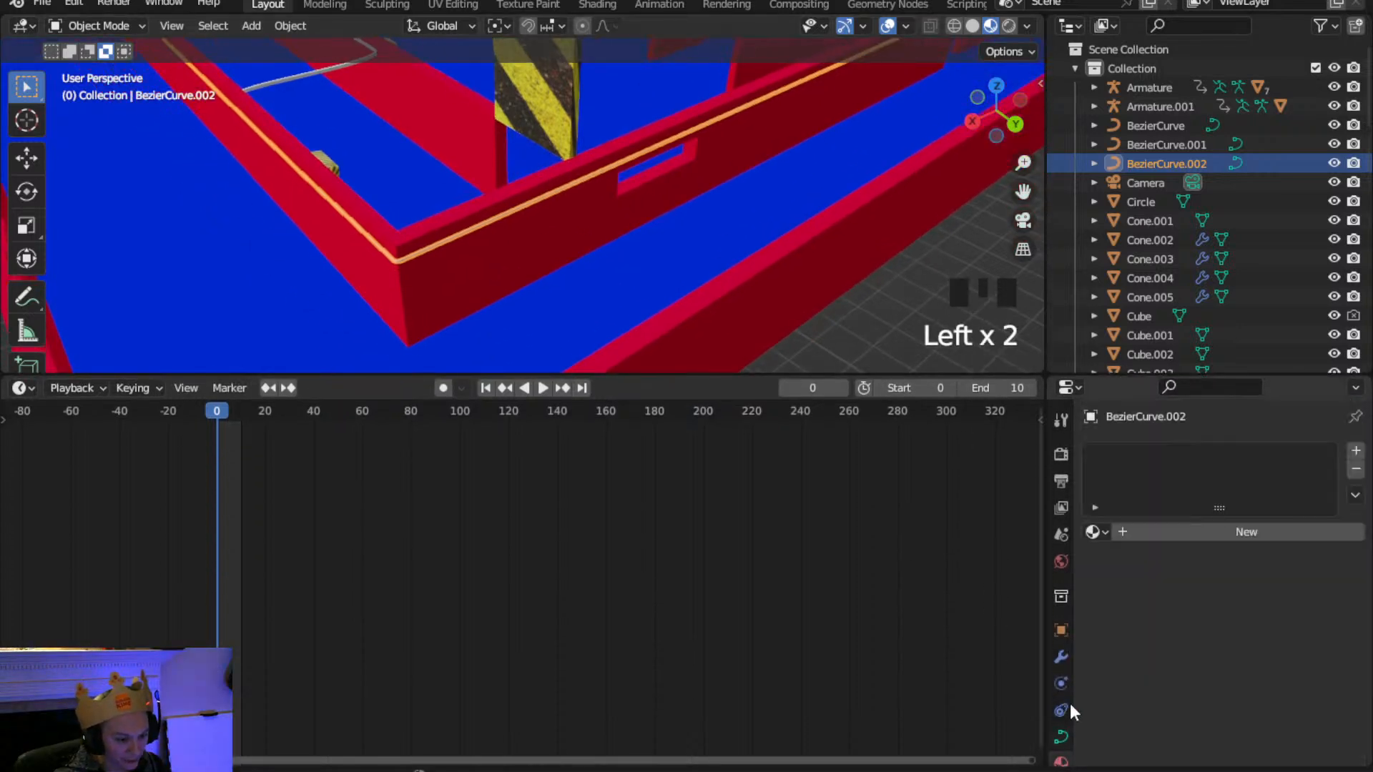
{"action": "left_click", "coordinate": [1095, 532]}
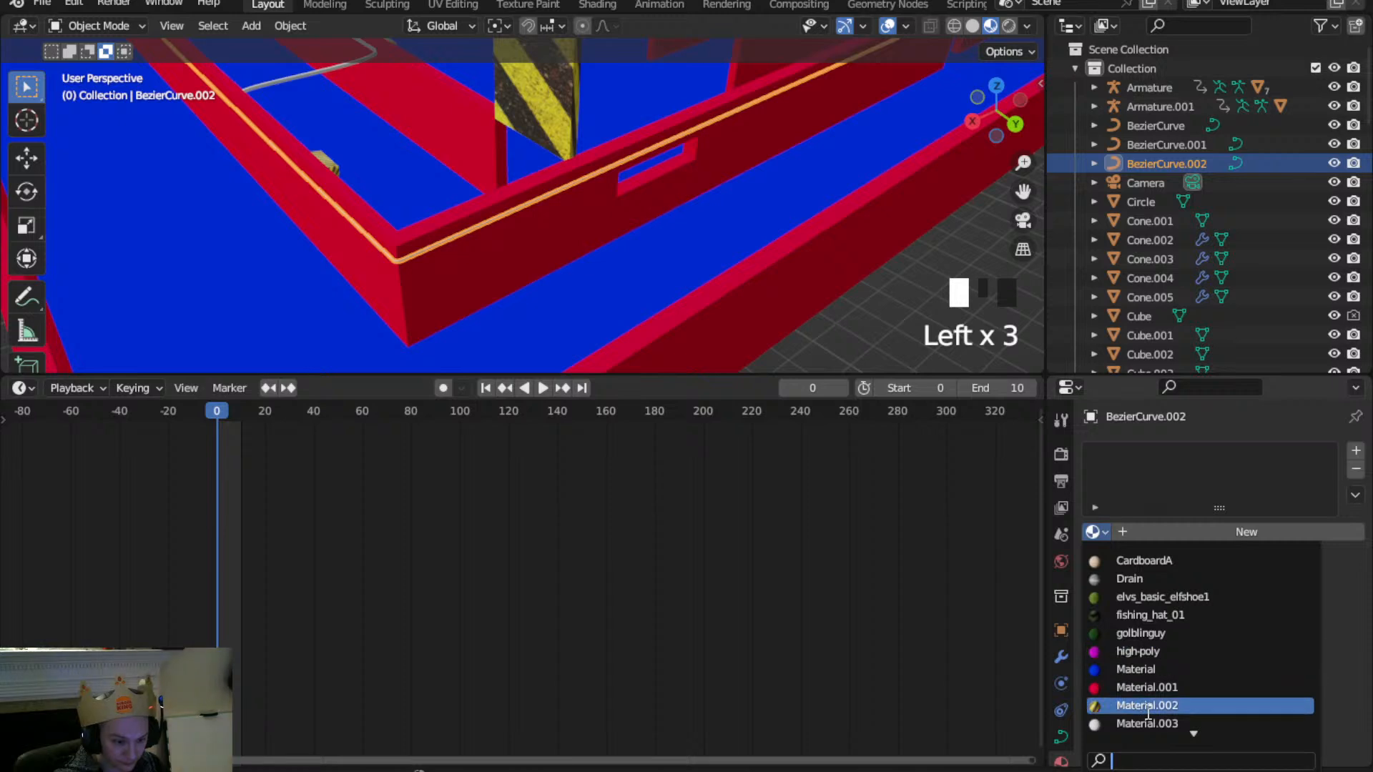
{"action": "scroll", "coordinate": [1147, 713], "scroll_direction": "down", "scroll_amount": 10}
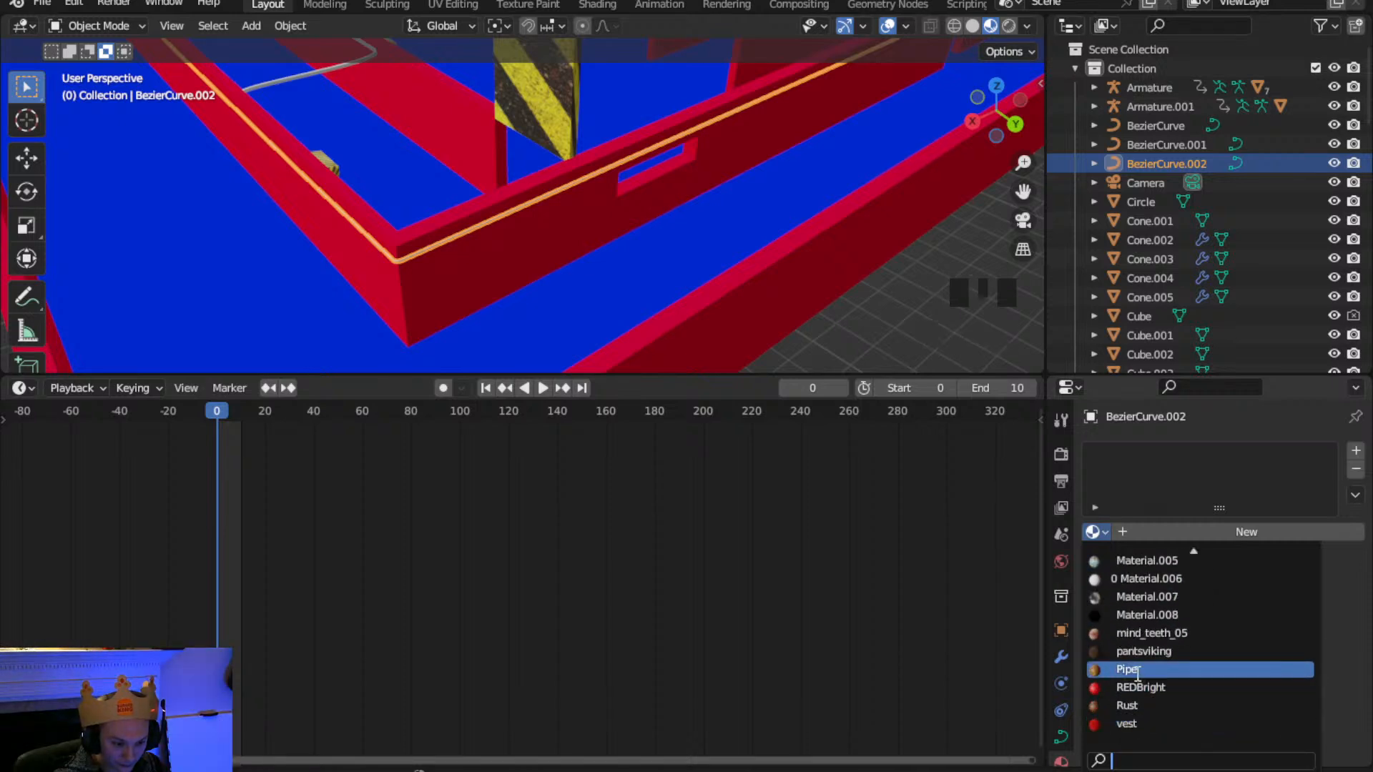
{"action": "left_click", "coordinate": [1137, 669]}
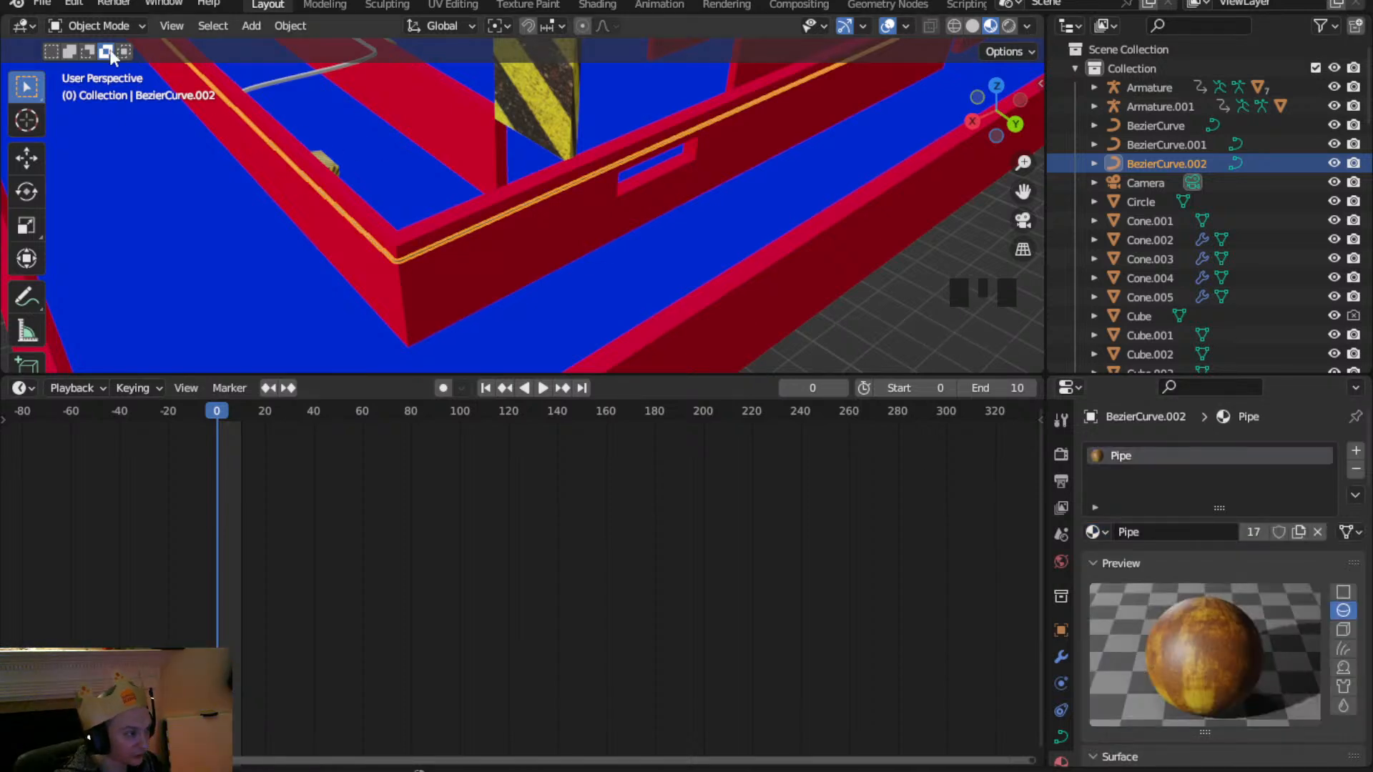
Select the striped fitting at the free end of the white pipe along the wall
{"action": "scroll", "coordinate": [270, 217], "scroll_direction": "up", "scroll_amount": 2}
{"action": "middle_click_drag", "start_coordinate": [270, 217], "coordinate": [357, 329]}
{"action": "scroll", "coordinate": [444, 229], "scroll_direction": "down", "scroll_amount": 2}
{"action": "left_click", "coordinate": [88, 23]}
{"action": "scroll", "coordinate": [392, 233], "scroll_direction": "down", "scroll_amount": 4}
{"action": "scroll", "coordinate": [578, 325], "scroll_direction": "down", "scroll_amount": 1}
{"action": "left_click", "coordinate": [625, 218]}
{"action": "left_click", "coordinate": [577, 305]}
{"action": "scroll", "coordinate": [577, 304], "scroll_direction": "up", "scroll_amount": 3}
{"action": "left_click", "coordinate": [340, 323]}
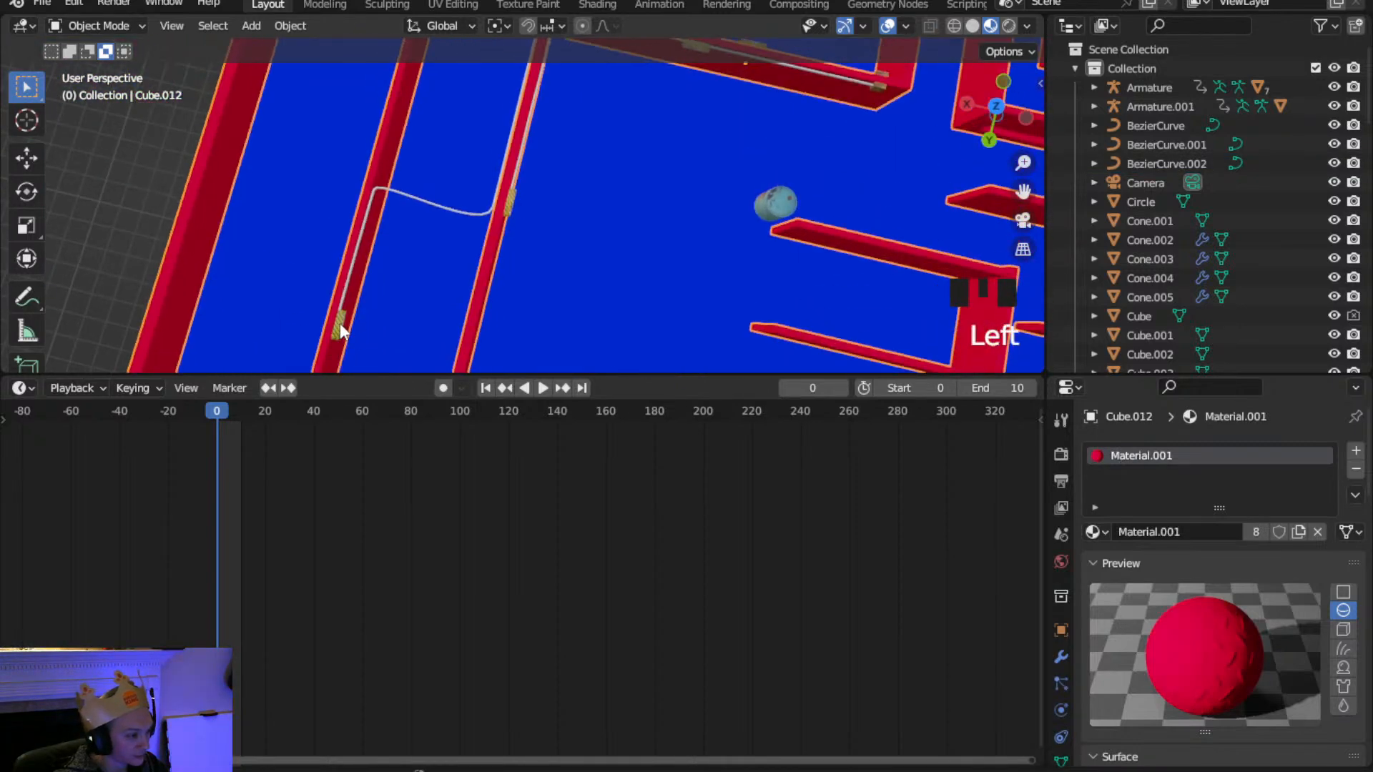
{"action": "left_click", "coordinate": [340, 324]}
{"action": "left_click", "coordinate": [344, 320]}
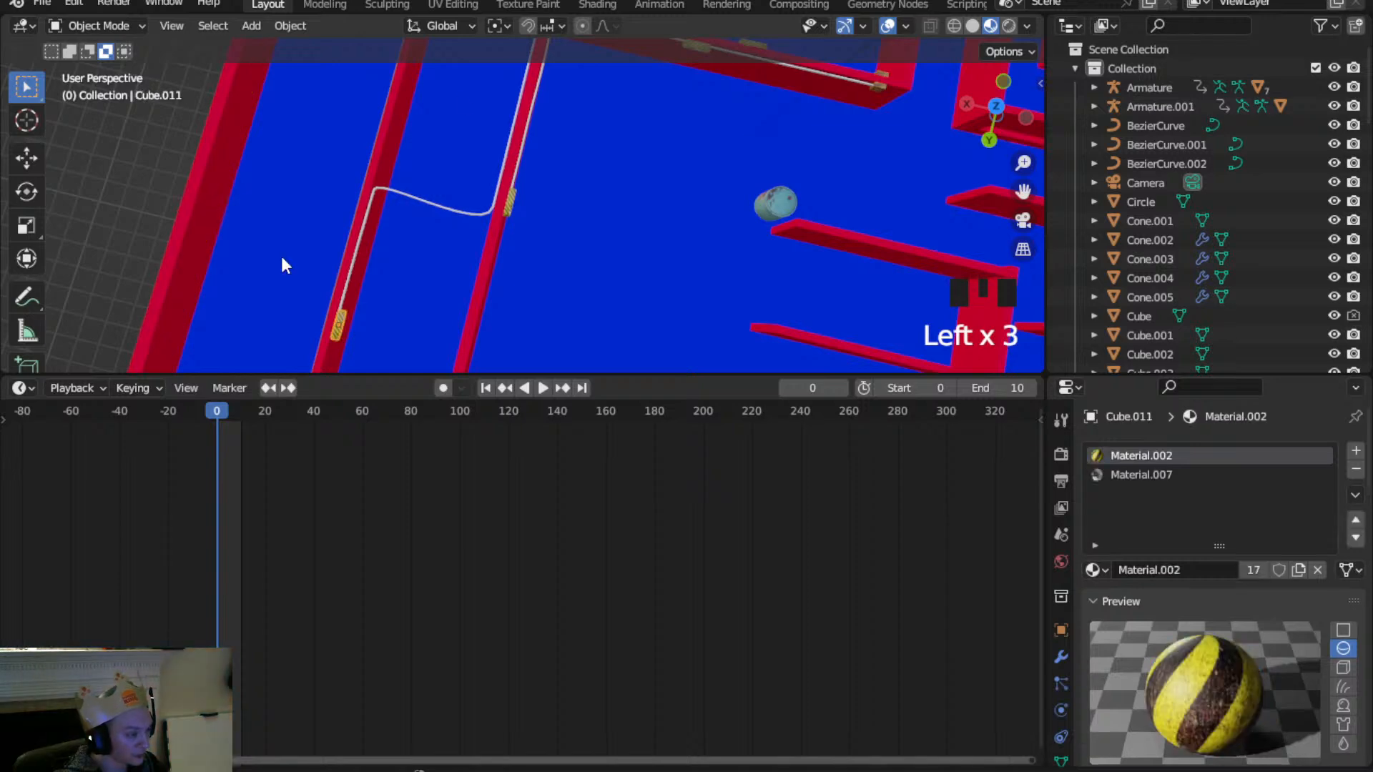
Enlarge the 3D viewport and, in top view, duplicate the fitting about 13.4 m in X and 8.5 m in Y, across the wall
{"action": "left_click_drag", "start_coordinate": [717, 373], "coordinate": [706, 607]}
{"action": "left_click", "coordinate": [996, 106]}
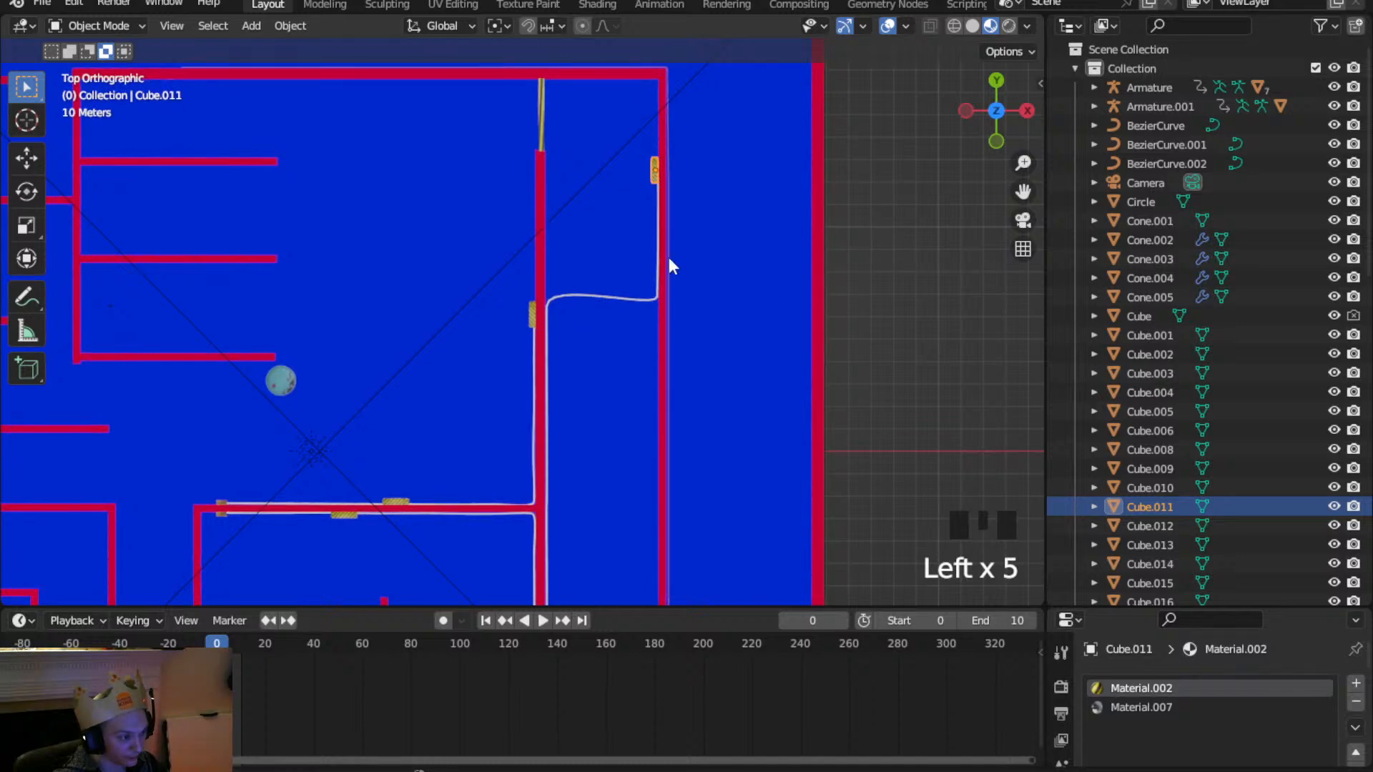
{"action": "middle_click_drag", "start_coordinate": [669, 259], "coordinate": [573, 379], "text": "shift"}
{"action": "scroll", "coordinate": [603, 308], "scroll_direction": "up", "scroll_amount": 4}
{"action": "middle_click_drag", "start_coordinate": [604, 308], "coordinate": [500, 429], "text": "shift"}
{"action": "scroll", "coordinate": [506, 421], "scroll_direction": "up", "scroll_amount": 2}
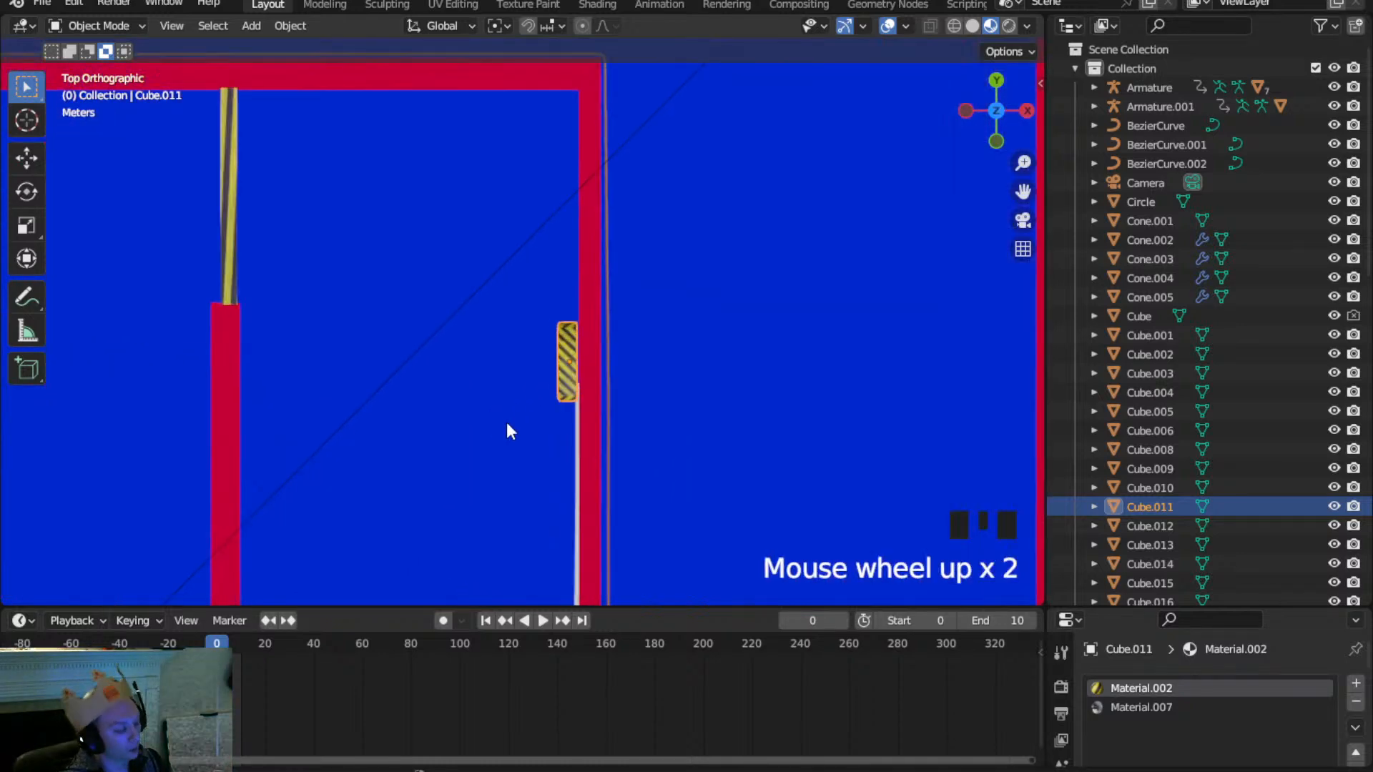
{"action": "key", "text": "shift+d"}
{"action": "left_click", "coordinate": [629, 368]}
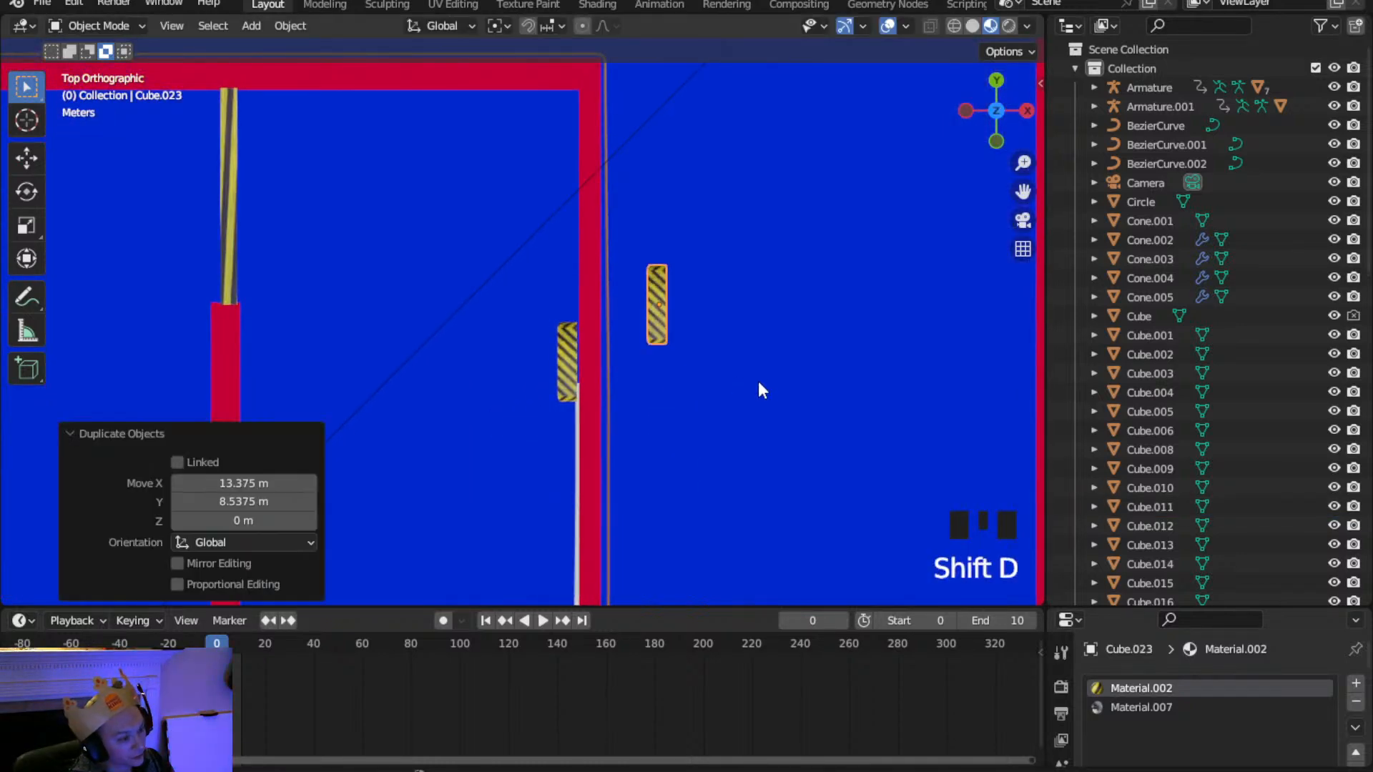
Rotate the copied fitting 180° and move it about -7.7 m in X and -10.8 m in Y against the wall's outer pipe
{"action": "type", "text": "r180"}
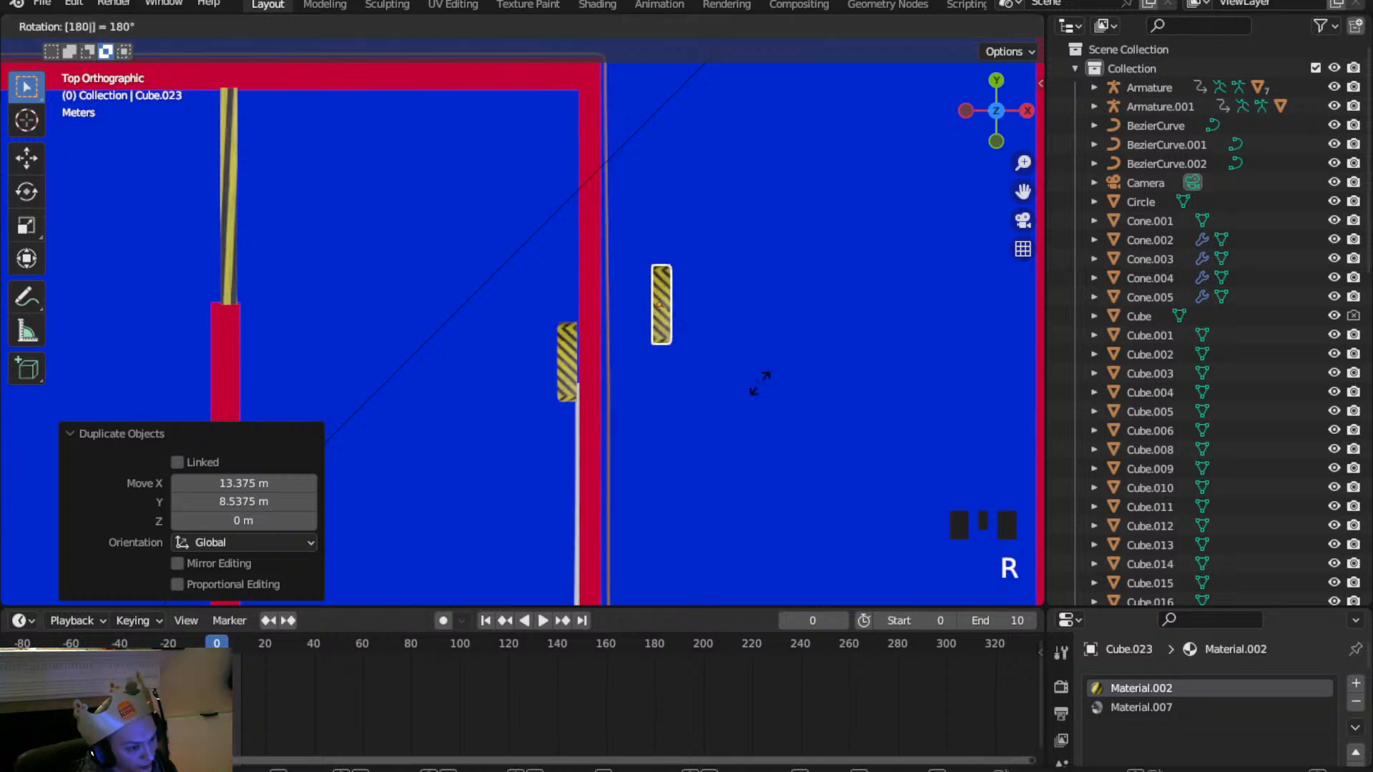
{"action": "key", "text": "Return"}
{"action": "key", "text": "g"}
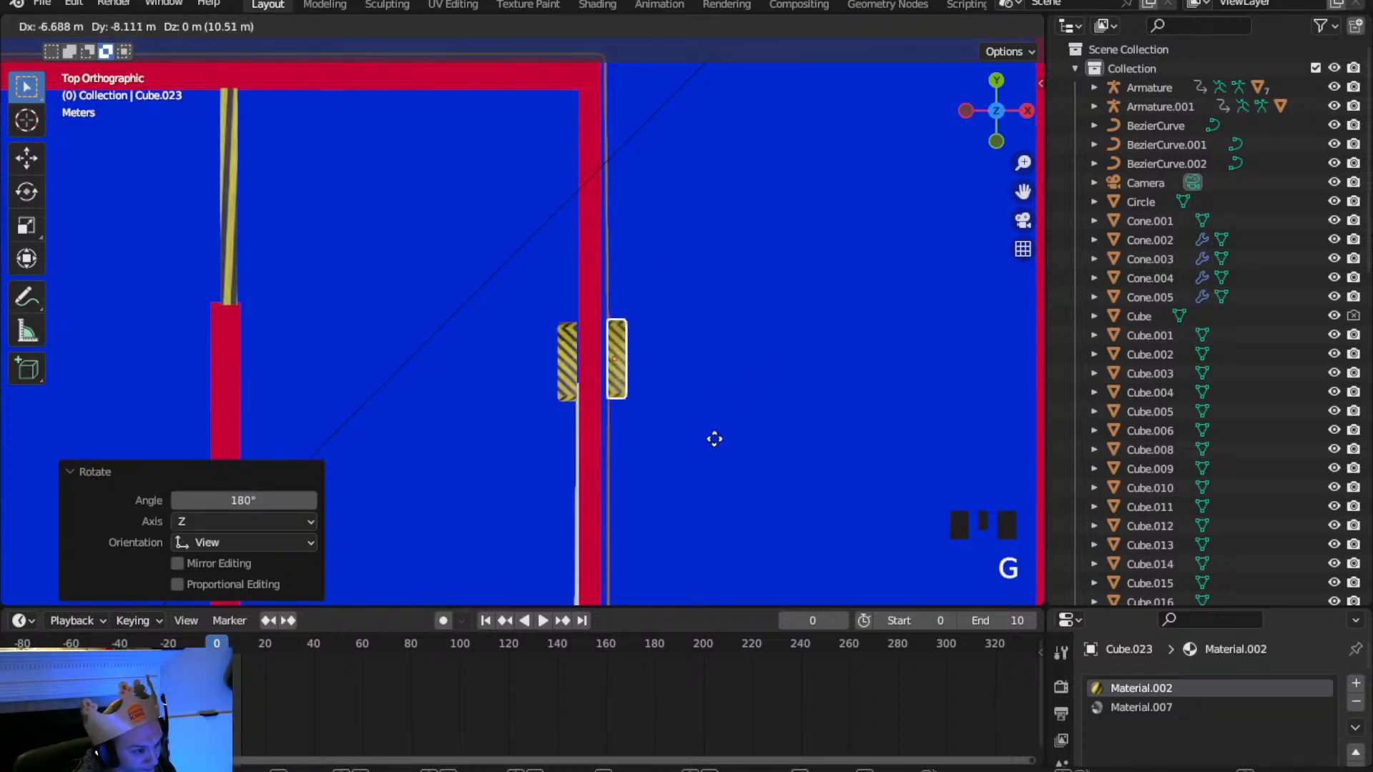
{"action": "left_click", "coordinate": [707, 455]}
Duplicate the fitting about -173.3 m in Y along the same wall and shift the copy about -1 m in X onto the pipe
{"action": "scroll", "coordinate": [705, 452], "scroll_direction": "down", "scroll_amount": 5}
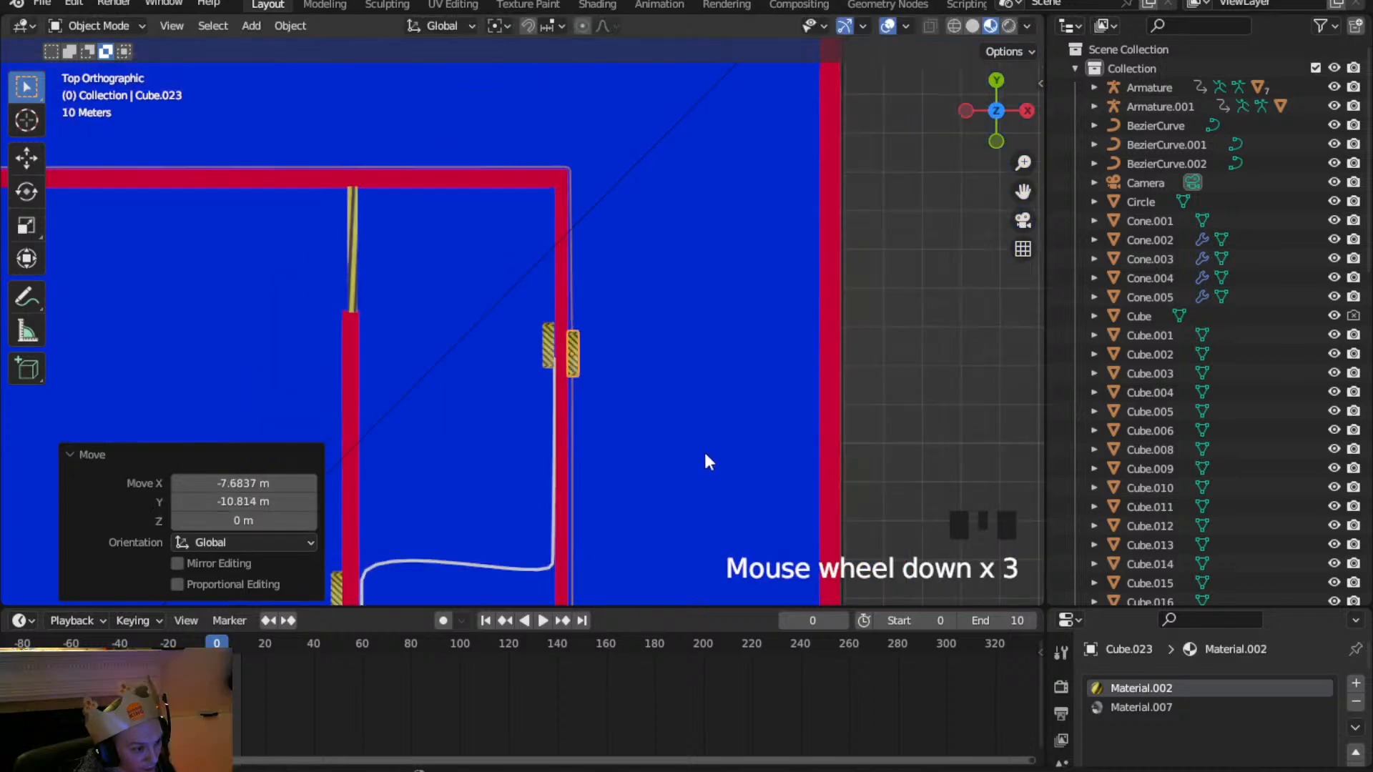
{"action": "scroll", "coordinate": [634, 357], "scroll_direction": "down", "scroll_amount": 4}
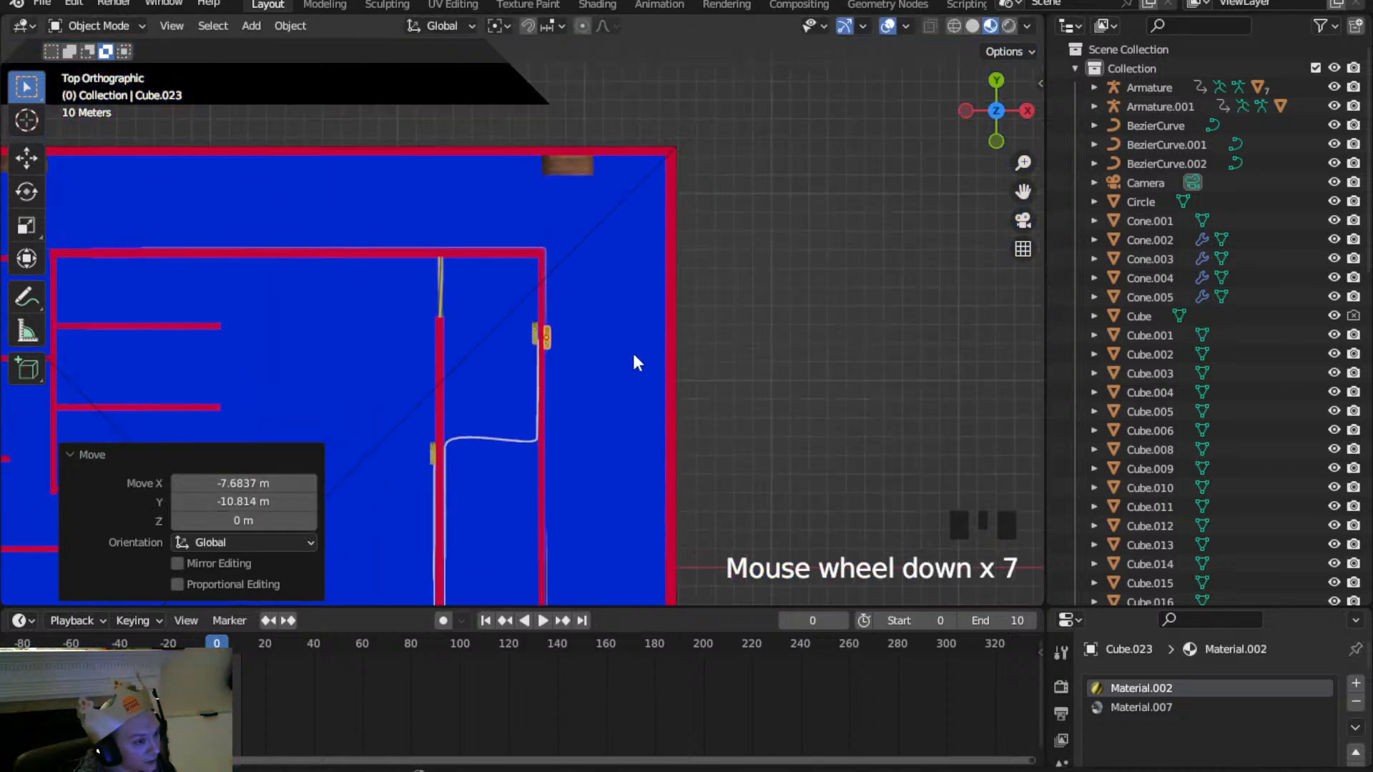
{"action": "middle_click_drag", "start_coordinate": [590, 531], "coordinate": [577, 408], "text": "shift"}
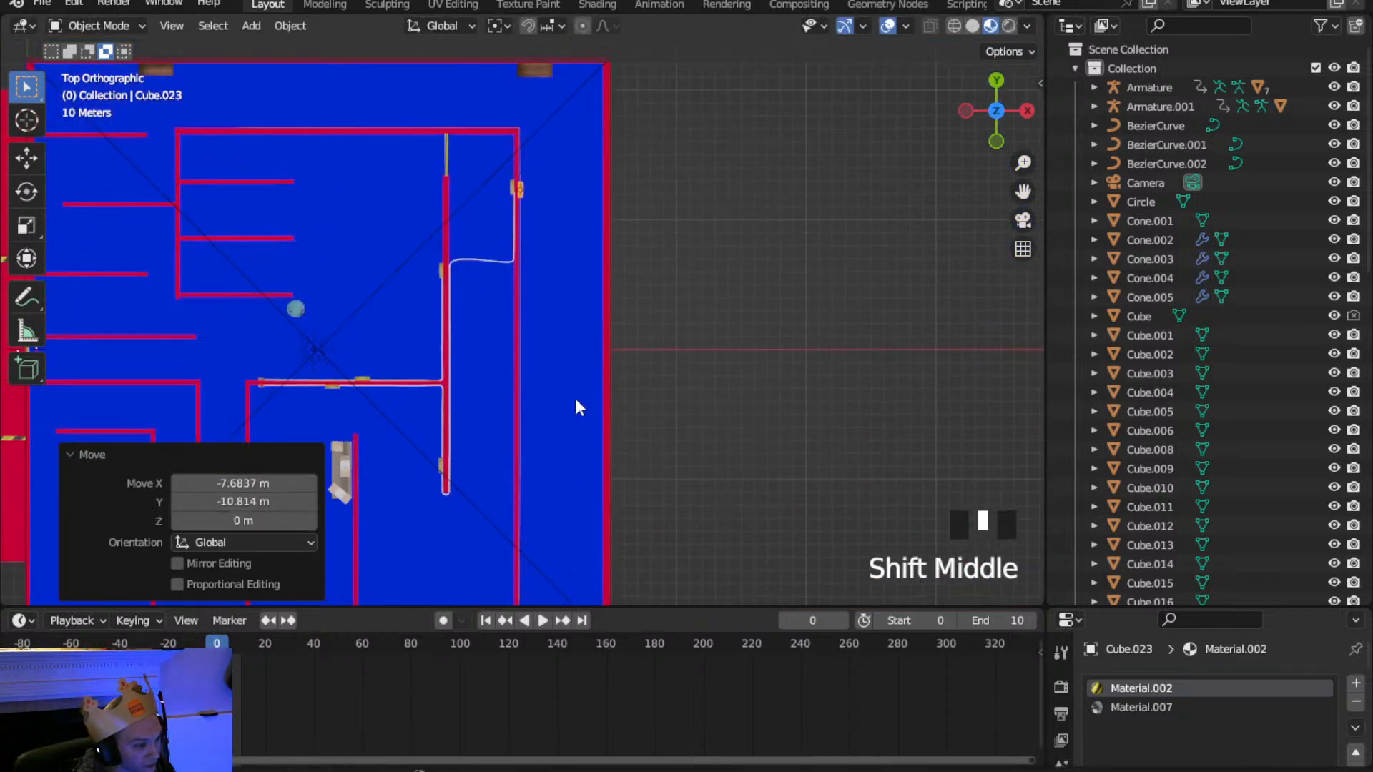
{"action": "key", "text": "shift+d"}
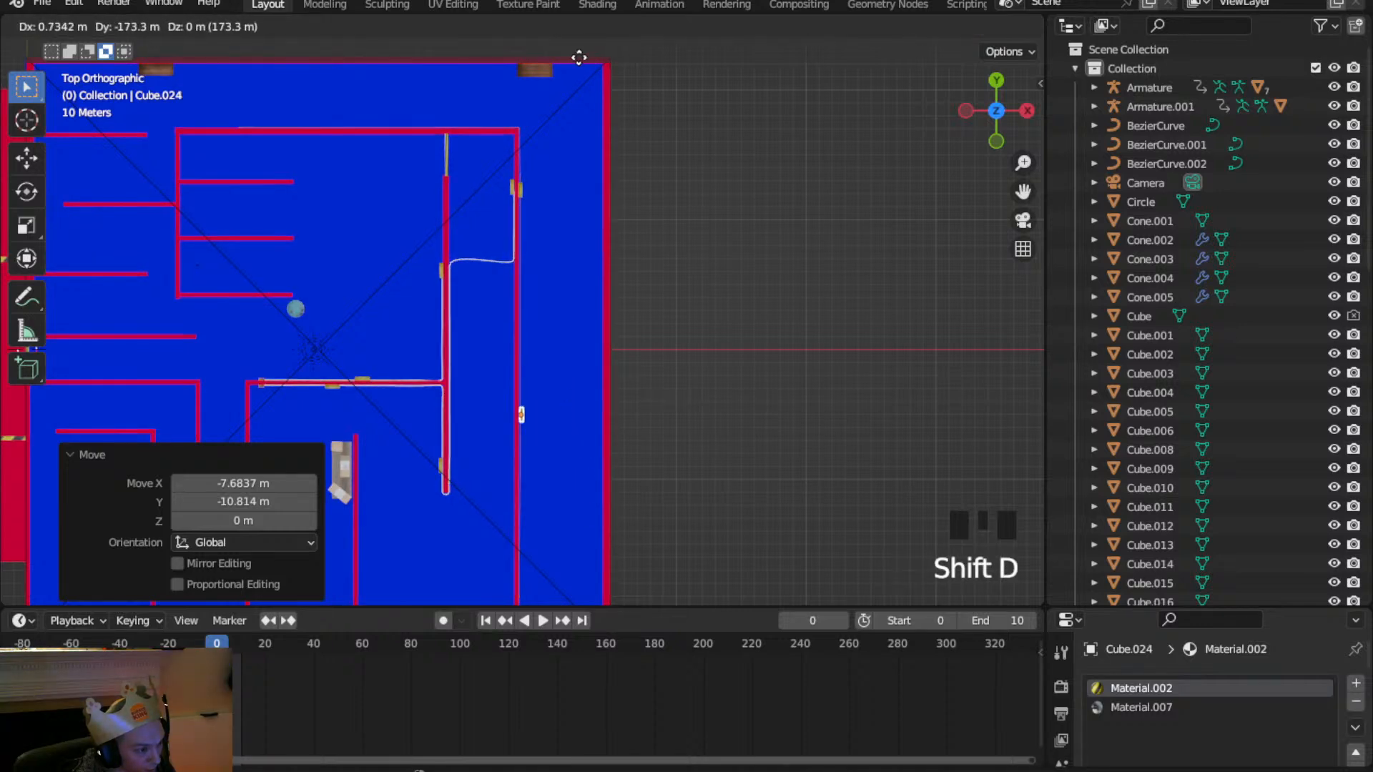
{"action": "left_click", "coordinate": [577, 60]}
{"action": "scroll", "coordinate": [567, 436], "scroll_direction": "up", "scroll_amount": 4}
{"action": "middle_click_drag", "start_coordinate": [567, 436], "coordinate": [564, 343], "text": "shift"}
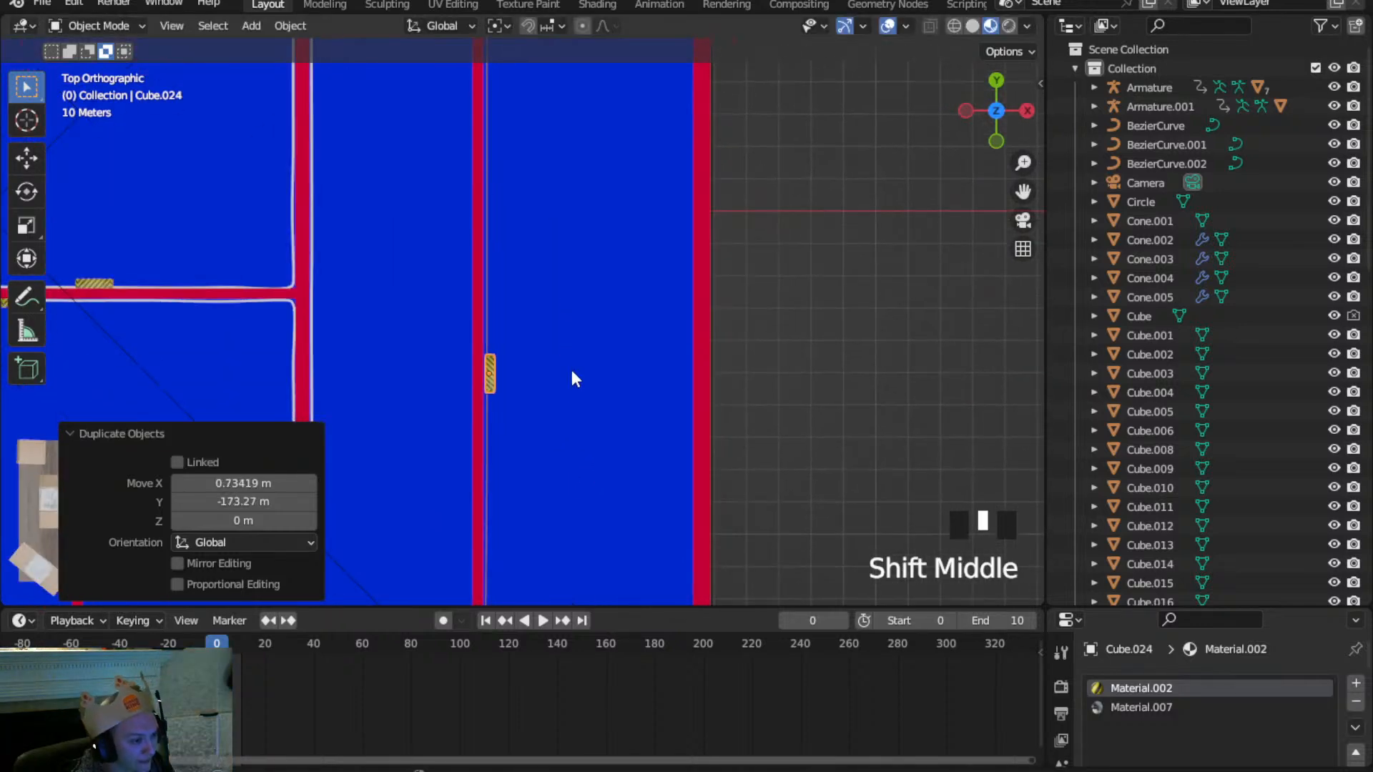
{"action": "scroll", "coordinate": [563, 345], "scroll_direction": "up", "scroll_amount": 3}
{"action": "middle_click_drag", "start_coordinate": [558, 461], "coordinate": [574, 359], "text": "shift"}
{"action": "key", "text": "g"}
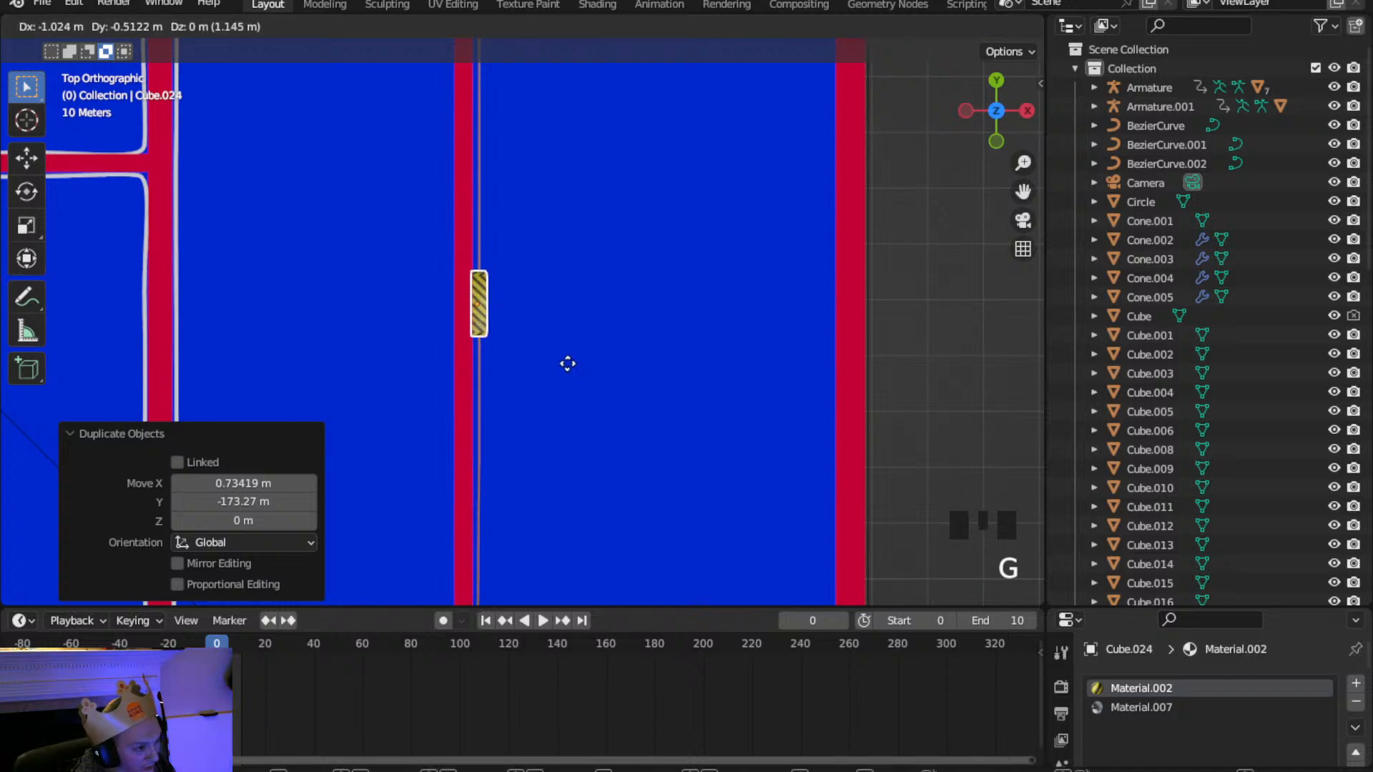
{"action": "left_click", "coordinate": [567, 364]}
Duplicate the fitting again farther along the wall towards the maze corner and shift the copy about -0.59 m in X onto the pipe
{"action": "scroll", "coordinate": [564, 388], "scroll_direction": "down", "scroll_amount": 5}
{"action": "middle_click_drag", "start_coordinate": [588, 500], "coordinate": [588, 190], "text": "shift"}
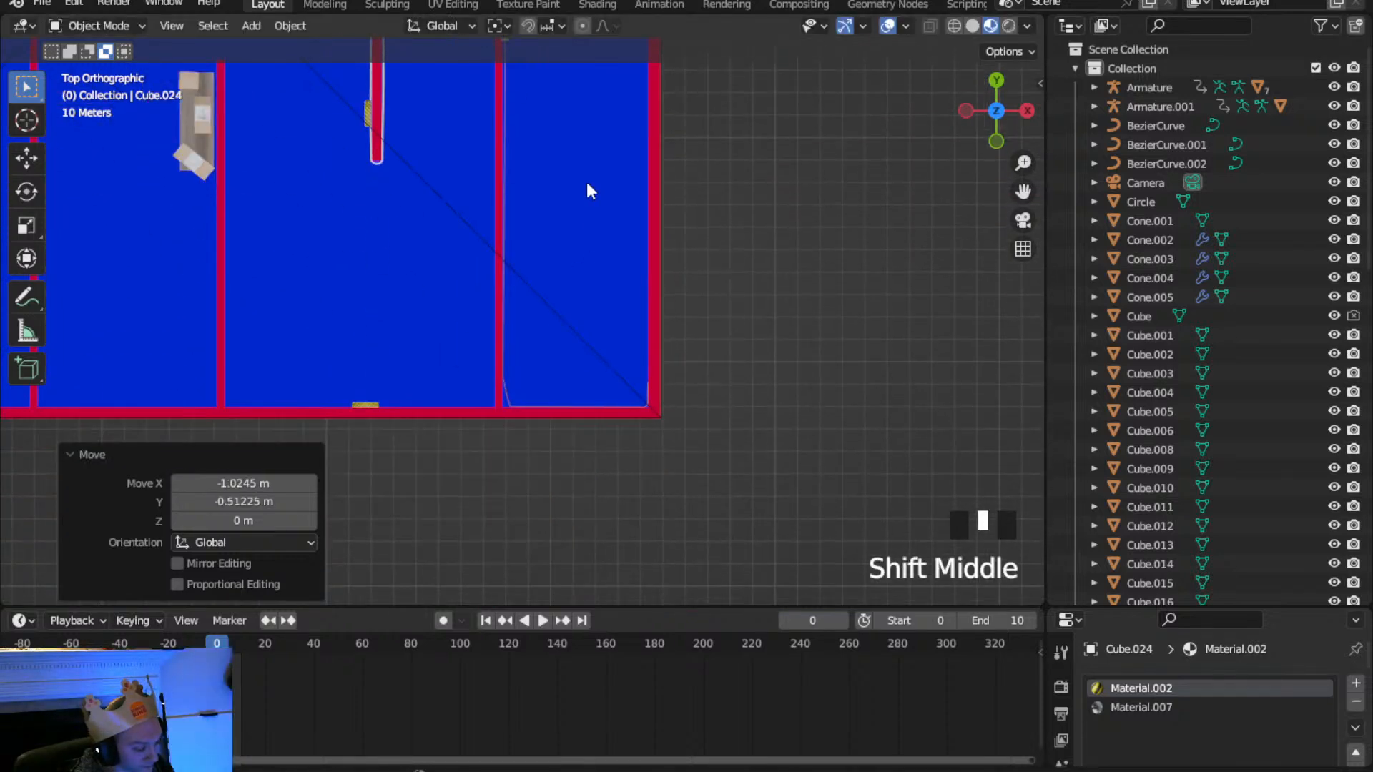
{"action": "key", "text": "shift+d"}
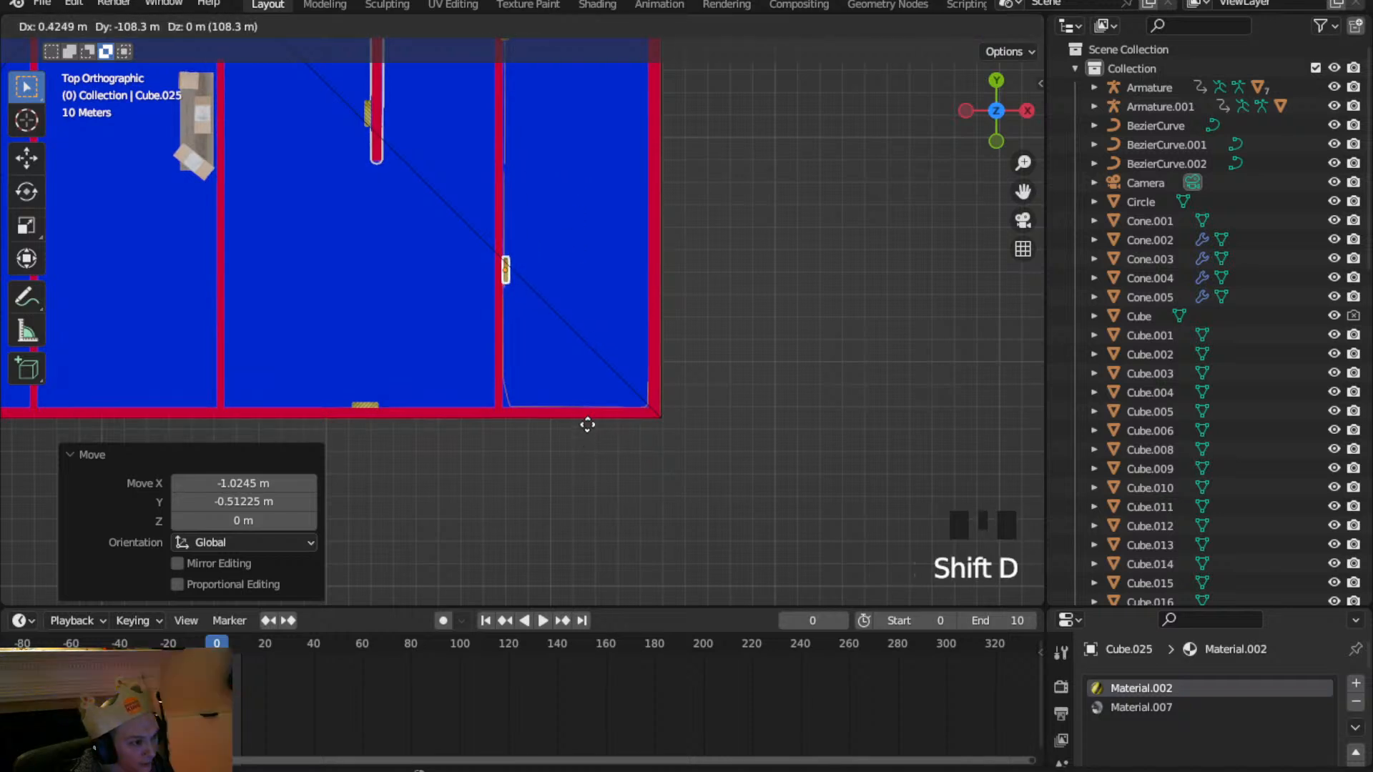
{"action": "left_click", "coordinate": [585, 411]}
{"action": "scroll", "coordinate": [564, 343], "scroll_direction": "up", "scroll_amount": 5}
{"action": "middle_click_drag", "start_coordinate": [570, 246], "coordinate": [616, 381], "text": "shift"}
{"action": "key", "text": "g"}
{"action": "left_click", "coordinate": [579, 357]}
Duplicate the fitting about 33.9 m in X and -55.1 m in Y, near the pipe along the end wall
{"action": "scroll", "coordinate": [585, 366], "scroll_direction": "down", "scroll_amount": 4}
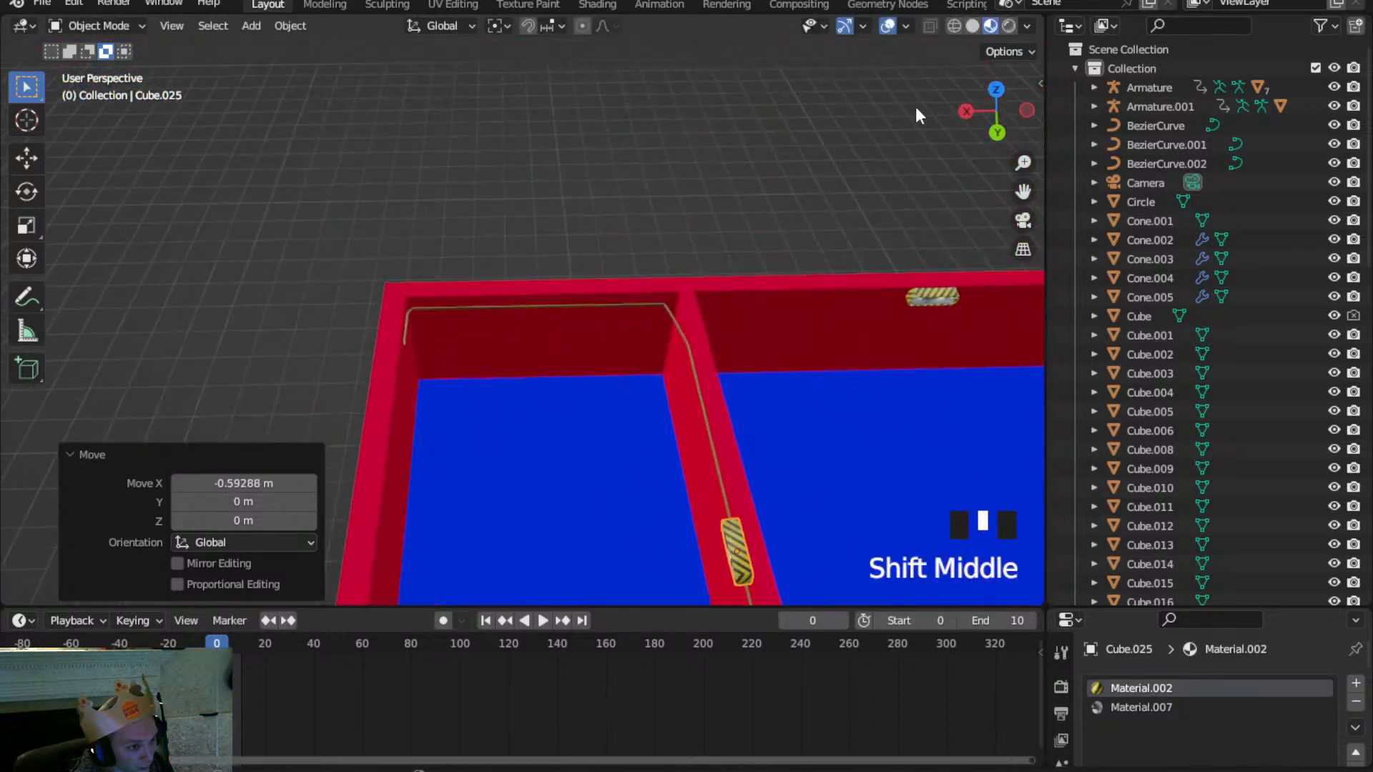
{"action": "left_click", "coordinate": [996, 90]}
{"action": "scroll", "coordinate": [453, 240], "scroll_direction": "down", "scroll_amount": 1}
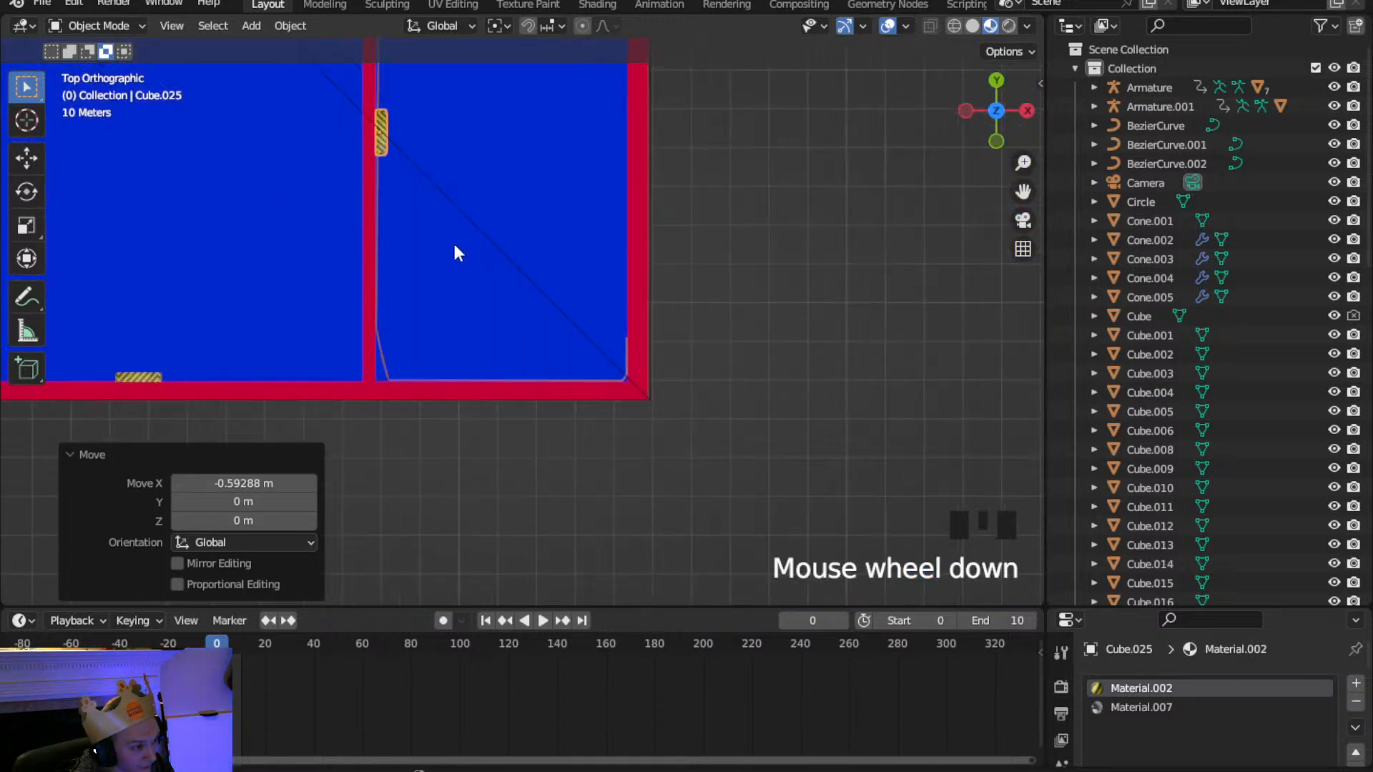
{"action": "key", "text": "shift+d"}
{"action": "left_click", "coordinate": [585, 457]}
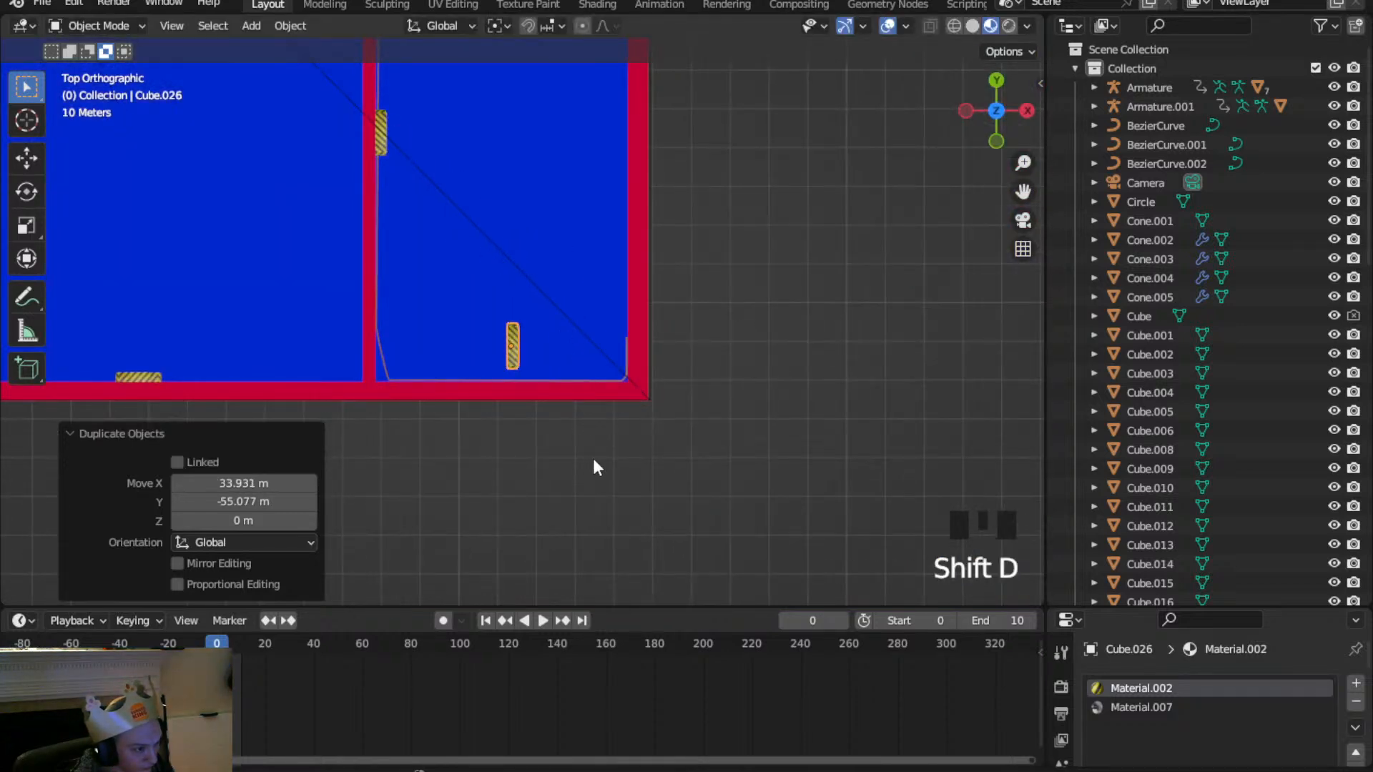
{"action": "scroll", "coordinate": [577, 432], "scroll_direction": "up", "scroll_amount": 5}
{"action": "middle_click_drag", "start_coordinate": [568, 421], "coordinate": [461, 277]}
{"action": "scroll", "coordinate": [522, 268], "scroll_direction": "down", "scroll_amount": 7}
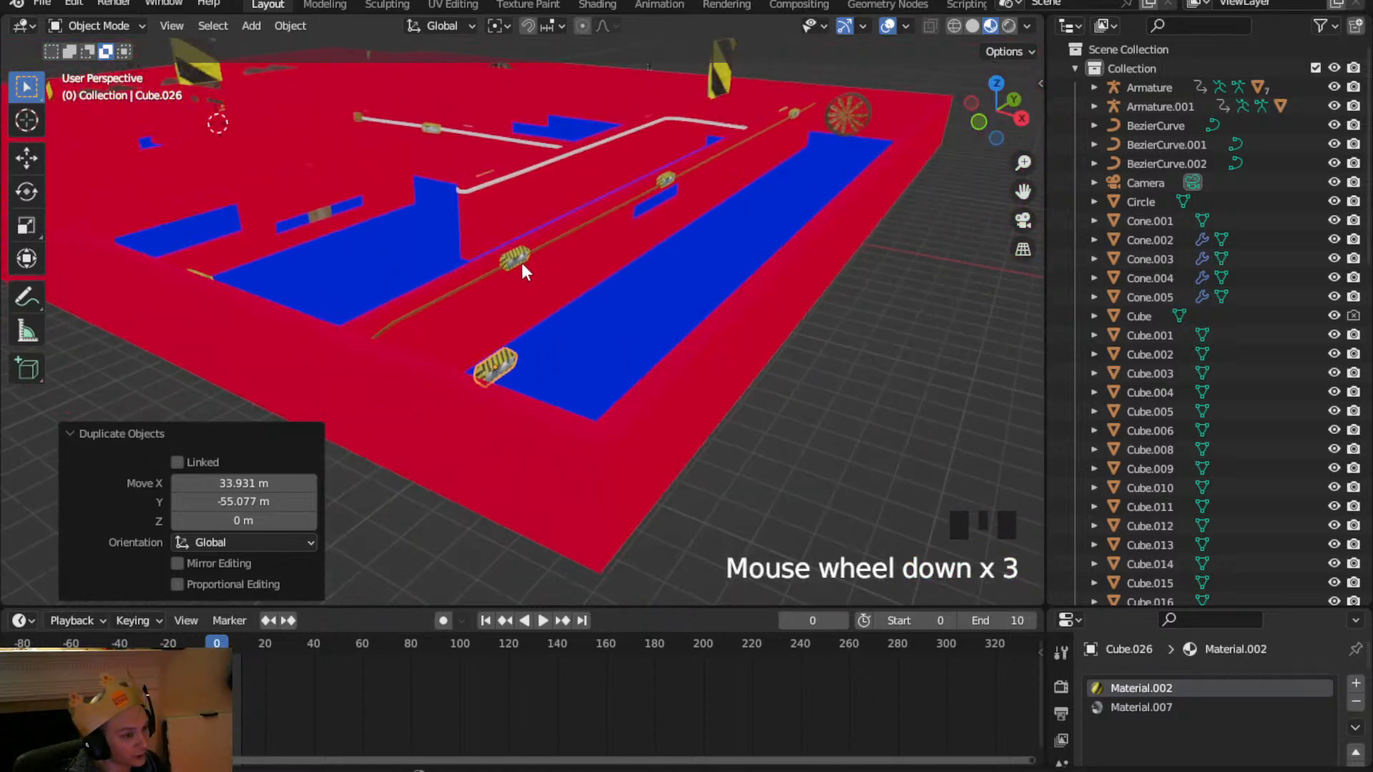
{"action": "scroll", "coordinate": [522, 368], "scroll_direction": "down", "scroll_amount": 1}
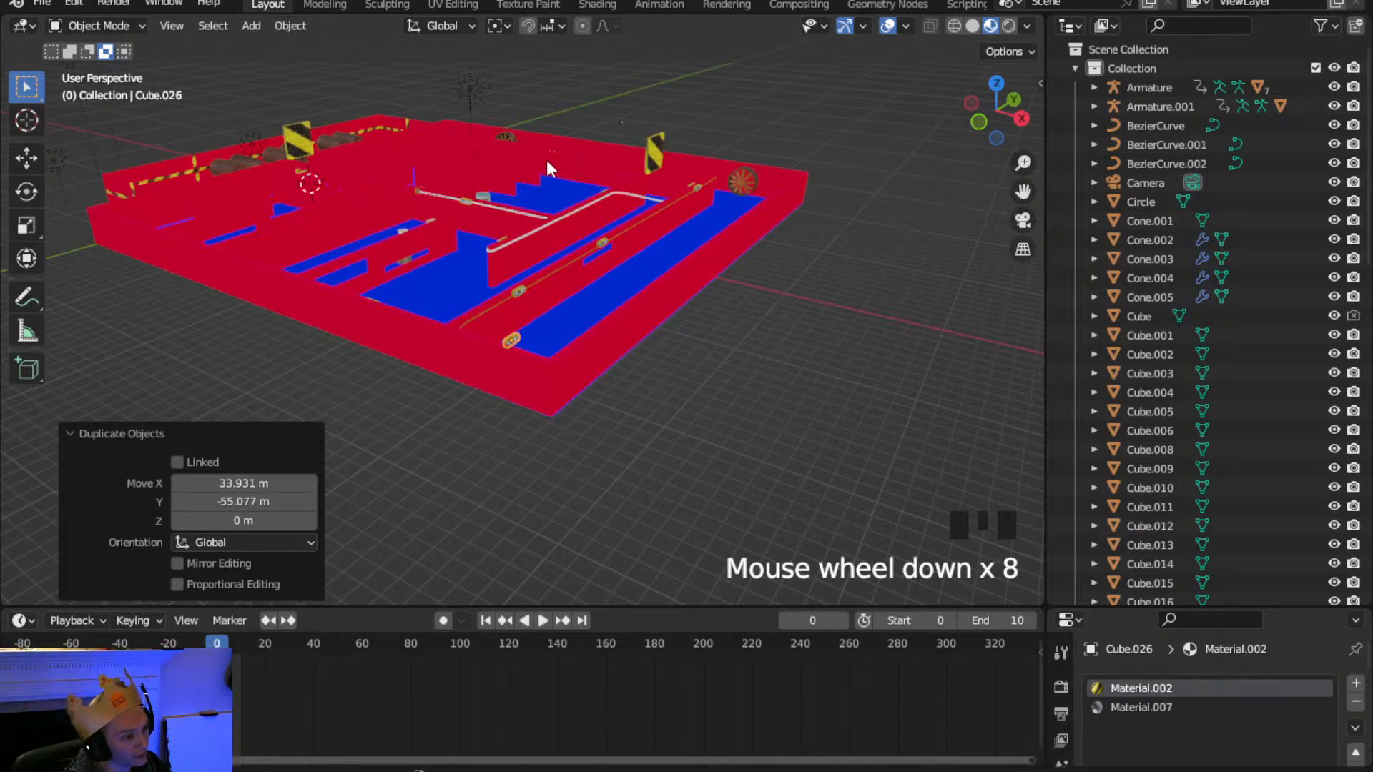
{"action": "scroll", "coordinate": [563, 155], "scroll_direction": "up", "scroll_amount": 4}
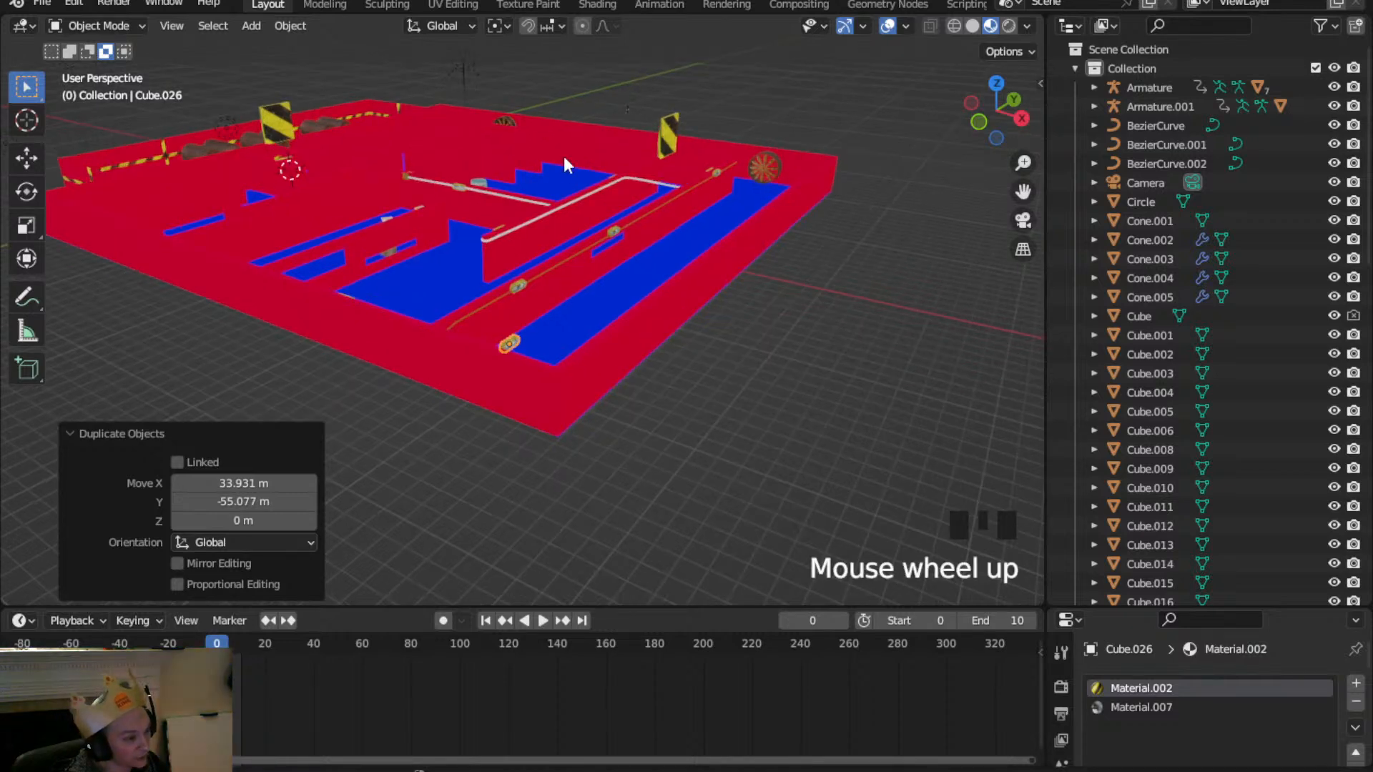
{"action": "scroll", "coordinate": [580, 212], "scroll_direction": "up", "scroll_amount": 1}
{"action": "left_click", "coordinate": [996, 82]}
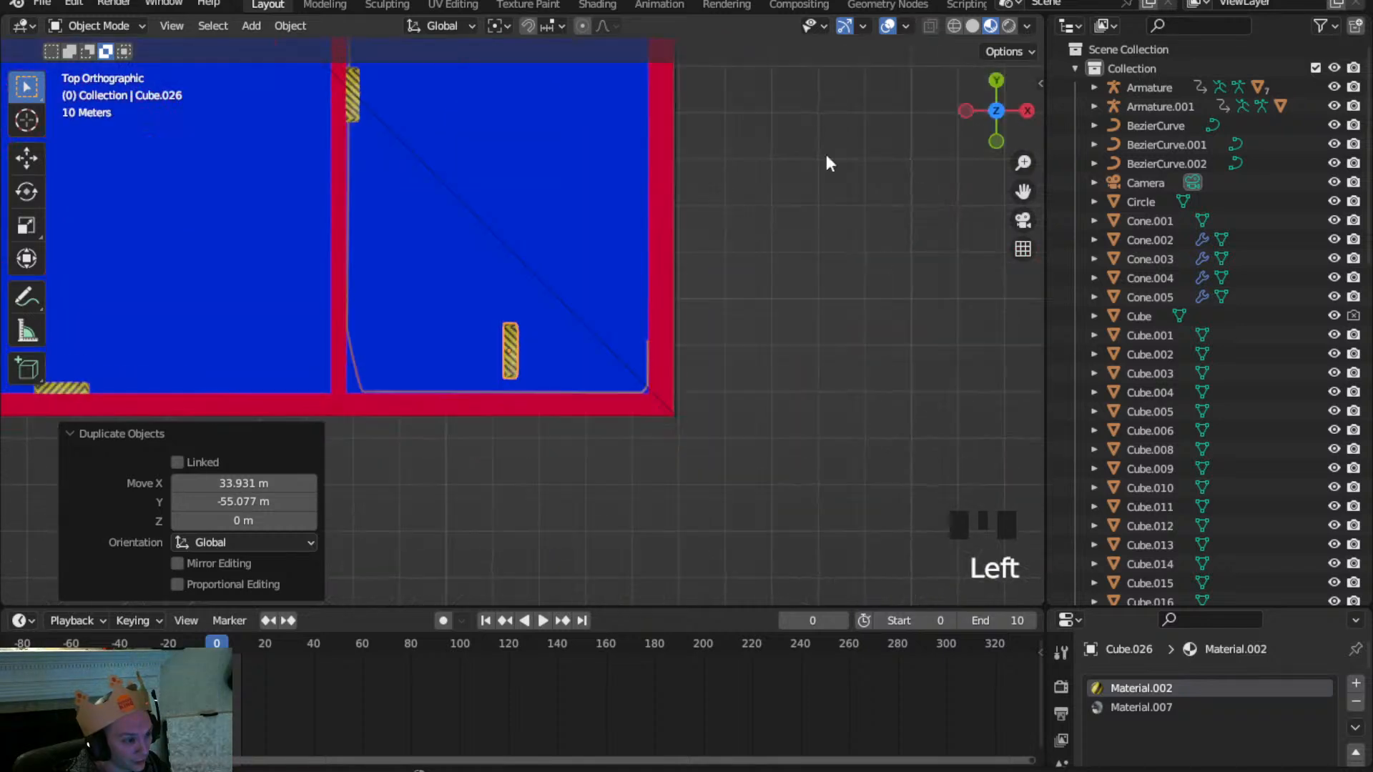
{"action": "scroll", "coordinate": [563, 369], "scroll_direction": "up", "scroll_amount": 3}
{"action": "type", "text": "r"}
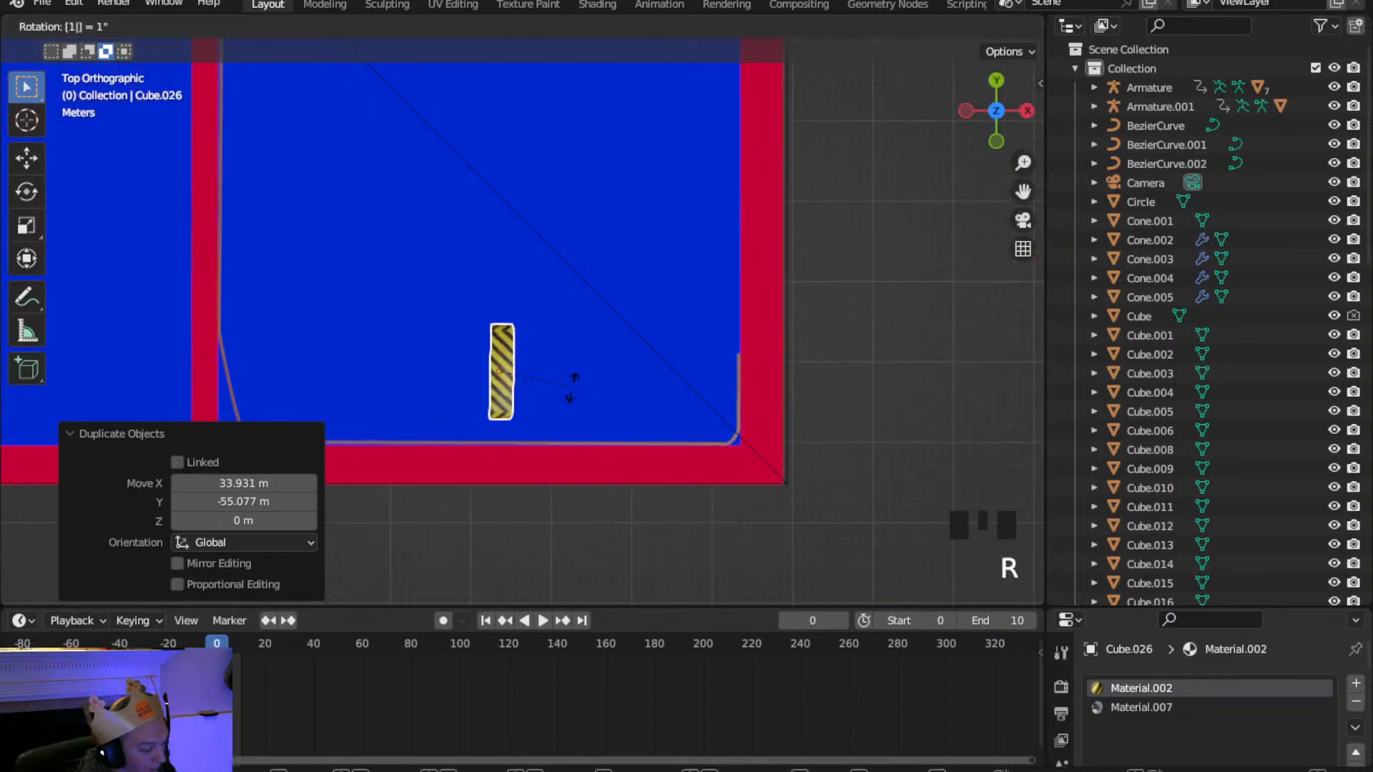
{"action": "type", "text": "180z"}
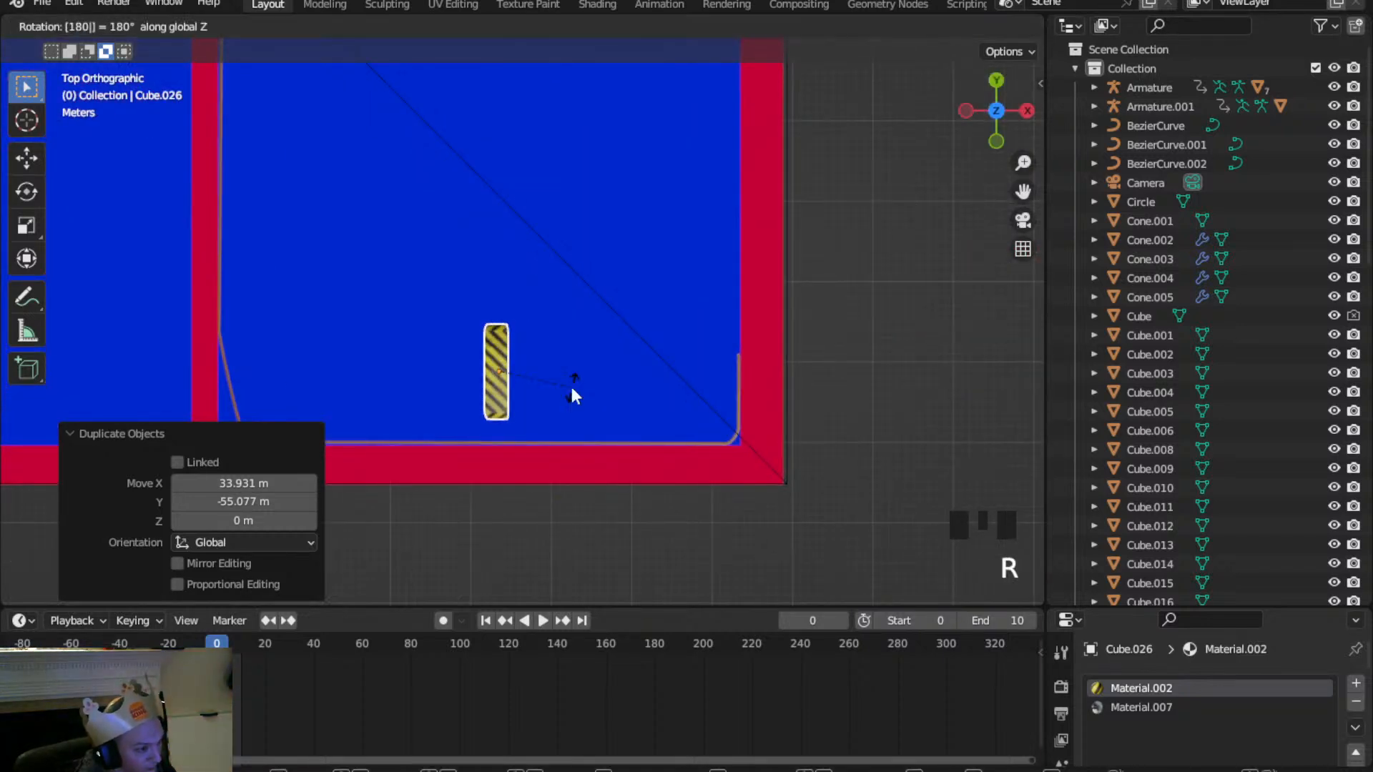
{"action": "key", "text": "Return"}
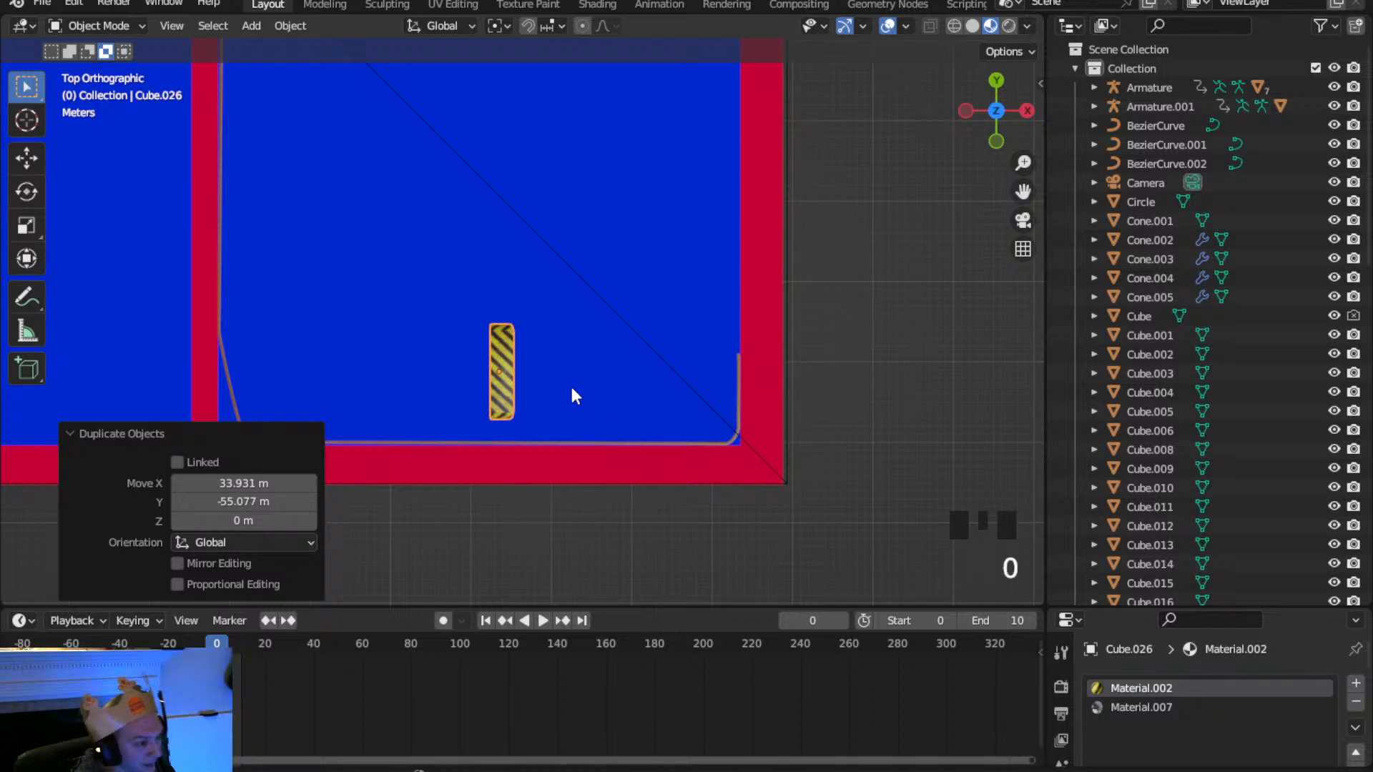
Rotate the newest fitting -90° and move it onto the pipe along the end wall
{"action": "left_click", "coordinate": [499, 403]}
{"action": "type", "text": "r"}
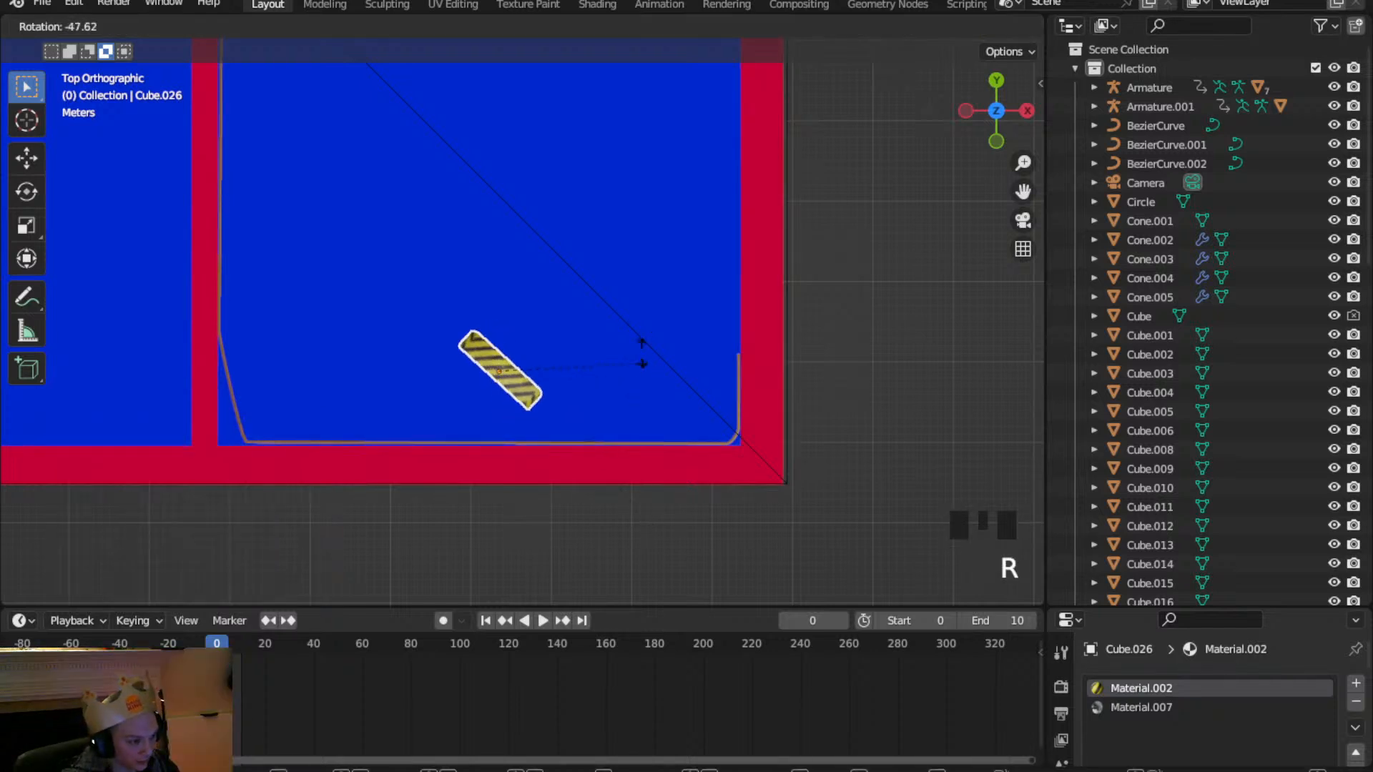
{"action": "type", "text": "90"}
{"action": "type", "text": "-"}
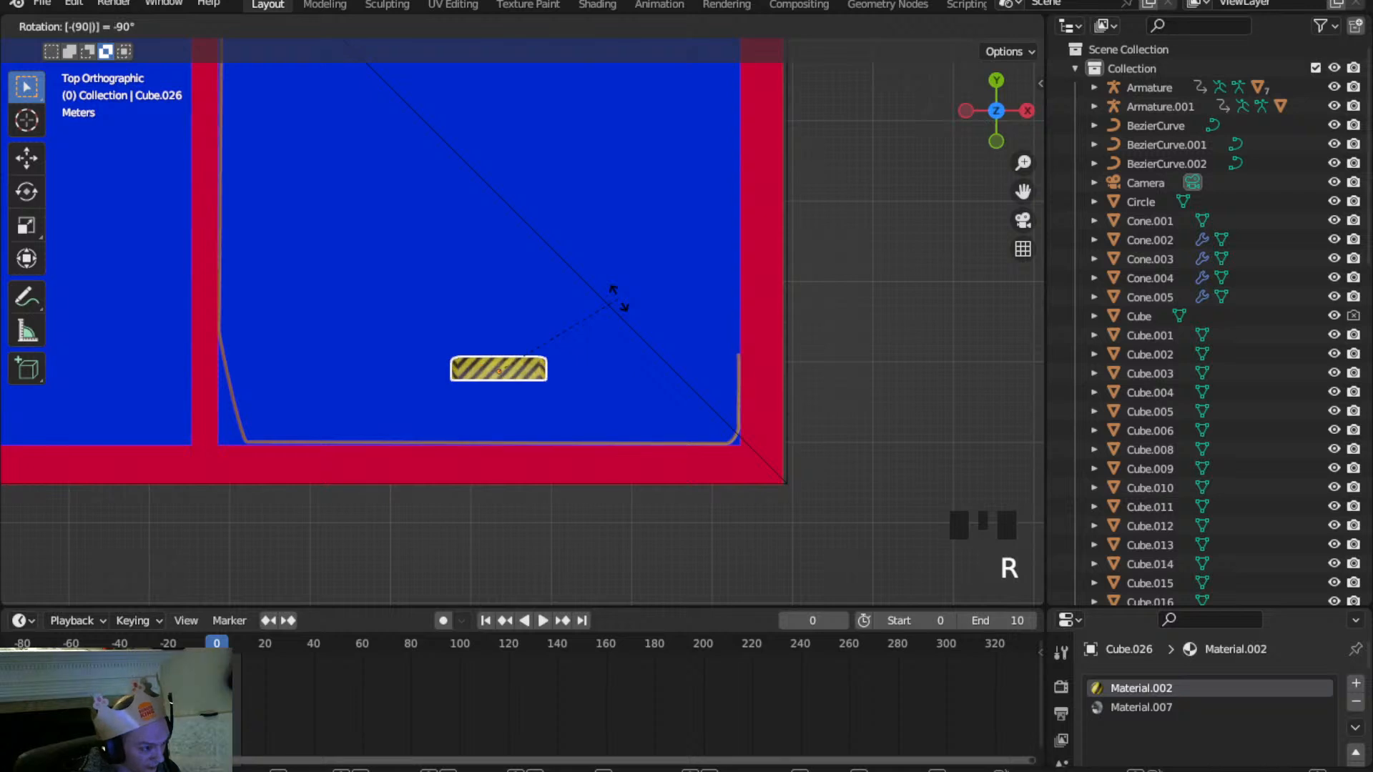
{"action": "key", "text": "Return"}
{"action": "key", "text": "g"}
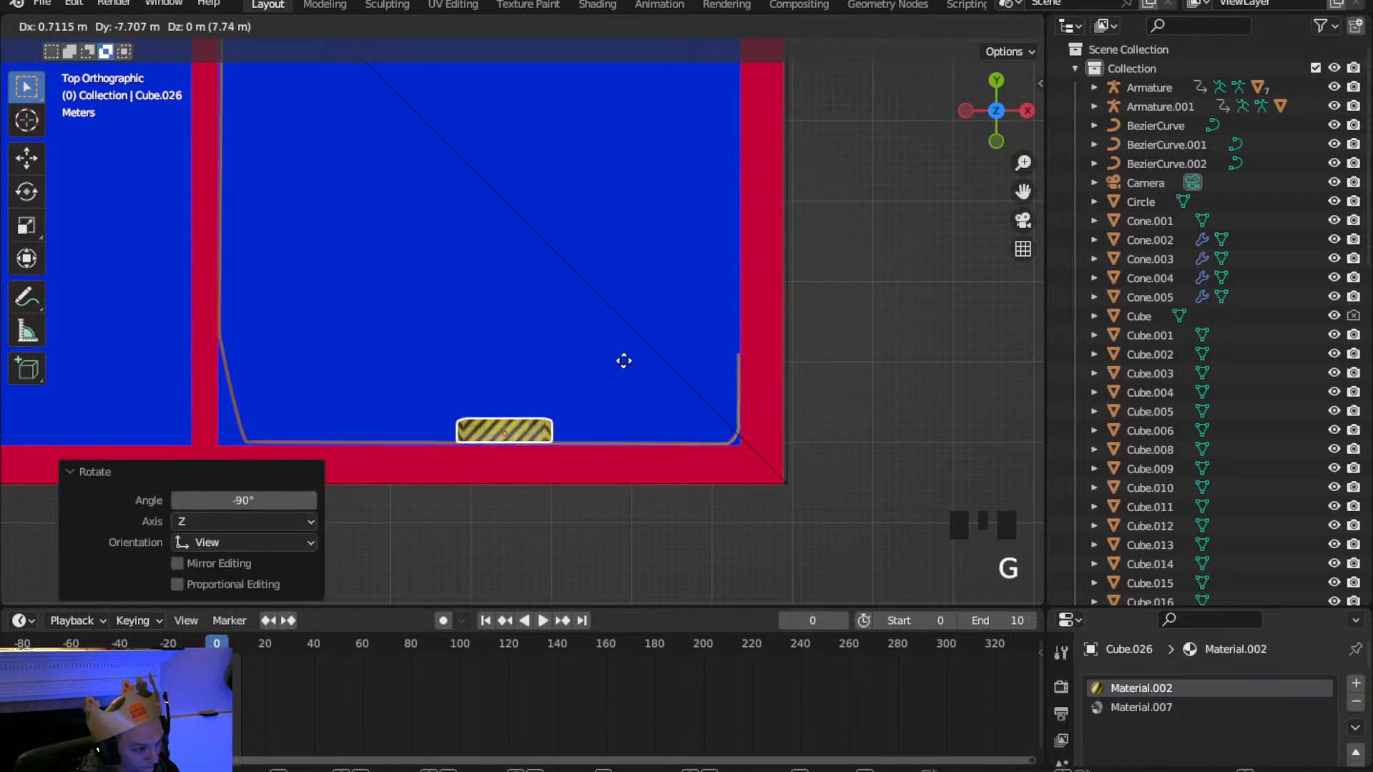
{"action": "left_click", "coordinate": [642, 421]}
Put the BezierCurve.002 pipe into Edit Mode and select its end control point past the maze corner
{"action": "left_click", "coordinate": [680, 440]}
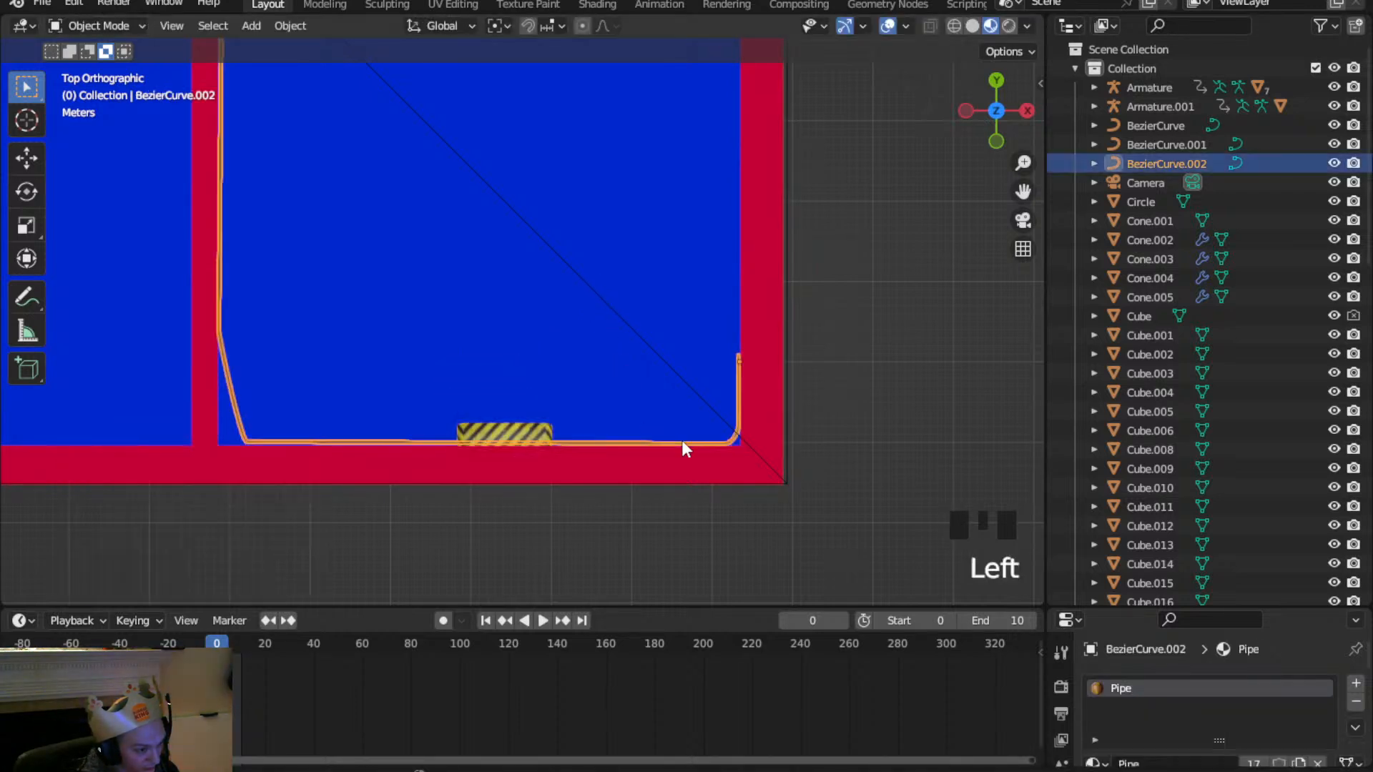
{"action": "left_click", "coordinate": [88, 22]}
{"action": "left_click", "coordinate": [95, 67]}
{"action": "middle_click_drag", "start_coordinate": [567, 355], "coordinate": [435, 303]}
{"action": "left_click", "coordinate": [319, 384]}
{"action": "left_click", "coordinate": [995, 81]}
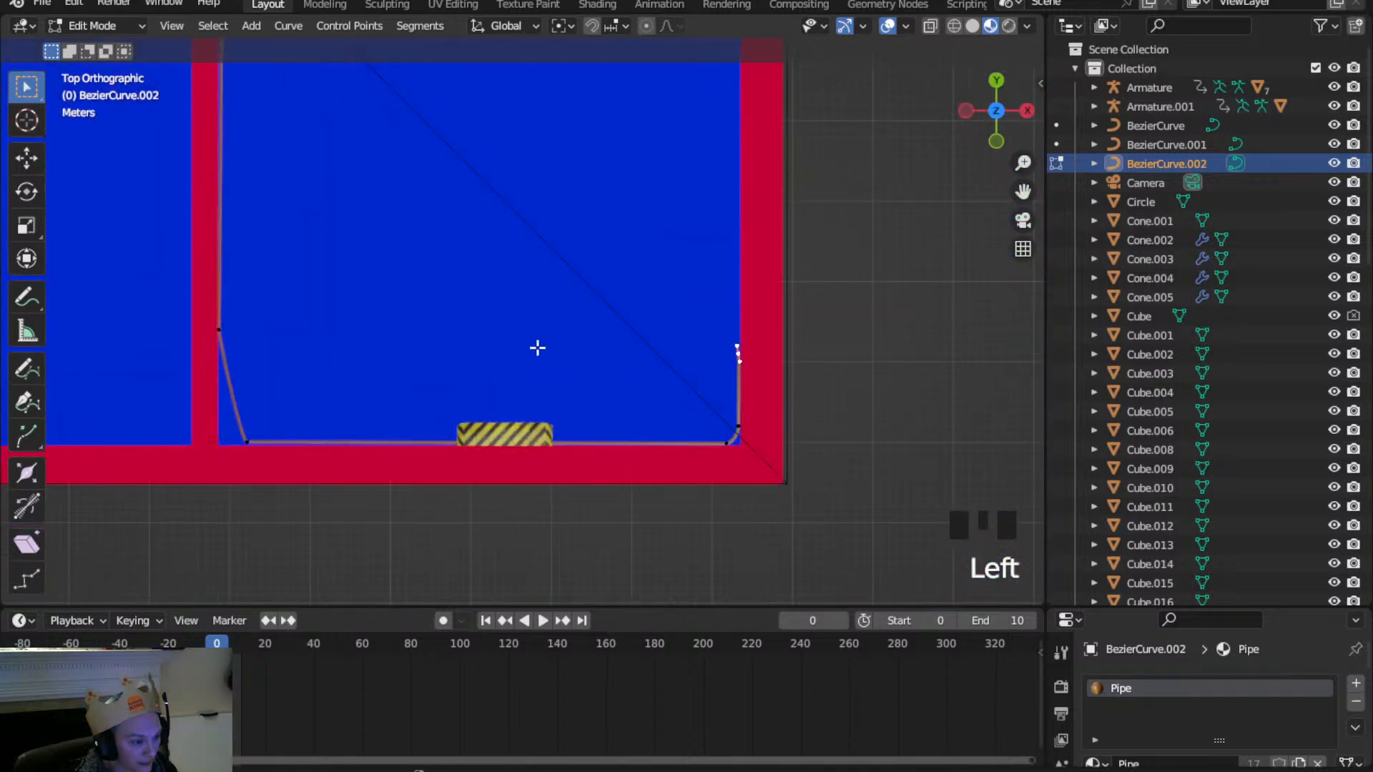
Delete the pipe's control points on the side wall past the corner and try to move the remaining end point
{"action": "scroll", "coordinate": [576, 328], "scroll_direction": "up", "scroll_amount": 2}
{"action": "left_click", "coordinate": [1001, 81]}
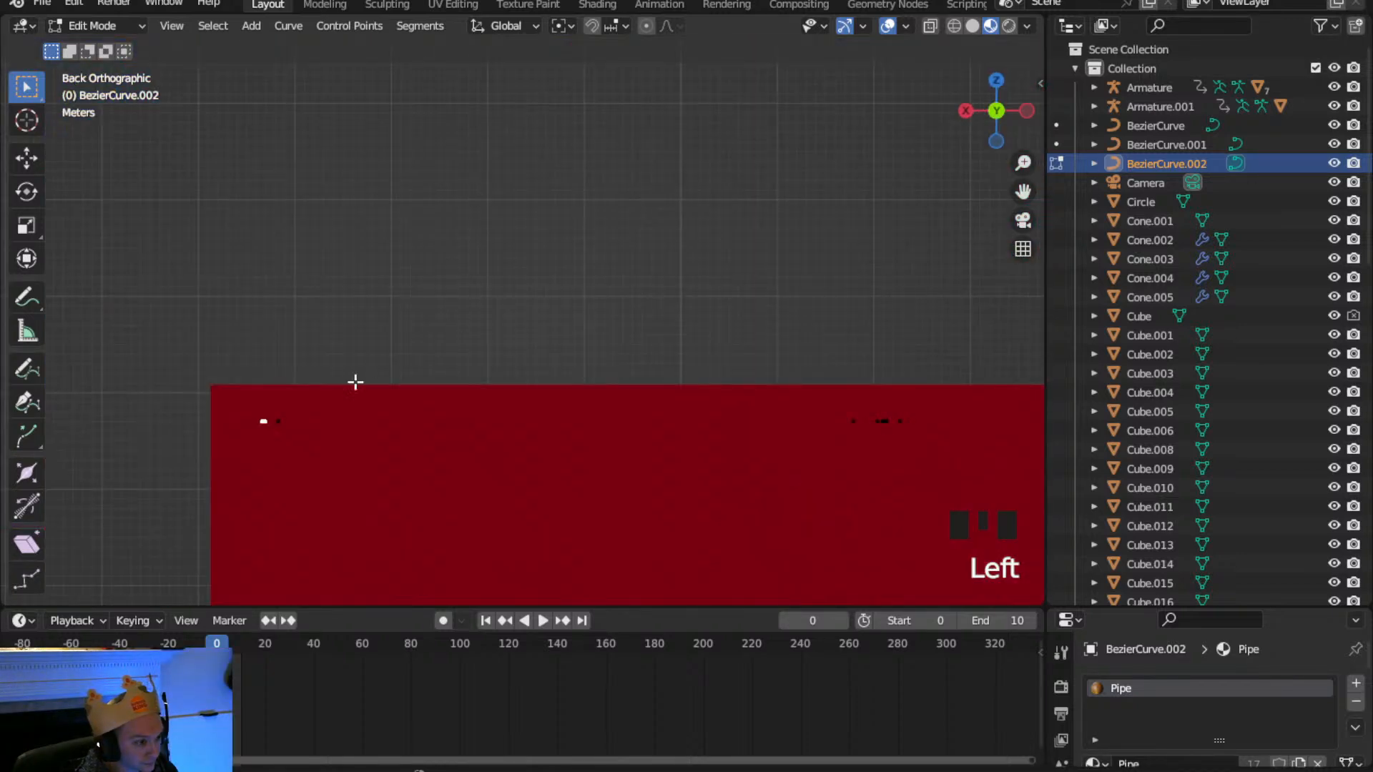
{"action": "scroll", "coordinate": [512, 417], "scroll_direction": "down", "scroll_amount": 1}
{"action": "middle_click_drag", "start_coordinate": [512, 417], "coordinate": [496, 442]}
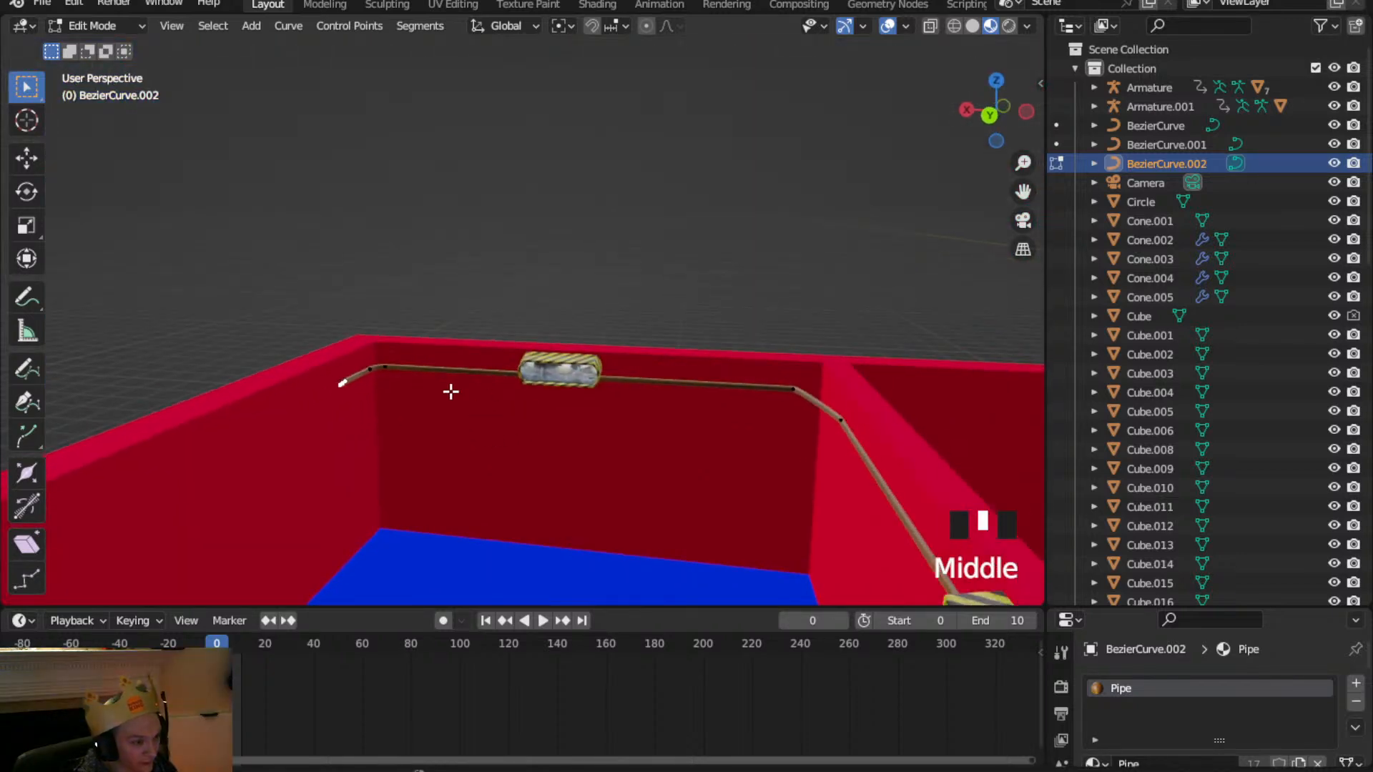
{"action": "left_click", "coordinate": [530, 374]}
{"action": "left_click", "coordinate": [351, 374]}
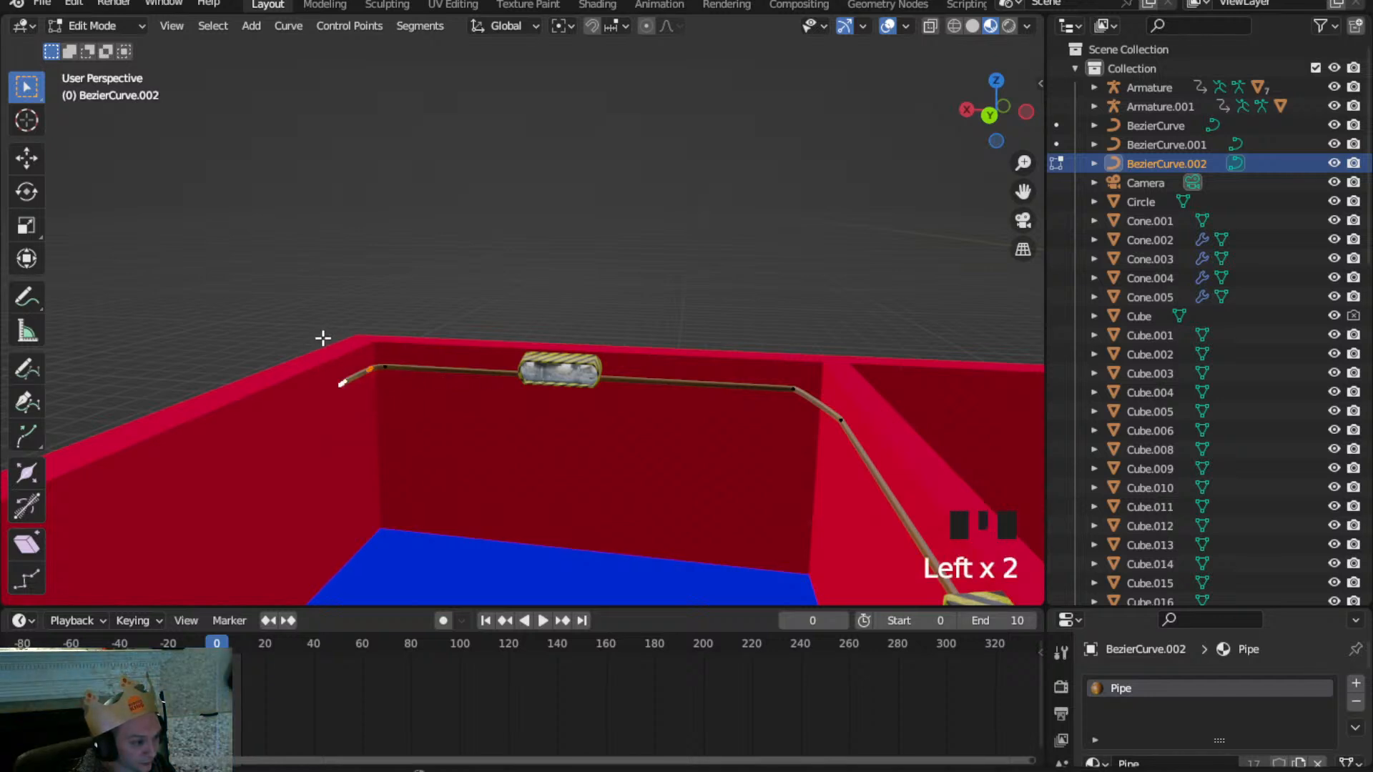
{"action": "key", "text": "Delete"}
{"action": "left_click", "coordinate": [317, 350]}
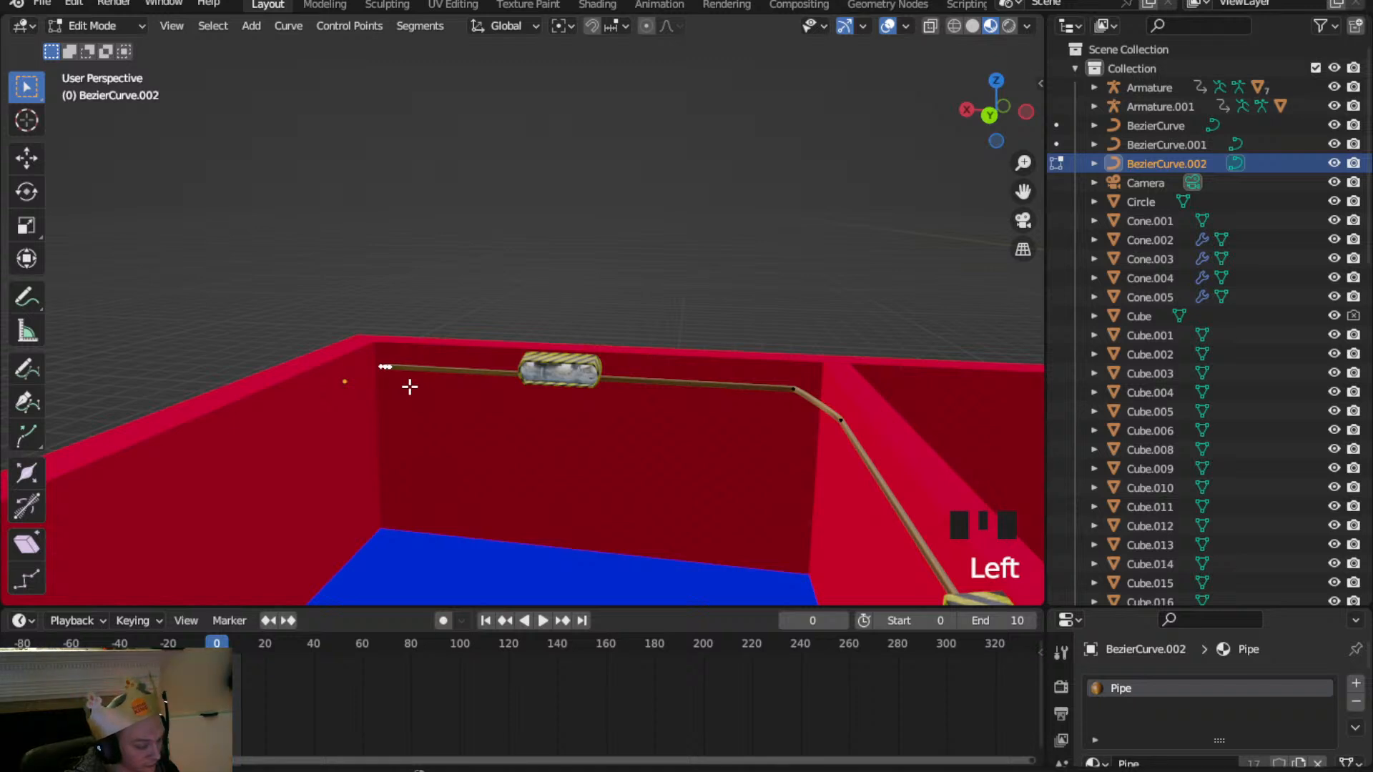
{"action": "key", "text": "g"}
{"action": "left_click", "coordinate": [581, 394]}
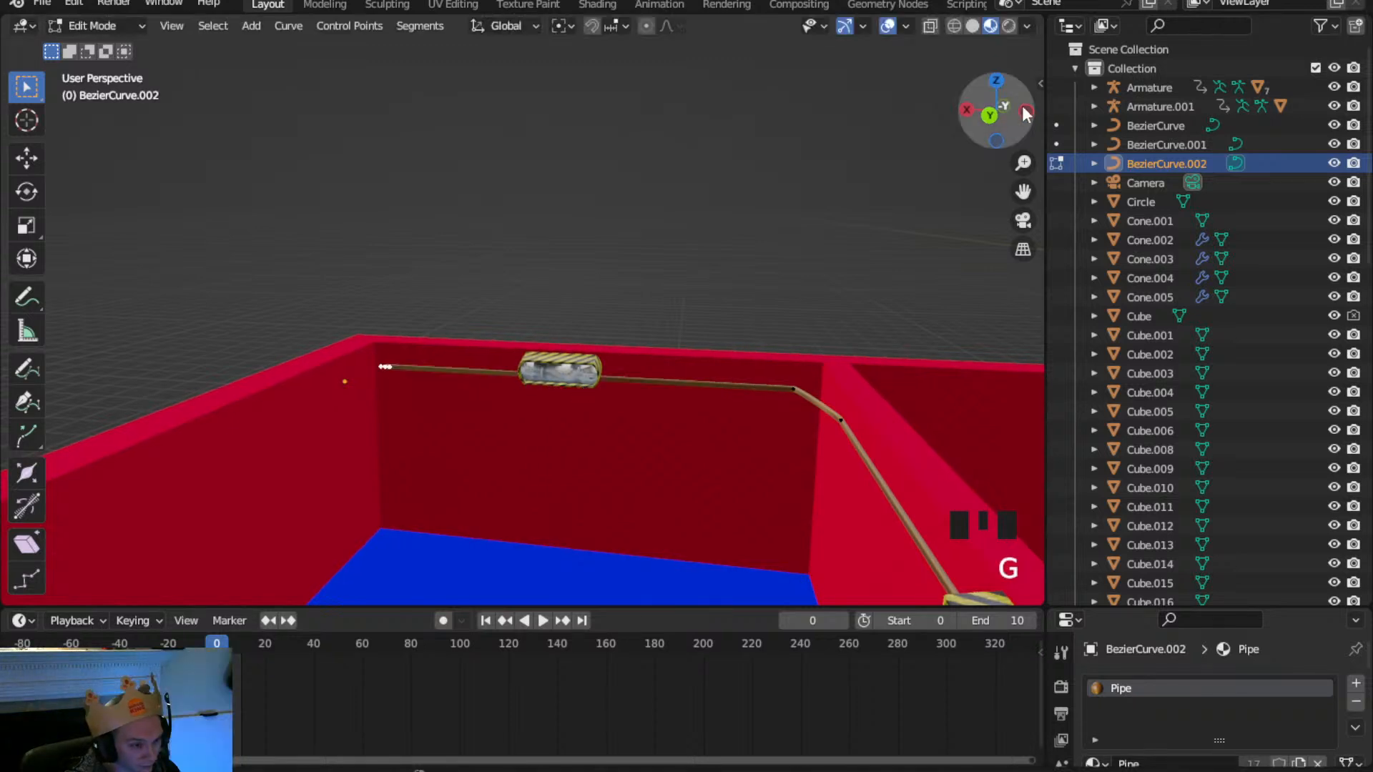
Move the pipe's end point about -27.7 m along X so it ends at the striped fitting on the end wall
{"action": "key", "text": "KP_7"}
{"action": "key", "text": "g"}
{"action": "key", "text": "y"}
{"action": "key", "text": "x"}
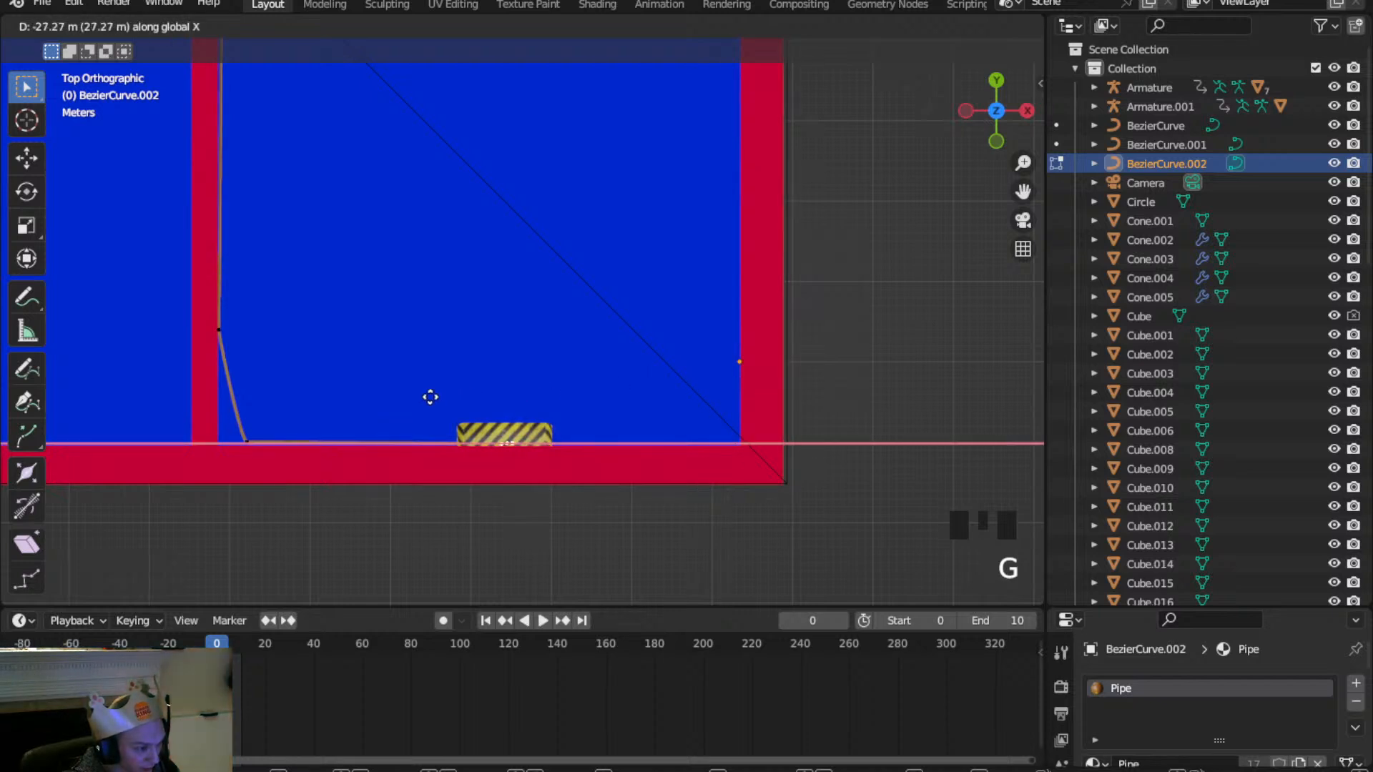
{"action": "left_click", "coordinate": [428, 395]}
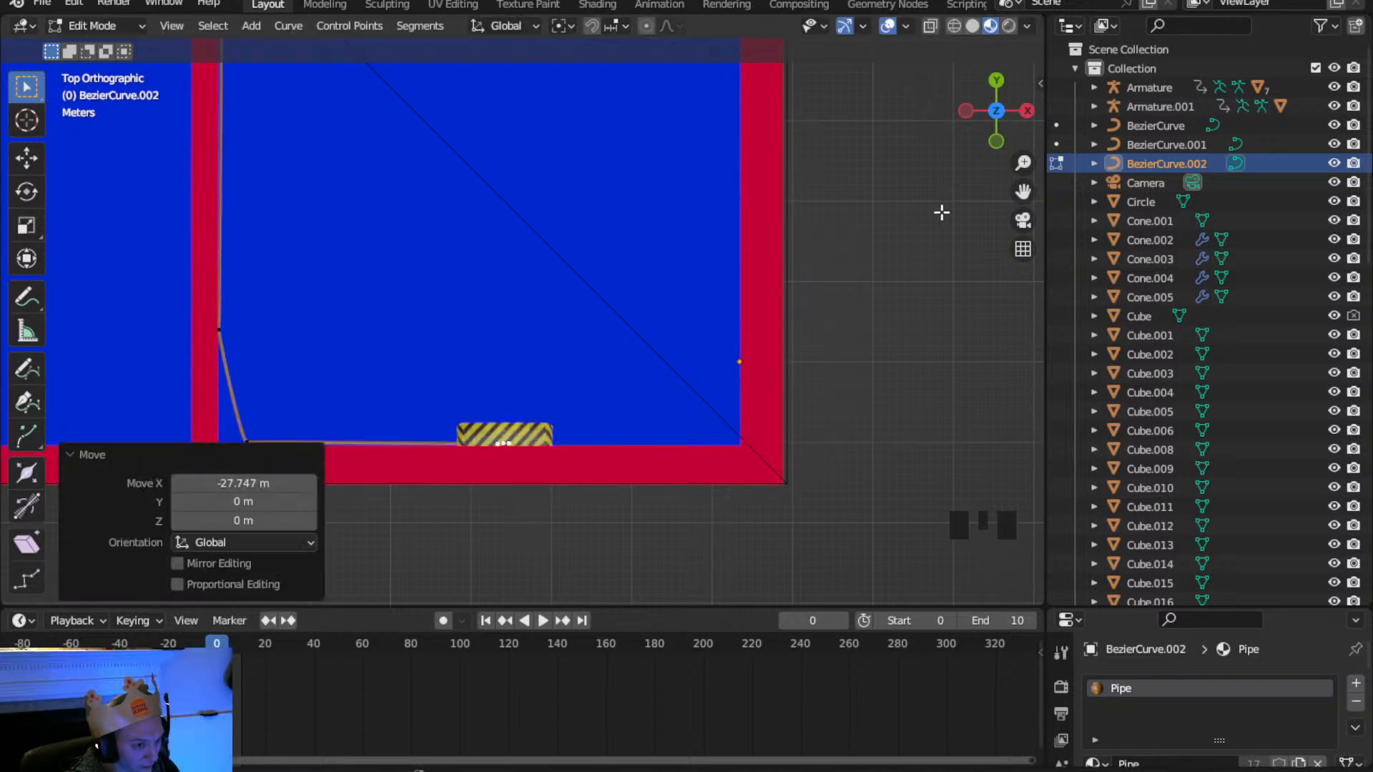
In a front wireframe view, extrude the pipe's end point about 25.5 m downward from the fitting
{"action": "left_click", "coordinate": [996, 141]}
{"action": "key", "text": "z"}
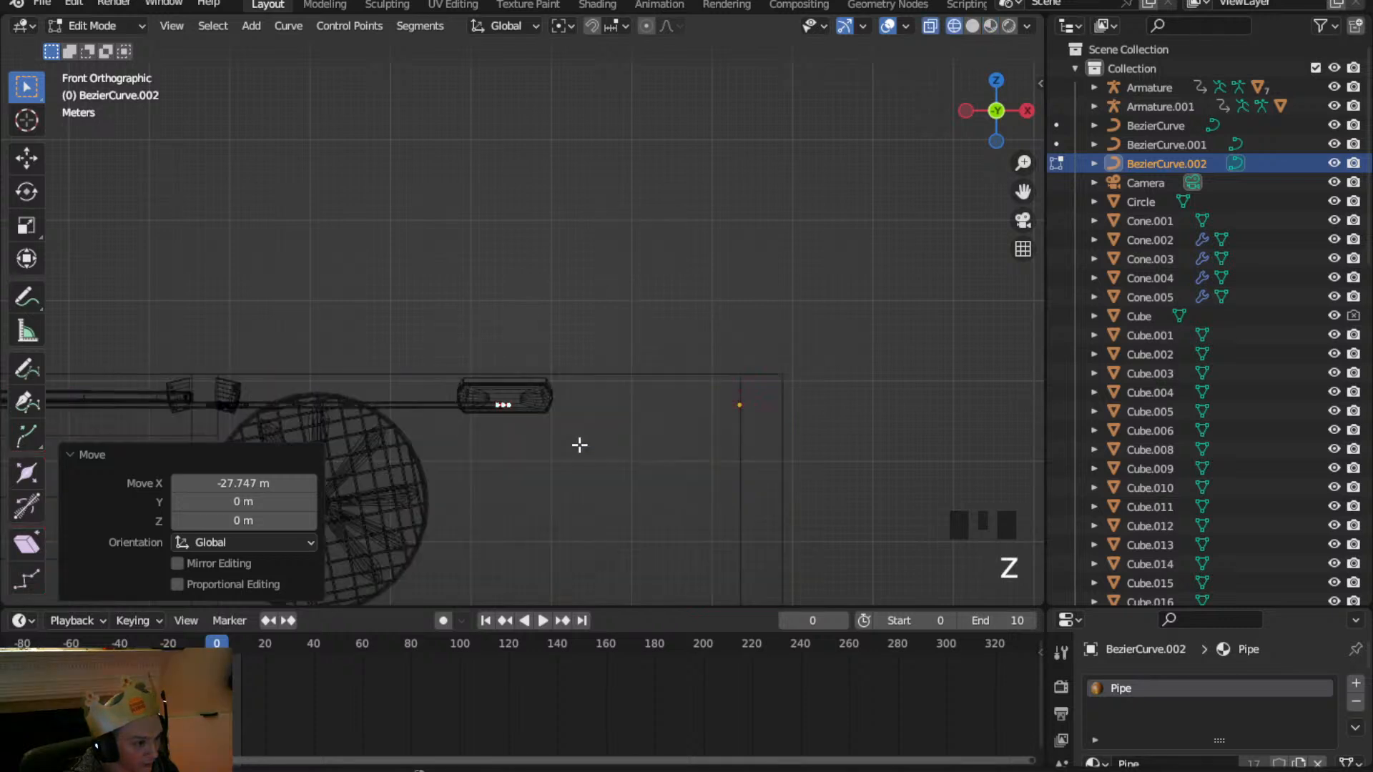
{"action": "middle_click_drag", "start_coordinate": [573, 444], "coordinate": [591, 251], "text": "shift"}
{"action": "scroll", "coordinate": [590, 257], "scroll_direction": "up", "scroll_amount": 2}
{"action": "key", "text": "e"}
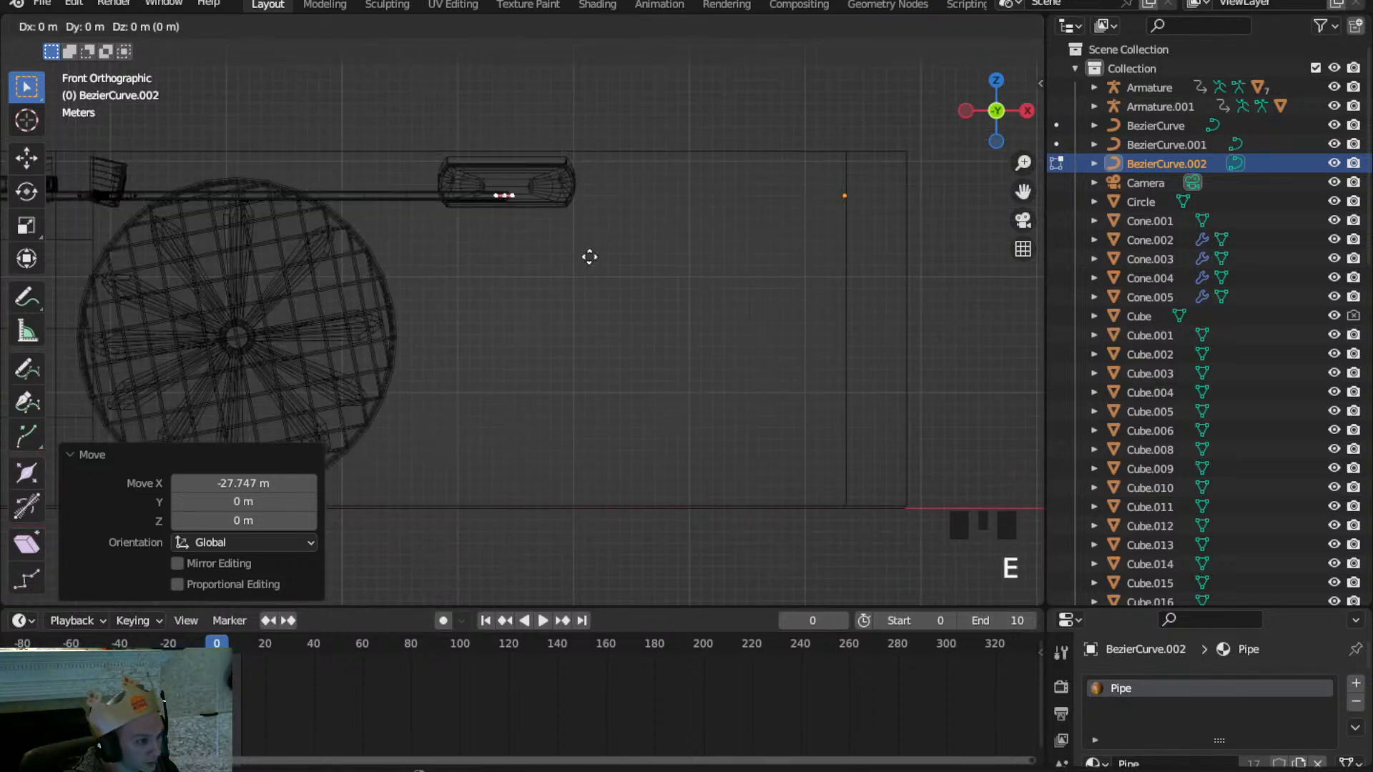
{"action": "left_click", "coordinate": [582, 547]}
{"action": "scroll", "coordinate": [557, 461], "scroll_direction": "up", "scroll_amount": 4}
{"action": "middle_click_drag", "start_coordinate": [557, 461], "coordinate": [591, 322], "text": "shift"}
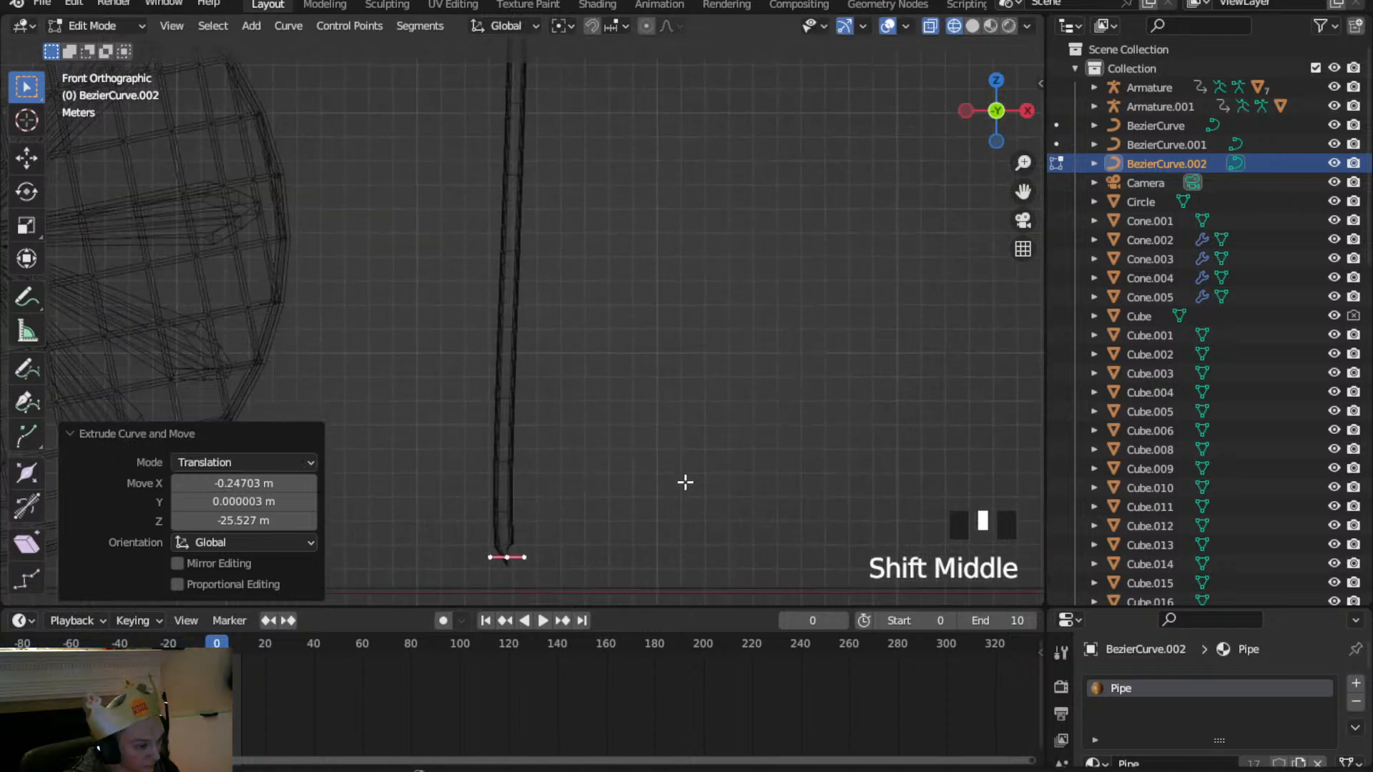
Rotate the extruded end point 87° and raise it about 14 m to shorten the hanging pipe section
{"action": "key", "text": "r"}
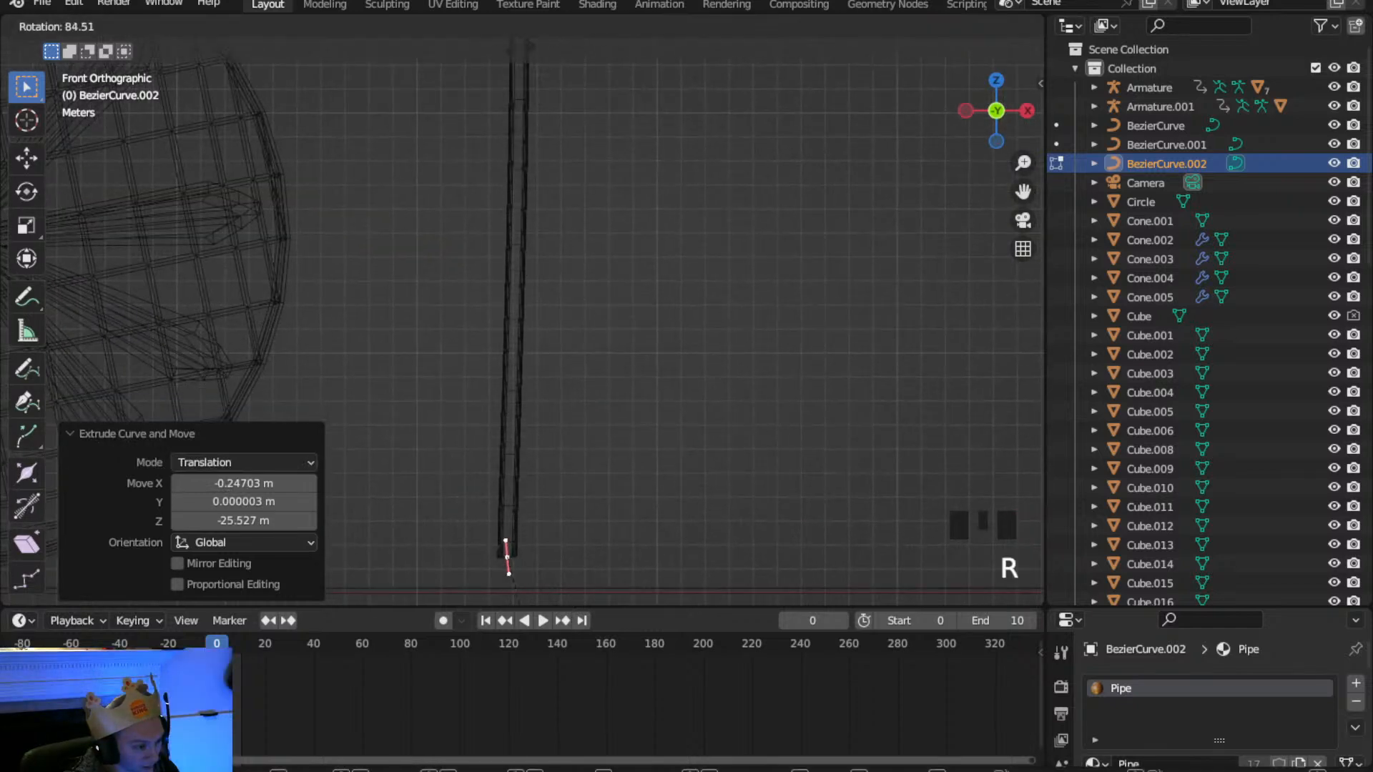
{"action": "left_click", "coordinate": [519, 51]}
{"action": "scroll", "coordinate": [548, 98], "scroll_direction": "down", "scroll_amount": 4}
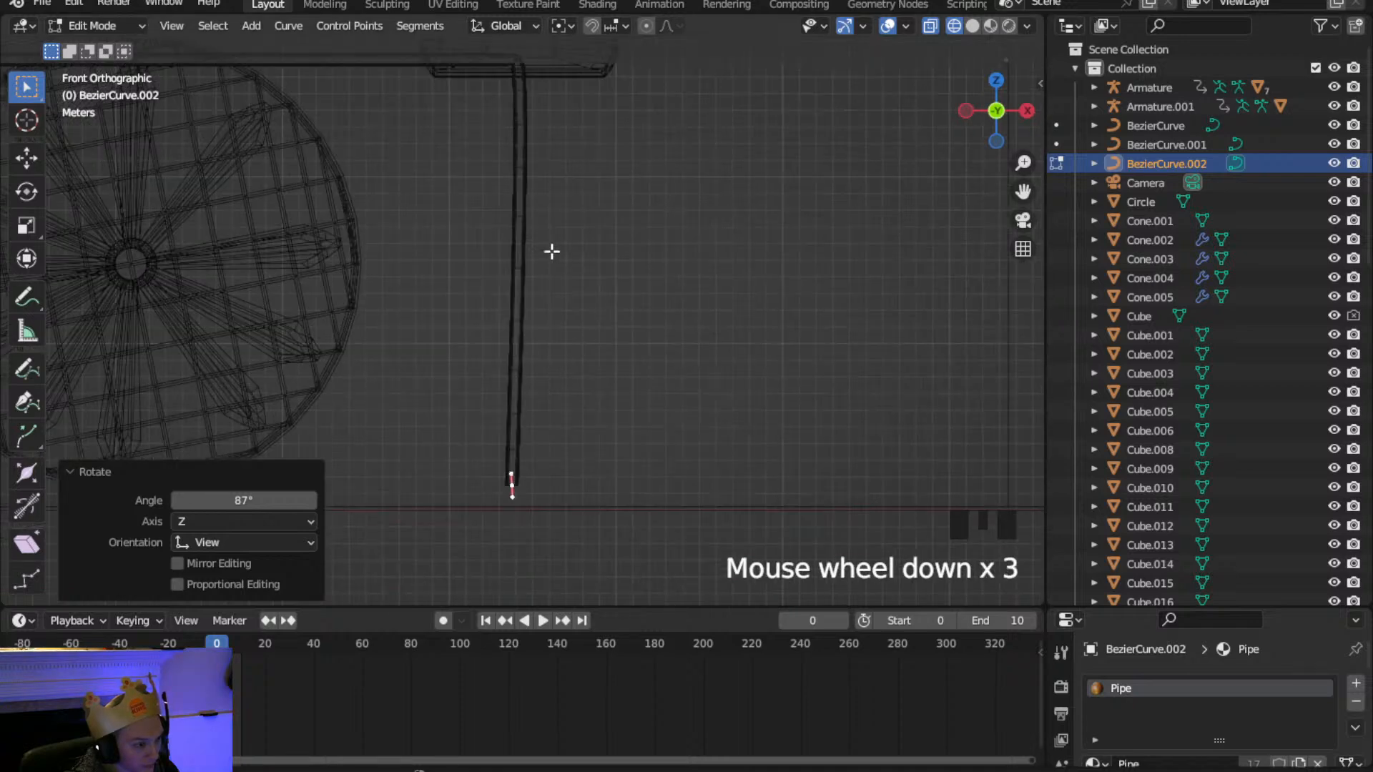
{"action": "key", "text": "g"}
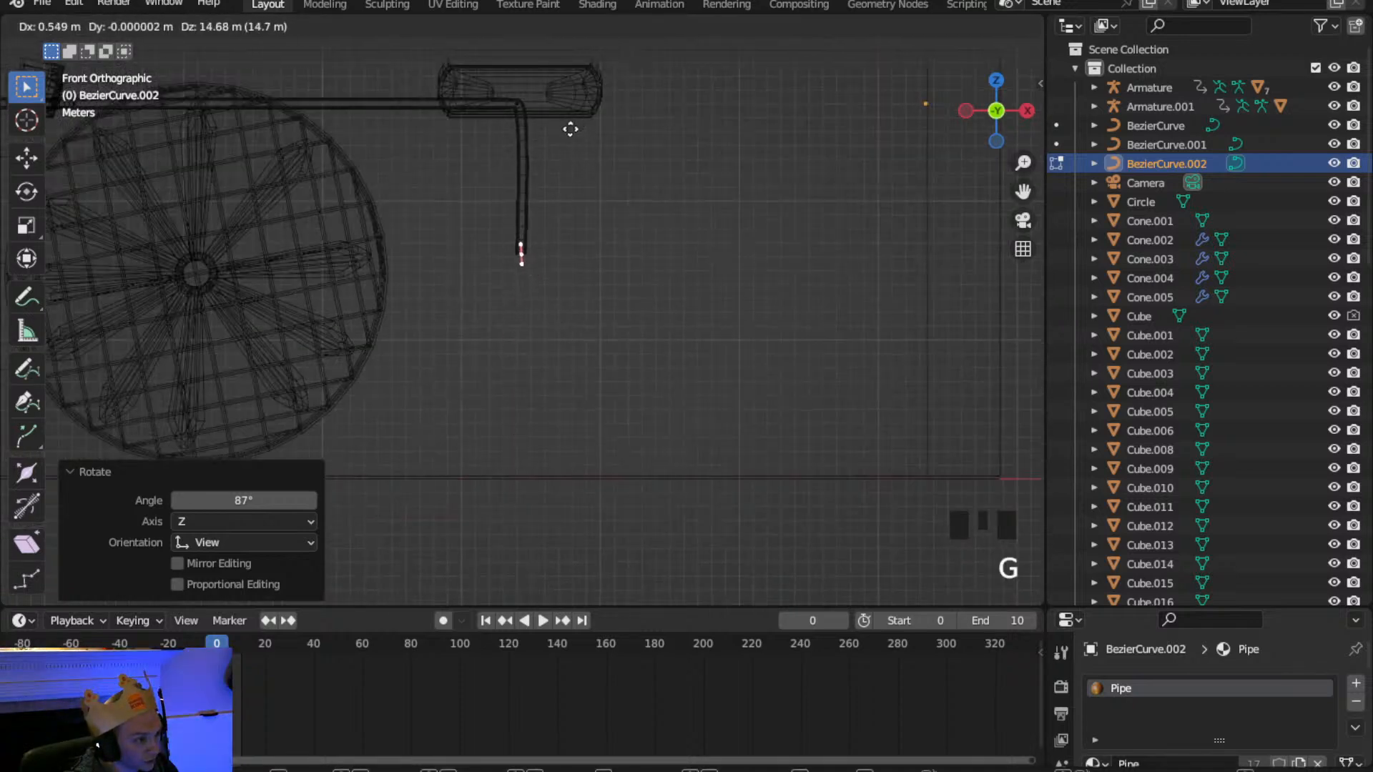
{"action": "left_click", "coordinate": [537, 100]}
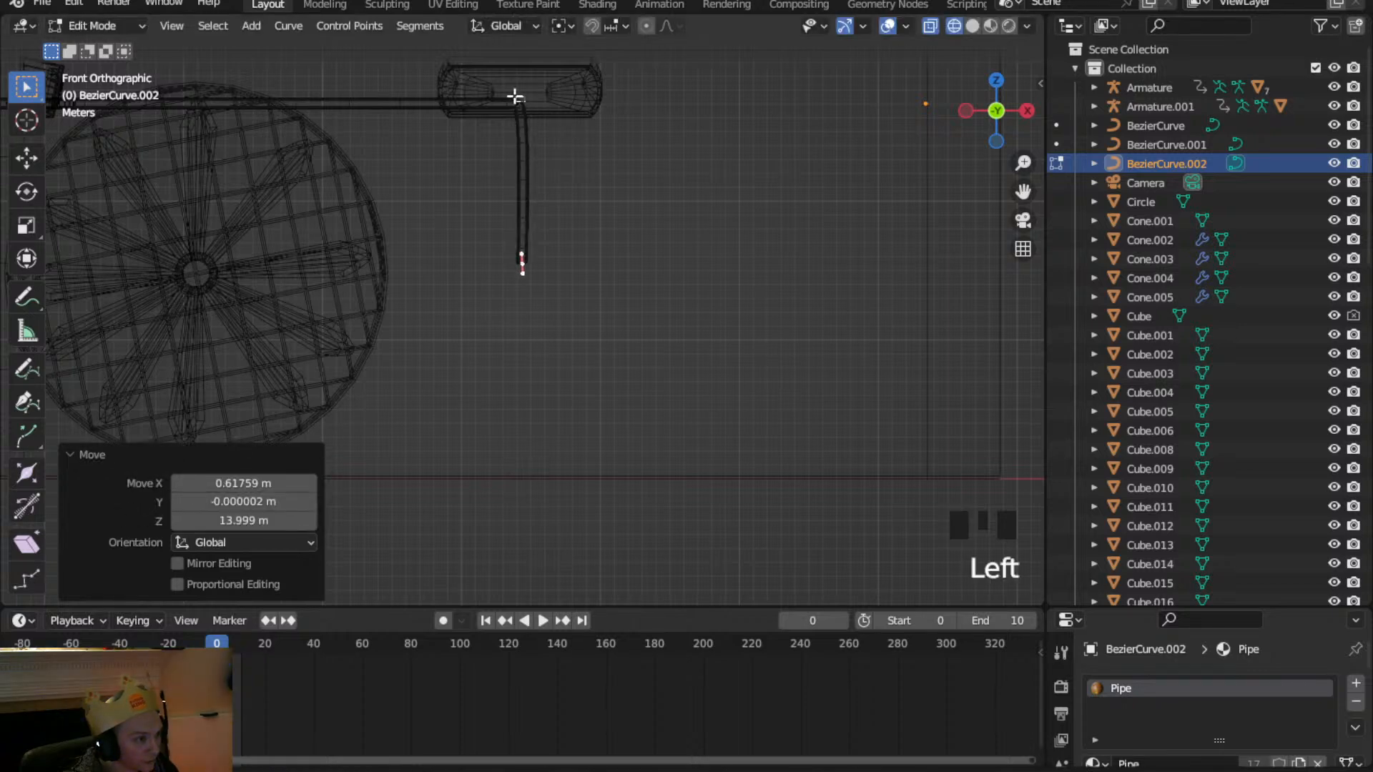
Shift the bend point inside the fitting about 0.44 m in X and 0.11 m in Z, rotate it 36.9° and scale it down
{"action": "scroll", "coordinate": [540, 110], "scroll_direction": "up", "scroll_amount": 2}
{"action": "middle_click_drag", "start_coordinate": [539, 110], "coordinate": [540, 233], "text": "shift"}
{"action": "scroll", "coordinate": [542, 322], "scroll_direction": "up", "scroll_amount": 2}
{"action": "scroll", "coordinate": [515, 211], "scroll_direction": "up", "scroll_amount": 1}
{"action": "left_click", "coordinate": [515, 211]}
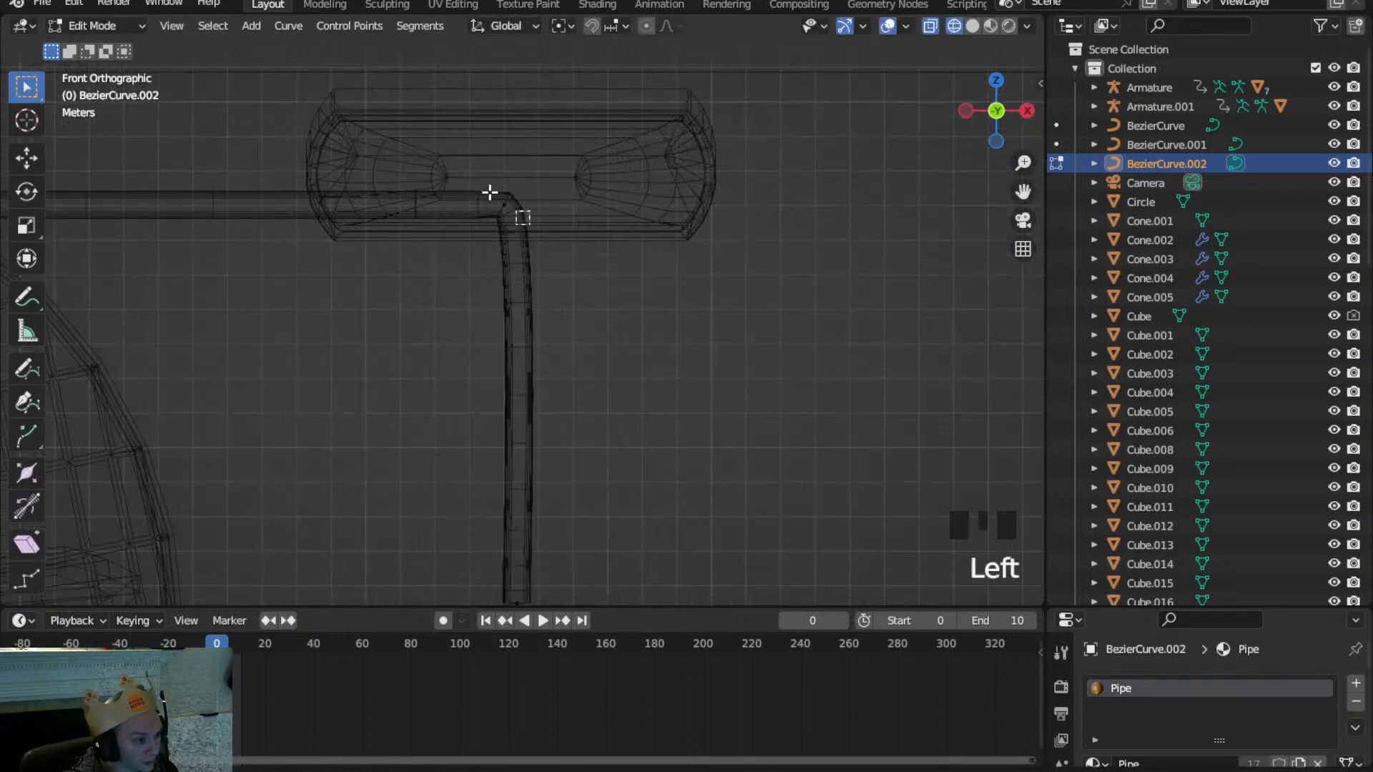
{"action": "key", "text": "g"}
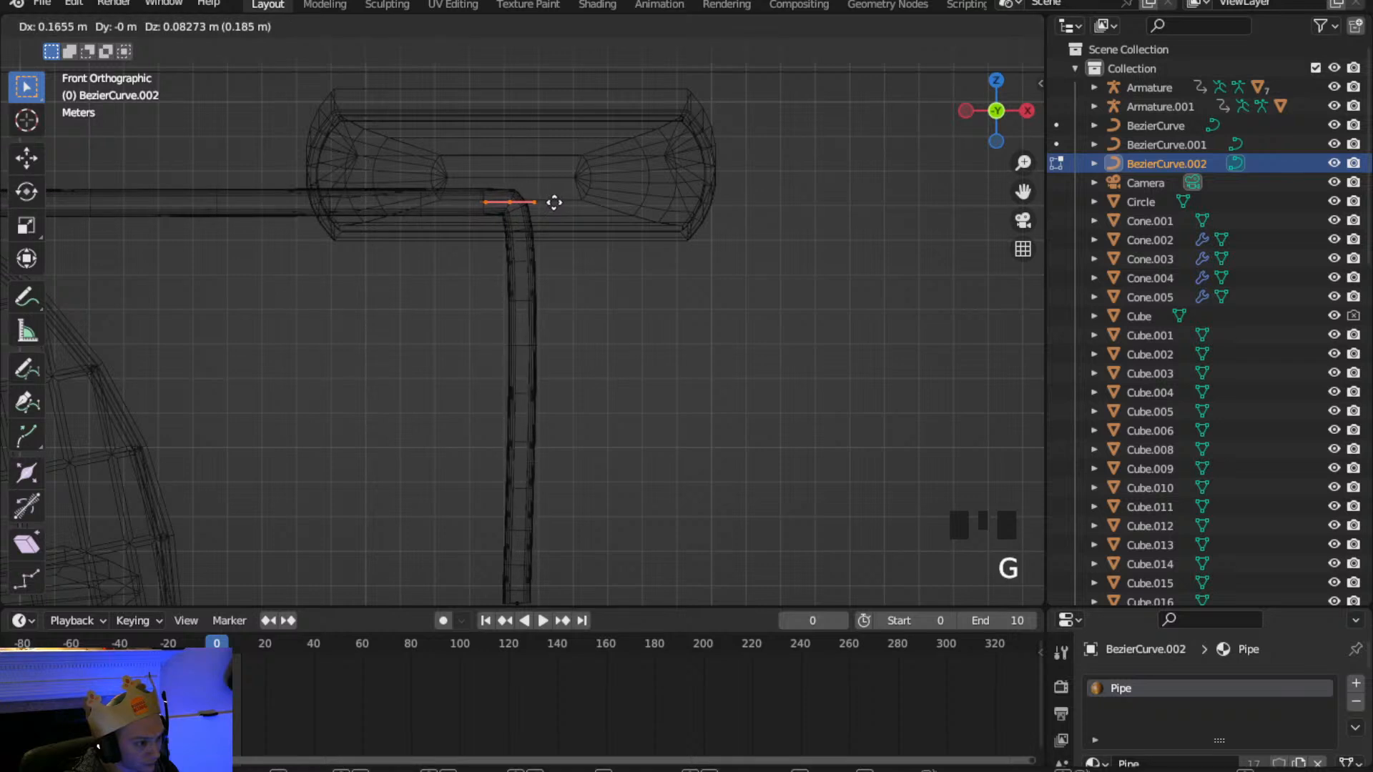
{"action": "left_click", "coordinate": [564, 202]}
{"action": "key", "text": "r"}
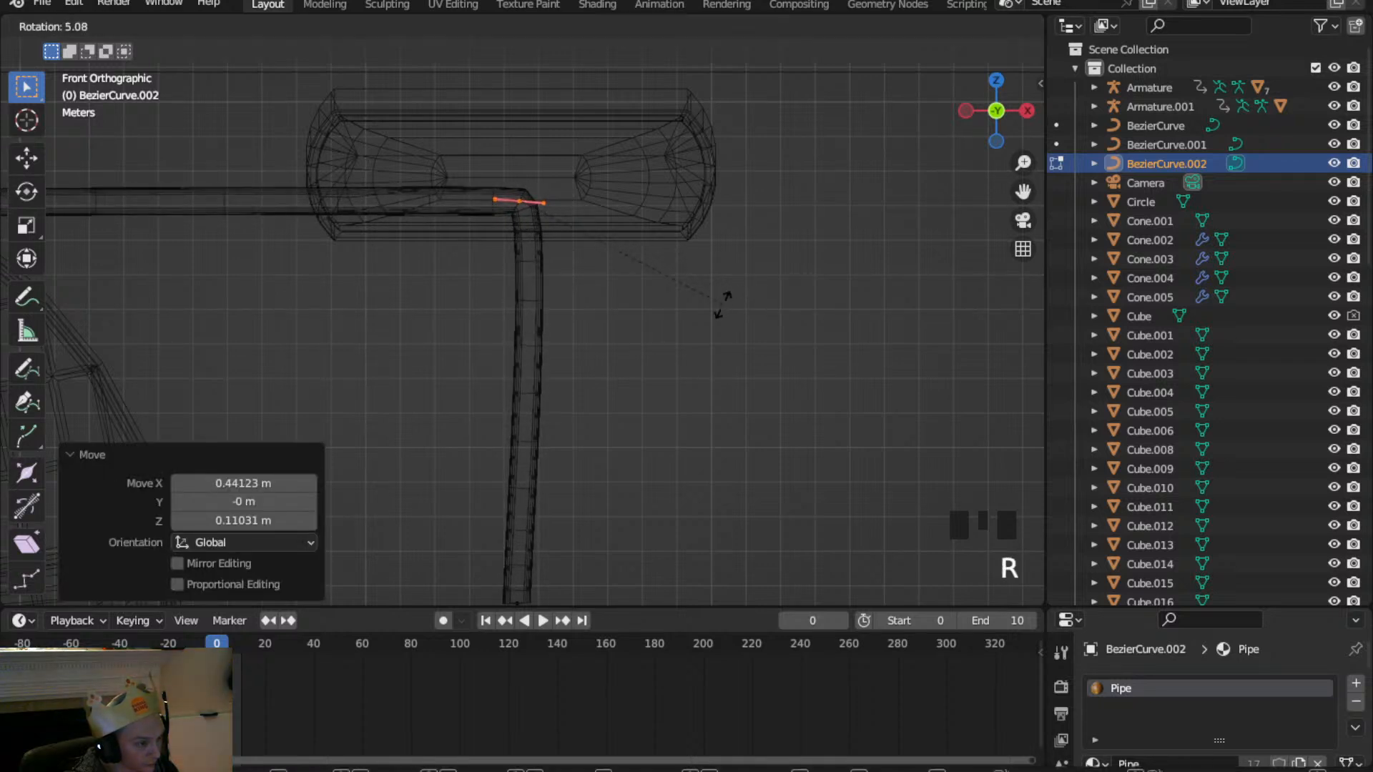
{"action": "left_click", "coordinate": [601, 336]}
{"action": "key", "text": "s"}
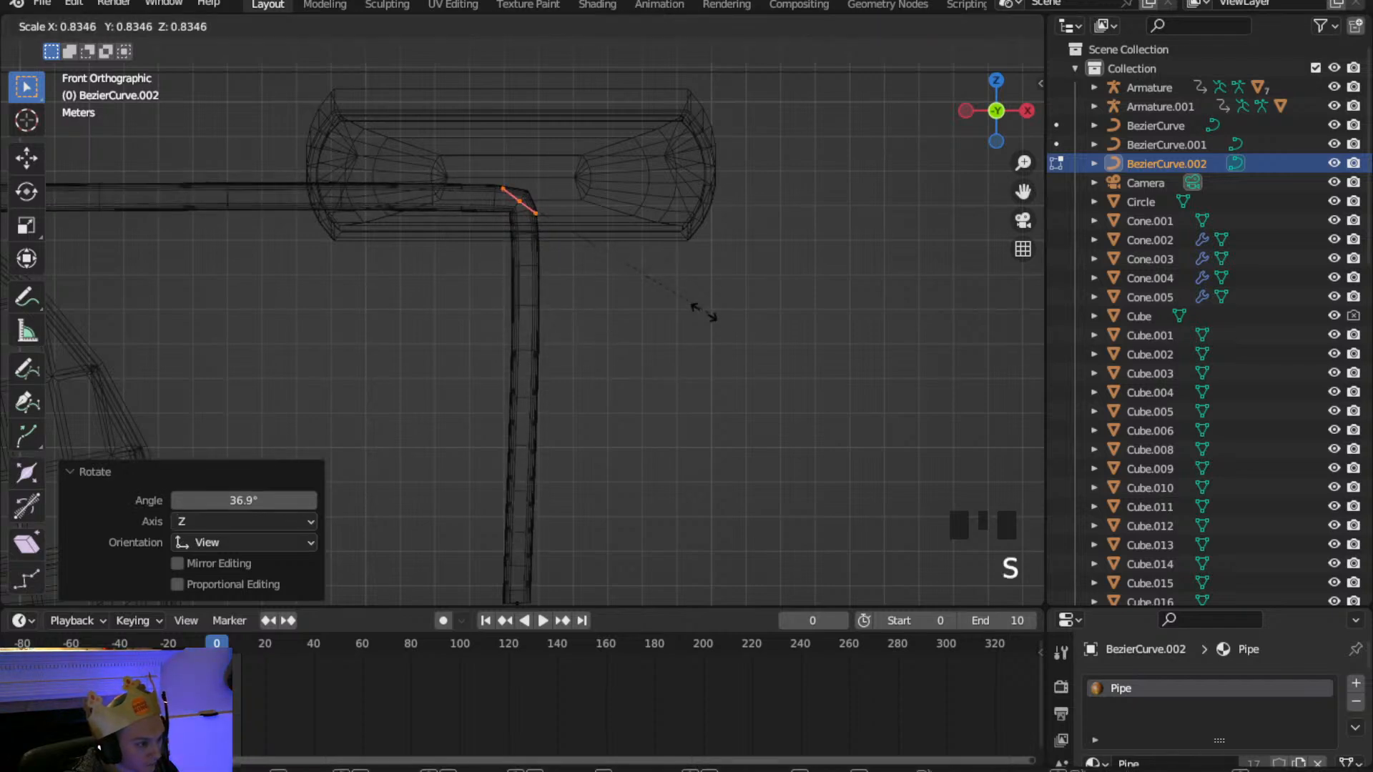
{"action": "left_click", "coordinate": [584, 240]}
Move the hanging pipe's lower end point about 0.1 m along X and return to Object Mode
{"action": "scroll", "coordinate": [591, 276], "scroll_direction": "down", "scroll_amount": 3}
{"action": "left_click", "coordinate": [519, 486]}
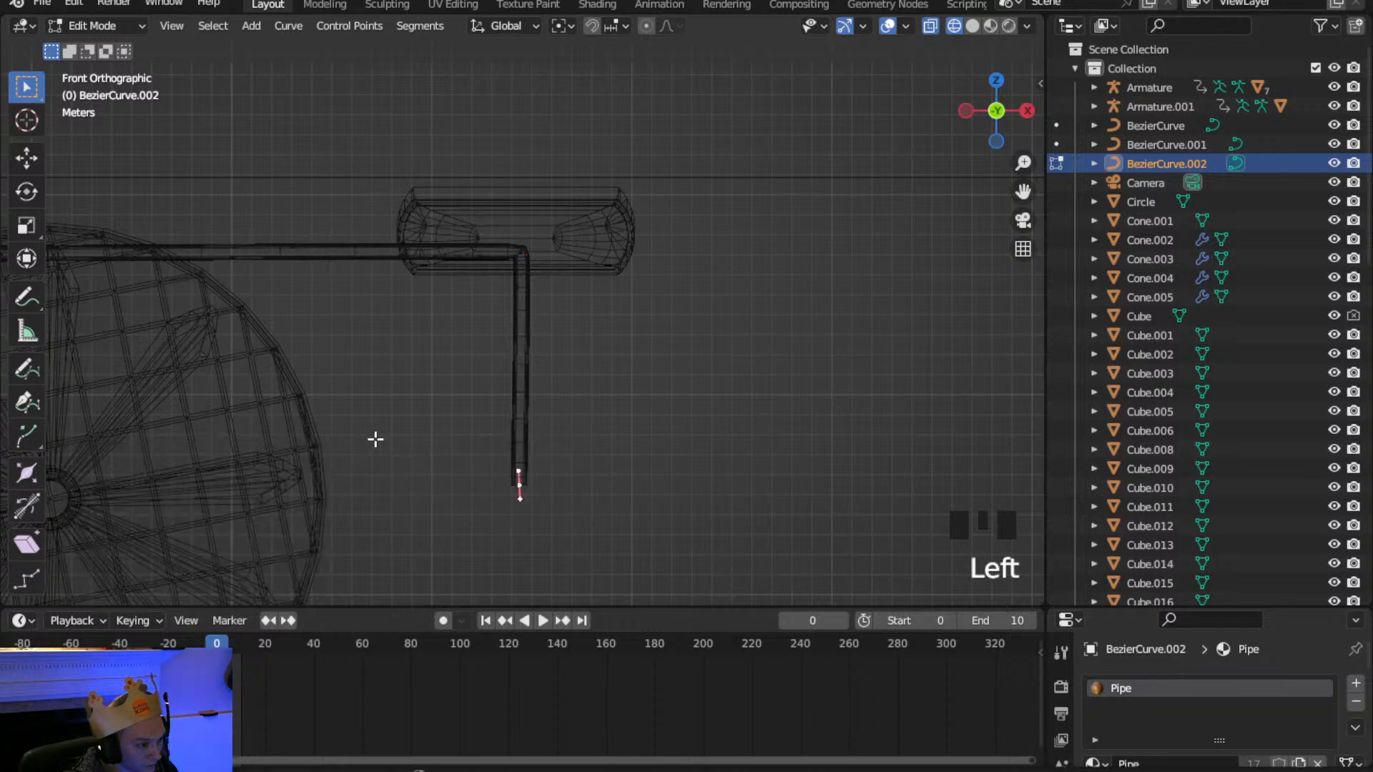
{"action": "key", "text": "g"}
{"action": "left_click", "coordinate": [514, 484]}
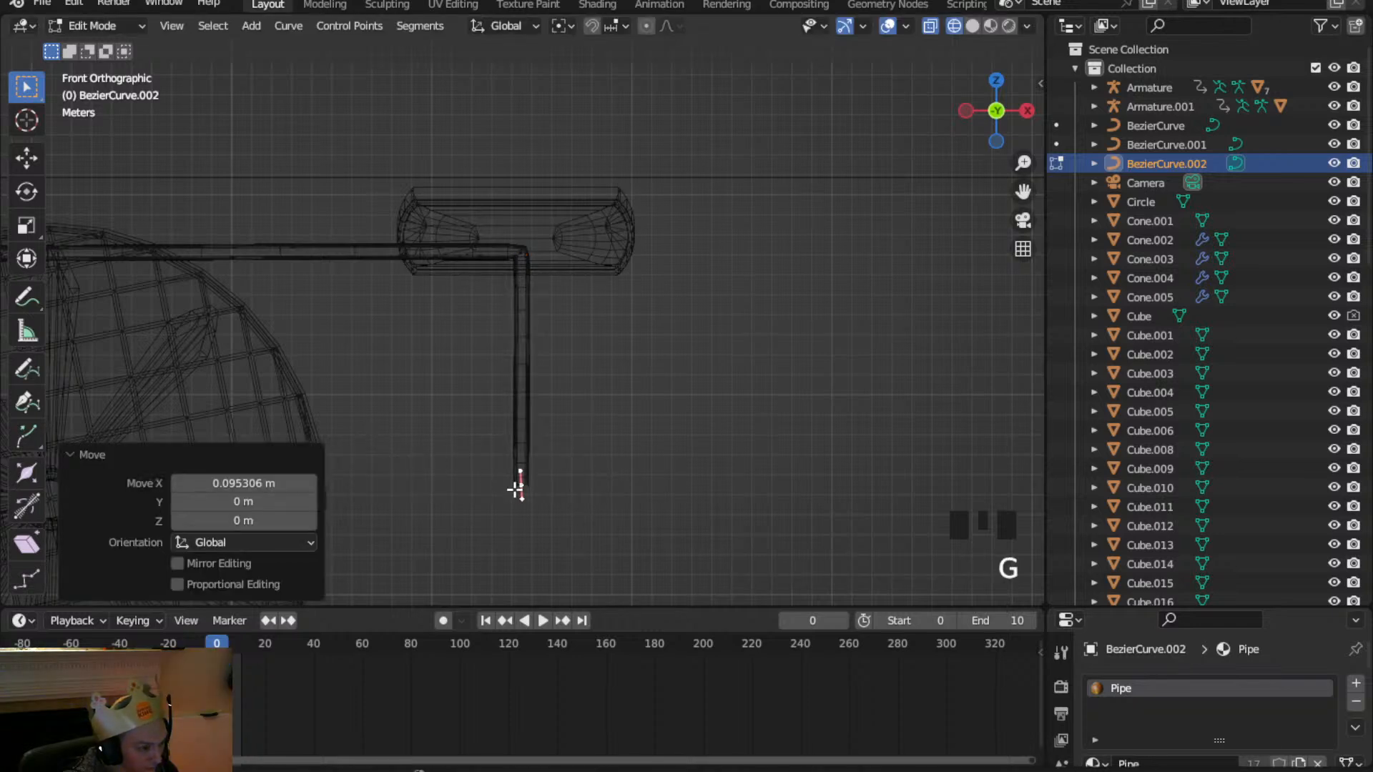
{"action": "scroll", "coordinate": [708, 374], "scroll_direction": "down", "scroll_amount": 4}
{"action": "middle_click_drag", "start_coordinate": [708, 374], "coordinate": [300, 174]}
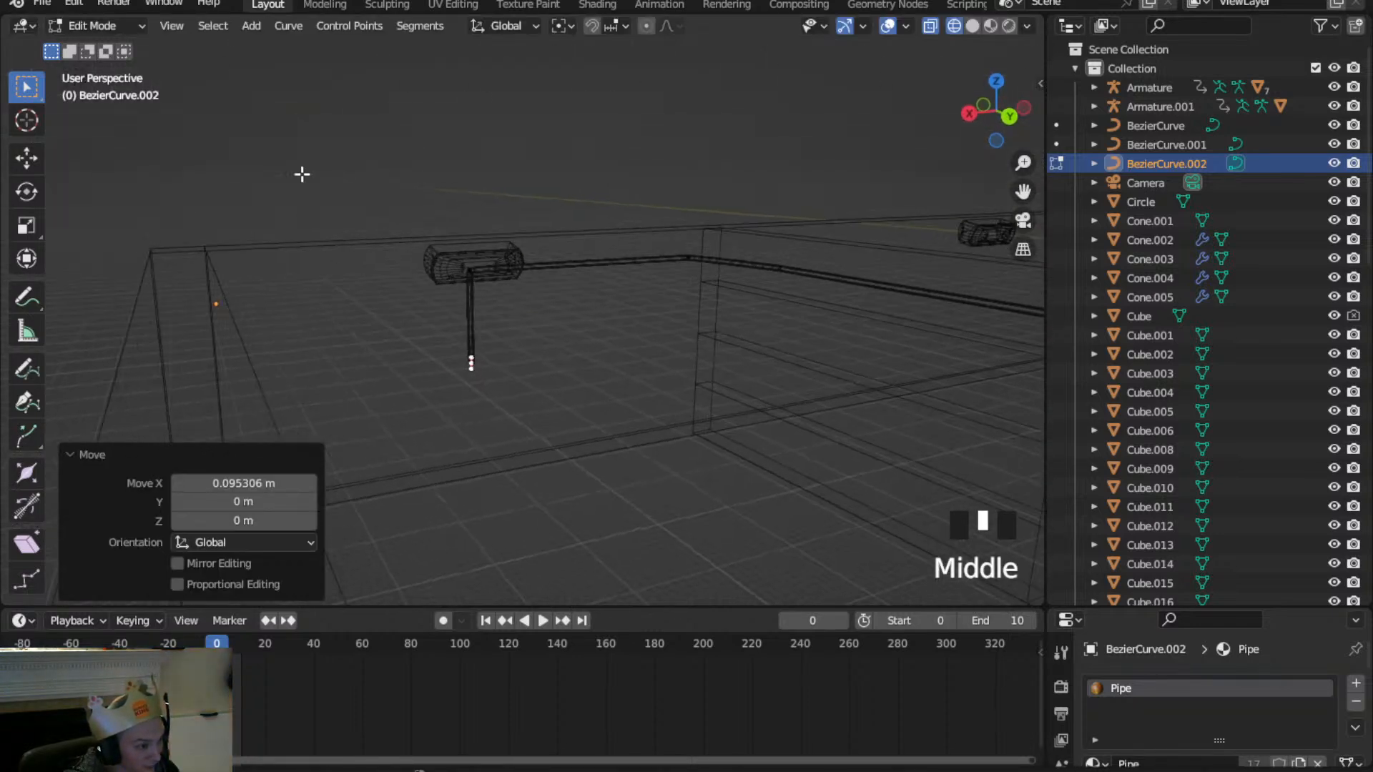
{"action": "left_click", "coordinate": [93, 25]}
{"action": "left_click", "coordinate": [120, 48]}
Examine the maze layout, its pipe runs and the existing props from several angles and from above
{"action": "scroll", "coordinate": [425, 286], "scroll_direction": "down", "scroll_amount": 2}
{"action": "scroll", "coordinate": [562, 323], "scroll_direction": "up", "scroll_amount": 1}
{"action": "middle_click_drag", "start_coordinate": [562, 323], "coordinate": [448, 365]}
{"action": "scroll", "coordinate": [481, 355], "scroll_direction": "down", "scroll_amount": 7}
{"action": "scroll", "coordinate": [533, 438], "scroll_direction": "down", "scroll_amount": 7}
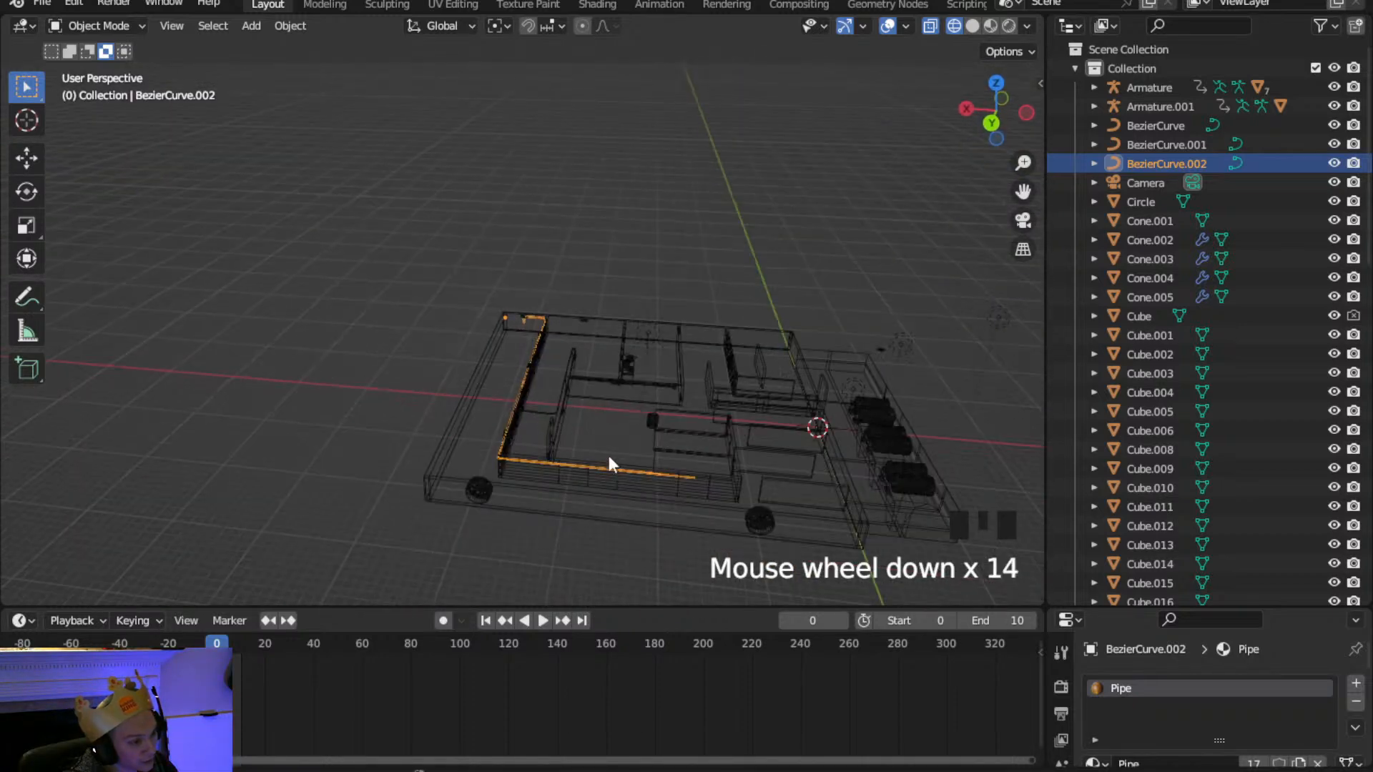
{"action": "middle_click_drag", "start_coordinate": [591, 454], "coordinate": [469, 367], "text": "shift"}
{"action": "scroll", "coordinate": [529, 366], "scroll_direction": "up", "scroll_amount": 4}
{"action": "scroll", "coordinate": [526, 358], "scroll_direction": "up", "scroll_amount": 1}
{"action": "scroll", "coordinate": [496, 204], "scroll_direction": "down", "scroll_amount": 1}
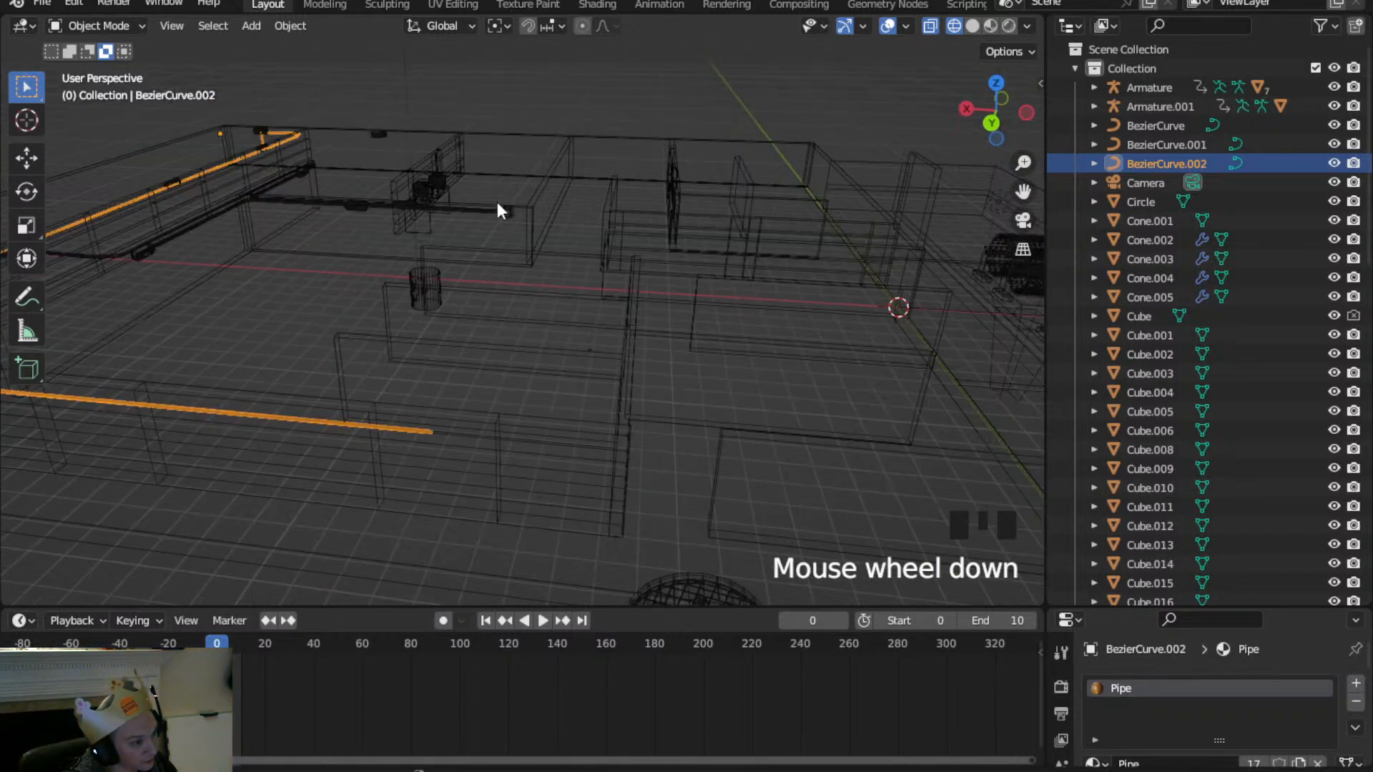
{"action": "middle_click_drag", "start_coordinate": [526, 225], "coordinate": [558, 315]}
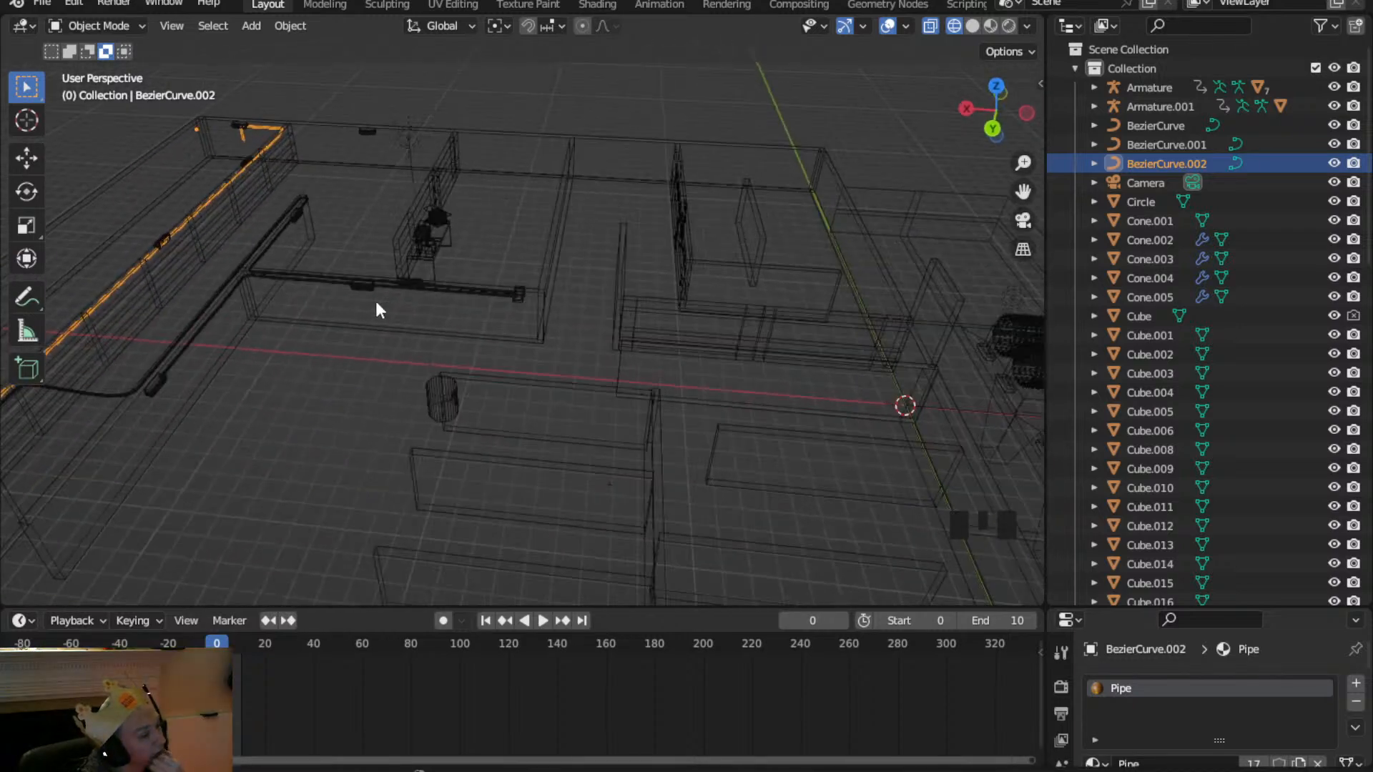
{"action": "scroll", "coordinate": [508, 320], "scroll_direction": "up", "scroll_amount": 2}
{"action": "scroll", "coordinate": [537, 312], "scroll_direction": "up", "scroll_amount": 3}
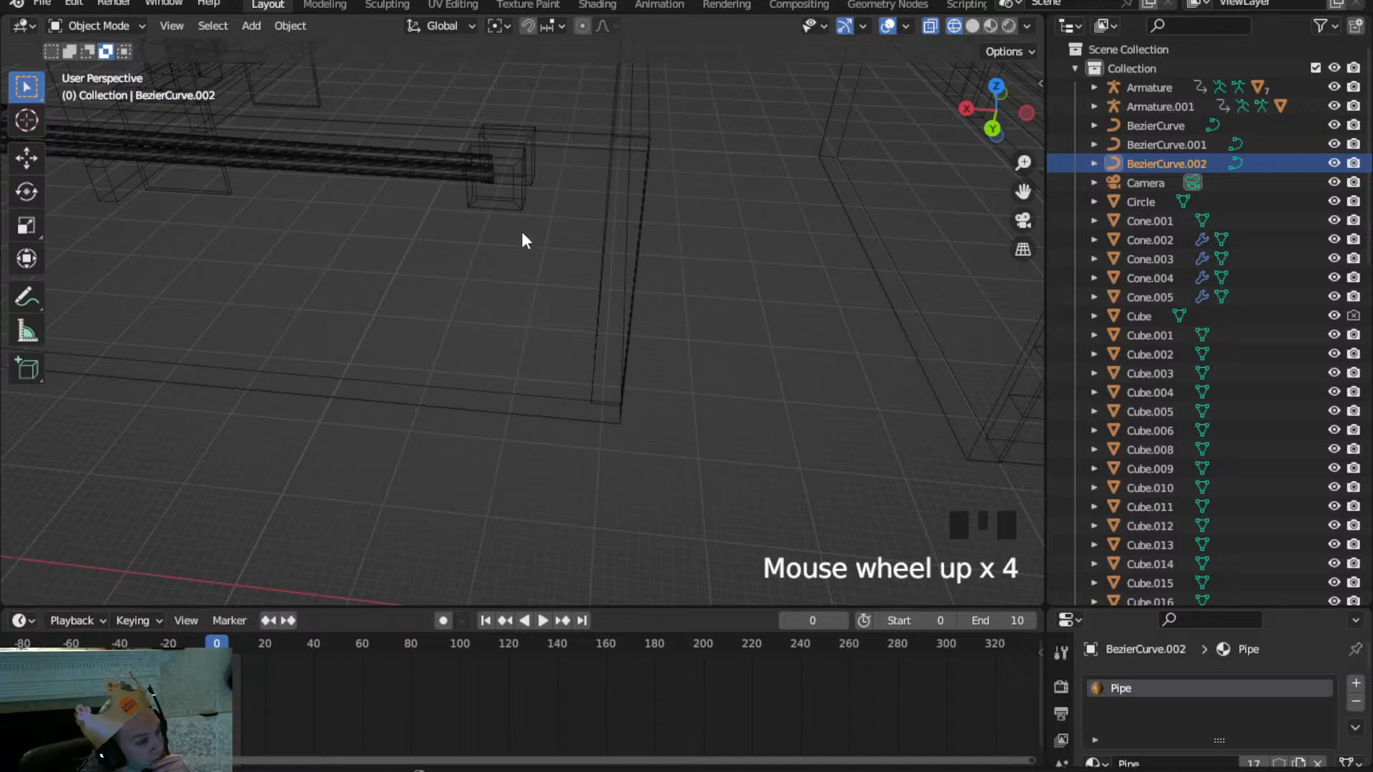
{"action": "scroll", "coordinate": [521, 230], "scroll_direction": "down", "scroll_amount": 1}
{"action": "middle_click_drag", "start_coordinate": [574, 273], "coordinate": [579, 358]}
{"action": "scroll", "coordinate": [629, 352], "scroll_direction": "down", "scroll_amount": 3}
{"action": "scroll", "coordinate": [379, 368], "scroll_direction": "down", "scroll_amount": 3}
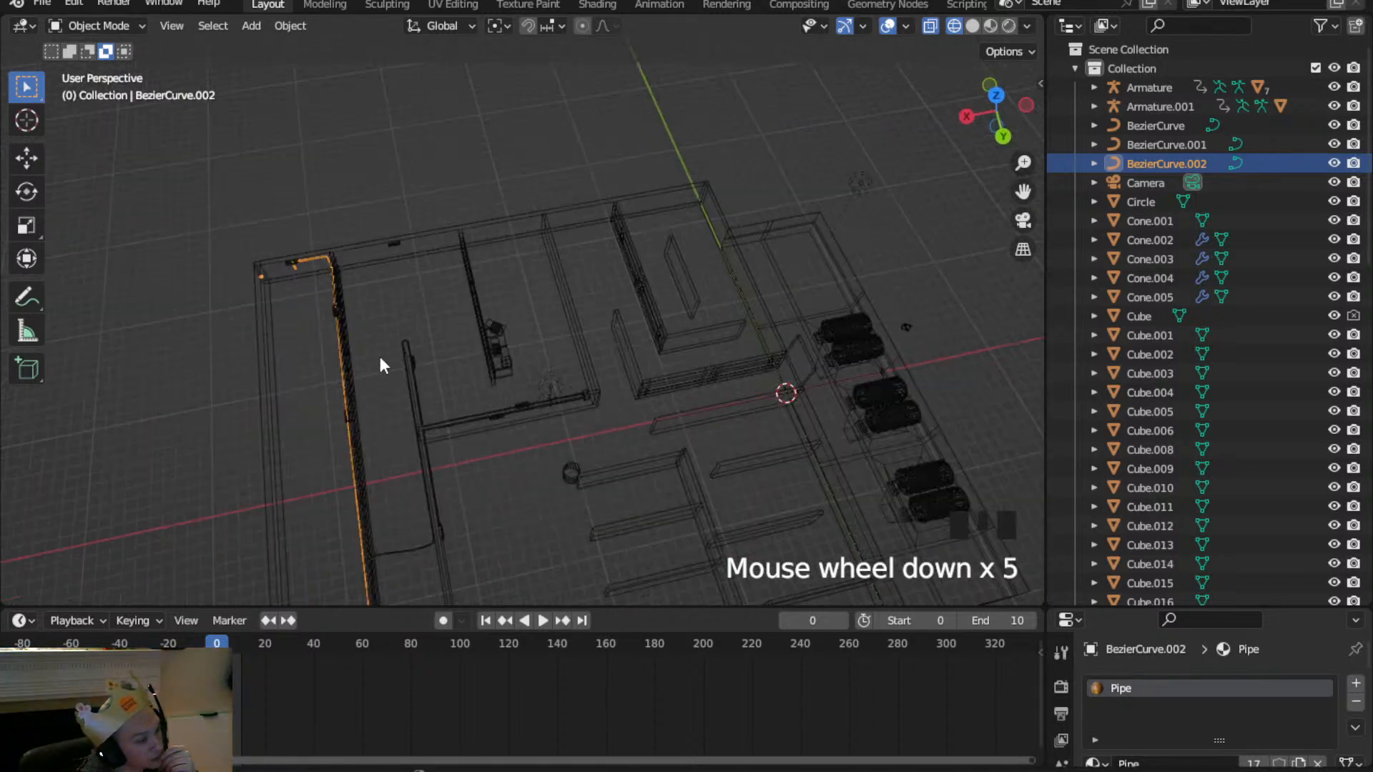
{"action": "scroll", "coordinate": [423, 417], "scroll_direction": "up", "scroll_amount": 1}
{"action": "middle_click_drag", "start_coordinate": [423, 416], "coordinate": [461, 443]}
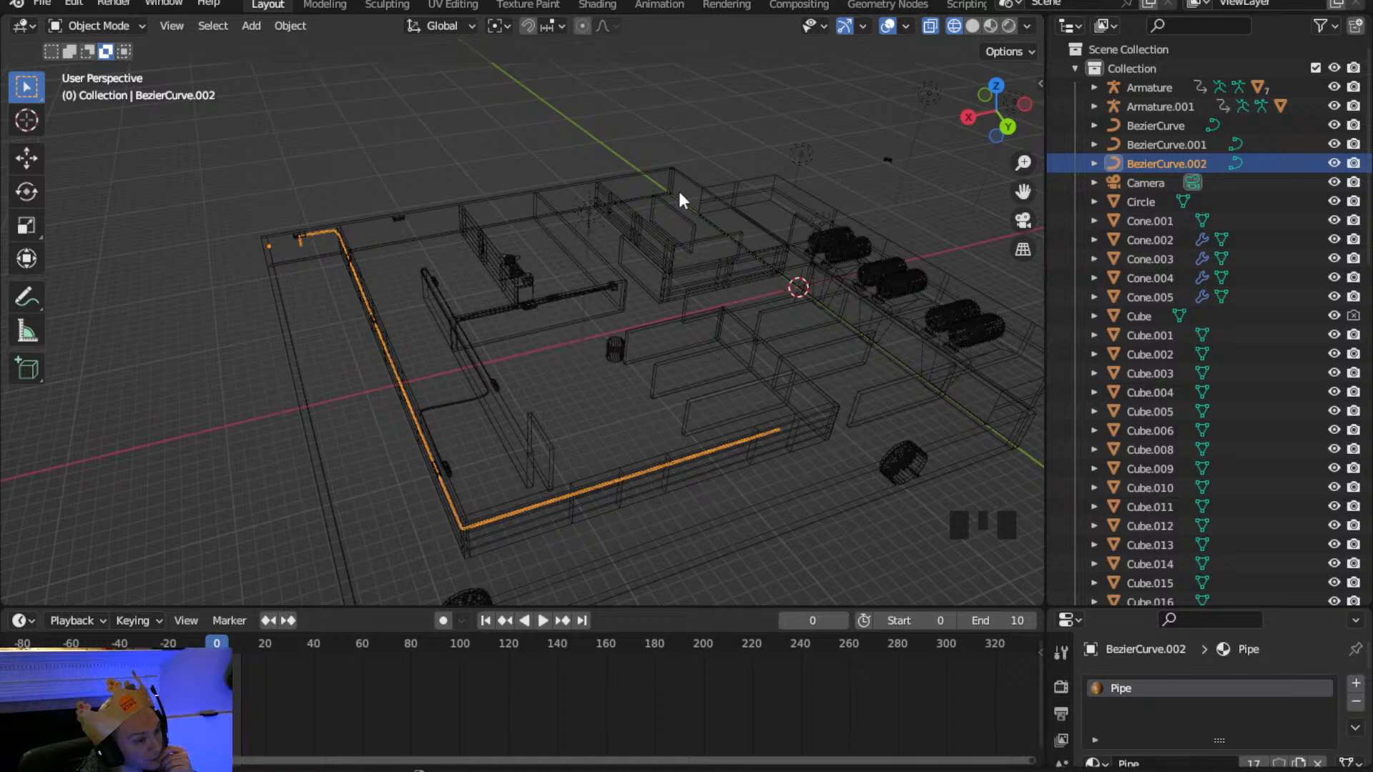
{"action": "scroll", "coordinate": [406, 439], "scroll_direction": "up", "scroll_amount": 2}
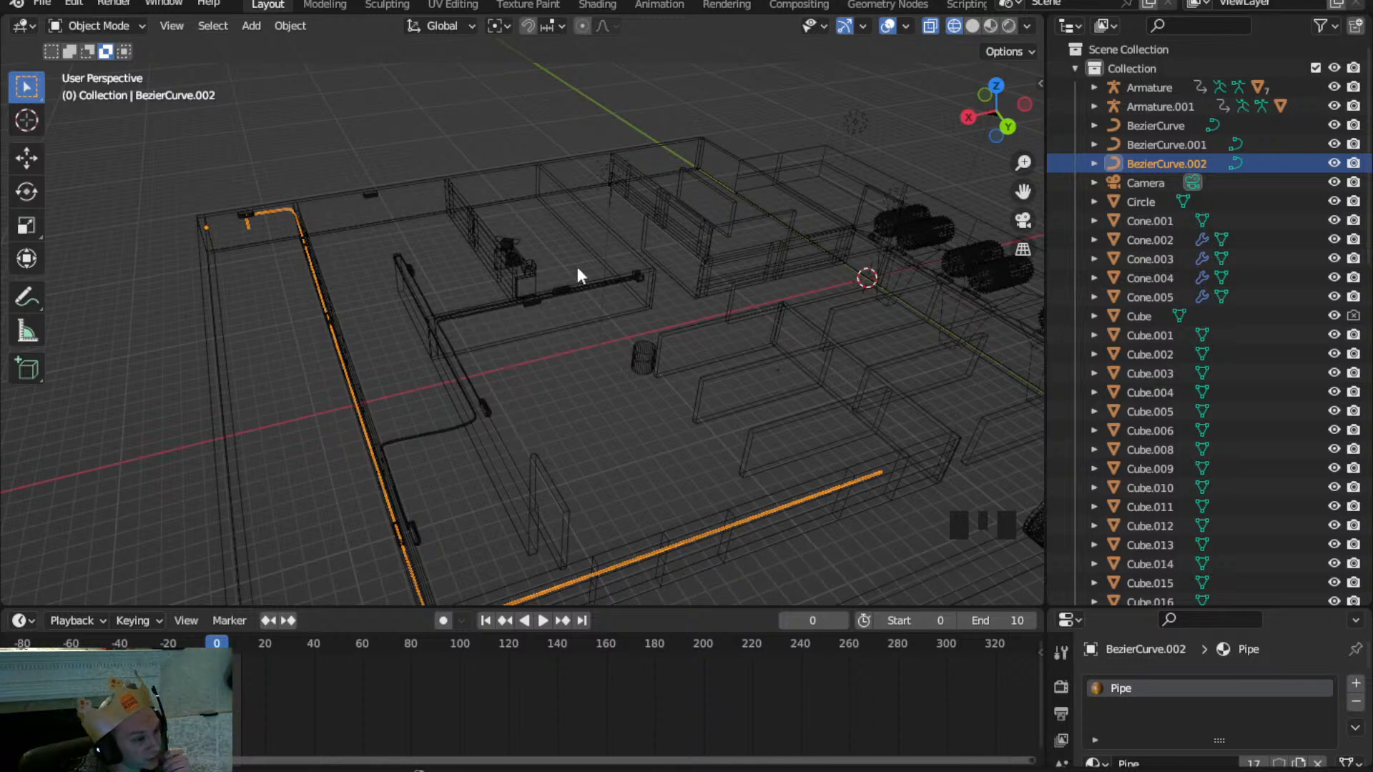
{"action": "scroll", "coordinate": [805, 450], "scroll_direction": "down", "scroll_amount": 2}
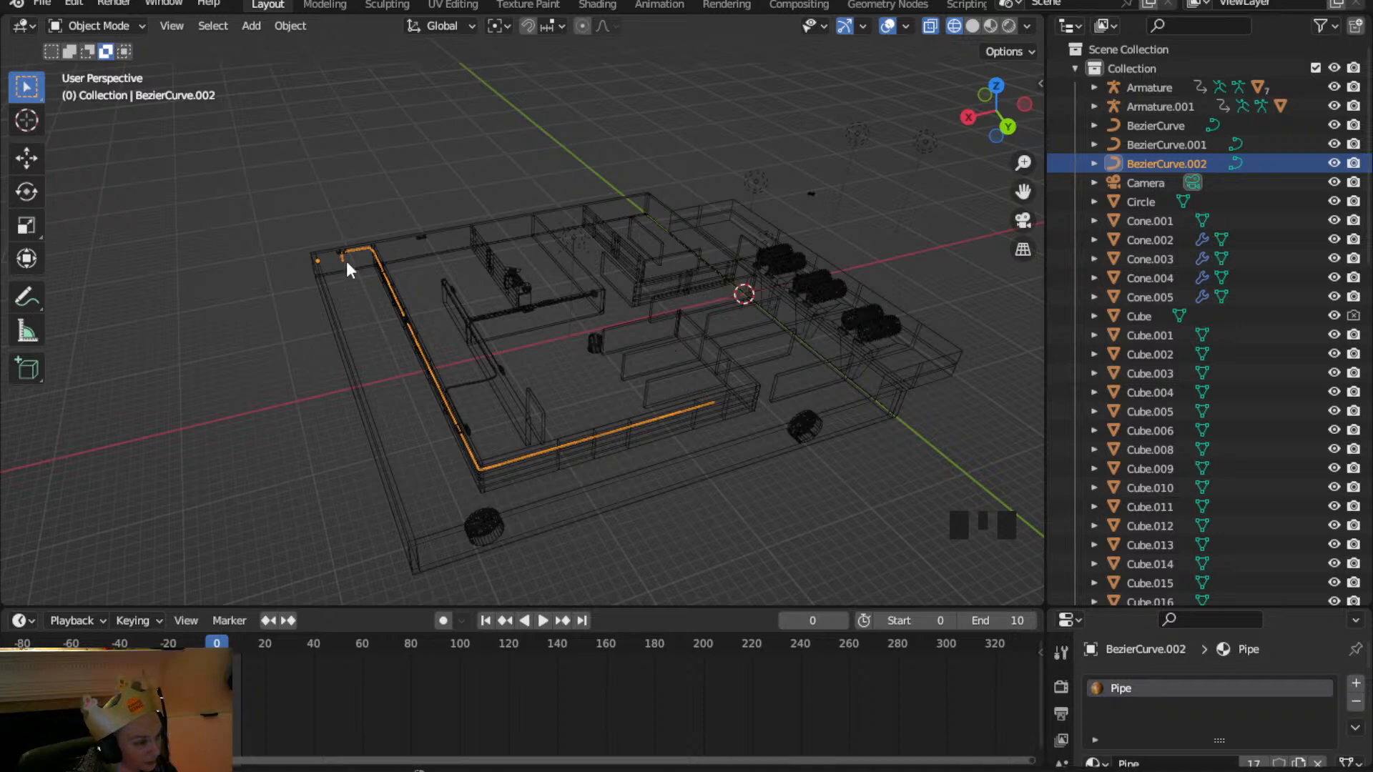
{"action": "middle_click_drag", "start_coordinate": [622, 291], "coordinate": [597, 406]}
{"action": "left_click", "coordinate": [996, 104]}
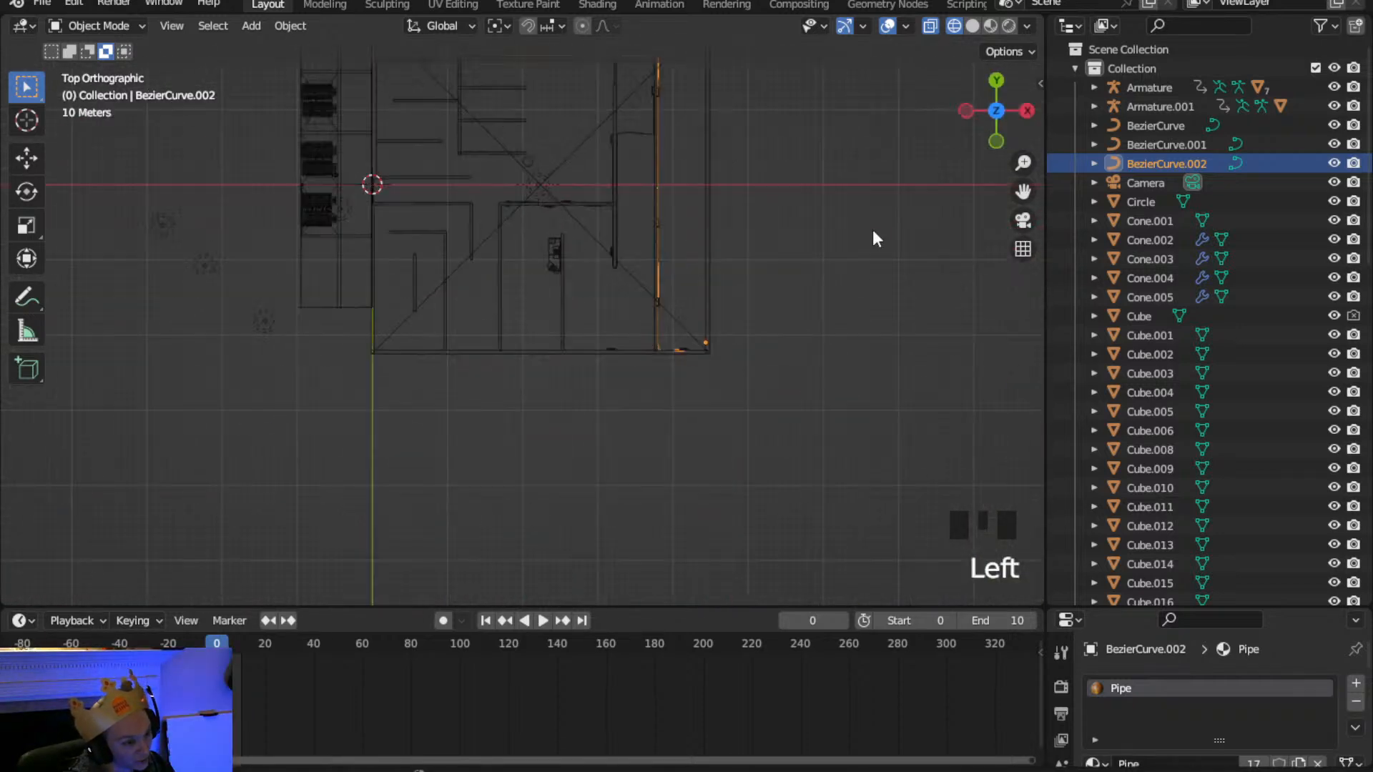
{"action": "scroll", "coordinate": [477, 223], "scroll_direction": "down", "scroll_amount": 3}
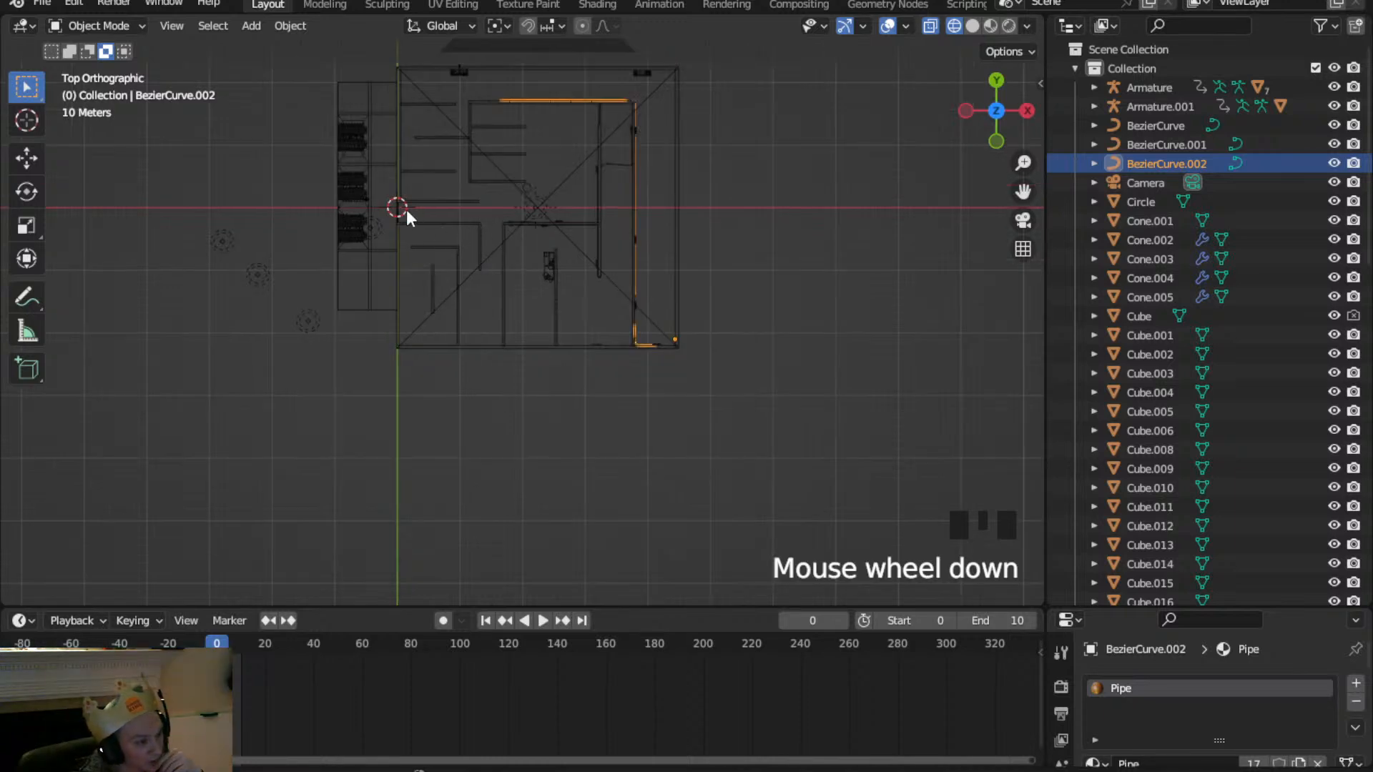
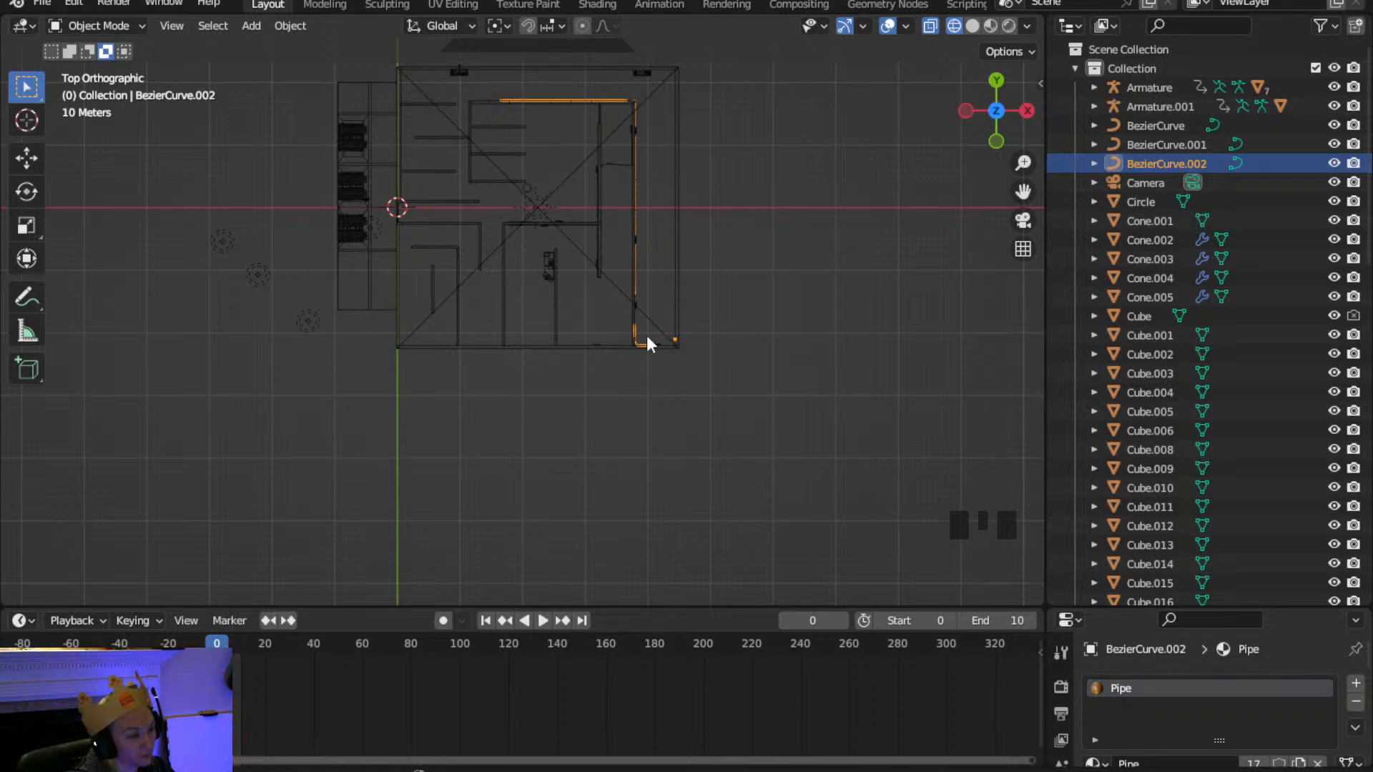
{"action": "scroll", "coordinate": [562, 219], "scroll_direction": "up", "scroll_amount": 2}
{"action": "middle_click_drag", "start_coordinate": [558, 216], "coordinate": [603, 140]}
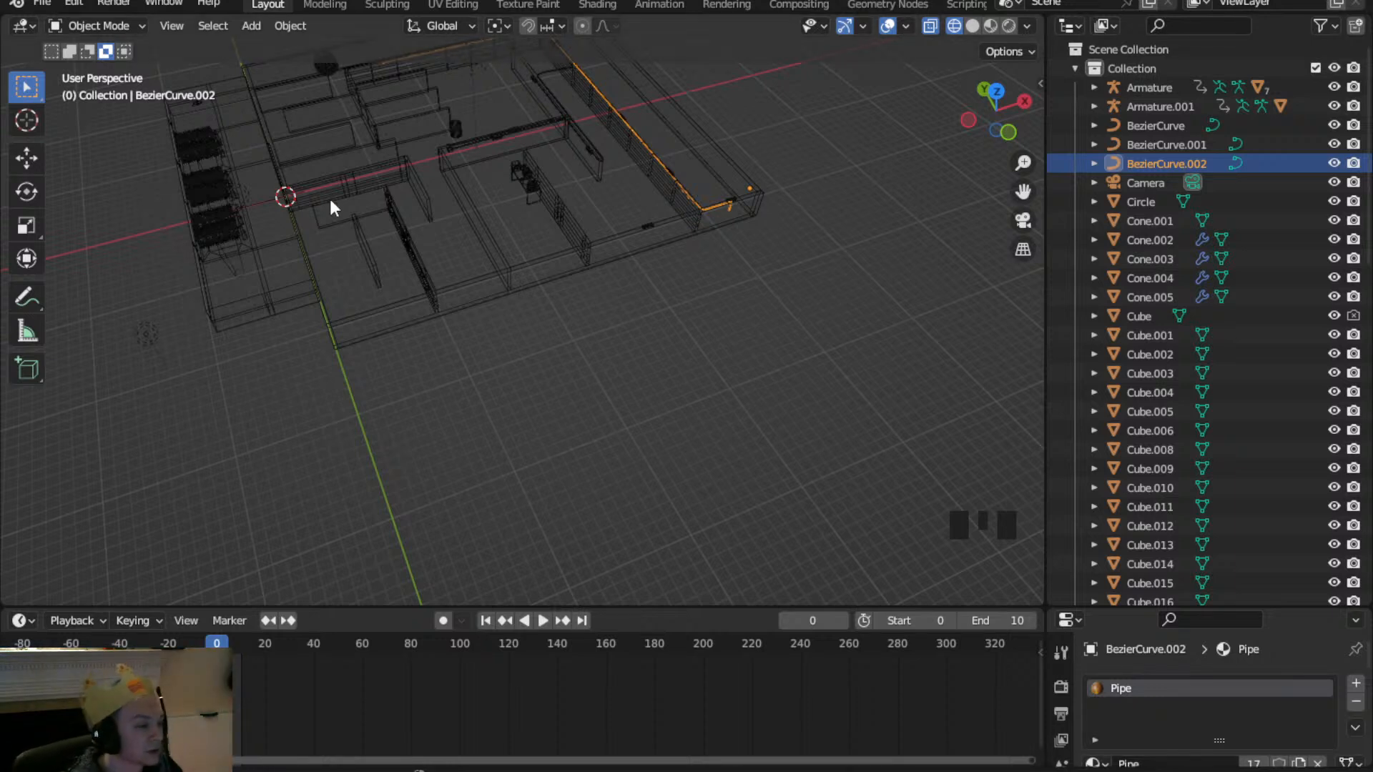
Move the barrel cylinder by the inner wall's end about 4.1 m in X and 7.6 m in Y
{"action": "middle_click_drag", "start_coordinate": [498, 294], "coordinate": [662, 337], "text": "shift"}
{"action": "scroll", "coordinate": [543, 428], "scroll_direction": "up", "scroll_amount": 4}
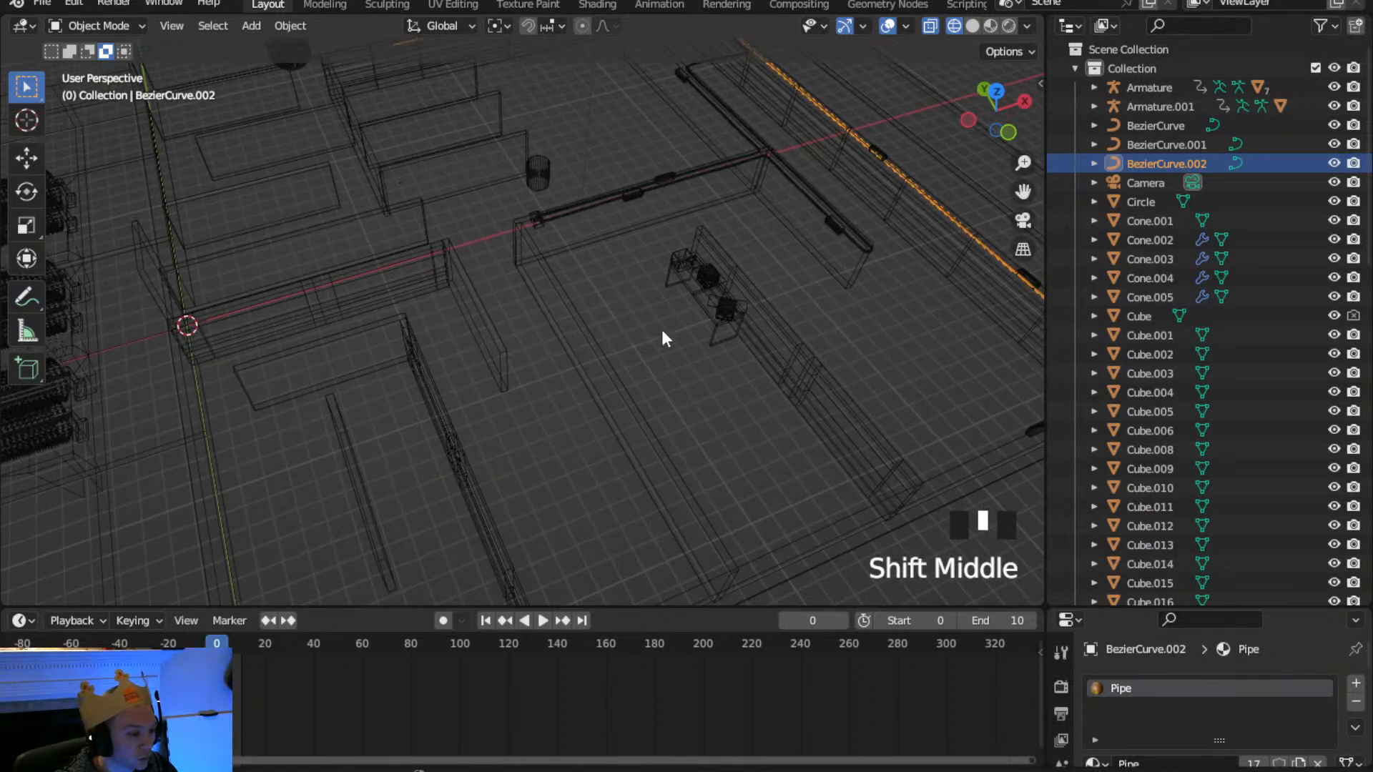
{"action": "left_click", "coordinate": [538, 168]}
{"action": "middle_click_drag", "start_coordinate": [621, 381], "coordinate": [674, 469], "text": "shift"}
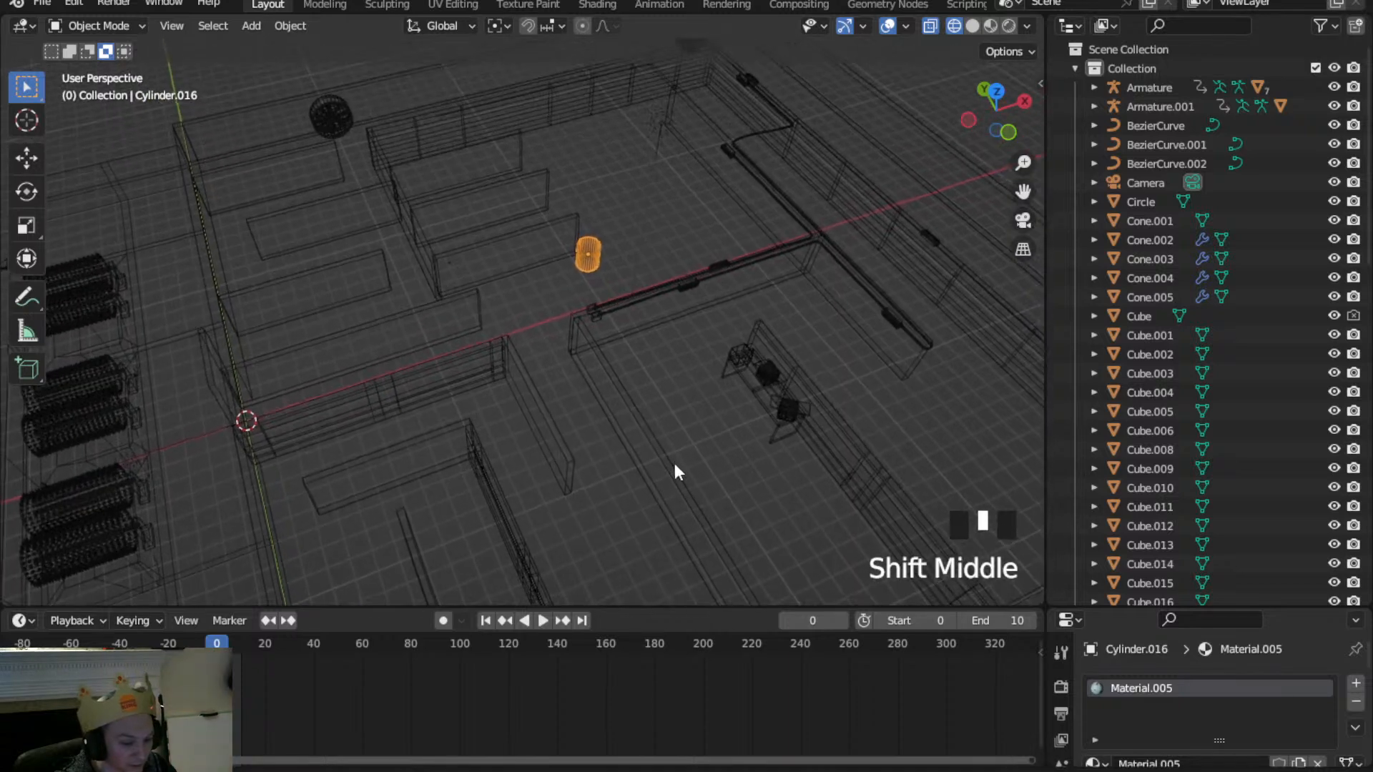
{"action": "left_click", "coordinate": [1001, 91]}
{"action": "scroll", "coordinate": [751, 281], "scroll_direction": "up", "scroll_amount": 3}
{"action": "middle_click_drag", "start_coordinate": [751, 281], "coordinate": [514, 393], "text": "shift"}
{"action": "scroll", "coordinate": [504, 354], "scroll_direction": "up", "scroll_amount": 2}
{"action": "key", "text": "g"}
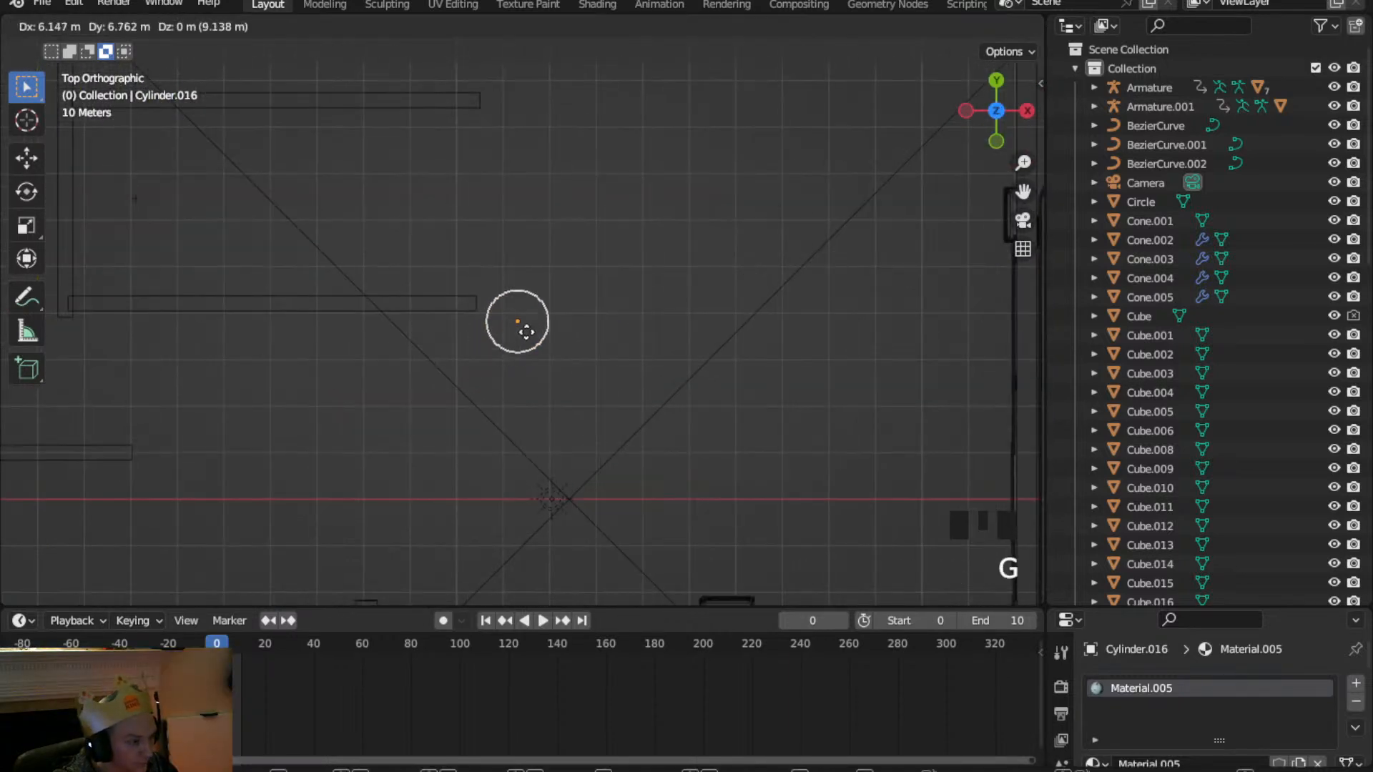
{"action": "left_click", "coordinate": [520, 328]}
Duplicate the barrel about 15.8 m in X and -0.2 m in Y, and rotate the copy -134° around Z
{"action": "key", "text": "shift+d"}
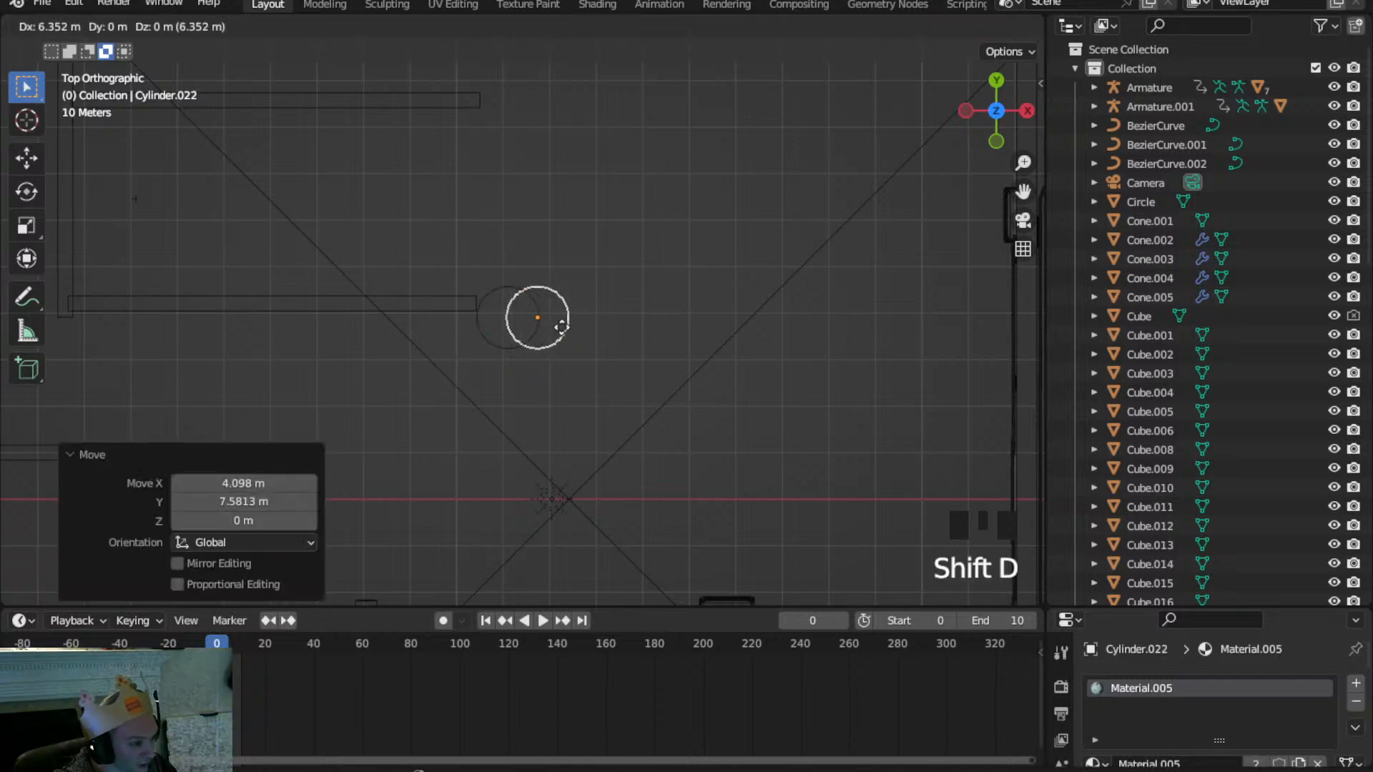
{"action": "left_click", "coordinate": [602, 333]}
{"action": "key", "text": "r"}
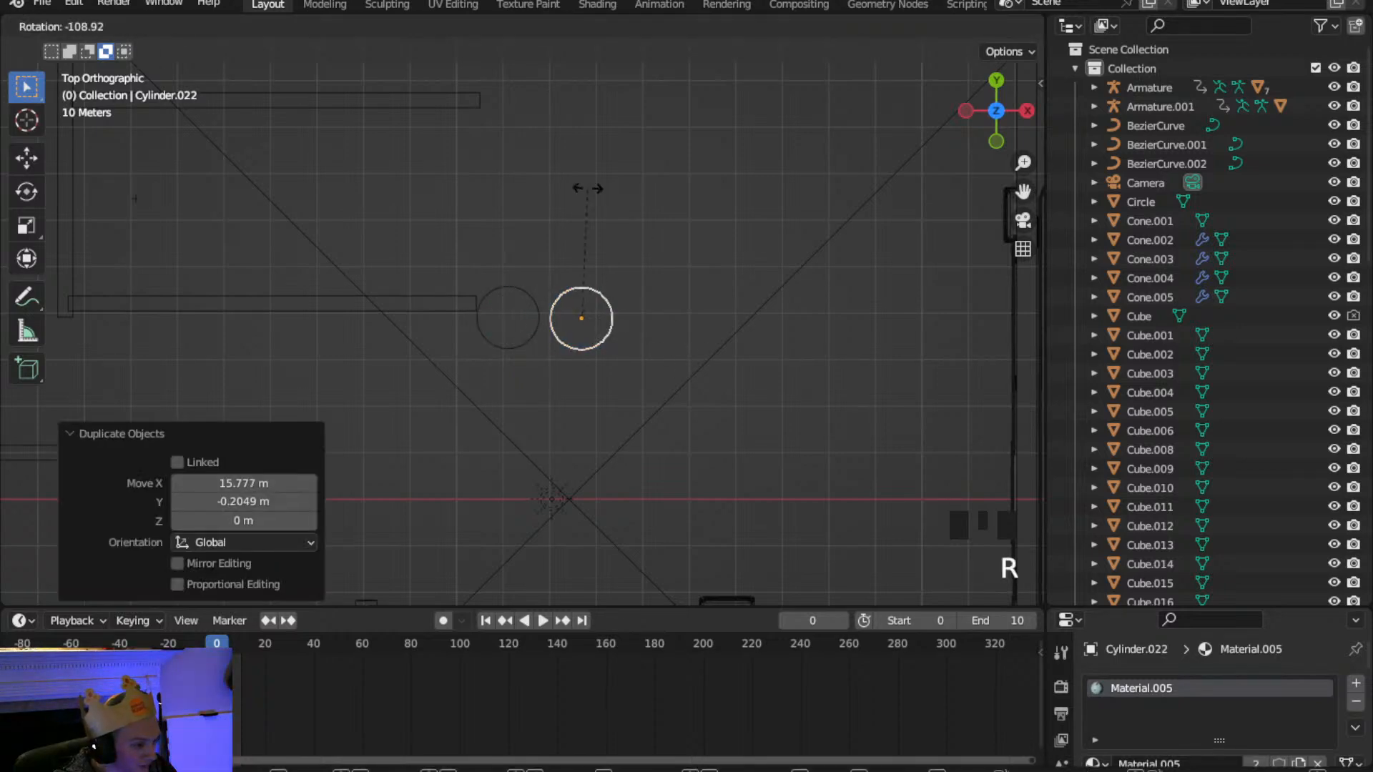
{"action": "left_click", "coordinate": [527, 189]}
Move the duplicated barrel about 3.2 m along the Y axis
{"action": "middle_click_drag", "start_coordinate": [527, 188], "coordinate": [705, 120]}
{"action": "scroll", "coordinate": [640, 241], "scroll_direction": "up", "scroll_amount": 2}
{"action": "middle_click_drag", "start_coordinate": [640, 241], "coordinate": [371, 447]}
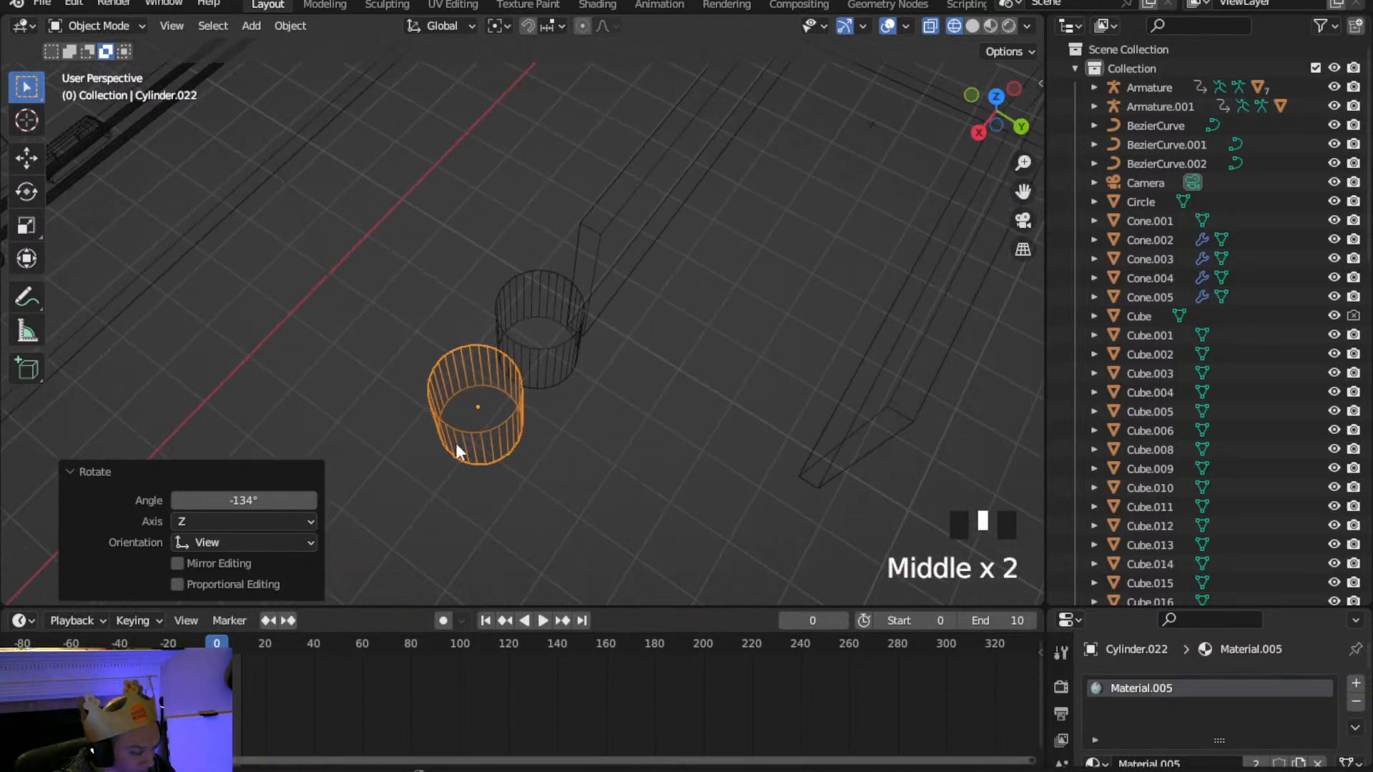
{"action": "key", "text": "g"}
{"action": "middle_click", "coordinate": [463, 449]}
{"action": "left_click", "coordinate": [472, 456]}
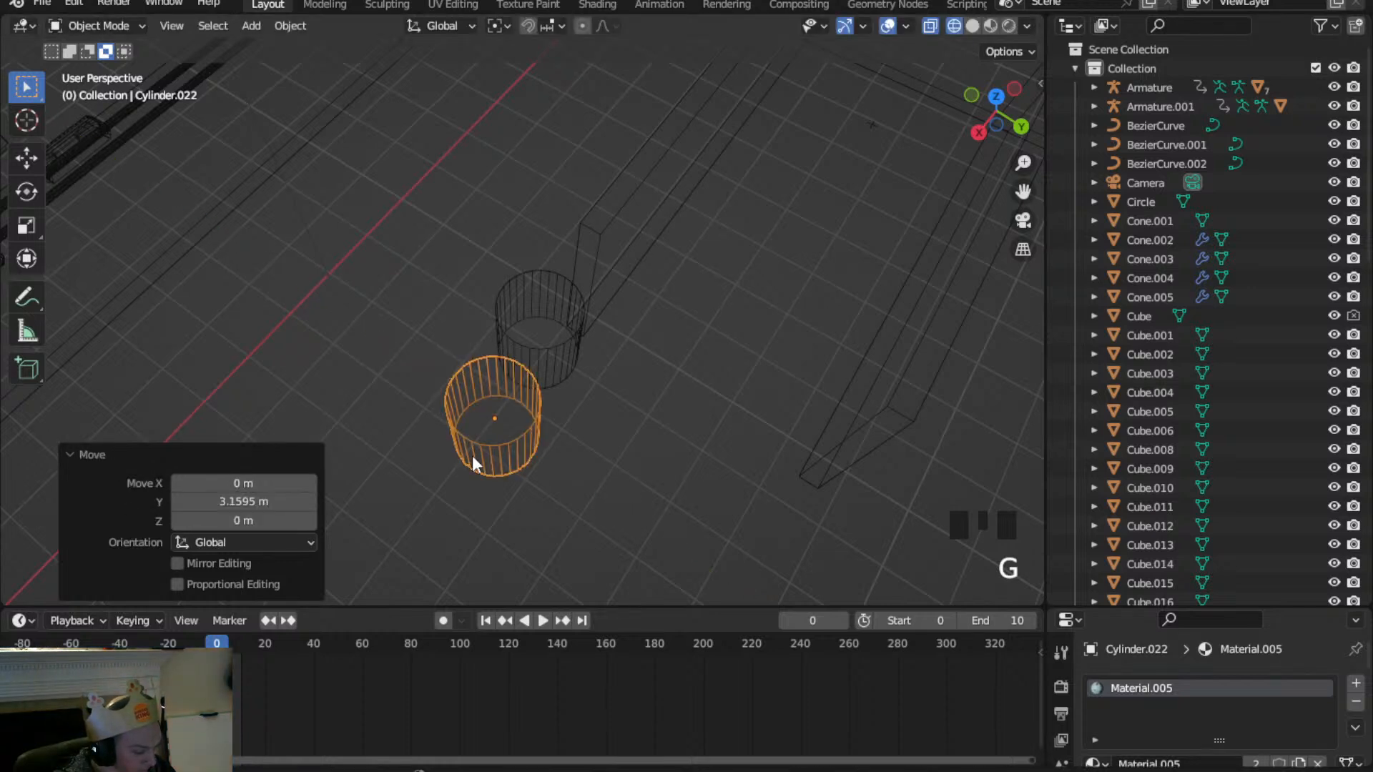
Move the duplicated barrel about -2.9 m along the X axis and return the viewport to solid shading
{"action": "key", "text": "g"}
{"action": "key", "text": "x"}
{"action": "left_click", "coordinate": [491, 446]}
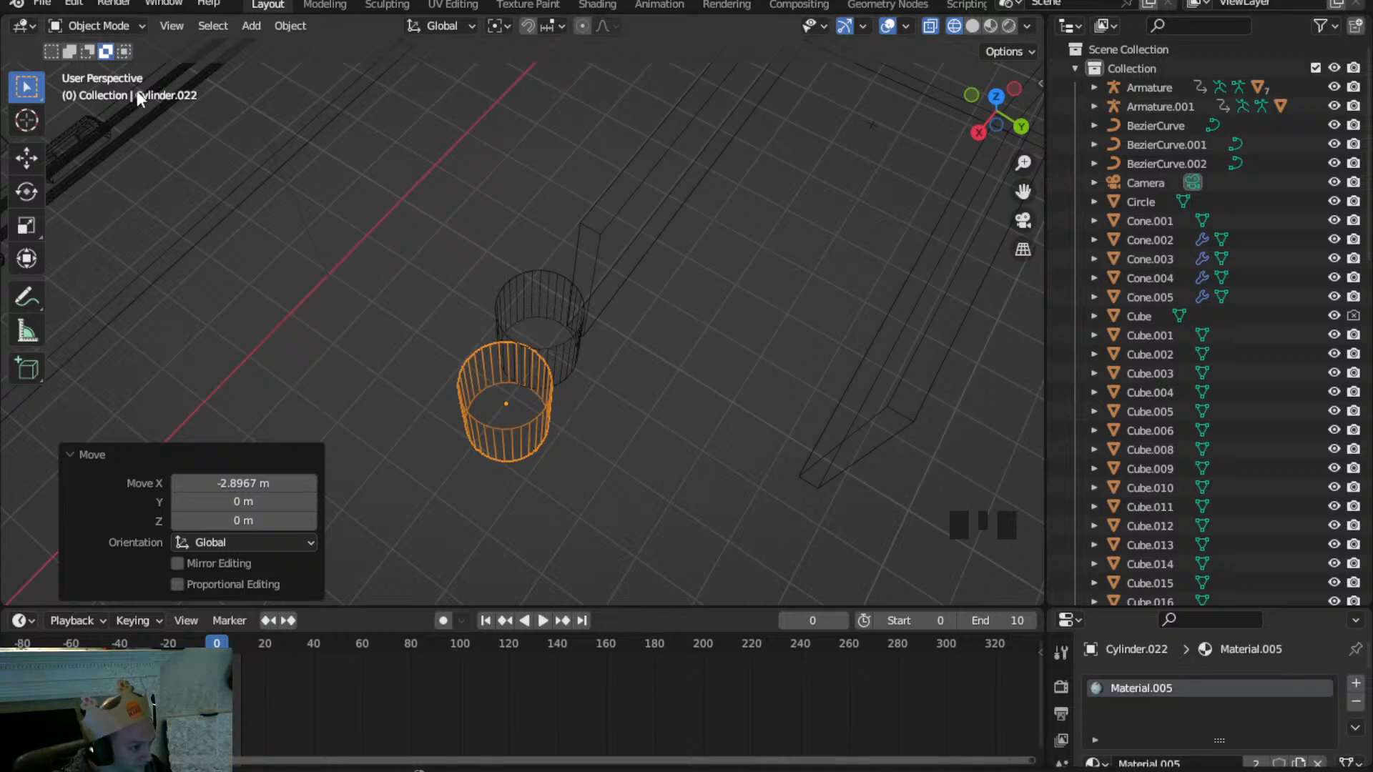
{"action": "scroll", "coordinate": [463, 358], "scroll_direction": "down", "scroll_amount": 3}
{"action": "key", "text": "z"}
{"action": "mouse_move", "coordinate": [765, 406]}
{"action": "middle_mouse_down"}
{"action": "mouse_move", "coordinate": [572, 401]}
{"action": "mouse_move", "coordinate": [619, 364]}
{"action": "middle_mouse_up"}
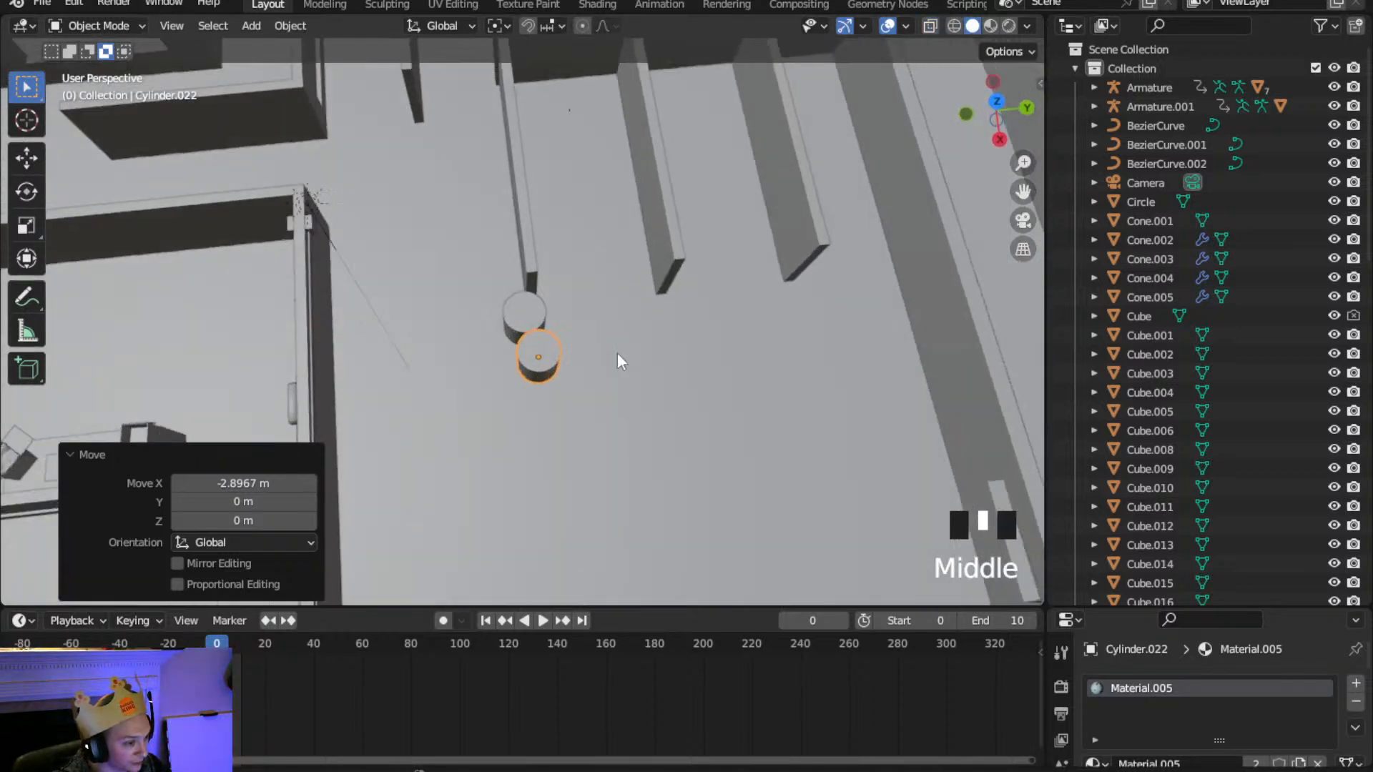
{"action": "middle_click_drag", "start_coordinate": [610, 272], "coordinate": [560, 348]}
Duplicate the open cardboard box from the bench's end about 118.5 m along Y, over to the barrels
{"action": "left_click", "coordinate": [212, 310]}
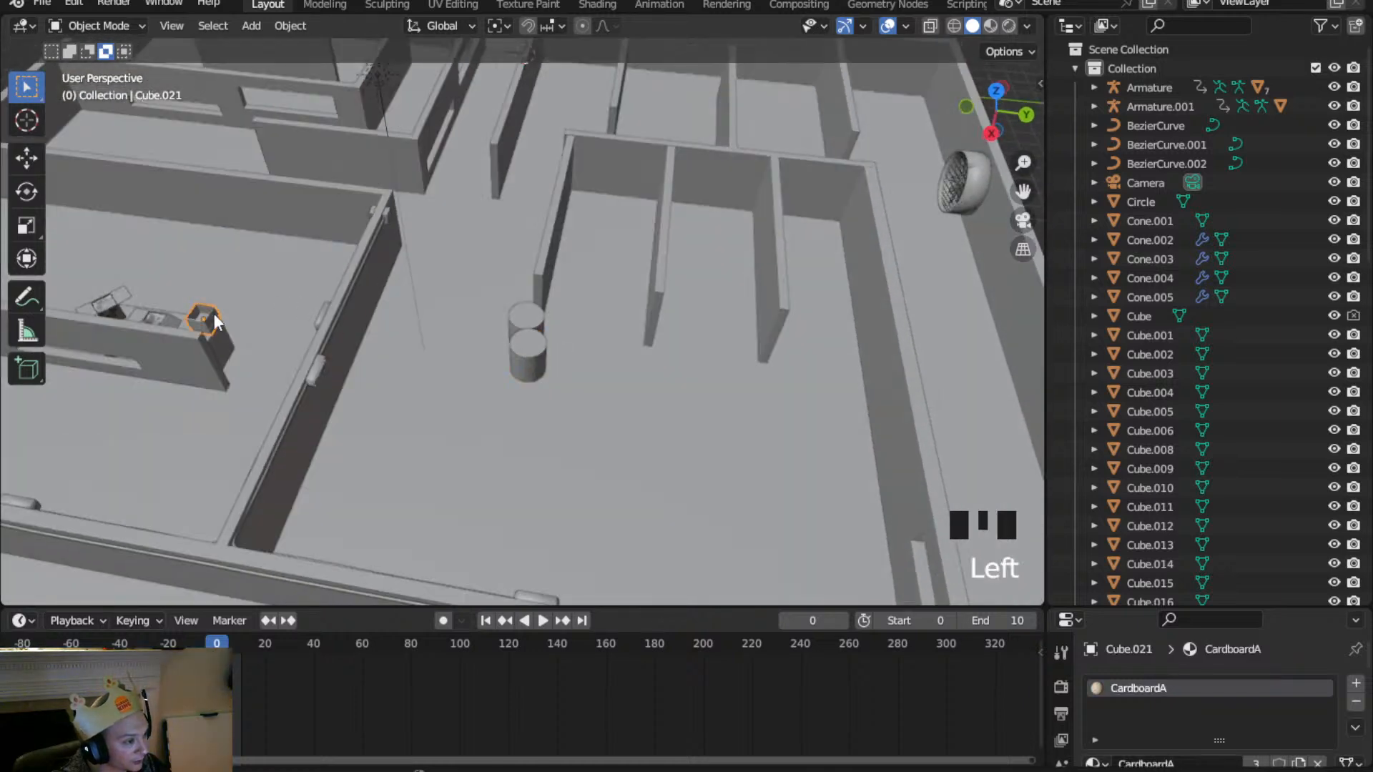
{"action": "scroll", "coordinate": [215, 315], "scroll_direction": "up", "scroll_amount": 2}
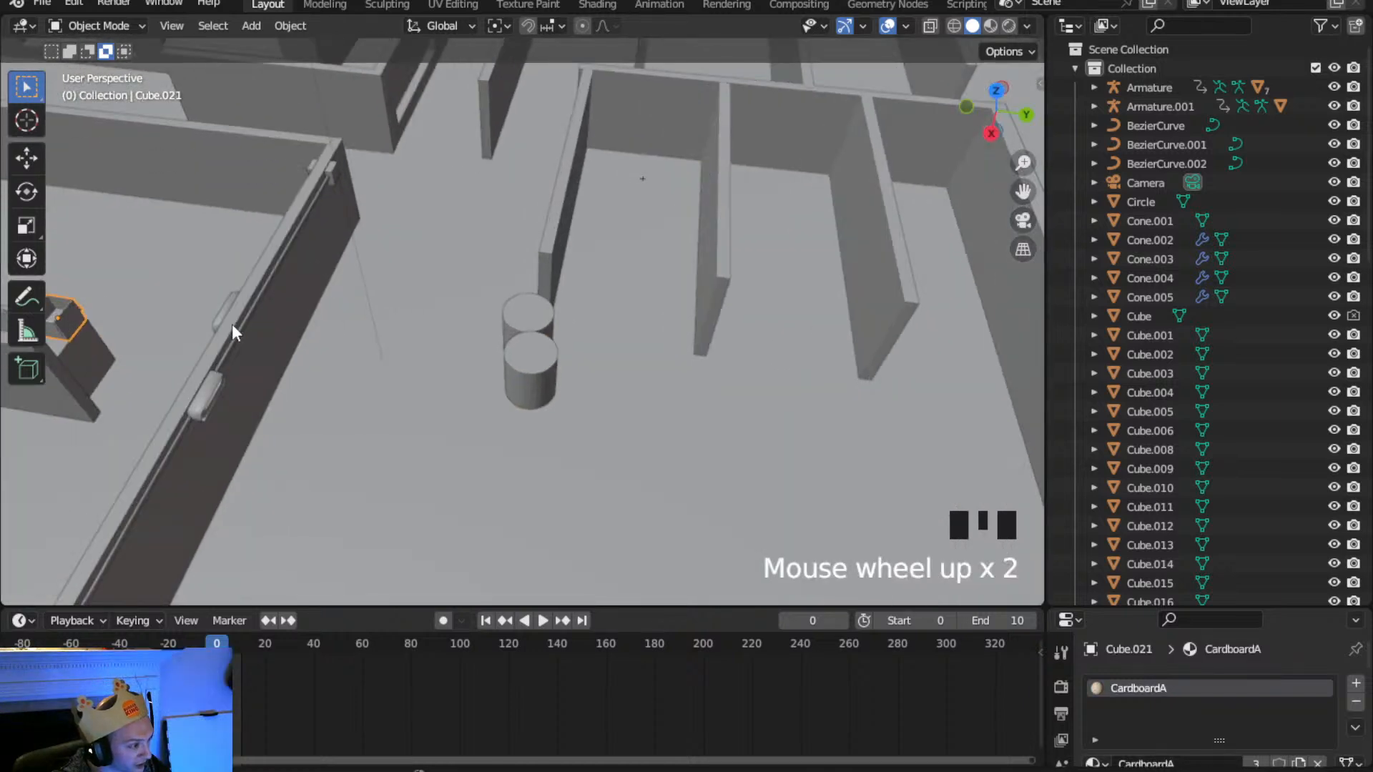
{"action": "key", "text": "shift+d"}
{"action": "key", "text": "x"}
{"action": "key", "text": "y"}
{"action": "left_click", "coordinate": [705, 371]}
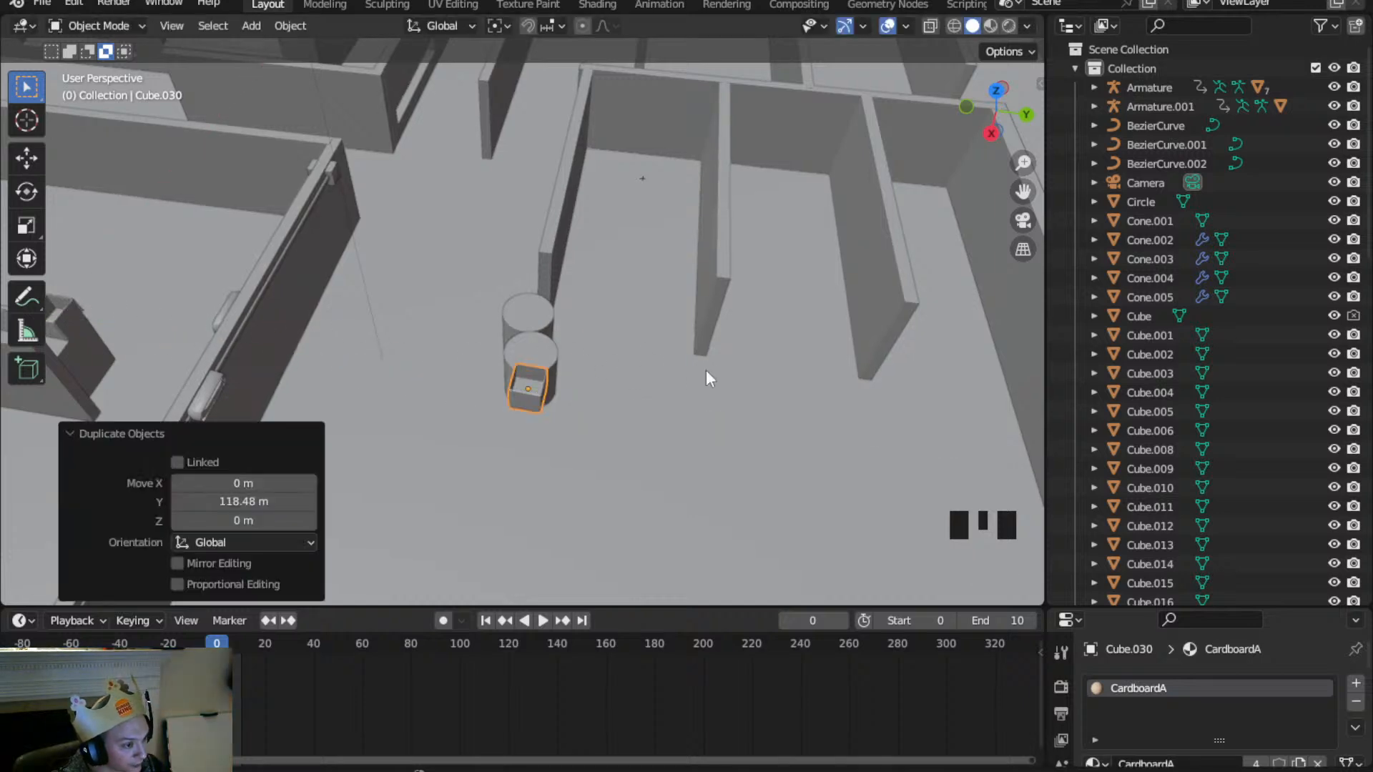
Move the box copy along the X axis until it sits above the front barrel
{"action": "scroll", "coordinate": [504, 389], "scroll_direction": "up", "scroll_amount": 3}
{"action": "middle_click_drag", "start_coordinate": [504, 389], "coordinate": [500, 296]}
{"action": "scroll", "coordinate": [498, 365], "scroll_direction": "up", "scroll_amount": 1}
{"action": "middle_click_drag", "start_coordinate": [498, 364], "coordinate": [320, 392]}
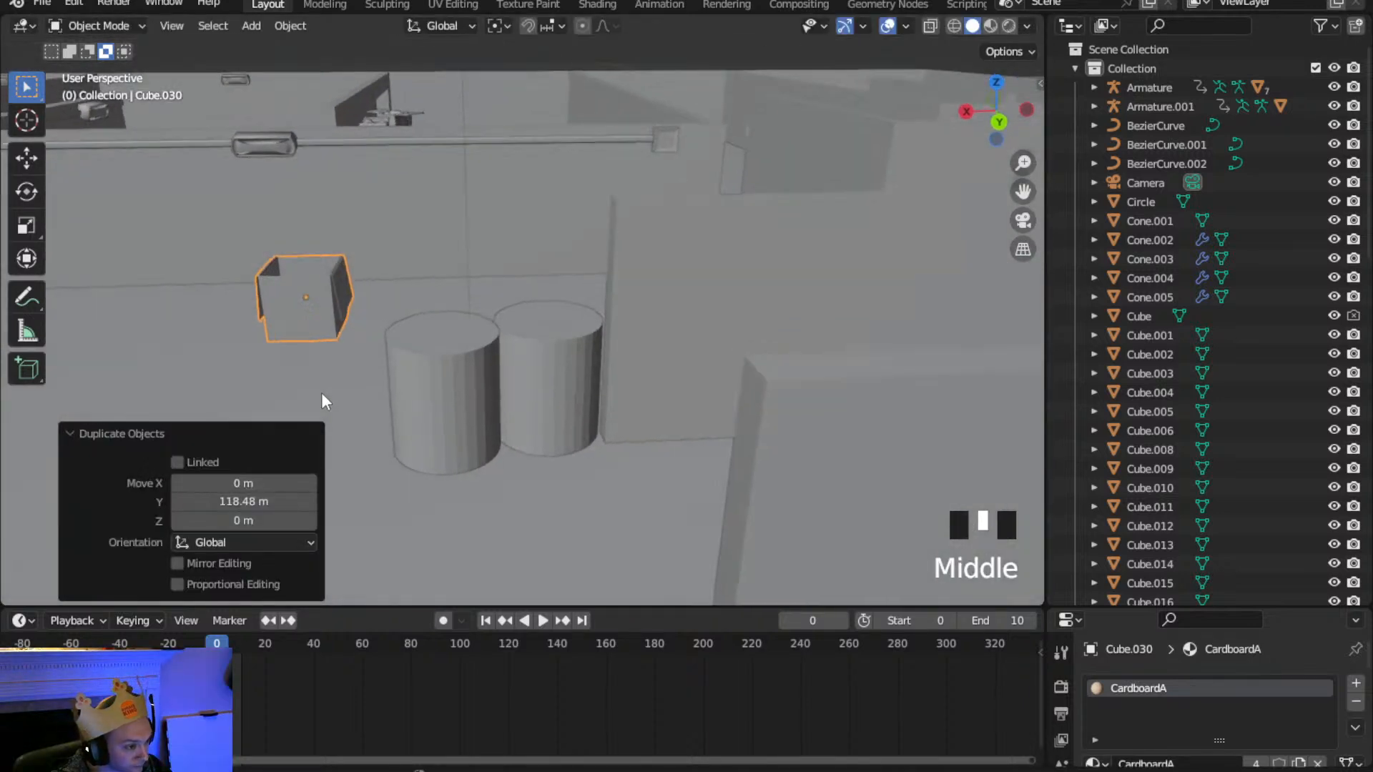
{"action": "key", "text": "g"}
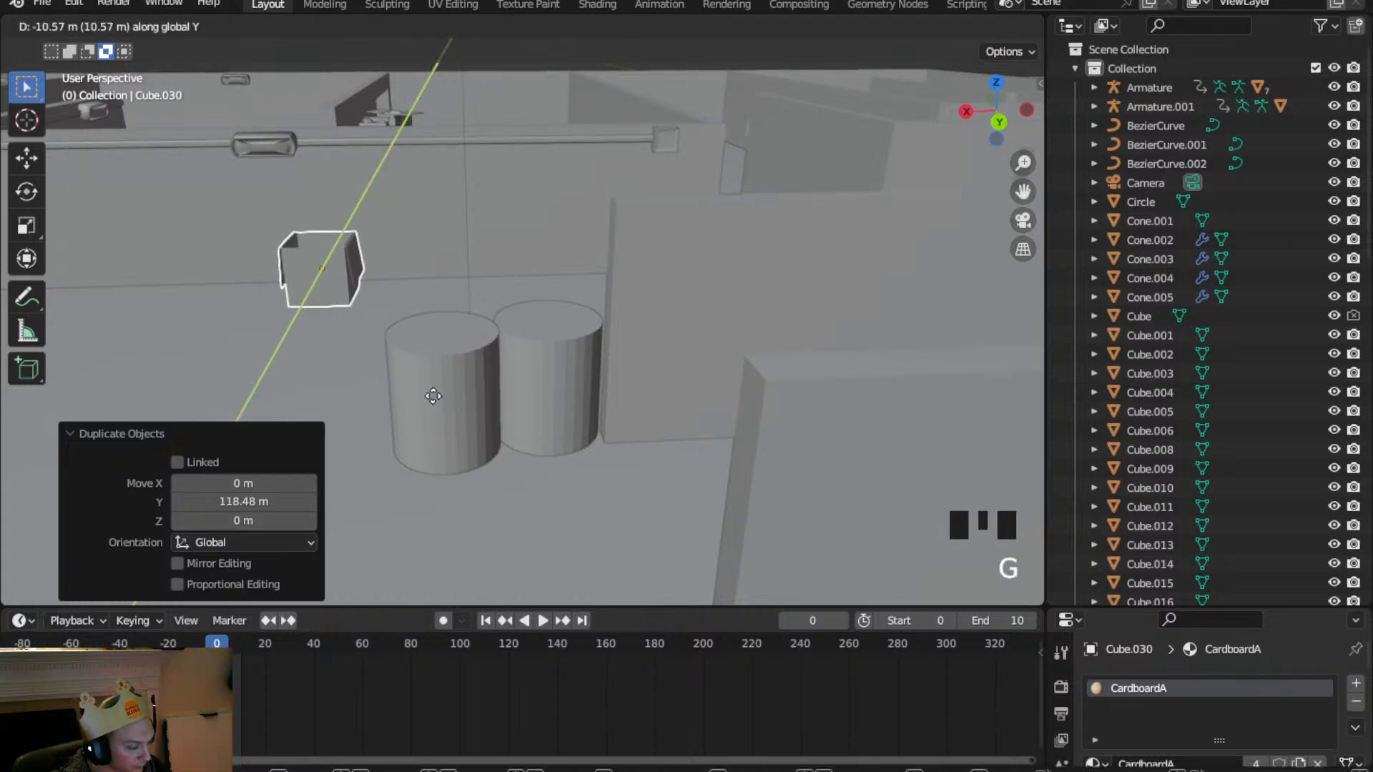
{"action": "key", "text": "x"}
{"action": "left_click", "coordinate": [469, 409]}
Apply smooth shading to both barrels
{"action": "scroll", "coordinate": [469, 409], "scroll_direction": "up", "scroll_amount": 1}
{"action": "left_click", "coordinate": [466, 405]}
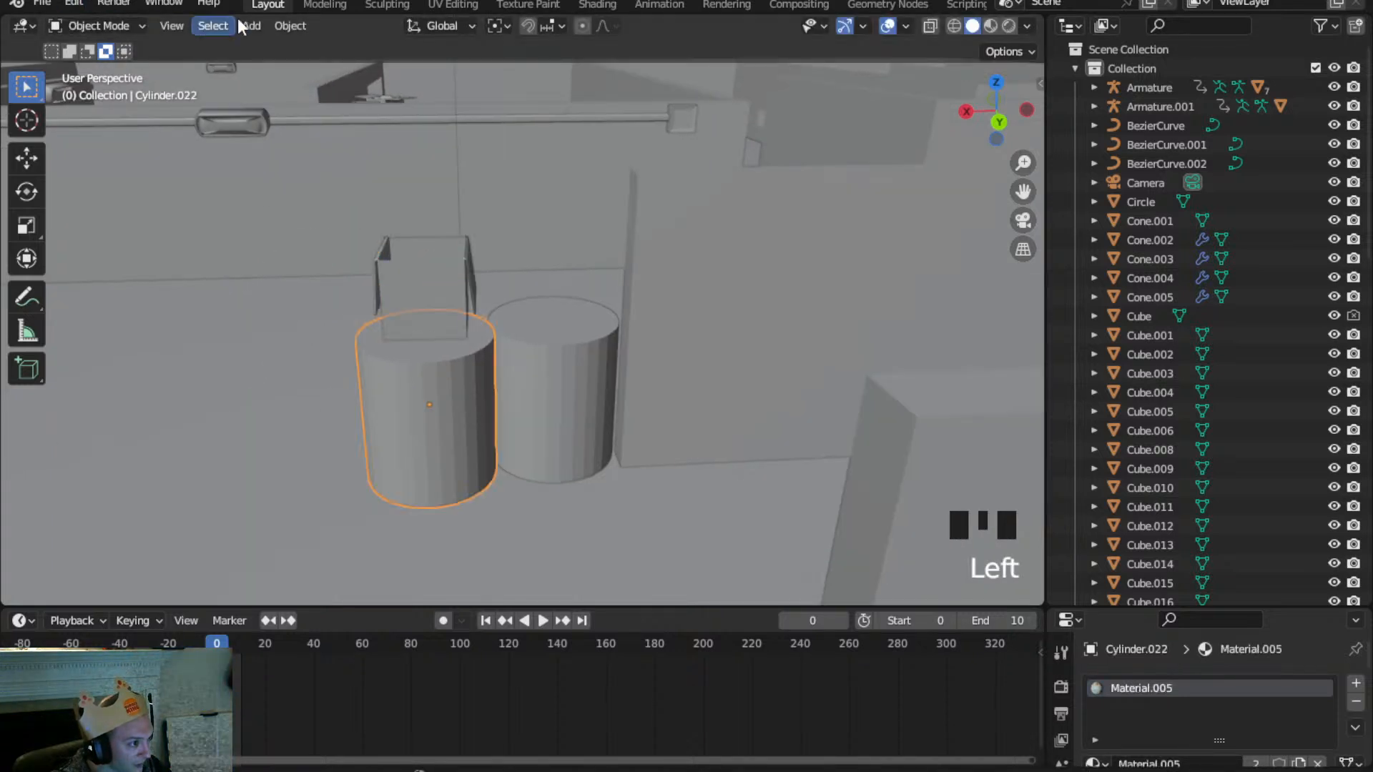
{"action": "left_click", "coordinate": [289, 26]}
{"action": "left_click", "coordinate": [336, 444]}
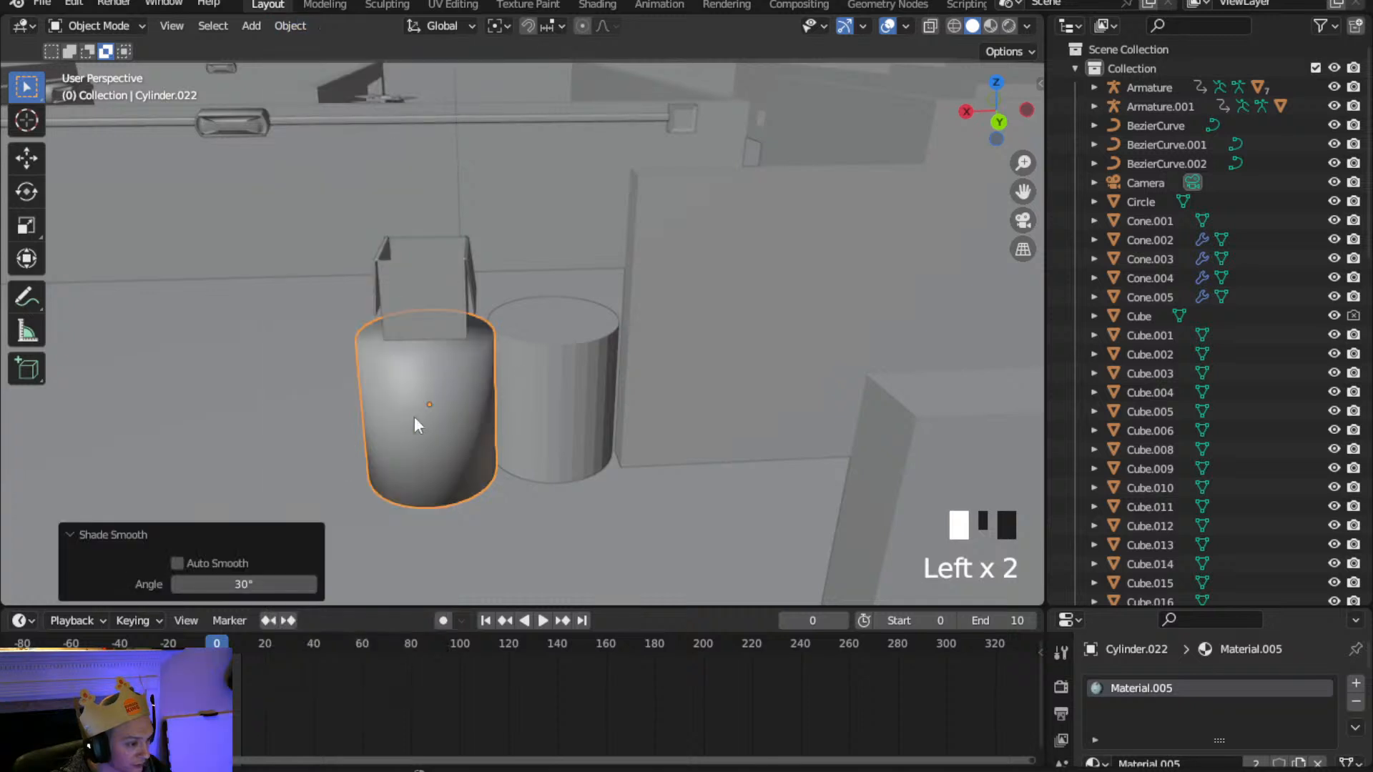
{"action": "left_click", "coordinate": [529, 378]}
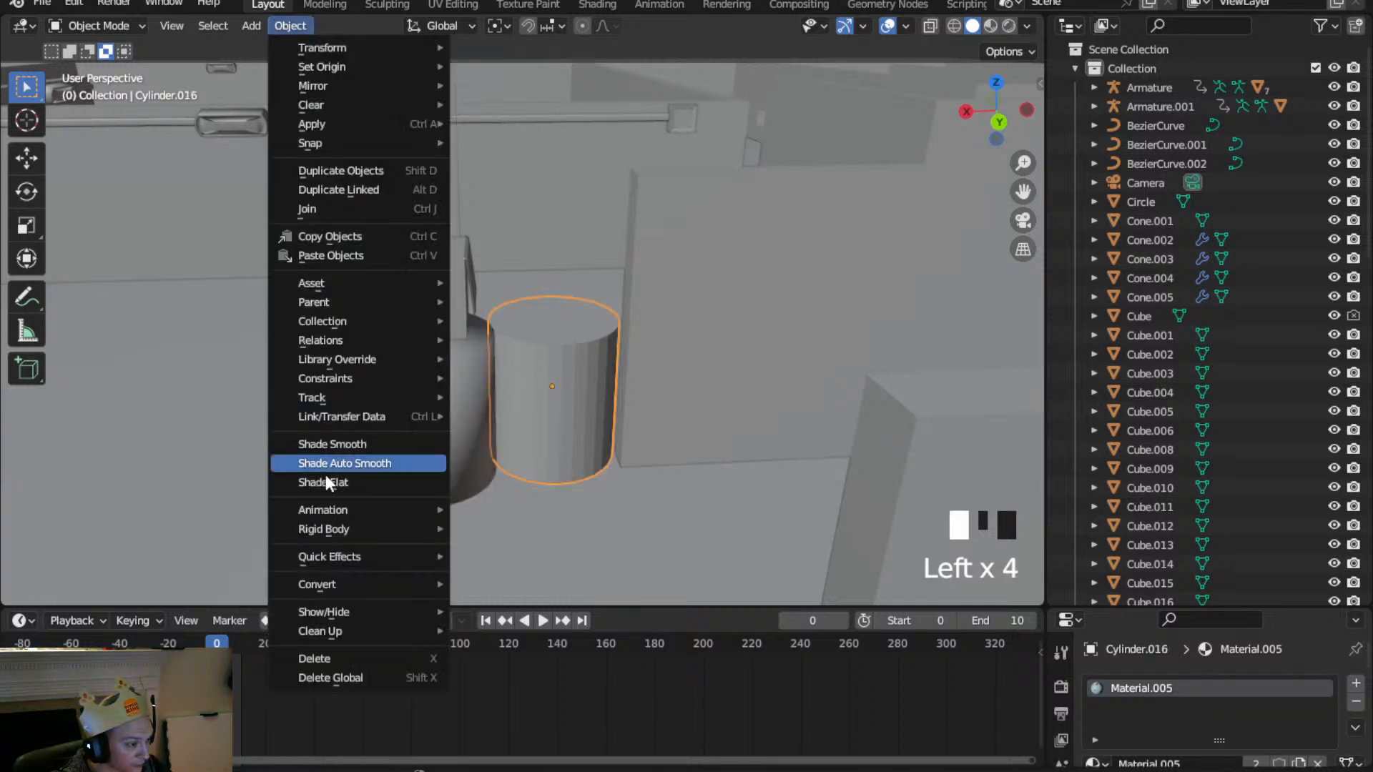
{"action": "left_click", "coordinate": [350, 443]}
Show the scene in material preview and lower the cardboard box about 1.8 m along Z onto the barrel's lid
{"action": "key", "text": "z"}
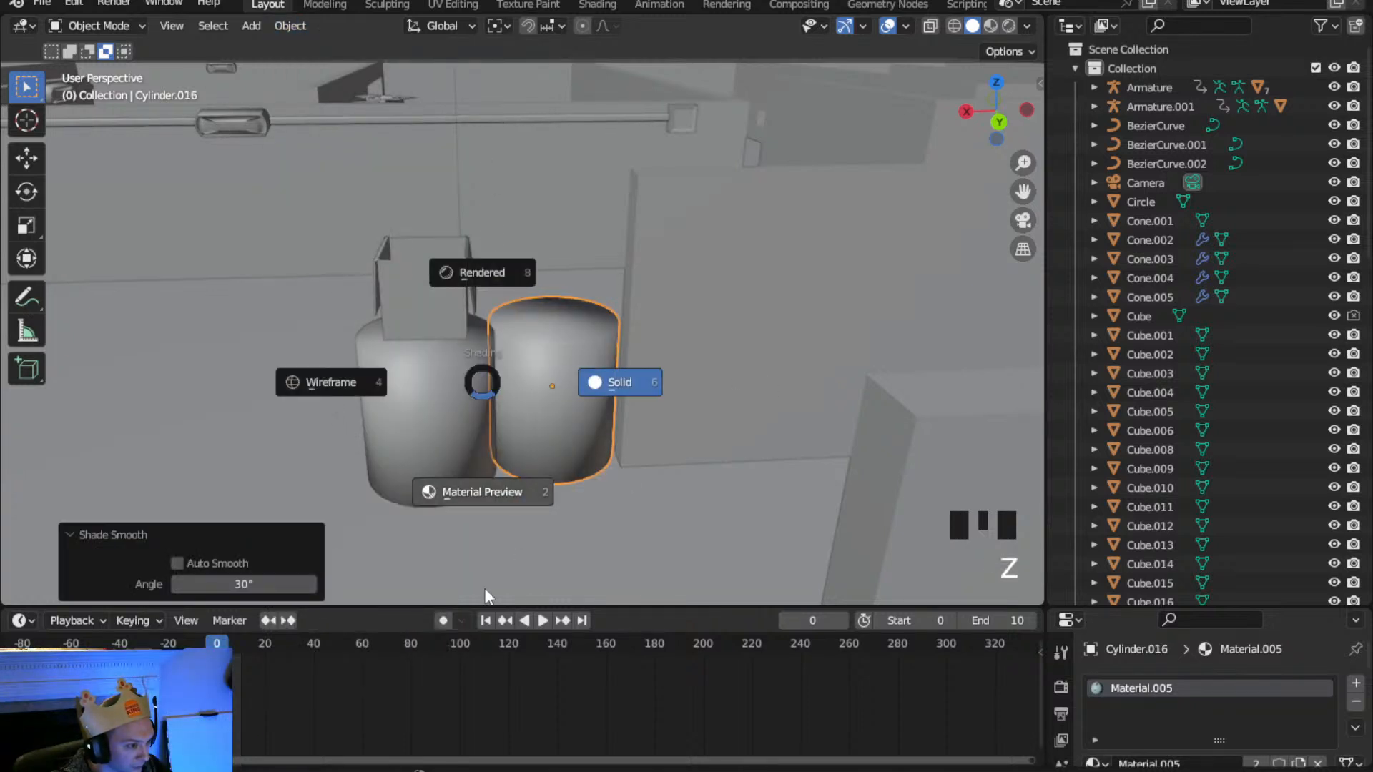
{"action": "left_click", "coordinate": [516, 478]}
{"action": "scroll", "coordinate": [517, 475], "scroll_direction": "up", "scroll_amount": 3}
{"action": "middle_click_drag", "start_coordinate": [482, 445], "coordinate": [700, 372]}
{"action": "left_click", "coordinate": [715, 243]}
{"action": "key", "text": "g"}
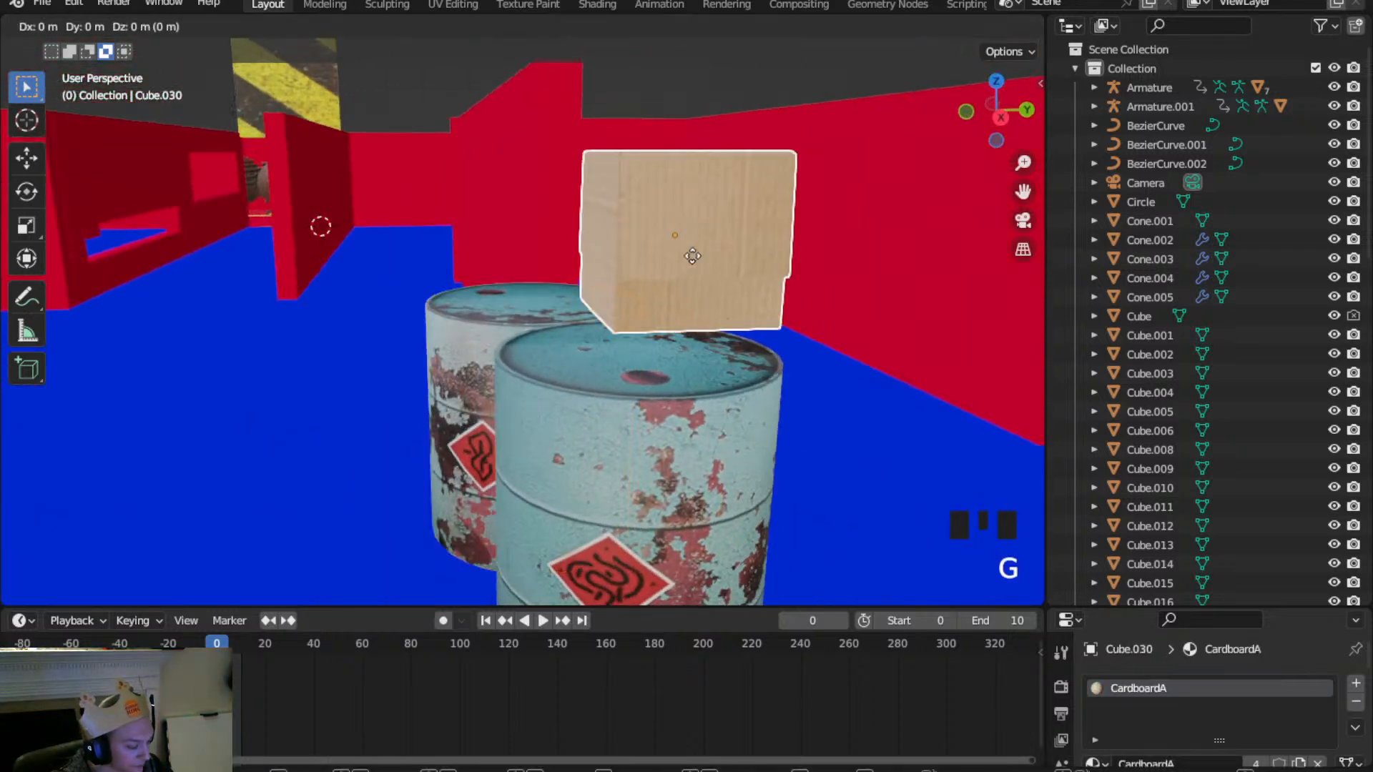
{"action": "key", "text": "z"}
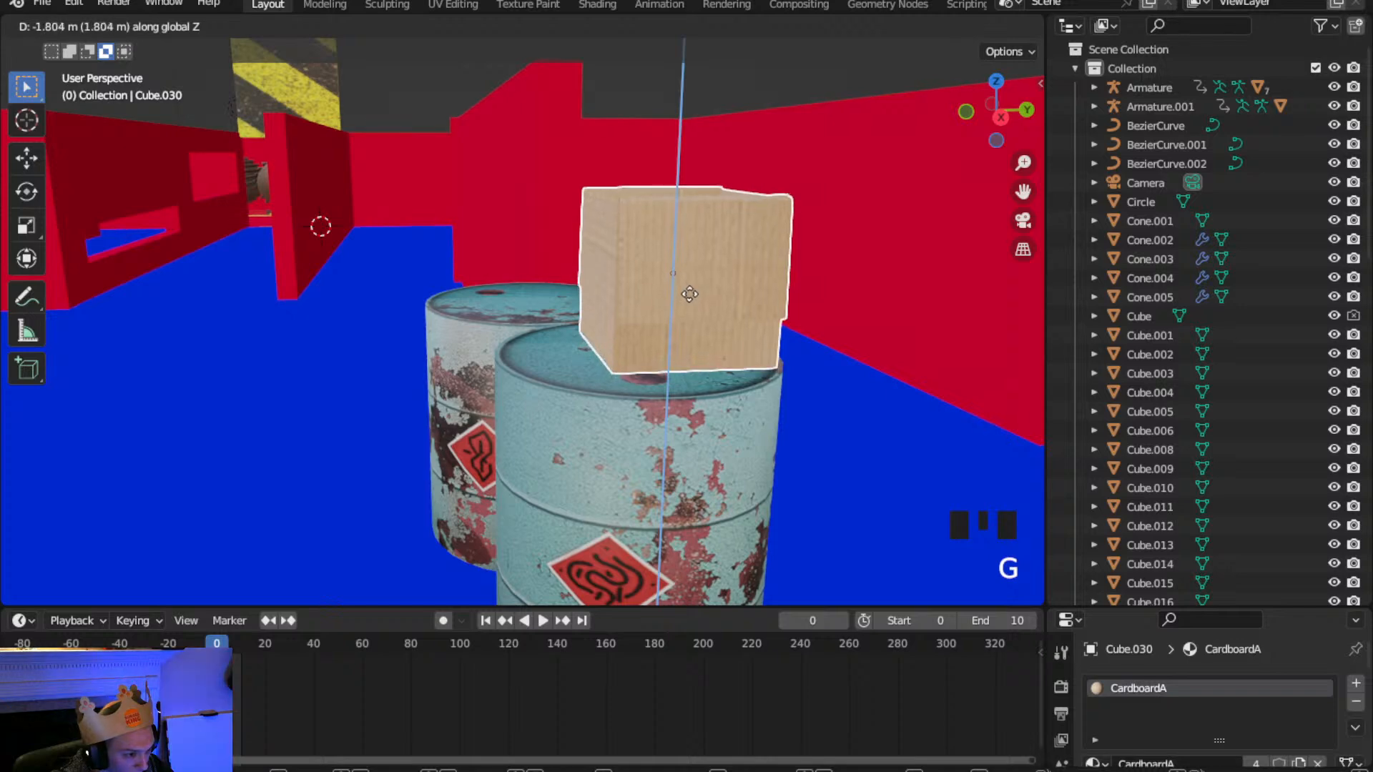
{"action": "left_click", "coordinate": [689, 294]}
Examine the barrels with the box, the wall fans and the maze layout from several angles and distances
{"action": "left_click", "coordinate": [467, 329]}
{"action": "middle_click_drag", "start_coordinate": [466, 329], "coordinate": [613, 496]}
{"action": "left_click", "coordinate": [666, 273]}
{"action": "middle_click_drag", "start_coordinate": [835, 344], "coordinate": [349, 390]}
{"action": "scroll", "coordinate": [586, 389], "scroll_direction": "down", "scroll_amount": 5}
{"action": "middle_click_drag", "start_coordinate": [588, 393], "coordinate": [320, 306]}
{"action": "scroll", "coordinate": [758, 453], "scroll_direction": "down", "scroll_amount": 2}
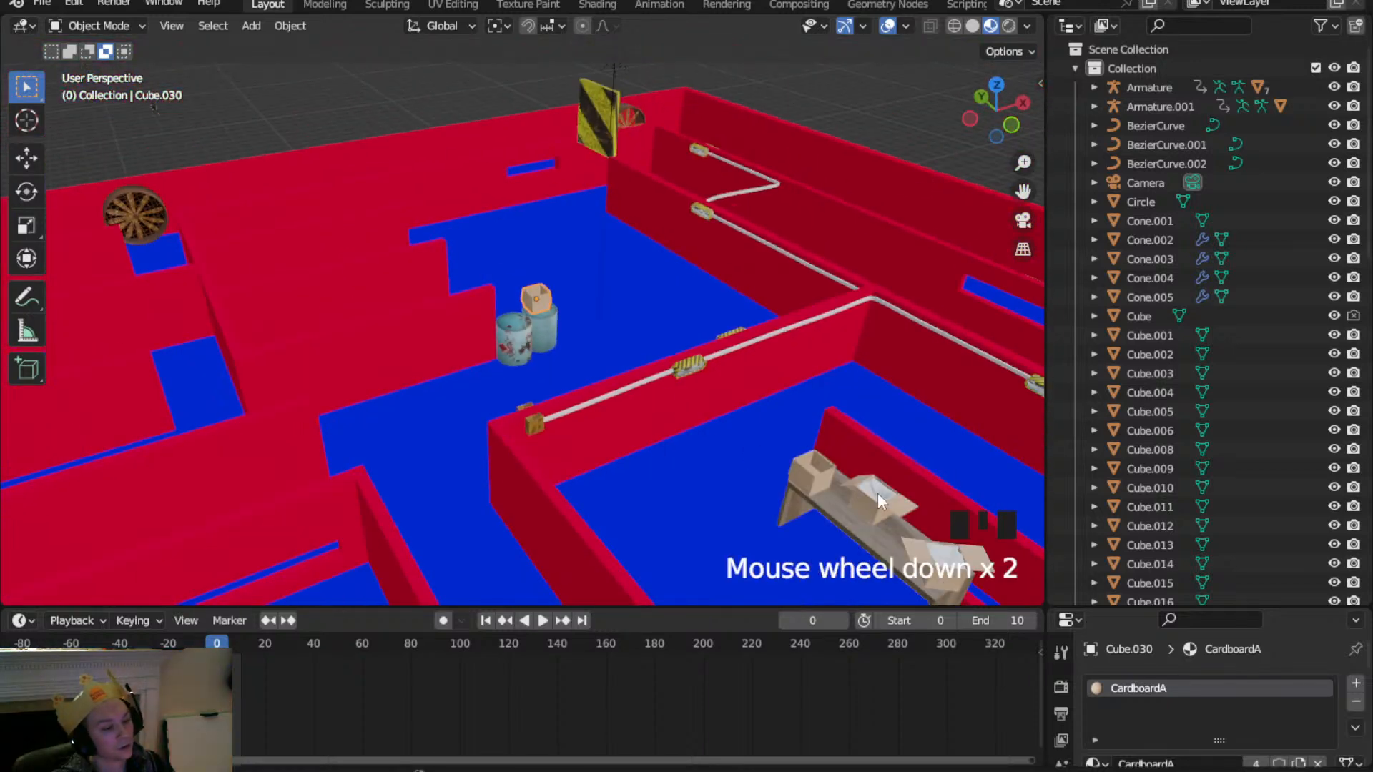
{"action": "scroll", "coordinate": [661, 358], "scroll_direction": "down", "scroll_amount": 2}
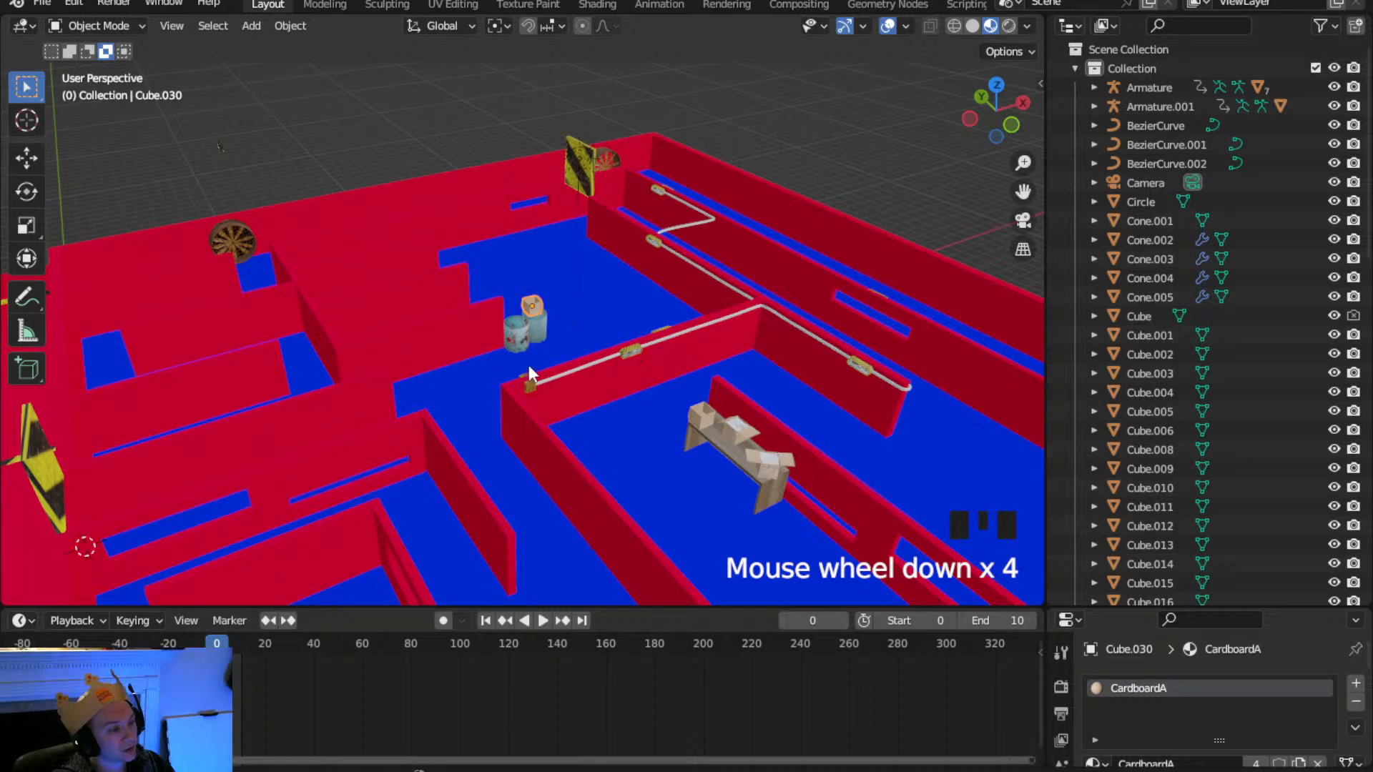
{"action": "middle_click_drag", "start_coordinate": [277, 229], "coordinate": [389, 245], "text": "shift"}
{"action": "left_click", "coordinate": [362, 218]}
{"action": "scroll", "coordinate": [482, 270], "scroll_direction": "up", "scroll_amount": 3}
{"action": "scroll", "coordinate": [482, 268], "scroll_direction": "down", "scroll_amount": 3}
{"action": "scroll", "coordinate": [646, 418], "scroll_direction": "down", "scroll_amount": 2}
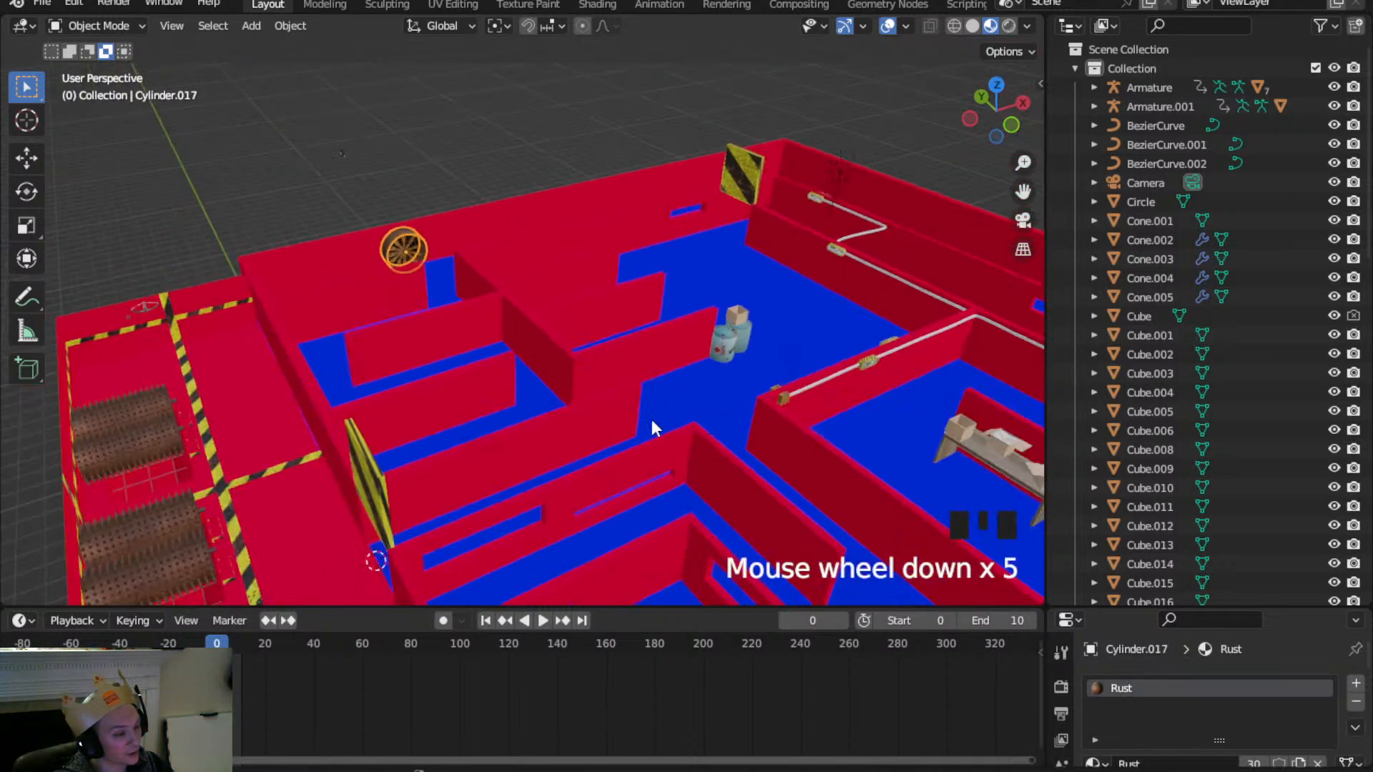
{"action": "scroll", "coordinate": [808, 500], "scroll_direction": "down", "scroll_amount": 4}
{"action": "middle_click_drag", "start_coordinate": [795, 492], "coordinate": [569, 462]}
{"action": "scroll", "coordinate": [551, 459], "scroll_direction": "up", "scroll_amount": 3}
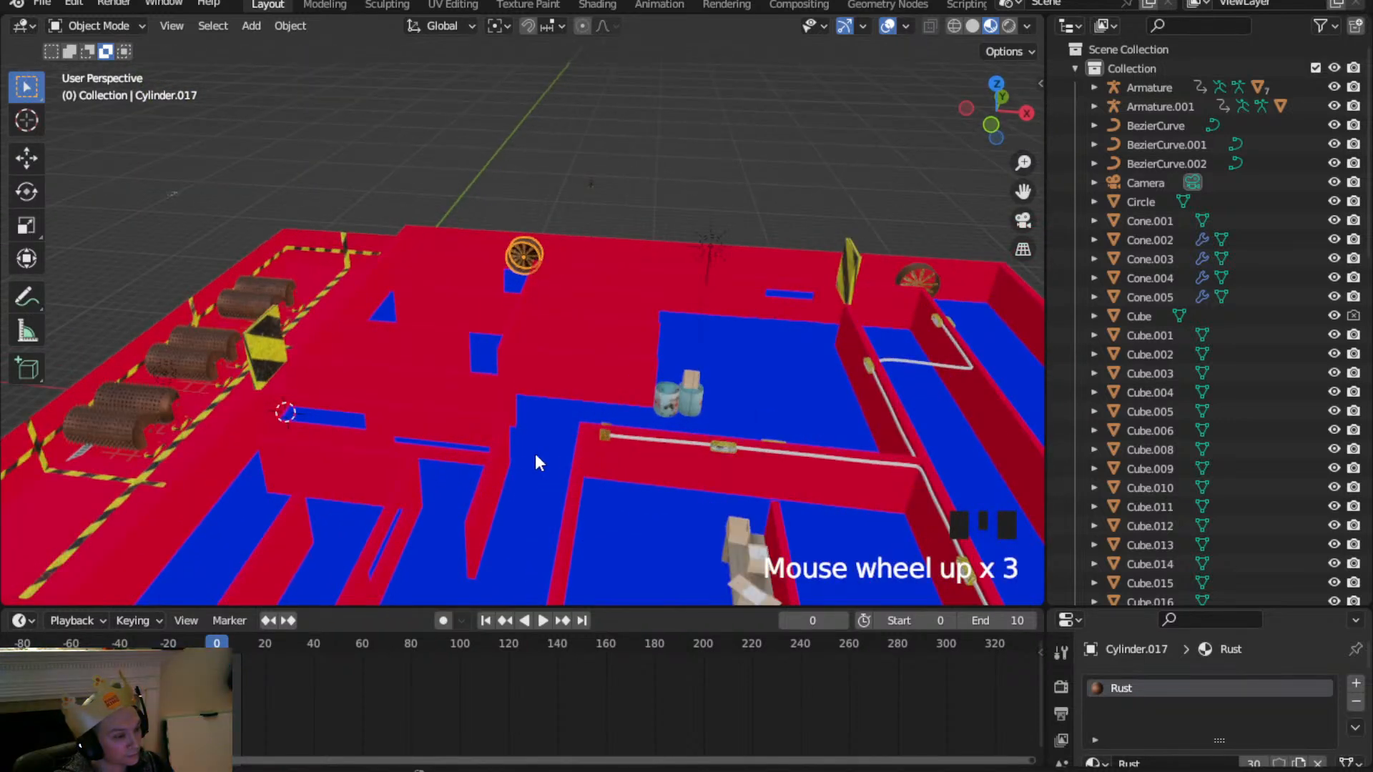
{"action": "scroll", "coordinate": [526, 457], "scroll_direction": "up", "scroll_amount": 2}
{"action": "scroll", "coordinate": [461, 399], "scroll_direction": "up", "scroll_amount": 2}
{"action": "scroll", "coordinate": [459, 404], "scroll_direction": "down", "scroll_amount": 1}
{"action": "scroll", "coordinate": [369, 443], "scroll_direction": "down", "scroll_amount": 1}
{"action": "left_click", "coordinate": [371, 435]}
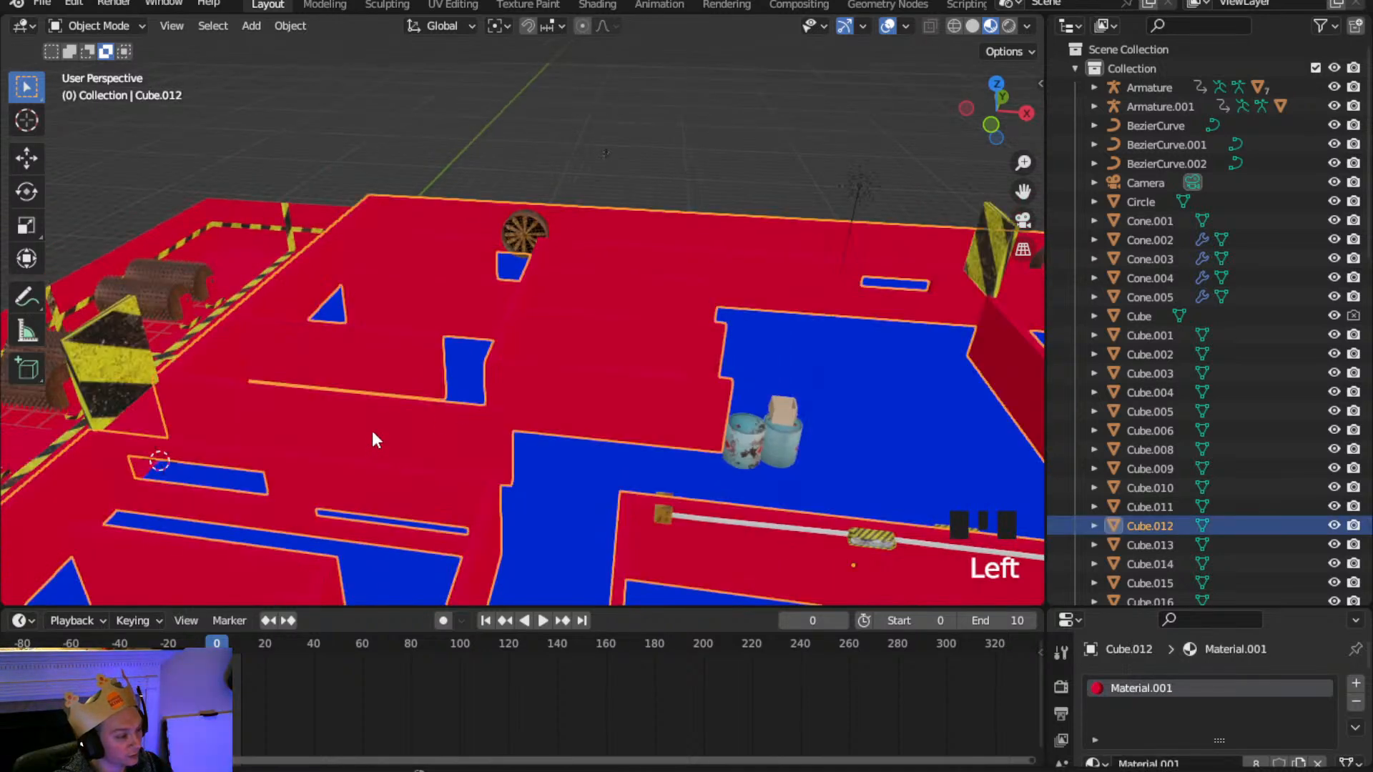
{"action": "scroll", "coordinate": [372, 436], "scroll_direction": "down", "scroll_amount": 1}
{"action": "scroll", "coordinate": [373, 438], "scroll_direction": "down", "scroll_amount": 2}
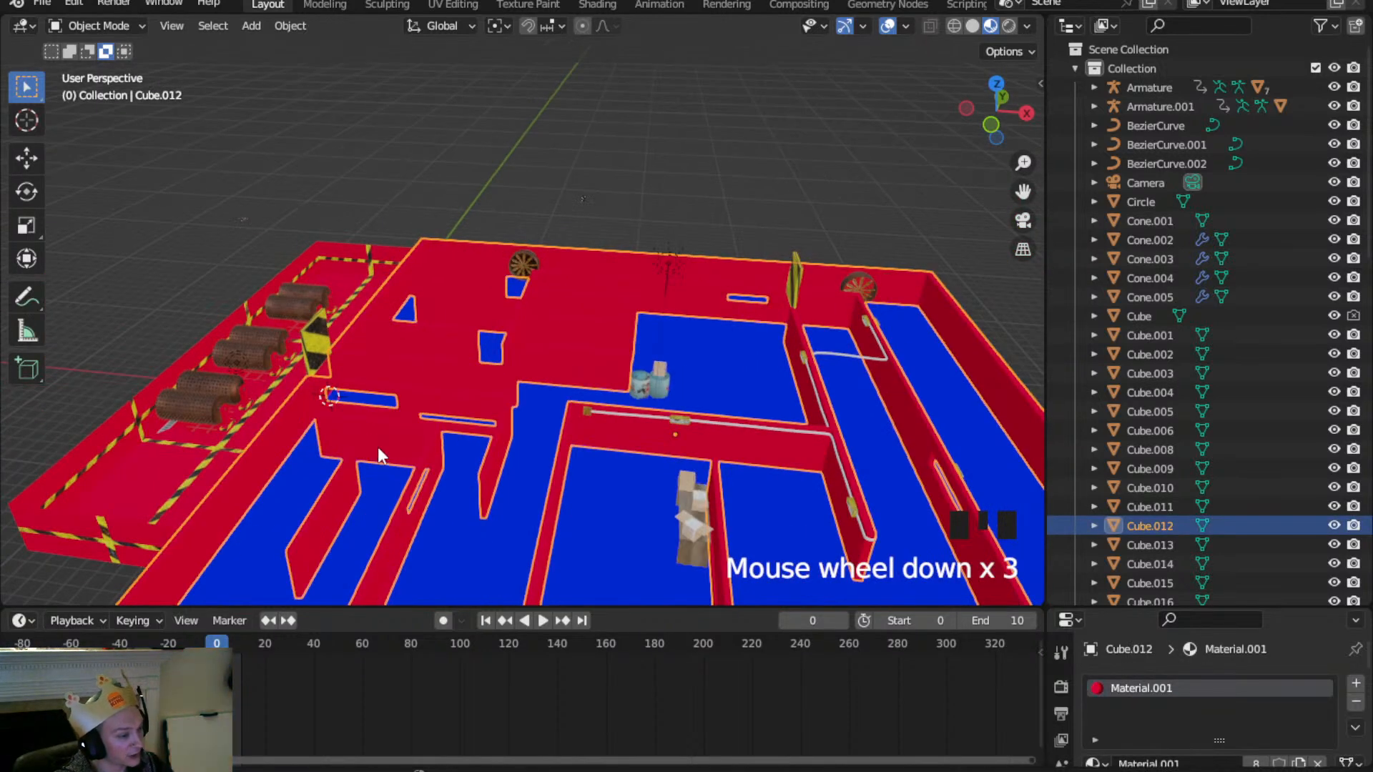
{"action": "scroll", "coordinate": [536, 437], "scroll_direction": "up", "scroll_amount": 2}
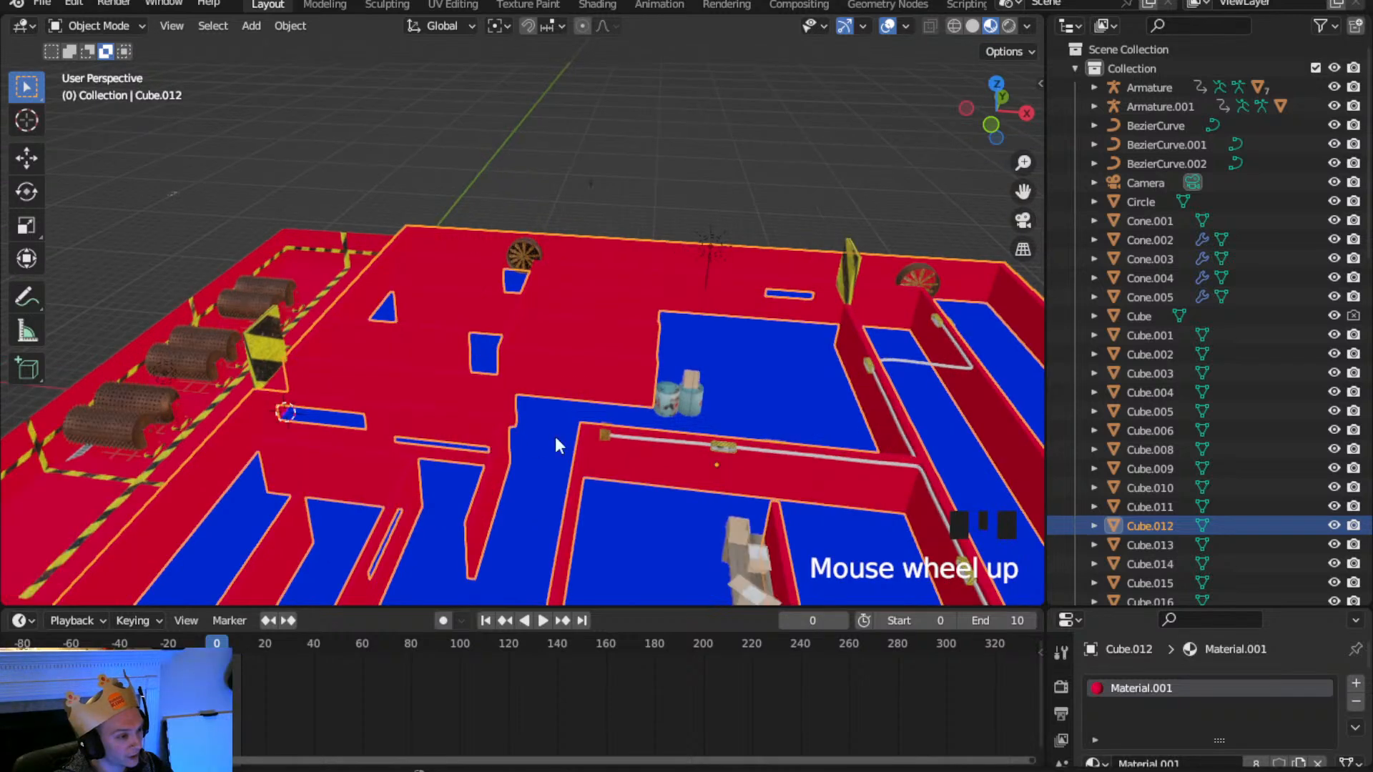
Look over the whole maze and read through the scene's list of objects
{"action": "scroll", "coordinate": [853, 464], "scroll_direction": "down", "scroll_amount": 4}
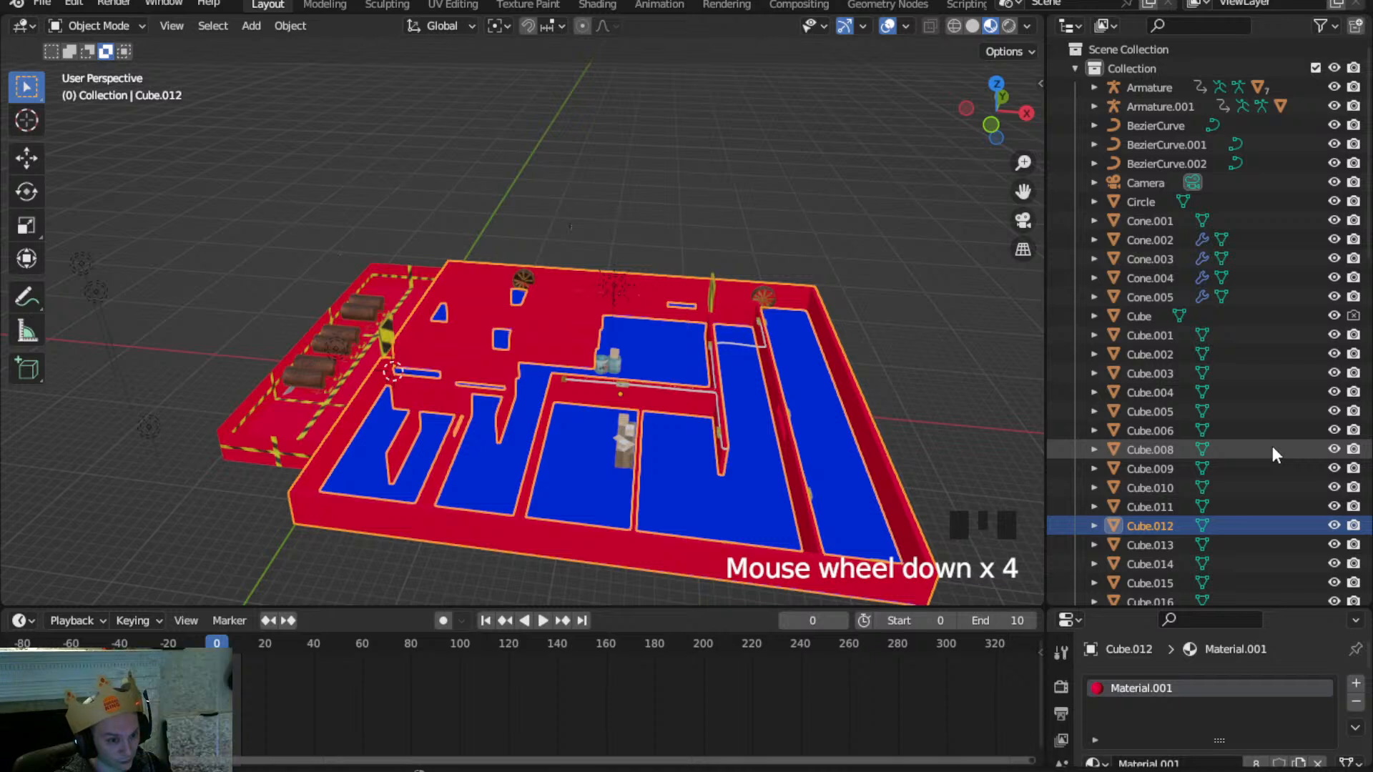
{"action": "scroll", "coordinate": [1274, 450], "scroll_direction": "up", "scroll_amount": 2}
{"action": "scroll", "coordinate": [1276, 452], "scroll_direction": "down", "scroll_amount": 9}
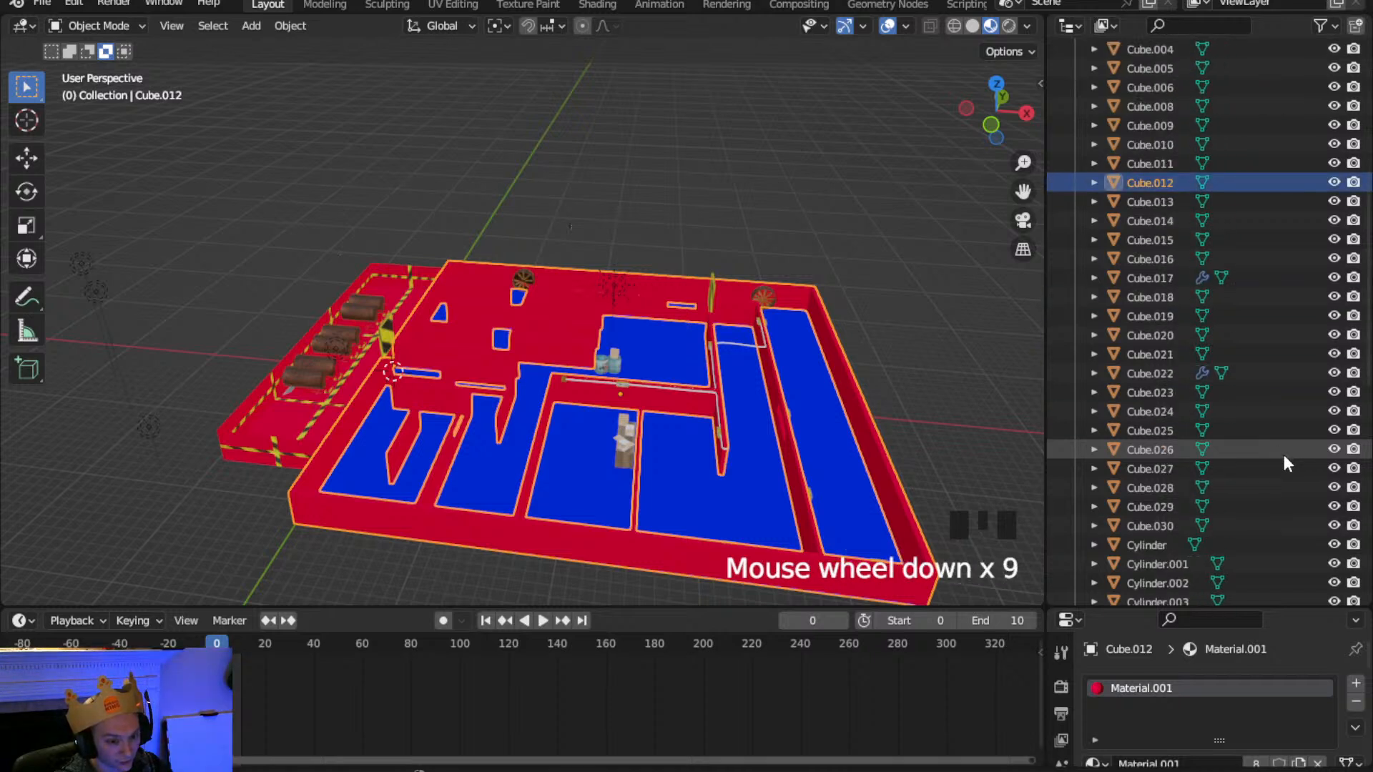
{"action": "scroll", "coordinate": [1283, 458], "scroll_direction": "down", "scroll_amount": 16}
{"action": "scroll", "coordinate": [1302, 484], "scroll_direction": "up", "scroll_amount": 1}
{"action": "scroll", "coordinate": [1301, 479], "scroll_direction": "up", "scroll_amount": 20}
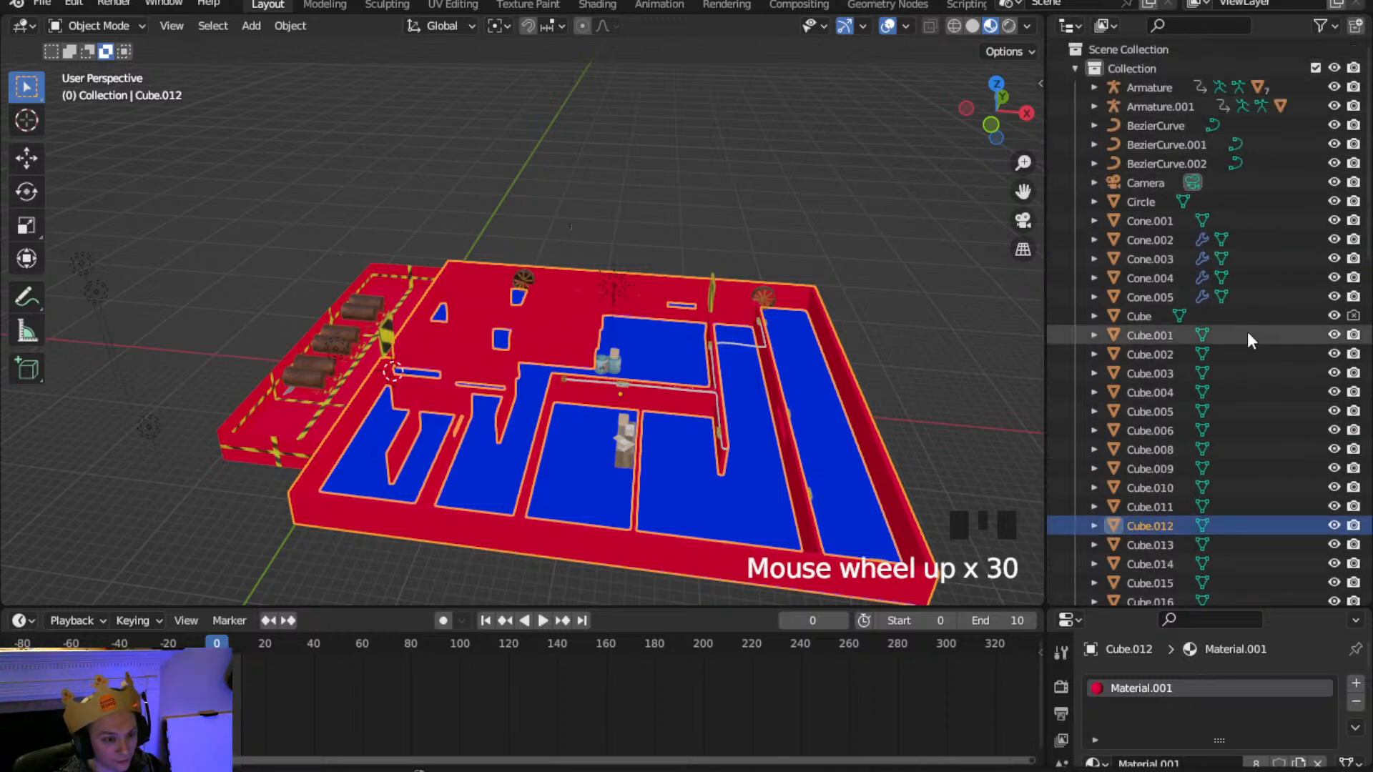
{"action": "scroll", "coordinate": [1264, 382], "scroll_direction": "down", "scroll_amount": 7}
{"action": "scroll", "coordinate": [1266, 399], "scroll_direction": "down", "scroll_amount": 1}
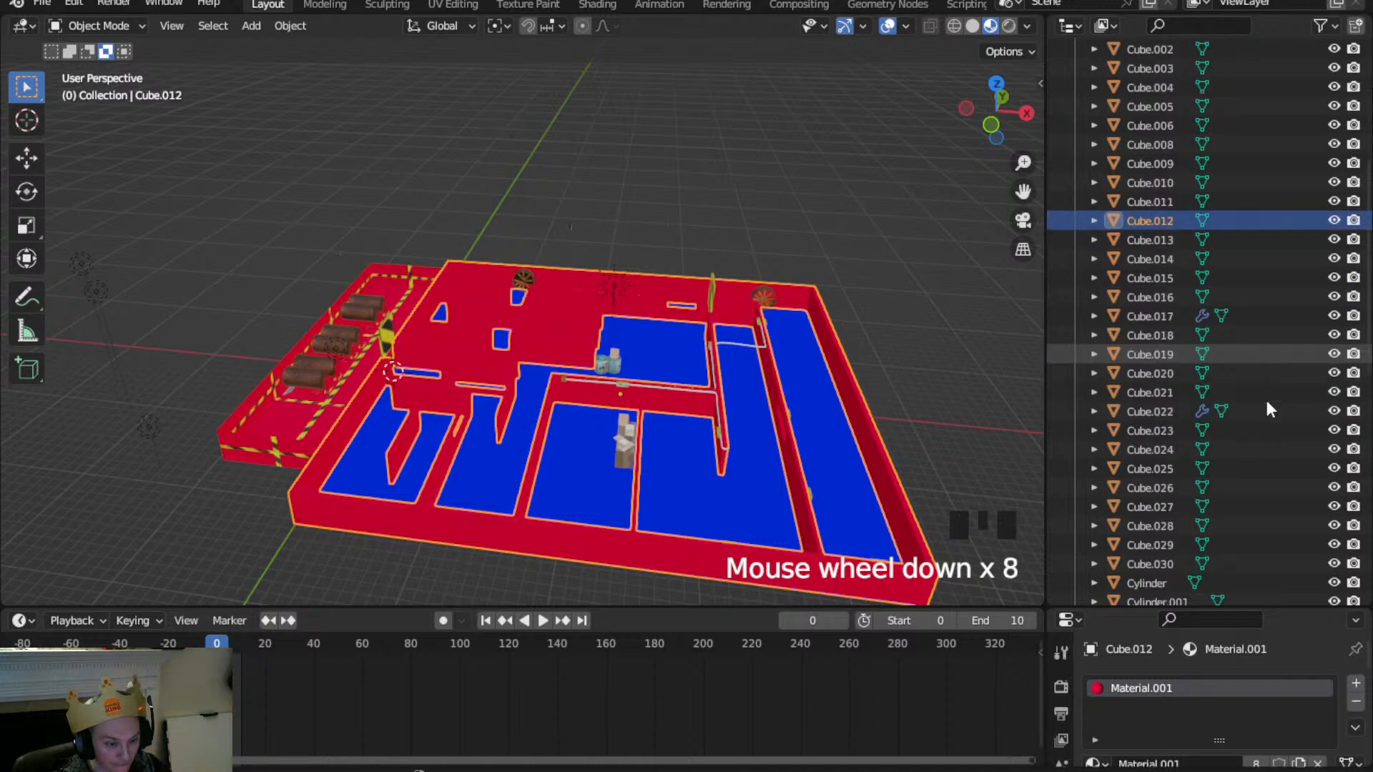
{"action": "scroll", "coordinate": [489, 268], "scroll_direction": "up", "scroll_amount": 4}
Select the round housing and the protective grille of the fan mounted at the outer wall
{"action": "left_click", "coordinate": [529, 234]}
{"action": "scroll", "coordinate": [530, 234], "scroll_direction": "up", "scroll_amount": 4}
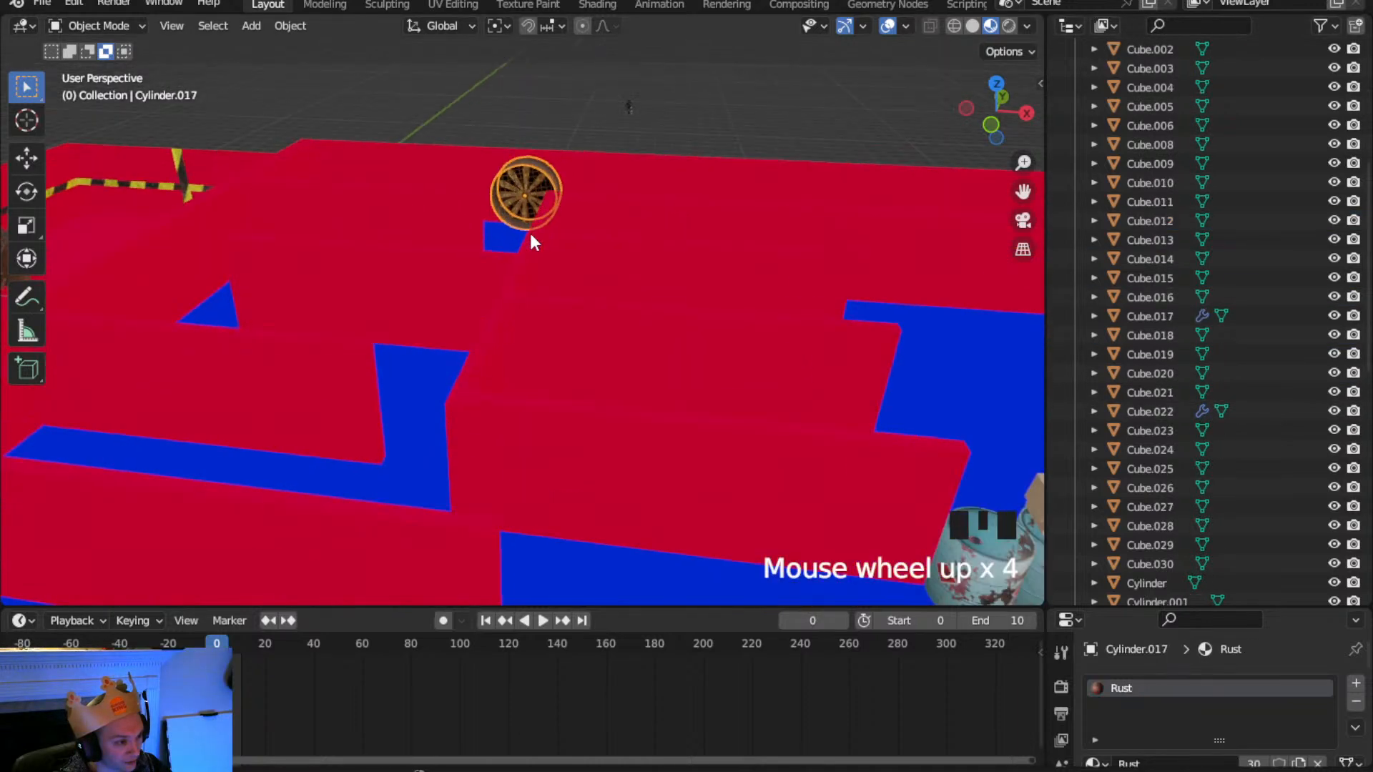
{"action": "middle_click_drag", "start_coordinate": [586, 213], "coordinate": [600, 392], "text": "shift"}
{"action": "scroll", "coordinate": [515, 331], "scroll_direction": "up", "scroll_amount": 4}
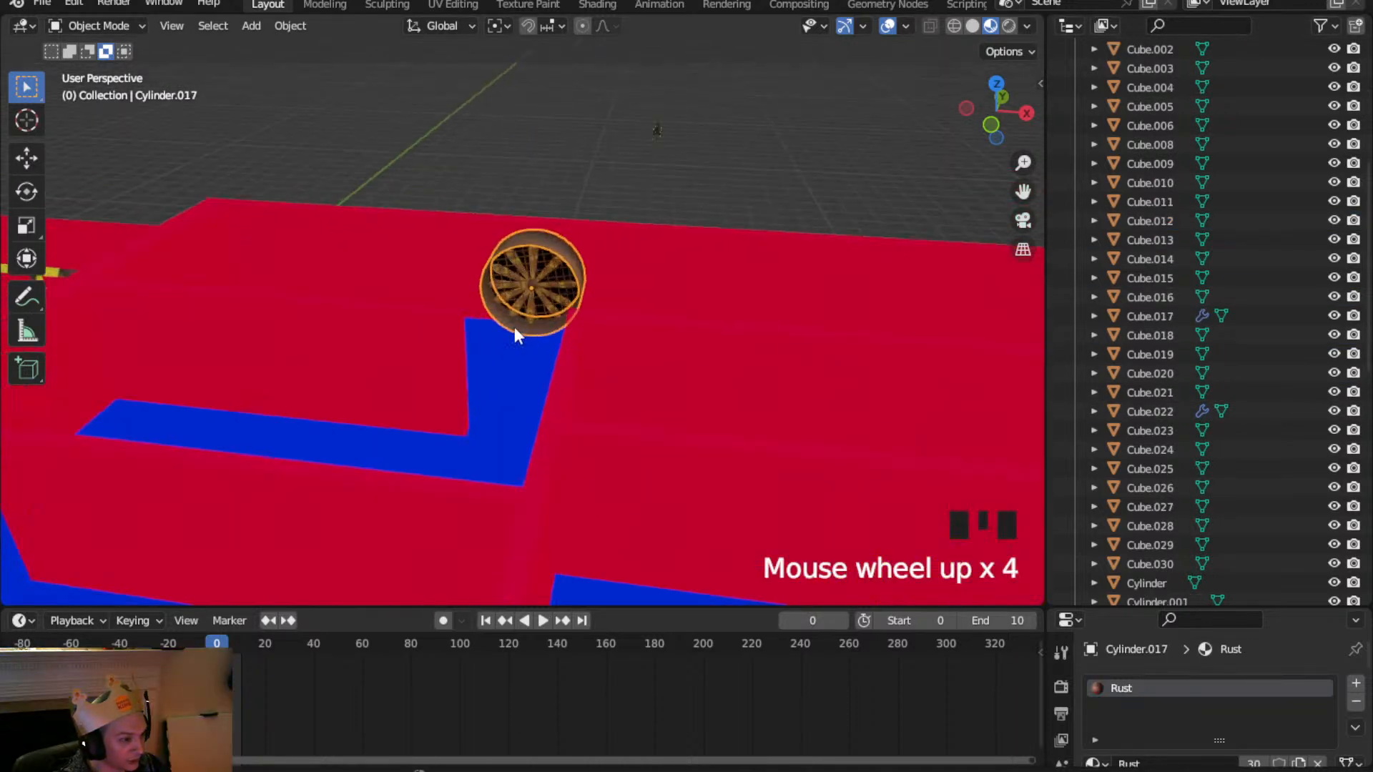
{"action": "left_click", "coordinate": [533, 279], "text": "shift"}
{"action": "scroll", "coordinate": [534, 282], "scroll_direction": "up", "scroll_amount": 4}
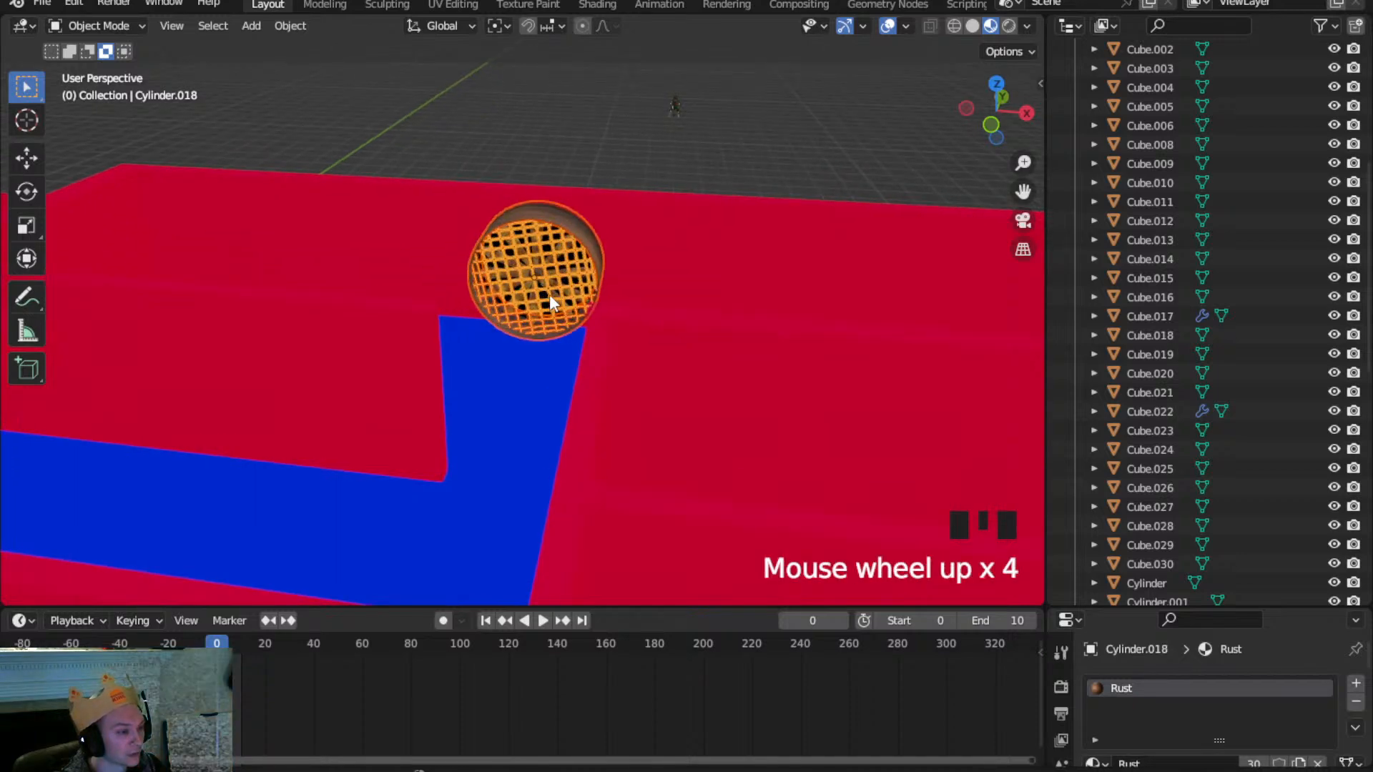
{"action": "left_click", "coordinate": [556, 296], "text": "shift"}
{"action": "left_click", "coordinate": [556, 296], "text": "shift"}
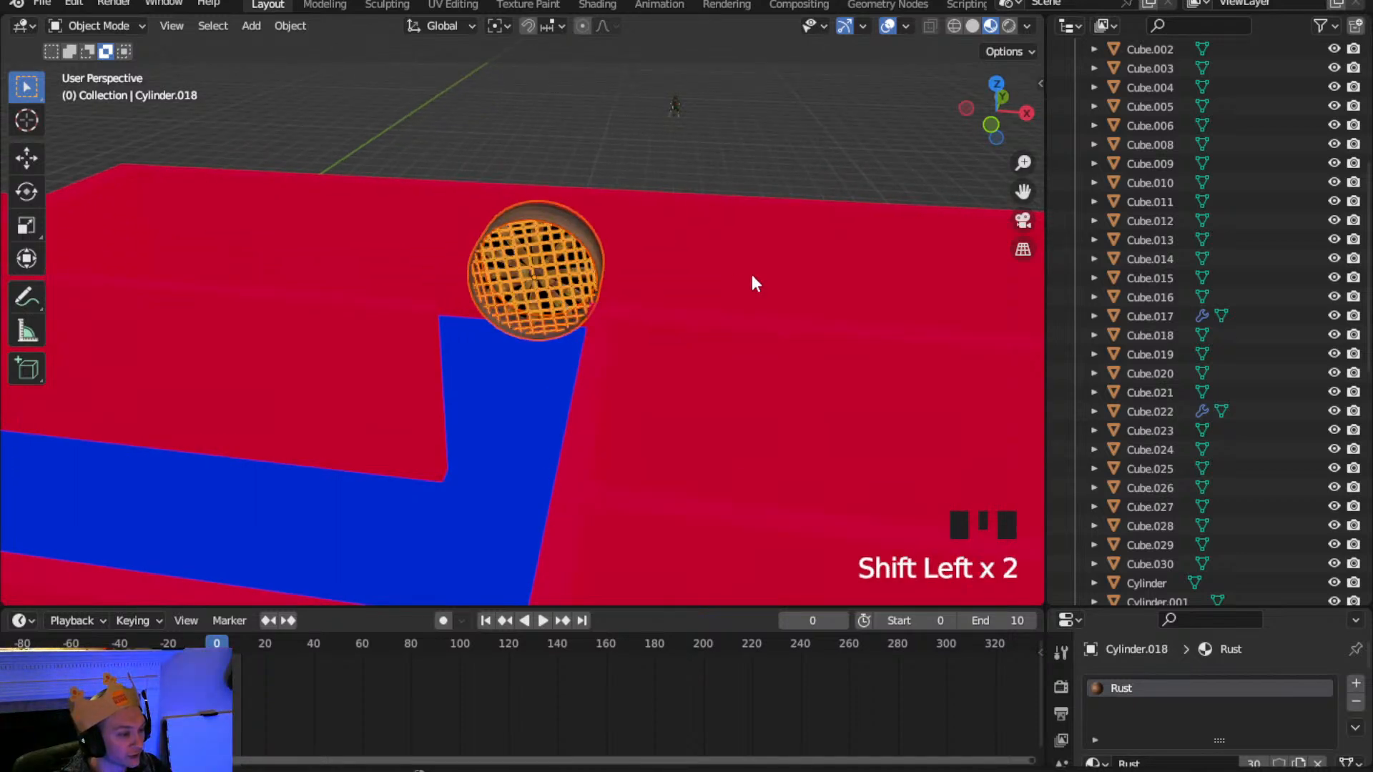
Select the small fan shaft sticking out through the back of the outer wall
{"action": "middle_click_drag", "start_coordinate": [736, 282], "coordinate": [505, 438]}
{"action": "scroll", "coordinate": [665, 453], "scroll_direction": "down", "scroll_amount": 3}
{"action": "middle_click_drag", "start_coordinate": [665, 453], "coordinate": [256, 252], "text": "shift"}
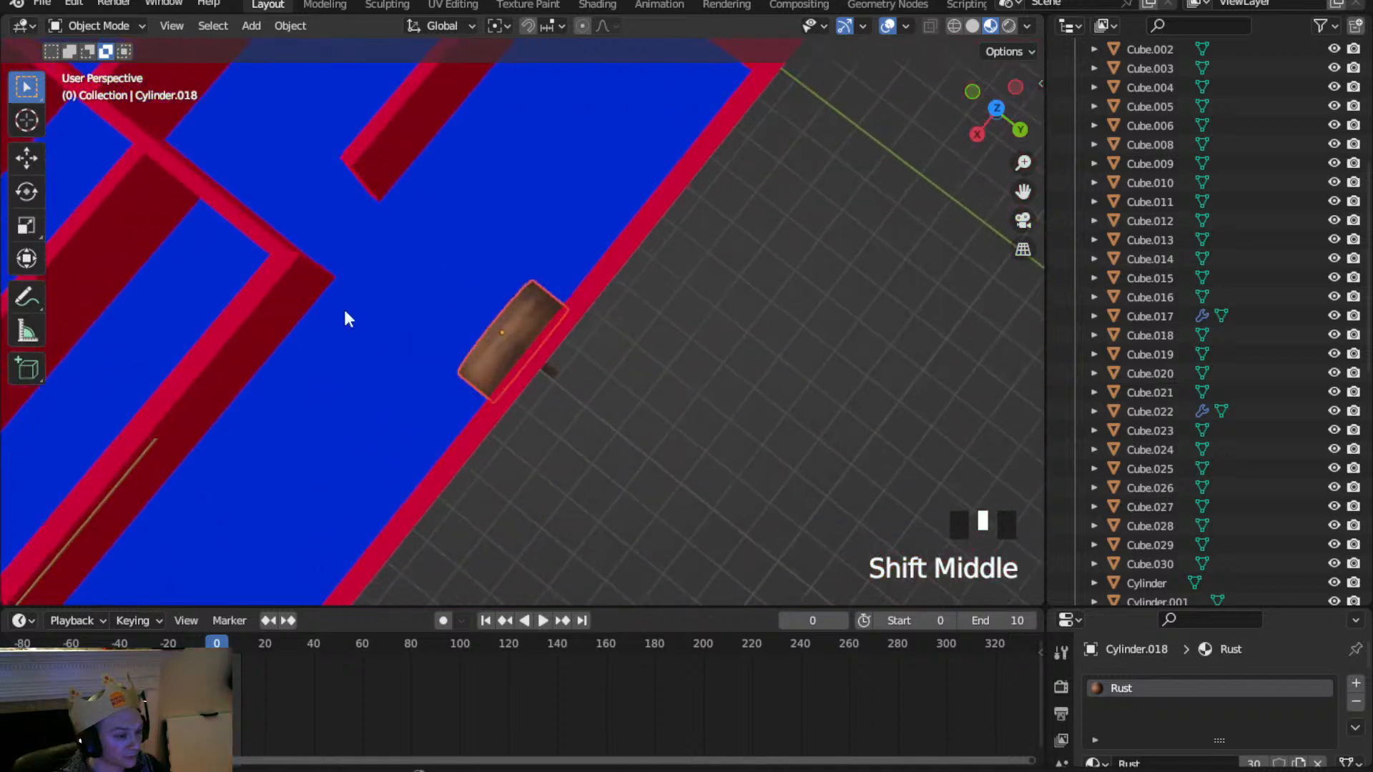
{"action": "scroll", "coordinate": [436, 394], "scroll_direction": "up", "scroll_amount": 4}
{"action": "middle_click_drag", "start_coordinate": [435, 393], "coordinate": [257, 378]}
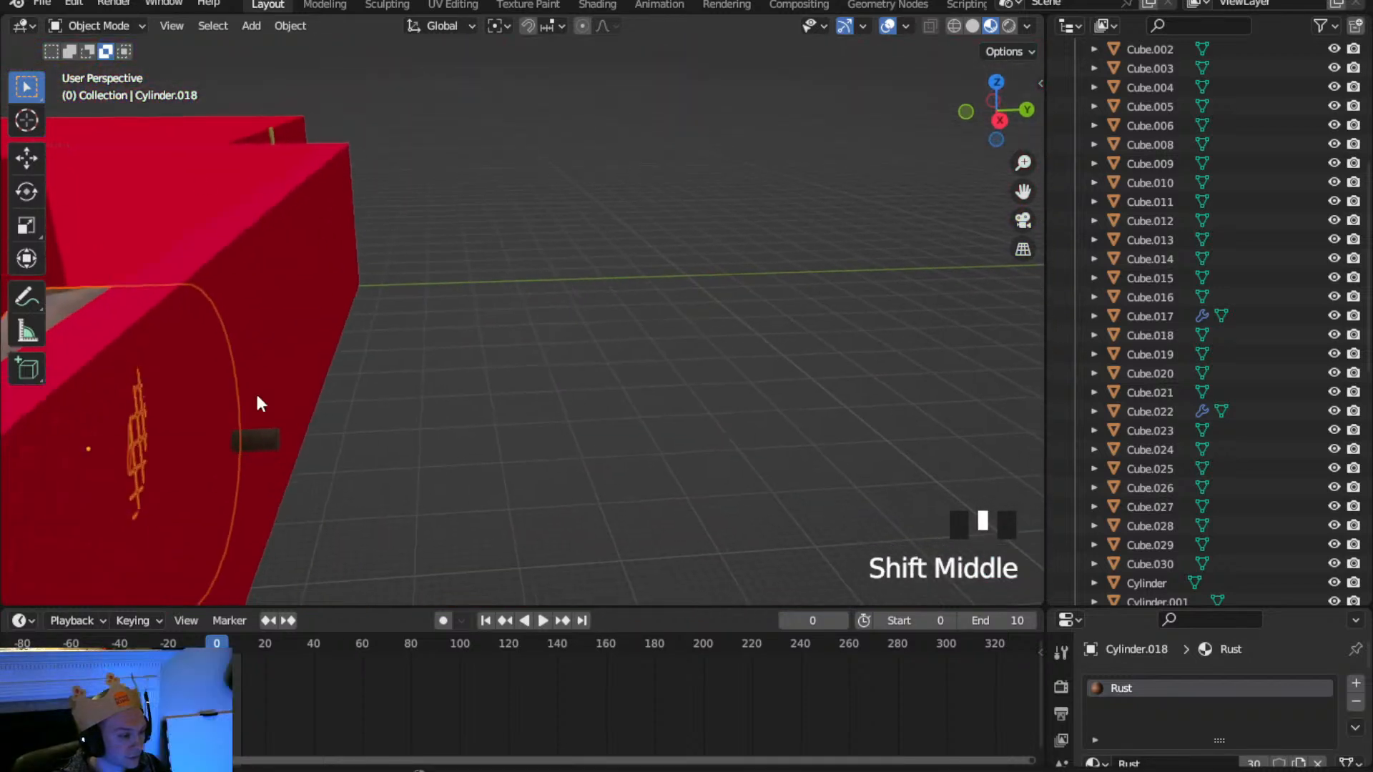
{"action": "left_click", "coordinate": [261, 440]}
Extend the selection with the fan's grille, housing and rusty blades
{"action": "middle_click_drag", "start_coordinate": [261, 439], "coordinate": [534, 419]}
{"action": "left_click", "coordinate": [568, 396], "text": "shift"}
{"action": "scroll", "coordinate": [616, 401], "scroll_direction": "down", "scroll_amount": 1, "text": "shift"}
{"action": "middle_click_drag", "start_coordinate": [616, 402], "coordinate": [515, 405]}
{"action": "left_click", "coordinate": [240, 451], "text": "shift"}
{"action": "middle_click_drag", "start_coordinate": [240, 451], "coordinate": [361, 361], "text": "shift"}
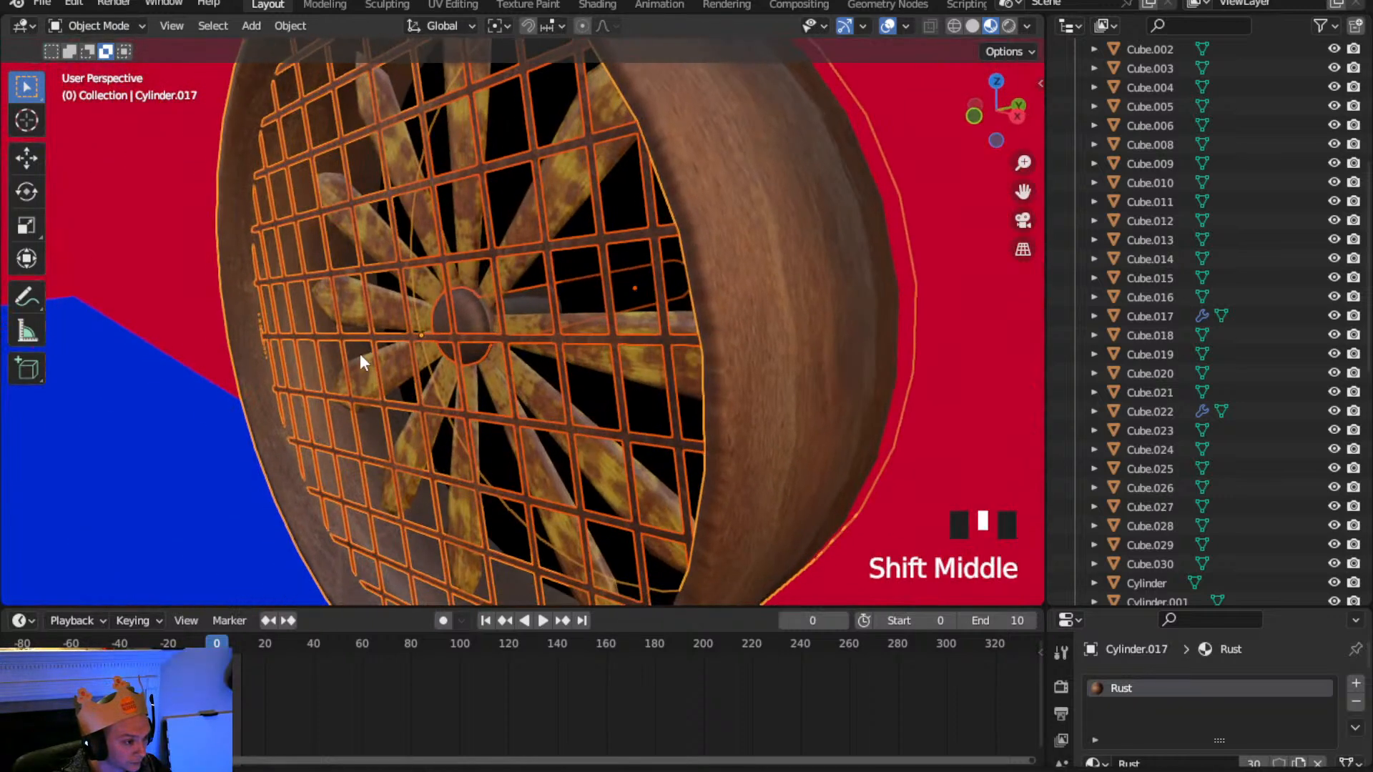
{"action": "scroll", "coordinate": [413, 362], "scroll_direction": "up", "scroll_amount": 3}
{"action": "left_click", "coordinate": [509, 237], "text": "shift"}
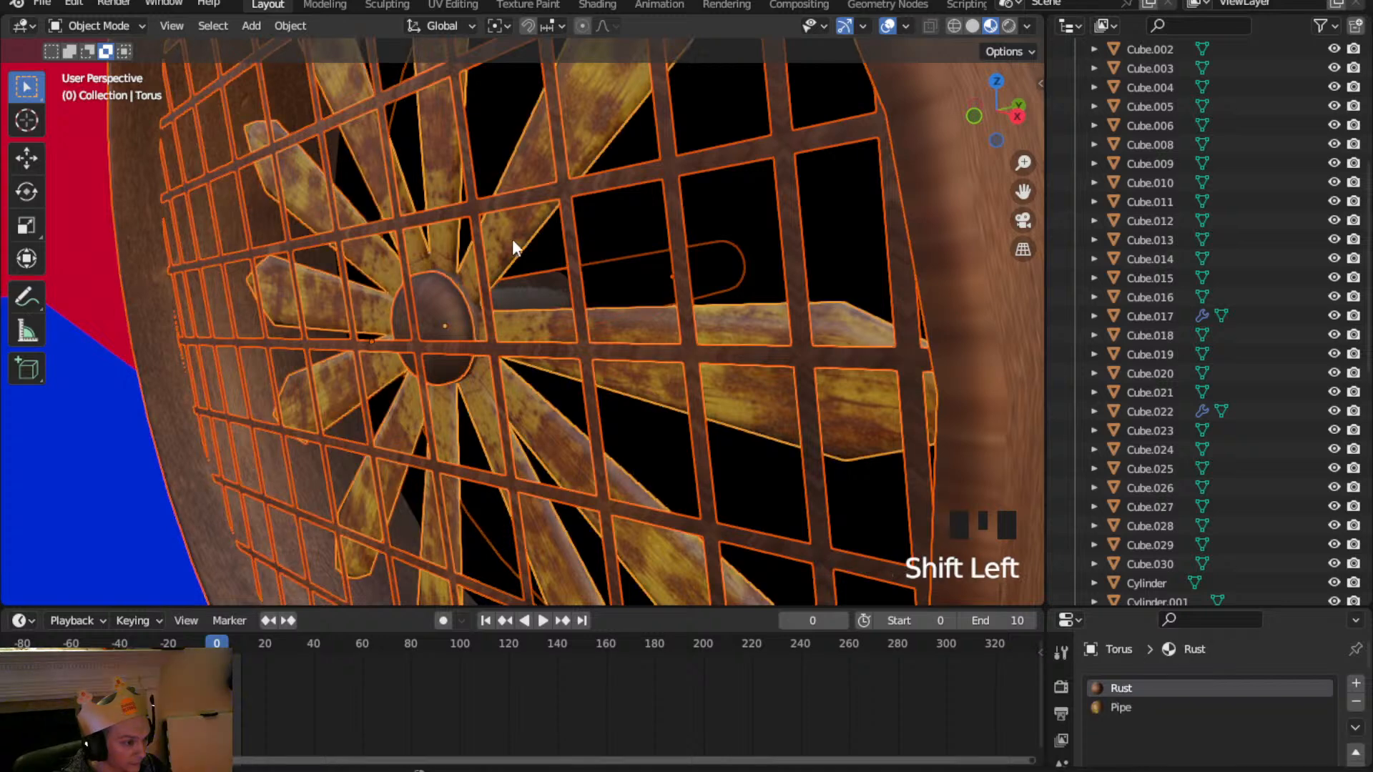
{"action": "scroll", "coordinate": [534, 281], "scroll_direction": "down", "scroll_amount": 4}
{"action": "scroll", "coordinate": [535, 280], "scroll_direction": "down", "scroll_amount": 3}
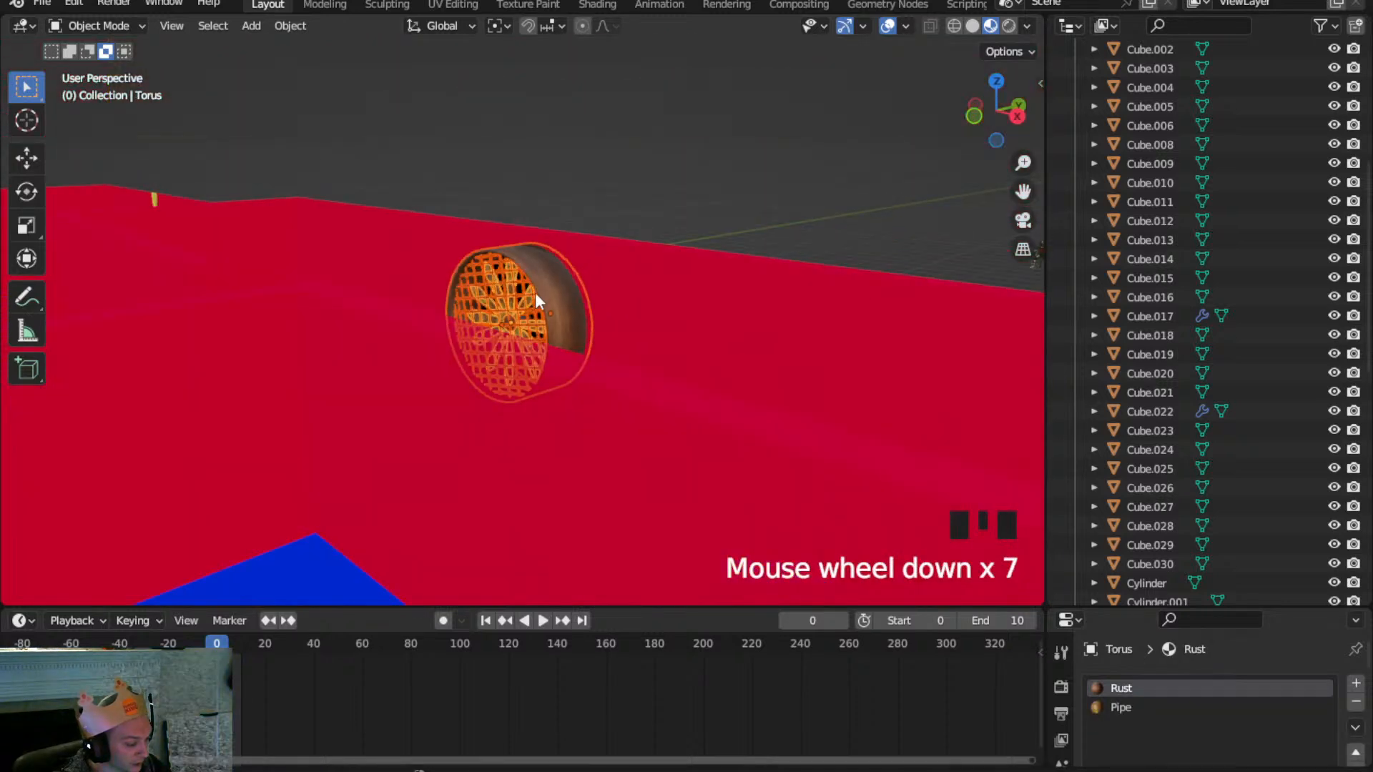
Duplicate the selected fan parts above the maze and rotate the copy -90° in the right orthographic view
{"action": "key", "text": "shift+d"}
{"action": "left_click", "coordinate": [649, 67]}
{"action": "middle_click_drag", "start_coordinate": [649, 67], "coordinate": [432, 296]}
{"action": "left_click", "coordinate": [971, 128]}
{"action": "scroll", "coordinate": [532, 263], "scroll_direction": "down", "scroll_amount": 3}
{"action": "type", "text": "r90"}
{"action": "key", "text": "Return"}
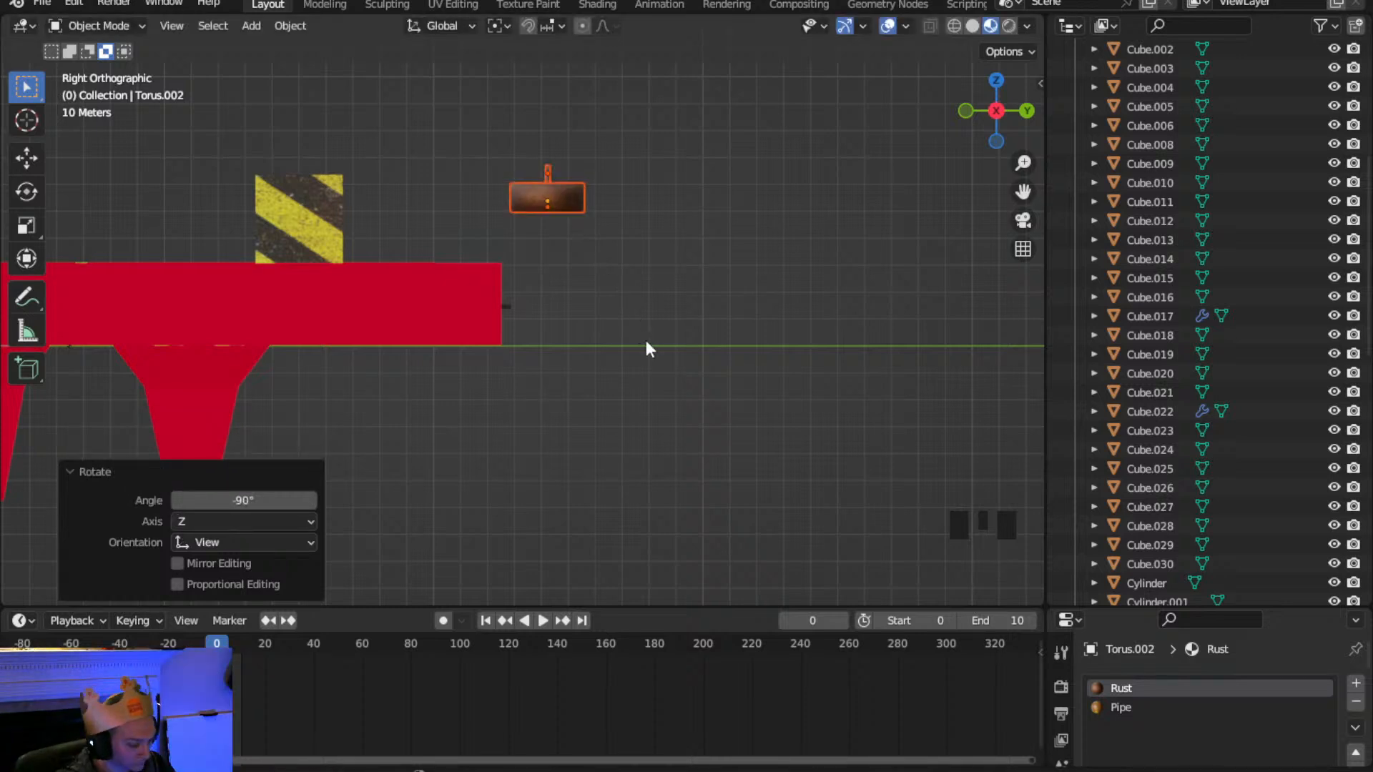
Move the fan copy about -153.7 m in Y and -14.5 m in Z, just above the maze walls
{"action": "key", "text": "g"}
{"action": "left_click", "coordinate": [219, 370]}
{"action": "middle_click_drag", "start_coordinate": [220, 369], "coordinate": [403, 433], "text": "shift"}
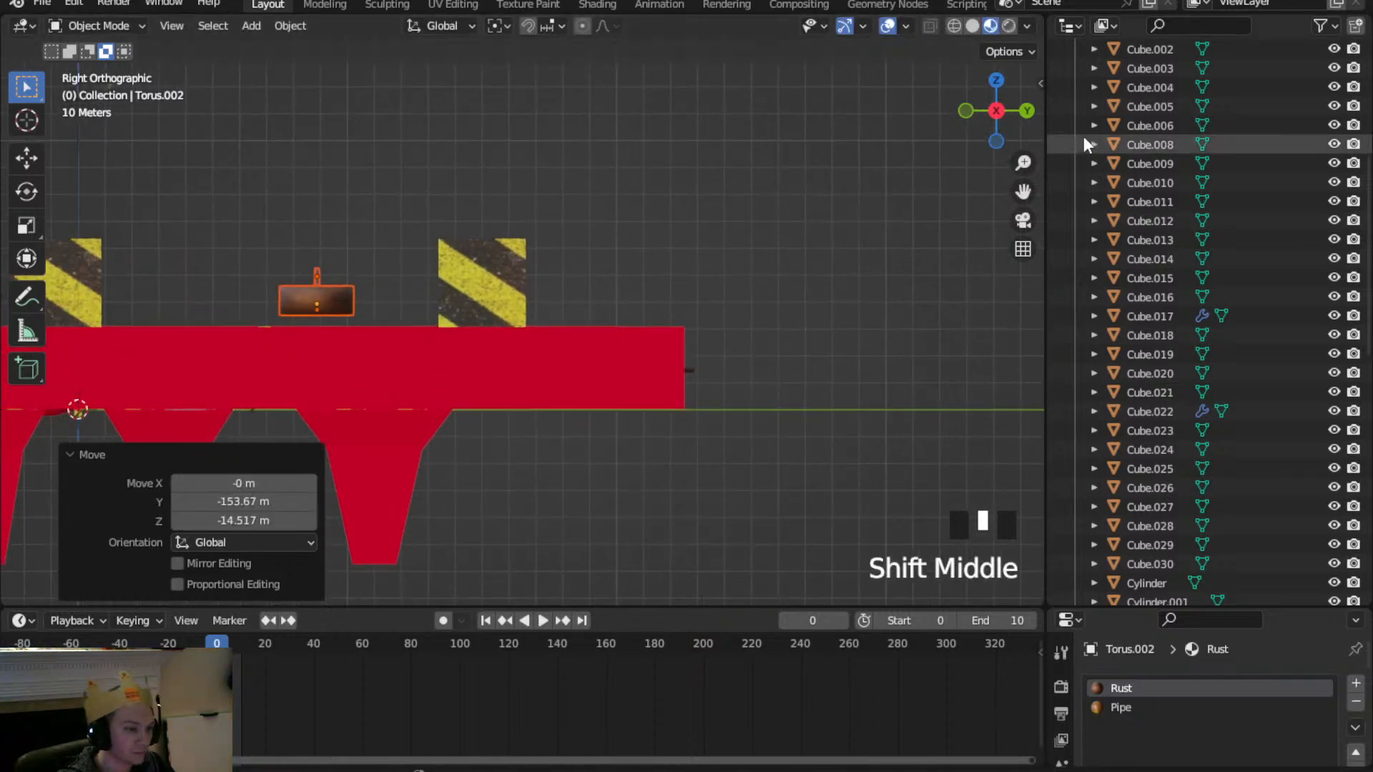
Move the fan copy in the top view by about 58.1, -12.9 m and 96.4, 28.0 m in X and Y, over the open maze area
{"action": "left_click", "coordinate": [995, 77]}
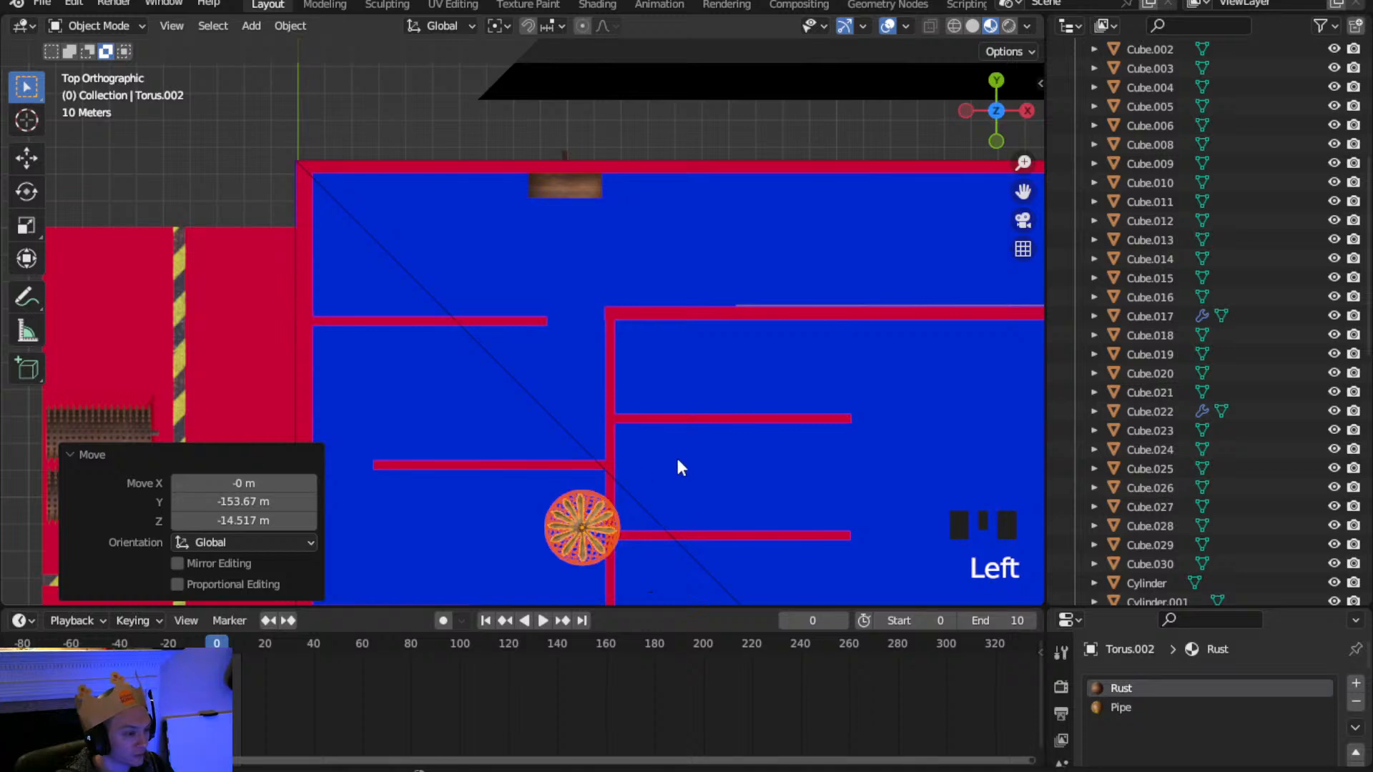
{"action": "key", "text": "g"}
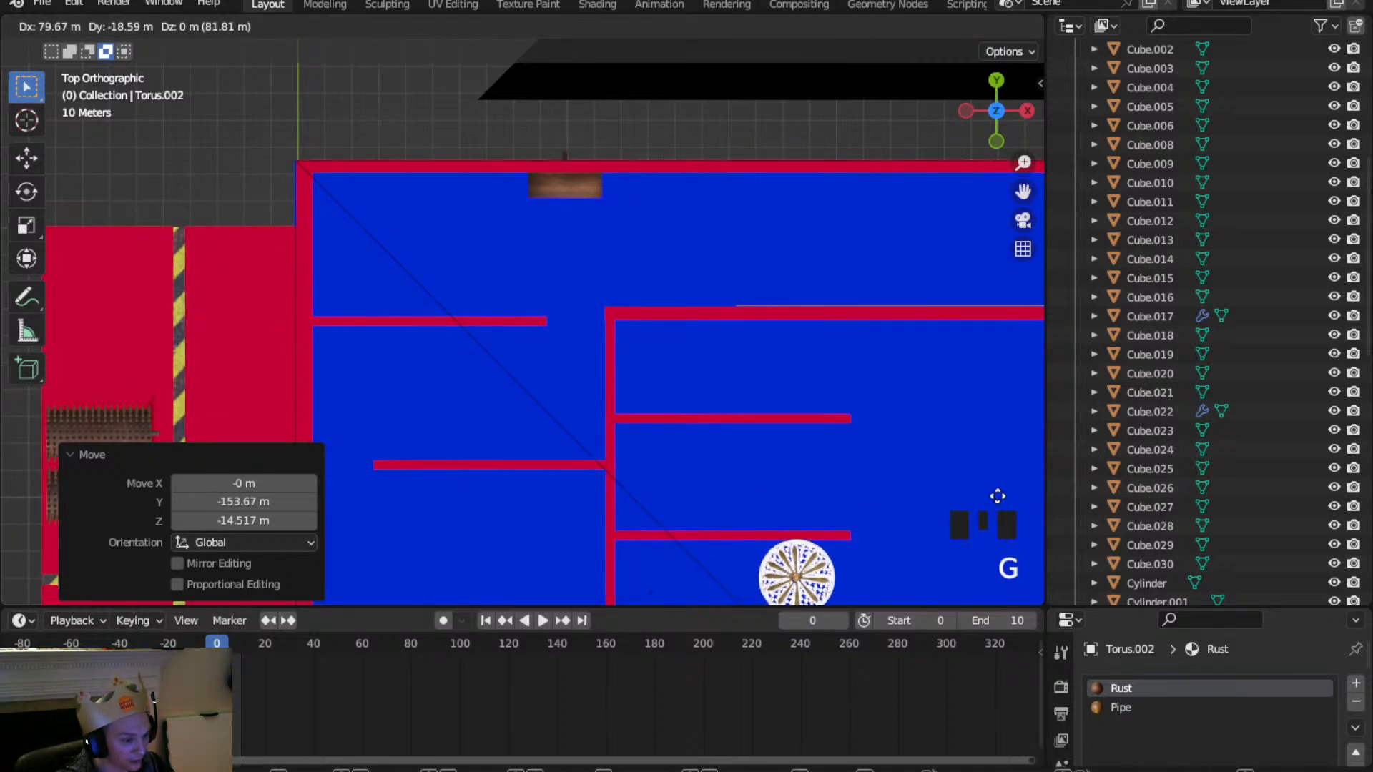
{"action": "left_click", "coordinate": [938, 489]}
{"action": "scroll", "coordinate": [915, 500], "scroll_direction": "down", "scroll_amount": 2}
{"action": "middle_click_drag", "start_coordinate": [884, 511], "coordinate": [472, 476], "text": "shift"}
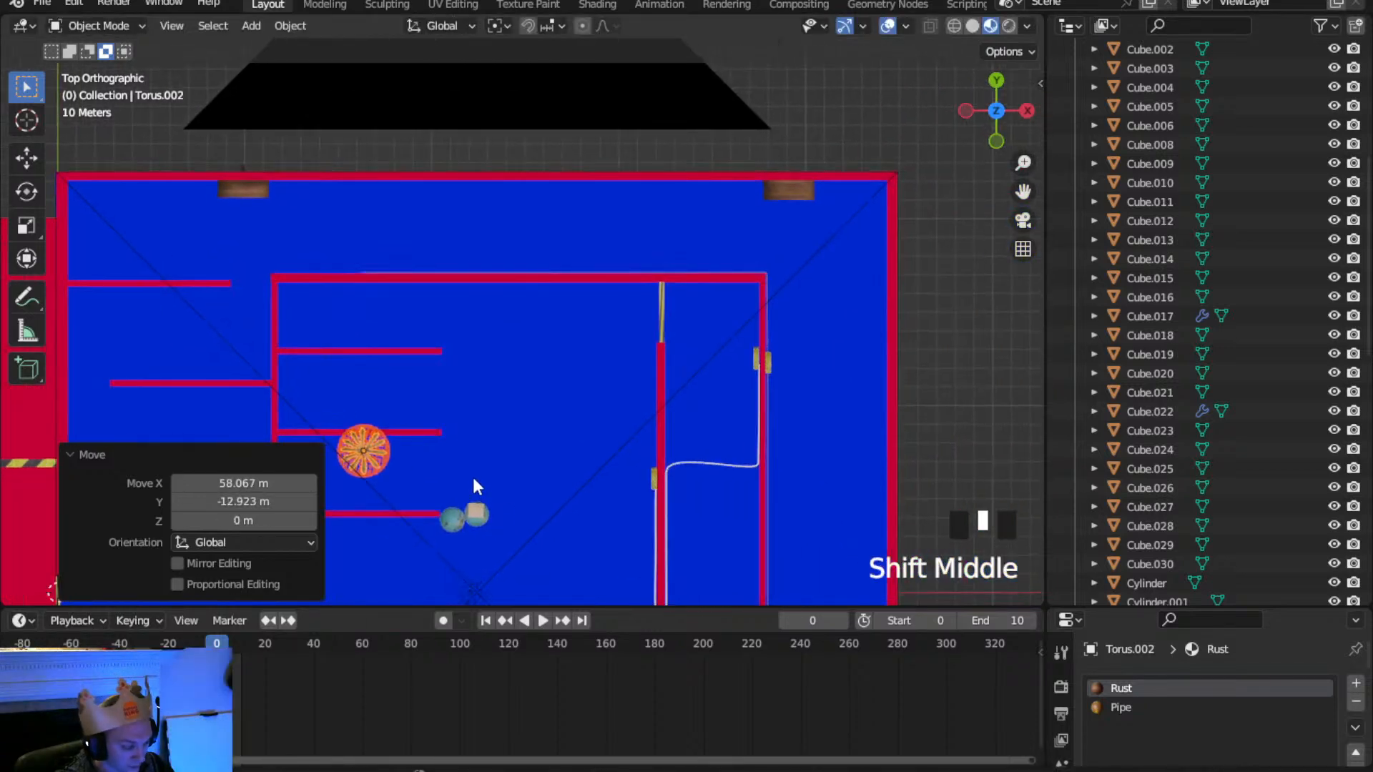
{"action": "key", "text": "g"}
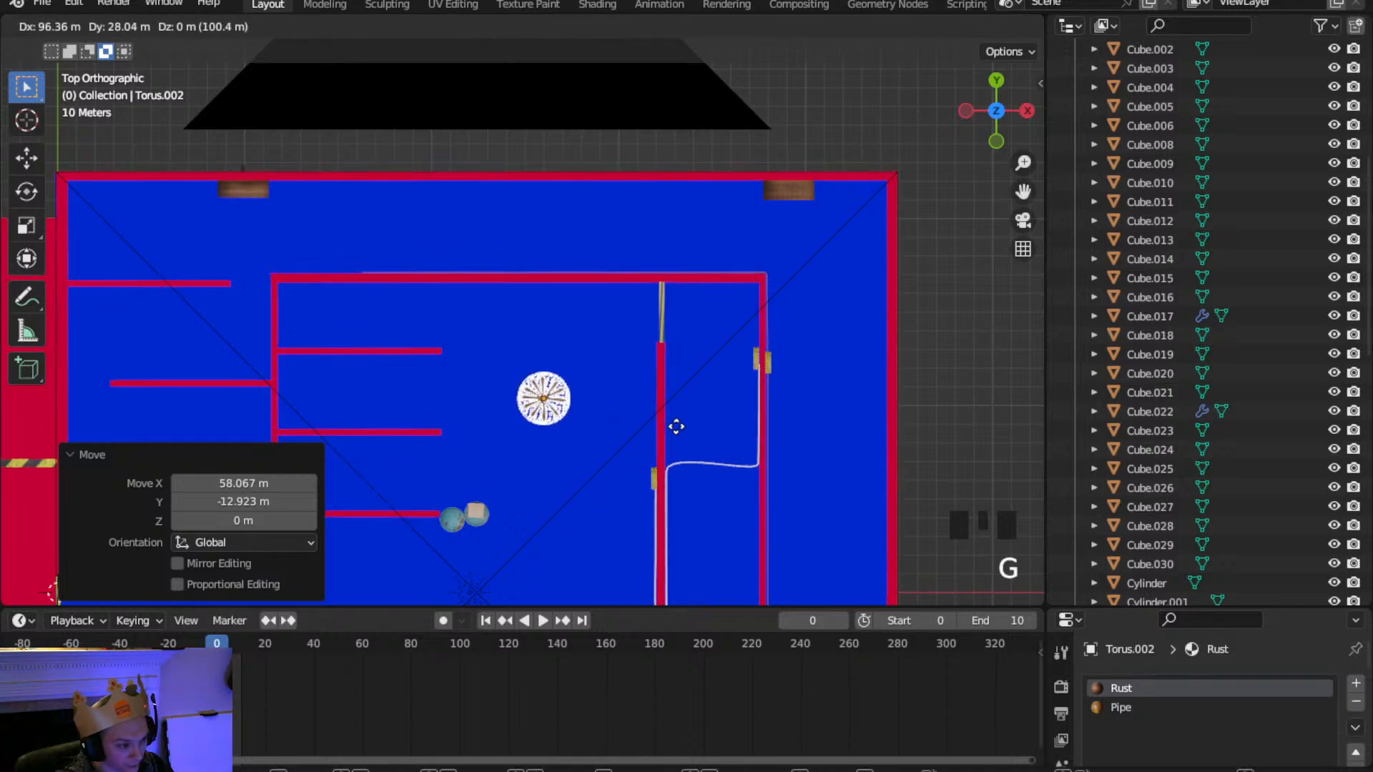
{"action": "left_click", "coordinate": [678, 432]}
Scale the fan copy by about 2.209, raise it about 51.7 m in Z above the maze, and deselect it
{"action": "key", "text": "s"}
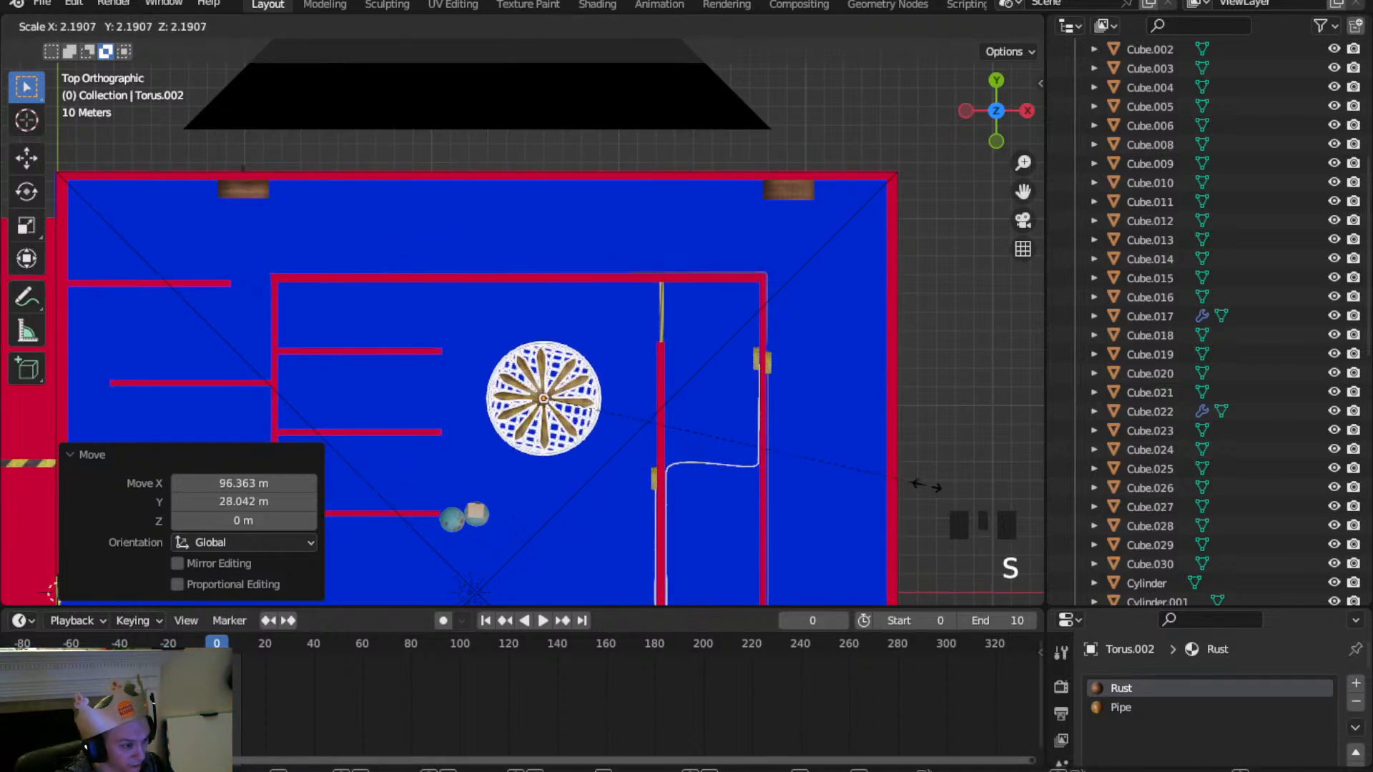
{"action": "left_click", "coordinate": [931, 494]}
{"action": "middle_click_drag", "start_coordinate": [609, 479], "coordinate": [599, 279]}
{"action": "key", "text": "g"}
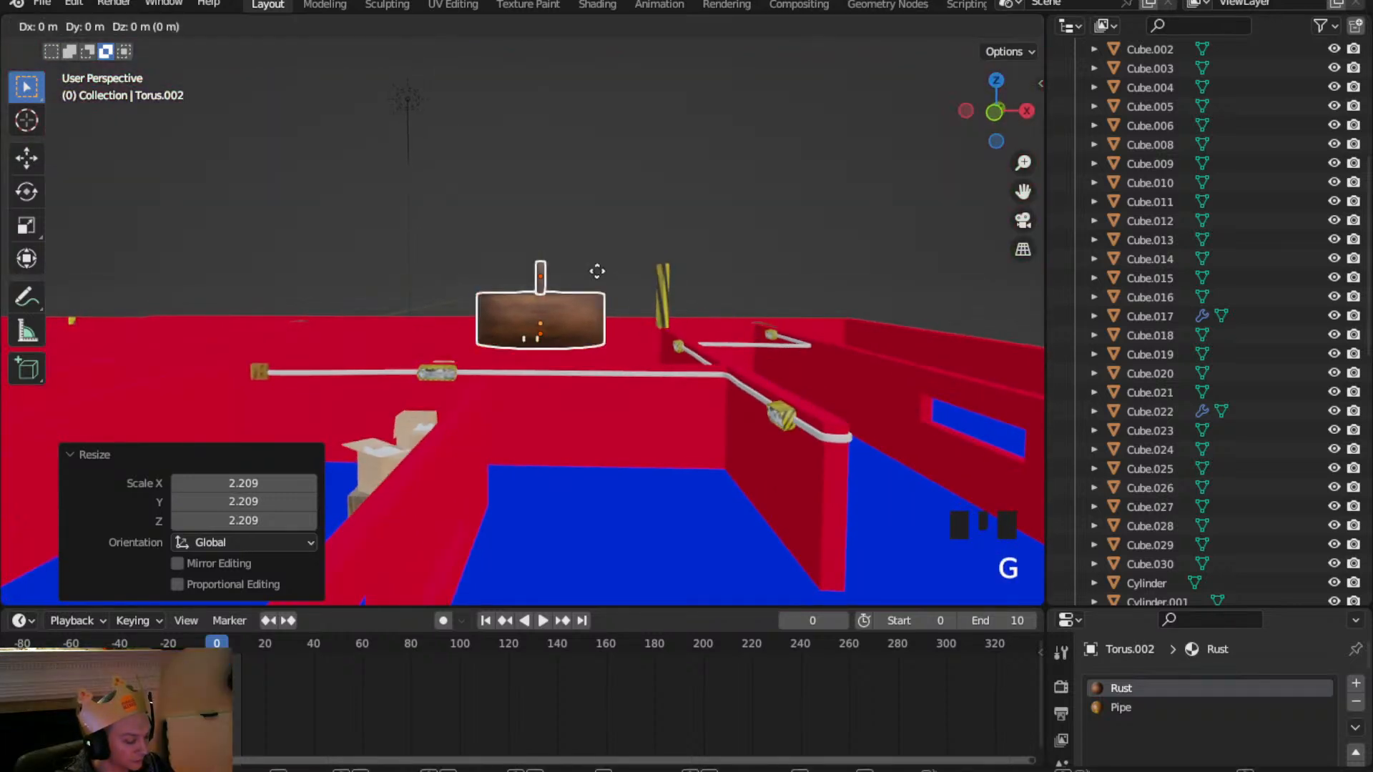
{"action": "key", "text": "z"}
{"action": "left_click", "coordinate": [611, 161]}
{"action": "middle_click_drag", "start_coordinate": [611, 161], "coordinate": [589, 316]}
{"action": "scroll", "coordinate": [589, 315], "scroll_direction": "up", "scroll_amount": 2}
{"action": "middle_click_drag", "start_coordinate": [686, 300], "coordinate": [375, 241]}
{"action": "left_click", "coordinate": [875, 140]}
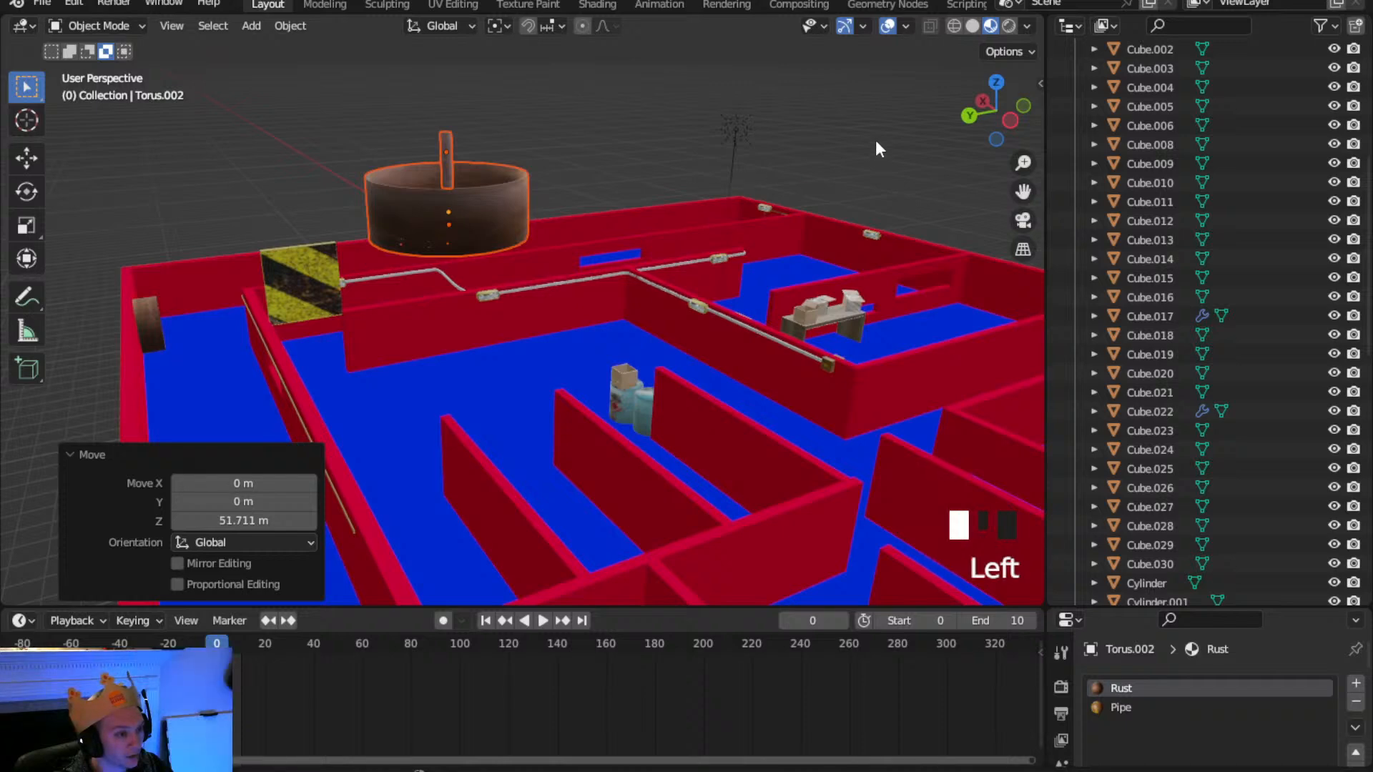
Add a plane at the world origin and scale it up by about 15.1
{"action": "left_click", "coordinate": [983, 127]}
{"action": "scroll", "coordinate": [795, 182], "scroll_direction": "down", "scroll_amount": 2}
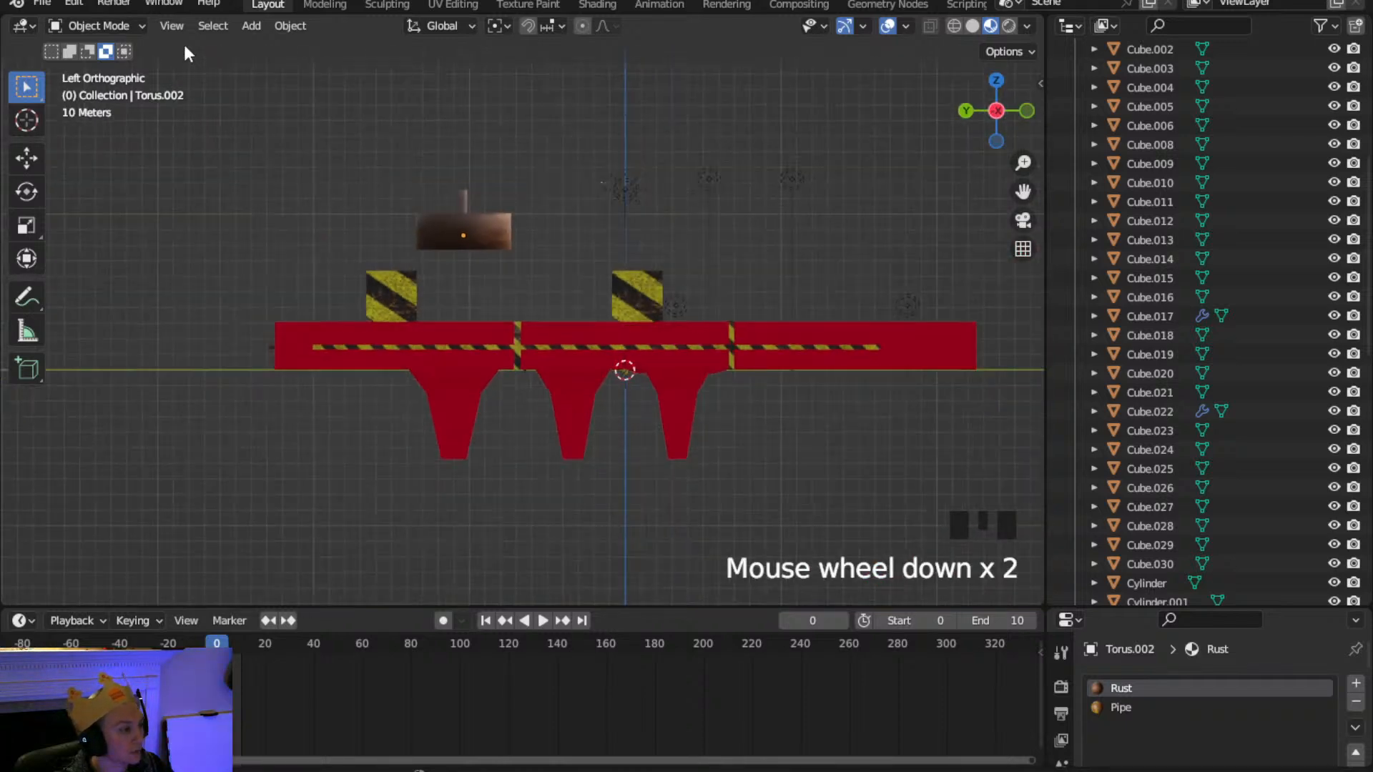
{"action": "left_click", "coordinate": [247, 29]}
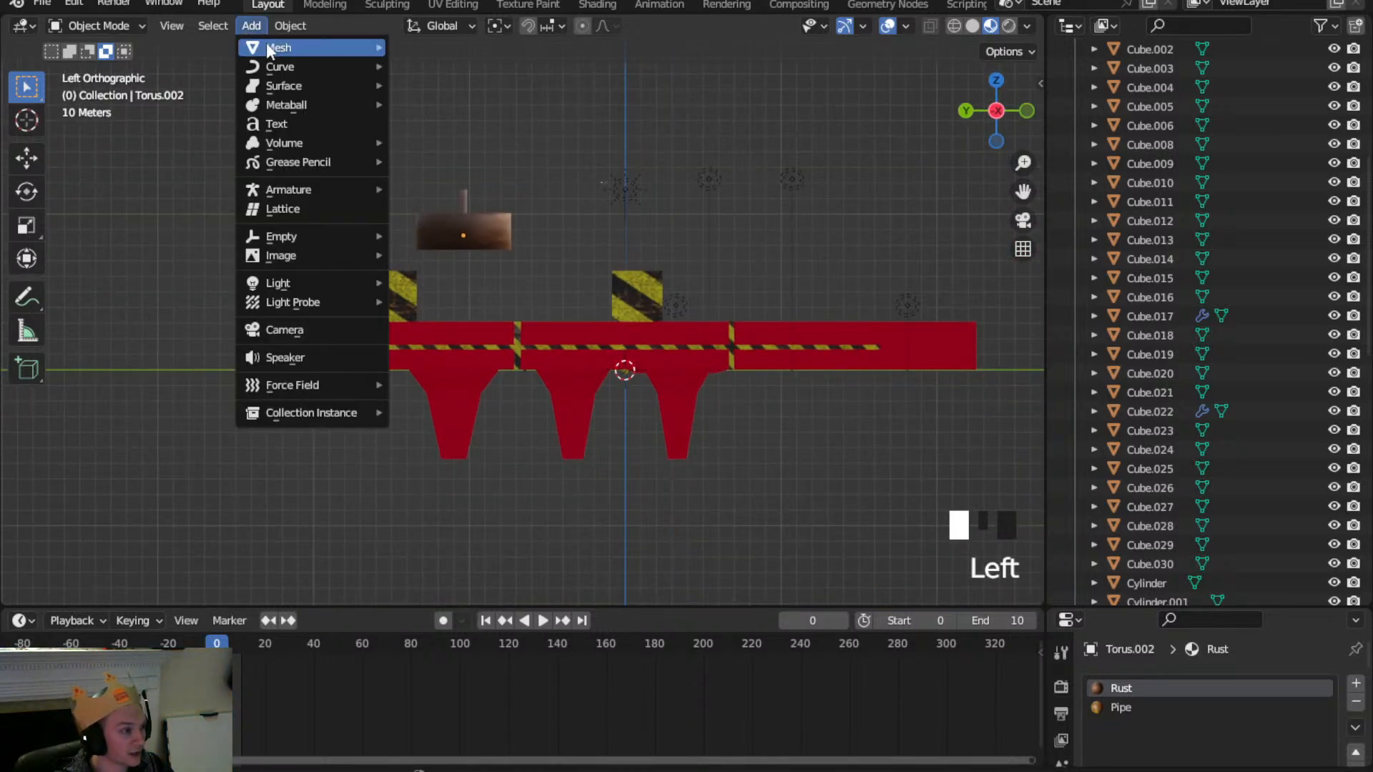
{"action": "mouse_move", "coordinate": [266, 45]}
{"action": "left_click", "coordinate": [461, 49]}
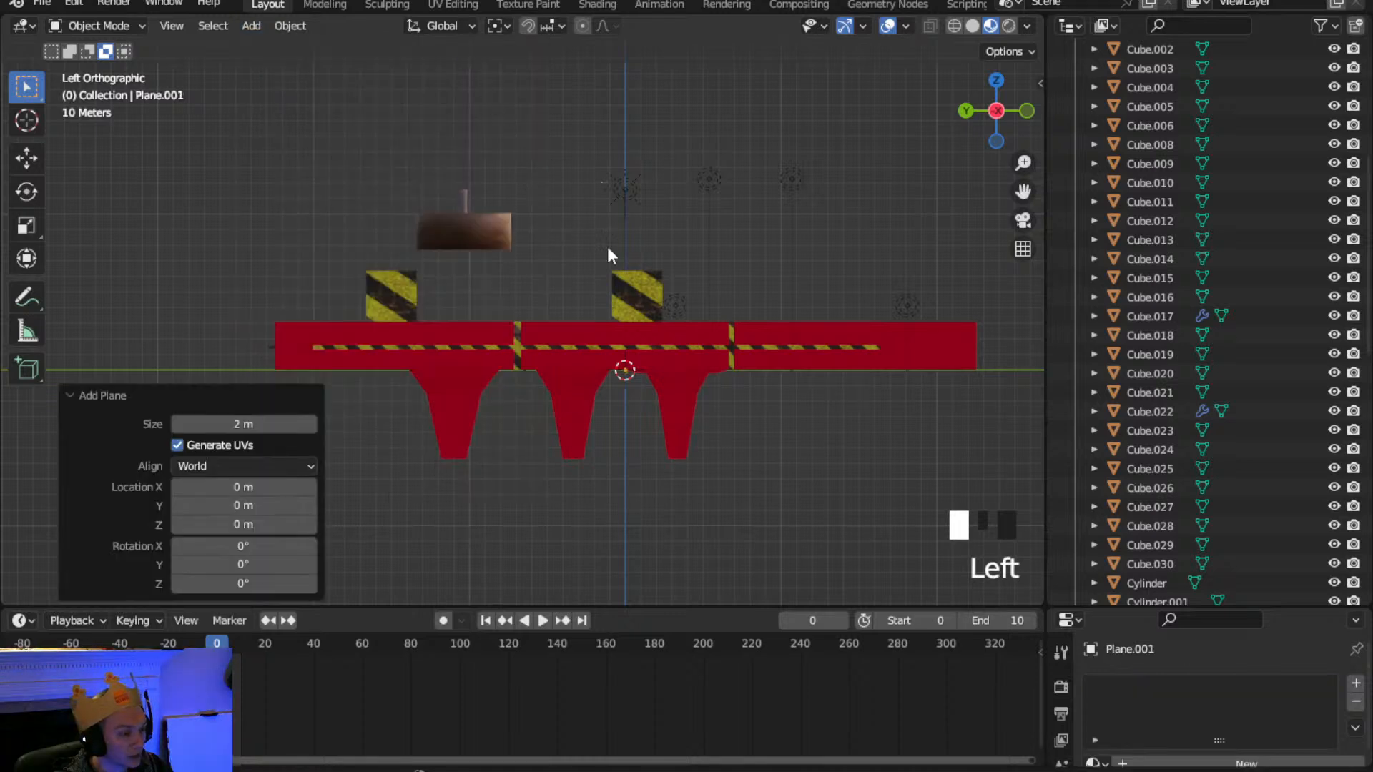
{"action": "scroll", "coordinate": [858, 525], "scroll_direction": "down", "scroll_amount": 2}
{"action": "left_click_drag", "start_coordinate": [1150, 608], "coordinate": [1149, 662]}
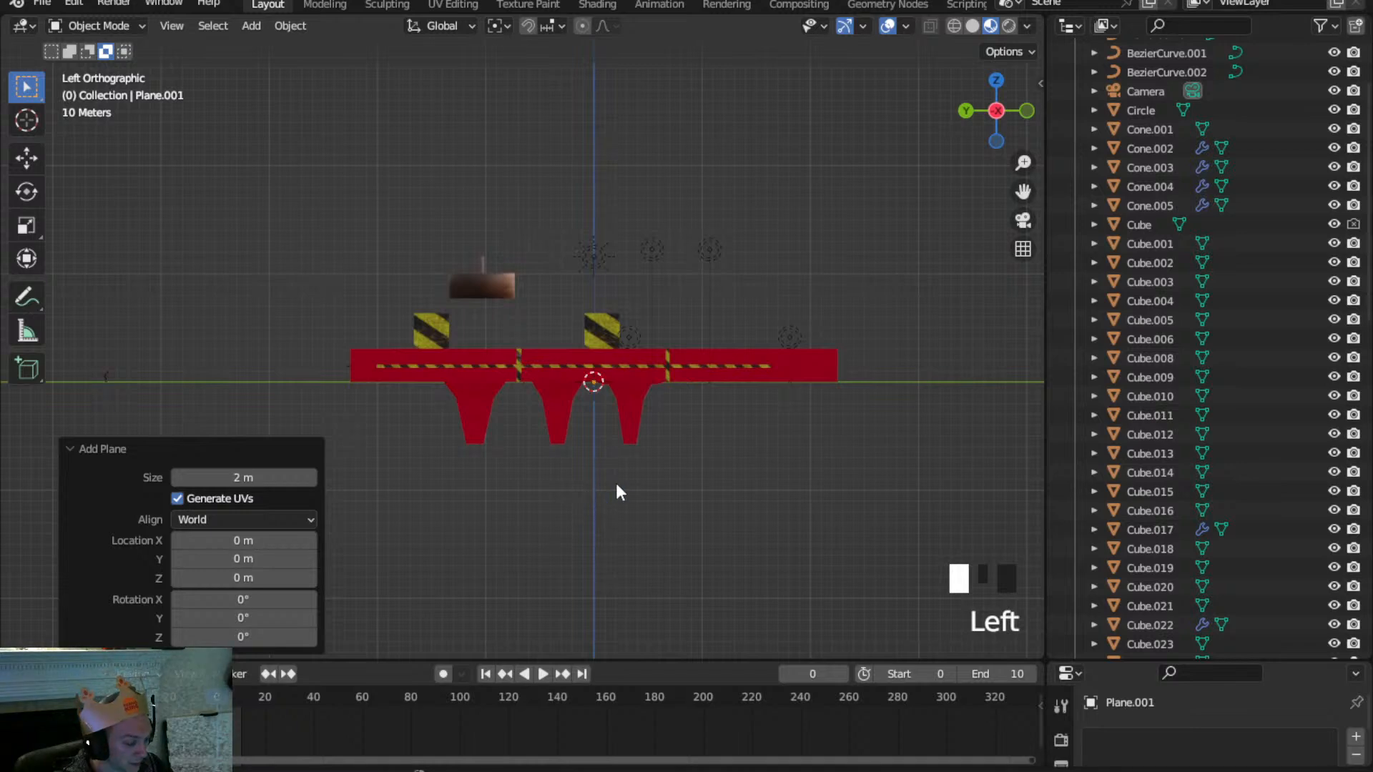
{"action": "key", "text": "s"}
{"action": "left_click", "coordinate": [759, 493]}
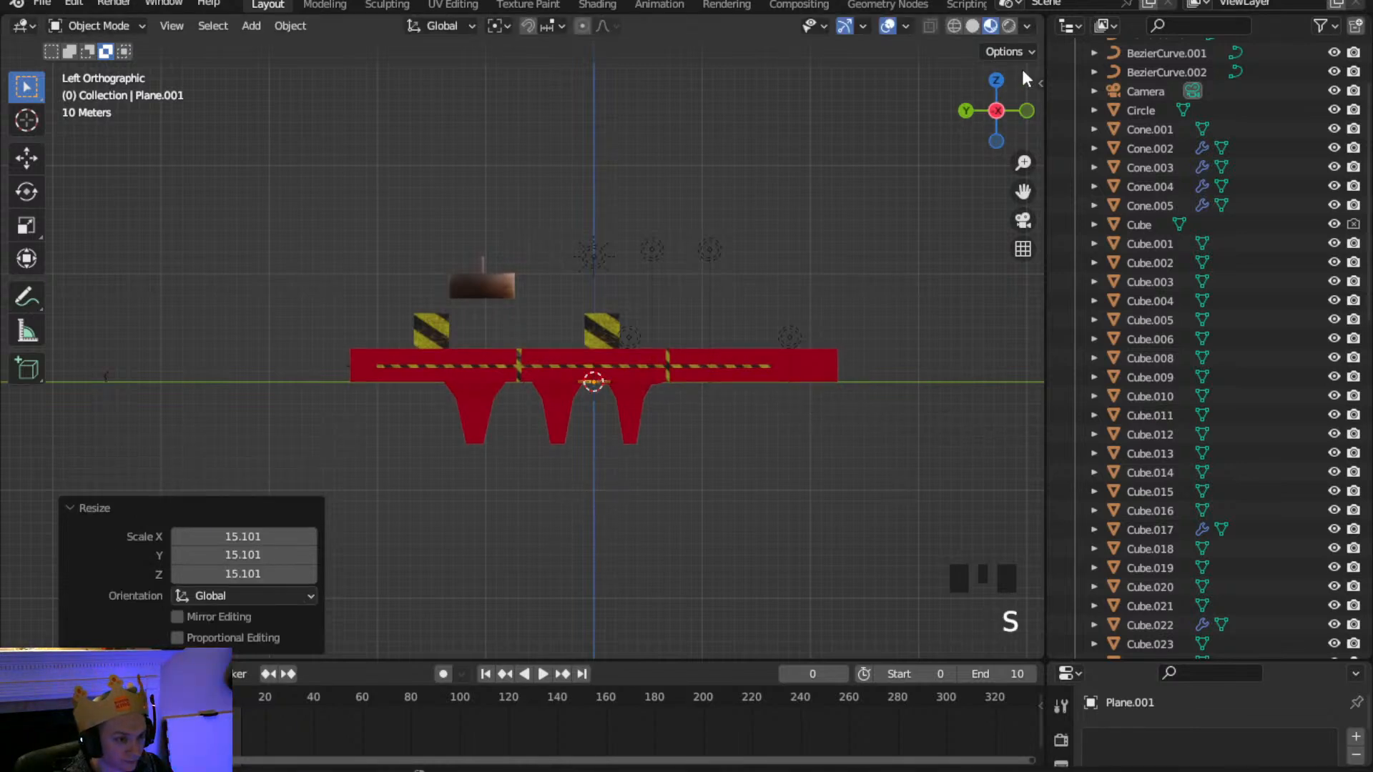
Move the plane in the top view to the centre of the maze floor, where its diagonals cross
{"action": "left_click", "coordinate": [998, 80]}
{"action": "scroll", "coordinate": [479, 477], "scroll_direction": "down", "scroll_amount": 3}
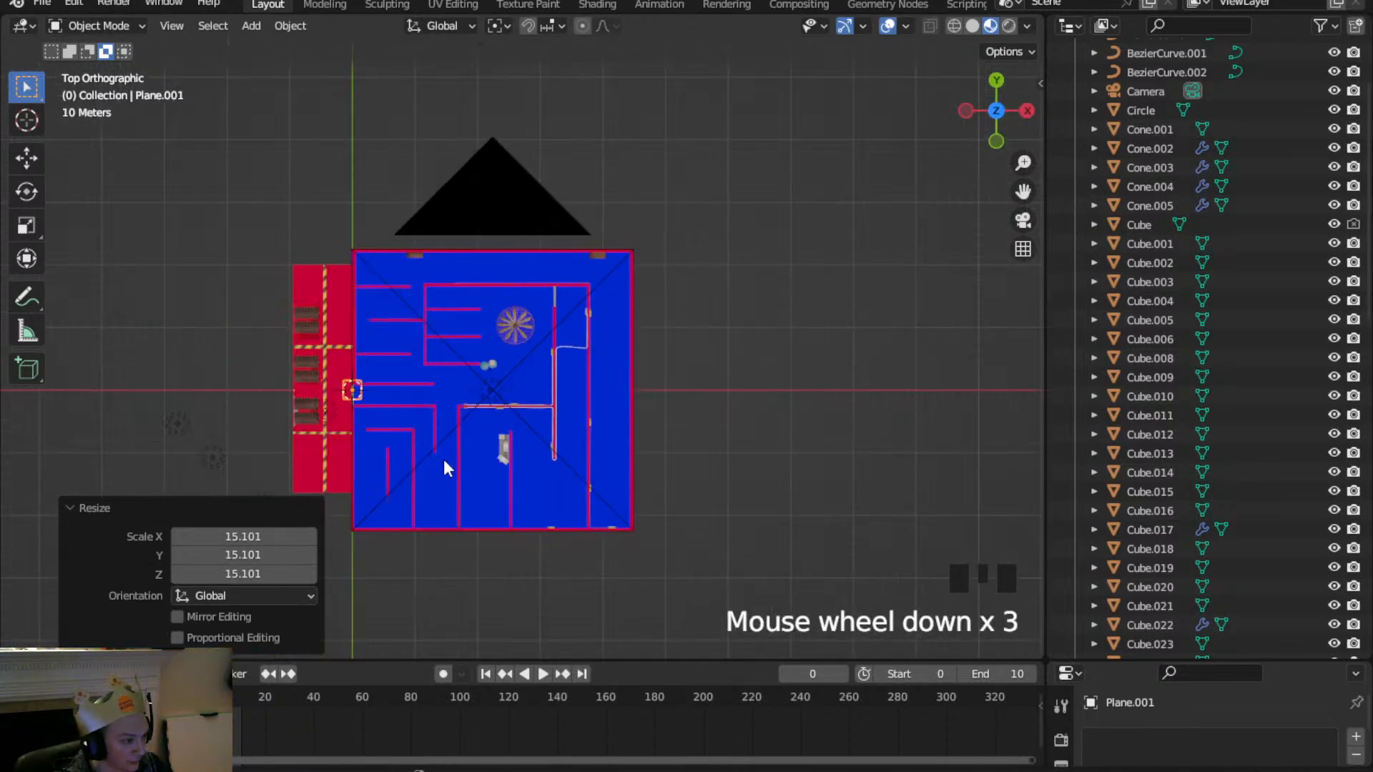
{"action": "key", "text": "g"}
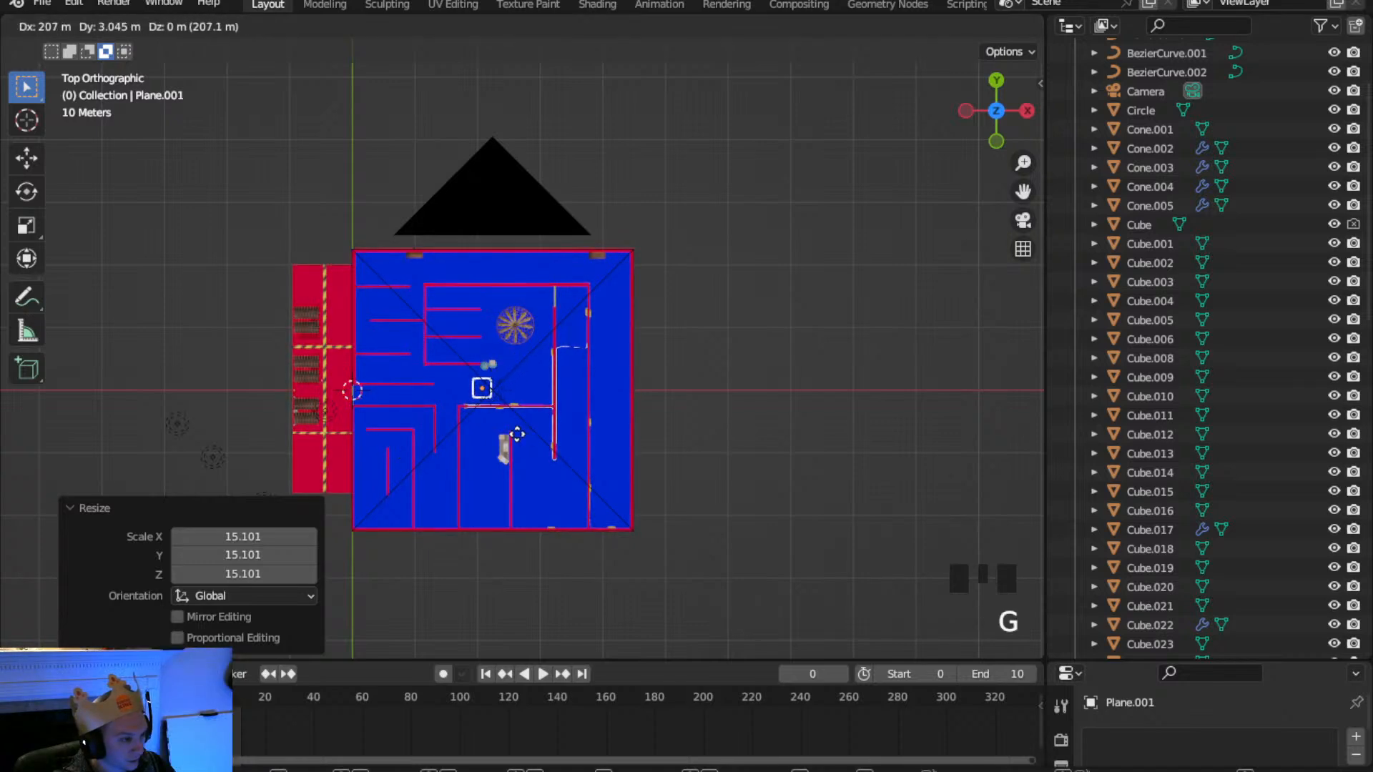
{"action": "left_click", "coordinate": [521, 438]}
{"action": "scroll", "coordinate": [488, 423], "scroll_direction": "up", "scroll_amount": 8}
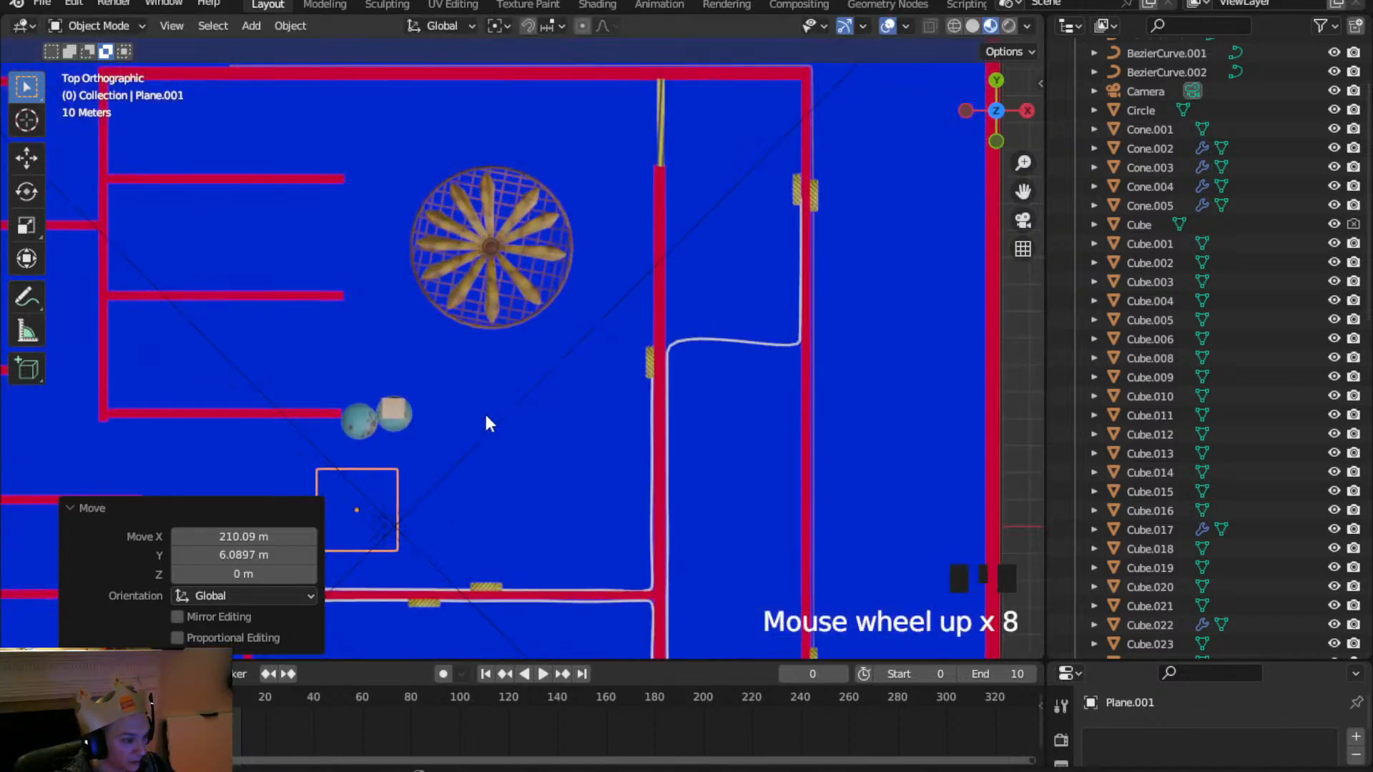
{"action": "key", "text": "s"}
{"action": "right_click", "coordinate": [522, 471]}
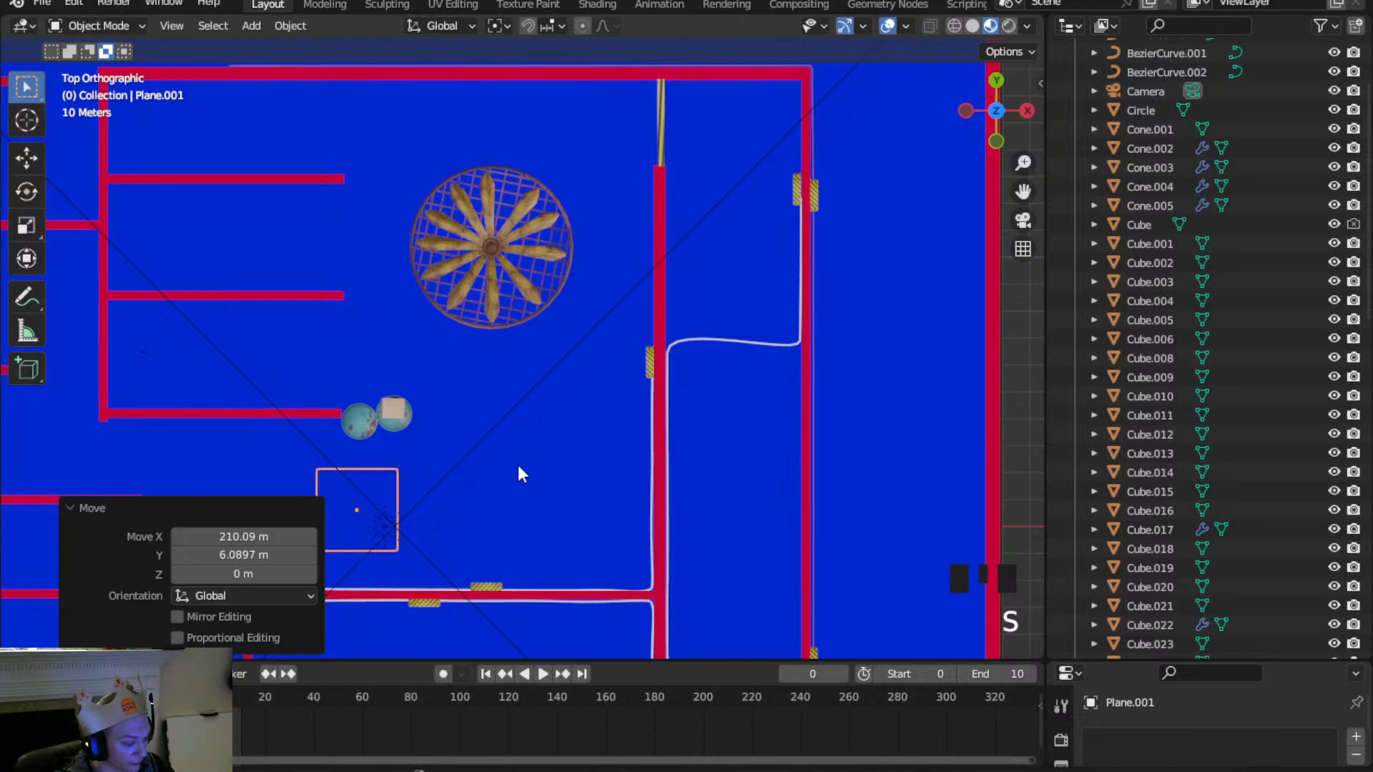
{"action": "key", "text": "g"}
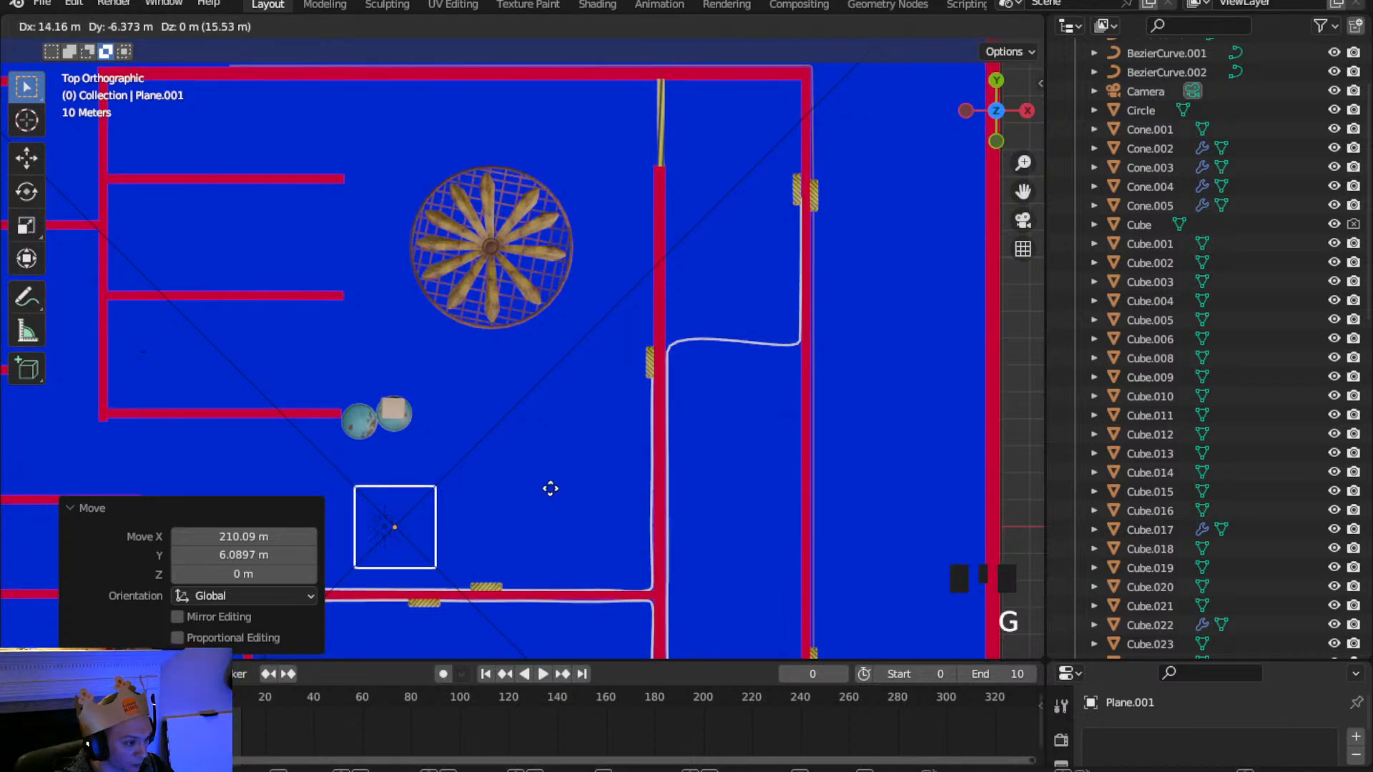
{"action": "left_click", "coordinate": [551, 489]}
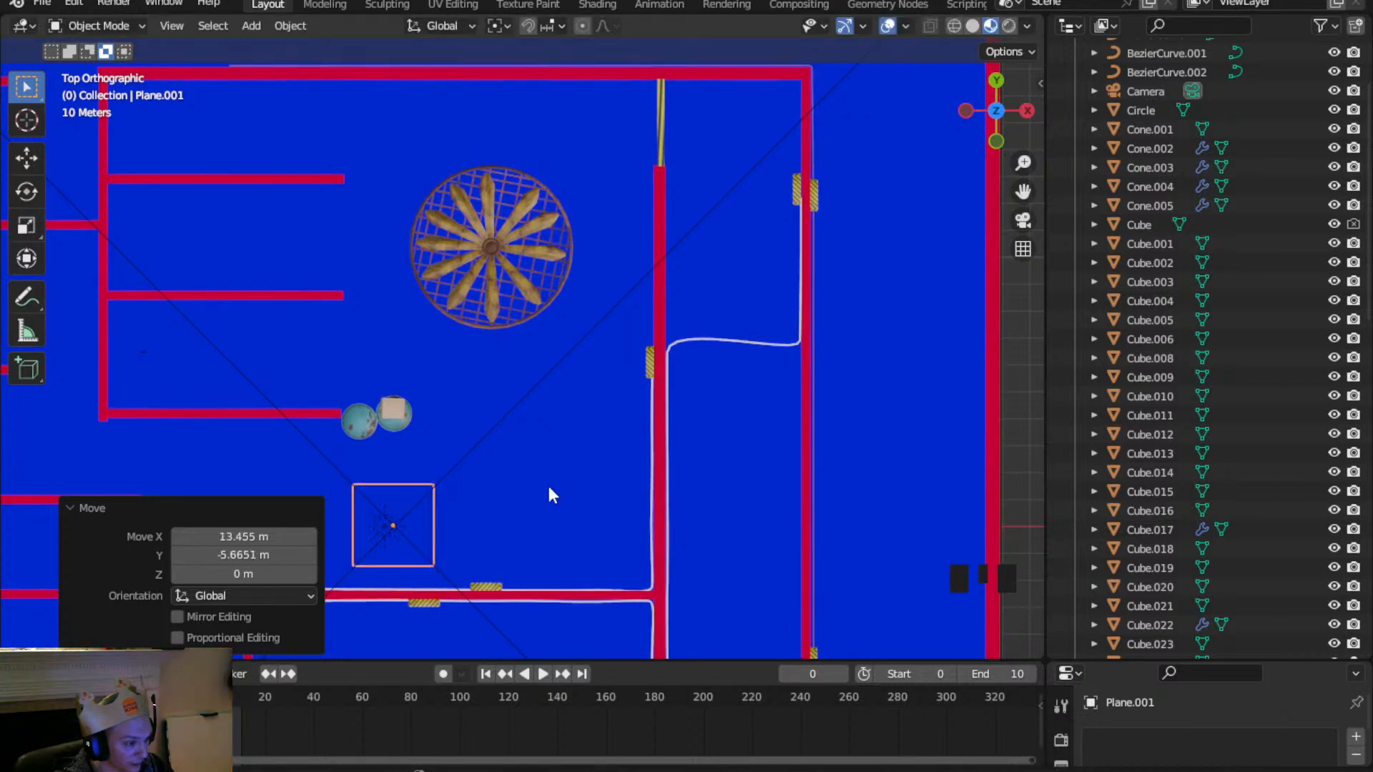
Scale the plane by about 14.8 so it covers the square maze floor
{"action": "scroll", "coordinate": [551, 490], "scroll_direction": "down", "scroll_amount": 11}
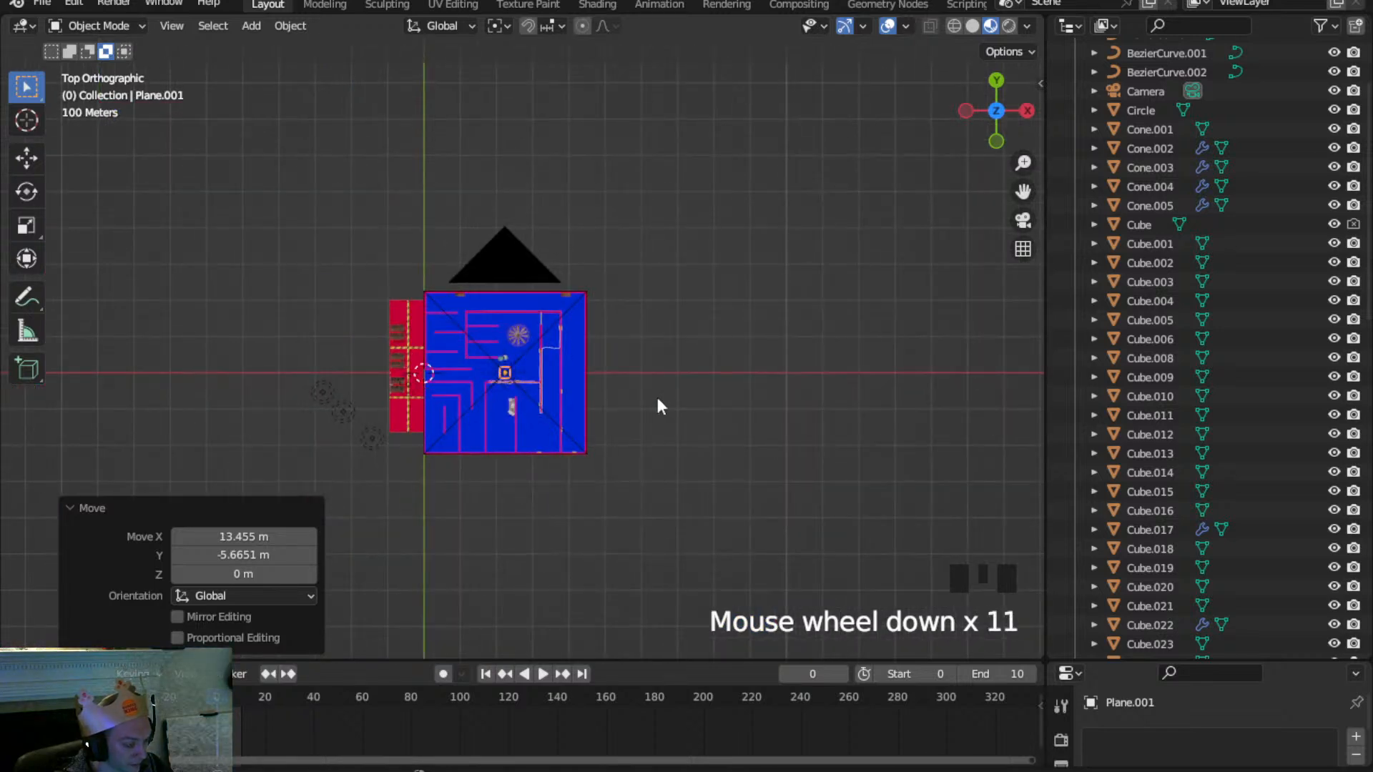
{"action": "key", "text": "s"}
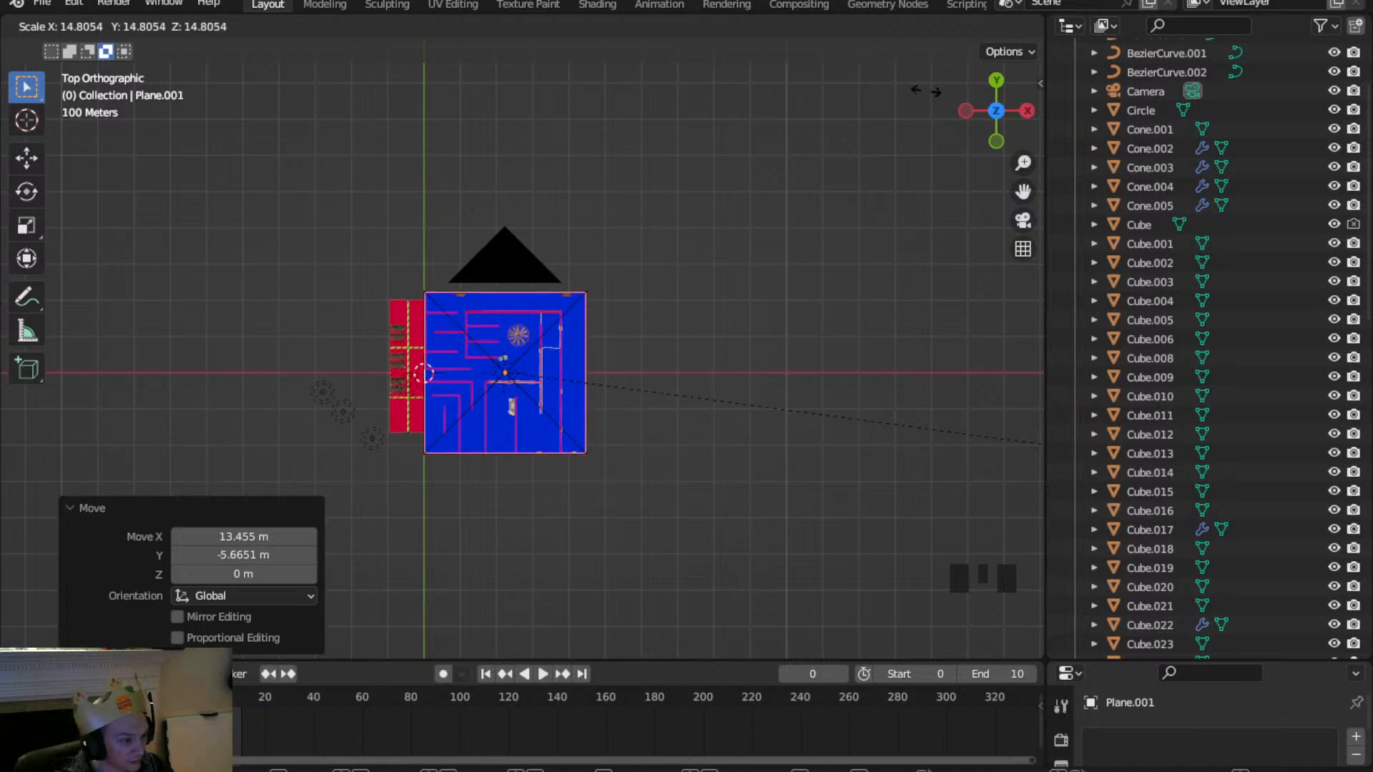
{"action": "key", "text": "Return"}
{"action": "scroll", "coordinate": [505, 386], "scroll_direction": "up", "scroll_amount": 2}
Raise the plane about 82.8 m along Z in the front view, to the height of the large fan
{"action": "middle_click_drag", "start_coordinate": [504, 386], "coordinate": [950, 174]}
{"action": "left_click", "coordinate": [984, 107]}
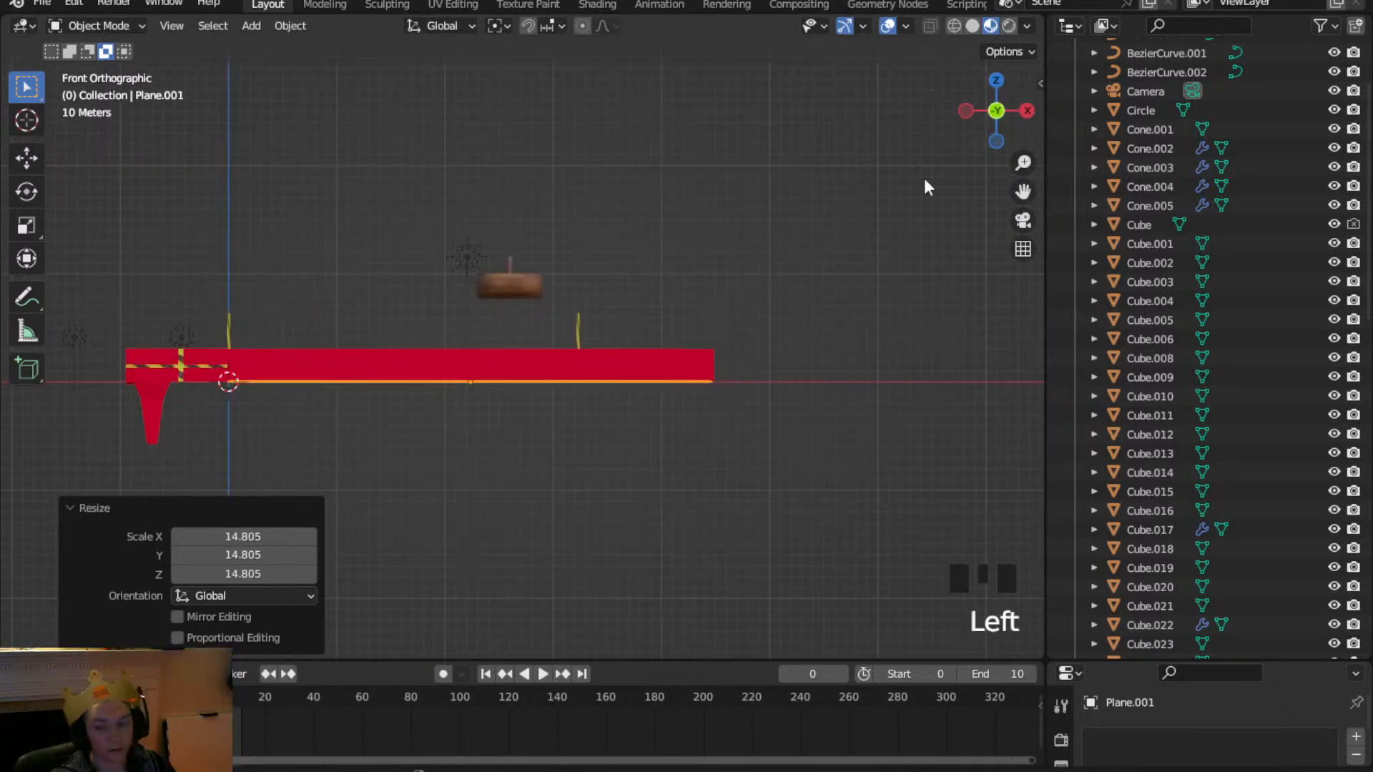
{"action": "key", "text": "g"}
{"action": "key", "text": "z"}
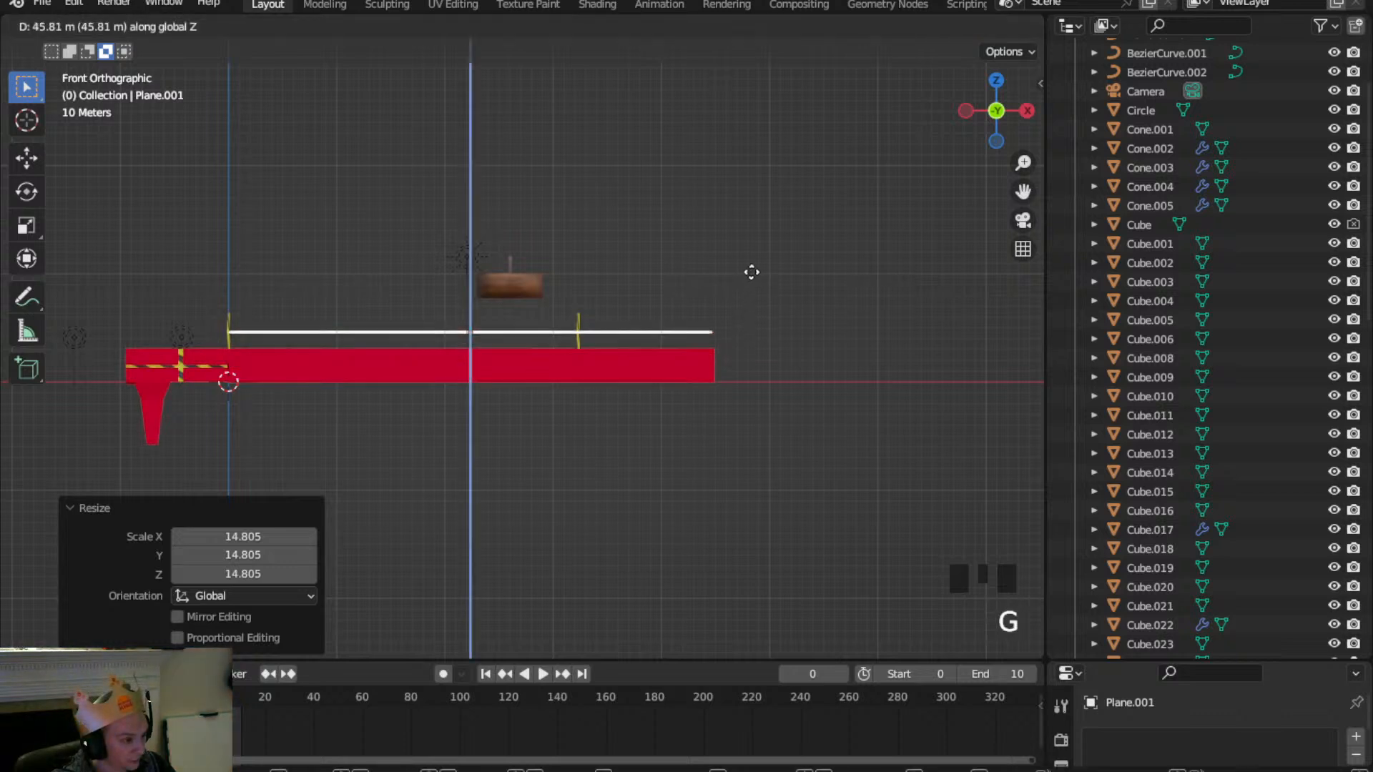
{"action": "left_click", "coordinate": [746, 273]}
{"action": "key", "text": "e"}
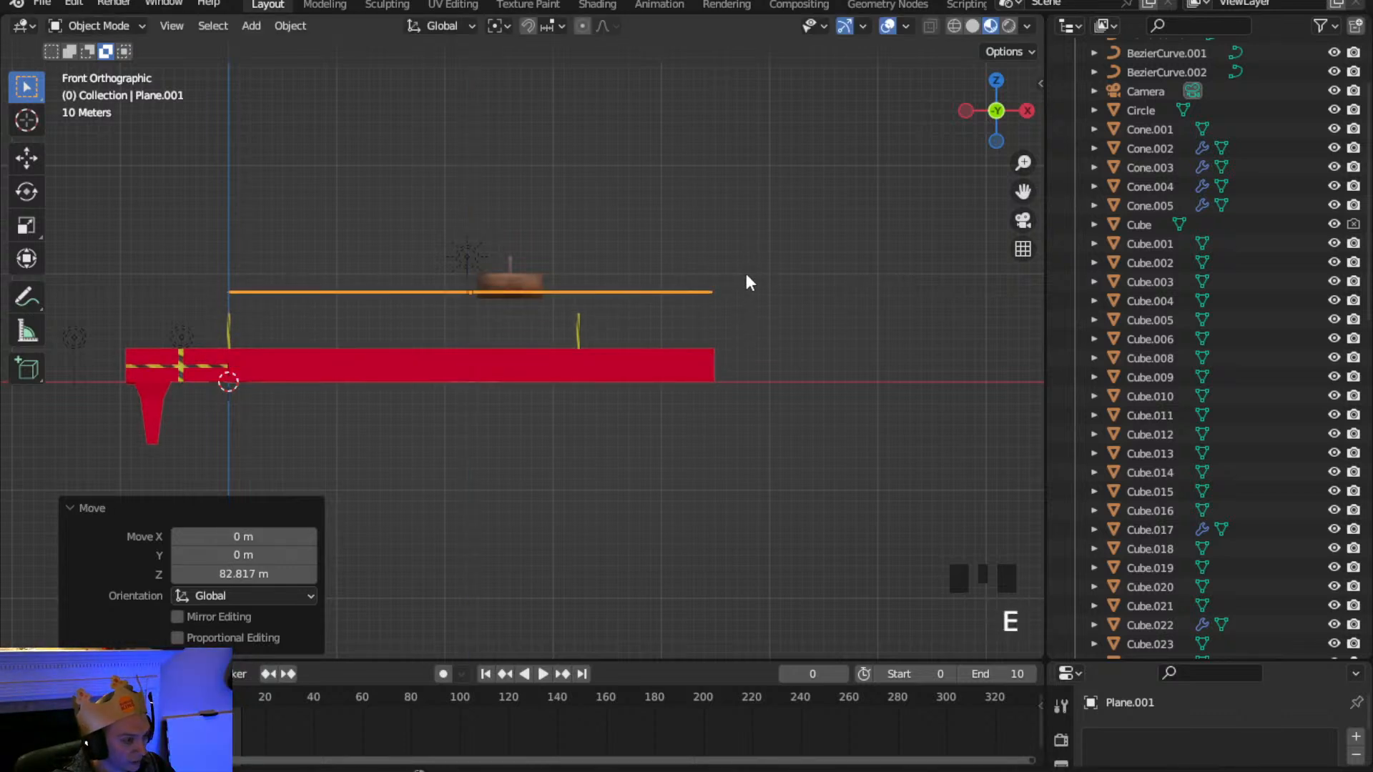
{"action": "left_click", "coordinate": [745, 254]}
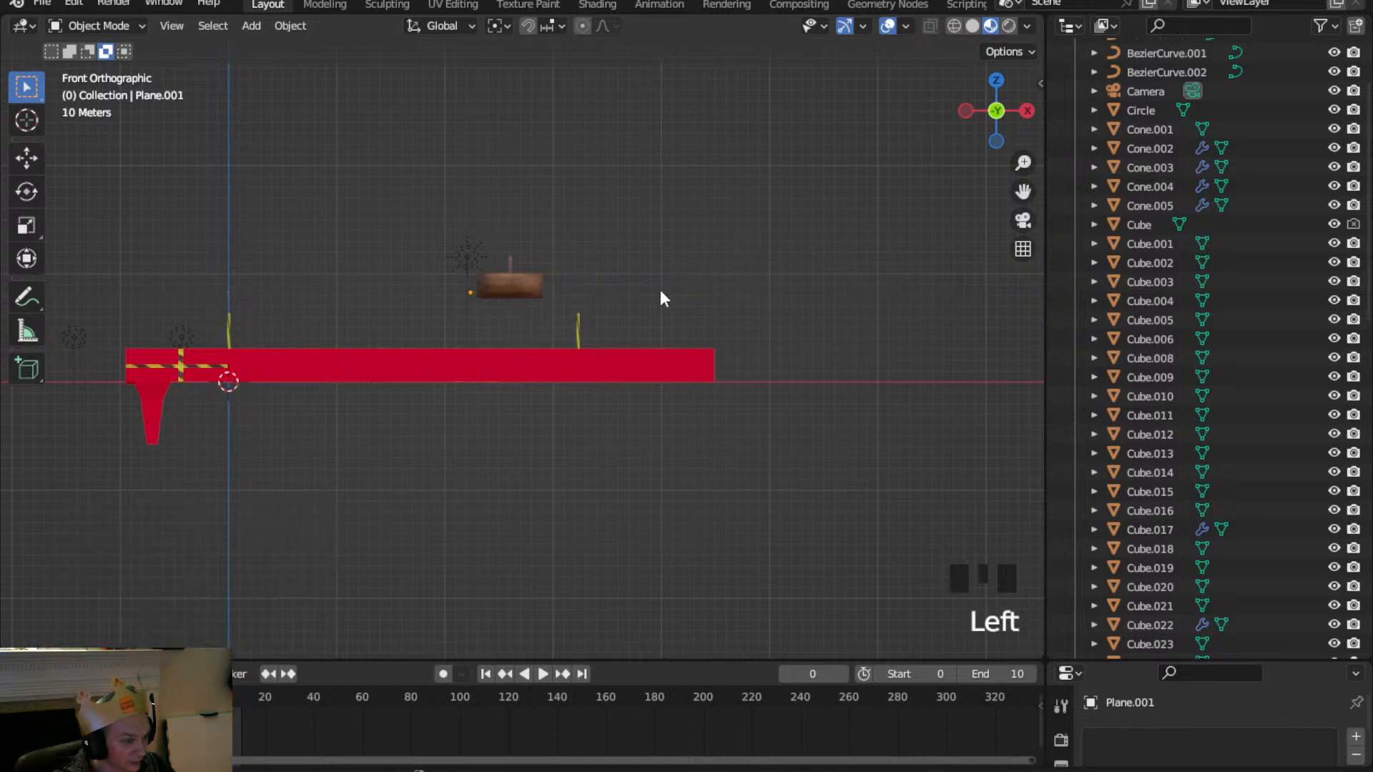
Enter Edit Mode on the plane and extrude it about 8.14 m upward into a ceiling slab
{"action": "scroll", "coordinate": [647, 280], "scroll_direction": "up", "scroll_amount": 5}
{"action": "left_click", "coordinate": [125, 28]}
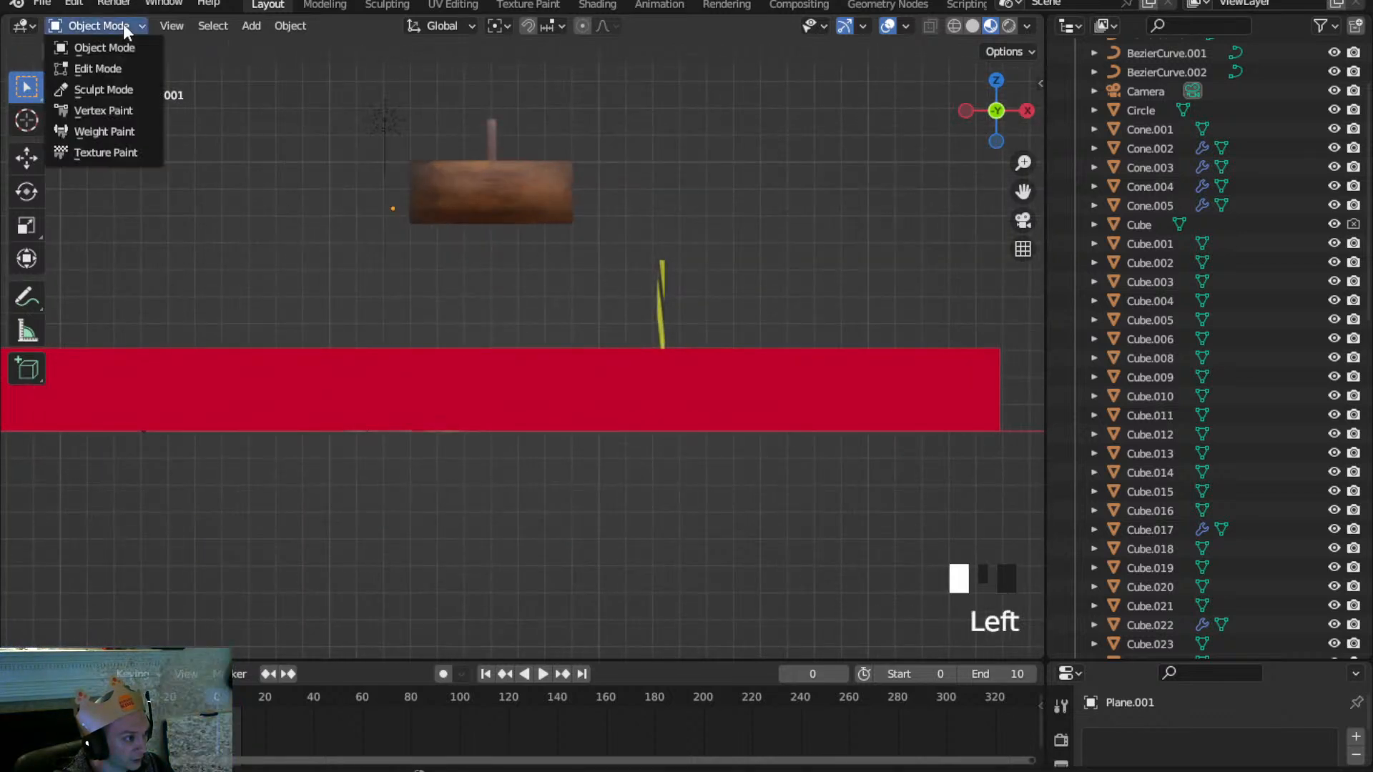
{"action": "left_click", "coordinate": [109, 69]}
{"action": "key", "text": "e"}
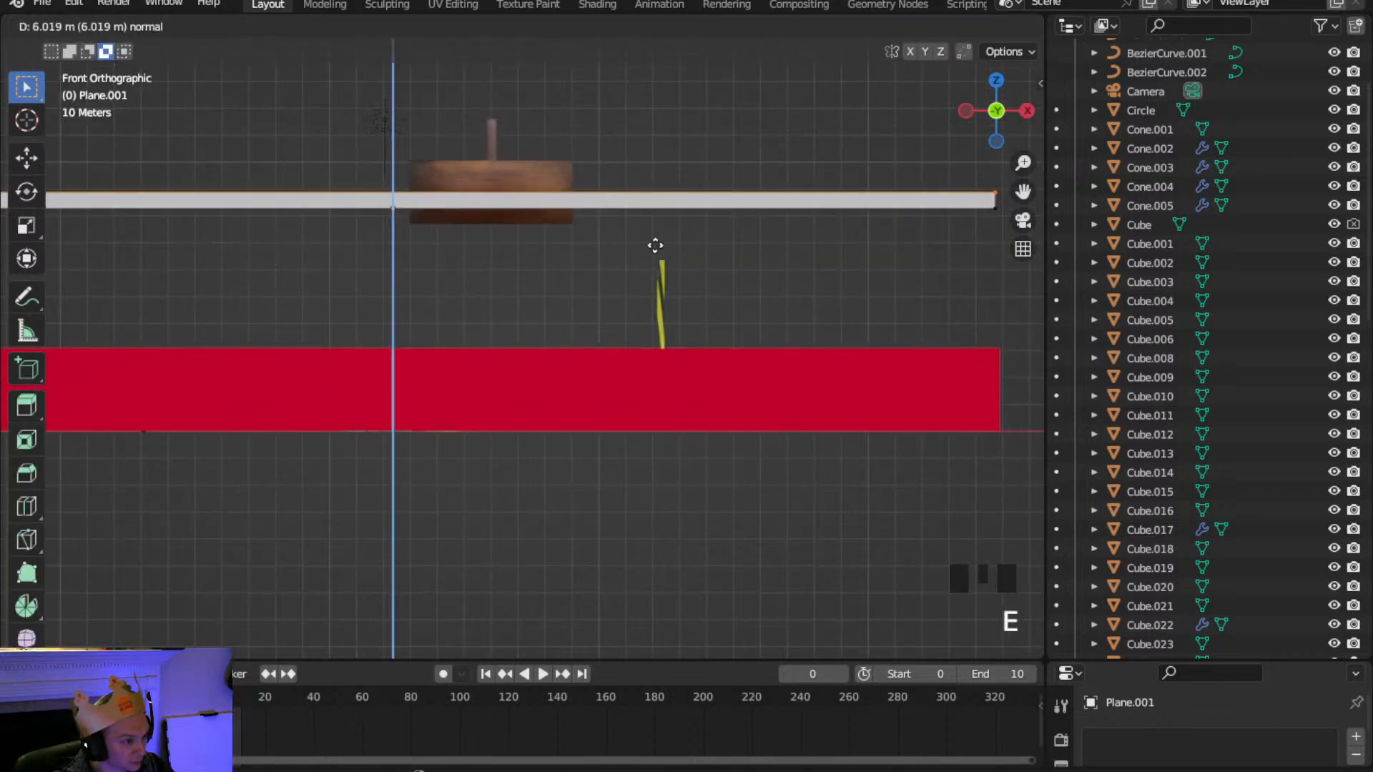
{"action": "left_click", "coordinate": [656, 240]}
Select the slab's underside face, extrude it in place and scale it to about 0.935 to leave a border
{"action": "middle_click_drag", "start_coordinate": [656, 240], "coordinate": [316, 293]}
{"action": "scroll", "coordinate": [522, 304], "scroll_direction": "down", "scroll_amount": 2}
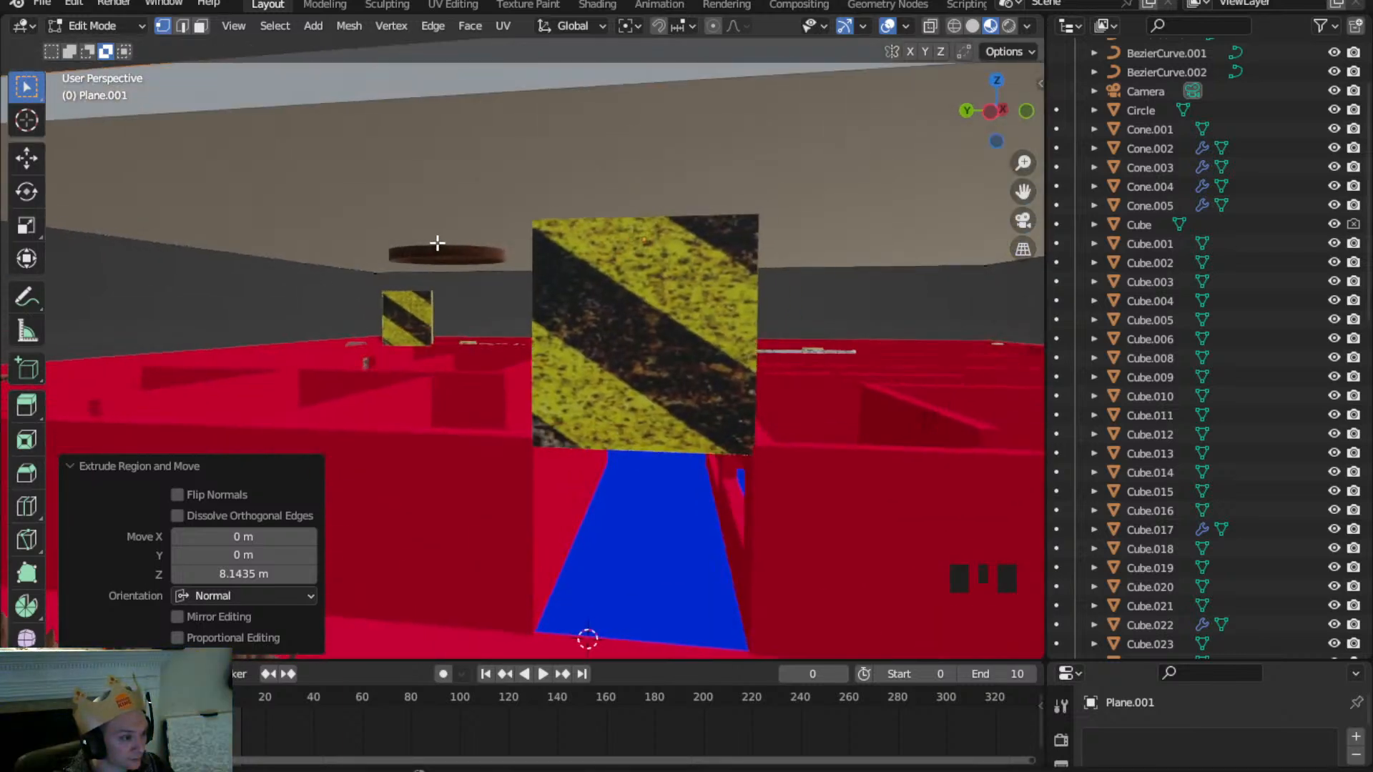
{"action": "scroll", "coordinate": [432, 240], "scroll_direction": "down", "scroll_amount": 2}
{"action": "left_click", "coordinate": [617, 238]}
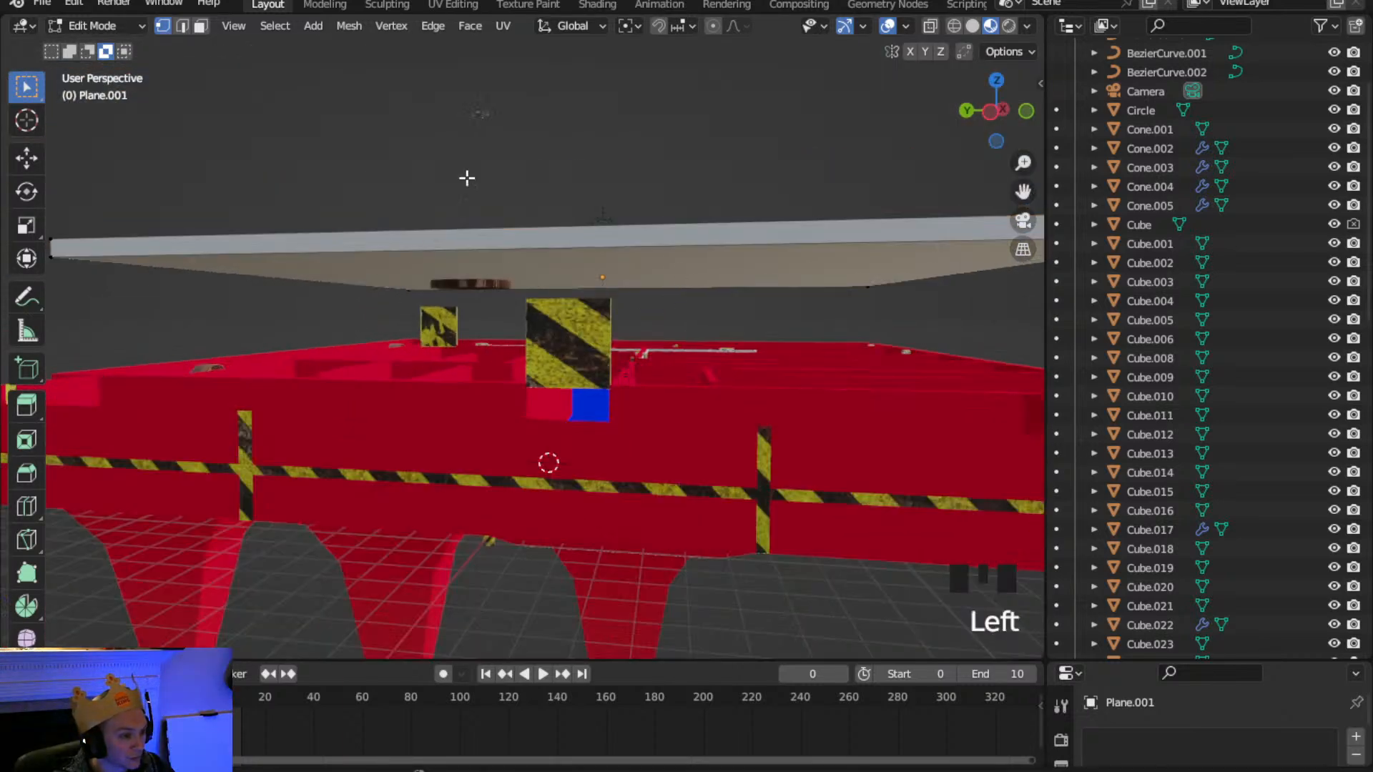
{"action": "left_click", "coordinate": [425, 269]}
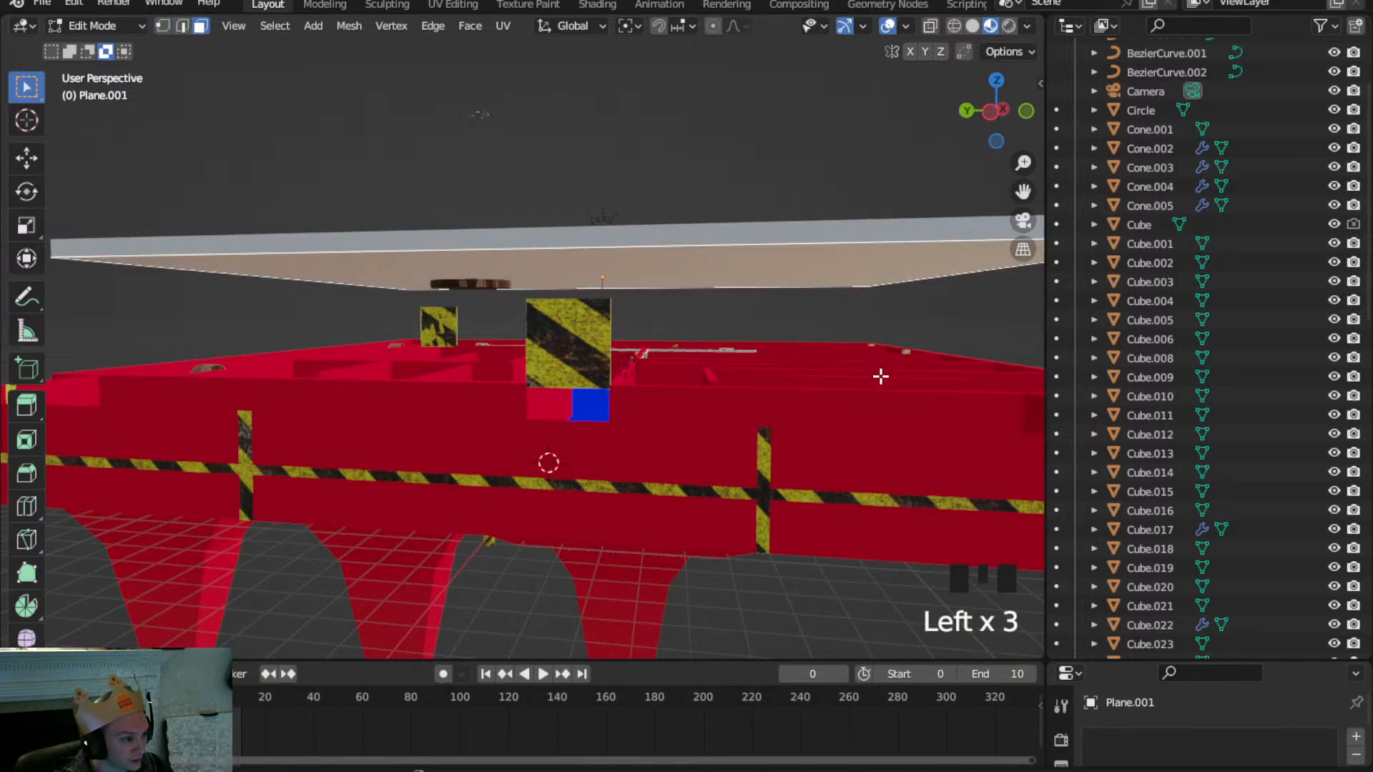
{"action": "key", "text": "e"}
{"action": "right_click", "coordinate": [880, 376]}
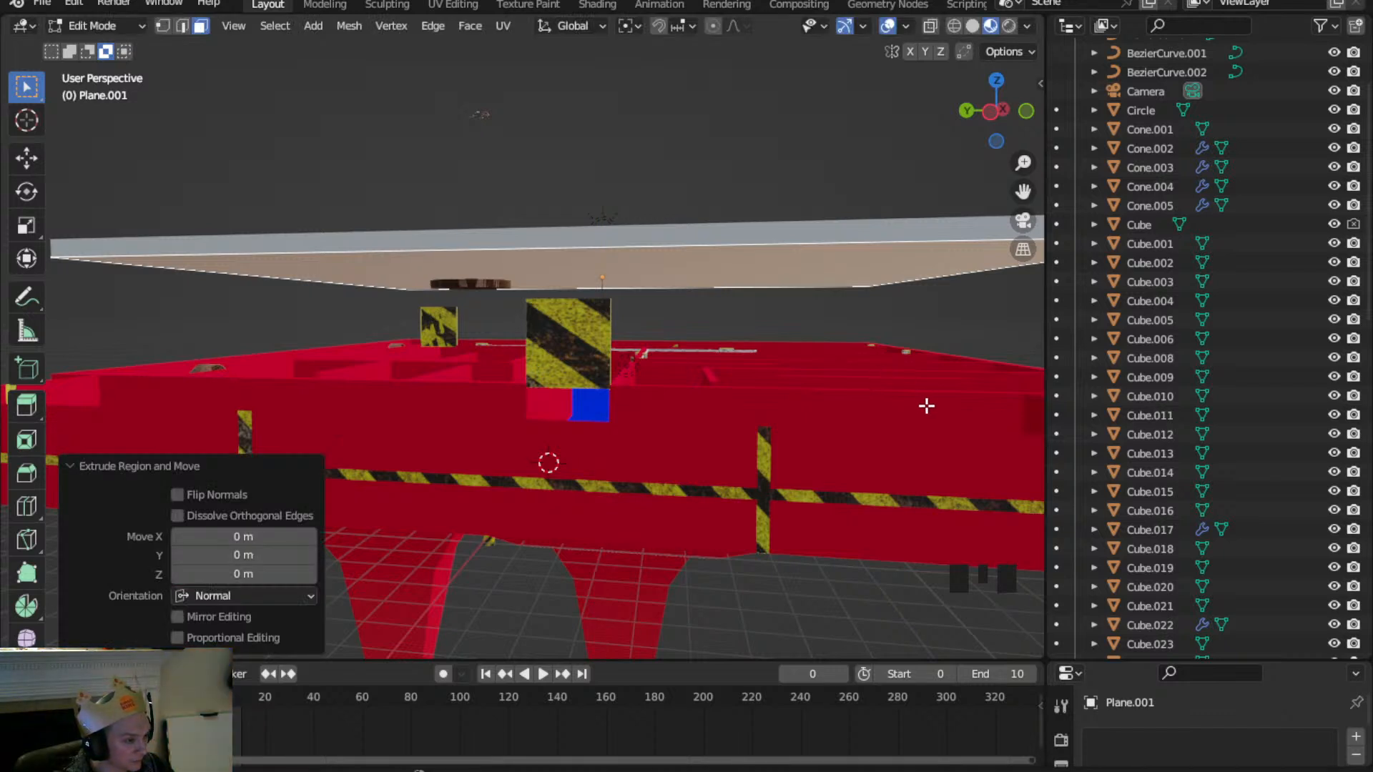
{"action": "key", "text": "s"}
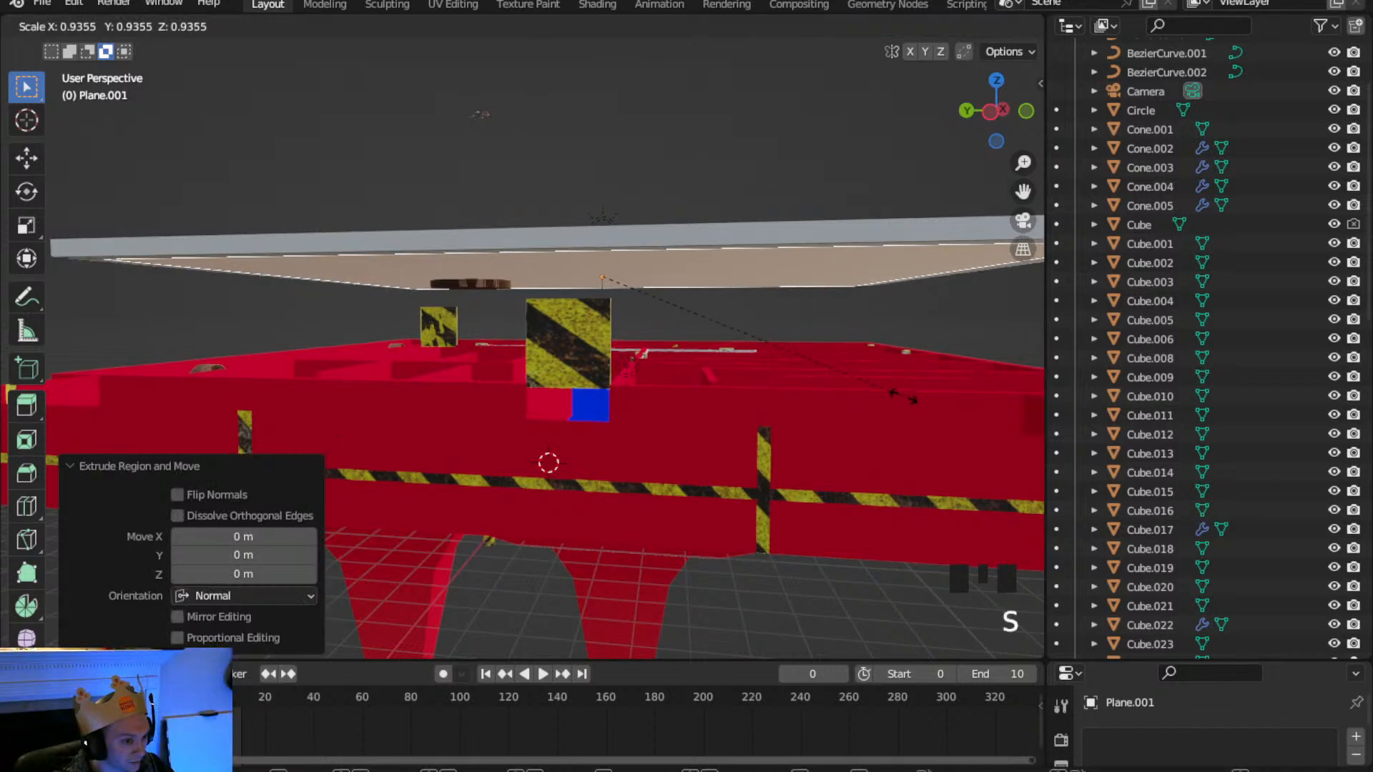
{"action": "left_click", "coordinate": [904, 396]}
{"action": "middle_click_drag", "start_coordinate": [903, 396], "coordinate": [578, 256]}
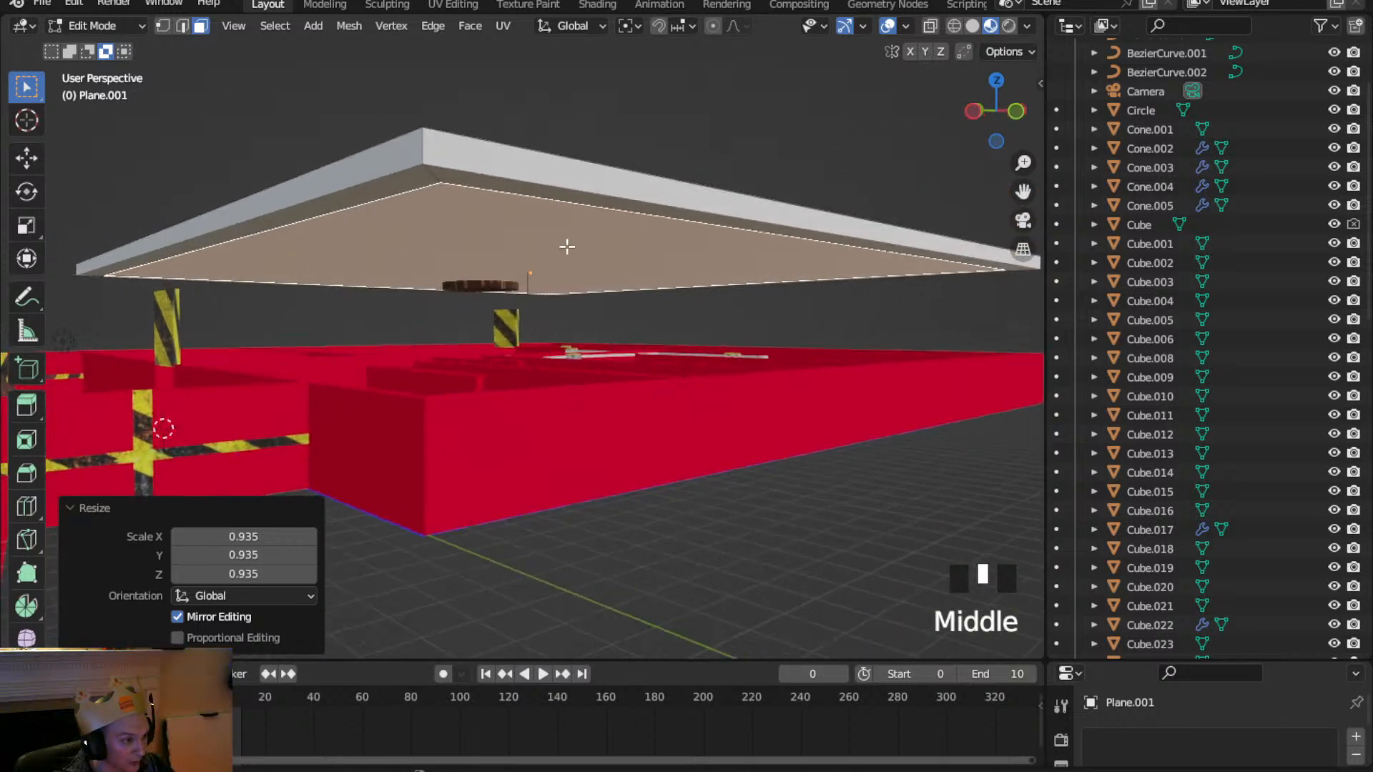
Select the four border faces on the slab's underside and extrude them about 52.5 m down to the maze walls
{"action": "left_click", "coordinate": [542, 191]}
{"action": "left_click", "coordinate": [392, 184], "text": "shift"}
{"action": "middle_click_drag", "start_coordinate": [393, 184], "coordinate": [521, 178]}
{"action": "left_click", "coordinate": [503, 166], "text": "shift"}
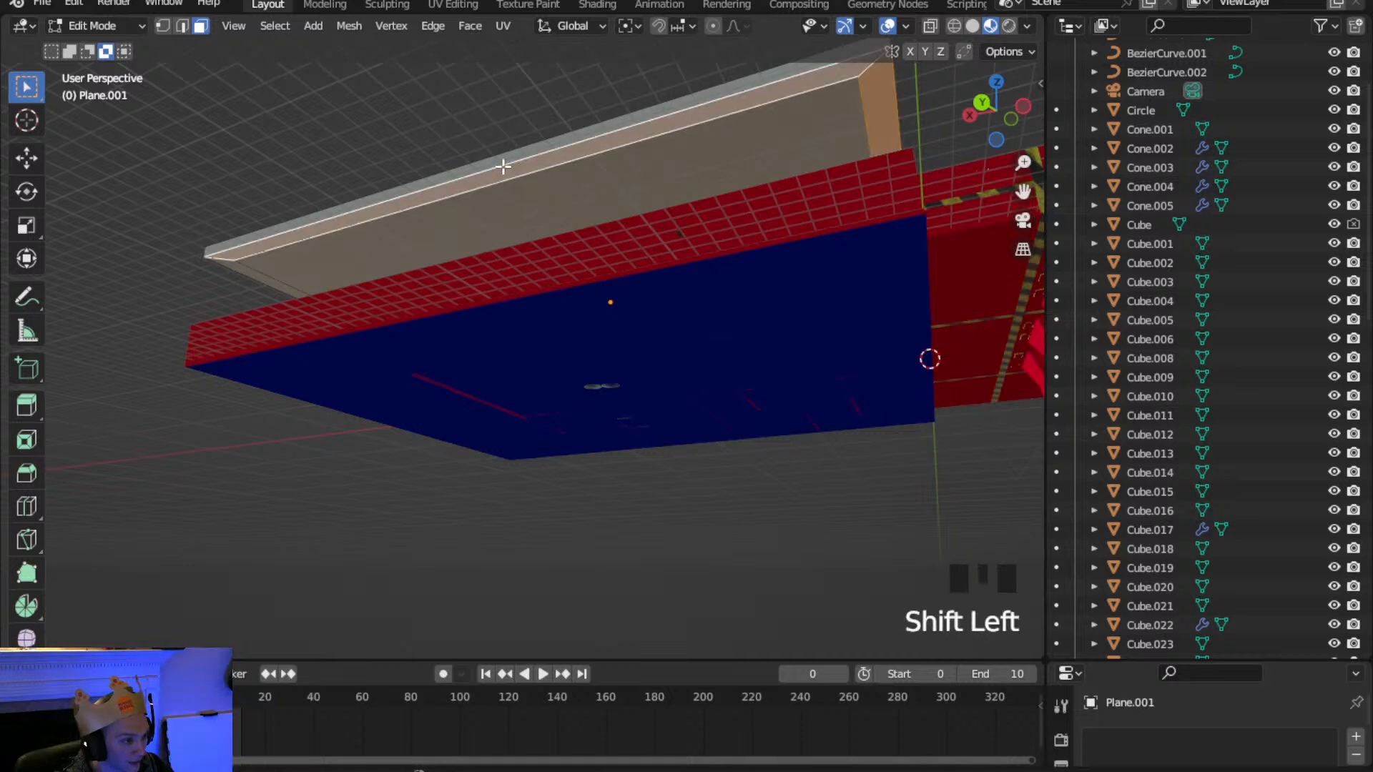
{"action": "middle_click_drag", "start_coordinate": [288, 179], "coordinate": [434, 238]}
{"action": "left_click", "coordinate": [462, 153], "text": "shift"}
{"action": "key", "text": "e"}
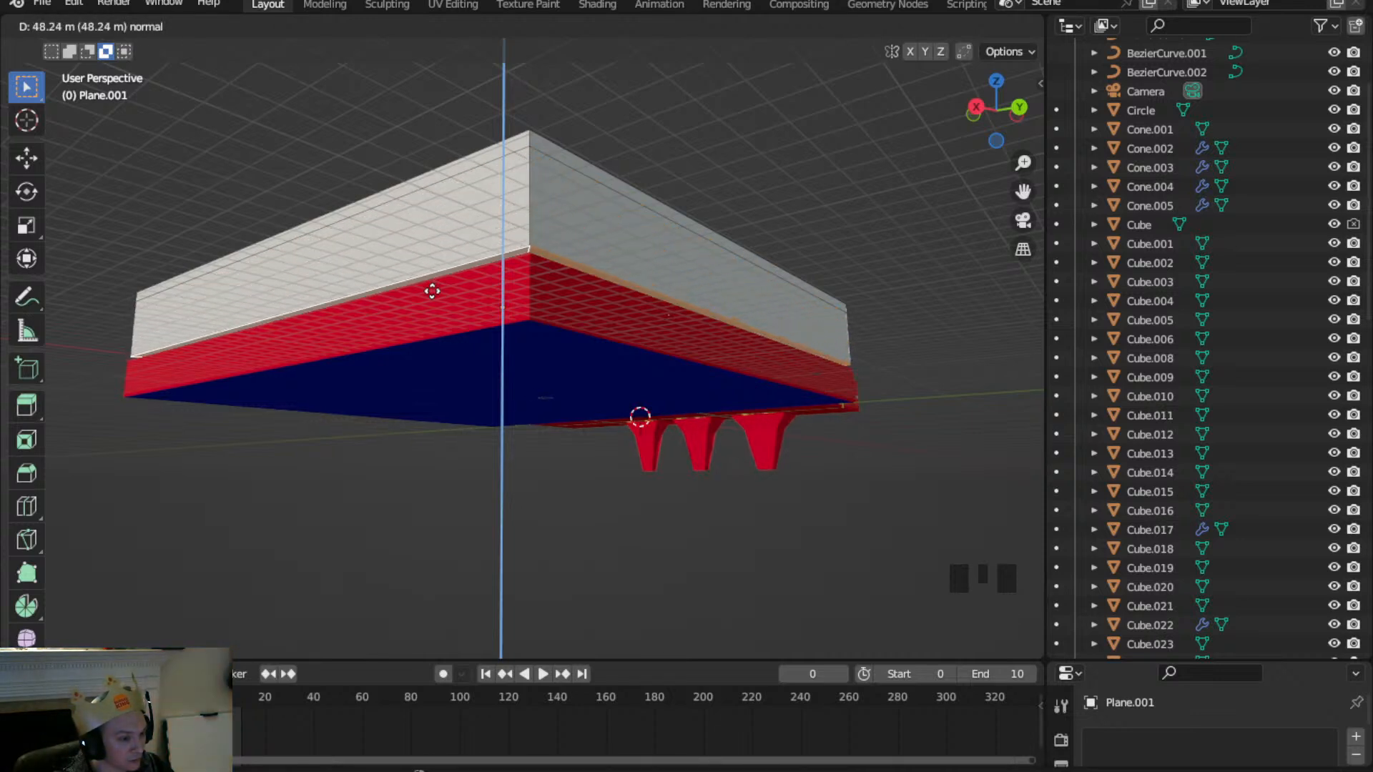
{"action": "left_click", "coordinate": [432, 296]}
{"action": "middle_click_drag", "start_coordinate": [432, 296], "coordinate": [362, 349]}
{"action": "scroll", "coordinate": [362, 349], "scroll_direction": "up", "scroll_amount": 2}
{"action": "middle_click_drag", "start_coordinate": [604, 374], "coordinate": [545, 270]}
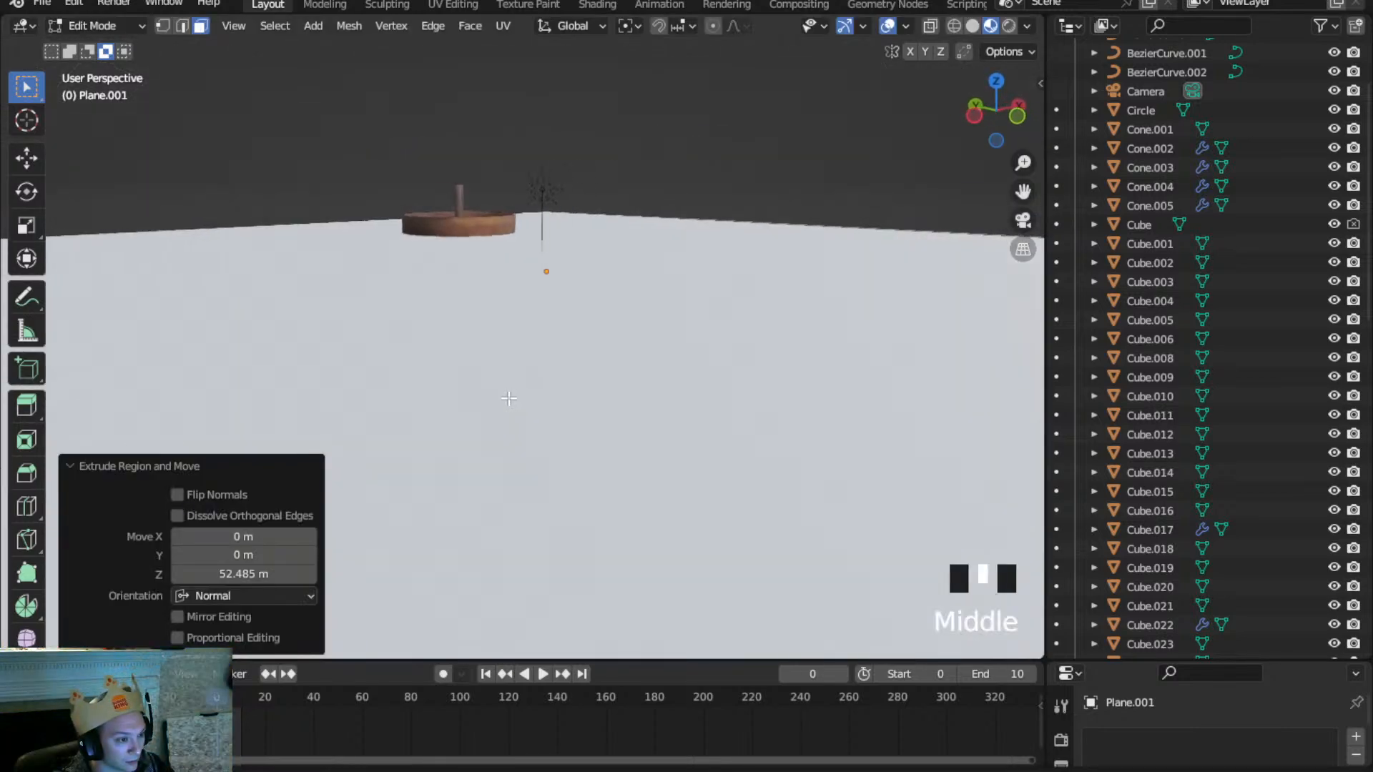
Return the ceiling slab to Object Mode and examine where the round fan housing passes through the ceiling
{"action": "scroll", "coordinate": [493, 368], "scroll_direction": "up", "scroll_amount": 3}
{"action": "middle_click_drag", "start_coordinate": [494, 368], "coordinate": [288, 331]}
{"action": "middle_click_drag", "start_coordinate": [453, 334], "coordinate": [201, 93]}
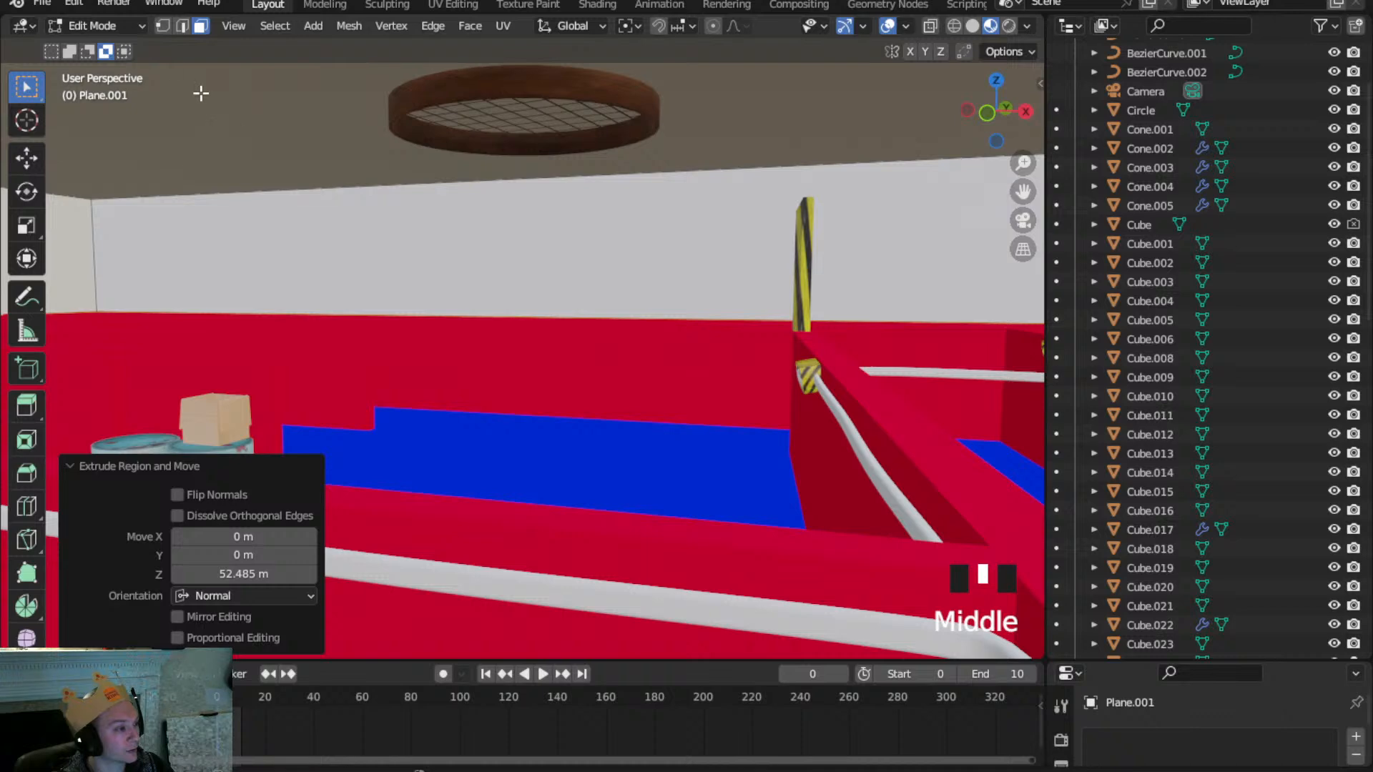
{"action": "left_click", "coordinate": [122, 30]}
{"action": "left_click", "coordinate": [93, 45]}
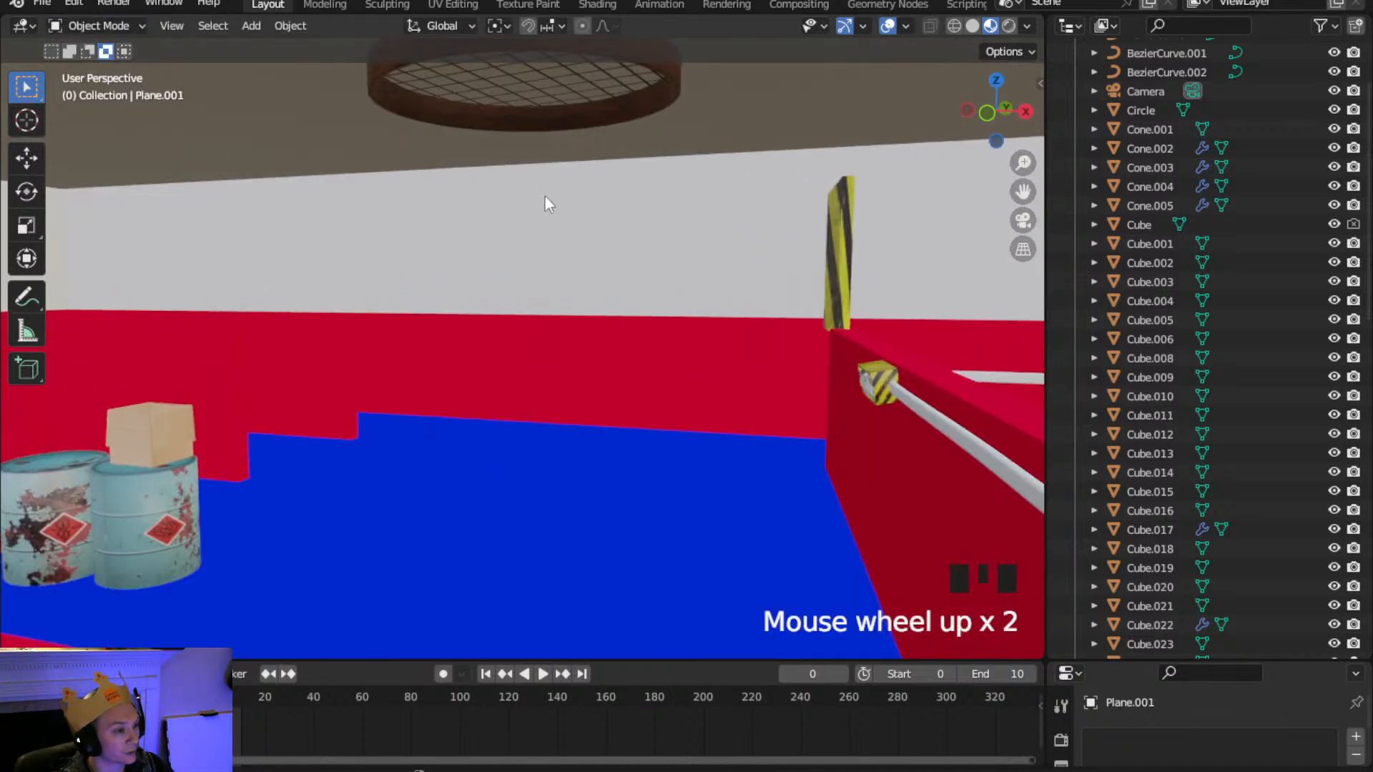
{"action": "middle_click_drag", "start_coordinate": [591, 172], "coordinate": [635, 453], "text": "shift"}
{"action": "scroll", "coordinate": [615, 291], "scroll_direction": "up", "scroll_amount": 2}
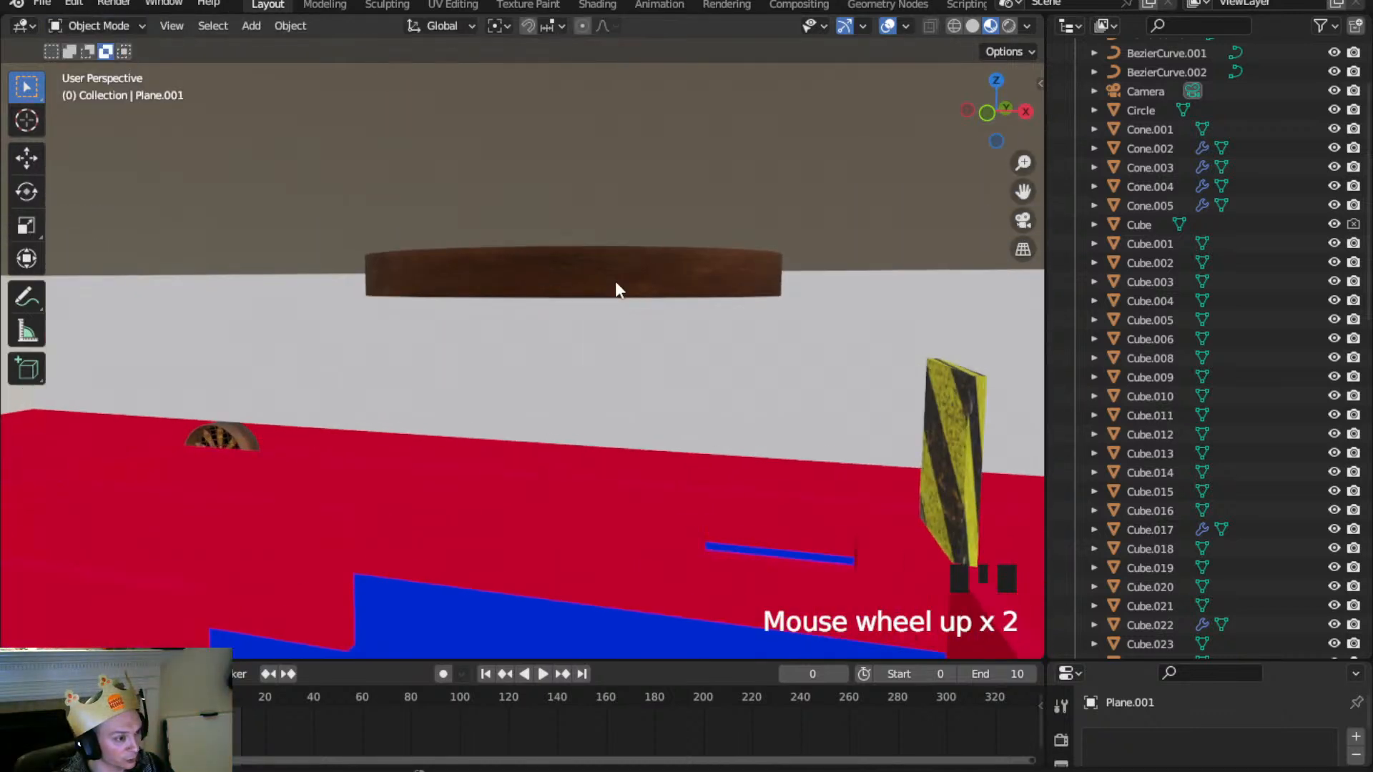
{"action": "left_click", "coordinate": [619, 279]}
{"action": "middle_click_drag", "start_coordinate": [615, 270], "coordinate": [579, 368]}
{"action": "scroll", "coordinate": [646, 300], "scroll_direction": "down", "scroll_amount": 5}
{"action": "middle_click_drag", "start_coordinate": [646, 301], "coordinate": [359, 298]}
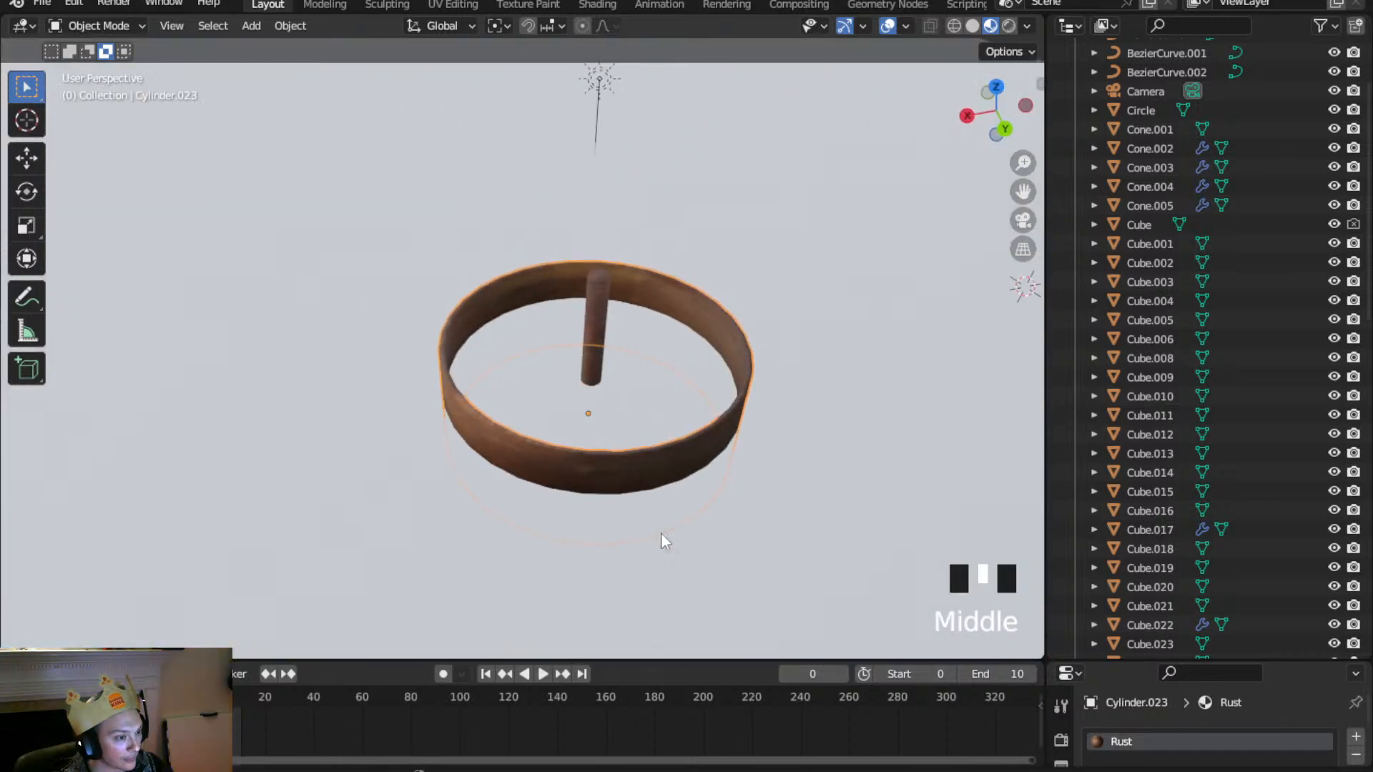
Select the ceiling slab and add a Boolean modifier to it
{"action": "scroll", "coordinate": [776, 508], "scroll_direction": "down", "scroll_amount": 3}
{"action": "left_click", "coordinate": [776, 502]}
{"action": "scroll", "coordinate": [956, 550], "scroll_direction": "down", "scroll_amount": 2}
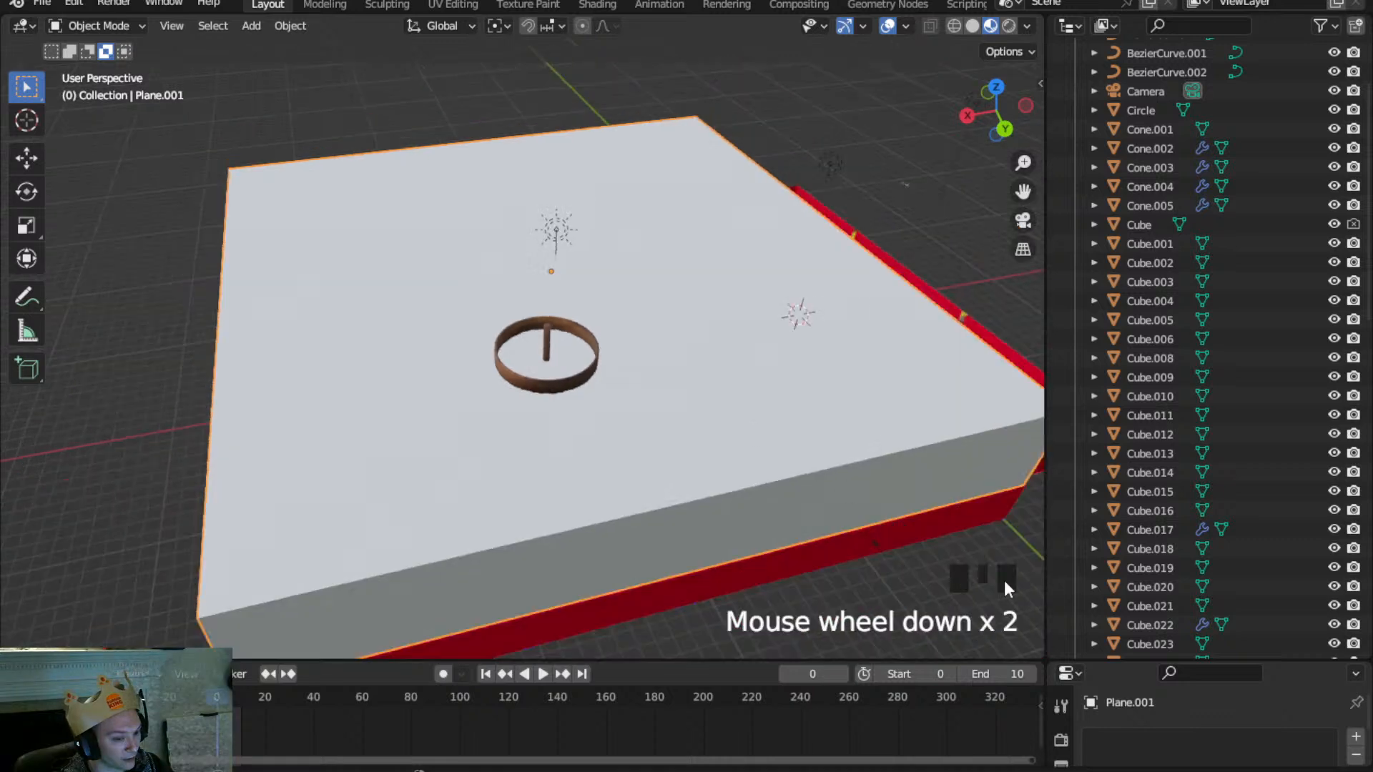
{"action": "left_click_drag", "start_coordinate": [1114, 658], "coordinate": [1115, 450]}
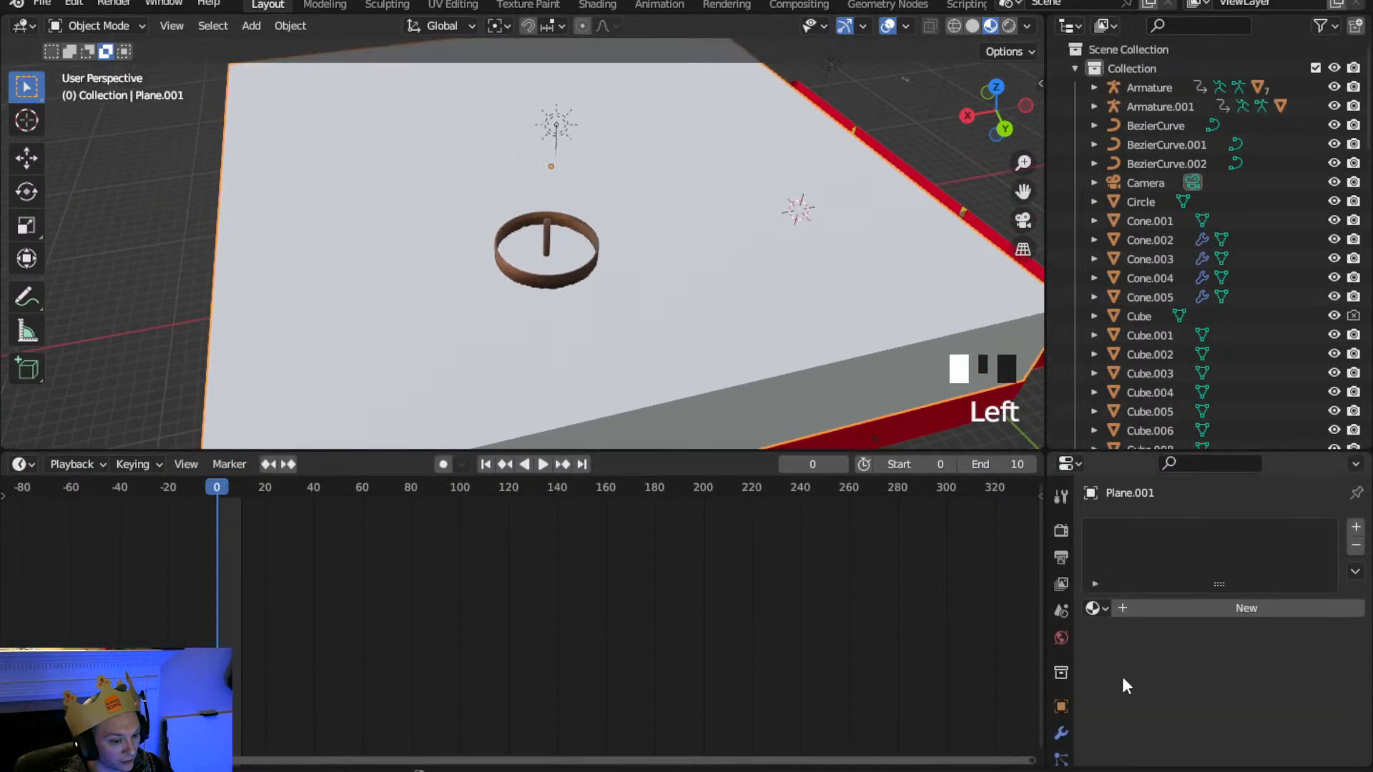
{"action": "left_click", "coordinate": [1062, 734]}
{"action": "left_click", "coordinate": [1190, 528]}
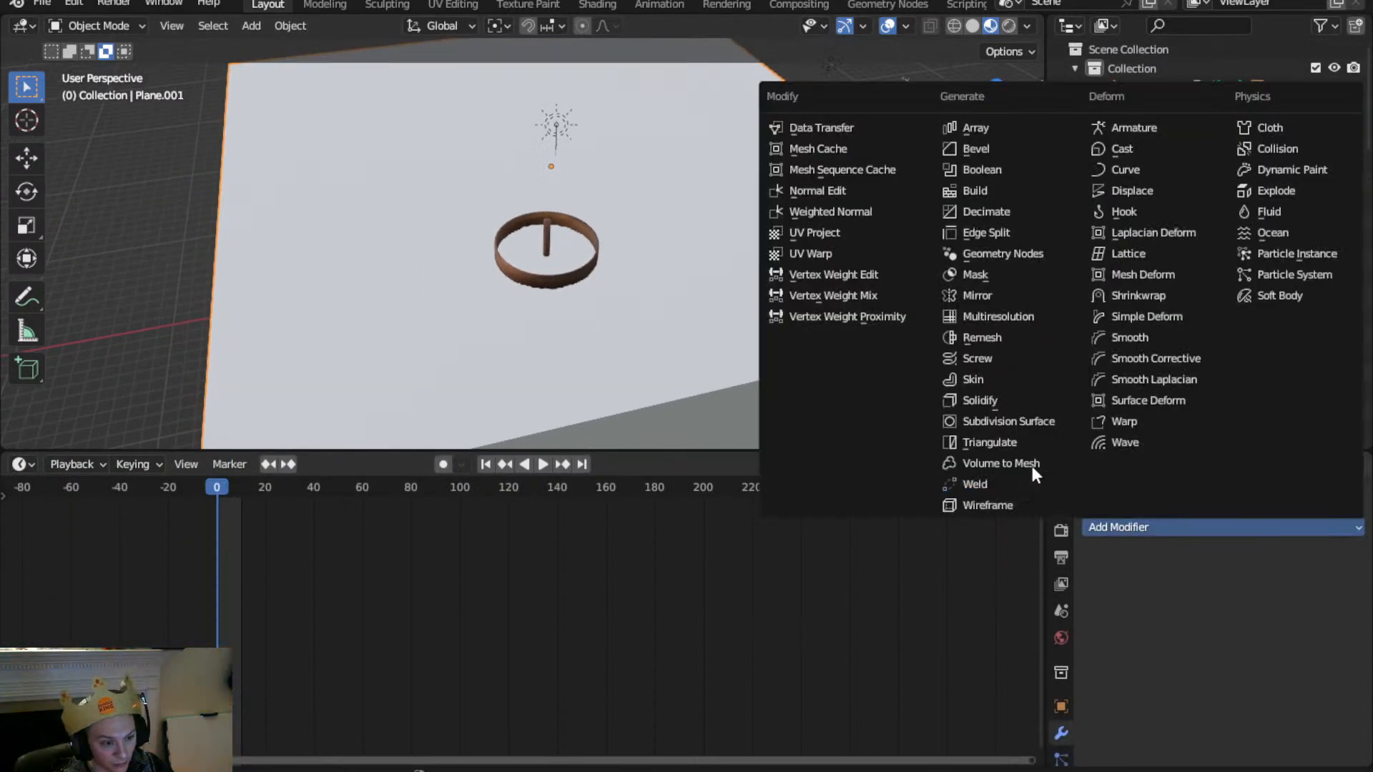
{"action": "left_click", "coordinate": [1008, 173]}
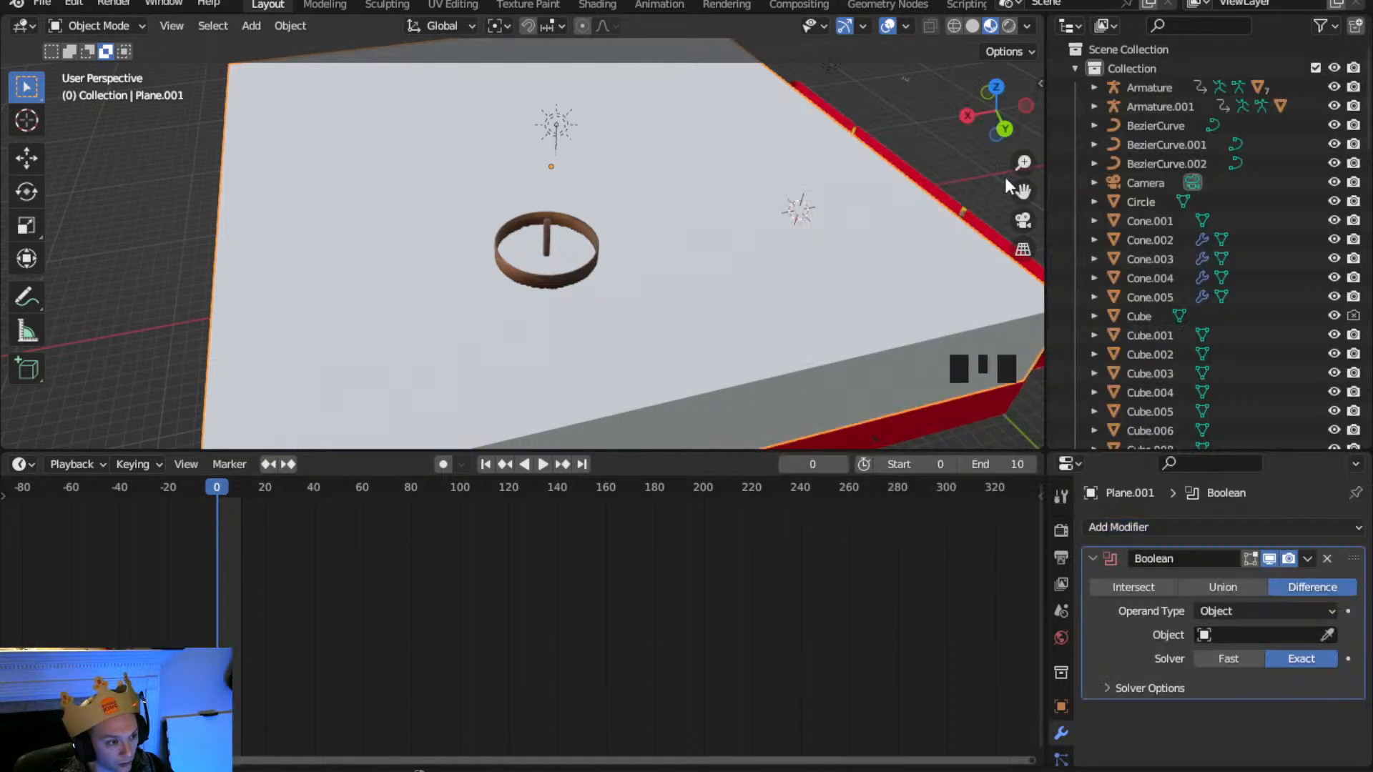
Use the fan's cylindrical housing as the object of the Boolean Difference and apply the modifier
{"action": "left_click", "coordinate": [1327, 634]}
{"action": "left_click", "coordinate": [561, 271]}
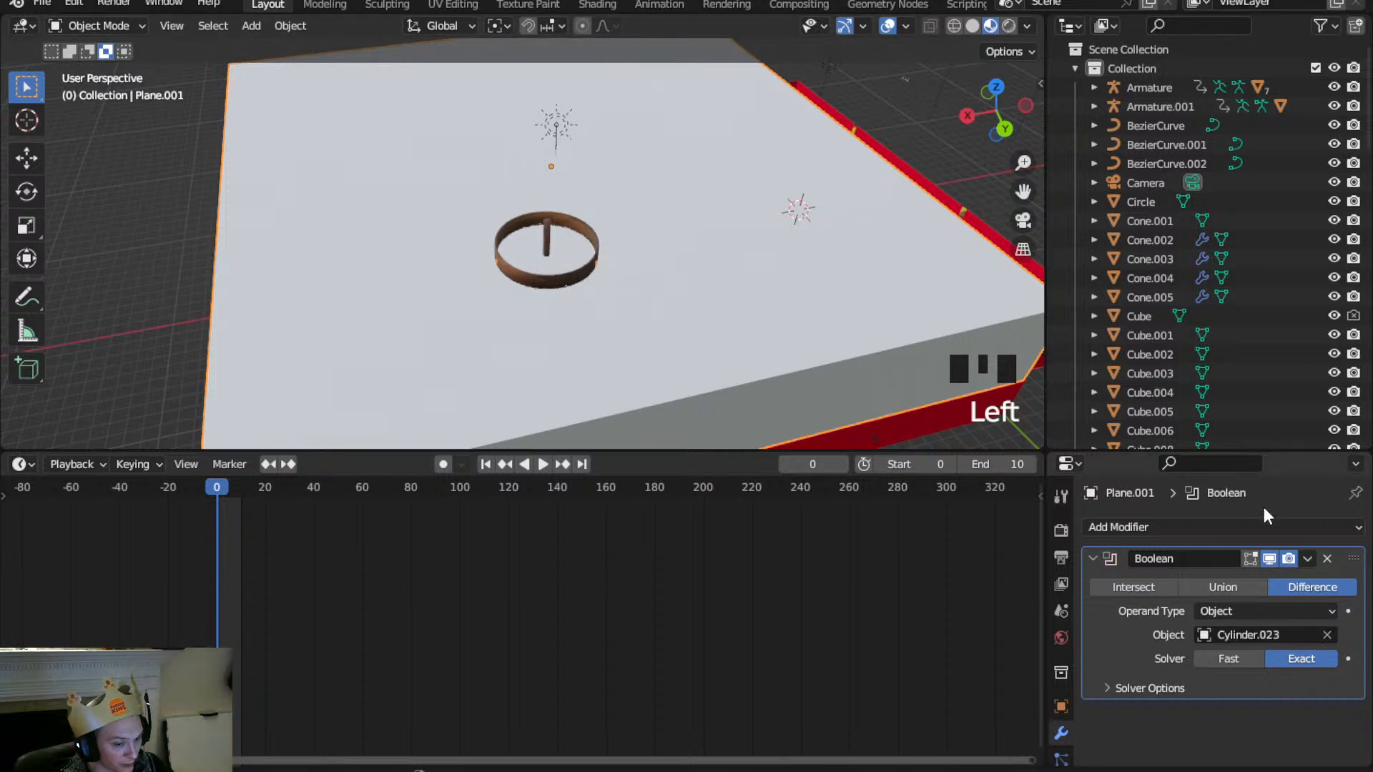
{"action": "left_click", "coordinate": [1306, 559]}
{"action": "left_click", "coordinate": [1246, 574]}
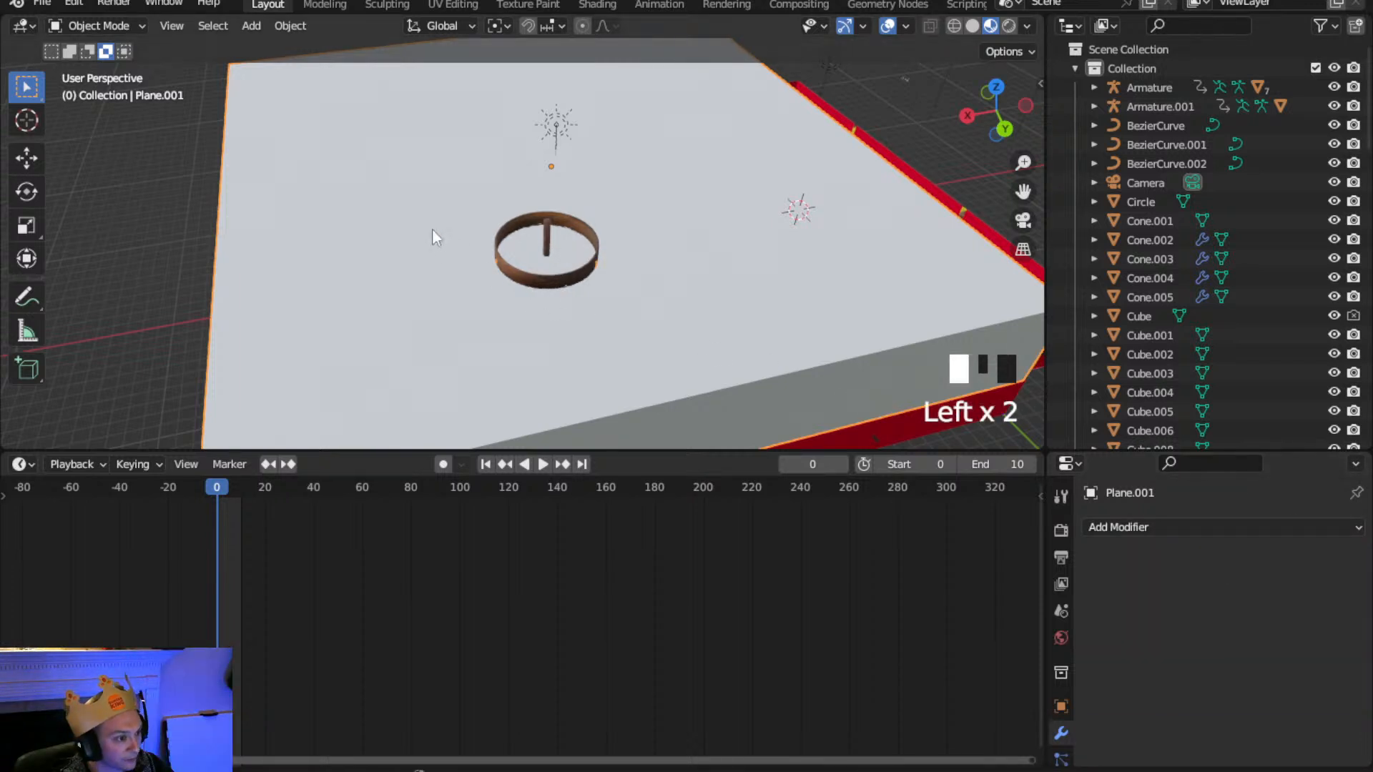
Enter Edit Mode on the ceiling slab and delete the circular top face inside the fan housing
{"action": "left_click", "coordinate": [114, 27]}
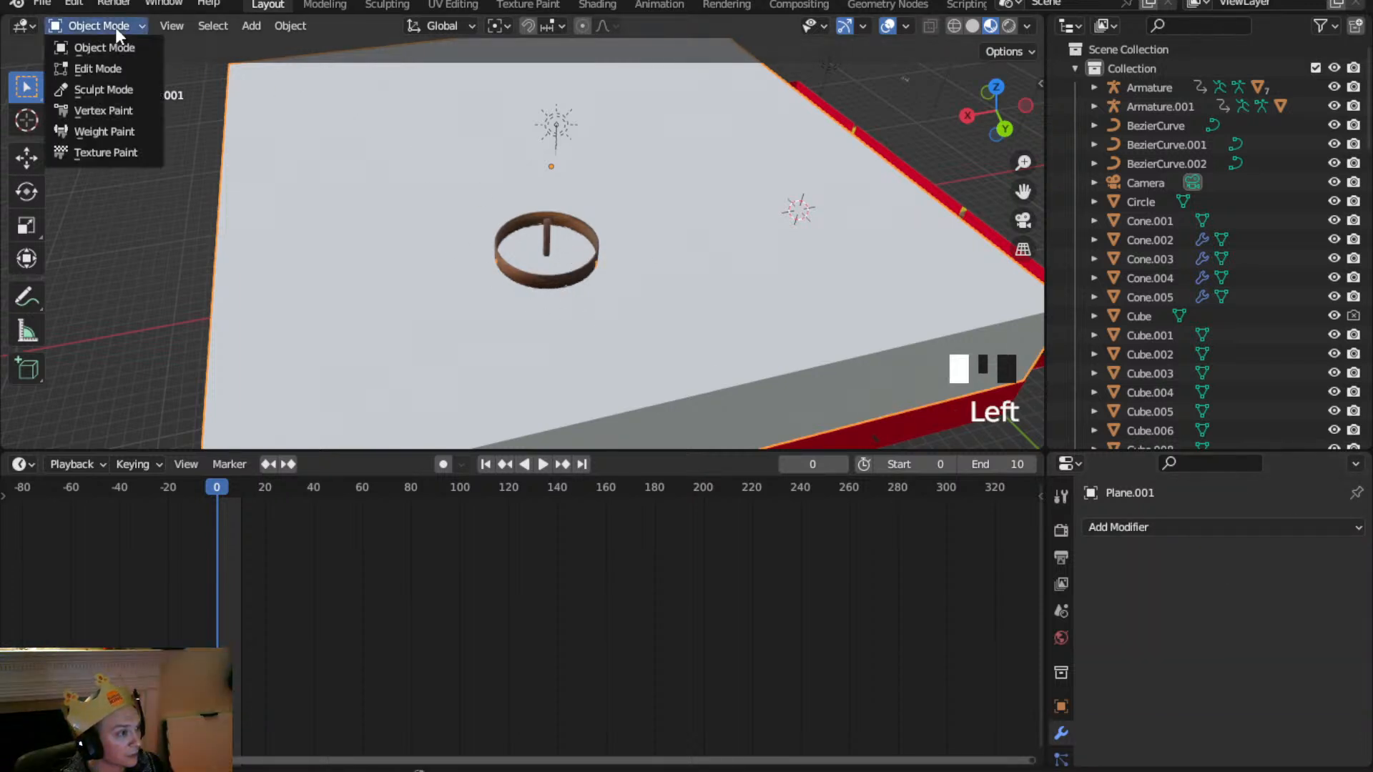
{"action": "left_click", "coordinate": [114, 50]}
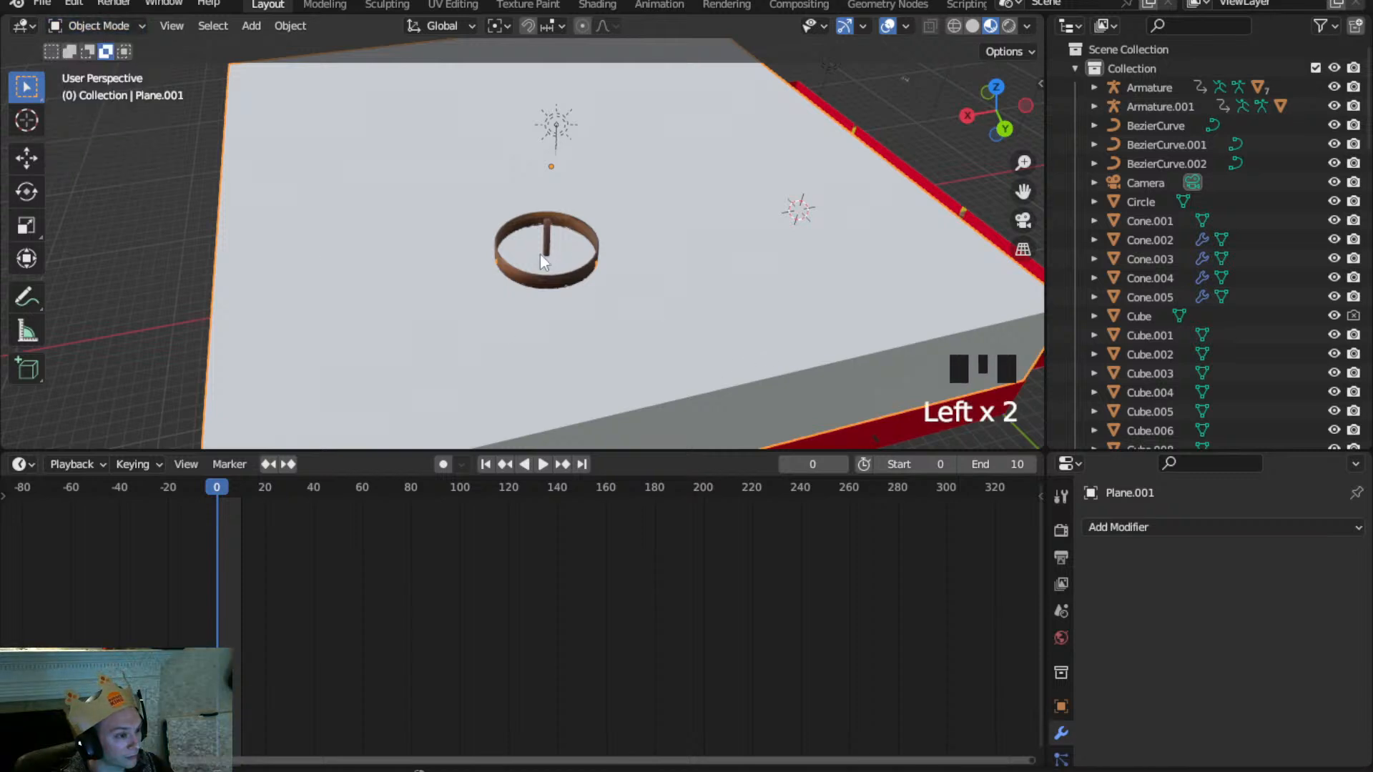
{"action": "scroll", "coordinate": [543, 258], "scroll_direction": "up", "scroll_amount": 2}
{"action": "middle_click_drag", "start_coordinate": [539, 264], "coordinate": [589, 349]}
{"action": "left_click", "coordinate": [616, 319]}
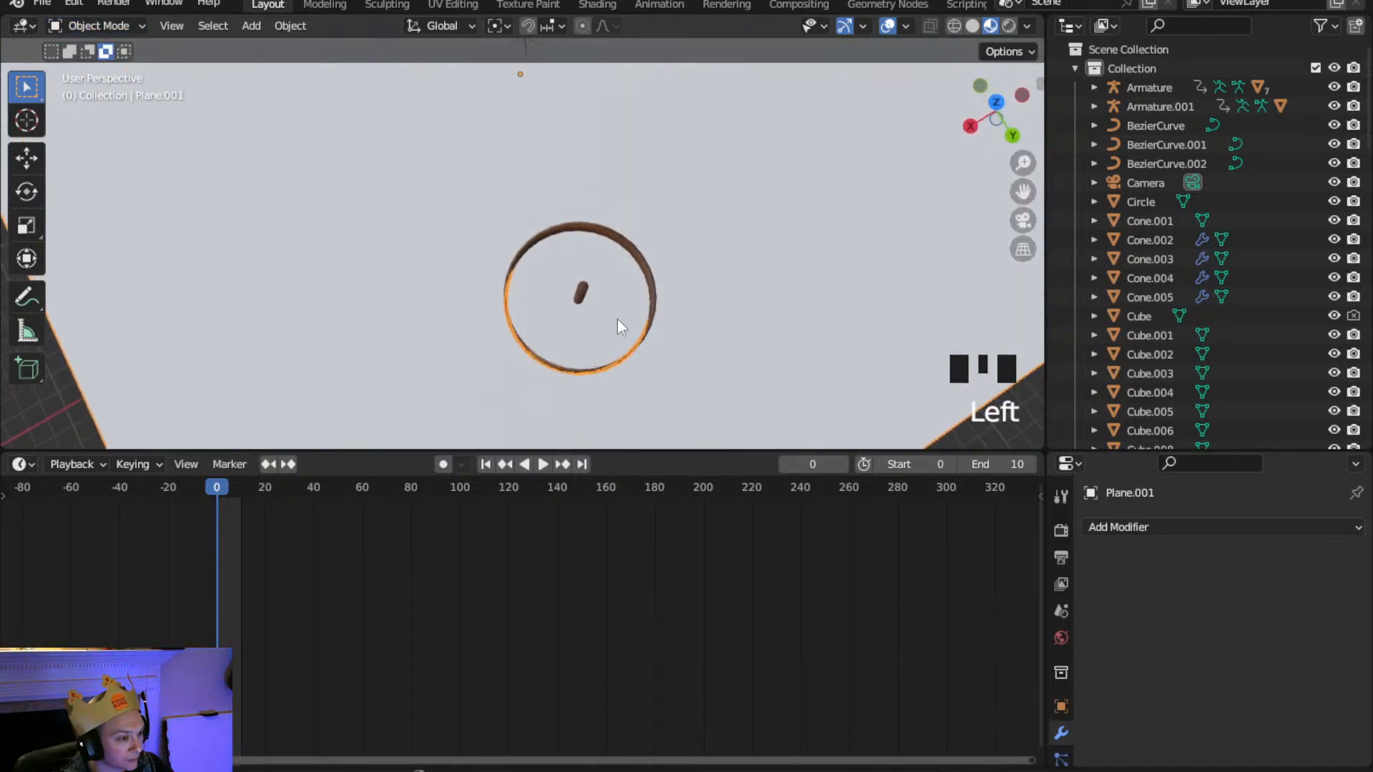
{"action": "left_click", "coordinate": [103, 25]}
{"action": "left_click", "coordinate": [105, 71]}
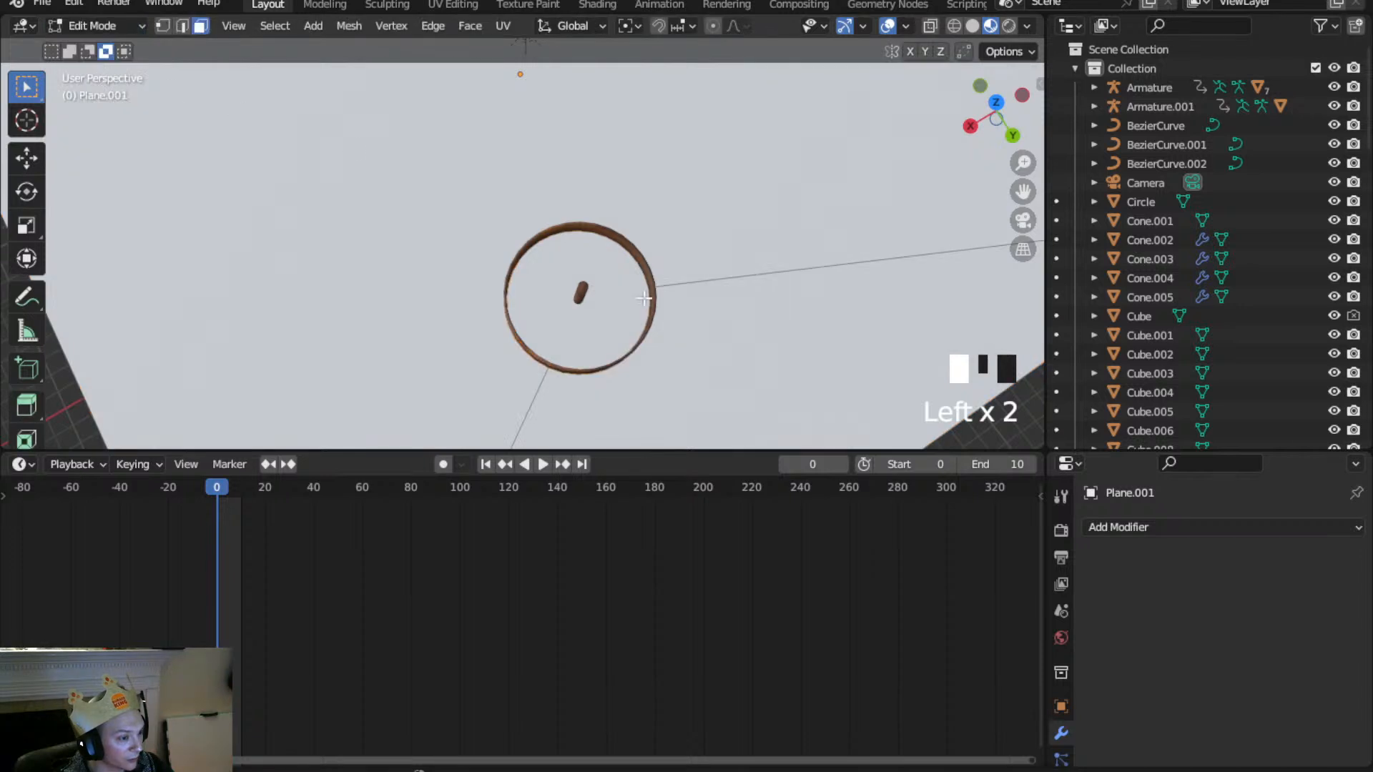
{"action": "left_click", "coordinate": [619, 338]}
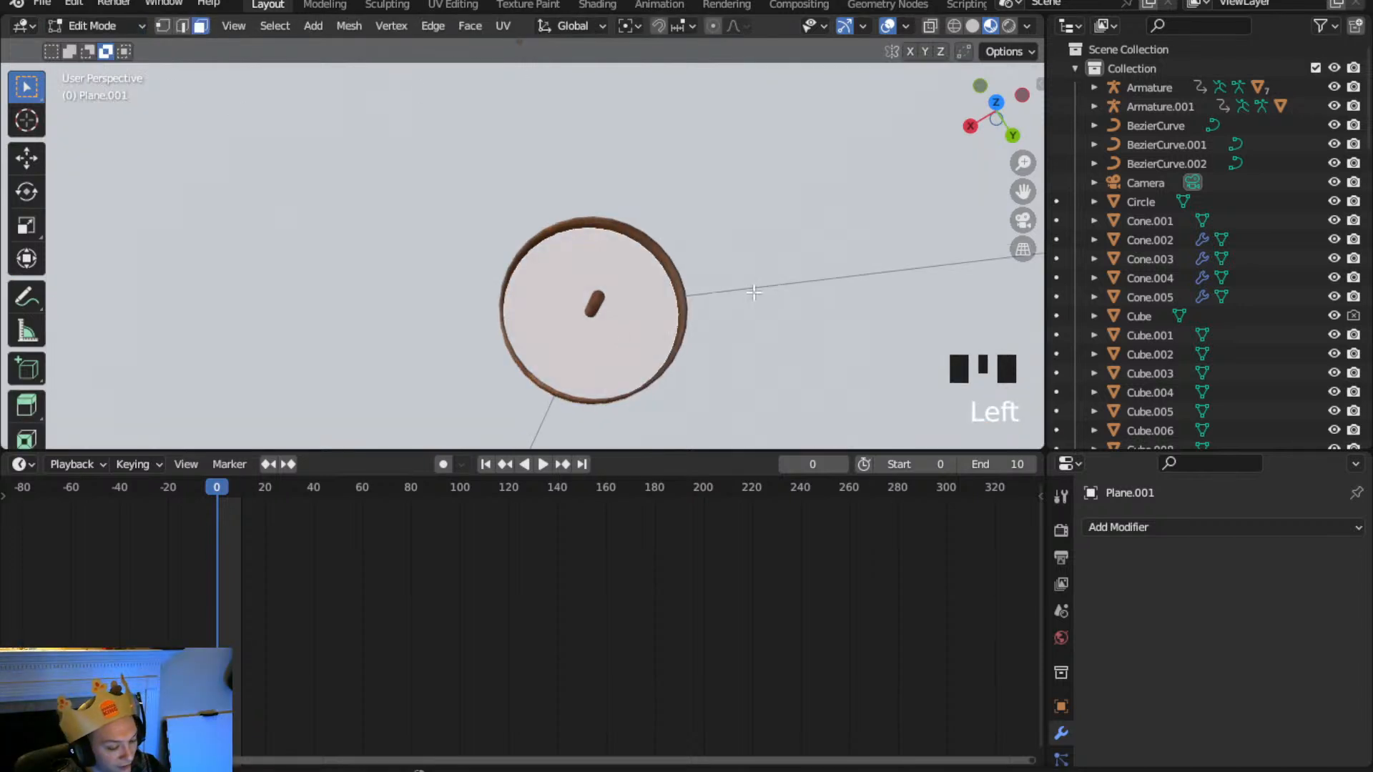
{"action": "key", "text": "Delete"}
{"action": "left_click", "coordinate": [736, 334]}
Delete the remaining ceiling faces inside the fan housing to open the hole through the slab
{"action": "scroll", "coordinate": [640, 306], "scroll_direction": "up", "scroll_amount": 2}
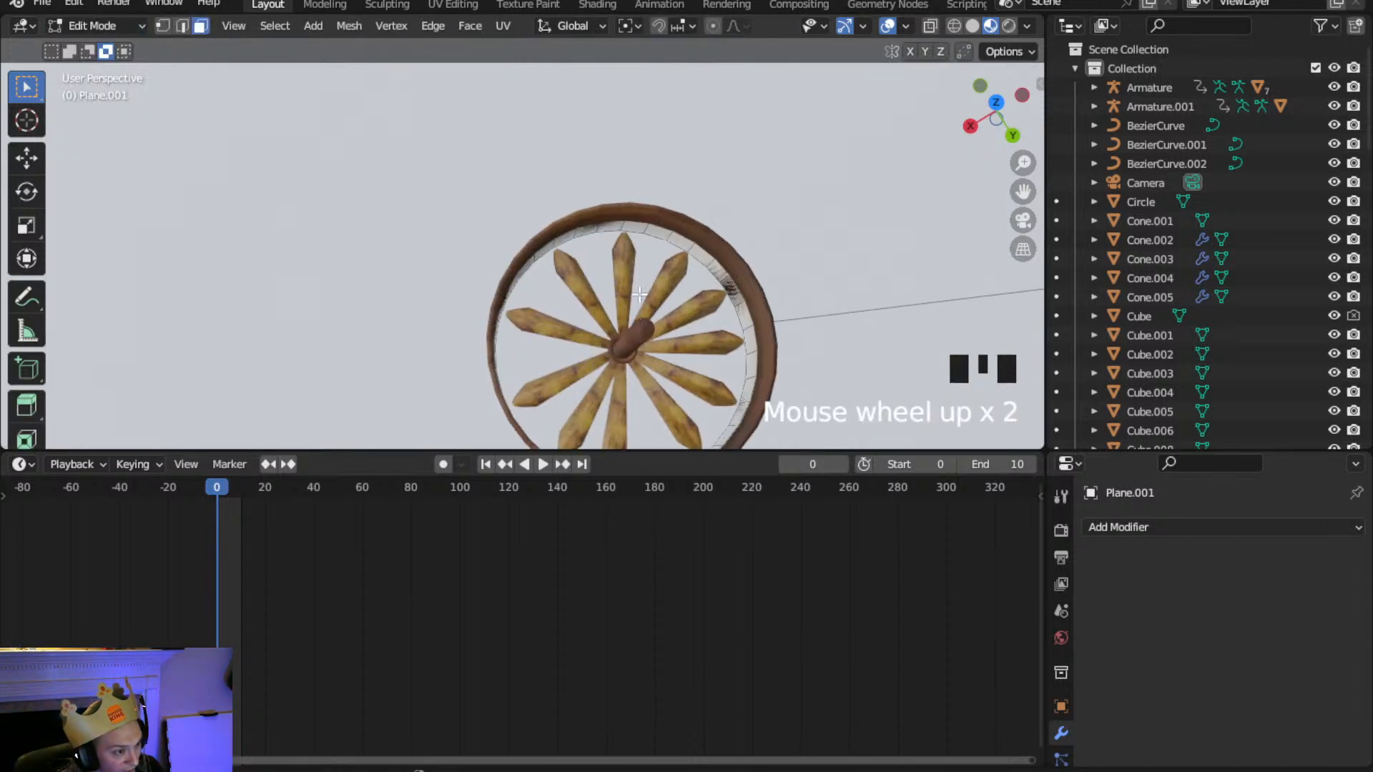
{"action": "left_click", "coordinate": [640, 306]}
{"action": "key", "text": "Delete"}
{"action": "left_click", "coordinate": [670, 267]}
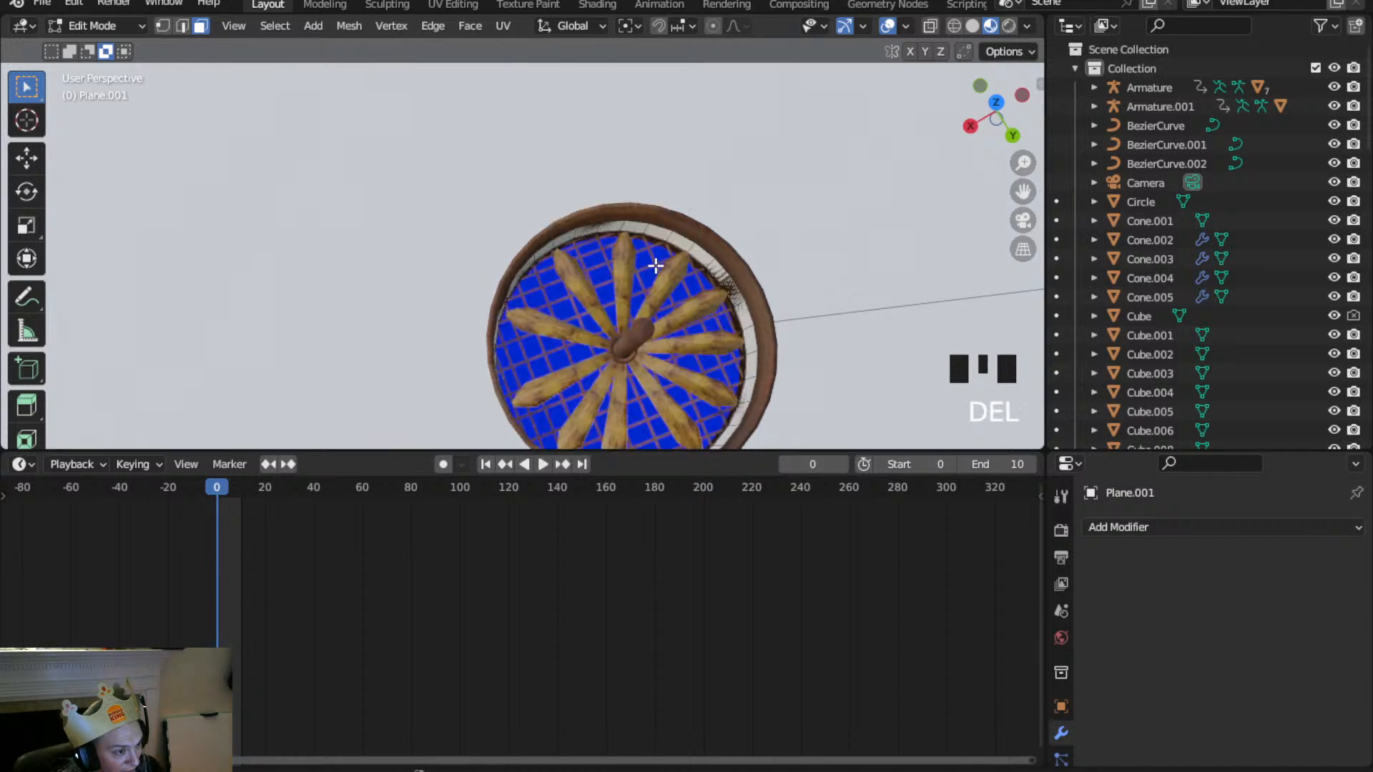
{"action": "key", "text": "Delete"}
{"action": "left_click", "coordinate": [712, 265]}
Examine the opened fan housing, its blades and grille from several angles
{"action": "middle_click_drag", "start_coordinate": [712, 264], "coordinate": [198, 311]}
{"action": "scroll", "coordinate": [300, 328], "scroll_direction": "up", "scroll_amount": 2}
{"action": "scroll", "coordinate": [490, 306], "scroll_direction": "down", "scroll_amount": 4}
{"action": "middle_click_drag", "start_coordinate": [490, 306], "coordinate": [393, 208]}
{"action": "scroll", "coordinate": [472, 296], "scroll_direction": "up", "scroll_amount": 3}
{"action": "middle_click_drag", "start_coordinate": [472, 295], "coordinate": [521, 215]}
{"action": "scroll", "coordinate": [521, 214], "scroll_direction": "up", "scroll_amount": 4}
{"action": "scroll", "coordinate": [459, 154], "scroll_direction": "down", "scroll_amount": 2}
{"action": "middle_click_drag", "start_coordinate": [459, 154], "coordinate": [700, 156]}
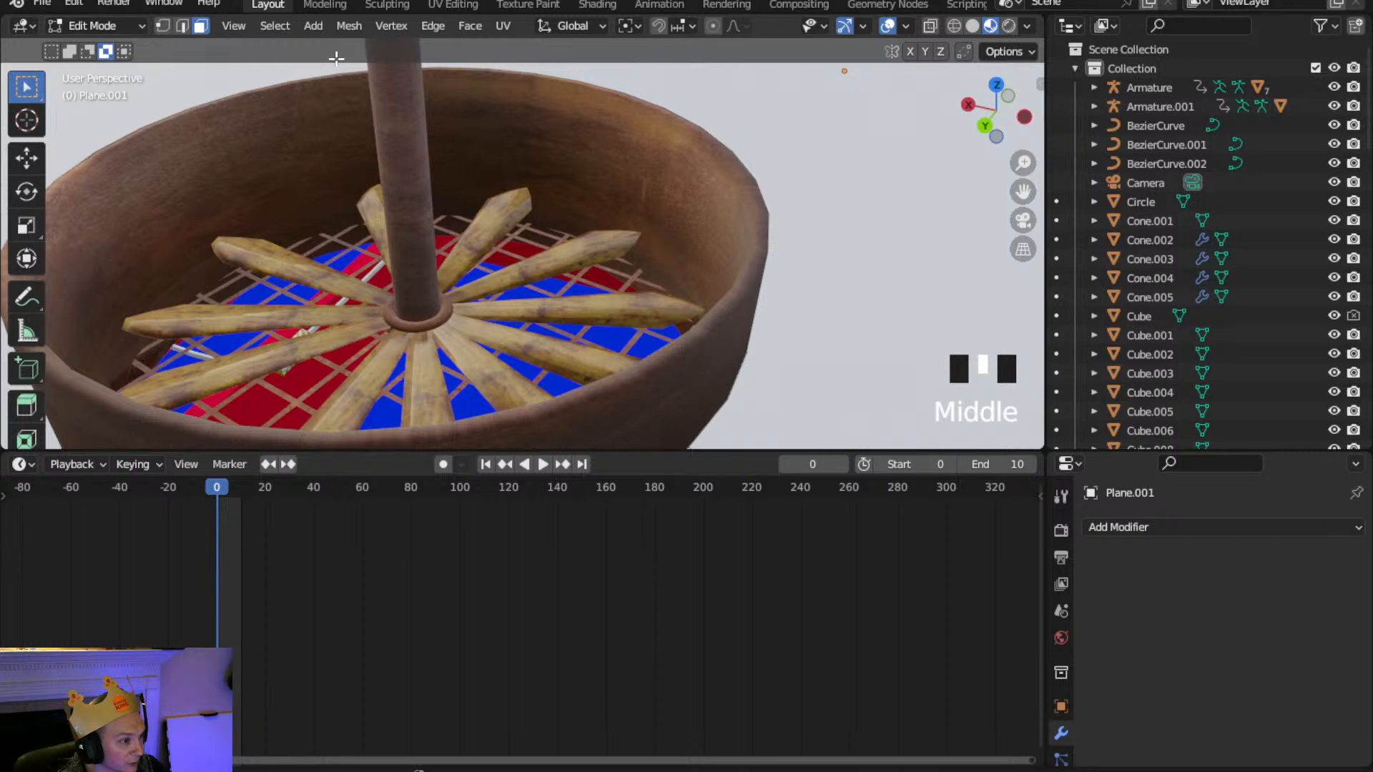
Leave the ceiling slab and enter Edit Mode on the fan's cylindrical housing
{"action": "left_click", "coordinate": [123, 25]}
{"action": "left_click", "coordinate": [124, 52]}
{"action": "left_click", "coordinate": [633, 162]}
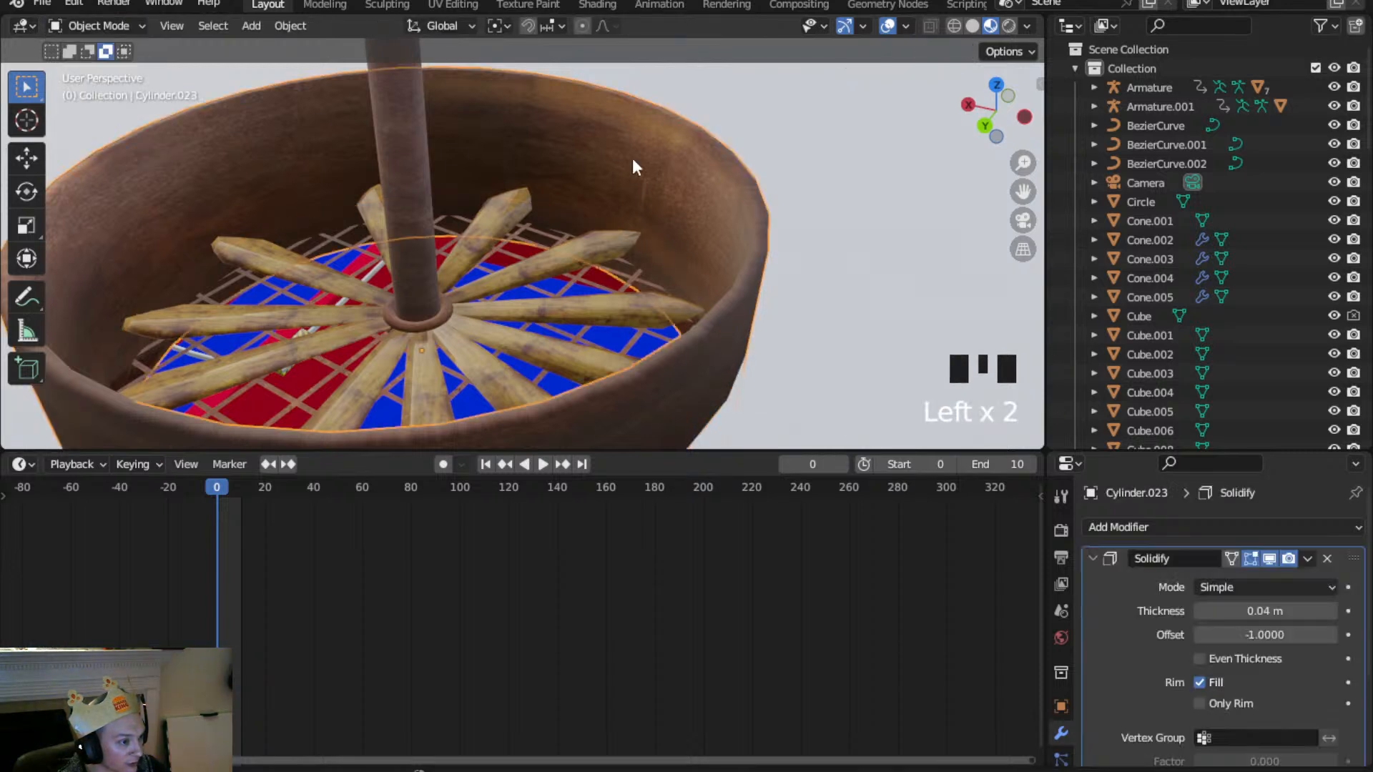
{"action": "left_click", "coordinate": [126, 30]}
{"action": "left_click", "coordinate": [121, 66]}
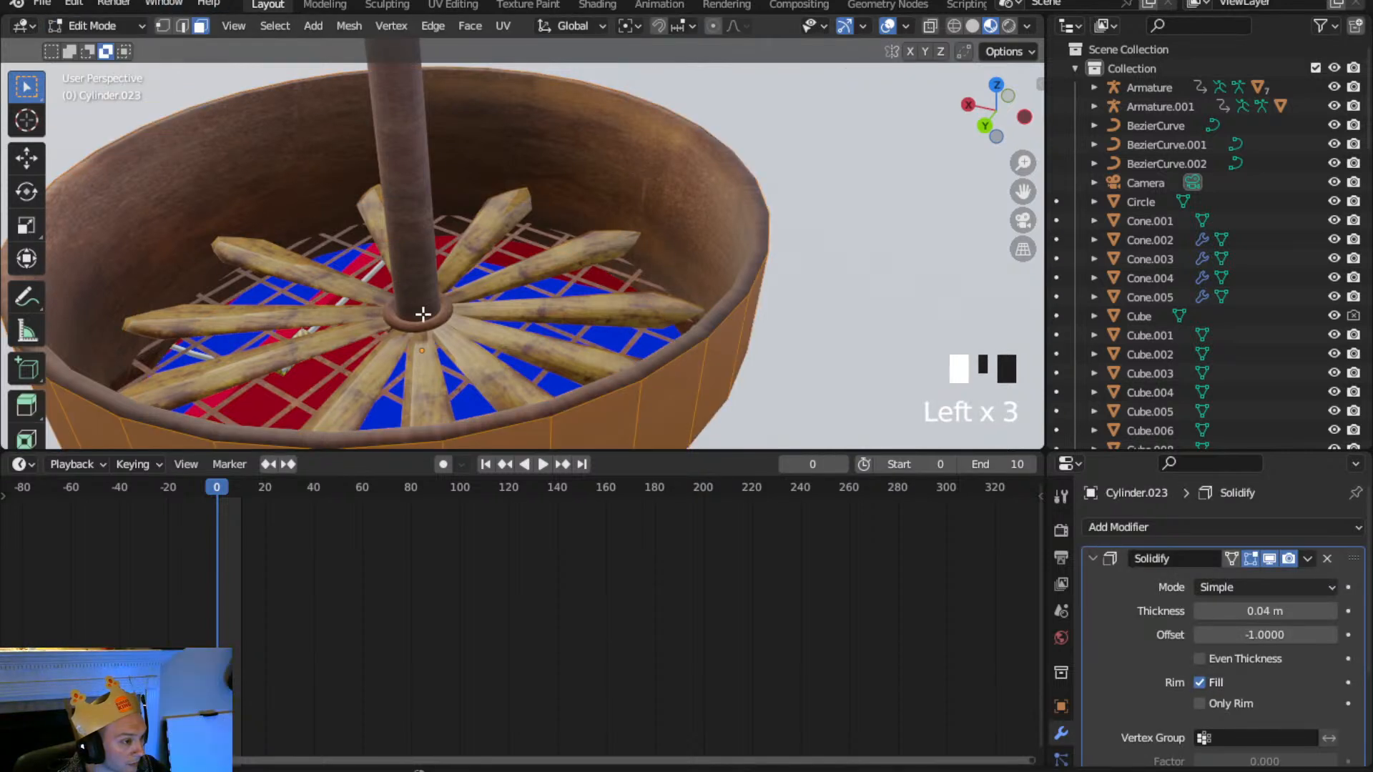
Select the housing's top edge loop in edge mode and raise it about 75.5 m along Z
{"action": "scroll", "coordinate": [475, 340], "scroll_direction": "down", "scroll_amount": 2}
{"action": "left_click", "coordinate": [555, 309]}
{"action": "left_click", "coordinate": [577, 307]}
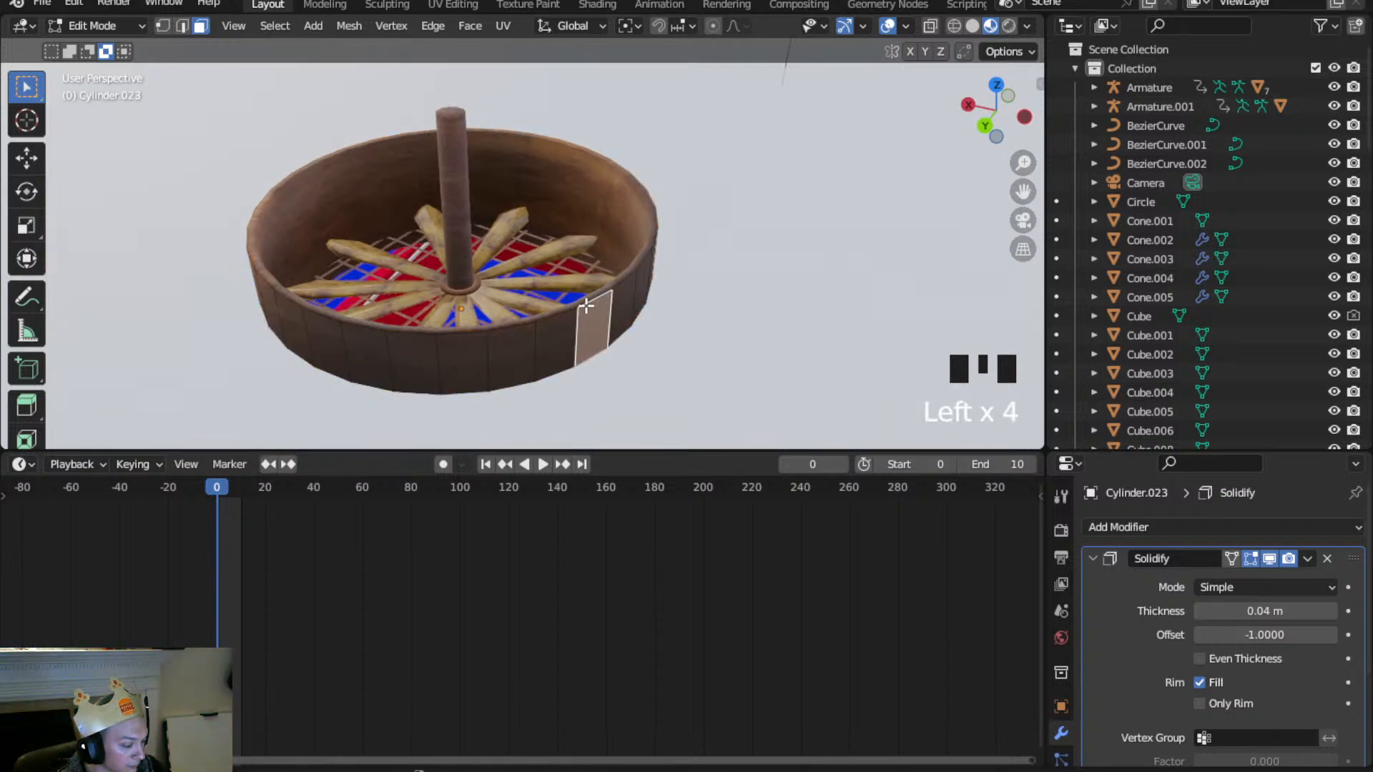
{"action": "left_click", "coordinate": [517, 278], "text": "alt"}
{"action": "left_click", "coordinate": [182, 31]}
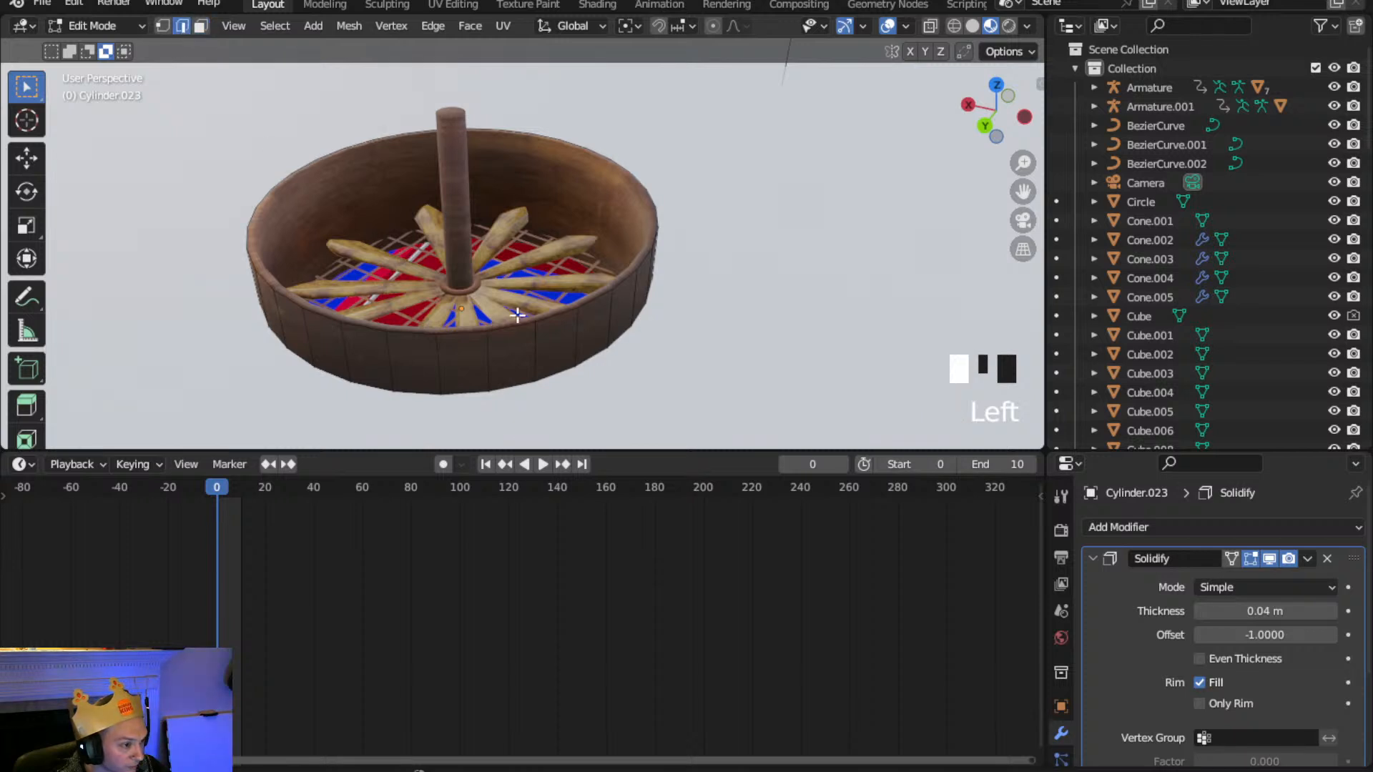
{"action": "left_click", "coordinate": [544, 320], "text": "alt"}
{"action": "scroll", "coordinate": [544, 320], "scroll_direction": "down", "scroll_amount": 2}
{"action": "key", "text": "g"}
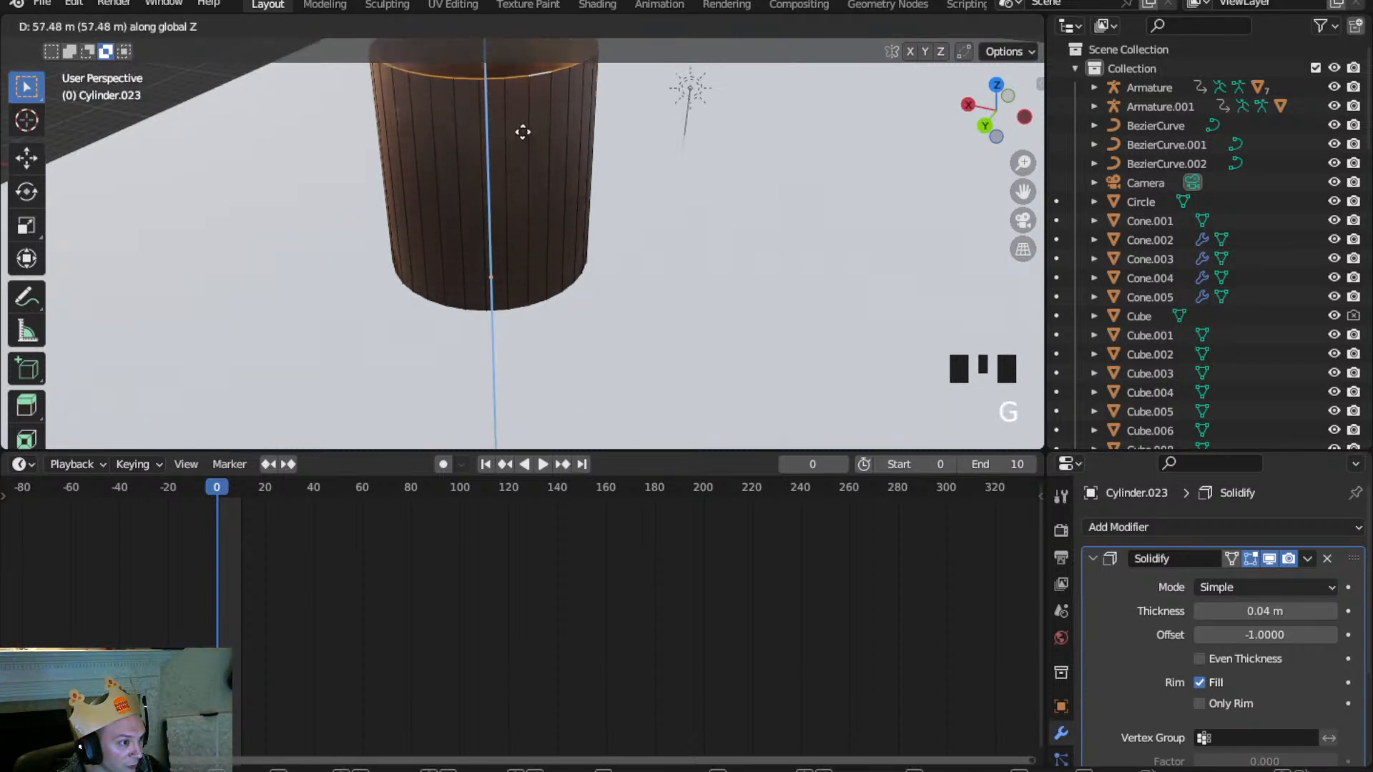
{"action": "left_click", "coordinate": [511, 63]}
Try to bend the housing into a pipe by extruding the top loop, rotating it about 24.6° and extruding it again
{"action": "middle_click_drag", "start_coordinate": [512, 63], "coordinate": [410, 227]}
{"action": "scroll", "coordinate": [411, 227], "scroll_direction": "down", "scroll_amount": 3}
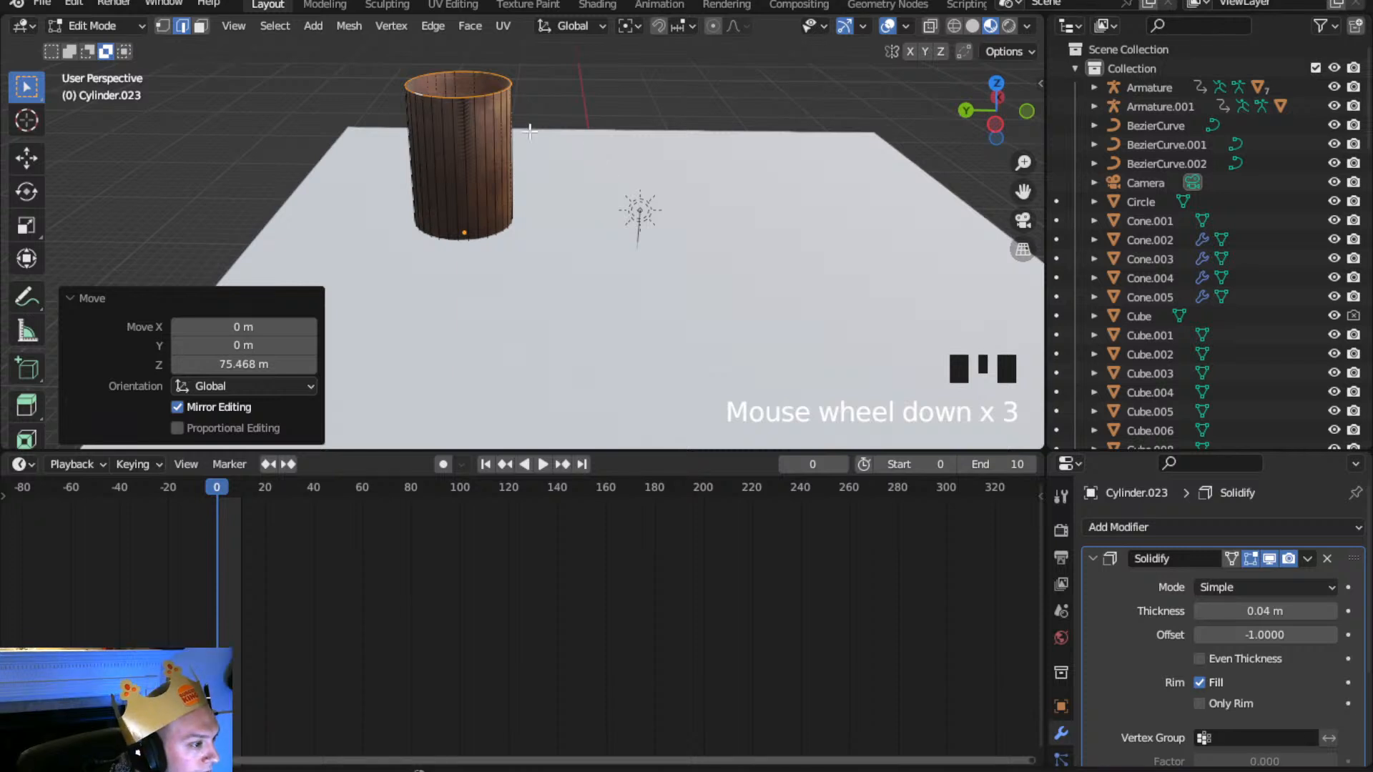
{"action": "key", "text": "e"}
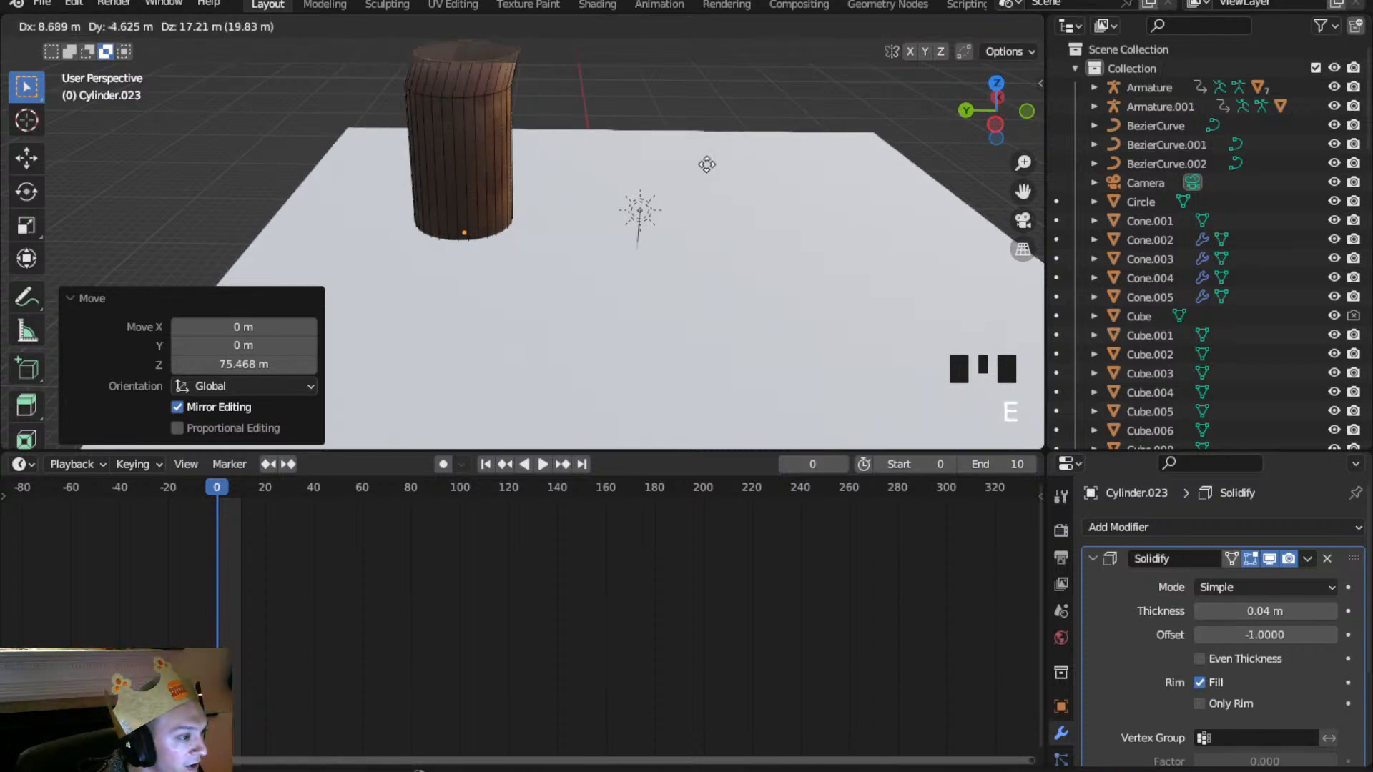
{"action": "left_click", "coordinate": [719, 159]}
{"action": "key", "text": "r"}
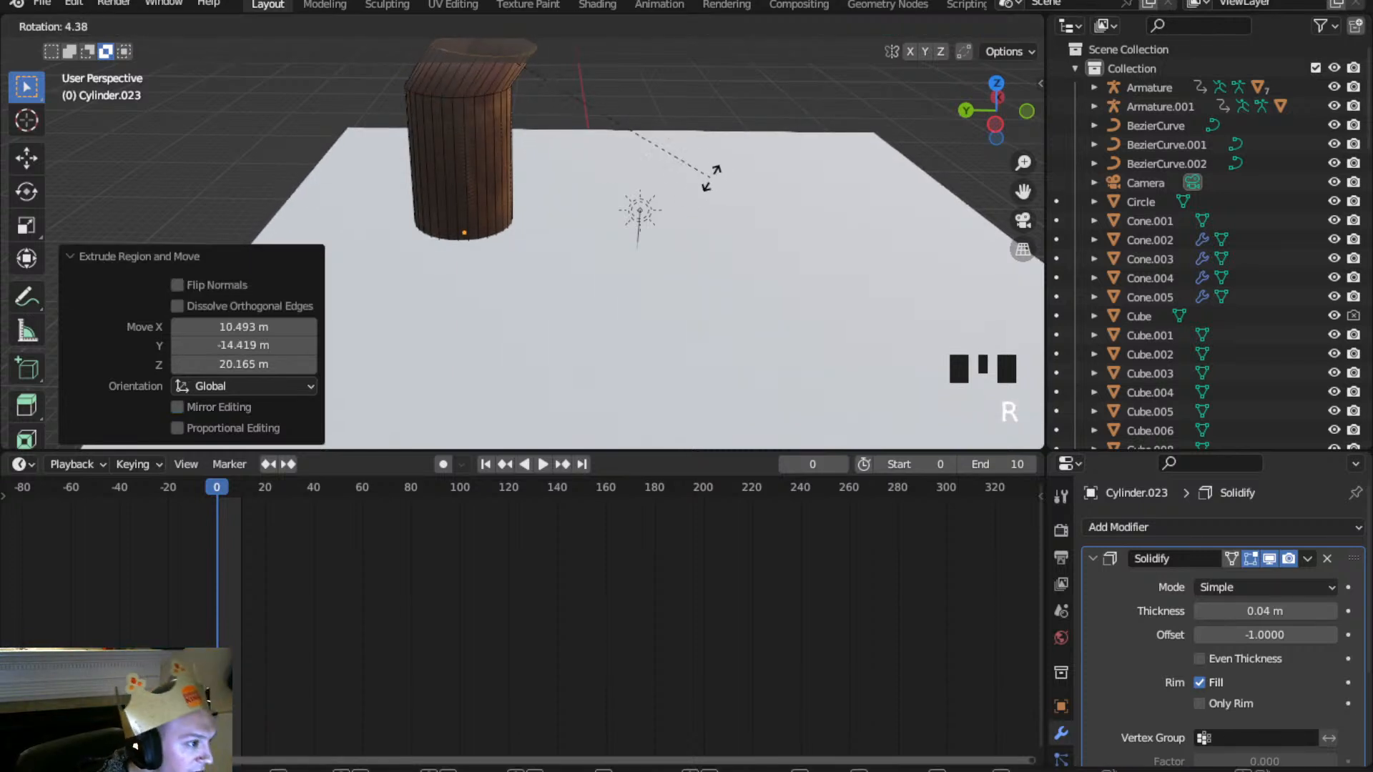
{"action": "left_click", "coordinate": [585, 187]}
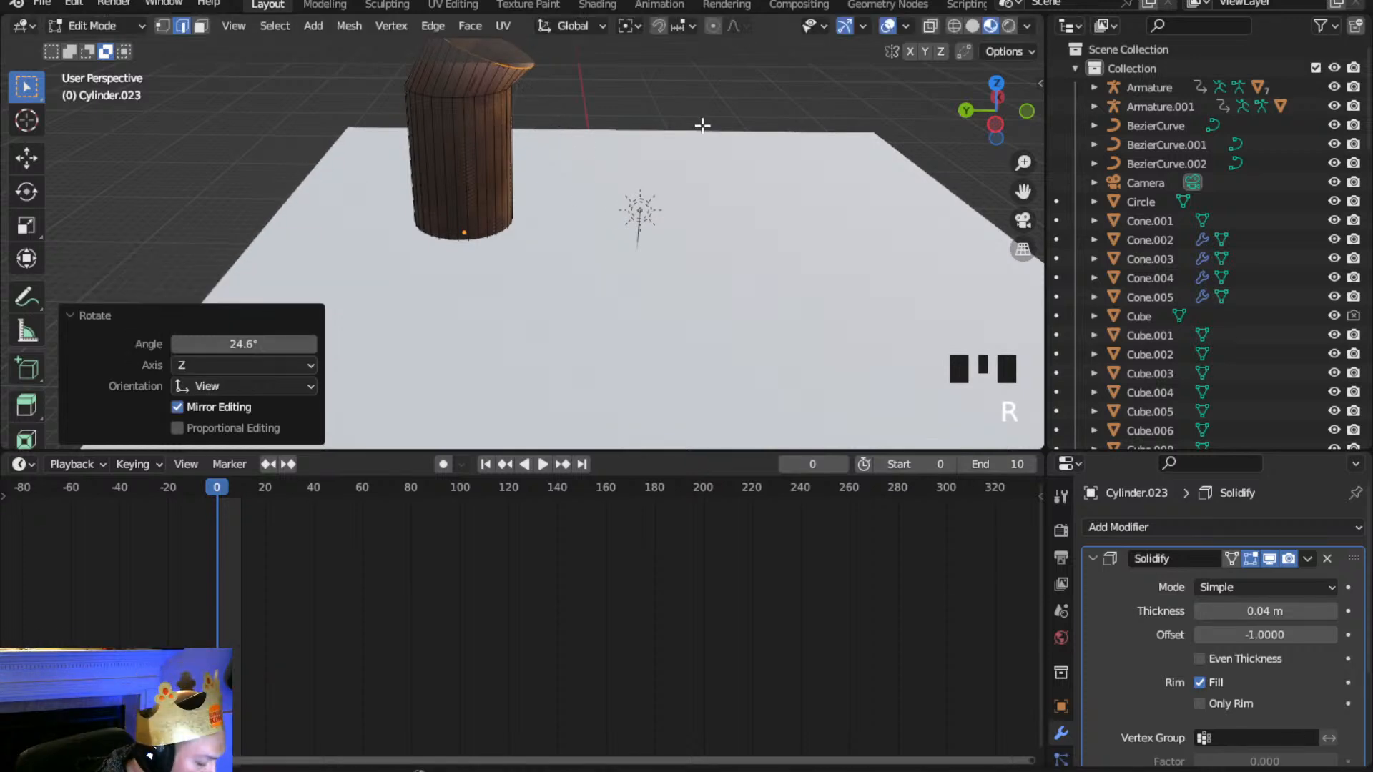
{"action": "key", "text": "e"}
{"action": "left_click", "coordinate": [746, 95]}
{"action": "left_click", "coordinate": [115, 25]}
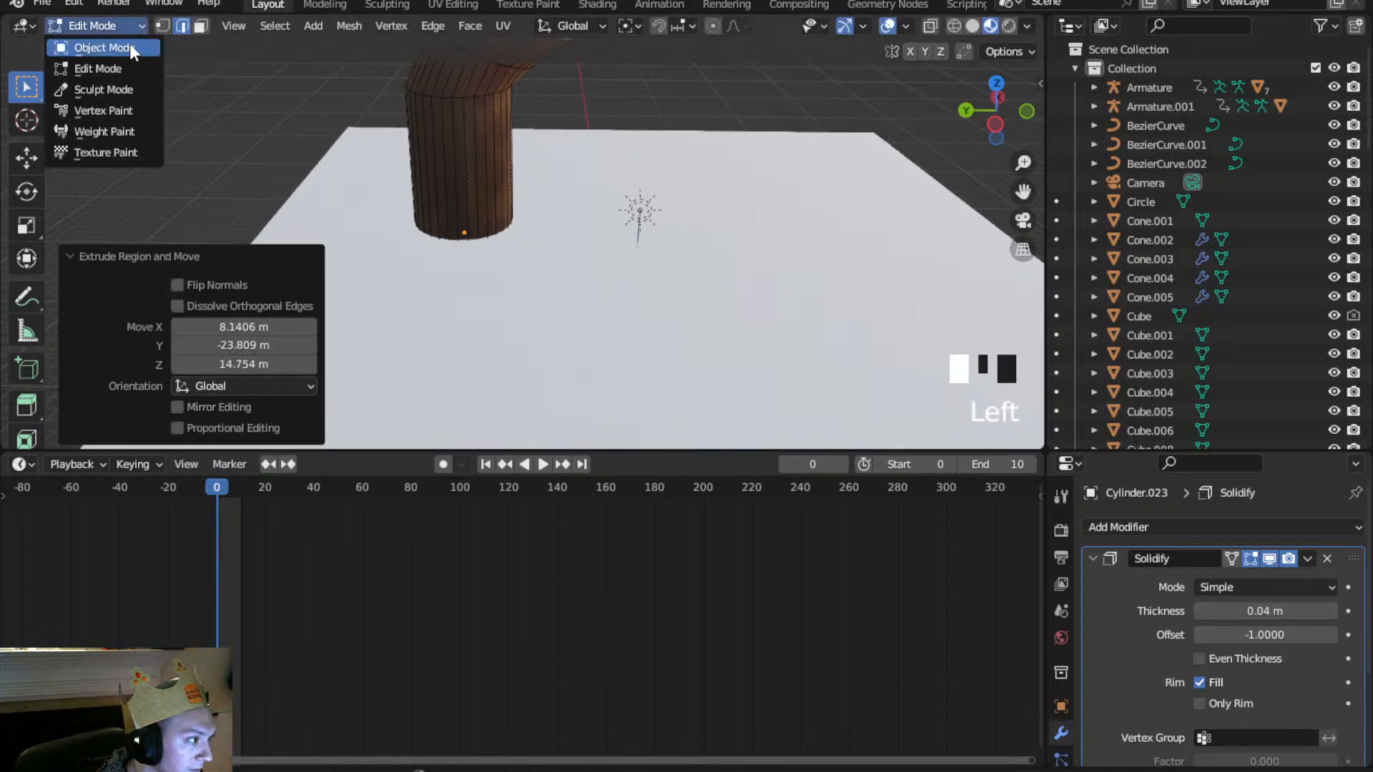
{"action": "left_click", "coordinate": [130, 43]}
Undo the extrusions and rotation that bend the housing's upper end, keeping the straight raised cylinder
{"action": "middle_click_drag", "start_coordinate": [440, 181], "coordinate": [450, 292]}
{"action": "scroll", "coordinate": [484, 133], "scroll_direction": "up", "scroll_amount": 3}
{"action": "scroll", "coordinate": [450, 293], "scroll_direction": "down", "scroll_amount": 1}
{"action": "scroll", "coordinate": [450, 293], "scroll_direction": "down", "scroll_amount": 4}
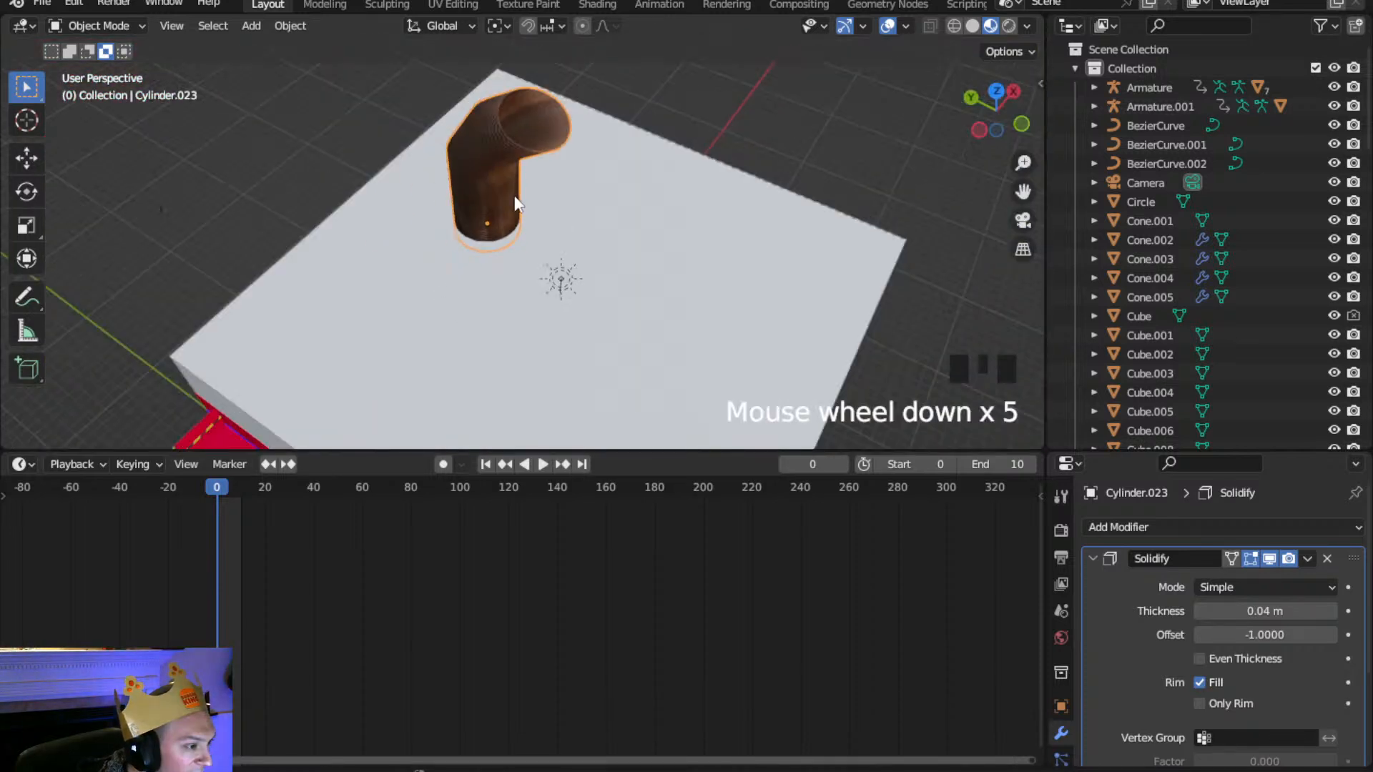
{"action": "key", "text": "ctrl+z"}
{"action": "key", "text": "ctrl+z"}
{"action": "key", "text": "ctrl+z"}
{"action": "key", "text": "ctrl+z"}
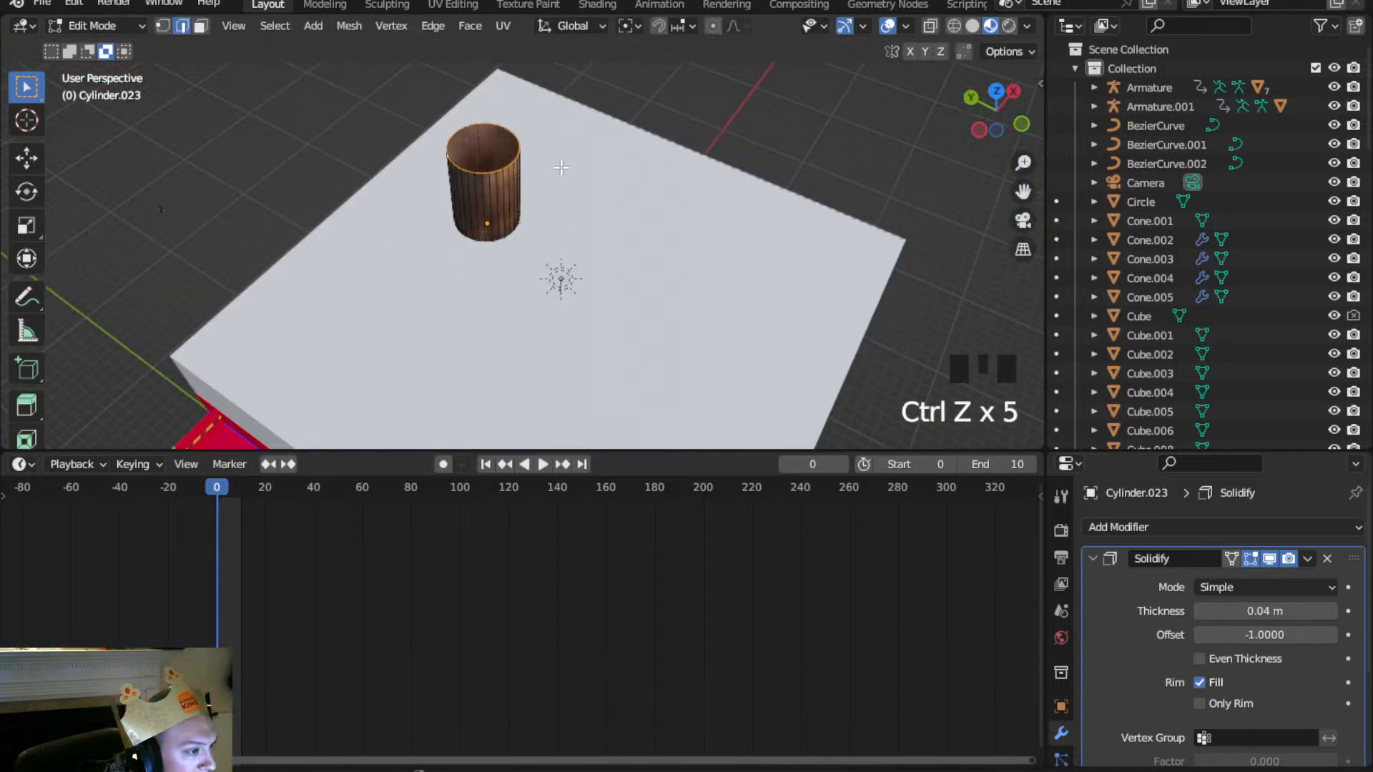
Return the fan housing to Object Mode and save the file
{"action": "left_click", "coordinate": [93, 26]}
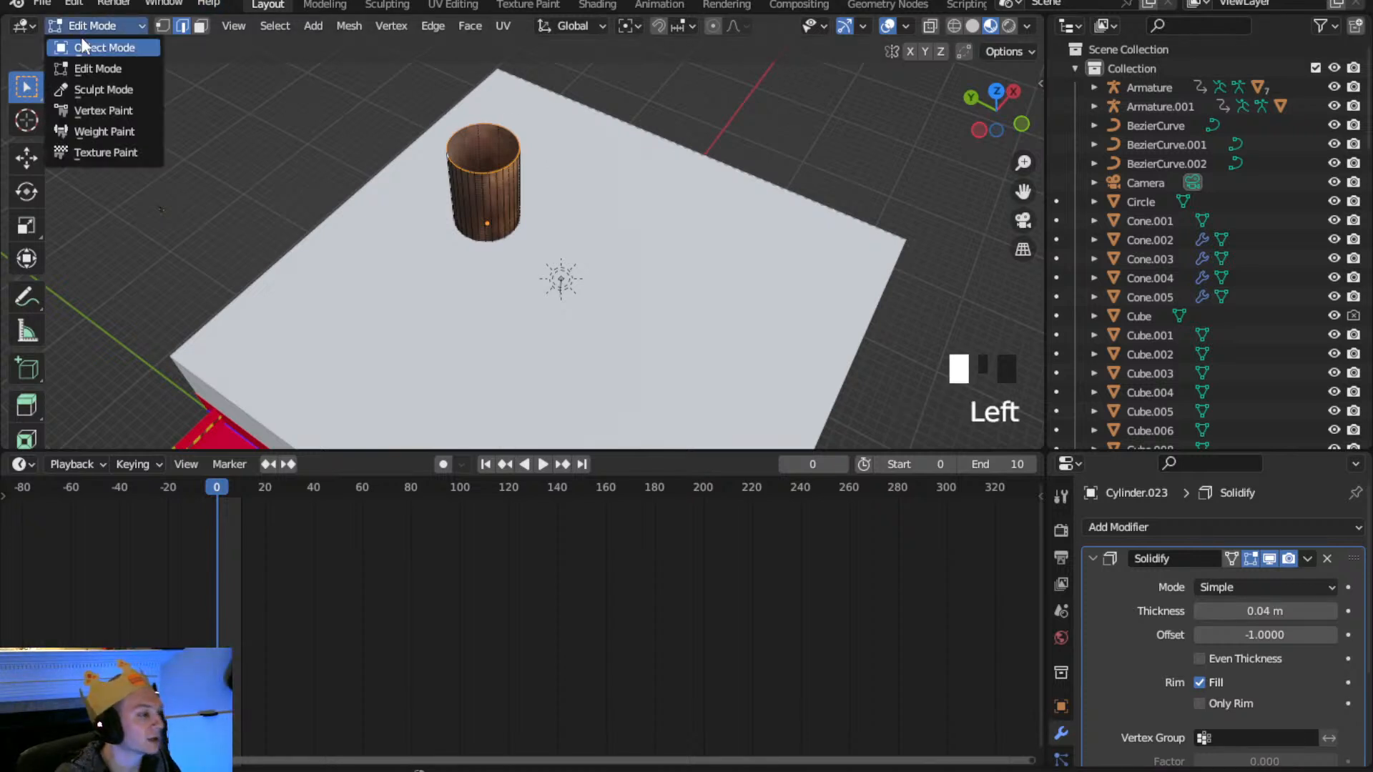
{"action": "left_click", "coordinate": [84, 43]}
{"action": "scroll", "coordinate": [526, 160], "scroll_direction": "up", "scroll_amount": 2}
{"action": "middle_click_drag", "start_coordinate": [526, 161], "coordinate": [492, 107]}
{"action": "key", "text": "ctrl+s"}
Lower the fan housing slightly along Z so it hangs further below the ceiling
{"action": "scroll", "coordinate": [521, 261], "scroll_direction": "up", "scroll_amount": 2}
{"action": "middle_click_drag", "start_coordinate": [521, 261], "coordinate": [833, 298]}
{"action": "scroll", "coordinate": [478, 204], "scroll_direction": "up", "scroll_amount": 4}
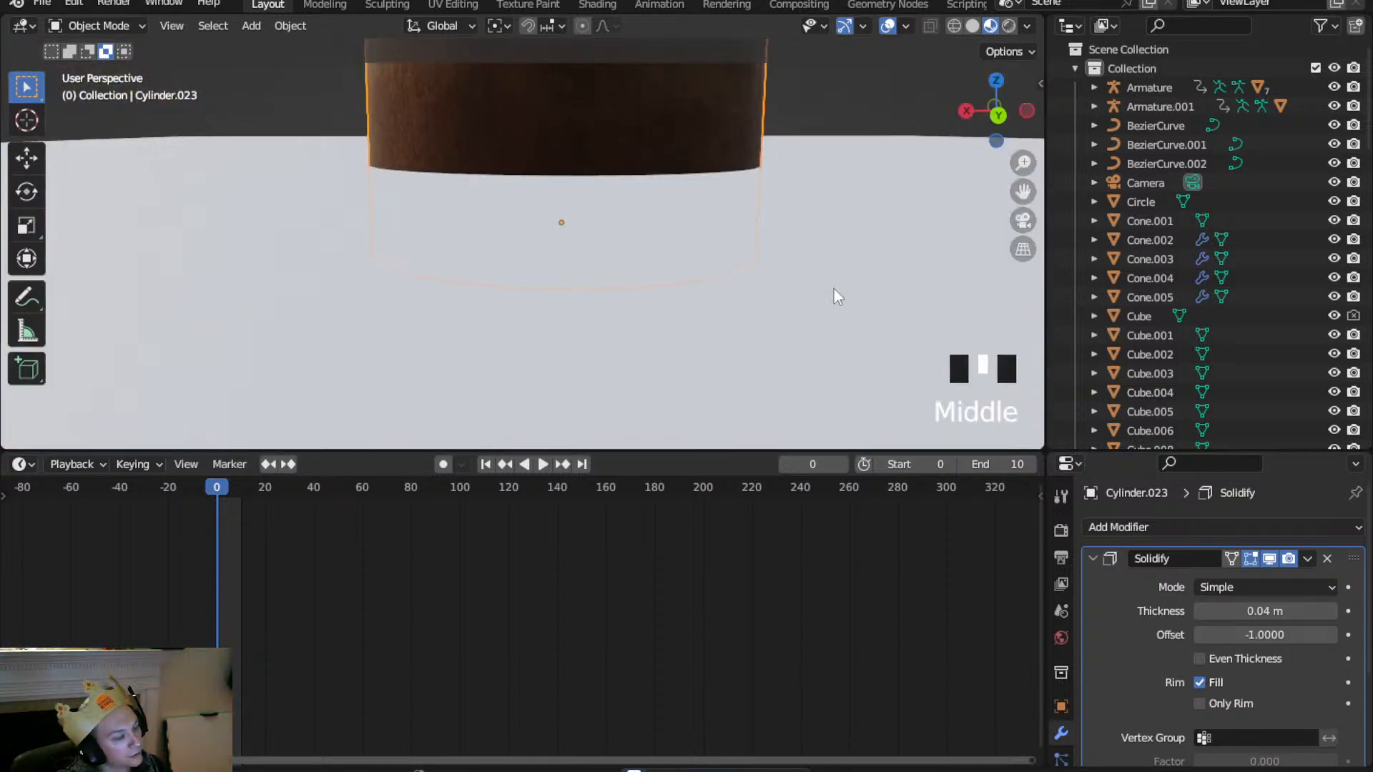
{"action": "scroll", "coordinate": [703, 279], "scroll_direction": "up", "scroll_amount": 3}
{"action": "middle_click_drag", "start_coordinate": [699, 273], "coordinate": [559, 247]}
{"action": "scroll", "coordinate": [551, 243], "scroll_direction": "down", "scroll_amount": 2}
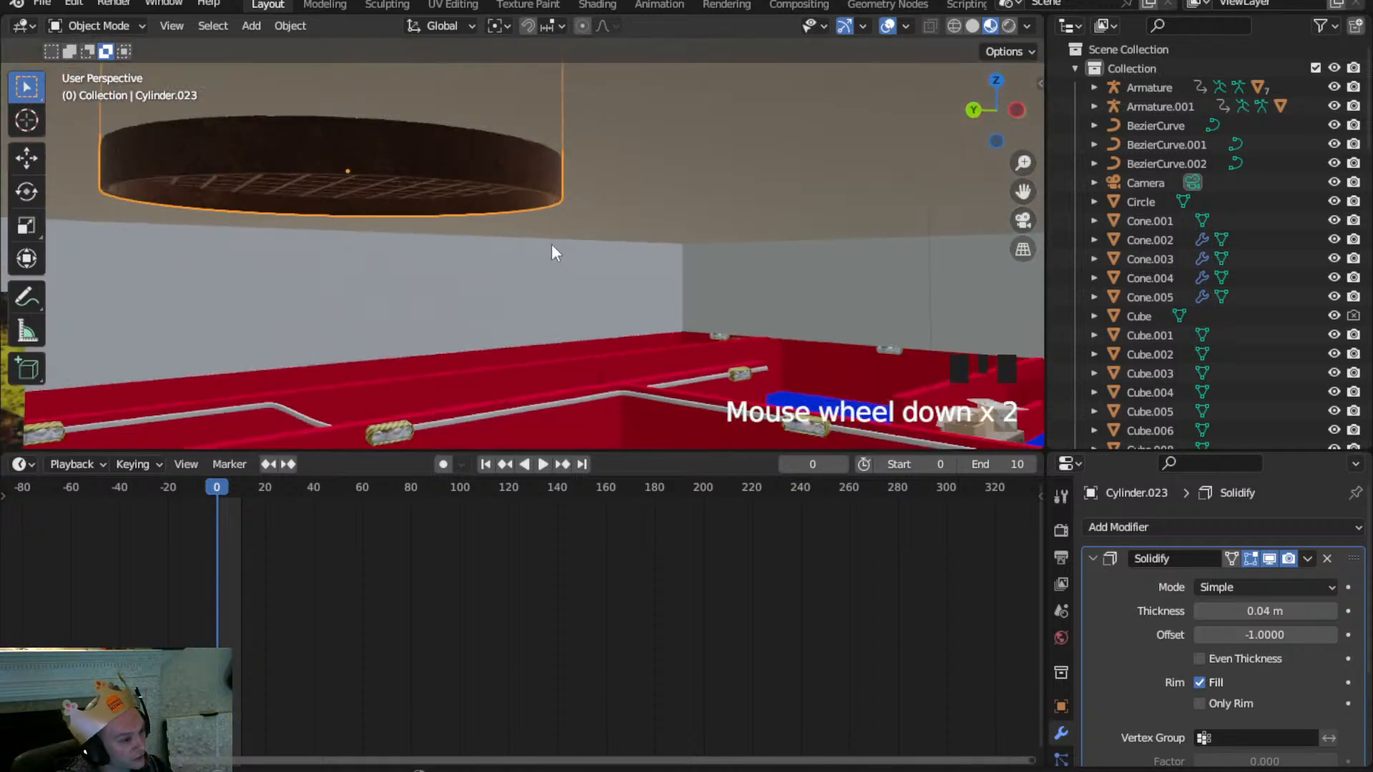
{"action": "scroll", "coordinate": [547, 243], "scroll_direction": "down", "scroll_amount": 3}
{"action": "scroll", "coordinate": [445, 234], "scroll_direction": "up", "scroll_amount": 1}
{"action": "scroll", "coordinate": [440, 234], "scroll_direction": "up", "scroll_amount": 1}
{"action": "key", "text": "g"}
{"action": "key", "text": "z"}
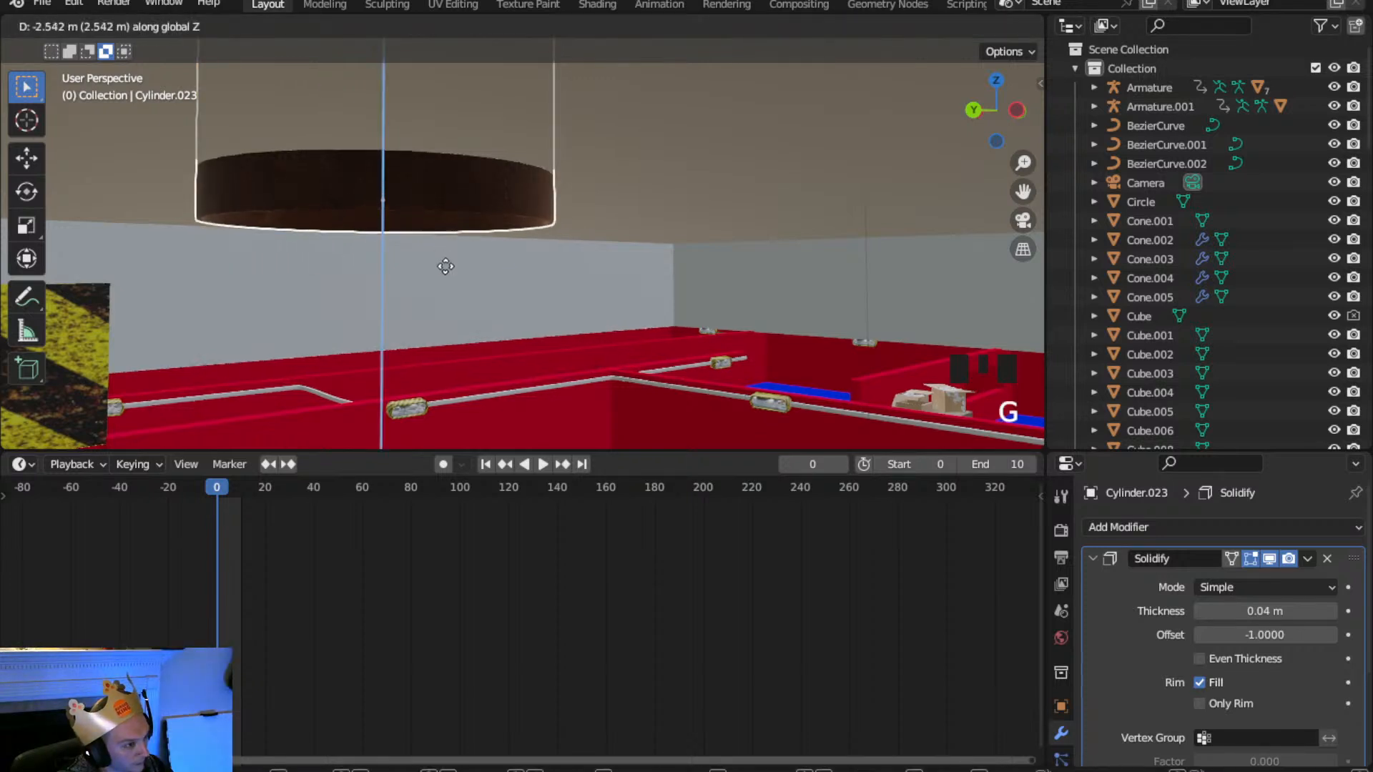
{"action": "left_click", "coordinate": [456, 330]}
Select the overhead fan's grille, blades and hub together and lower them about 14.7 m along Z inside the housing
{"action": "scroll", "coordinate": [472, 206], "scroll_direction": "up", "scroll_amount": 3}
{"action": "middle_click_drag", "start_coordinate": [471, 206], "coordinate": [316, 159]}
{"action": "left_click", "coordinate": [315, 159]}
{"action": "left_click", "coordinate": [306, 156]}
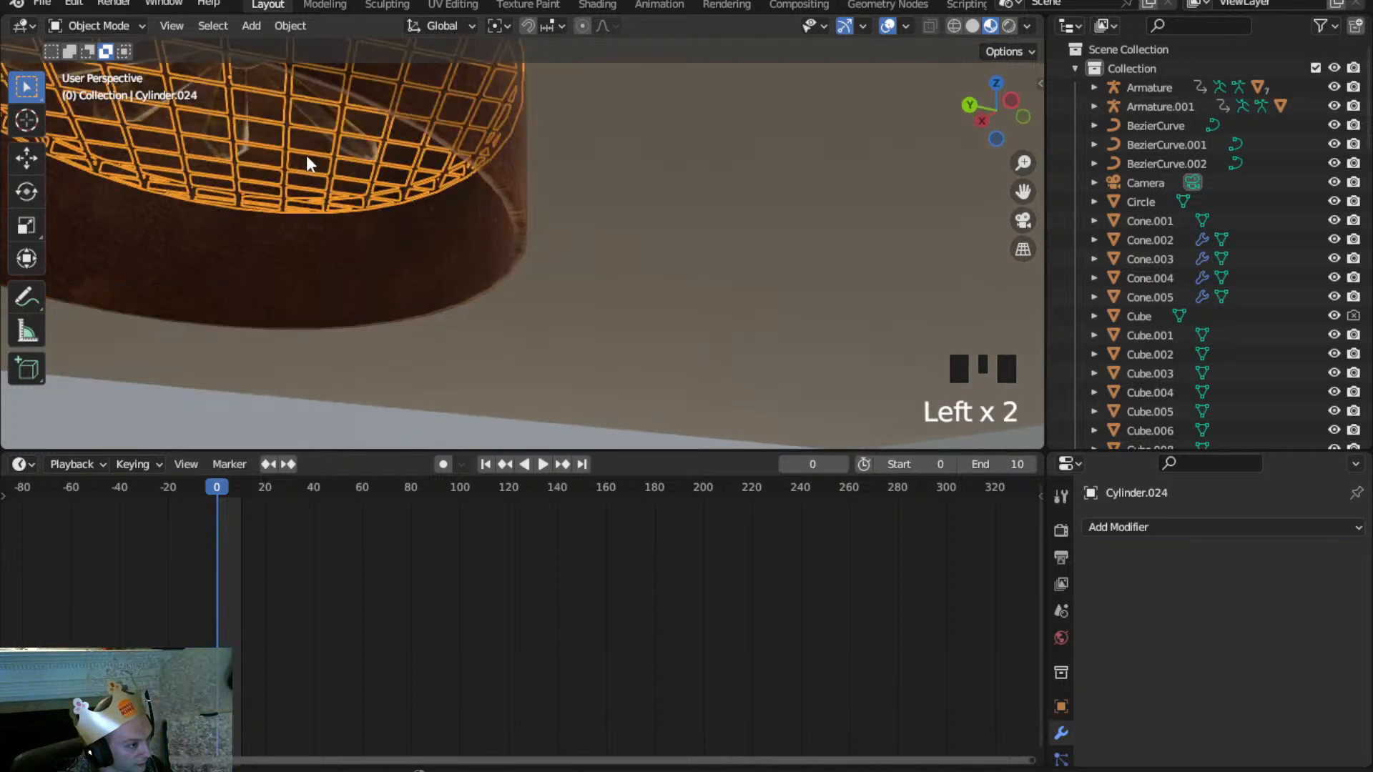
{"action": "middle_click_drag", "start_coordinate": [237, 131], "coordinate": [474, 138], "text": "shift"}
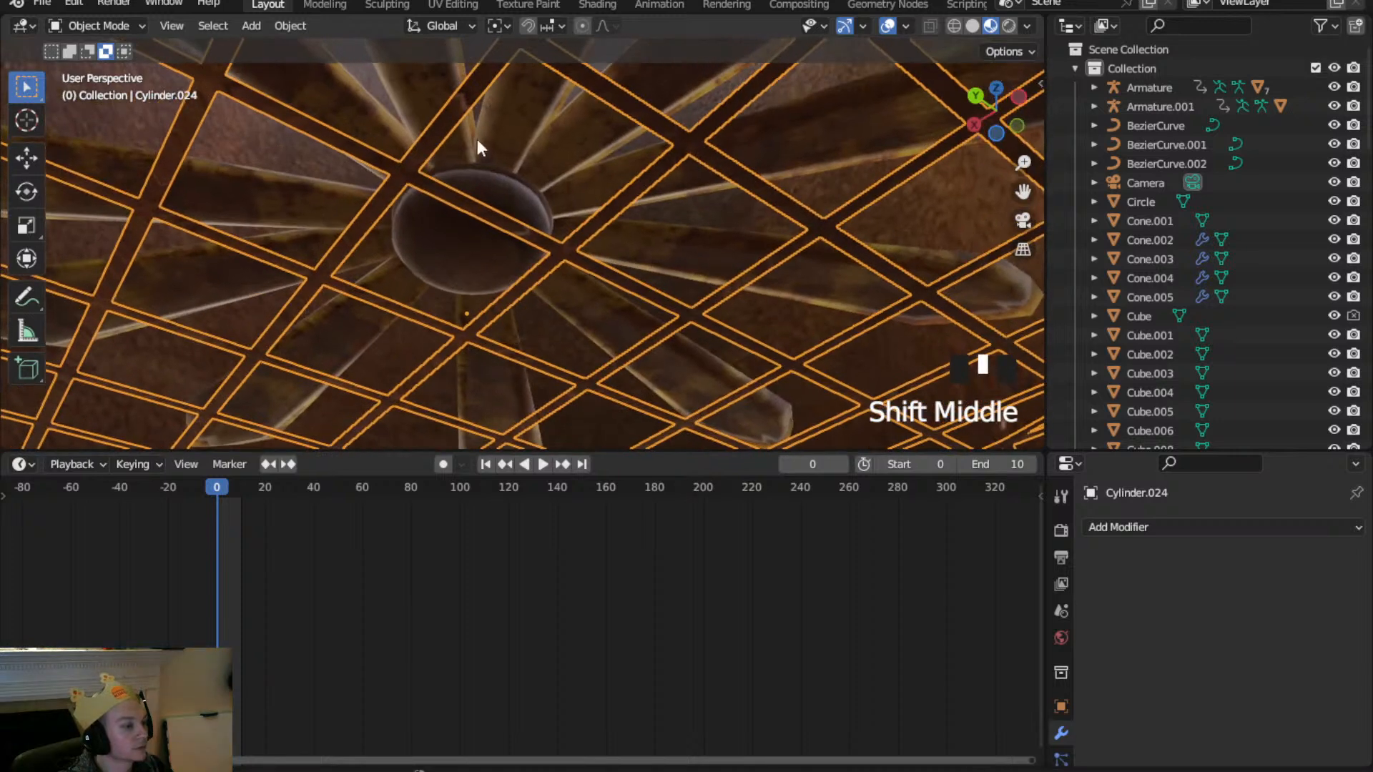
{"action": "left_click", "coordinate": [500, 142], "text": "shift"}
{"action": "left_click", "coordinate": [529, 193], "text": "shift"}
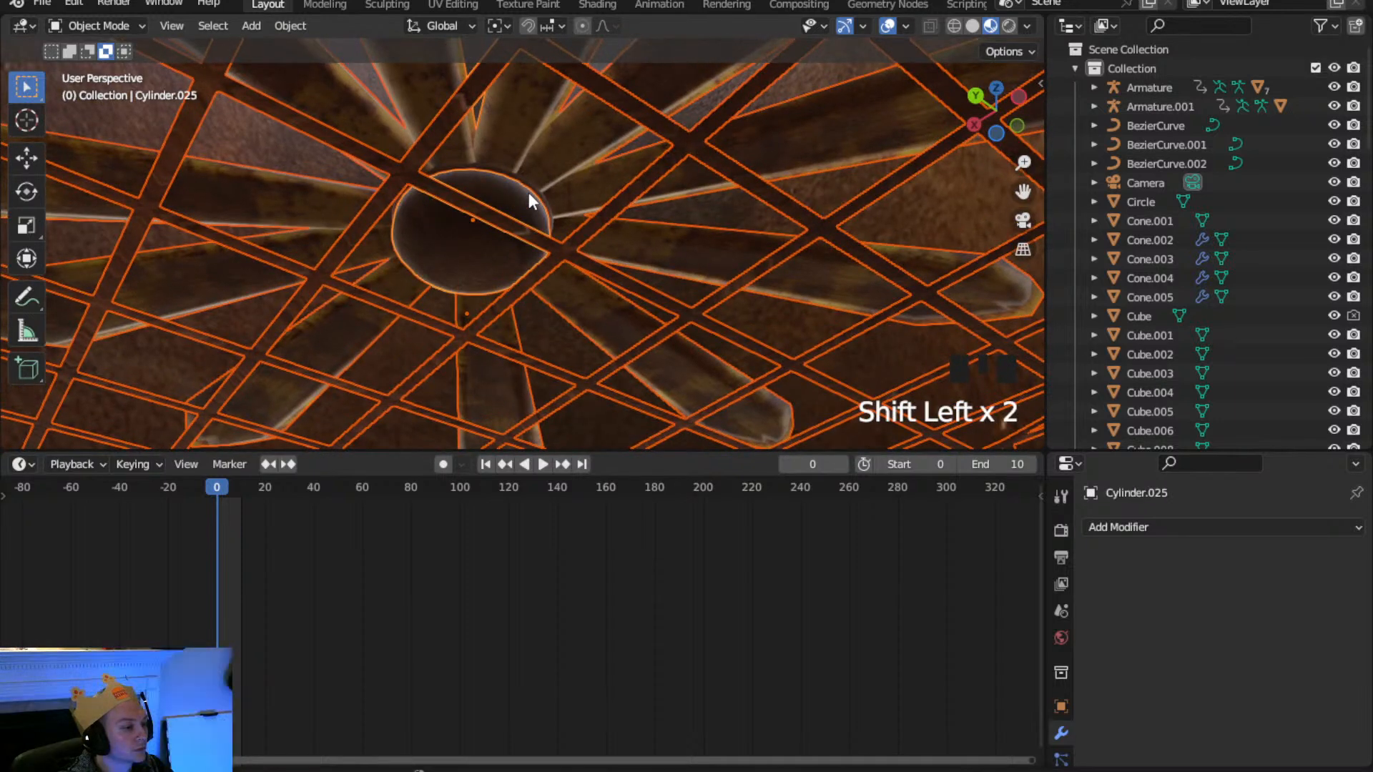
{"action": "scroll", "coordinate": [529, 193], "scroll_direction": "down", "scroll_amount": 5}
{"action": "key", "text": "g"}
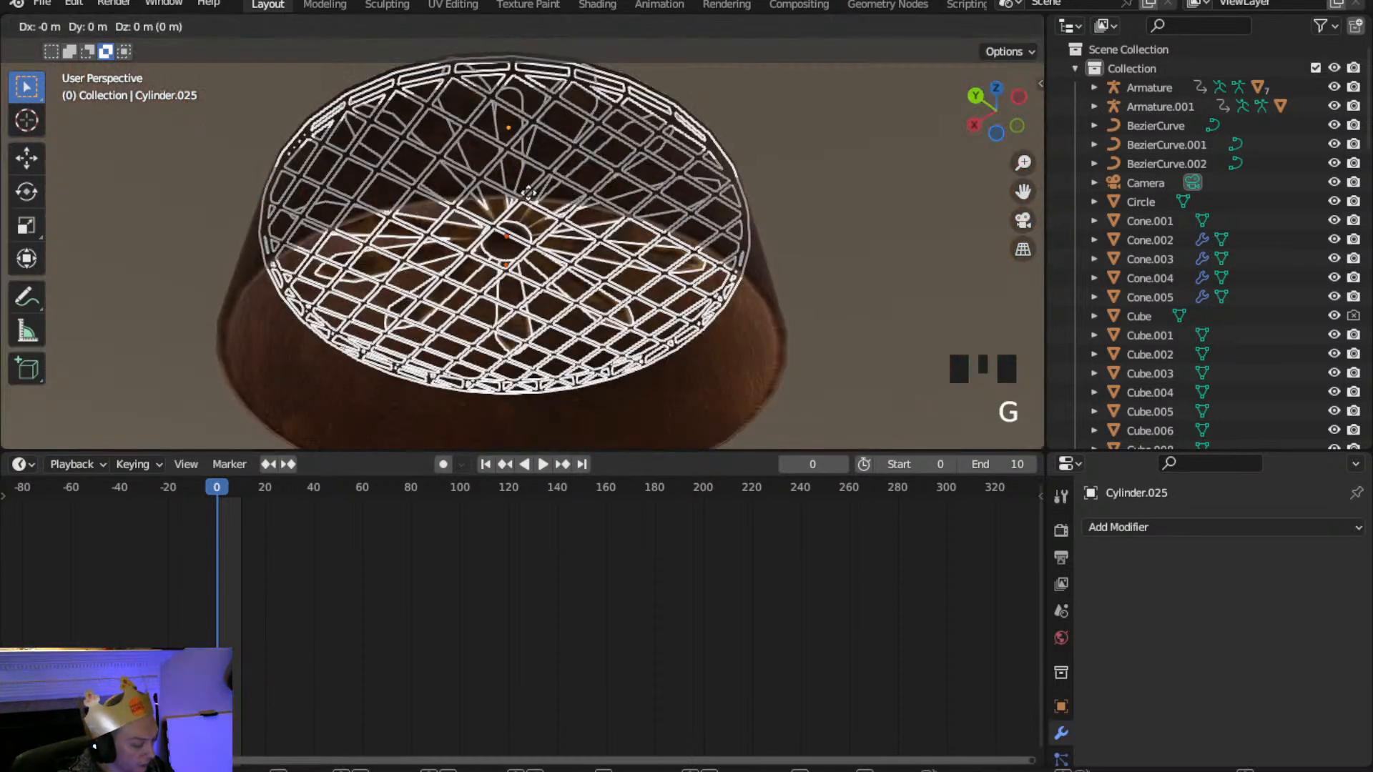
{"action": "key", "text": "z"}
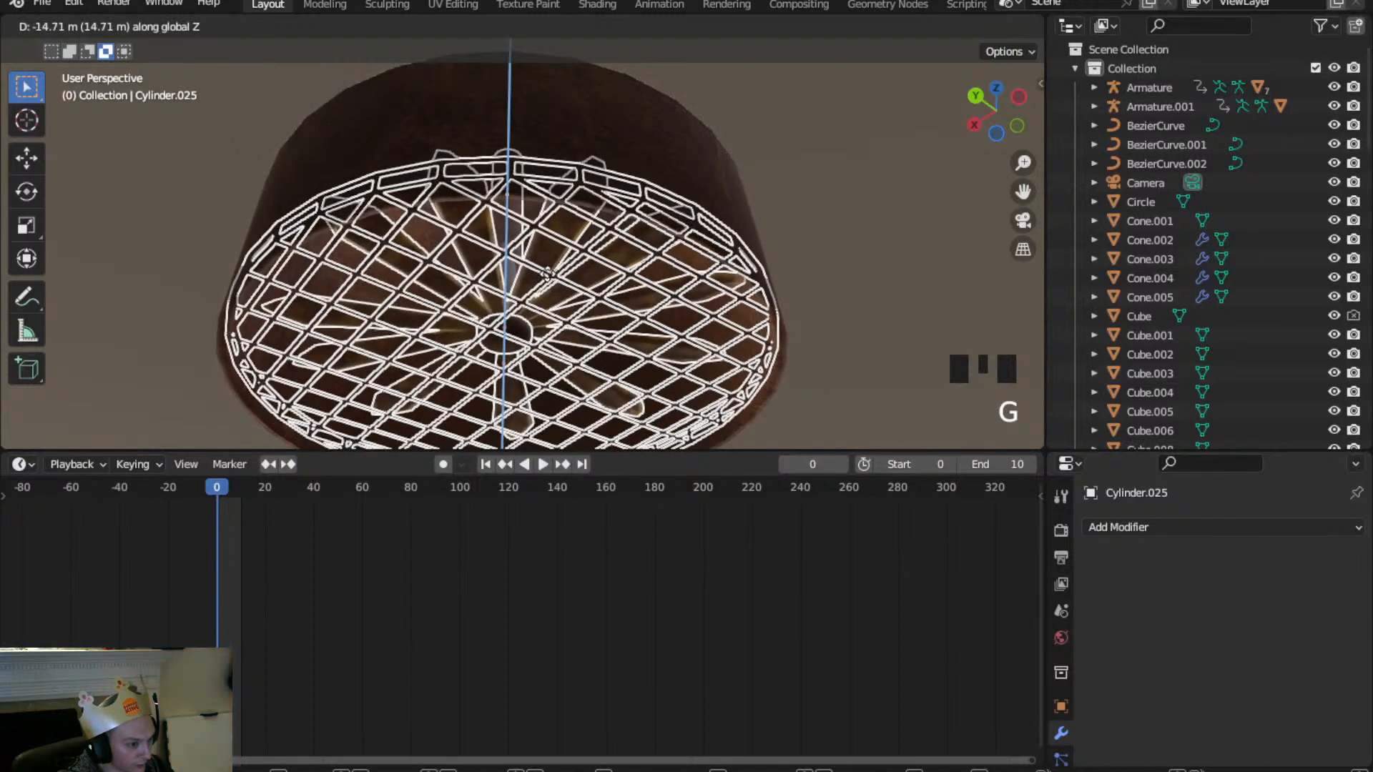
{"action": "left_click", "coordinate": [547, 275]}
Check the lowered fan from the maze side and save the file
{"action": "scroll", "coordinate": [718, 238], "scroll_direction": "down", "scroll_amount": 4}
{"action": "middle_click_drag", "start_coordinate": [719, 237], "coordinate": [454, 195]}
{"action": "scroll", "coordinate": [445, 376], "scroll_direction": "up", "scroll_amount": 1}
{"action": "scroll", "coordinate": [565, 178], "scroll_direction": "up", "scroll_amount": 2}
{"action": "middle_click_drag", "start_coordinate": [565, 178], "coordinate": [460, 156], "text": "shift"}
{"action": "left_click", "coordinate": [573, 273]}
{"action": "middle_click_drag", "start_coordinate": [572, 273], "coordinate": [422, 192]}
{"action": "key", "text": "ctrl+s"}
Examine how the fan housing sits in the ceiling opening, from outside and from inside the maze
{"action": "scroll", "coordinate": [522, 178], "scroll_direction": "down", "scroll_amount": 5}
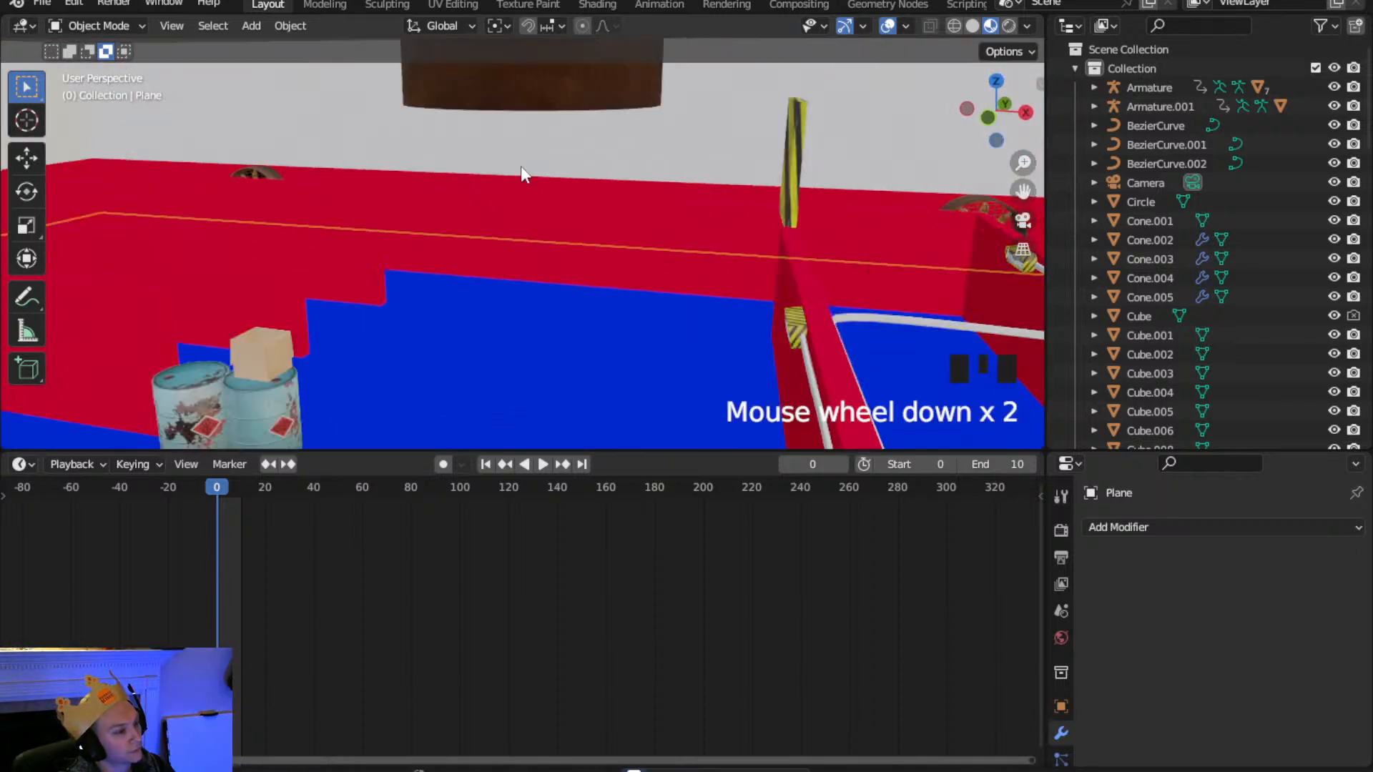
{"action": "left_click", "coordinate": [702, 236]}
{"action": "scroll", "coordinate": [697, 229], "scroll_direction": "down", "scroll_amount": 3}
{"action": "middle_click_drag", "start_coordinate": [692, 229], "coordinate": [714, 315]}
{"action": "scroll", "coordinate": [491, 343], "scroll_direction": "up", "scroll_amount": 3}
{"action": "scroll", "coordinate": [846, 316], "scroll_direction": "up", "scroll_amount": 2}
{"action": "middle_click_drag", "start_coordinate": [845, 315], "coordinate": [657, 47], "text": "shift"}
{"action": "scroll", "coordinate": [672, 218], "scroll_direction": "up", "scroll_amount": 2}
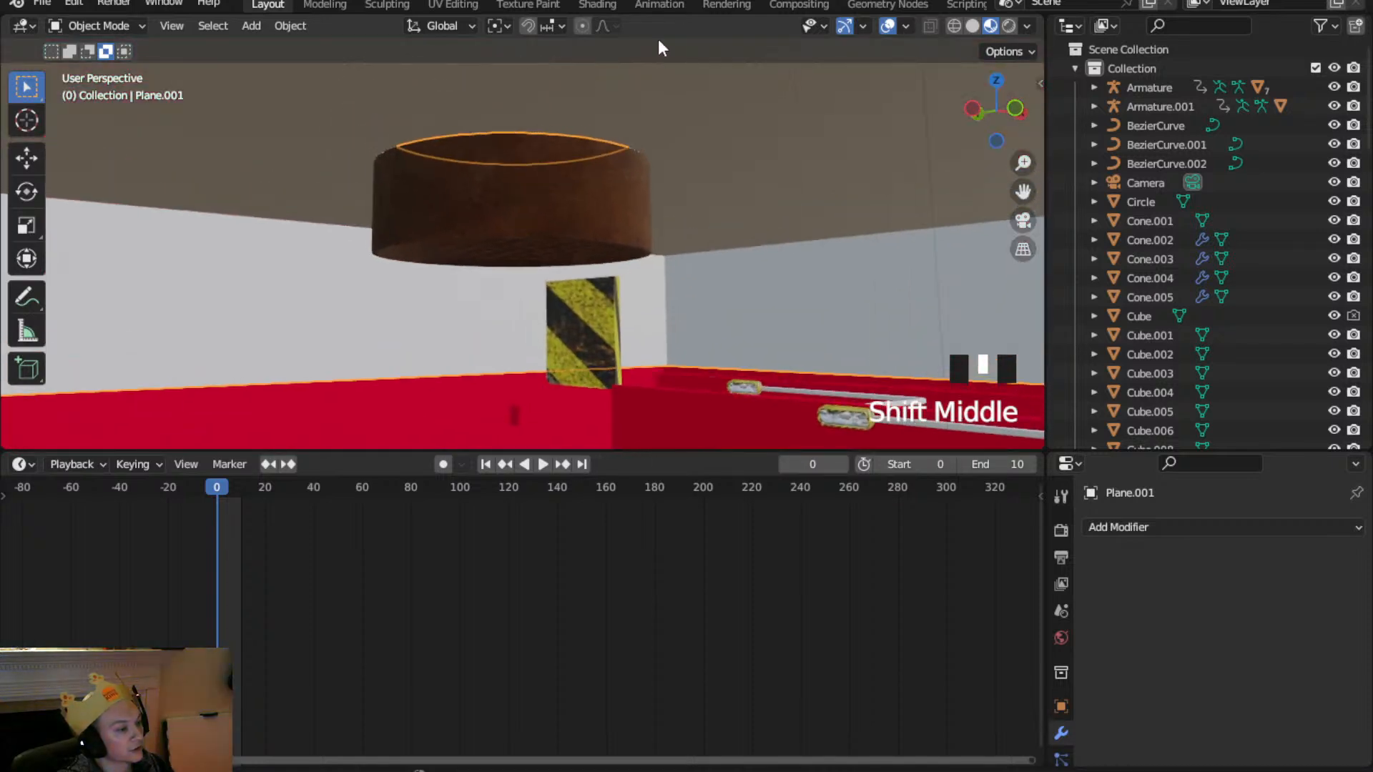
{"action": "middle_click_drag", "start_coordinate": [615, 220], "coordinate": [498, 234]}
{"action": "left_click", "coordinate": [238, 290]}
{"action": "left_click", "coordinate": [608, 214]}
{"action": "scroll", "coordinate": [649, 215], "scroll_direction": "up", "scroll_amount": 2}
{"action": "middle_click_drag", "start_coordinate": [651, 218], "coordinate": [536, 295]}
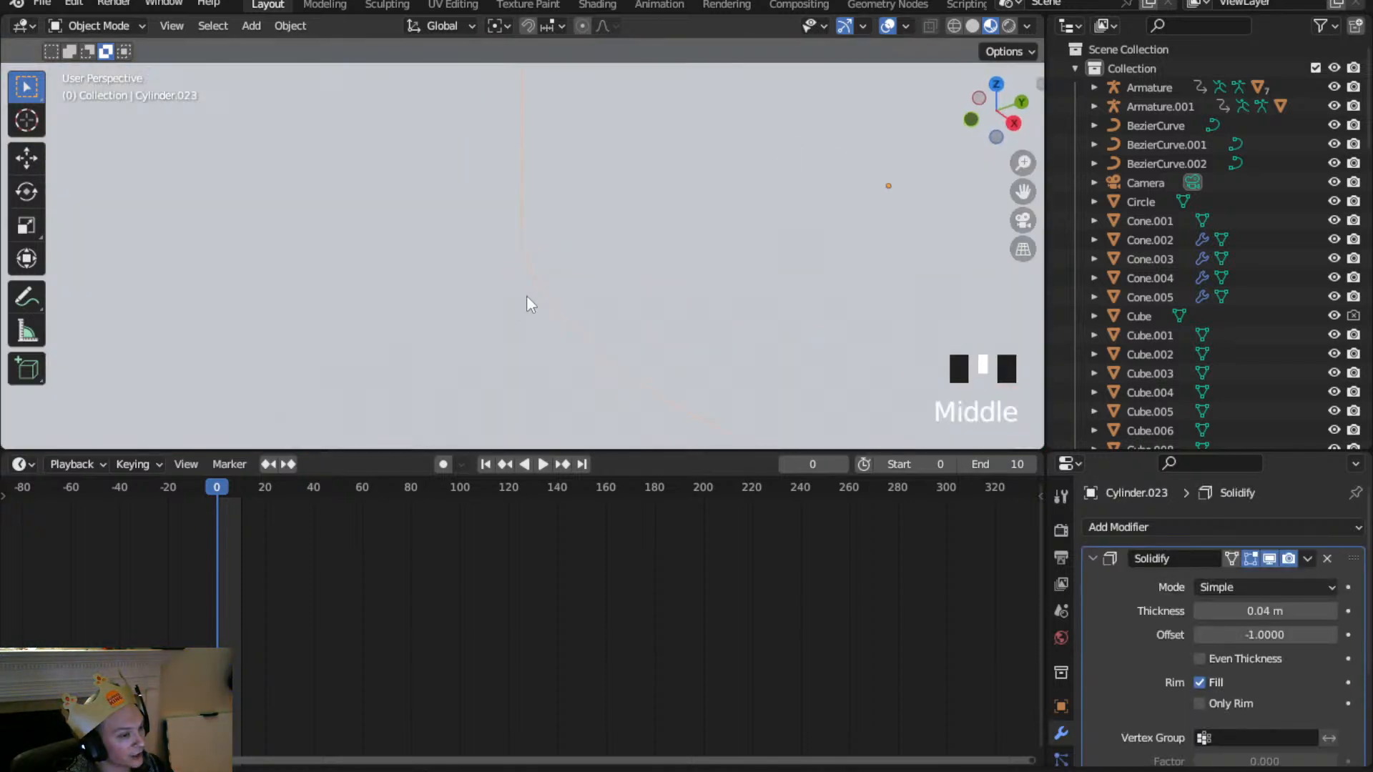
{"action": "scroll", "coordinate": [632, 233], "scroll_direction": "down", "scroll_amount": 7}
Hide the wall and ceiling enclosure and select the complete overhead fan assembly in wireframe shading
{"action": "left_click", "coordinate": [720, 270]}
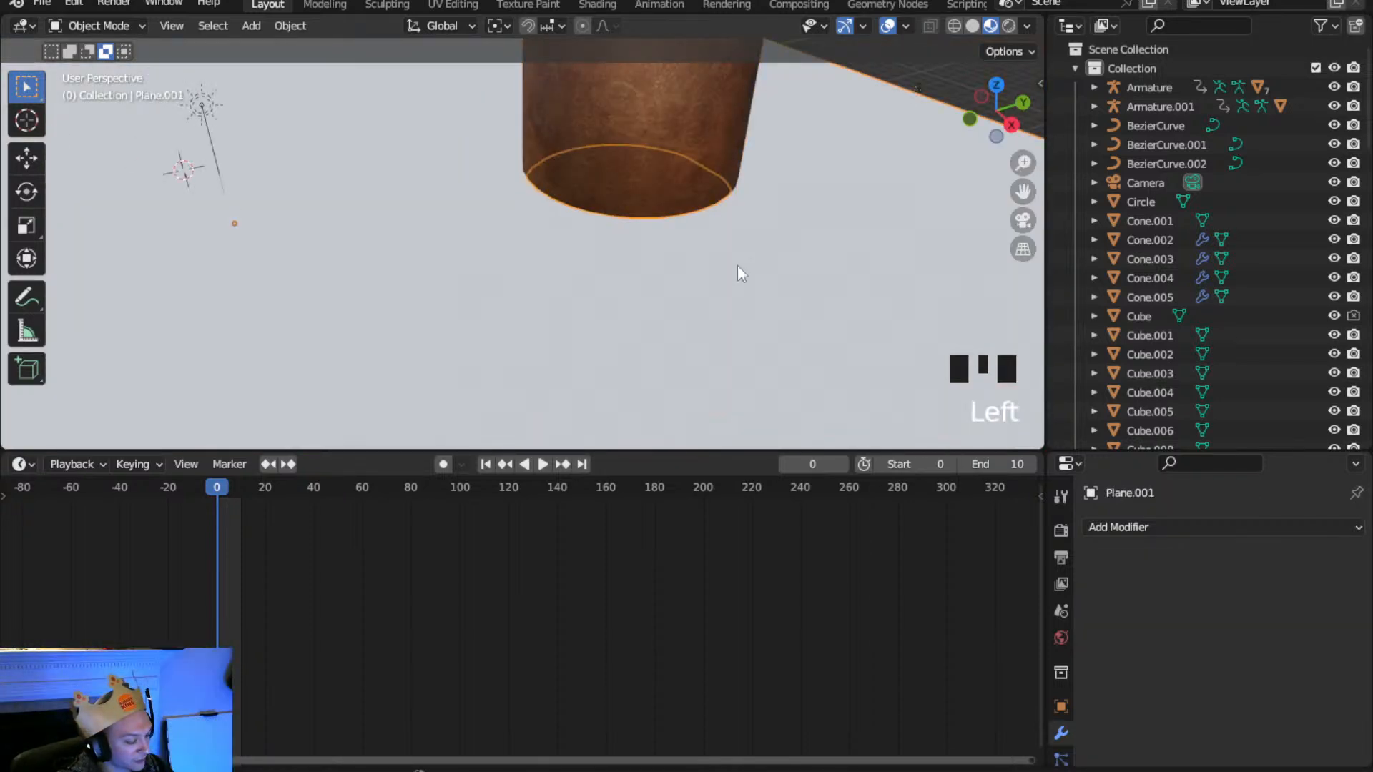
{"action": "key", "text": "h"}
{"action": "middle_click_drag", "start_coordinate": [628, 212], "coordinate": [734, 146]}
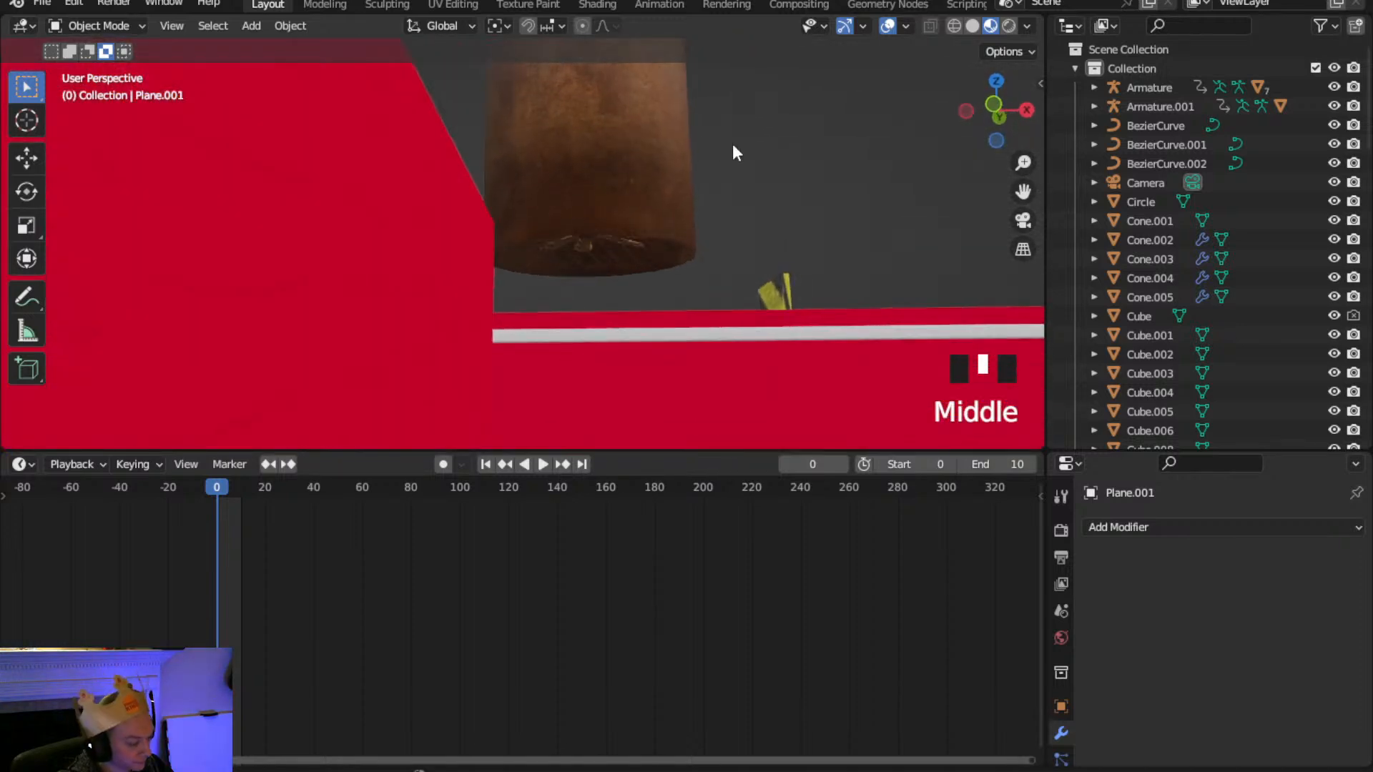
{"action": "key", "text": "z"}
{"action": "left_click_drag", "start_coordinate": [706, 250], "coordinate": [564, 147], "text": "shift"}
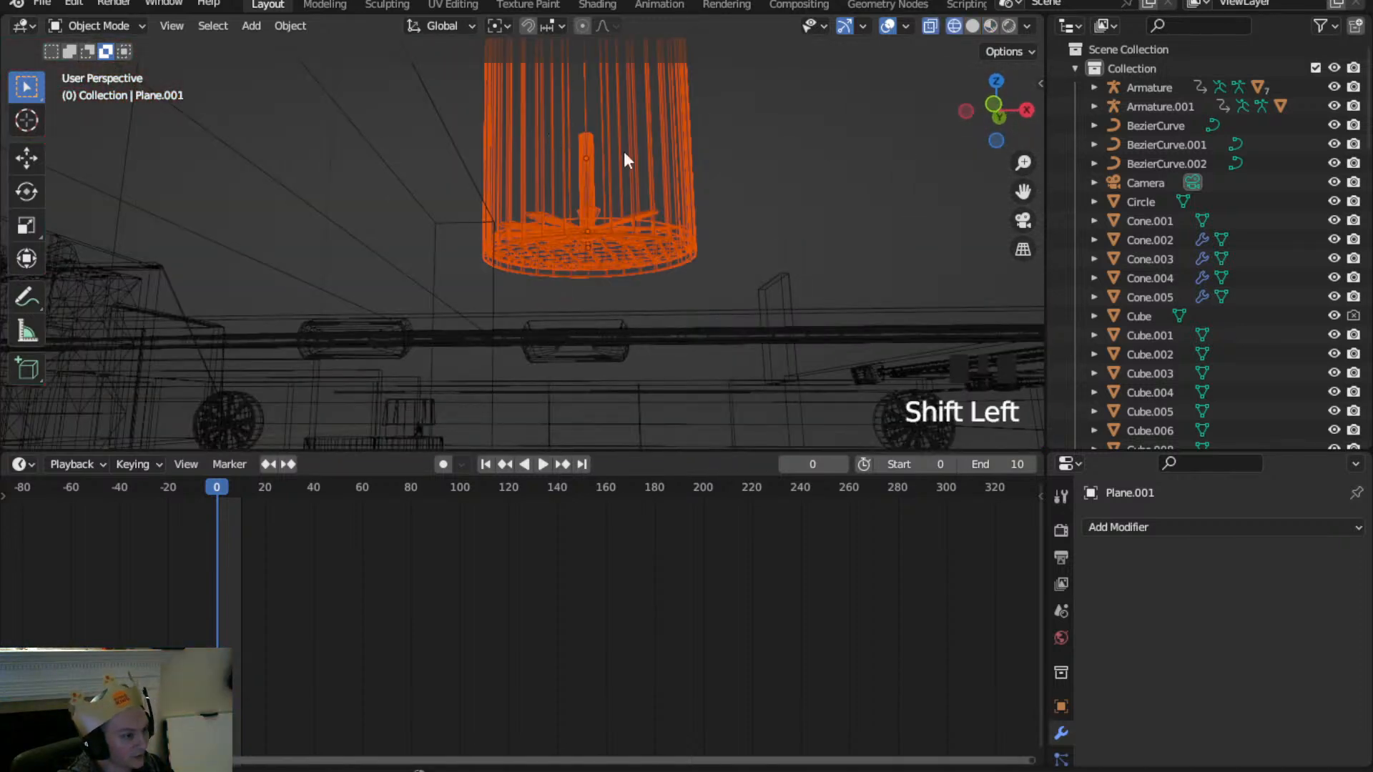
{"action": "scroll", "coordinate": [688, 160], "scroll_direction": "down", "scroll_amount": 2}
Duplicate the fan assembly in solid front view, offsetting the copy about 84 m along X and 39 m up
{"action": "left_click", "coordinate": [991, 106]}
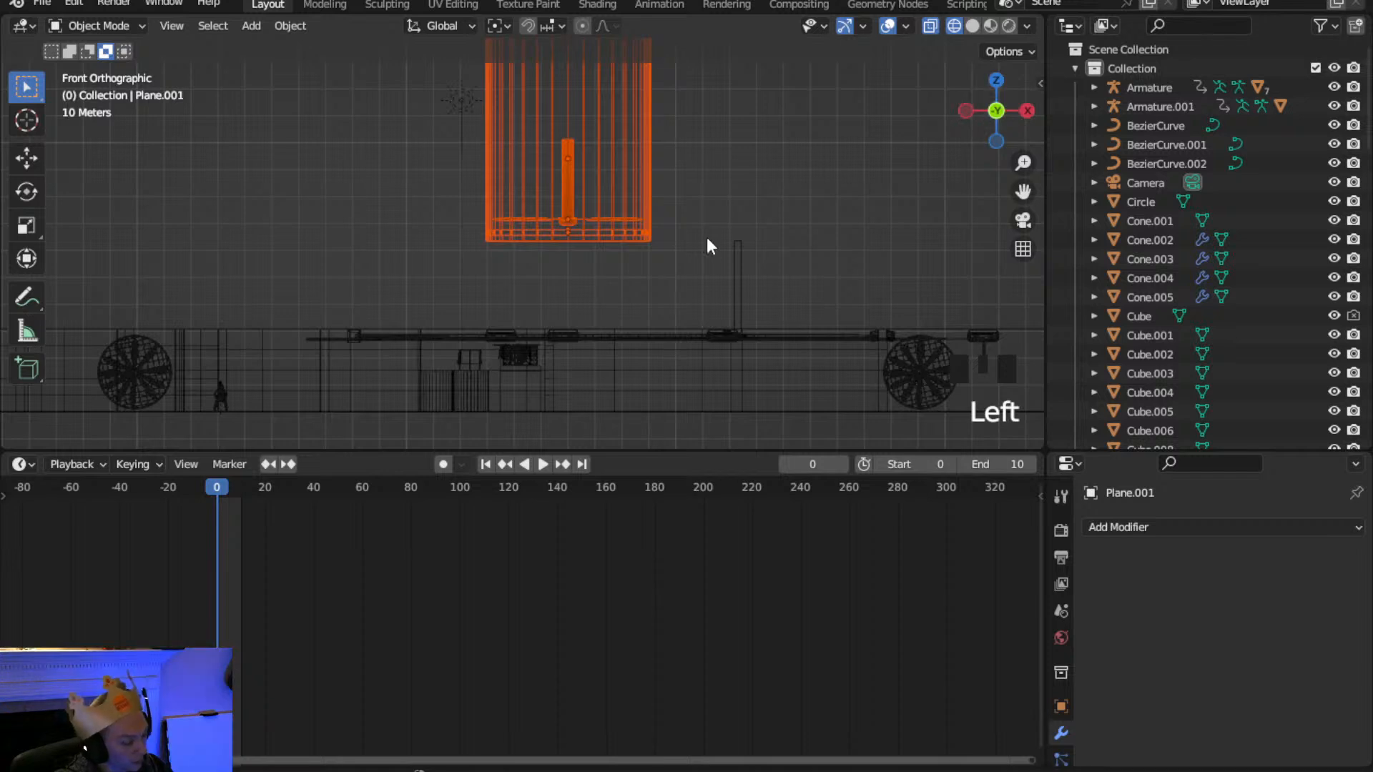
{"action": "key", "text": "z"}
{"action": "left_click", "coordinate": [754, 257]}
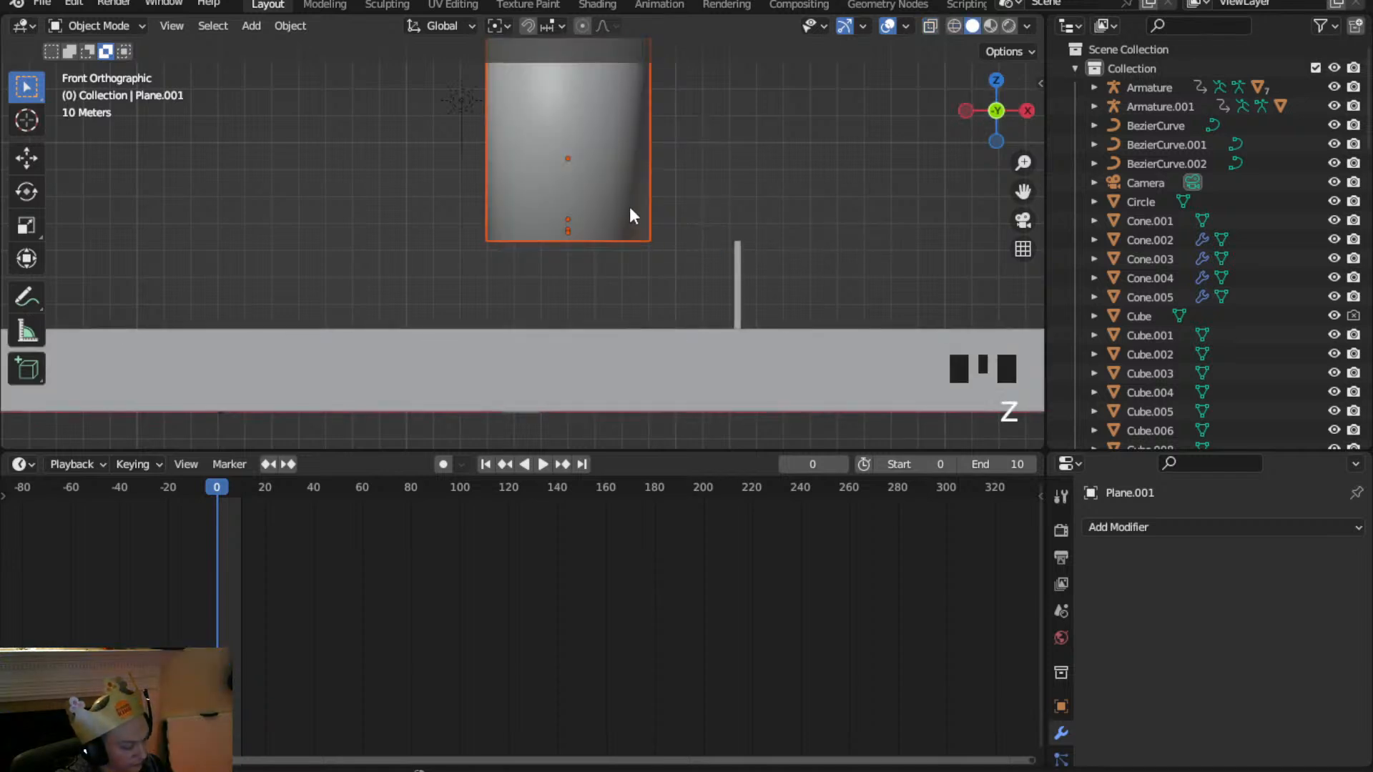
{"action": "key", "text": "shift+d"}
{"action": "left_click", "coordinate": [857, 105]}
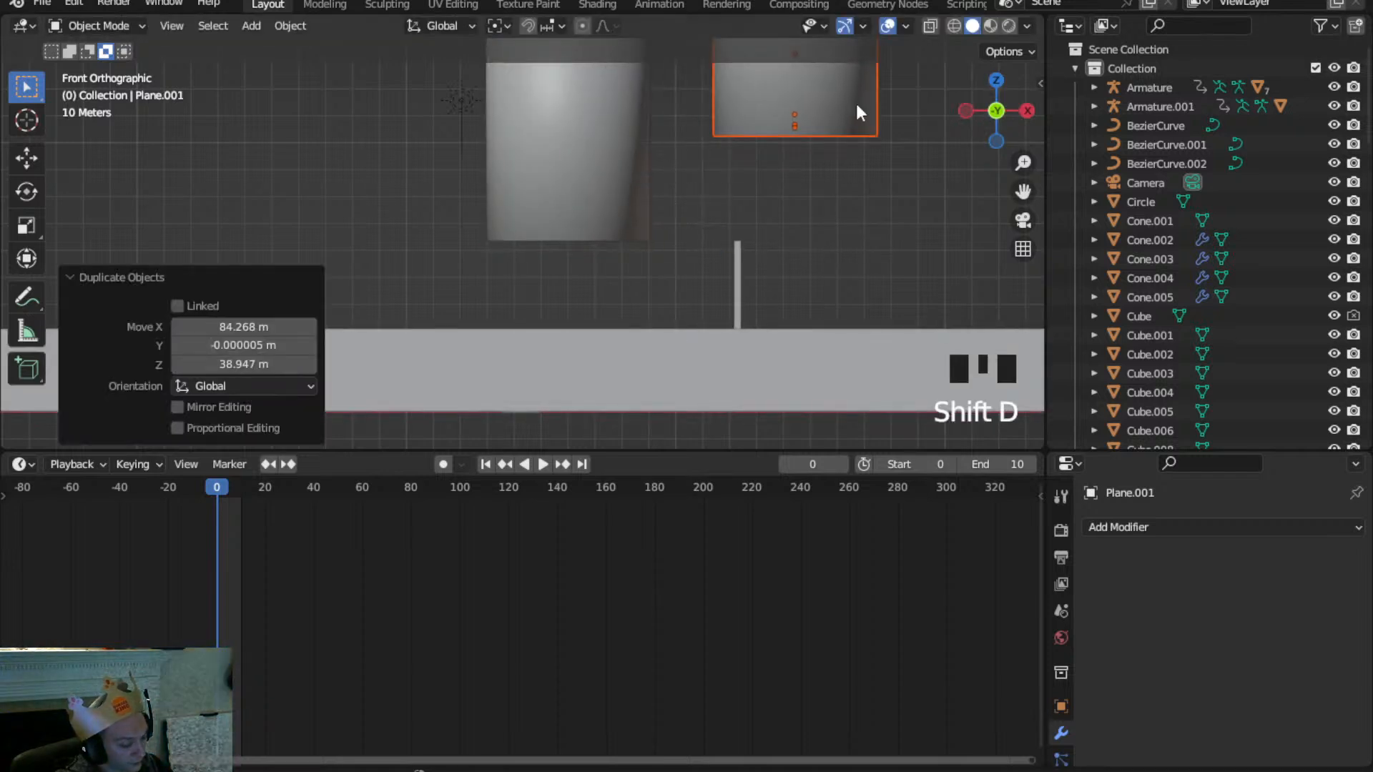
{"action": "key", "text": "alt+h"}
{"action": "scroll", "coordinate": [858, 106], "scroll_direction": "down", "scroll_amount": 2}
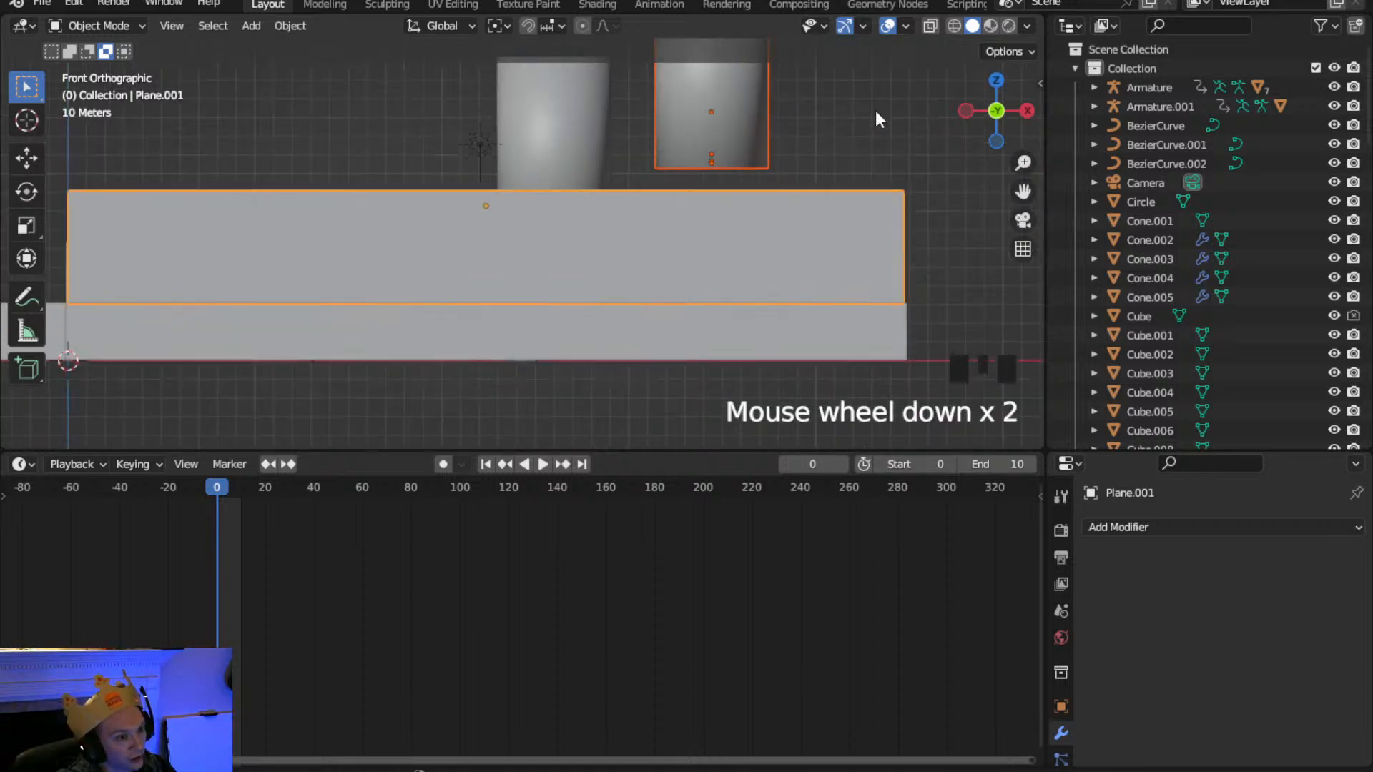
{"action": "left_click", "coordinate": [998, 113]}
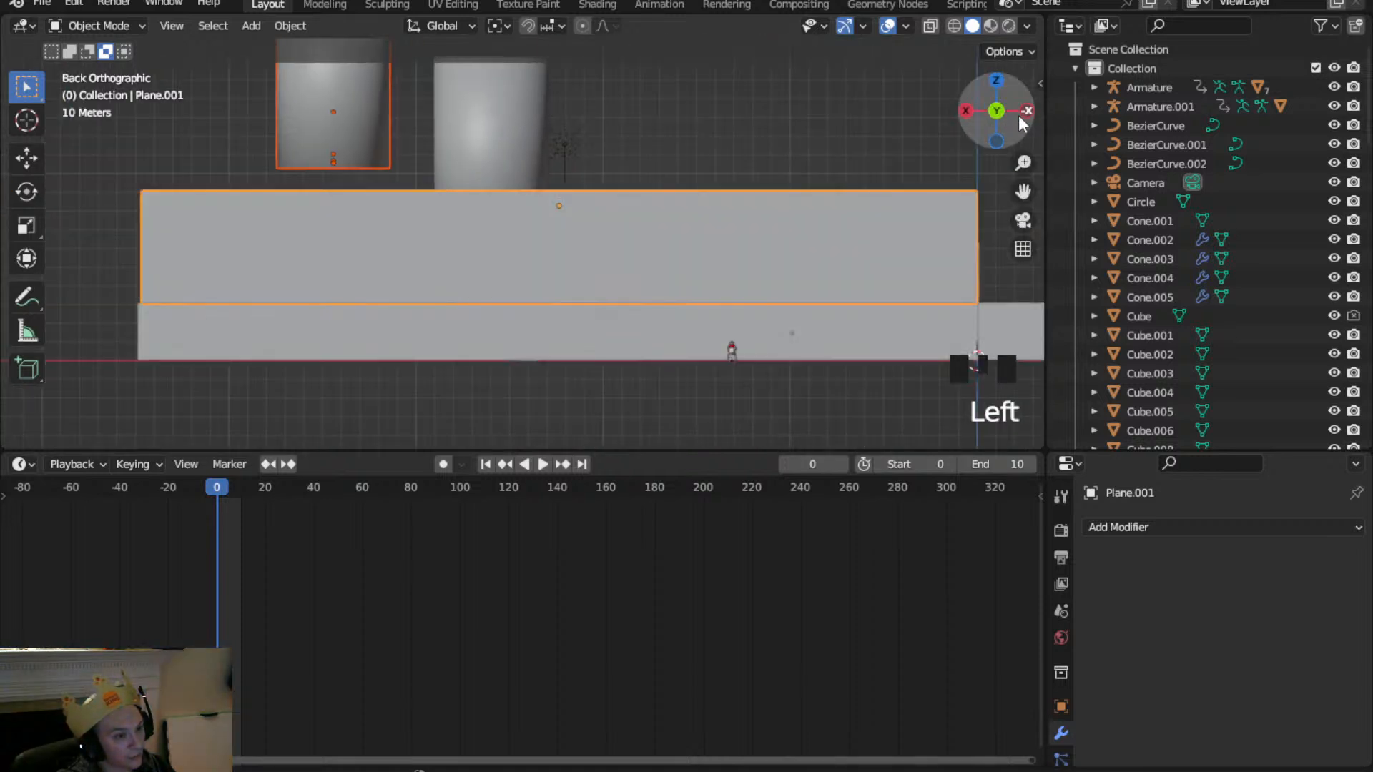
{"action": "left_click", "coordinate": [1023, 112]}
{"action": "scroll", "coordinate": [568, 200], "scroll_direction": "down", "scroll_amount": 6}
{"action": "type", "text": "r"}
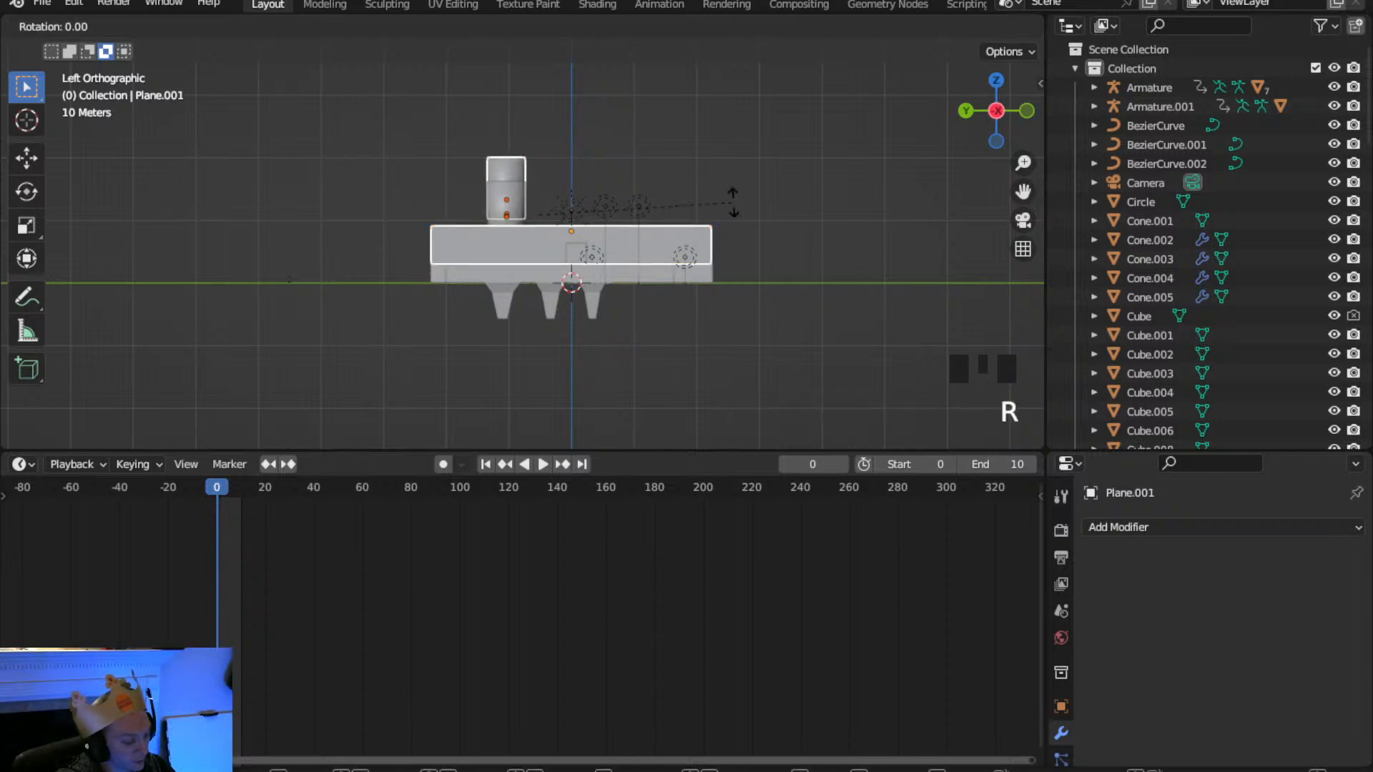
{"action": "type", "text": "90"}
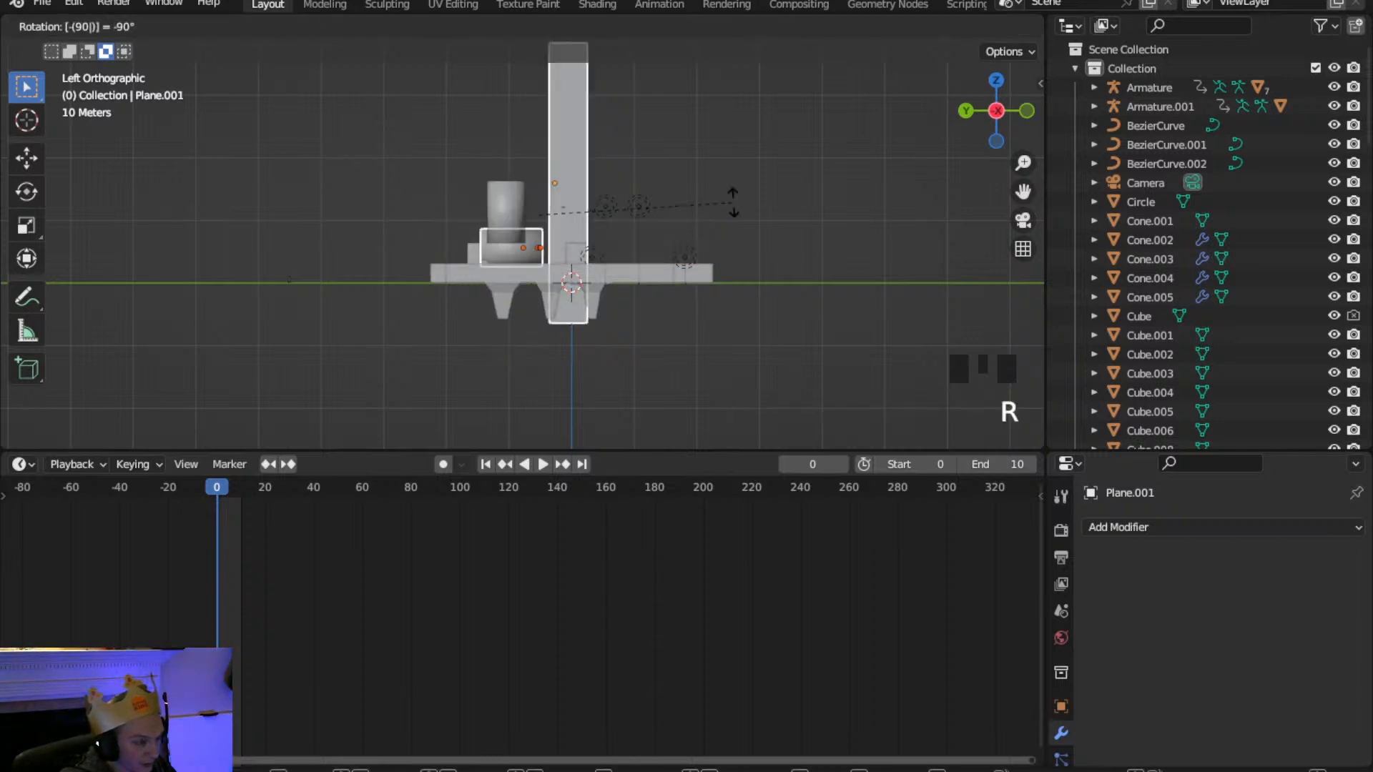
{"action": "key", "text": "Escape"}
{"action": "scroll", "coordinate": [598, 182], "scroll_direction": "up", "scroll_amount": 1}
{"action": "scroll", "coordinate": [599, 183], "scroll_direction": "up", "scroll_amount": 2}
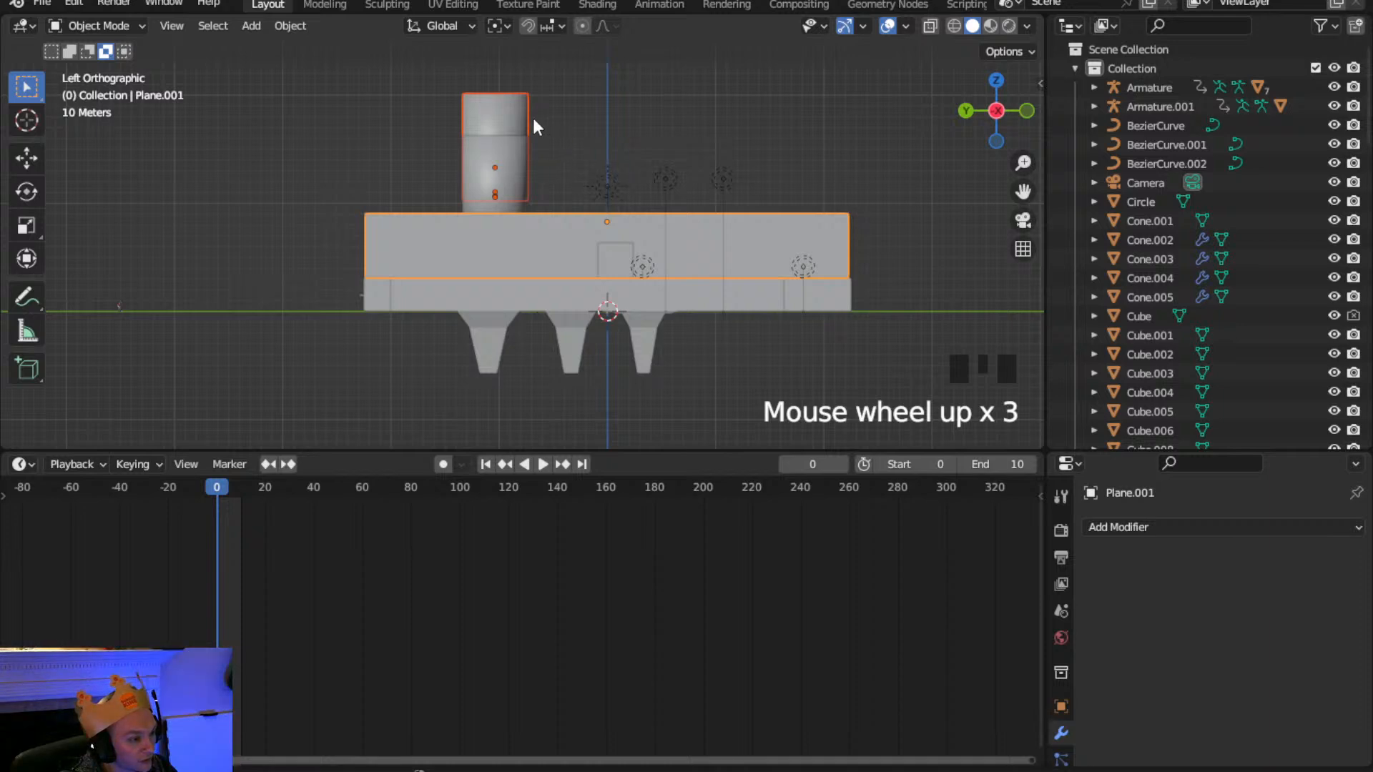
{"action": "scroll", "coordinate": [533, 119], "scroll_direction": "up", "scroll_amount": 1}
{"action": "middle_click_drag", "start_coordinate": [533, 120], "coordinate": [732, 257]}
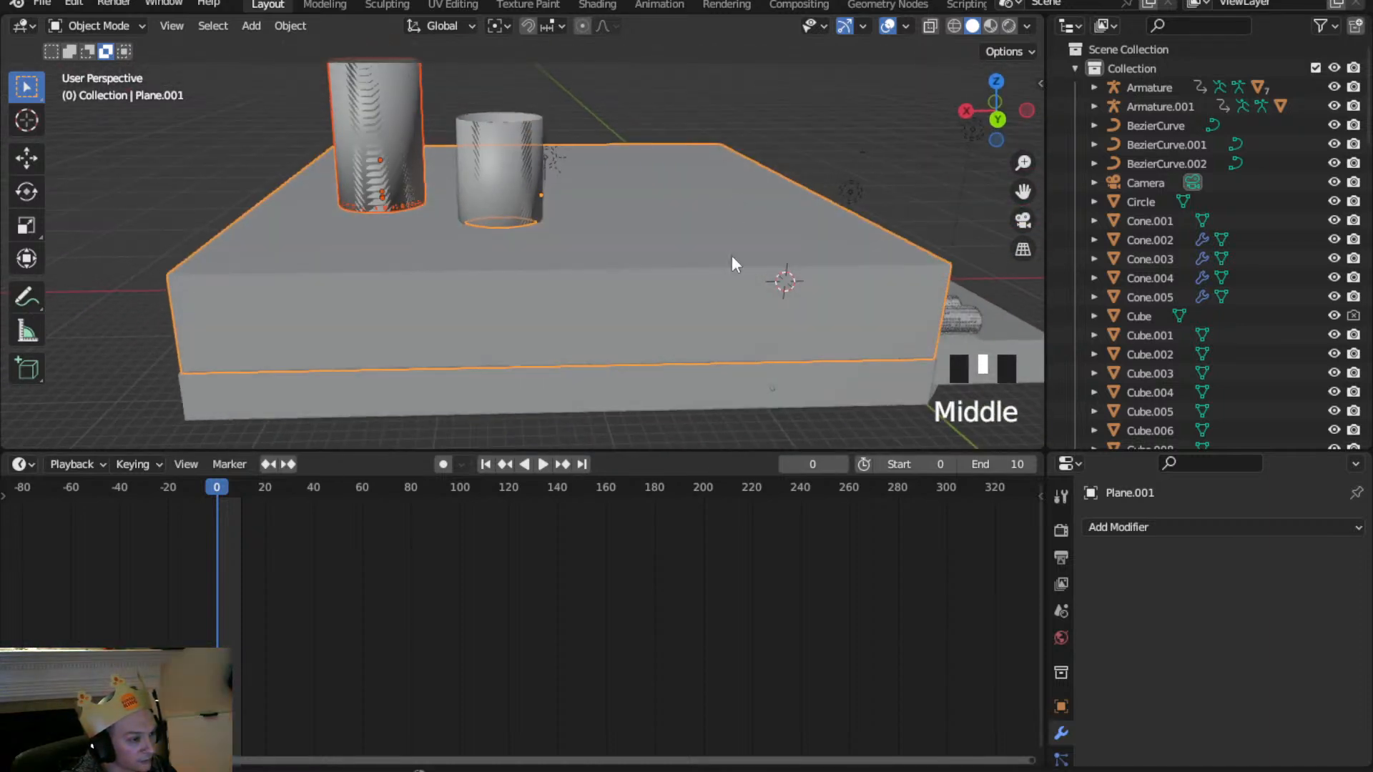
Hide the enclosure, select only the duplicated fan assembly and move it about 179 m up, clear of the room
{"action": "left_click", "coordinate": [612, 262]}
{"action": "key", "text": "h"}
{"action": "middle_click_drag", "start_coordinate": [443, 210], "coordinate": [450, 169]}
{"action": "key", "text": "z"}
{"action": "left_click_drag", "start_coordinate": [438, 208], "coordinate": [330, 63], "text": "shift"}
{"action": "scroll", "coordinate": [350, 141], "scroll_direction": "down", "scroll_amount": 3}
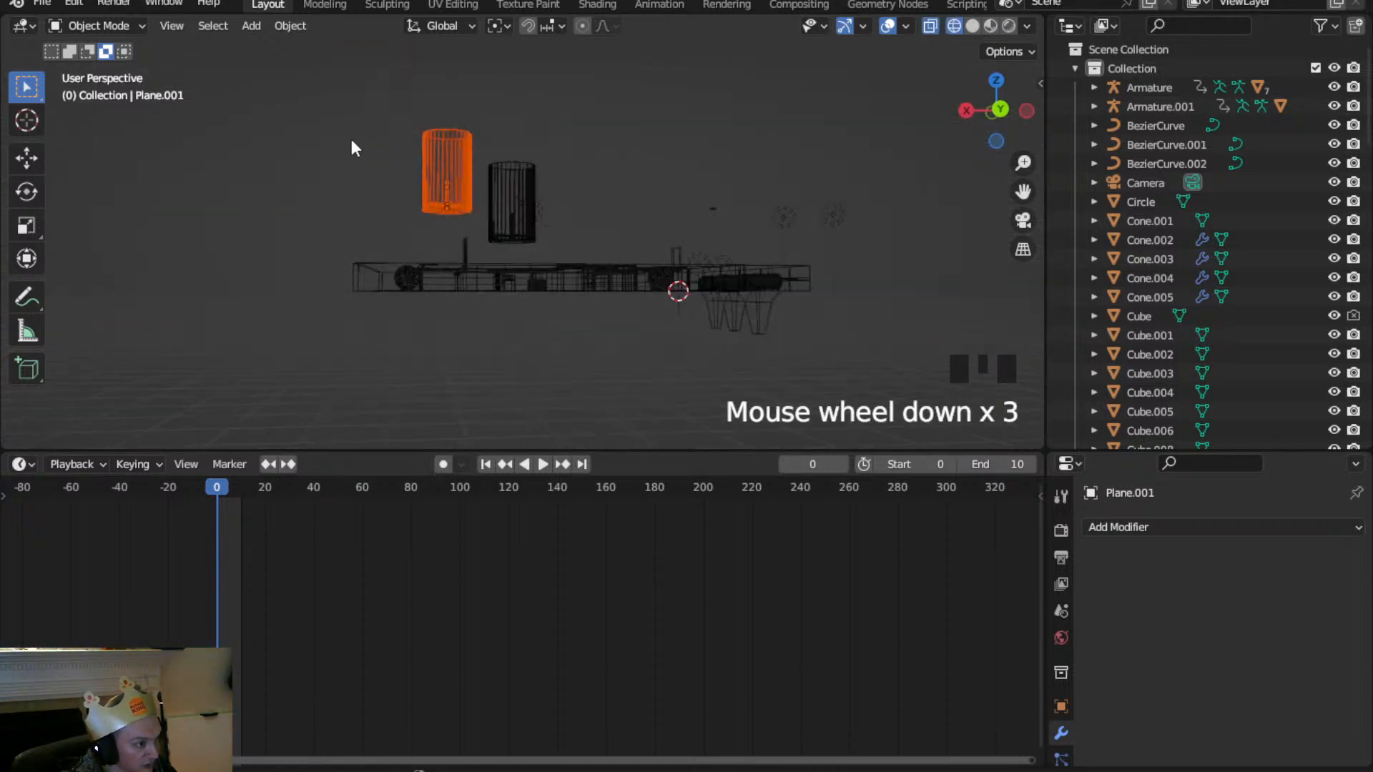
{"action": "key", "text": "g"}
{"action": "left_click", "coordinate": [454, 163]}
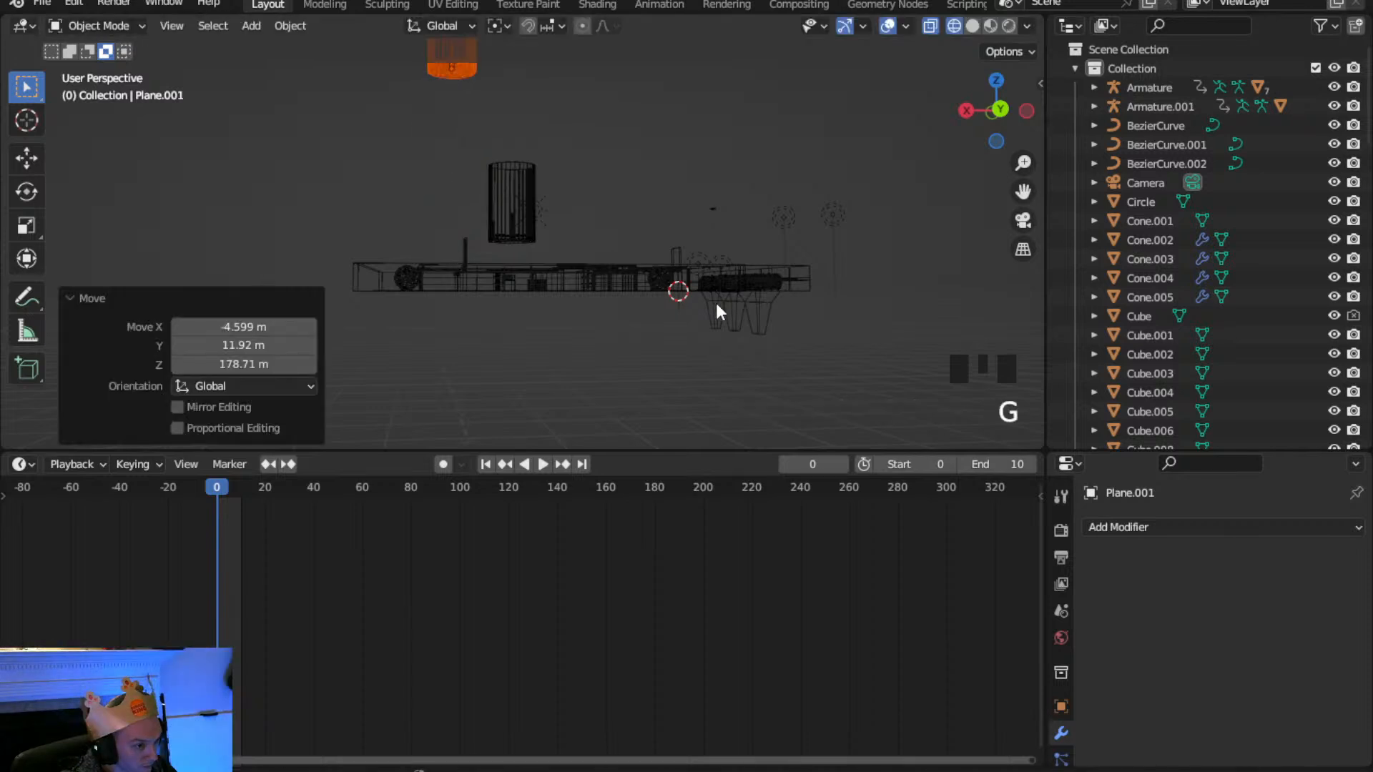
Show the hidden enclosure again and reselect the raised fan copy without the camera
{"action": "left_click", "coordinate": [691, 206]}
{"action": "left_click", "coordinate": [691, 206]}
{"action": "left_click", "coordinate": [647, 162]}
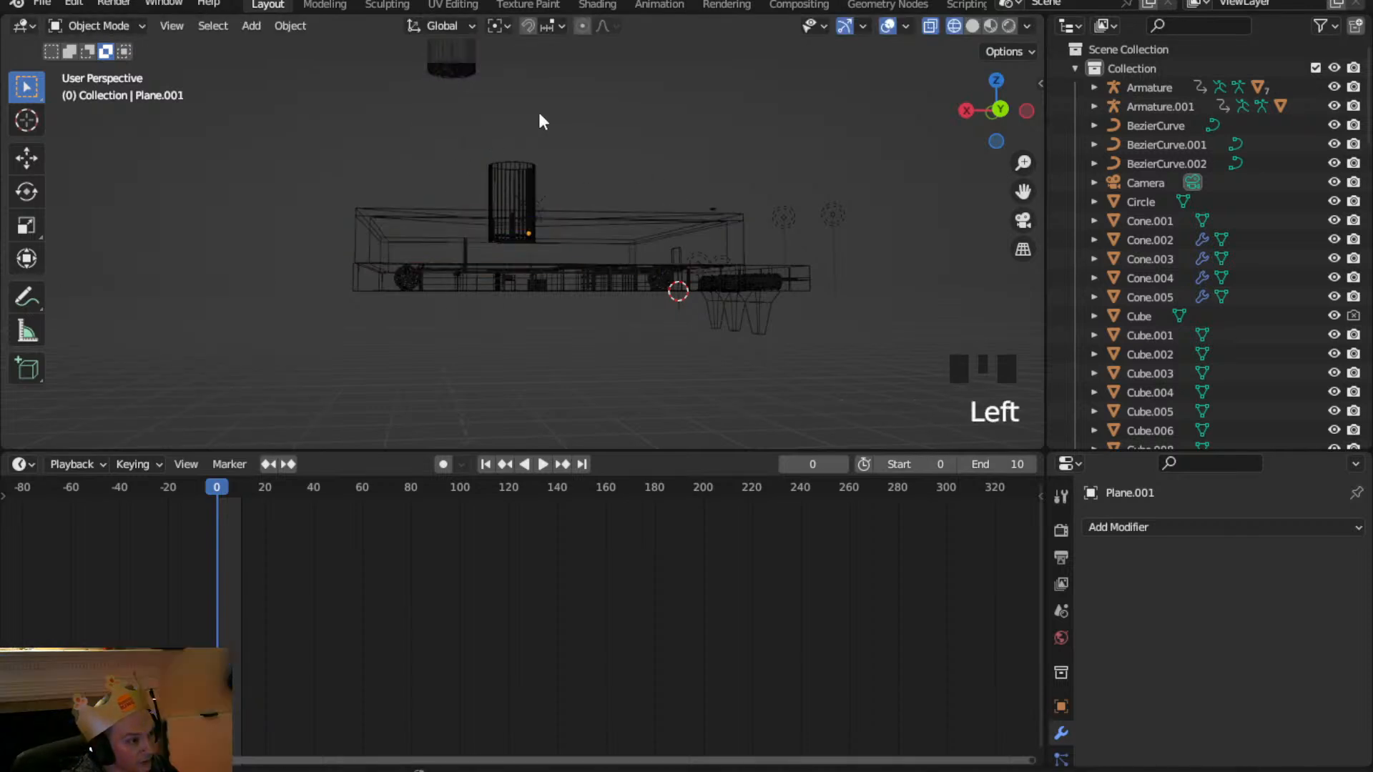
{"action": "middle_click_drag", "start_coordinate": [539, 122], "coordinate": [586, 251], "text": "shift"}
{"action": "left_click", "coordinate": [501, 187], "text": "shift"}
{"action": "middle_click_drag", "start_coordinate": [758, 171], "coordinate": [749, 238]}
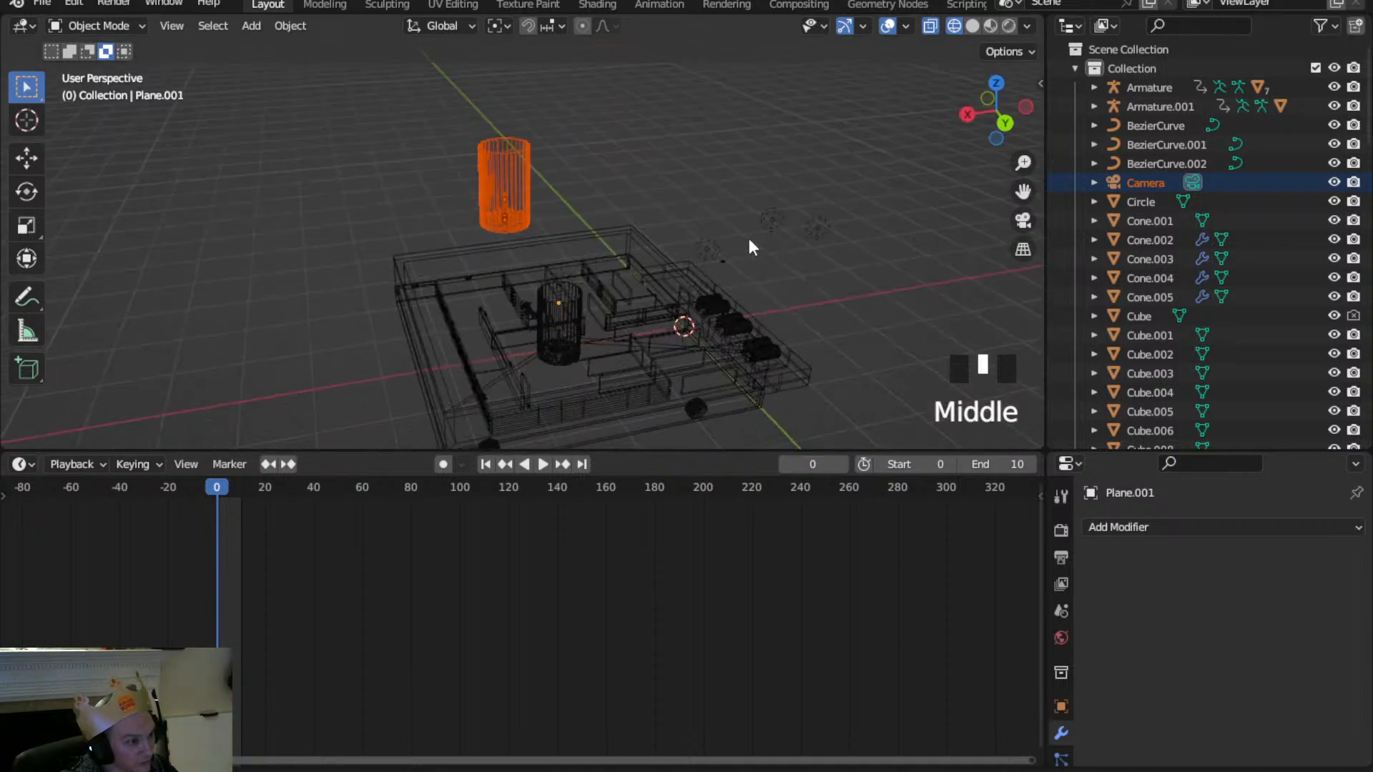
{"action": "scroll", "coordinate": [658, 205], "scroll_direction": "down", "scroll_amount": 3}
{"action": "left_click", "coordinate": [657, 204]}
{"action": "mouse_move", "coordinate": [536, 246]}
{"action": "middle_mouse_down"}
{"action": "mouse_move", "coordinate": [530, 216]}
{"action": "mouse_move", "coordinate": [551, 230]}
{"action": "middle_mouse_up"}
{"action": "left_click", "coordinate": [510, 202], "text": "shift"}
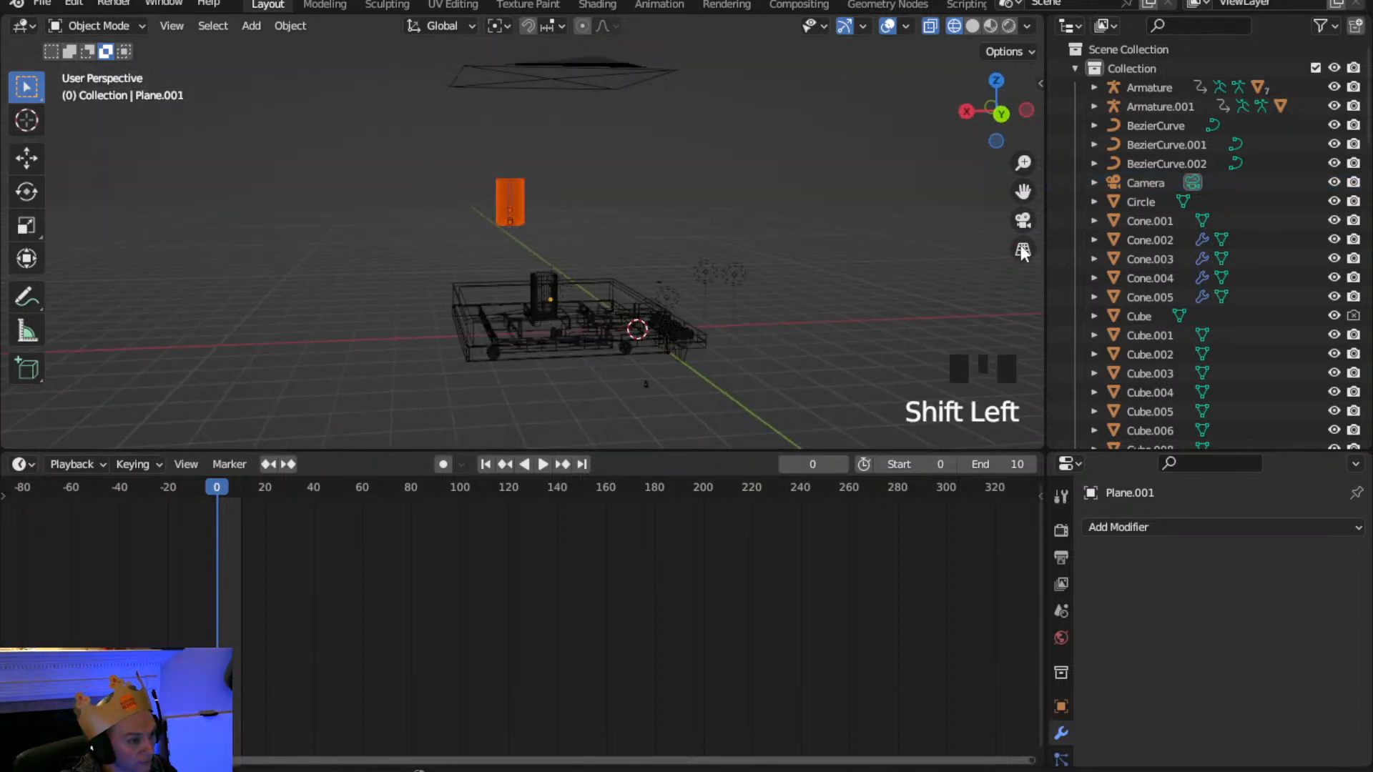
Rotate the whole duplicated fan assembly by -90° in the right side view so it lies horizontally
{"action": "left_click", "coordinate": [958, 118]}
{"action": "left_click", "coordinate": [968, 110]}
{"action": "left_click_drag", "start_coordinate": [594, 238], "coordinate": [427, 135], "text": "shift"}
{"action": "type", "text": "r90"}
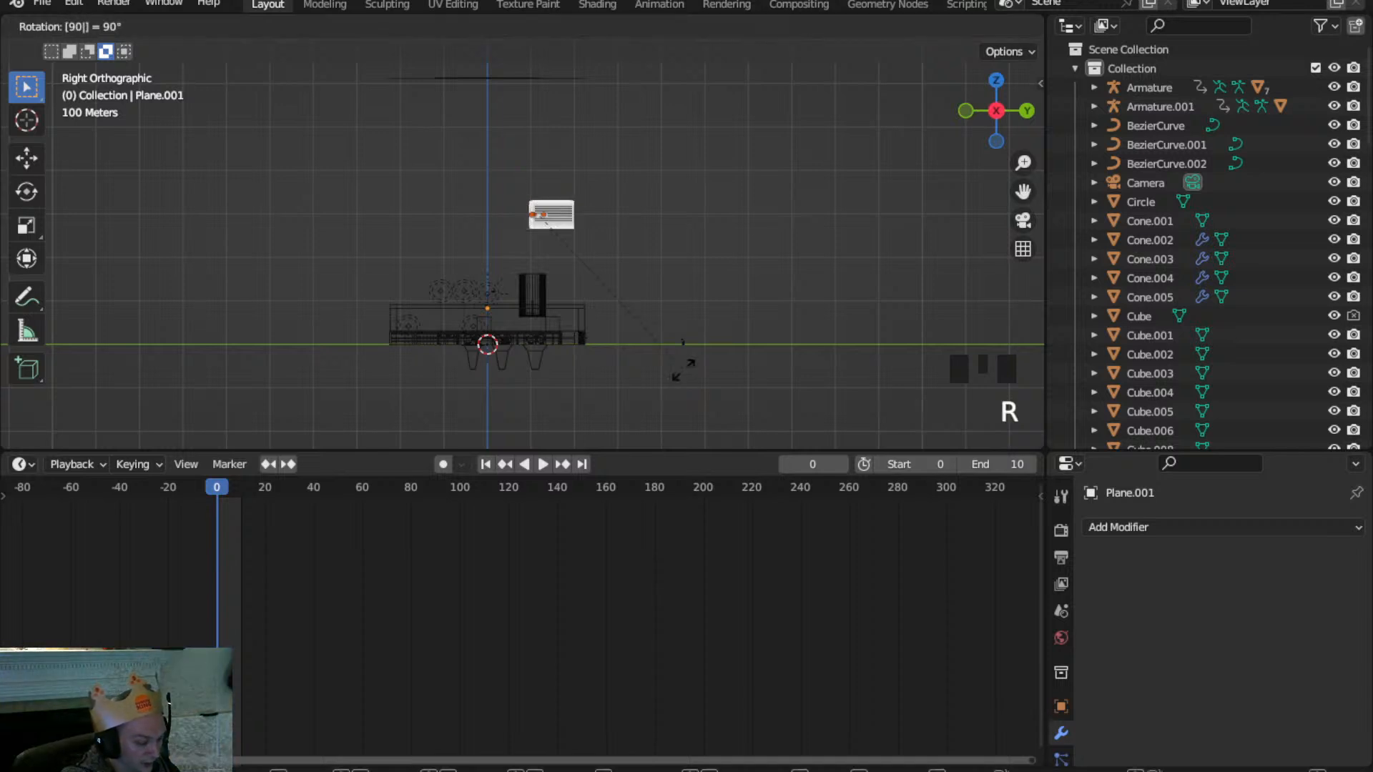
{"action": "key", "text": "Return"}
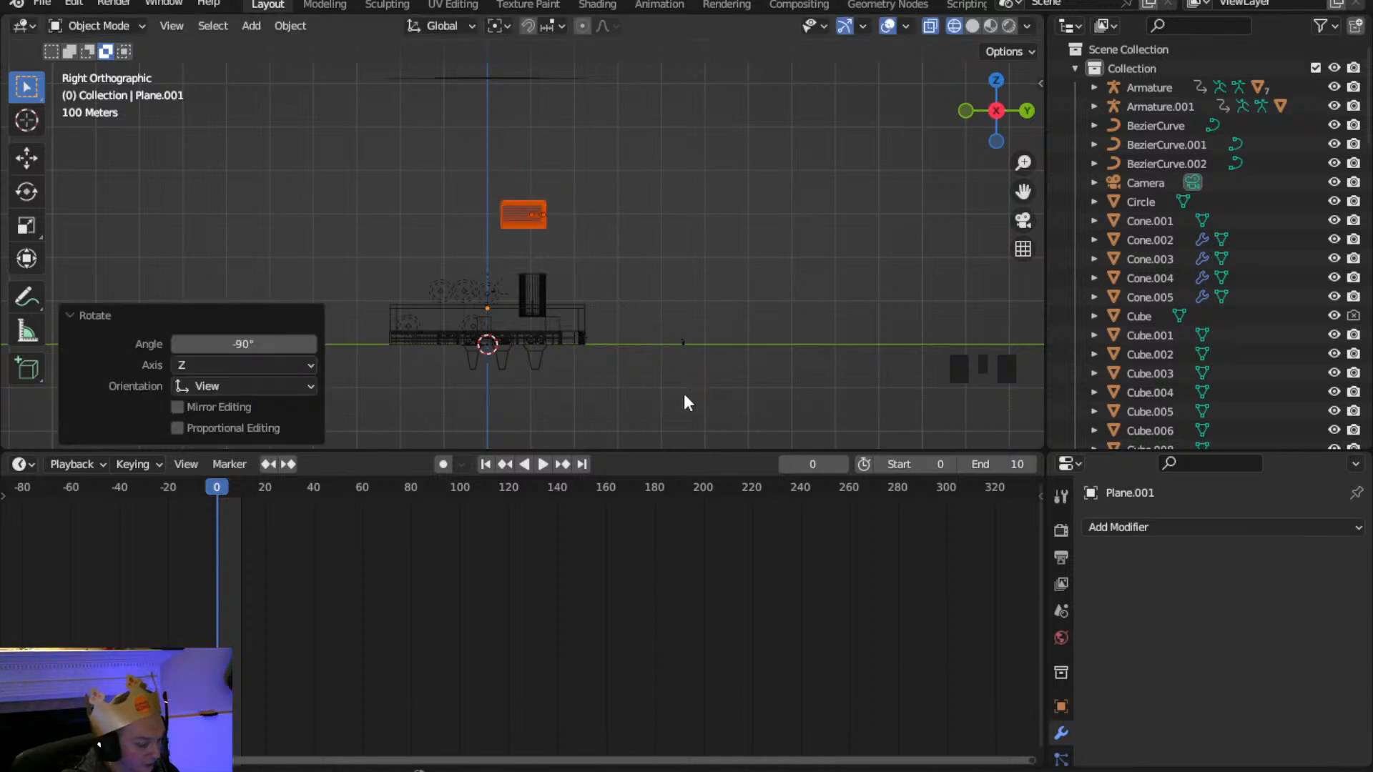
Move the horizontal fan assembly about -346 m along Y and -246 m along Z, against the enclosure's side wall
{"action": "key", "text": "g"}
{"action": "left_click", "coordinate": [533, 94]}
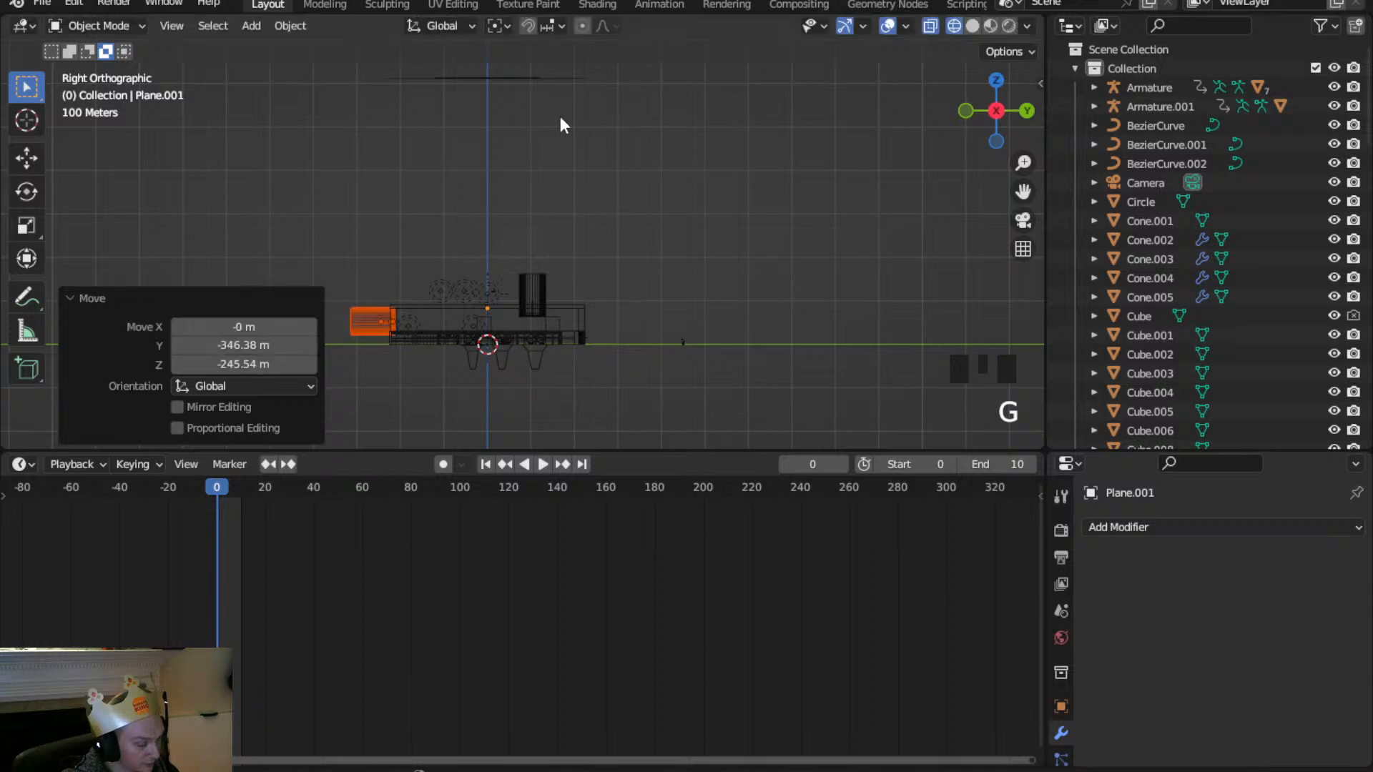
{"action": "middle_click_drag", "start_coordinate": [615, 180], "coordinate": [377, 324]}
{"action": "scroll", "coordinate": [482, 296], "scroll_direction": "up", "scroll_amount": 1}
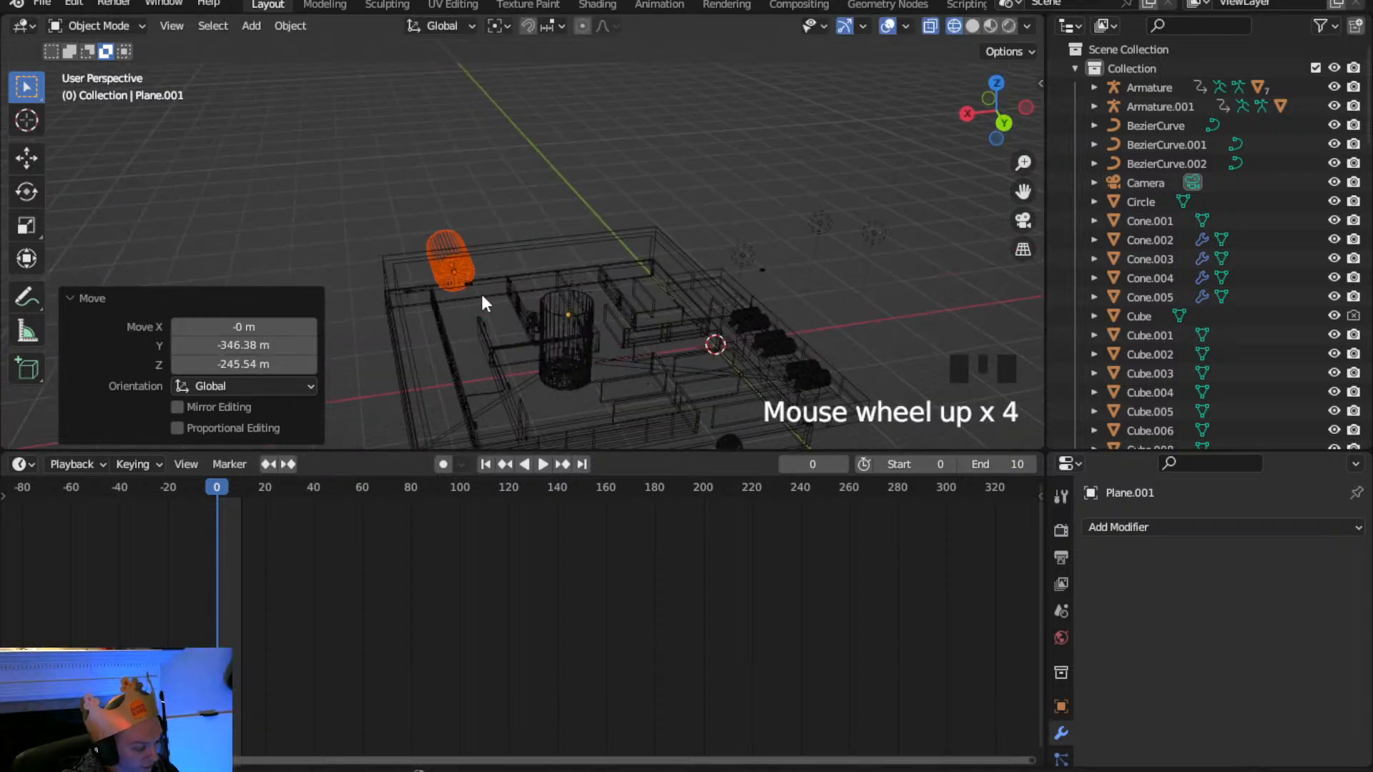
{"action": "scroll", "coordinate": [518, 256], "scroll_direction": "up", "scroll_amount": 2}
{"action": "middle_click_drag", "start_coordinate": [518, 256], "coordinate": [492, 247], "text": "shift"}
{"action": "scroll", "coordinate": [429, 276], "scroll_direction": "up", "scroll_amount": 3}
Examine the maze interior and surrounding walls in solid shading to judge the side fan's placement
{"action": "key", "text": "z"}
{"action": "mouse_move", "coordinate": [462, 298]}
{"action": "middle_mouse_down", "text": "shift"}
{"action": "mouse_move", "coordinate": [589, 253]}
{"action": "mouse_move", "coordinate": [522, 251]}
{"action": "mouse_move", "coordinate": [606, 256]}
{"action": "mouse_move", "coordinate": [628, 399]}
{"action": "mouse_move", "coordinate": [274, 125]}
{"action": "mouse_move", "coordinate": [534, 527]}
{"action": "middle_mouse_up", "text": "shift"}
{"action": "scroll", "coordinate": [576, 251], "scroll_direction": "up", "scroll_amount": 4}
{"action": "middle_click_drag", "start_coordinate": [576, 251], "coordinate": [557, 186]}
{"action": "scroll", "coordinate": [610, 306], "scroll_direction": "down", "scroll_amount": 6}
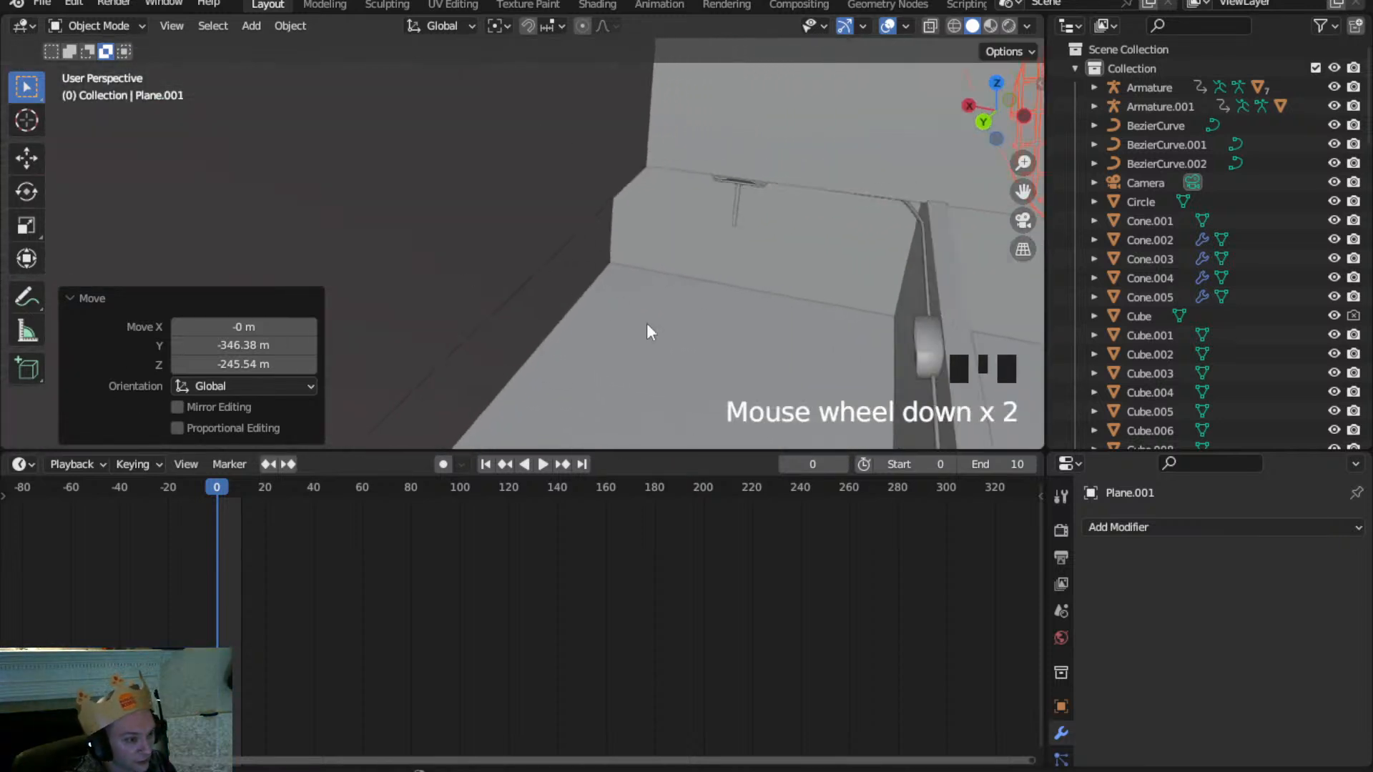
{"action": "scroll", "coordinate": [777, 355], "scroll_direction": "down", "scroll_amount": 3}
{"action": "middle_click_drag", "start_coordinate": [812, 293], "coordinate": [165, 82]}
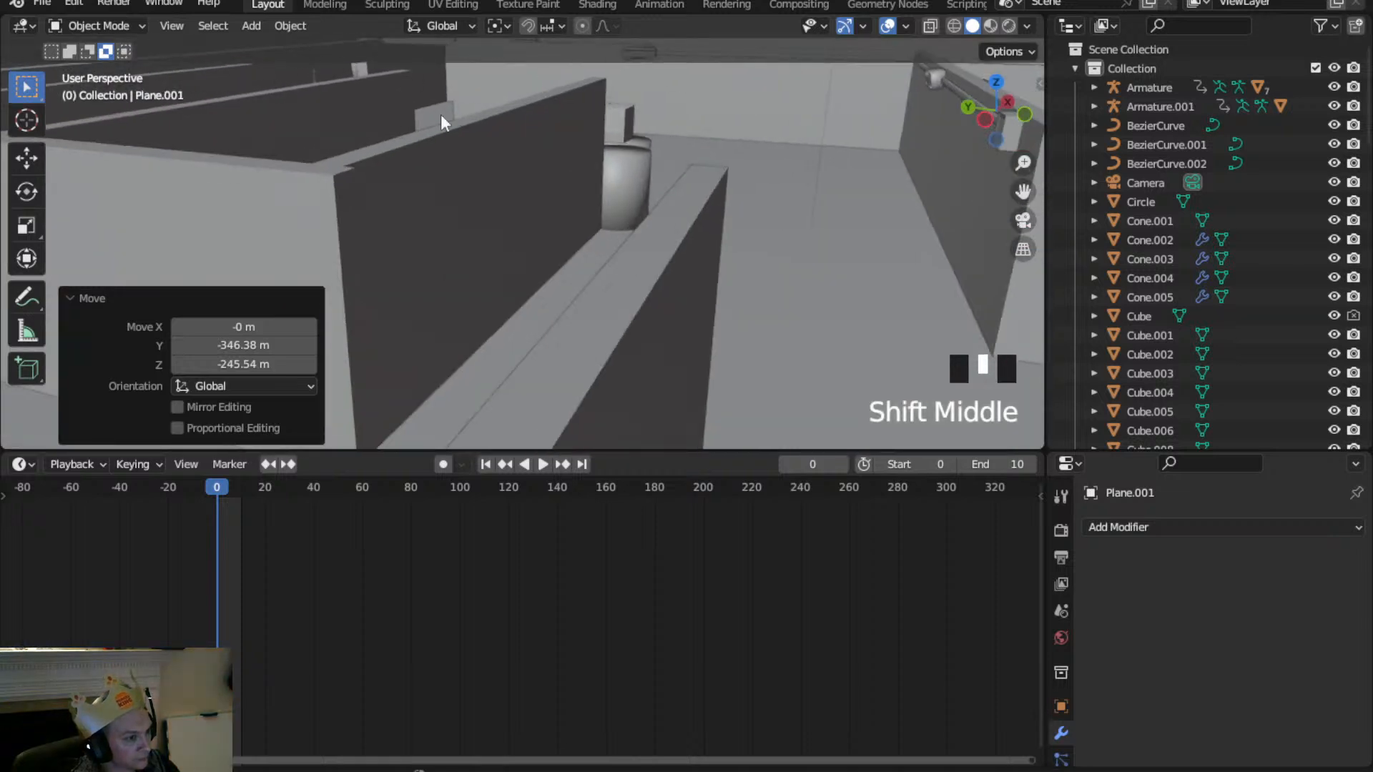
{"action": "scroll", "coordinate": [480, 157], "scroll_direction": "down", "scroll_amount": 3}
{"action": "middle_click_drag", "start_coordinate": [480, 157], "coordinate": [420, 315]}
{"action": "scroll", "coordinate": [505, 178], "scroll_direction": "up", "scroll_amount": 3}
{"action": "scroll", "coordinate": [635, 296], "scroll_direction": "down", "scroll_amount": 2}
{"action": "middle_click_drag", "start_coordinate": [635, 296], "coordinate": [803, 316]}
Rotate the horizontal fan assembly 180° about the global Z axis
{"action": "scroll", "coordinate": [583, 265], "scroll_direction": "down", "scroll_amount": 2}
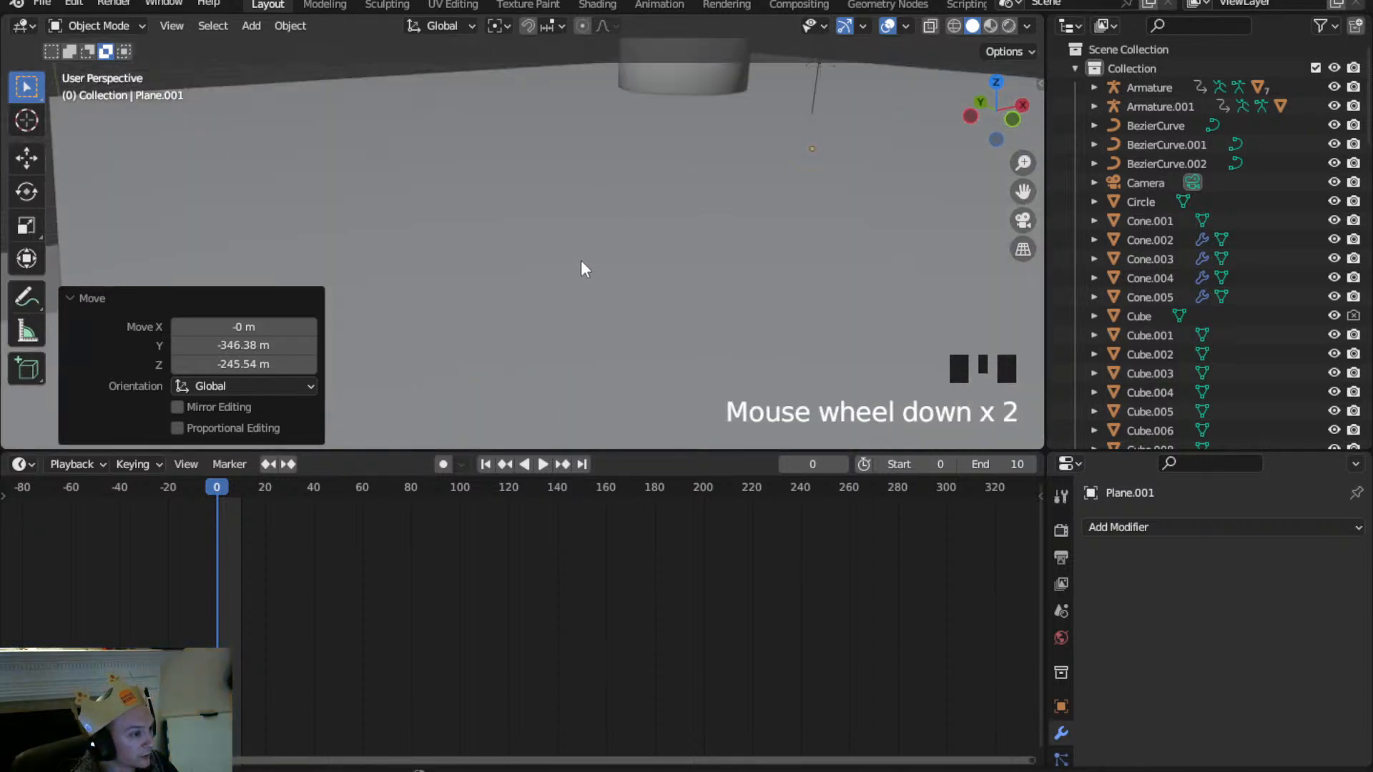
{"action": "scroll", "coordinate": [583, 262], "scroll_direction": "down", "scroll_amount": 2}
{"action": "scroll", "coordinate": [356, 125], "scroll_direction": "down", "scroll_amount": 2}
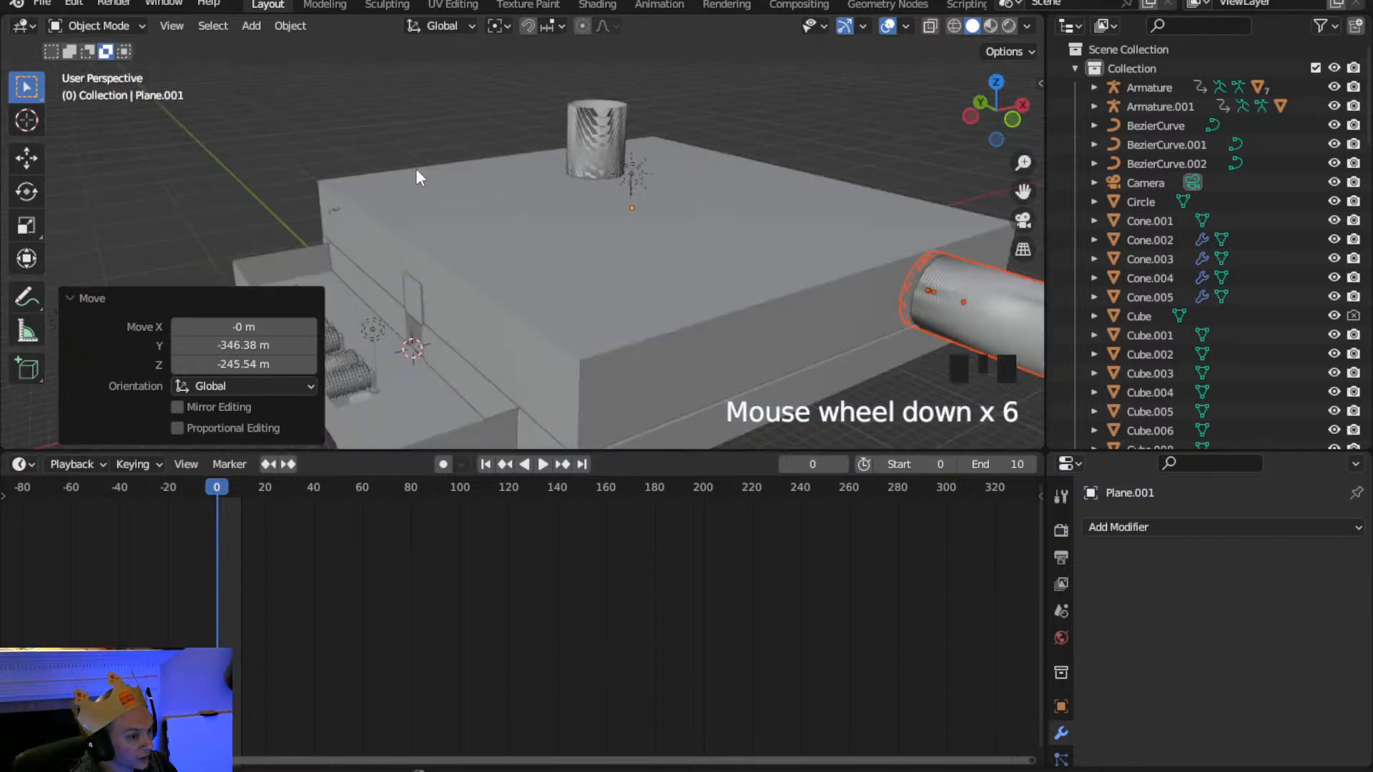
{"action": "scroll", "coordinate": [744, 290], "scroll_direction": "down", "scroll_amount": 2}
{"action": "type", "text": "r180"}
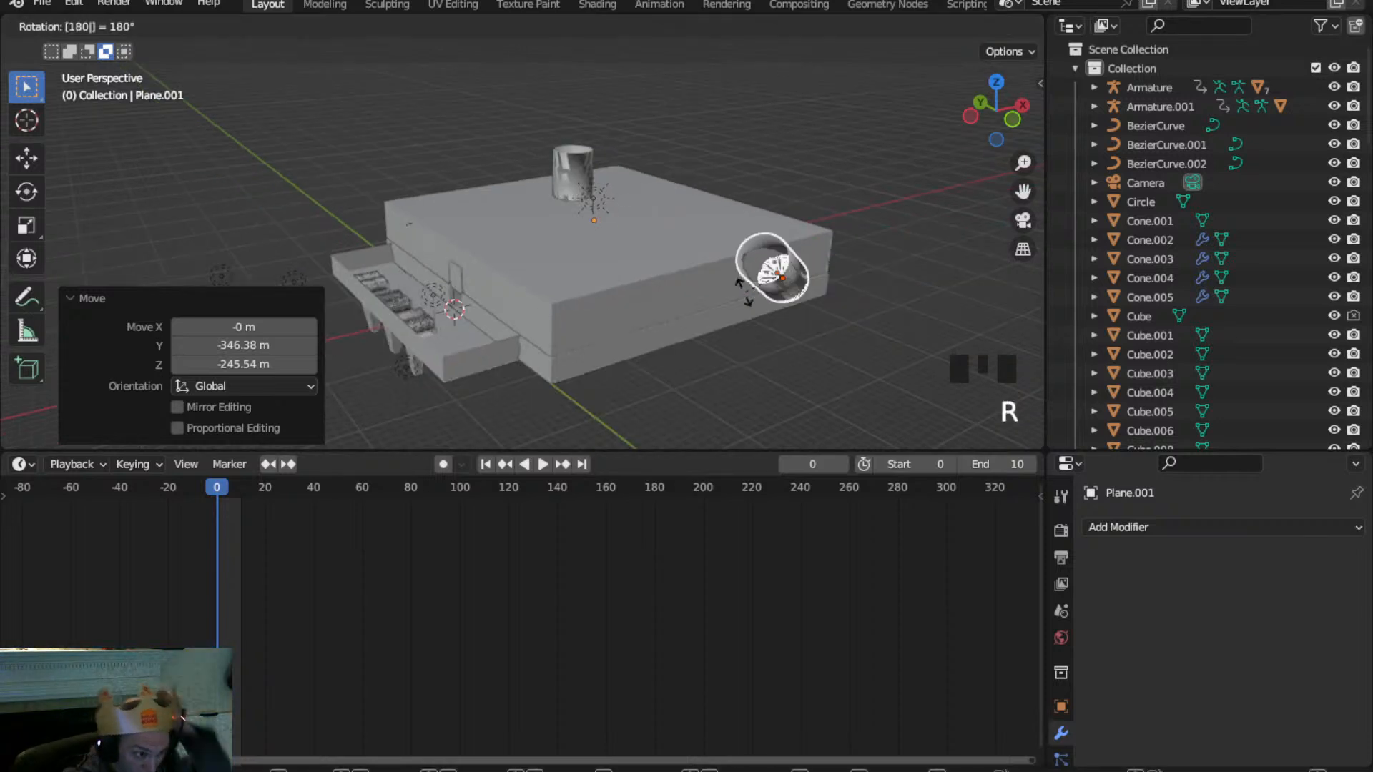
{"action": "type", "text": "z"}
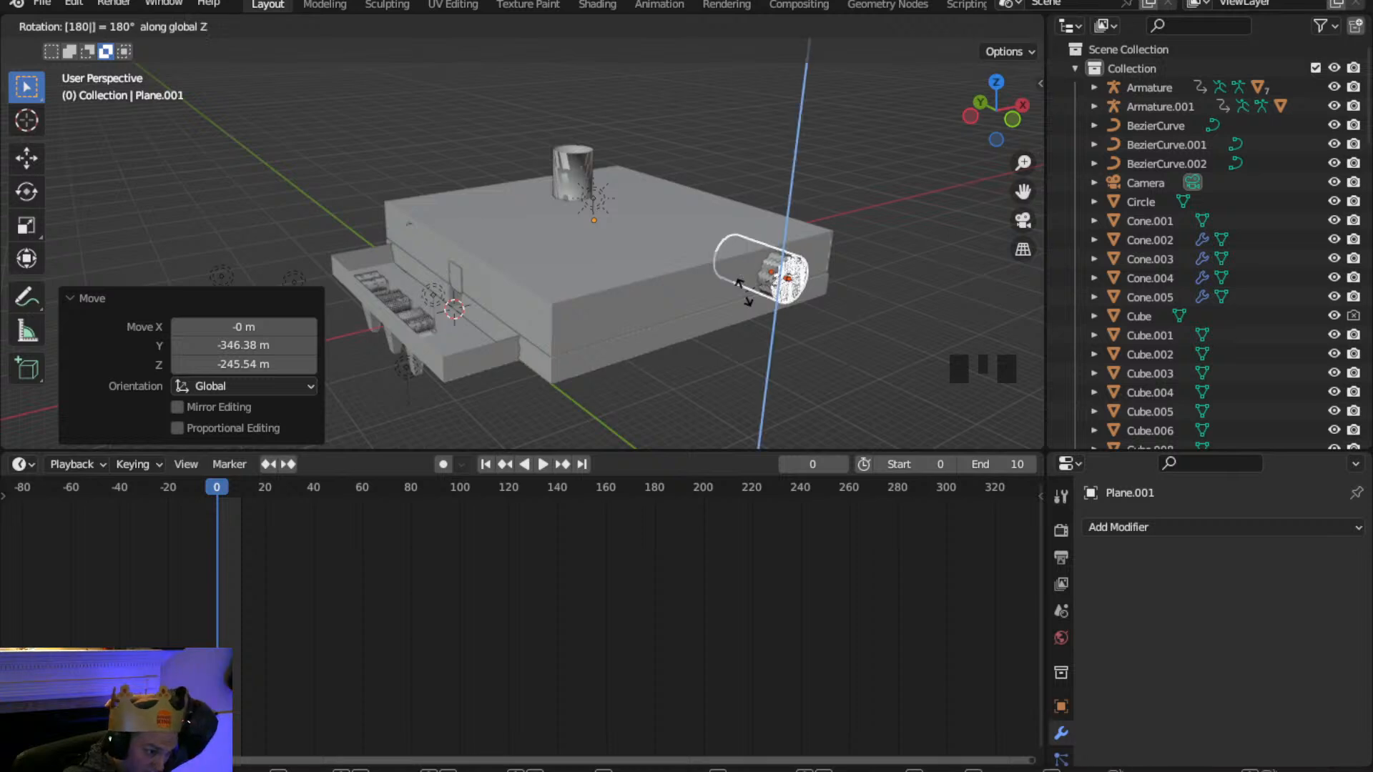
{"action": "key", "text": "Return"}
Move the rotated fan assembly 576.25 m along Y to the opposite side of the enclosure
{"action": "key", "text": "g"}
{"action": "key", "text": "x"}
{"action": "key", "text": "y"}
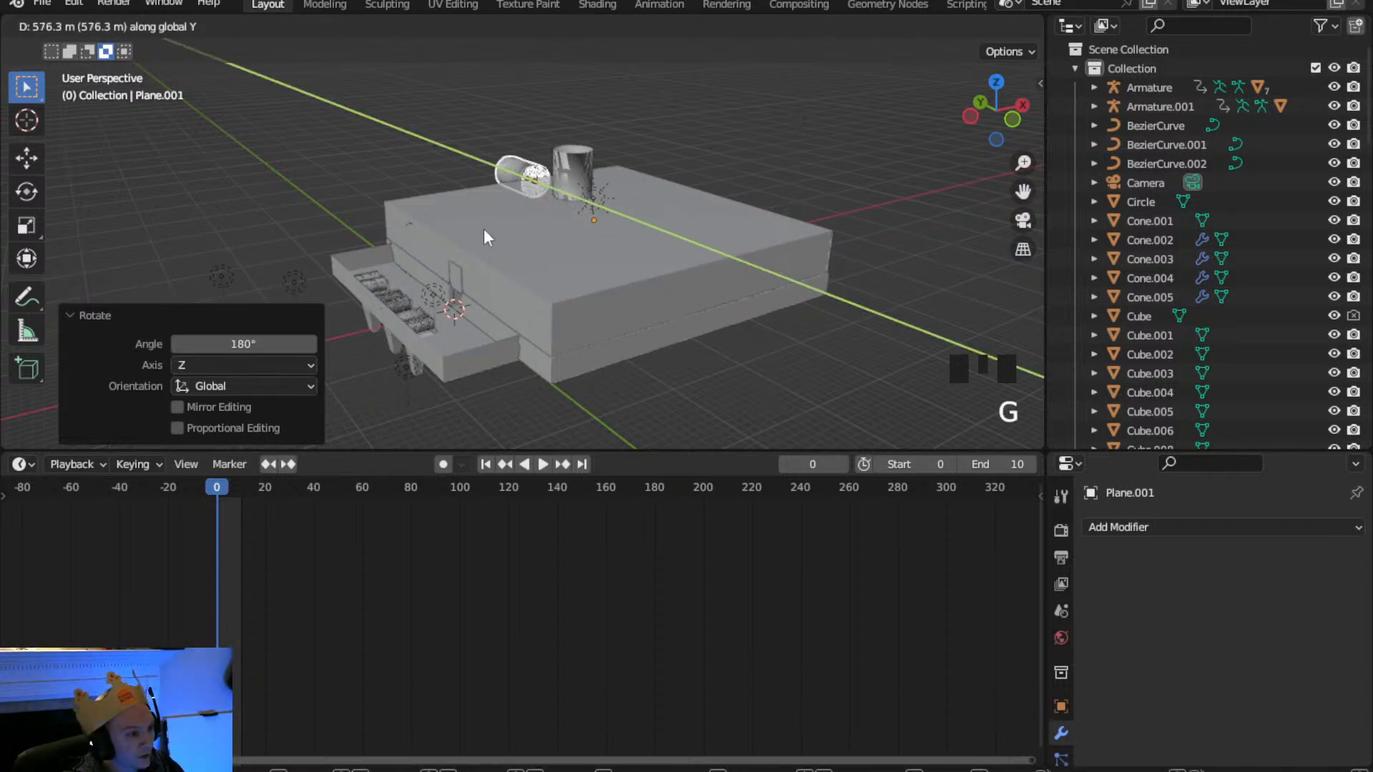
{"action": "key", "text": "Return"}
Reposition the fan assembly at the enclosure's far wall from the top view and scale it uniformly to 0.560
{"action": "left_click", "coordinate": [994, 84]}
{"action": "scroll", "coordinate": [644, 214], "scroll_direction": "up", "scroll_amount": 3}
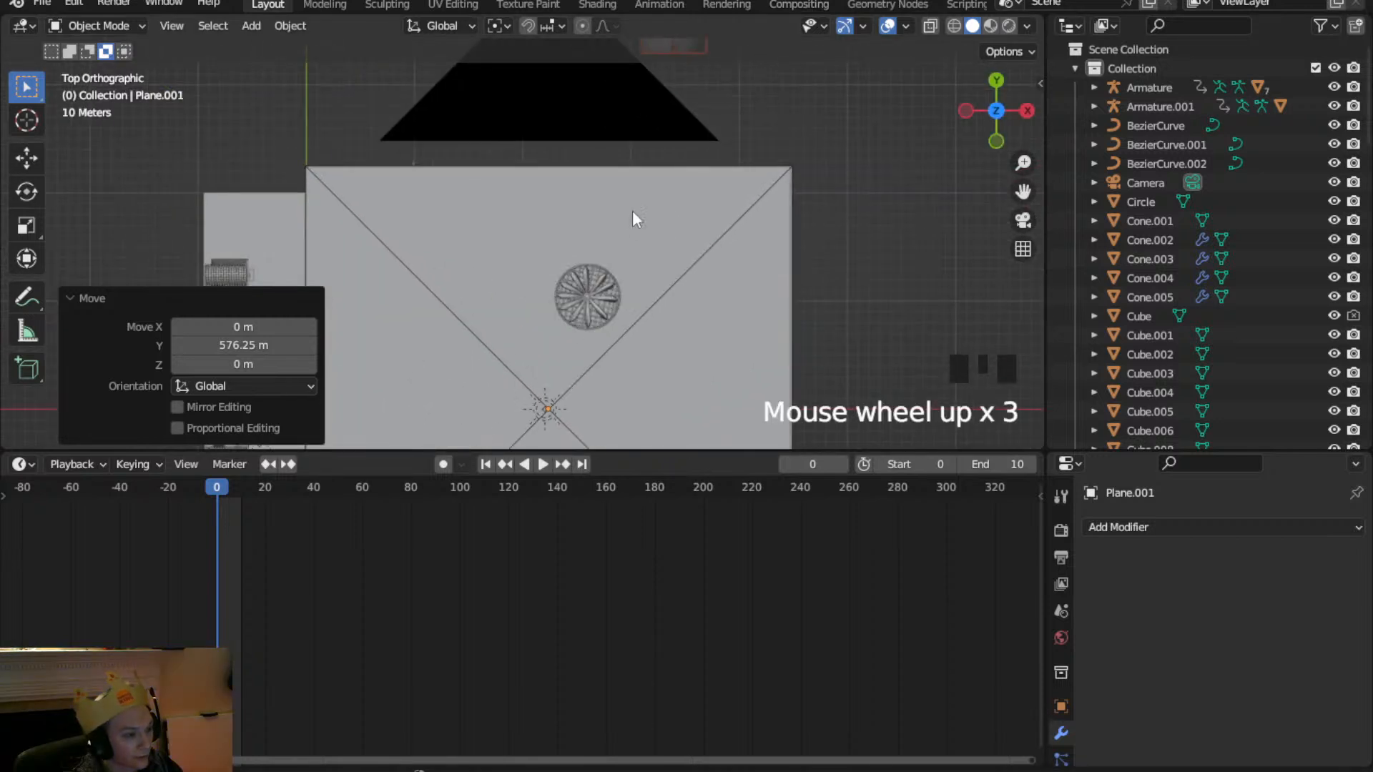
{"action": "key", "text": "g"}
{"action": "left_click", "coordinate": [379, 325]}
{"action": "middle_click_drag", "start_coordinate": [379, 325], "coordinate": [484, 343]}
{"action": "scroll", "coordinate": [417, 221], "scroll_direction": "up", "scroll_amount": 3}
{"action": "scroll", "coordinate": [453, 172], "scroll_direction": "up", "scroll_amount": 3}
{"action": "key", "text": "s"}
{"action": "left_click", "coordinate": [598, 331]}
Slide the fan assembly along Y to fit it into the wall, and raise it 4.641 m along Z
{"action": "scroll", "coordinate": [526, 297], "scroll_direction": "up", "scroll_amount": 3}
{"action": "middle_click_drag", "start_coordinate": [731, 288], "coordinate": [653, 300]}
{"action": "key", "text": "g"}
{"action": "key", "text": "y"}
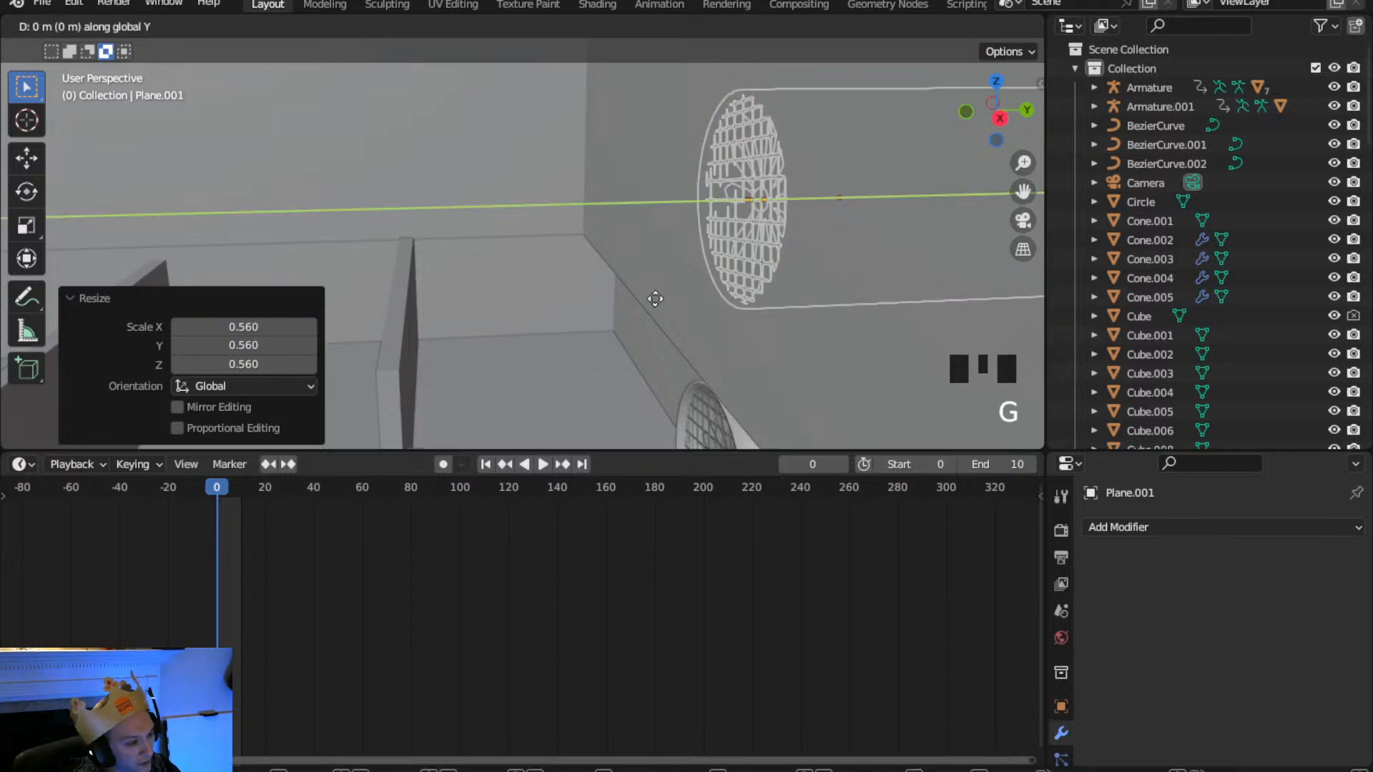
{"action": "left_click", "coordinate": [562, 312]}
{"action": "middle_click_drag", "start_coordinate": [562, 313], "coordinate": [758, 279]}
{"action": "key", "text": "g"}
{"action": "key", "text": "z"}
{"action": "left_click", "coordinate": [751, 254]}
Duplicate the wall fan assembly and place the copy 83.327 m along X on the same wall
{"action": "scroll", "coordinate": [729, 249], "scroll_direction": "down", "scroll_amount": 2}
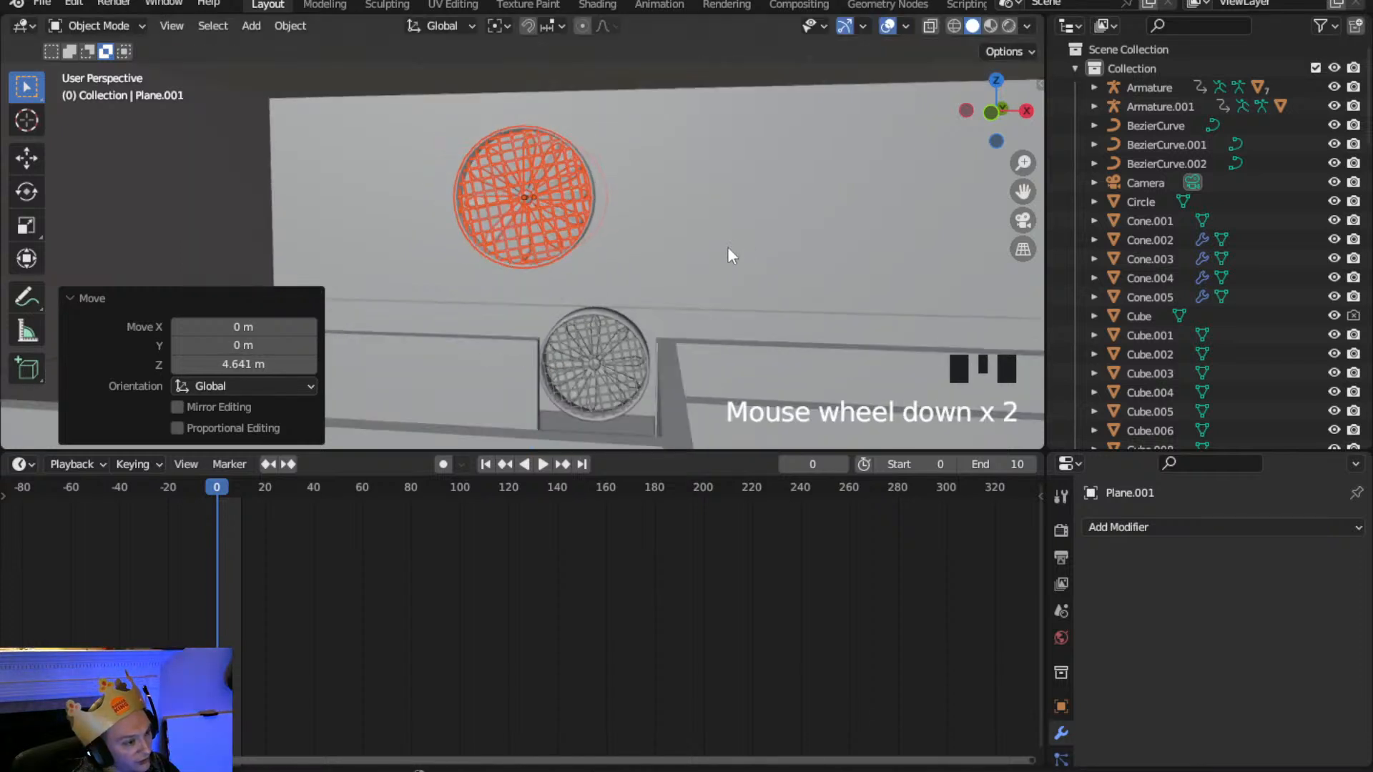
{"action": "scroll", "coordinate": [728, 249], "scroll_direction": "down", "scroll_amount": 1}
{"action": "key", "text": "shift+d"}
{"action": "key", "text": "x"}
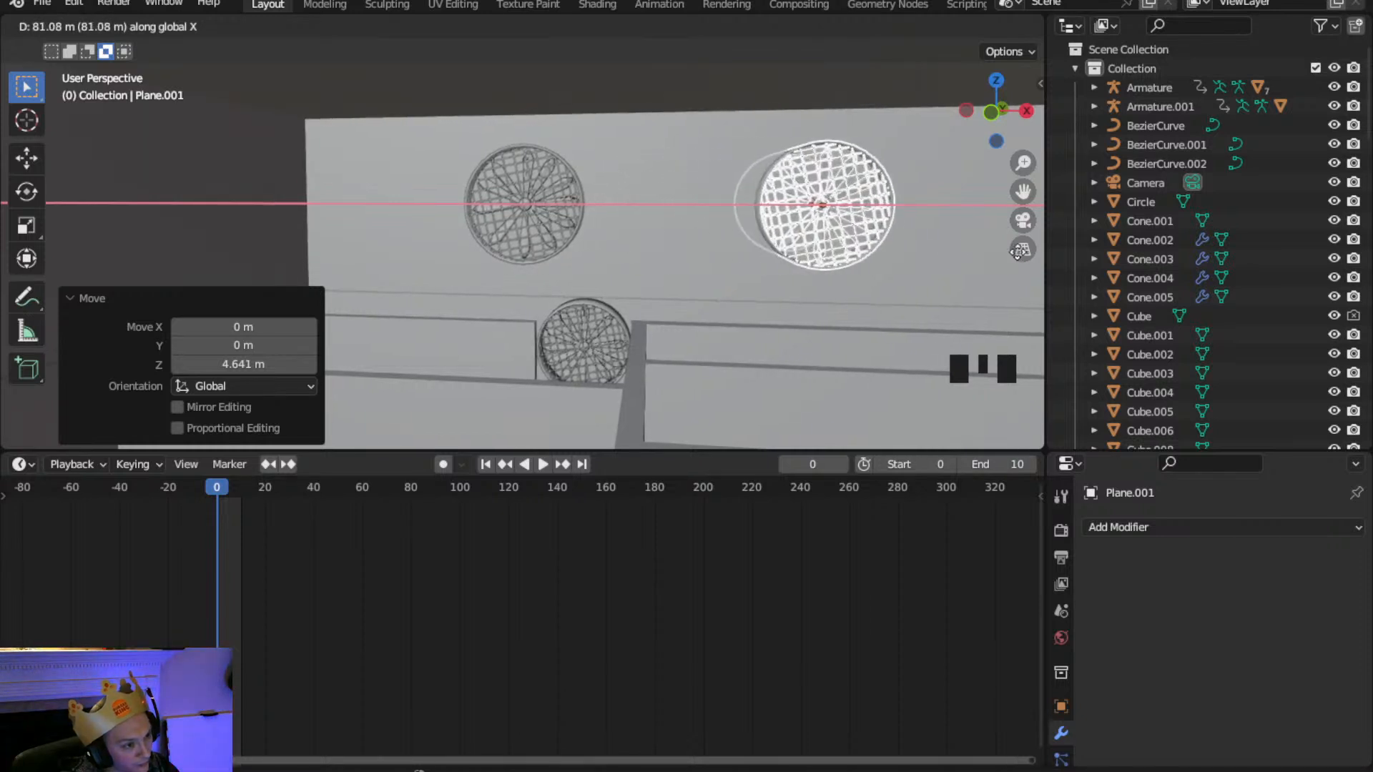
{"action": "left_click", "coordinate": [770, 243]}
Delete the vertical upper blade from the duplicated wall fan's blade mesh in Edit Mode
{"action": "scroll", "coordinate": [762, 250], "scroll_direction": "down", "scroll_amount": 3}
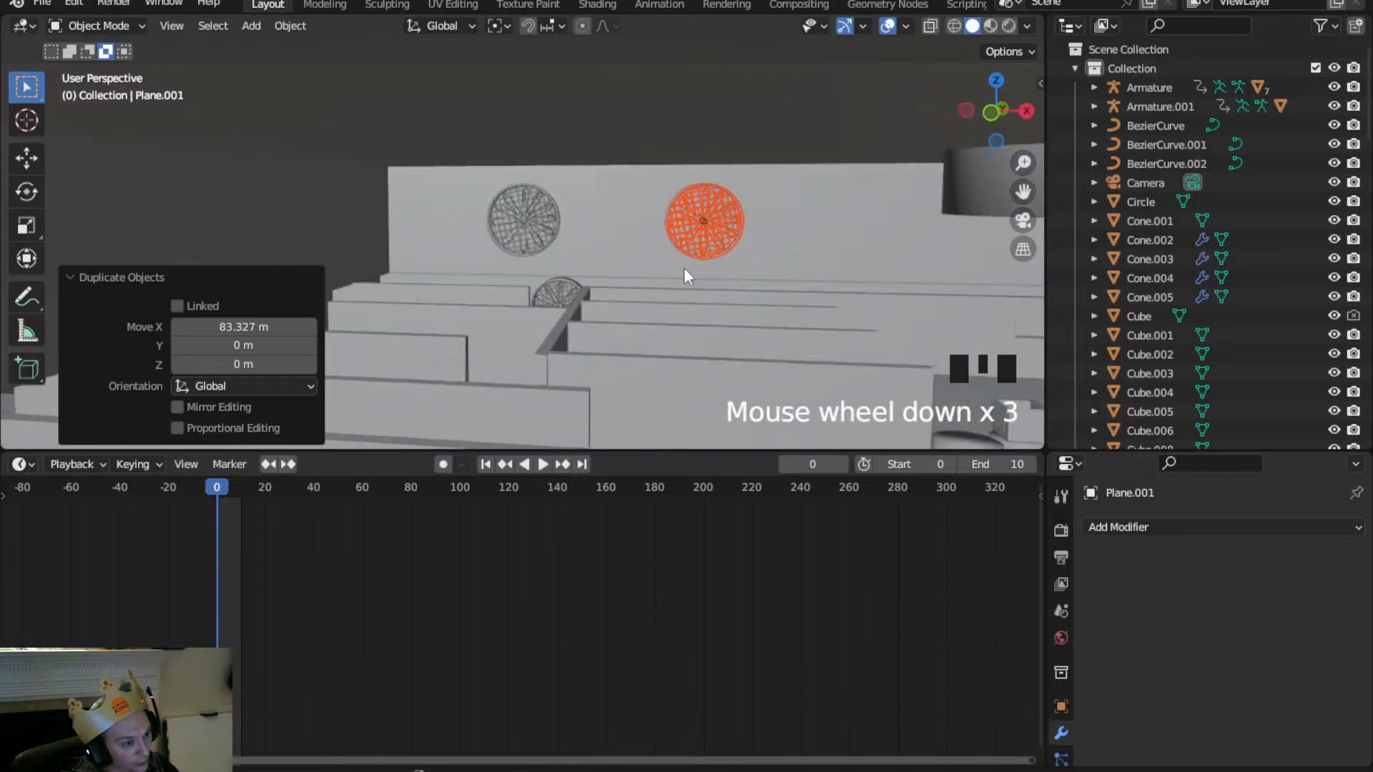
{"action": "scroll", "coordinate": [679, 276], "scroll_direction": "down", "scroll_amount": 2}
{"action": "middle_click_drag", "start_coordinate": [668, 276], "coordinate": [577, 282]}
{"action": "scroll", "coordinate": [607, 281], "scroll_direction": "up", "scroll_amount": 6}
{"action": "scroll", "coordinate": [745, 313], "scroll_direction": "up", "scroll_amount": 4}
{"action": "middle_click_drag", "start_coordinate": [765, 299], "coordinate": [515, 272], "text": "shift"}
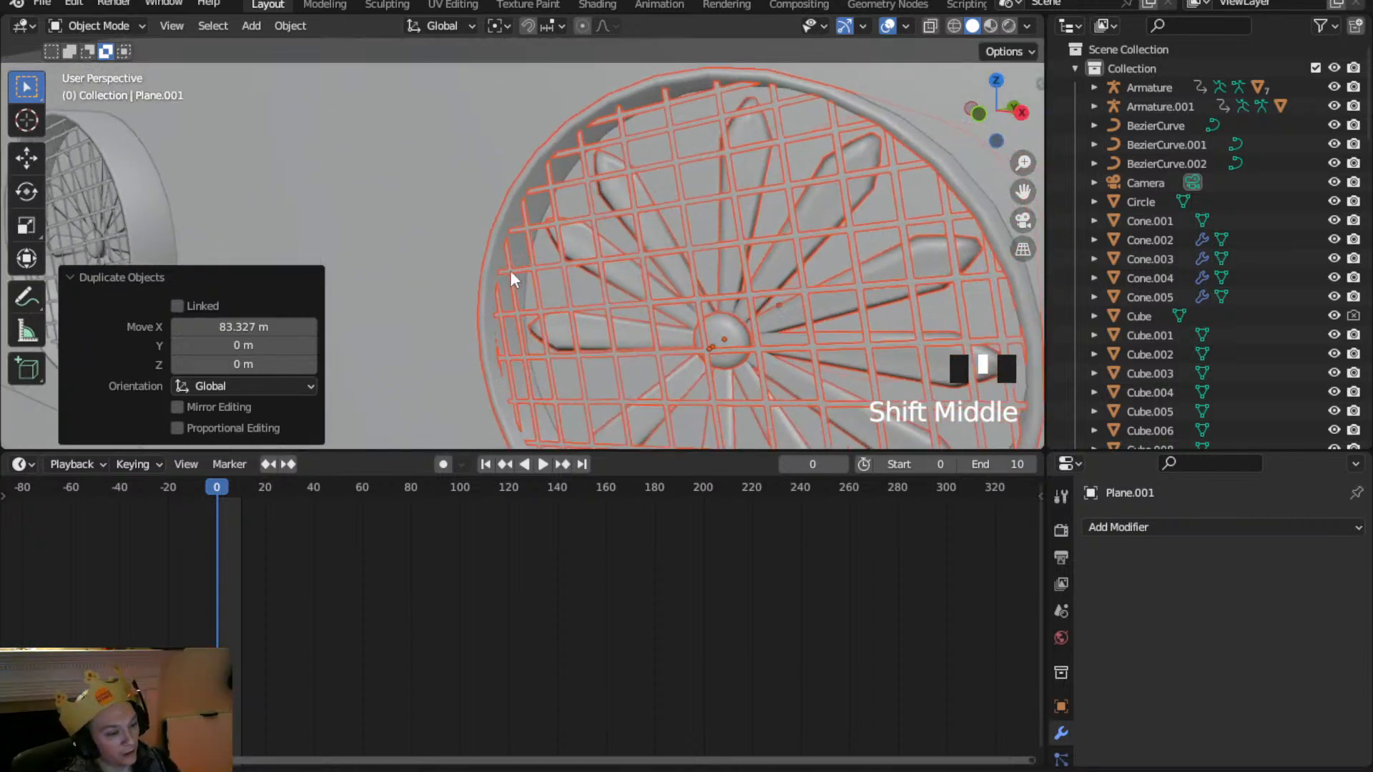
{"action": "left_click", "coordinate": [756, 169]}
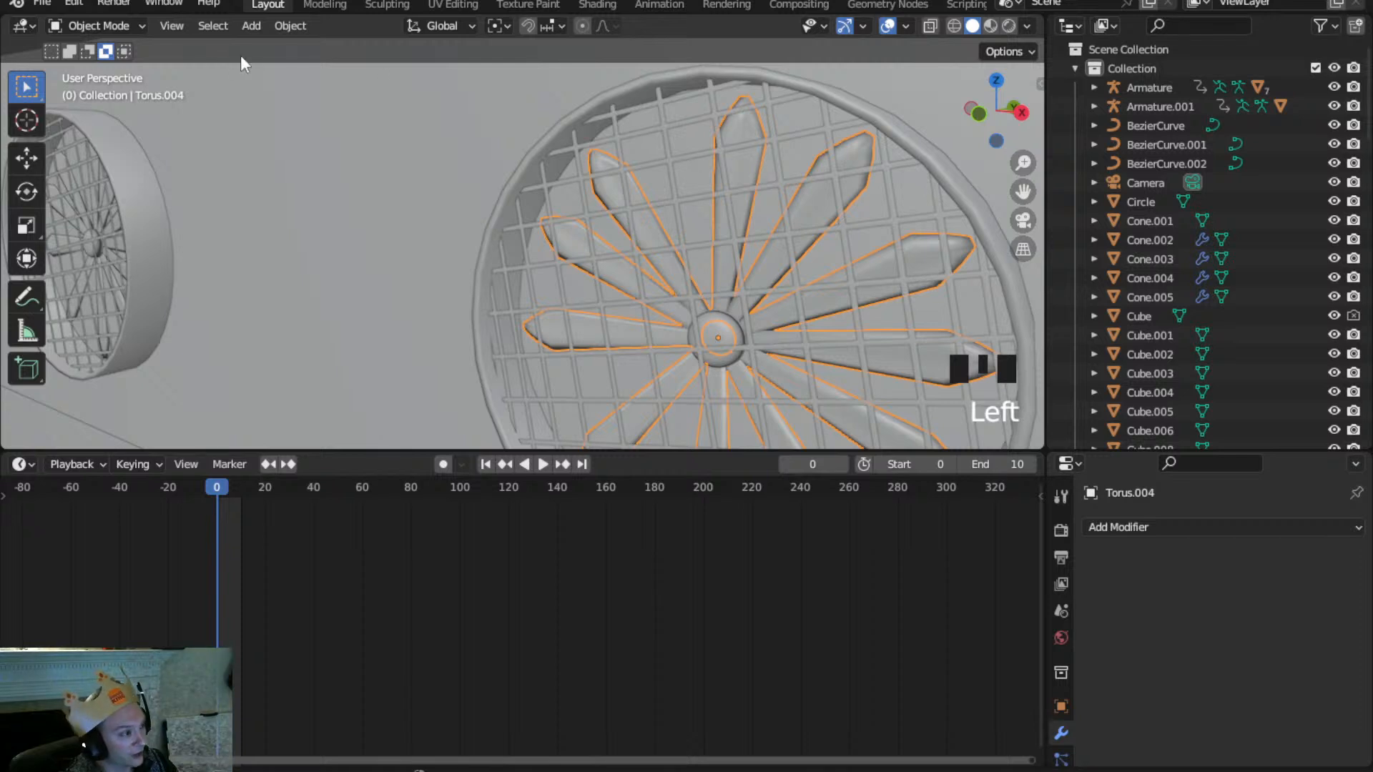
{"action": "left_click", "coordinate": [110, 27]}
{"action": "left_click", "coordinate": [101, 64]}
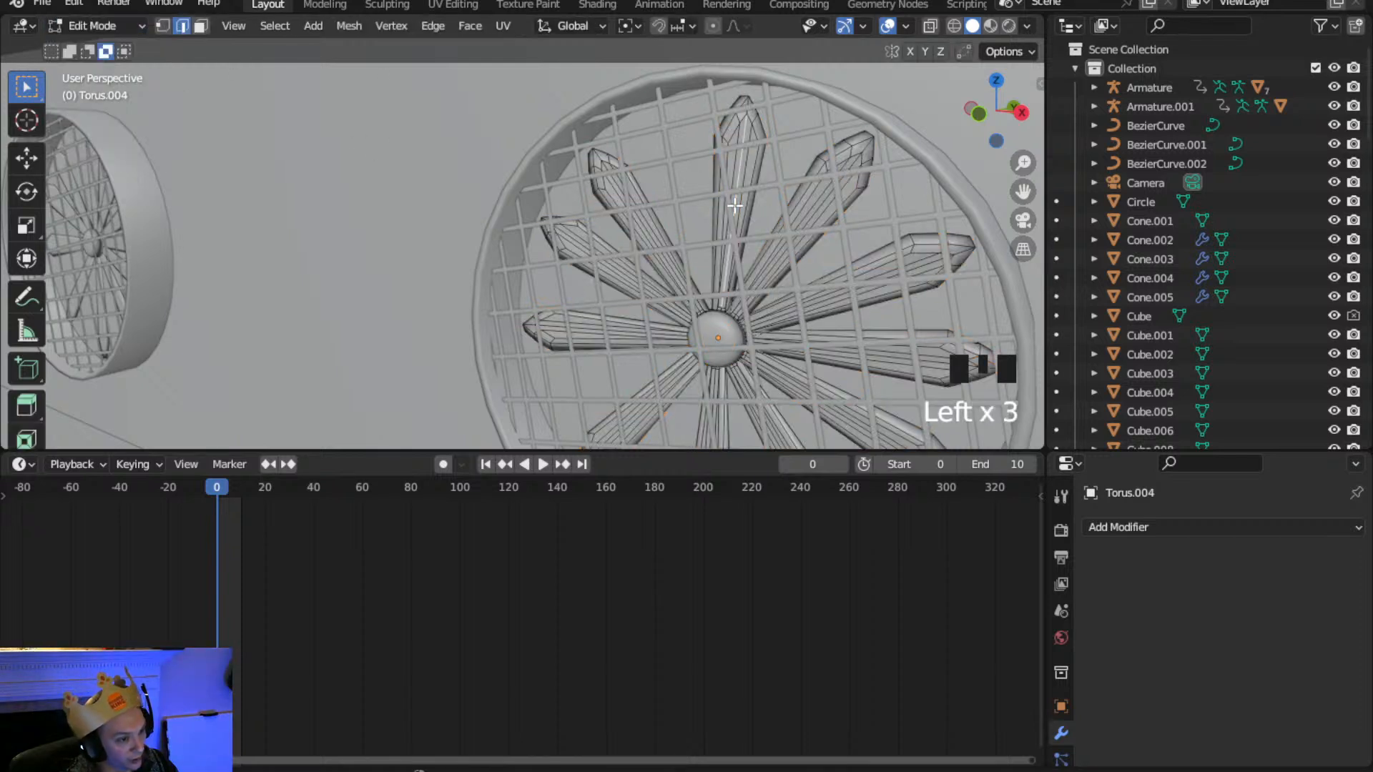
{"action": "key", "text": "l"}
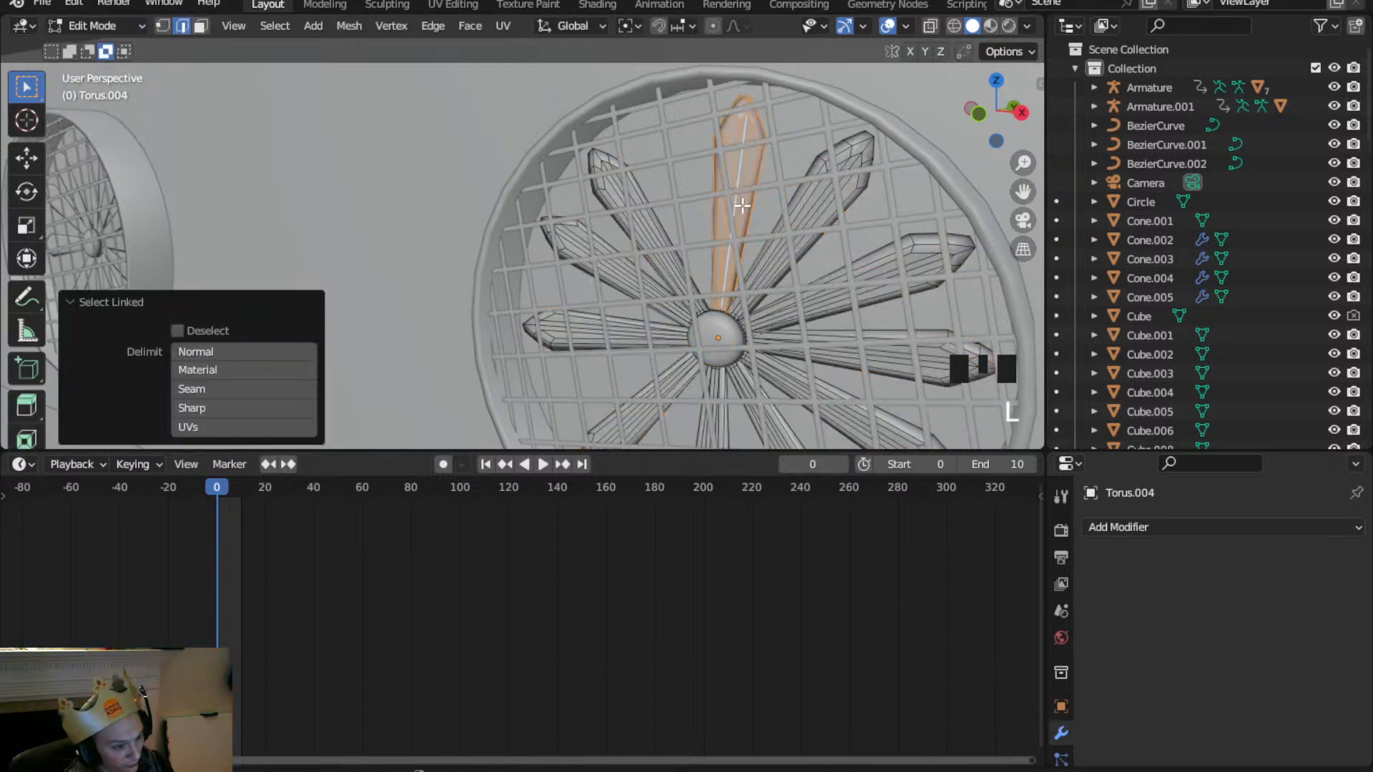
{"action": "key", "text": "Delete"}
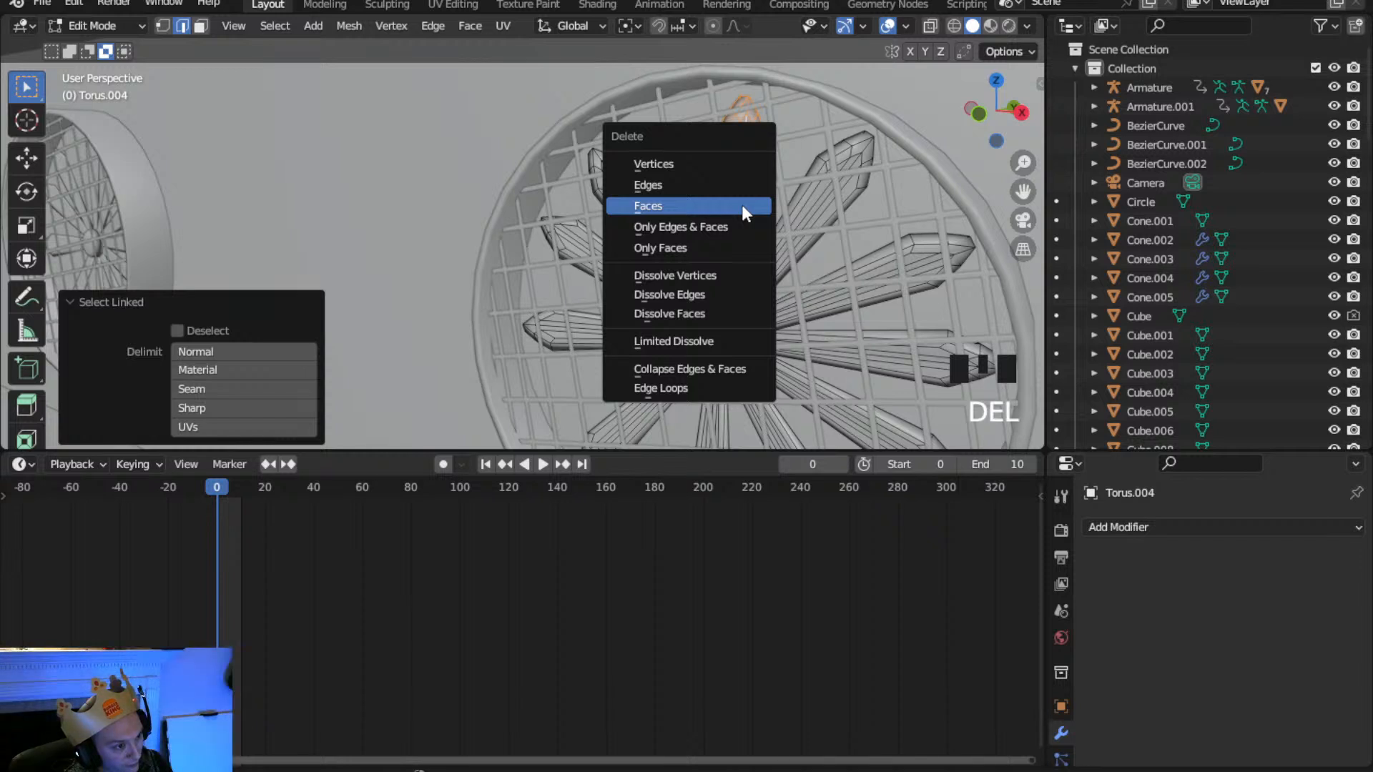
{"action": "left_click", "coordinate": [732, 165]}
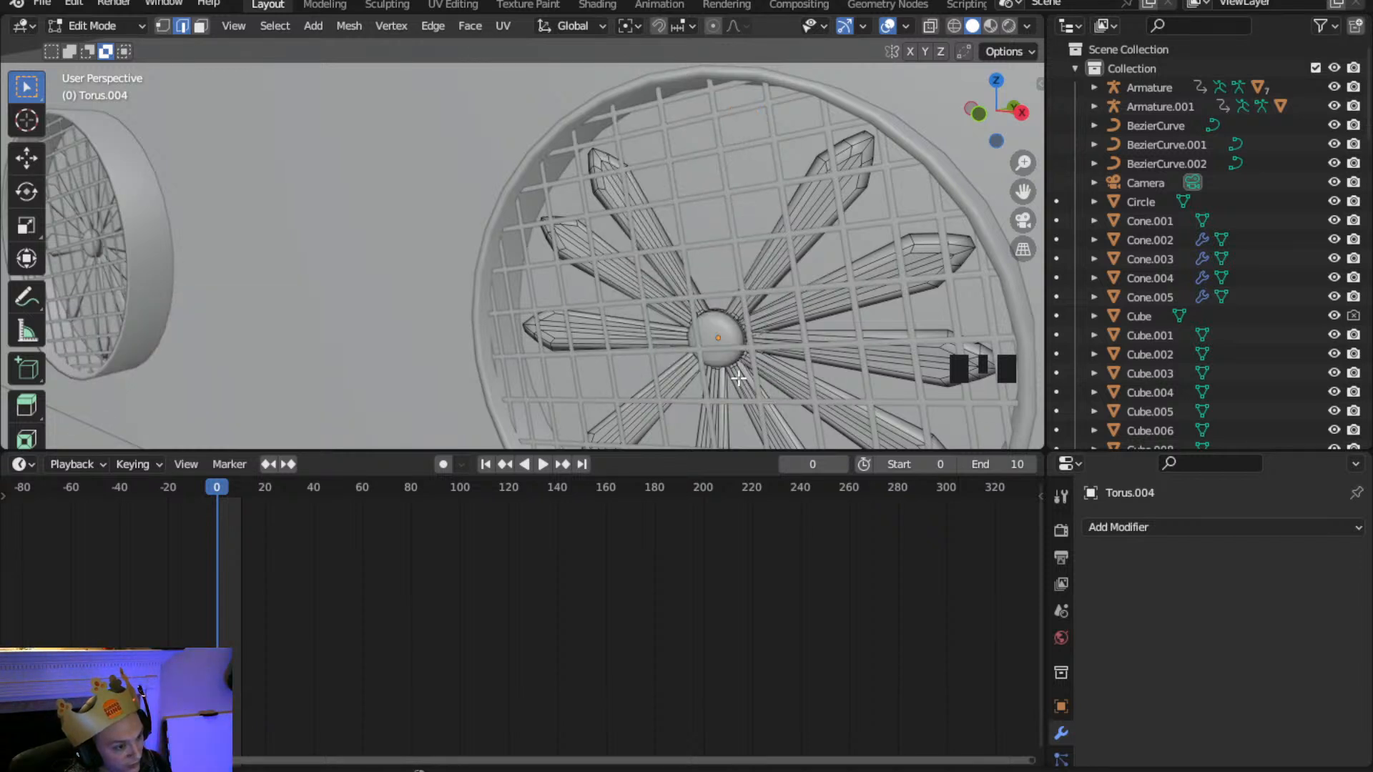
Delete one lower blade of the same fan copy as well and return to Object Mode
{"action": "key", "text": "l"}
{"action": "key", "text": "Delete"}
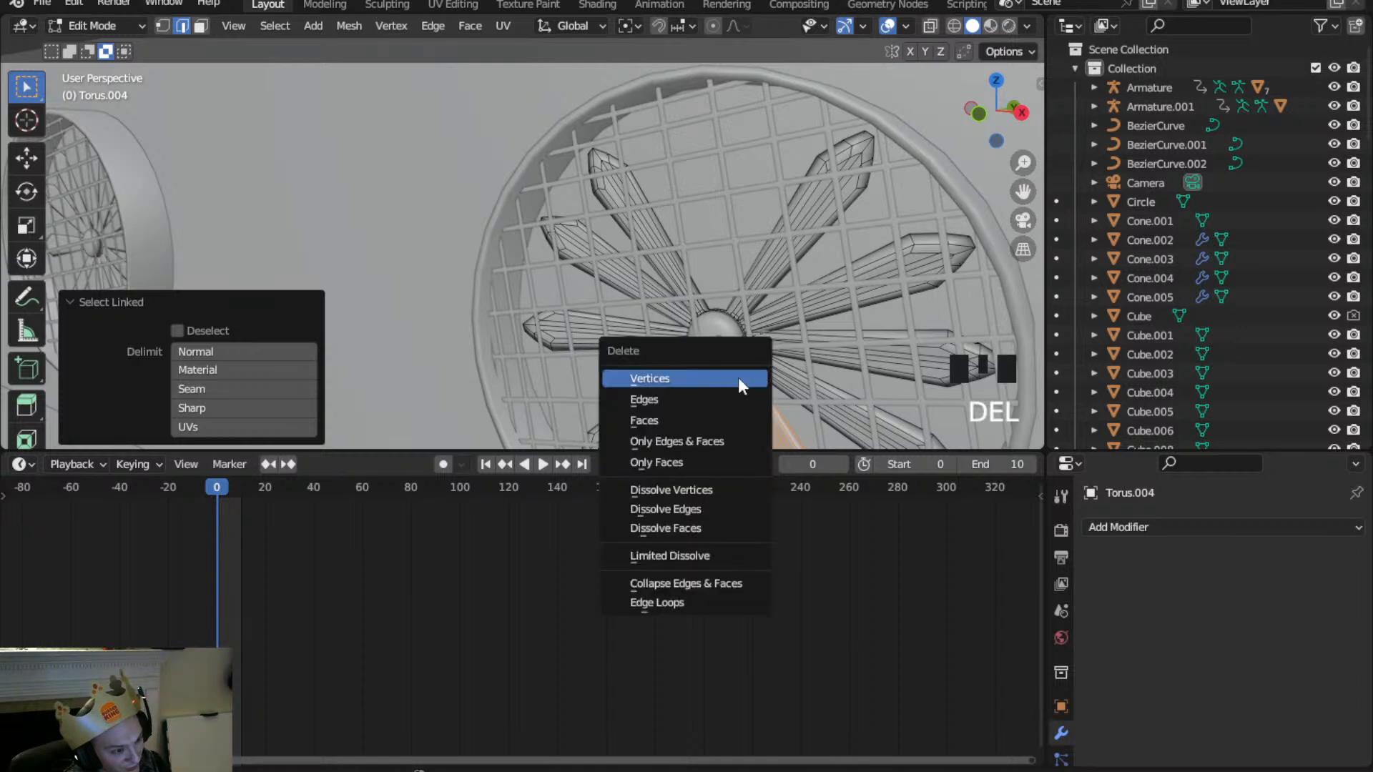
{"action": "left_click", "coordinate": [738, 376]}
{"action": "scroll", "coordinate": [738, 376], "scroll_direction": "down", "scroll_amount": 3}
{"action": "middle_click_drag", "start_coordinate": [737, 376], "coordinate": [524, 273]}
{"action": "scroll", "coordinate": [668, 325], "scroll_direction": "down", "scroll_amount": 2}
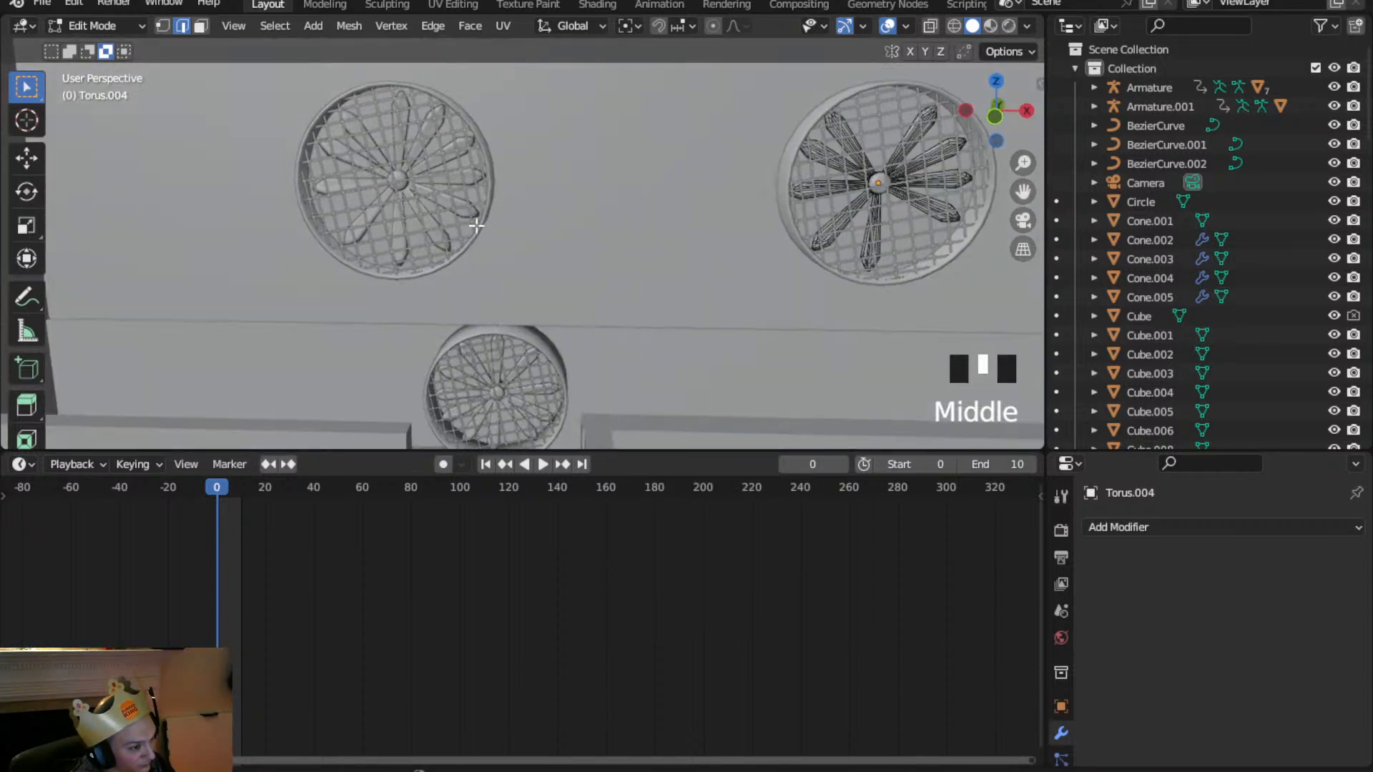
{"action": "left_click", "coordinate": [83, 29]}
{"action": "left_click", "coordinate": [101, 47]}
Select the lower small fan's grille and examine the wall fans from inside and outside the enclosure
{"action": "middle_click_drag", "start_coordinate": [377, 362], "coordinate": [532, 293], "text": "shift"}
{"action": "left_click", "coordinate": [532, 293]}
{"action": "scroll", "coordinate": [550, 328], "scroll_direction": "down", "scroll_amount": 7}
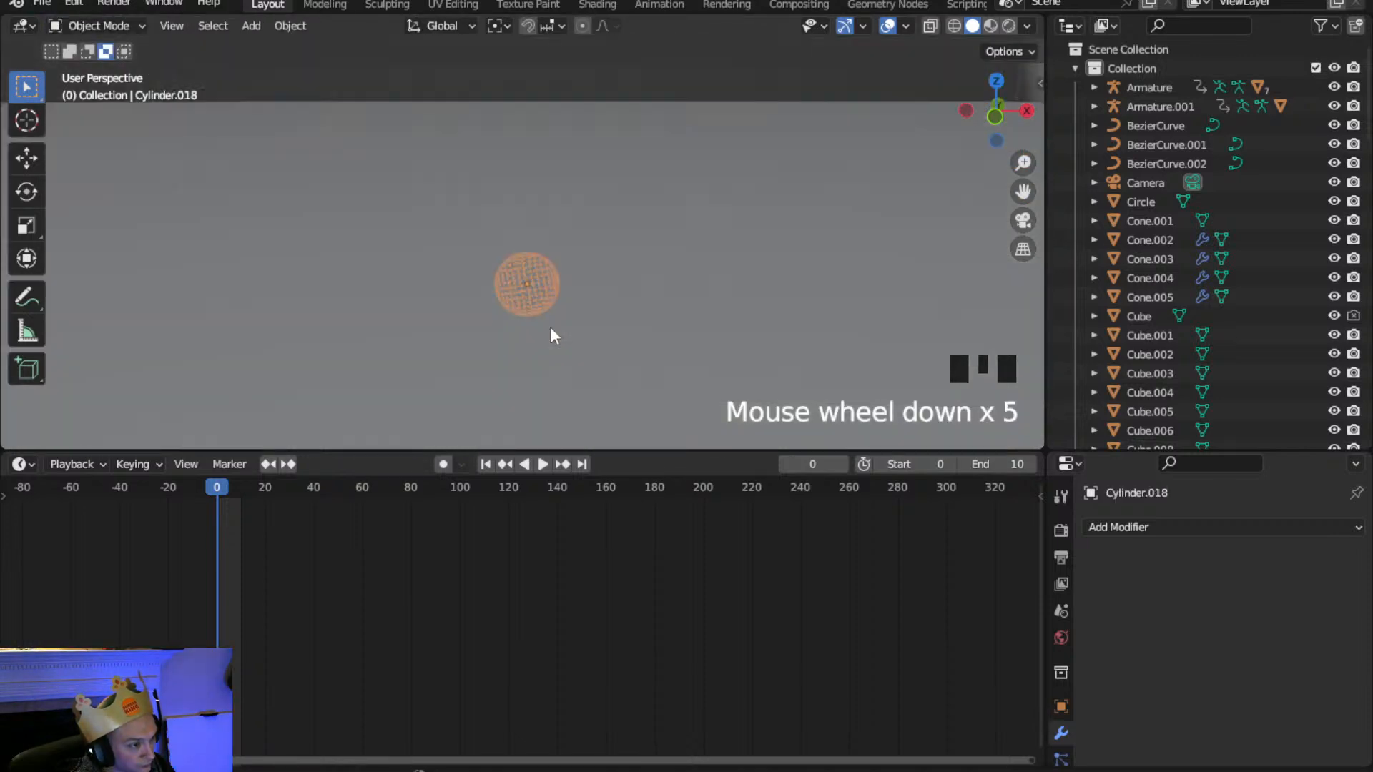
{"action": "middle_click_drag", "start_coordinate": [597, 323], "coordinate": [420, 246], "text": "shift"}
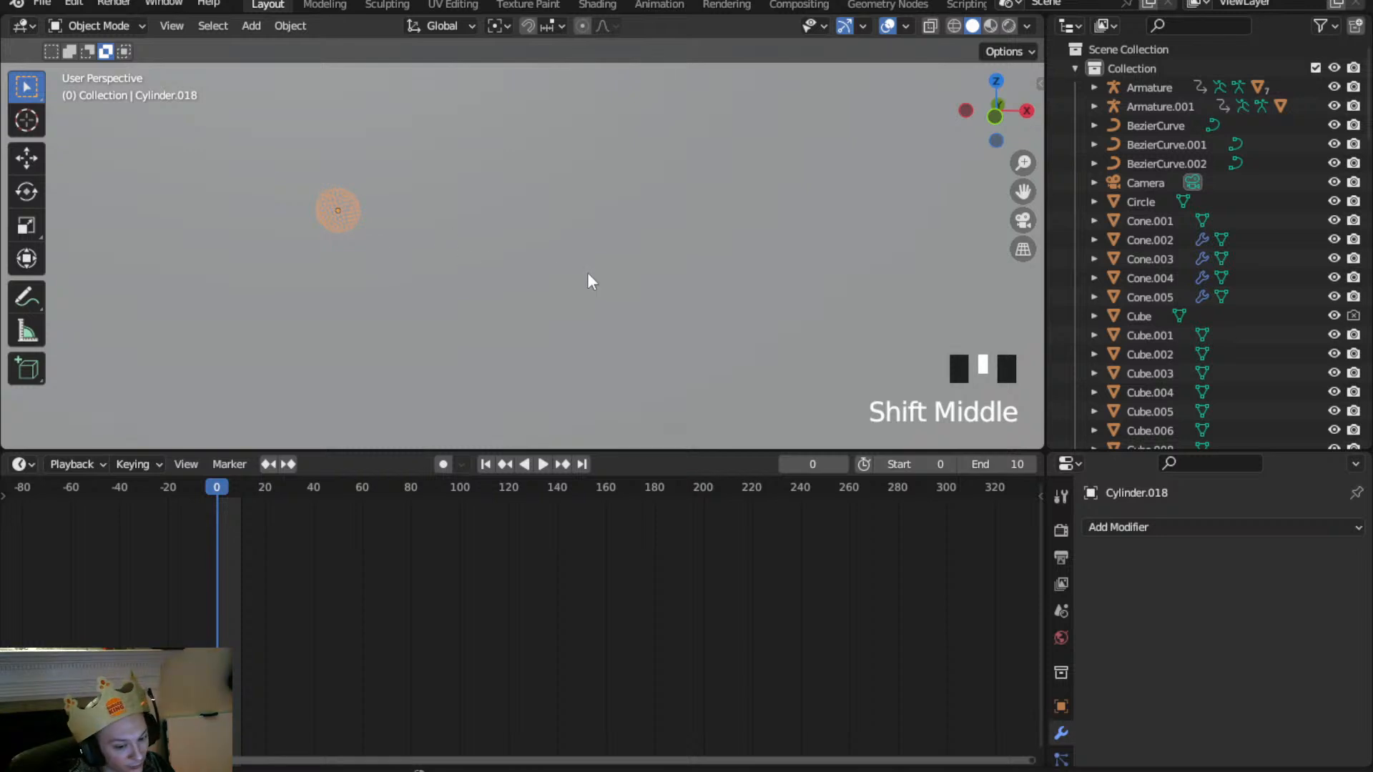
{"action": "scroll", "coordinate": [577, 273], "scroll_direction": "down", "scroll_amount": 2}
{"action": "scroll", "coordinate": [577, 275], "scroll_direction": "up", "scroll_amount": 5}
{"action": "middle_click_drag", "start_coordinate": [658, 337], "coordinate": [580, 313], "text": "shift"}
{"action": "scroll", "coordinate": [503, 286], "scroll_direction": "down", "scroll_amount": 2}
{"action": "scroll", "coordinate": [566, 266], "scroll_direction": "down", "scroll_amount": 1}
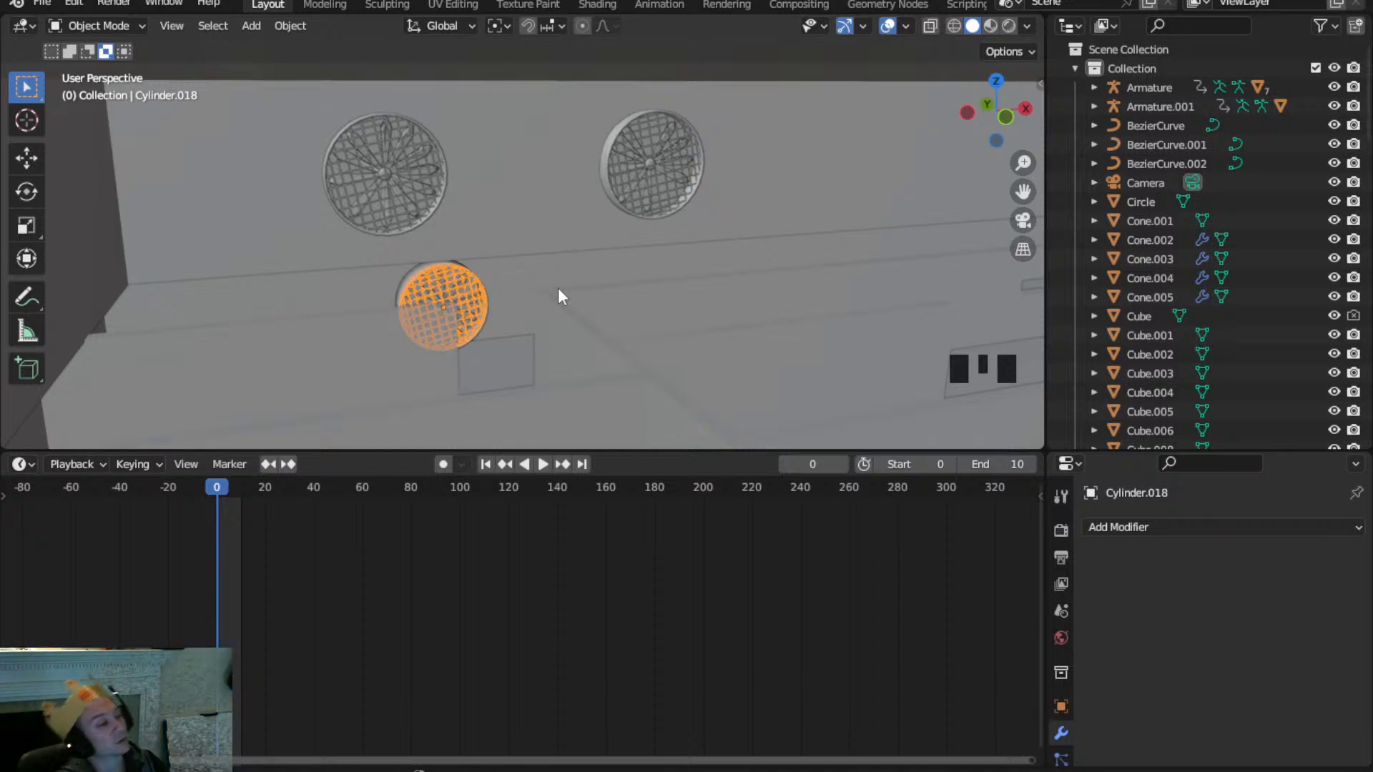
{"action": "scroll", "coordinate": [549, 300], "scroll_direction": "down", "scroll_amount": 3}
{"action": "scroll", "coordinate": [544, 306], "scroll_direction": "up", "scroll_amount": 5}
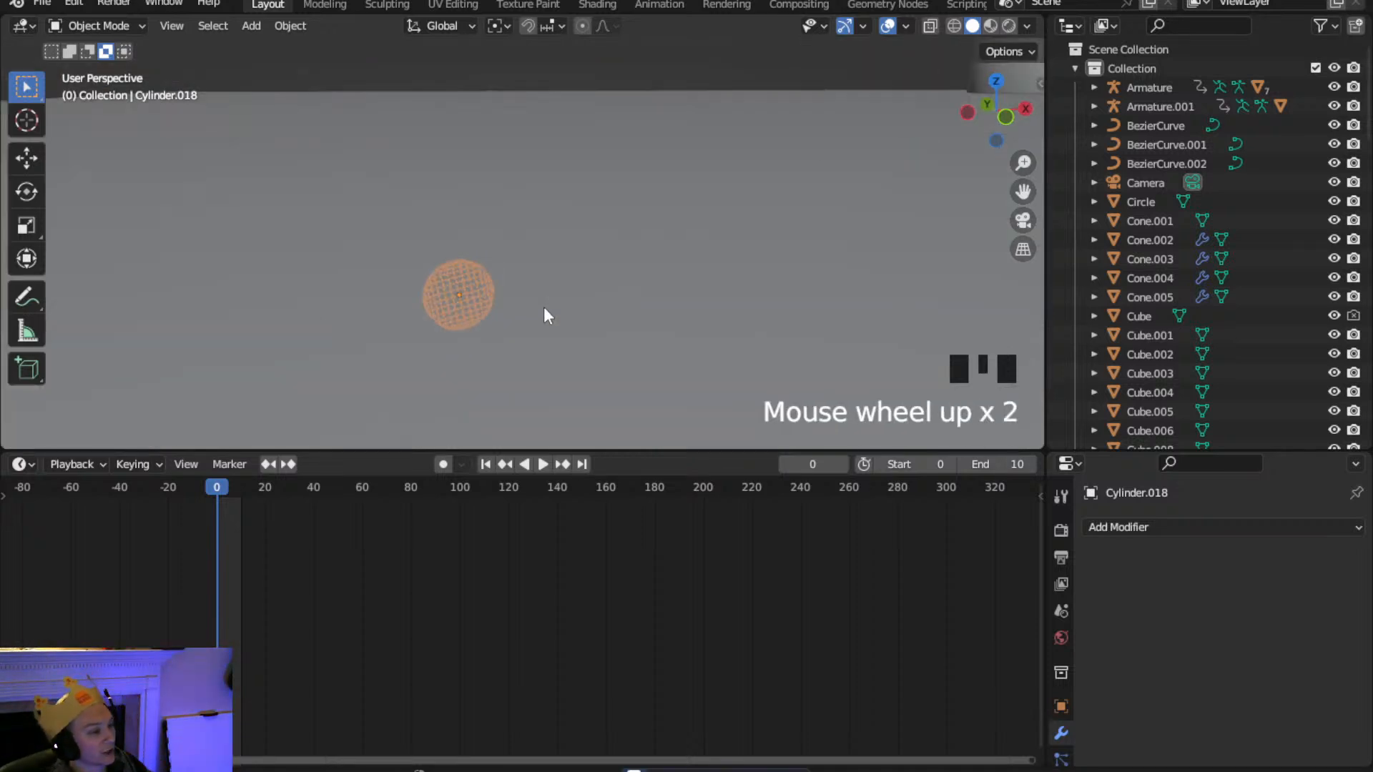
{"action": "middle_click_drag", "start_coordinate": [543, 307], "coordinate": [568, 315]}
{"action": "scroll", "coordinate": [564, 332], "scroll_direction": "down", "scroll_amount": 8}
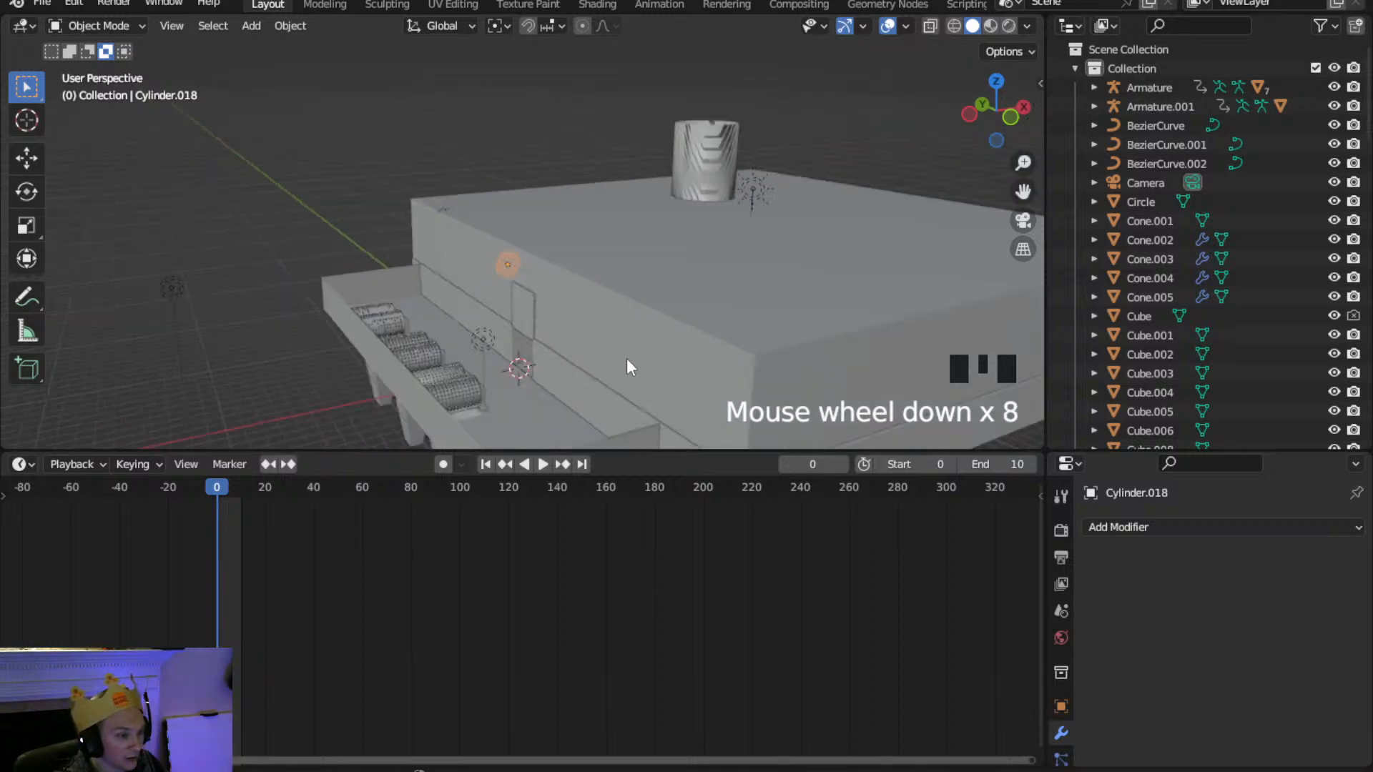
Switch the viewport to Material Preview shading and bring the maze interior with its wall fans into view
{"action": "key", "text": "z"}
{"action": "left_click", "coordinate": [622, 463]}
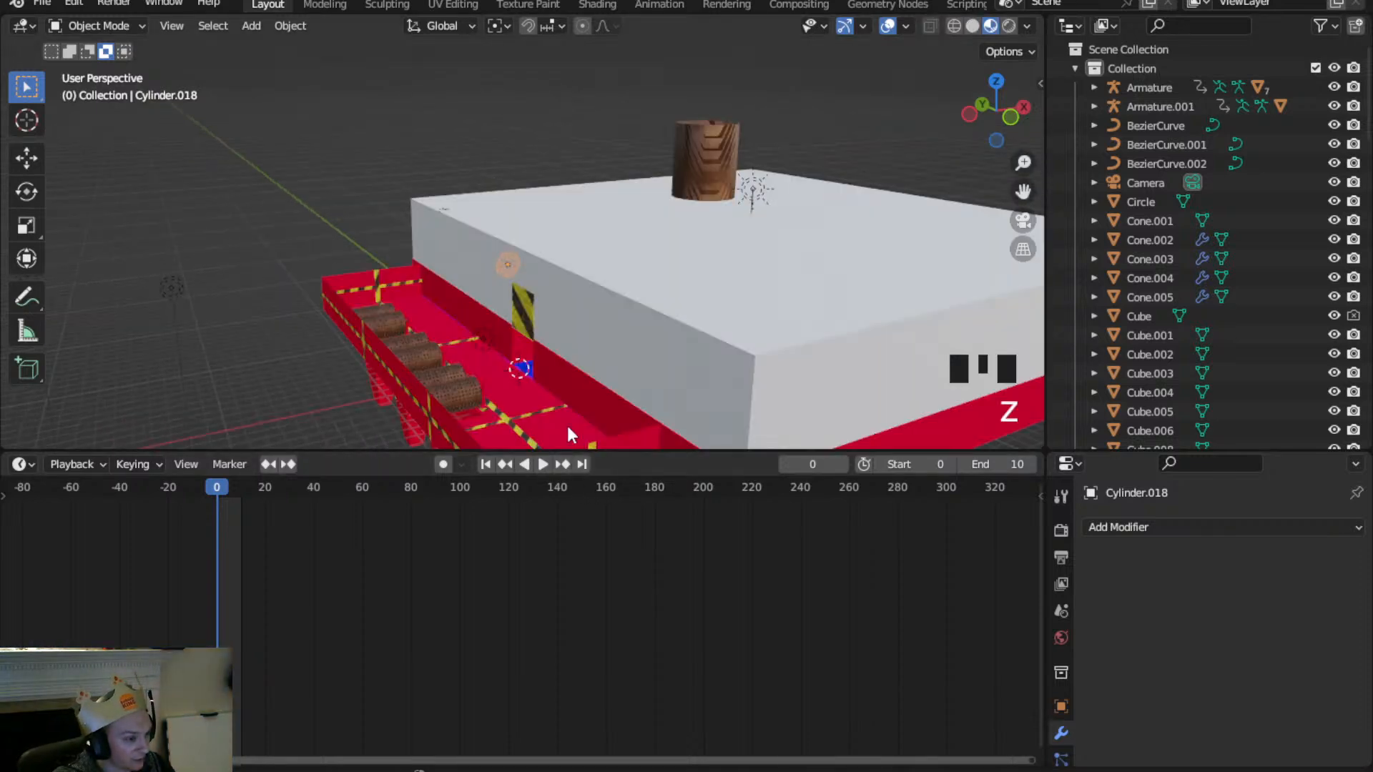
{"action": "scroll", "coordinate": [609, 366], "scroll_direction": "up", "scroll_amount": 1}
{"action": "middle_click_drag", "start_coordinate": [608, 365], "coordinate": [507, 242]}
{"action": "scroll", "coordinate": [301, 363], "scroll_direction": "up", "scroll_amount": 3}
{"action": "scroll", "coordinate": [456, 251], "scroll_direction": "up", "scroll_amount": 2}
{"action": "middle_click_drag", "start_coordinate": [343, 269], "coordinate": [423, 268]}
Select the long pipe curve in the maze and inspect it and the whole enclosure with materials shown
{"action": "left_click", "coordinate": [456, 239]}
{"action": "scroll", "coordinate": [353, 264], "scroll_direction": "down", "scroll_amount": 2}
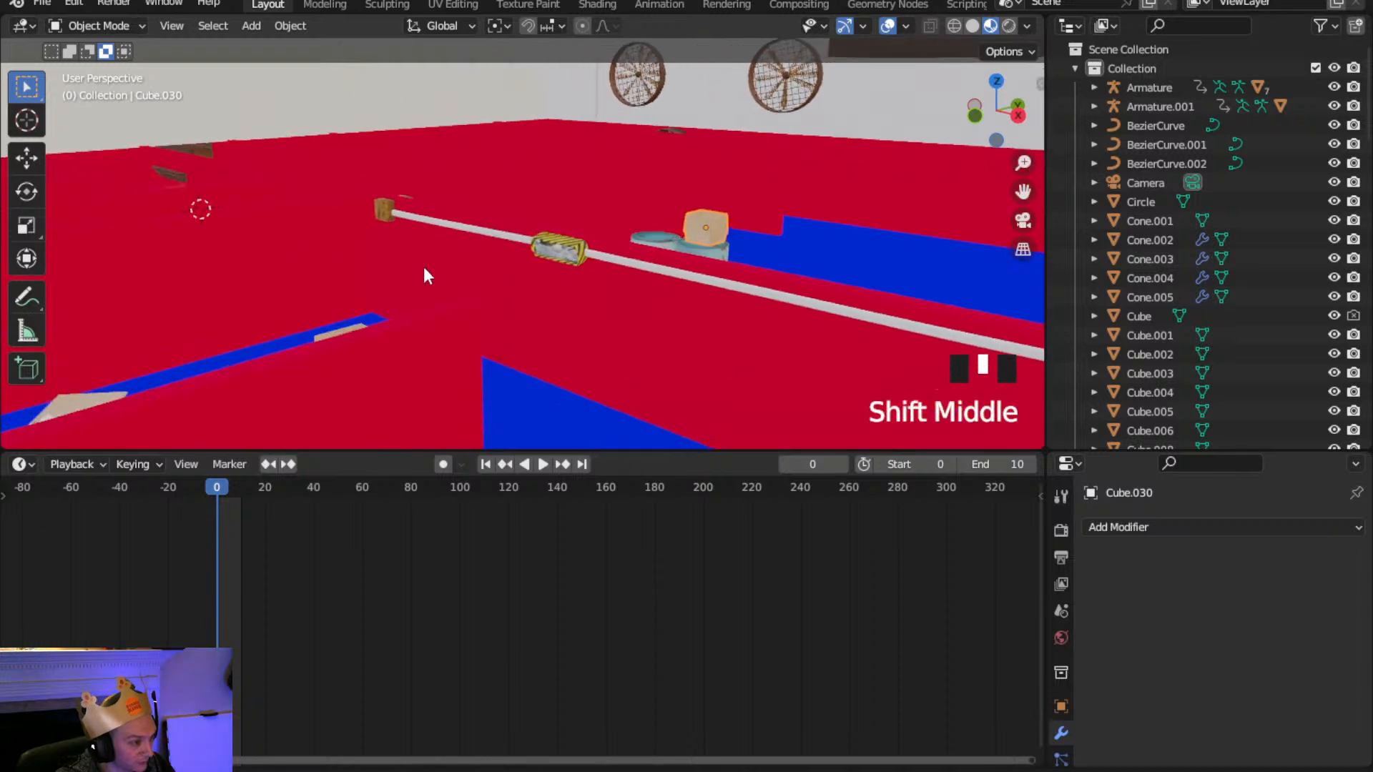
{"action": "left_click", "coordinate": [492, 239]}
{"action": "left_click", "coordinate": [486, 233]}
{"action": "scroll", "coordinate": [482, 233], "scroll_direction": "down", "scroll_amount": 1}
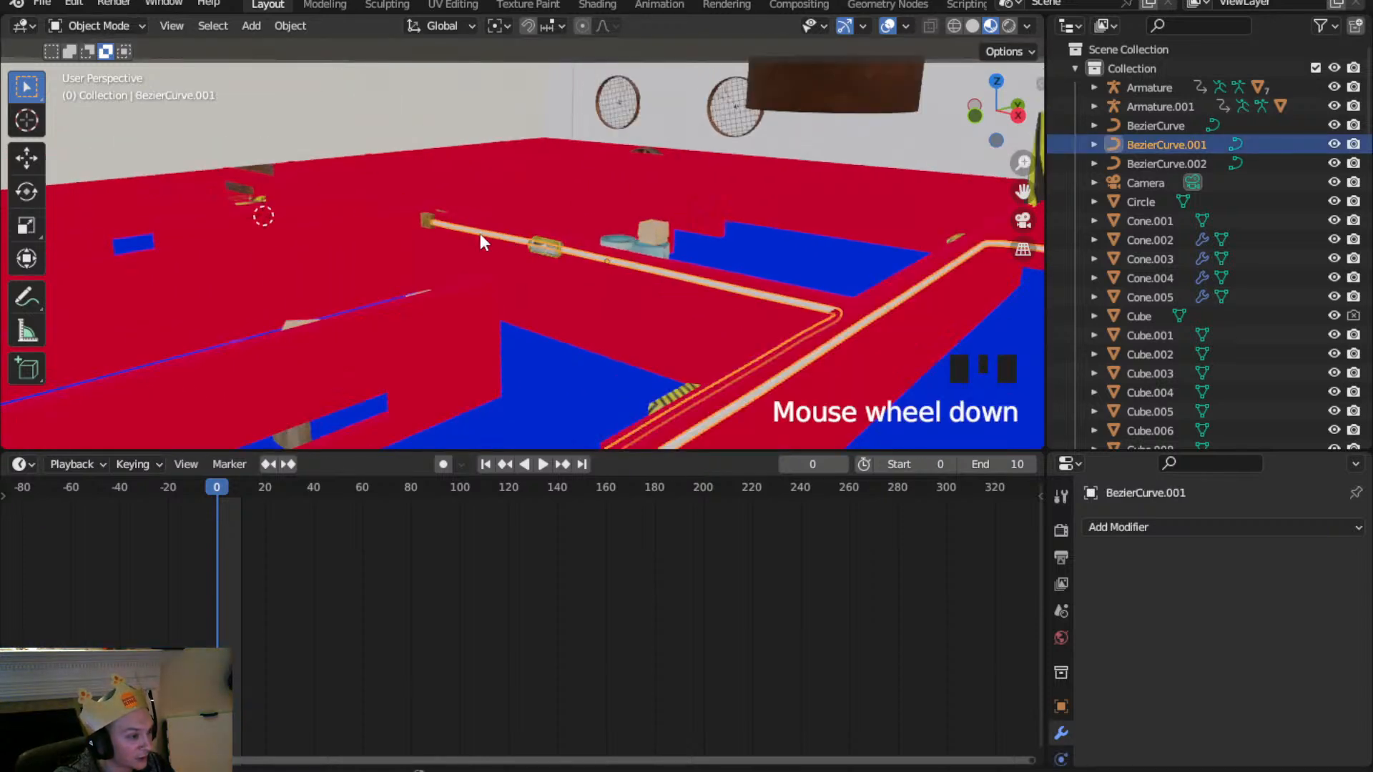
{"action": "scroll", "coordinate": [460, 288], "scroll_direction": "up", "scroll_amount": 2}
{"action": "scroll", "coordinate": [336, 365], "scroll_direction": "down", "scroll_amount": 1}
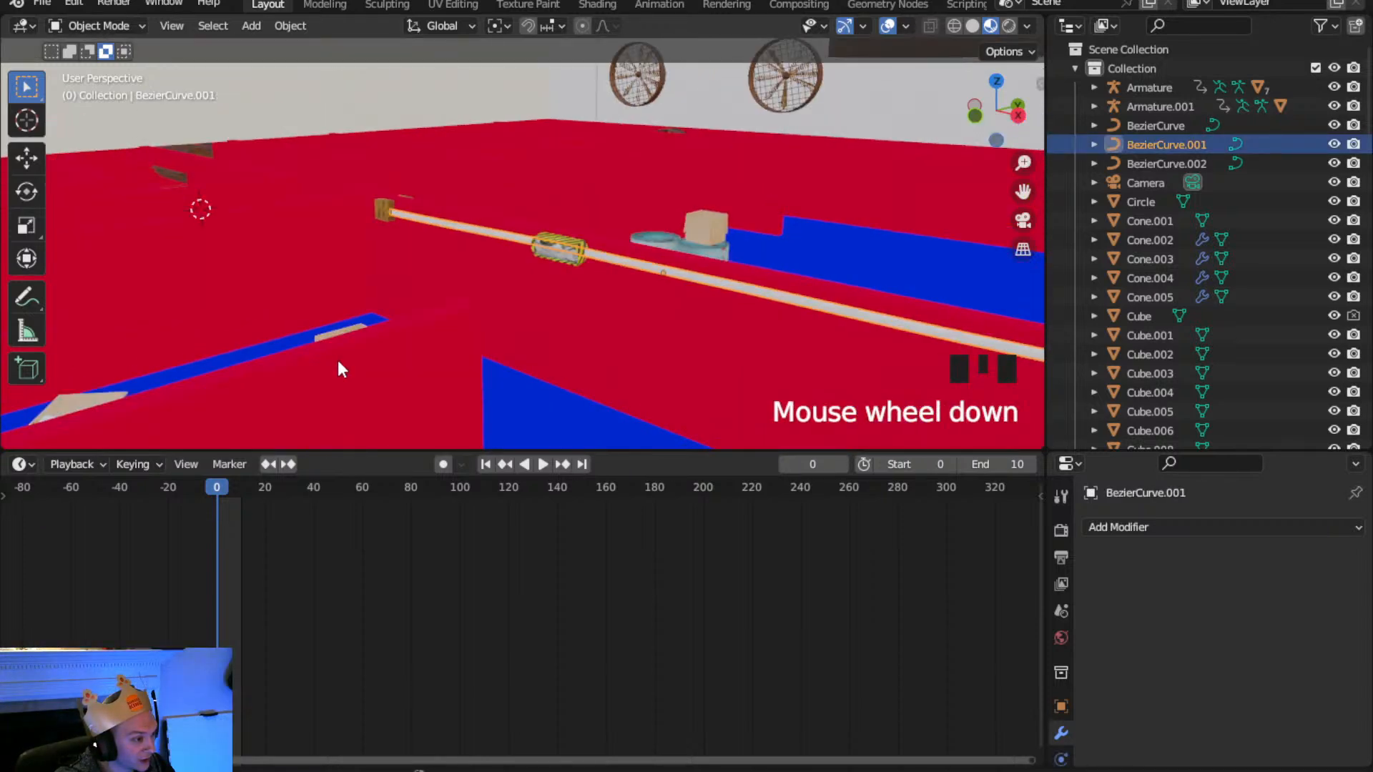
{"action": "middle_click_drag", "start_coordinate": [337, 364], "coordinate": [398, 392]}
{"action": "scroll", "coordinate": [407, 375], "scroll_direction": "down", "scroll_amount": 4}
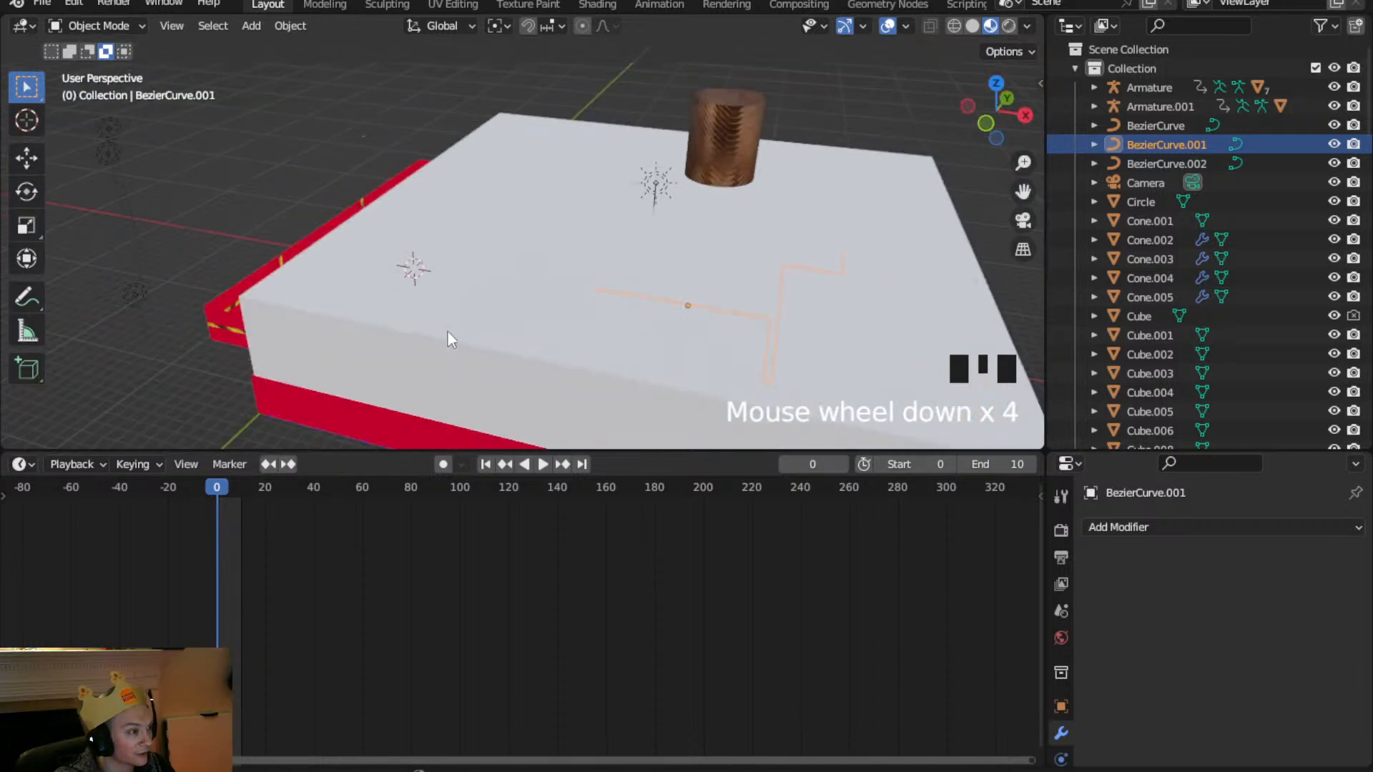
{"action": "scroll", "coordinate": [541, 285], "scroll_direction": "down", "scroll_amount": 4}
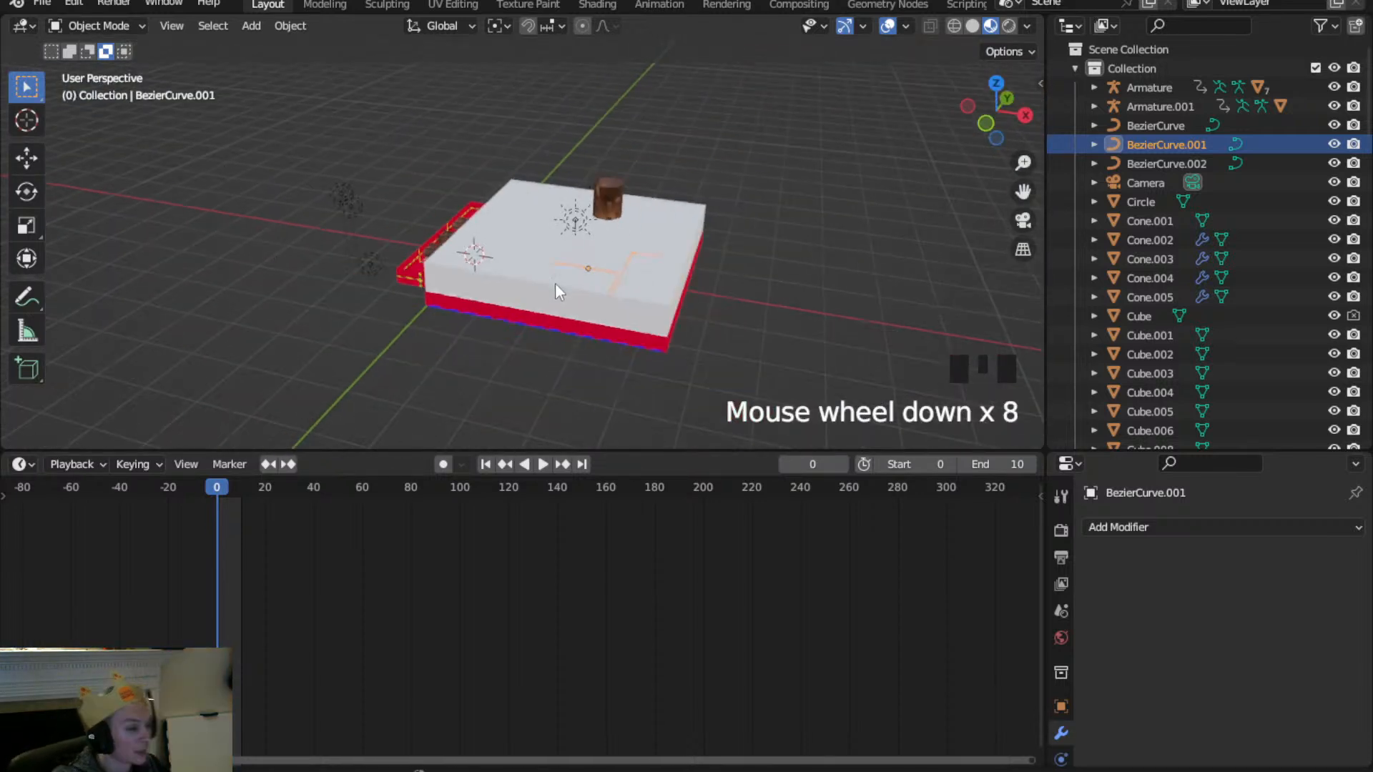